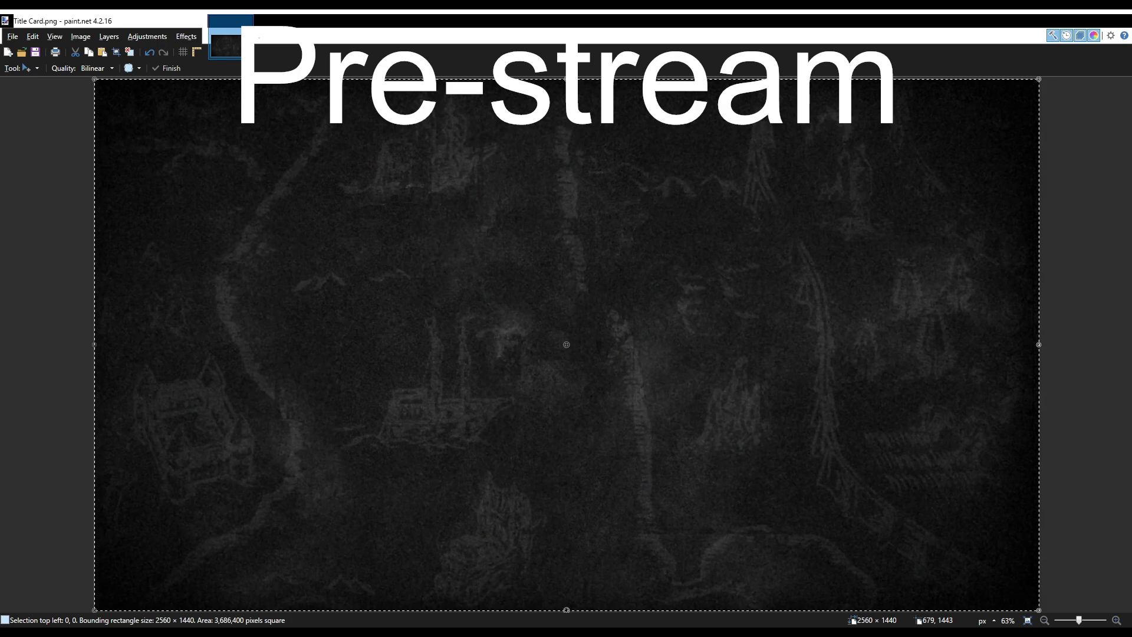
# Switch from paint.net to After Effects, showing the S04E73 composition's '#73' title frame.
pyautogui.hotkey('alt', 'Tab')
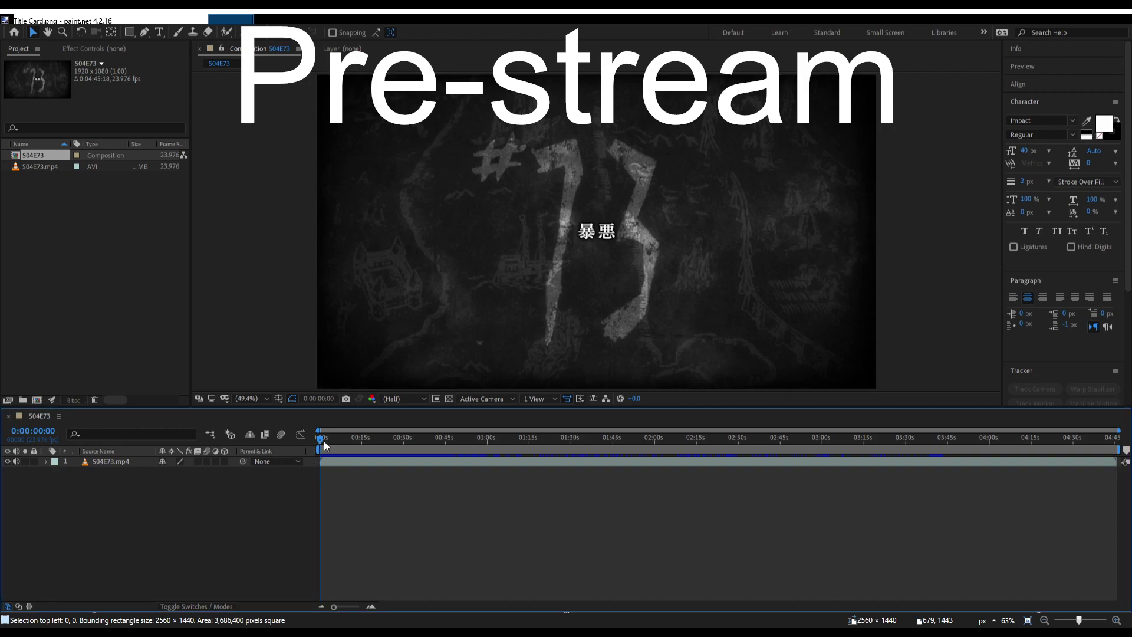
# Scrub S04E73 to 0:00:01:01 on the pendulum clock shot, leaving one S04E73.mp4 layer deselected.
pyautogui.moveTo(323, 441); pyautogui.dragTo(317, 443)
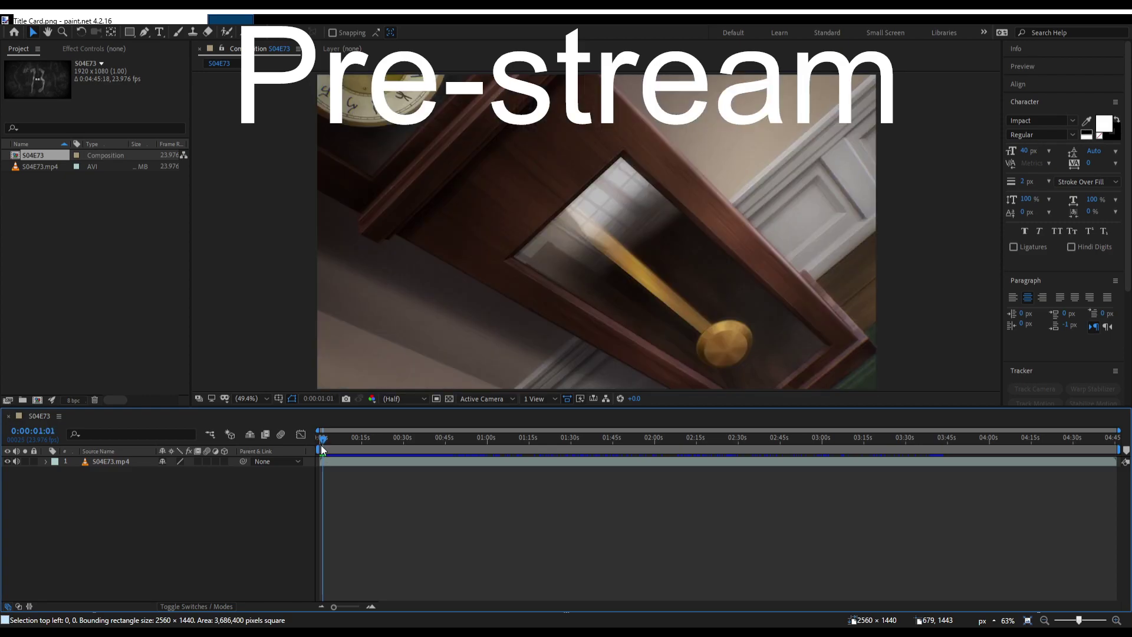
pyautogui.click(324, 462)
pyautogui.hotkey('ctrl', 'd')
pyautogui.click(116, 473)
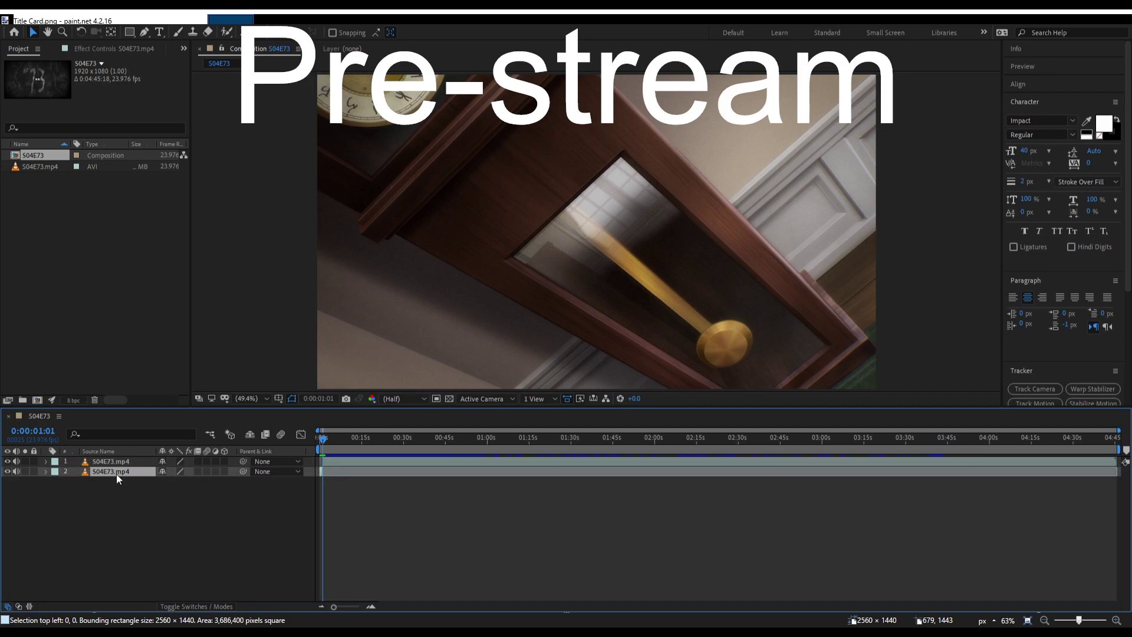
pyautogui.press('Delete')
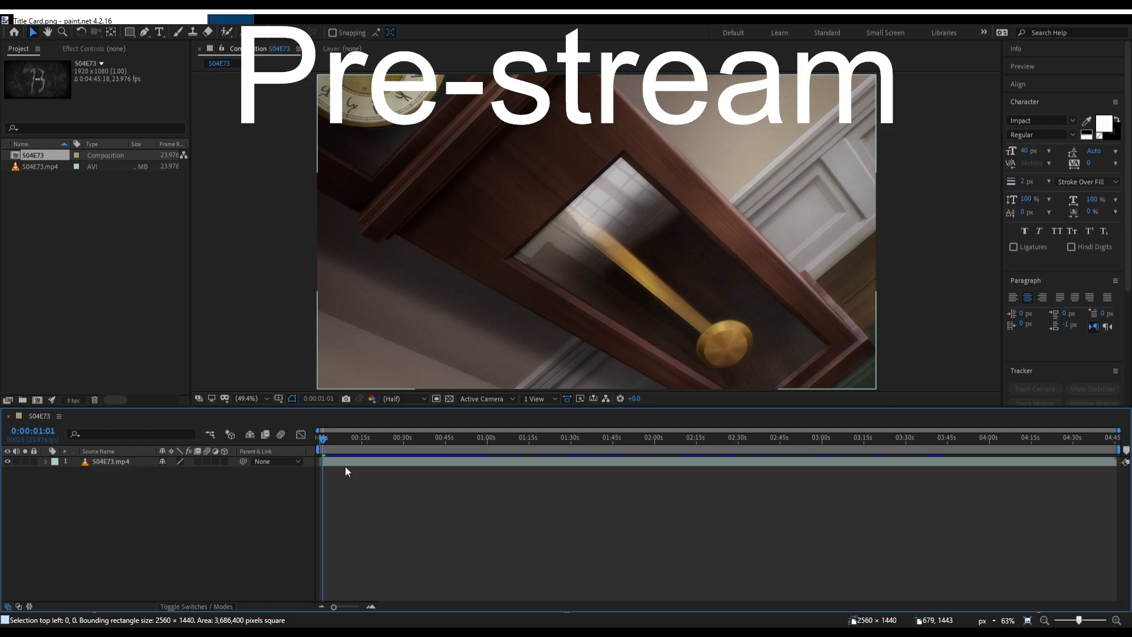
pyautogui.click(404, 531)
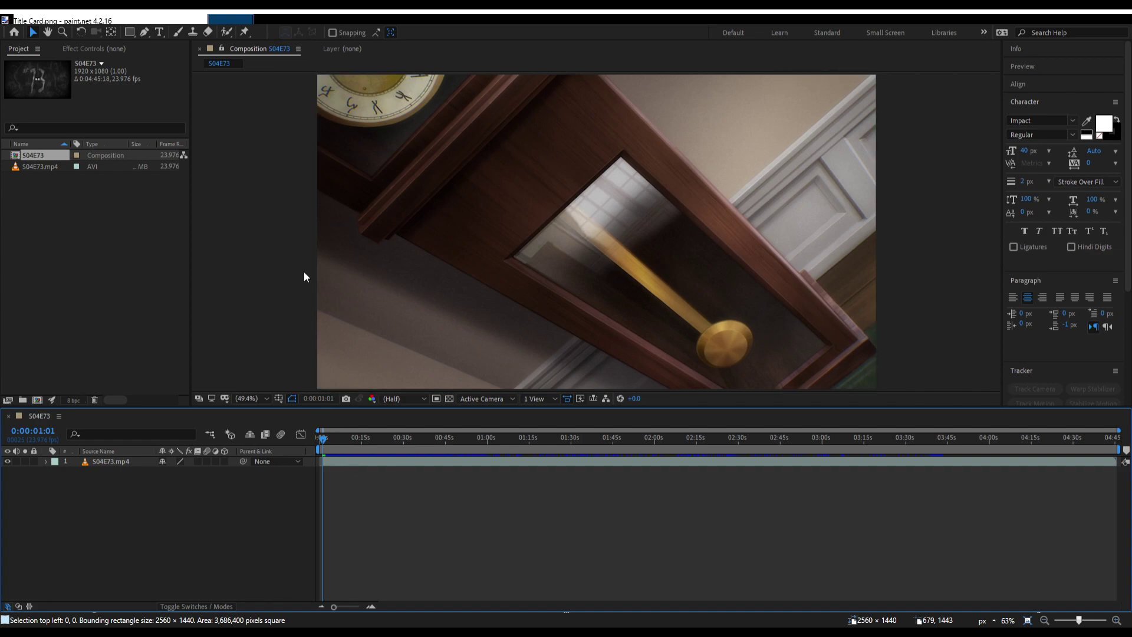
# Zoom the timeline in on the opening seconds and locate the first shot change near 0:00:02:12.
pyautogui.click(318, 437)
pyautogui.click(345, 463)
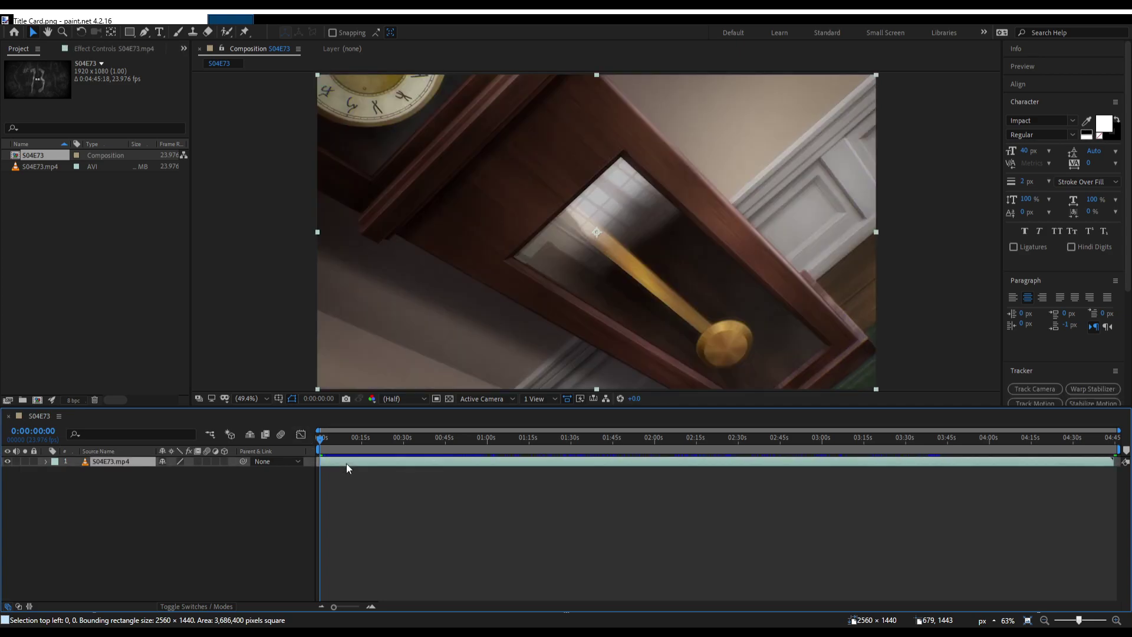
pyautogui.press('=')
pyautogui.press('=')
pyautogui.press('=')
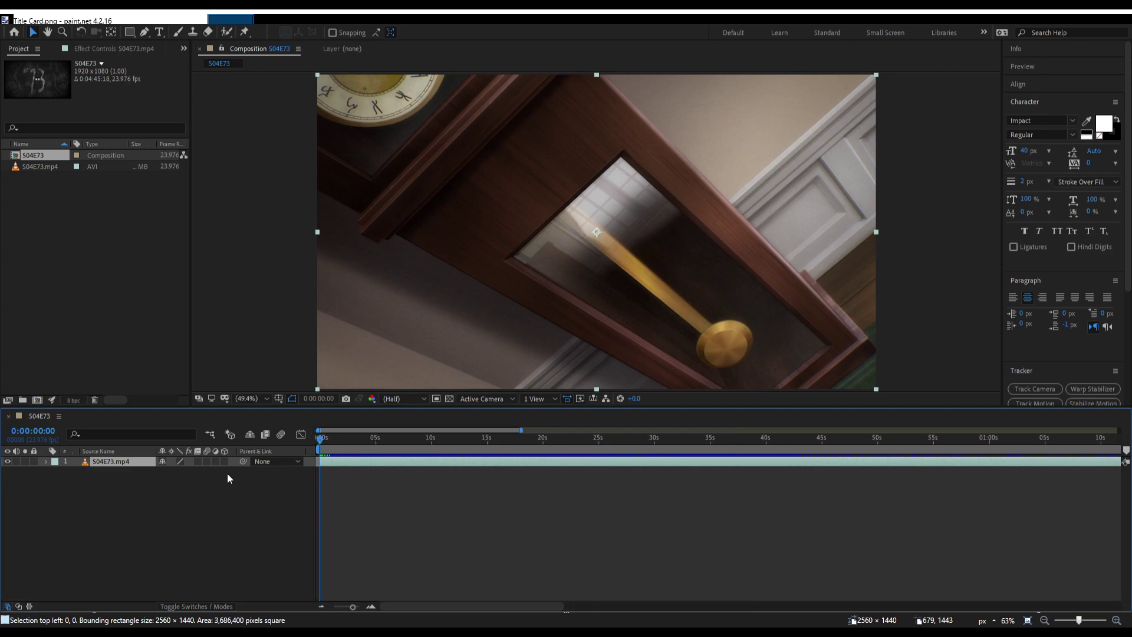
pyautogui.press('-')
pyautogui.press('-')
pyautogui.press('-')
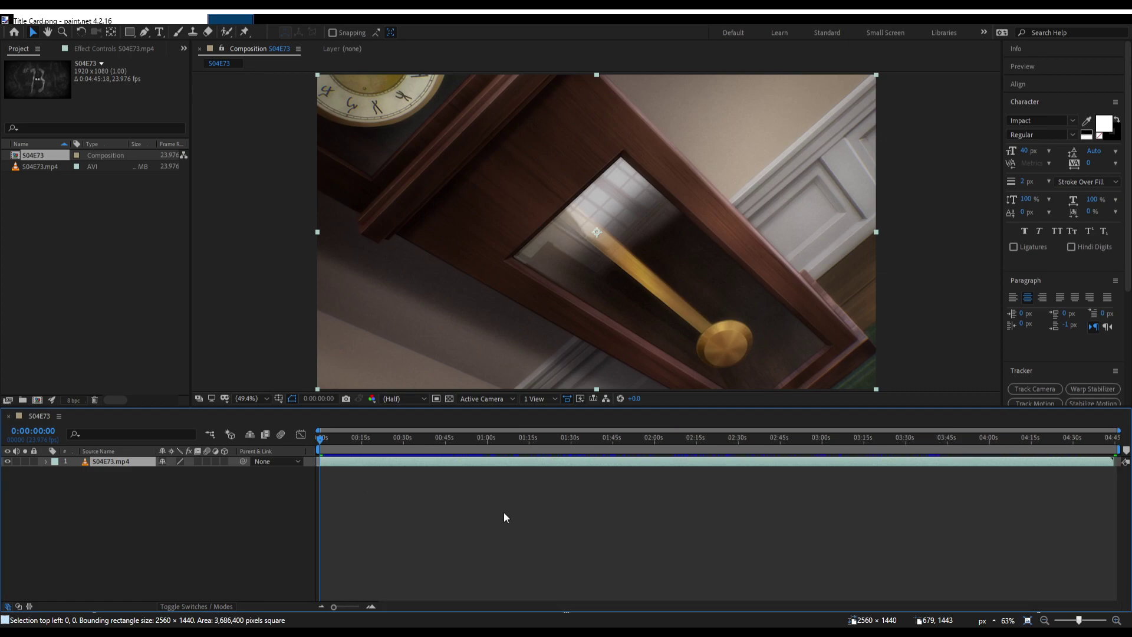
pyautogui.press('=')
pyautogui.press('=')
pyautogui.press('=')
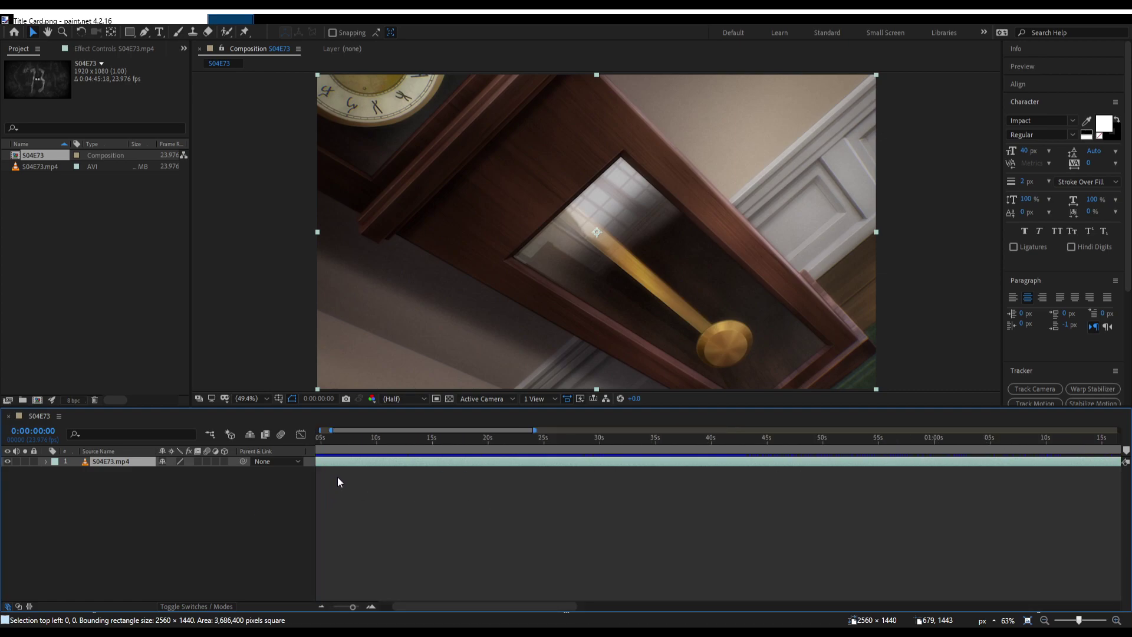
pyautogui.click(328, 438)
pyautogui.moveTo(328, 439); pyautogui.dragTo(351, 436)
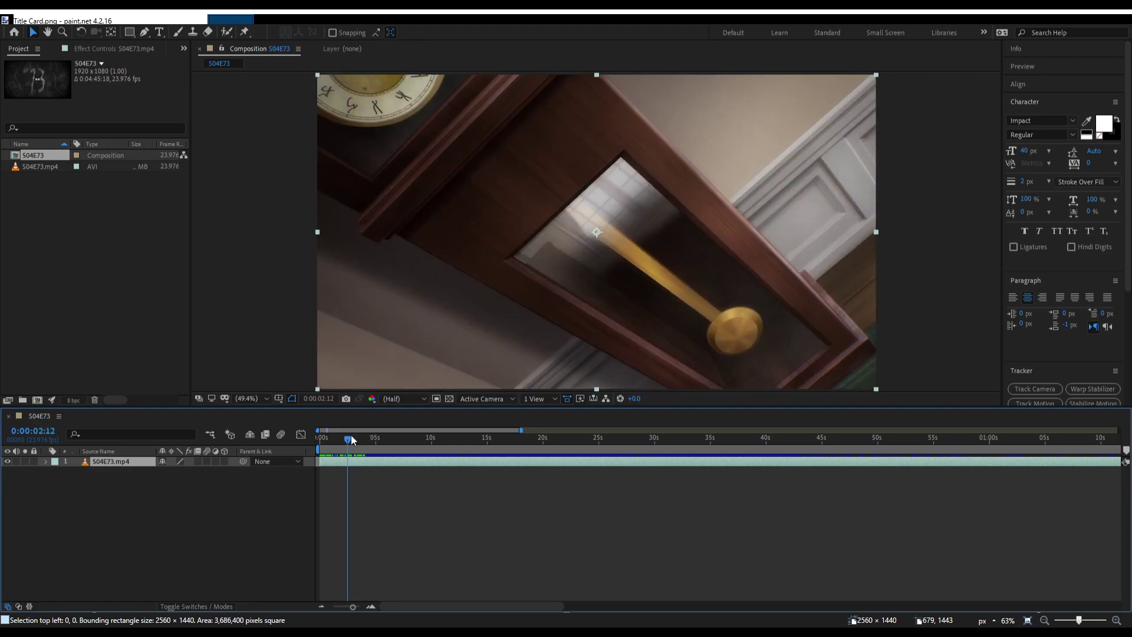
pyautogui.press('space')
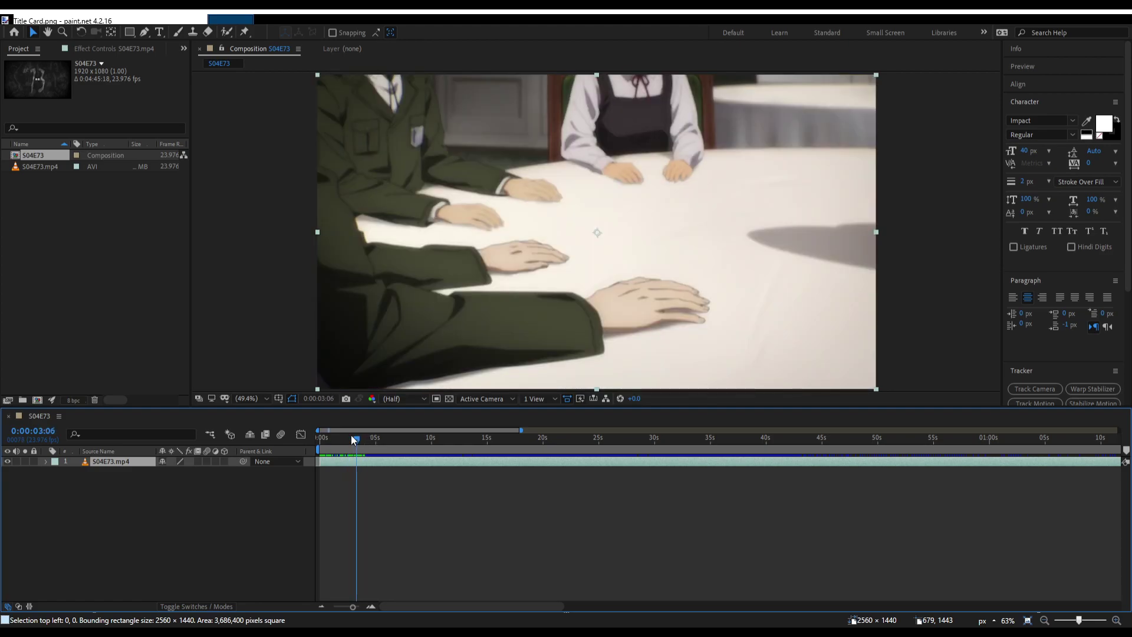
pyautogui.press('pageup')
pyautogui.press('pageup')
pyautogui.press('pageup')
pyautogui.press('pageup')
pyautogui.press('pageup')
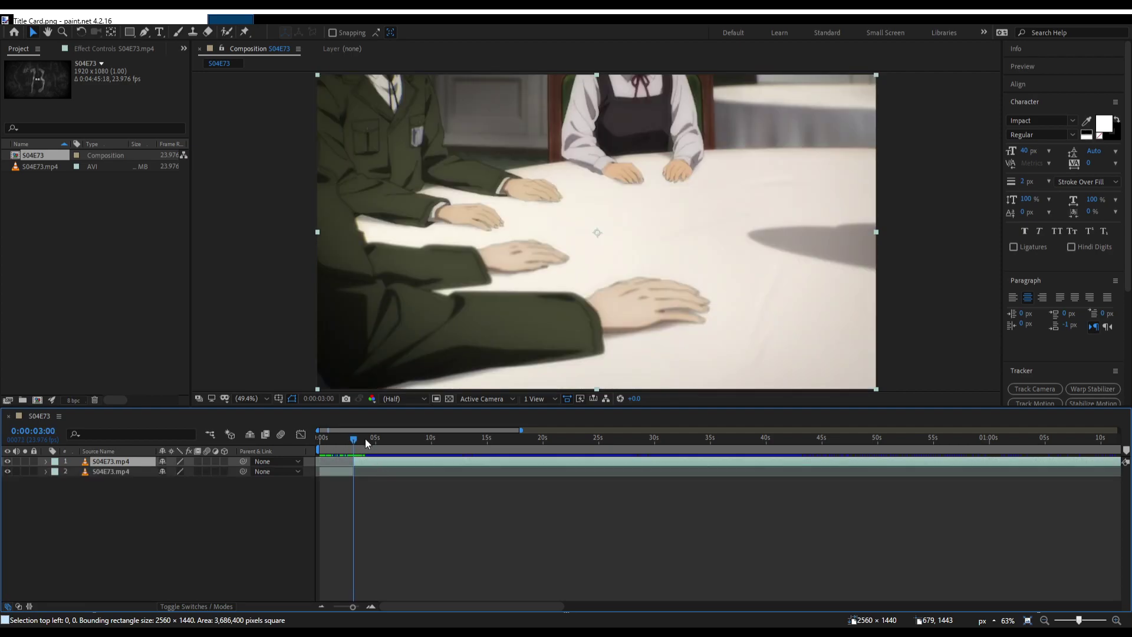
# Split the footage at 0:00:04:18 and delete the short unwanted middle piece.
pyautogui.moveTo(365, 438)
pyautogui.mouseDown()
pyautogui.moveTo(388, 436)
pyautogui.moveTo(373, 441)
pyautogui.mouseUp()
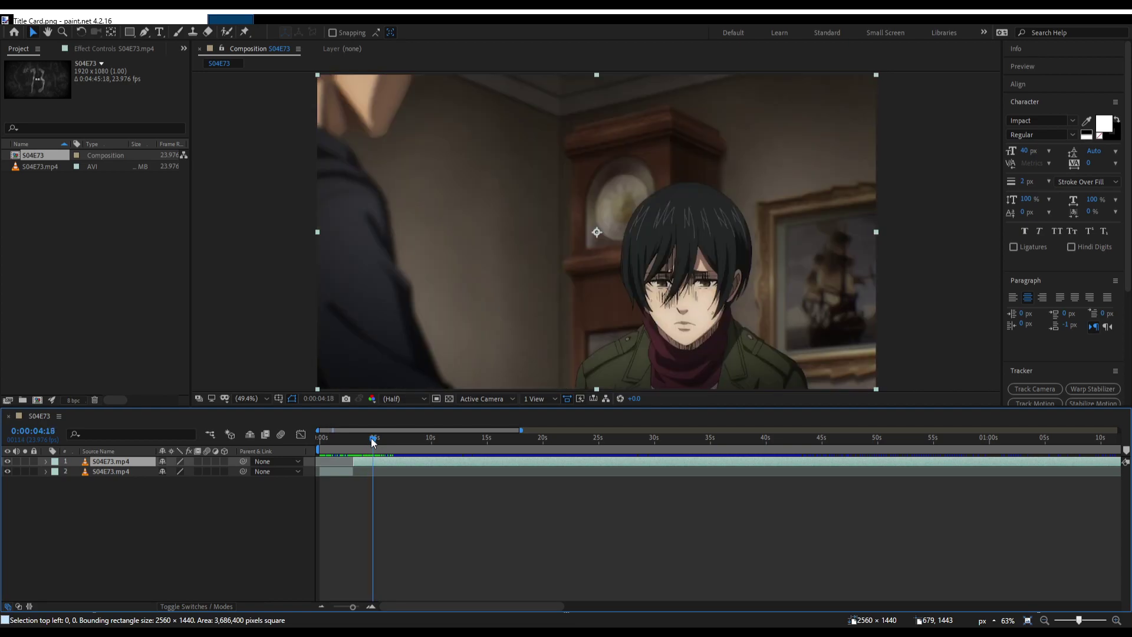
pyautogui.hotkey('ctrl', 'shift', 'd')
pyautogui.click(367, 474)
pyautogui.press('Delete')
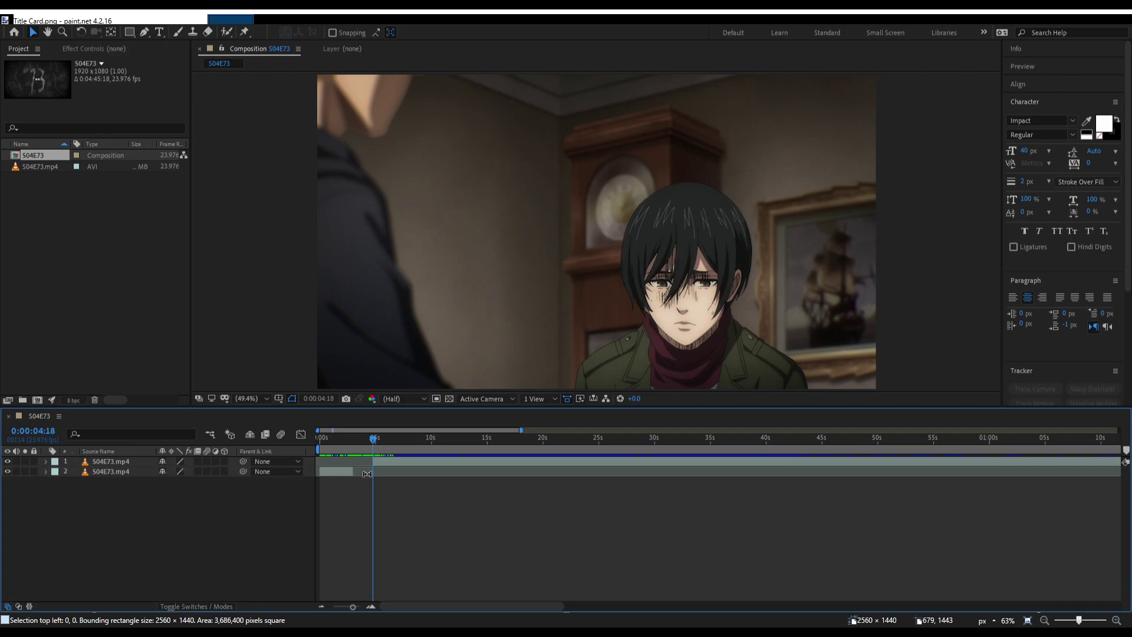
# Split the top layer at the next shot and trim its clip to start at 0:00:08:18.
pyautogui.moveTo(375, 438); pyautogui.dragTo(395, 437)
pyautogui.click(436, 464)
pyautogui.hotkey('ctrl', 'shift', 'd')
pyautogui.moveTo(399, 442)
pyautogui.mouseDown()
pyautogui.moveTo(450, 437)
pyautogui.moveTo(416, 432)
pyautogui.mouseUp()
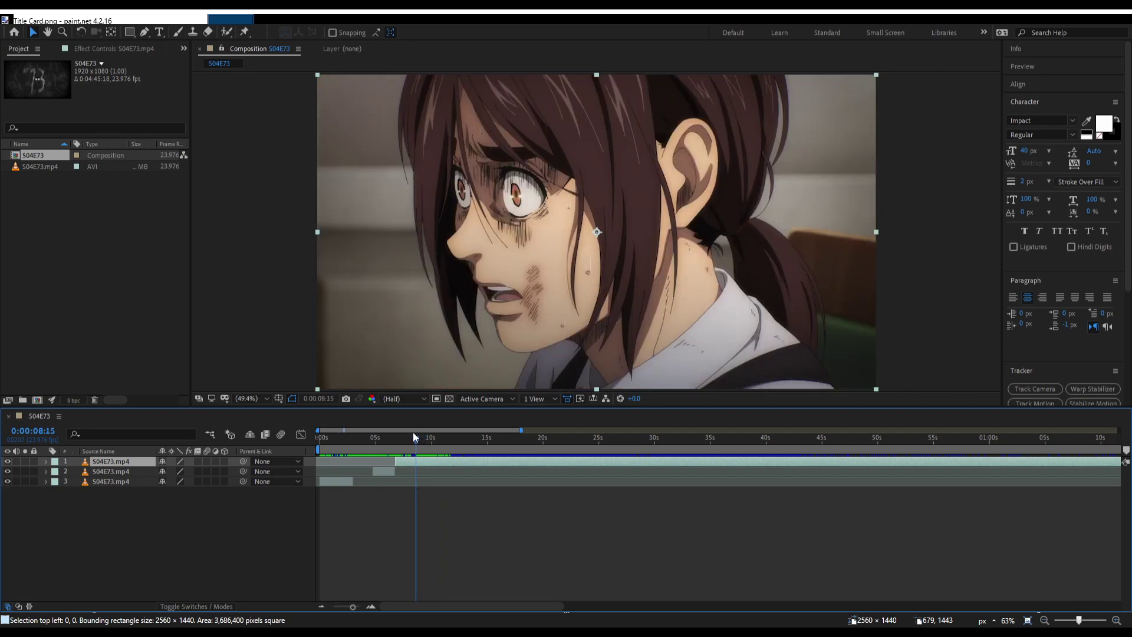
pyautogui.press('pagedown')
pyautogui.press('pagedown')
pyautogui.press('pagedown')
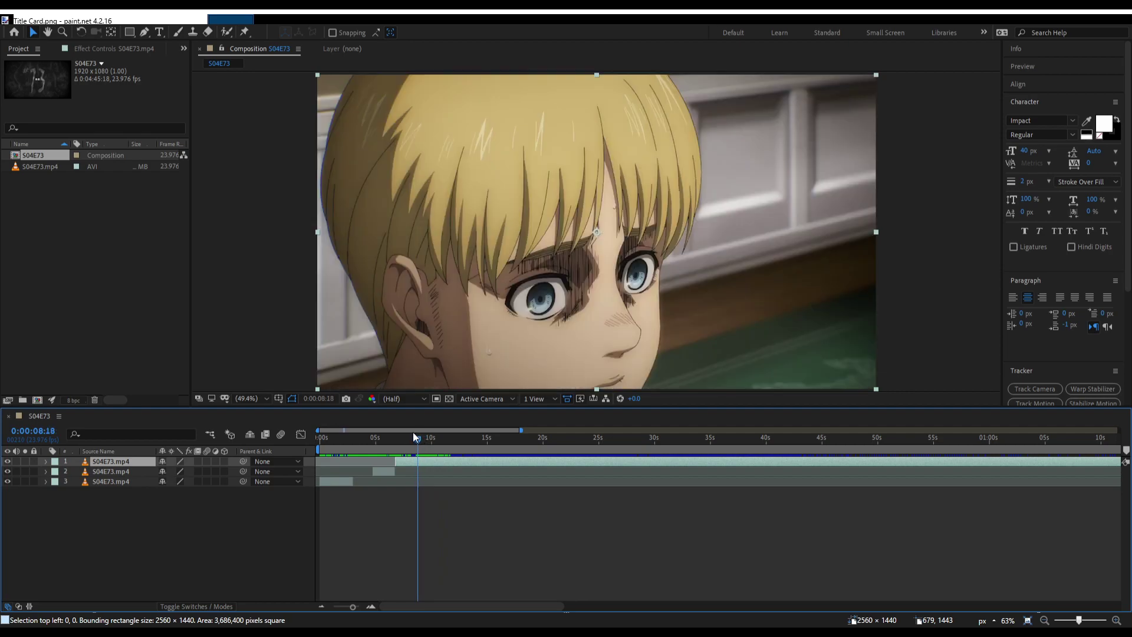
pyautogui.moveTo(391, 457); pyautogui.dragTo(431, 438)
# Split the top layer at 0:00:09:18 and trim the clip to start at the face close-up.
pyautogui.press('pagedown')
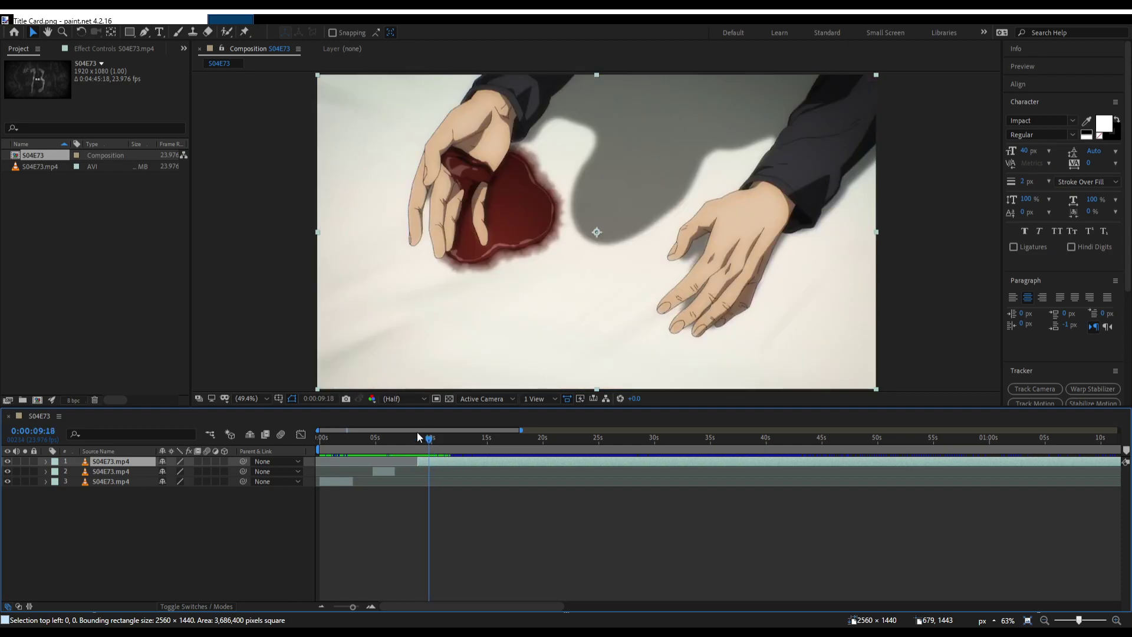
pyautogui.hotkey('ctrl', 'shift', 'd')
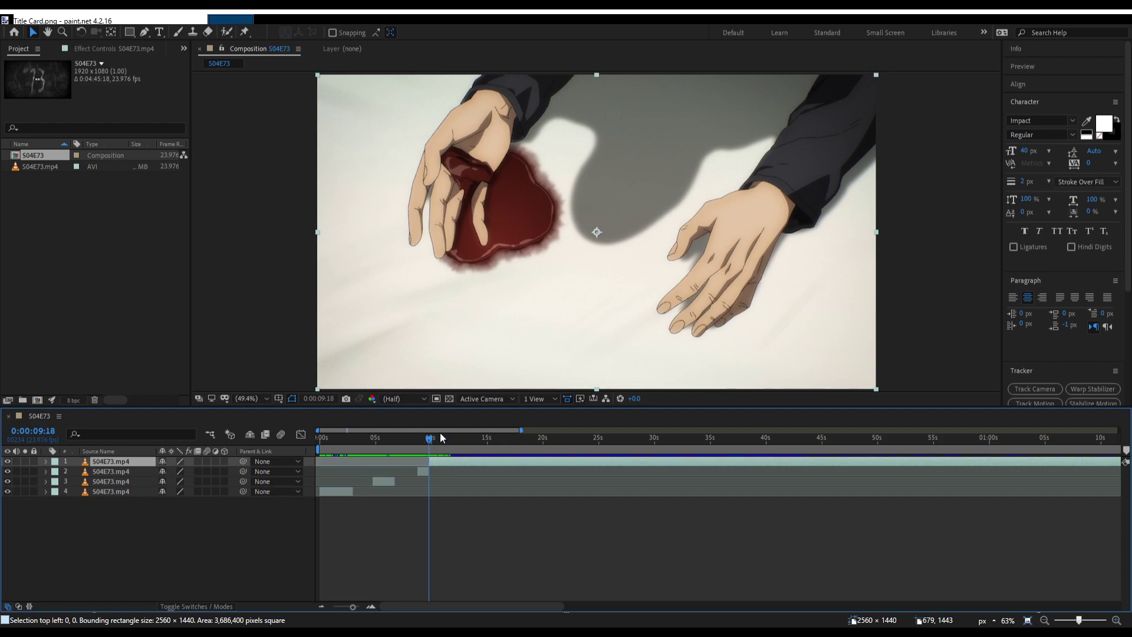
pyautogui.moveTo(429, 437); pyautogui.dragTo(448, 437)
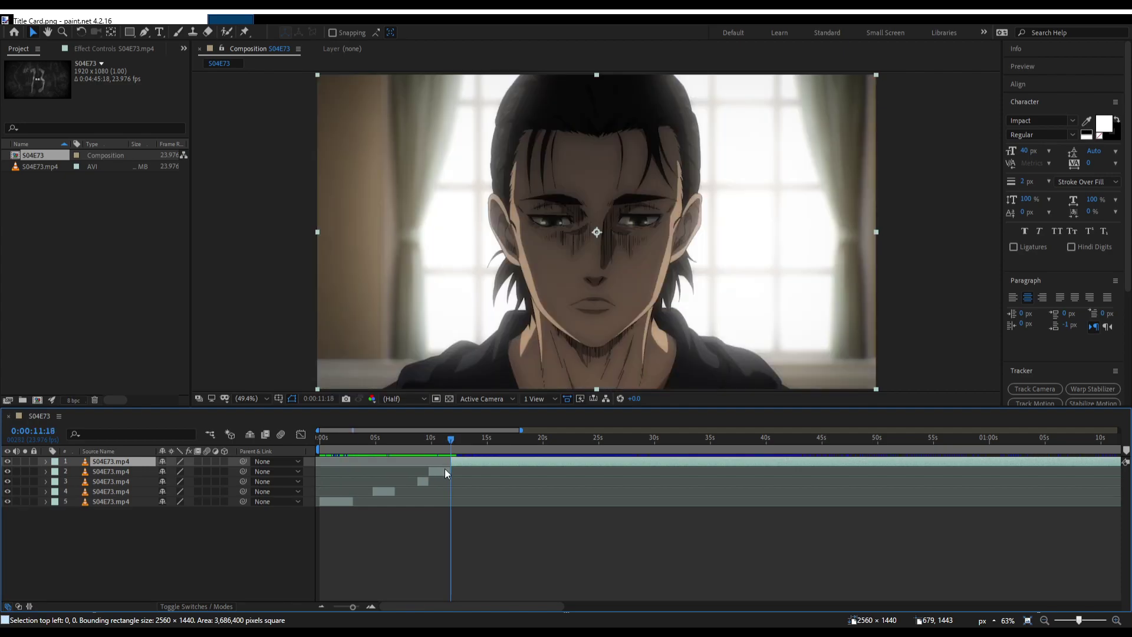
pyautogui.hotkey('alt', '[')
pyautogui.click(444, 471)
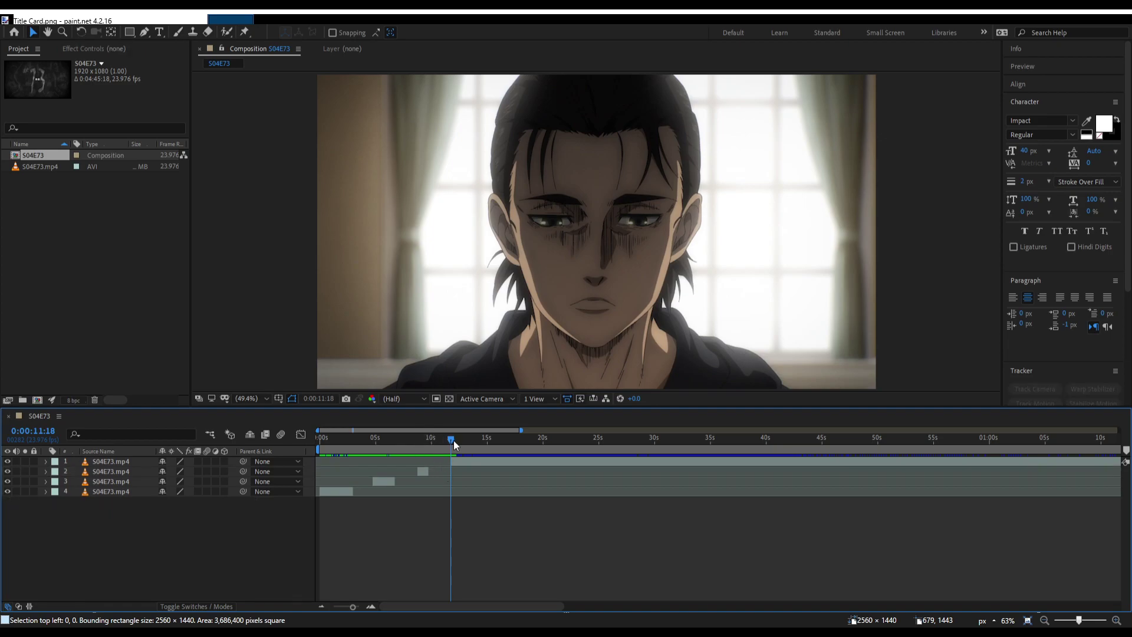
# Split at 0:00:18:18 at the dining-room shot and trim the top clip to start at 25 seconds.
pyautogui.moveTo(454, 440); pyautogui.dragTo(529, 425)
pyautogui.press('pagedown')
pyautogui.press('pagedown')
pyautogui.press('pagedown')
pyautogui.hotkey('ctrl', 'shift', 'd')
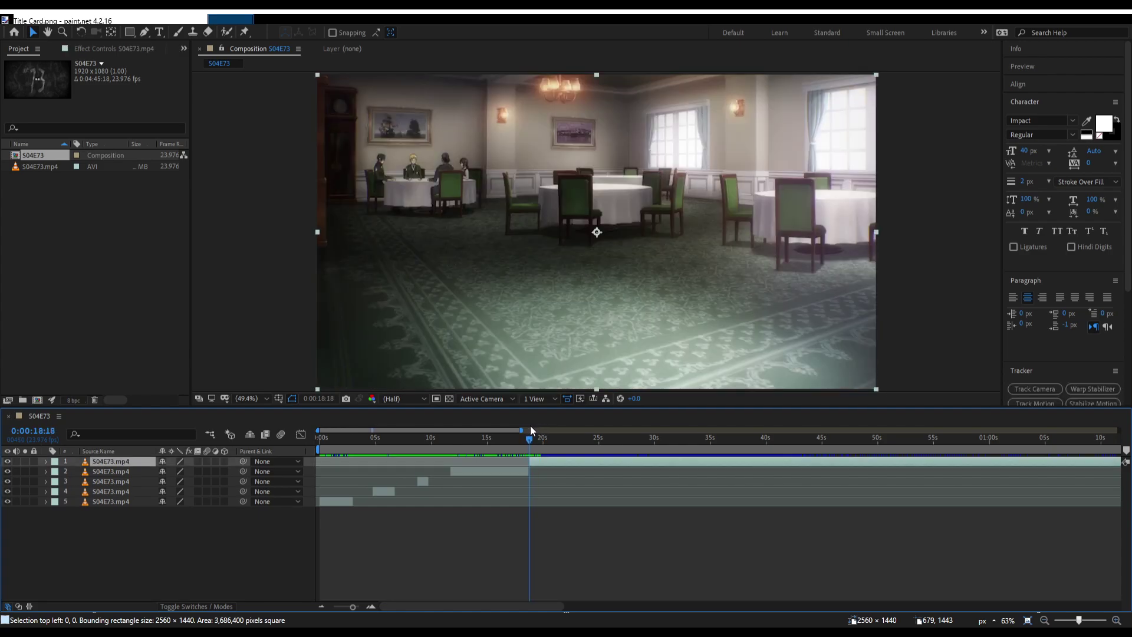
pyautogui.moveTo(539, 434); pyautogui.dragTo(598, 438)
pyautogui.hotkey('alt', '[')
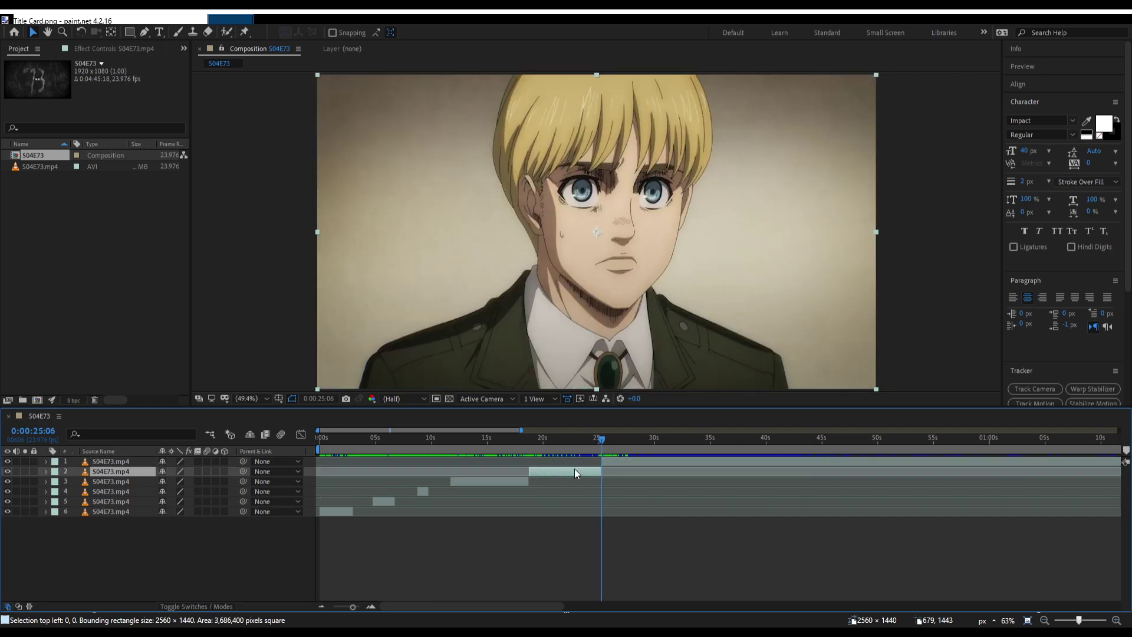
pyautogui.click(575, 469)
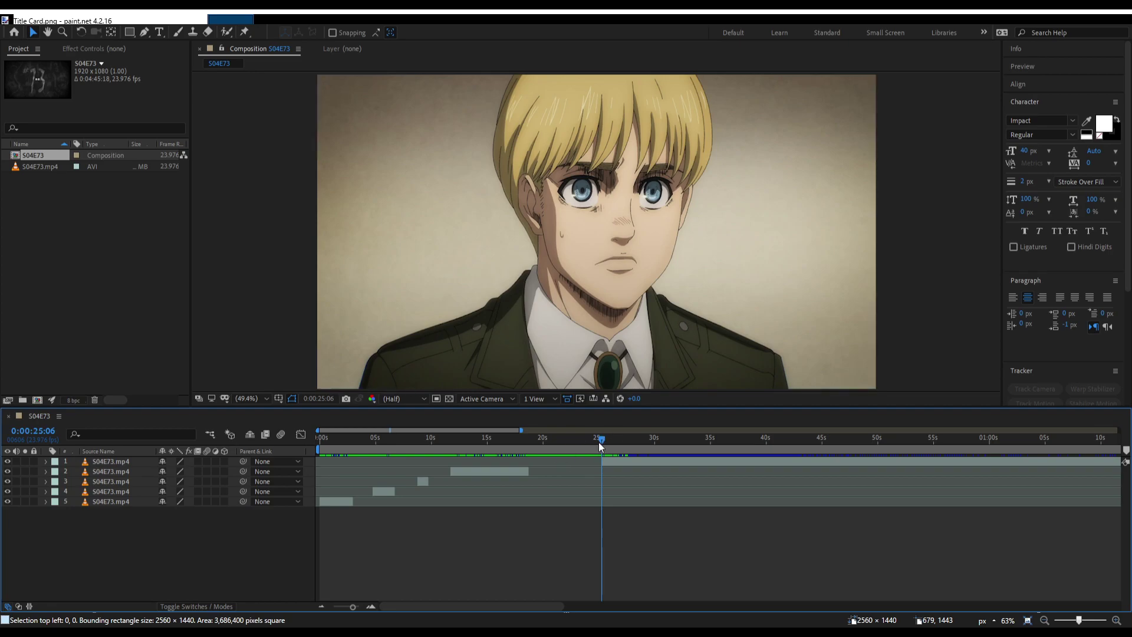
# Split the top layer at the carriages scene and delete the piece ending there.
pyautogui.moveTo(603, 446); pyautogui.dragTo(642, 440)
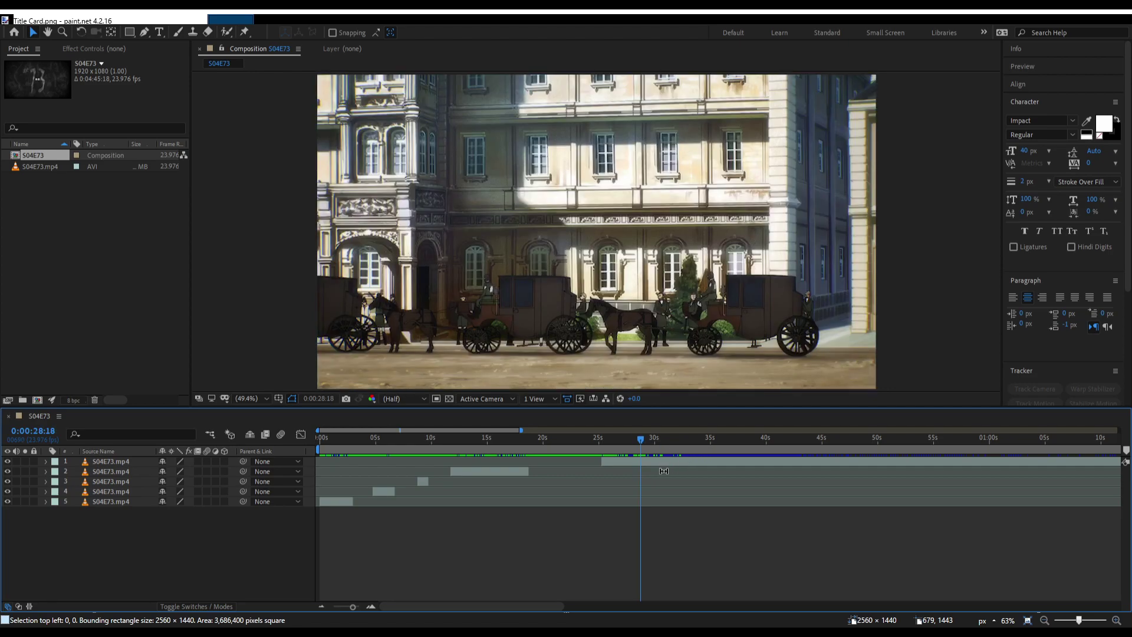
pyautogui.click(613, 461)
pyautogui.hotkey('ctrl', 'shift', 'd')
pyautogui.click(606, 470)
pyautogui.press('Delete')
# Split the top layer at the later station scene, then select the layer 2 clip.
pyautogui.moveTo(635, 436); pyautogui.dragTo(704, 435)
pyautogui.click(707, 464)
pyautogui.hotkey('ctrl', 'shift', 'd')
pyautogui.hscroll(5, 705, 465)
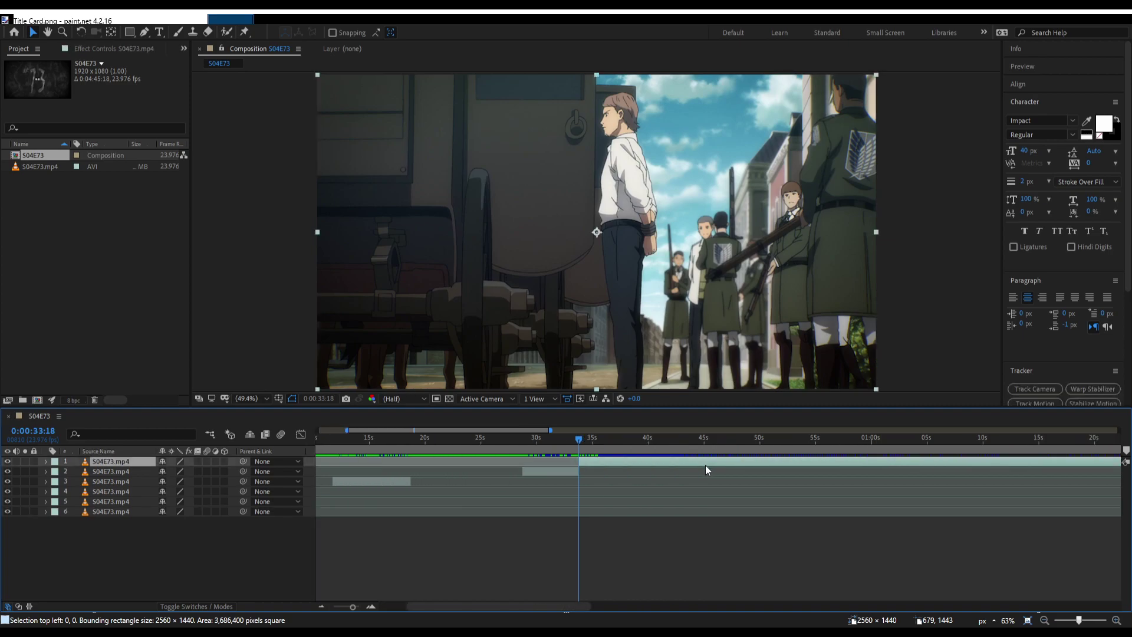
pyautogui.moveTo(459, 439); pyautogui.dragTo(496, 458)
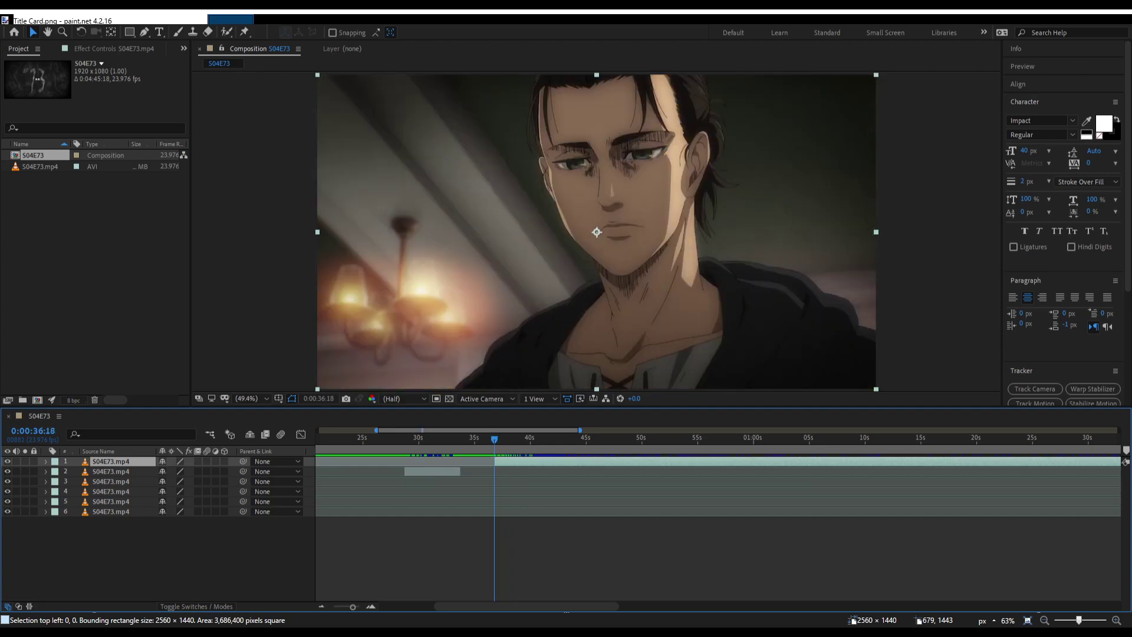
pyautogui.click(528, 538)
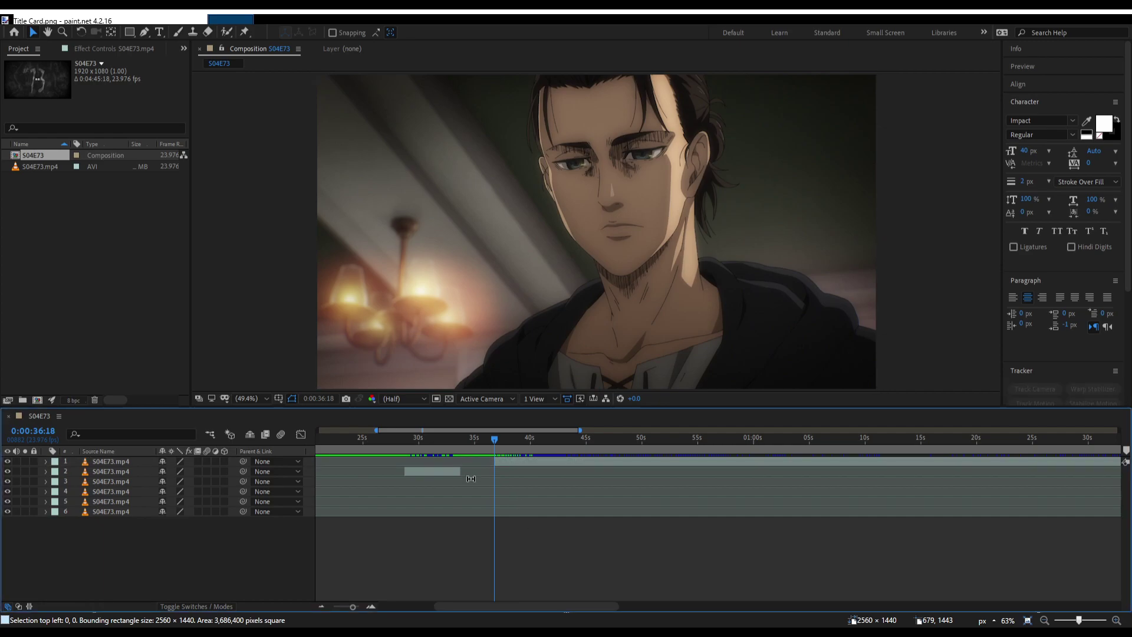
pyautogui.click(108, 469)
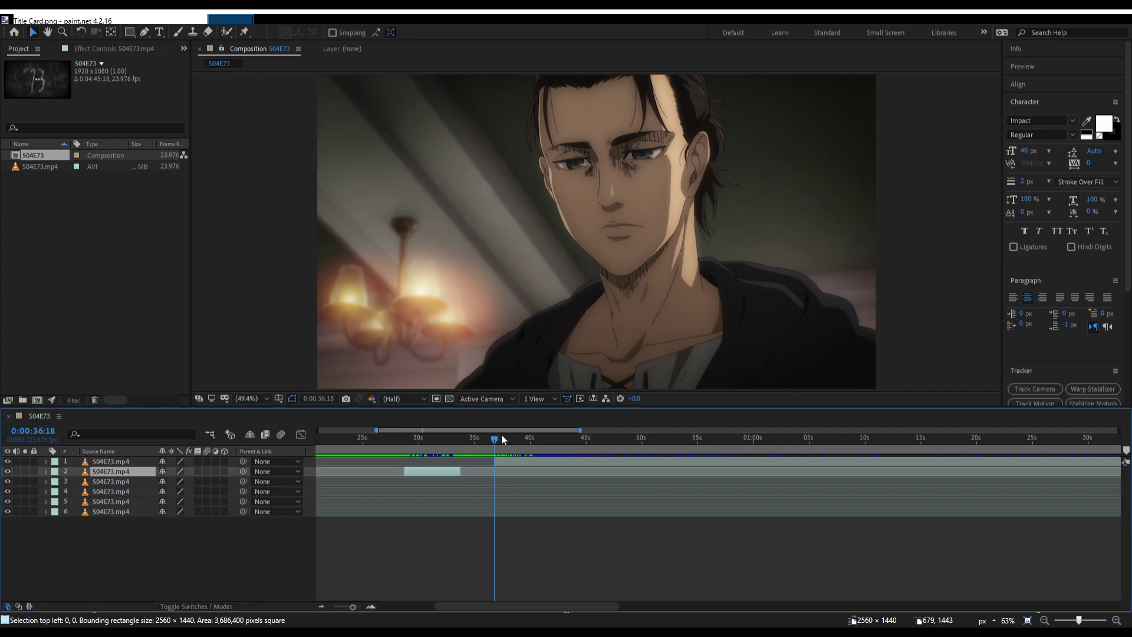
# Split the footage at the shot change just after 0:00:39:07.
pyautogui.moveTo(494, 438); pyautogui.dragTo(517, 442)
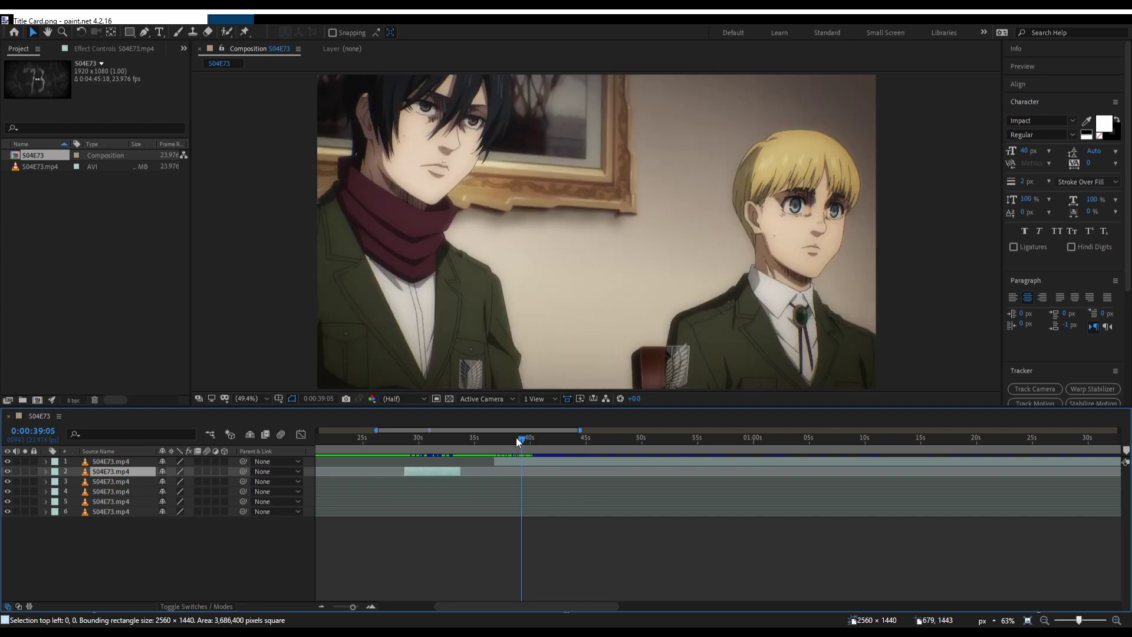
pyautogui.press('pagedown')
pyautogui.click(529, 461)
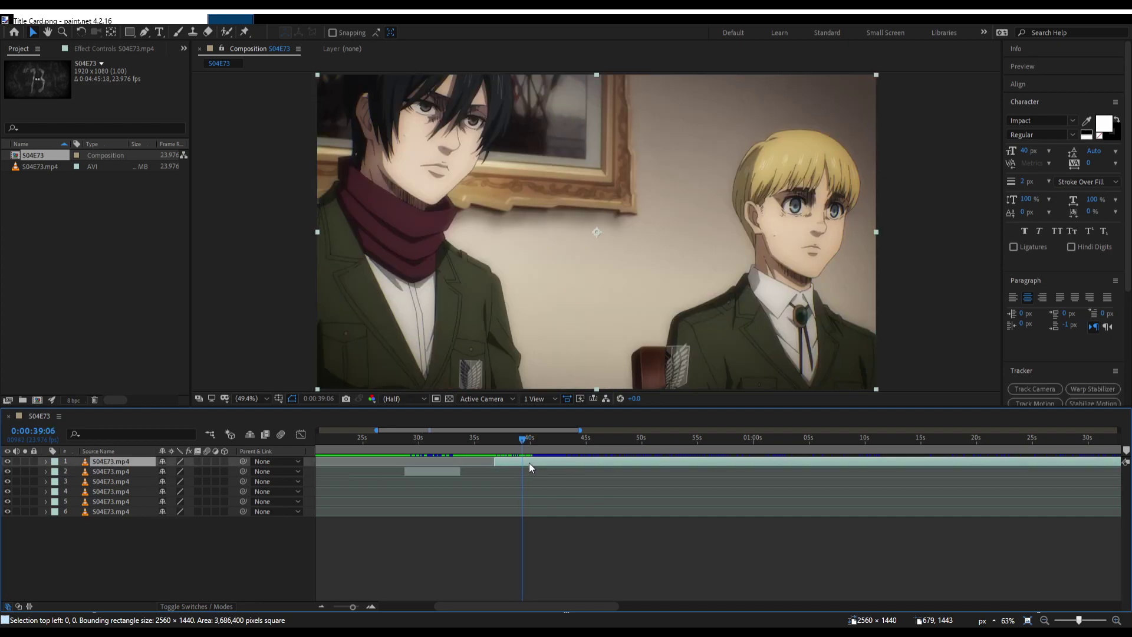
pyautogui.hotkey('ctrl', 'shift', 'd')
pyautogui.moveTo(526, 439); pyautogui.dragTo(631, 432)
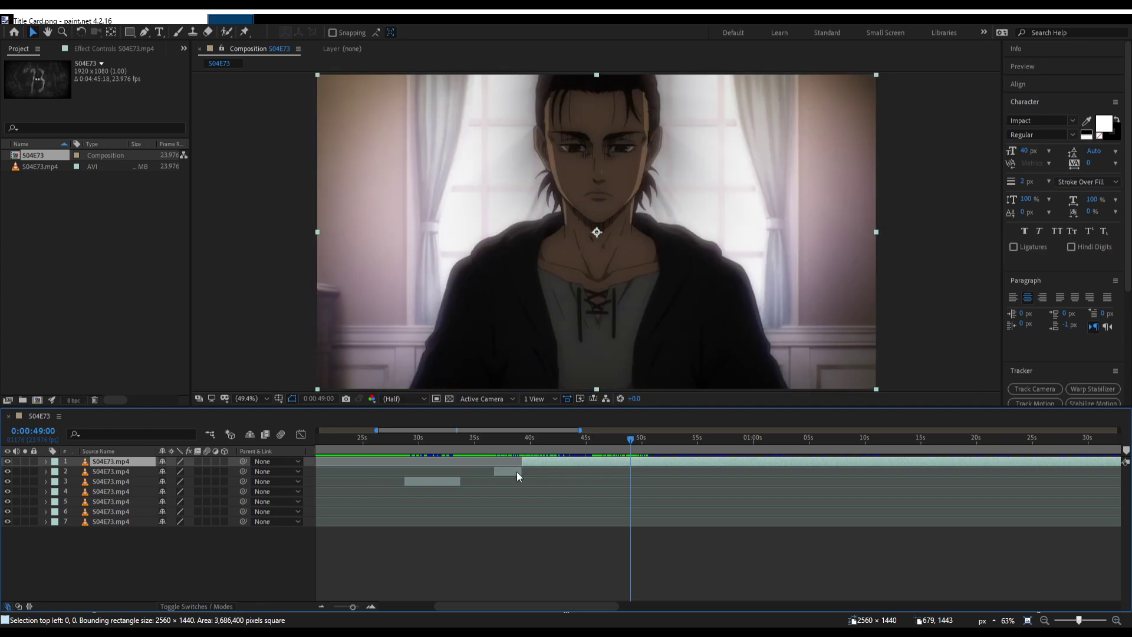
# Scrub ahead and fit the whole footage duration in the timeline.
pyautogui.moveTo(528, 462); pyautogui.dragTo(631, 462)
pyautogui.hscroll(3, 638, 462)
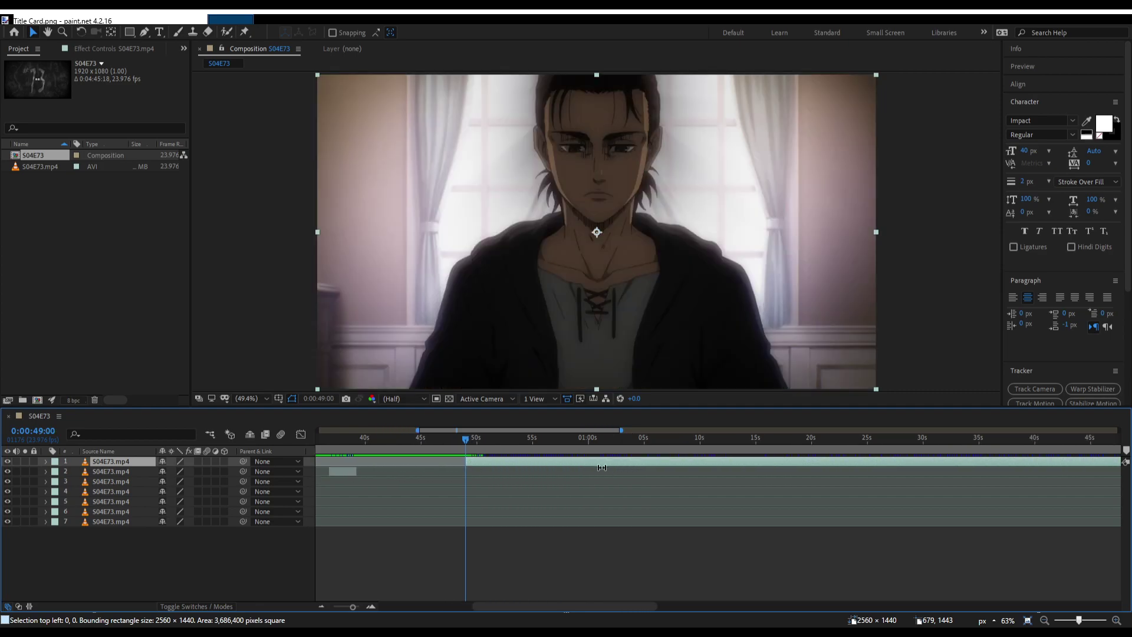
pyautogui.hscroll(1, 589, 470)
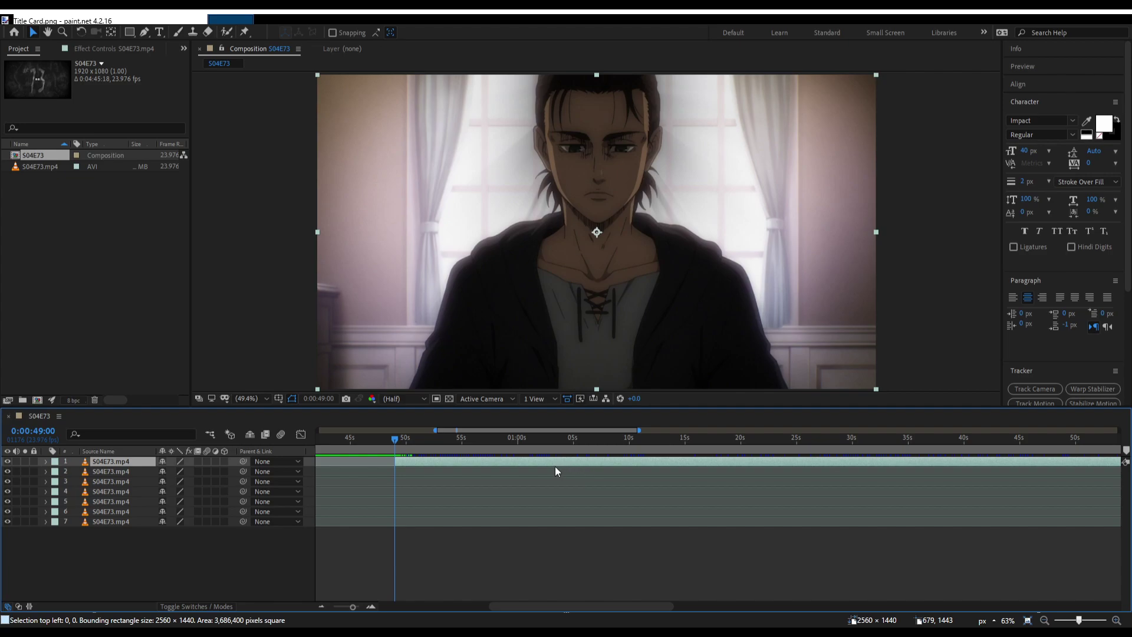
pyautogui.hscroll(-2, 459, 469)
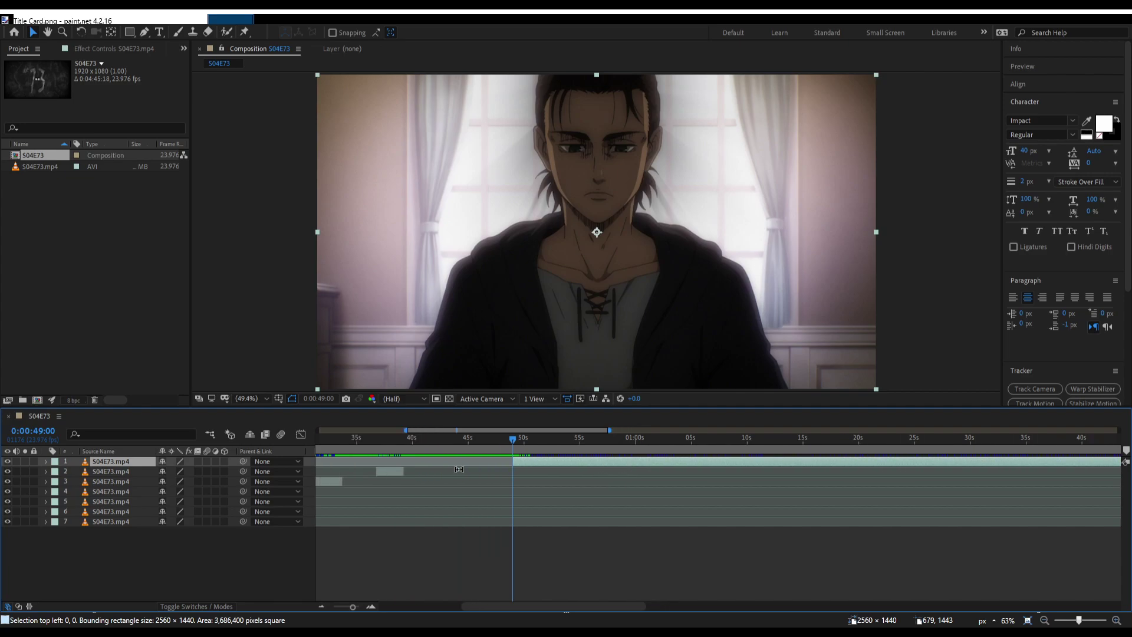
pyautogui.moveTo(529, 438); pyautogui.dragTo(591, 422)
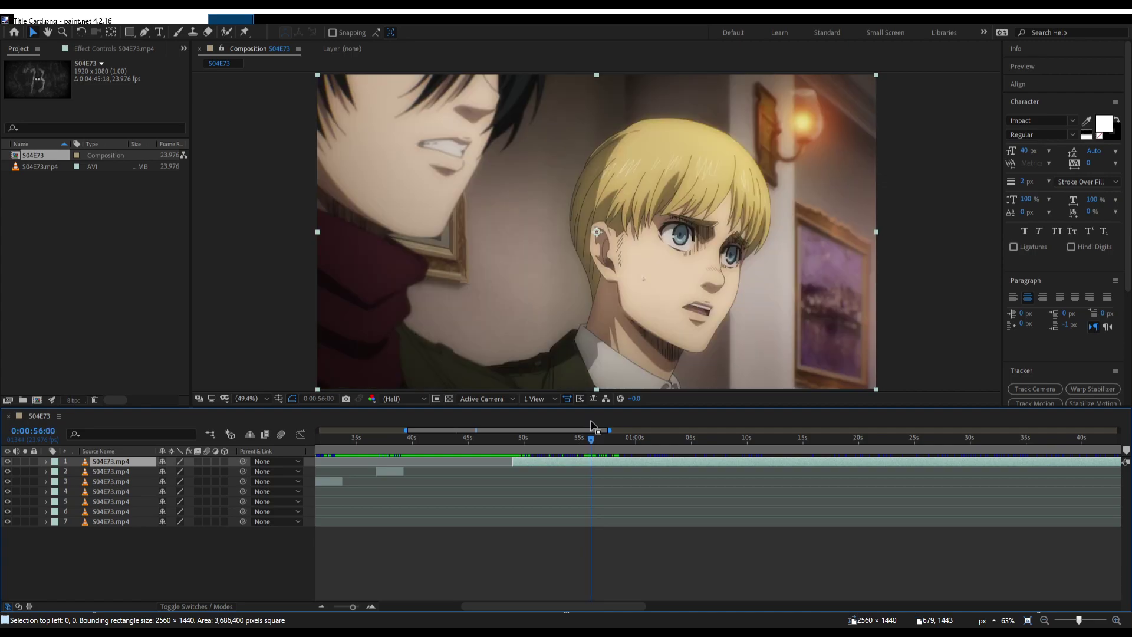
pyautogui.press(';')
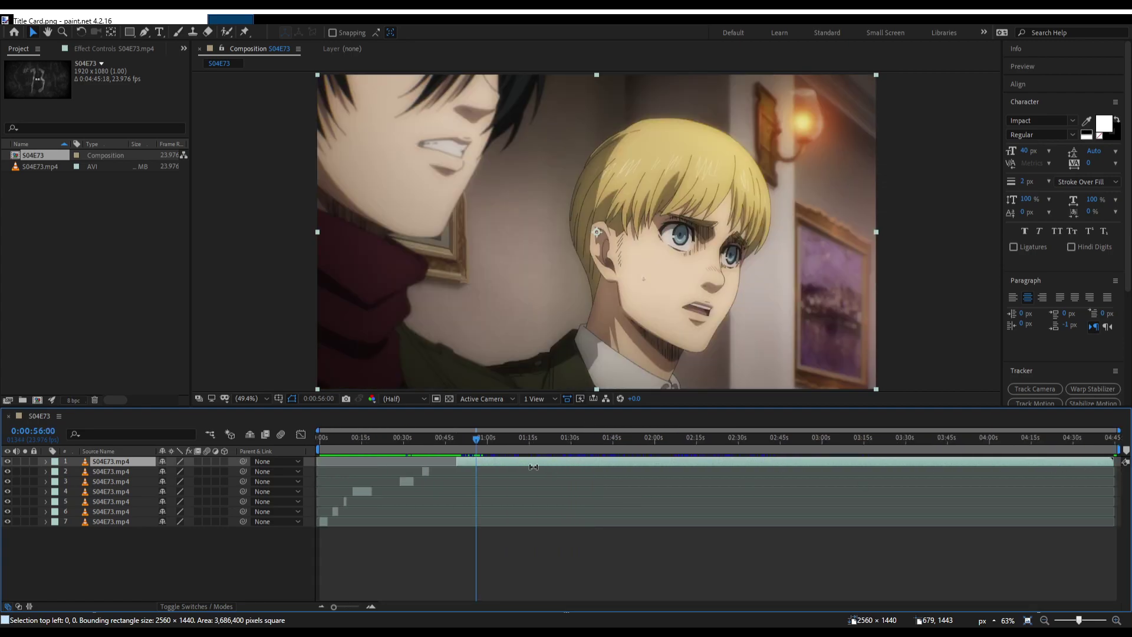
pyautogui.scroll(6, 462, 467)
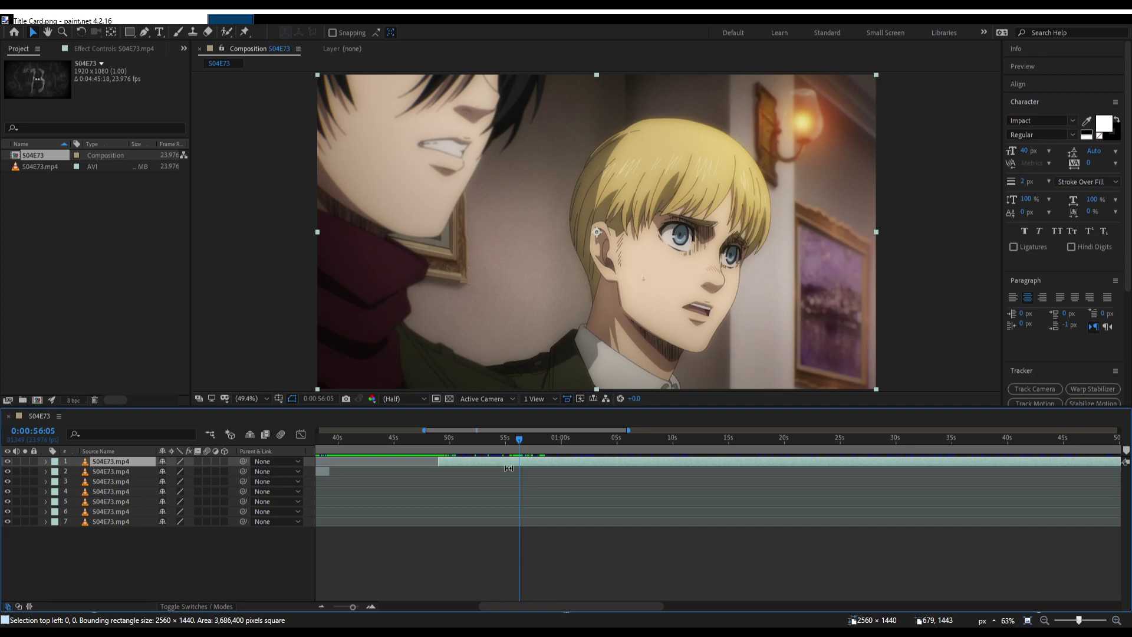
# Split the footage layer at the shot change at 0:00:56:00.
pyautogui.moveTo(513, 442); pyautogui.dragTo(518, 441)
pyautogui.press('pageup')
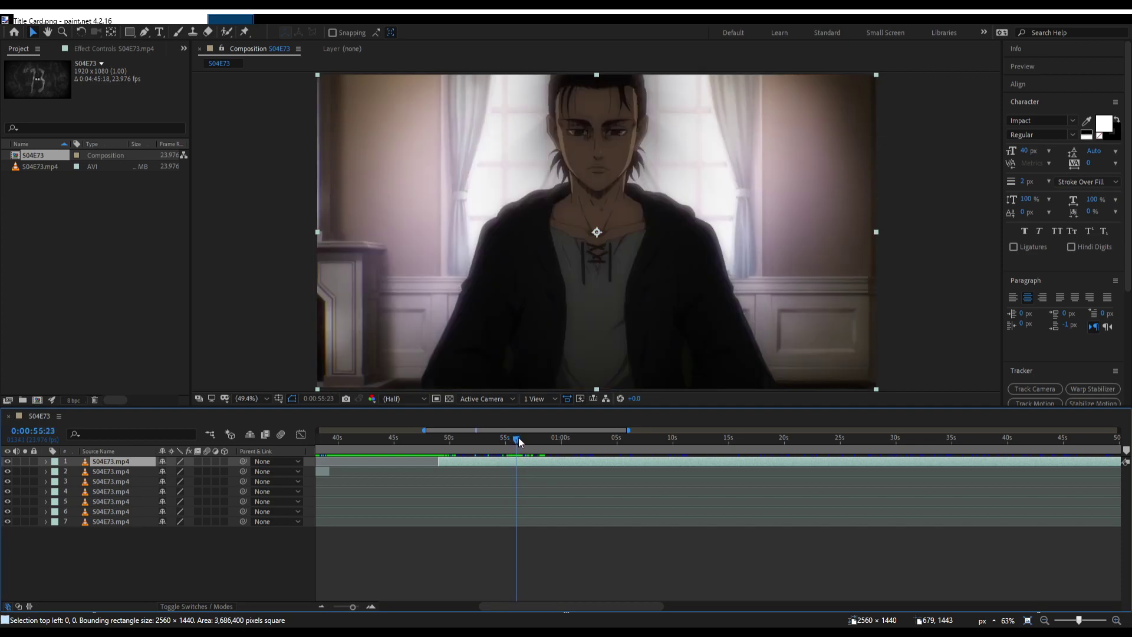
pyautogui.hotkey('ctrl', 'shift', 'd')
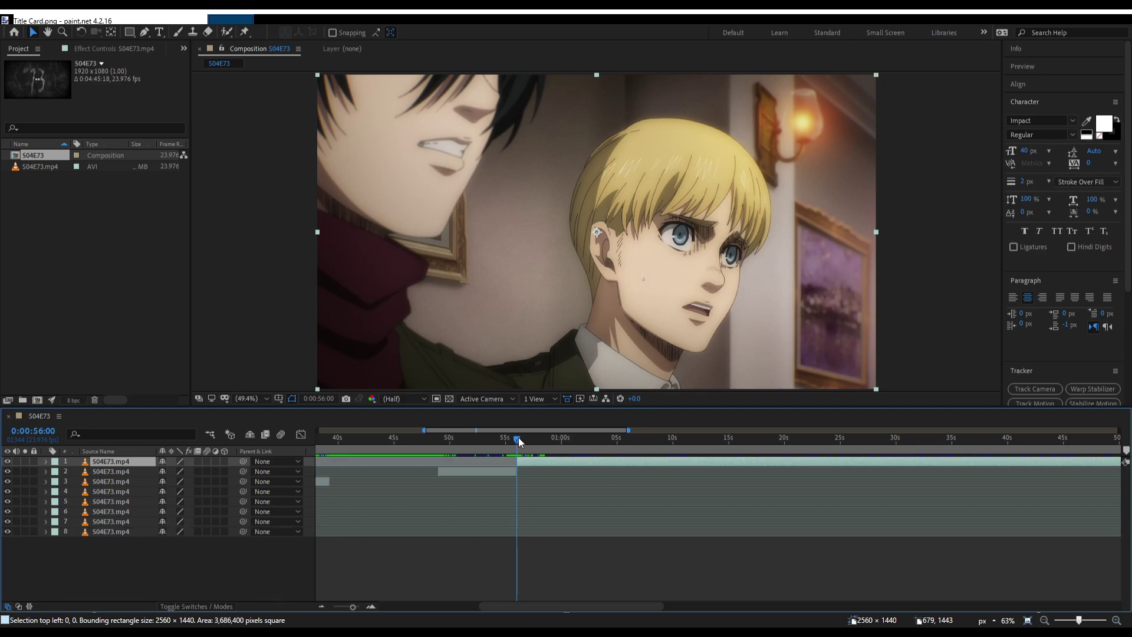
pyautogui.moveTo(518, 437); pyautogui.dragTo(627, 439)
# Split at the next shot change and delete the unwanted earlier piece.
pyautogui.hotkey('ctrl', 'shift', 'd')
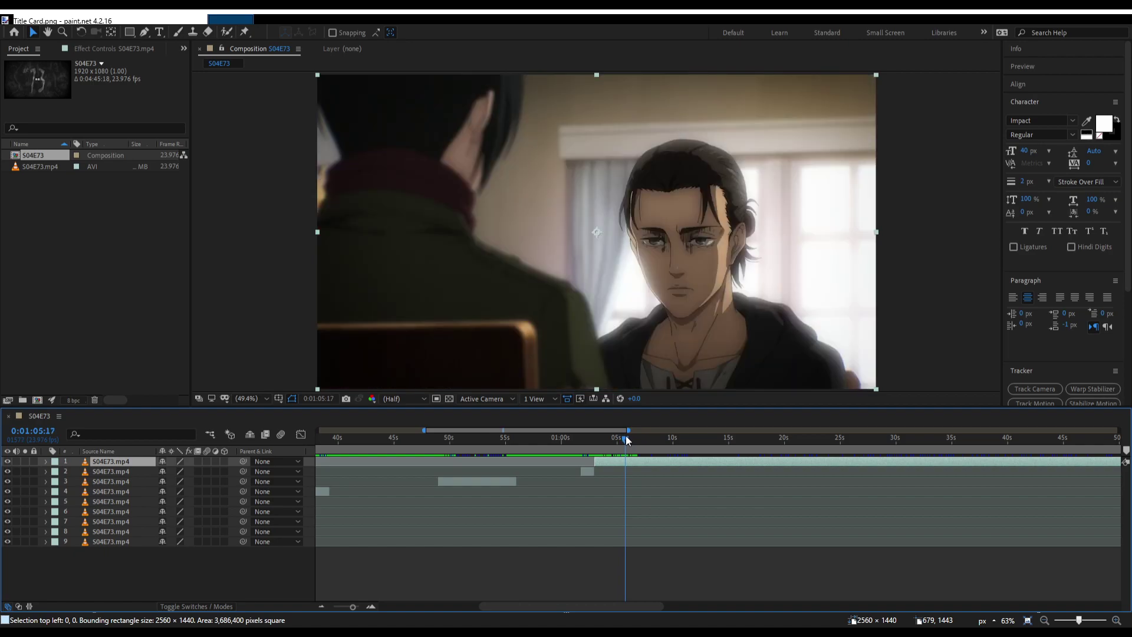
pyautogui.moveTo(627, 440); pyautogui.dragTo(627, 439)
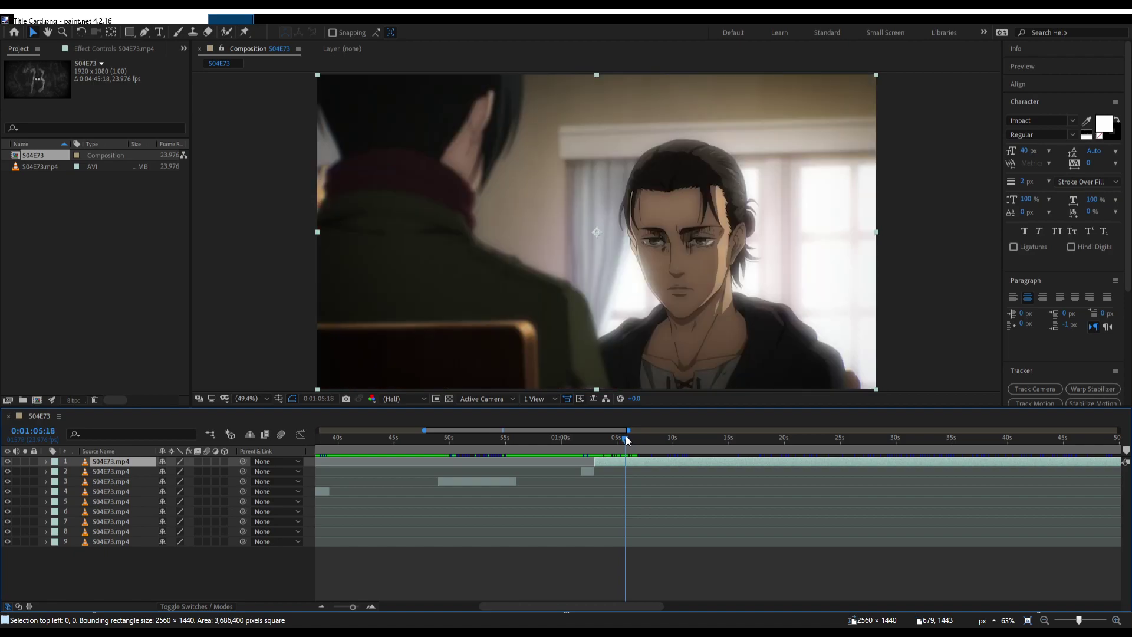
pyautogui.hotkey('ctrl', 'shift', 'd')
pyautogui.click(608, 468)
pyautogui.press('Delete')
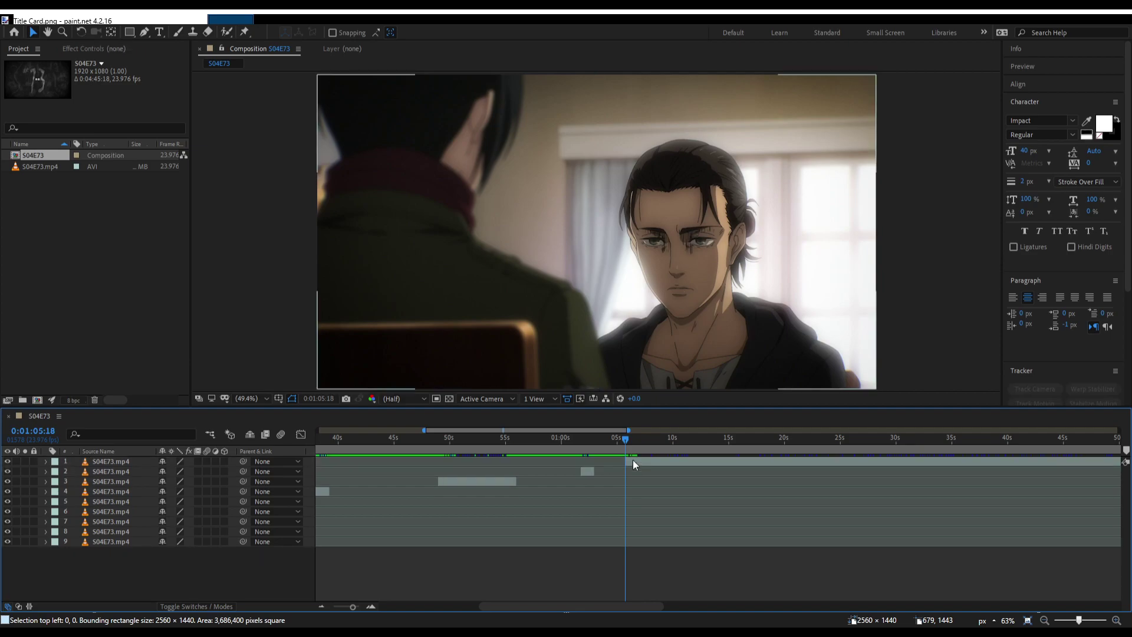
# Split the footage at 0:01:17:06 and trim the top clip to start there.
pyautogui.moveTo(631, 439); pyautogui.dragTo(842, 439)
pyautogui.hotkey('ctrl', 'shift', 'd')
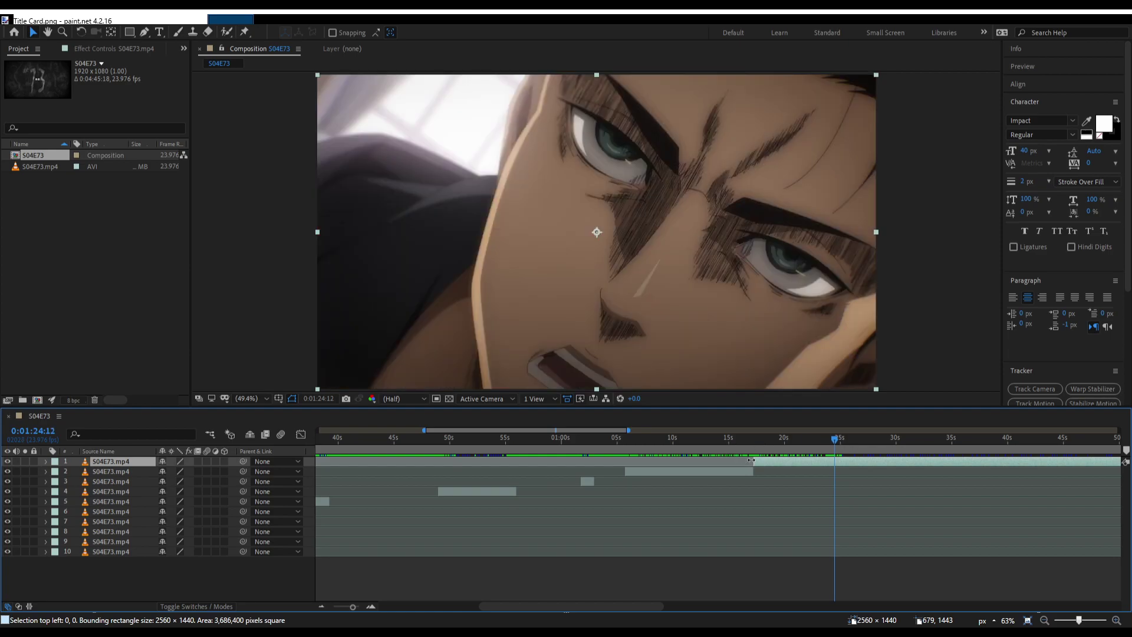
pyautogui.moveTo(751, 459); pyautogui.dragTo(834, 459)
pyautogui.hscroll(5, 580, 479)
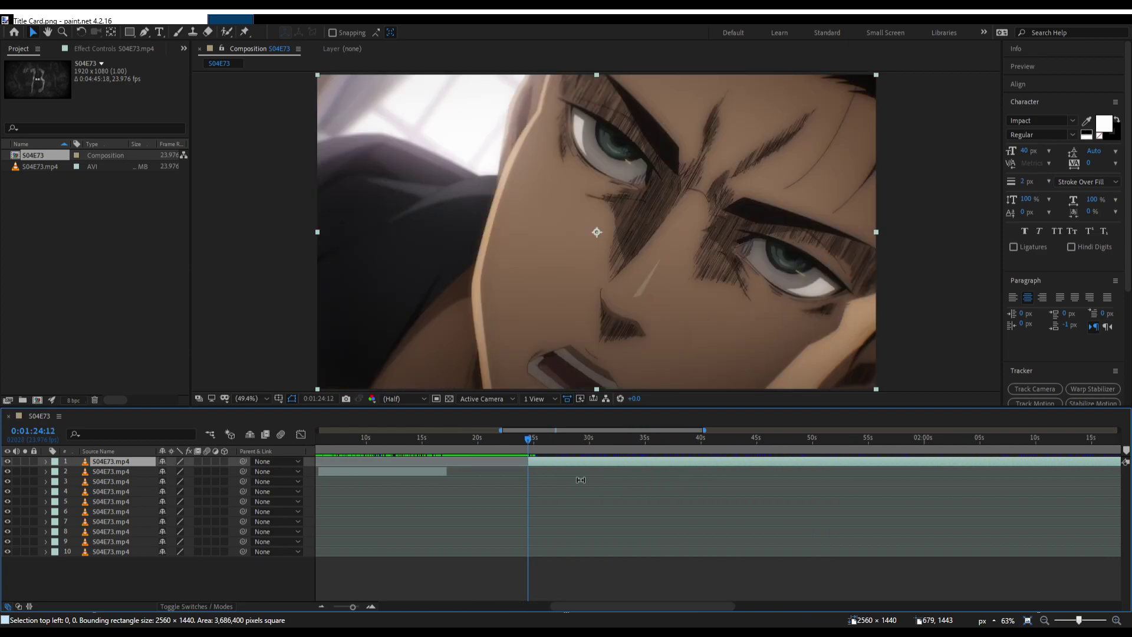
# Split at 0:01:27:06 and trim the top clip to start at 0:01:33:06.
pyautogui.click(532, 439)
pyautogui.moveTo(540, 439); pyautogui.dragTo(617, 439)
pyautogui.hotkey('ctrl', 'shift', 'd')
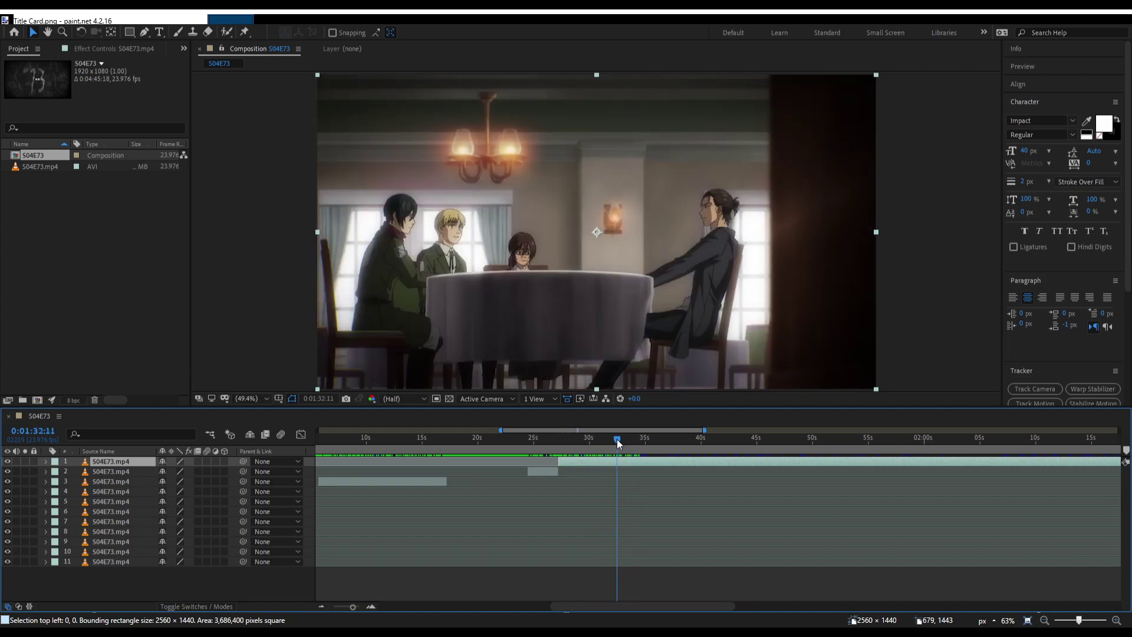
pyautogui.press('pagedown')
pyautogui.press('pagedown')
pyautogui.press('pagedown')
pyautogui.press('pagedown')
pyautogui.press('pagedown')
pyautogui.press('pagedown')
pyautogui.press('pagedown')
pyautogui.press('pagedown')
pyautogui.press('pagedown')
pyautogui.press('pagedown')
pyautogui.press('pagedown')
pyautogui.press('pagedown')
pyautogui.press('pagedown')
pyautogui.press('pagedown')
pyautogui.press('pagedown')
pyautogui.press('pagedown')
pyautogui.press('pagedown')
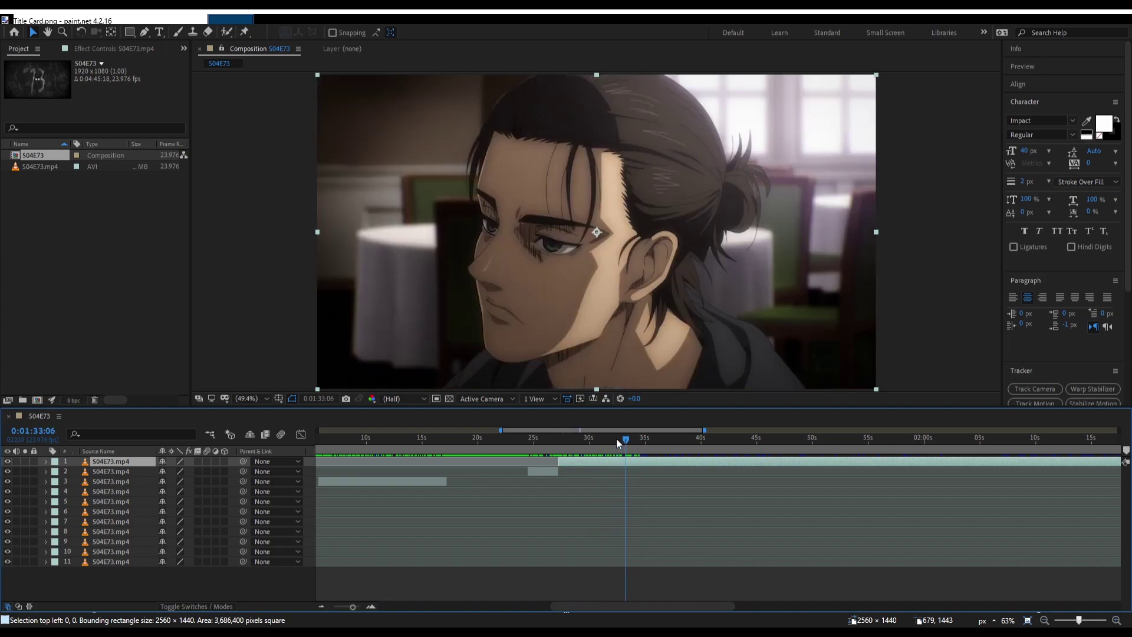
pyautogui.press('pagedown')
pyautogui.press('pagedown')
pyautogui.moveTo(559, 459); pyautogui.dragTo(625, 460)
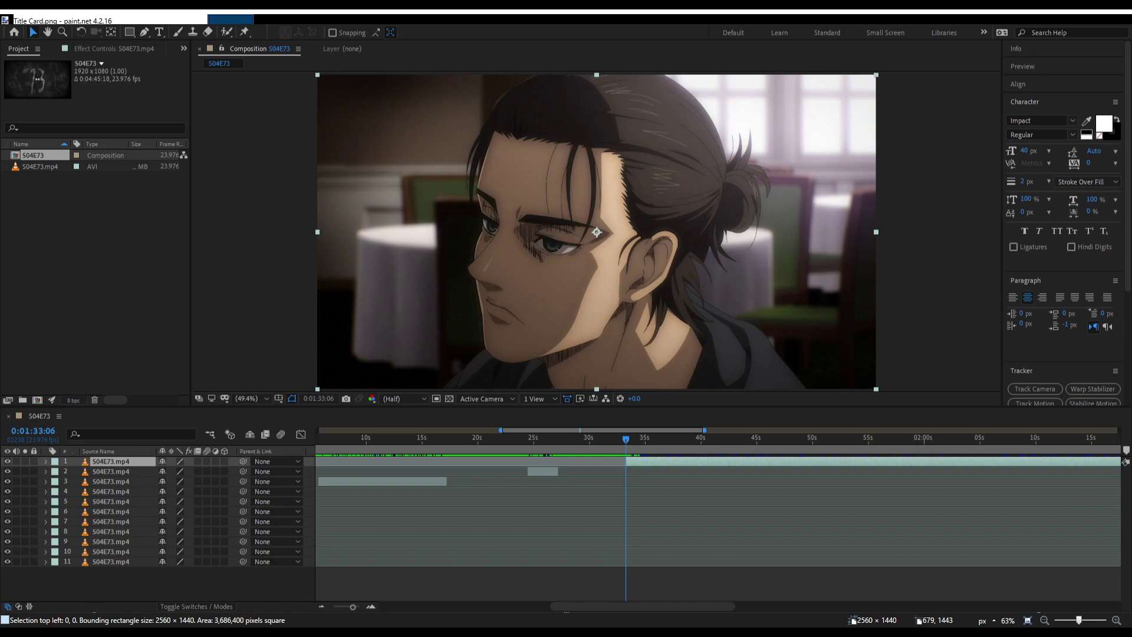
# Split the footage layer at the next shot change, 0:01:43:12.
pyautogui.press('\\')
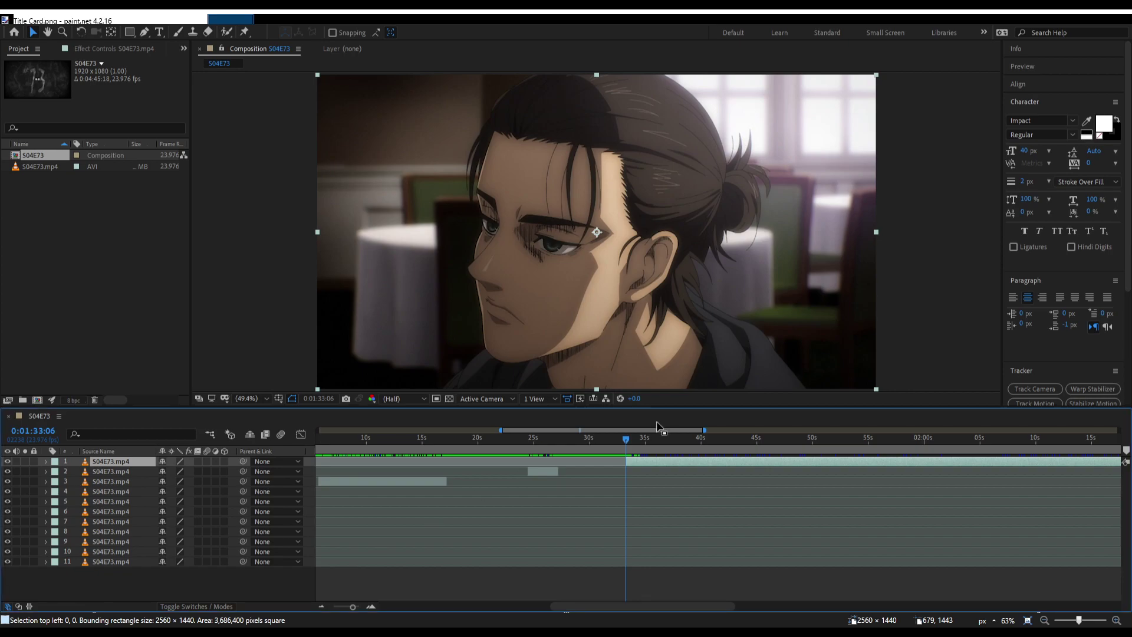
pyautogui.moveTo(632, 440); pyautogui.dragTo(736, 431)
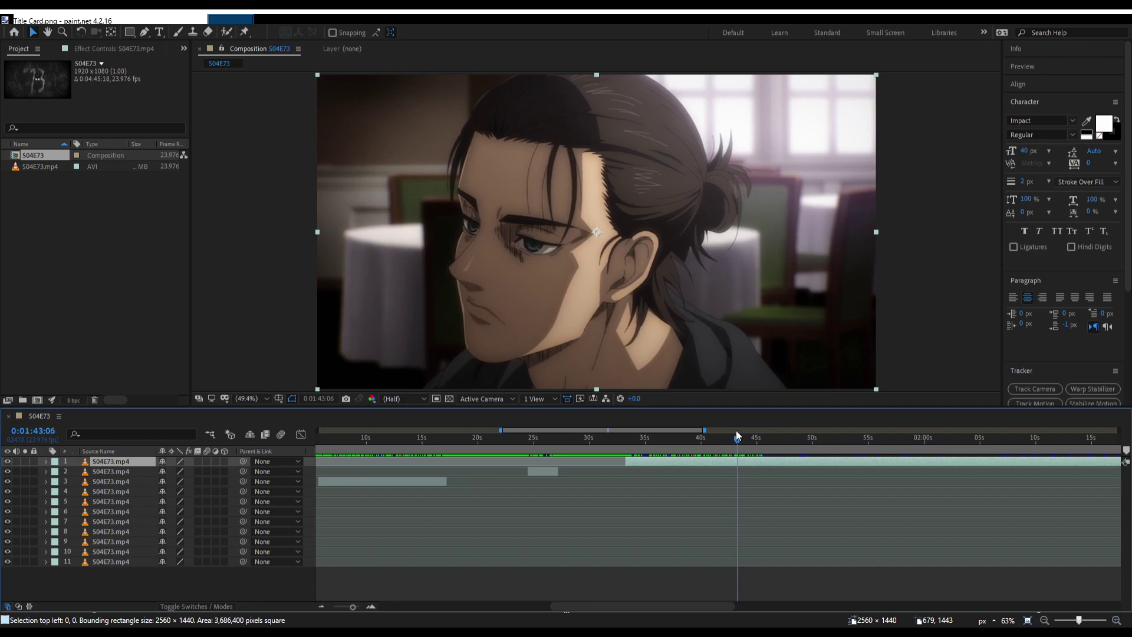
pyautogui.press('space')
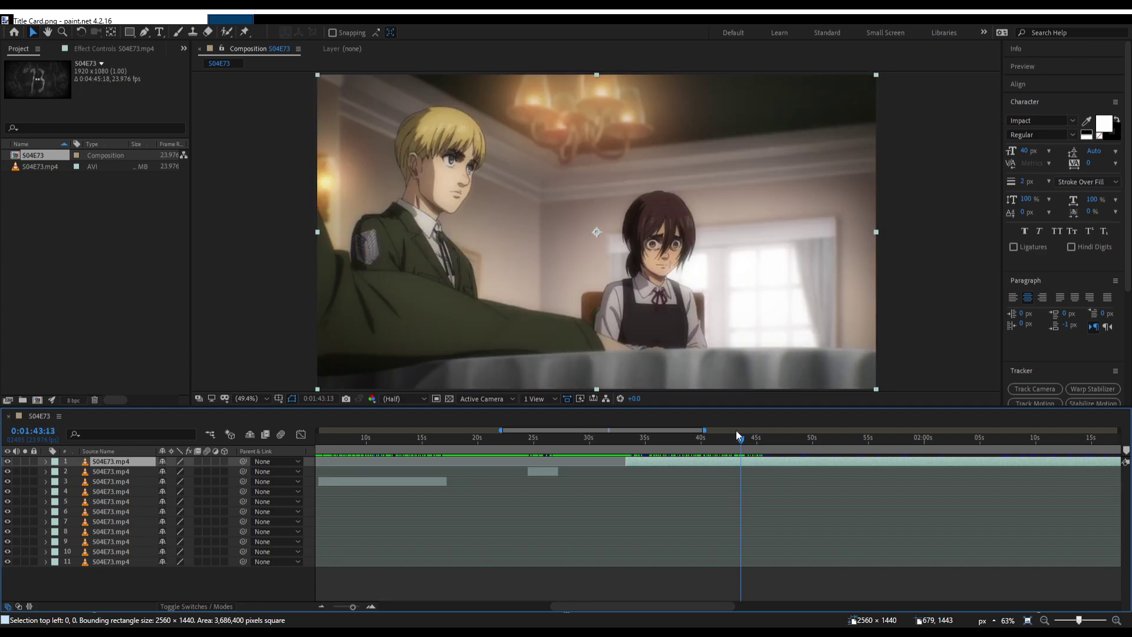
pyautogui.hotkey('ctrl', 'shift', 'd')
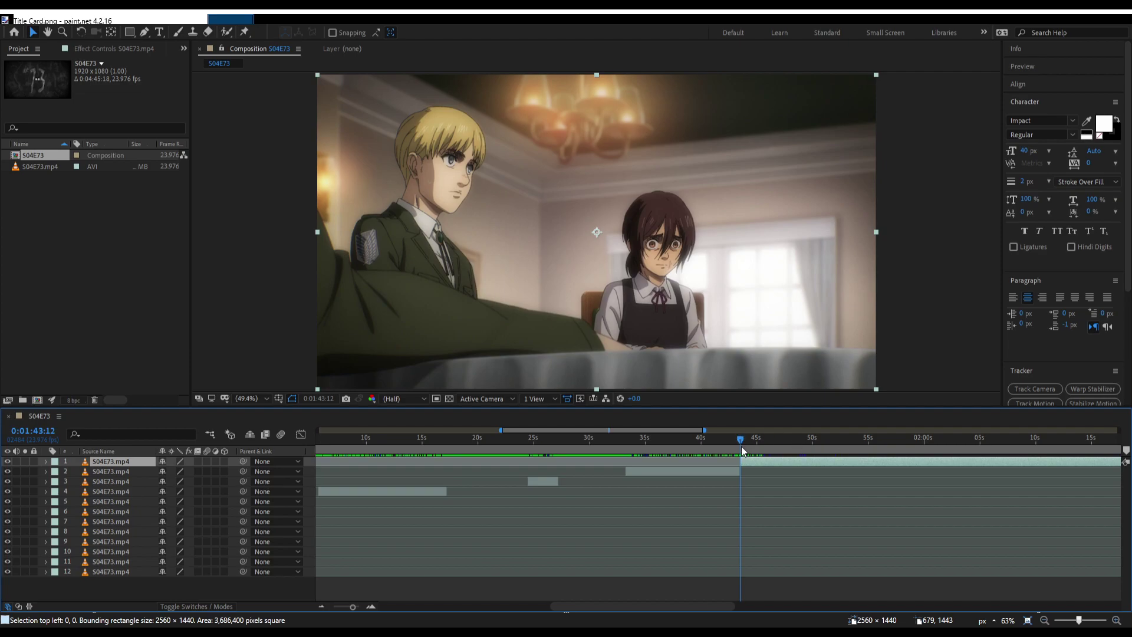
pyautogui.moveTo(741, 446); pyautogui.dragTo(911, 452)
# Split at the eyes close-up at 0:02:07:21 and delete the piece before it.
pyautogui.hscroll(6, 550, 501)
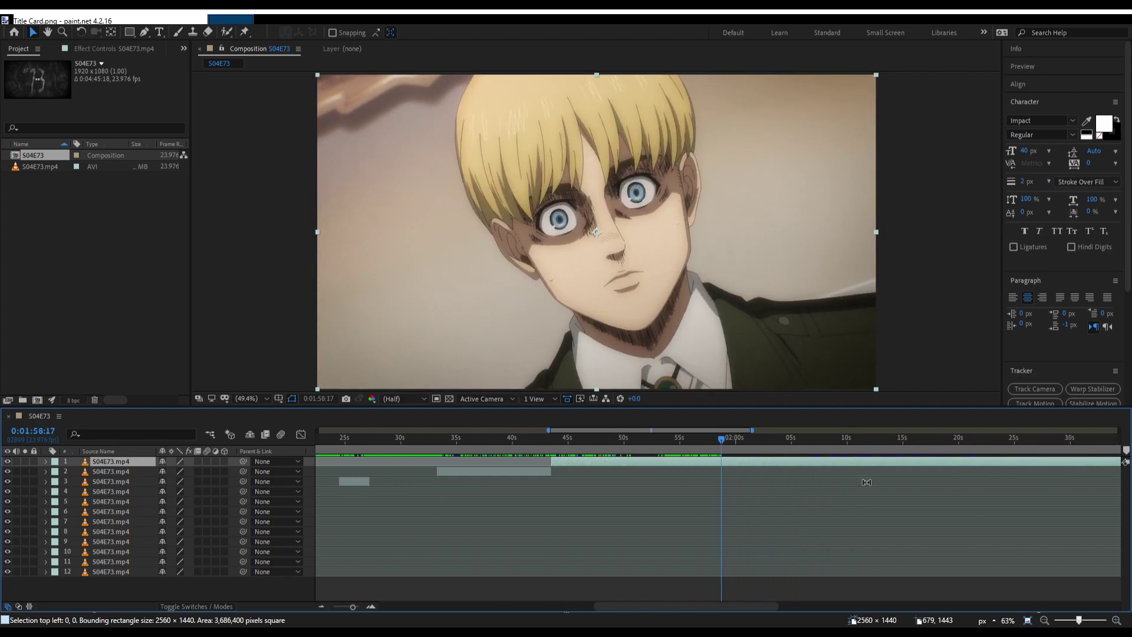
pyautogui.moveTo(486, 445); pyautogui.dragTo(587, 432)
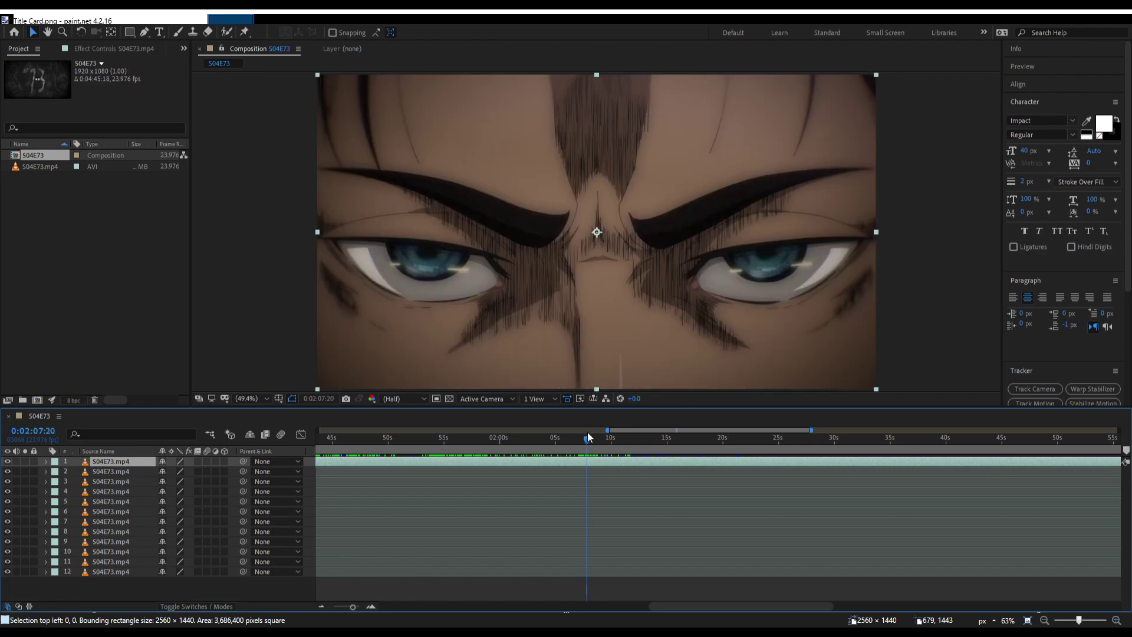
pyautogui.hotkey('ctrl', 'shift', 'd')
pyautogui.click(516, 471)
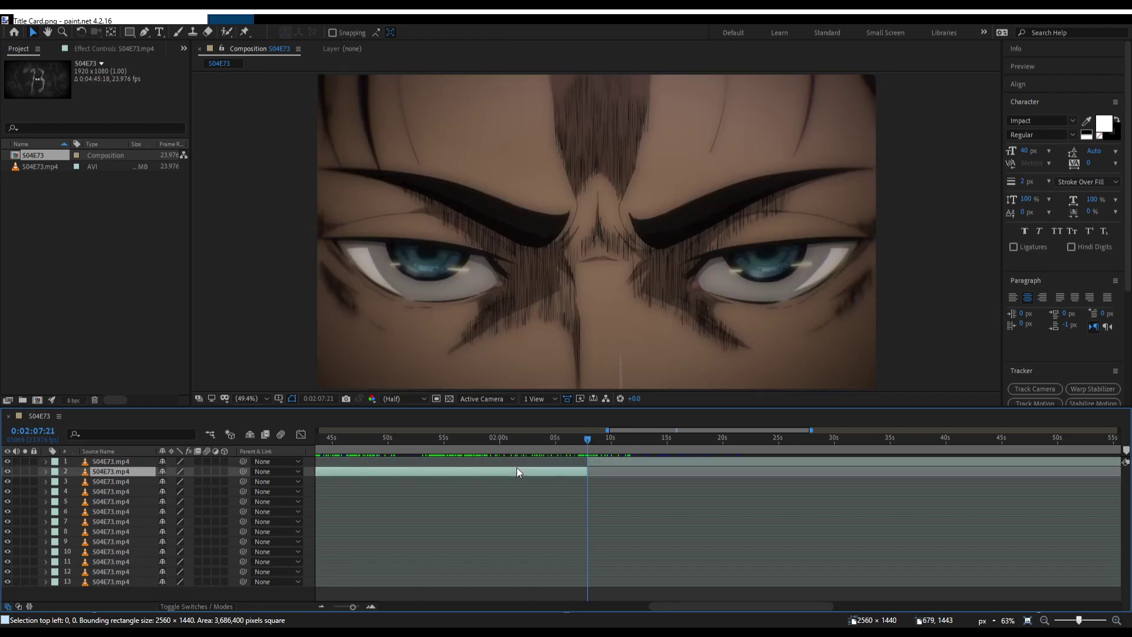
pyautogui.press('Delete')
# Split the footage layer at the next shot's first frame, 0:02:12:09.
pyautogui.moveTo(587, 439); pyautogui.dragTo(641, 446)
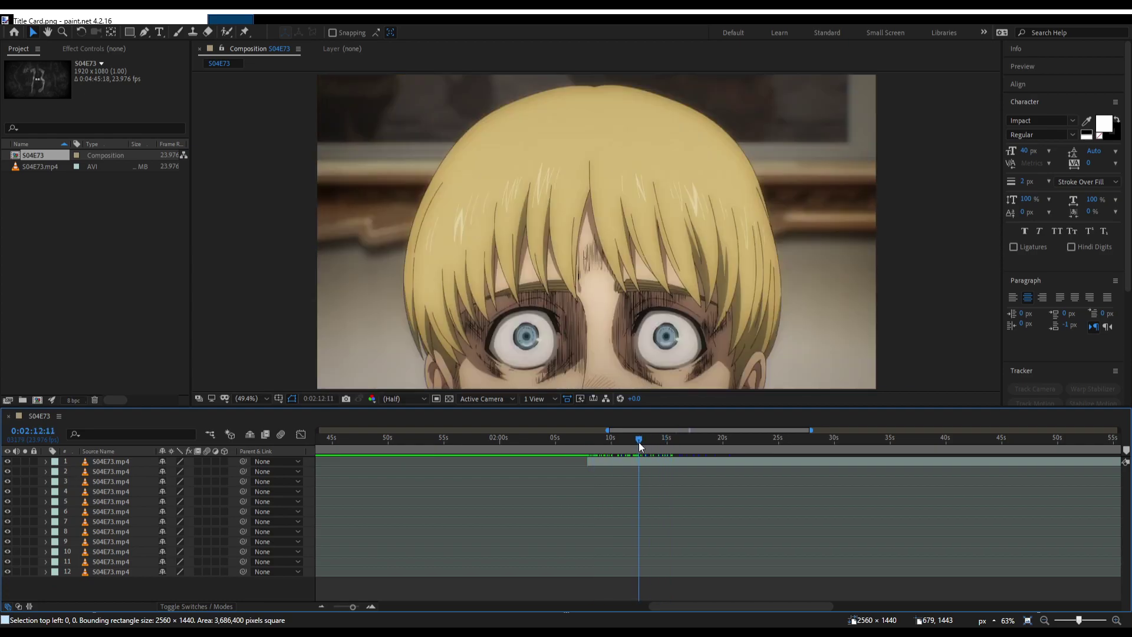
pyautogui.press('pageup')
pyautogui.press('pageup')
pyautogui.press('pageup')
pyautogui.press('pageup')
pyautogui.press('pageup')
pyautogui.press('pageup')
pyautogui.press('pageup')
pyautogui.press('pageup')
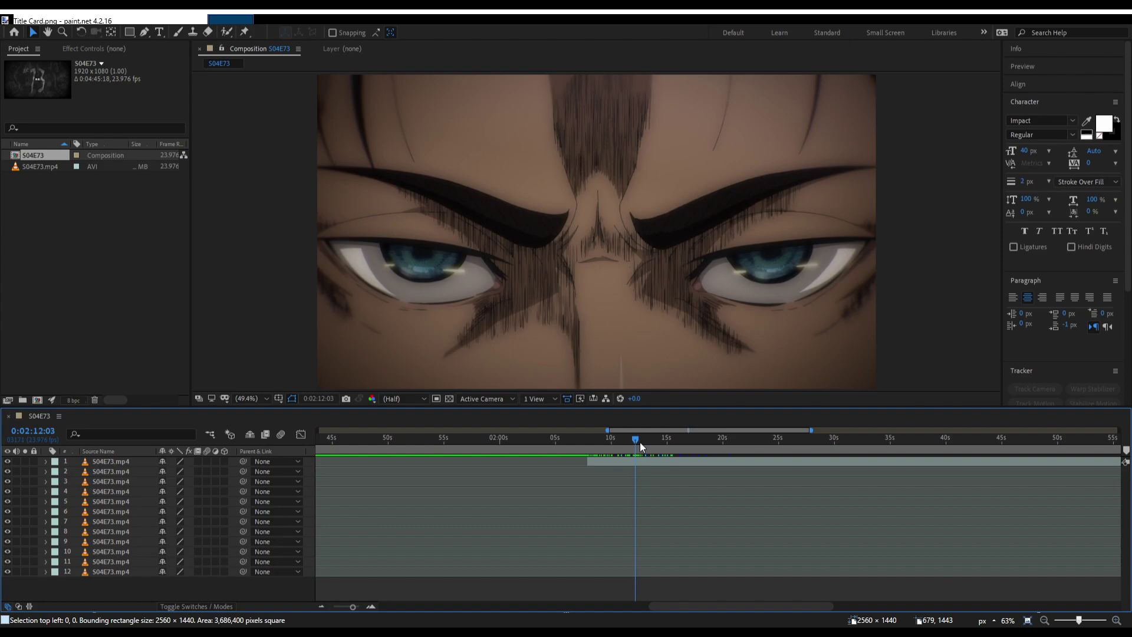
pyautogui.press('pagedown')
pyautogui.press('pagedown')
pyautogui.press('pagedown')
pyautogui.press('pagedown')
pyautogui.hotkey('ctrl', 'shift', 'd')
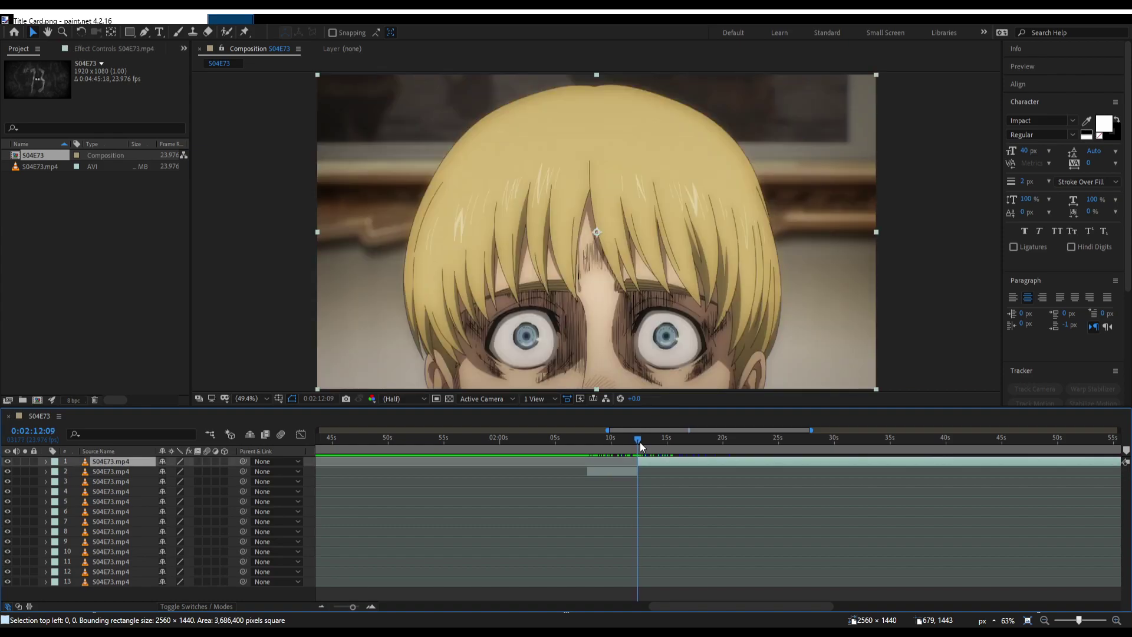
# Split at 0:02:19:06 and delete the leftover piece on layer 2.
pyautogui.moveTo(642, 446); pyautogui.dragTo(714, 435)
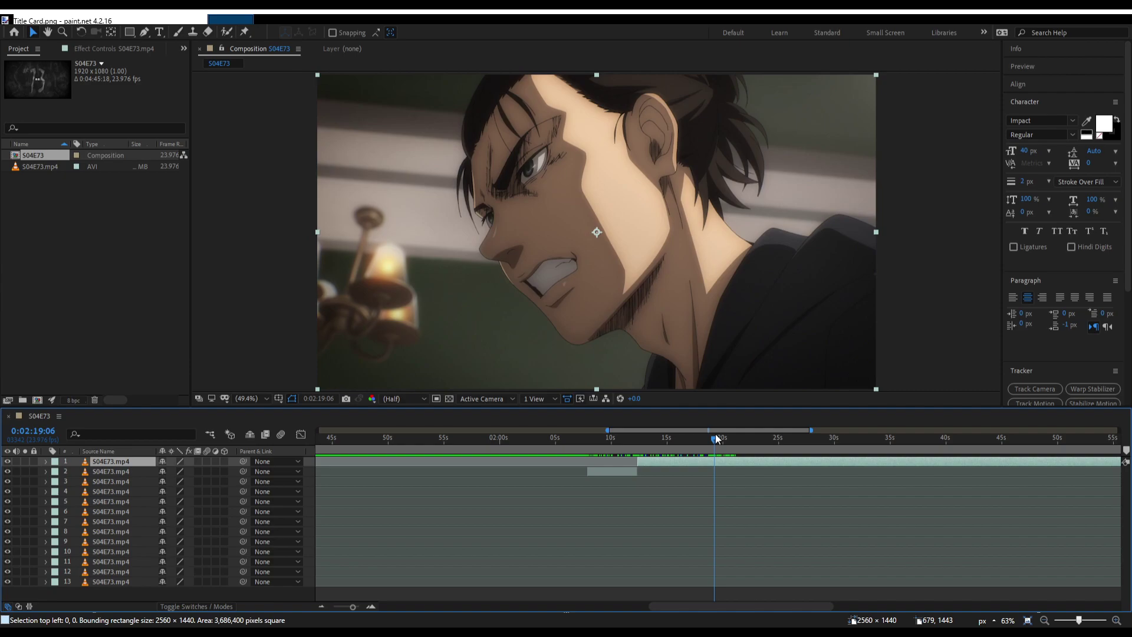
pyautogui.hotkey('ctrl', 'shift', 'd')
pyautogui.click(656, 471)
pyautogui.press('Delete')
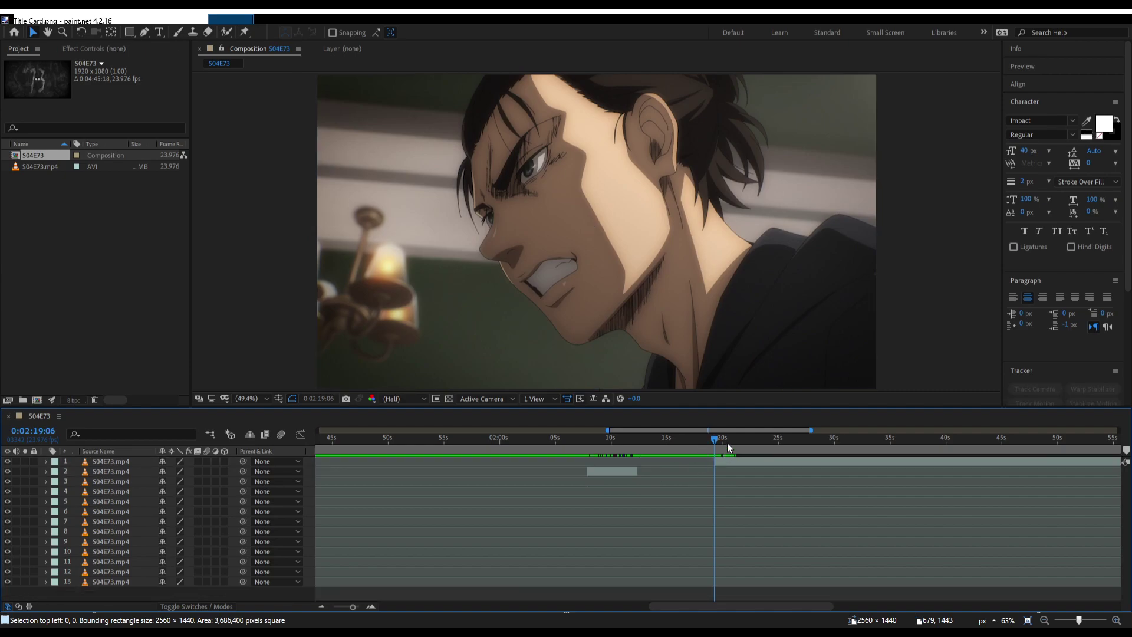
# Split the main footage layer around 2:23, then scrub onward to about 3:20.
pyautogui.moveTo(732, 440)
pyautogui.mouseDown()
pyautogui.moveTo(766, 441)
pyautogui.moveTo(715, 443)
pyautogui.moveTo(737, 441)
pyautogui.moveTo(728, 438)
pyautogui.mouseUp()
pyautogui.click(736, 461)
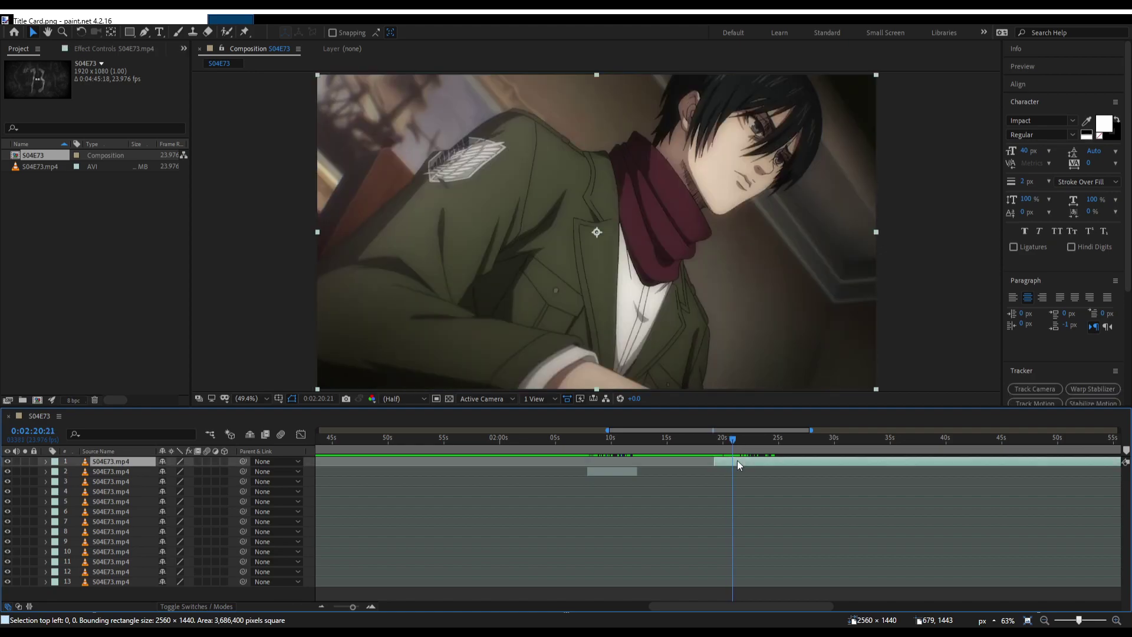
pyautogui.hotkey('ctrl', 'shift', 'd')
pyautogui.hscroll(5, 737, 461)
pyautogui.hscroll(5, 594, 469)
pyautogui.moveTo(416, 442); pyautogui.dragTo(936, 445)
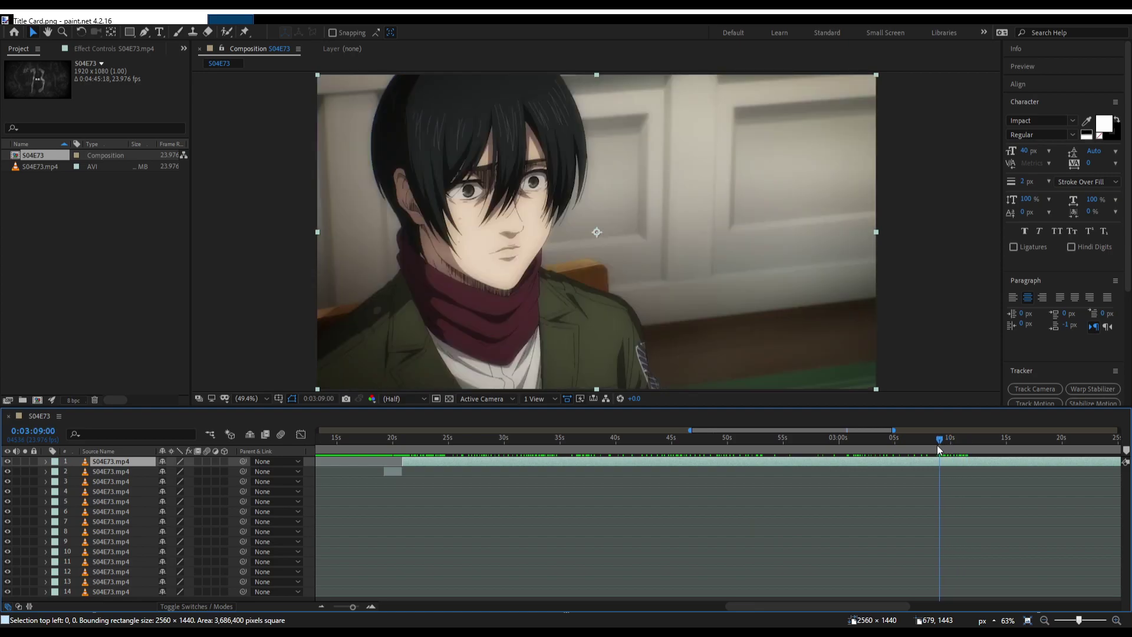
pyautogui.press('-')
pyautogui.press('-')
pyautogui.moveTo(840, 442); pyautogui.dragTo(894, 443)
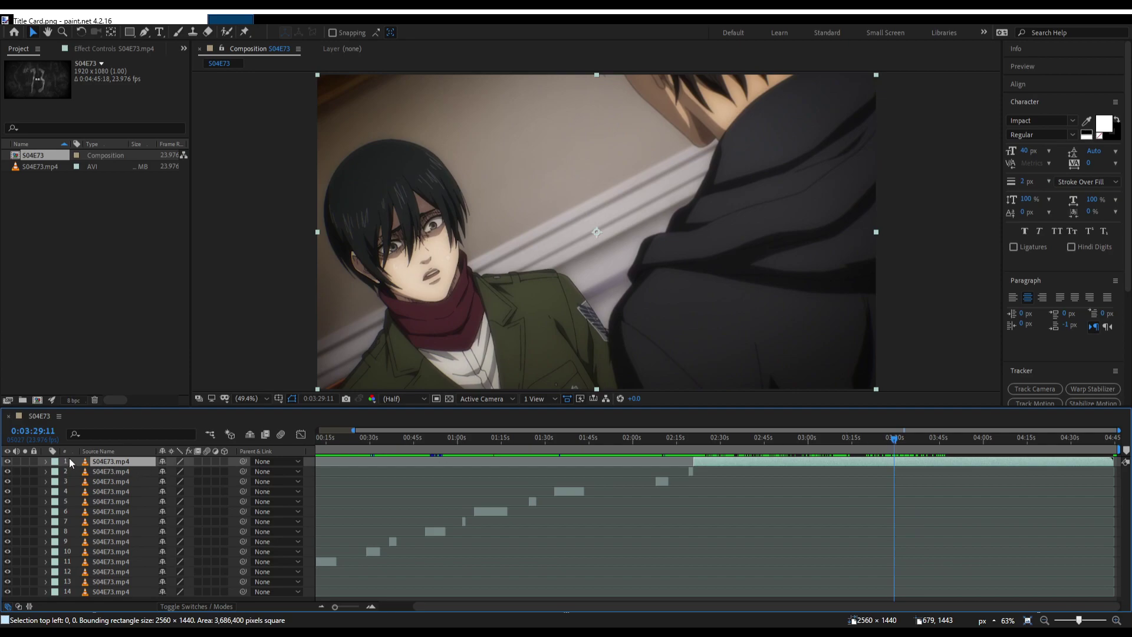
# Find the Mikasa close-up cut near 3:34, trim the top layer to start there, and enable its audio.
pyautogui.press('space')
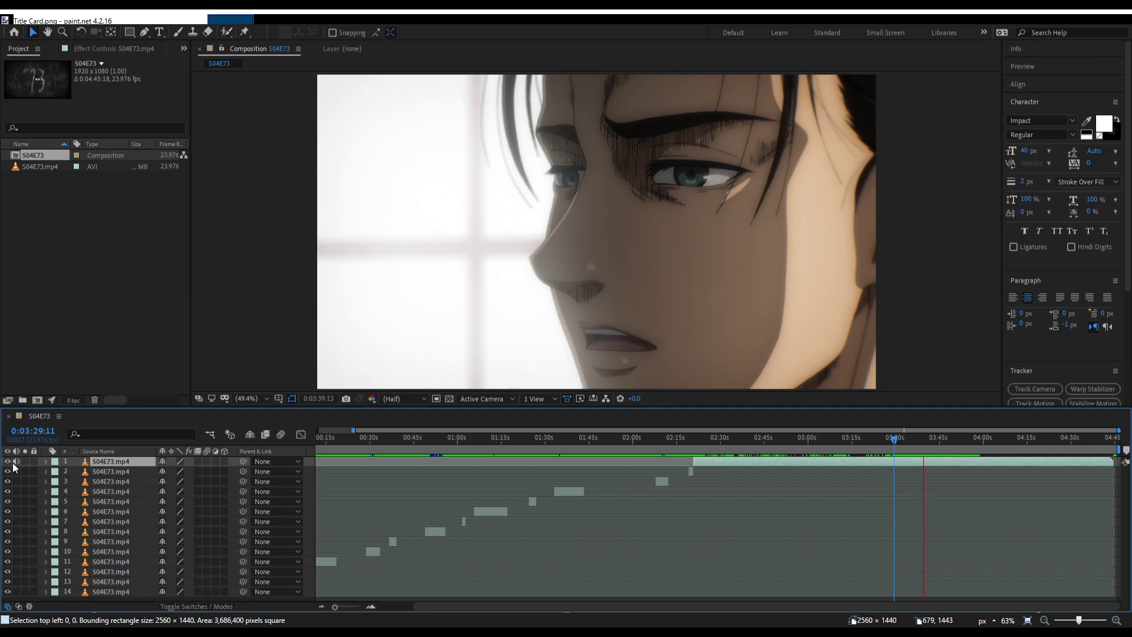
pyautogui.press('space')
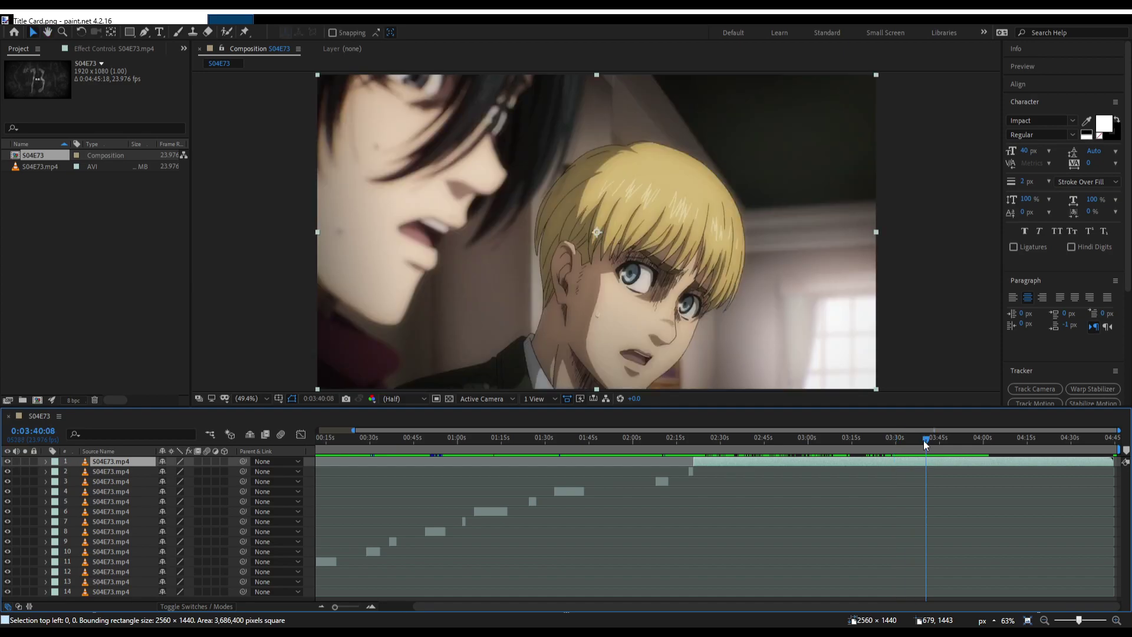
pyautogui.moveTo(923, 440)
pyautogui.mouseDown()
pyautogui.moveTo(898, 439)
pyautogui.moveTo(907, 442)
pyautogui.mouseUp()
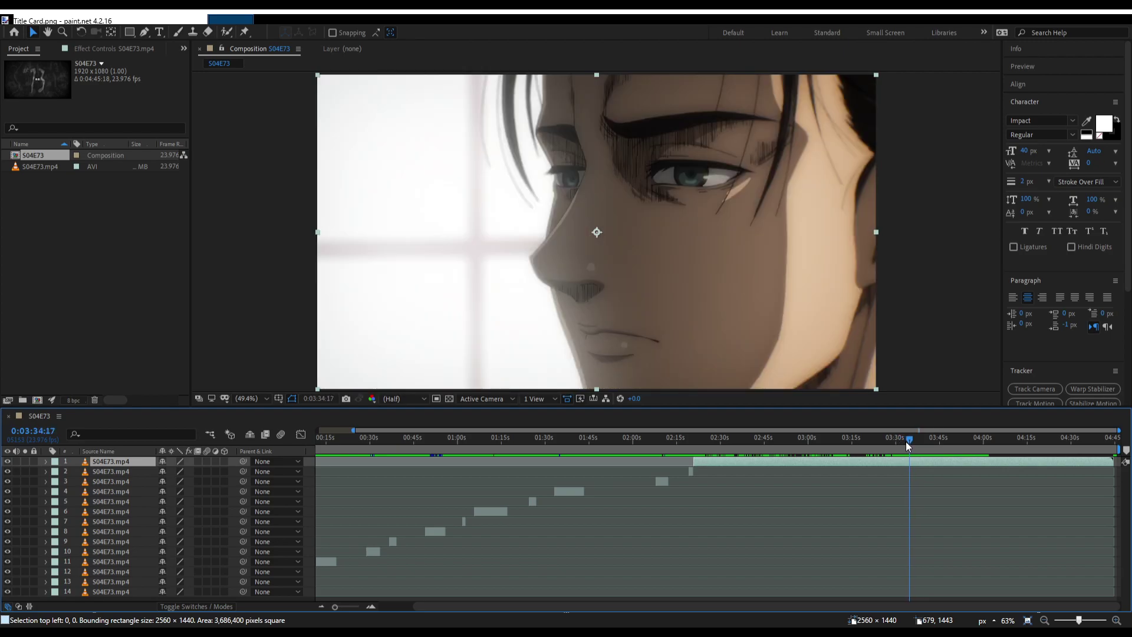
pyautogui.press('pageup')
pyautogui.press('pageup')
pyautogui.press('pageup')
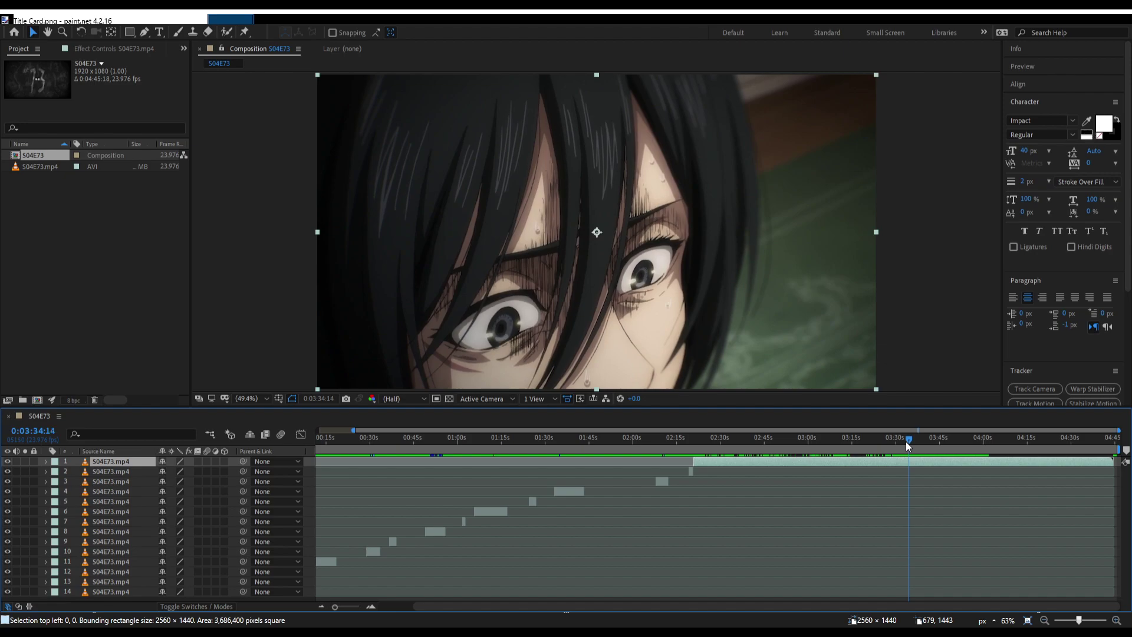
pyautogui.press('pagedown')
pyautogui.press('pagedown')
pyautogui.press('pageup')
pyautogui.press('pagedown')
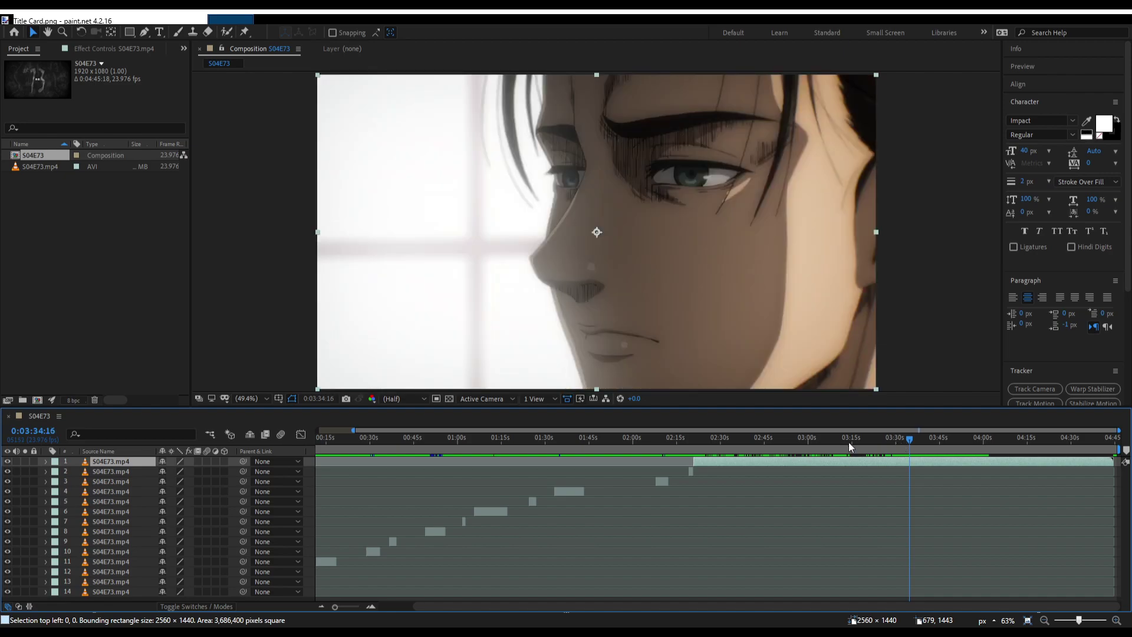
pyautogui.moveTo(695, 459); pyautogui.dragTo(926, 442)
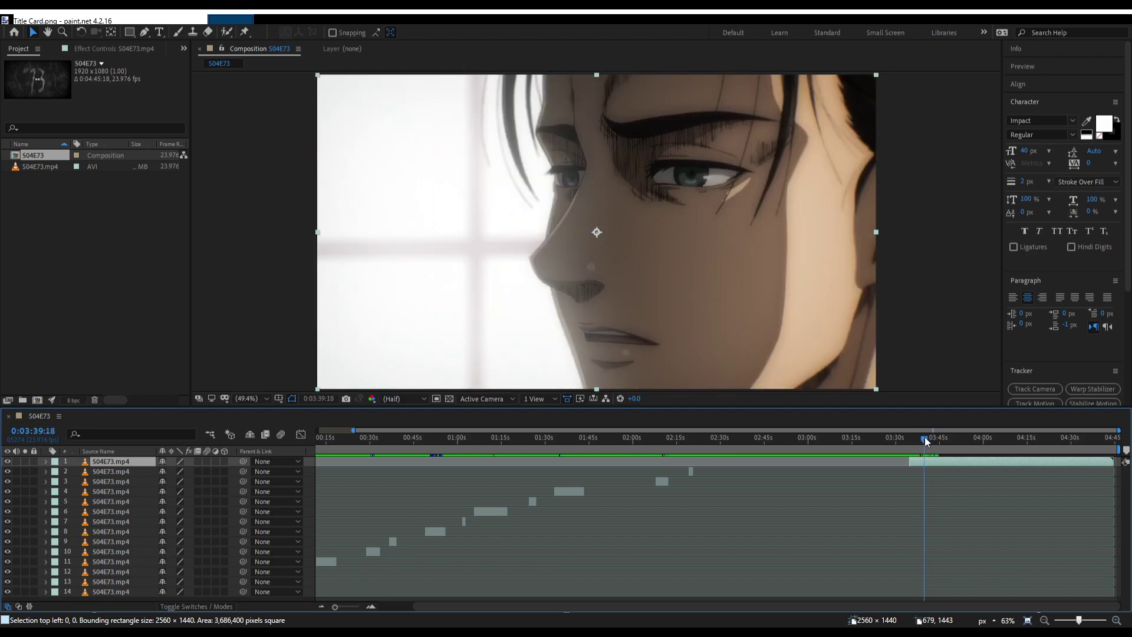
pyautogui.click(16, 460)
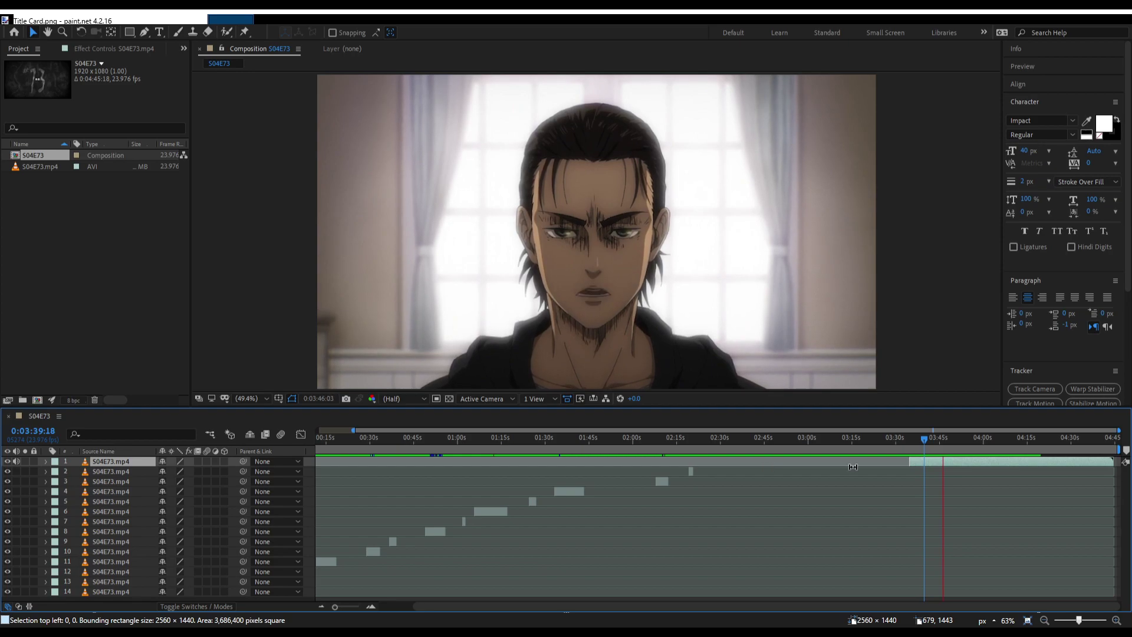
# Preview from about 3:39 and split the top layer at the next shot's start.
pyautogui.moveTo(932, 438); pyautogui.dragTo(904, 432)
pyautogui.press('space')
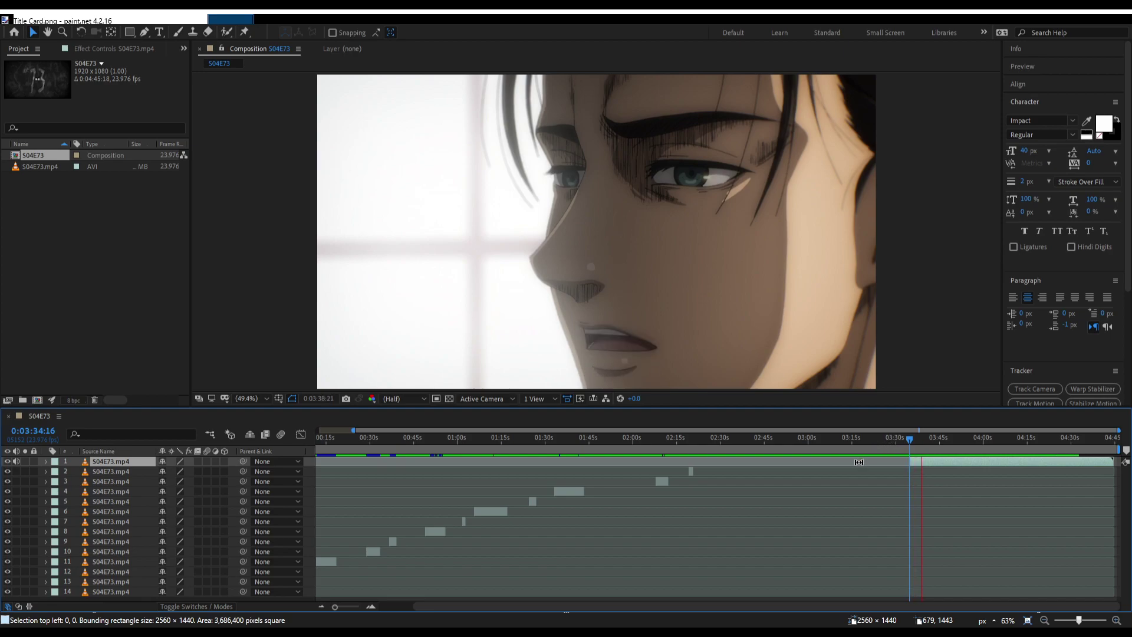
pyautogui.press('space')
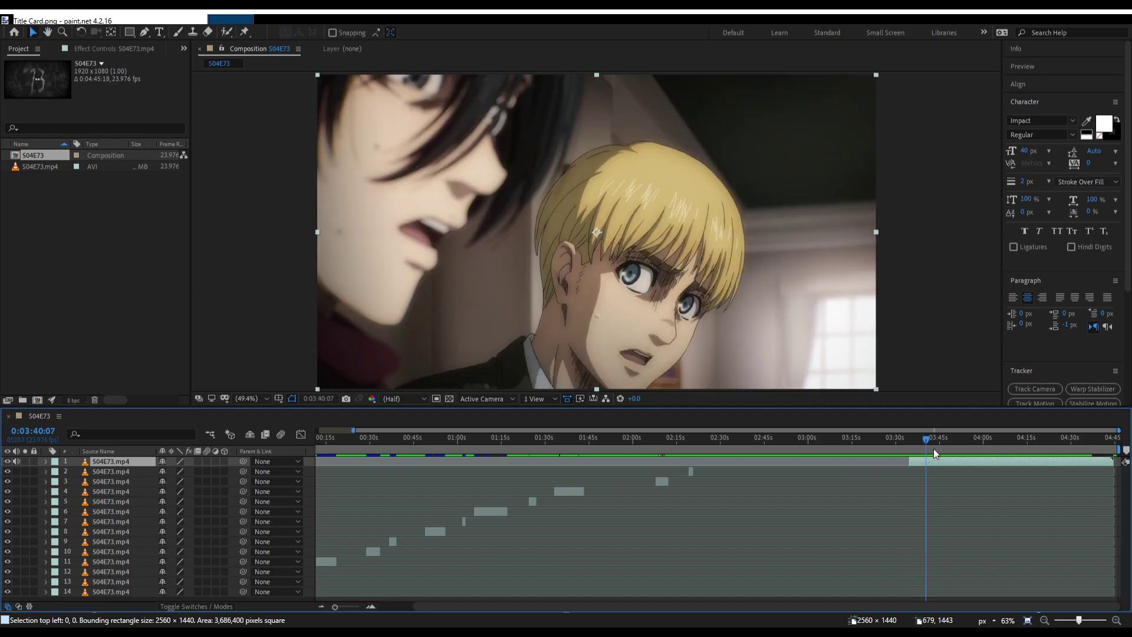
pyautogui.moveTo(923, 440); pyautogui.dragTo(924, 437)
pyautogui.press('pagedown')
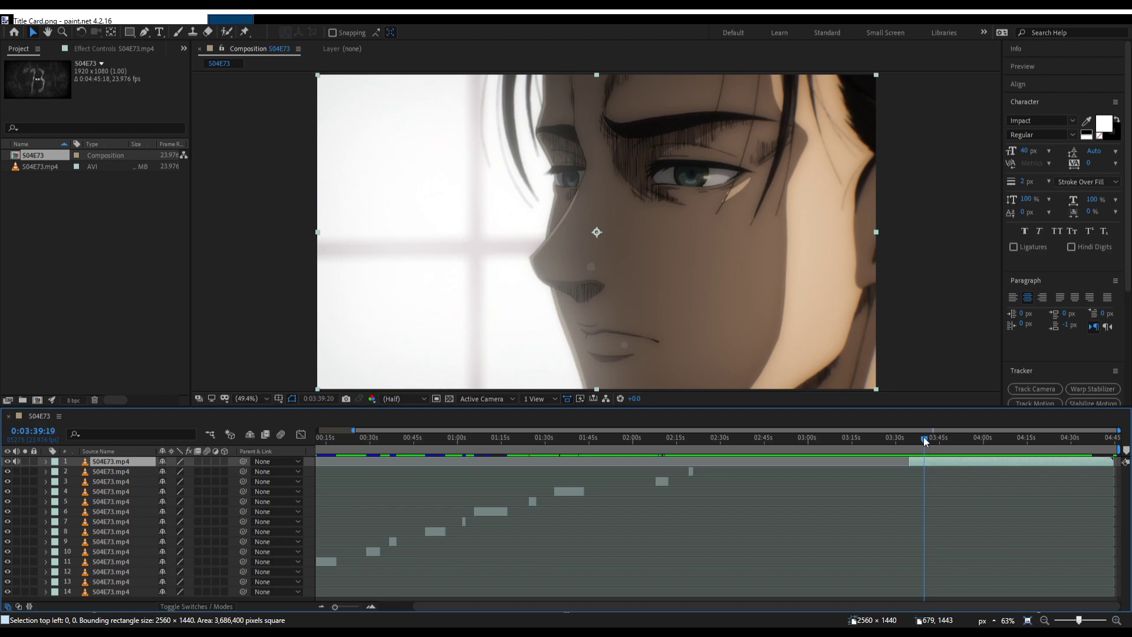
pyautogui.press('pagedown')
pyautogui.press('pagedown')
pyautogui.press('pagedown')
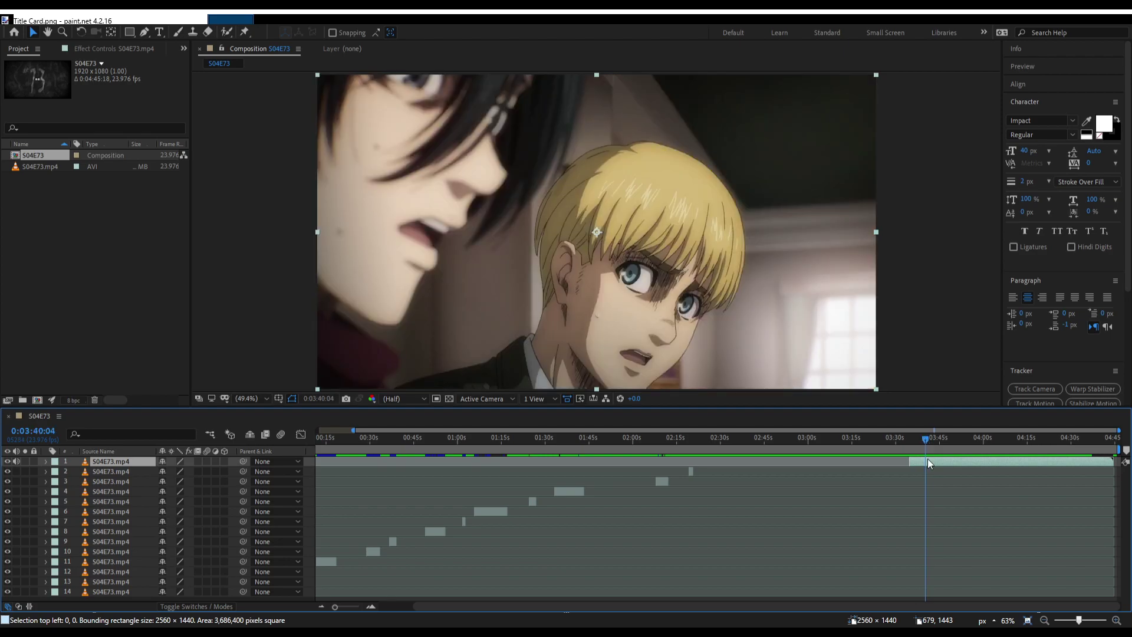
pyautogui.hotkey('ctrl', 'shift', 'd')
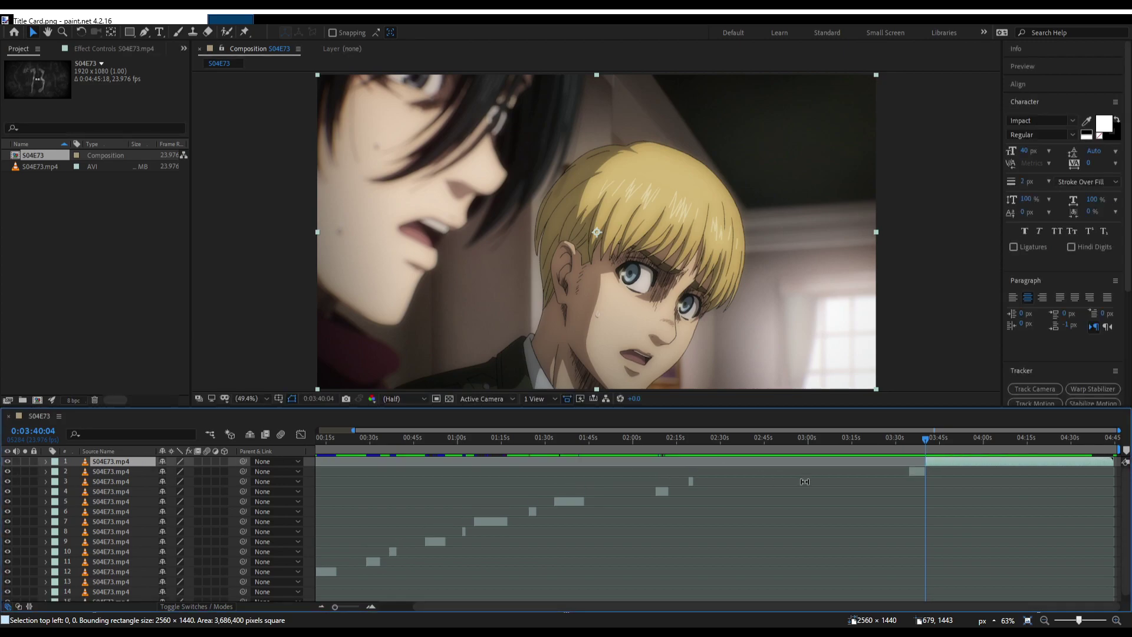
# Split the top layer near 4:00 and at the eye close-up, deleting the short fragment between.
pyautogui.moveTo(925, 440); pyautogui.dragTo(969, 457)
pyautogui.moveTo(976, 444); pyautogui.dragTo(1000, 434)
pyautogui.hotkey('ctrl', 'shift', 'd')
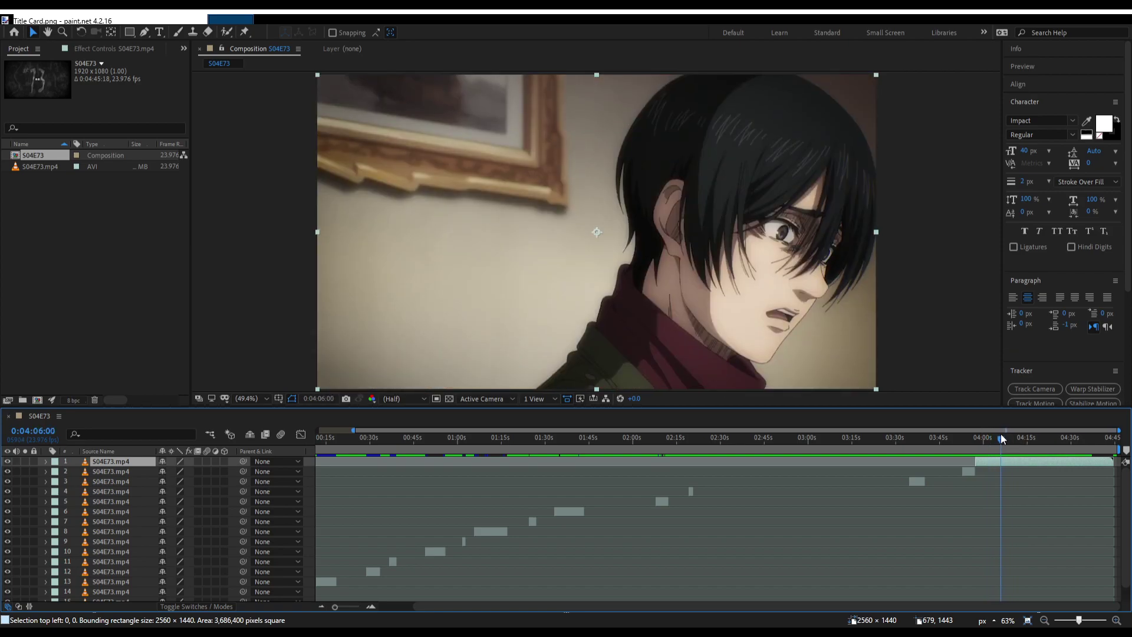
pyautogui.press('space')
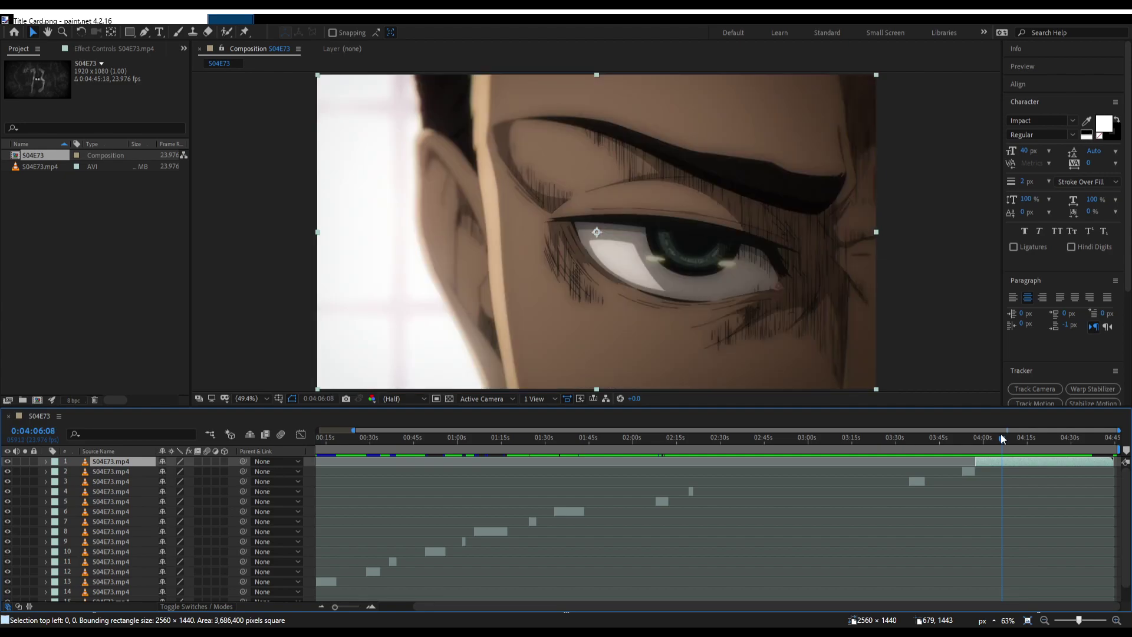
pyautogui.hotkey('ctrl', 'shift', 'd')
pyautogui.click(982, 471)
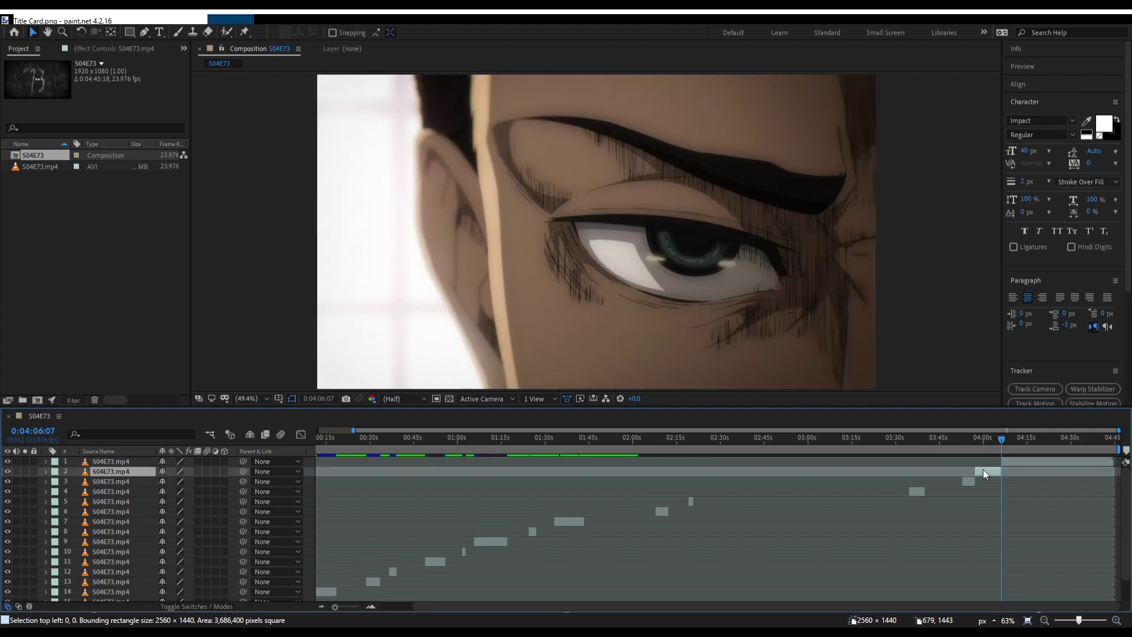
pyautogui.press('Delete')
# Split the top layer at the shot change near 4:11 and delete the leftover end piece.
pyautogui.moveTo(1003, 439)
pyautogui.mouseDown()
pyautogui.moveTo(1022, 440)
pyautogui.moveTo(1013, 437)
pyautogui.mouseUp()
pyautogui.press('space')
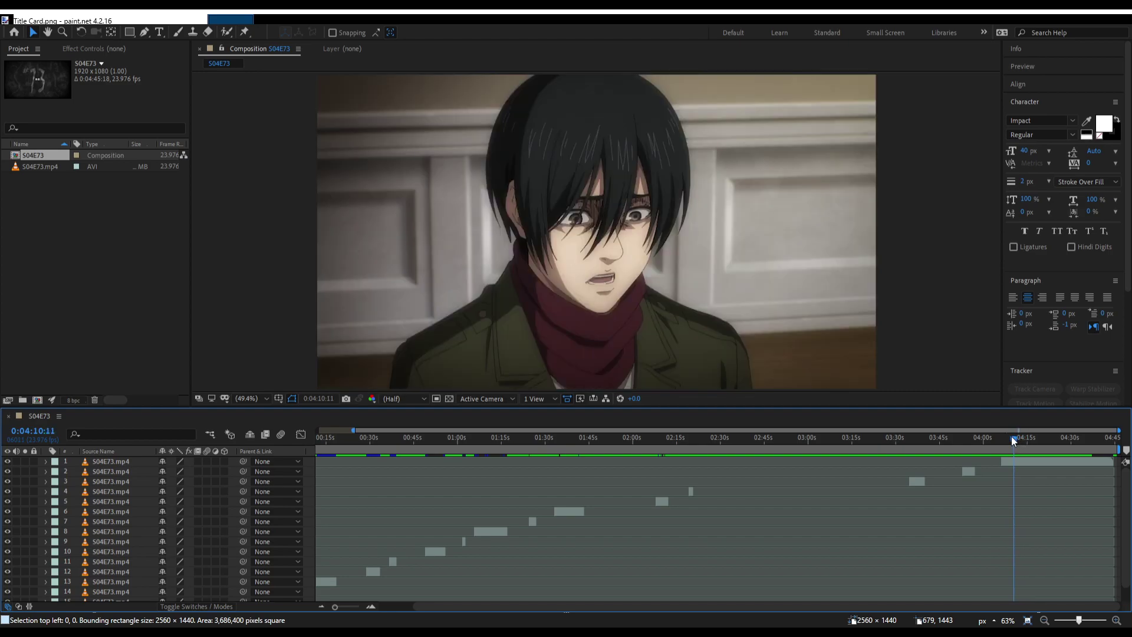
pyautogui.press('pageup')
pyautogui.press('pageup')
pyautogui.press('pageup')
pyautogui.press('pageup')
pyautogui.press('pageup')
pyautogui.press('pagedown')
pyautogui.press('pageup')
pyautogui.press('pagedown')
pyautogui.click(1017, 458)
pyautogui.hotkey('ctrl', 'shift', 'd')
pyautogui.moveTo(1012, 436); pyautogui.dragTo(1090, 441)
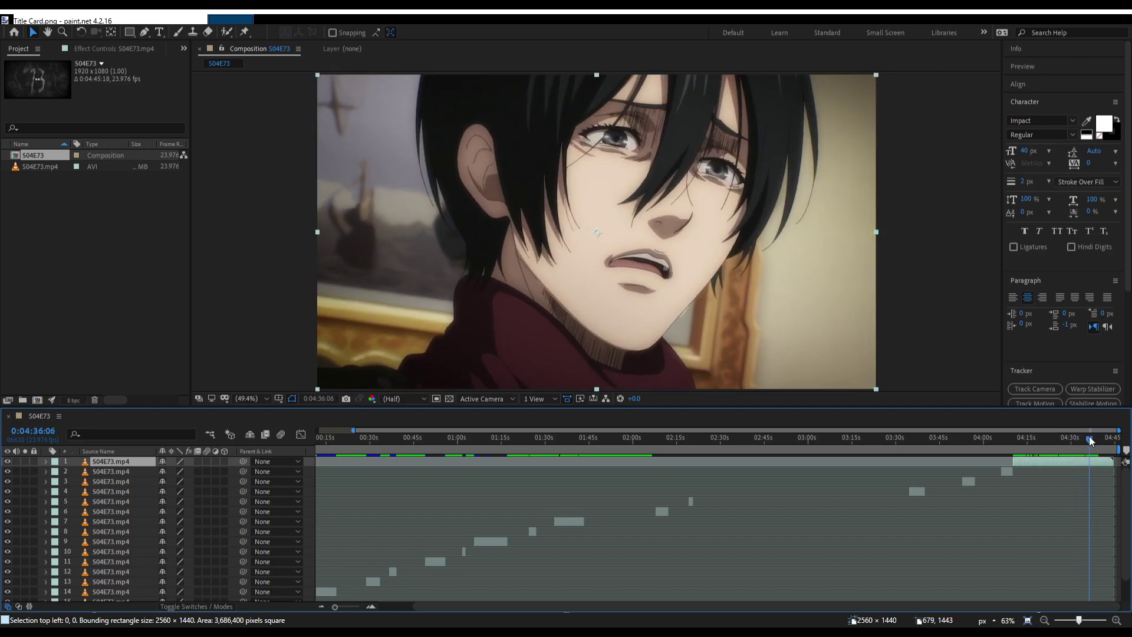
pyautogui.press('Delete')
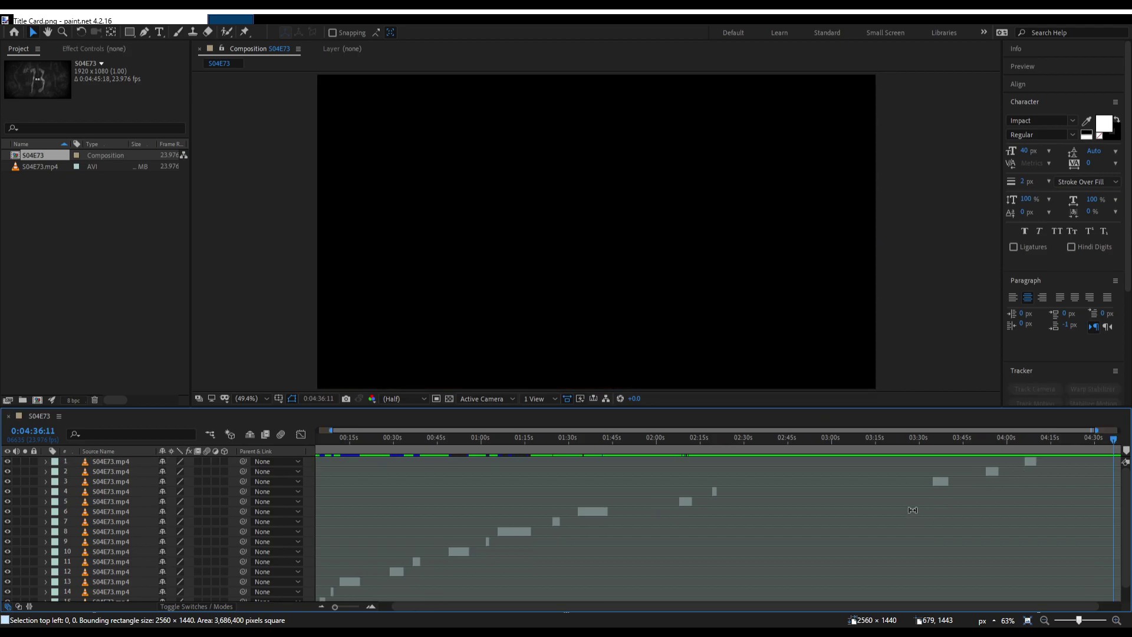
# Return the playhead to 0:00, select all layers and snap every clip's in-point to 0:00.
pyautogui.hscroll(-2, 909, 510)
pyautogui.scroll(-1, 382, 517)
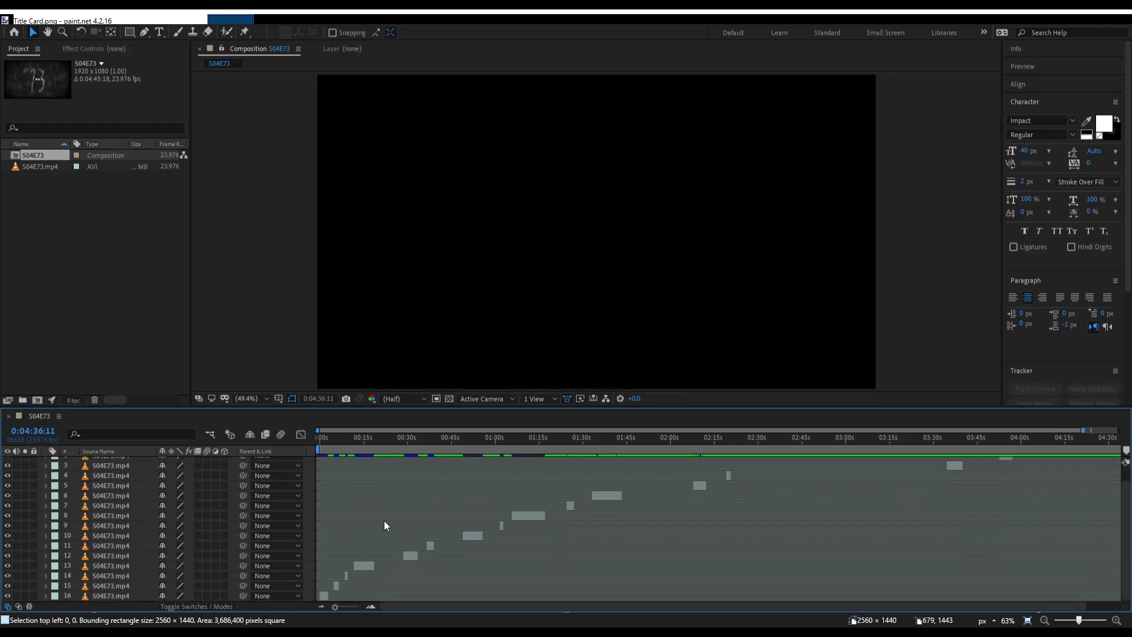
pyautogui.moveTo(340, 439); pyautogui.dragTo(299, 448)
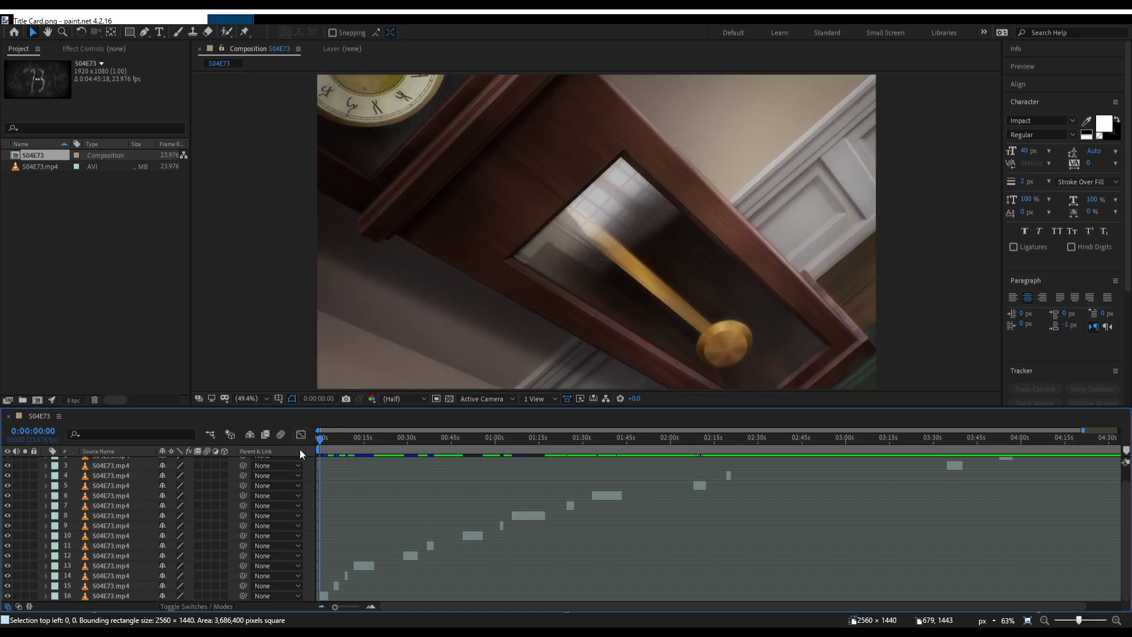
pyautogui.hotkey('ctrl', 'a')
pyautogui.press('[')
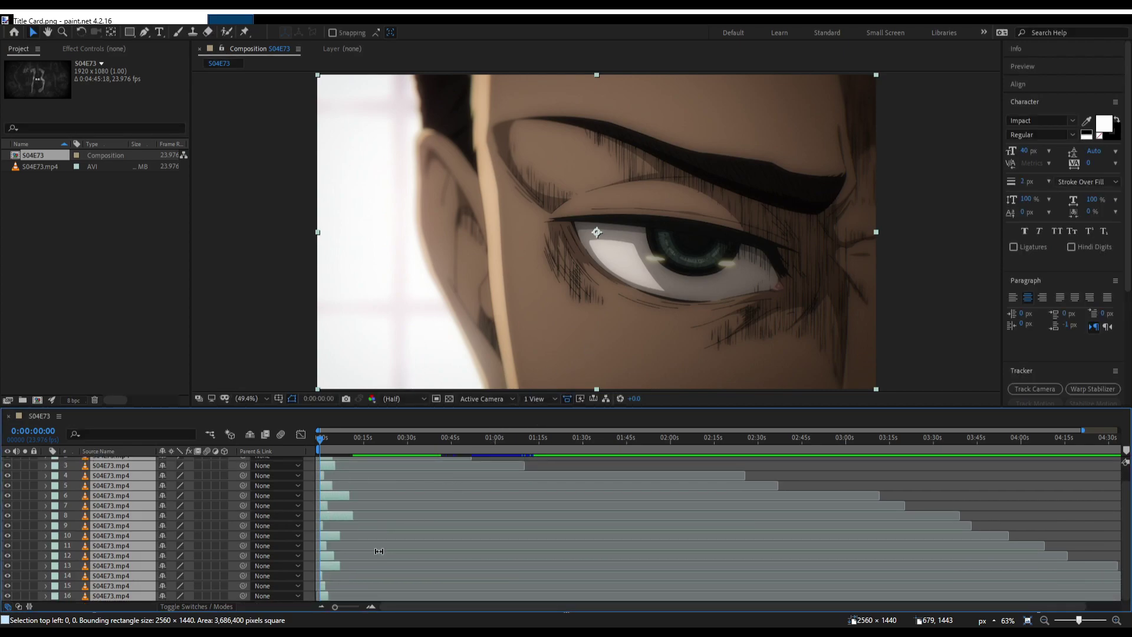
# Select all layers, undo the in-point move and redo it so clips start near 0:00.
pyautogui.click(379, 551)
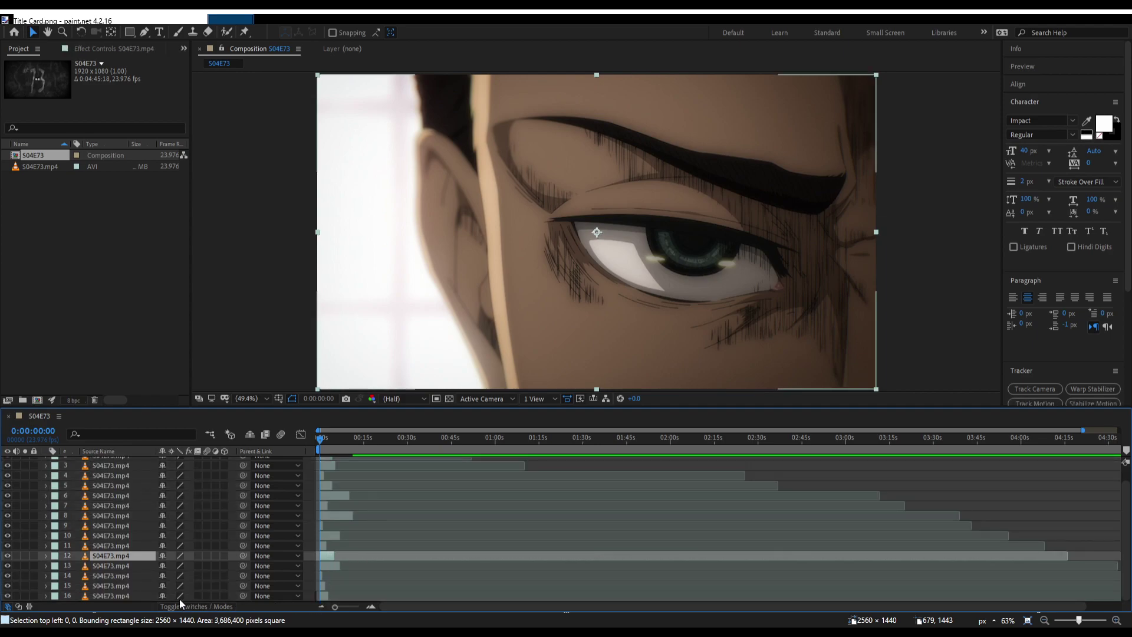
pyautogui.click(125, 596)
pyautogui.hotkey('ctrl', 'a')
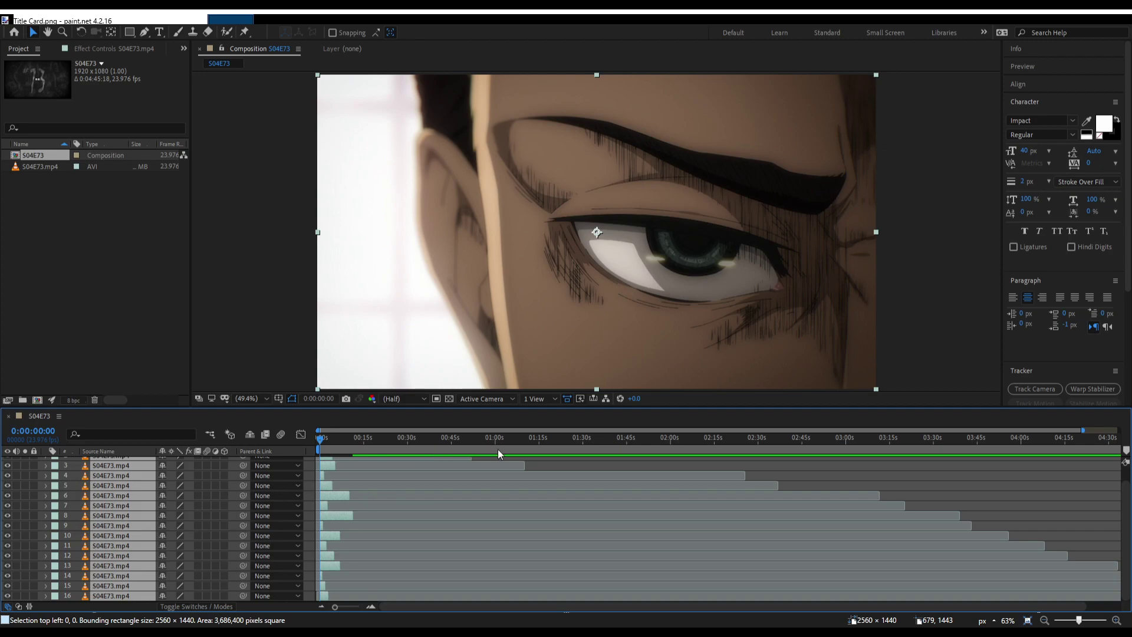
pyautogui.hotkey('ctrl', 'z')
pyautogui.hotkey('ctrl', 'shift', 'z')
# Select layers 1 through 16 and sequence them end to end with Sequence Layers.
pyautogui.click(124, 595)
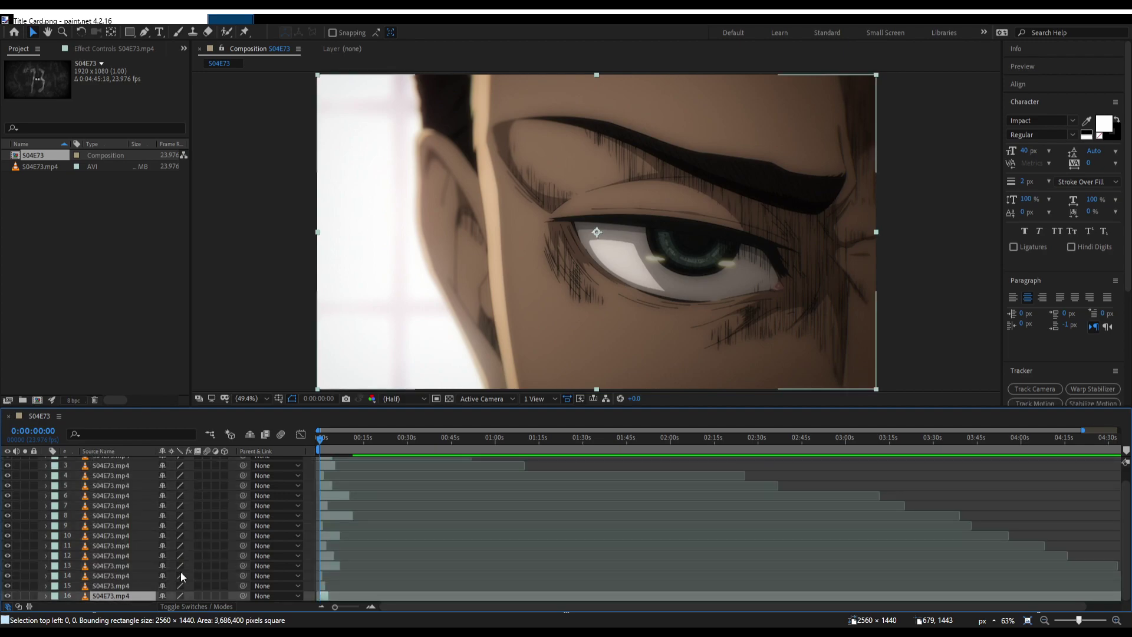
pyautogui.scroll(1, 136, 553)
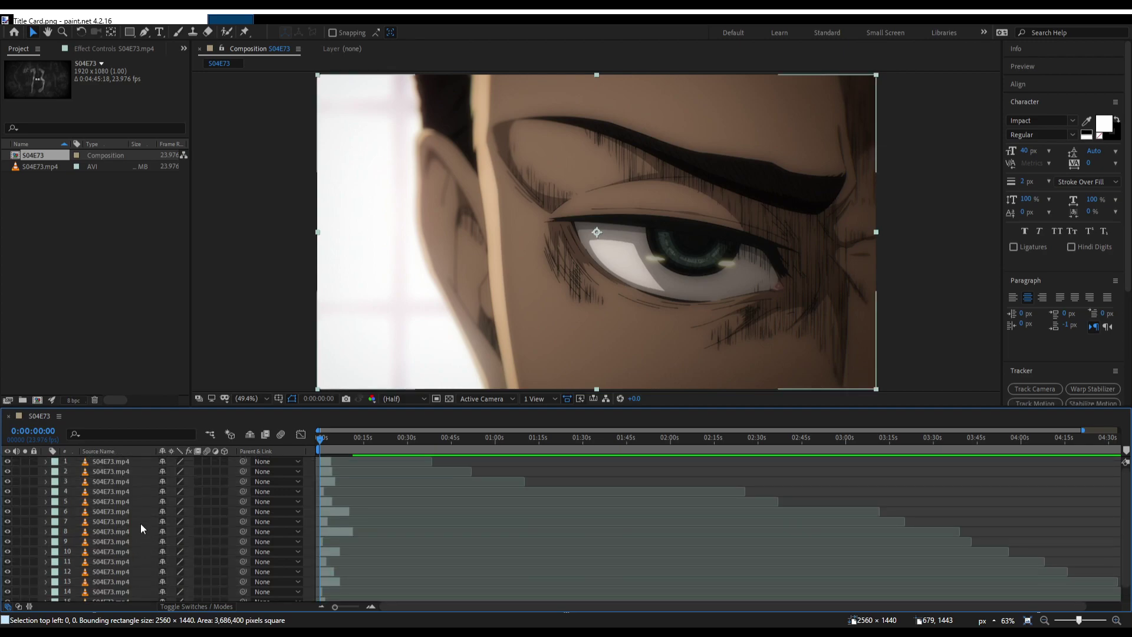
pyautogui.keyDown('shift'); pyautogui.click(125, 461); pyautogui.keyUp('shift')
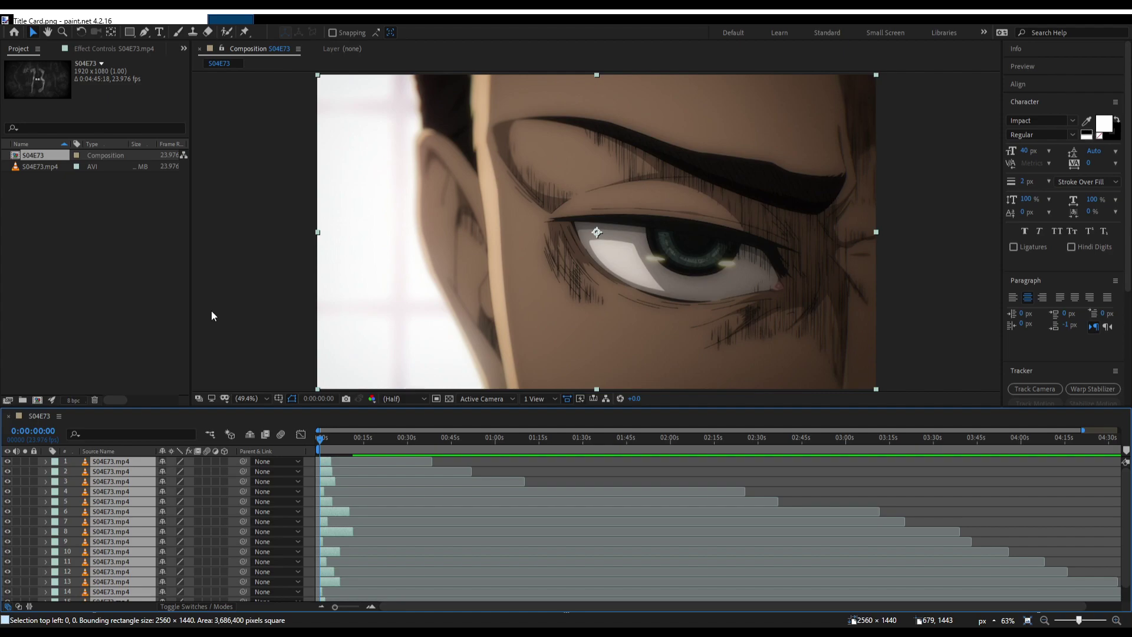
pyautogui.hotkey('ctrl', 'shift', 'c')
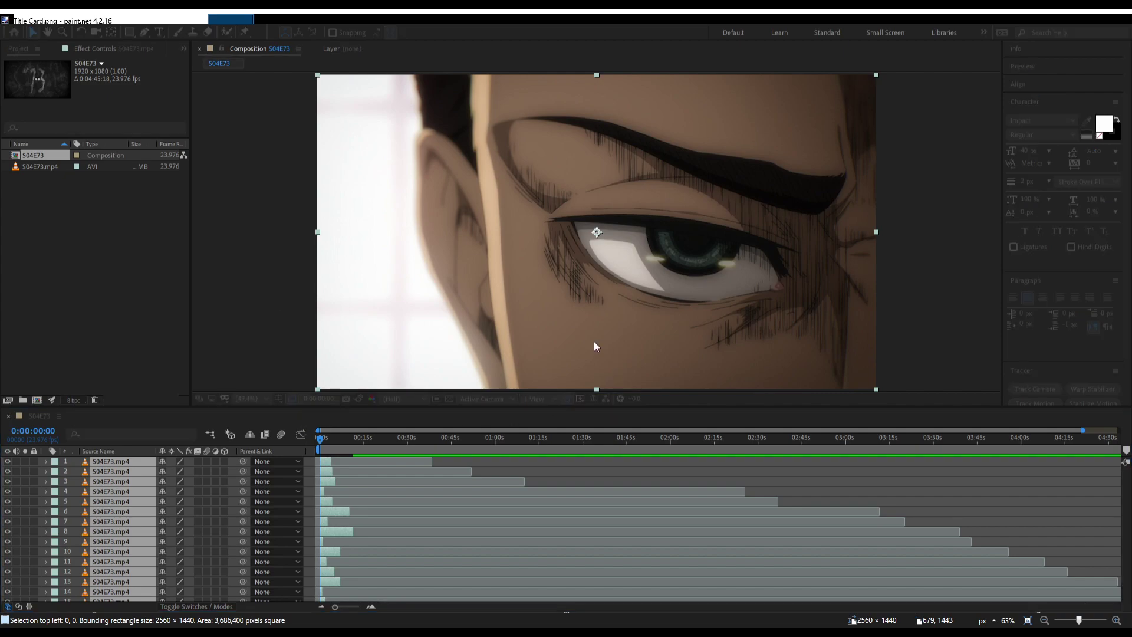
pyautogui.press('Return')
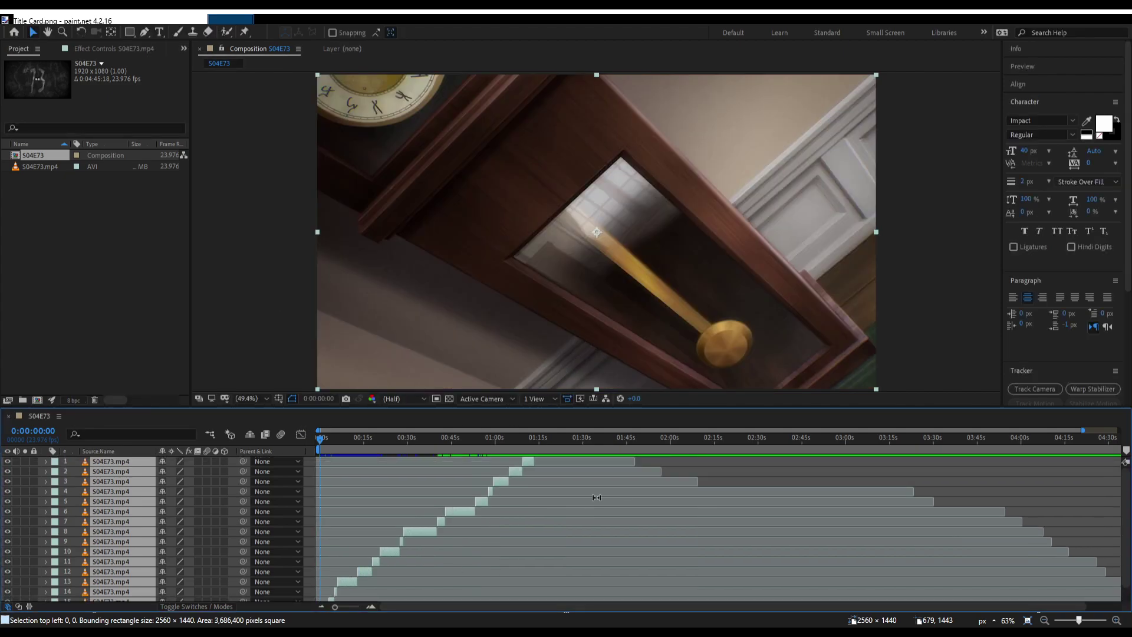
# Deselect the clips and fit the time ruler to the composition's 0 to 1:13 span.
pyautogui.click(713, 473)
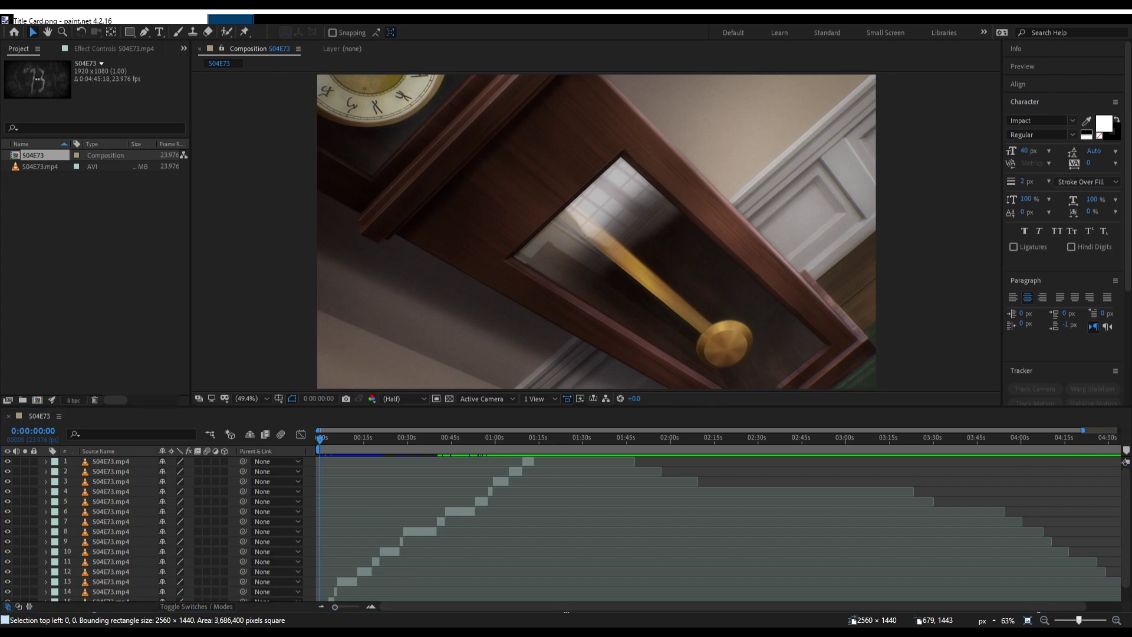
pyautogui.moveTo(1083, 430); pyautogui.dragTo(530, 490)
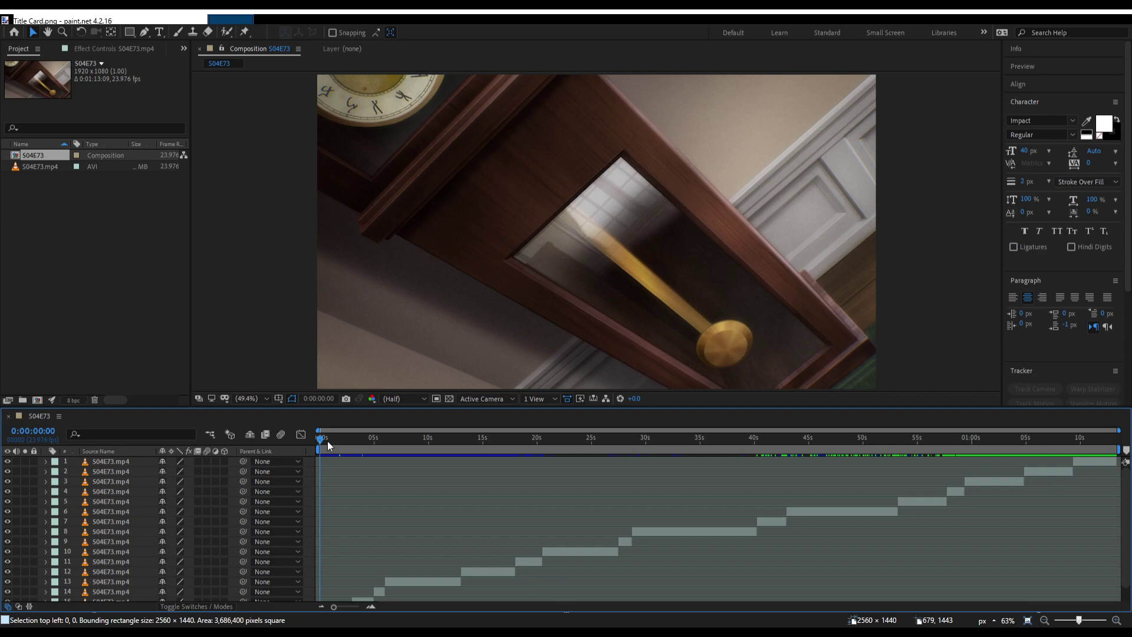
# Move the carriage-scene clip to the bottom of the stack and start it at 0 seconds.
pyautogui.scroll(-1, 358, 495)
pyautogui.moveTo(321, 439); pyautogui.dragTo(461, 459)
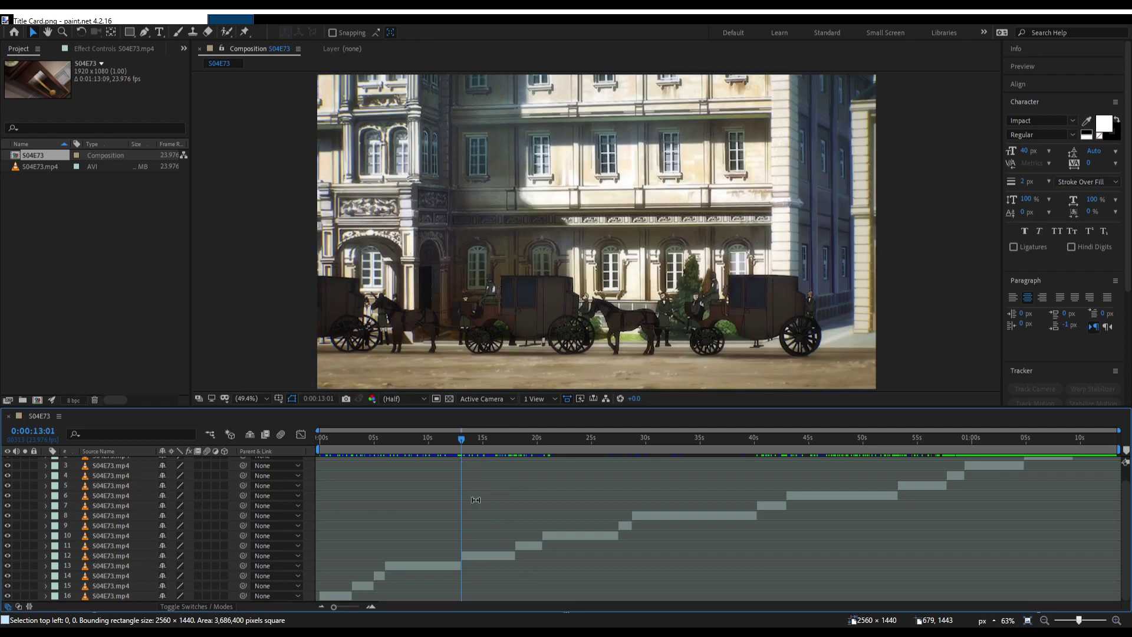
pyautogui.click(475, 558)
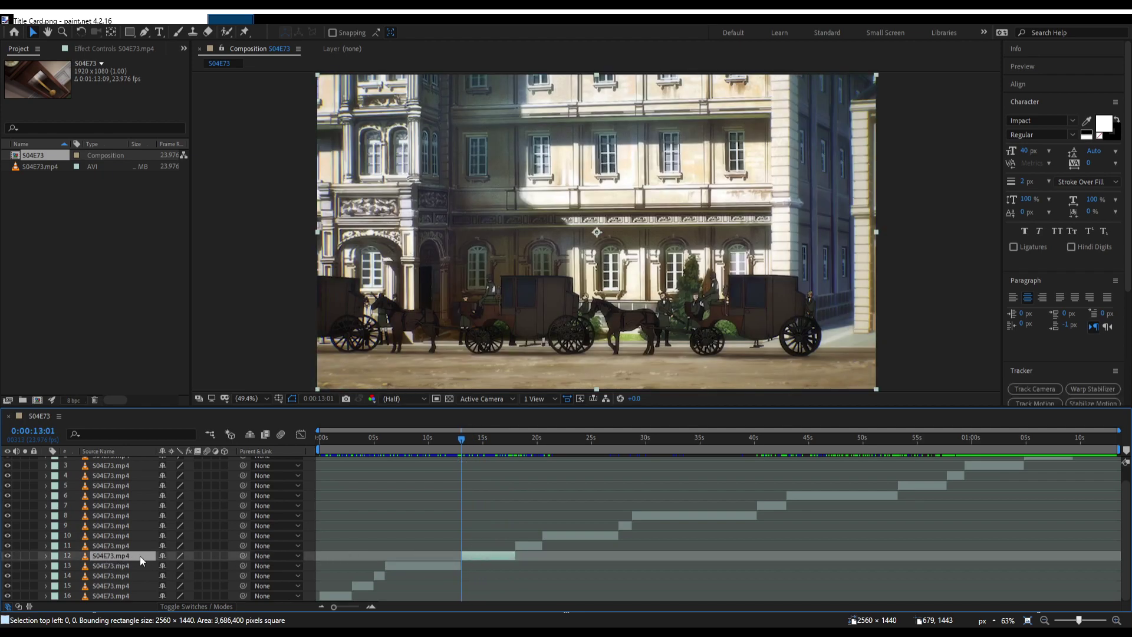
pyautogui.moveTo(142, 558); pyautogui.dragTo(139, 598)
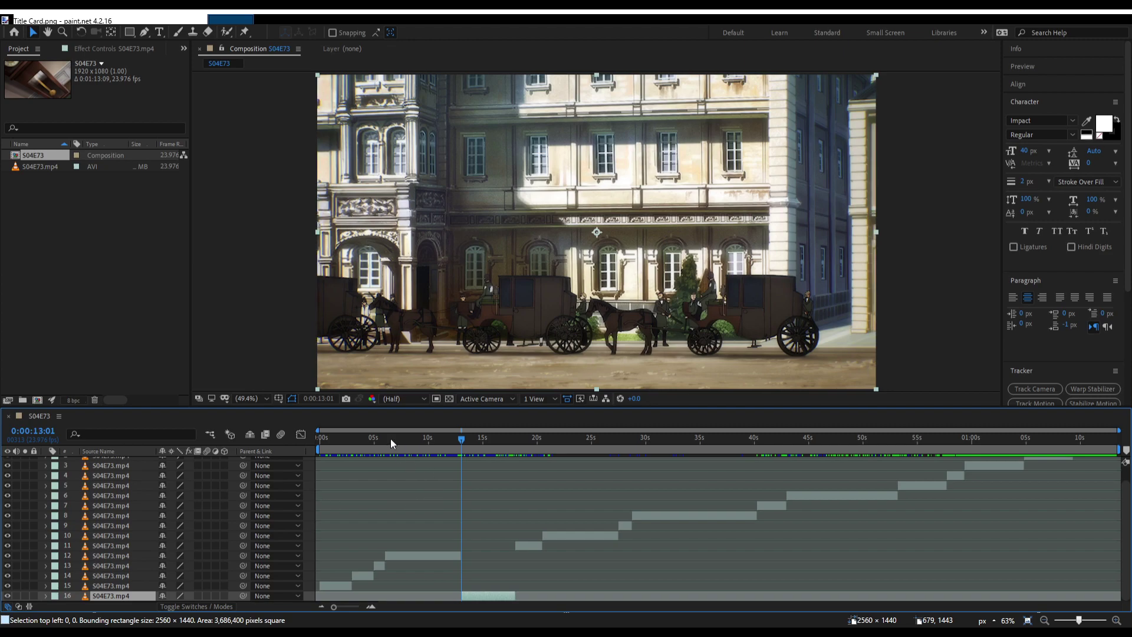
pyautogui.press('Home')
pyautogui.press('[')
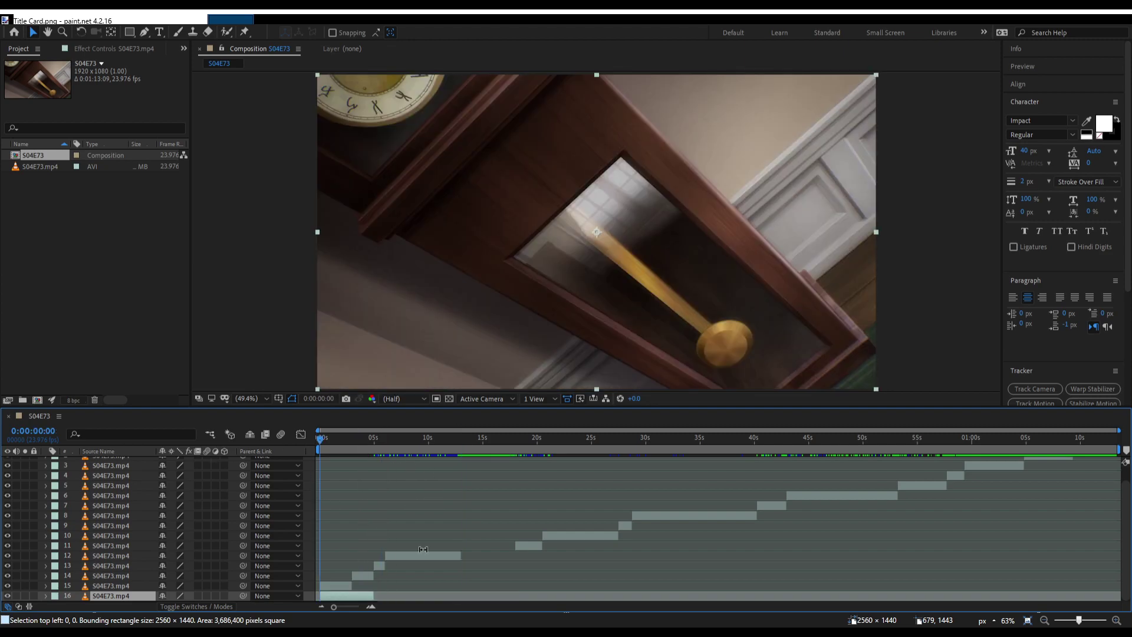
# Select the clips through layer 15 and slide them about 5 seconds later.
pyautogui.click(389, 554)
pyautogui.keyDown('shift'); pyautogui.click(334, 585); pyautogui.keyUp('shift')
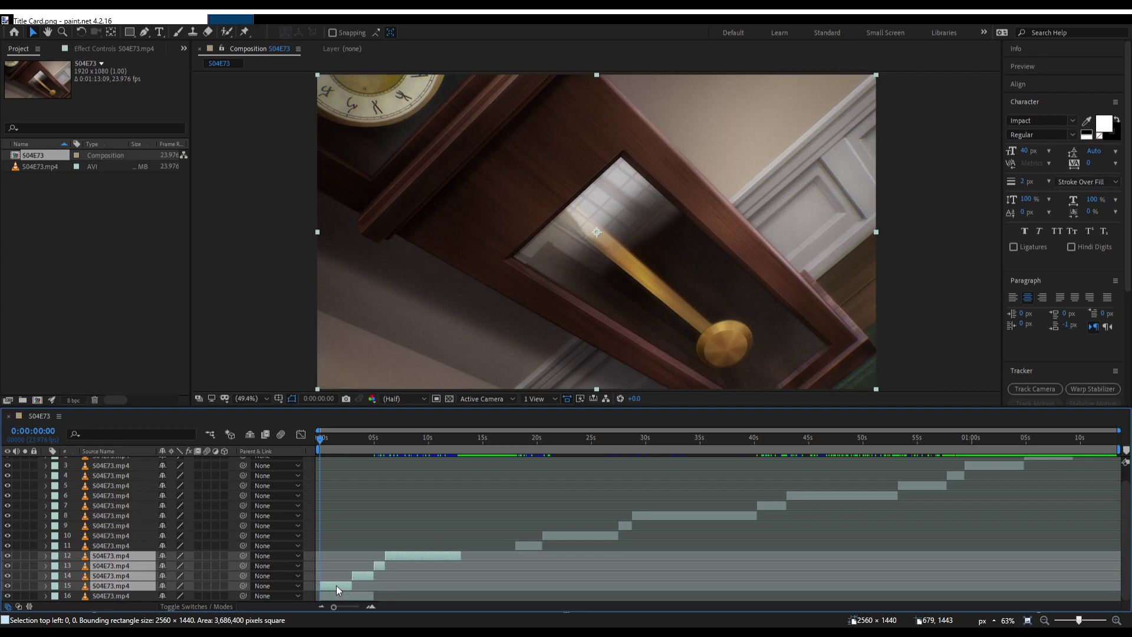
pyautogui.moveTo(336, 585); pyautogui.dragTo(387, 589)
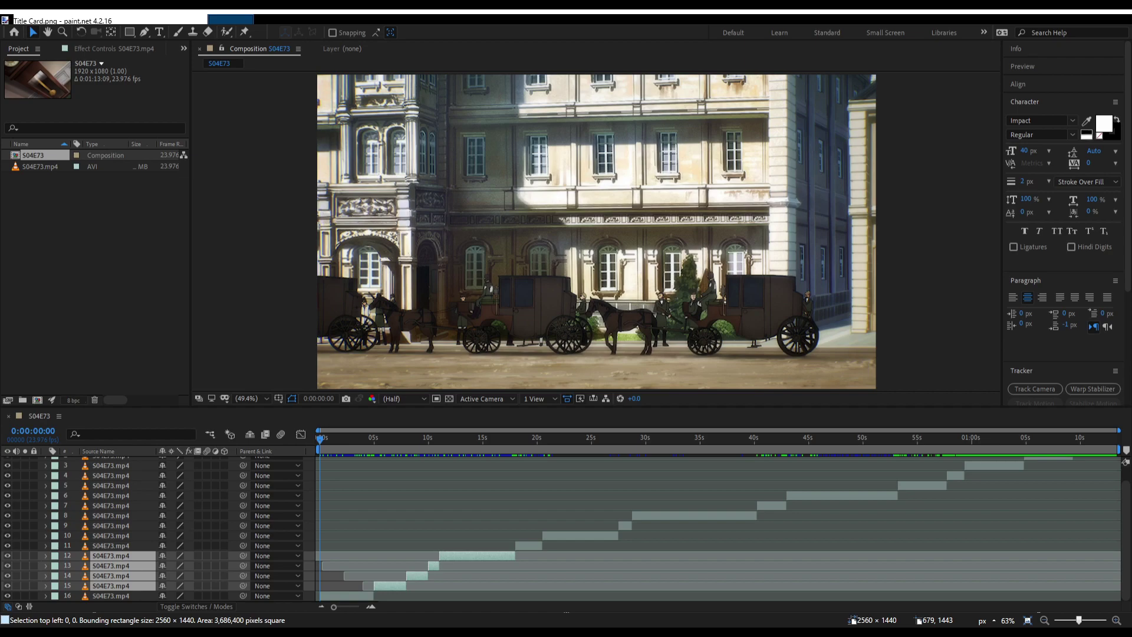
pyautogui.click(243, 528)
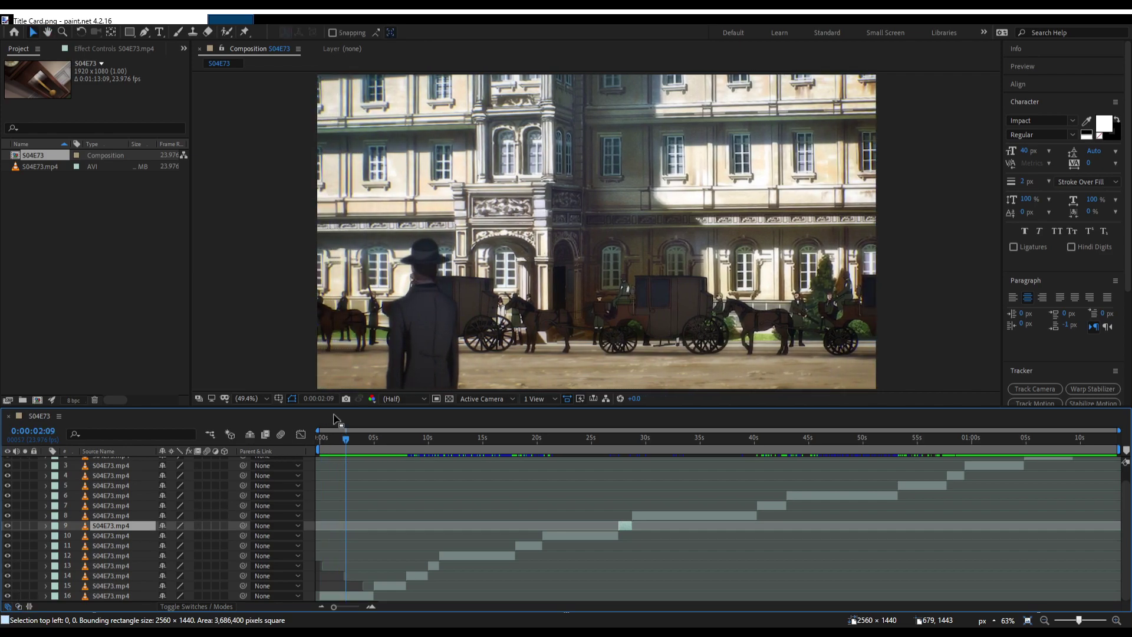
# Preview the sequence from 5 seconds, then move the playhead to about 9 seconds.
pyautogui.click(373, 443)
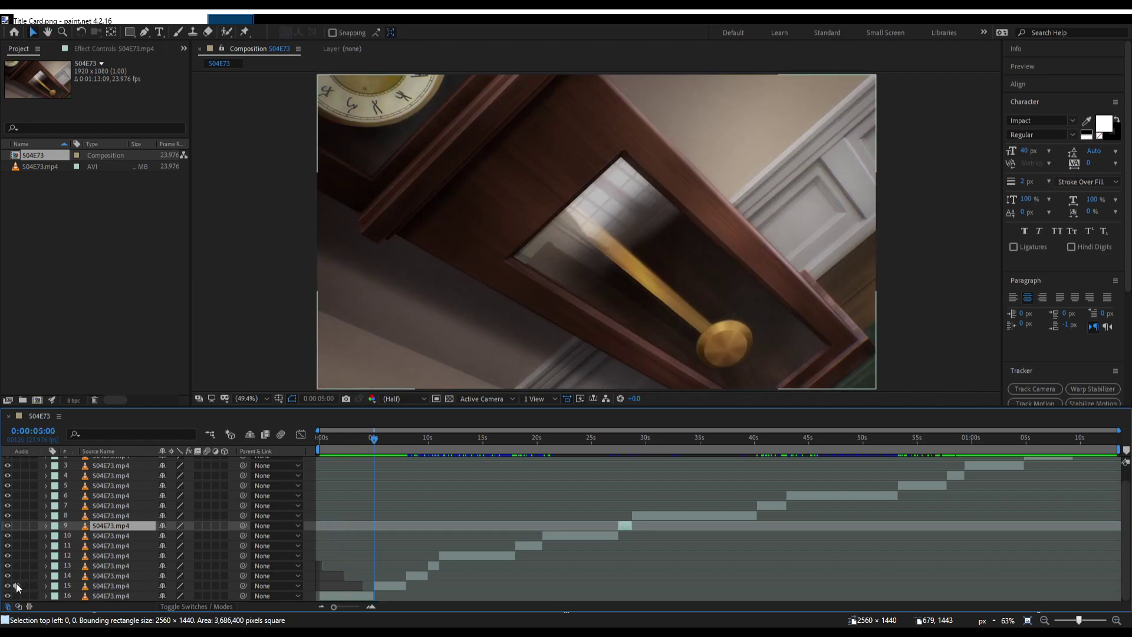
pyautogui.press('space')
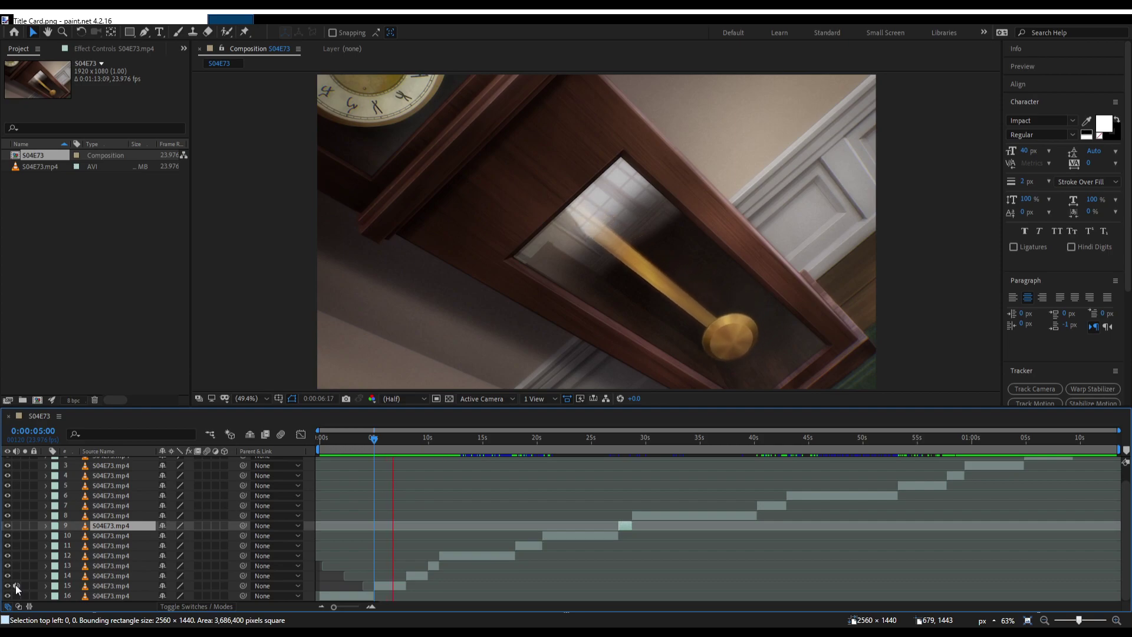
pyautogui.press('space')
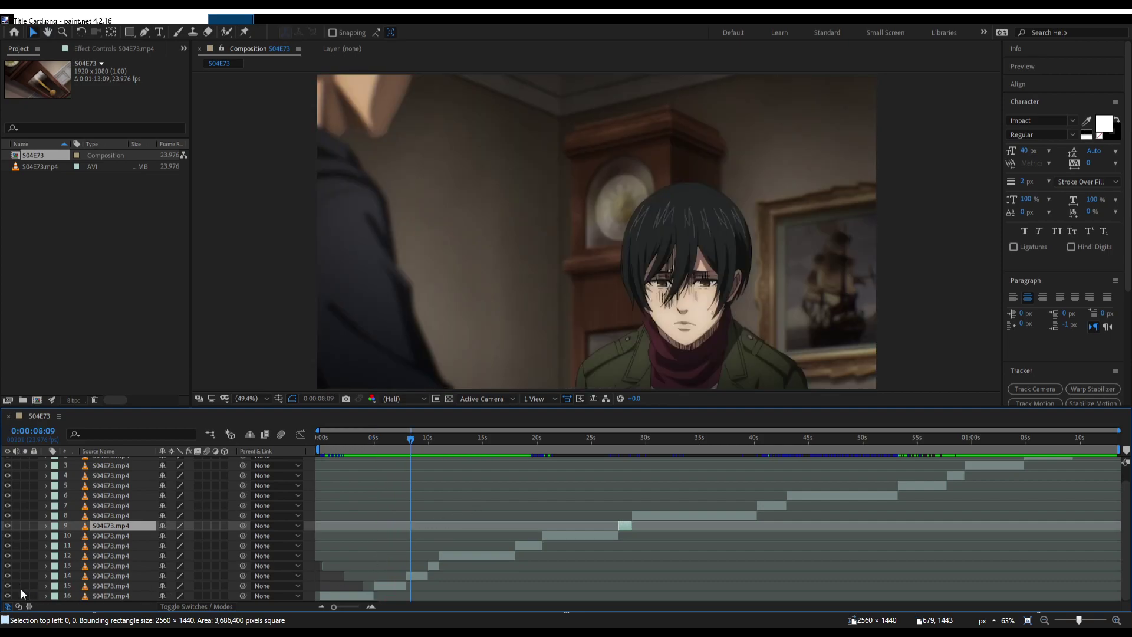
pyautogui.click(414, 577)
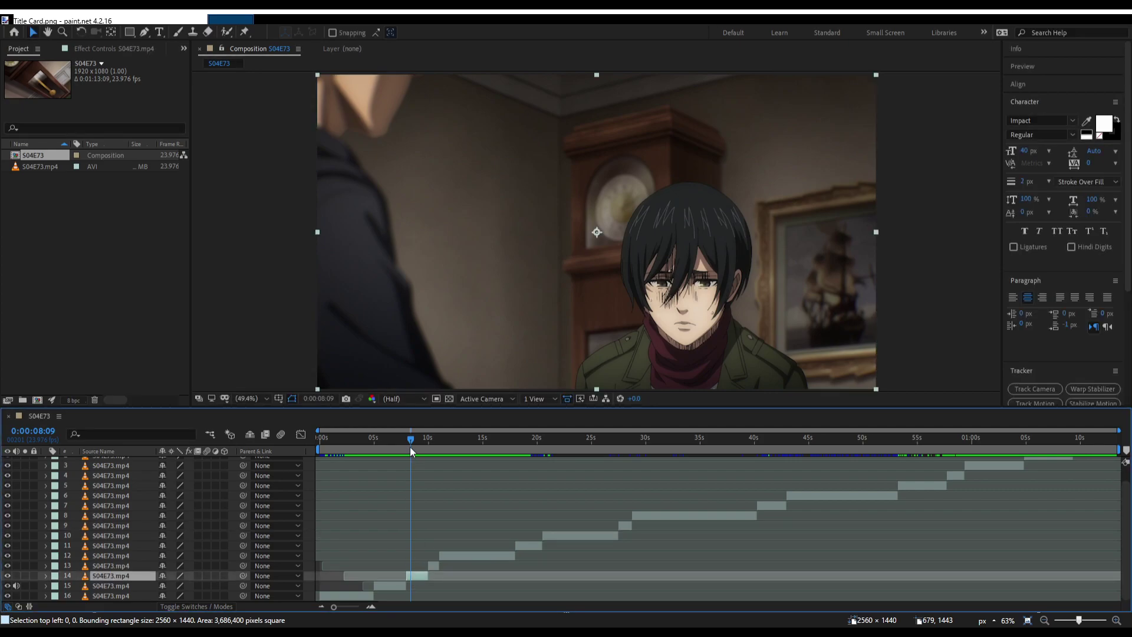
pyautogui.moveTo(410, 447); pyautogui.dragTo(628, 469)
# Delete the side-profile close-up clip and step frames around 32 seconds to check the gap.
pyautogui.click(586, 545)
pyautogui.click(588, 538)
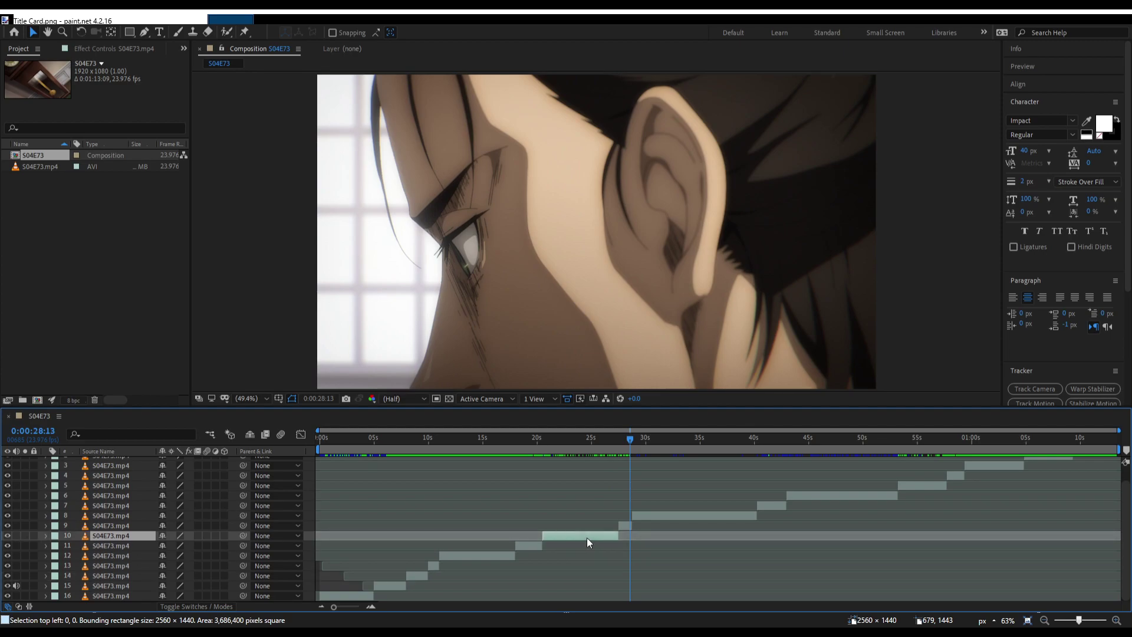
pyautogui.press('Delete')
pyautogui.moveTo(635, 439); pyautogui.dragTo(735, 441)
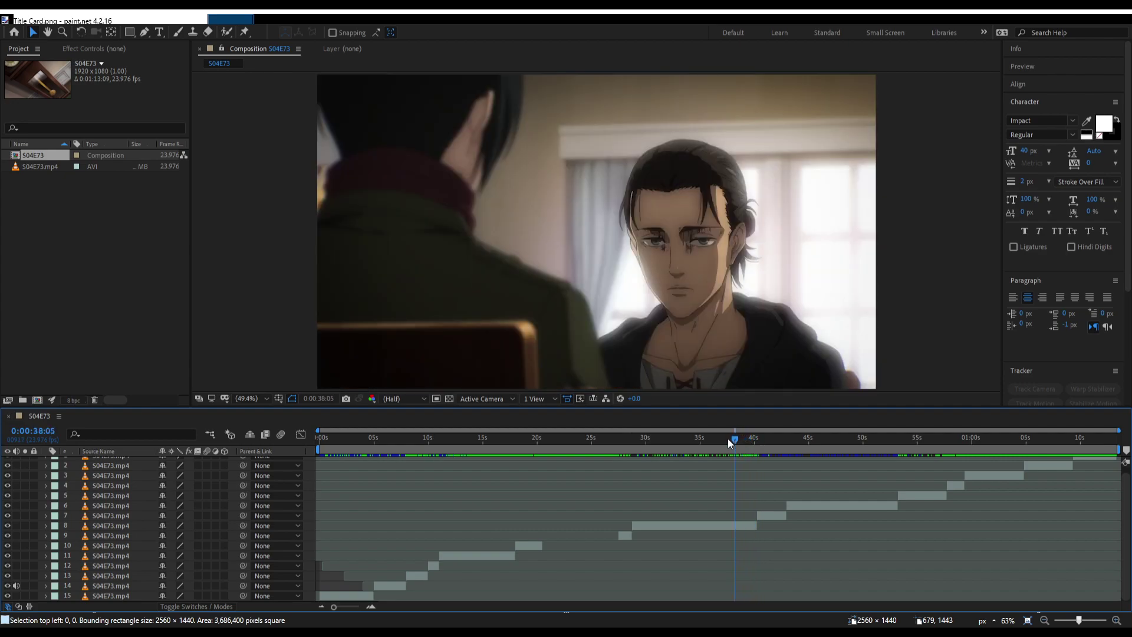
pyautogui.press('pagedown')
pyautogui.press('pagedown')
pyautogui.press('pagedown')
pyautogui.press('pagedown')
pyautogui.press('pagedown')
pyautogui.press('pagedown')
pyautogui.press('pagedown')
pyautogui.press('pagedown')
pyautogui.press('pagedown')
pyautogui.press('pagedown')
pyautogui.press('pagedown')
pyautogui.press('pageup')
pyautogui.press('pagedown')
# Split the 29–40 second clip at 38:18 and delete the piece before the cut.
pyautogui.click(721, 525)
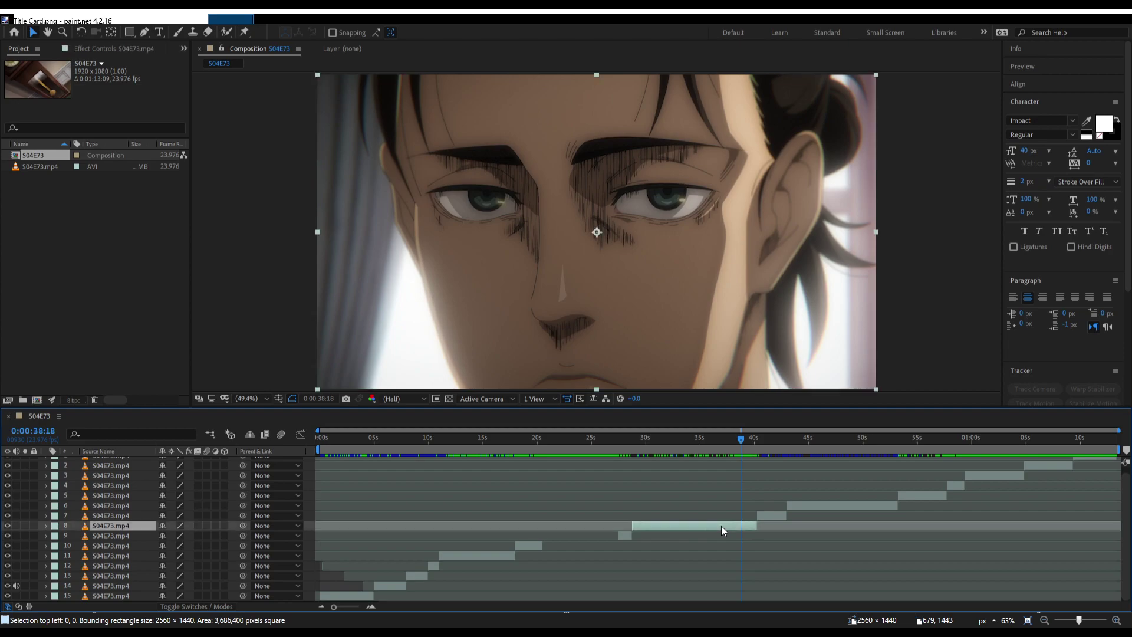
pyautogui.hotkey('ctrl', 'shift', 'd')
pyautogui.press('Delete')
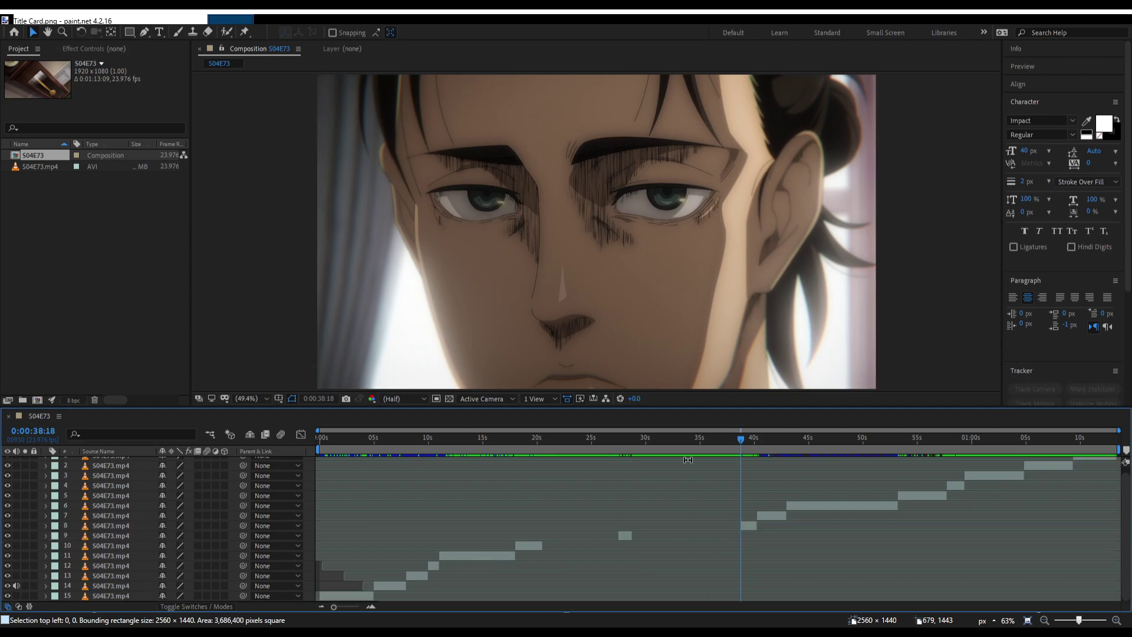
# Scrub the timeline between about 4 and 49 seconds to review the result.
pyautogui.moveTo(735, 528); pyautogui.dragTo(740, 477)
pyautogui.moveTo(762, 475); pyautogui.dragTo(385, 526)
pyautogui.scroll(1, 1069, 512)
pyautogui.scroll(-1, 407, 545)
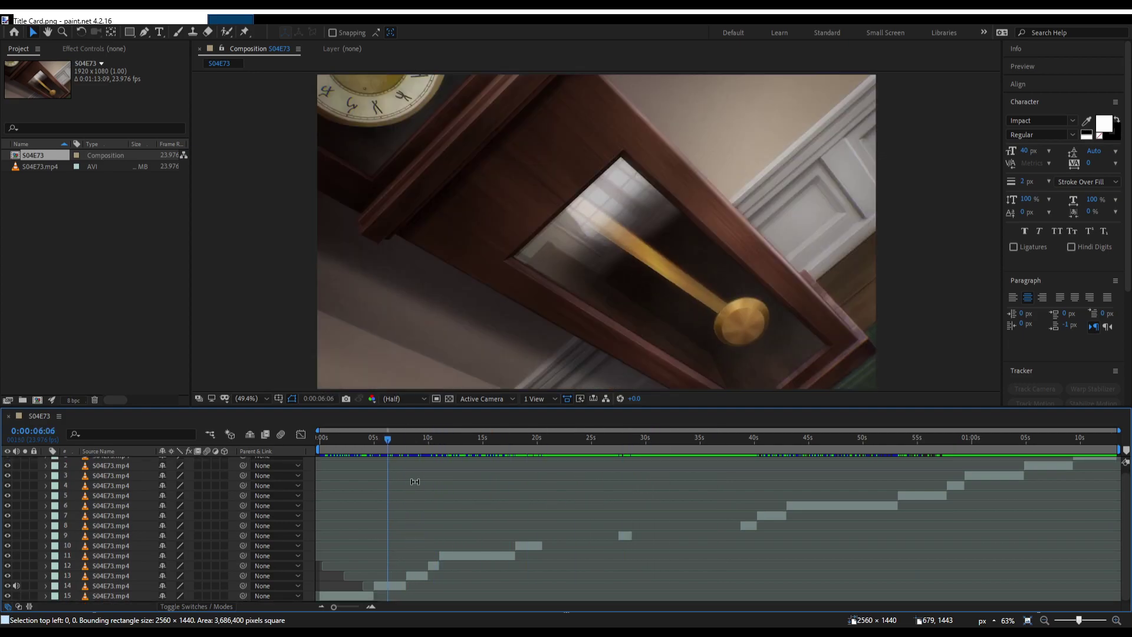
pyautogui.moveTo(387, 440); pyautogui.dragTo(433, 452)
# Delete the blond character's short clip and scrub between 4 and 15 seconds to review.
pyautogui.click(435, 565)
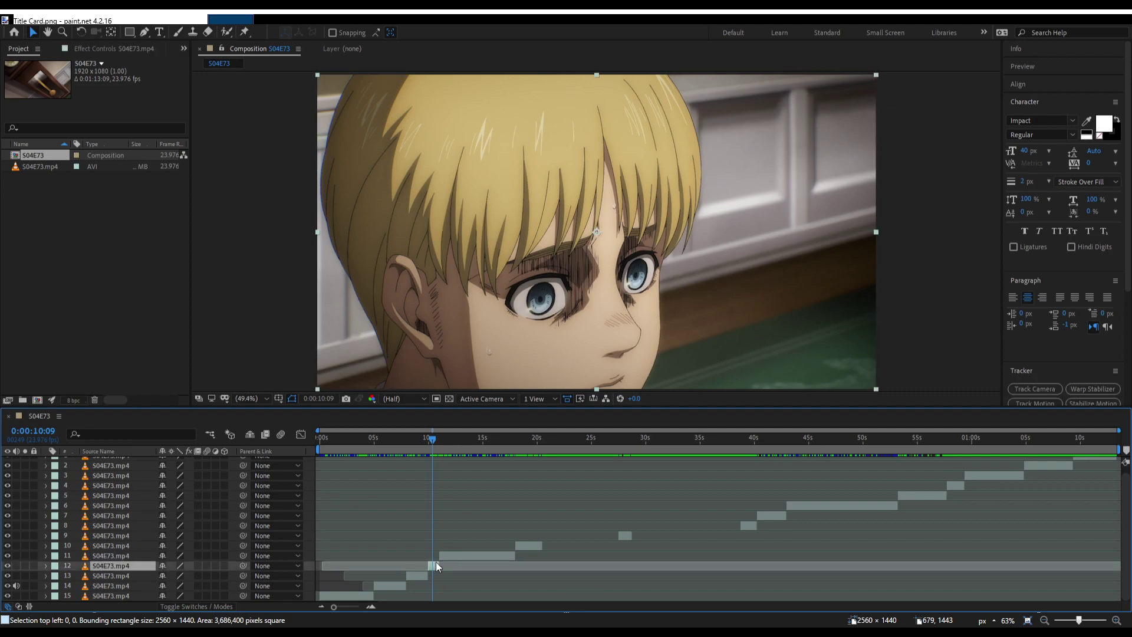
pyautogui.press('Delete')
pyautogui.moveTo(463, 442); pyautogui.dragTo(412, 464)
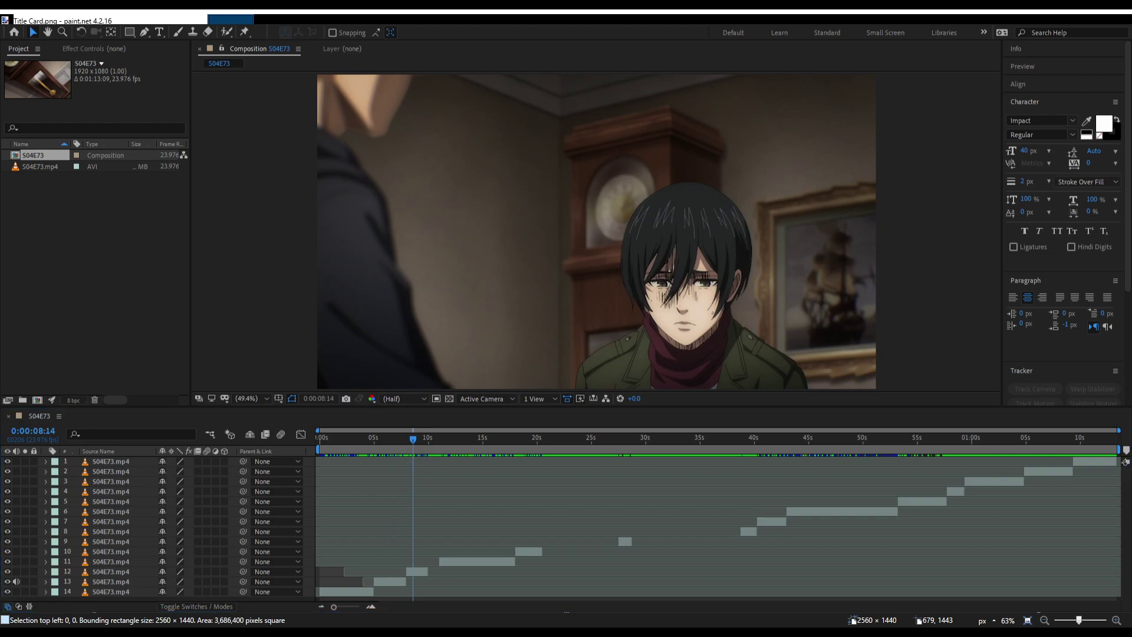
pyautogui.click(545, 330)
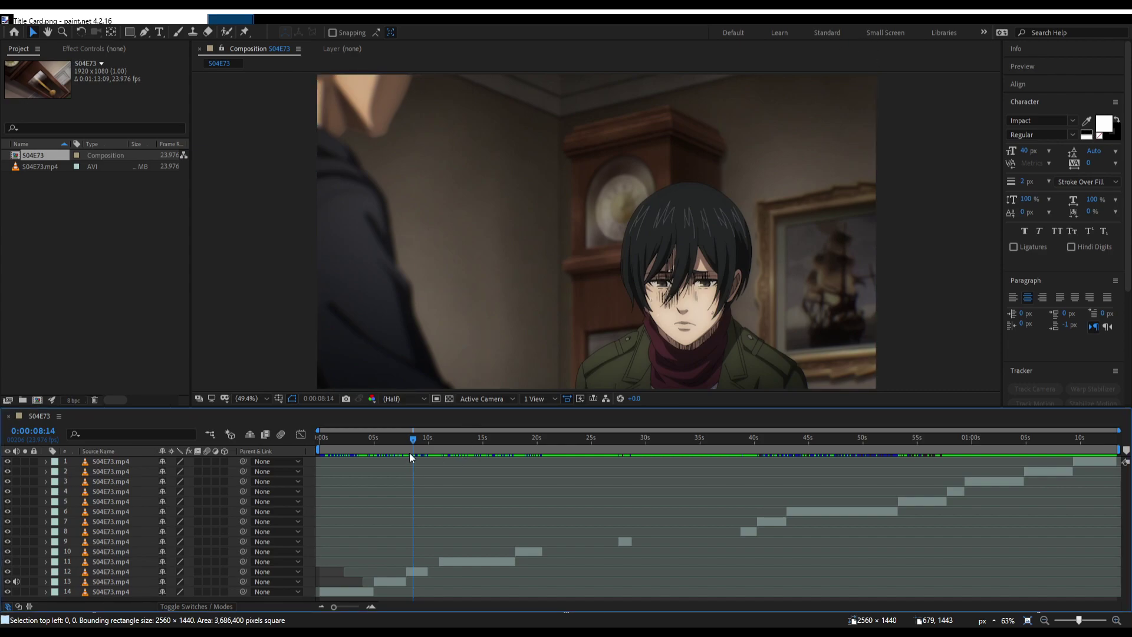
pyautogui.moveTo(410, 448); pyautogui.dragTo(531, 456)
# Raise layer 12 to position 10 and push layer 10's clip later to about 27 seconds.
pyautogui.click(534, 553)
pyautogui.moveTo(534, 553); pyautogui.dragTo(423, 550)
pyautogui.moveTo(416, 452); pyautogui.dragTo(409, 451)
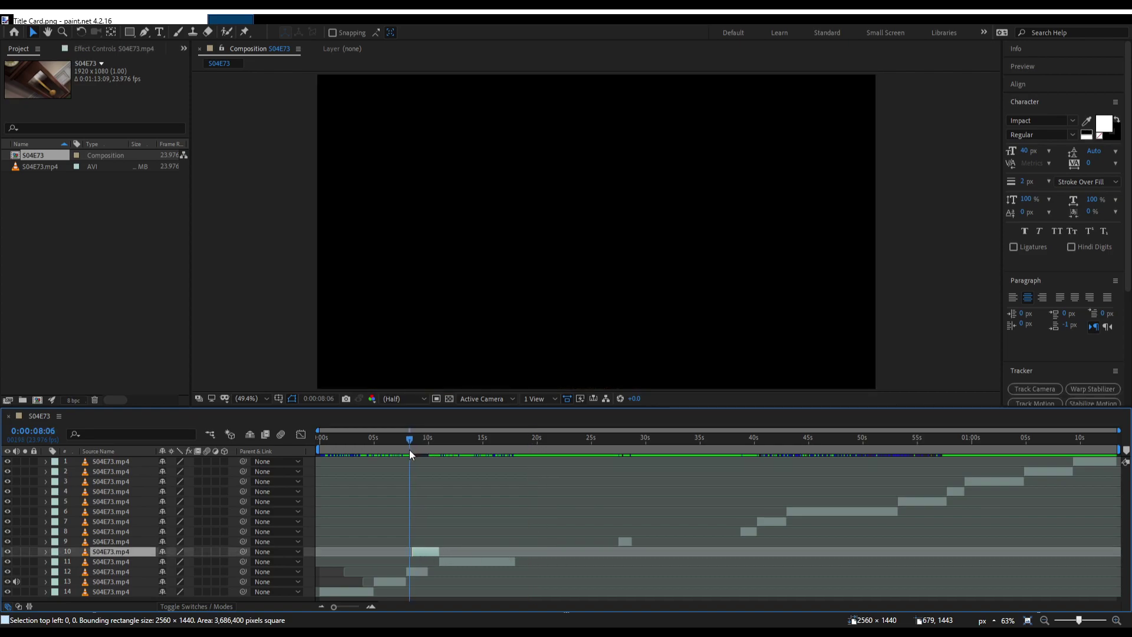
pyautogui.click(420, 573)
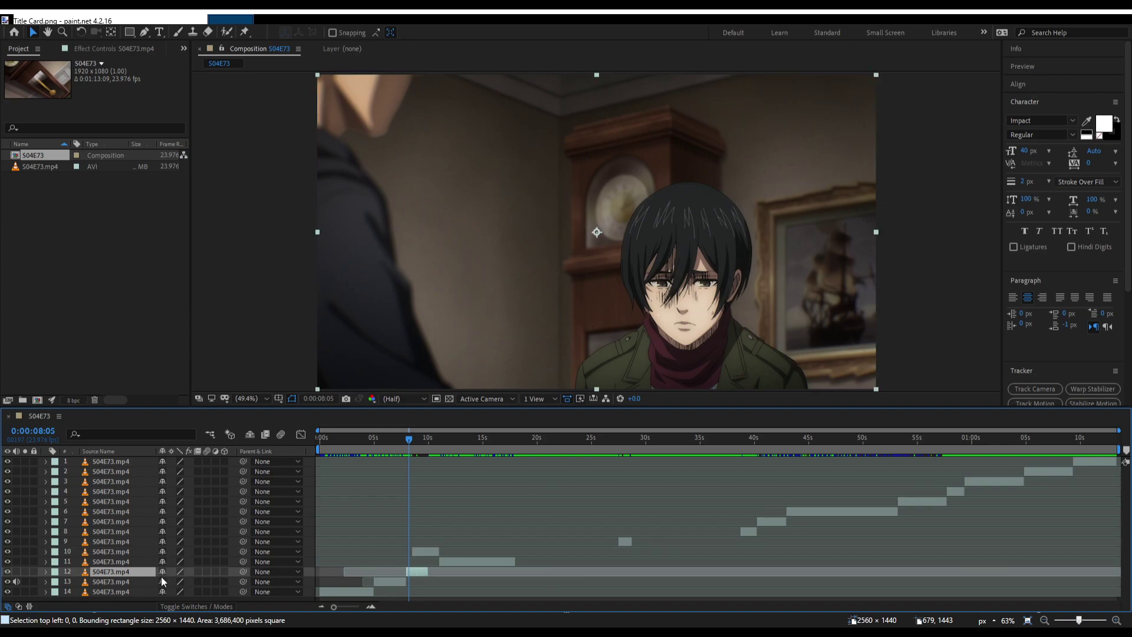
pyautogui.moveTo(132, 572); pyautogui.dragTo(132, 542)
pyautogui.moveTo(423, 554); pyautogui.dragTo(586, 551)
# Move layer 11 down one slot and slide layer 12's clip left to start at 8 seconds.
pyautogui.click(423, 562)
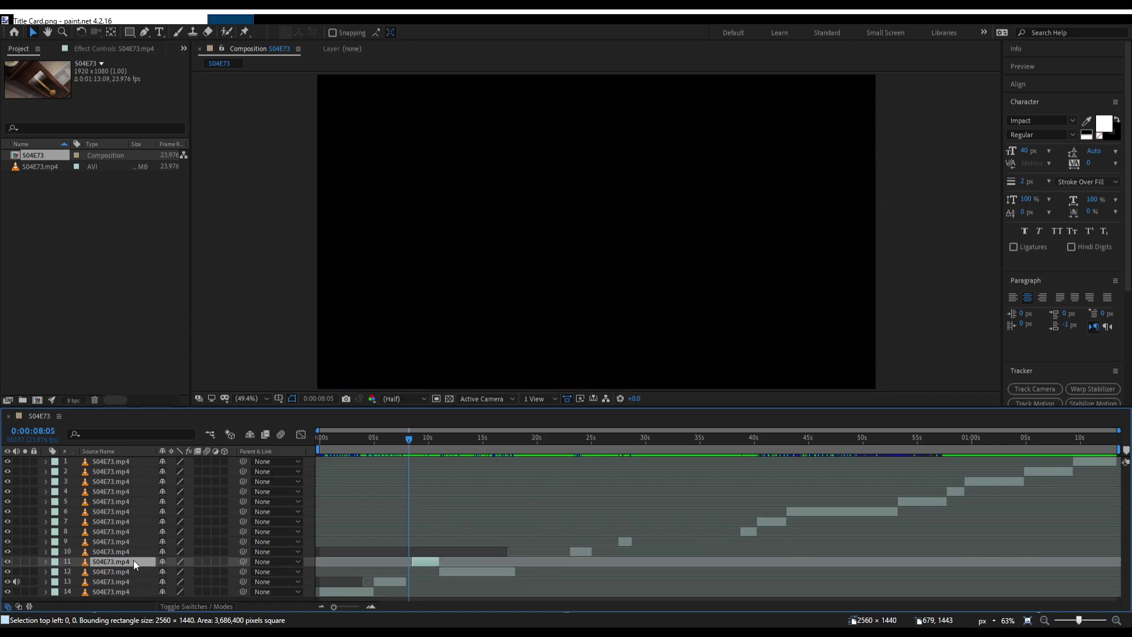
pyautogui.moveTo(134, 560); pyautogui.dragTo(133, 572)
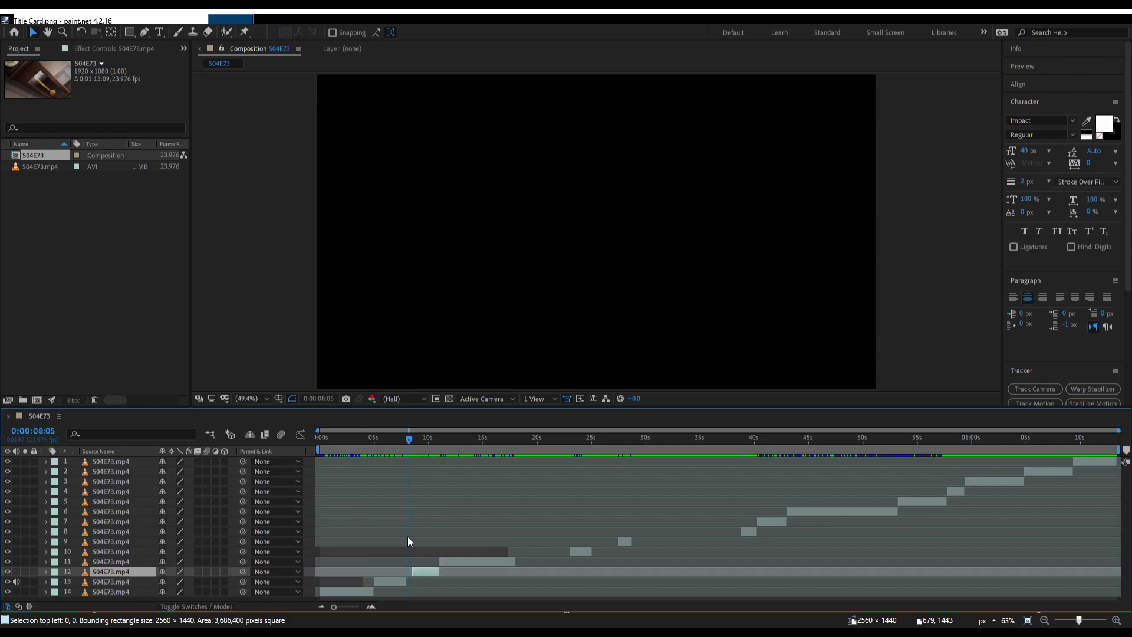
pyautogui.scroll(5, 420, 589)
pyautogui.moveTo(548, 577); pyautogui.dragTo(520, 572)
pyautogui.moveTo(497, 446)
pyautogui.mouseDown()
pyautogui.moveTo(476, 441)
pyautogui.moveTo(505, 443)
pyautogui.moveTo(493, 443)
pyautogui.mouseUp()
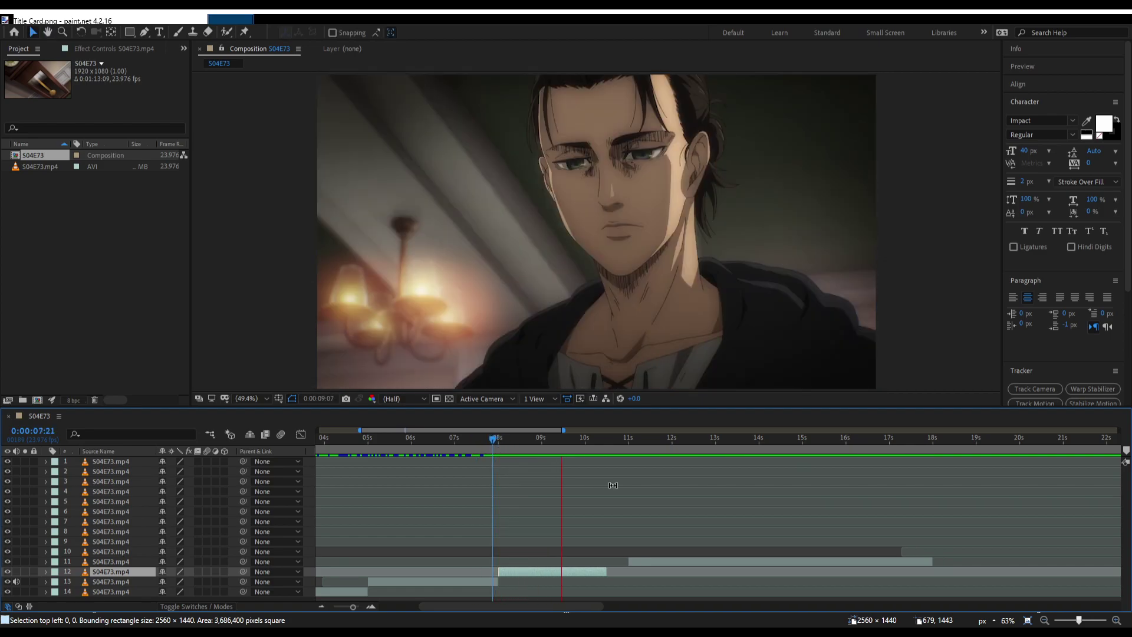
# Stop the preview and scrub forward through the timeline to about 23 seconds.
pyautogui.press('space')
pyautogui.hscroll(4, 569, 521)
pyautogui.hscroll(-2, 569, 521)
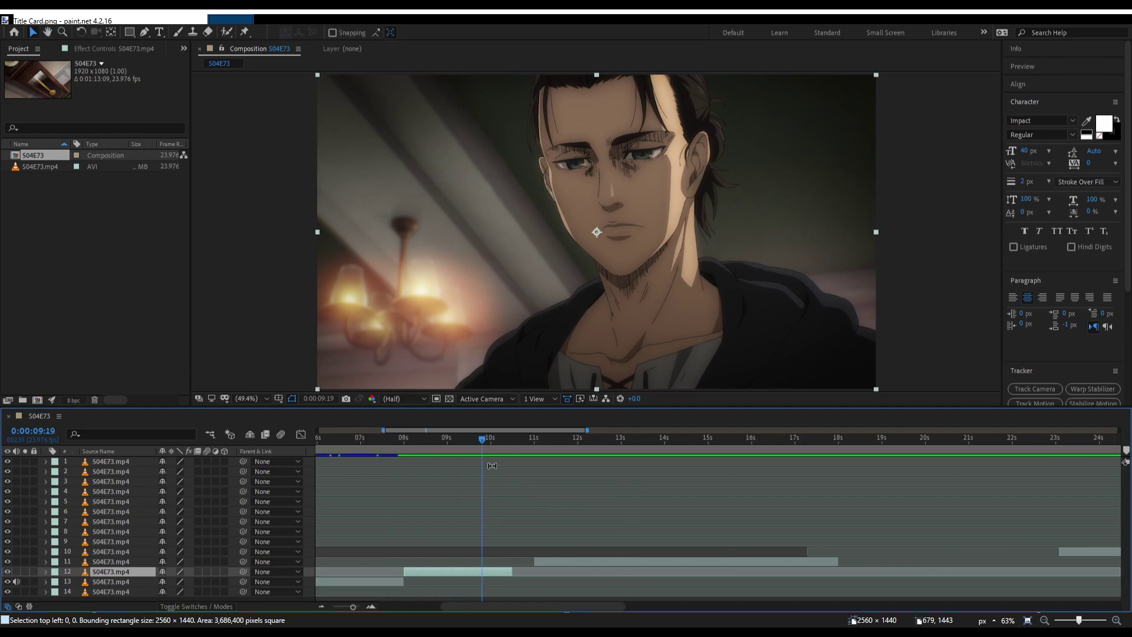
pyautogui.moveTo(493, 441); pyautogui.dragTo(816, 443)
pyautogui.scroll(-4, 776, 514)
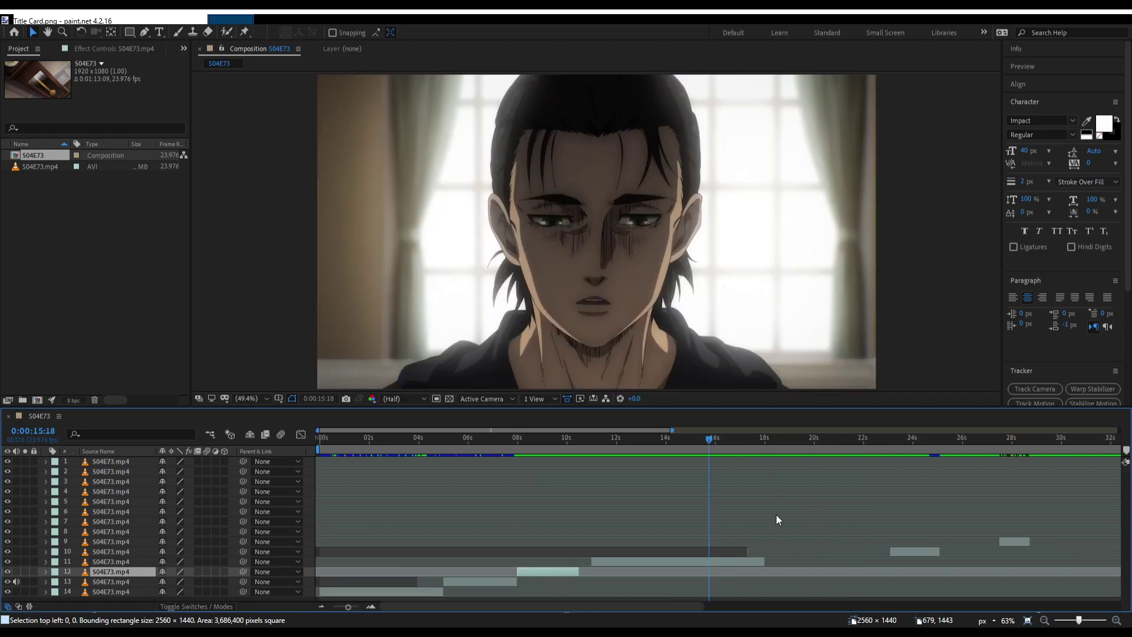
pyautogui.moveTo(715, 439); pyautogui.dragTo(737, 449)
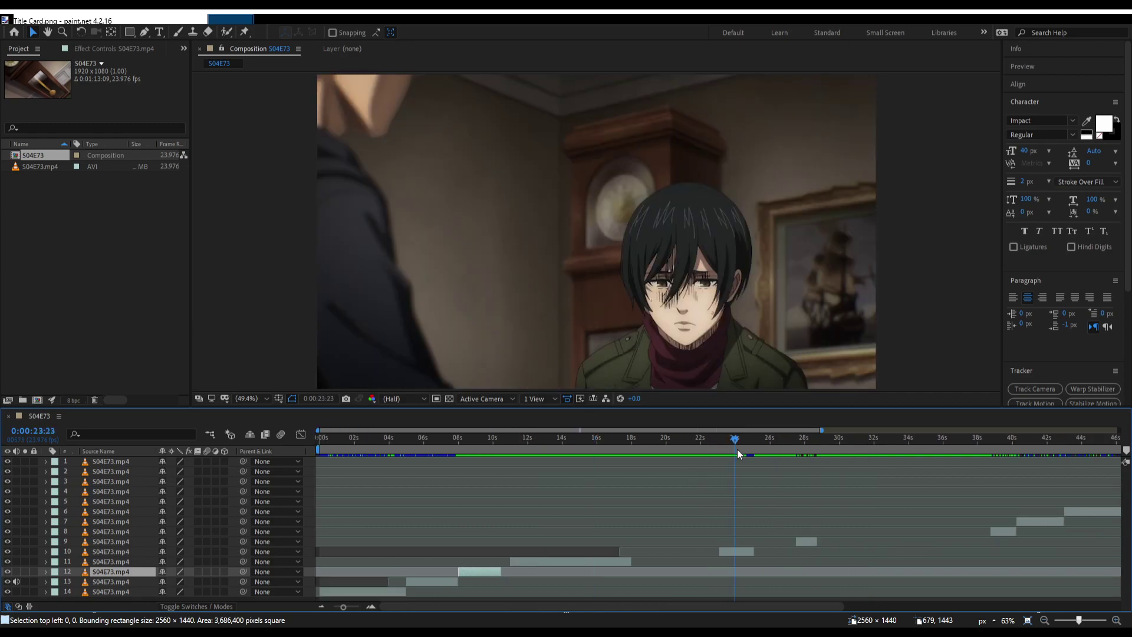
# Check frames at 28, 39 and 13 seconds, then slide layer 11's clip later to about 16 seconds.
pyautogui.hscroll(5, 702, 504)
pyautogui.click(640, 443)
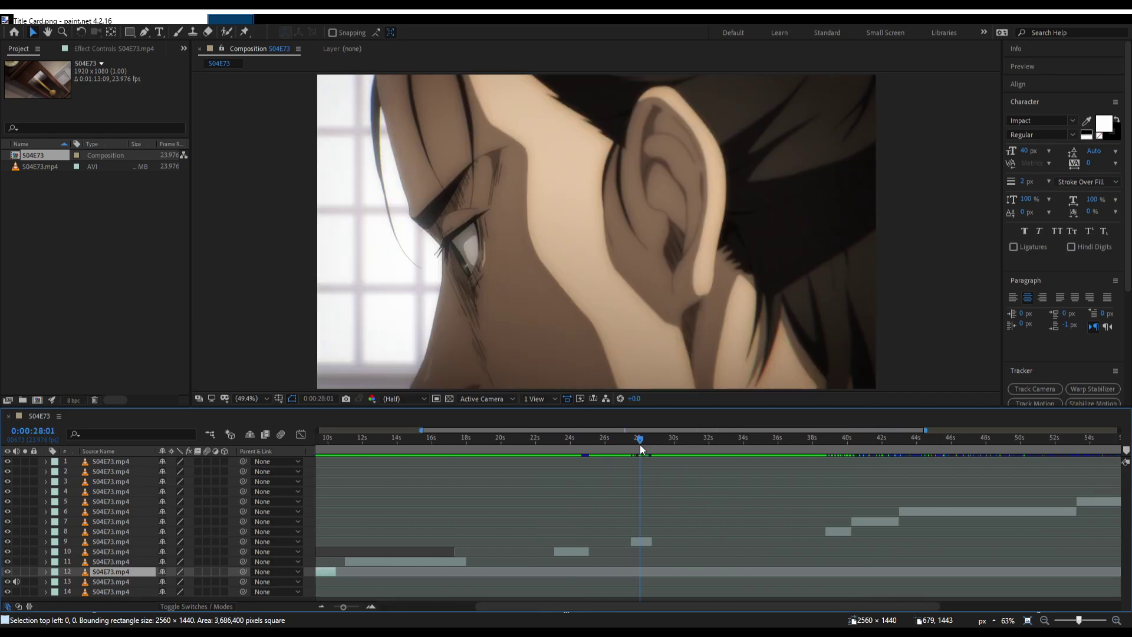
pyautogui.moveTo(839, 441); pyautogui.dragTo(830, 445)
pyautogui.moveTo(402, 444); pyautogui.dragTo(385, 443)
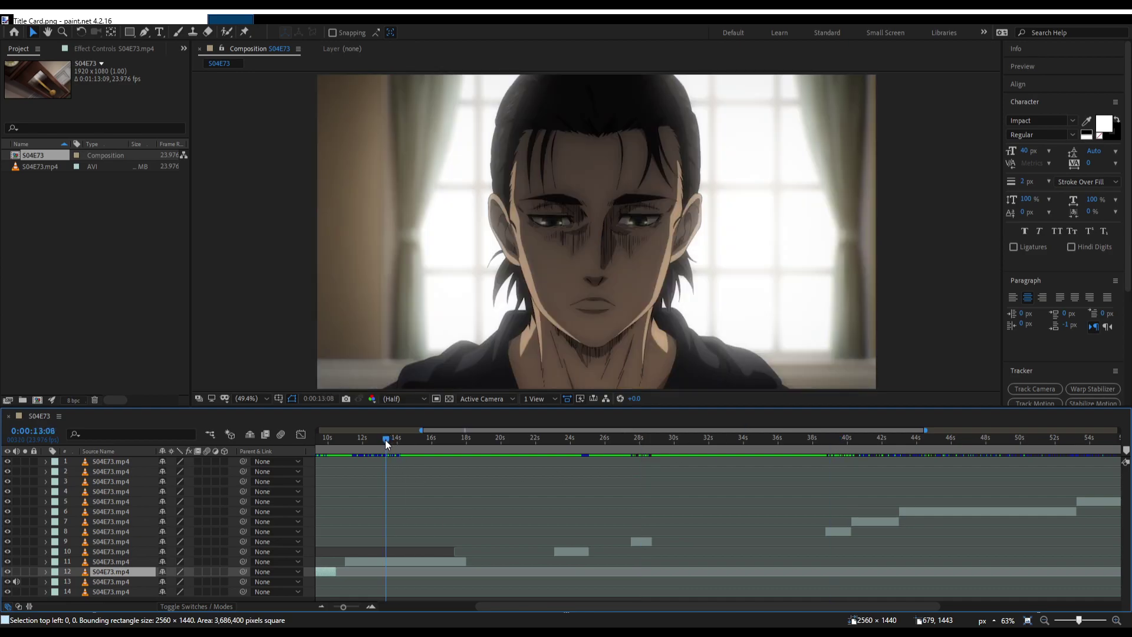
pyautogui.hscroll(-5, 529, 566)
pyautogui.moveTo(528, 566); pyautogui.dragTo(608, 563)
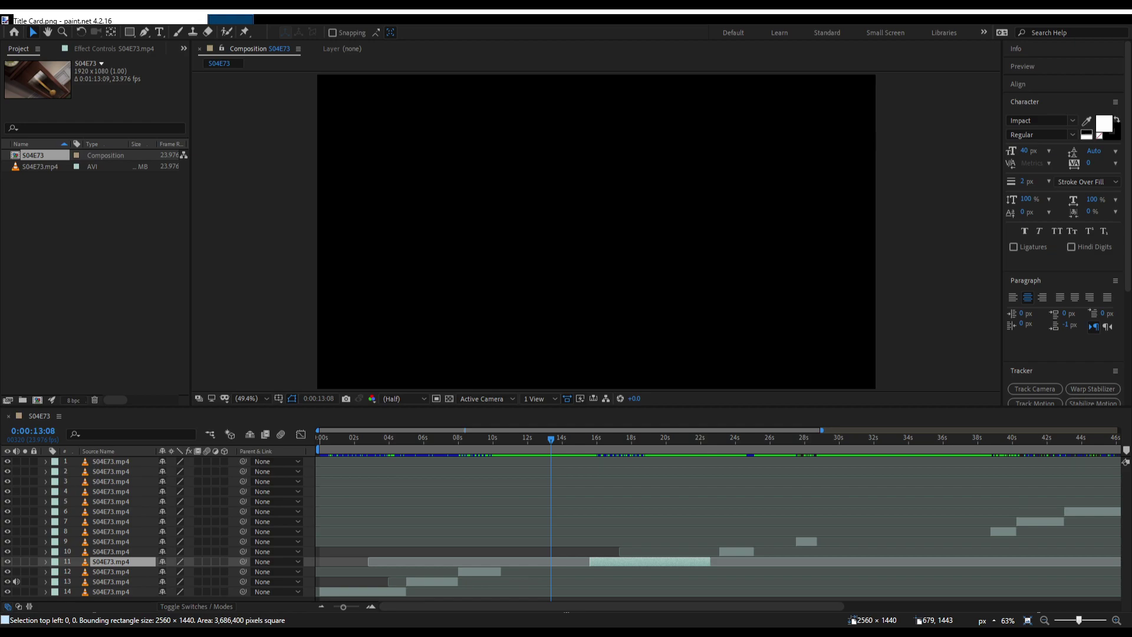
pyautogui.click(478, 451)
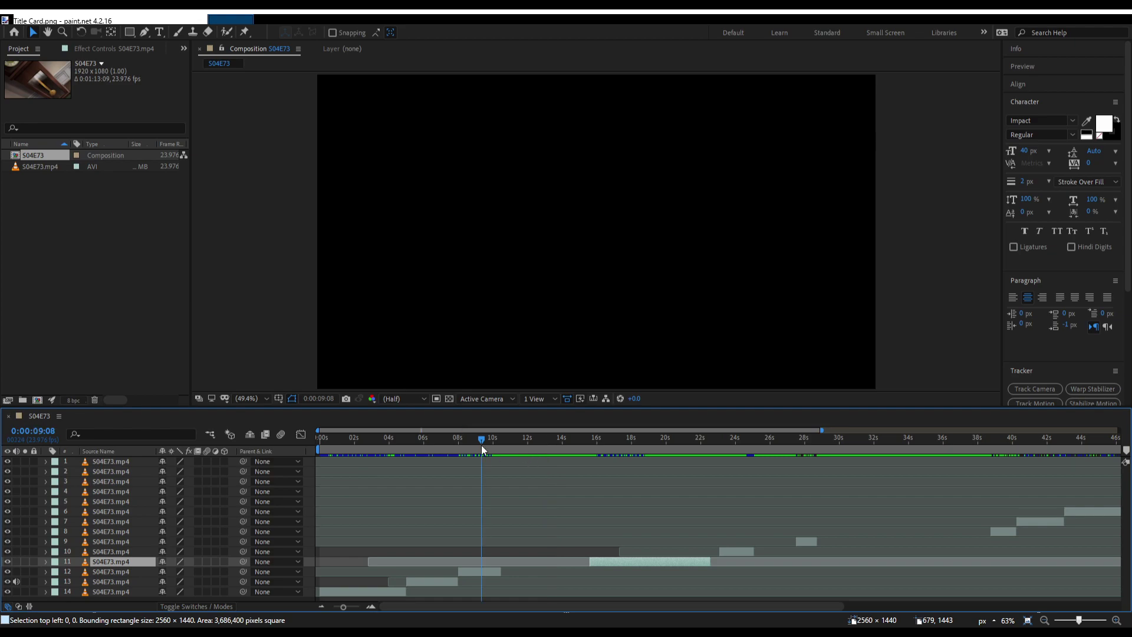
pyautogui.moveTo(477, 451); pyautogui.dragTo(470, 451)
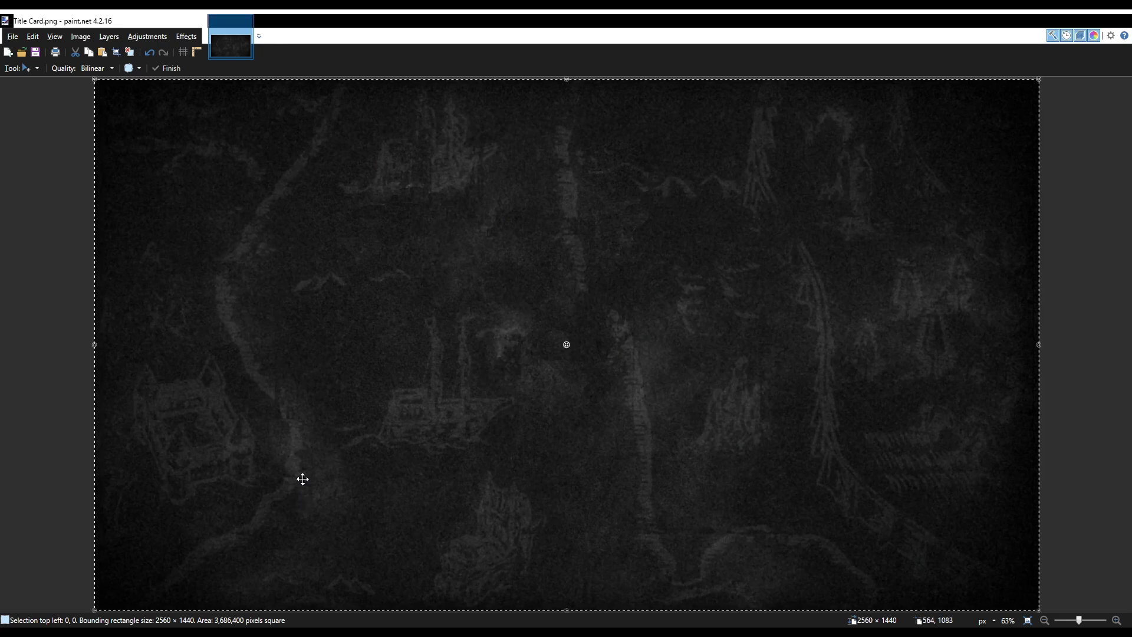
# Paste the Aveeno lotion bottle as a new 150×336 image, re-paste it after an undo, and zoom in.
pyautogui.hotkey('ctrl', 'alt', 'v')
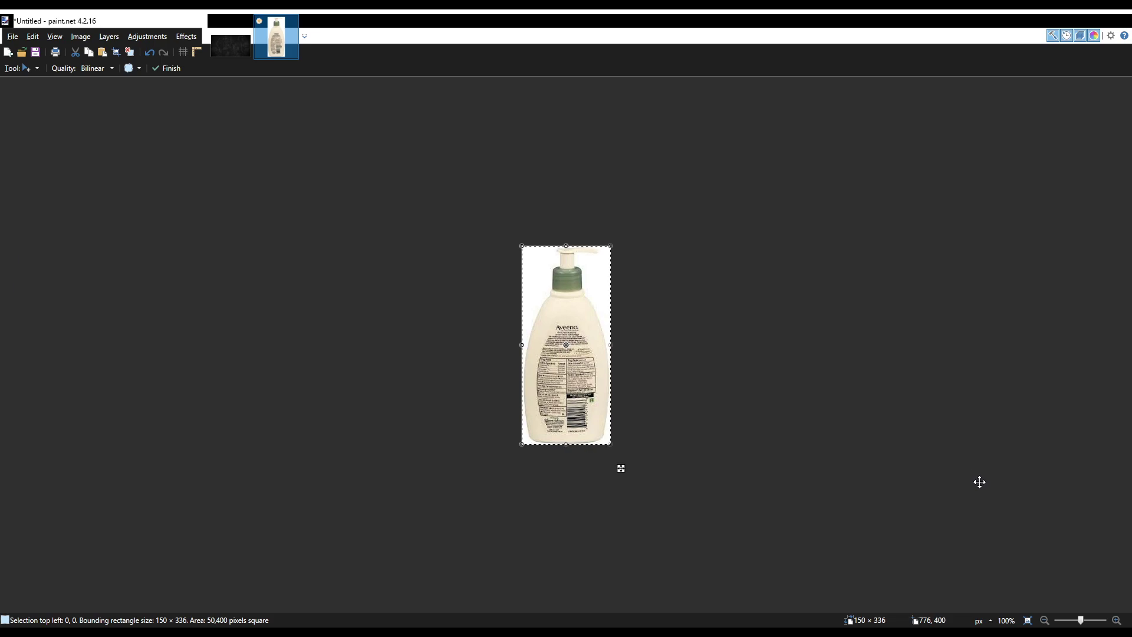
pyautogui.hotkey('ctrl', 'z')
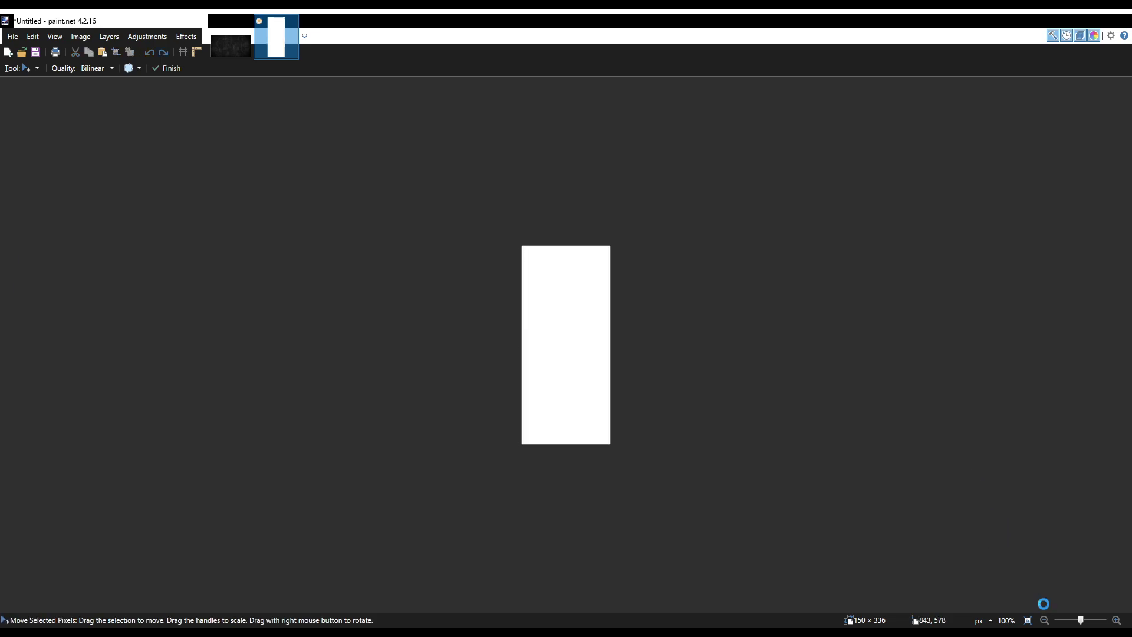
pyautogui.hotkey('ctrl', 'v')
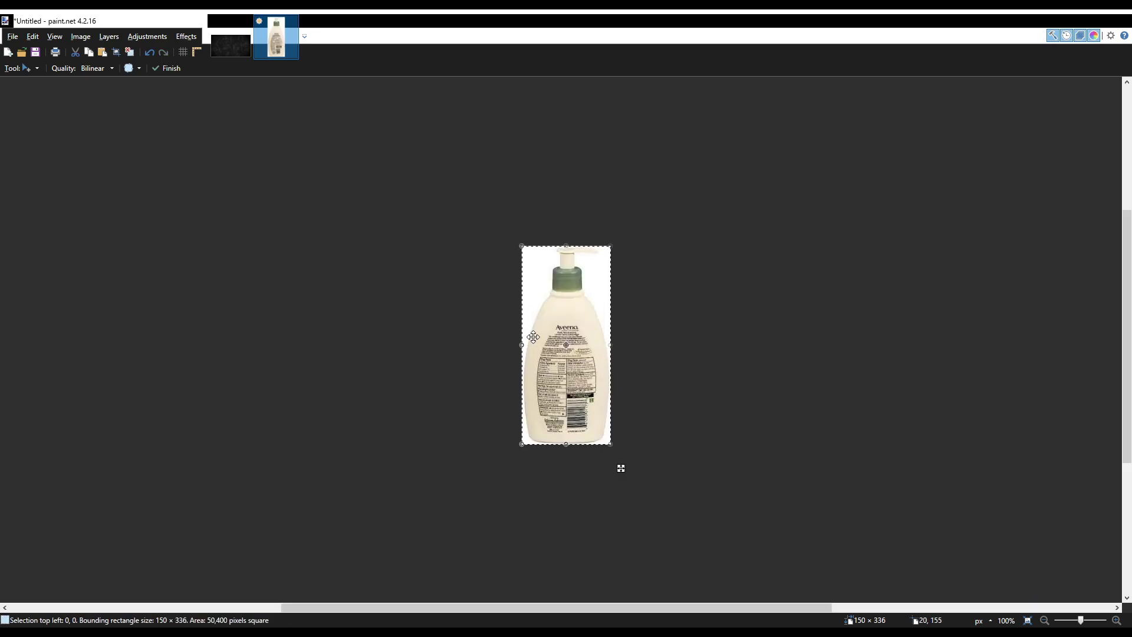
pyautogui.scroll(2, 533, 336)
pyautogui.scroll(1, 532, 336)
pyautogui.hscroll(3, 531, 336)
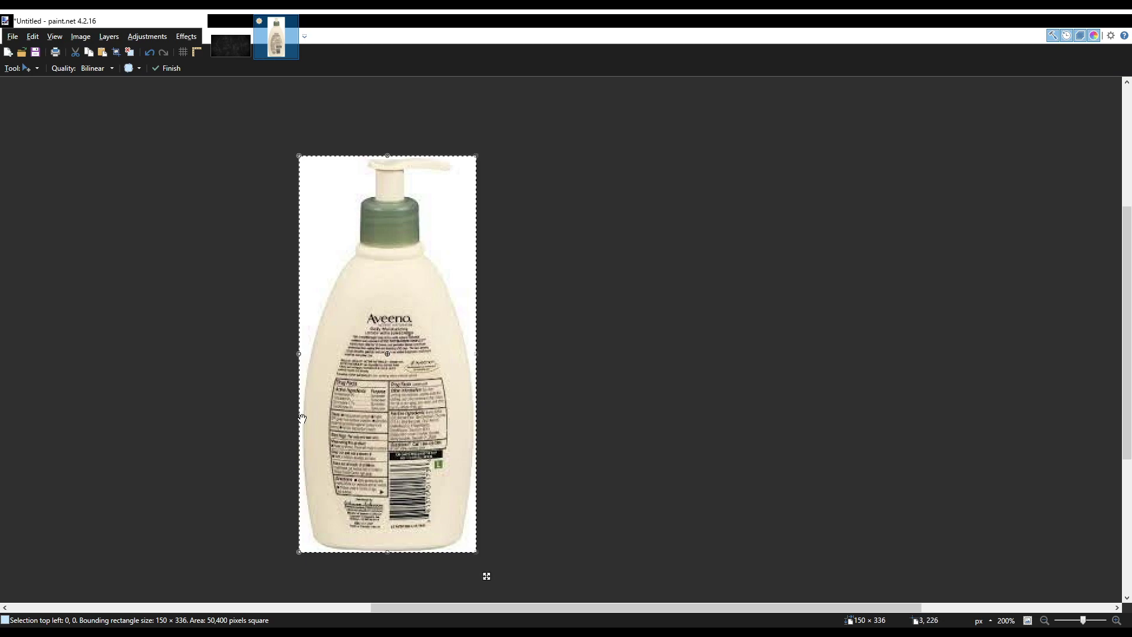
# Paste the Vaseline bottle and erase its white background using Magic Wand at 30% tolerance.
pyautogui.hotkey('ctrl', 'z')
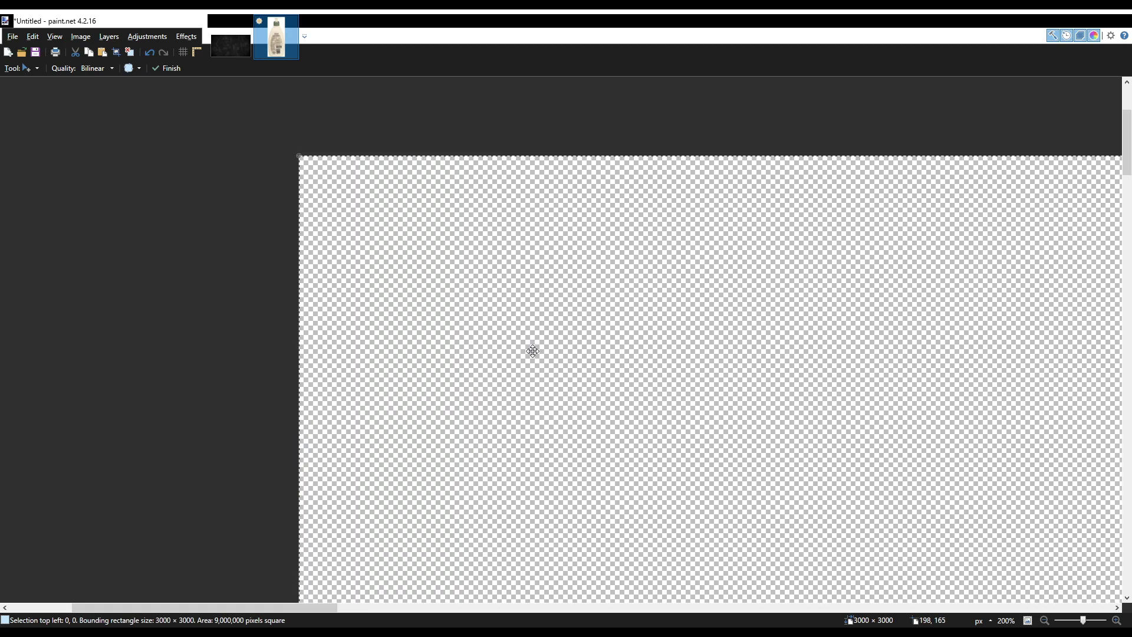
pyautogui.scroll(-7, 531, 355)
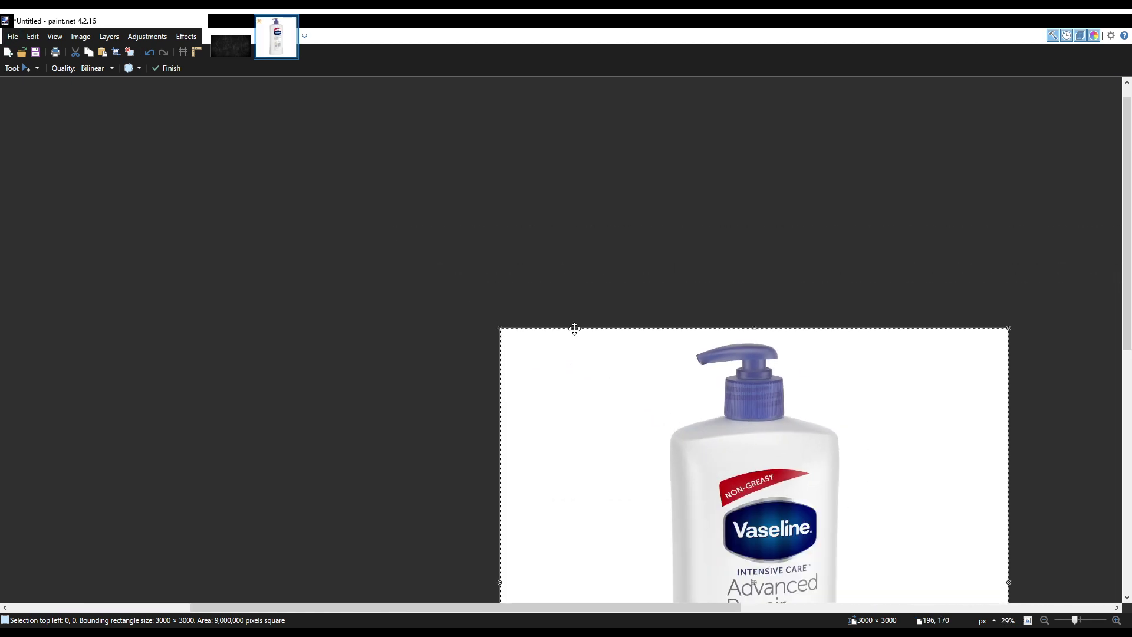
pyautogui.scroll(-3, 575, 328)
pyautogui.hscroll(4, 575, 328)
pyautogui.scroll(-3, 538, 351)
pyautogui.hscroll(2, 538, 352)
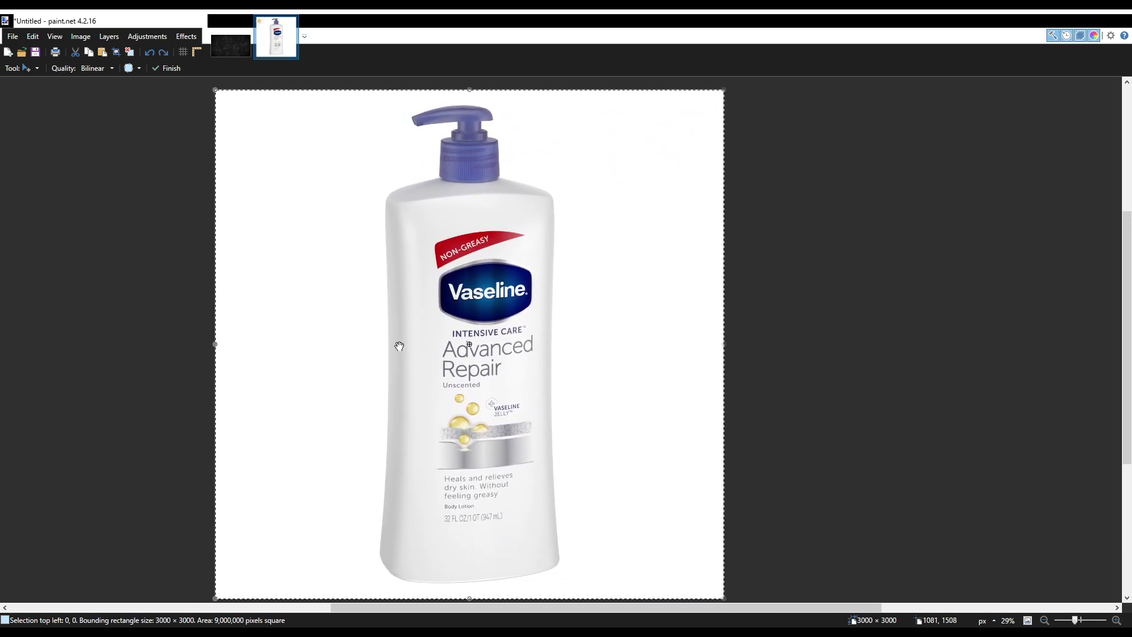
pyautogui.moveTo(397, 342); pyautogui.dragTo(450, 328)
pyautogui.press('s')
pyautogui.press('s')
pyautogui.press('s')
pyautogui.press('s')
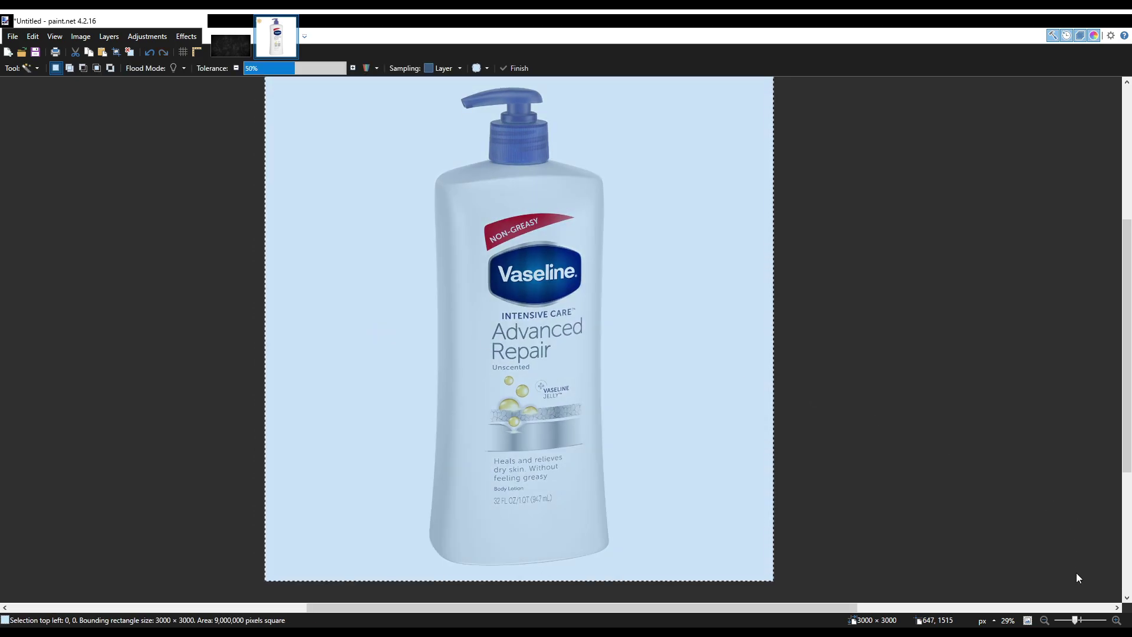
pyautogui.click(377, 284)
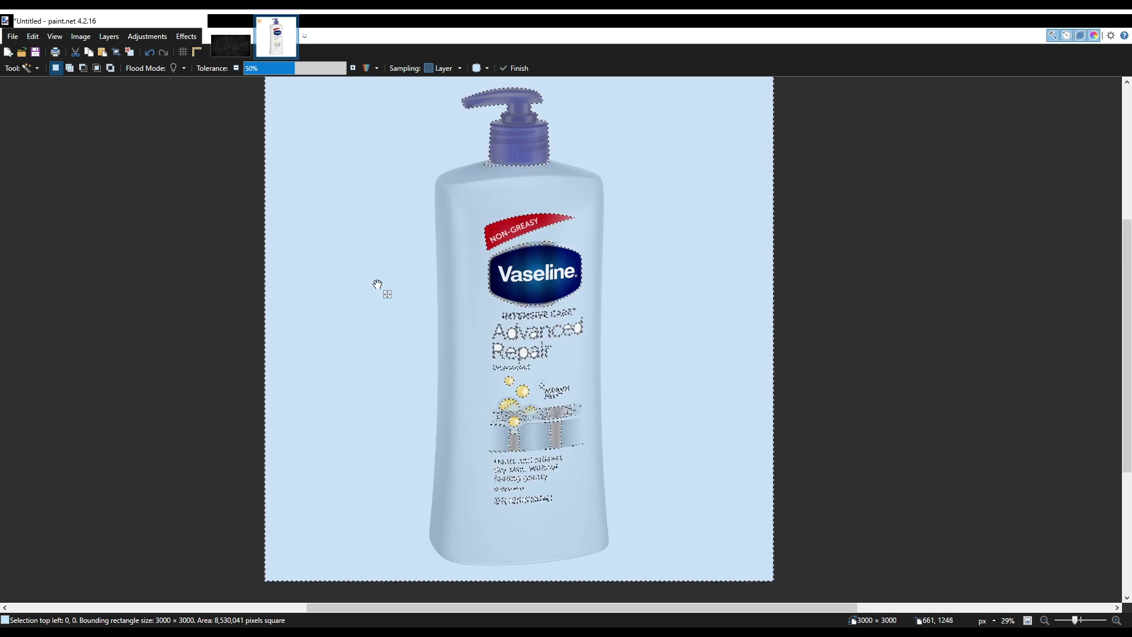
pyautogui.click(233, 68)
pyautogui.click(233, 69)
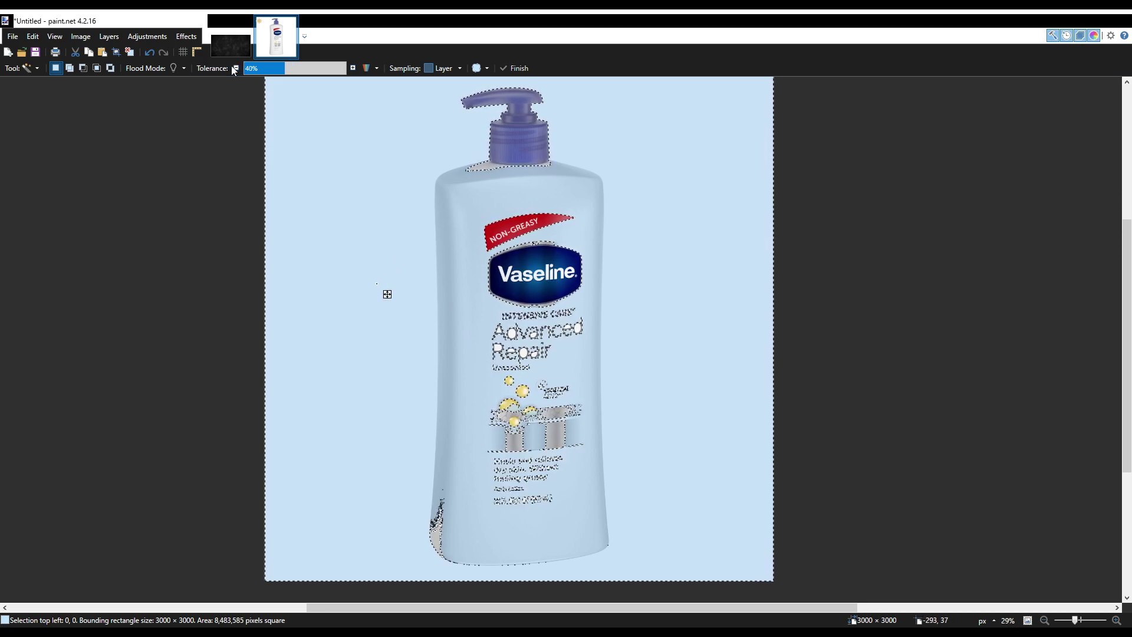
pyautogui.click(233, 68)
pyautogui.click(234, 68)
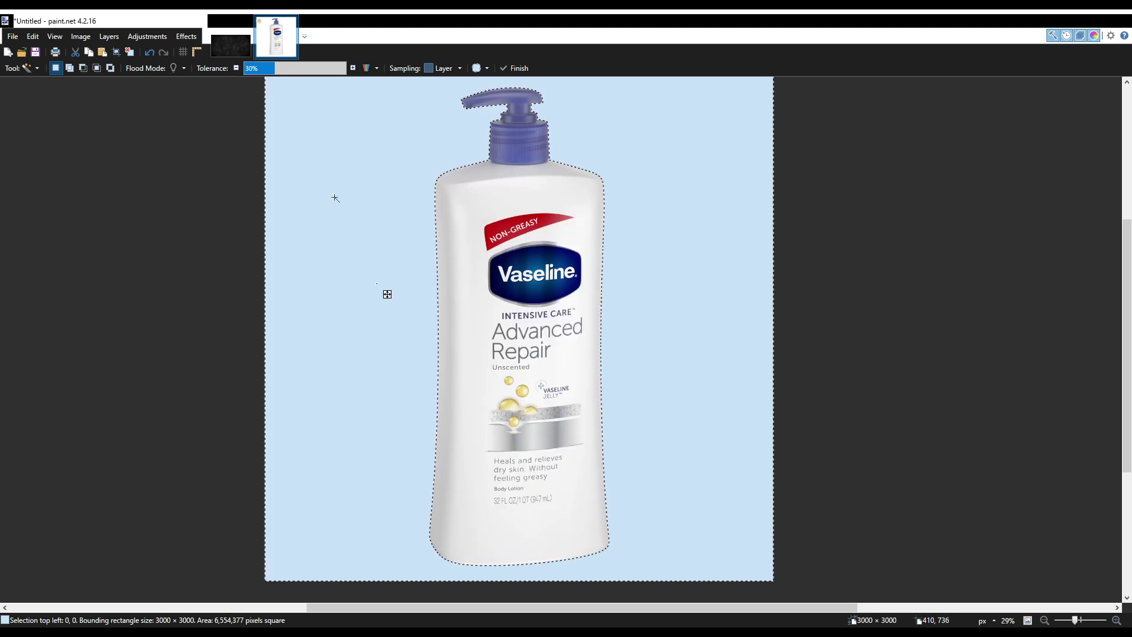
pyautogui.press('Delete')
# Crop the image tightly around the bottle, first to its width, then its height (1142×2881).
pyautogui.scroll(-1, 592, 269)
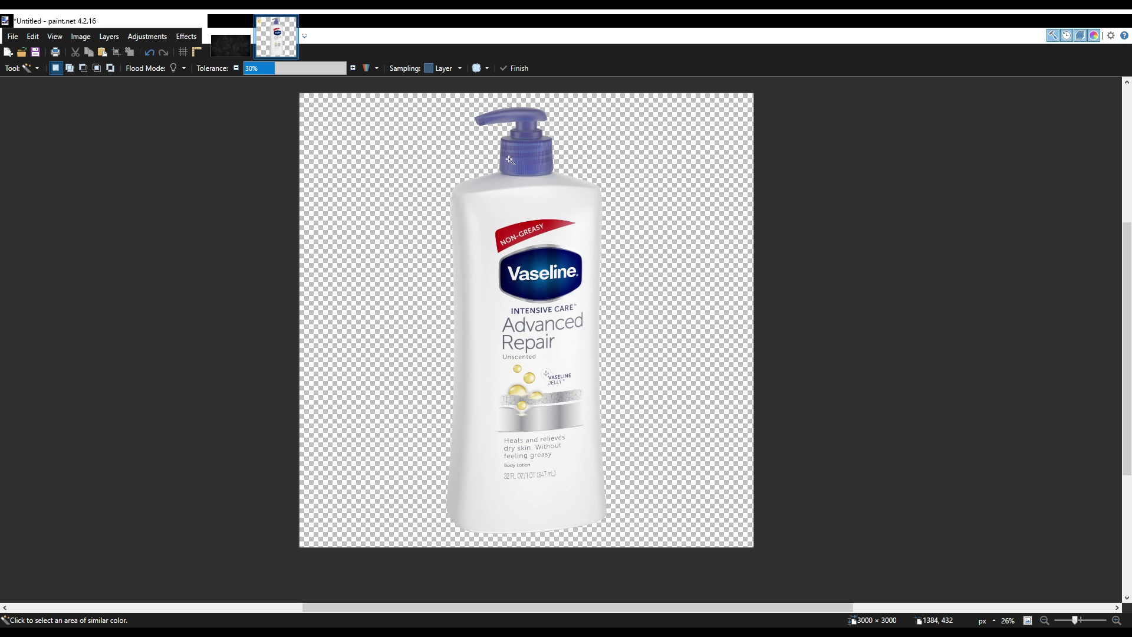
pyautogui.press('s')
pyautogui.moveTo(441, 87); pyautogui.dragTo(613, 566)
pyautogui.hotkey('ctrl', 'shift', 'x')
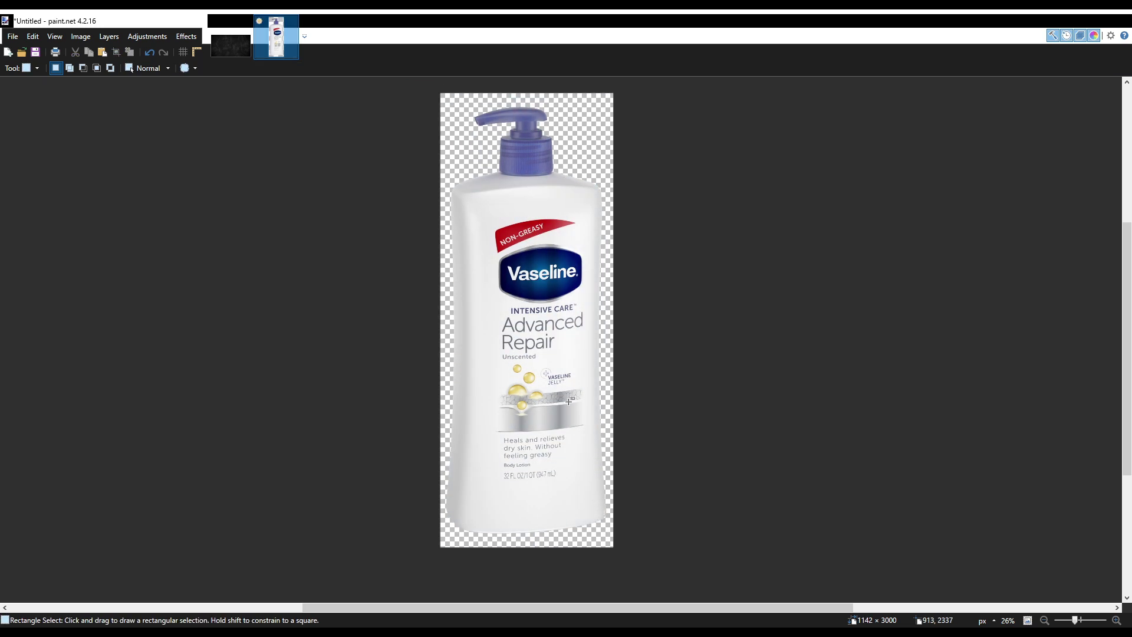
pyautogui.moveTo(429, 98); pyautogui.dragTo(333, 105)
pyautogui.hotkey('ctrl', 'shift', 'x')
pyautogui.hotkey('ctrl', 'shift', 'x')
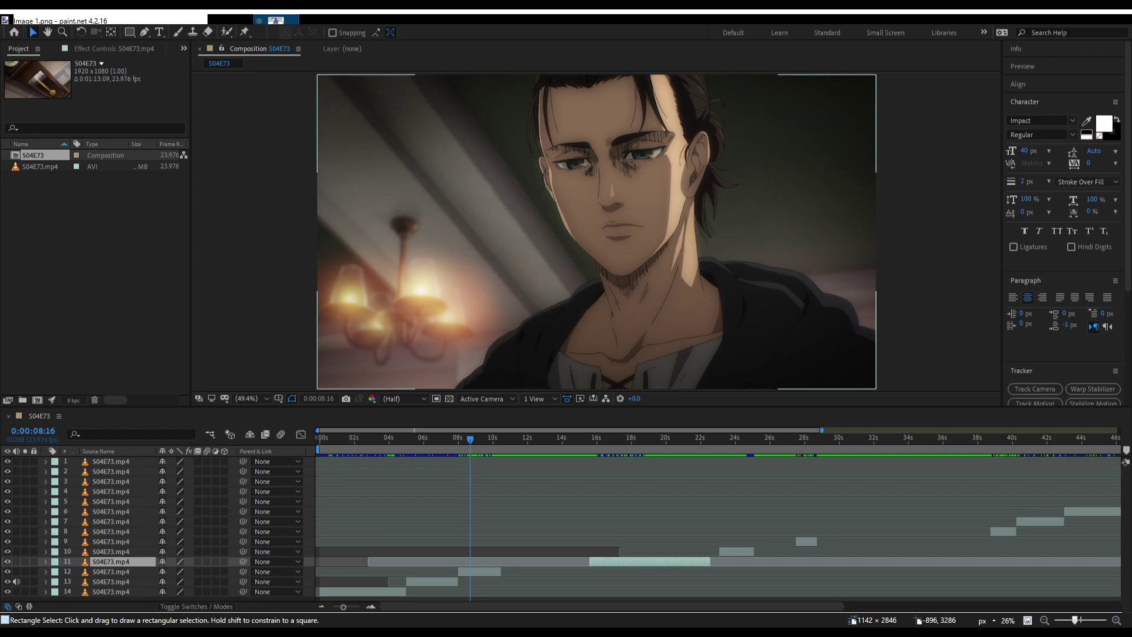
# Focus the composition timeline and clear the Project panel selection before importing Image 1.png.
pyautogui.click(504, 458)
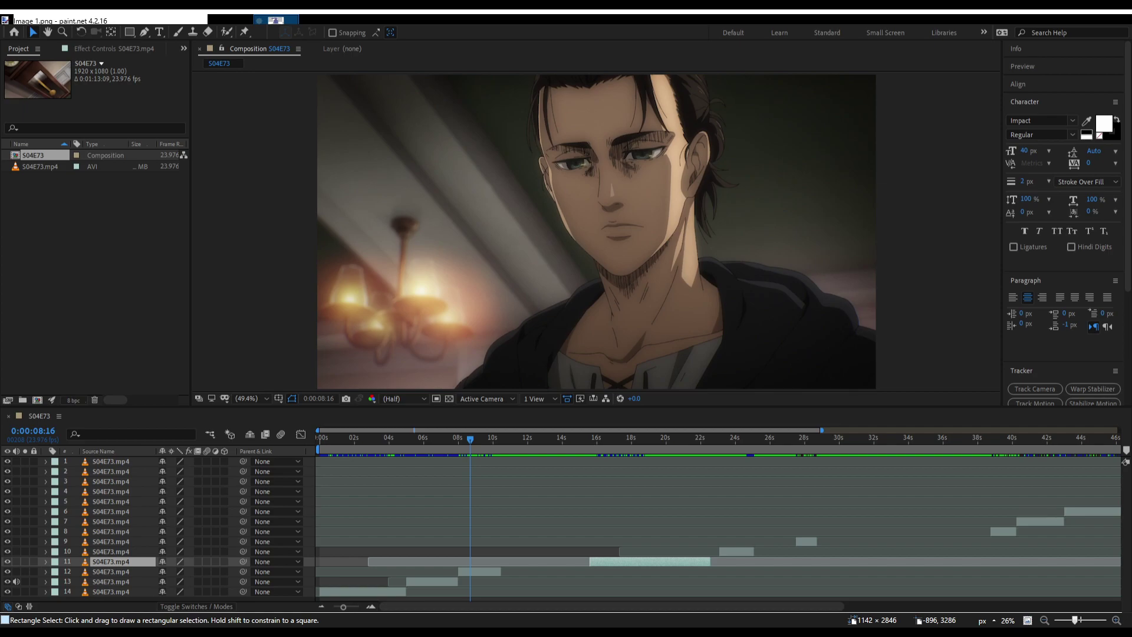
pyautogui.hotkey('ctrl', 'shift', 'a')
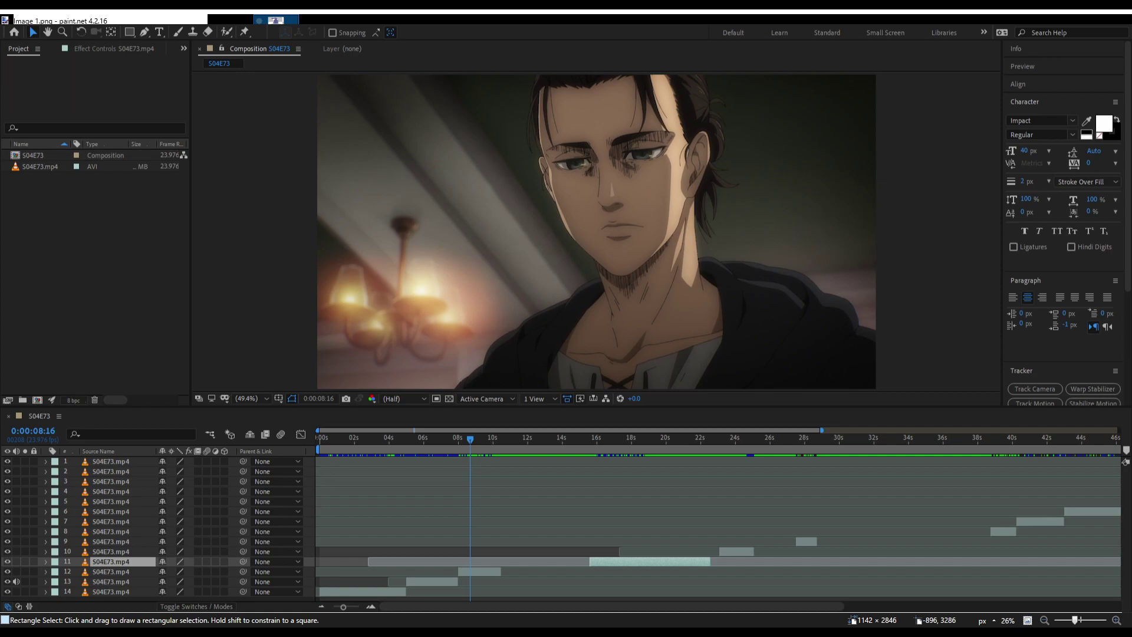
# Add Image 1.png as a layer below layer 11 and make it start earlier, around 0:00:09:21.
pyautogui.hotkey('ctrl', 'v')
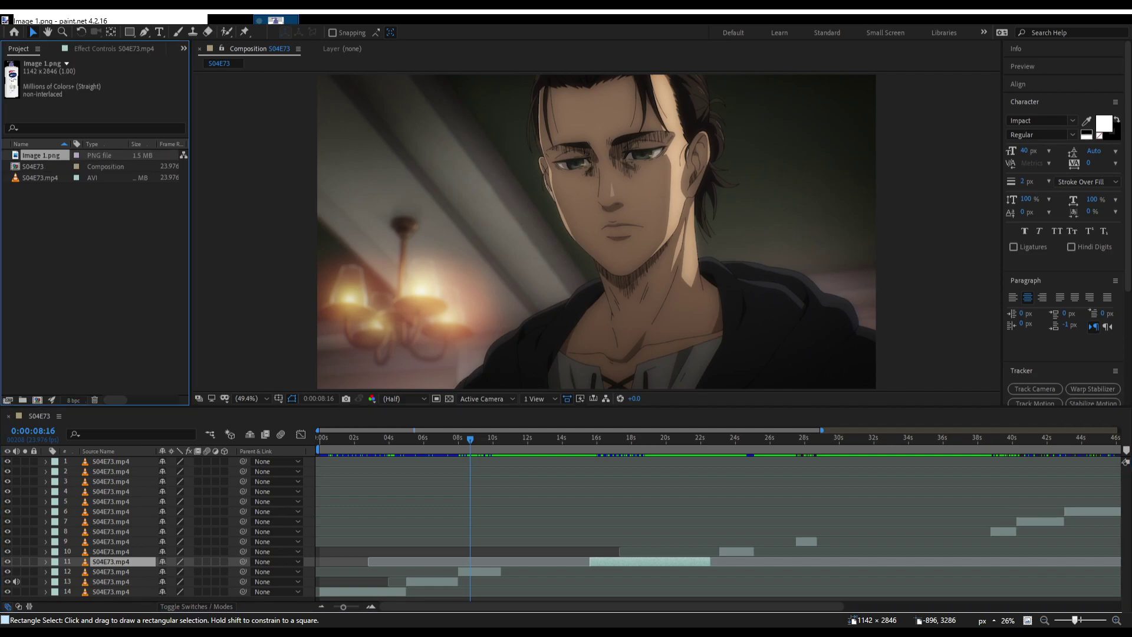
pyautogui.moveTo(38, 155); pyautogui.dragTo(501, 568)
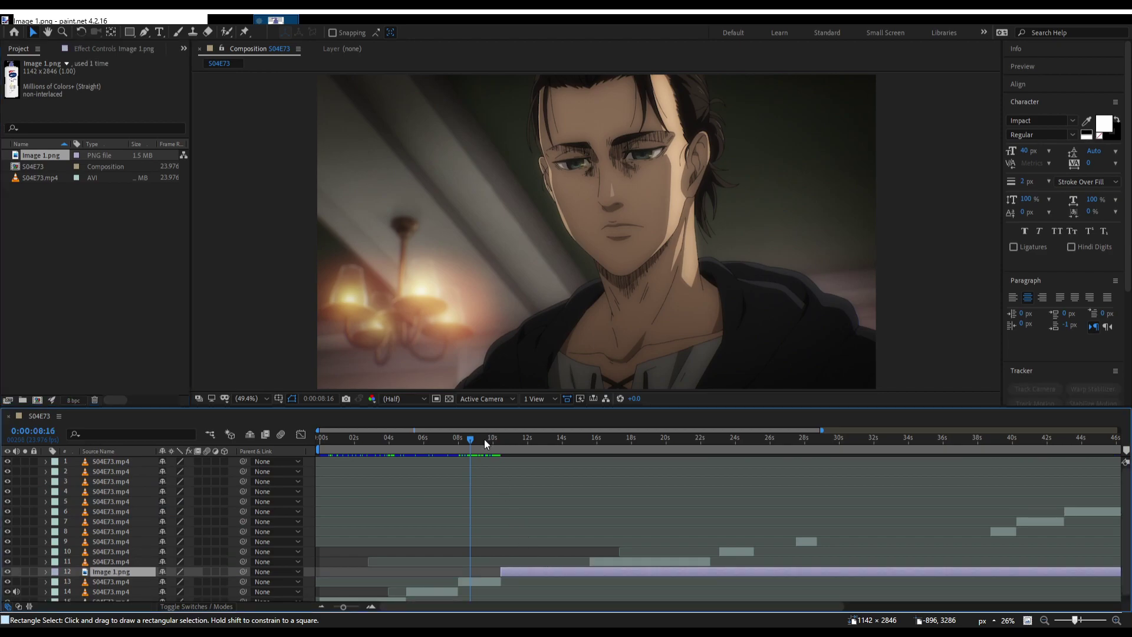
pyautogui.click(505, 443)
pyautogui.moveTo(510, 448); pyautogui.dragTo(540, 443)
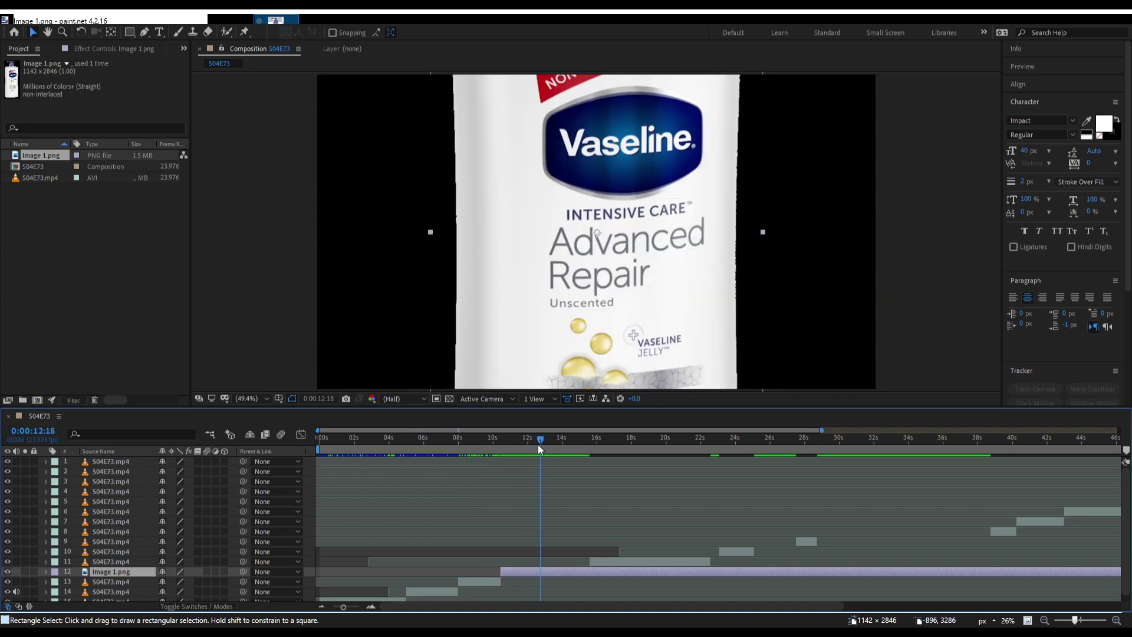
pyautogui.moveTo(503, 576); pyautogui.dragTo(459, 574)
pyautogui.click(491, 444)
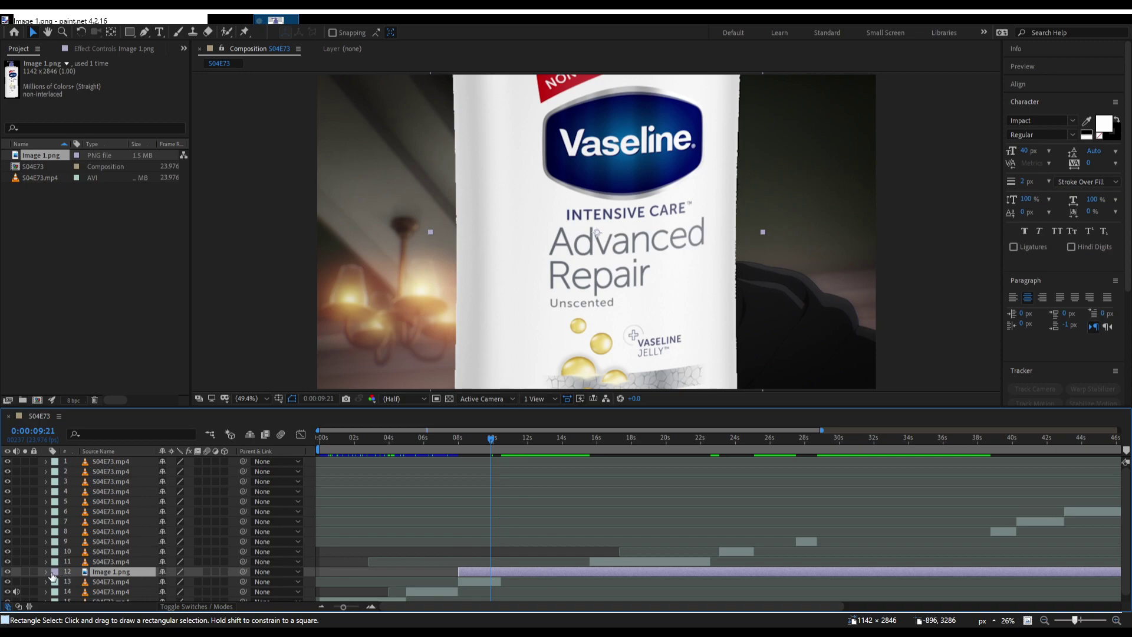
# Scale the bottle layer to 40% and drag it toward the lower right of the frame.
pyautogui.click(46, 571)
pyautogui.scroll(-1, 53, 574)
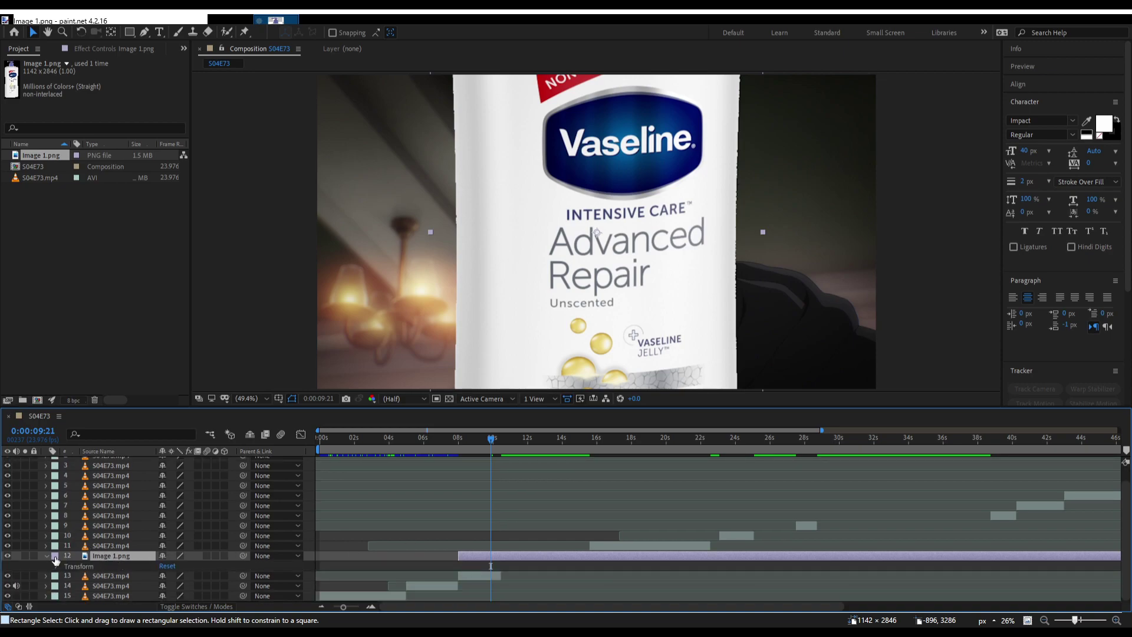
pyautogui.click(56, 567)
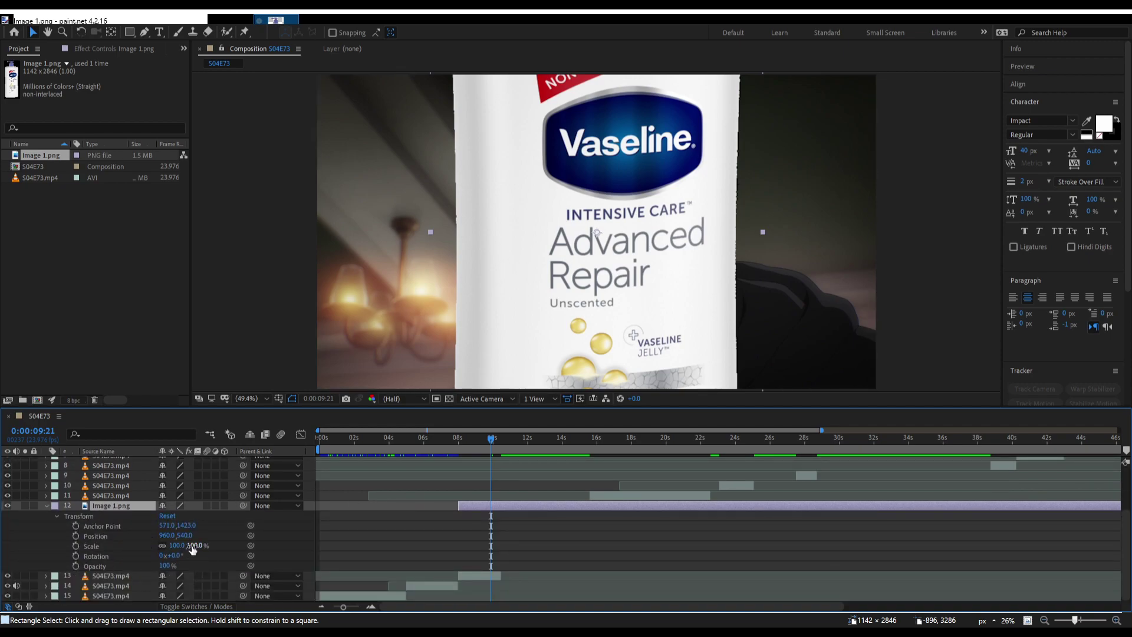
pyautogui.click(195, 546)
pyautogui.write('20')
pyautogui.press('Return')
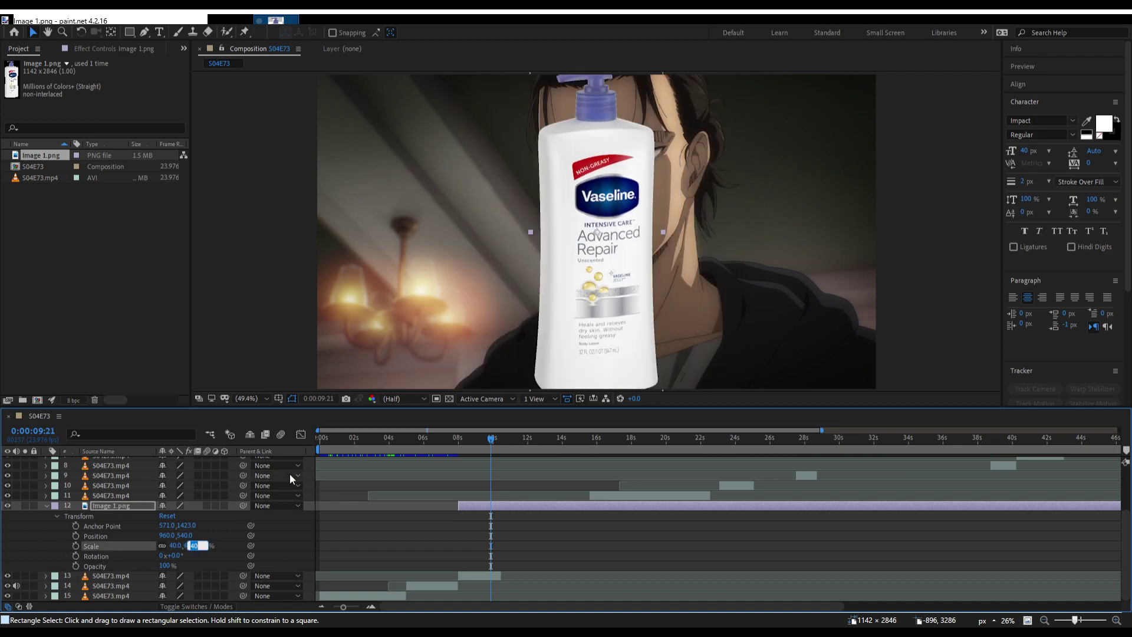
pyautogui.write('40')
pyautogui.press('Return')
pyautogui.scroll(-2, 487, 316)
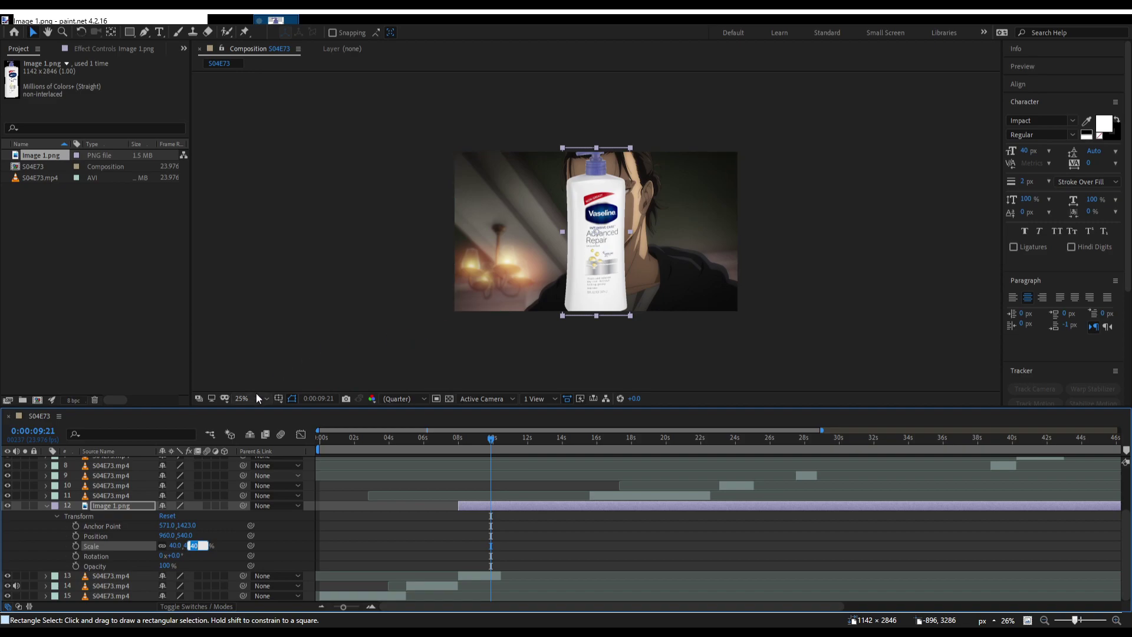
pyautogui.hotkey('shift', '/')
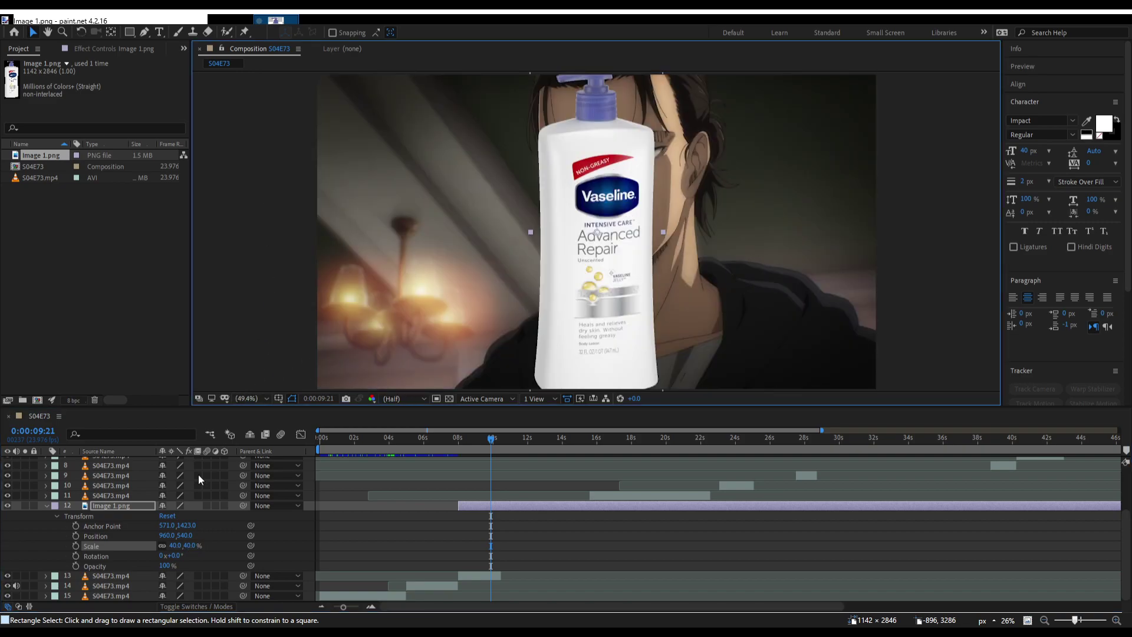
pyautogui.click(198, 545)
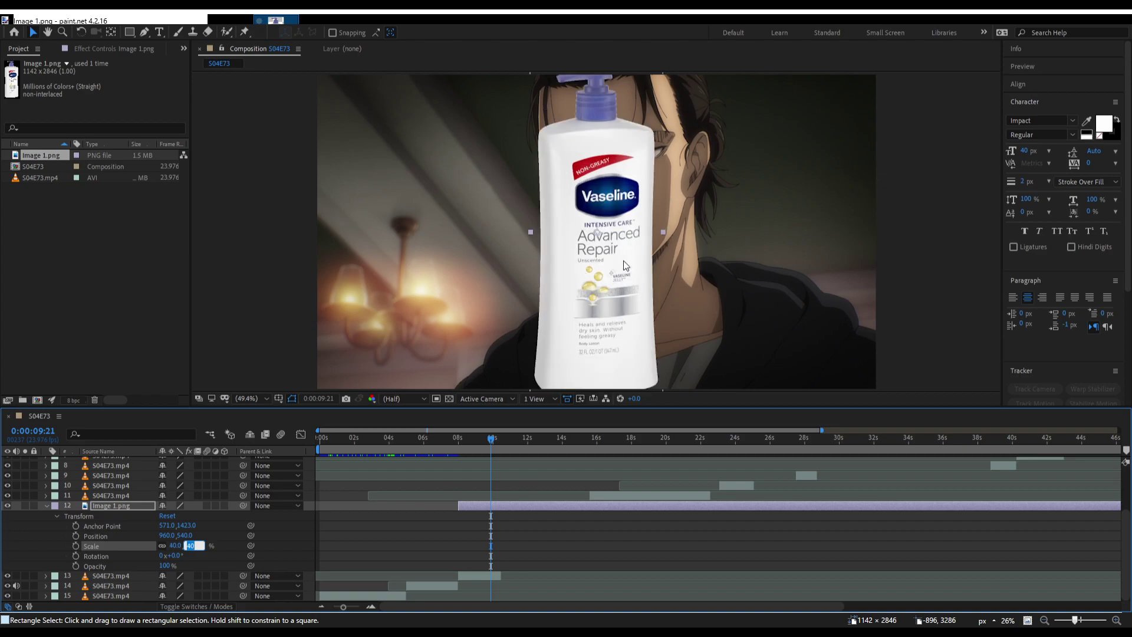
pyautogui.moveTo(638, 254); pyautogui.dragTo(825, 374)
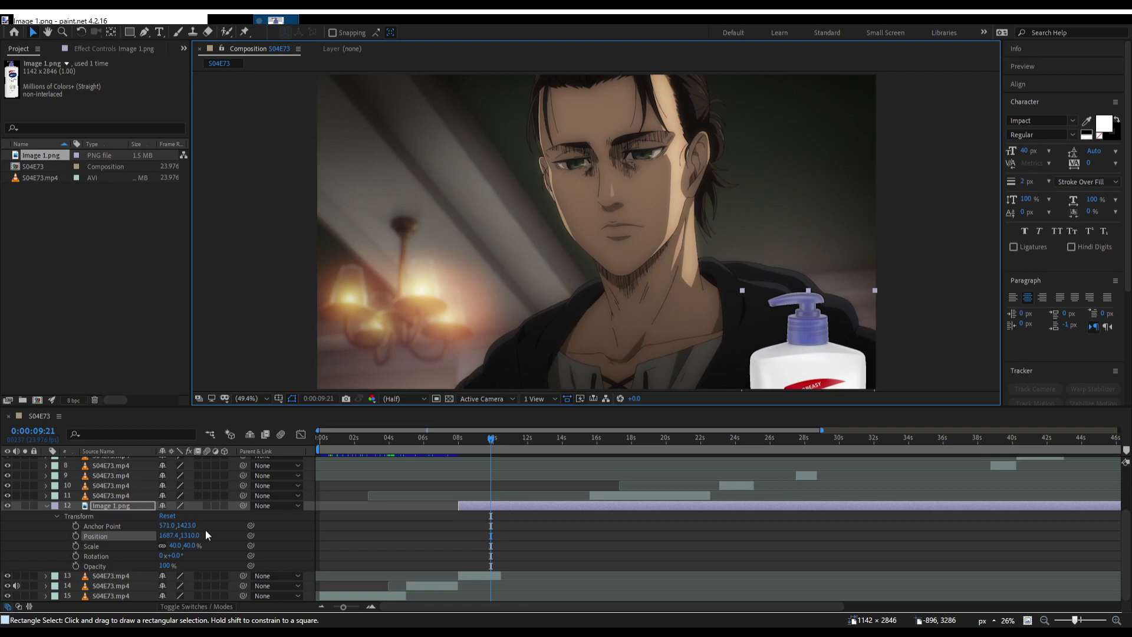
# Make the bottle layer 3D and set its Y Rotation to 180°.
pyautogui.click(224, 505)
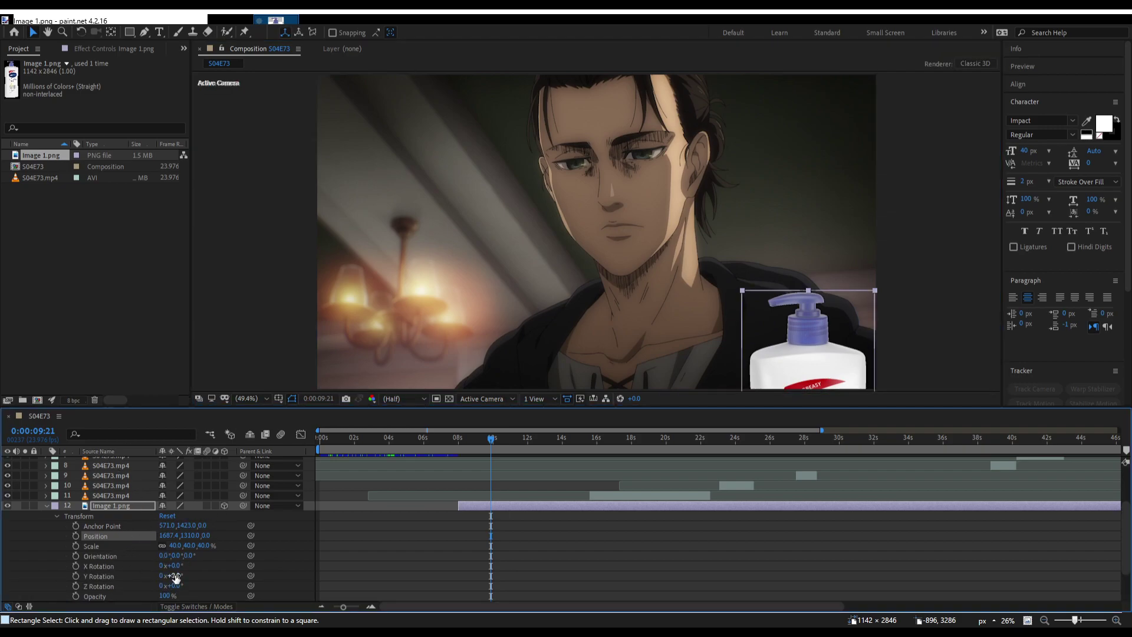
pyautogui.click(174, 576)
pyautogui.write('180')
pyautogui.press('Return')
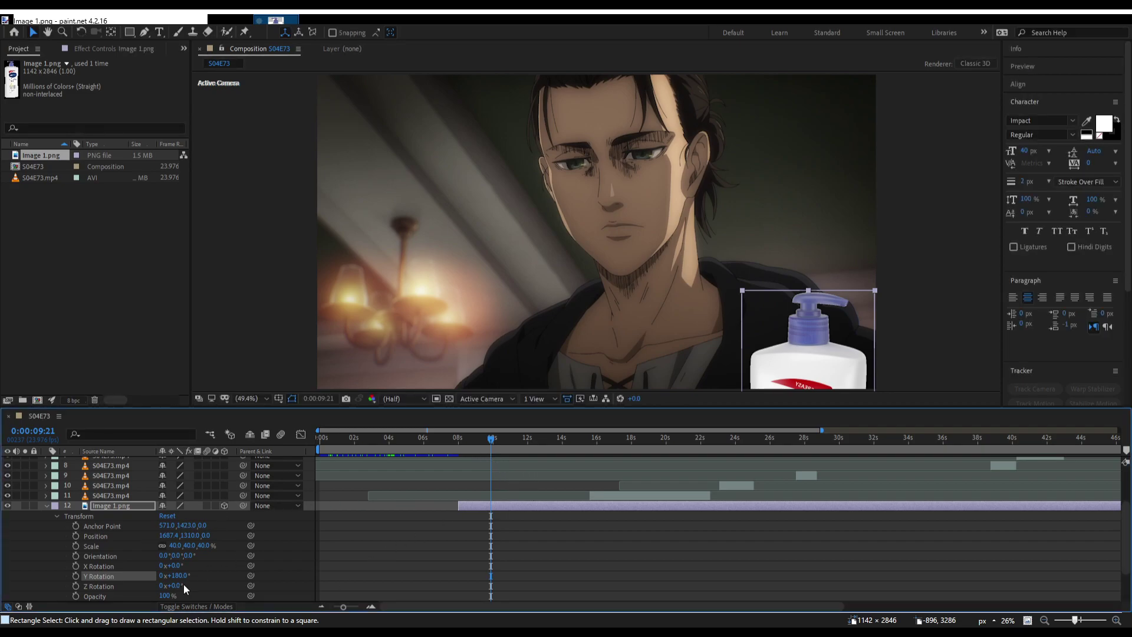
# Reset the bottle's Y Rotation to 0° and collapse its Transform properties.
pyautogui.click(502, 517)
pyautogui.click(177, 575)
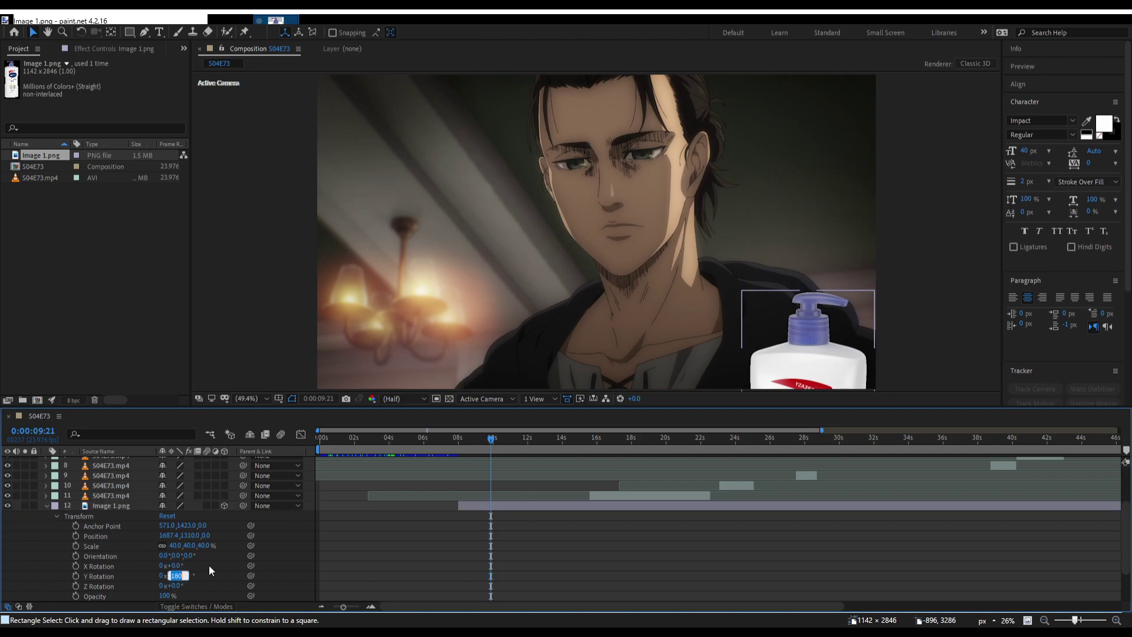
pyautogui.write('0')
pyautogui.press('Return')
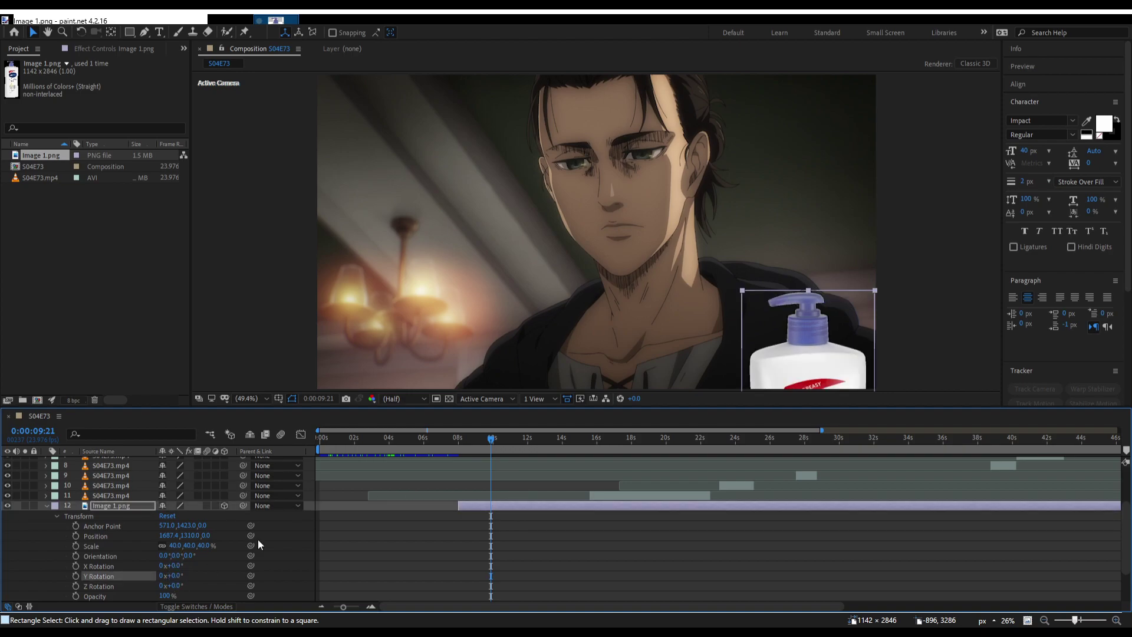
pyautogui.click(421, 518)
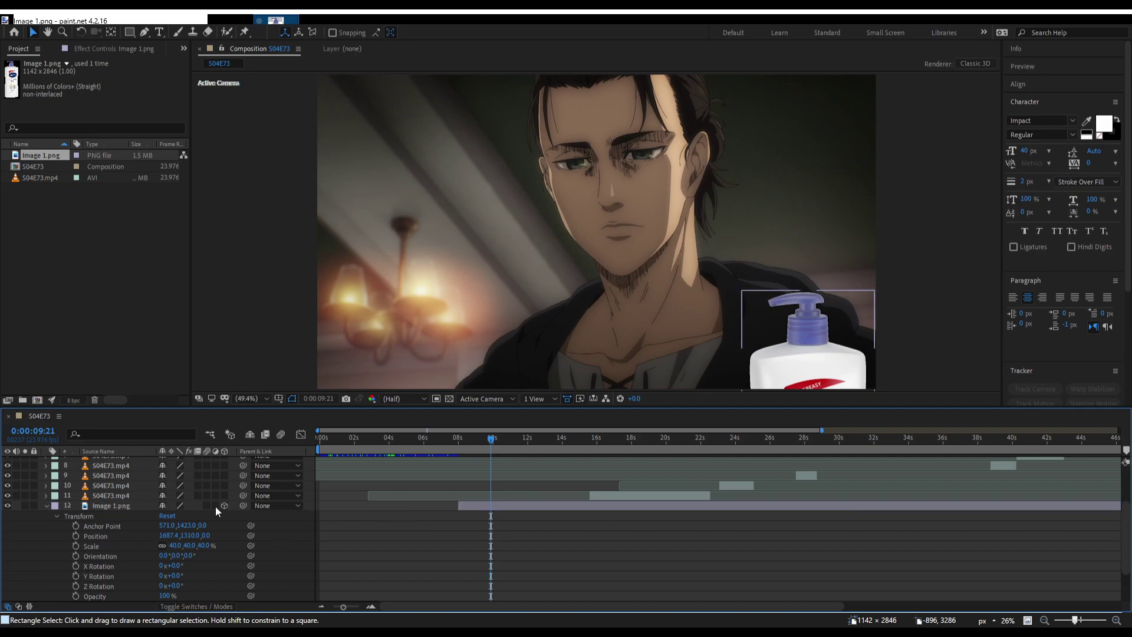
pyautogui.click(48, 506)
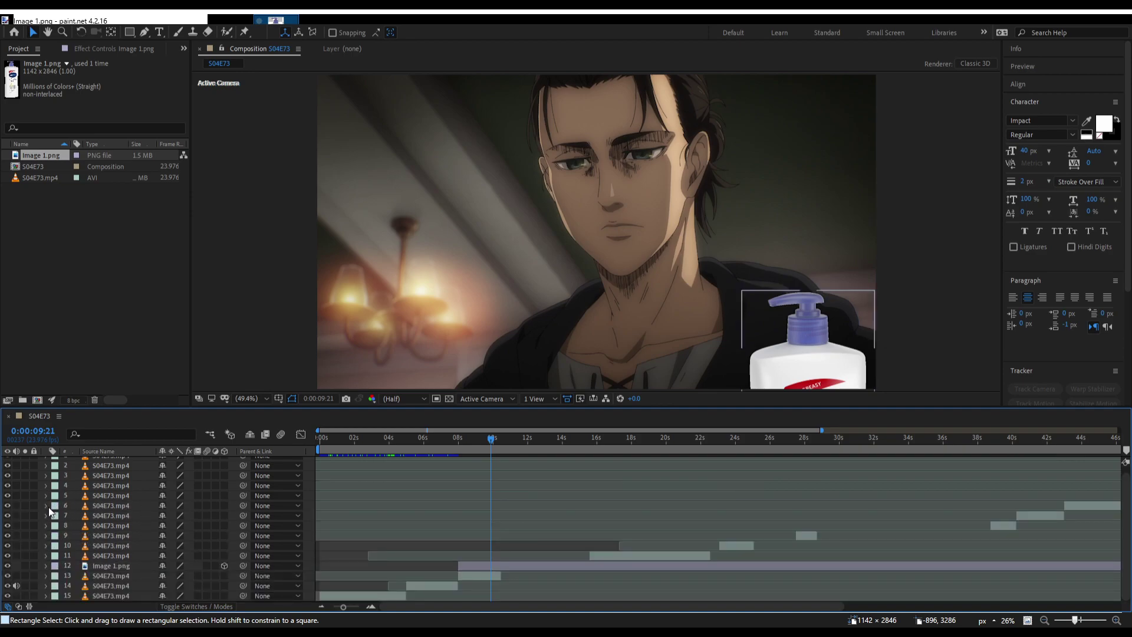
# Trim the bottle layer's out point at 0:00:10:11 with Alt+], then scrub back to preview it.
pyautogui.click(480, 565)
pyautogui.click(501, 439)
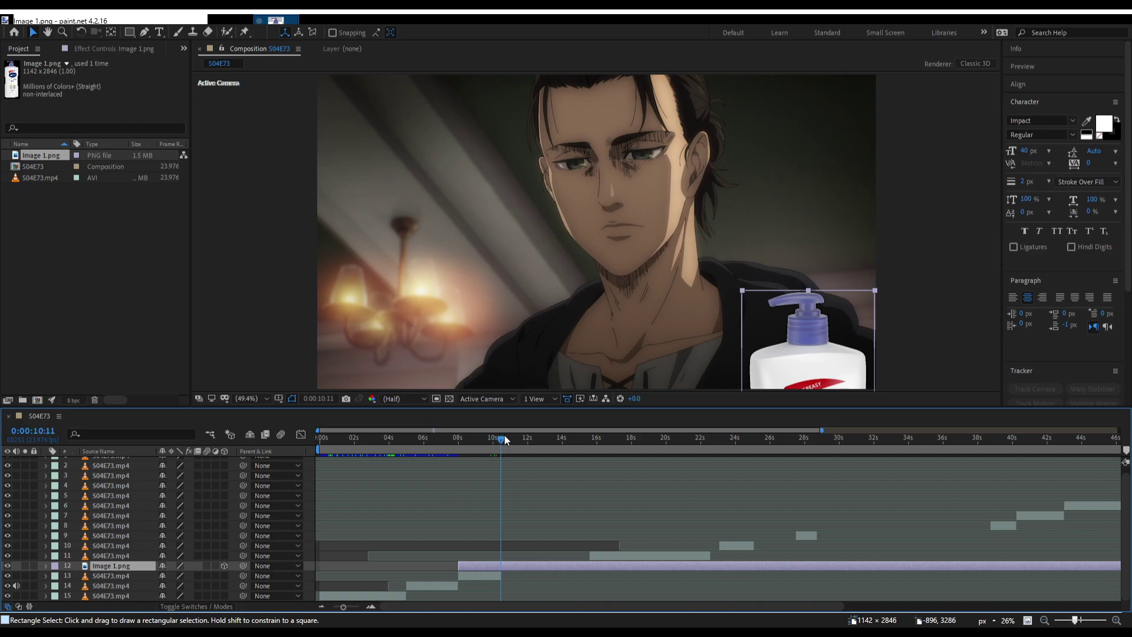
pyautogui.hotkey('alt', ']')
pyautogui.press('F2')
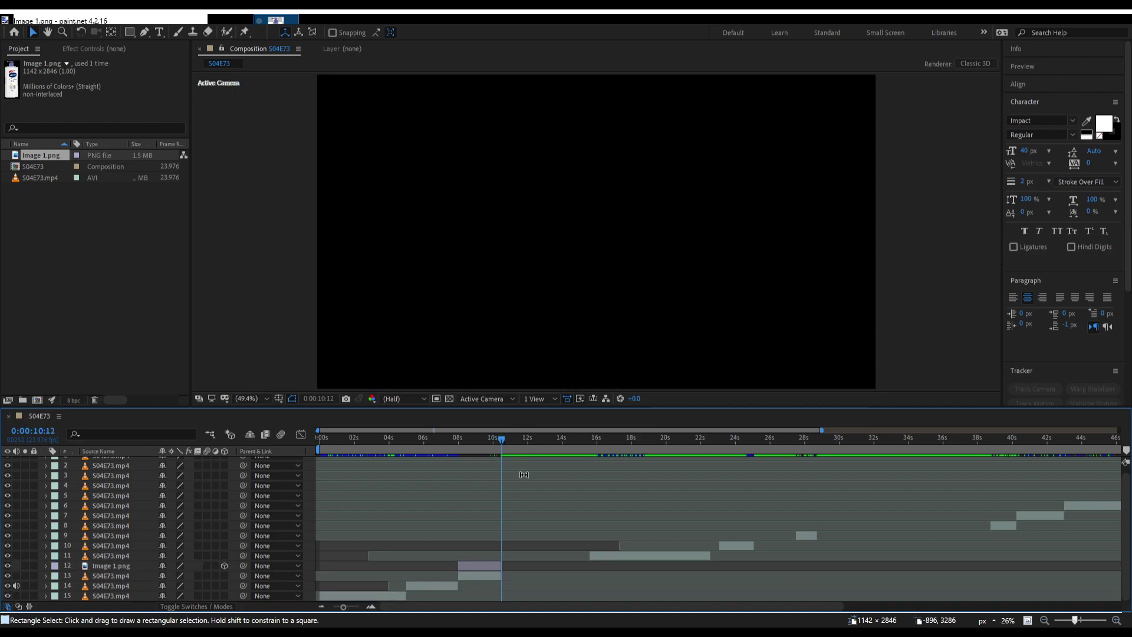
pyautogui.click(482, 442)
pyautogui.moveTo(480, 442)
pyautogui.mouseDown()
pyautogui.moveTo(462, 442)
pyautogui.moveTo(477, 442)
pyautogui.mouseUp()
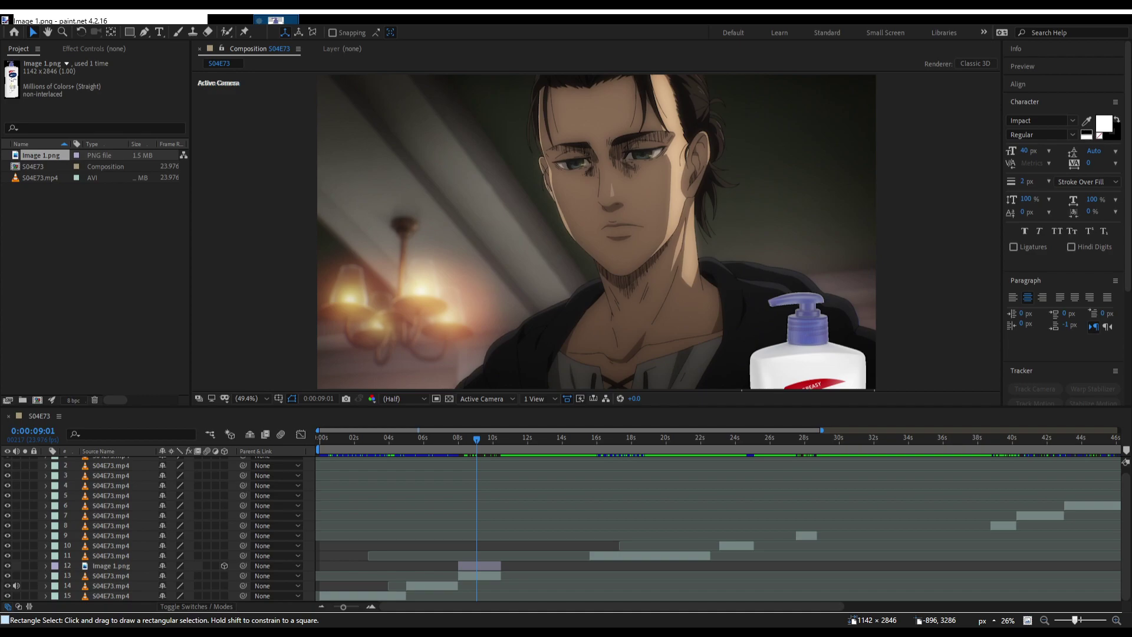
pyautogui.hotkey('alt', 'Tab')
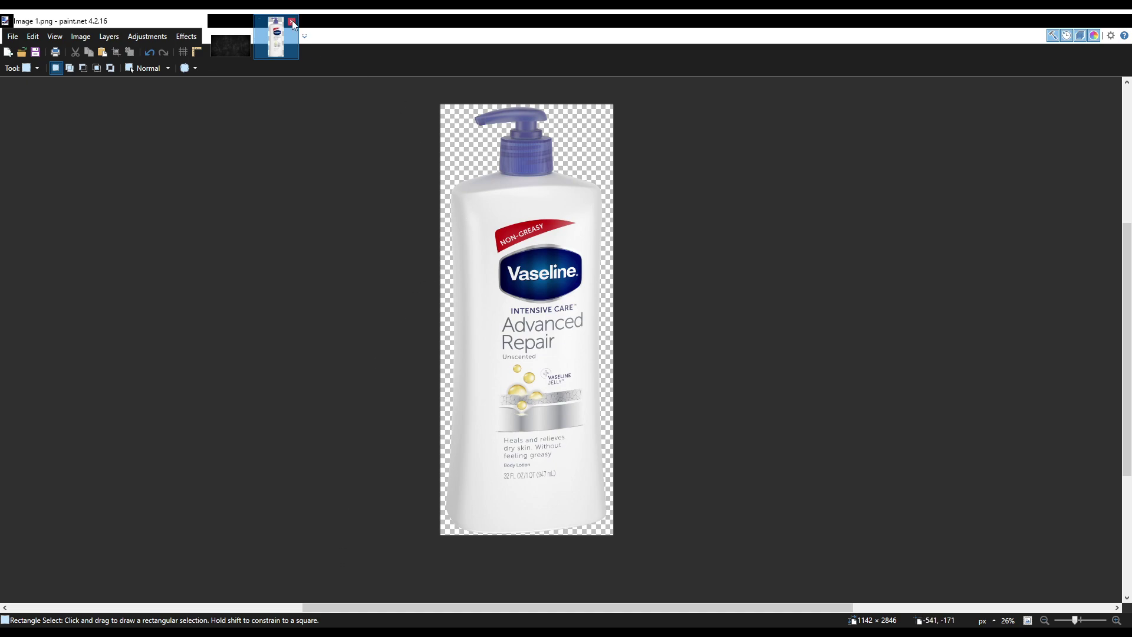
# Close Image 1.png and create a new 3000 × 3000 image filled with white.
pyautogui.click(292, 22)
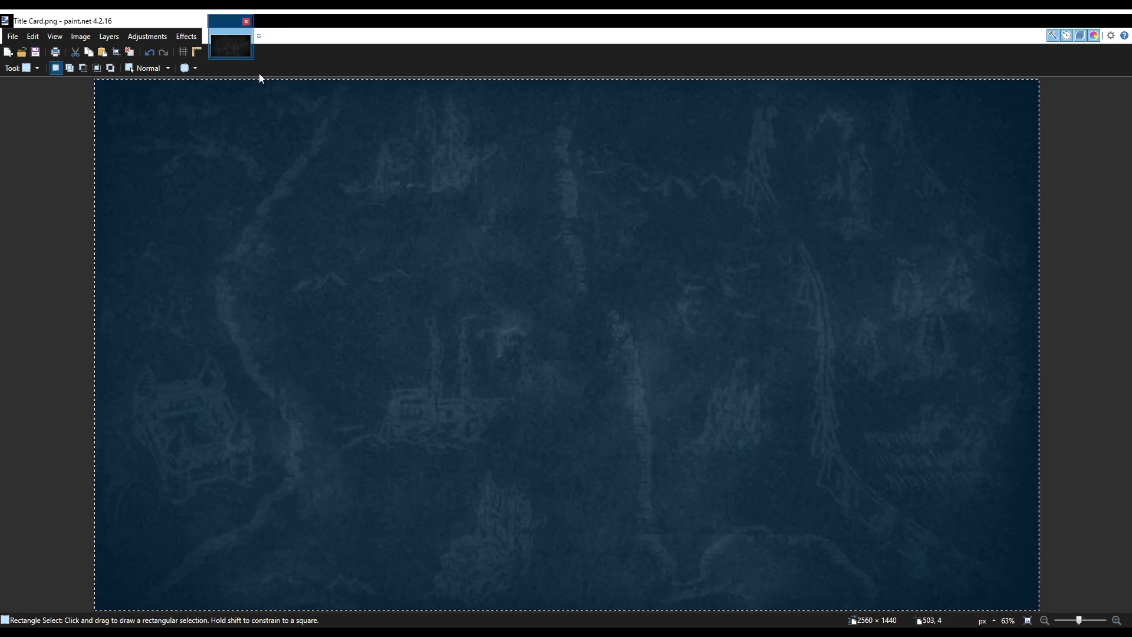
pyautogui.hotkey('ctrl', 'n')
pyautogui.press('Return')
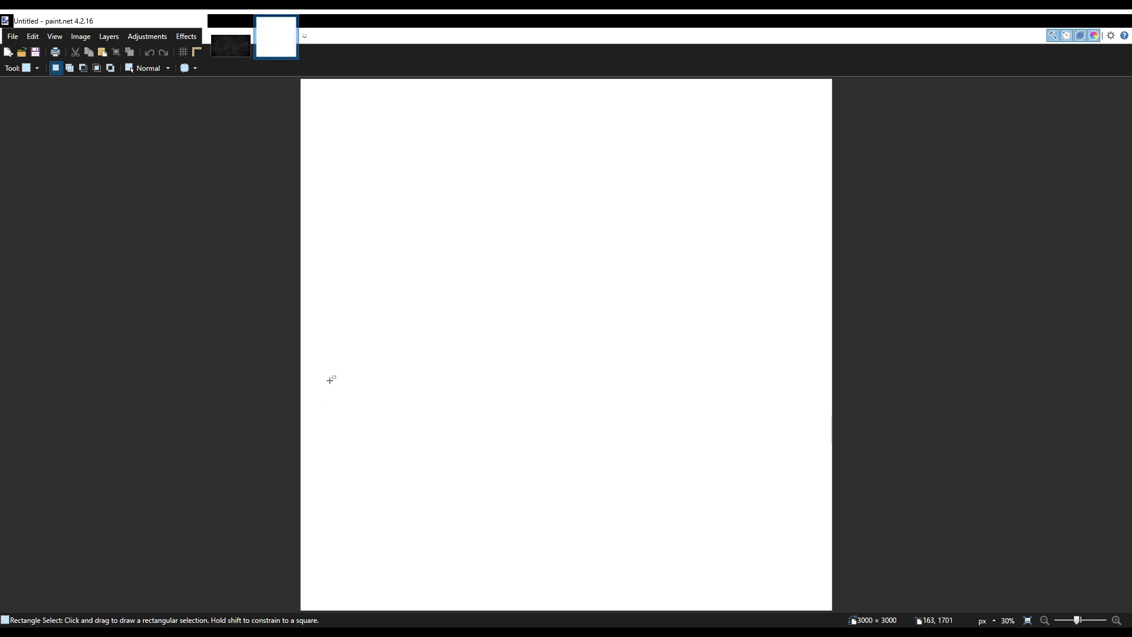
pyautogui.hotkey('ctrl', 'a')
pyautogui.press('Delete')
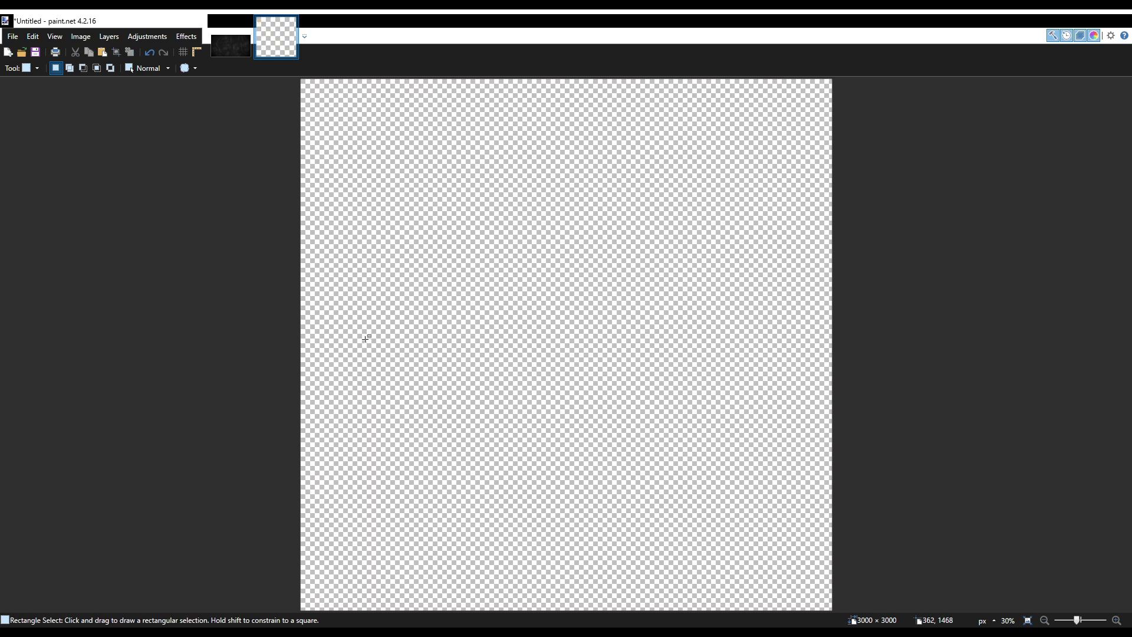
pyautogui.scroll(-1, 426, 327)
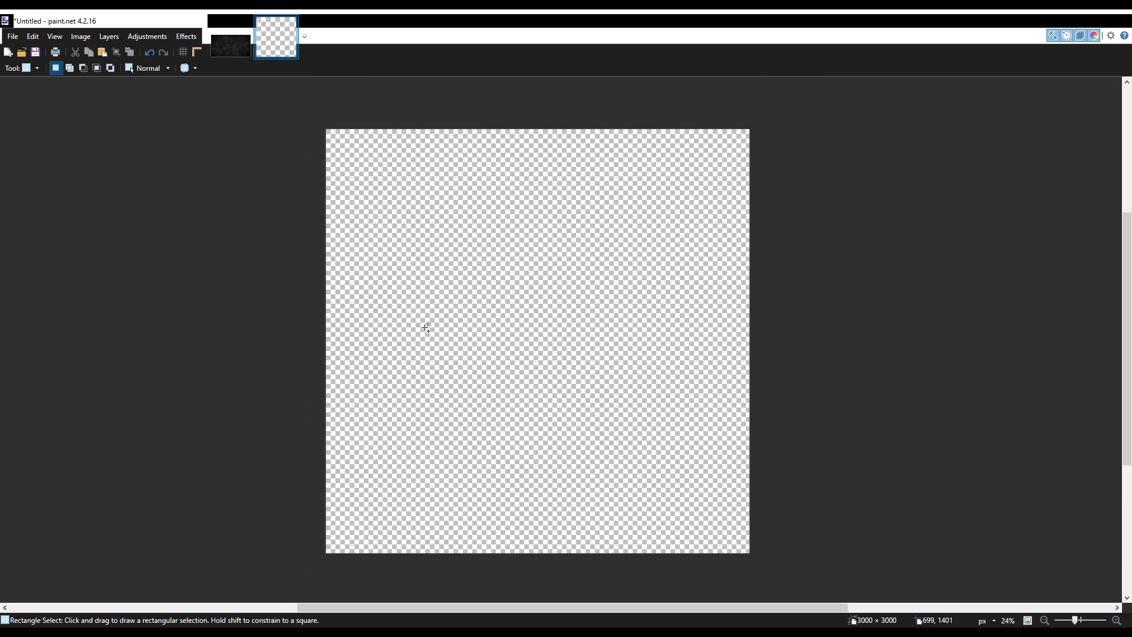
pyautogui.scroll(-1, 426, 328)
pyautogui.hotkey('ctrl', 'a')
pyautogui.press('BackSpace')
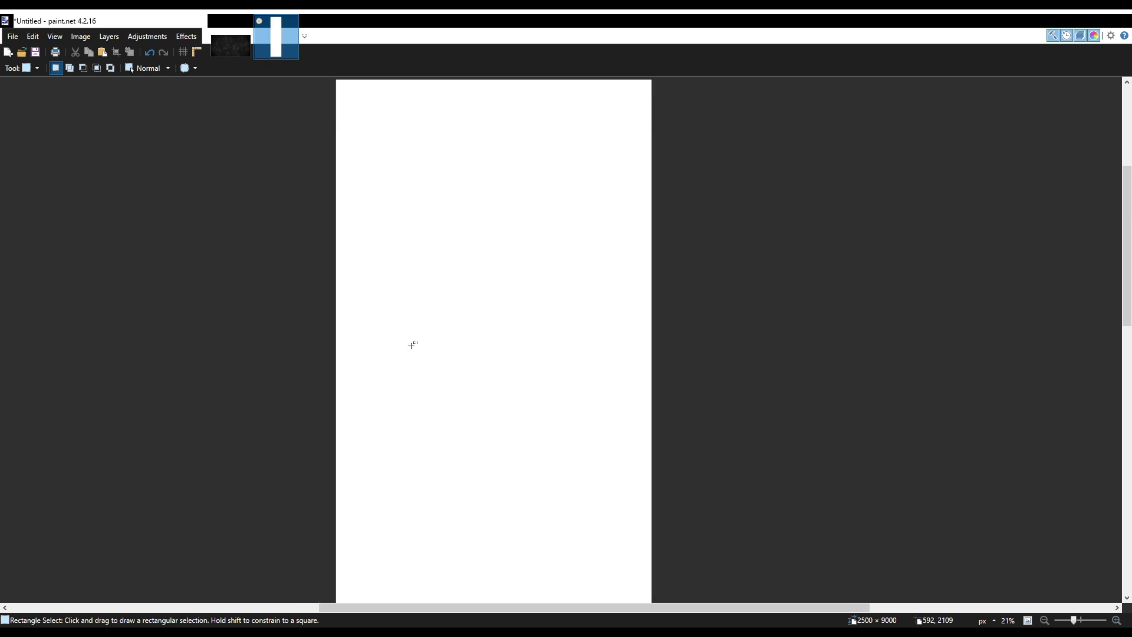
# Enlarge the white canvas to 3000 × 9000 pixels.
pyautogui.scroll(2, 411, 345)
pyautogui.scroll(-1, 412, 339)
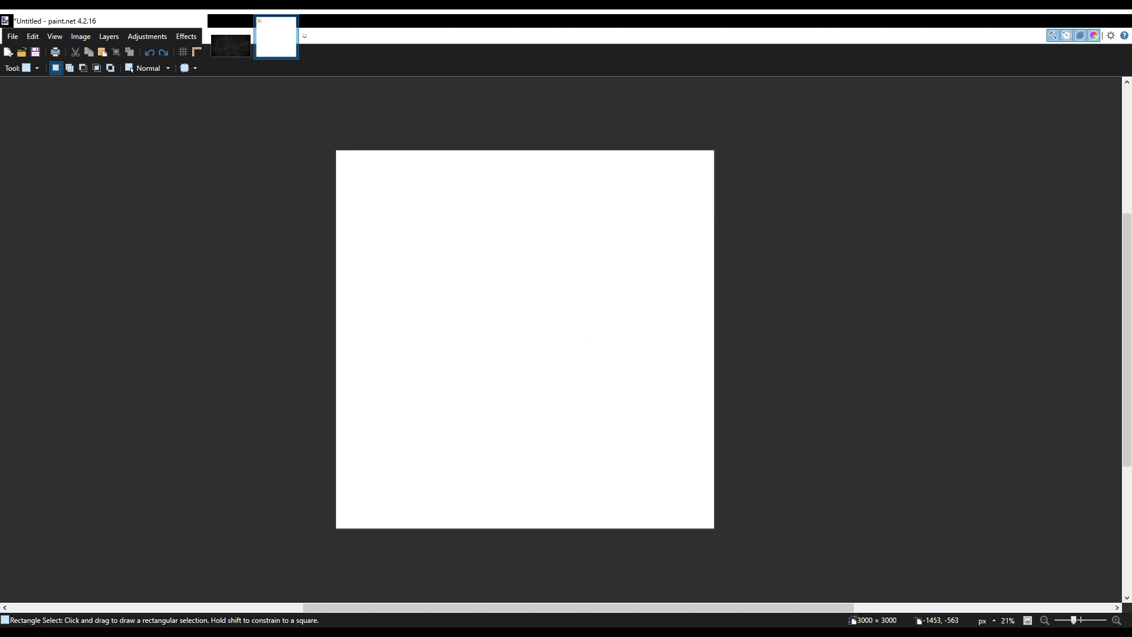
pyautogui.hotkey('ctrl', 'z')
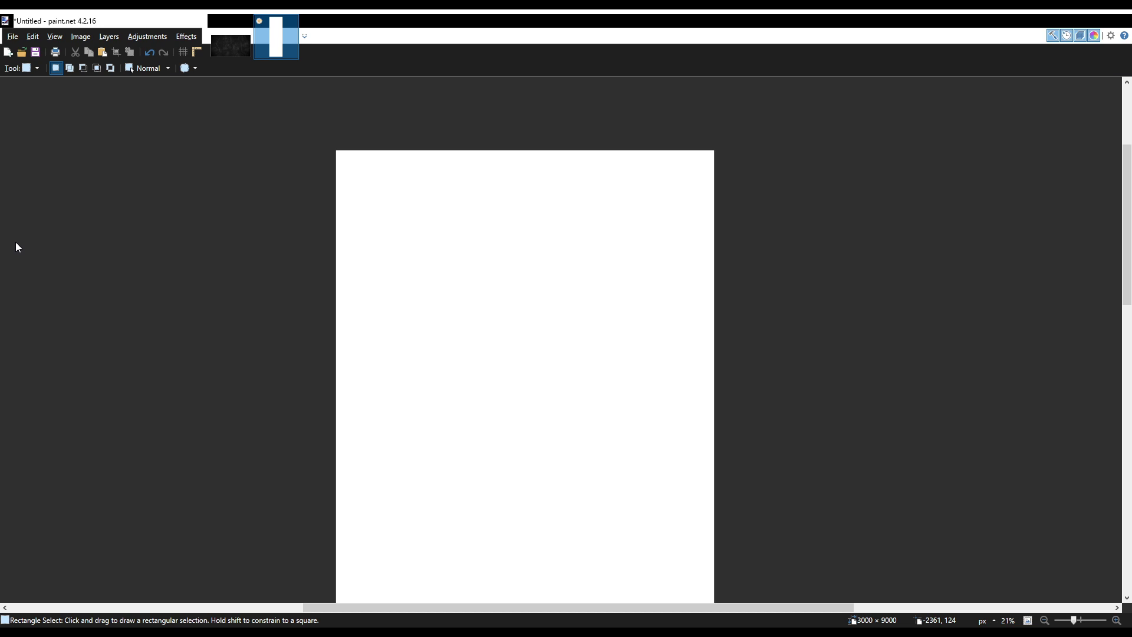
pyautogui.press('o')
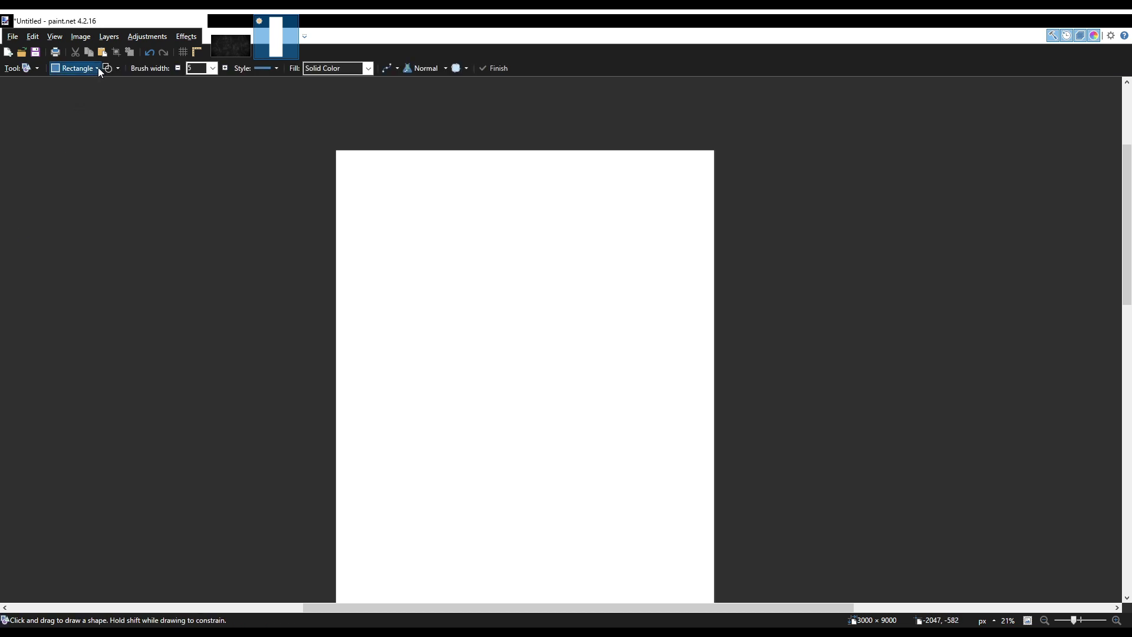
# Draw a short, wide rounded-rectangle button outline near the page's top left, redrawing it once.
pyautogui.click(98, 67)
pyautogui.click(81, 89)
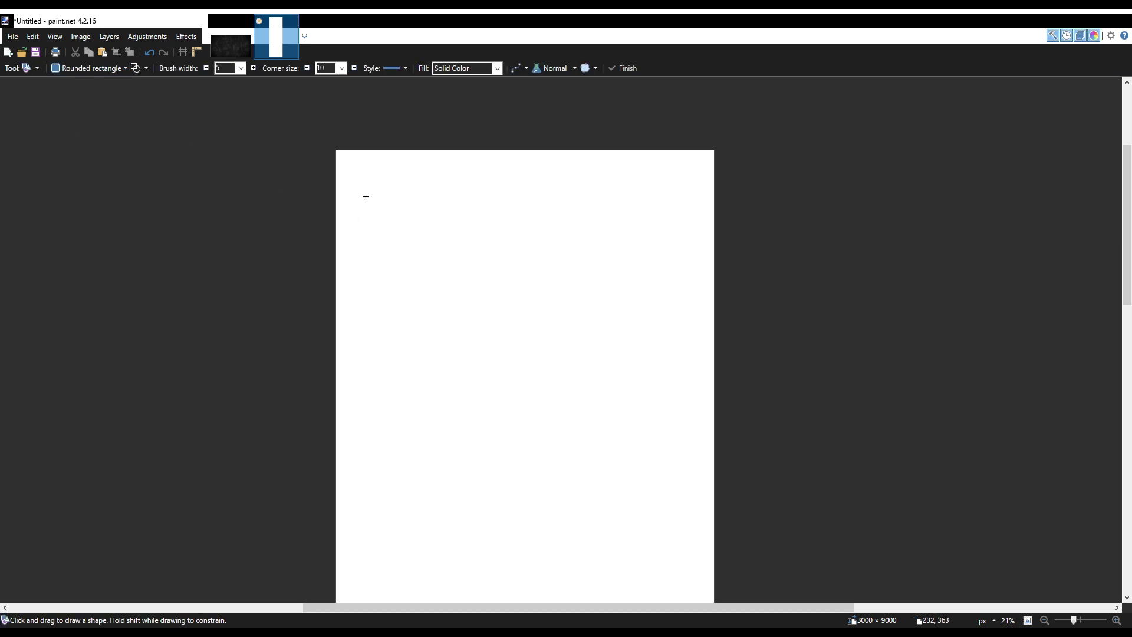
pyautogui.scroll(1, 366, 197)
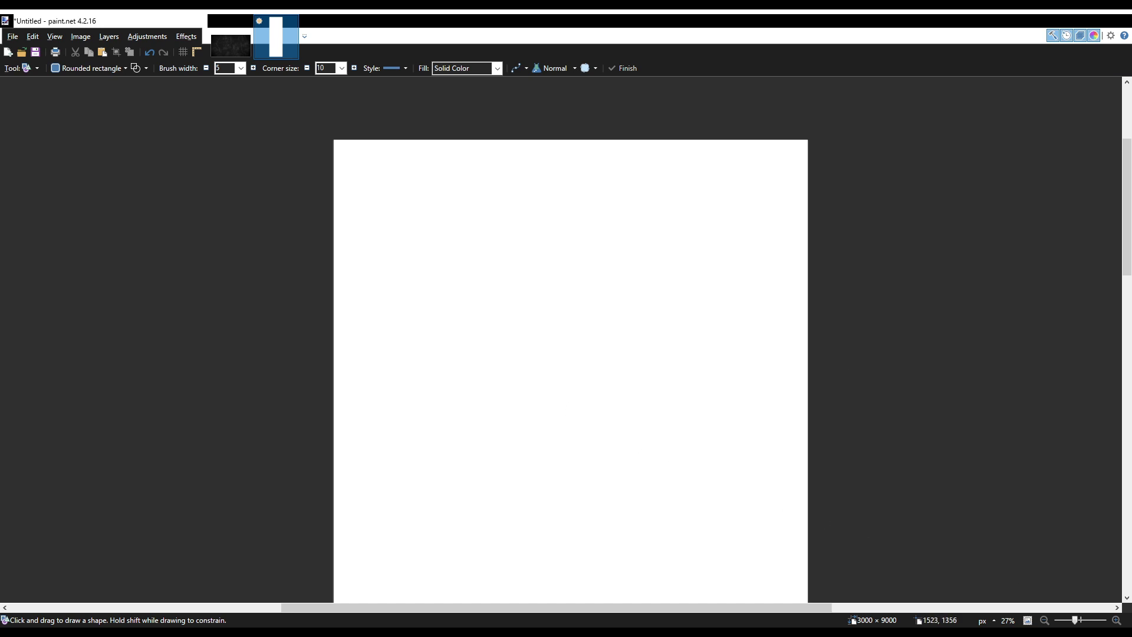
pyautogui.scroll(1, 347, 159)
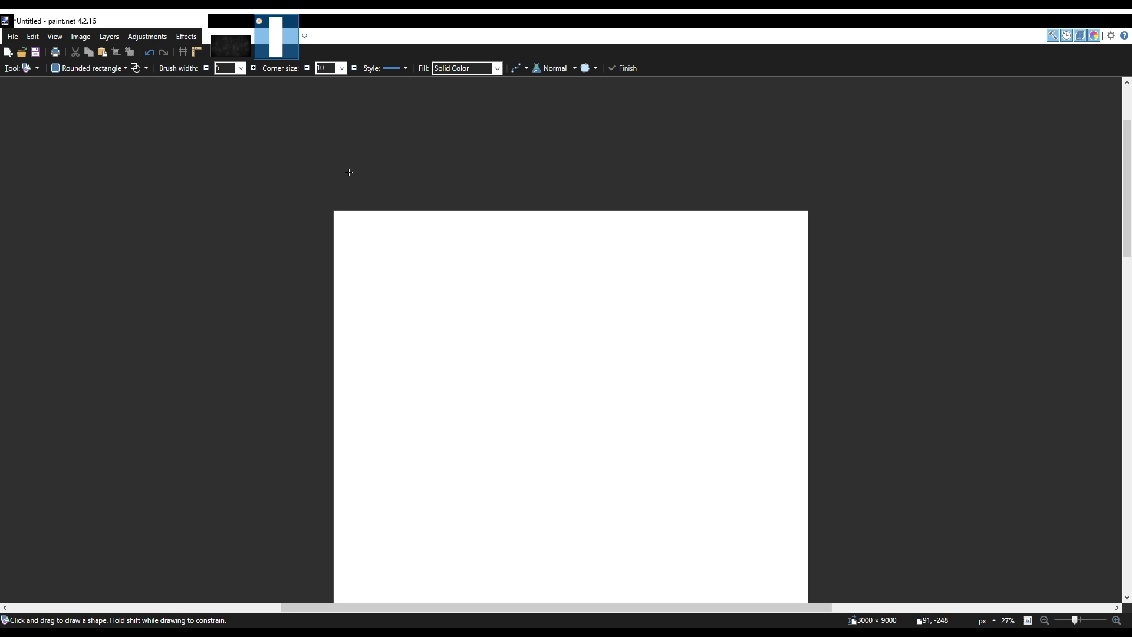
pyautogui.scroll(2, 349, 172)
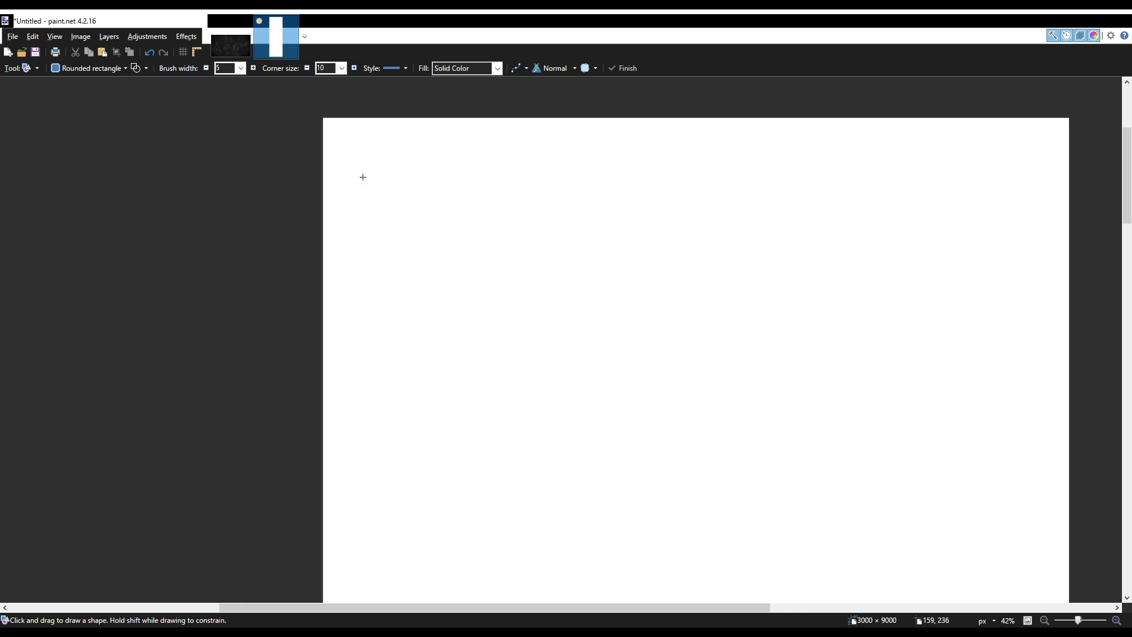
pyautogui.scroll(1, 319, 182)
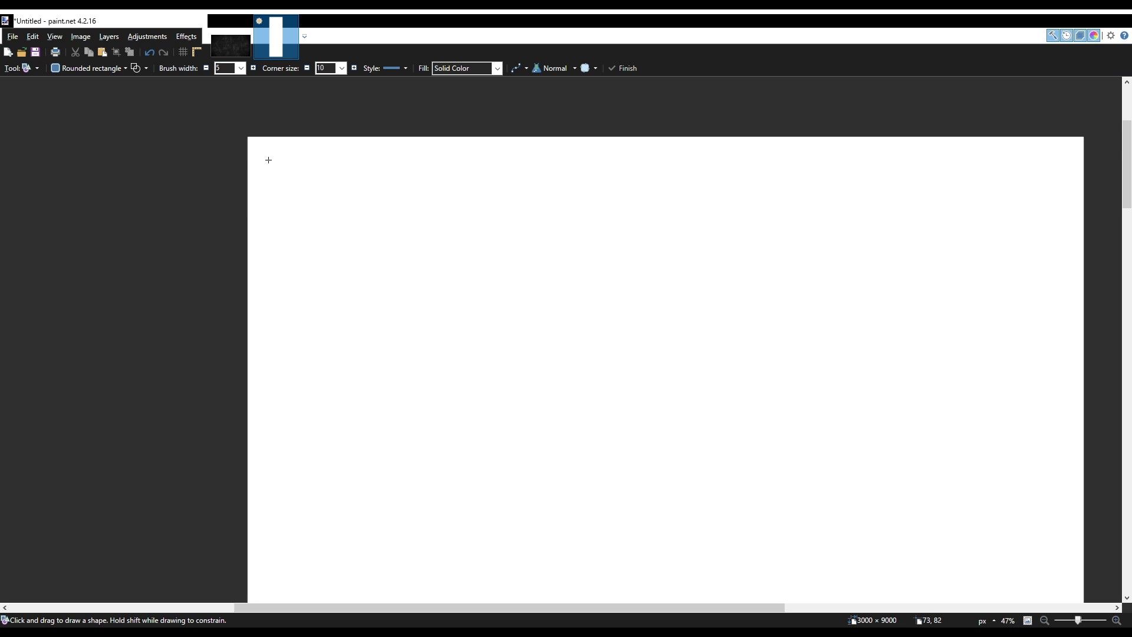
pyautogui.moveTo(265, 163); pyautogui.dragTo(421, 193)
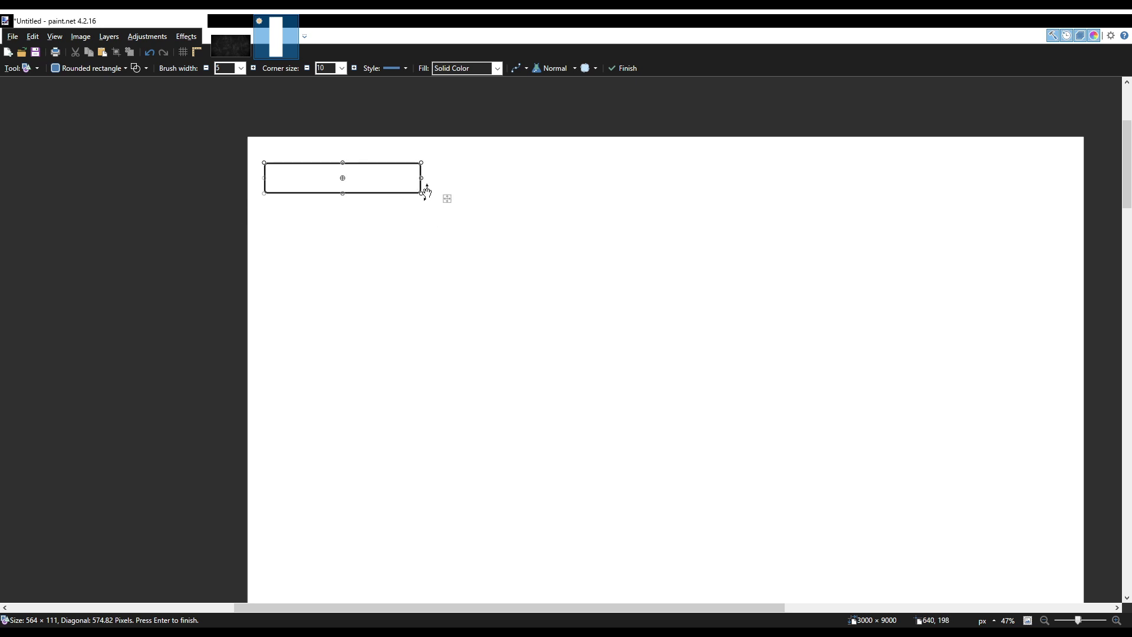
pyautogui.press('Escape')
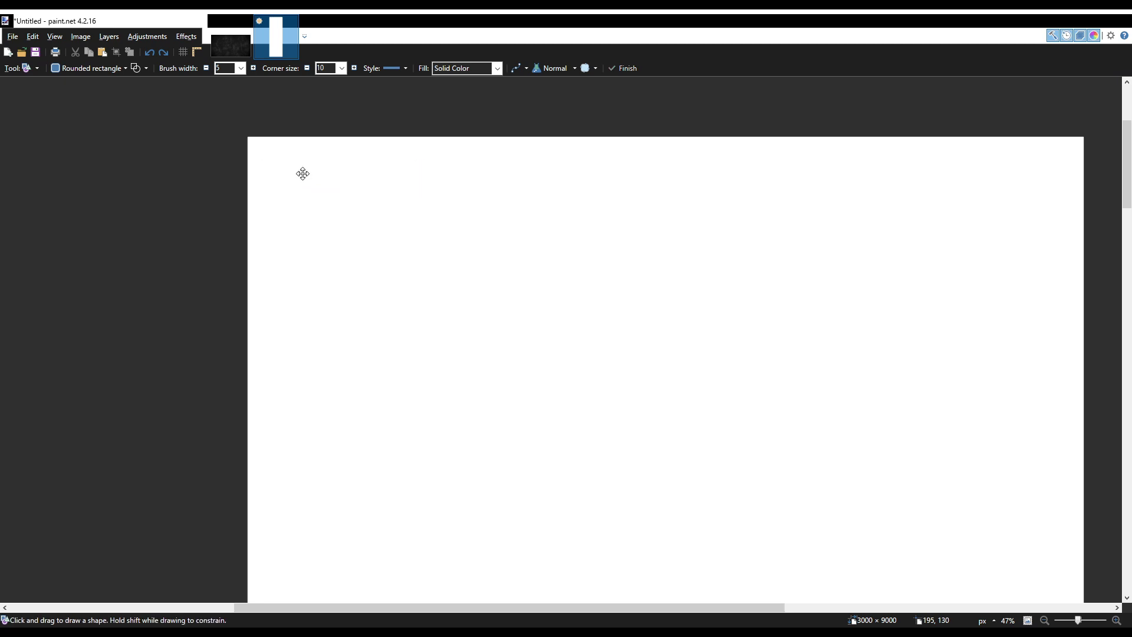
pyautogui.moveTo(266, 156); pyautogui.dragTo(429, 186)
pyautogui.press('Return')
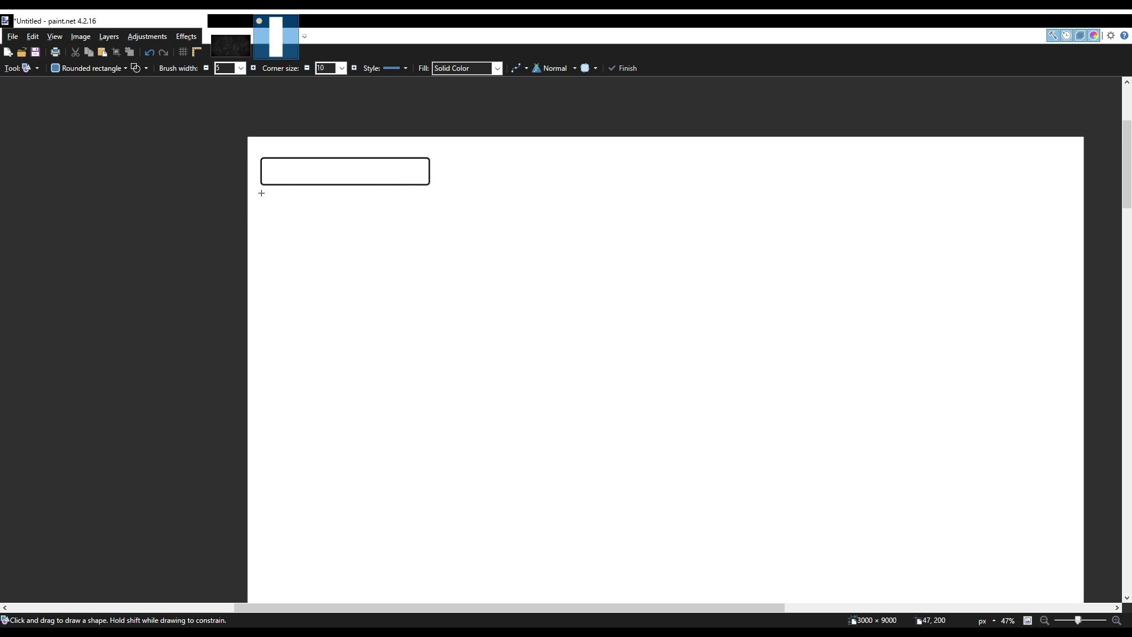
pyautogui.moveTo(262, 193); pyautogui.dragTo(430, 449)
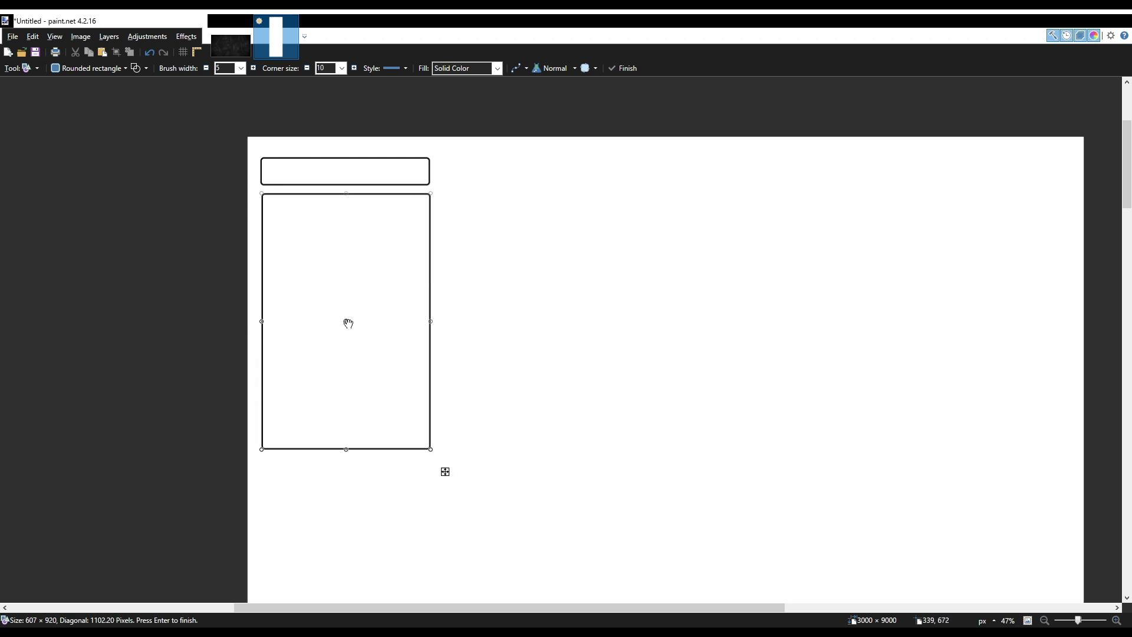
# Draw a tall rounded-rectangle panel below the button outline, discarding two oversized attempts.
pyautogui.hotkey('ctrl', 'z')
pyautogui.moveTo(262, 191); pyautogui.dragTo(421, 540)
pyautogui.scroll(-3, 422, 495)
pyautogui.scroll(3, 418, 425)
pyautogui.scroll(20, 418, 426)
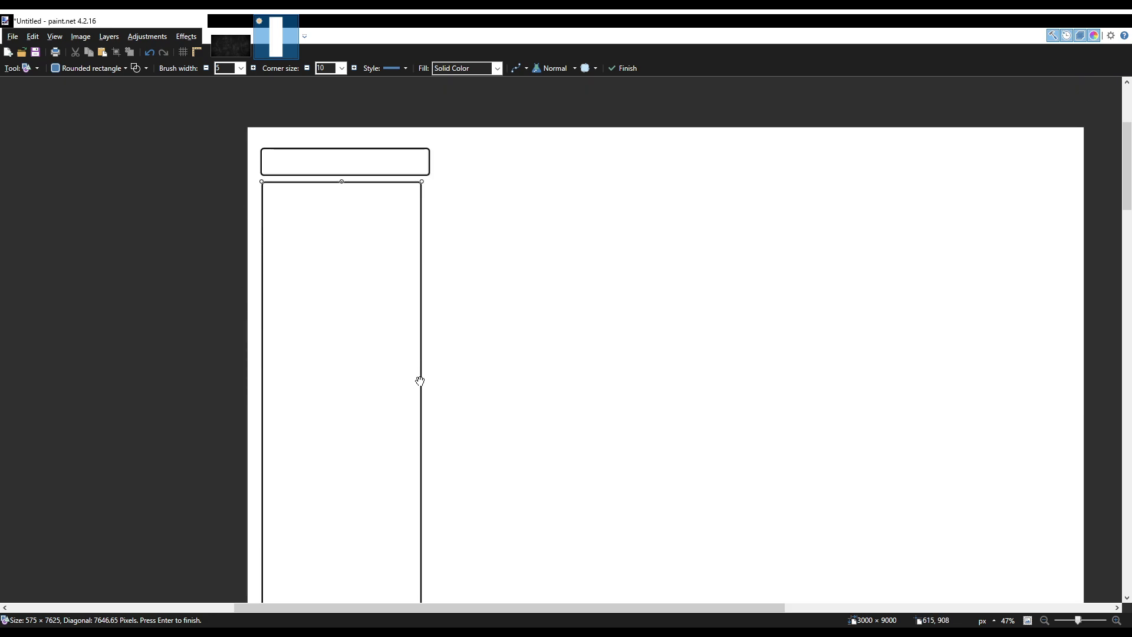
pyautogui.hotkey('ctrl', 'z')
pyautogui.scroll(-1, 412, 341)
pyautogui.scroll(-5, 319, 256)
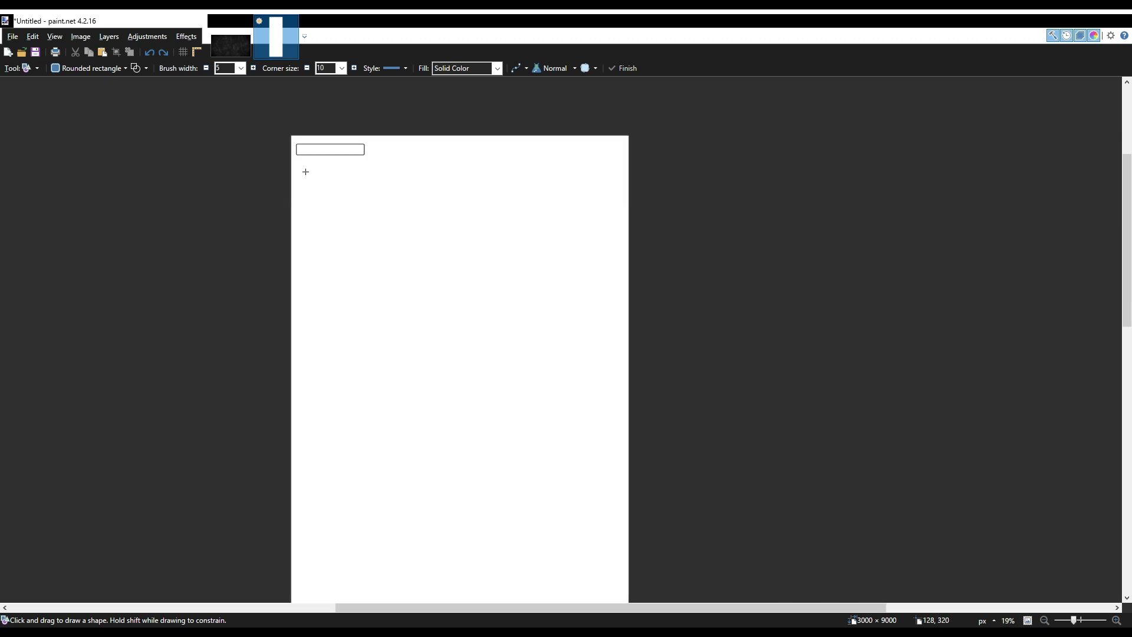
pyautogui.moveTo(296, 160)
pyautogui.mouseDown()
pyautogui.moveTo(368, 409)
pyautogui.moveTo(366, 522)
pyautogui.mouseUp()
pyautogui.press('Return')
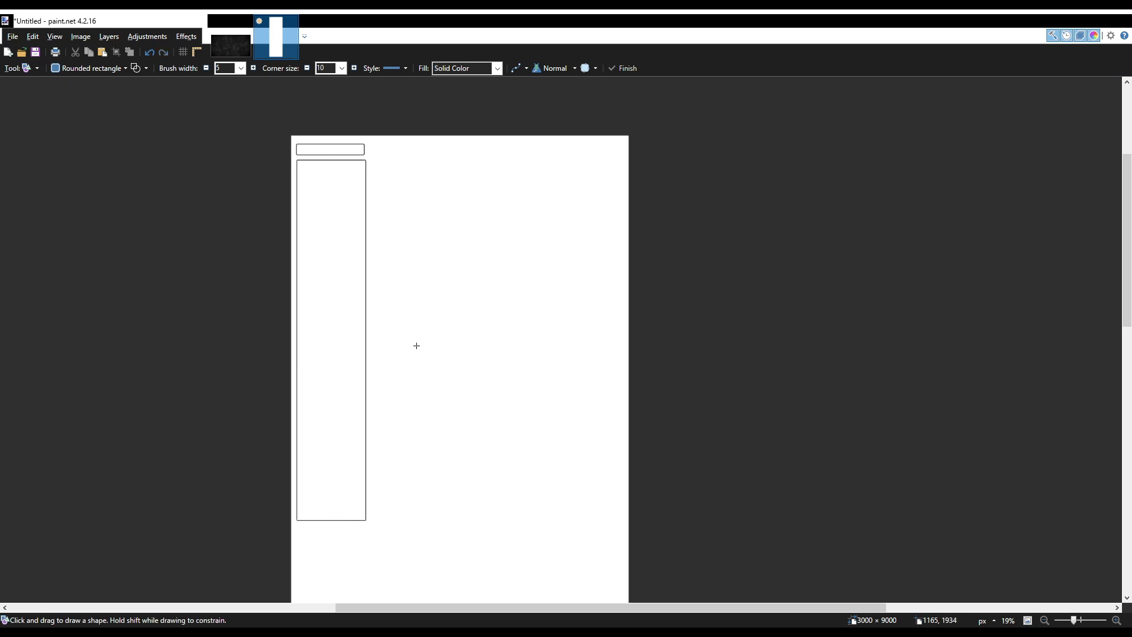
# Adjust the panel's right edge to match the button's width and finish the shape.
pyautogui.scroll(3, 318, 188)
pyautogui.hotkey('ctrl', 'z')
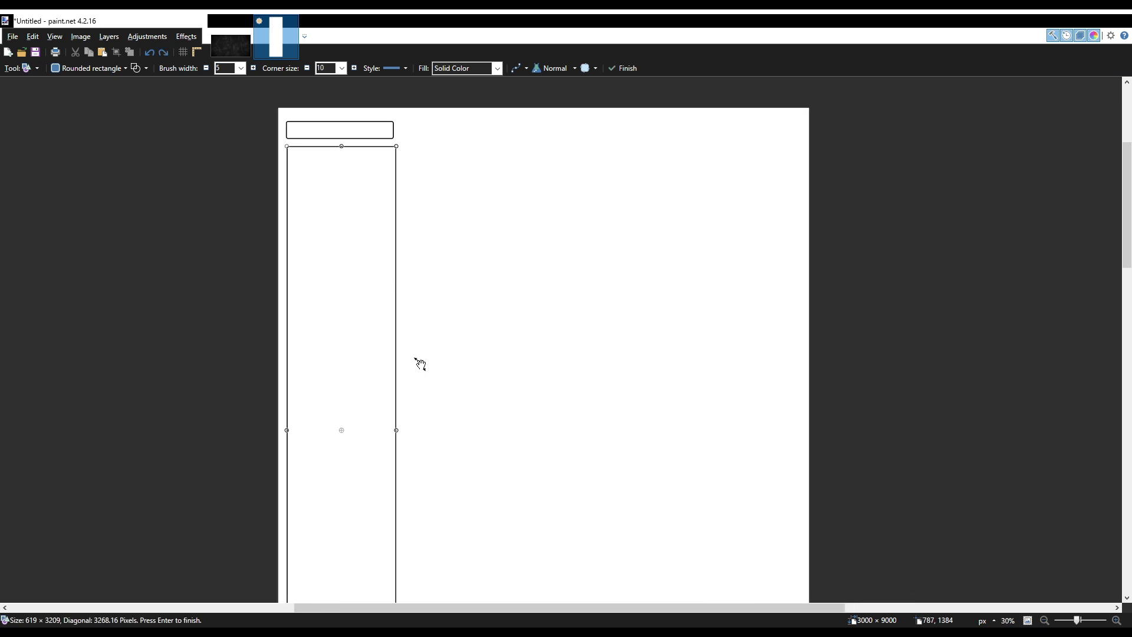
pyautogui.scroll(2, 393, 431)
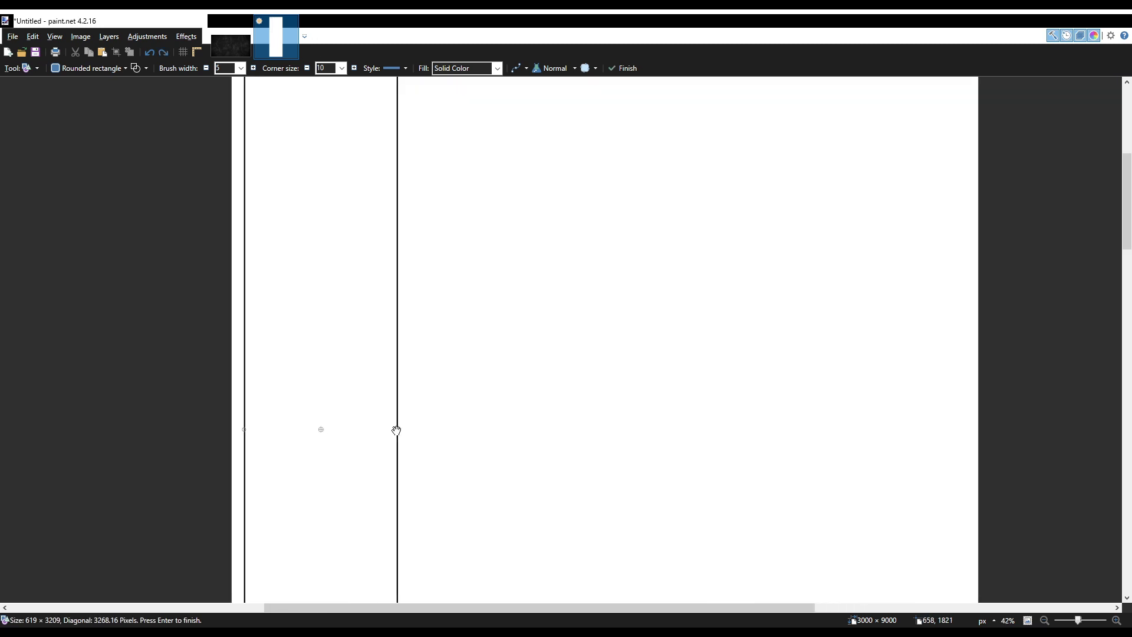
pyautogui.moveTo(398, 430); pyautogui.dragTo(391, 429)
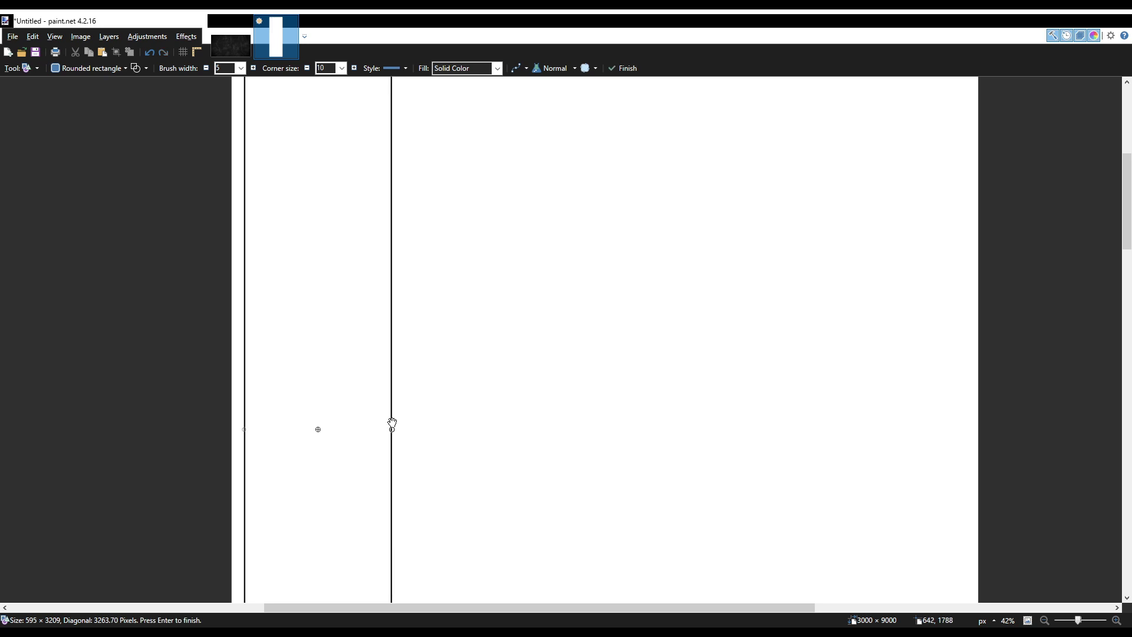
pyautogui.scroll(5, 392, 422)
pyautogui.scroll(-1, 393, 405)
pyautogui.scroll(1, 377, 358)
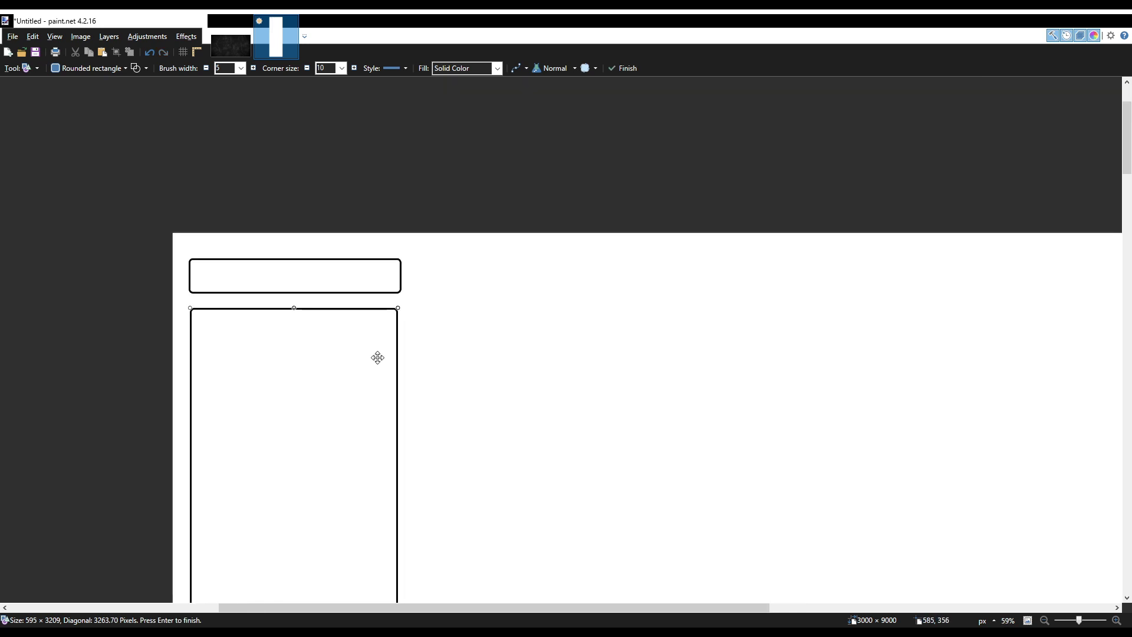
pyautogui.scroll(-4, 377, 357)
pyautogui.scroll(-2, 377, 358)
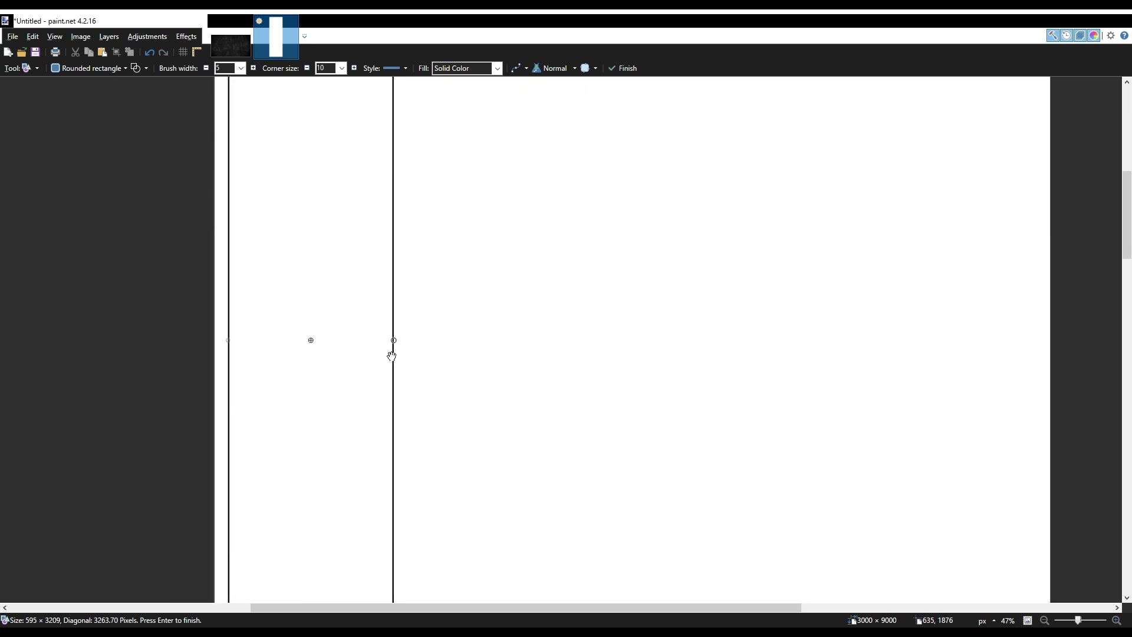
pyautogui.moveTo(392, 339); pyautogui.dragTo(398, 342)
pyautogui.scroll(5, 396, 339)
pyautogui.scroll(-5, 397, 345)
pyautogui.scroll(5, 396, 340)
pyautogui.press('Return')
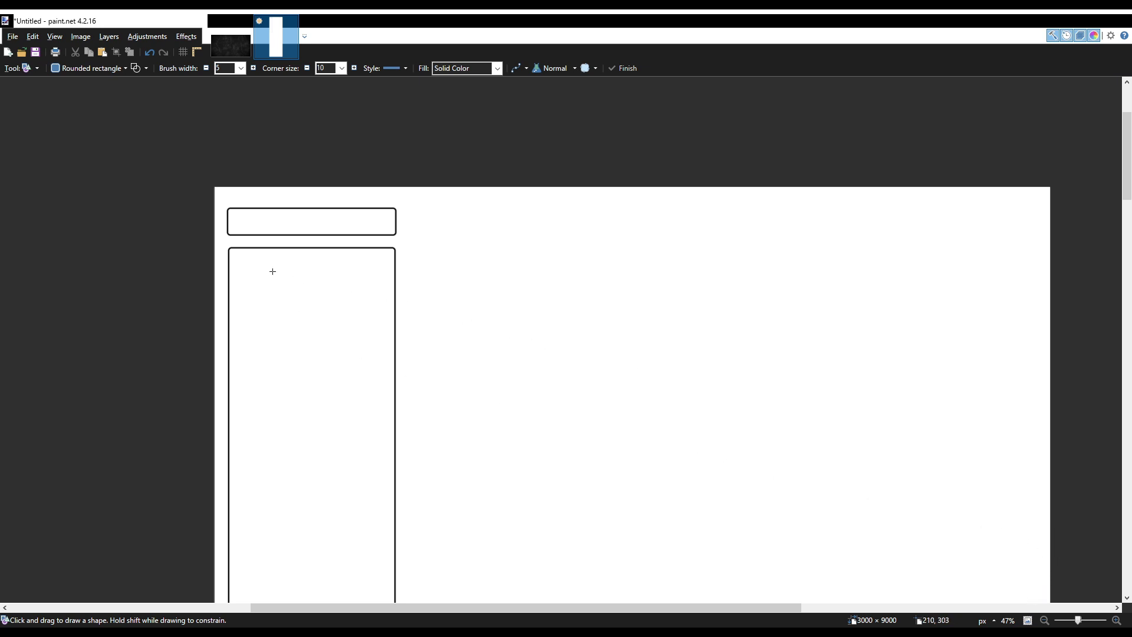
pyautogui.scroll(3, 220, 248)
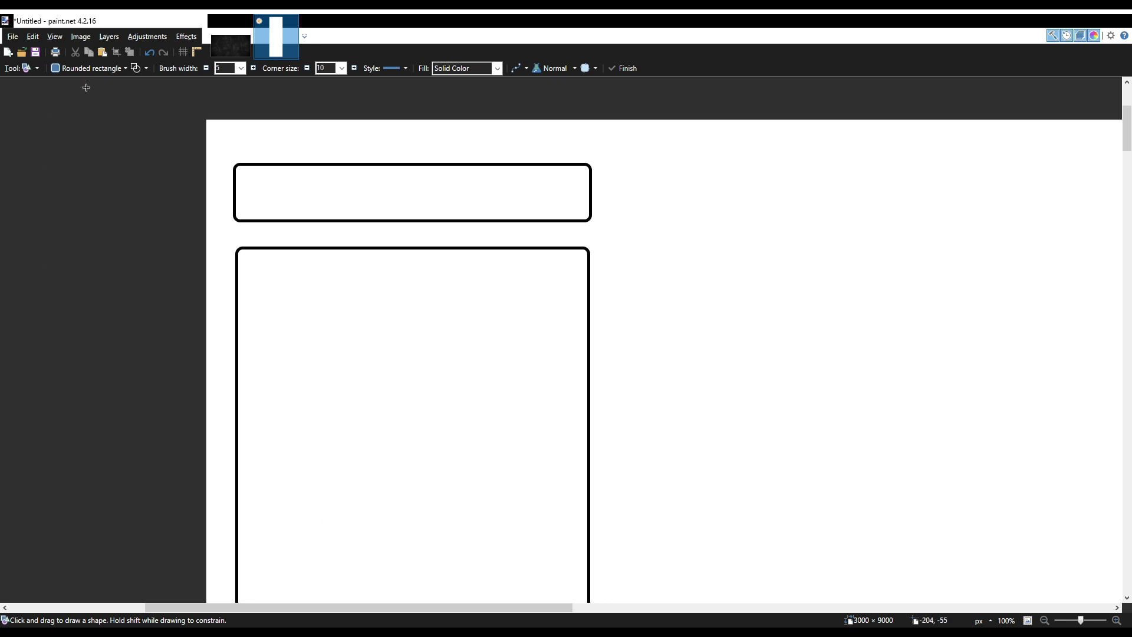
# Add the label 'Browse Channels' in size 48, left-aligned inside the button outline.
pyautogui.press('t')
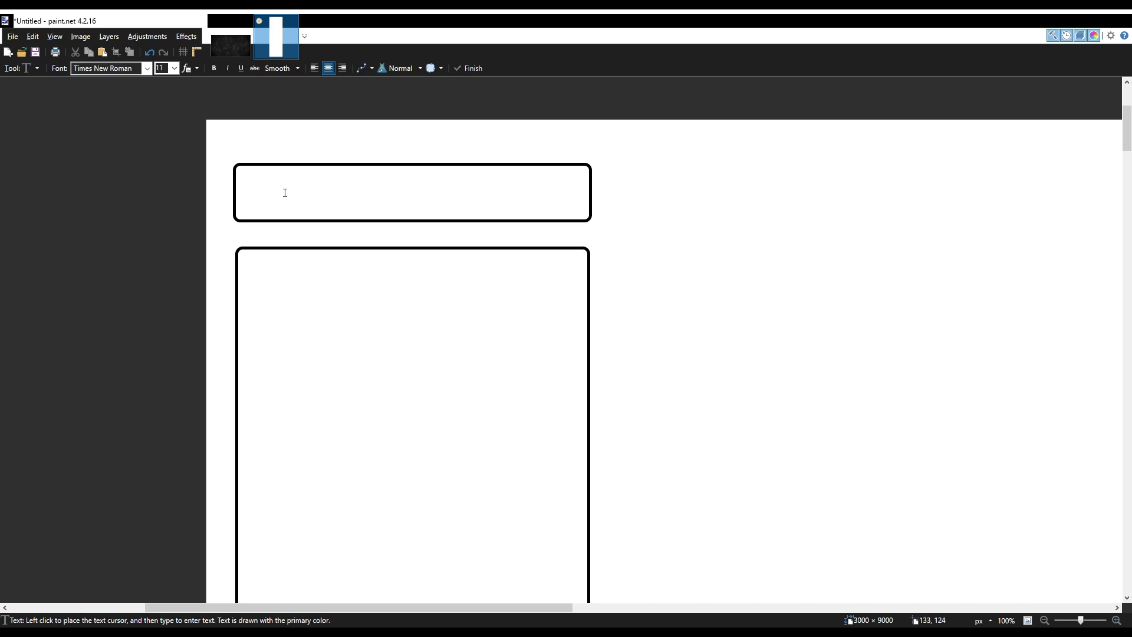
pyautogui.click(255, 191)
pyautogui.click(174, 68)
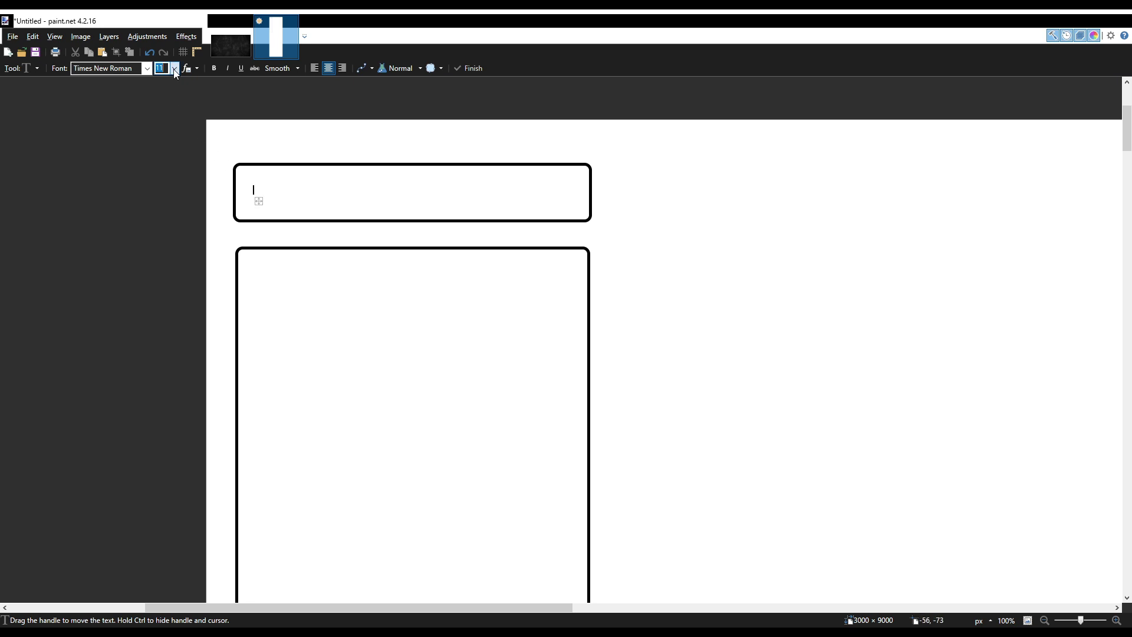
pyautogui.write('26')
pyautogui.press('Return')
pyautogui.write('48')
pyautogui.press('Return')
pyautogui.write('Brows')
pyautogui.write('e Channels')
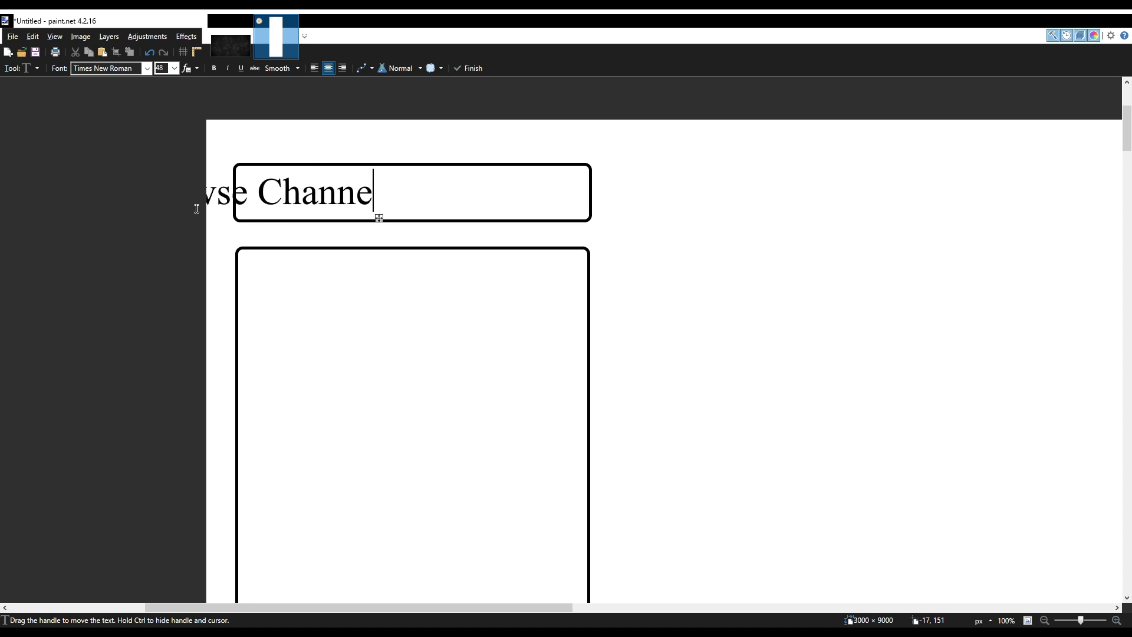
pyautogui.click(315, 68)
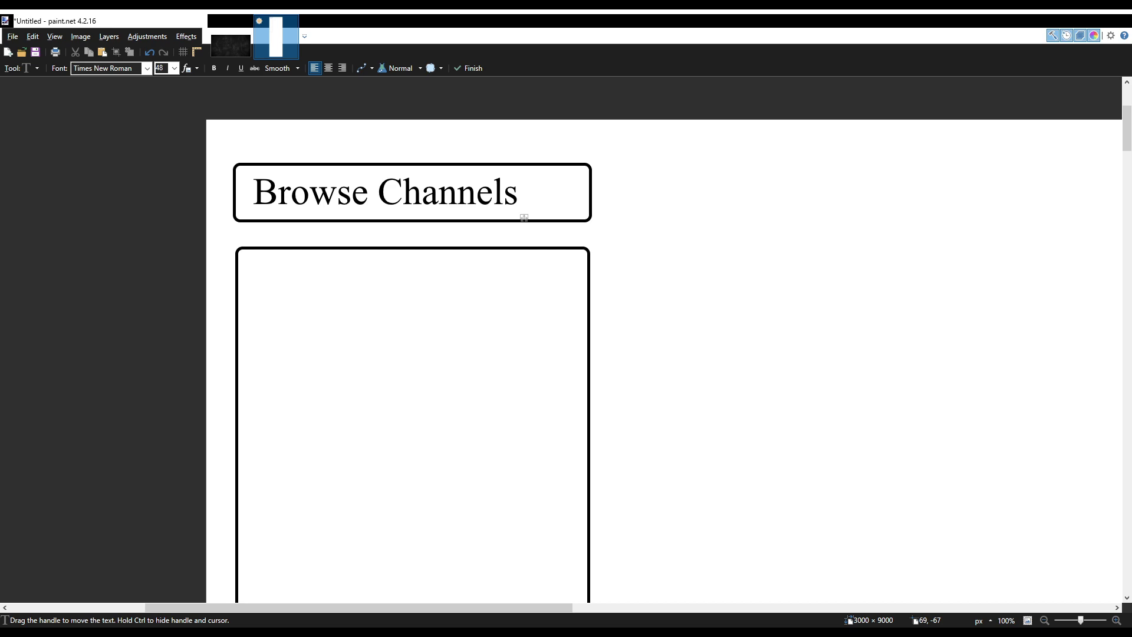
pyautogui.moveTo(522, 218); pyautogui.dragTo(534, 218)
pyautogui.scroll(-4, 459, 258)
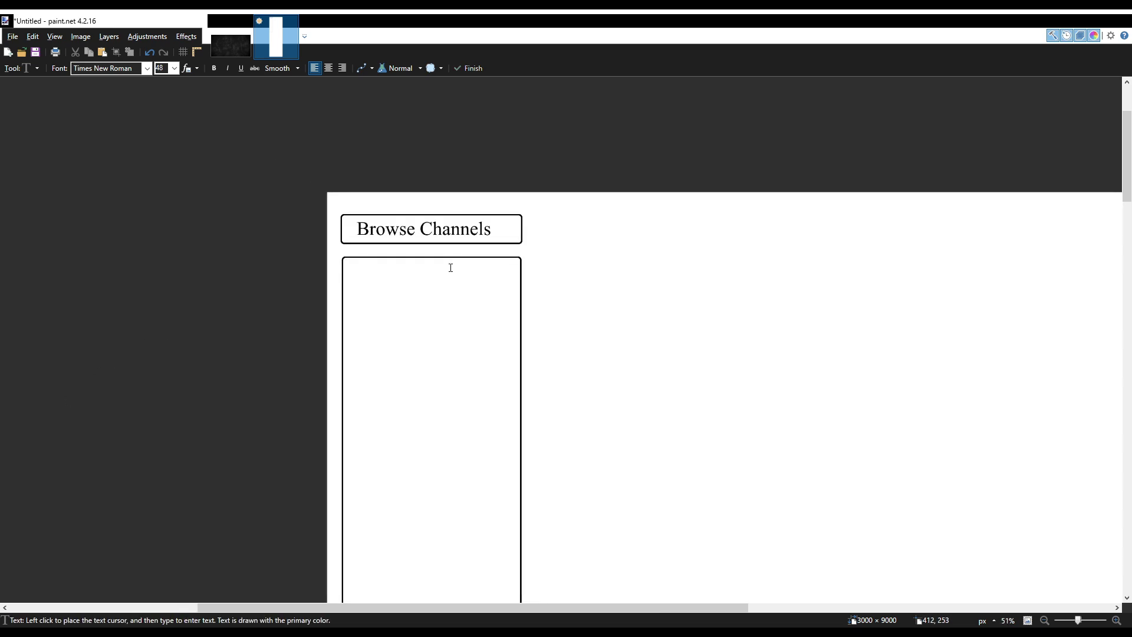
pyautogui.scroll(-2, 454, 306)
pyautogui.scroll(-2, 454, 306)
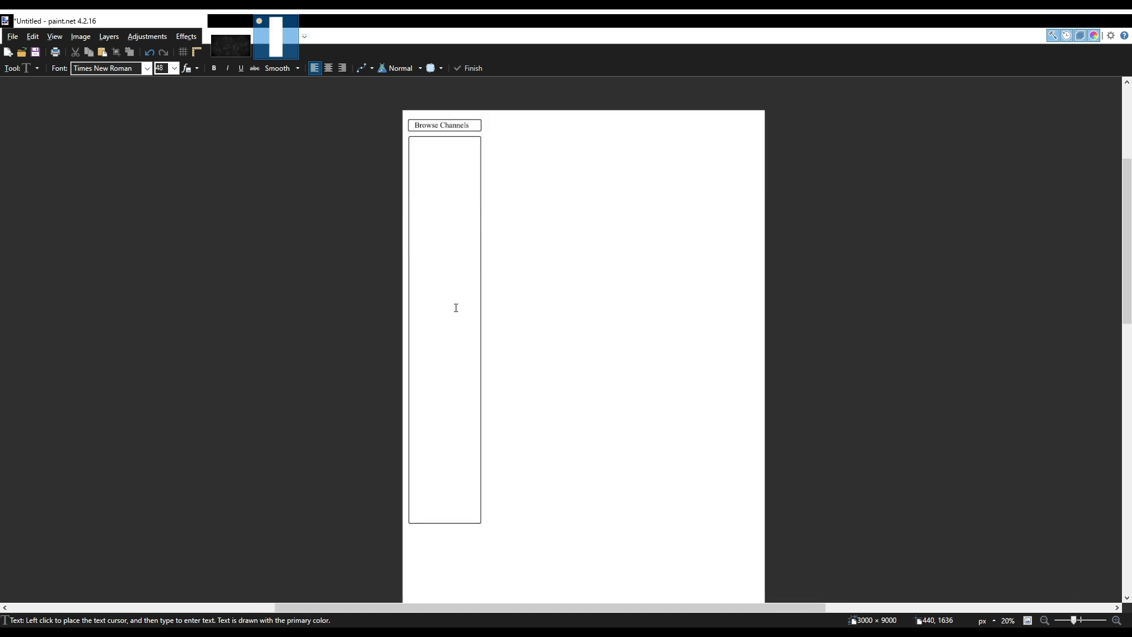
pyautogui.scroll(1, 455, 306)
# Select the top part of the page containing the button and panel.
pyautogui.press('s')
pyautogui.moveTo(367, 172); pyautogui.dragTo(408, 219)
pyautogui.moveTo(857, 592); pyautogui.dragTo(859, 594)
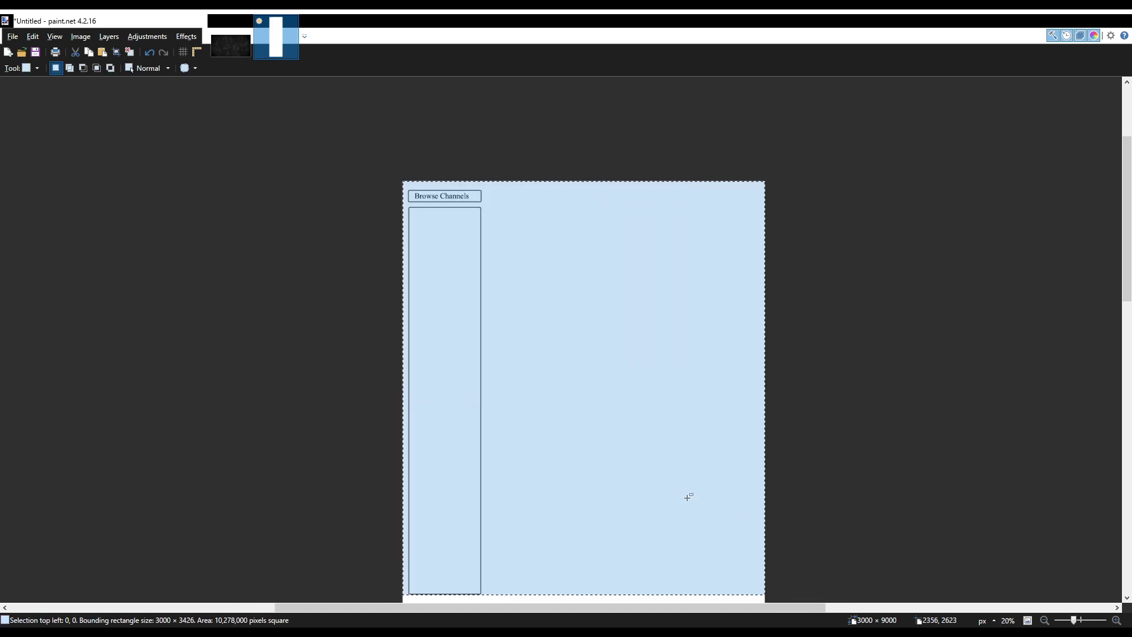
pyautogui.scroll(-1, 543, 336)
pyautogui.moveTo(378, 98); pyautogui.dragTo(803, 189)
pyautogui.scroll(4, 799, 240)
pyautogui.scroll(1, 799, 240)
# Move the selected shapes down about 386 pixels, leaving blank white space above.
pyautogui.press('m')
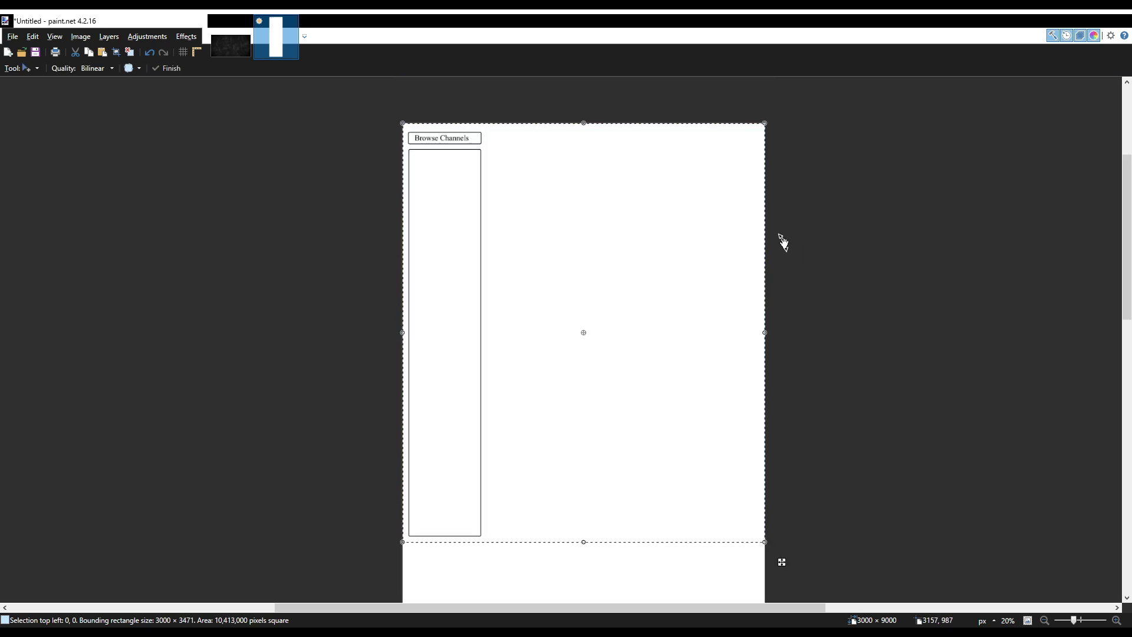
pyautogui.press('Down')
pyautogui.press('Down')
pyautogui.press('Down')
pyautogui.press('Down')
pyautogui.press('Down')
pyautogui.press('Down')
pyautogui.press('Down')
pyautogui.press('Down')
pyautogui.press('Down')
pyautogui.press('Down')
pyautogui.press('Down')
pyautogui.press('Down')
pyautogui.press('Down')
pyautogui.press('Down')
pyautogui.press('Down')
pyautogui.press('Down')
pyautogui.press('Down')
pyautogui.press('Down')
pyautogui.press('Down')
pyautogui.press('Down')
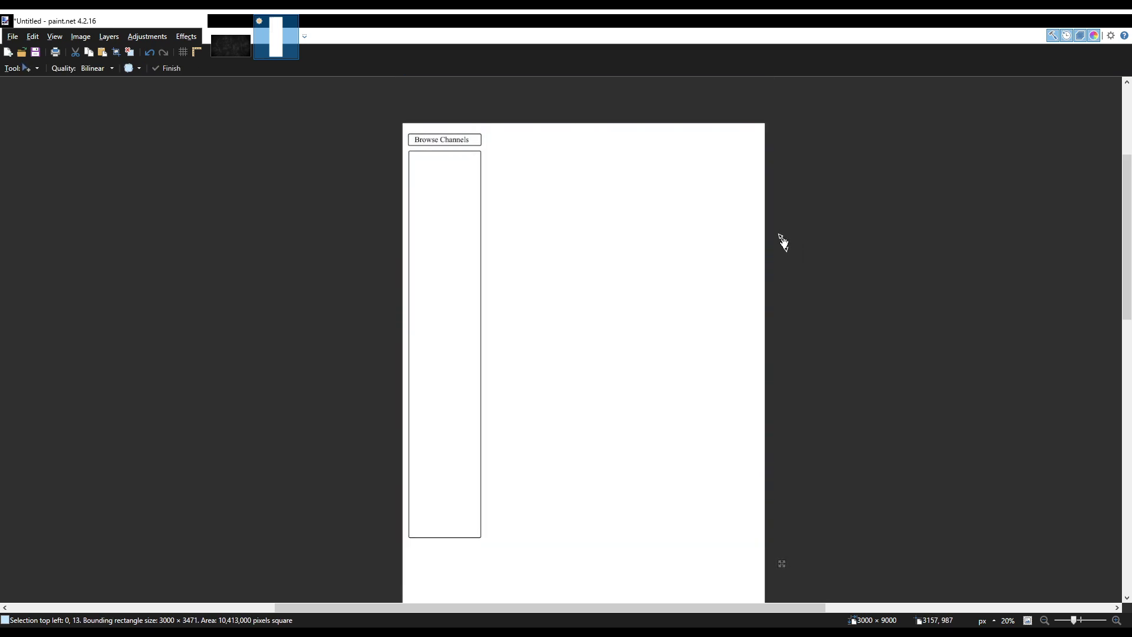
pyautogui.hotkey('ctrl', 'Down')
pyautogui.hotkey('ctrl', 'Down')
pyautogui.hotkey('ctrl', 'Down')
pyautogui.hotkey('ctrl', 'Down')
pyautogui.hotkey('ctrl', 'Down')
pyautogui.hotkey('ctrl', 'Down')
pyautogui.hotkey('ctrl', 'Down')
pyautogui.hotkey('ctrl', 'Down')
pyautogui.hotkey('ctrl', 'Down')
pyautogui.hotkey('ctrl', 'Down')
pyautogui.hotkey('ctrl', 'Down')
pyautogui.hotkey('ctrl', 'Down')
pyautogui.hotkey('ctrl', 'Down')
pyautogui.hotkey('ctrl', 'Down')
pyautogui.hotkey('ctrl', 'Down')
pyautogui.hotkey('ctrl', 'Down')
pyautogui.hotkey('ctrl', 'Down')
pyautogui.hotkey('ctrl', 'Down')
pyautogui.hotkey('ctrl', 'Down')
pyautogui.hotkey('ctrl', 'Down')
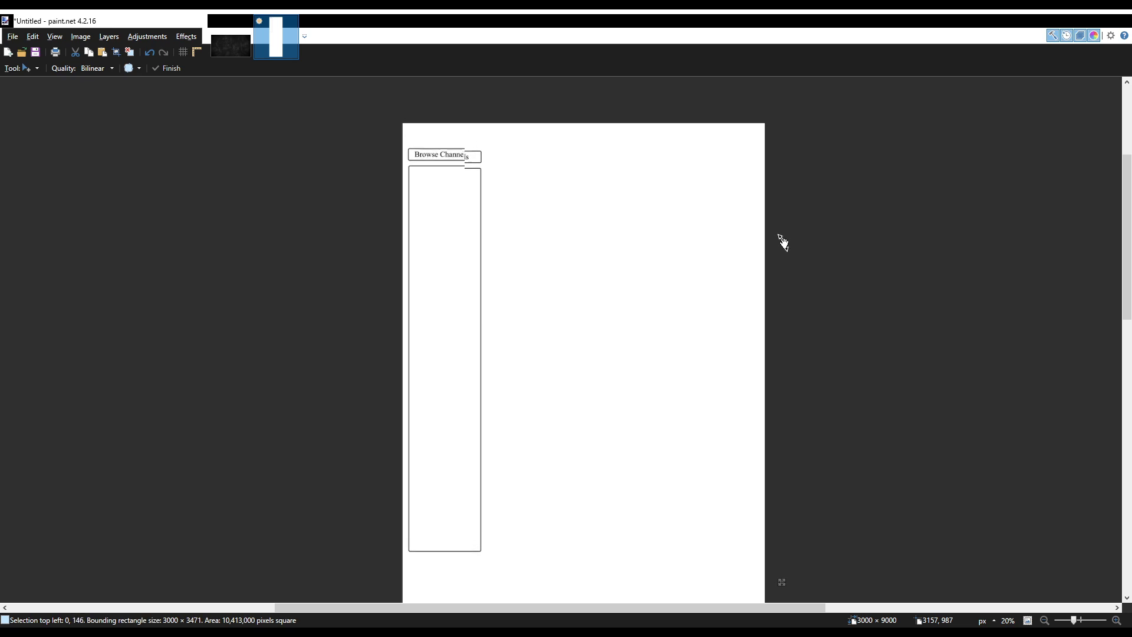
pyautogui.hotkey('ctrl', 'Down')
pyautogui.hotkey('ctrl', 'Down')
pyautogui.hotkey('ctrl', 'Down')
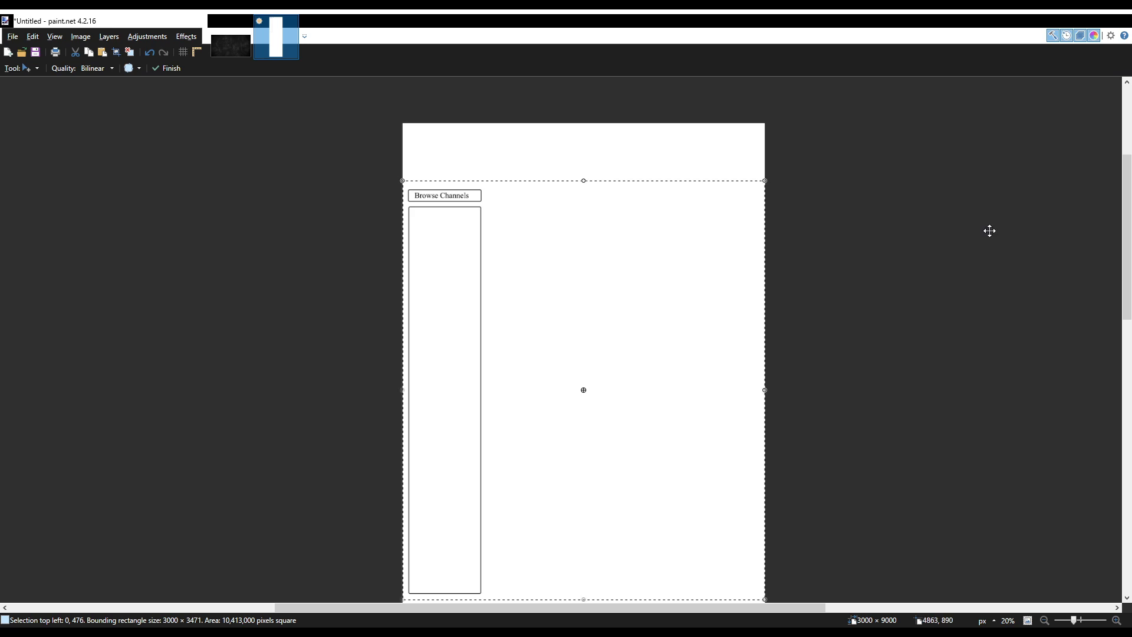
pyautogui.hotkey('ctrl', 'Up')
pyautogui.hotkey('ctrl', 'Up')
pyautogui.hotkey('ctrl', 'Up')
pyautogui.hotkey('ctrl', 'Up')
pyautogui.hotkey('ctrl', 'Up')
pyautogui.press('Down')
pyautogui.press('Down')
pyautogui.press('Down')
pyautogui.press('Down')
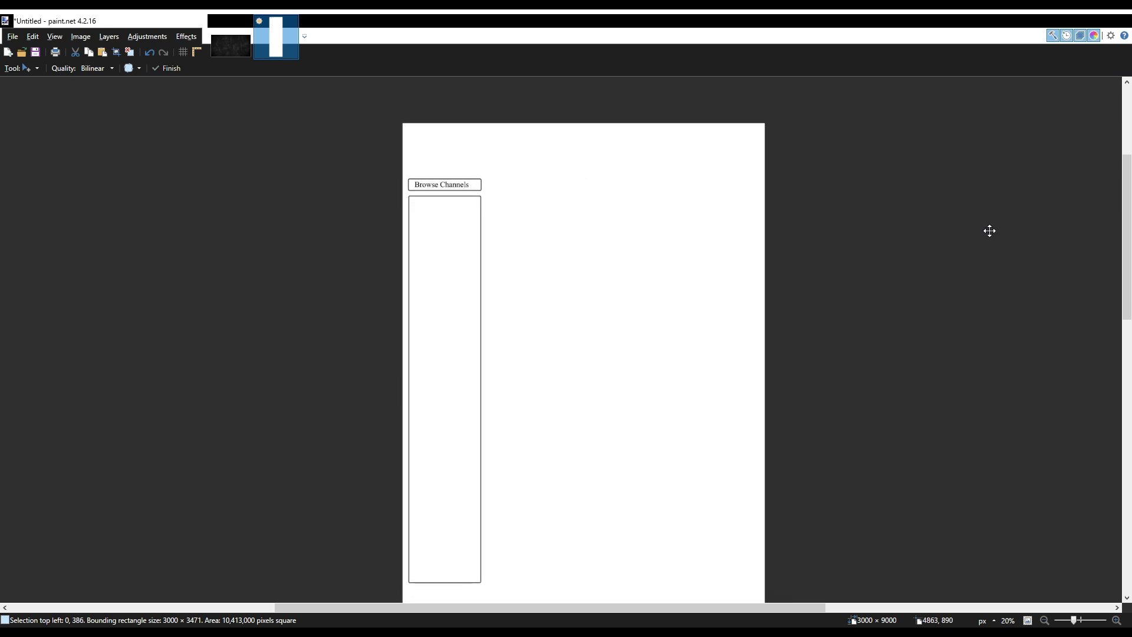
pyautogui.keyDown('ctrl'); pyautogui.scroll(3, 823, 185); pyautogui.keyUp('ctrl')
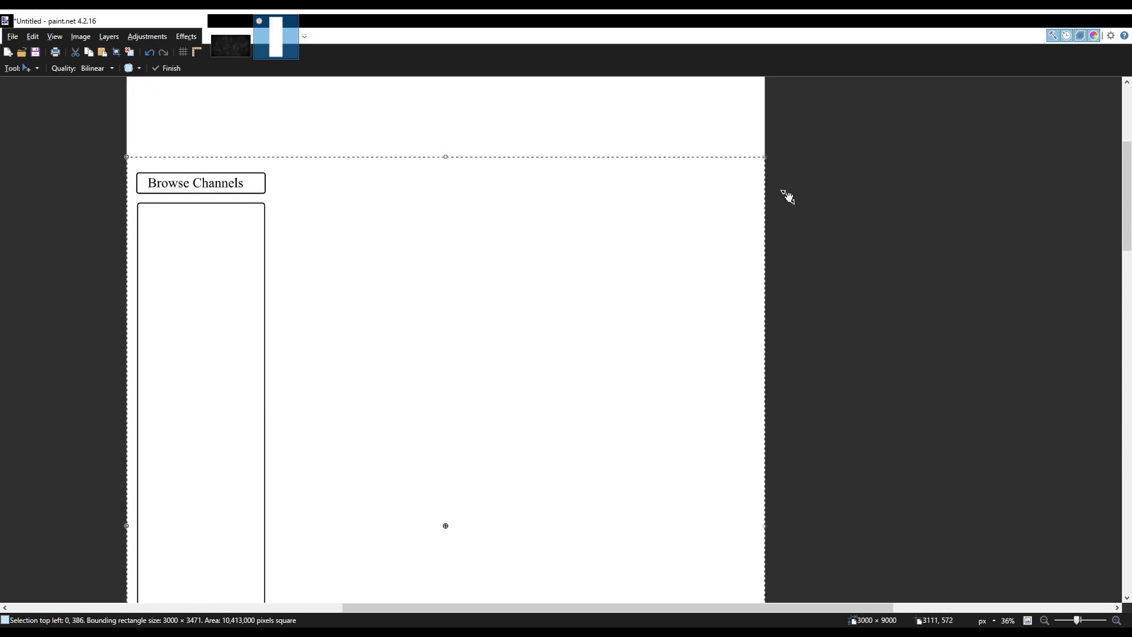
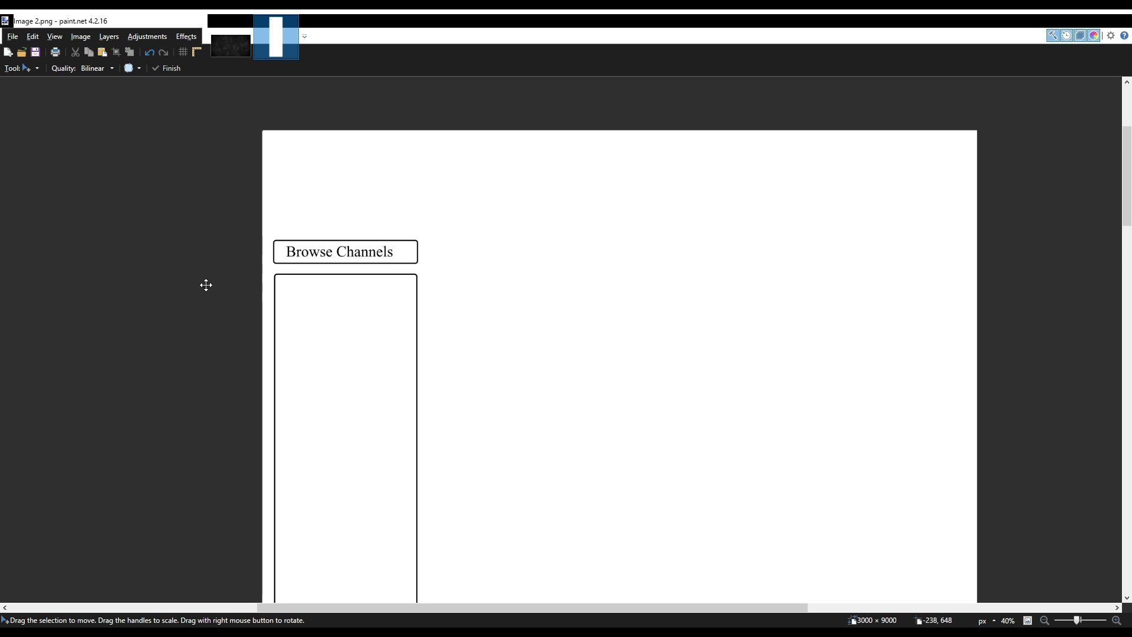
# Try a header rectangle, undo it, and shift the page content down about 192 px.
pyautogui.press('o')
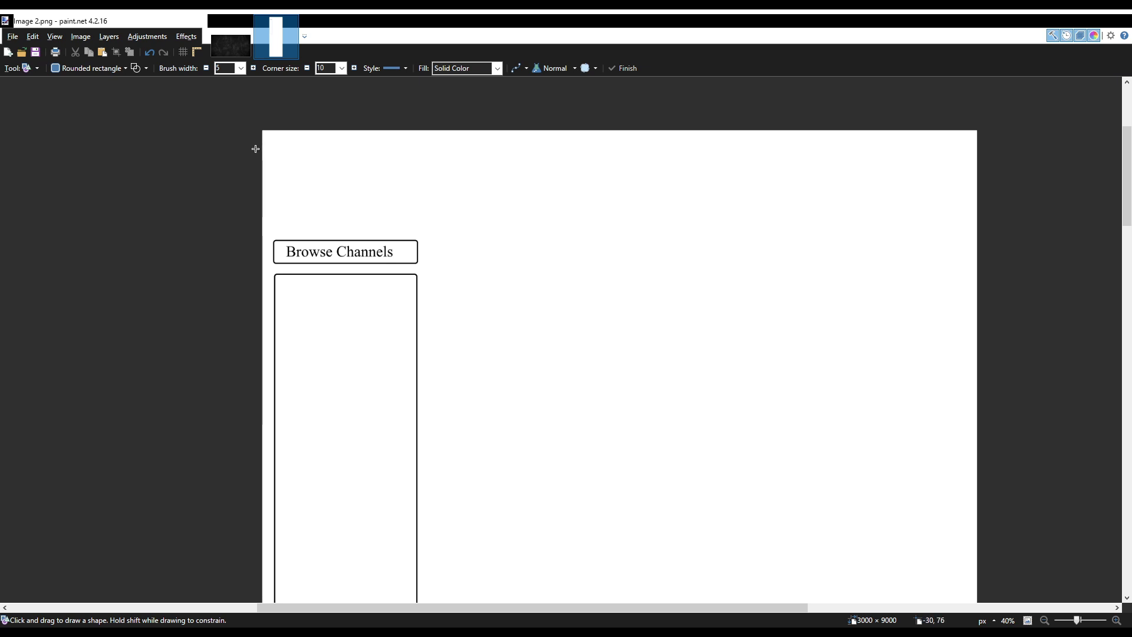
pyautogui.moveTo(253, 146)
pyautogui.mouseDown()
pyautogui.moveTo(496, 185)
pyautogui.moveTo(1030, 206)
pyautogui.mouseUp()
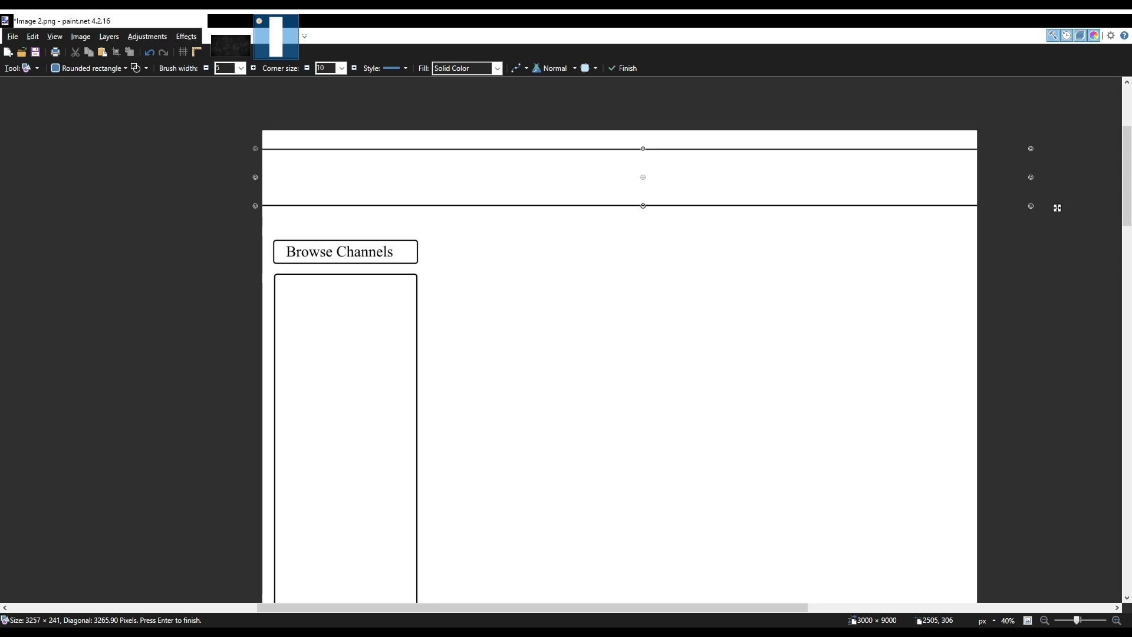
pyautogui.hotkey('ctrl', 'z')
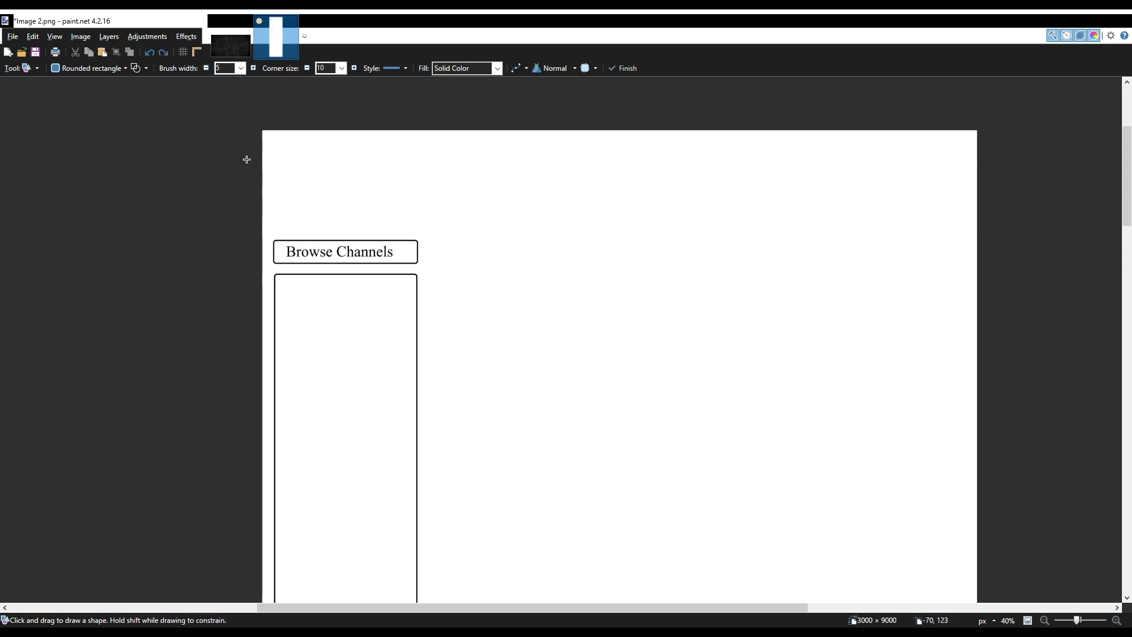
pyautogui.moveTo(250, 154); pyautogui.dragTo(1033, 226)
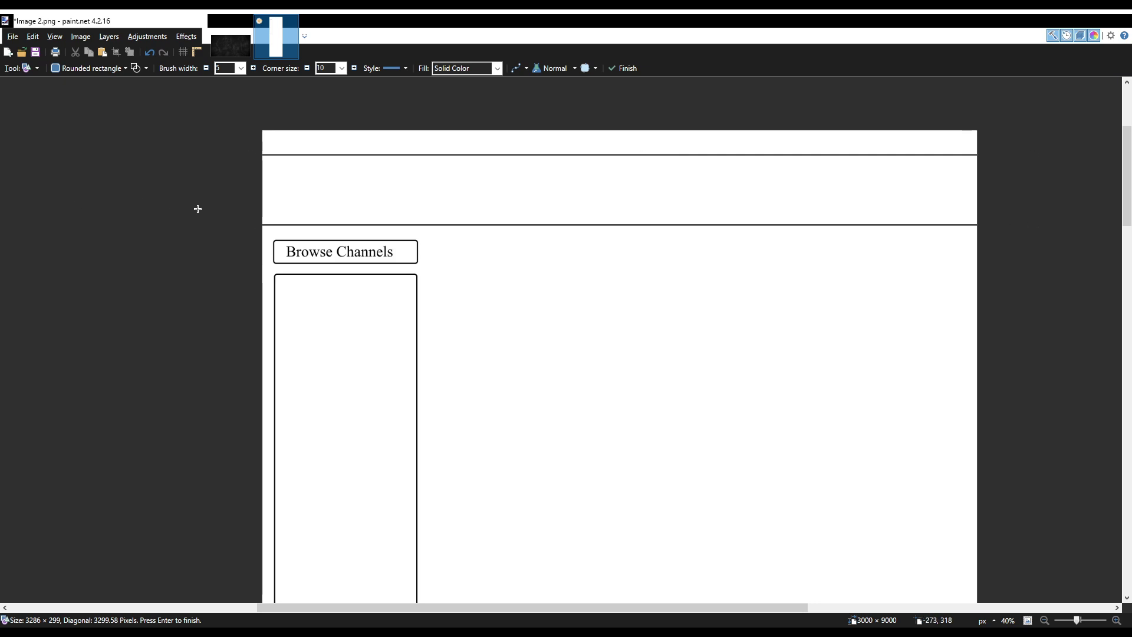
pyautogui.press('Return')
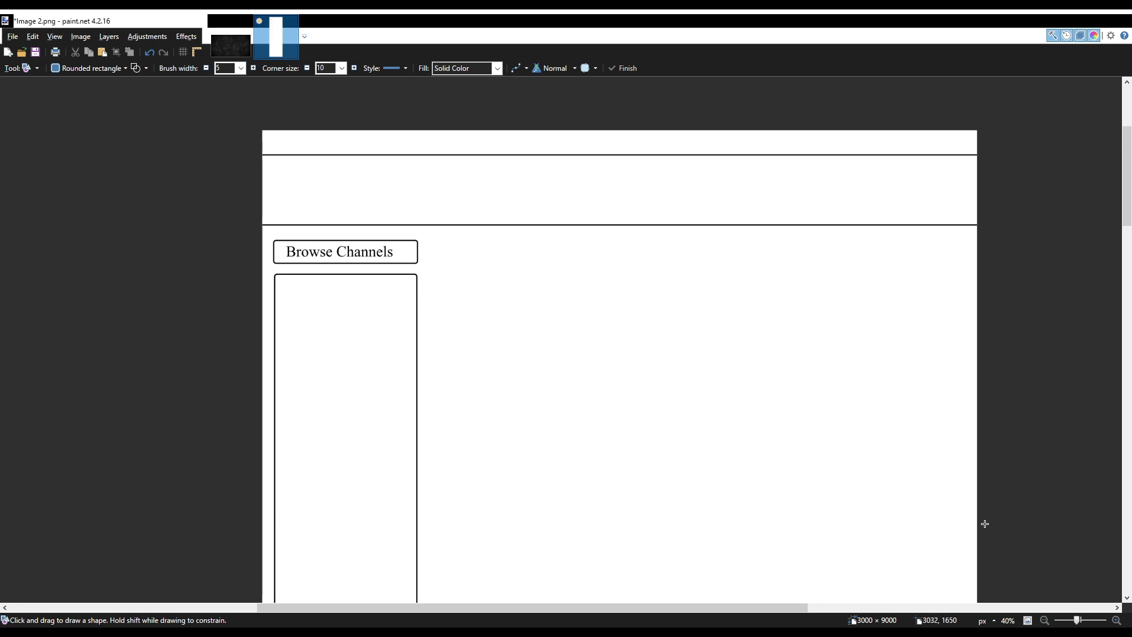
pyautogui.hotkey('ctrl', 'z')
pyautogui.hotkey('ctrl', 'z')
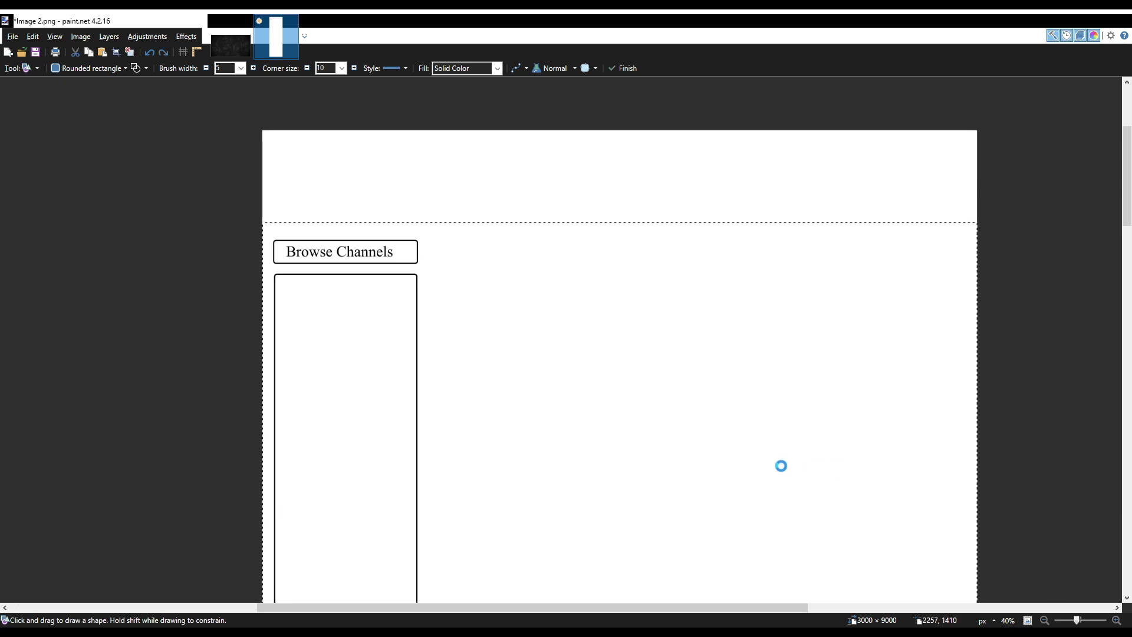
pyautogui.hotkey('ctrl', 'z')
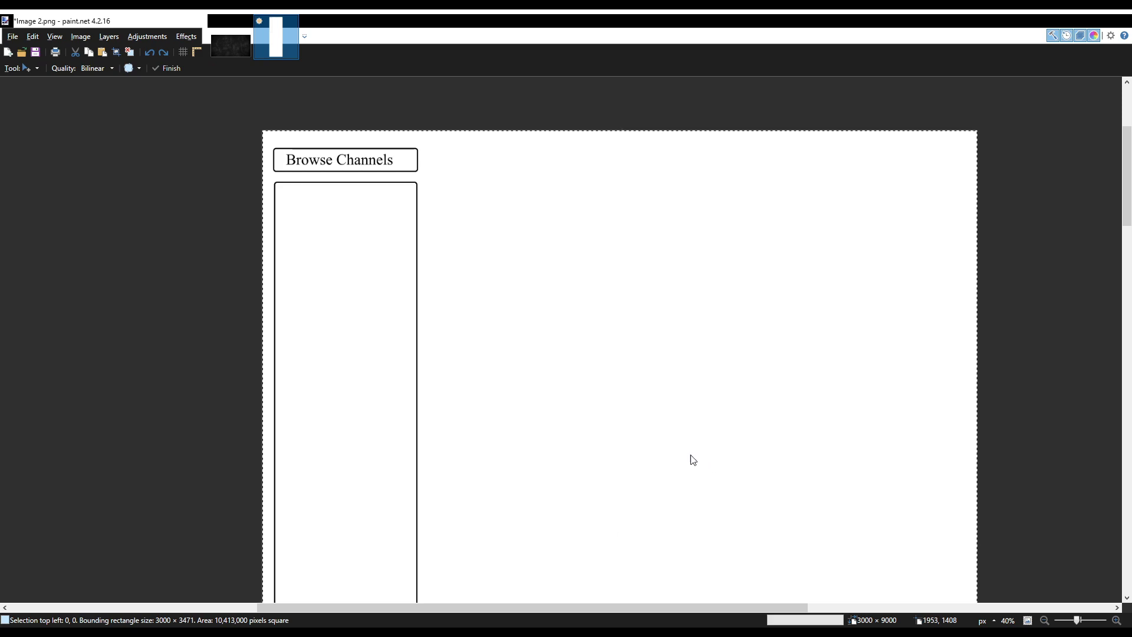
pyautogui.hotkey('ctrl', 'y')
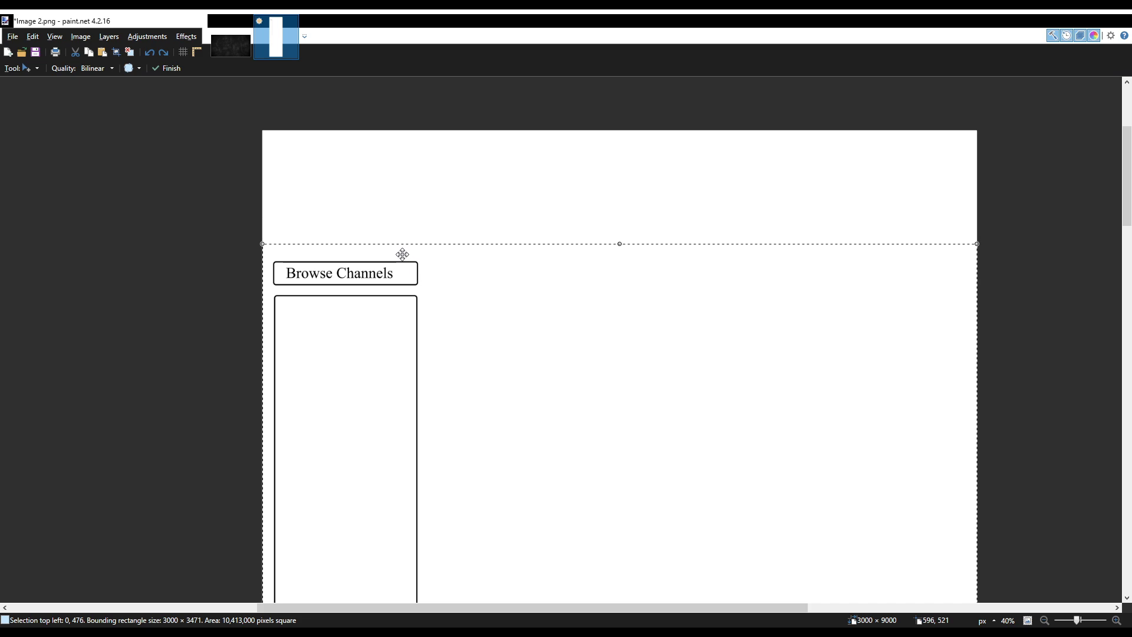
pyautogui.hotkey('ctrl', 'd')
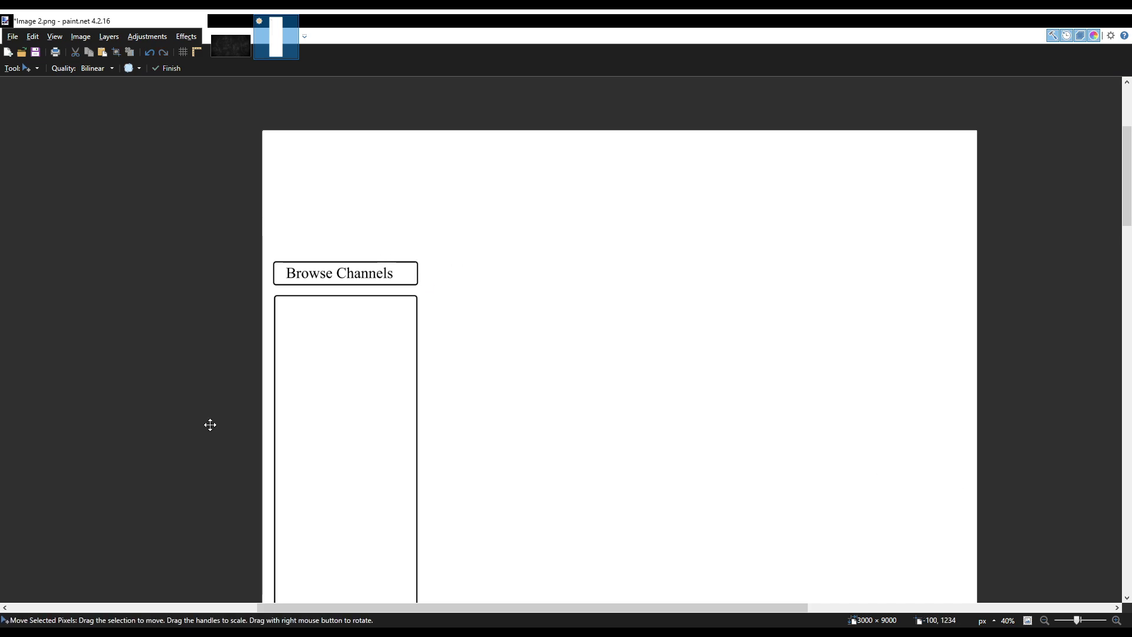
# Draw a full-width rounded header band across the page top, above the sidebar.
pyautogui.press('o')
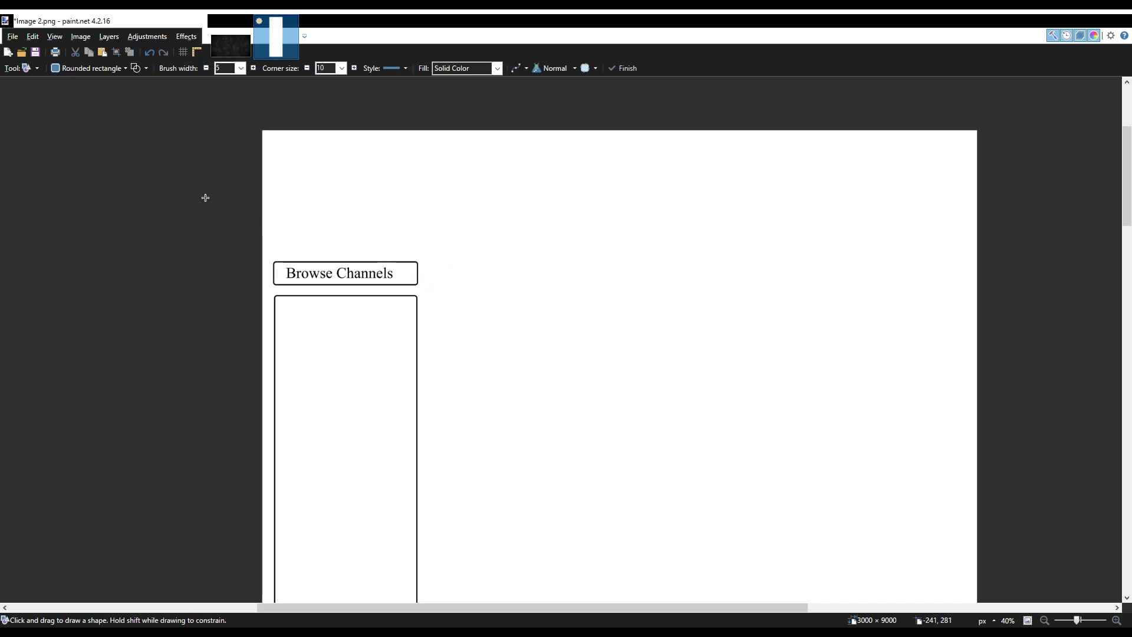
pyautogui.click(242, 154)
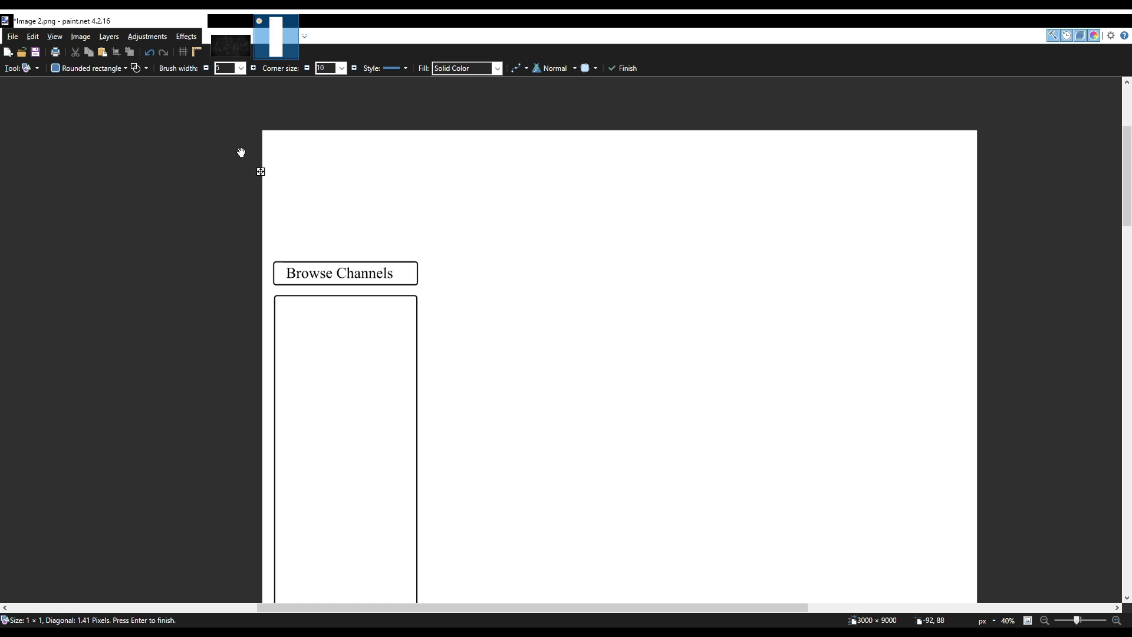
pyautogui.press('Return')
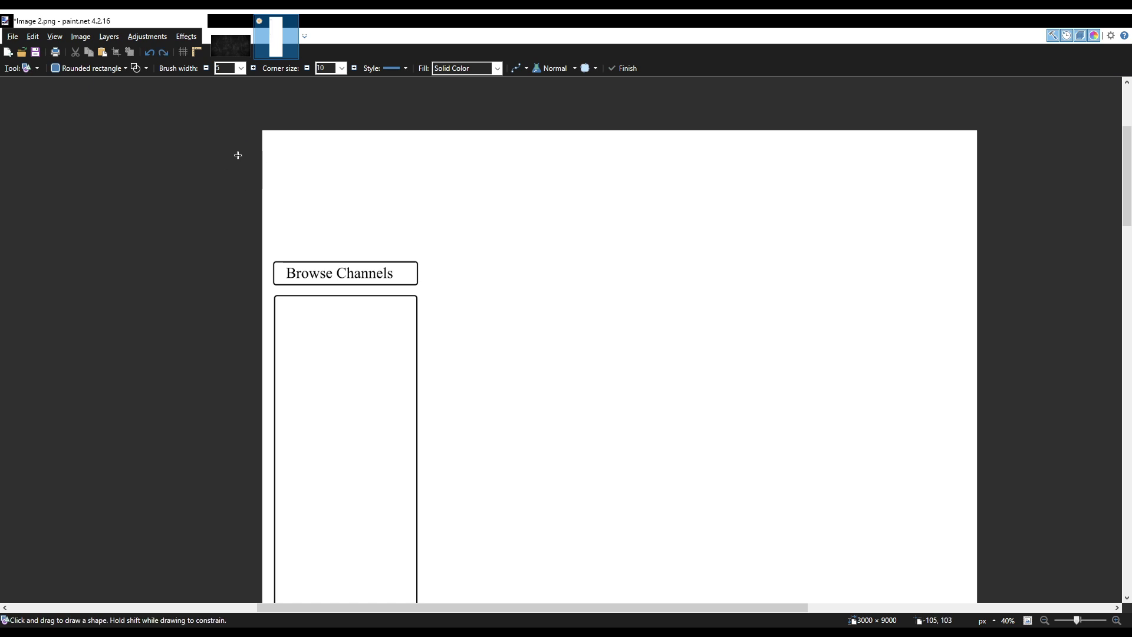
pyautogui.moveTo(244, 155); pyautogui.dragTo(1007, 245)
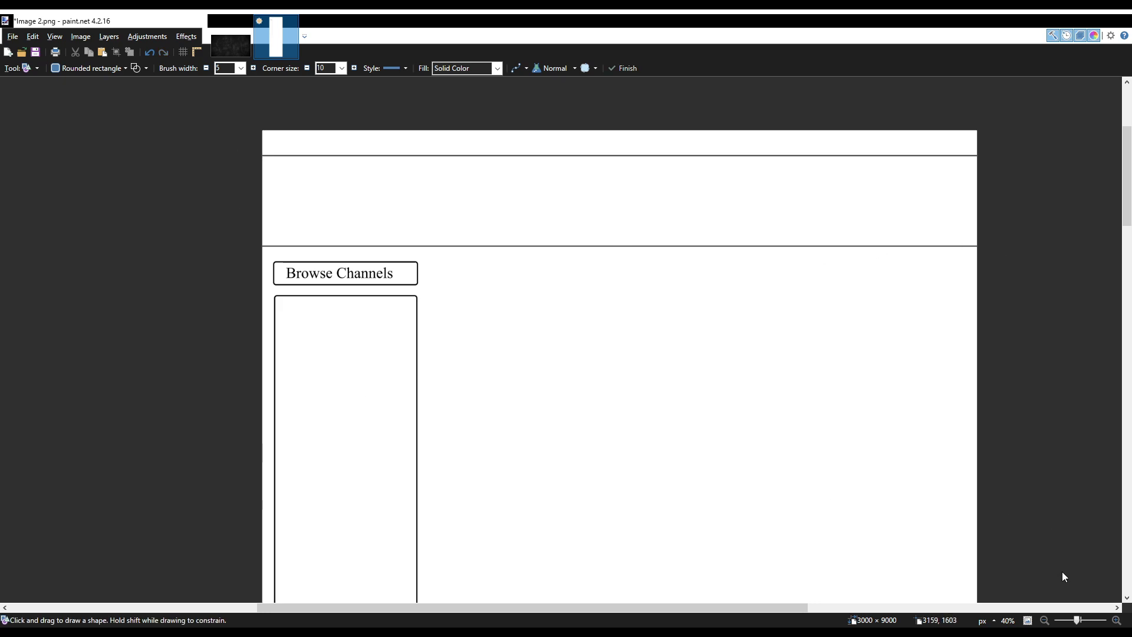
pyautogui.press('f')
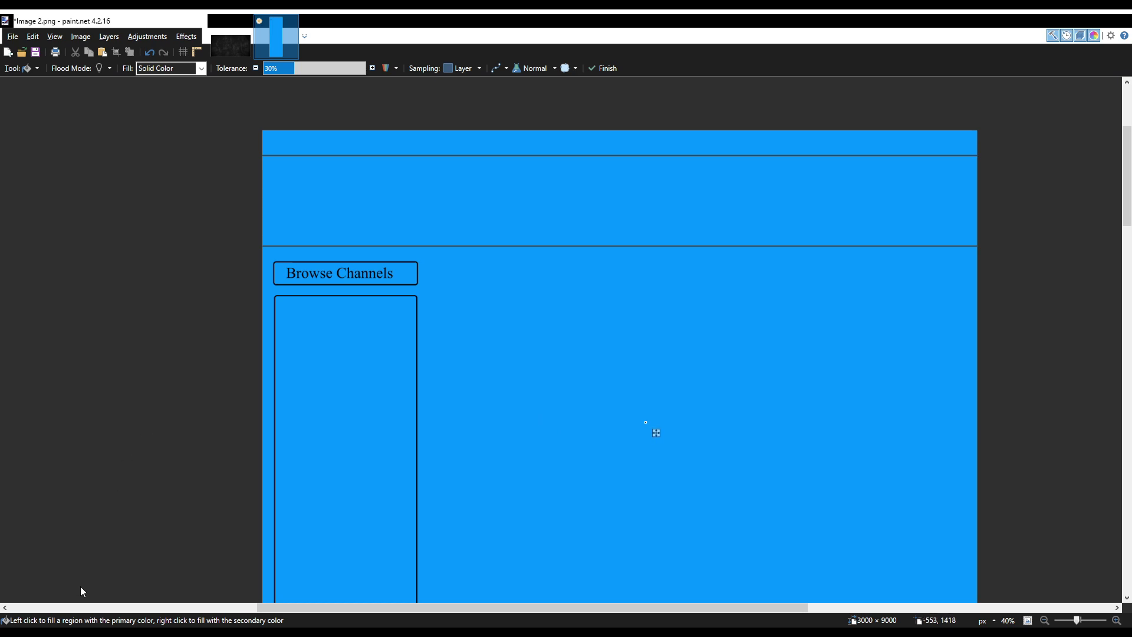
# Compare dark and bright blue page fills, settling on the lighter blue.
pyautogui.press('x')
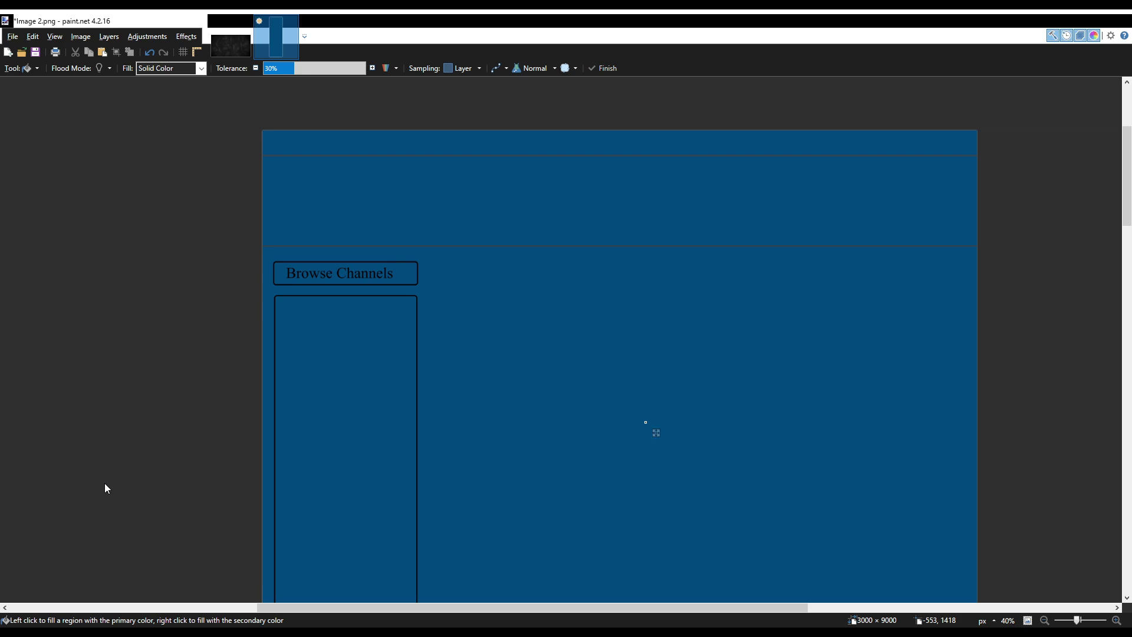
pyautogui.press('x')
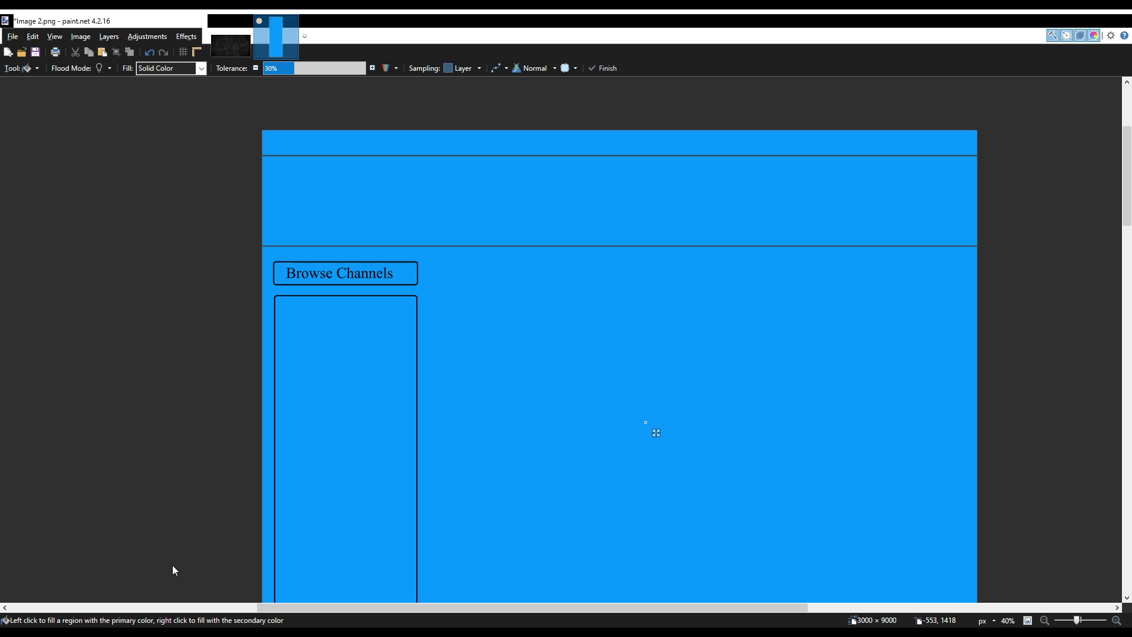
pyautogui.press('x')
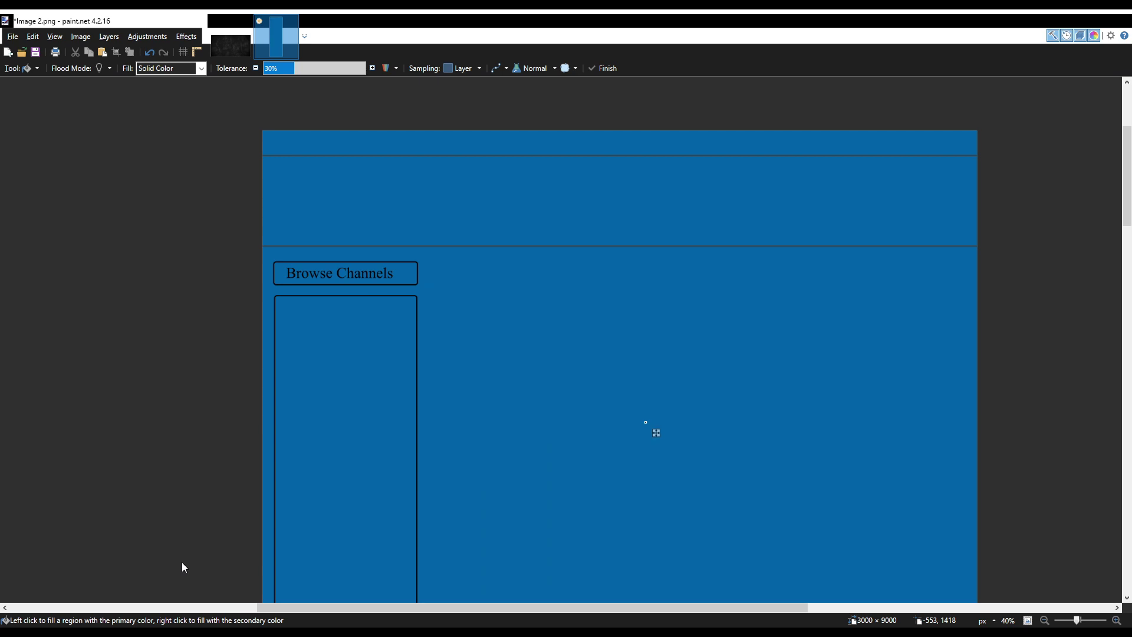
pyautogui.press('x')
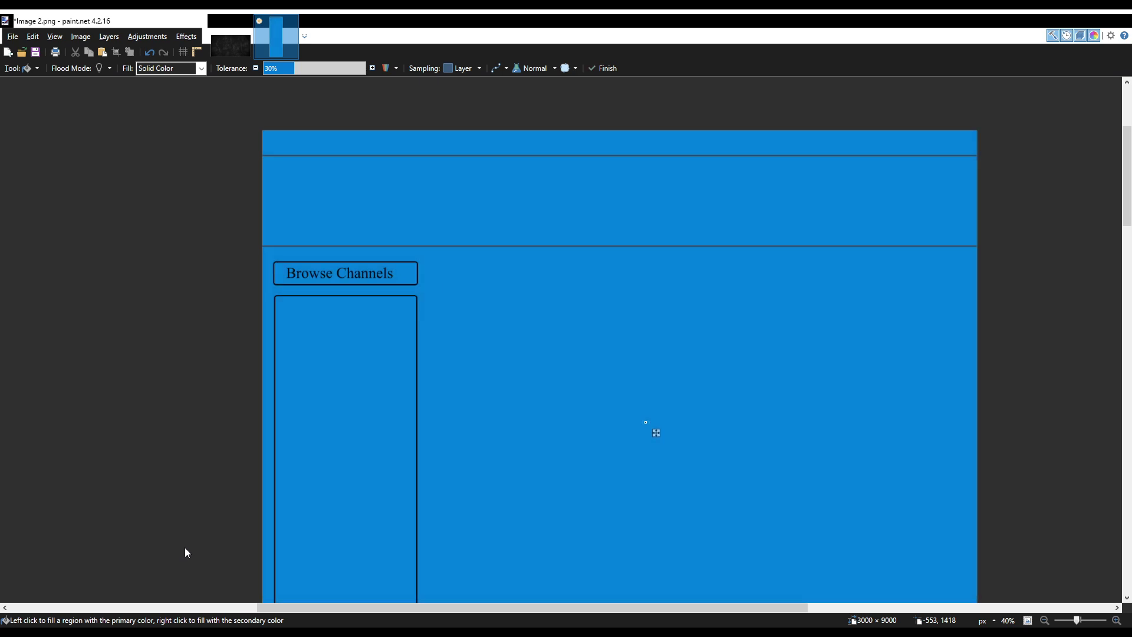
pyautogui.press('x')
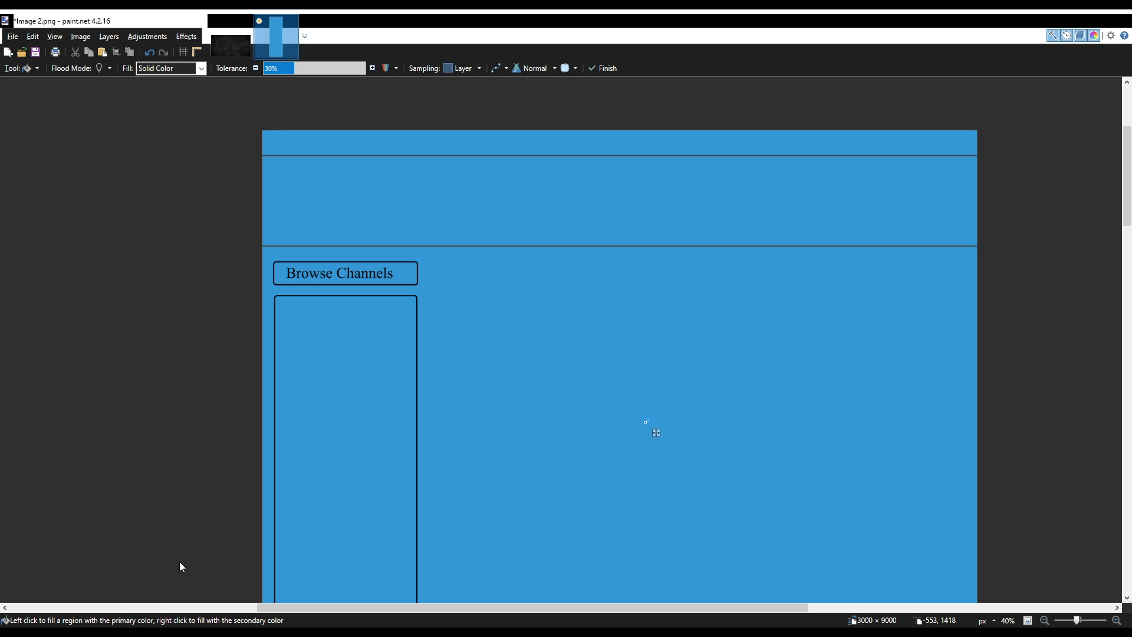
pyautogui.press('x')
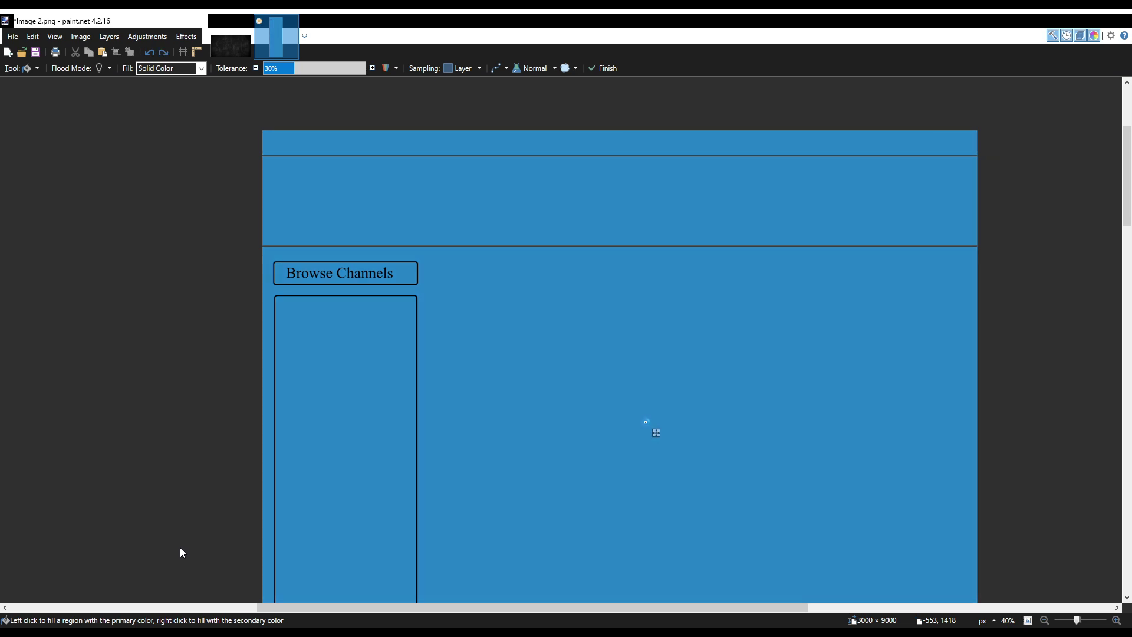
pyautogui.press('x')
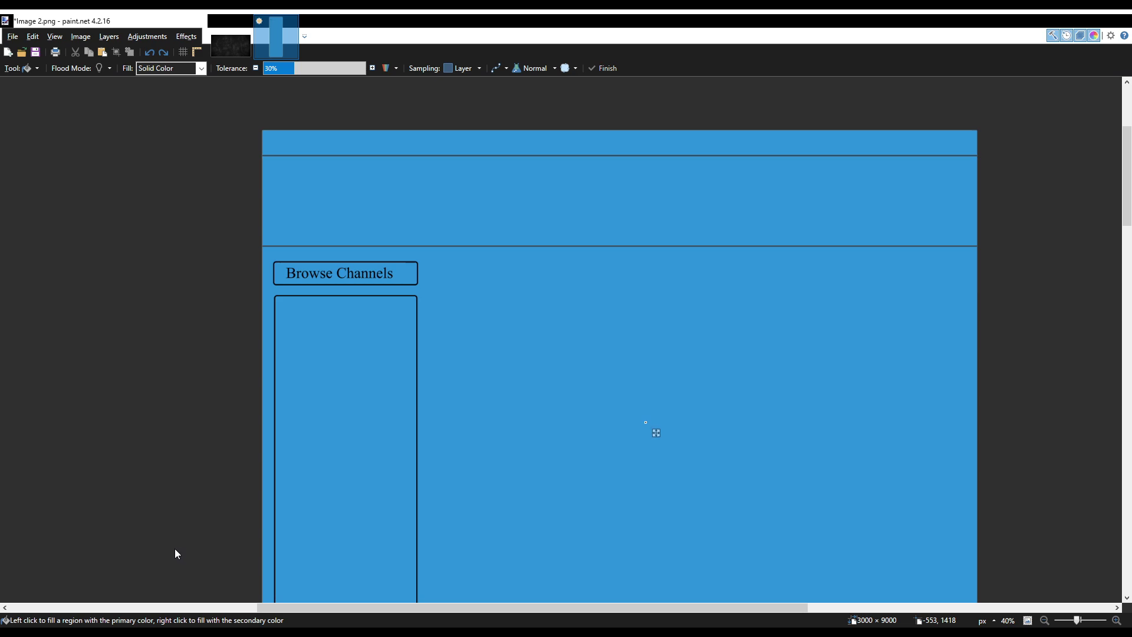
pyautogui.press('x')
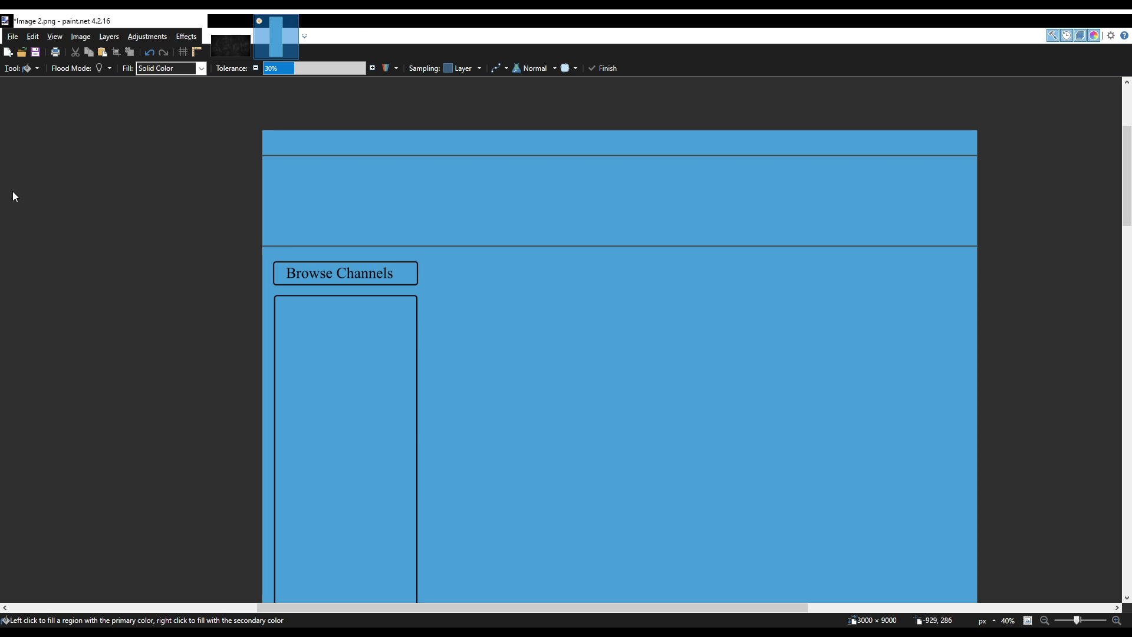
pyautogui.press('o')
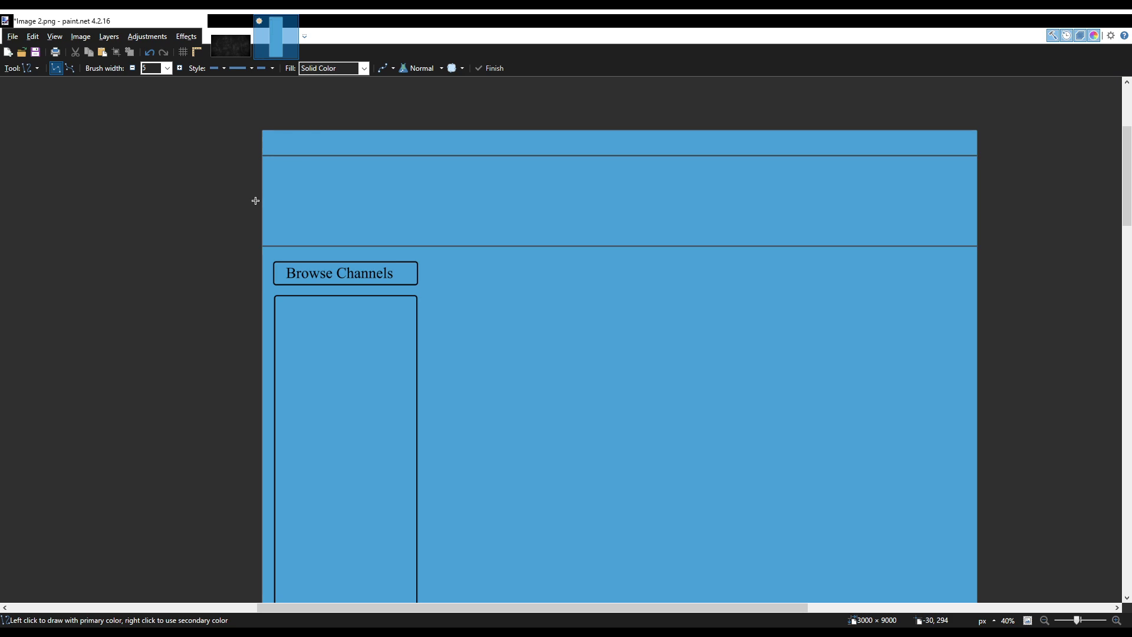
# Draw a horizontal divider across the header, trying widths 15 and 10 before keeping width 5.
pyautogui.moveTo(262, 200); pyautogui.dragTo(987, 200)
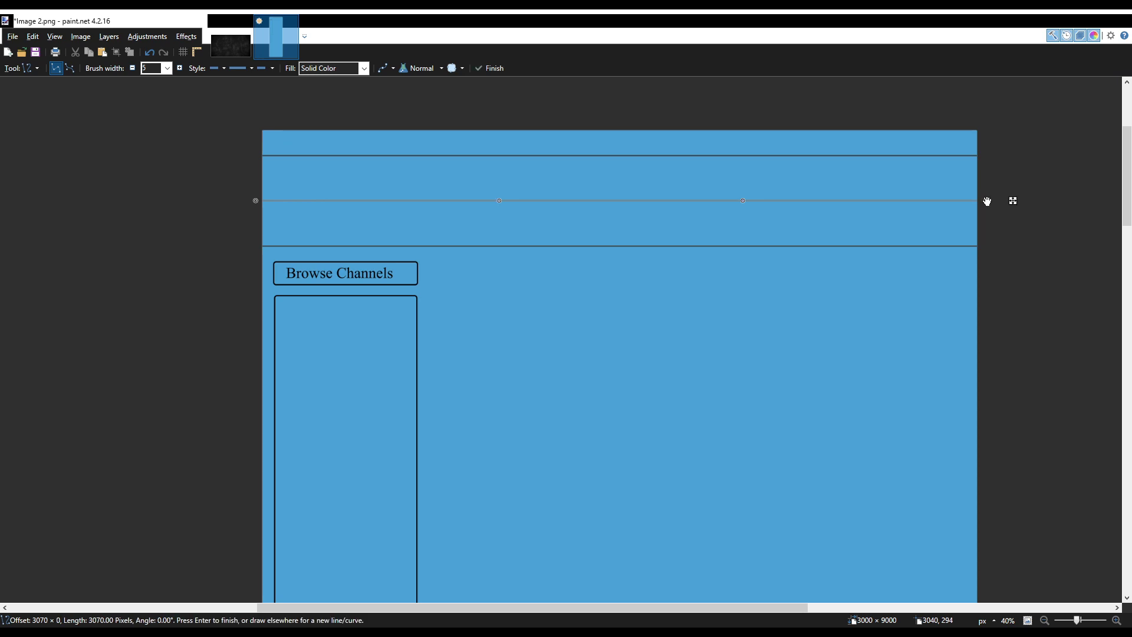
pyautogui.press('Return')
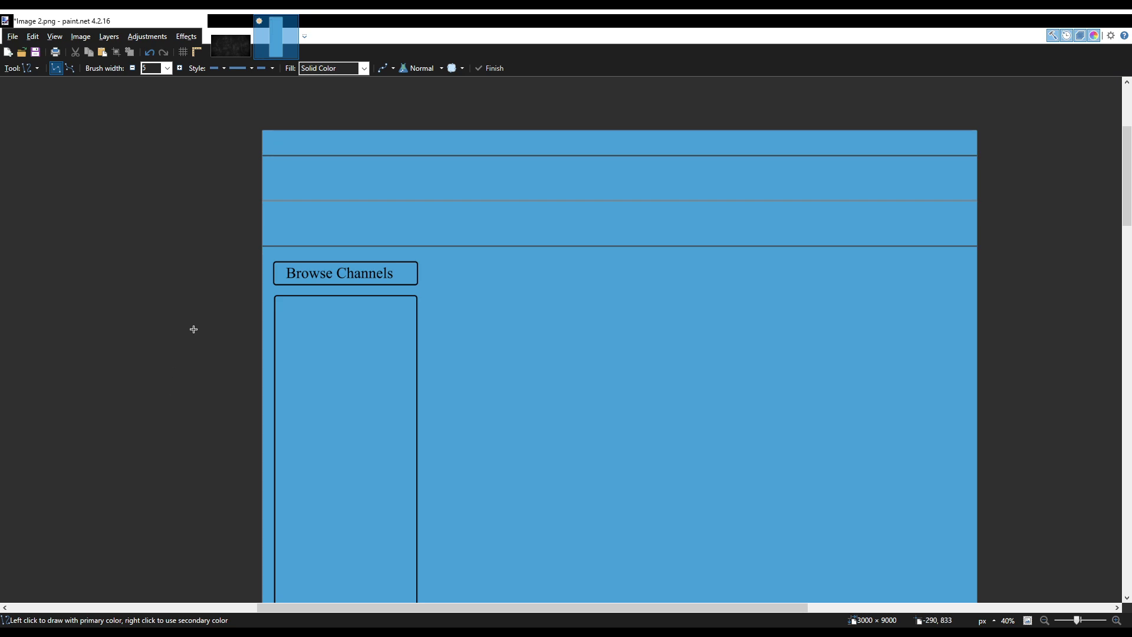
pyautogui.hotkey('ctrl', 'z')
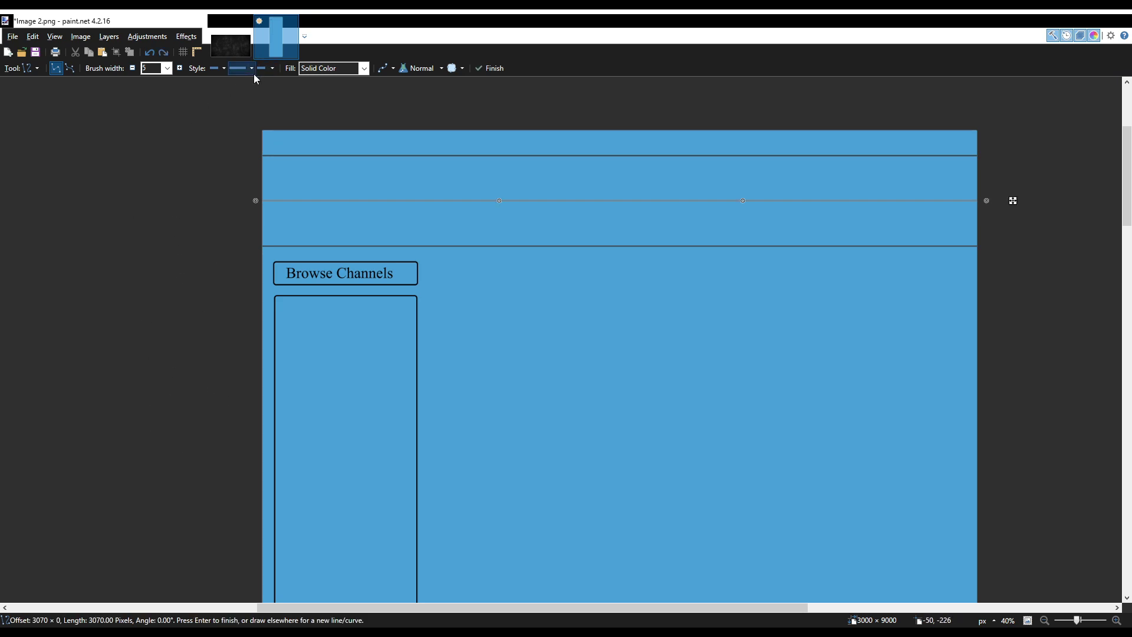
pyautogui.click(180, 68)
pyautogui.click(132, 68)
pyautogui.click(132, 68)
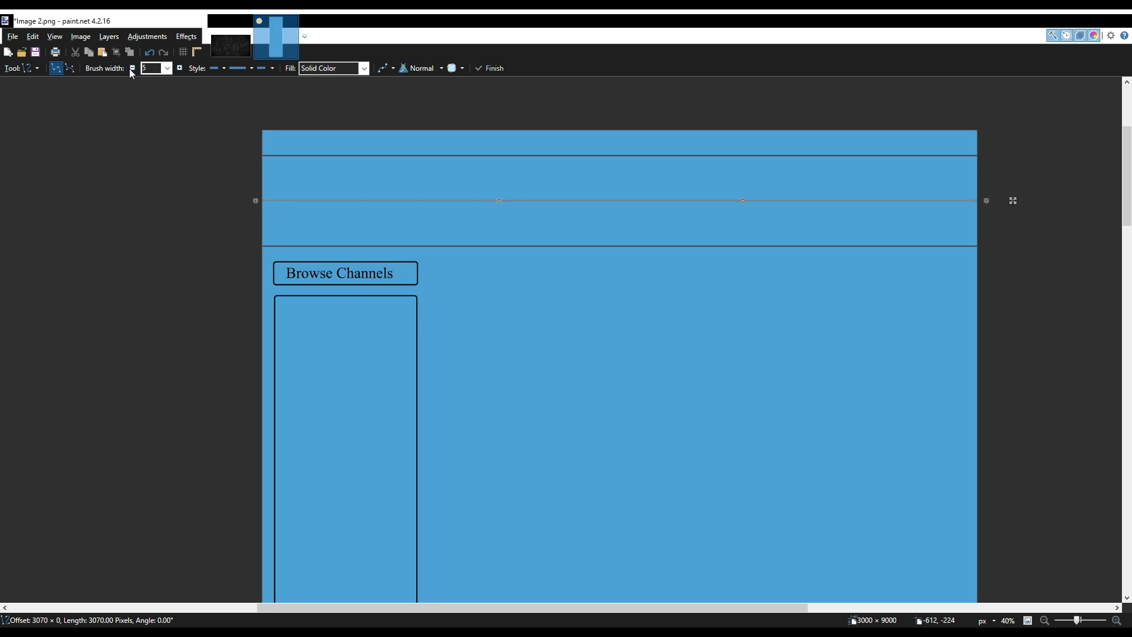
pyautogui.click(197, 202)
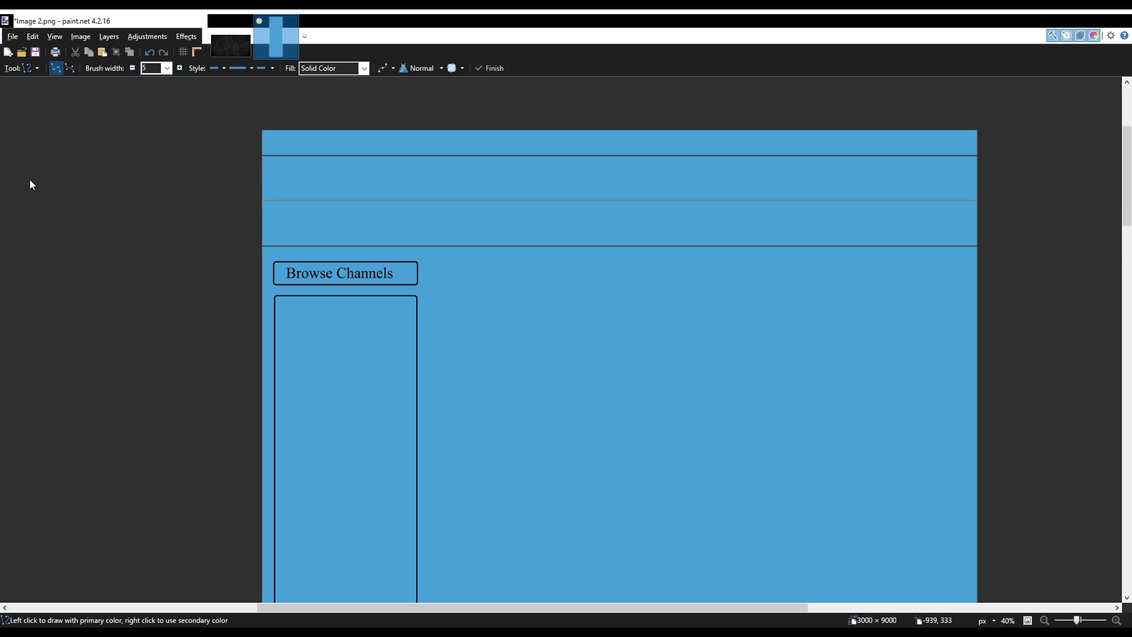
pyautogui.press('o')
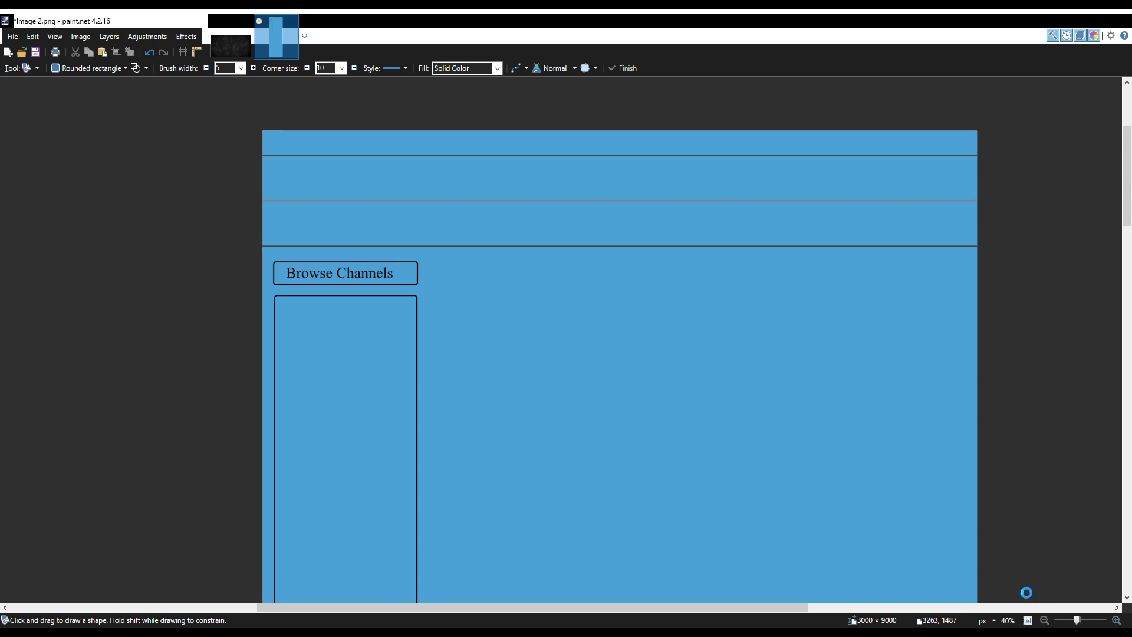
# Add the title 'HornPub' in the upper header strip.
pyautogui.press('t')
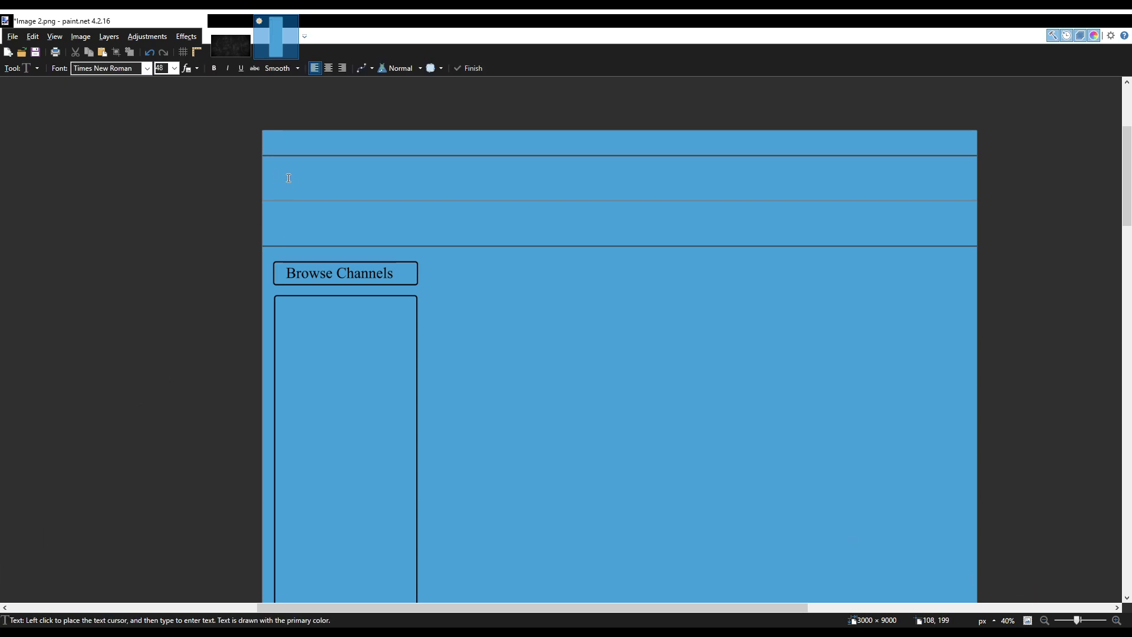
pyautogui.click(284, 177)
pyautogui.write('HornPub')
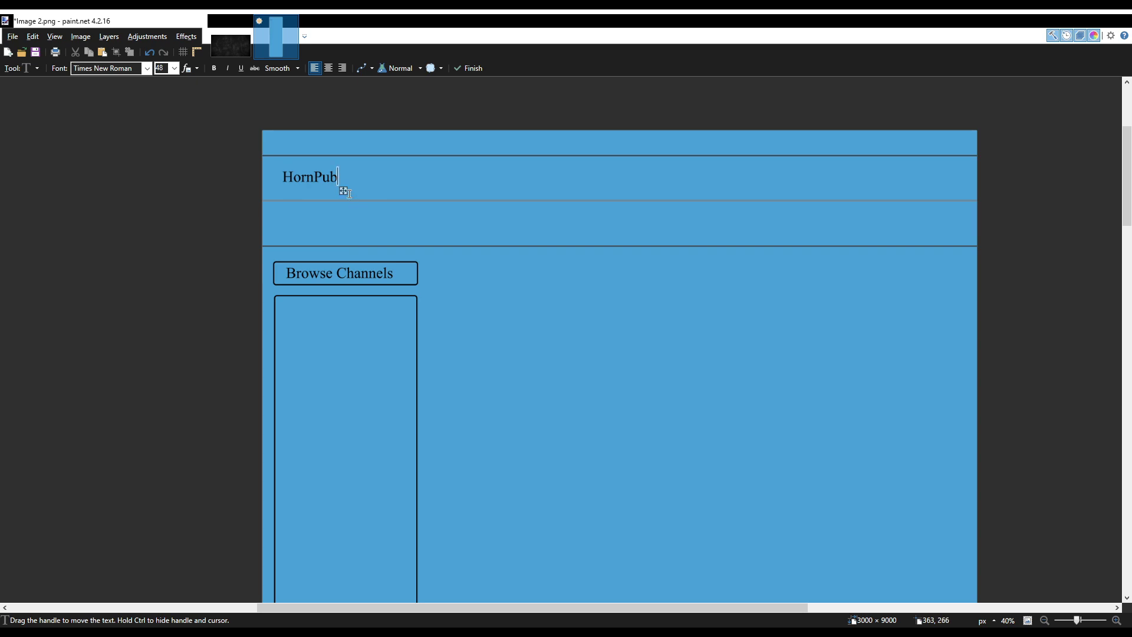
pyautogui.moveTo(343, 191); pyautogui.dragTo(340, 195)
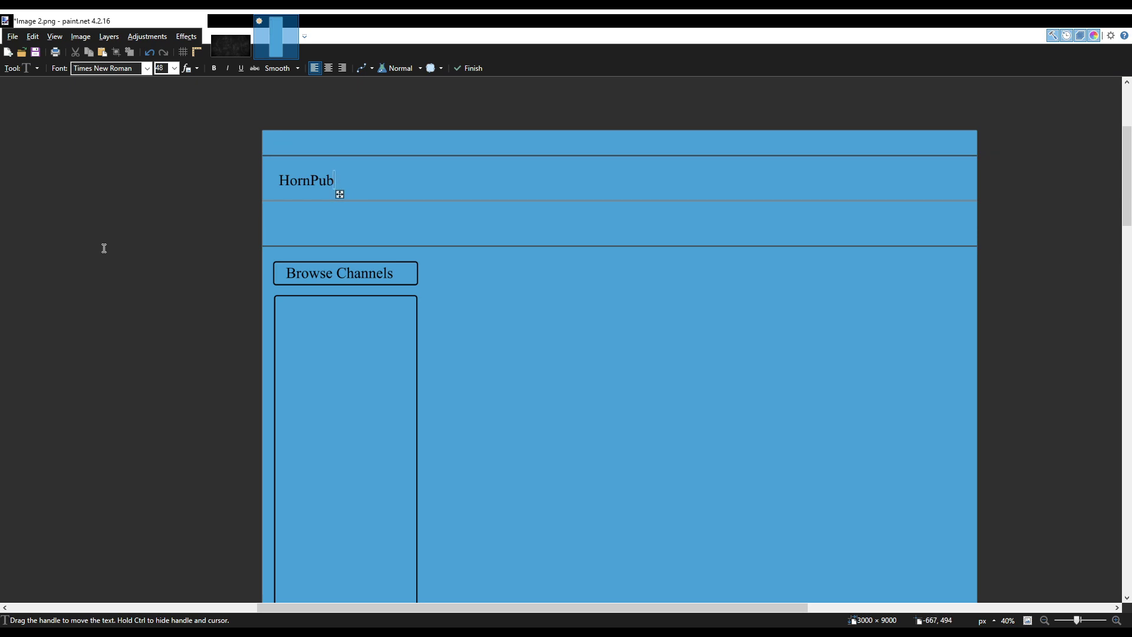
# Enlarge the HornPub title to size 72 and shift it slightly left.
pyautogui.click(162, 68)
pyautogui.write('72')
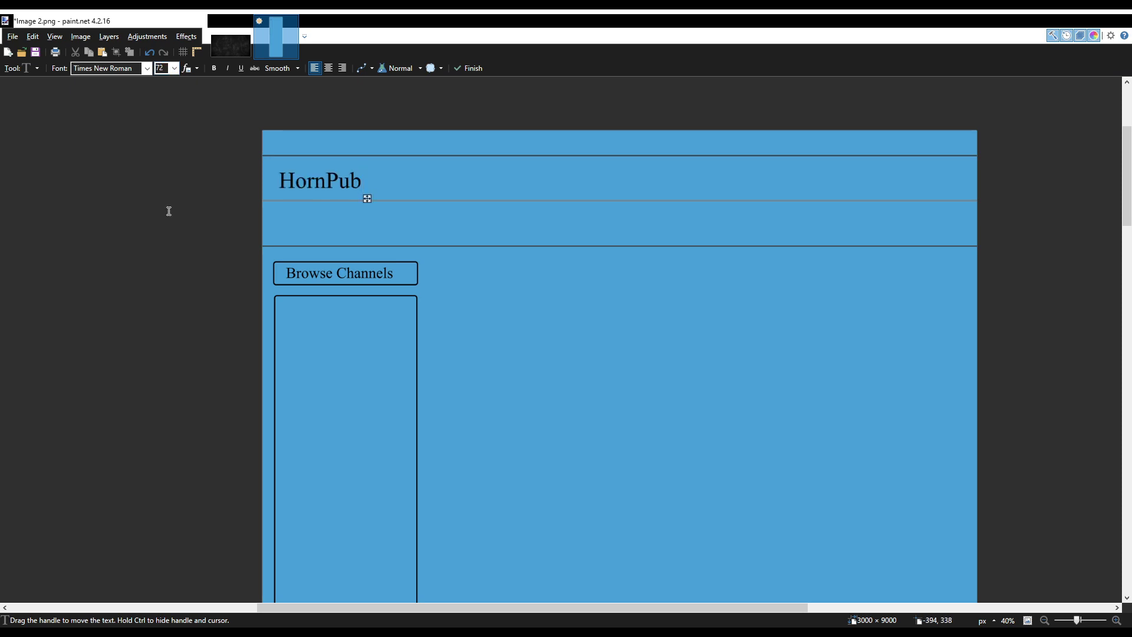
pyautogui.moveTo(369, 199); pyautogui.dragTo(365, 200)
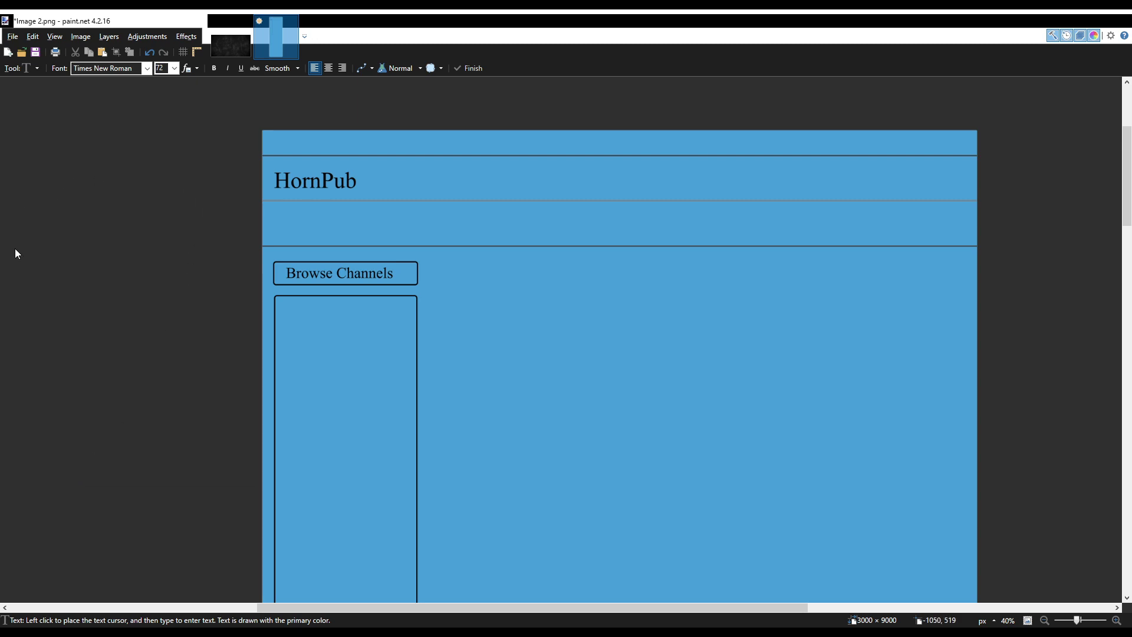
# Draw a rounded box around the word Pub, undoing an accidental layer shift.
pyautogui.press('o')
pyautogui.scroll(4, 336, 182)
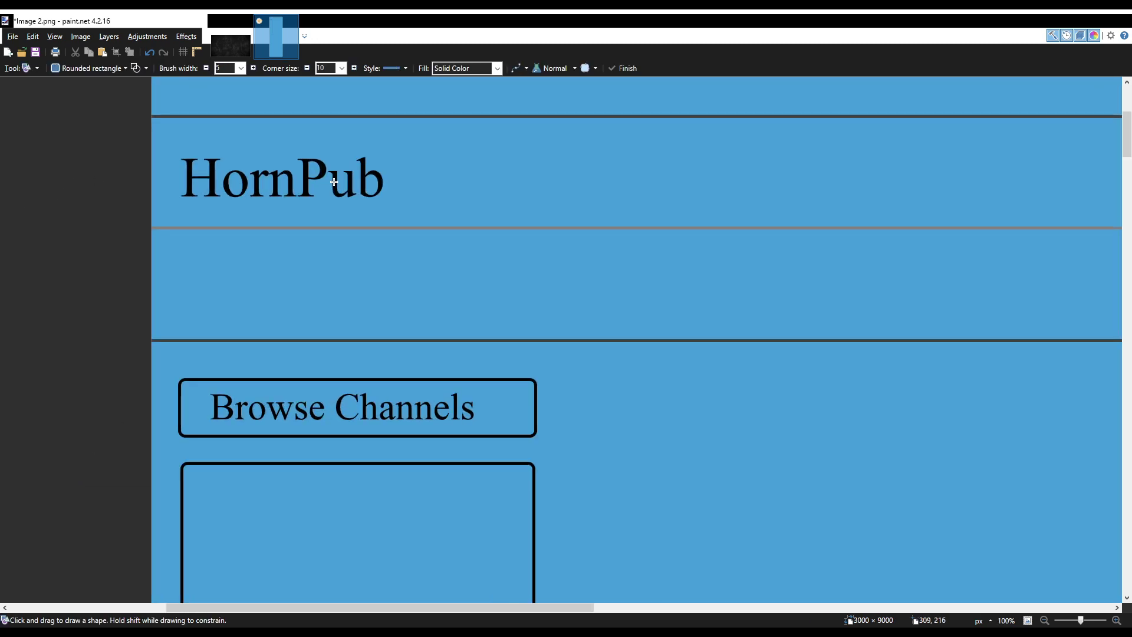
pyautogui.scroll(1, 336, 182)
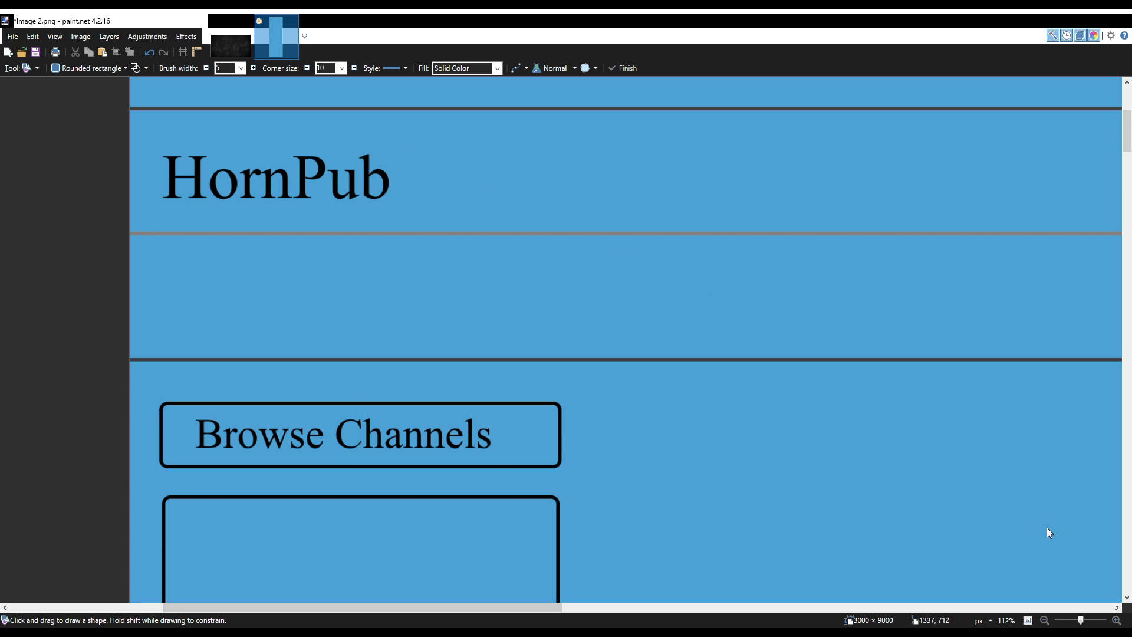
pyautogui.moveTo(411, 141); pyautogui.dragTo(284, 213)
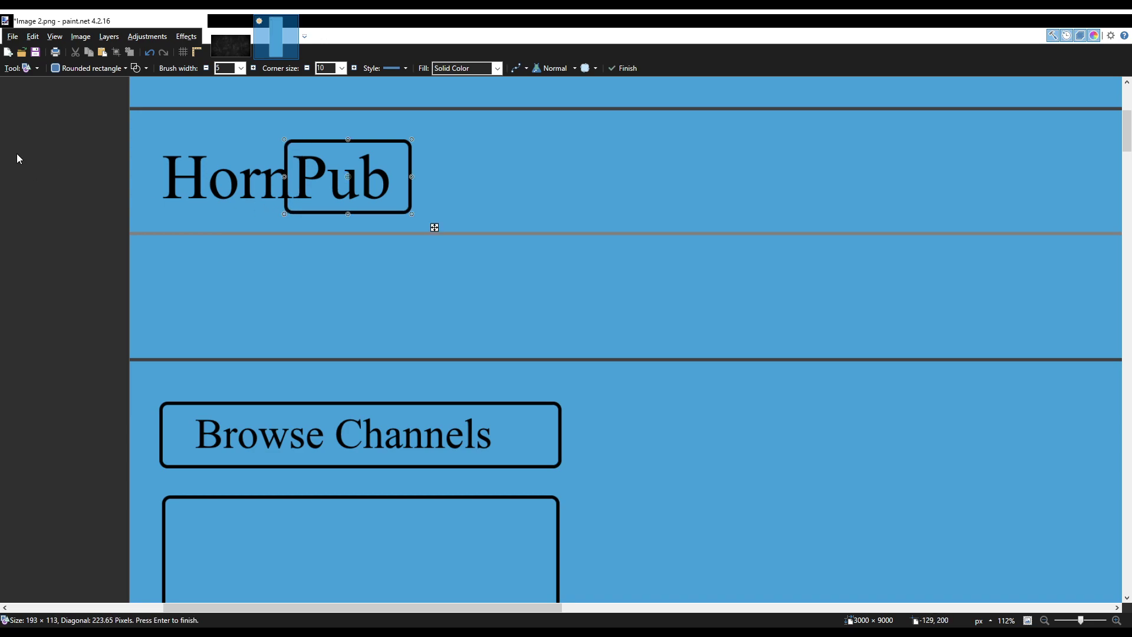
pyautogui.press('m')
pyautogui.moveTo(379, 215); pyautogui.dragTo(399, 212)
pyautogui.hotkey('ctrl', 'z')
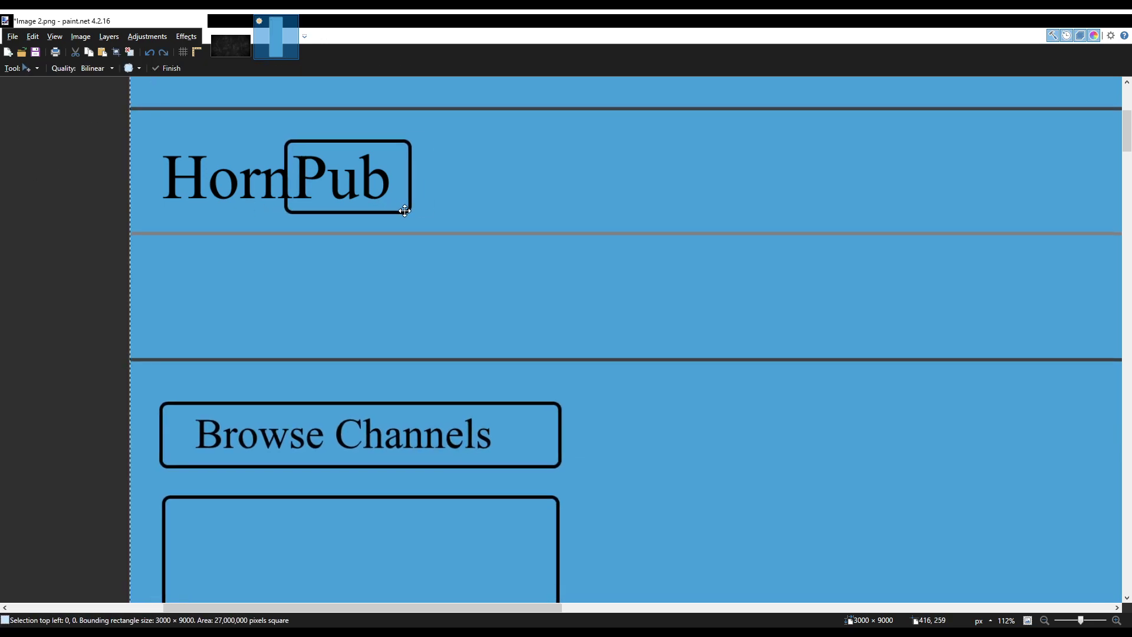
# Move the Pub area slightly right, then delete the HornPub text.
pyautogui.press('s')
pyautogui.moveTo(431, 128); pyautogui.dragTo(277, 219)
pyautogui.press('m')
pyautogui.moveTo(454, 232); pyautogui.dragTo(465, 232)
pyautogui.hotkey('ctrl', 'd')
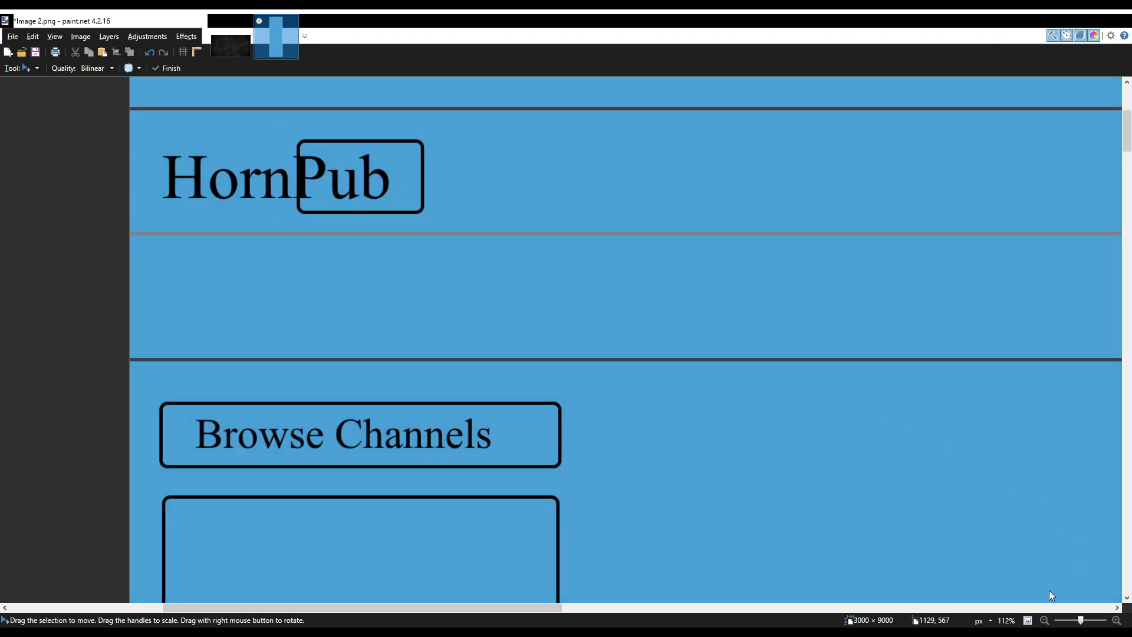
pyautogui.press('Delete')
pyautogui.scroll(-4, 346, 290)
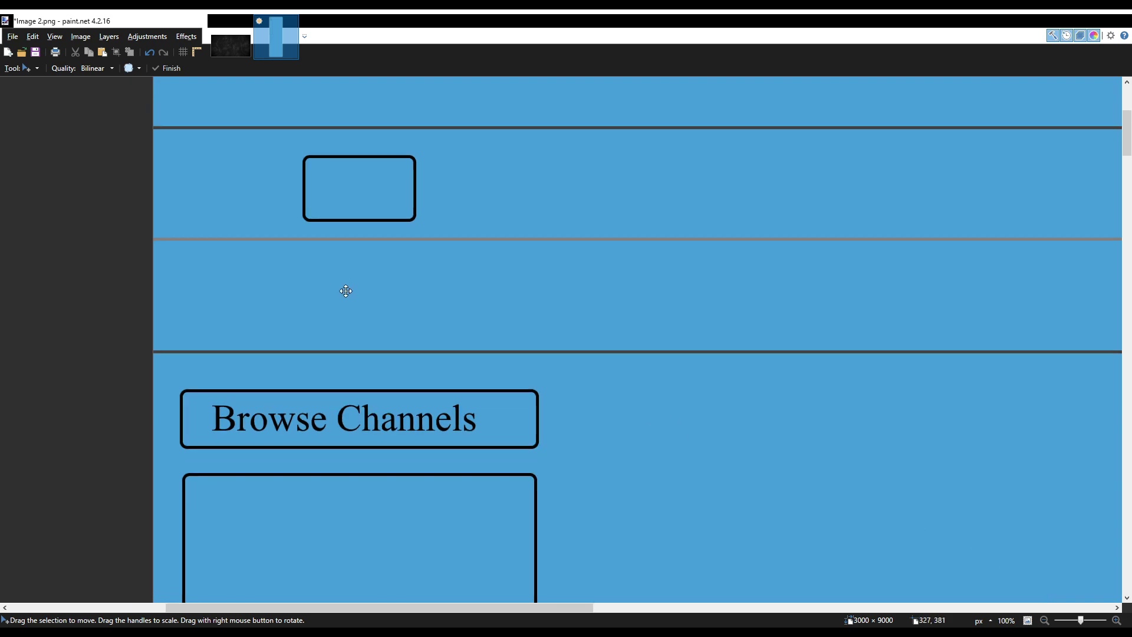
pyautogui.scroll(-1, 344, 293)
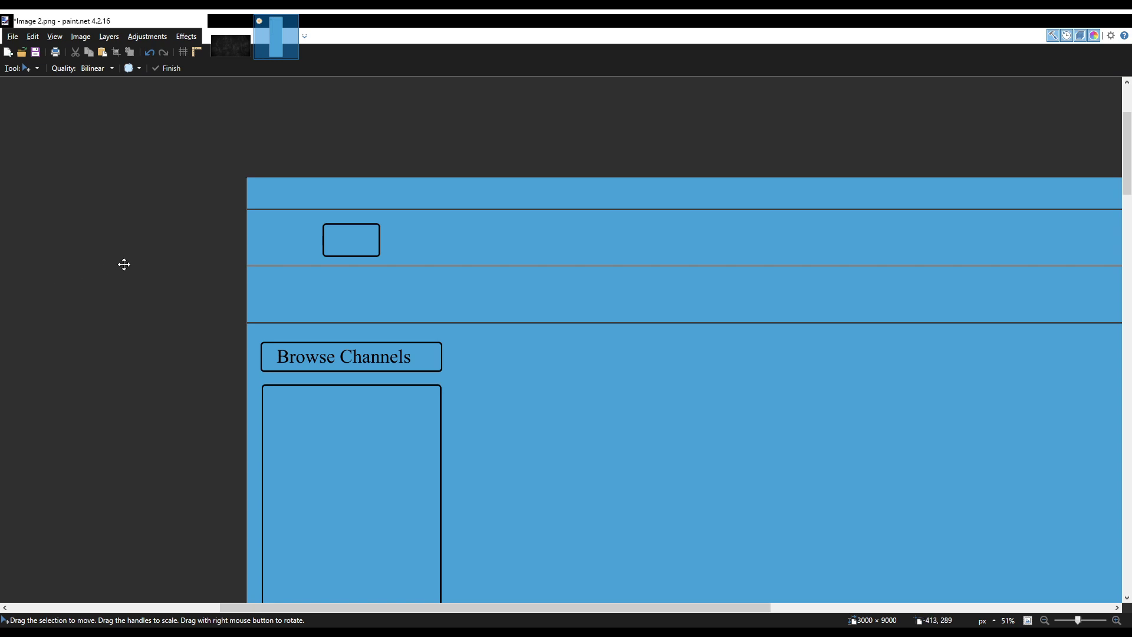
# Nudge the full-width header divider strip slightly lower.
pyautogui.press('s')
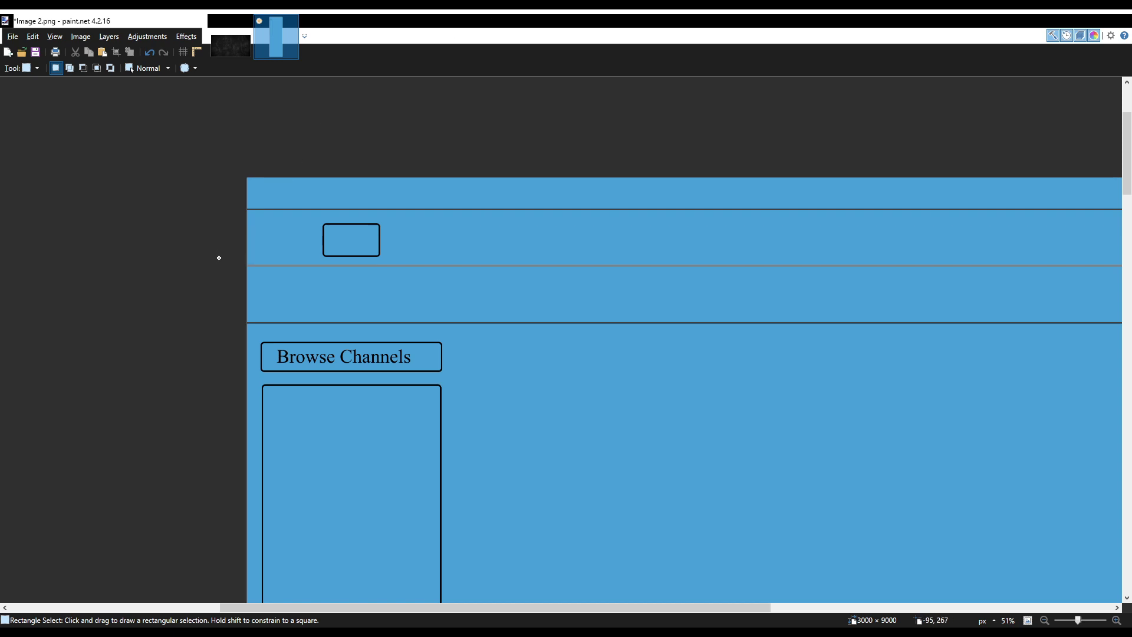
pyautogui.moveTo(224, 263); pyautogui.dragTo(1114, 277)
pyautogui.scroll(-2, 980, 274)
pyautogui.scroll(3, 581, 283)
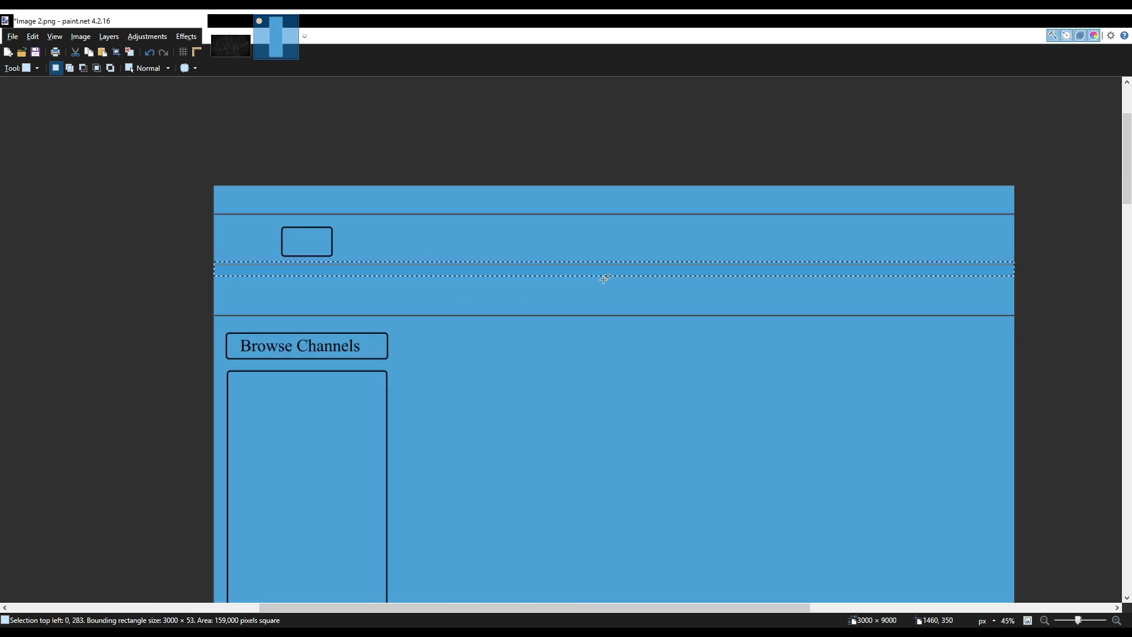
pyautogui.press('m')
pyautogui.press('Down')
pyautogui.press('Down')
pyautogui.press('Down')
pyautogui.press('Down')
pyautogui.press('Down')
pyautogui.press('Down')
pyautogui.press('Down')
pyautogui.press('Down')
pyautogui.press('Down')
pyautogui.press('Down')
pyautogui.press('Down')
pyautogui.press('Down')
pyautogui.press('Down')
pyautogui.press('Down')
pyautogui.press('Down')
pyautogui.press('Down')
pyautogui.press('Down')
pyautogui.press('Down')
pyautogui.press('Down')
pyautogui.press('Down')
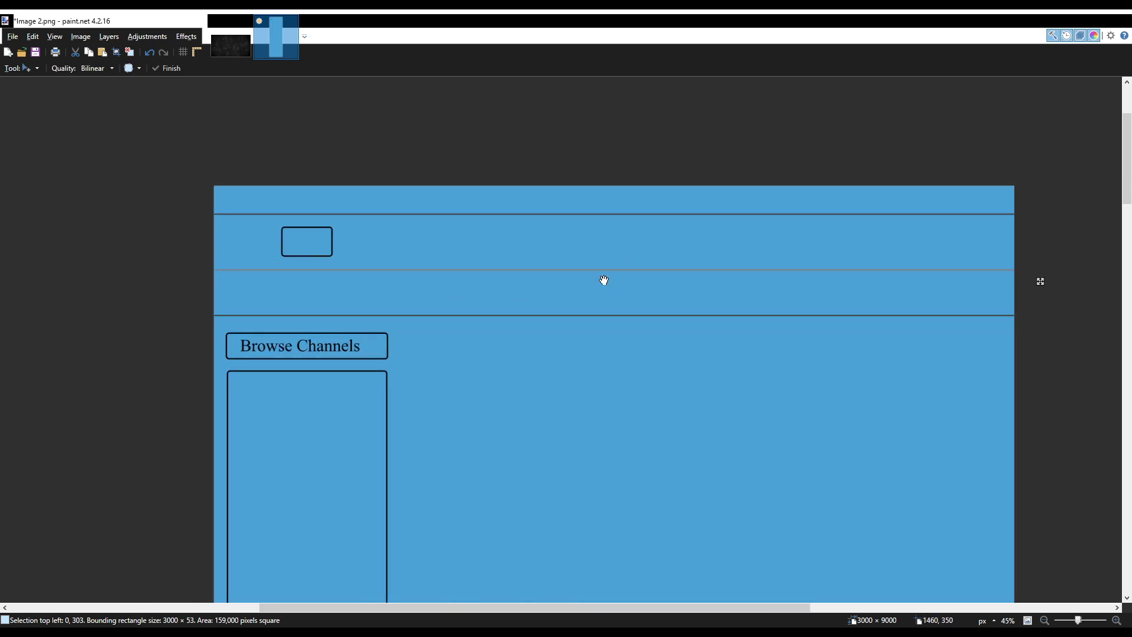
pyautogui.hotkey('ctrl', 'd')
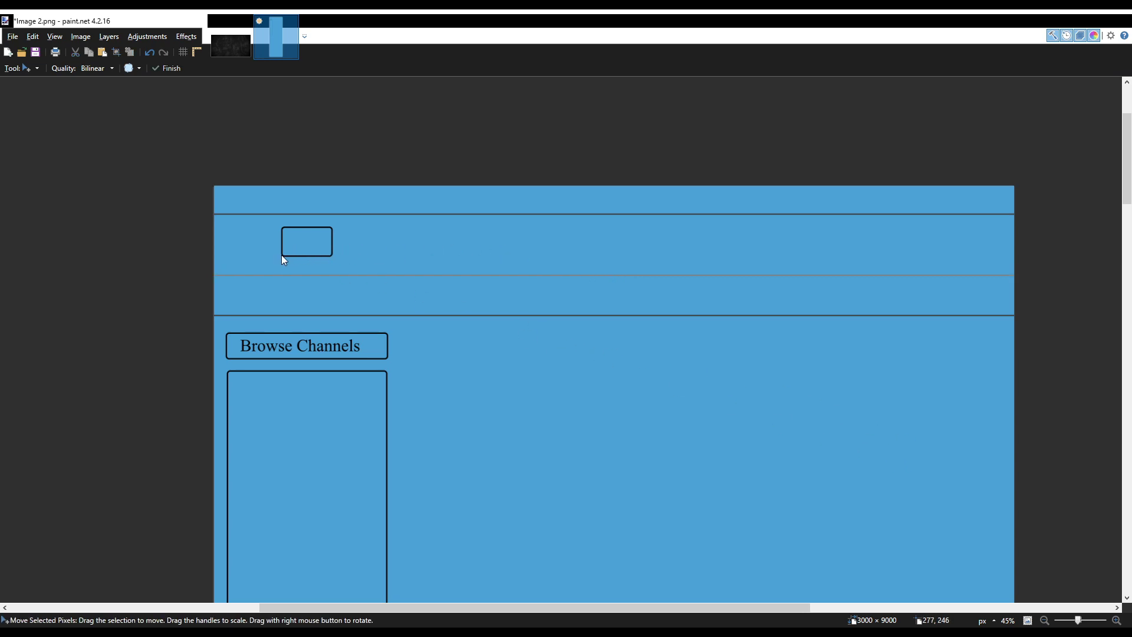
# Nudge the small header box down, then erase it entirely.
pyautogui.press('s')
pyautogui.moveTo(341, 223); pyautogui.dragTo(273, 266)
pyautogui.press('m')
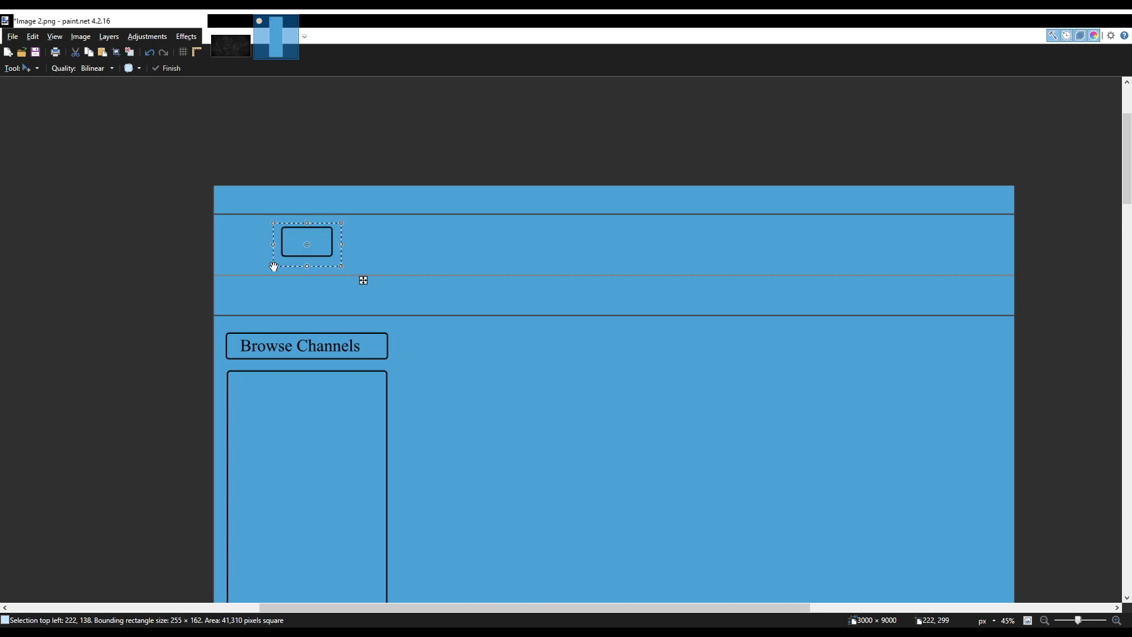
pyautogui.press('Down')
pyautogui.press('Down')
pyautogui.press('Down')
pyautogui.press('Down')
pyautogui.press('Down')
pyautogui.press('Down')
pyautogui.press('Down')
pyautogui.press('Down')
pyautogui.press('Down')
pyautogui.press('Down')
pyautogui.press('Down')
pyautogui.press('Down')
pyautogui.press('Down')
pyautogui.press('Down')
pyautogui.press('Down')
pyautogui.press('Down')
pyautogui.press('Down')
pyautogui.press('Down')
pyautogui.press('Down')
pyautogui.press('Down')
pyautogui.press('Down')
pyautogui.press('Down')
pyautogui.press('Down')
pyautogui.press('Down')
pyautogui.hotkey('ctrl', 'd')
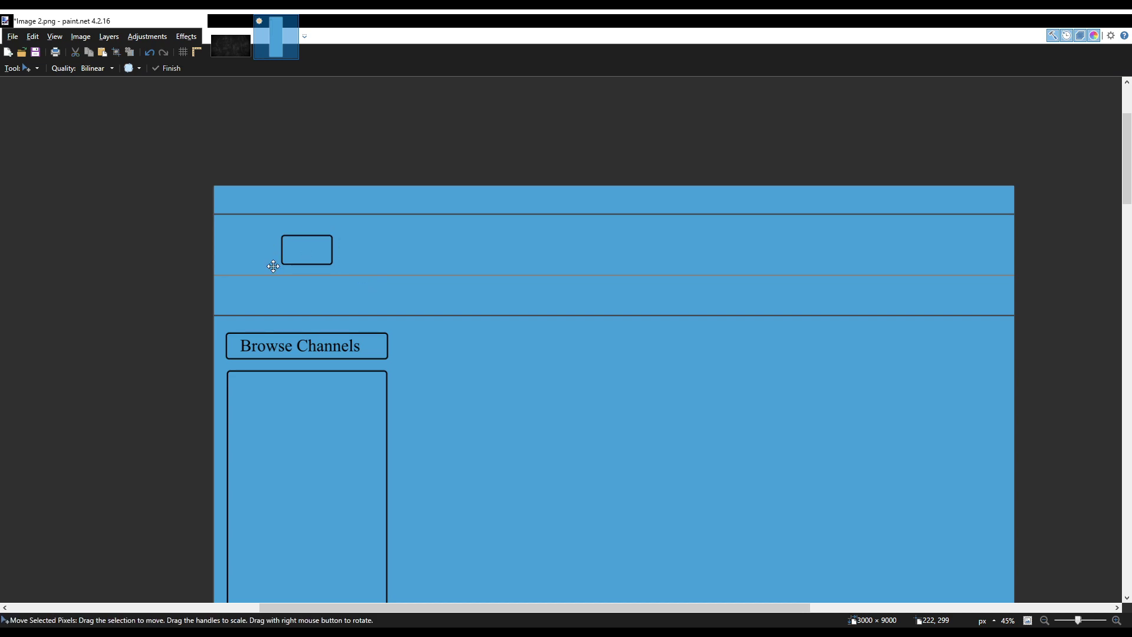
pyautogui.press('s')
pyautogui.moveTo(271, 233); pyautogui.dragTo(348, 275)
pyautogui.press('Delete')
pyautogui.press('o')
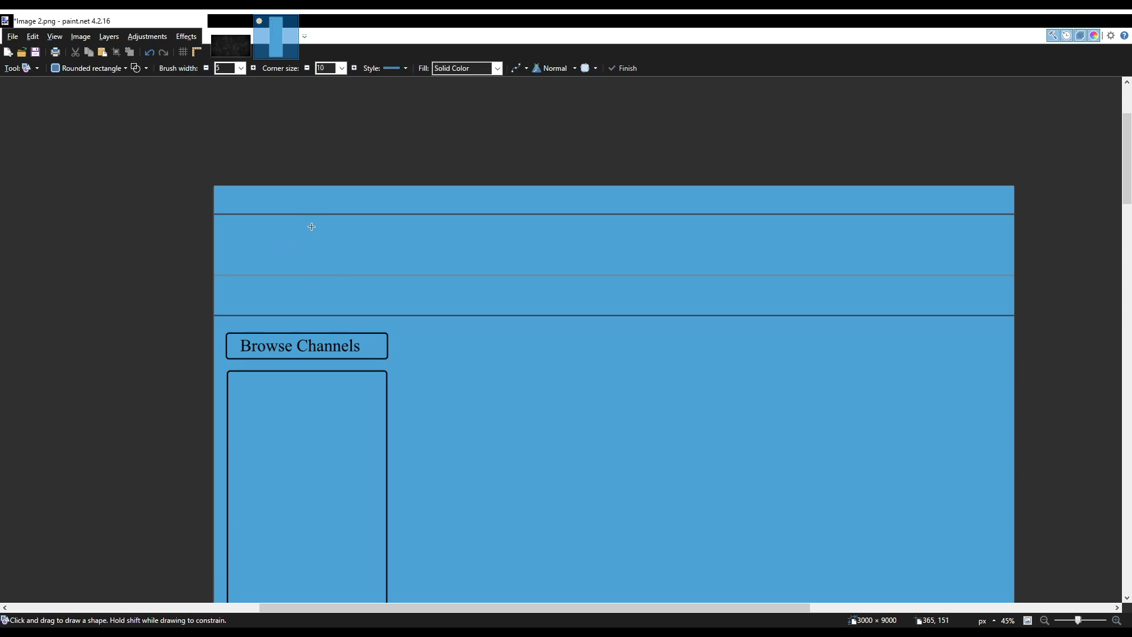
# Draw a small logo box and a wide thin search bar to its right.
pyautogui.moveTo(330, 227); pyautogui.dragTo(404, 267)
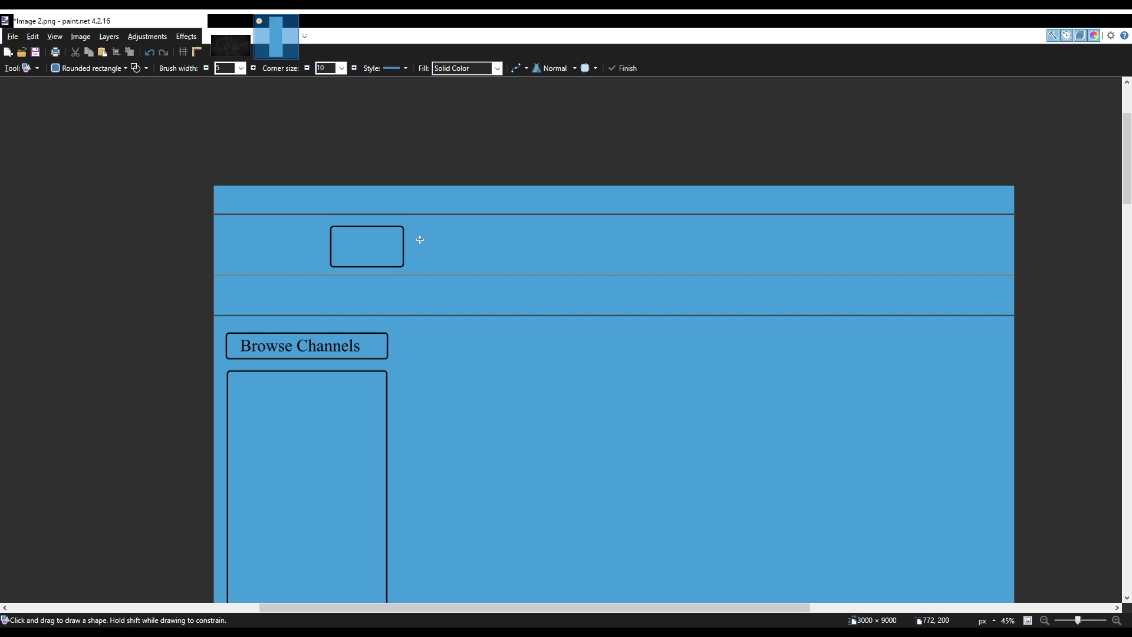
pyautogui.moveTo(420, 240); pyautogui.dragTo(778, 261)
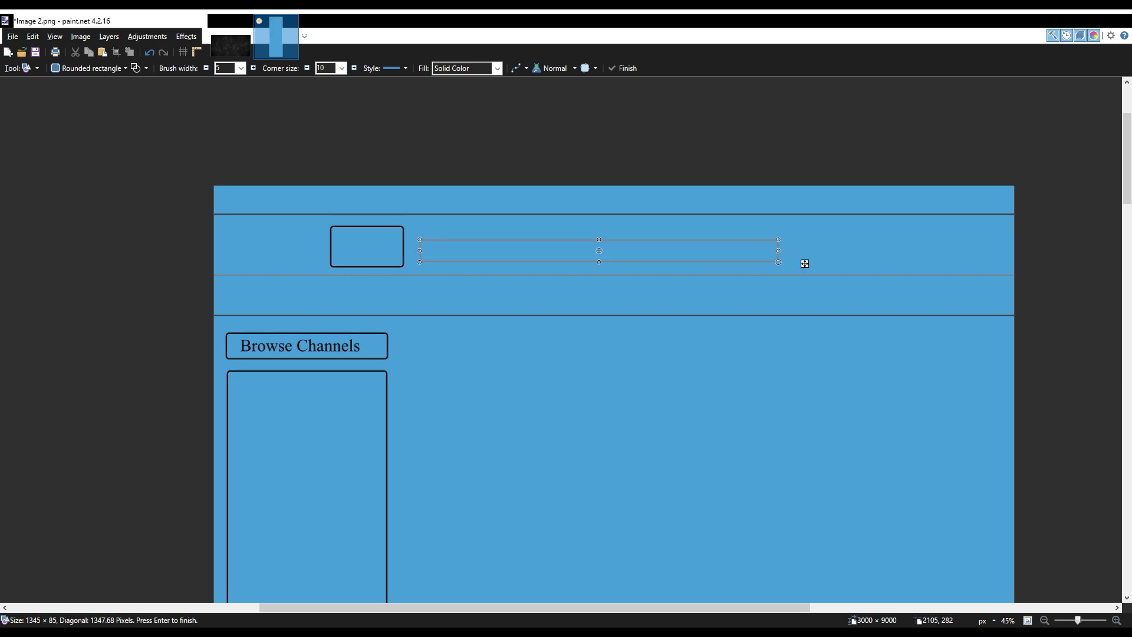
pyautogui.press('Return')
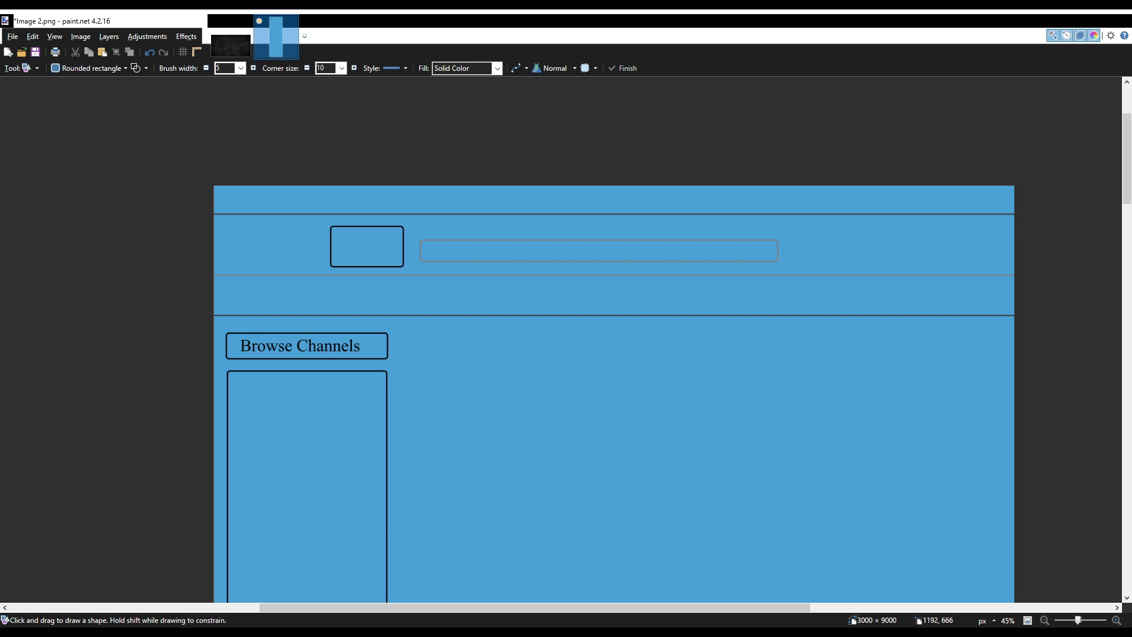
pyautogui.hotkey('ctrl', 'z')
pyautogui.hotkey('ctrl', 'z')
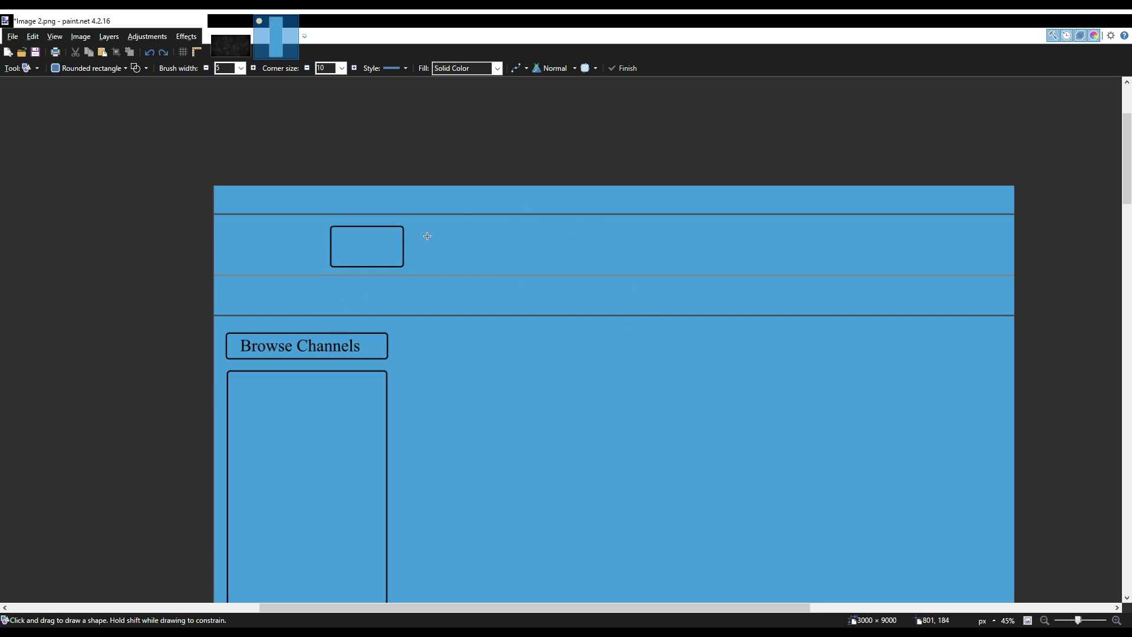
pyautogui.moveTo(421, 245); pyautogui.dragTo(803, 260)
pyautogui.hotkey('ctrl', 'z')
pyautogui.moveTo(422, 239); pyautogui.dragTo(864, 264)
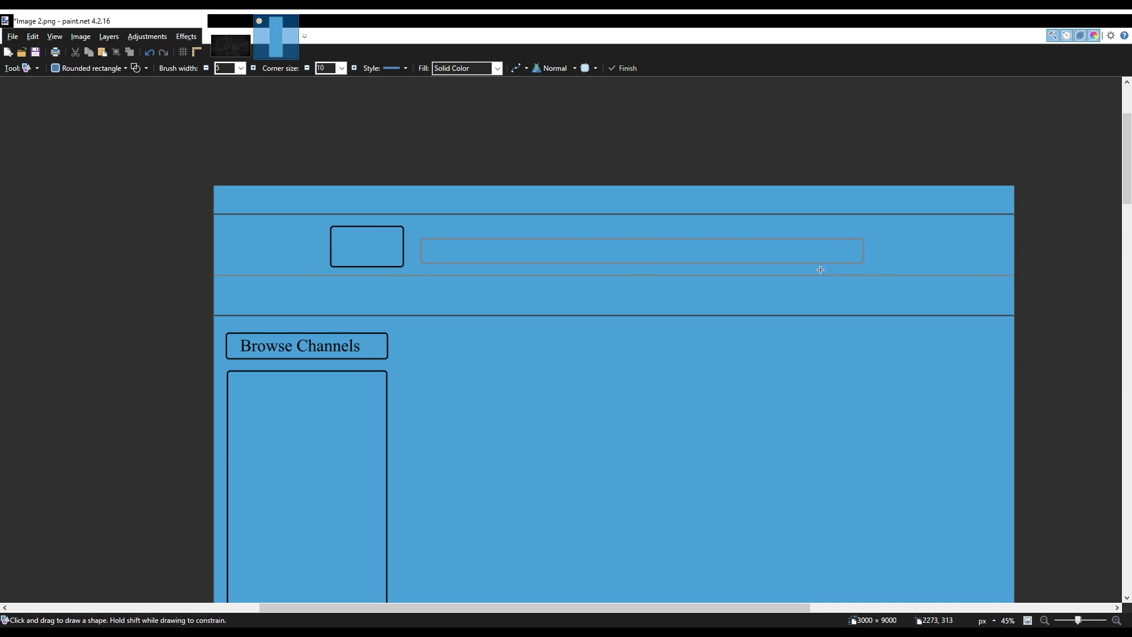
pyautogui.press('Return')
pyautogui.hotkey('ctrl', 'z')
pyautogui.hotkey('ctrl', 'z')
pyautogui.moveTo(419, 237); pyautogui.dragTo(846, 262)
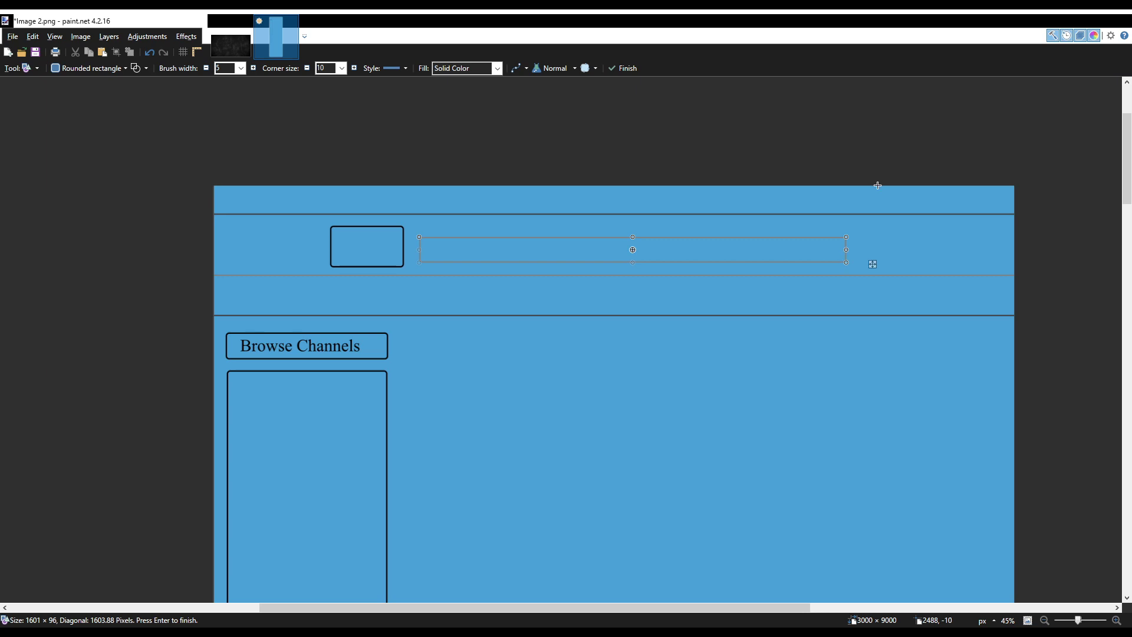
pyautogui.press('Return')
# Add a small button box to the right of the search bar.
pyautogui.moveTo(869, 241); pyautogui.dragTo(926, 261)
pyautogui.press('Return')
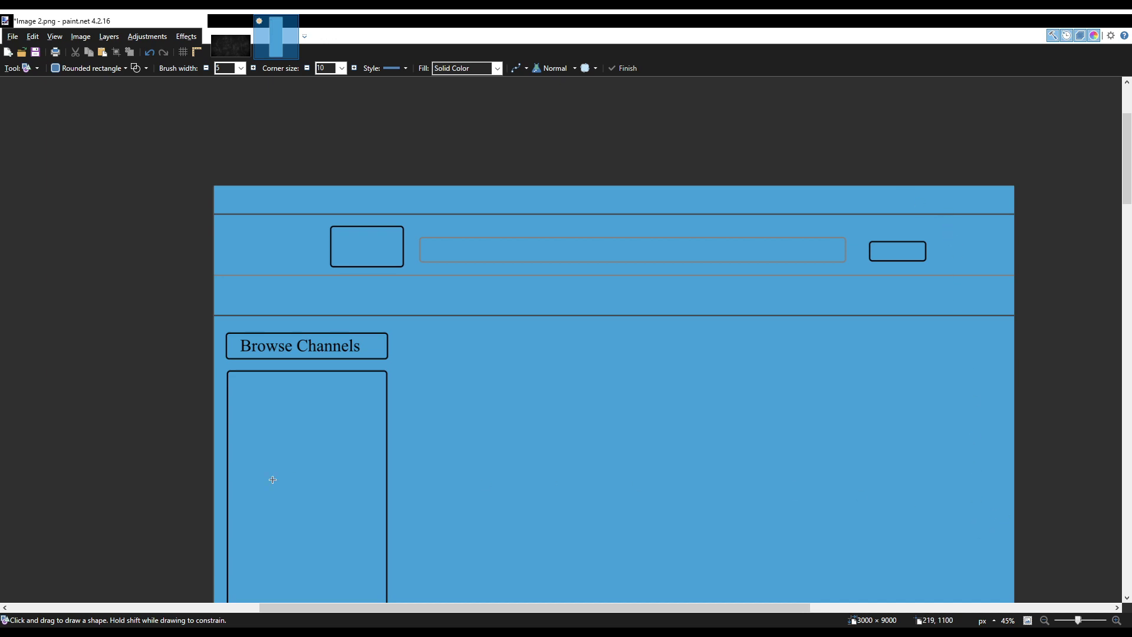
pyautogui.press('t')
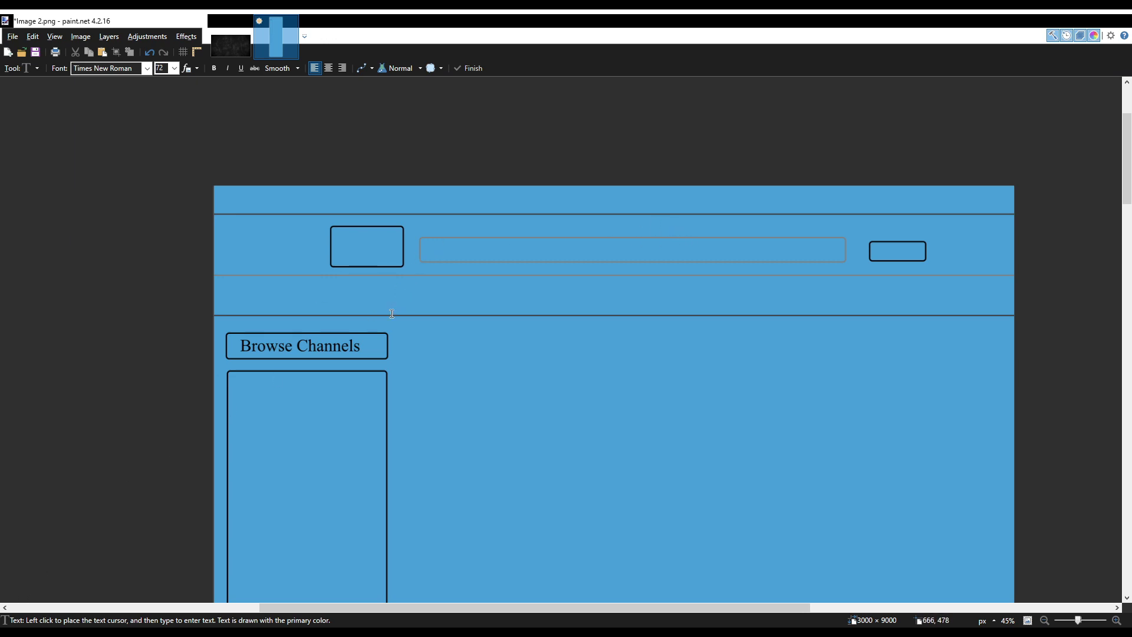
pyautogui.press('f')
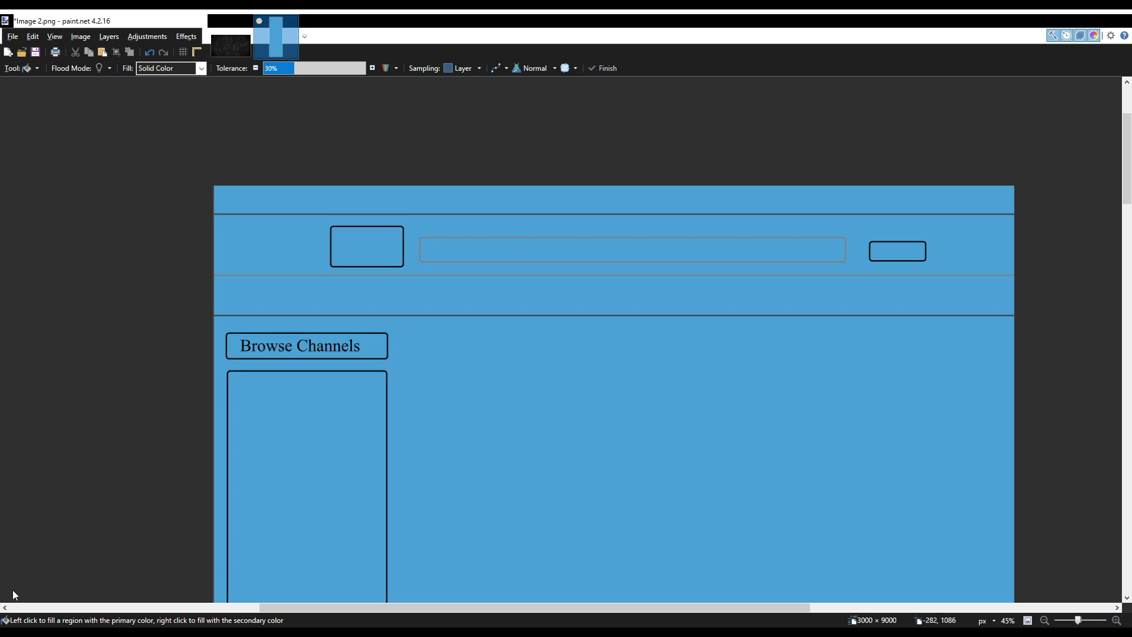
# Test a dark grey fill, undo it, and erase the old search-bar area.
pyautogui.click(513, 255)
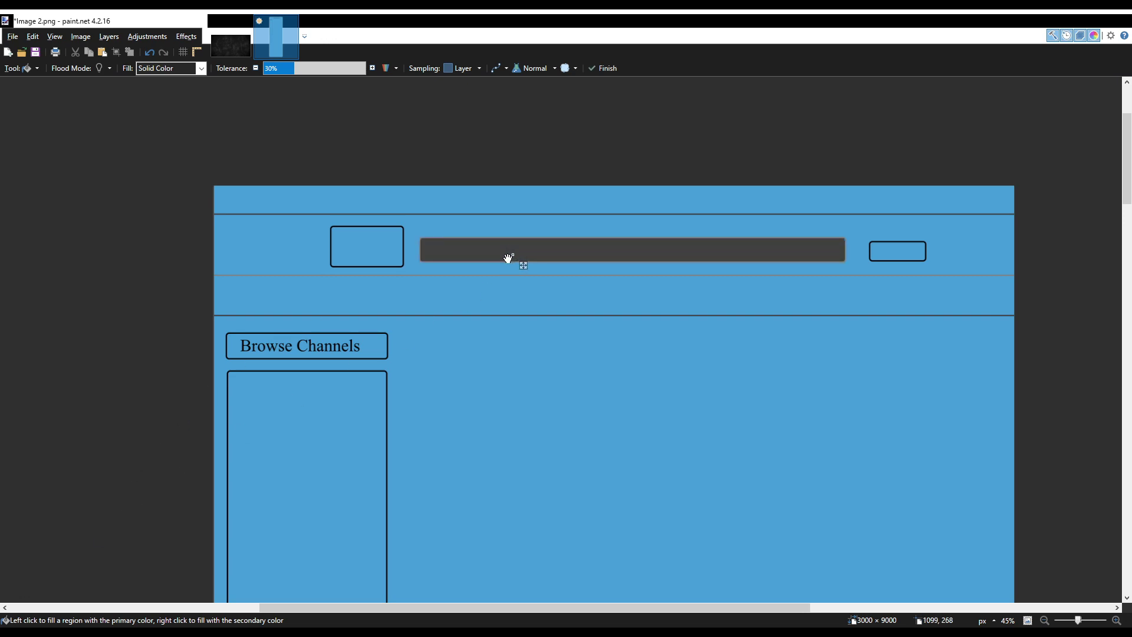
pyautogui.hotkey('ctrl', 'z')
pyautogui.scroll(4, 471, 252)
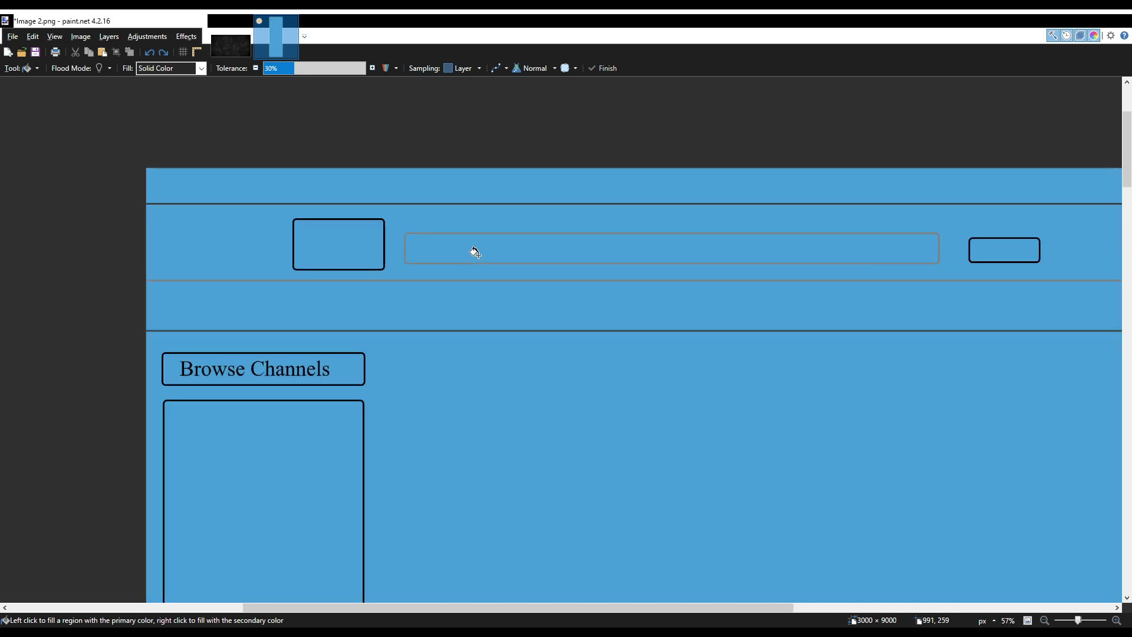
pyautogui.scroll(1, 470, 252)
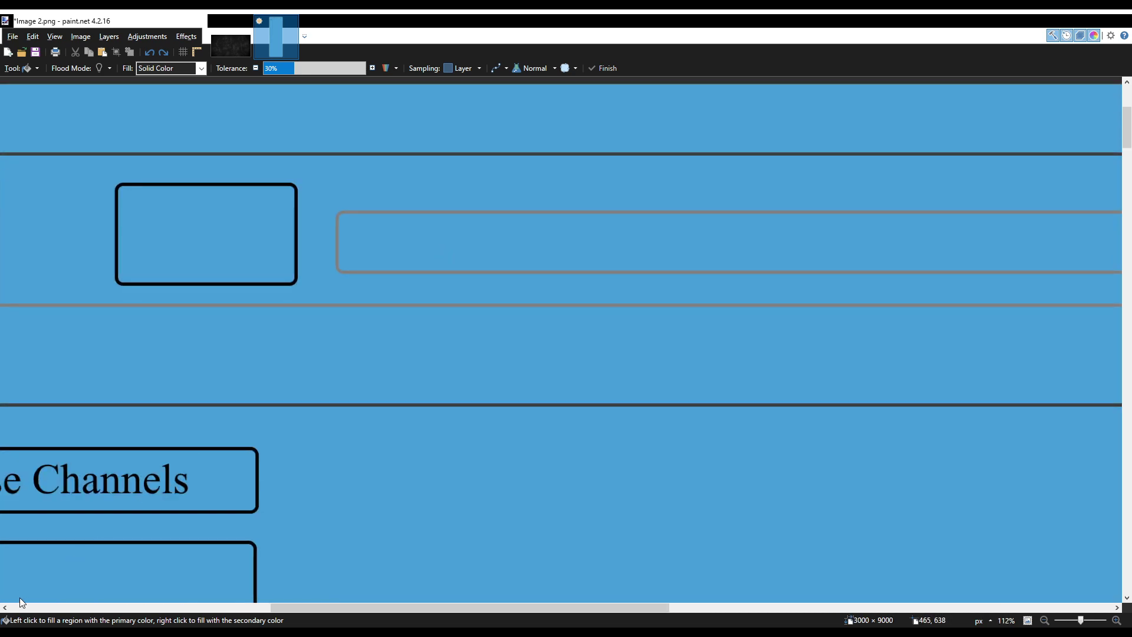
pyautogui.scroll(-4, 333, 271)
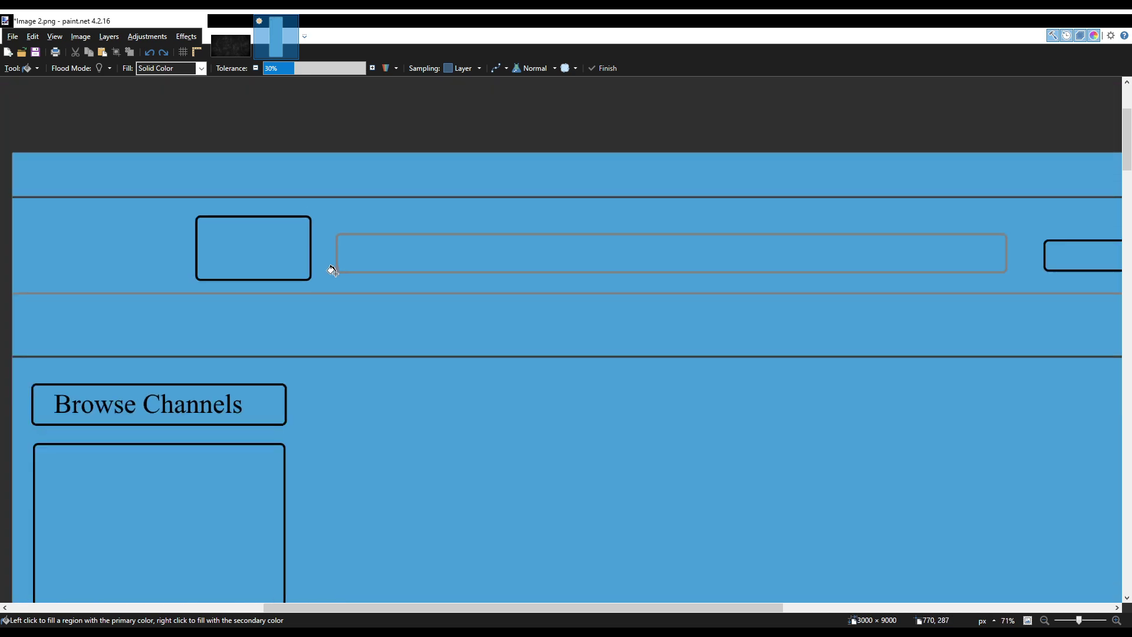
pyautogui.press('s')
pyautogui.moveTo(327, 234)
pyautogui.mouseDown()
pyautogui.moveTo(626, 275)
pyautogui.moveTo(826, 279)
pyautogui.mouseUp()
pyautogui.press('Delete')
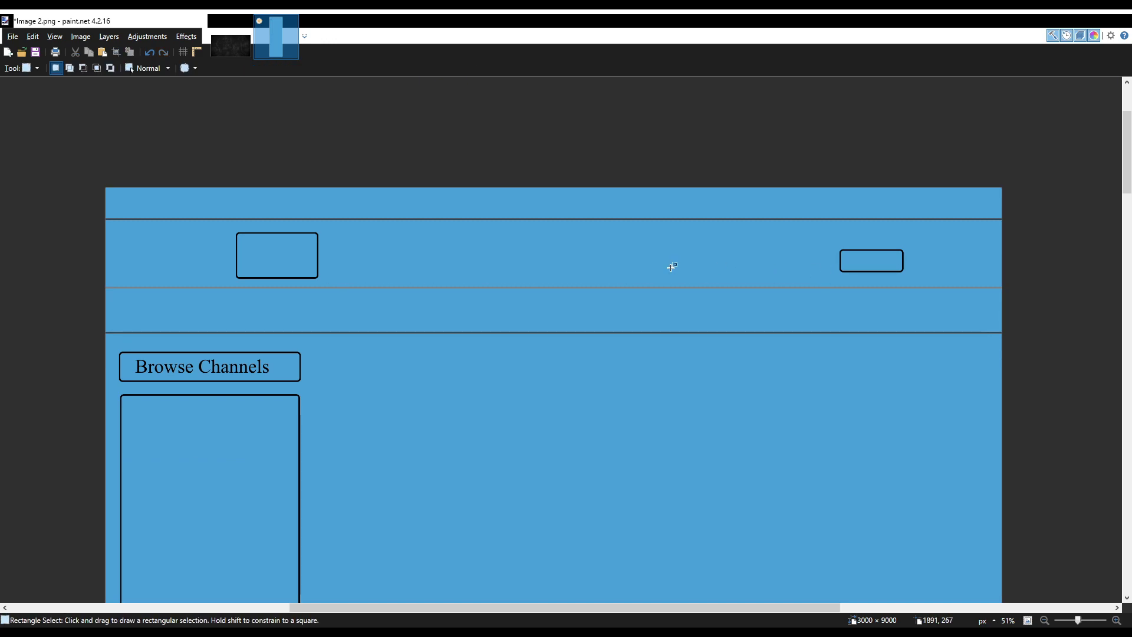
pyautogui.press('o')
pyautogui.press('o')
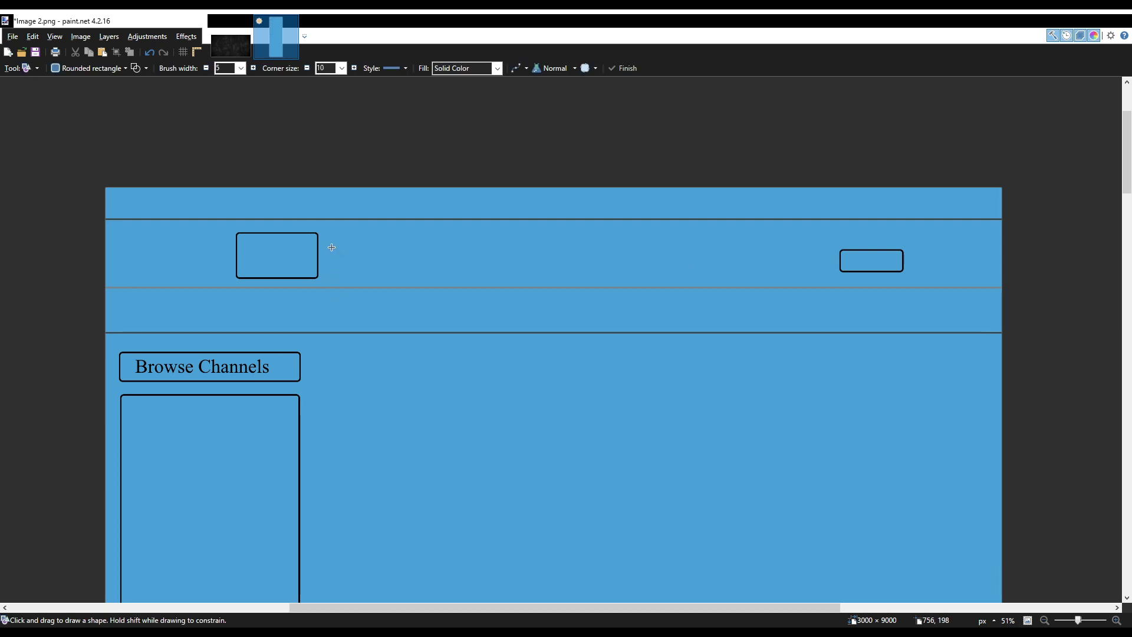
# Draw a long rounded bar between the two boxes and fill it dark grey.
pyautogui.moveTo(329, 248); pyautogui.dragTo(827, 274)
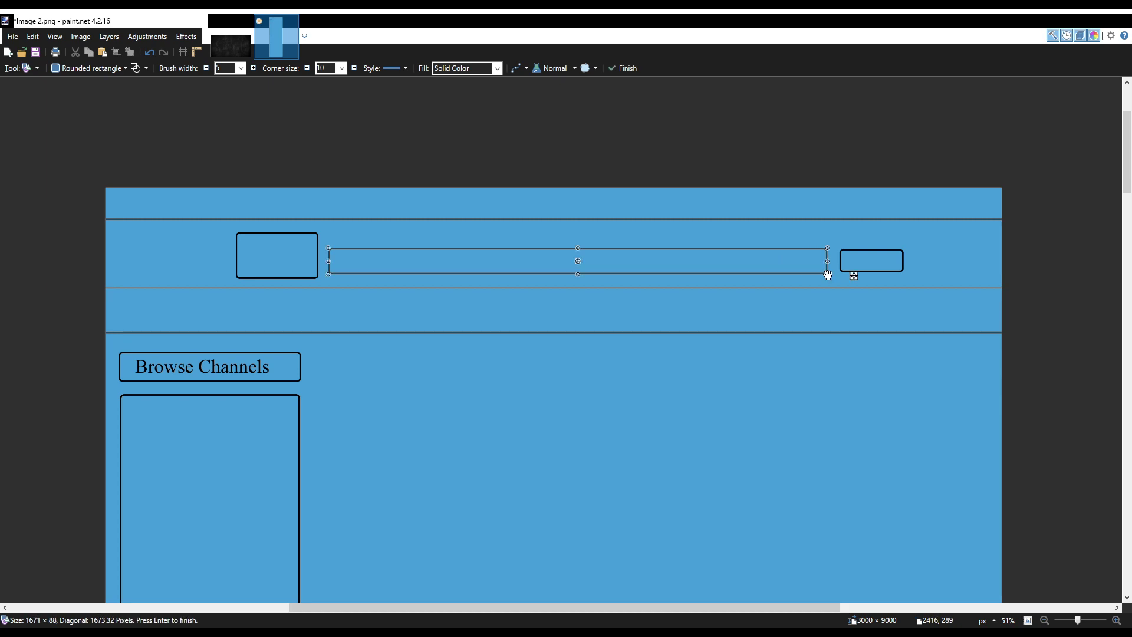
pyautogui.press('f')
pyautogui.click(613, 268)
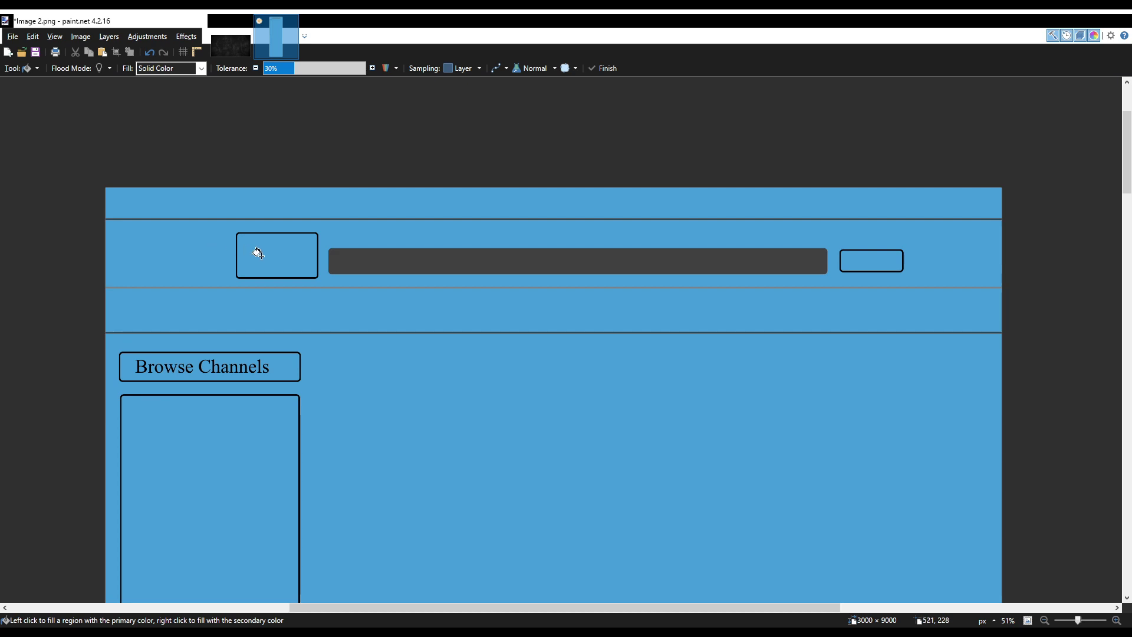
pyautogui.scroll(2, 329, 258)
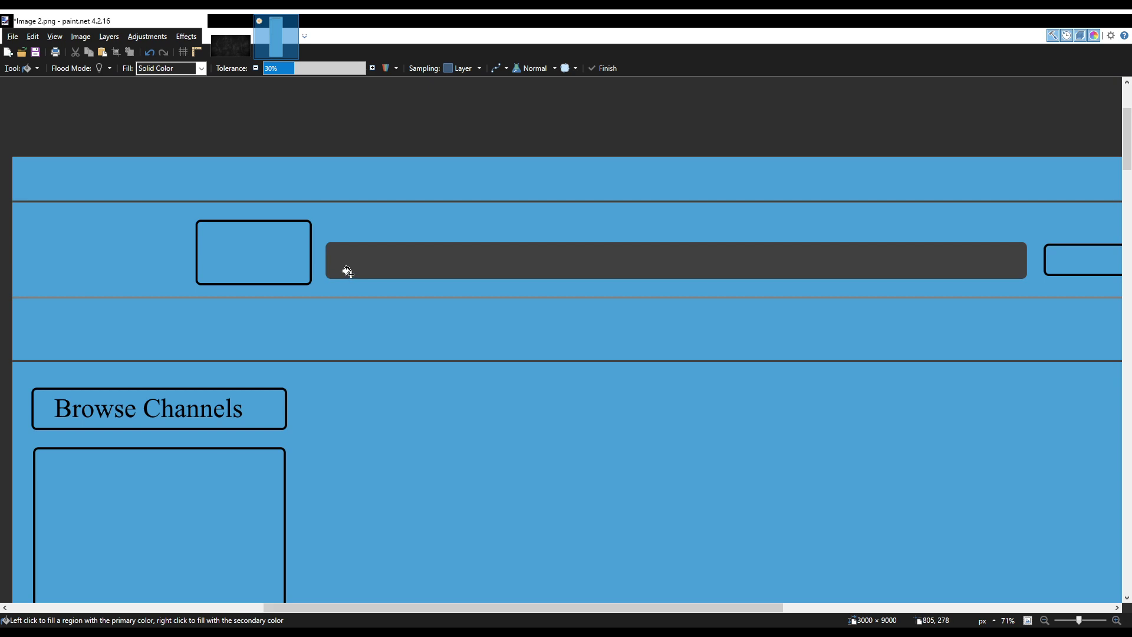
pyautogui.press('t')
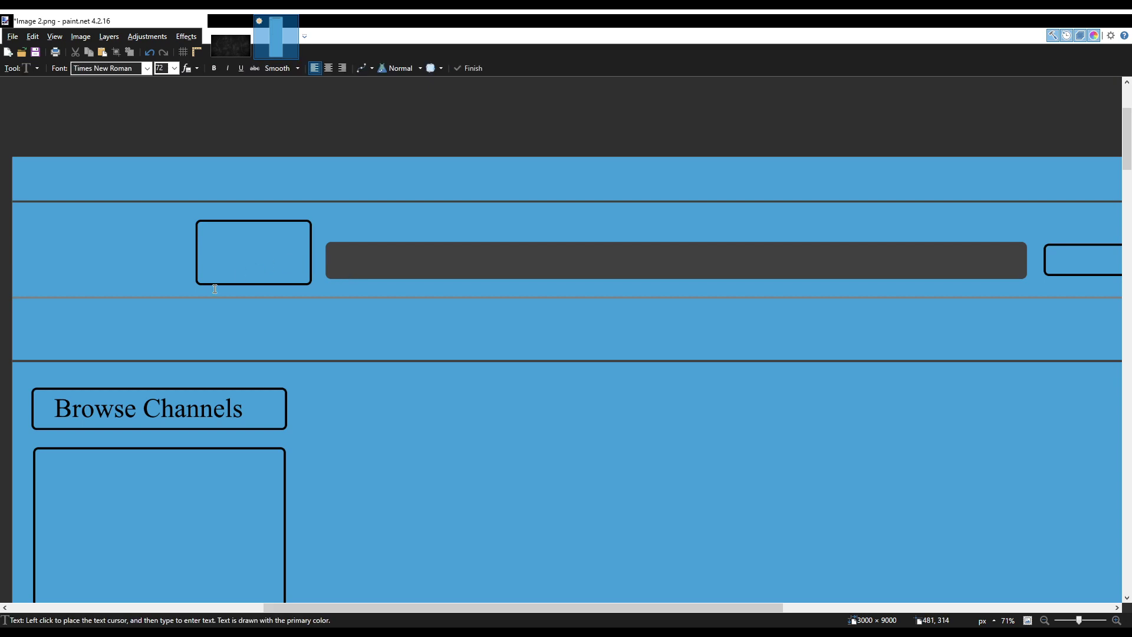
# Type italic size-36 'Search 3,291,748 videos...' inside the dark bar and nudge it left.
pyautogui.click(345, 267)
pyautogui.click(160, 68)
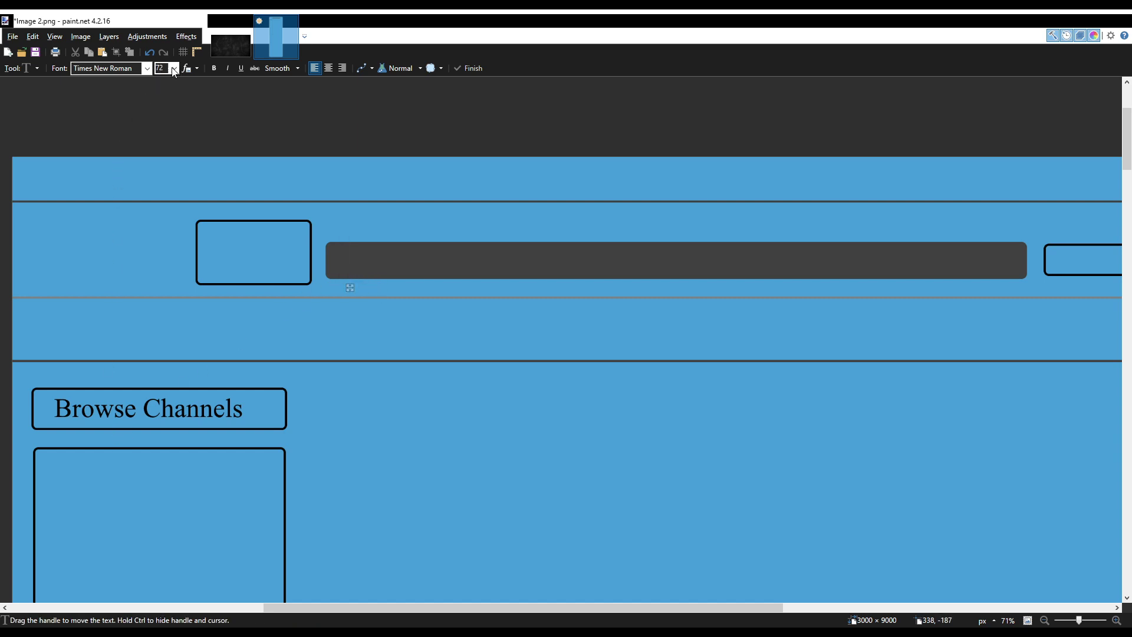
pyautogui.write('36')
pyautogui.write('Search,')
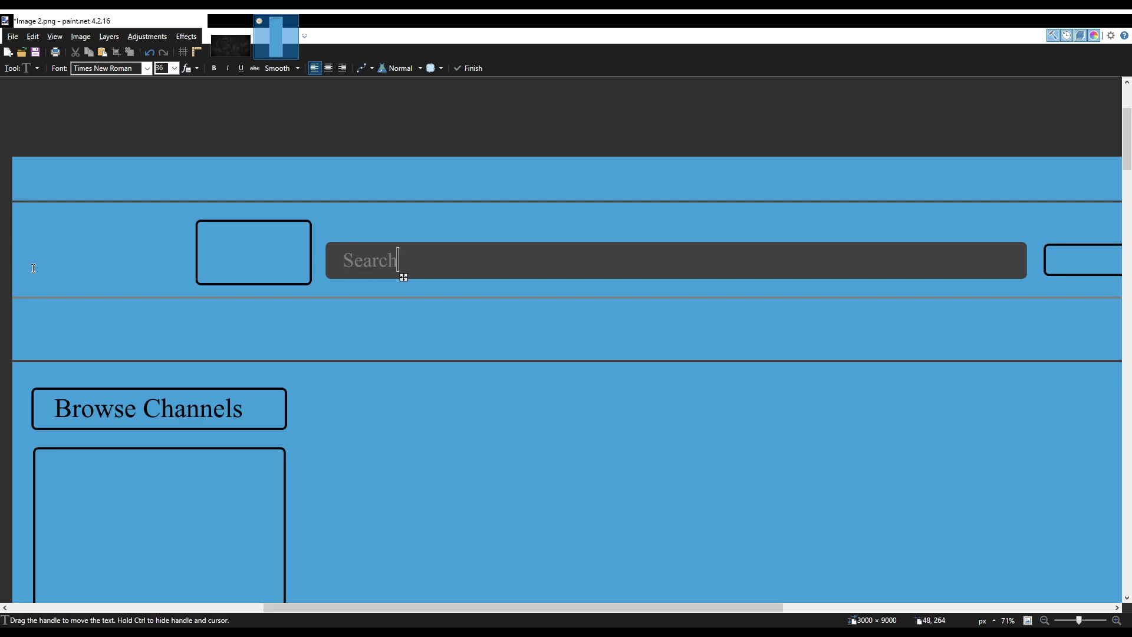
pyautogui.press('BackSpace')
pyautogui.press('BackSpace')
pyautogui.write('3,291,')
pyautogui.press('BackSpace')
pyautogui.press('BackSpace')
pyautogui.write(',748 videos')
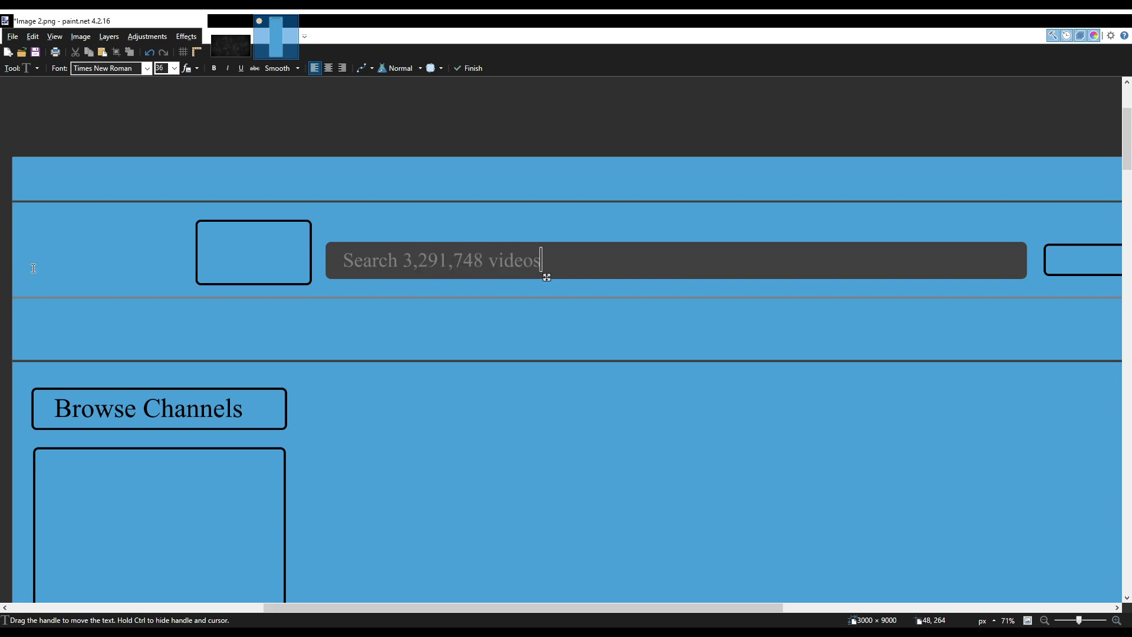
pyautogui.write('...')
pyautogui.click(228, 69)
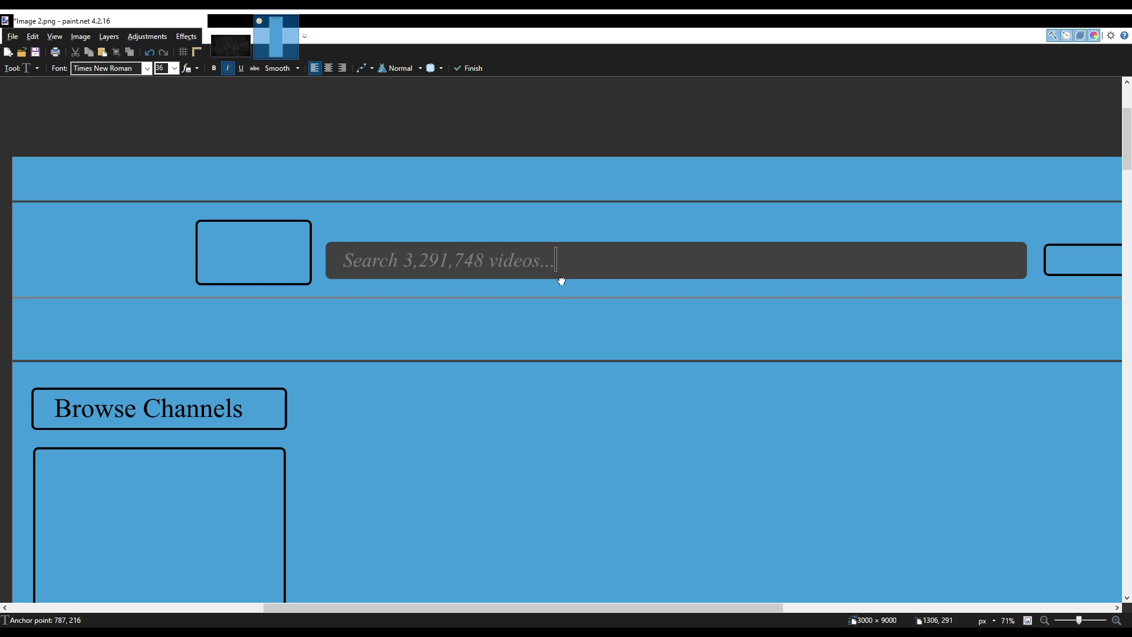
pyautogui.moveTo(561, 281); pyautogui.dragTo(558, 281)
pyautogui.hscroll(7, 517, 290)
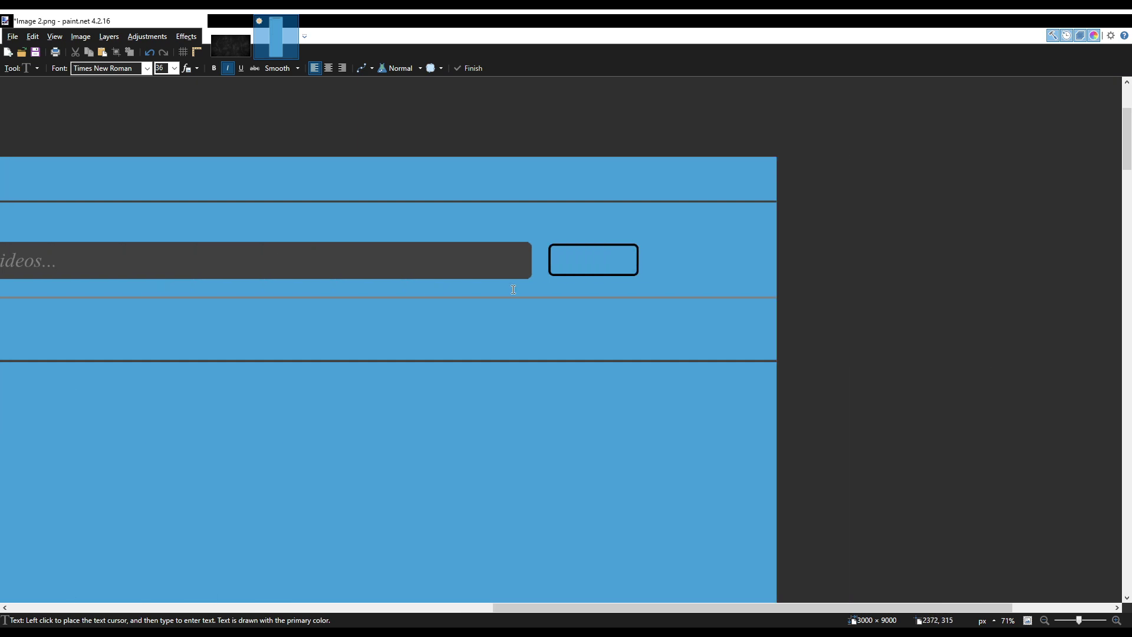
pyautogui.hscroll(-1, 513, 288)
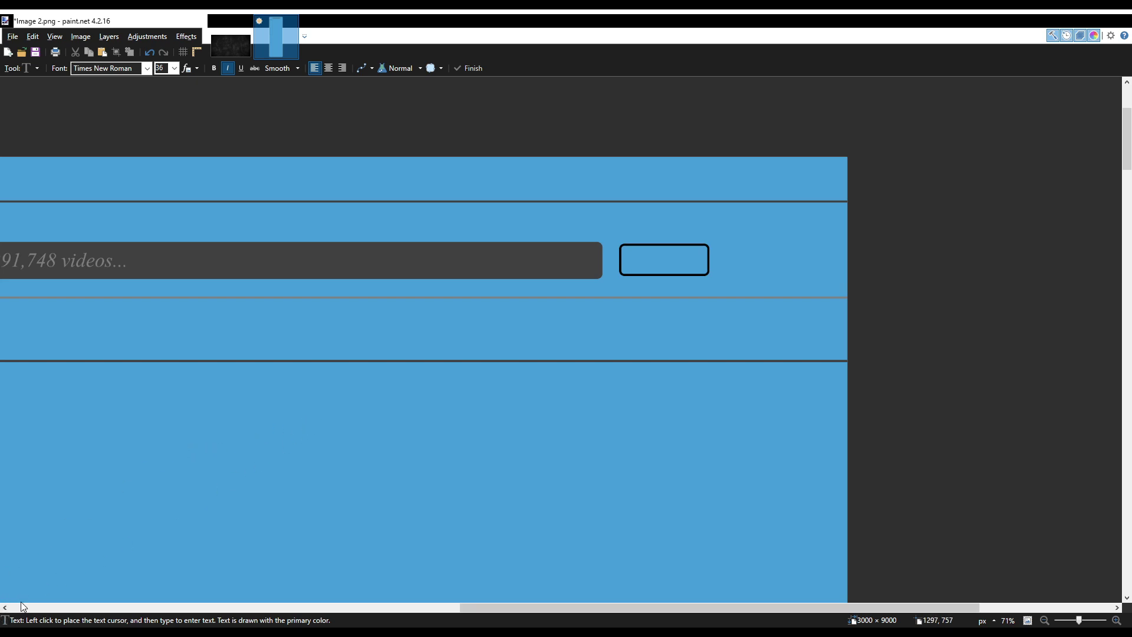
# Label the right rounded box with upright 'Upload' text centred inside it.
pyautogui.click(631, 263)
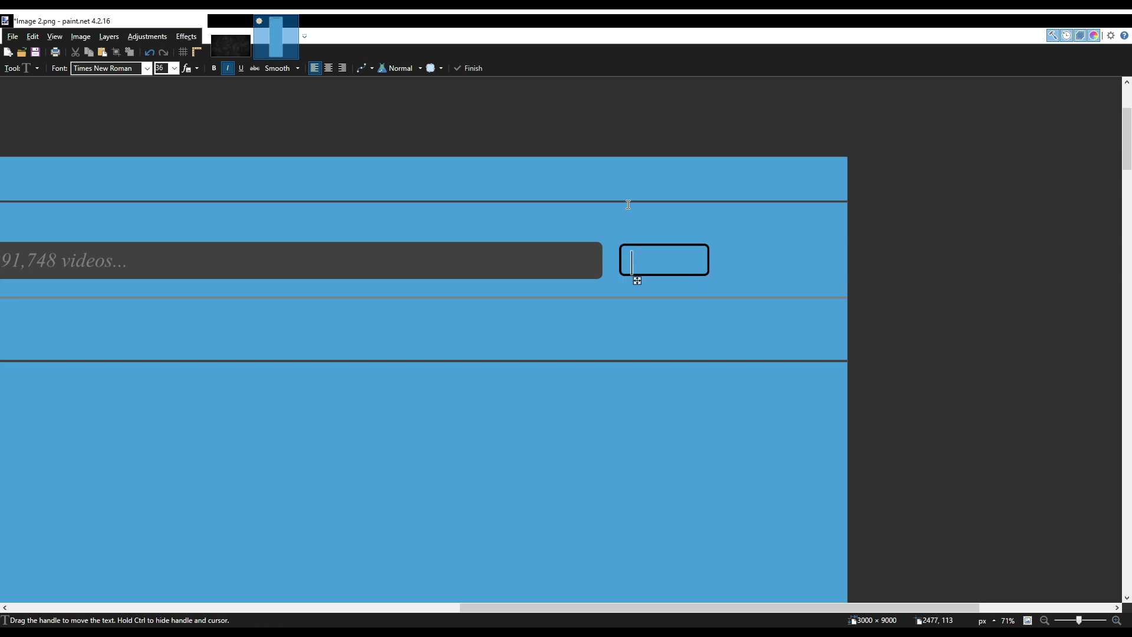
pyautogui.write('Upload')
pyautogui.click(228, 68)
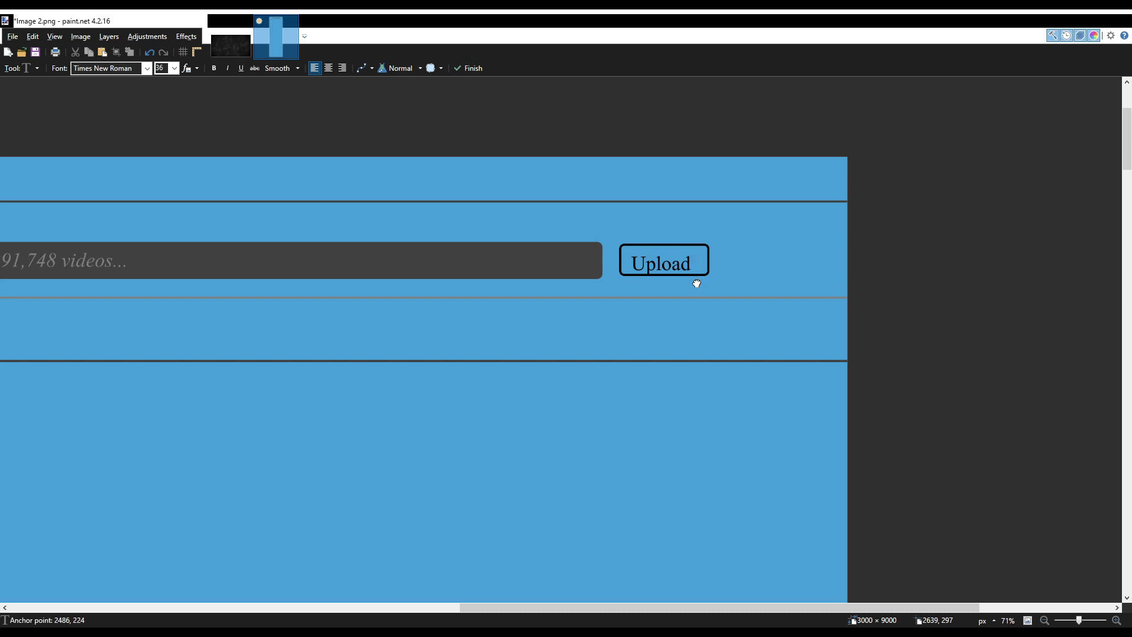
pyautogui.moveTo(696, 283); pyautogui.dragTo(699, 281)
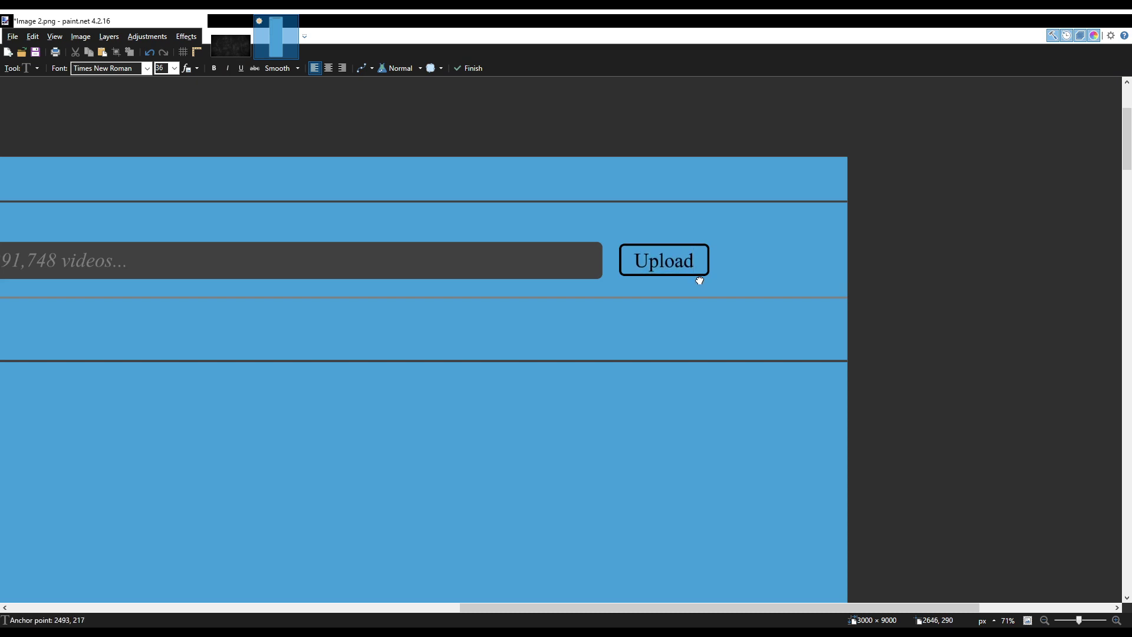
pyautogui.press('Escape')
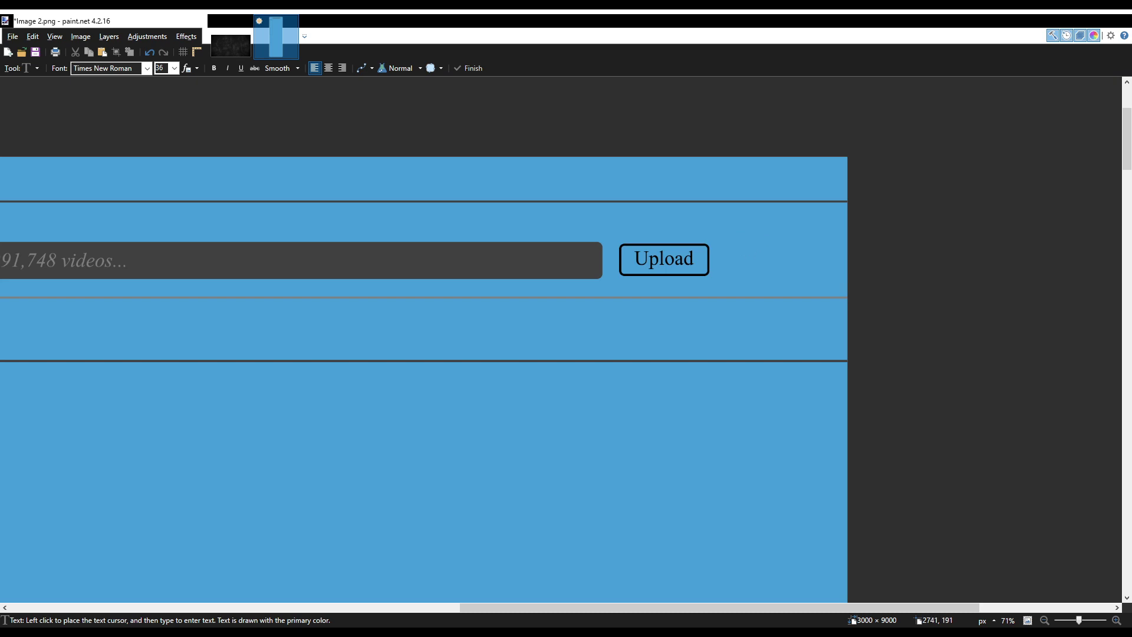
# Add centre-aligned 'Login' and 'Sign up' lines to the right of Upload.
pyautogui.click(737, 231)
pyautogui.write('Login')
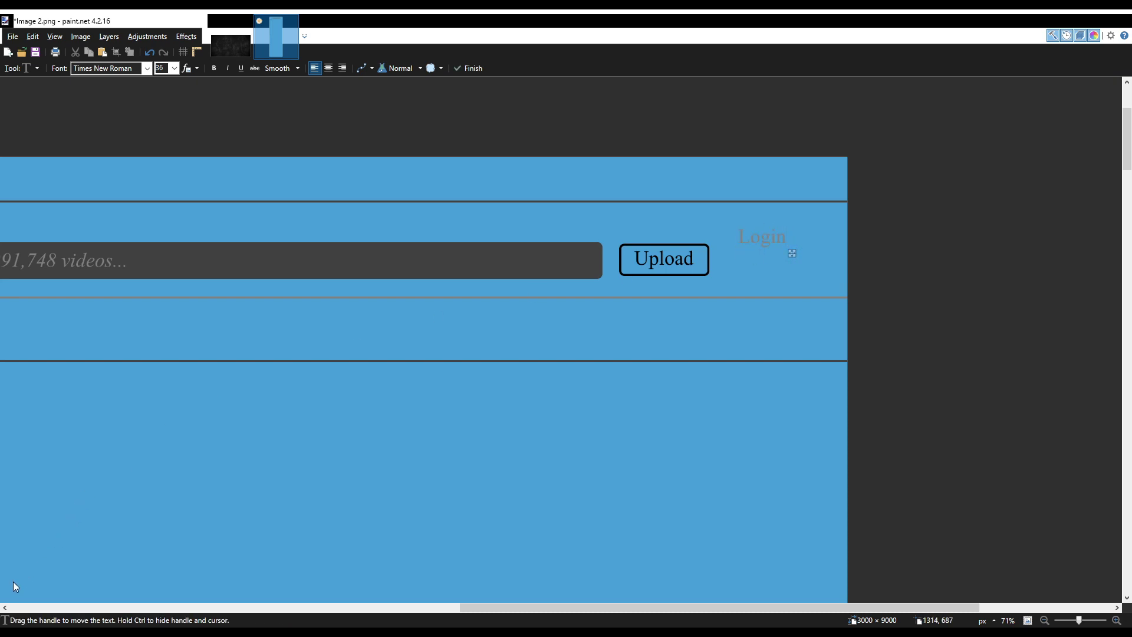
pyautogui.moveTo(794, 253); pyautogui.dragTo(811, 244)
pyautogui.press('Return')
pyautogui.write('Sig')
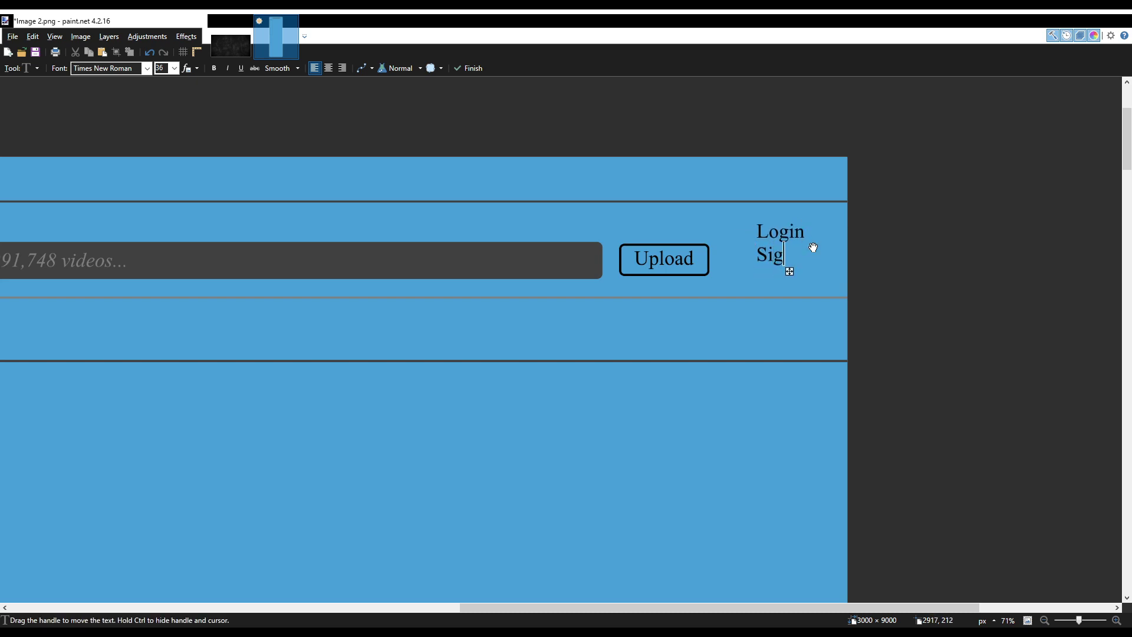
pyautogui.write('n up')
pyautogui.click(329, 68)
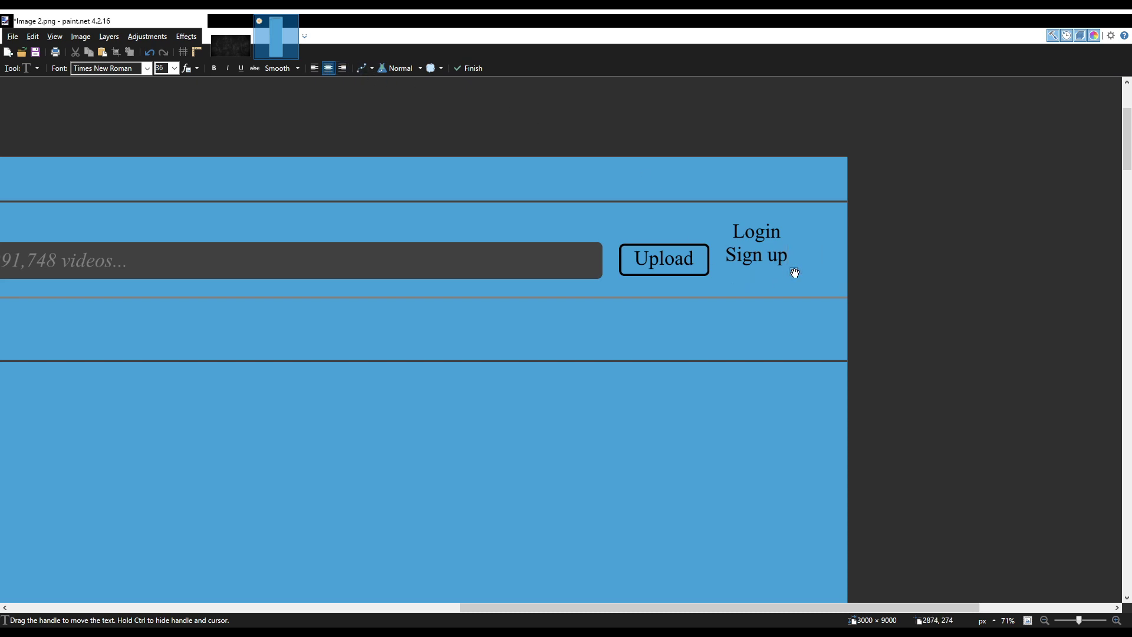
pyautogui.moveTo(795, 272); pyautogui.dragTo(822, 277)
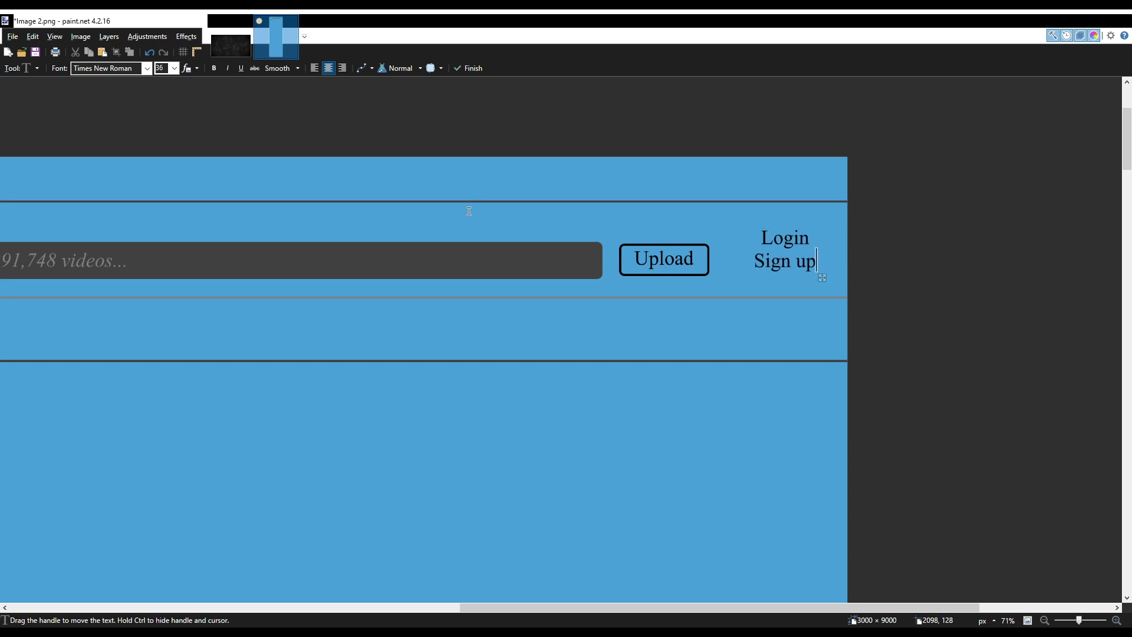
pyautogui.scroll(-2, 426, 213)
pyautogui.hscroll(-5, 425, 218)
pyautogui.hscroll(2, 486, 286)
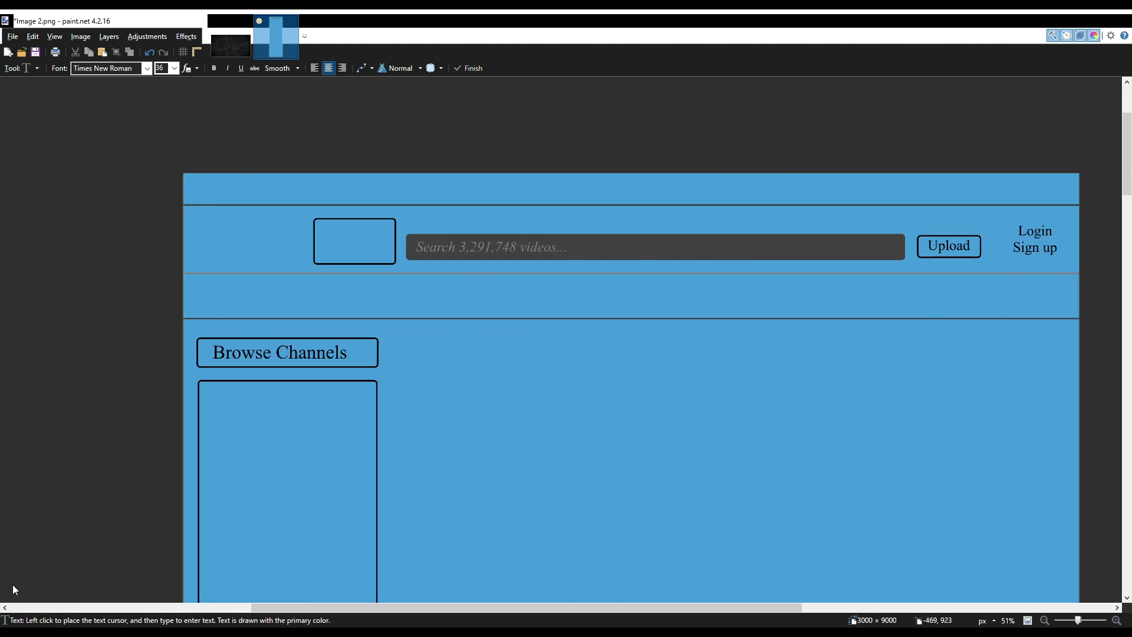
# Add left-aligned 'Home' and 'Premium' labels to the mockup's top bar.
pyautogui.click(225, 198)
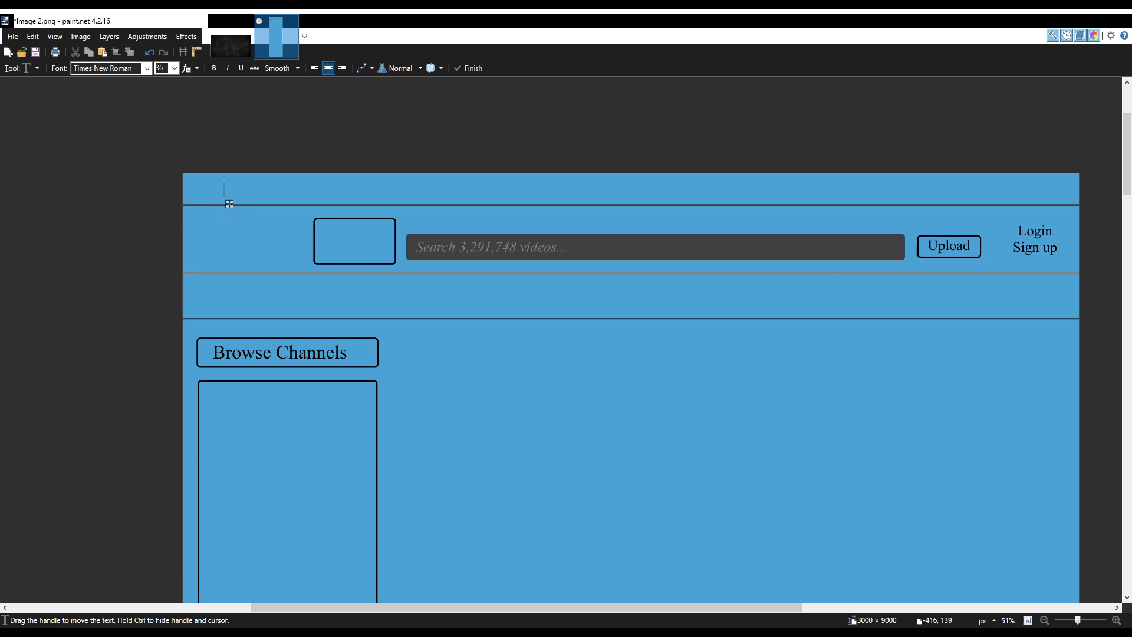
pyautogui.write('Home')
pyautogui.moveTo(248, 206); pyautogui.dragTo(251, 206)
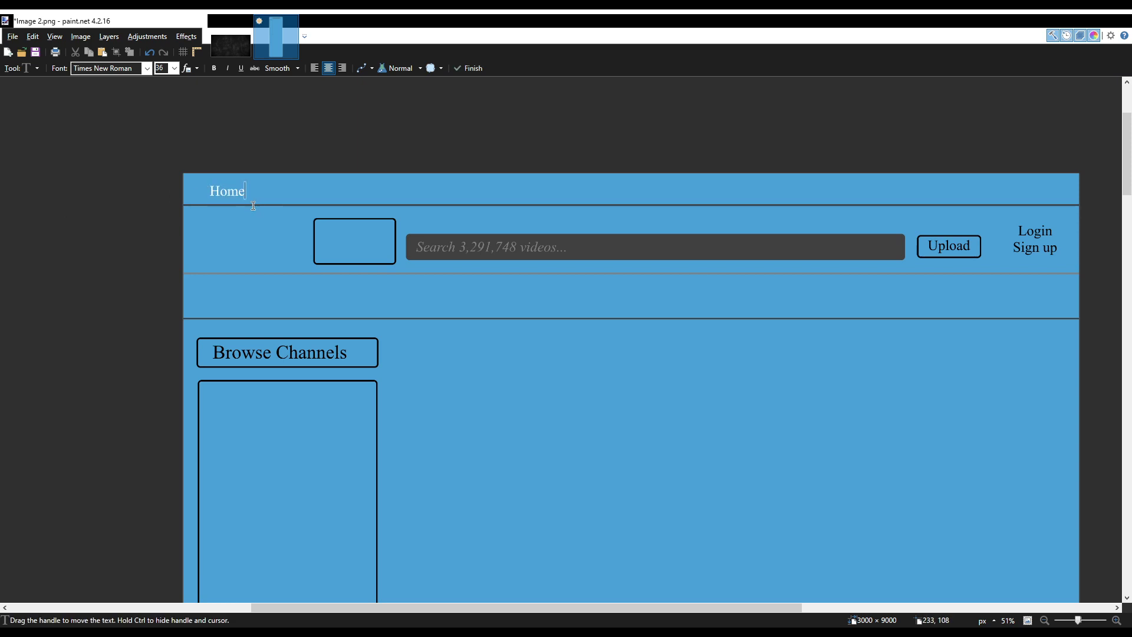
pyautogui.click(312, 188)
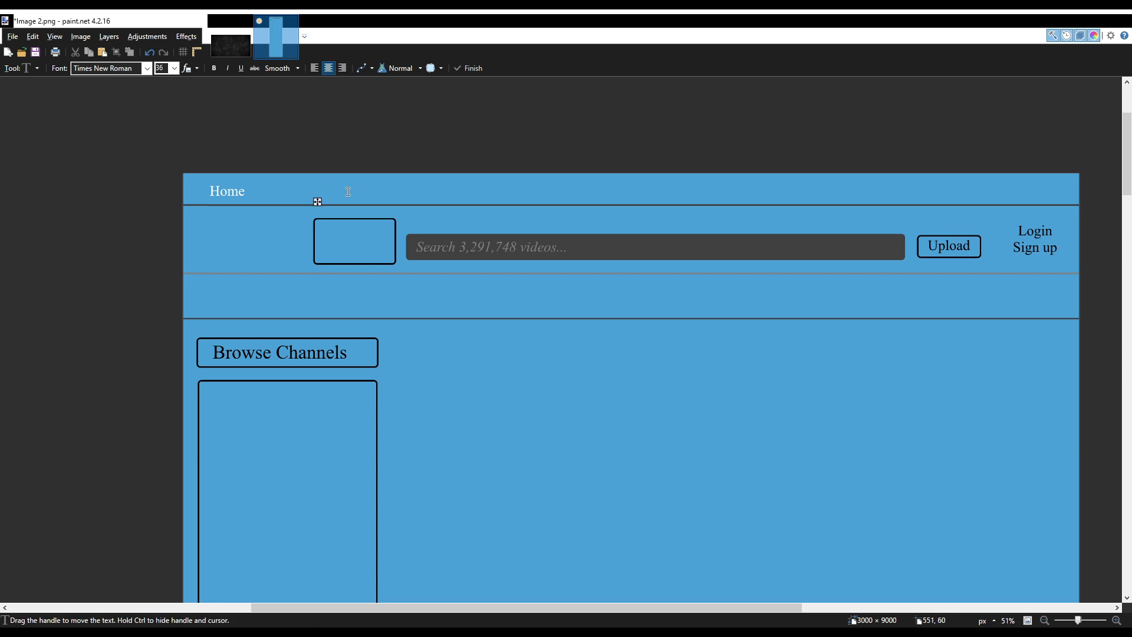
pyautogui.write('Premium')
pyautogui.click(315, 68)
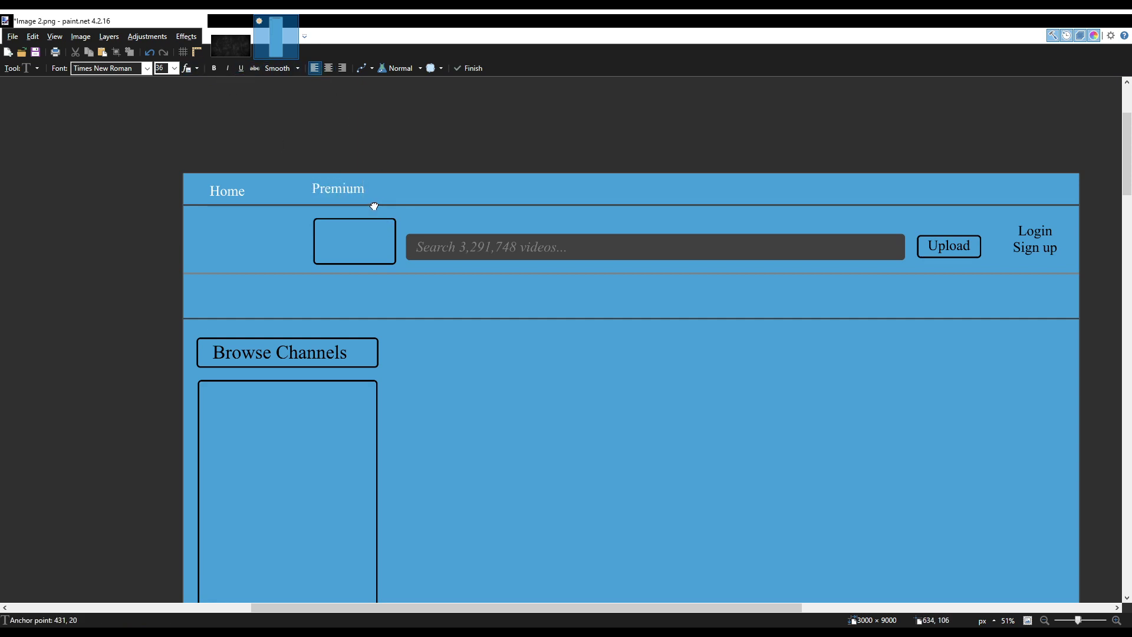
pyautogui.moveTo(374, 206); pyautogui.dragTo(378, 208)
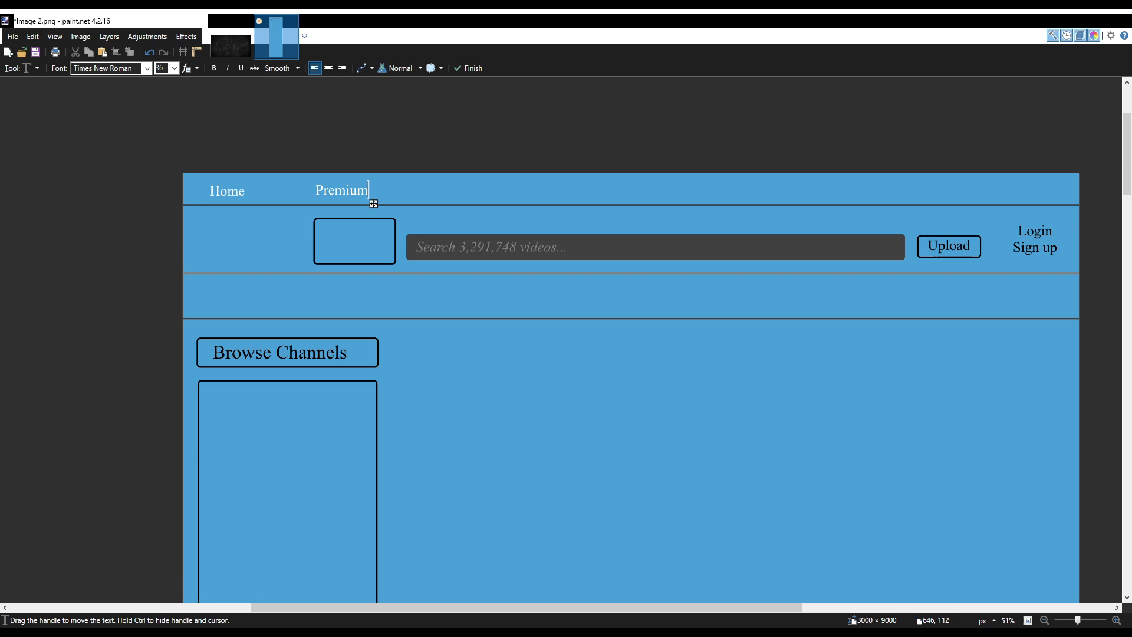
pyautogui.press('Escape')
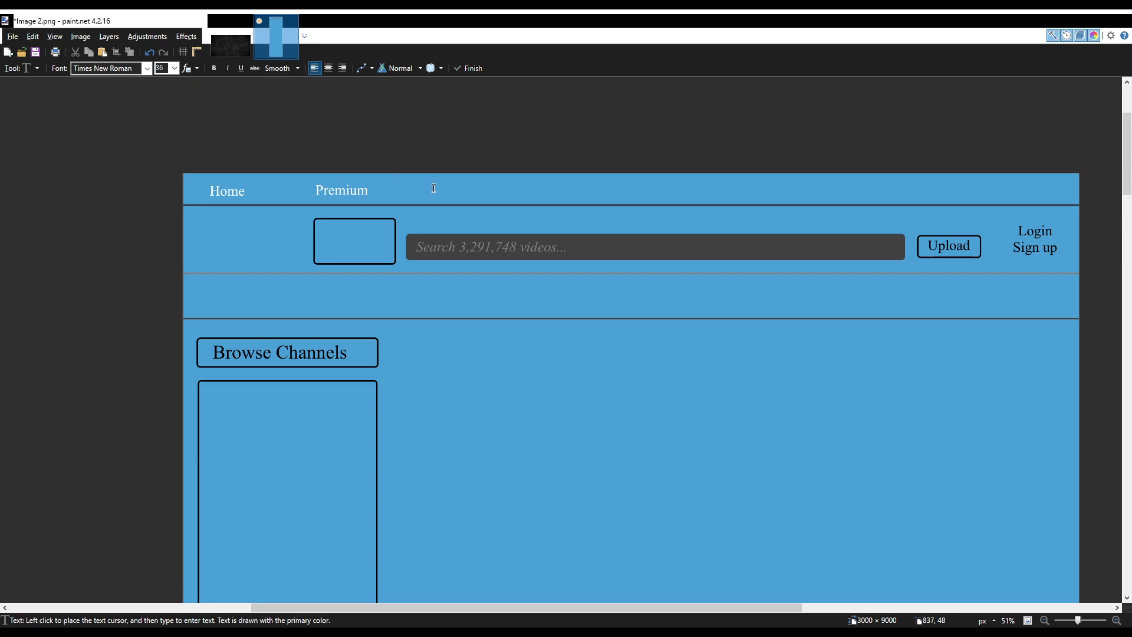
# Add 'Models', 'Insights' and 'Sites' labels in sequence along the top bar.
pyautogui.click(431, 190)
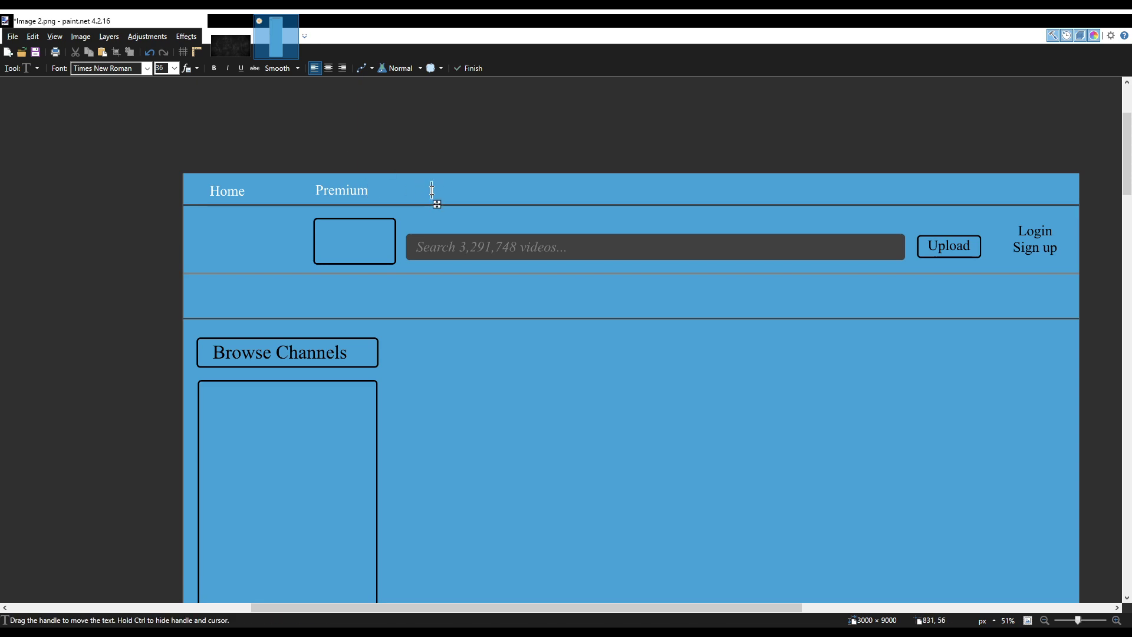
pyautogui.write('Models')
pyautogui.press('Escape')
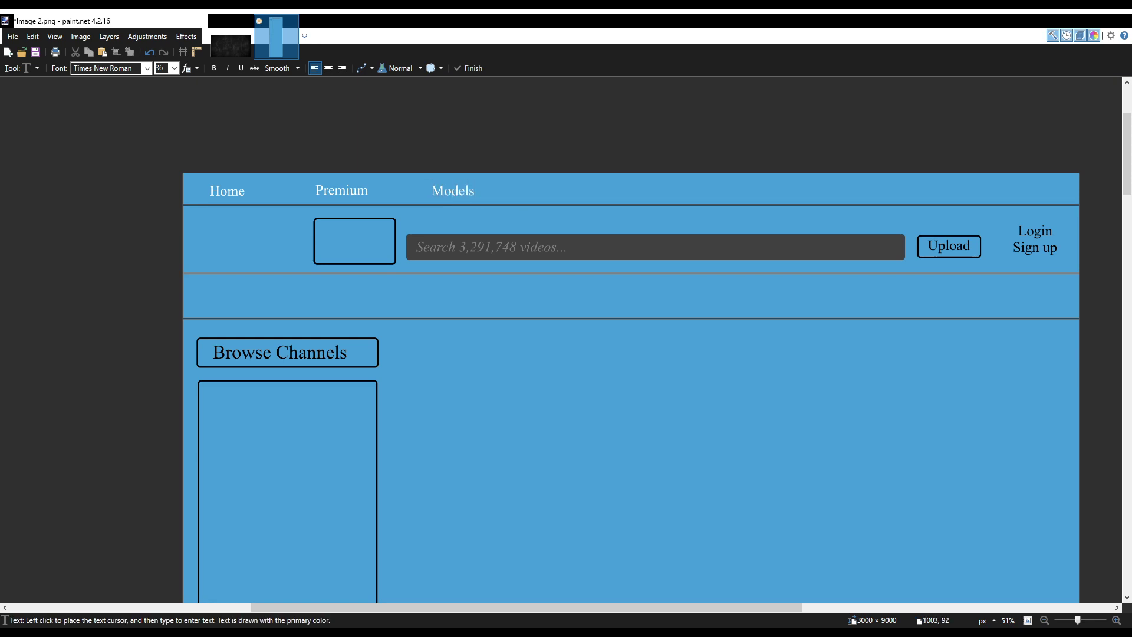
pyautogui.click(550, 189)
pyautogui.write('Insights')
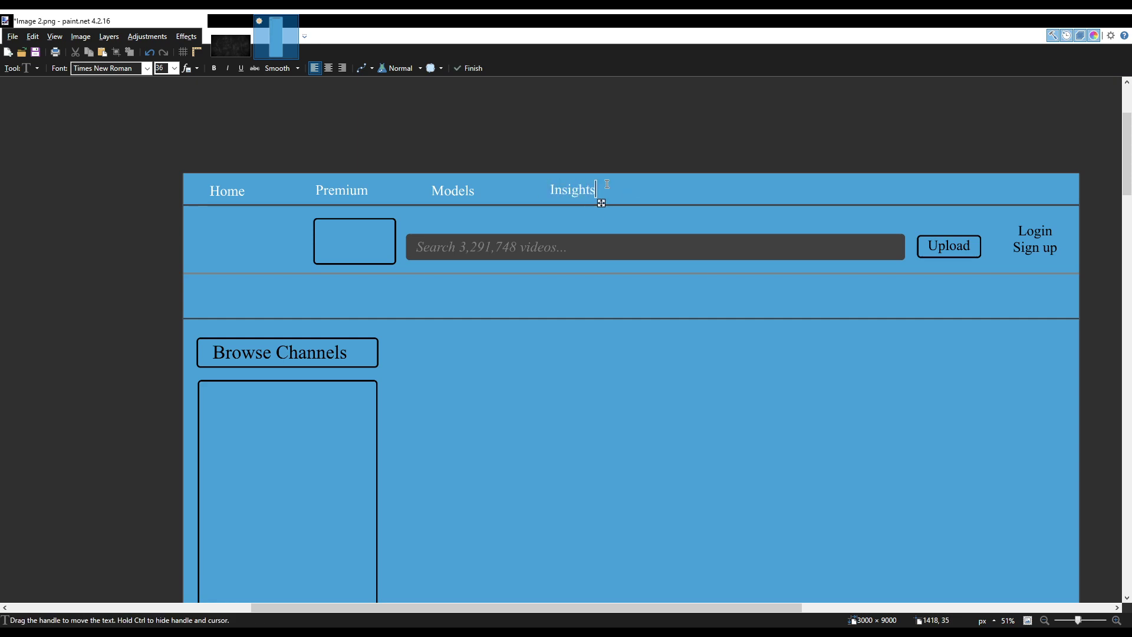
pyautogui.press('Escape')
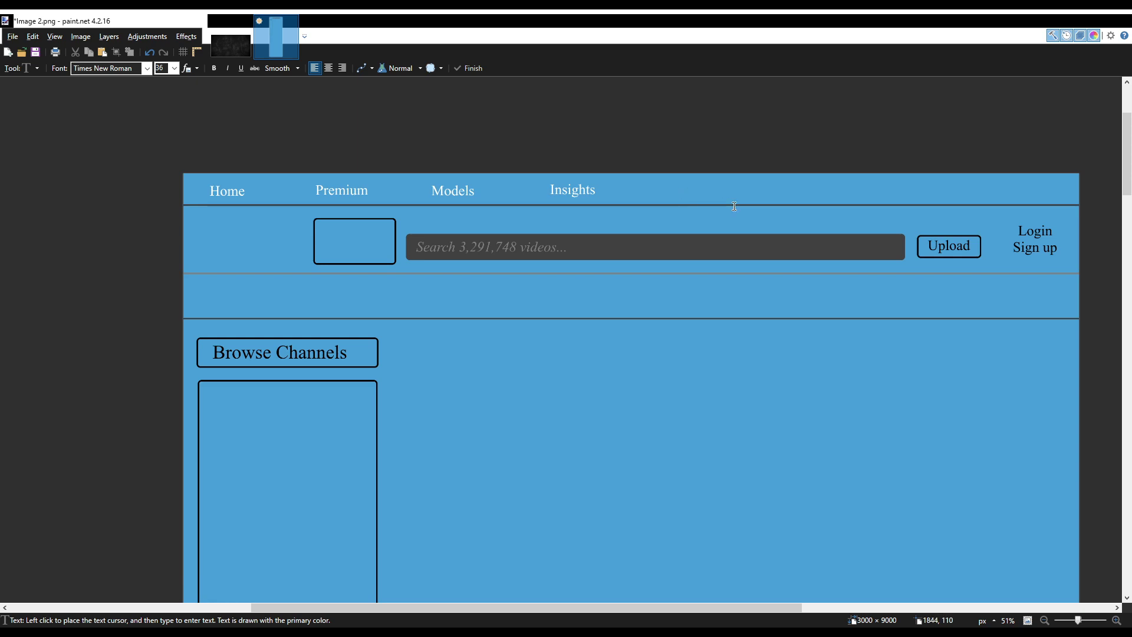
pyautogui.click(669, 189)
pyautogui.write('Sites')
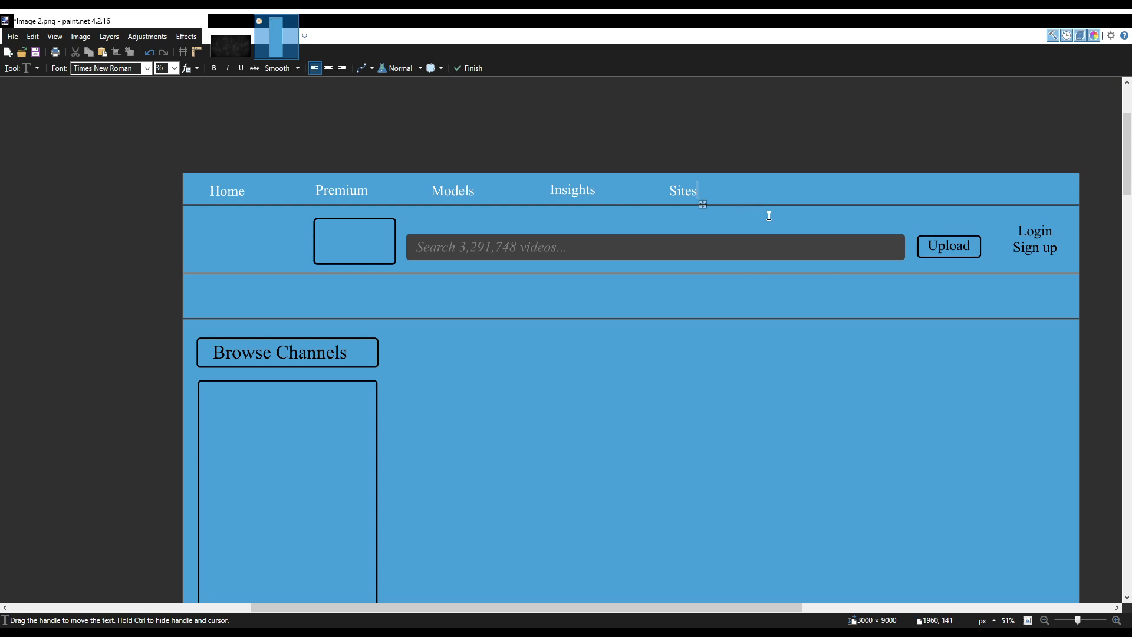
pyautogui.moveTo(705, 207); pyautogui.dragTo(705, 206)
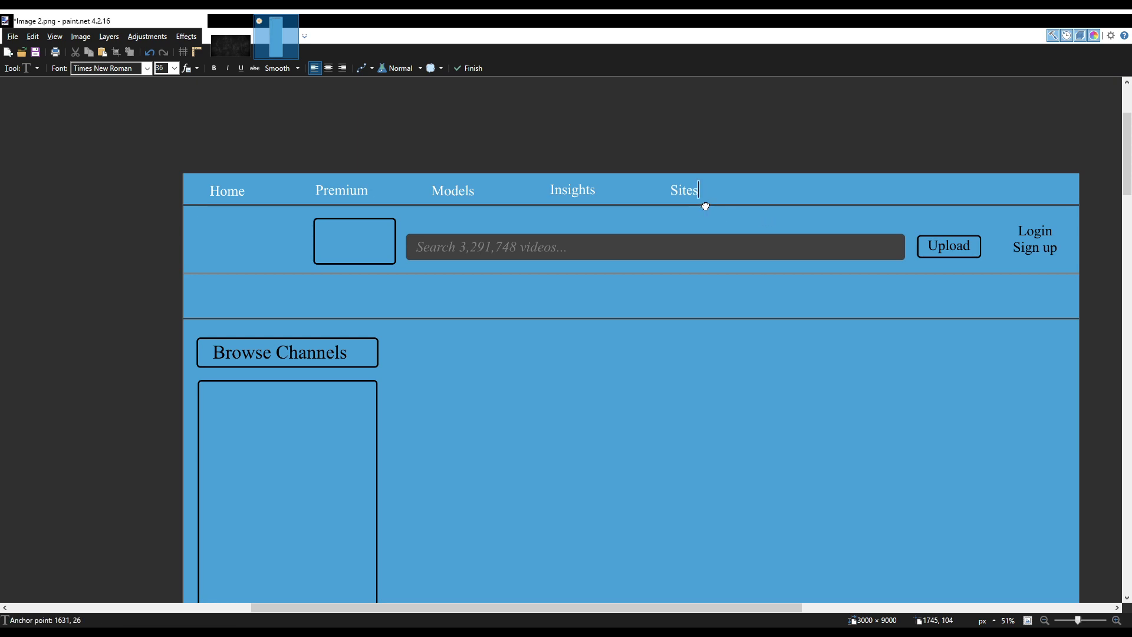
pyautogui.press('Escape')
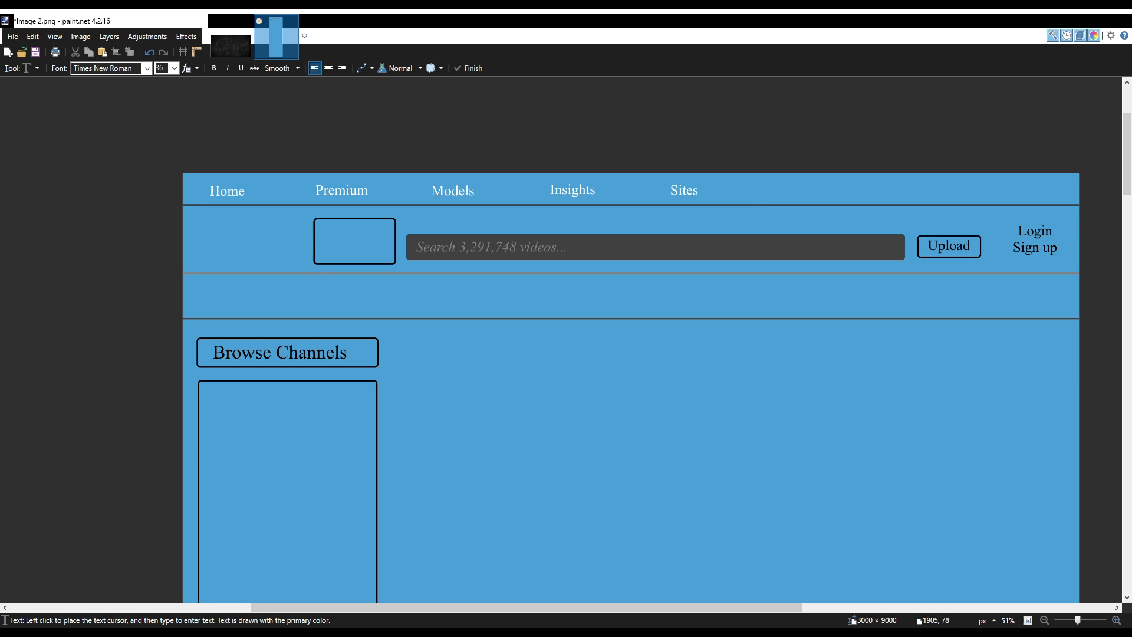
# Add 'Shop' and 'Trust & Safety' navigation labels after Sites.
pyautogui.click(778, 189)
pyautogui.write('Shop')
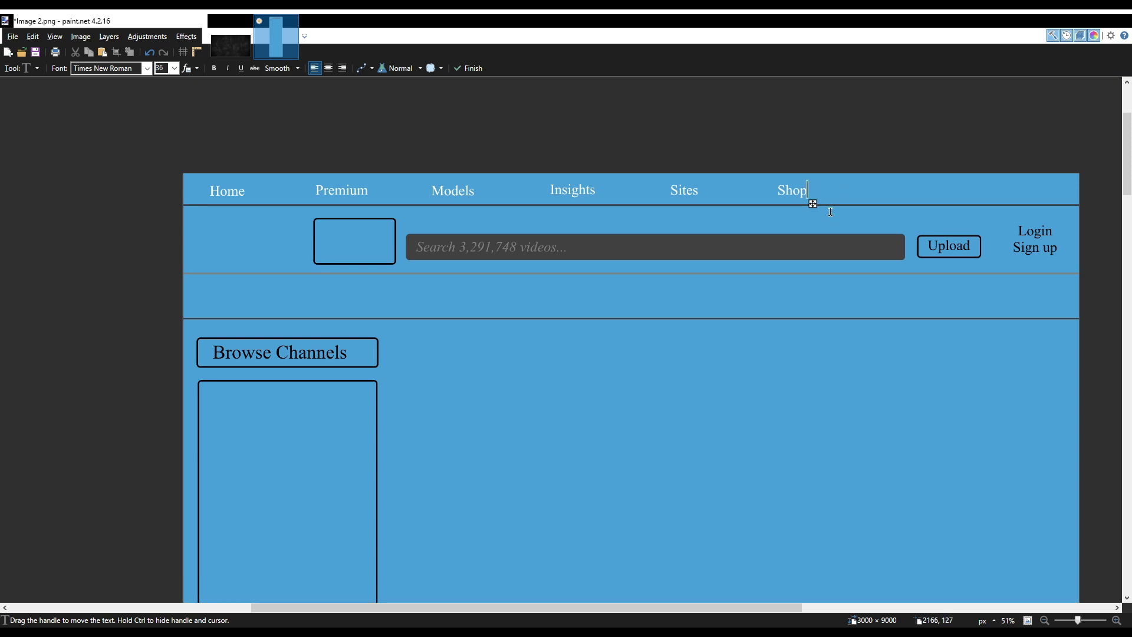
pyautogui.moveTo(811, 204); pyautogui.dragTo(807, 202)
pyautogui.press('Escape')
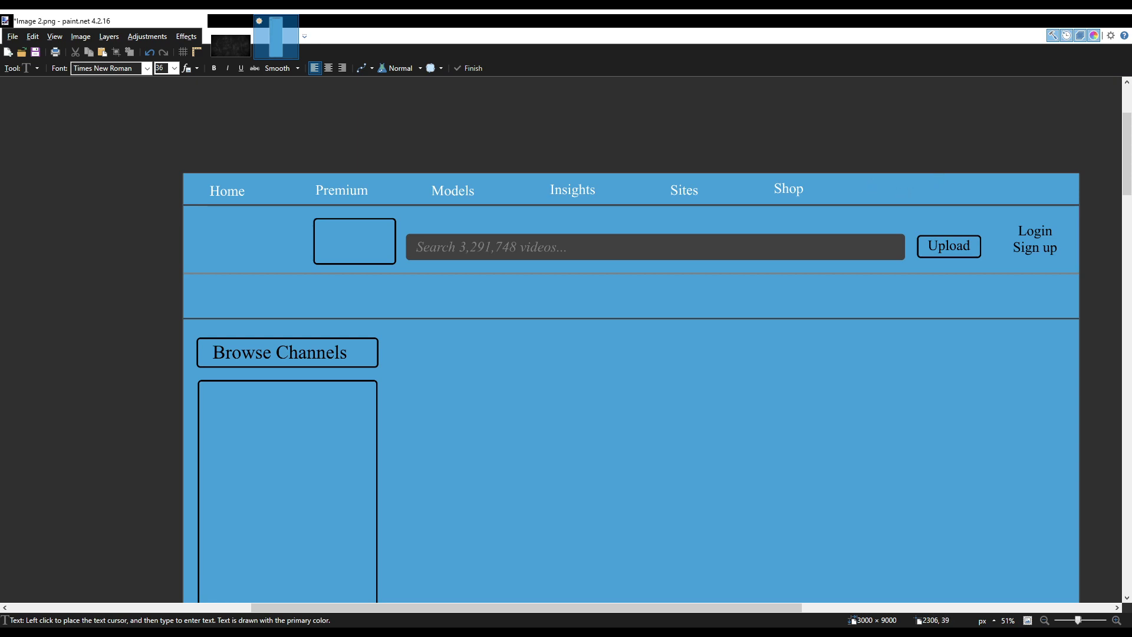
pyautogui.click(887, 184)
pyautogui.write('Trust & Safety')
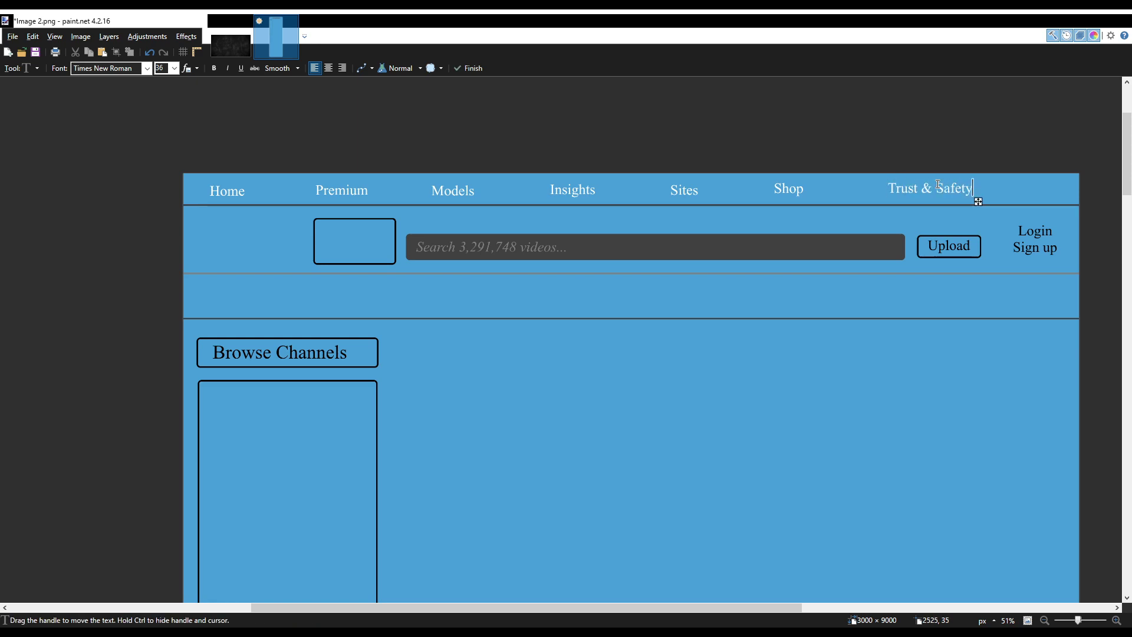
pyautogui.press('Escape')
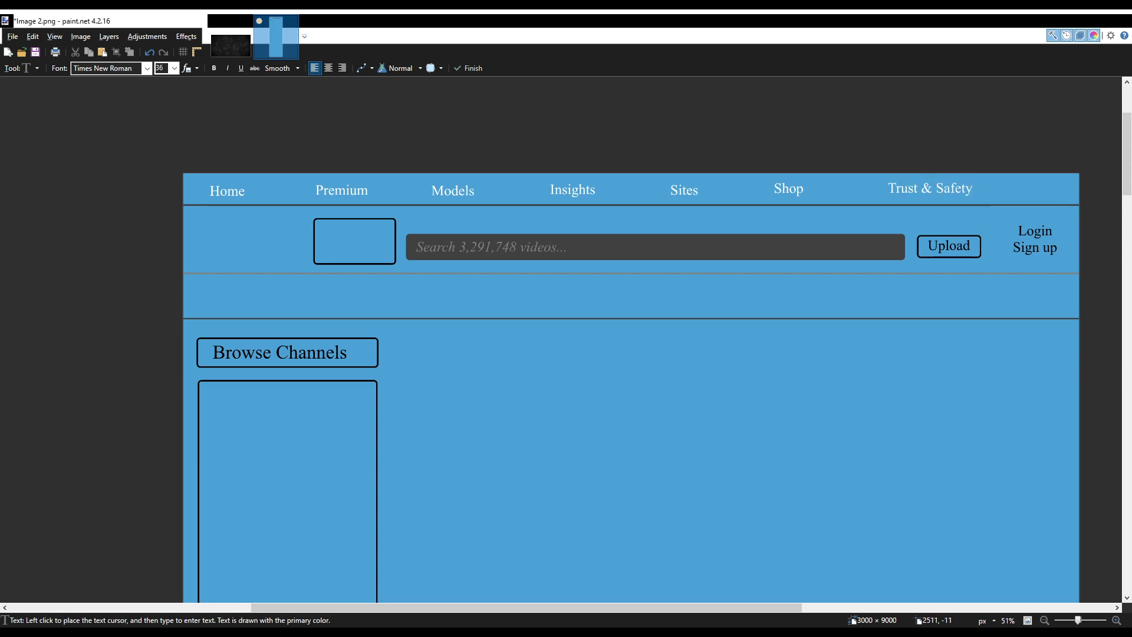
# Flood-fill the large rounded box below Browse Channels with dark grey.
pyautogui.scroll(-1, 1011, 206)
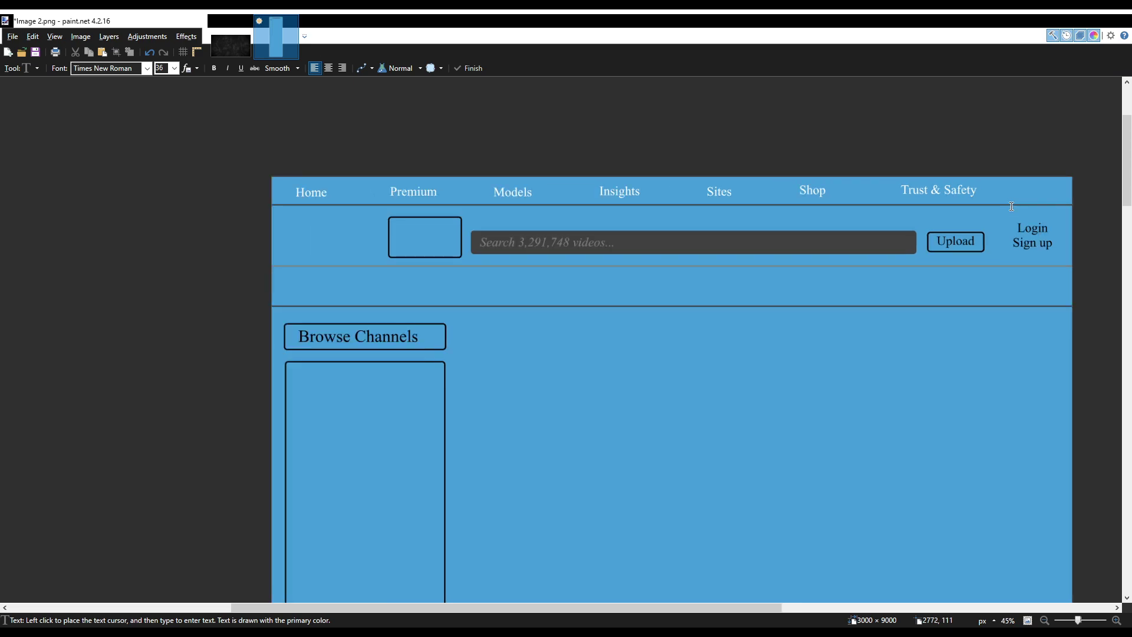
pyautogui.hscroll(3, 943, 211)
pyautogui.hscroll(-2, 937, 214)
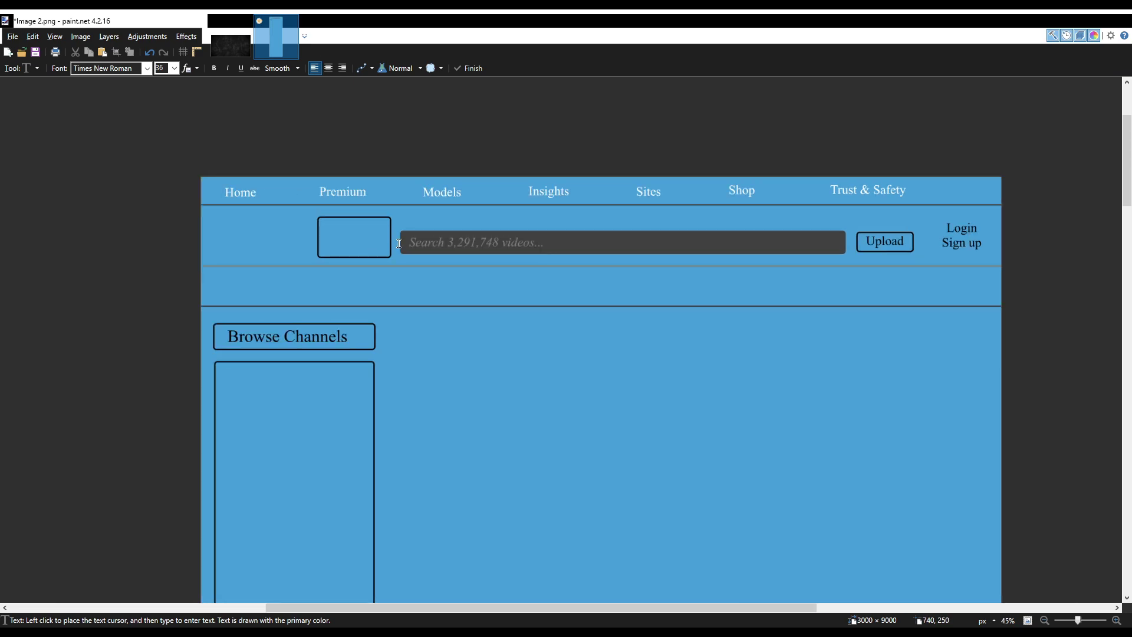
pyautogui.scroll(-1, 401, 241)
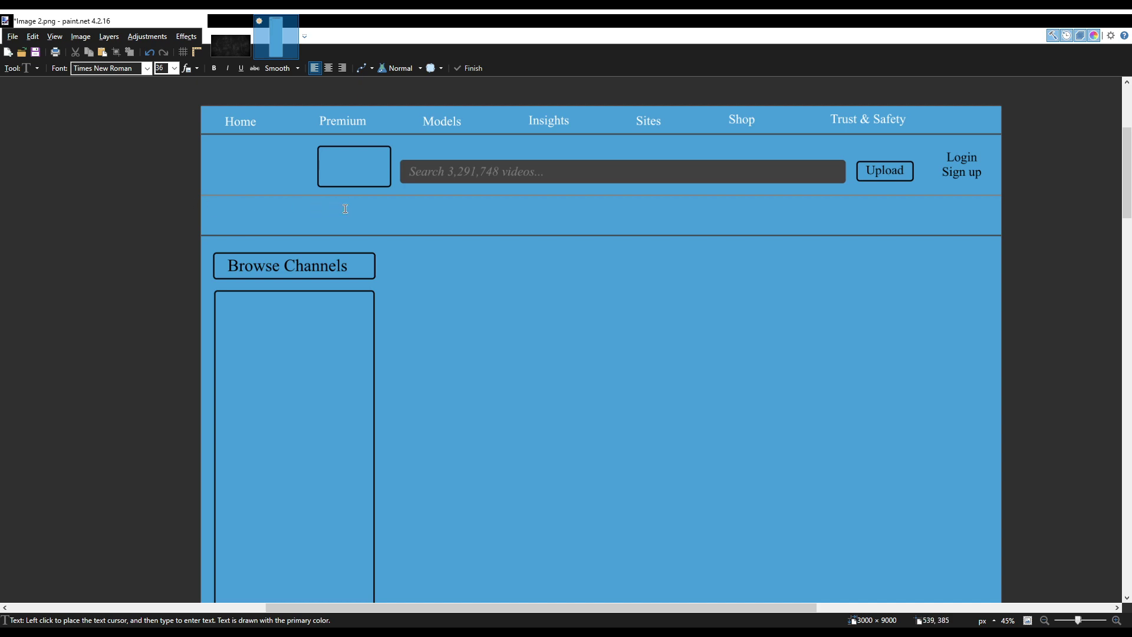
pyautogui.scroll(-1, 345, 209)
pyautogui.scroll(1, 345, 208)
pyautogui.hscroll(-1, 348, 208)
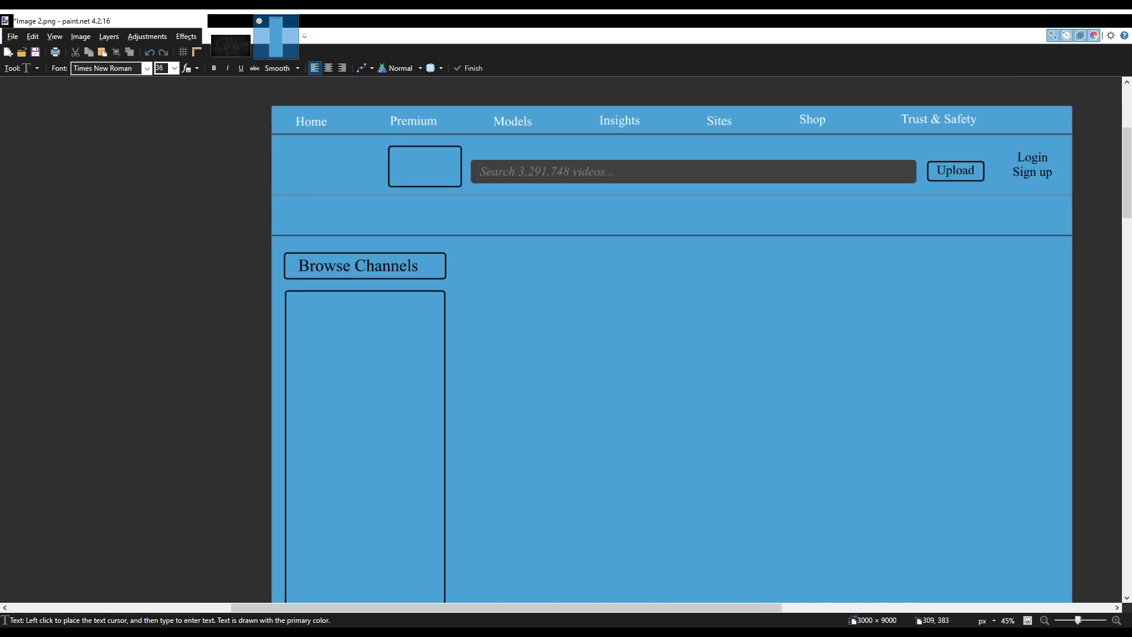
pyautogui.scroll(-2, 263, 207)
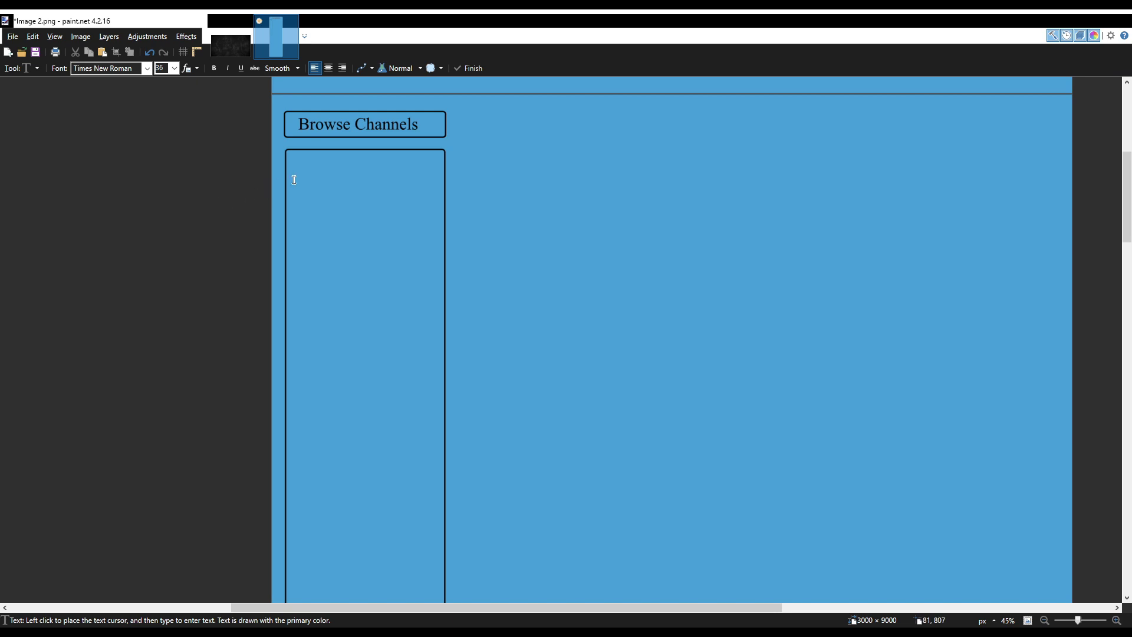
pyautogui.scroll(2, 265, 193)
pyautogui.scroll(-2, 267, 195)
pyautogui.scroll(1, 267, 196)
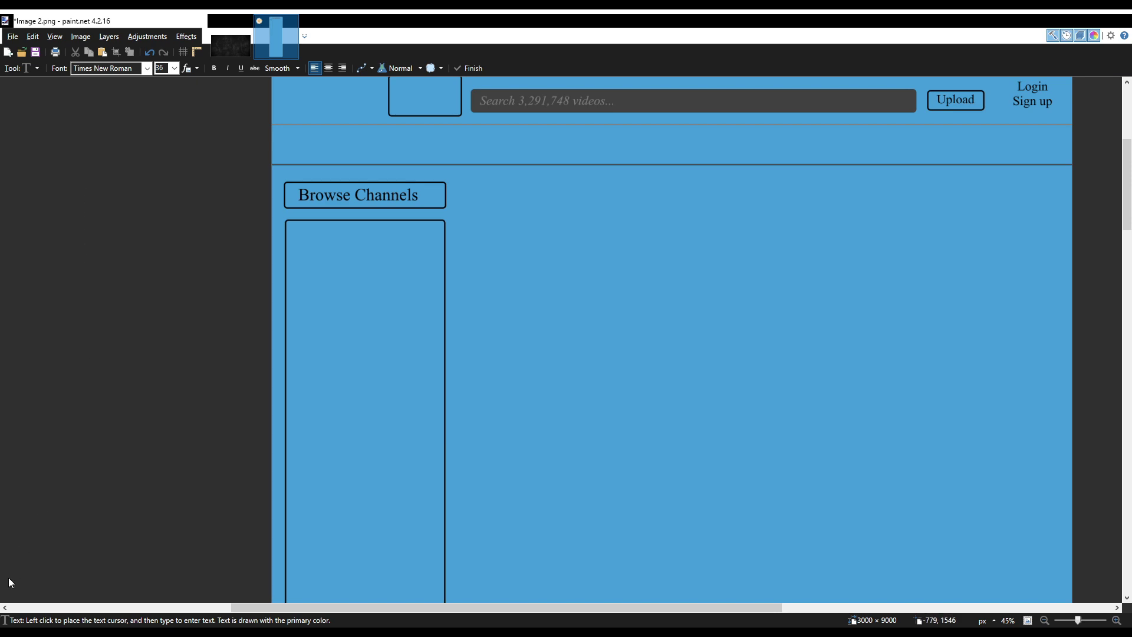
pyautogui.press('b')
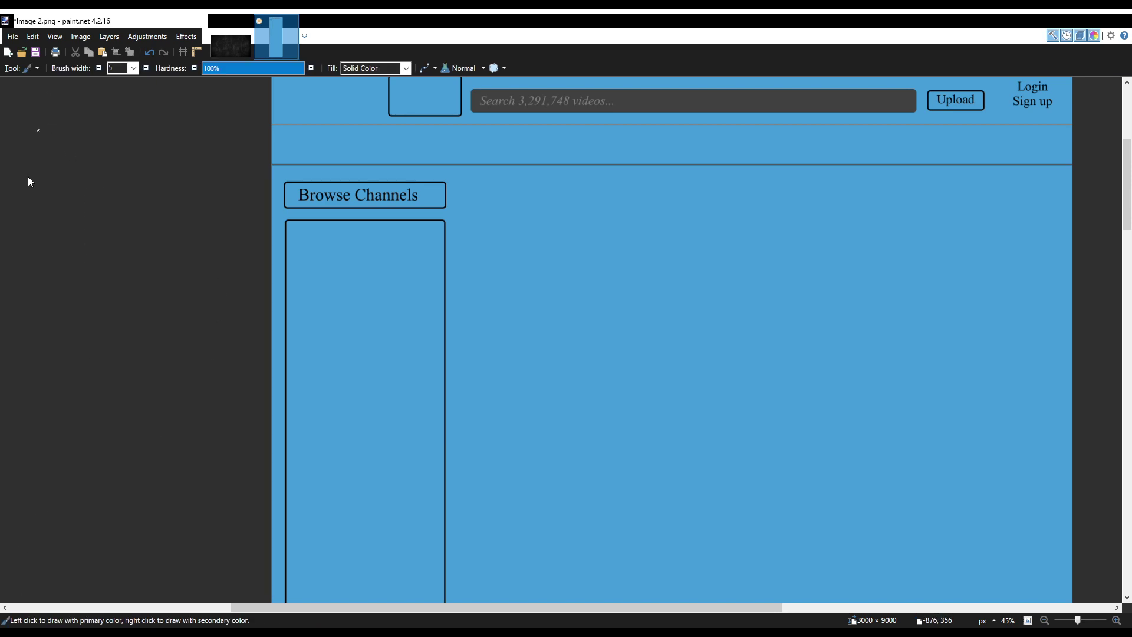
pyautogui.press('o')
pyautogui.scroll(4, 289, 247)
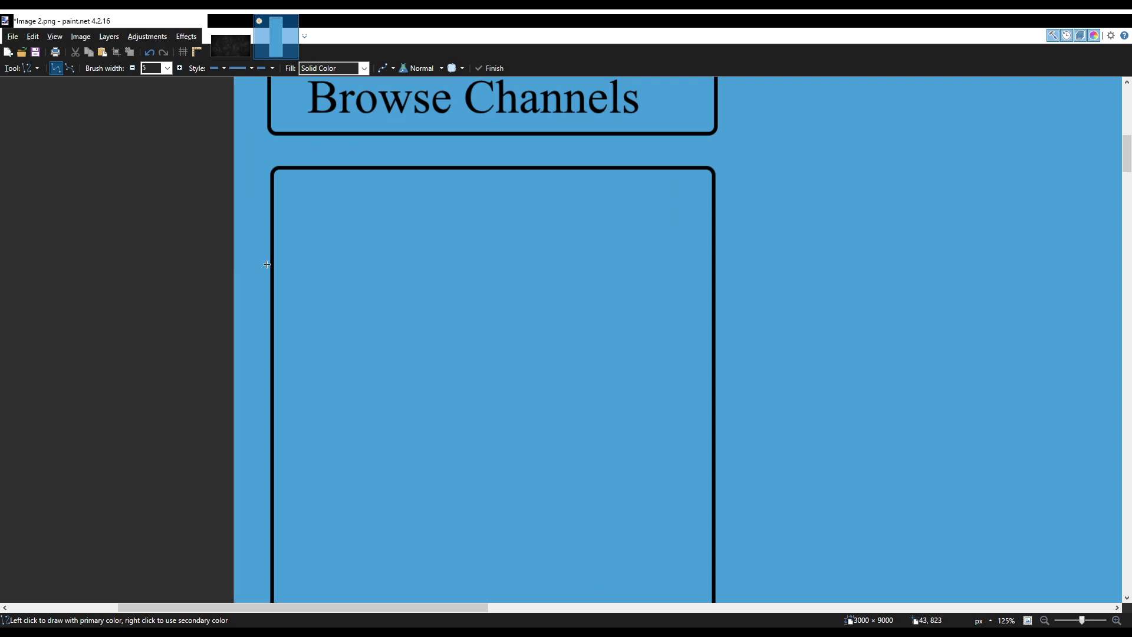
pyautogui.press('f')
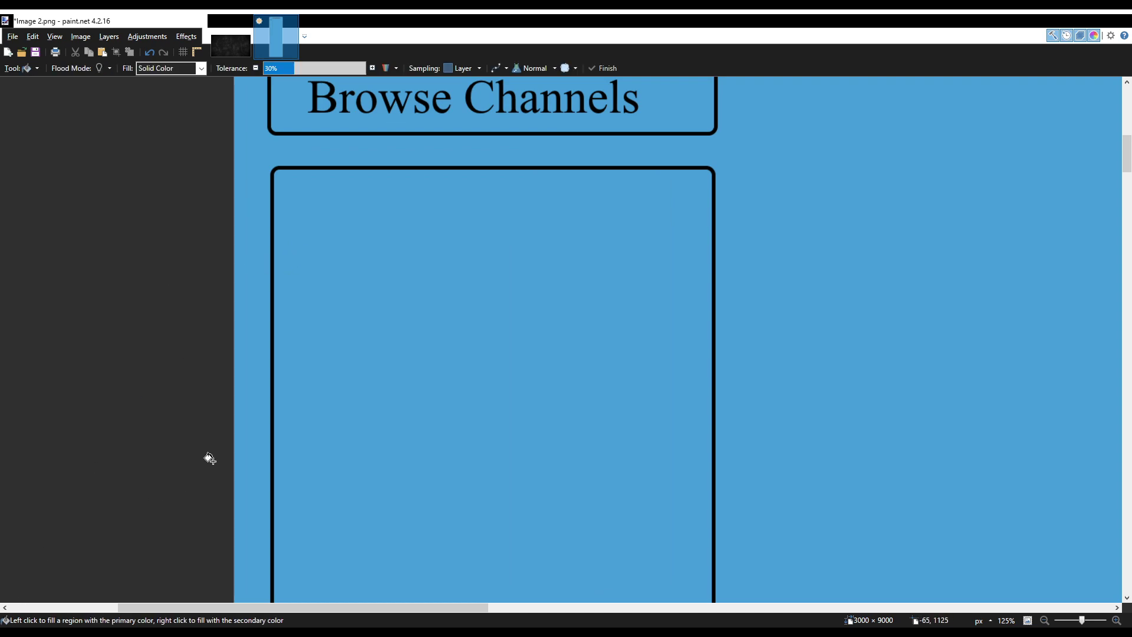
pyautogui.click(378, 307)
pyautogui.scroll(-2, 378, 306)
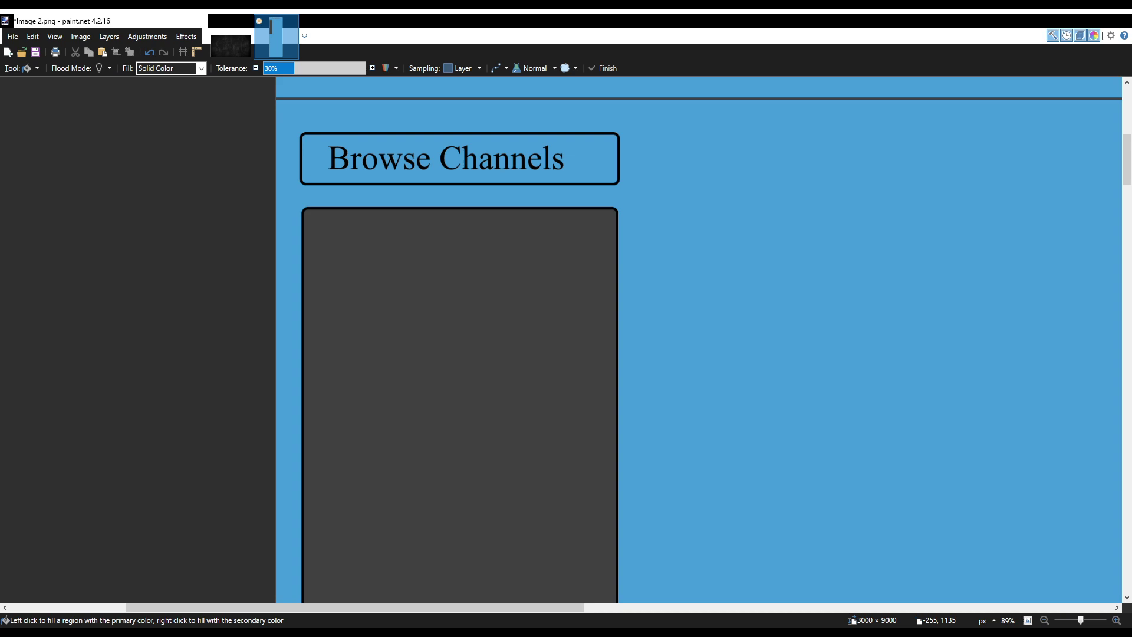
pyautogui.hotkey('ctrl', 'z')
pyautogui.scroll(-1, 301, 283)
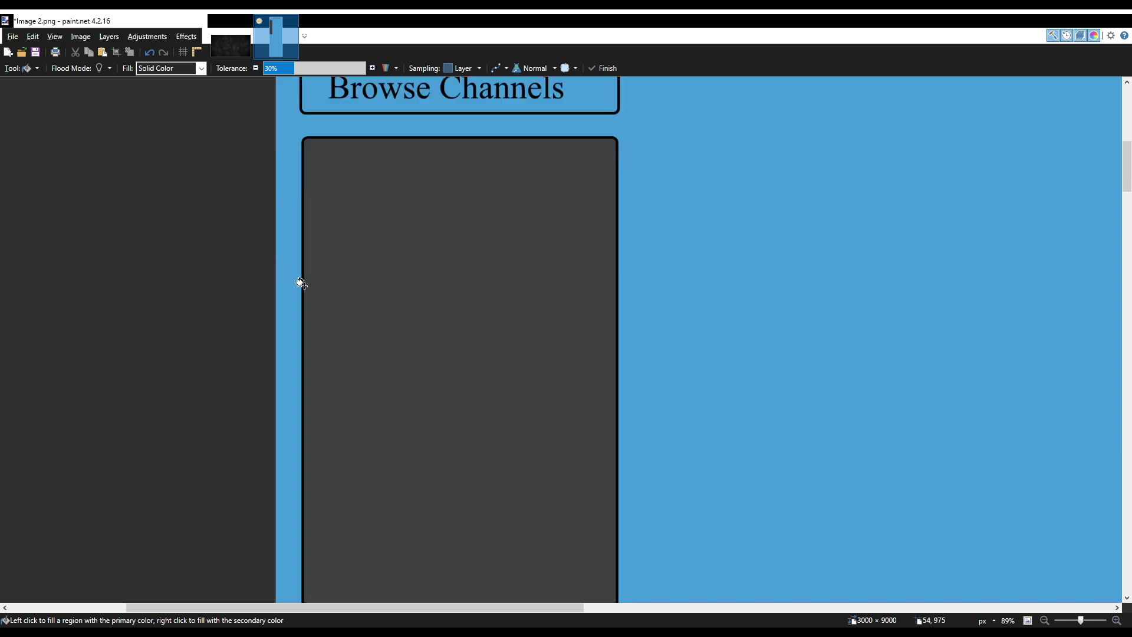
pyautogui.press('o')
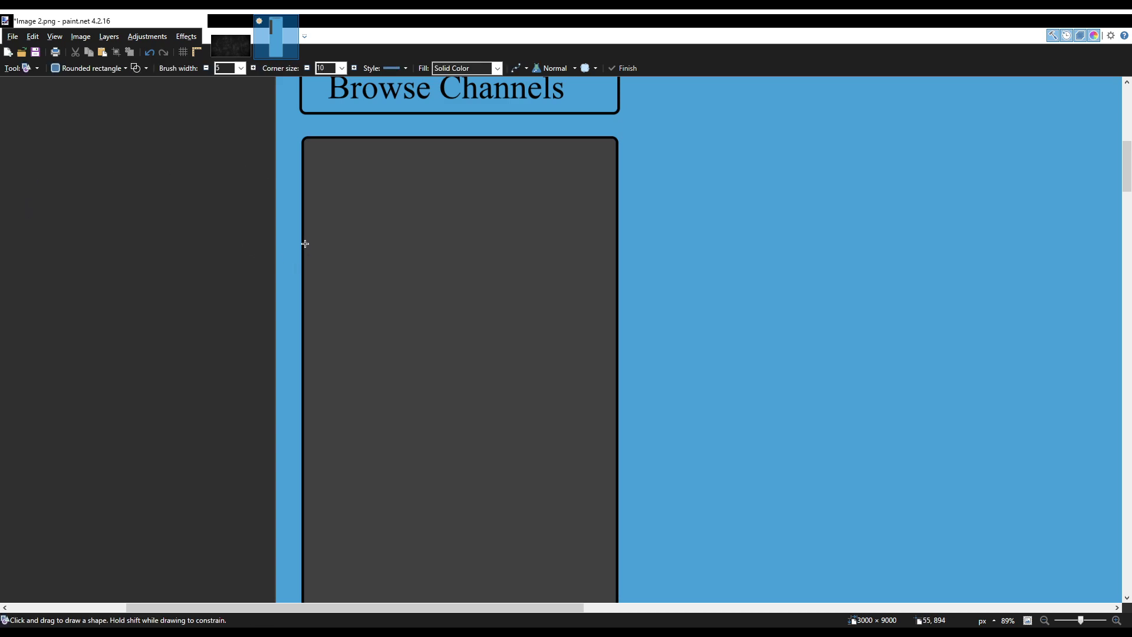
pyautogui.moveTo(303, 236); pyautogui.dragTo(616, 307)
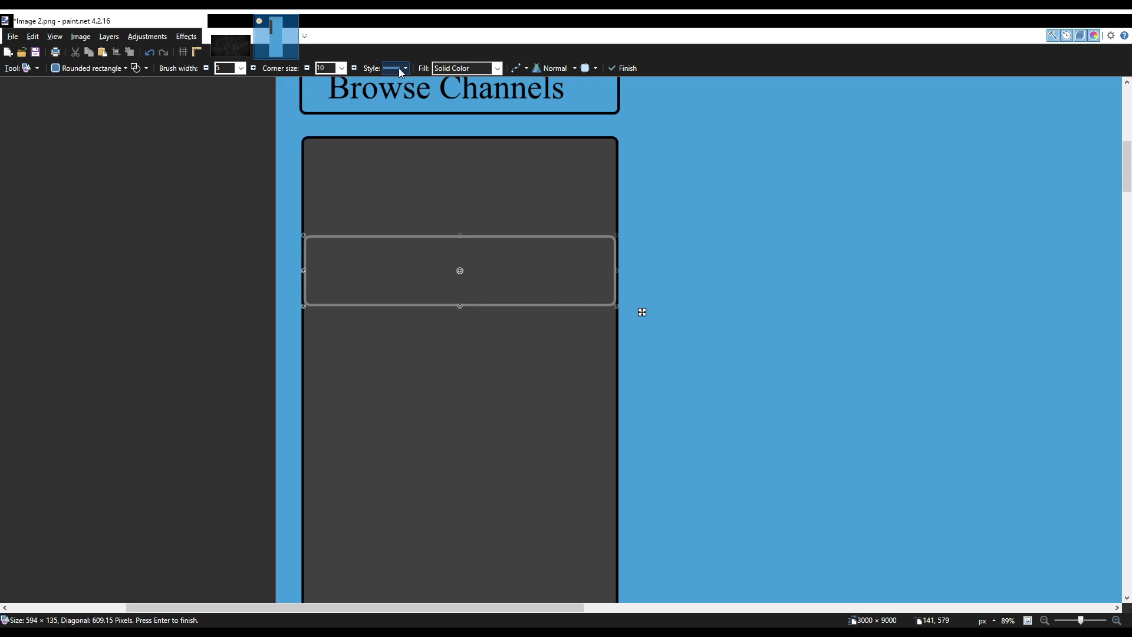
pyautogui.click(167, 96)
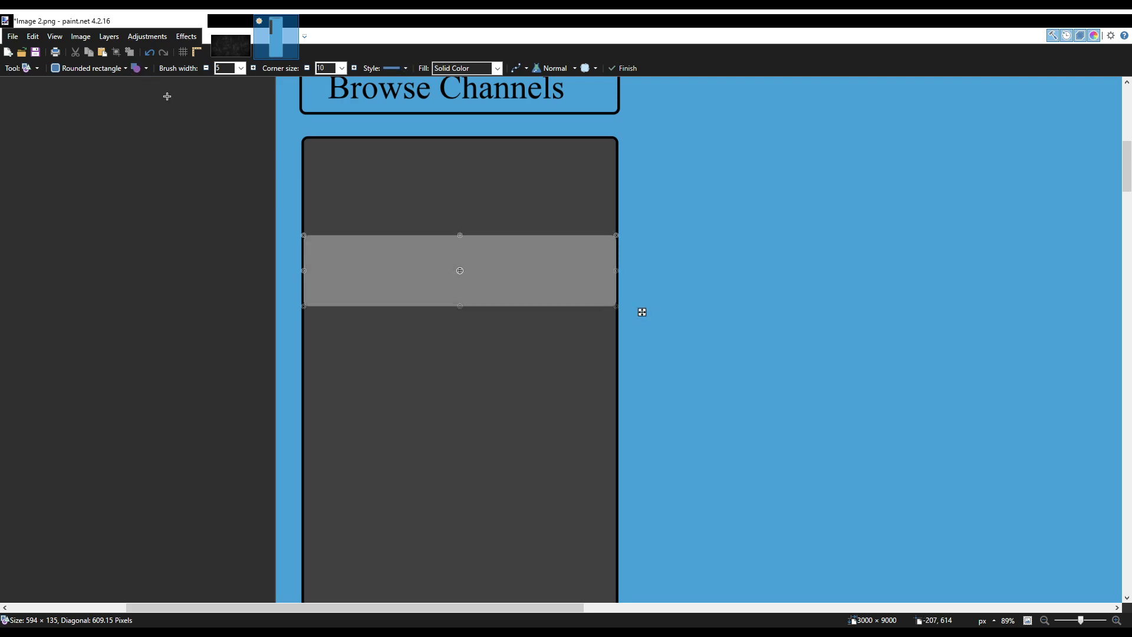
pyautogui.click(423, 295)
pyautogui.hotkey('ctrl', 'z')
pyautogui.click(88, 68)
pyautogui.click(61, 98)
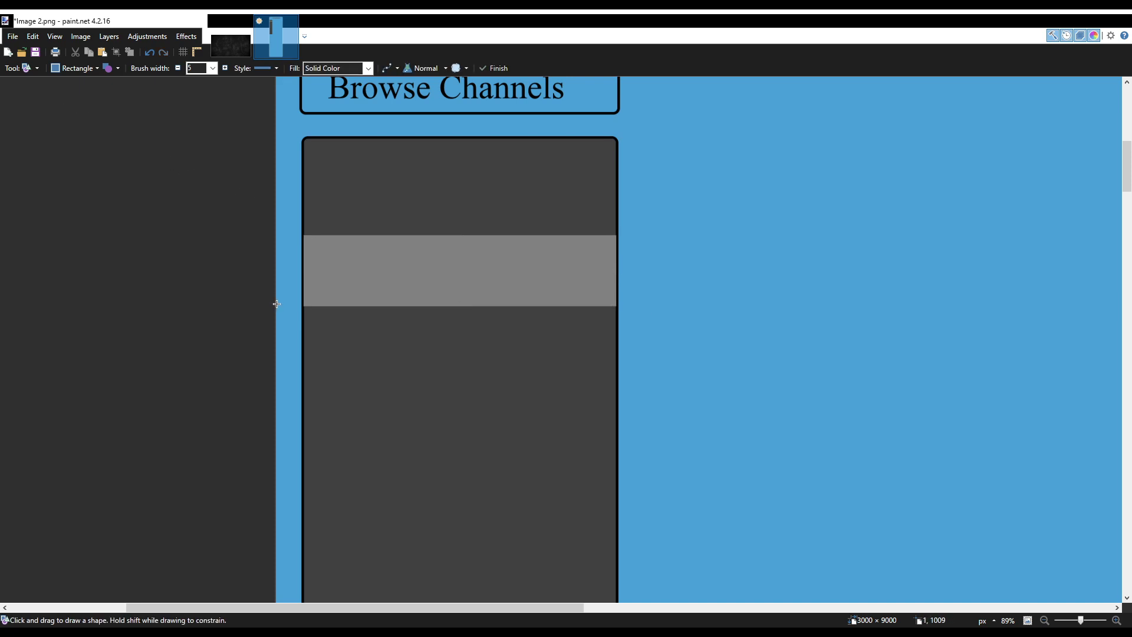
pyautogui.hotkey('ctrl', 'z')
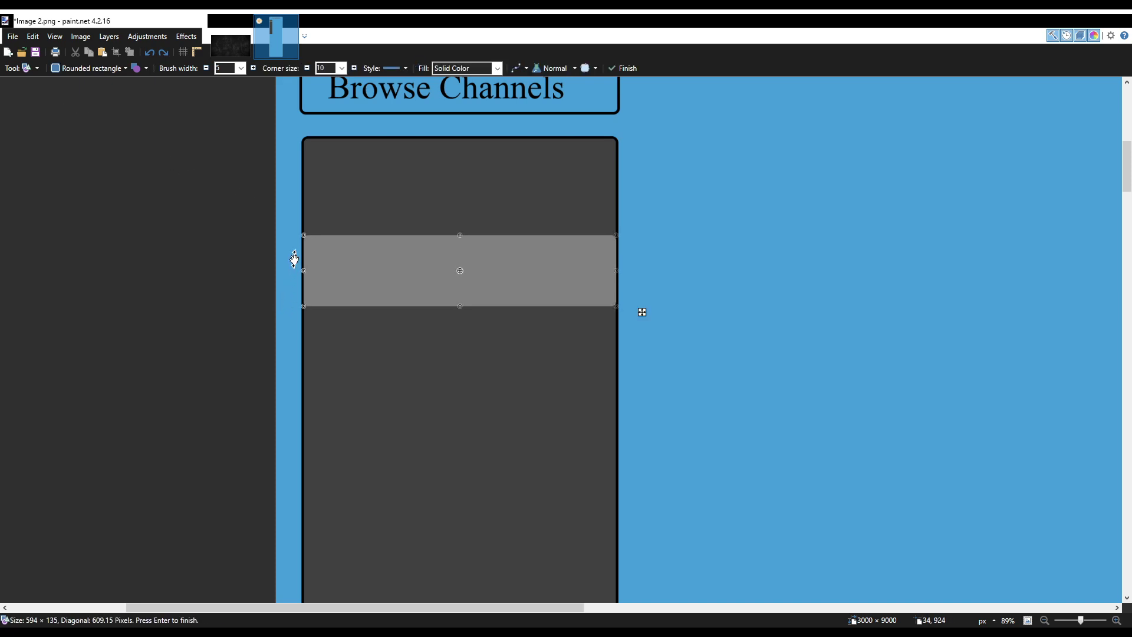
pyautogui.hotkey('ctrl', 'z')
pyautogui.hotkey('ctrl', 'z')
pyautogui.hotkey('ctrl', 'z')
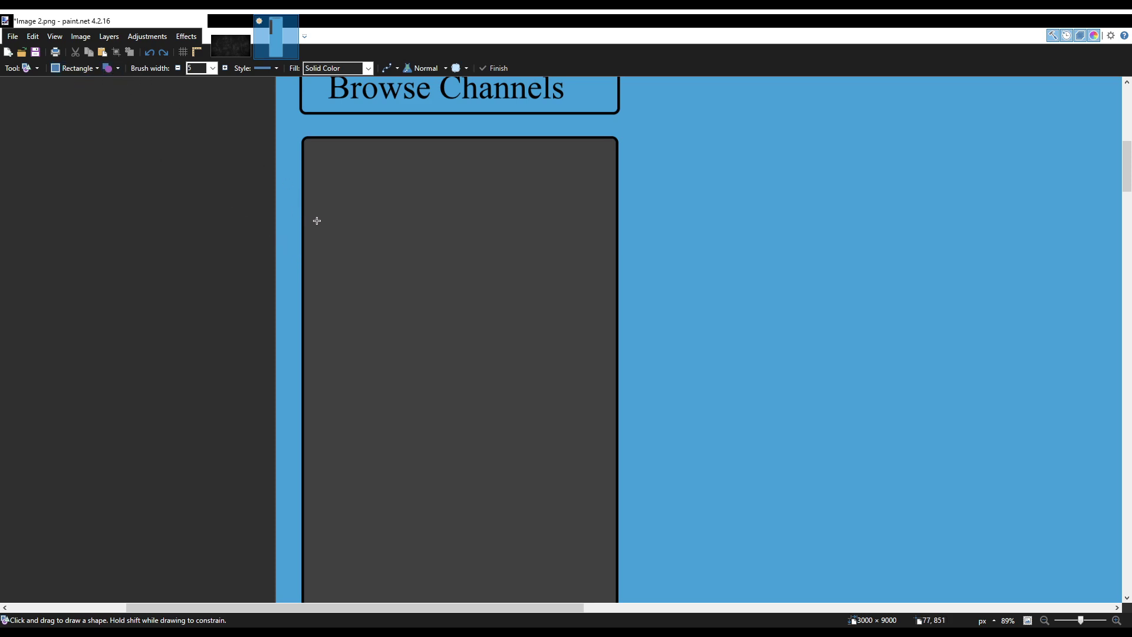
# Draw a grey filled bar across the dark panel and nudge it upward.
pyautogui.scroll(3, 315, 221)
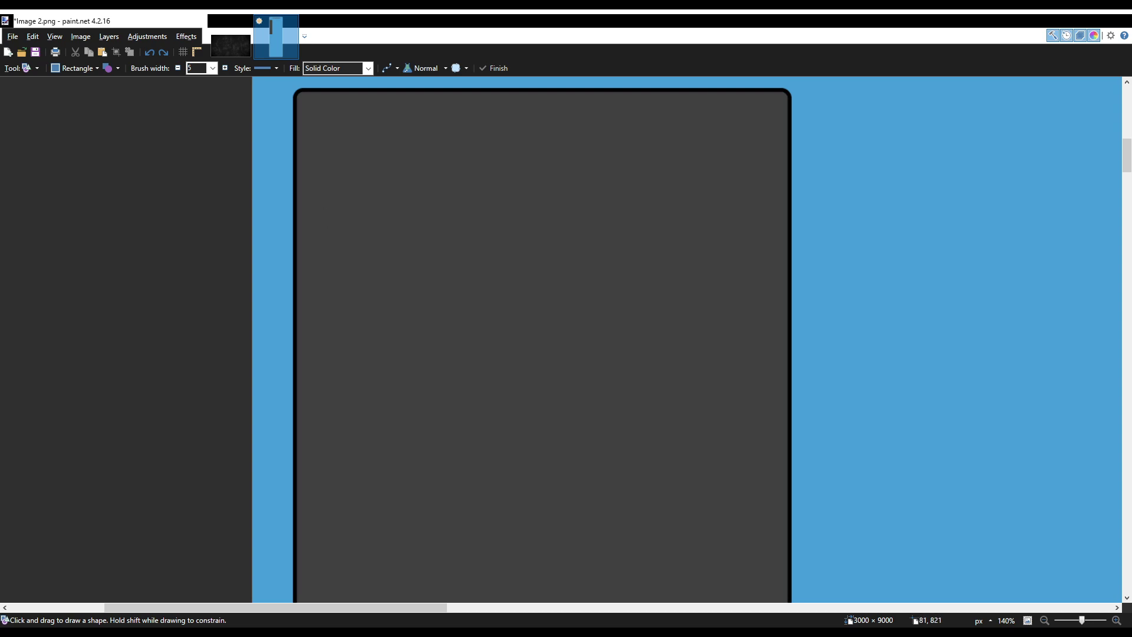
pyautogui.scroll(1, 304, 220)
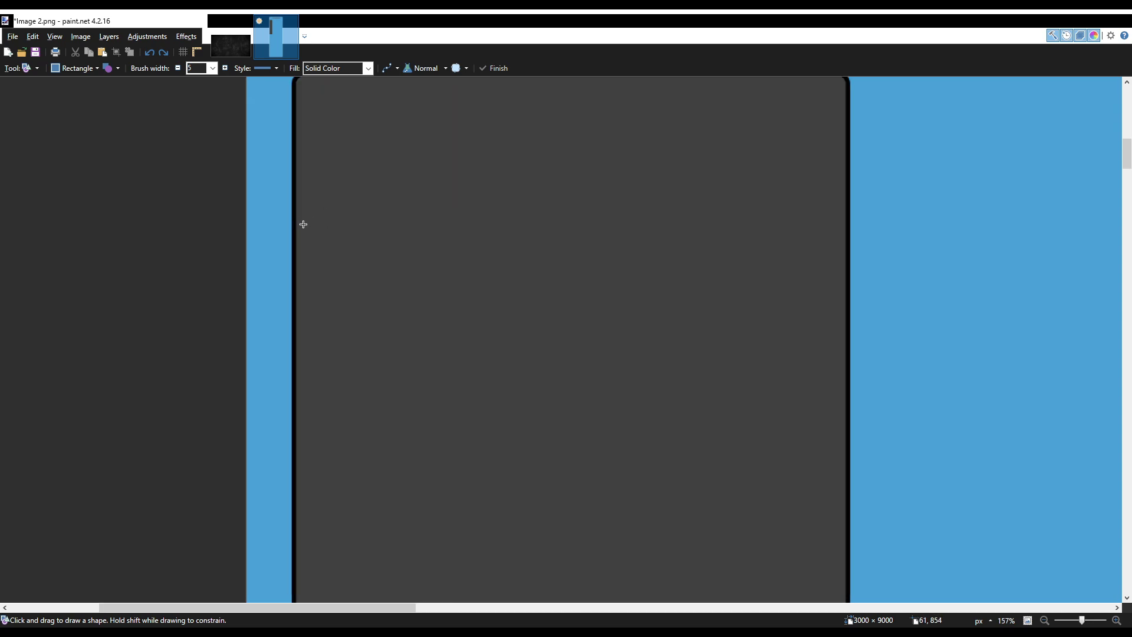
pyautogui.scroll(1, 304, 229)
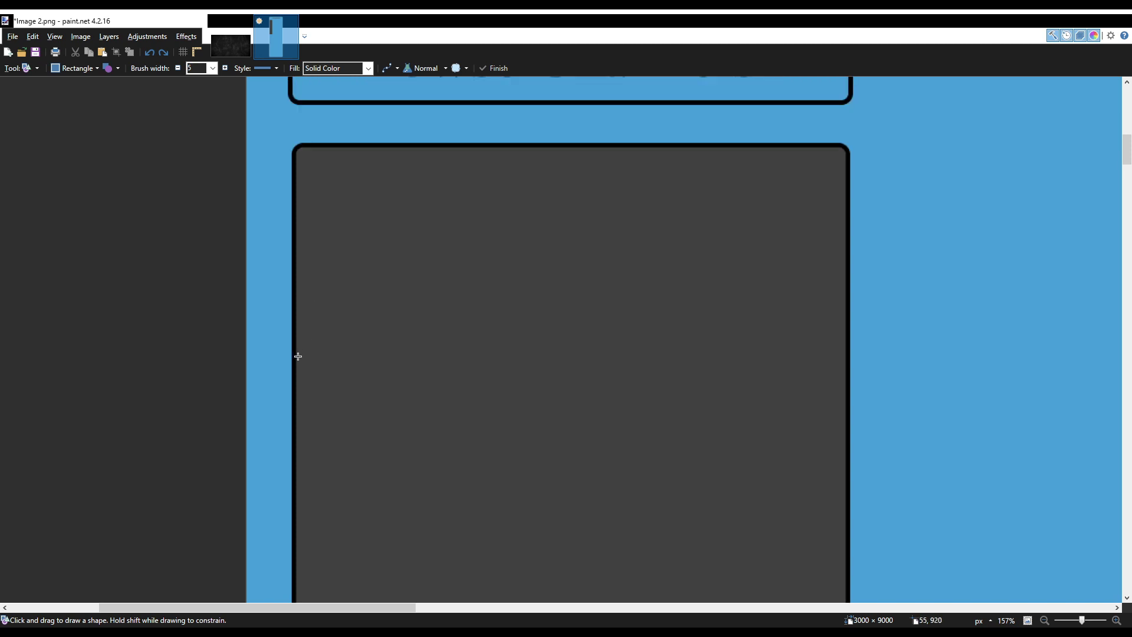
pyautogui.moveTo(296, 355)
pyautogui.mouseDown()
pyautogui.moveTo(356, 418)
pyautogui.moveTo(756, 466)
pyautogui.moveTo(837, 485)
pyautogui.moveTo(845, 505)
pyautogui.mouseUp()
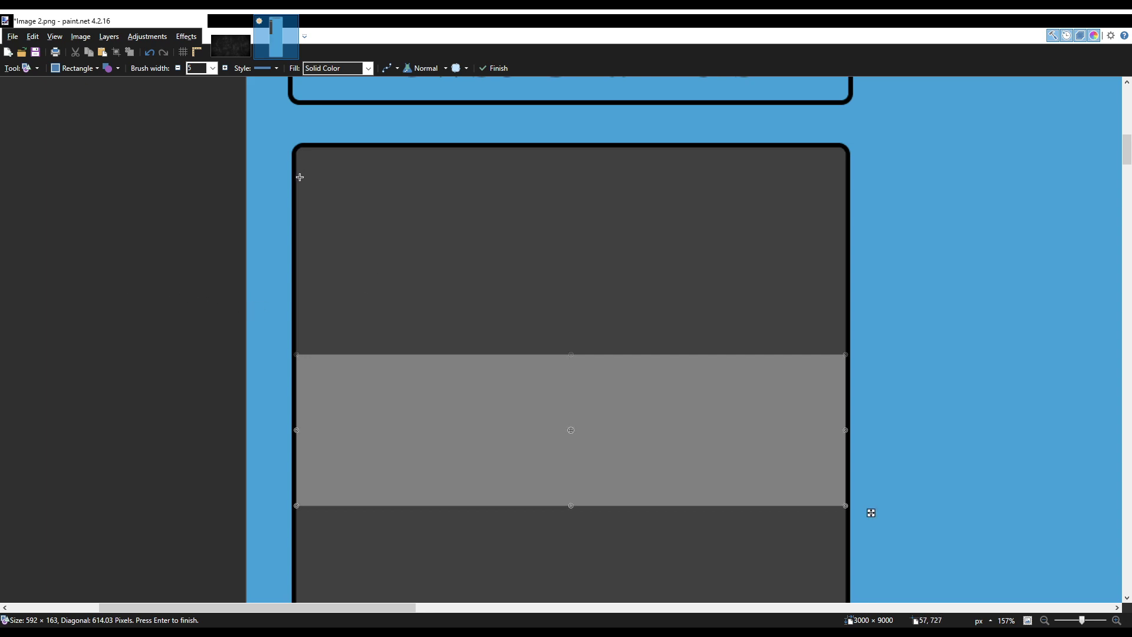
pyautogui.moveTo(496, 380); pyautogui.dragTo(494, 380)
pyautogui.press('Up')
pyautogui.press('Up')
pyautogui.press('Up')
pyautogui.press('Up')
pyautogui.press('Up')
pyautogui.press('Up')
pyautogui.press('Up')
pyautogui.press('Up')
pyautogui.press('Up')
pyautogui.press('Up')
pyautogui.press('Up')
pyautogui.press('Up')
pyautogui.press('Up')
pyautogui.press('Up')
pyautogui.press('Up')
pyautogui.press('Up')
pyautogui.press('Up')
pyautogui.press('Up')
pyautogui.press('Up')
pyautogui.press('Up')
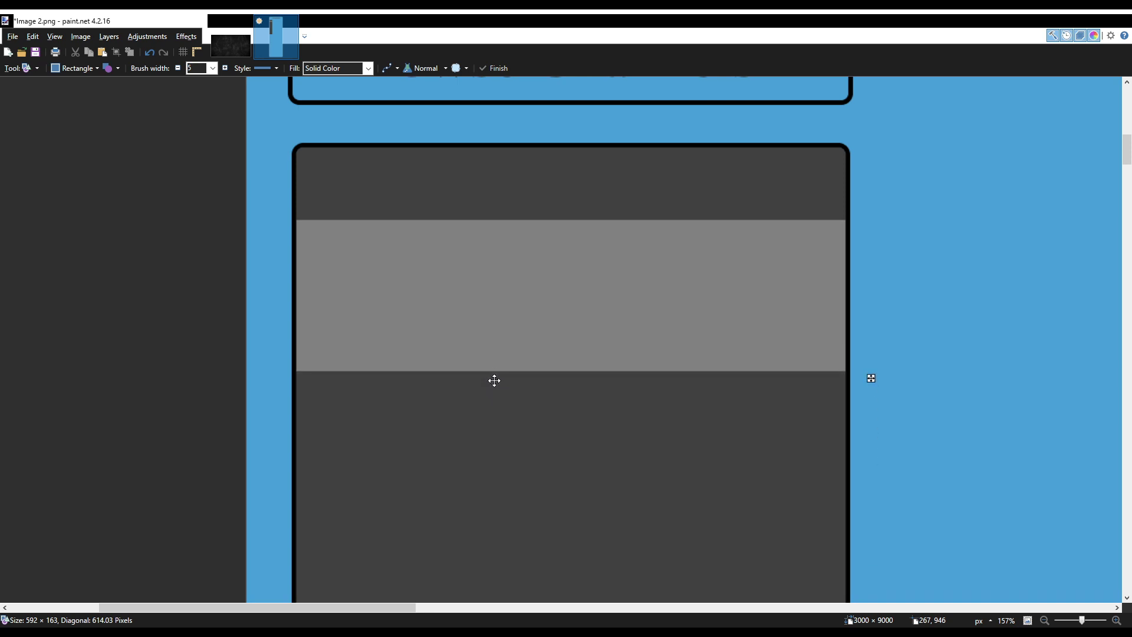
pyautogui.press('Up')
pyautogui.press('Up')
pyautogui.press('Up')
pyautogui.press('Up')
pyautogui.press('Up')
pyautogui.press('Up')
pyautogui.press('Up')
pyautogui.press('Up')
pyautogui.press('Up')
pyautogui.press('Up')
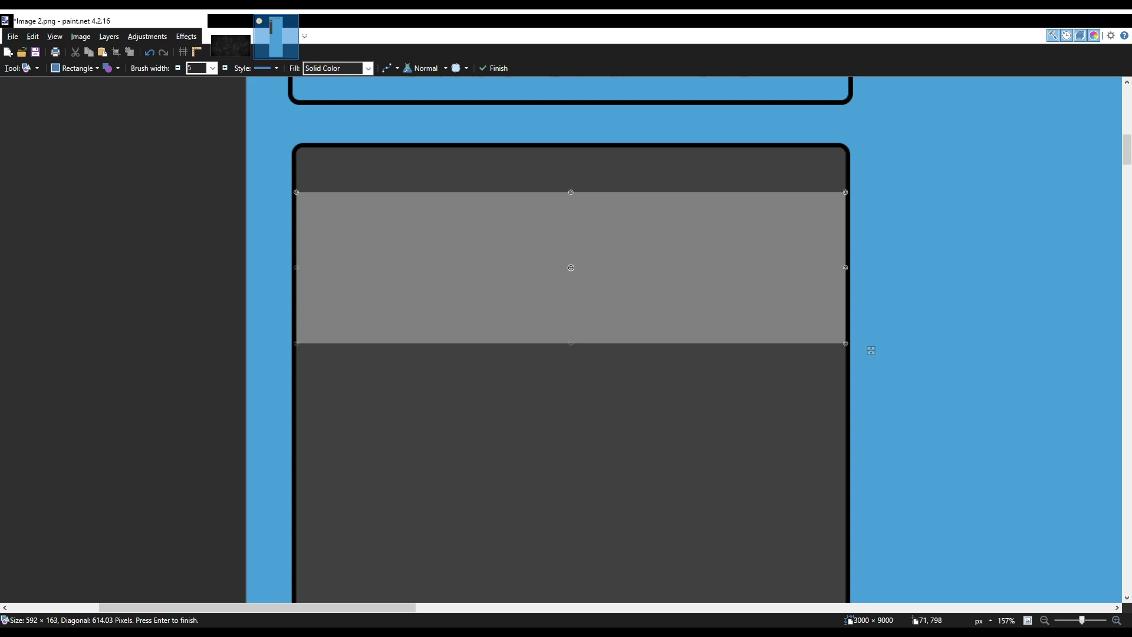
pyautogui.press('Return')
pyautogui.scroll(-3, 301, 305)
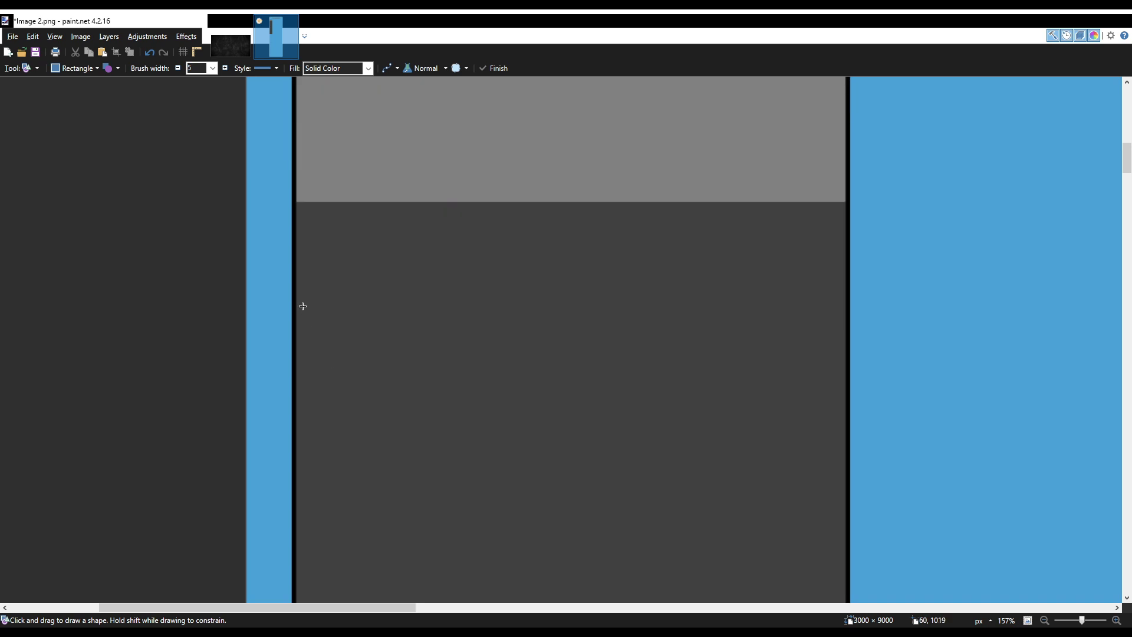
# Discard a second grey bar, revert a layer shift, and clear the selection.
pyautogui.moveTo(298, 277); pyautogui.dragTo(839, 411)
pyautogui.hotkey('ctrl', 'z')
pyautogui.hotkey('ctrl', 'z')
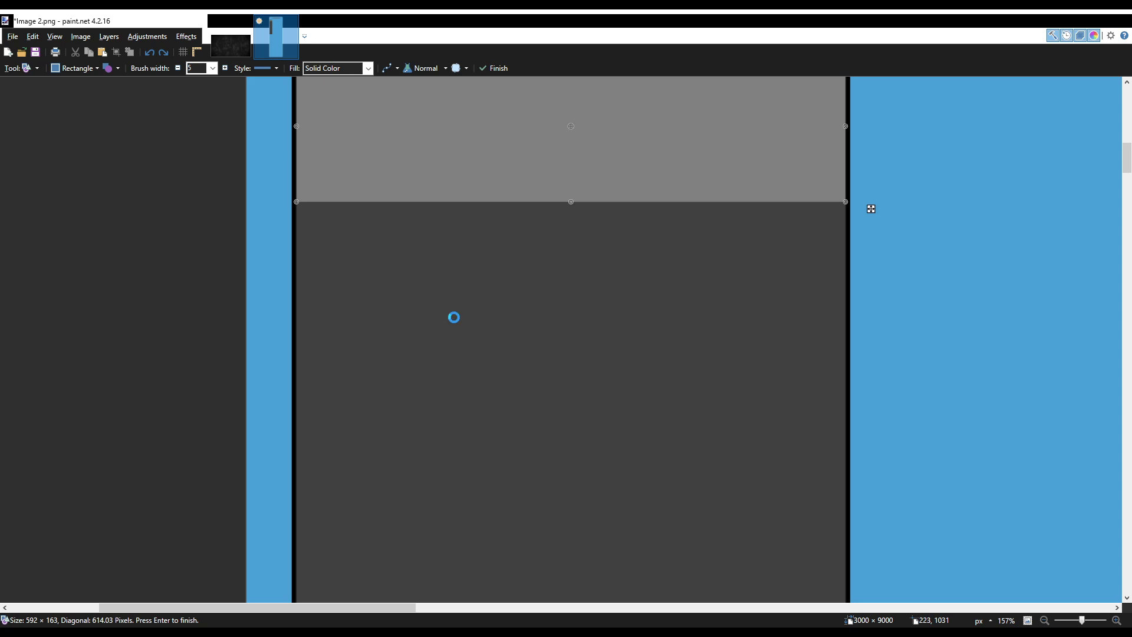
pyautogui.press('m')
pyautogui.press('Down')
pyautogui.press('Down')
pyautogui.press('Down')
pyautogui.press('Down')
pyautogui.press('Down')
pyautogui.press('Down')
pyautogui.press('Down')
pyautogui.press('Down')
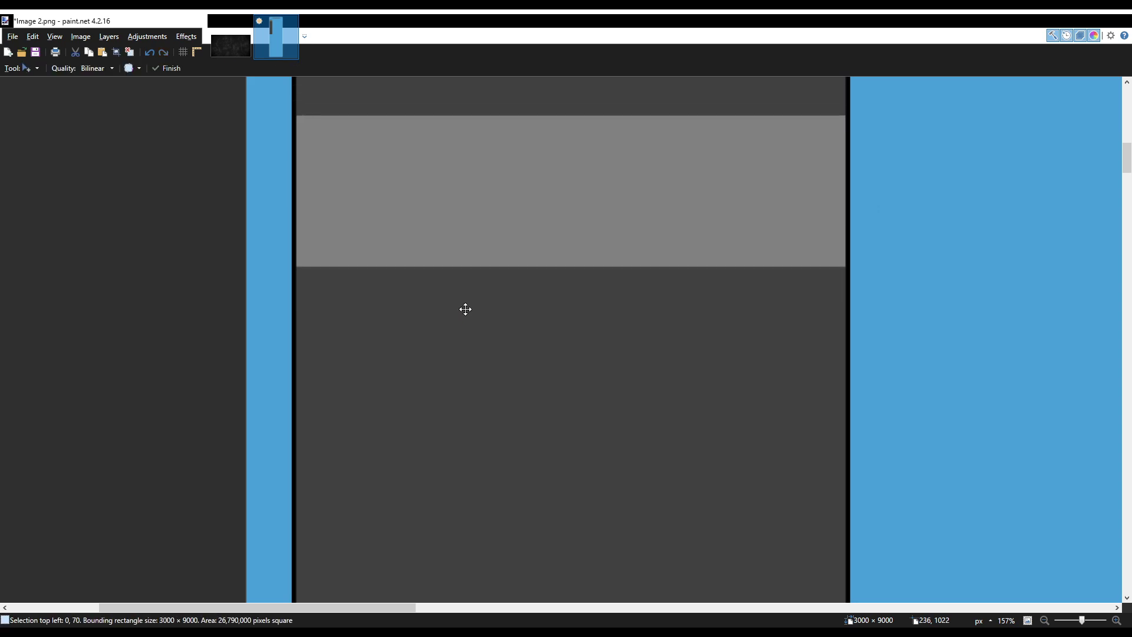
pyautogui.hotkey('ctrl', 'z')
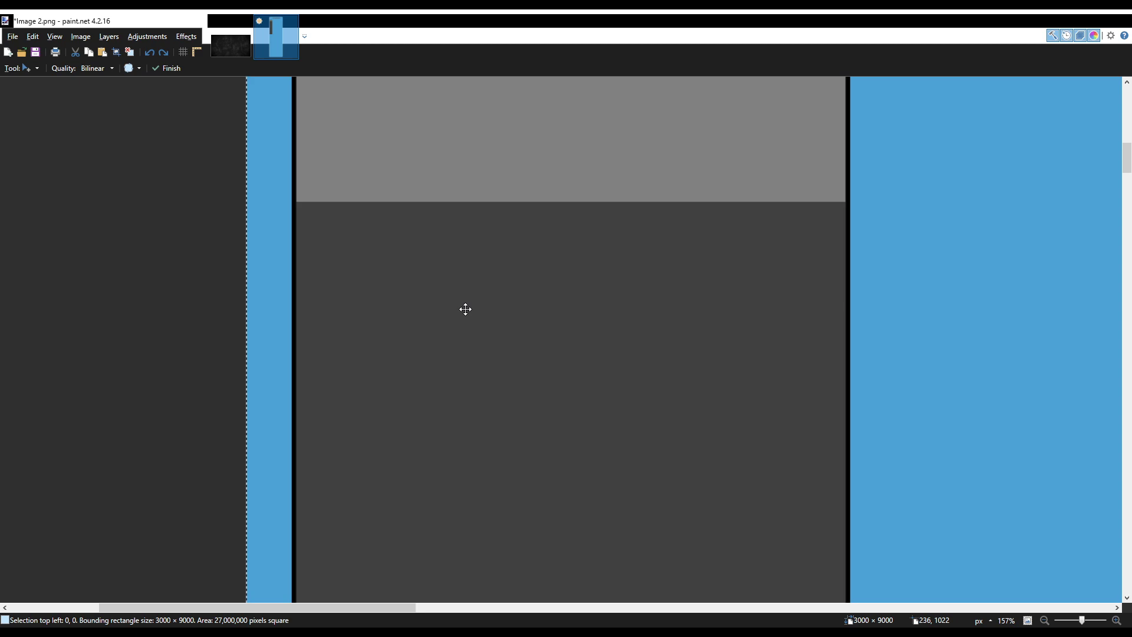
pyautogui.hotkey('ctrl', 'd')
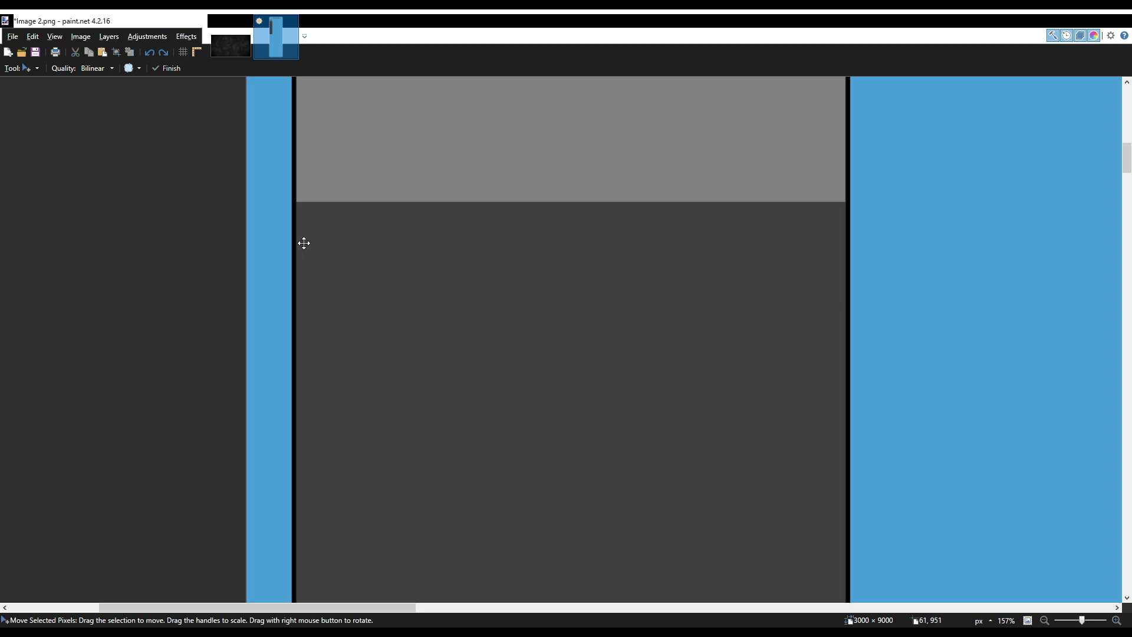
# Draw another grey bar across the panel and make it slightly taller.
pyautogui.press('o')
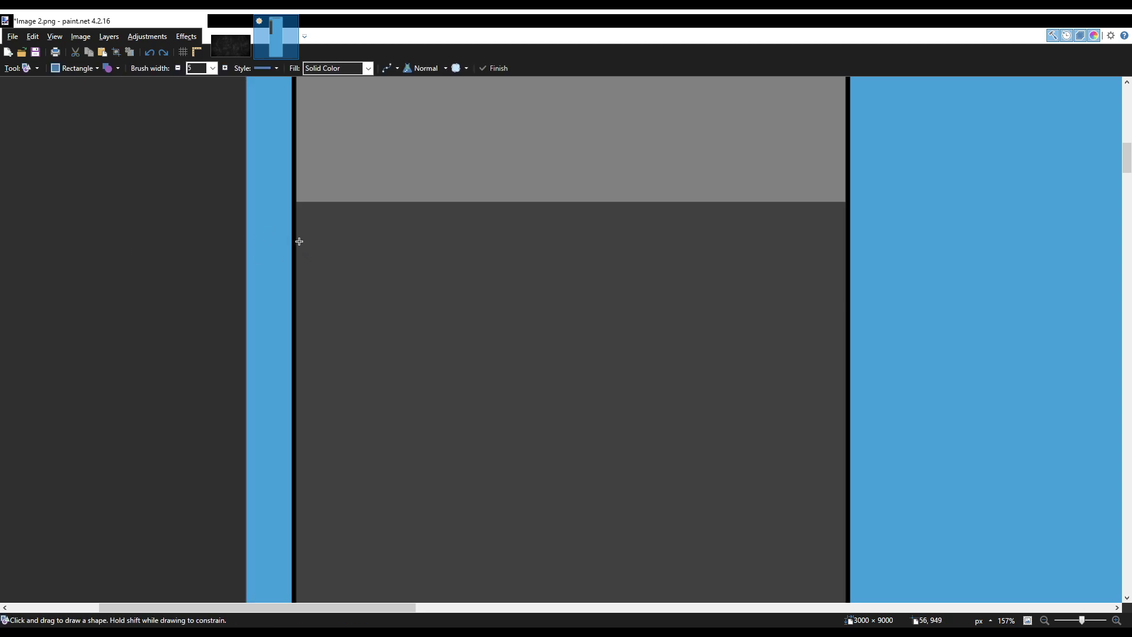
pyautogui.moveTo(297, 263); pyautogui.dragTo(846, 389)
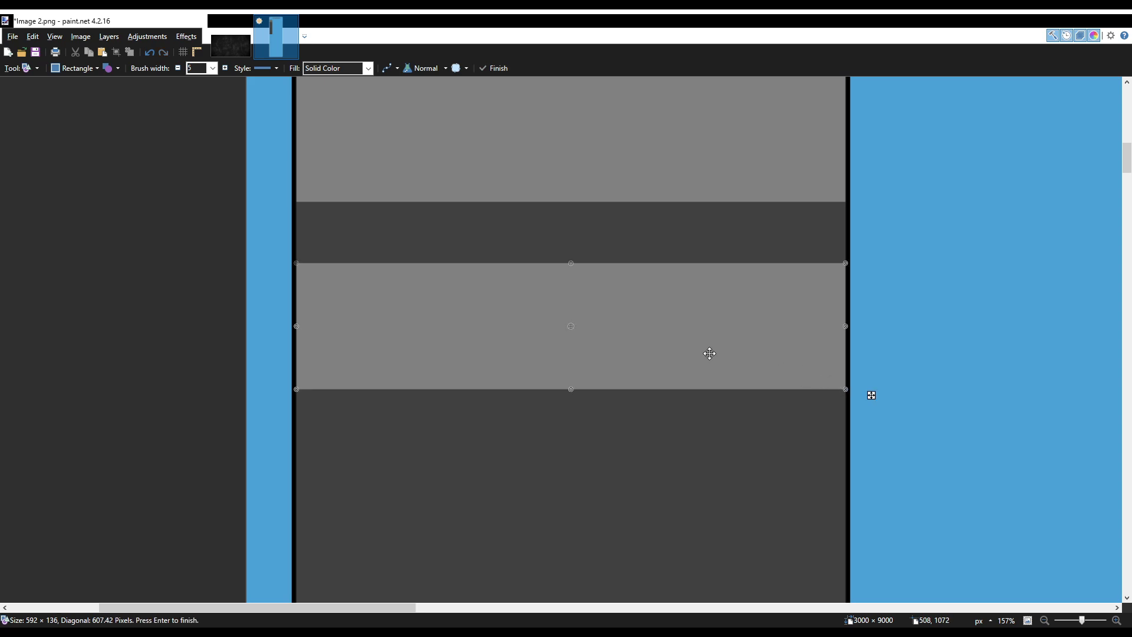
pyautogui.scroll(3, 616, 320)
pyautogui.scroll(-2, 617, 351)
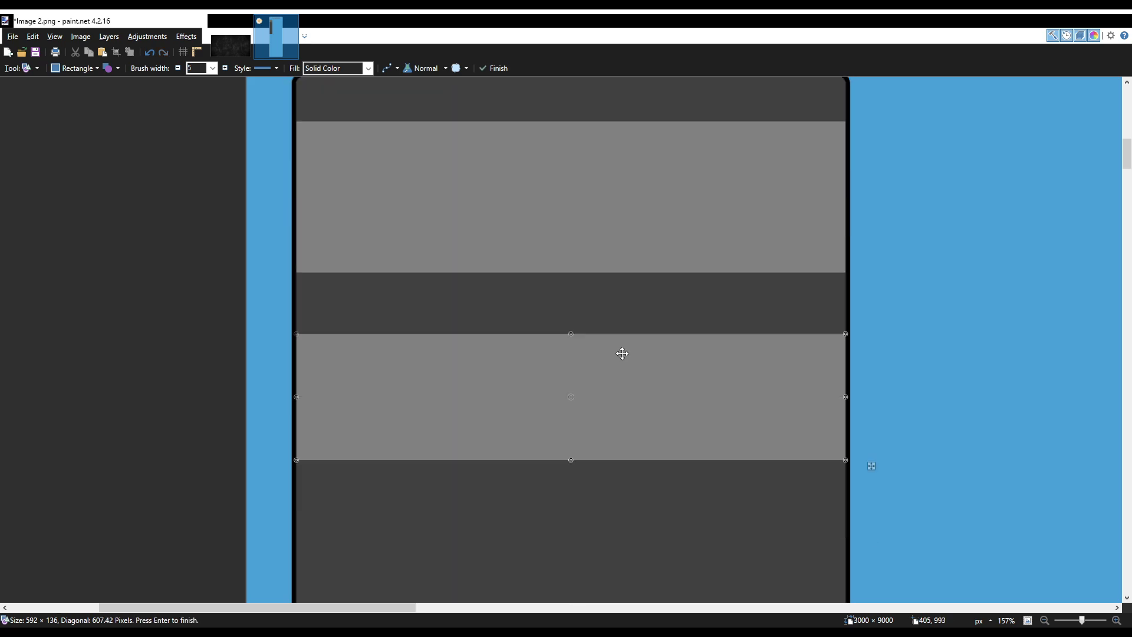
pyautogui.moveTo(570, 460); pyautogui.dragTo(572, 481)
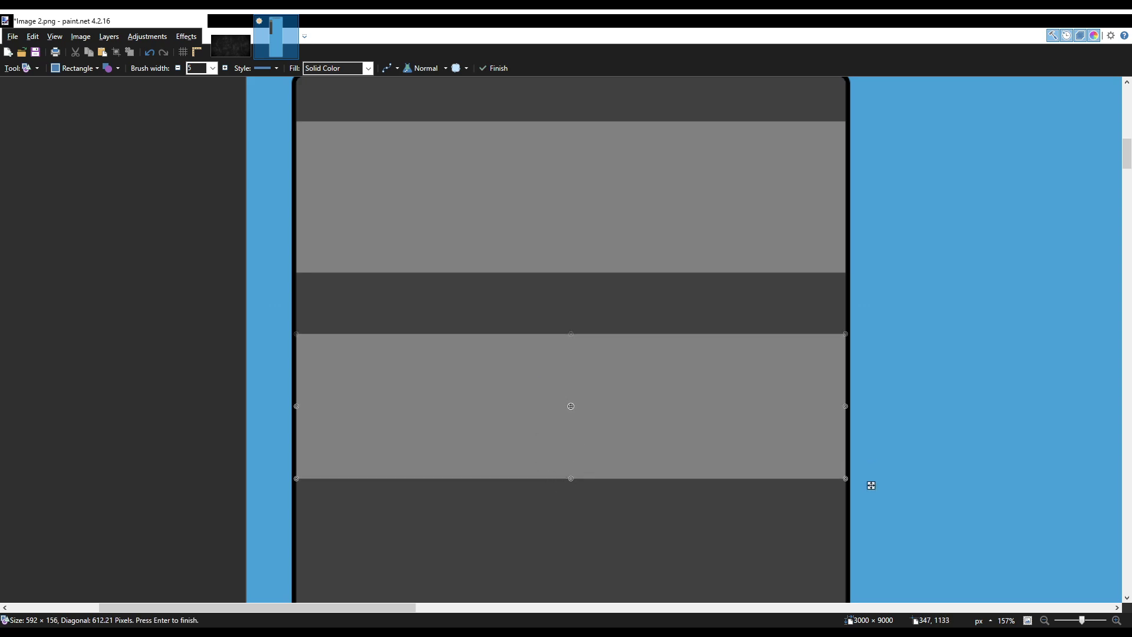
pyautogui.scroll(3, 871, 484)
pyautogui.scroll(-3, 871, 530)
pyautogui.keyDown('ctrl'); pyautogui.scroll(-5, 242, 310); pyautogui.keyUp('ctrl')
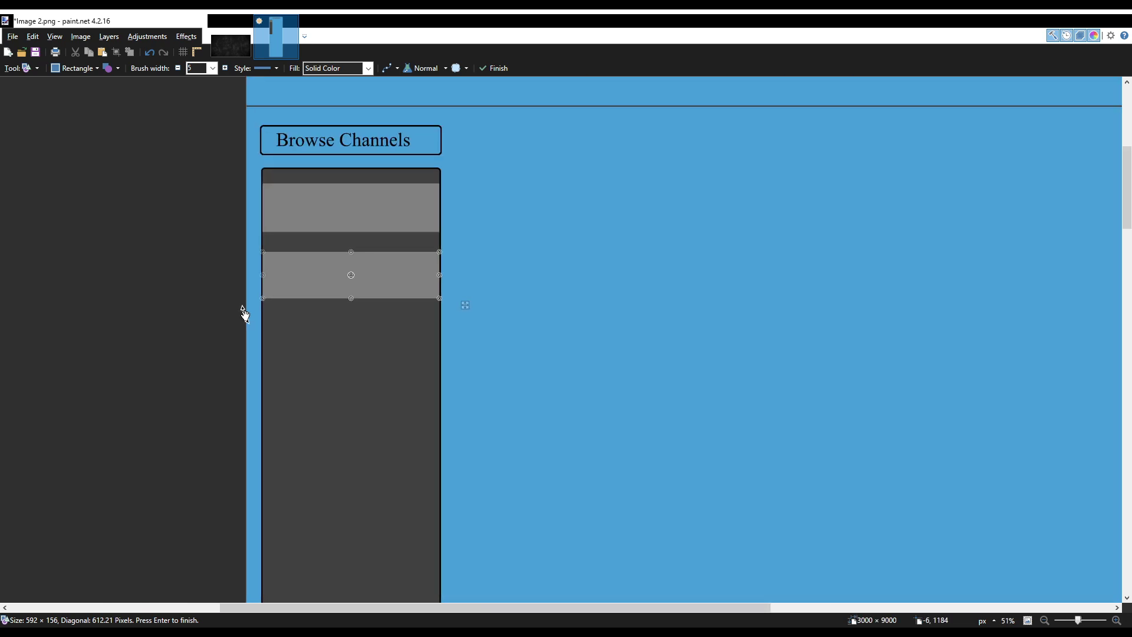
pyautogui.scroll(-3, 243, 318)
pyautogui.scroll(3, 243, 321)
pyautogui.scroll(2, 246, 310)
pyautogui.keyDown('ctrl'); pyautogui.scroll(5, 265, 254); pyautogui.keyUp('ctrl')
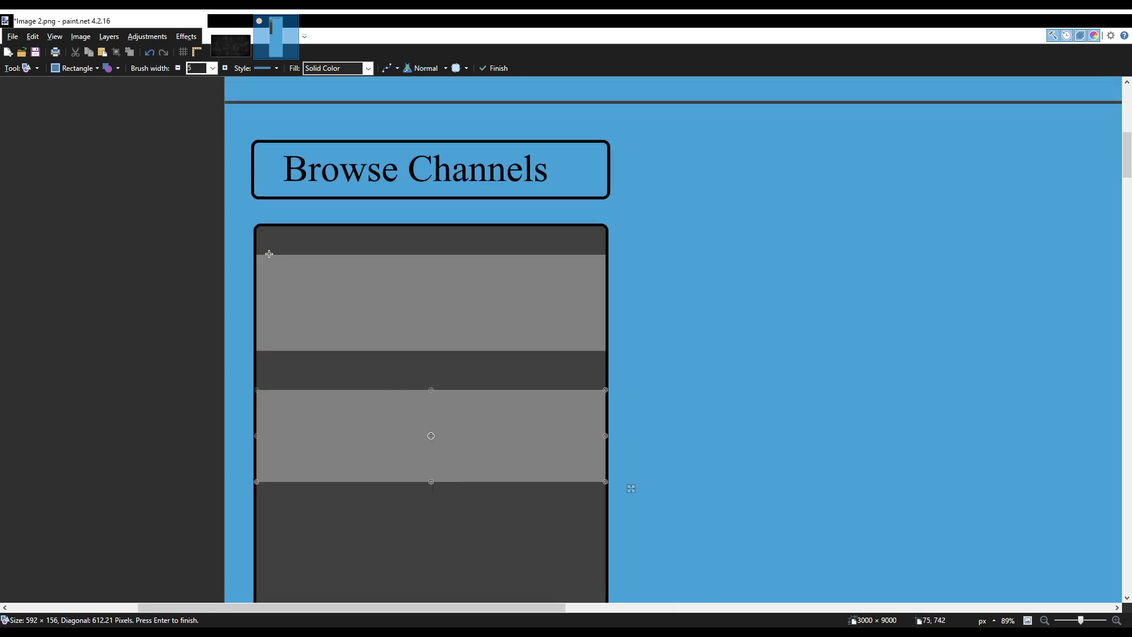
pyautogui.keyDown('ctrl'); pyautogui.scroll(2, 325, 267); pyautogui.keyUp('ctrl')
# Undo the grey bars so the panel is plain dark again.
pyautogui.hotkey('ctrl', 'z')
pyautogui.hotkey('ctrl', 'z')
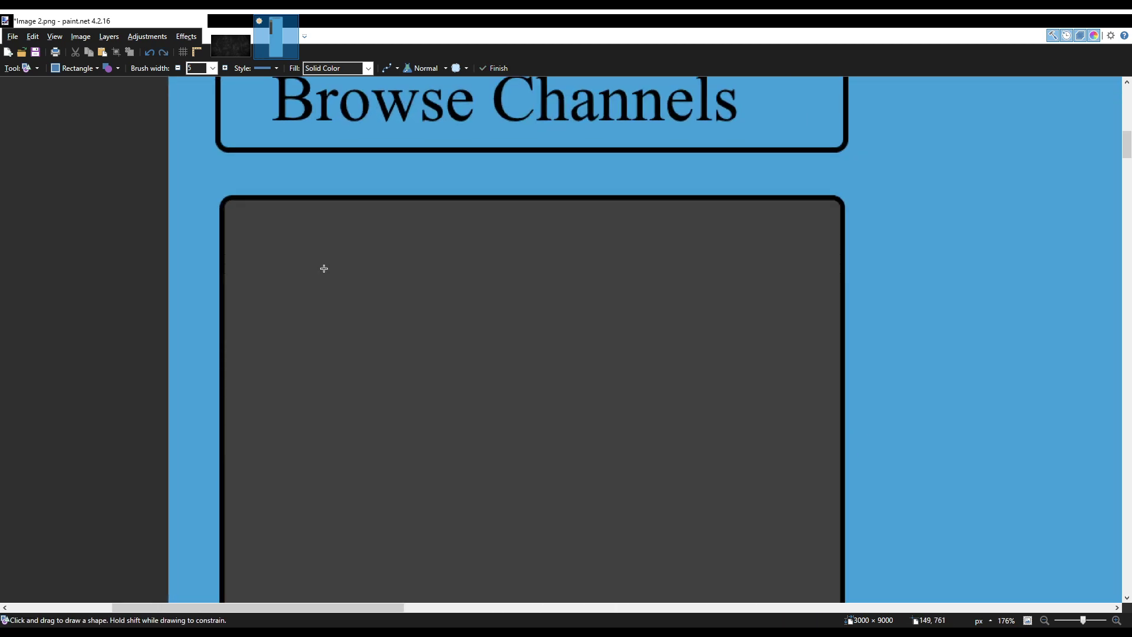
pyautogui.keyDown('ctrl'); pyautogui.scroll(-3, 283, 269); pyautogui.keyUp('ctrl')
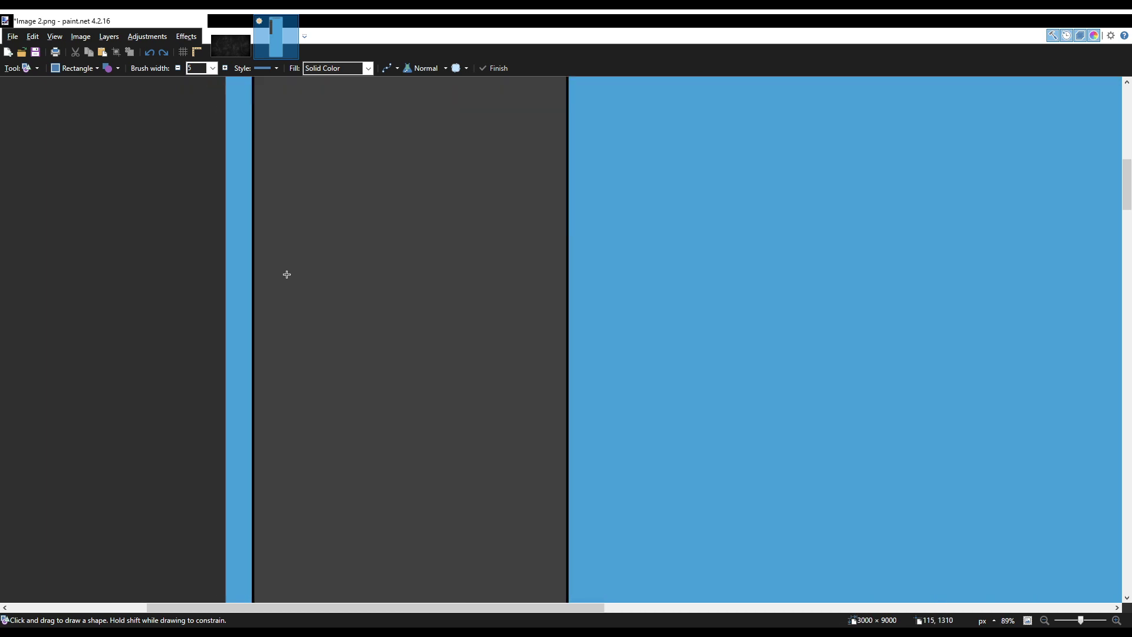
pyautogui.keyDown('ctrl'); pyautogui.scroll(3, 286, 318); pyautogui.keyUp('ctrl')
# Fill the panel with lighter grey and draw a dark band across it.
pyautogui.press('f')
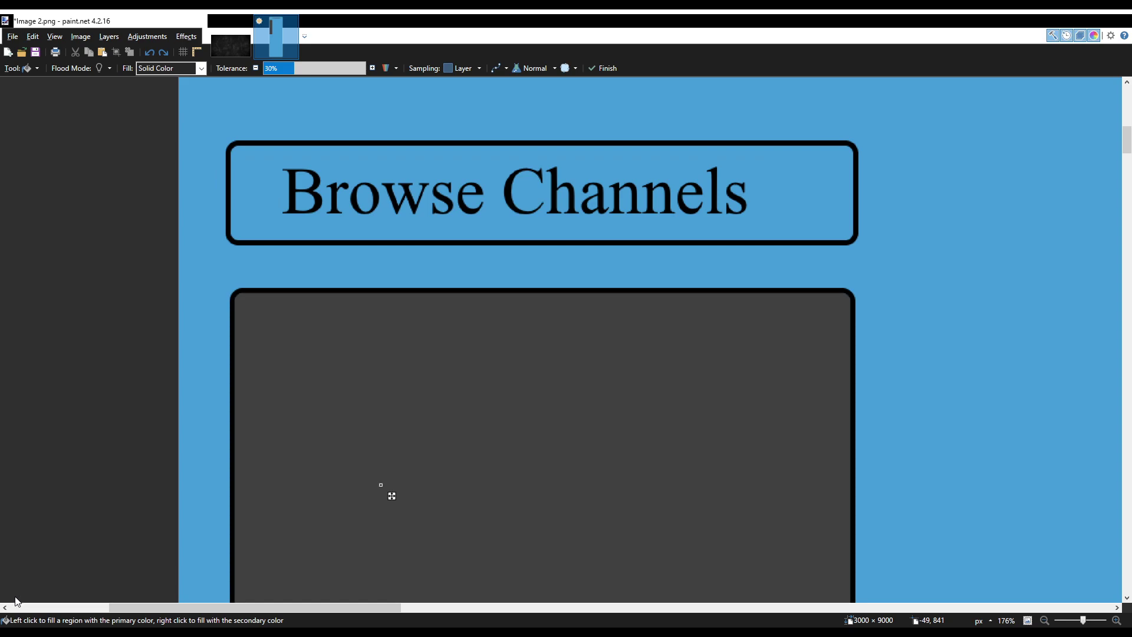
pyautogui.click(389, 493)
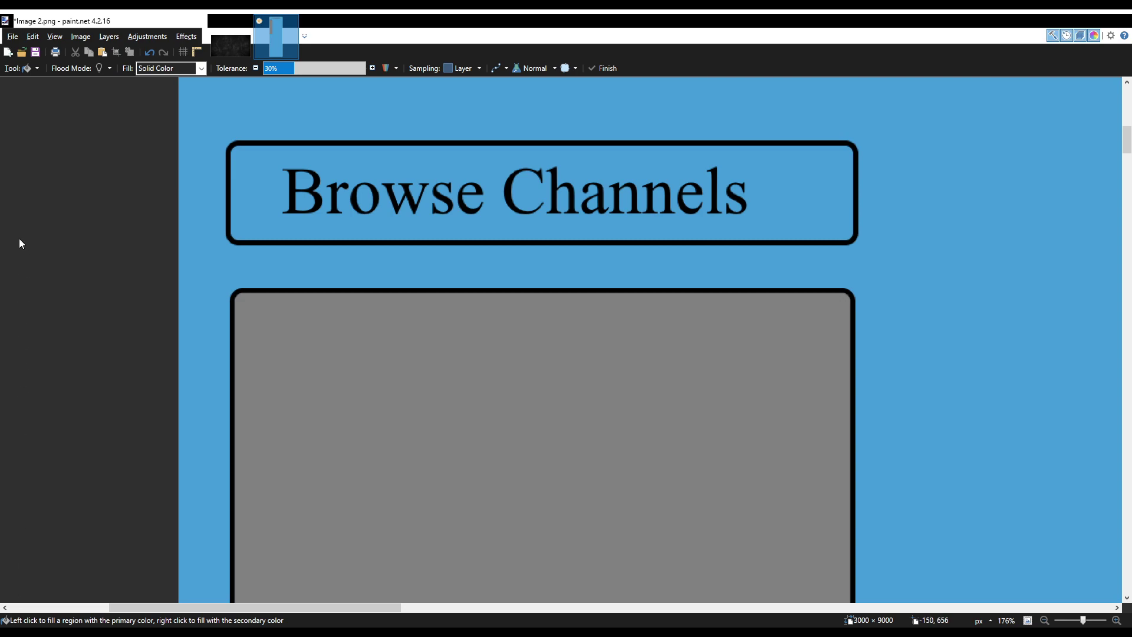
pyautogui.press('o')
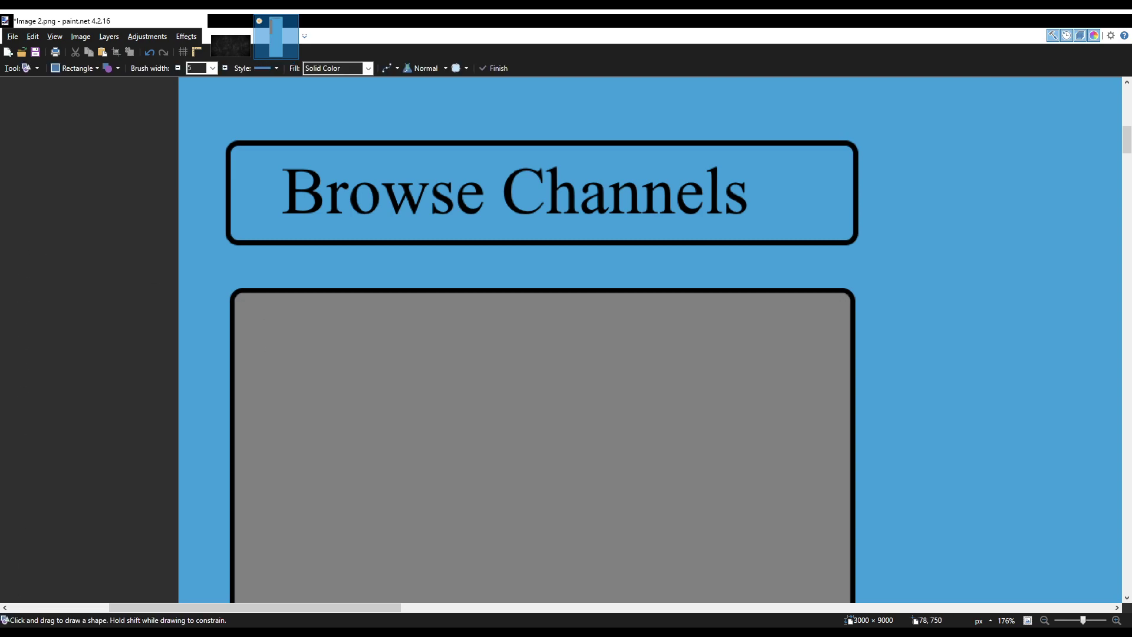
pyautogui.scroll(-1, 243, 352)
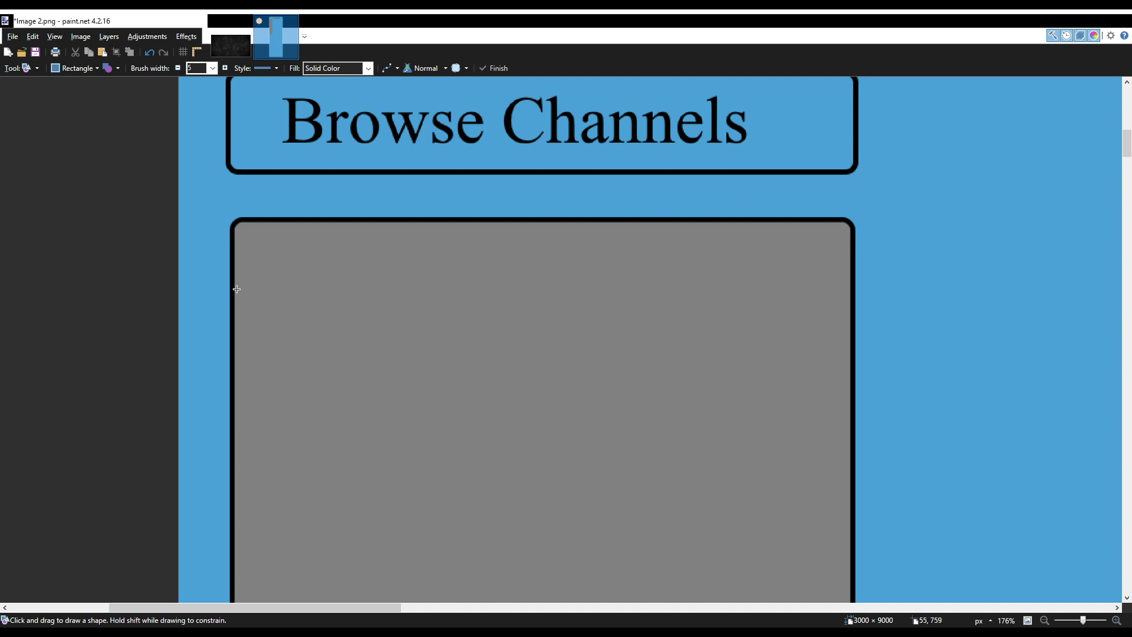
pyautogui.moveTo(235, 287); pyautogui.dragTo(849, 468)
pyautogui.press('Return')
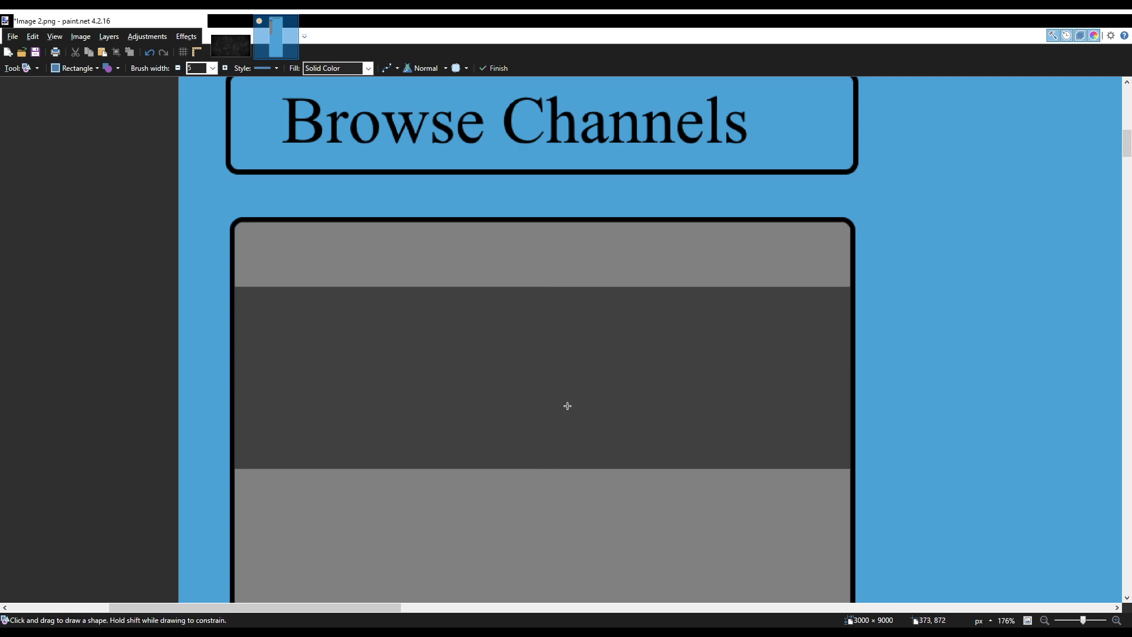
pyautogui.scroll(-4, 328, 374)
pyautogui.scroll(1, 280, 333)
pyautogui.scroll(-1, 277, 331)
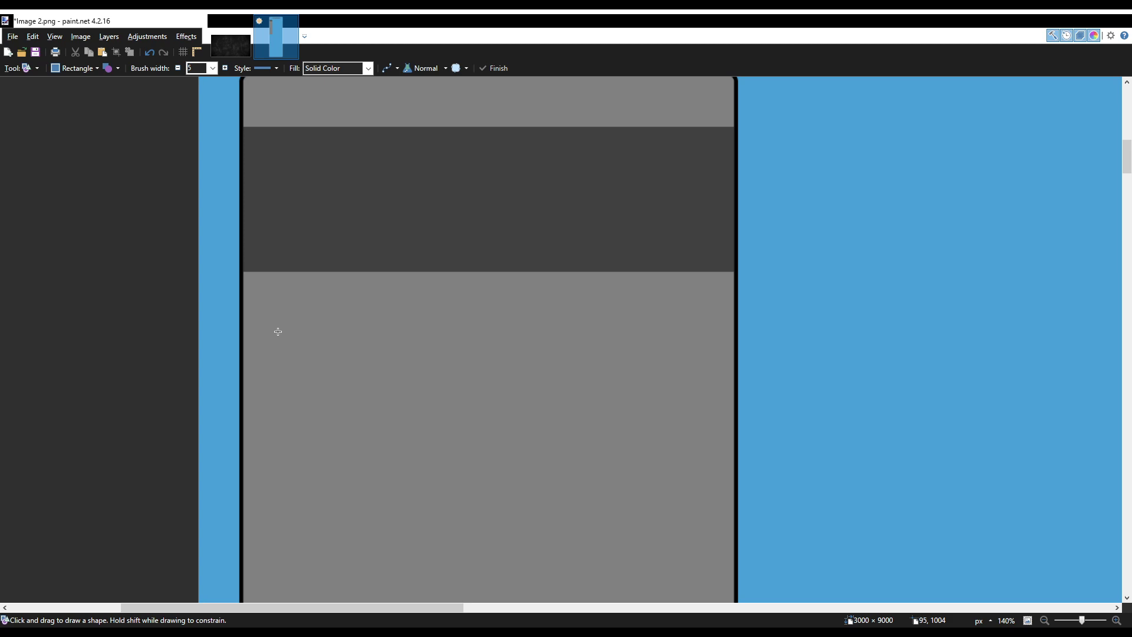
pyautogui.scroll(1, 278, 332)
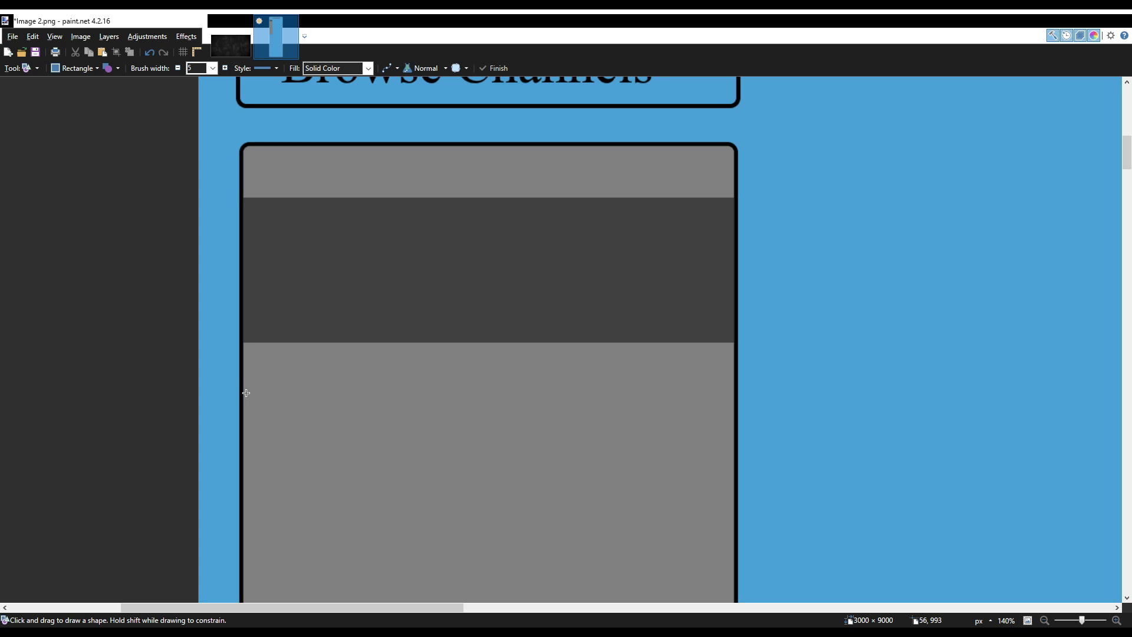
pyautogui.scroll(2, 241, 383)
pyautogui.scroll(-1, 253, 398)
pyautogui.scroll(-2, 263, 398)
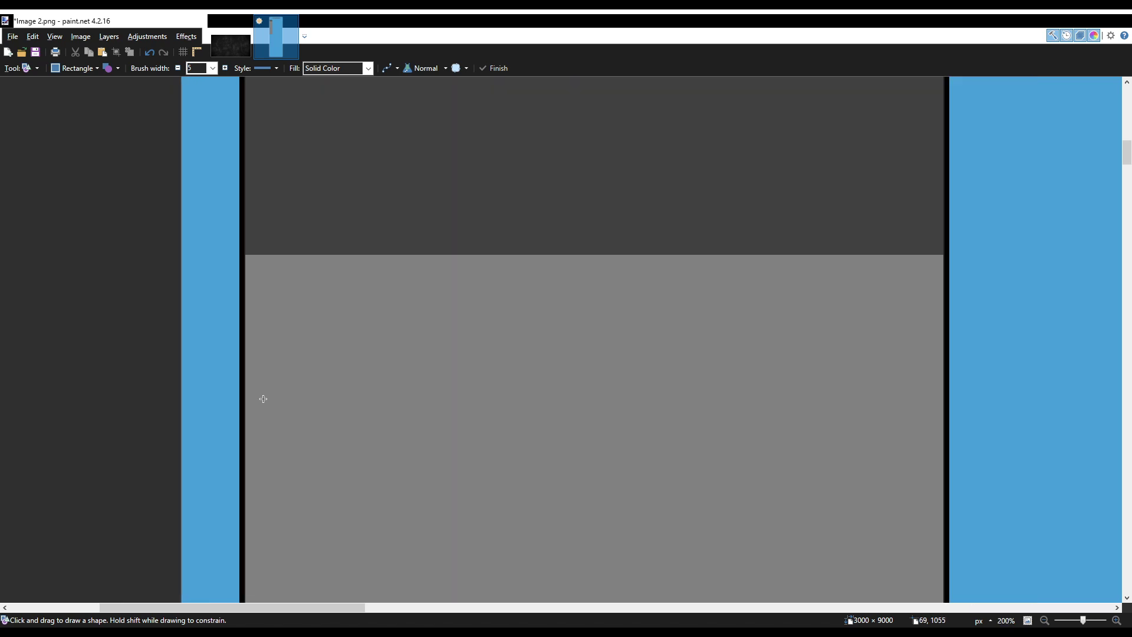
pyautogui.scroll(-1, 248, 374)
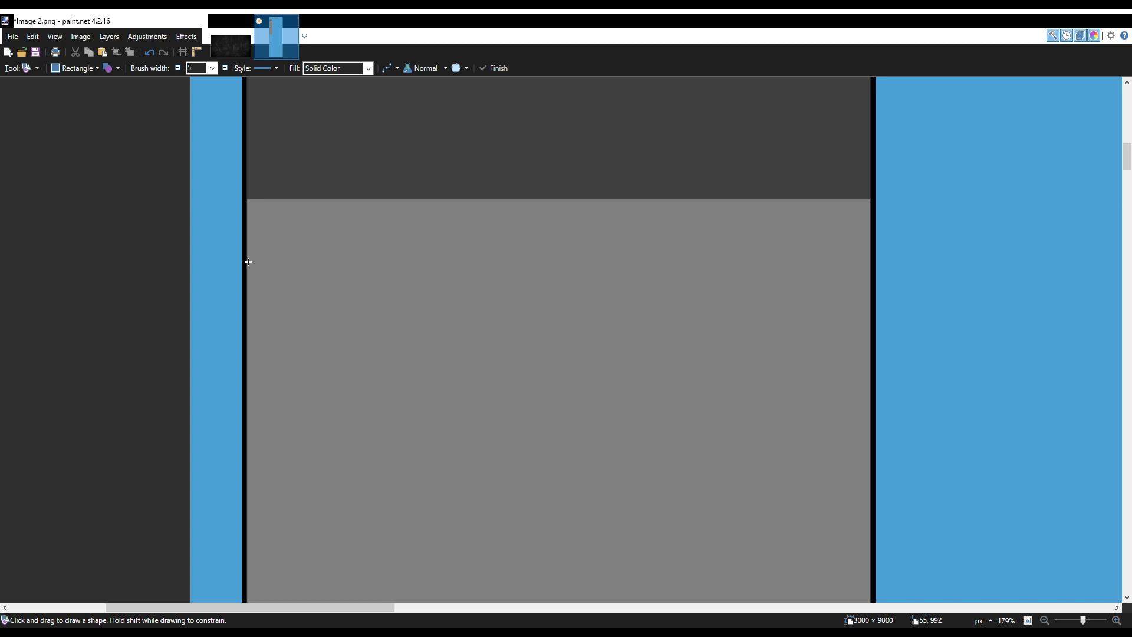
# Redo a misplaced dark rectangle as a small one at the panel's left edge.
pyautogui.moveTo(248, 261); pyautogui.dragTo(412, 361)
pyautogui.hotkey('ctrl', 'z')
pyautogui.moveTo(247, 270); pyautogui.dragTo(273, 306)
pyautogui.scroll(2, 252, 289)
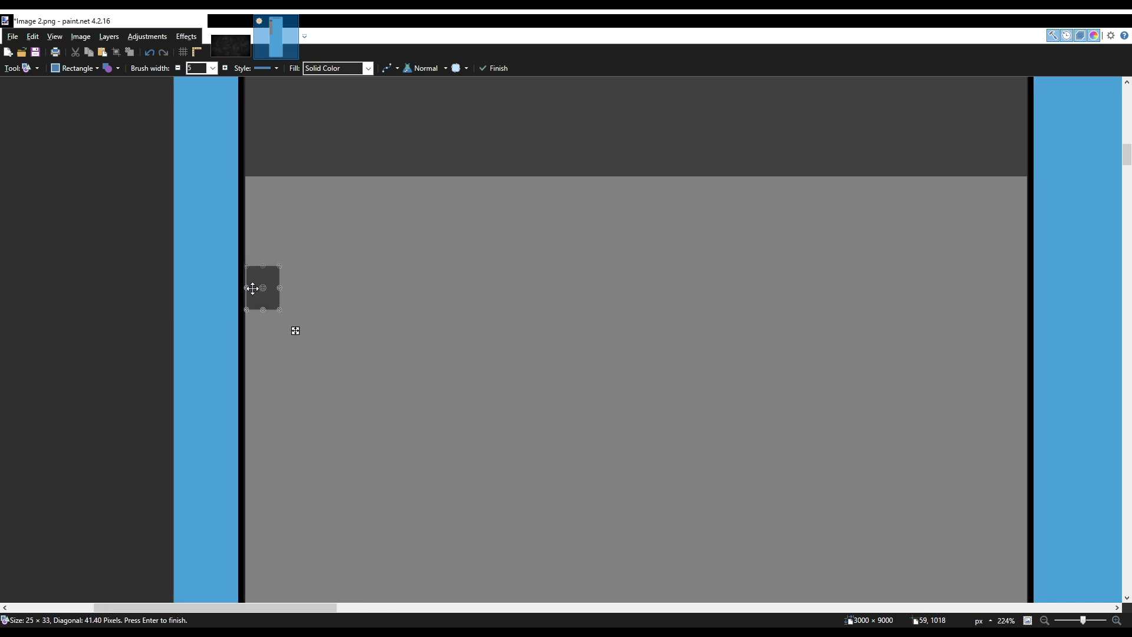
# Replace the small dark rectangle with a large dark one spanning most of the panel.
pyautogui.scroll(1, 252, 288)
pyautogui.press('Return')
pyautogui.hotkey('ctrl', 'z')
pyautogui.moveTo(244, 266); pyautogui.dragTo(869, 545)
pyautogui.scroll(-3, 301, 342)
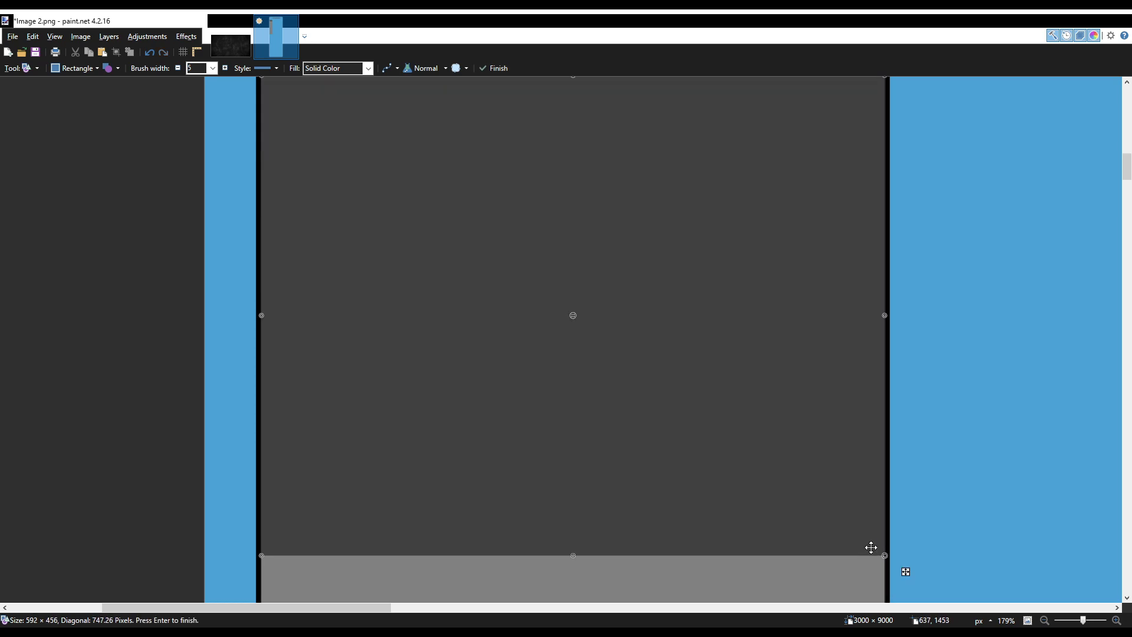
pyautogui.scroll(-1, 692, 474)
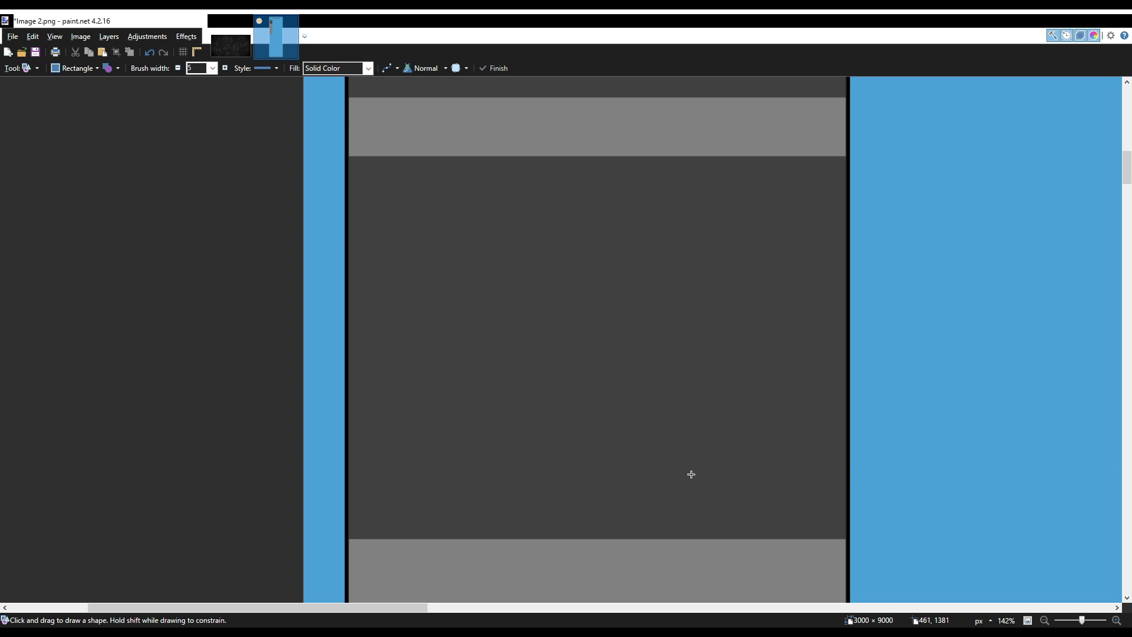
pyautogui.scroll(-1, 689, 473)
pyautogui.scroll(1, 687, 472)
pyautogui.scroll(-1, 554, 396)
pyautogui.scroll(-1, 519, 386)
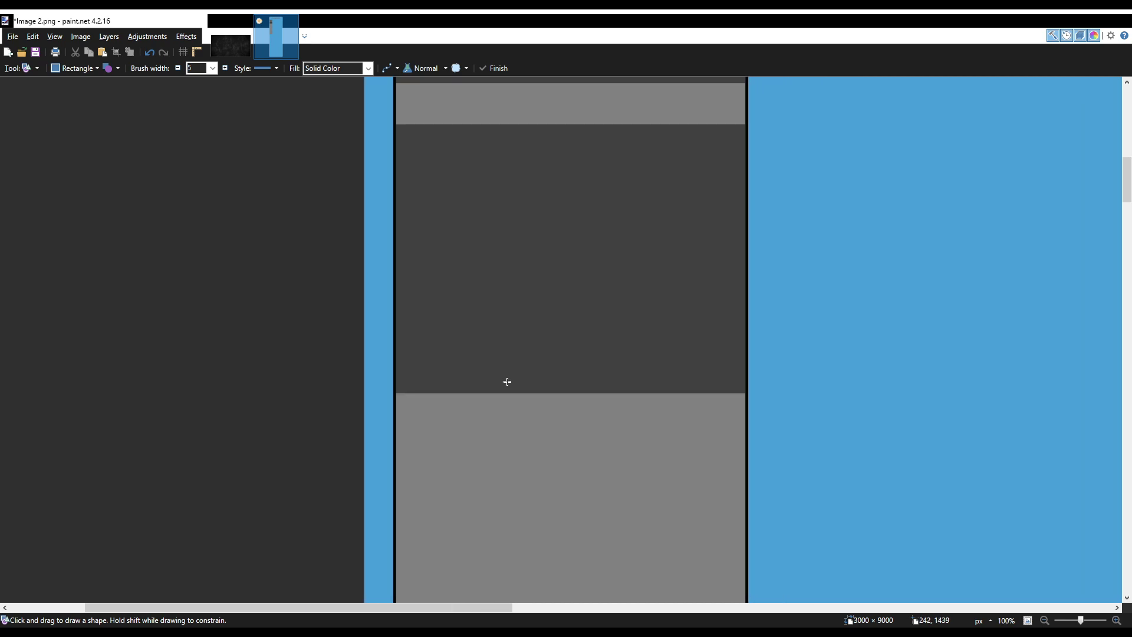
pyautogui.scroll(1, 506, 382)
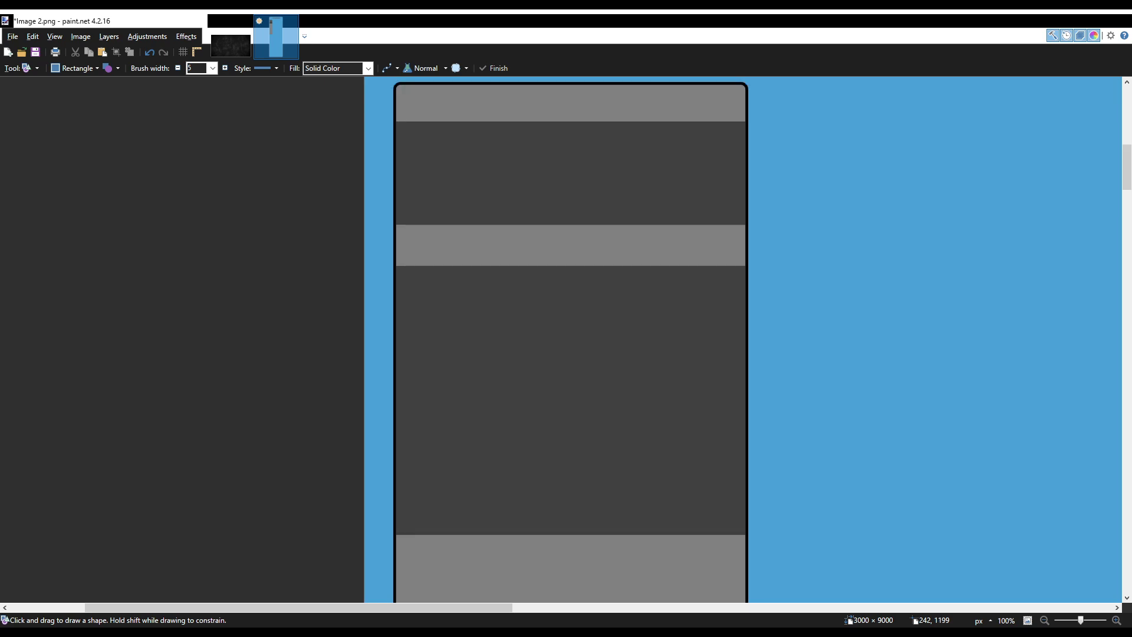
pyautogui.scroll(1, 312, 287)
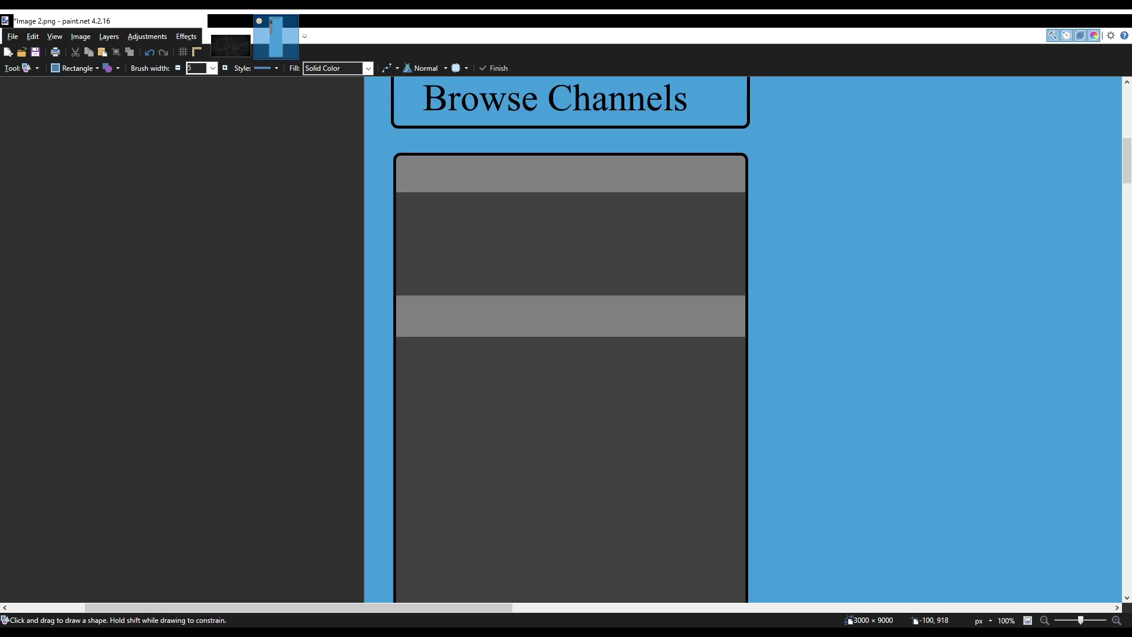
pyautogui.scroll(-5, 538, 331)
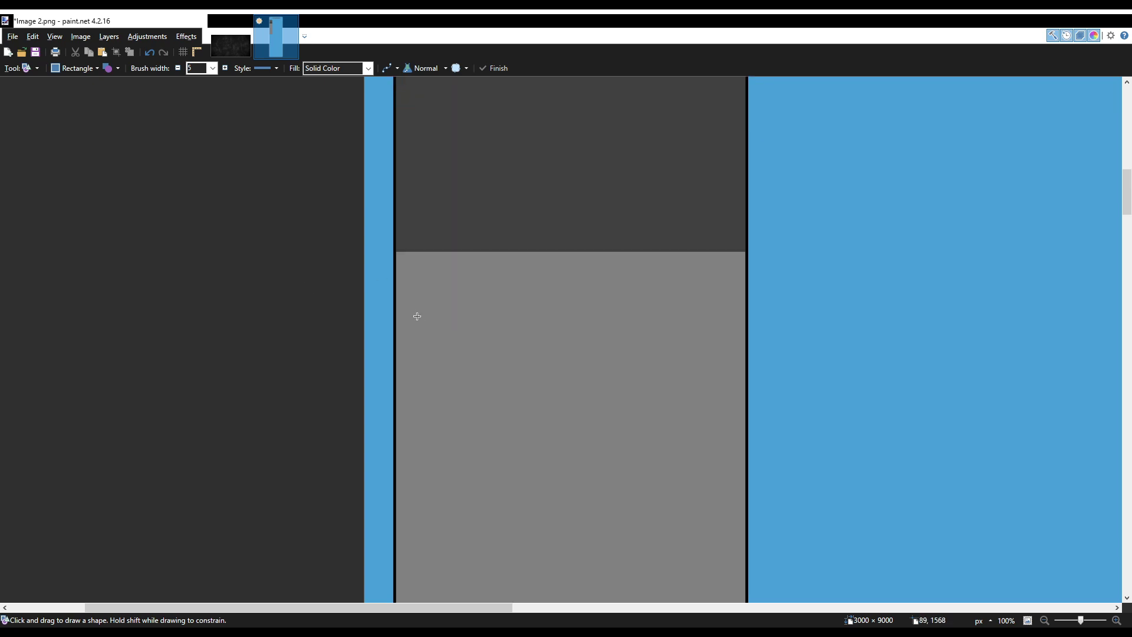
pyautogui.scroll(3, 402, 283)
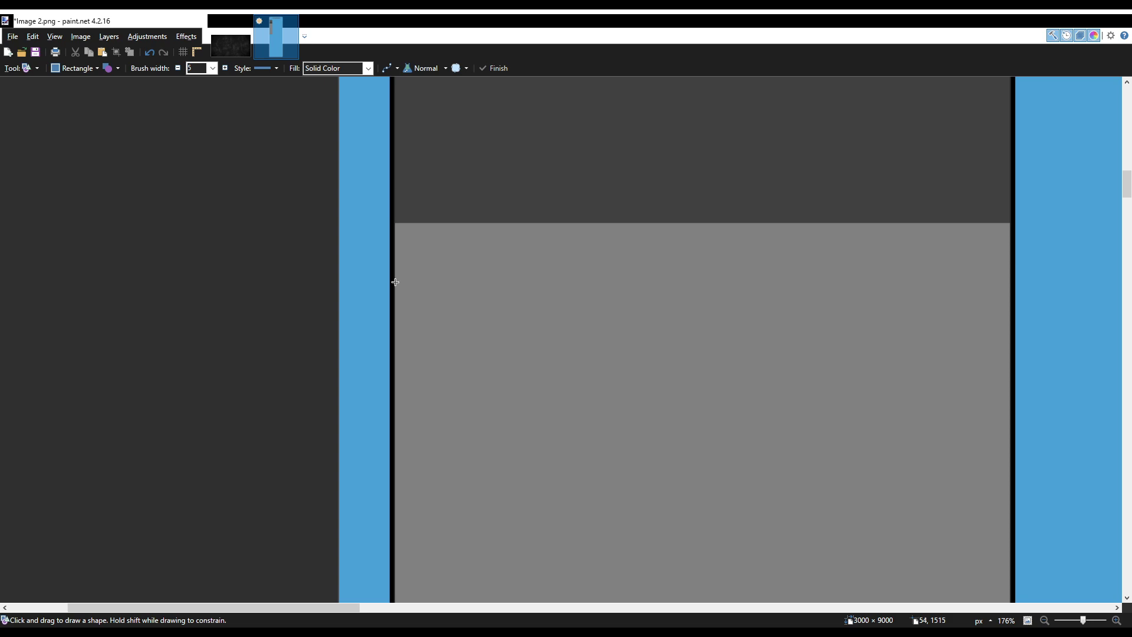
# Discard a small dark block and draw a tall dark rectangle over the grey area.
pyautogui.moveTo(395, 299); pyautogui.dragTo(457, 350)
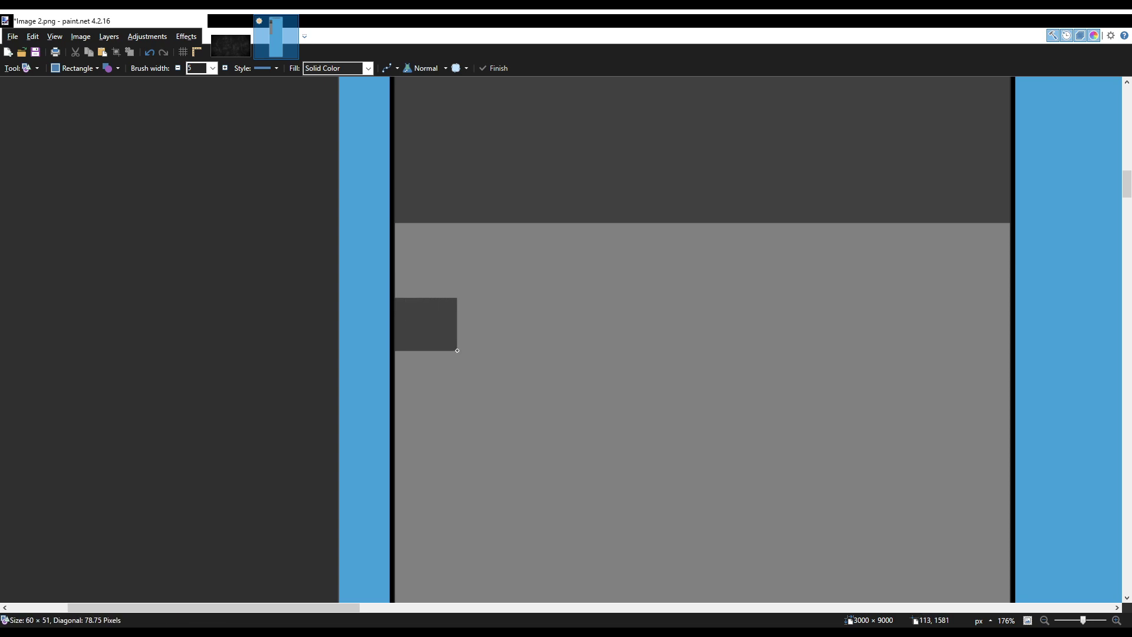
pyautogui.scroll(4, 404, 346)
pyautogui.hotkey('ctrl', 'z')
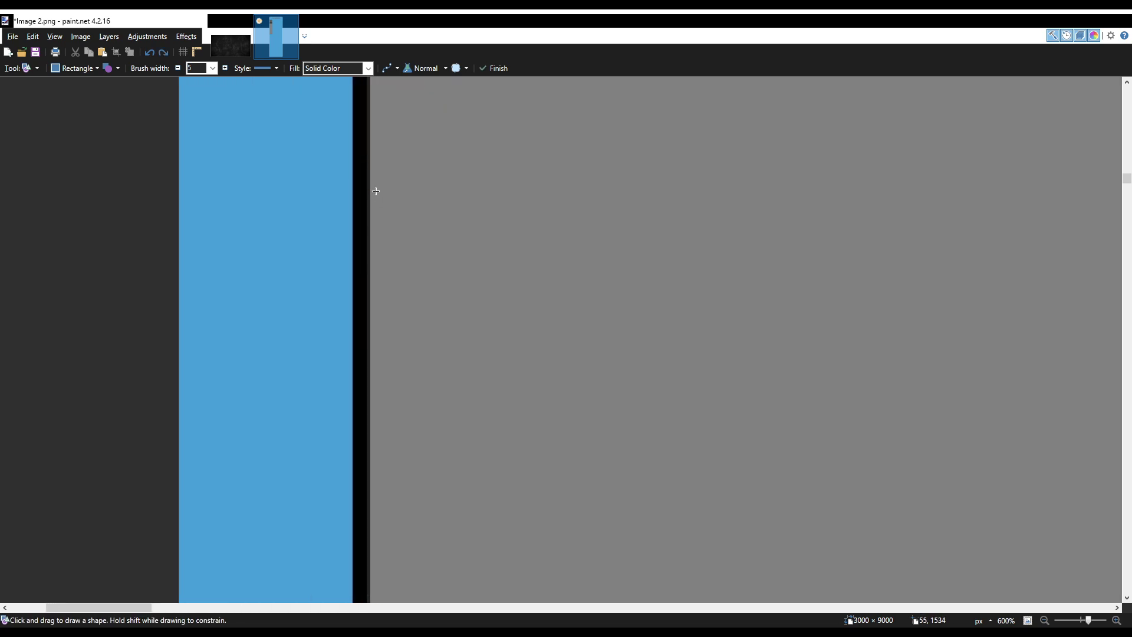
pyautogui.moveTo(371, 184)
pyautogui.mouseDown()
pyautogui.moveTo(447, 252)
pyautogui.moveTo(540, 465)
pyautogui.moveTo(616, 598)
pyautogui.moveTo(599, 438)
pyautogui.moveTo(612, 430)
pyautogui.moveTo(595, 444)
pyautogui.moveTo(597, 521)
pyautogui.mouseUp()
pyautogui.scroll(-9, 447, 253)
pyautogui.scroll(10, 602, 435)
pyautogui.scroll(12, 607, 433)
pyautogui.scroll(2, 596, 447)
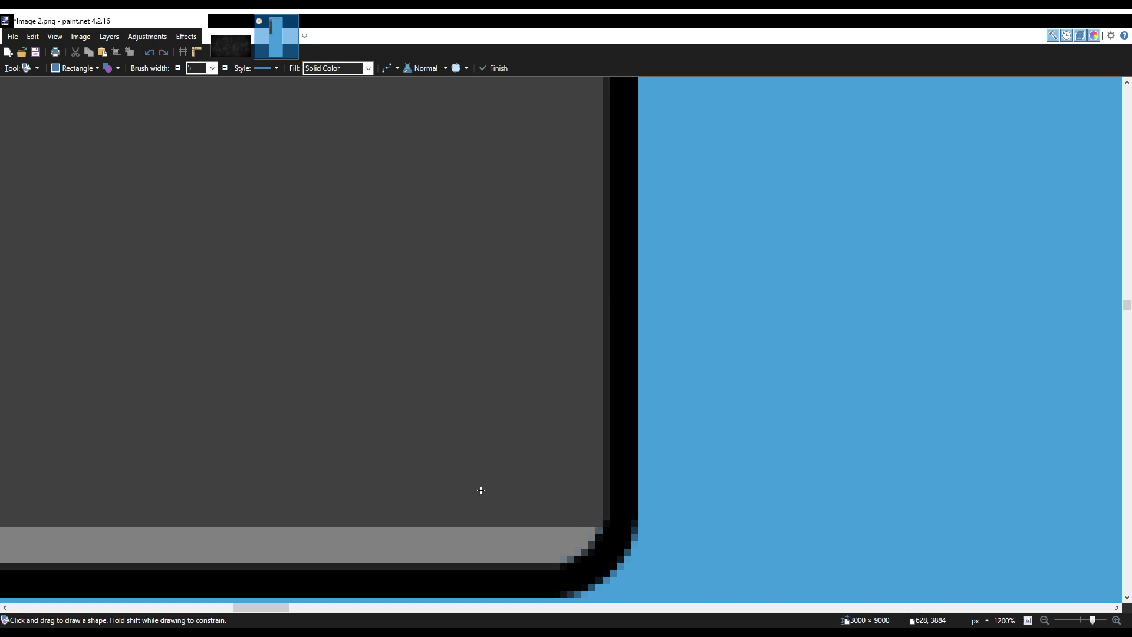
pyautogui.scroll(-4, 480, 489)
pyautogui.hscroll(-6, 480, 488)
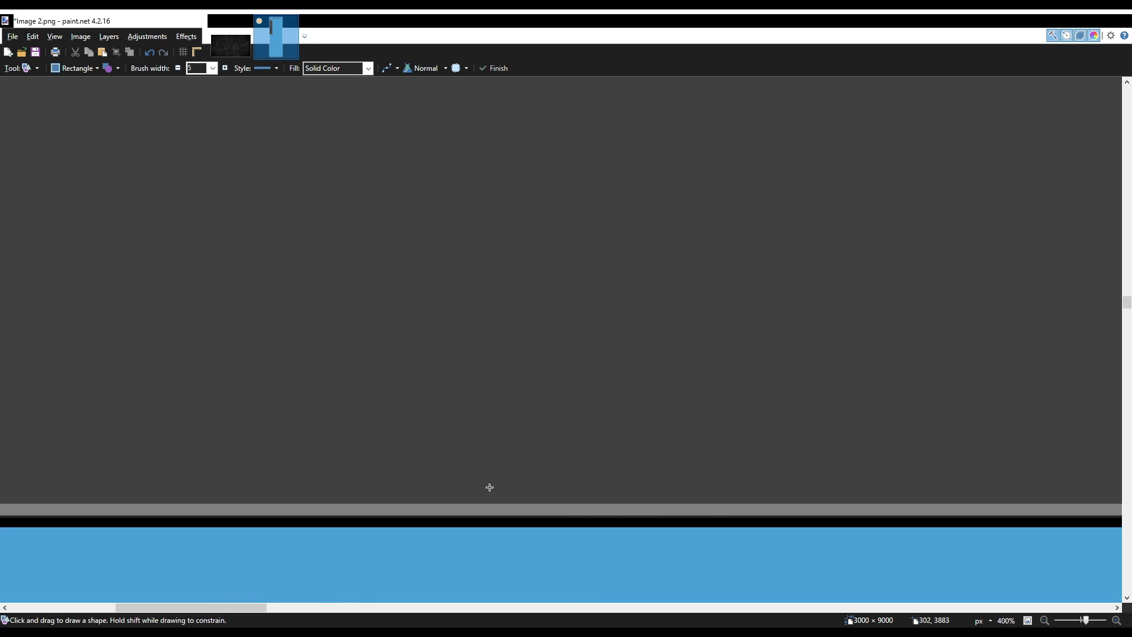
pyautogui.scroll(-2, 629, 490)
pyautogui.scroll(1, 737, 503)
pyautogui.hscroll(5, 738, 503)
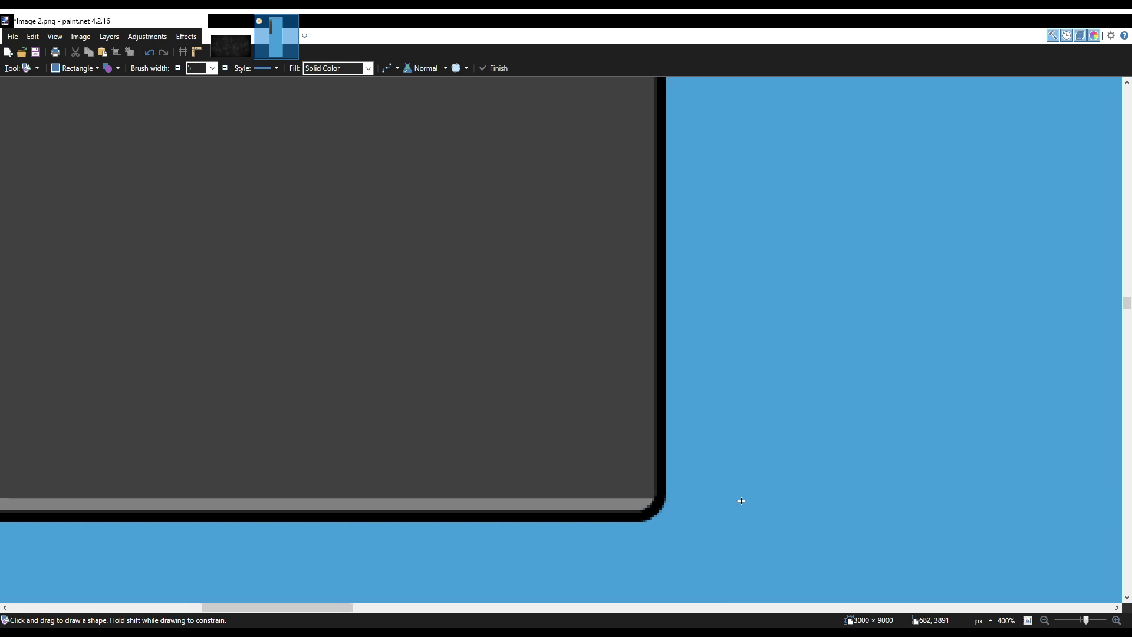
pyautogui.scroll(3, 689, 508)
pyautogui.press('o')
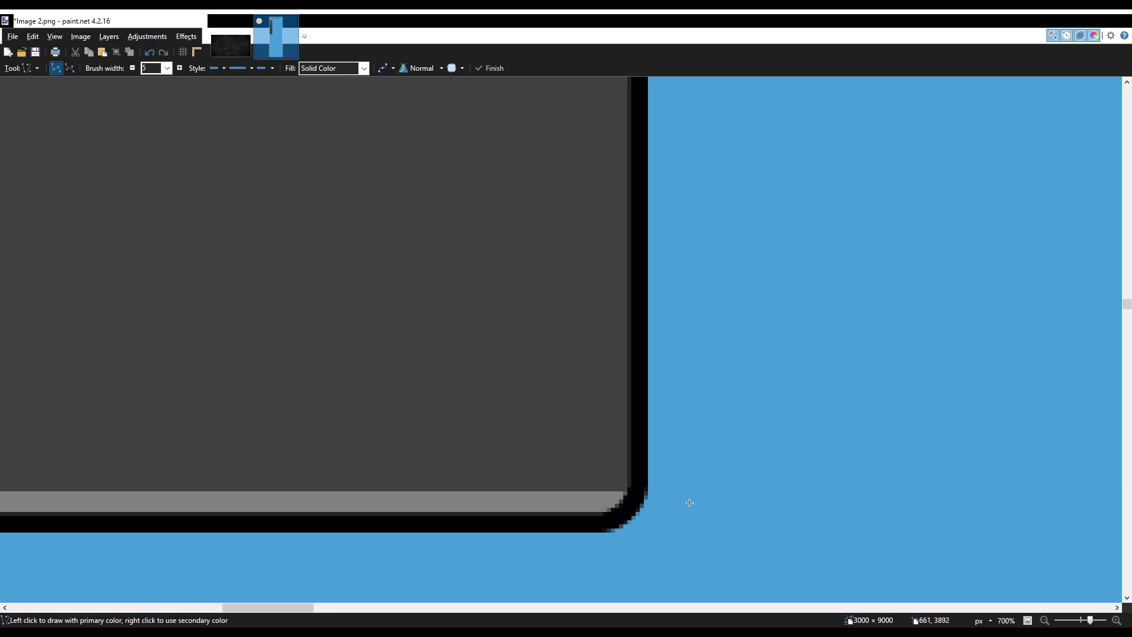
# Lower the Line/Curve width to 1 pixel and draw a line leftward from the panel's bottom corner.
pyautogui.moveTo(623, 492); pyautogui.dragTo(601, 496)
pyautogui.press('Escape')
pyautogui.click(136, 70)
pyautogui.click(136, 70)
pyautogui.click(136, 70)
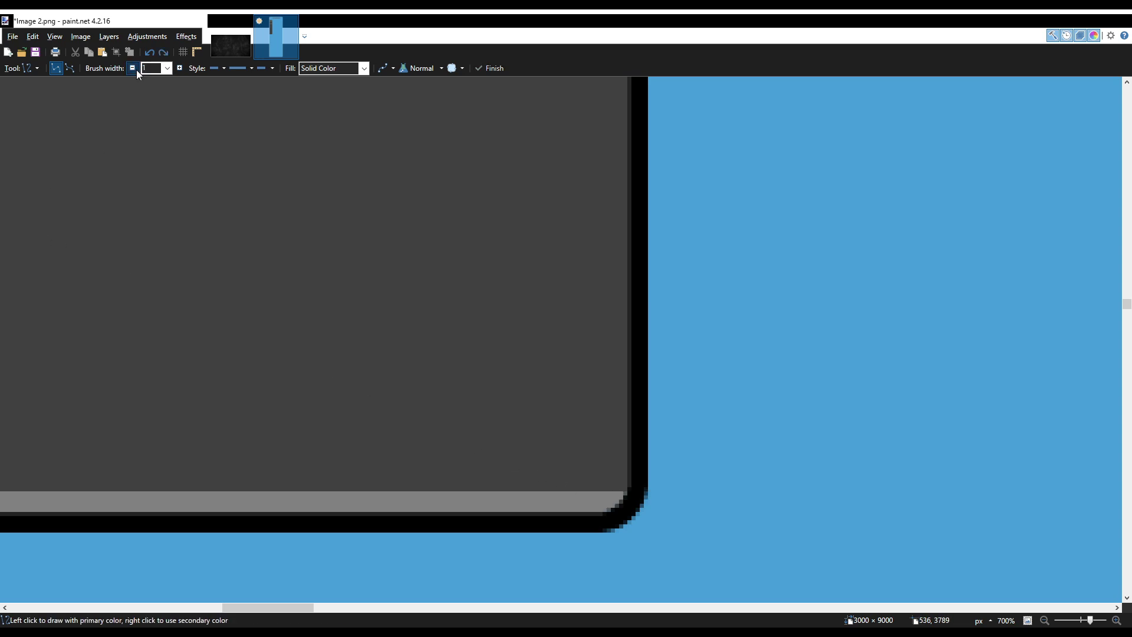
pyautogui.click(624, 493)
pyautogui.moveTo(623, 493); pyautogui.dragTo(534, 494)
# Draw 1-pixel horizontal lines across the full width of the panel's bottom edge and commit them.
pyautogui.hscroll(-10, 552, 493)
pyautogui.hscroll(-10, 552, 493)
pyautogui.scroll(2, 539, 502)
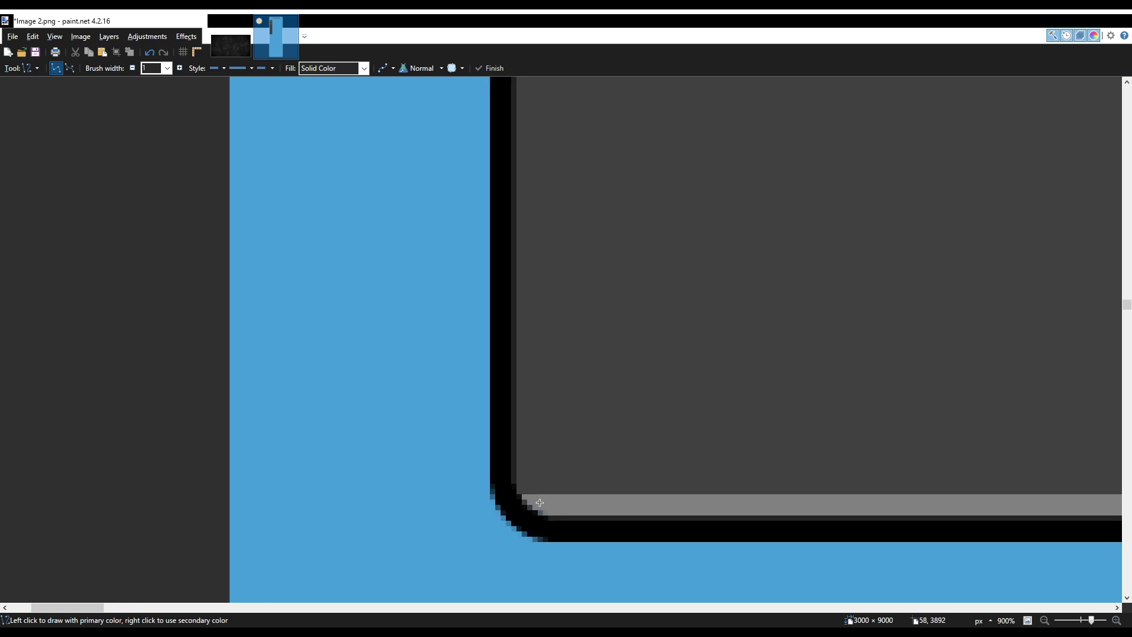
pyautogui.moveTo(522, 497); pyautogui.dragTo(755, 495)
pyautogui.hscroll(10, 695, 496)
pyautogui.hscroll(8, 696, 497)
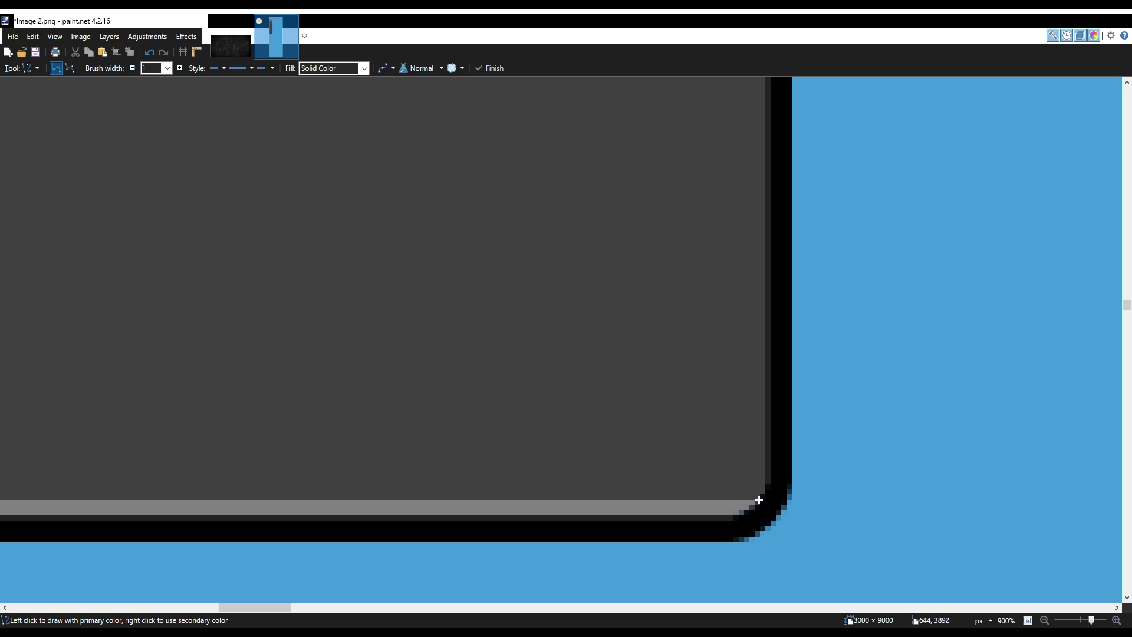
pyautogui.moveTo(755, 501); pyautogui.dragTo(353, 511)
pyautogui.hscroll(-7, 631, 500)
pyautogui.hscroll(-10, 631, 500)
pyautogui.hscroll(7, 639, 502)
pyautogui.hscroll(10, 642, 501)
pyautogui.press('Return')
# Commit the final bottom line and zoom out to check the panel.
pyautogui.hscroll(-5, 532, 511)
pyautogui.hscroll(-10, 531, 511)
pyautogui.hscroll(-5, 531, 511)
pyautogui.press('Return')
pyautogui.scroll(-6, 457, 503)
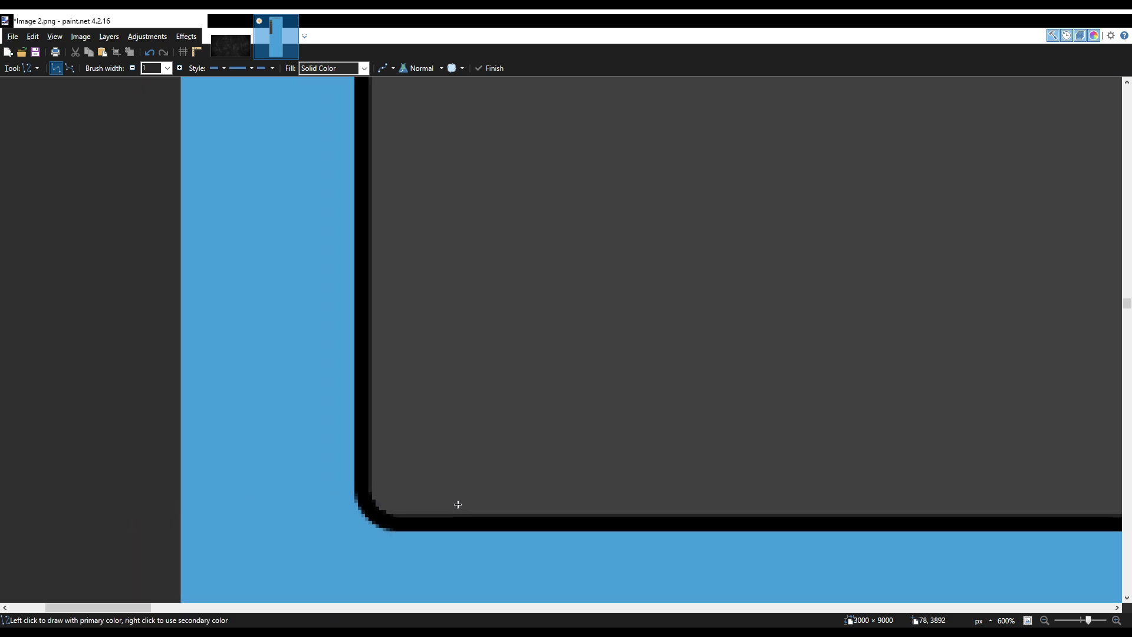
pyautogui.scroll(-5, 496, 501)
pyautogui.scroll(10, 604, 470)
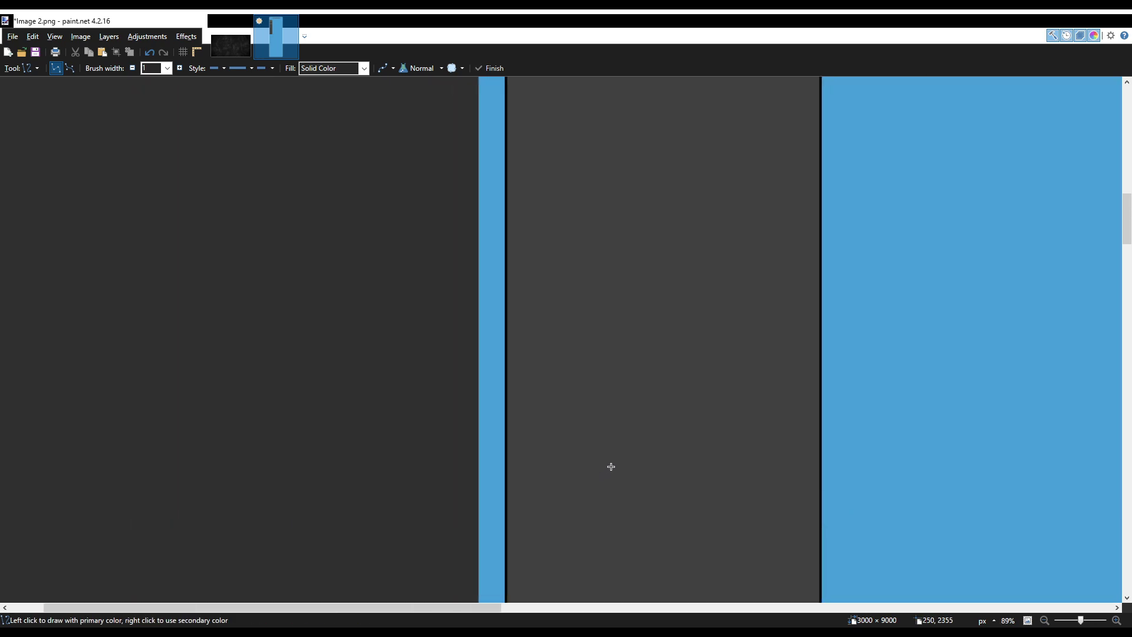
pyautogui.scroll(-4, 635, 422)
pyautogui.scroll(1, 655, 414)
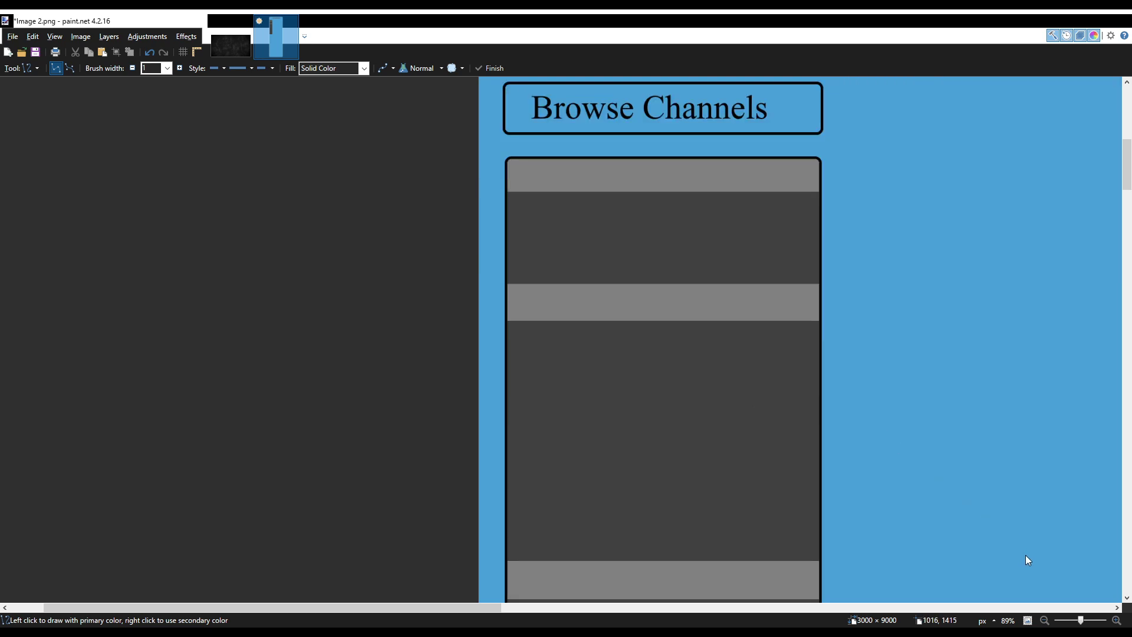
# Label the top grey bar 'Production' in white text.
pyautogui.press('t')
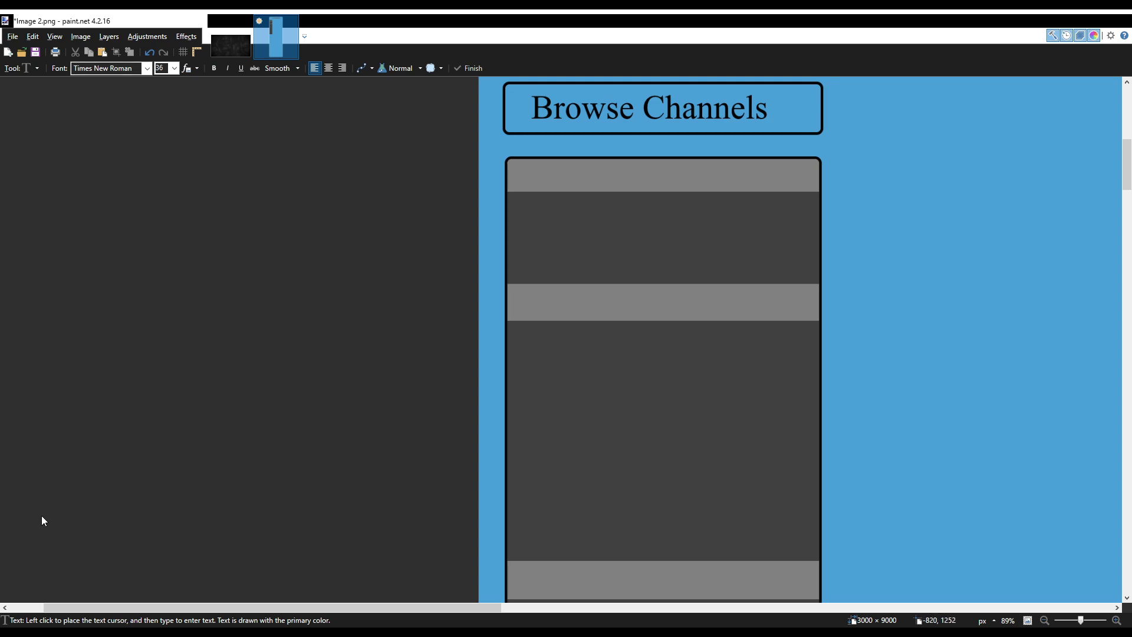
pyautogui.scroll(1, 354, 342)
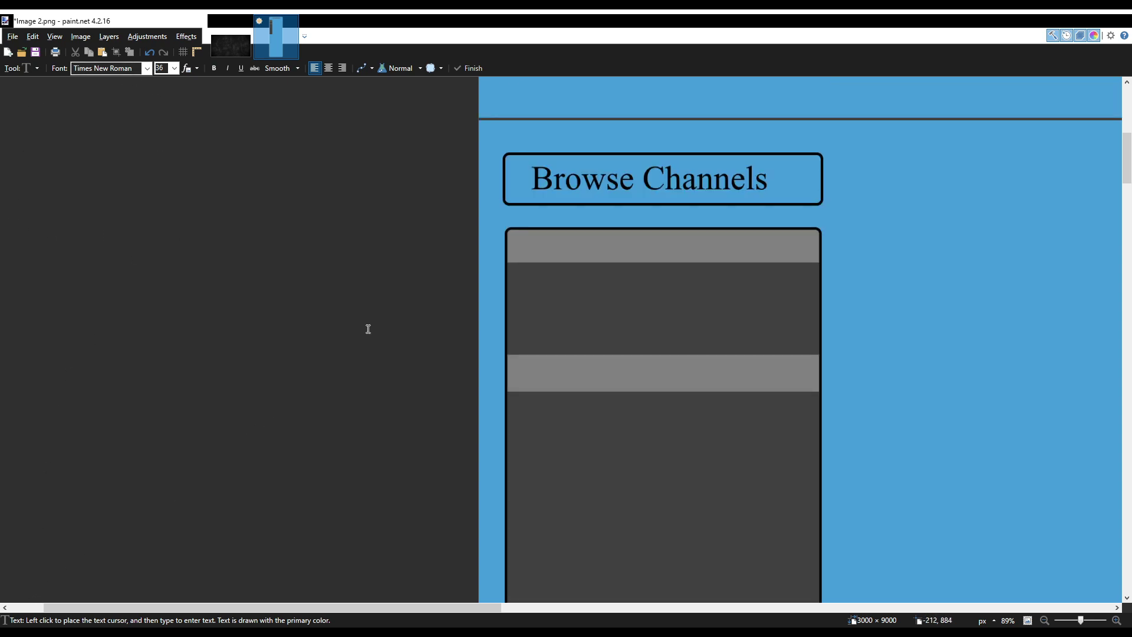
pyautogui.hscroll(2, 377, 312)
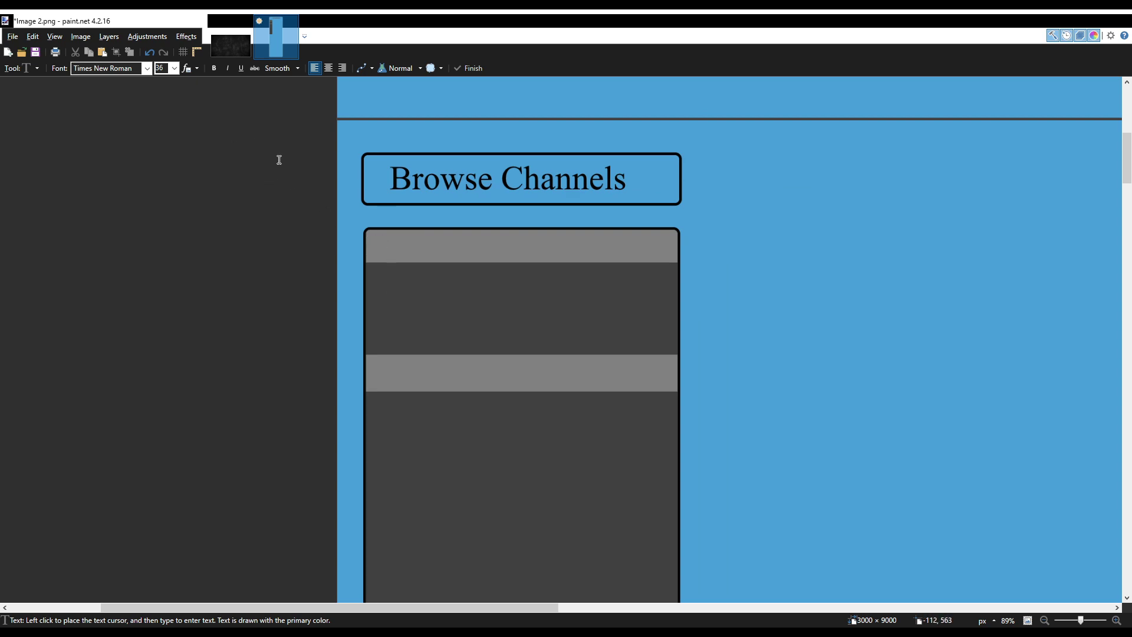
pyautogui.click(403, 234)
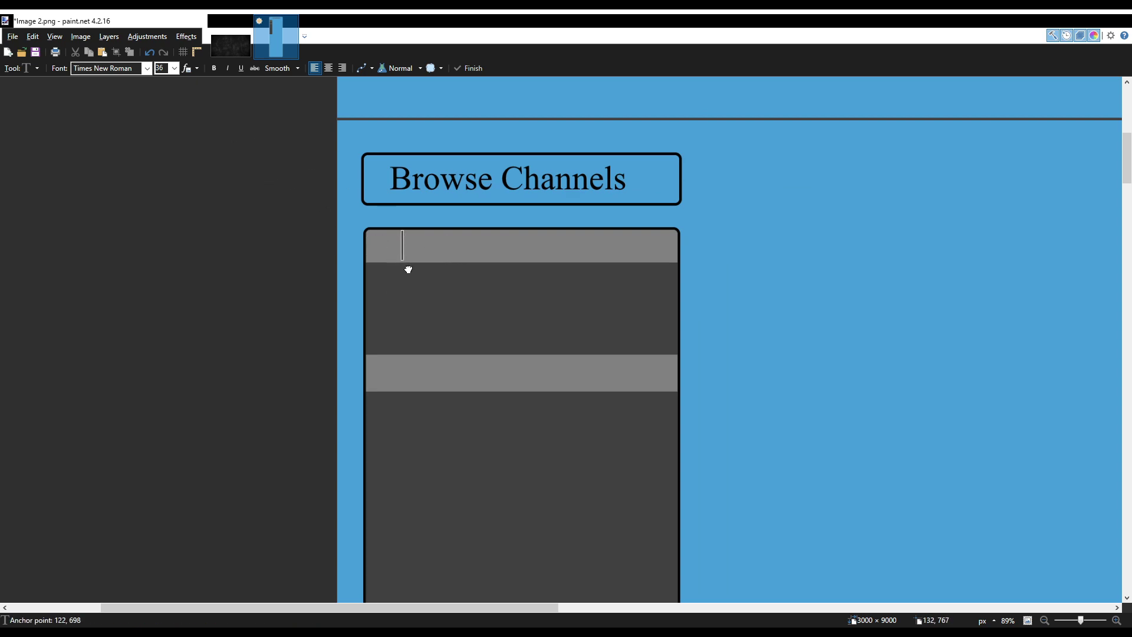
pyautogui.moveTo(408, 269); pyautogui.dragTo(391, 267)
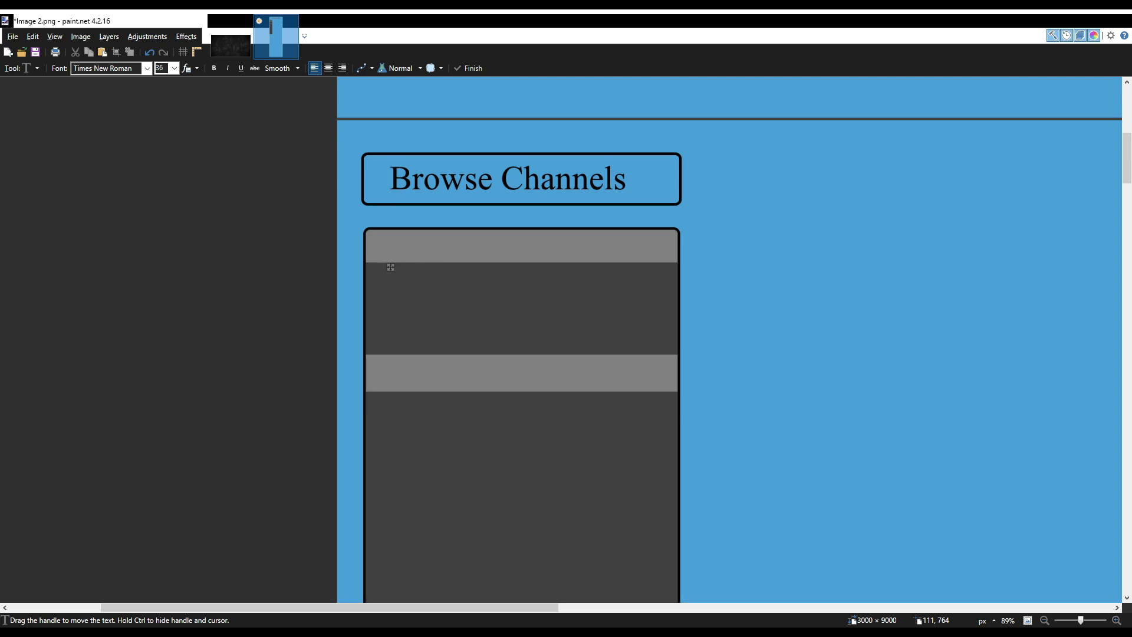
pyautogui.write('Production')
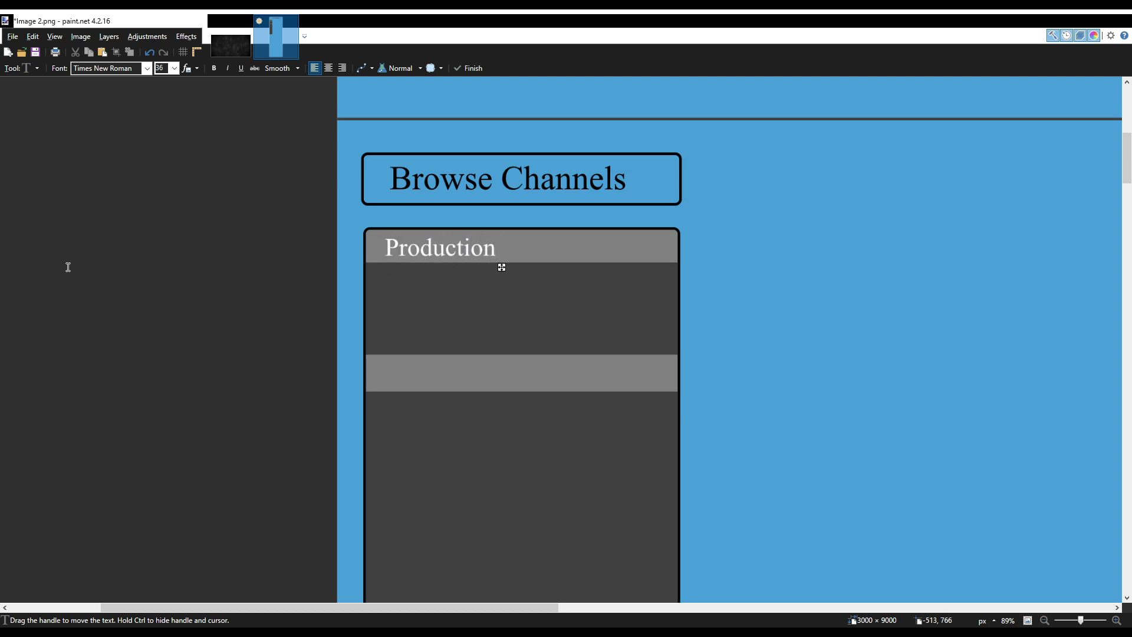
pyautogui.press('Escape')
# Label the middle grey bar 'Videos', nudging the text slightly right.
pyautogui.click(382, 375)
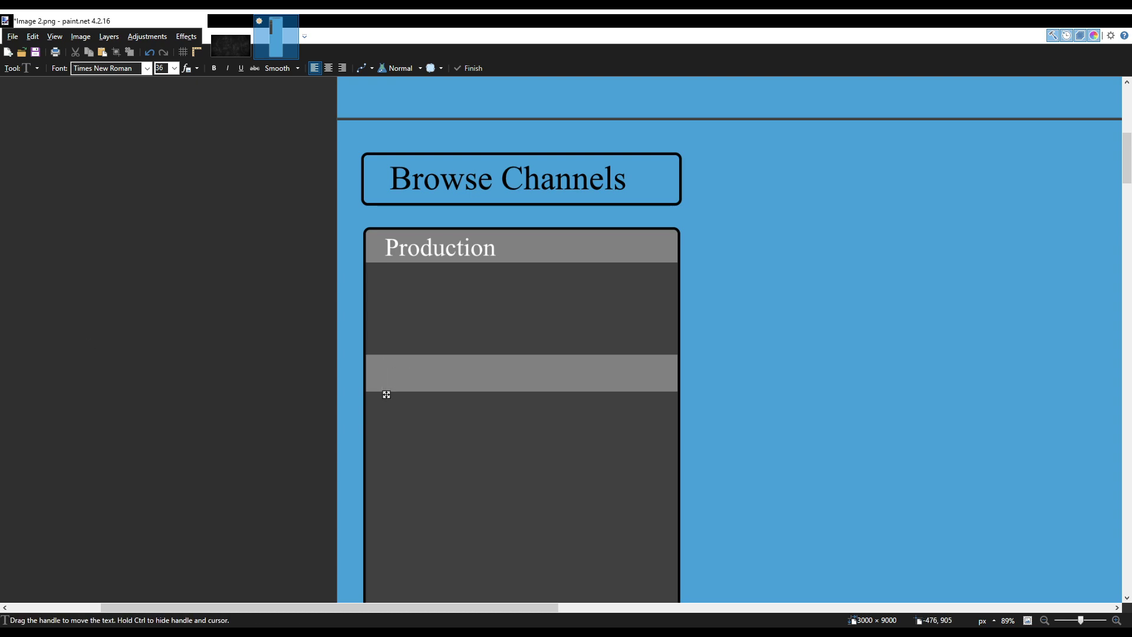
pyautogui.write('Videos')
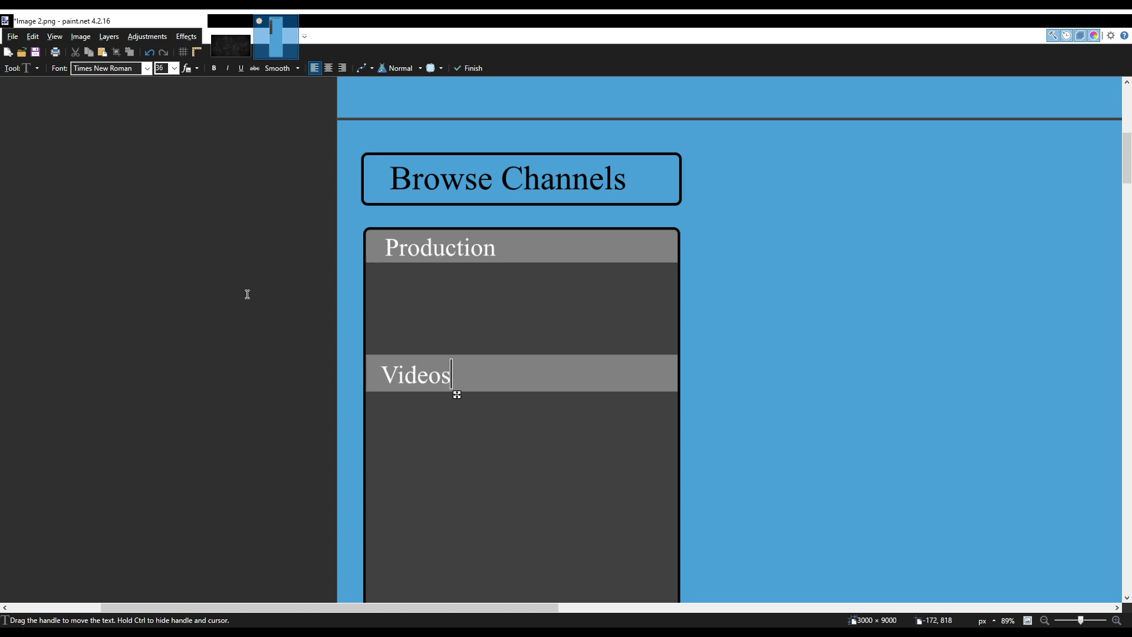
pyautogui.scroll(-3, 429, 322)
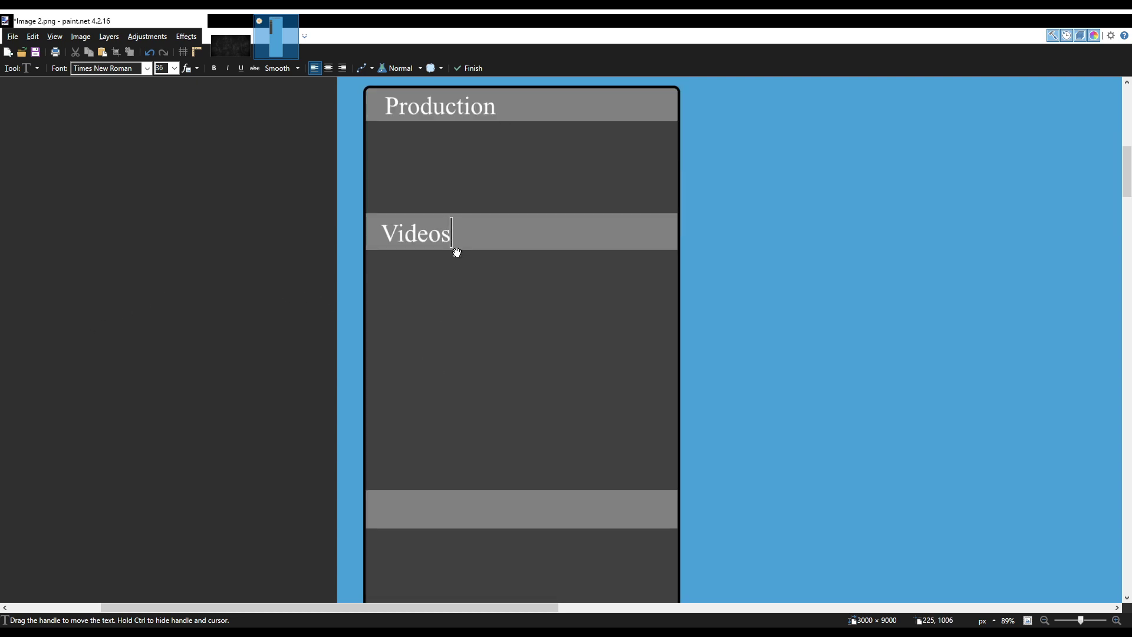
pyautogui.moveTo(456, 252); pyautogui.dragTo(467, 252)
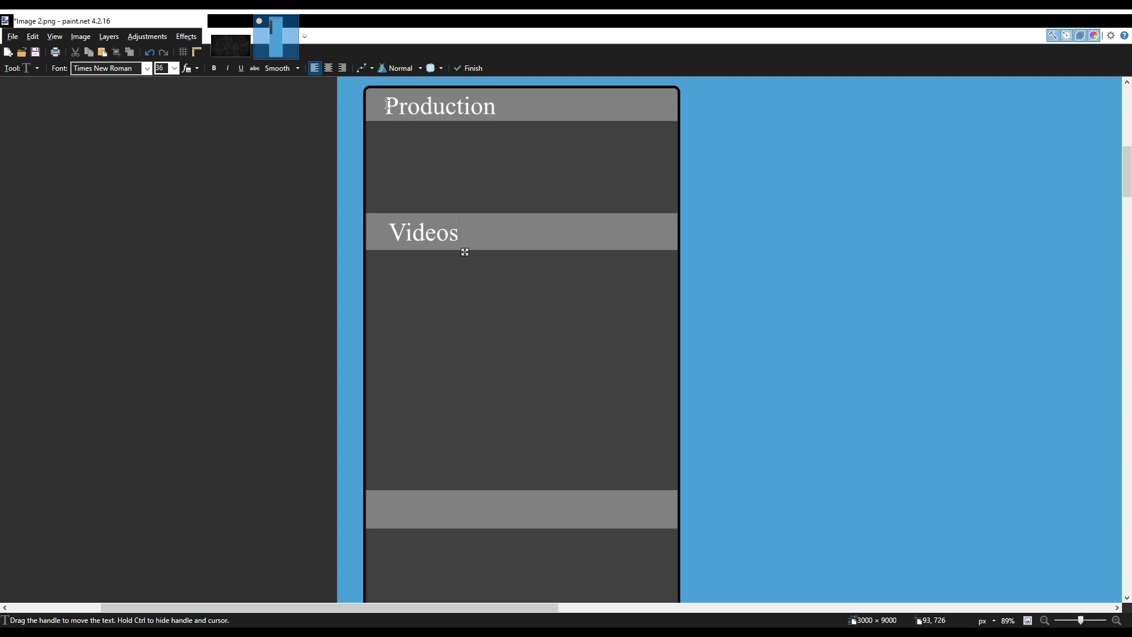
pyautogui.click(385, 510)
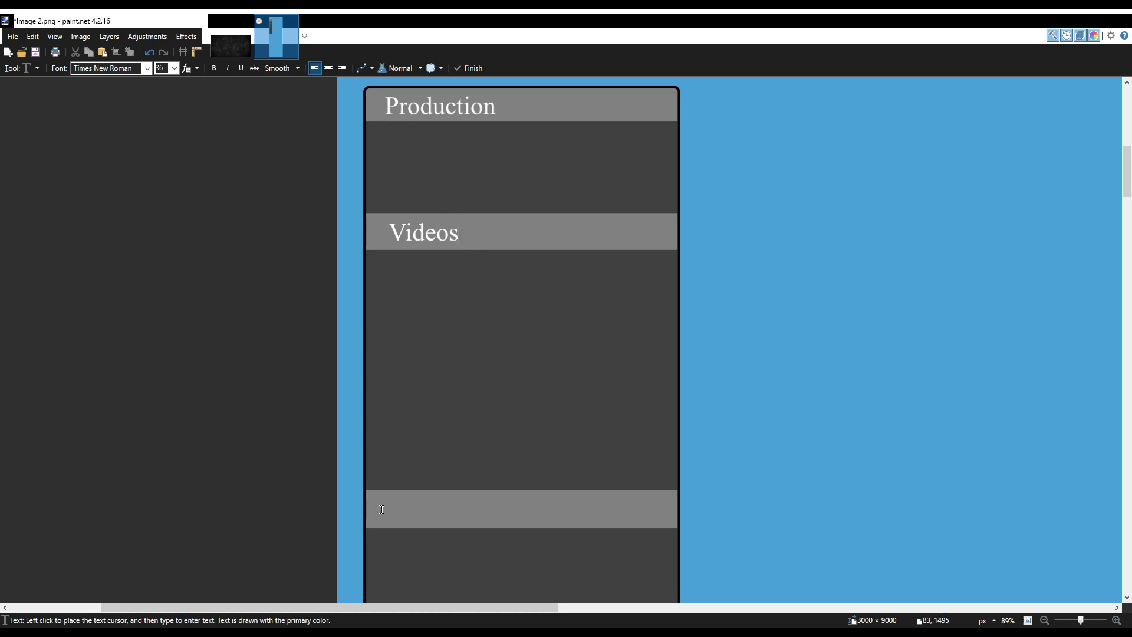
# Label the bottom grey bar 'Categories'.
pyautogui.click(382, 509)
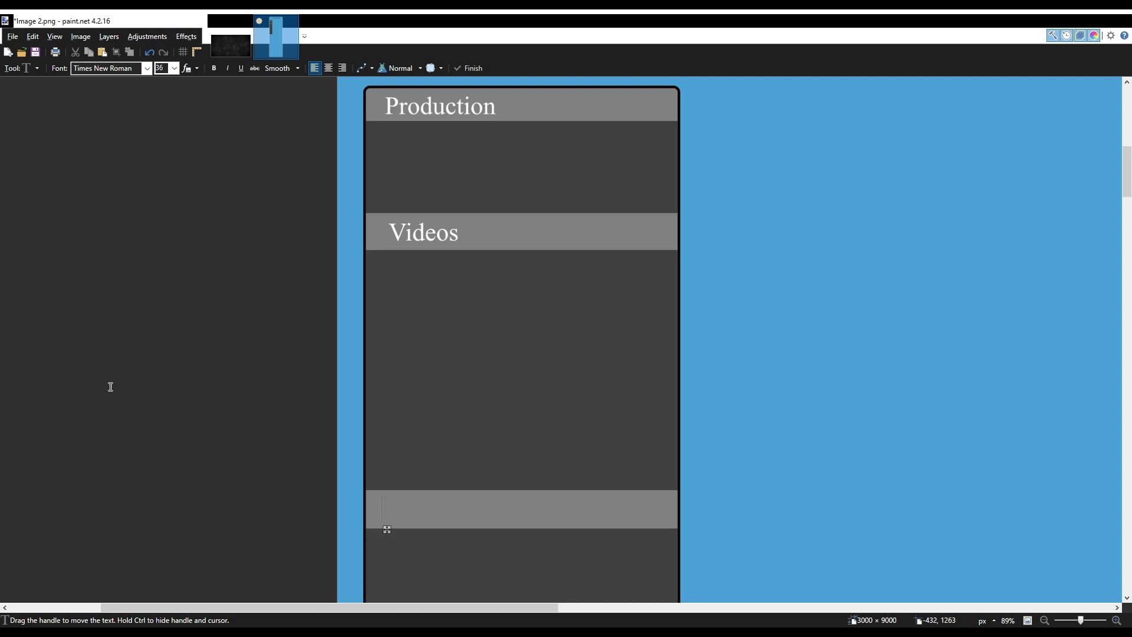
pyautogui.write('Categories')
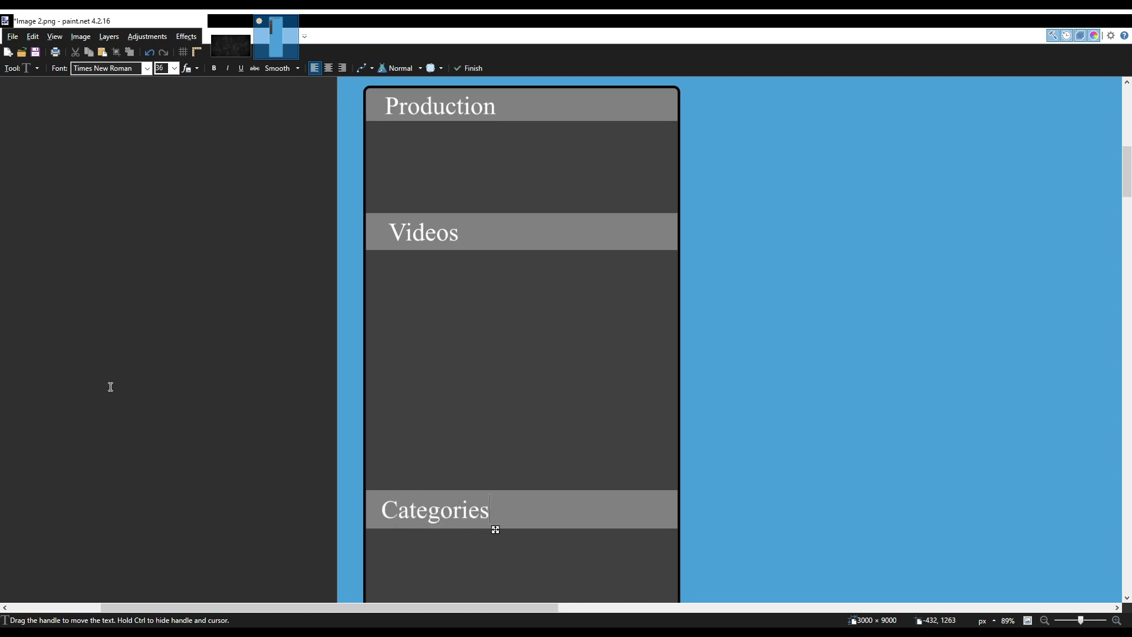
pyautogui.press('Escape')
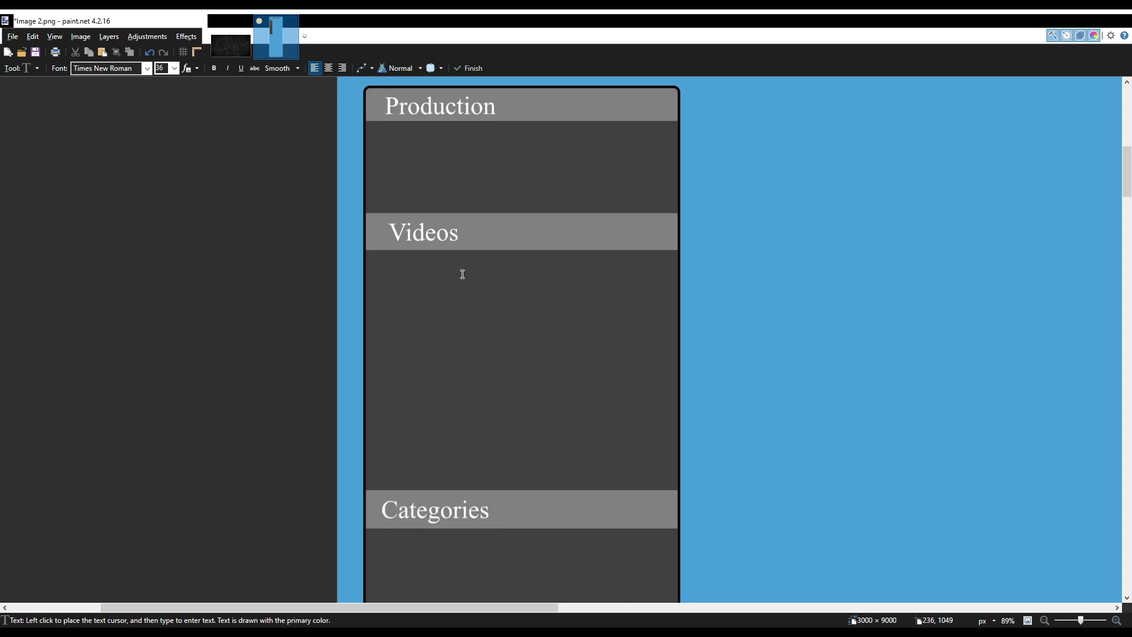
# Type an All, Professional, Homemade list under Production, then undo it.
pyautogui.scroll(-1, 461, 272)
pyautogui.scroll(-3, 462, 274)
pyautogui.scroll(3, 464, 278)
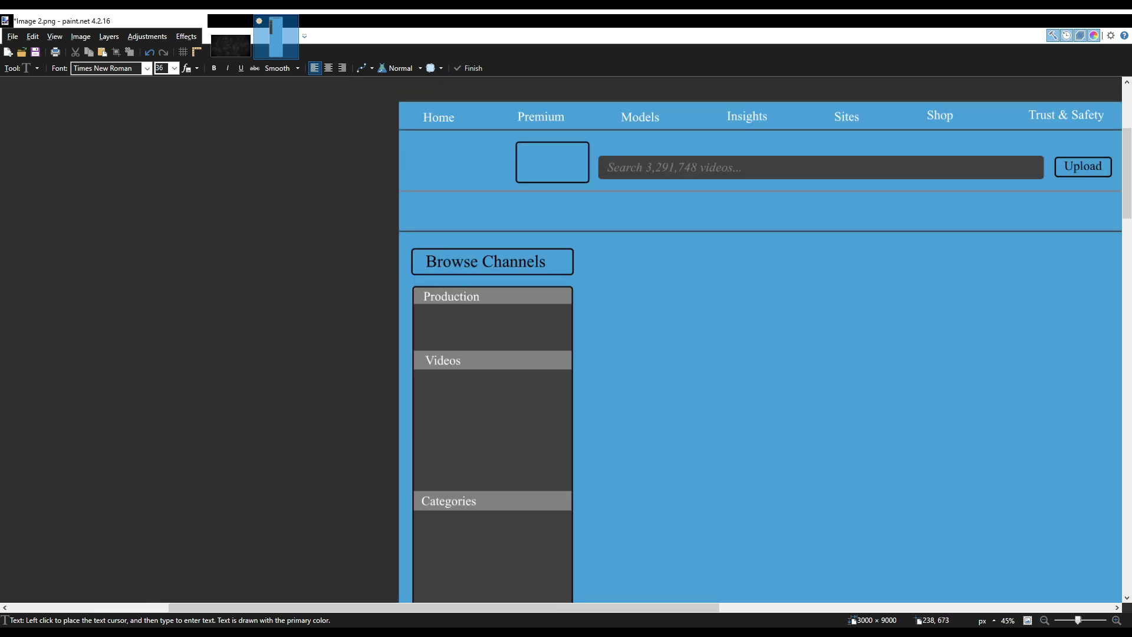
pyautogui.scroll(2, 435, 317)
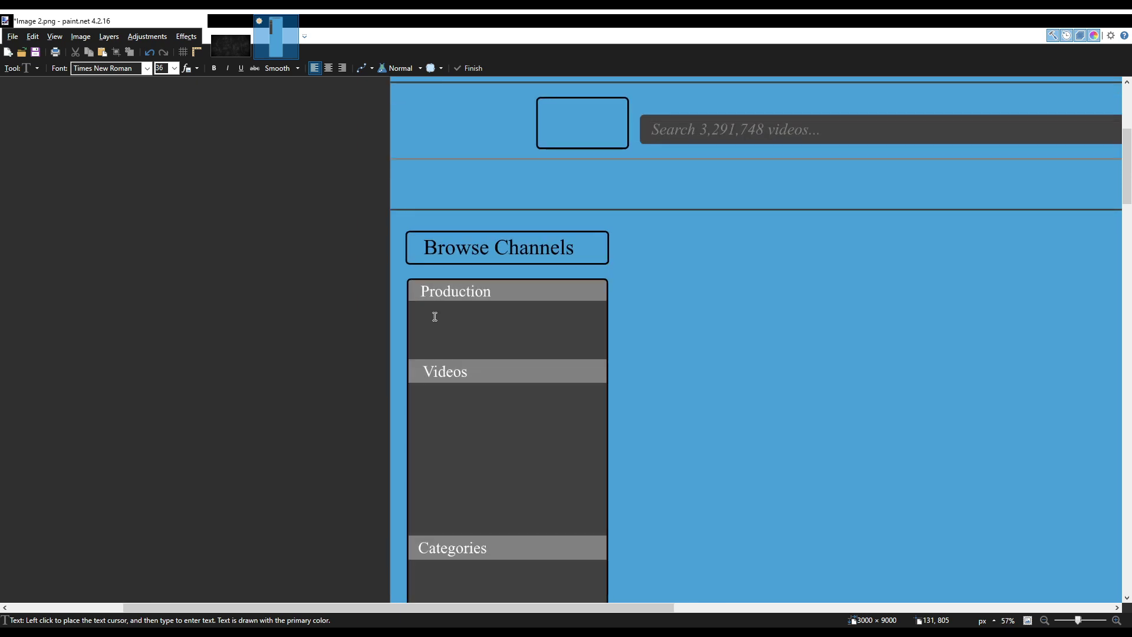
pyautogui.click(425, 307)
pyautogui.write('All')
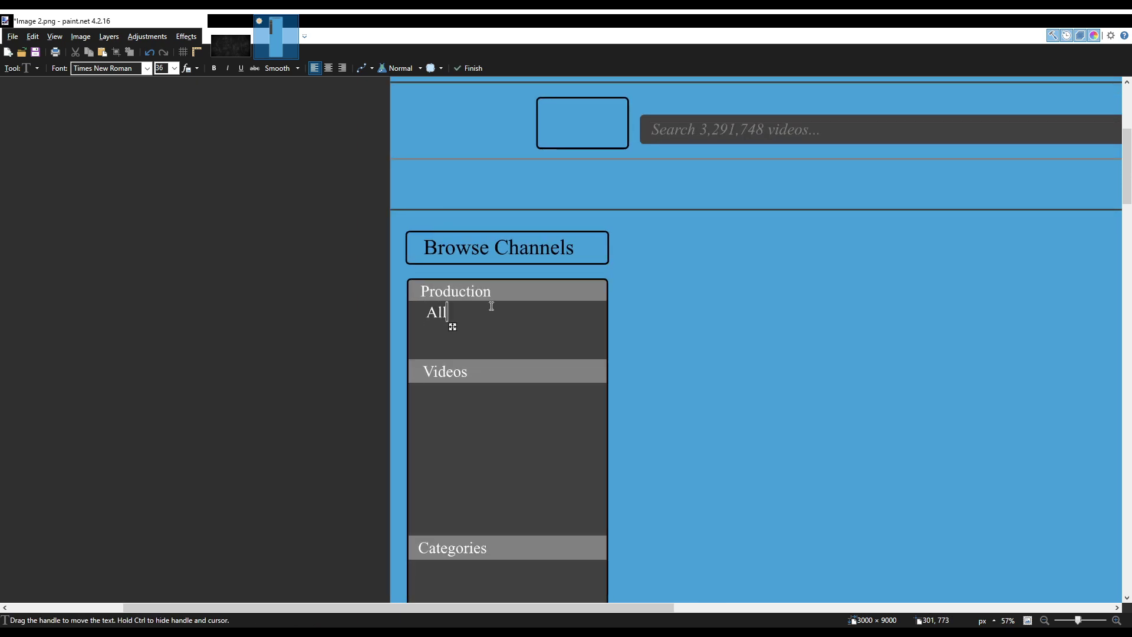
pyautogui.press('Return')
pyautogui.write('Professional')
pyautogui.press('Return')
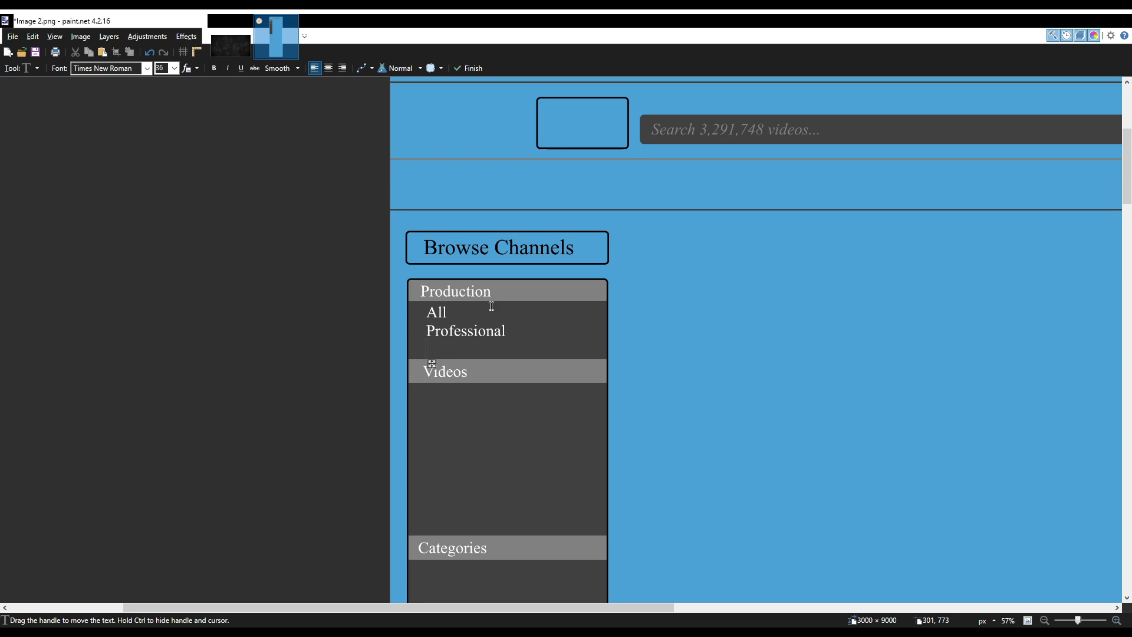
pyautogui.write('Homemade')
pyautogui.moveTo(506, 363); pyautogui.dragTo(496, 363)
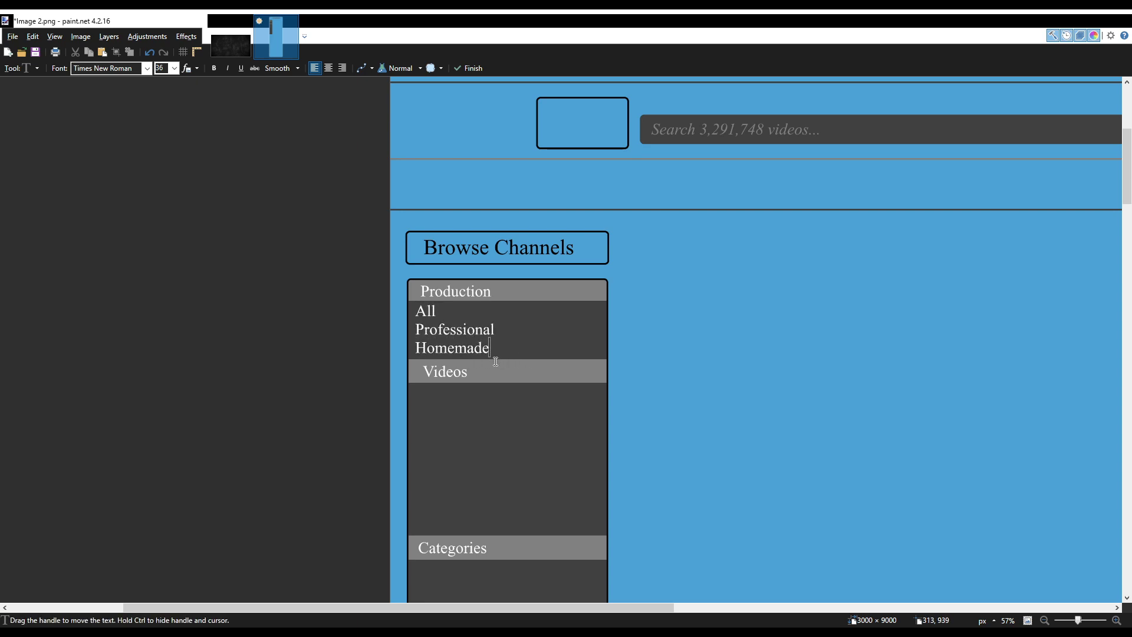
pyautogui.hotkey('ctrl', 'z')
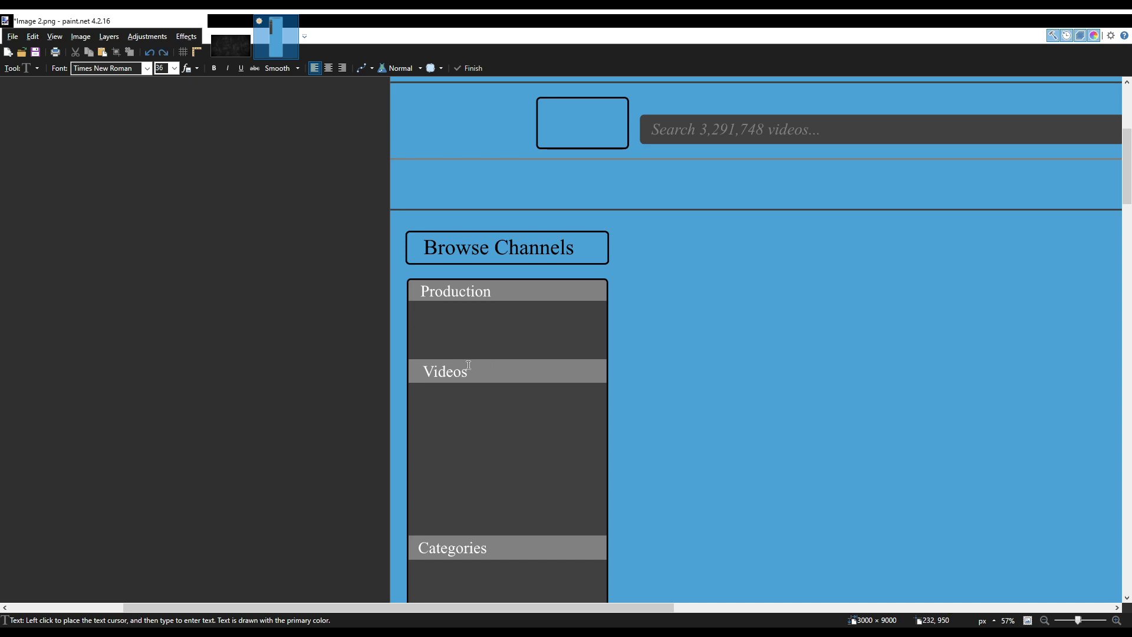
# Re-enter All, Professional and Homemade under the Production bar and nudge them left.
pyautogui.click(424, 309)
pyautogui.write('All')
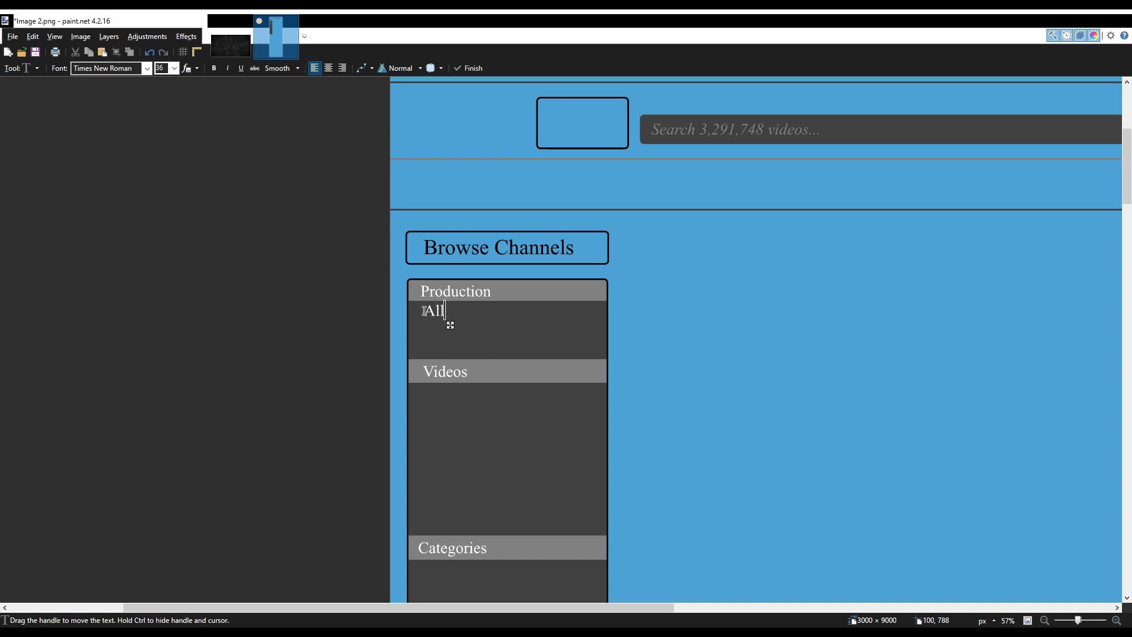
pyautogui.press('Return')
pyautogui.write('Professional')
pyautogui.press('Return')
pyautogui.write('Homemade')
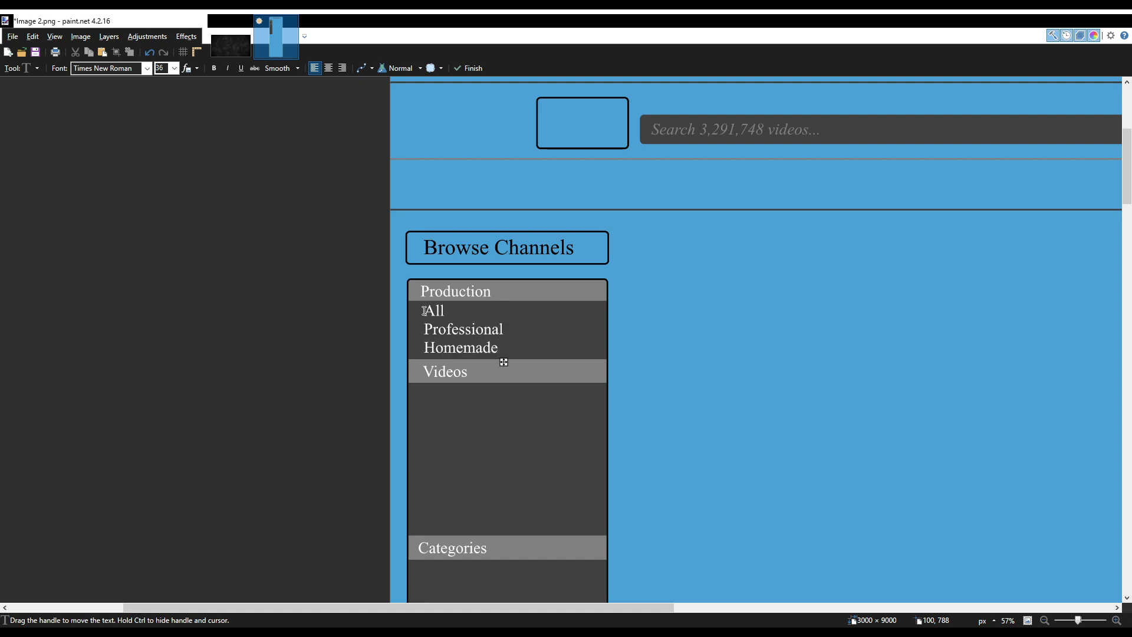
pyautogui.moveTo(501, 364); pyautogui.dragTo(499, 366)
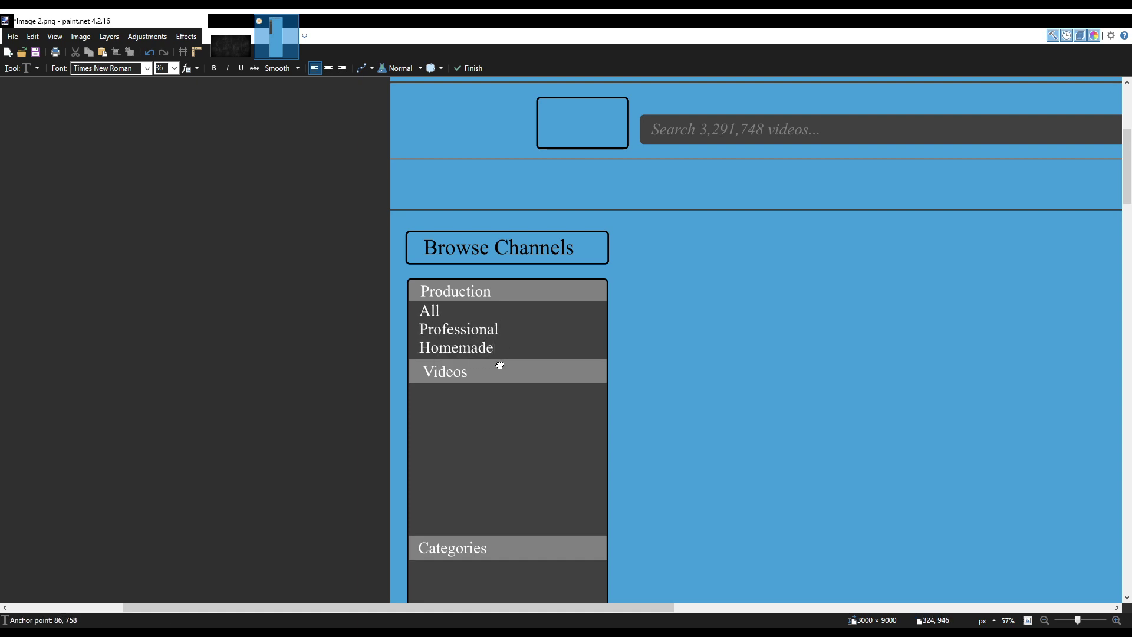
# List All, Premium and Paid on separate lines under the Videos header.
pyautogui.scroll(-2, 499, 364)
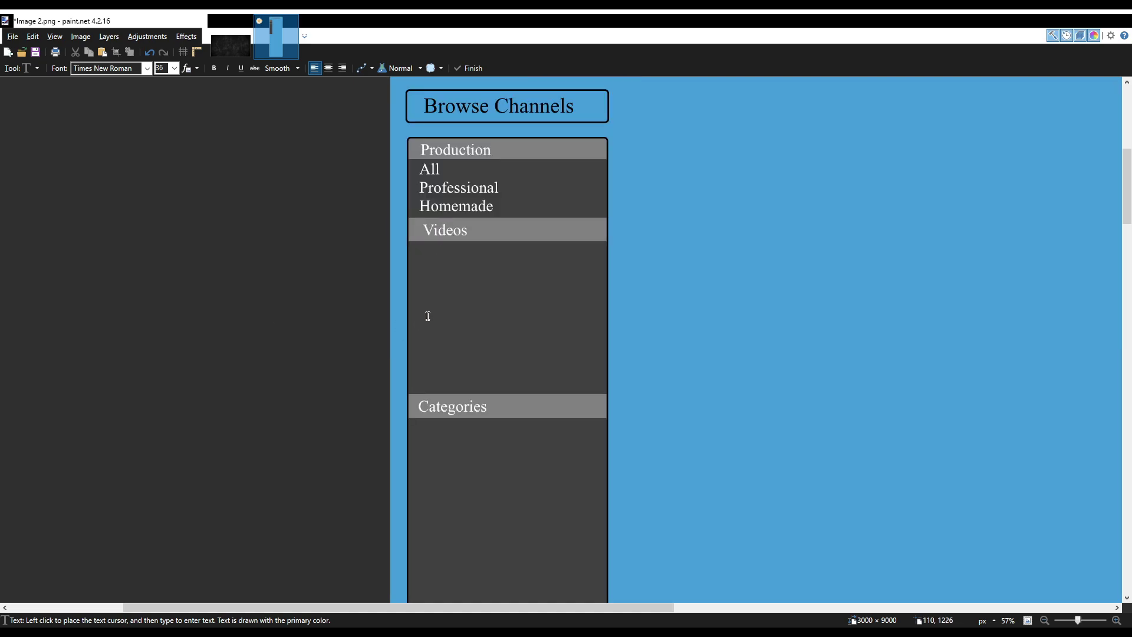
pyautogui.click(428, 255)
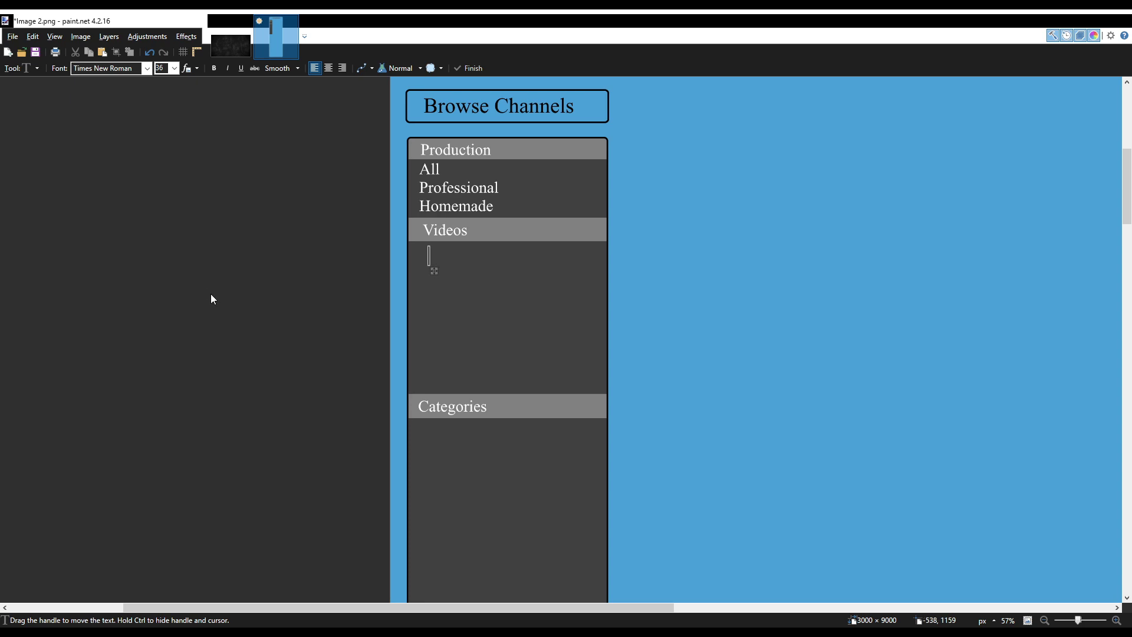
pyautogui.write('All')
pyautogui.press('Return')
pyautogui.write('Premium')
pyautogui.press('Return')
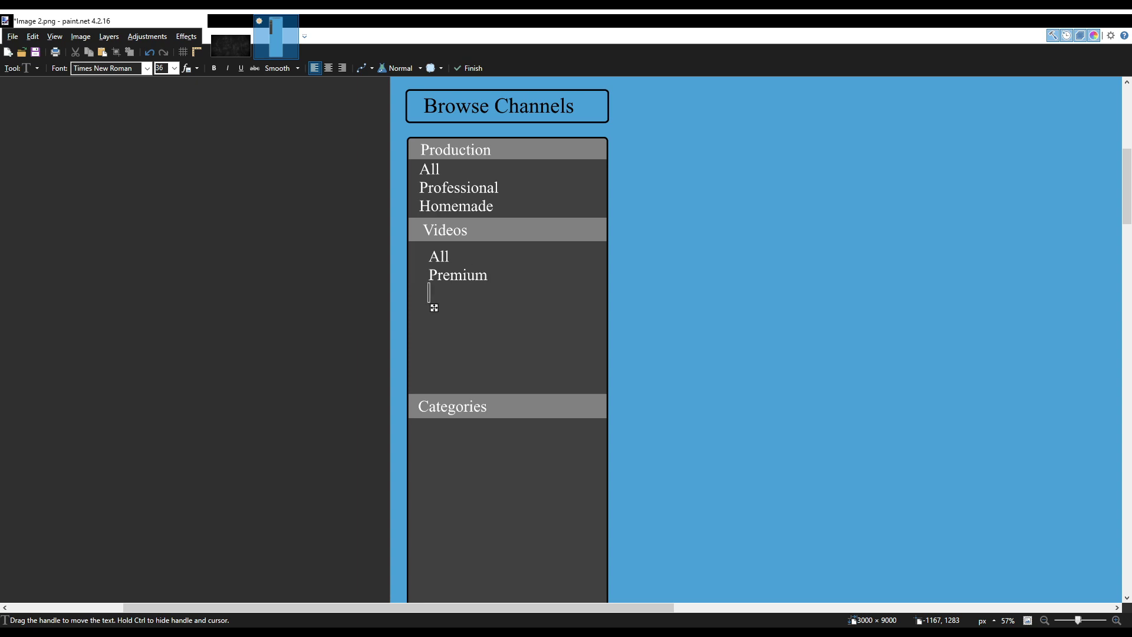
pyautogui.write('Paid')
# Nudge the Videos items left and move the selected Categories block up directly under Paid.
pyautogui.moveTo(462, 310); pyautogui.dragTo(457, 310)
pyautogui.press('s')
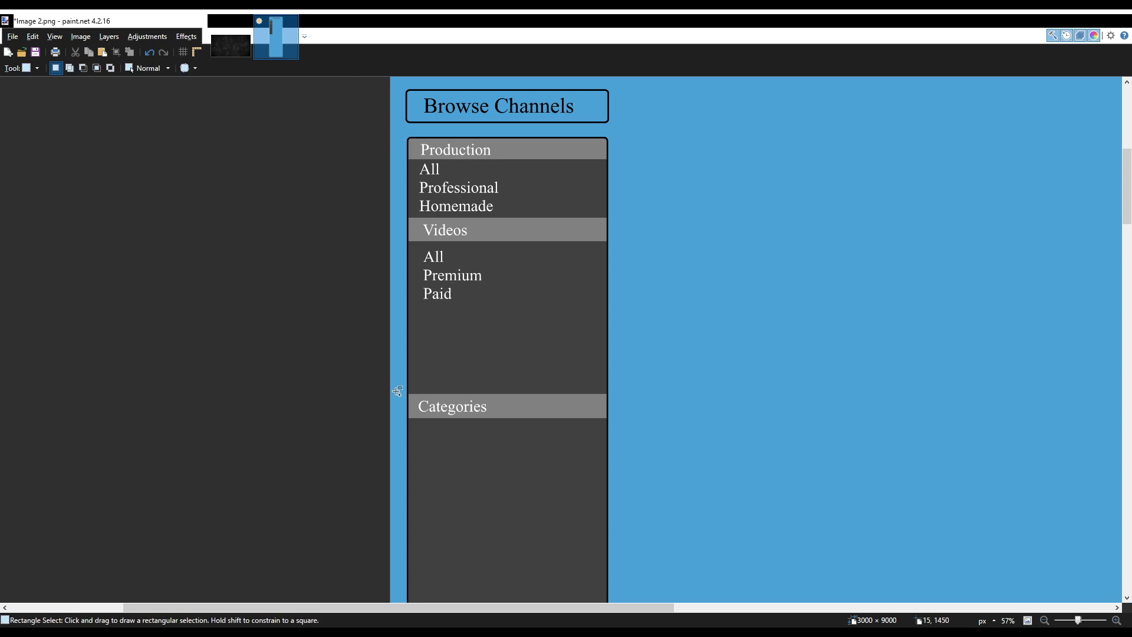
pyautogui.scroll(1, 391, 390)
pyautogui.scroll(-3, 393, 390)
pyautogui.scroll(-5, 393, 390)
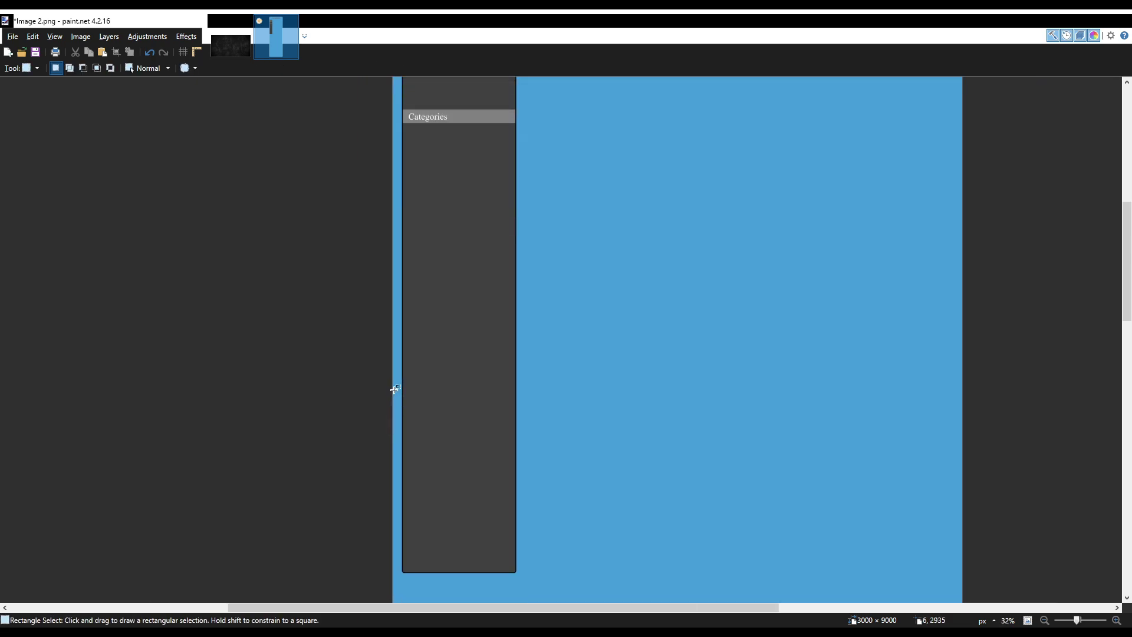
pyautogui.moveTo(551, 449); pyautogui.dragTo(428, 314)
pyautogui.scroll(5, 413, 383)
pyautogui.scroll(4, 433, 389)
pyautogui.press('m')
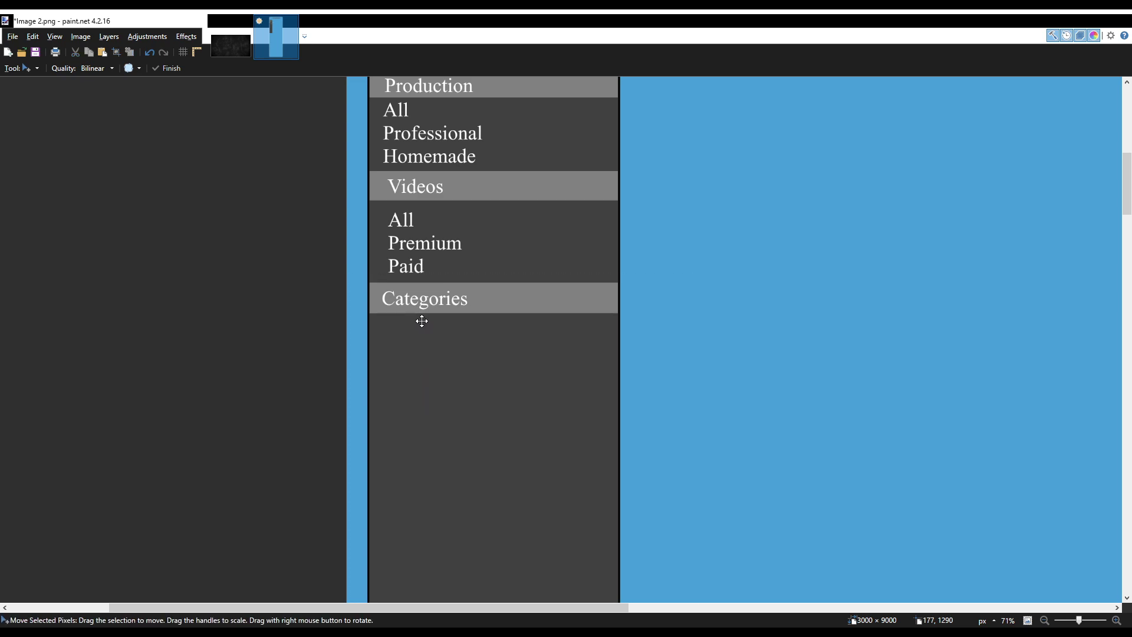
pyautogui.scroll(-1, 419, 318)
pyautogui.press('t')
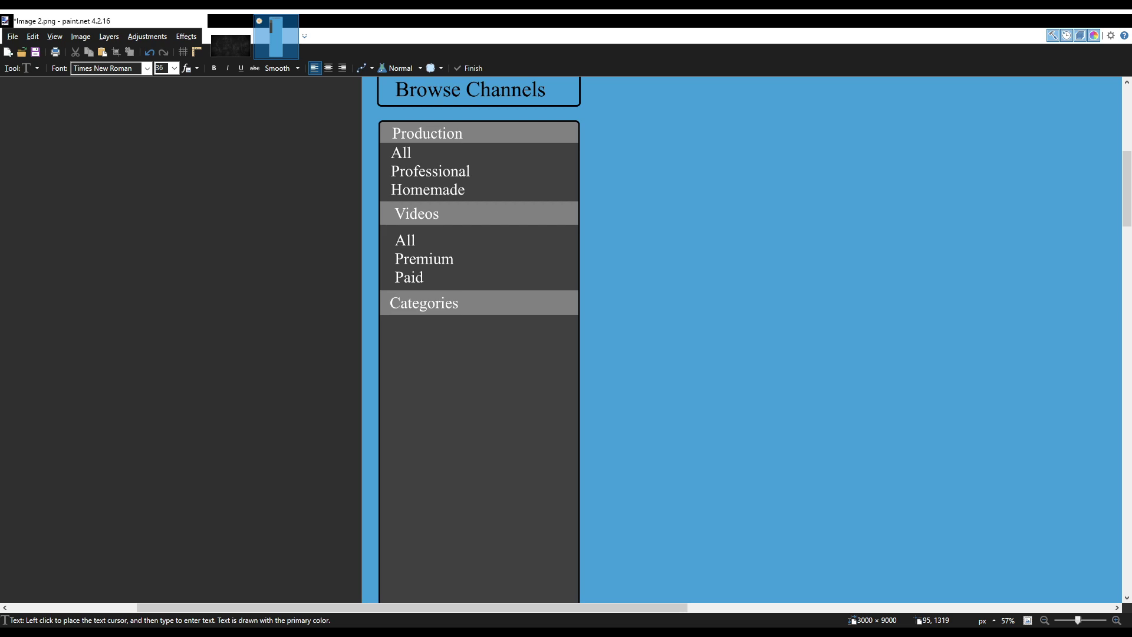
# Type Amateur and Dragon Ball Z under Categories, inserting Attack on Titan between them.
pyautogui.click(394, 328)
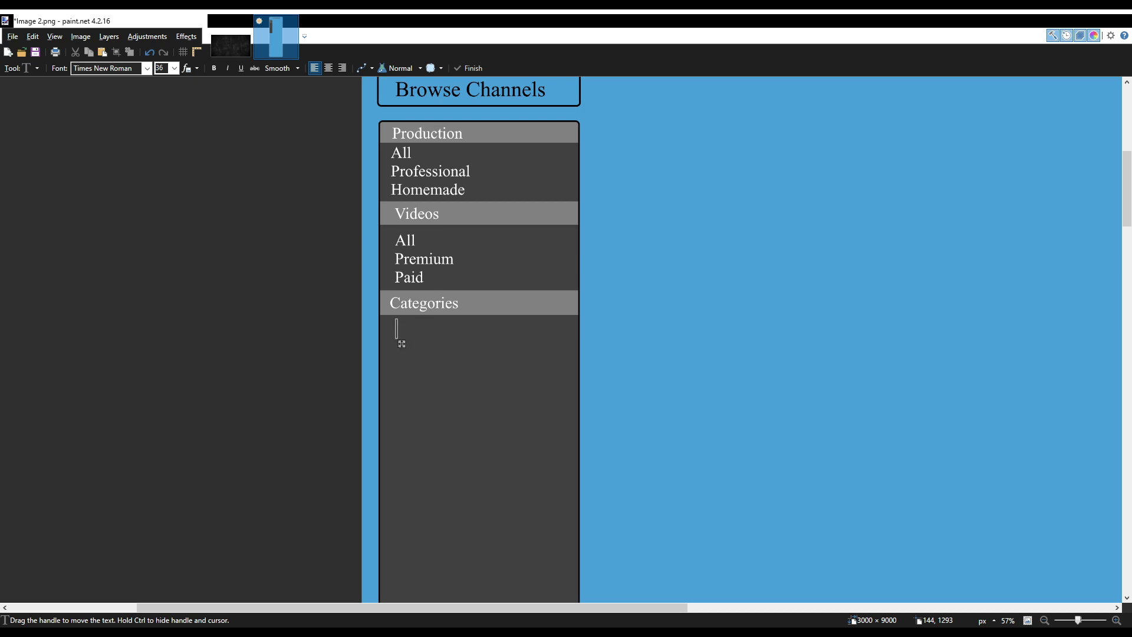
pyautogui.write('Amateur')
pyautogui.press('Return')
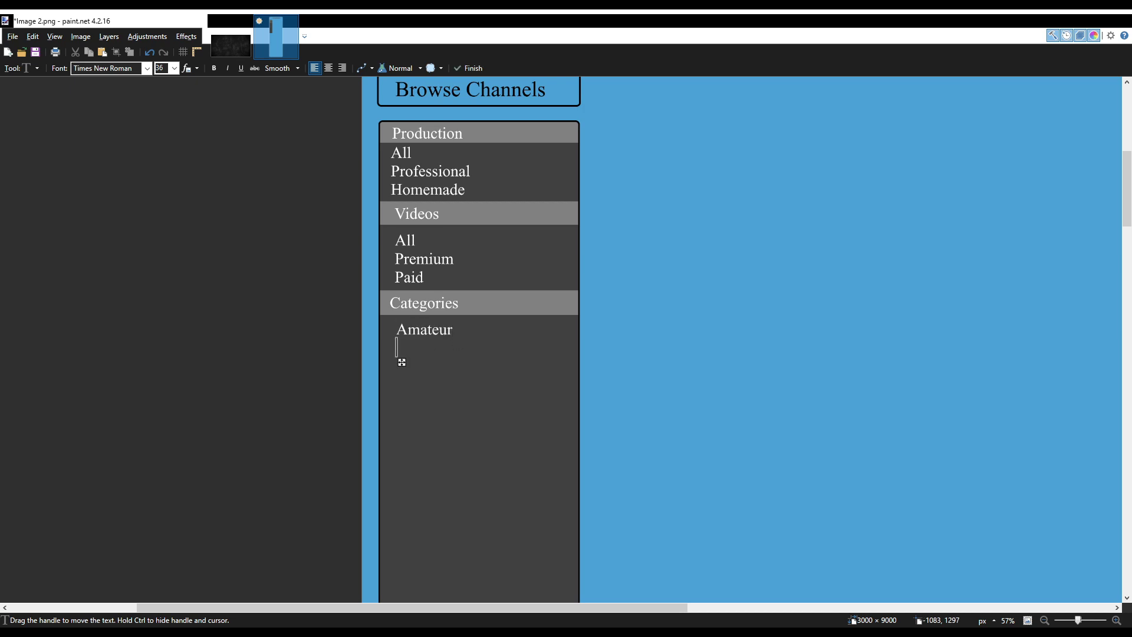
pyautogui.write('Dragon Ball Z')
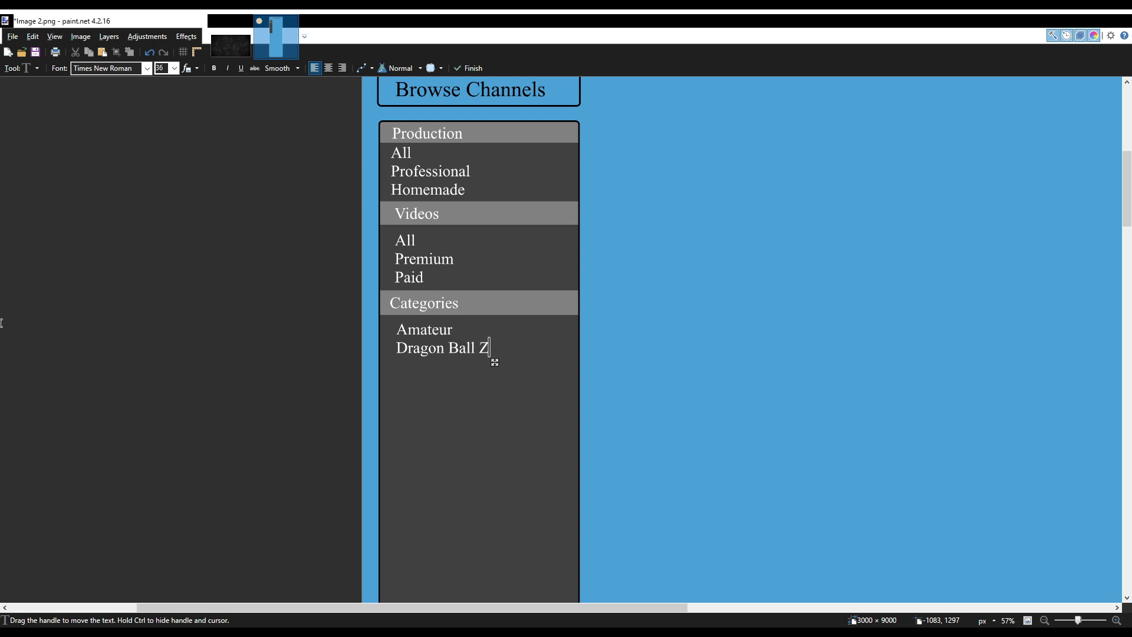
pyautogui.press('Return')
pyautogui.press('Up')
pyautogui.press('Return')
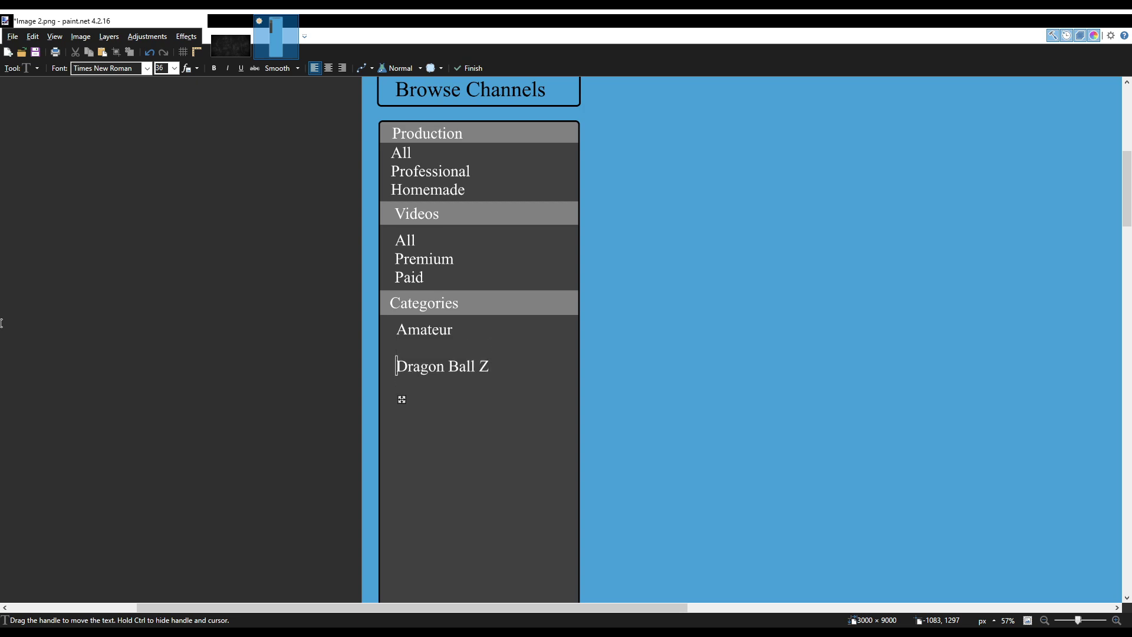
pyautogui.press('Up')
pyautogui.write('Attack on Titan')
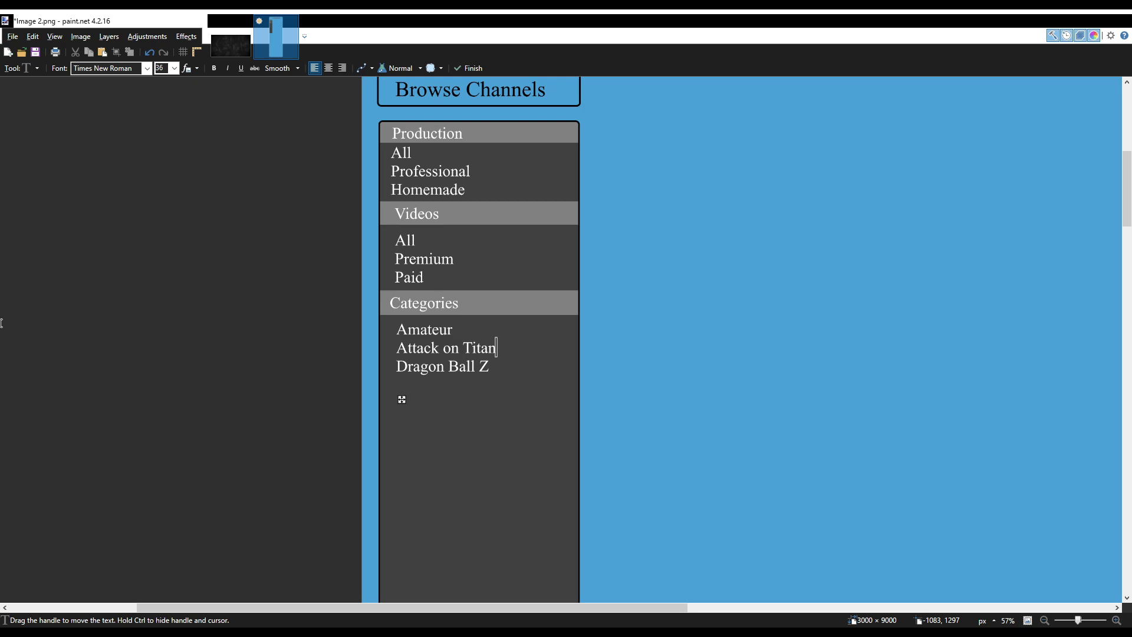
# Add Marleyan after Dragon Ball Z, then insert Devils and Eldian above Dragon Ball Z.
pyautogui.press('Down')
pyautogui.press('Return')
pyautogui.write('Marleyan')
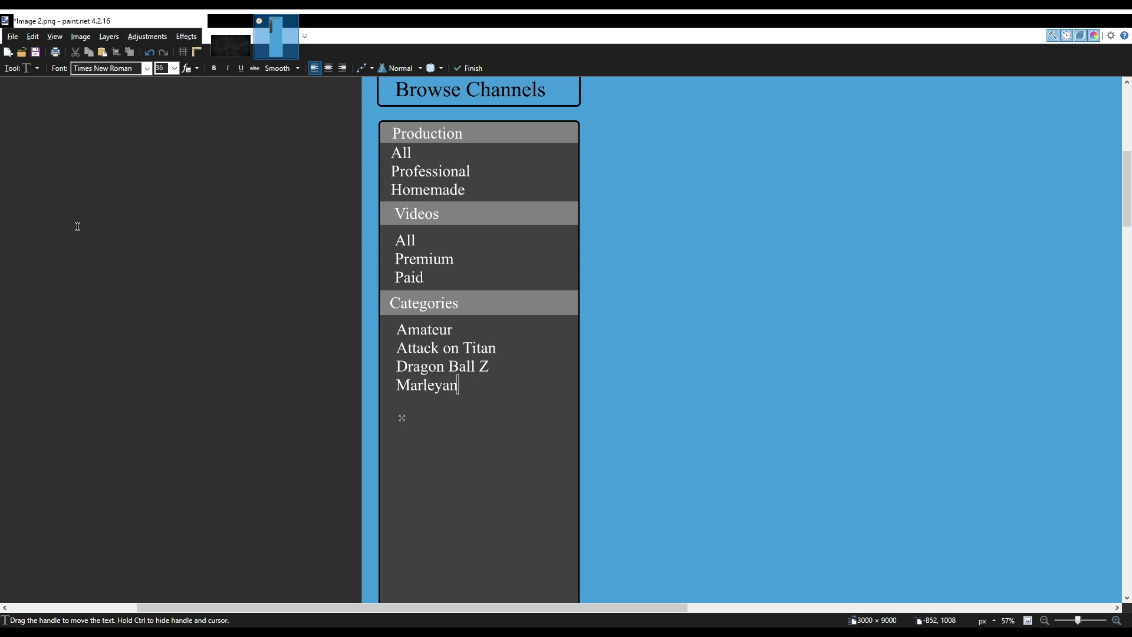
pyautogui.press('Up')
pyautogui.scroll(3, 78, 226)
pyautogui.press('Home')
pyautogui.press('Return')
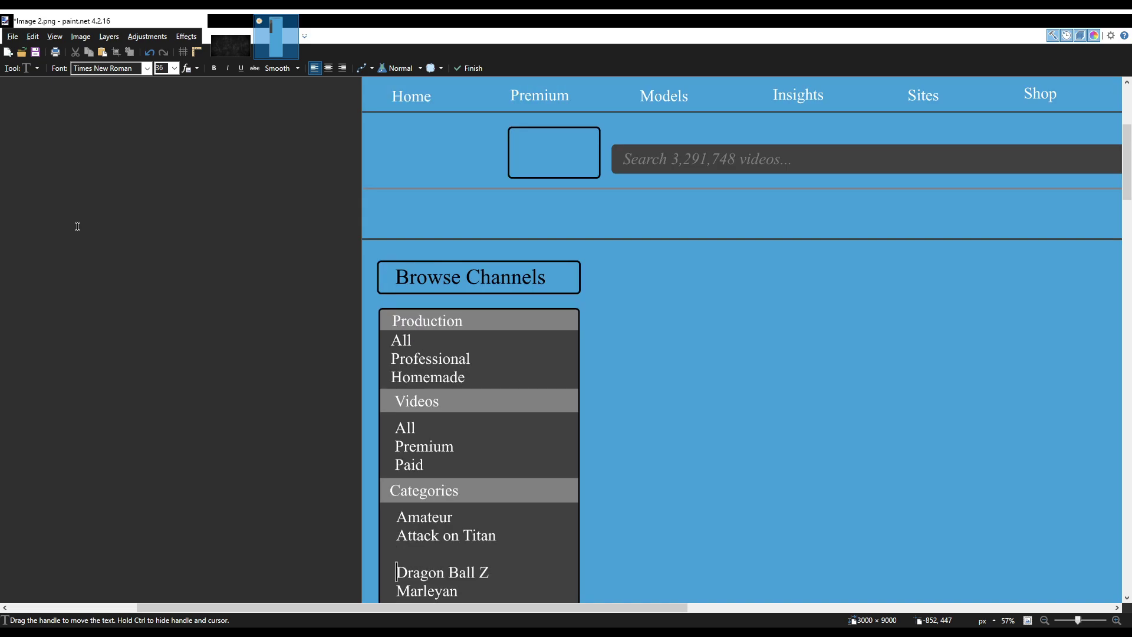
pyautogui.press('Up')
pyautogui.write('Eldian')
pyautogui.press('Return')
pyautogui.press('Up')
pyautogui.write('Devils')
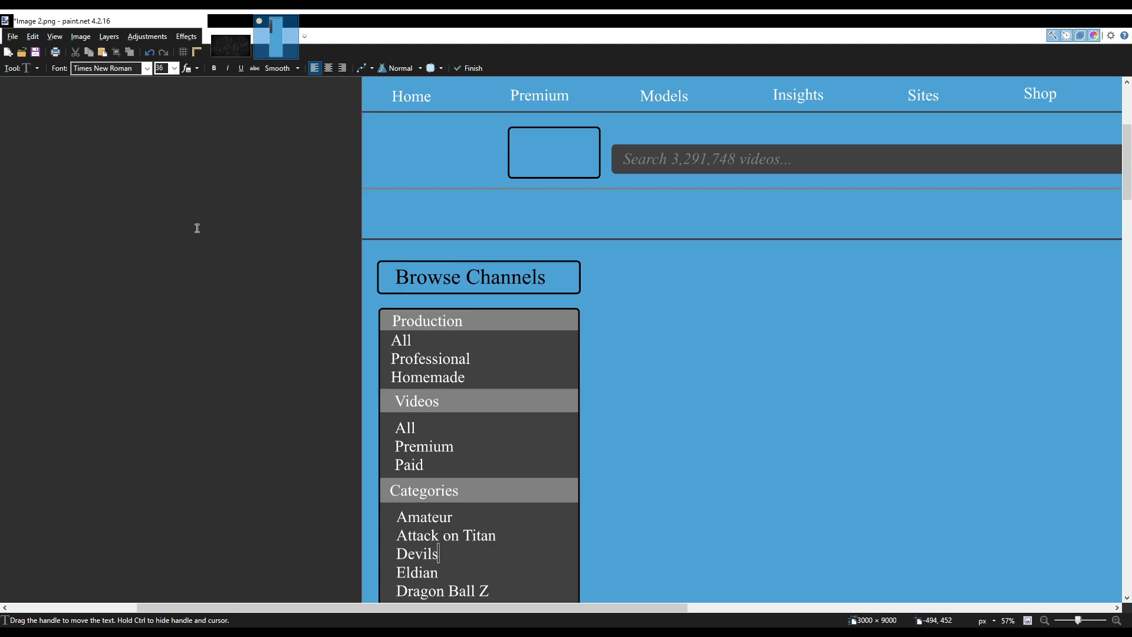
pyautogui.press('Down')
pyautogui.press('Down')
# Delete the Dragon Ball Z and Attack on Titan lines from the Categories list.
pyautogui.hscroll(3, 197, 228)
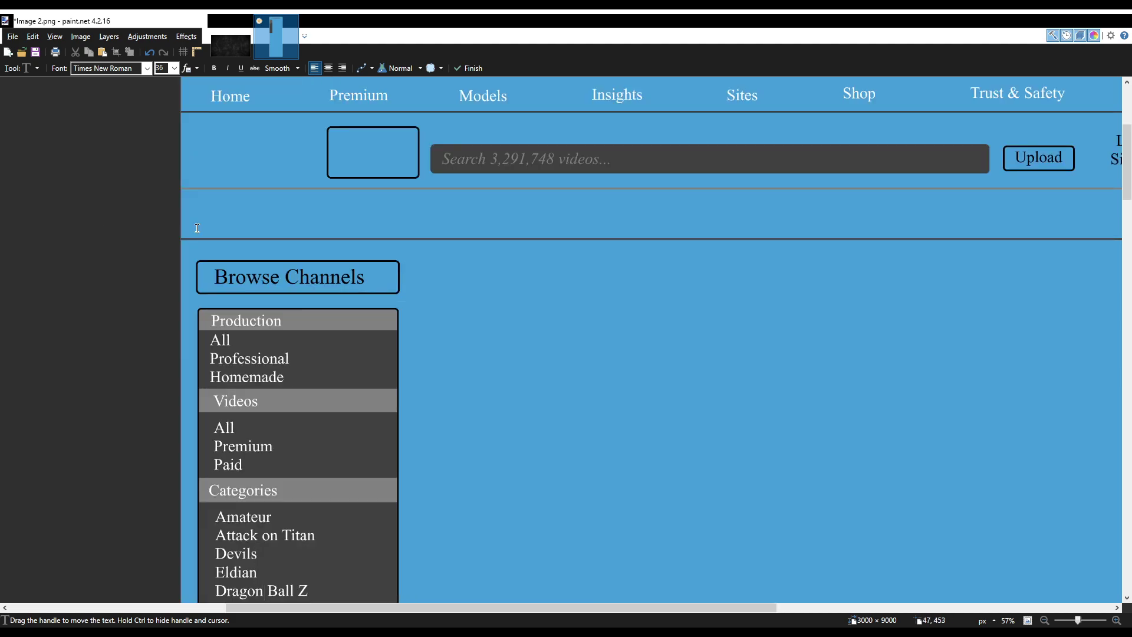
pyautogui.hscroll(2, 198, 229)
pyautogui.press('Delete')
pyautogui.press('Delete')
pyautogui.press('Delete')
pyautogui.press('Delete')
pyautogui.press('Delete')
pyautogui.press('Delete')
pyautogui.press('Delete')
pyautogui.press('Delete')
pyautogui.press('Delete')
pyautogui.press('Delete')
pyautogui.press('Delete')
pyautogui.press('Delete')
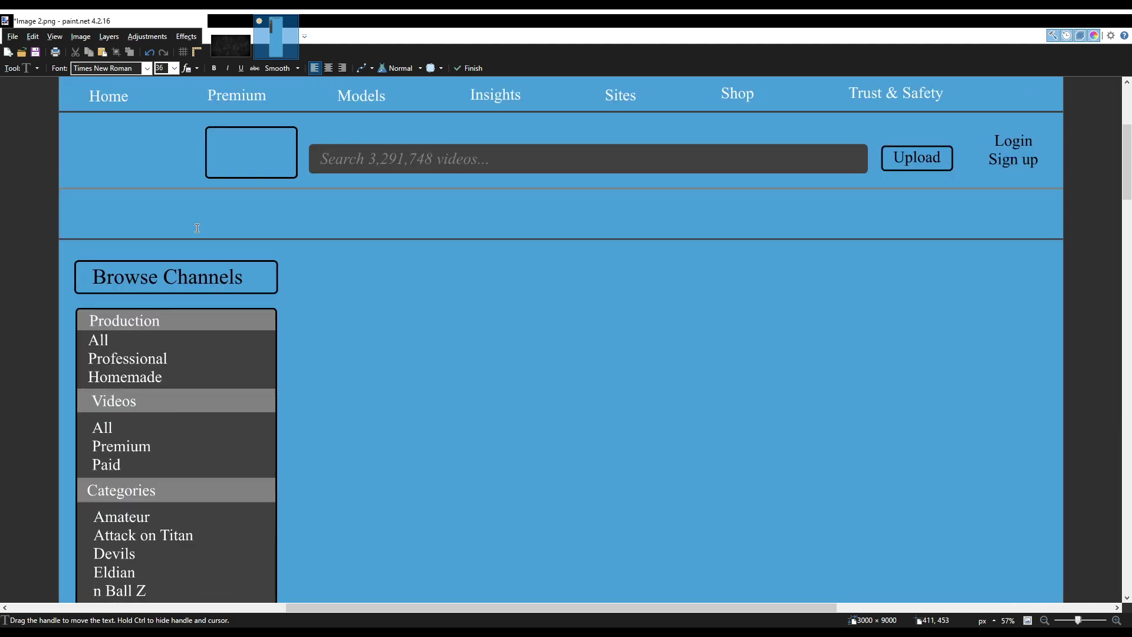
pyautogui.press('Delete')
pyautogui.hscroll(-5, 313, 379)
pyautogui.scroll(-1, 354, 376)
pyautogui.press('Up')
pyautogui.press('Up')
pyautogui.press('Up')
pyautogui.press('Up')
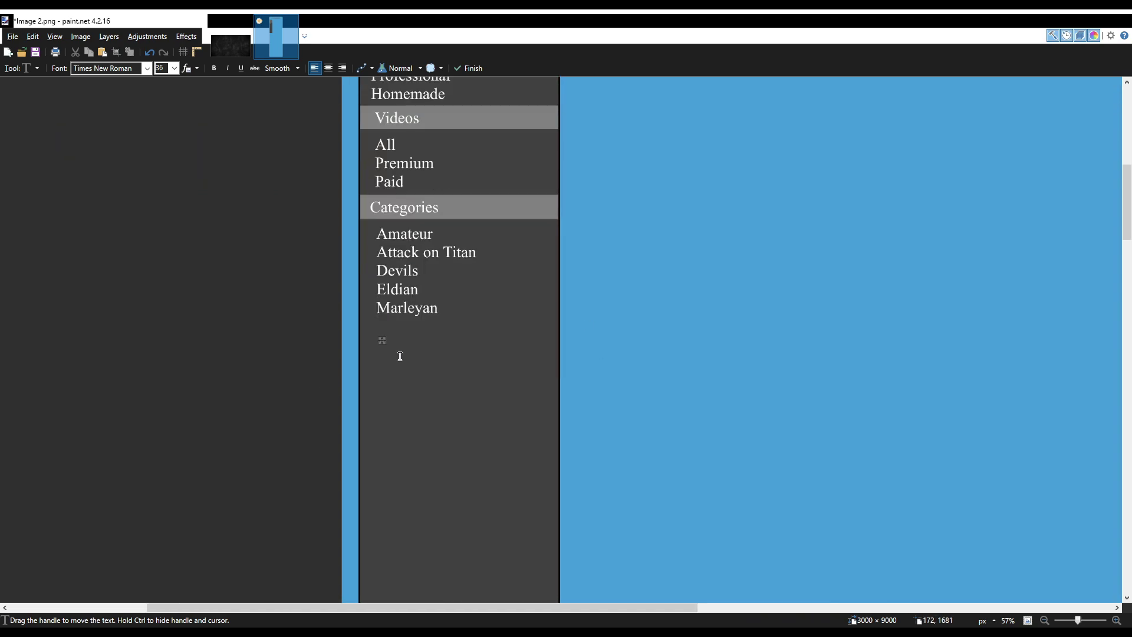
pyautogui.press('Delete')
pyautogui.press('Delete')
pyautogui.press('Delete')
pyautogui.press('Delete')
pyautogui.press('Delete')
pyautogui.press('Delete')
pyautogui.press('Delete')
pyautogui.press('Delete')
pyautogui.press('Delete')
pyautogui.press('Delete')
pyautogui.press('Delete')
pyautogui.press('Delete')
pyautogui.press('Delete')
pyautogui.press('Delete')
pyautogui.press('Delete')
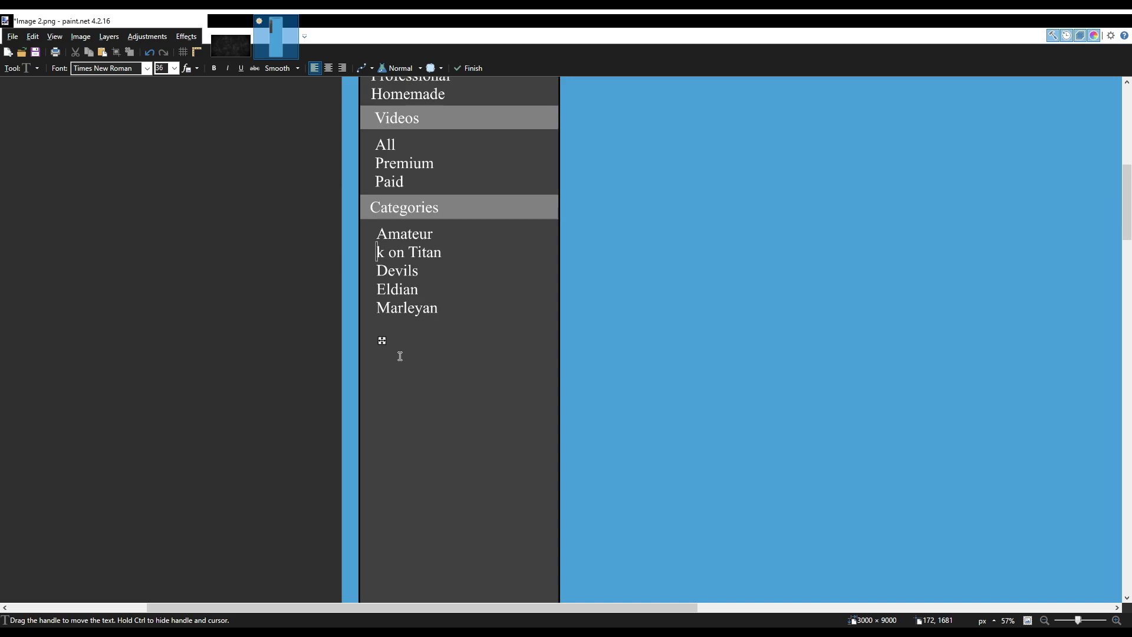
pyautogui.press('Delete')
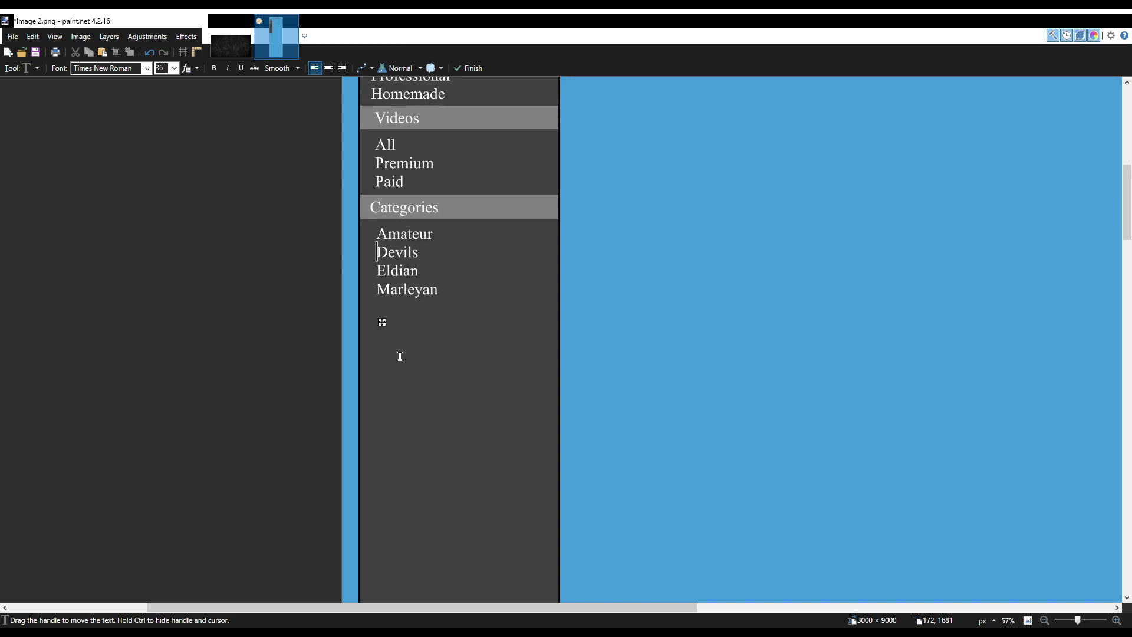
pyautogui.press('Down')
pyautogui.press('Down')
# Add Military Police, Vore and Titan as new lines after Marleyan.
pyautogui.hscroll(3, 399, 356)
pyautogui.press('End')
pyautogui.press('Return')
pyautogui.write('M')
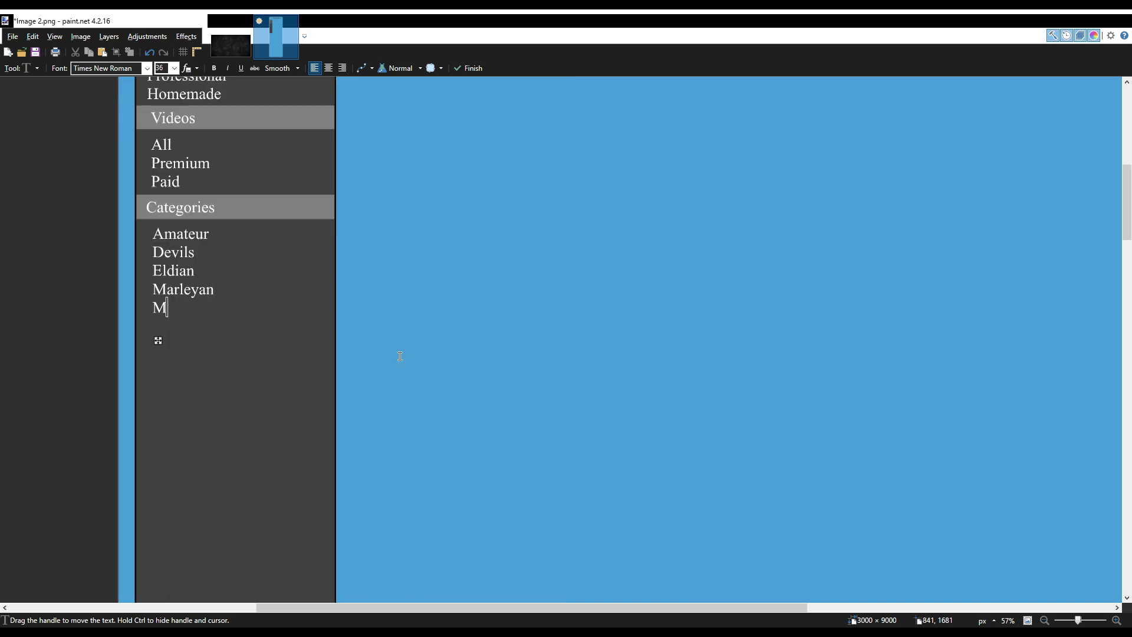
pyautogui.write('ilitary Police')
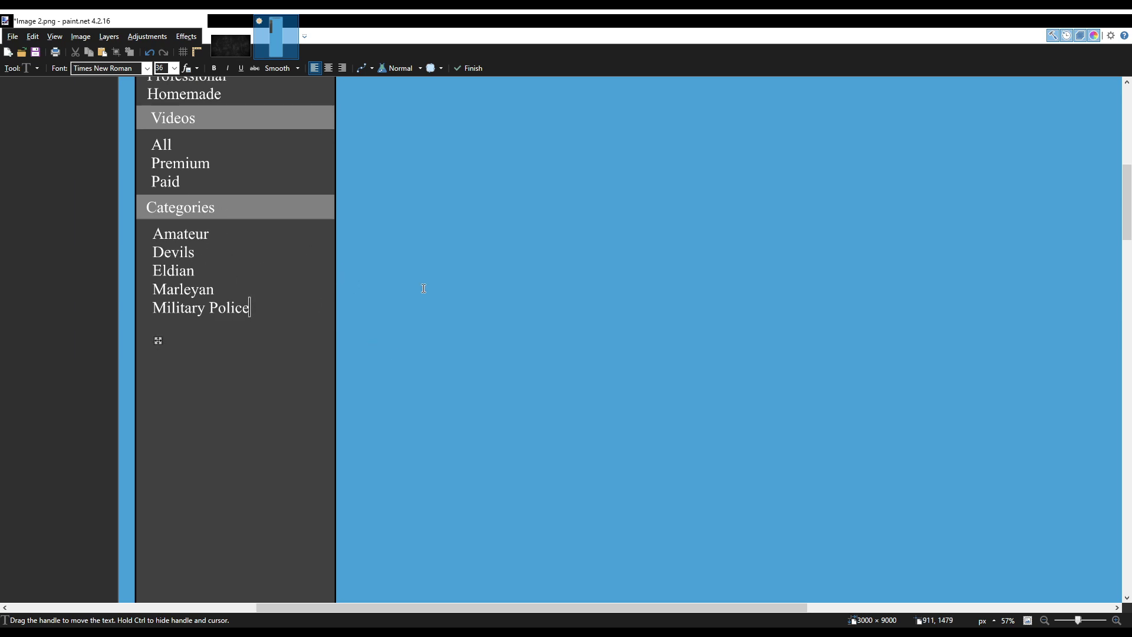
pyautogui.press('Up')
pyautogui.press('Up')
pyautogui.press('Down')
pyautogui.press('Down')
pyautogui.press('Return')
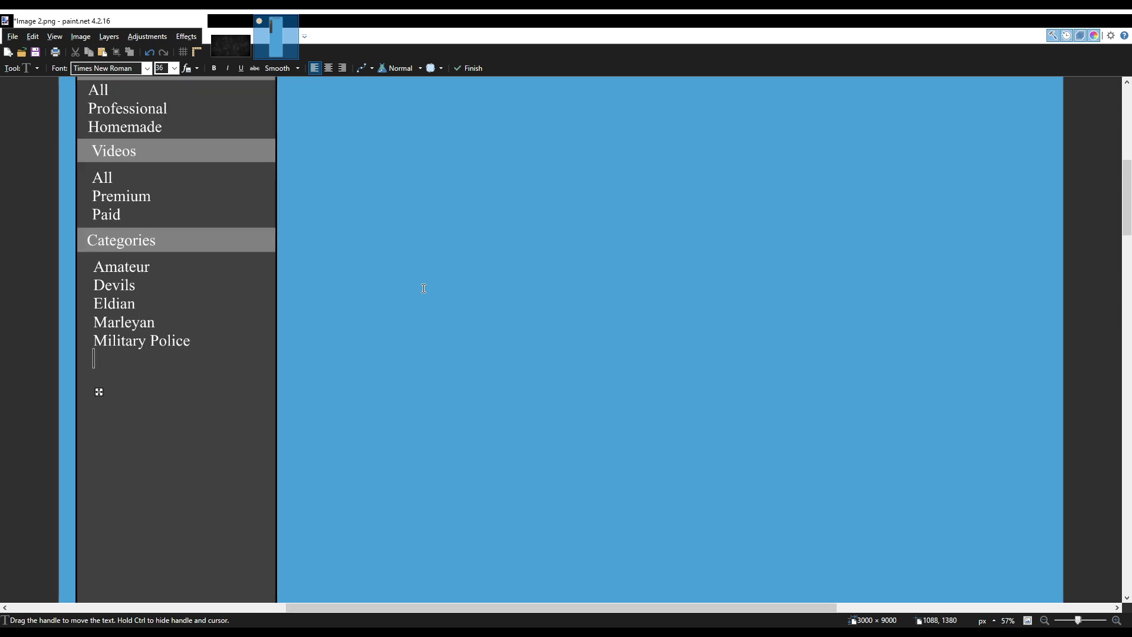
pyautogui.write('Vore')
pyautogui.press('Return')
pyautogui.write('T')
pyautogui.press('Return')
pyautogui.write('Titan')
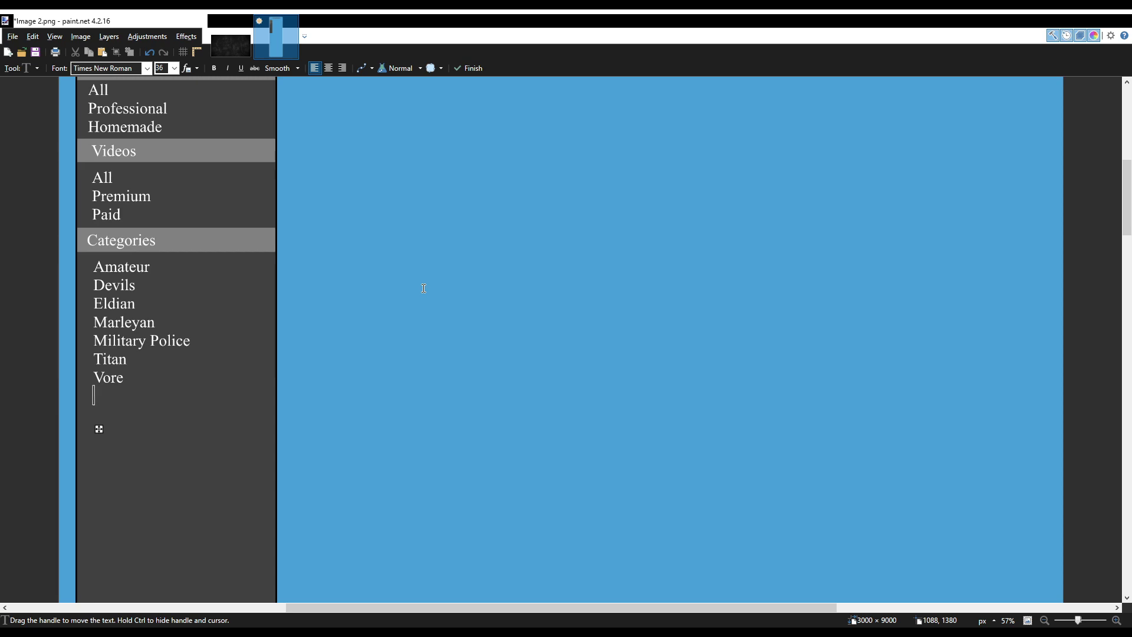
# Remove the stray blank lines below Vore in the Categories list.
pyautogui.press('BackSpace')
pyautogui.scroll(1, 294, 321)
pyautogui.scroll(-1, 291, 324)
pyautogui.press('BackSpace')
pyautogui.scroll(-1, 325, 322)
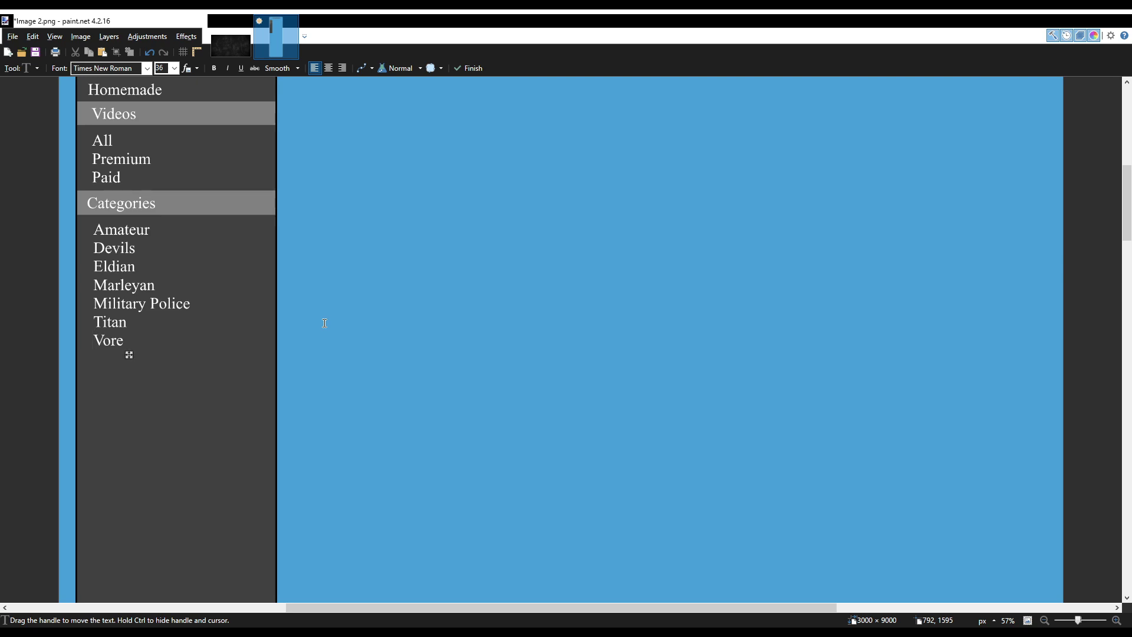
# Insert Survey Corps on its own line above Titan.
pyautogui.press('Up')
pyautogui.press('Up')
pyautogui.press('Up')
pyautogui.press('Up')
pyautogui.press('Down')
pyautogui.press('Down')
pyautogui.press('Down')
pyautogui.write('Survey Corps')
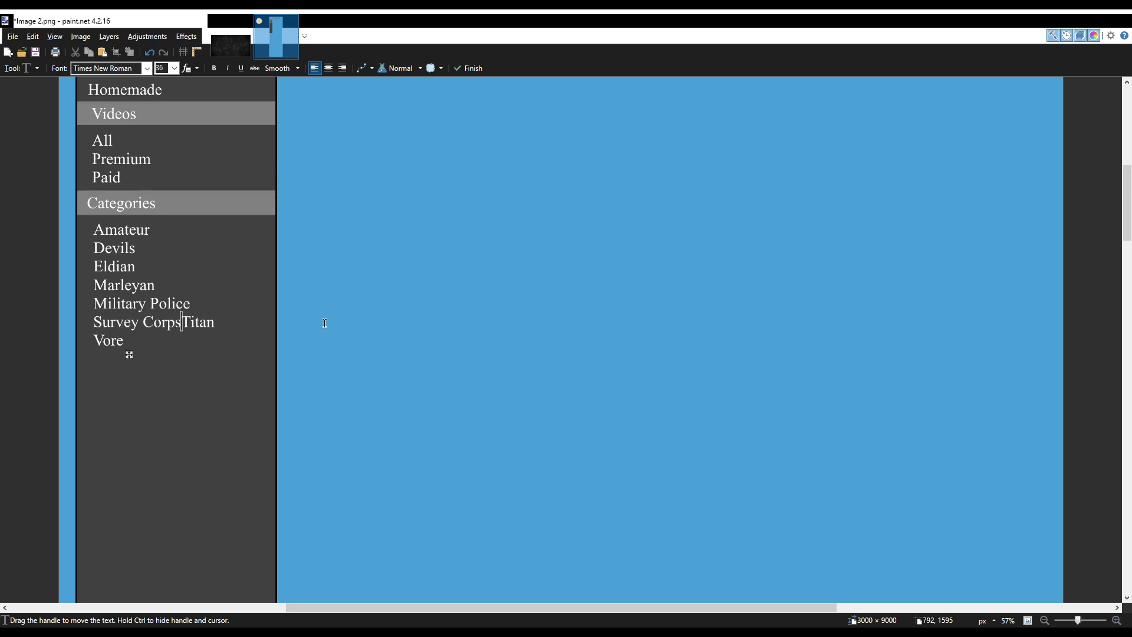
pyautogui.press('Return')
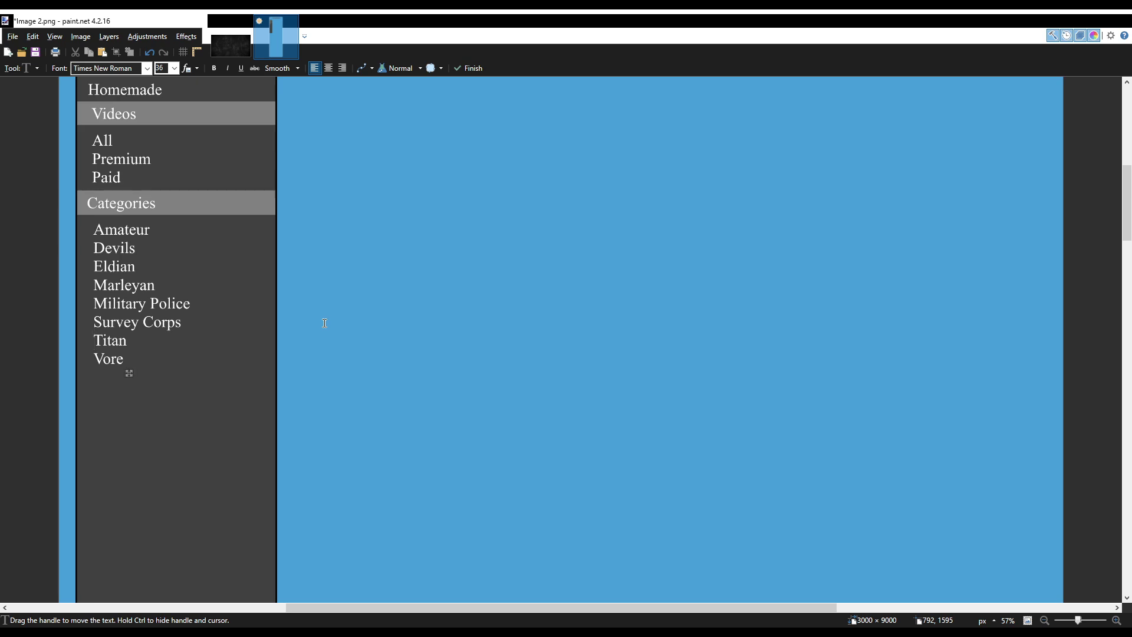
# Add Professional on a new line after Military Police.
pyautogui.press('Up')
pyautogui.scroll(1, 325, 323)
pyautogui.press('Left')
pyautogui.press('Return')
pyautogui.write('Professional')
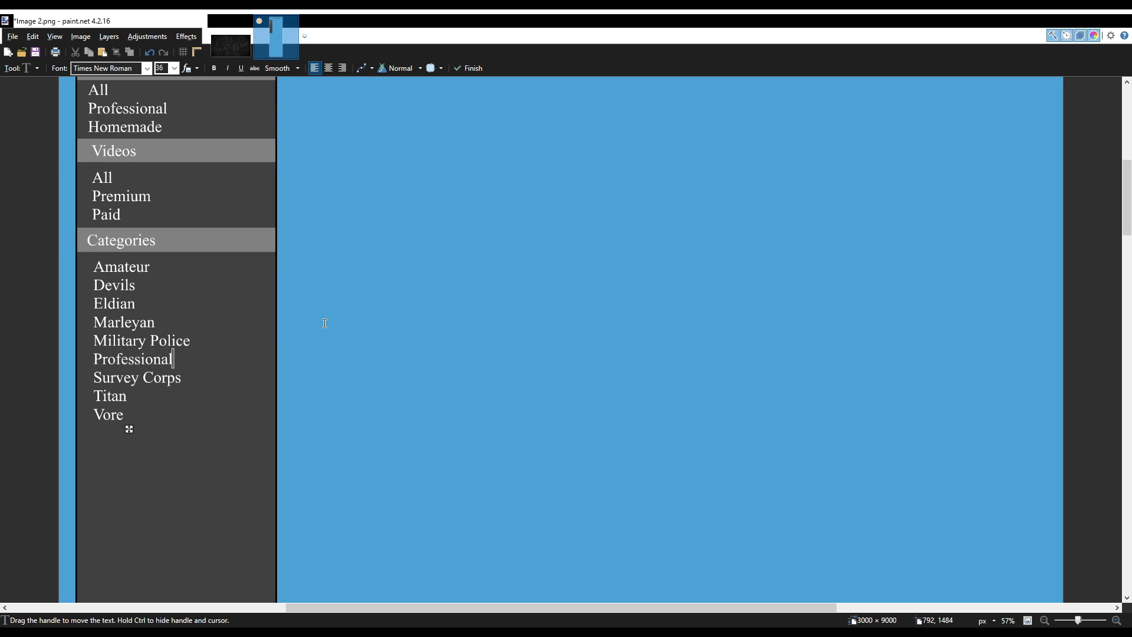
pyautogui.press('Up')
pyautogui.press('End')
pyautogui.press('Return')
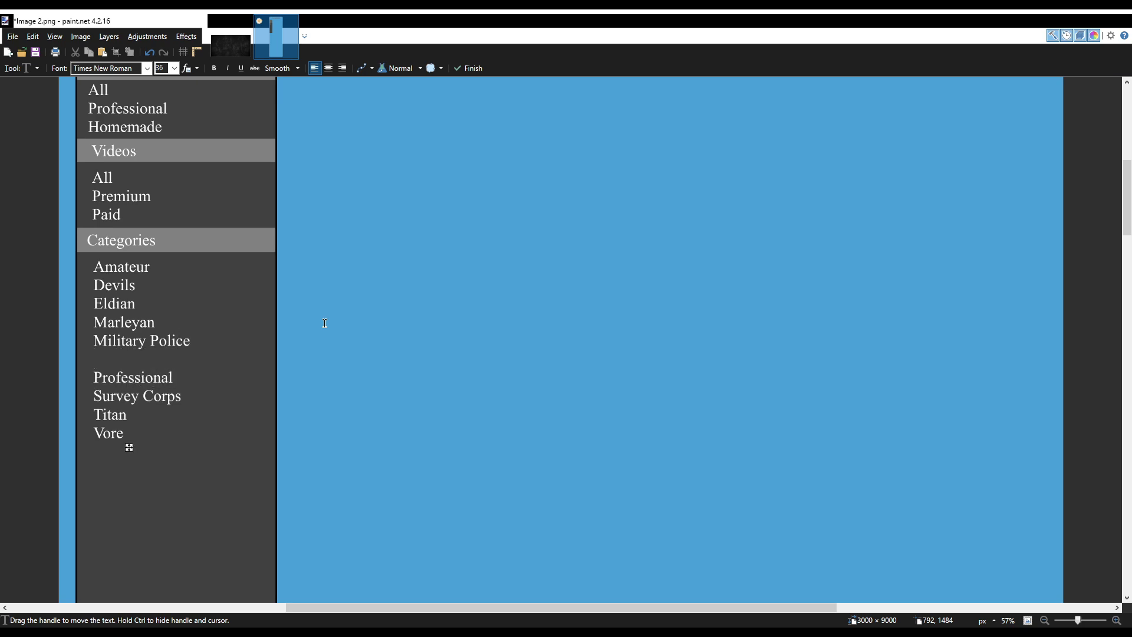
pyautogui.press('Delete')
# Add Mikasa on a new line after Marleyan.
pyautogui.press('Up')
pyautogui.press('Return')
pyautogui.press('Up')
pyautogui.write('M')
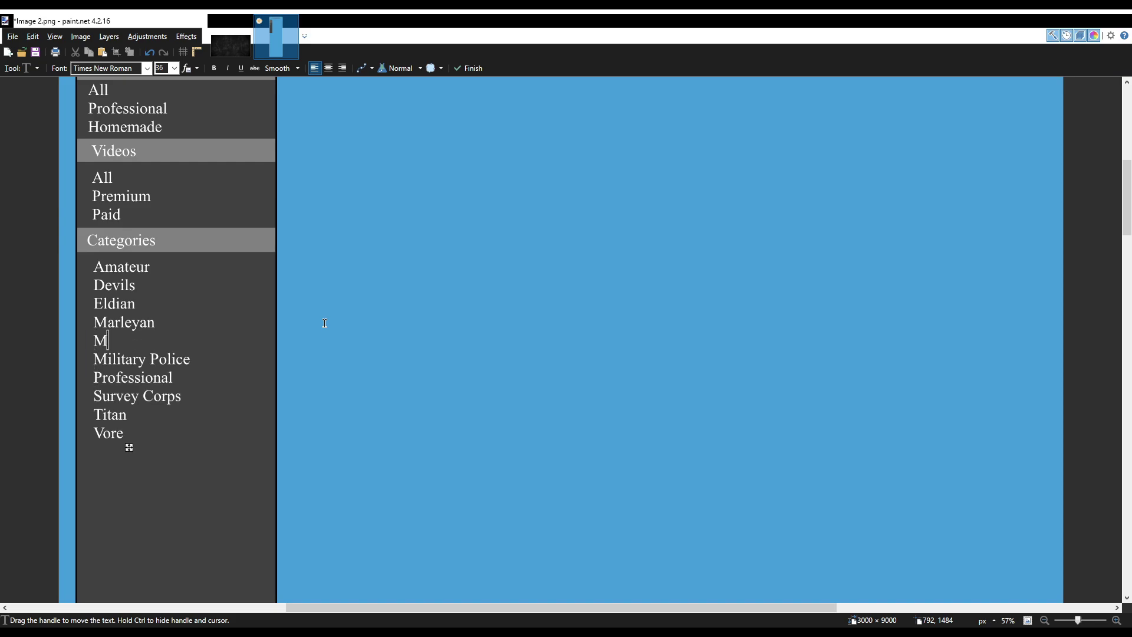
pyautogui.write('ikasa')
pyautogui.press('Home')
pyautogui.scroll(3, 325, 323)
# Add Armin on a new line after Amateur.
pyautogui.scroll(-3, 325, 323)
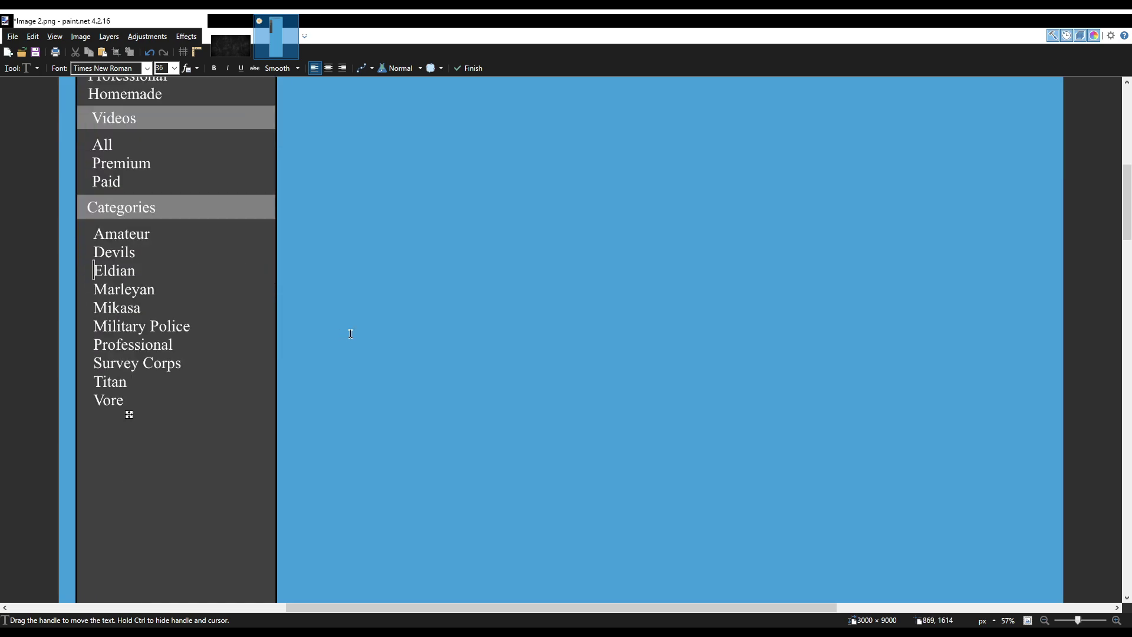
pyautogui.press('Up')
pyautogui.press('Return')
pyautogui.press('Up')
pyautogui.write('Armin')
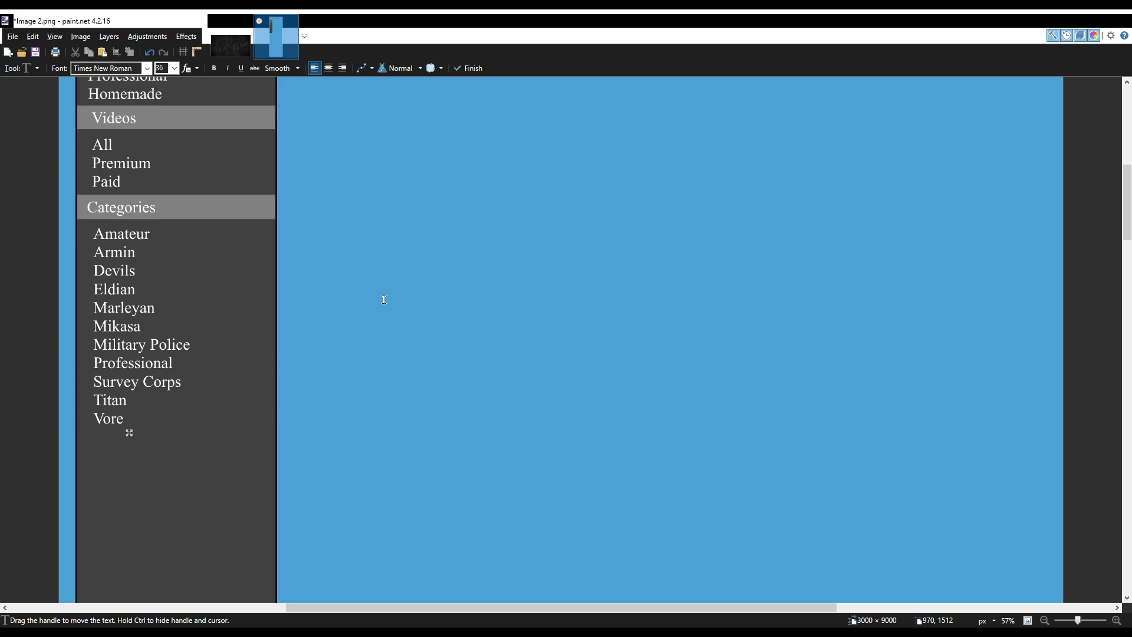
# Add Historia on a new line after Eldian.
pyautogui.press('Down')
pyautogui.press('Down')
pyautogui.press('Down')
pyautogui.press('Down')
pyautogui.press('Down')
pyautogui.press('Up')
pyautogui.press('Up')
pyautogui.press('Up')
pyautogui.press('Return')
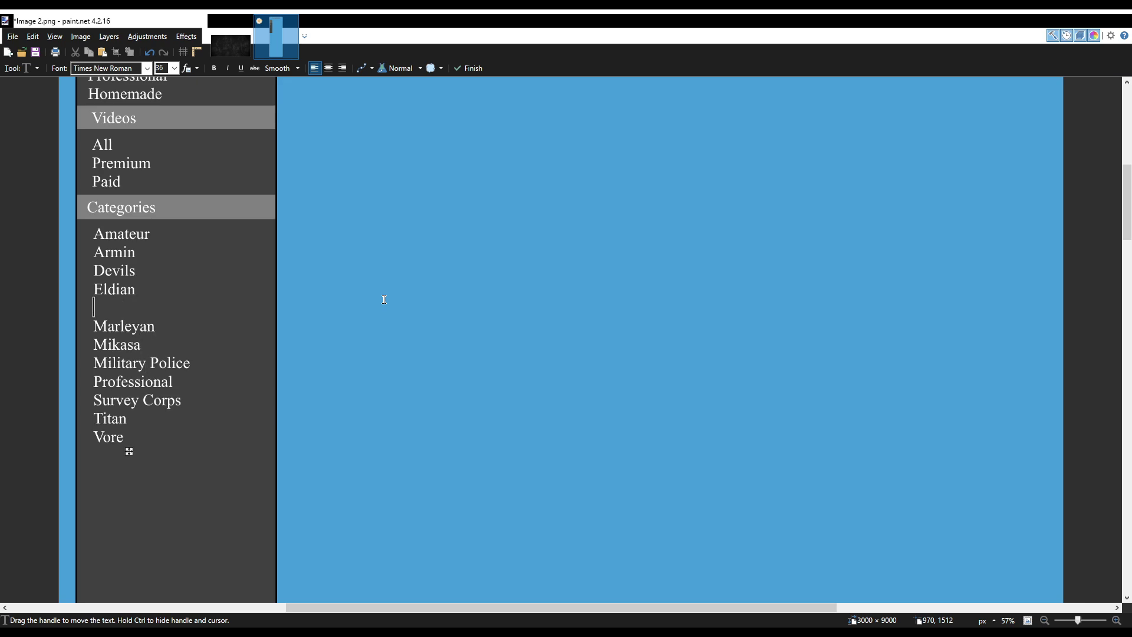
pyautogui.write('Historia')
# Add Royalty on a new line after Professional.
pyautogui.press('Down')
pyautogui.press('Down')
pyautogui.press('Down')
pyautogui.press('Down')
pyautogui.press('Down')
pyautogui.scroll(-1, 383, 299)
pyautogui.press('Return')
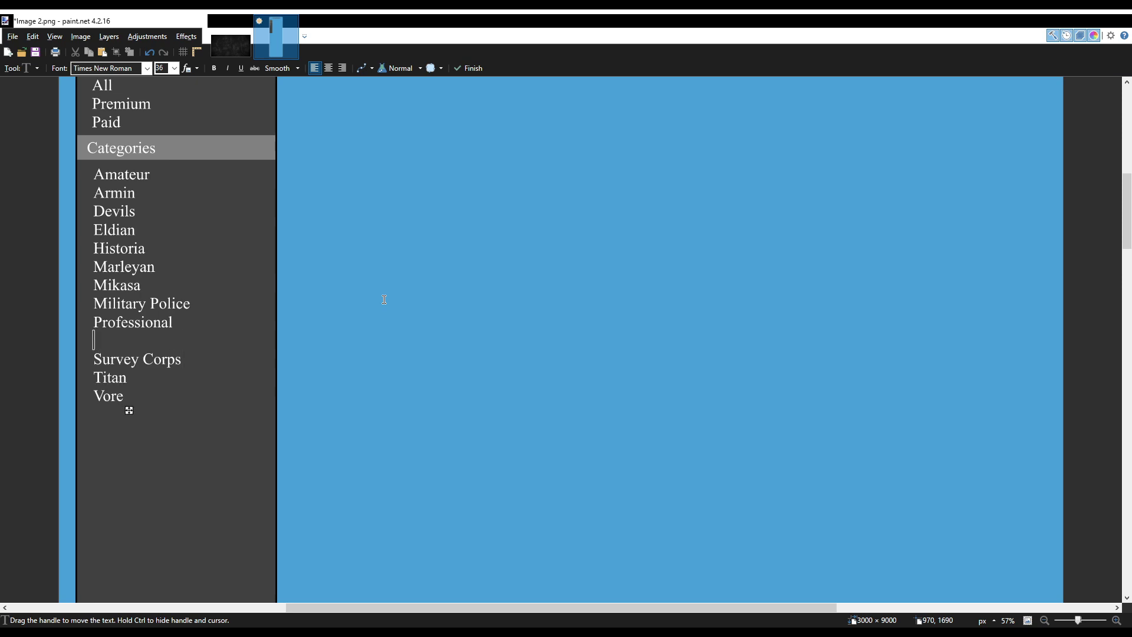
pyautogui.write('Royalty')
pyautogui.press('Down')
pyautogui.press('Down')
pyautogui.press('Left')
pyautogui.press('Left')
pyautogui.press('Left')
pyautogui.press('Left')
pyautogui.press('Left')
pyautogui.press('Up')
pyautogui.press('Up')
pyautogui.press('Up')
pyautogui.press('Up')
pyautogui.press('Up')
pyautogui.press('Up')
pyautogui.press('Up')
pyautogui.press('Up')
pyautogui.press('Up')
pyautogui.press('Up')
pyautogui.press('Up')
# Insert a blank line before each category entry from Armin down the list.
pyautogui.press('Down')
pyautogui.press('Return')
pyautogui.press('Down')
pyautogui.press('Return')
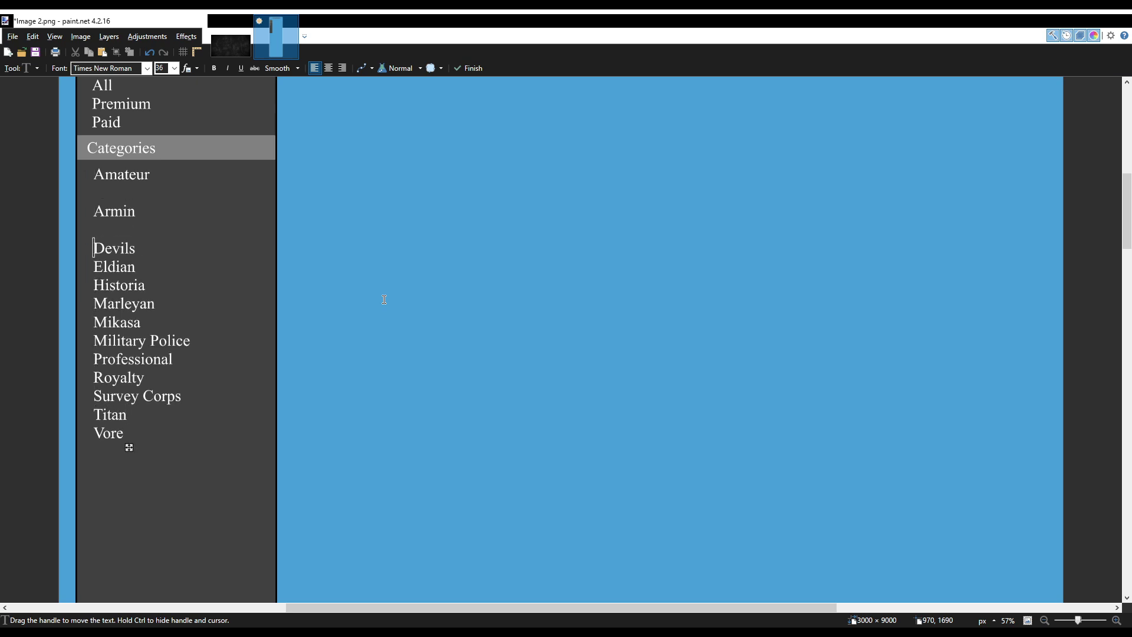
pyautogui.press('Down')
pyautogui.press('Return')
pyautogui.press('Down')
pyautogui.press('Return')
pyautogui.press('Down')
pyautogui.press('Return')
pyautogui.press('Down')
pyautogui.press('Return')
pyautogui.press('Down')
pyautogui.press('Return')
pyautogui.press('Down')
pyautogui.press('Return')
pyautogui.press('Down')
pyautogui.press('Return')
pyautogui.press('Down')
pyautogui.press('Return')
pyautogui.press('Down')
pyautogui.press('Return')
pyautogui.press('Down')
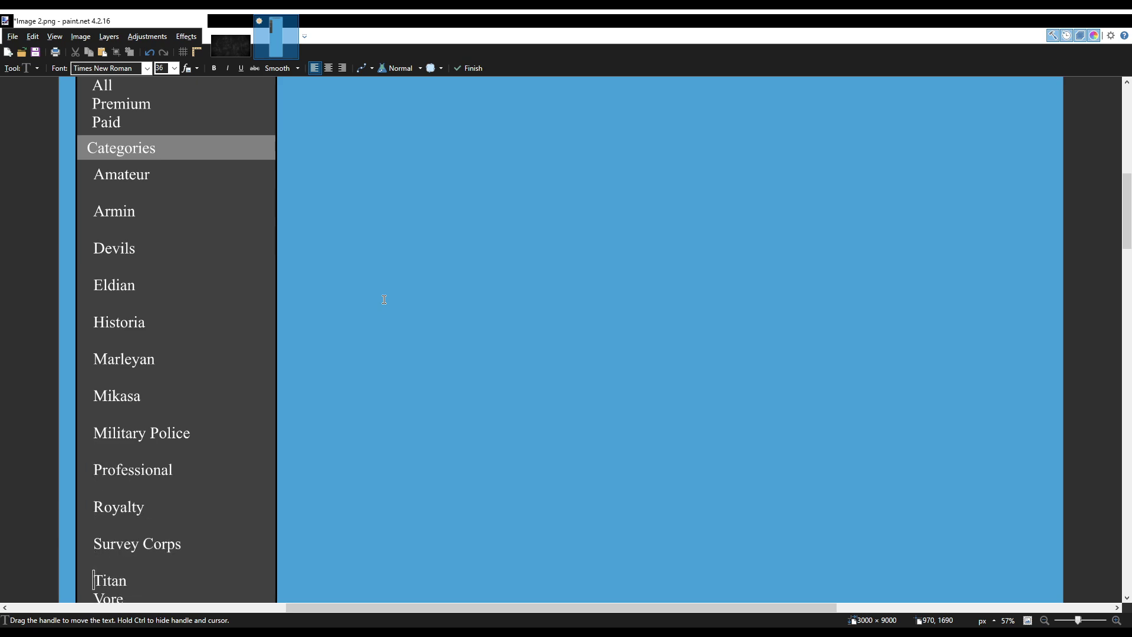
pyautogui.press('Return')
pyautogui.press('Return')
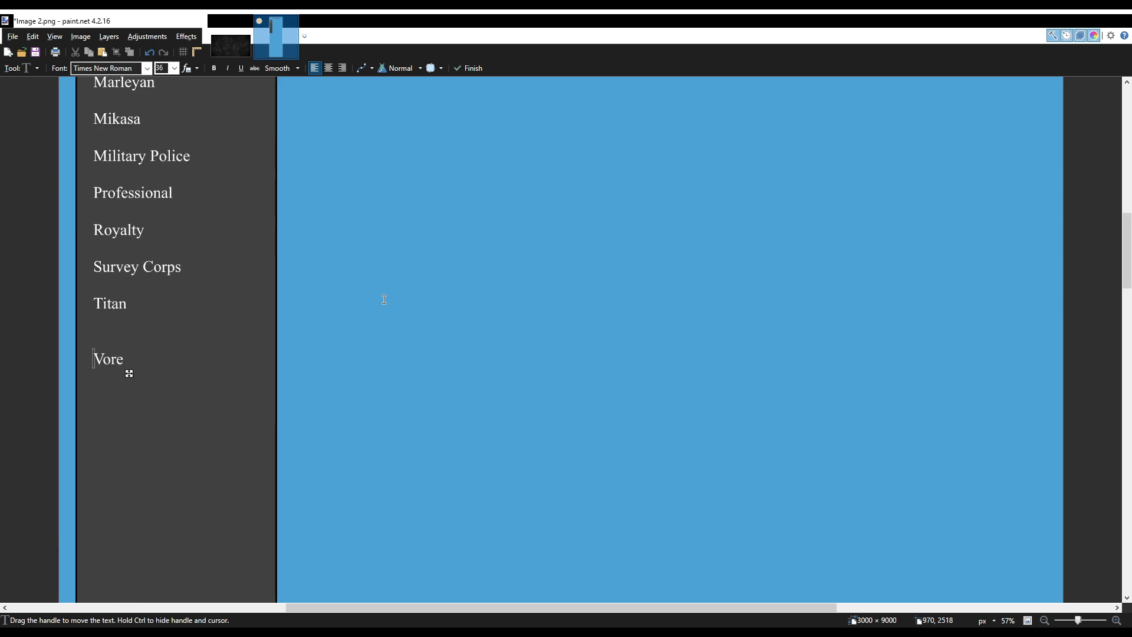
# Set the list's font size to 48, then change it to 36.
pyautogui.click(161, 68)
pyautogui.write('48')
pyautogui.press('Return')
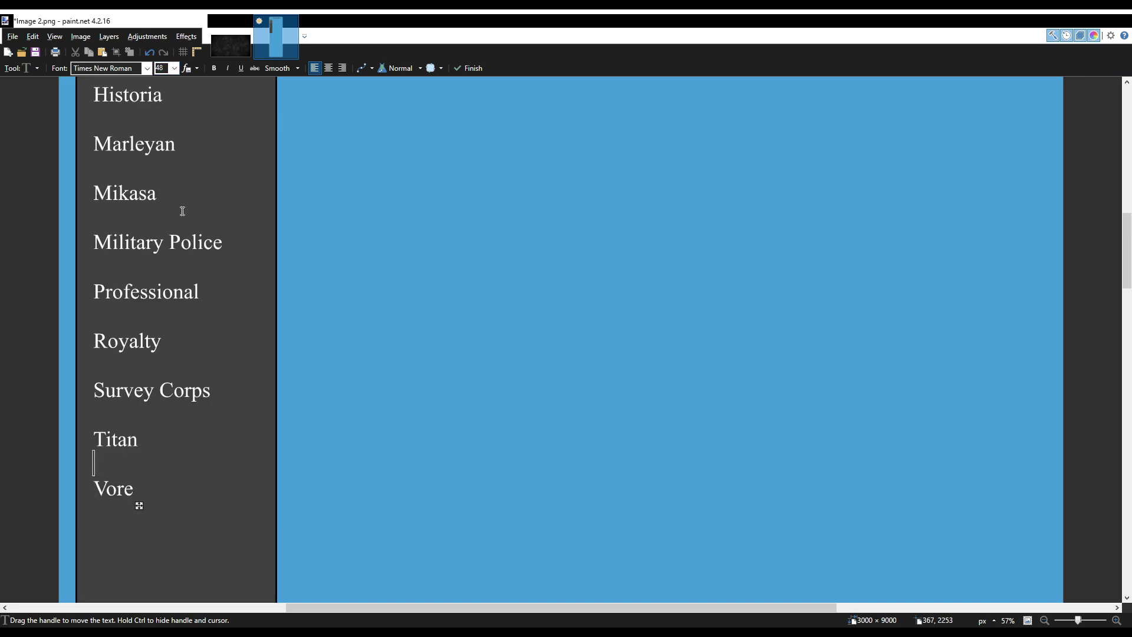
pyautogui.scroll(5, 182, 211)
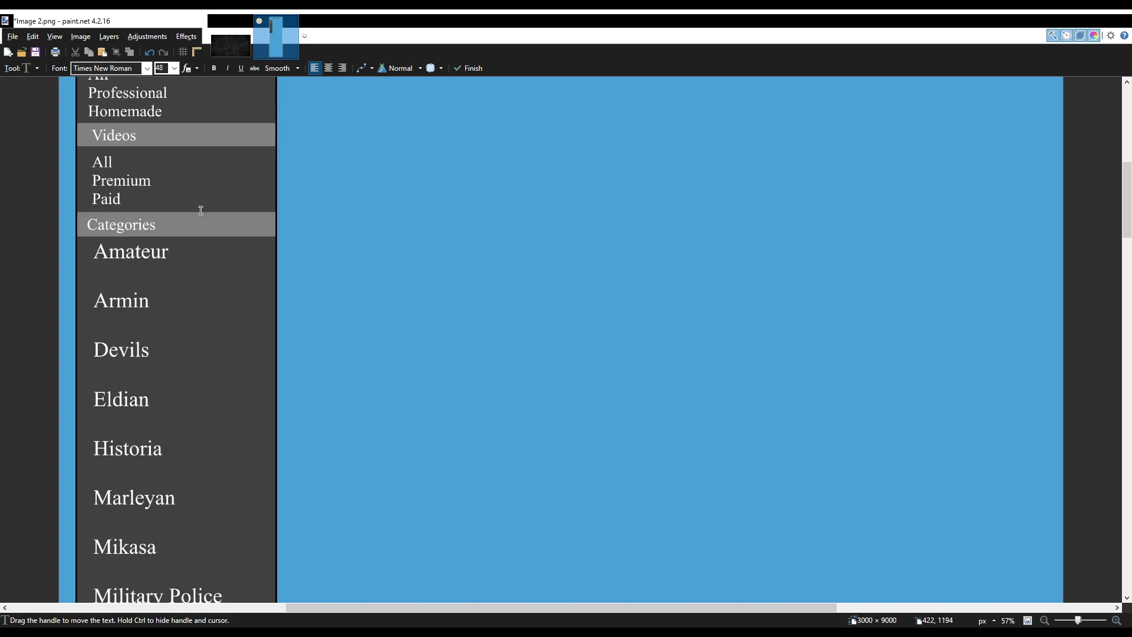
pyautogui.scroll(-1, 197, 241)
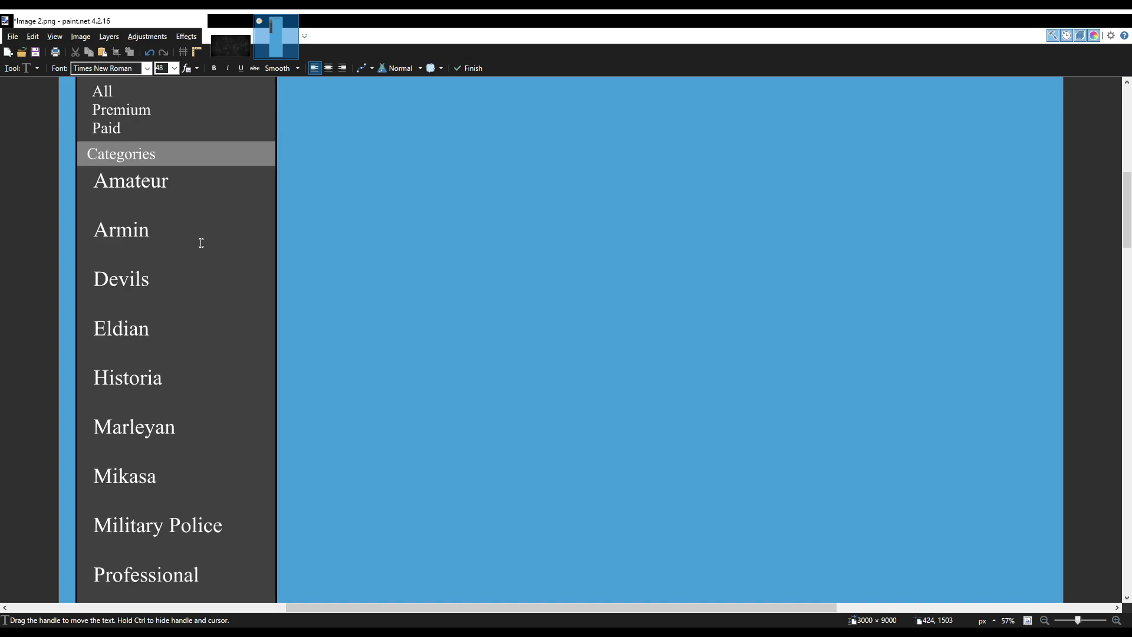
pyautogui.scroll(-4, 194, 253)
pyautogui.scroll(6, 189, 265)
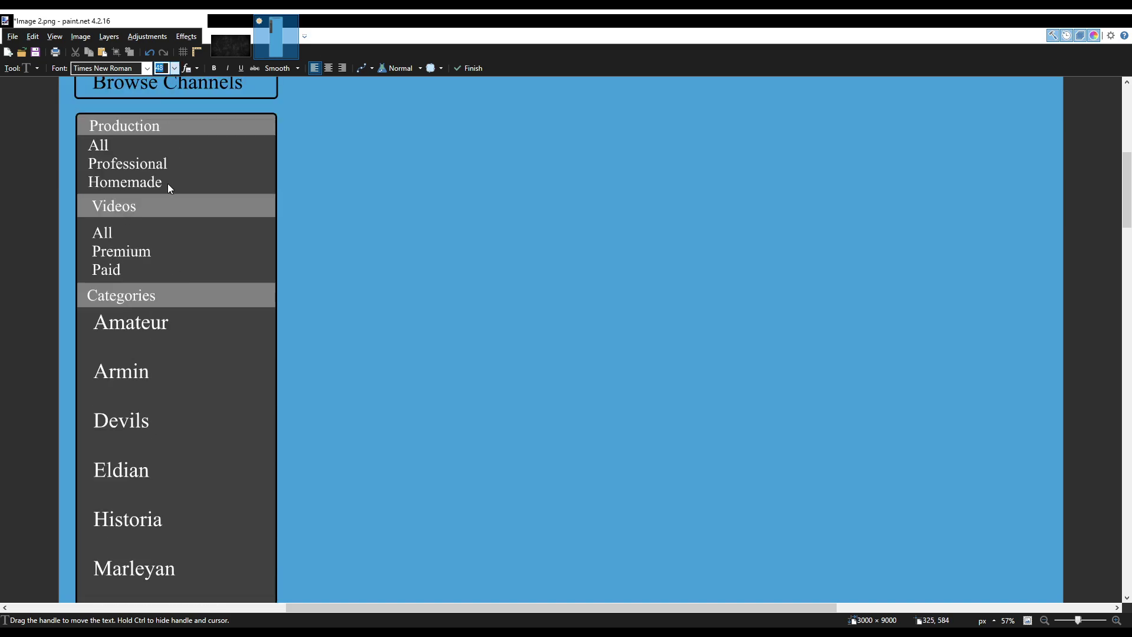
pyautogui.write('36')
pyautogui.scroll(-5, 215, 279)
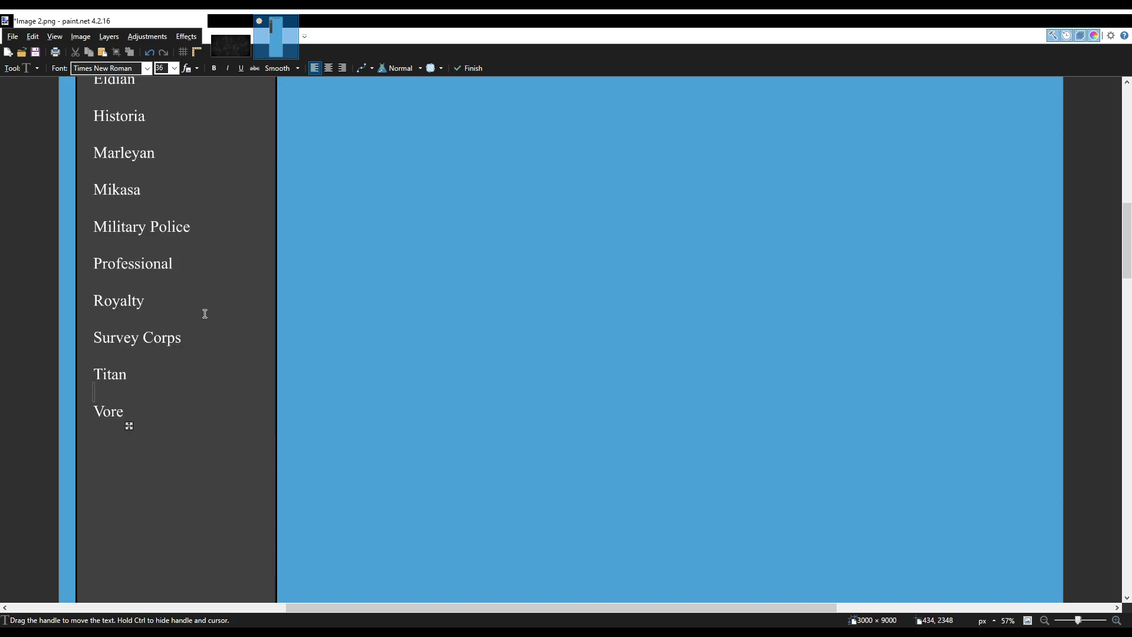
pyautogui.scroll(2, 203, 265)
# Make the category list bold and review it from Amateur to Vore.
pyautogui.click(211, 69)
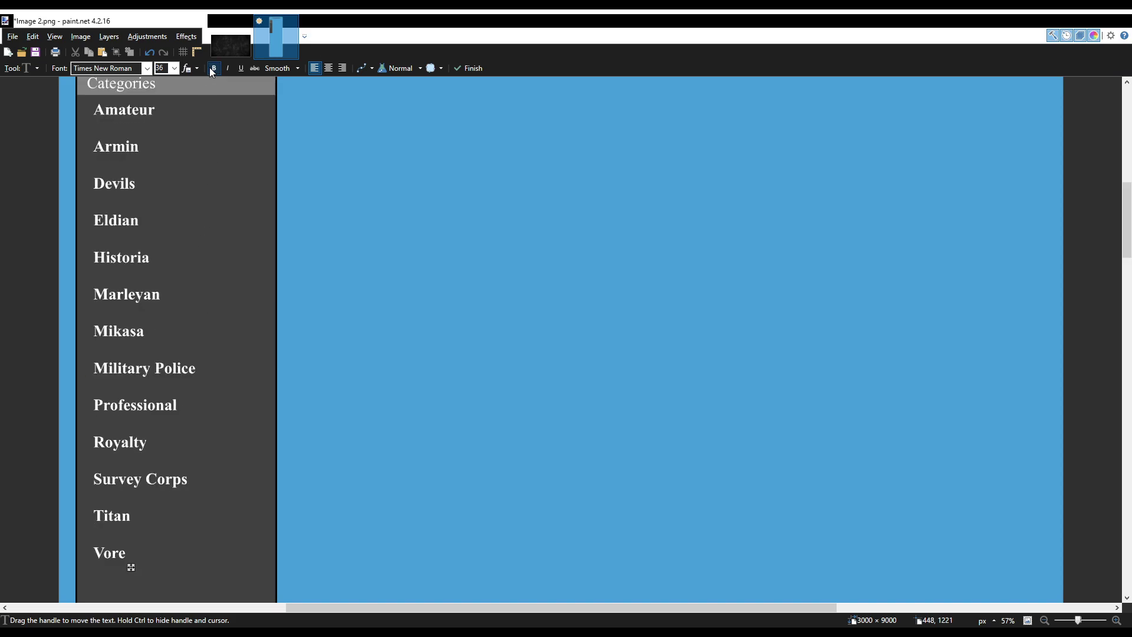
pyautogui.scroll(2, 244, 130)
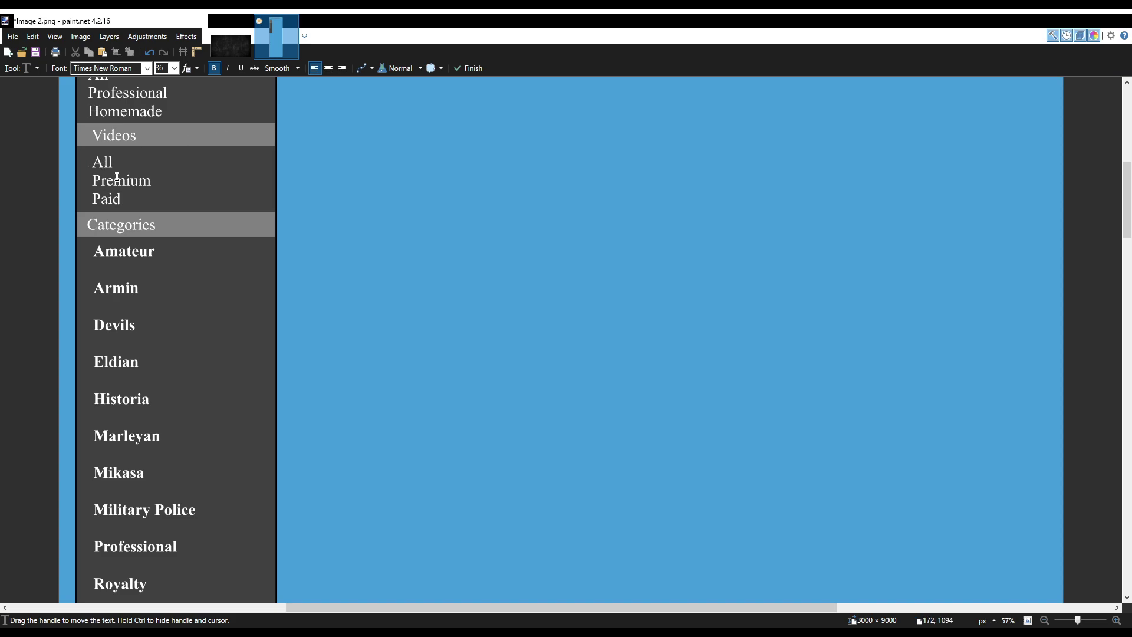
pyautogui.scroll(-2, 126, 306)
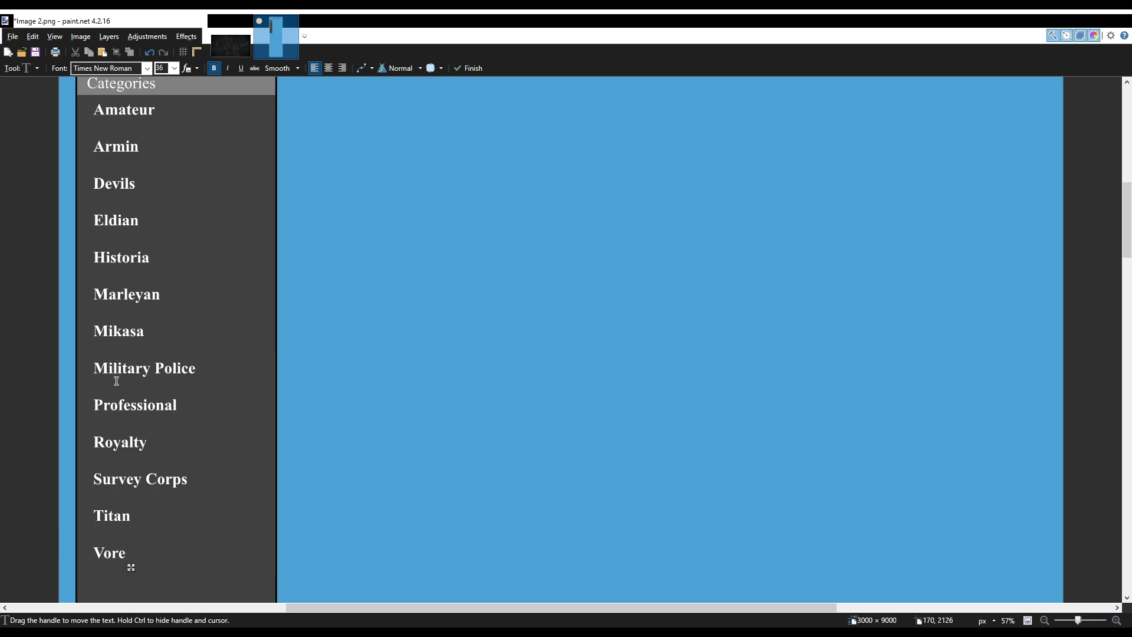
pyautogui.scroll(-2, 114, 374)
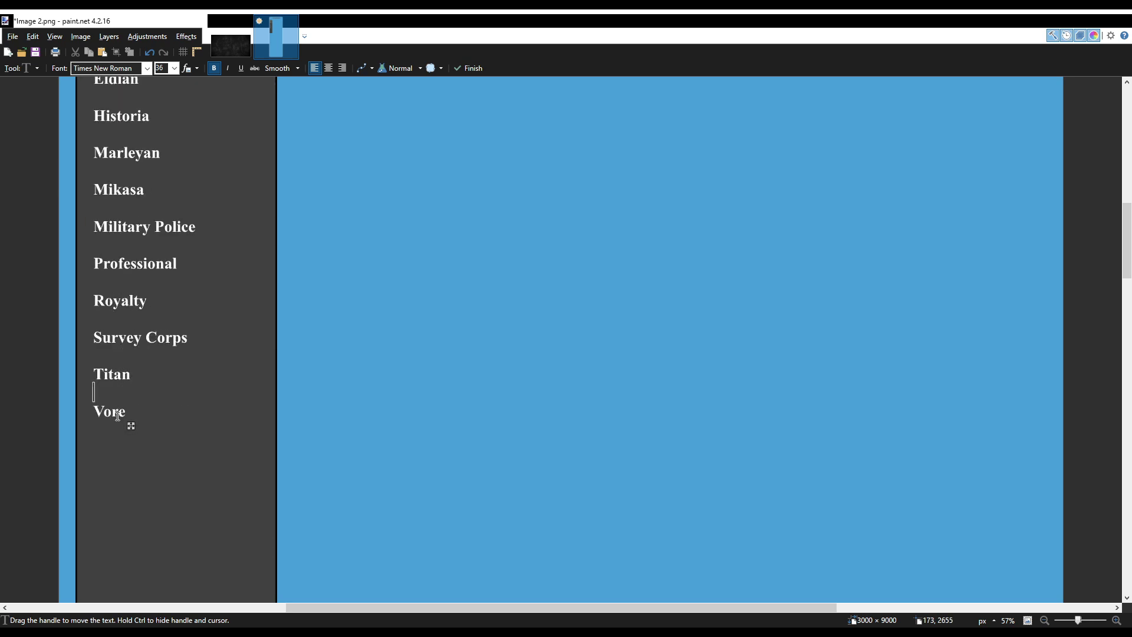
pyautogui.scroll(-1, 117, 416)
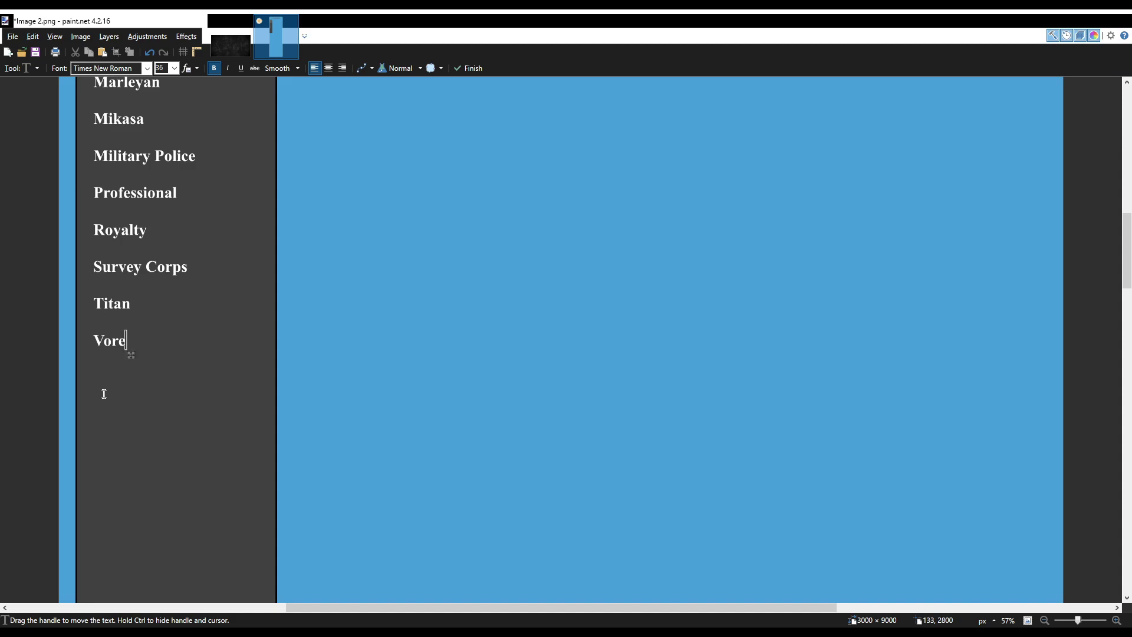
pyautogui.scroll(2, 113, 327)
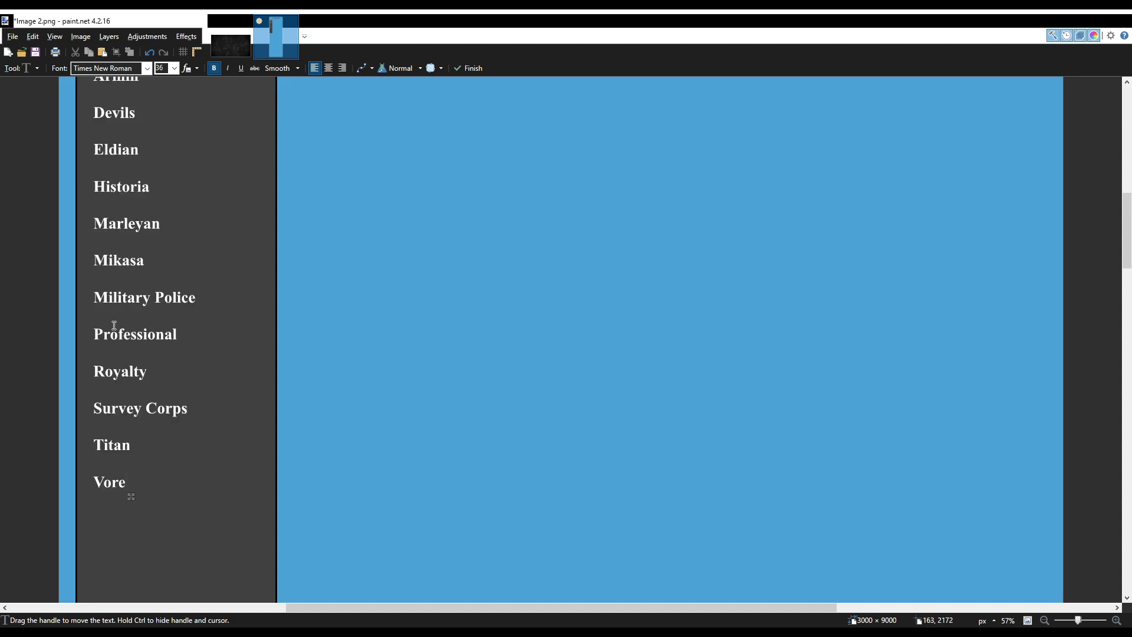
pyautogui.scroll(3, 112, 321)
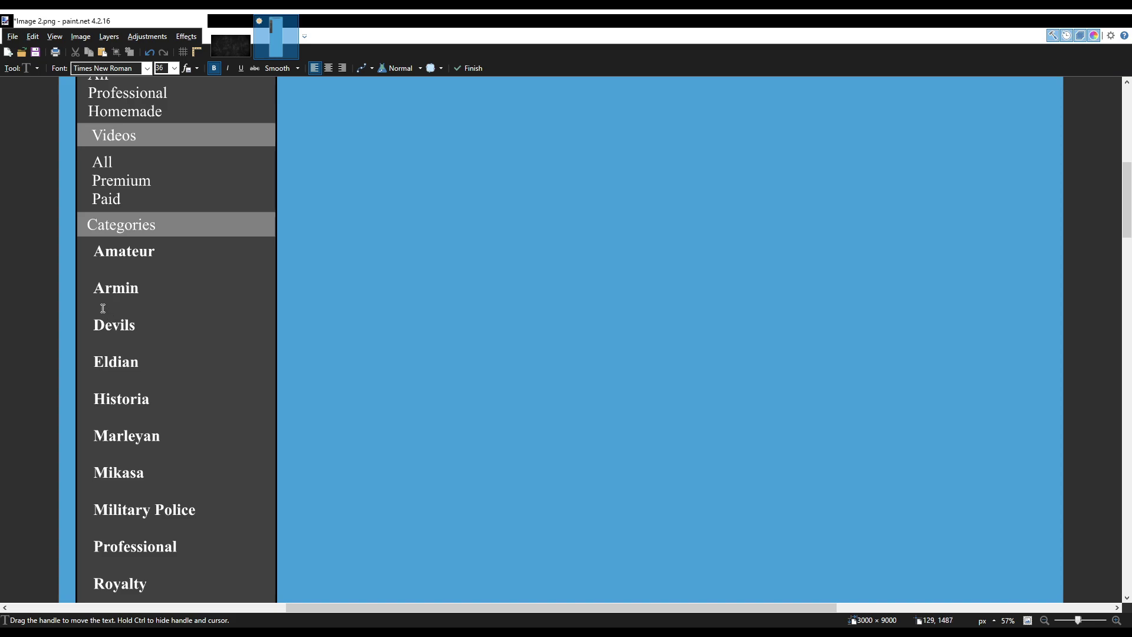
pyautogui.scroll(-2, 100, 295)
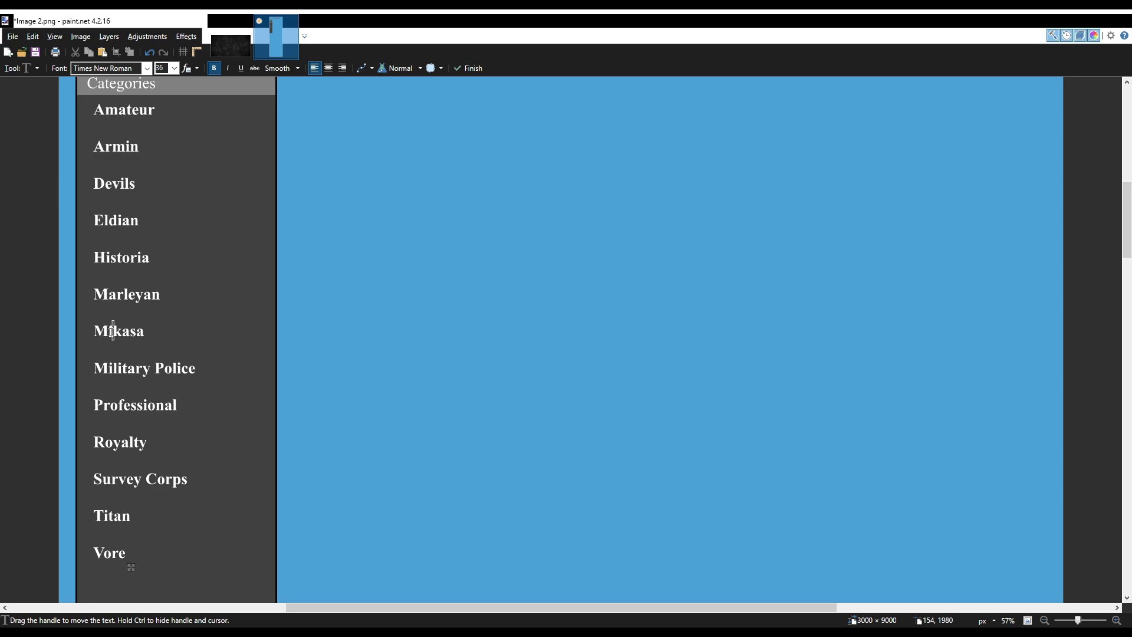
pyautogui.scroll(-2, 119, 389)
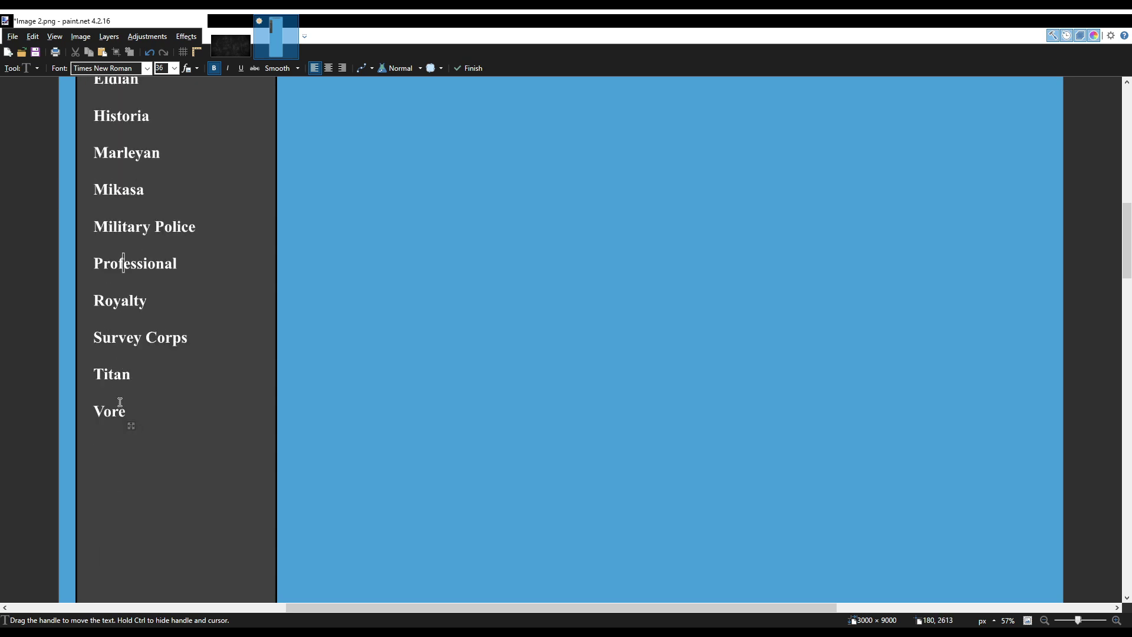
pyautogui.scroll(-1, 121, 399)
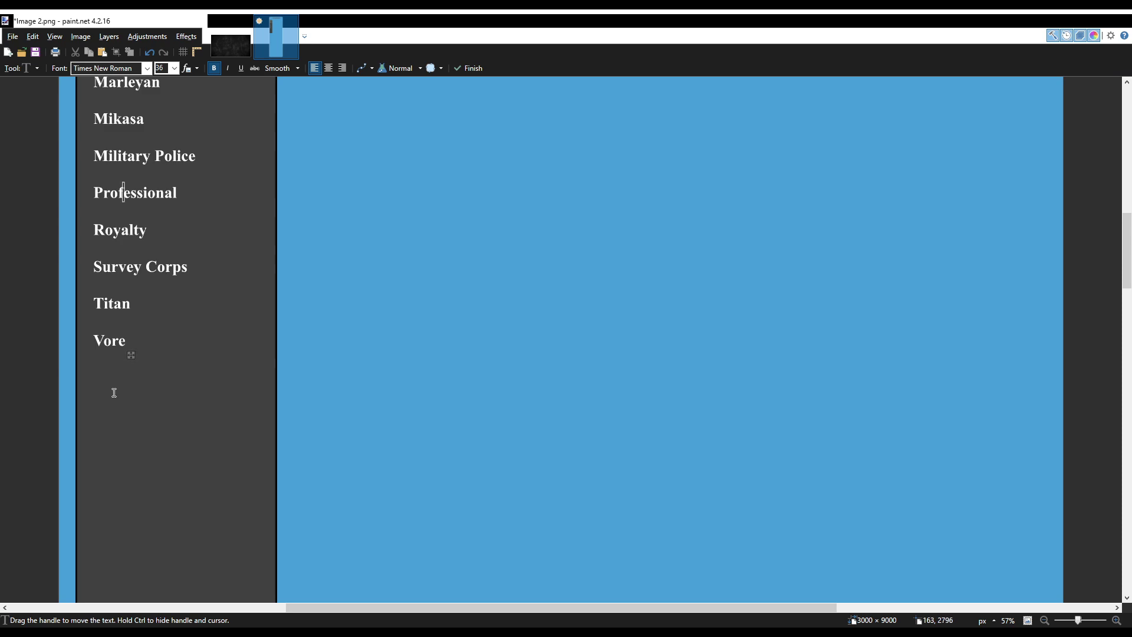
pyautogui.scroll(-1, 113, 389)
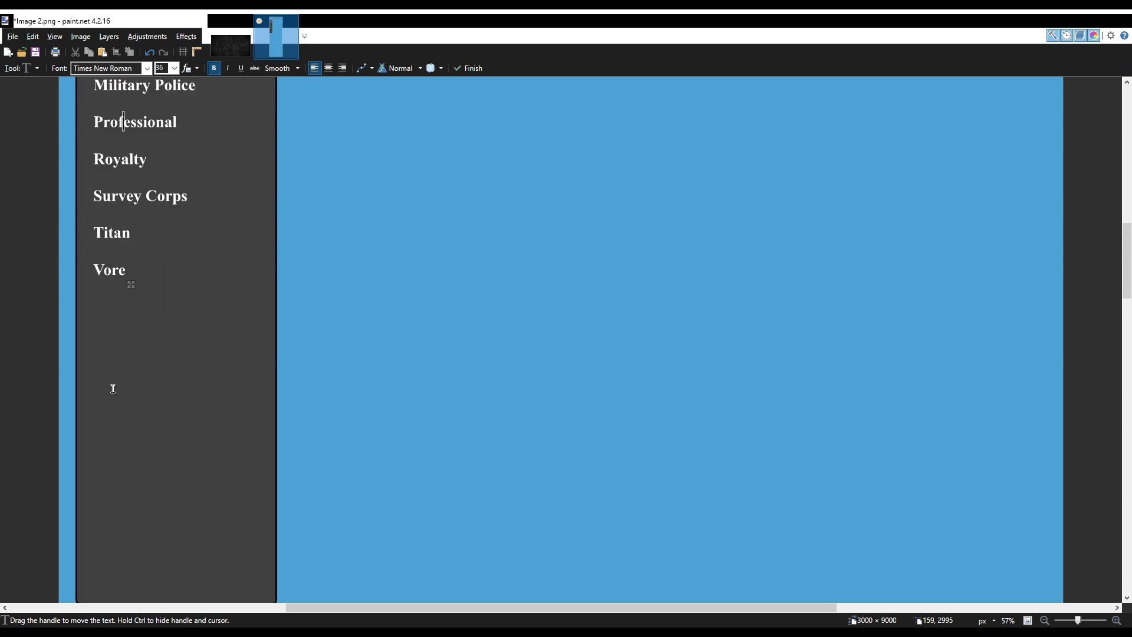
pyautogui.scroll(1, 113, 388)
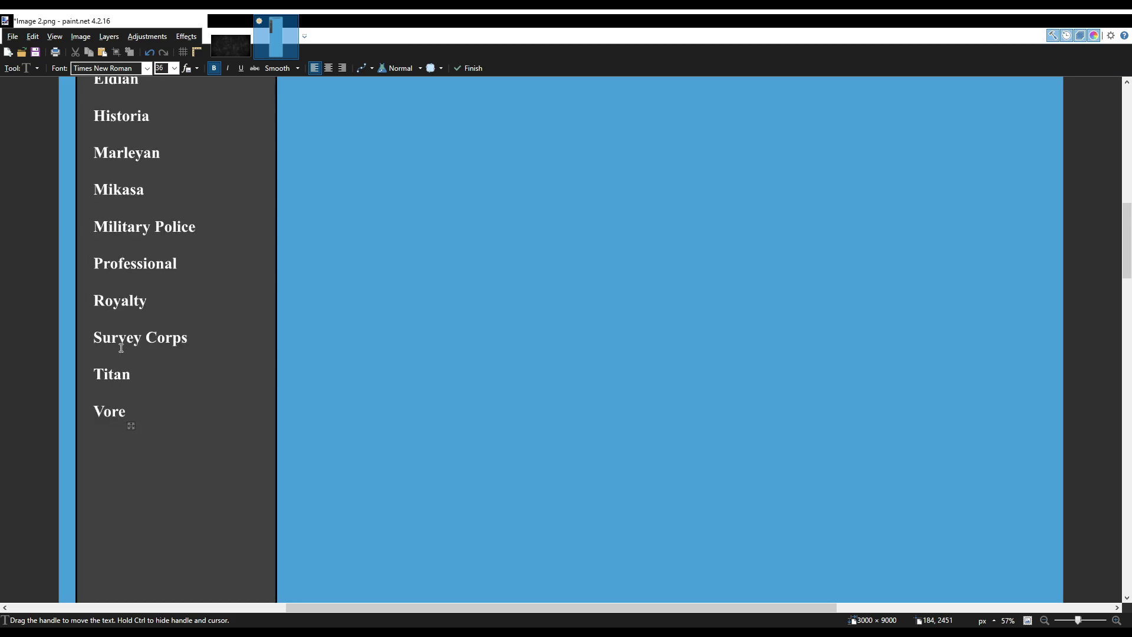
pyautogui.scroll(3, 116, 316)
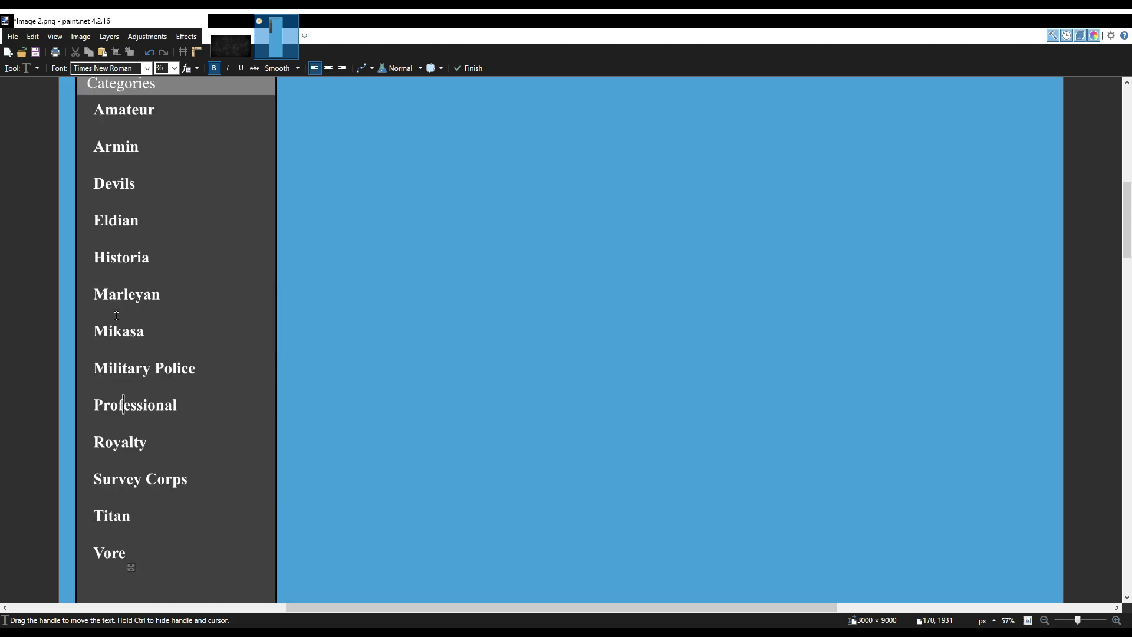
pyautogui.scroll(-2, 116, 315)
pyautogui.scroll(-2, 117, 315)
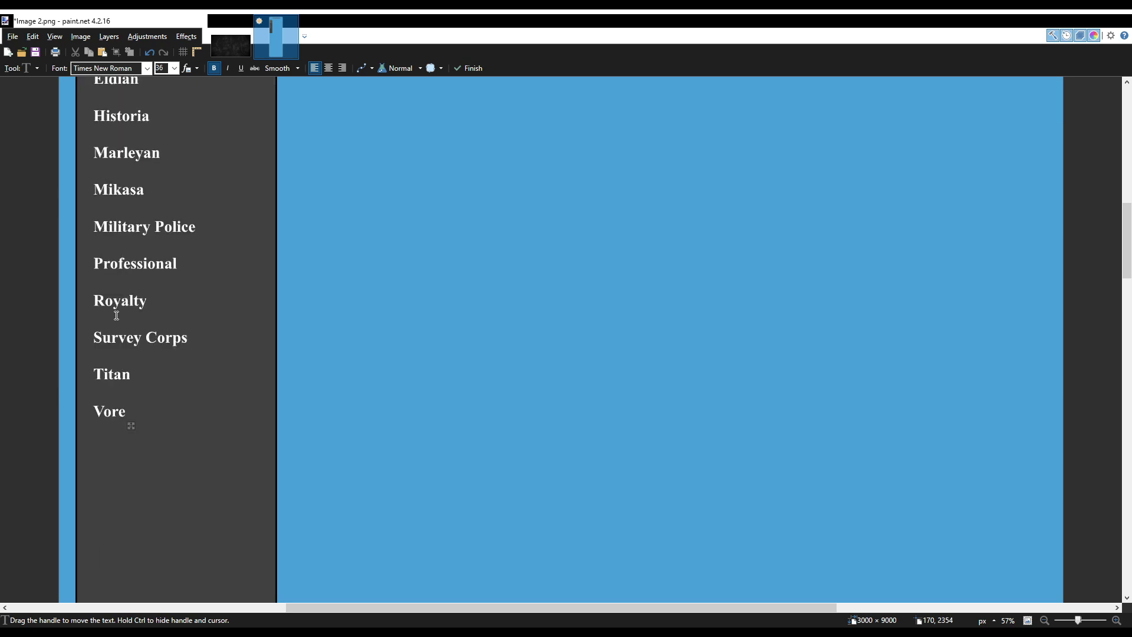
# Add Sea Play on a new line above Survey Corps, fixing the typo.
pyautogui.press('Home')
pyautogui.press('Return')
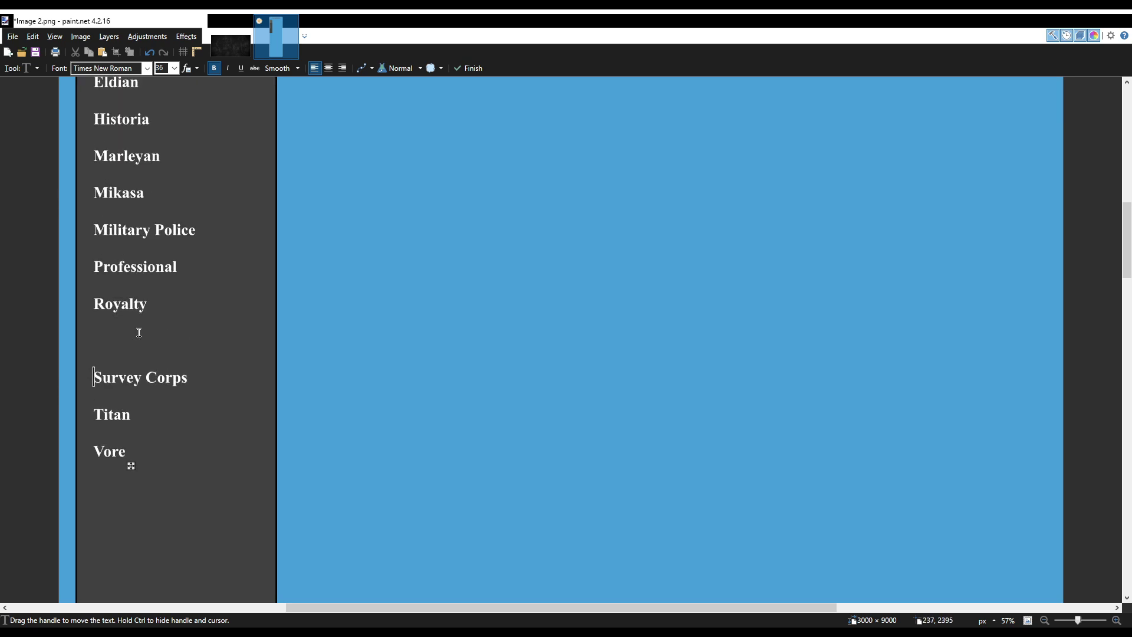
pyautogui.write('Sea pla')
pyautogui.press('BackSpace')
pyautogui.press('BackSpace')
pyautogui.press('BackSpace')
pyautogui.press('BackSpace')
pyautogui.write('Play')
pyautogui.scroll(-3, 152, 300)
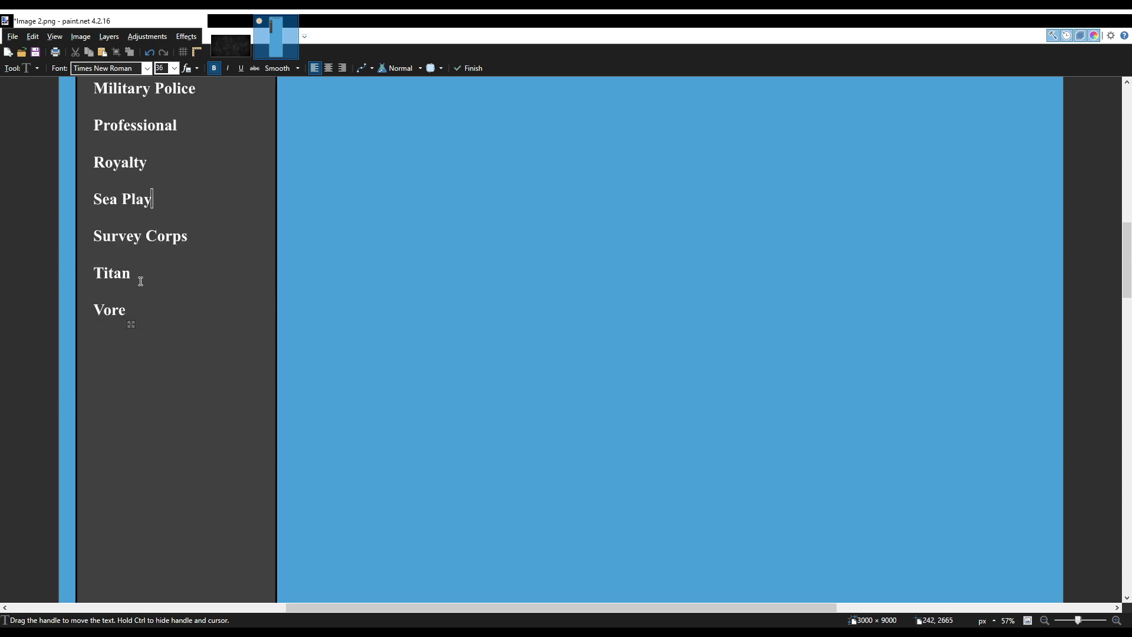
pyautogui.scroll(-5, 135, 301)
pyautogui.scroll(8, 135, 300)
pyautogui.scroll(4, 137, 302)
pyautogui.scroll(-10, 138, 302)
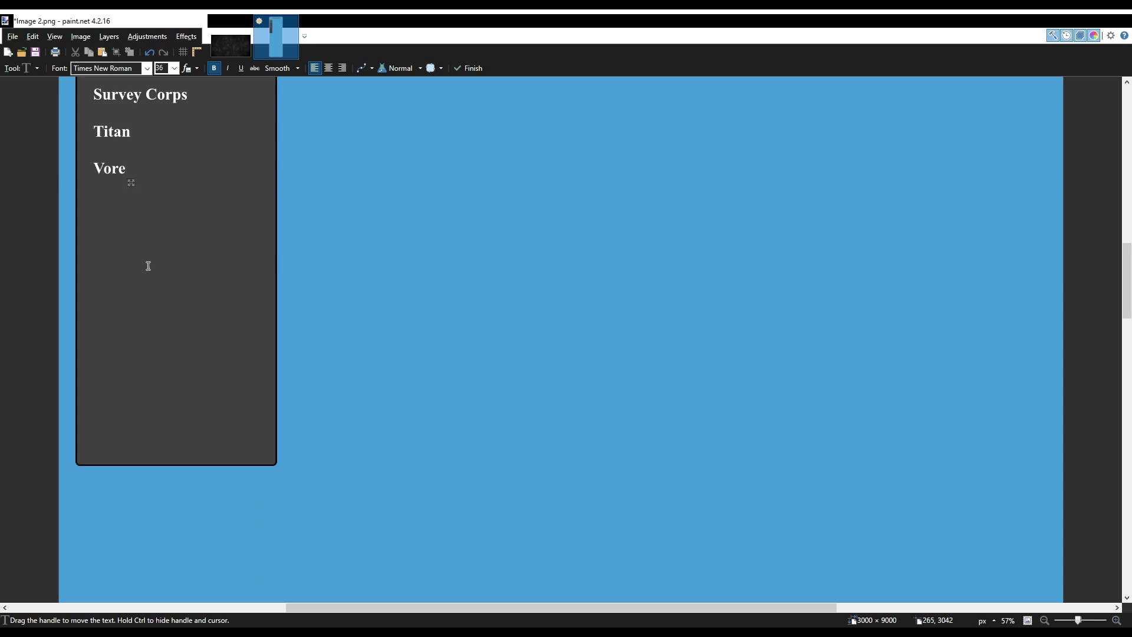
pyautogui.scroll(1, 146, 265)
pyautogui.scroll(5, 147, 267)
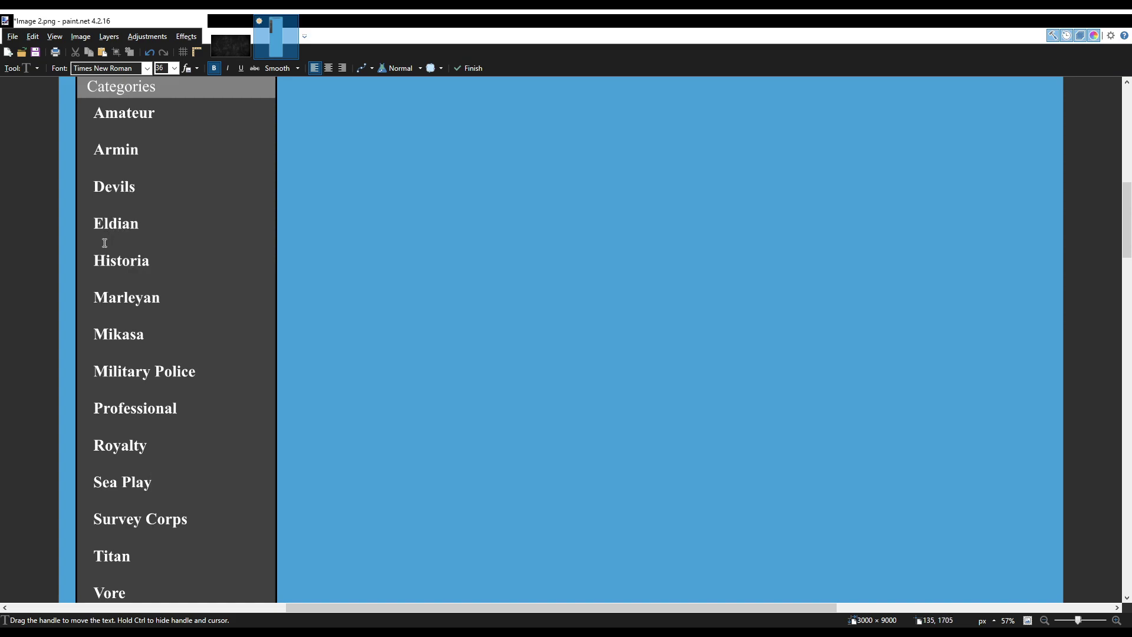
pyautogui.scroll(-1, 105, 243)
pyautogui.scroll(-2, 104, 243)
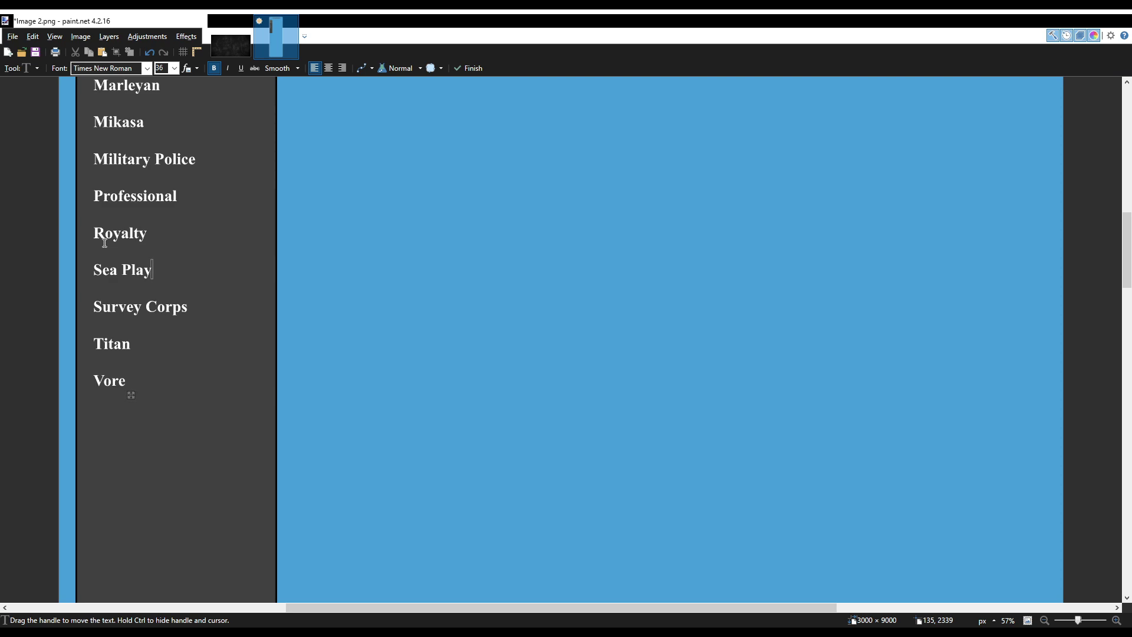
pyautogui.scroll(-1, 103, 248)
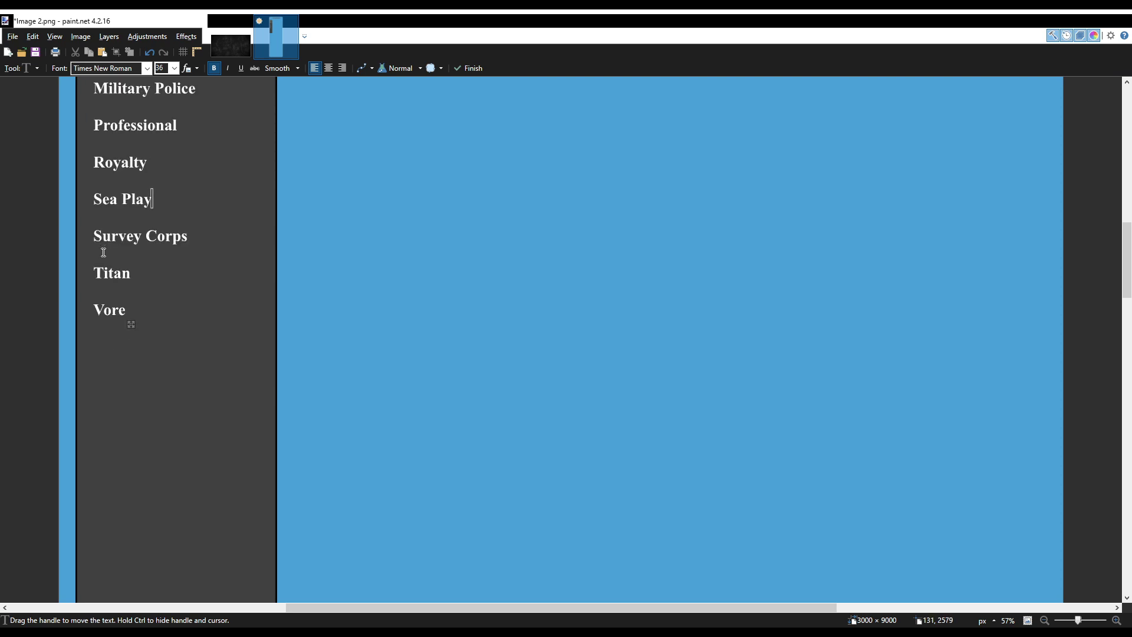
# Commit the list text and delete the empty lower area of the dark panel.
pyautogui.press('Escape')
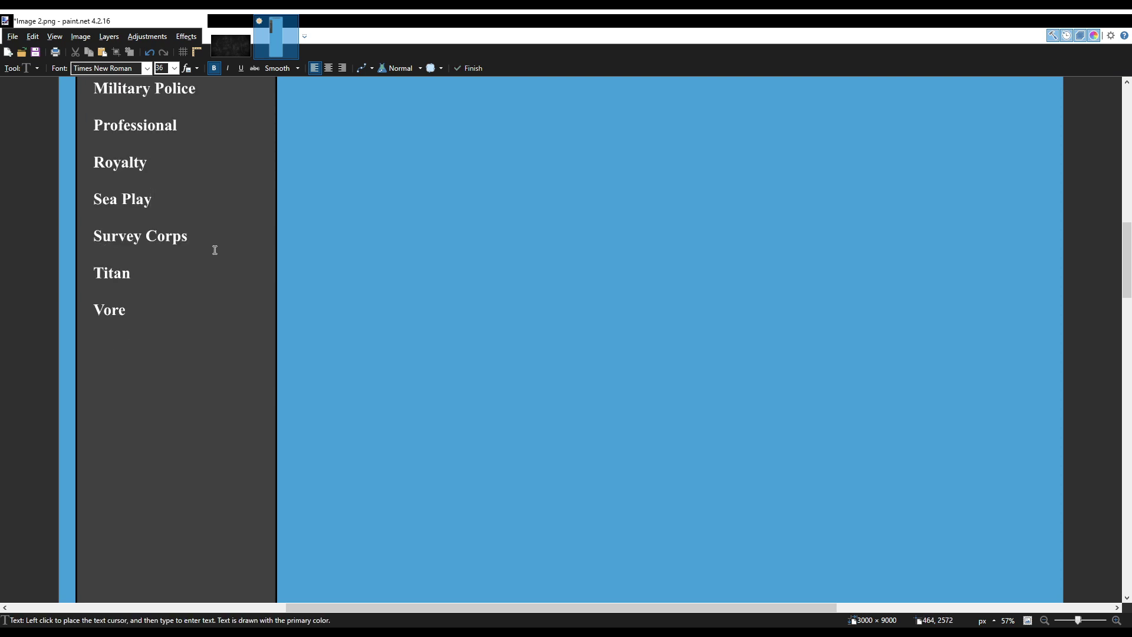
pyautogui.scroll(-1, 531, 446)
pyautogui.press('s')
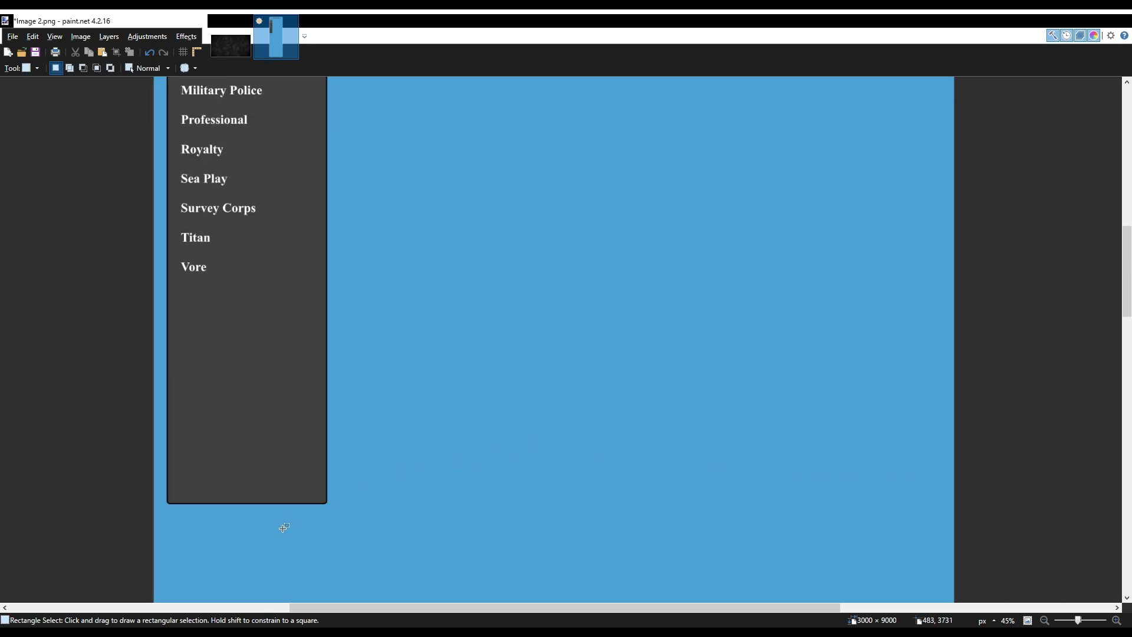
pyautogui.moveTo(376, 511); pyautogui.dragTo(155, 336)
pyautogui.moveTo(112, 287); pyautogui.dragTo(363, 384)
pyautogui.press('Delete')
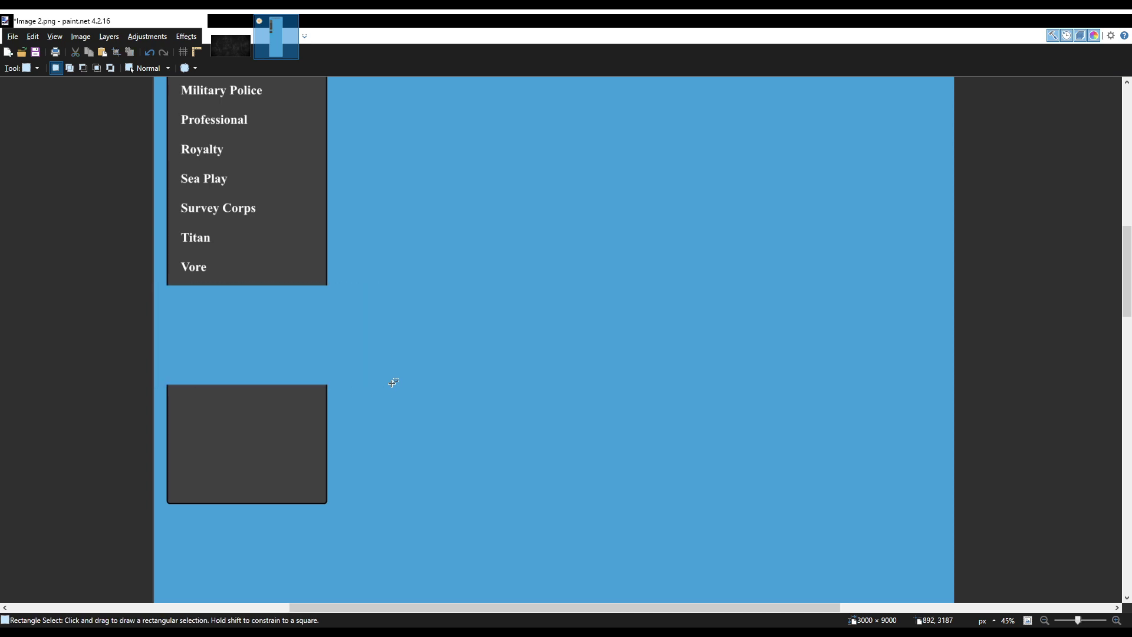
pyautogui.moveTo(99, 324)
pyautogui.mouseDown()
pyautogui.moveTo(369, 450)
pyautogui.moveTo(392, 485)
pyautogui.moveTo(110, 509)
pyautogui.mouseUp()
pyautogui.press('Delete')
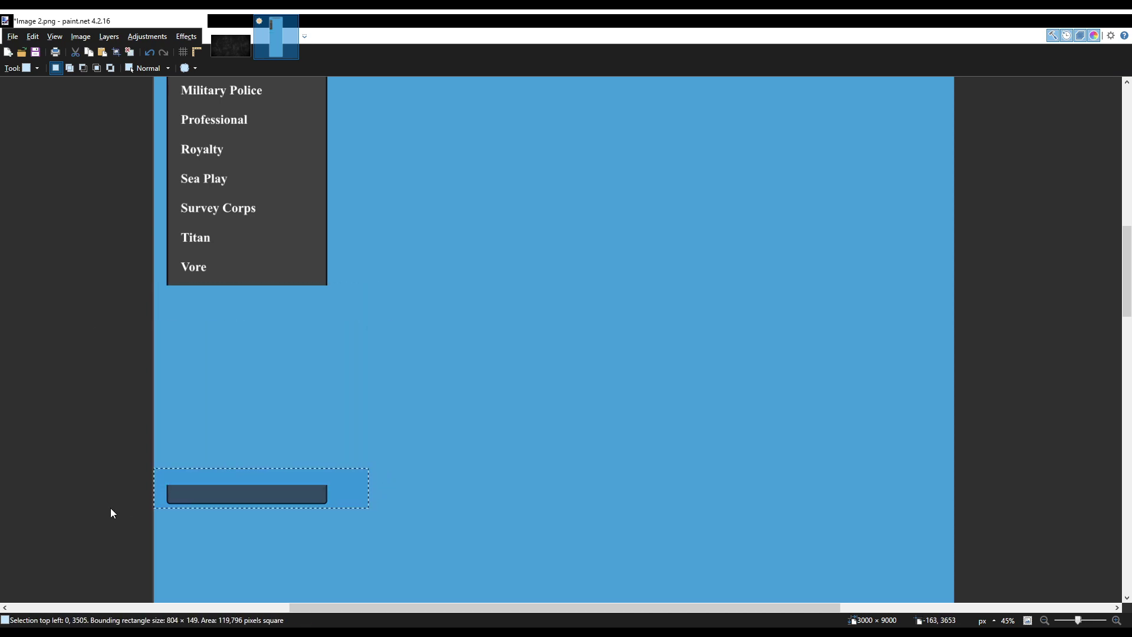
# Move the panel's rounded bottom strip up to sit just below Vore.
pyautogui.click(353, 512)
pyautogui.moveTo(349, 516); pyautogui.dragTo(109, 466)
pyautogui.press('m')
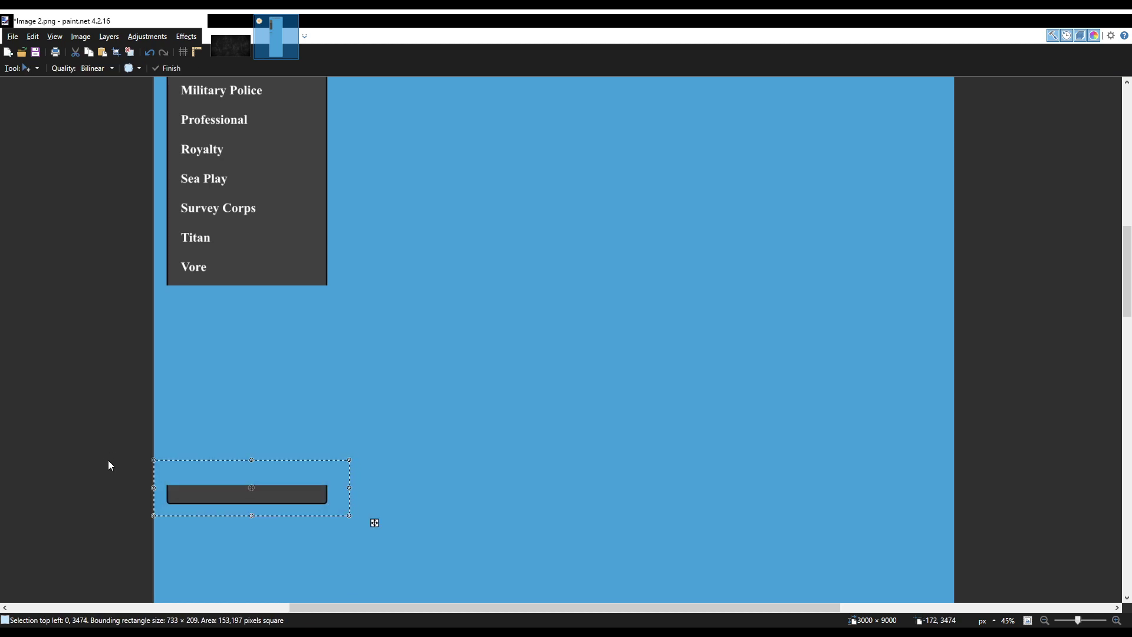
pyautogui.moveTo(375, 523); pyautogui.dragTo(374, 356)
pyautogui.press('Delete')
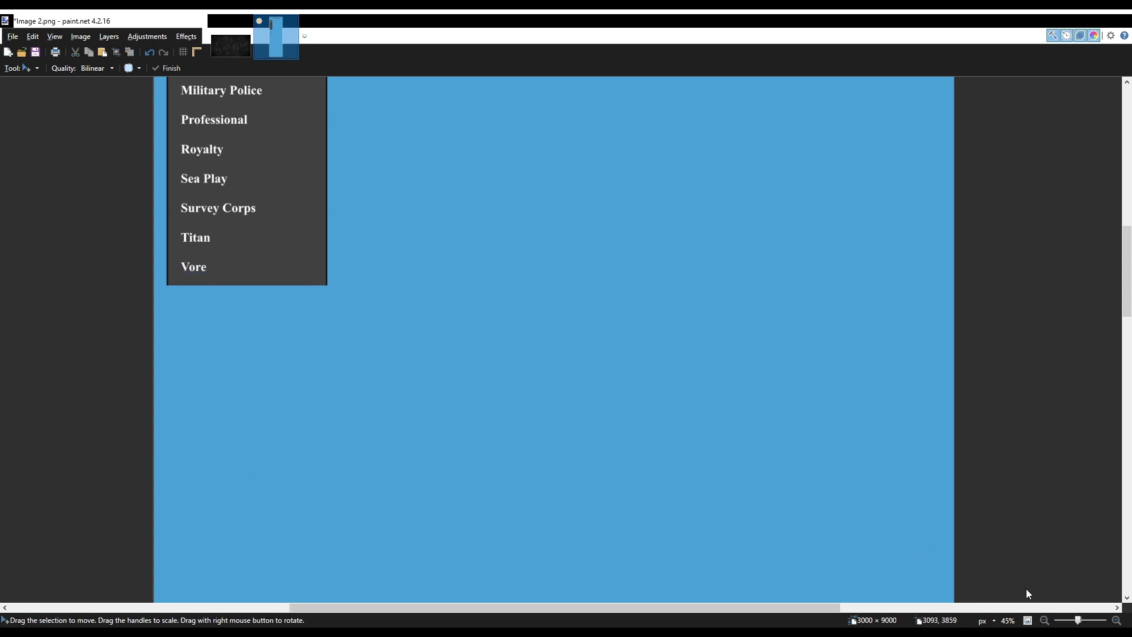
pyautogui.hotkey('ctrl', 'z')
pyautogui.press('Up')
pyautogui.press('Up')
pyautogui.press('Up')
pyautogui.press('Up')
pyautogui.press('Up')
pyautogui.press('Up')
pyautogui.press('Up')
pyautogui.press('Up')
pyautogui.press('Up')
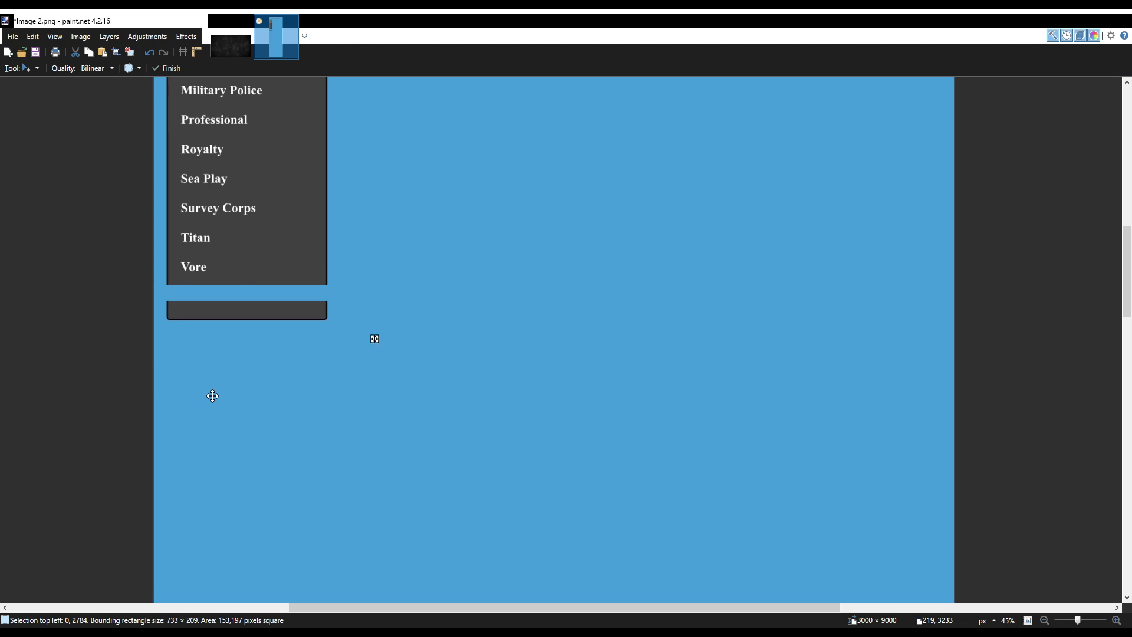
pyautogui.scroll(3, 326, 306)
pyautogui.press('Up')
pyautogui.press('Up')
pyautogui.press('Up')
pyautogui.press('Up')
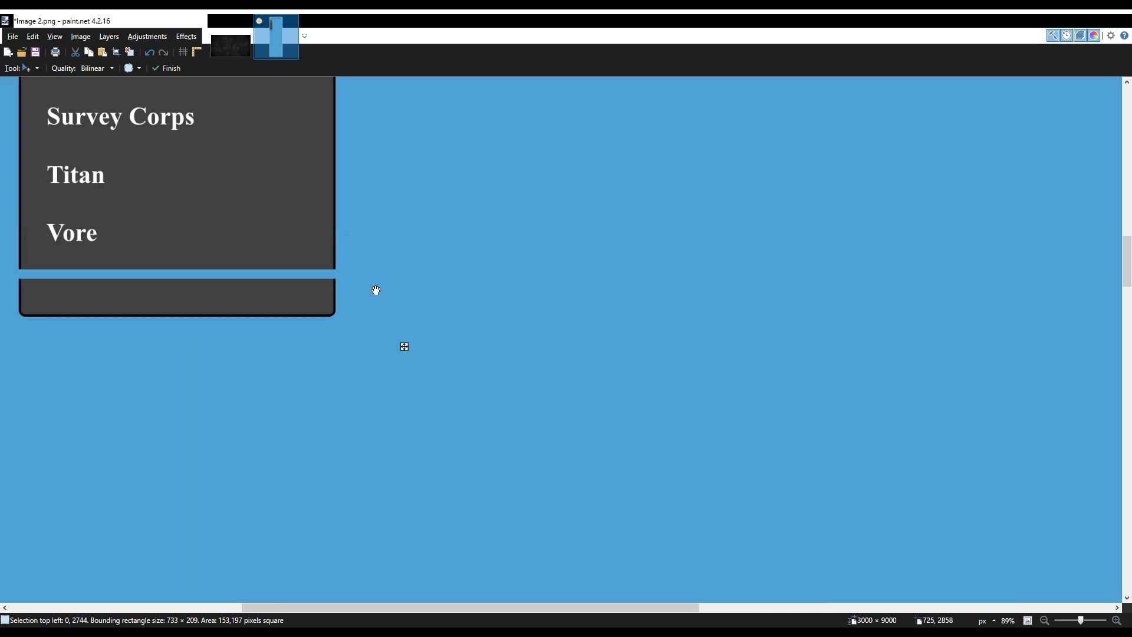
pyautogui.press('Up')
pyautogui.press('Up')
pyautogui.press('Up')
pyautogui.press('Up')
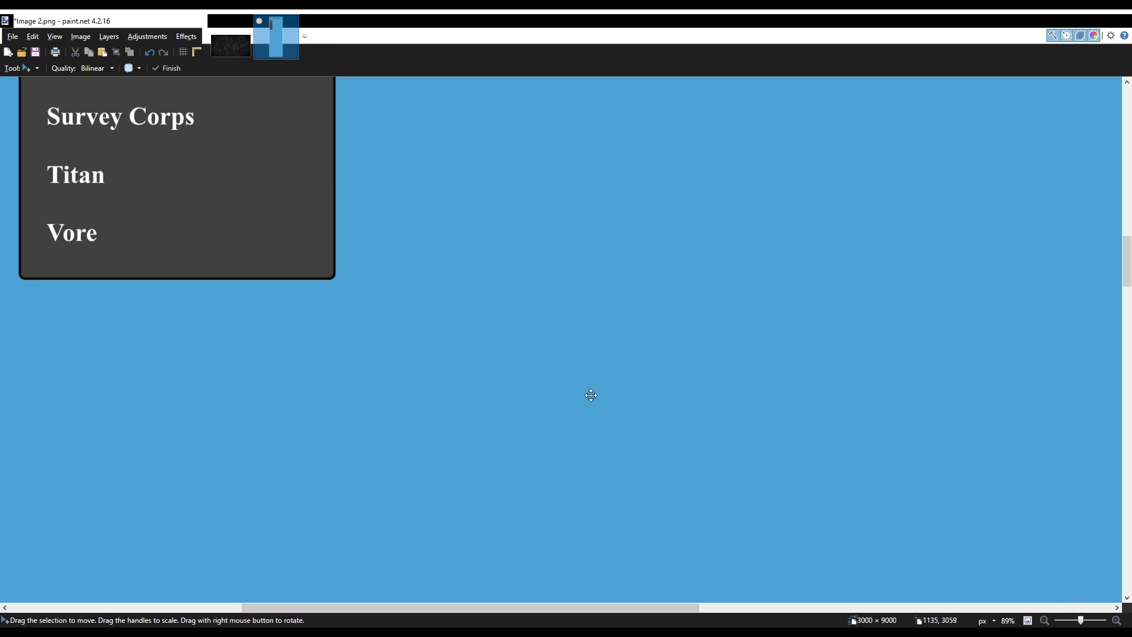
pyautogui.scroll(-3, 554, 392)
pyautogui.scroll(-1, 525, 392)
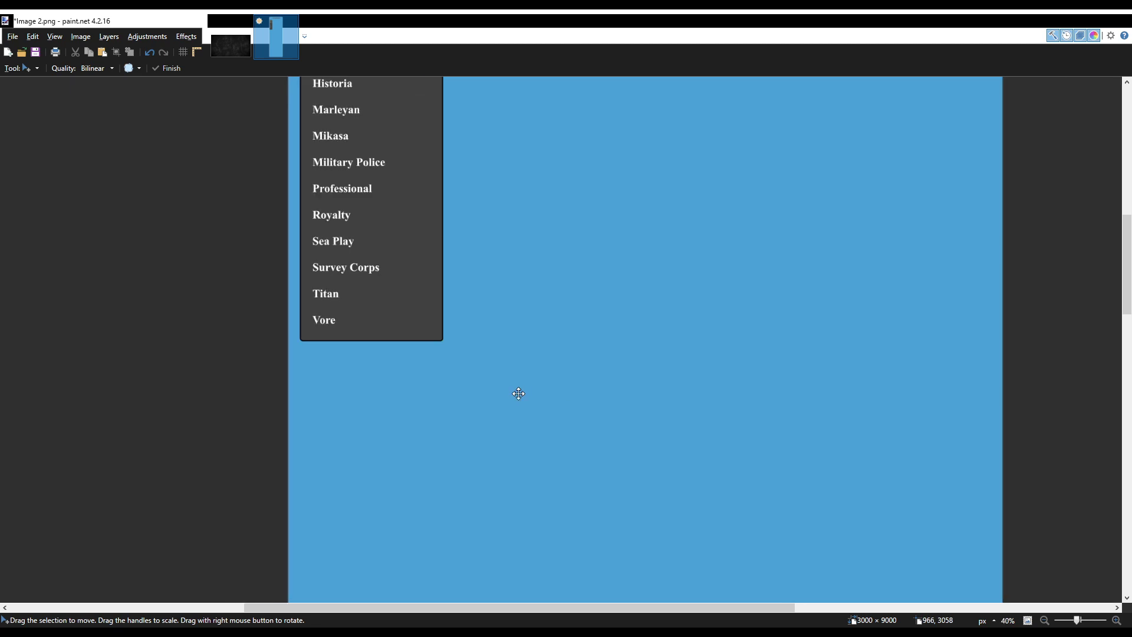
pyautogui.scroll(3, 518, 393)
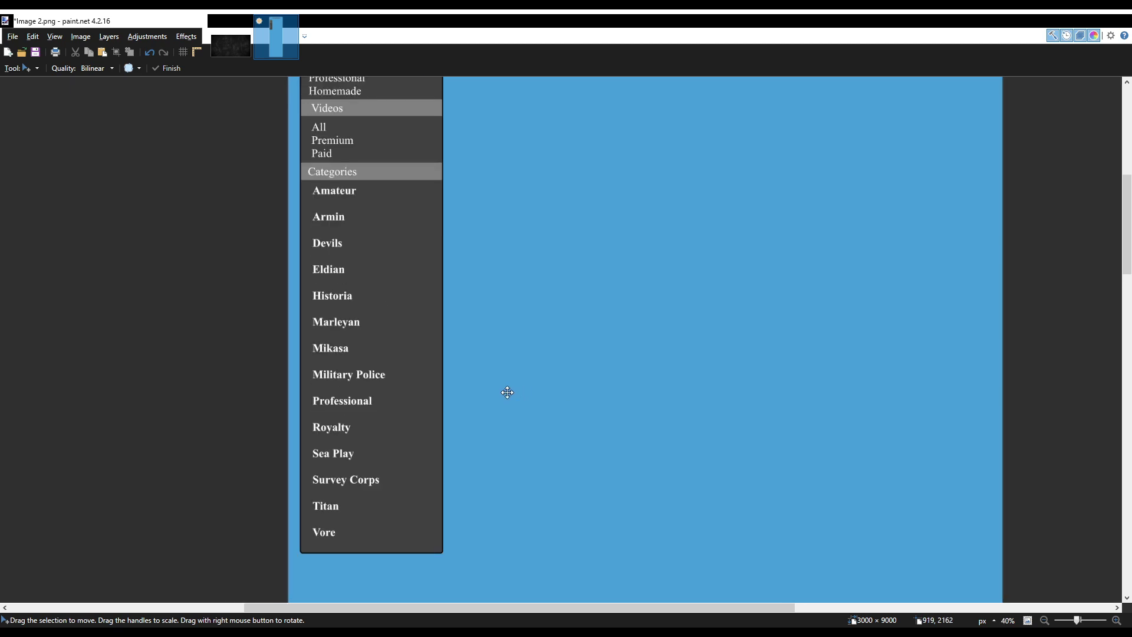
pyautogui.scroll(4, 506, 392)
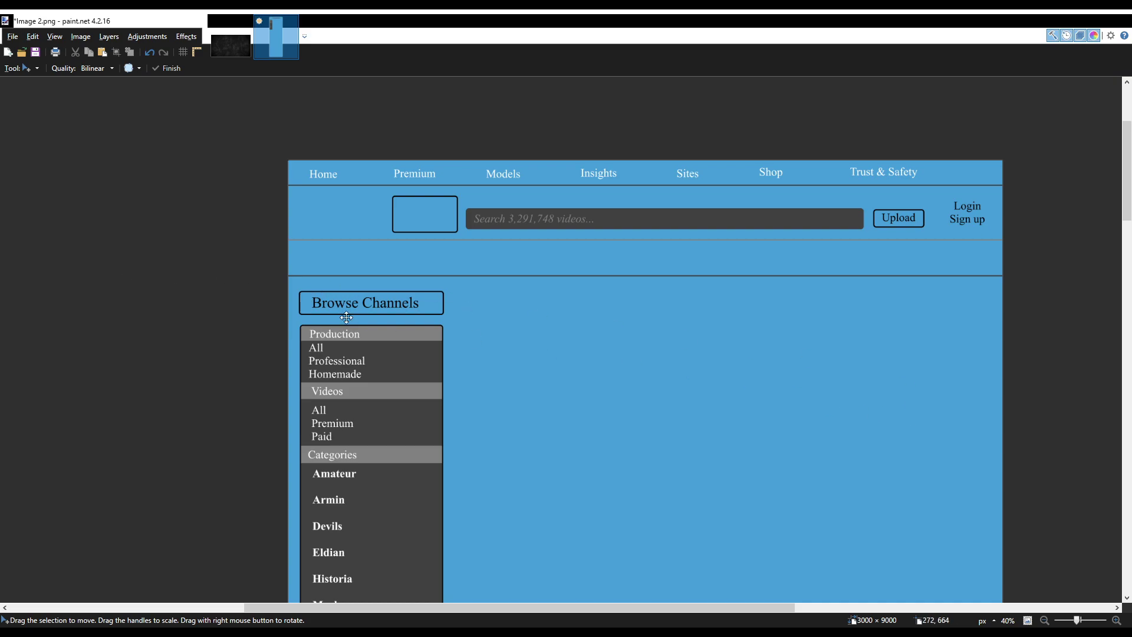
# Select the whole page body from the header line to the image bottom.
pyautogui.press('s')
pyautogui.scroll(7, 279, 277)
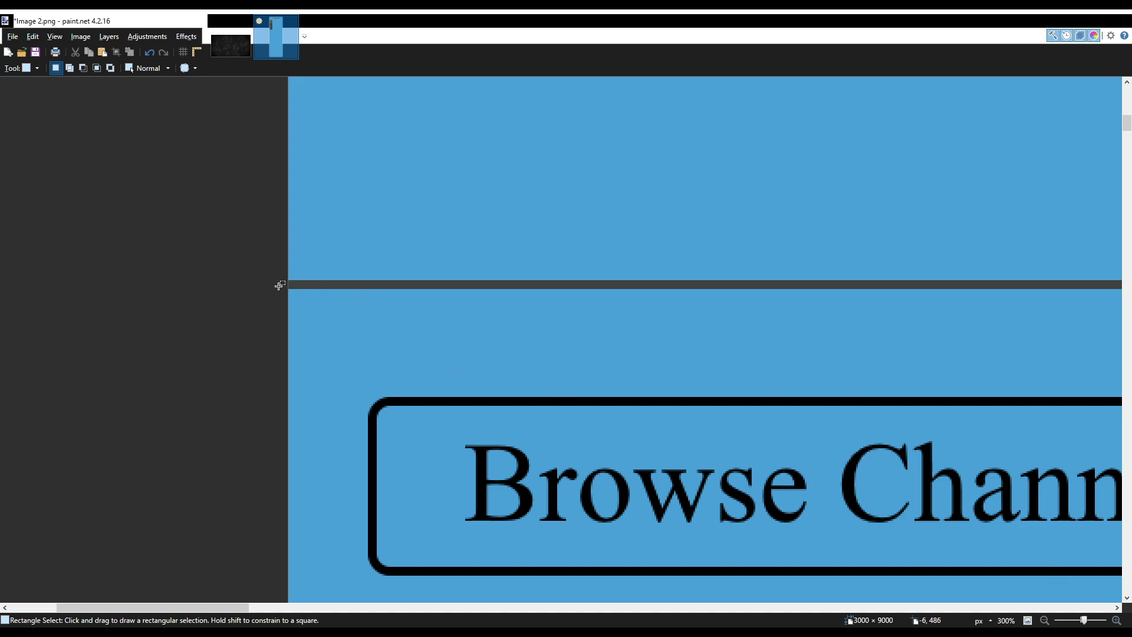
pyautogui.scroll(10, 281, 284)
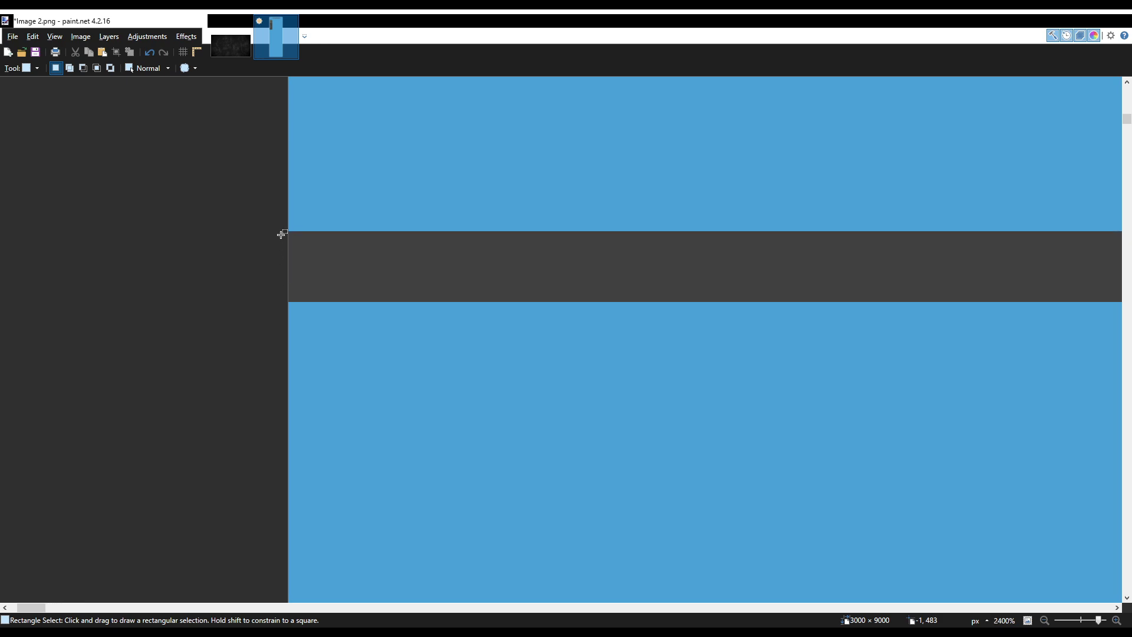
pyautogui.moveTo(281, 232); pyautogui.dragTo(329, 269)
pyautogui.scroll(-12, 329, 270)
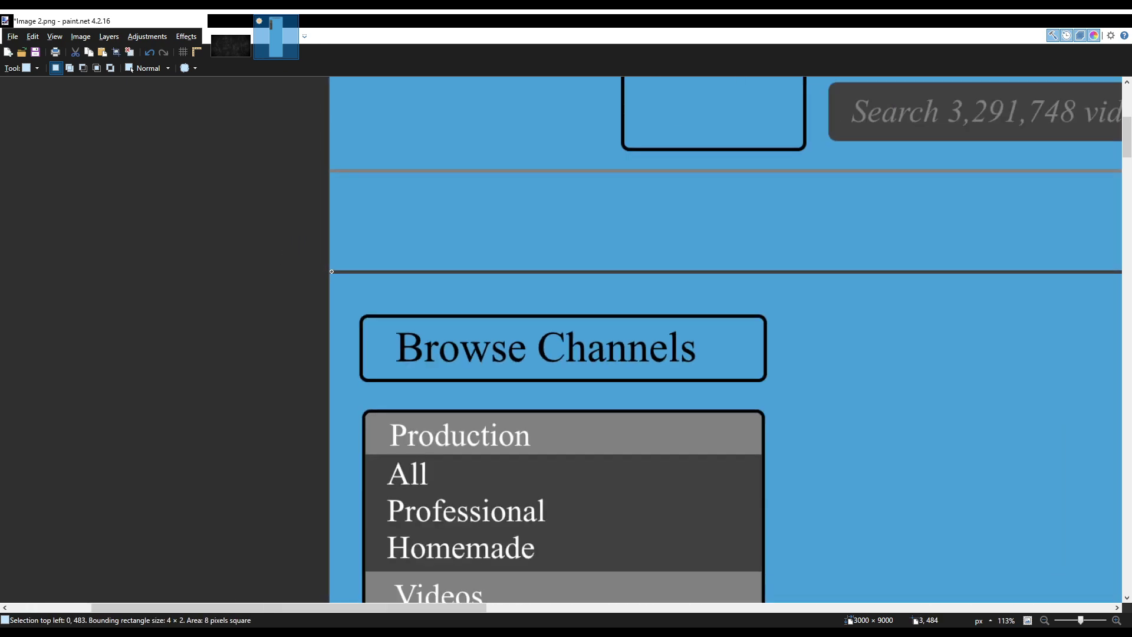
pyautogui.scroll(-5, 331, 272)
pyautogui.moveTo(331, 272); pyautogui.dragTo(694, 429)
pyautogui.scroll(10, 693, 429)
# Flood-fill the selected page body near-black.
pyautogui.press('f')
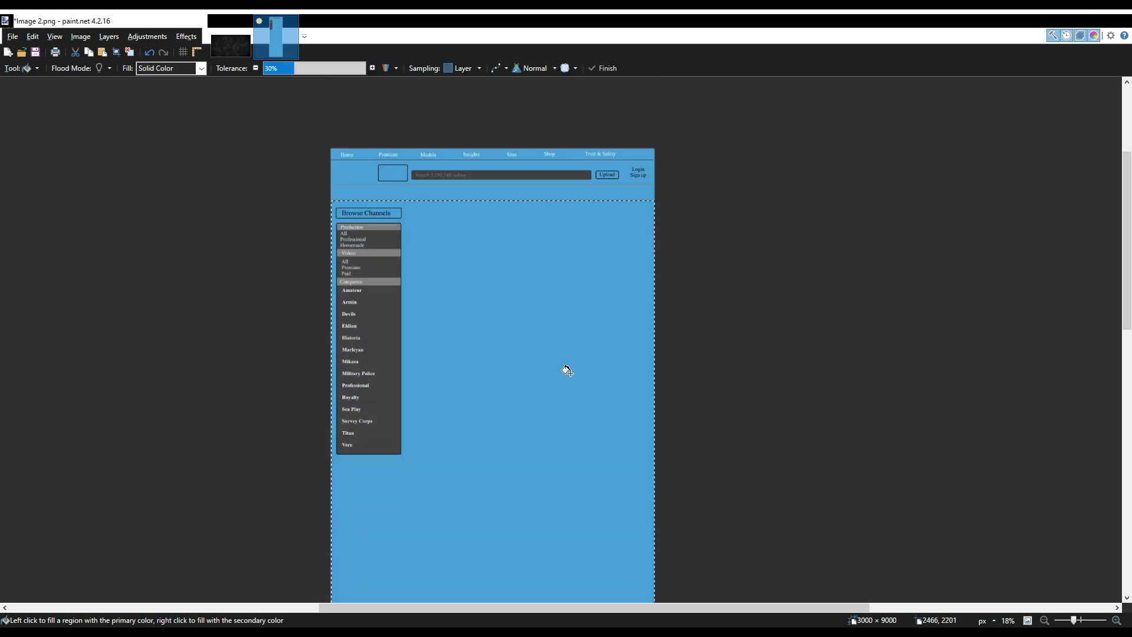
pyautogui.click(520, 332)
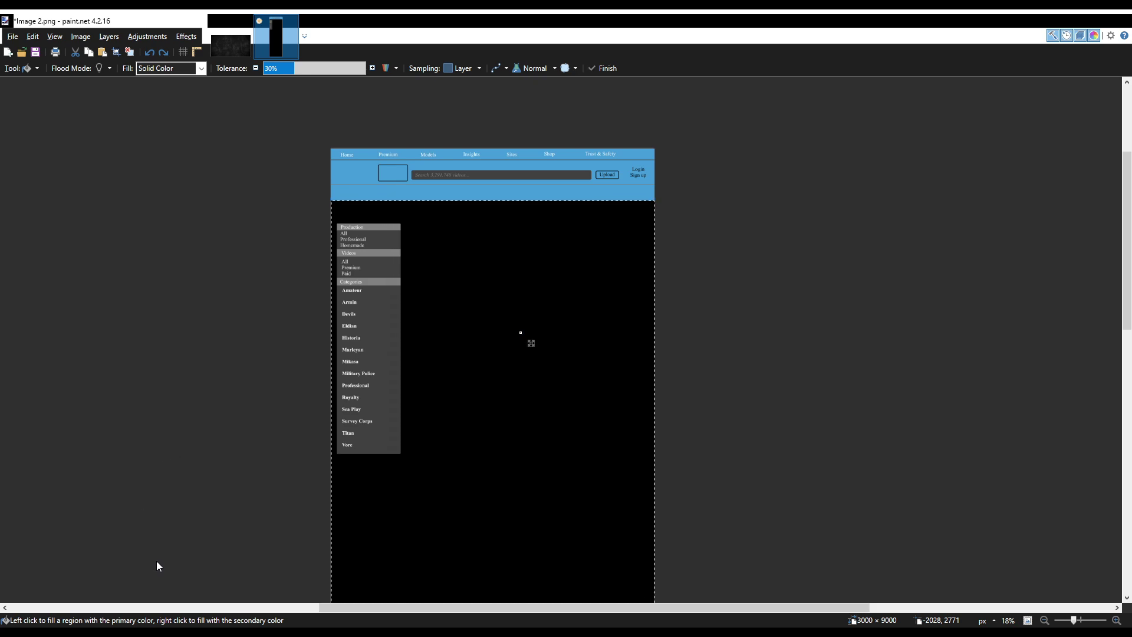
pyautogui.hotkey('ctrl', 'z')
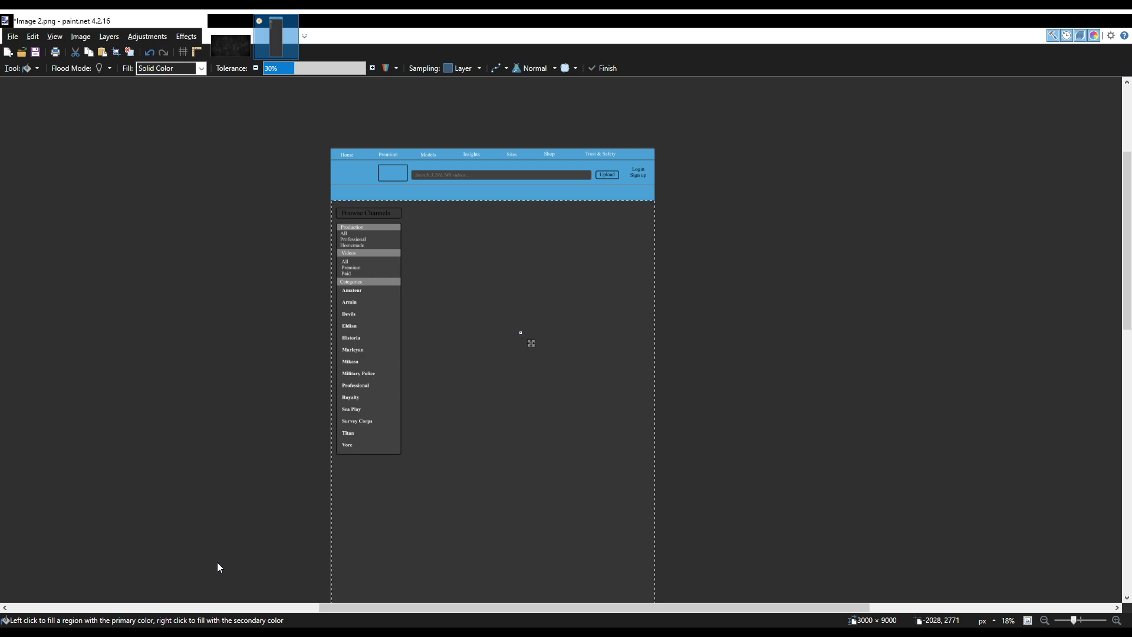
pyautogui.hotkey('ctrl', 'y')
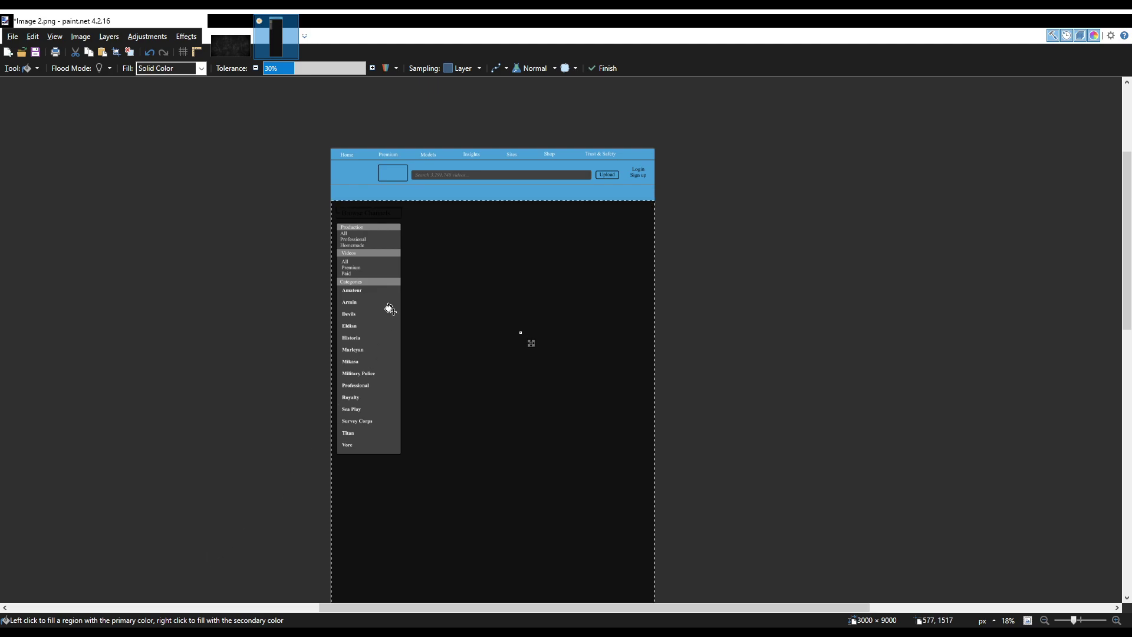
pyautogui.scroll(8, 338, 204)
# Fill the Browse Channels box with the dark background colour.
pyautogui.scroll(1, 353, 215)
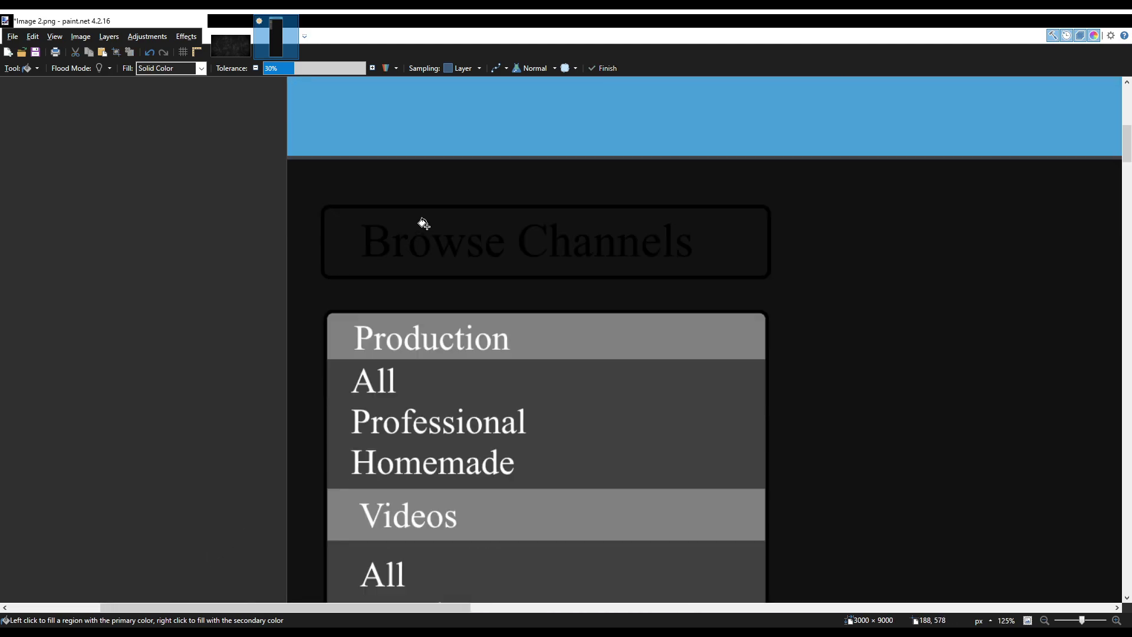
pyautogui.press('s')
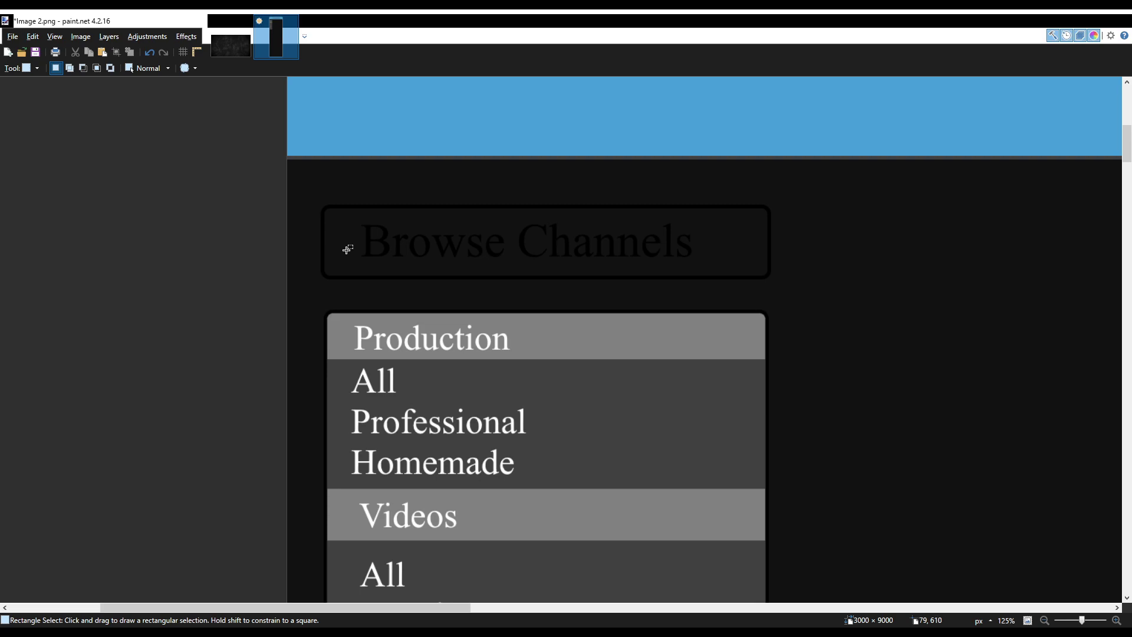
pyautogui.press('k')
pyautogui.press('f')
pyautogui.click(365, 275)
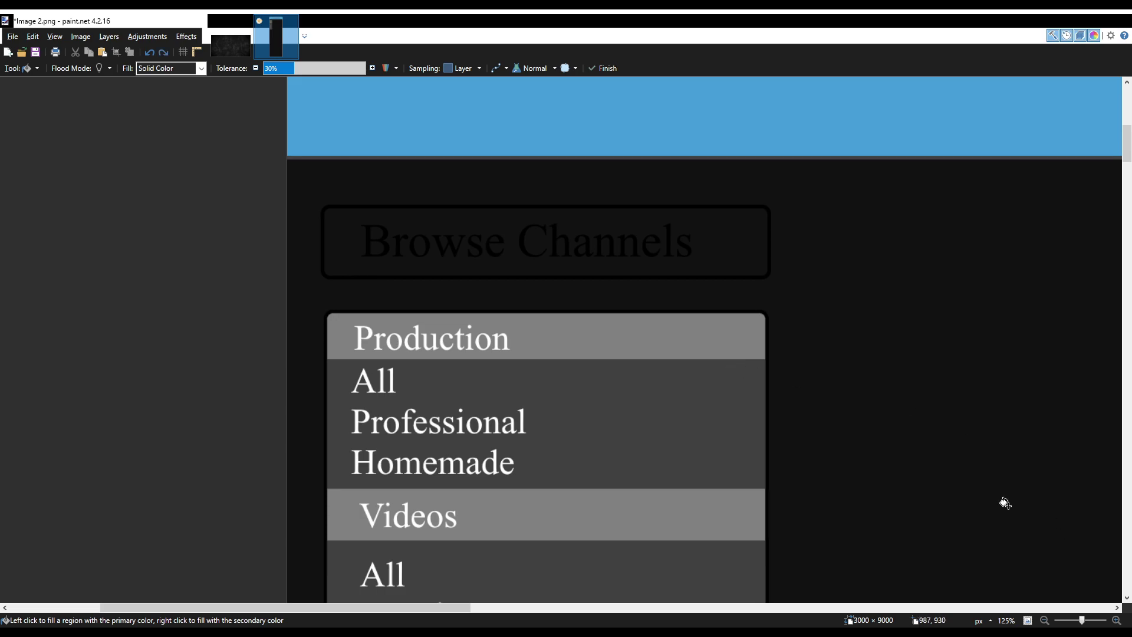
pyautogui.press('k')
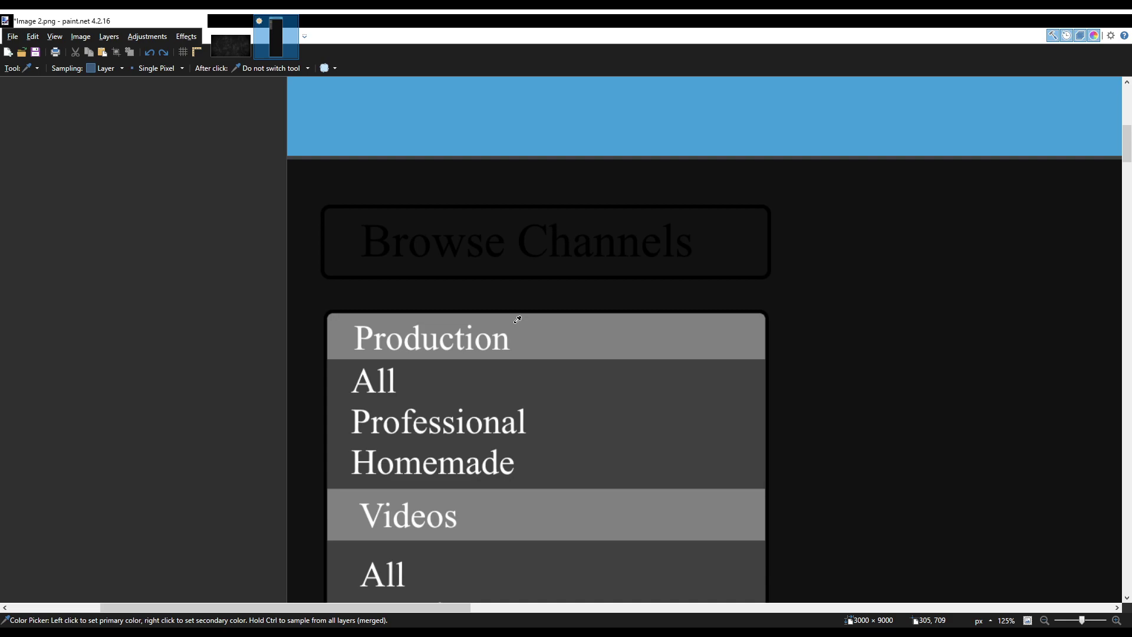
# Erase the Browse Channels heading text, leaving the title box empty.
pyautogui.press('s')
pyautogui.moveTo(351, 210)
pyautogui.mouseDown()
pyautogui.moveTo(707, 275)
pyautogui.moveTo(712, 260)
pyautogui.mouseUp()
pyautogui.press('Delete')
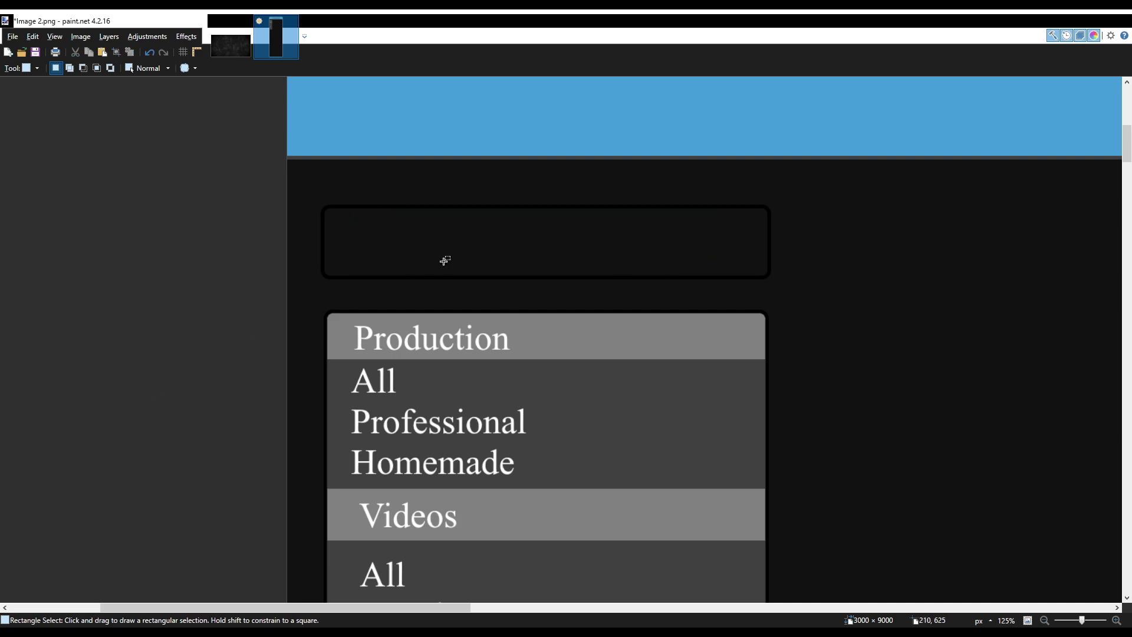
pyautogui.press('t')
pyautogui.click(378, 238)
# Try placing the Browse Channels title in the top box, then undo the attempts.
pyautogui.hotkey('ctrl', 'b')
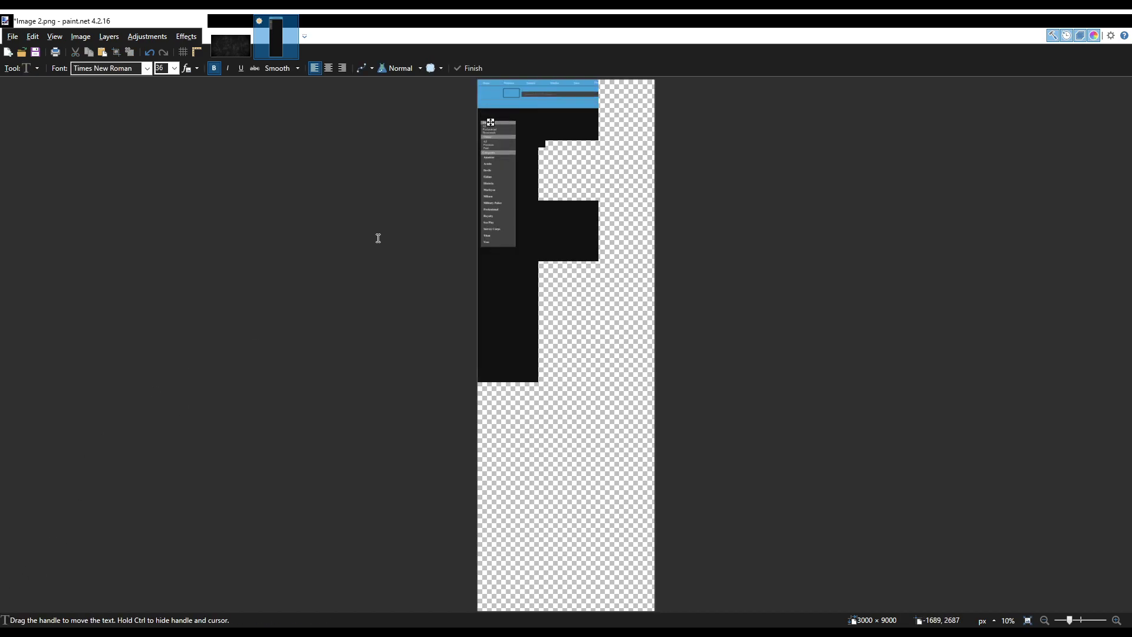
pyautogui.scroll(8, 486, 113)
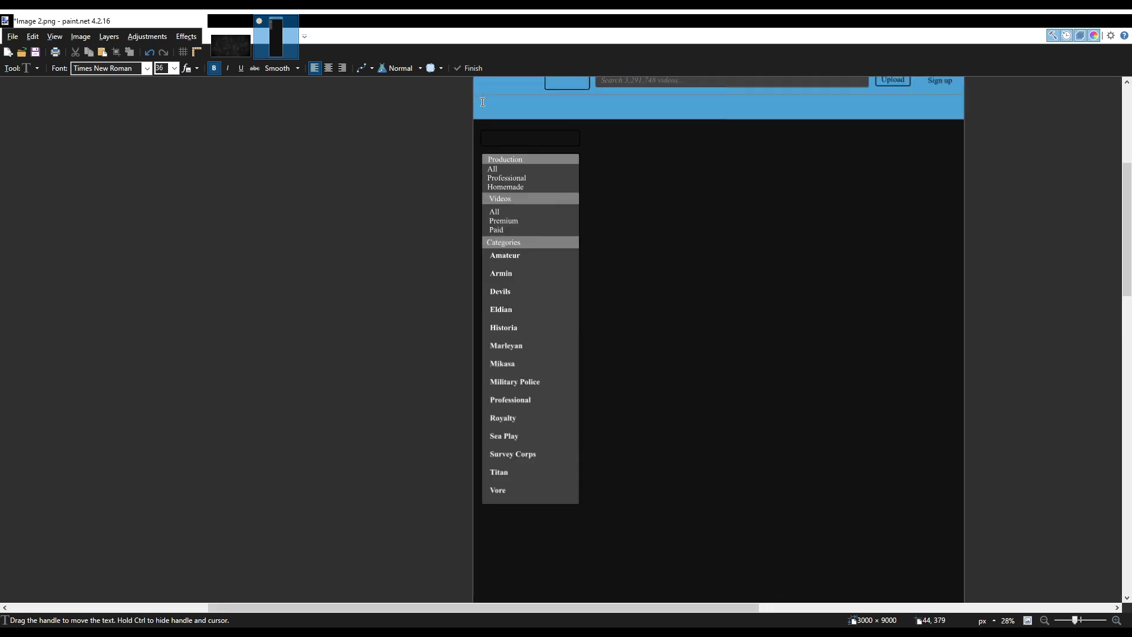
pyautogui.scroll(2, 503, 169)
pyautogui.write('Browse Channels')
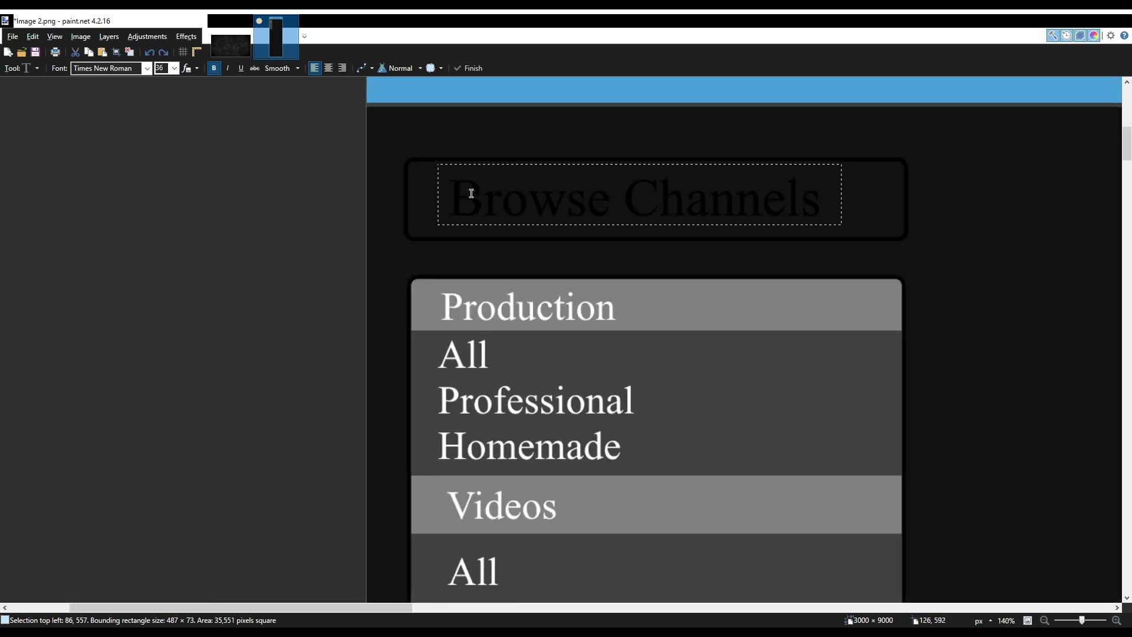
pyautogui.hotkey('ctrl', 'z')
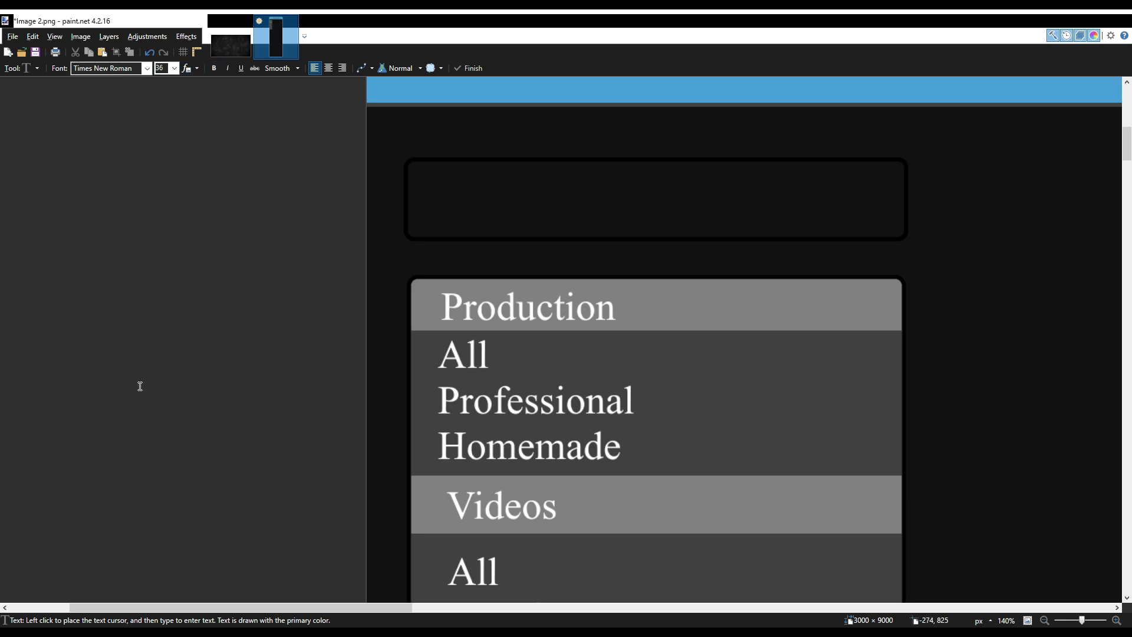
pyautogui.click(465, 200)
pyautogui.write('B')
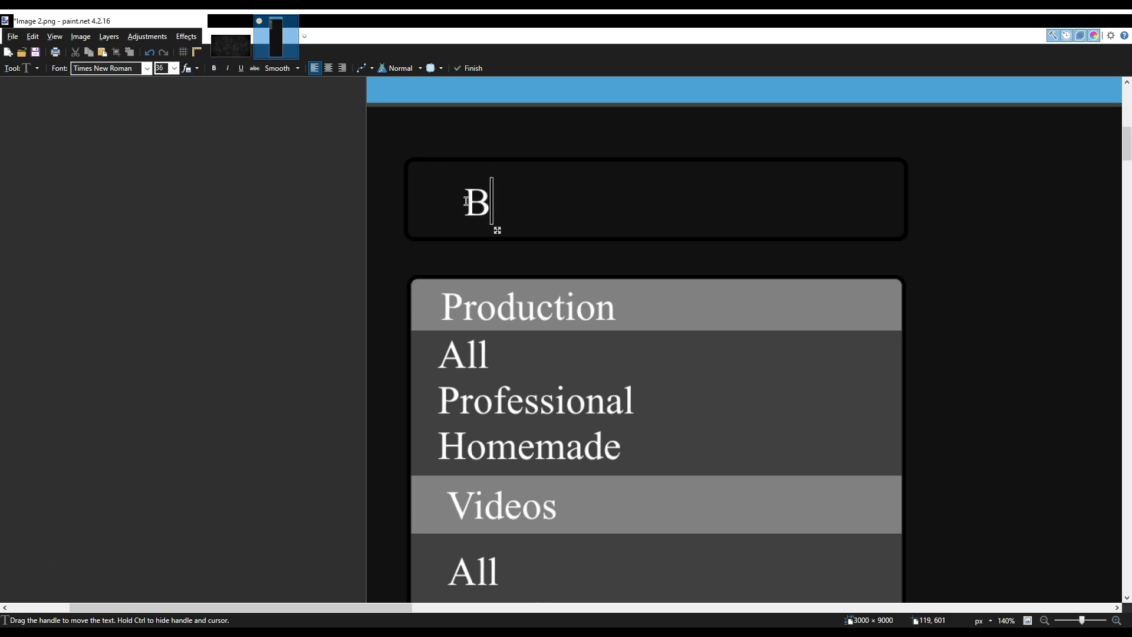
pyautogui.write('rowse Channels')
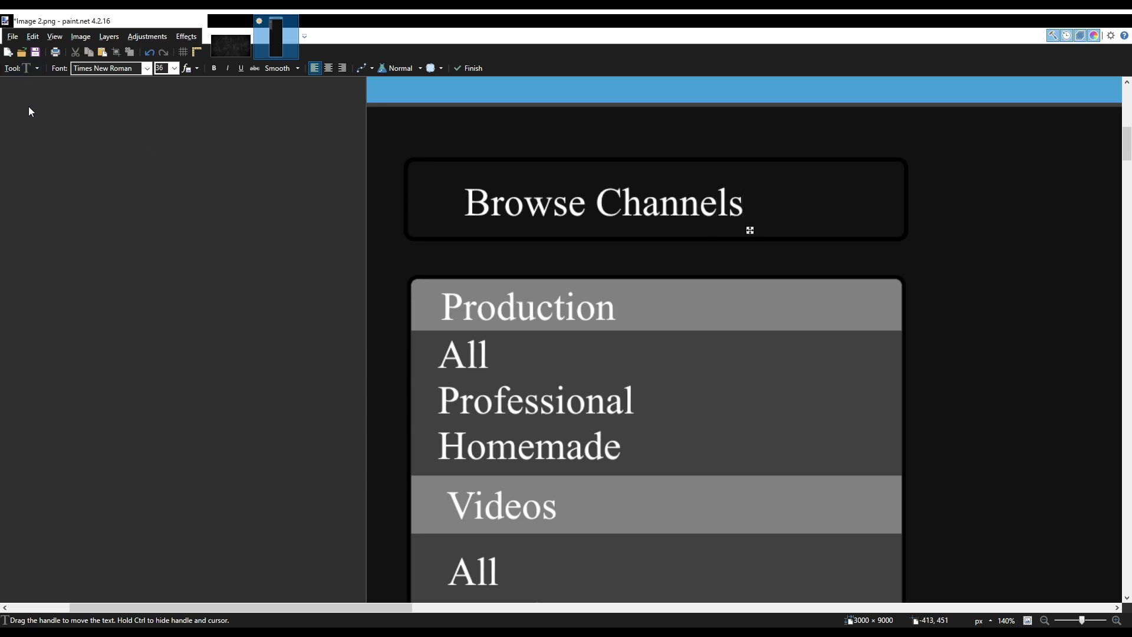
pyautogui.write('m')
pyautogui.hotkey('ctrl', 'z')
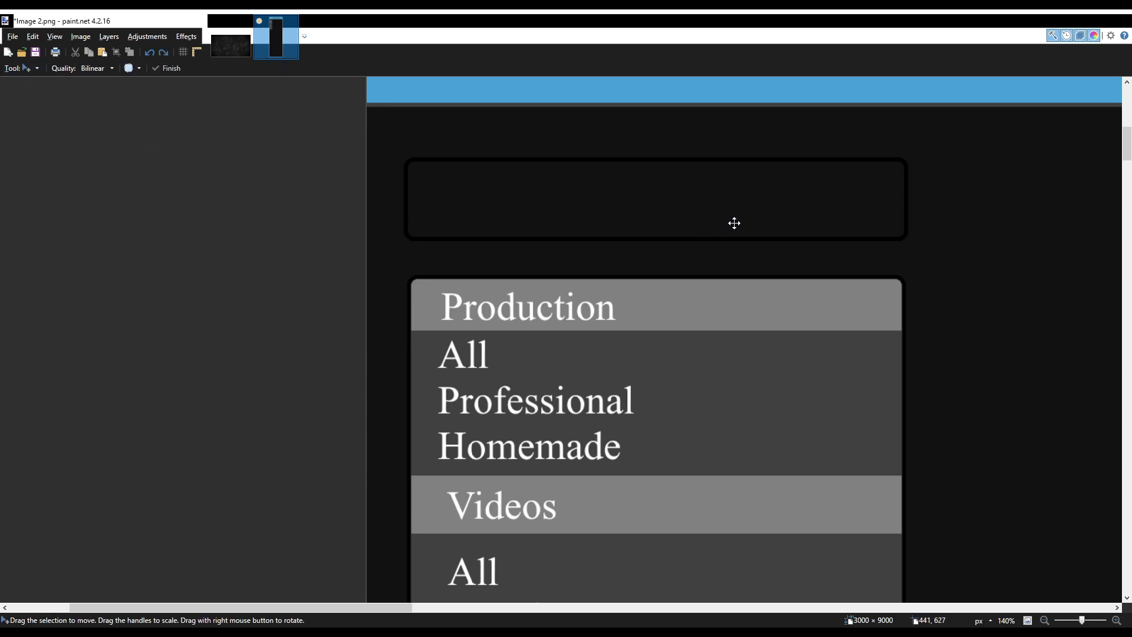
# Type 'Browse Channels' in the top box and centre it.
pyautogui.press('t')
pyautogui.click(454, 202)
pyautogui.write('Browse')
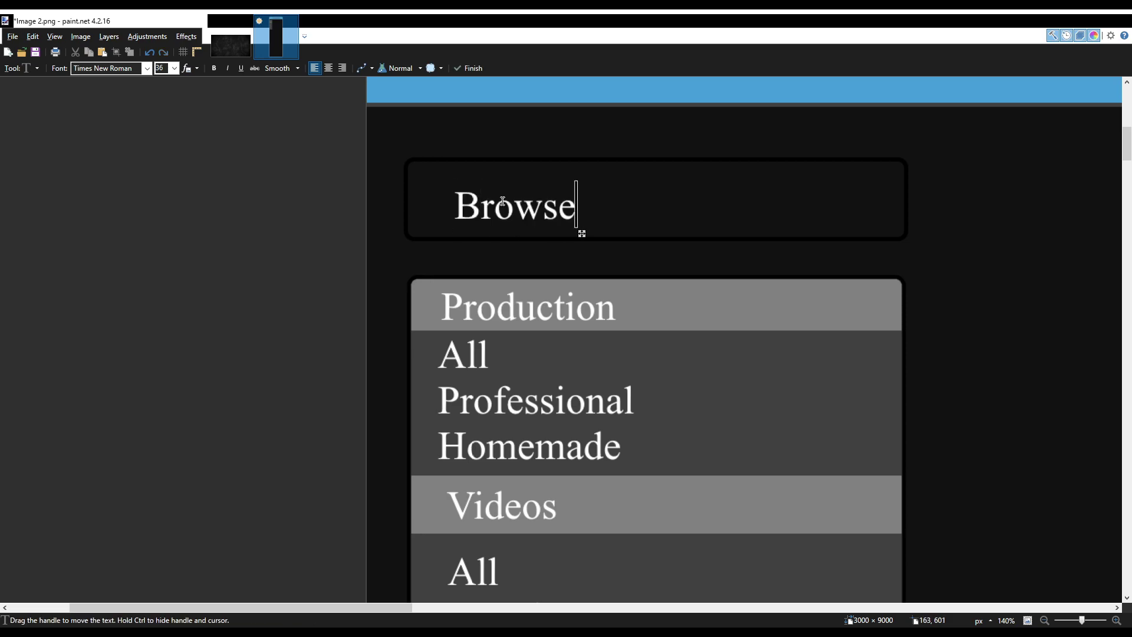
pyautogui.write(' Channels')
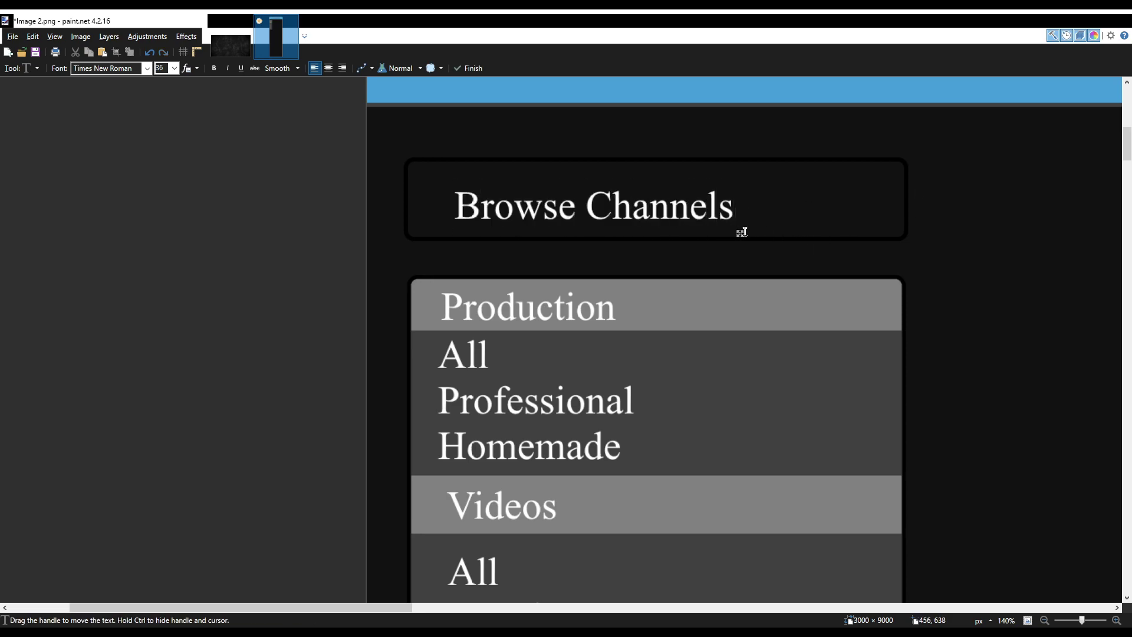
pyautogui.moveTo(742, 232); pyautogui.dragTo(790, 227)
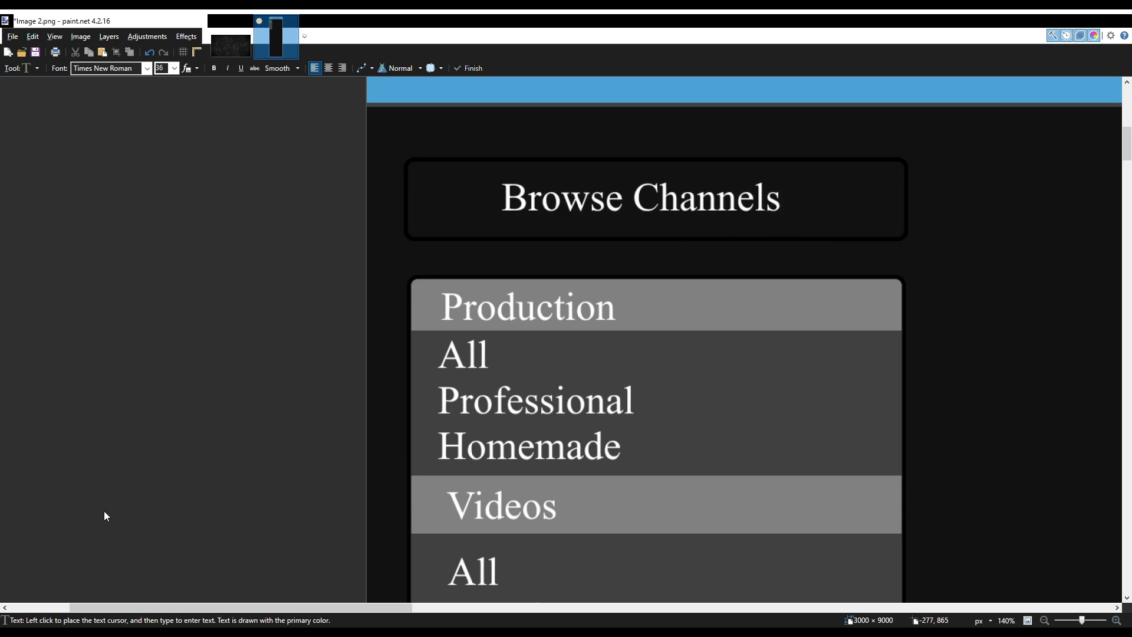
pyautogui.press('k')
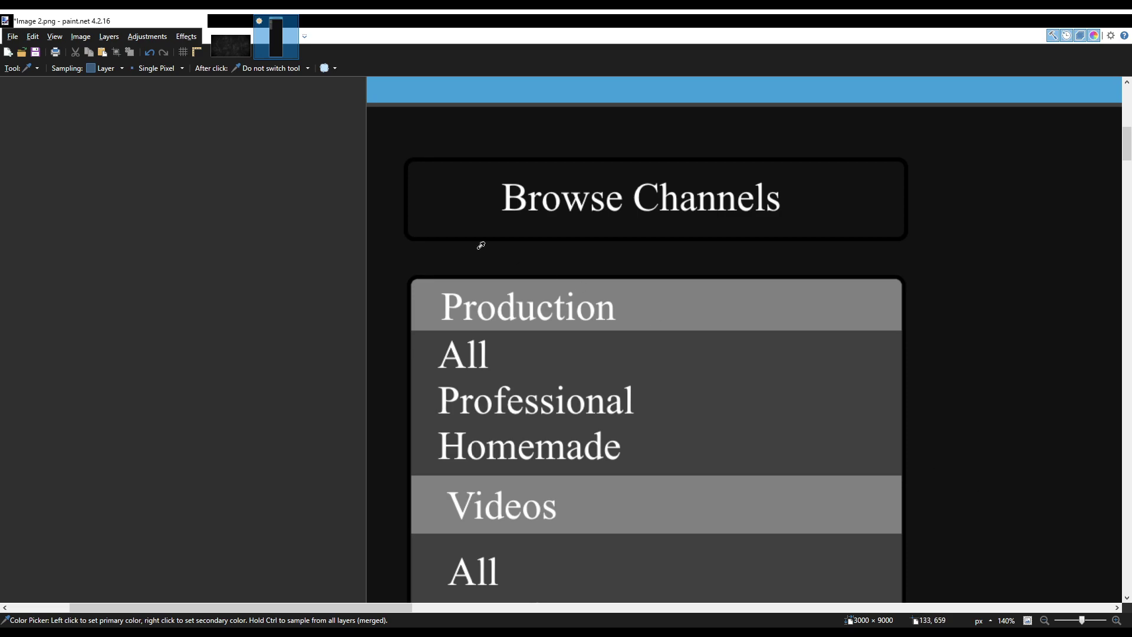
# Remove the Browse Channels title and flood-fill the inside of the top box with grey.
pyautogui.press('s')
pyautogui.scroll(5, 419, 171)
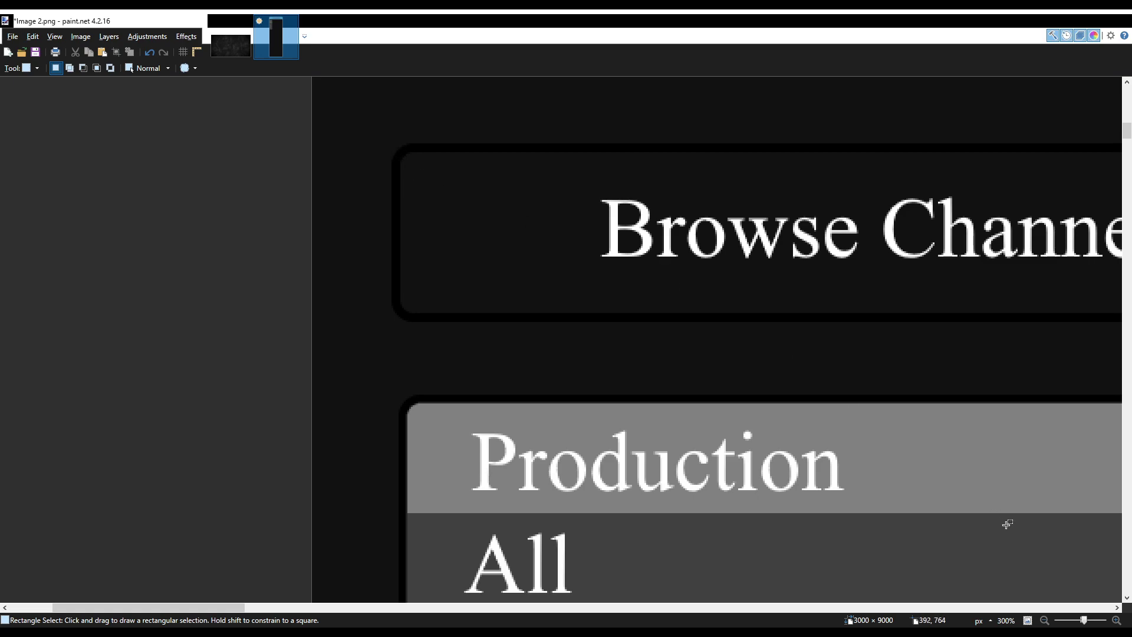
pyautogui.hotkey('ctrl', 'z')
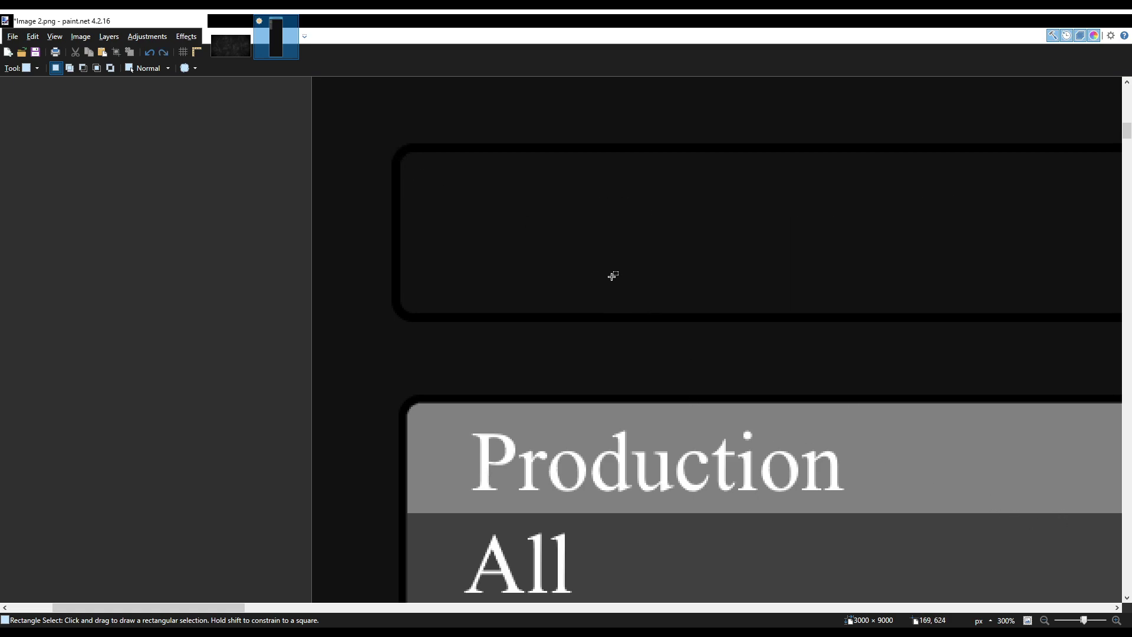
pyautogui.press('f')
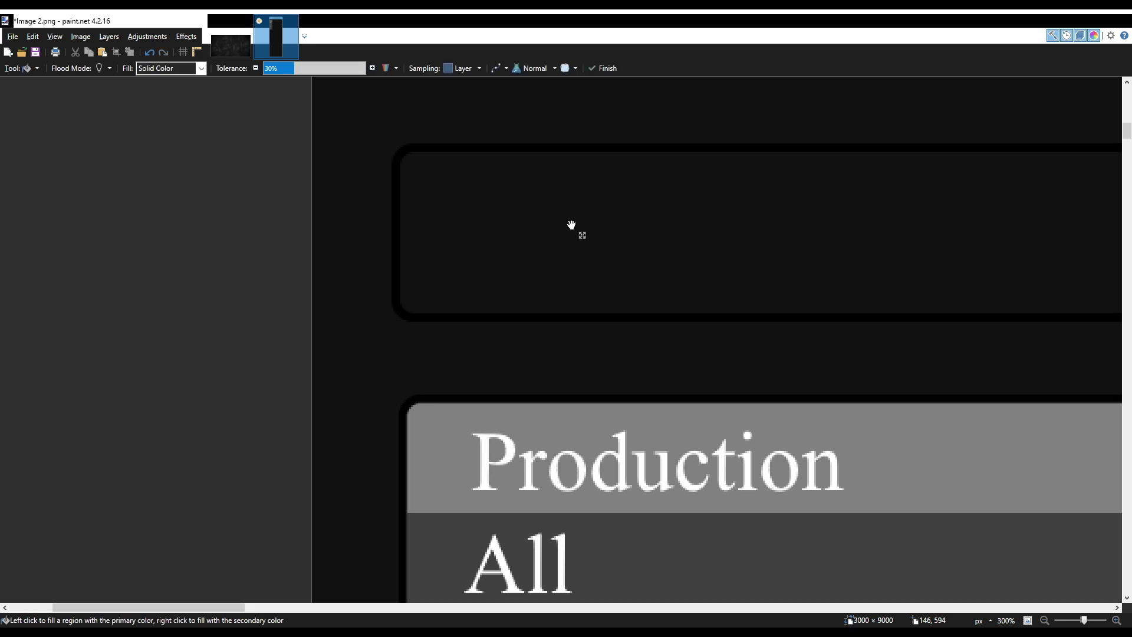
pyautogui.click(571, 225)
pyautogui.hotkey('ctrl', 'z')
pyautogui.click(644, 228)
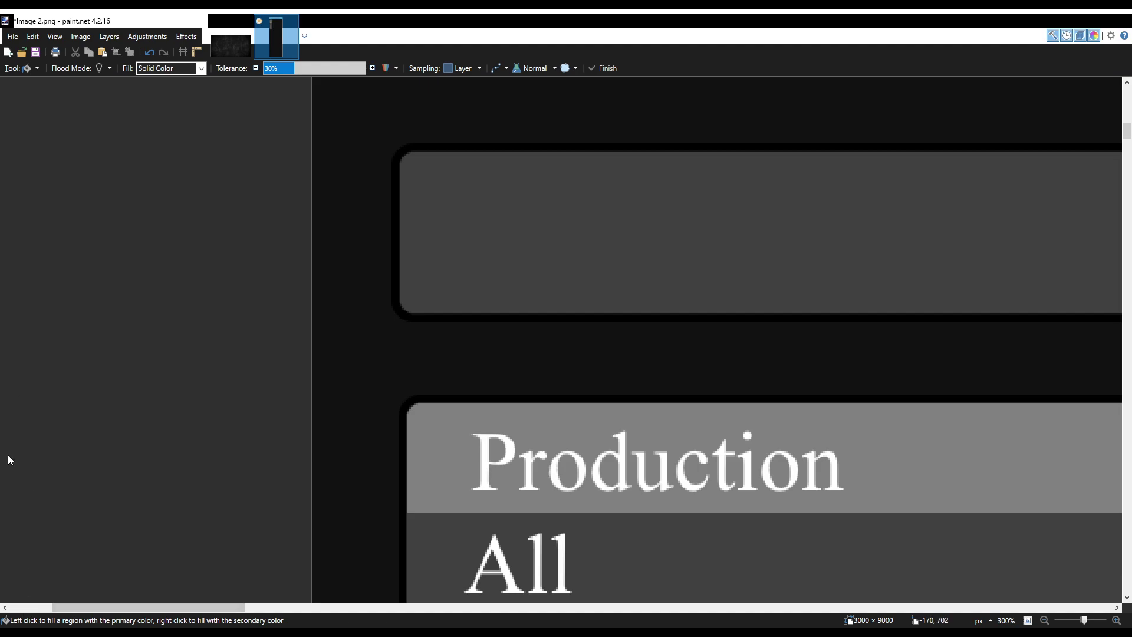
pyautogui.press('t')
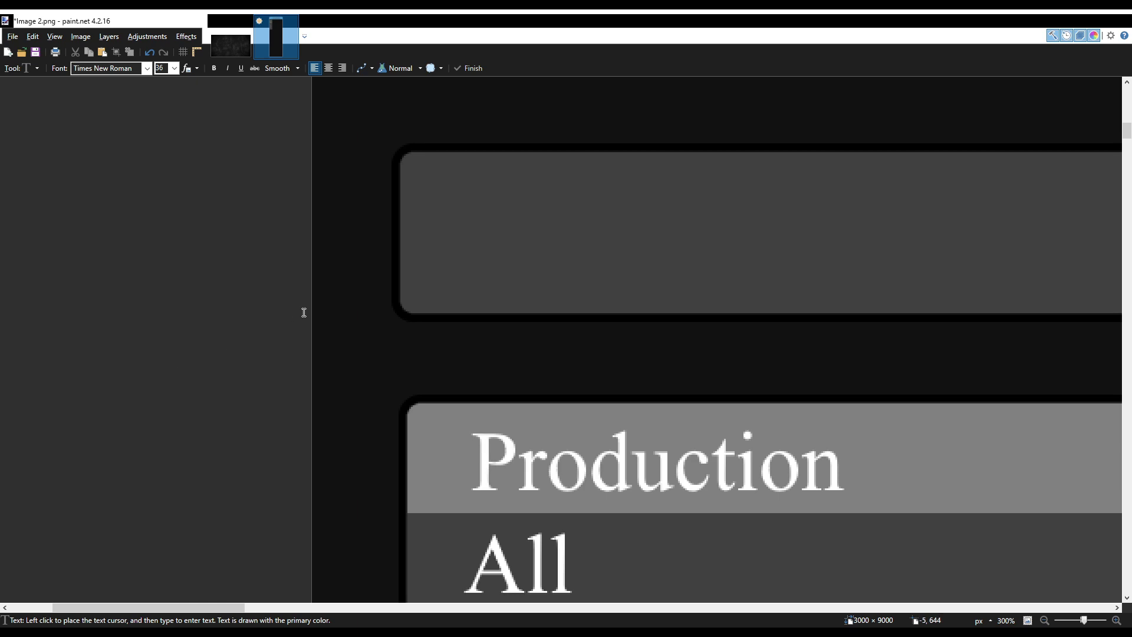
# Type 'Browse Channels' in white inside the grey box and centre it.
pyautogui.scroll(-3, 419, 250)
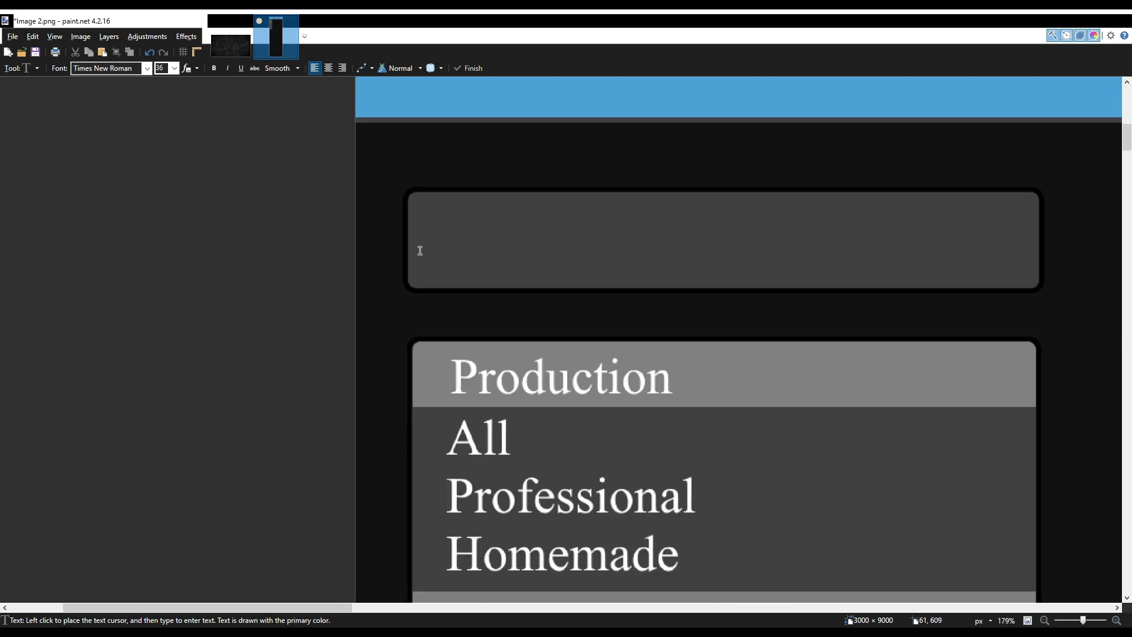
pyautogui.scroll(1, 419, 250)
pyautogui.click(427, 242)
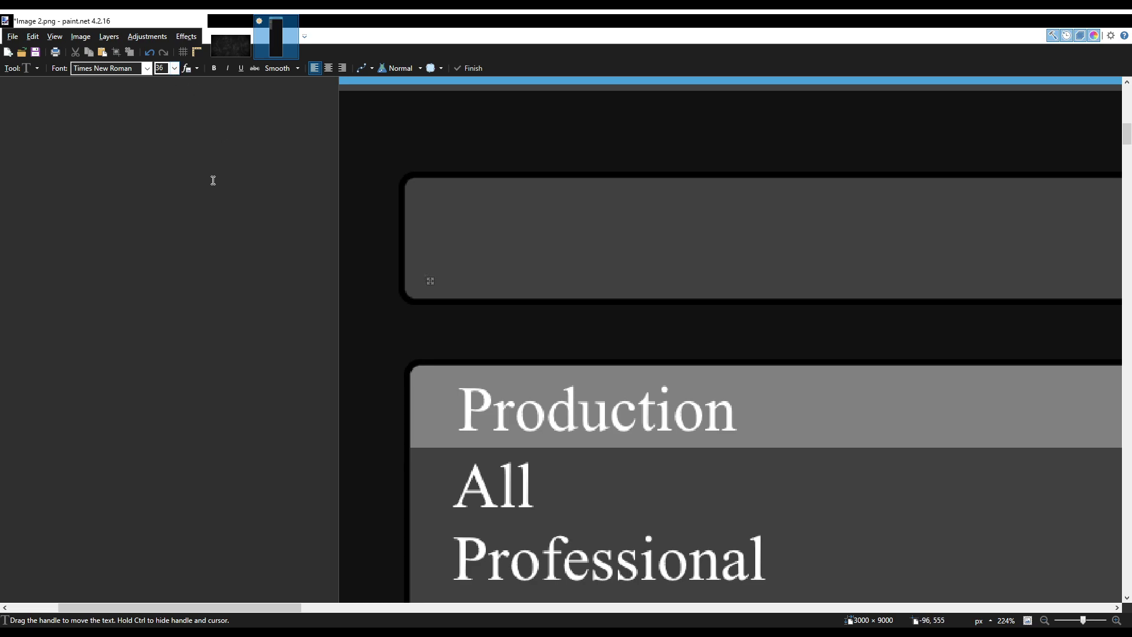
pyautogui.write('Bro')
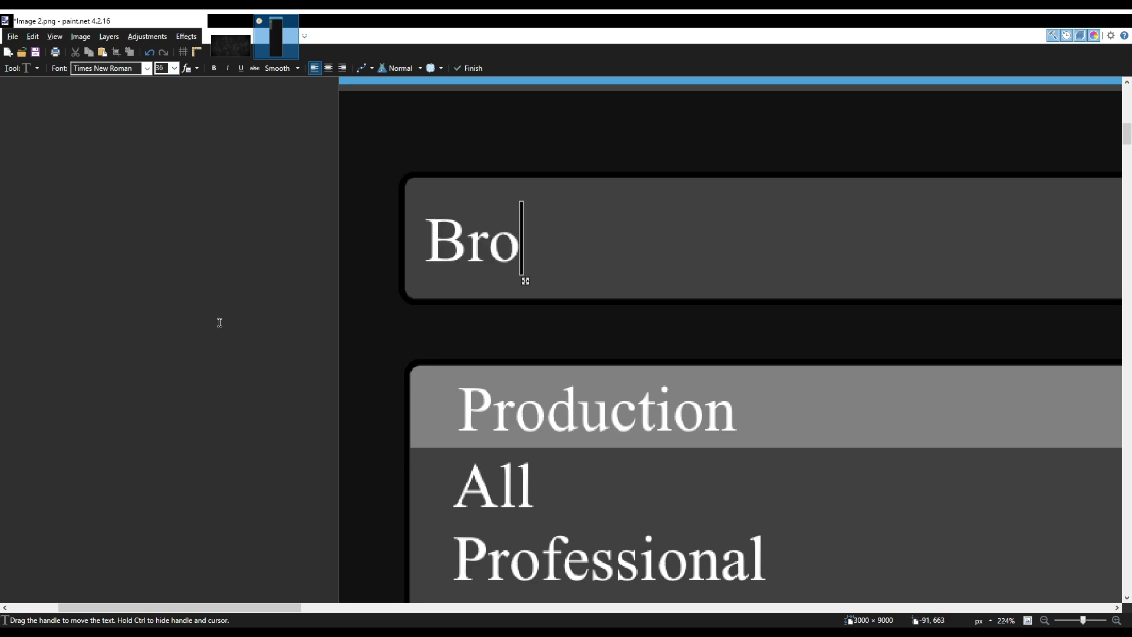
pyautogui.write('wse Channels')
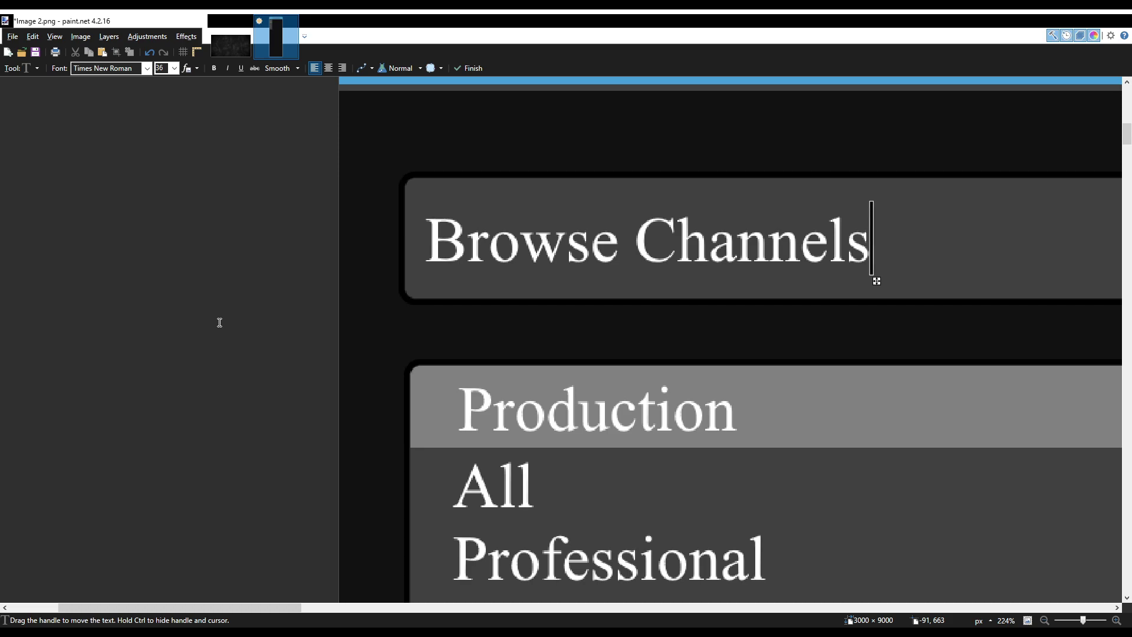
pyautogui.scroll(-4, 392, 260)
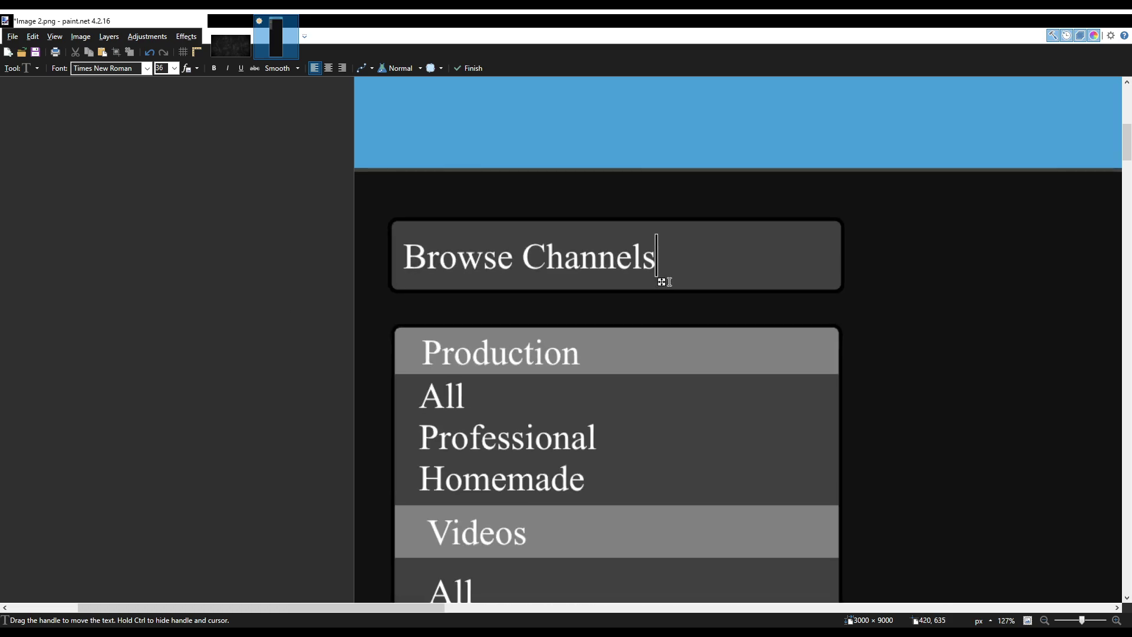
pyautogui.moveTo(665, 282); pyautogui.dragTo(745, 285)
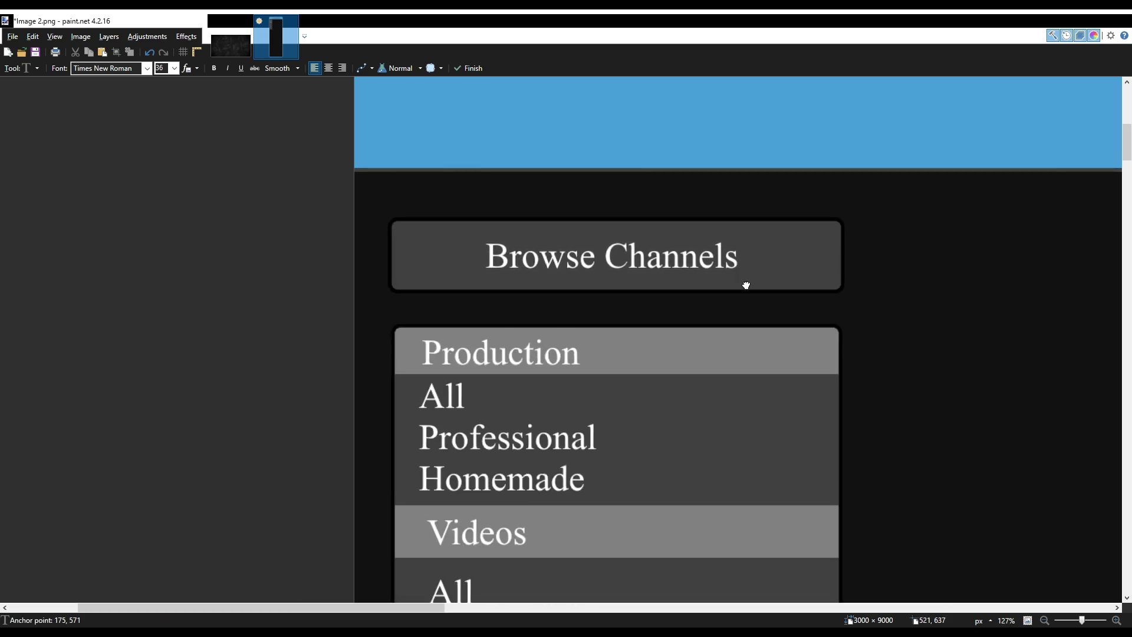
pyautogui.scroll(-2, 699, 299)
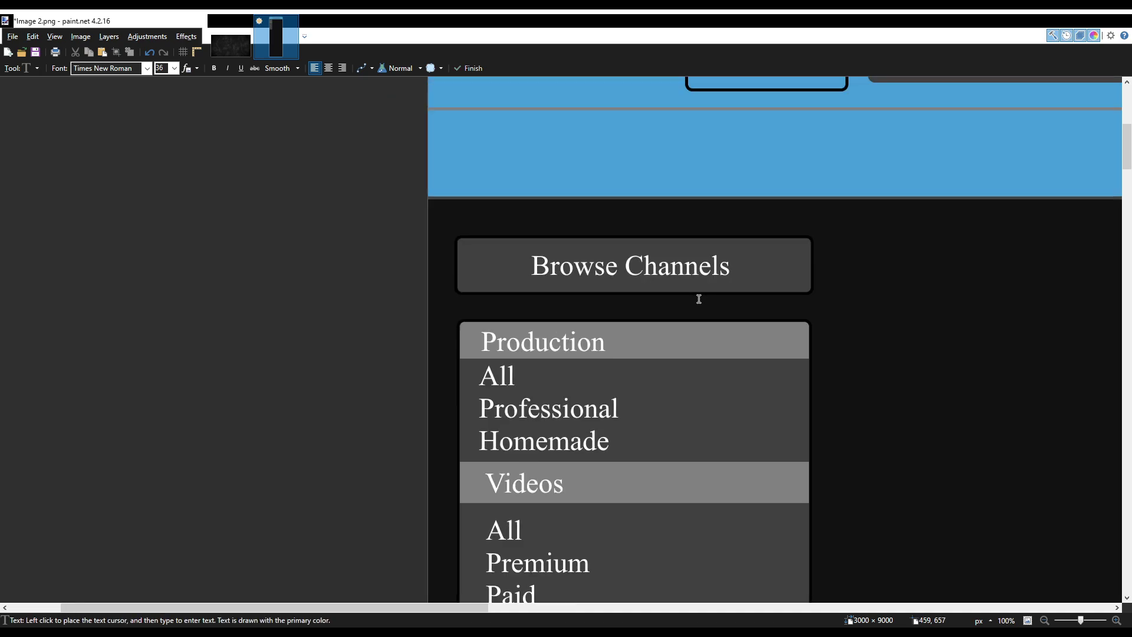
pyautogui.scroll(-3, 700, 282)
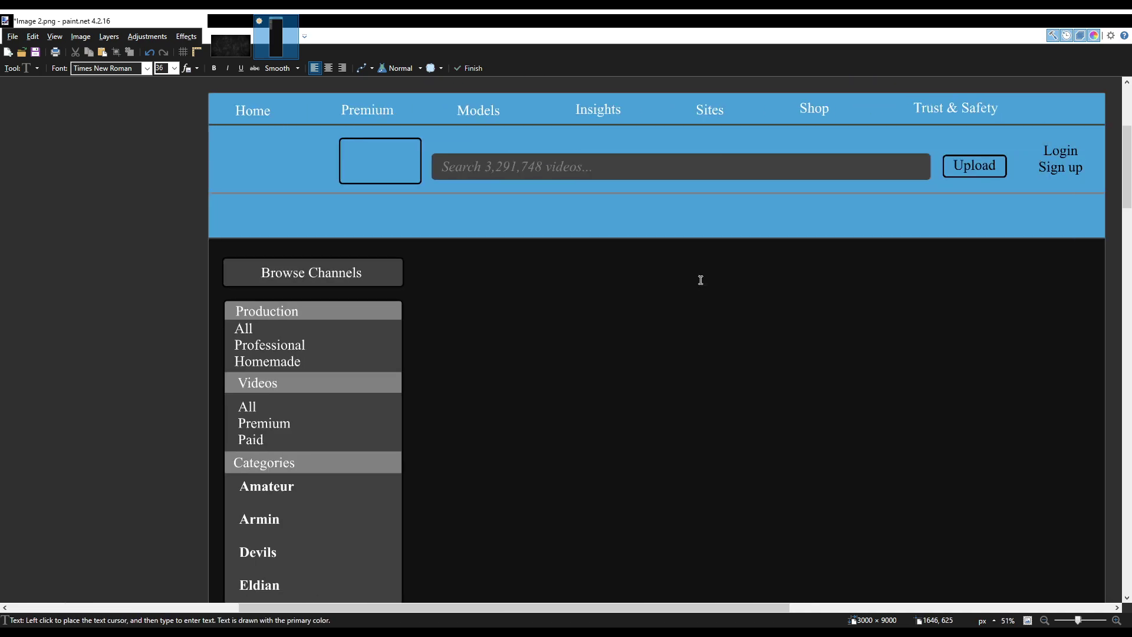
pyautogui.scroll(-1, 700, 280)
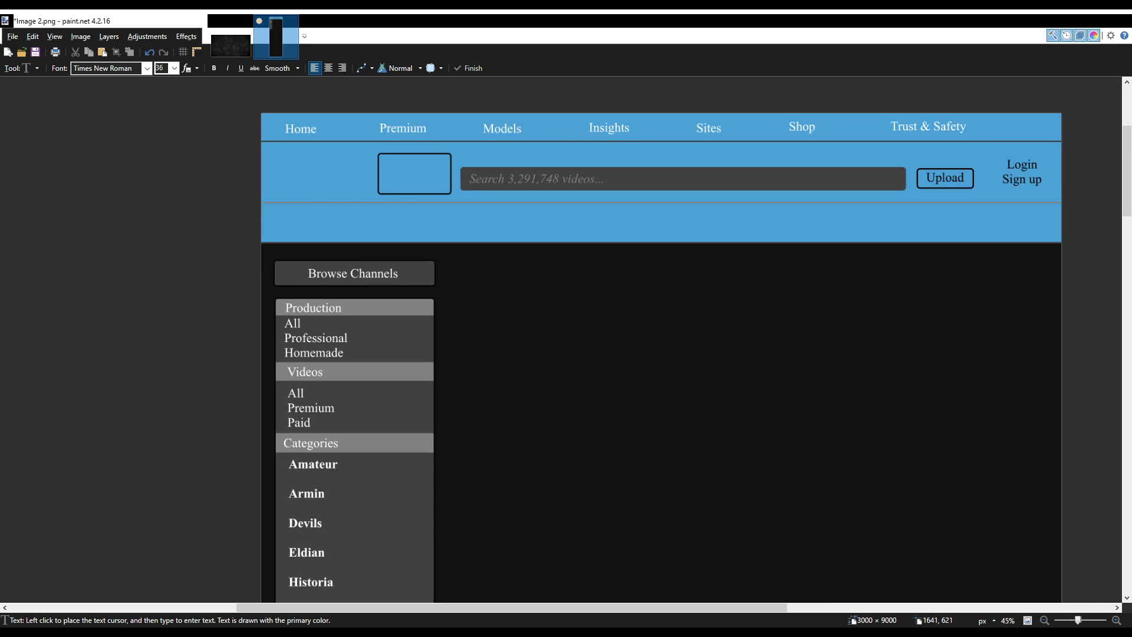
pyautogui.scroll(-2, 700, 251)
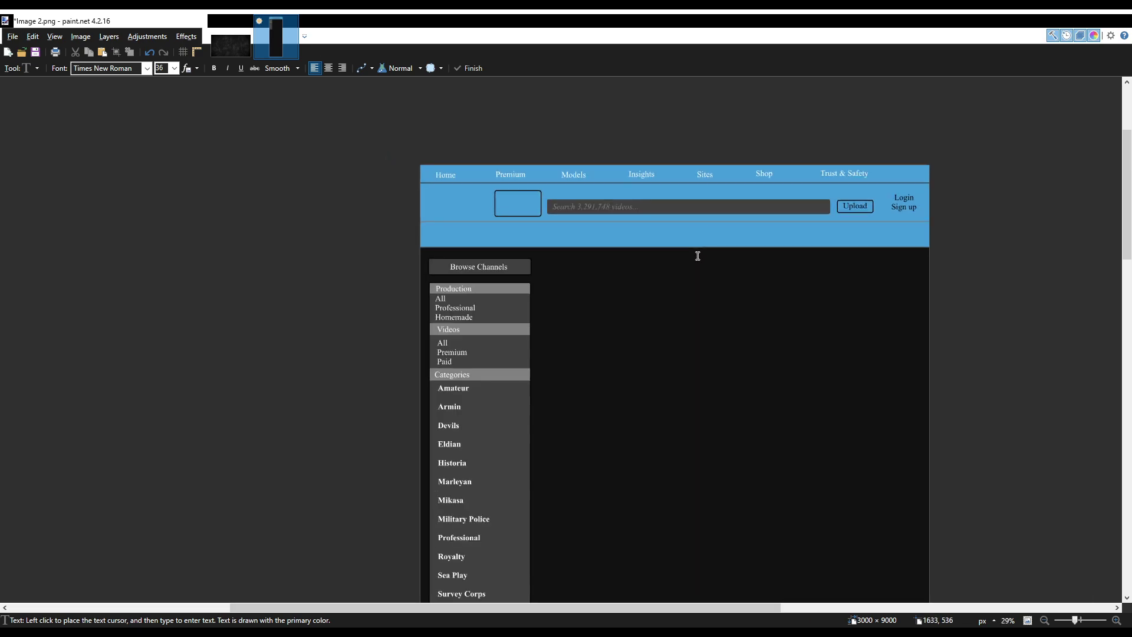
pyautogui.scroll(2, 701, 236)
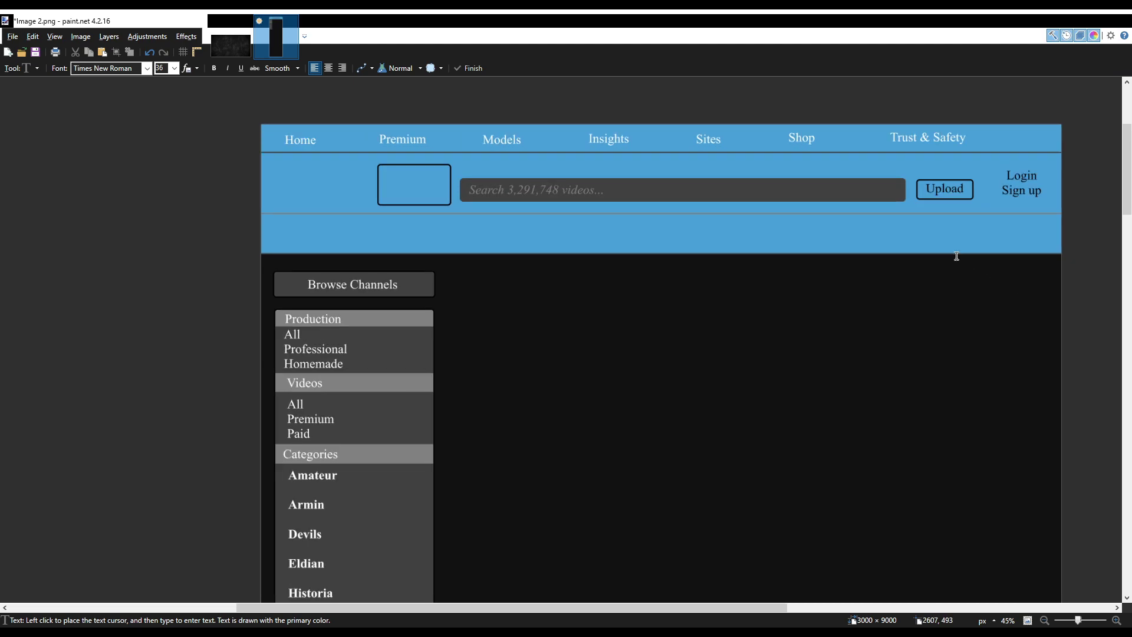
pyautogui.hscroll(2, 943, 248)
pyautogui.hscroll(-2, 587, 214)
pyautogui.press('s')
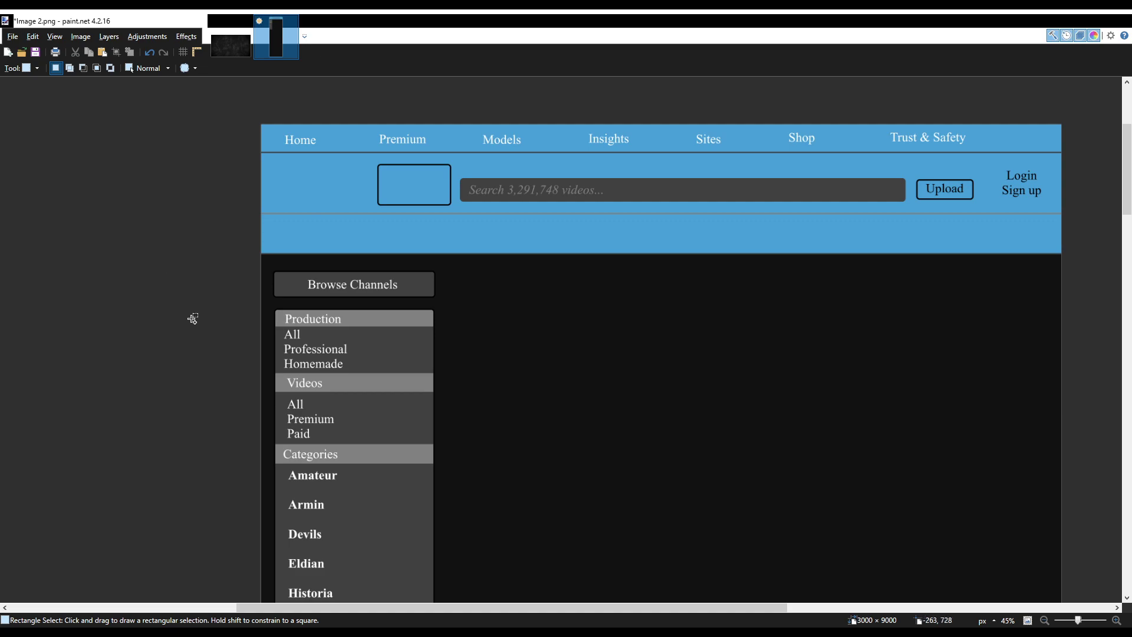
pyautogui.scroll(5, 202, 324)
pyautogui.scroll(3, 396, 341)
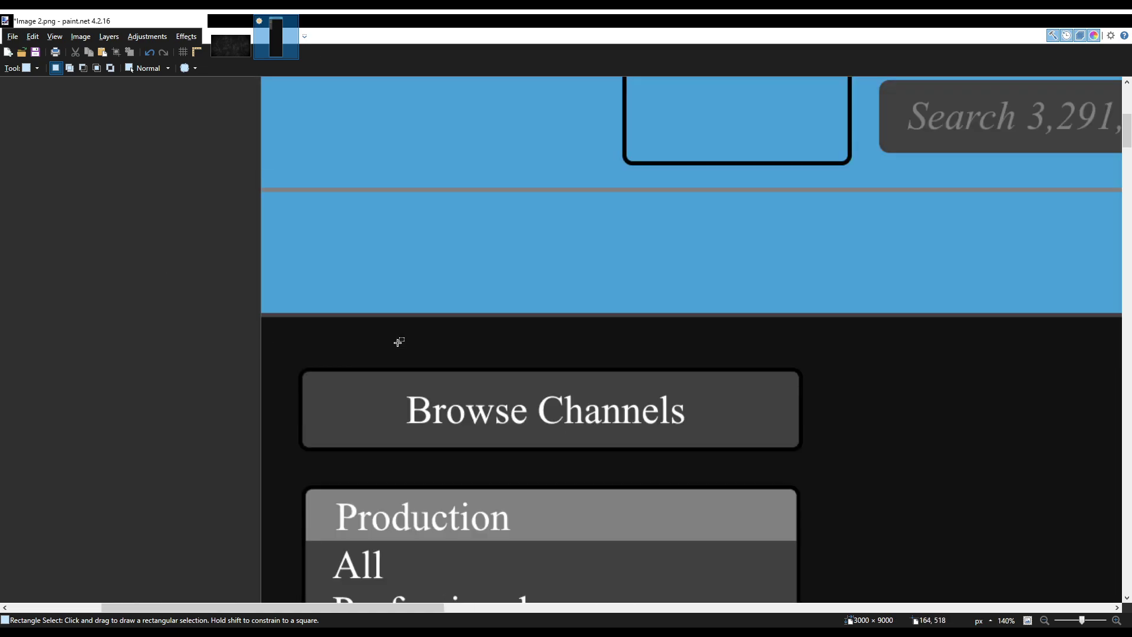
pyautogui.press('k')
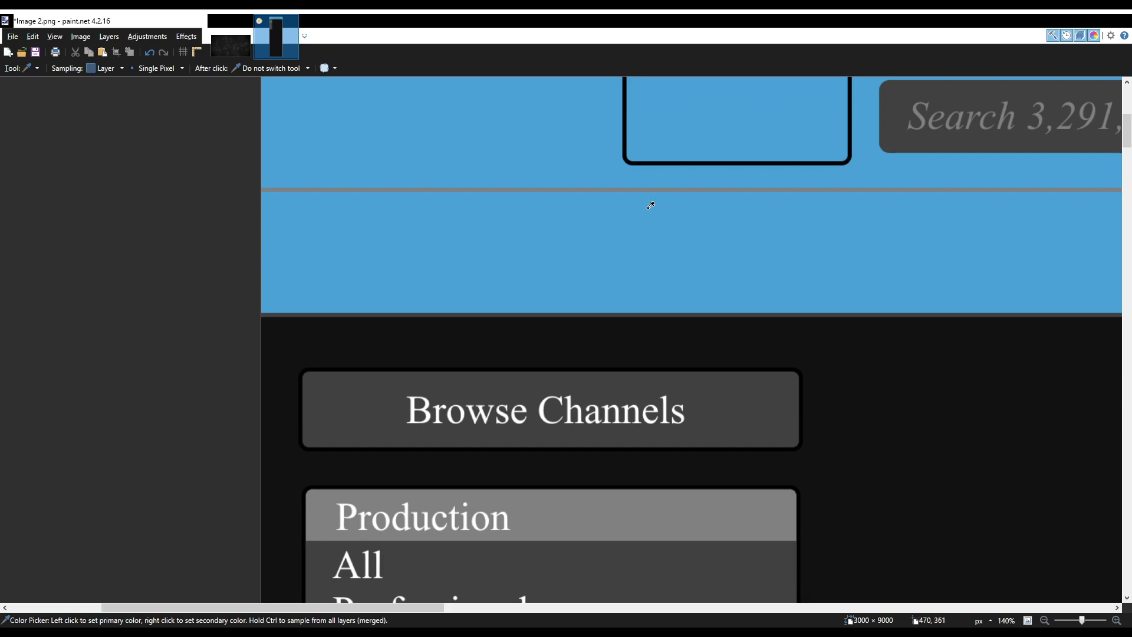
pyautogui.scroll(-1, 426, 463)
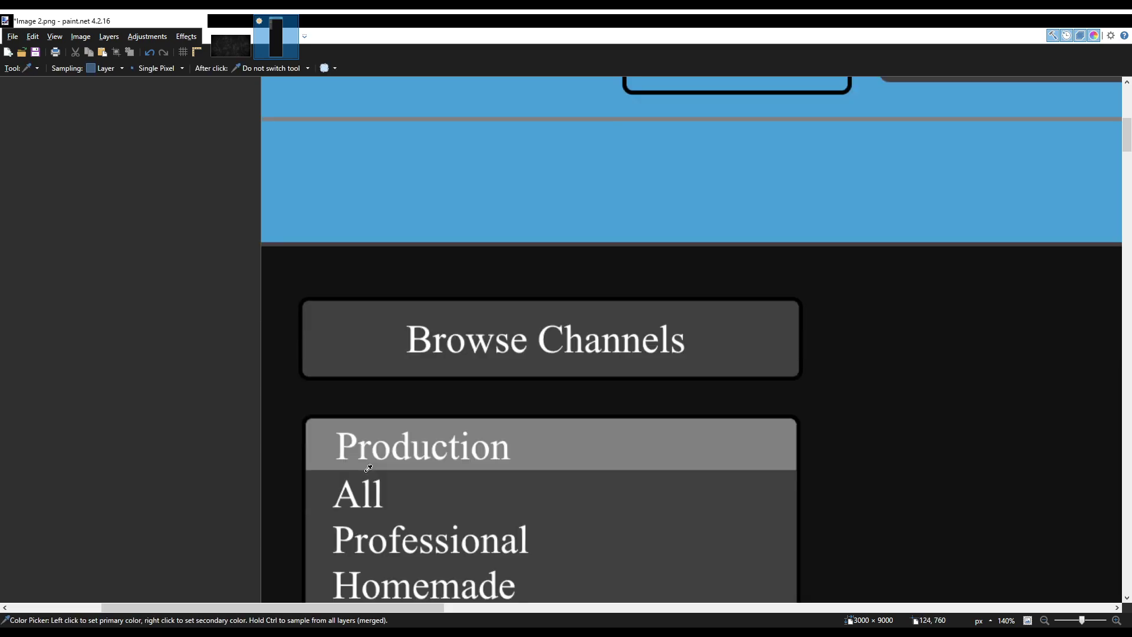
pyautogui.press('s')
pyautogui.scroll(-1, 364, 475)
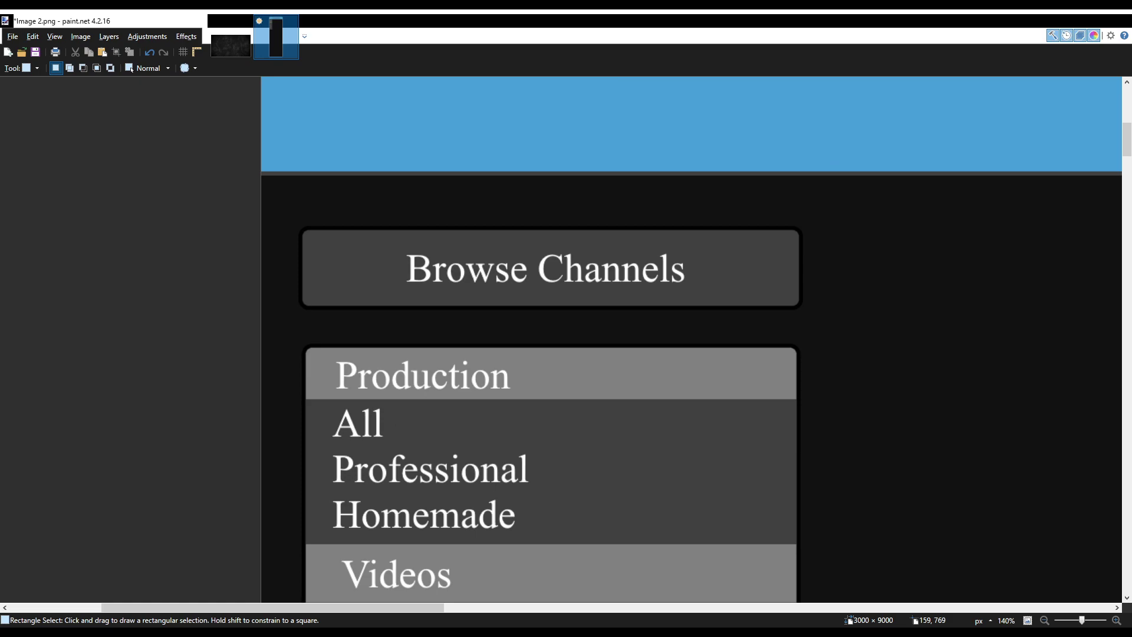
# Type a blue 'All' and position it over the old All under Production.
pyautogui.moveTo(395, 405); pyautogui.dragTo(328, 440)
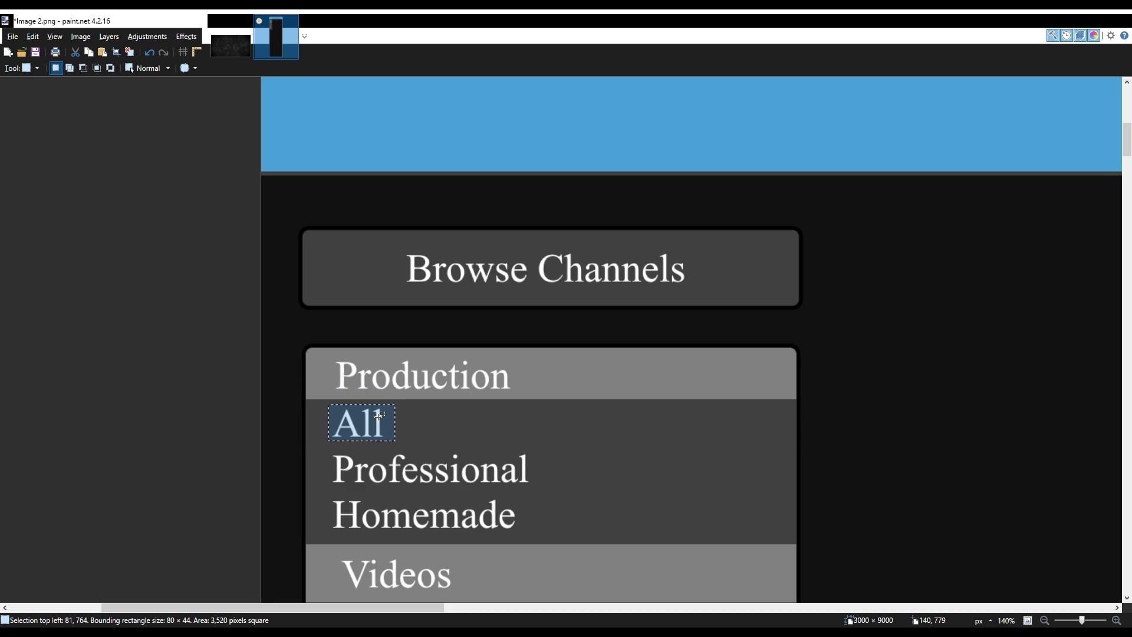
pyautogui.hotkey('ctrl', 'd')
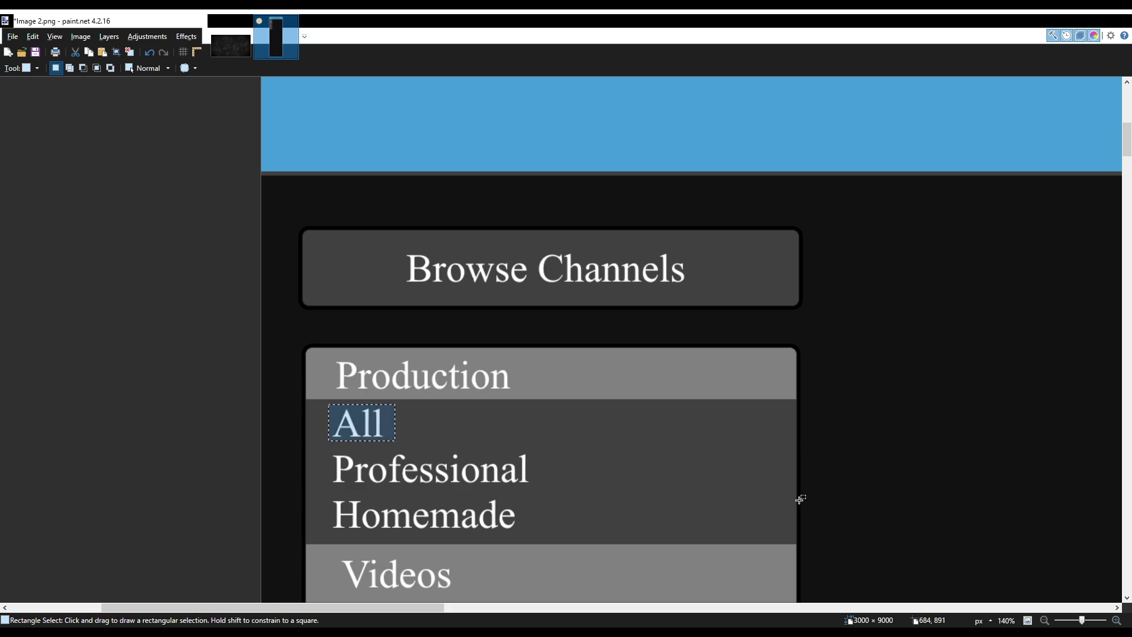
pyautogui.press('t')
pyautogui.click(335, 421)
pyautogui.write('All')
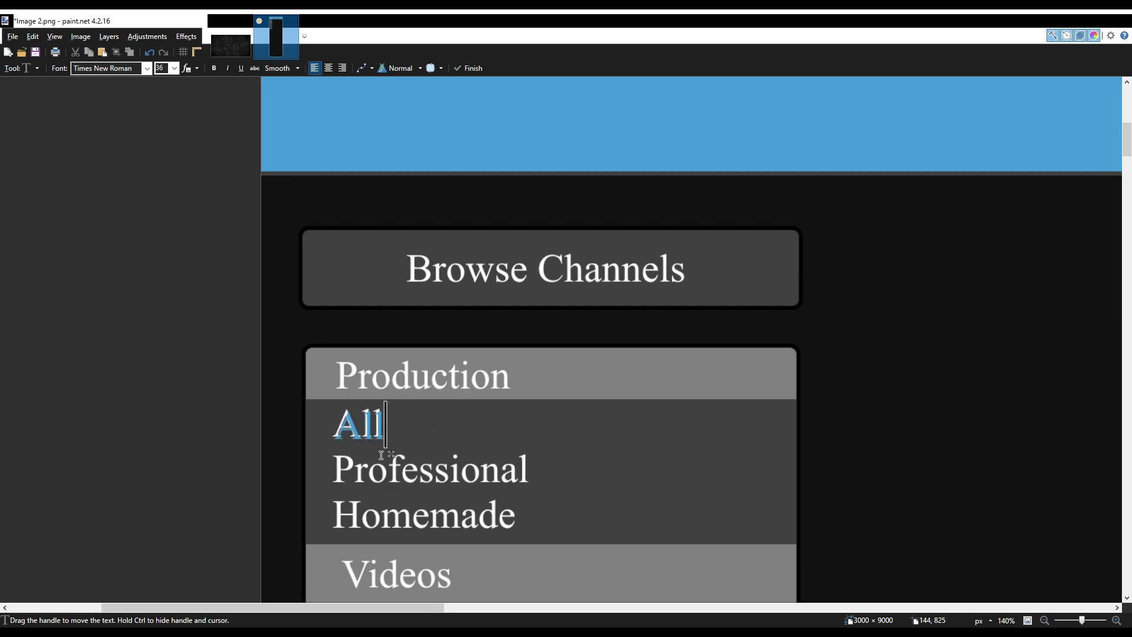
pyautogui.scroll(6, 364, 428)
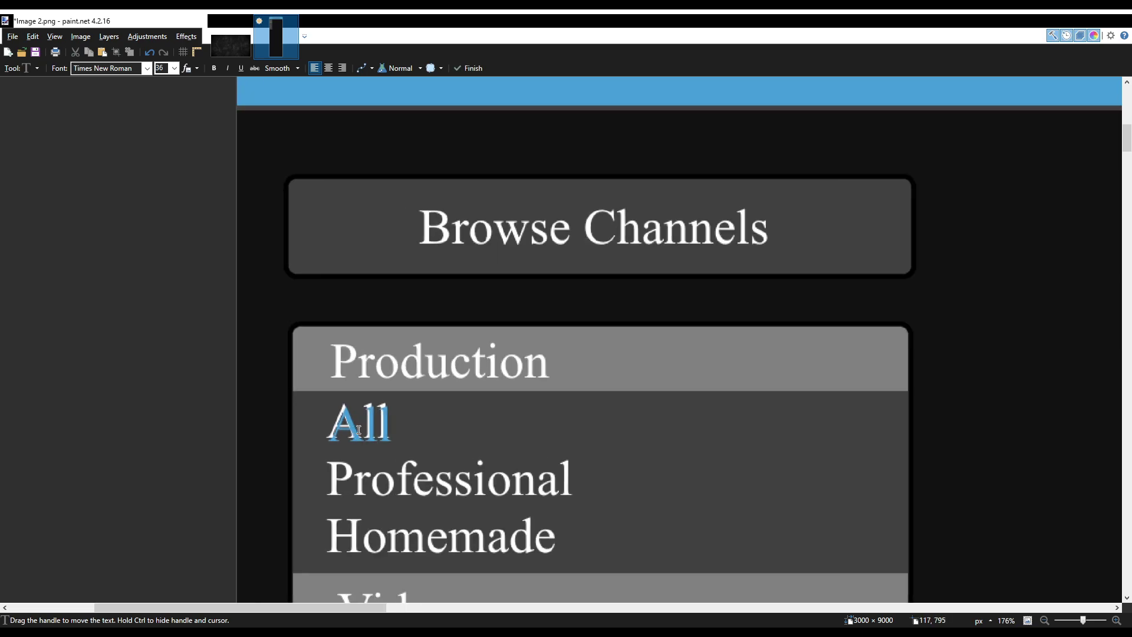
pyautogui.press('Left')
pyautogui.press('Left')
pyautogui.press('Right')
pyautogui.press('Right')
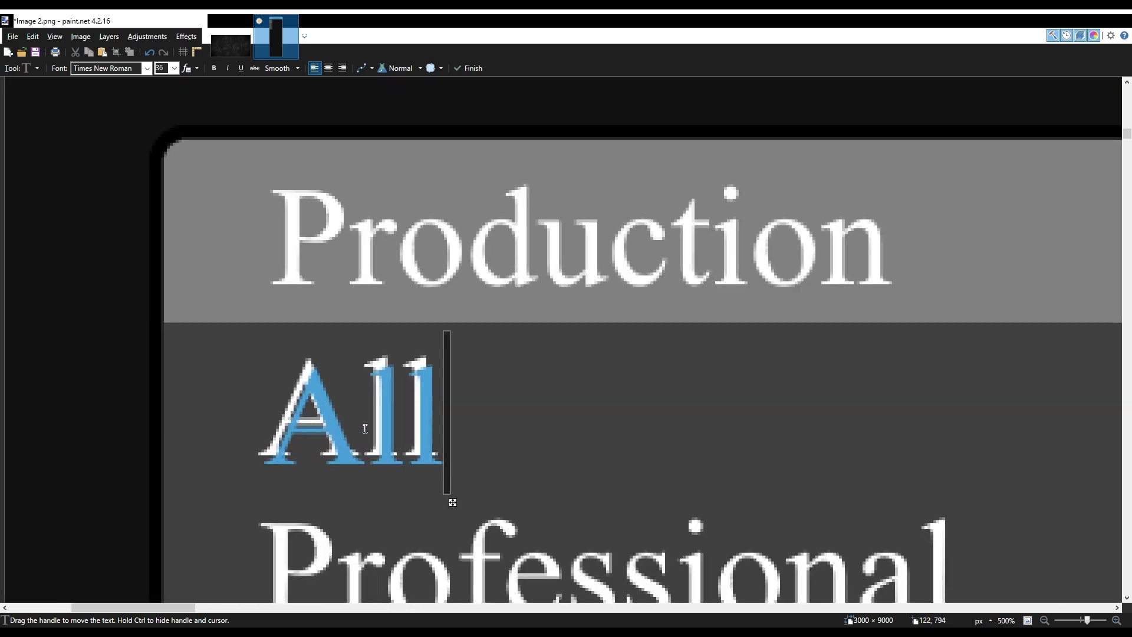
pyautogui.moveTo(452, 502); pyautogui.dragTo(448, 493)
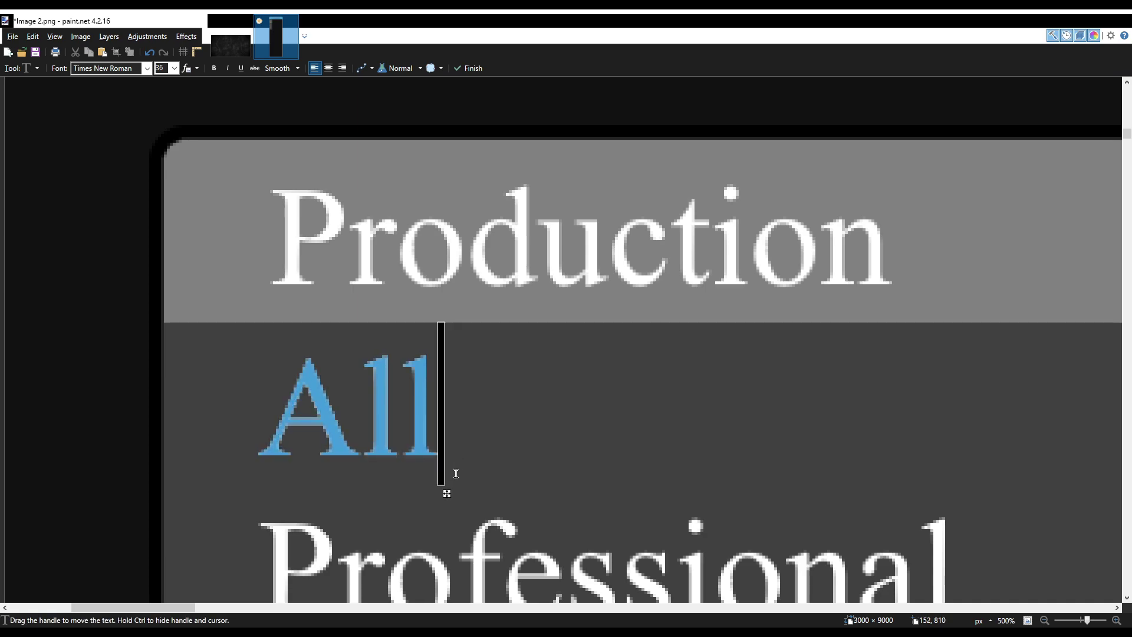
pyautogui.scroll(-4, 459, 457)
pyautogui.scroll(-2, 460, 458)
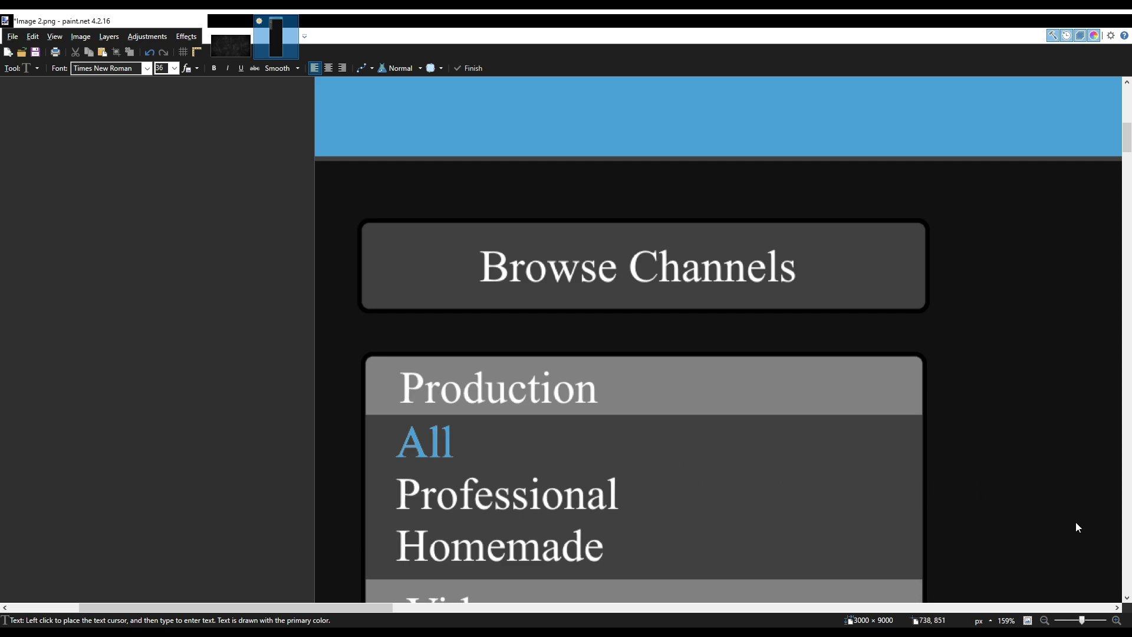
# Hide the old white All by moving a plain grey patch over it.
pyautogui.press('s')
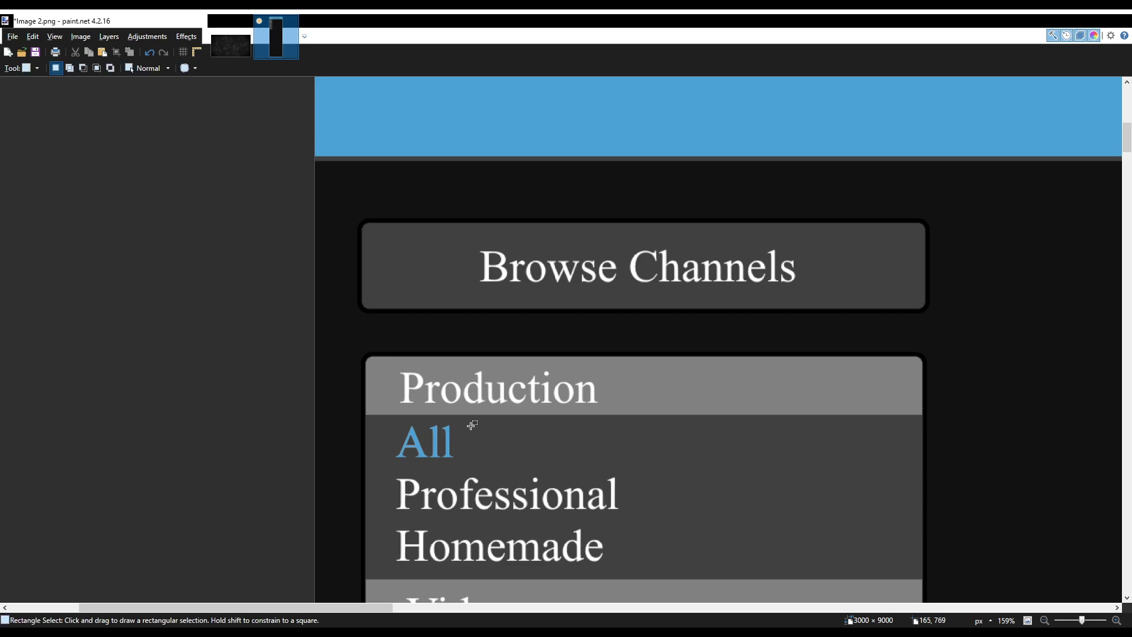
pyautogui.moveTo(620, 426); pyautogui.dragTo(476, 473)
pyautogui.press('m')
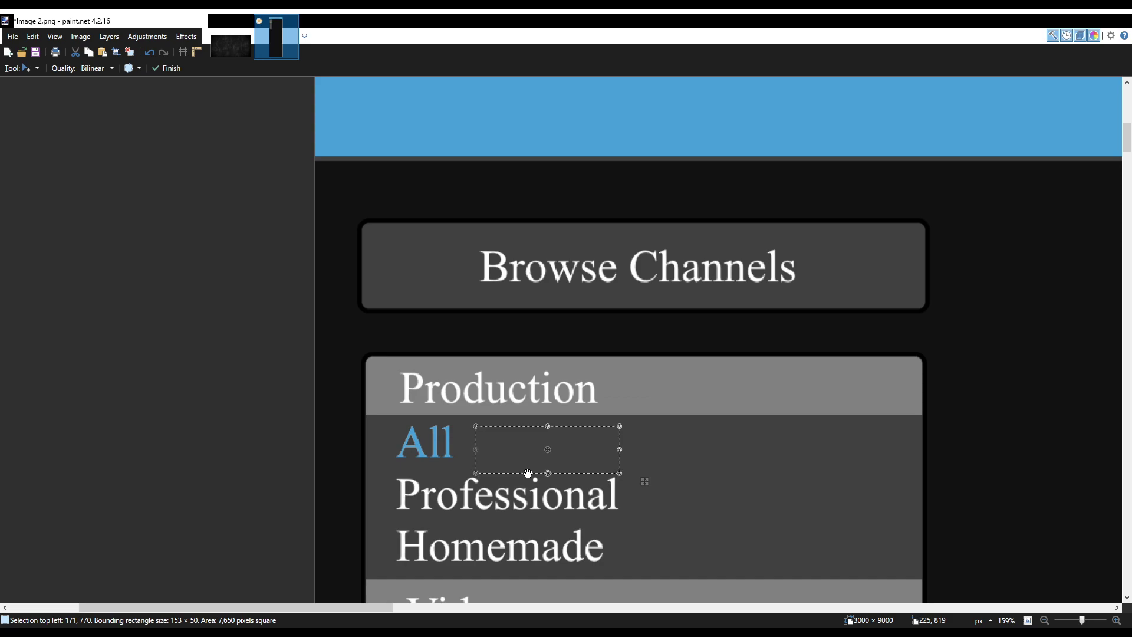
pyautogui.moveTo(588, 455); pyautogui.dragTo(503, 452)
pyautogui.hotkey('ctrl', 'd')
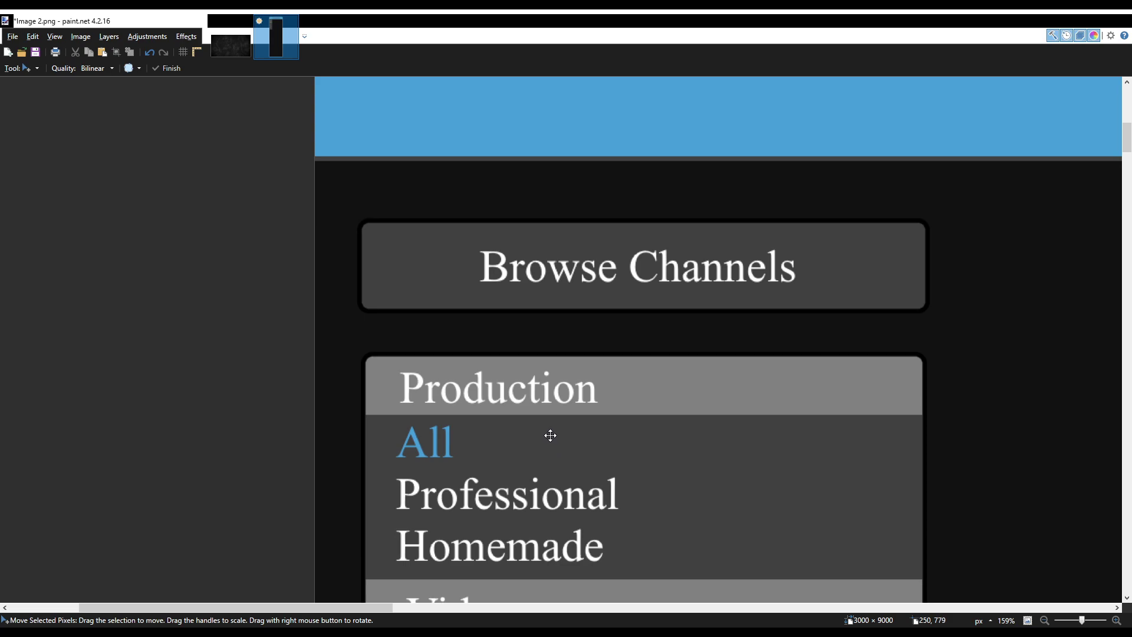
pyautogui.scroll(-3, 562, 389)
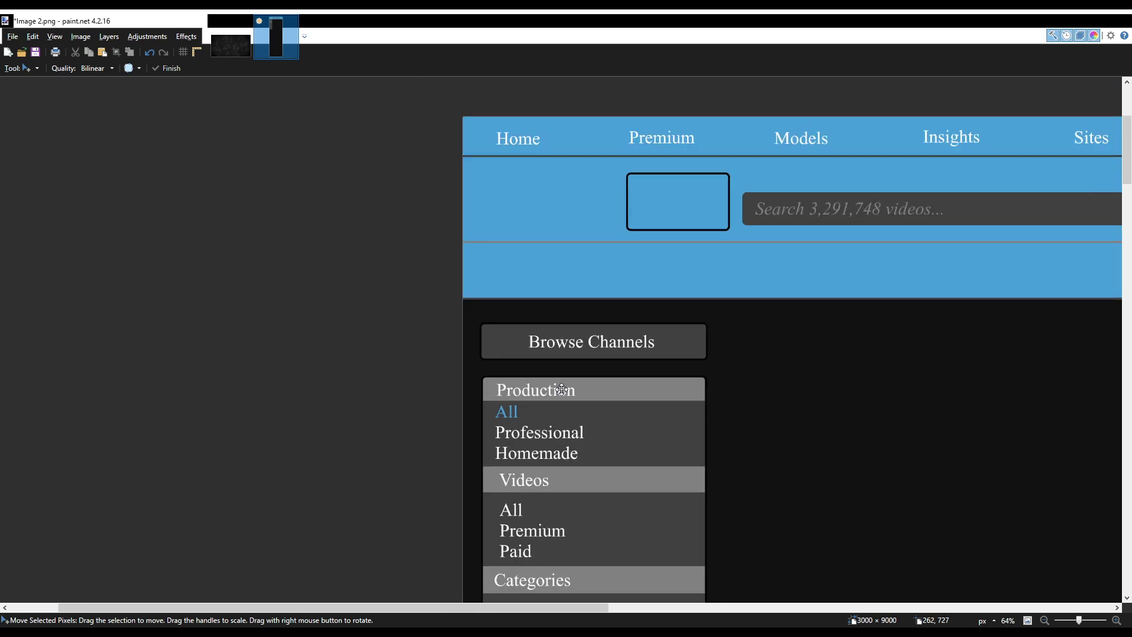
pyautogui.scroll(-1, 562, 389)
pyautogui.hscroll(6, 564, 384)
pyautogui.scroll(2, 542, 380)
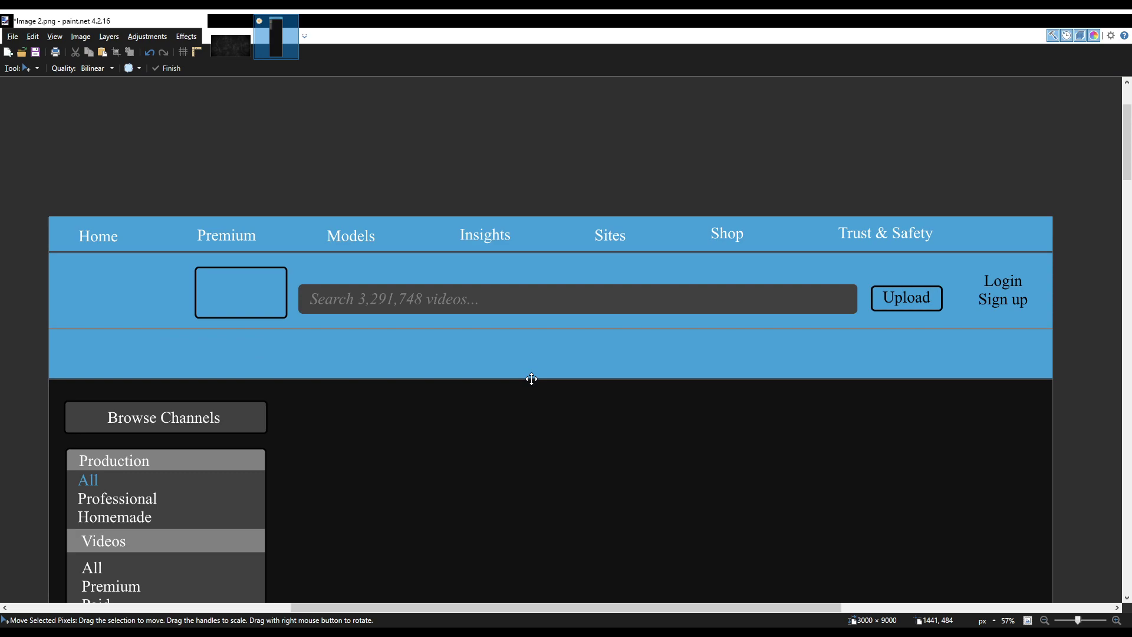
pyautogui.scroll(-1, 531, 379)
pyautogui.hscroll(-3, 531, 378)
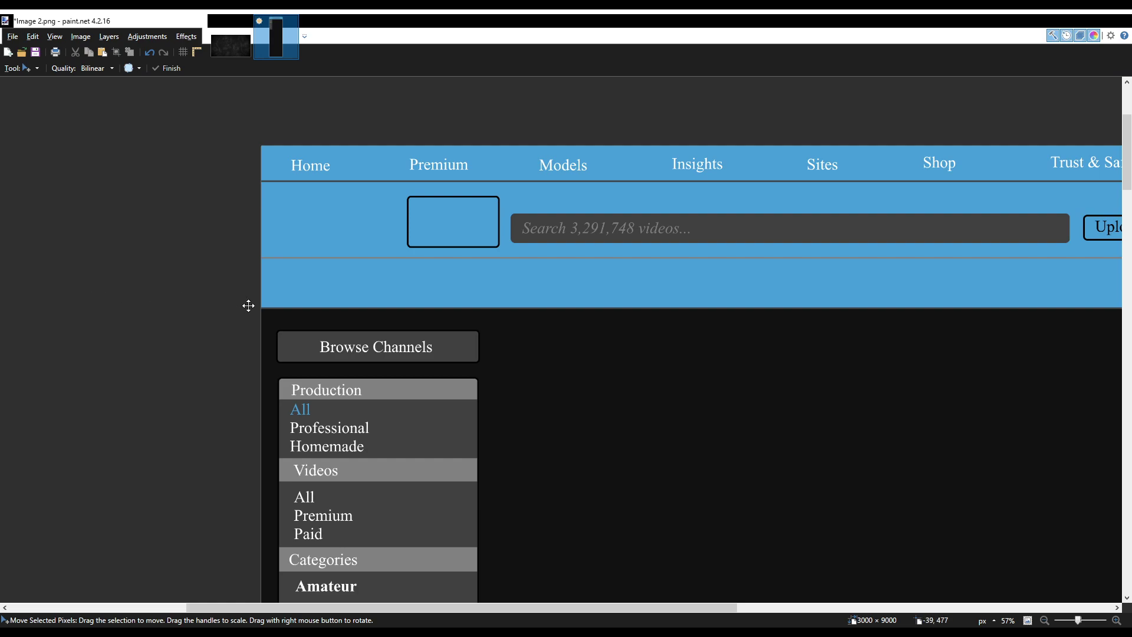
pyautogui.scroll(-2, 260, 310)
pyautogui.scroll(1, 271, 357)
pyautogui.scroll(1, 272, 357)
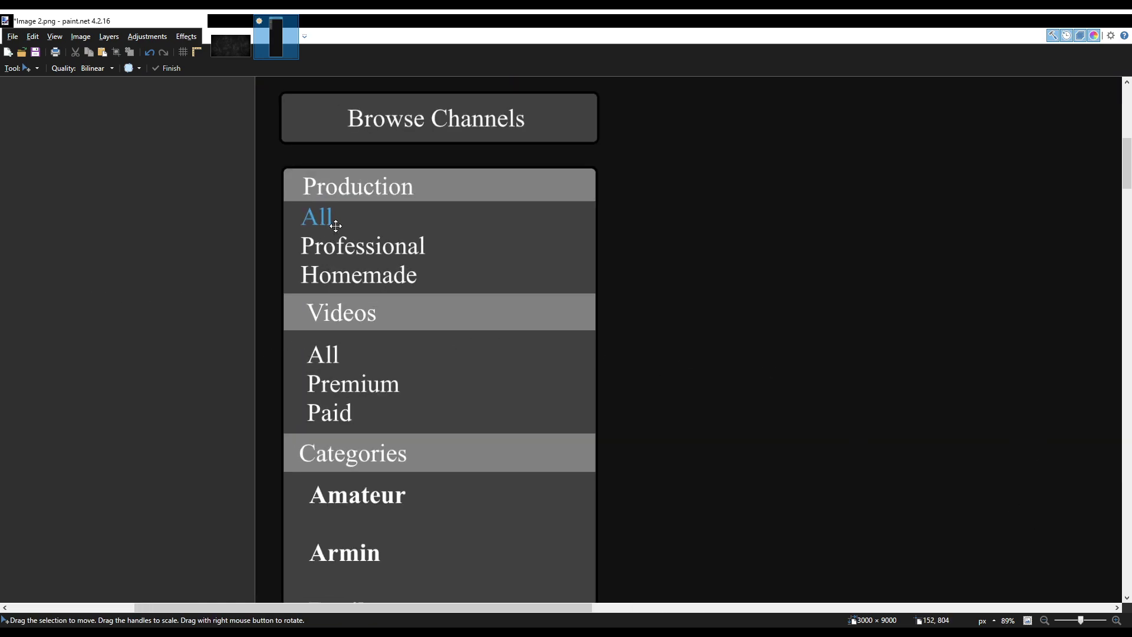
pyautogui.press('s')
pyautogui.scroll(3, 330, 214)
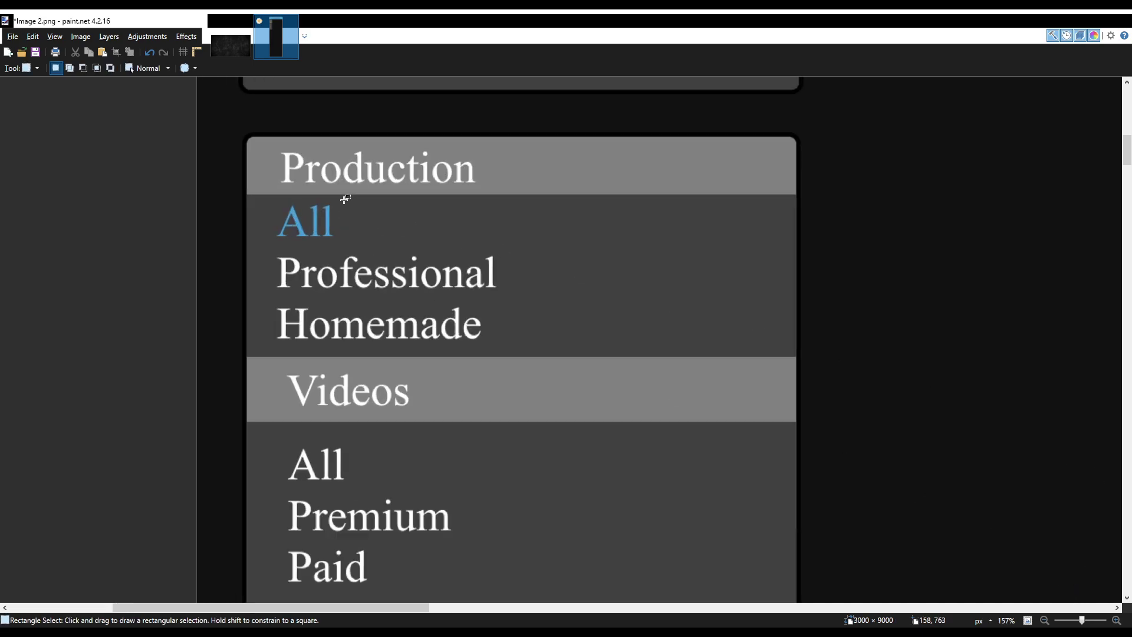
# Copy the blue All from Production onto the All under Videos.
pyautogui.moveTo(344, 199); pyautogui.dragTo(265, 248)
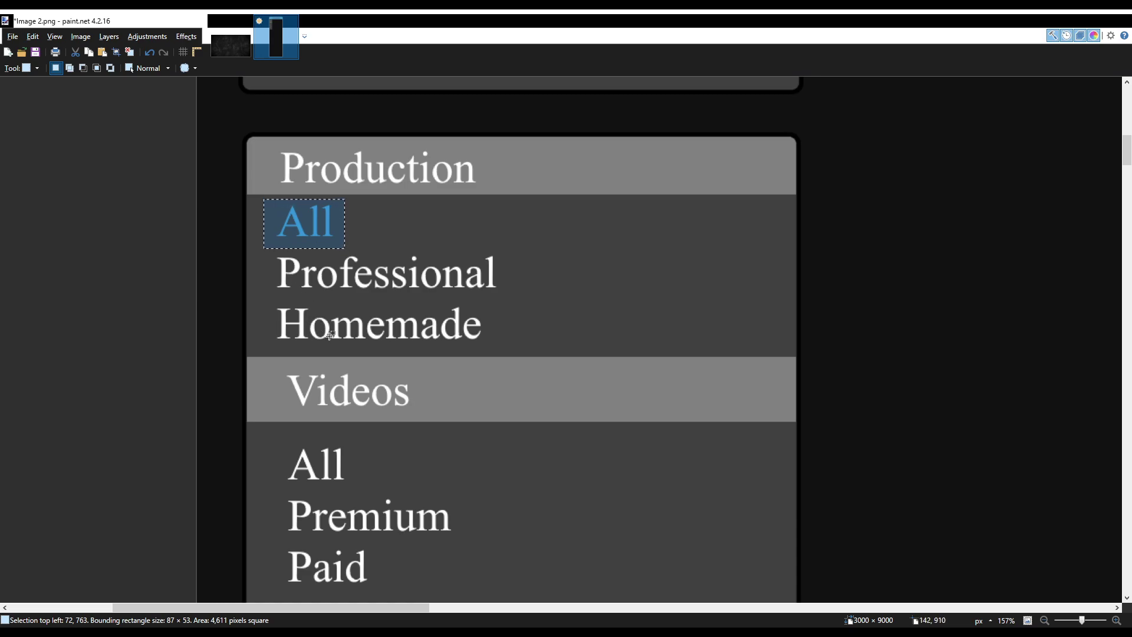
pyautogui.press('m')
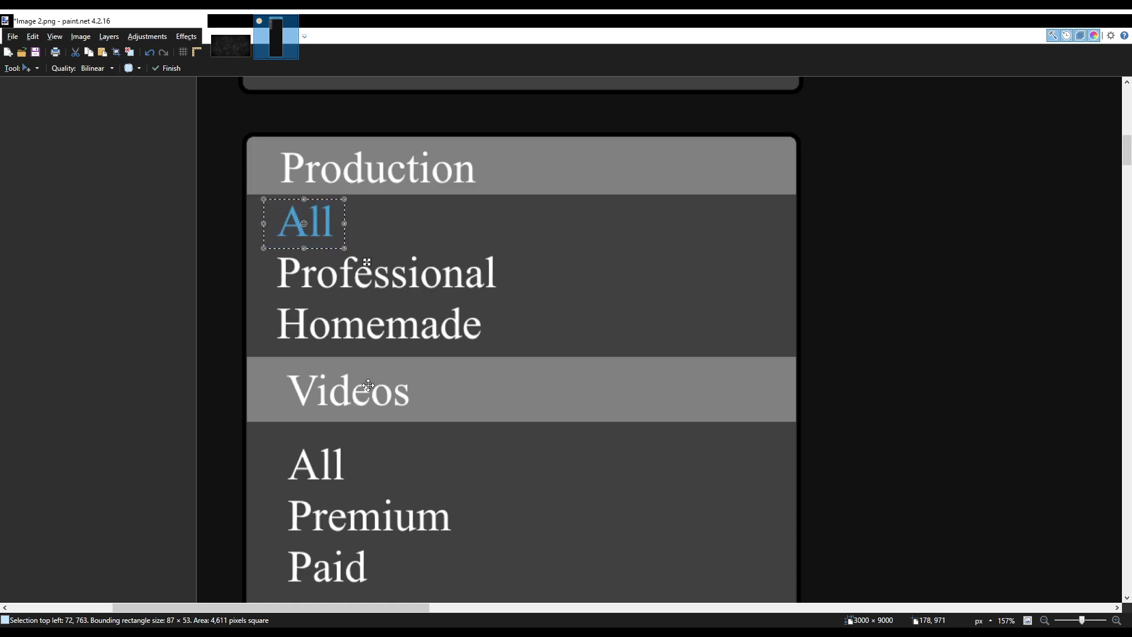
pyautogui.moveTo(363, 264); pyautogui.dragTo(381, 502)
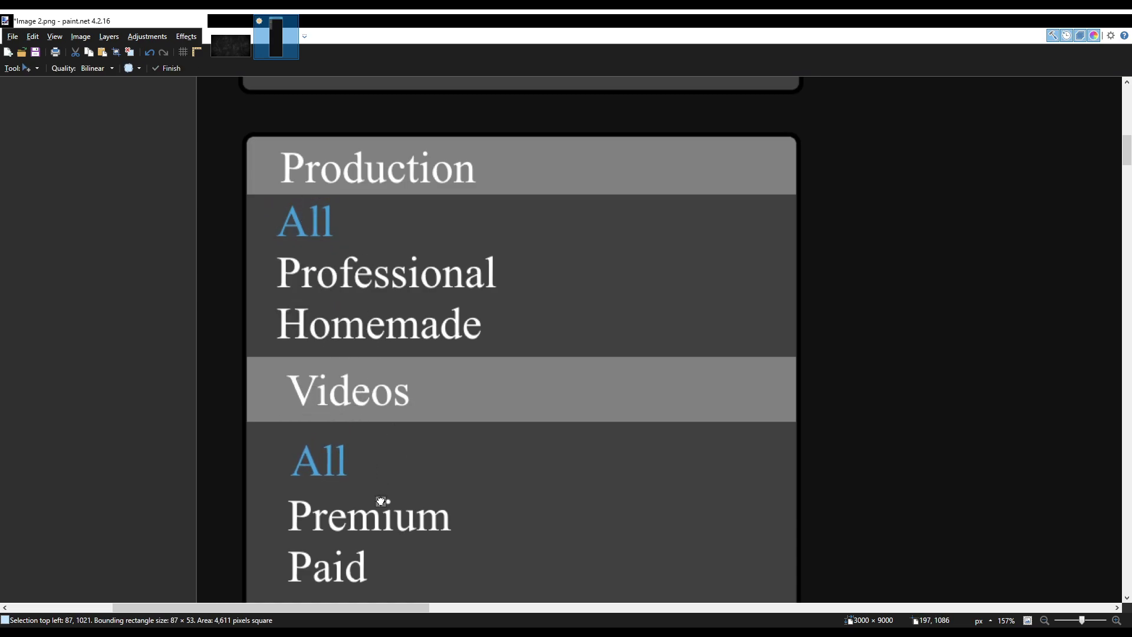
pyautogui.keyDown('ctrl'); pyautogui.scroll(-3, 385, 475); pyautogui.keyUp('ctrl')
pyautogui.scroll(-2, 387, 468)
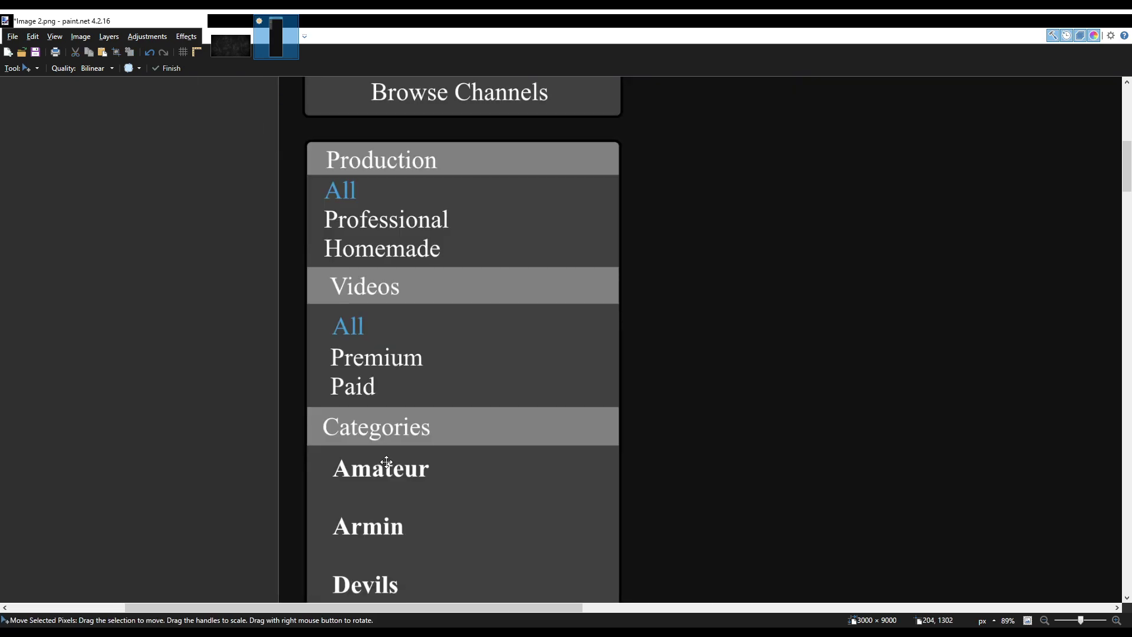
pyautogui.scroll(-2, 384, 459)
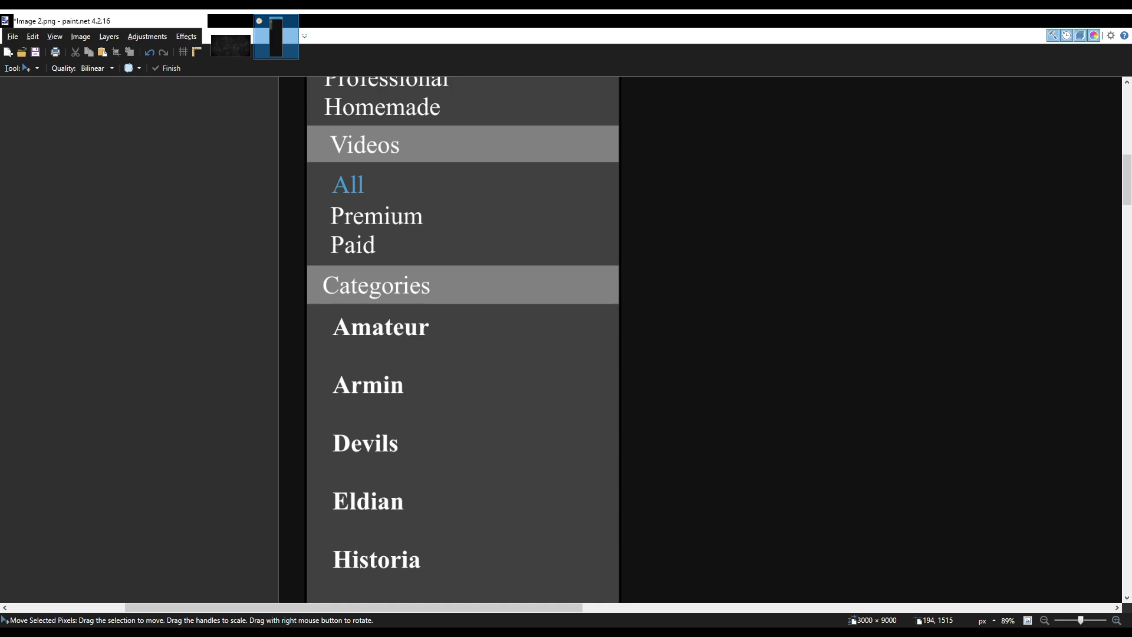
pyautogui.scroll(-3, 283, 391)
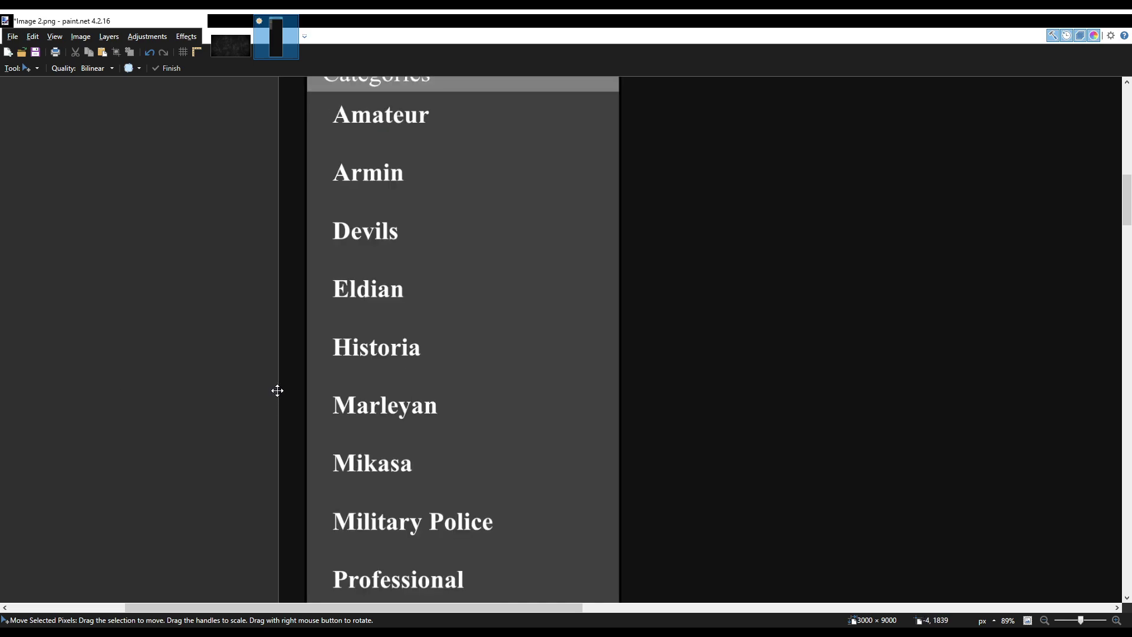
pyautogui.scroll(-1, 277, 391)
pyautogui.scroll(-2, 271, 387)
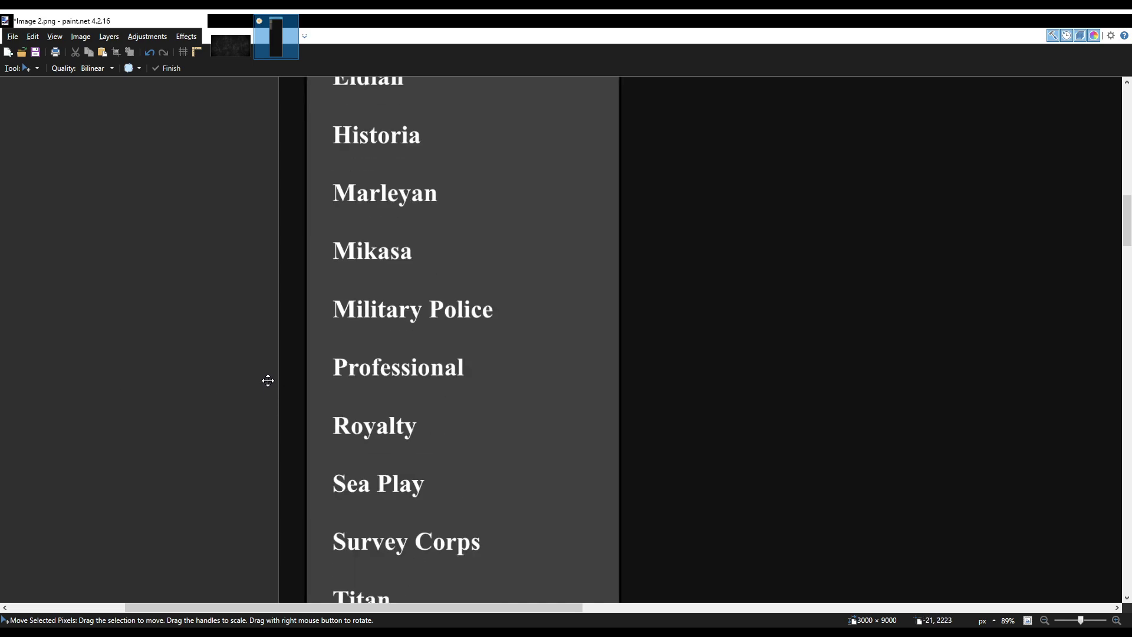
pyautogui.scroll(-2, 268, 380)
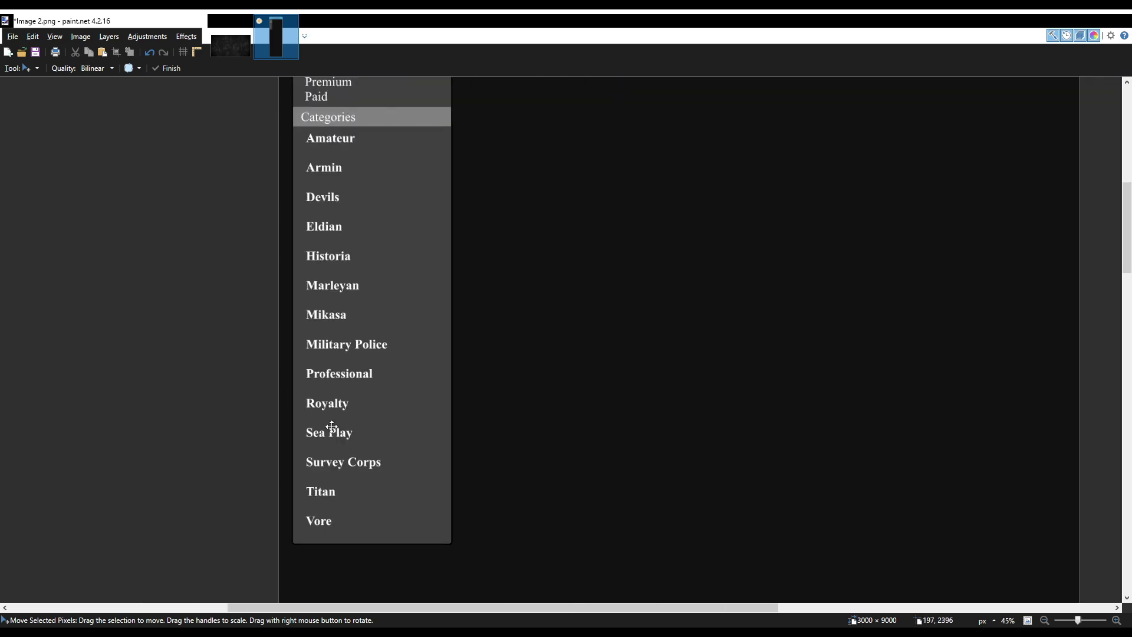
pyautogui.press('s')
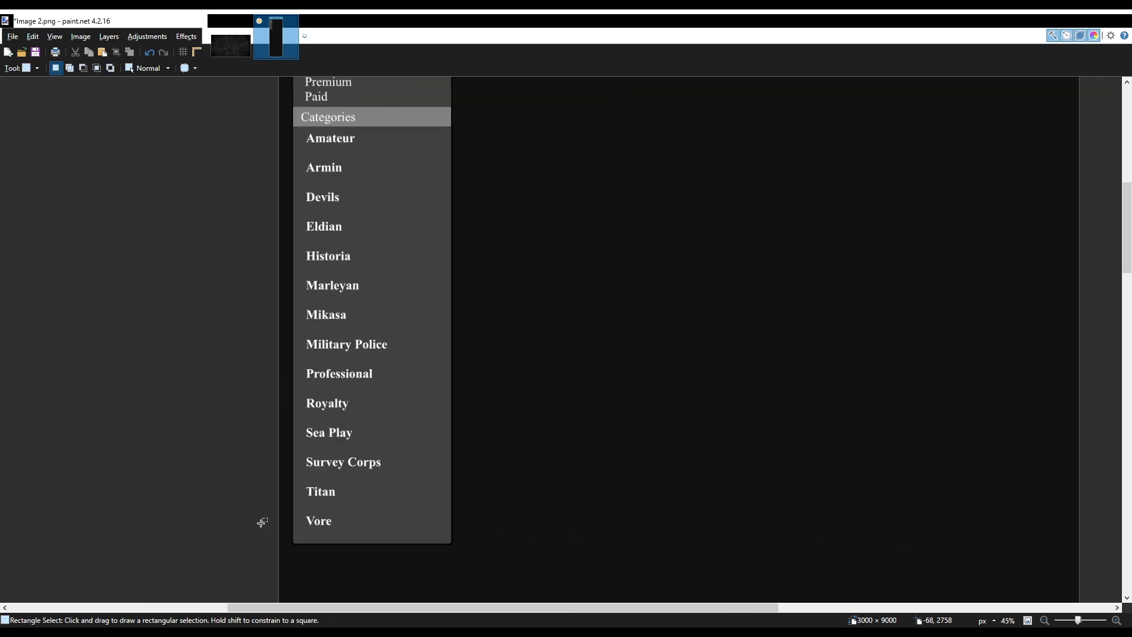
# Shift the Historia-to-Vore entries down and cover the black strip with a grey patch.
pyautogui.moveTo(304, 526); pyautogui.dragTo(404, 247)
pyautogui.press('m')
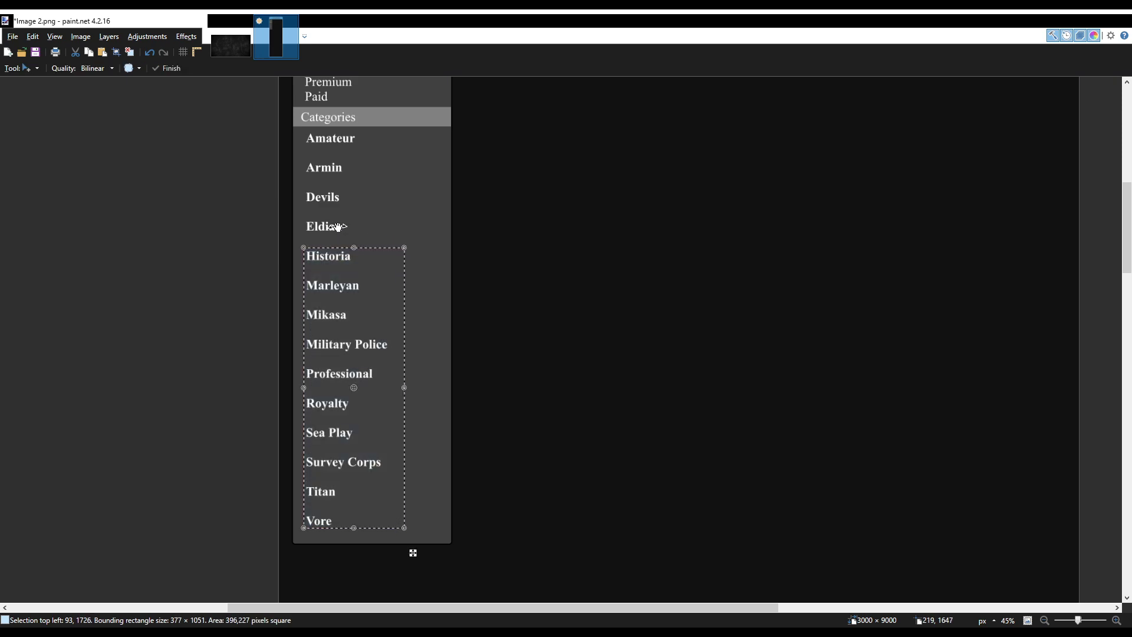
pyautogui.moveTo(337, 220); pyautogui.dragTo(337, 235)
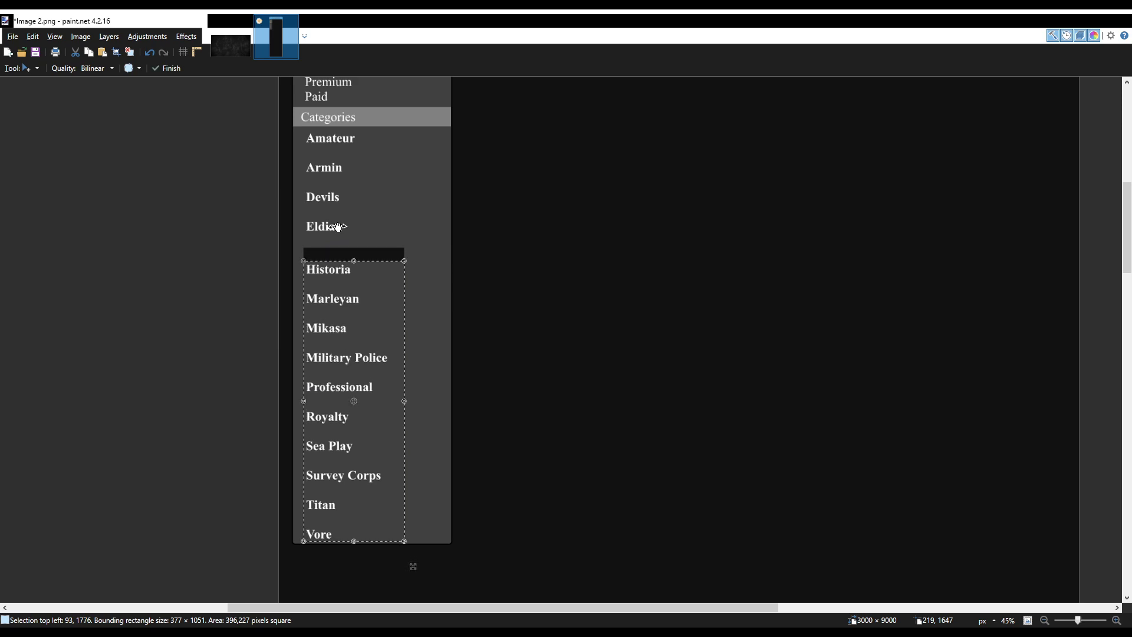
pyautogui.hotkey('ctrl', 'd')
pyautogui.press('s')
pyautogui.scroll(5, 318, 244)
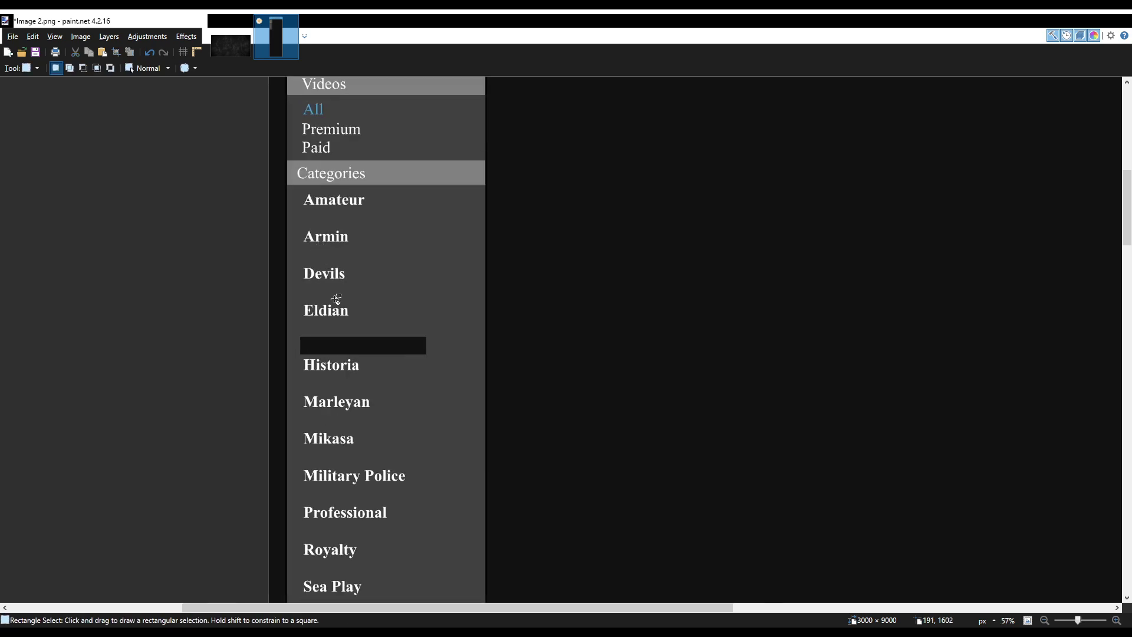
pyautogui.moveTo(416, 298)
pyautogui.mouseDown()
pyautogui.moveTo(563, 344)
pyautogui.moveTo(374, 376)
pyautogui.moveTo(518, 370)
pyautogui.mouseUp()
pyautogui.press('m')
# Type bold 'Freedom' below Eldian and align it with the other category names.
pyautogui.hotkey('ctrl', 'd')
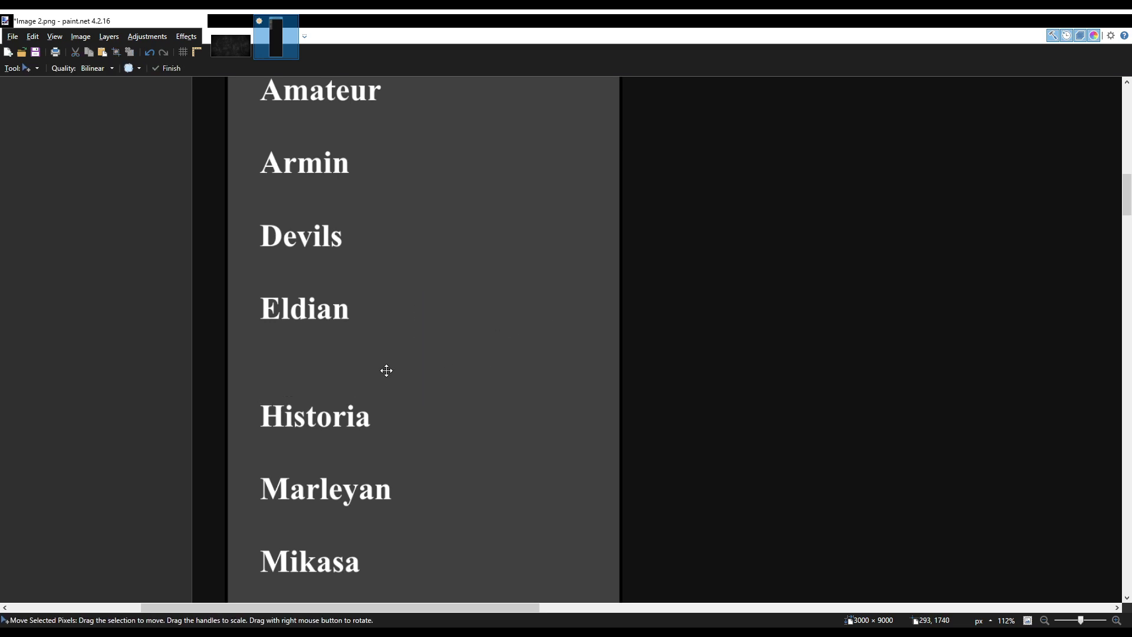
pyautogui.press('t')
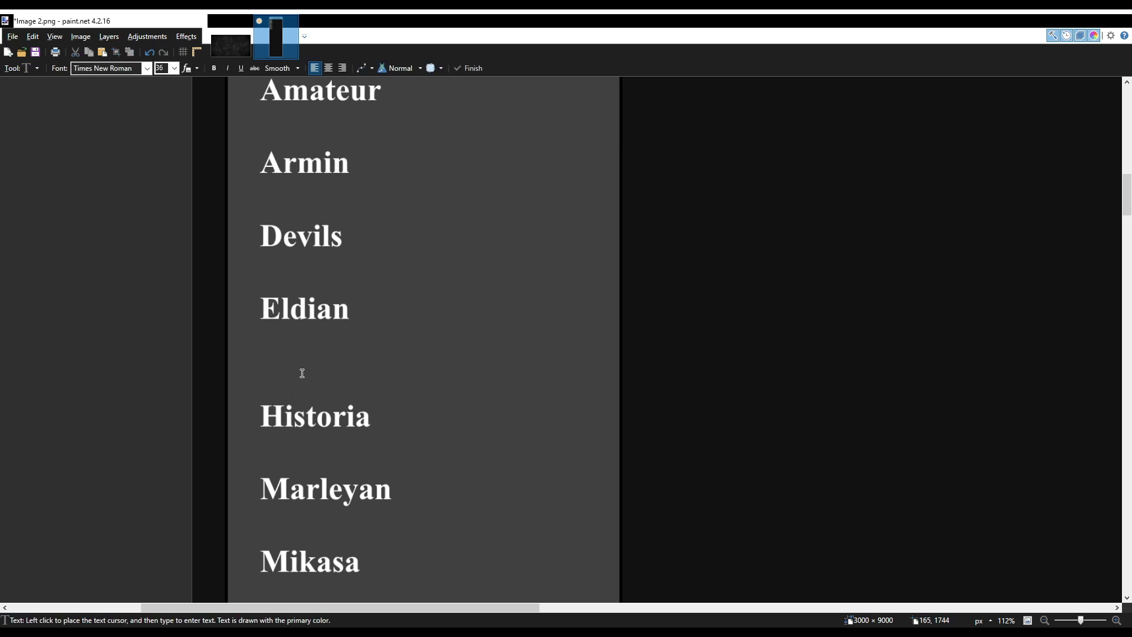
pyautogui.click(263, 359)
pyautogui.write('Freedom')
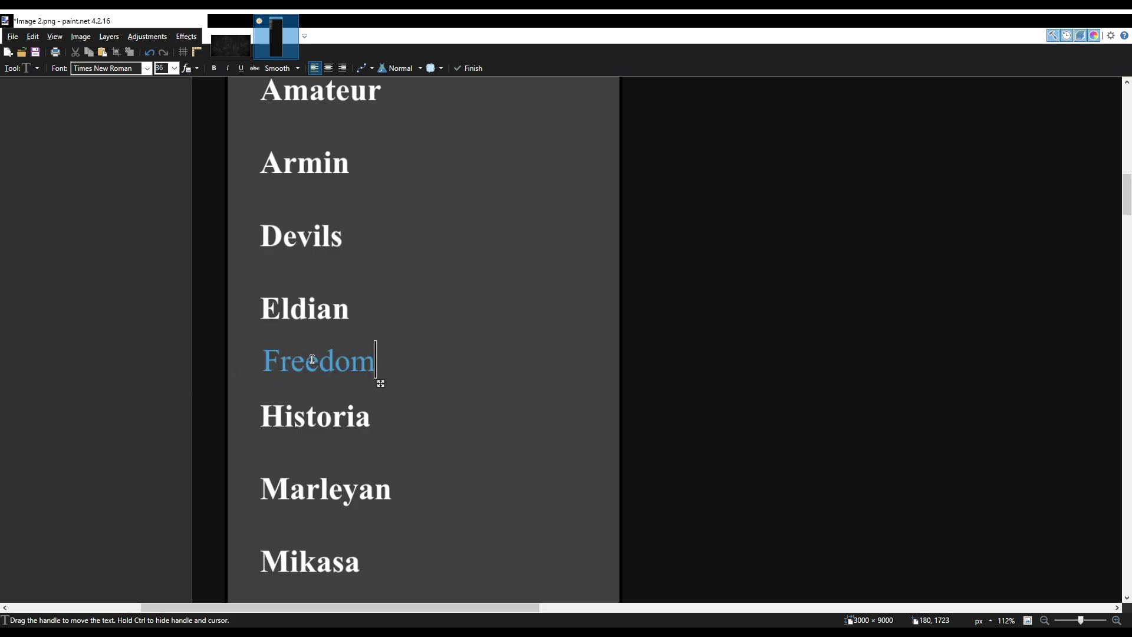
pyautogui.click(214, 68)
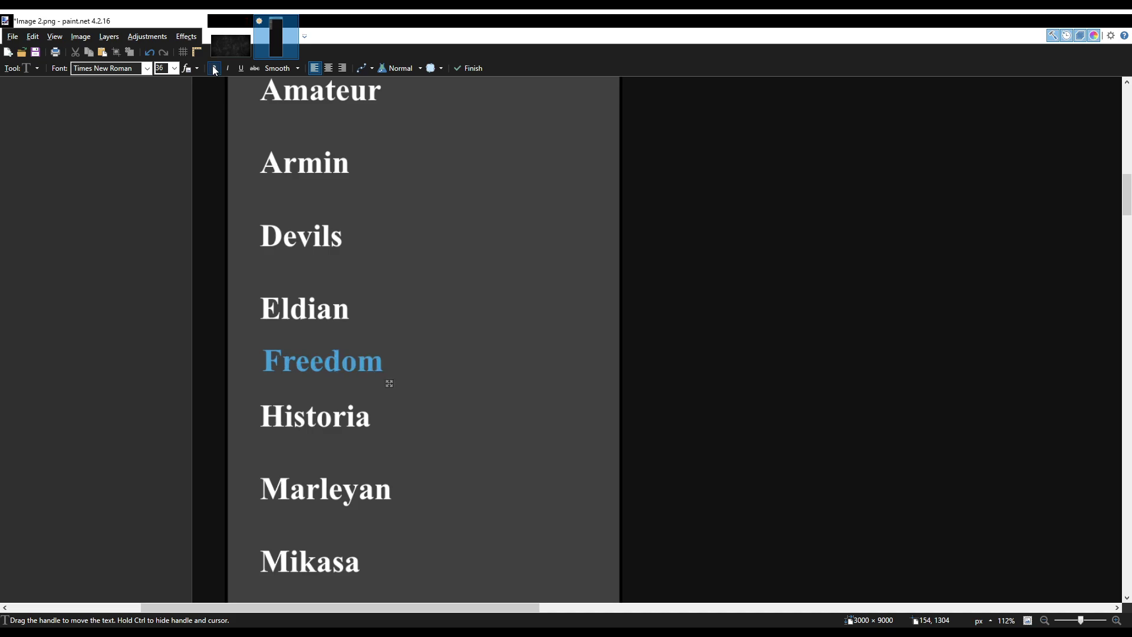
pyautogui.moveTo(389, 383); pyautogui.dragTo(388, 387)
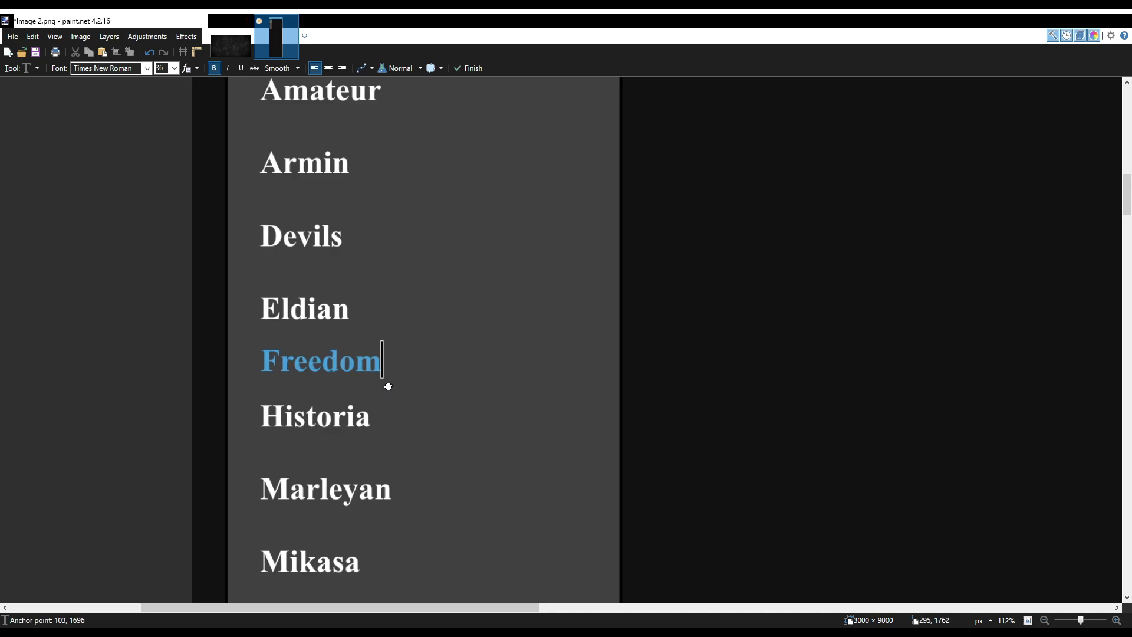
pyautogui.scroll(-5, 374, 345)
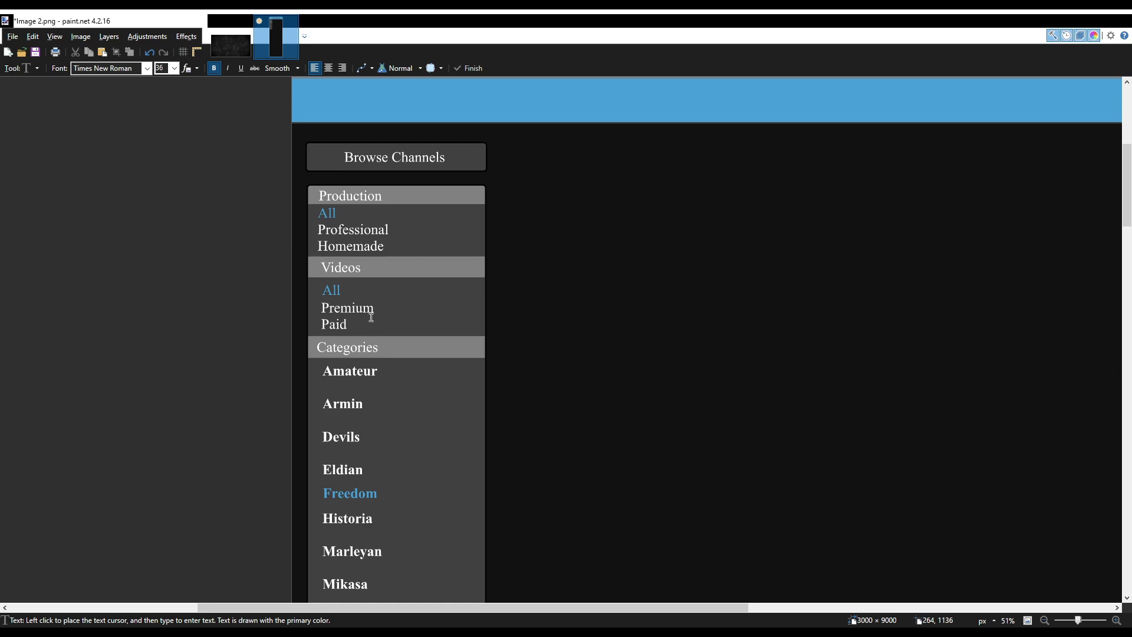
pyautogui.scroll(2, 372, 317)
pyautogui.scroll(-4, 372, 316)
# Try filling the blue header band dark, then undo the fill.
pyautogui.scroll(2, 371, 317)
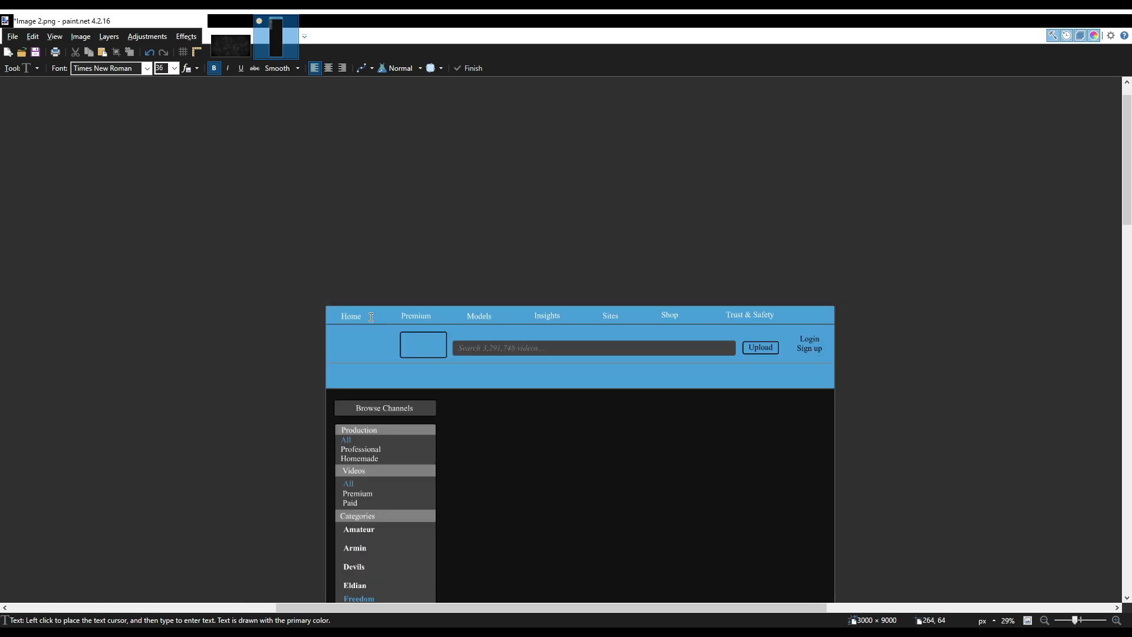
pyautogui.scroll(3, 422, 334)
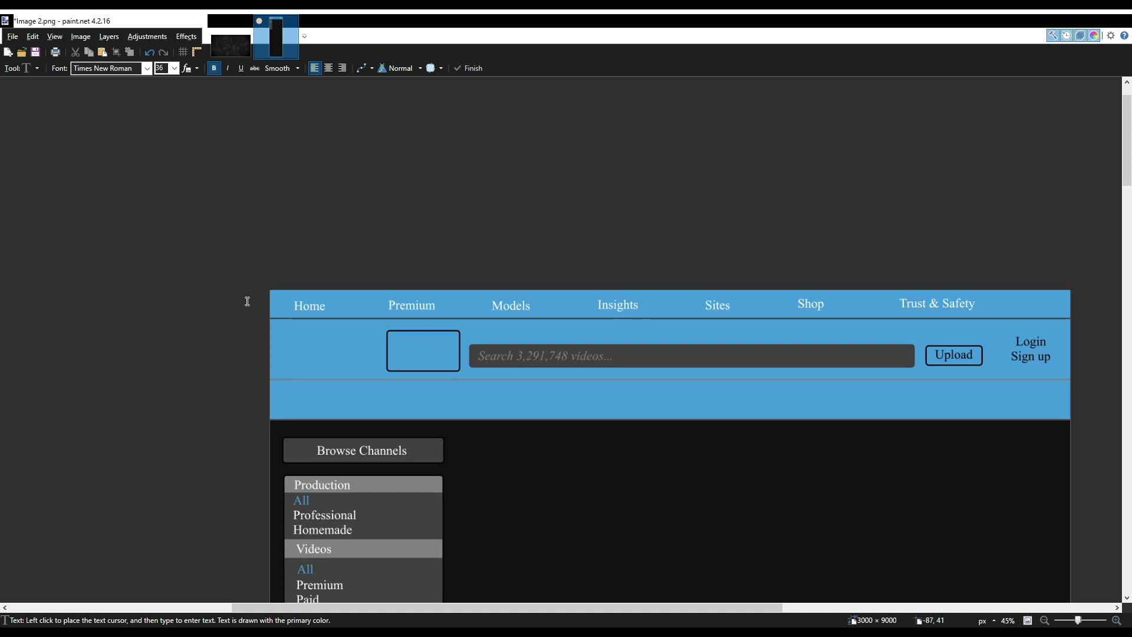
pyautogui.press('f')
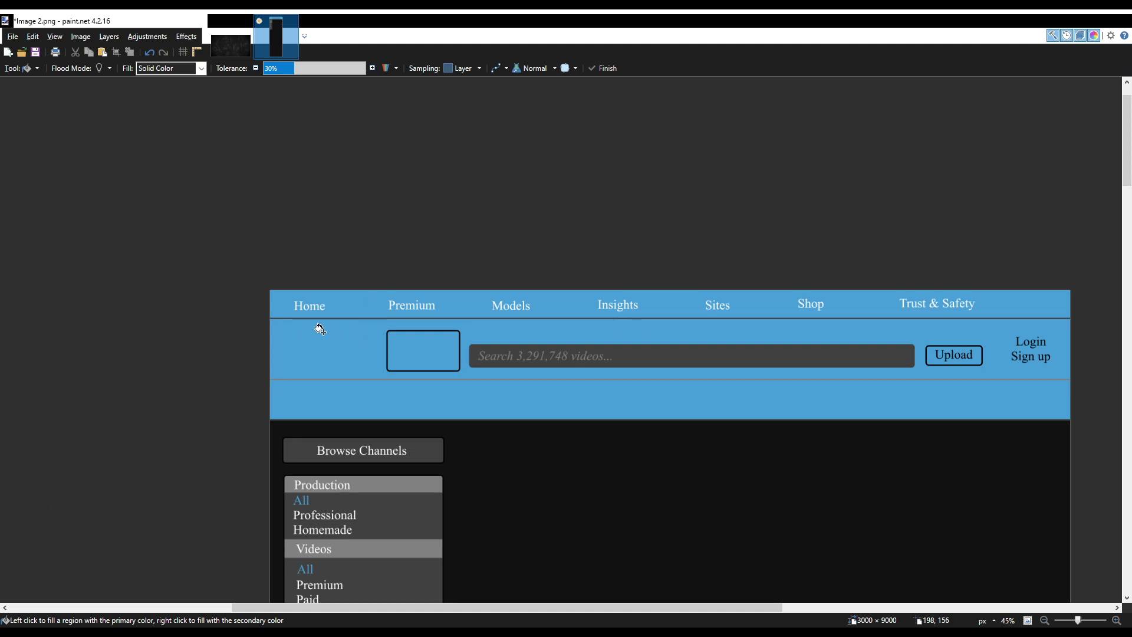
pyautogui.press('s')
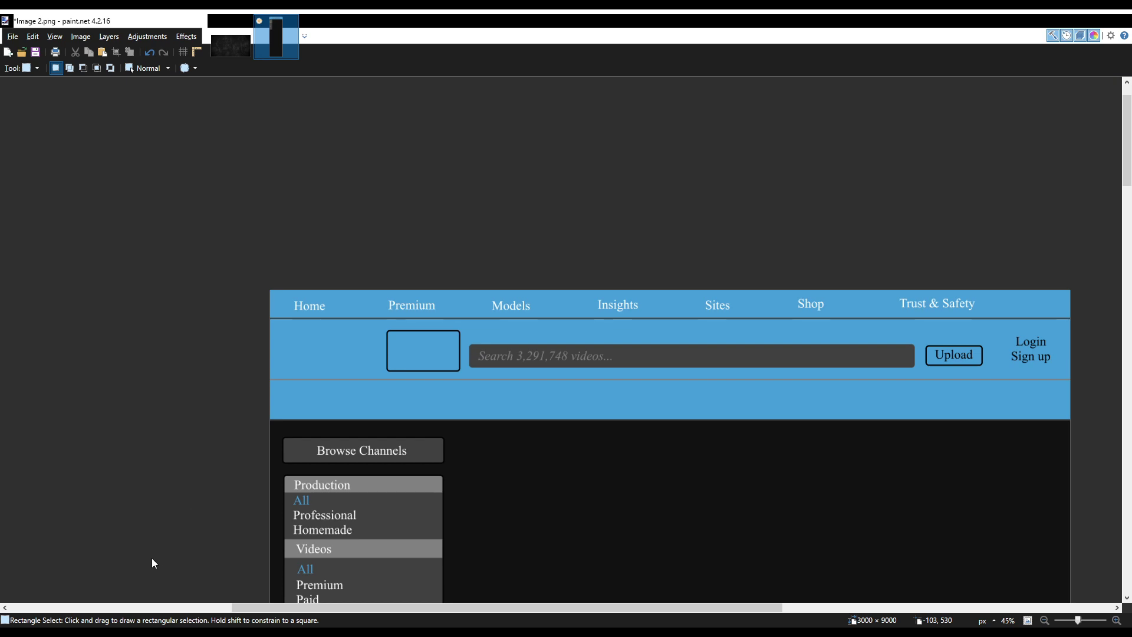
pyautogui.press('f')
pyautogui.click(350, 362)
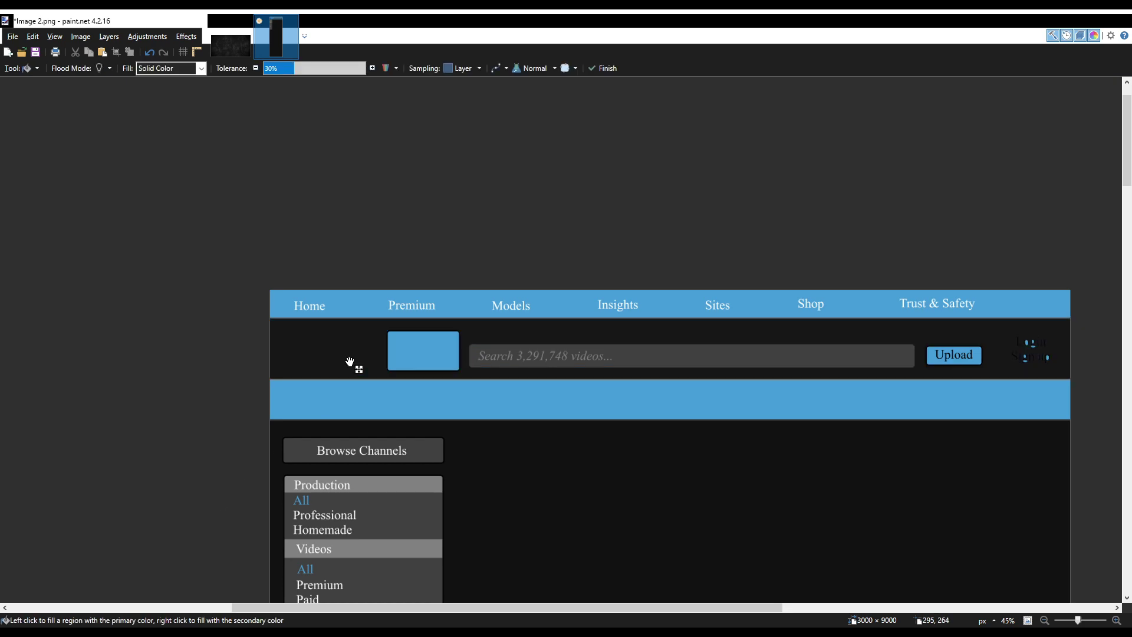
pyautogui.hotkey('ctrl', 'z')
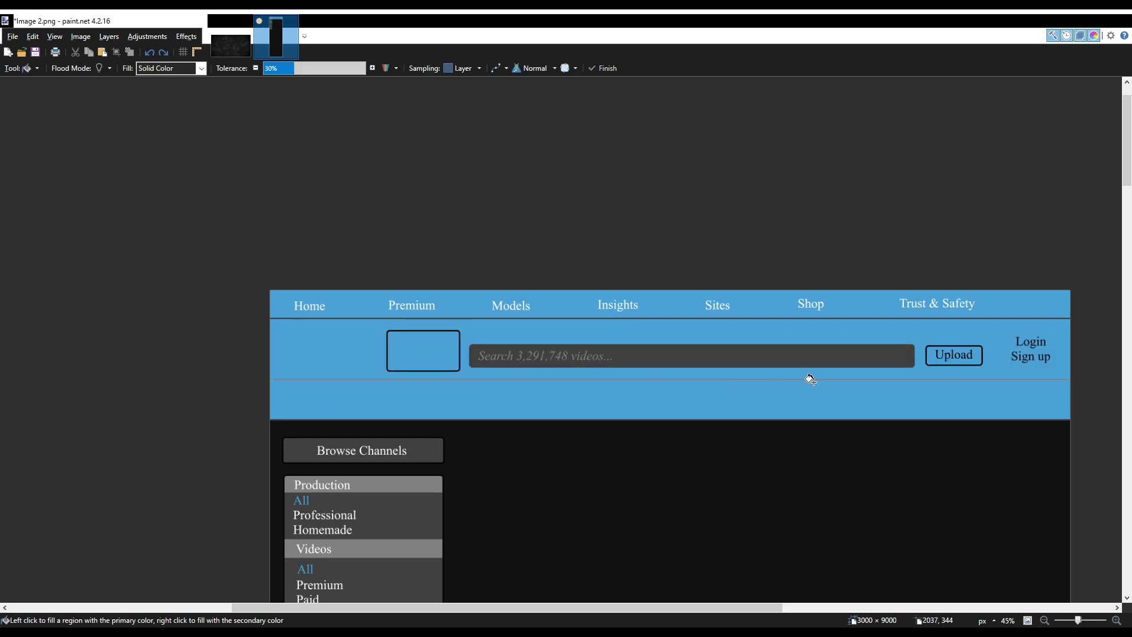
# Delete the Login and Sign up text and fill the search-row band black.
pyautogui.press('s')
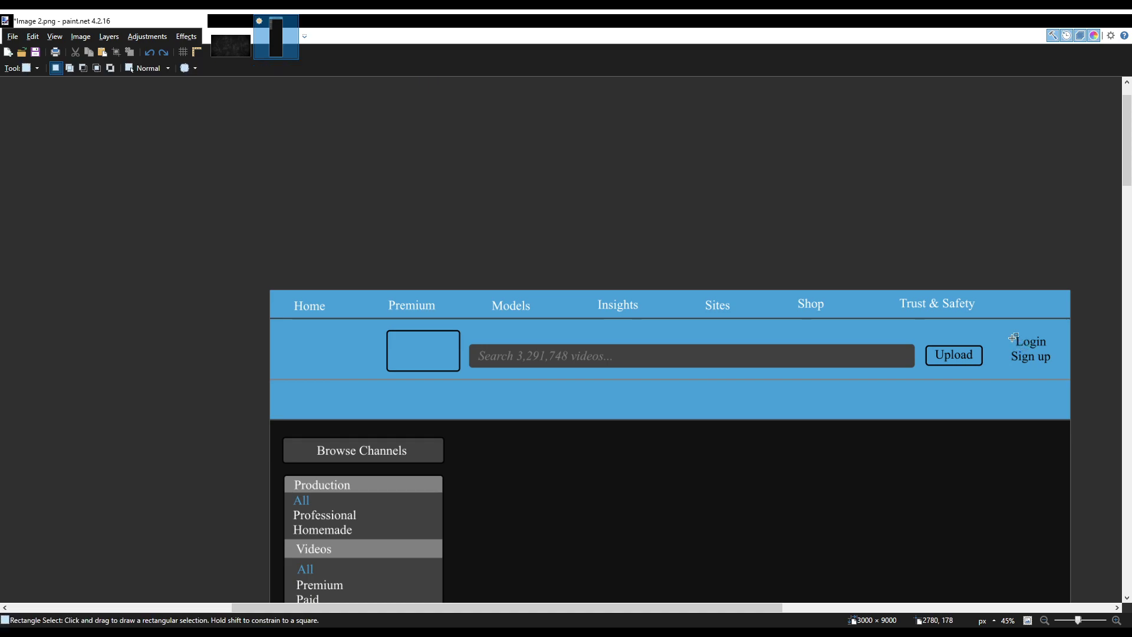
pyautogui.moveTo(1005, 333); pyautogui.dragTo(1057, 368)
pyautogui.press('Delete')
pyautogui.press('f')
pyautogui.click(336, 357)
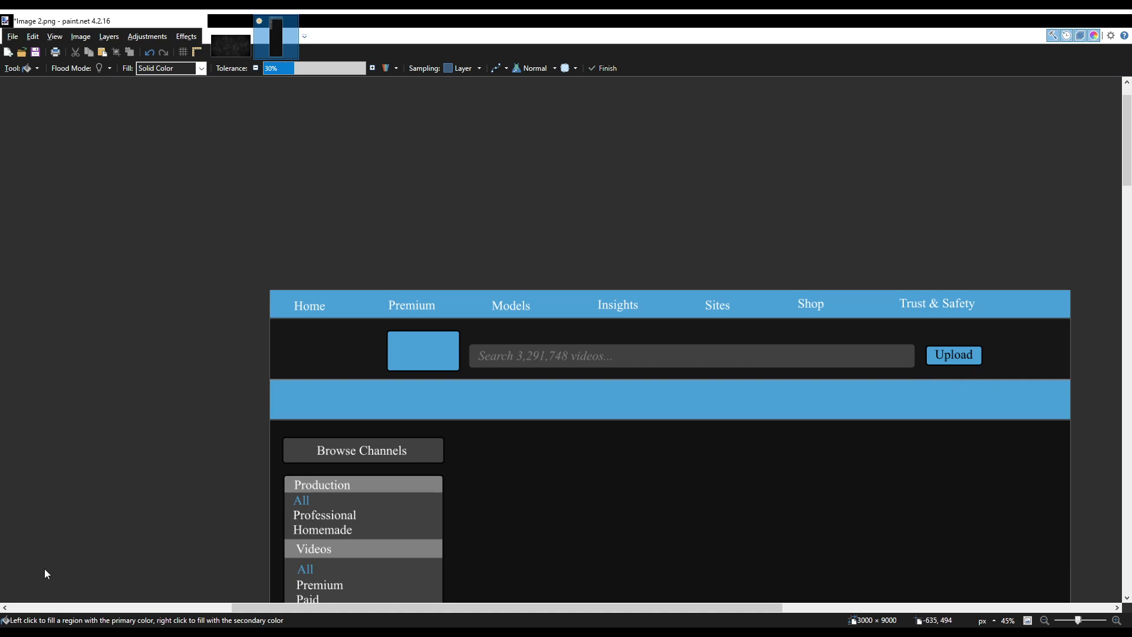
# Type non-bold 'Sign up' and 'Login' on two lines right of Upload, nudged into place.
pyautogui.press('t')
pyautogui.click(1012, 336)
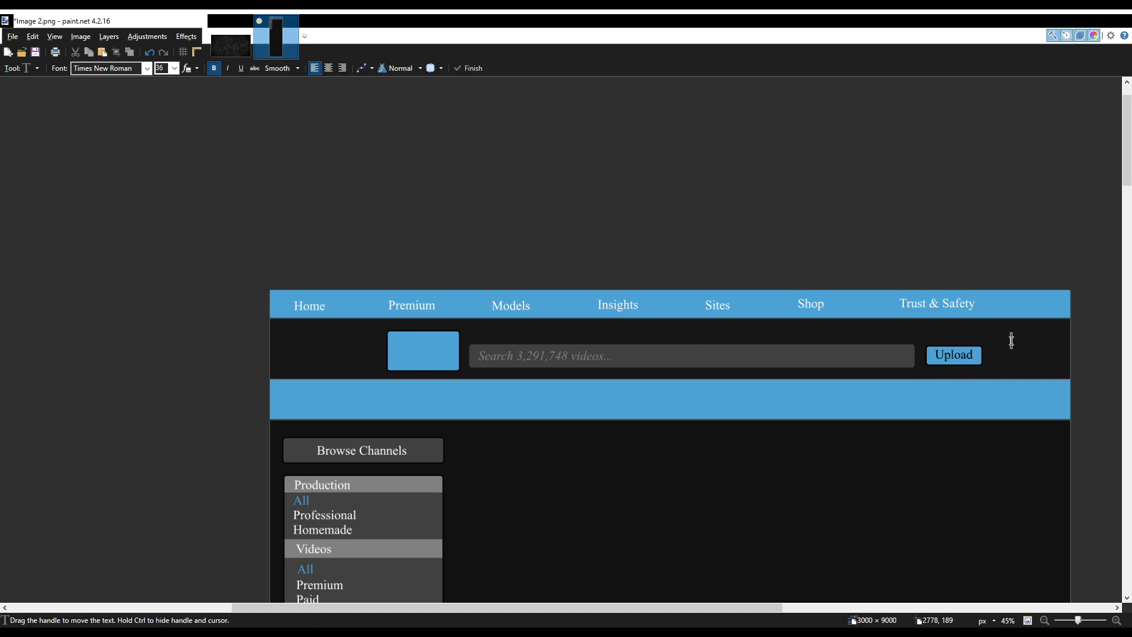
pyautogui.write('Sign')
pyautogui.press('BackSpace')
pyautogui.press('BackSpace')
pyautogui.press('BackSpace')
pyautogui.press('BackSpace')
pyautogui.click(213, 69)
pyautogui.write('Sign up')
pyautogui.press('BackSpace')
pyautogui.press('BackSpace')
pyautogui.write('up')
pyautogui.press('Return')
pyautogui.write('Login')
pyautogui.moveTo(1048, 368); pyautogui.dragTo(1051, 368)
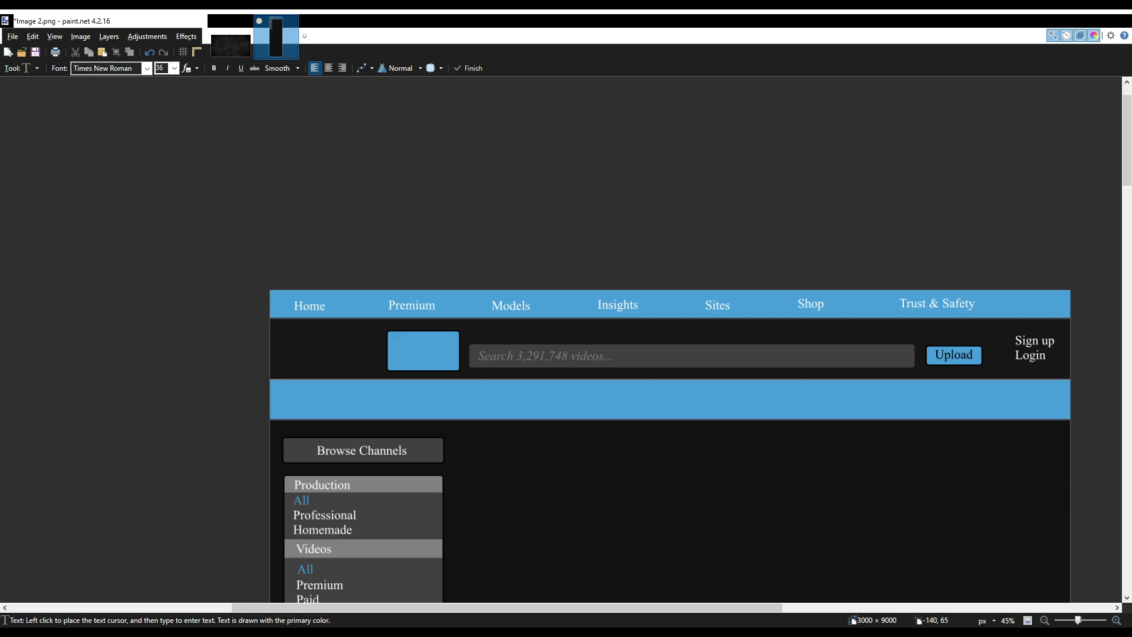
# Magic-wand select the blue band under the search row and fill it dark.
pyautogui.press('k')
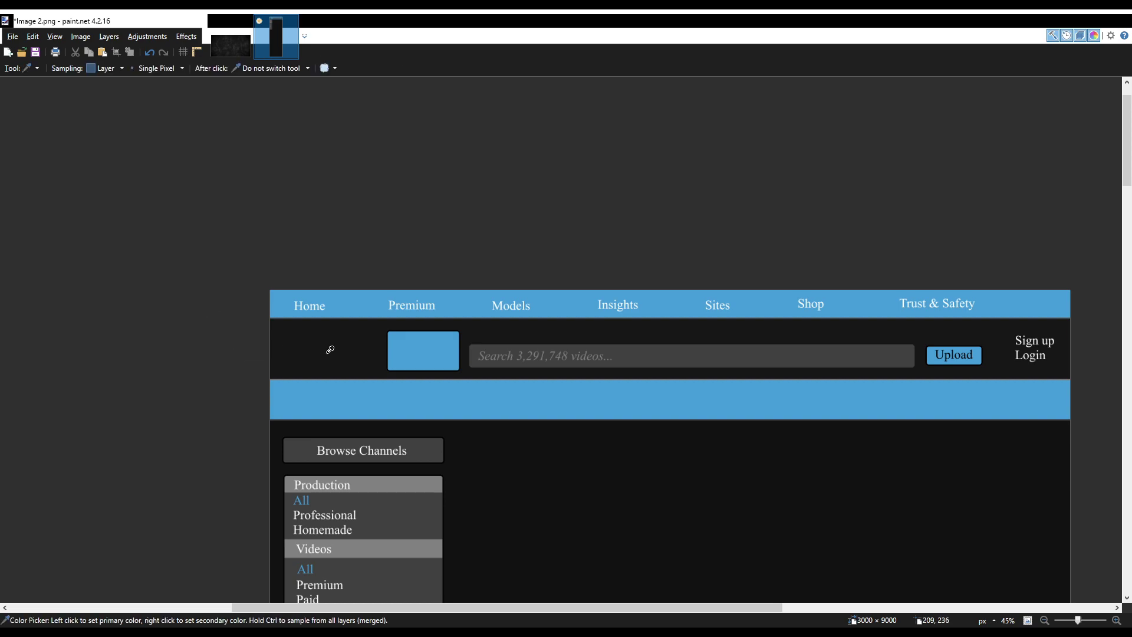
pyautogui.press('s')
pyautogui.press('s')
pyautogui.press('s')
pyautogui.press('s')
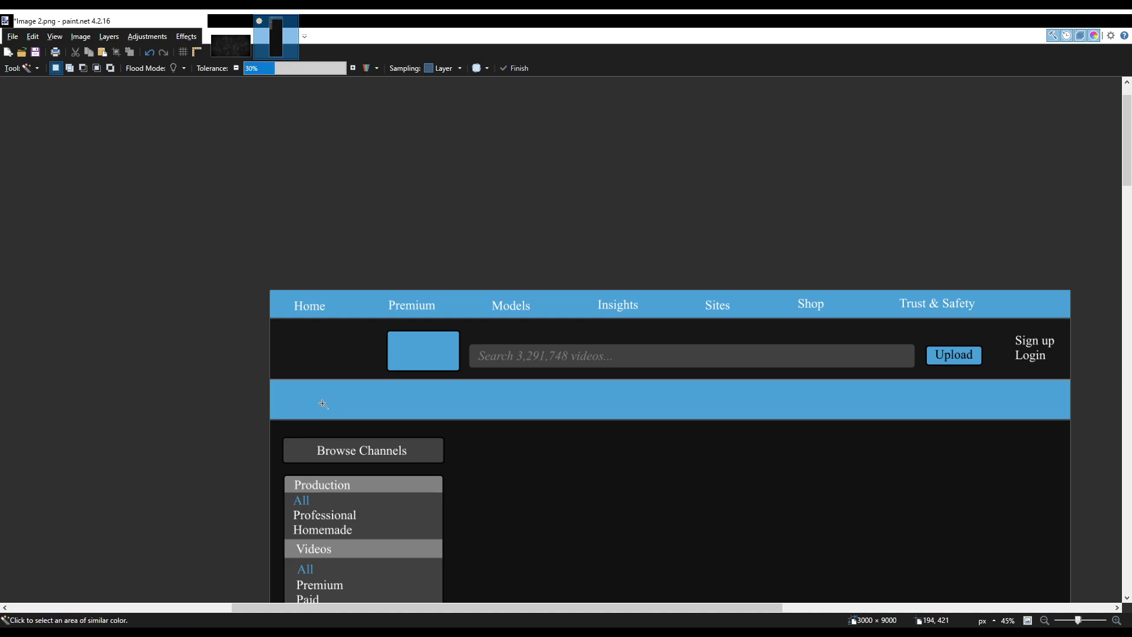
pyautogui.click(318, 404)
pyautogui.press('f')
pyautogui.click(316, 400)
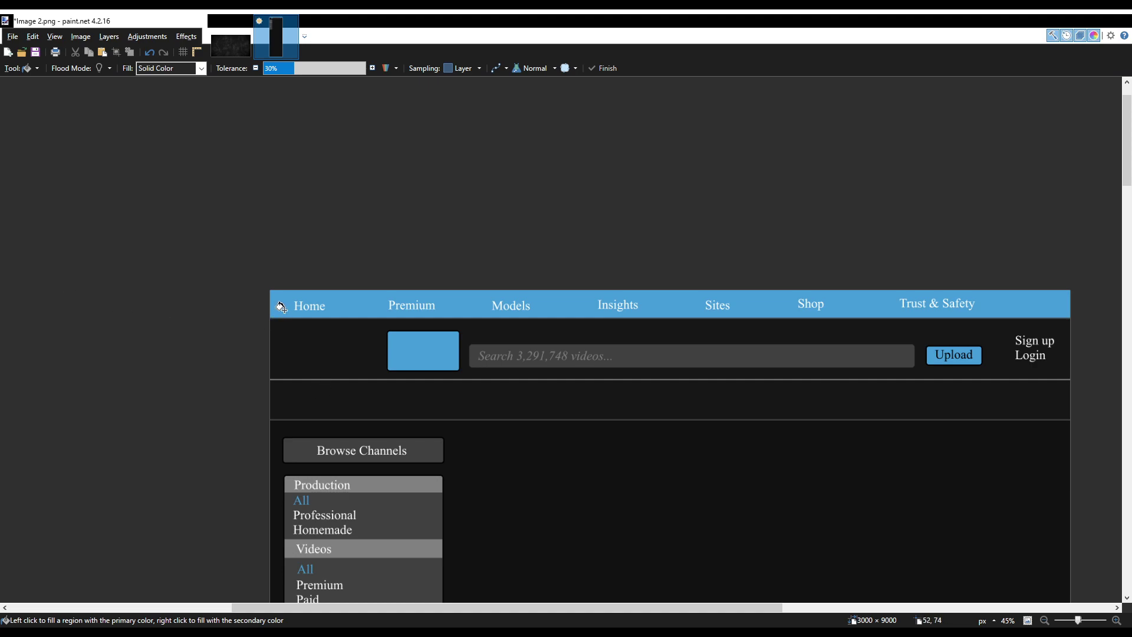
pyautogui.press('s')
pyautogui.press('s')
pyautogui.press('s')
pyautogui.press('s')
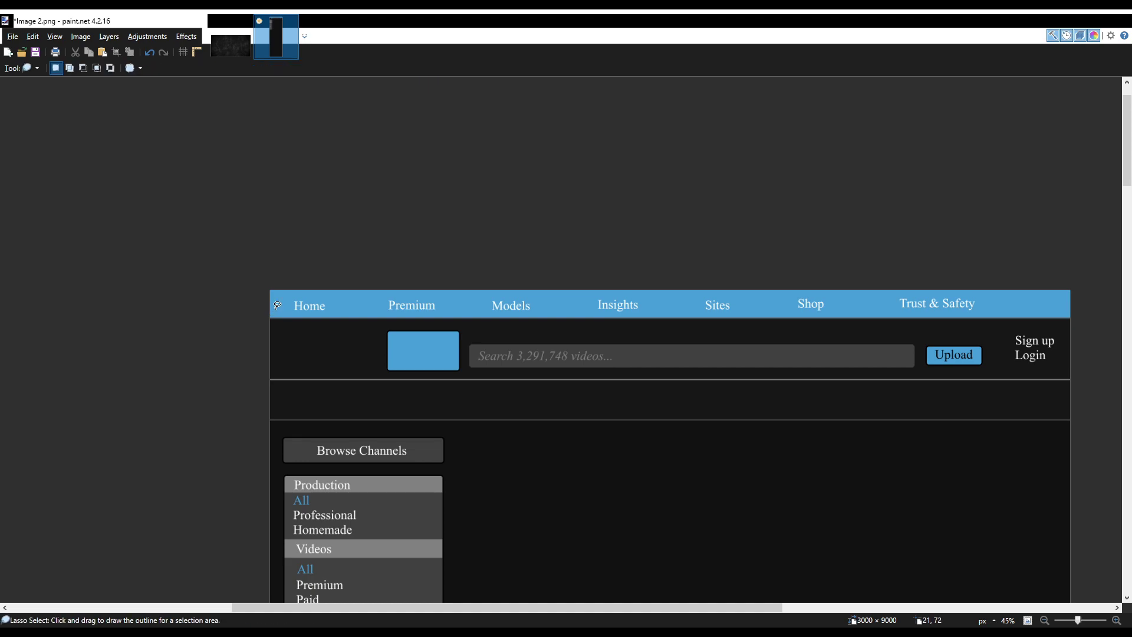
pyautogui.click(281, 307)
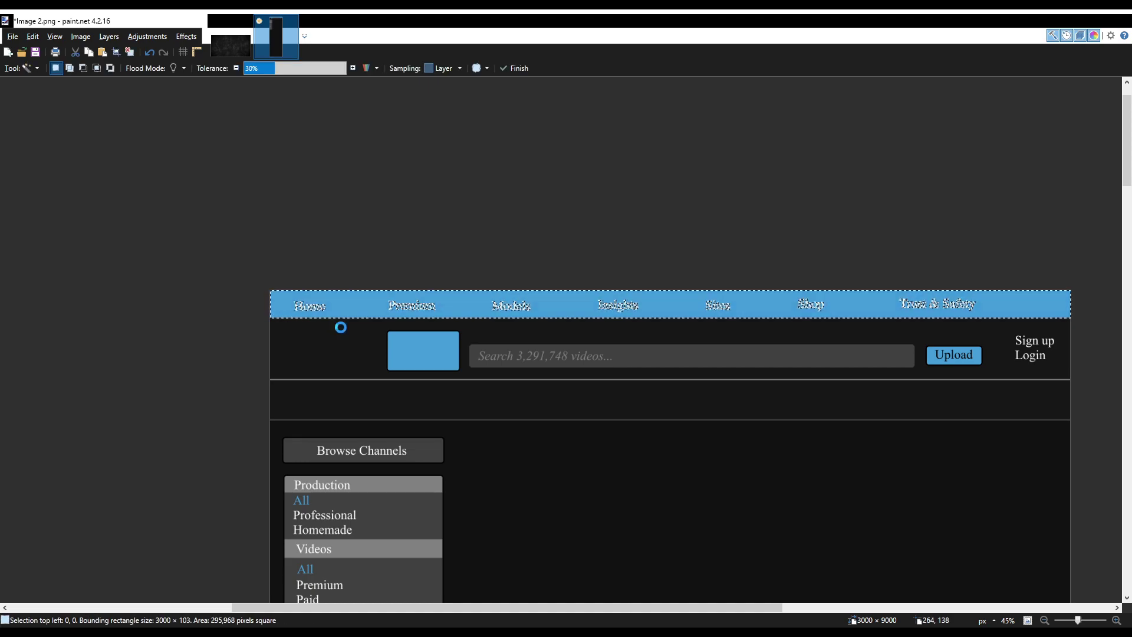
pyautogui.hotkey('ctrl', 'd')
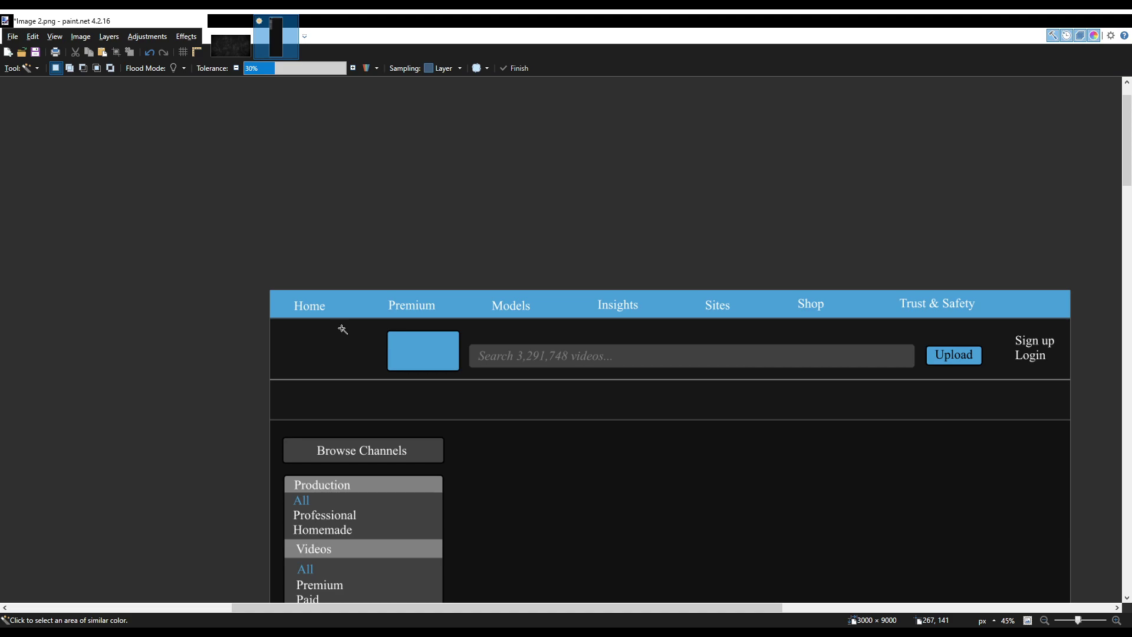
pyautogui.press('s')
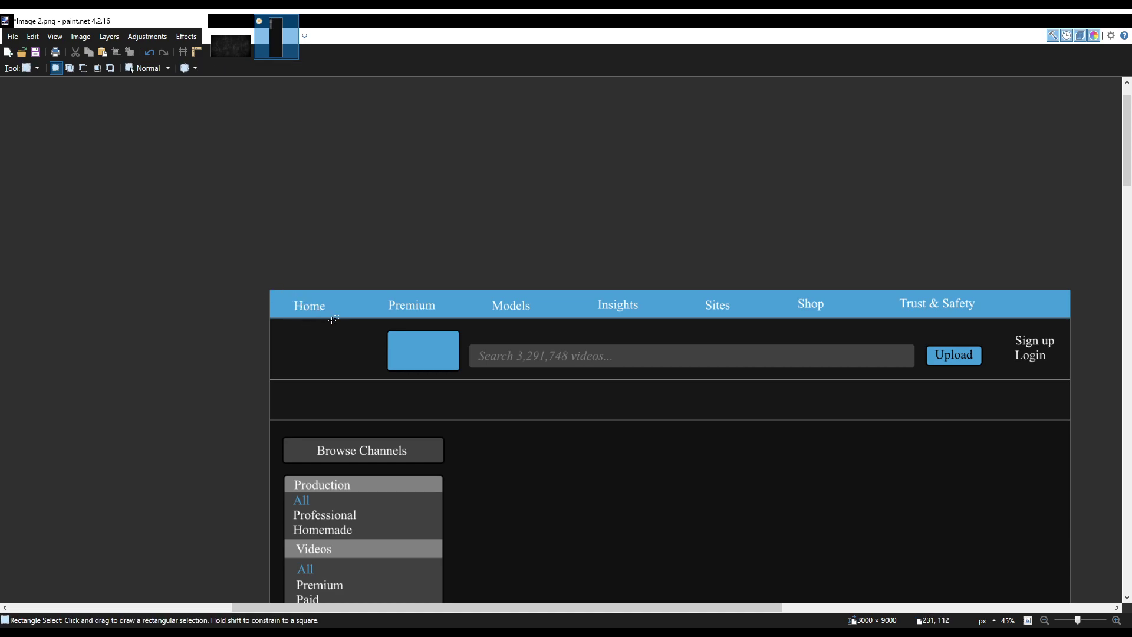
# Select the nav bar from Home to Insights, then discard that partial selection.
pyautogui.scroll(-4, 361, 323)
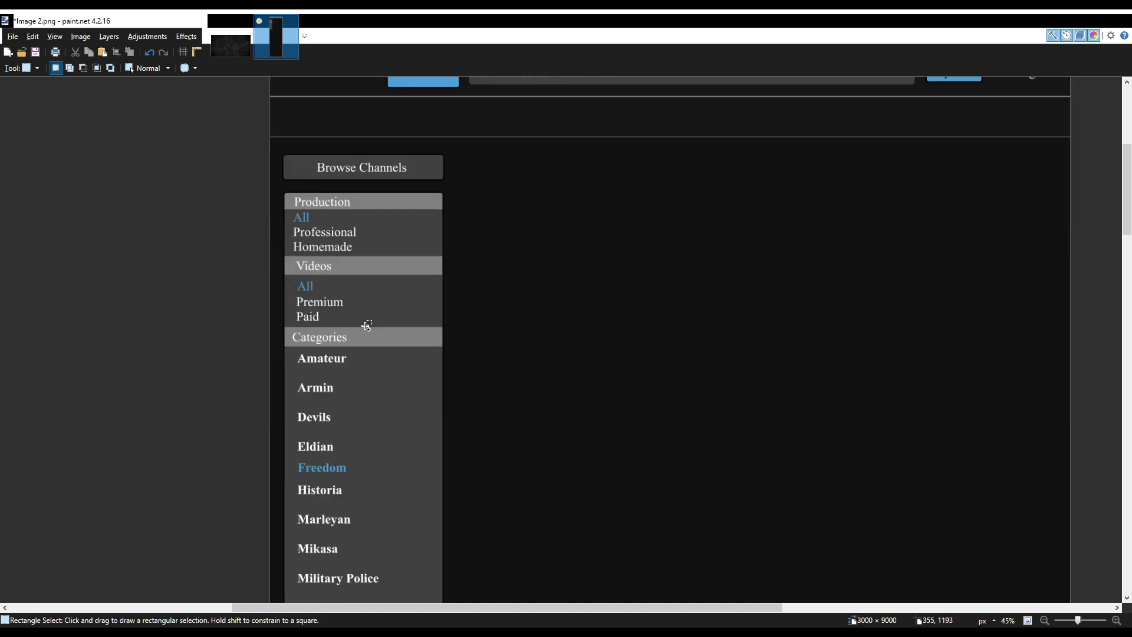
pyautogui.keyDown('ctrl'); pyautogui.scroll(-2, 367, 323); pyautogui.keyUp('ctrl')
pyautogui.keyDown('ctrl'); pyautogui.scroll(-1, 383, 329); pyautogui.keyUp('ctrl')
pyautogui.scroll(-5, 392, 329)
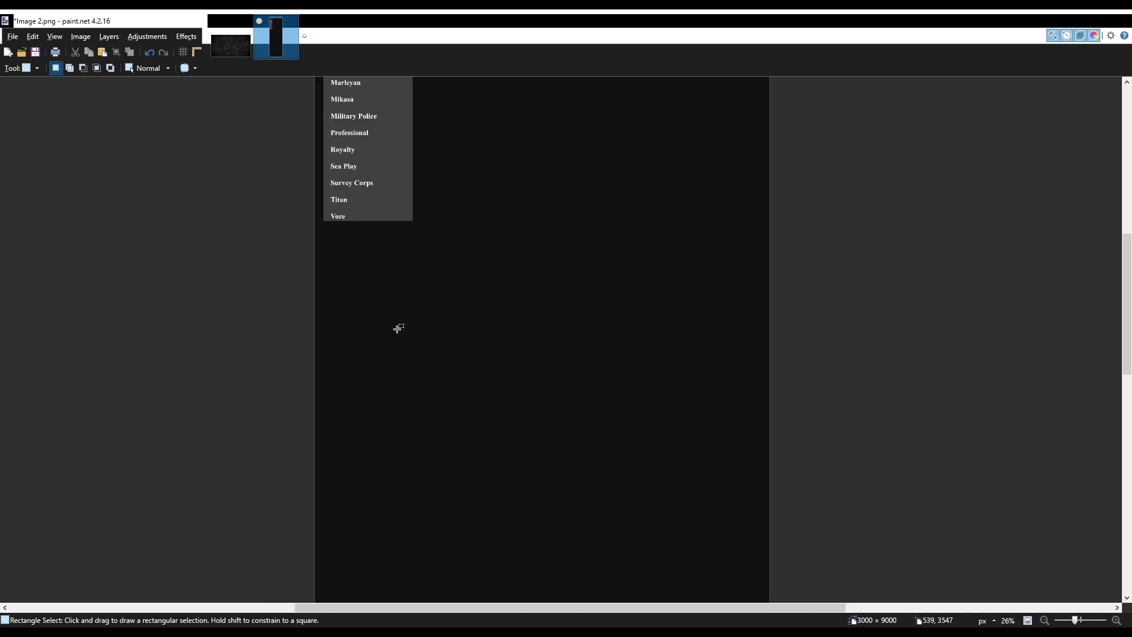
pyautogui.scroll(2, 400, 328)
pyautogui.scroll(5, 401, 328)
pyautogui.keyDown('ctrl'); pyautogui.scroll(4, 352, 253); pyautogui.keyUp('ctrl')
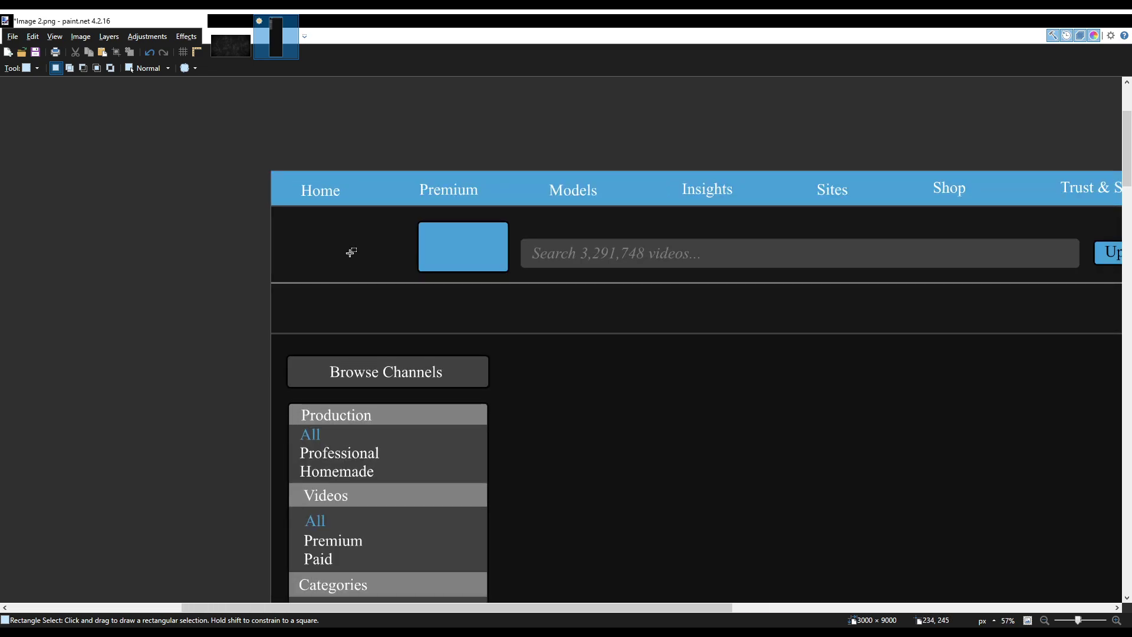
pyautogui.scroll(1, 352, 253)
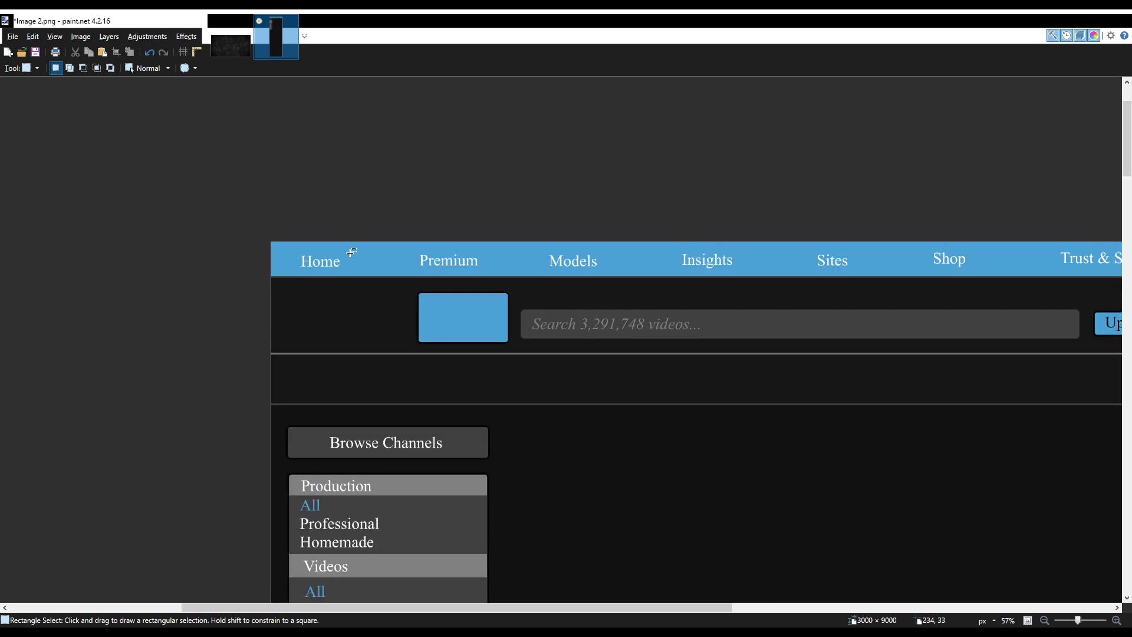
pyautogui.hscroll(3, 357, 257)
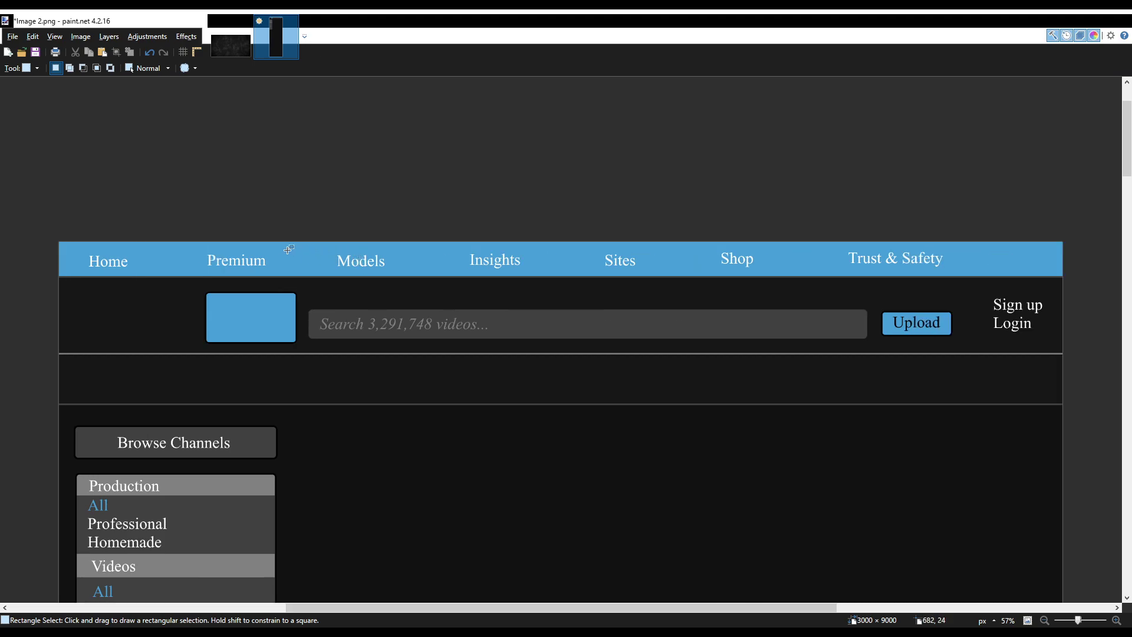
pyautogui.hscroll(-1, 243, 276)
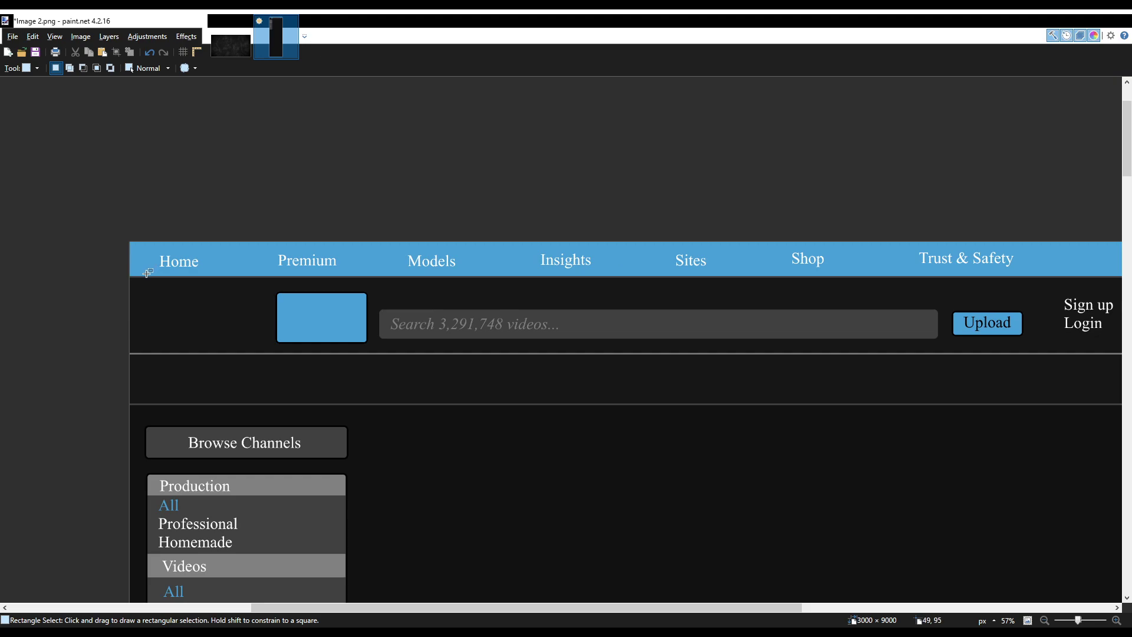
pyautogui.moveTo(99, 222); pyautogui.dragTo(1100, 342)
pyautogui.click(1099, 342)
# Rectangle-select the nav bar across its full width.
pyautogui.scroll(-1, 1094, 321)
pyautogui.hscroll(2, 1088, 328)
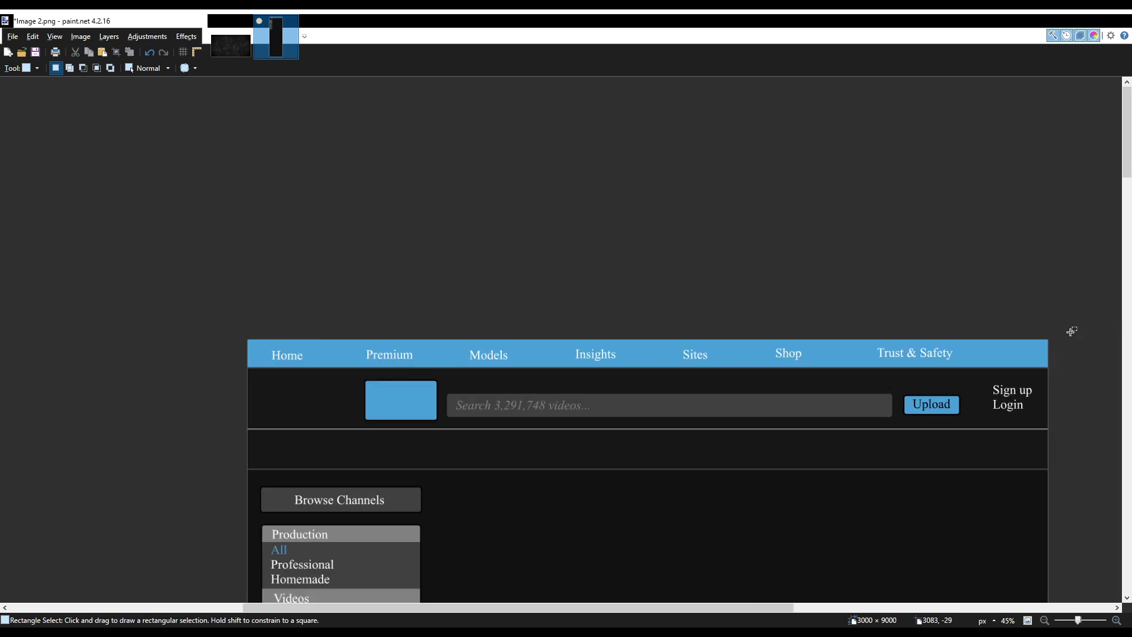
pyautogui.moveTo(1040, 303); pyautogui.dragTo(132, 376)
pyautogui.scroll(8, 144, 361)
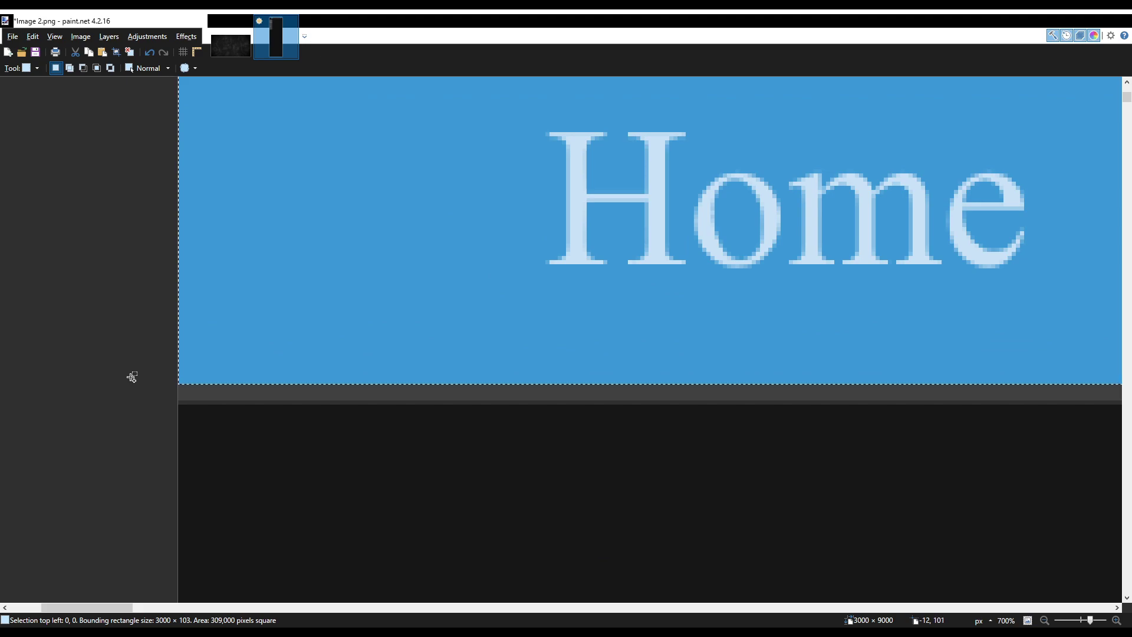
pyautogui.scroll(-2, 141, 373)
pyautogui.scroll(-4, 146, 370)
# Flood-fill the selected nav bar background dark and deselect.
pyautogui.press('f')
pyautogui.click(313, 350)
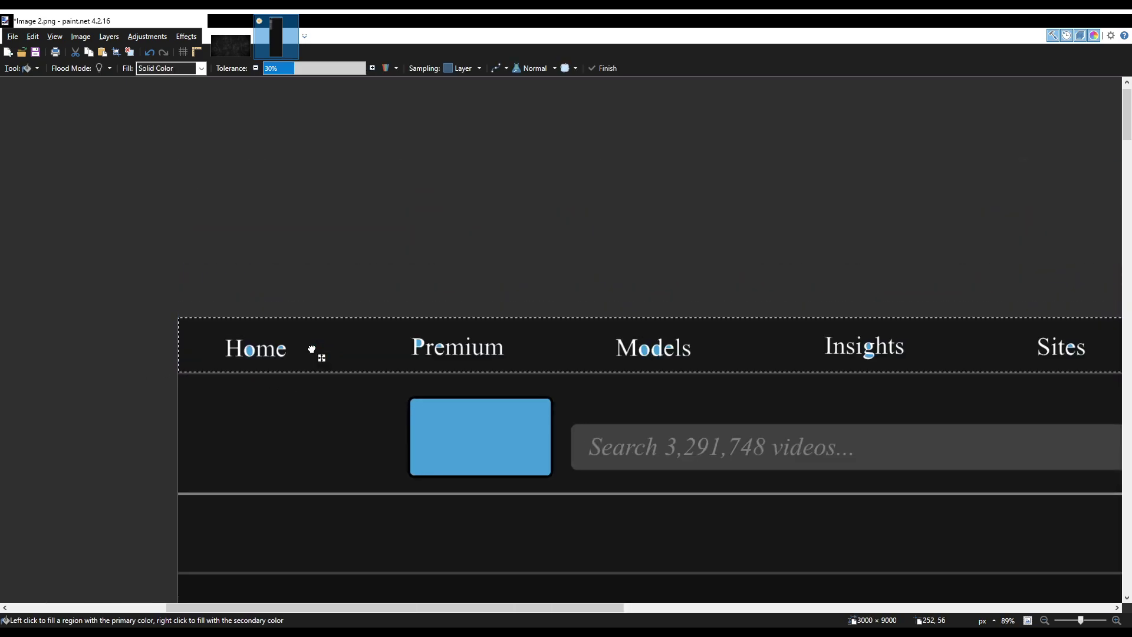
pyautogui.scroll(-4, 311, 348)
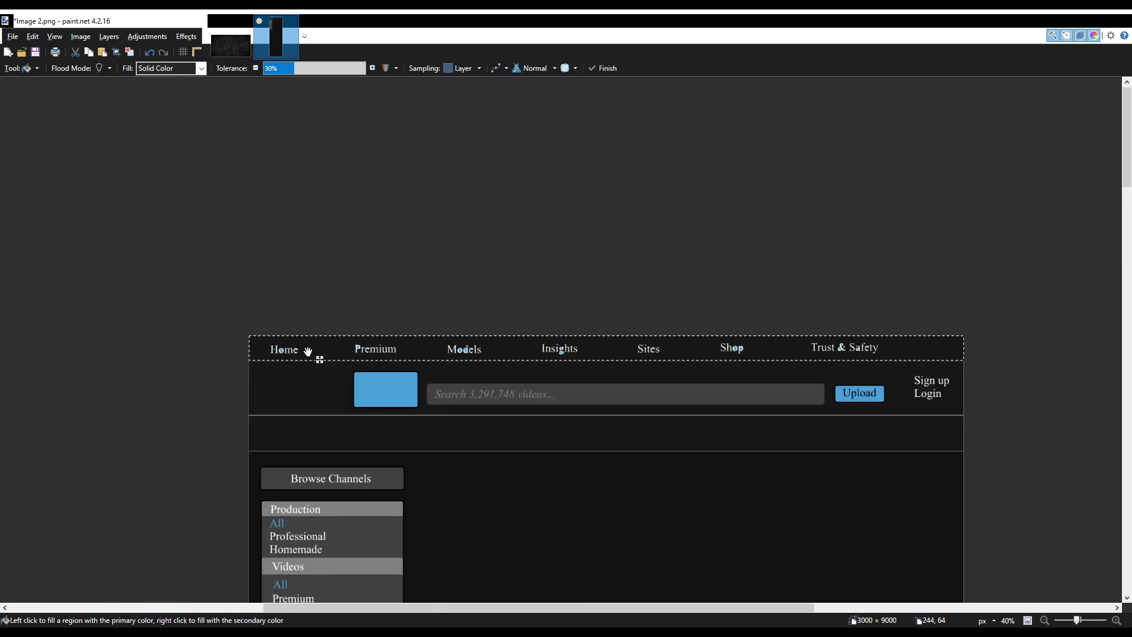
pyautogui.scroll(-3, 306, 353)
pyautogui.scroll(3, 306, 354)
pyautogui.hotkey('ctrl', 'd')
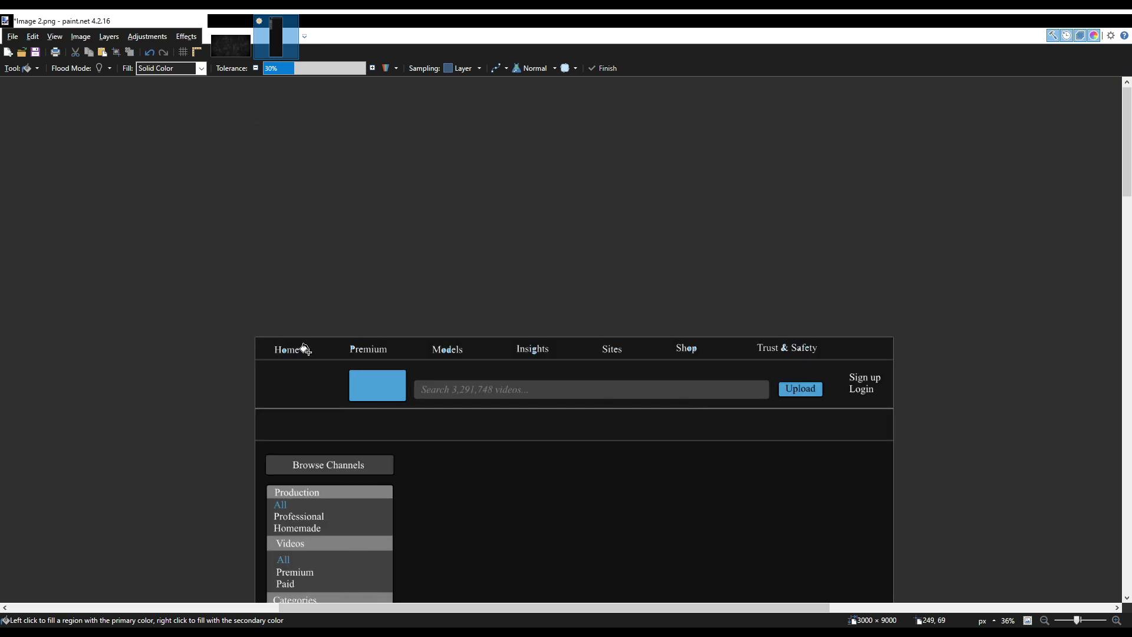
# Try selecting the Home label with the selection tools, then clear the selection.
pyautogui.press('s')
pyautogui.scroll(3, 284, 354)
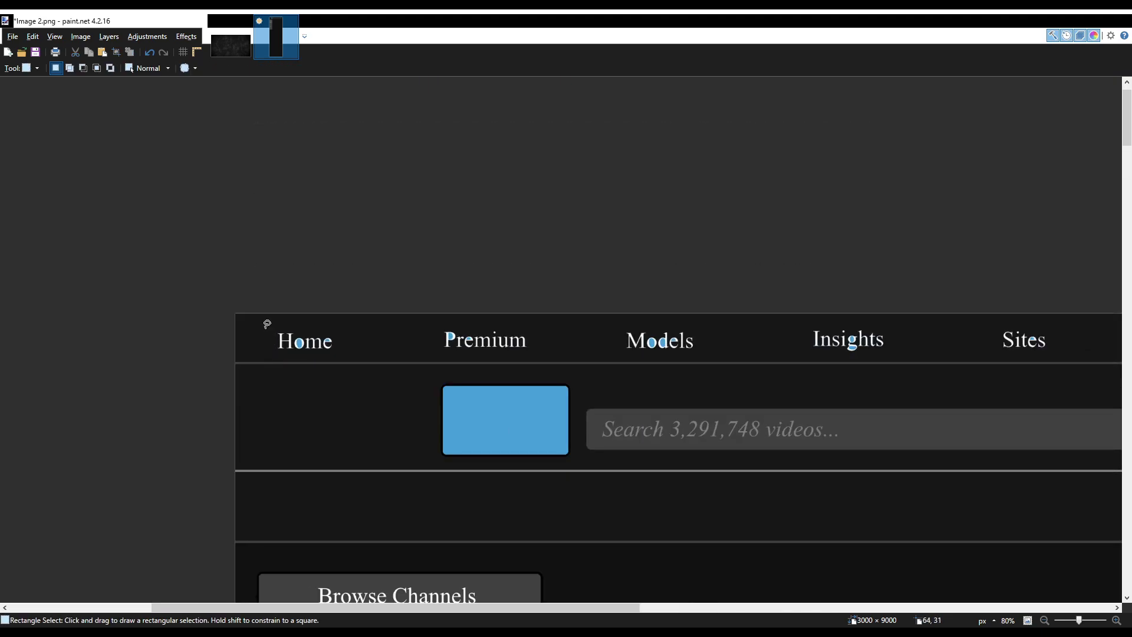
pyautogui.press('s')
pyautogui.press('s')
pyautogui.press('s')
pyautogui.press('s')
pyautogui.moveTo(263, 326)
pyautogui.mouseDown()
pyautogui.moveTo(384, 353)
pyautogui.moveTo(1038, 371)
pyautogui.moveTo(818, 334)
pyautogui.moveTo(318, 336)
pyautogui.mouseUp()
pyautogui.scroll(-1, 385, 353)
pyautogui.scroll(-1, 385, 353)
pyautogui.click(952, 352)
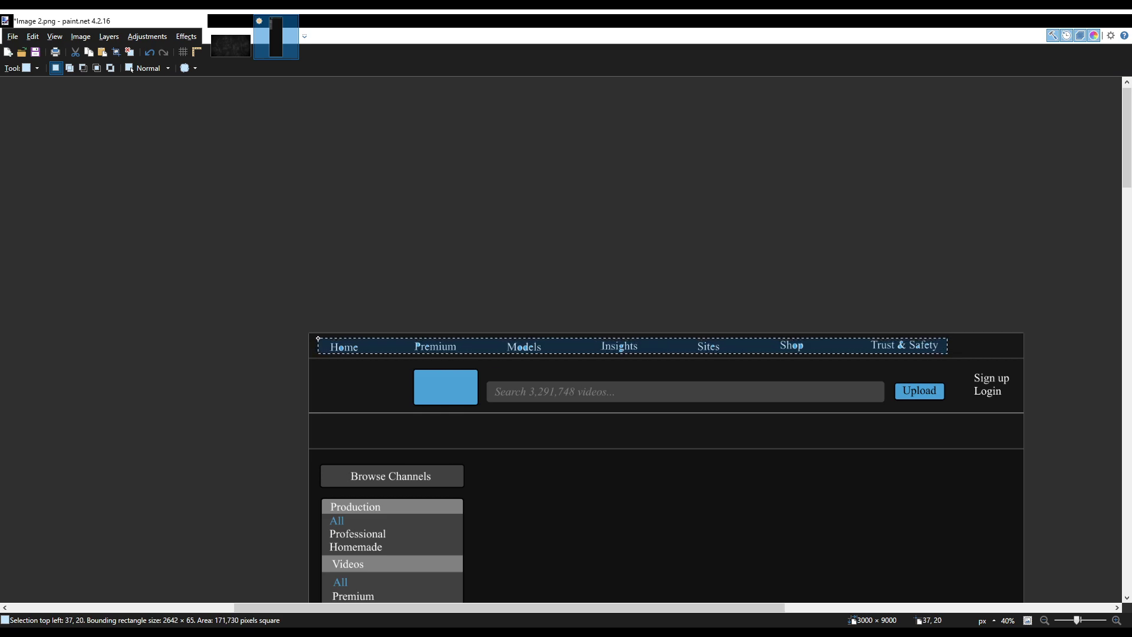
# Fill the nav strip blue, repaint it with the dark secondary colour, and switch to the Text tool.
pyautogui.press('BackSpace')
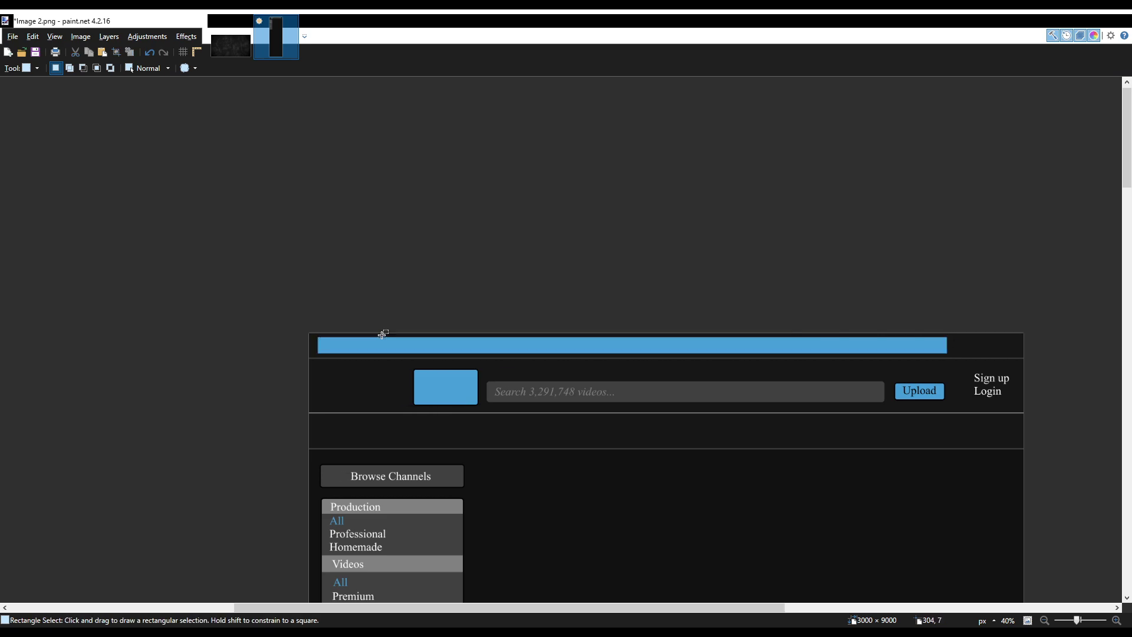
pyautogui.press('f')
pyautogui.rightClick(371, 348)
pyautogui.hotkey('ctrl', 'd')
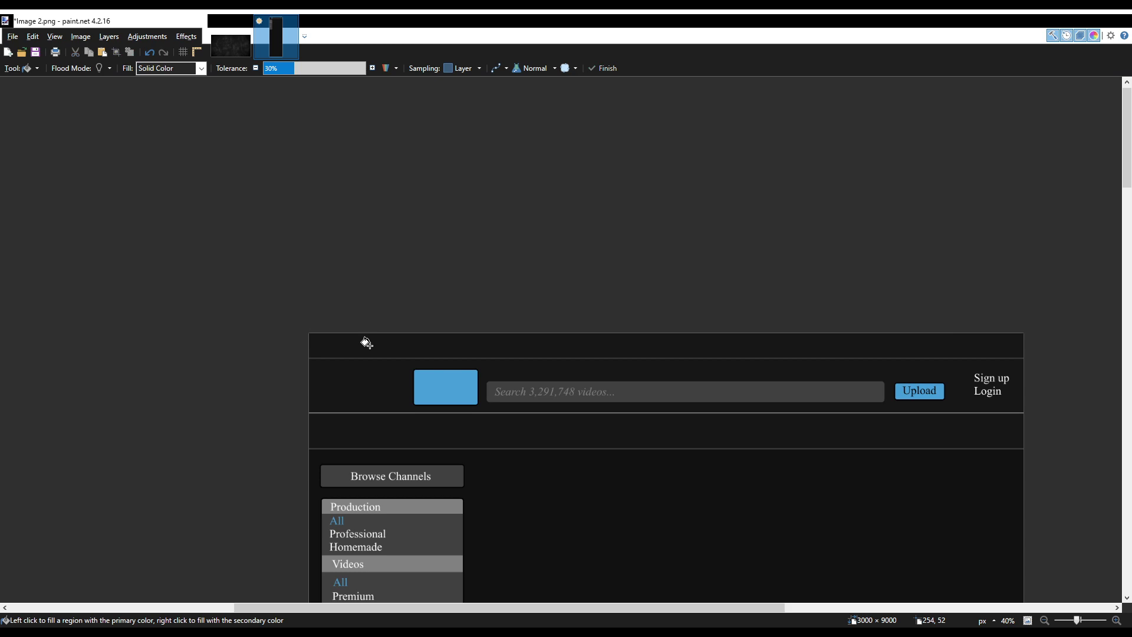
pyautogui.scroll(3, 354, 341)
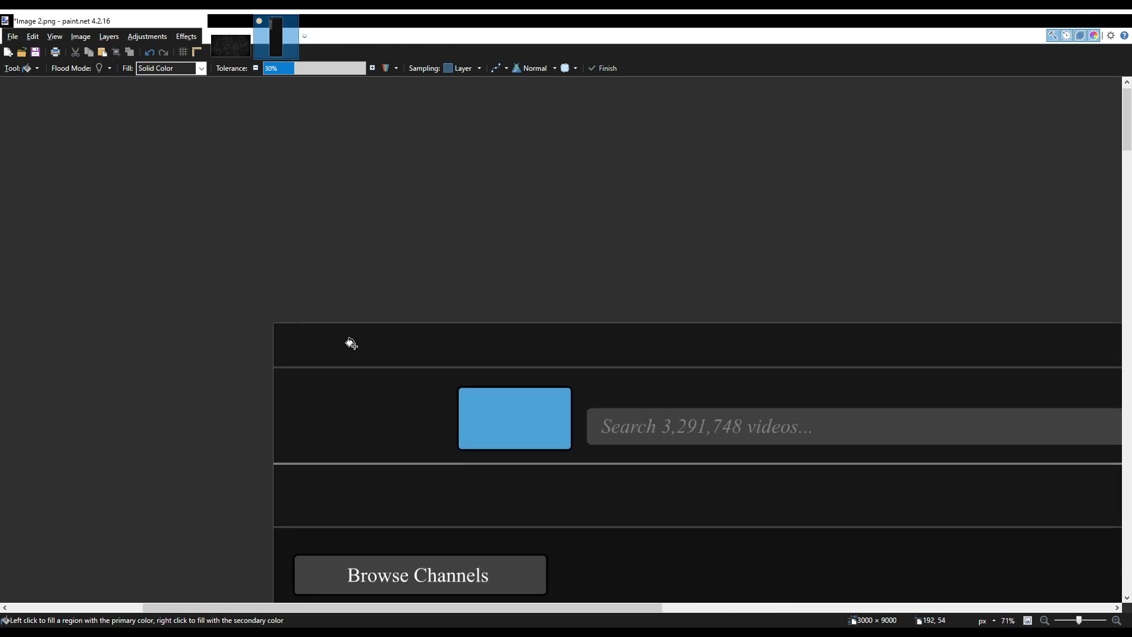
pyautogui.press('t')
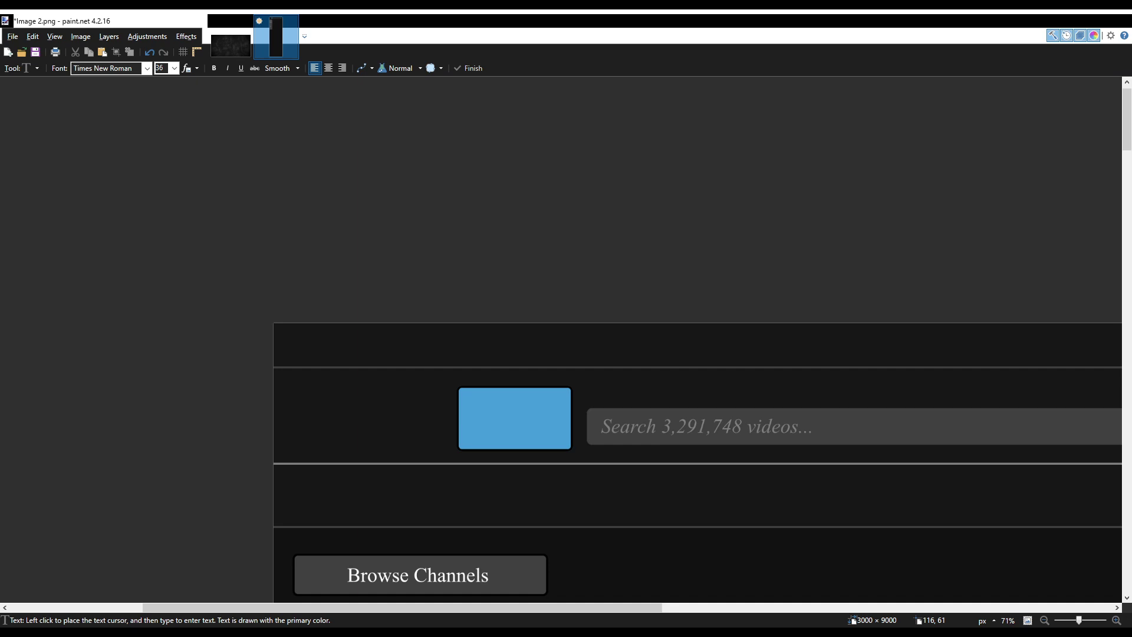
# Type the nav labels Home, Premium and Models along the left of the bar.
pyautogui.click(323, 343)
pyautogui.write('Home')
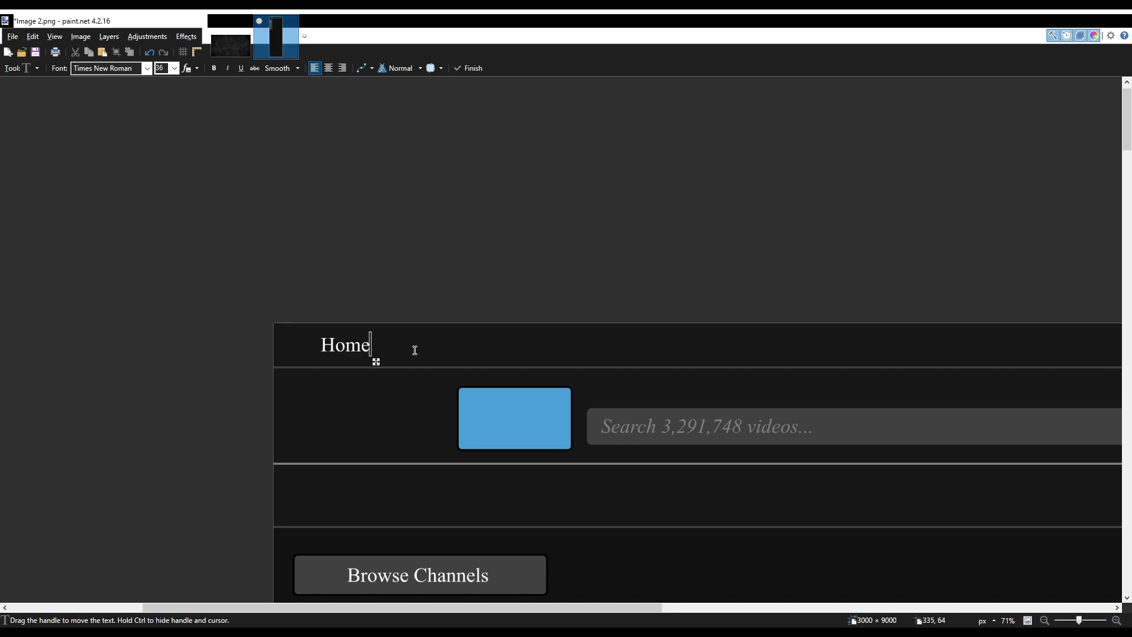
pyautogui.click(470, 344)
pyautogui.write('Premium')
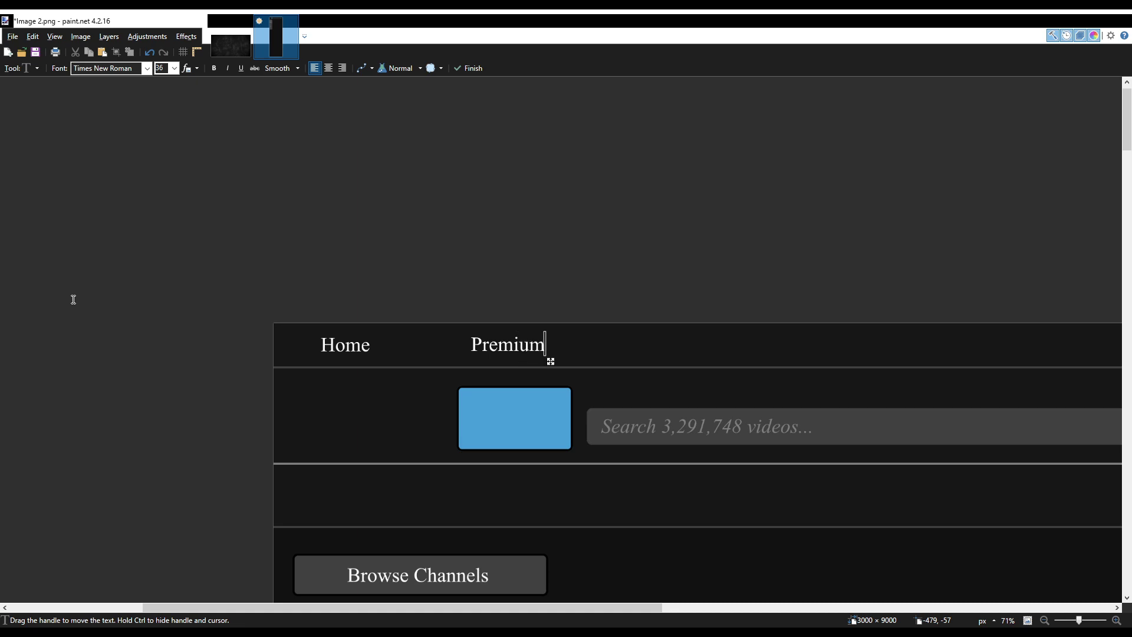
pyautogui.press('Escape')
pyautogui.hscroll(3, 431, 343)
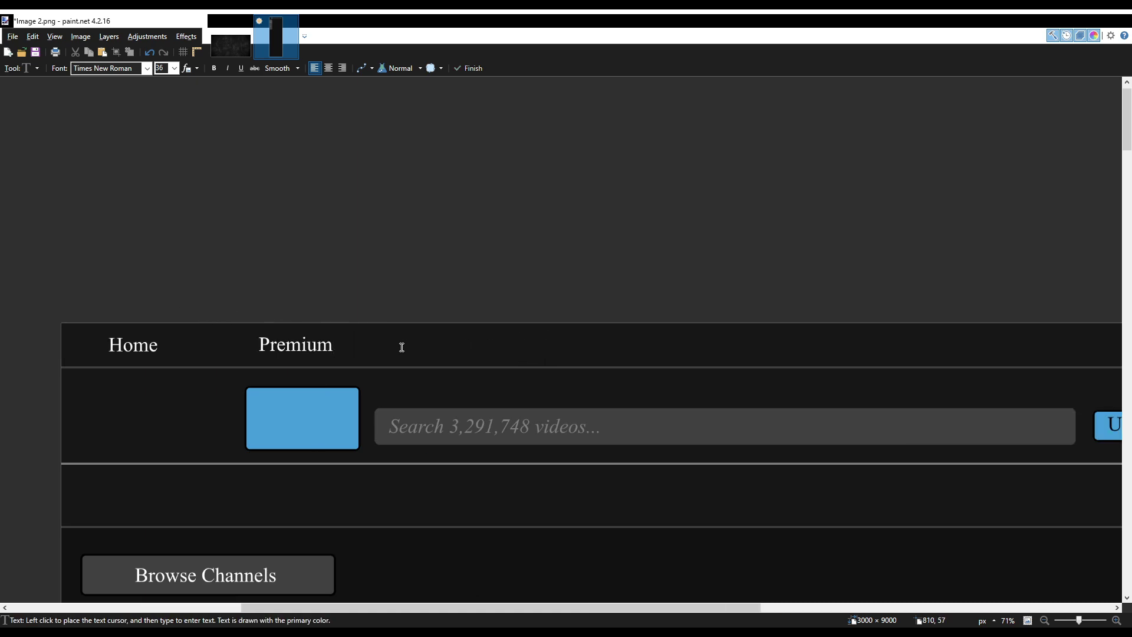
pyautogui.click(437, 345)
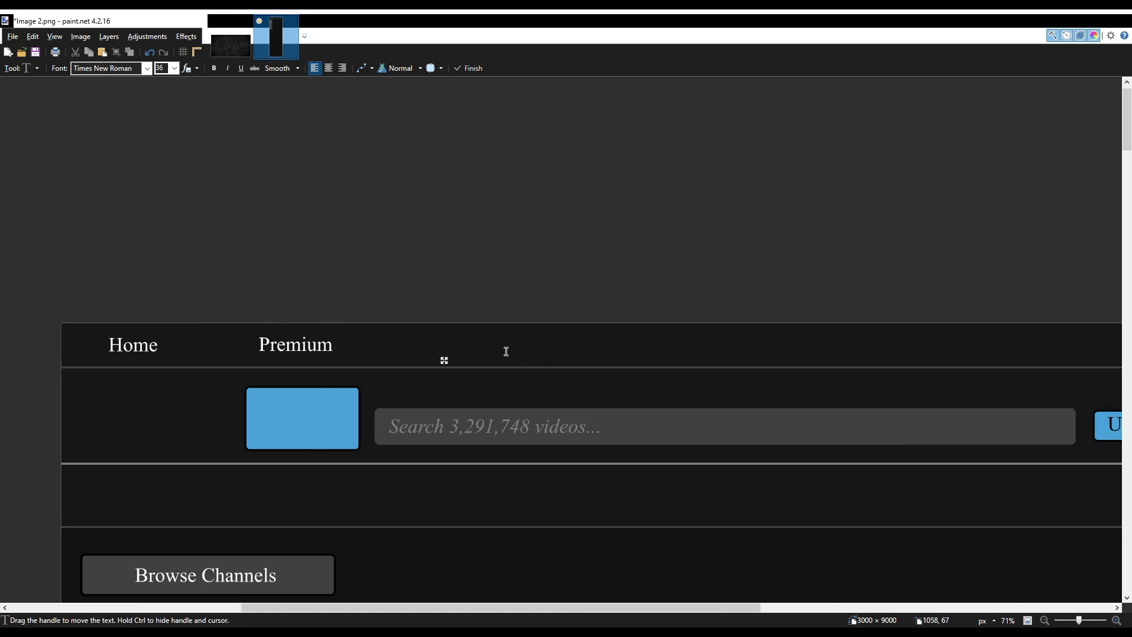
pyautogui.write('Models')
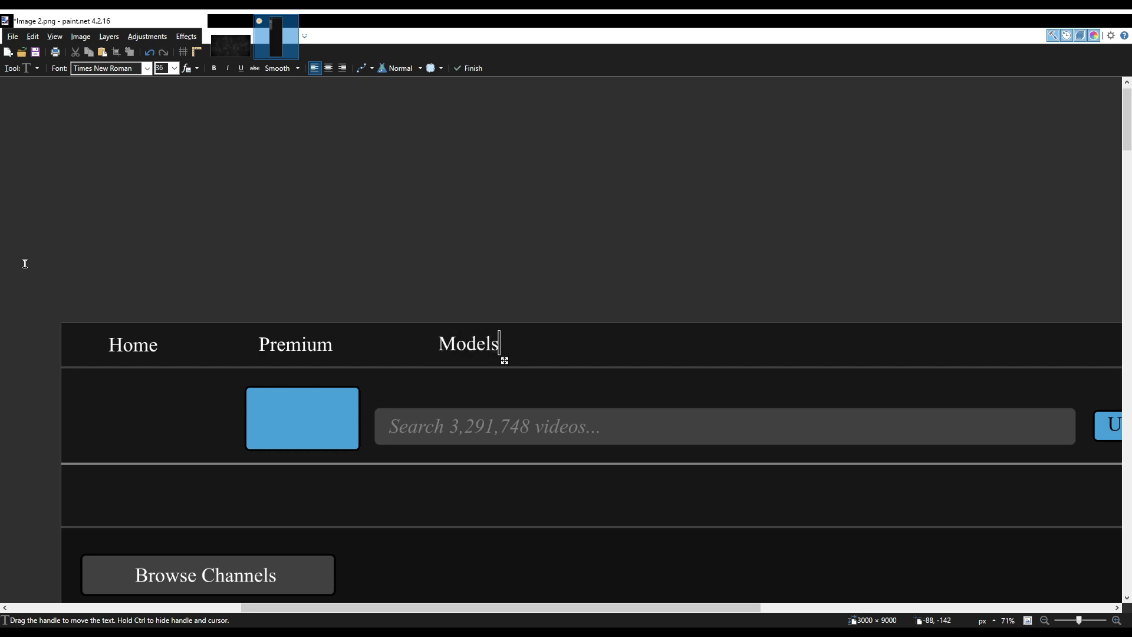
pyautogui.press('Escape')
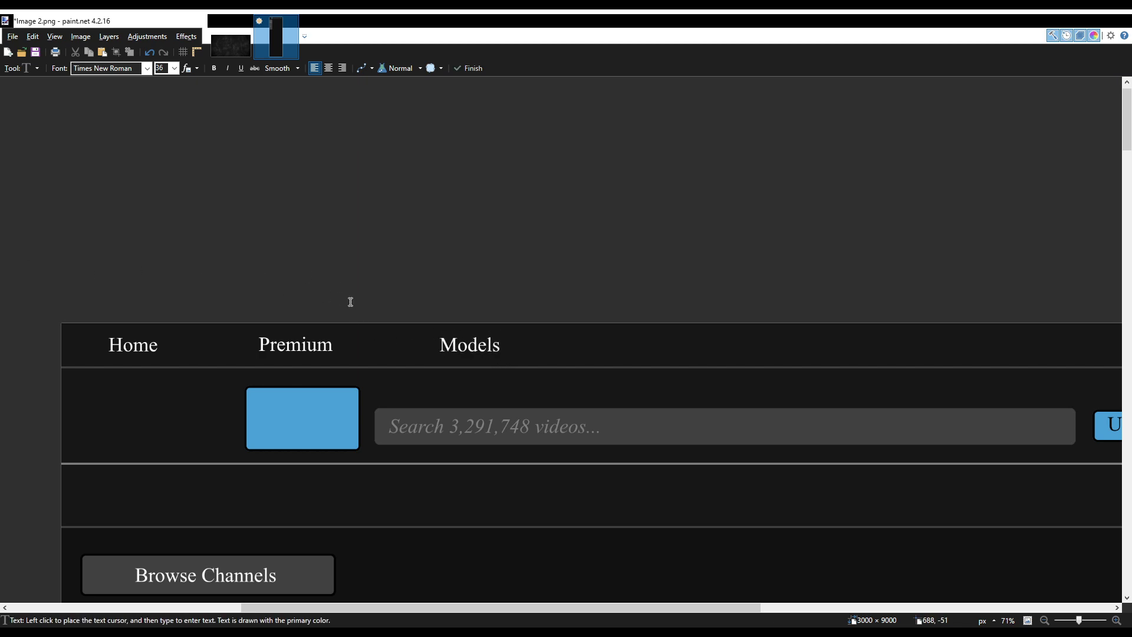
# Add the labels Sexual Wellness, Insights, Sites and Shop across the rest of the bar.
pyautogui.hscroll(3, 348, 300)
pyautogui.click(402, 345)
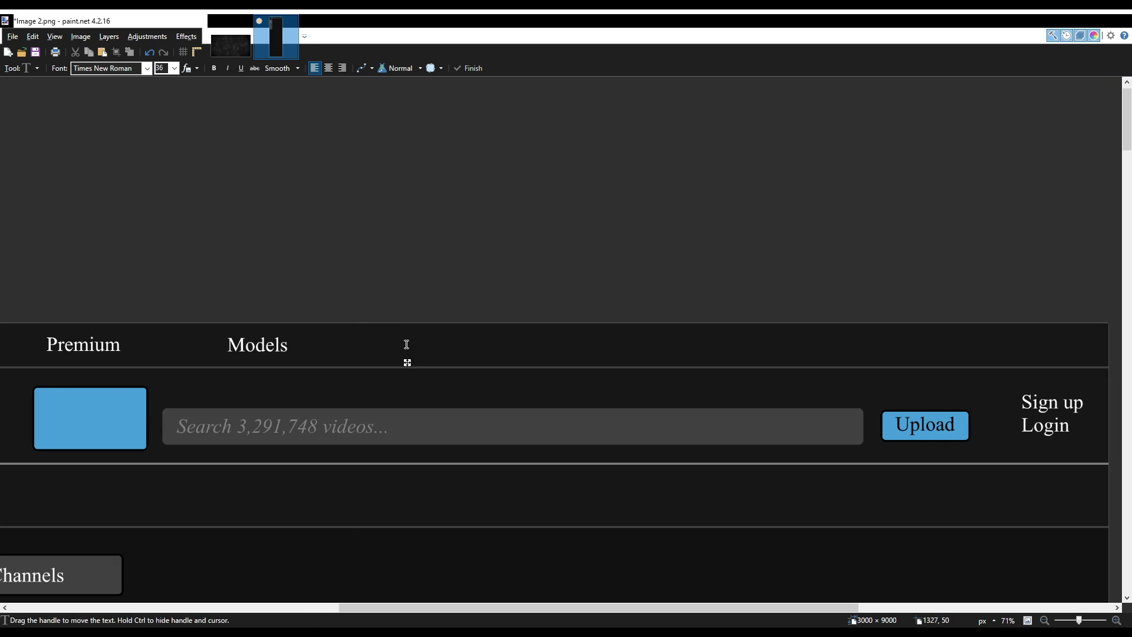
pyautogui.write('Sexual Wellness')
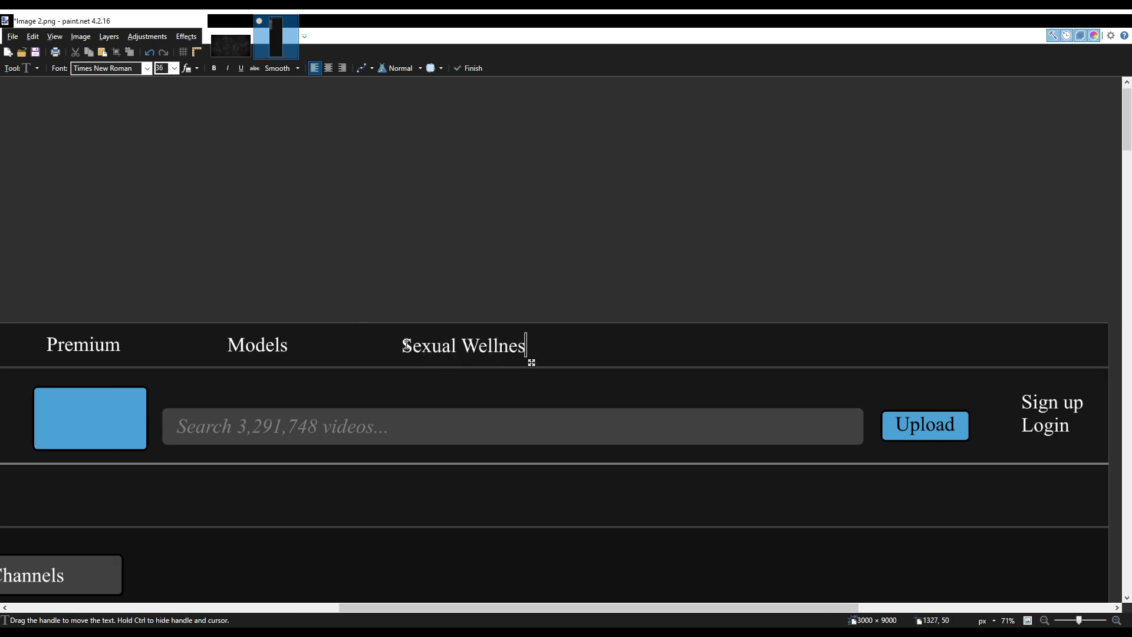
pyautogui.press('Escape')
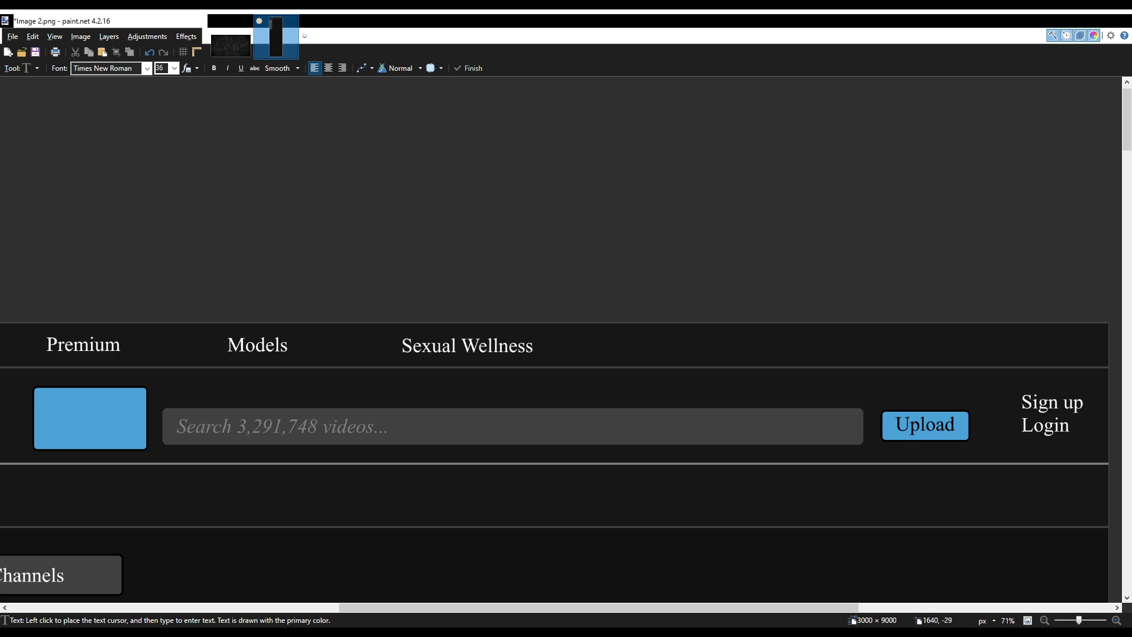
pyautogui.click(659, 344)
pyautogui.write('Insights')
pyautogui.press('Escape')
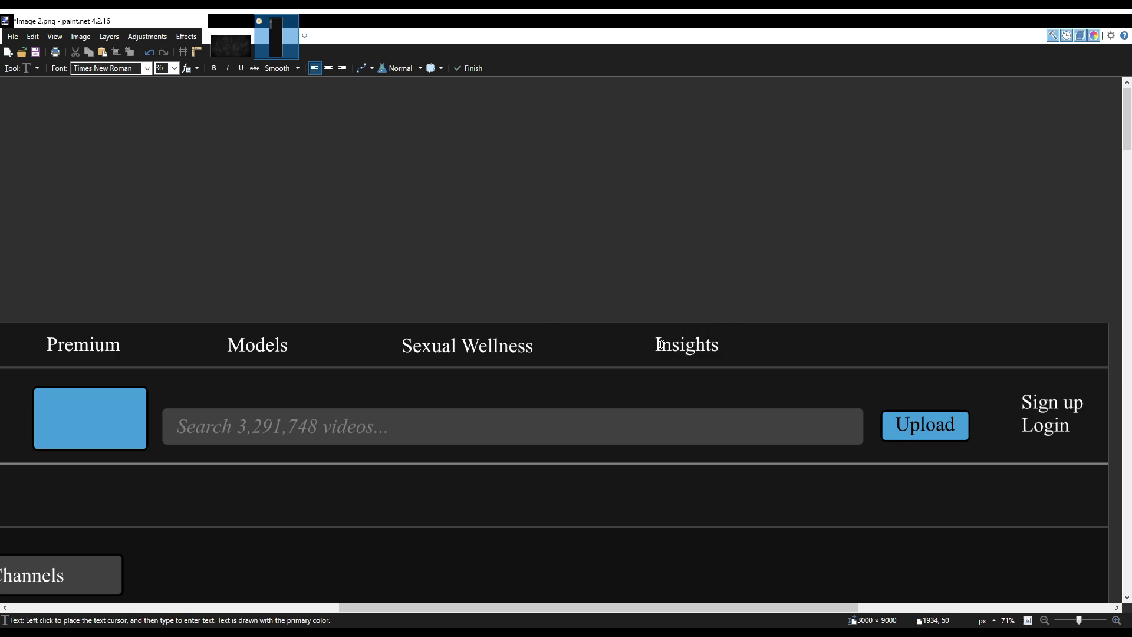
pyautogui.hscroll(3, 738, 354)
pyautogui.click(692, 345)
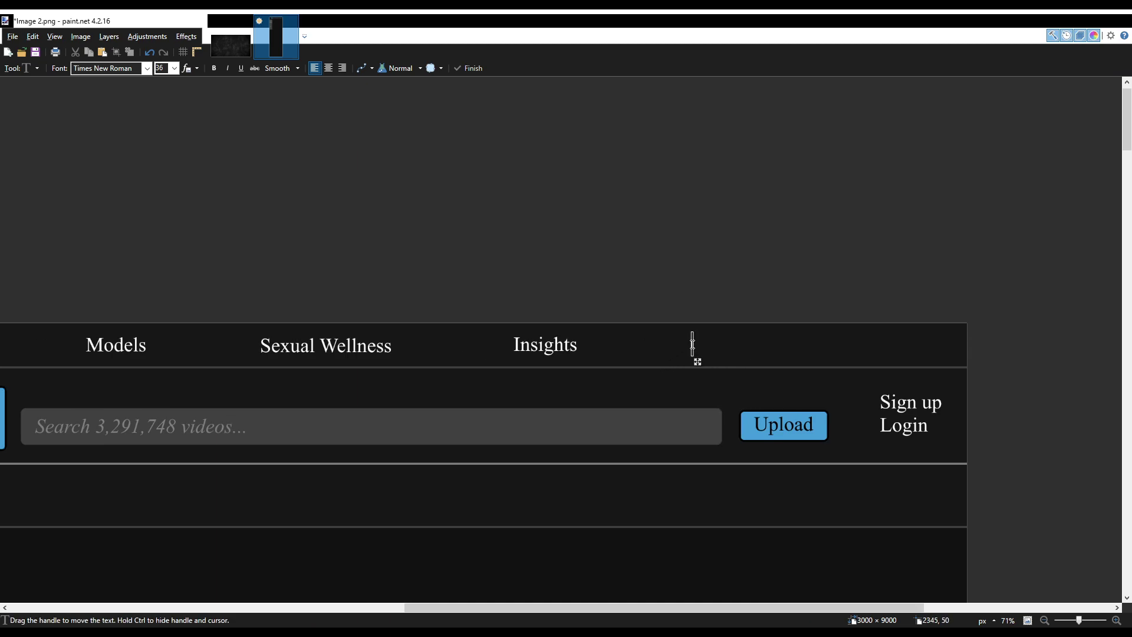
pyautogui.write('Sites')
pyautogui.press('Escape')
pyautogui.click(845, 344)
pyautogui.write('Shop')
pyautogui.press('Escape')
pyautogui.press('s')
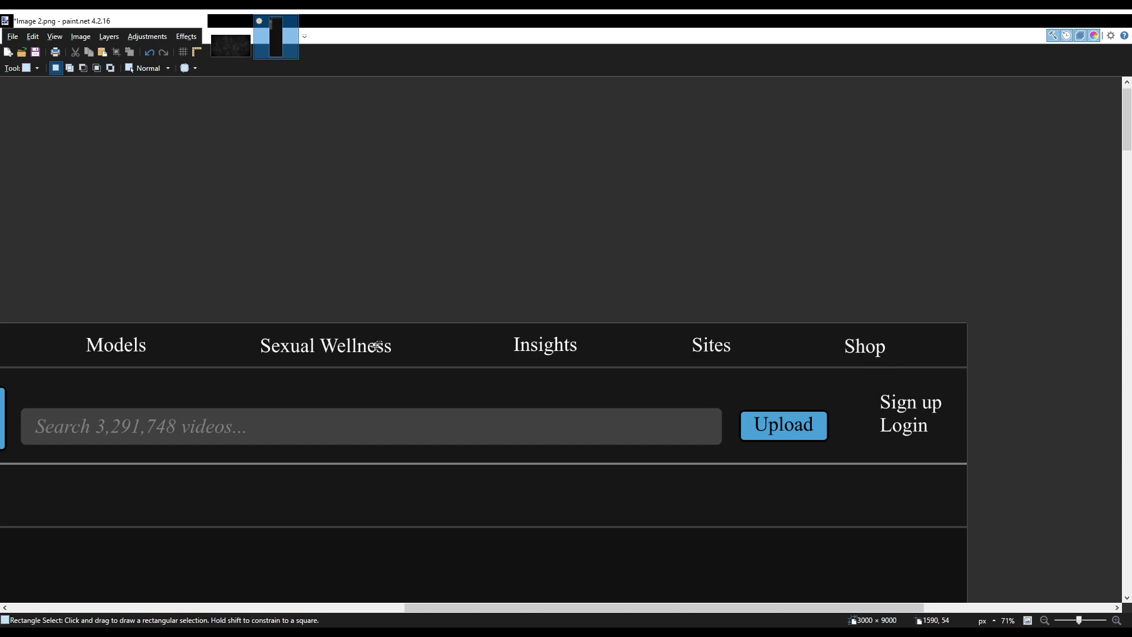
pyautogui.hscroll(-2, 377, 345)
# Cover the Sexual Wellness label with a dark fill matching the bar.
pyautogui.moveTo(388, 334); pyautogui.dragTo(552, 360)
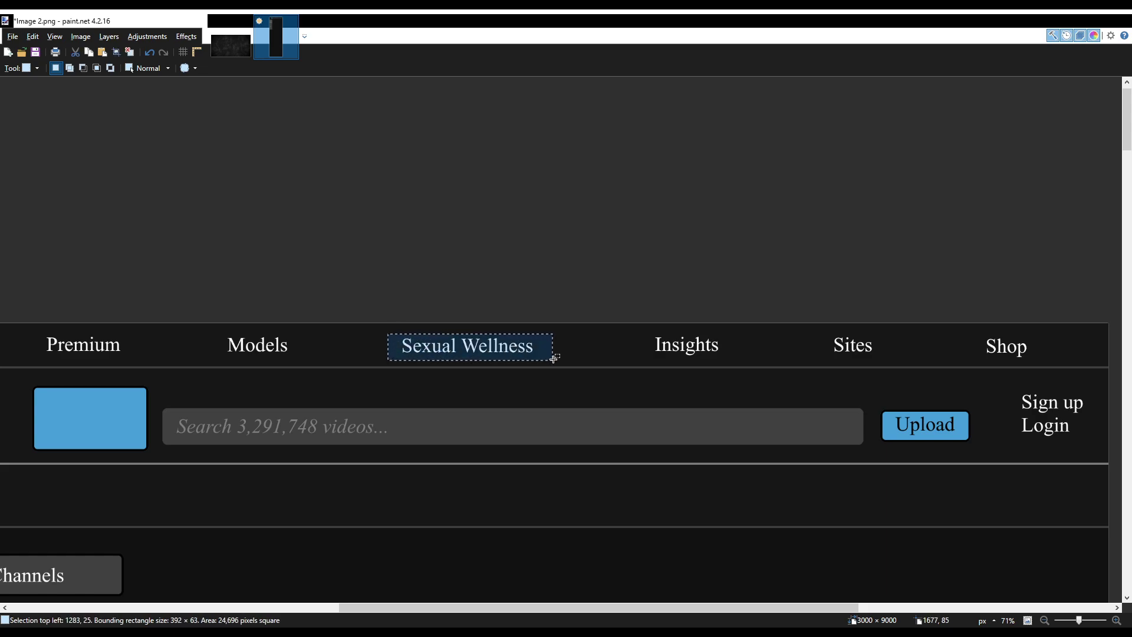
pyautogui.press('BackSpace')
pyautogui.press('k')
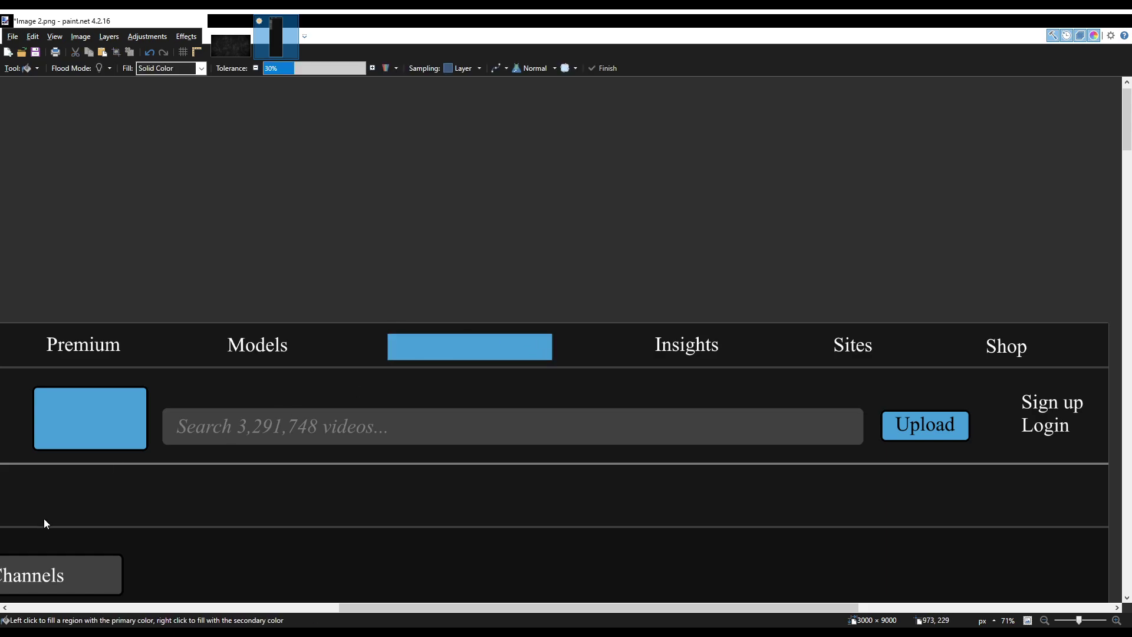
pyautogui.press('s')
pyautogui.press('s')
pyautogui.press('s')
pyautogui.press('s')
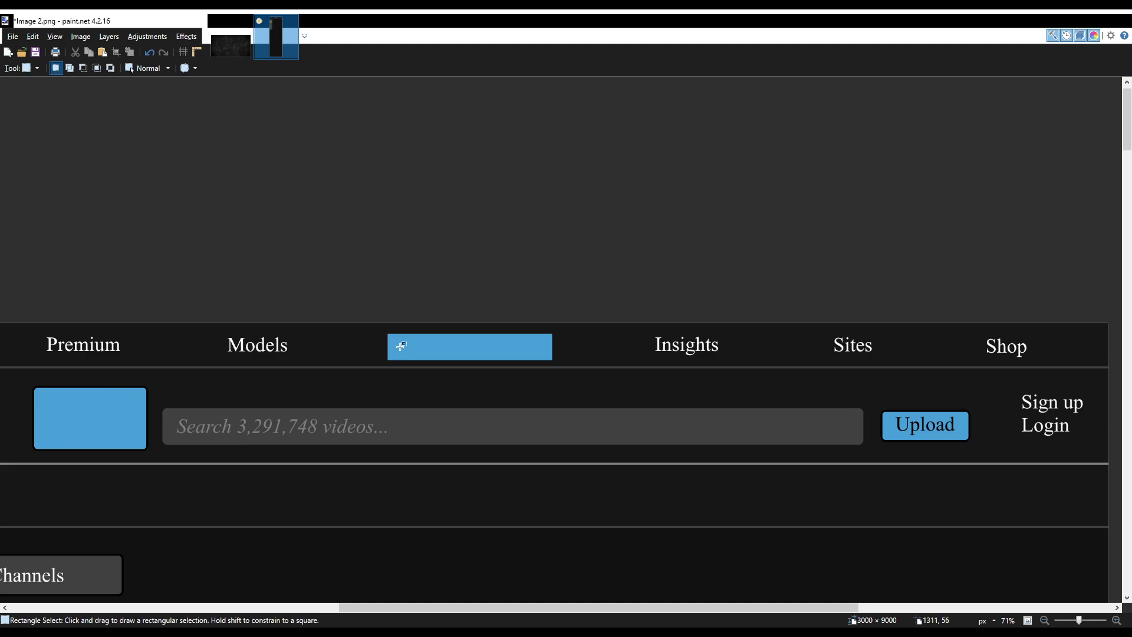
pyautogui.press('s')
pyautogui.moveTo(381, 332); pyautogui.dragTo(569, 363)
pyautogui.press('BackSpace')
pyautogui.press('f')
pyautogui.hotkey('ctrl', 'd')
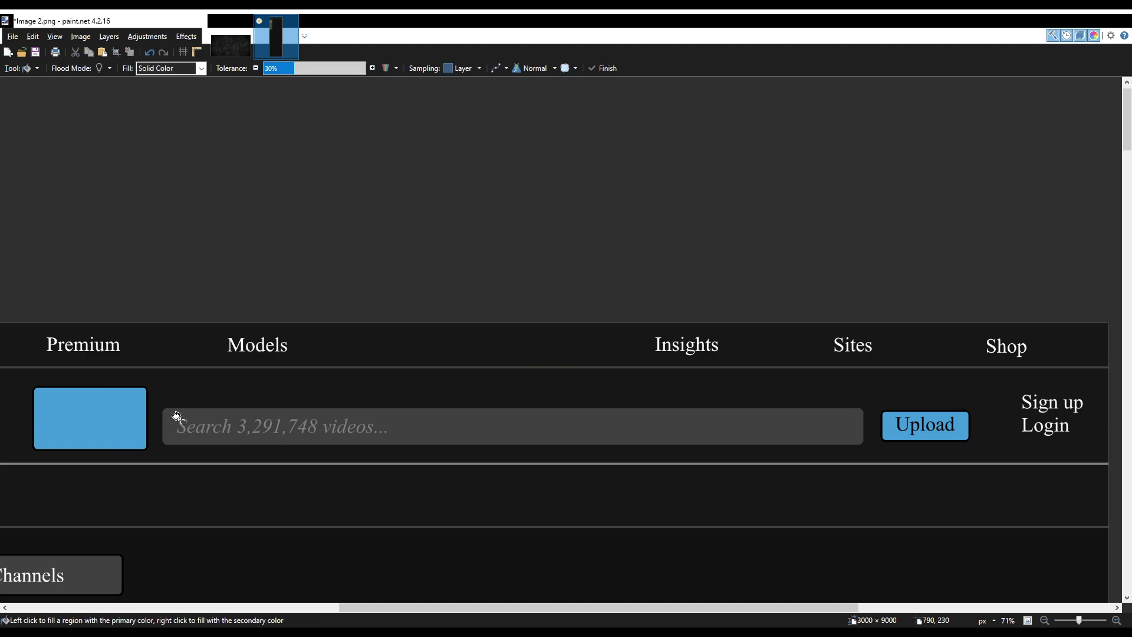
# Type 'Spoilers' between Models and Insights and line it up with the other links.
pyautogui.press('t')
pyautogui.click(396, 339)
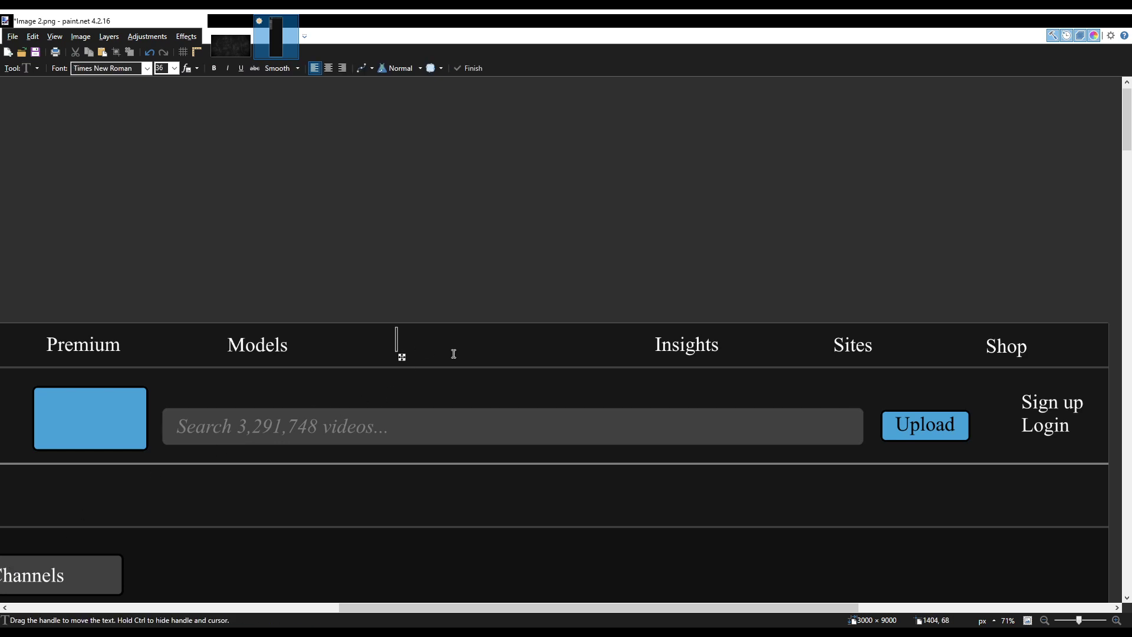
pyautogui.write('Spoilers')
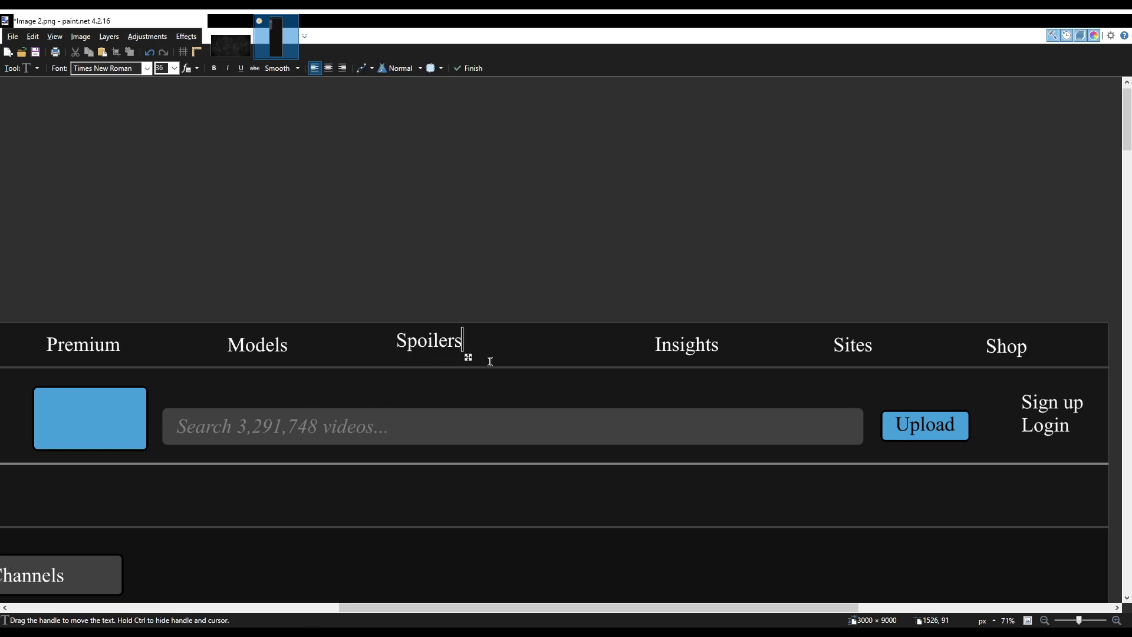
pyautogui.moveTo(465, 357); pyautogui.dragTo(480, 364)
pyautogui.hotkey('ctrl', 'z')
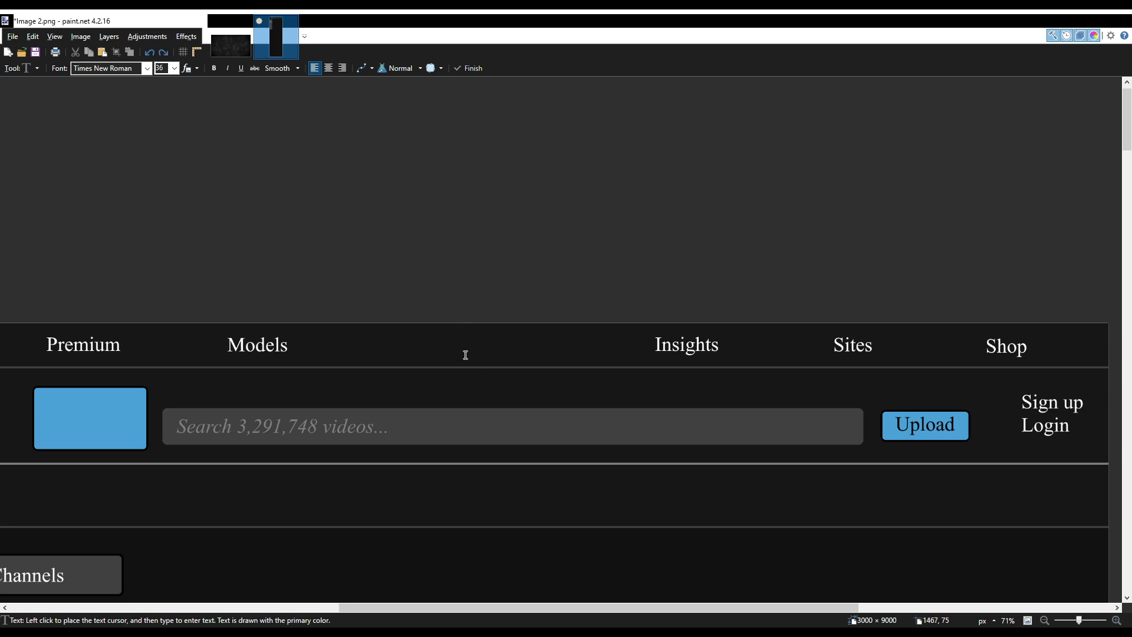
pyautogui.click(449, 346)
pyautogui.write('Spoilers')
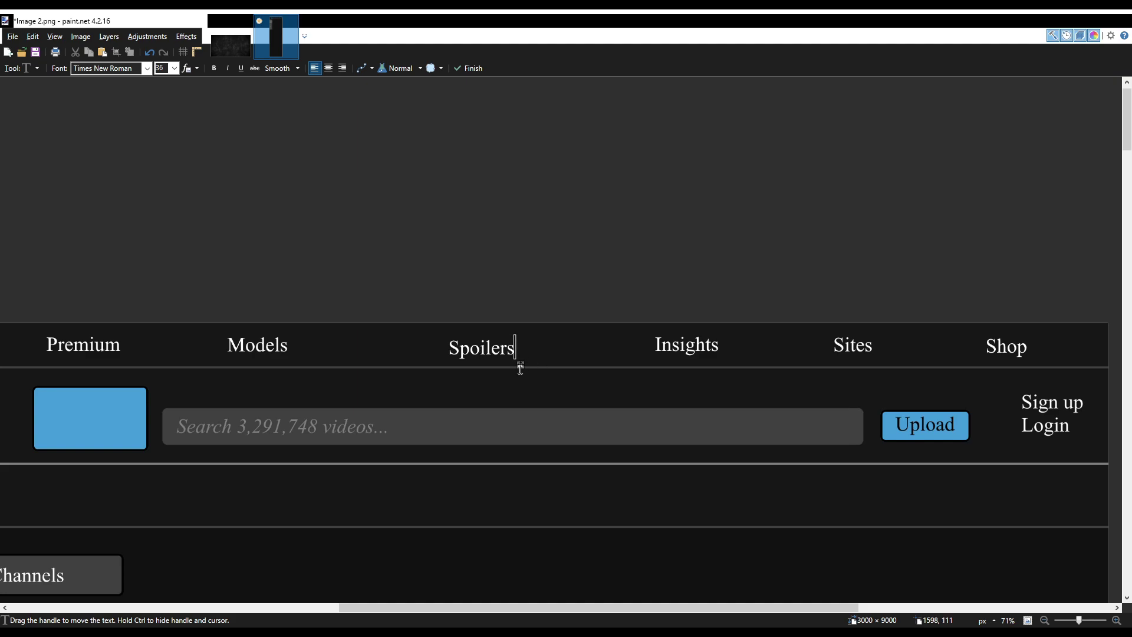
pyautogui.moveTo(520, 364); pyautogui.dragTo(511, 364)
pyautogui.scroll(-2, 442, 371)
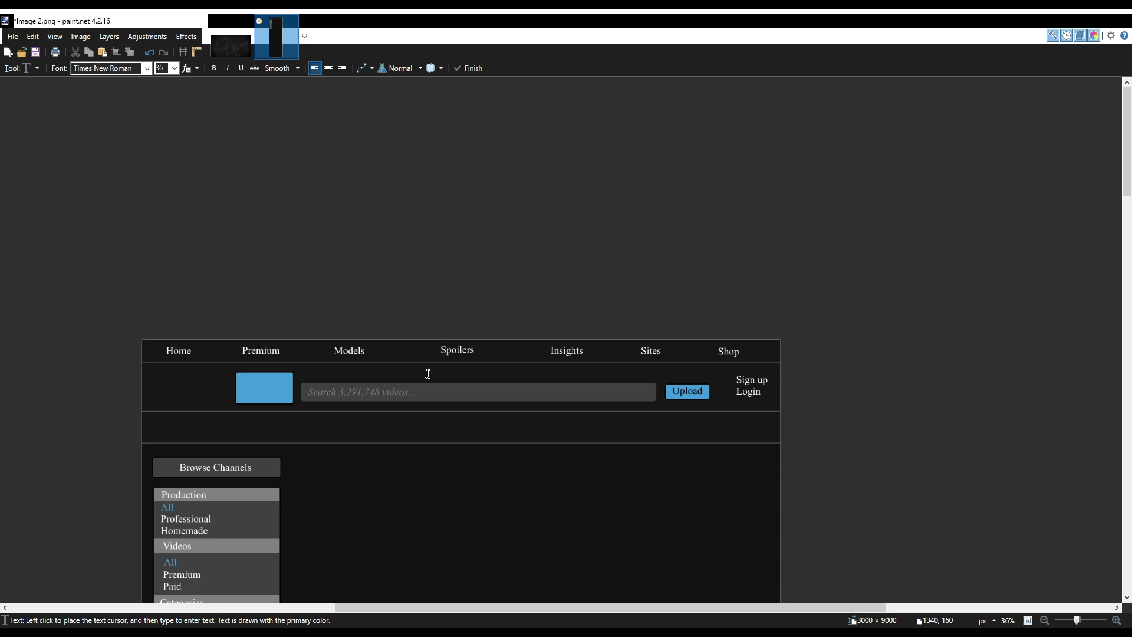
pyautogui.scroll(-2, 428, 373)
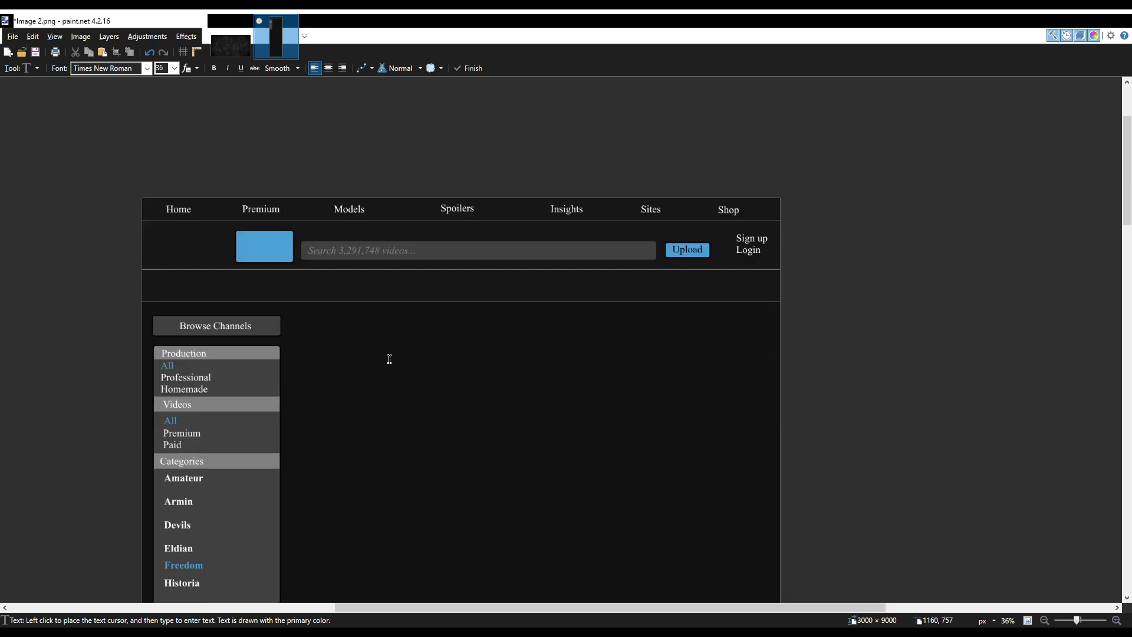
pyautogui.hscroll(-1, 389, 359)
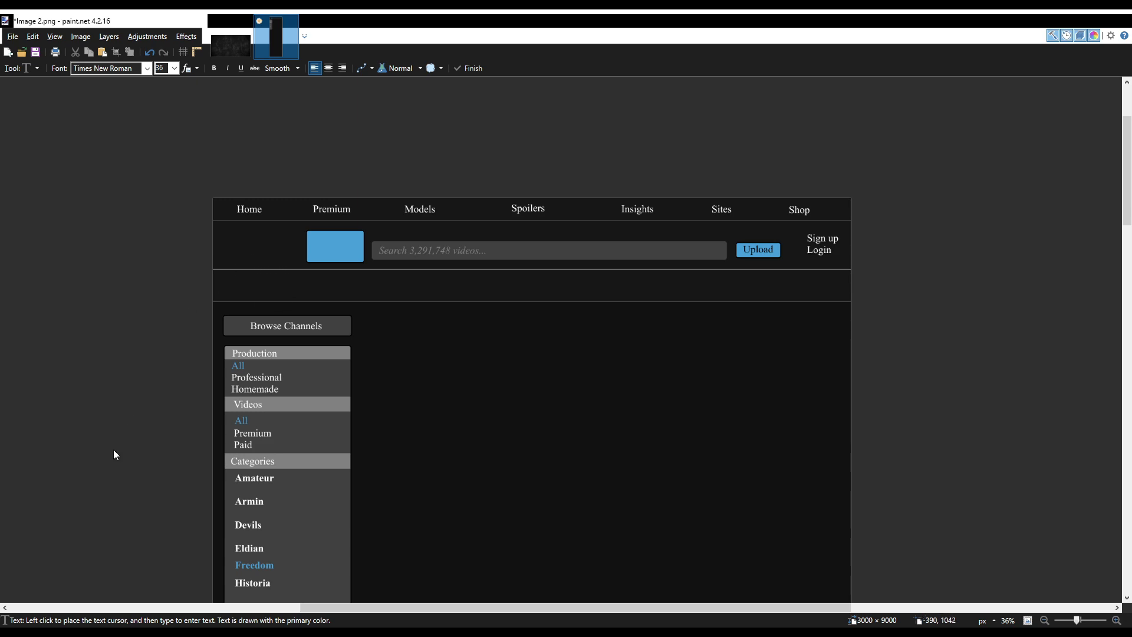
# Try bold 'Horn' and 'pub' text beside the blue logo box, then undo it.
pyautogui.click(241, 248)
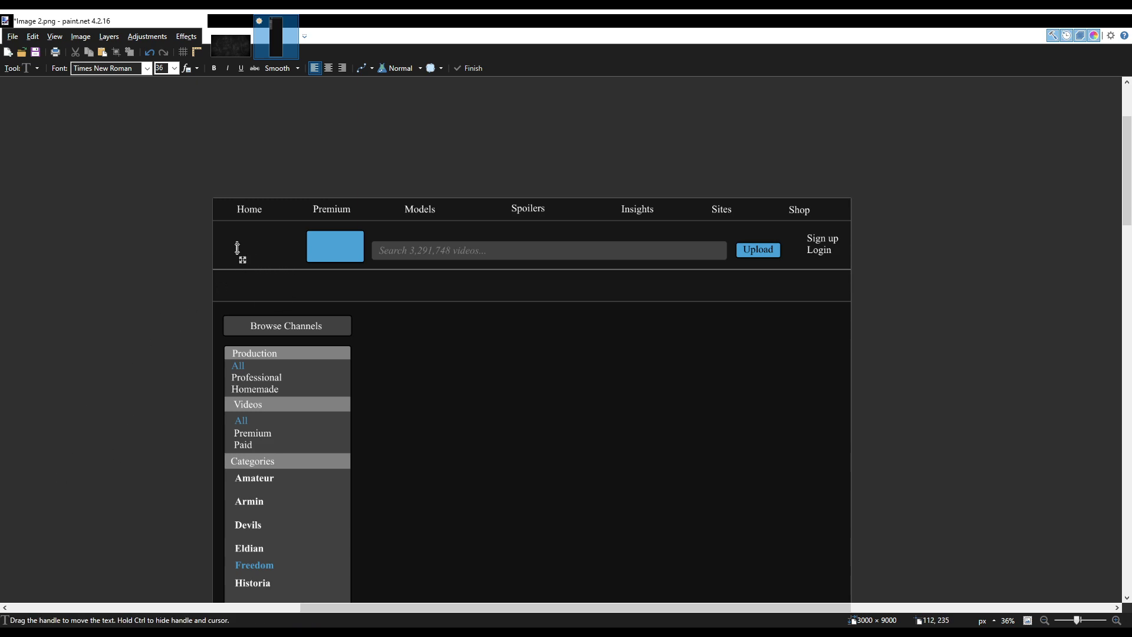
pyautogui.write('72')
pyautogui.write('H')
pyautogui.press('BackSpace')
pyautogui.click(214, 68)
pyautogui.write('Horn')
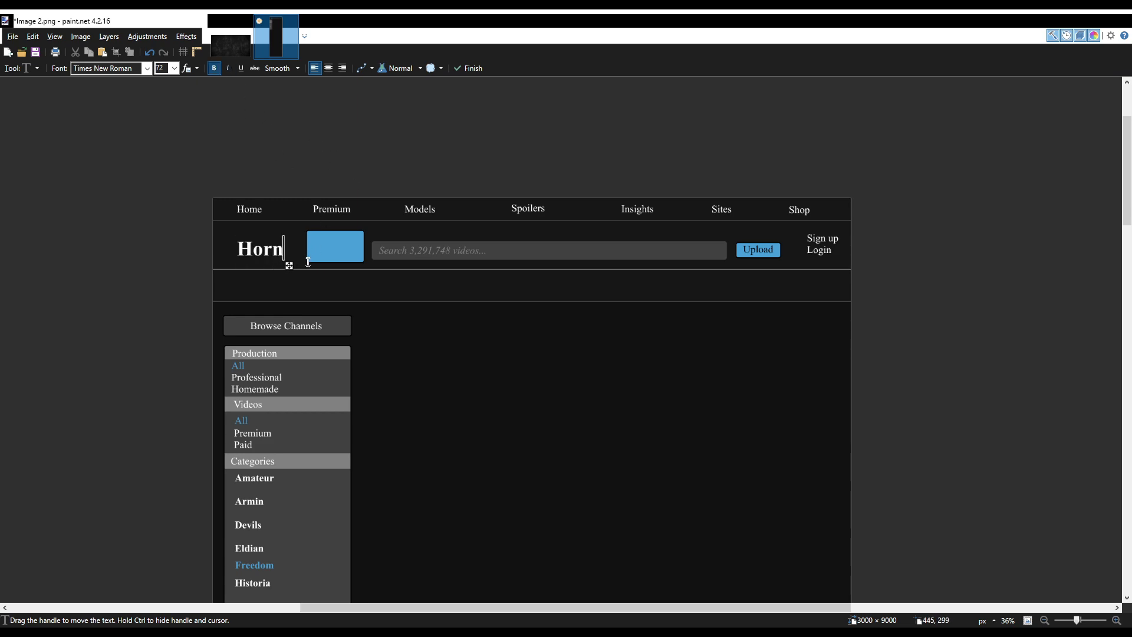
pyautogui.moveTo(289, 266); pyautogui.dragTo(307, 266)
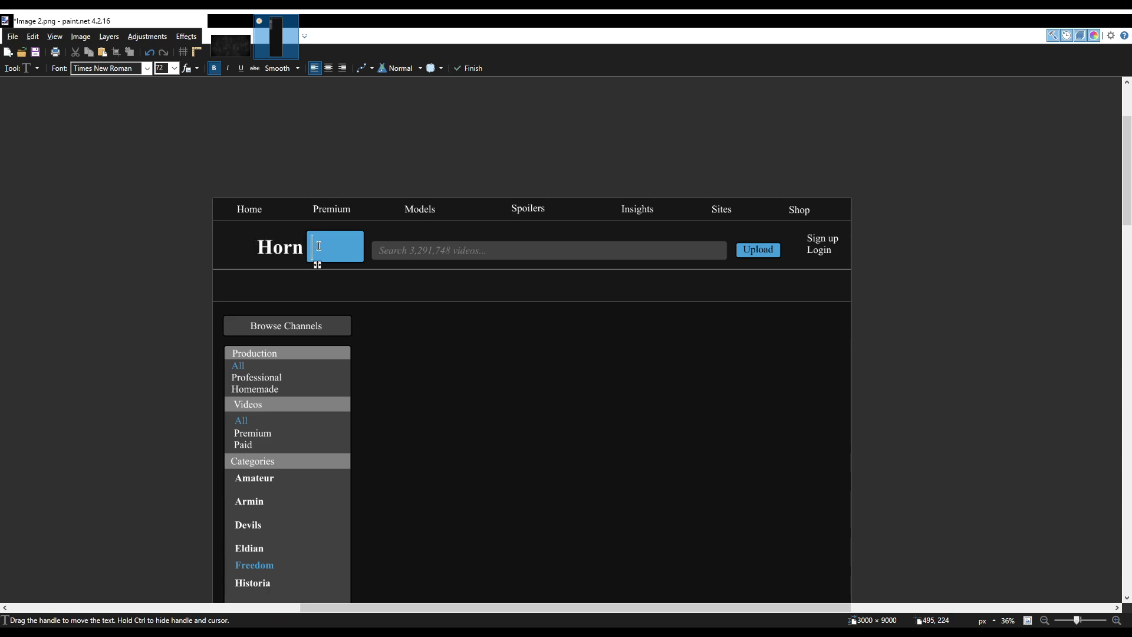
pyautogui.write('Rub')
pyautogui.press('BackSpace')
pyautogui.press('BackSpace')
pyautogui.press('BackSpace')
pyautogui.write('pub')
pyautogui.moveTo(351, 265); pyautogui.dragTo(352, 261)
pyautogui.hotkey('ctrl', 'z')
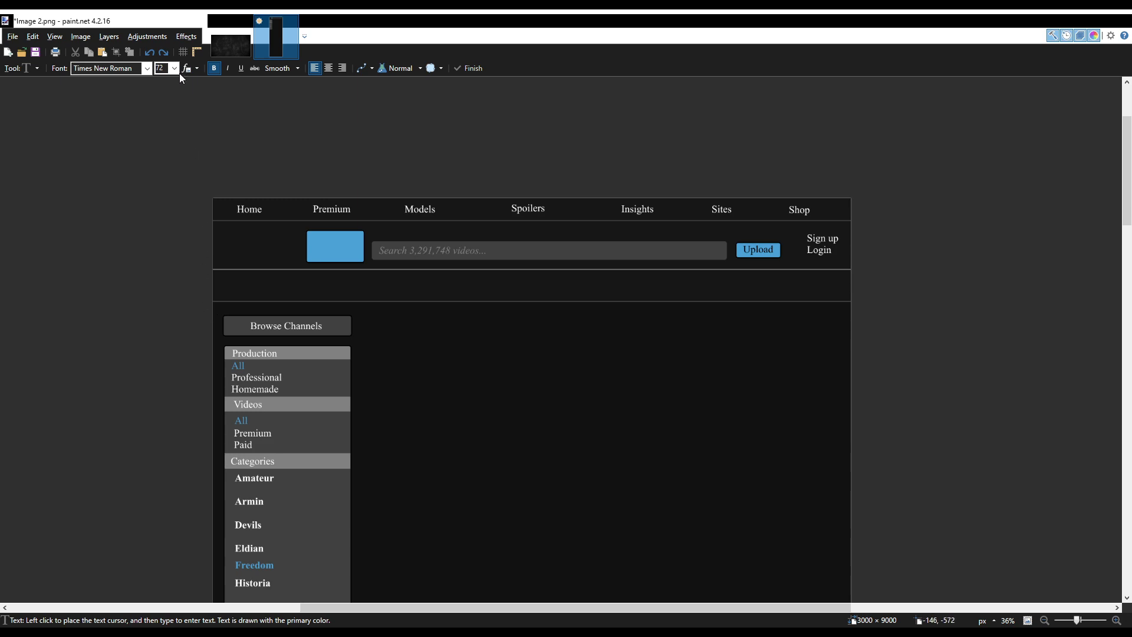
# Set size 84 and write 'pub' centred inside the blue box.
pyautogui.write('84')
pyautogui.click(313, 238)
pyautogui.write('pub')
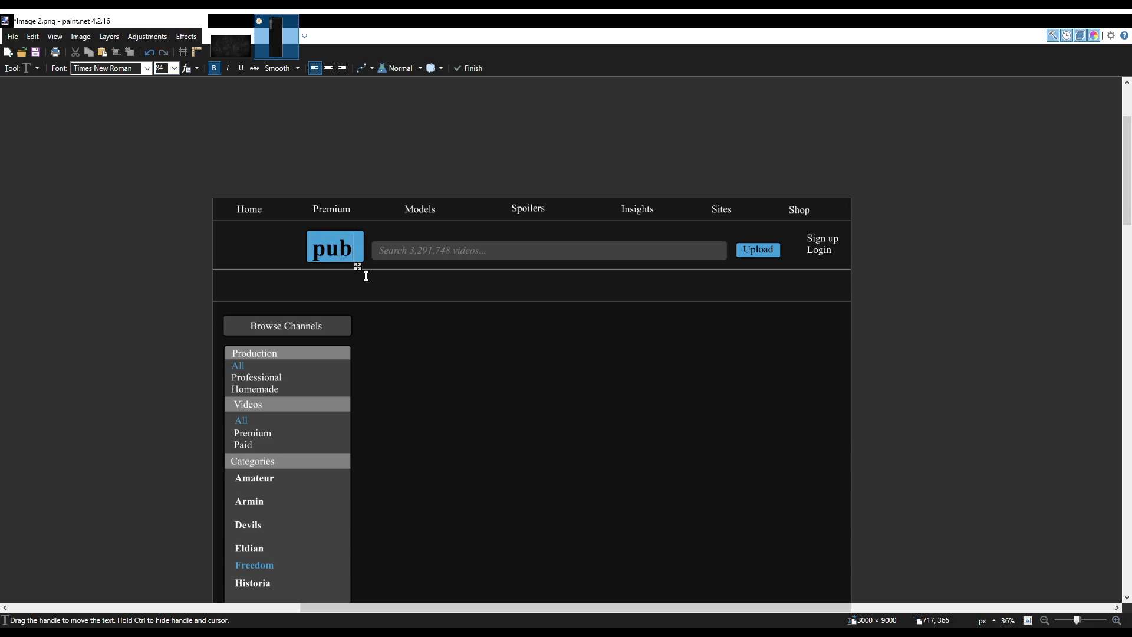
pyautogui.moveTo(362, 270); pyautogui.dragTo(366, 269)
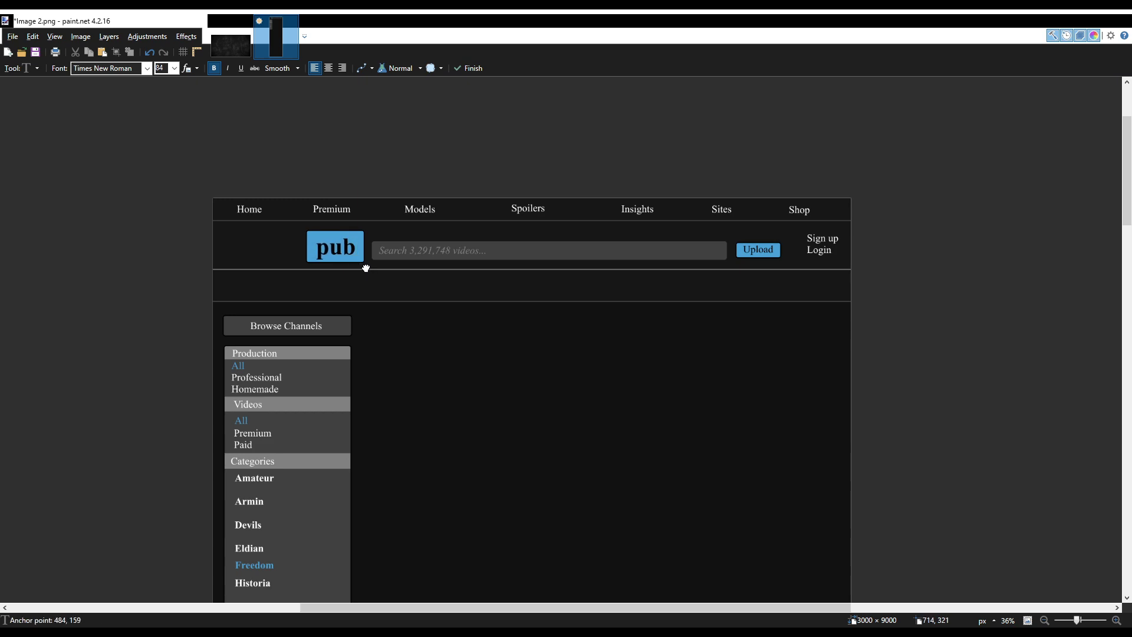
# Place white 'Horn' just left of the pub box so the logo reads Hornpub.
pyautogui.scroll(-1, 175, 69)
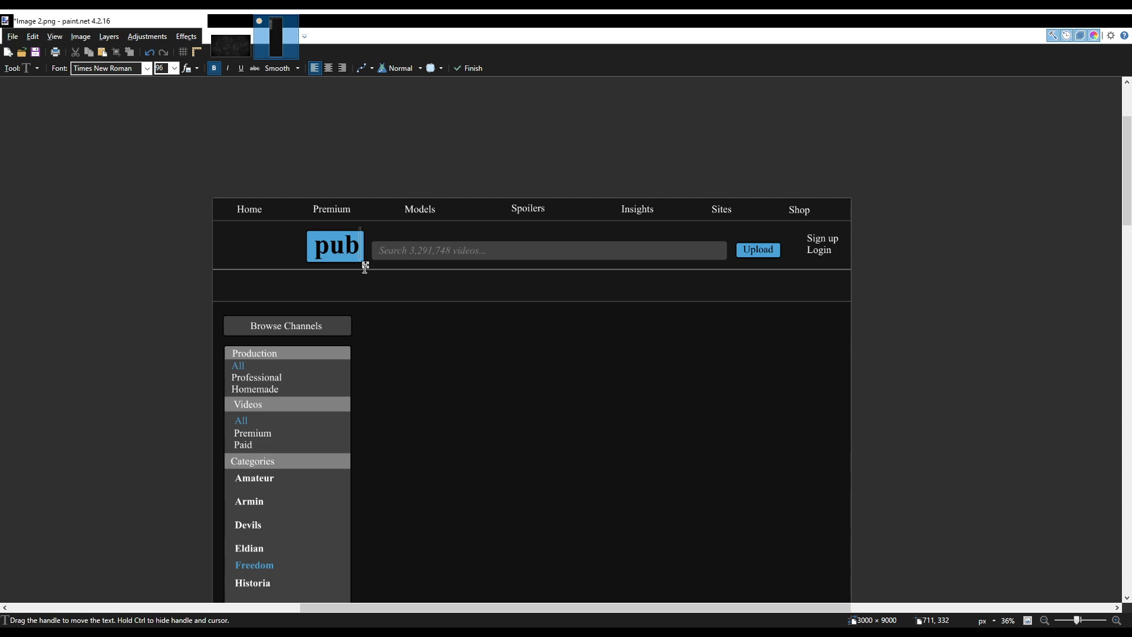
pyautogui.click(250, 245)
pyautogui.write('Horn')
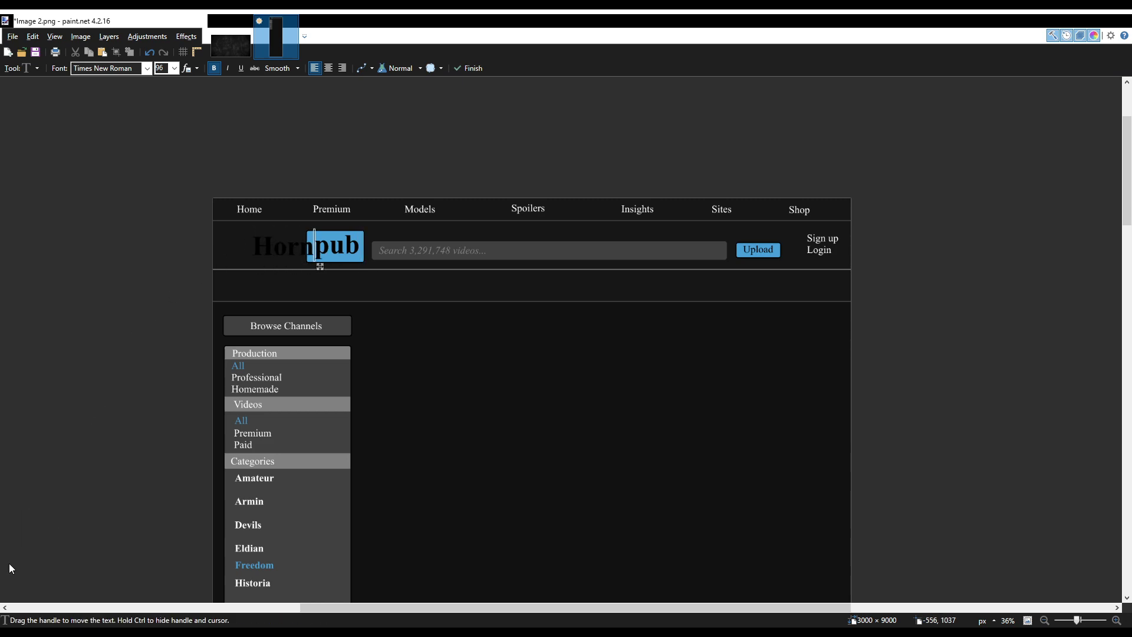
pyautogui.moveTo(320, 267); pyautogui.dragTo(311, 268)
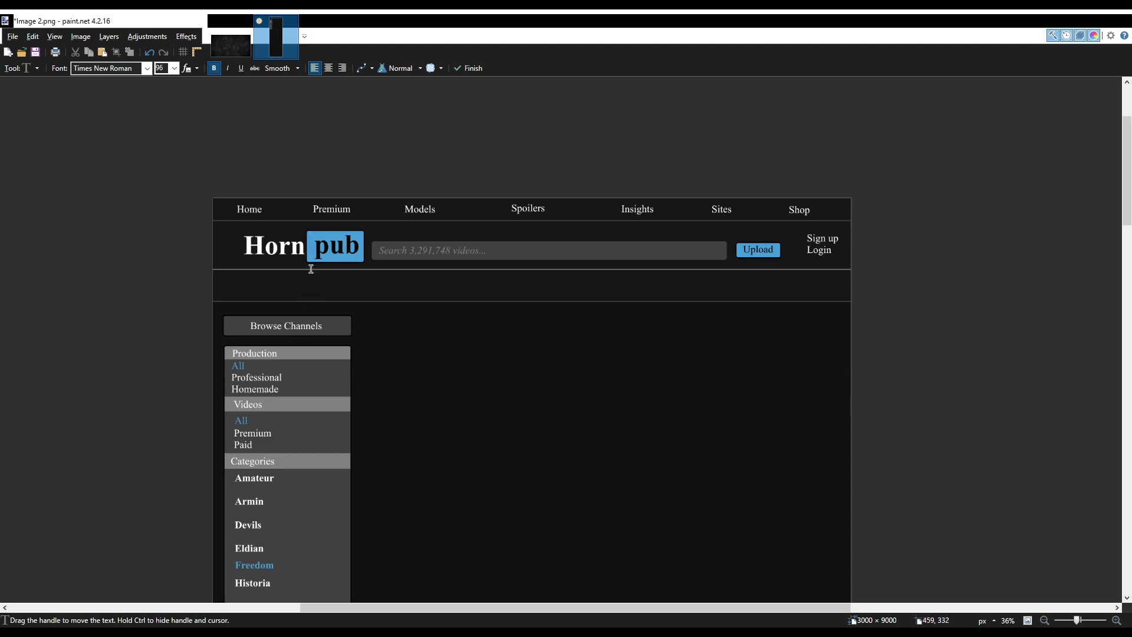
pyautogui.scroll(5, 308, 250)
pyautogui.scroll(2, 308, 250)
# Nudge the strip along the pub box's left edge inward, closer to the word.
pyautogui.press('s')
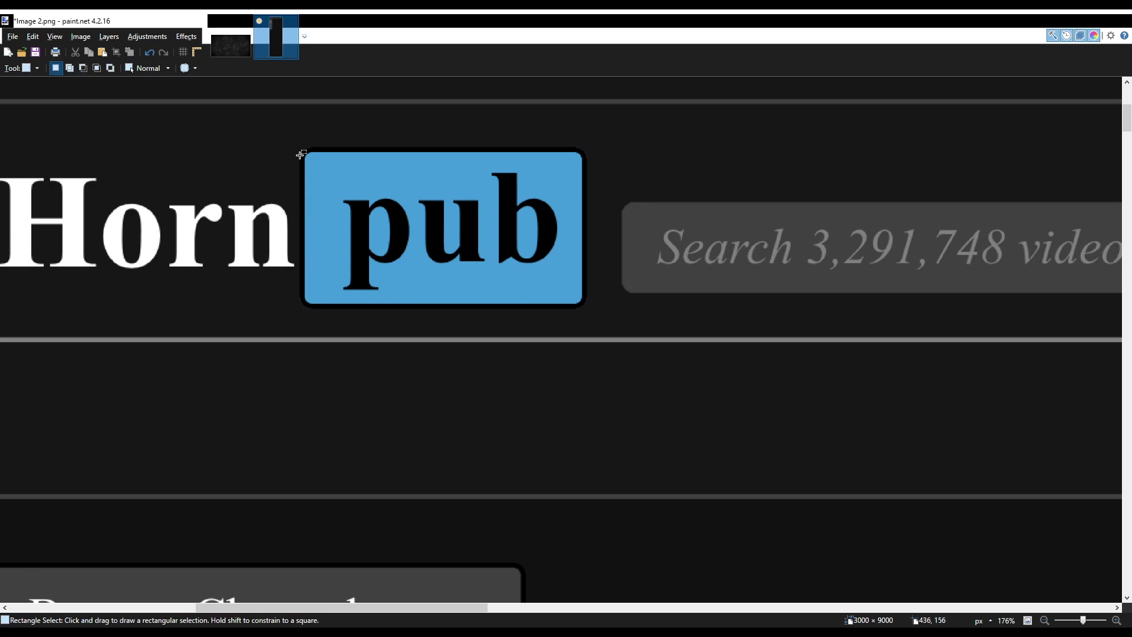
pyautogui.scroll(4, 300, 176)
pyautogui.moveTo(266, 103); pyautogui.dragTo(379, 524)
pyautogui.moveTo(281, 105); pyautogui.dragTo(384, 590)
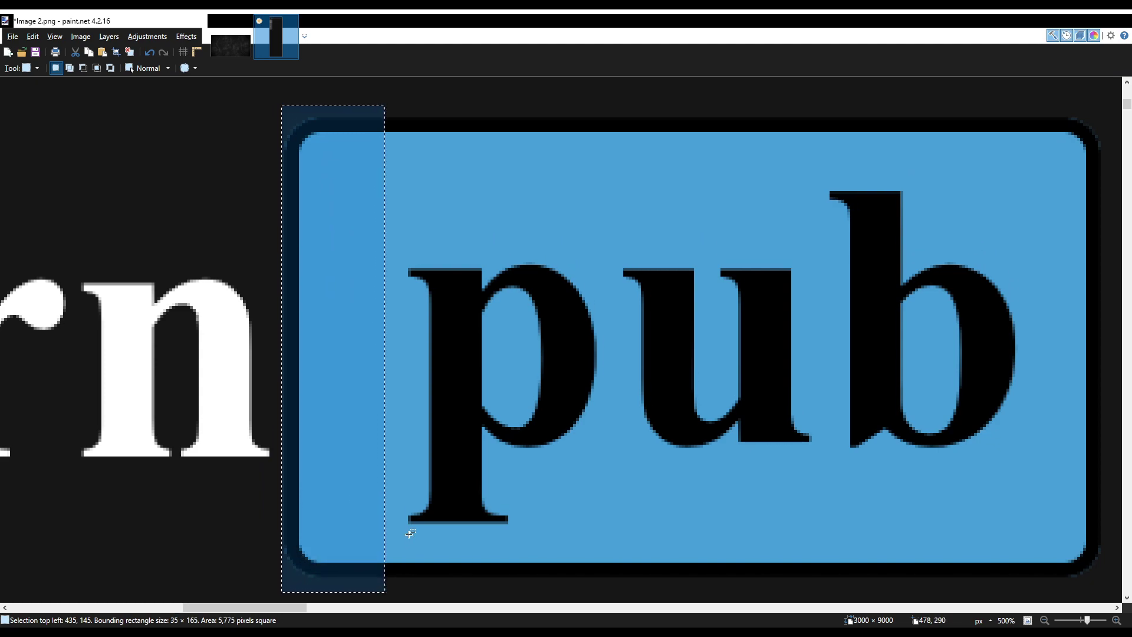
pyautogui.press('BackSpace')
pyautogui.hotkey('ctrl', 'd')
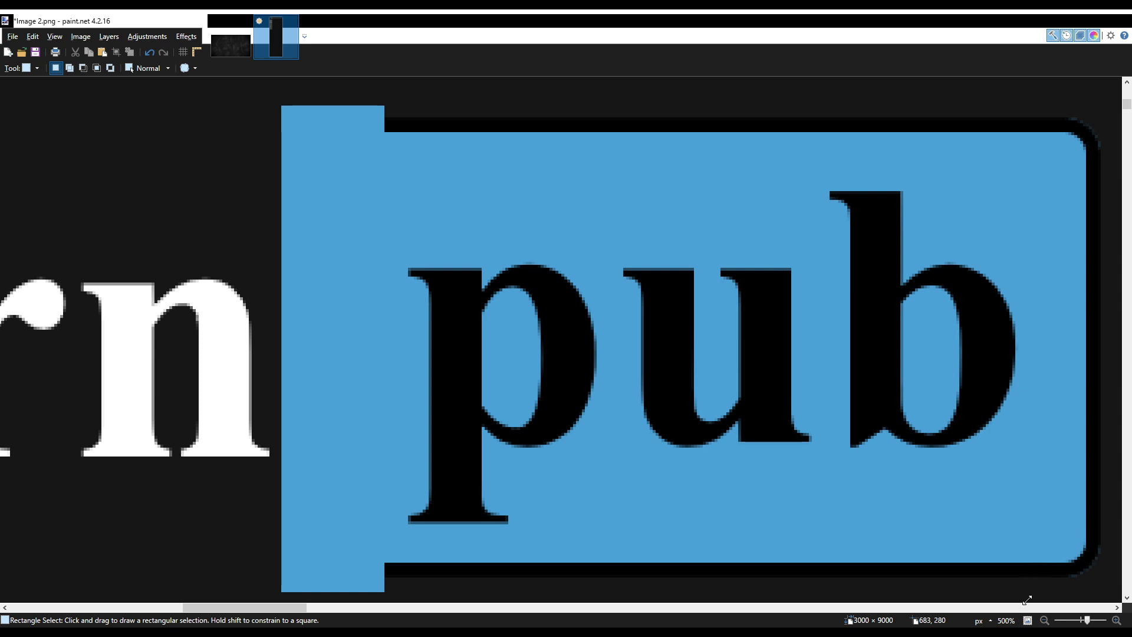
pyautogui.hotkey('ctrl', 'z')
pyautogui.hotkey('ctrl', 'z')
pyautogui.hotkey('ctrl', 'Right')
pyautogui.hotkey('ctrl', 'Right')
pyautogui.hotkey('ctrl', 'Right')
pyautogui.hotkey('ctrl', 'Right')
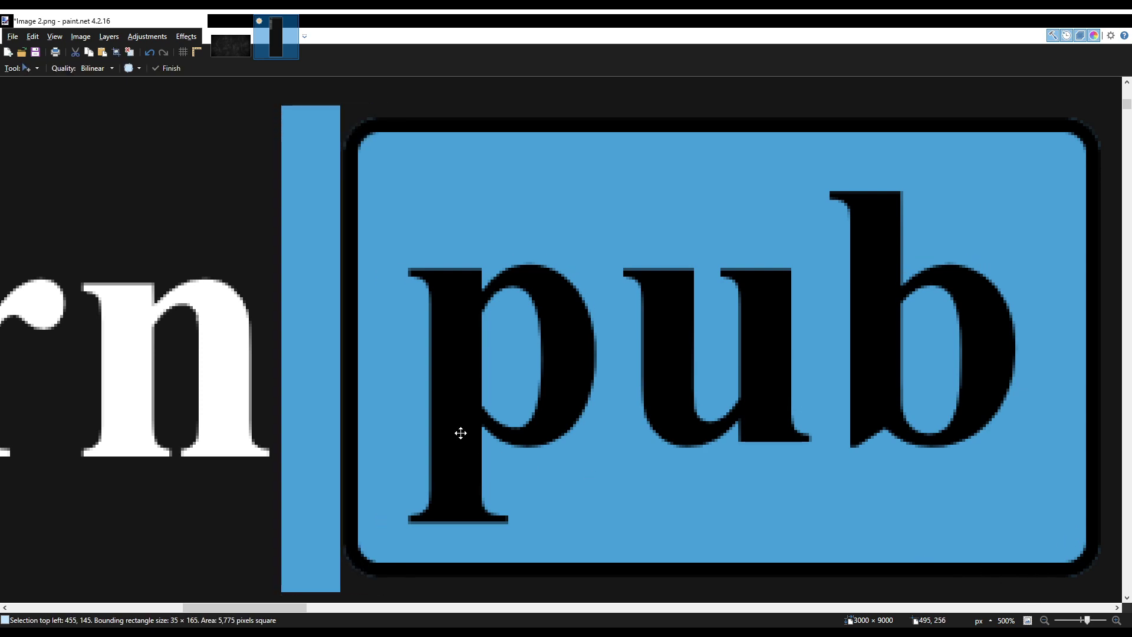
pyautogui.press('Left')
pyautogui.press('Left')
pyautogui.press('Left')
pyautogui.press('Left')
pyautogui.press('Left')
pyautogui.press('Left')
pyautogui.press('Left')
pyautogui.press('Left')
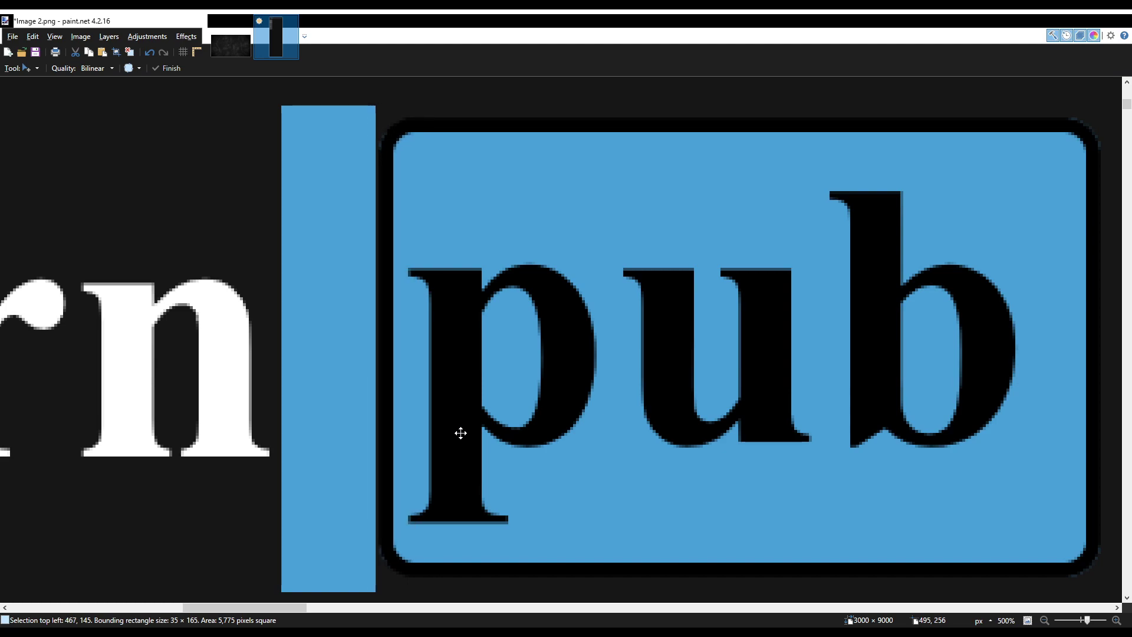
pyautogui.hscroll(4, 589, 413)
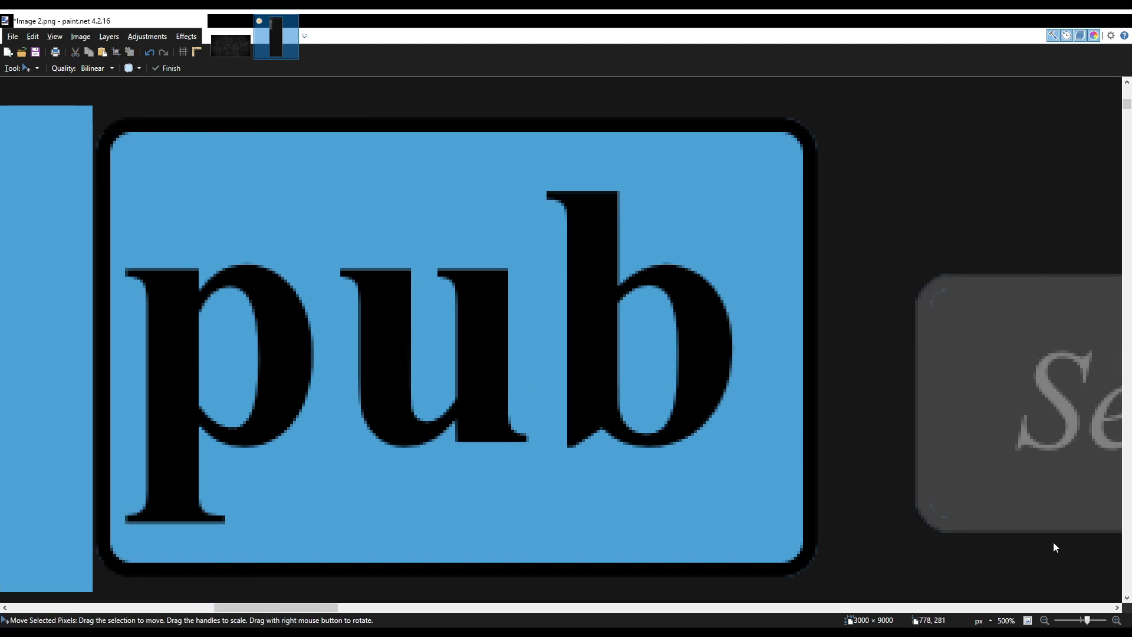
# Shift the pub box's right edge strip left to tighten the box around the word.
pyautogui.press('s')
pyautogui.moveTo(832, 97); pyautogui.dragTo(779, 583)
pyautogui.press('BackSpace')
pyautogui.hotkey('ctrl', 'd')
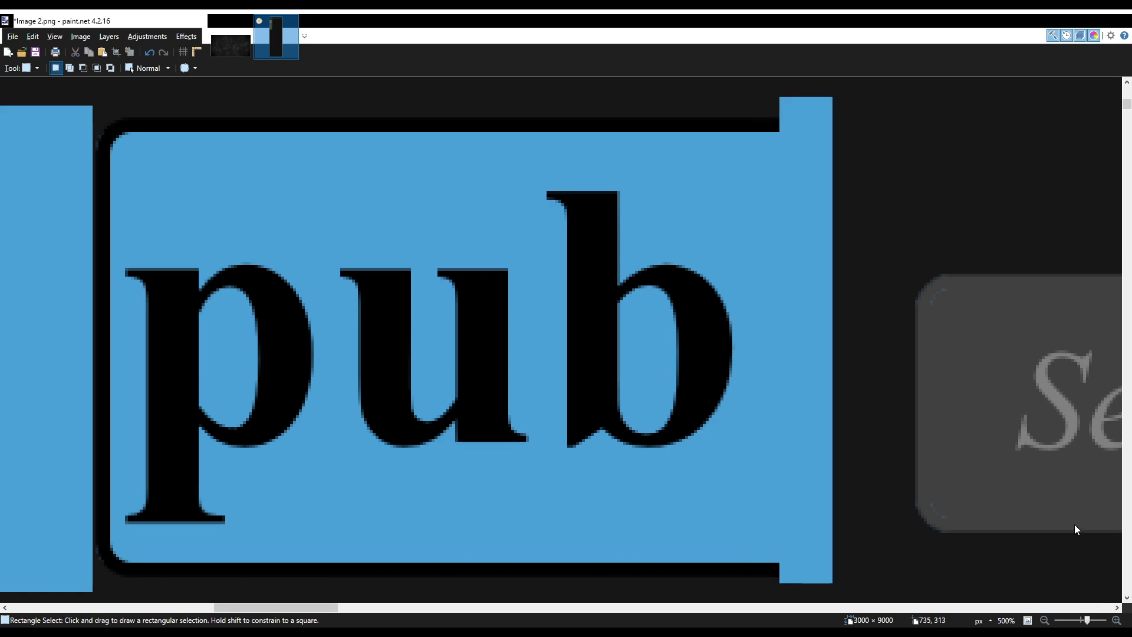
pyautogui.hotkey('ctrl', 'z')
pyautogui.hotkey('ctrl', 'z')
pyautogui.press('m')
pyautogui.moveTo(808, 389); pyautogui.dragTo(733, 393)
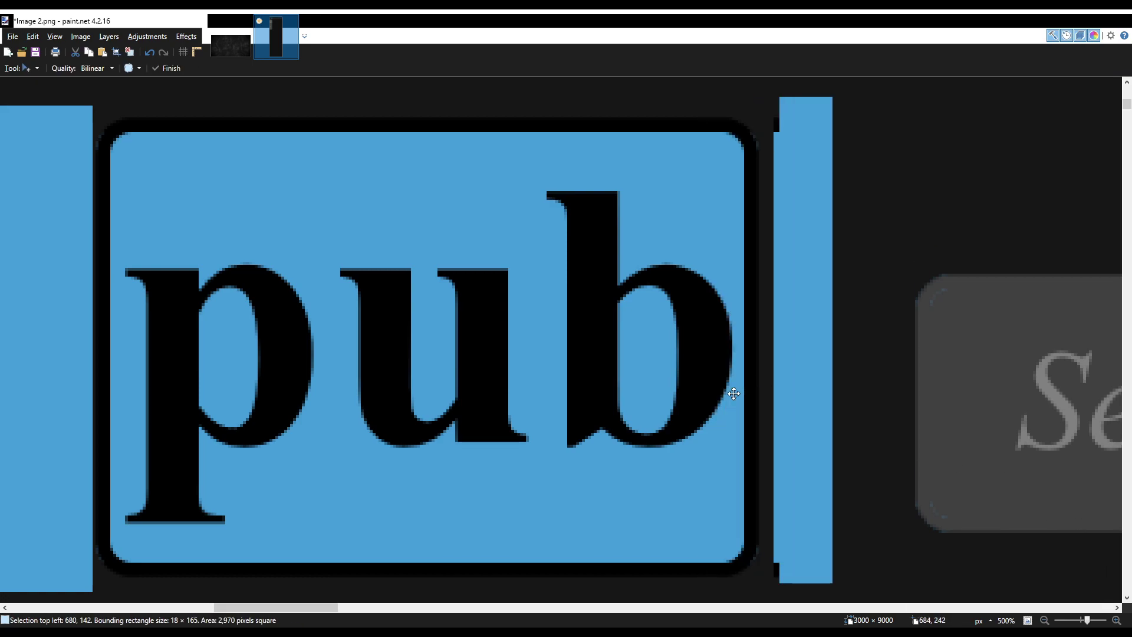
pyautogui.press('Right')
pyautogui.press('Right')
pyautogui.press('Right')
pyautogui.press('Right')
pyautogui.press('Right')
pyautogui.press('Right')
pyautogui.press('Right')
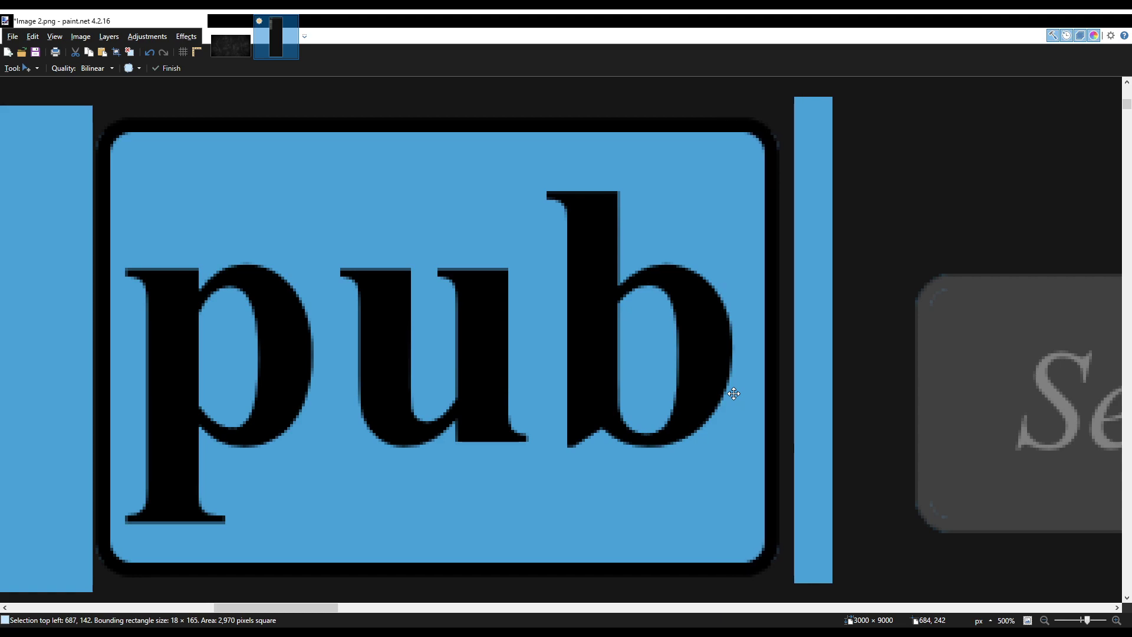
pyautogui.scroll(-2, 733, 393)
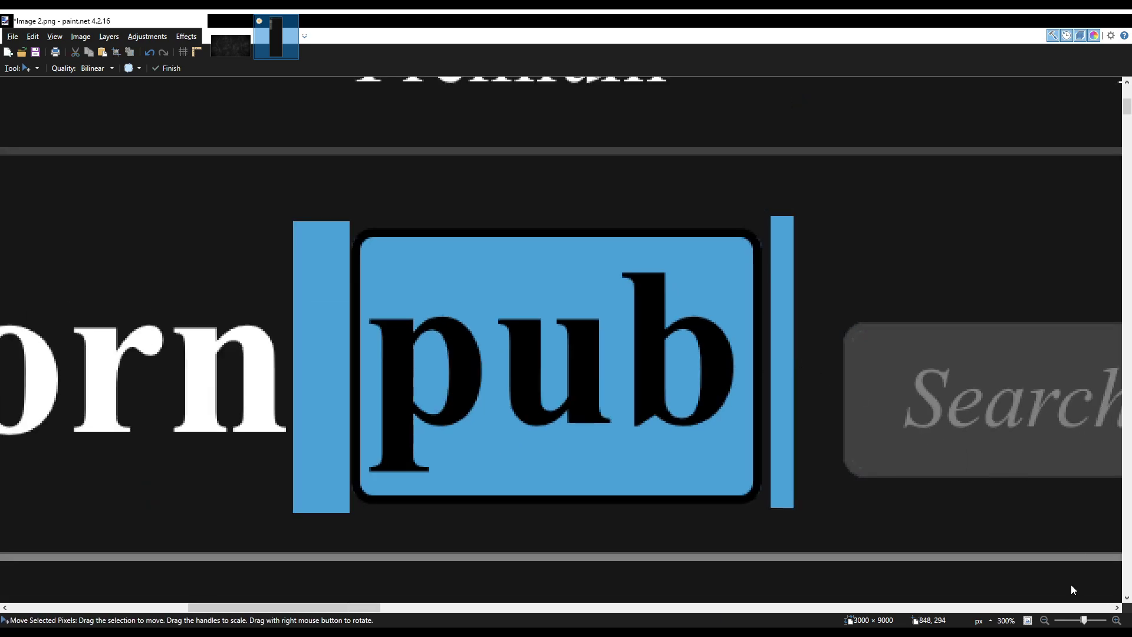
# Paint the leftover blue bars on both sides of the box dark with a wide brush.
pyautogui.press('s')
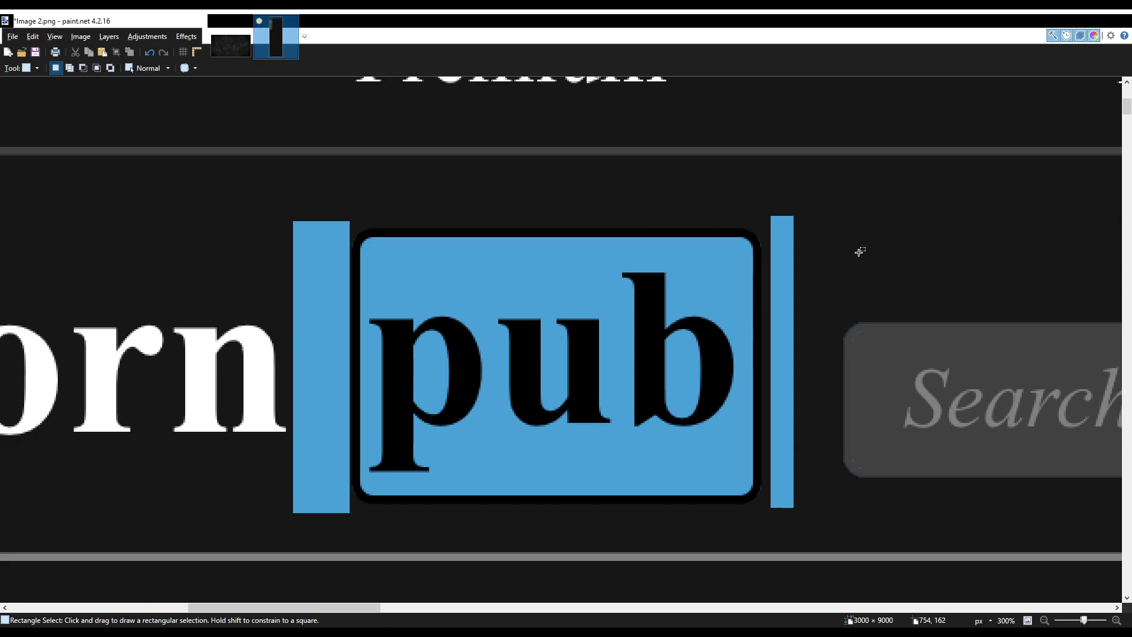
pyautogui.moveTo(815, 193); pyautogui.dragTo(765, 525)
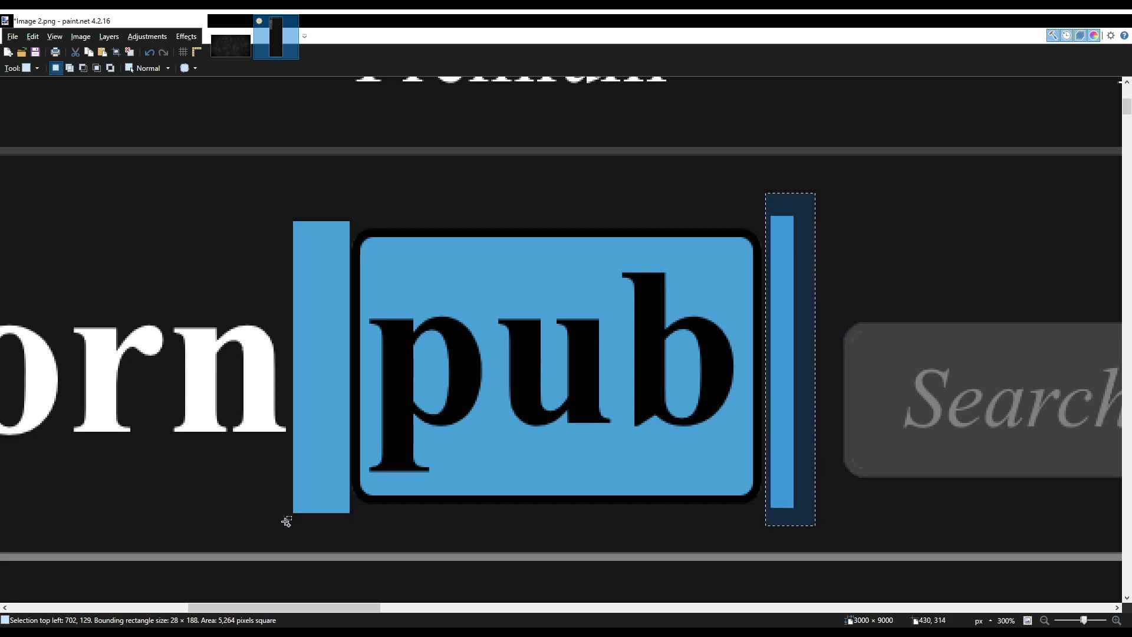
pyautogui.moveTo(291, 520); pyautogui.dragTo(348, 208)
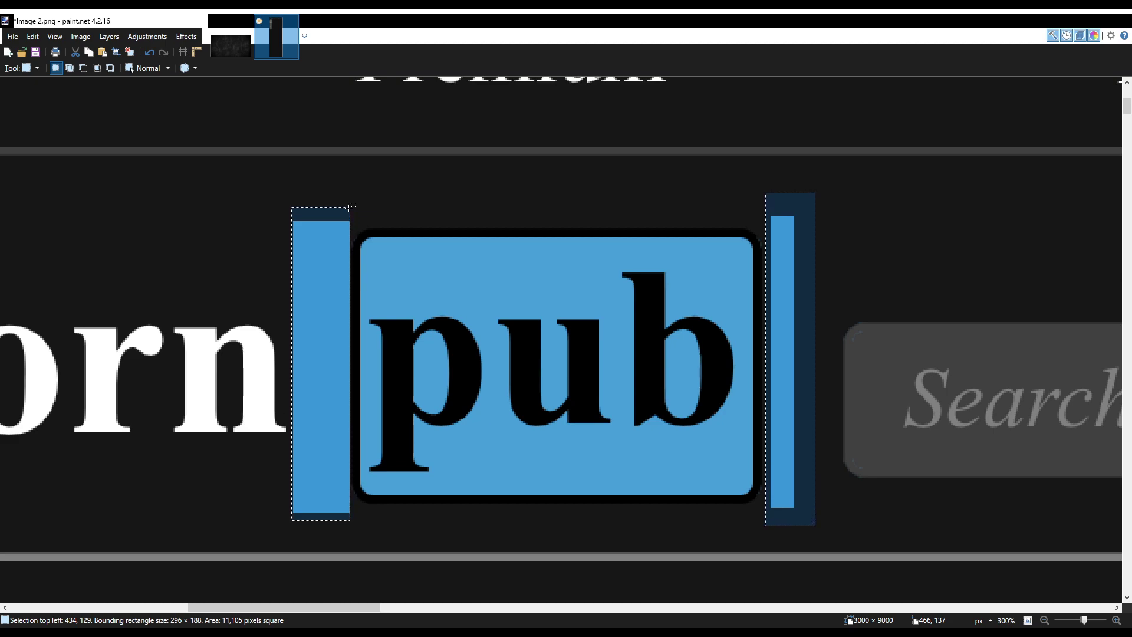
pyautogui.press('b')
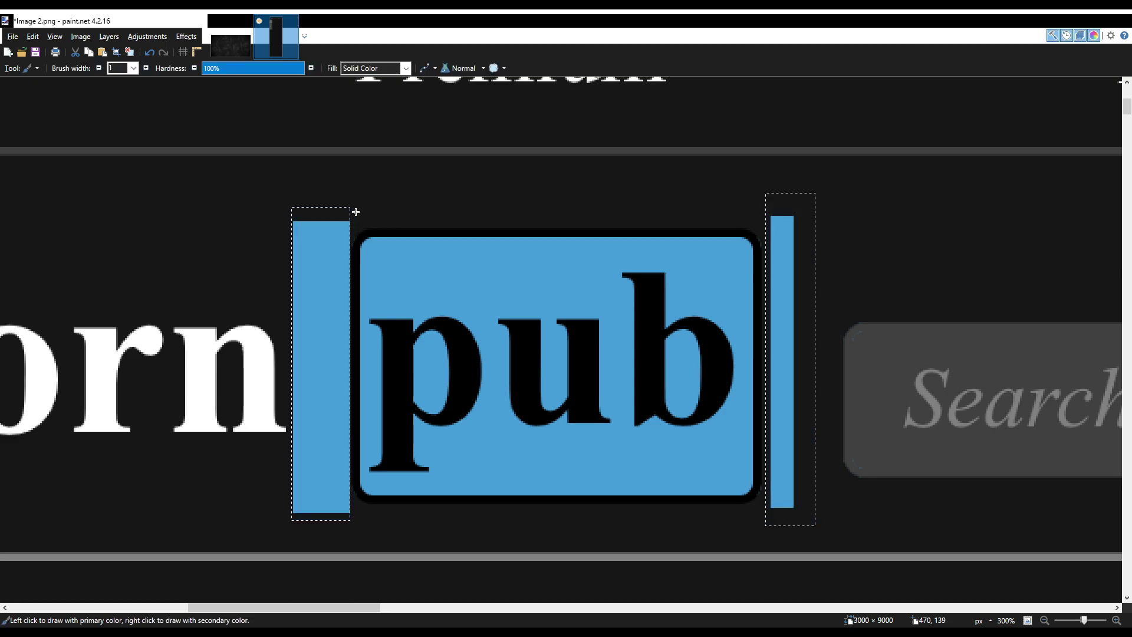
pyautogui.click(144, 68)
pyautogui.click(146, 68)
pyautogui.click(146, 69)
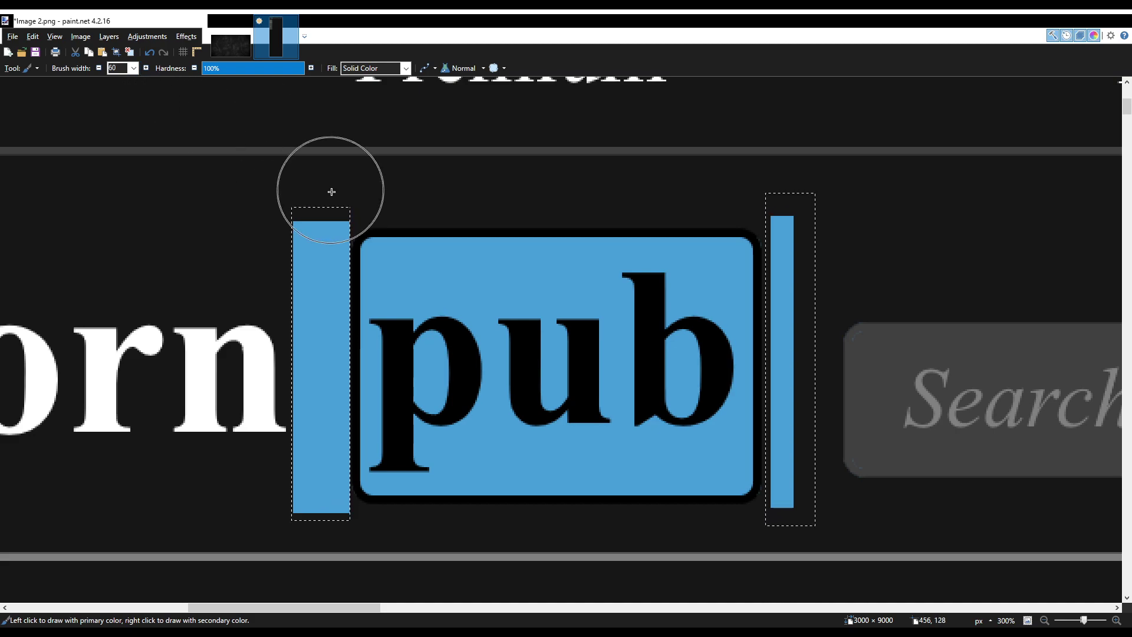
pyautogui.scroll(-1, 328, 189)
pyautogui.scroll(-2, 328, 199)
pyautogui.moveTo(321, 189)
pyautogui.mouseDown()
pyautogui.moveTo(318, 177)
pyautogui.moveTo(321, 348)
pyautogui.mouseUp()
pyautogui.moveTo(644, 171); pyautogui.dragTo(649, 374)
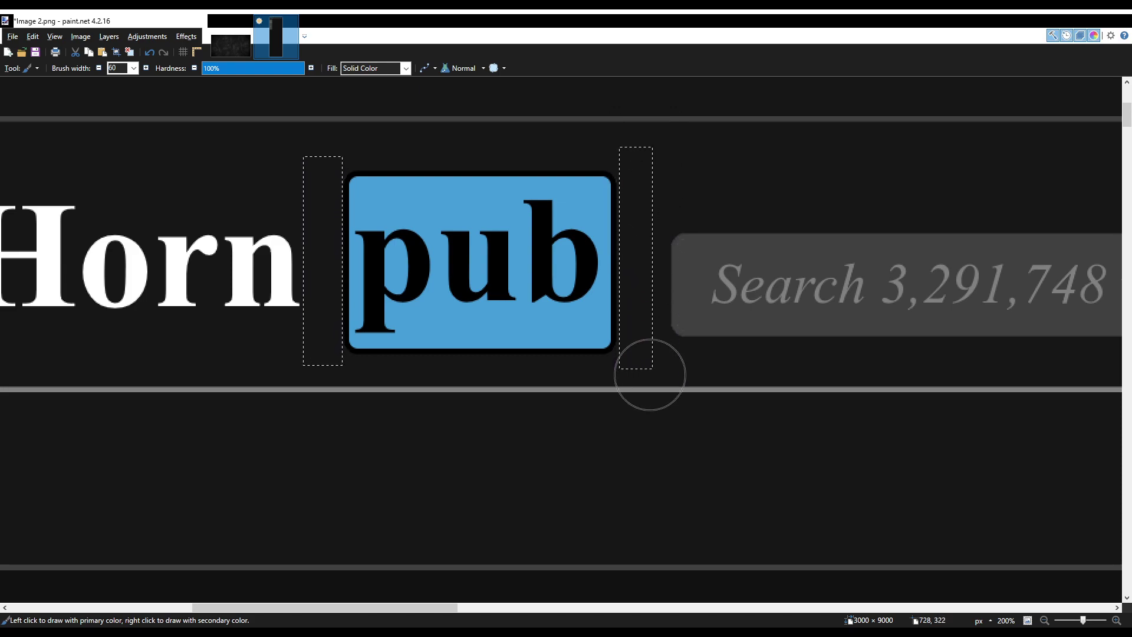
pyautogui.hotkey('ctrl', 'd')
pyautogui.scroll(-3, 498, 331)
# Move the word 'Horn' about 30 pixels right so it butts against the pub box.
pyautogui.press('s')
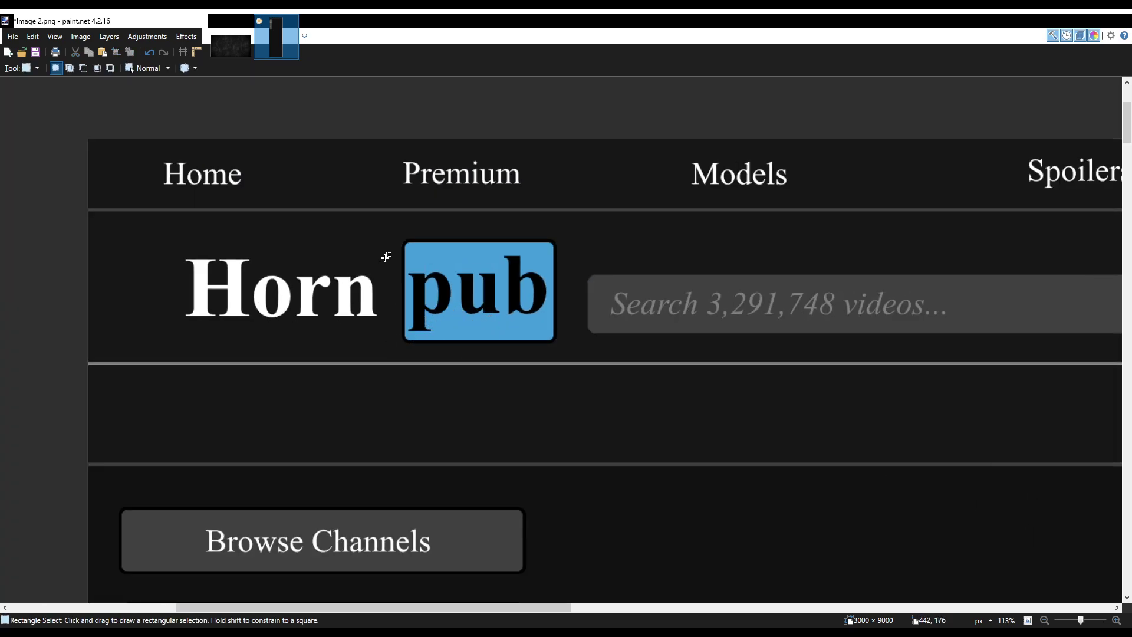
pyautogui.moveTo(388, 238); pyautogui.dragTo(216, 333)
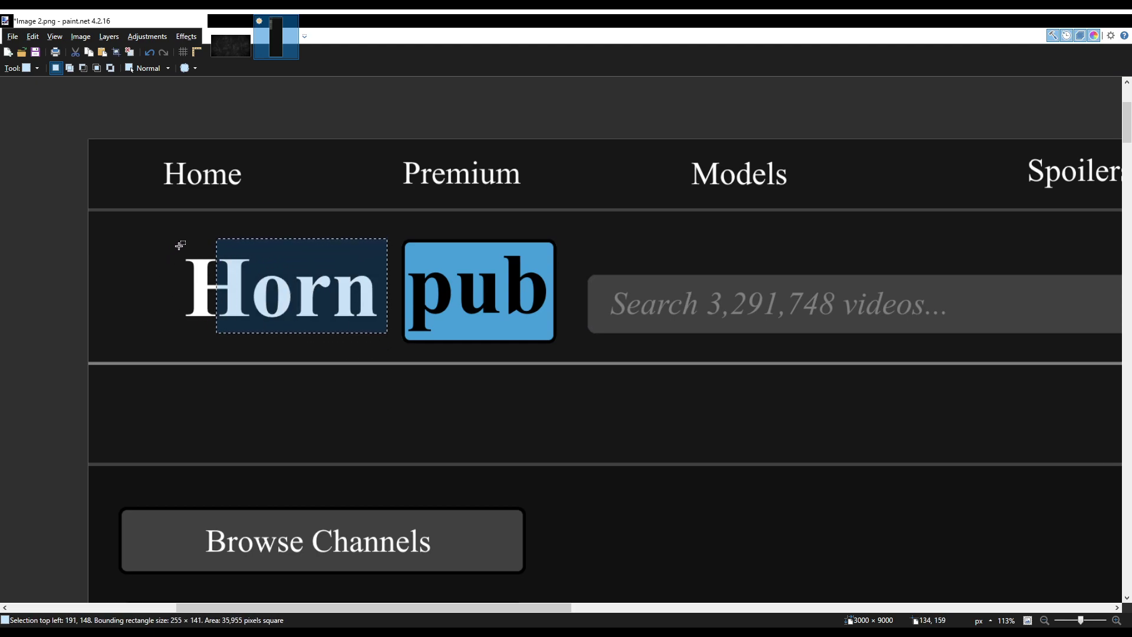
pyautogui.moveTo(170, 231); pyautogui.dragTo(379, 337)
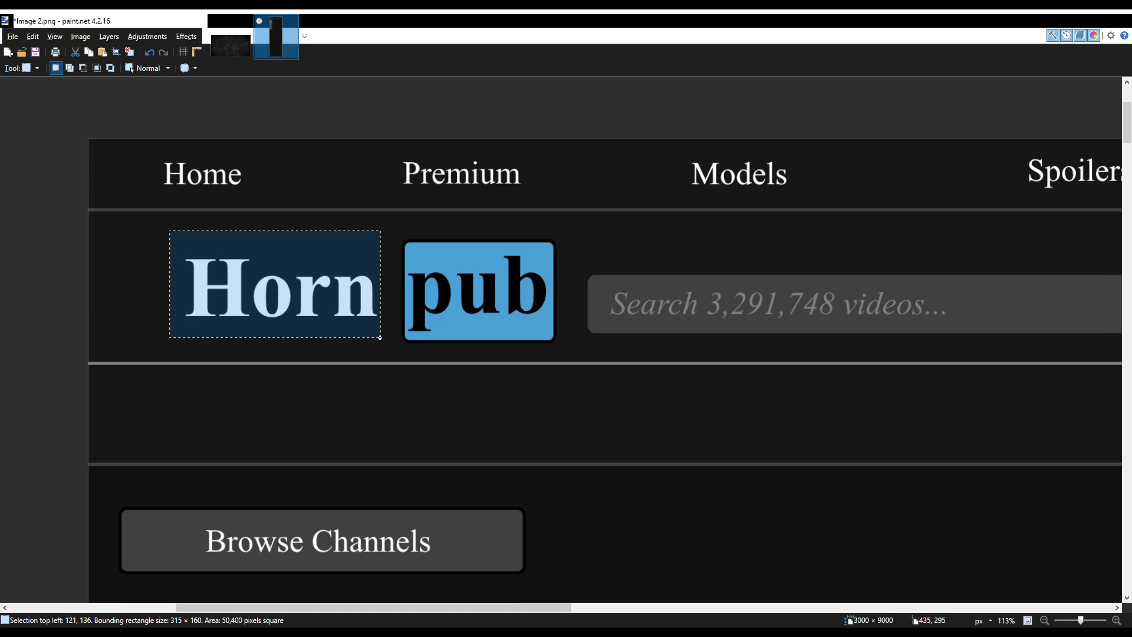
pyautogui.press('m')
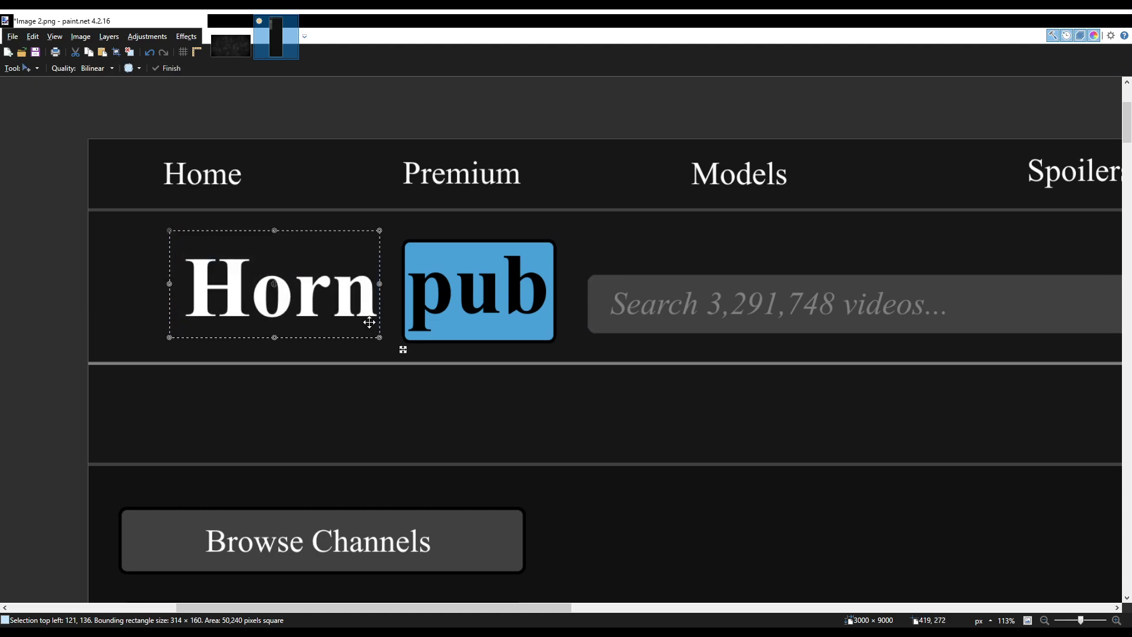
pyautogui.press('Right')
pyautogui.press('Right')
pyautogui.press('Right')
pyautogui.press('Right')
pyautogui.press('Right')
pyautogui.press('Right')
pyautogui.press('Right')
pyautogui.press('Right')
pyautogui.press('Right')
pyautogui.press('Right')
pyautogui.press('Right')
pyautogui.press('Right')
pyautogui.press('Right')
pyautogui.press('Right')
pyautogui.press('Right')
pyautogui.press('Right')
pyautogui.press('Right')
pyautogui.press('Right')
pyautogui.press('Right')
pyautogui.press('Right')
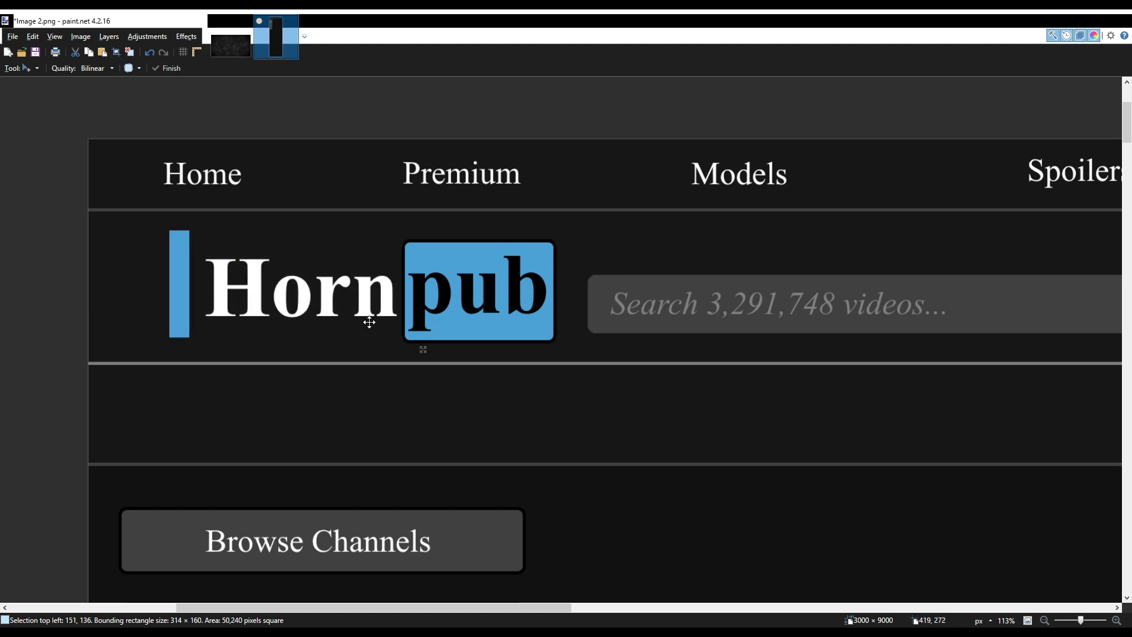
pyautogui.press('s')
pyautogui.click(100, 222)
# Fill the leftover blue bar left of 'Horn' with the dark background.
pyautogui.moveTo(155, 220); pyautogui.dragTo(205, 349)
pyautogui.press('f')
pyautogui.click(180, 321)
pyautogui.scroll(-8, 173, 317)
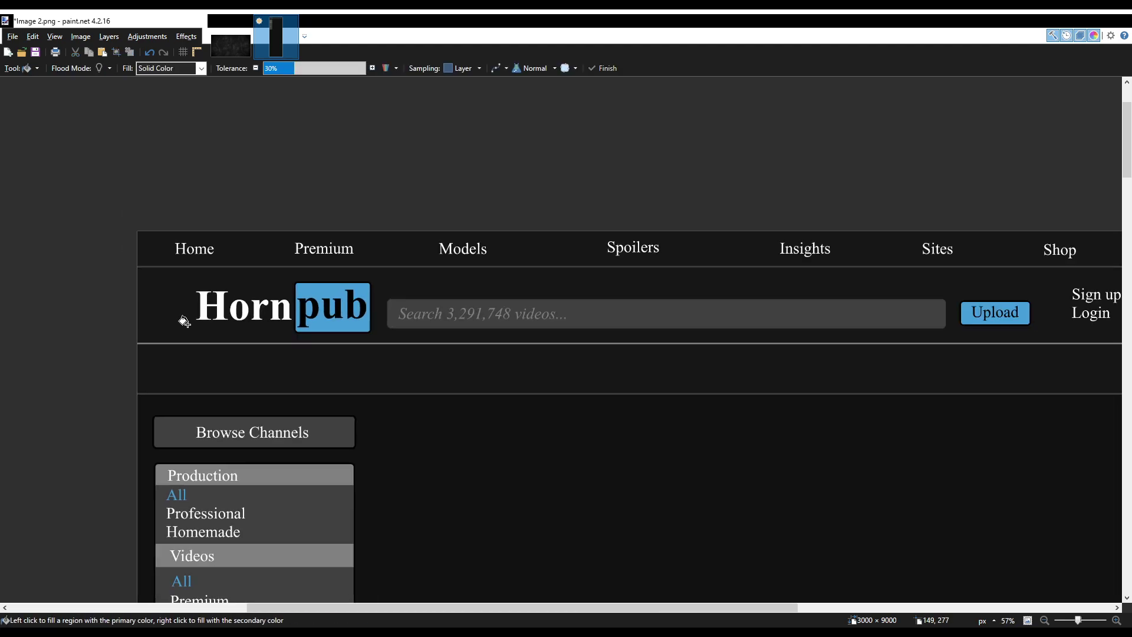
pyautogui.scroll(-2, 187, 322)
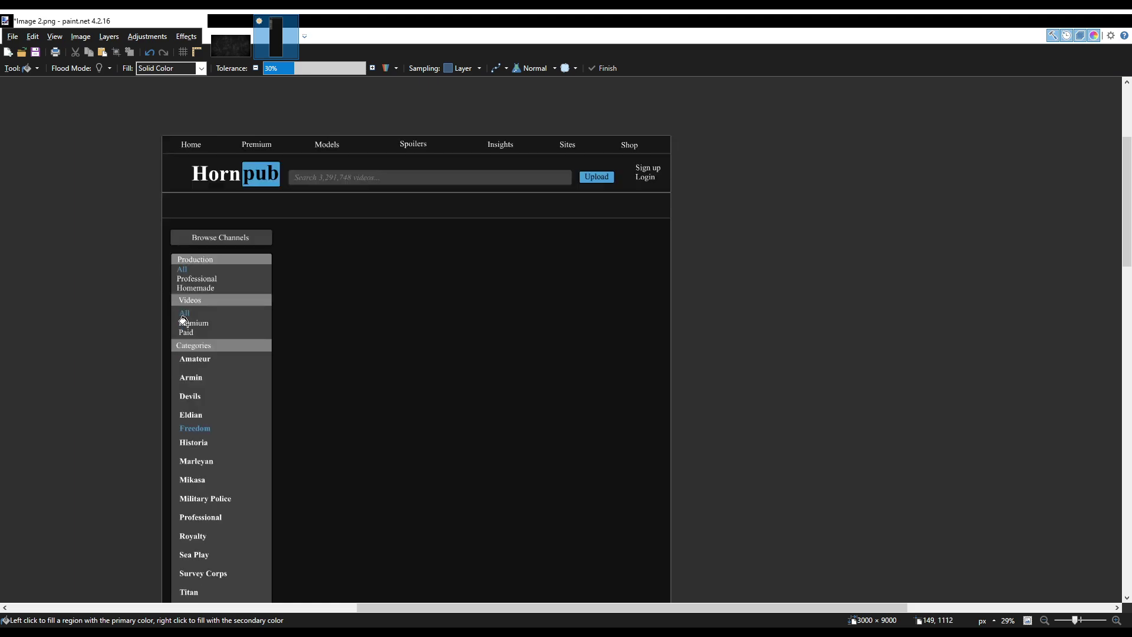
pyautogui.hscroll(-3, 219, 323)
pyautogui.hscroll(2, 250, 325)
pyautogui.scroll(-6, 270, 324)
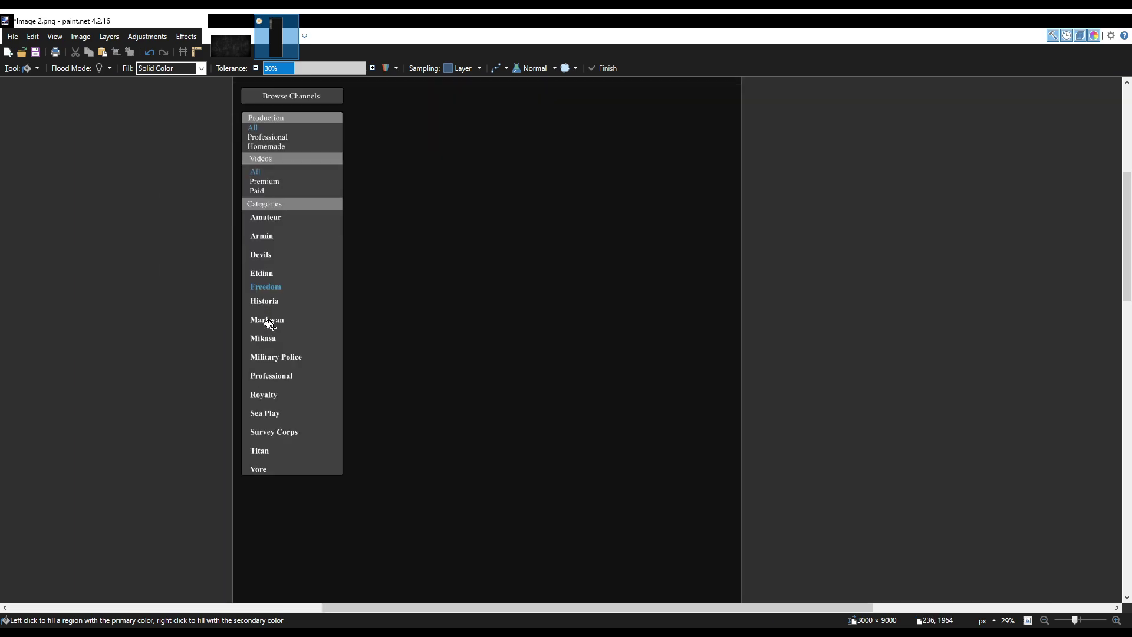
pyautogui.scroll(4, 274, 329)
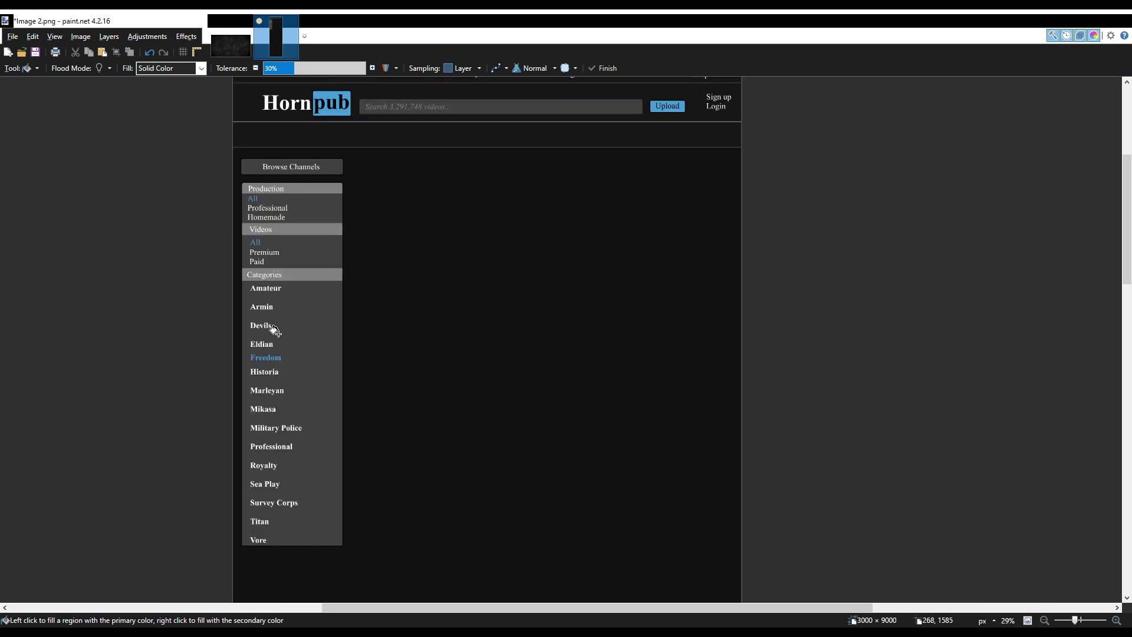
pyautogui.scroll(4, 305, 299)
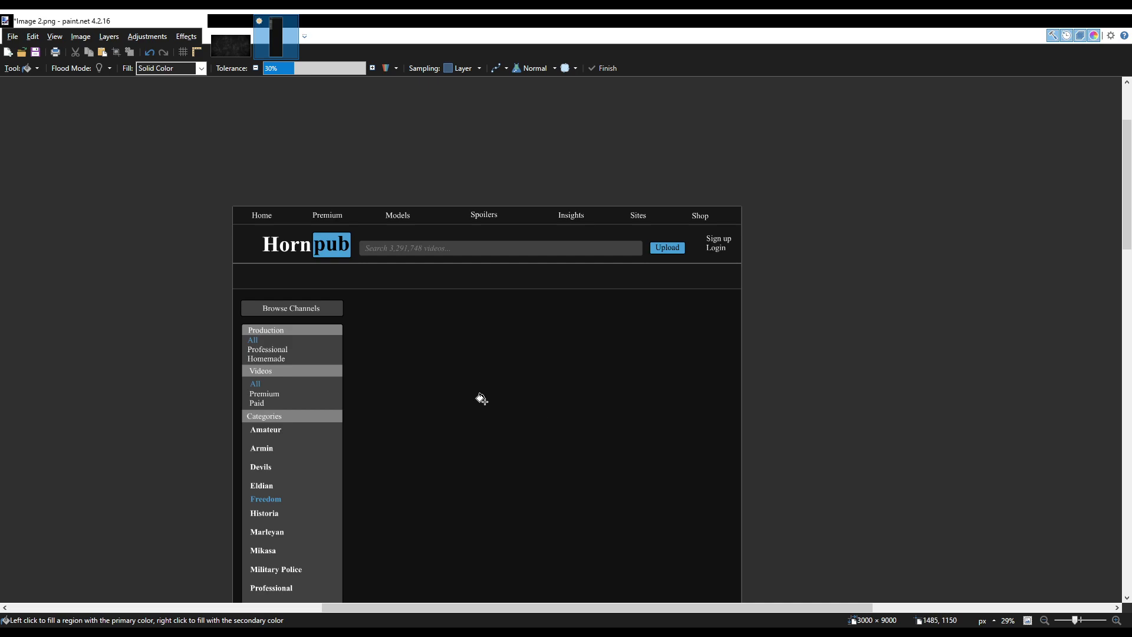
pyautogui.scroll(1, 481, 392)
pyautogui.scroll(-2, 468, 373)
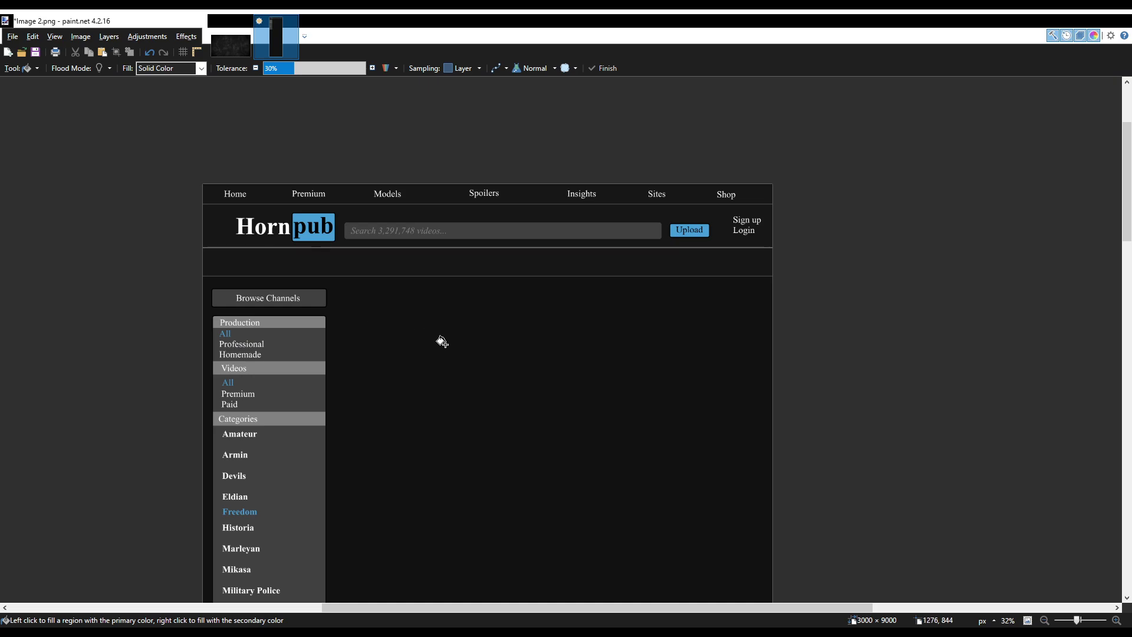
pyautogui.scroll(-6, 446, 341)
pyautogui.scroll(5, 446, 342)
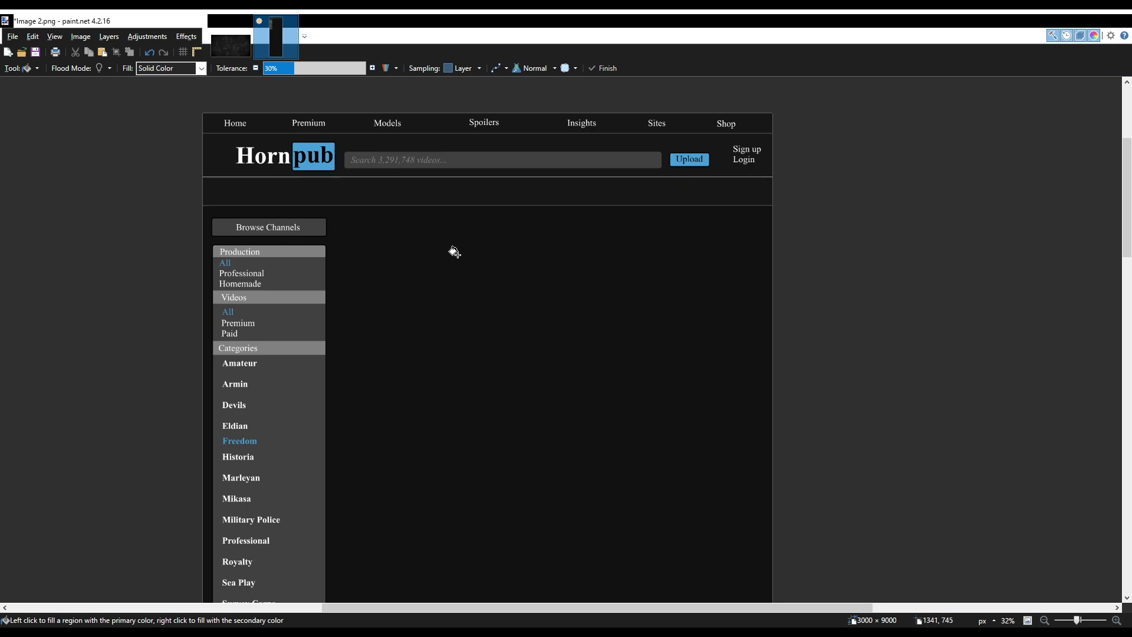
# Review the full 3000 × 9000 dark page mockup and save it as Image 2.png.
pyautogui.scroll(-1, 392, 250)
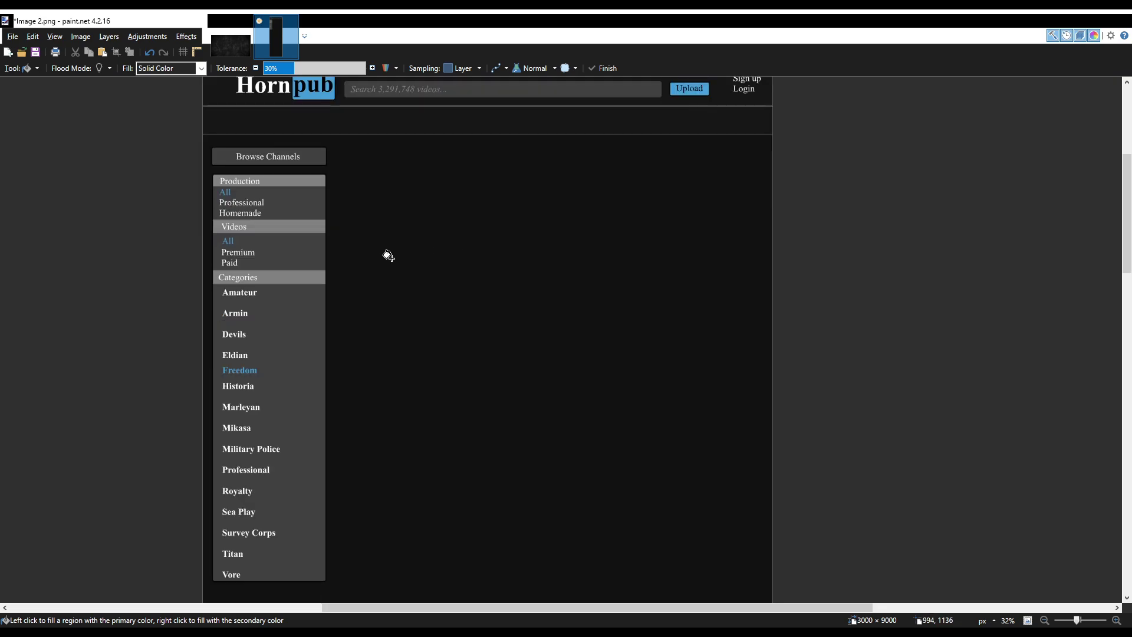
pyautogui.scroll(1, 388, 255)
pyautogui.scroll(3, 388, 255)
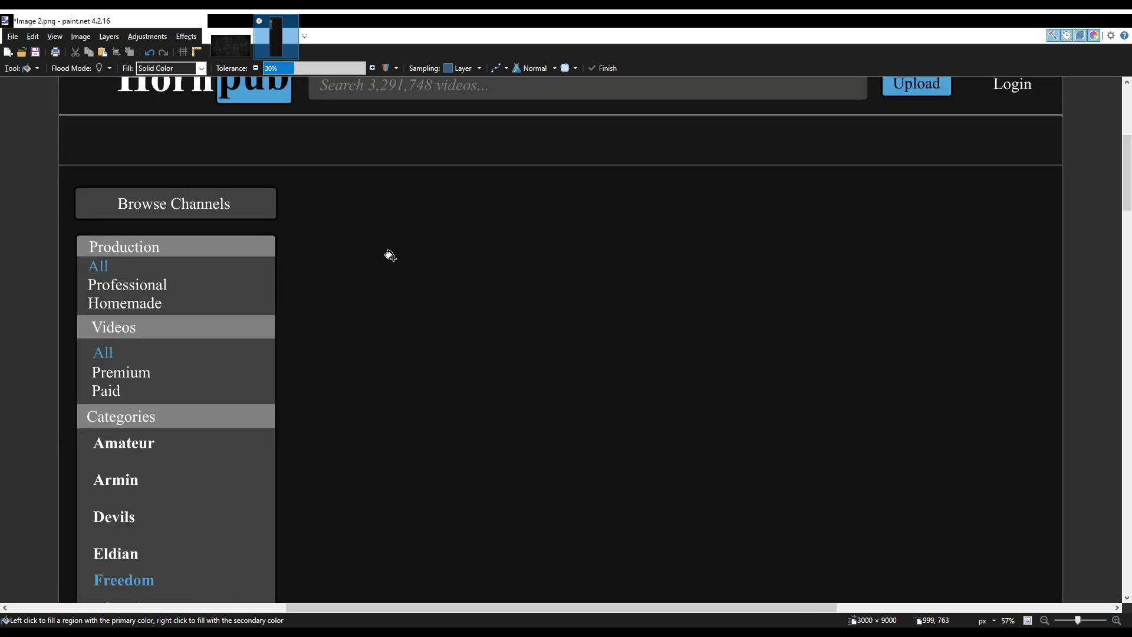
pyautogui.scroll(-1, 390, 255)
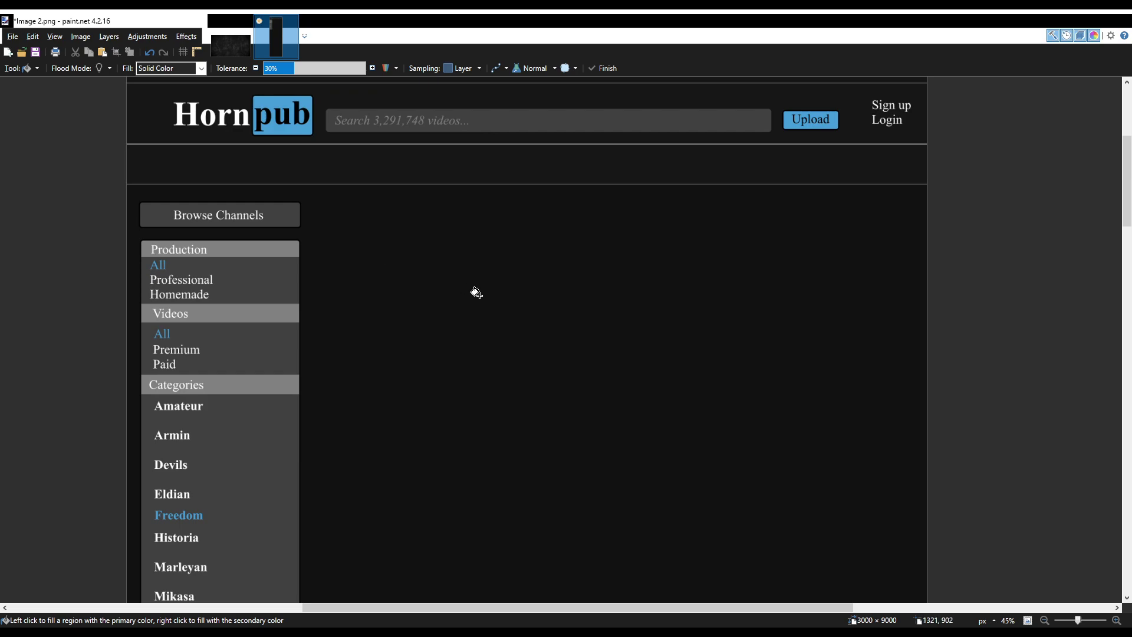
pyautogui.scroll(-1, 511, 281)
pyautogui.scroll(-20, 512, 281)
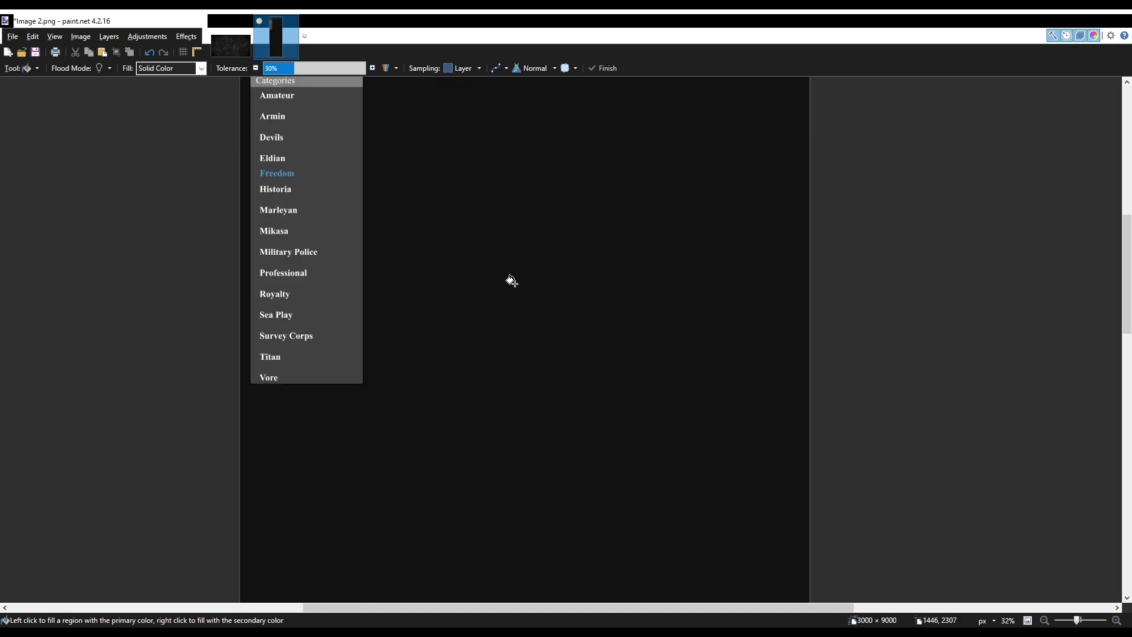
pyautogui.scroll(20, 512, 285)
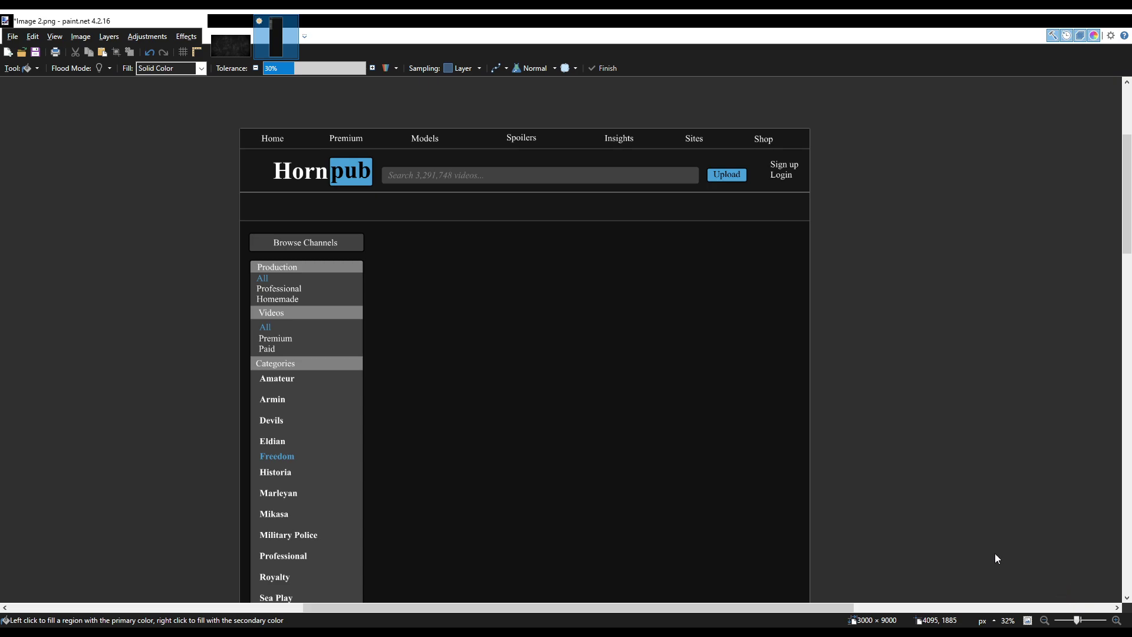
pyautogui.hotkey('ctrl', 's')
# Scroll back over the page and fill the blank content area with colour.
pyautogui.scroll(-1, 468, 335)
pyautogui.scroll(2, 469, 336)
pyautogui.scroll(-13, 470, 339)
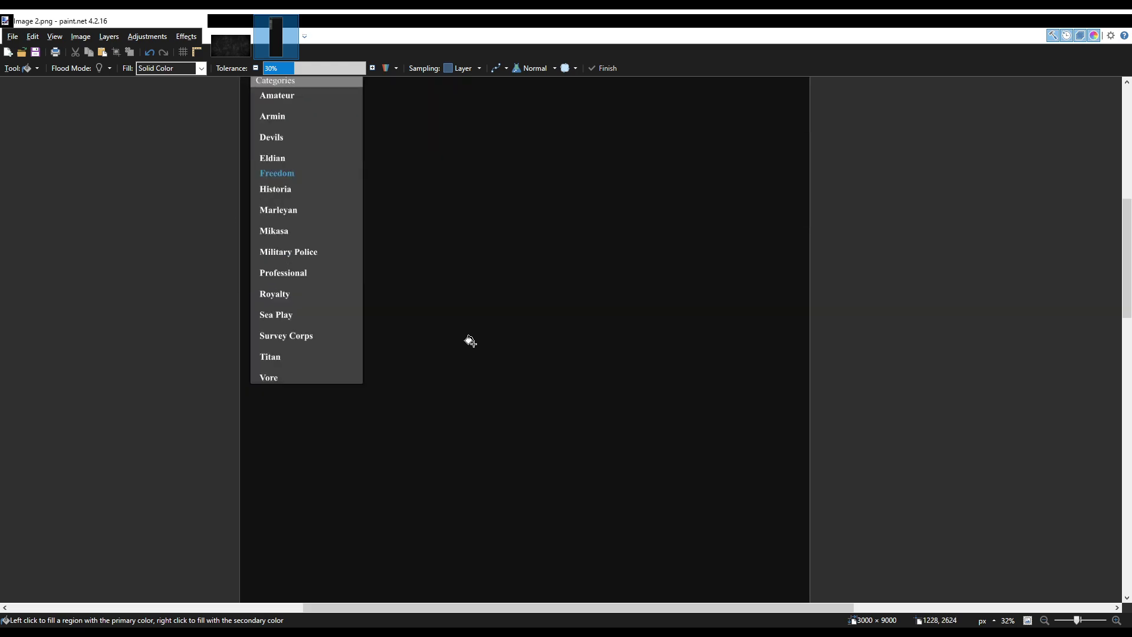
pyautogui.scroll(-8, 473, 345)
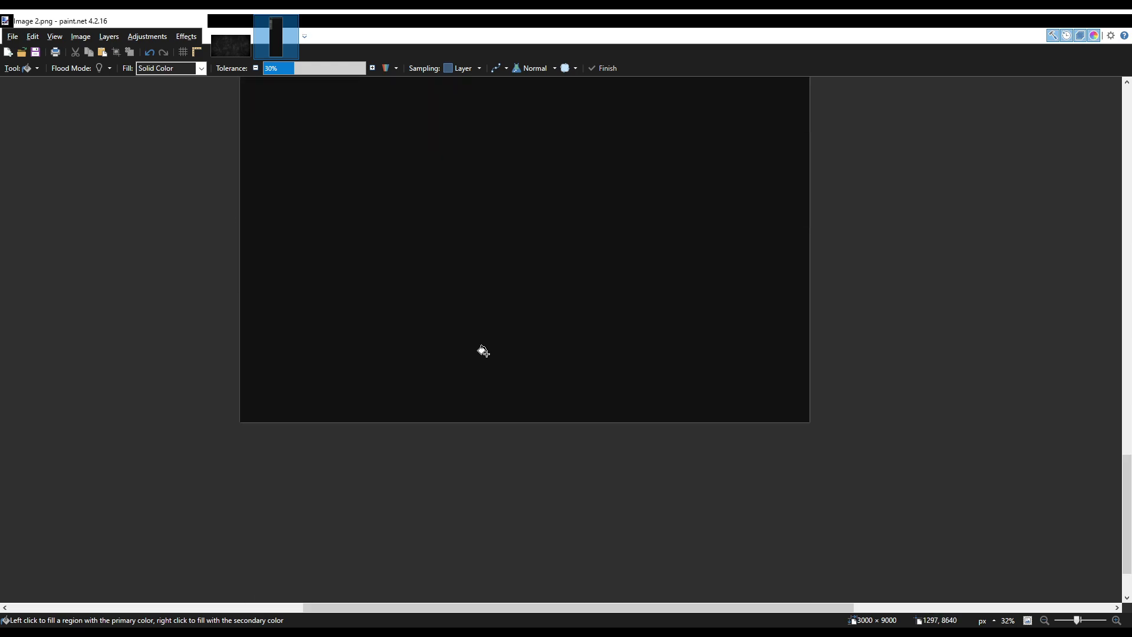
pyautogui.scroll(9, 480, 351)
pyautogui.scroll(12, 483, 354)
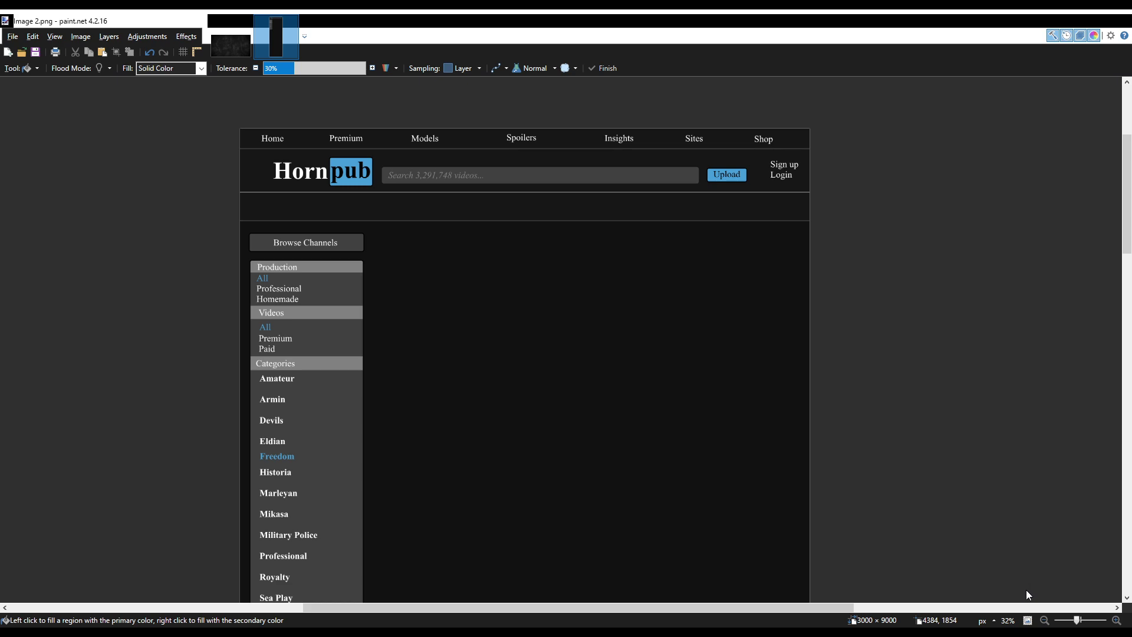
pyautogui.click(809, 481)
pyautogui.scroll(-1, 560, 260)
pyautogui.scroll(1, 557, 261)
pyautogui.scroll(-1, 547, 261)
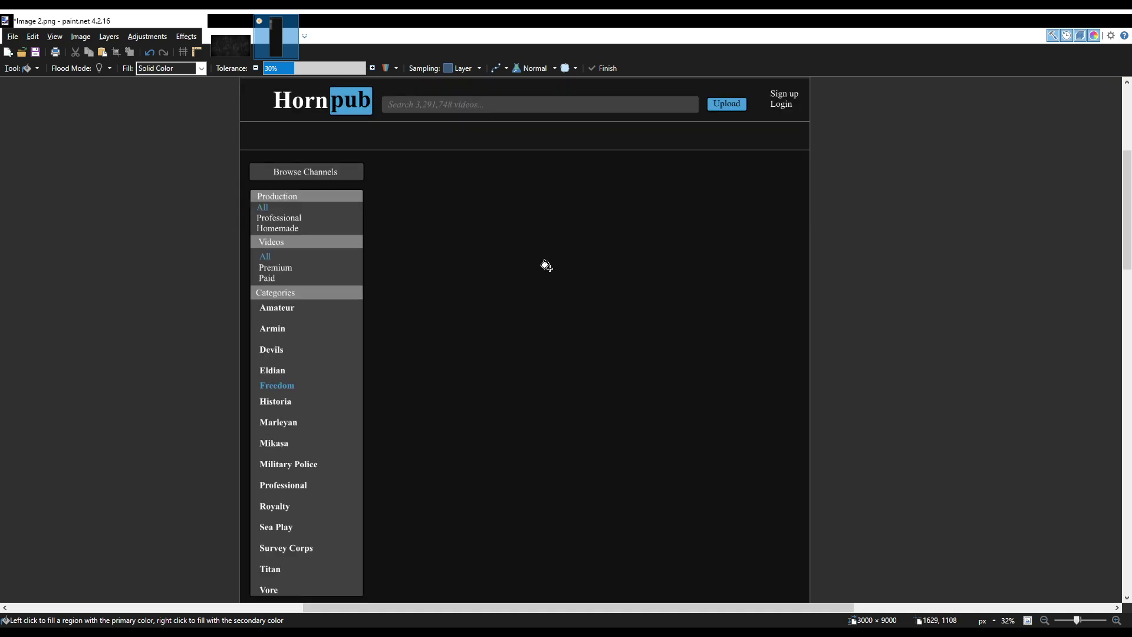
pyautogui.scroll(1, 537, 266)
pyautogui.scroll(-1, 533, 265)
pyautogui.scroll(1, 527, 268)
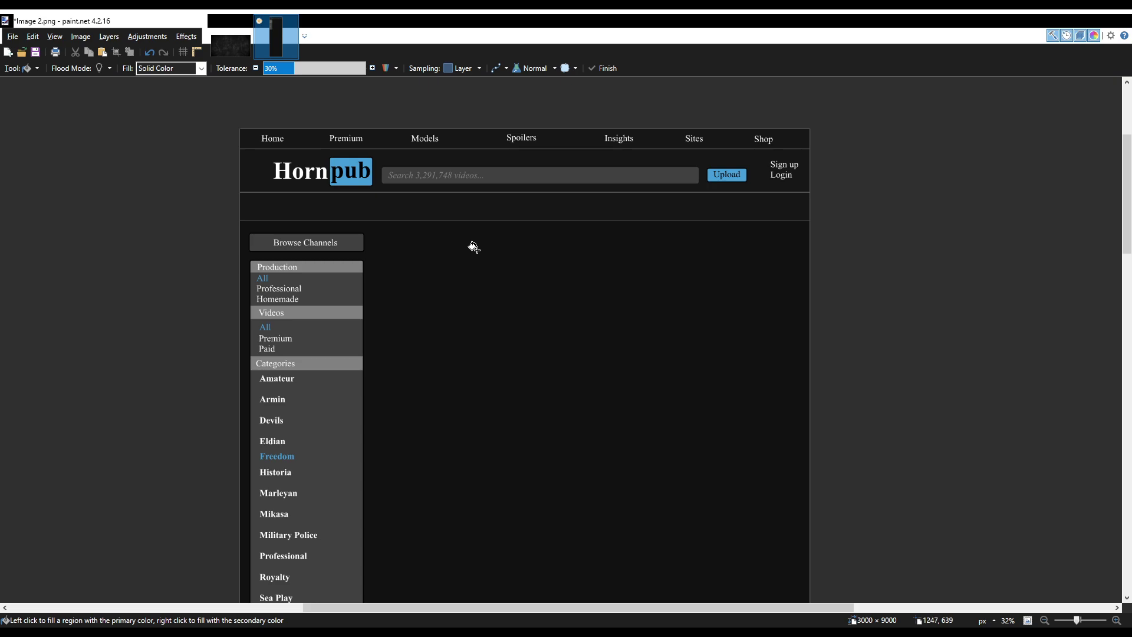
pyautogui.scroll(1, 451, 259)
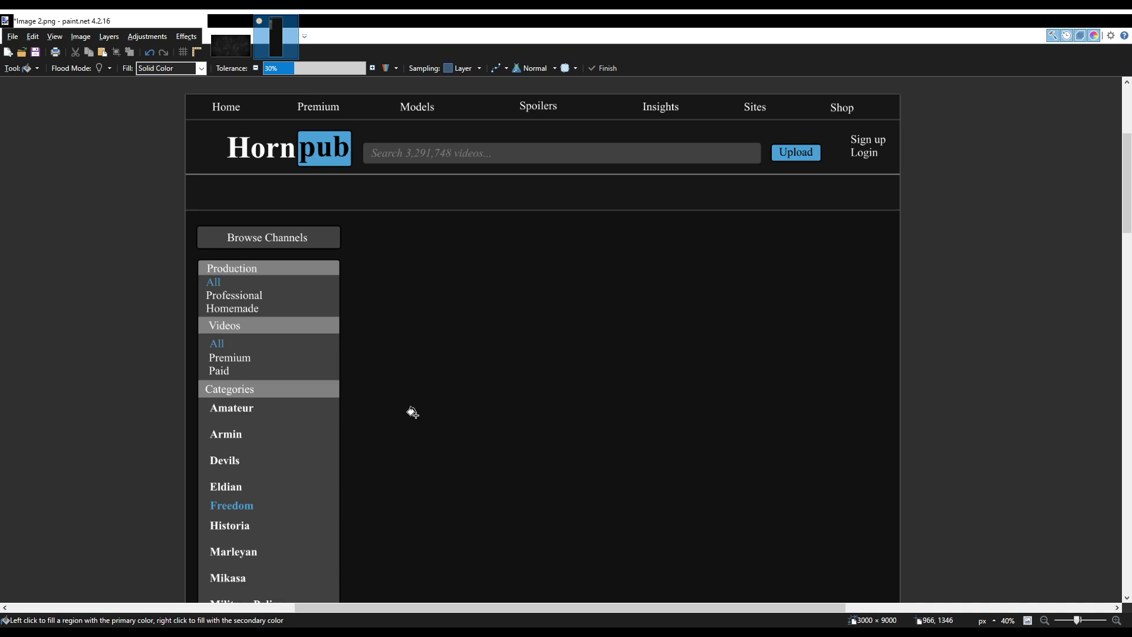
pyautogui.scroll(-1, 449, 245)
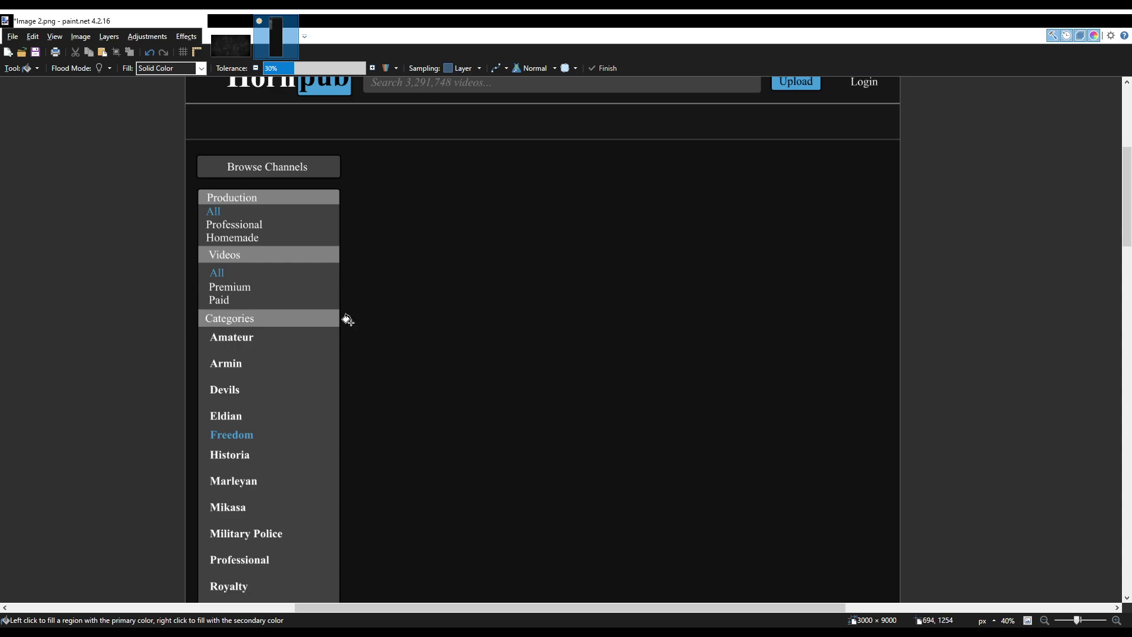
# Type the regular-weight title 'Step sister confesses to brother...' beside the sidebar.
pyautogui.press('t')
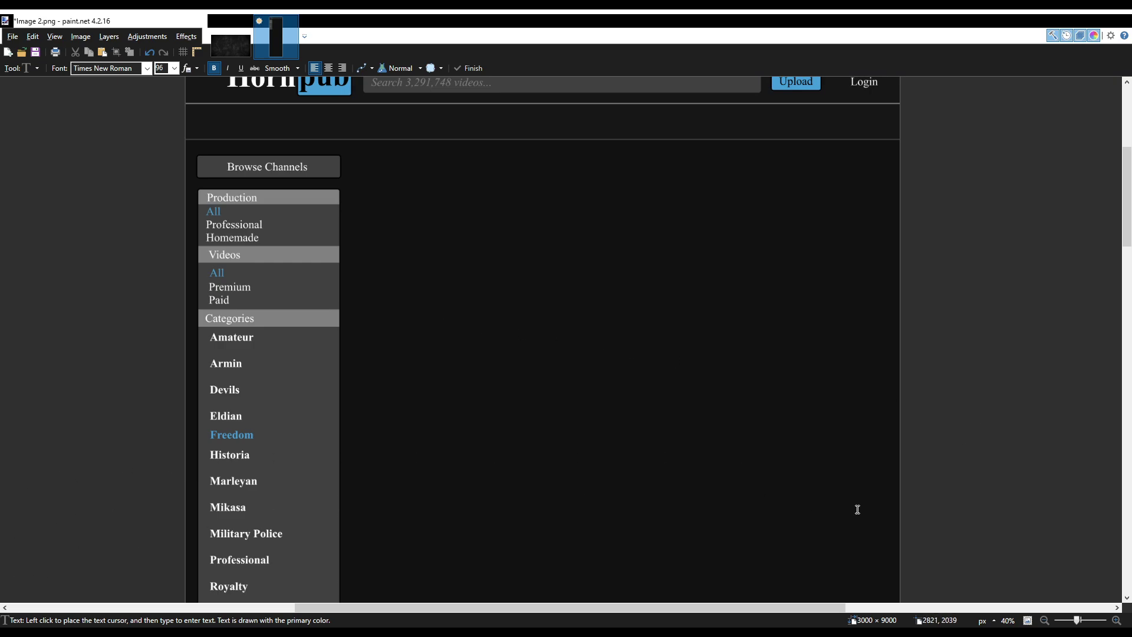
pyautogui.click(450, 262)
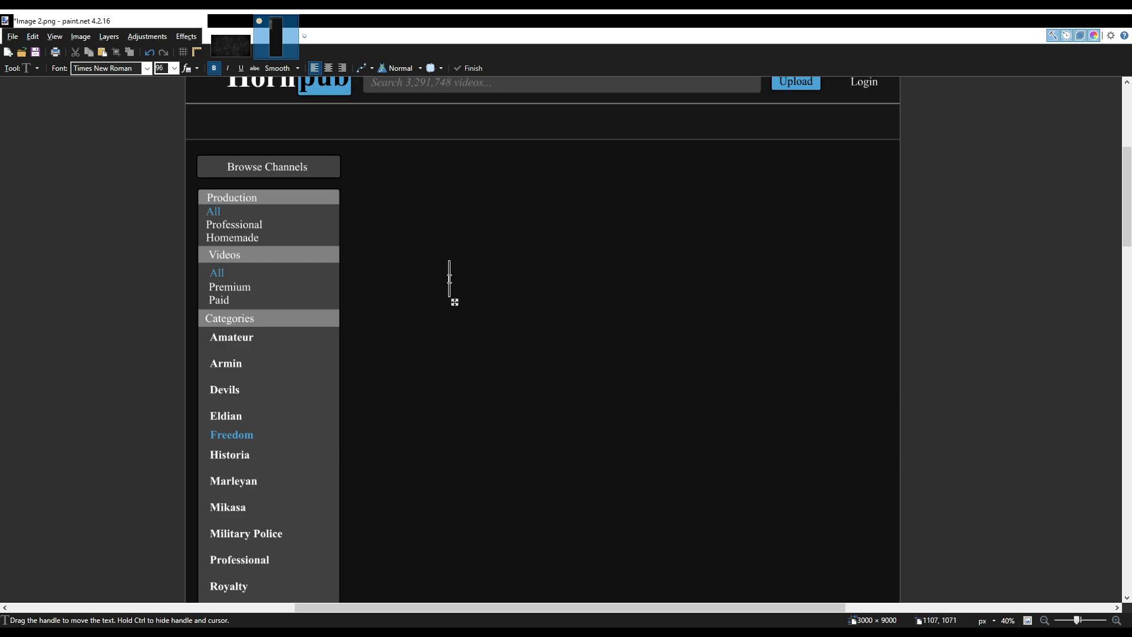
pyautogui.moveTo(453, 307); pyautogui.dragTo(449, 330)
pyautogui.write('Step')
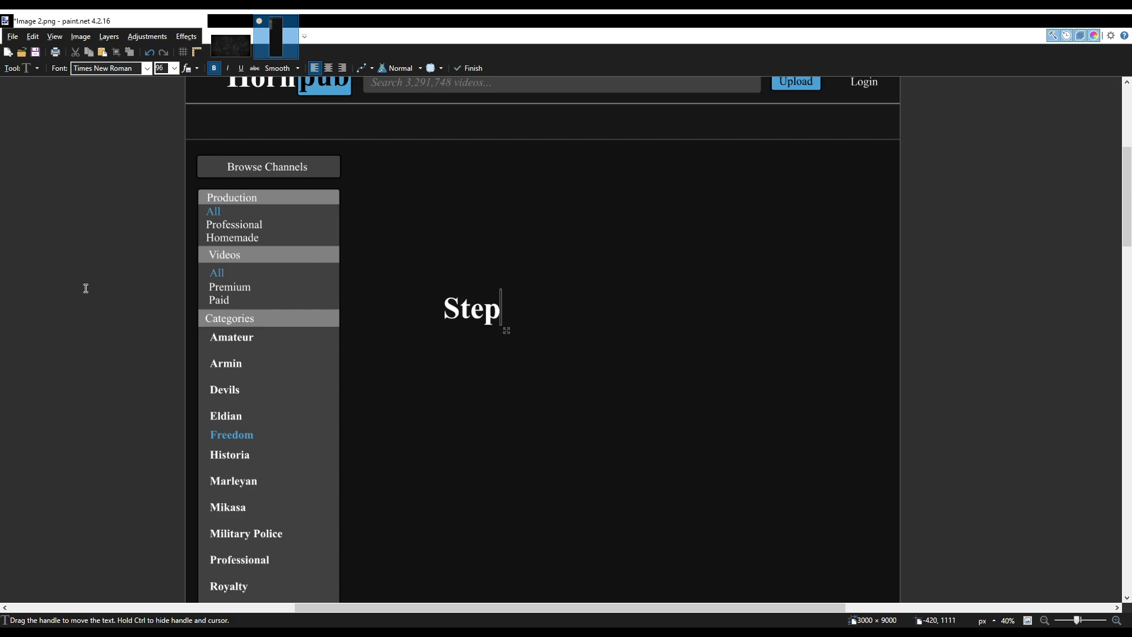
pyautogui.click(214, 68)
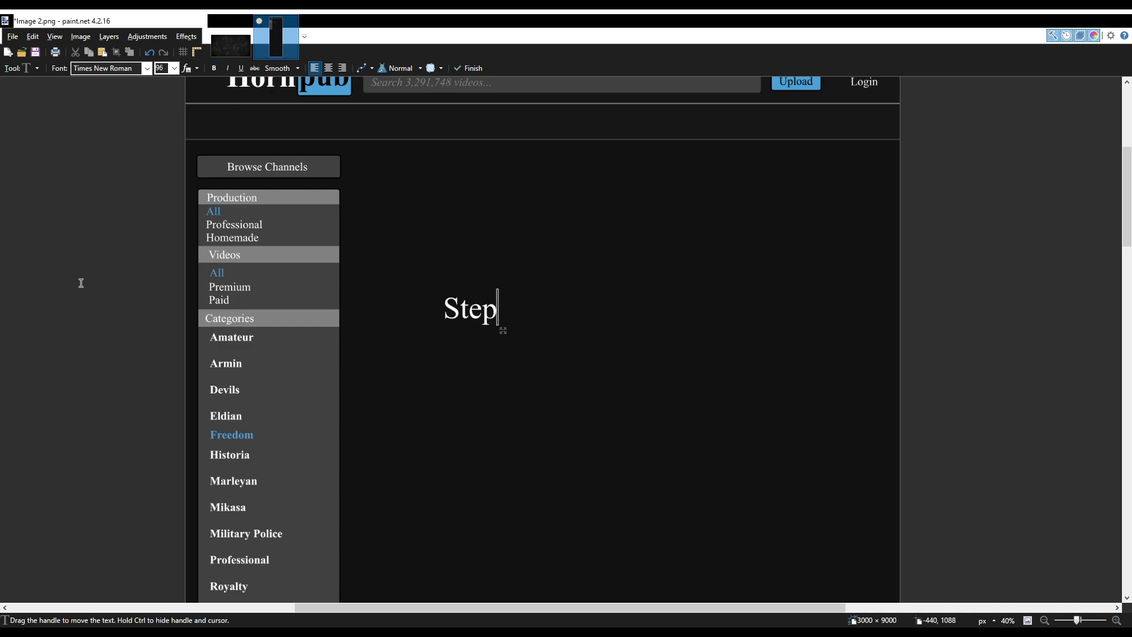
pyautogui.write('sister')
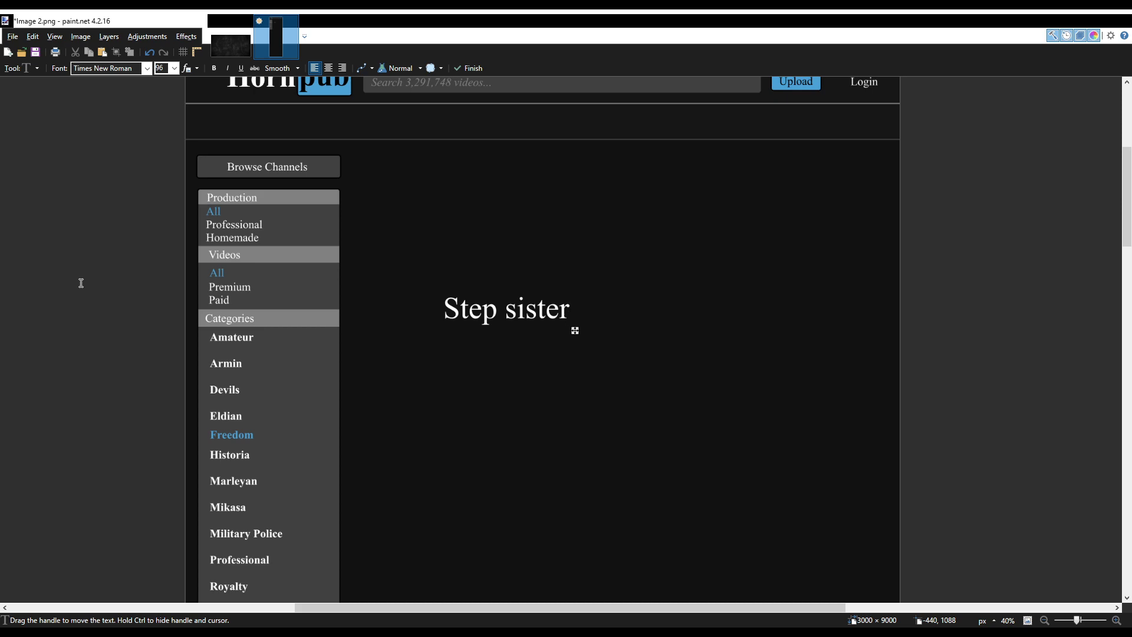
pyautogui.write(' confesses to brother...')
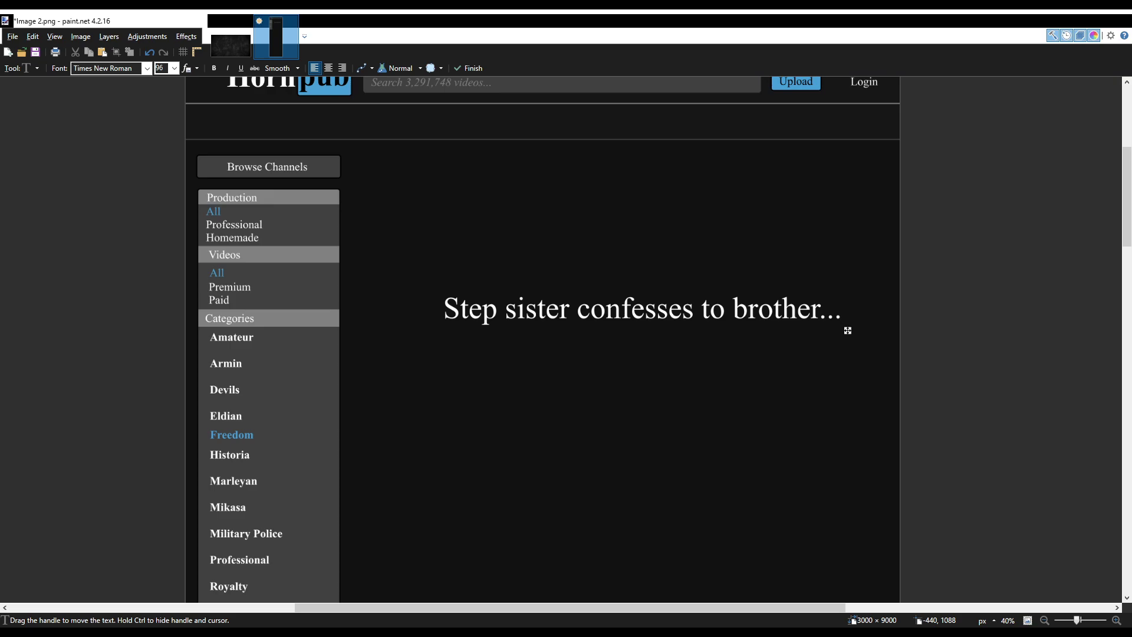
pyautogui.moveTo(849, 329); pyautogui.dragTo(840, 331)
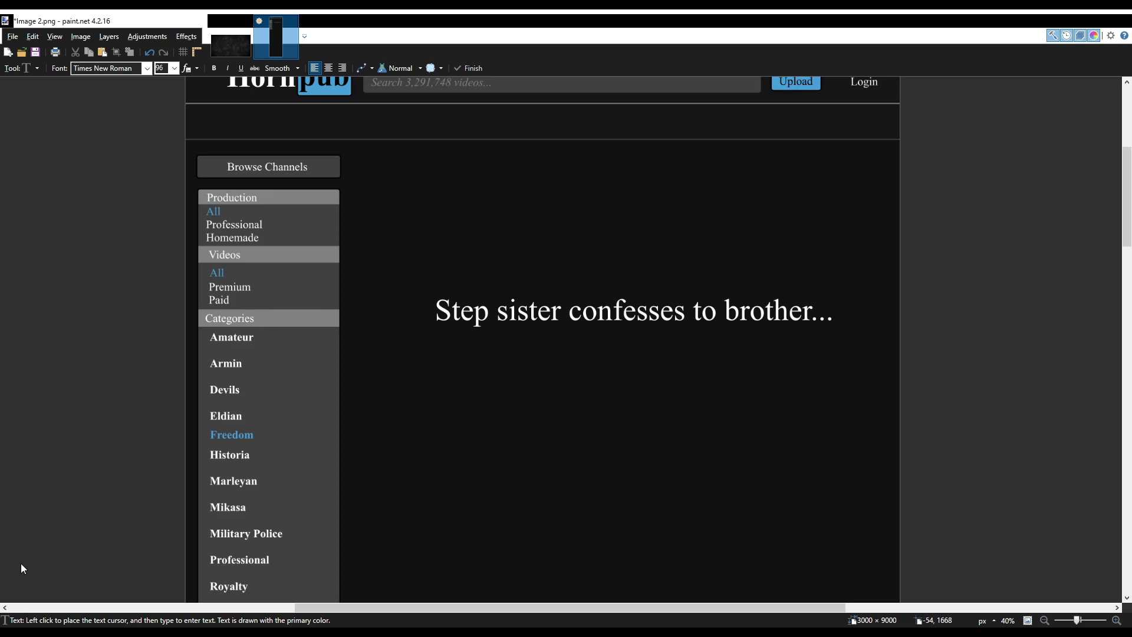
# Add a size-72 '789,143 views' line beneath the title.
pyautogui.click(161, 68)
pyautogui.write('36')
pyautogui.click(460, 343)
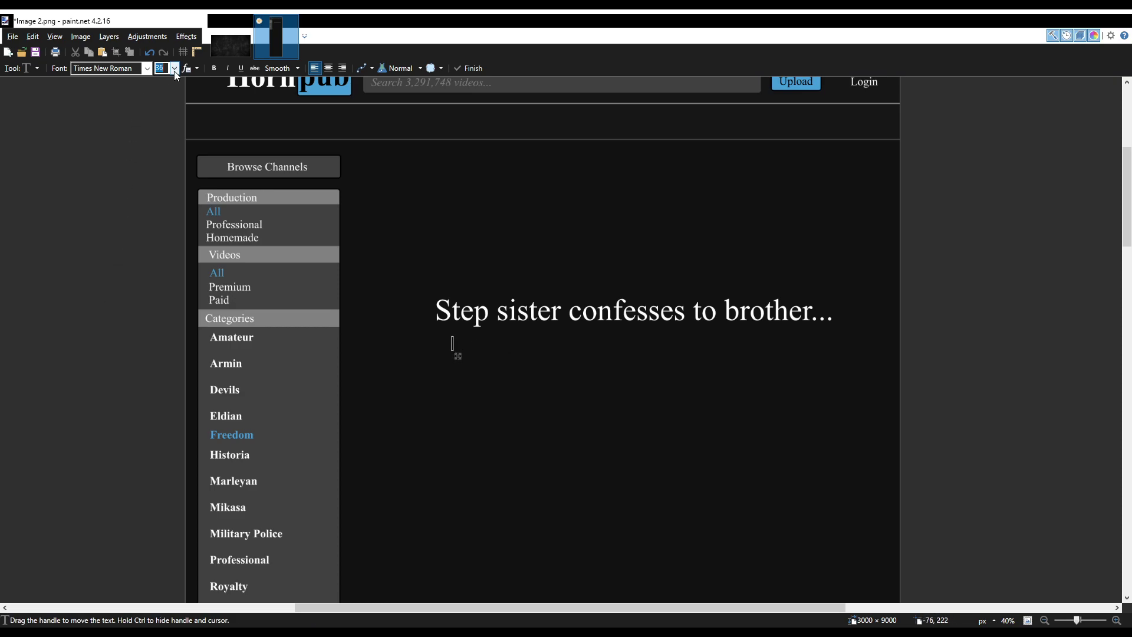
pyautogui.press('Tab')
pyautogui.write('72')
pyautogui.write('789')
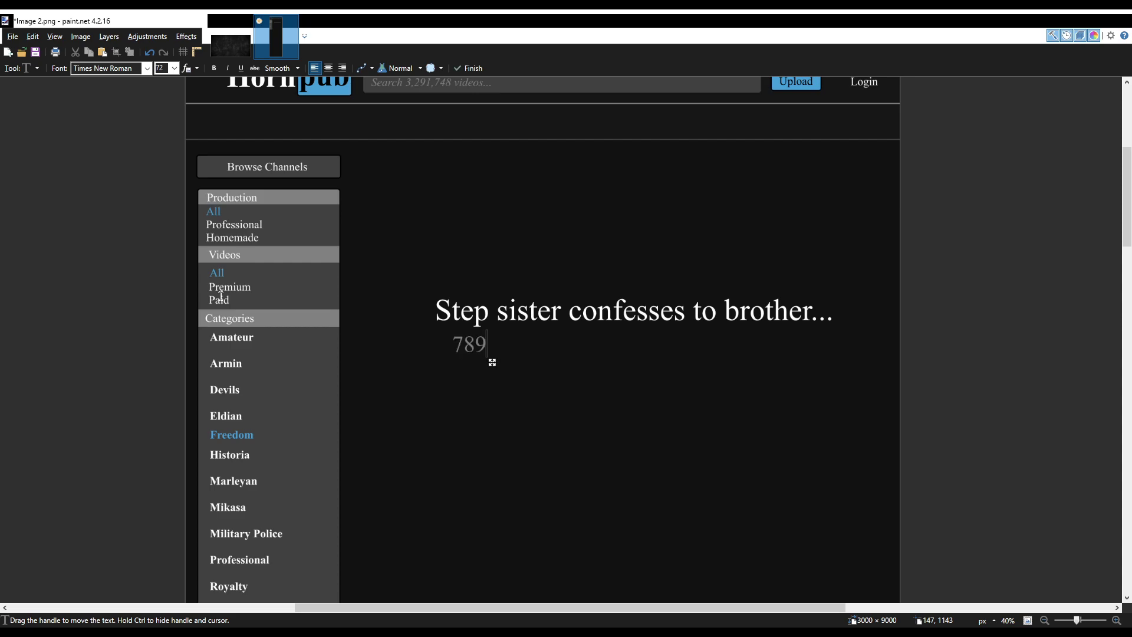
pyautogui.write(',')
pyautogui.press('BackSpace')
pyautogui.write(',143298')
pyautogui.press('BackSpace')
pyautogui.press('BackSpace')
pyautogui.press('BackSpace')
pyautogui.write('views')
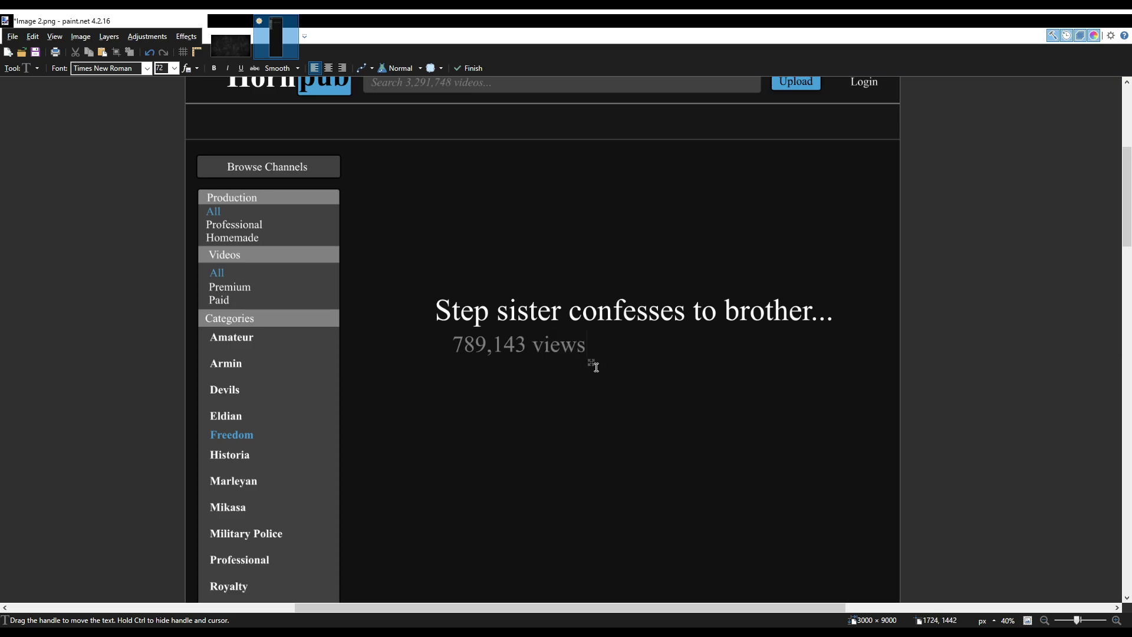
pyautogui.moveTo(593, 365); pyautogui.dragTo(588, 367)
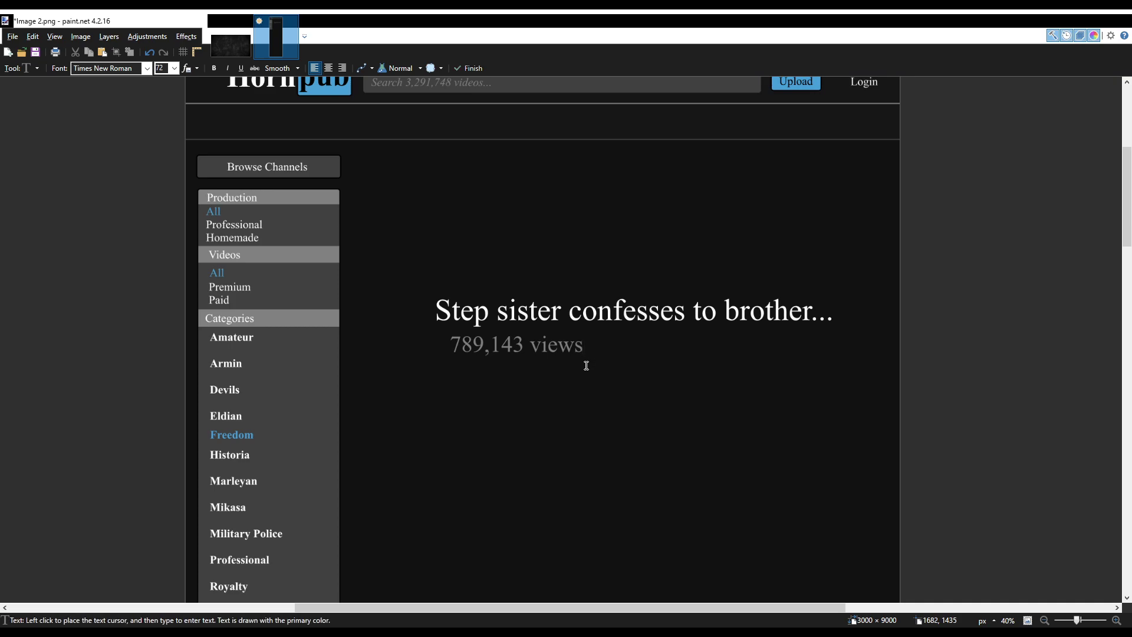
pyautogui.scroll(-1, 565, 348)
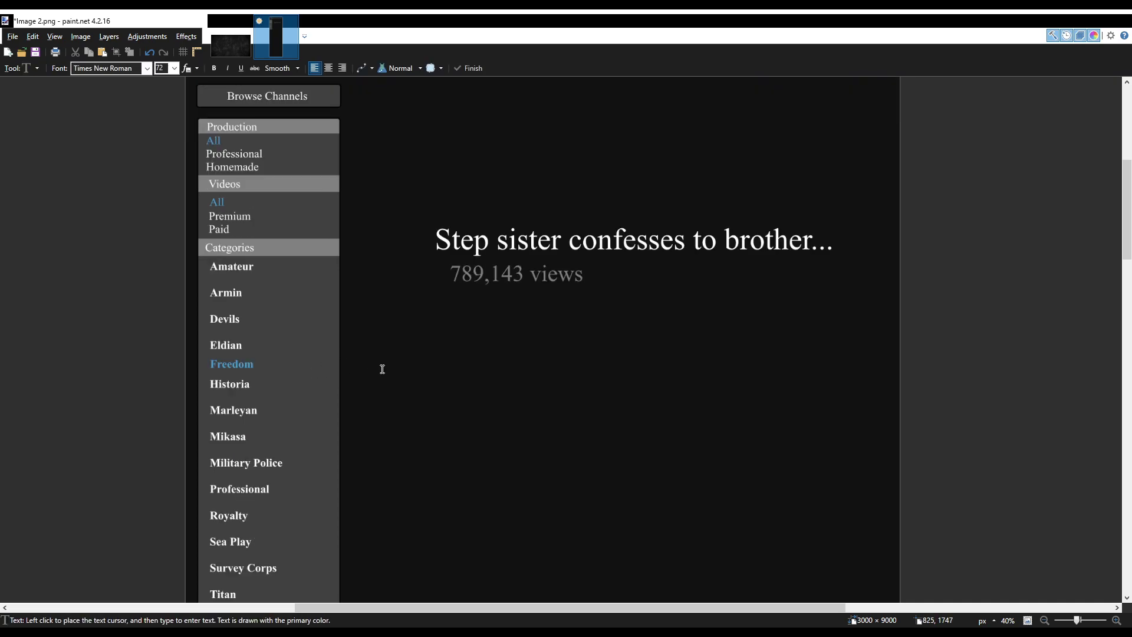
# Rectangle-select the first title and views block and nudge it lower with the Down arrow.
pyautogui.scroll(-1, 506, 384)
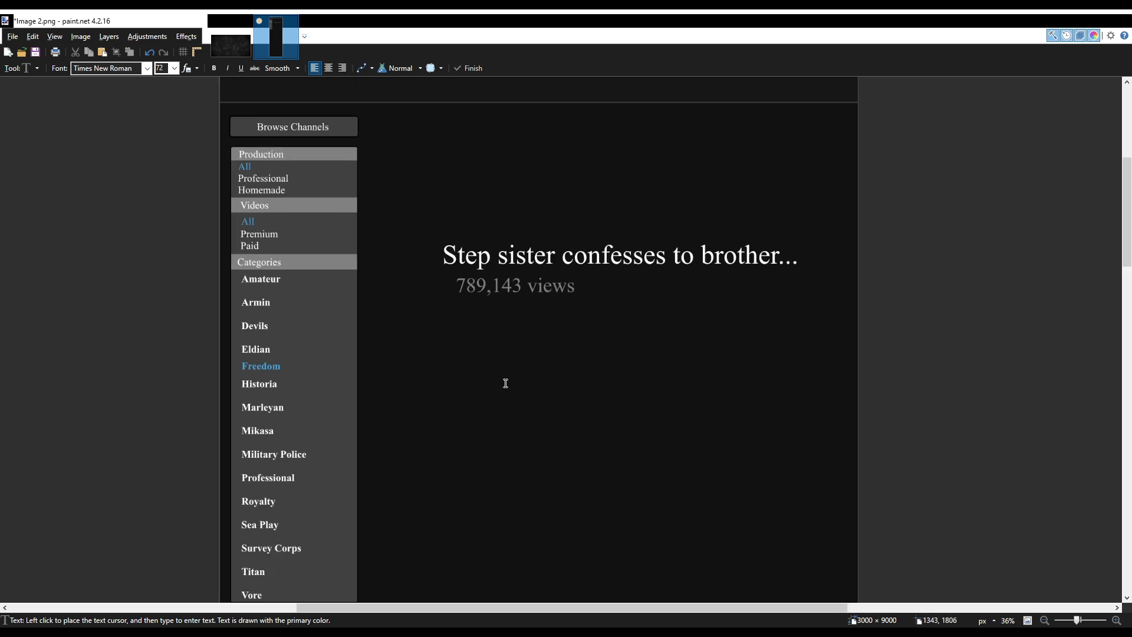
pyautogui.scroll(-1, 506, 383)
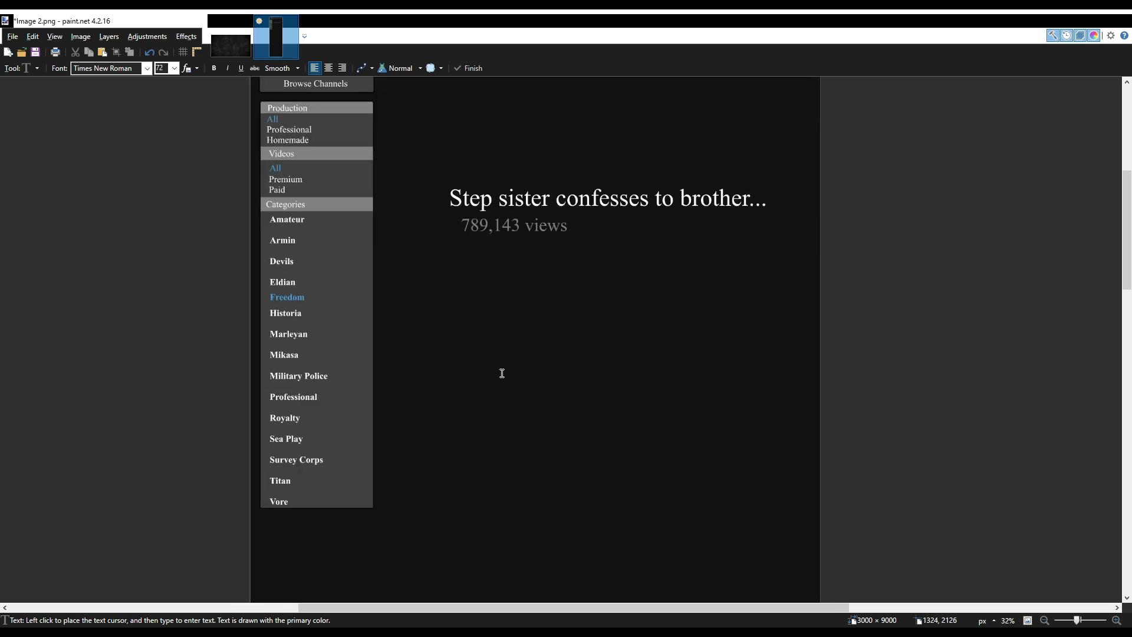
pyautogui.scroll(1, 502, 373)
pyautogui.press('s')
pyautogui.moveTo(435, 236); pyautogui.dragTo(777, 319)
pyautogui.press('m')
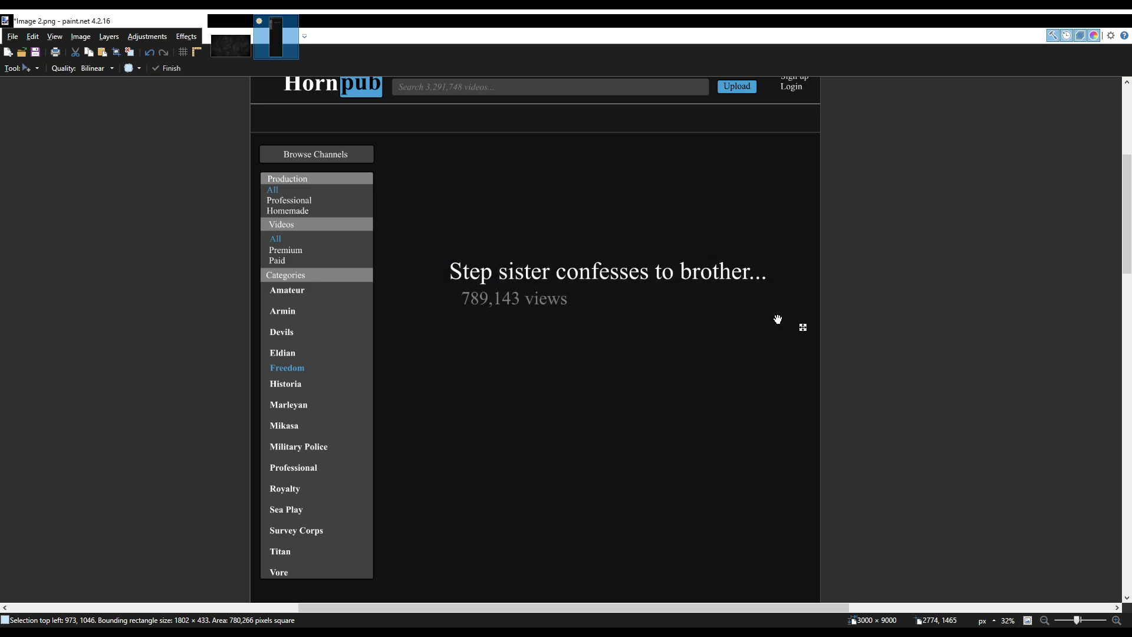
pyautogui.press('Down')
pyautogui.press('Down')
pyautogui.press('Down')
pyautogui.press('Down')
pyautogui.press('Down')
pyautogui.press('Down')
pyautogui.press('Down')
pyautogui.press('Down')
pyautogui.press('Down')
pyautogui.press('Down')
pyautogui.press('Down')
pyautogui.press('Down')
pyautogui.press('Down')
pyautogui.press('Down')
pyautogui.press('Down')
pyautogui.press('Down')
pyautogui.press('Down')
pyautogui.press('Down')
pyautogui.press('Down')
pyautogui.press('Down')
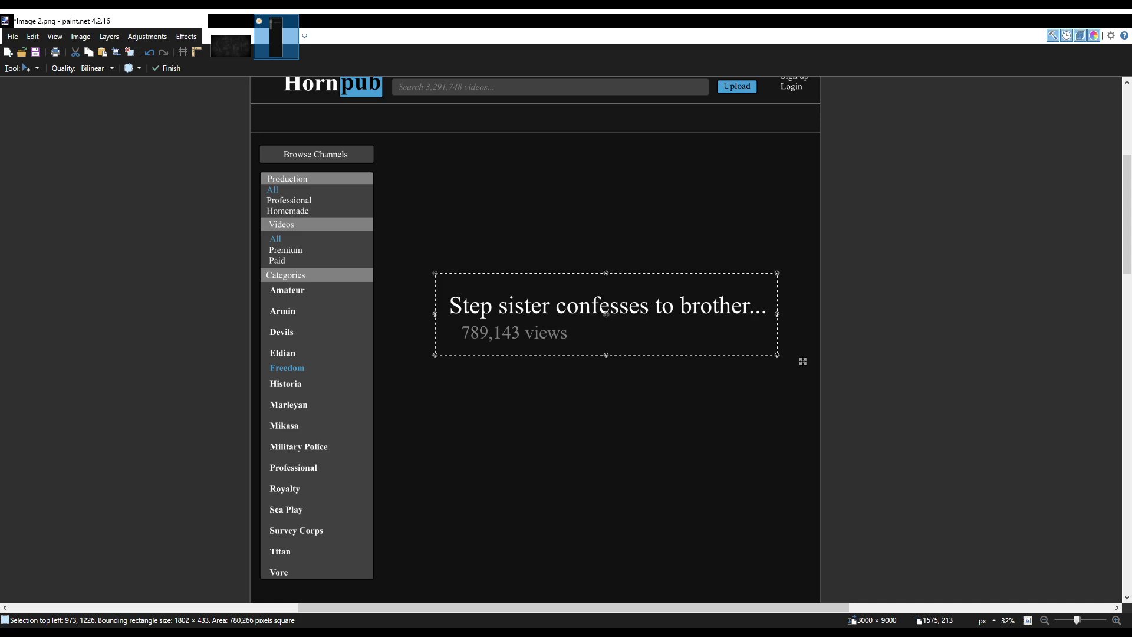
pyautogui.scroll(1, 489, 293)
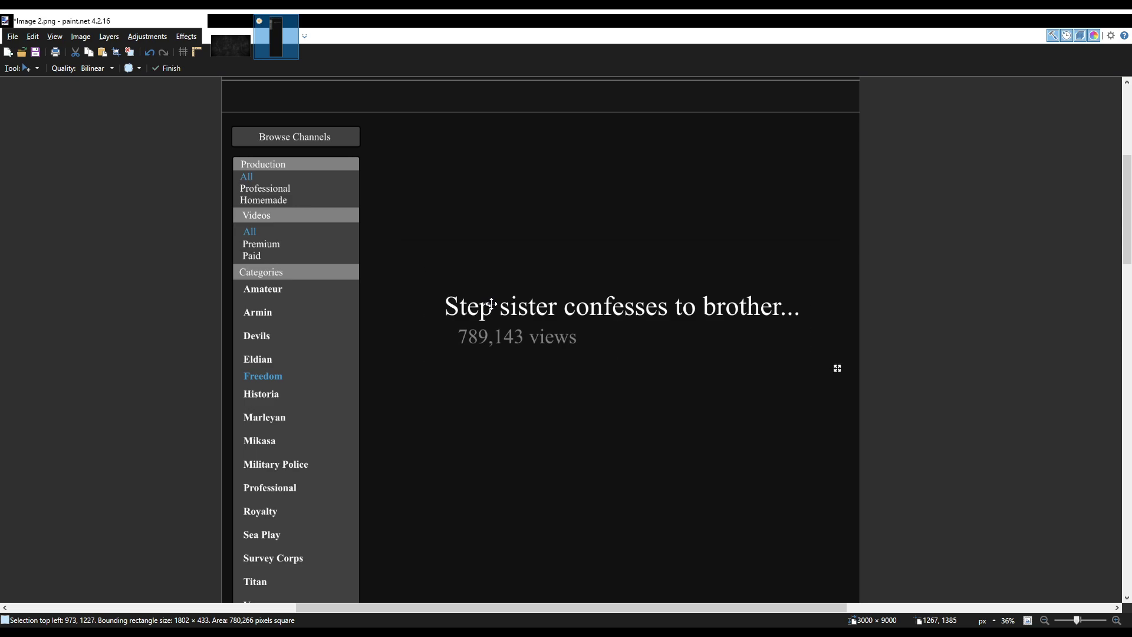
pyautogui.press('Down')
pyautogui.press('Down')
pyautogui.press('Down')
pyautogui.press('Down')
pyautogui.press('Down')
pyautogui.press('Down')
pyautogui.press('Down')
pyautogui.press('Down')
pyautogui.press('Down')
pyautogui.press('Down')
pyautogui.press('Down')
pyautogui.press('Down')
pyautogui.press('Down')
pyautogui.press('Down')
pyautogui.press('Down')
pyautogui.press('Down')
pyautogui.press('Down')
pyautogui.press('Down')
pyautogui.press('Down')
pyautogui.press('Down')
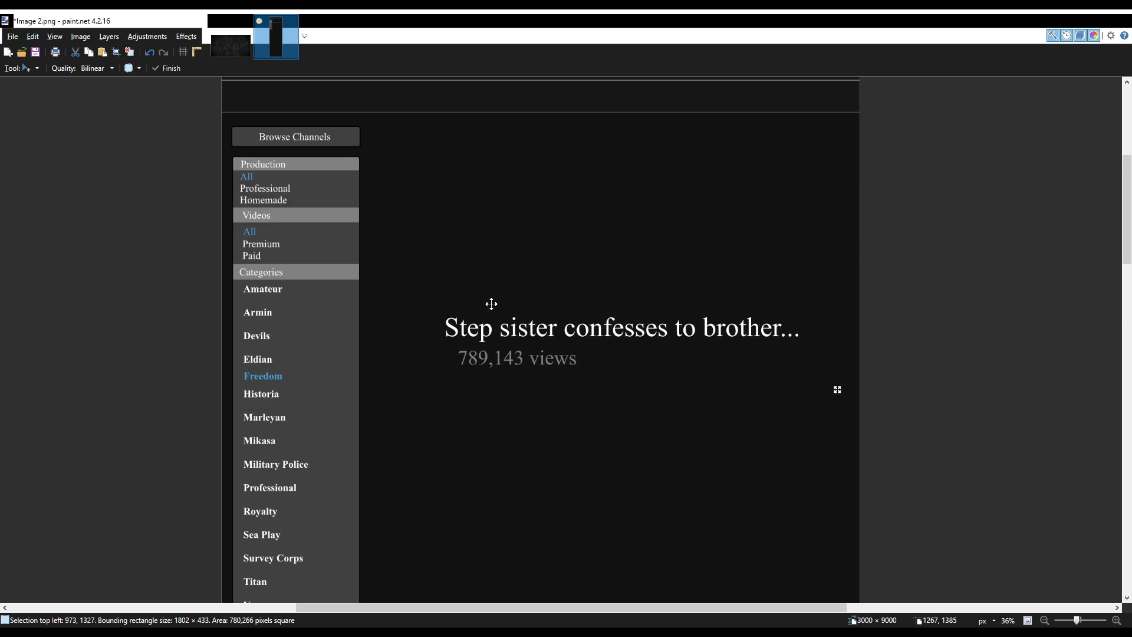
pyautogui.press('Down')
pyautogui.press('Down')
pyautogui.press('Down')
pyautogui.press('Down')
pyautogui.press('Down')
pyautogui.press('Down')
pyautogui.press('Down')
pyautogui.press('Down')
pyautogui.scroll(-2, 525, 308)
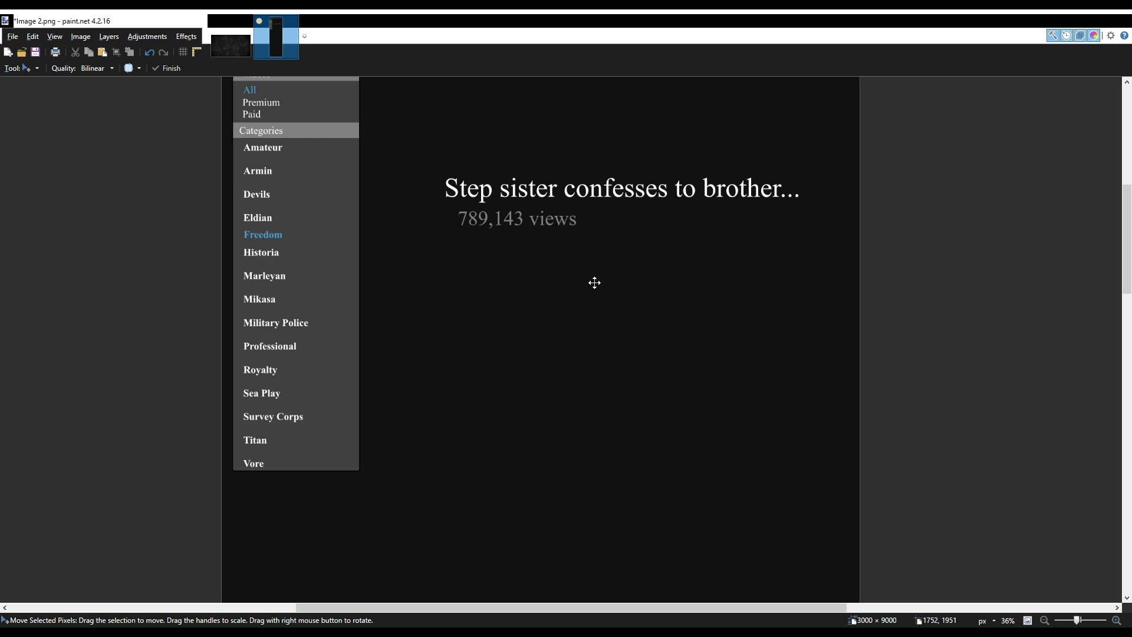
pyautogui.press('t')
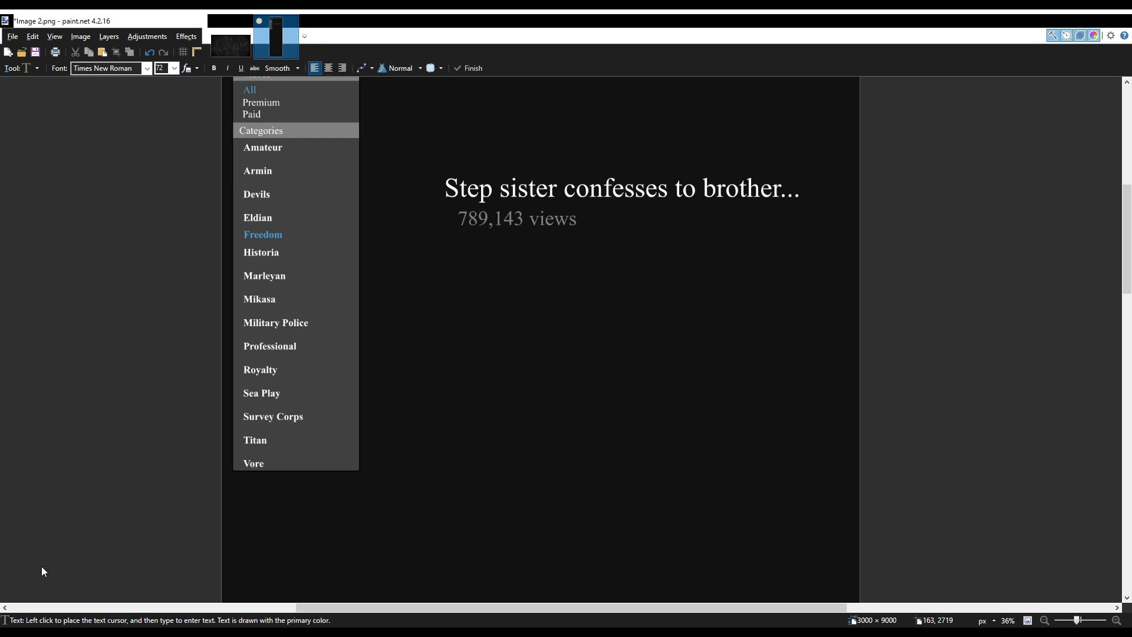
# Type the size-96 title 'Step mom punishes son for cl...' below the first entry.
pyautogui.click(457, 412)
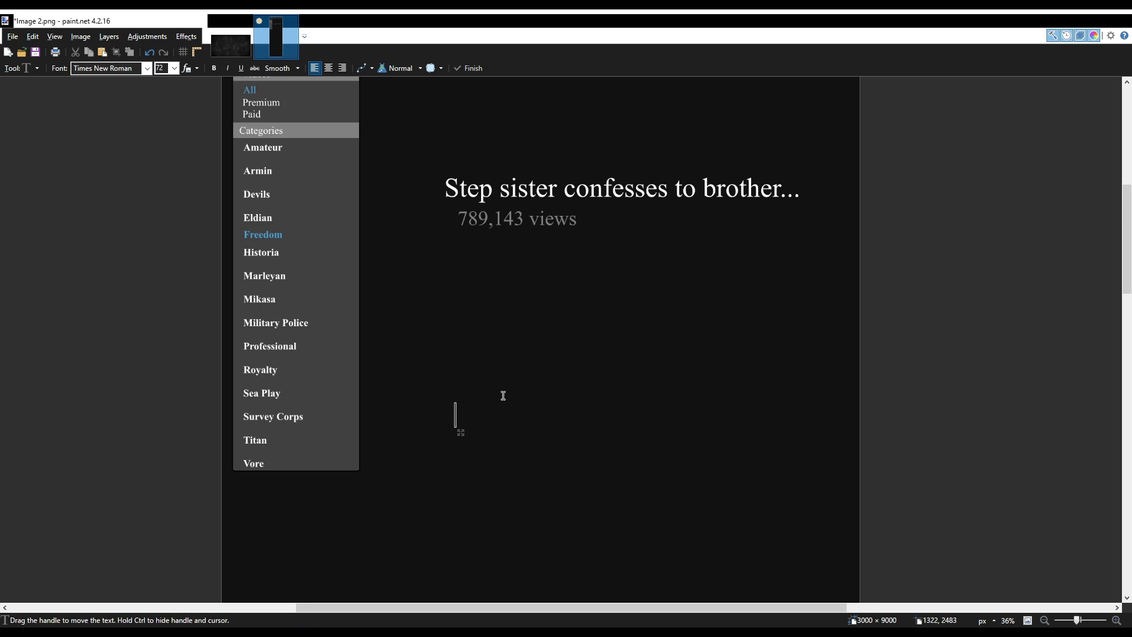
pyautogui.write('Step')
pyautogui.press('BackSpace')
pyautogui.press('BackSpace')
pyautogui.press('BackSpace')
pyautogui.press('BackSpace')
pyautogui.click(161, 67)
pyautogui.write('96')
pyautogui.press('Return')
pyautogui.write('Step')
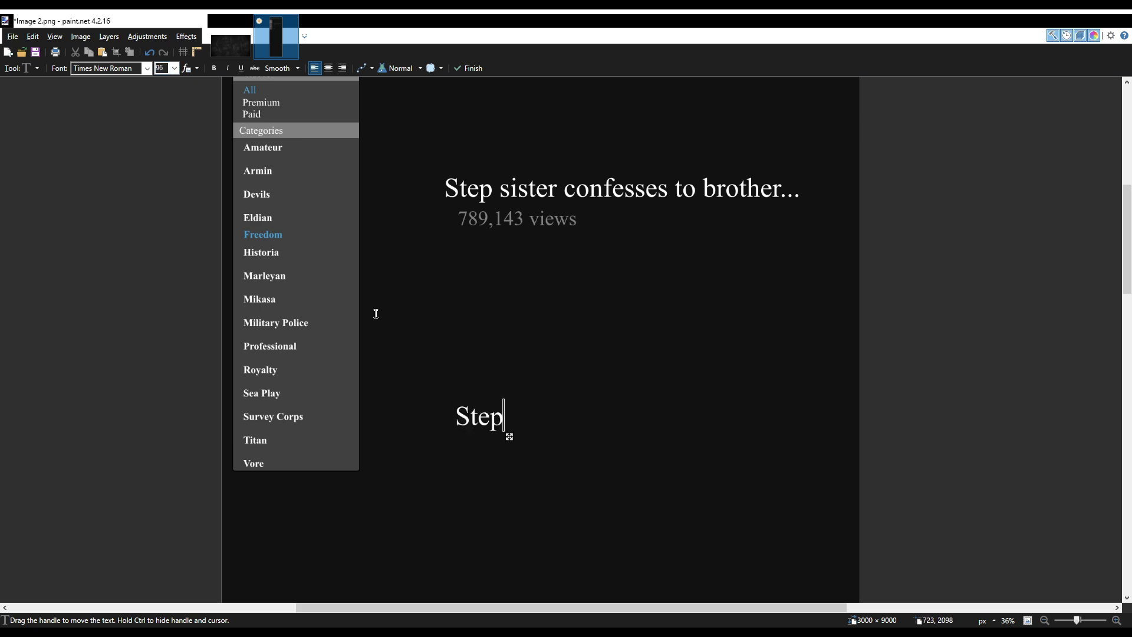
pyautogui.write(' mom pu')
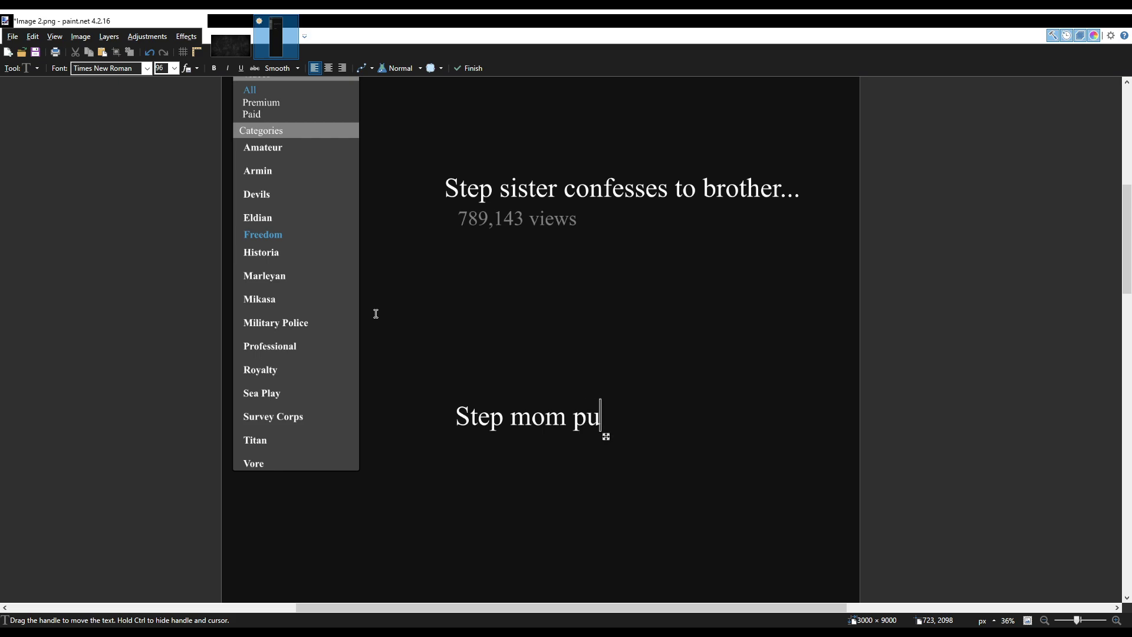
pyautogui.write('nishes son for')
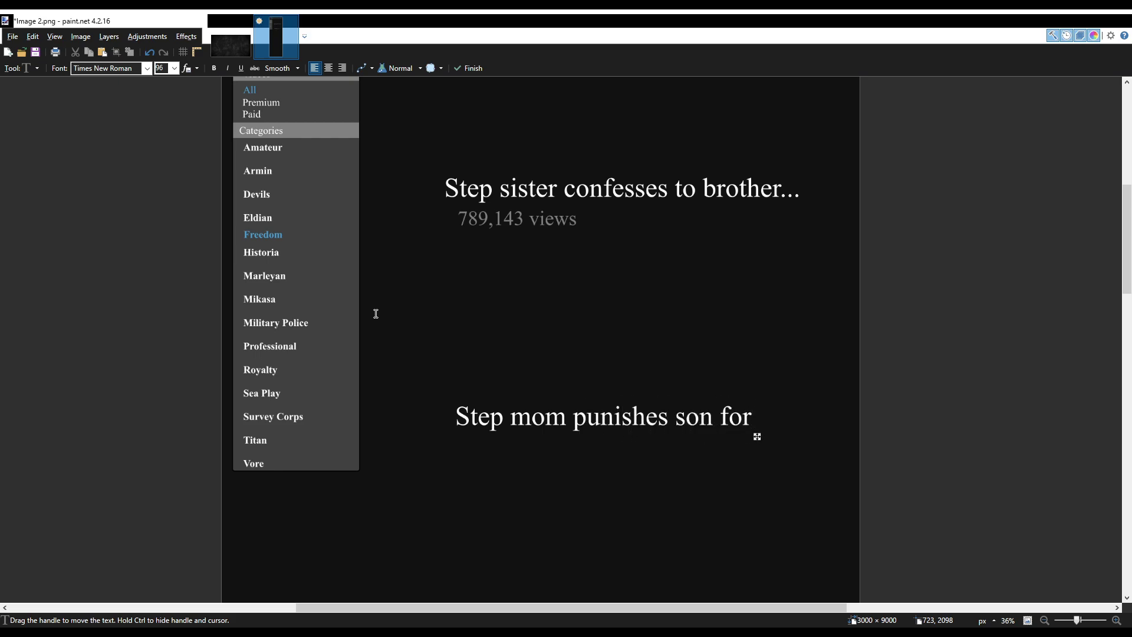
pyautogui.write(' cl...')
pyautogui.moveTo(805, 436); pyautogui.dragTo(799, 439)
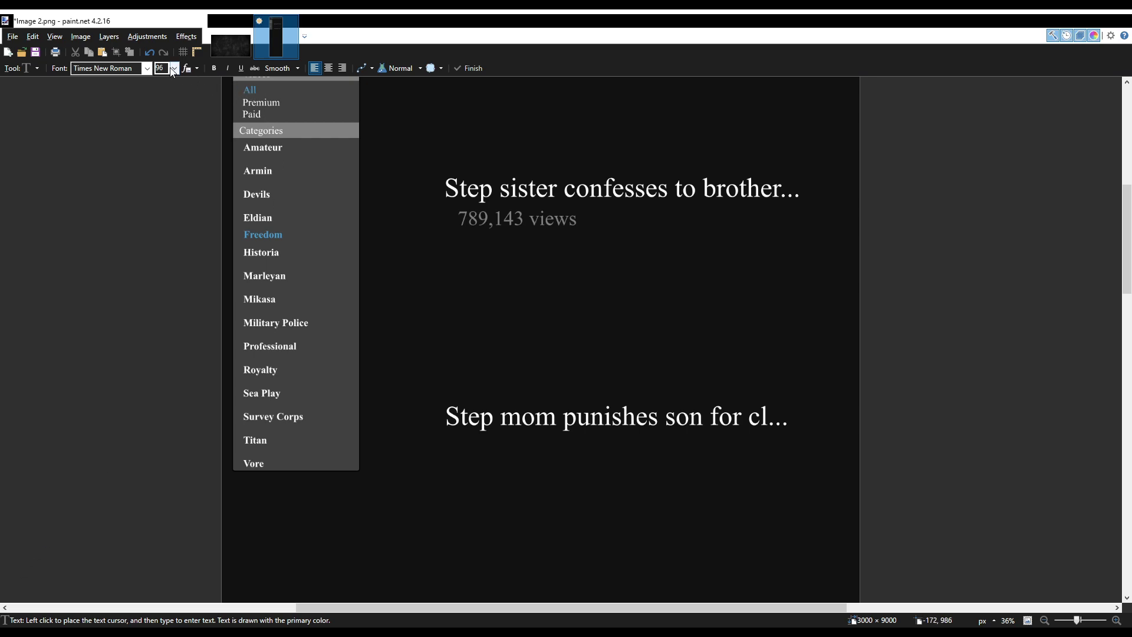
# Add a size-72 '1.1M views' line beneath it and select the whole entry.
pyautogui.click(158, 222)
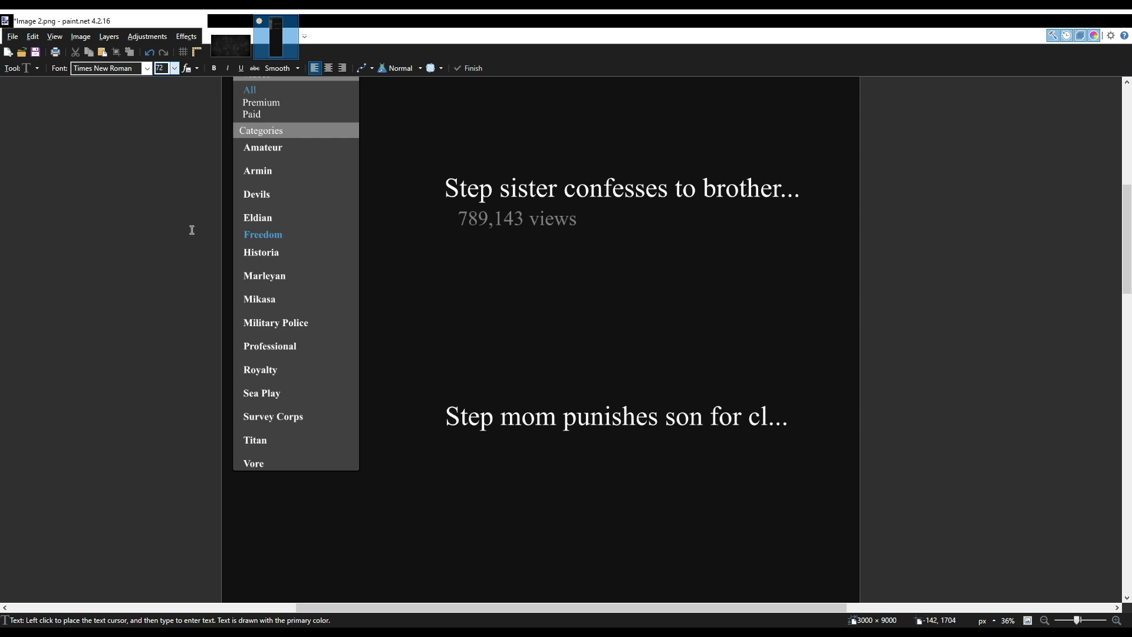
pyautogui.click(463, 446)
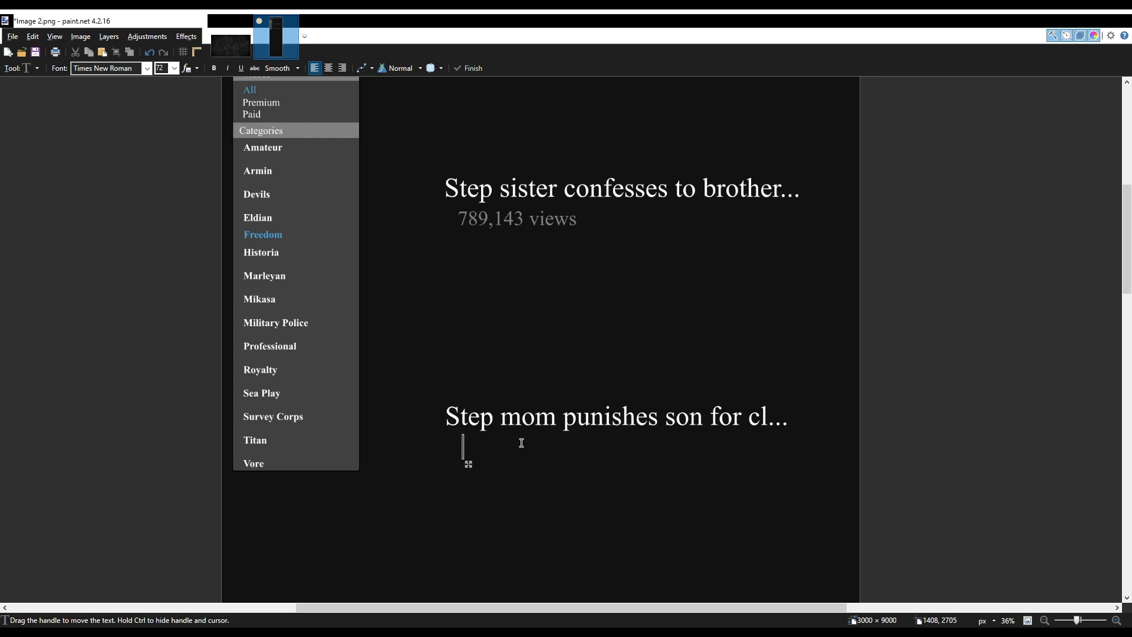
pyautogui.write('1.1 million vie')
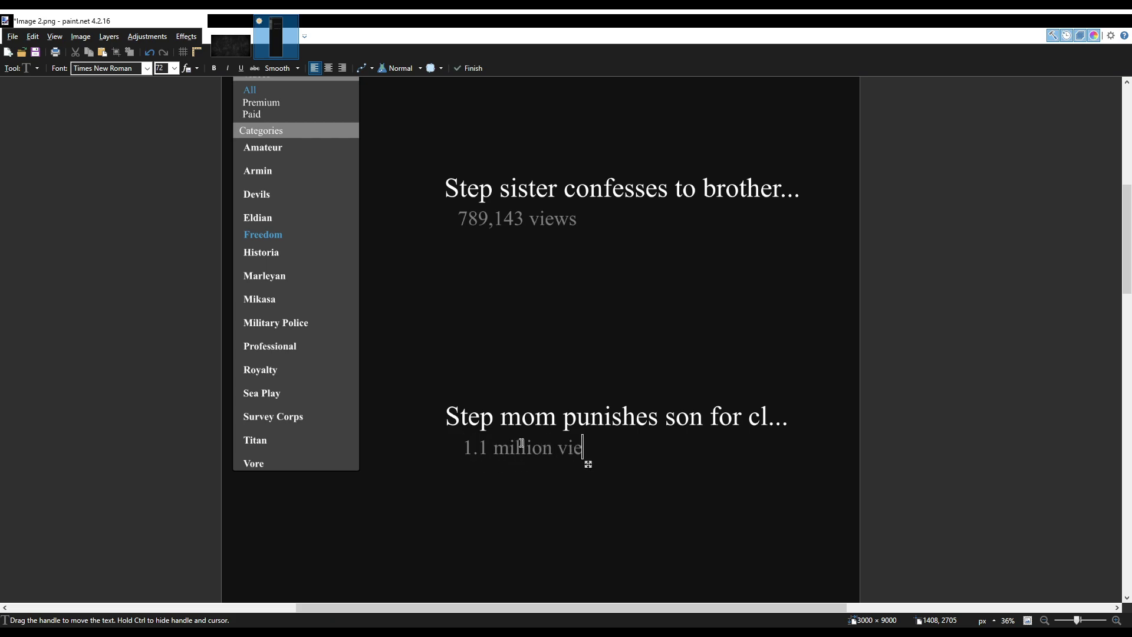
pyautogui.write('ws')
pyautogui.press('Home')
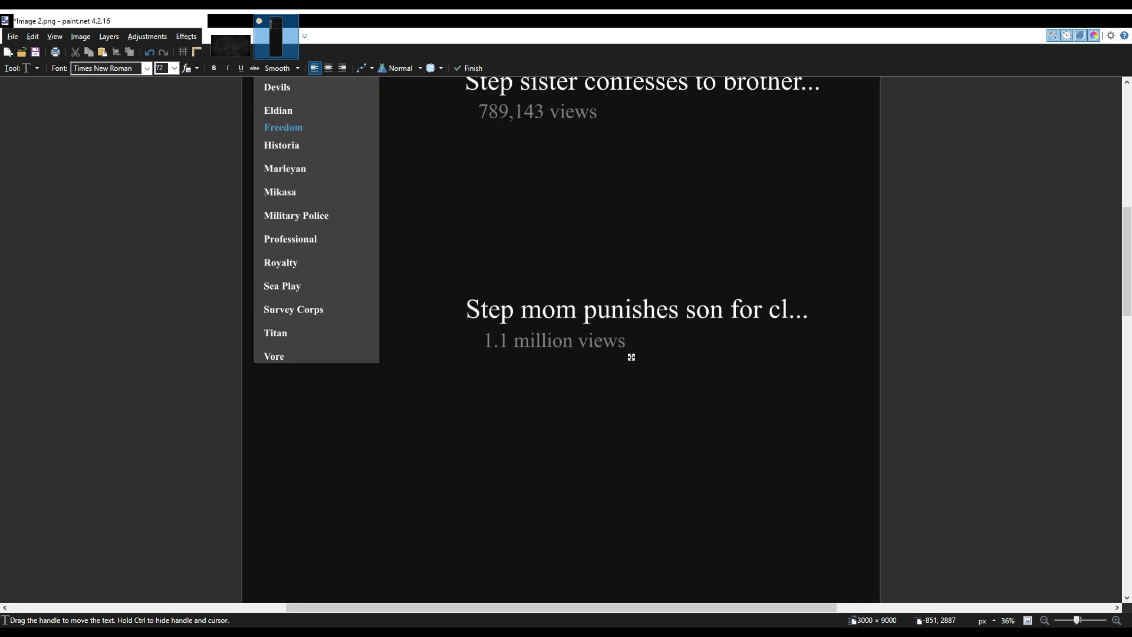
pyautogui.press('Right')
pyautogui.press('Right')
pyautogui.press('Right')
pyautogui.press('Right')
pyautogui.press('Delete')
pyautogui.press('Delete')
pyautogui.press('Delete')
pyautogui.press('Delete')
pyautogui.press('Delete')
pyautogui.press('Delete')
pyautogui.press('Delete')
pyautogui.press('Delete')
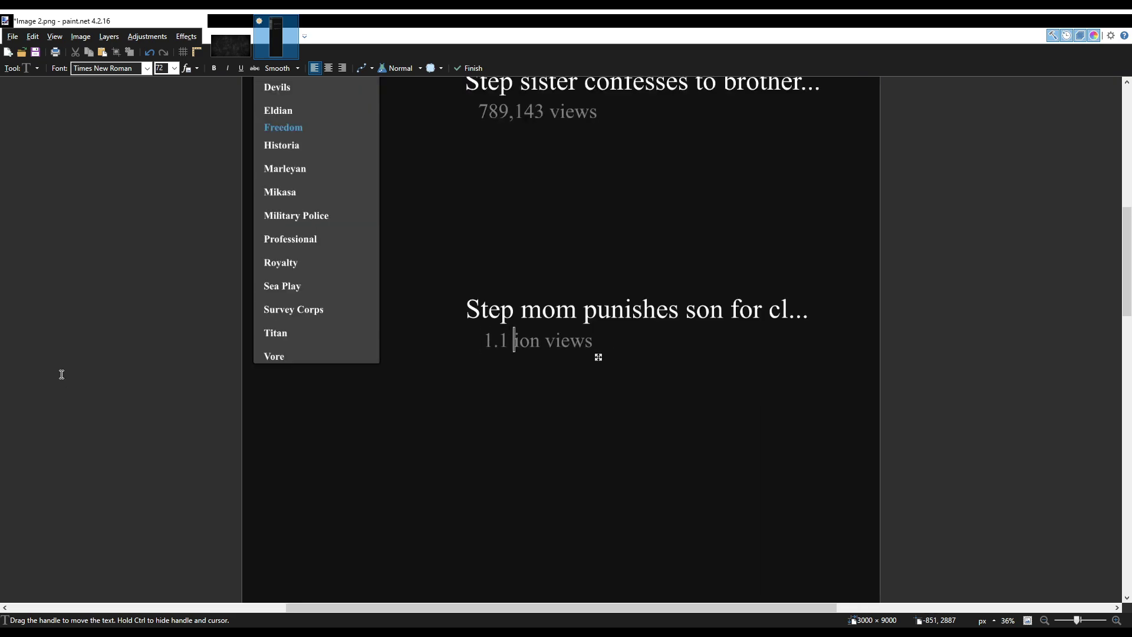
pyautogui.write('M')
pyautogui.press('Left')
pyautogui.press('BackSpace')
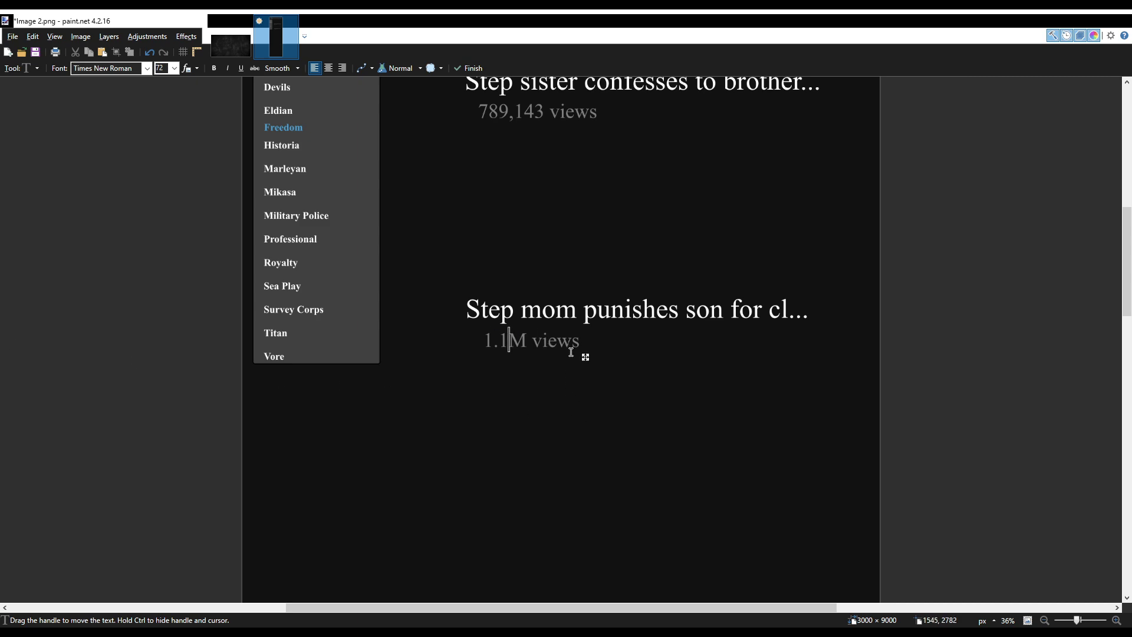
pyautogui.moveTo(586, 359); pyautogui.dragTo(584, 356)
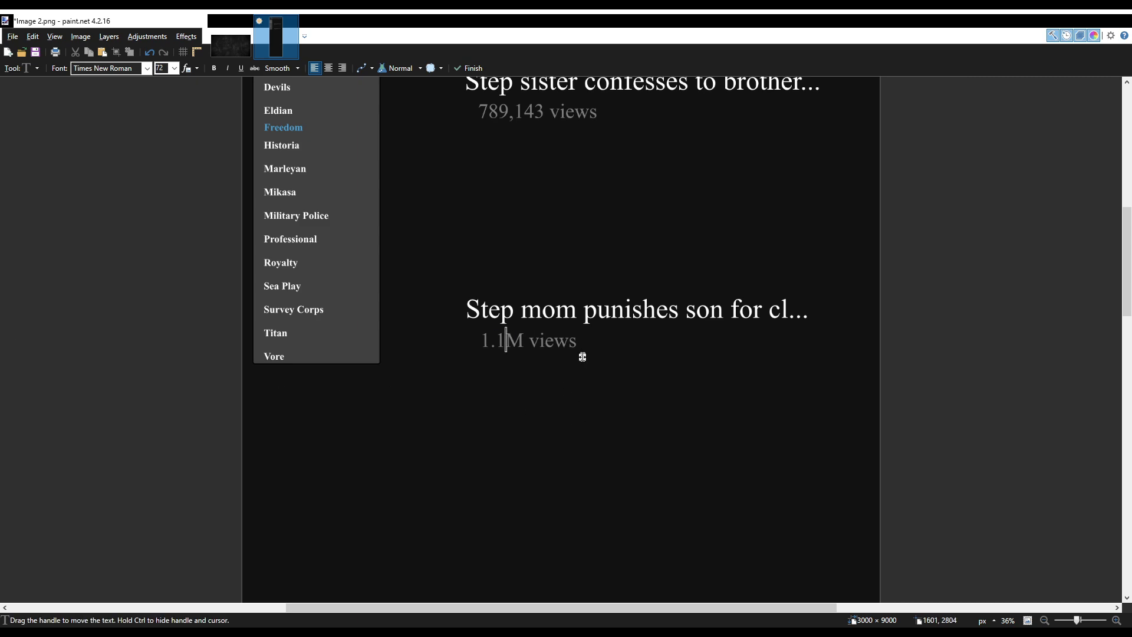
pyautogui.press('s')
pyautogui.moveTo(433, 264); pyautogui.dragTo(855, 376)
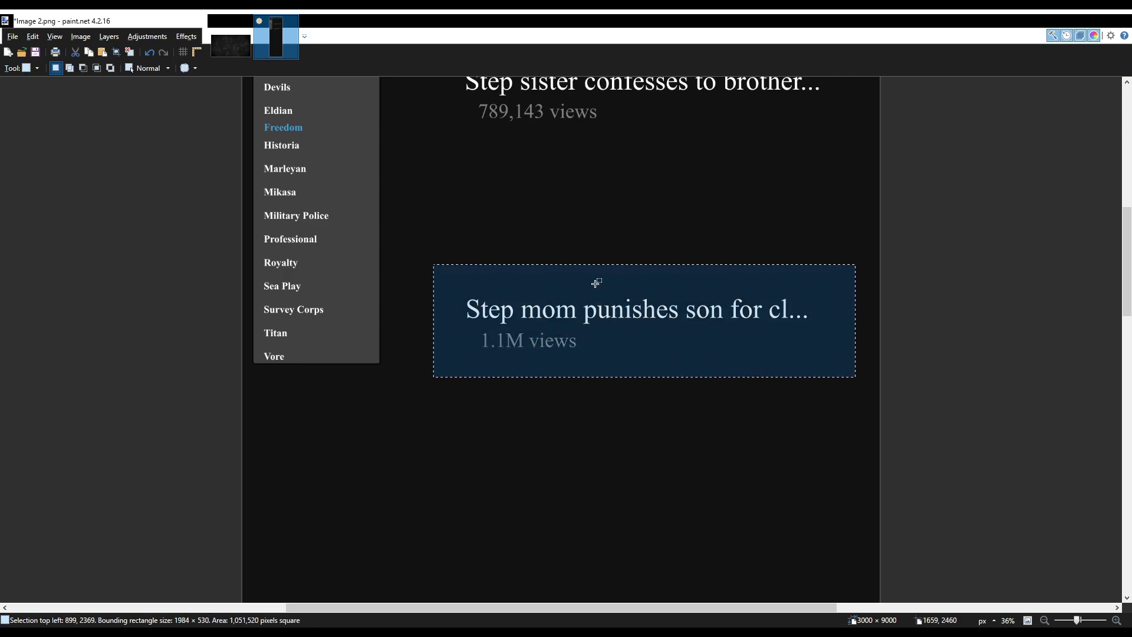
# Nudge the selected second entry further down the page.
pyautogui.press('m')
pyautogui.press('Down')
pyautogui.press('Down')
pyautogui.press('Down')
pyautogui.press('Down')
pyautogui.press('Down')
pyautogui.press('Down')
pyautogui.press('Down')
pyautogui.press('Down')
pyautogui.press('Down')
pyautogui.press('Down')
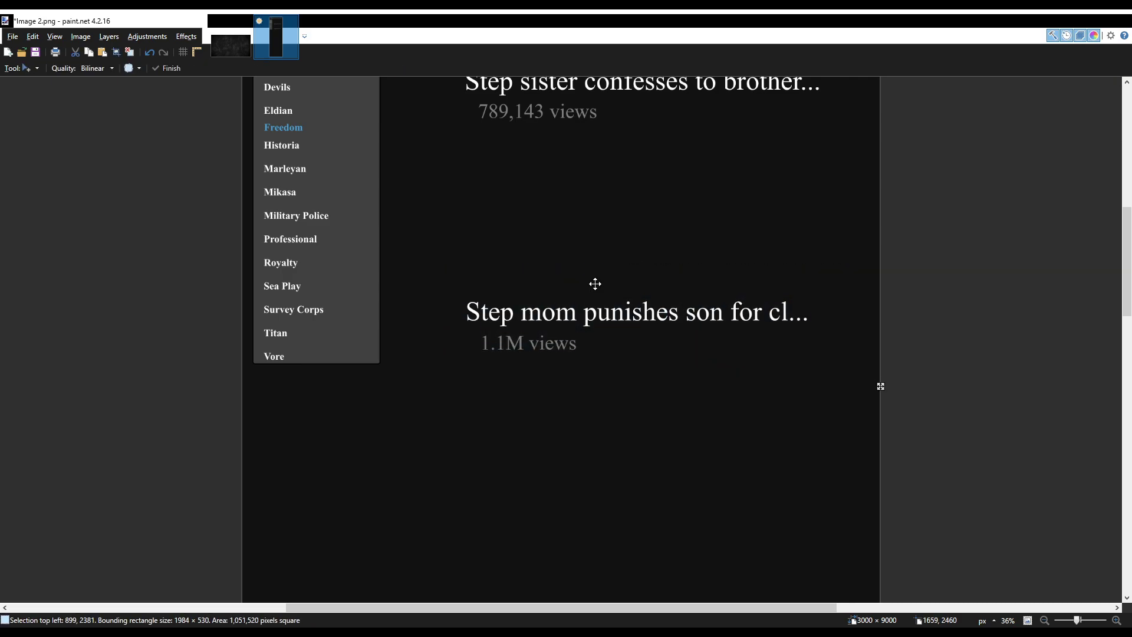
pyautogui.press('Down')
pyautogui.press('Down')
pyautogui.press('Down')
pyautogui.press('Down')
pyautogui.press('Down')
pyautogui.press('Down')
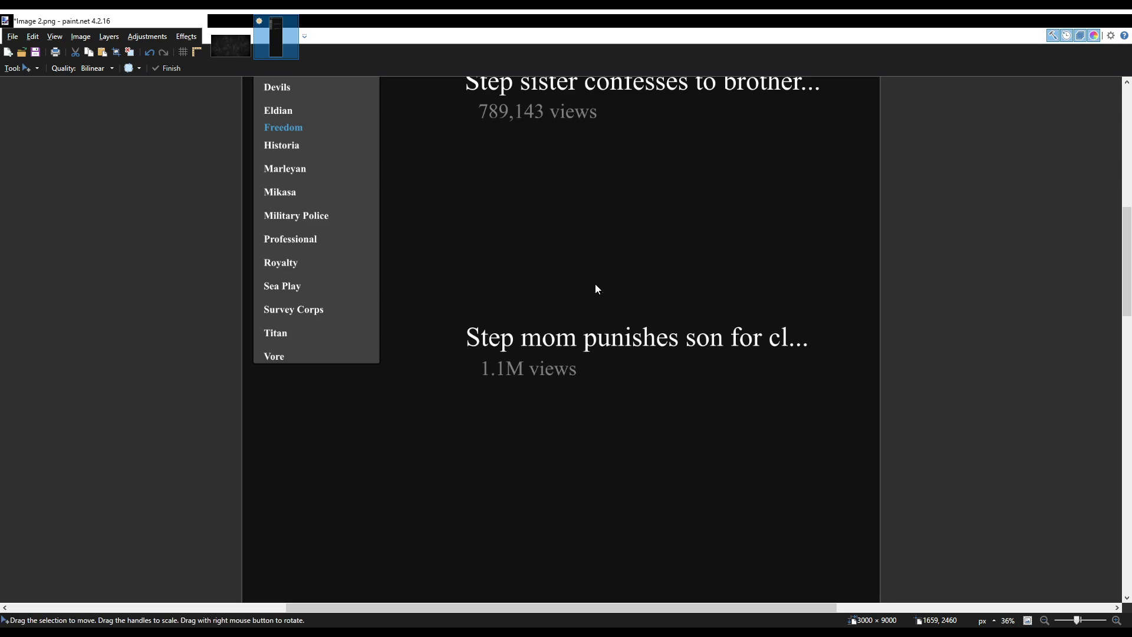
pyautogui.scroll(-5, 553, 293)
pyautogui.scroll(4, 553, 293)
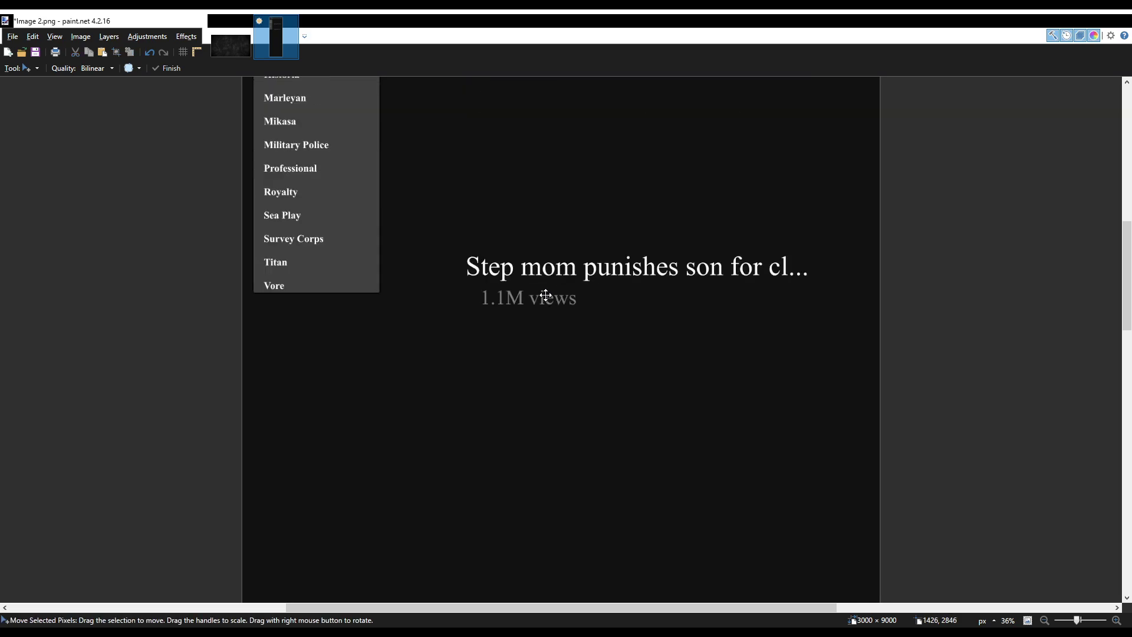
pyautogui.scroll(-3, 540, 297)
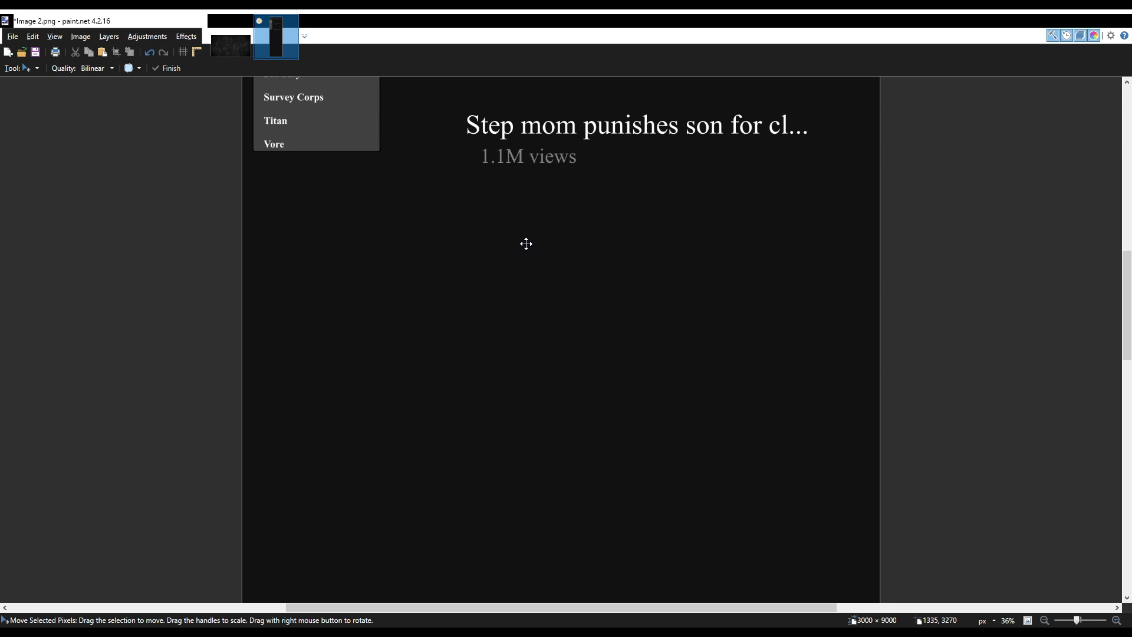
# Set the Text tool's font size back to 96 for the next title.
pyautogui.press('t')
pyautogui.scroll(-3, 482, 285)
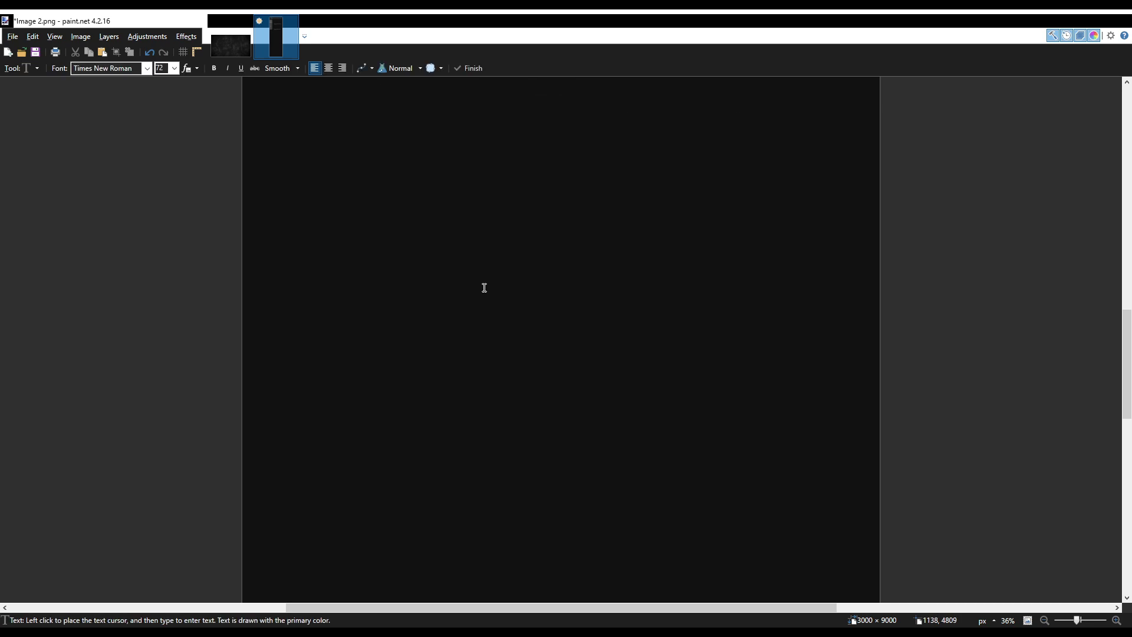
pyautogui.scroll(2, 484, 287)
pyautogui.scroll(-1, 483, 287)
pyautogui.scroll(5, 484, 287)
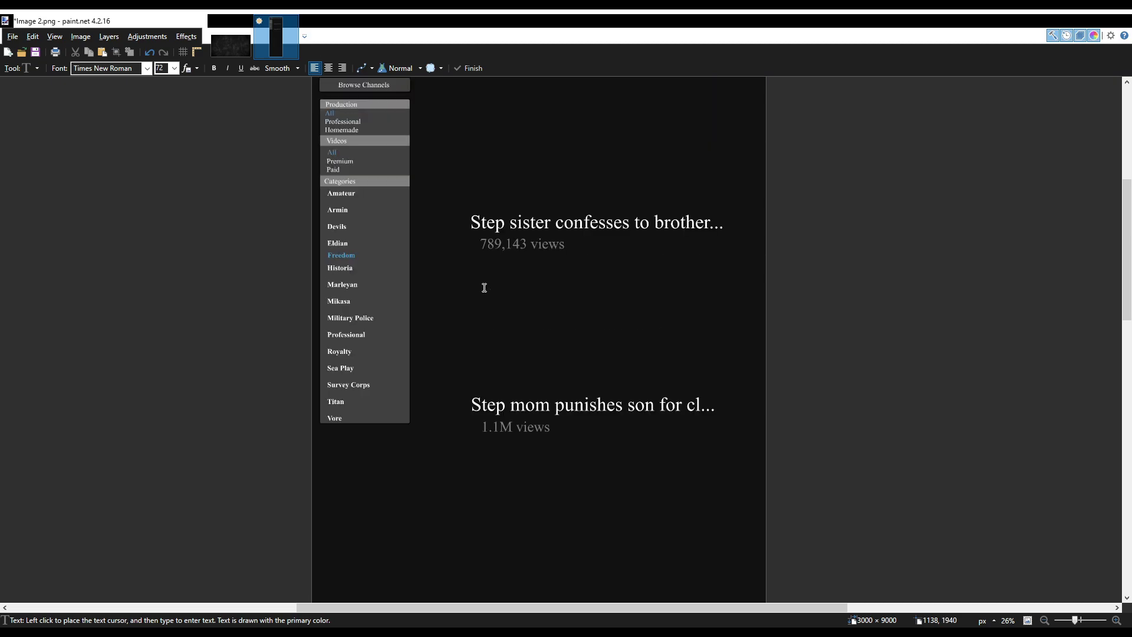
pyautogui.scroll(-3, 484, 287)
pyautogui.scroll(-1, 484, 288)
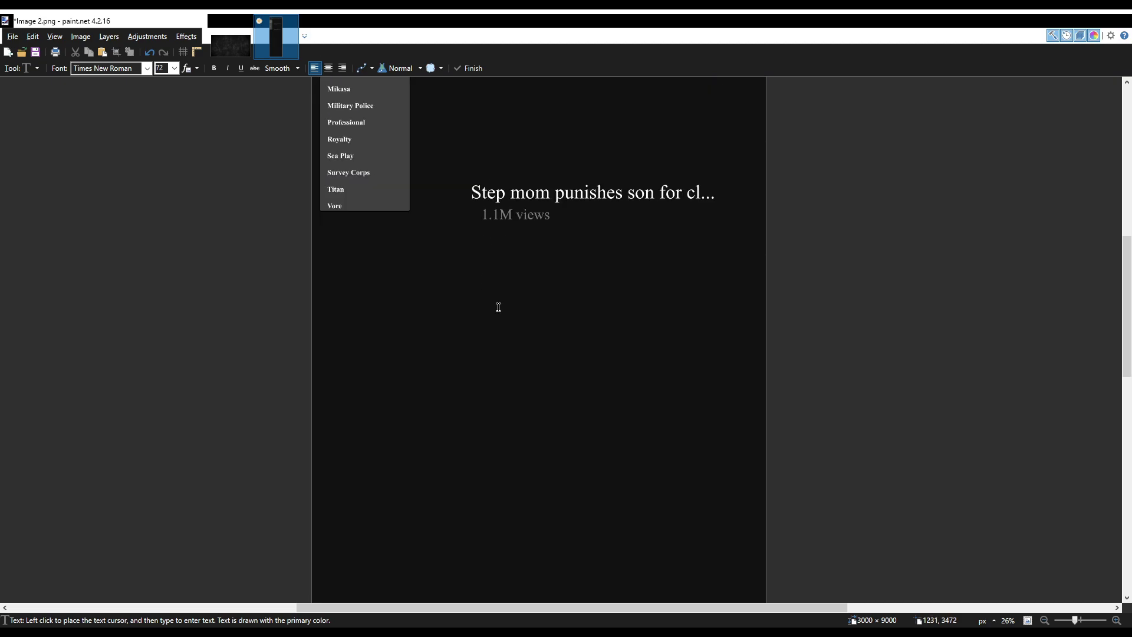
pyautogui.click(164, 67)
pyautogui.write('96')
pyautogui.scroll(-1, 482, 344)
pyautogui.keyDown('ctrl'); pyautogui.scroll(1, 506, 297); pyautogui.keyUp('ctrl')
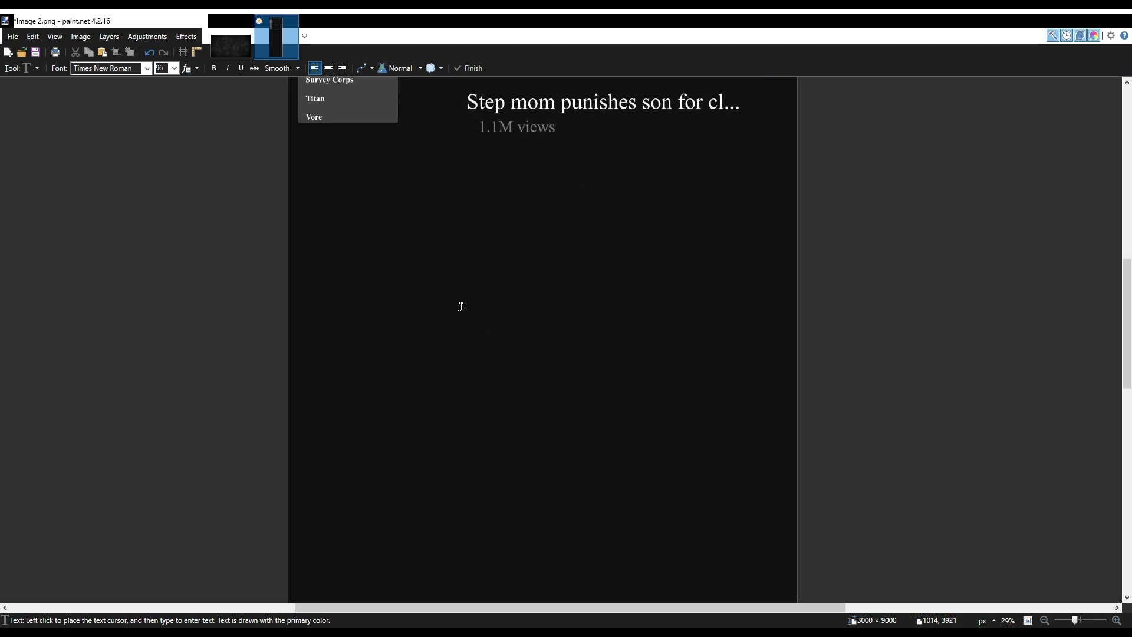
# Type the size-96 title 'Step sister gets stuck under wash...' and align it.
pyautogui.click(469, 323)
pyautogui.write('S')
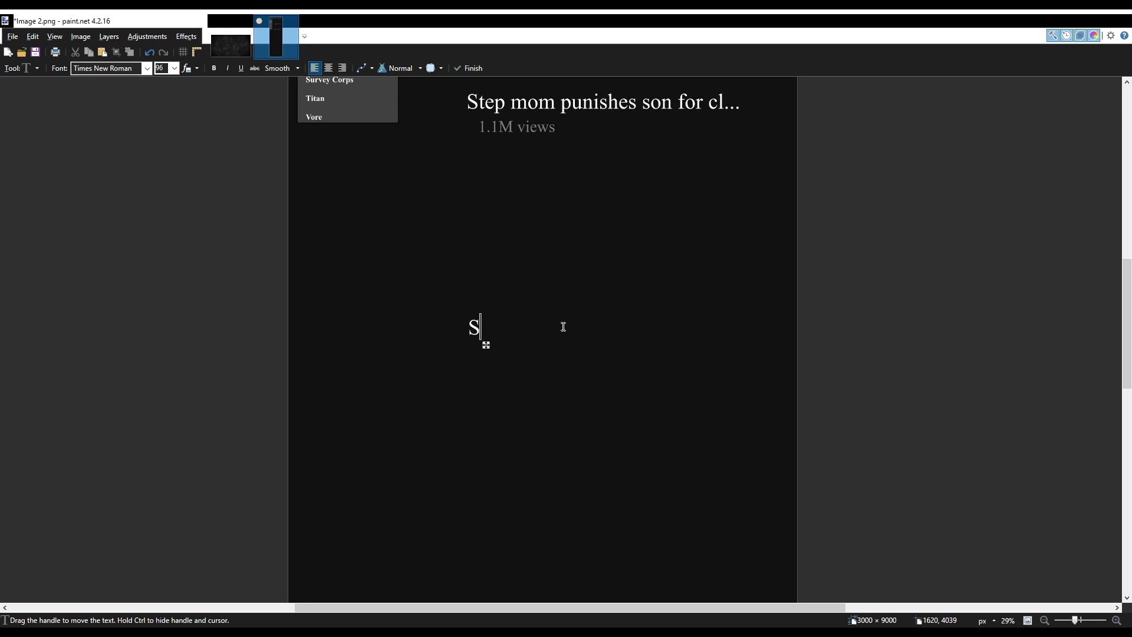
pyautogui.write('tep sister gets stuck under was')
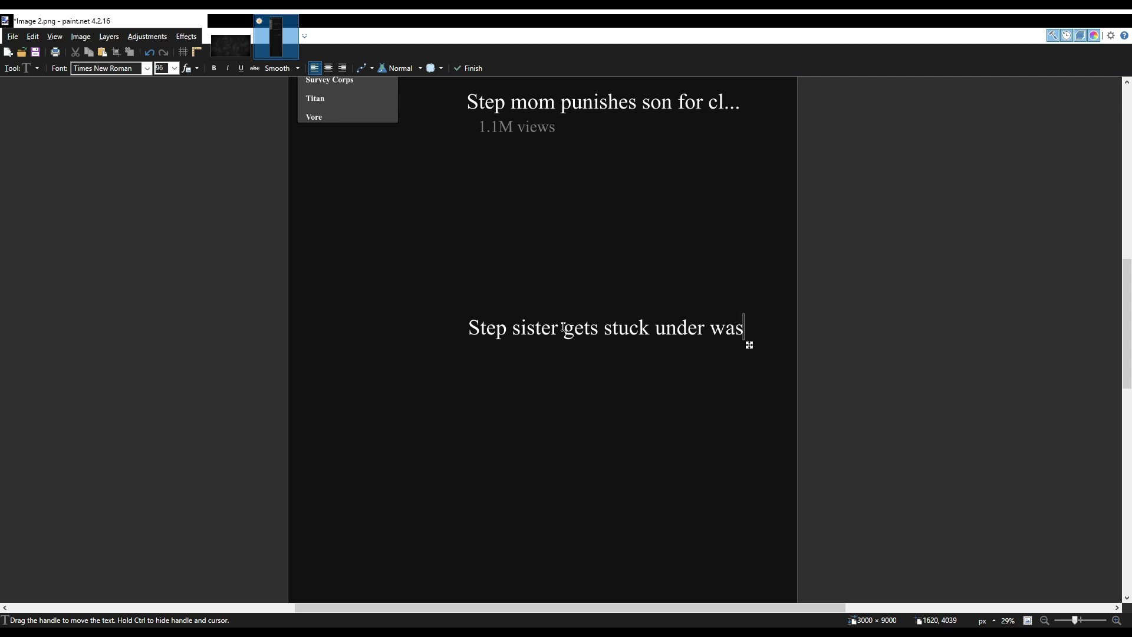
pyautogui.write('...')
pyautogui.press('Left')
pyautogui.press('Left')
pyautogui.press('Left')
pyautogui.write('h')
pyautogui.moveTo(775, 345); pyautogui.dragTo(759, 345)
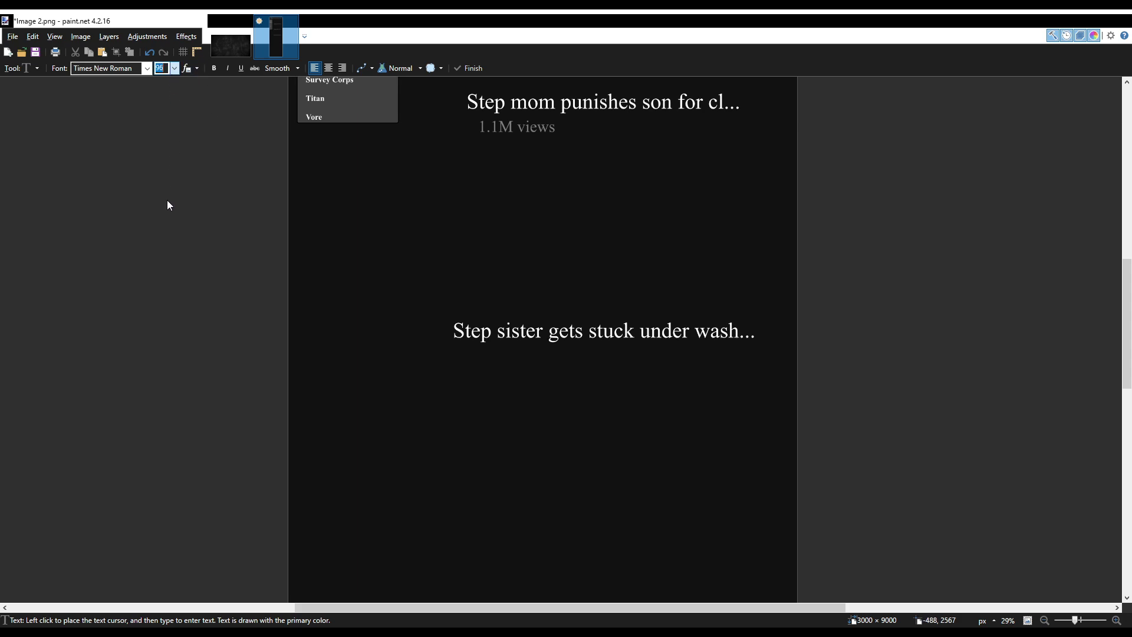
# Add a size-72 '163,293 views' line beneath the third title.
pyautogui.write('72')
pyautogui.click(465, 353)
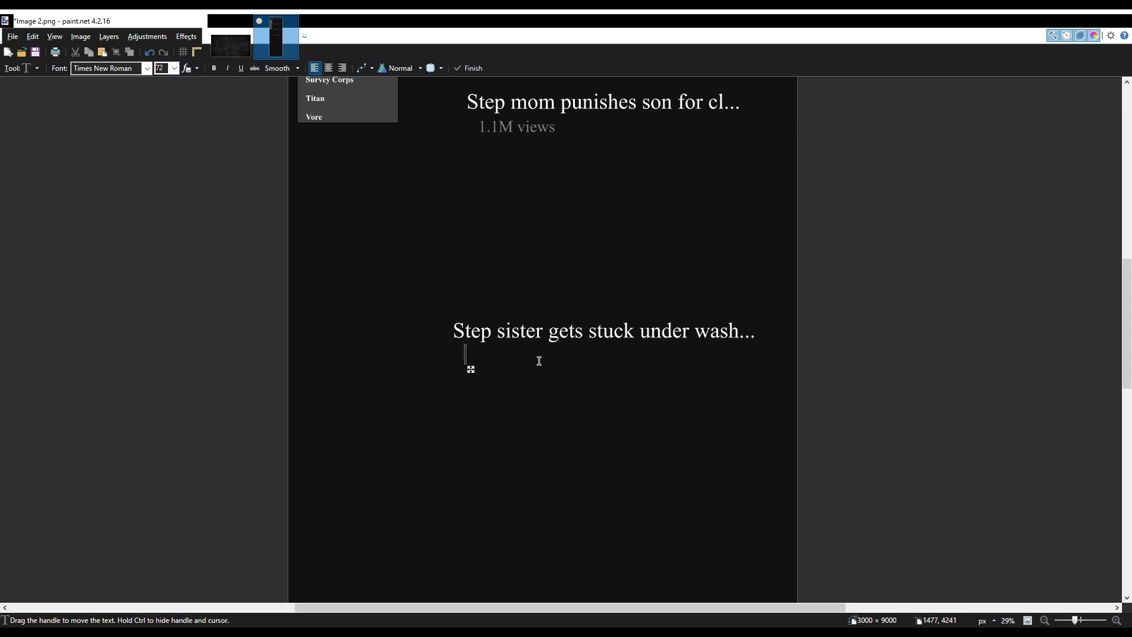
pyautogui.write('720')
pyautogui.press('BackSpace')
pyautogui.press('BackSpace')
pyautogui.press('BackSpace')
pyautogui.write('163')
pyautogui.write('.')
pyautogui.write('293')
pyautogui.write(' views')
pyautogui.press('Escape')
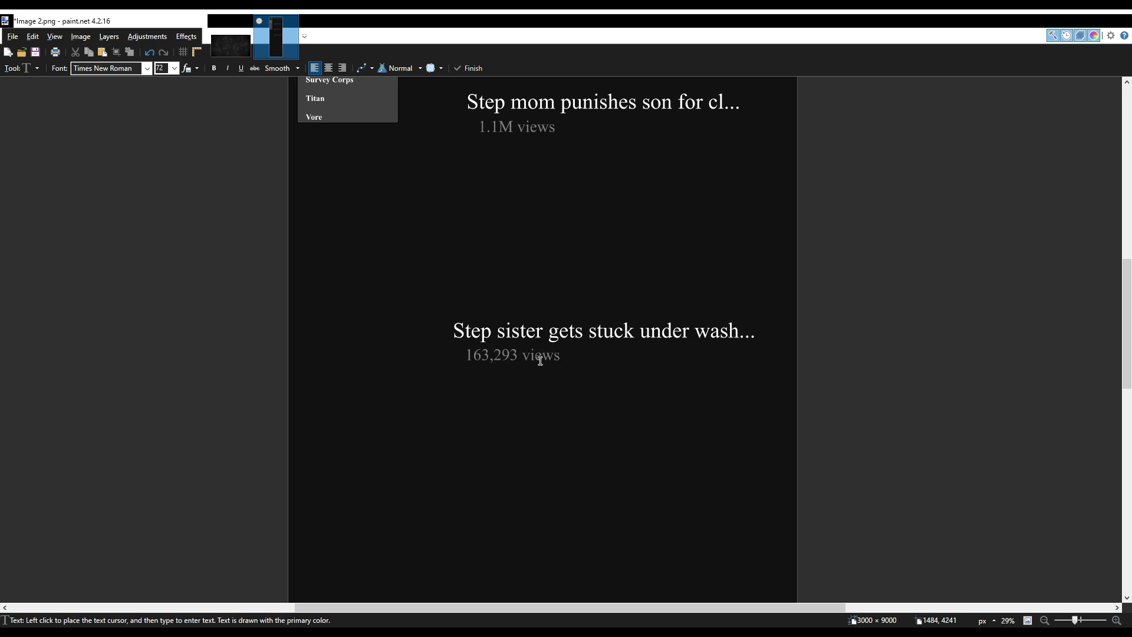
# Select the third video entry and shift it slightly right.
pyautogui.press('s')
pyautogui.moveTo(438, 306); pyautogui.dragTo(764, 367)
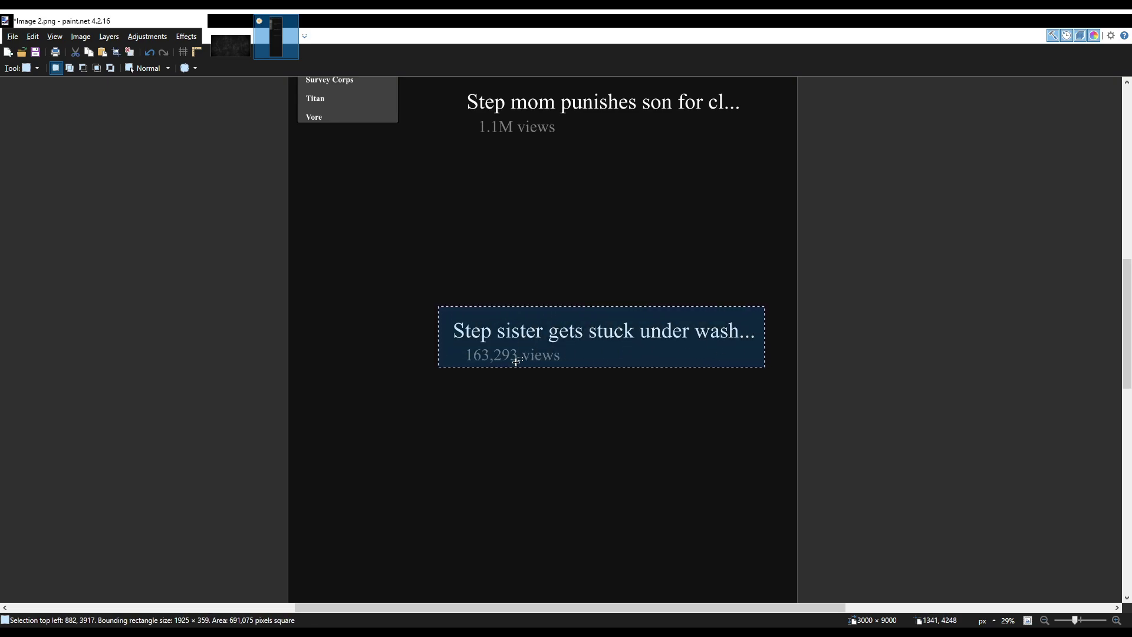
pyautogui.press('m')
pyautogui.moveTo(791, 371); pyautogui.dragTo(799, 371)
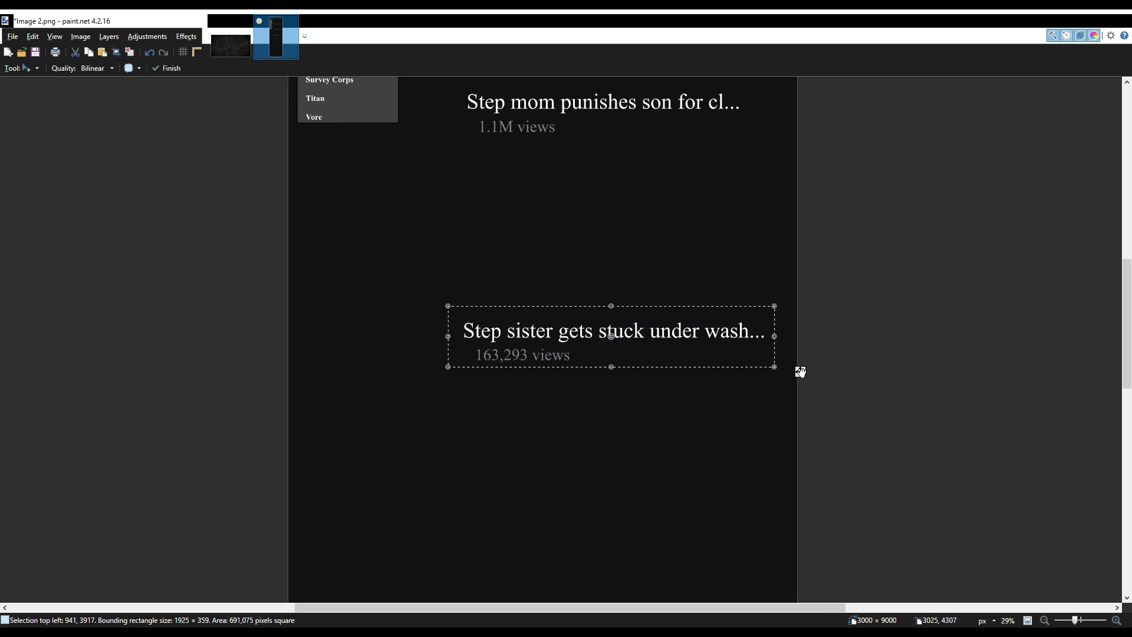
pyautogui.press('s')
pyautogui.click(463, 315)
# Replace its title with 'Step sister gets stuck in subway...' and line it up.
pyautogui.moveTo(454, 311); pyautogui.dragTo(770, 346)
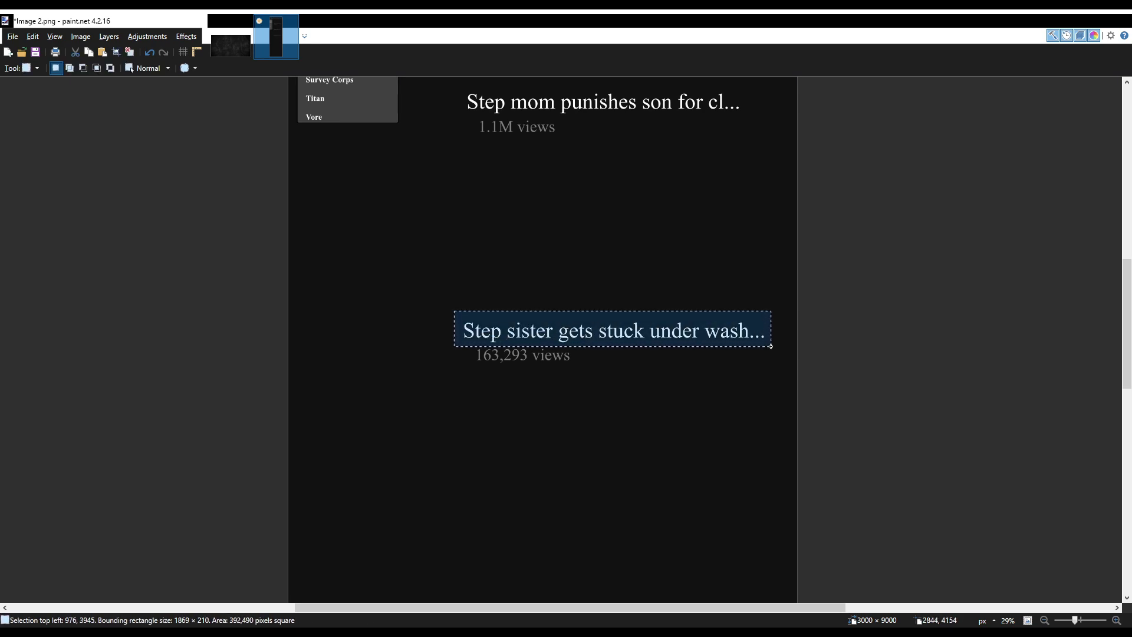
pyautogui.press('Delete')
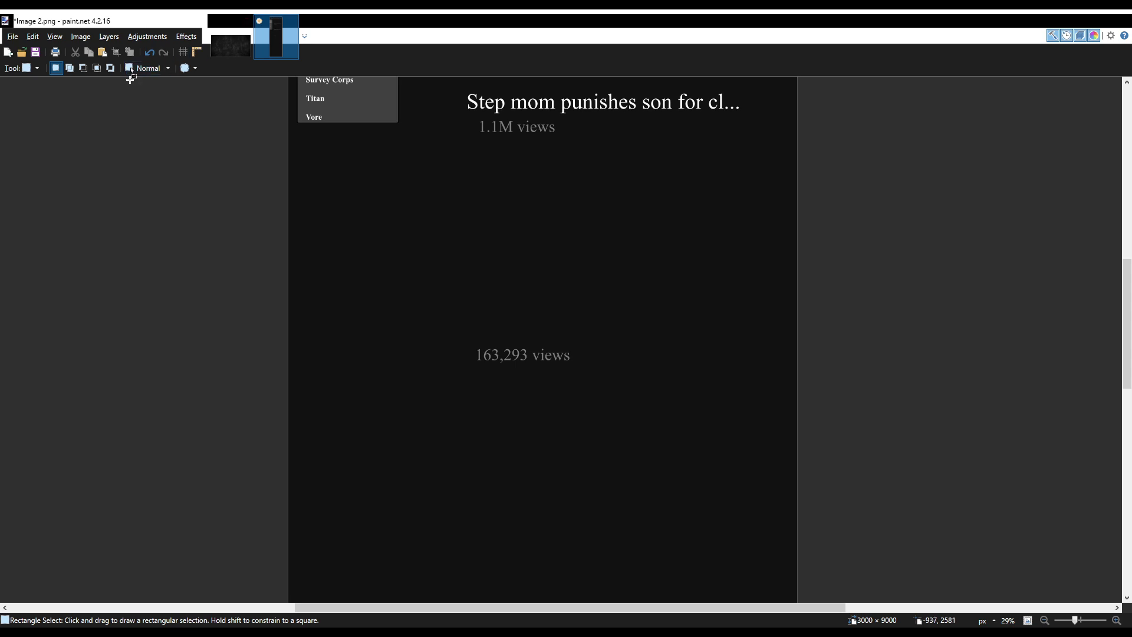
pyautogui.press('t')
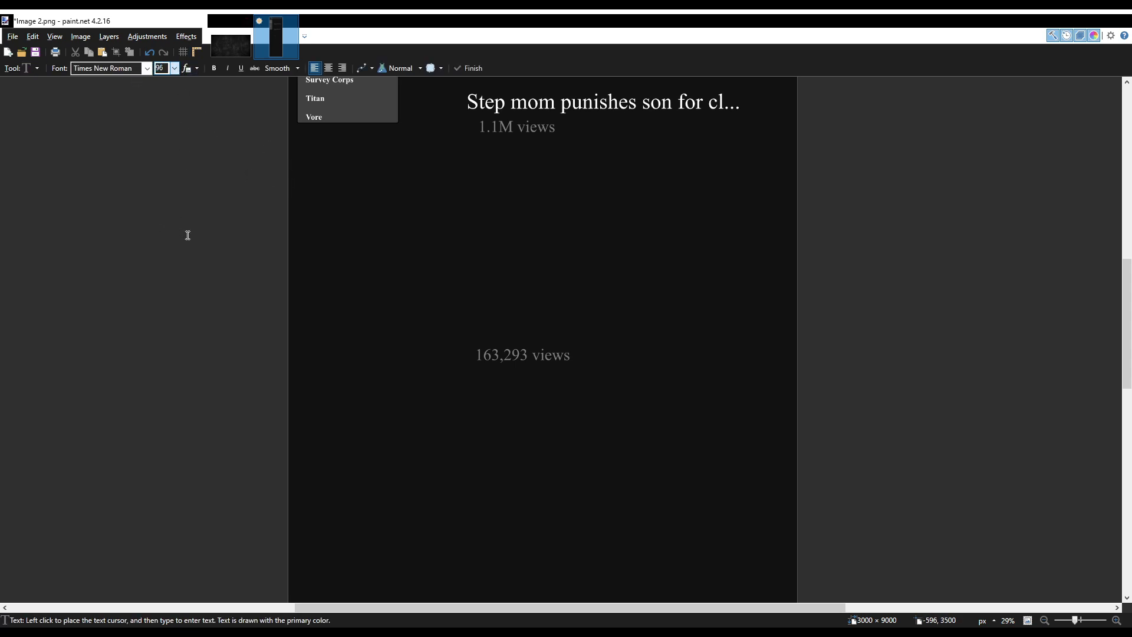
pyautogui.click(478, 326)
pyautogui.write('Step ')
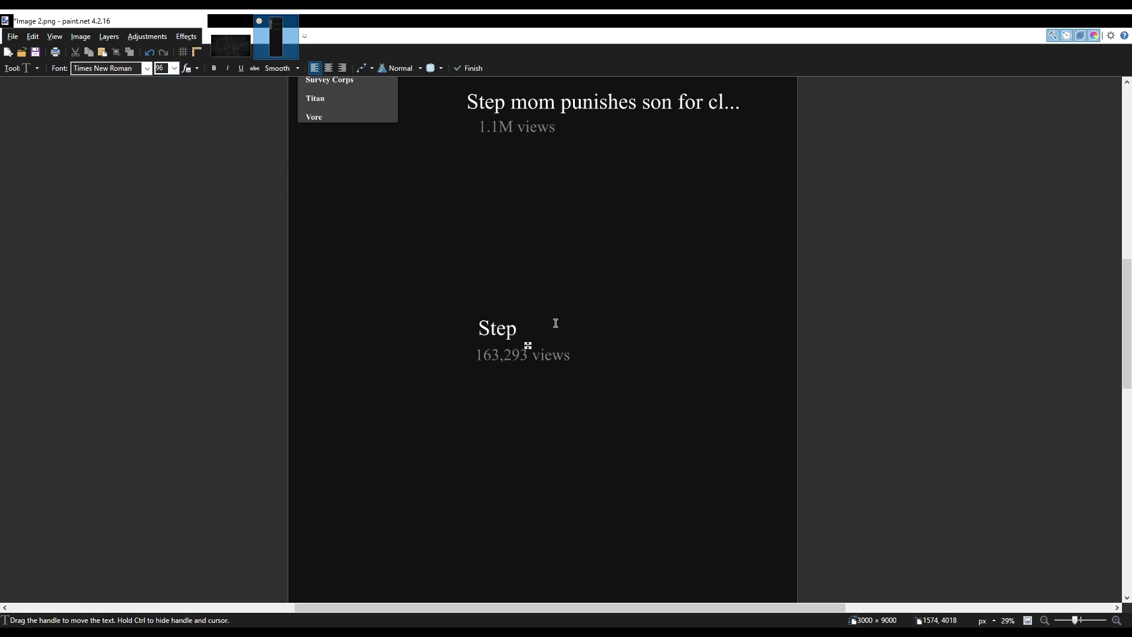
pyautogui.write('sister gets stuck in ')
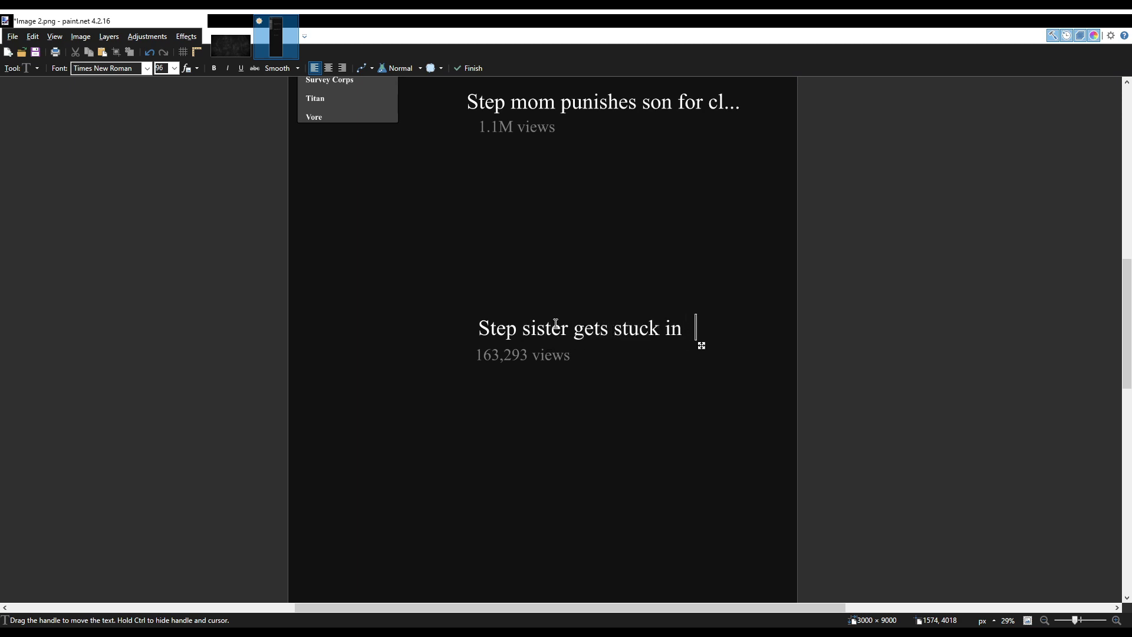
pyautogui.write('subway...')
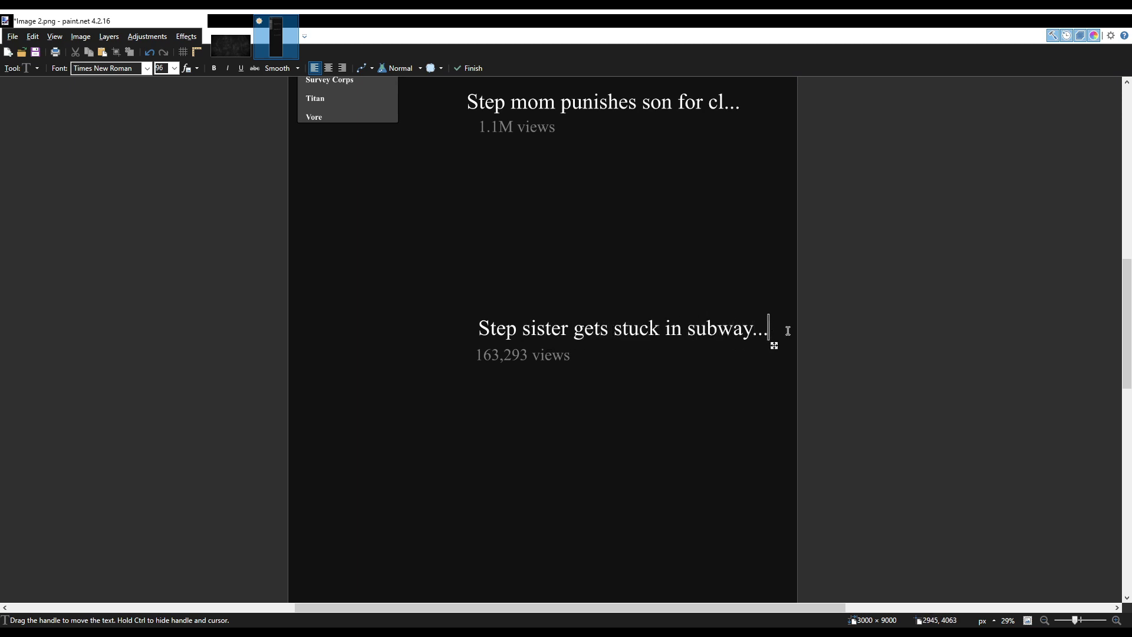
pyautogui.moveTo(774, 345); pyautogui.dragTo(762, 347)
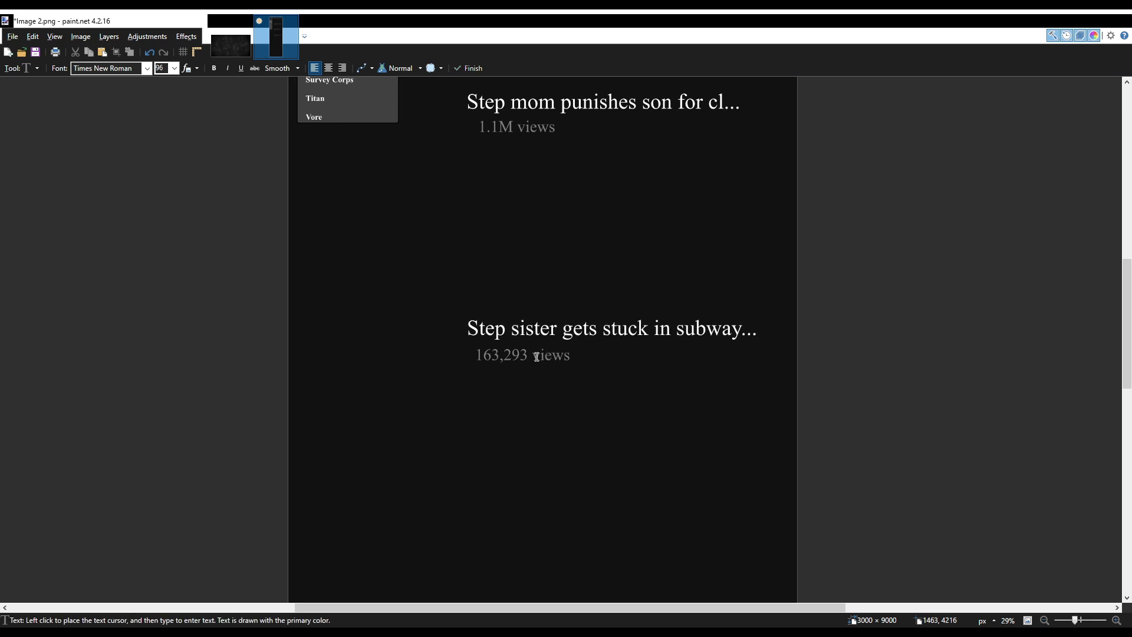
# Type the title 'Step dad angry at daughter for...' further down the page.
pyautogui.scroll(-2, 528, 342)
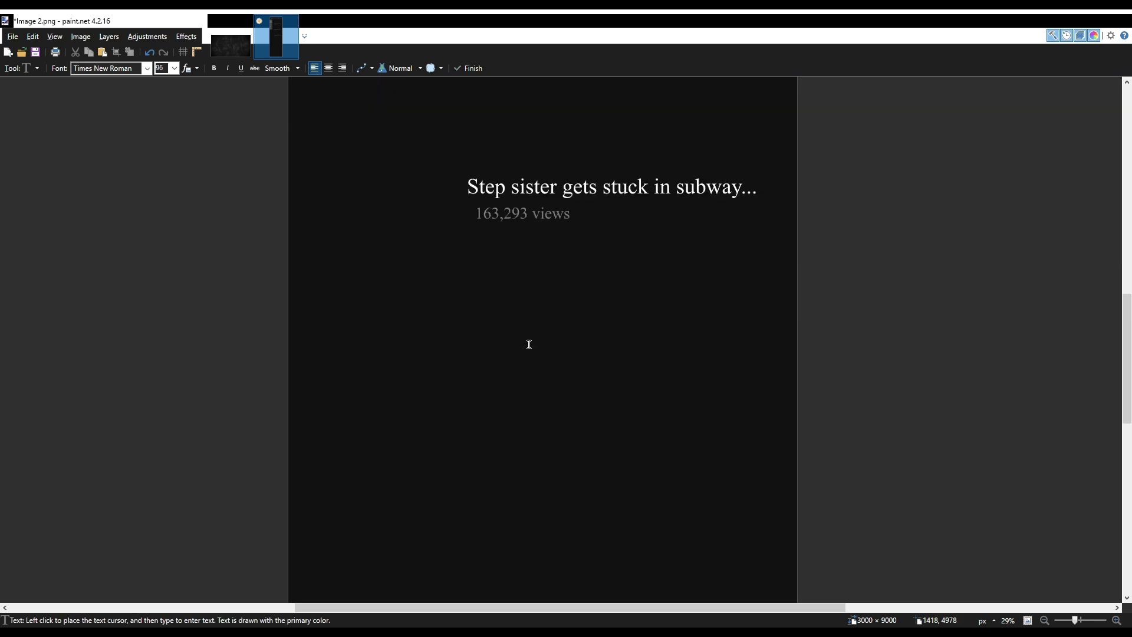
pyautogui.scroll(6, 533, 338)
pyautogui.scroll(-3, 545, 335)
pyautogui.scroll(-3, 544, 335)
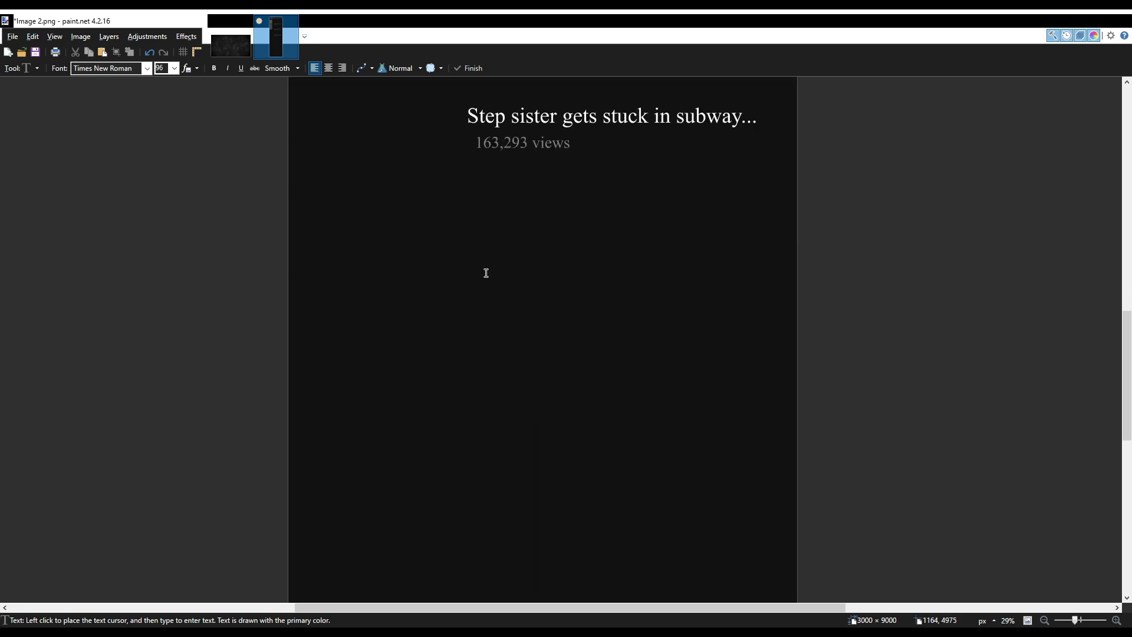
pyautogui.click(472, 322)
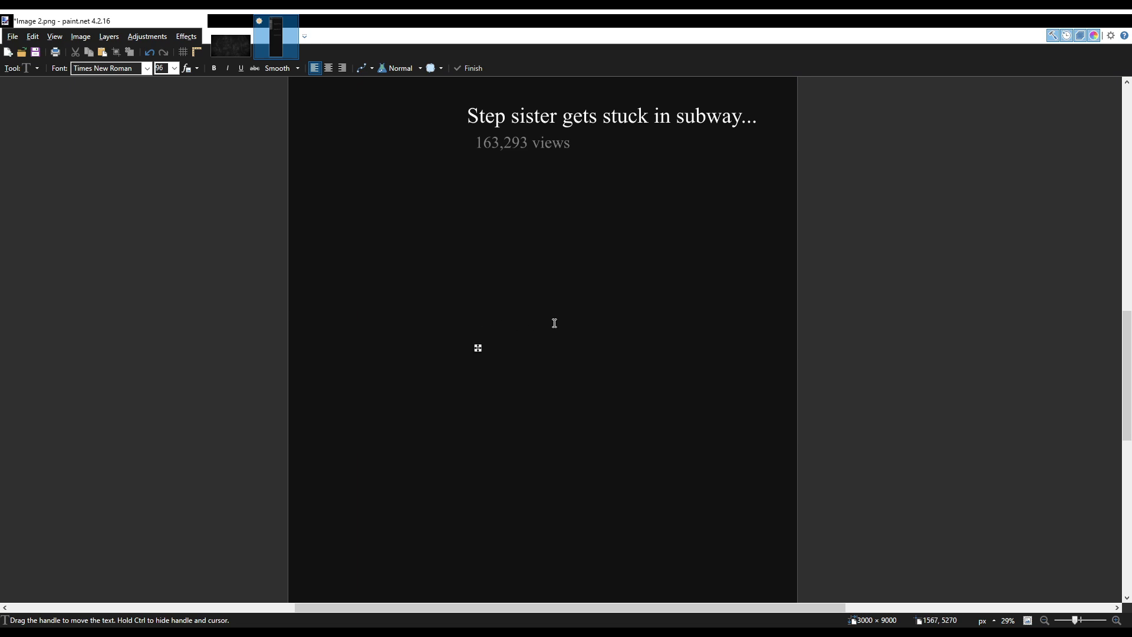
pyautogui.write('Step dad angry at')
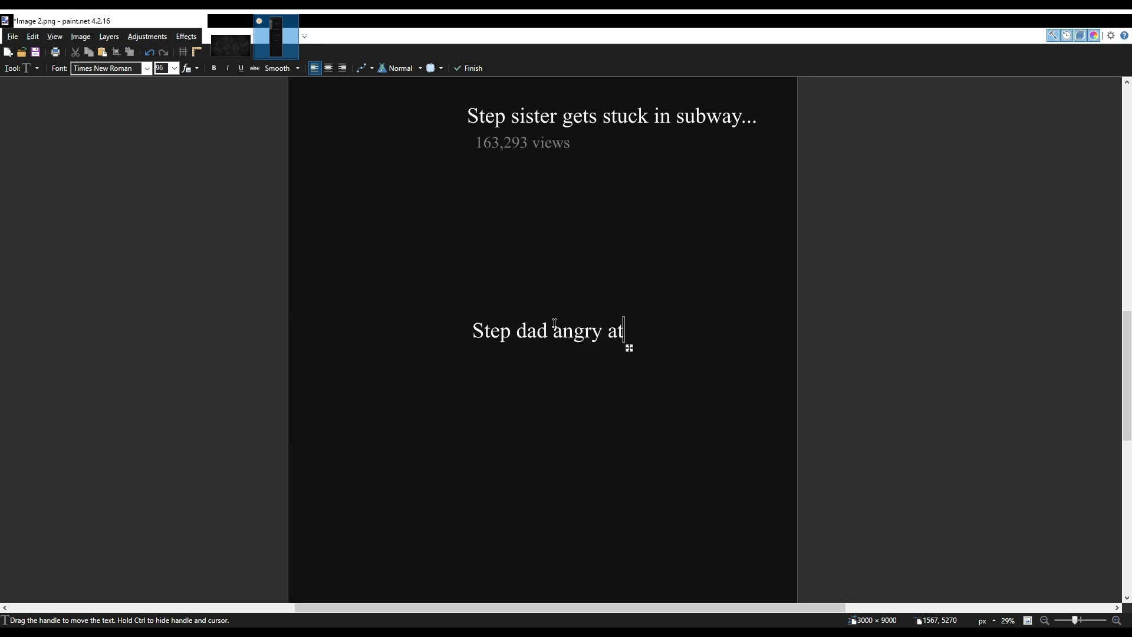
pyautogui.write(' daught')
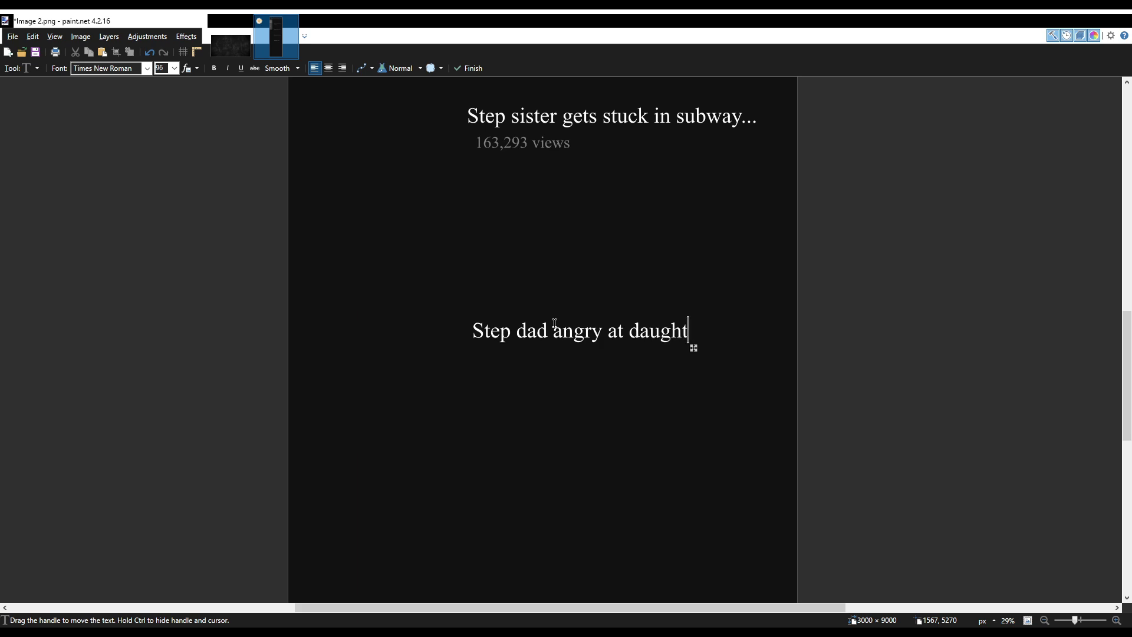
pyautogui.write('er for...')
pyautogui.press('Escape')
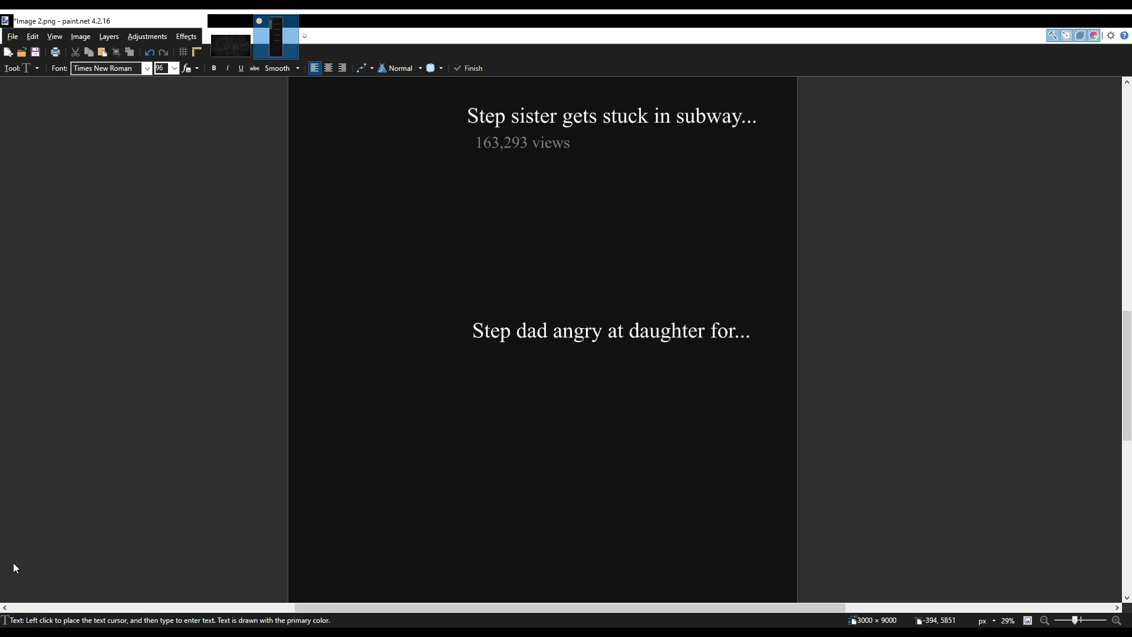
# Add a size-72 '3.5M views' line beneath it and align it.
pyautogui.click(172, 72)
pyautogui.write('72')
pyautogui.click(485, 354)
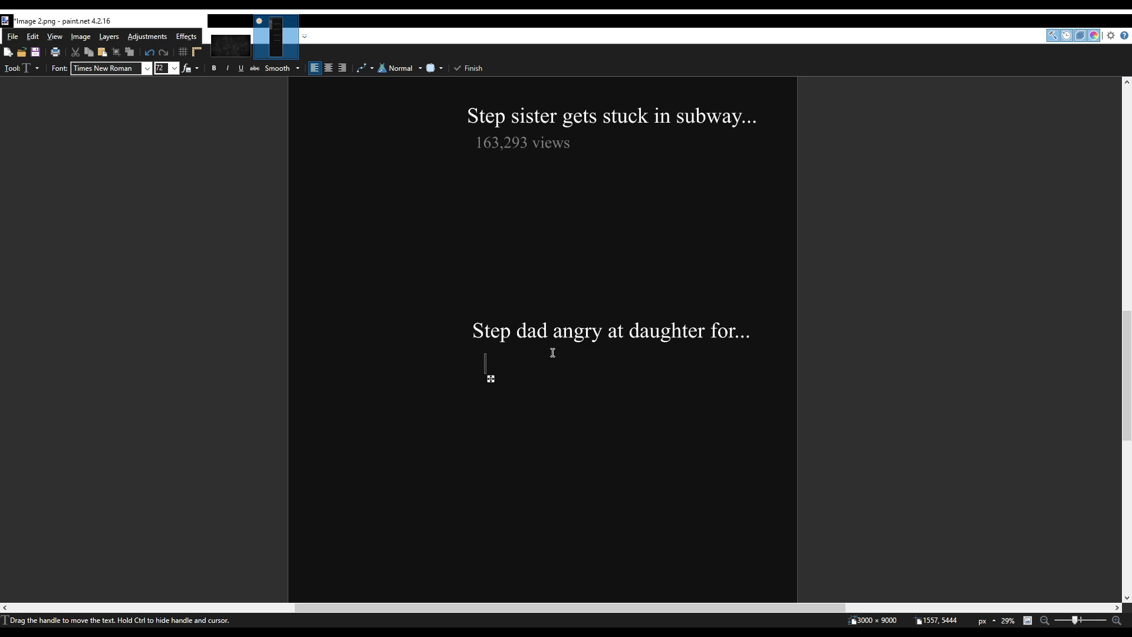
pyautogui.write('3.5M views')
pyautogui.moveTo(567, 383); pyautogui.dragTo(558, 377)
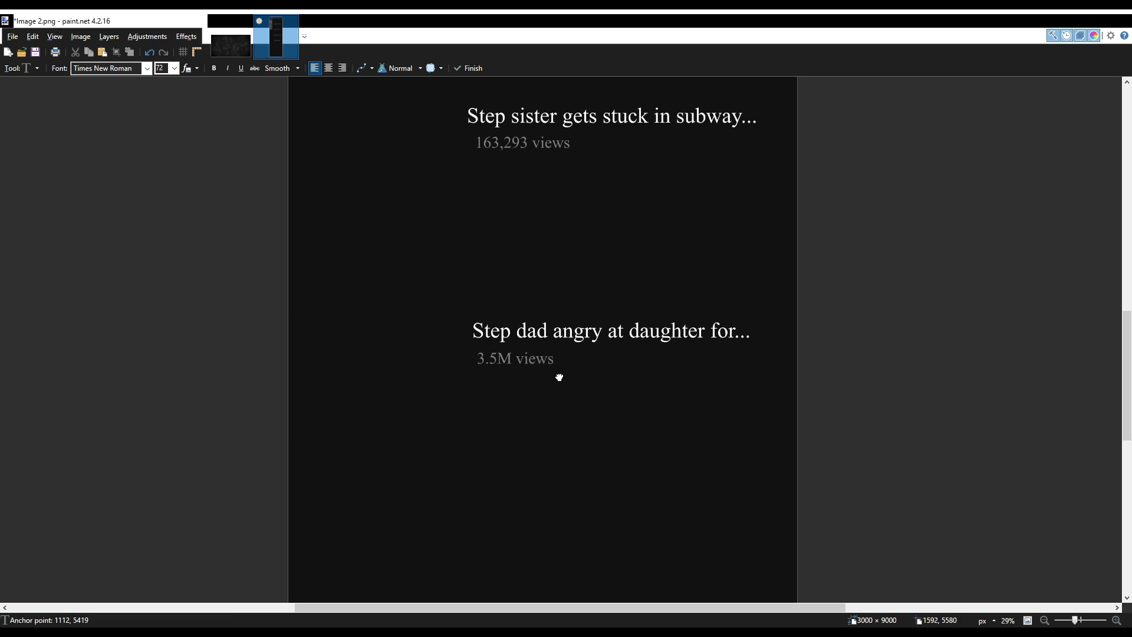
# Type the size-96 title 'Step sister begs brother to...' further down the page.
pyautogui.scroll(-3, 522, 369)
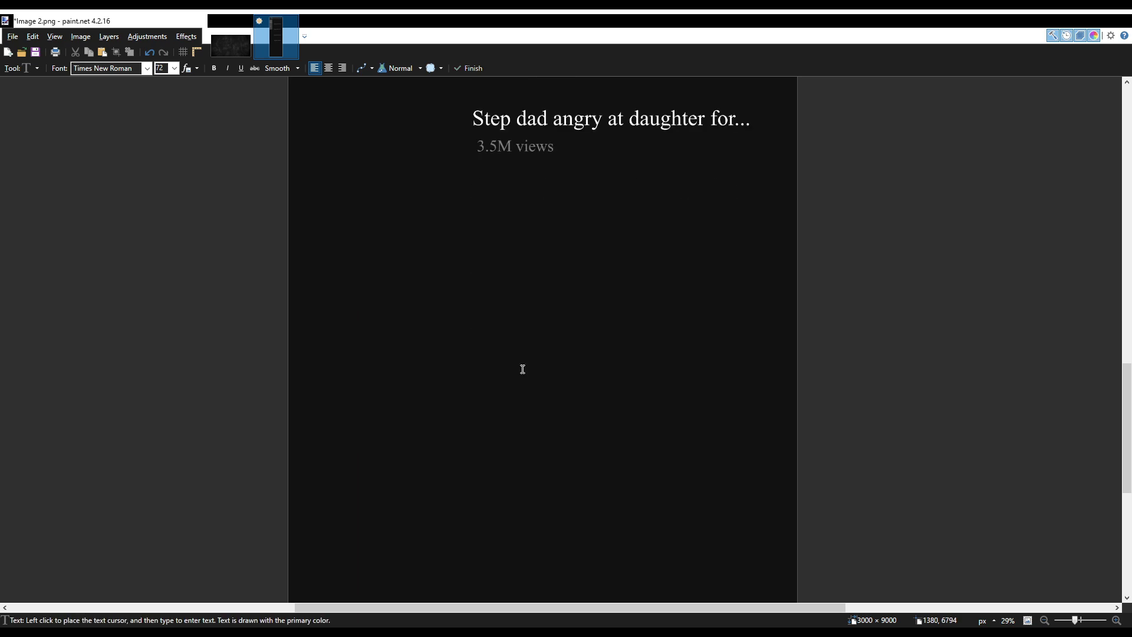
pyautogui.scroll(2, 521, 368)
pyautogui.scroll(-2, 518, 366)
pyautogui.click(174, 70)
pyautogui.write('96')
pyautogui.click(472, 318)
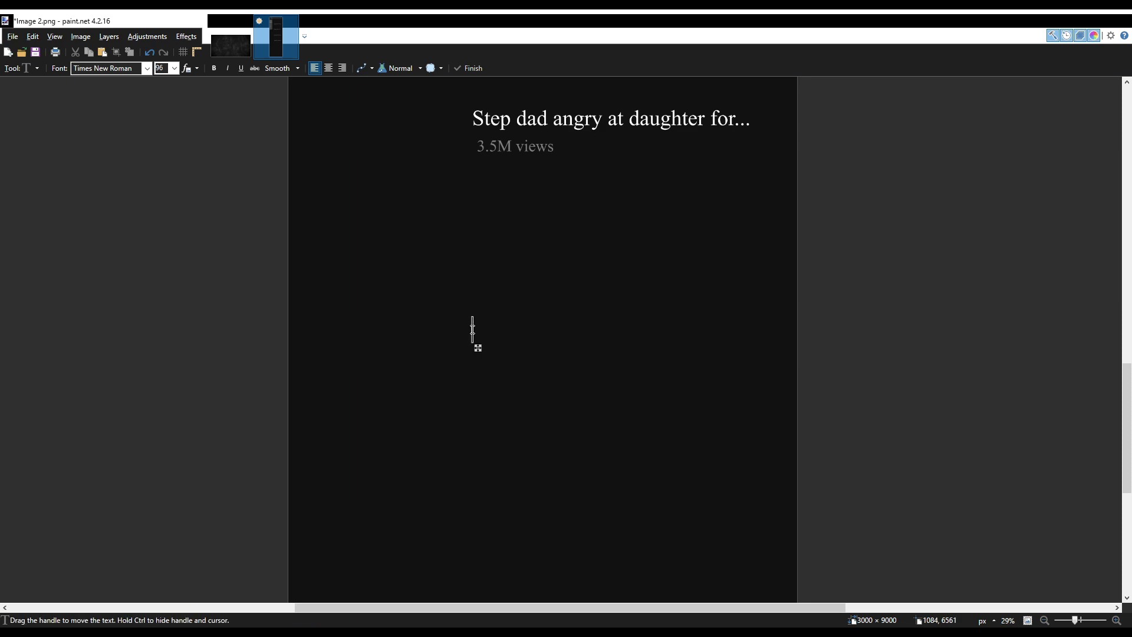
pyautogui.write('Step sister begs ')
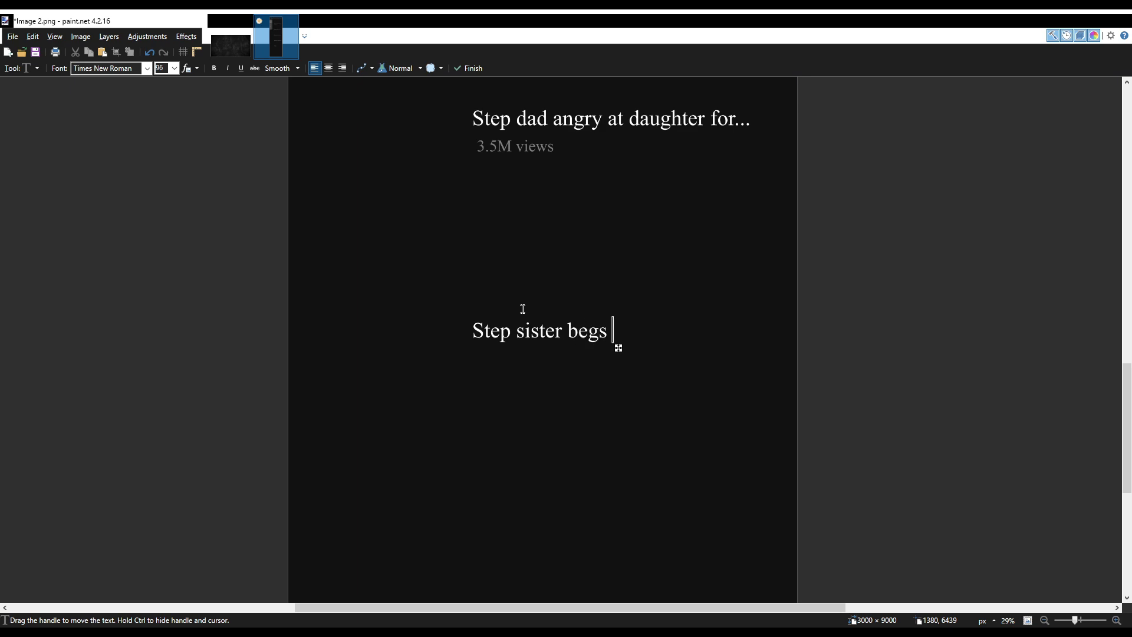
pyautogui.write('brother ')
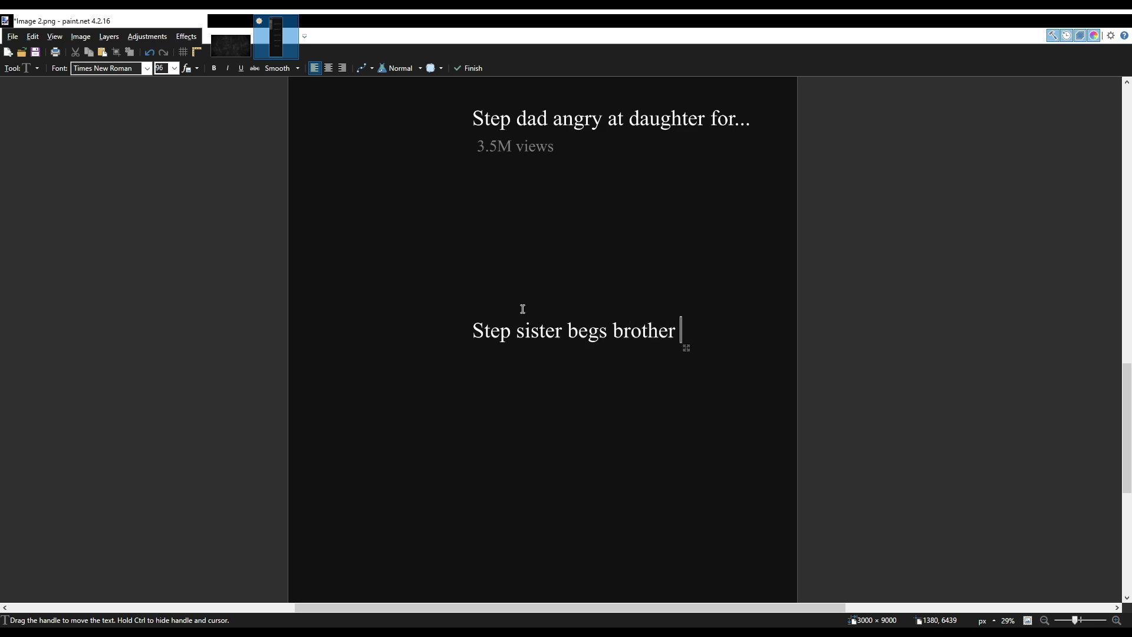
pyautogui.write('to...')
pyautogui.moveTo(721, 348); pyautogui.dragTo(726, 351)
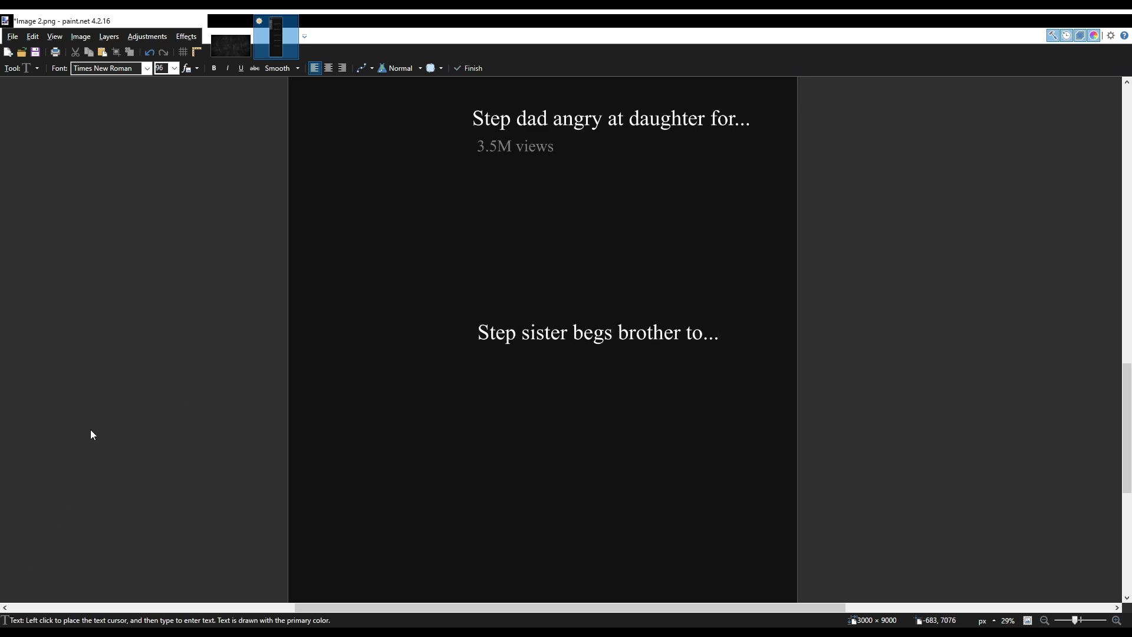
# Add a size-72 '72,801 views' line beneath it.
pyautogui.click(161, 69)
pyautogui.write('72')
pyautogui.click(484, 357)
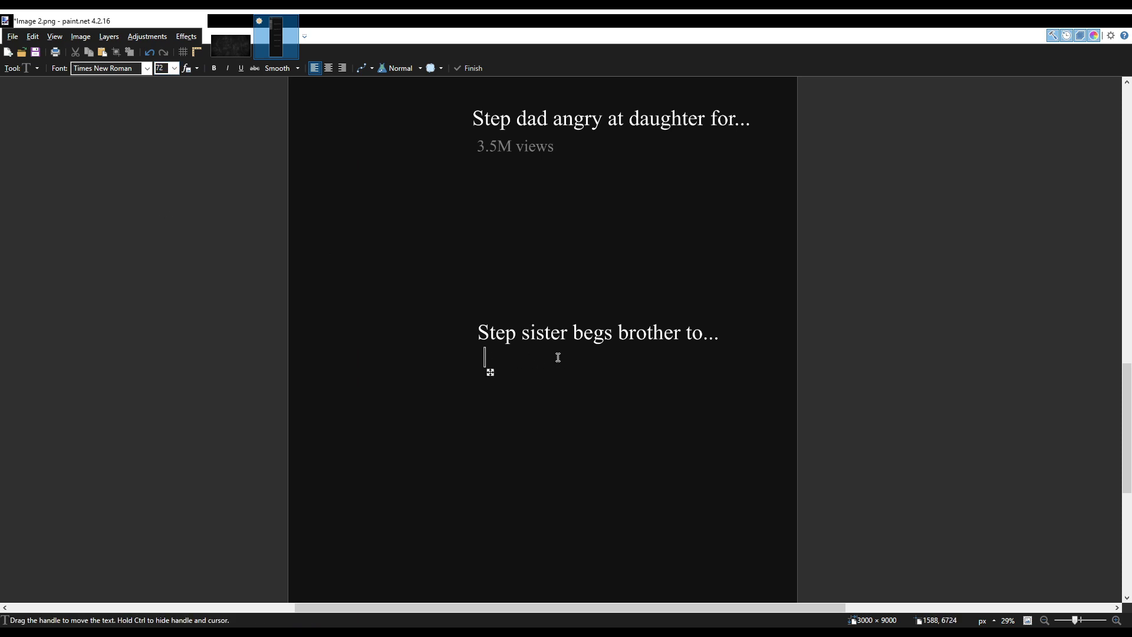
pyautogui.write('72,801 views')
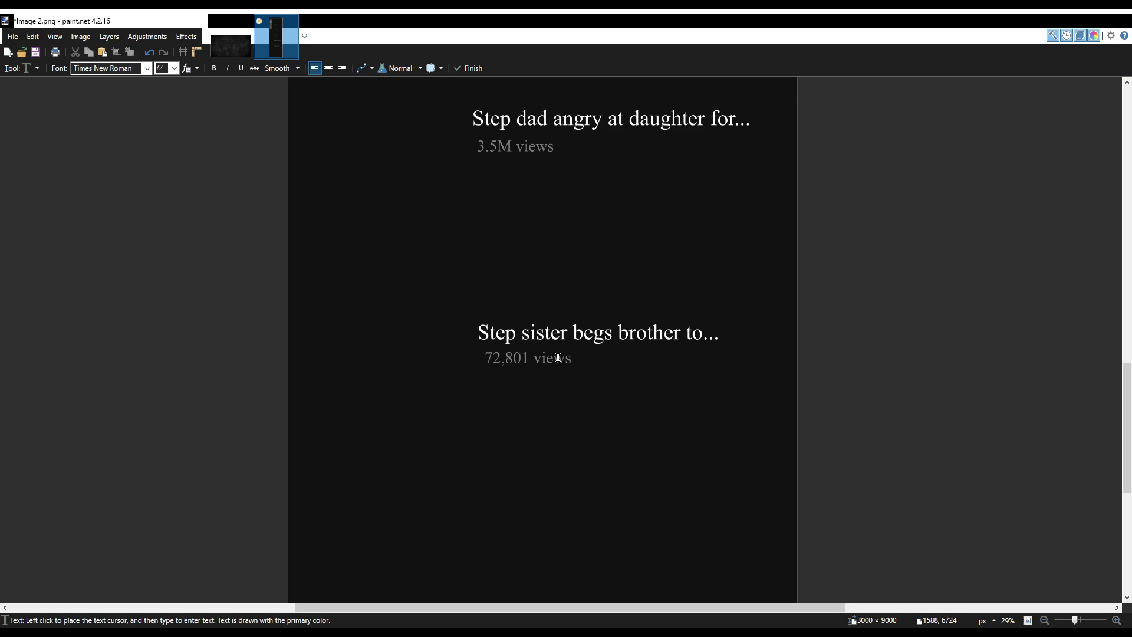
pyautogui.scroll(5, 559, 358)
pyautogui.keyDown('ctrl'); pyautogui.scroll(-2, 557, 358); pyautogui.keyUp('ctrl')
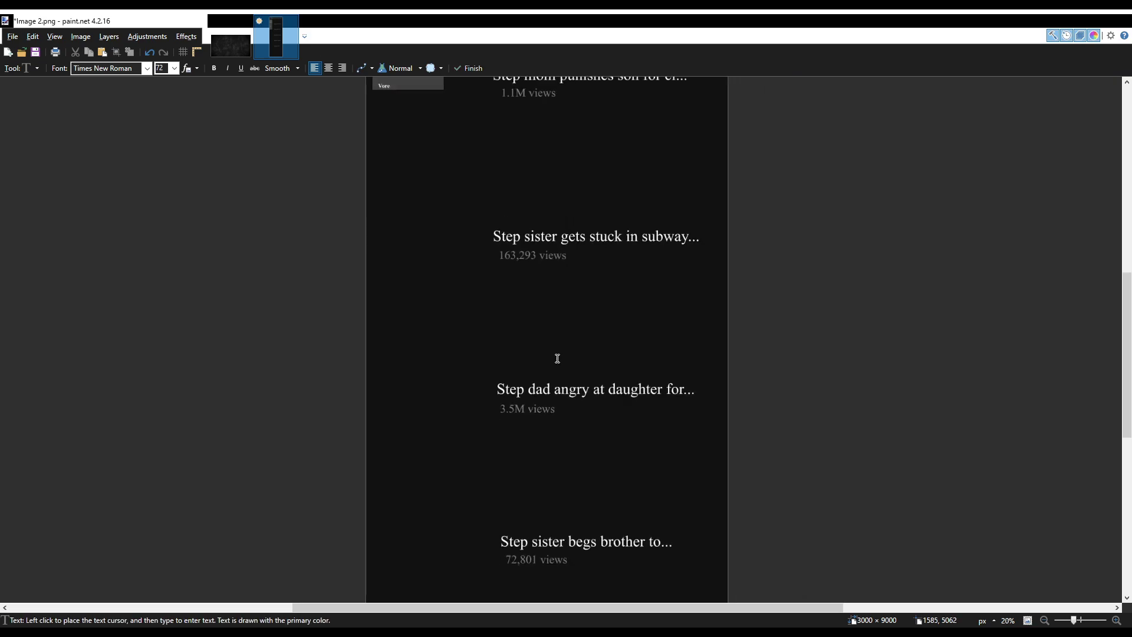
pyautogui.keyDown('ctrl'); pyautogui.scroll(-1, 557, 358); pyautogui.keyUp('ctrl')
pyautogui.scroll(3, 557, 358)
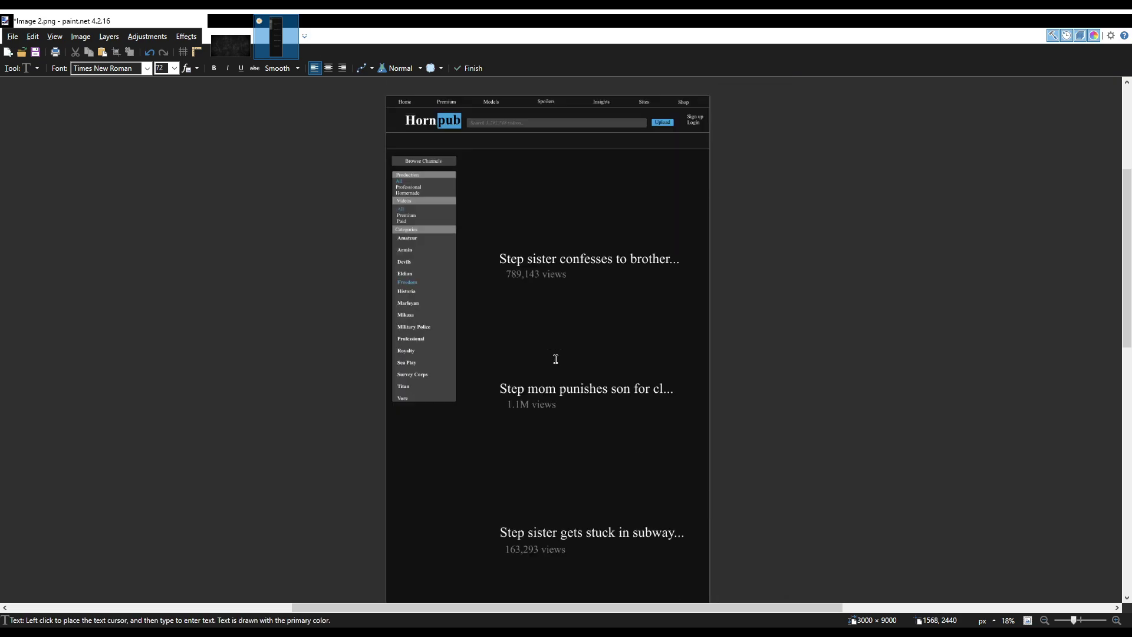
pyautogui.scroll(-5, 555, 359)
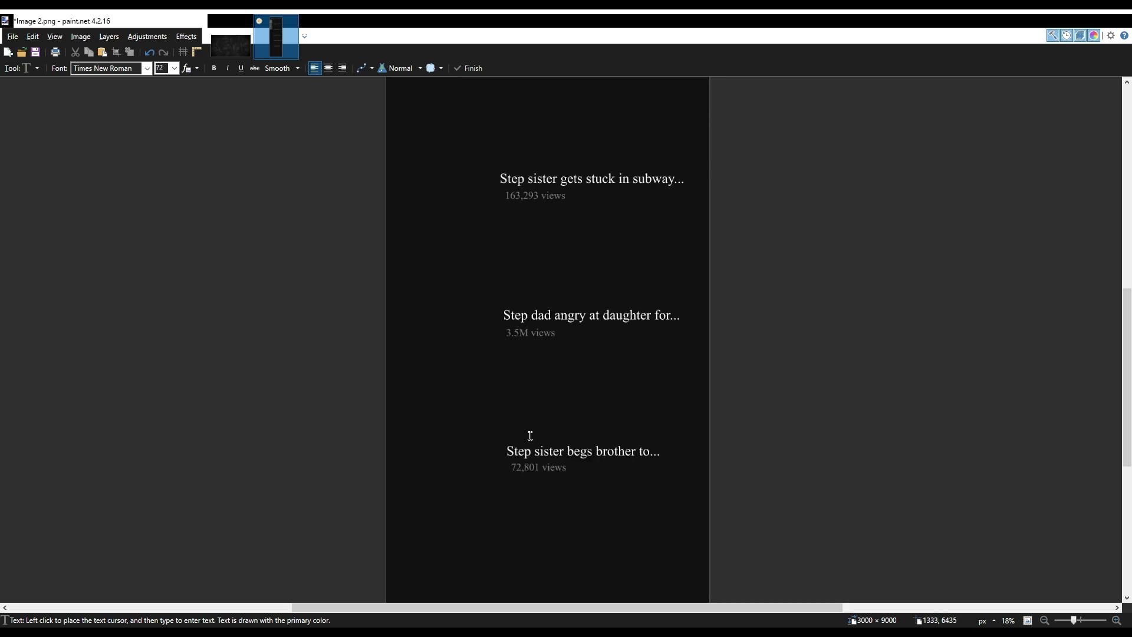
pyautogui.scroll(-3, 528, 434)
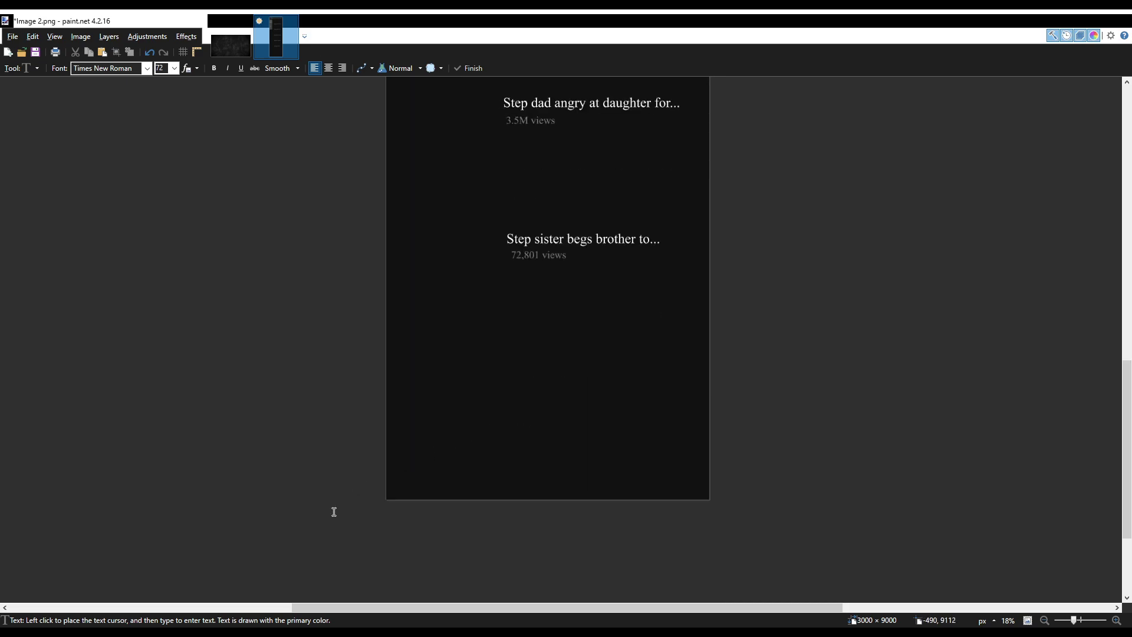
pyautogui.scroll(5, 465, 358)
pyautogui.scroll(4, 465, 358)
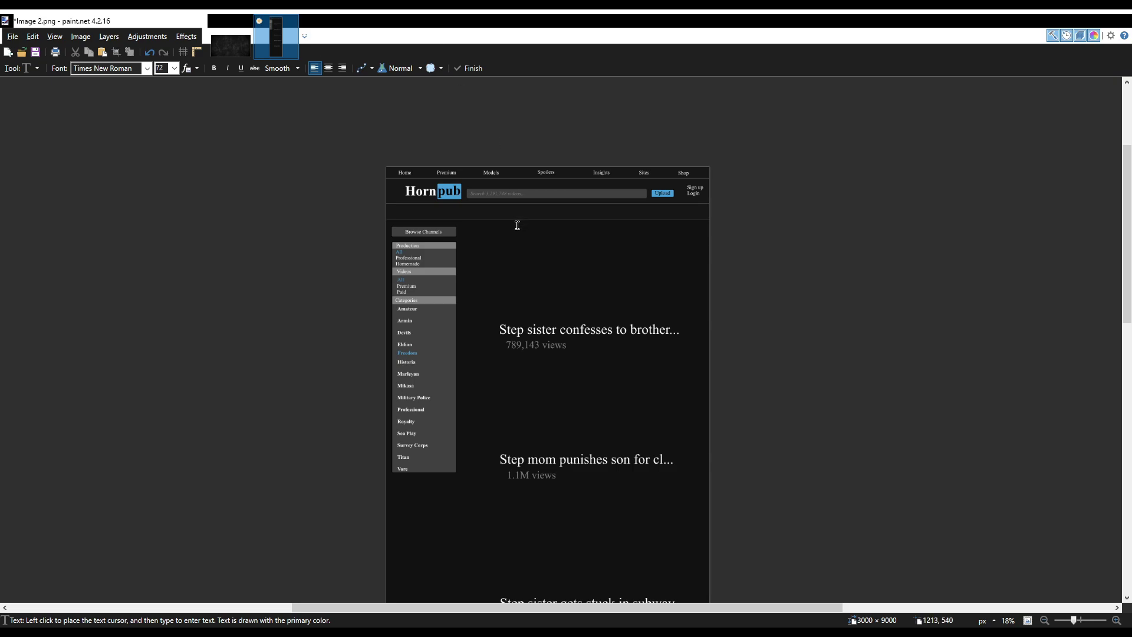
# Paste the anime screenshot and shrink it to about 1561×836 above the first caption.
pyautogui.hotkey('ctrl', 'v')
pyautogui.moveTo(482, 231); pyautogui.dragTo(572, 275)
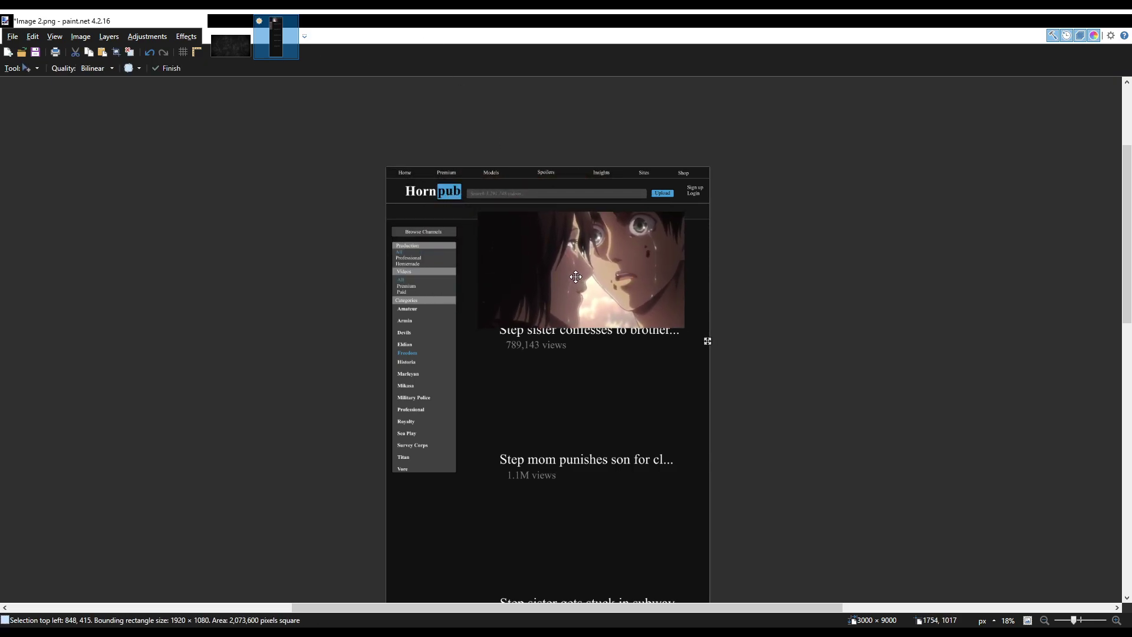
pyautogui.scroll(1, 666, 290)
pyautogui.scroll(2, 666, 291)
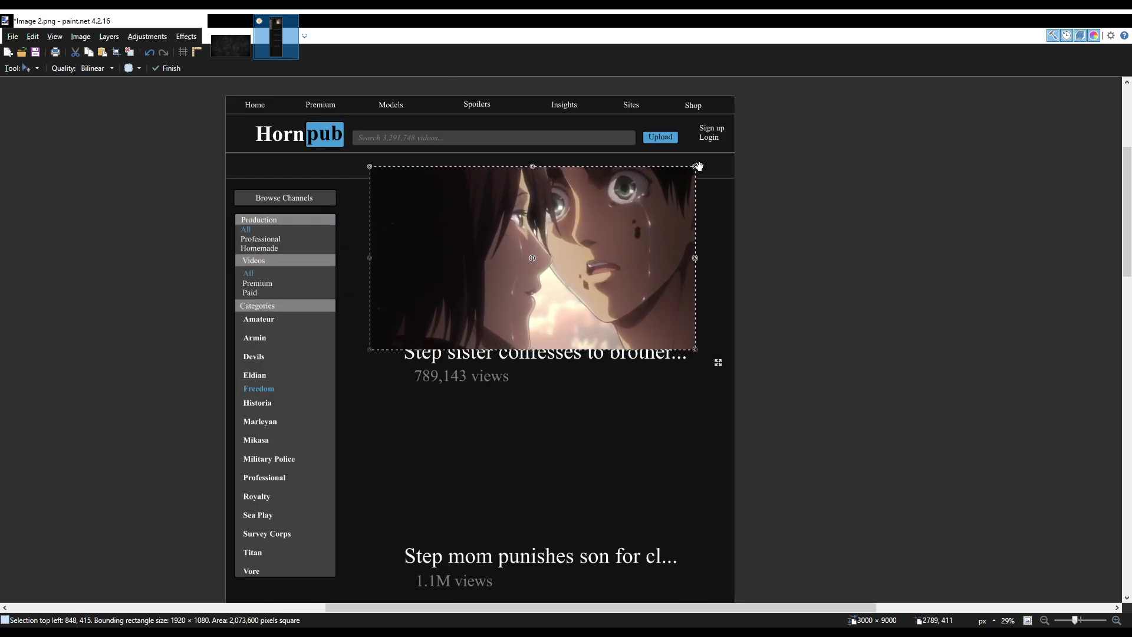
pyautogui.moveTo(695, 168); pyautogui.dragTo(635, 206)
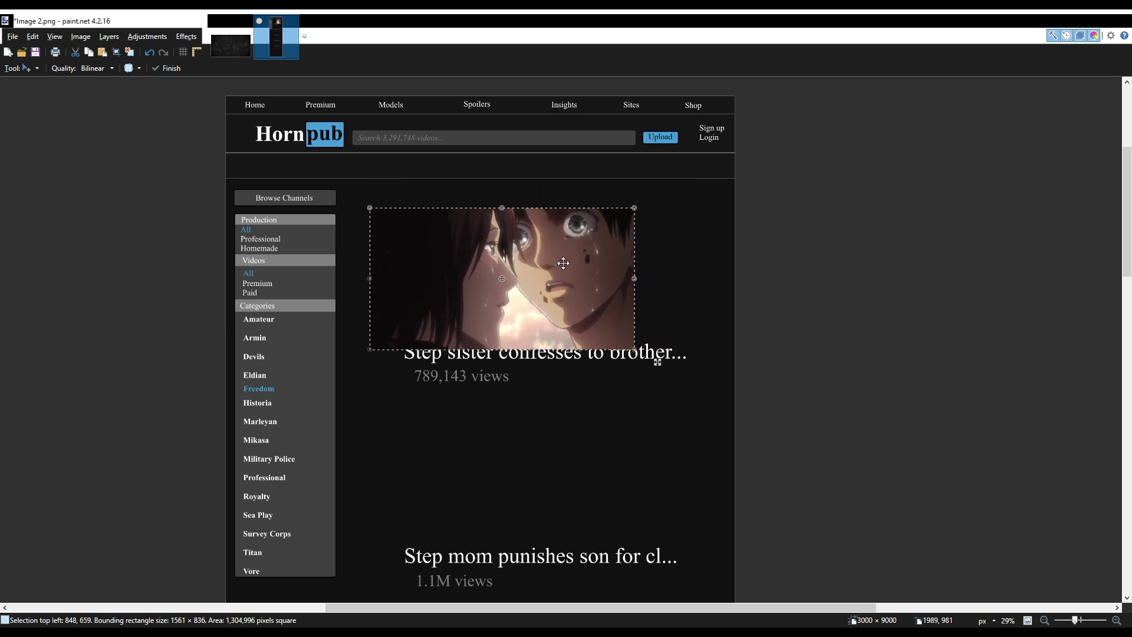
pyautogui.moveTo(562, 262); pyautogui.dragTo(593, 249)
pyautogui.scroll(-2, 519, 326)
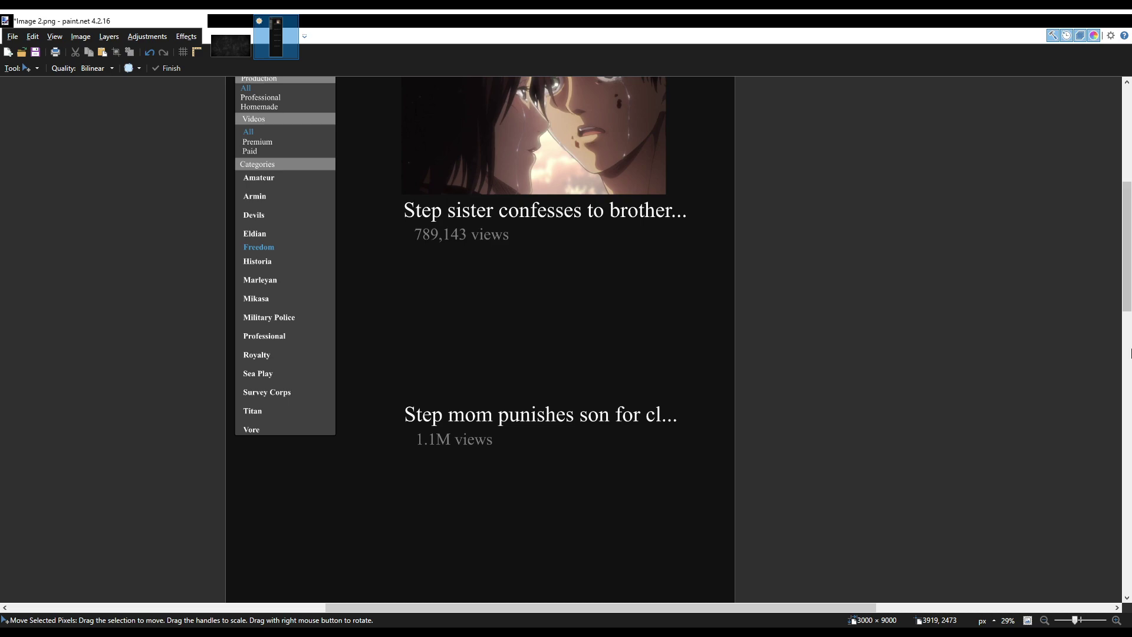
pyautogui.press('s')
pyautogui.moveTo(394, 388); pyautogui.dragTo(648, 424)
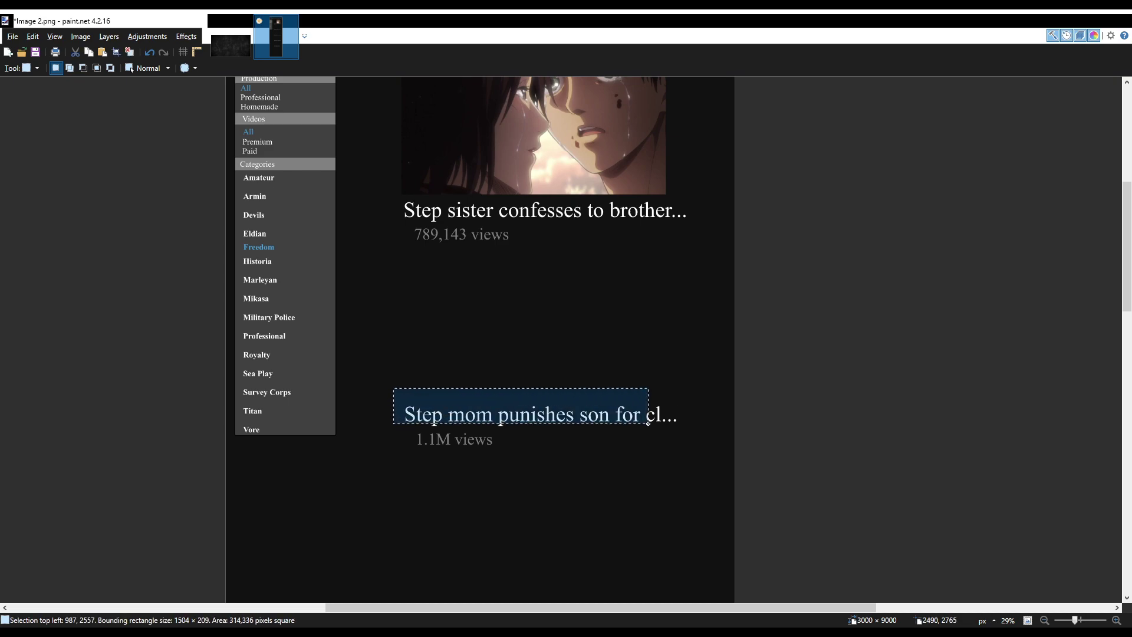
pyautogui.moveTo(479, 391); pyautogui.dragTo(481, 391)
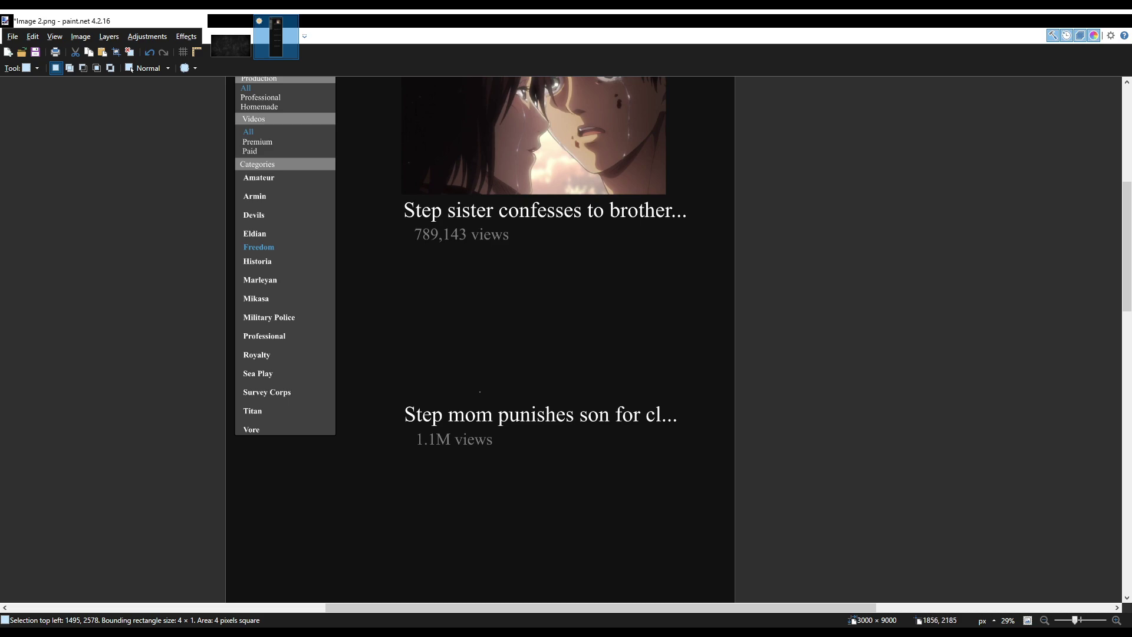
# Paste the doorway screenshot, scale it down and place it above the 'Step mom punishes son' caption.
pyautogui.hotkey('ctrl', 'v')
pyautogui.moveTo(535, 256); pyautogui.dragTo(686, 397)
pyautogui.moveTo(703, 219); pyautogui.dragTo(644, 253)
pyautogui.moveTo(580, 305); pyautogui.dragTo(606, 304)
pyautogui.hotkey('ctrl', 'd')
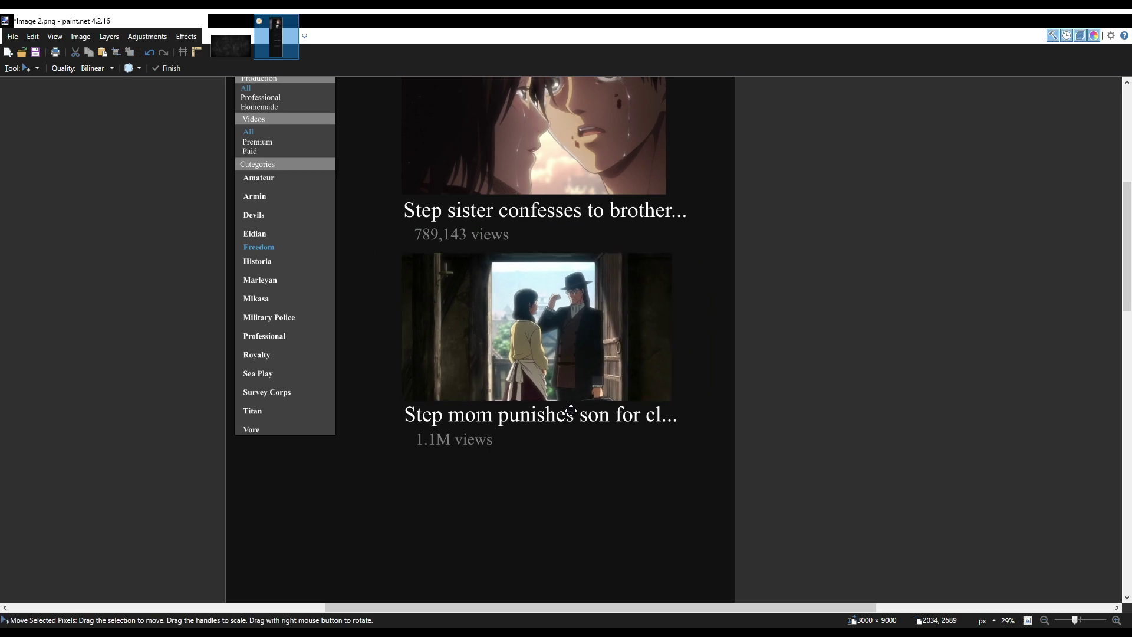
pyautogui.scroll(-2, 568, 409)
pyautogui.scroll(1, 569, 411)
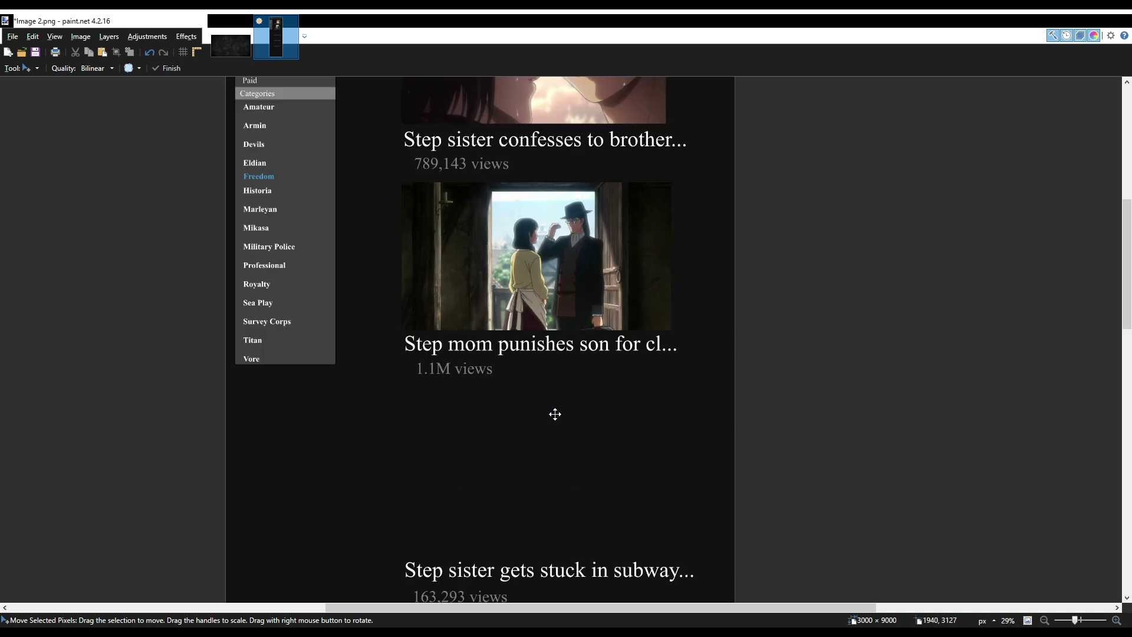
pyautogui.scroll(-3, 555, 414)
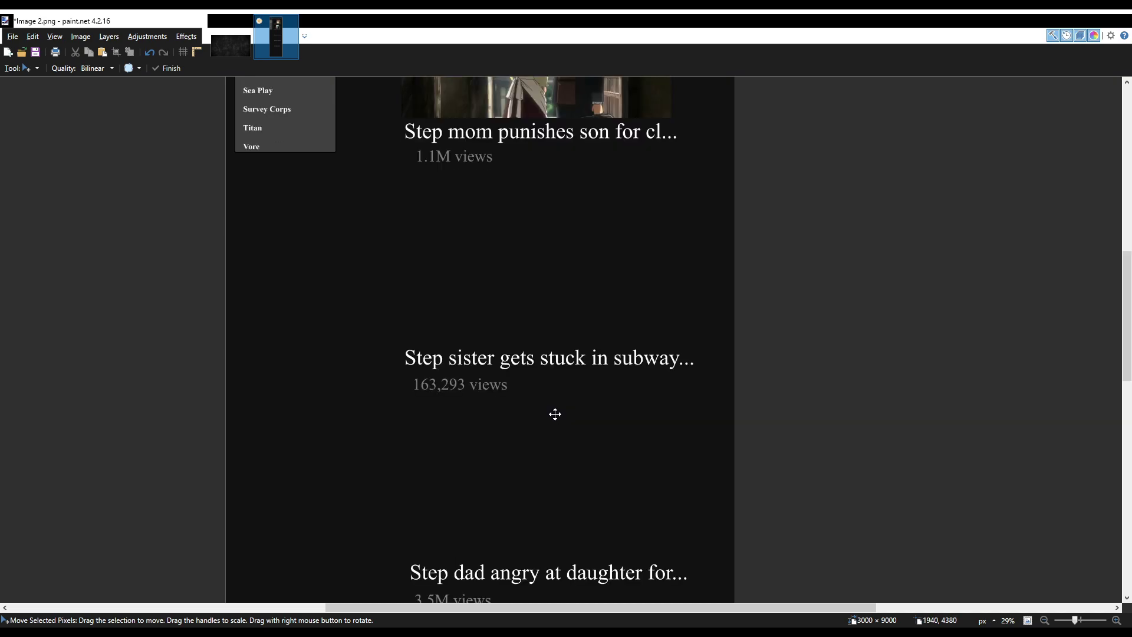
pyautogui.scroll(1, 554, 412)
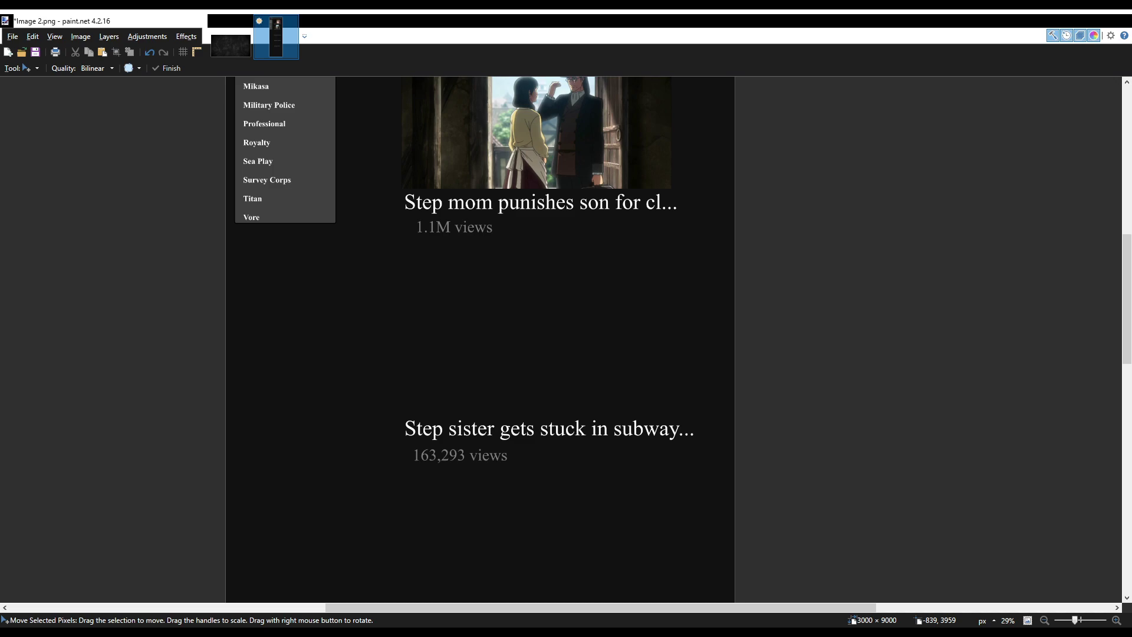
# Paste the blonde-girl screenshot, scale it to 1599×892 and align it above the subway caption.
pyautogui.hotkey('ctrl', 'v')
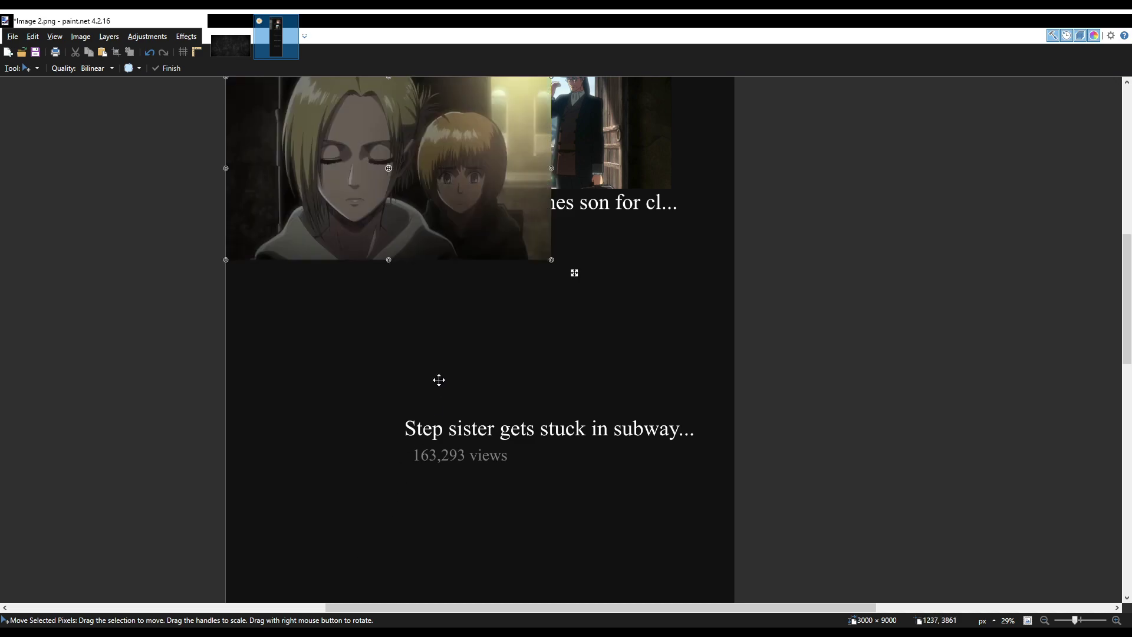
pyautogui.moveTo(442, 228); pyautogui.dragTo(576, 346)
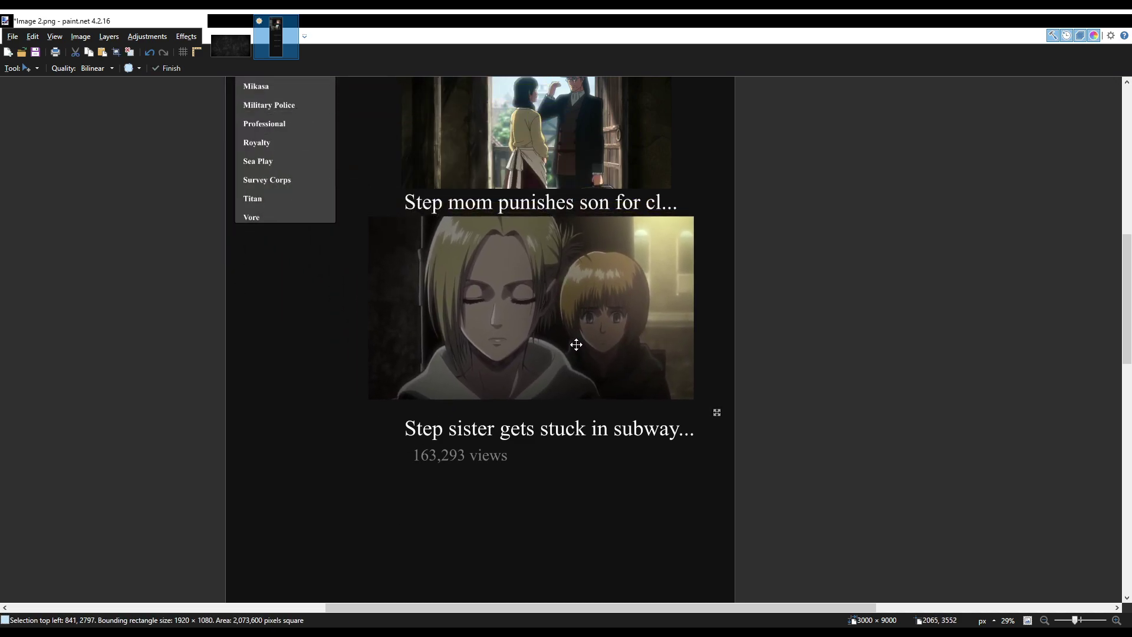
pyautogui.moveTo(696, 215); pyautogui.dragTo(642, 248)
pyautogui.moveTo(563, 319); pyautogui.dragTo(592, 326)
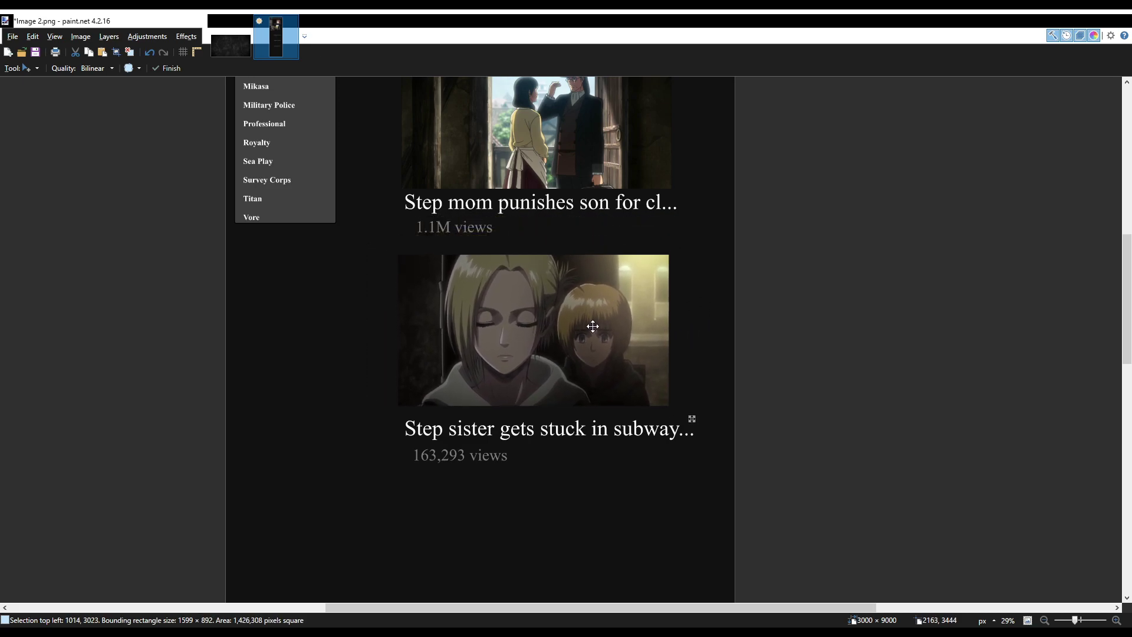
pyautogui.scroll(5, 591, 326)
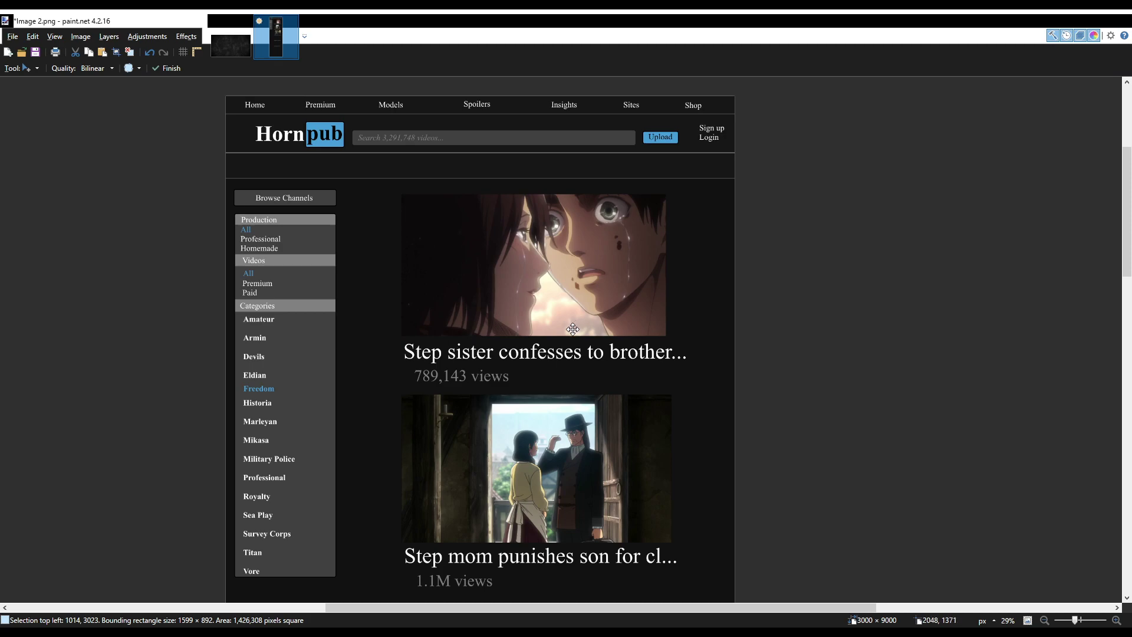
pyautogui.scroll(-3, 575, 326)
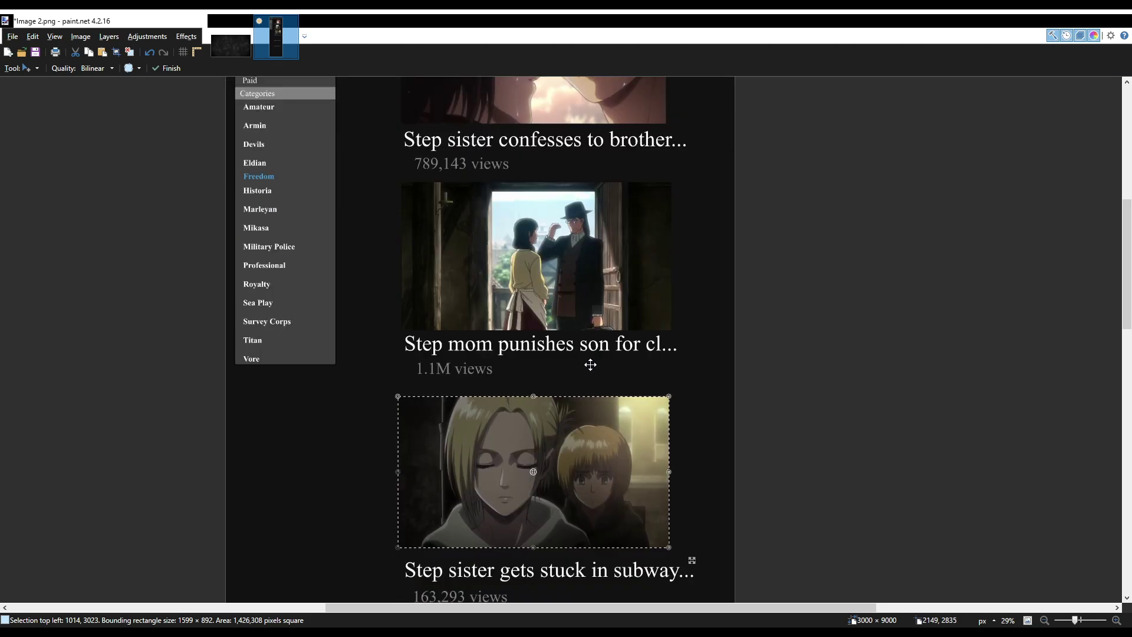
pyautogui.scroll(-2, 576, 371)
pyautogui.moveTo(578, 372); pyautogui.dragTo(570, 347)
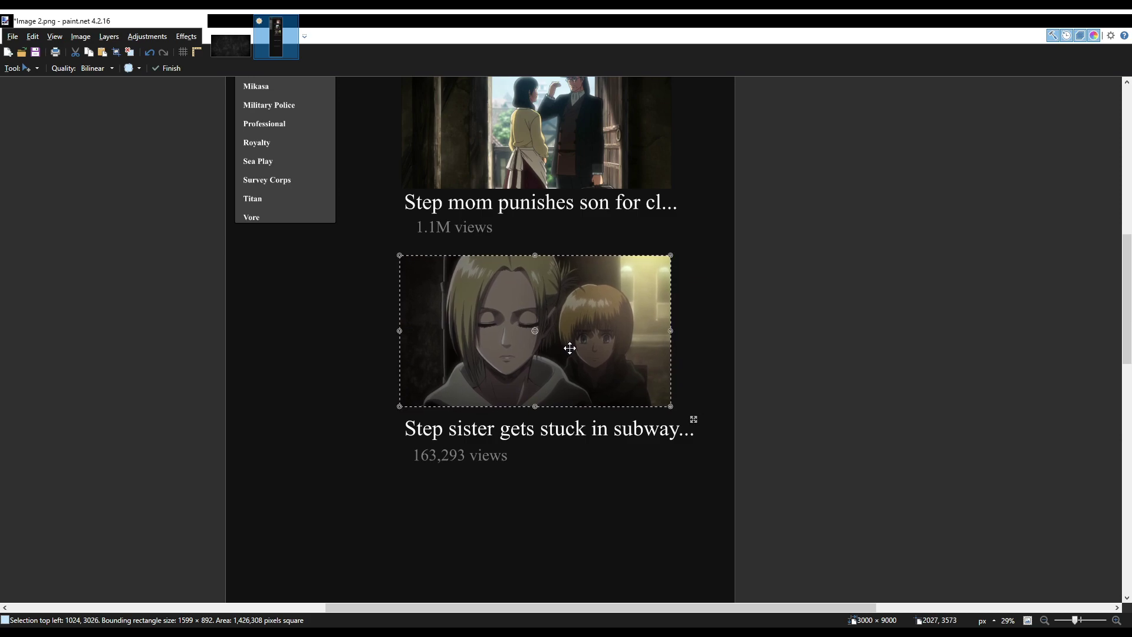
pyautogui.scroll(-3, 537, 350)
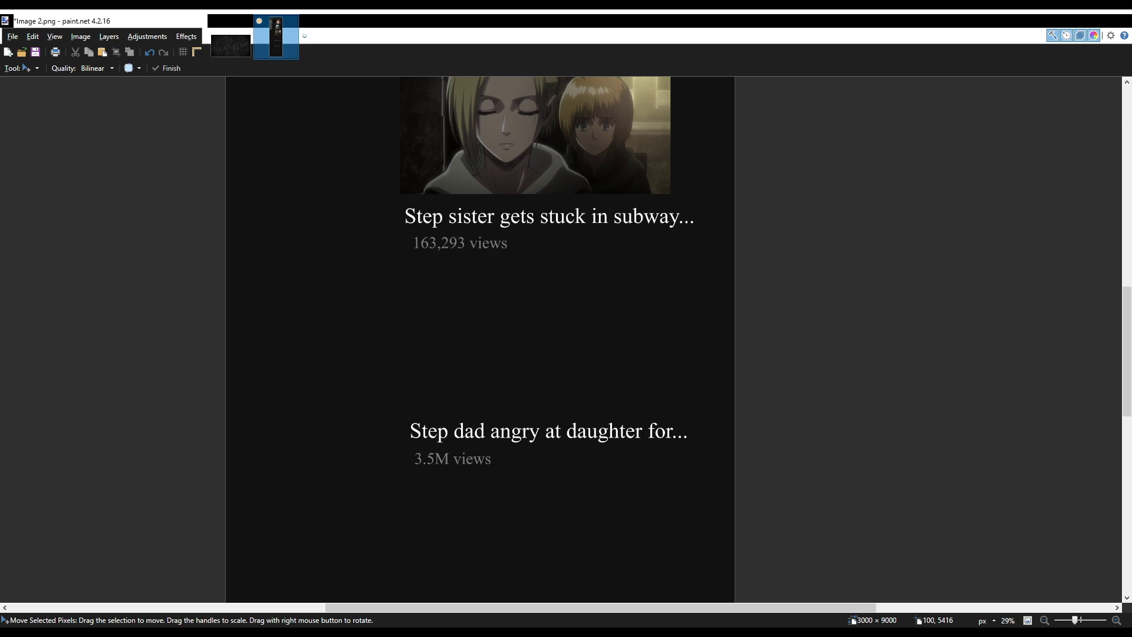
# Paste the angry-face screenshot and size it as the thumbnail above the 'Step dad angry' caption.
pyautogui.hotkey('ctrl', 'v')
pyautogui.moveTo(433, 207); pyautogui.dragTo(578, 340)
pyautogui.moveTo(372, 221); pyautogui.dragTo(421, 254)
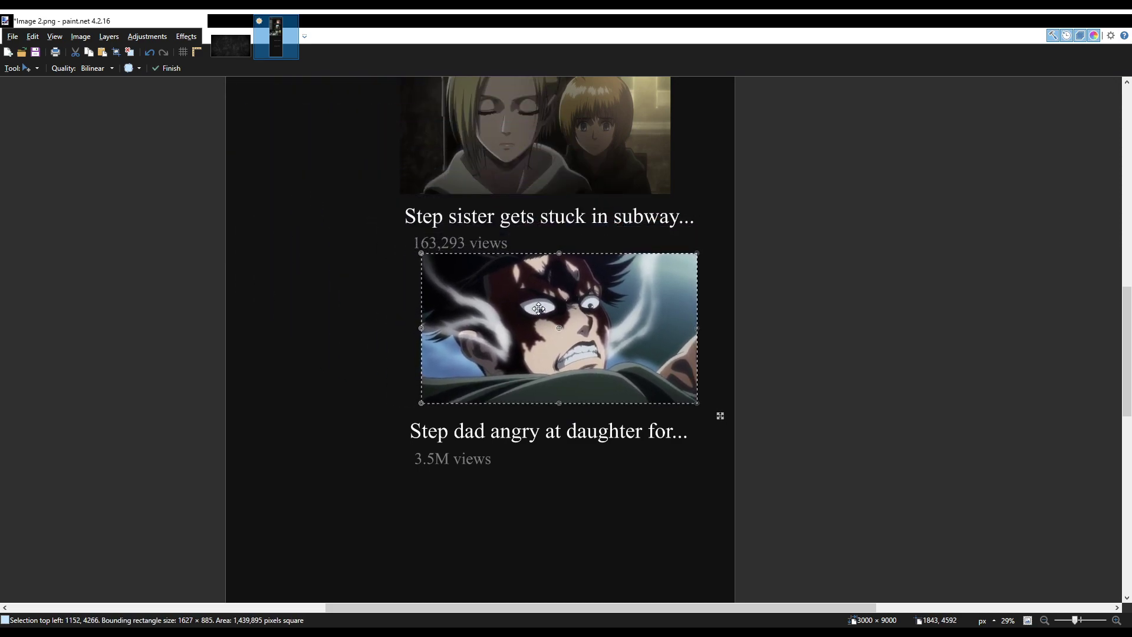
pyautogui.moveTo(538, 308); pyautogui.dragTo(532, 324)
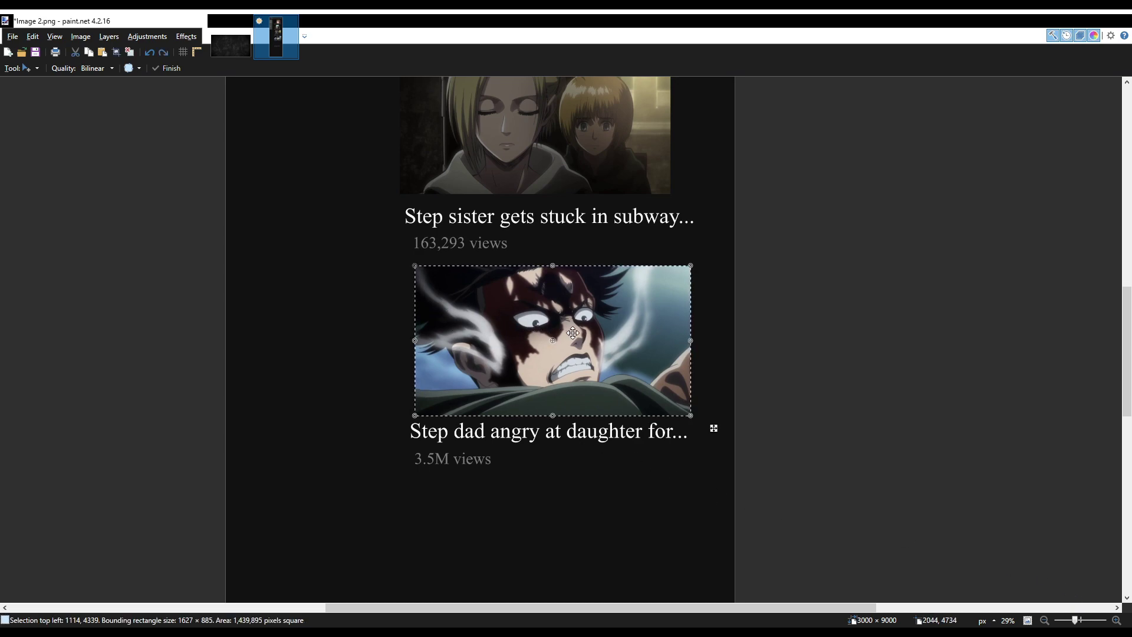
pyautogui.moveTo(573, 333); pyautogui.dragTo(540, 333)
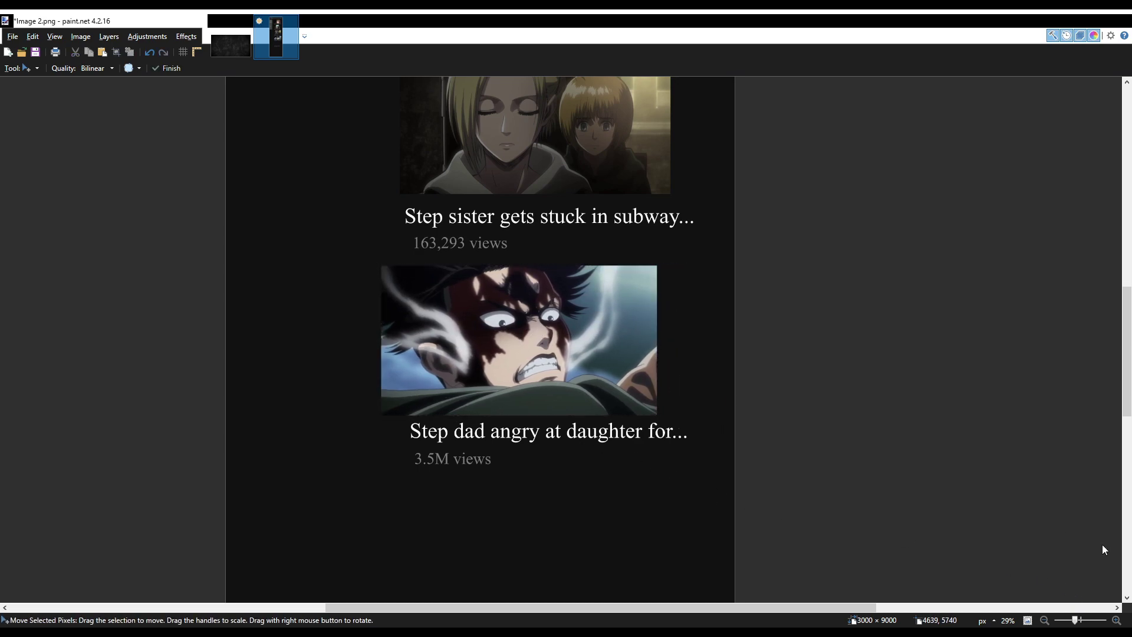
# Select the whole step-dad entry, thumbnail and caption, and shift it left to line up.
pyautogui.press('s')
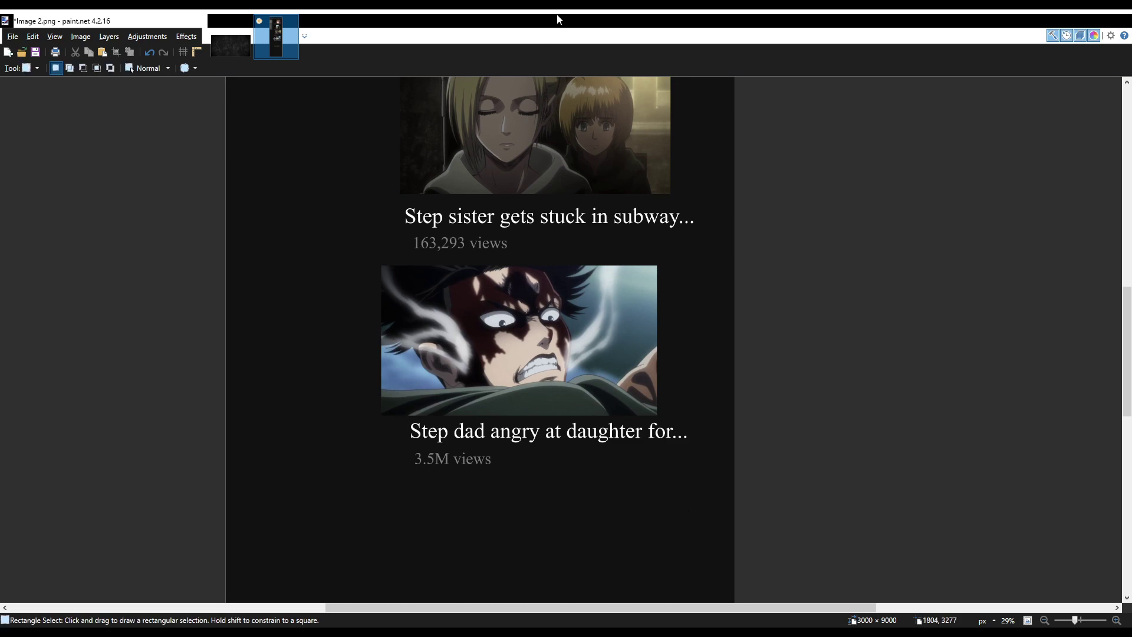
pyautogui.moveTo(395, 497)
pyautogui.mouseDown()
pyautogui.moveTo(612, 422)
pyautogui.moveTo(700, 416)
pyautogui.moveTo(714, 429)
pyautogui.mouseUp()
pyautogui.press('m')
pyautogui.hotkey('ctrl', 'z')
pyautogui.hotkey('ctrl', 'z')
pyautogui.hotkey('ctrl', 'z')
pyautogui.press('s')
pyautogui.moveTo(395, 258)
pyautogui.mouseDown()
pyautogui.moveTo(486, 364)
pyautogui.moveTo(698, 470)
pyautogui.mouseUp()
pyautogui.press('m')
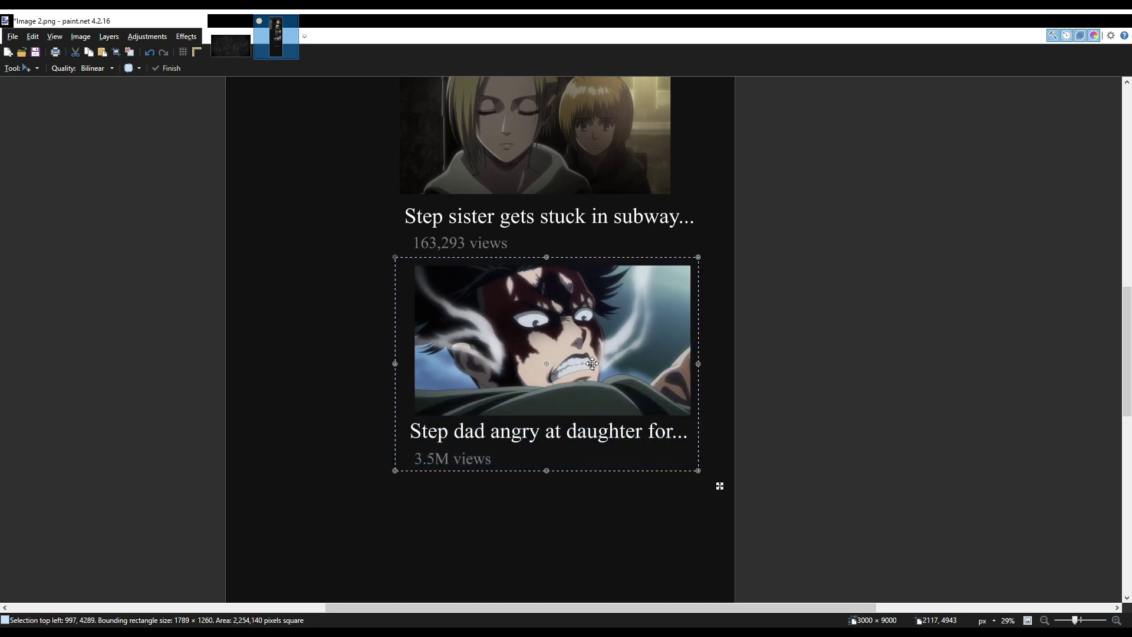
pyautogui.moveTo(623, 354); pyautogui.dragTo(603, 354)
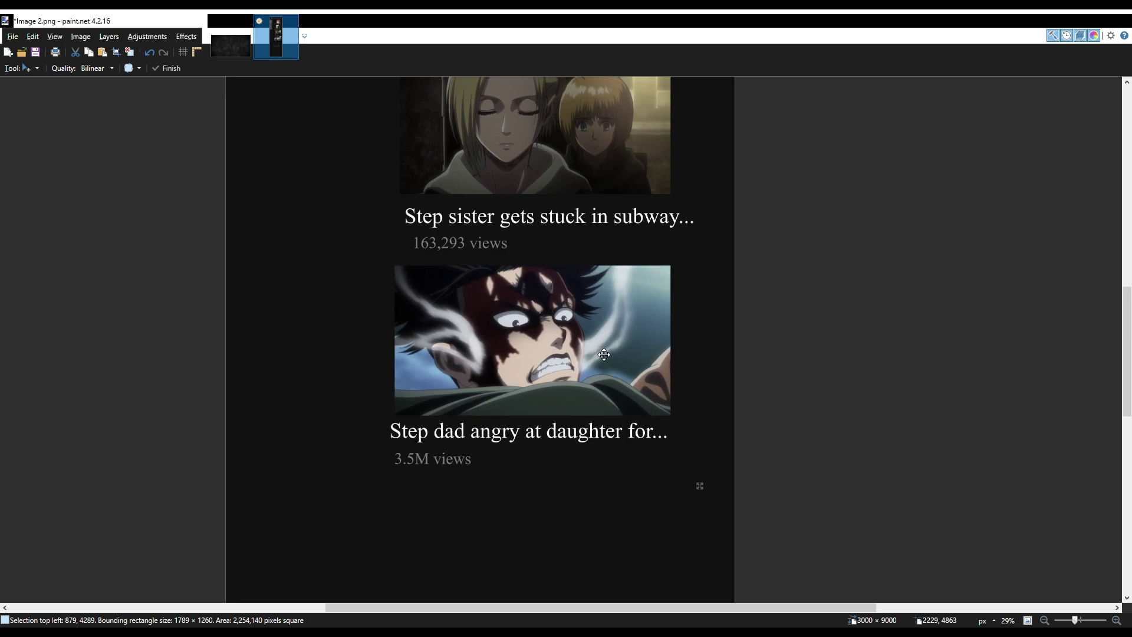
# Select the 'Step sister begs brother' entry and nudge it slightly right into alignment.
pyautogui.scroll(5, 558, 354)
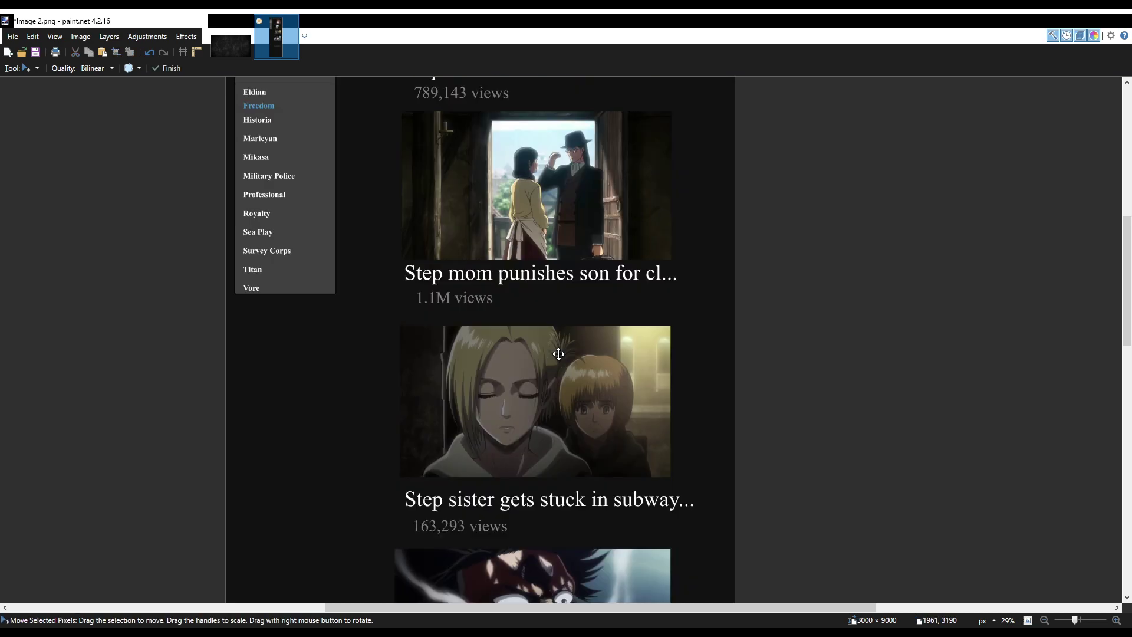
pyautogui.scroll(-10, 558, 354)
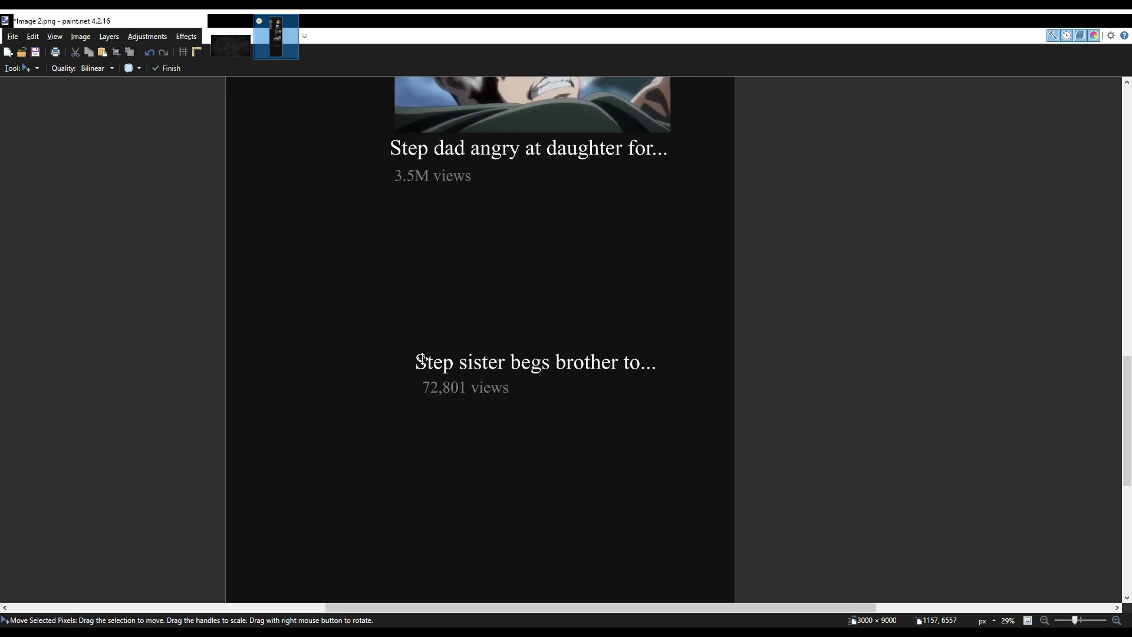
pyautogui.press('s')
pyautogui.moveTo(403, 342); pyautogui.dragTo(592, 381)
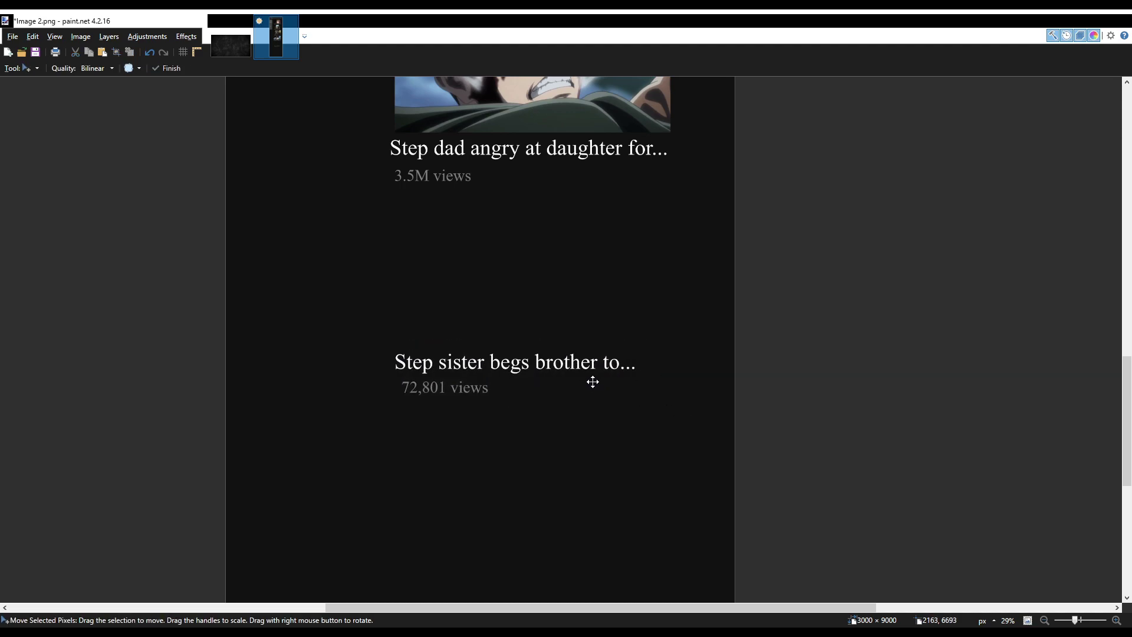
pyautogui.scroll(9, 592, 382)
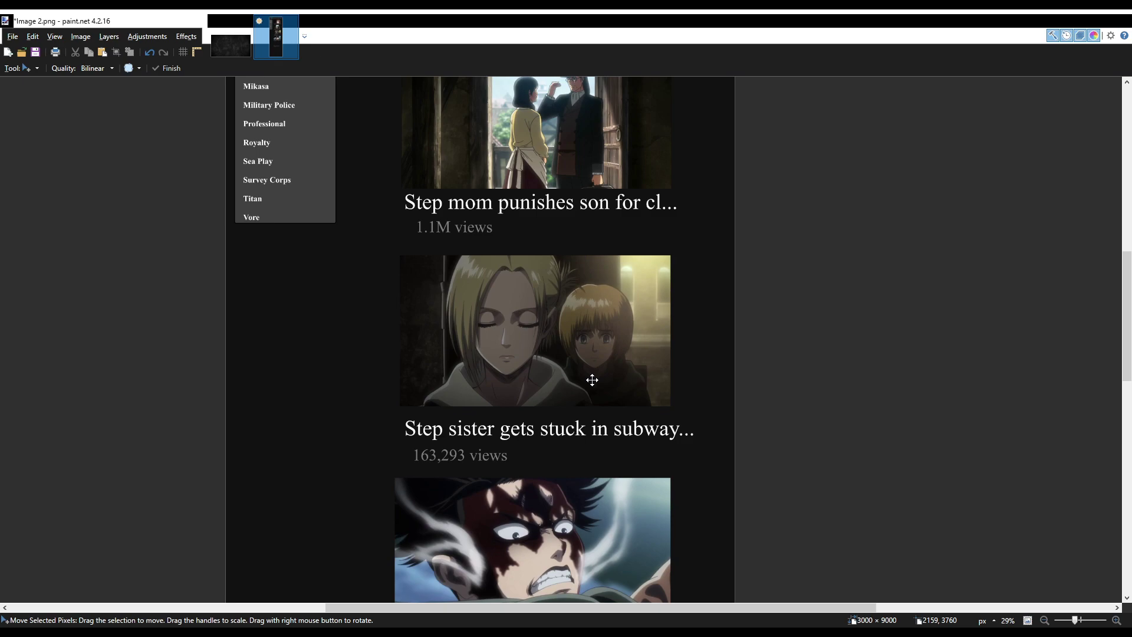
pyautogui.scroll(-6, 590, 383)
pyautogui.press('s')
pyautogui.moveTo(385, 484); pyautogui.dragTo(649, 539)
pyautogui.press('m')
pyautogui.moveTo(579, 521)
pyautogui.mouseDown()
pyautogui.moveTo(595, 518)
pyautogui.moveTo(583, 525)
pyautogui.mouseUp()
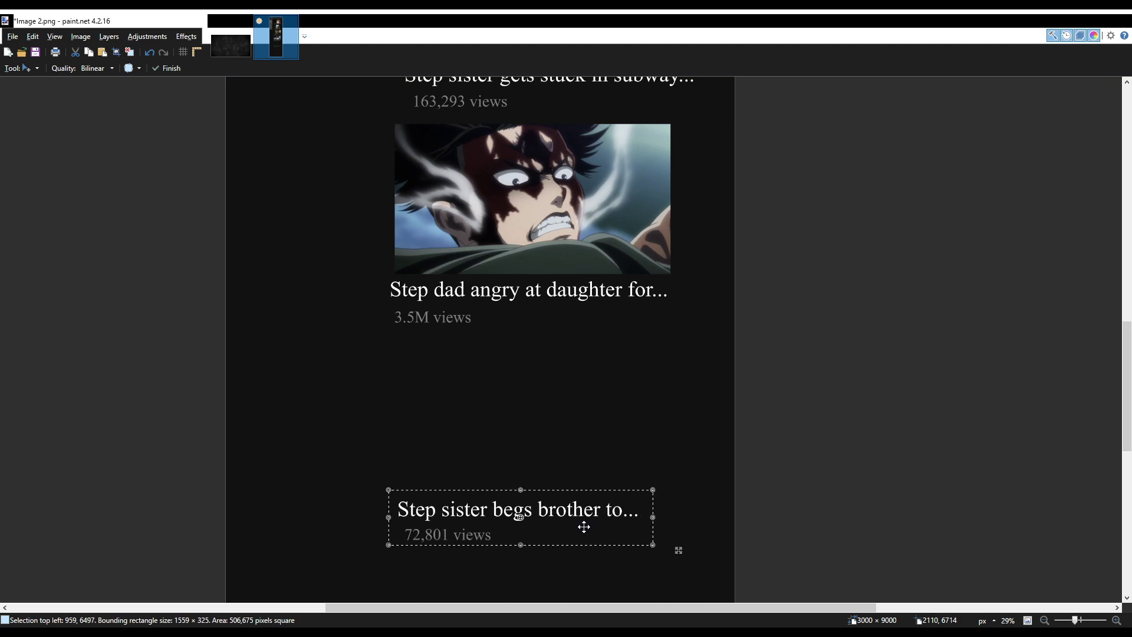
pyautogui.press('Return')
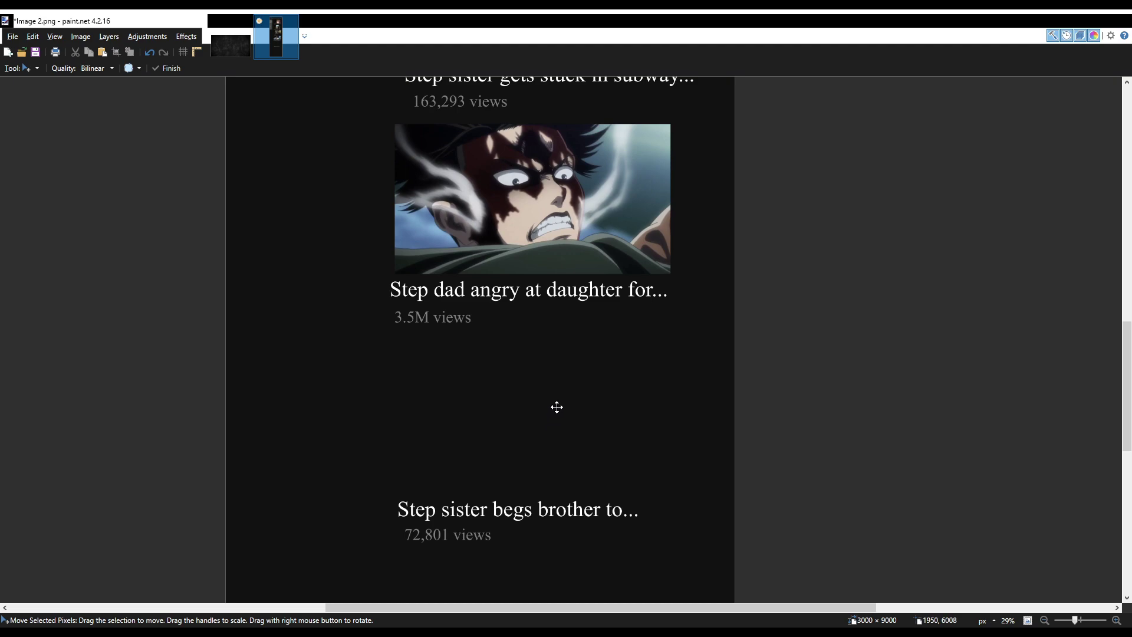
# Paste the blond character thumbnail and scale it to 1624×951 above the 'Step sister begs' caption.
pyautogui.hotkey('ctrl', 'v')
pyautogui.moveTo(480, 227); pyautogui.dragTo(642, 427)
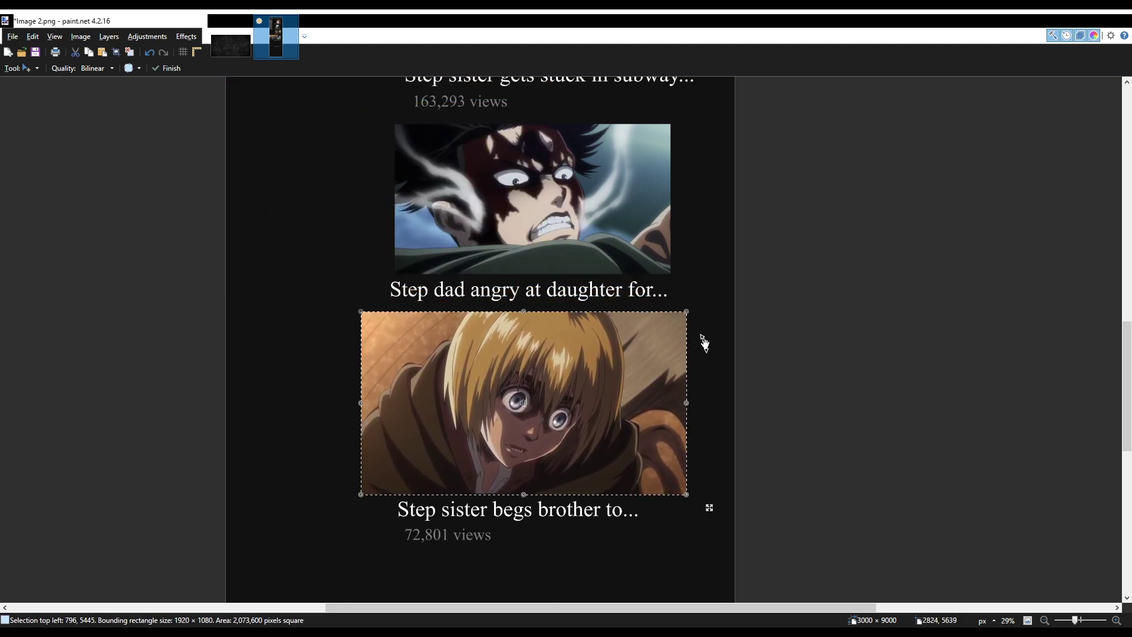
pyautogui.moveTo(686, 312); pyautogui.dragTo(638, 334)
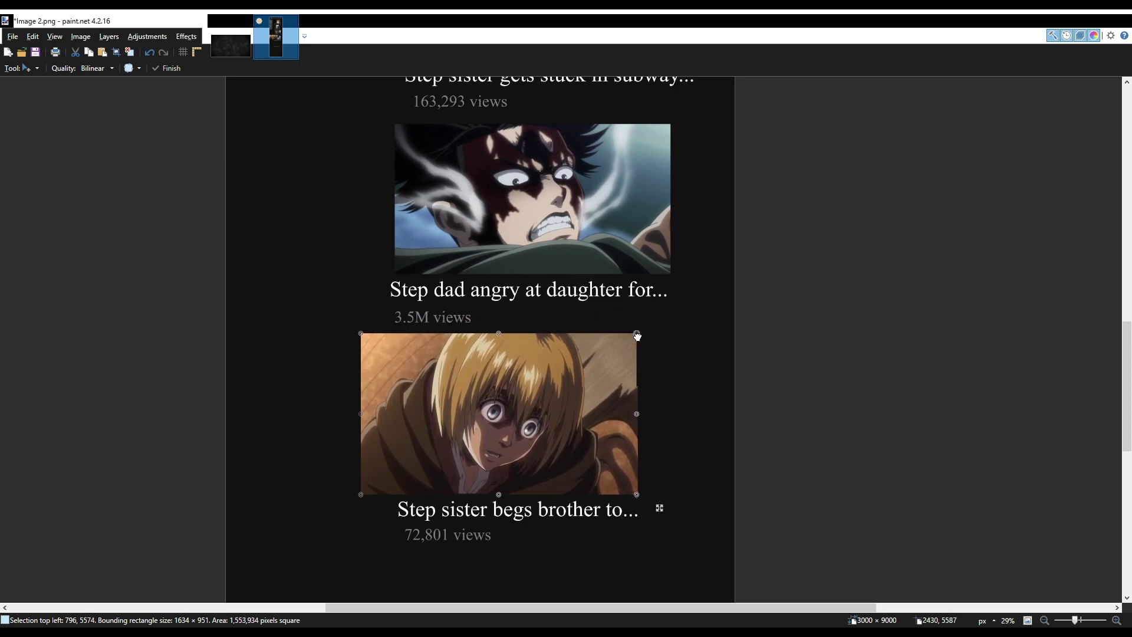
pyautogui.moveTo(562, 391); pyautogui.dragTo(579, 399)
pyautogui.scroll(-3, 580, 393)
pyautogui.scroll(3, 579, 399)
pyautogui.scroll(2, 579, 399)
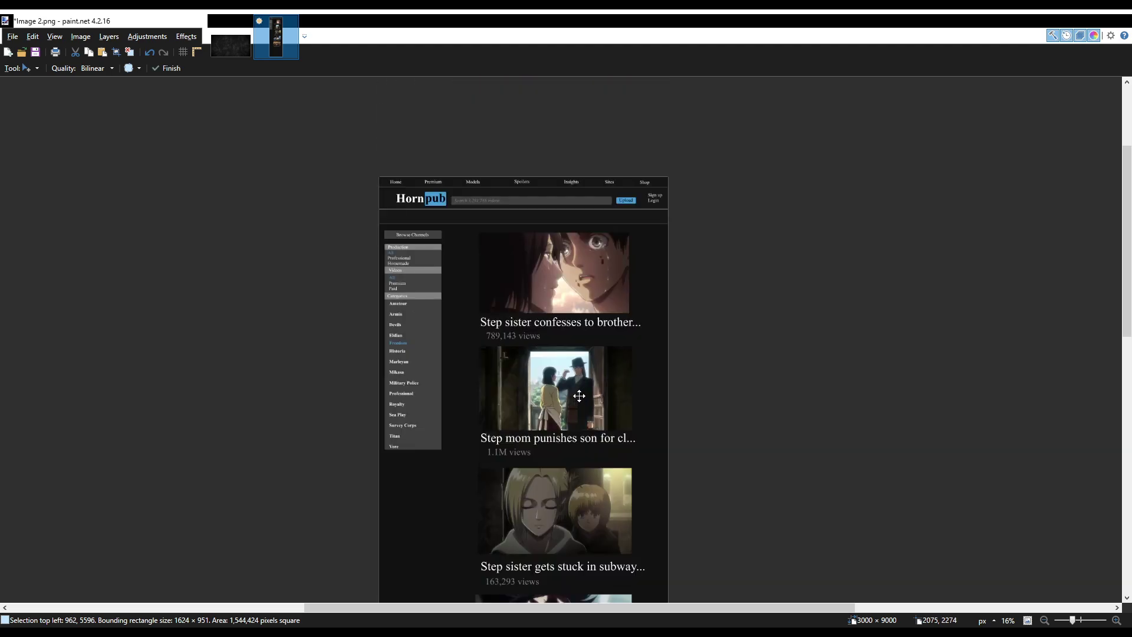
pyautogui.scroll(-2, 578, 398)
# Review the finished page and save it as Image 2.png.
pyautogui.scroll(-2, 581, 453)
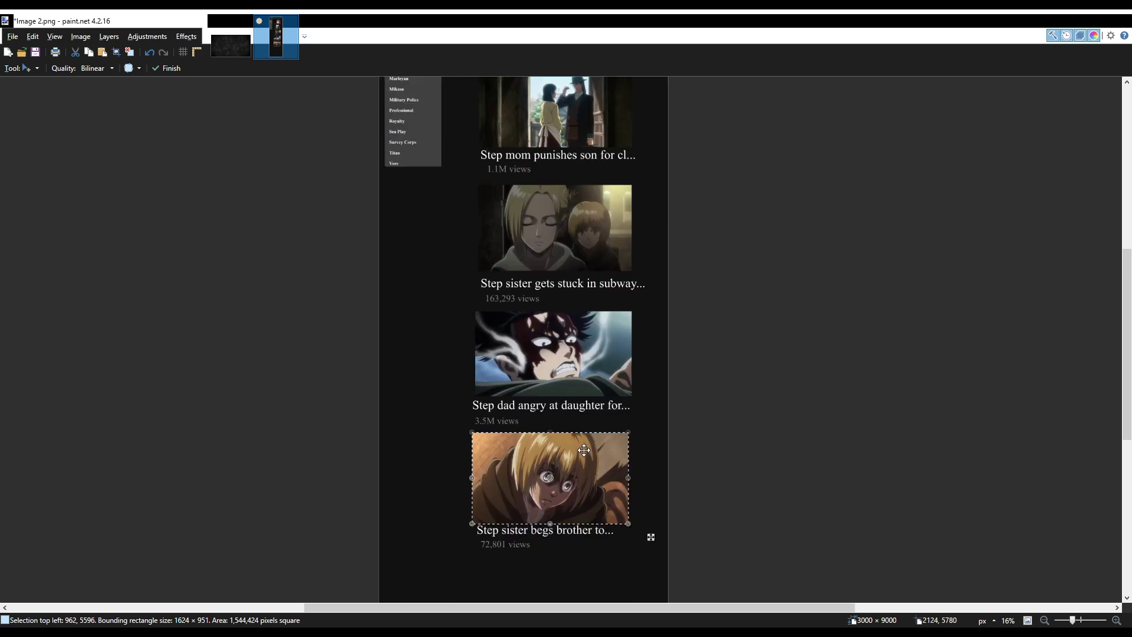
pyautogui.scroll(-2, 581, 453)
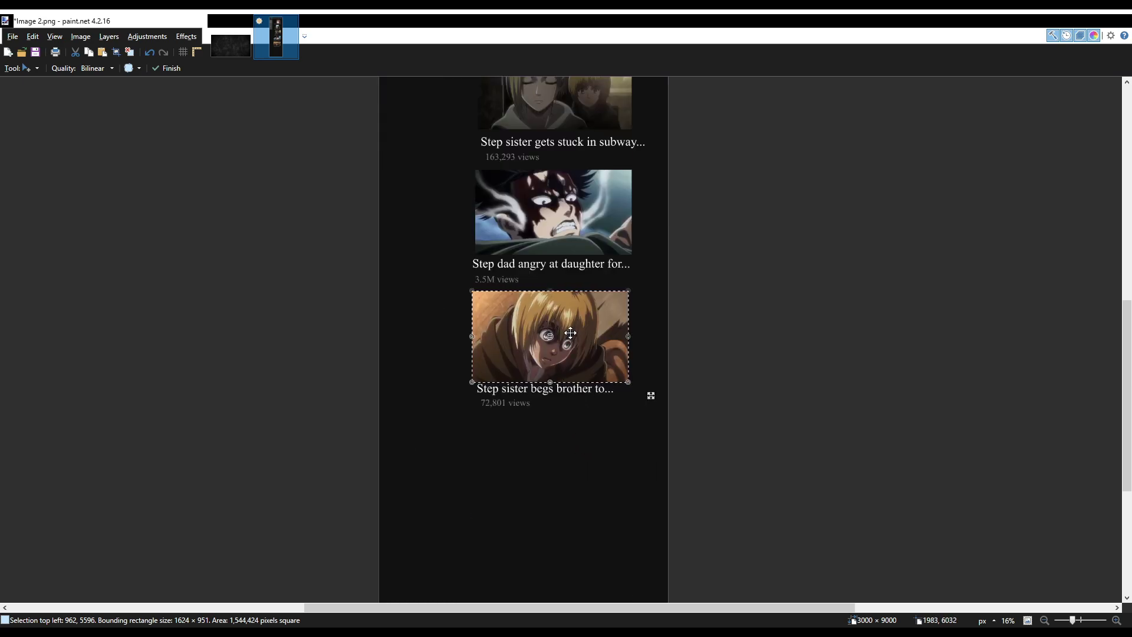
pyautogui.scroll(-2, 569, 335)
pyautogui.scroll(6, 570, 339)
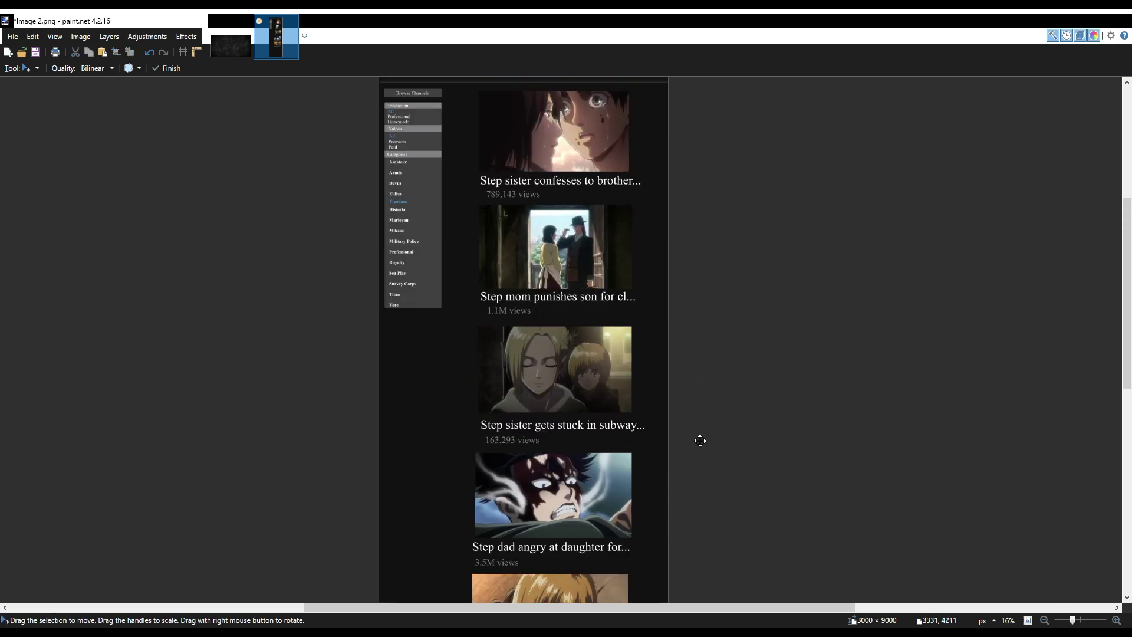
pyautogui.hotkey('ctrl', 's')
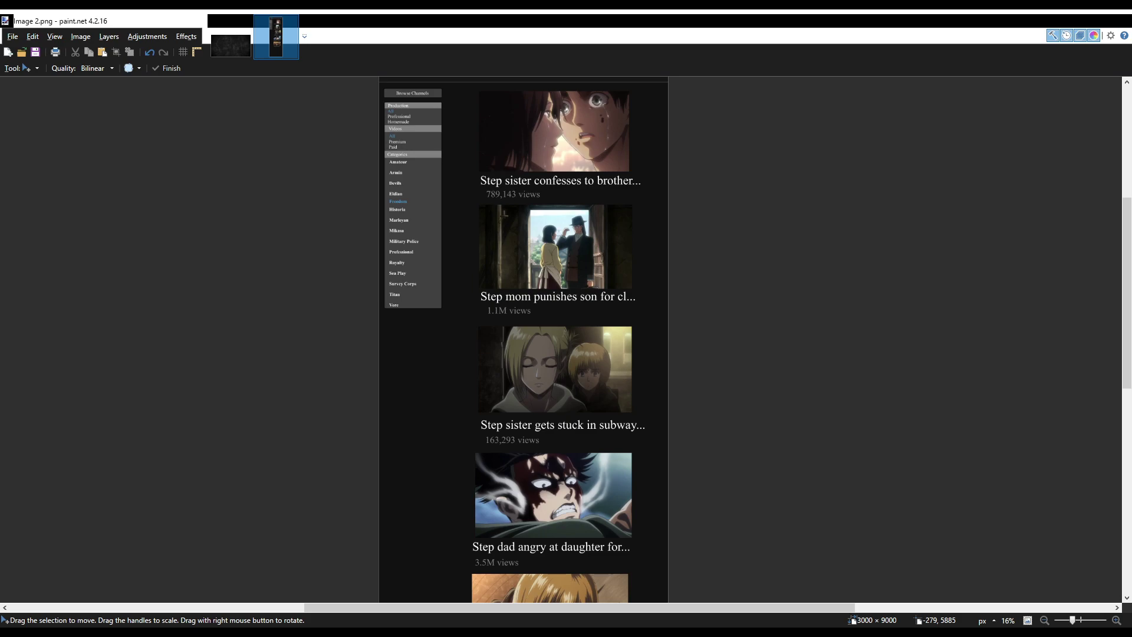
pyautogui.hotkey('alt', 'Tab')
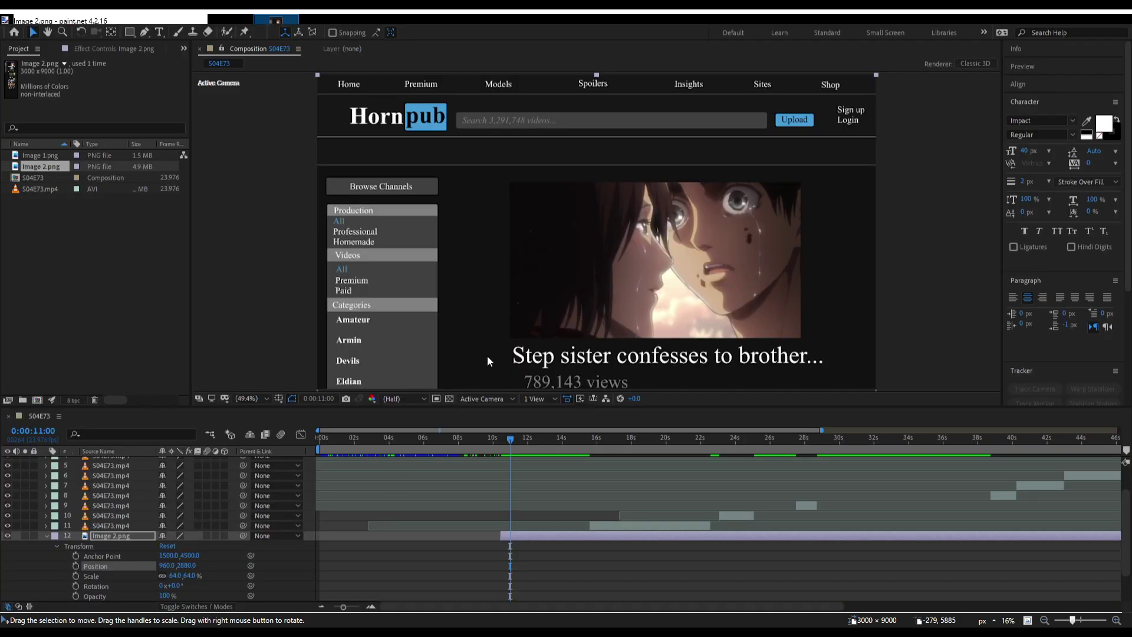
# Preview the composition from the start, then park the playhead at 0:00:12:07 with Image 2.png's Transform properties shown.
pyautogui.scroll(-2, 484, 500)
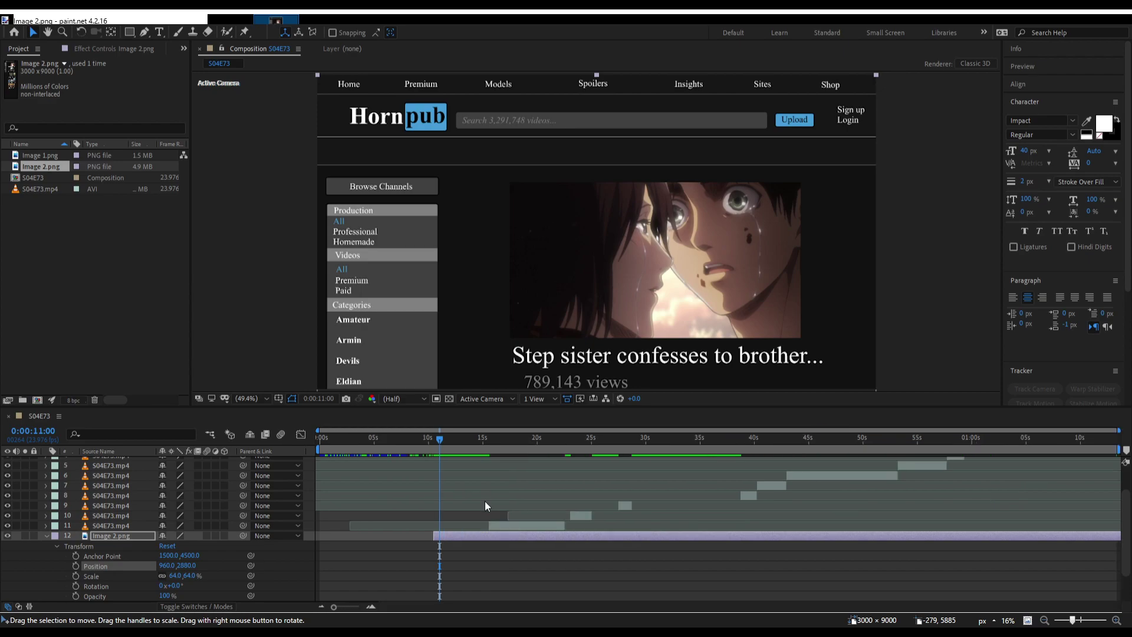
pyautogui.click(320, 437)
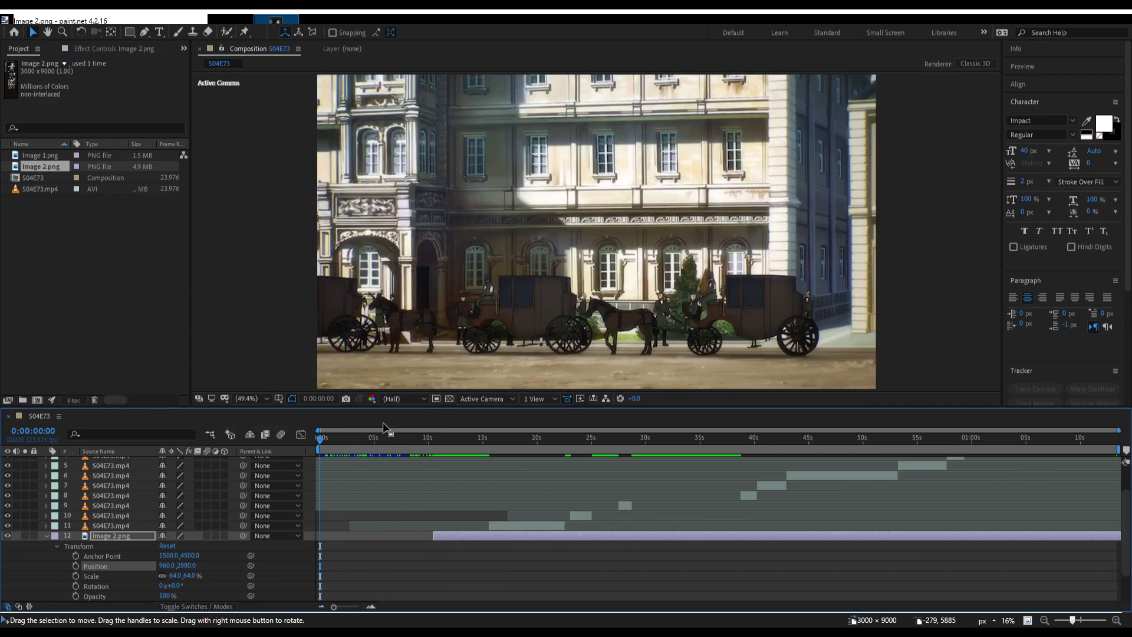
pyautogui.press('space')
pyautogui.click(46, 537)
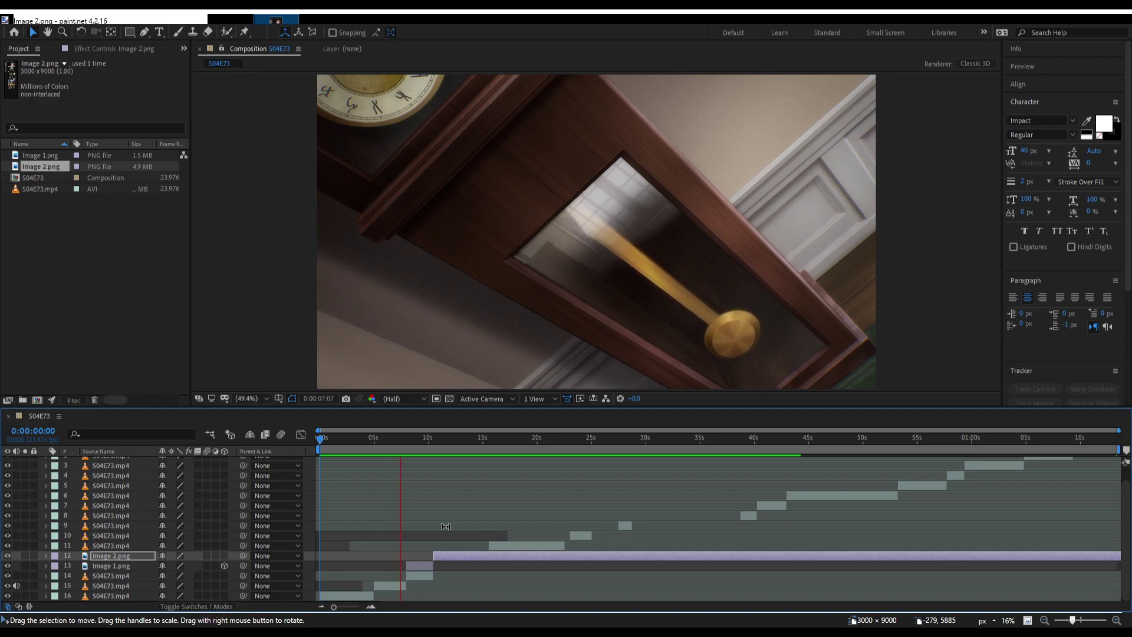
pyautogui.press('space')
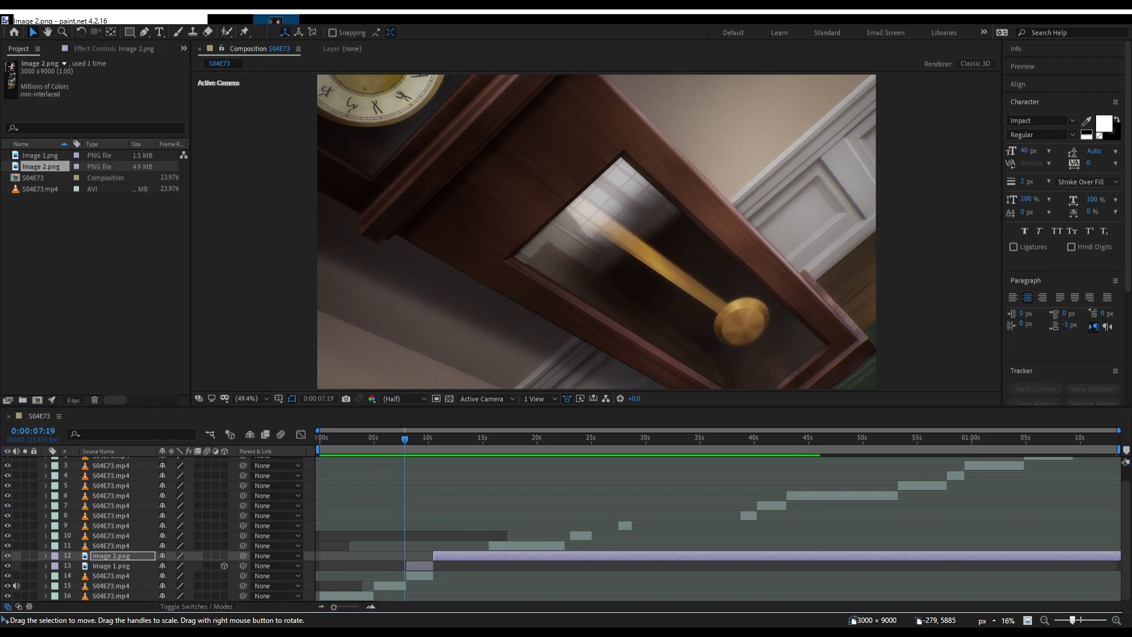
pyautogui.press('space')
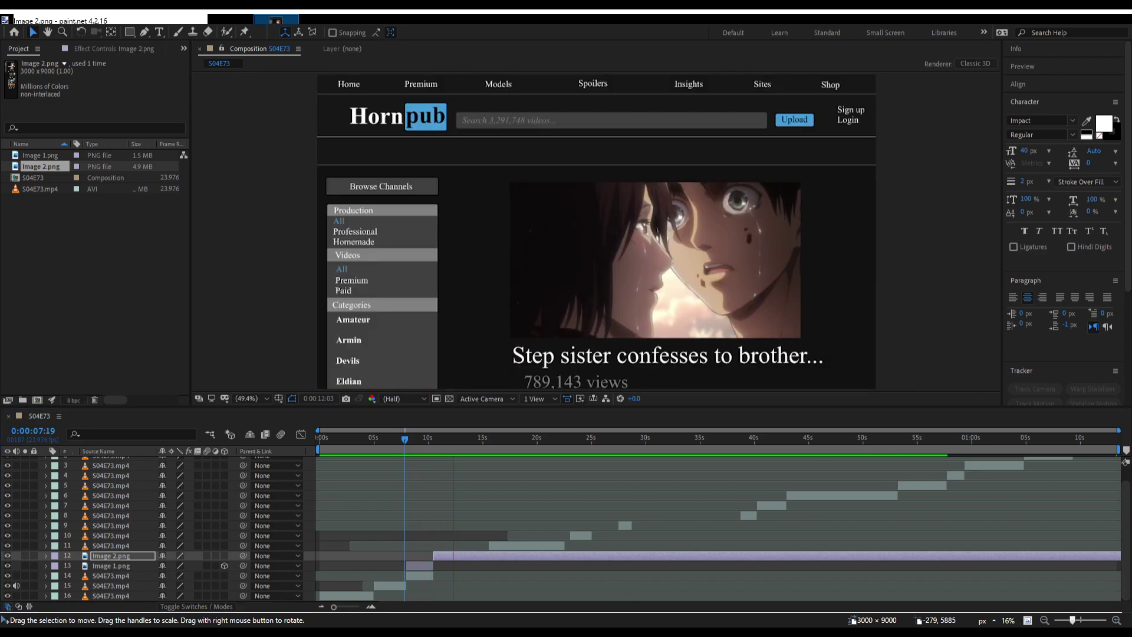
pyautogui.moveTo(458, 443); pyautogui.dragTo(422, 443)
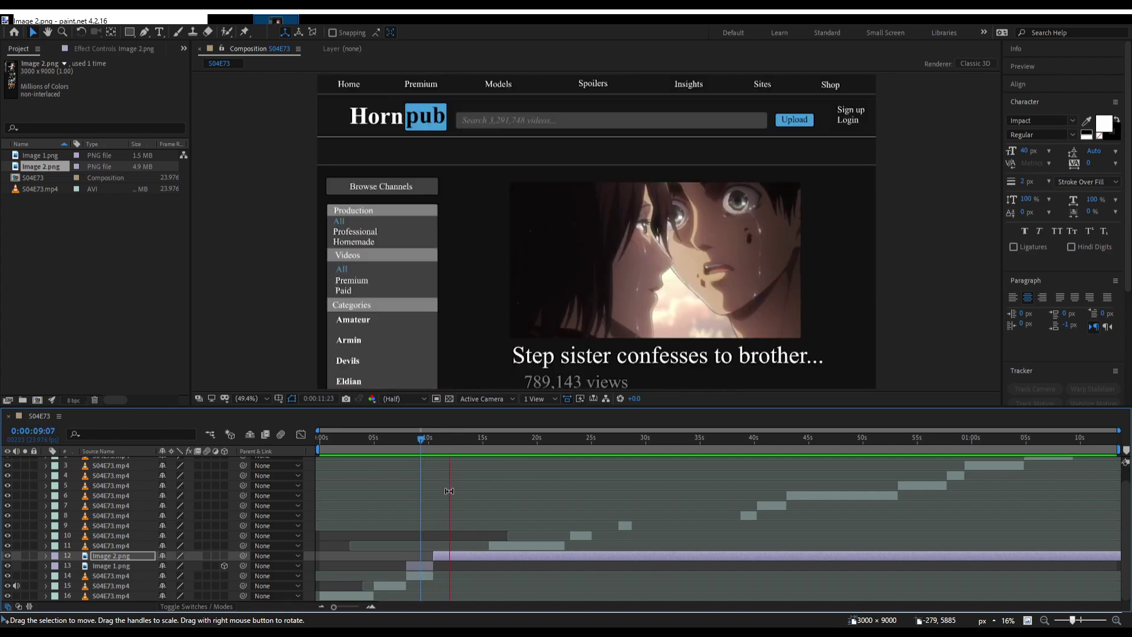
pyautogui.click(452, 488)
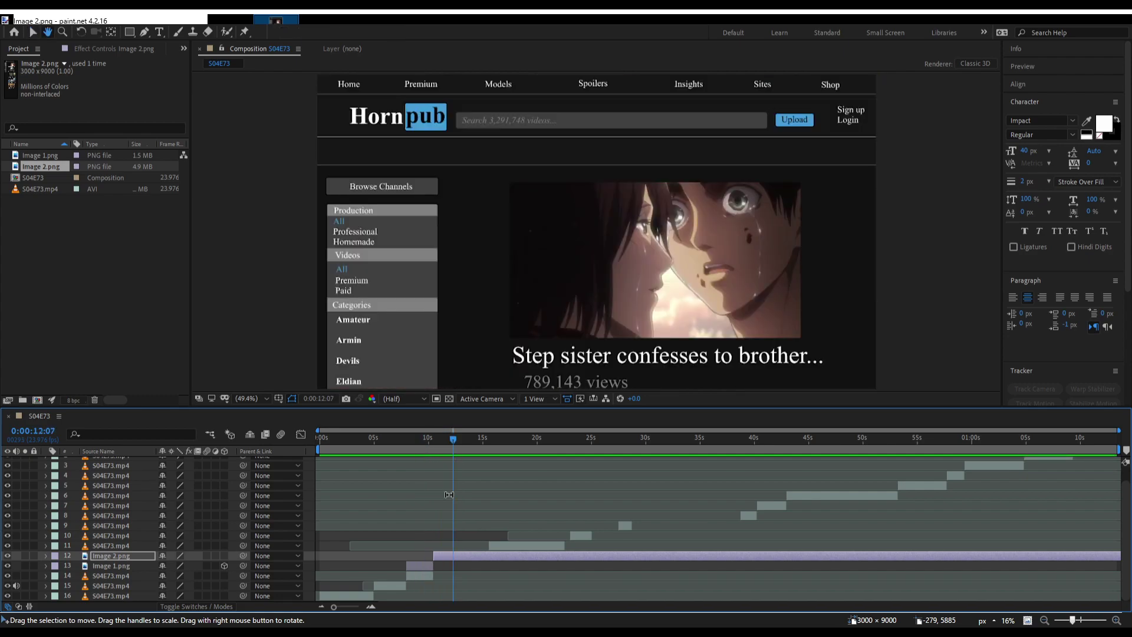
pyautogui.click(47, 557)
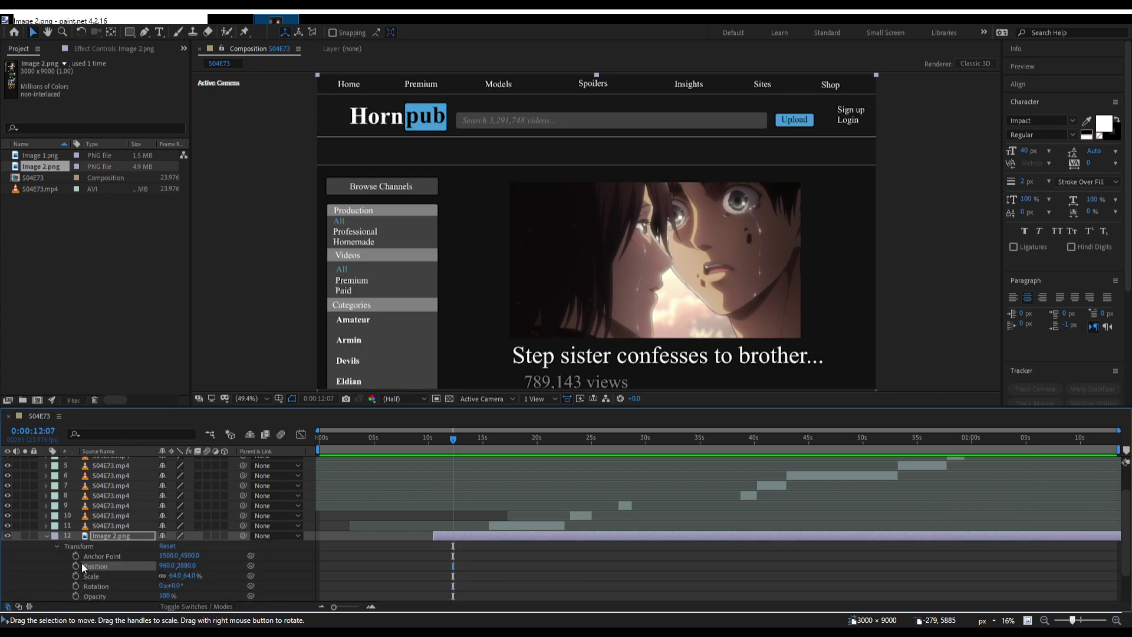
# Keyframe Image 2.png's Position and raise the page to 960,2080 at 12:14.
pyautogui.click(75, 565)
pyautogui.scroll(5, 454, 525)
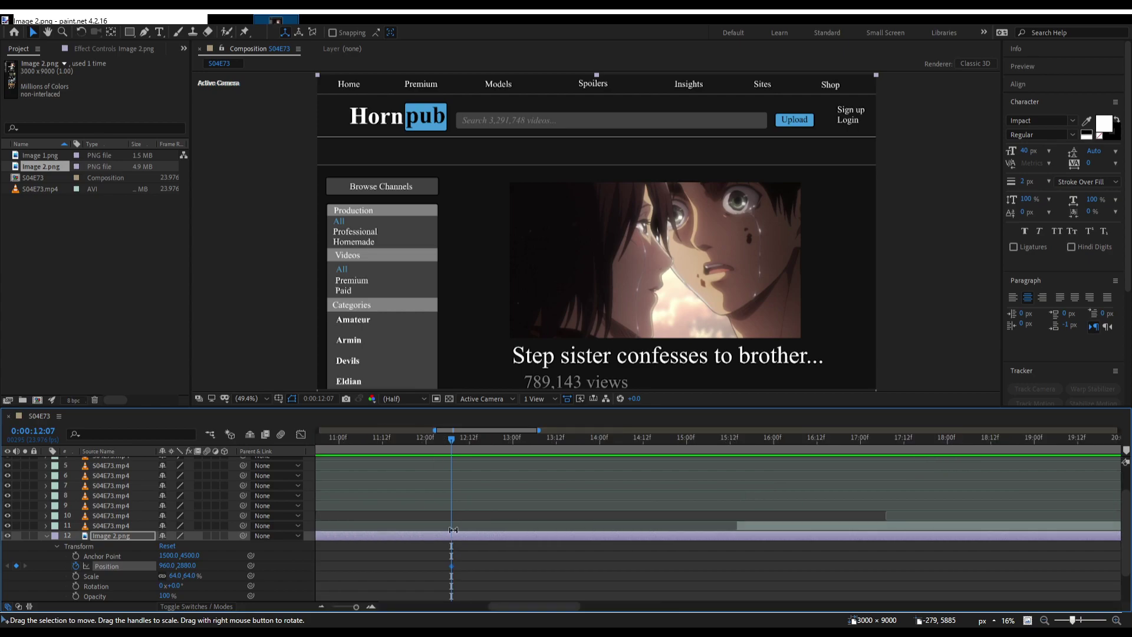
pyautogui.moveTo(464, 445); pyautogui.dragTo(477, 446)
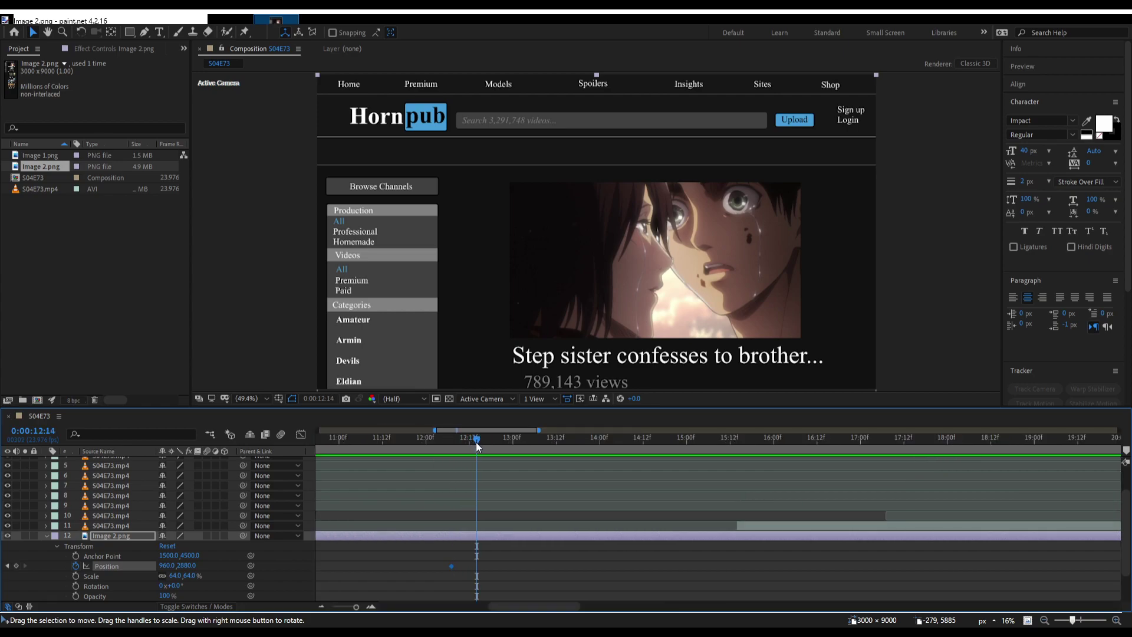
pyautogui.hotkey('shift', 'Up')
pyautogui.hotkey('shift', 'Up')
pyautogui.hotkey('shift', 'Up')
pyautogui.hotkey('shift', 'Up')
pyautogui.hotkey('shift', 'Up')
pyautogui.hotkey('shift', 'Up')
pyautogui.hotkey('shift', 'Up')
pyautogui.hotkey('shift', 'Up')
pyautogui.hotkey('shift', 'Up')
pyautogui.hotkey('shift', 'Up')
pyautogui.hotkey('shift', 'Up')
pyautogui.hotkey('shift', 'Up')
pyautogui.hotkey('shift', 'Up')
pyautogui.hotkey('shift', 'Up')
pyautogui.hotkey('shift', 'Up')
pyautogui.hotkey('shift', 'Up')
pyautogui.hotkey('shift', 'Up')
pyautogui.hotkey('shift', 'Up')
pyautogui.hotkey('shift', 'Up')
pyautogui.hotkey('shift', 'Up')
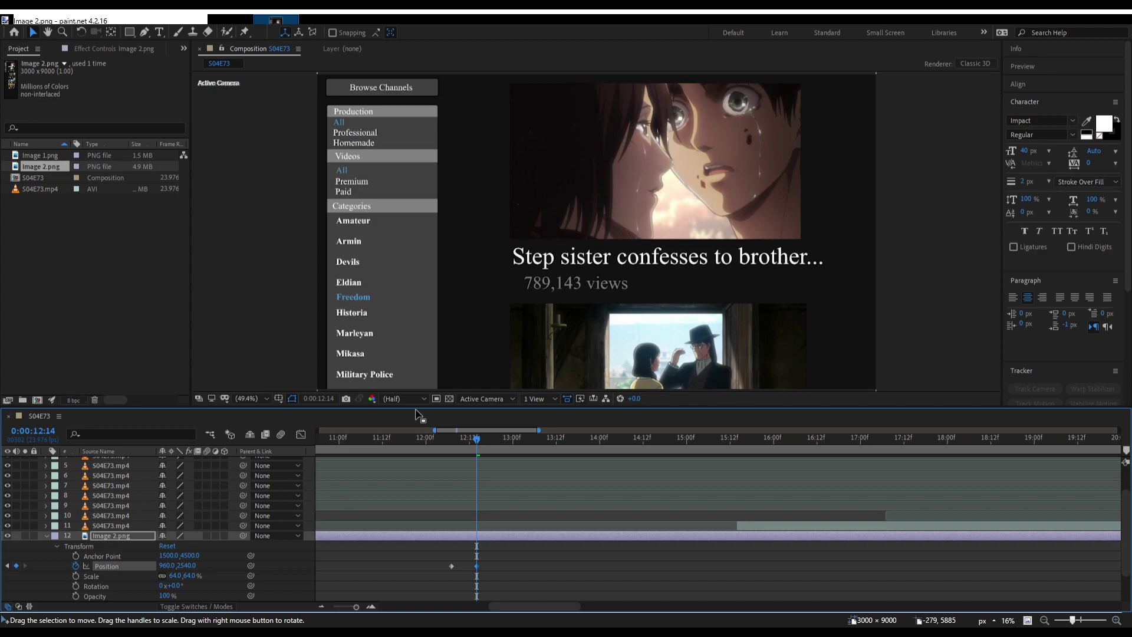
pyautogui.hotkey('shift', 'Up')
pyautogui.hotkey('shift', 'Up')
pyautogui.hotkey('shift', 'Up')
pyautogui.hotkey('shift', 'Up')
pyautogui.hotkey('shift', 'Up')
pyautogui.hotkey('shift', 'Up')
pyautogui.hotkey('shift', 'Up')
pyautogui.hotkey('shift', 'Up')
pyautogui.hotkey('shift', 'Up')
pyautogui.hotkey('shift', 'Up')
pyautogui.hotkey('shift', 'Up')
pyautogui.hotkey('shift', 'Up')
pyautogui.hotkey('shift', 'Up')
pyautogui.hotkey('shift', 'Up')
pyautogui.hotkey('shift', 'Up')
pyautogui.hotkey('shift', 'Up')
pyautogui.hotkey('shift', 'Up')
pyautogui.hotkey('shift', 'Up')
pyautogui.hotkey('shift', 'Up')
pyautogui.hotkey('shift', 'Up')
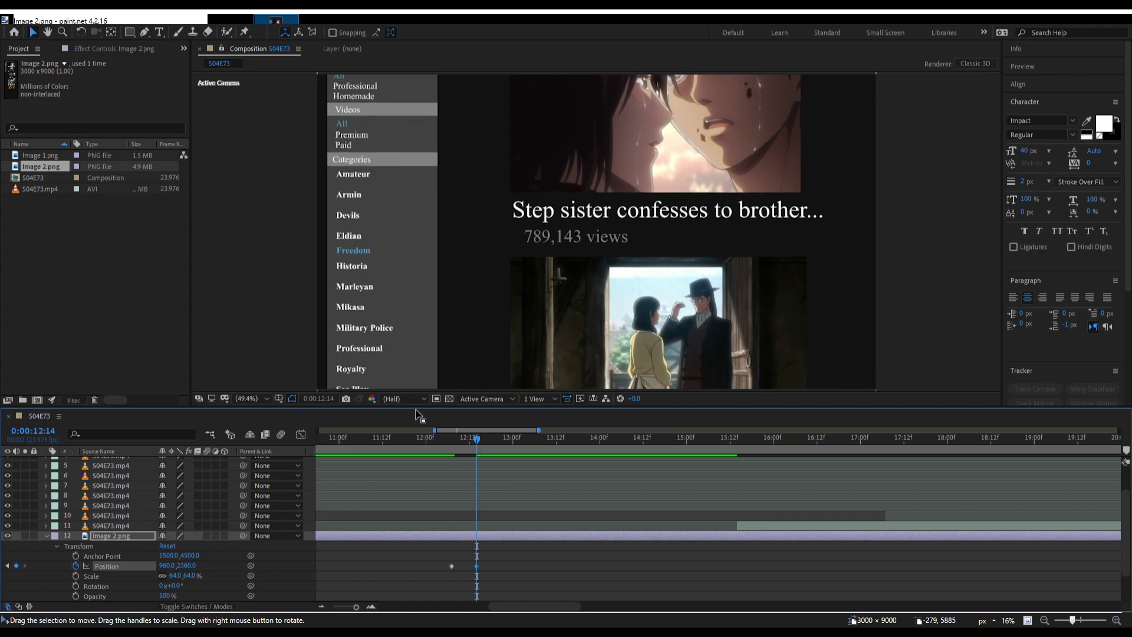
pyautogui.hotkey('shift', 'Up')
pyautogui.hotkey('shift', 'Up')
pyautogui.hotkey('shift', 'Up')
pyautogui.hotkey('shift', 'Up')
pyautogui.hotkey('shift', 'Up')
pyautogui.hotkey('shift', 'Up')
pyautogui.hotkey('shift', 'Up')
pyautogui.hotkey('shift', 'Up')
pyautogui.hotkey('shift', 'Up')
pyautogui.hotkey('shift', 'Up')
pyautogui.hotkey('shift', 'Up')
pyautogui.hotkey('shift', 'Up')
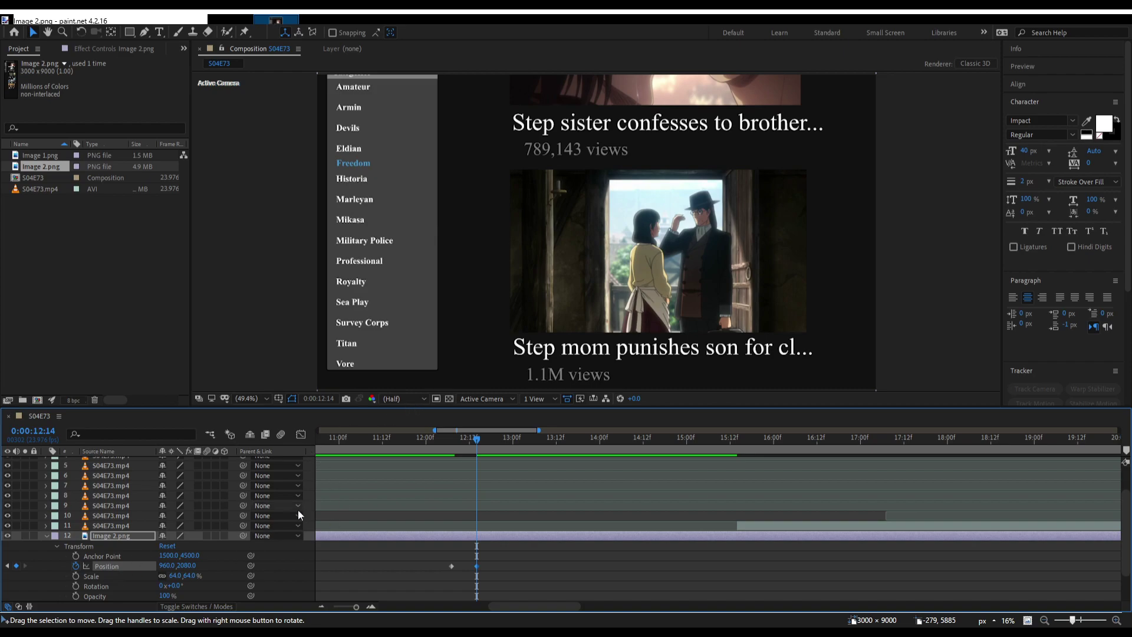
# Add lowered Position keyframes at 12:13 and 12:12 just before the top keyframe.
pyautogui.click(445, 439)
pyautogui.moveTo(491, 547); pyautogui.dragTo(422, 574)
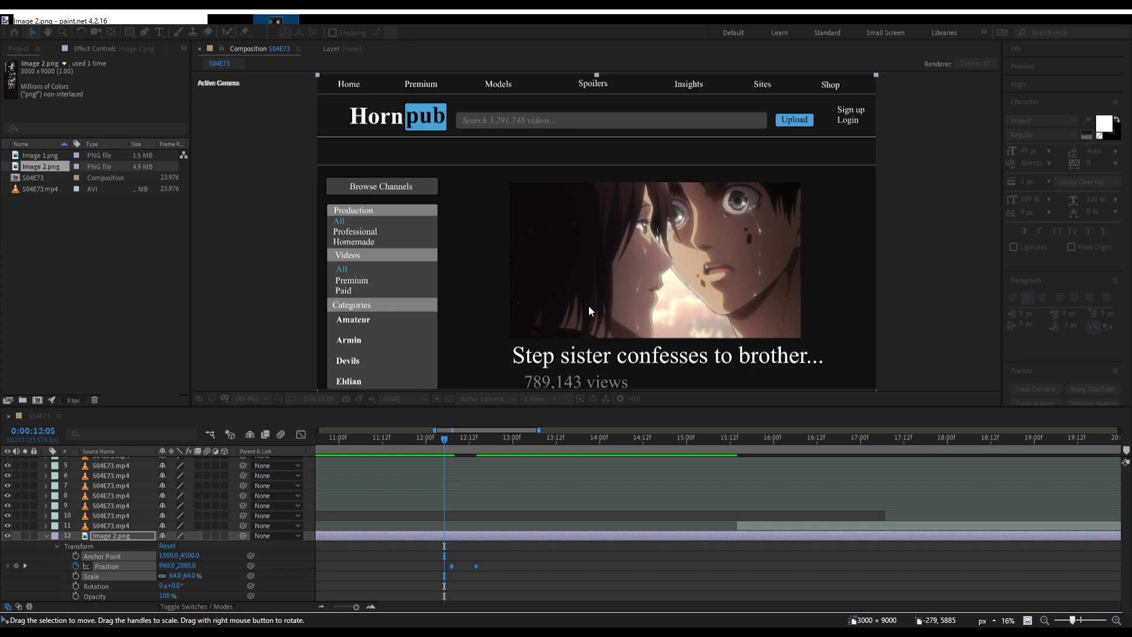
pyautogui.click(560, 583)
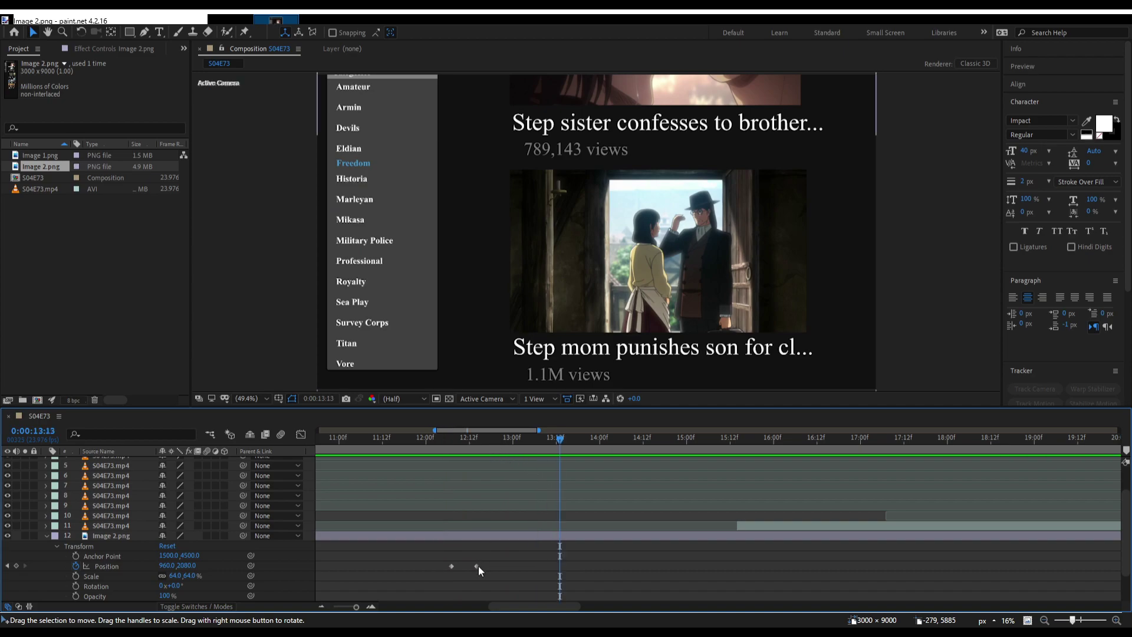
pyautogui.scroll(3, 482, 568)
pyautogui.moveTo(463, 452); pyautogui.dragTo(459, 461)
pyautogui.click(459, 565)
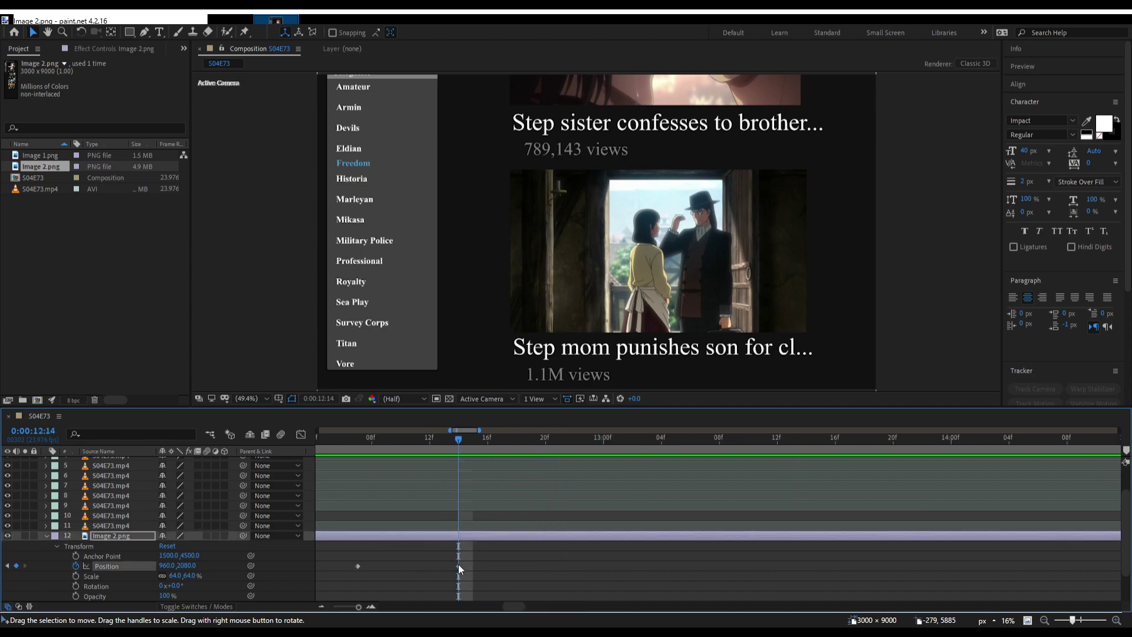
pyautogui.press('pageup')
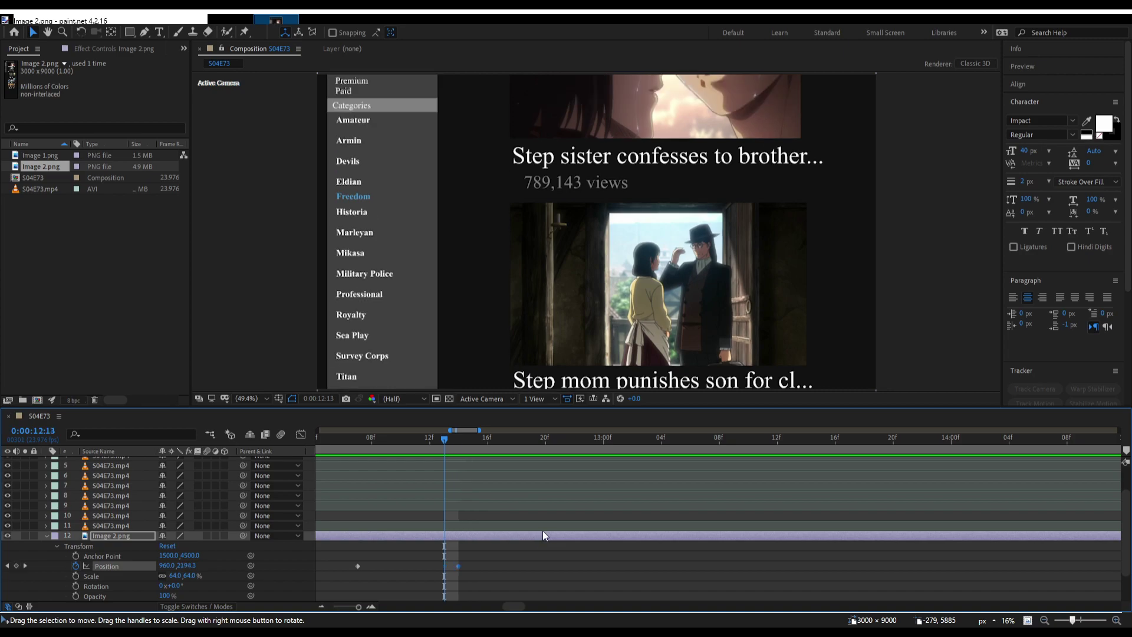
pyautogui.hotkey('shift', 'Down')
pyautogui.hotkey('shift', 'Down')
pyautogui.hotkey('shift', 'Down')
pyautogui.hotkey('shift', 'Down')
pyautogui.hotkey('shift', 'Down')
pyautogui.hotkey('shift', 'Down')
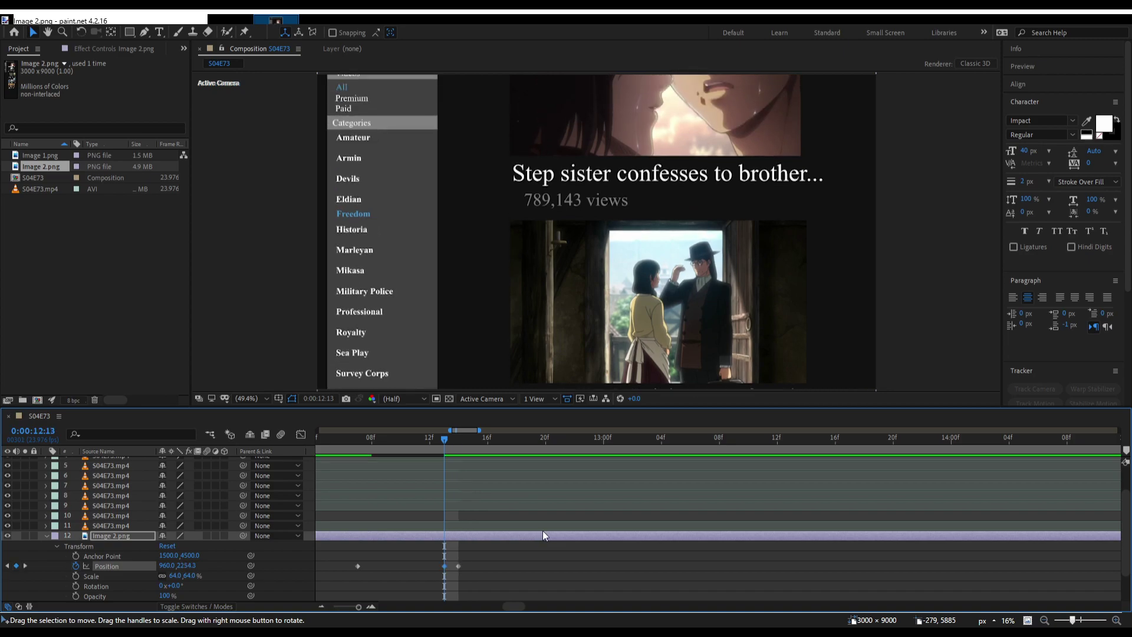
pyautogui.press('pageup')
pyautogui.hotkey('shift', 'Down')
pyautogui.hotkey('shift', 'Down')
pyautogui.hotkey('shift', 'Down')
pyautogui.hotkey('shift', 'Down')
pyautogui.hotkey('shift', 'Down')
pyautogui.hotkey('shift', 'Down')
pyautogui.hotkey('shift', 'Down')
pyautogui.hotkey('shift', 'Down')
pyautogui.hotkey('shift', 'Down')
pyautogui.hotkey('shift', 'Down')
pyautogui.hotkey('shift', 'Down')
pyautogui.hotkey('shift', 'Down')
pyautogui.hotkey('shift', 'Down')
pyautogui.hotkey('shift', 'Down')
pyautogui.hotkey('shift', 'Down')
pyautogui.hotkey('shift', 'Down')
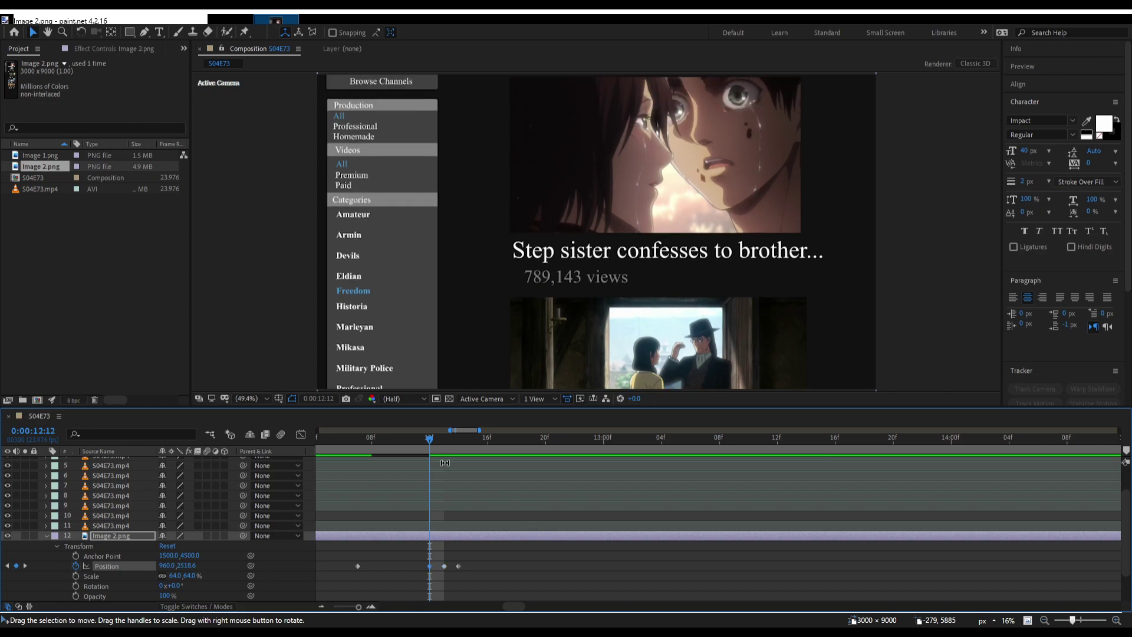
# Preview the scroll from 12:05 and shift the later Position keyframes later in time.
pyautogui.click(328, 444)
pyautogui.press('space')
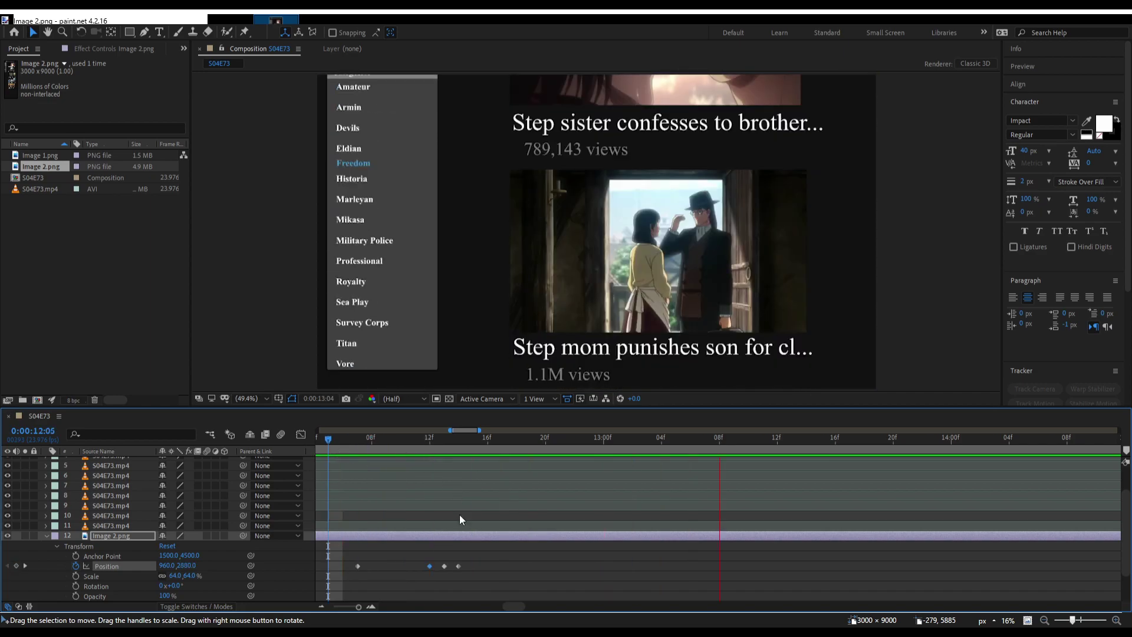
pyautogui.press('space')
pyautogui.moveTo(428, 567); pyautogui.dragTo(560, 565)
pyautogui.click(524, 558)
pyautogui.click(571, 559)
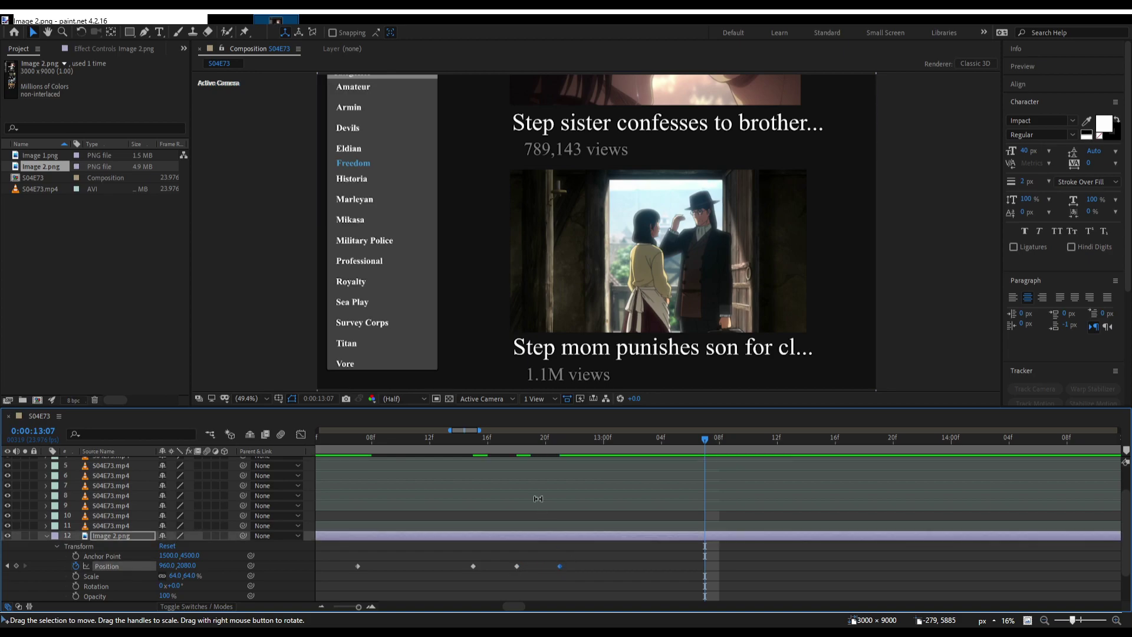
pyautogui.click(458, 437)
pyautogui.press('space')
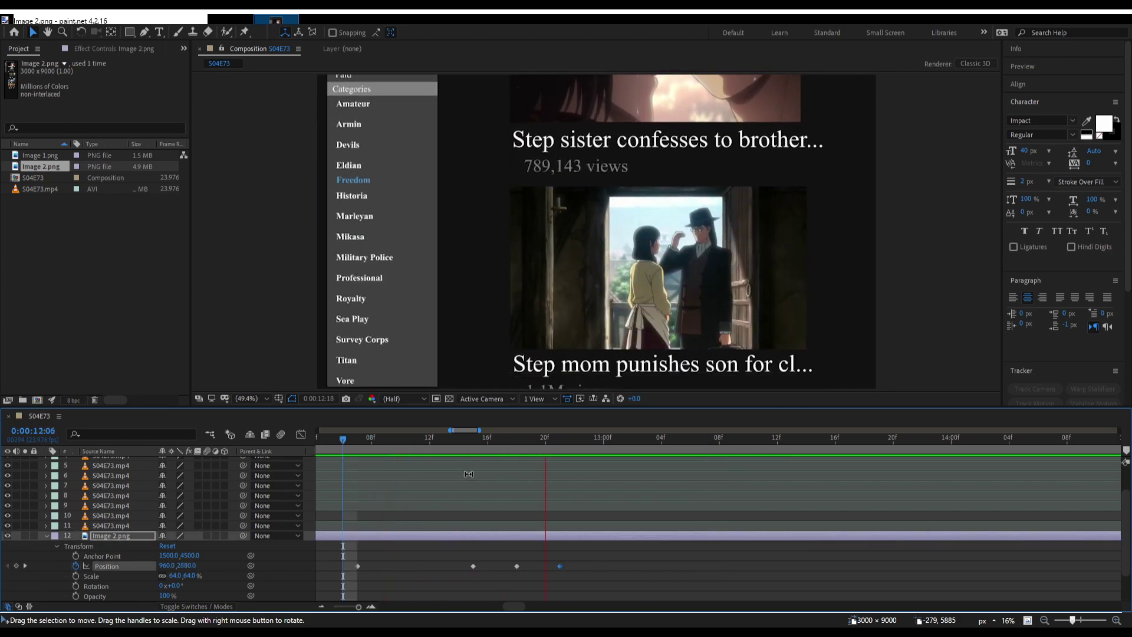
pyautogui.press('space')
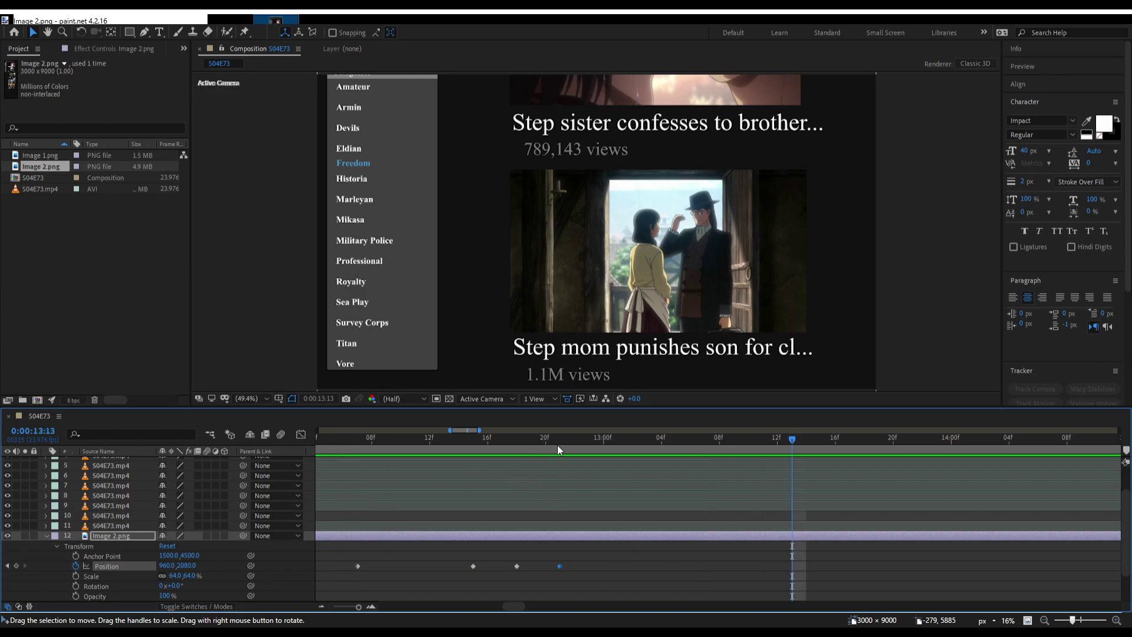
# Move the three scroll keyframes earlier and preview the animation from 12:04.
pyautogui.scroll(-2, 535, 546)
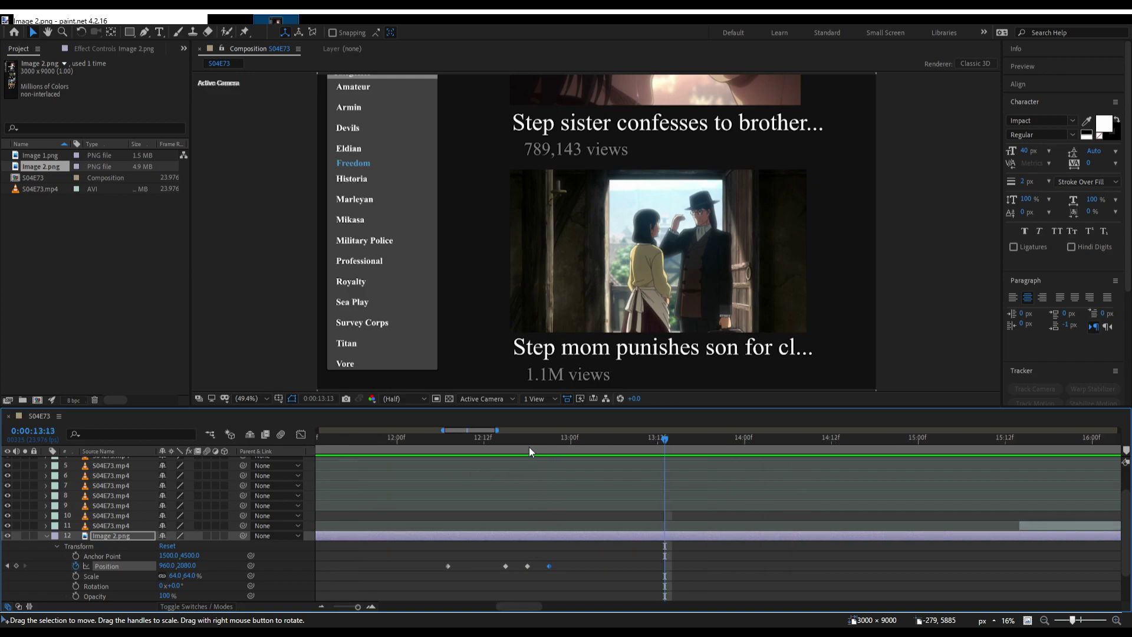
pyautogui.moveTo(556, 547); pyautogui.dragTo(478, 568)
pyautogui.click(429, 442)
pyautogui.press('space')
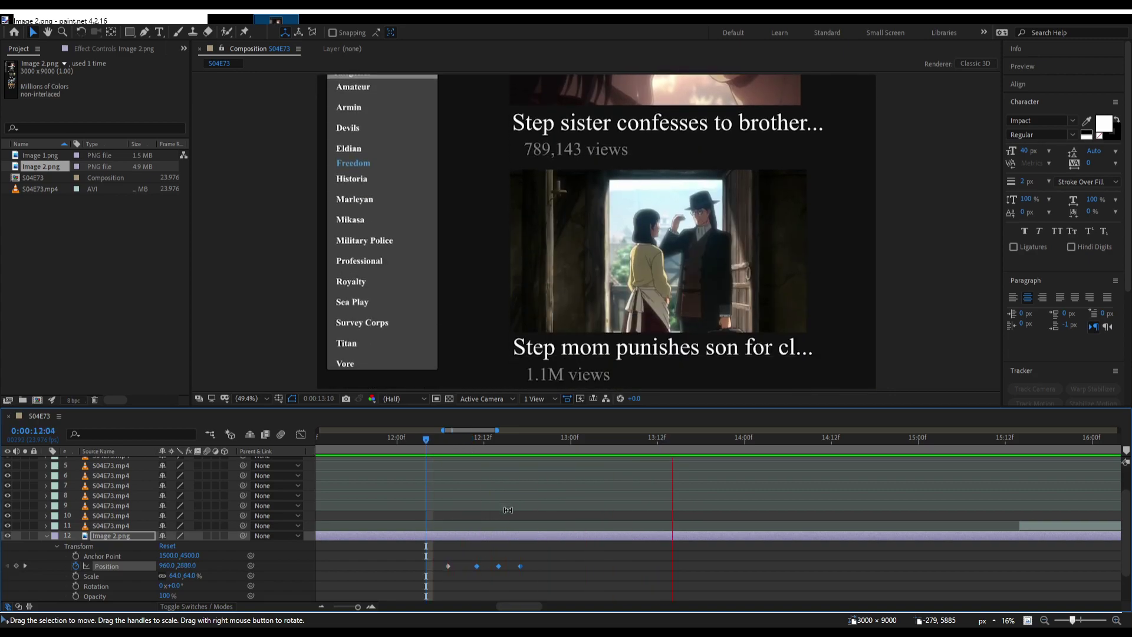
pyautogui.press('space')
pyautogui.moveTo(471, 442); pyautogui.dragTo(430, 459)
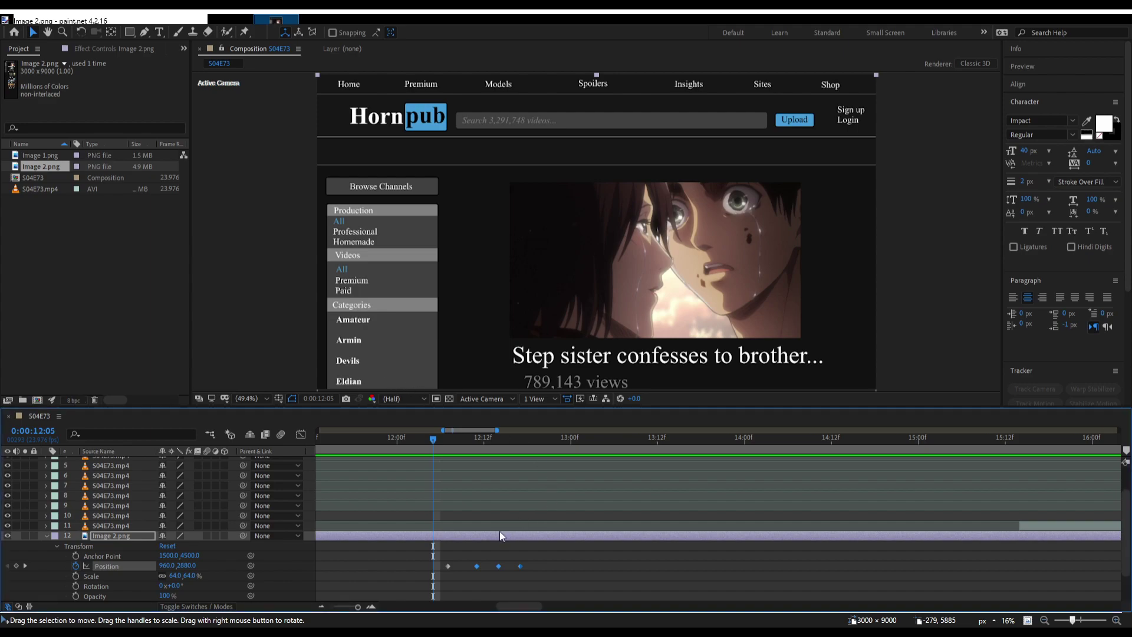
# Delete the three later Position keyframes and return to the keyframe at 12:07.
pyautogui.click(559, 580)
pyautogui.moveTo(441, 451); pyautogui.dragTo(455, 454)
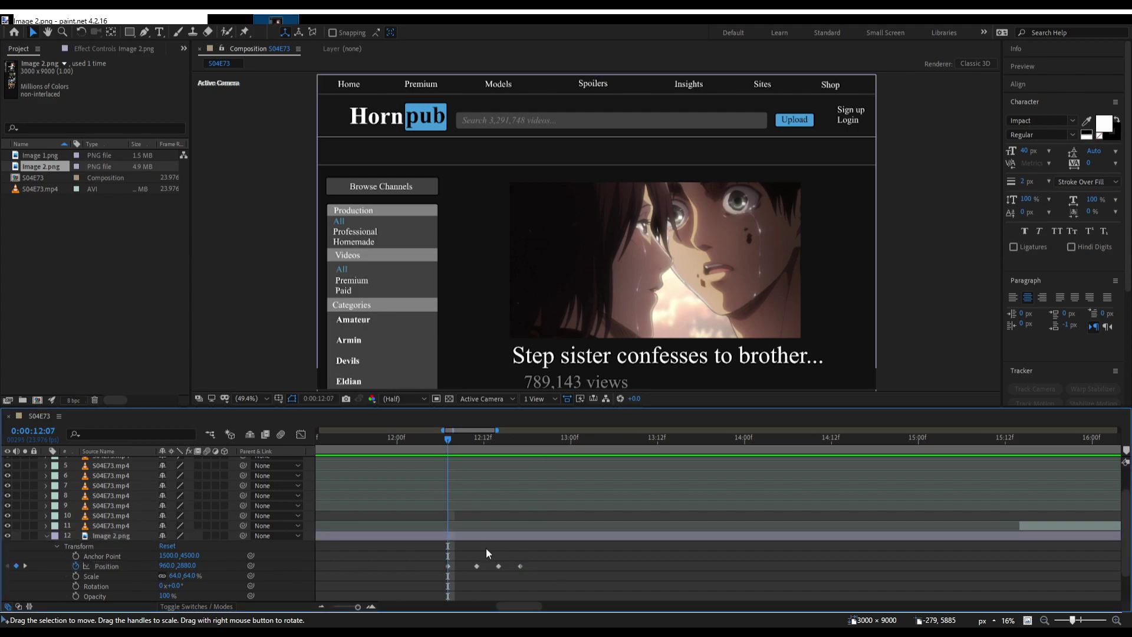
pyautogui.press('pagedown')
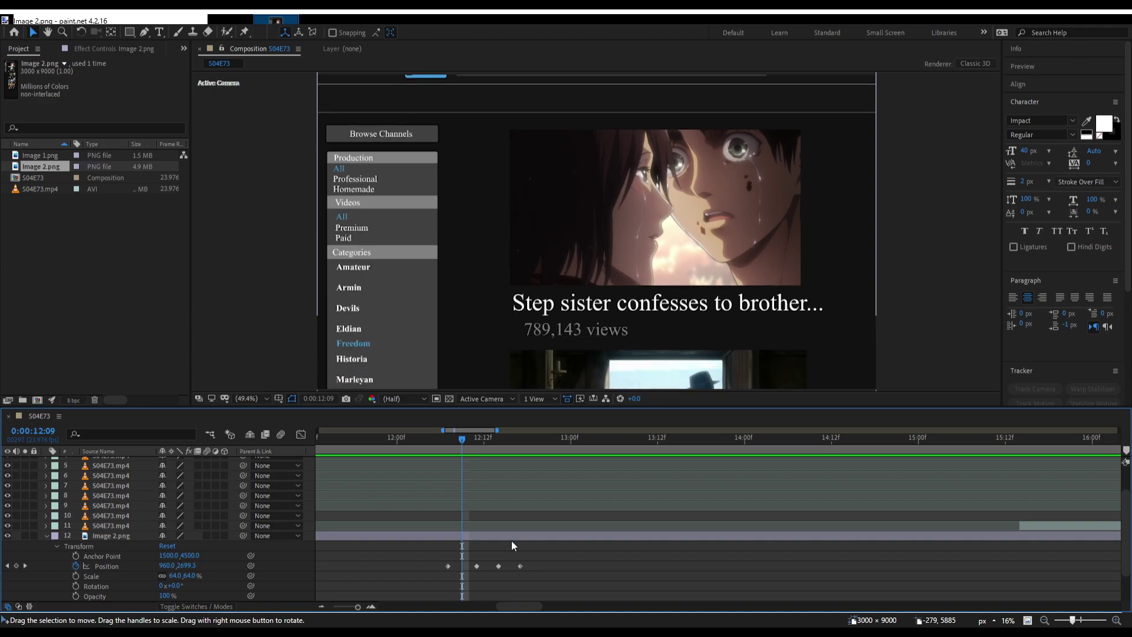
pyautogui.moveTo(558, 554); pyautogui.dragTo(459, 568)
pyautogui.press('Delete')
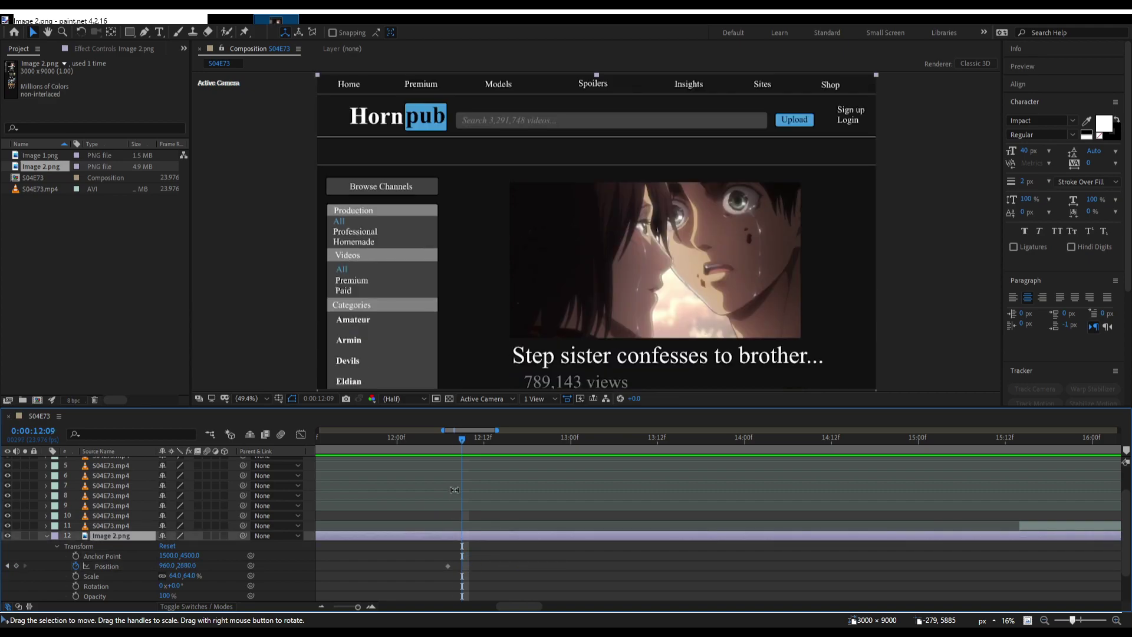
pyautogui.click(454, 445)
pyautogui.moveTo(451, 445); pyautogui.dragTo(447, 445)
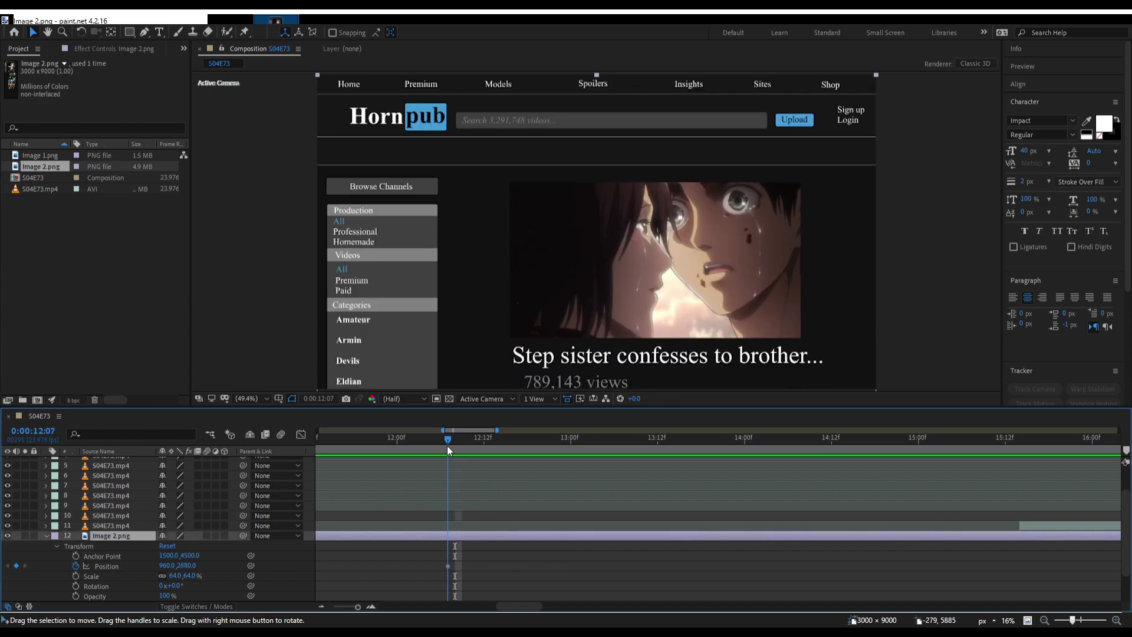
pyautogui.click(458, 560)
pyautogui.click(446, 564)
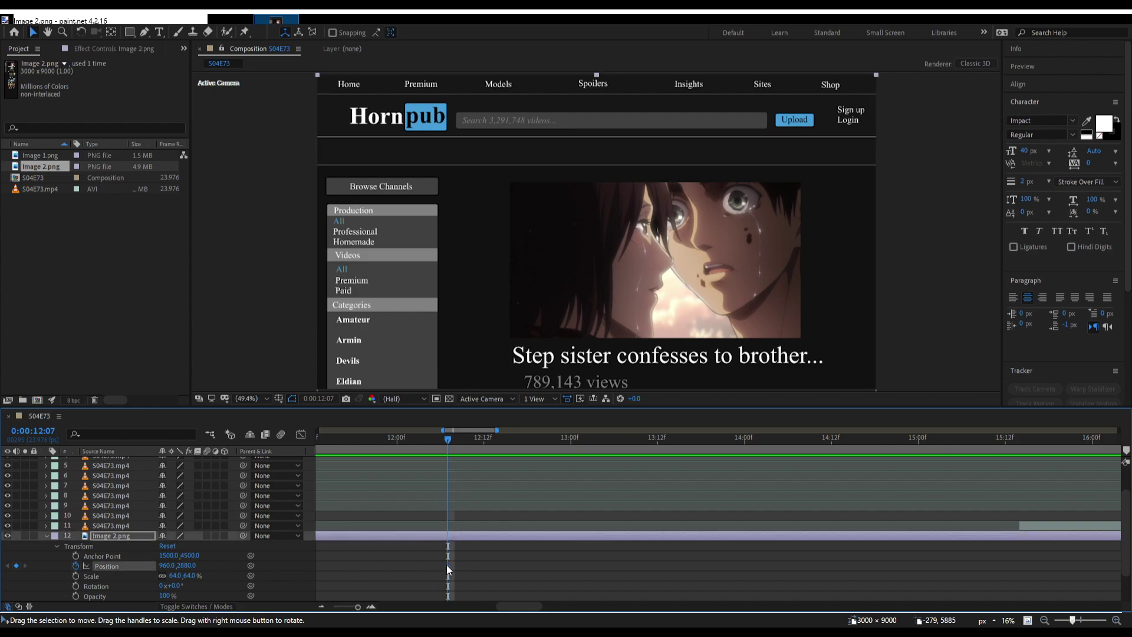
# Add frame-by-frame Position keyframes raising the image to 2740 at 12:09 and 2480 at 12:11.
pyautogui.press('pagedown')
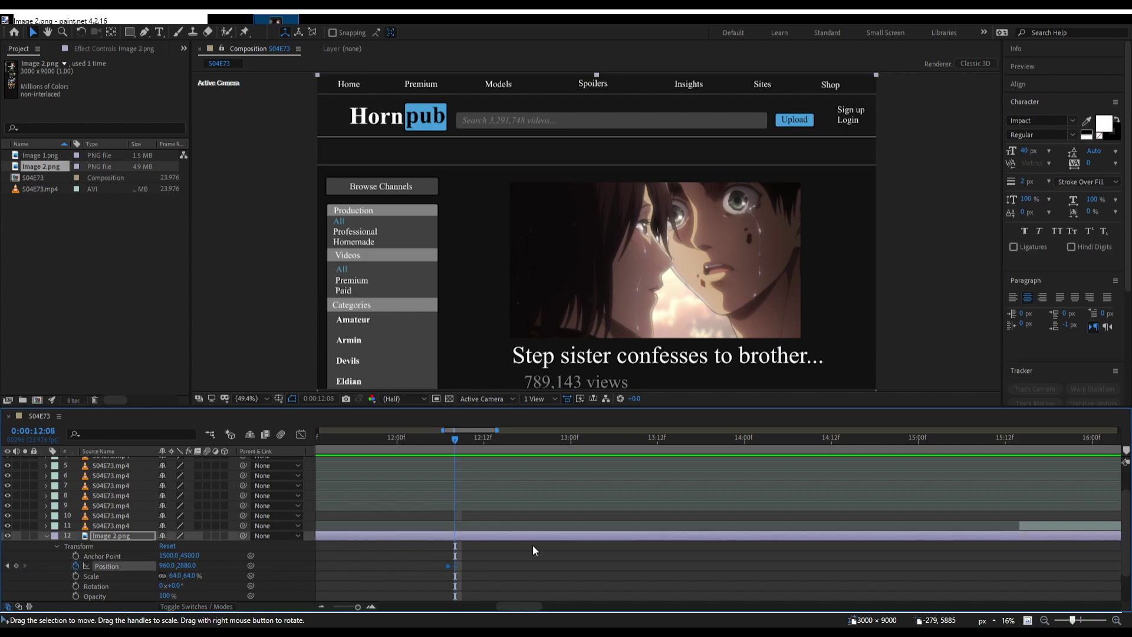
pyautogui.hotkey('shift', 'Up')
pyautogui.hotkey('shift', 'Up')
pyautogui.hotkey('shift', 'Up')
pyautogui.hotkey('shift', 'Up')
pyautogui.hotkey('shift', 'Up')
pyautogui.hotkey('shift', 'Up')
pyautogui.hotkey('shift', 'Up')
pyautogui.hotkey('shift', 'Up')
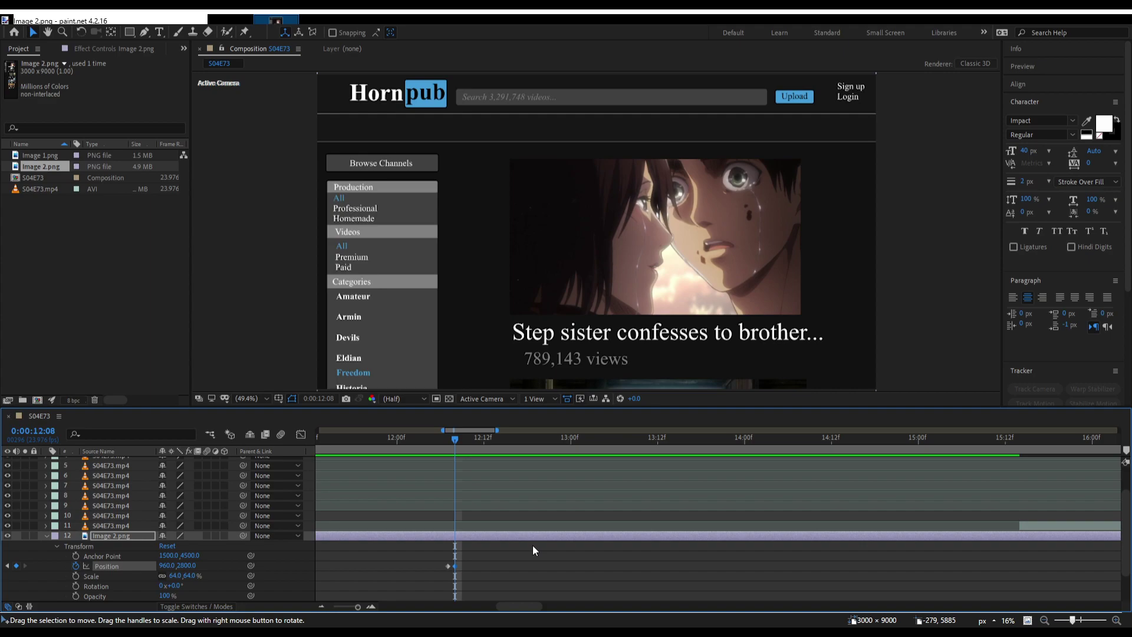
pyautogui.hotkey('shift', 'Down')
pyautogui.hotkey('shift', 'Down')
pyautogui.hotkey('shift', 'Down')
pyautogui.hotkey('shift', 'Down')
pyautogui.hotkey('shift', 'Down')
pyautogui.hotkey('shift', 'Down')
pyautogui.hotkey('shift', 'Down')
pyautogui.hotkey('shift', 'Down')
pyautogui.press('pagedown')
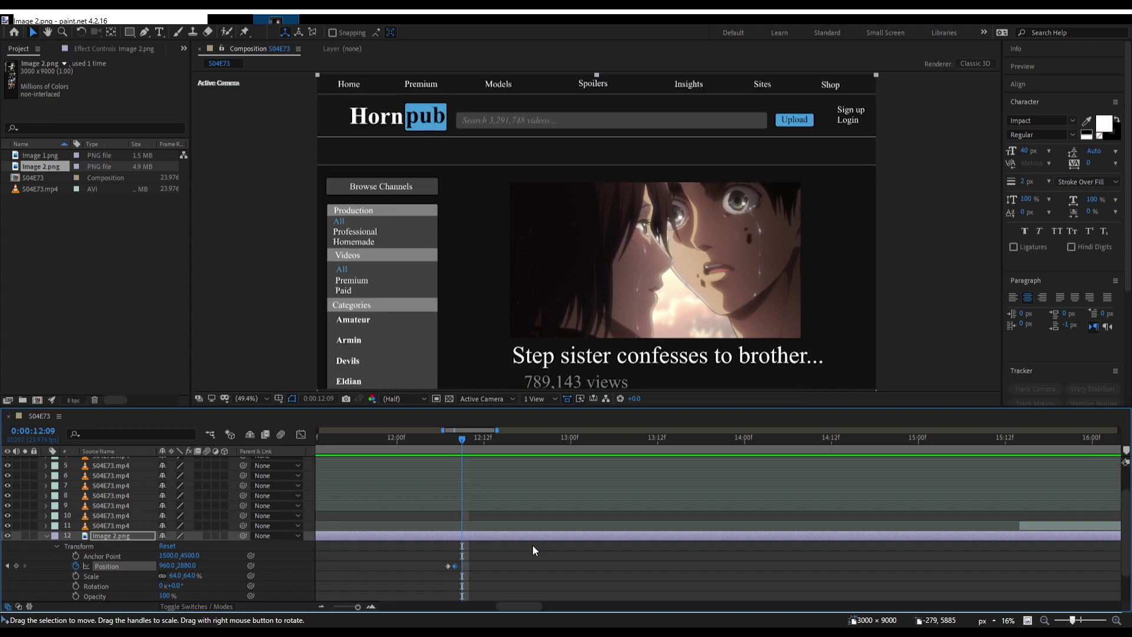
pyautogui.hotkey('shift', 'Up')
pyautogui.hotkey('shift', 'Up')
pyautogui.hotkey('shift', 'Up')
pyautogui.hotkey('shift', 'Up')
pyautogui.hotkey('shift', 'Up')
pyautogui.hotkey('shift', 'Up')
pyautogui.hotkey('shift', 'Up')
pyautogui.hotkey('shift', 'Up')
pyautogui.hotkey('shift', 'Up')
pyautogui.hotkey('shift', 'Up')
pyautogui.hotkey('shift', 'Up')
pyautogui.hotkey('shift', 'Up')
pyautogui.hotkey('shift', 'Up')
pyautogui.hotkey('shift', 'Up')
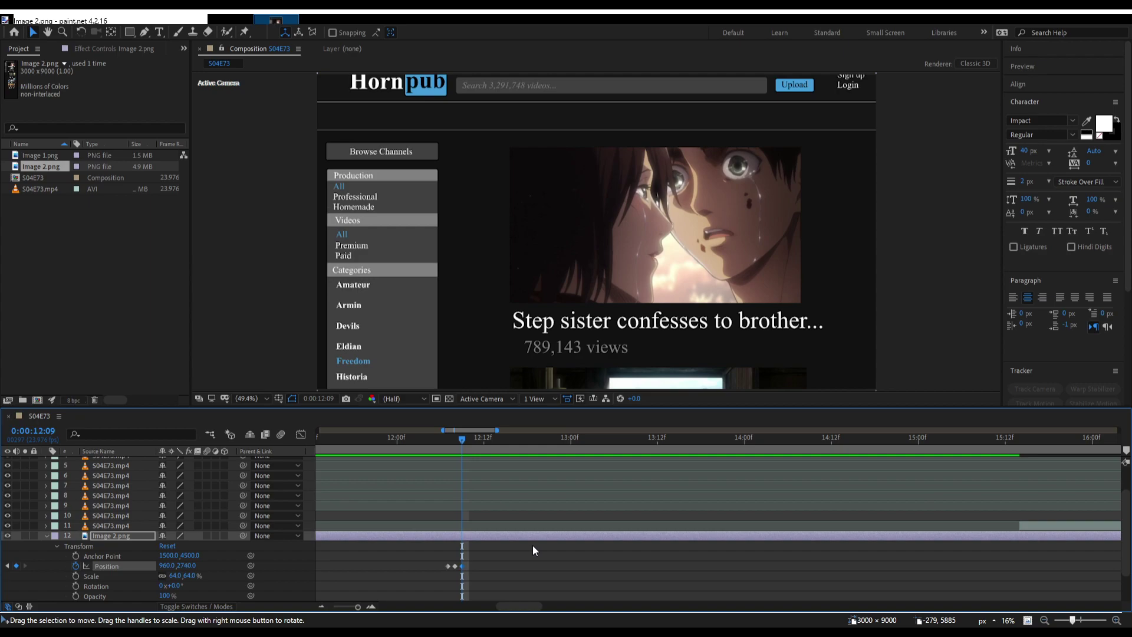
pyautogui.hotkey('shift', 'Up')
pyautogui.hotkey('shift', 'Up')
pyautogui.hotkey('shift', 'Up')
pyautogui.hotkey('shift', 'Up')
pyautogui.hotkey('shift', 'Up')
pyautogui.hotkey('shift', 'Up')
pyautogui.press('pagedown')
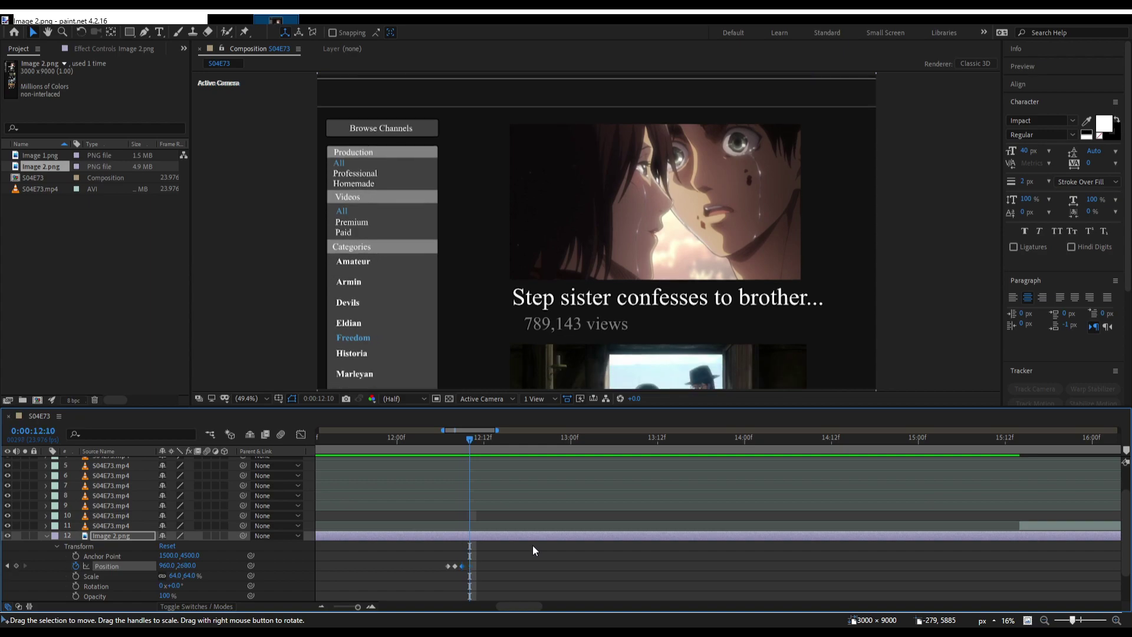
pyautogui.press('pagedown')
pyautogui.hotkey('shift', 'Up')
pyautogui.hotkey('shift', 'Up')
pyautogui.hotkey('shift', 'Up')
pyautogui.hotkey('shift', 'Up')
pyautogui.hotkey('shift', 'Up')
pyautogui.hotkey('shift', 'Up')
pyautogui.hotkey('shift', 'Up')
pyautogui.hotkey('shift', 'Up')
pyautogui.hotkey('shift', 'Up')
pyautogui.hotkey('shift', 'Up')
pyautogui.hotkey('shift', 'Up')
pyautogui.hotkey('shift', 'Up')
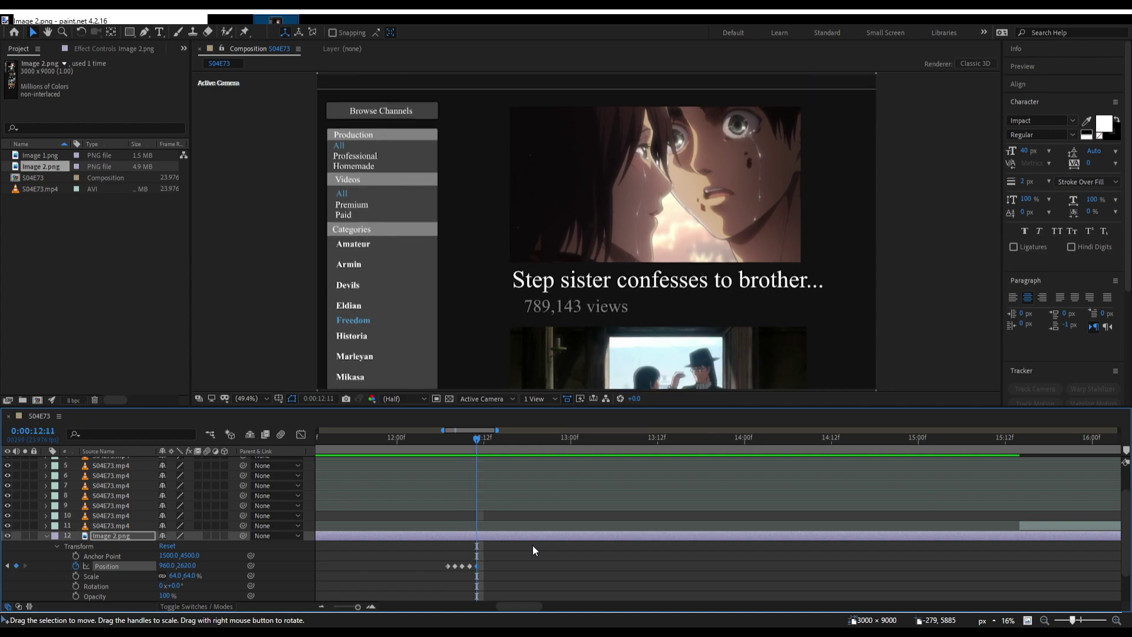
pyautogui.hotkey('shift', 'Up')
pyautogui.hotkey('shift', 'Up')
pyautogui.hotkey('shift', 'Up')
pyautogui.hotkey('shift', 'Up')
pyautogui.hotkey('shift', 'Up')
pyautogui.hotkey('shift', 'Up')
pyautogui.hotkey('shift', 'Up')
pyautogui.hotkey('shift', 'Up')
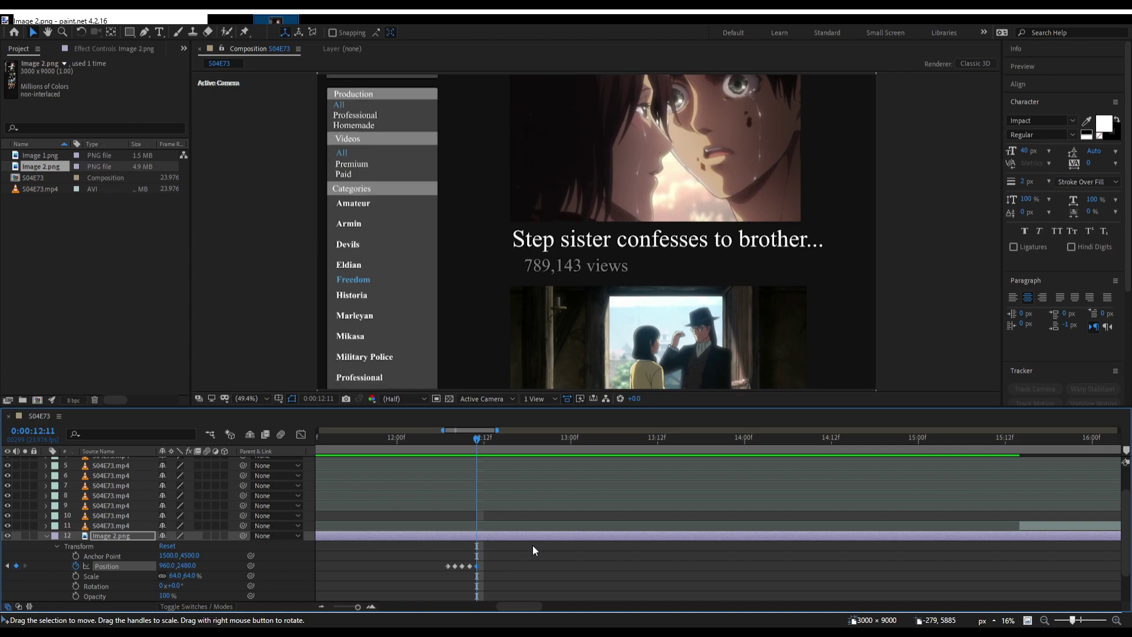
# Continue keyframing upward: 2280 at 12:13, 2160 at 12:14 and 2080 at 12:15.
pyautogui.press('pagedown')
pyautogui.hotkey('shift', 'Up')
pyautogui.hotkey('shift', 'Up')
pyautogui.press('pagedown')
pyautogui.hotkey('shift', 'Up')
pyautogui.hotkey('shift', 'Up')
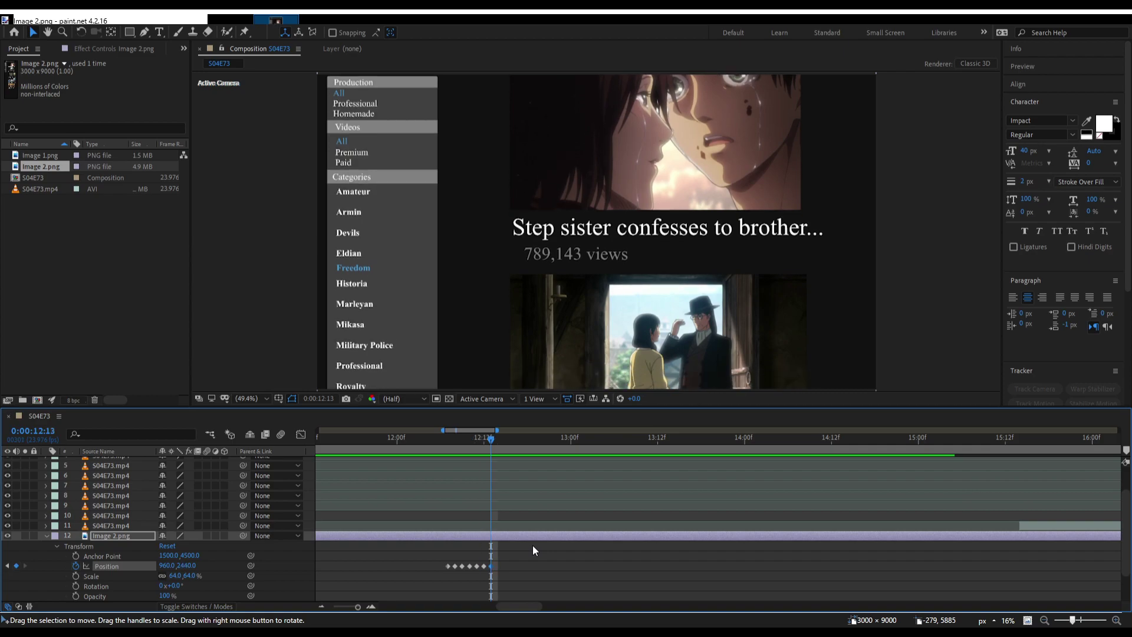
pyautogui.hotkey('shift', 'Up')
pyautogui.hotkey('shift', 'Up')
pyautogui.hotkey('shift', 'Up')
pyautogui.hotkey('shift', 'Up')
pyautogui.hotkey('shift', 'Up')
pyautogui.hotkey('shift', 'Up')
pyautogui.hotkey('shift', 'Up')
pyautogui.hotkey('shift', 'Up')
pyautogui.hotkey('shift', 'Up')
pyautogui.hotkey('shift', 'Up')
pyautogui.hotkey('shift', 'Up')
pyautogui.hotkey('shift', 'Up')
pyautogui.hotkey('shift', 'Up')
pyautogui.hotkey('shift', 'Up')
pyautogui.hotkey('shift', 'Up')
pyautogui.hotkey('shift', 'Up')
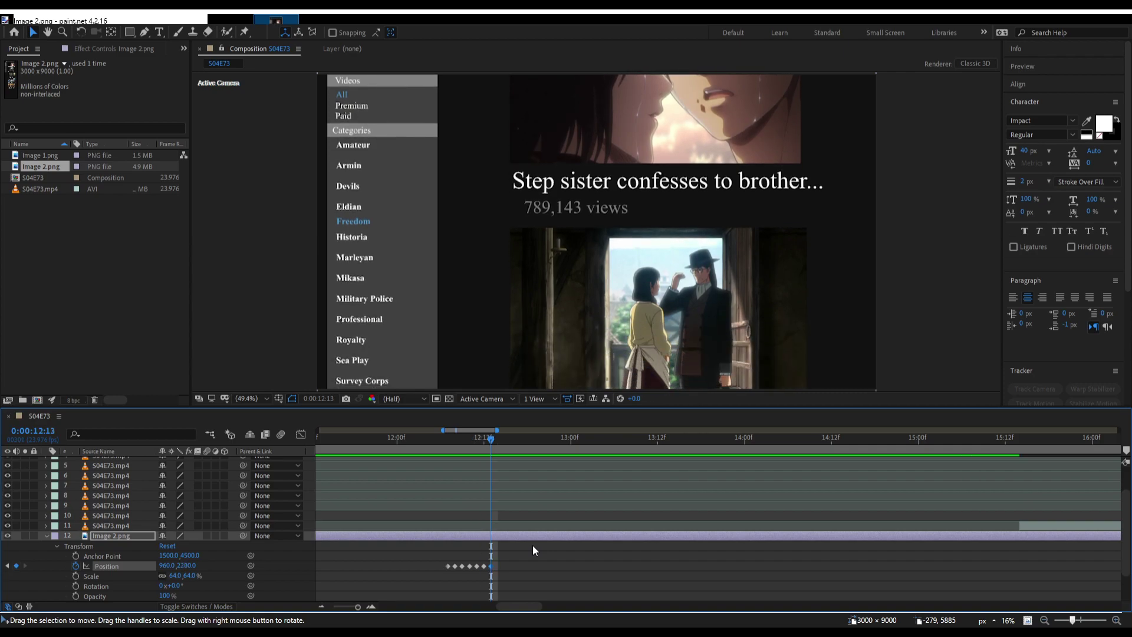
pyautogui.press('pagedown')
pyautogui.hotkey('shift', 'Up')
pyautogui.hotkey('shift', 'Up')
pyautogui.hotkey('shift', 'Up')
pyautogui.hotkey('shift', 'Up')
pyautogui.hotkey('shift', 'Up')
pyautogui.hotkey('shift', 'Up')
pyautogui.hotkey('shift', 'Up')
pyautogui.hotkey('shift', 'Up')
pyautogui.hotkey('shift', 'Up')
pyautogui.hotkey('shift', 'Up')
pyautogui.hotkey('shift', 'Up')
pyautogui.hotkey('shift', 'Up')
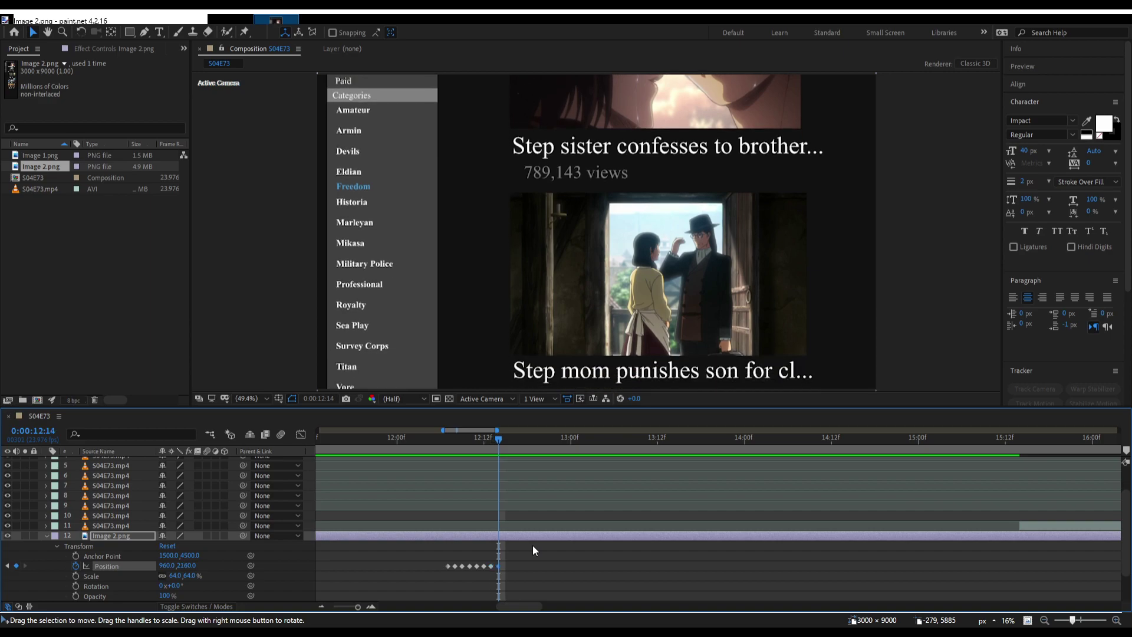
pyautogui.press('pagedown')
pyautogui.hotkey('shift', 'Up')
pyautogui.hotkey('shift', 'Up')
pyautogui.hotkey('shift', 'Up')
pyautogui.hotkey('shift', 'Up')
pyautogui.hotkey('shift', 'Up')
pyautogui.hotkey('shift', 'Up')
pyautogui.hotkey('shift', 'Up')
pyautogui.hotkey('shift', 'Up')
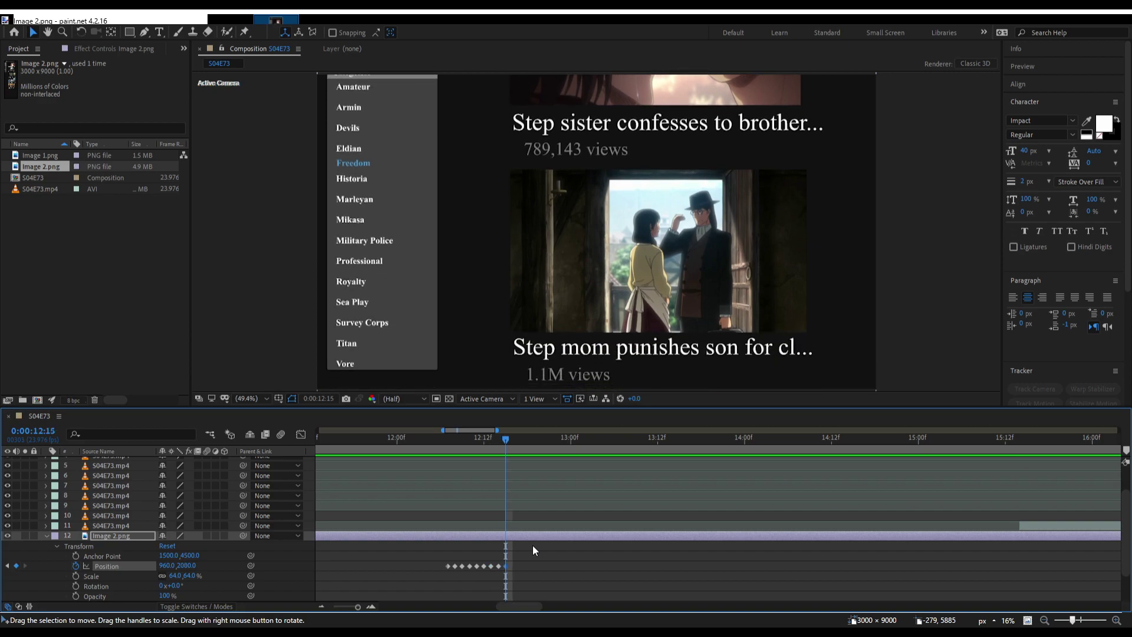
# Preview the new scroll from 12:02, delete the extra Position keyframes, and preview again.
pyautogui.moveTo(505, 438); pyautogui.dragTo(410, 438)
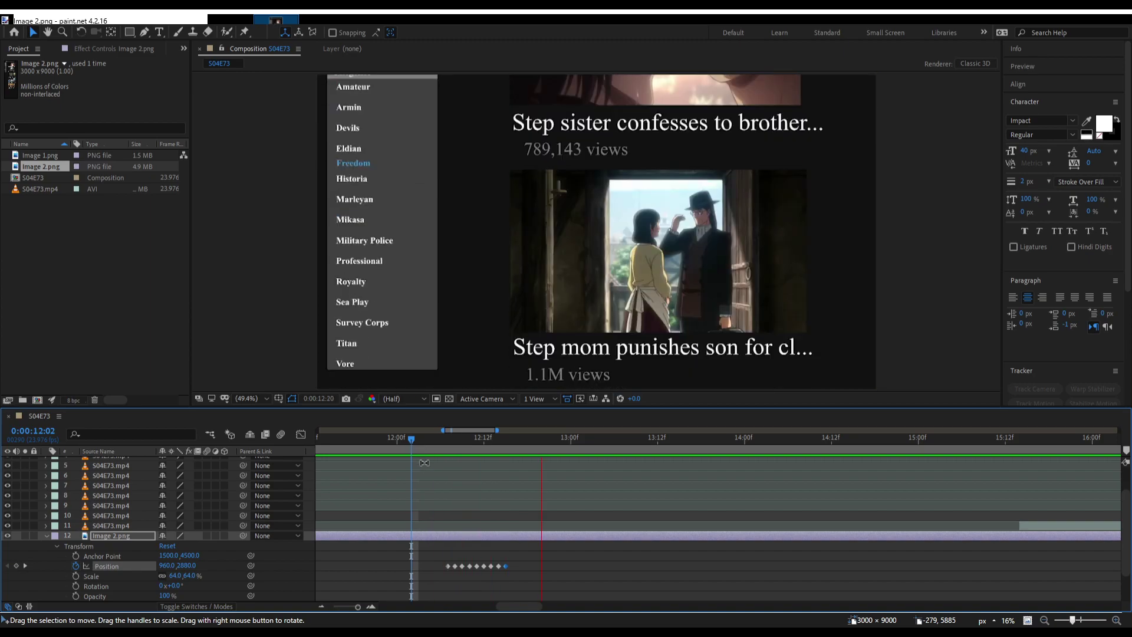
pyautogui.press('space')
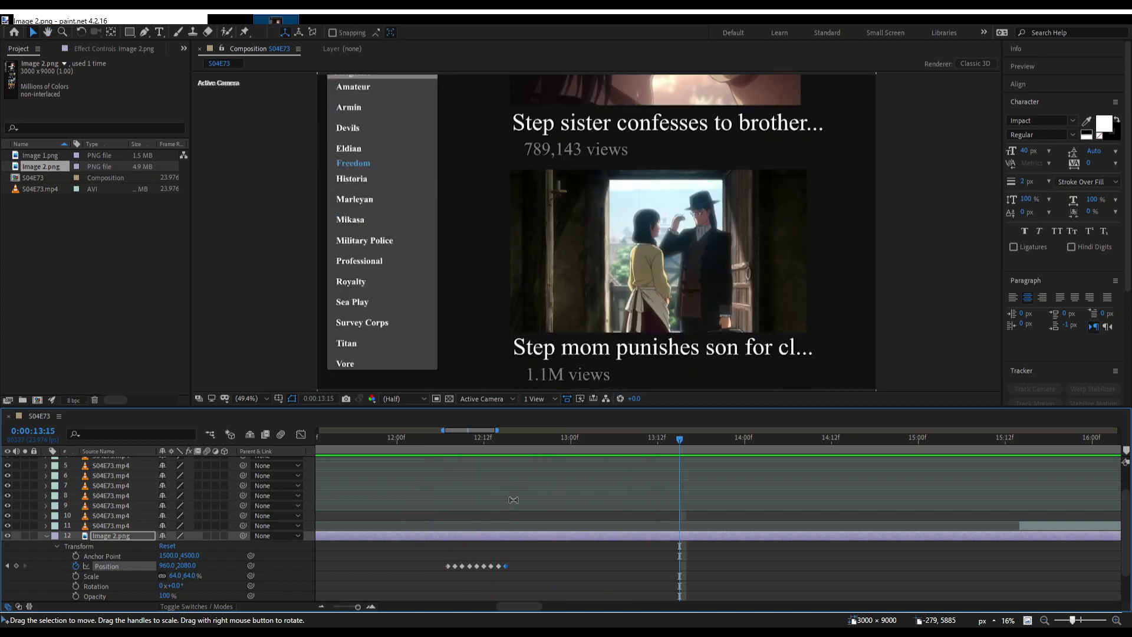
pyautogui.press('Delete')
pyautogui.click(469, 566)
pyautogui.press('Delete')
pyautogui.click(483, 566)
pyautogui.press('Delete')
pyautogui.press('space')
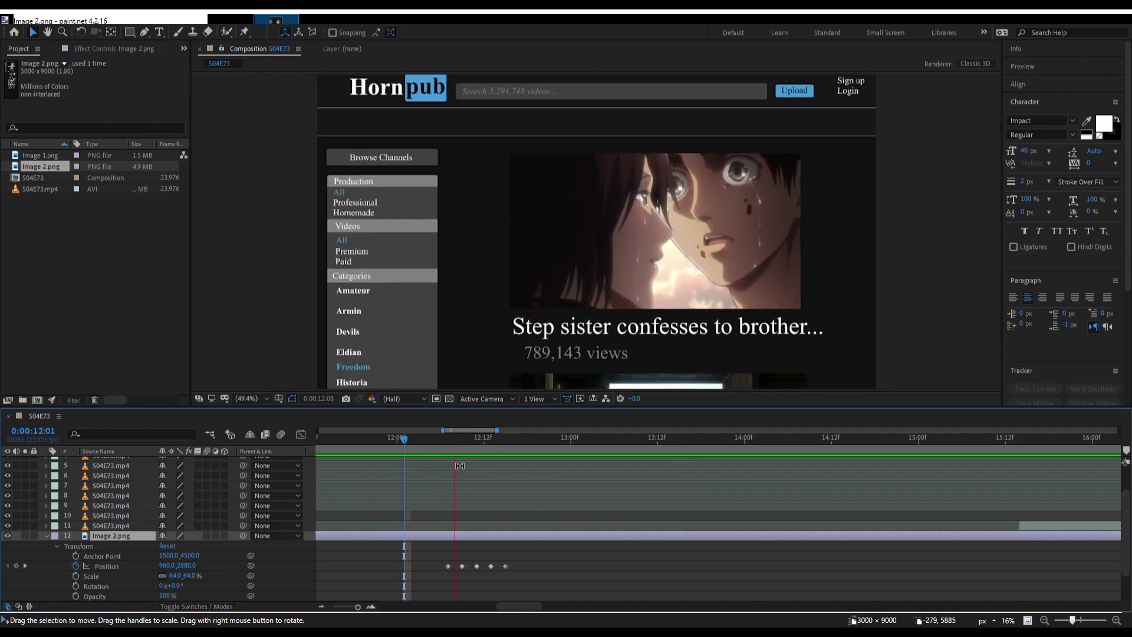
# Preview the scroll, then add a Position keyframe on Image 2.png at 13:21.
pyautogui.press('space')
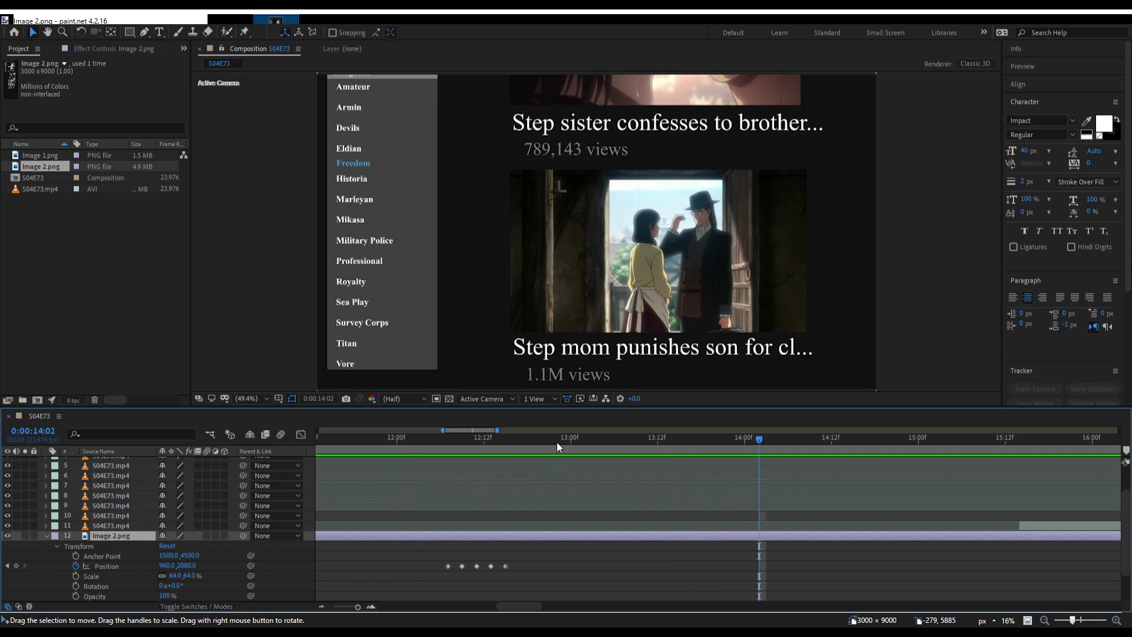
pyautogui.press('space')
pyautogui.click(374, 439)
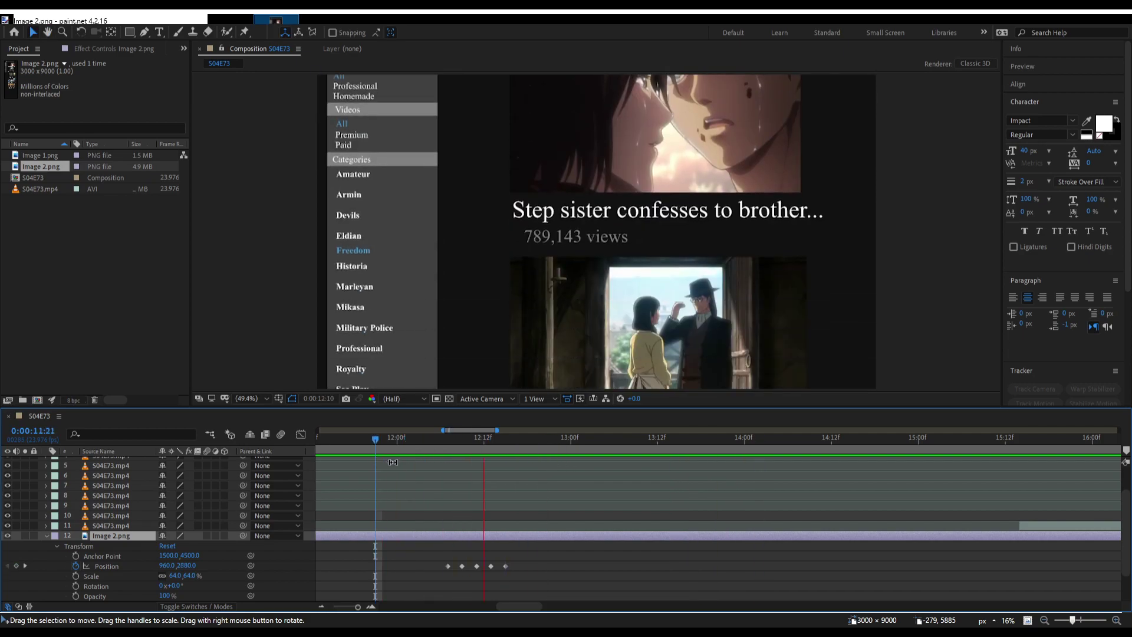
pyautogui.press('space')
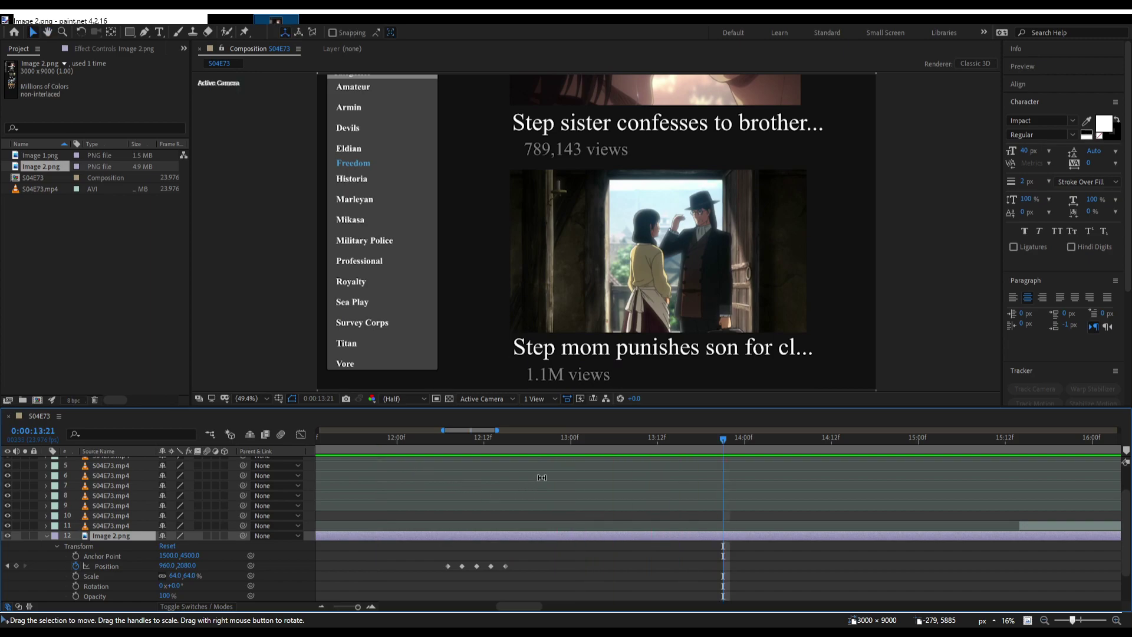
pyautogui.hscroll(1, 500, 519)
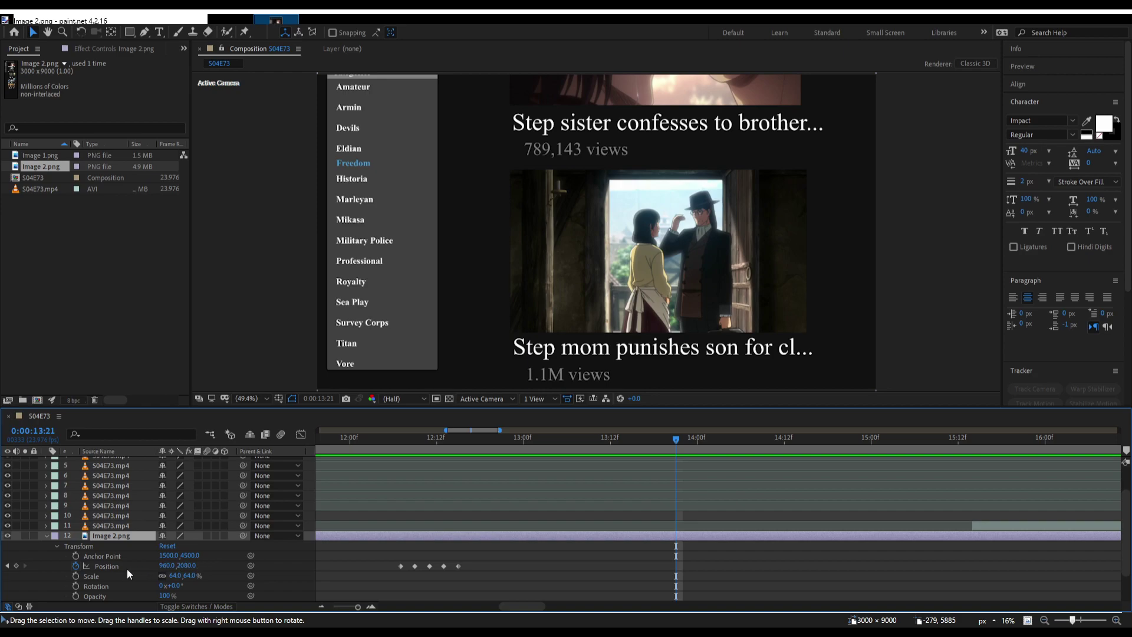
pyautogui.click(458, 570)
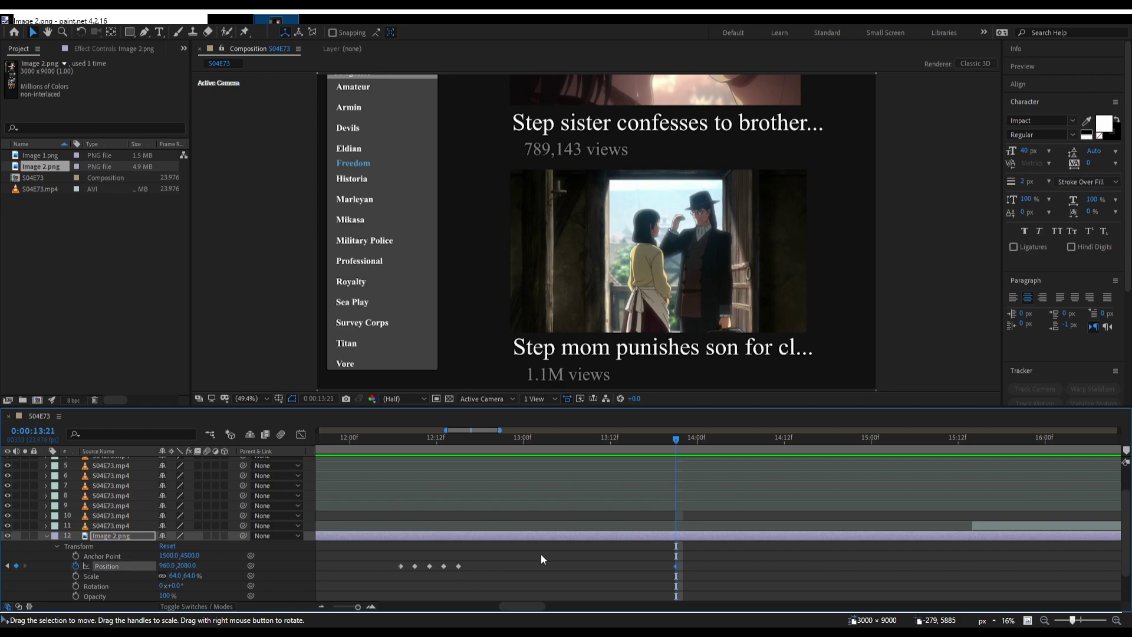
pyautogui.hotkey('alt', 'shift', 'p')
# Step frame by frame to 14:00, nudging Image 2.png up with Shift+Up to key each Position.
pyautogui.press('pagedown')
pyautogui.hscroll(1, 825, 508)
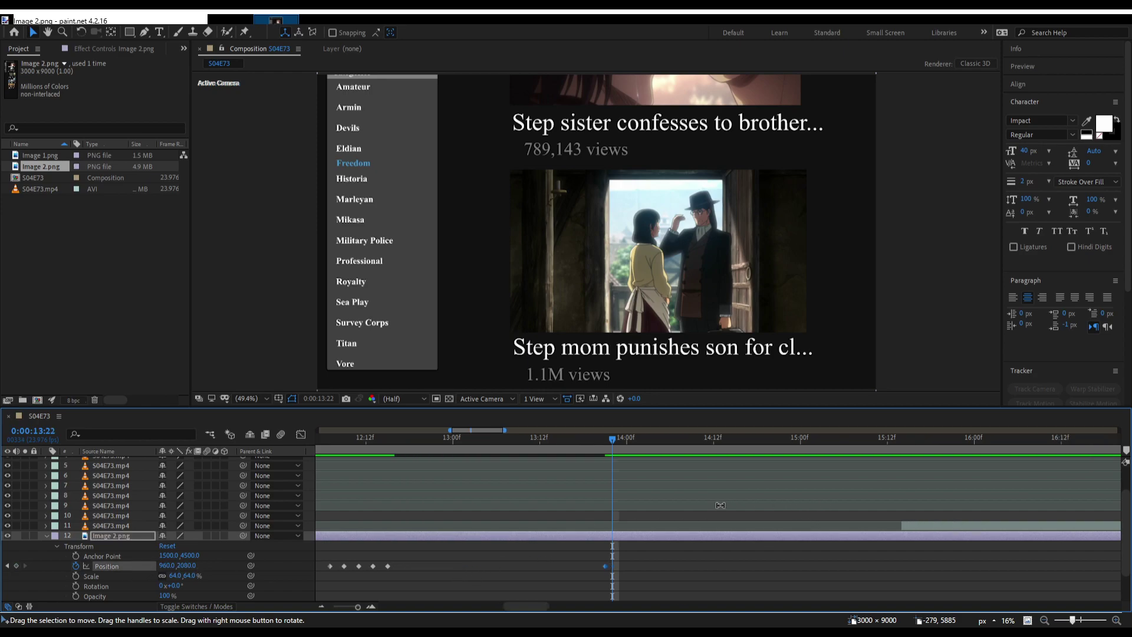
pyautogui.press('pagedown')
pyautogui.hotkey('shift', 'Up')
pyautogui.hotkey('shift', 'Up')
pyautogui.hotkey('shift', 'Up')
pyautogui.hotkey('shift', 'Up')
pyautogui.hotkey('shift', 'Up')
pyautogui.hotkey('shift', 'Up')
pyautogui.hotkey('shift', 'Up')
pyautogui.hotkey('shift', 'Up')
pyautogui.hotkey('shift', 'Up')
pyautogui.hotkey('shift', 'Up')
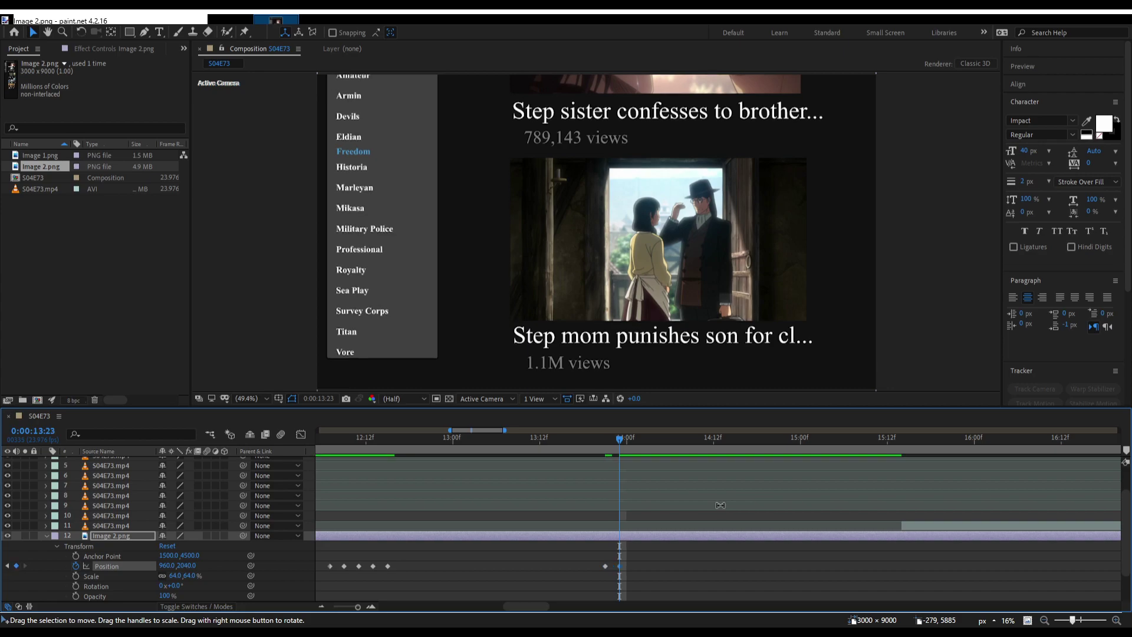
pyautogui.hotkey('shift', 'Up')
pyautogui.hotkey('shift', 'Up')
pyautogui.hotkey('shift', 'Up')
pyautogui.hotkey('shift', 'Up')
pyautogui.hotkey('shift', 'Up')
pyautogui.hotkey('shift', 'Up')
pyautogui.hotkey('shift', 'Up')
pyautogui.hotkey('shift', 'Up')
pyautogui.hotkey('shift', 'Up')
pyautogui.hotkey('shift', 'Up')
pyautogui.press('pagedown')
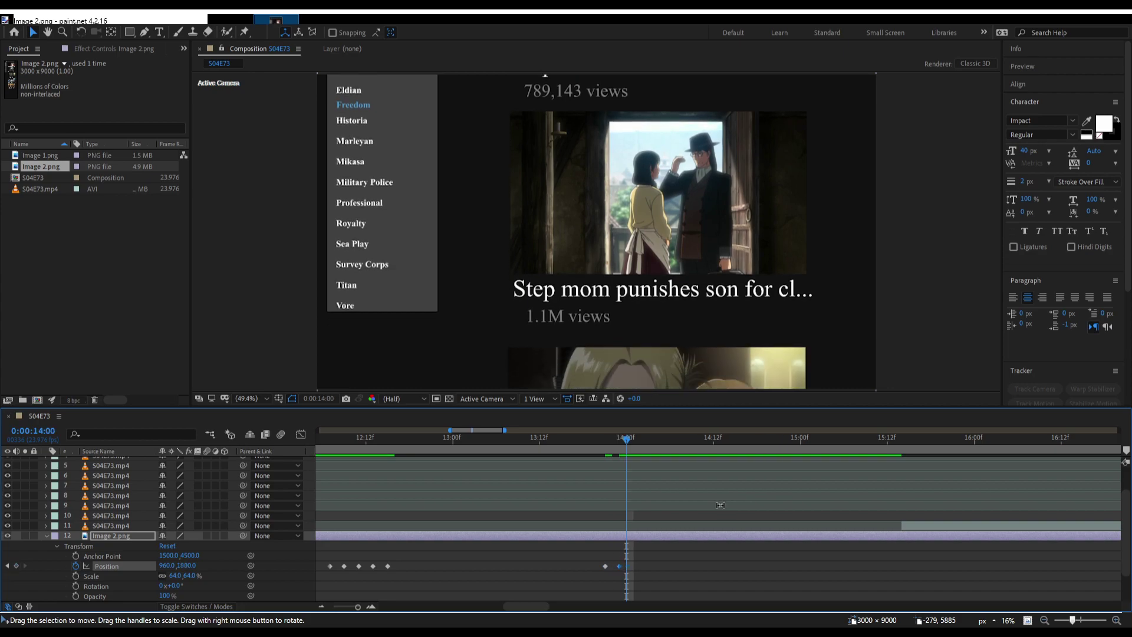
pyautogui.hotkey('shift', 'Up')
pyautogui.hotkey('shift', 'Up')
pyautogui.hotkey('shift', 'Up')
pyautogui.hotkey('shift', 'Up')
pyautogui.hotkey('shift', 'Up')
pyautogui.hotkey('shift', 'Up')
pyautogui.hotkey('shift', 'Up')
pyautogui.hotkey('shift', 'Up')
pyautogui.hotkey('shift', 'Up')
pyautogui.hotkey('shift', 'Up')
pyautogui.hotkey('shift', 'Up')
pyautogui.hotkey('shift', 'Up')
pyautogui.hotkey('shift', 'Up')
pyautogui.hotkey('shift', 'Up')
pyautogui.hotkey('shift', 'Up')
pyautogui.hotkey('shift', 'Up')
pyautogui.hotkey('shift', 'Up')
pyautogui.hotkey('shift', 'Up')
pyautogui.hotkey('shift', 'Up')
pyautogui.hotkey('shift', 'Up')
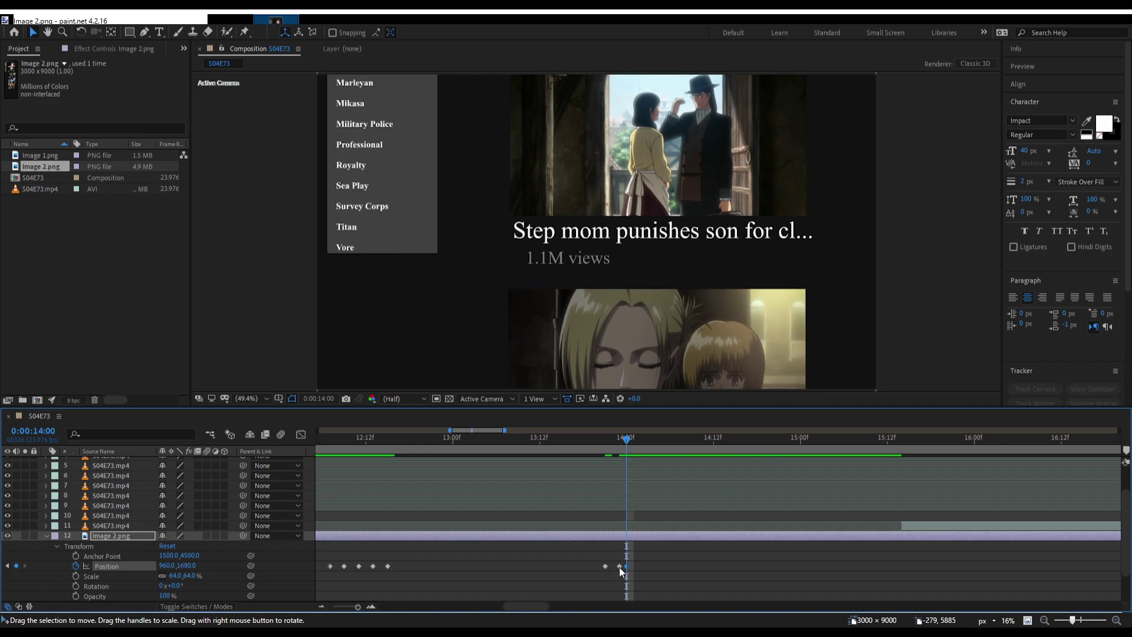
pyautogui.hotkey('shift', 'Down')
pyautogui.hotkey('shift', 'Down')
pyautogui.hotkey('shift', 'Down')
pyautogui.hotkey('shift', 'Down')
pyautogui.hotkey('shift', 'Down')
pyautogui.hotkey('shift', 'Down')
pyautogui.hotkey('shift', 'Down')
pyautogui.hotkey('shift', 'Down')
pyautogui.hotkey('shift', 'Down')
pyautogui.hotkey('shift', 'Down')
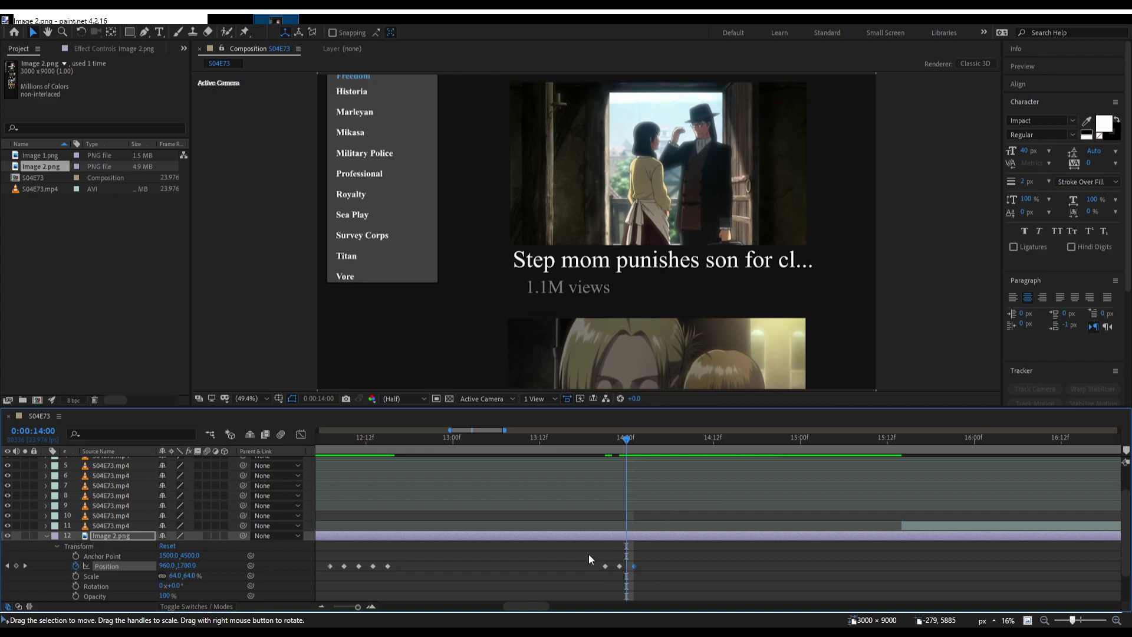
pyautogui.hscroll(-5, 588, 554)
pyautogui.moveTo(477, 454); pyautogui.dragTo(500, 451)
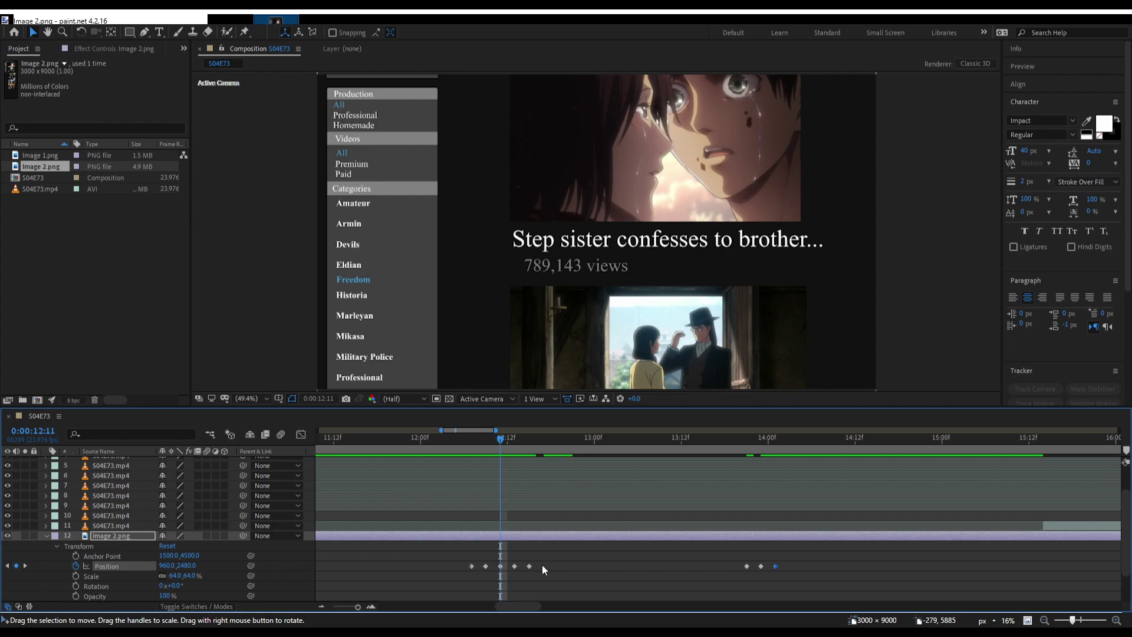
# Shift two Position keyframes near 12:12 one frame later and preview the scroll.
pyautogui.moveTo(542, 564); pyautogui.dragTo(514, 568)
pyautogui.press('k')
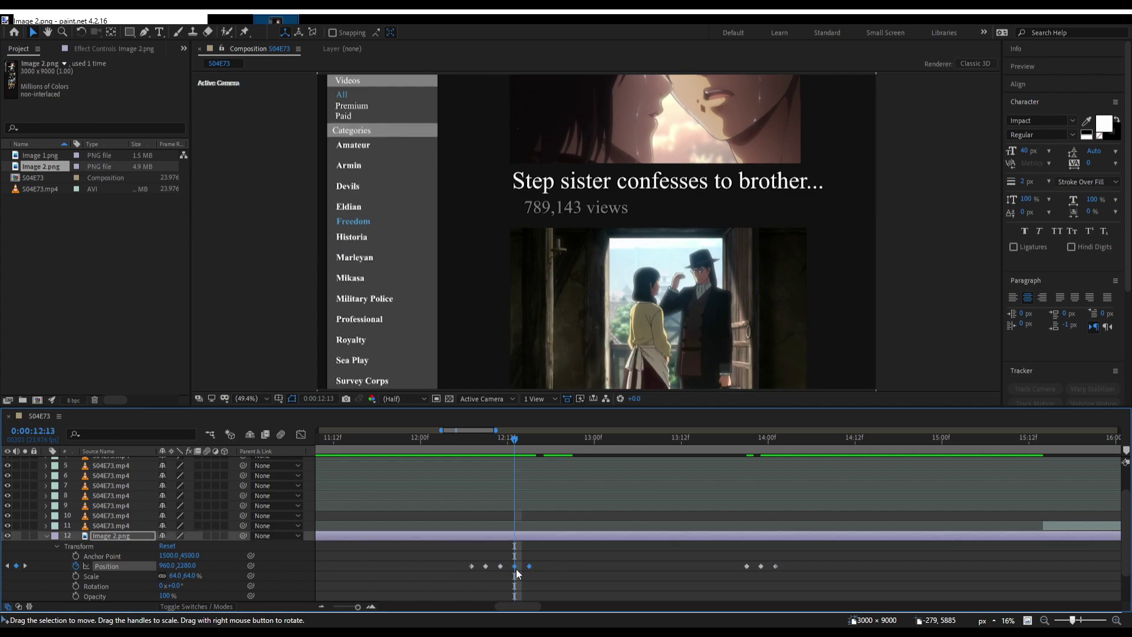
pyautogui.moveTo(515, 566); pyautogui.dragTo(525, 565)
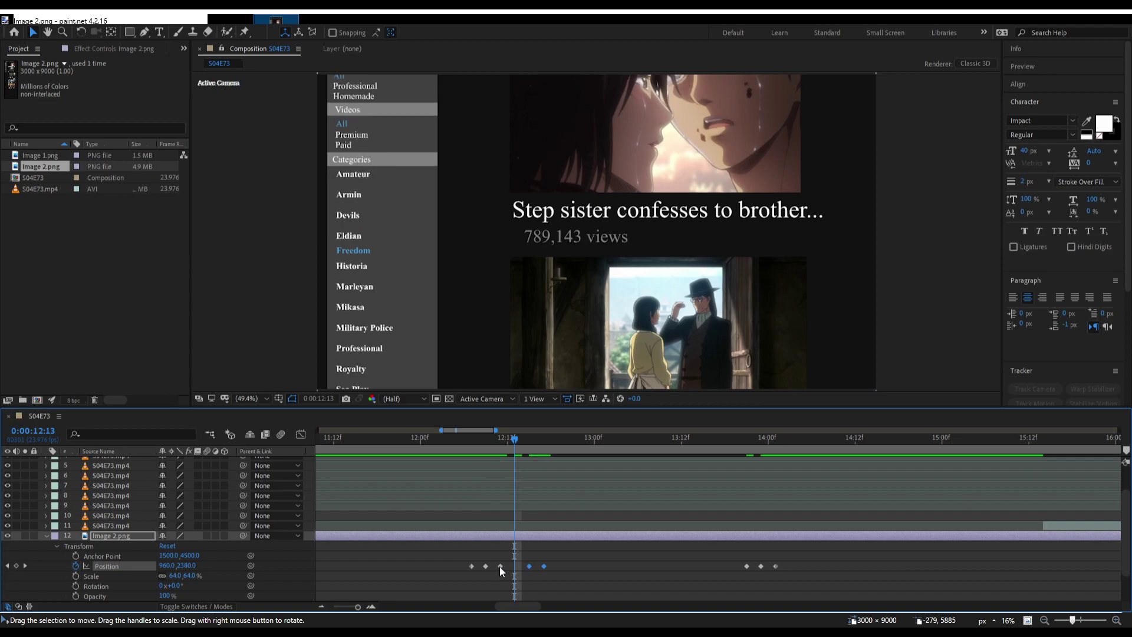
pyautogui.click(432, 441)
pyautogui.press('space')
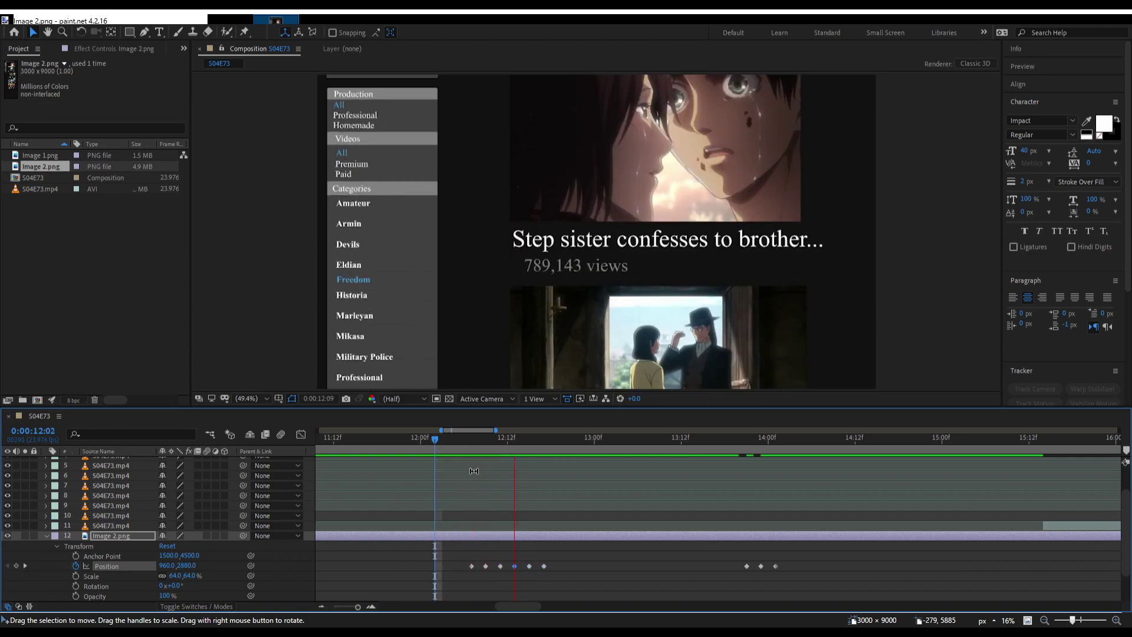
pyautogui.press('space')
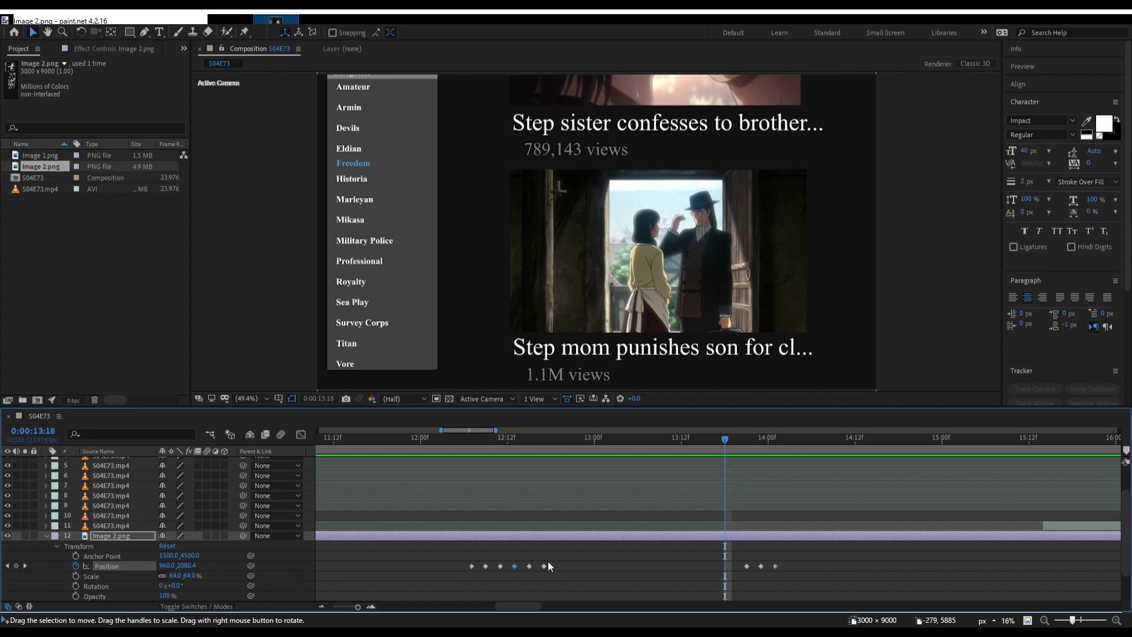
# Reselect adjacent keyframes in the first group and preview the scroll from around 12:00.
pyautogui.moveTo(548, 562); pyautogui.dragTo(523, 567)
pyautogui.moveTo(548, 561); pyautogui.dragTo(525, 566)
pyautogui.click(435, 438)
pyautogui.press('space')
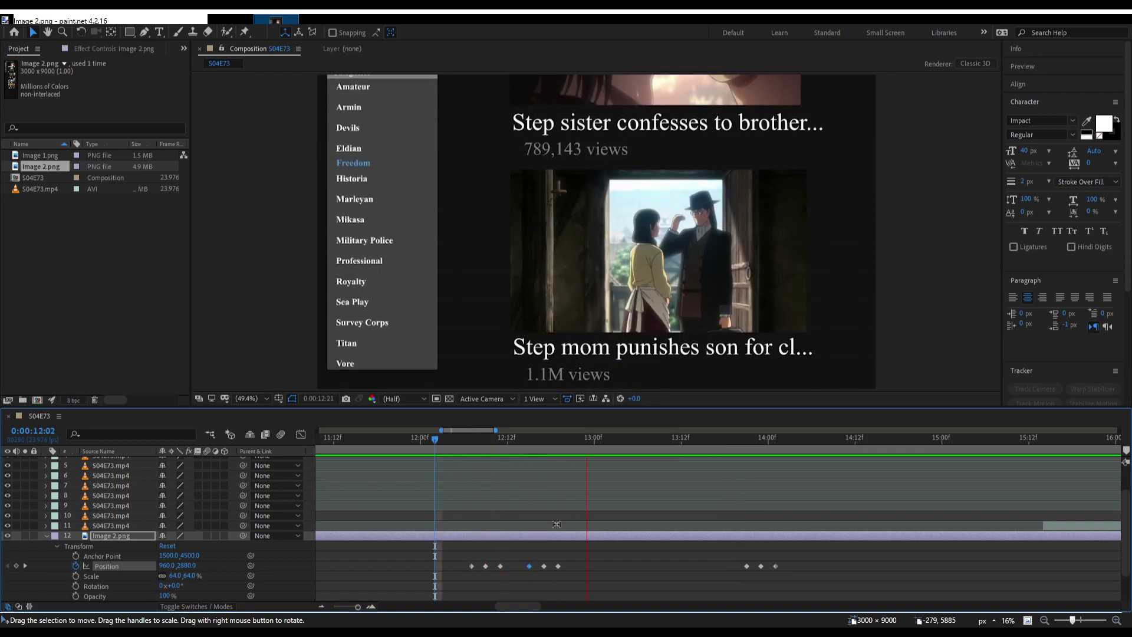
pyautogui.press('space')
pyautogui.moveTo(576, 551); pyautogui.dragTo(529, 564)
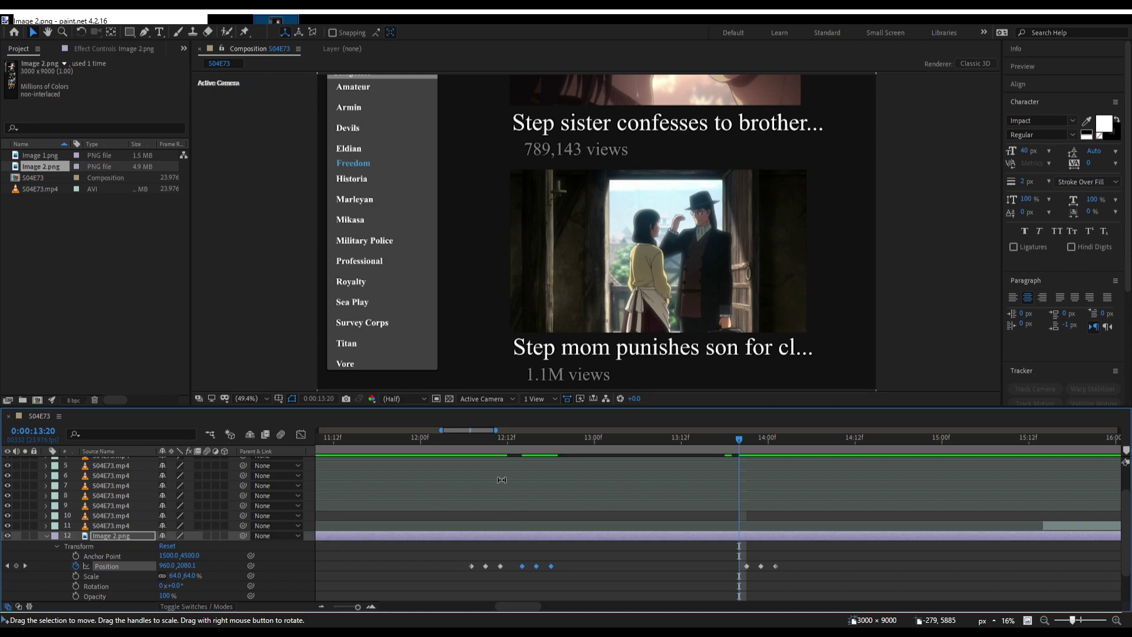
pyautogui.click(420, 438)
pyautogui.press('space')
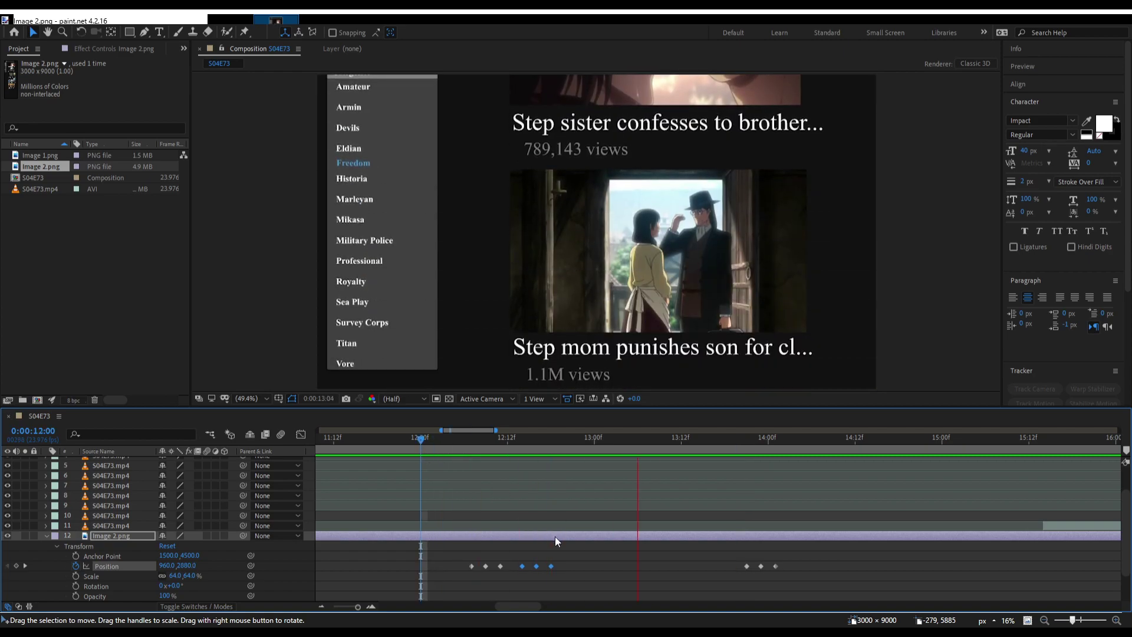
pyautogui.press('space')
pyautogui.click(428, 438)
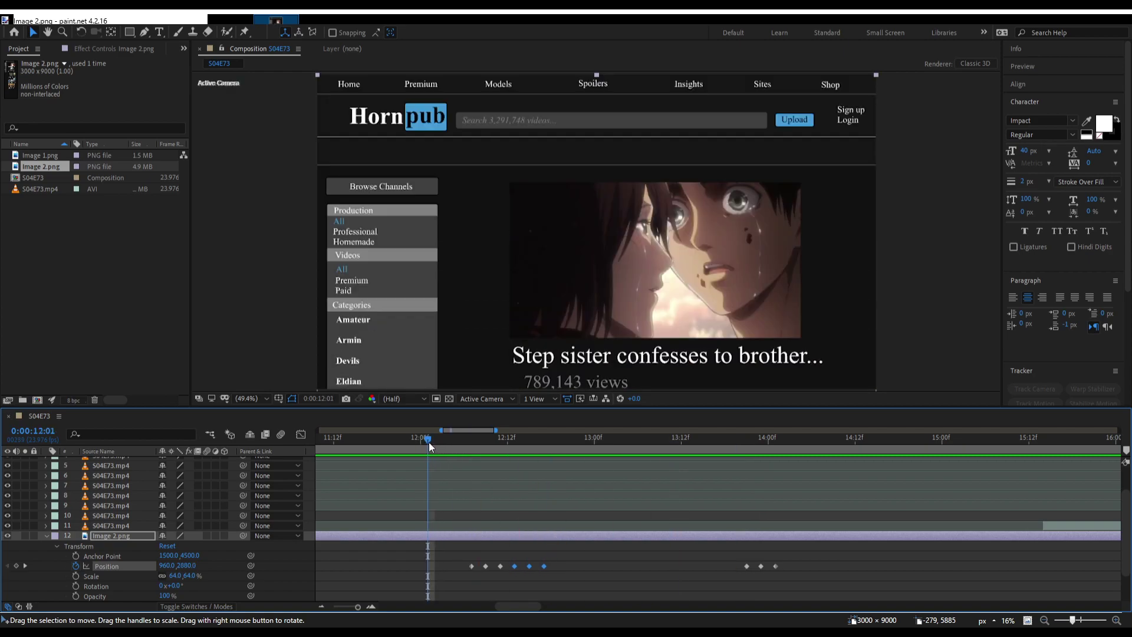
pyautogui.press('space')
pyautogui.press('space')
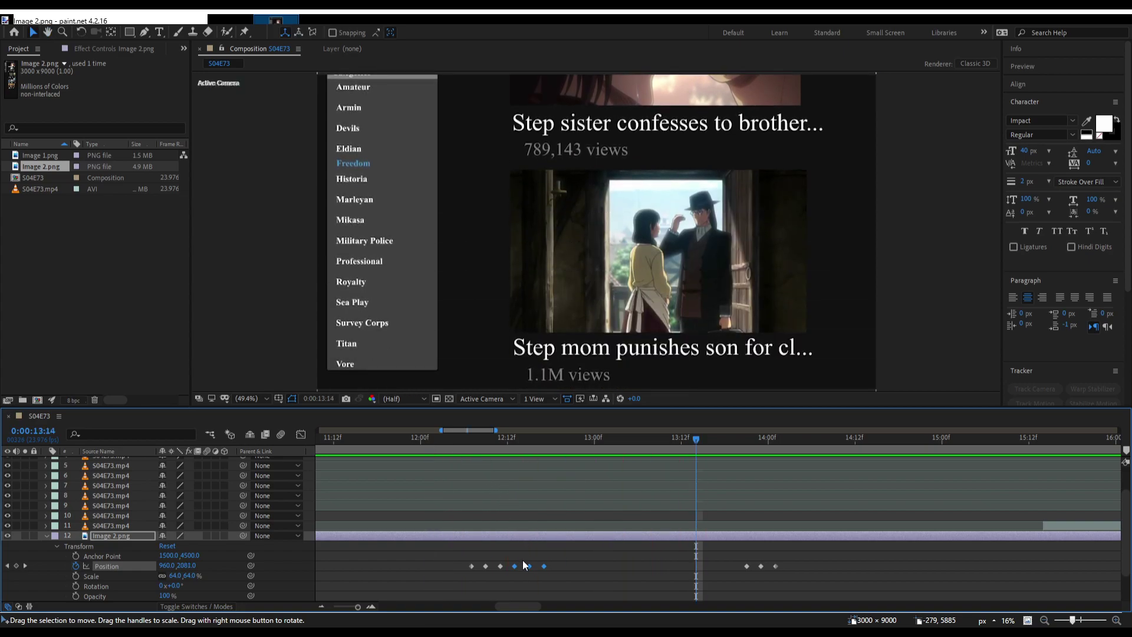
# Delete the Position keyframe at 12:17 and review the scroll from 11:22.
pyautogui.click(522, 560)
pyautogui.click(514, 566)
pyautogui.press('Delete')
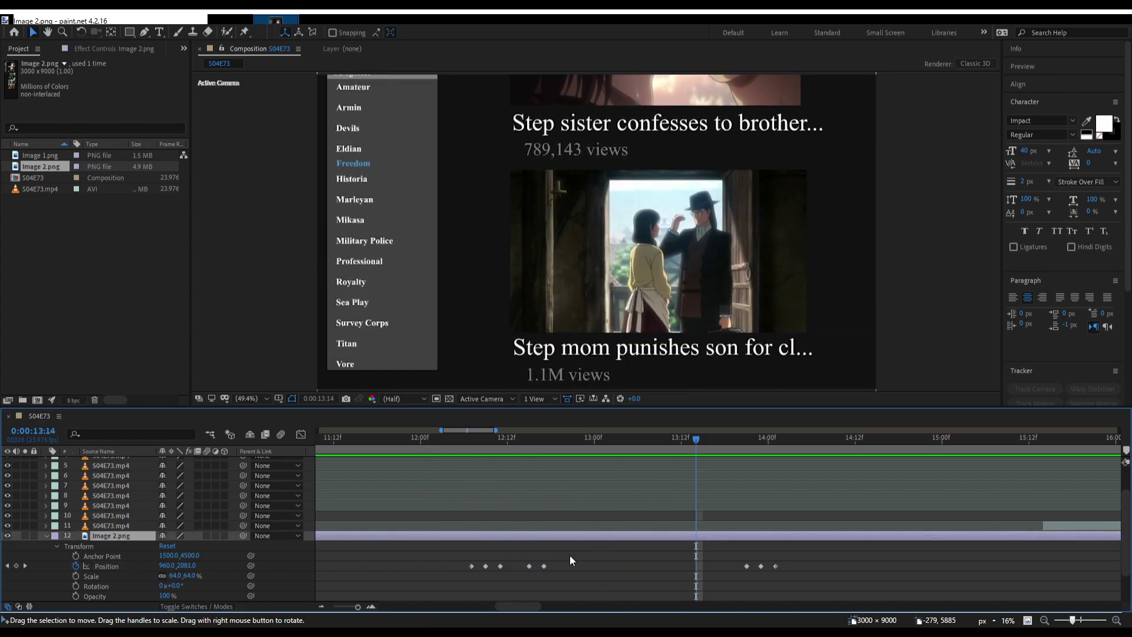
pyautogui.moveTo(551, 547); pyautogui.dragTo(516, 565)
pyautogui.click(563, 565)
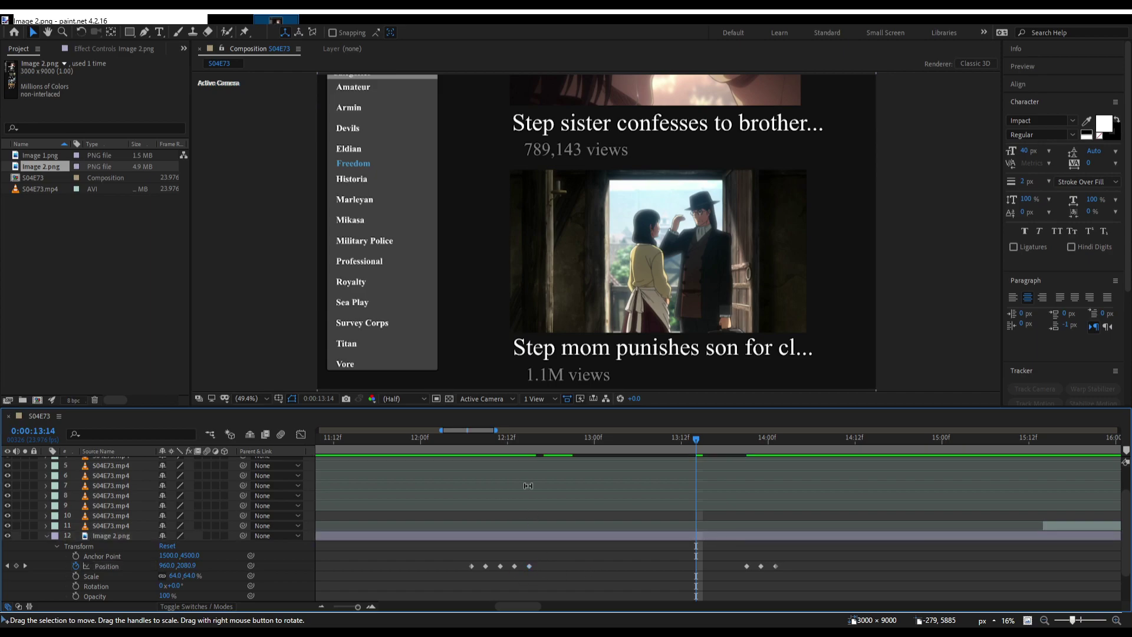
pyautogui.moveTo(543, 447); pyautogui.dragTo(405, 452)
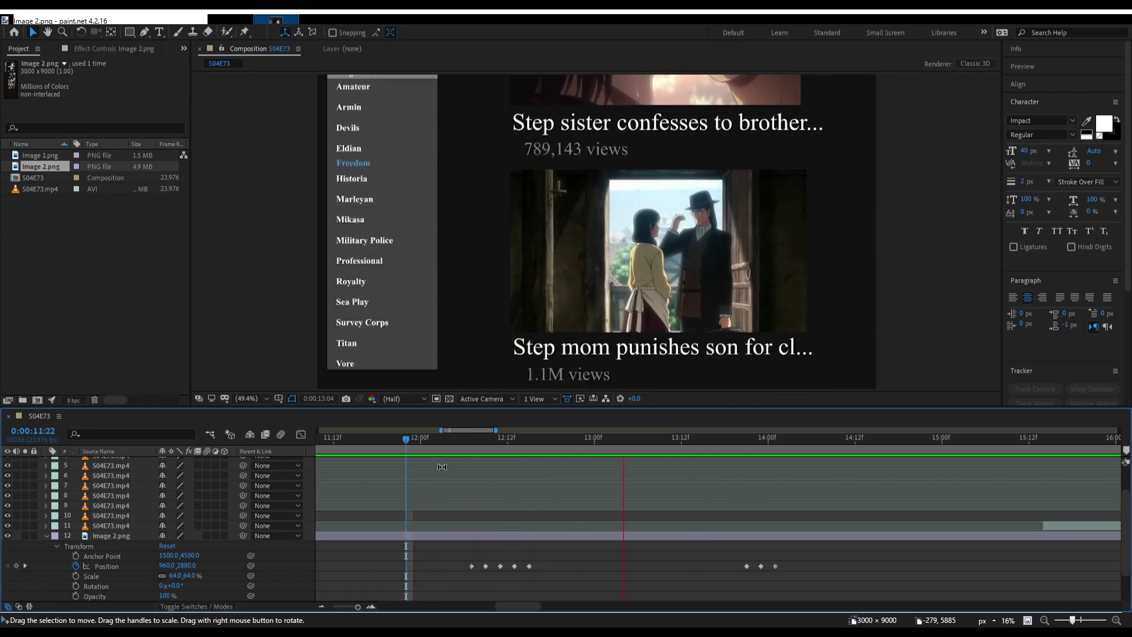
pyautogui.press('space')
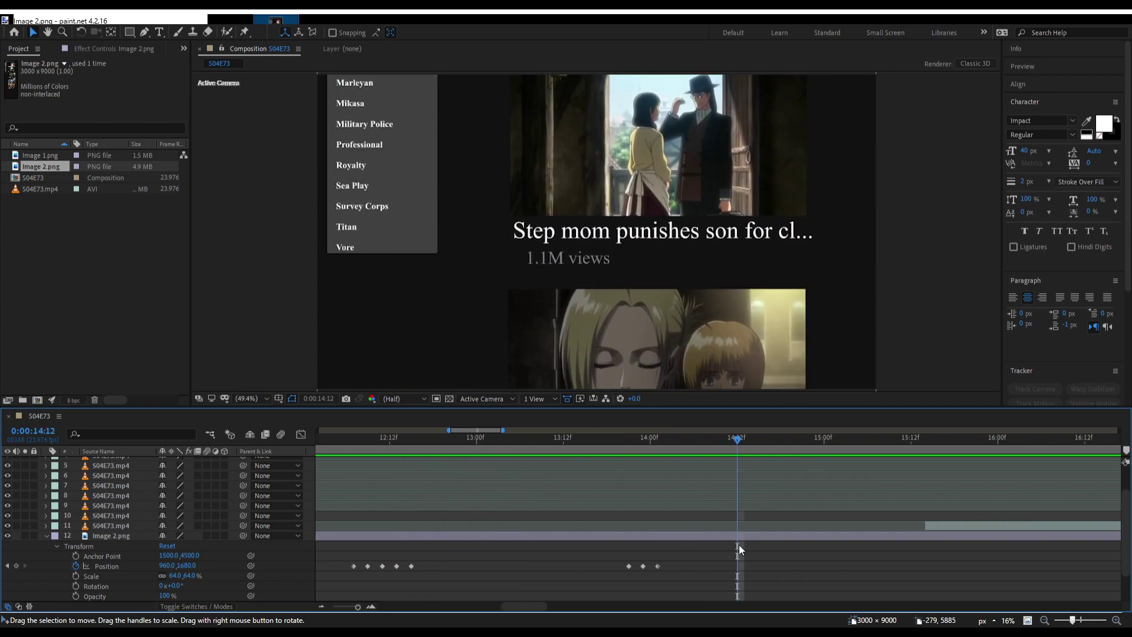
# Drag the three later Position keyframes to just past 14:12.
pyautogui.moveTo(581, 557)
pyautogui.mouseDown()
pyautogui.moveTo(522, 574)
pyautogui.moveTo(553, 569)
pyautogui.mouseUp()
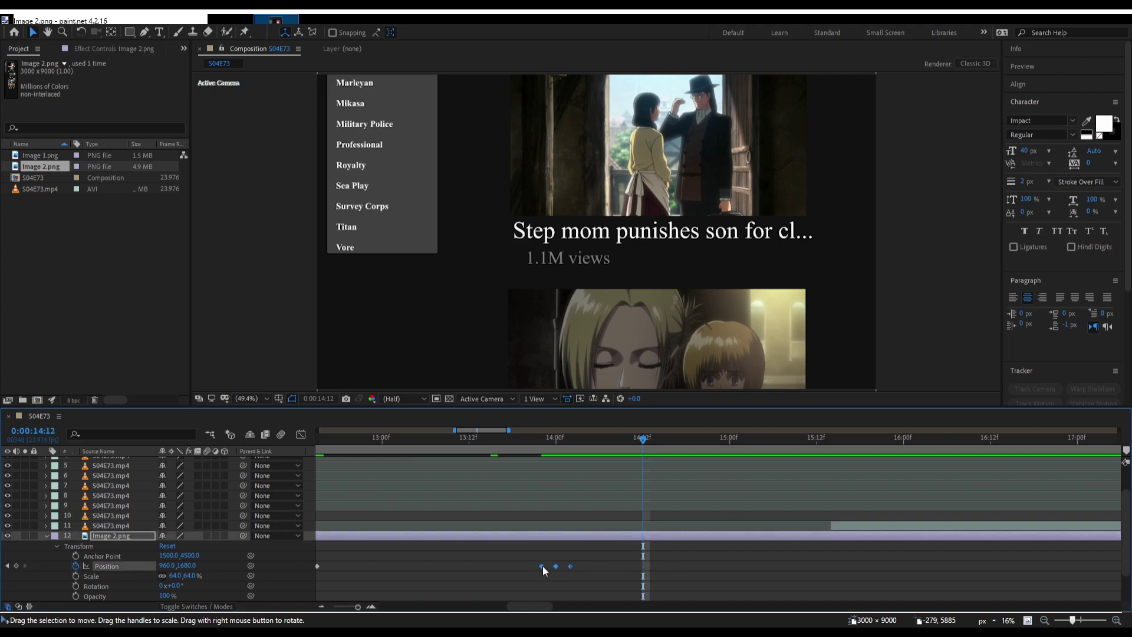
pyautogui.moveTo(542, 565); pyautogui.dragTo(672, 565)
pyautogui.hscroll(3, 766, 549)
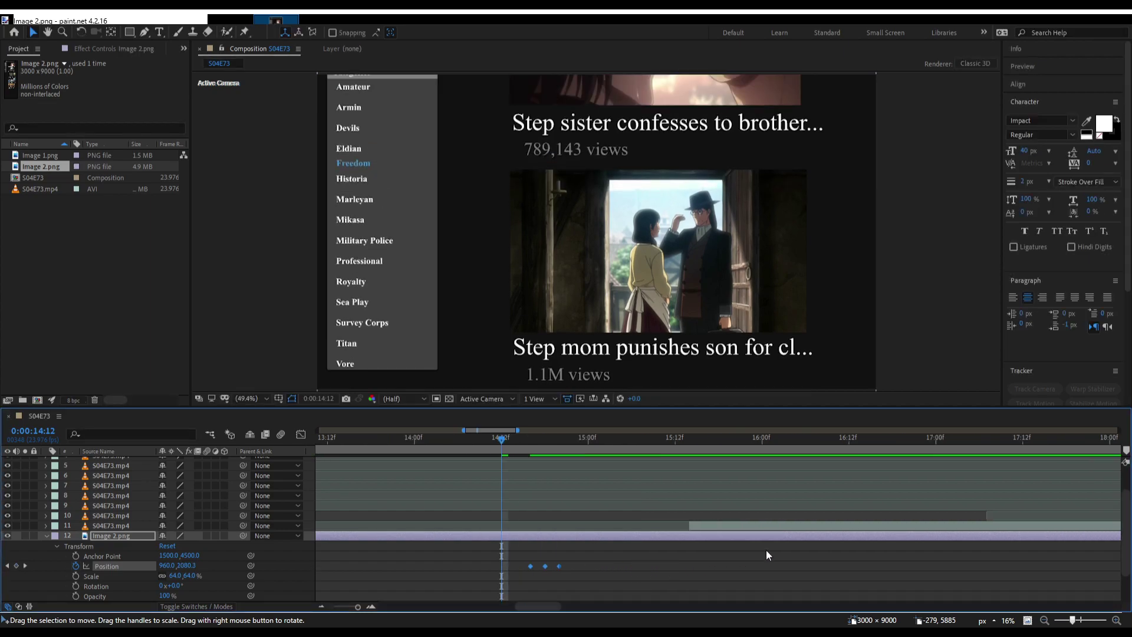
pyautogui.scroll(-10, 707, 546)
# Move the S04E73.mp4 clips on layers 9–11 later, pushing layer 11 a bit further.
pyautogui.click(647, 494)
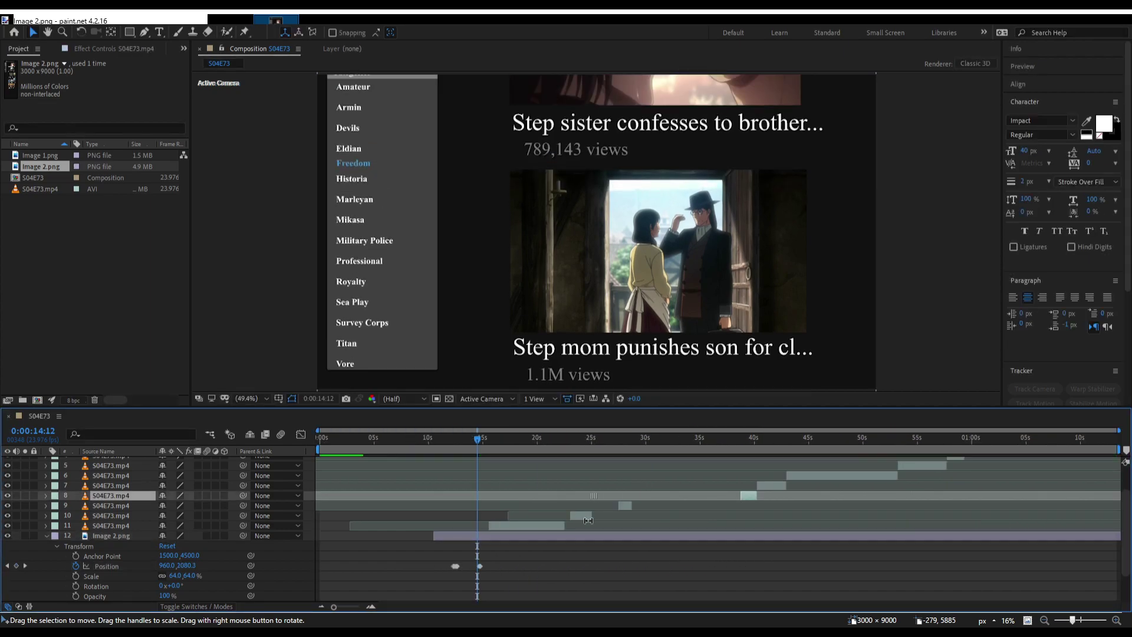
pyautogui.click(628, 508)
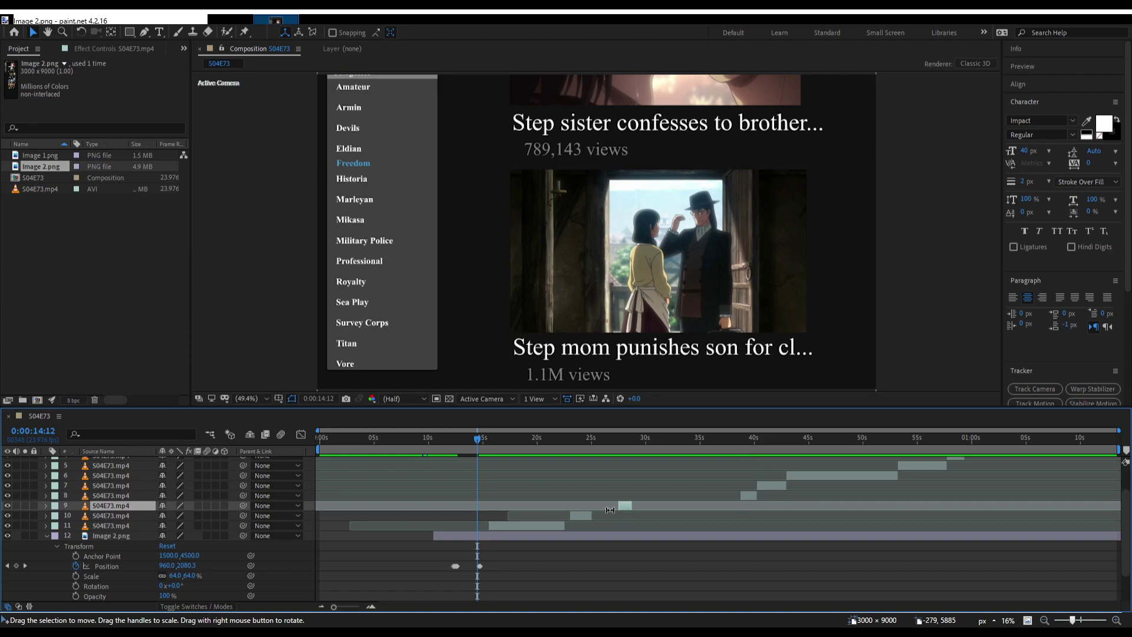
pyautogui.keyDown('shift'); pyautogui.click(550, 524); pyautogui.keyUp('shift')
pyautogui.moveTo(499, 524); pyautogui.dragTo(606, 528)
pyautogui.click(765, 574)
pyautogui.moveTo(695, 516); pyautogui.dragTo(671, 525)
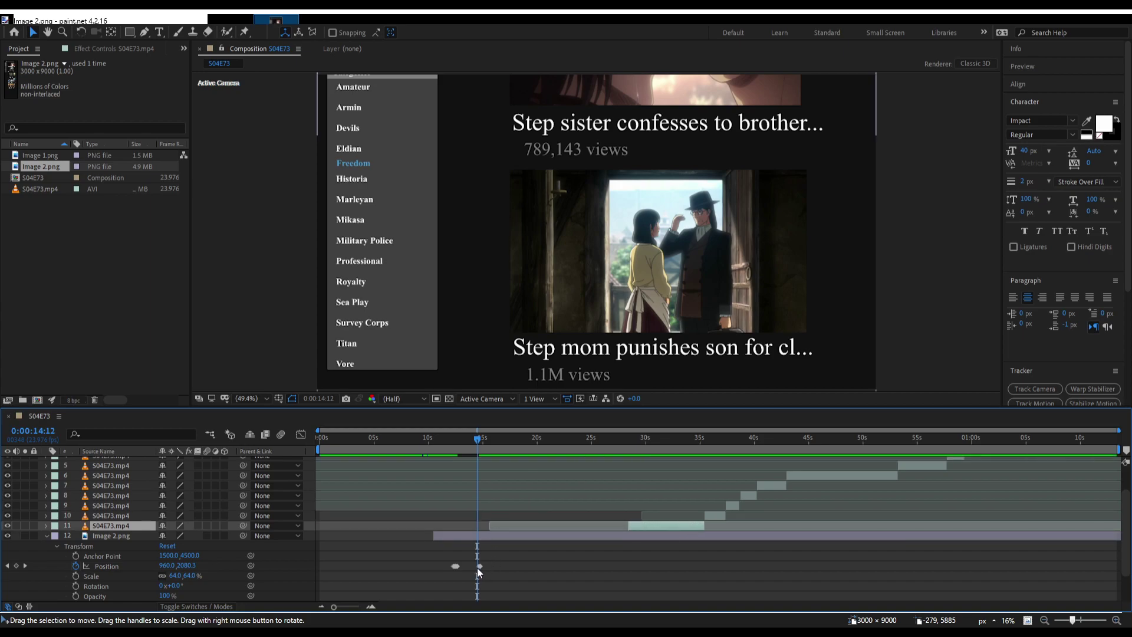
# Zoom the timeline, preview from 10:11, and set the time to 15:07.
pyautogui.press(';')
pyautogui.press('-')
pyautogui.press('-')
pyautogui.press('-')
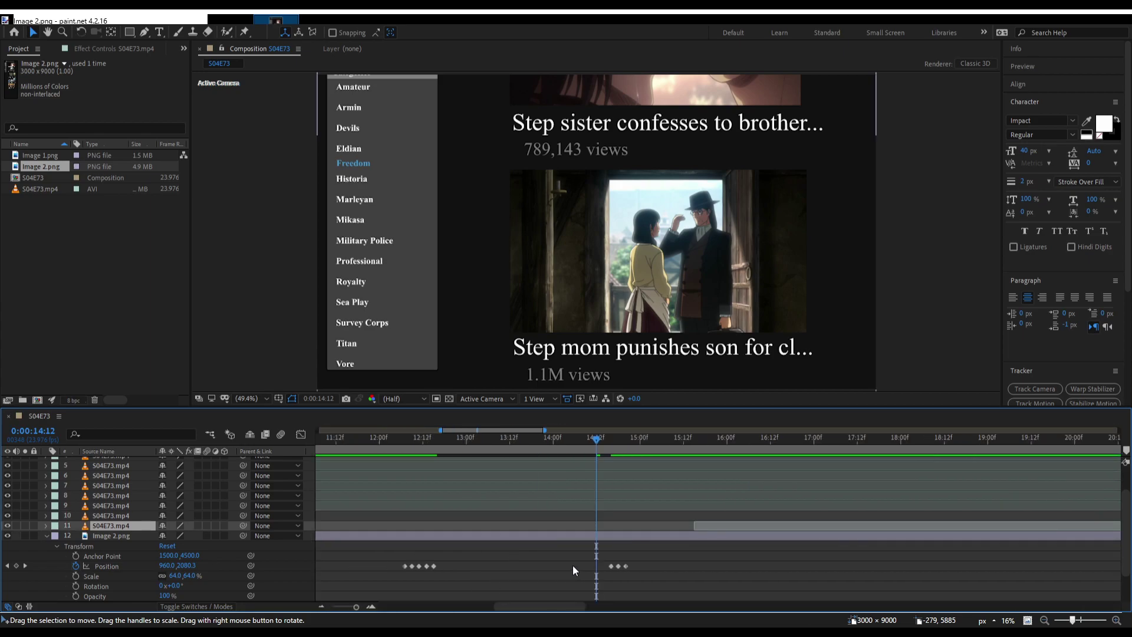
pyautogui.moveTo(443, 442); pyautogui.dragTo(395, 448)
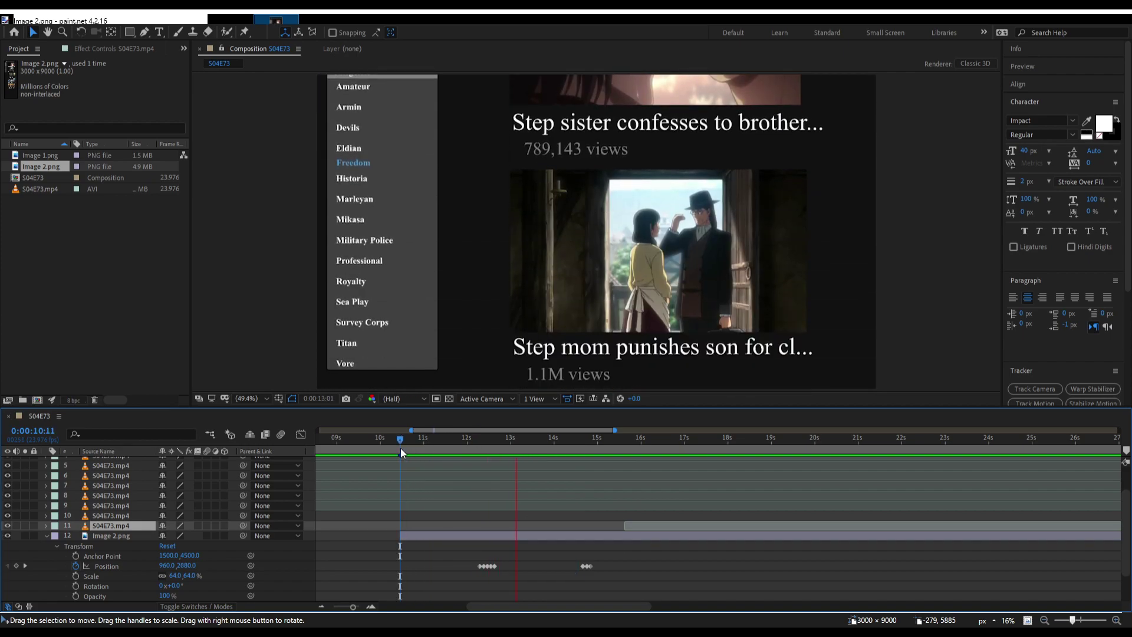
pyautogui.press('space')
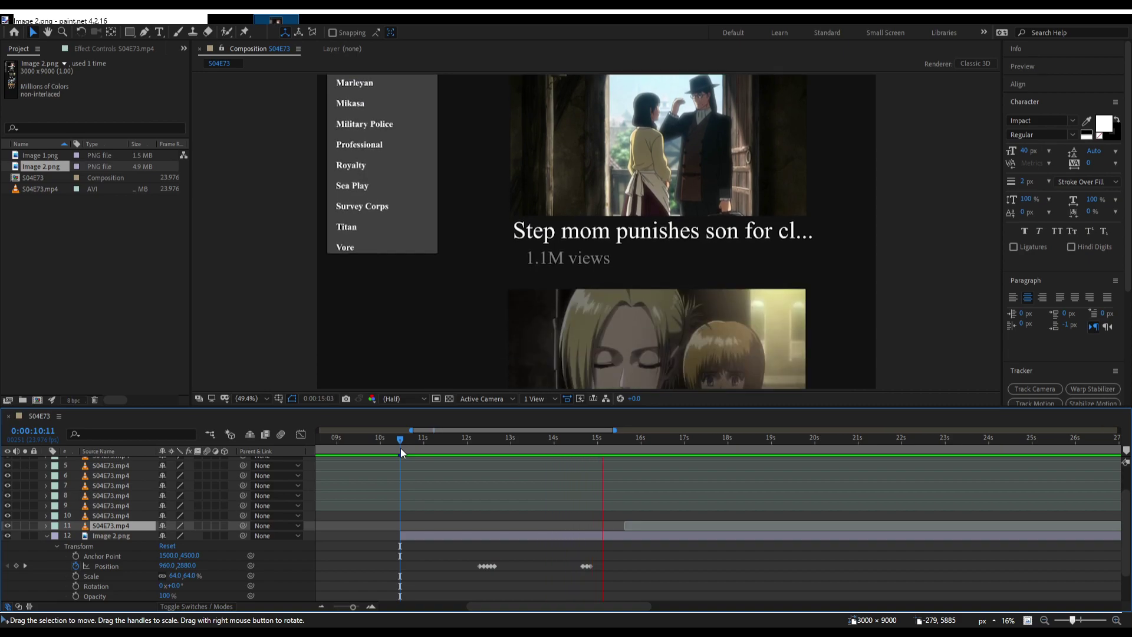
pyautogui.scroll(5, 558, 530)
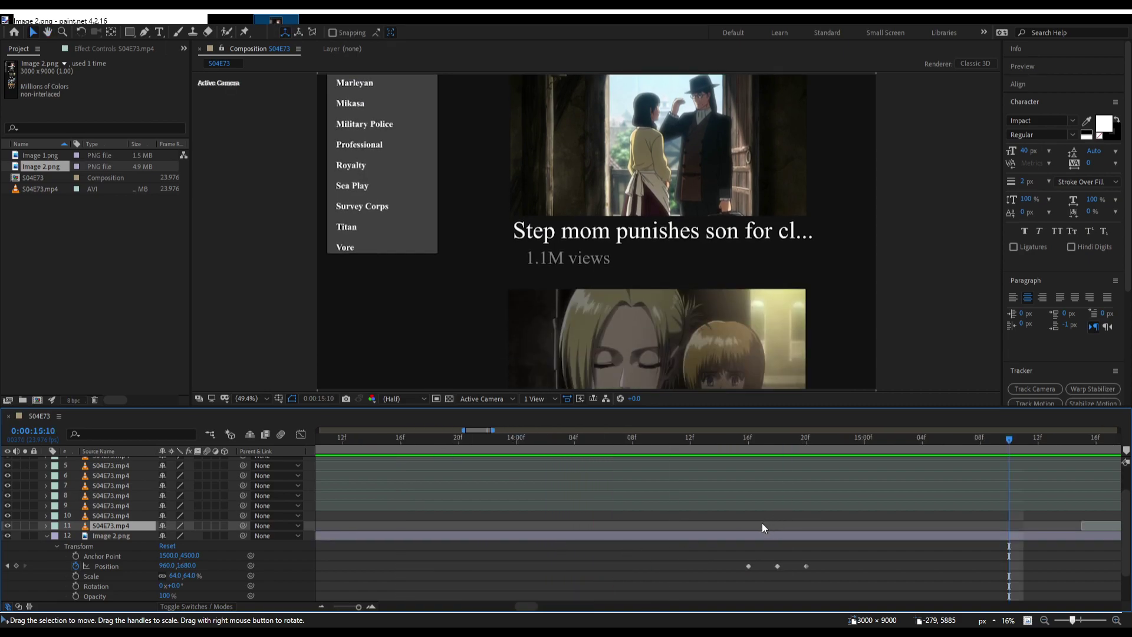
pyautogui.scroll(-5, 762, 522)
pyautogui.click(869, 448)
pyautogui.click(862, 450)
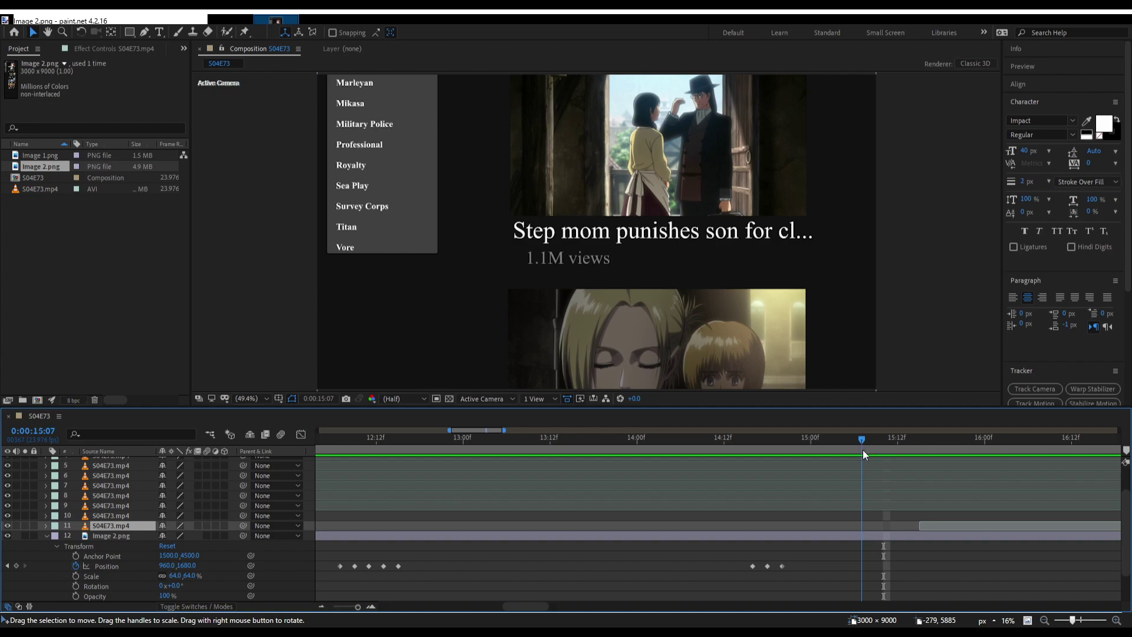
# Key Image 2.png's Position from 15:07, nudging it up frame by frame to 960,1280.
pyautogui.click(783, 564)
pyautogui.hotkey('alt', 'shift', 'p')
pyautogui.press('pagedown')
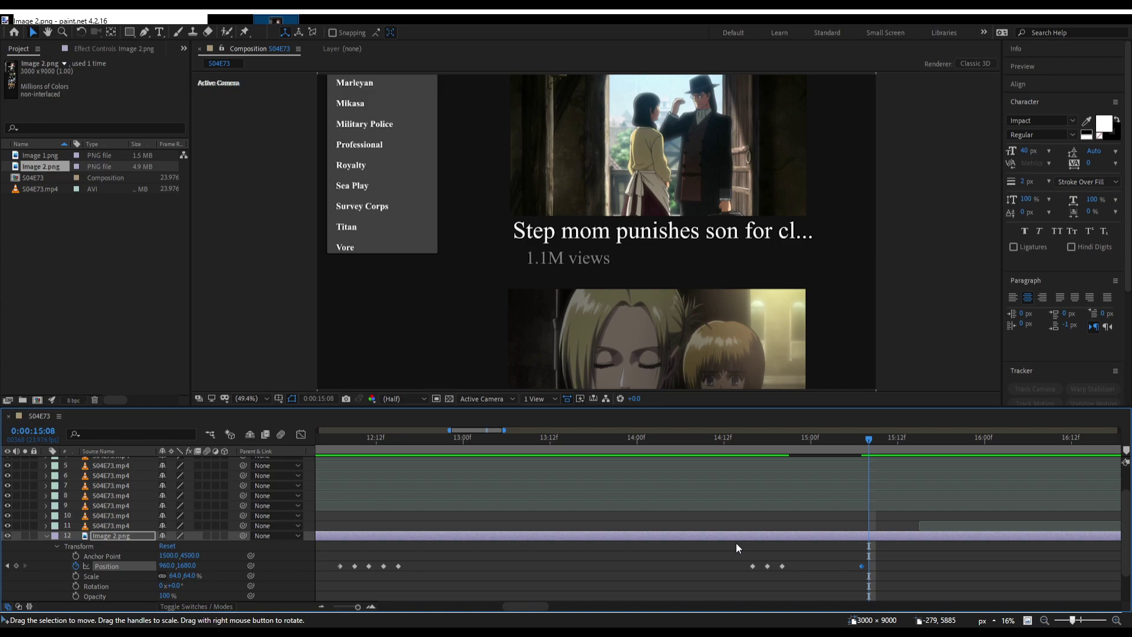
pyautogui.press('pagedown')
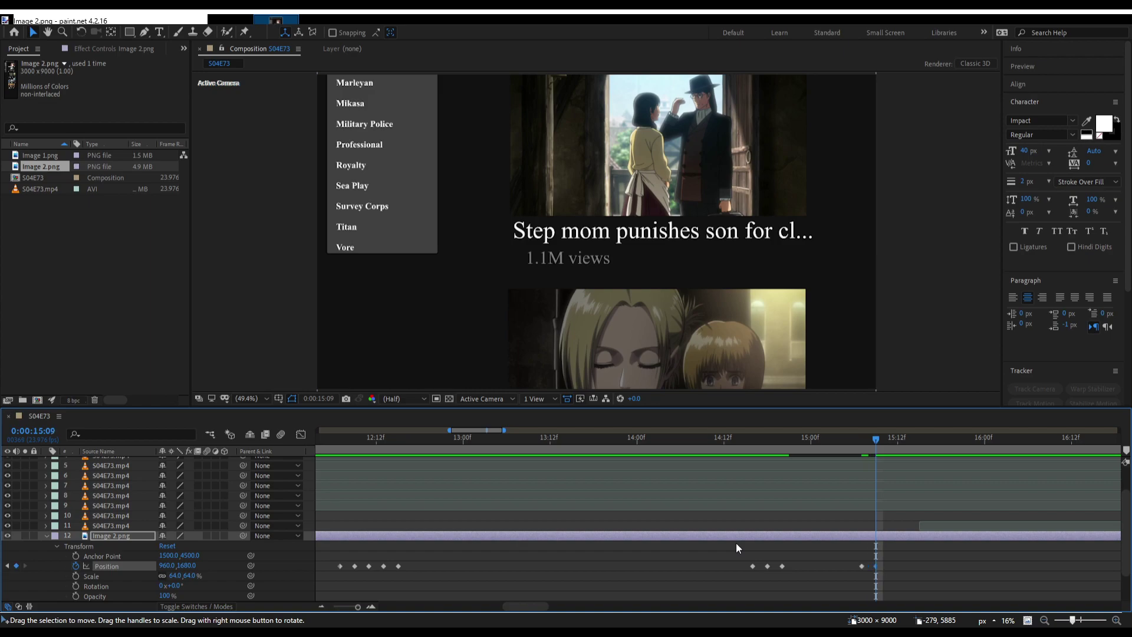
pyautogui.hotkey('shift', 'Up')
pyautogui.hotkey('shift', 'Up')
pyautogui.hotkey('shift', 'Up')
pyautogui.hotkey('shift', 'Up')
pyautogui.hotkey('shift', 'Up')
pyautogui.hotkey('shift', 'Up')
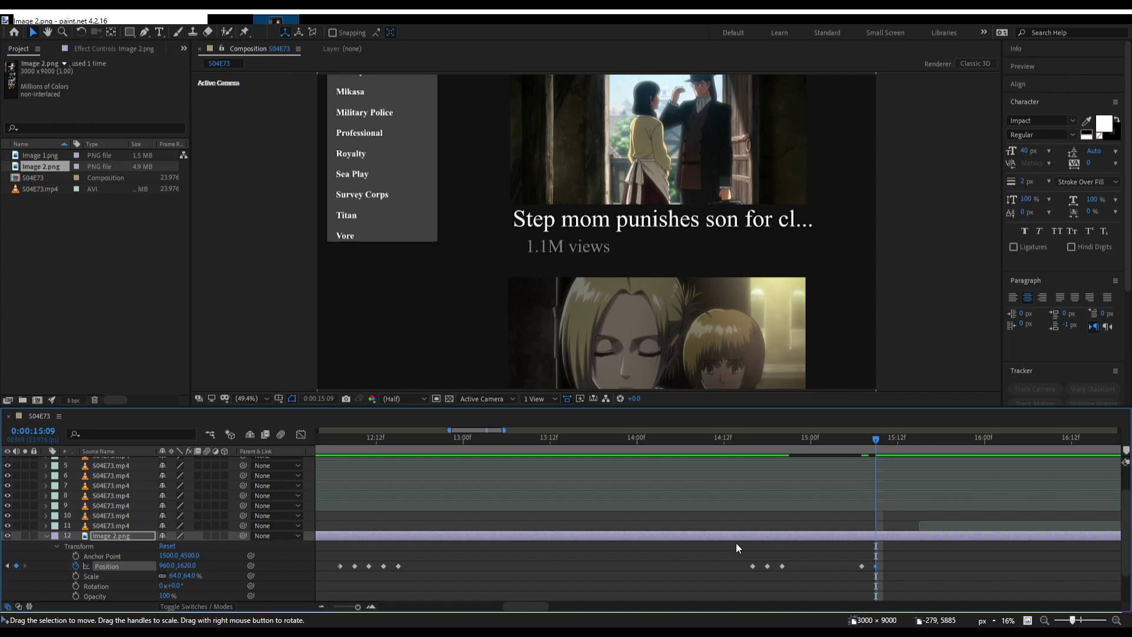
pyautogui.hotkey('shift', 'Up')
pyautogui.hotkey('shift', 'Up')
pyautogui.hotkey('shift', 'Up')
pyautogui.hotkey('shift', 'Up')
pyautogui.hotkey('shift', 'Up')
pyautogui.hotkey('shift', 'Up')
pyautogui.hotkey('shift', 'Up')
pyautogui.hotkey('shift', 'Up')
pyautogui.hotkey('shift', 'Up')
pyautogui.hotkey('shift', 'Up')
pyautogui.hotkey('shift', 'Up')
pyautogui.hotkey('shift', 'Up')
pyautogui.hotkey('shift', 'Up')
pyautogui.hotkey('shift', 'Up')
pyautogui.press('pagedown')
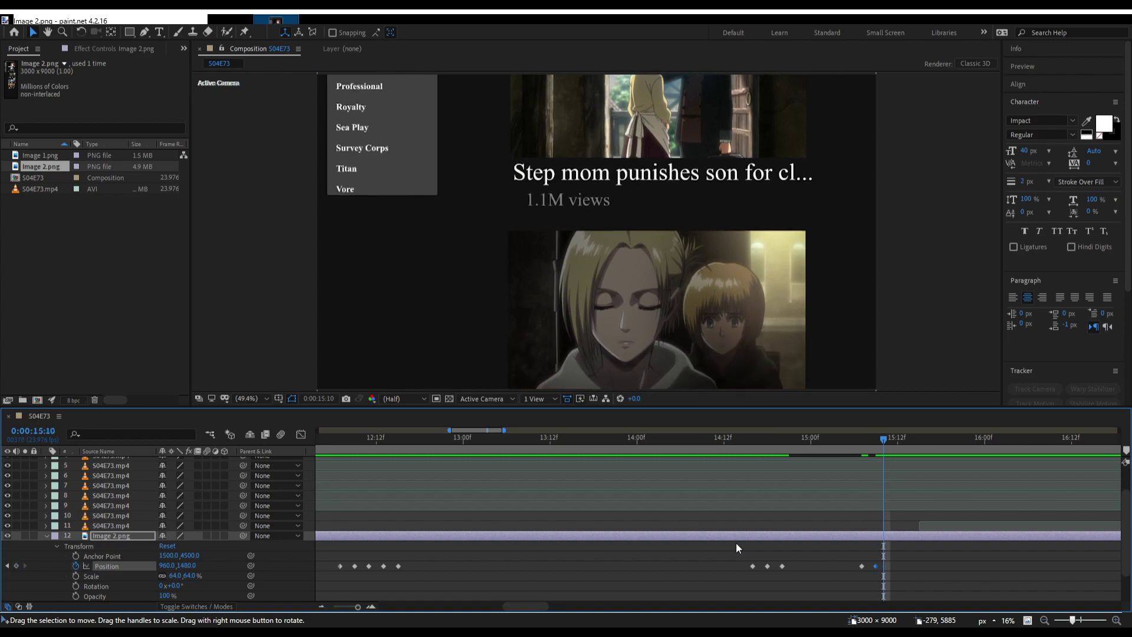
pyautogui.press('pagedown')
pyautogui.hotkey('shift', 'Up')
pyautogui.hotkey('shift', 'Up')
pyautogui.hotkey('shift', 'Up')
pyautogui.hotkey('shift', 'Up')
pyautogui.hotkey('shift', 'Up')
pyautogui.hotkey('shift', 'Up')
pyautogui.hotkey('shift', 'Up')
pyautogui.hotkey('shift', 'Up')
pyautogui.hotkey('shift', 'Up')
pyautogui.hotkey('shift', 'Up')
pyautogui.hotkey('shift', 'Up')
pyautogui.hotkey('shift', 'Up')
pyautogui.hotkey('shift', 'Up')
pyautogui.hotkey('shift', 'Up')
pyautogui.hotkey('shift', 'Up')
pyautogui.hotkey('shift', 'Up')
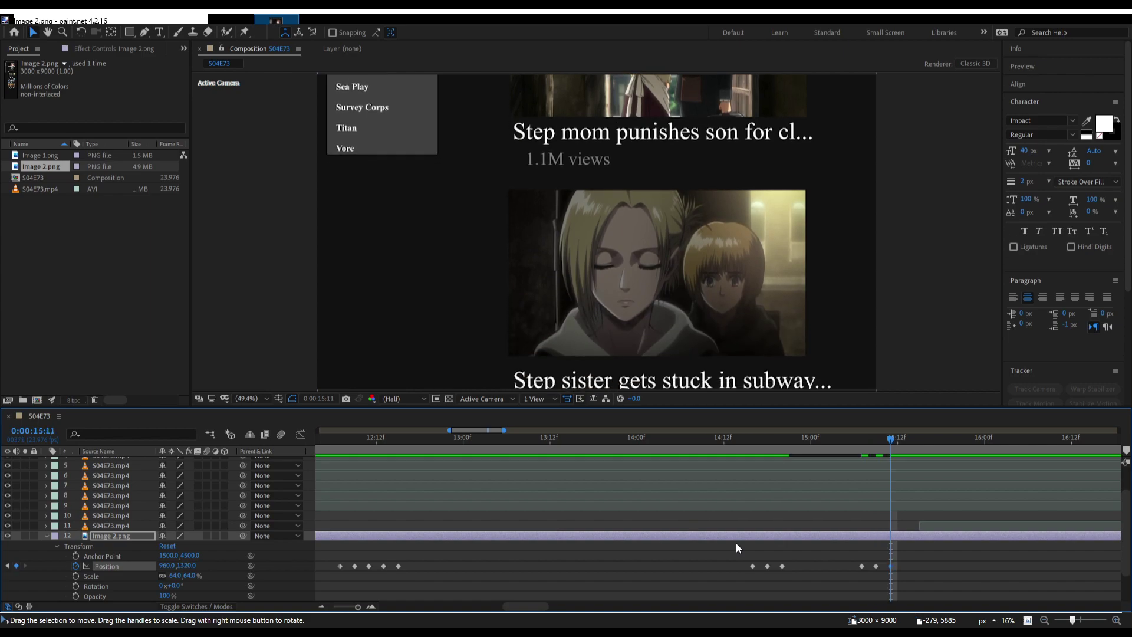
pyautogui.hotkey('shift', 'Up')
pyautogui.hotkey('shift', 'Up')
pyautogui.hotkey('shift', 'Up')
pyautogui.hotkey('shift', 'Up')
# Zoom out the timeline and preview the scroll from 9:20.
pyautogui.press('-')
pyautogui.press('-')
pyautogui.press('-')
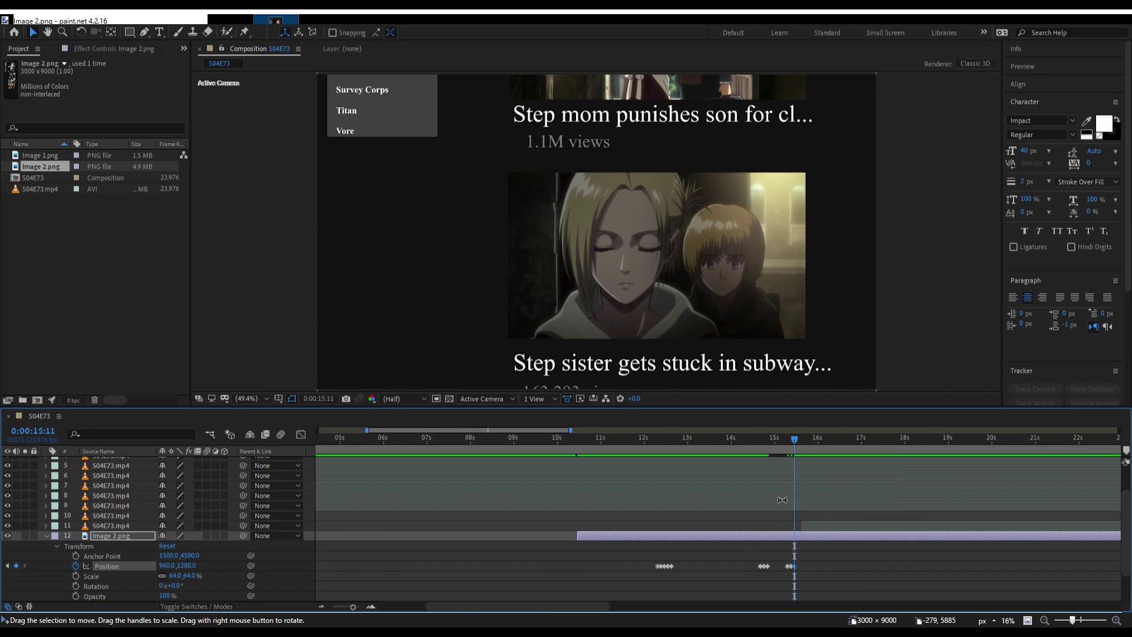
pyautogui.click(871, 577)
pyautogui.hscroll(3, 794, 553)
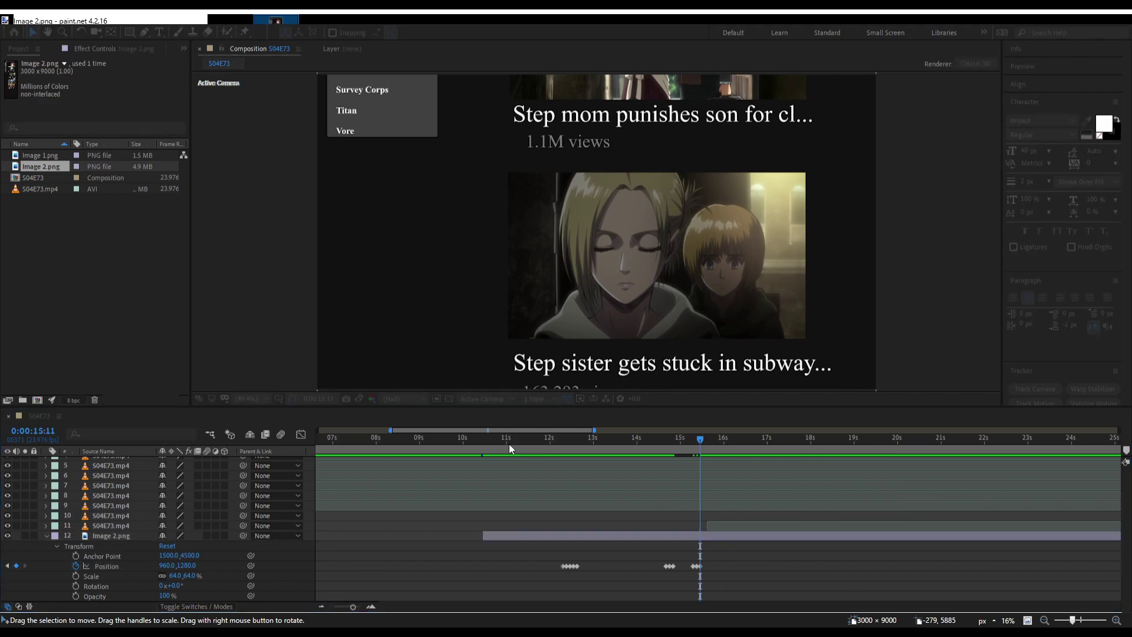
pyautogui.moveTo(508, 448); pyautogui.dragTo(456, 448)
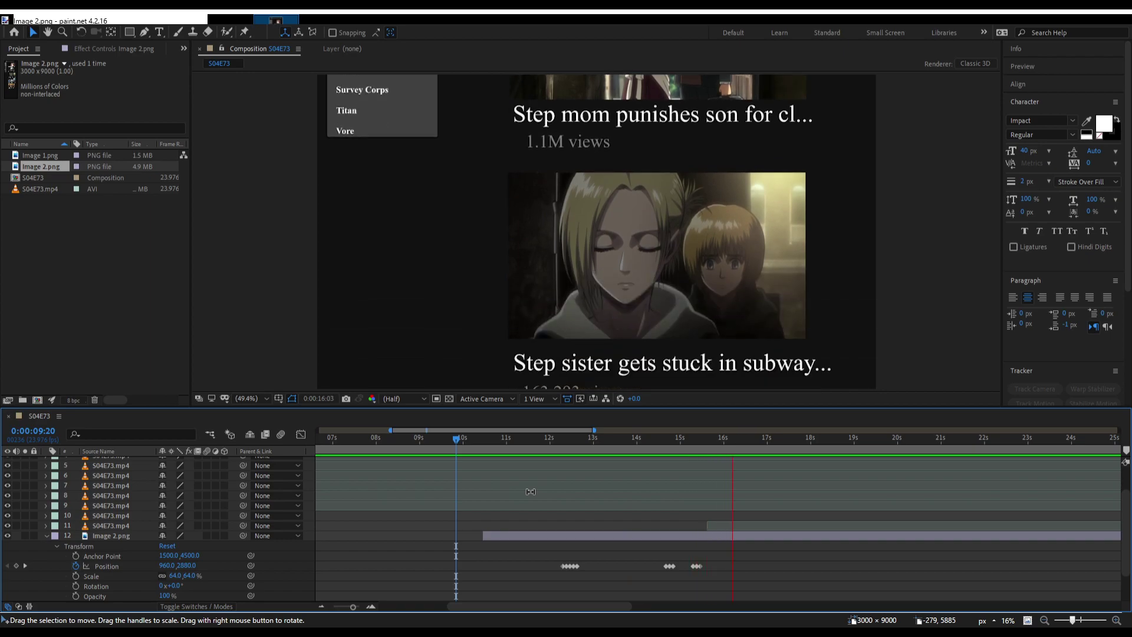
pyautogui.press('space')
# Preview the scroll from 14:16 and again from 10:17.
pyautogui.scroll(5, 553, 493)
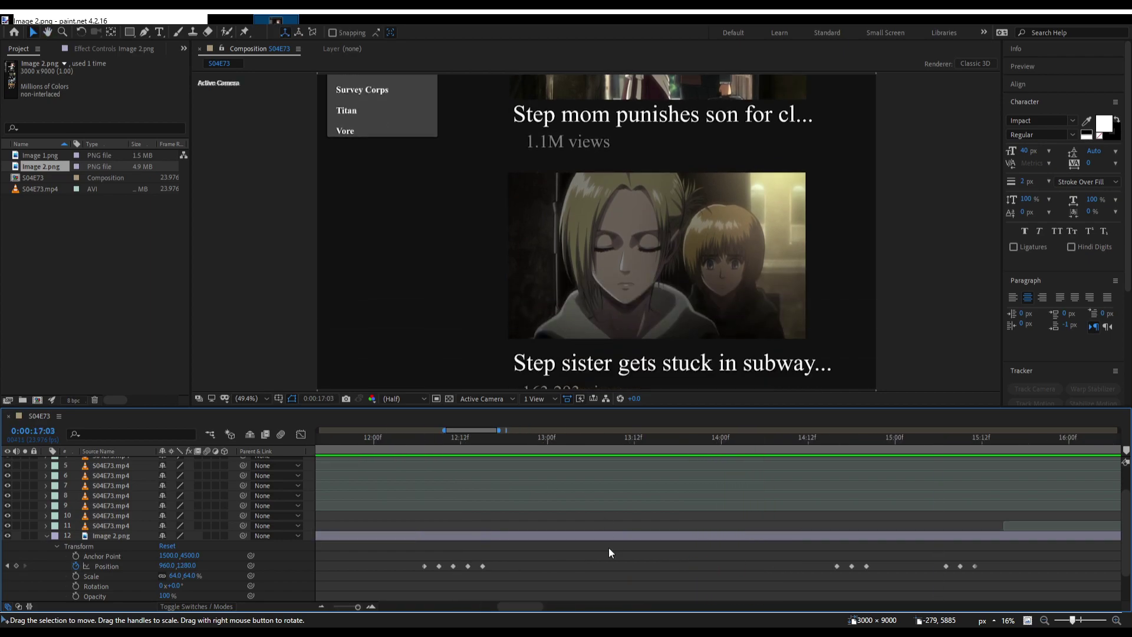
pyautogui.moveTo(851, 440); pyautogui.dragTo(531, 567)
pyautogui.press('space')
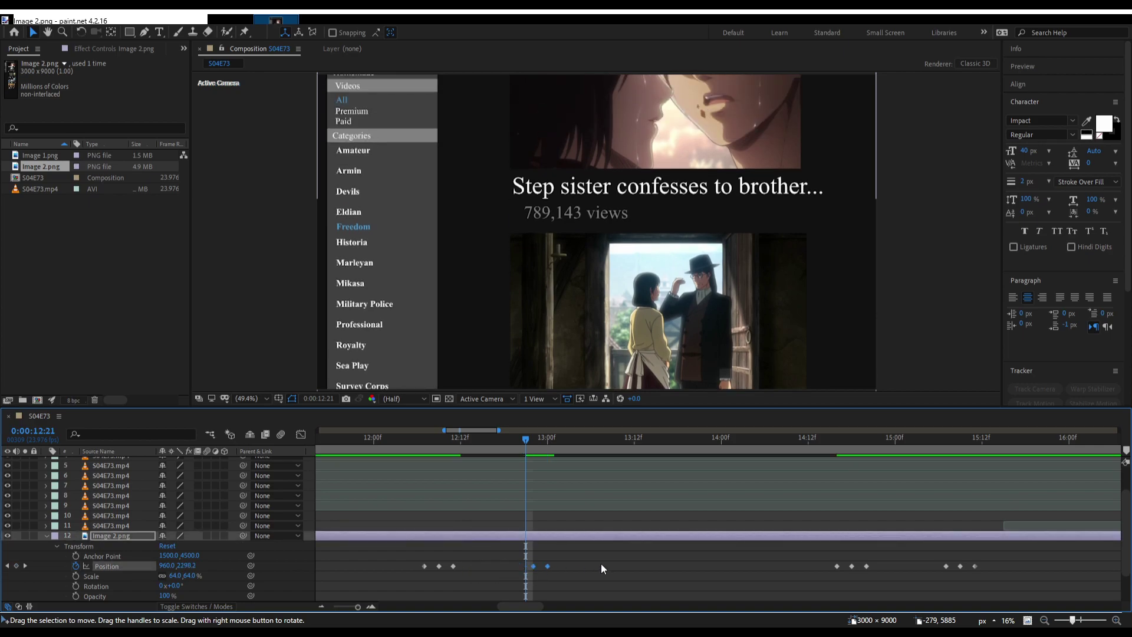
pyautogui.press('-')
pyautogui.press('-')
pyautogui.press('-')
pyautogui.moveTo(554, 435); pyautogui.dragTo(497, 451)
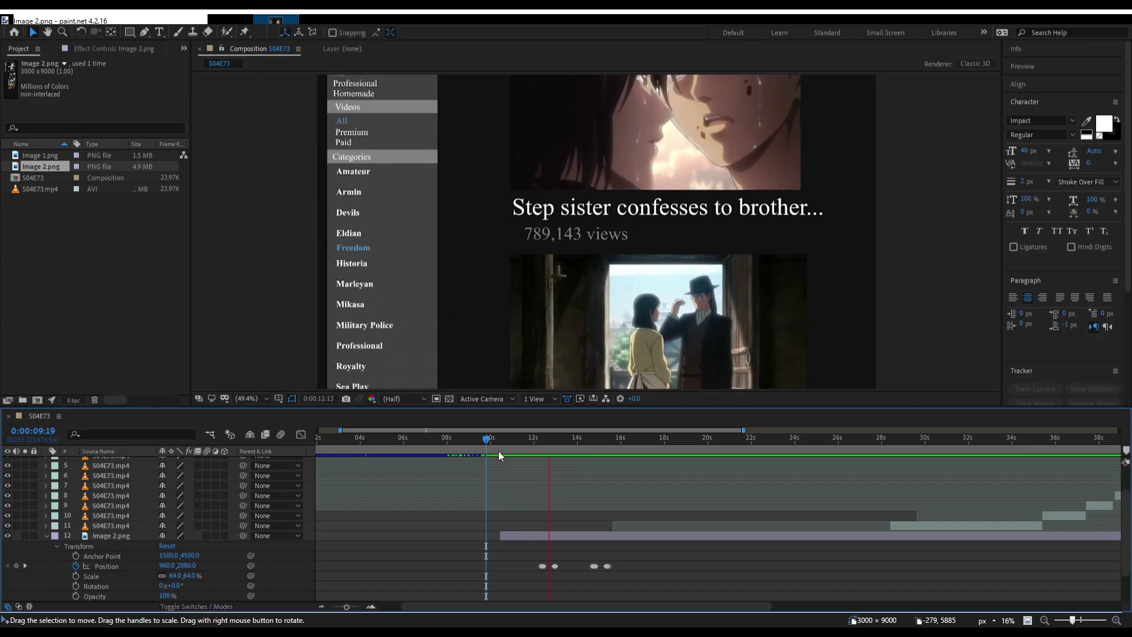
pyautogui.press('space')
# Shift the three Position keyframes from 12:21 onward one frame later.
pyautogui.press('=')
pyautogui.press('=')
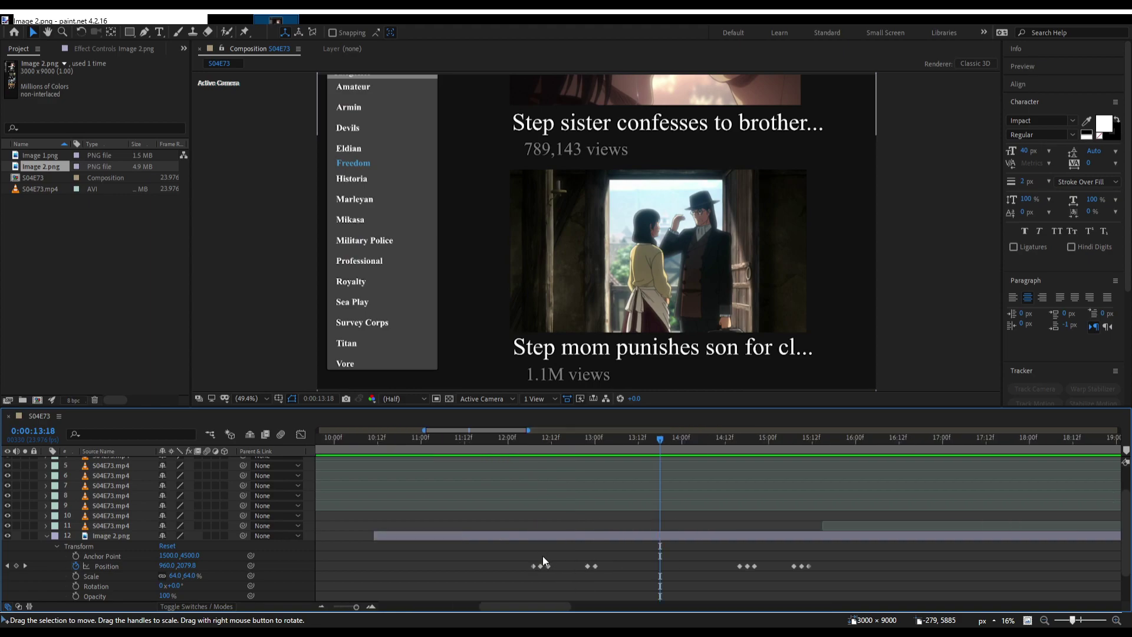
pyautogui.scroll(4, 542, 559)
pyautogui.click(563, 566)
pyautogui.click(724, 440)
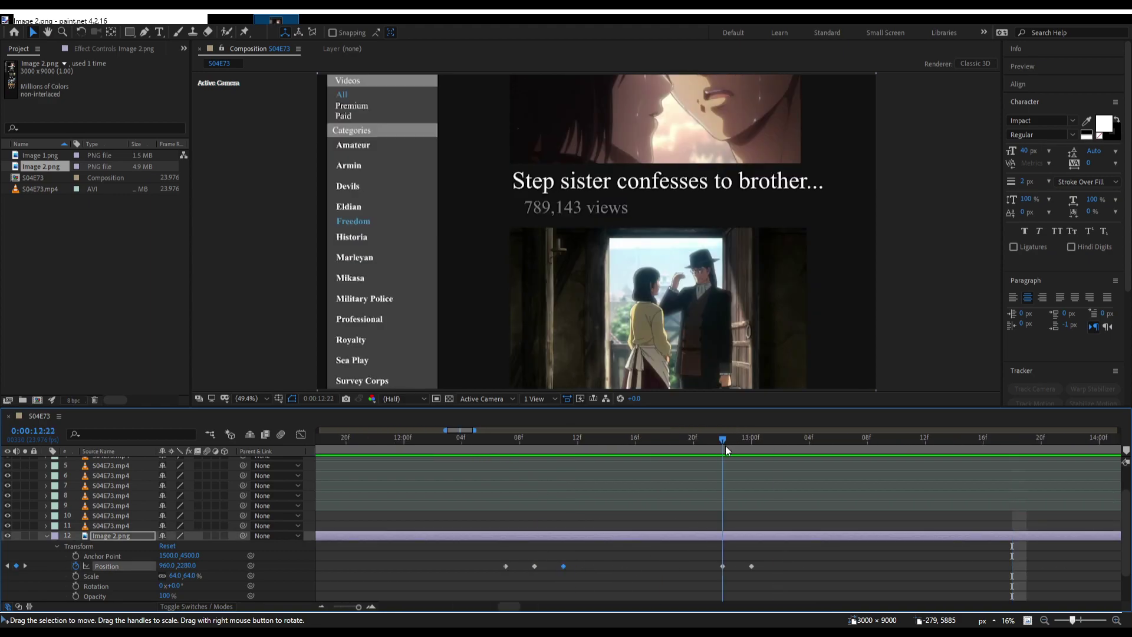
pyautogui.moveTo(720, 448); pyautogui.dragTo(709, 446)
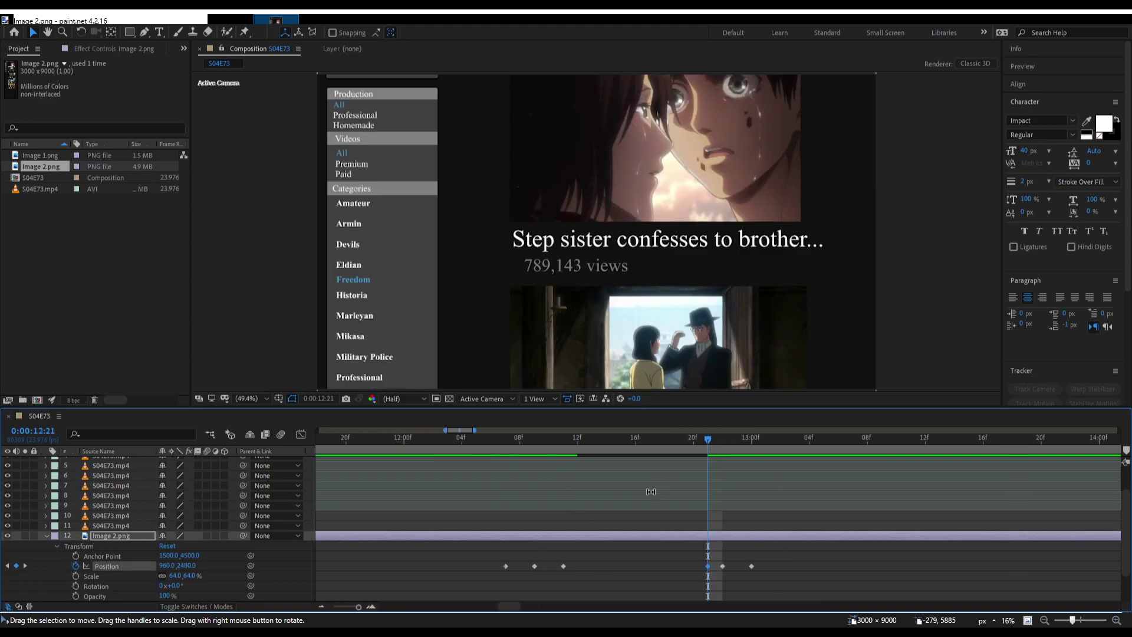
pyautogui.scroll(-4, 644, 514)
pyautogui.scroll(3, 671, 554)
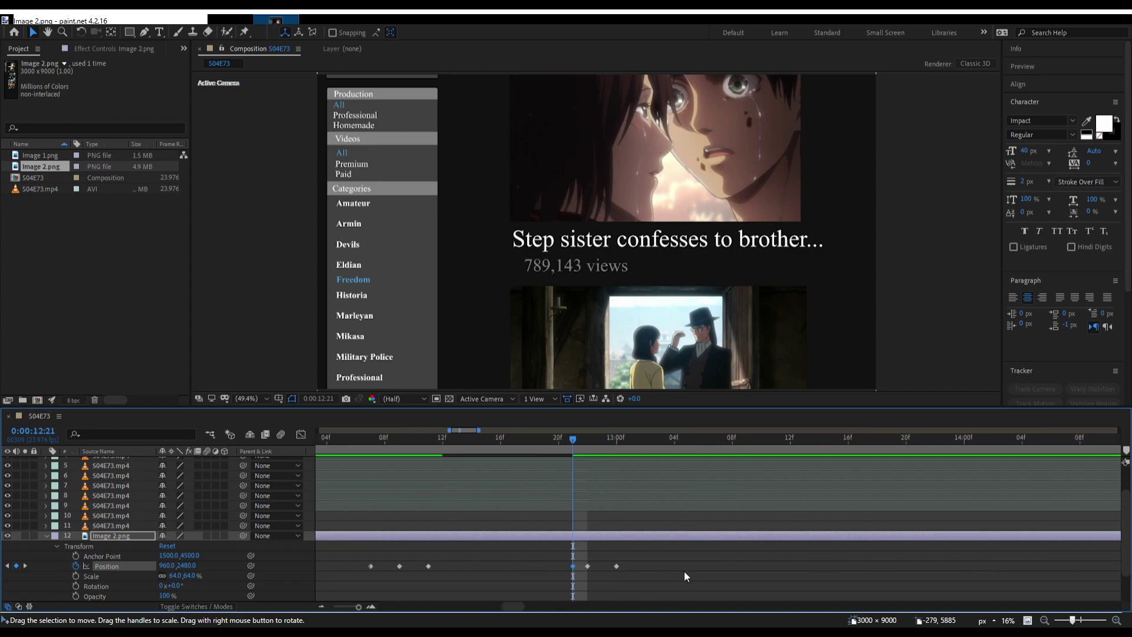
pyautogui.moveTo(651, 554); pyautogui.dragTo(615, 567)
pyautogui.click(614, 554)
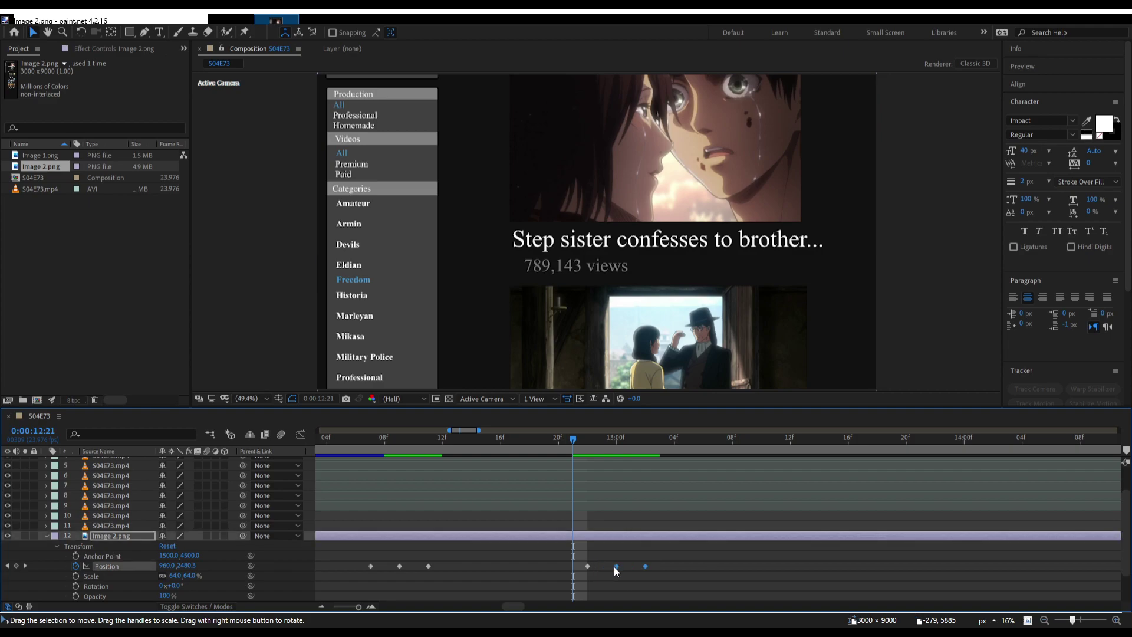
pyautogui.click(691, 571)
pyautogui.scroll(-3, 685, 570)
# Preview from 10:10, delete the 13:00 Position keyframe, and move the next two to about 12:16.
pyautogui.moveTo(561, 448); pyautogui.dragTo(443, 461)
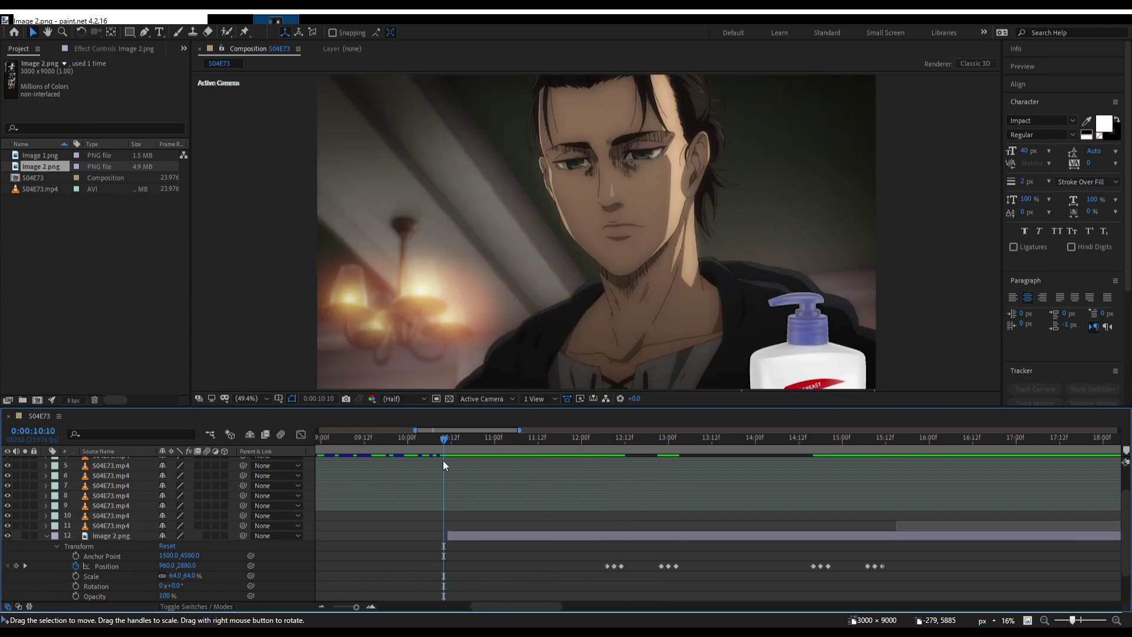
pyautogui.press('space')
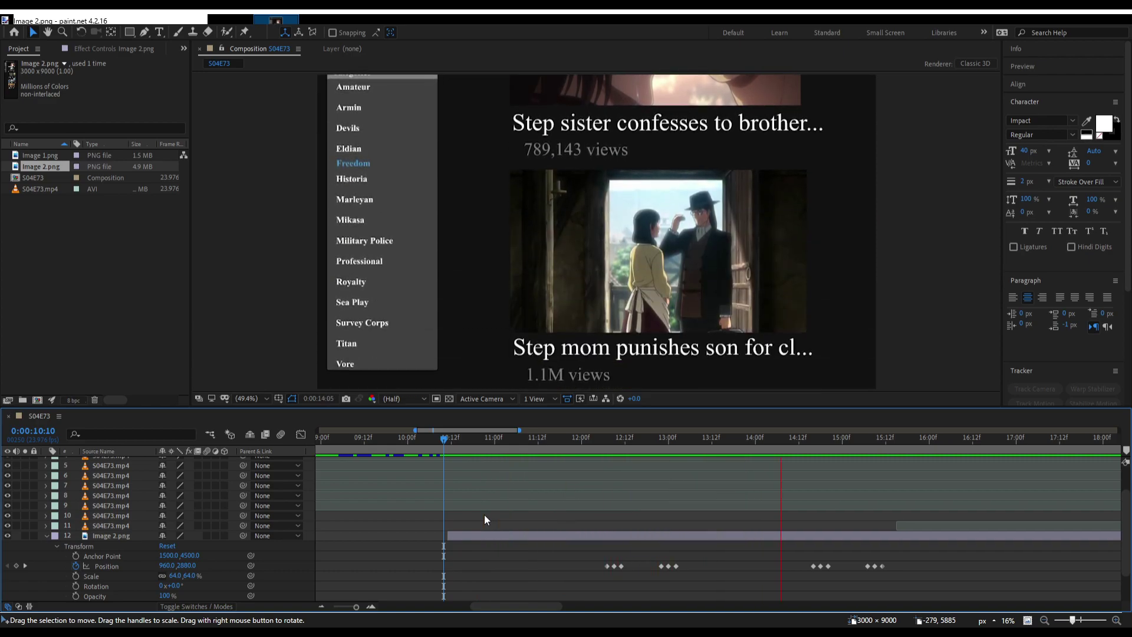
pyautogui.press('space')
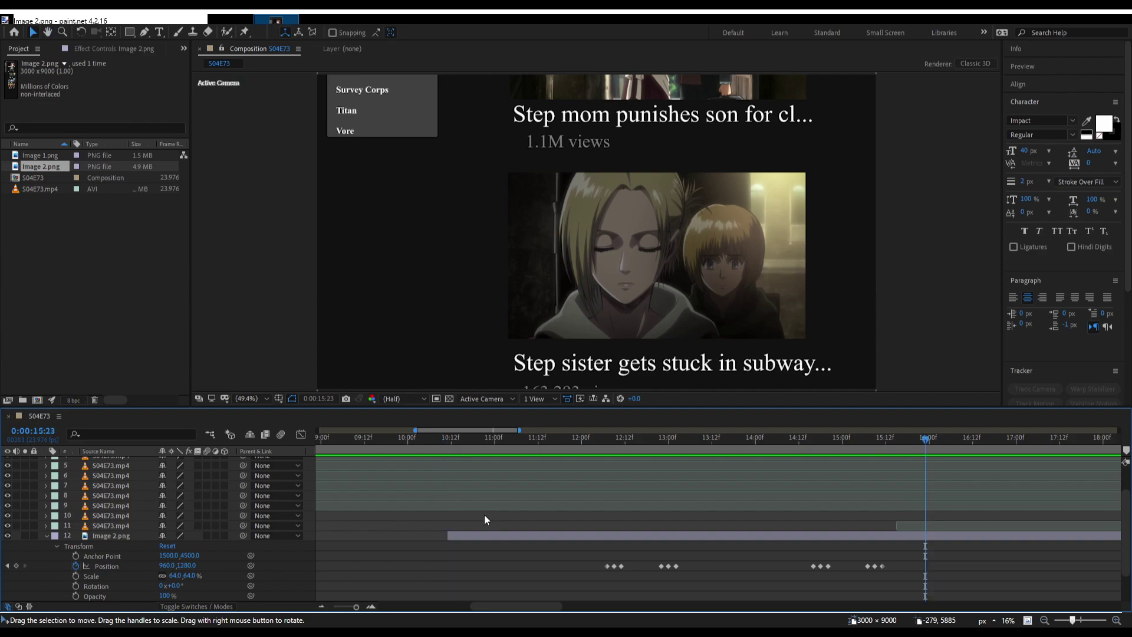
pyautogui.scroll(4, 669, 557)
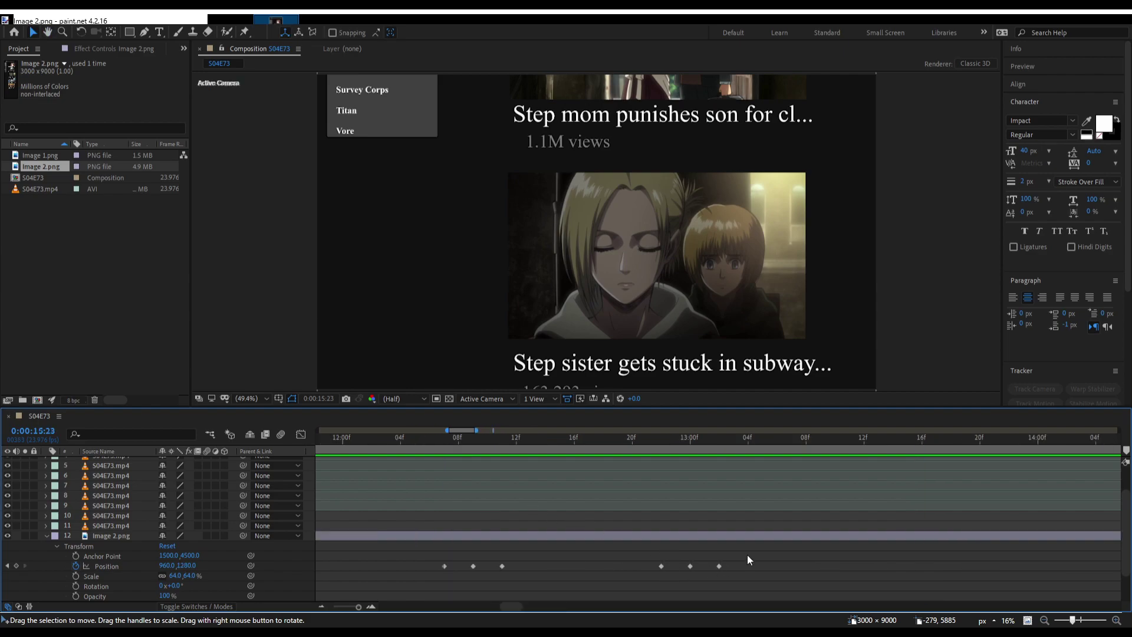
pyautogui.click(660, 566)
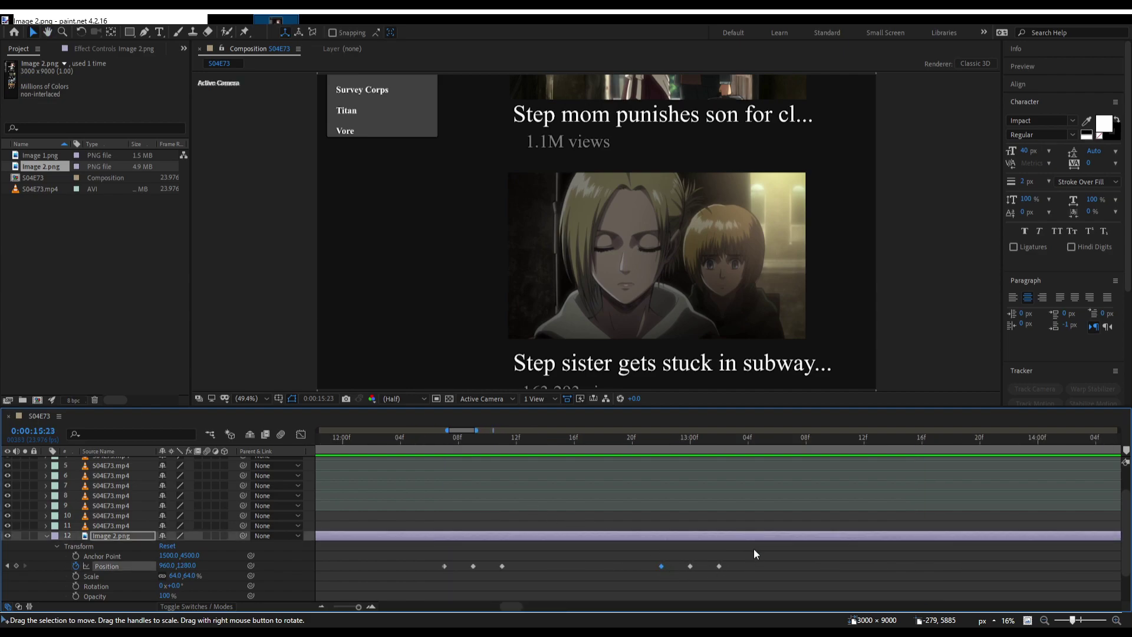
pyautogui.press('Delete')
pyautogui.moveTo(770, 546); pyautogui.dragTo(603, 566)
pyautogui.scroll(-5, 589, 563)
# Preview the retimed scroll from 10:01 and again from 8:18.
pyautogui.click(493, 439)
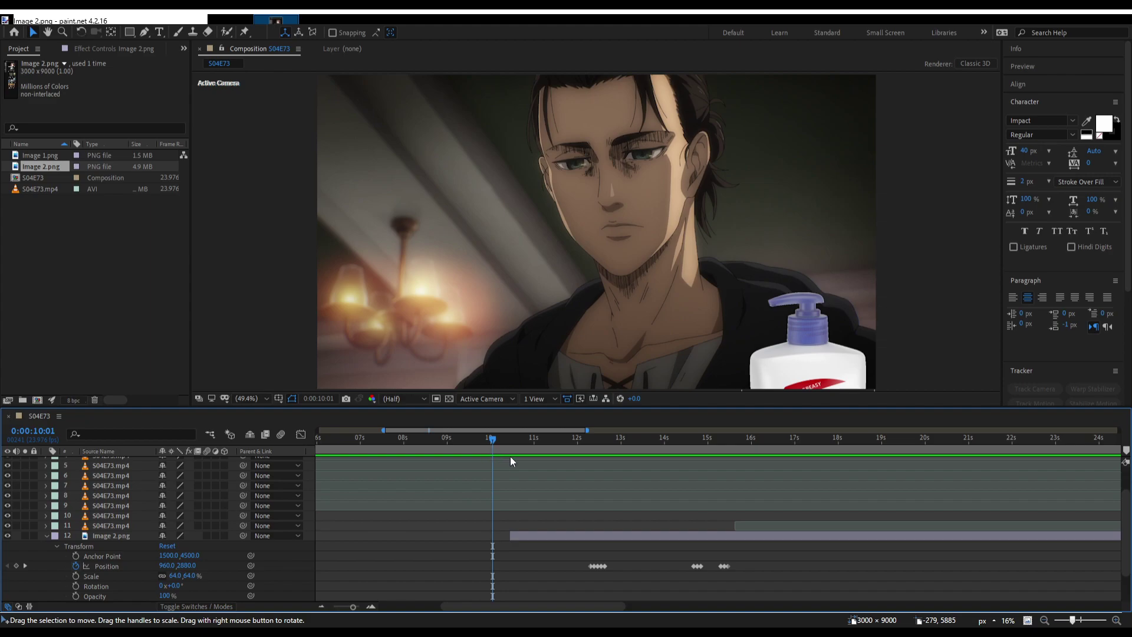
pyautogui.press('space')
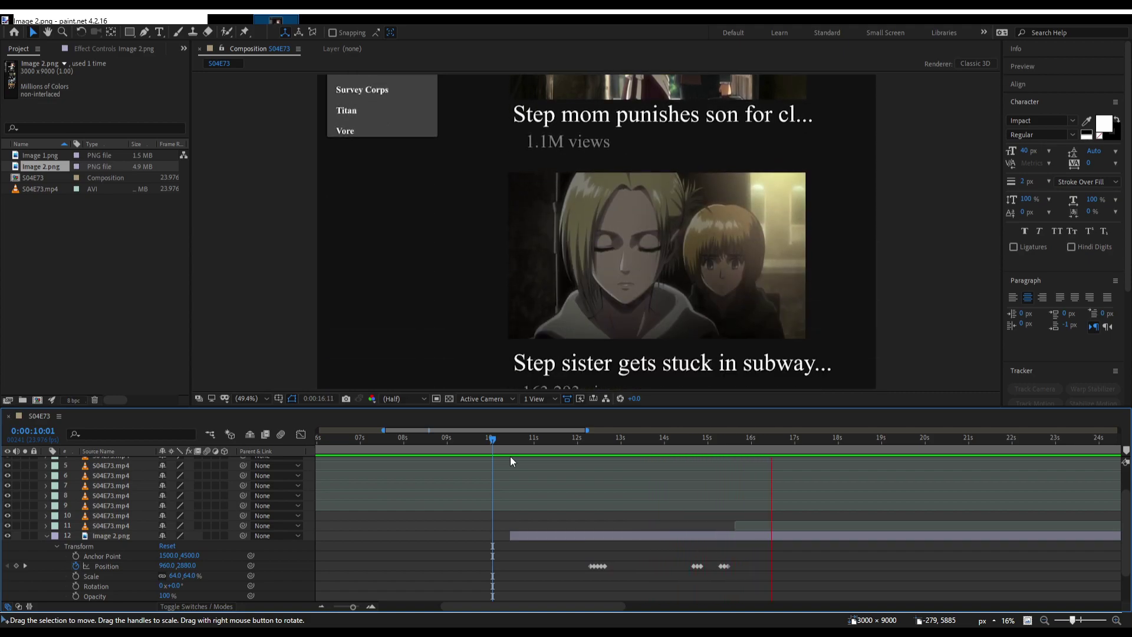
pyautogui.press('space')
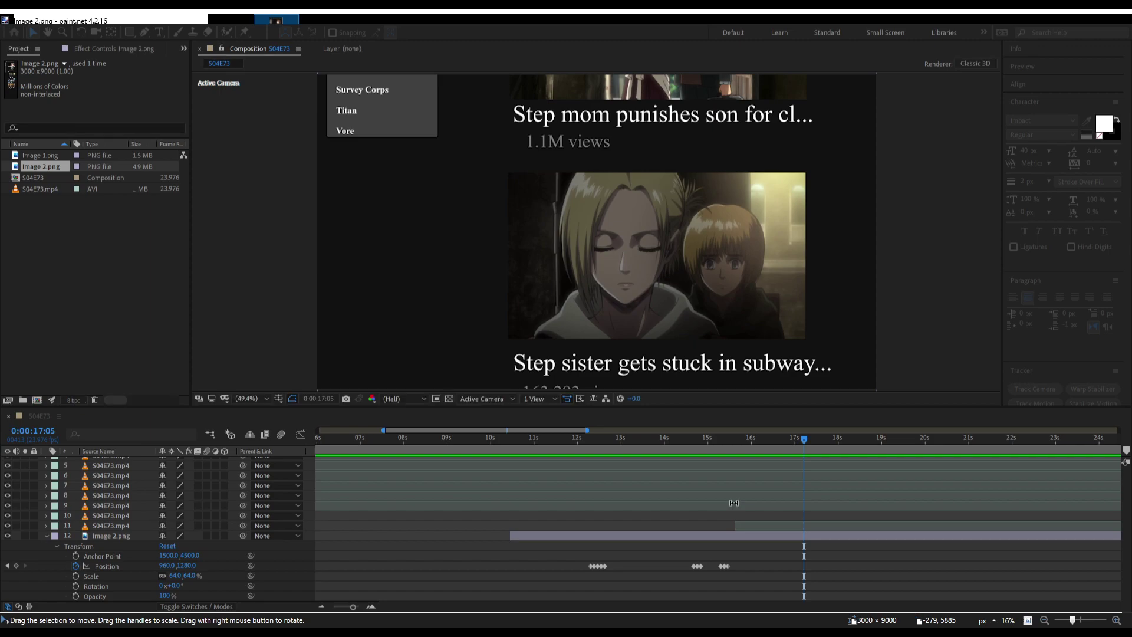
pyautogui.hscroll(3, 676, 516)
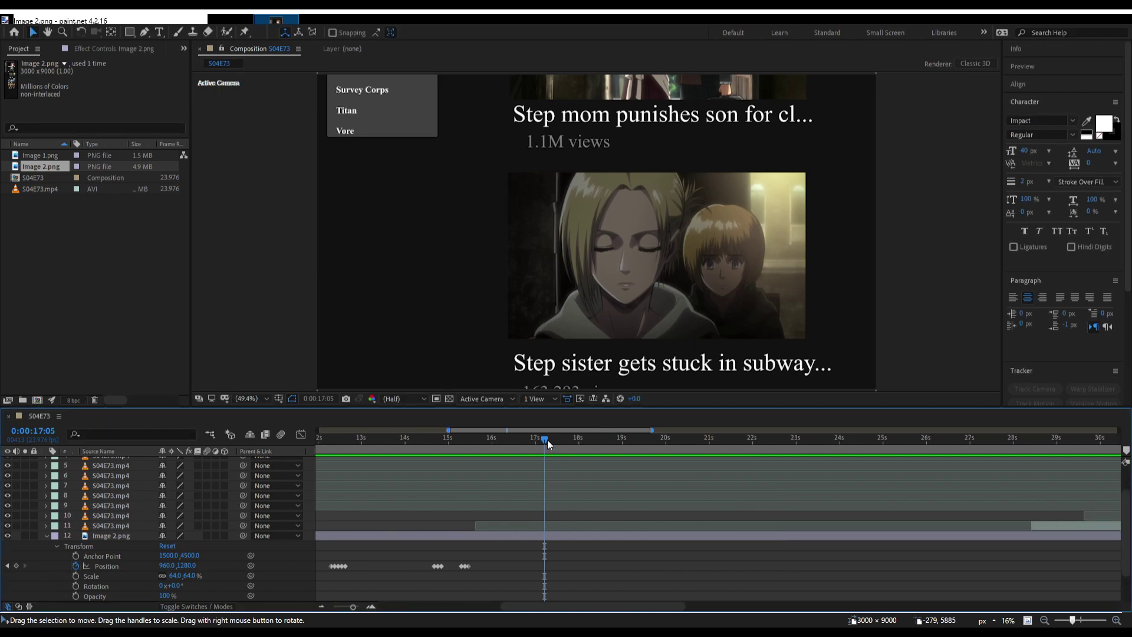
pyautogui.scroll(-5, 542, 501)
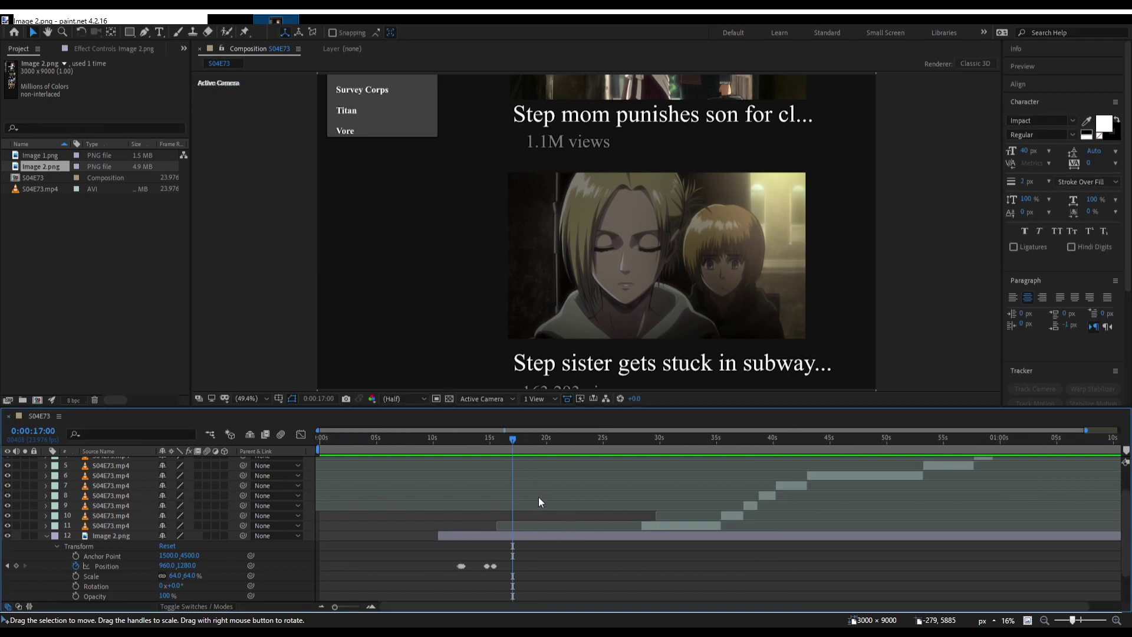
pyautogui.moveTo(518, 454); pyautogui.dragTo(420, 455)
pyautogui.press('space')
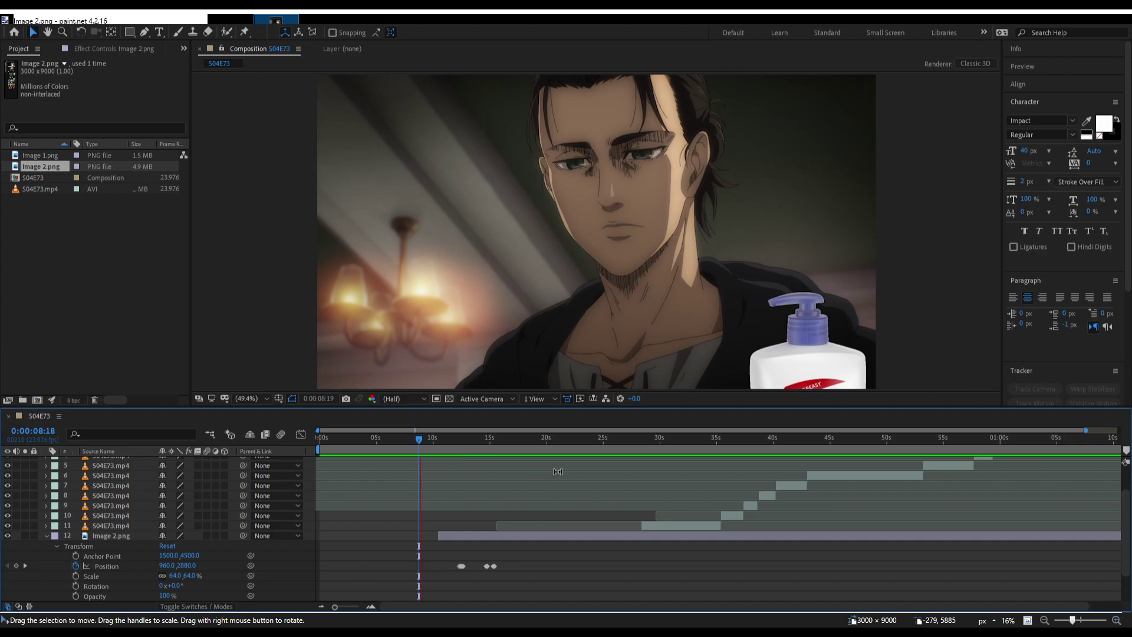
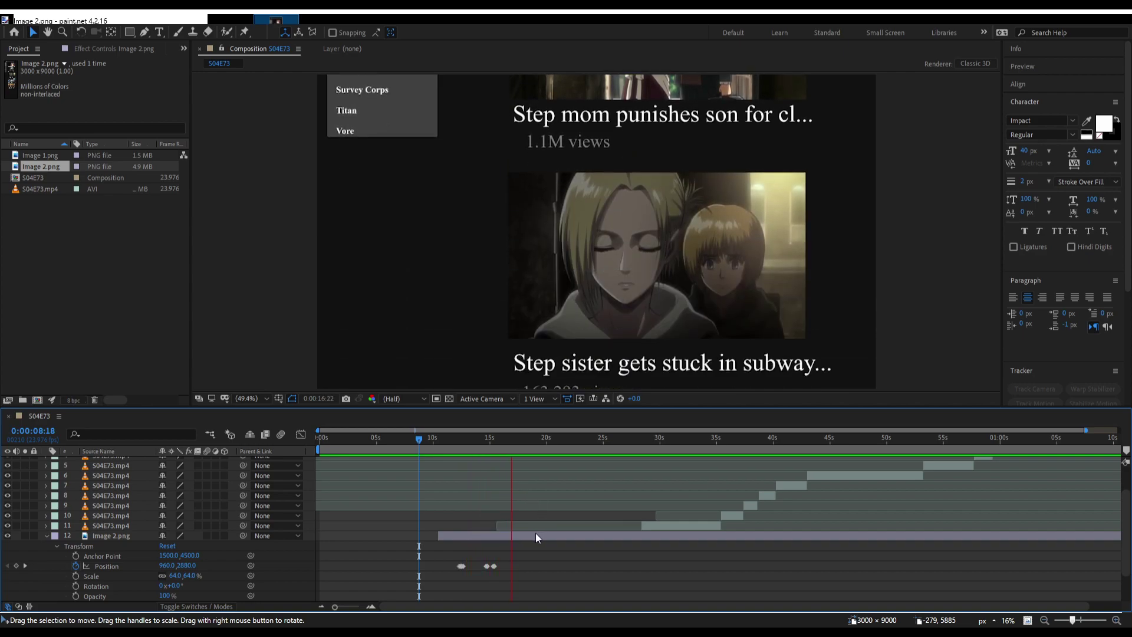
# Split Image 2.png at 17:03, shift the episode clip earlier and put the later list half above it.
pyautogui.press('space')
pyautogui.hotkey('ctrl', 'shift', 'd')
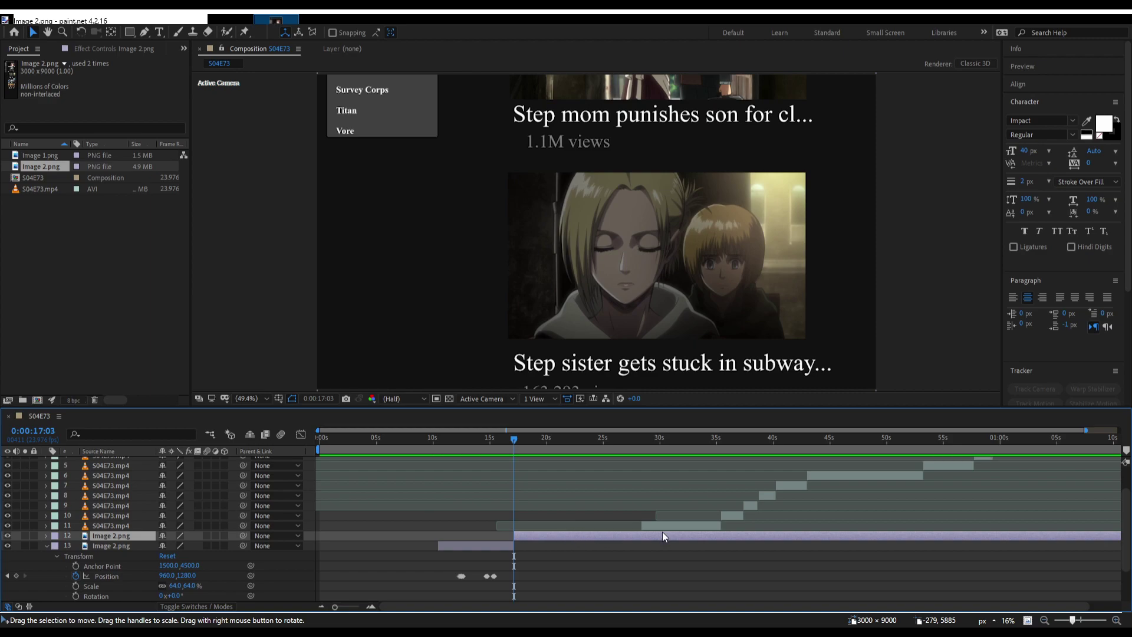
pyautogui.moveTo(666, 527); pyautogui.dragTo(613, 540)
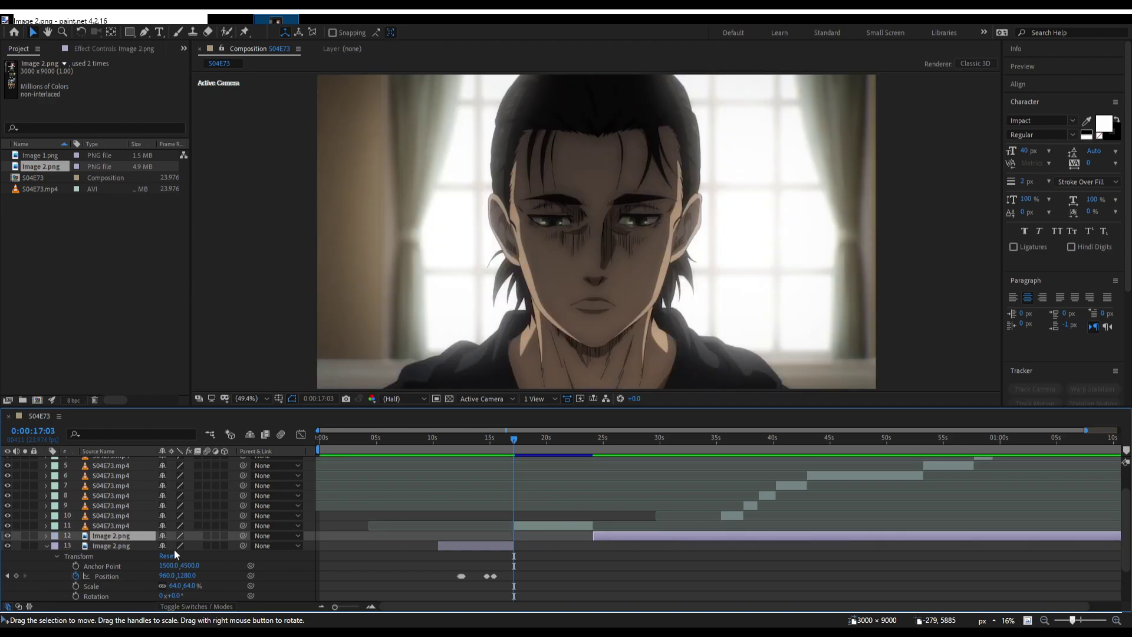
pyautogui.moveTo(131, 541); pyautogui.dragTo(131, 528)
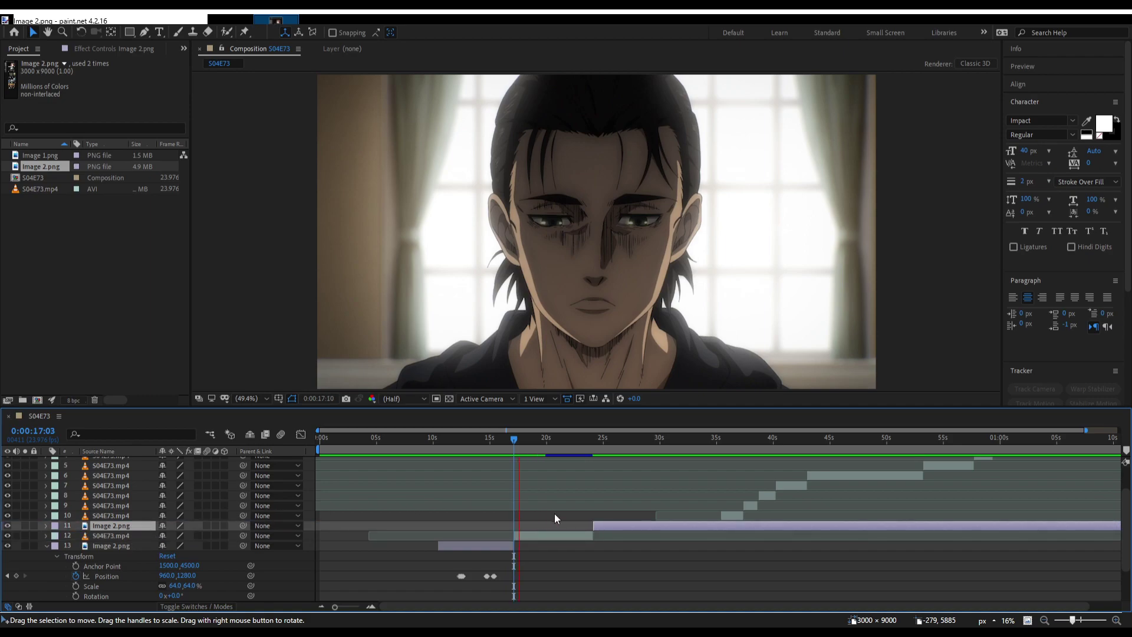
pyautogui.hscroll(1, 576, 534)
pyautogui.hscroll(1, 577, 534)
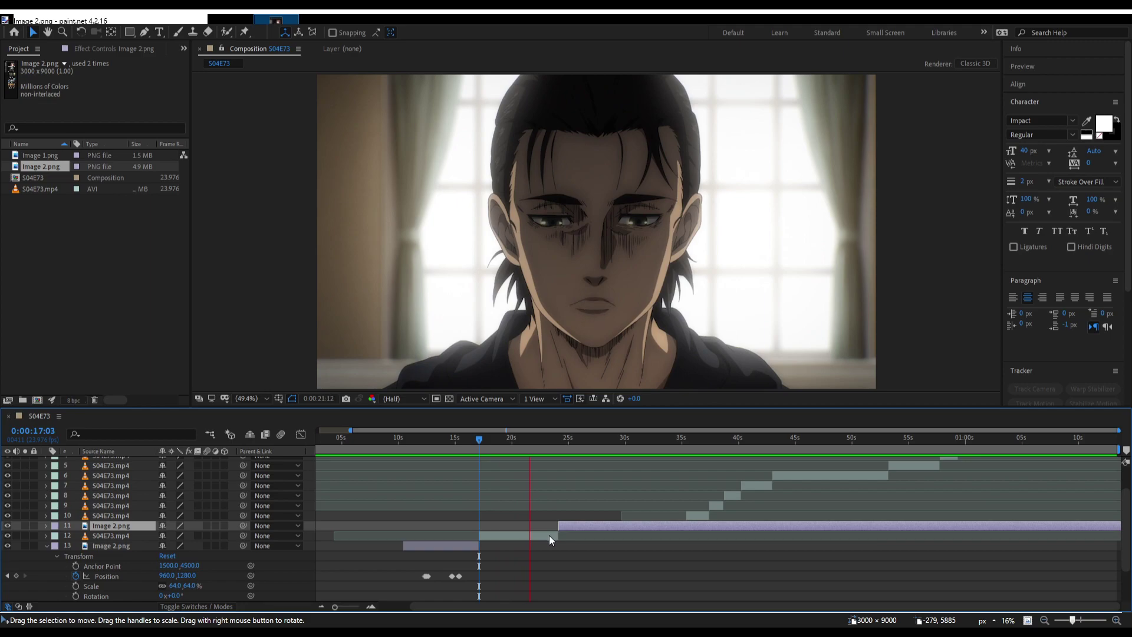
# Extend the S04E73.mp4 clip to end around 24 seconds and preview from 24:02.
pyautogui.moveTo(555, 536); pyautogui.dragTo(566, 537)
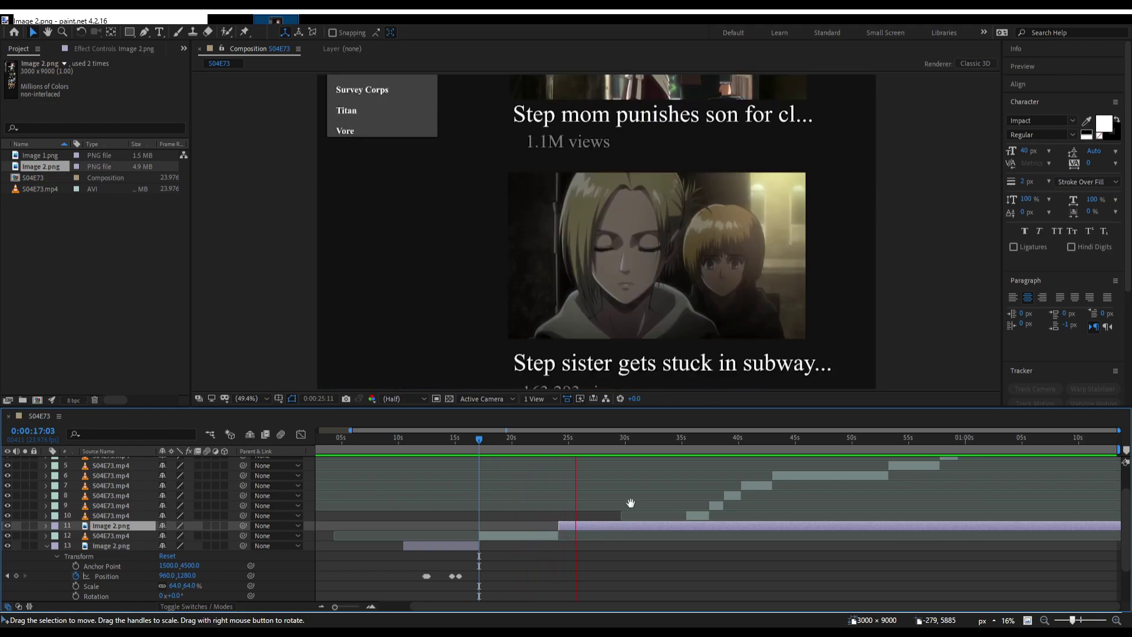
pyautogui.click(575, 439)
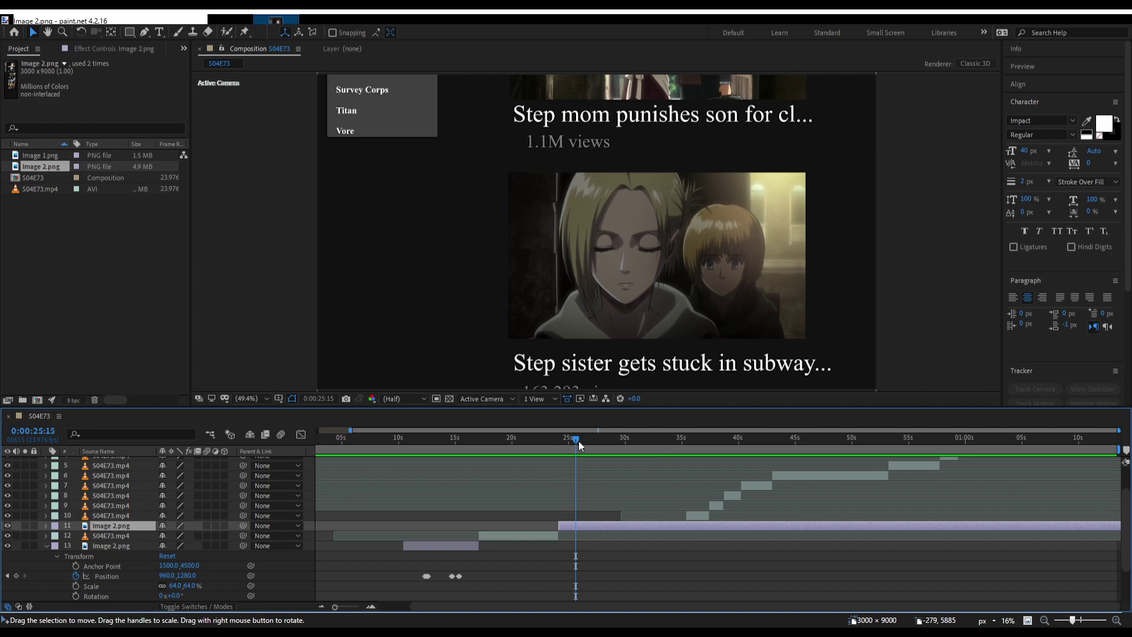
pyautogui.click(558, 447)
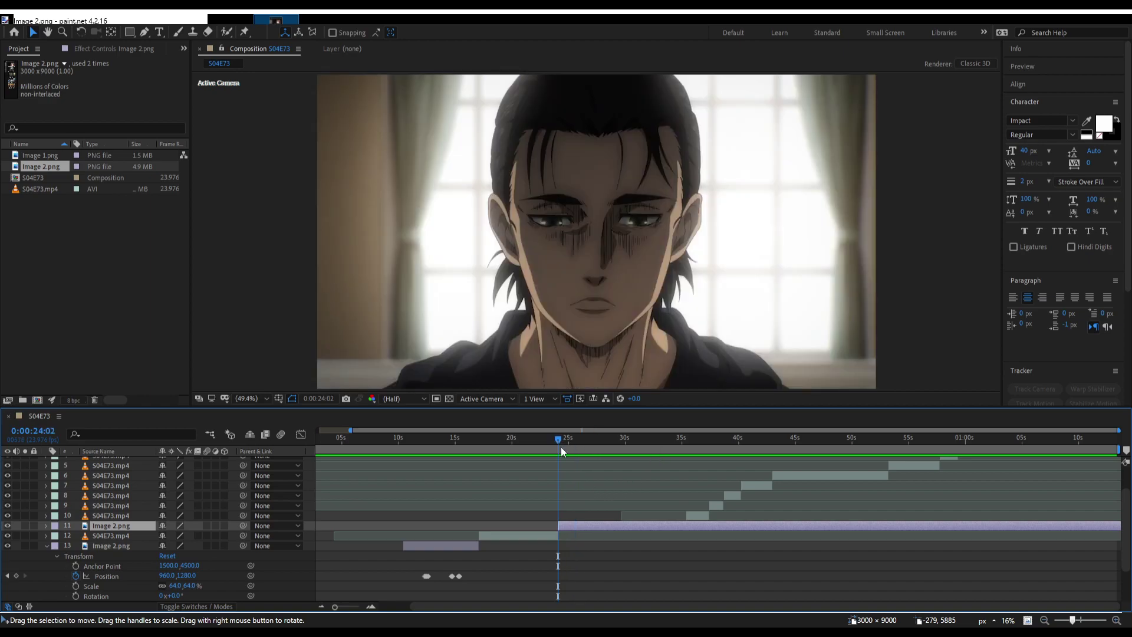
pyautogui.press('space')
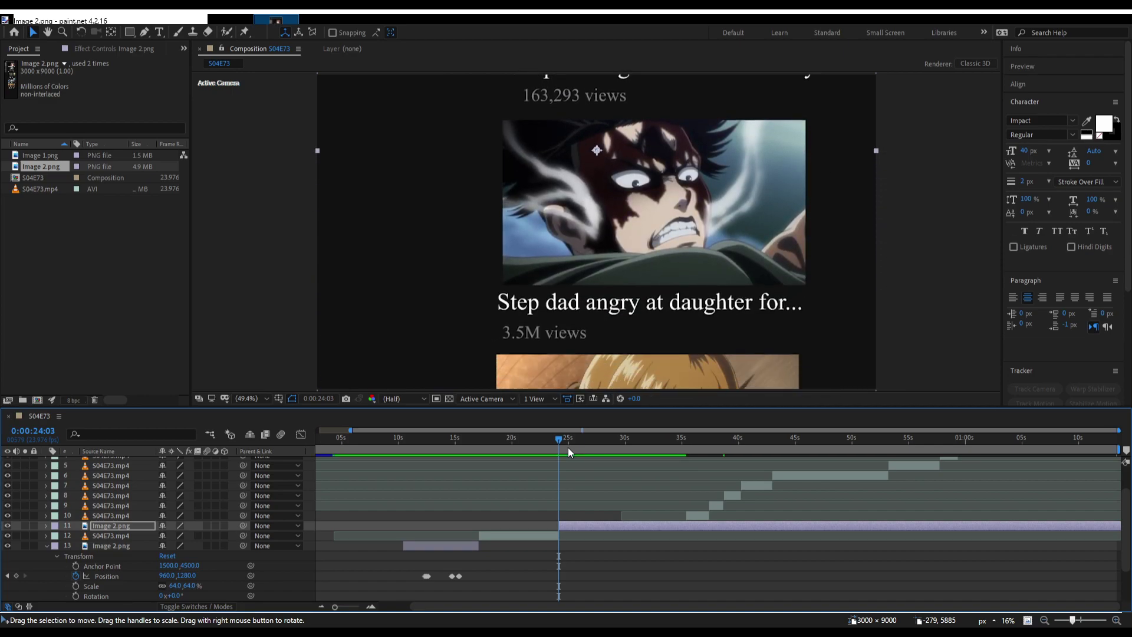
pyautogui.scroll(4, 580, 528)
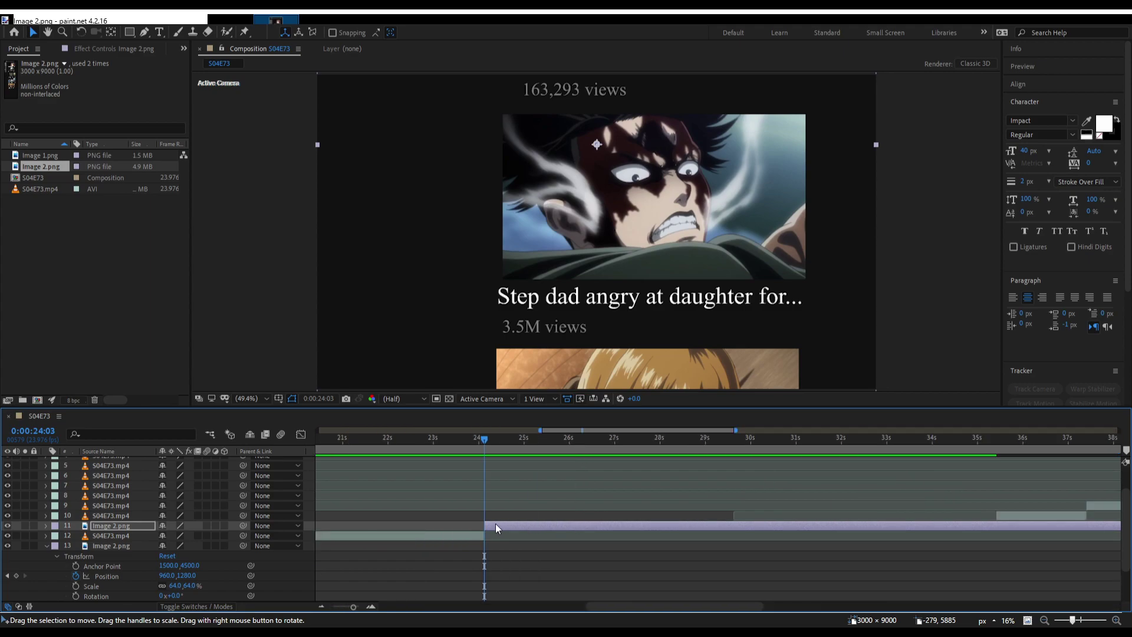
# Delete the list image's old Position keyframes near 22 seconds.
pyautogui.click(47, 548)
pyautogui.click(47, 537)
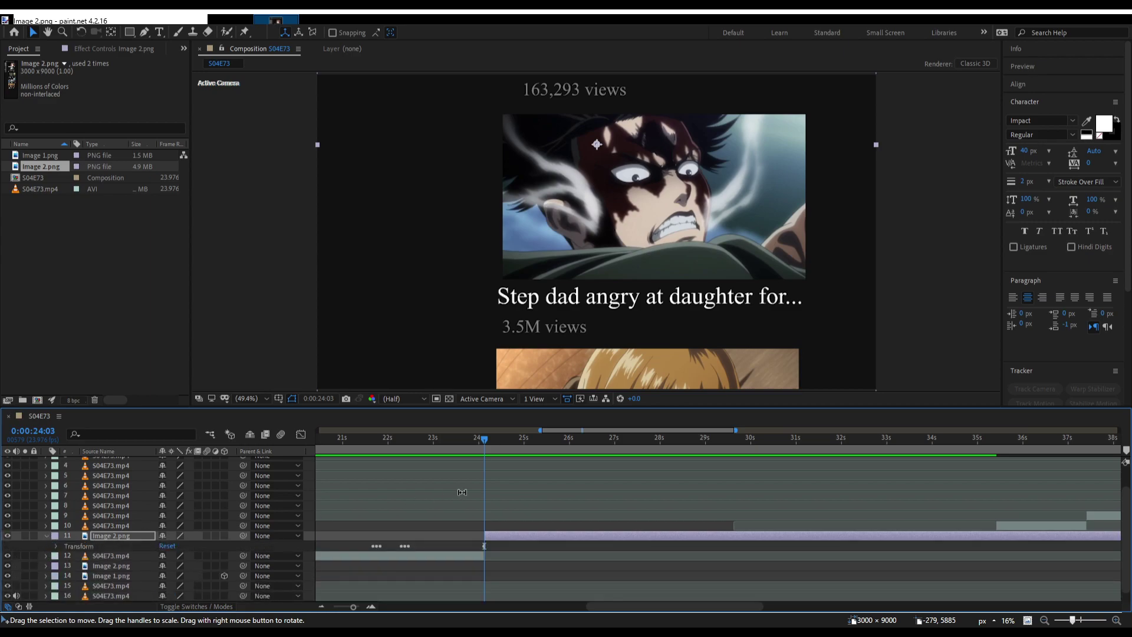
pyautogui.click(56, 546)
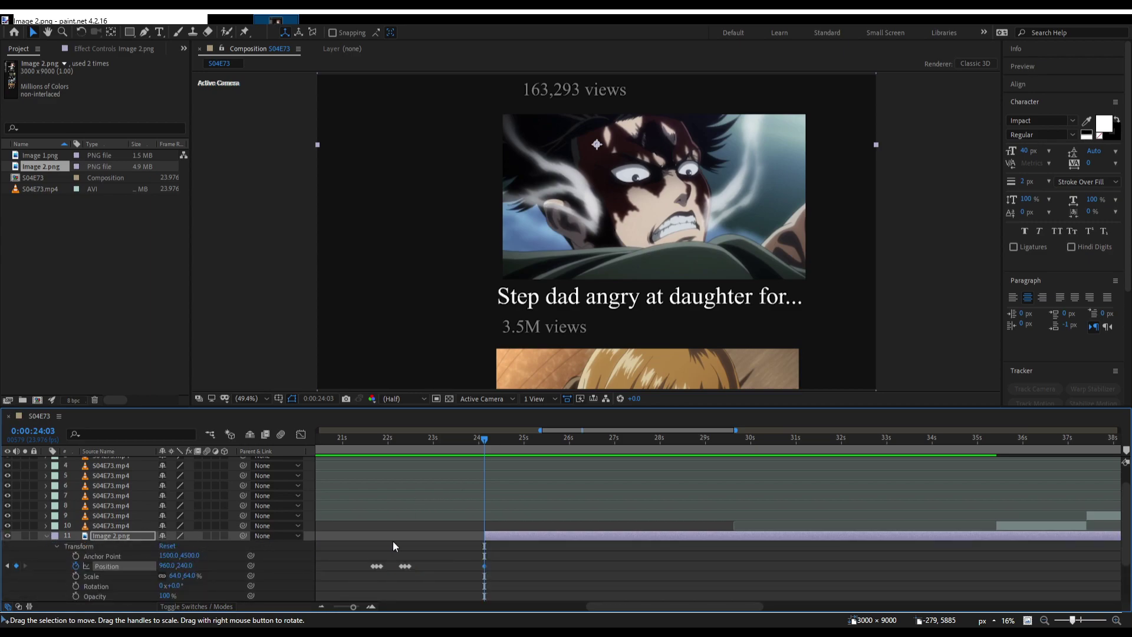
pyautogui.moveTo(393, 540); pyautogui.dragTo(376, 578)
pyautogui.press('Delete')
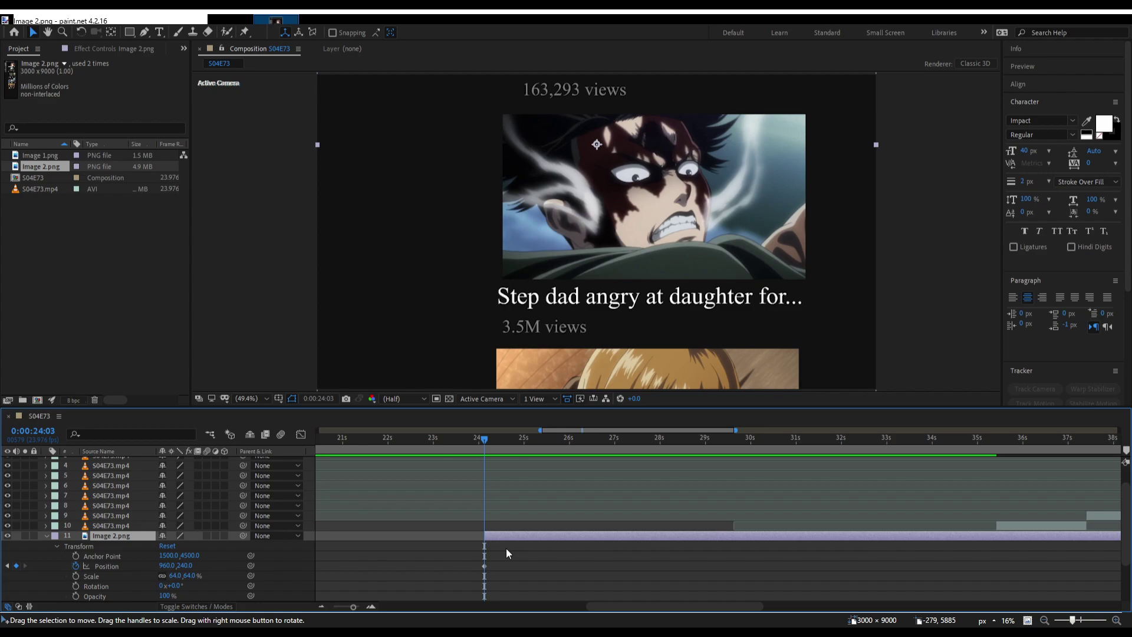
# Keyframe the list image scrolling up to Y 40 at 24:05 and Y -160 at 24:07.
pyautogui.press('pagedown')
pyautogui.press('pagedown')
pyautogui.scroll(3, 482, 561)
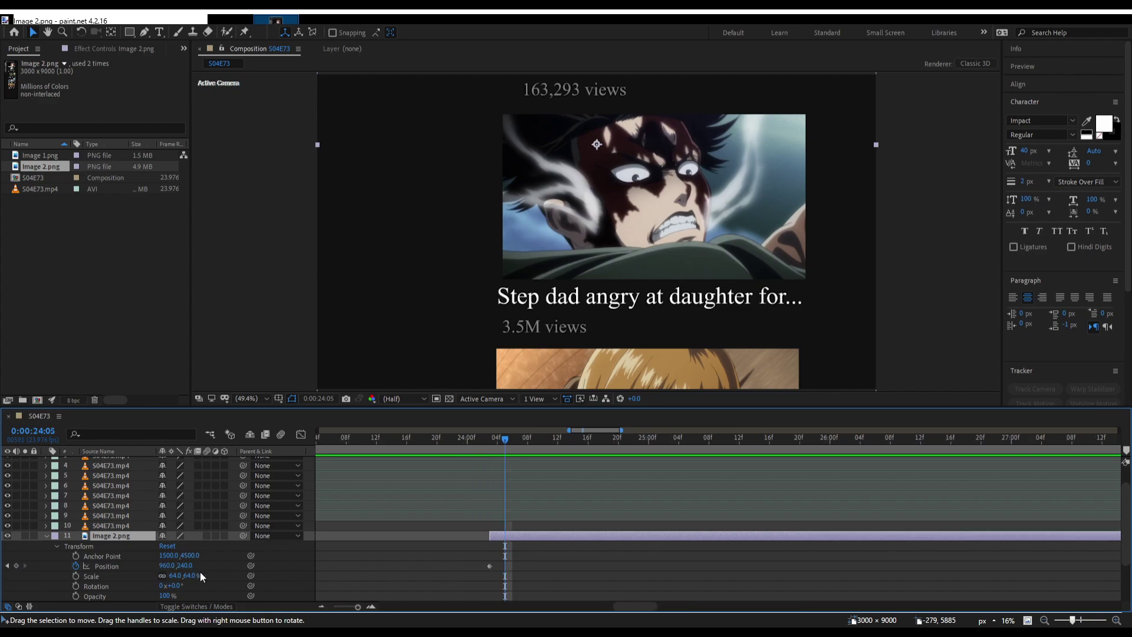
pyautogui.hotkey('shift', 'Up')
pyautogui.hotkey('shift', 'Up')
pyautogui.hotkey('shift', 'Up')
pyautogui.hotkey('shift', 'Up')
pyautogui.hotkey('shift', 'Up')
pyautogui.hotkey('shift', 'Up')
pyautogui.hotkey('shift', 'Up')
pyautogui.hotkey('shift', 'Up')
pyautogui.hotkey('shift', 'Up')
pyautogui.hotkey('shift', 'Up')
pyautogui.hotkey('shift', 'Up')
pyautogui.hotkey('shift', 'Up')
pyautogui.hotkey('shift', 'Up')
pyautogui.hotkey('shift', 'Up')
pyautogui.hotkey('shift', 'Up')
pyautogui.hotkey('shift', 'Up')
pyautogui.hotkey('shift', 'Up')
pyautogui.hotkey('shift', 'Up')
pyautogui.hotkey('shift', 'Up')
pyautogui.hotkey('shift', 'Up')
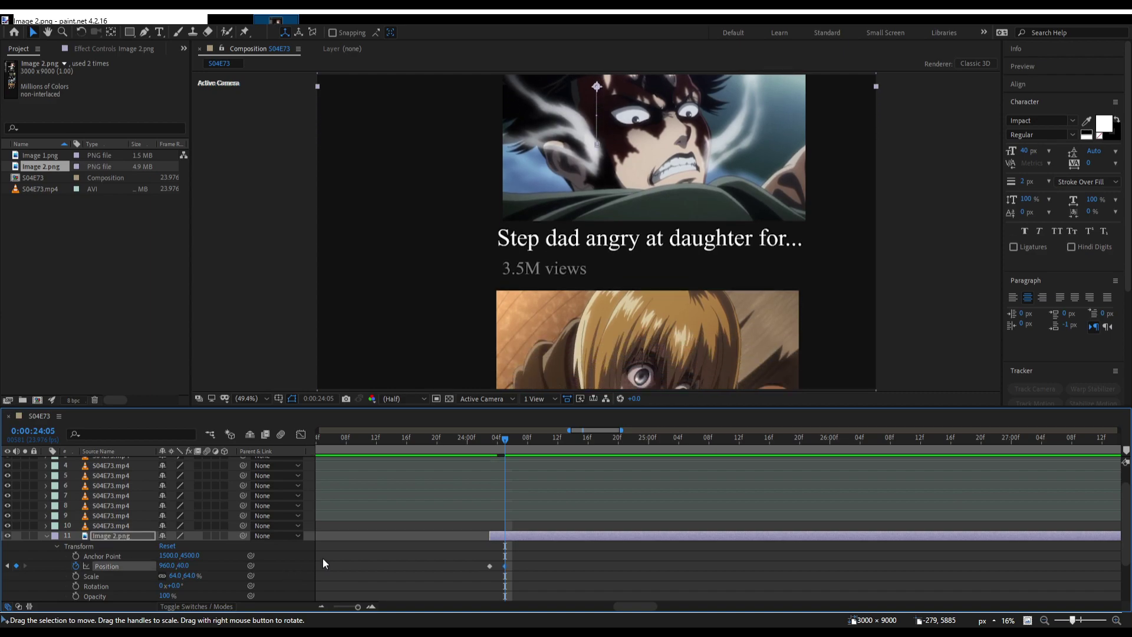
pyautogui.press('pagedown')
pyautogui.press('pagedown')
pyautogui.hotkey('shift', 'Up')
pyautogui.hotkey('shift', 'Up')
pyautogui.hotkey('shift', 'Up')
pyautogui.hotkey('shift', 'Up')
pyautogui.hotkey('shift', 'Up')
pyautogui.hotkey('shift', 'Up')
pyautogui.hotkey('shift', 'Up')
pyautogui.hotkey('shift', 'Up')
pyautogui.hotkey('shift', 'Up')
pyautogui.hotkey('shift', 'Up')
pyautogui.hotkey('shift', 'Up')
pyautogui.hotkey('shift', 'Up')
pyautogui.hotkey('shift', 'Up')
pyautogui.hotkey('shift', 'Up')
pyautogui.hotkey('shift', 'Up')
pyautogui.hotkey('shift', 'Up')
pyautogui.hotkey('shift', 'Up')
pyautogui.hotkey('shift', 'Up')
pyautogui.hotkey('shift', 'Up')
pyautogui.hotkey('shift', 'Up')
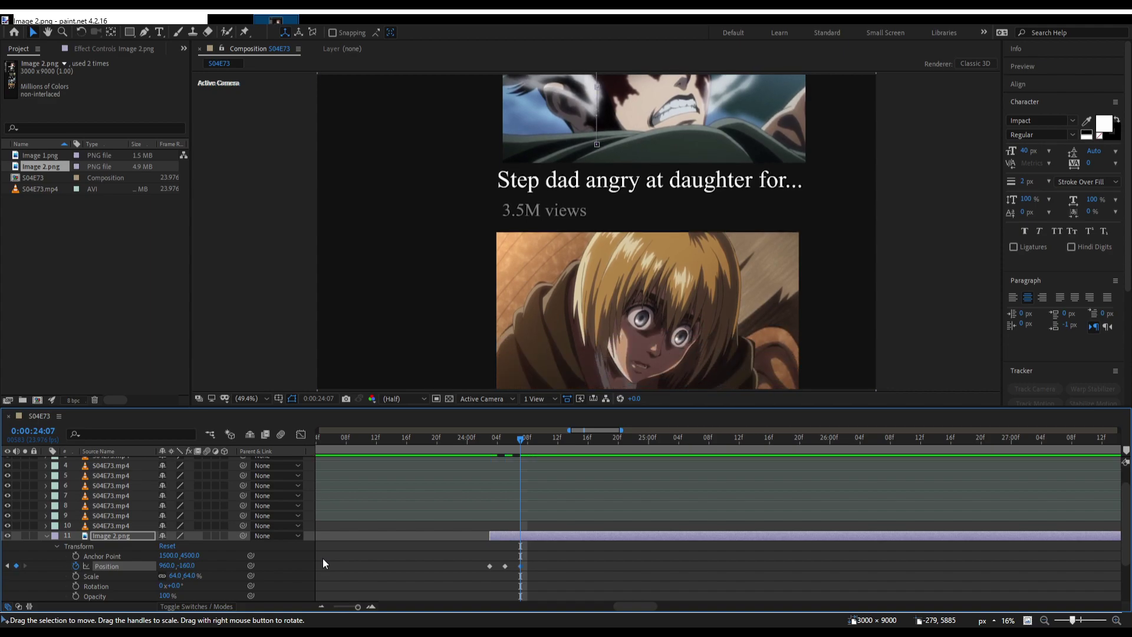
# Continue the scroll with keyframes at Y -360 by 24:20 and higher at 24:22, reaching 24:23.
pyautogui.press('pagedown')
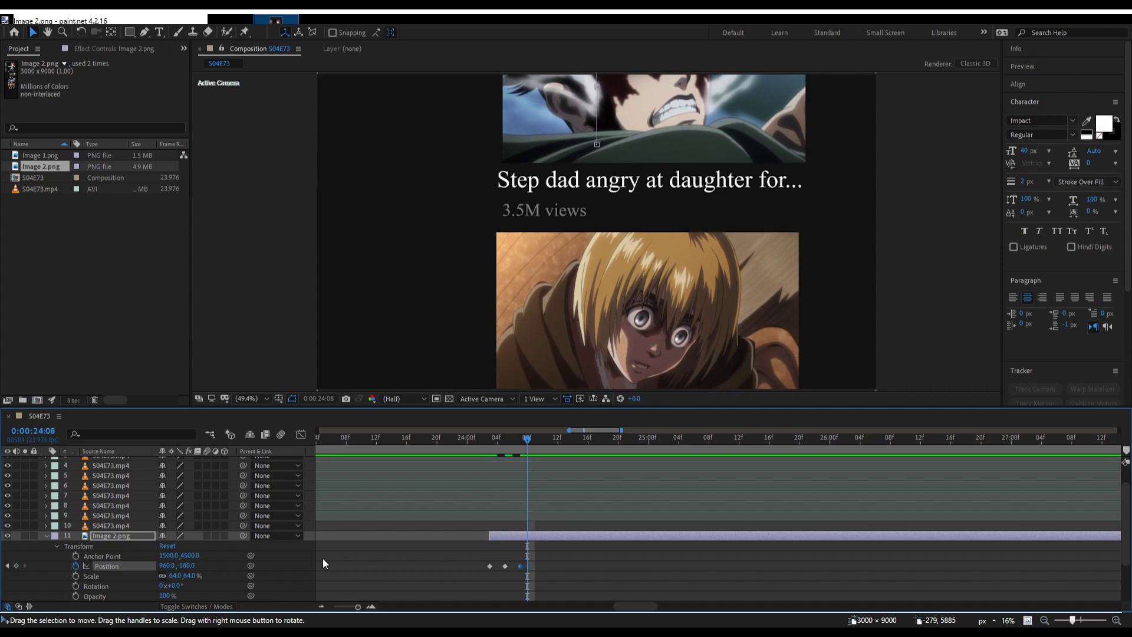
pyautogui.hotkey('shift', 'pagedown')
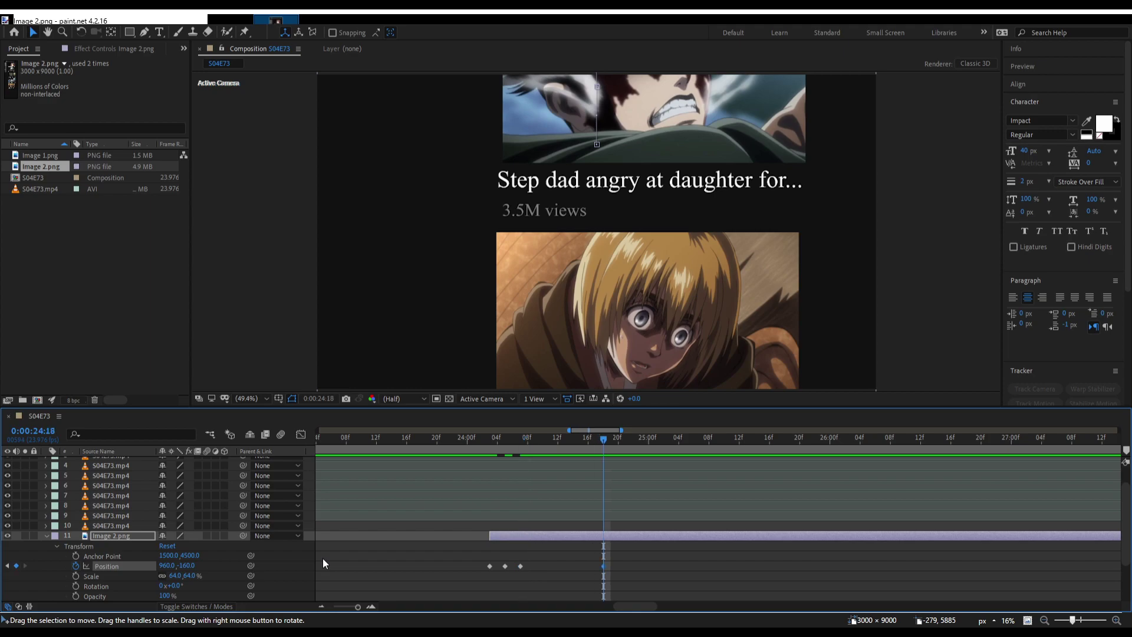
pyautogui.press('pagedown')
pyautogui.press('pagedown')
pyautogui.hotkey('shift', 'Up')
pyautogui.hotkey('shift', 'Up')
pyautogui.hotkey('shift', 'Up')
pyautogui.hotkey('shift', 'Up')
pyautogui.hotkey('shift', 'Up')
pyautogui.hotkey('shift', 'Up')
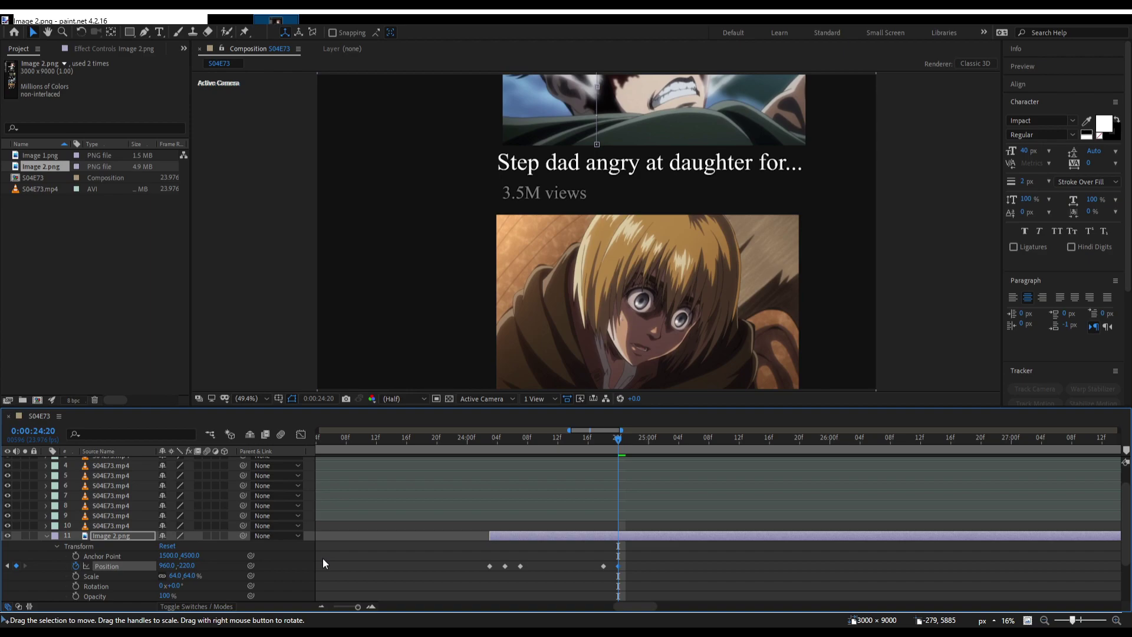
pyautogui.hotkey('shift', 'Up')
pyautogui.hotkey('shift', 'Up')
pyautogui.hotkey('shift', 'Up')
pyautogui.hotkey('shift', 'Up')
pyautogui.hotkey('shift', 'Up')
pyautogui.hotkey('shift', 'Up')
pyautogui.hotkey('shift', 'Up')
pyautogui.hotkey('shift', 'Up')
pyautogui.hotkey('shift', 'Up')
pyautogui.hotkey('shift', 'Up')
pyautogui.hotkey('shift', 'Up')
pyautogui.hotkey('shift', 'Up')
pyautogui.hotkey('shift', 'Up')
pyautogui.hotkey('shift', 'Up')
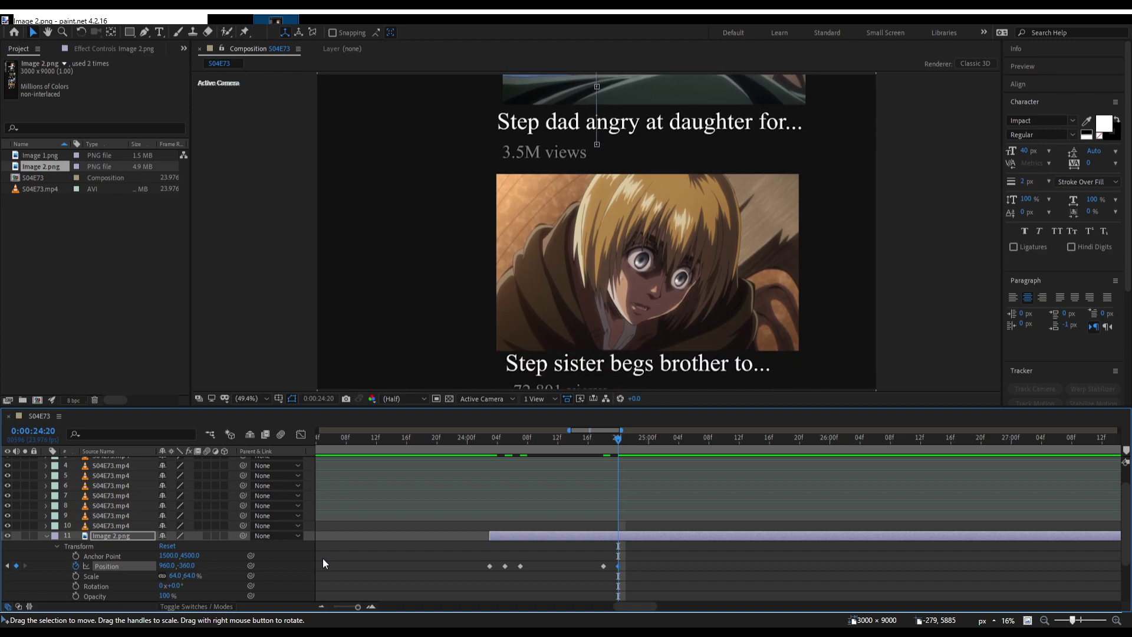
pyautogui.press('pagedown')
pyautogui.press('pagedown')
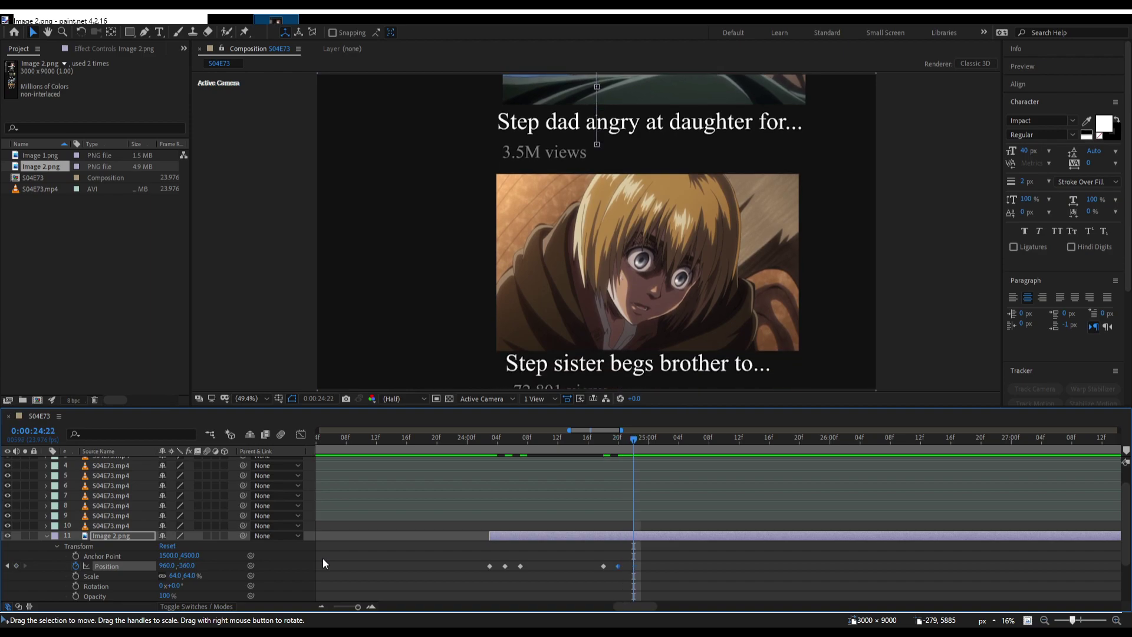
pyautogui.hotkey('shift', 'Up')
pyautogui.hotkey('shift', 'Up')
pyautogui.hotkey('shift', 'Up')
pyautogui.hotkey('shift', 'Up')
pyautogui.hotkey('shift', 'Up')
pyautogui.hotkey('shift', 'Up')
pyautogui.hotkey('shift', 'Up')
pyautogui.hotkey('shift', 'Up')
pyautogui.hotkey('shift', 'Up')
pyautogui.hotkey('shift', 'Up')
pyautogui.hotkey('shift', 'Up')
pyautogui.hotkey('shift', 'Up')
pyautogui.hotkey('shift', 'Up')
pyautogui.hotkey('shift', 'Up')
pyautogui.hotkey('shift', 'Up')
pyautogui.hotkey('shift', 'Up')
pyautogui.hotkey('shift', 'Up')
pyautogui.hotkey('shift', 'Up')
pyautogui.hotkey('shift', 'Up')
pyautogui.hotkey('shift', 'Up')
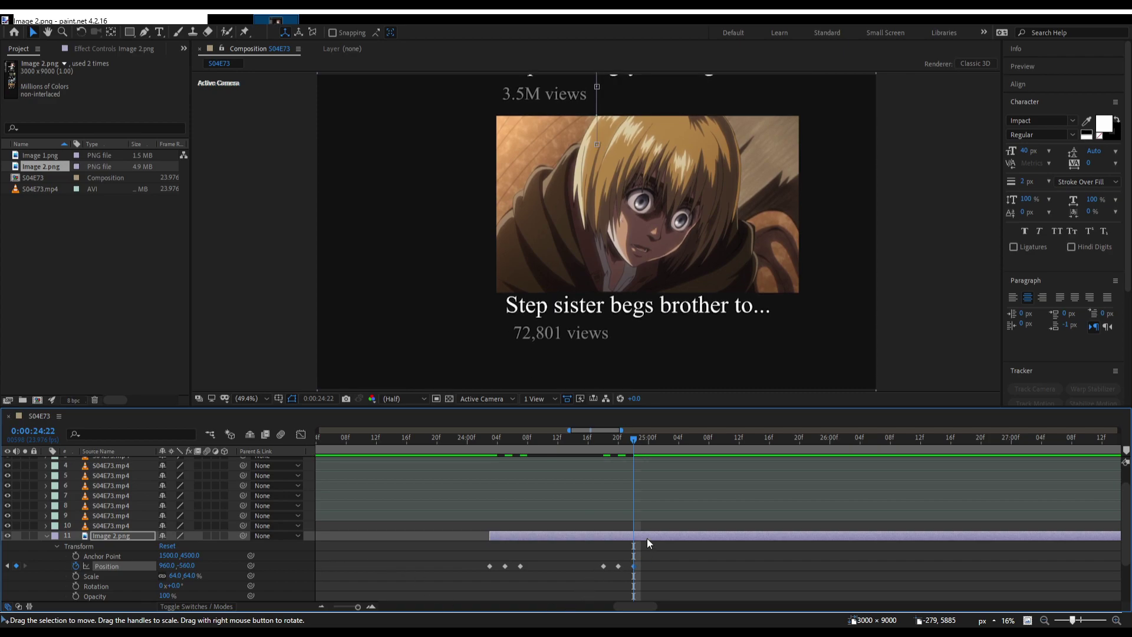
pyautogui.press('pagedown')
# End the list image layer at 24:23 and show the full timeline from the start.
pyautogui.hotkey('alt', ']')
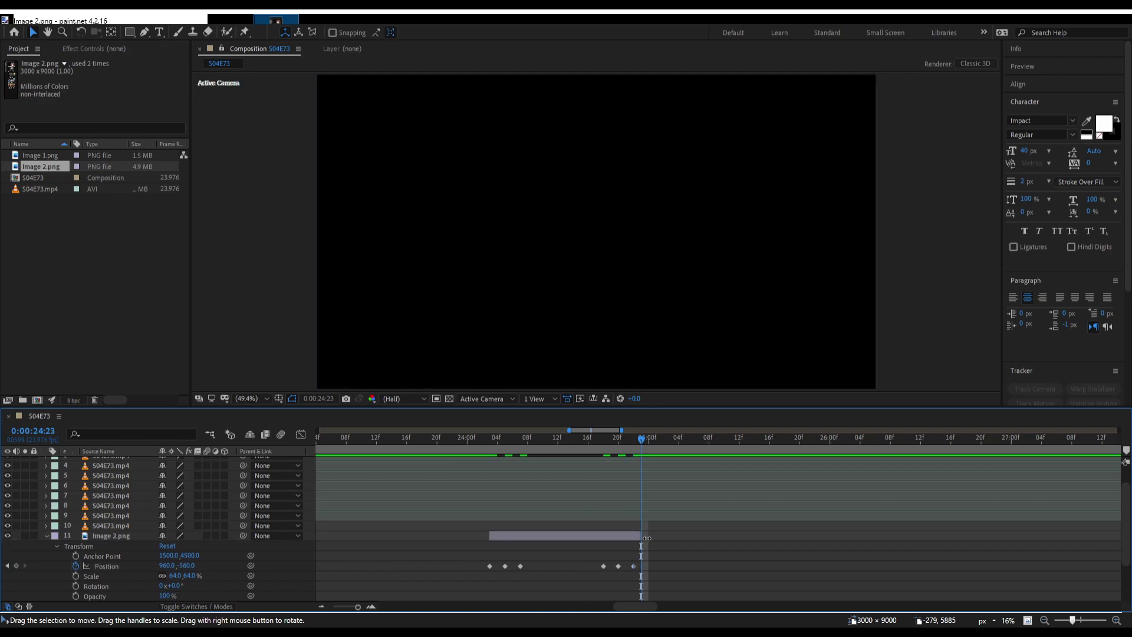
pyautogui.click(648, 536)
pyautogui.press(';')
pyautogui.scroll(-2, 600, 530)
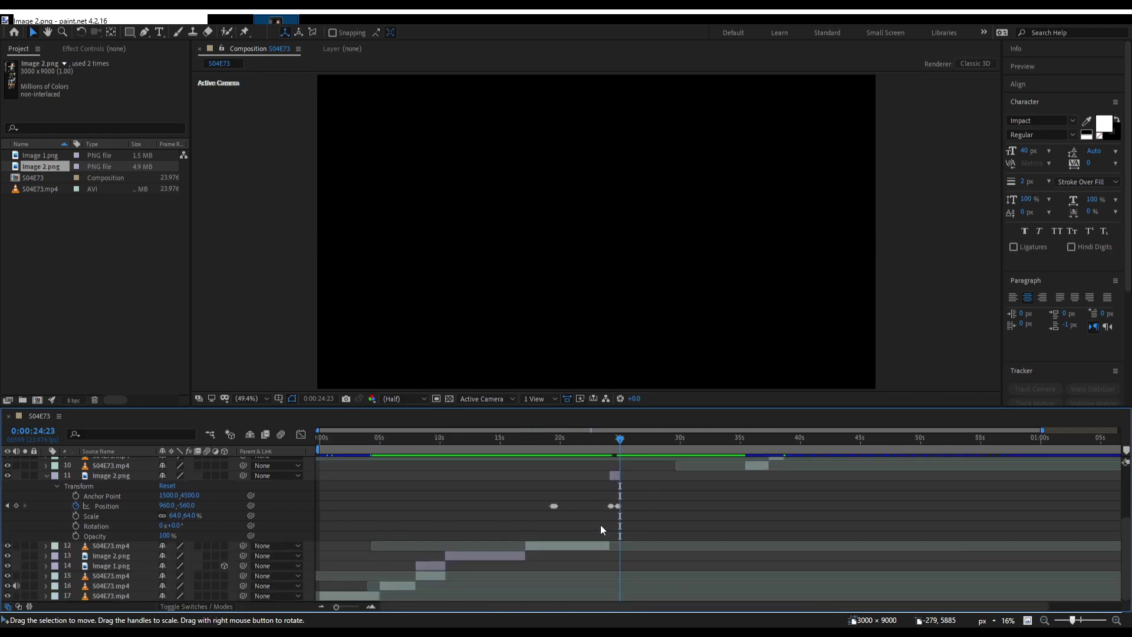
pyautogui.moveTo(535, 461); pyautogui.dragTo(243, 486)
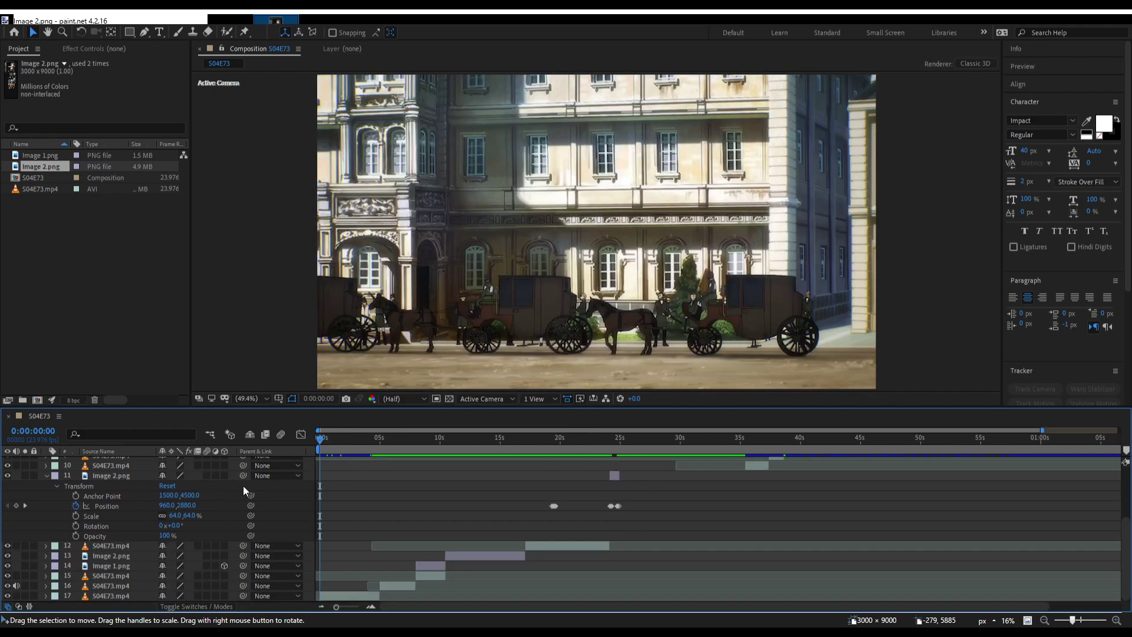
# Preview the composition, jumping ahead to about 18 seconds.
pyautogui.press('space')
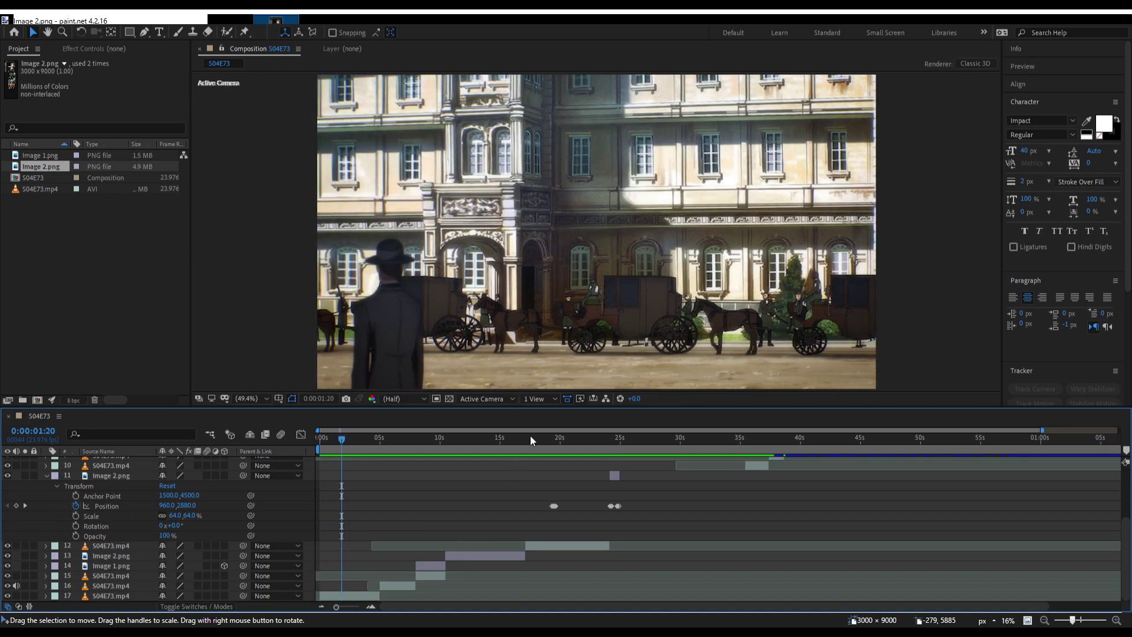
pyautogui.click(544, 437)
pyautogui.scroll(2, 621, 522)
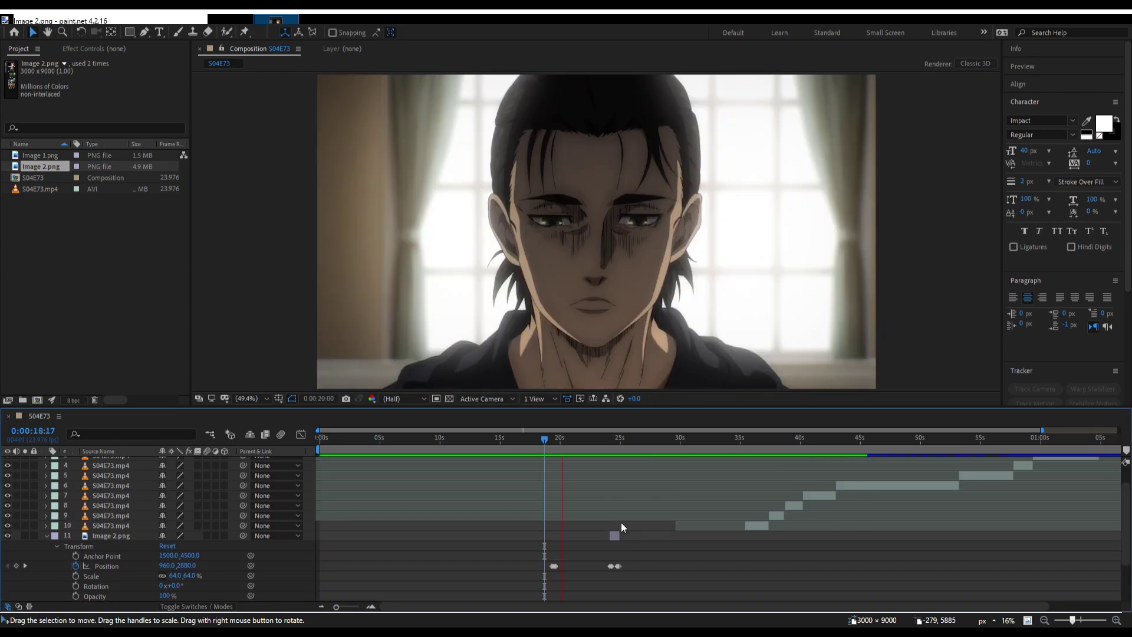
pyautogui.scroll(1, 621, 526)
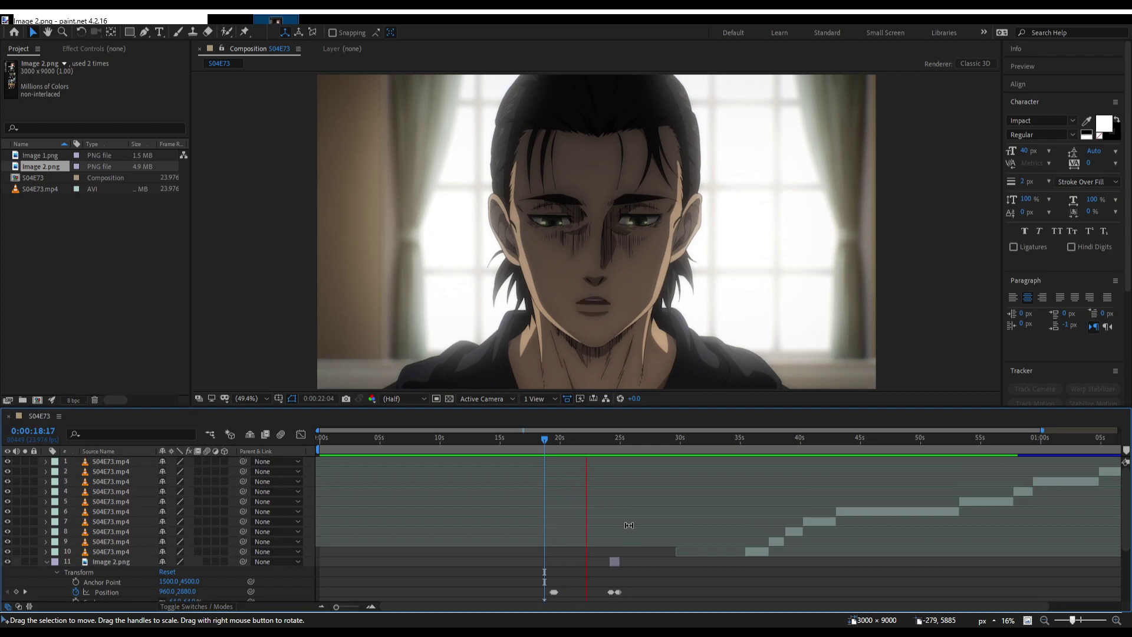
pyautogui.scroll(-2, 626, 524)
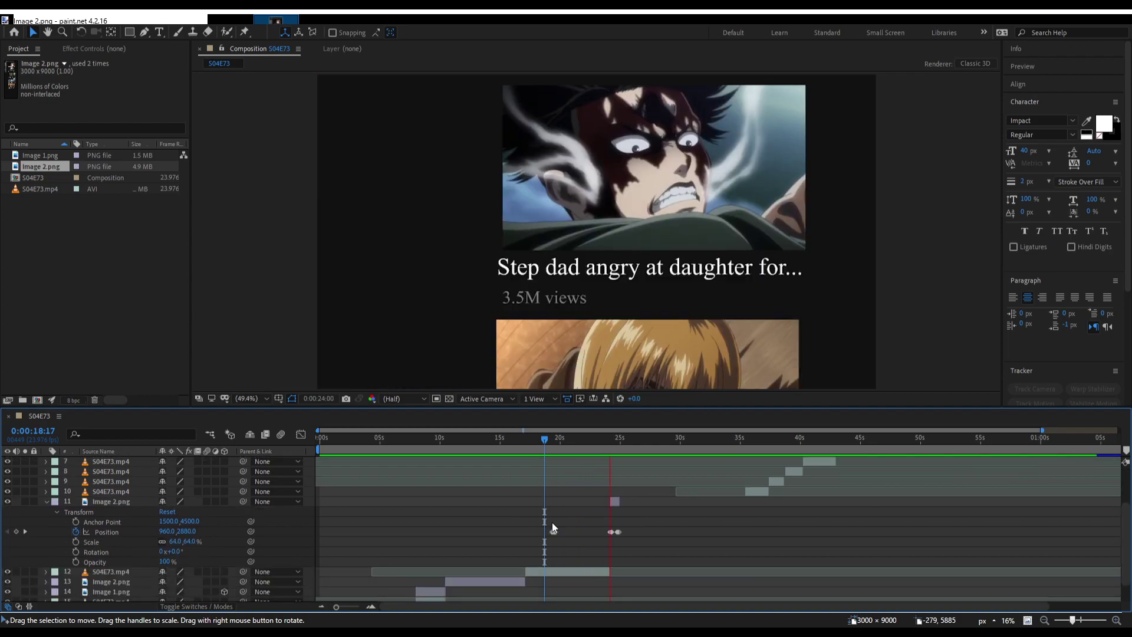
pyautogui.press('space')
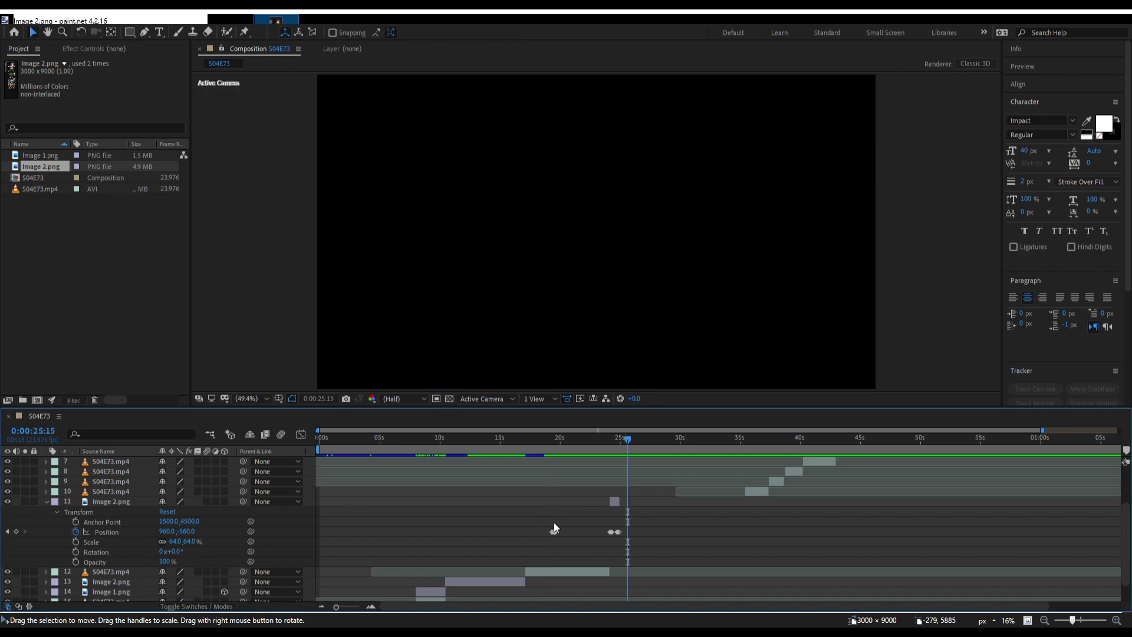
# Split Image 2.png at 0:00:26:18 after previewing from its 24:05 keyframe, deleting the split-off part.
pyautogui.click(631, 502)
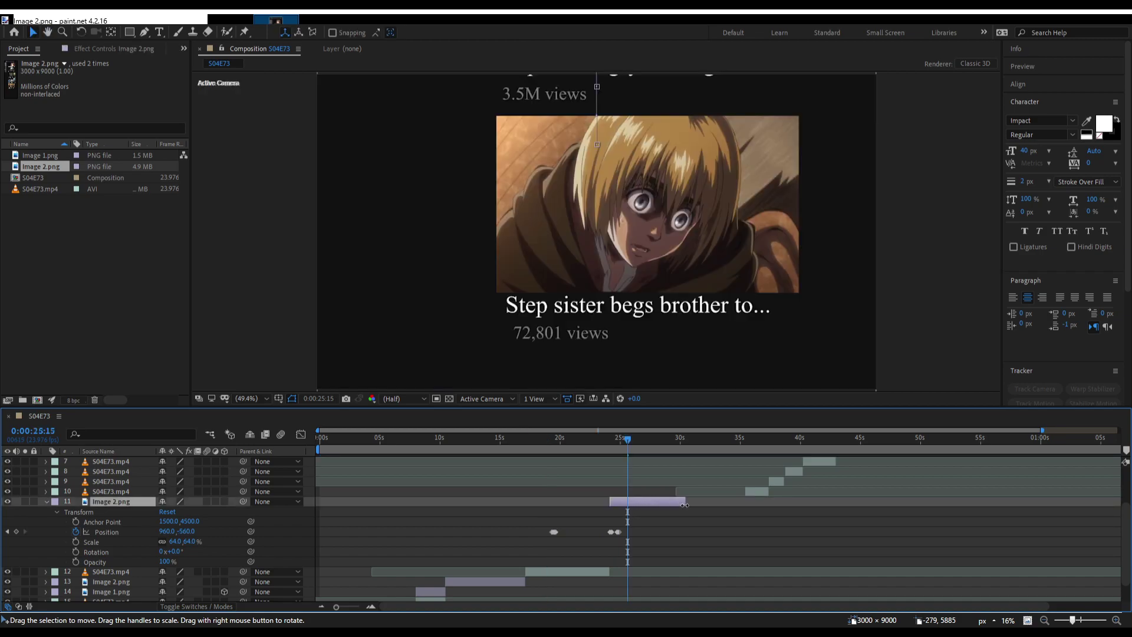
pyautogui.click(611, 441)
pyautogui.press('space')
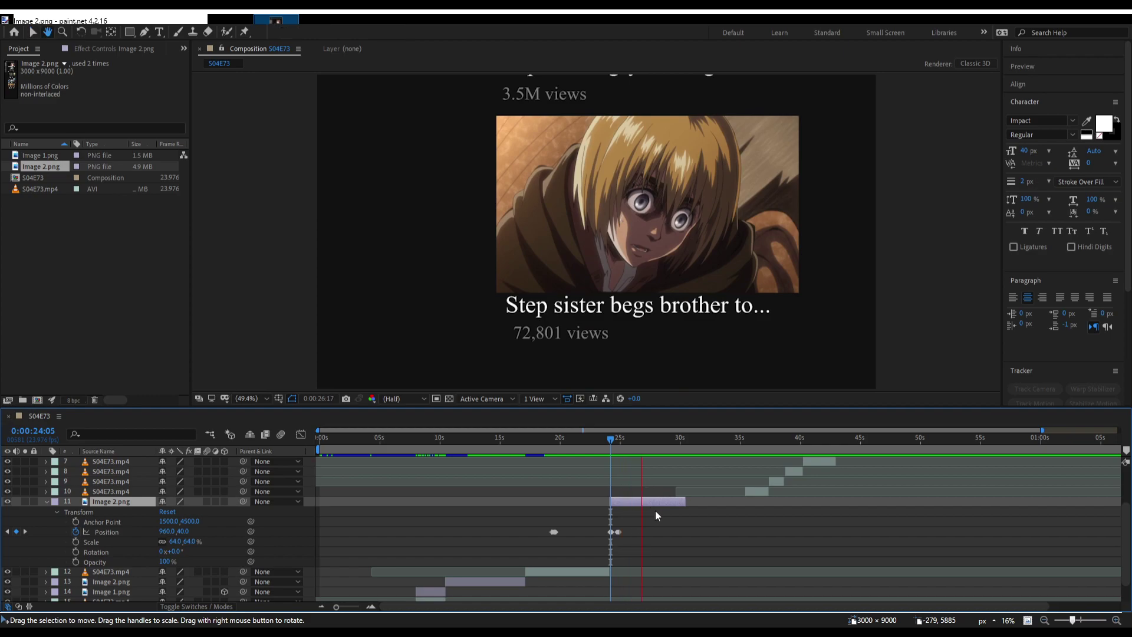
pyautogui.press('space')
pyautogui.hotkey('ctrl', 'shift', 'd')
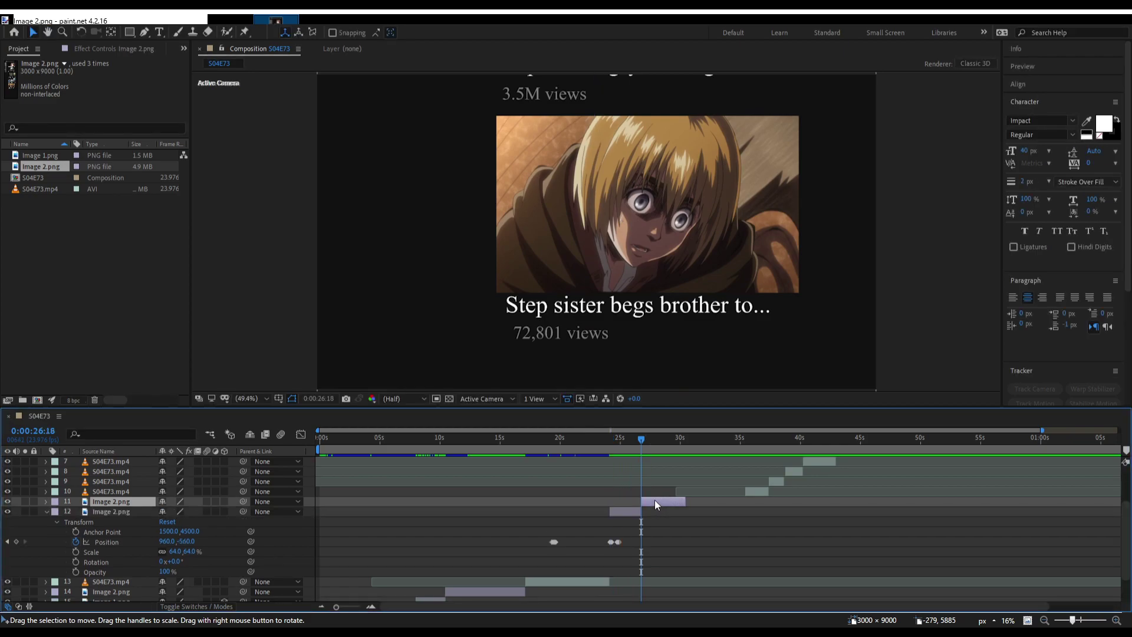
pyautogui.press('Delete')
# Move the layer 10 clip to start at 0:00:26:18 and scrub ahead to about 32:23.
pyautogui.moveTo(759, 490); pyautogui.dragTo(654, 490)
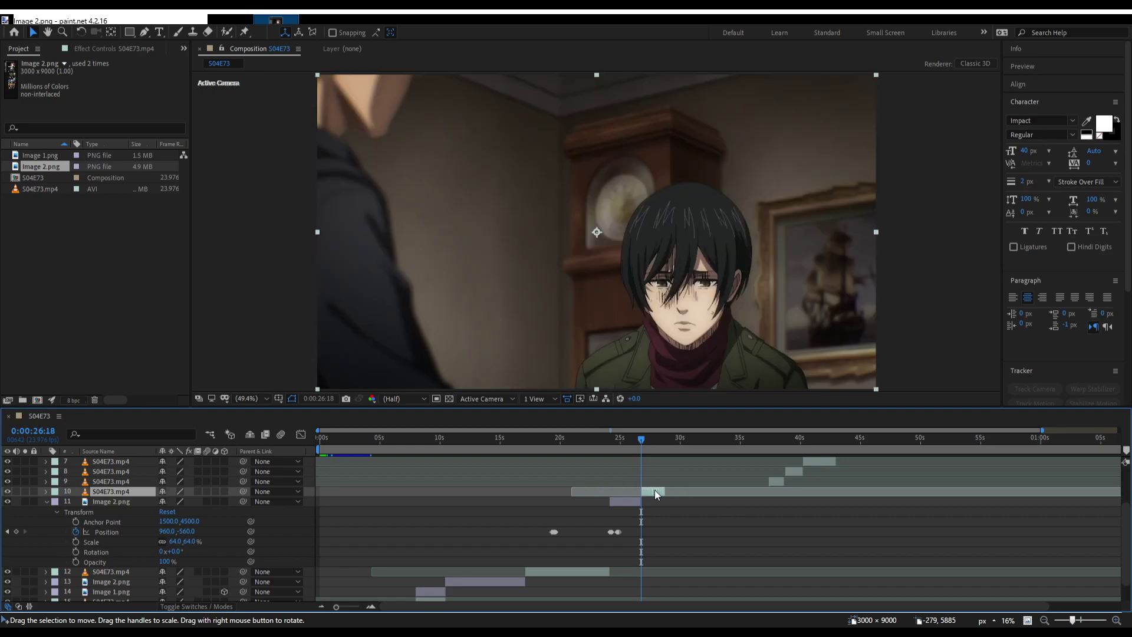
pyautogui.hscroll(3, 682, 495)
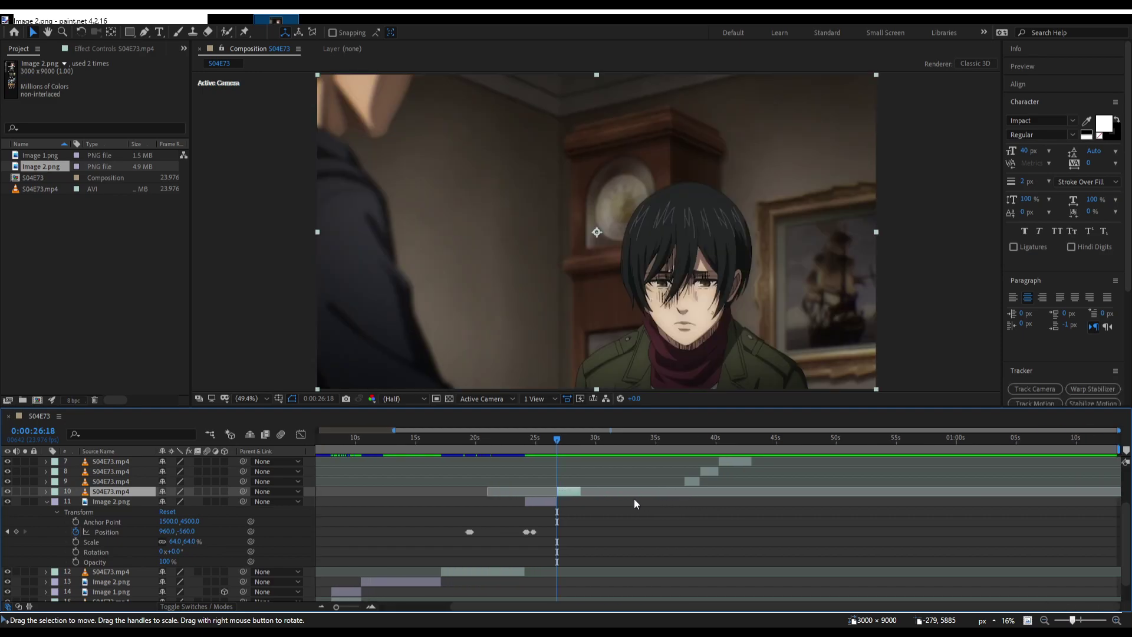
pyautogui.click(560, 443)
pyautogui.moveTo(560, 444); pyautogui.dragTo(558, 482)
pyautogui.scroll(5, 559, 481)
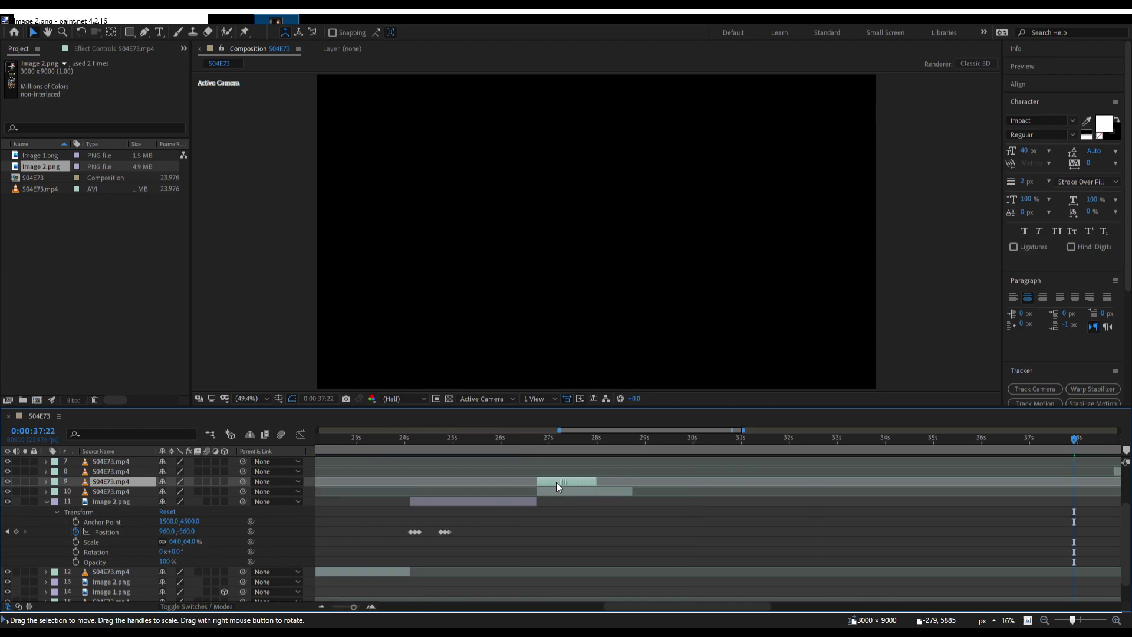
# Delete the layer 10 clip and shift layer 2's clip earlier in time.
pyautogui.click(560, 492)
pyautogui.press('Delete')
pyautogui.scroll(-5, 611, 497)
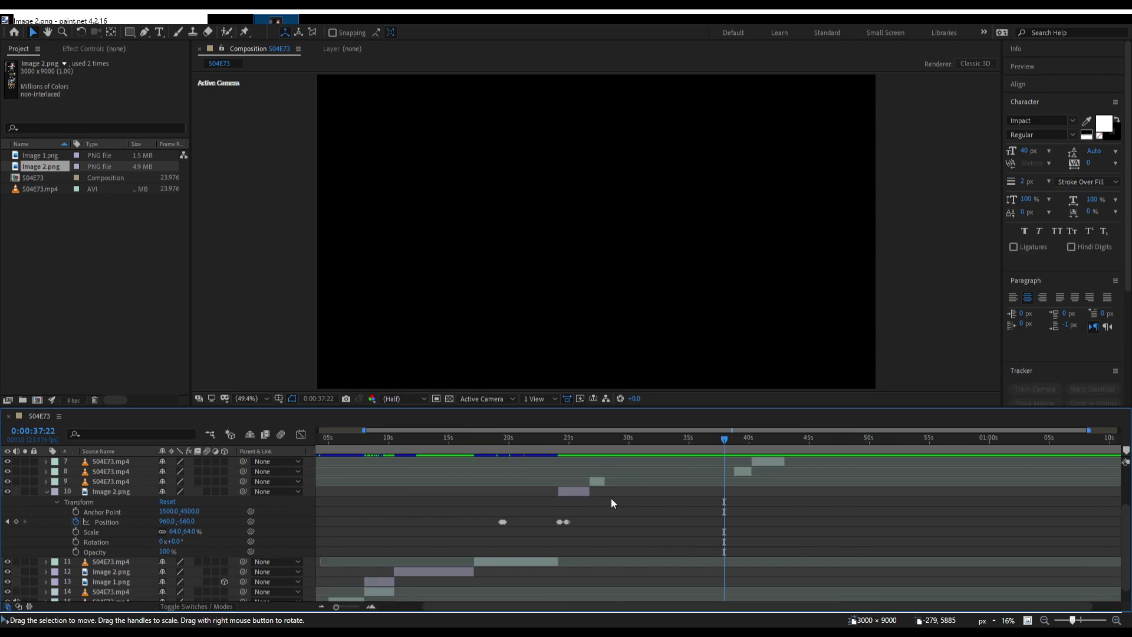
pyautogui.scroll(2, 665, 496)
pyautogui.moveTo(743, 448); pyautogui.dragTo(690, 471)
pyautogui.moveTo(744, 448); pyautogui.dragTo(1106, 448)
# Delete the clip layers 1 and 3 to 8, then return to the meme frame near 24:10.
pyautogui.click(1094, 463)
pyautogui.moveTo(964, 491); pyautogui.dragTo(768, 521)
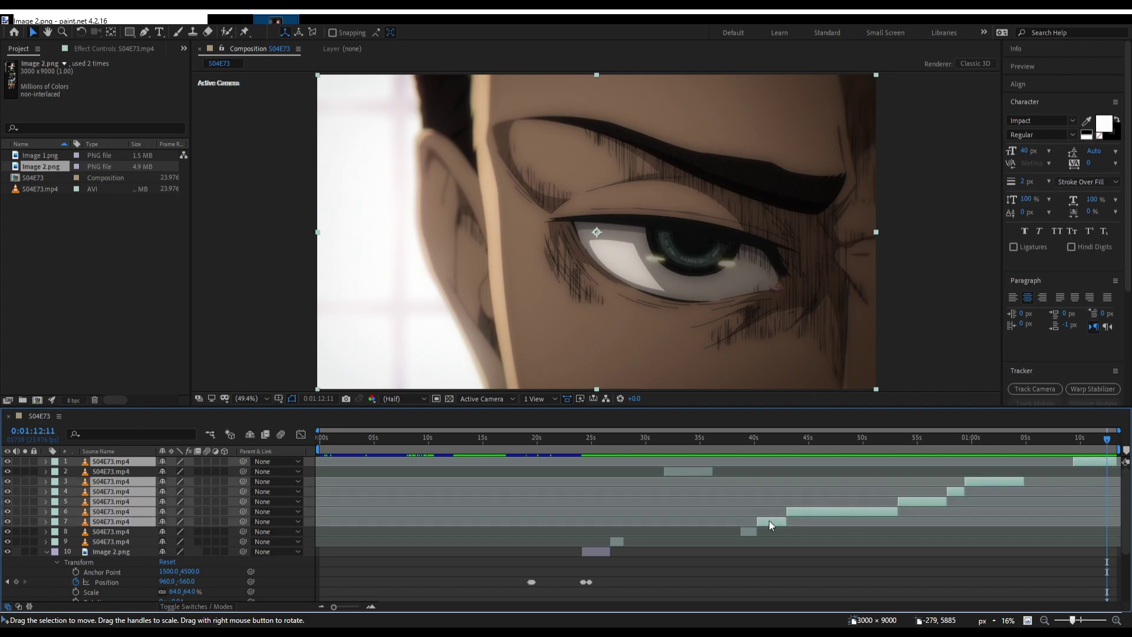
pyautogui.press('Delete')
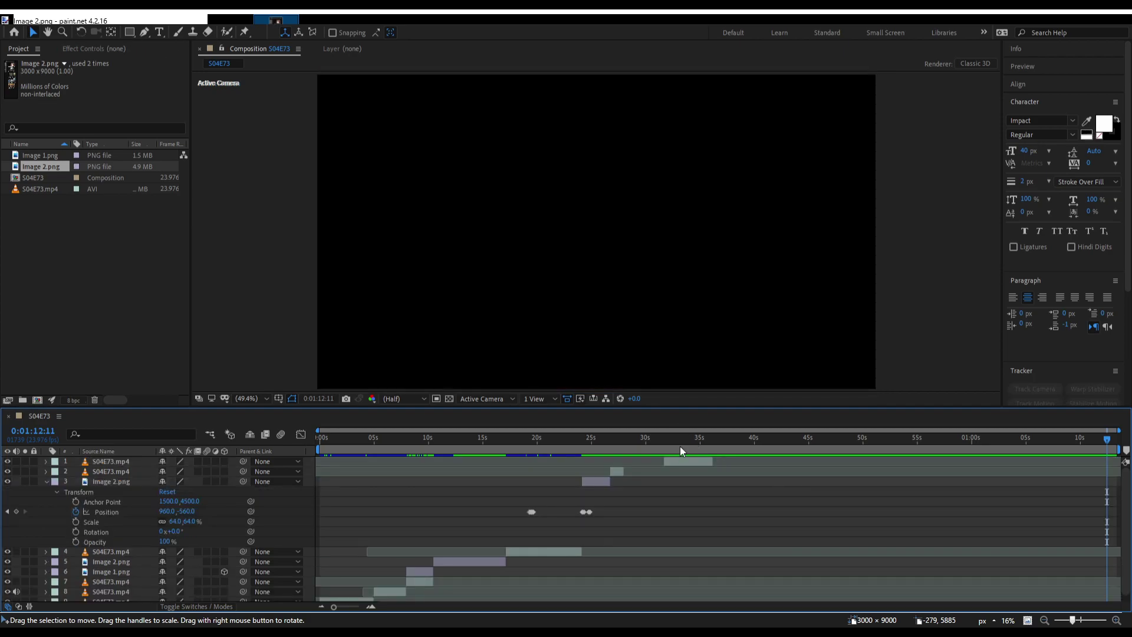
pyautogui.moveTo(665, 443); pyautogui.dragTo(790, 461)
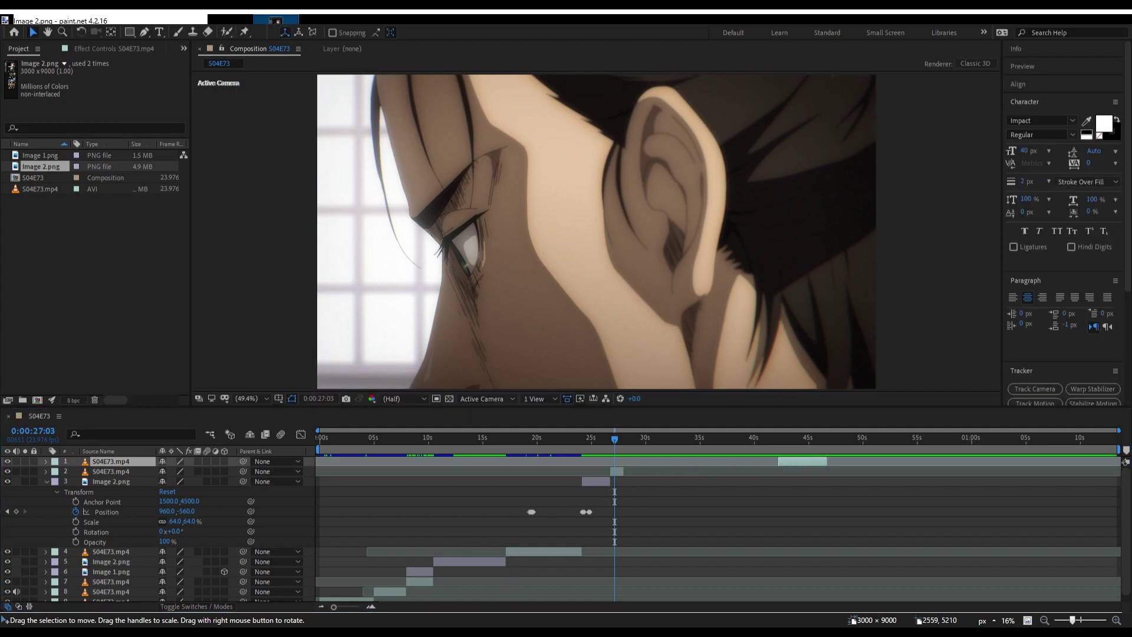
pyautogui.scroll(1, 566, 318)
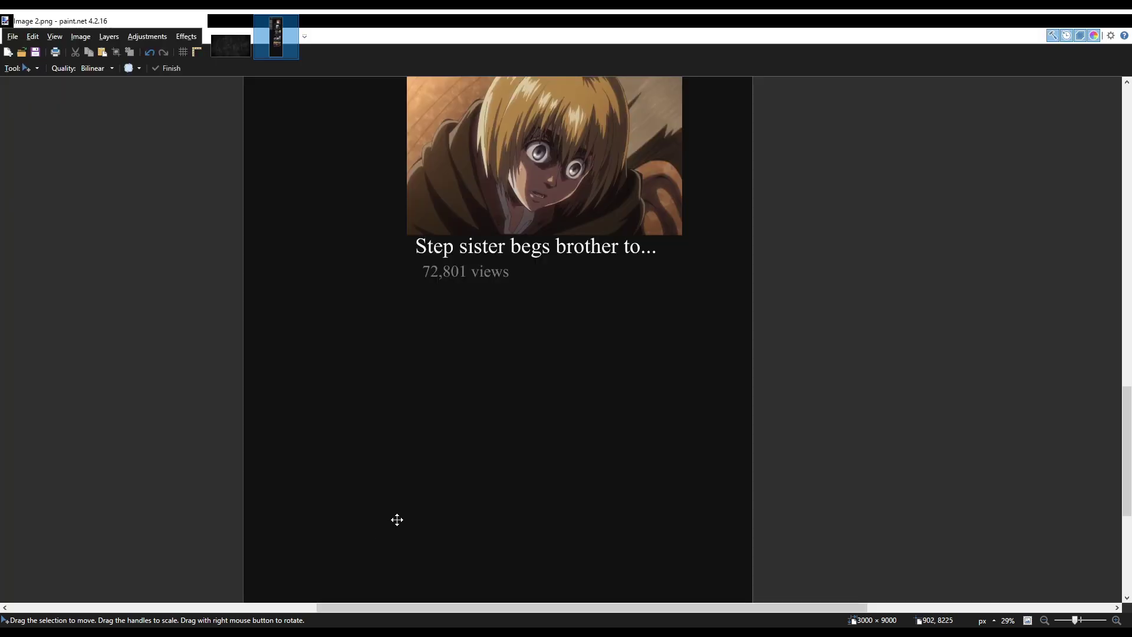
# Scroll Image 2.png down to the empty area below the 72,801 views line and pick the Text tool.
pyautogui.scroll(-1, 463, 449)
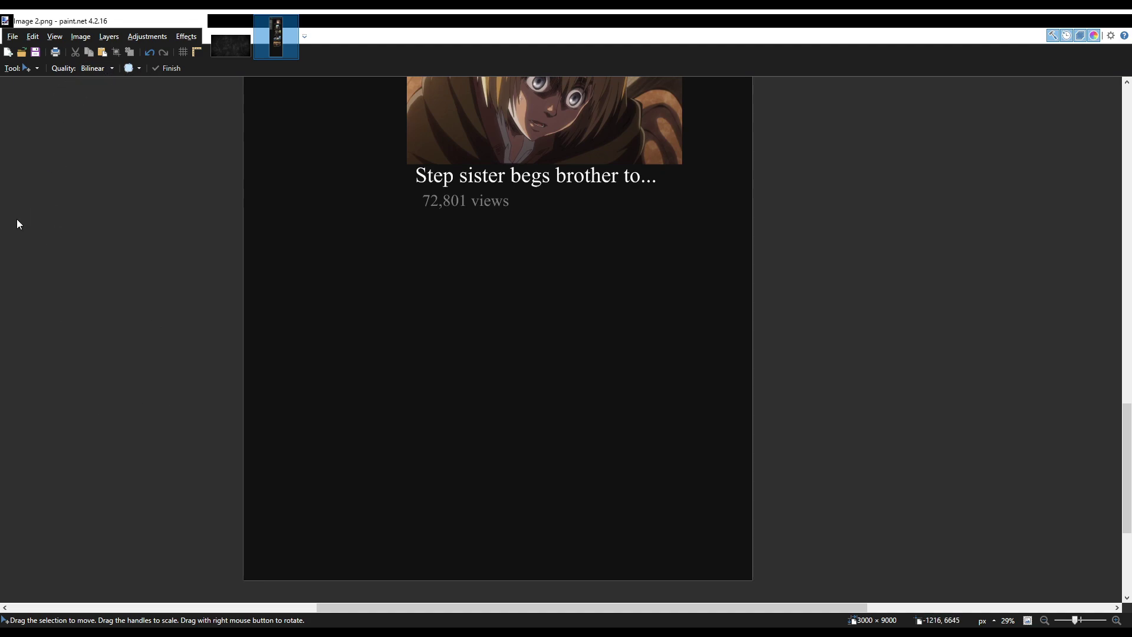
pyautogui.press('t')
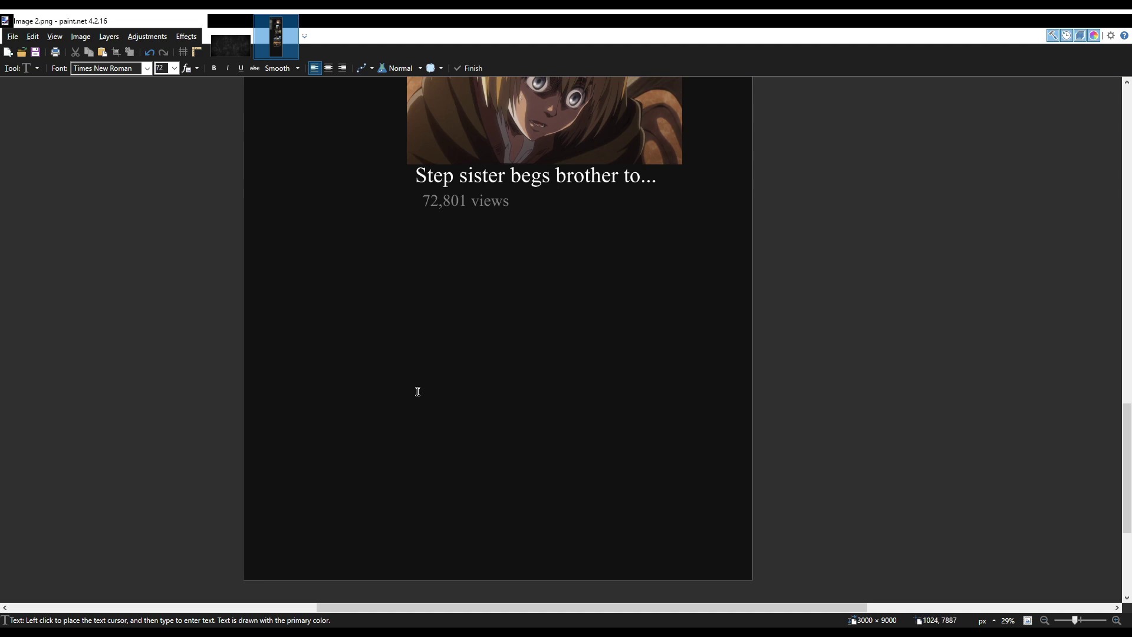
# Add a size-96 caption 'Young stud fucks entire nation...' below the views line.
pyautogui.click(425, 465)
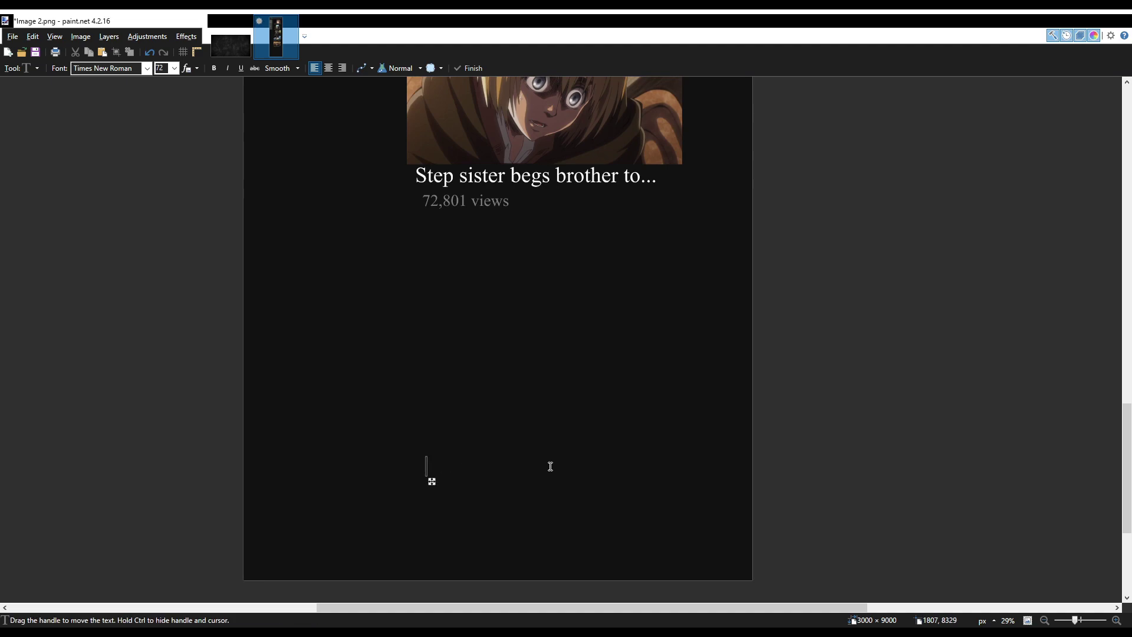
pyautogui.click(161, 67)
pyautogui.write('96')
pyautogui.write('Young')
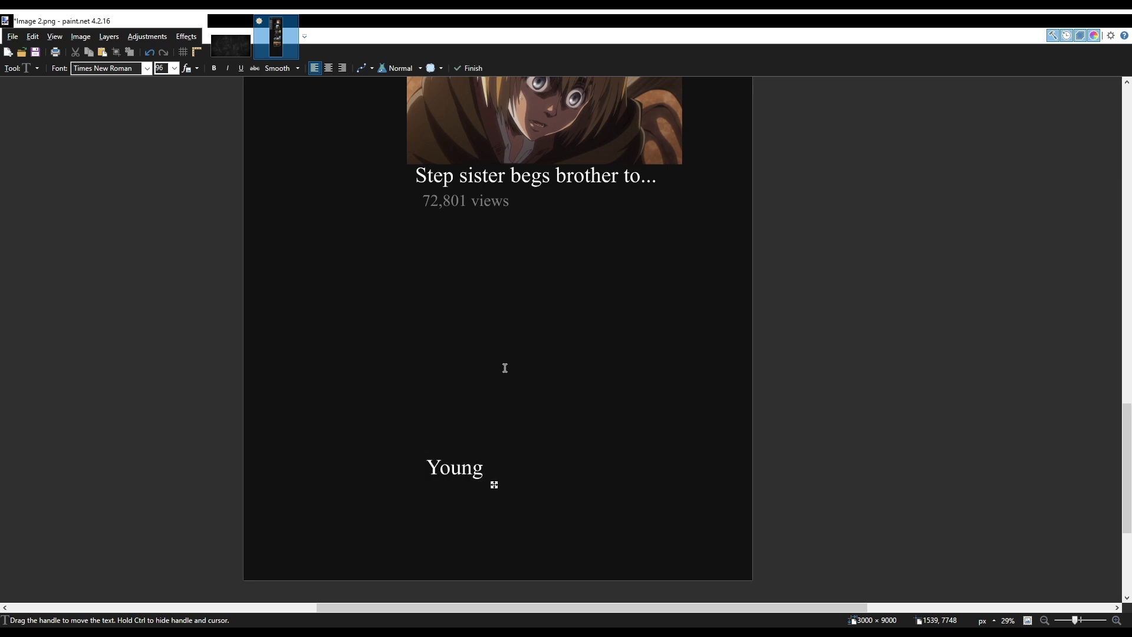
pyautogui.write(' stud fucks entire nation')
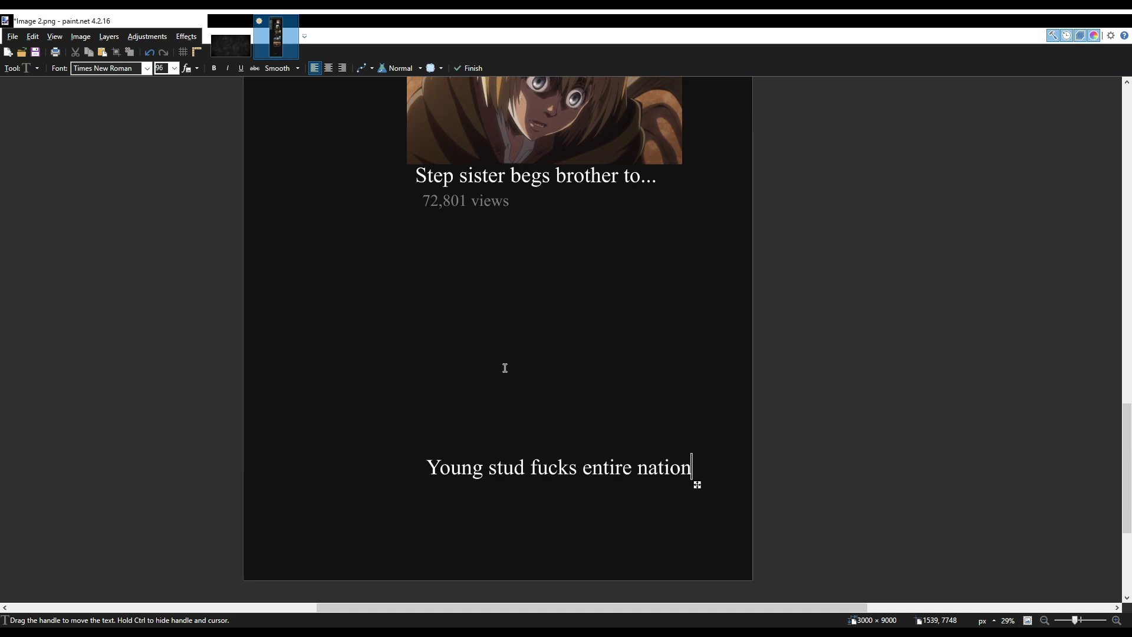
pyautogui.write('...')
pyautogui.moveTo(714, 488); pyautogui.dragTo(700, 496)
pyautogui.press('Escape')
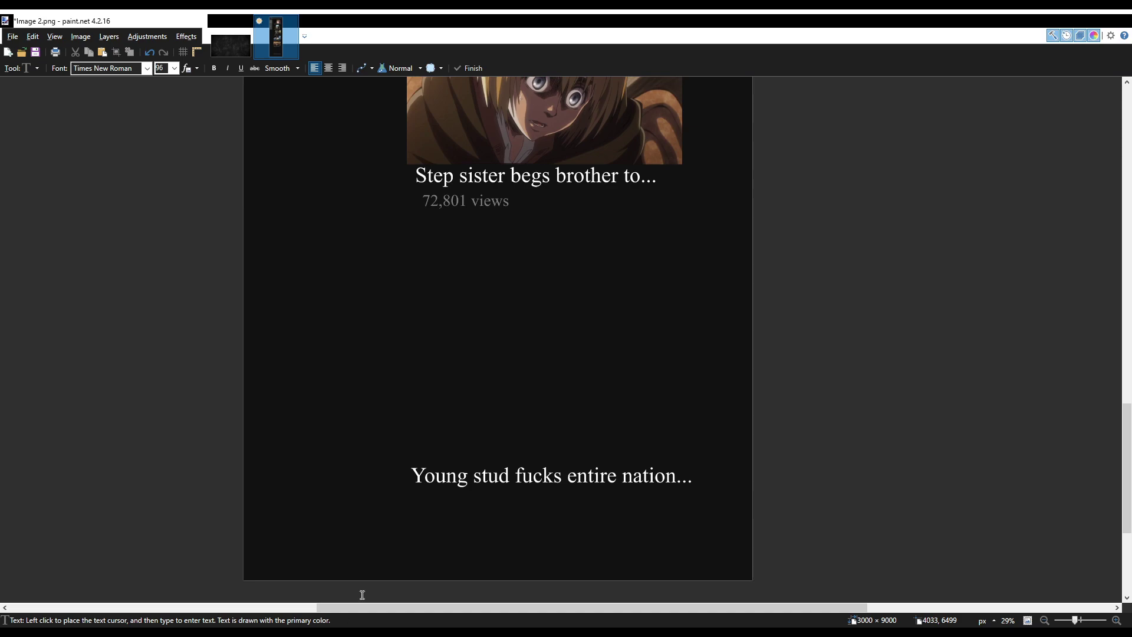
# Replace it with the caption 'Foreigner enters nation and imm...' nudged left, then paste the anime still.
pyautogui.hotkey('ctrl', 'z')
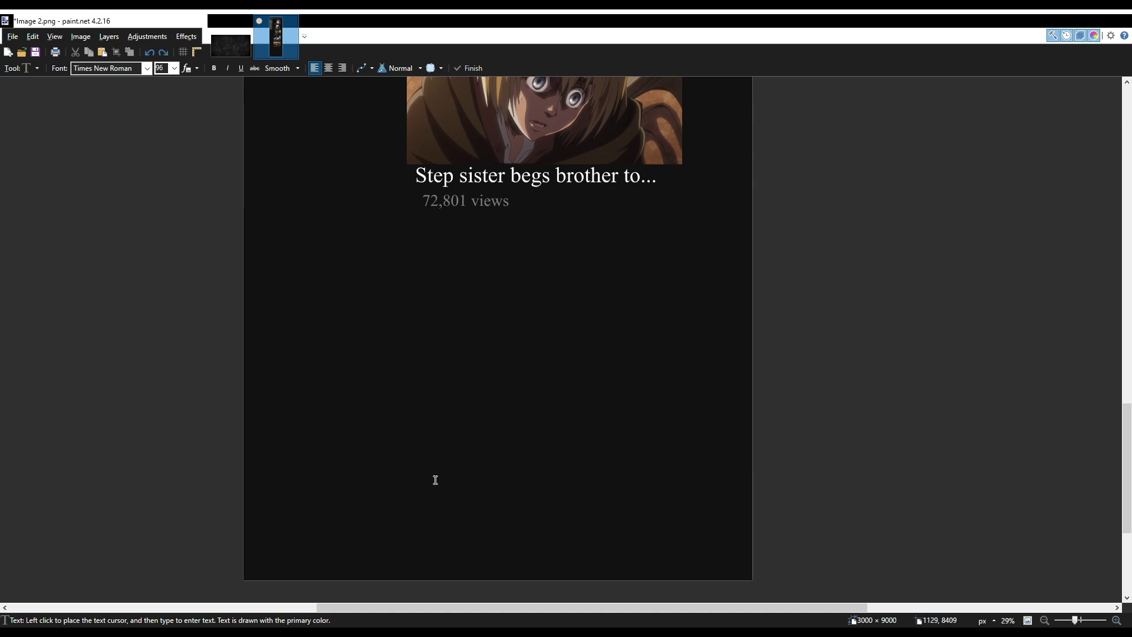
pyautogui.click(421, 479)
pyautogui.write('Foreigner')
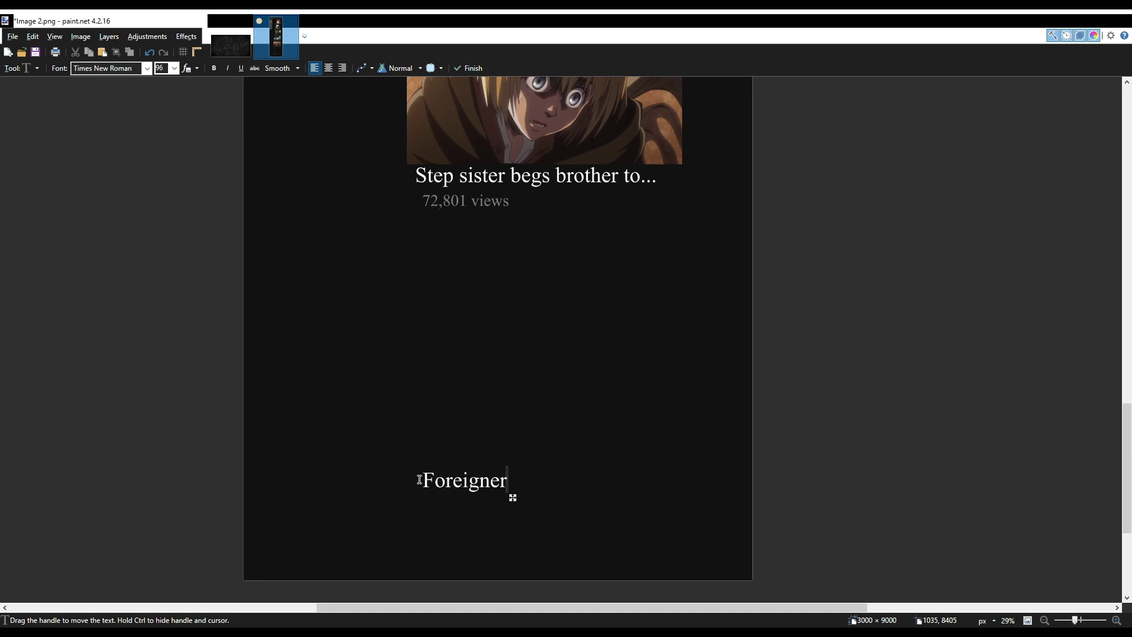
pyautogui.write(' enters nation an')
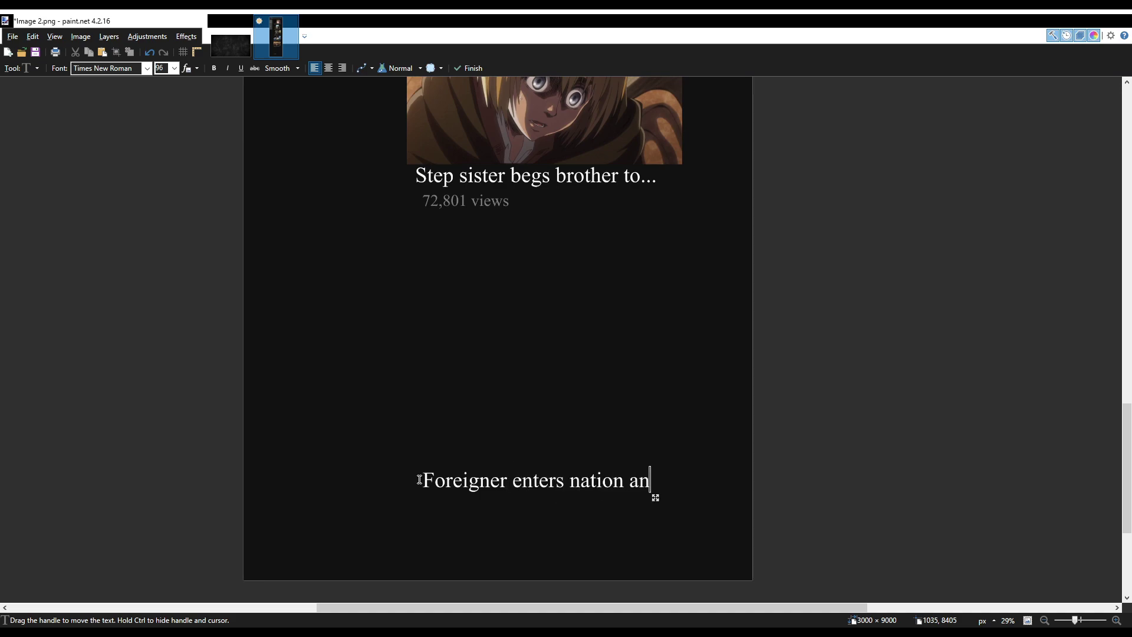
pyautogui.write('d imm...')
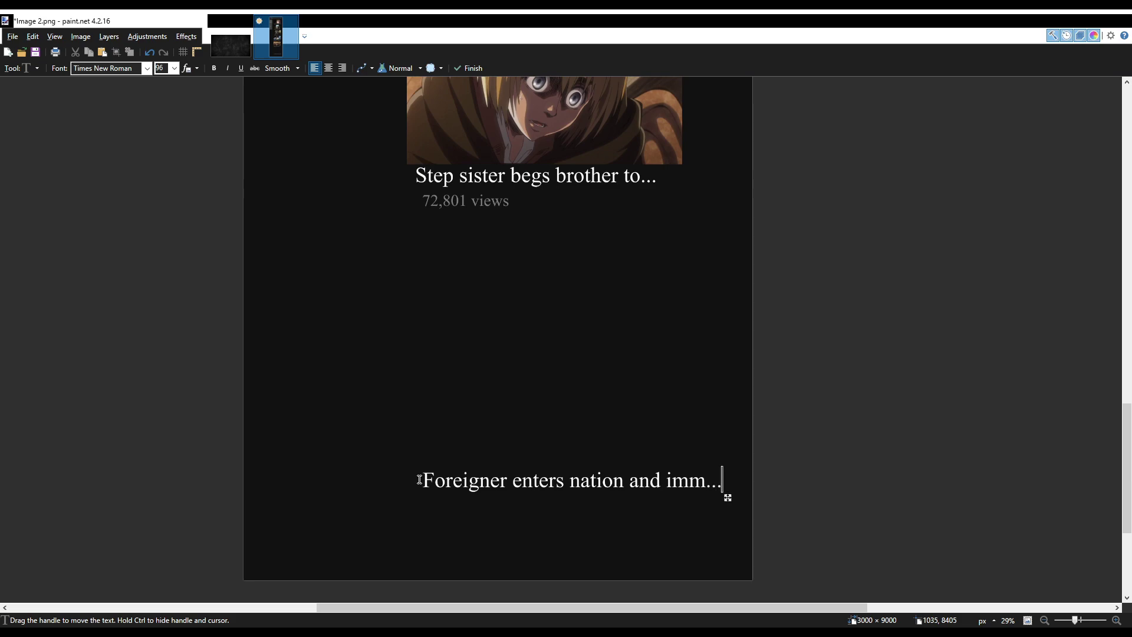
pyautogui.moveTo(731, 500); pyautogui.dragTo(717, 498)
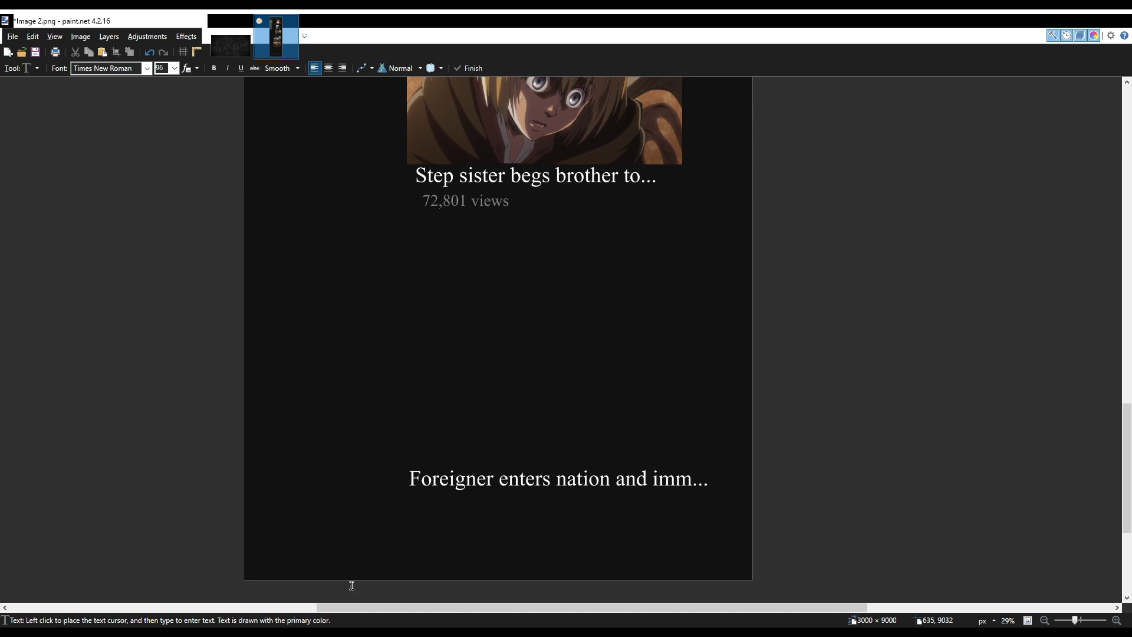
pyautogui.hotkey('ctrl', 'v')
# Undo the first paste and the Foreigner caption, then paste the anime still again.
pyautogui.moveTo(429, 196); pyautogui.dragTo(574, 359)
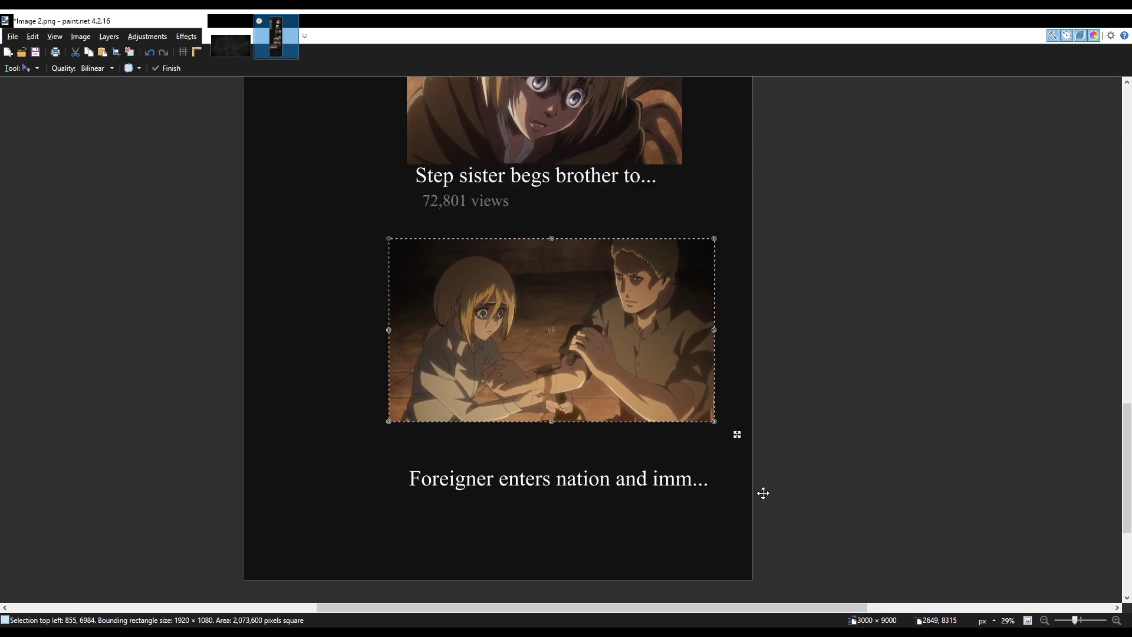
pyautogui.hotkey('ctrl', 'z')
pyautogui.hotkey('ctrl', 'z')
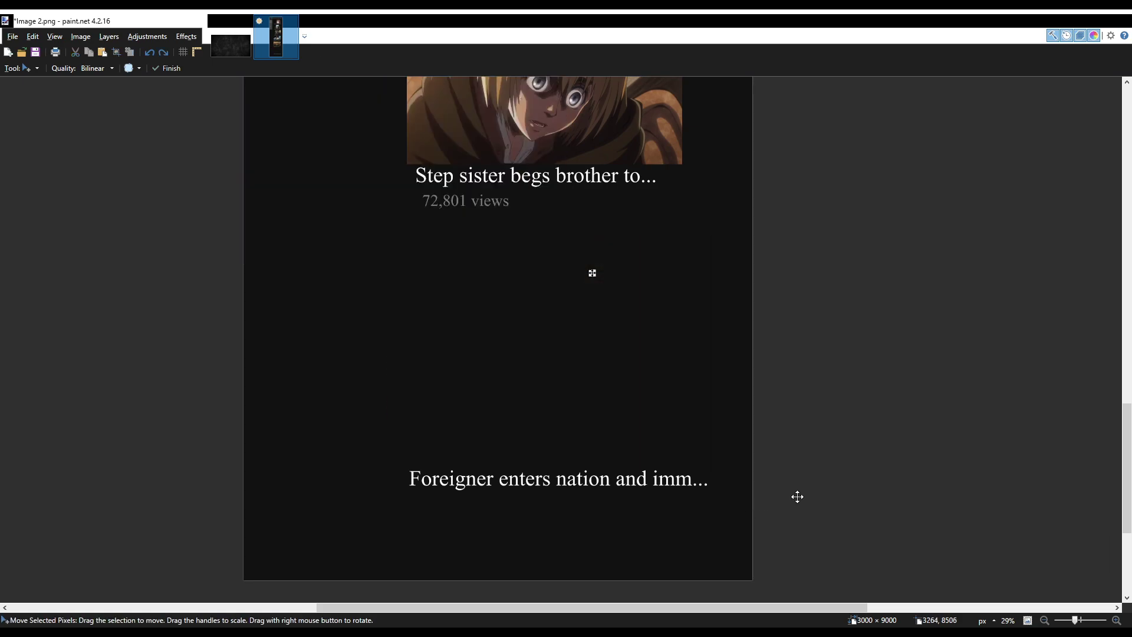
pyautogui.hotkey('ctrl', 'z')
pyautogui.hotkey('ctrl', 'v')
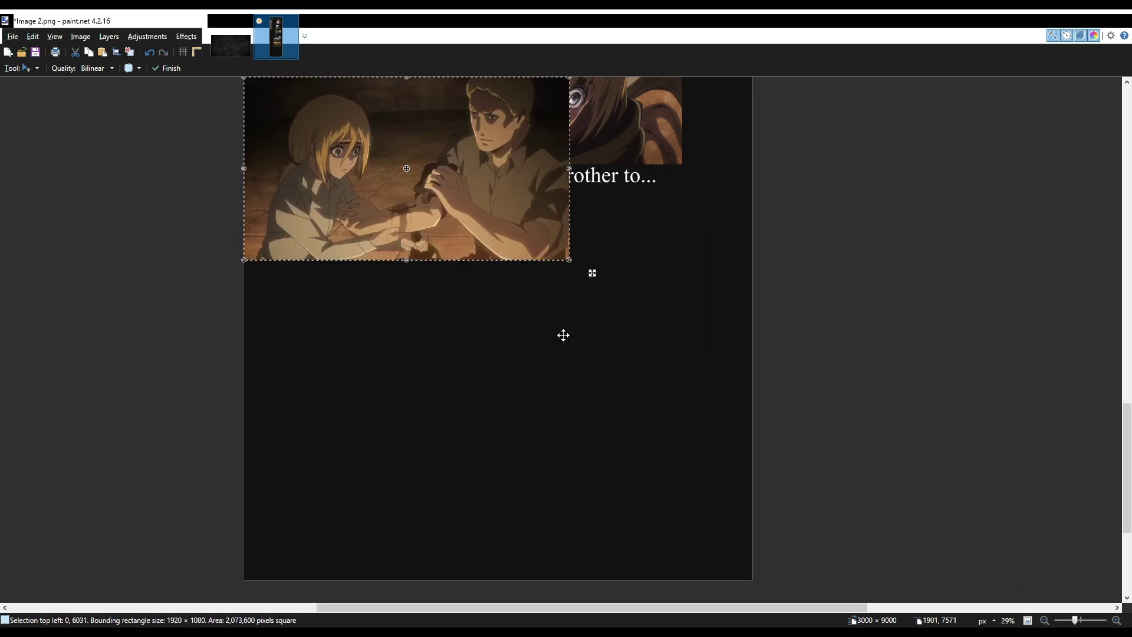
# Place the still below the 72,801 views line and shrink it to 1603×906.
pyautogui.moveTo(505, 201); pyautogui.dragTo(644, 365)
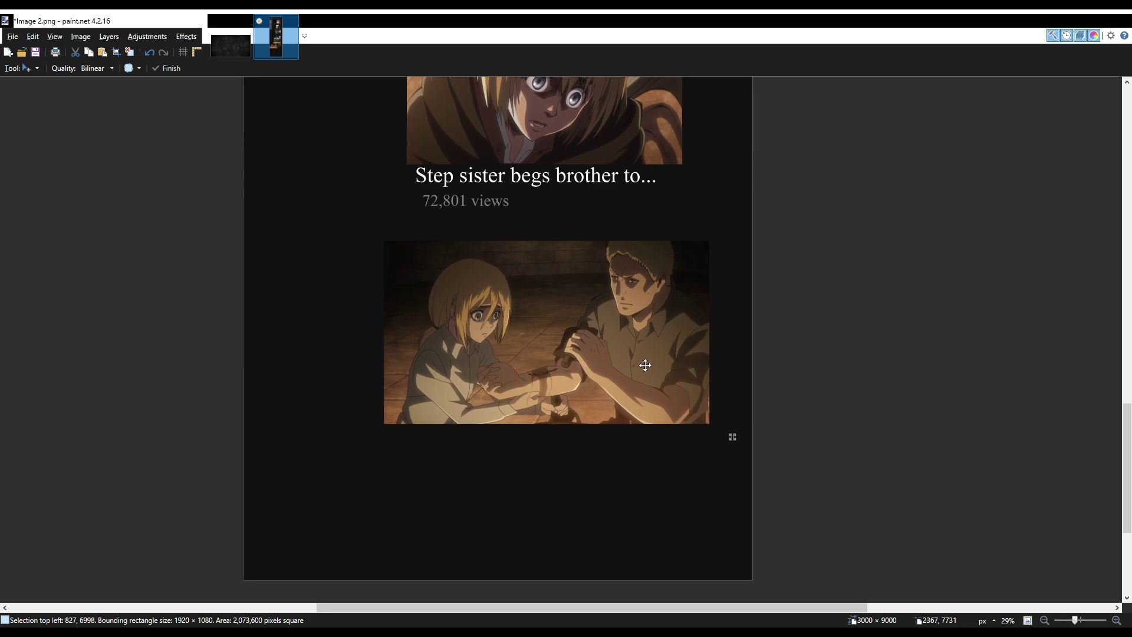
pyautogui.moveTo(708, 242); pyautogui.dragTo(655, 273)
pyautogui.moveTo(575, 349); pyautogui.dragTo(565, 315)
pyautogui.click(563, 339)
pyautogui.press('t')
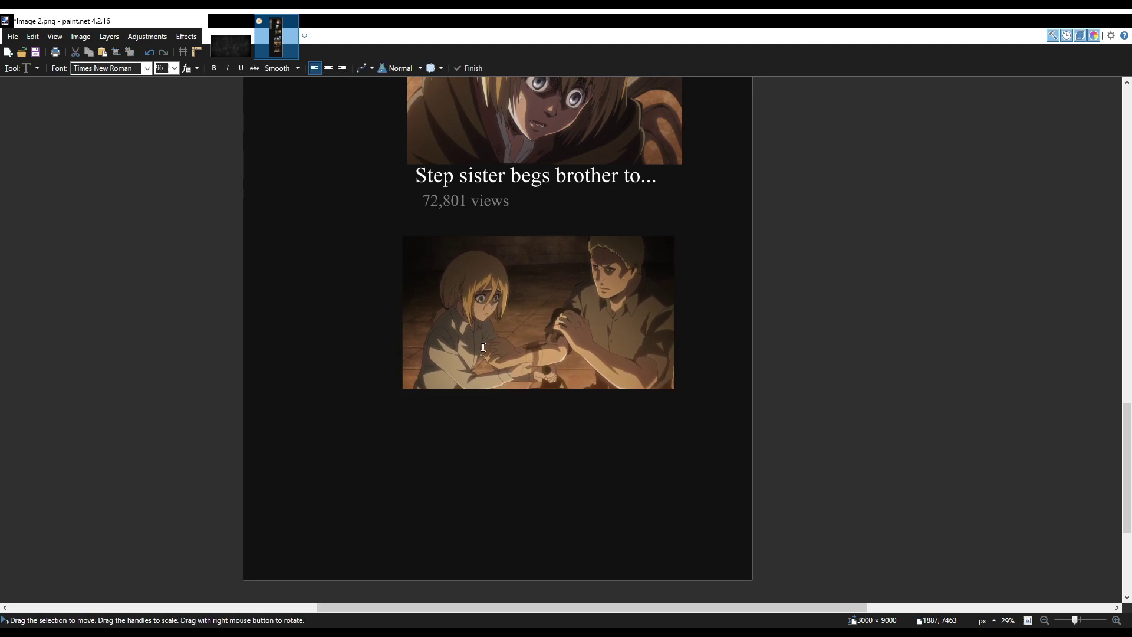
# Try a caption 'Foreigner enters more than the country' below the still, resizing between 72 and 84.
pyautogui.click(421, 415)
pyautogui.write('Foreigner etn')
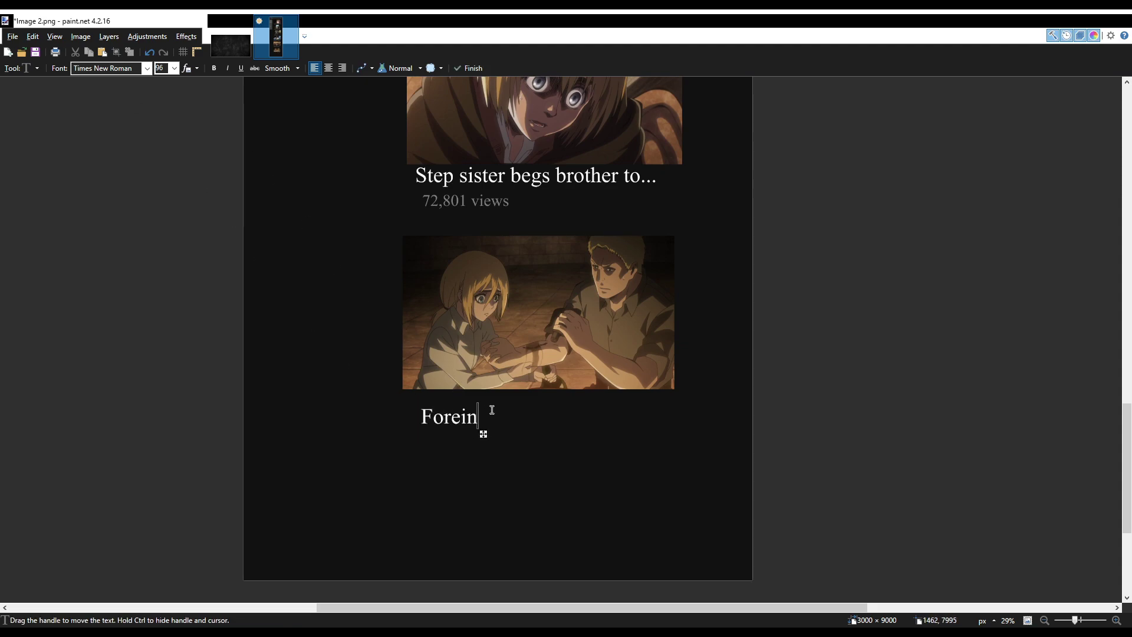
pyautogui.press('BackSpace')
pyautogui.press('BackSpace')
pyautogui.write('nters ')
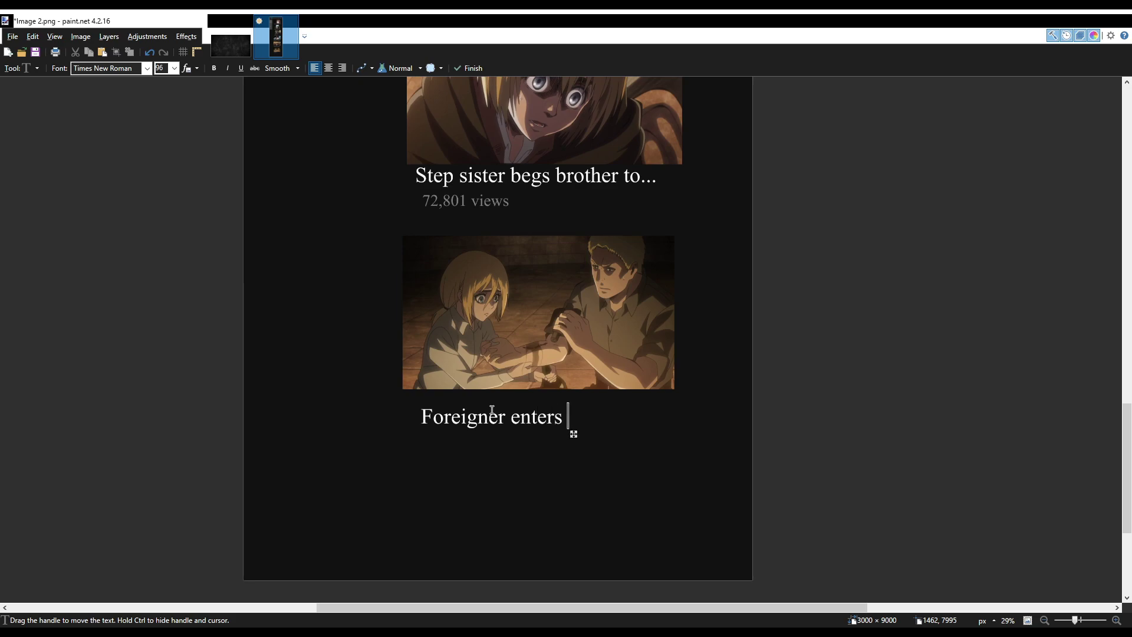
pyautogui.write('more than the country')
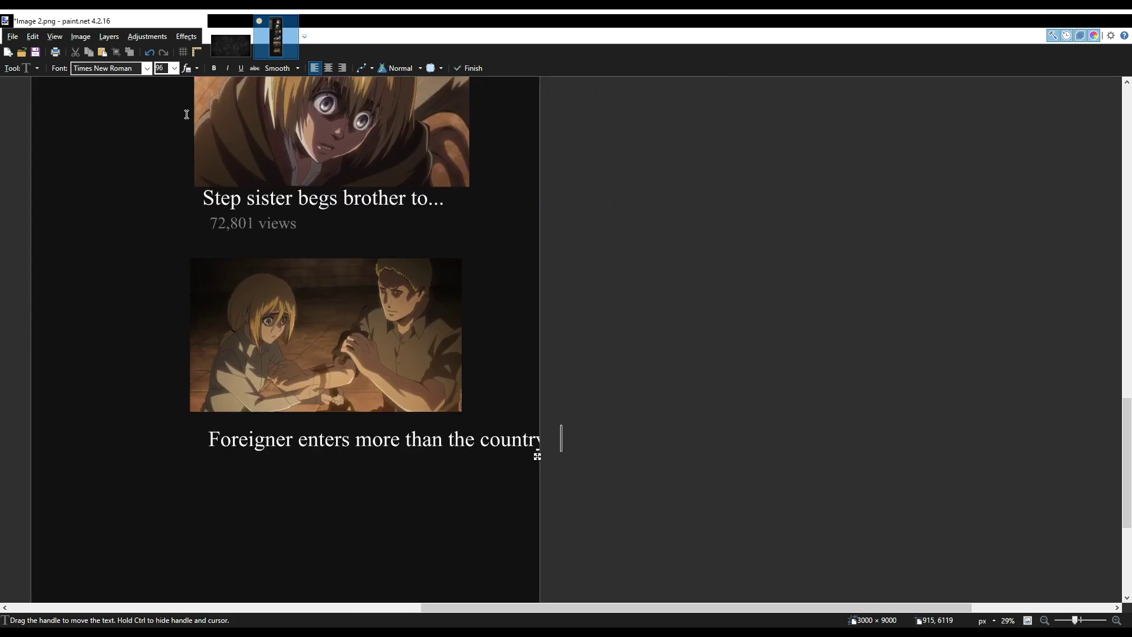
pyautogui.click(161, 67)
pyautogui.write('72')
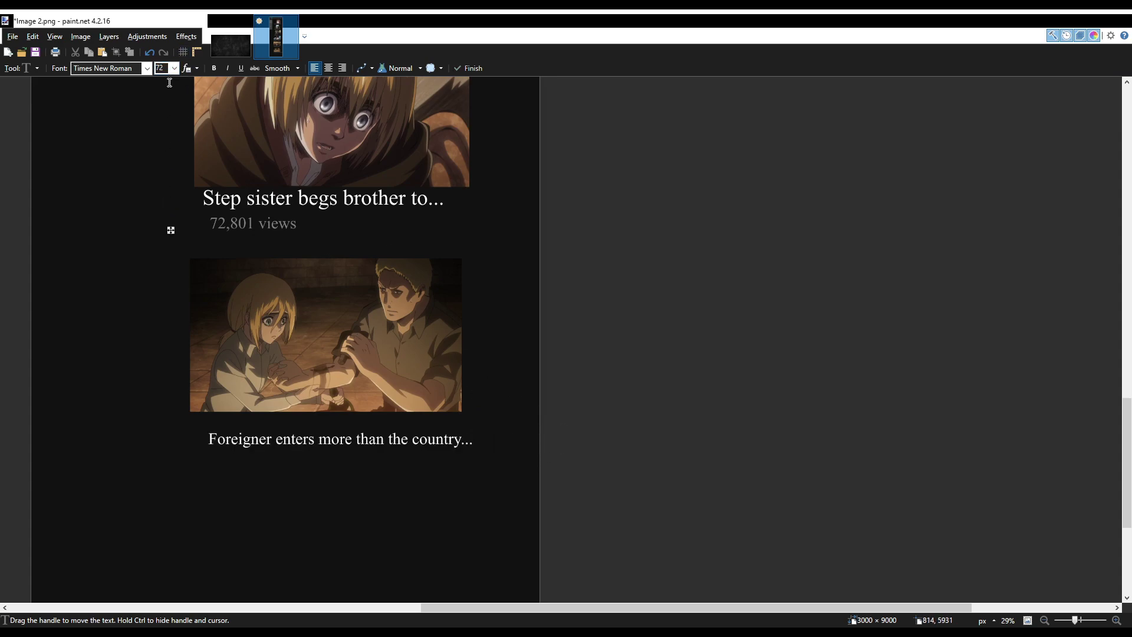
pyautogui.press('Escape')
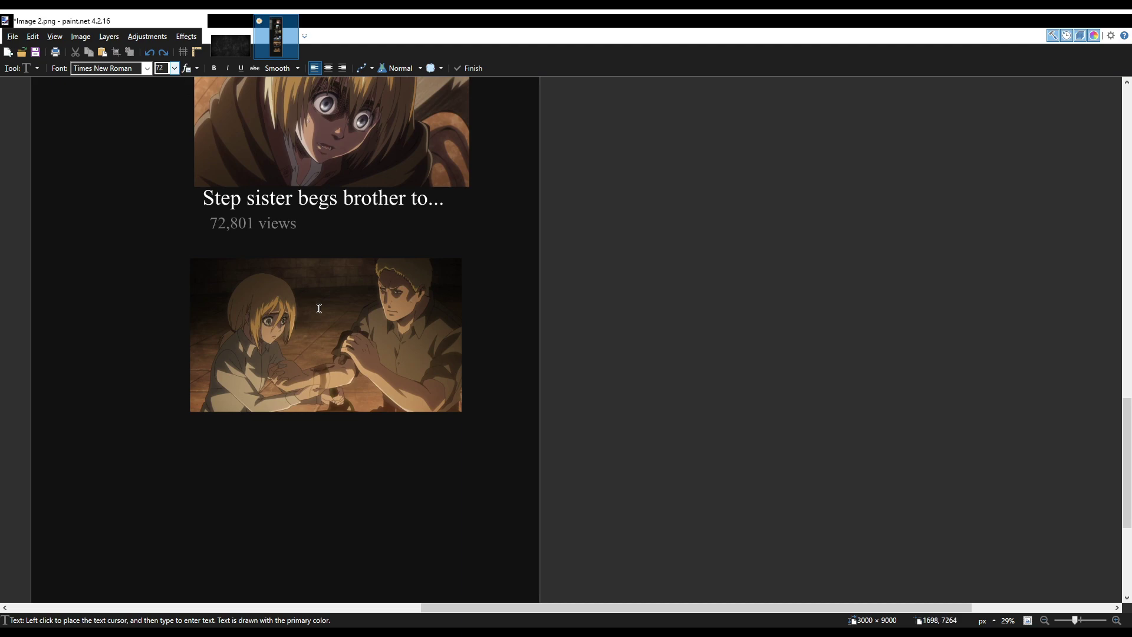
pyautogui.hscroll(-2, 318, 308)
pyautogui.press('Down')
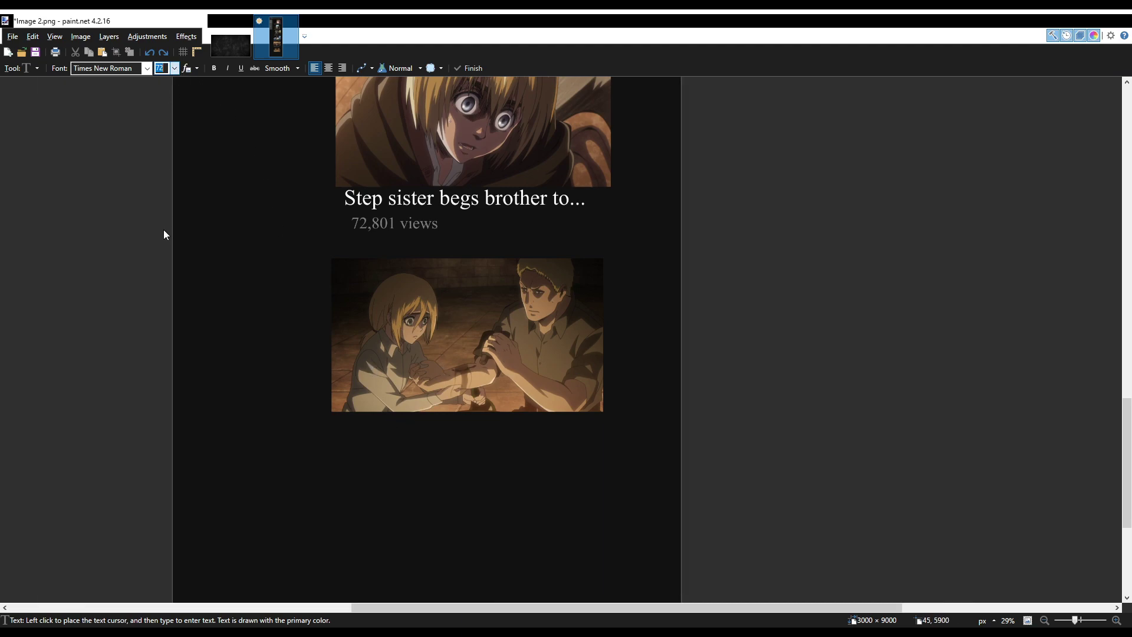
# Add the size-72 caption 'Foreigner enters more than just the country...' centred under the screenshot.
pyautogui.click(327, 429)
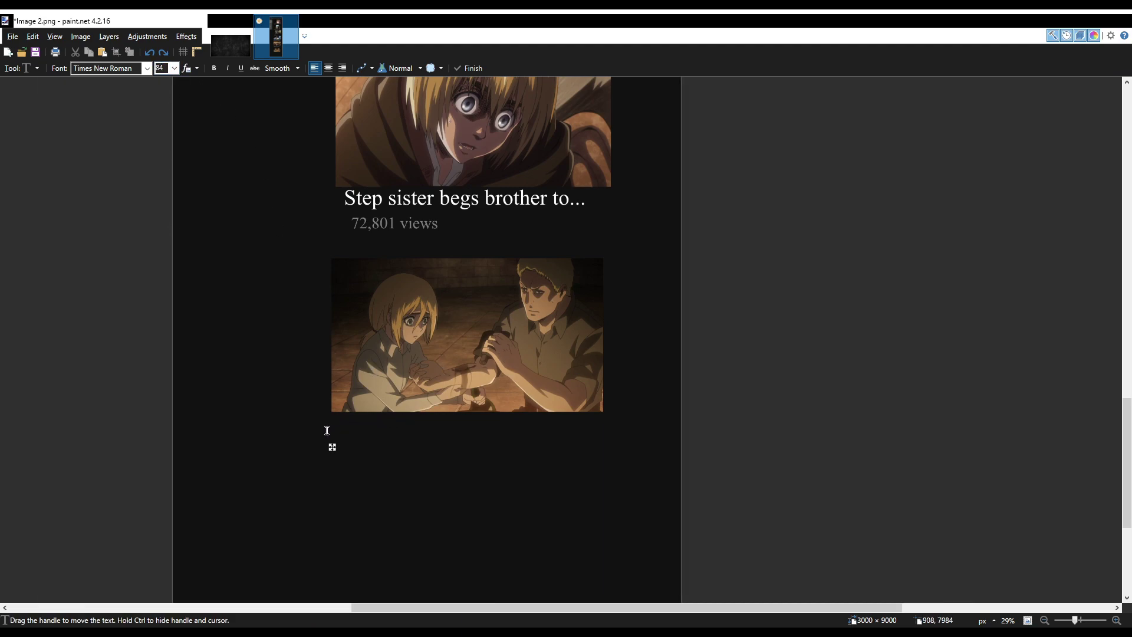
pyautogui.write('Foreigners')
pyautogui.press('BackSpace')
pyautogui.write('ent')
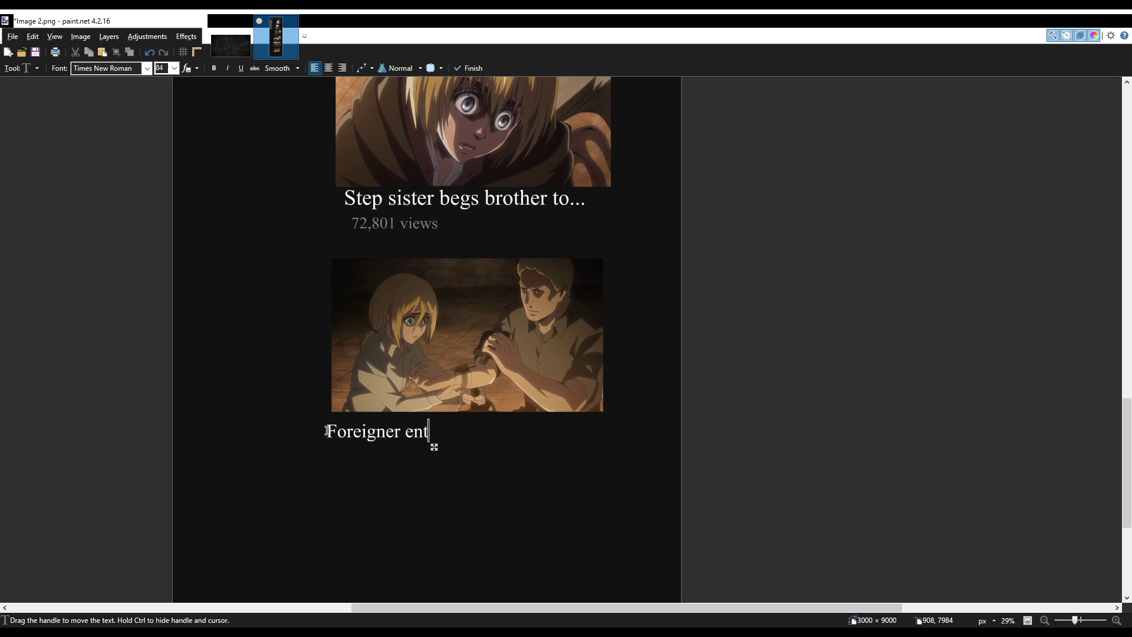
pyautogui.write('ers more than just the co')
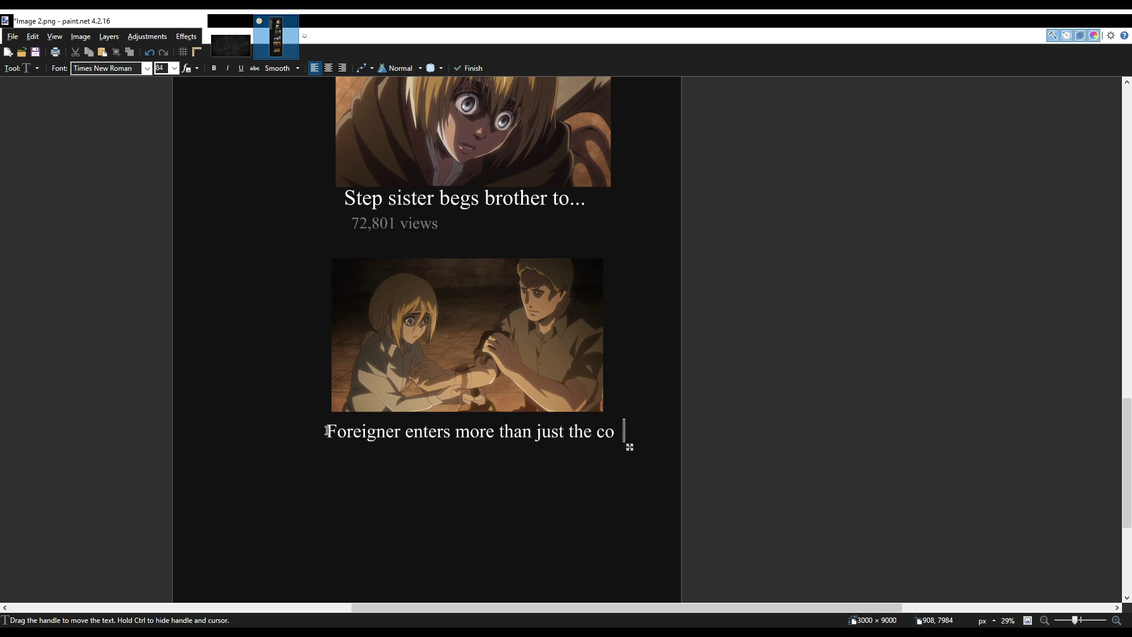
pyautogui.press('BackSpace')
pyautogui.write('untry...')
pyautogui.hscroll(-3, 325, 429)
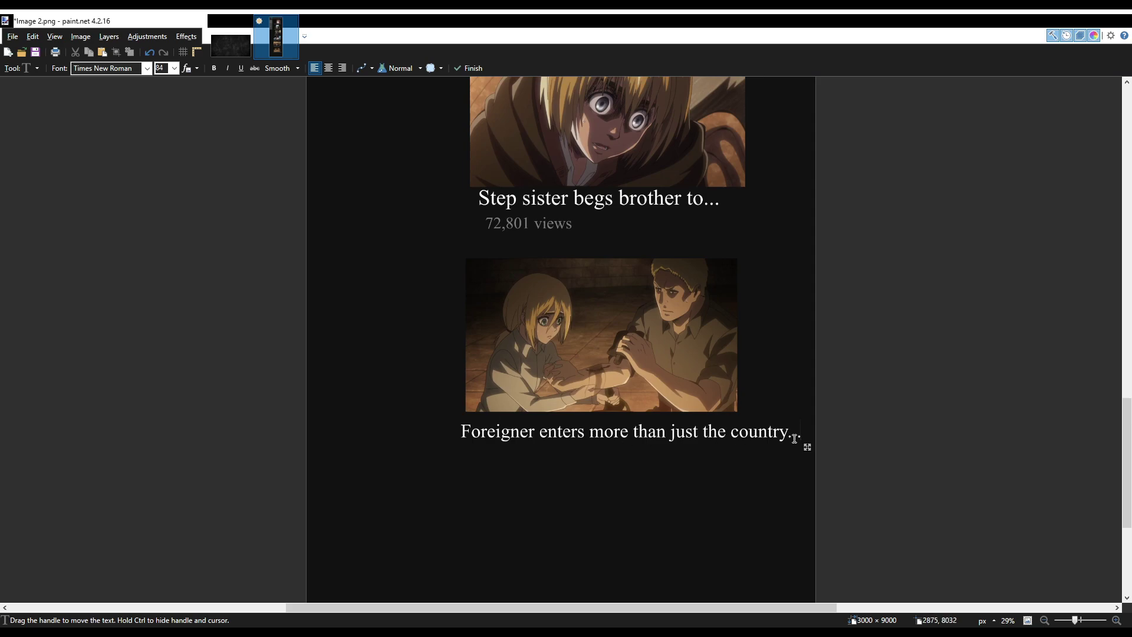
pyautogui.press('Tab')
pyautogui.write('72')
pyautogui.press('Return')
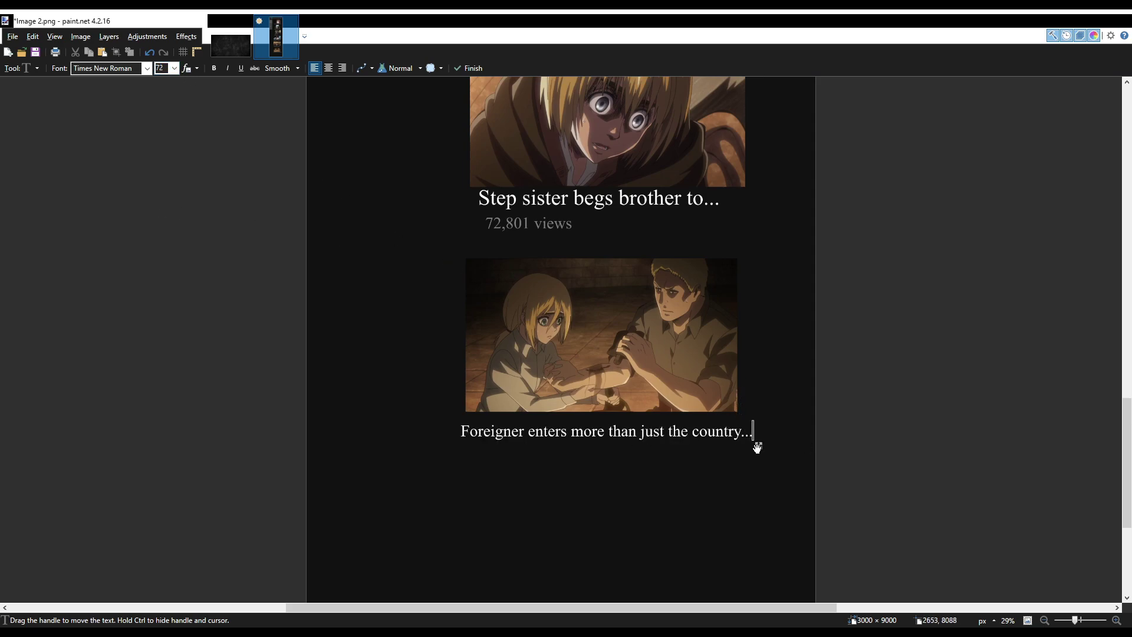
pyautogui.moveTo(756, 447); pyautogui.dragTo(756, 446)
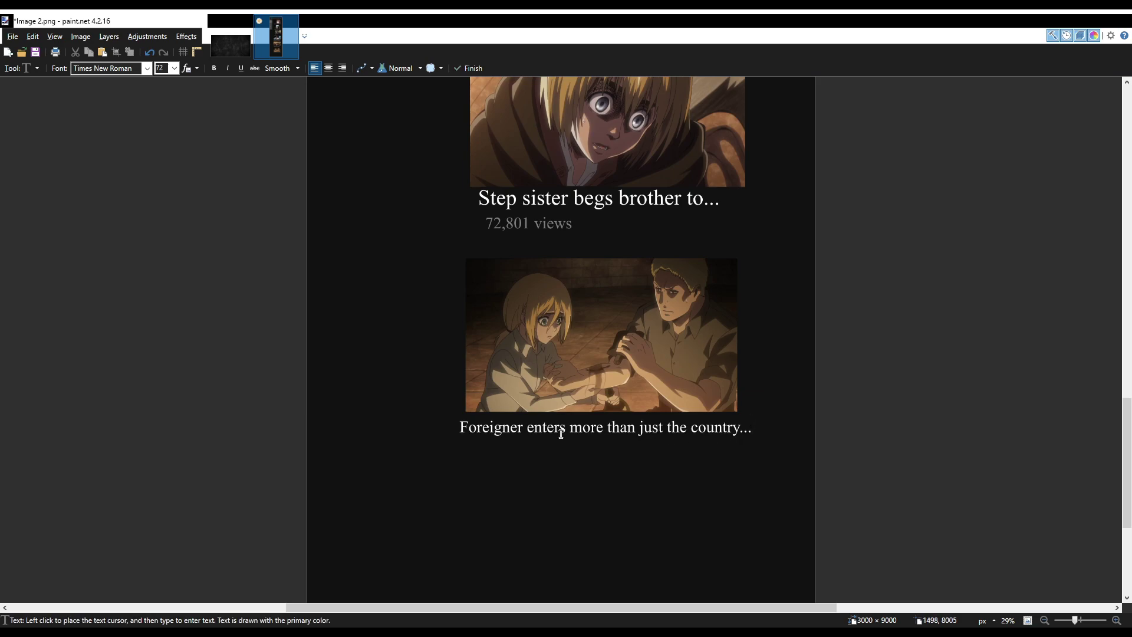
# Start a size-60 text line below the caption, clearing an accidental whole-image selection.
pyautogui.press('Tab')
pyautogui.write('48')
pyautogui.click(473, 454)
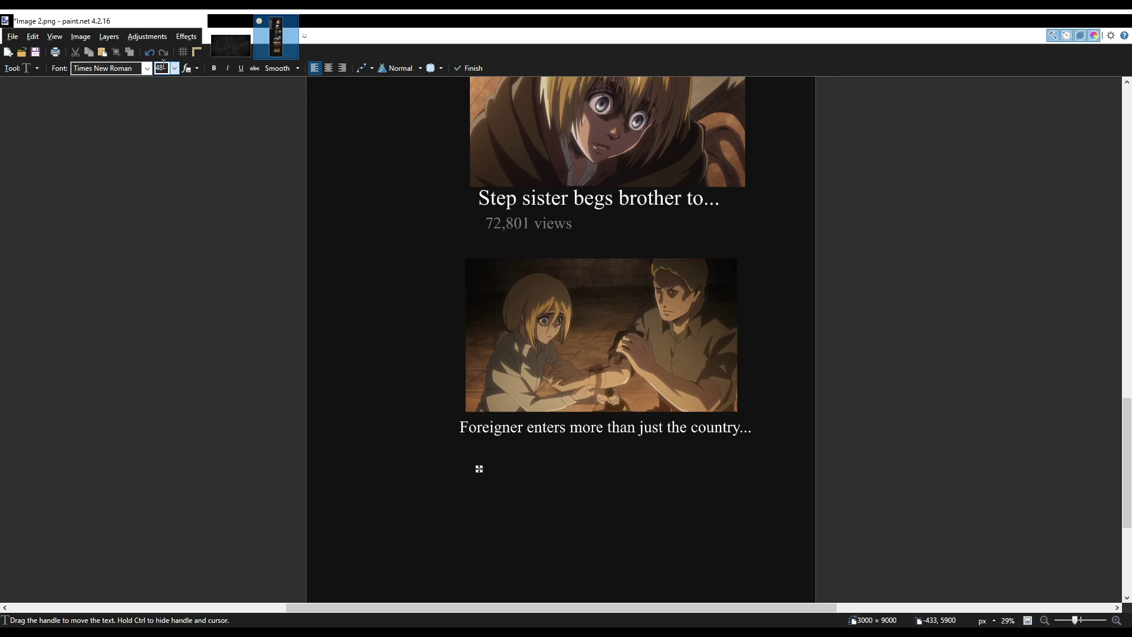
pyautogui.hotkey('ctrl', 'a')
pyautogui.click(160, 68)
pyautogui.write('60')
pyautogui.press('Return')
pyautogui.write('F')
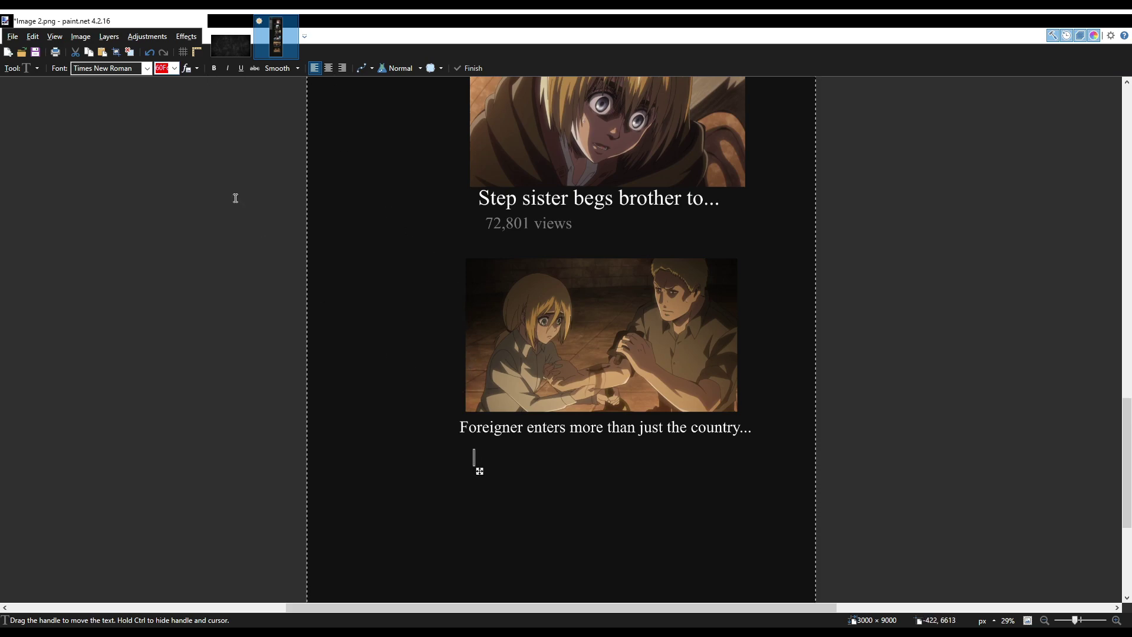
pyautogui.hotkey('ctrl', 'd')
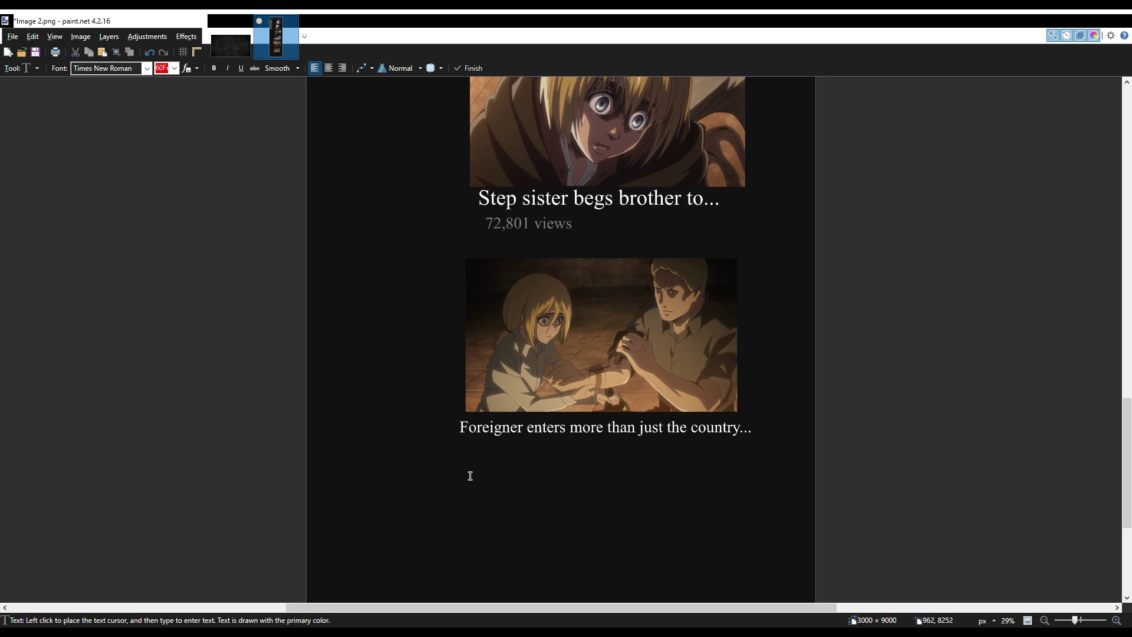
# Add a size-60 '8.4M views' line under the caption, then paste the thumbs-up icon as a new image.
pyautogui.click(484, 458)
pyautogui.click(167, 68)
pyautogui.press('BackSpace')
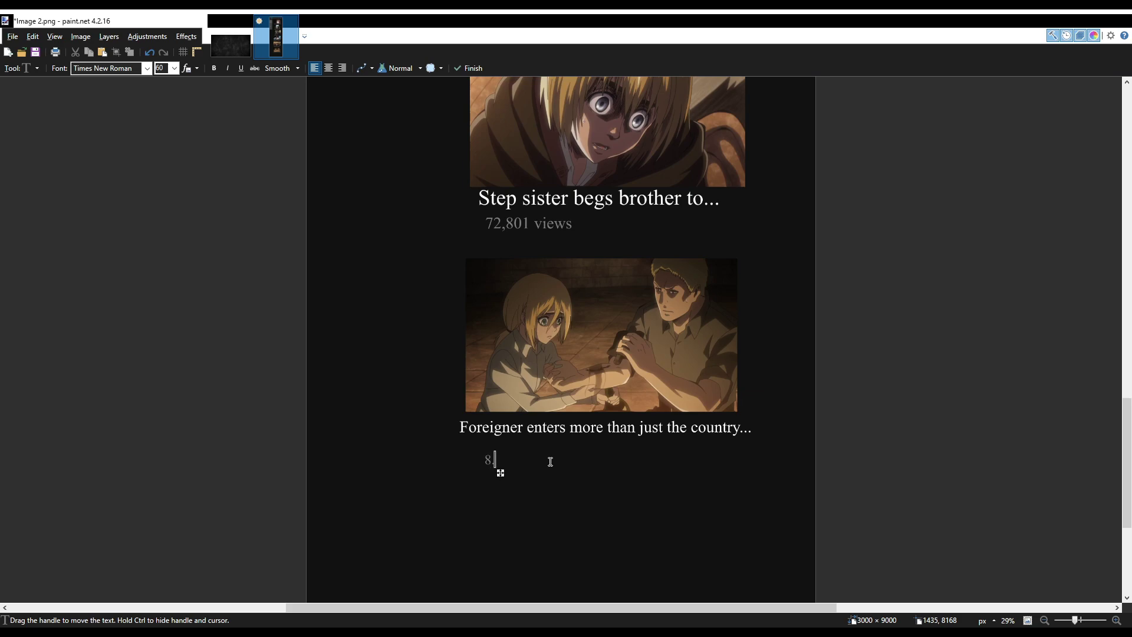
pyautogui.write('8.4M views')
pyautogui.moveTo(554, 473); pyautogui.dragTo(537, 458)
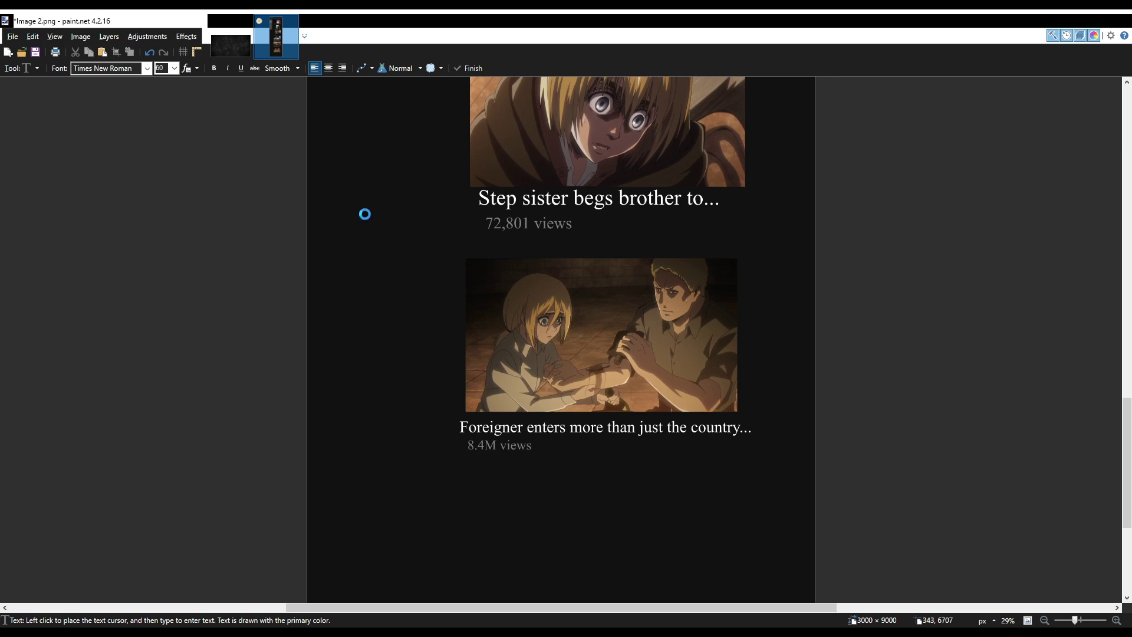
pyautogui.hotkey('ctrl', 'alt', 'v')
# Erase the thumbs-up icon's white background with a colour-based selection.
pyautogui.scroll(5, 571, 330)
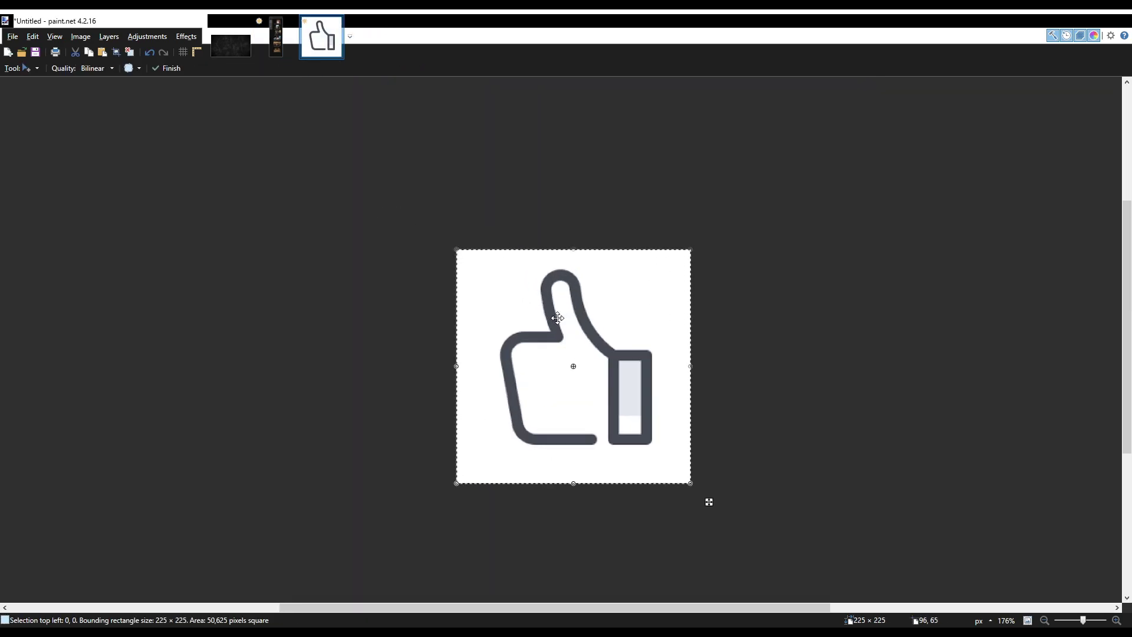
pyautogui.scroll(1, 570, 331)
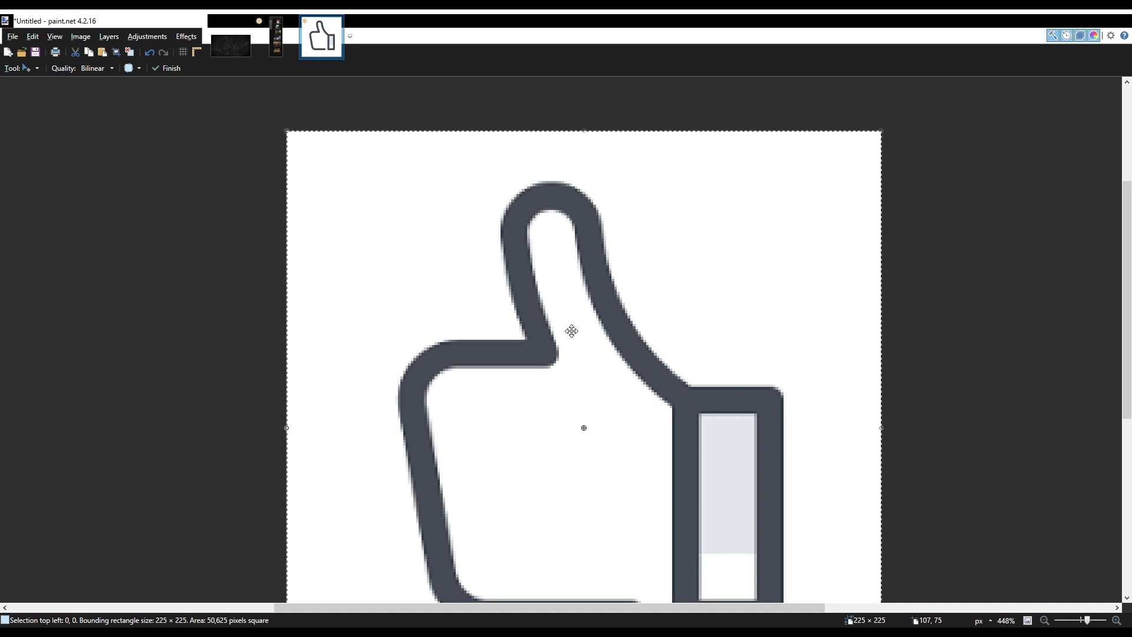
pyautogui.scroll(-2, 571, 329)
pyautogui.scroll(-2, 573, 335)
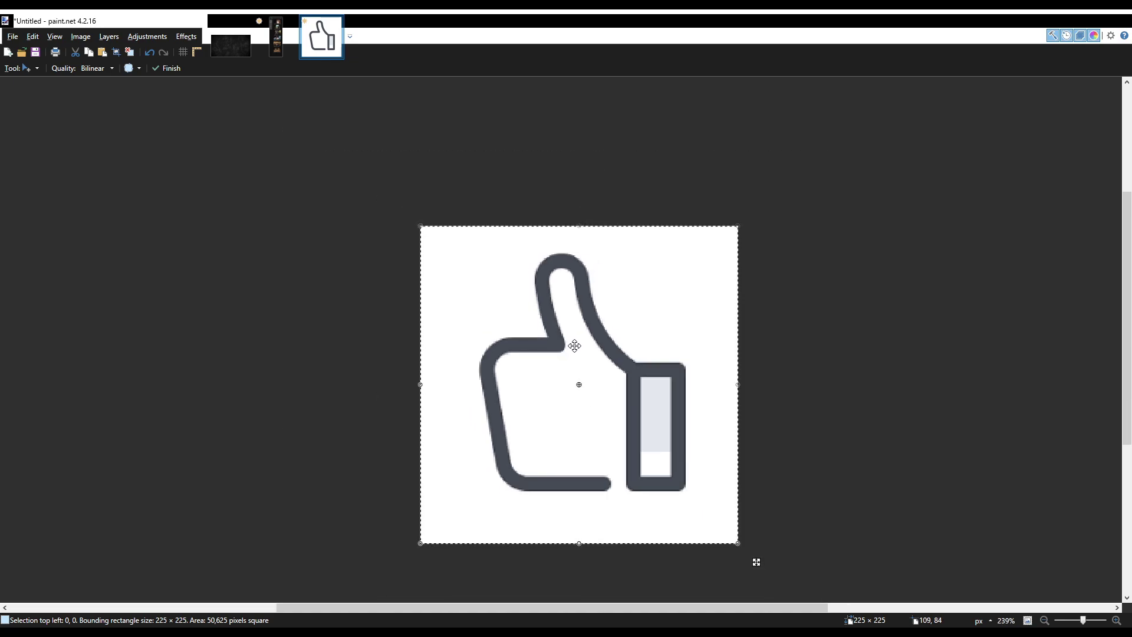
pyautogui.press('s')
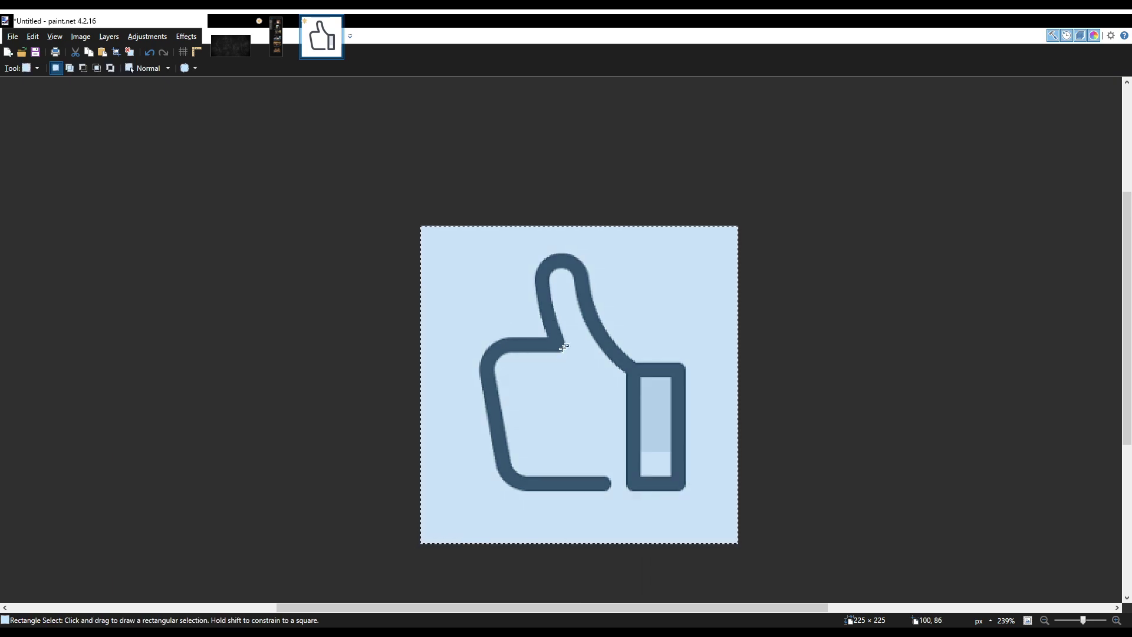
pyautogui.hotkey('ctrl', 'd')
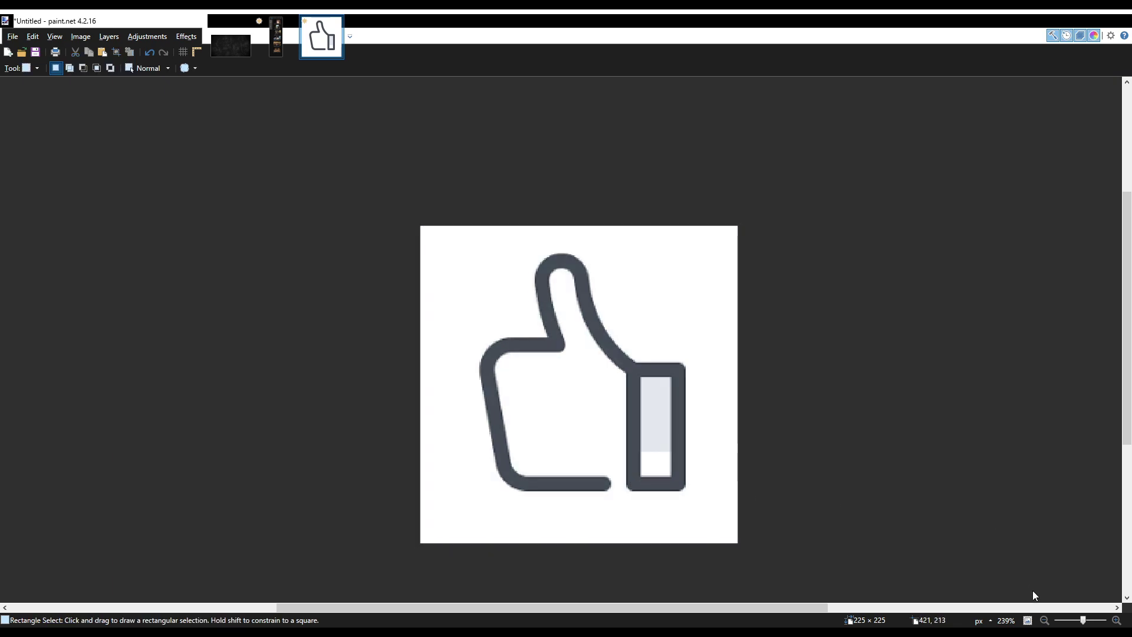
pyautogui.press('s')
pyautogui.press('s')
pyautogui.press('s')
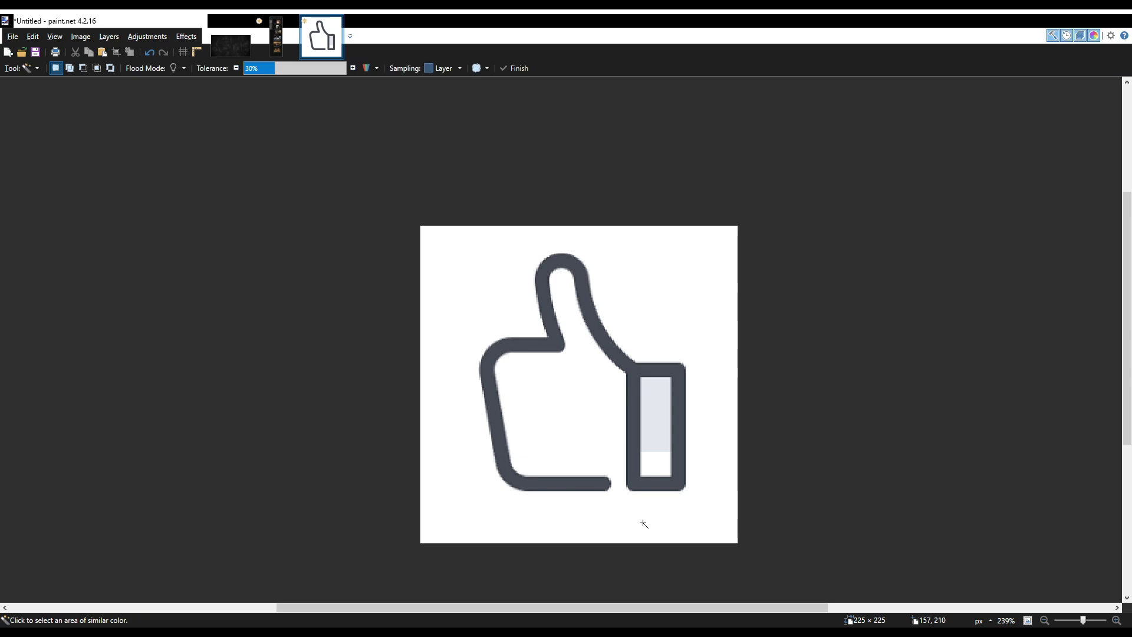
pyautogui.click(643, 523)
pyautogui.press('Delete')
pyautogui.hotkey('ctrl', 'd')
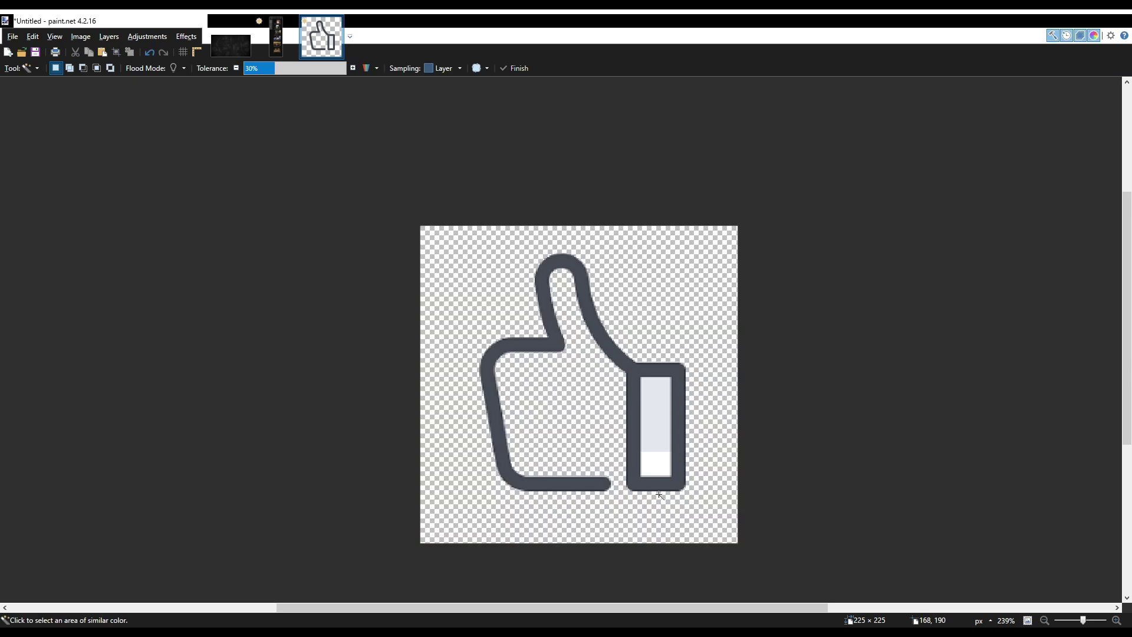
# Undo the trial selection and erase, restoring the icon's white background.
pyautogui.press('s')
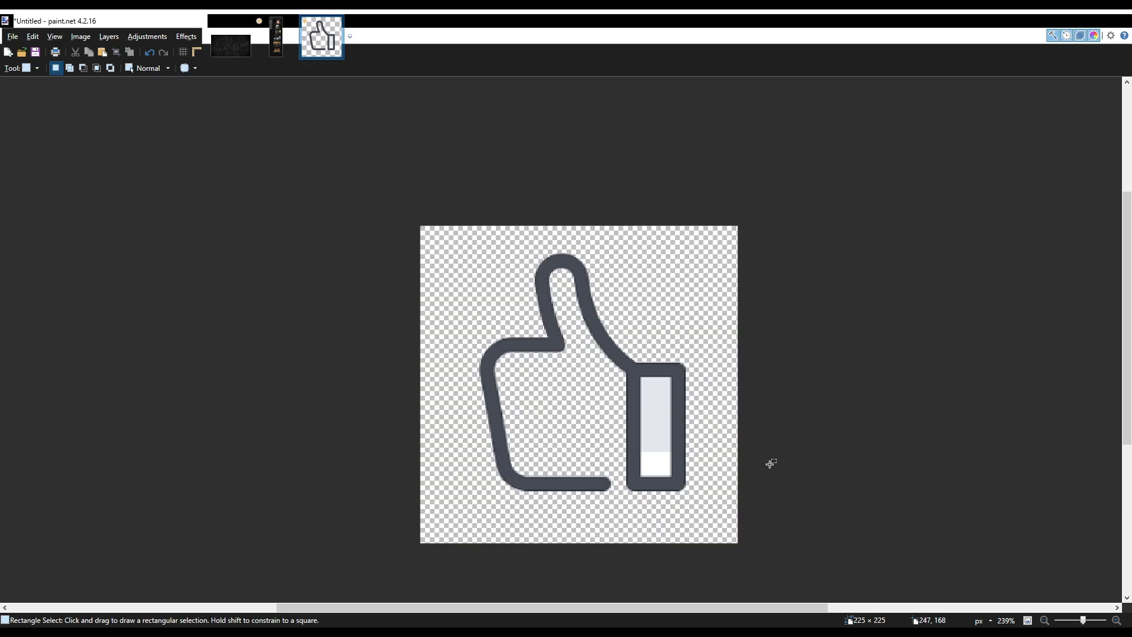
pyautogui.moveTo(812, 247); pyautogui.dragTo(342, 492)
pyautogui.hotkey('ctrl', 'z')
pyautogui.hotkey('ctrl', 'z')
pyautogui.hotkey('ctrl', 'z')
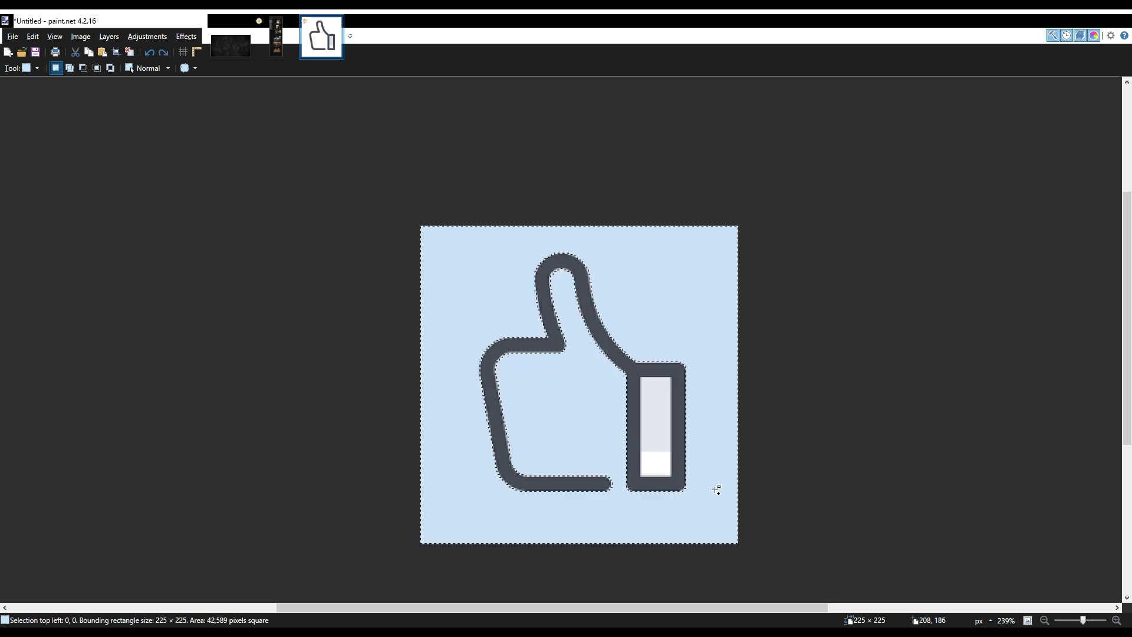
pyautogui.scroll(2, 700, 489)
pyautogui.hotkey('ctrl', 'z')
# Crop the thumbs-up image repeatedly down to a tight 148×170 area around the hand.
pyautogui.moveTo(772, 497); pyautogui.dragTo(182, 109)
pyautogui.hotkey('ctrl', 'shift', 'x')
pyautogui.moveTo(803, 496); pyautogui.dragTo(308, 155)
pyautogui.hotkey('ctrl', 'shift', 'x')
pyautogui.hotkey('ctrl', 'shift', 'x')
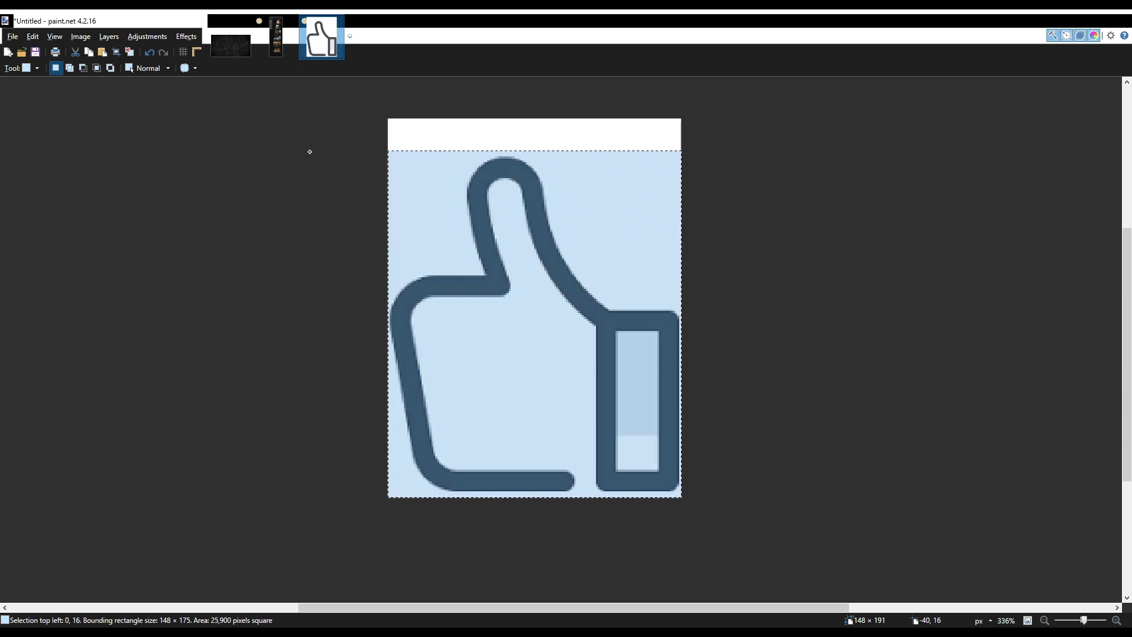
pyautogui.hotkey('ctrl', 'shift', 'x')
pyautogui.moveTo(357, 122); pyautogui.dragTo(790, 493)
pyautogui.scroll(3, 790, 490)
pyautogui.hotkey('ctrl', 'shift', 'x')
pyautogui.scroll(-5, 617, 470)
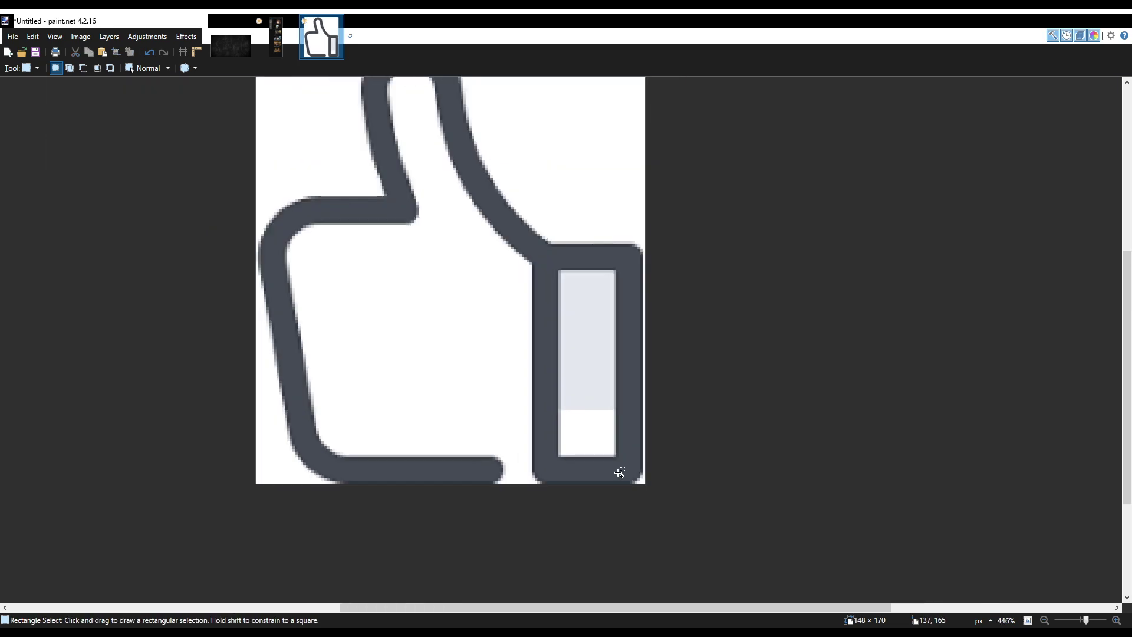
# Remove the white background at 40% tolerance and paste the icon into Image 2.png.
pyautogui.press('s')
pyautogui.press('s')
pyautogui.press('s')
pyautogui.click(578, 177)
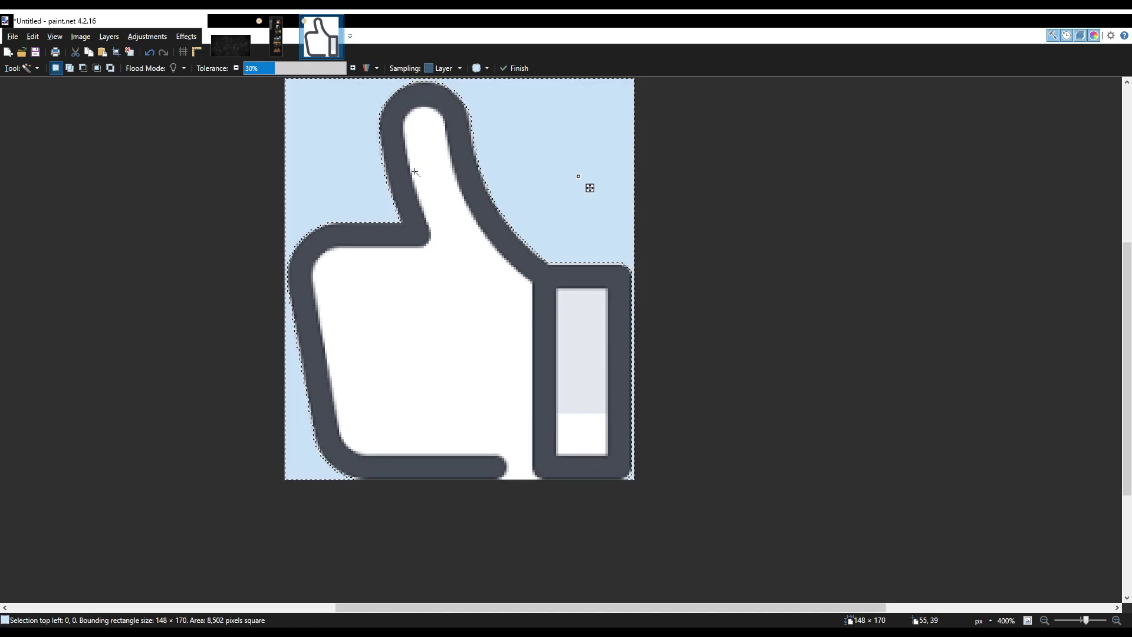
pyautogui.click(352, 67)
pyautogui.press('Delete')
pyautogui.hotkey('ctrl', 'd')
pyautogui.hotkey('ctrl', 'a')
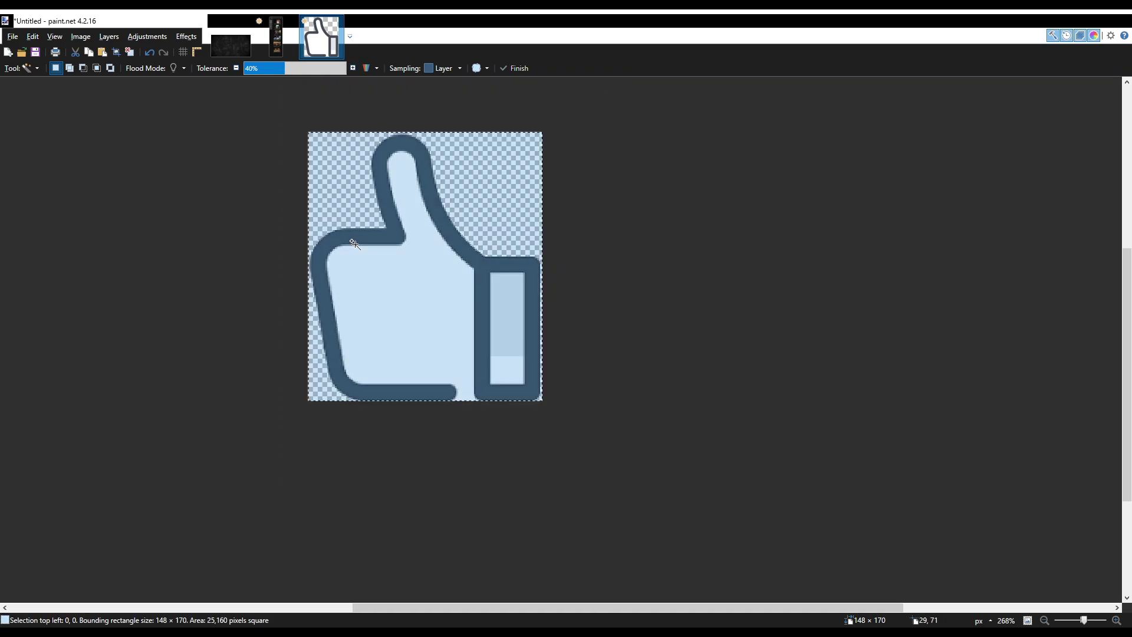
pyautogui.click(275, 35)
pyautogui.hotkey('ctrl', 'v')
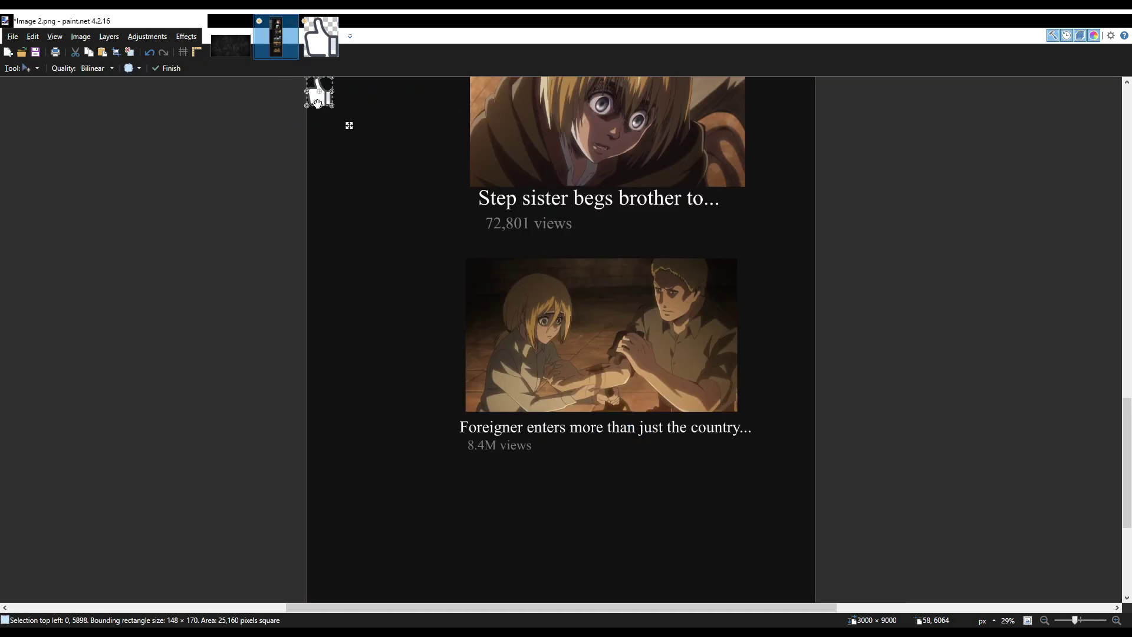
# Try the pasted thumbs-up beside the 8.4M views line, undo it, and return to the thumbs-up image.
pyautogui.moveTo(346, 127); pyautogui.dragTo(660, 487)
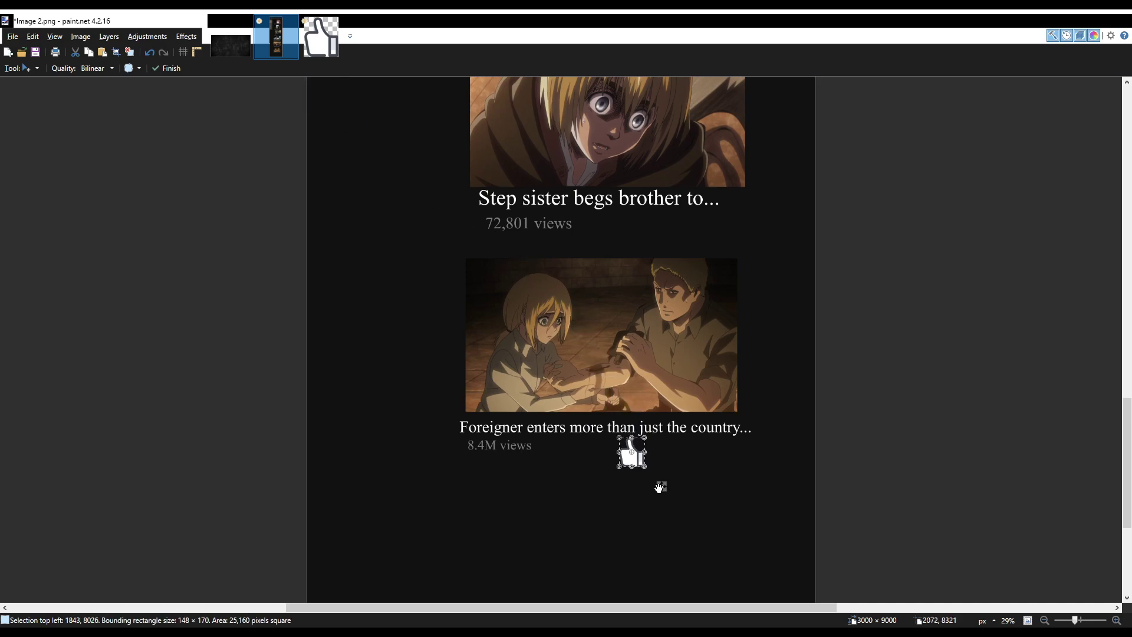
pyautogui.hotkey('ctrl', 'z')
pyautogui.hotkey('ctrl', 'v')
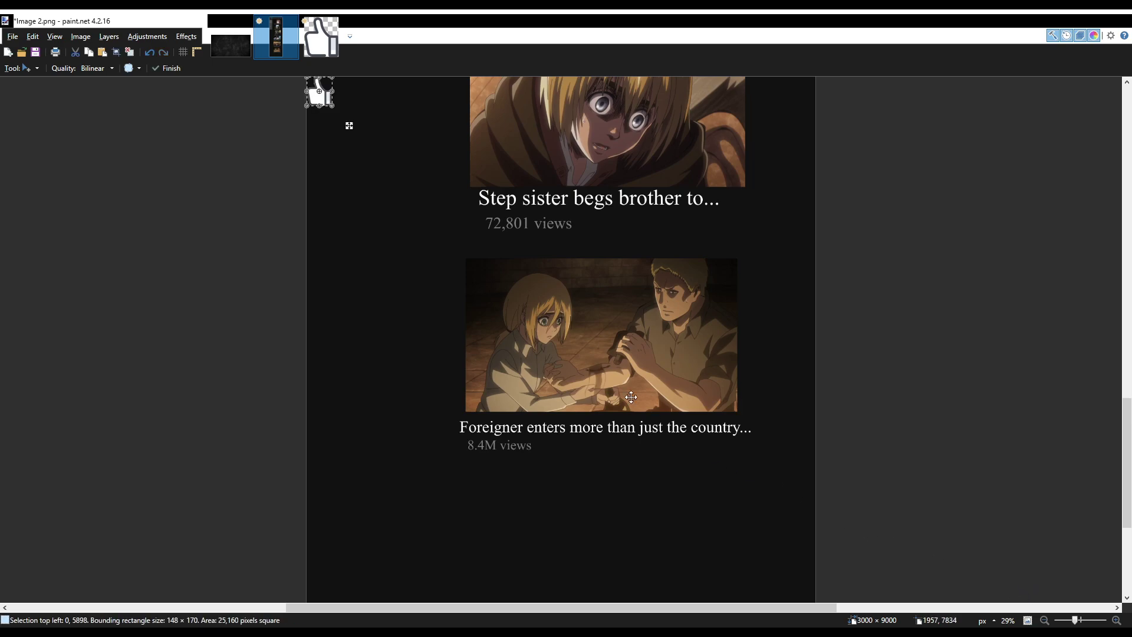
pyautogui.moveTo(348, 121); pyautogui.dragTo(704, 486)
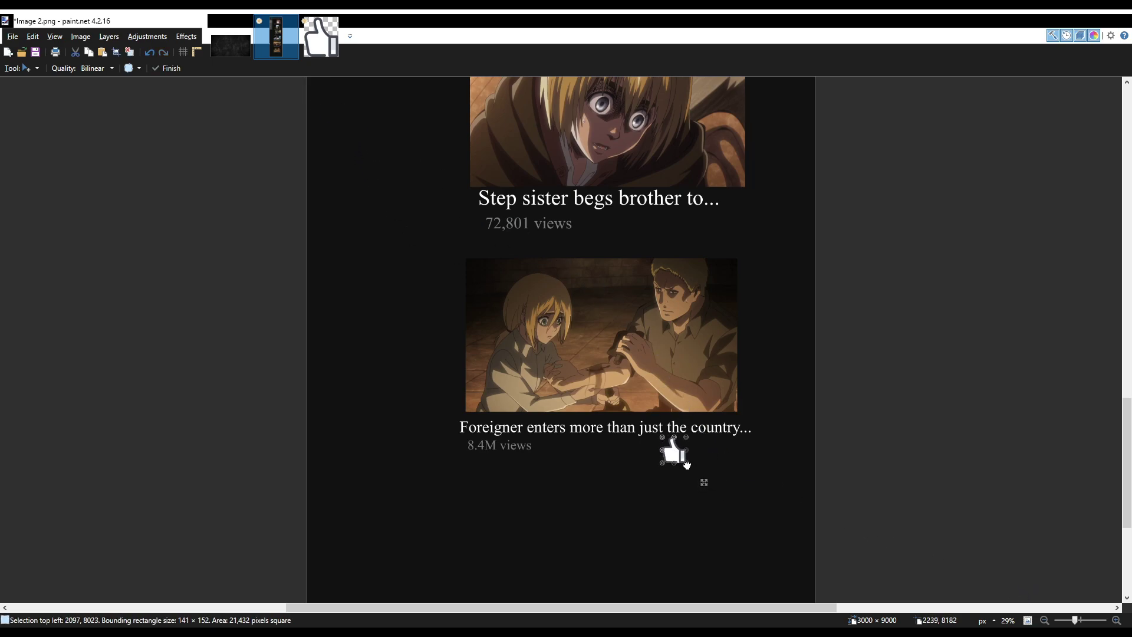
pyautogui.hotkey('ctrl', 'z')
pyautogui.click(312, 52)
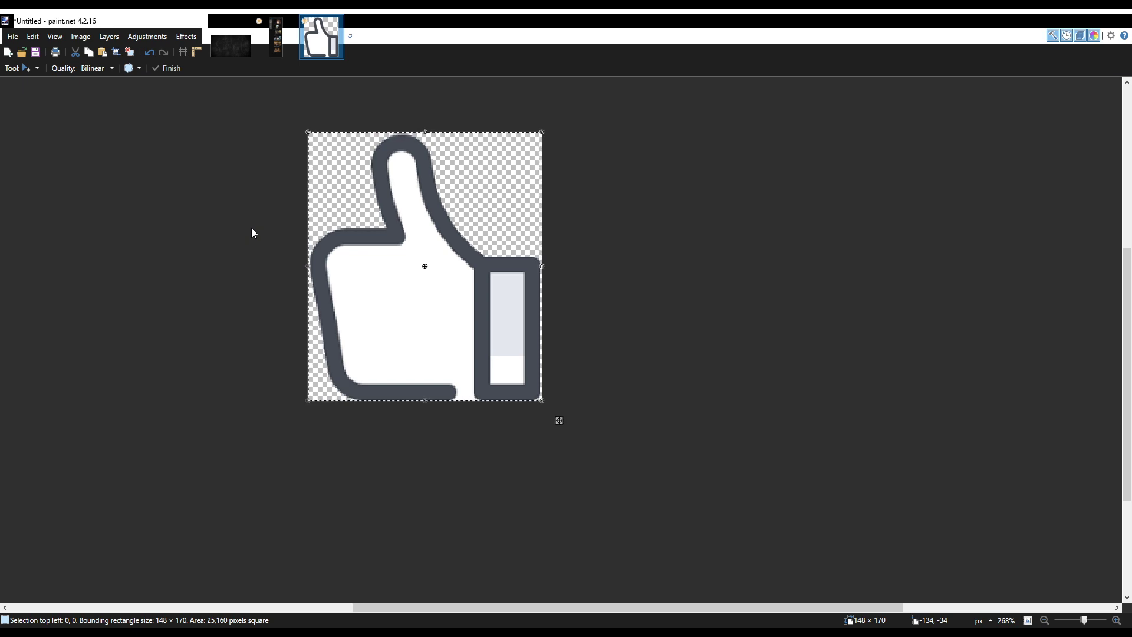
# Resize the thumbs-up to 110×126, then down to 80×92 pixels.
pyautogui.hotkey('ctrl', 'z')
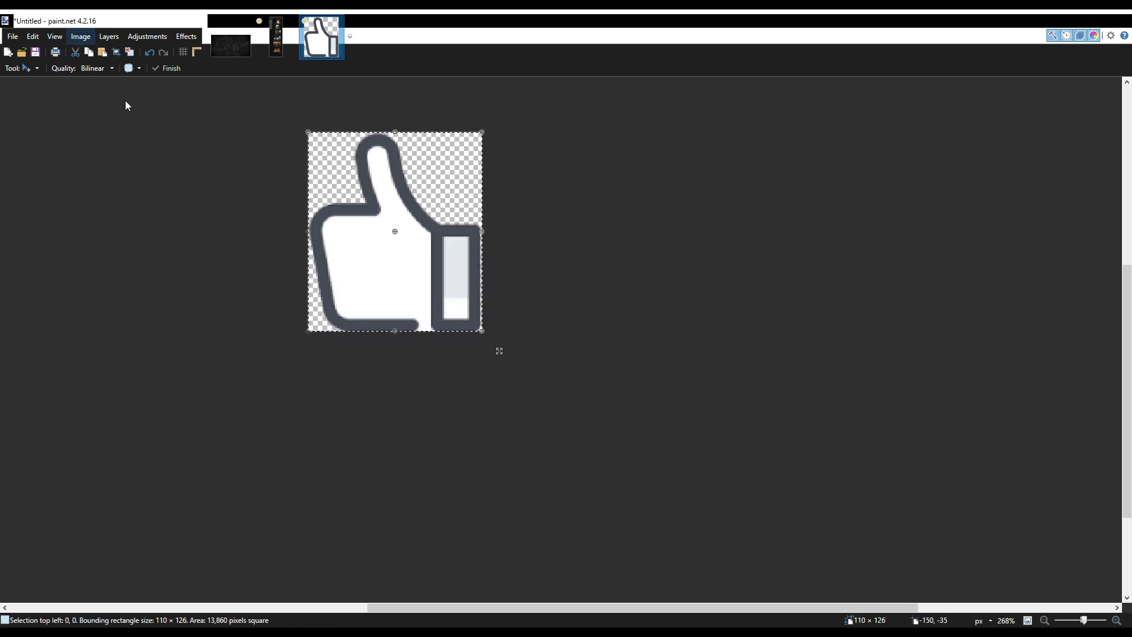
pyautogui.hotkey('ctrl', 'z')
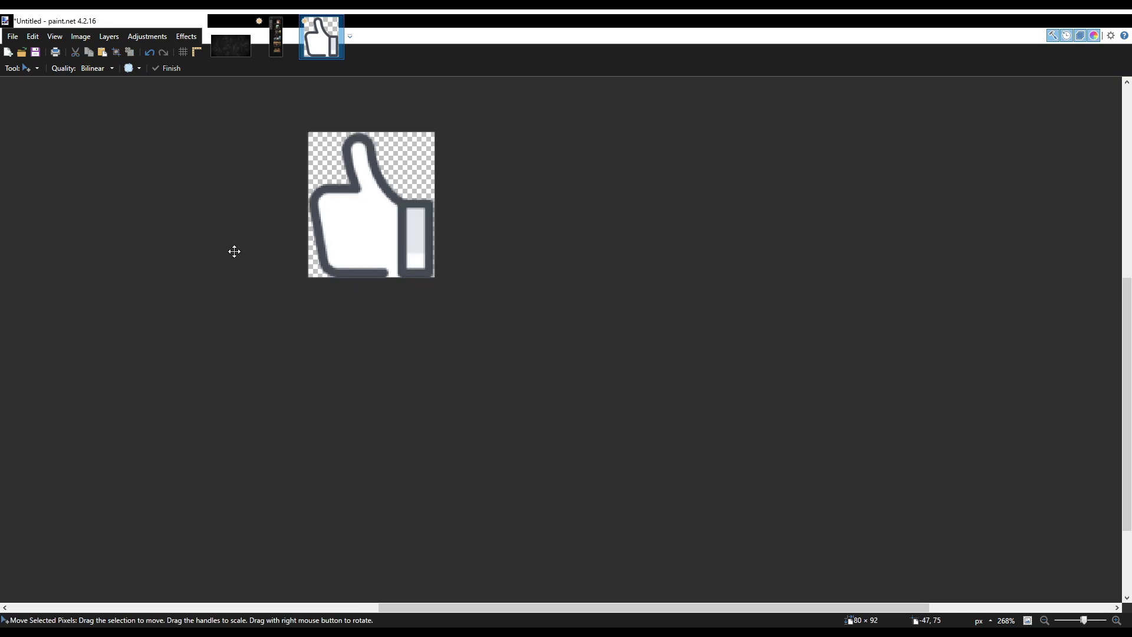
# Place a mirrored 80×92 thumbs-up beside the 8.4M views line in Image 2.png.
pyautogui.click(270, 45)
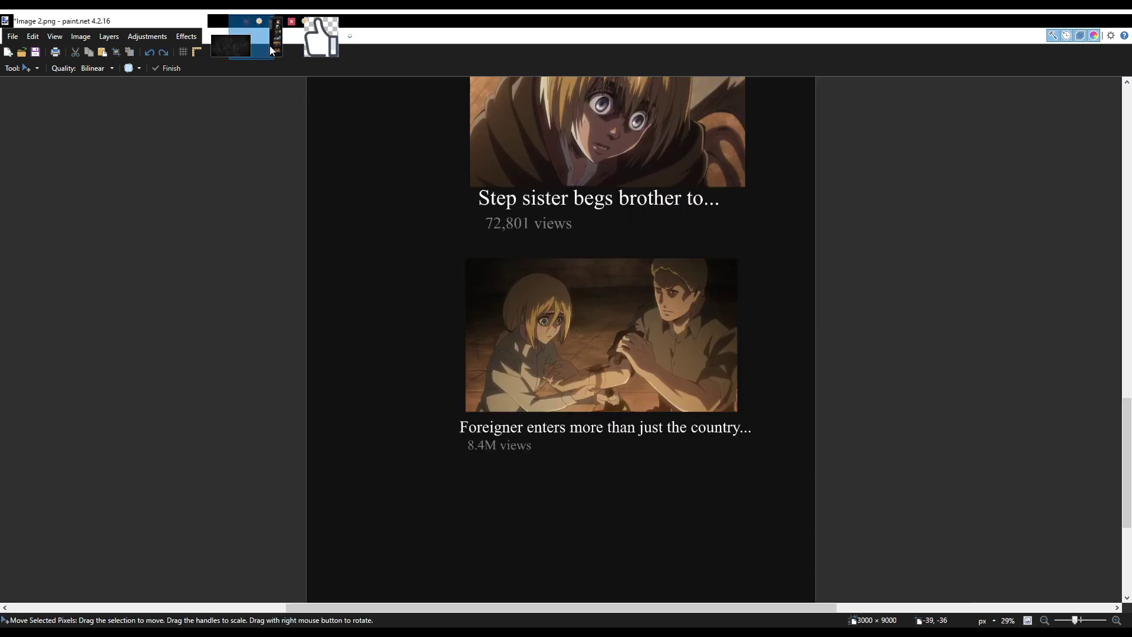
pyautogui.hotkey('ctrl', 'v')
pyautogui.moveTo(337, 114); pyautogui.dragTo(690, 473)
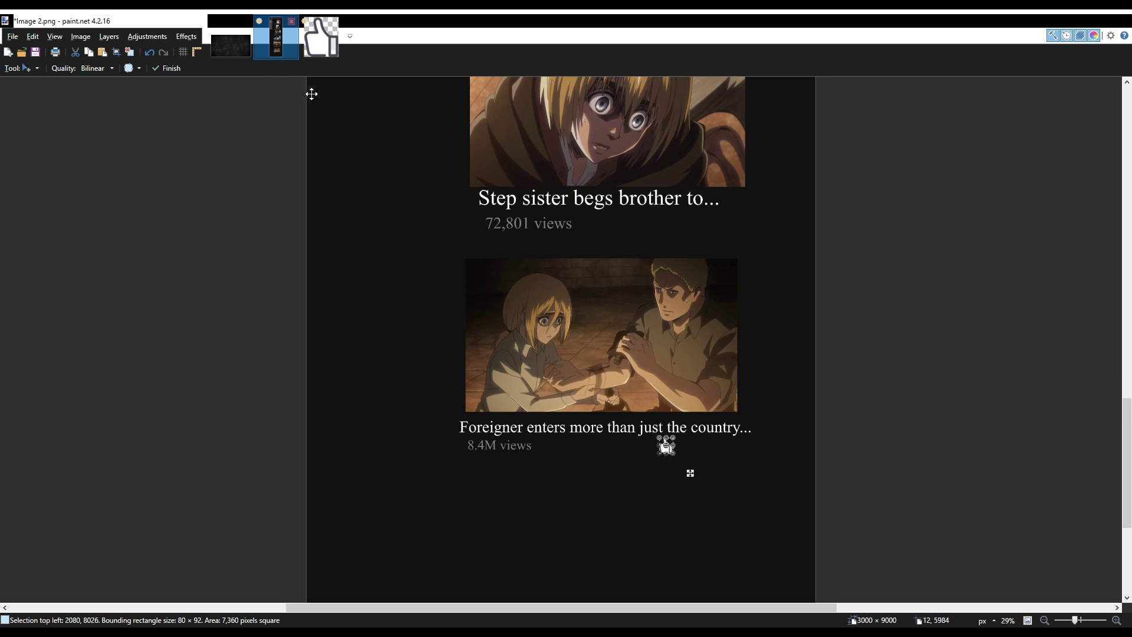
pyautogui.click(318, 38)
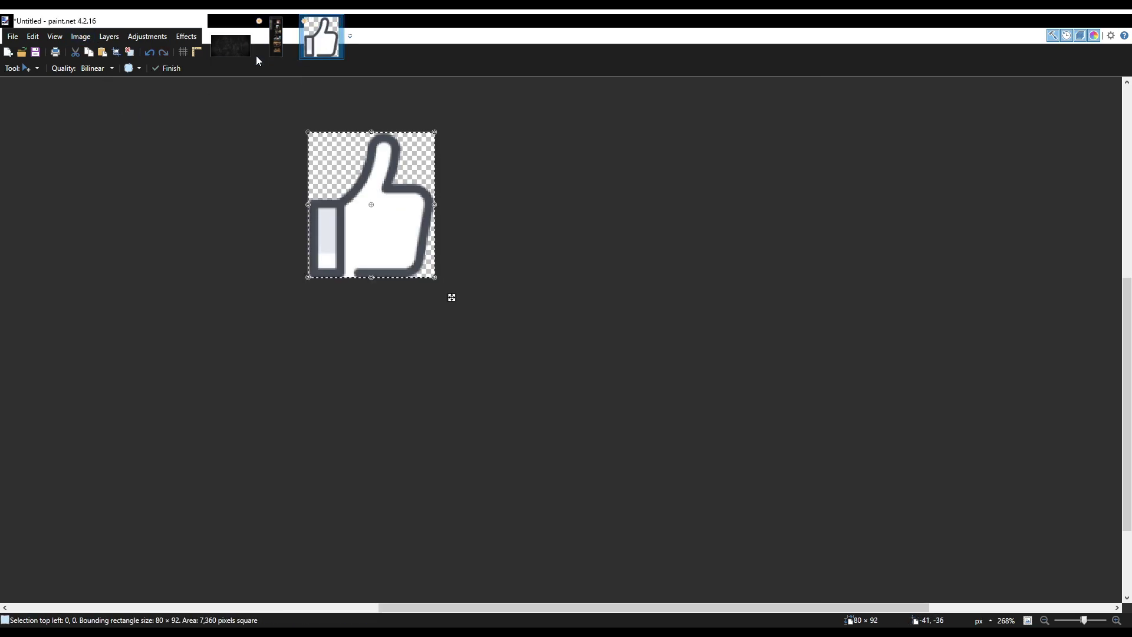
pyautogui.click(275, 37)
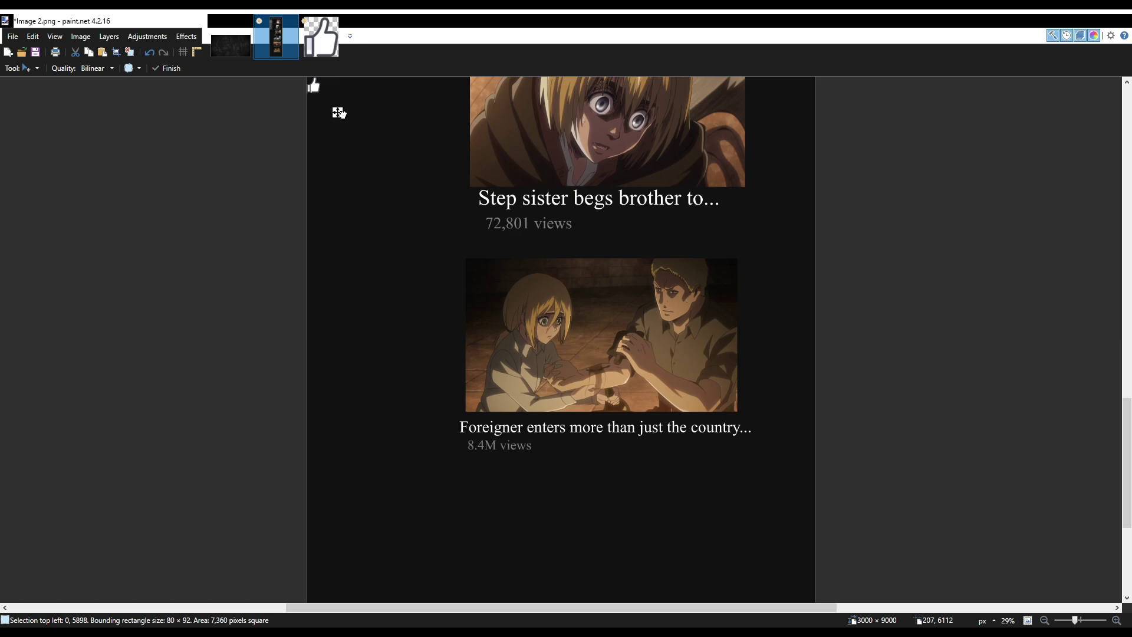
pyautogui.moveTo(337, 111); pyautogui.dragTo(575, 471)
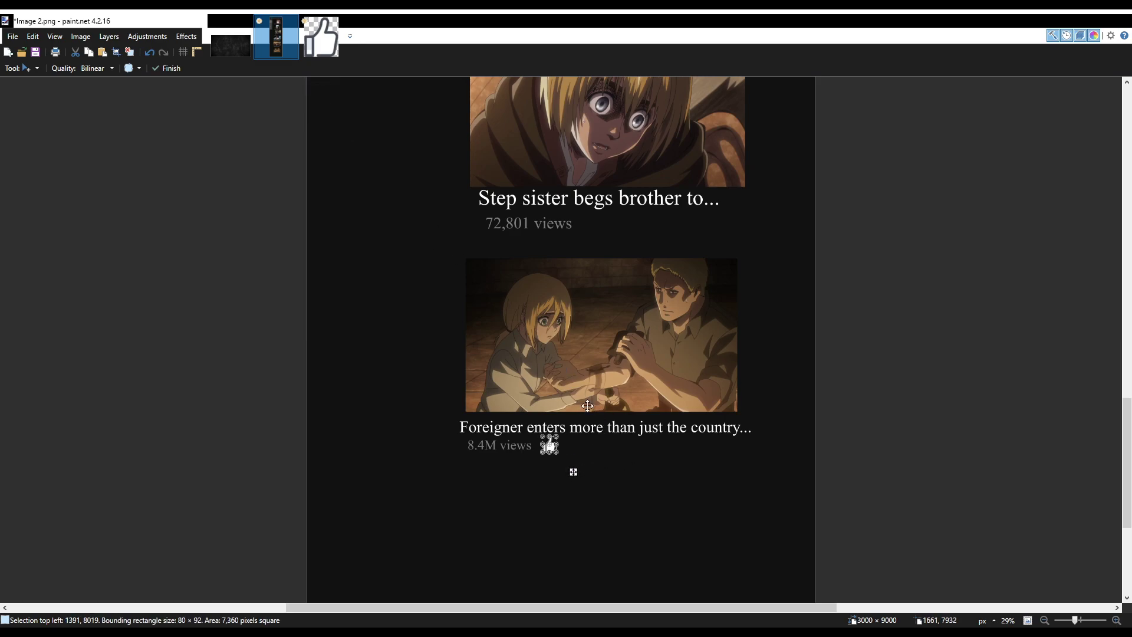
# Paste thumbs-up copies beside the 72,801, 163,293, 1.1M and 789,143 views lines.
pyautogui.scroll(2, 588, 235)
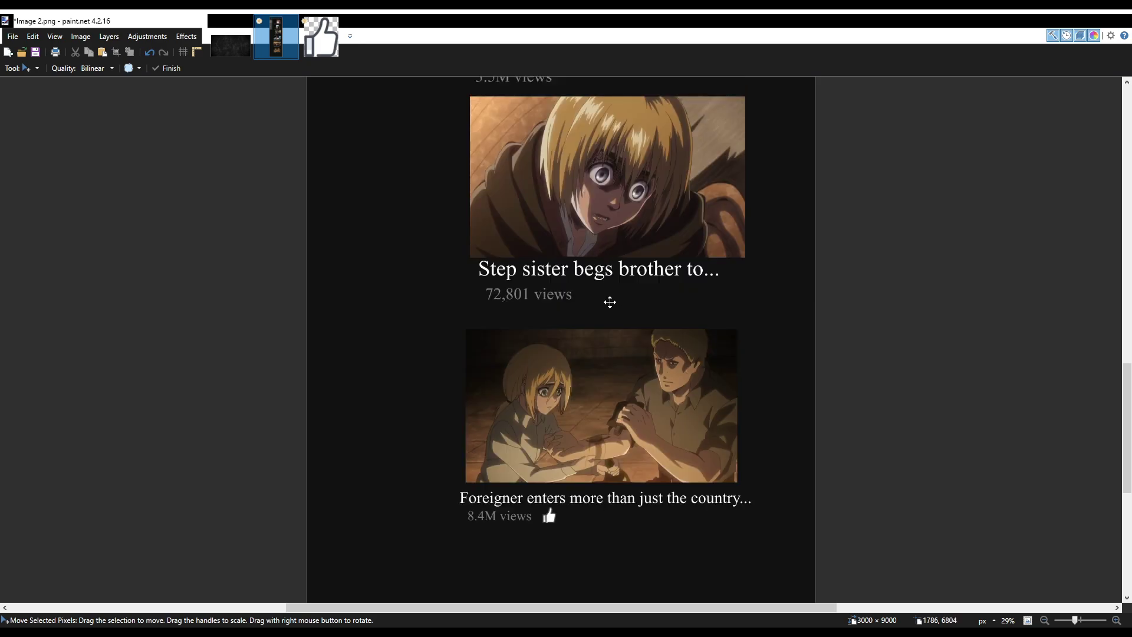
pyautogui.hotkey('ctrl', 'v')
pyautogui.moveTo(337, 111); pyautogui.dragTo(611, 389)
pyautogui.scroll(3, 609, 380)
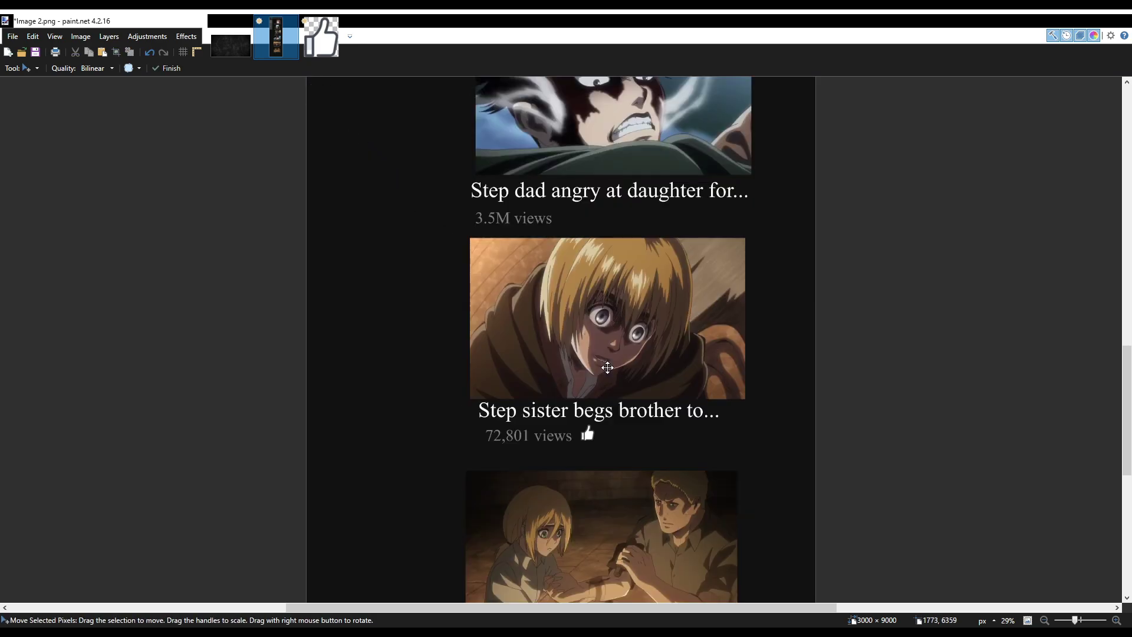
pyautogui.hotkey('ctrl', 'v')
pyautogui.moveTo(336, 110); pyautogui.dragTo(594, 387)
pyautogui.scroll(3, 598, 357)
pyautogui.hotkey('ctrl', 'v')
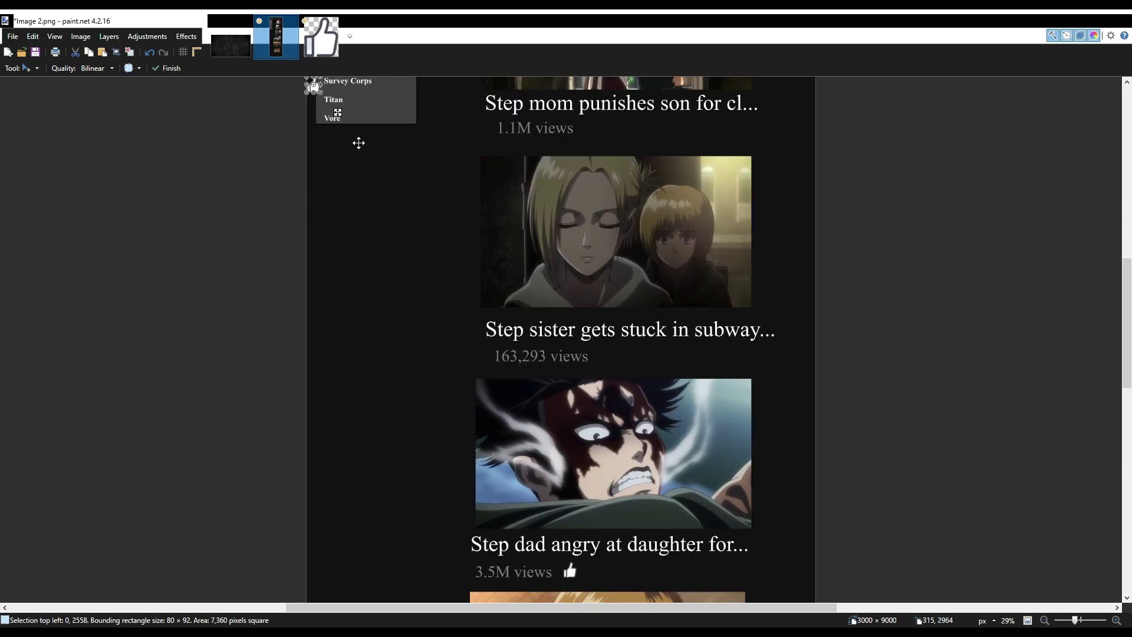
pyautogui.moveTo(332, 113); pyautogui.dragTo(623, 380)
pyautogui.scroll(3, 575, 353)
pyautogui.hotkey('ctrl', 'v')
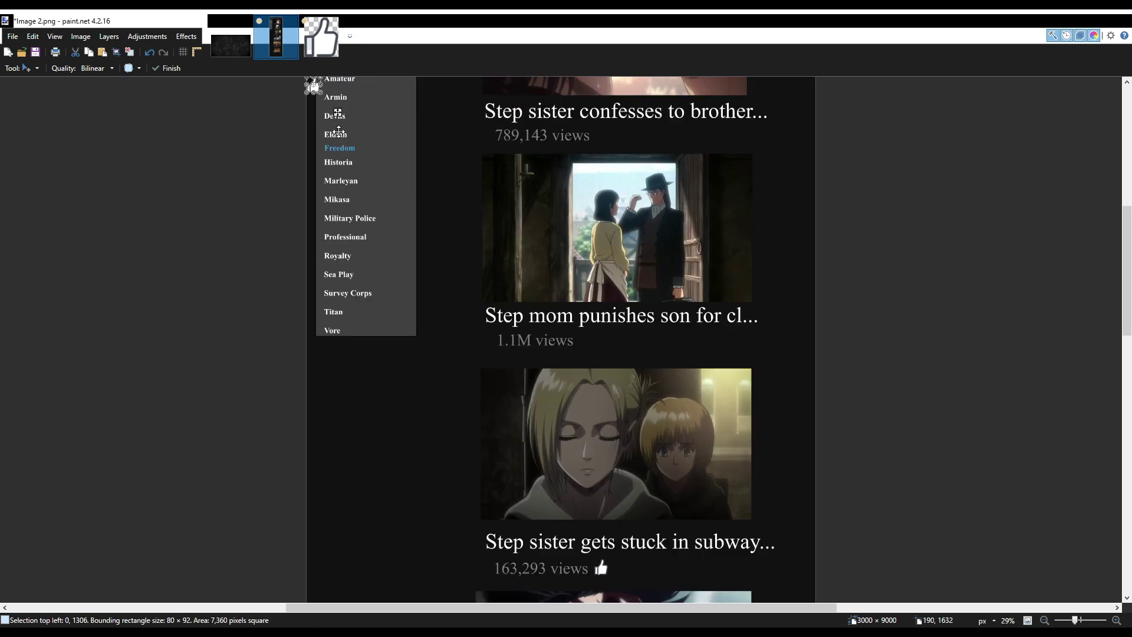
pyautogui.moveTo(329, 104); pyautogui.dragTo(610, 364)
pyautogui.scroll(3, 610, 364)
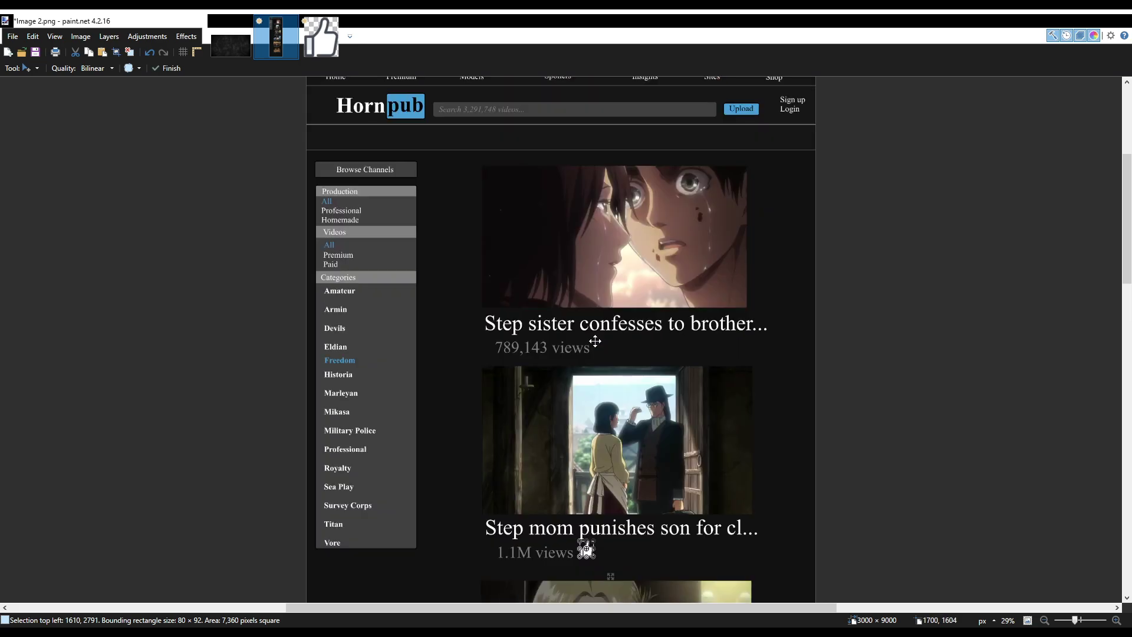
pyautogui.hotkey('ctrl', 'v')
pyautogui.moveTo(335, 112); pyautogui.dragTo(628, 380)
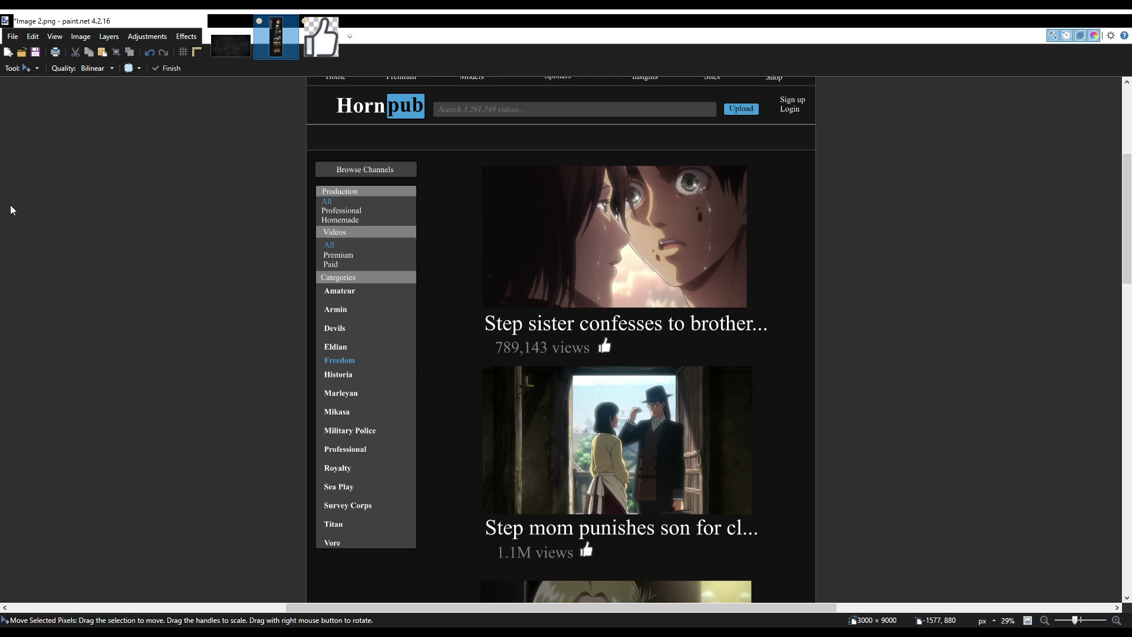
# Sample the blue colour and add an 89% rating beside the 789,143 views thumbs-up.
pyautogui.press('t')
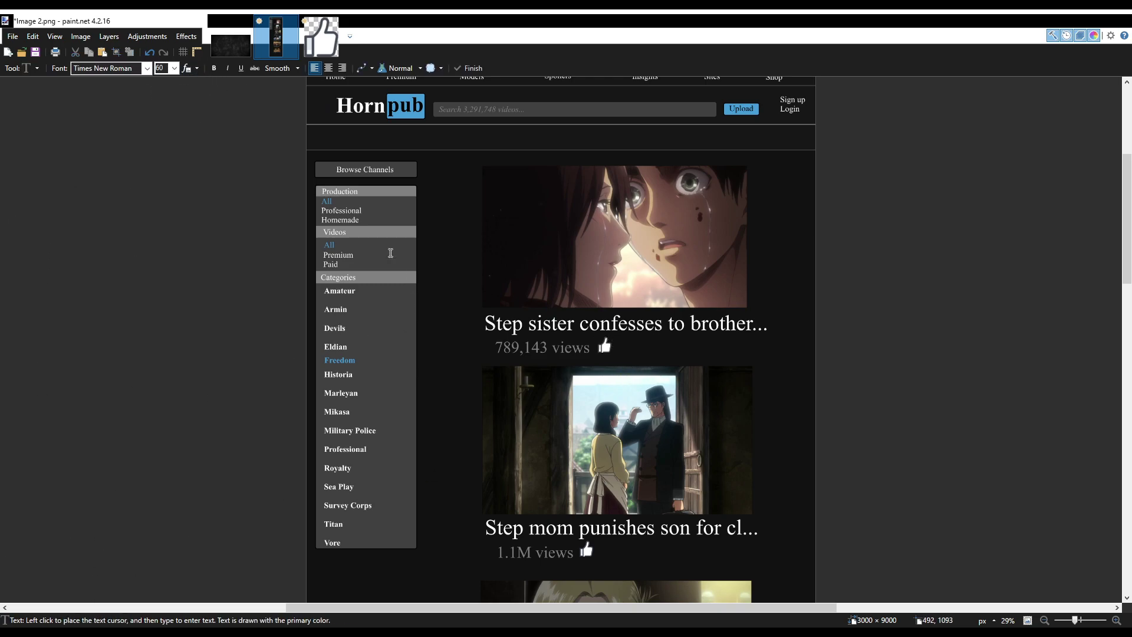
pyautogui.scroll(3, 547, 295)
pyautogui.press('k')
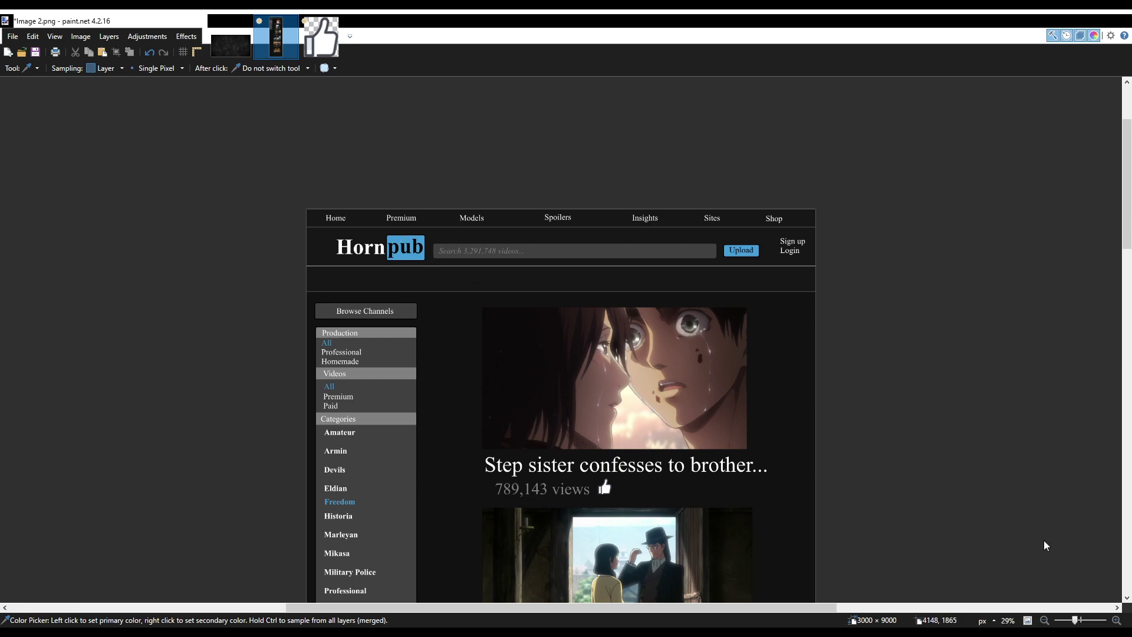
pyautogui.press('t')
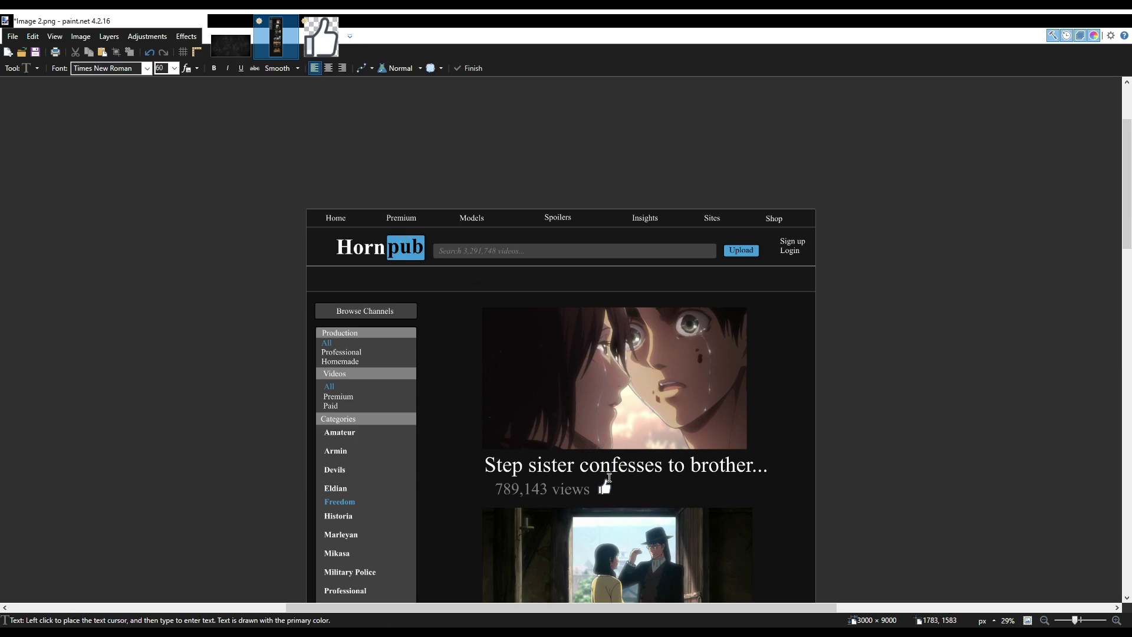
pyautogui.scroll(-2, 622, 458)
pyautogui.click(616, 416)
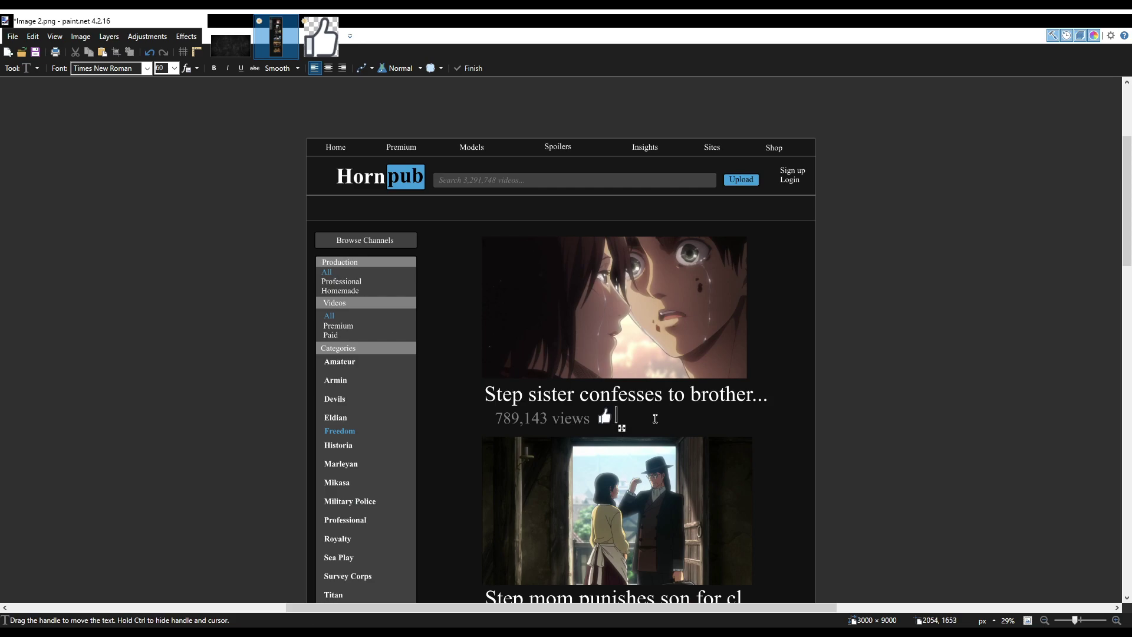
pyautogui.write('89%')
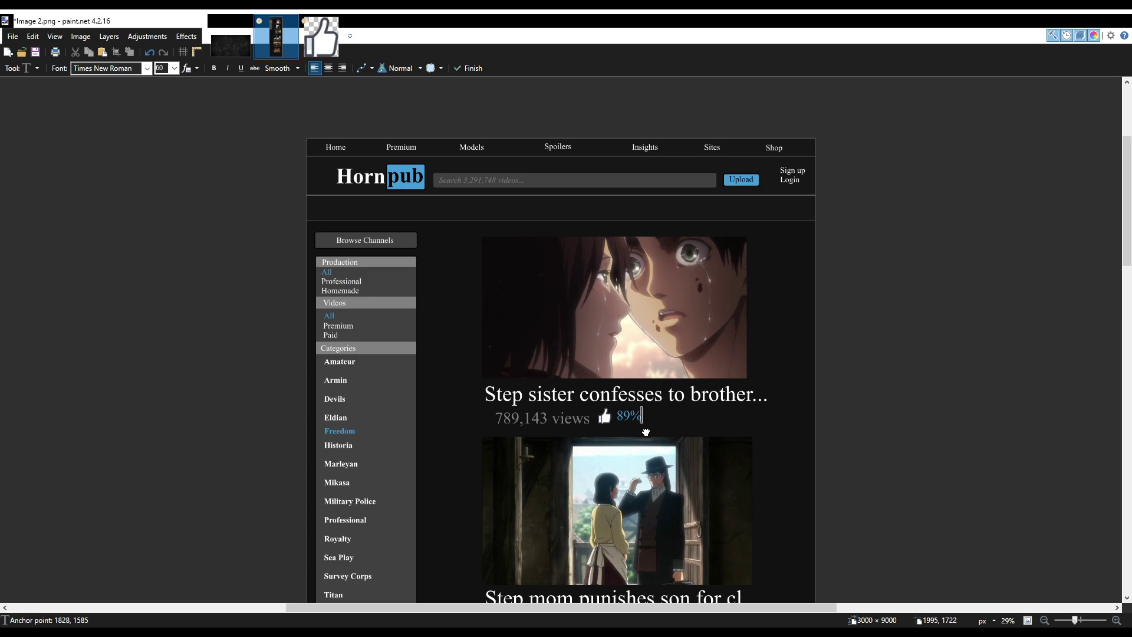
pyautogui.press('Escape')
# Add 79% and 93% ratings beside the 163,293 and 3.5M views thumbs-ups.
pyautogui.scroll(-6, 641, 436)
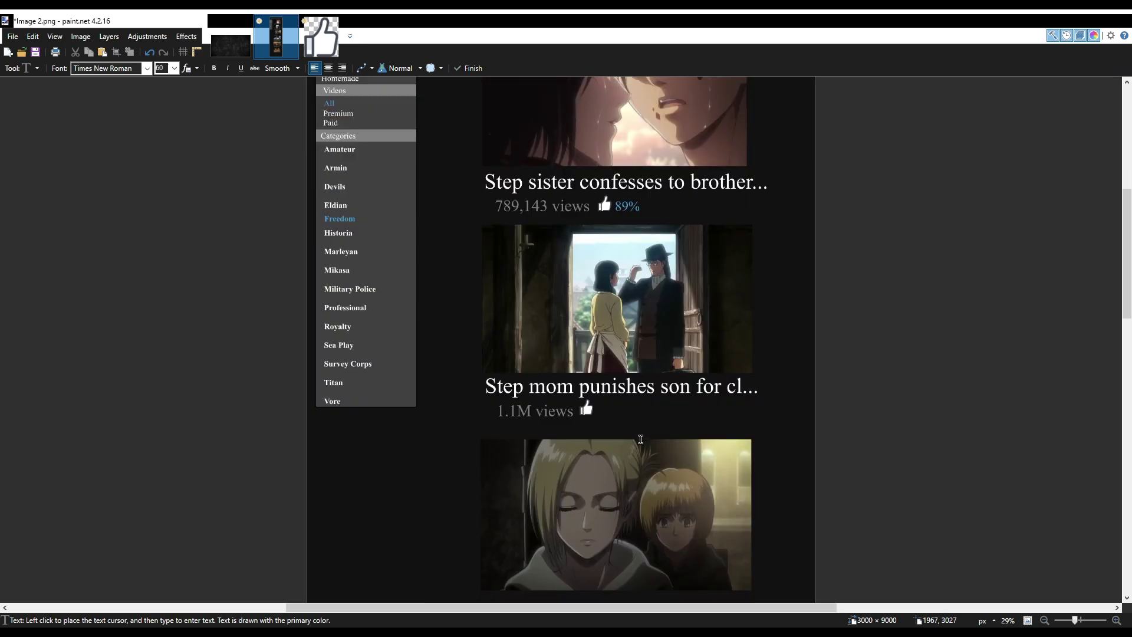
pyautogui.click(600, 408)
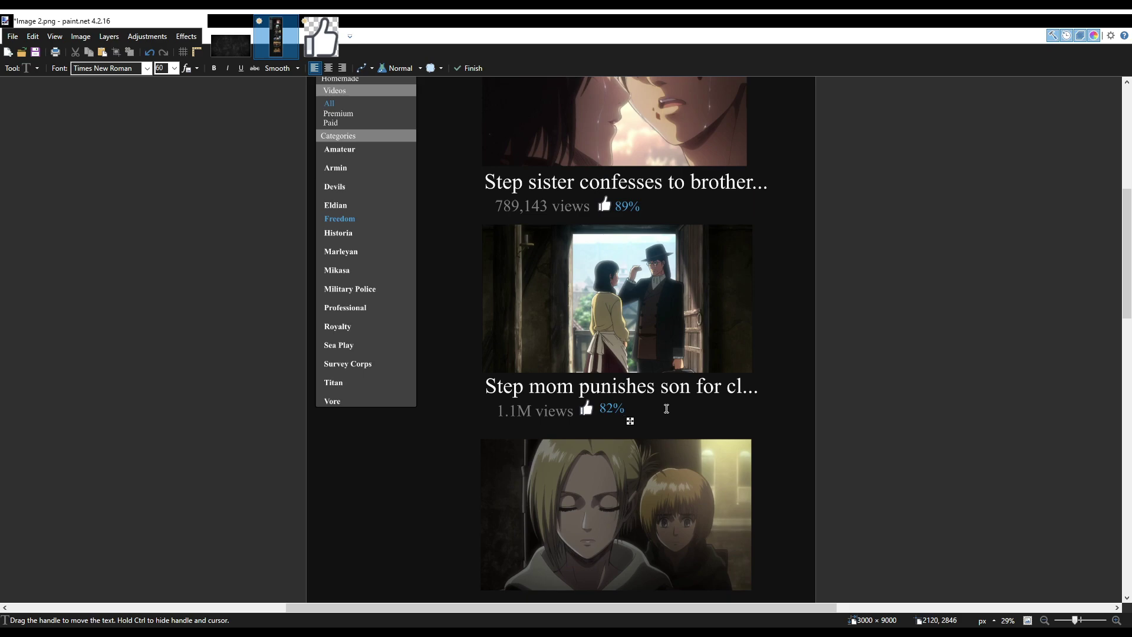
pyautogui.scroll(-3, 620, 428)
pyautogui.click(613, 427)
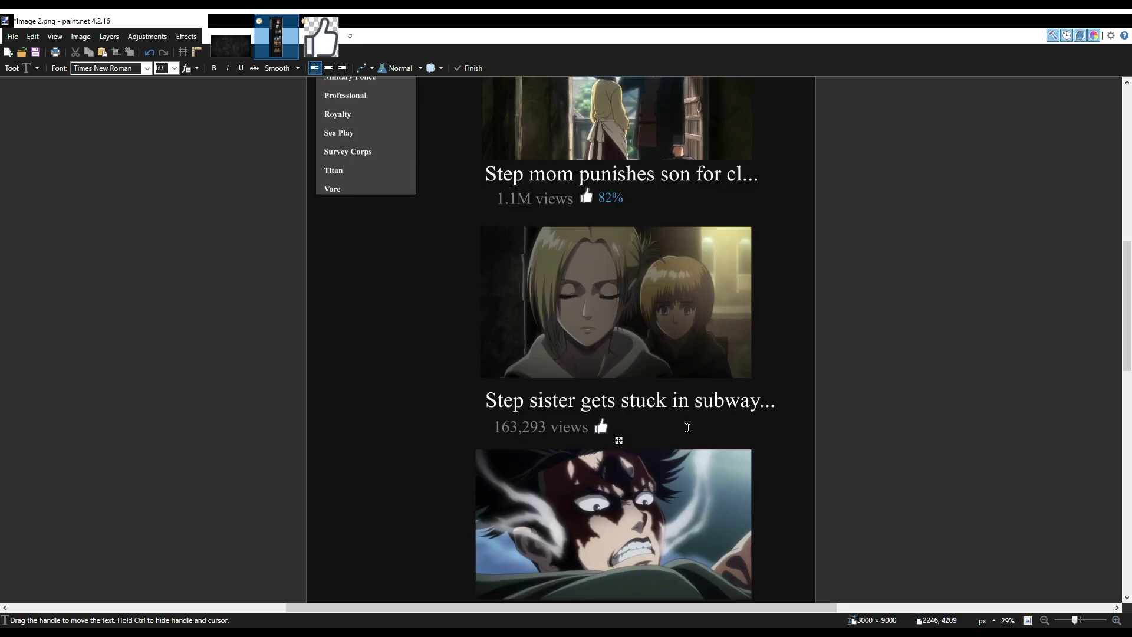
pyautogui.write('79%')
pyautogui.press('Escape')
pyautogui.scroll(-3, 611, 408)
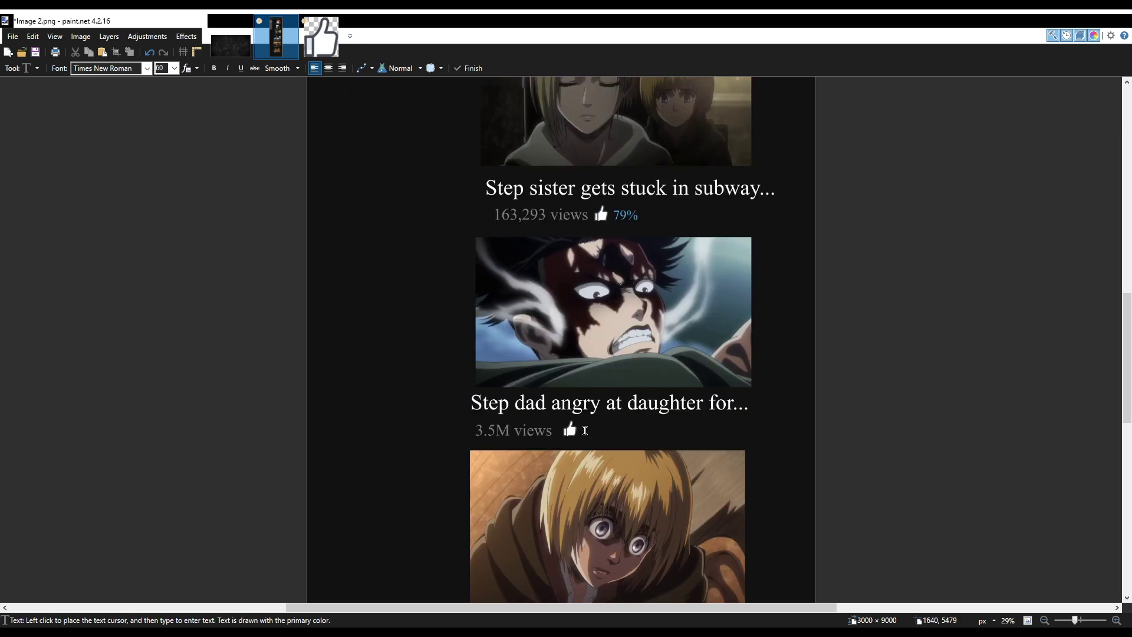
pyautogui.click(585, 430)
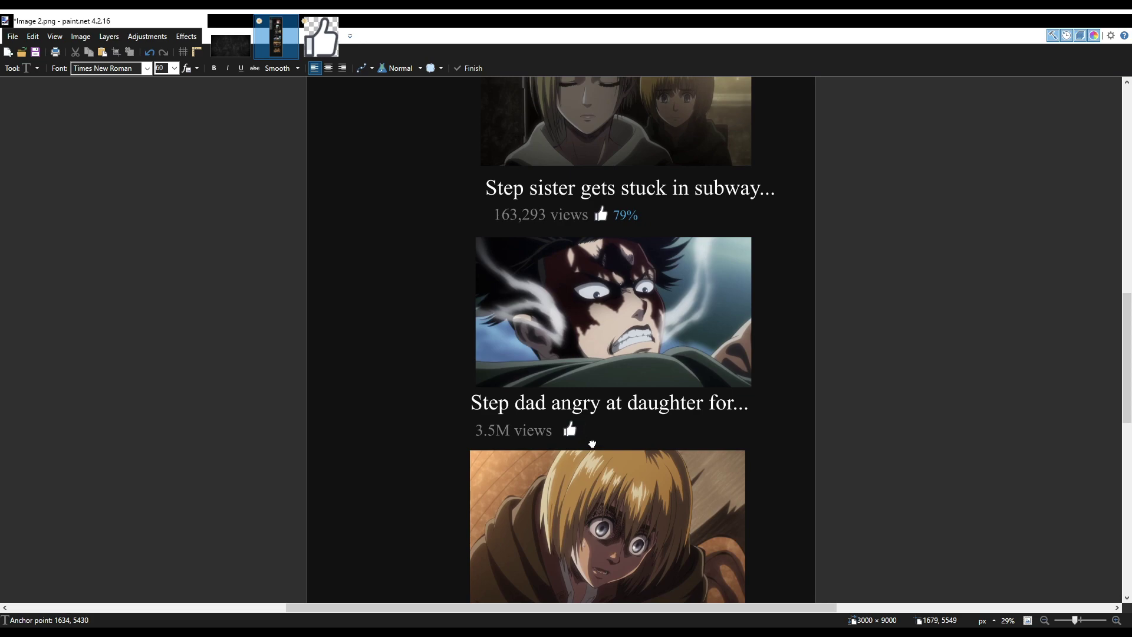
pyautogui.write('93%')
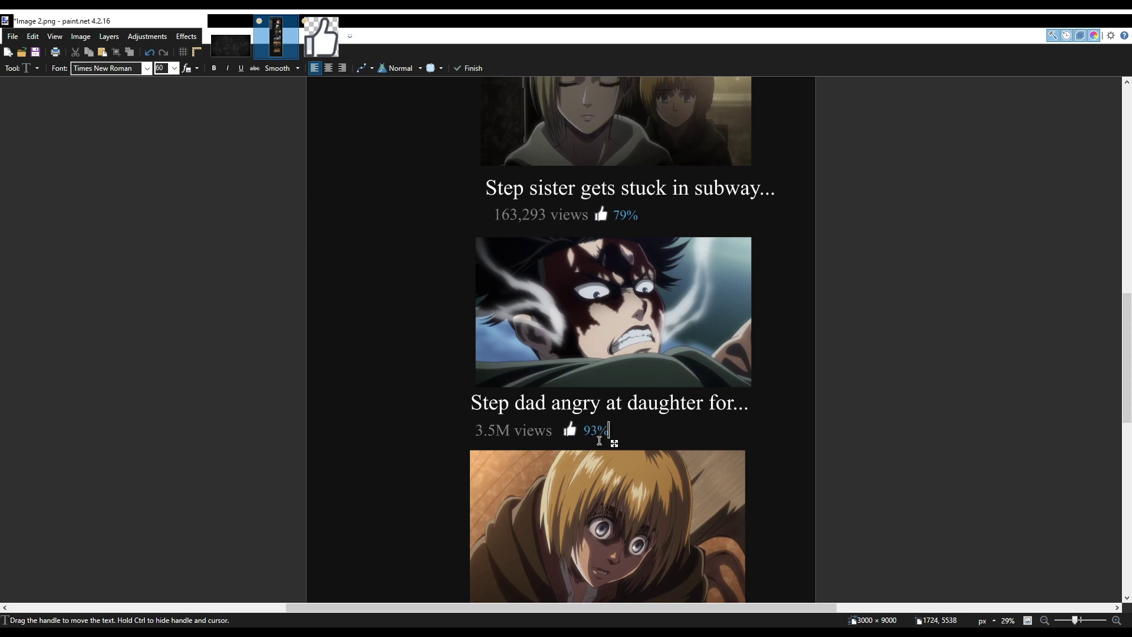
pyautogui.press('Escape')
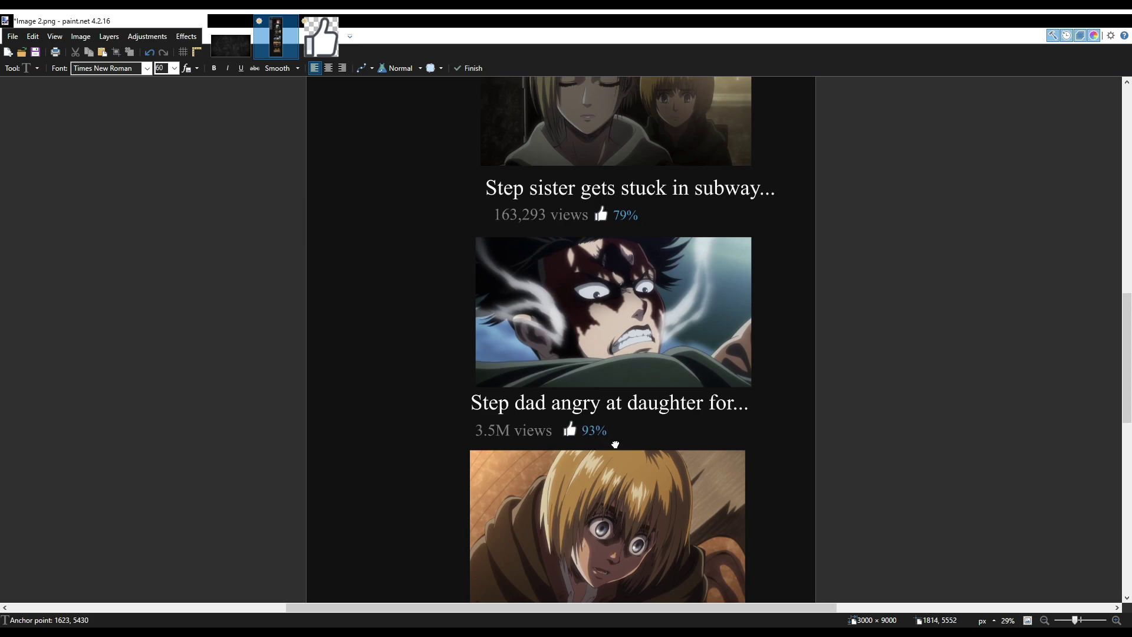
# Add 90% and 97% ratings beside 72,801 and 8.4M views, save, and go to After Effects.
pyautogui.scroll(-3, 609, 443)
pyautogui.click(600, 433)
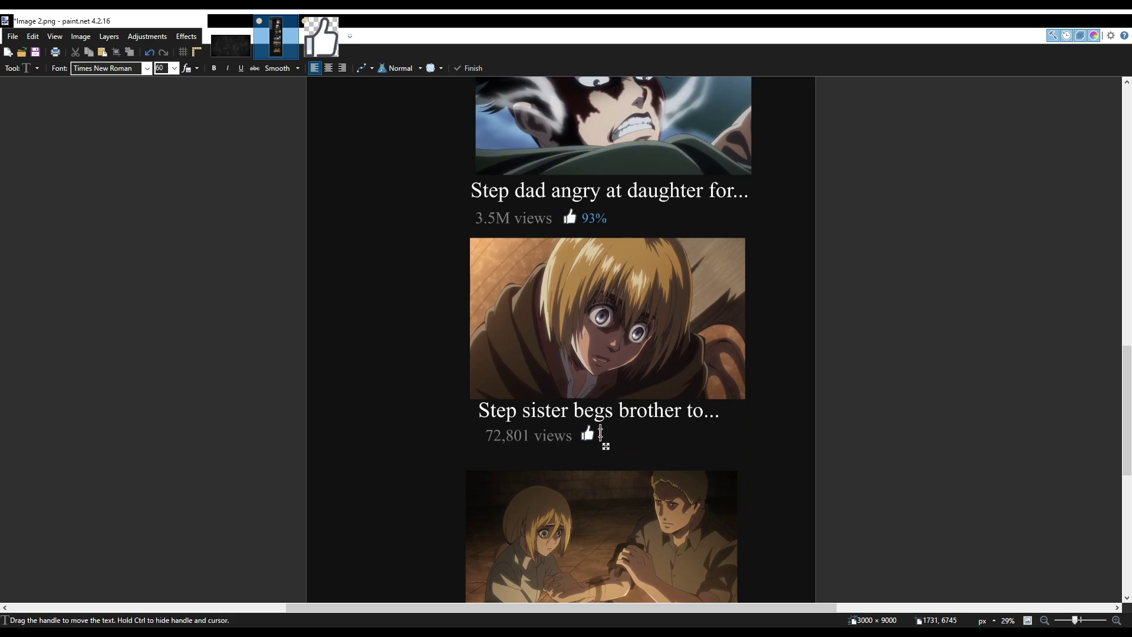
pyautogui.write('90%')
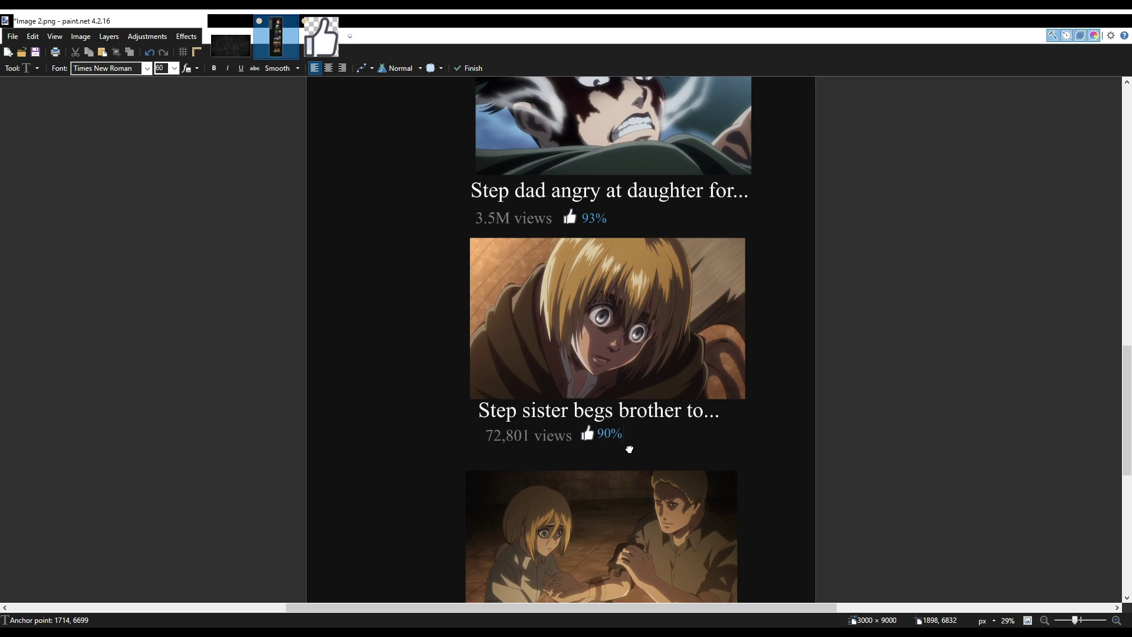
pyautogui.scroll(-3, 589, 449)
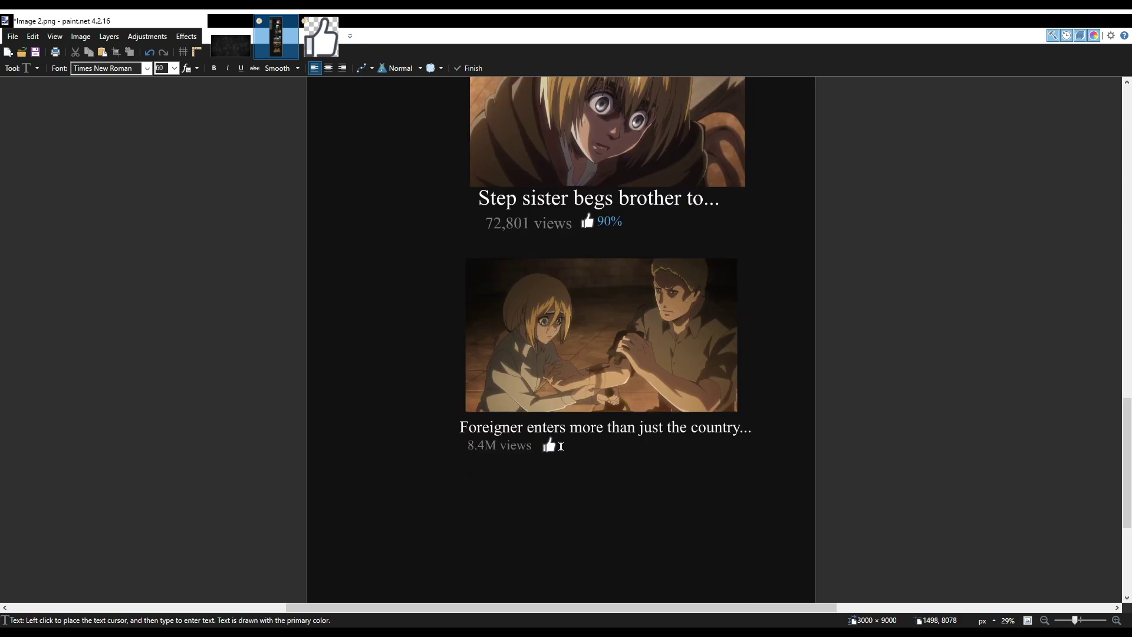
pyautogui.click(561, 446)
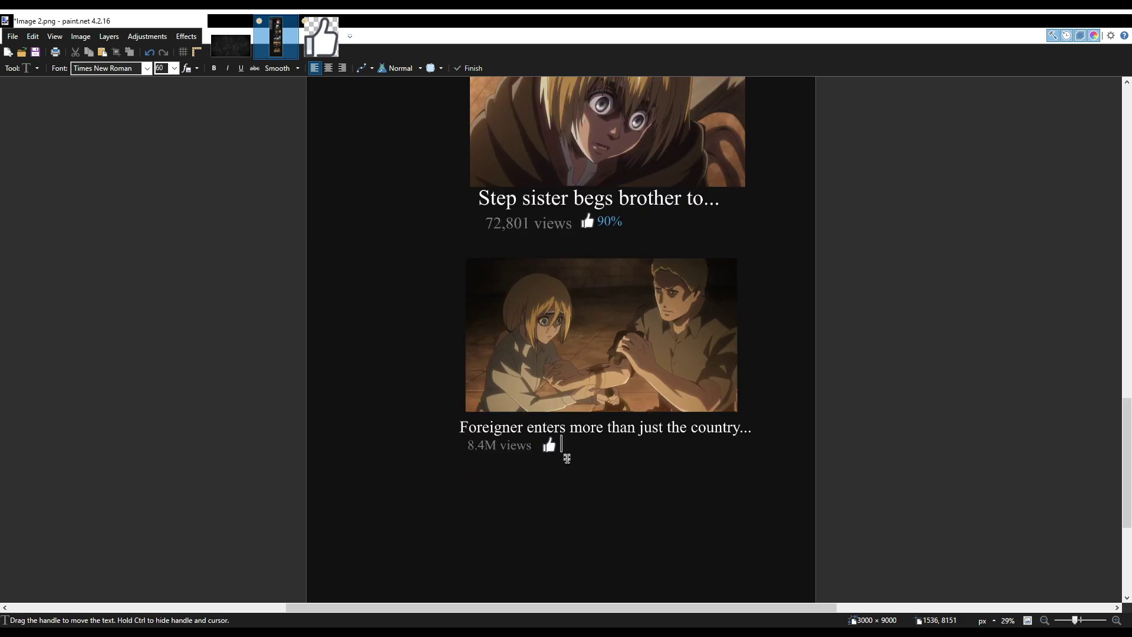
pyautogui.write('97%')
pyautogui.press('Escape')
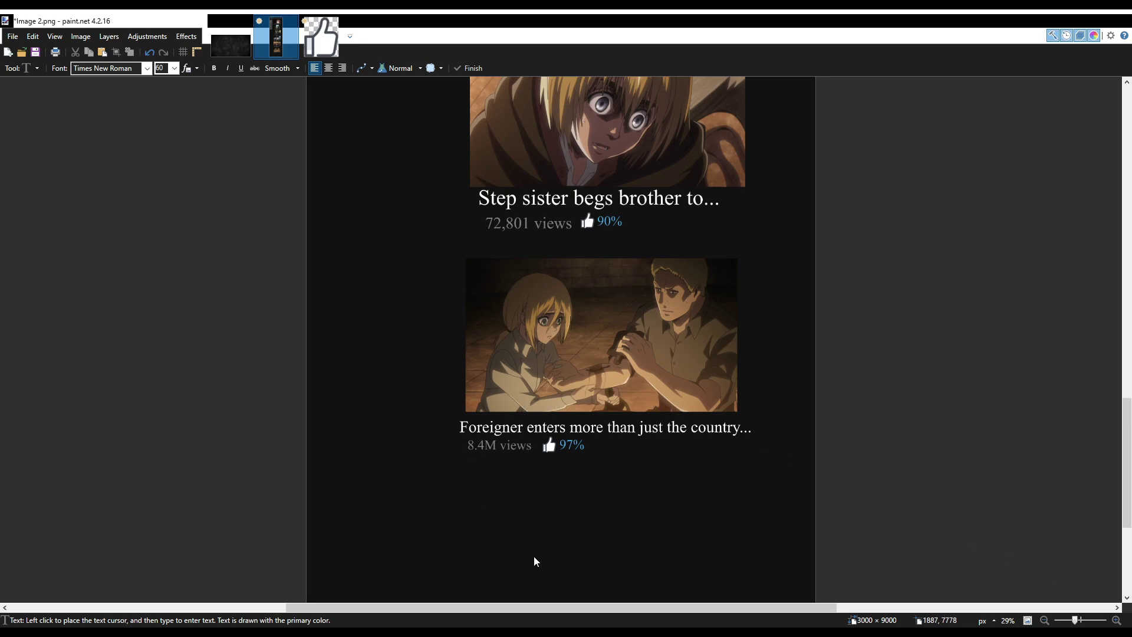
pyautogui.hotkey('ctrl', 's')
pyautogui.hotkey('alt', 'Tab')
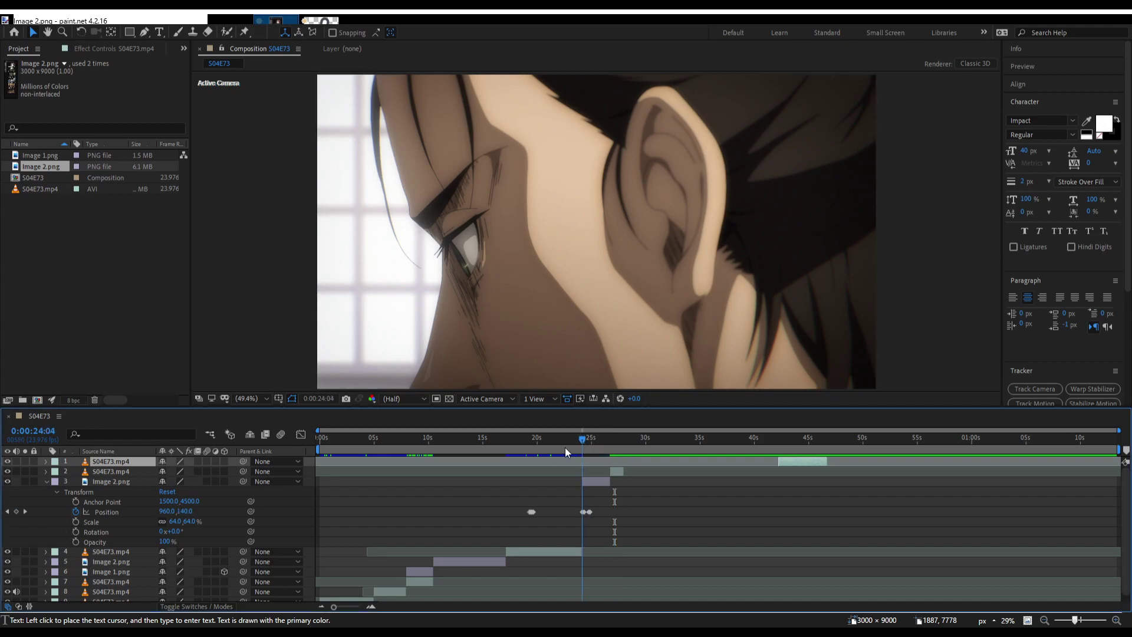
# Split the layer 4 close-up near 17 seconds and trim the new piece to start at 18:09.
pyautogui.click(456, 453)
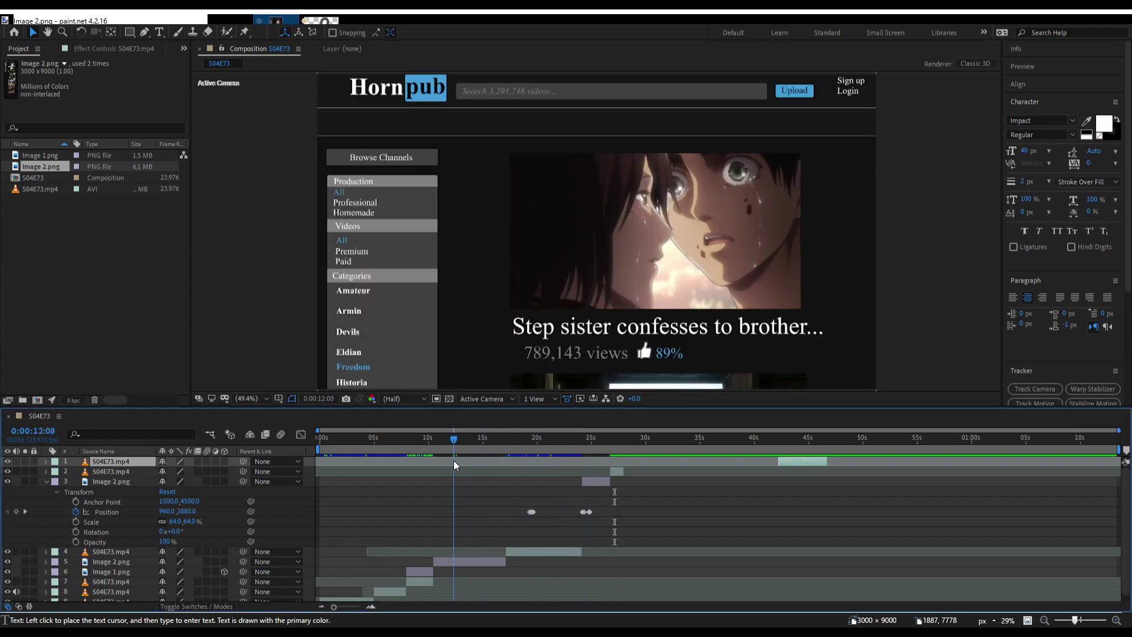
pyautogui.moveTo(454, 461); pyautogui.dragTo(508, 481)
pyautogui.press('=')
pyautogui.press('=')
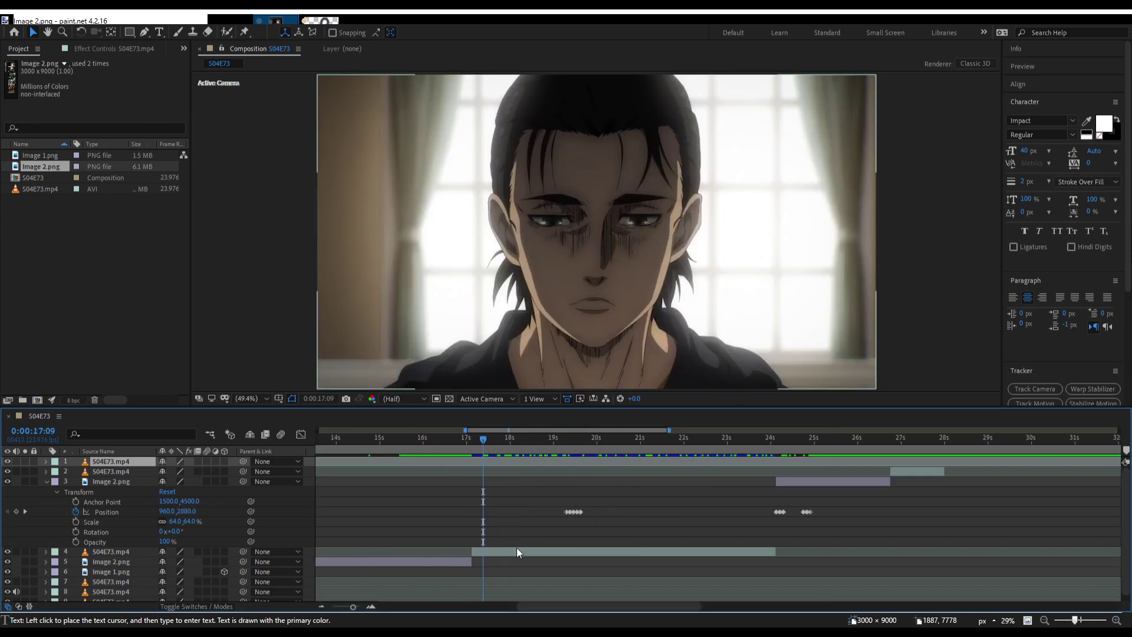
pyautogui.press('=')
pyautogui.moveTo(448, 439); pyautogui.dragTo(480, 452)
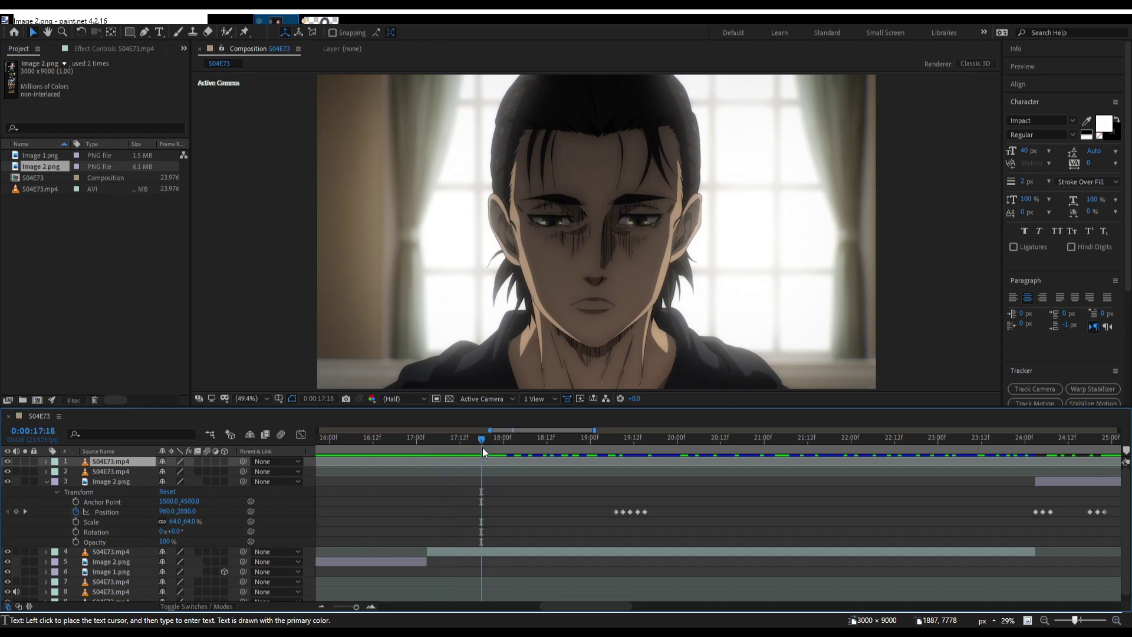
pyautogui.press('pagedown')
pyautogui.press('pagedown')
pyautogui.press('pagedown')
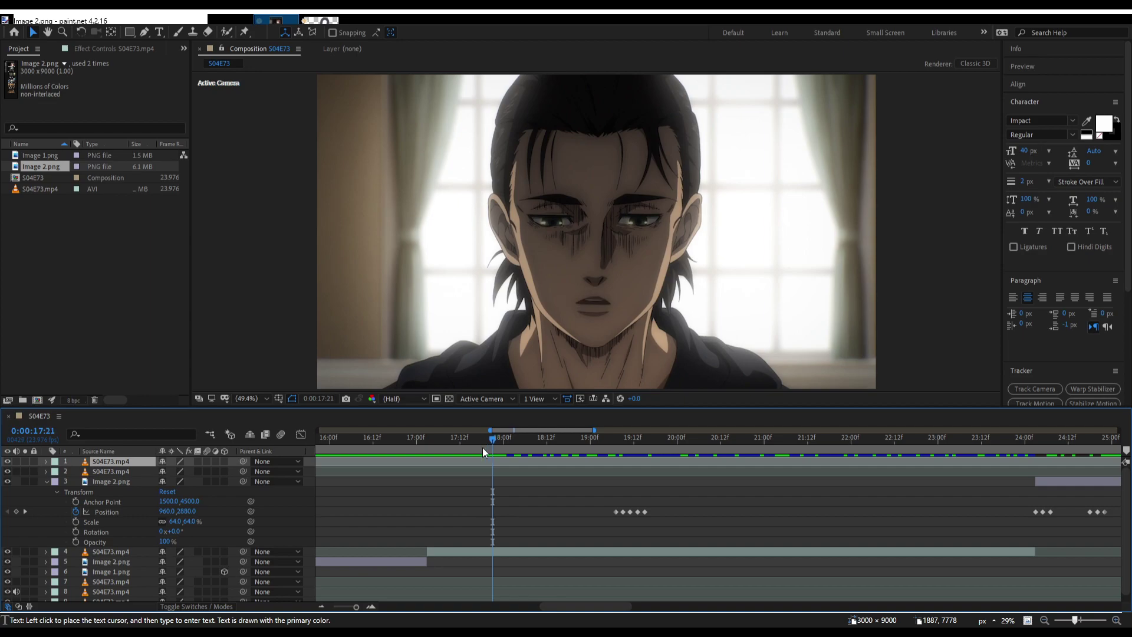
pyautogui.click(506, 551)
pyautogui.hotkey('ctrl', 'shift', 'd')
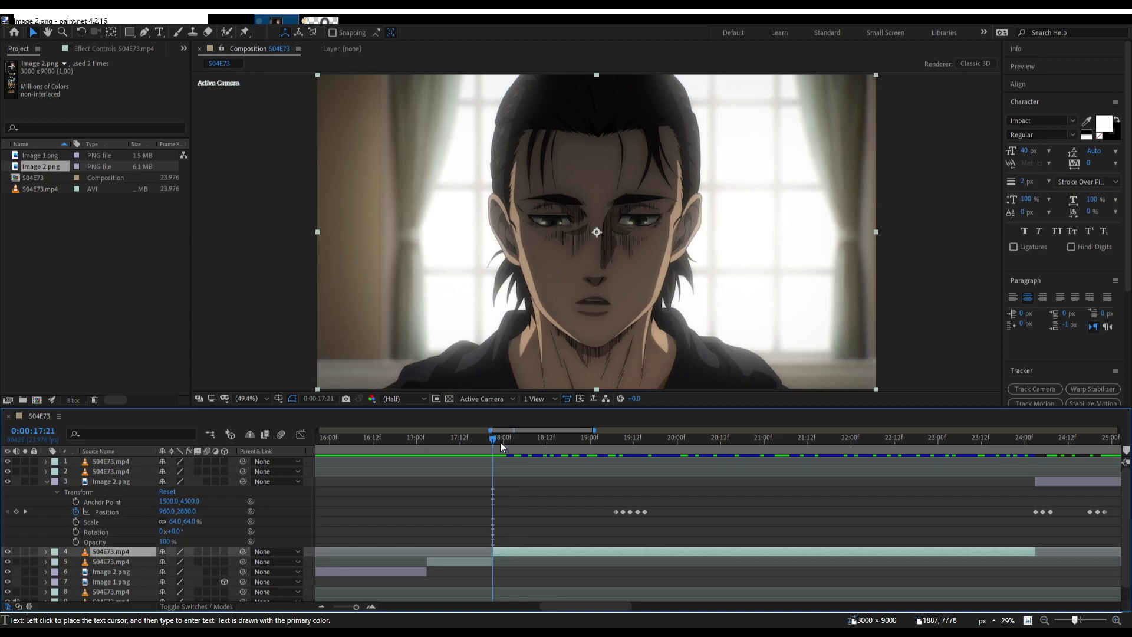
pyautogui.moveTo(500, 442); pyautogui.dragTo(534, 444)
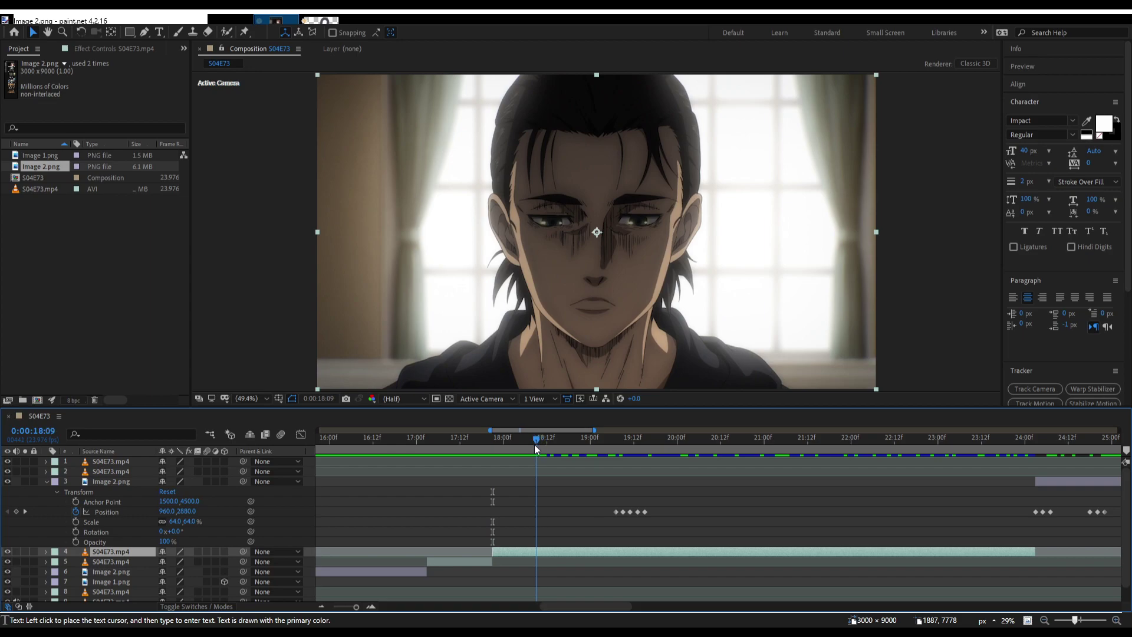
pyautogui.moveTo(492, 551)
pyautogui.mouseDown()
pyautogui.moveTo(537, 552)
pyautogui.moveTo(511, 553)
pyautogui.mouseUp()
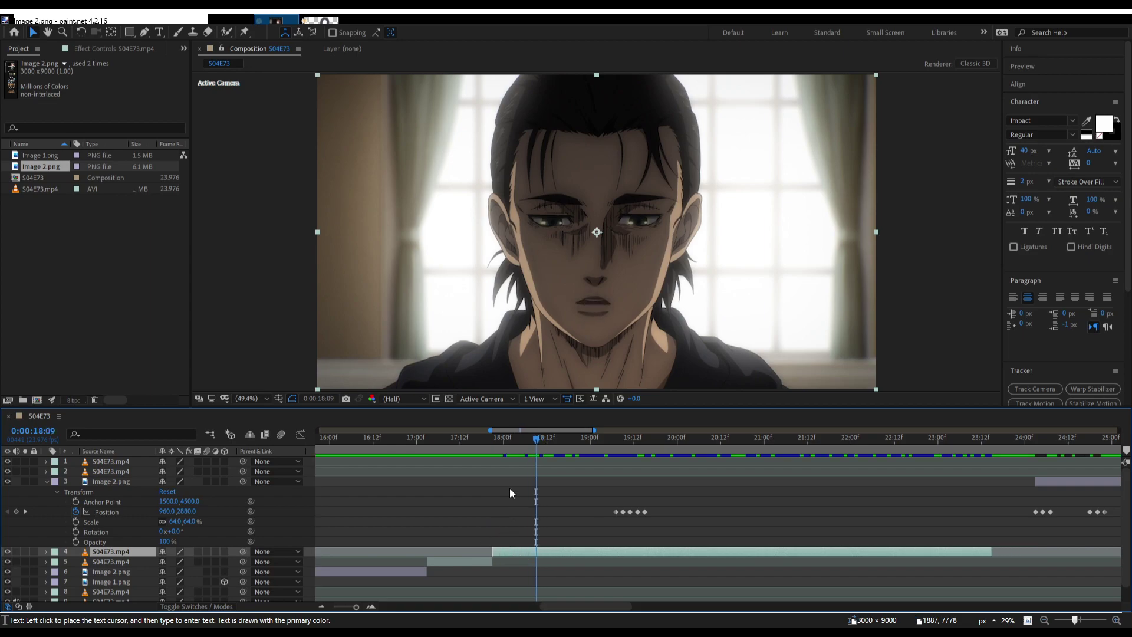
# Split the close-up again at 18:00 and 18:03, trimming the pieces to start at 18:06 and 18:12.
pyautogui.click(501, 448)
pyautogui.moveTo(497, 448); pyautogui.dragTo(525, 441)
pyautogui.hotkey('ctrl', 'shift', 'd')
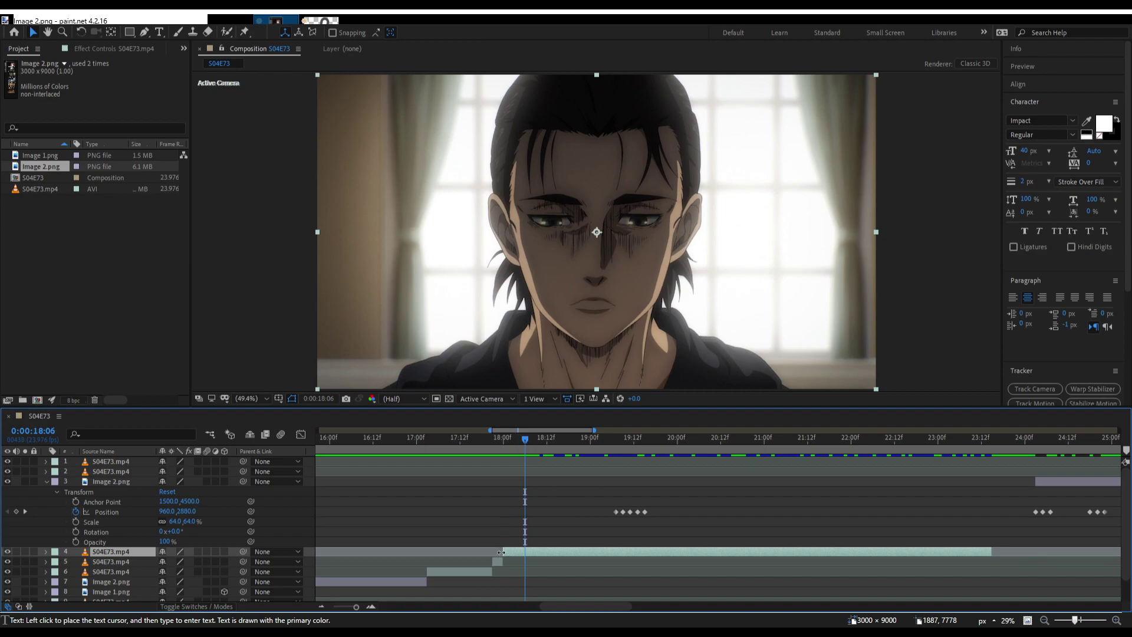
pyautogui.moveTo(502, 553); pyautogui.dragTo(526, 558)
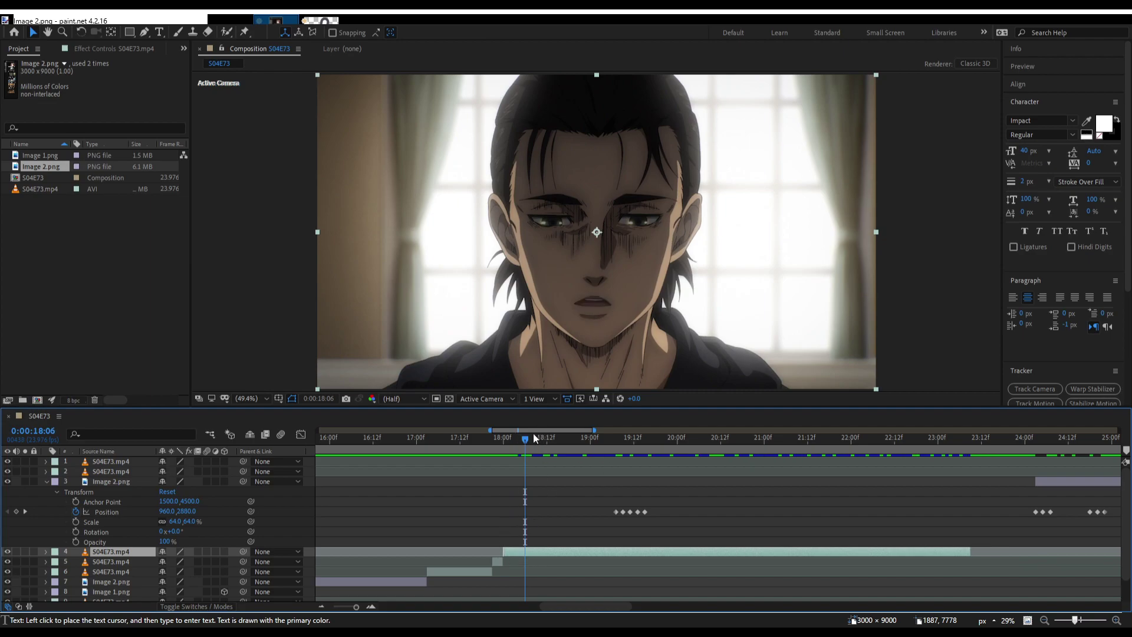
pyautogui.moveTo(524, 441); pyautogui.dragTo(514, 444)
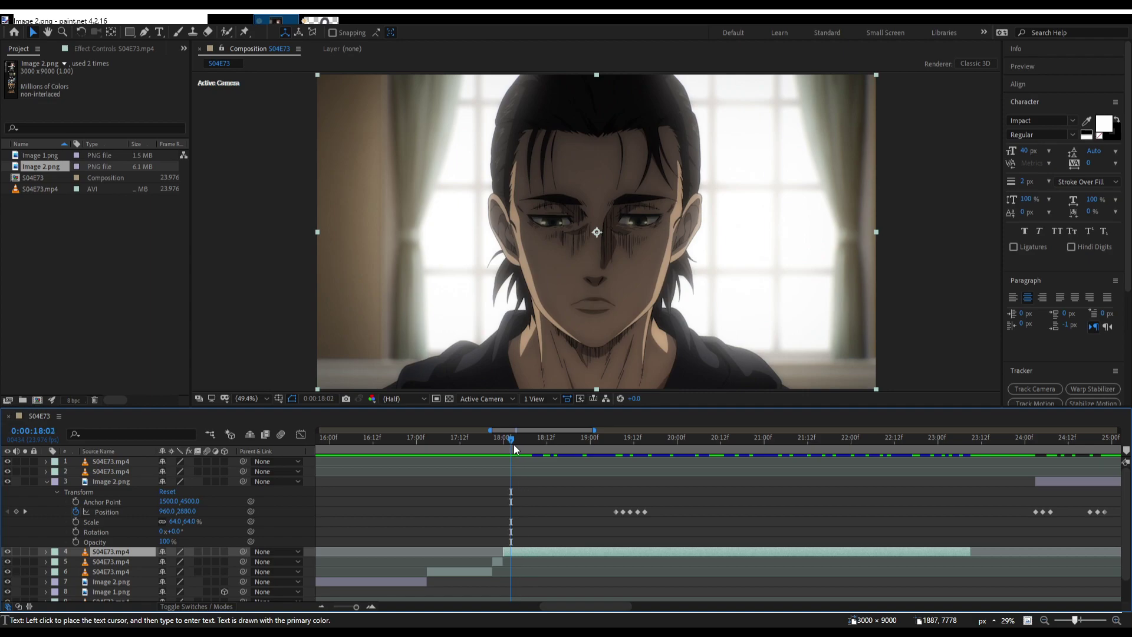
pyautogui.click(514, 445)
pyautogui.hotkey('ctrl', 'shift', 'd')
pyautogui.moveTo(514, 443); pyautogui.dragTo(538, 441)
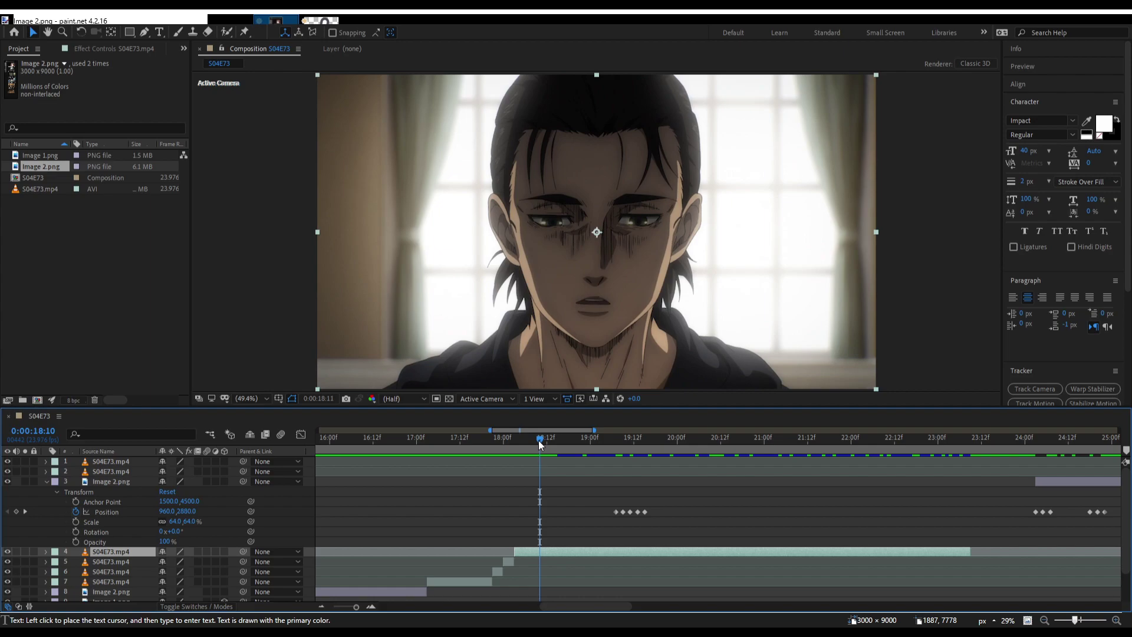
pyautogui.press('pagedown')
pyautogui.press('pagedown')
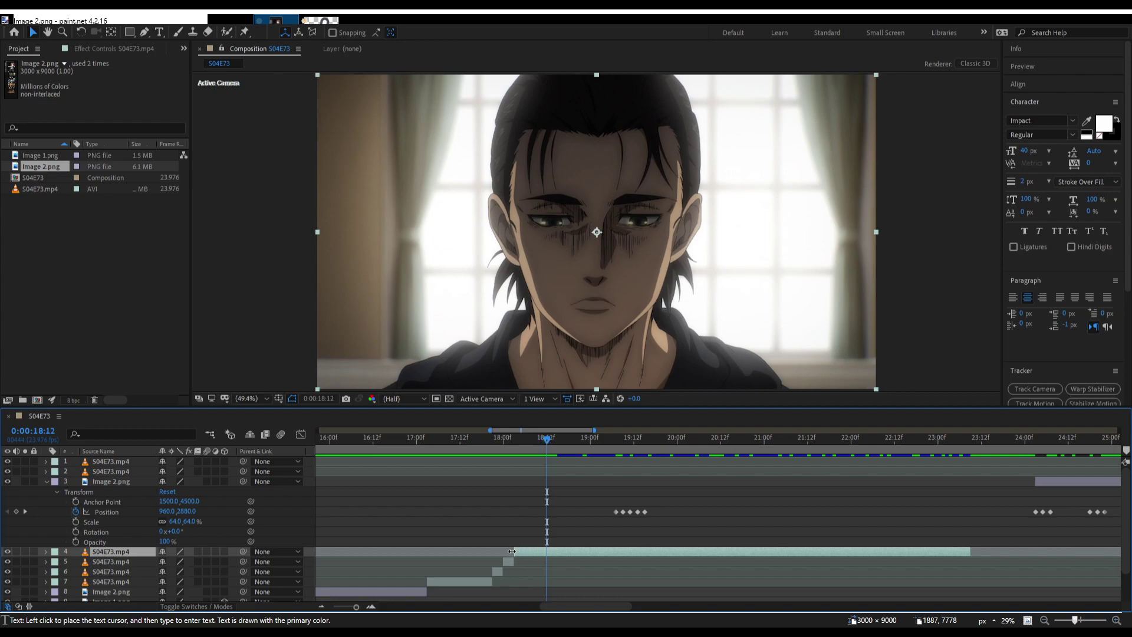
pyautogui.moveTo(512, 551); pyautogui.dragTo(537, 551)
pyautogui.moveTo(542, 441); pyautogui.dragTo(521, 446)
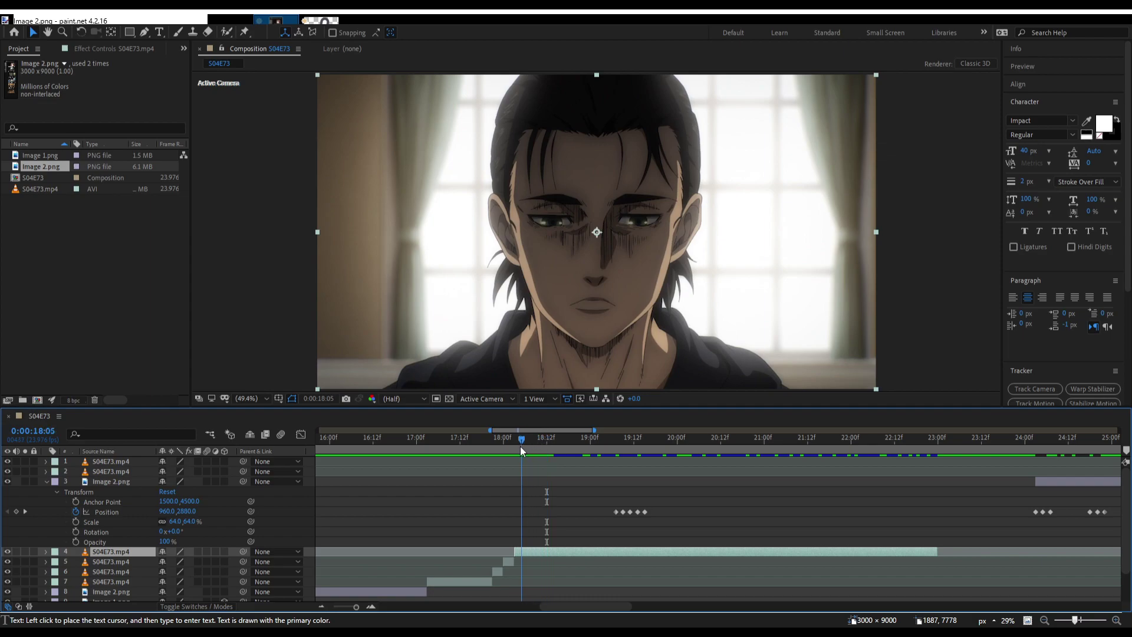
pyautogui.press('F2')
# Add a 100 px text layer with a Reddit username above '#Behind the Meme #88' near the top.
pyautogui.press('t')
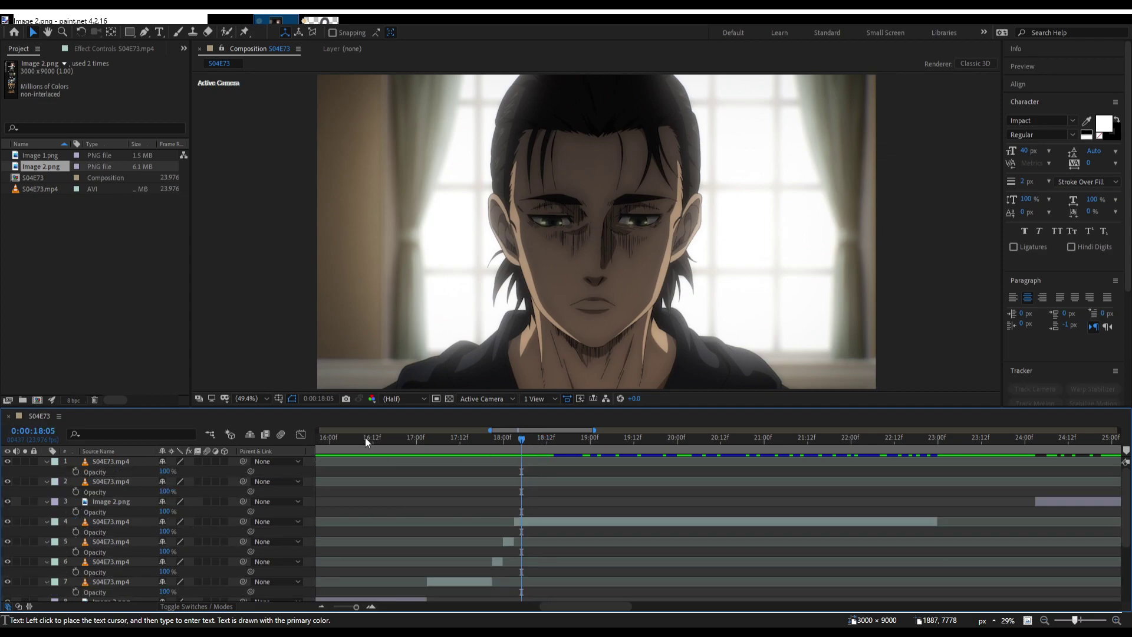
pyautogui.press('t')
pyautogui.click(160, 32)
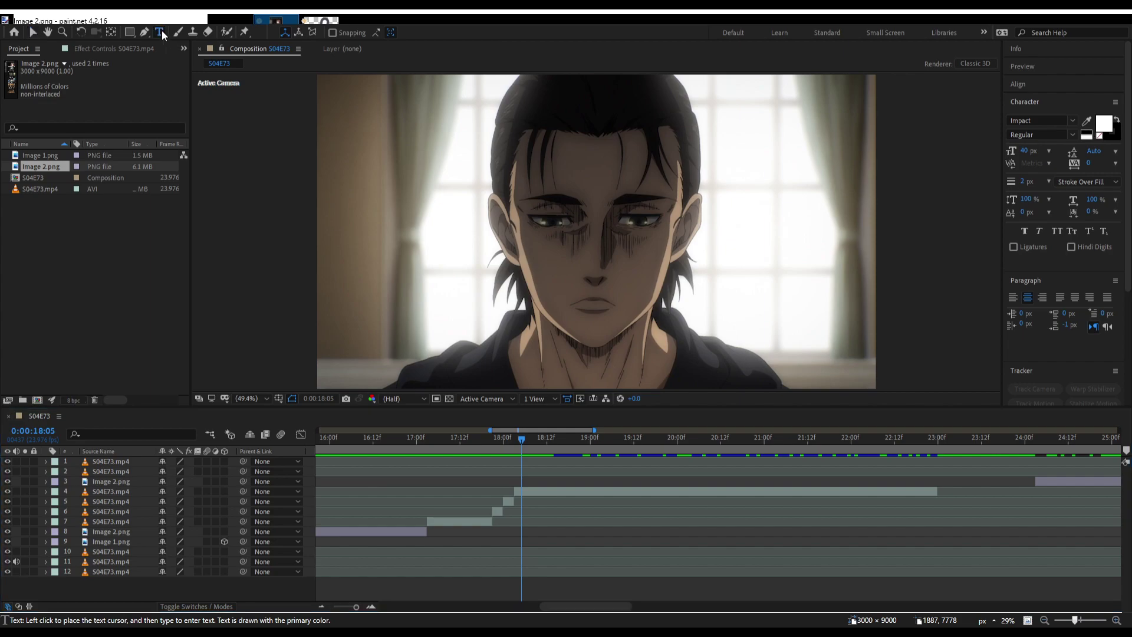
pyautogui.click(469, 123)
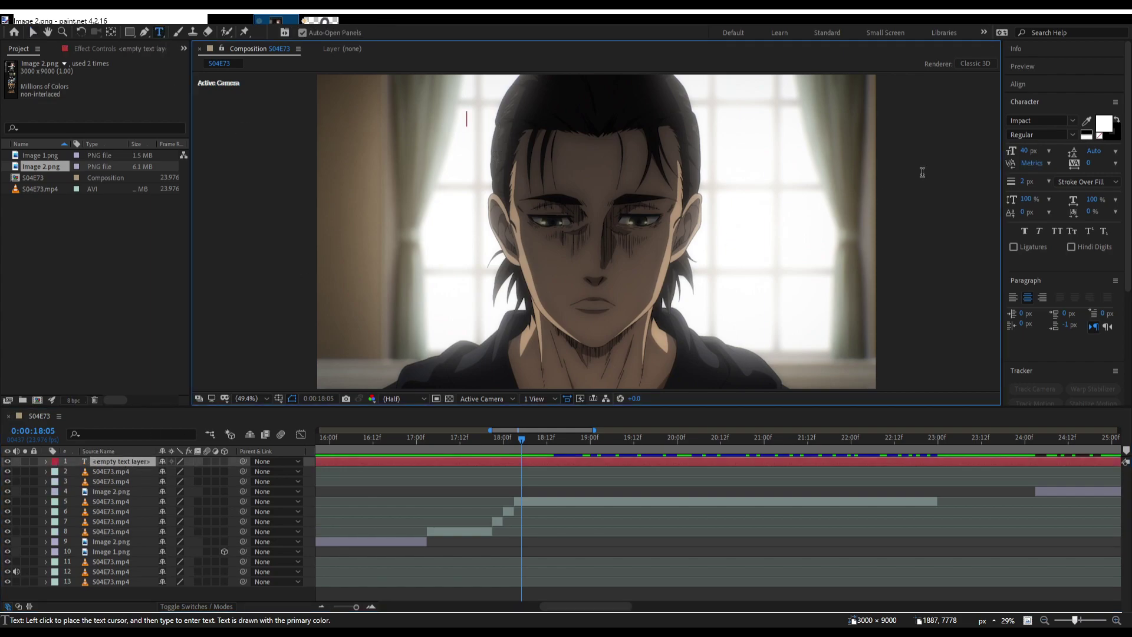
pyautogui.click(1025, 151)
pyautogui.write('100')
pyautogui.press('Return')
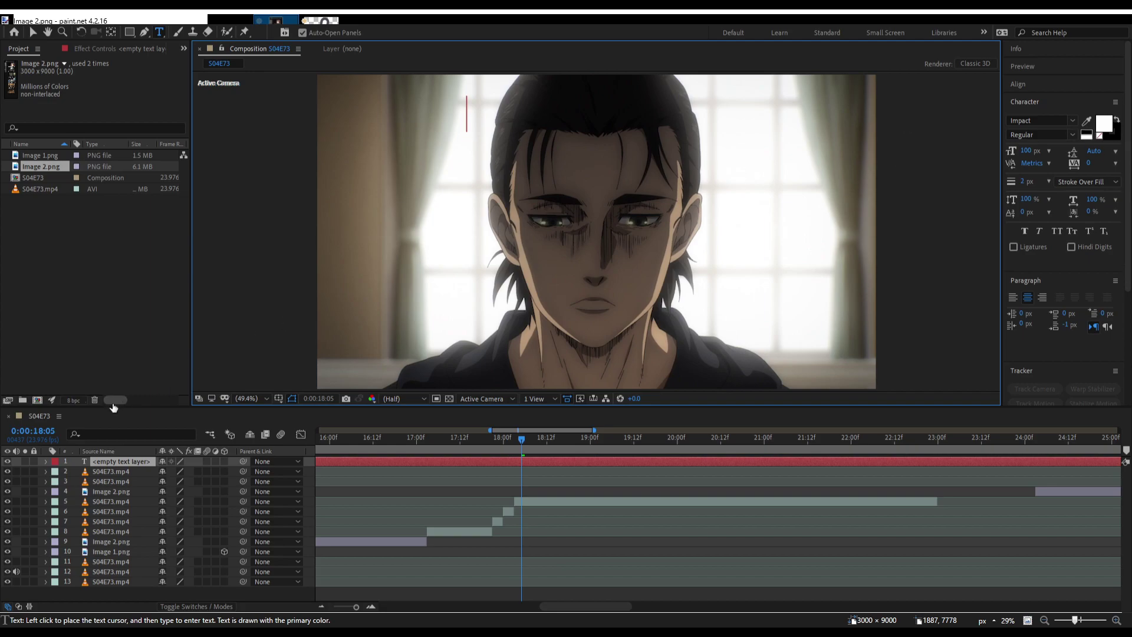
pyautogui.write('u/RedactedNPC')
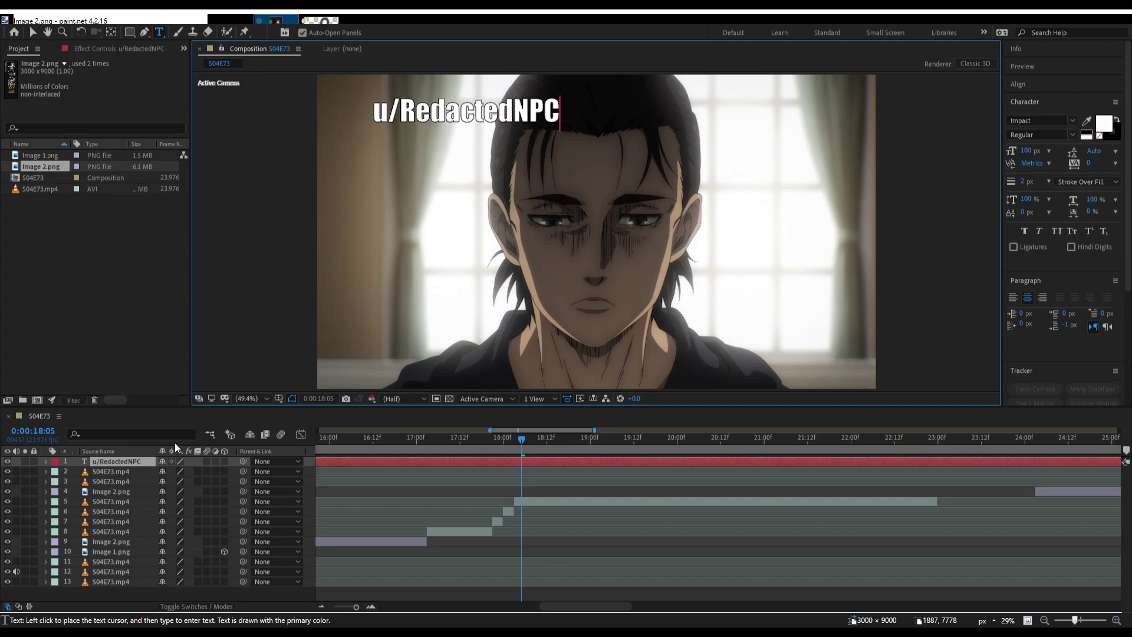
pyautogui.press('Return')
pyautogui.write('#Behind the Meme')
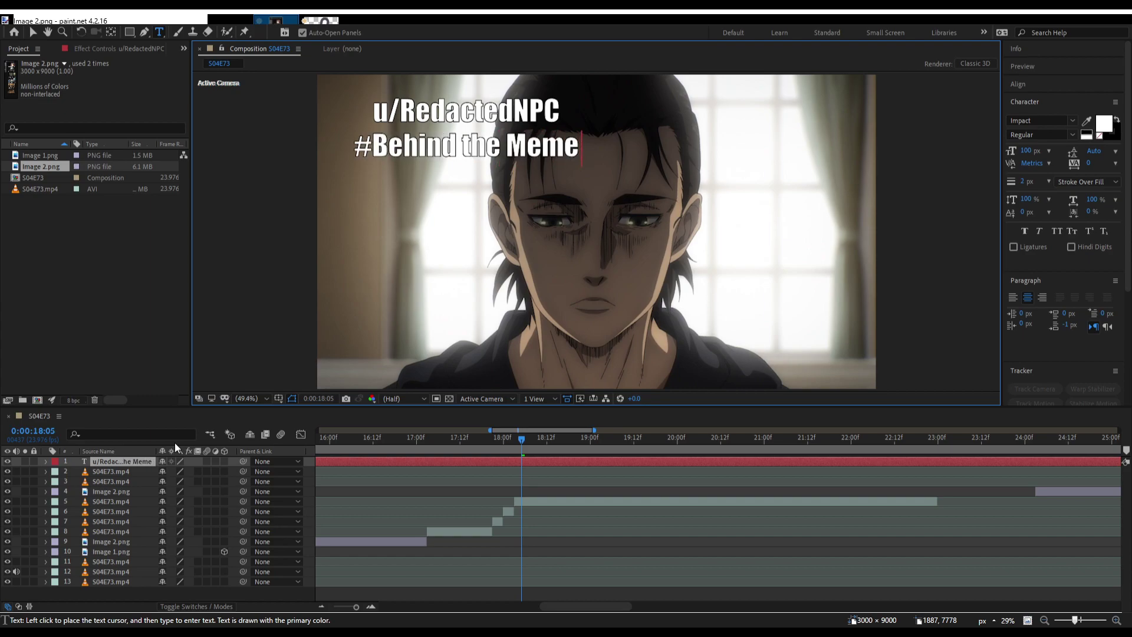
pyautogui.write(' #88')
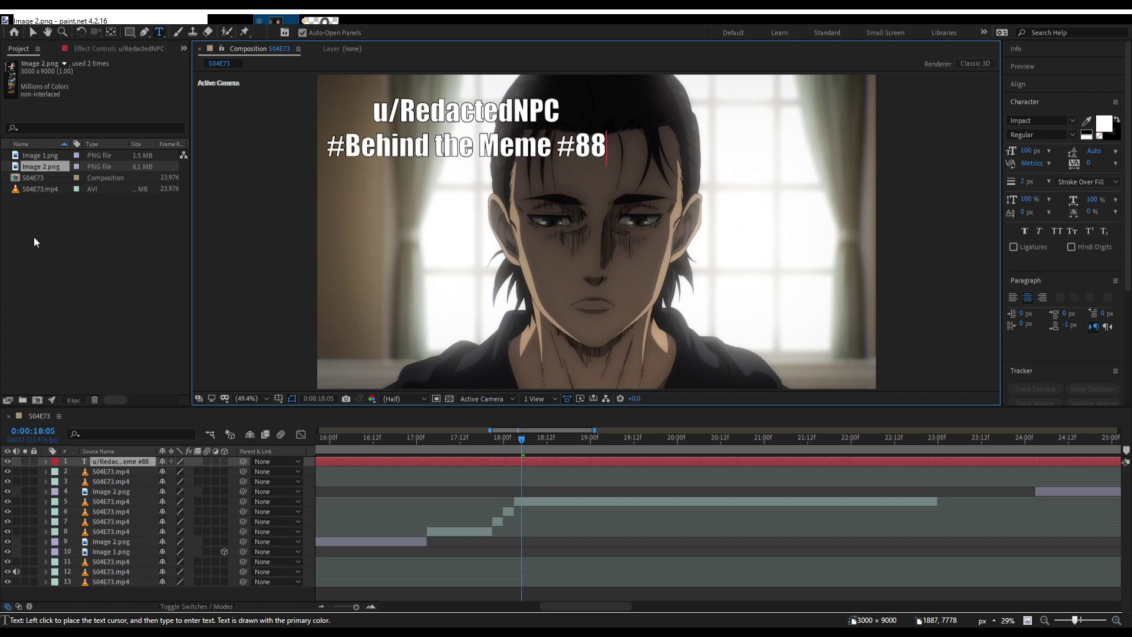
pyautogui.click(30, 33)
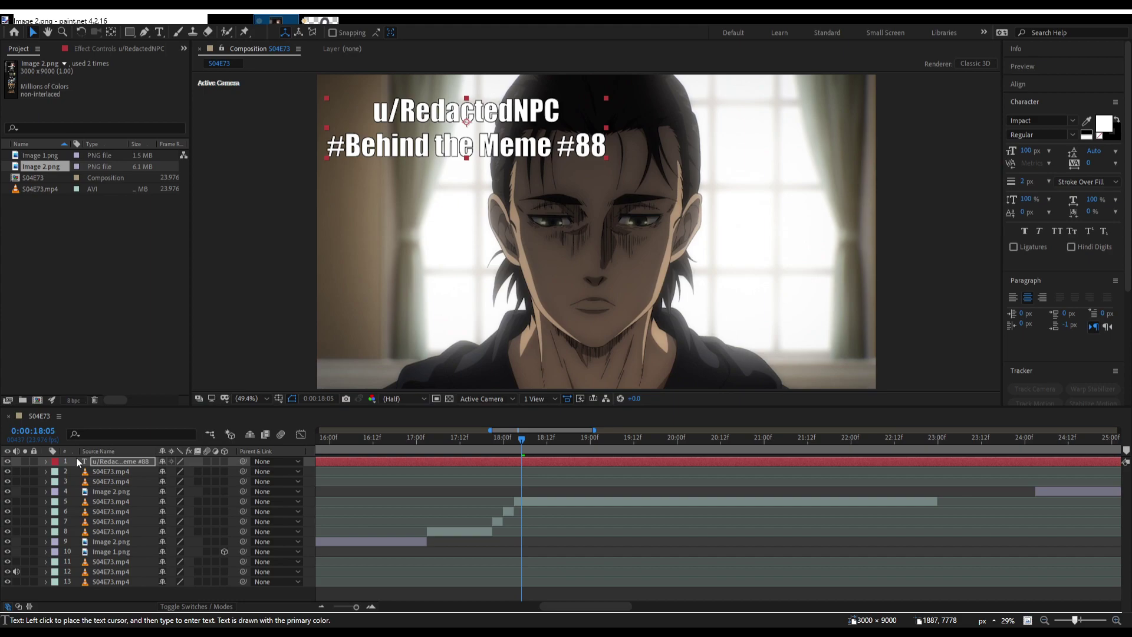
pyautogui.click(46, 461)
pyautogui.click(56, 482)
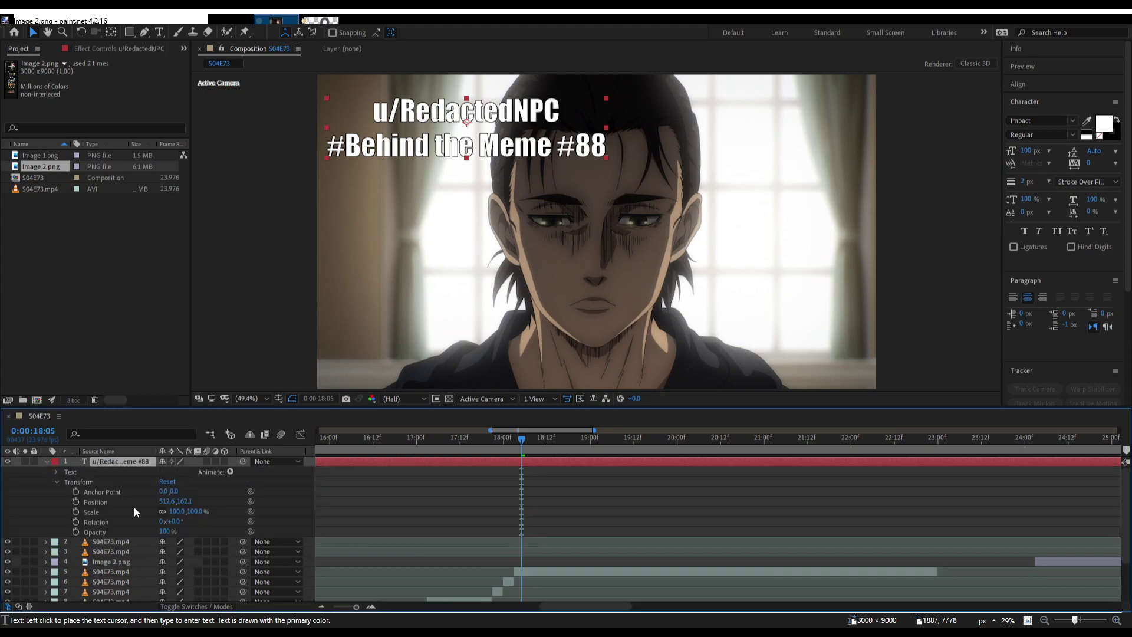
pyautogui.click(167, 531)
pyautogui.write('5')
pyautogui.press('Return')
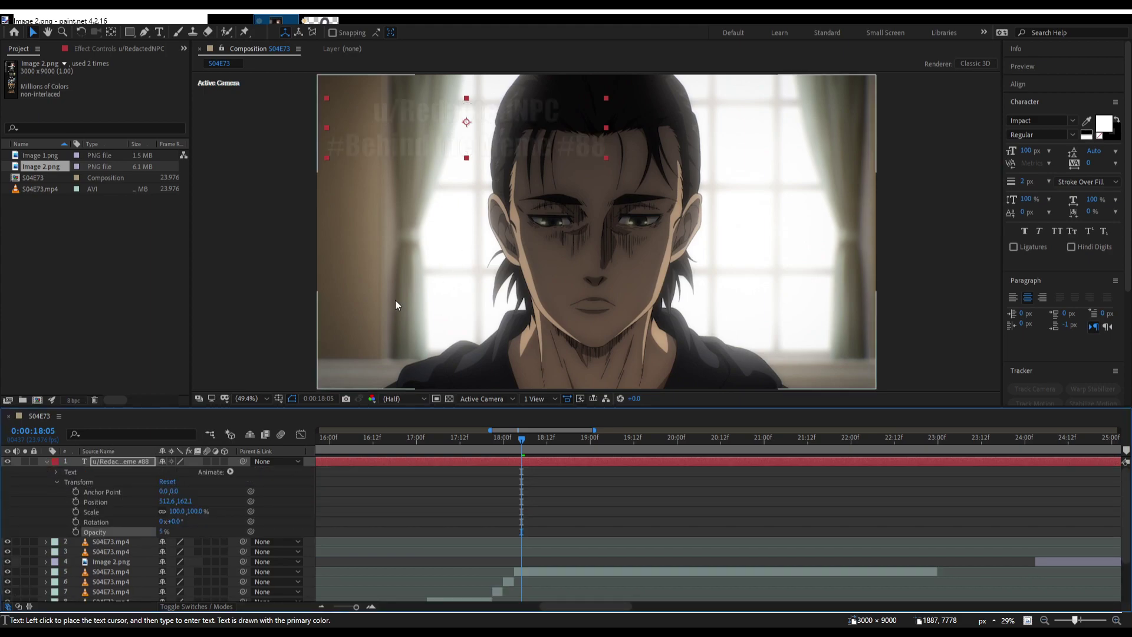
pyautogui.click(165, 531)
pyautogui.write('7')
pyautogui.press('Return')
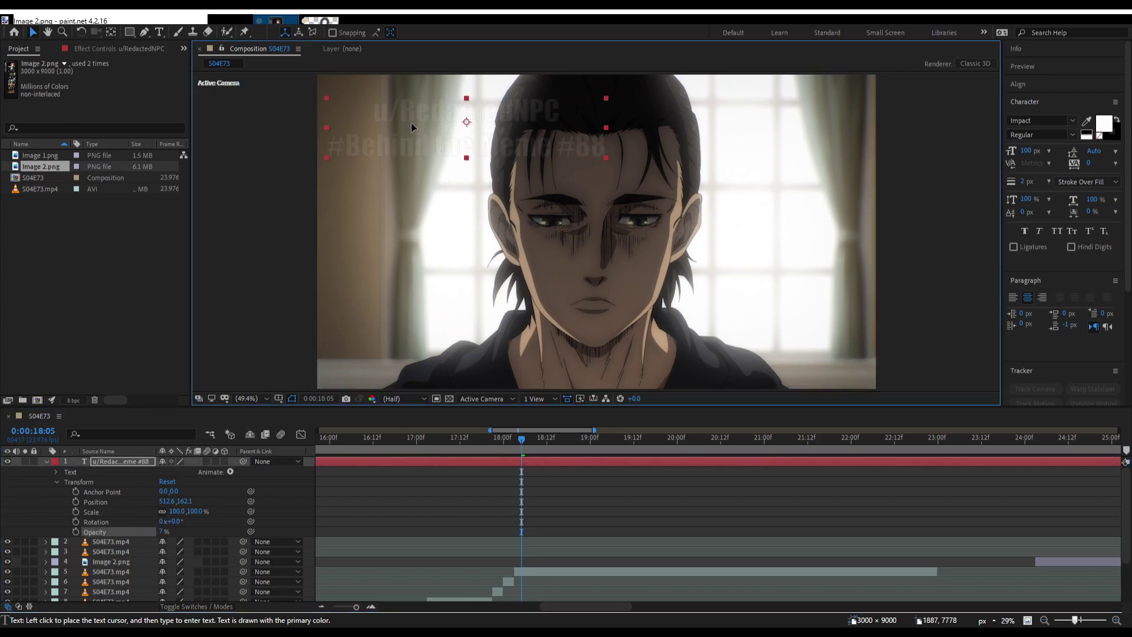
pyautogui.moveTo(412, 123); pyautogui.dragTo(554, 129)
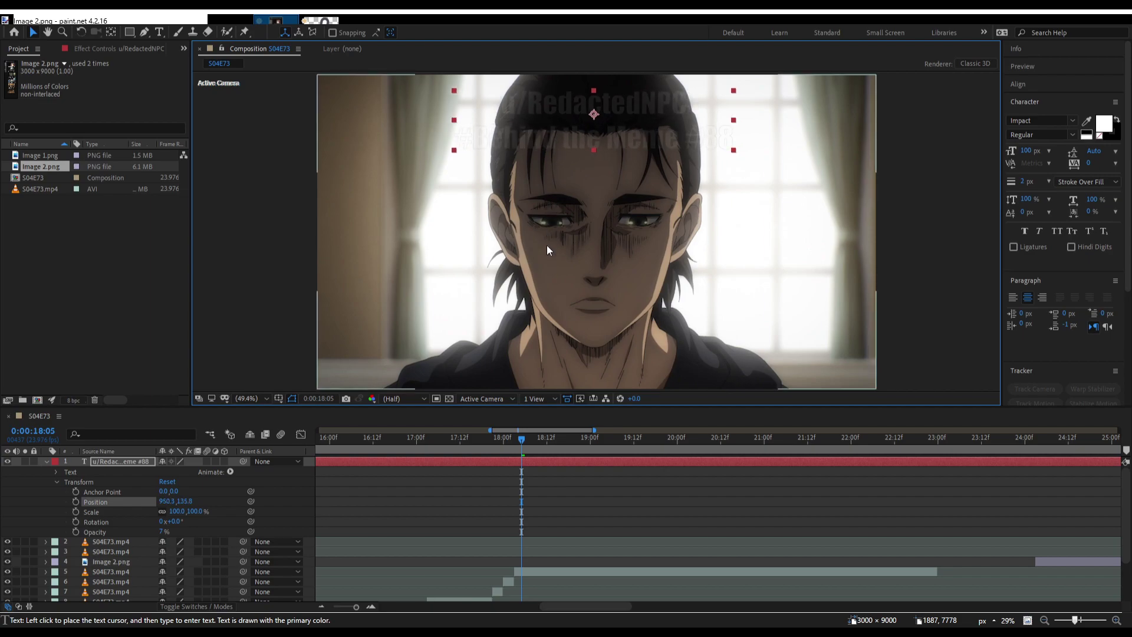
pyautogui.hotkey('ctrl', 'd')
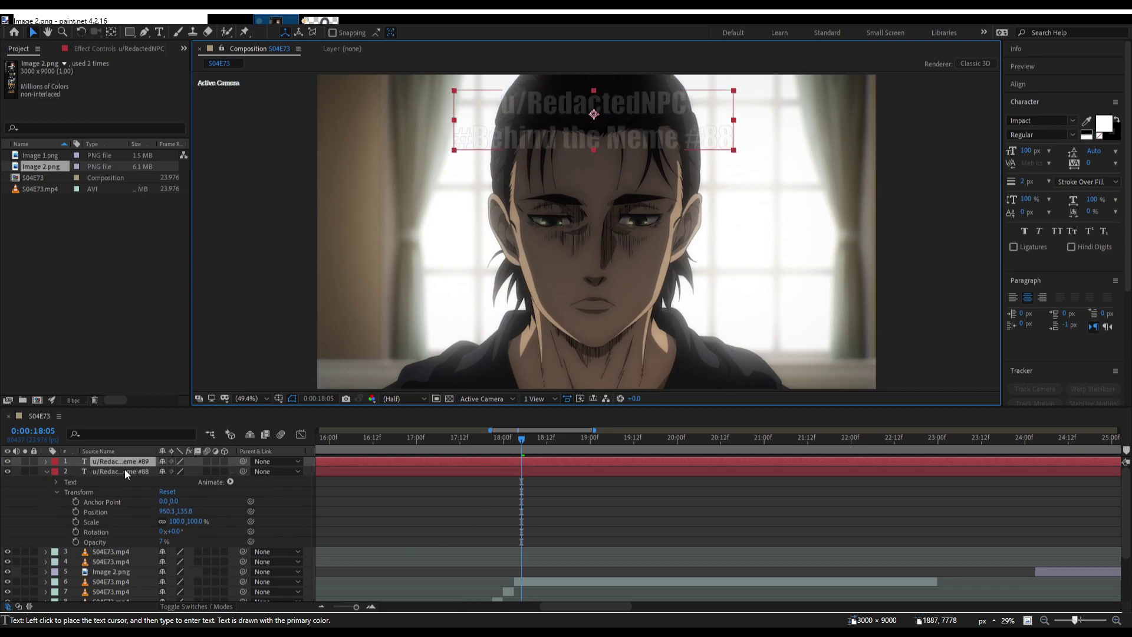
pyautogui.hotkey('ctrl', 'z')
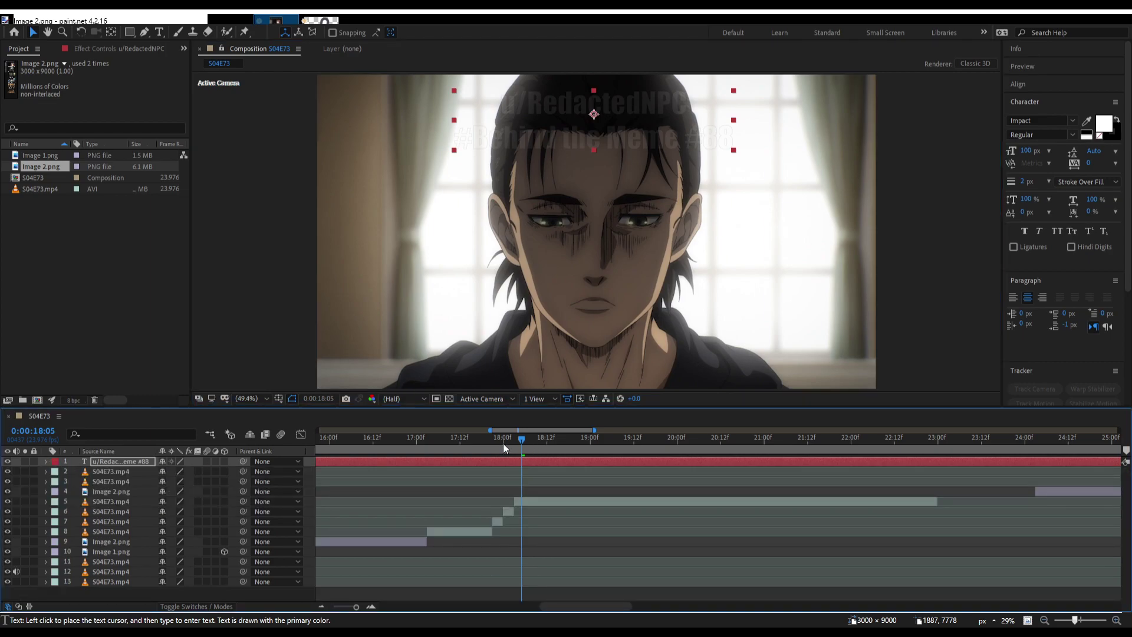
pyautogui.moveTo(504, 443); pyautogui.dragTo(628, 449)
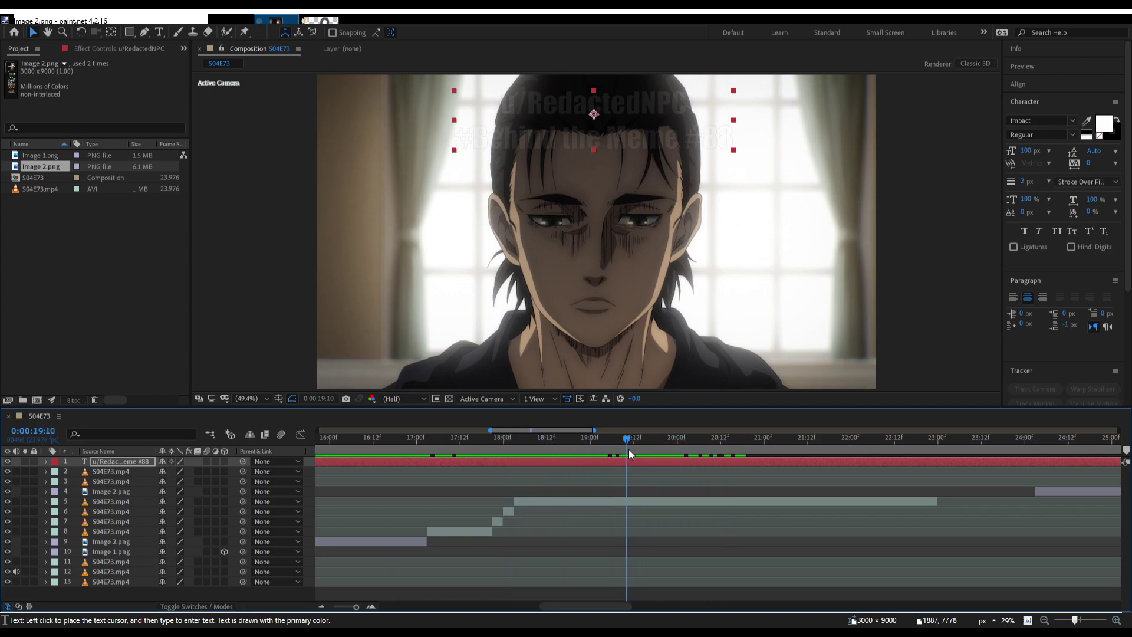
# End the layer 5 clip at 19:12, delete the tiny clips on layers 6–7, and slide layer 5 to 17:20.
pyautogui.press('pagedown')
pyautogui.press('pagedown')
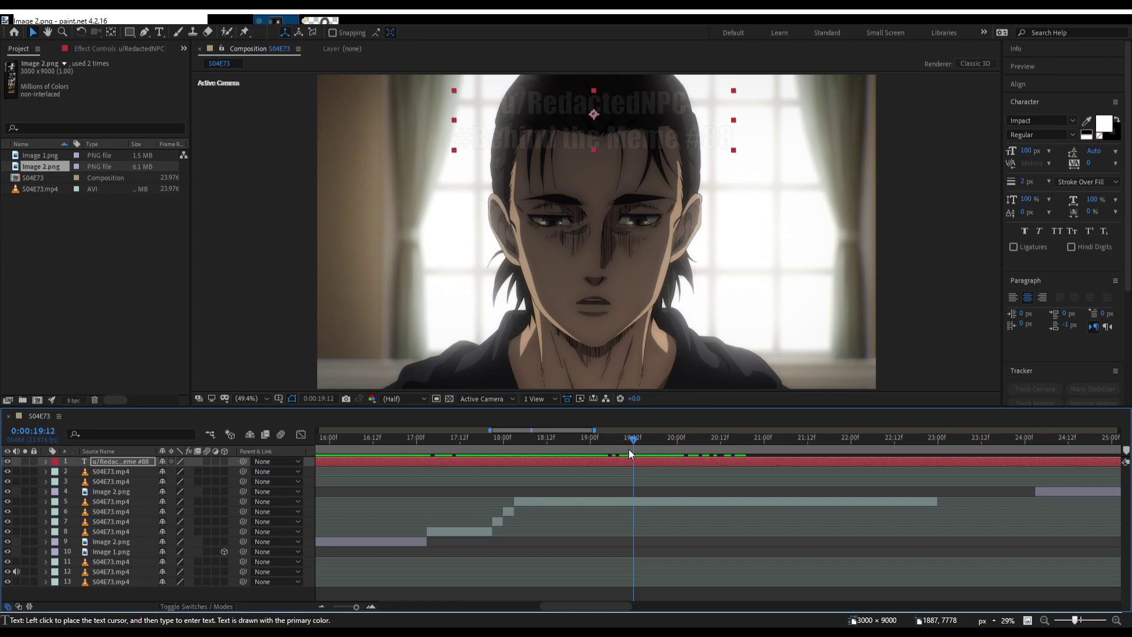
pyautogui.click(640, 503)
pyautogui.hotkey('alt', ']')
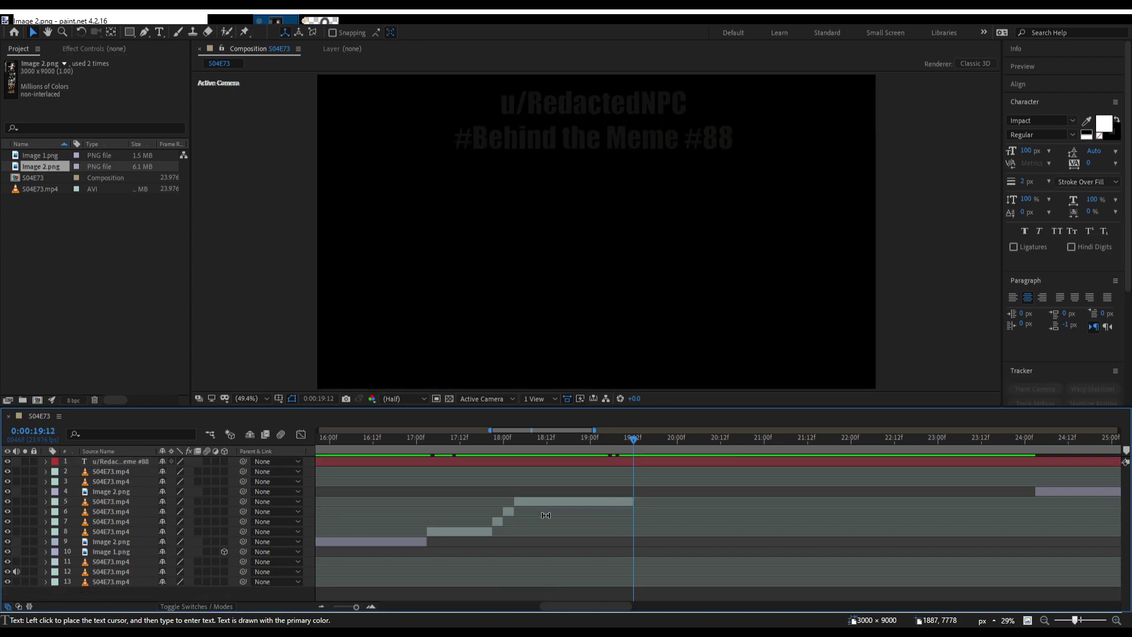
pyautogui.moveTo(541, 437); pyautogui.dragTo(488, 461)
pyautogui.click(504, 510)
pyautogui.keyDown('shift'); pyautogui.click(498, 521); pyautogui.keyUp('shift')
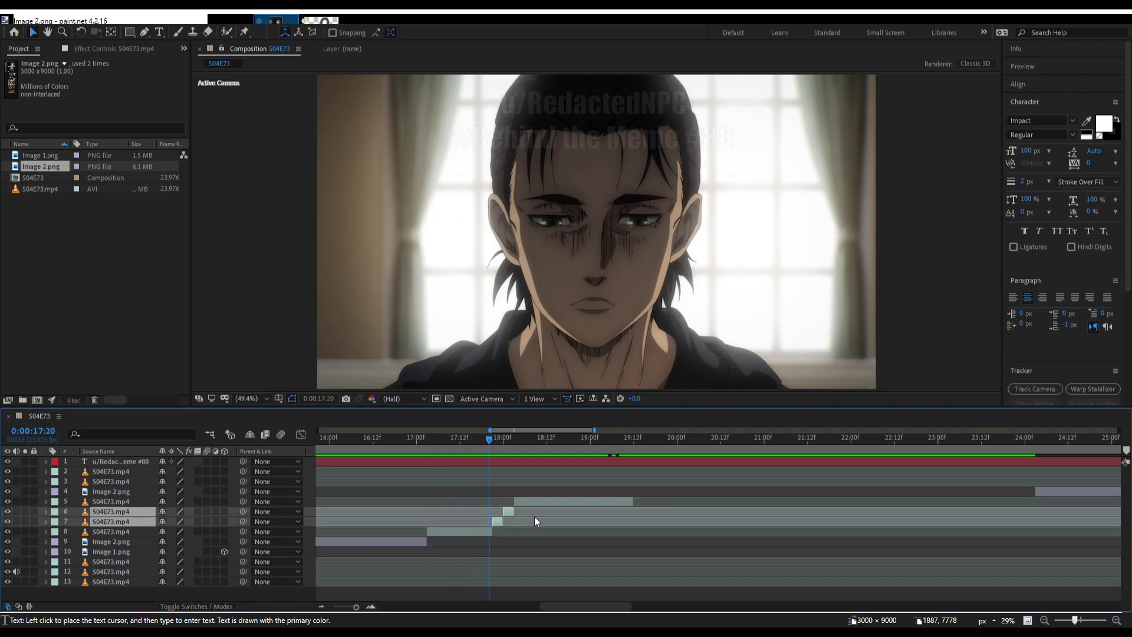
pyautogui.press('Delete')
pyautogui.click(548, 504)
pyautogui.moveTo(549, 504); pyautogui.dragTo(533, 505)
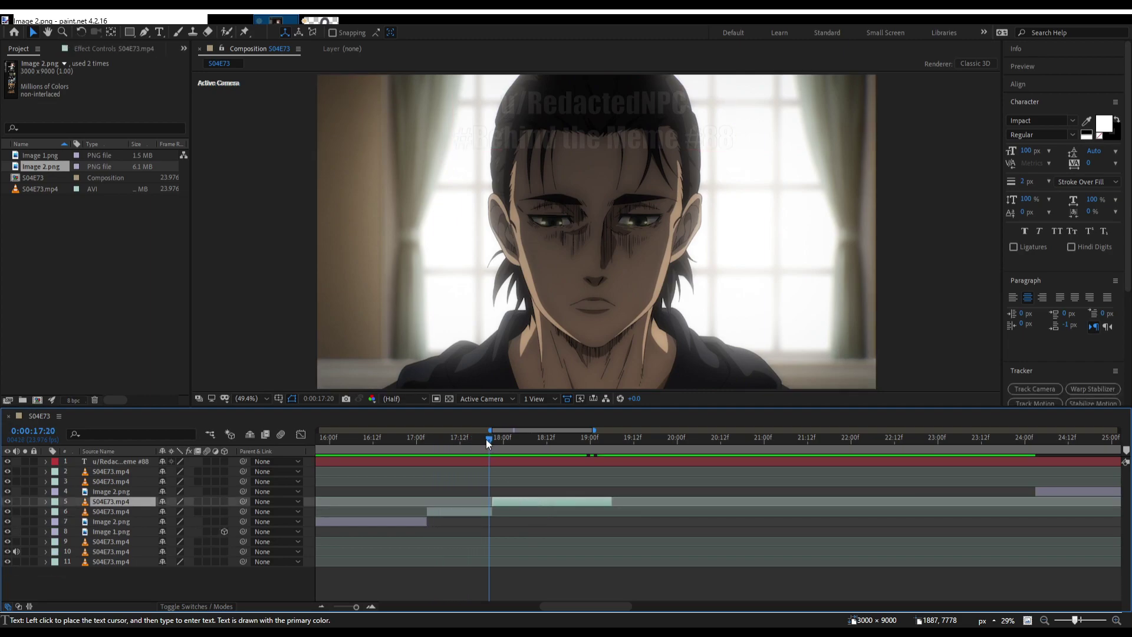
# Move the Image 2.png video-list clip to start at 19:07.
pyautogui.moveTo(486, 440); pyautogui.dragTo(614, 445)
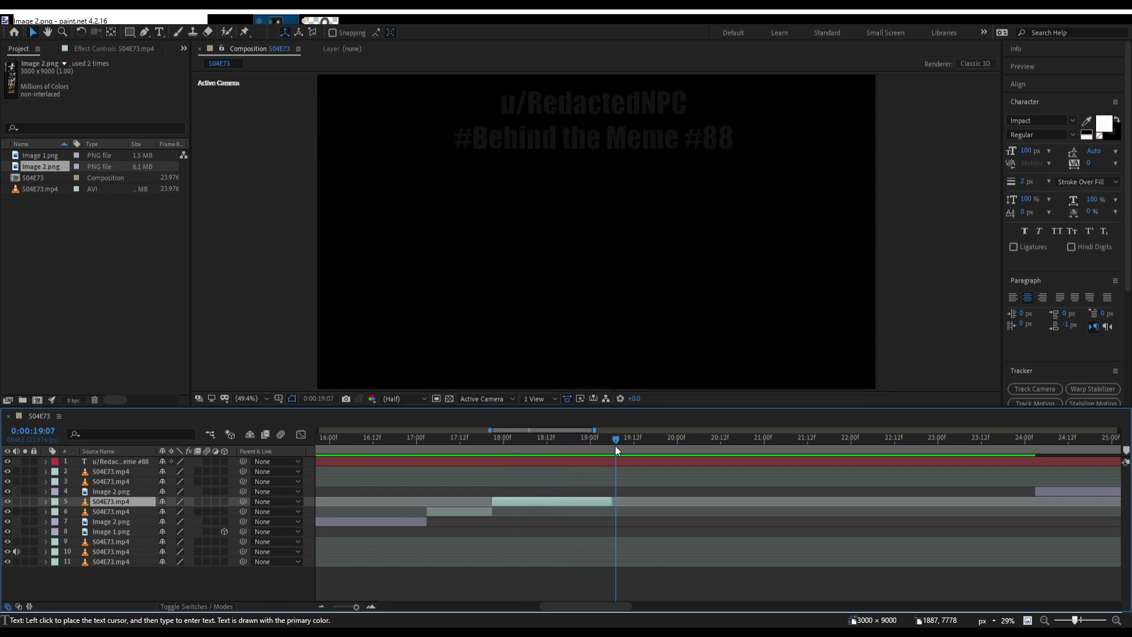
pyautogui.press('-')
pyautogui.press('-')
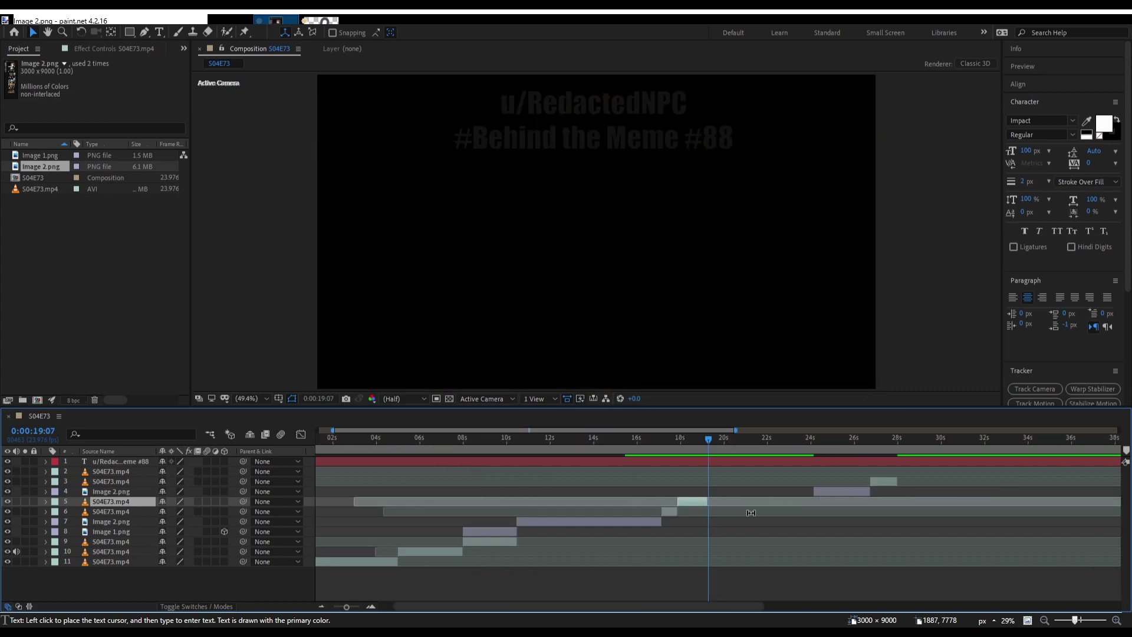
pyautogui.press('=')
pyautogui.press('=')
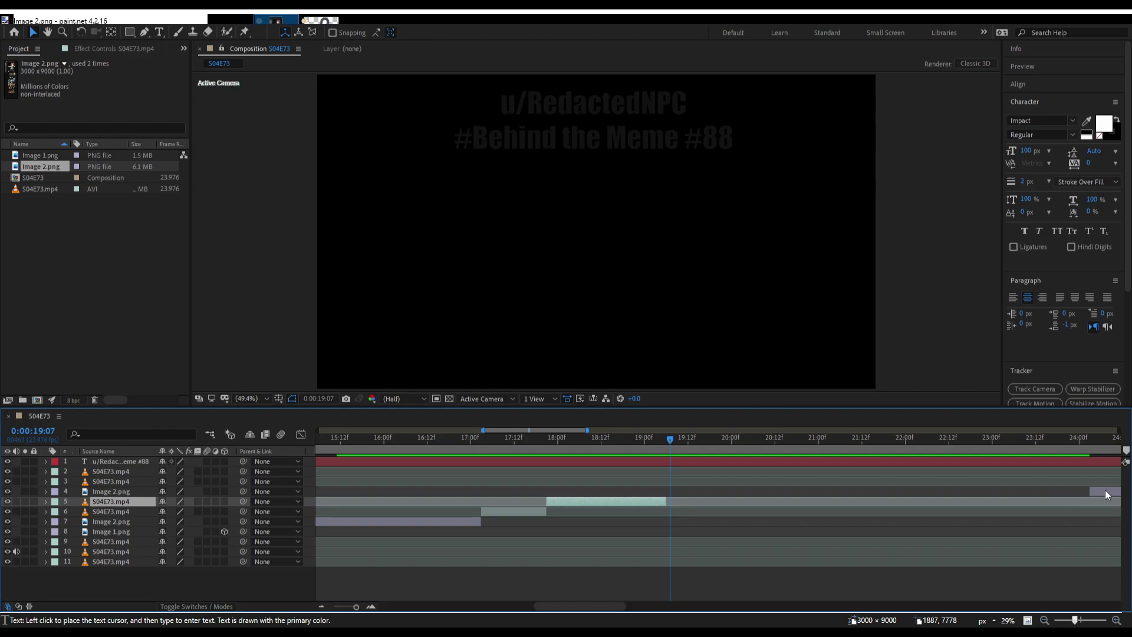
pyautogui.moveTo(1105, 494); pyautogui.dragTo(649, 492)
pyautogui.press('=')
# Zoom the timeline around 19:16 and expand Image 2.png's Transform properties.
pyautogui.press('-')
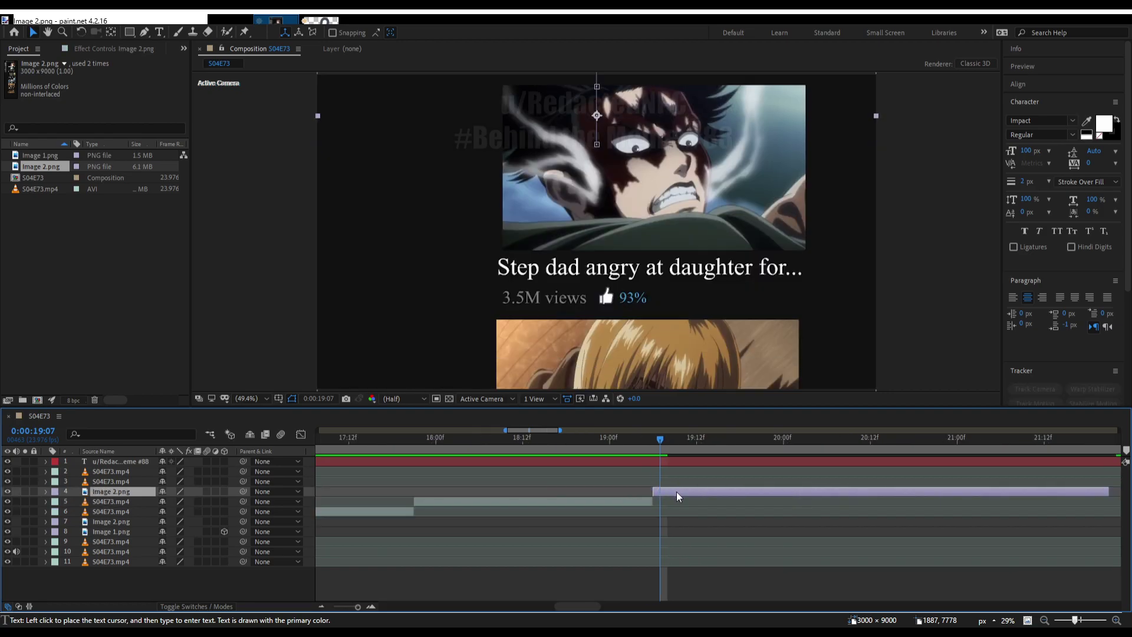
pyautogui.press('-')
pyautogui.press('-')
pyautogui.click(681, 443)
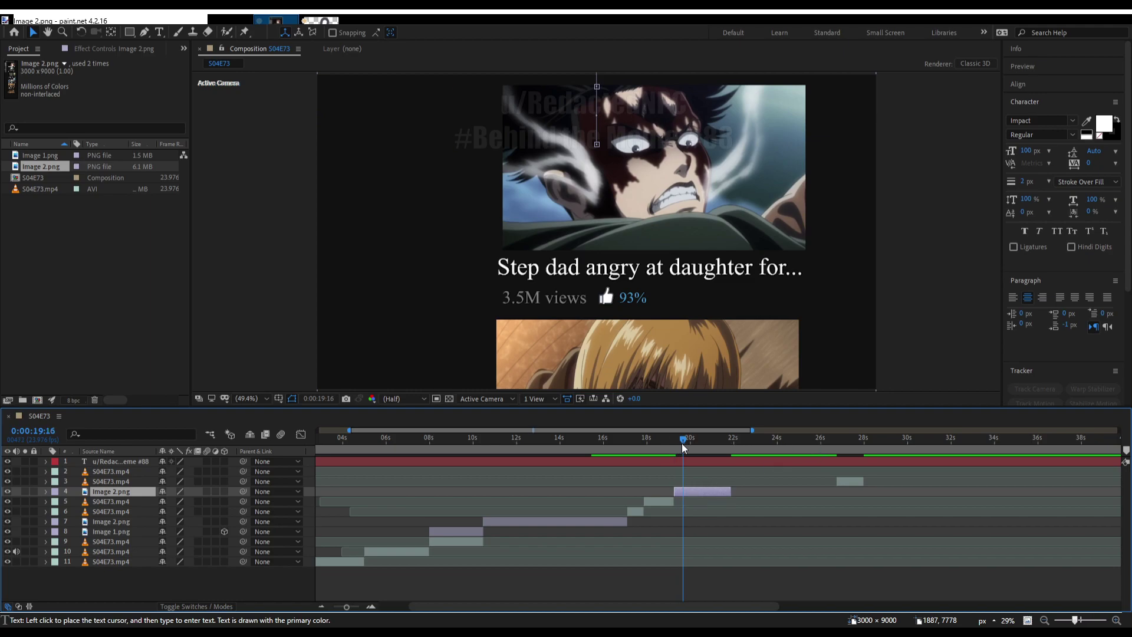
pyautogui.moveTo(681, 443)
pyautogui.mouseDown()
pyautogui.moveTo(724, 446)
pyautogui.moveTo(670, 447)
pyautogui.moveTo(679, 452)
pyautogui.moveTo(661, 440)
pyautogui.mouseUp()
pyautogui.press('=')
pyautogui.press('=')
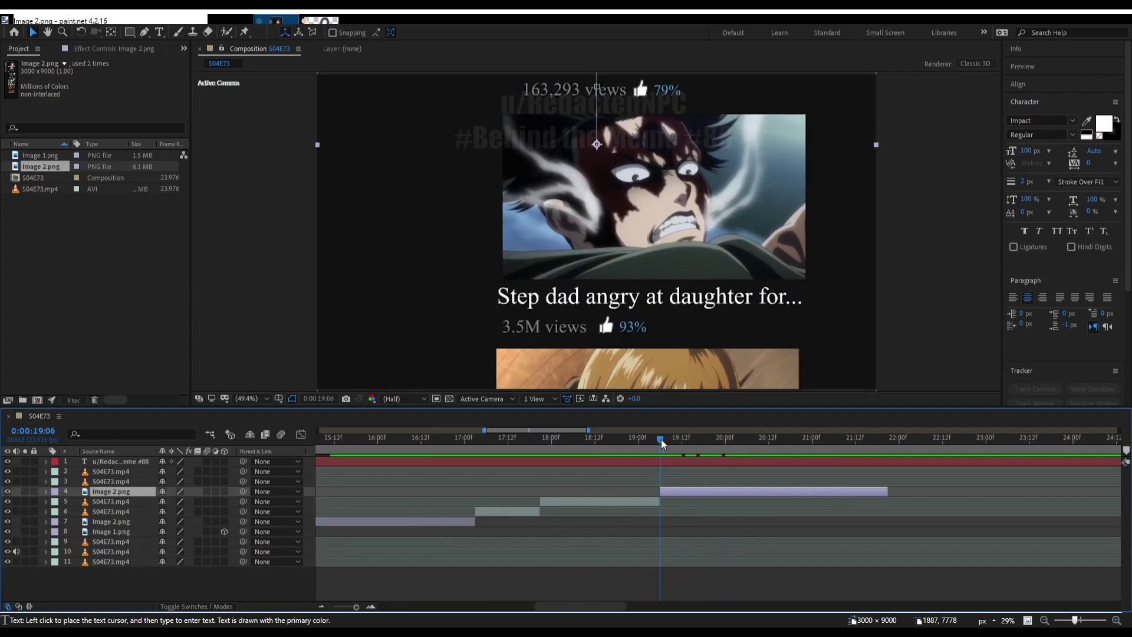
pyautogui.click(46, 491)
pyautogui.click(57, 502)
pyautogui.scroll(3, 676, 548)
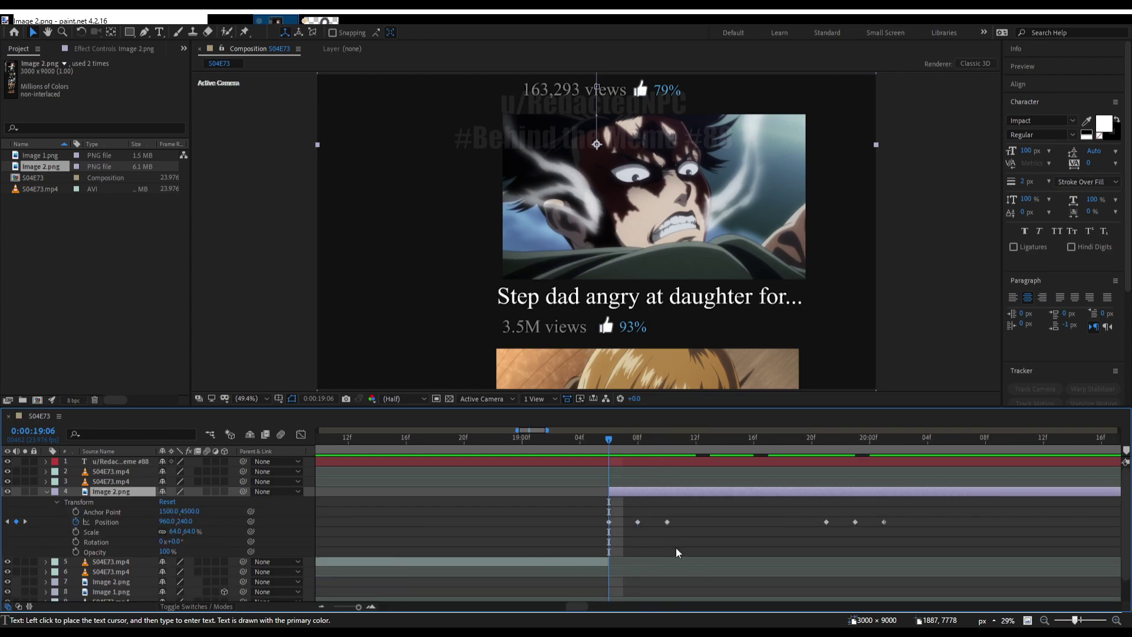
# Keep the existing Position keyframes, preview to 20:06, and extend Image 2.png's out-point later.
pyautogui.moveTo(898, 509); pyautogui.dragTo(581, 545)
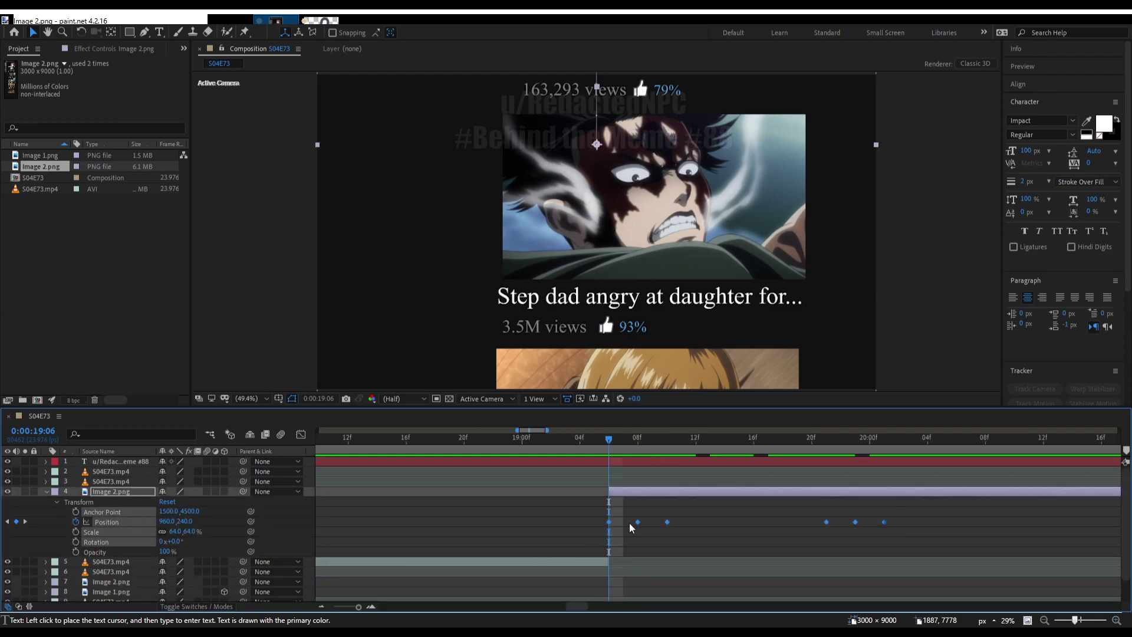
pyautogui.press('Delete')
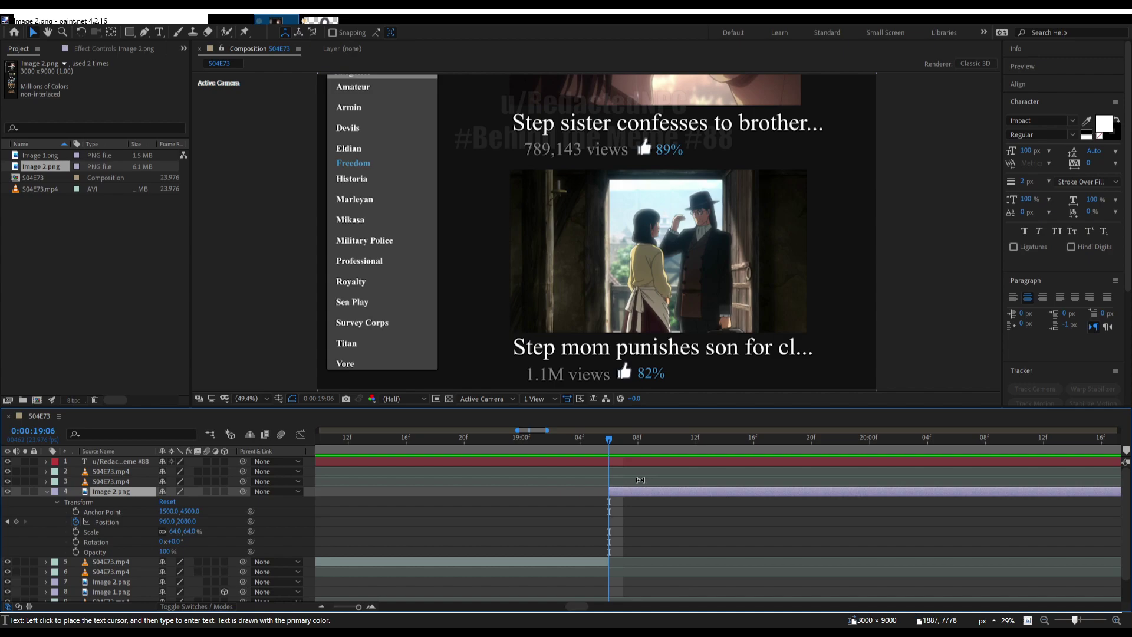
pyautogui.hotkey('ctrl', 'z')
pyautogui.click(741, 542)
pyautogui.hscroll(5, 732, 542)
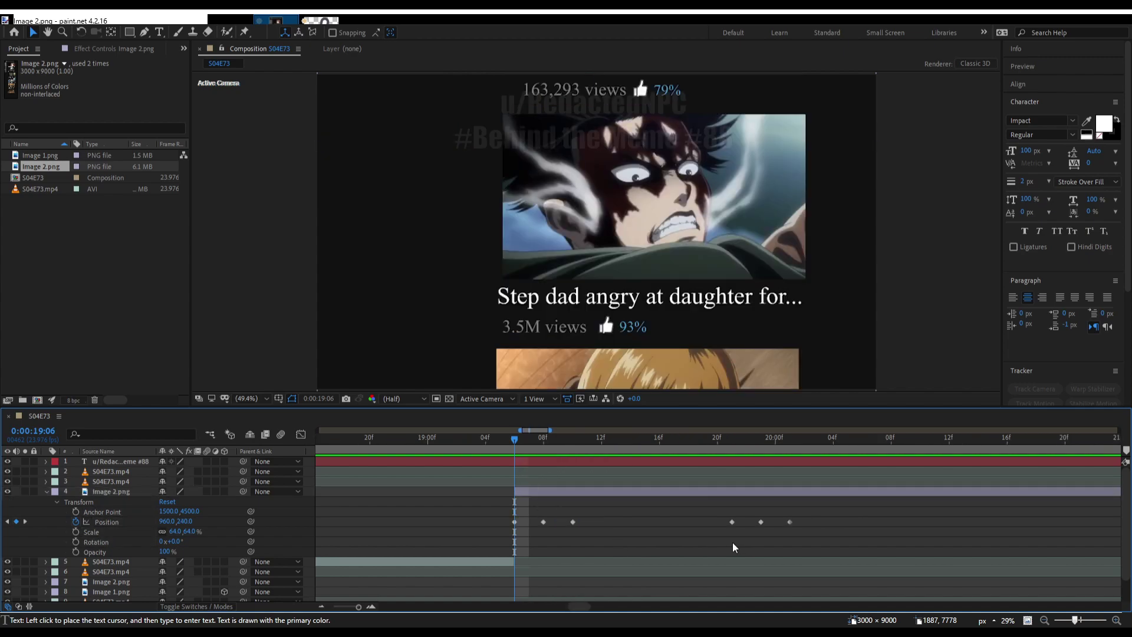
pyautogui.scroll(-2, 626, 504)
pyautogui.moveTo(593, 441); pyautogui.dragTo(721, 449)
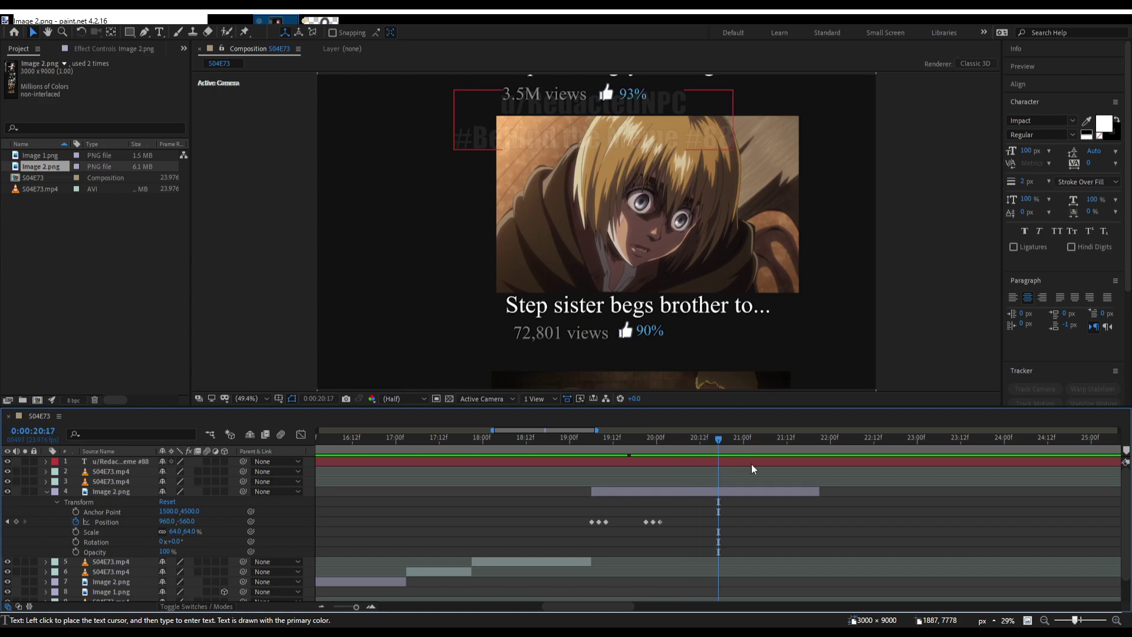
pyautogui.moveTo(822, 491); pyautogui.dragTo(1010, 491)
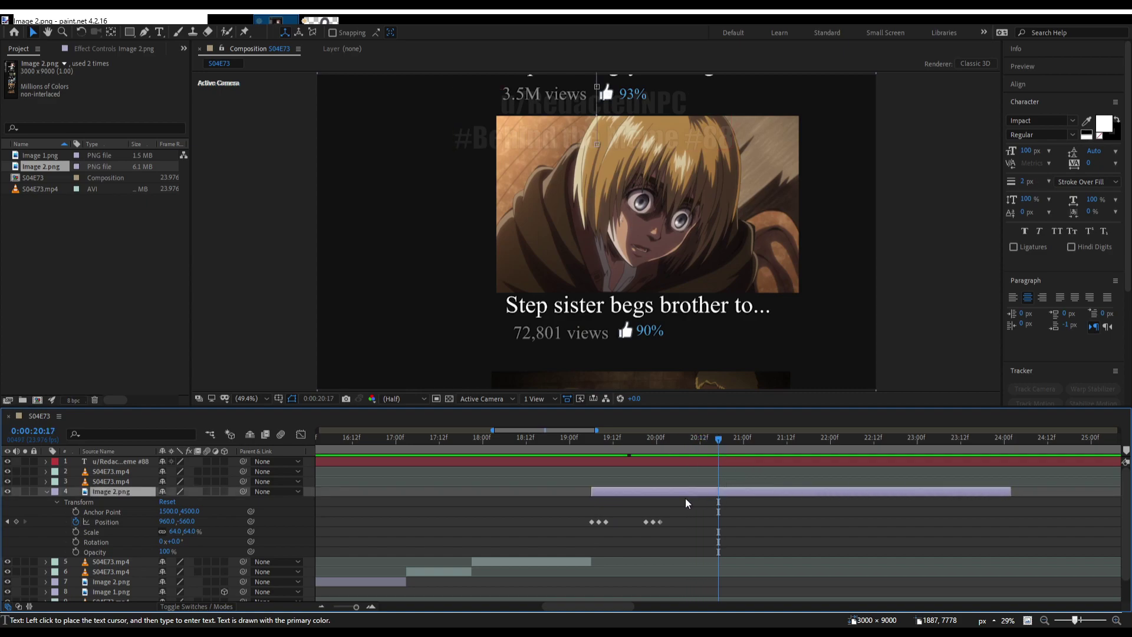
# Add a Position keyframe near 20:18 raising the list image to 960,-760.
pyautogui.click(660, 522)
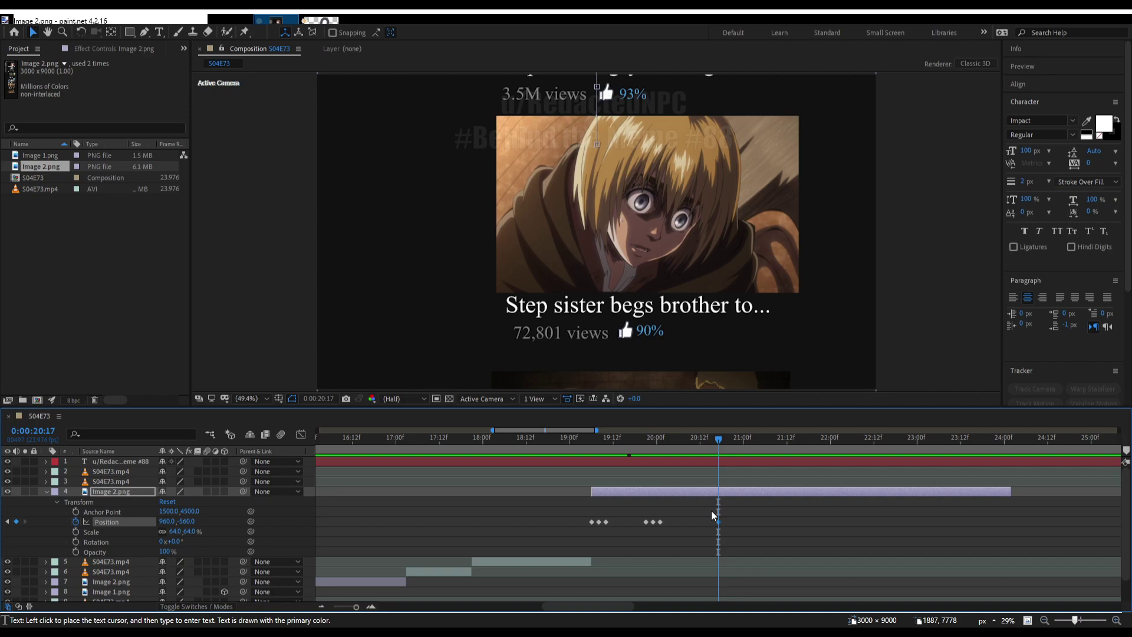
pyautogui.press('pagedown')
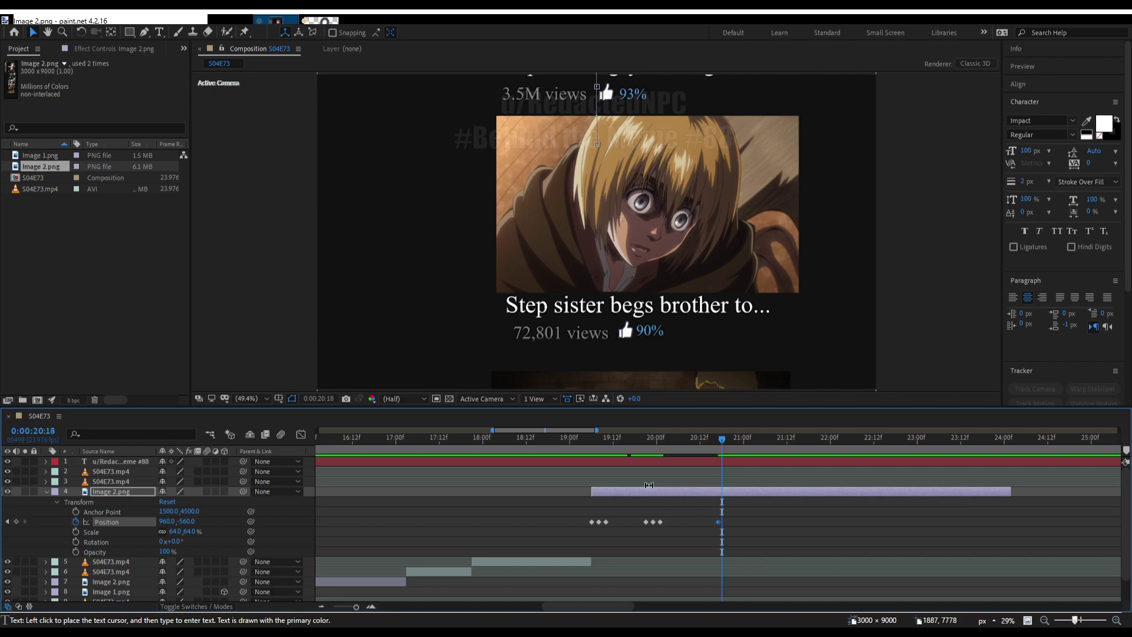
pyautogui.hotkey('shift', 'Up')
pyautogui.hotkey('shift', 'Up')
pyautogui.hotkey('shift', 'Up')
pyautogui.hotkey('shift', 'Up')
pyautogui.hotkey('shift', 'Up')
pyautogui.hotkey('shift', 'Up')
pyautogui.hotkey('shift', 'Up')
pyautogui.hotkey('shift', 'Up')
pyautogui.hotkey('shift', 'Up')
pyautogui.hotkey('shift', 'Up')
pyautogui.hotkey('shift', 'Up')
pyautogui.hotkey('shift', 'Up')
pyautogui.hotkey('shift', 'Up')
pyautogui.hotkey('shift', 'Up')
pyautogui.hotkey('shift', 'Up')
pyautogui.hotkey('shift', 'Up')
pyautogui.hotkey('shift', 'Up')
pyautogui.hotkey('shift', 'Up')
pyautogui.hotkey('shift', 'Up')
pyautogui.hotkey('shift', 'Up')
pyautogui.hotkey('shift', 'Up')
pyautogui.hotkey('shift', 'Up')
pyautogui.hotkey('shift', 'Up')
pyautogui.hotkey('shift', 'Up')
pyautogui.hotkey('shift', 'Up')
pyautogui.hotkey('shift', 'Up')
pyautogui.hotkey('shift', 'Up')
pyautogui.hotkey('shift', 'Up')
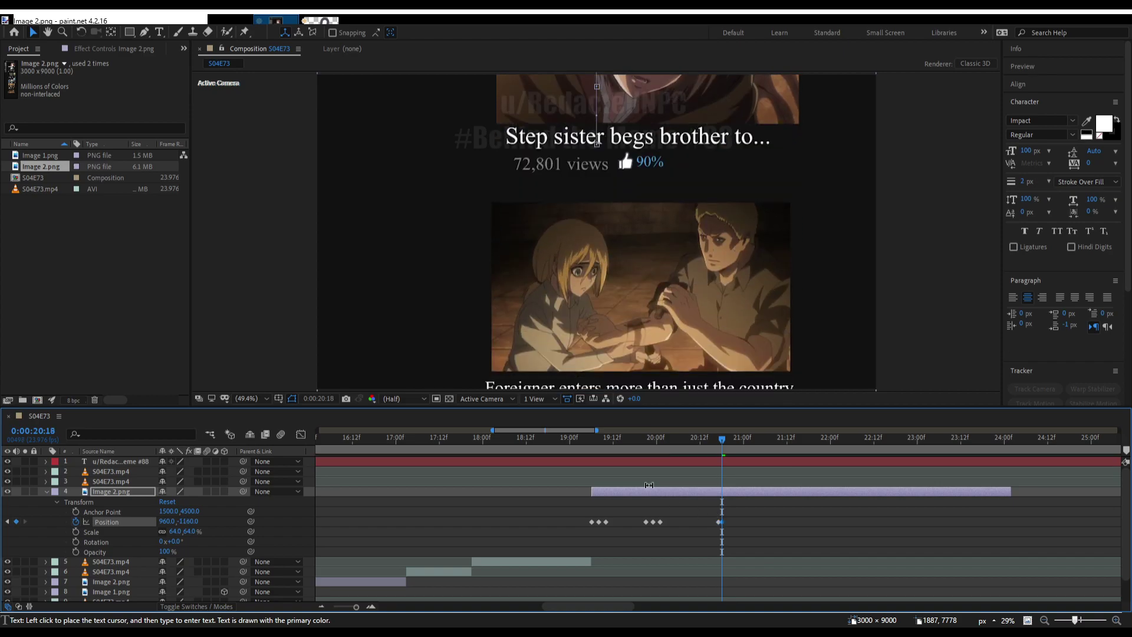
pyautogui.hotkey('shift', 'Down')
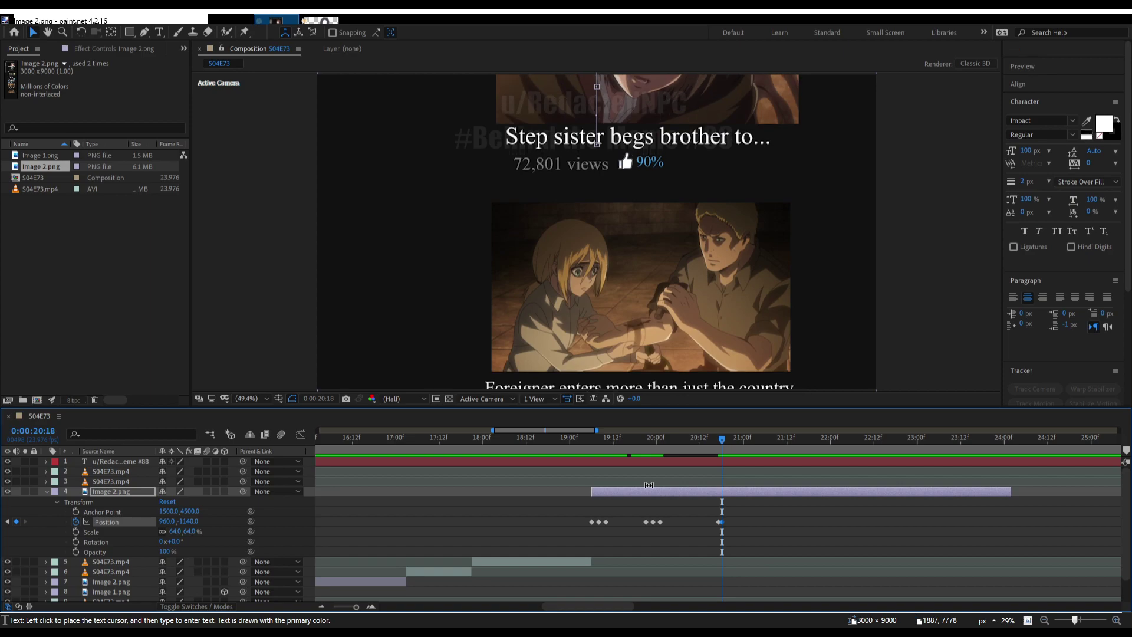
pyautogui.hotkey('shift', 'Down')
pyautogui.hotkey('ctrl', 'z')
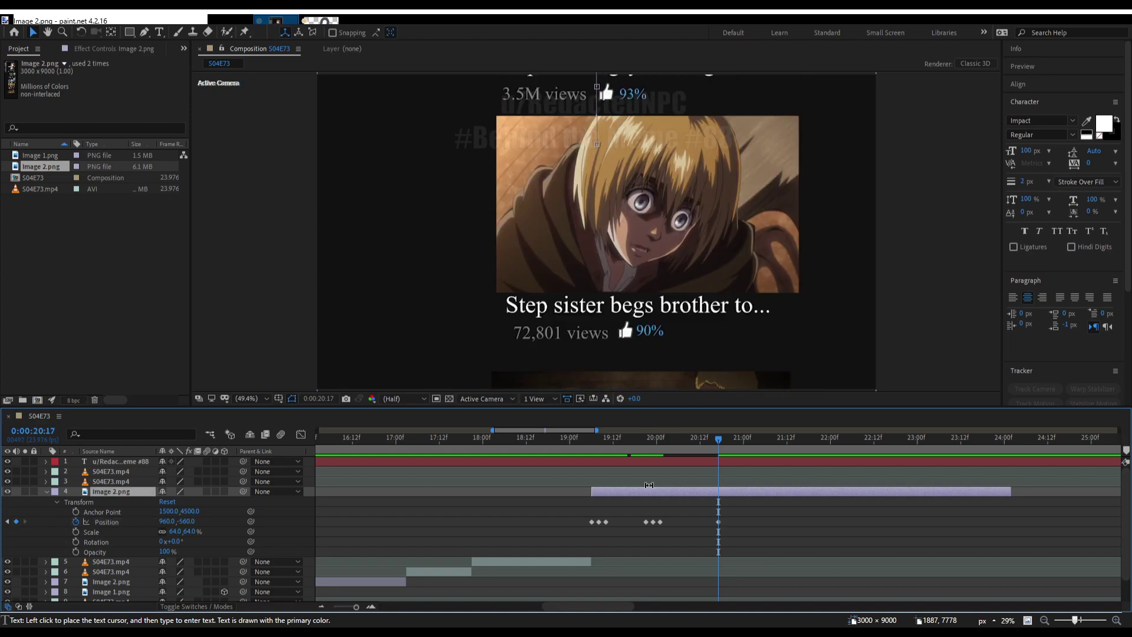
pyautogui.hotkey('shift', 'Up')
pyautogui.hotkey('shift', 'Up')
pyautogui.hotkey('shift', 'Up')
pyautogui.hotkey('shift', 'Up')
pyautogui.hotkey('shift', 'Up')
pyautogui.hotkey('shift', 'Up')
pyautogui.hotkey('shift', 'Up')
pyautogui.hotkey('shift', 'Up')
pyautogui.hotkey('shift', 'Up')
pyautogui.hotkey('shift', 'Up')
pyautogui.hotkey('shift', 'Up')
pyautogui.hotkey('shift', 'Up')
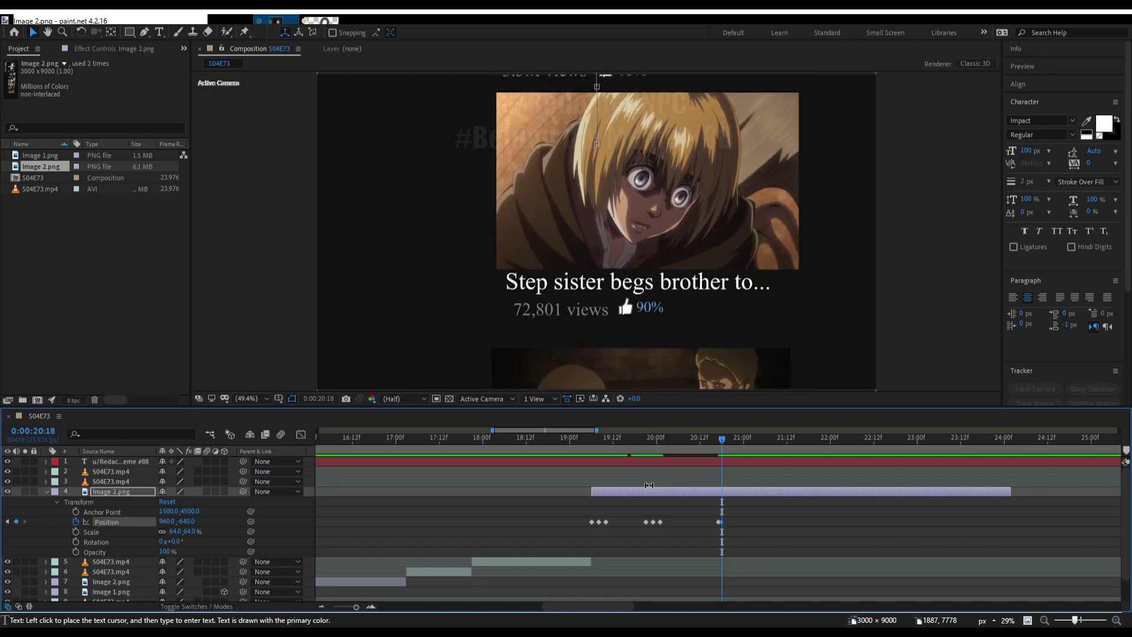
pyautogui.press('pagedown')
pyautogui.press('pagedown')
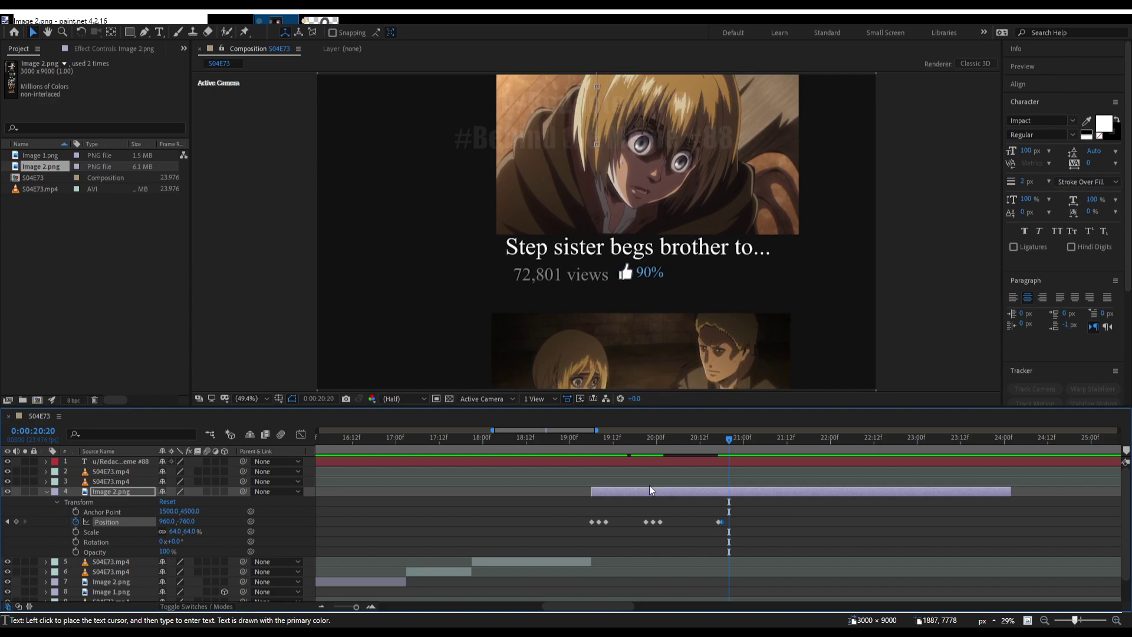
# Keyframe the scroll through Y -880, -1000 and -1160 to 960,-1360 at 21:01.
pyautogui.scroll(3, 715, 555)
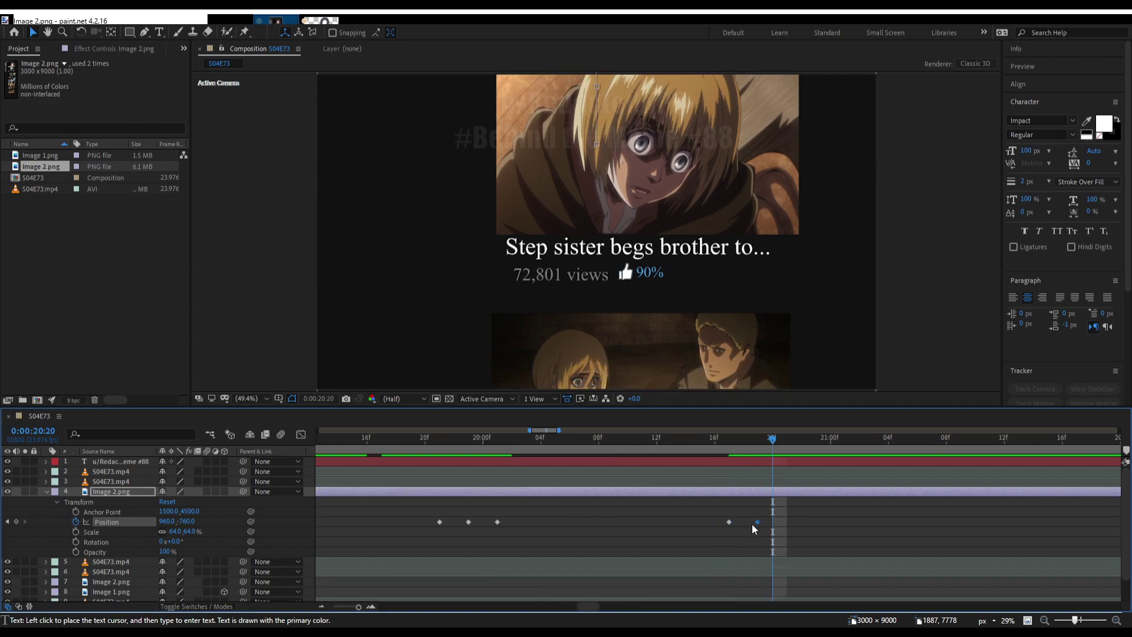
pyautogui.press('pagedown')
pyautogui.hotkey('shift', 'Up')
pyautogui.hotkey('shift', 'Up')
pyautogui.hotkey('shift', 'Up')
pyautogui.hotkey('shift', 'Up')
pyautogui.hotkey('shift', 'Up')
pyautogui.hotkey('shift', 'Up')
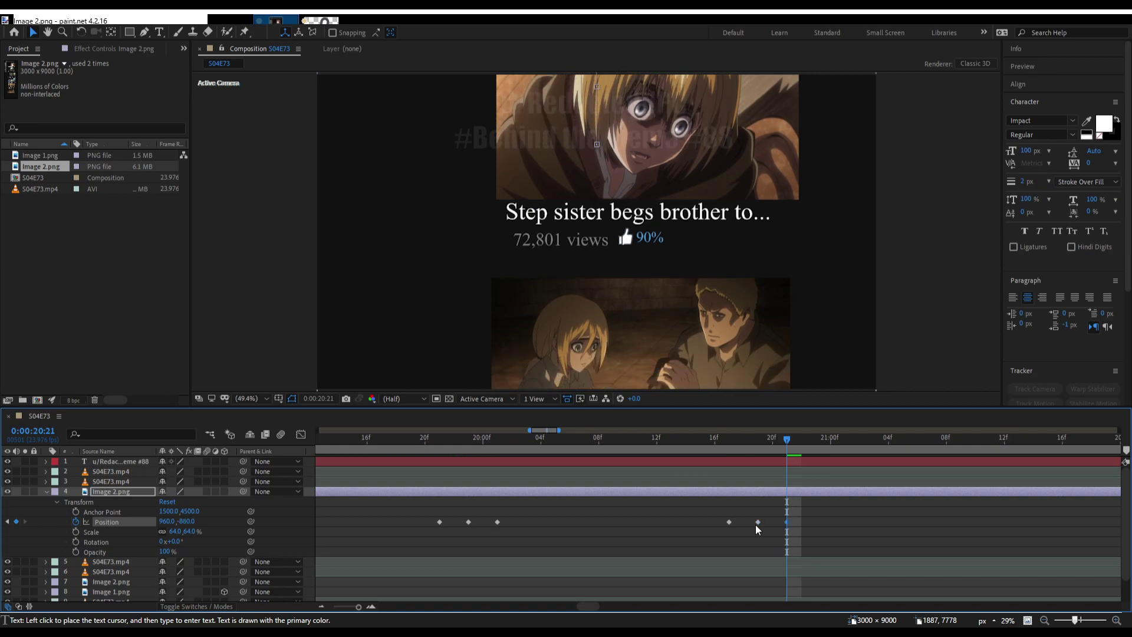
pyautogui.press('pagedown')
pyautogui.press('pagedown')
pyautogui.hotkey('shift', 'Up')
pyautogui.hotkey('shift', 'Up')
pyautogui.hotkey('shift', 'Up')
pyautogui.hotkey('shift', 'Up')
pyautogui.hotkey('shift', 'Up')
pyautogui.hotkey('shift', 'Up')
pyautogui.hotkey('shift', 'Up')
pyautogui.hotkey('shift', 'Up')
pyautogui.hotkey('shift', 'Up')
pyautogui.hotkey('shift', 'Up')
pyautogui.hotkey('shift', 'Up')
pyautogui.hotkey('shift', 'Up')
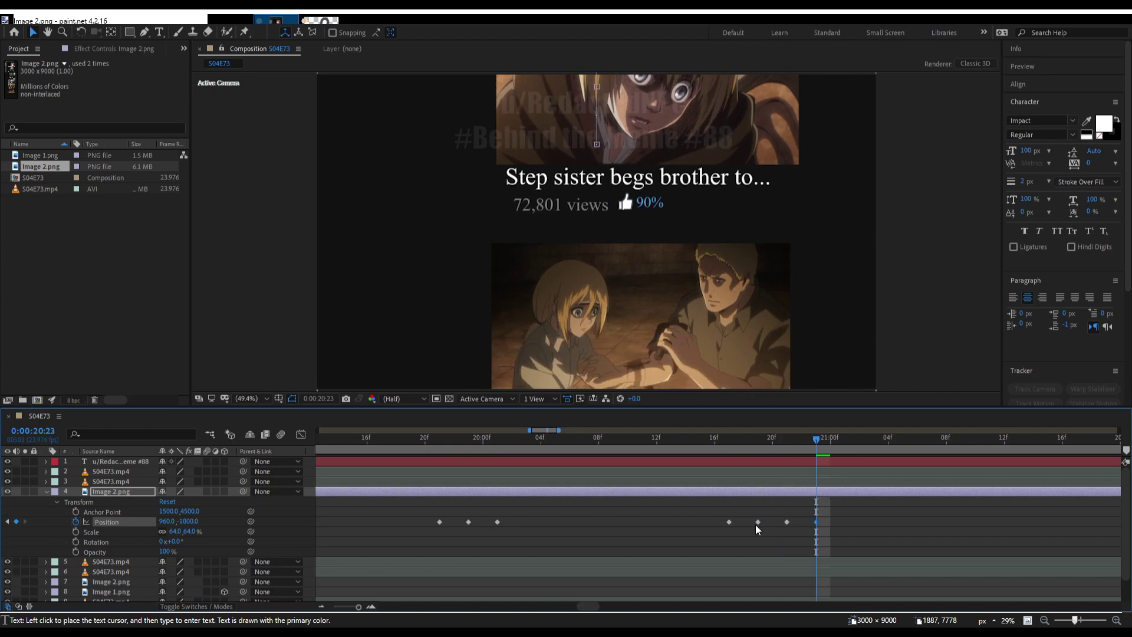
pyautogui.hotkey('shift', 'Up')
pyautogui.hotkey('shift', 'Up')
pyautogui.hotkey('shift', 'Up')
pyautogui.hotkey('shift', 'Up')
pyautogui.hotkey('shift', 'Up')
pyautogui.hotkey('shift', 'Up')
pyautogui.hotkey('shift', 'Up')
pyautogui.hotkey('shift', 'Up')
pyautogui.hotkey('shift', 'Up')
pyautogui.hotkey('shift', 'Up')
pyautogui.hotkey('shift', 'Up')
pyautogui.hotkey('shift', 'Up')
pyautogui.hotkey('shift', 'Up')
pyautogui.hotkey('shift', 'Up')
pyautogui.hotkey('shift', 'Up')
pyautogui.hotkey('shift', 'Up')
pyautogui.press('pagedown')
pyautogui.press('pagedown')
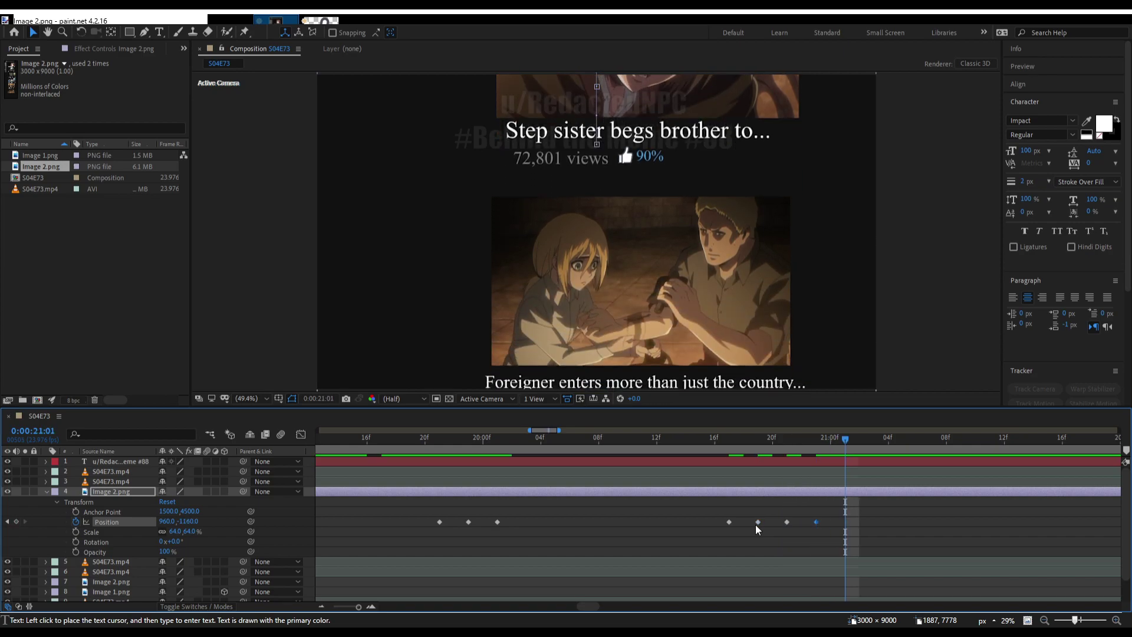
pyautogui.hotkey('shift', 'Up')
pyautogui.hotkey('shift', 'Up')
pyautogui.hotkey('shift', 'Up')
pyautogui.hotkey('shift', 'Up')
pyautogui.hotkey('shift', 'Up')
pyautogui.hotkey('shift', 'Up')
pyautogui.hotkey('shift', 'Up')
pyautogui.hotkey('shift', 'Up')
pyautogui.hotkey('shift', 'Up')
pyautogui.hotkey('shift', 'Up')
pyautogui.hotkey('shift', 'Up')
pyautogui.hotkey('shift', 'Up')
pyautogui.hotkey('shift', 'Up')
pyautogui.hotkey('shift', 'Up')
pyautogui.hotkey('shift', 'Up')
pyautogui.hotkey('shift', 'Up')
pyautogui.hotkey('shift', 'Up')
pyautogui.hotkey('shift', 'Up')
pyautogui.hotkey('shift', 'Up')
pyautogui.hotkey('shift', 'Up')
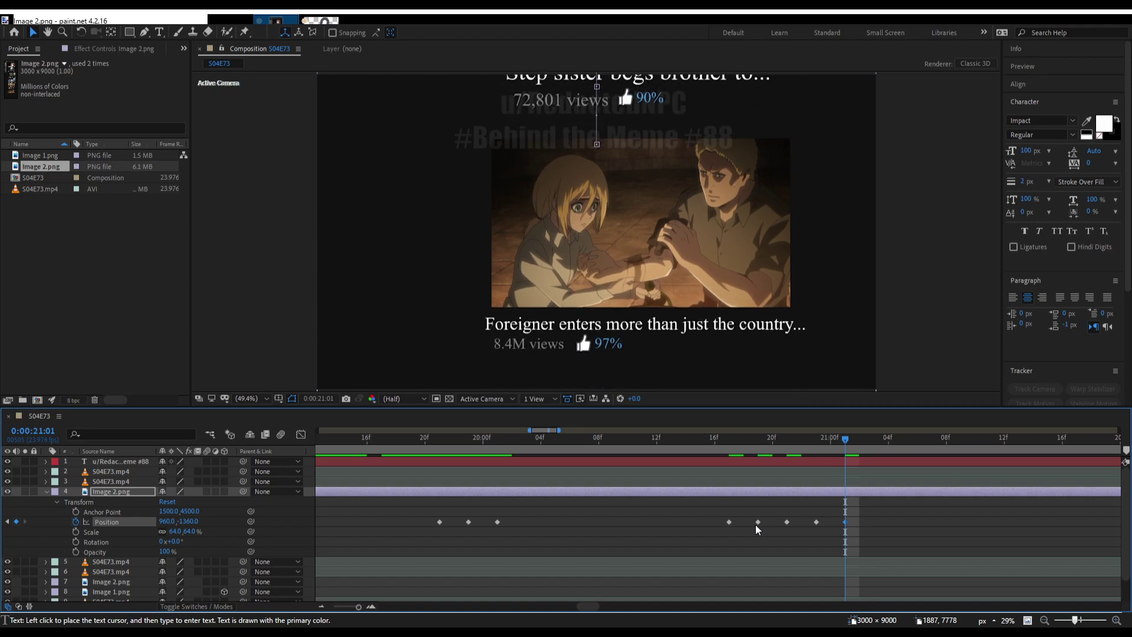
pyautogui.keyDown('alt'); pyautogui.scroll(-4, 771, 521); pyautogui.keyUp('alt')
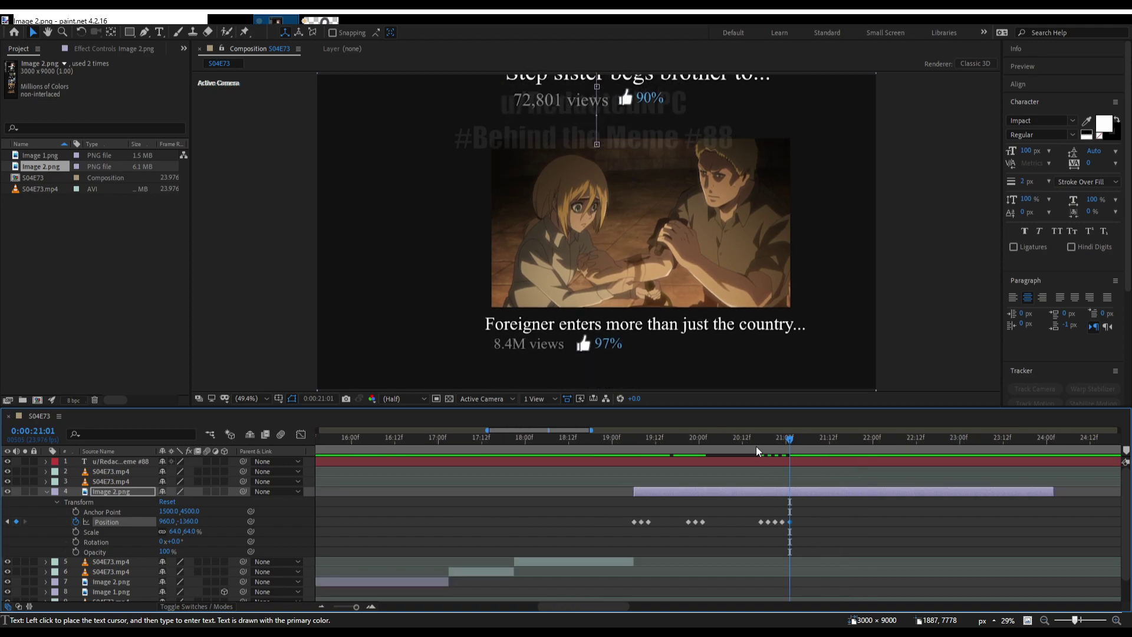
# Preview the scroll, then shift the last five Image 2.png Position keyframes later.
pyautogui.moveTo(756, 447); pyautogui.dragTo(594, 440)
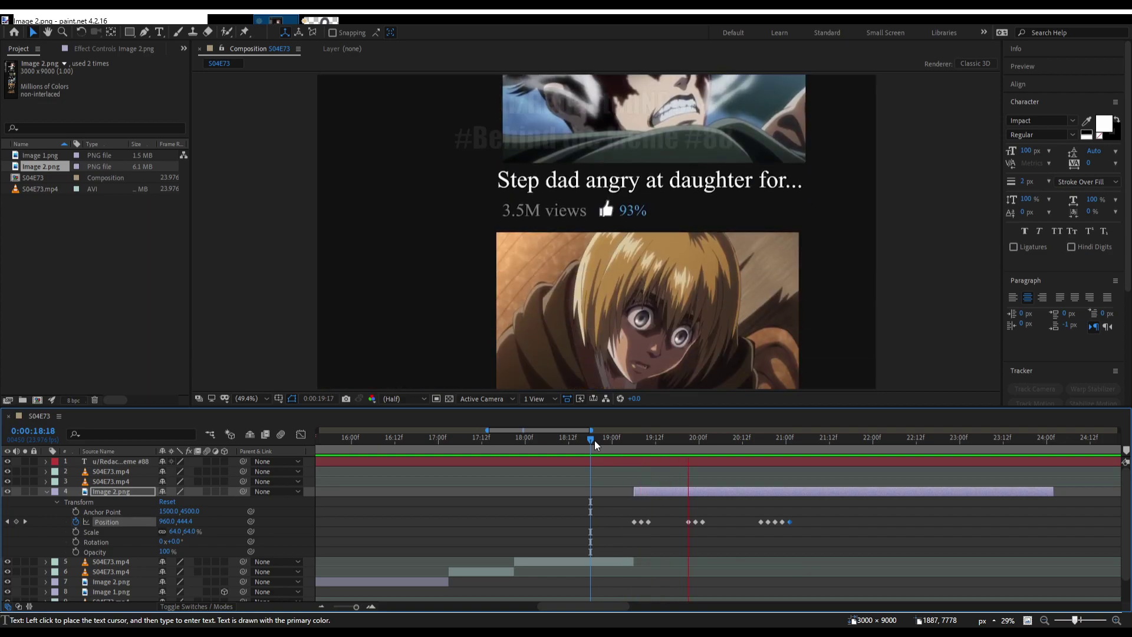
pyautogui.press('space')
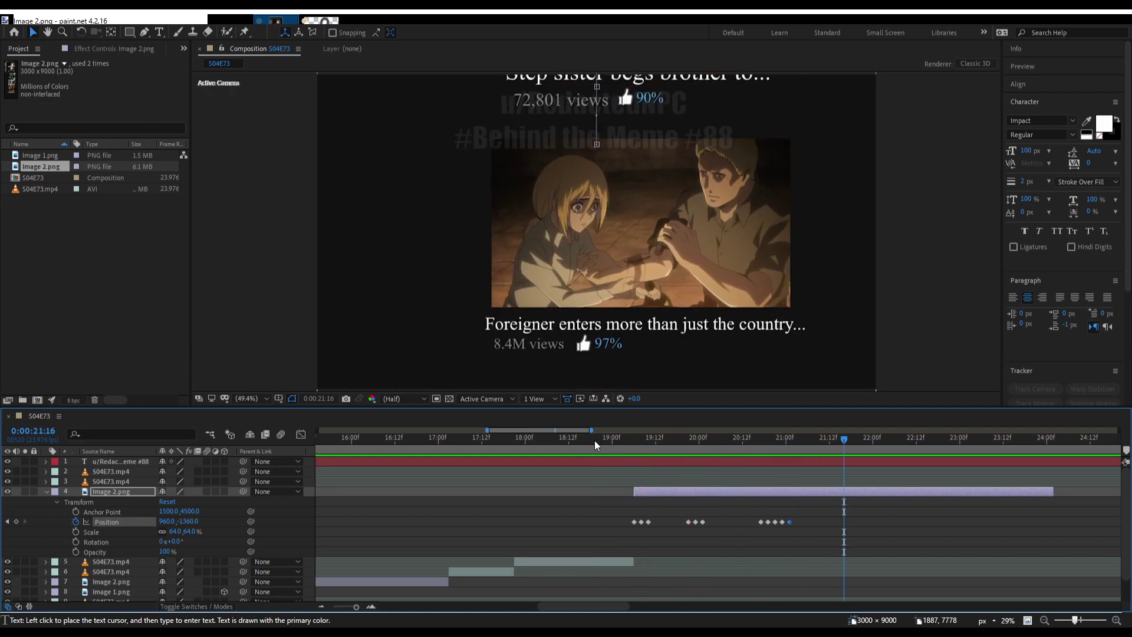
pyautogui.moveTo(805, 515); pyautogui.dragTo(731, 521)
pyautogui.click(928, 515)
pyautogui.moveTo(927, 511); pyautogui.dragTo(852, 528)
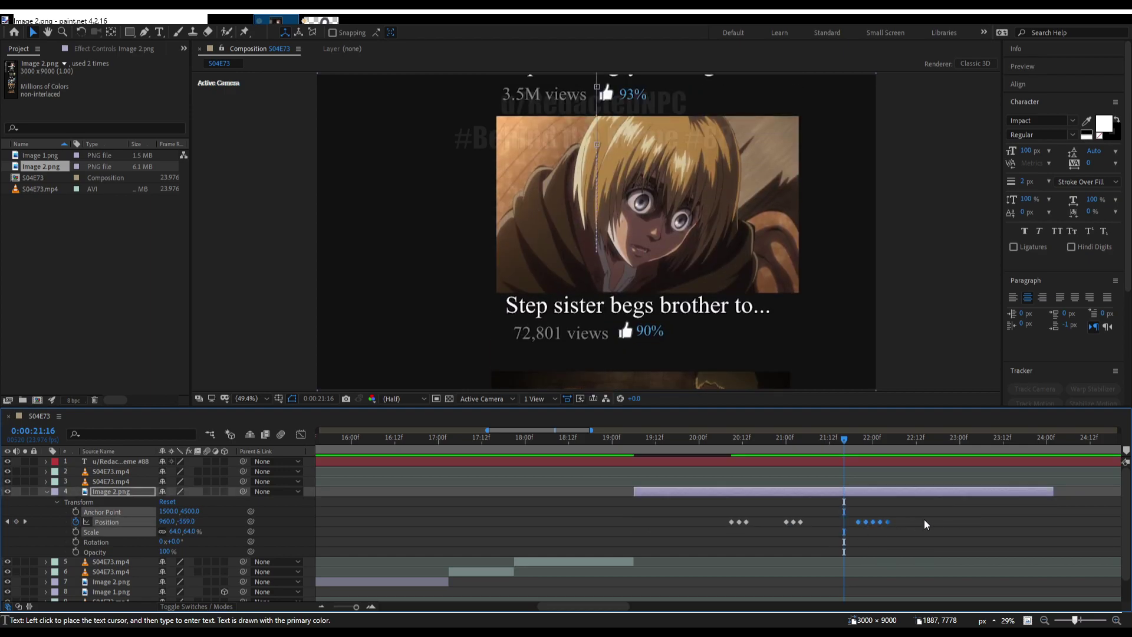
pyautogui.hscroll(4, 928, 515)
pyautogui.click(962, 490)
pyautogui.hscroll(4, 1002, 495)
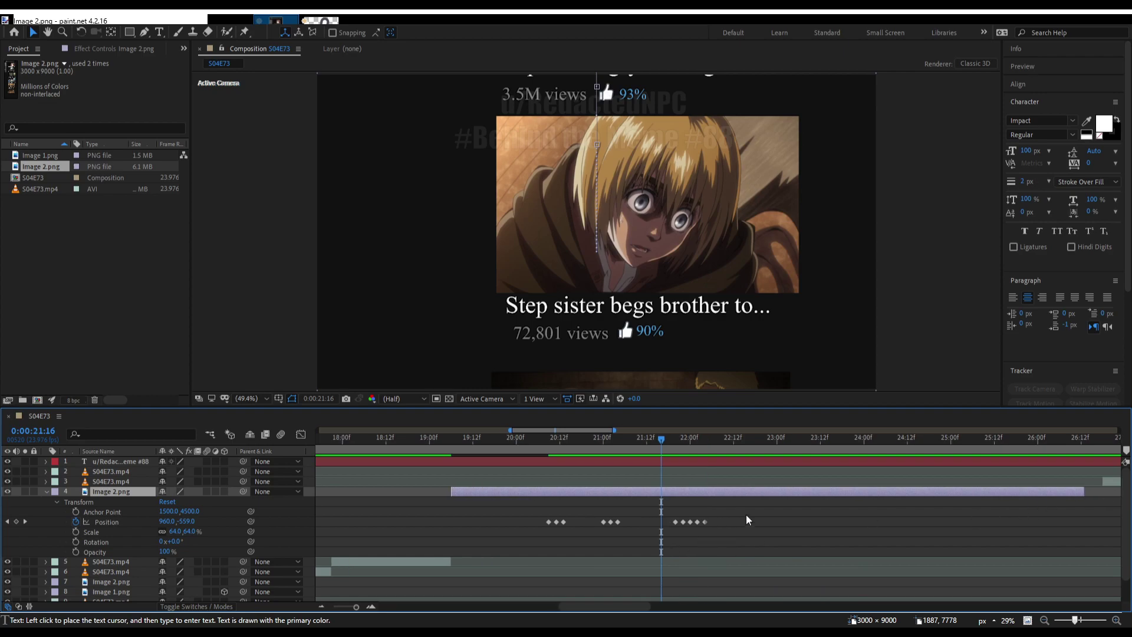
pyautogui.moveTo(745, 514); pyautogui.dragTo(713, 523)
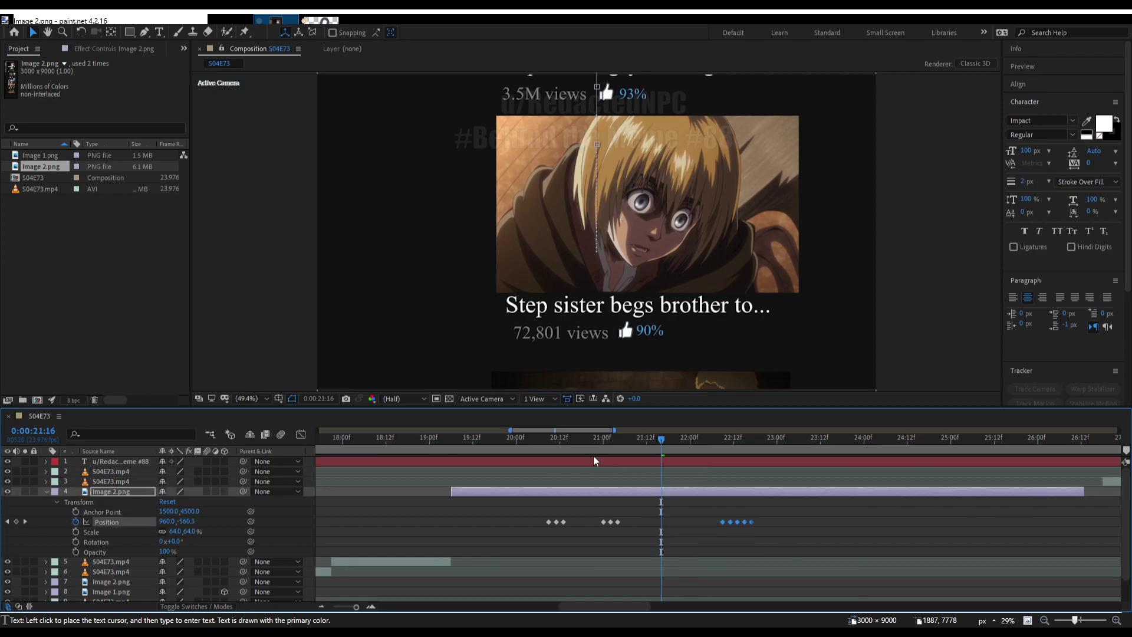
# Preview from 18:18, then add a Position keyframe at 19:06 where the image appears.
pyautogui.click(405, 448)
pyautogui.press('space')
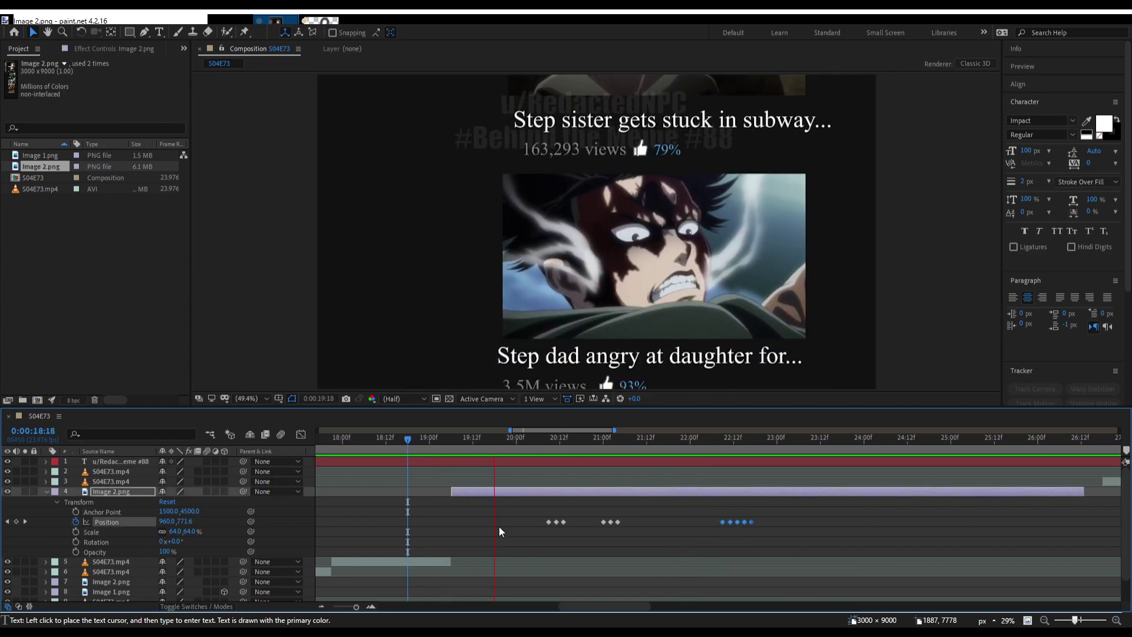
pyautogui.press('space')
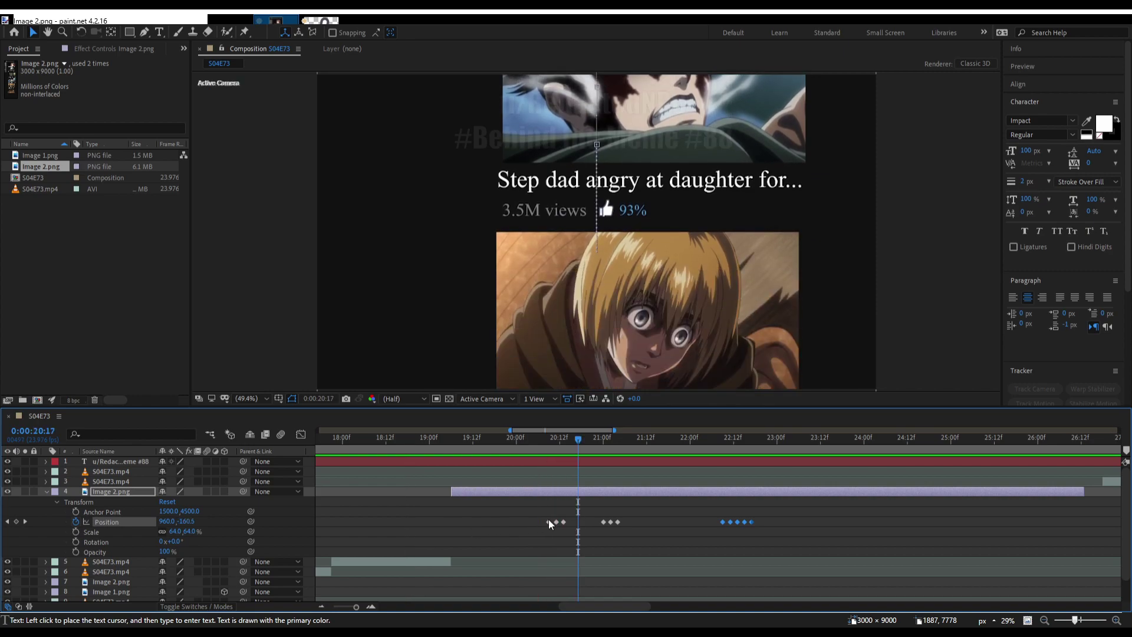
pyautogui.moveTo(513, 457); pyautogui.dragTo(451, 458)
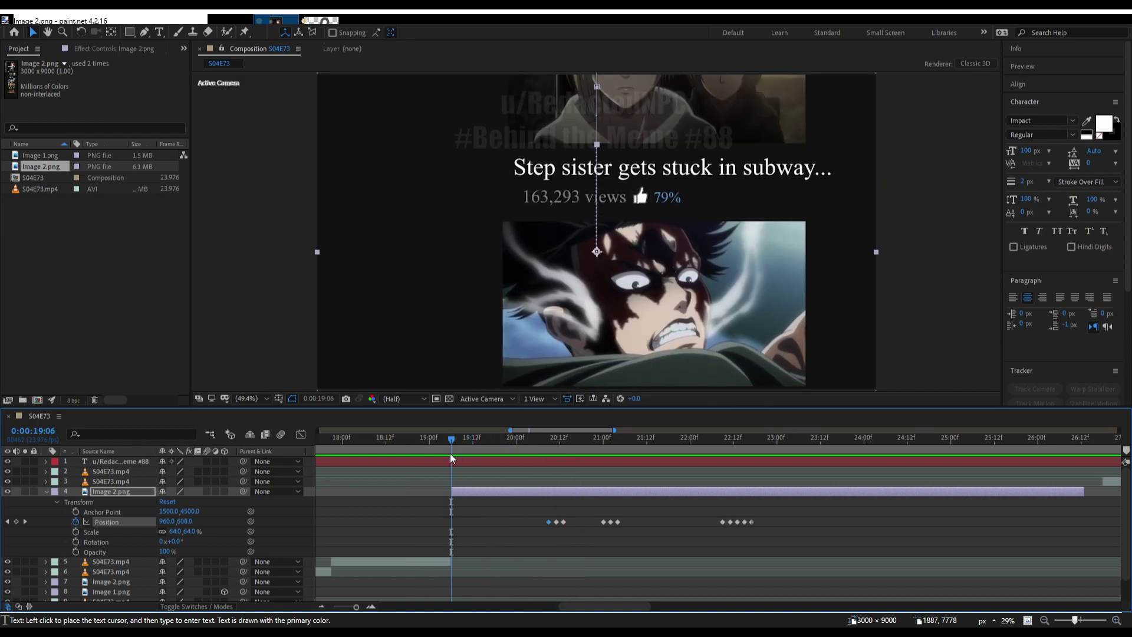
pyautogui.click(462, 493)
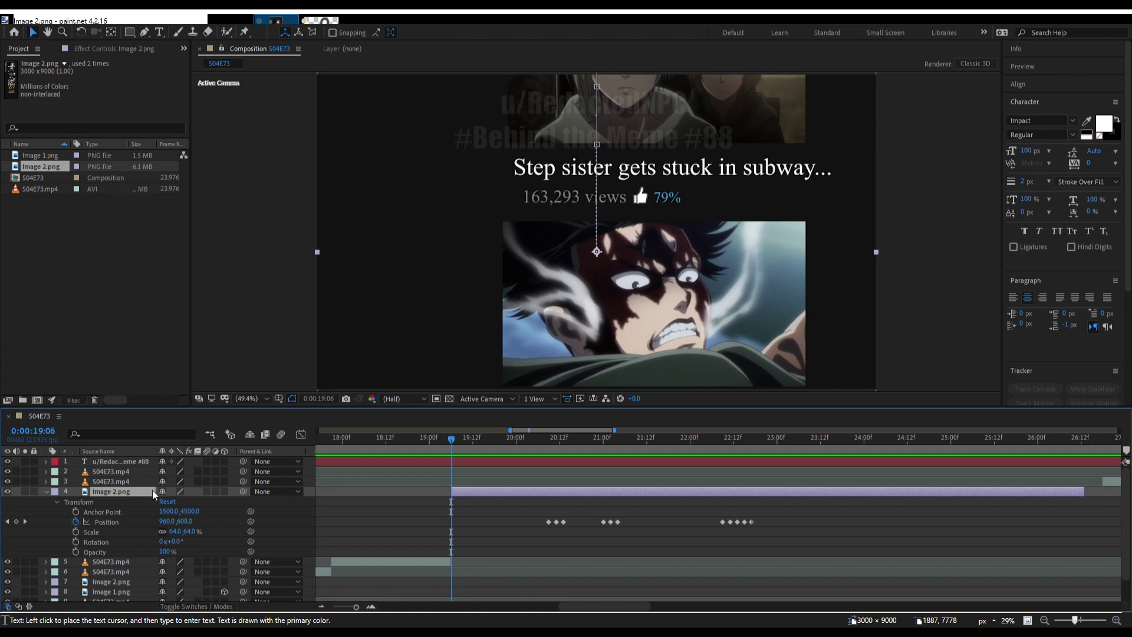
pyautogui.hotkey('alt', 'shift', 'p')
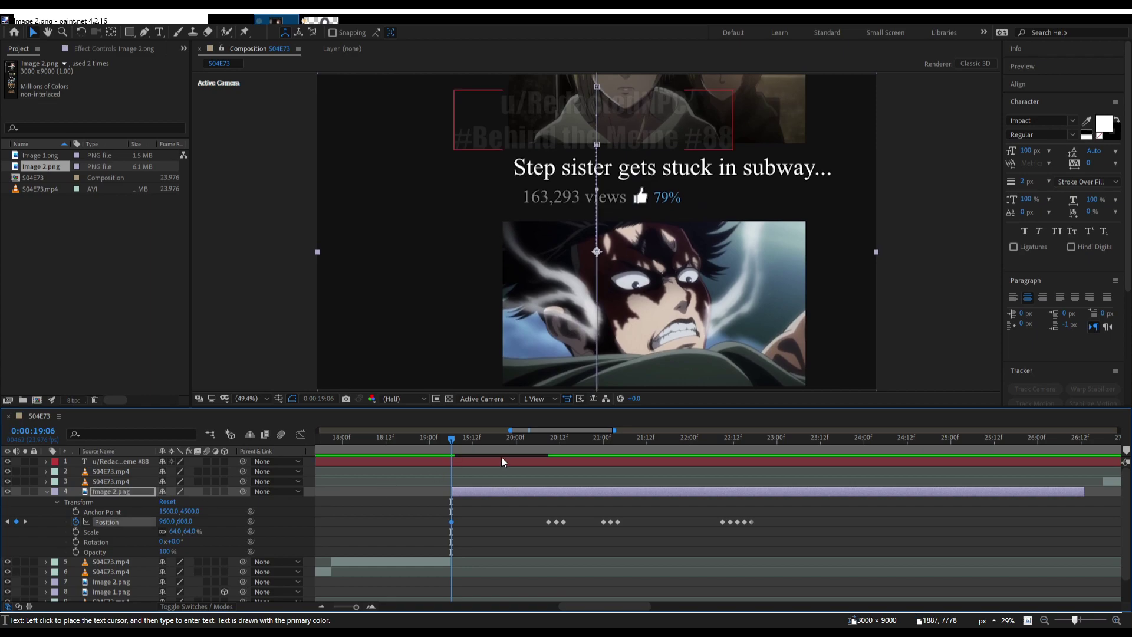
# Review the scroll near 20:09 and delete the two stray early Position keyframes.
pyautogui.moveTo(489, 447); pyautogui.dragTo(385, 446)
pyautogui.press('pageup')
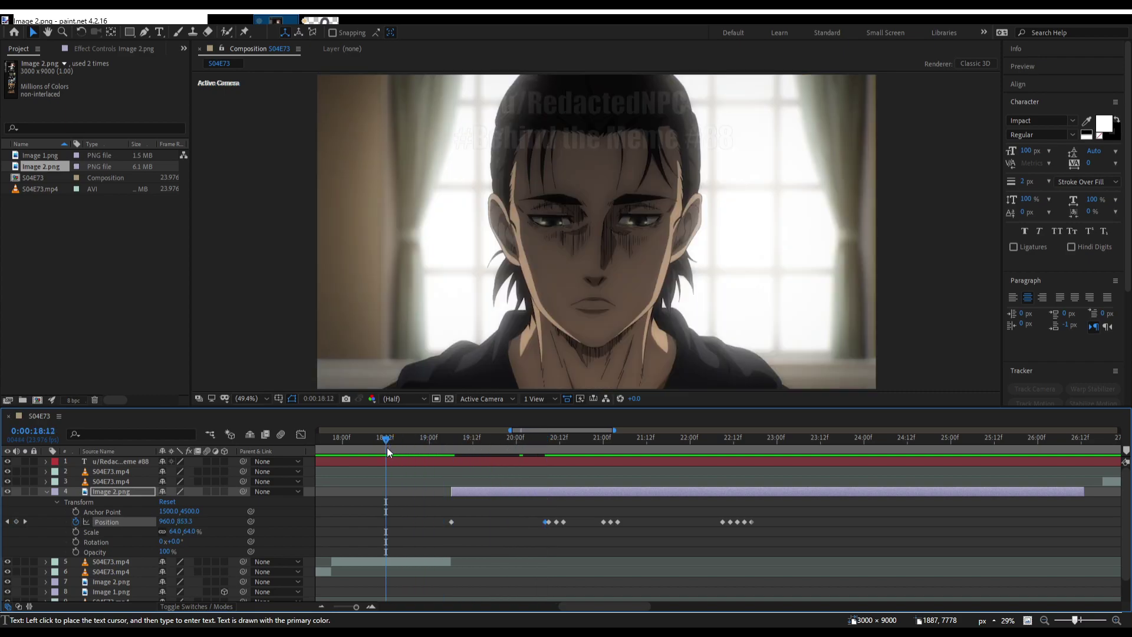
pyautogui.press('space')
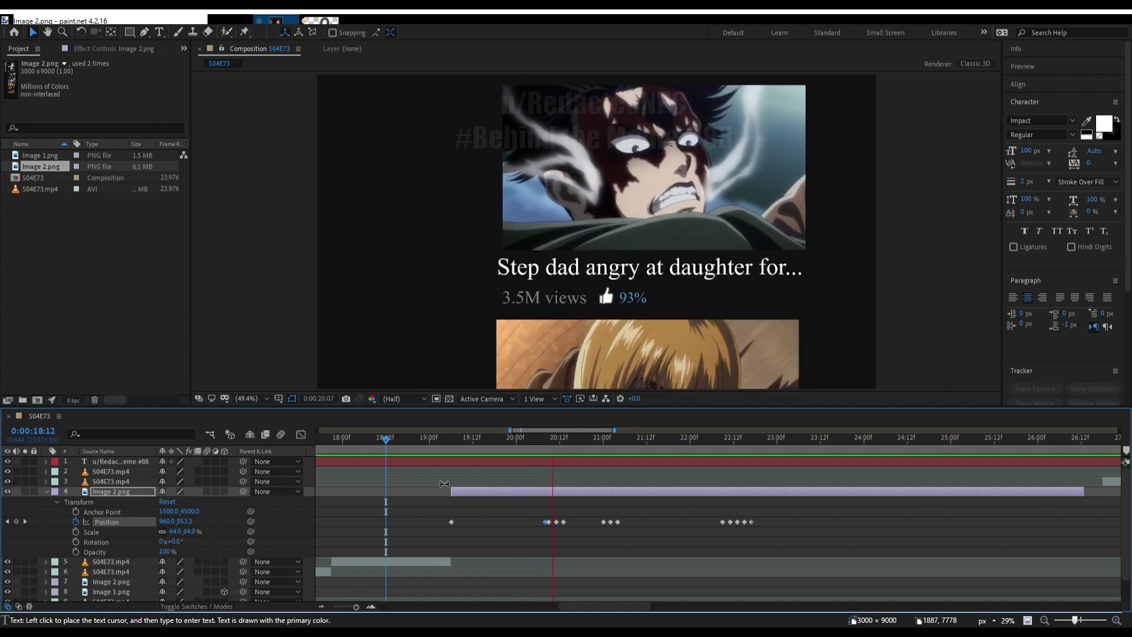
pyautogui.press('space')
pyautogui.scroll(8, 515, 524)
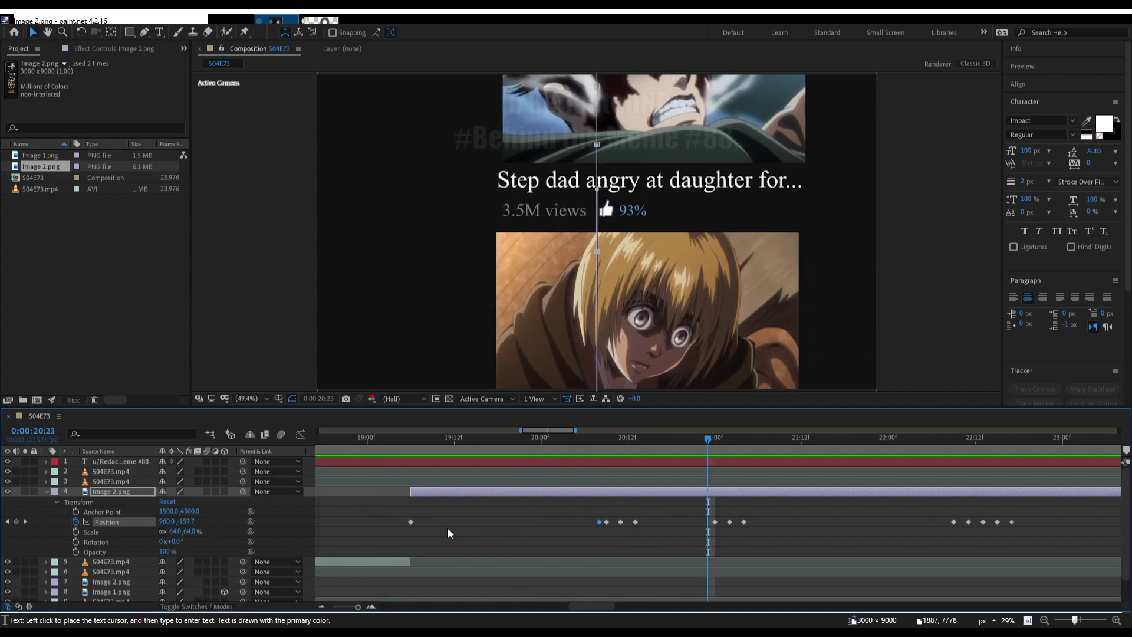
pyautogui.moveTo(790, 444); pyautogui.dragTo(763, 444)
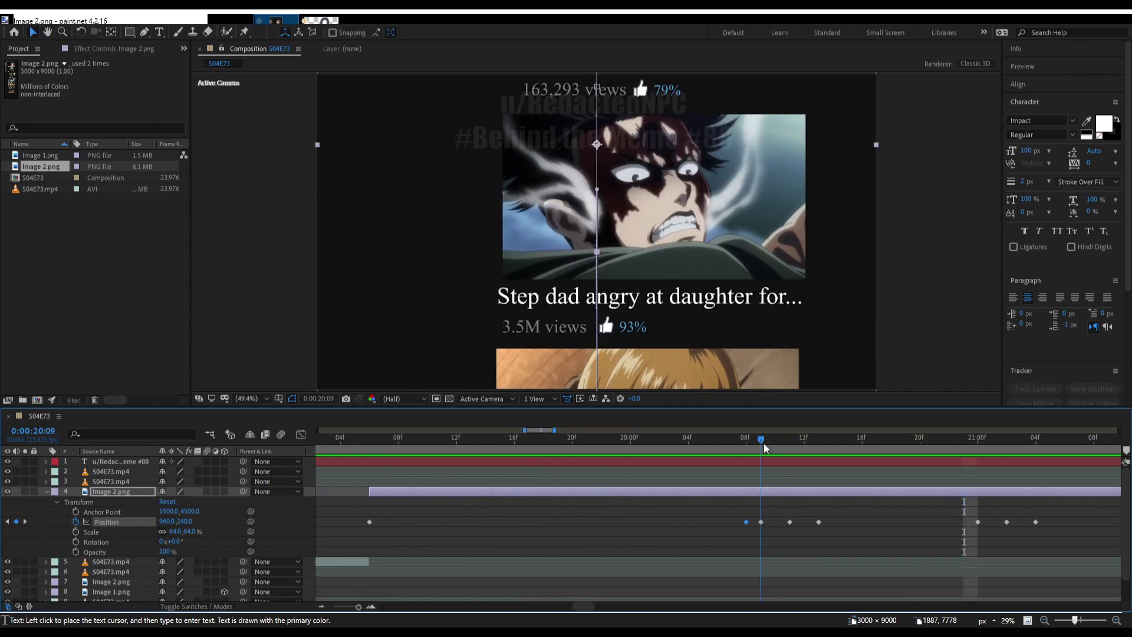
pyautogui.moveTo(751, 512); pyautogui.dragTo(363, 546)
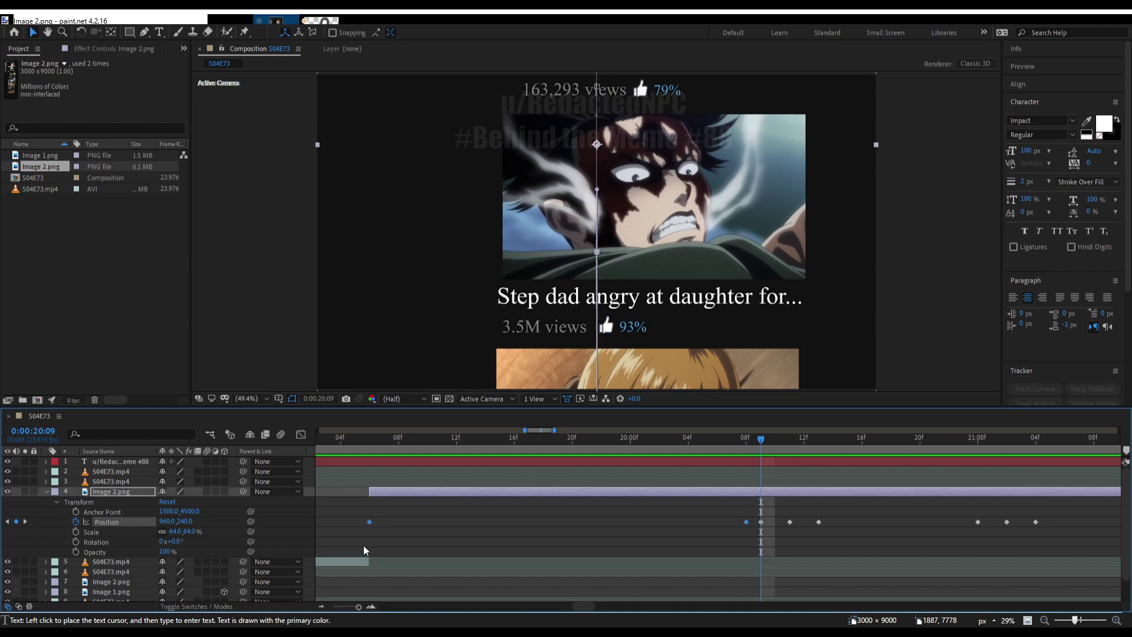
pyautogui.press('Delete')
# Move the 20:09 Position keyframe to 19:06 with cut and paste, then preview.
pyautogui.click(761, 522)
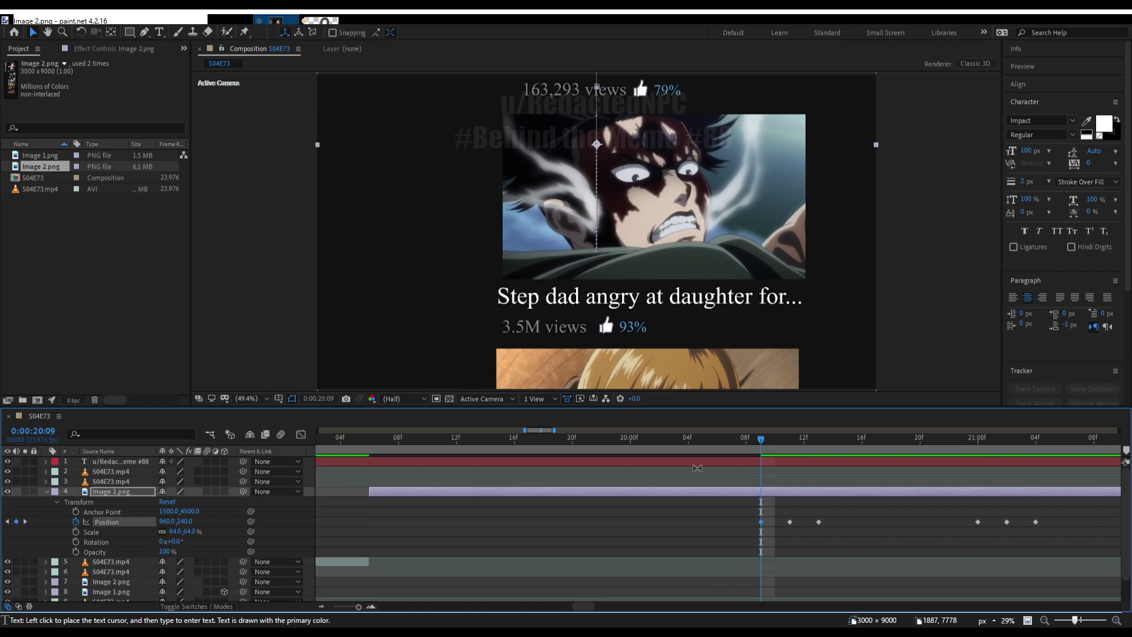
pyautogui.moveTo(695, 440); pyautogui.dragTo(363, 456)
pyautogui.hotkey('ctrl', 'x')
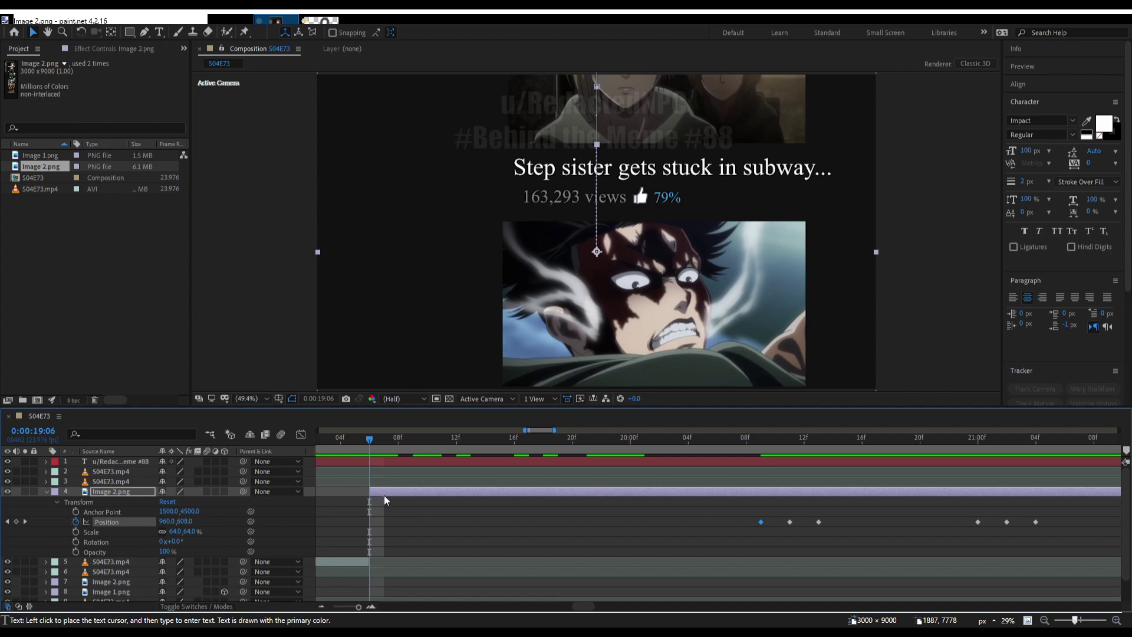
pyautogui.hotkey('ctrl', 'v')
pyautogui.press('-')
pyautogui.press('-')
pyautogui.press('space')
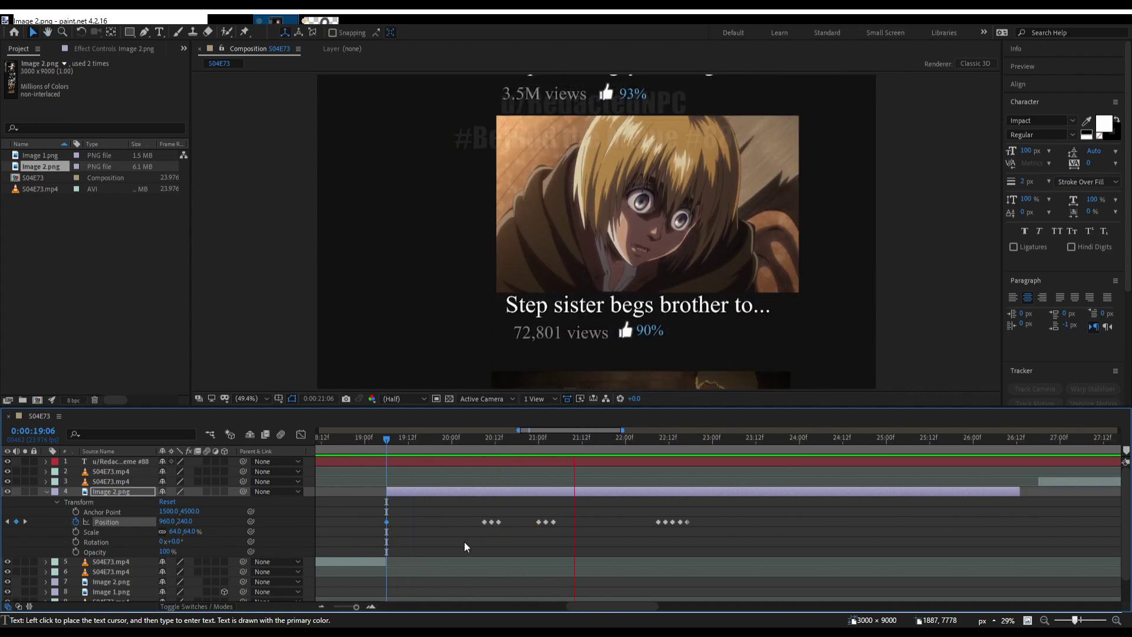
pyautogui.press('space')
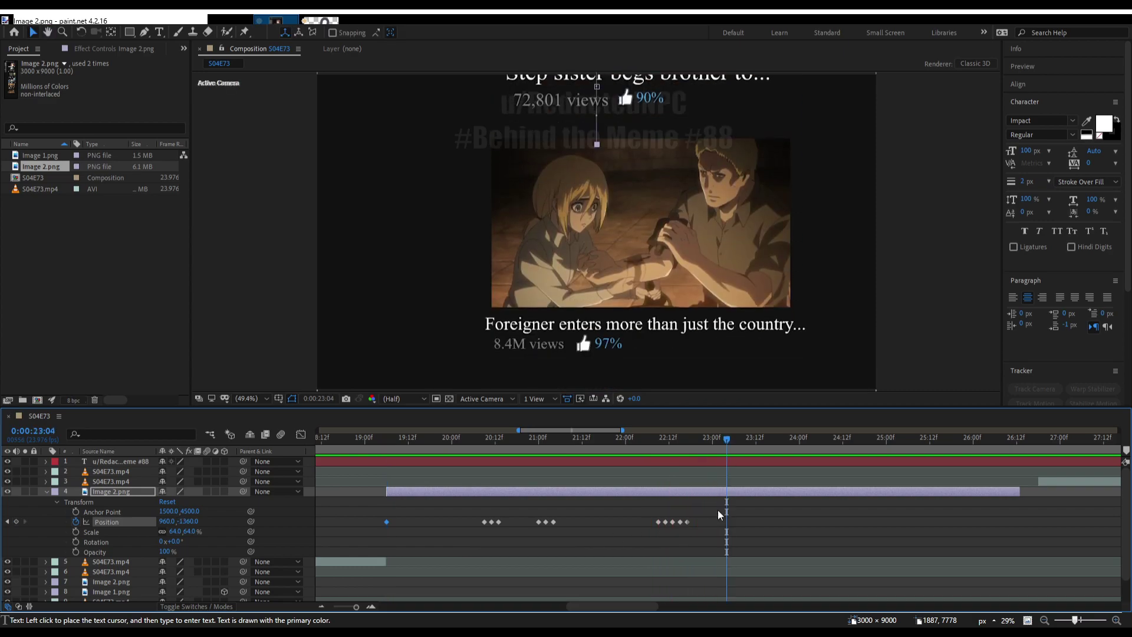
# Pull the last five Position keyframes earlier to land at 23:08 and preview the result.
pyautogui.moveTo(716, 509); pyautogui.dragTo(928, 522)
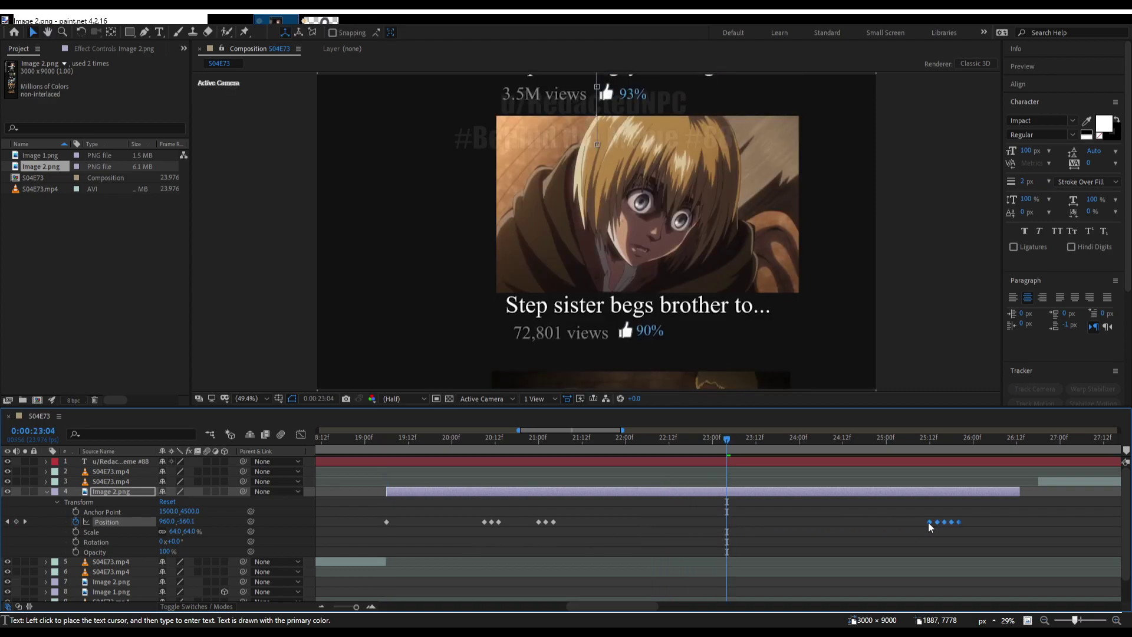
pyautogui.click(368, 443)
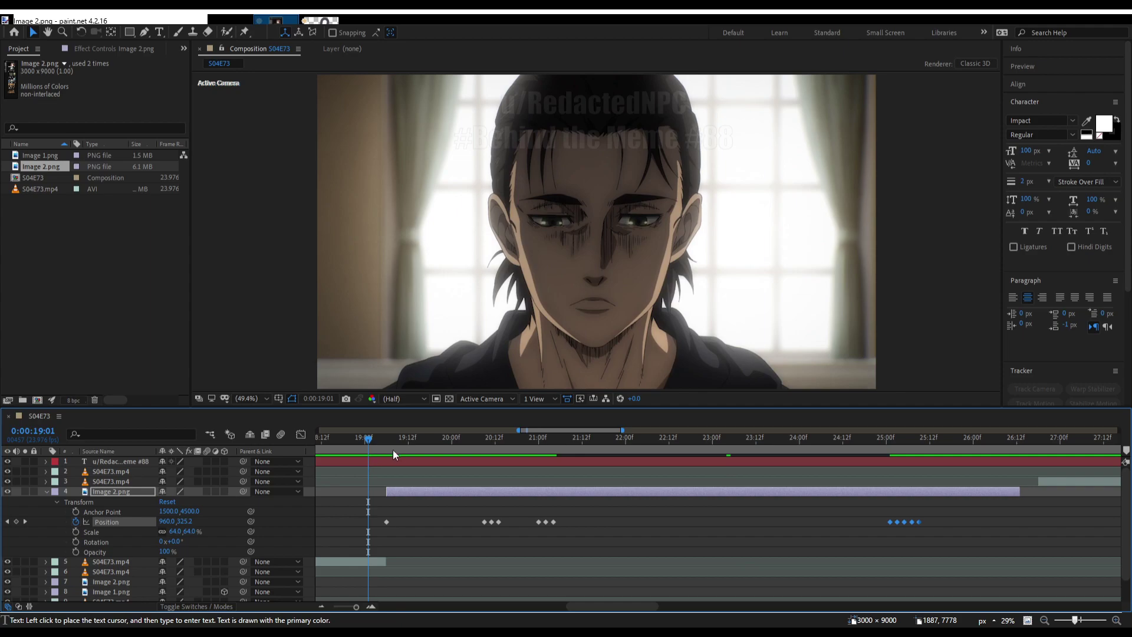
pyautogui.press('space')
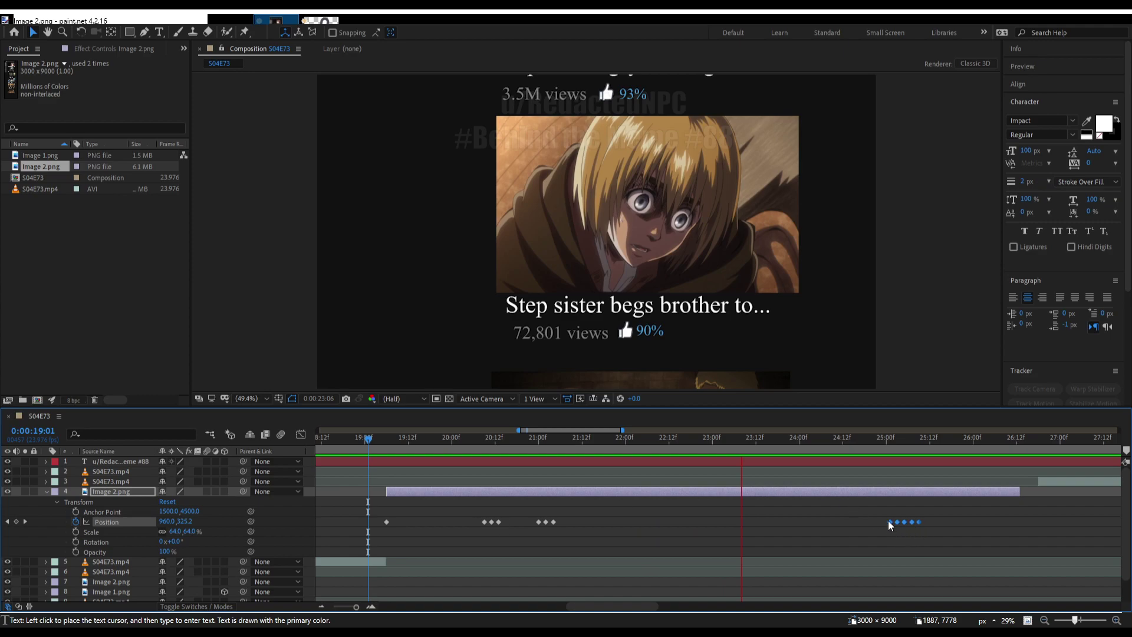
pyautogui.press('space')
pyautogui.moveTo(888, 522); pyautogui.dragTo(740, 525)
pyautogui.press('space')
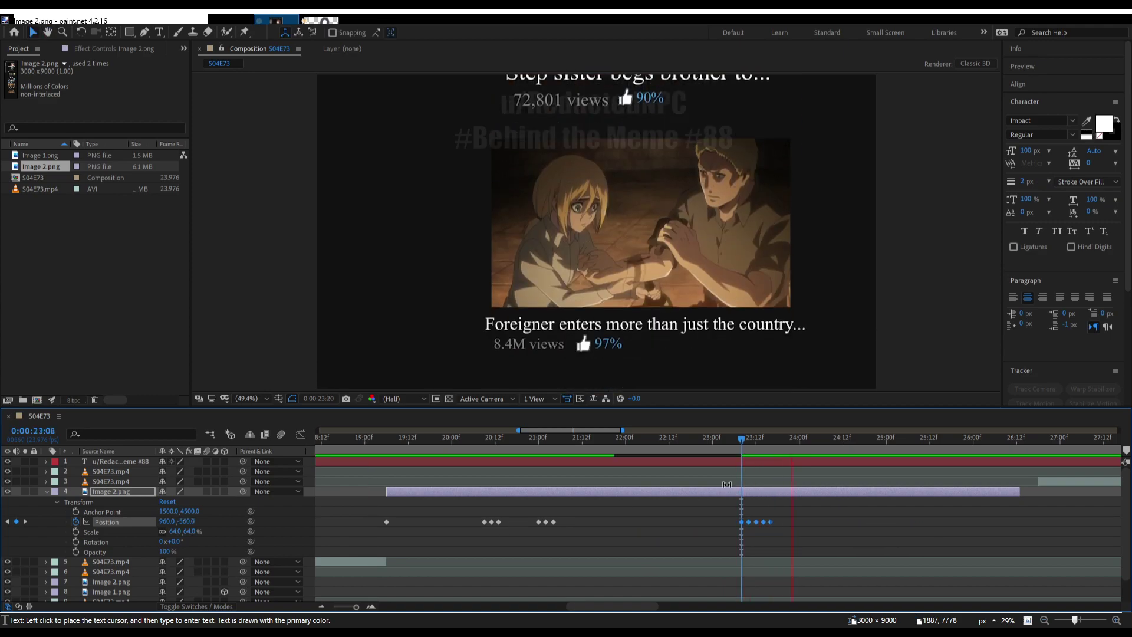
pyautogui.press('space')
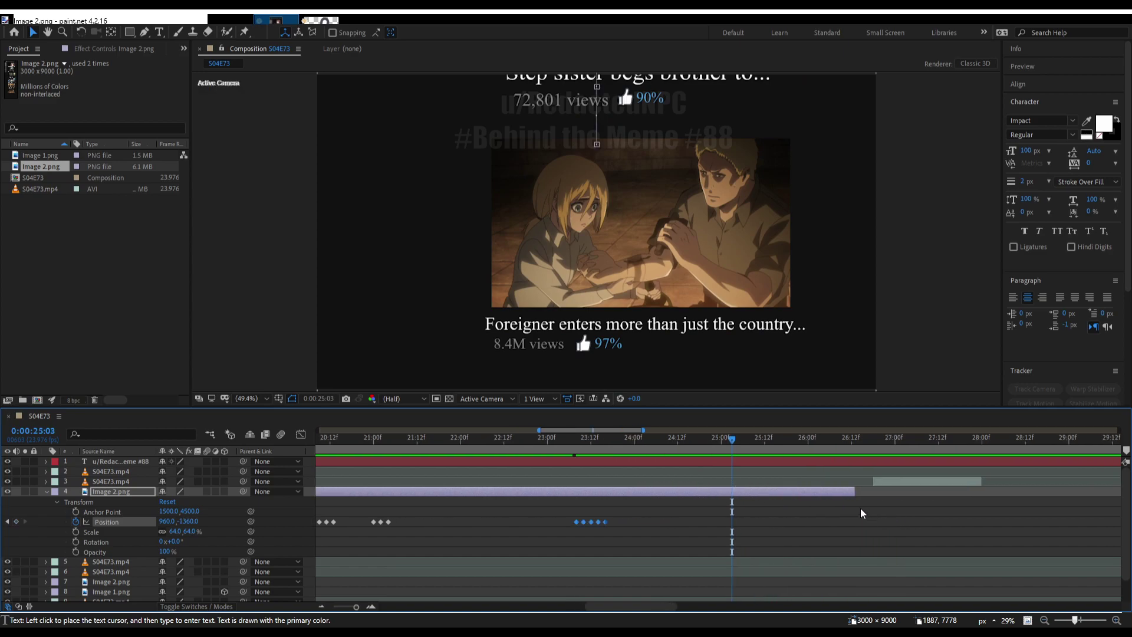
pyautogui.scroll(-5, 844, 501)
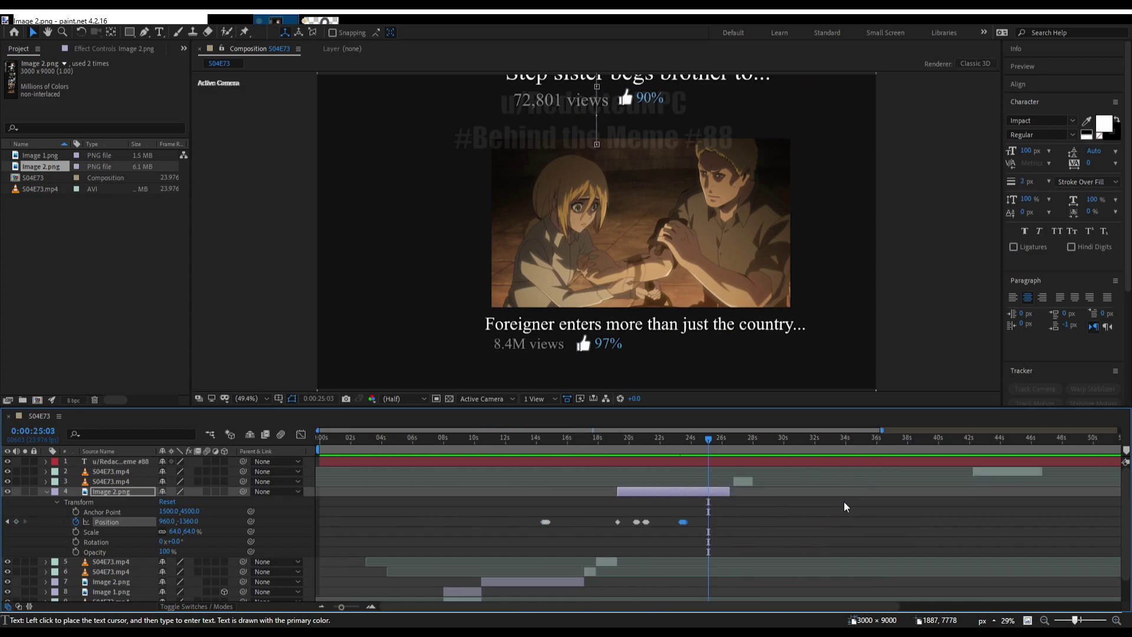
pyautogui.scroll(-2, 843, 501)
pyautogui.moveTo(629, 440); pyautogui.dragTo(610, 447)
pyautogui.scroll(2, 606, 507)
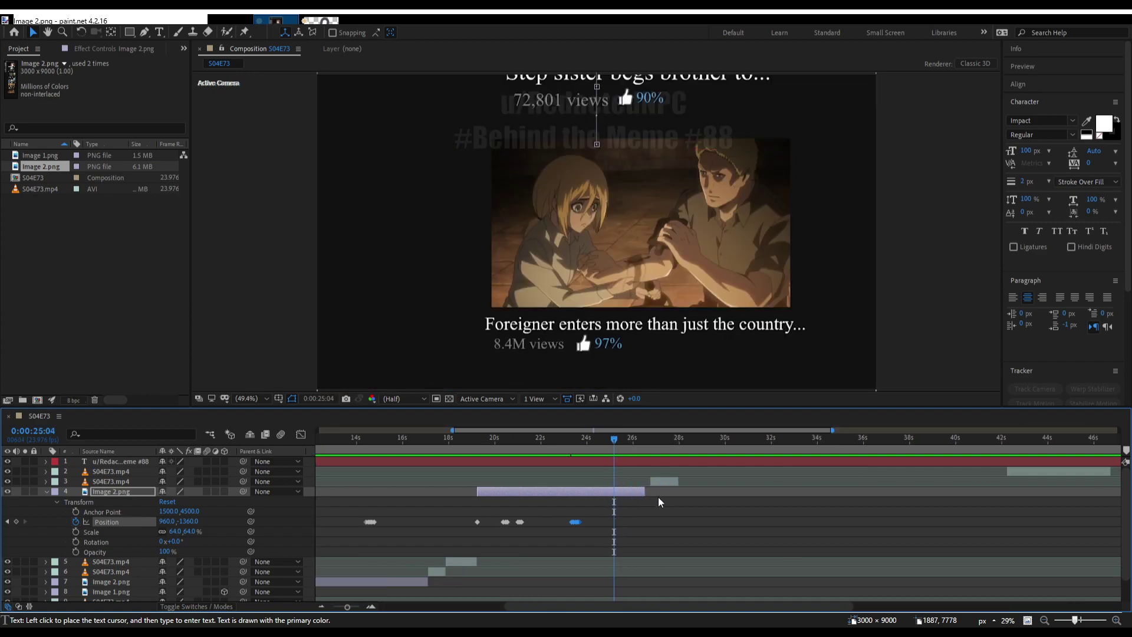
# Start the next S04E73.mp4 clip at 25:04 and preview the scrolling list image.
pyautogui.moveTo(647, 492)
pyautogui.mouseDown()
pyautogui.moveTo(614, 492)
pyautogui.moveTo(633, 481)
pyautogui.mouseUp()
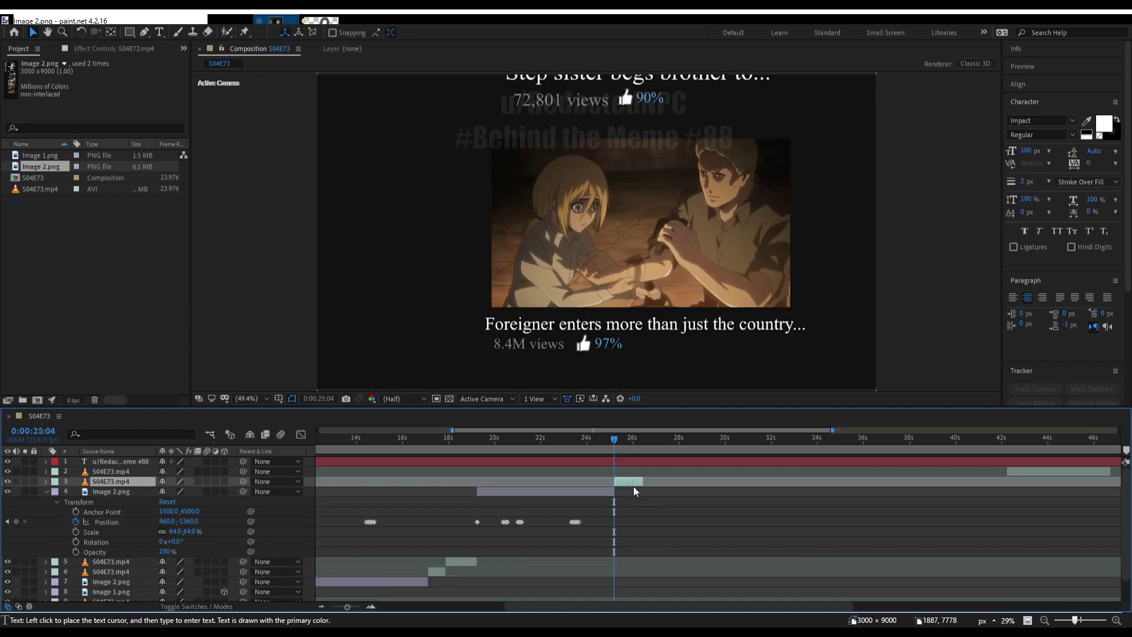
pyautogui.moveTo(612, 438)
pyautogui.mouseDown()
pyautogui.moveTo(627, 443)
pyautogui.moveTo(616, 440)
pyautogui.mouseUp()
pyautogui.hotkey('ctrl', 'd')
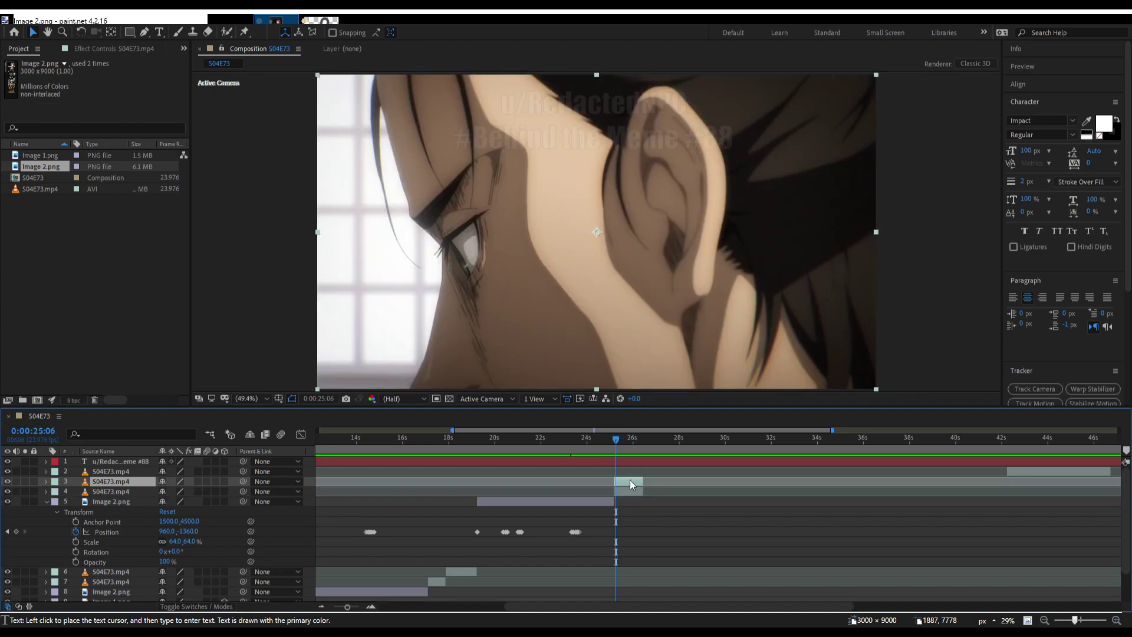
pyautogui.hotkey('ctrl', 'z')
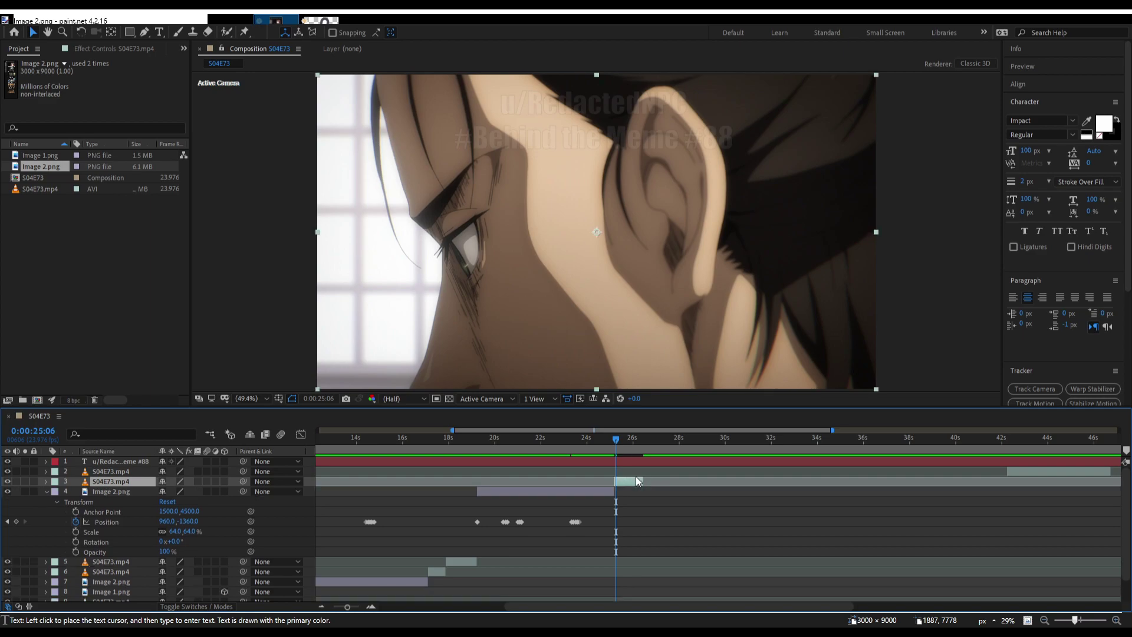
pyautogui.moveTo(968, 447); pyautogui.dragTo(1031, 440)
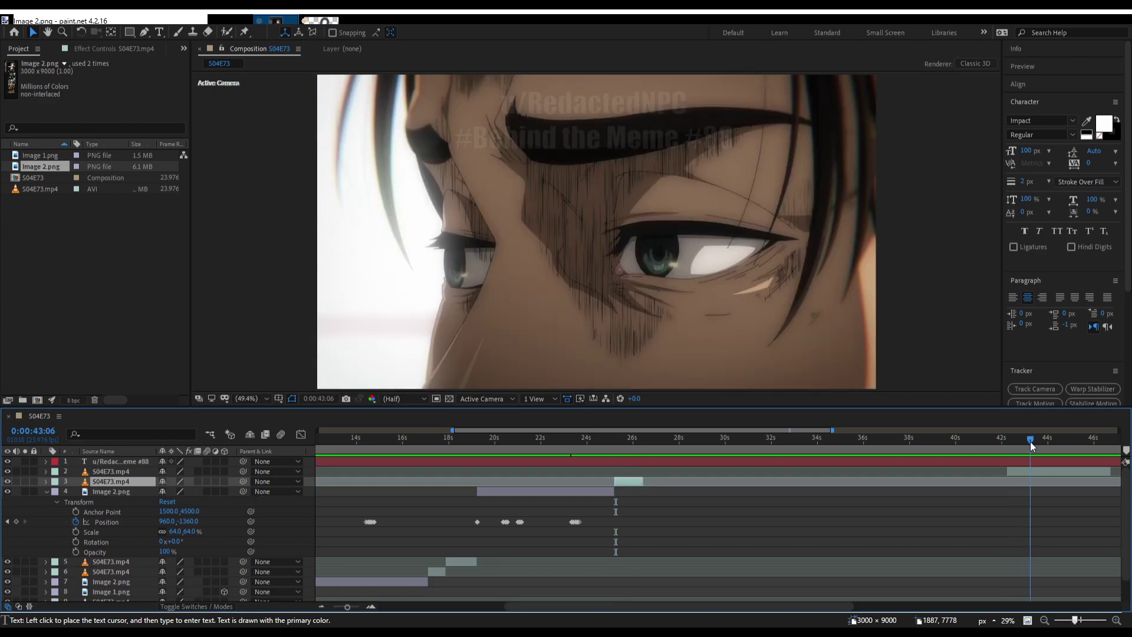
pyautogui.click(625, 441)
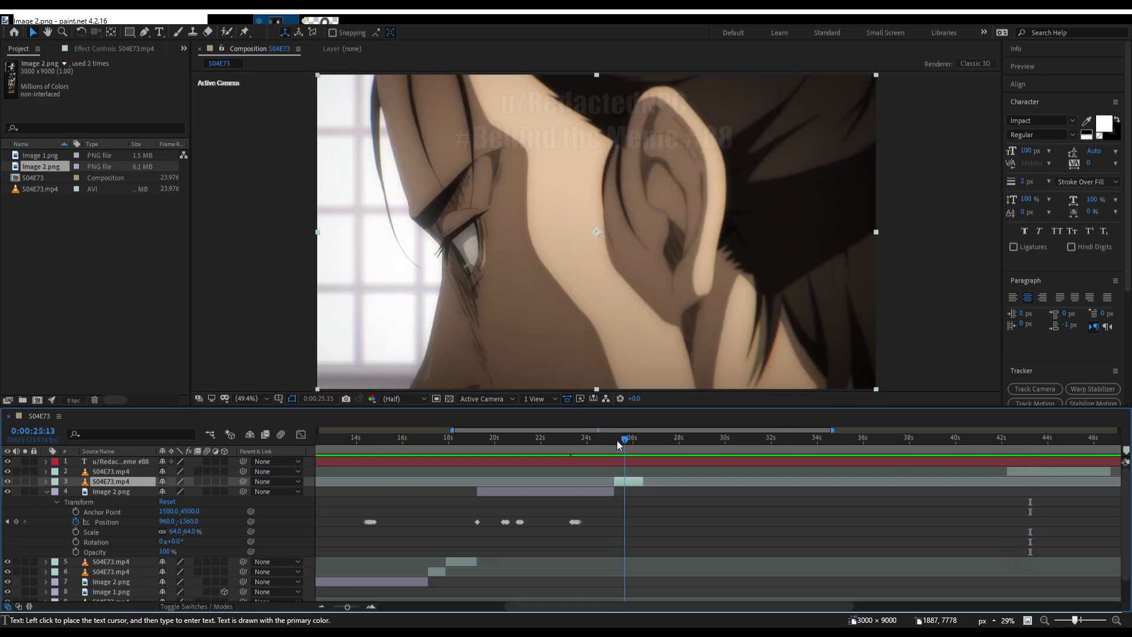
pyautogui.moveTo(619, 445); pyautogui.dragTo(430, 455)
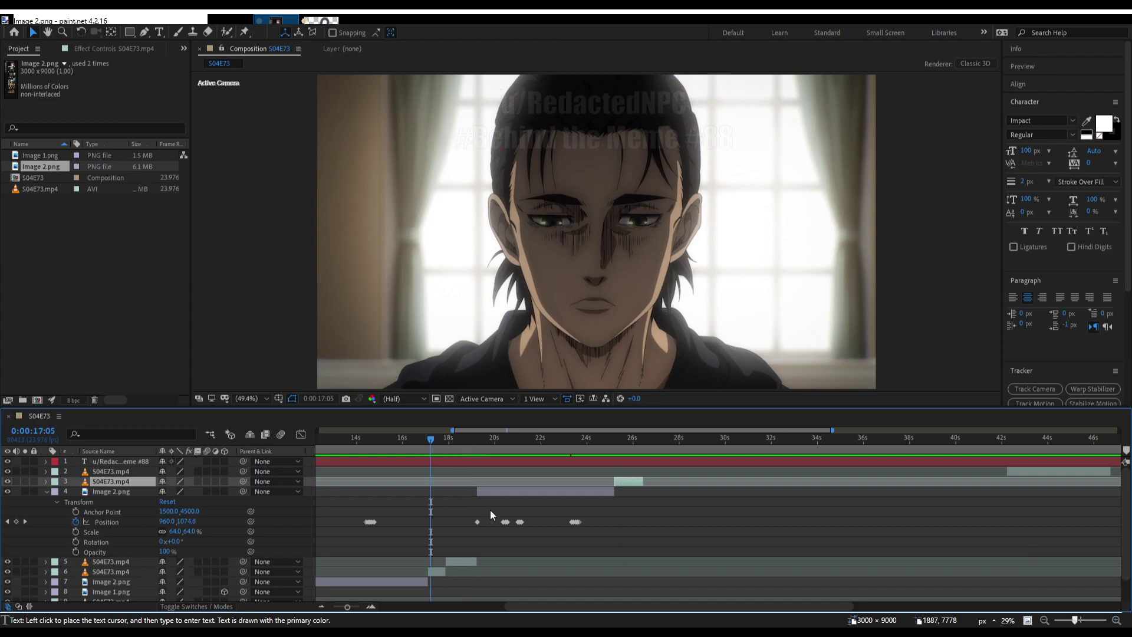
pyautogui.hscroll(-3, 592, 541)
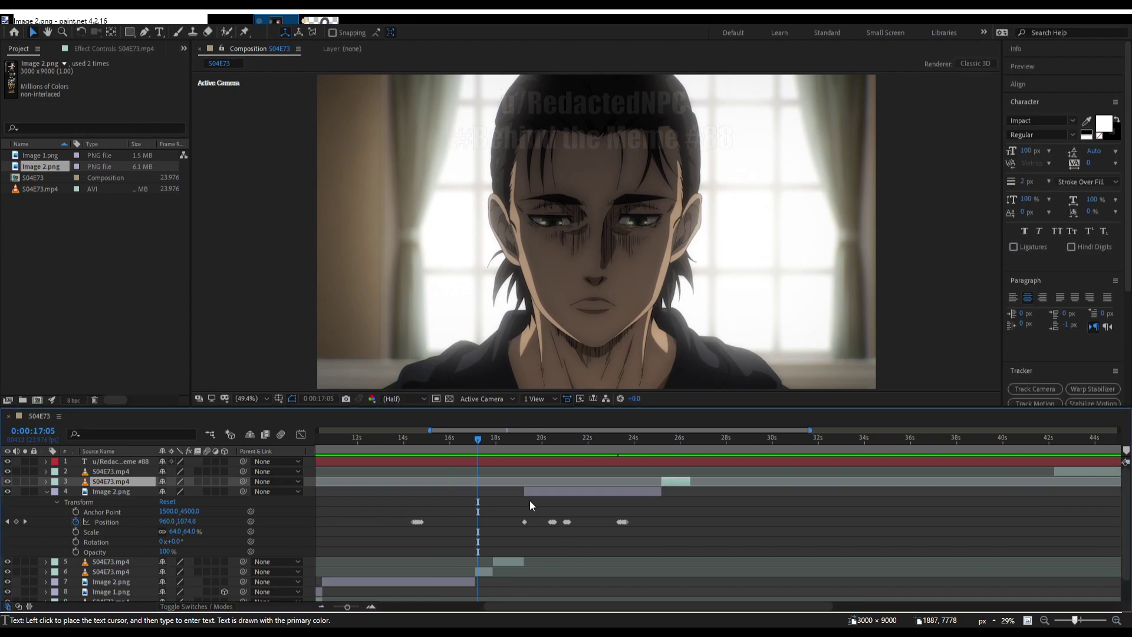
pyautogui.moveTo(514, 449)
pyautogui.mouseDown()
pyautogui.moveTo(571, 446)
pyautogui.moveTo(521, 448)
pyautogui.moveTo(532, 447)
pyautogui.mouseUp()
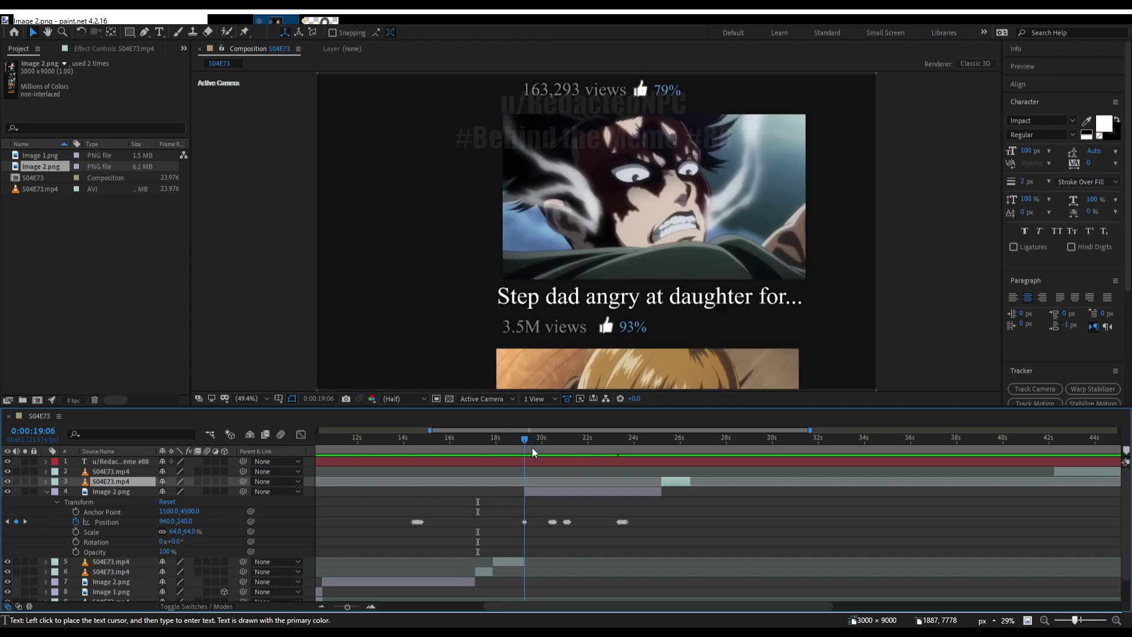
pyautogui.press('space')
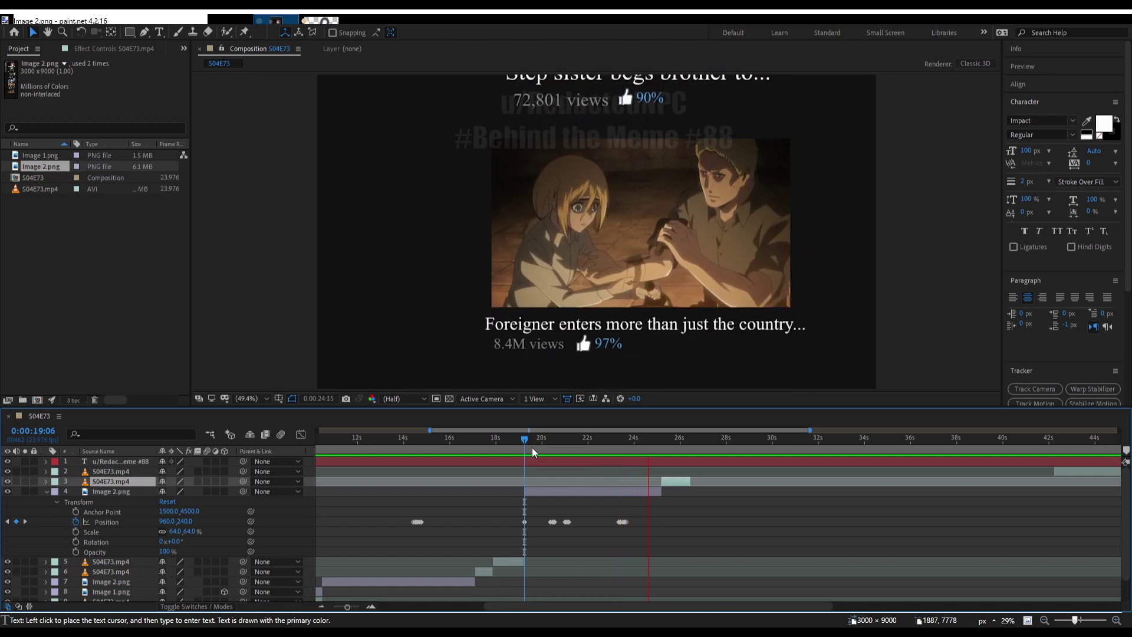
pyautogui.press('space')
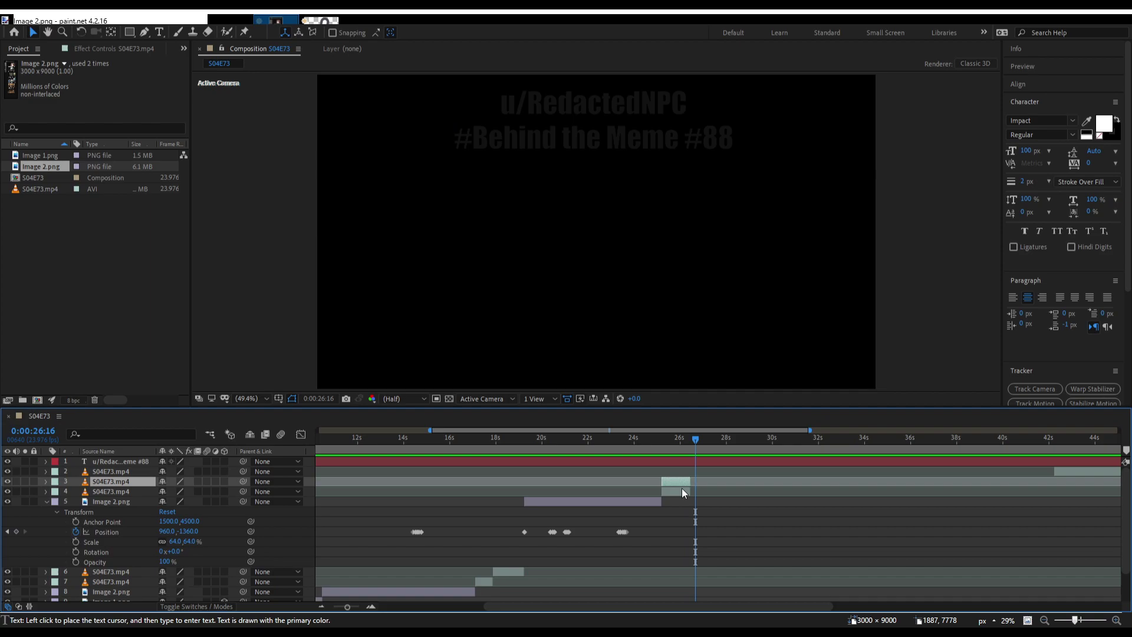
# Offset and duplicate the episode clip, then delete Image 2.png's first Position keyframe.
pyautogui.moveTo(681, 485); pyautogui.dragTo(731, 483)
pyautogui.hotkey('ctrl', 'd')
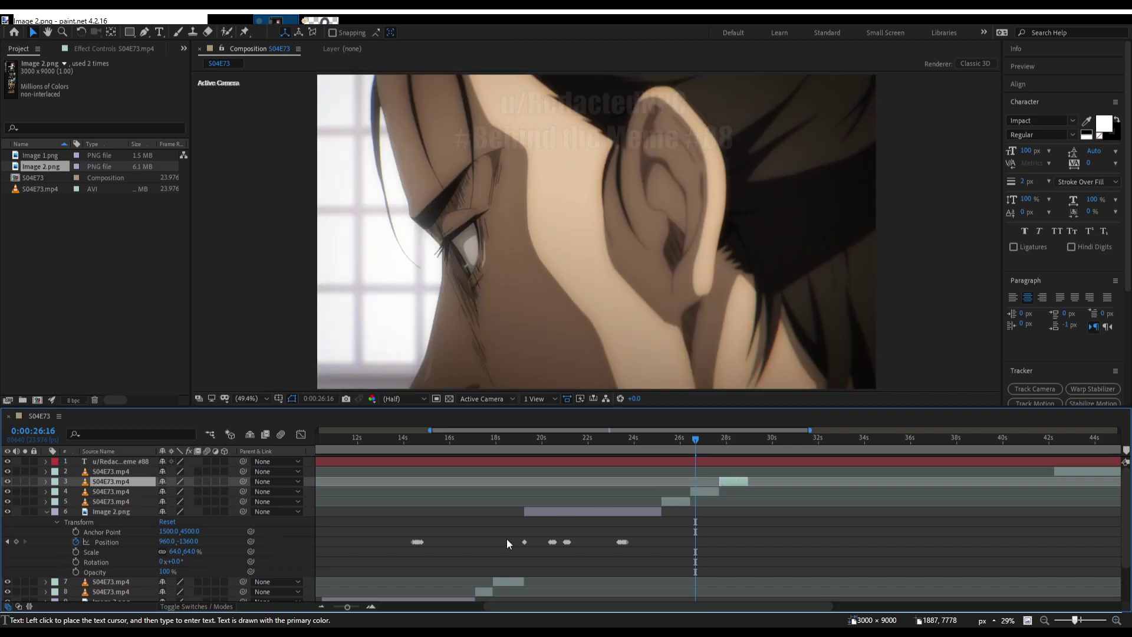
pyautogui.moveTo(443, 531); pyautogui.dragTo(387, 563)
pyautogui.press('Delete')
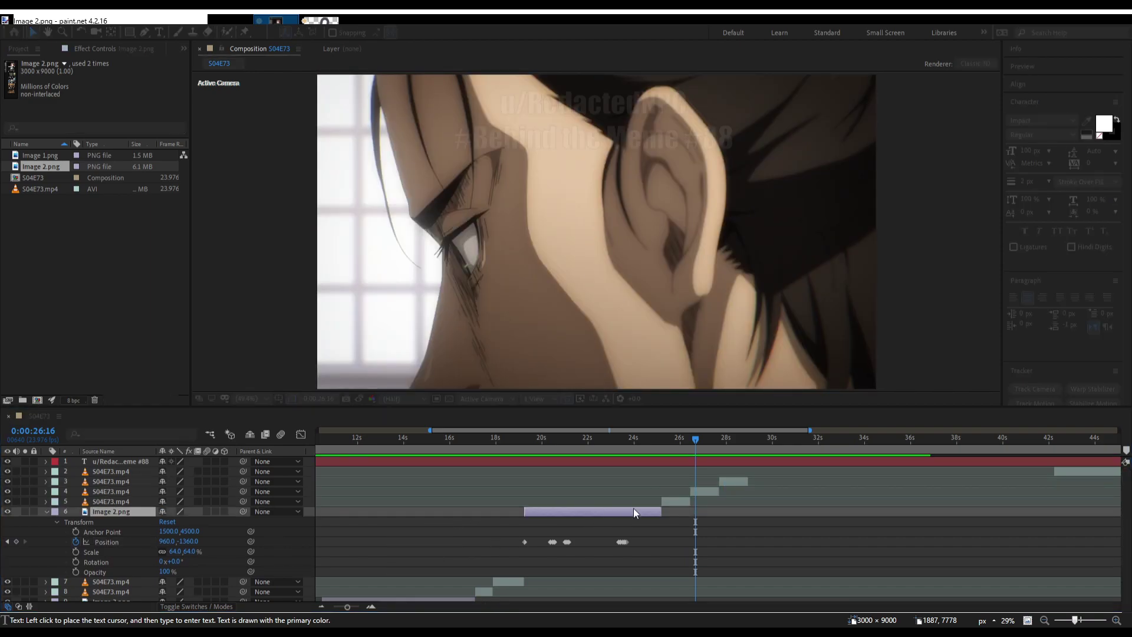
# Select the episode clips on layers 3 and 2 around 28 and 43 seconds.
pyautogui.moveTo(703, 440); pyautogui.dragTo(748, 451)
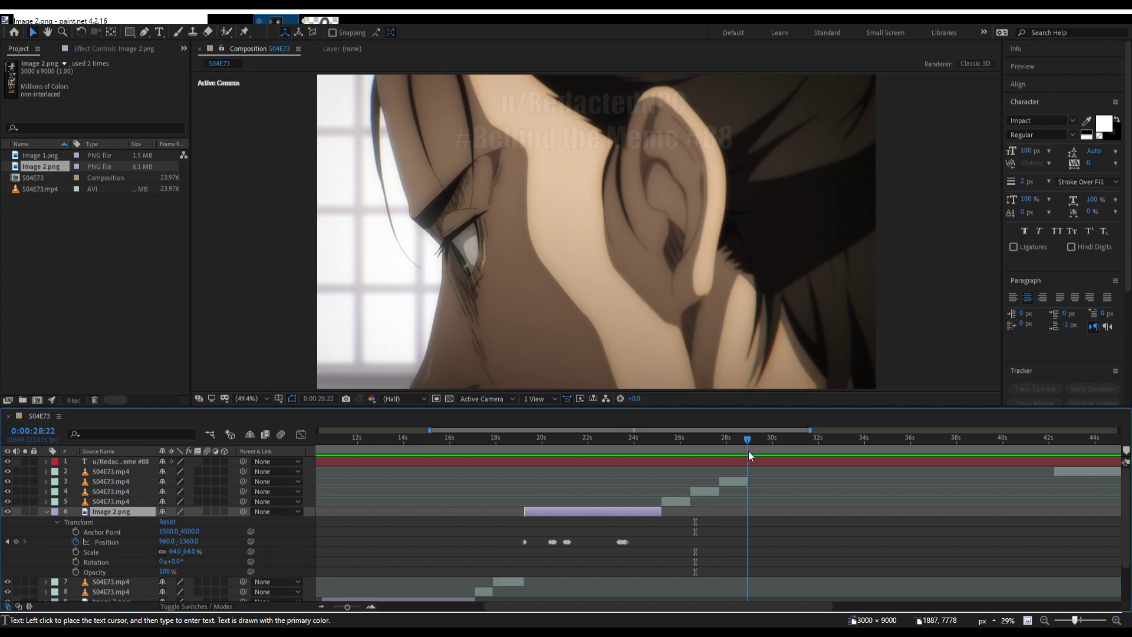
pyautogui.click(734, 479)
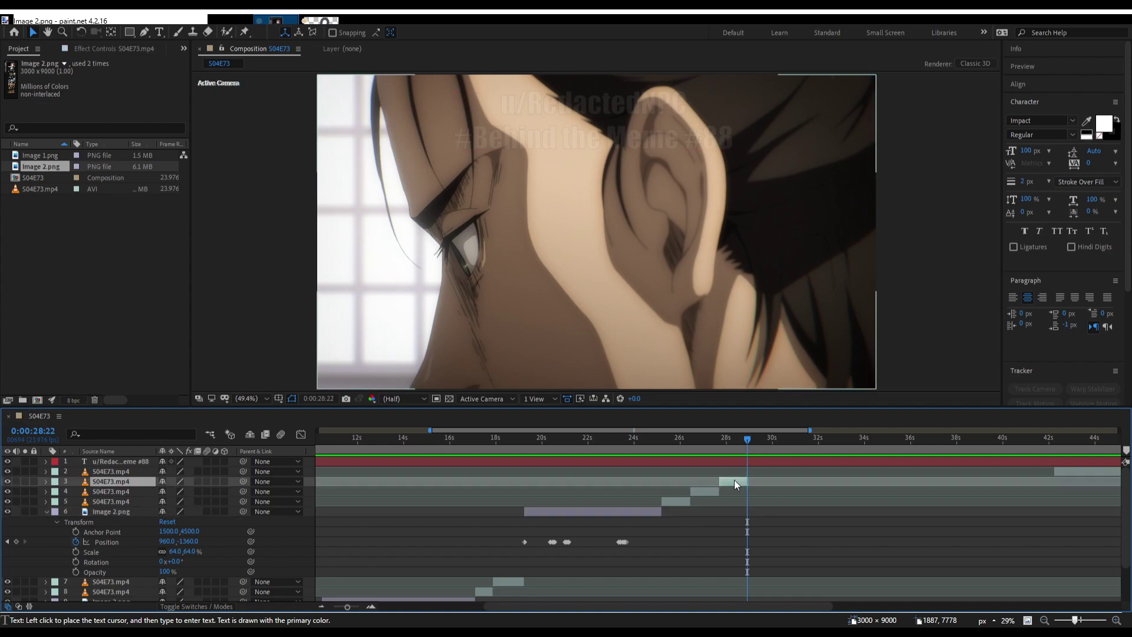
pyautogui.hscroll(3, 828, 507)
pyautogui.hscroll(2, 828, 508)
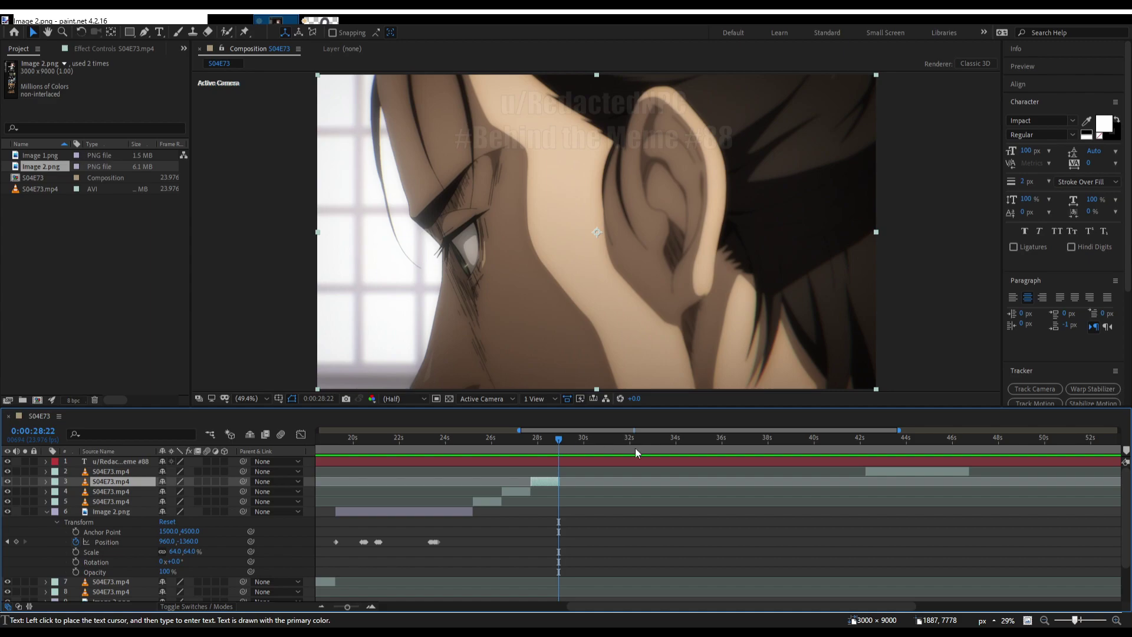
pyautogui.moveTo(871, 443)
pyautogui.mouseDown()
pyautogui.moveTo(943, 443)
pyautogui.moveTo(875, 446)
pyautogui.mouseUp()
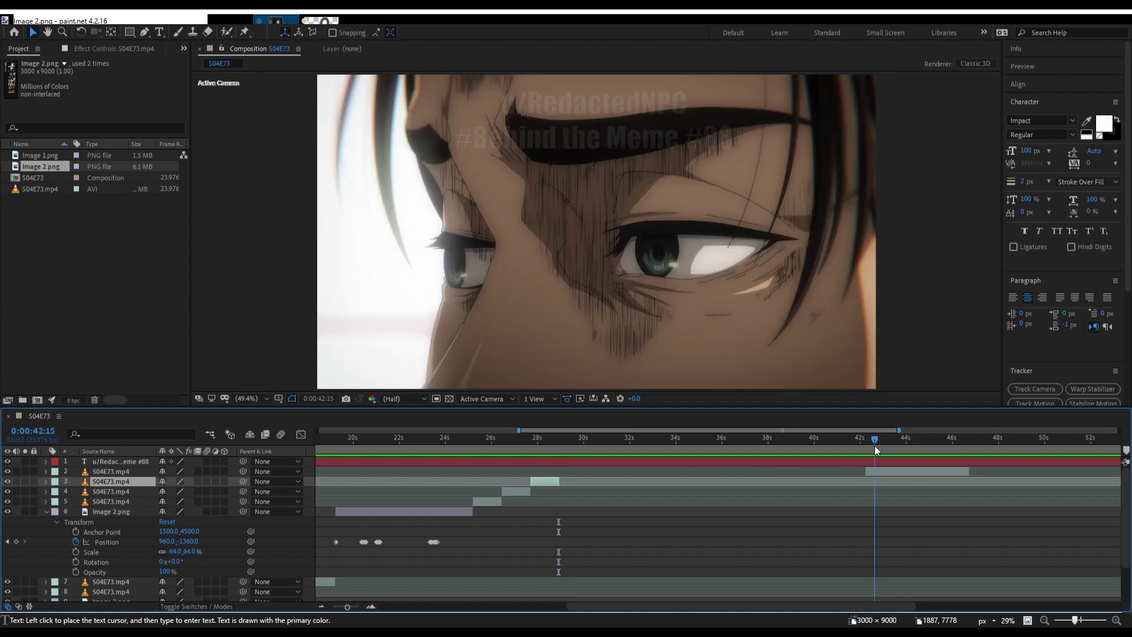
pyautogui.click(875, 472)
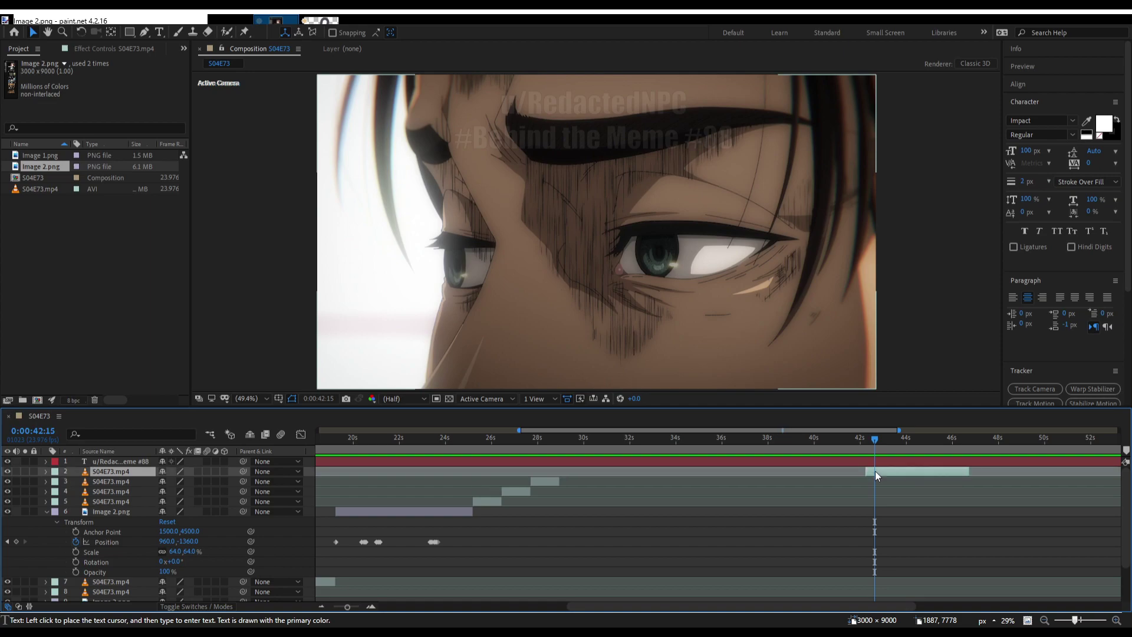
pyautogui.hscroll(-5, 657, 502)
pyautogui.hscroll(-10, 657, 502)
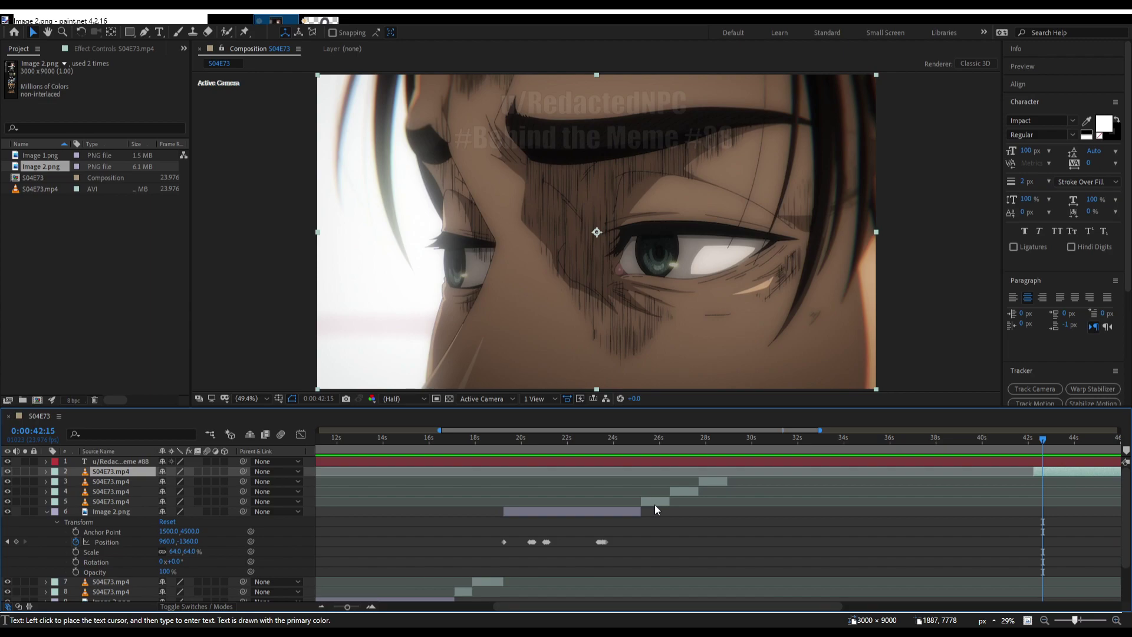
pyautogui.scroll(-3, 654, 504)
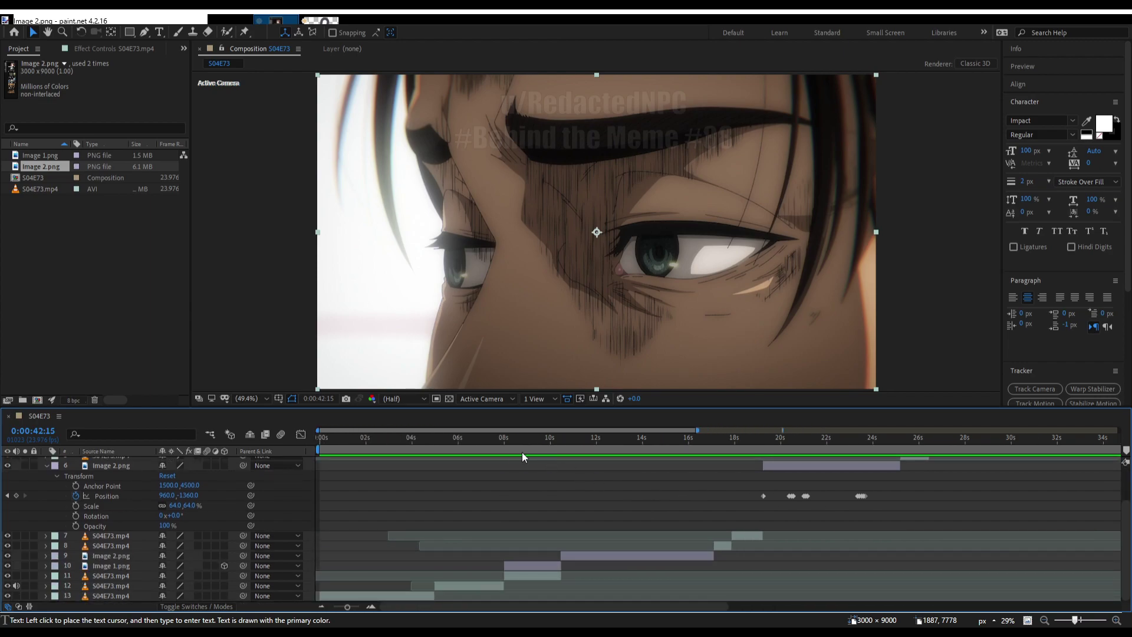
# Select the layer 12 clip and set the time to 0:00:28:22, undoing an accidental deletion.
pyautogui.moveTo(522, 448); pyautogui.dragTo(521, 480)
pyautogui.click(464, 586)
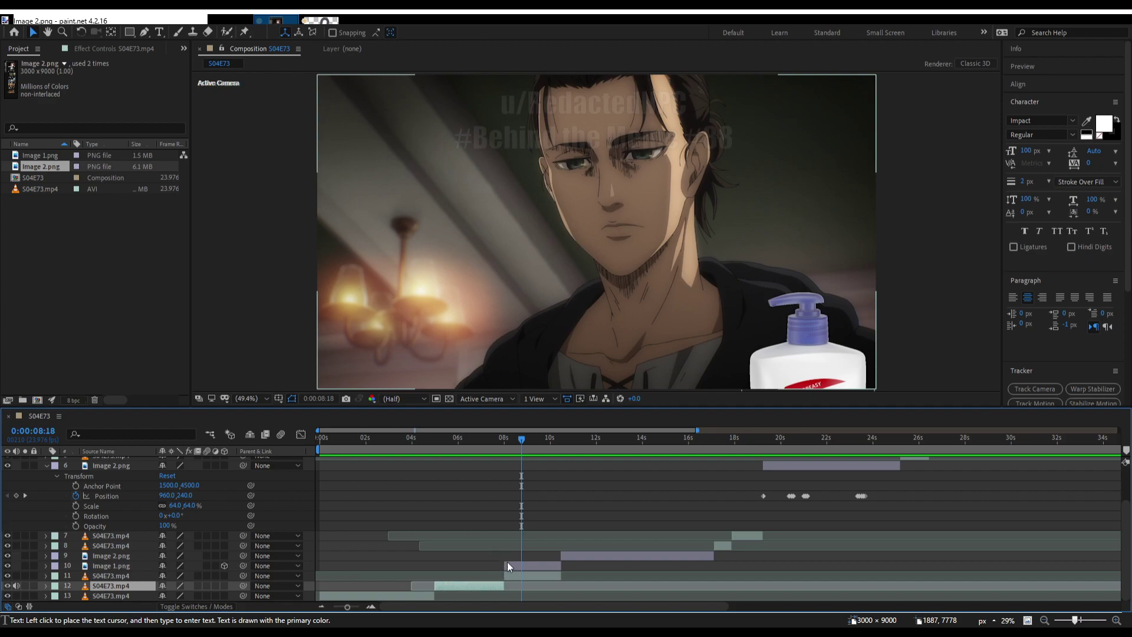
pyautogui.press('Delete')
pyautogui.scroll(2, 700, 531)
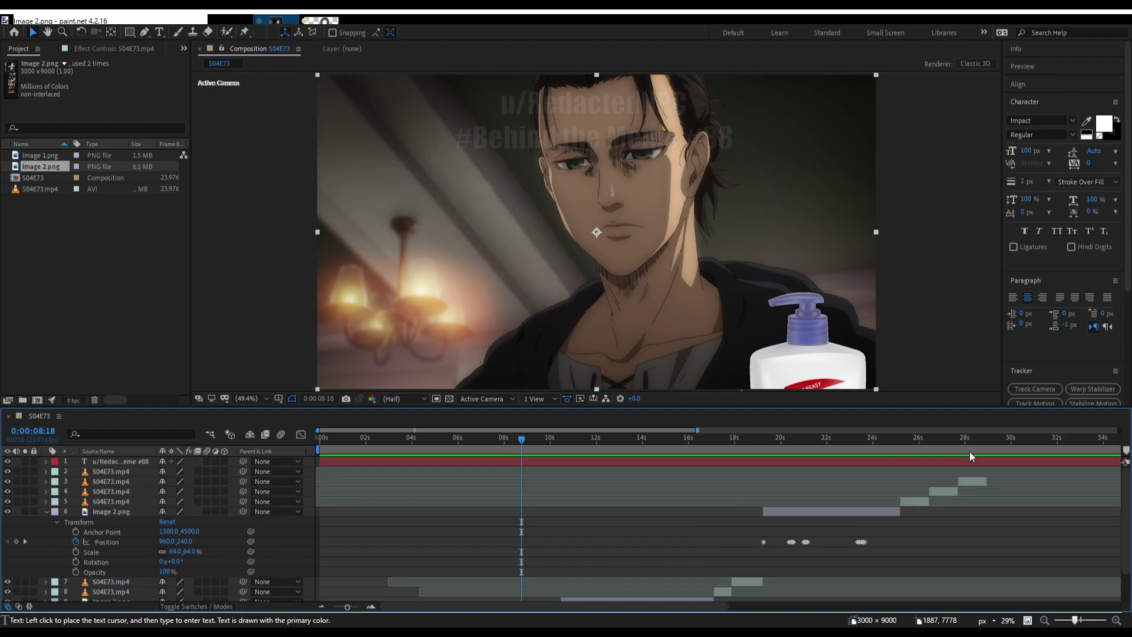
pyautogui.click(985, 453)
pyautogui.hotkey('ctrl', 'z')
pyautogui.scroll(-3, 525, 535)
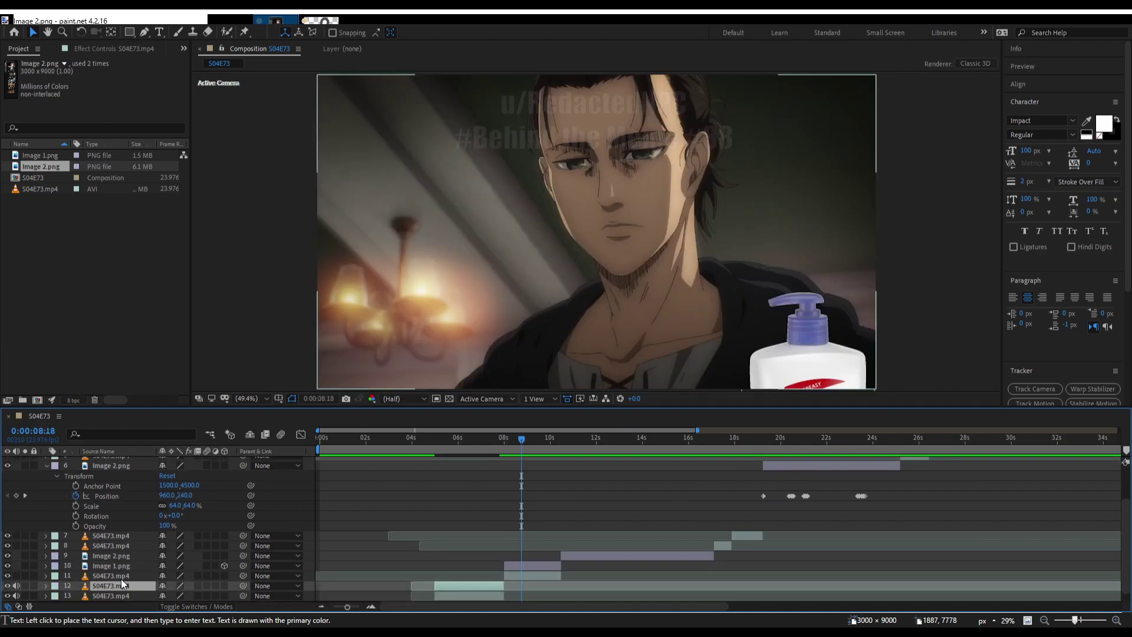
# Drag layer 12 up to third in the stack and trim its in-point to 0:00:28:22.
pyautogui.moveTo(104, 586); pyautogui.dragTo(112, 472)
pyautogui.hscroll(5, 796, 507)
pyautogui.click(796, 454)
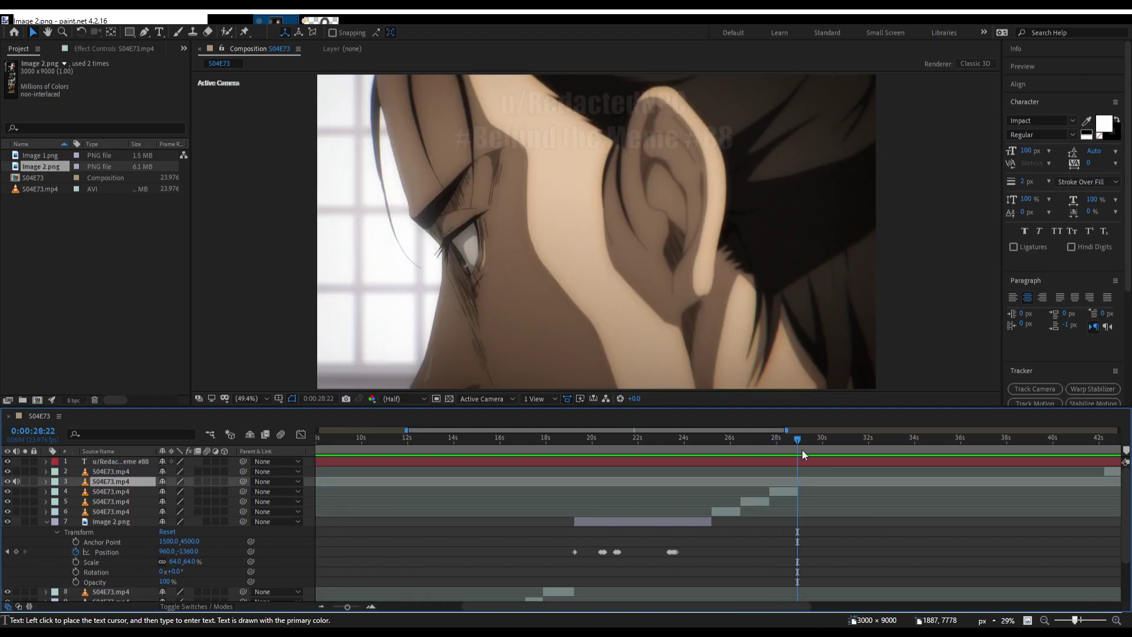
pyautogui.press('[')
# Check the frame near 24 seconds and jump to layer 4's clip start.
pyautogui.moveTo(794, 444); pyautogui.dragTo(673, 447)
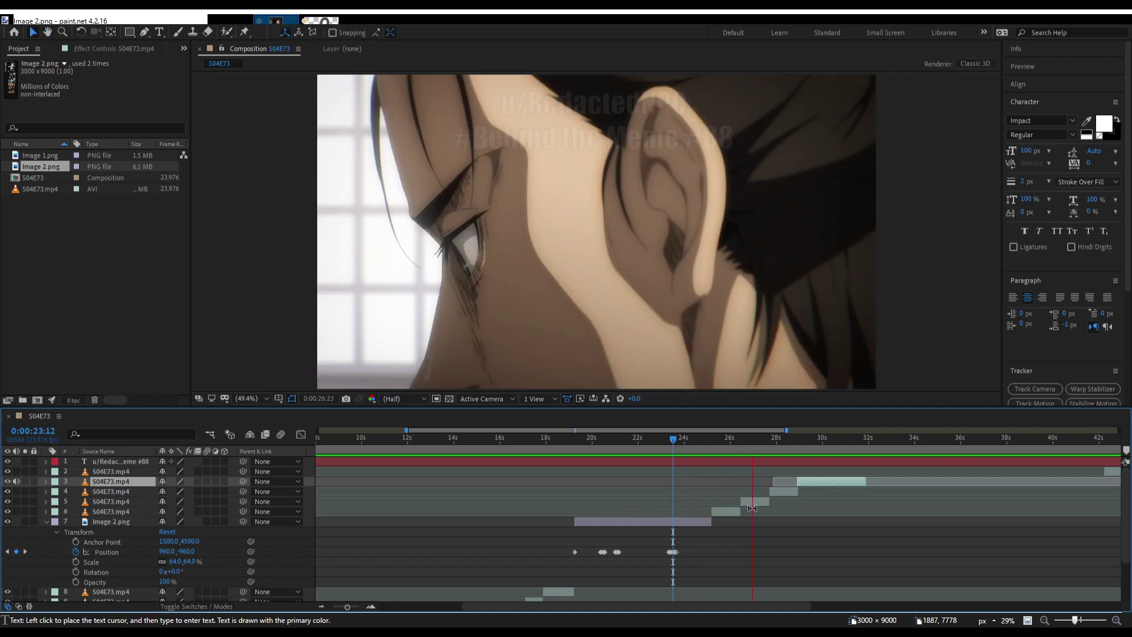
pyautogui.press('h')
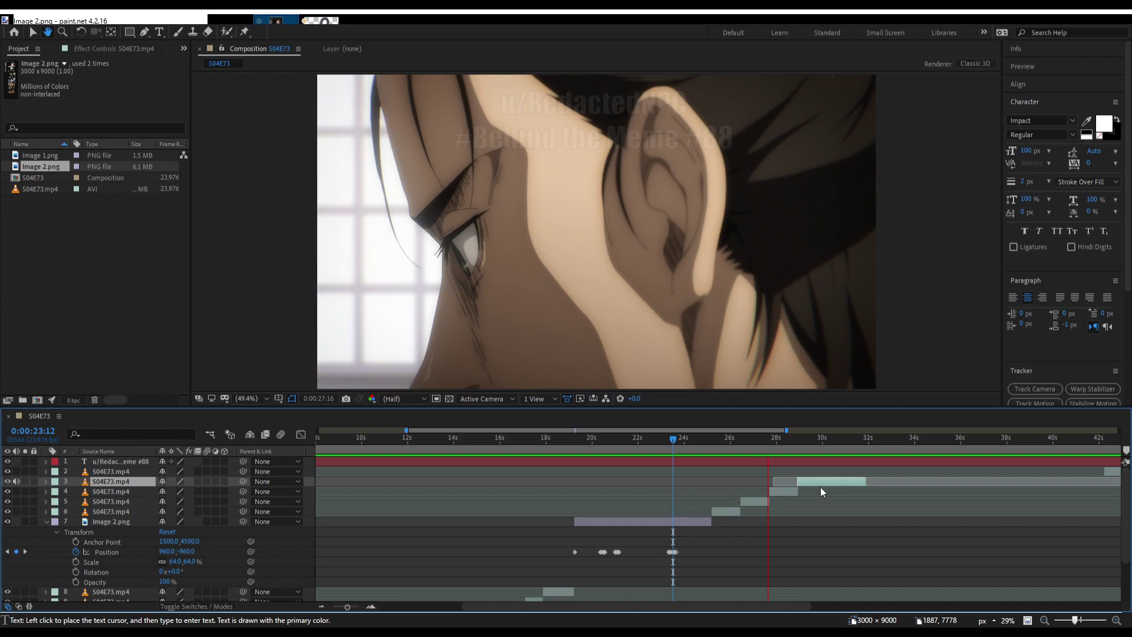
pyautogui.press('v')
pyautogui.click(789, 494)
pyautogui.press('i')
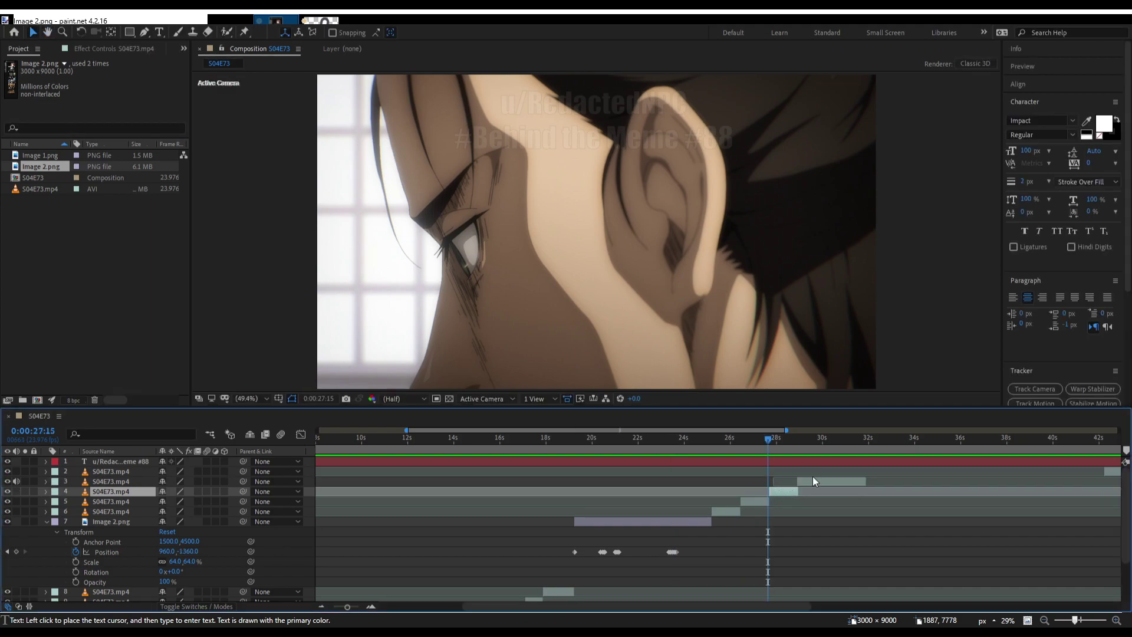
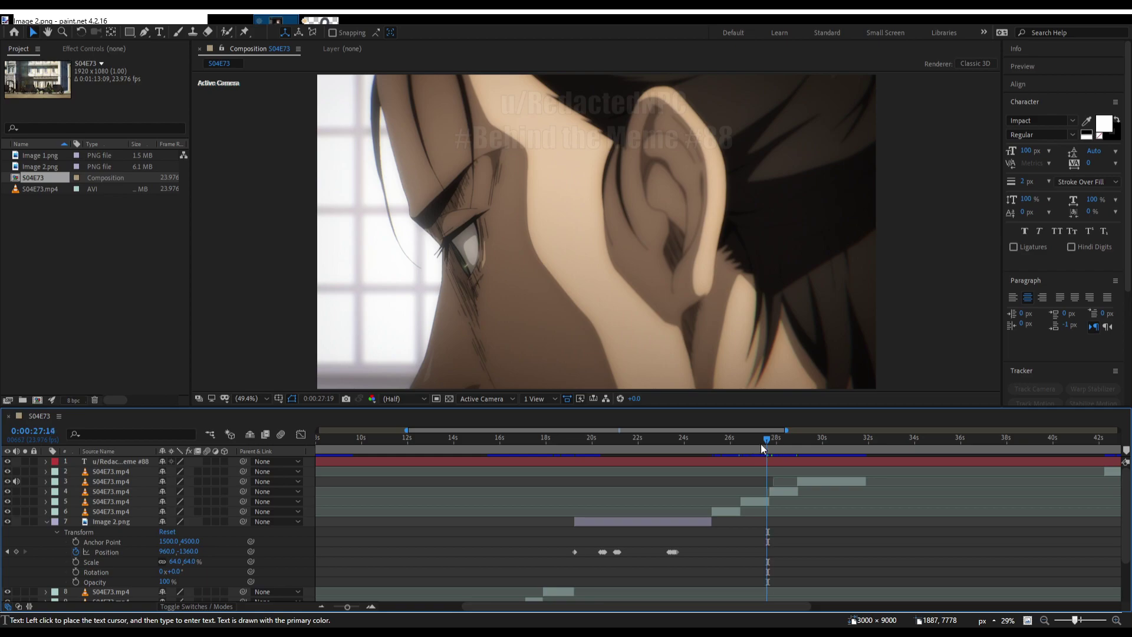
# Delete the layer 4 clip near 27 seconds and move the pendulum clock clip earlier.
pyautogui.moveTo(761, 448); pyautogui.dragTo(813, 443)
pyautogui.click(779, 492)
pyautogui.press('Delete')
pyautogui.click(814, 482)
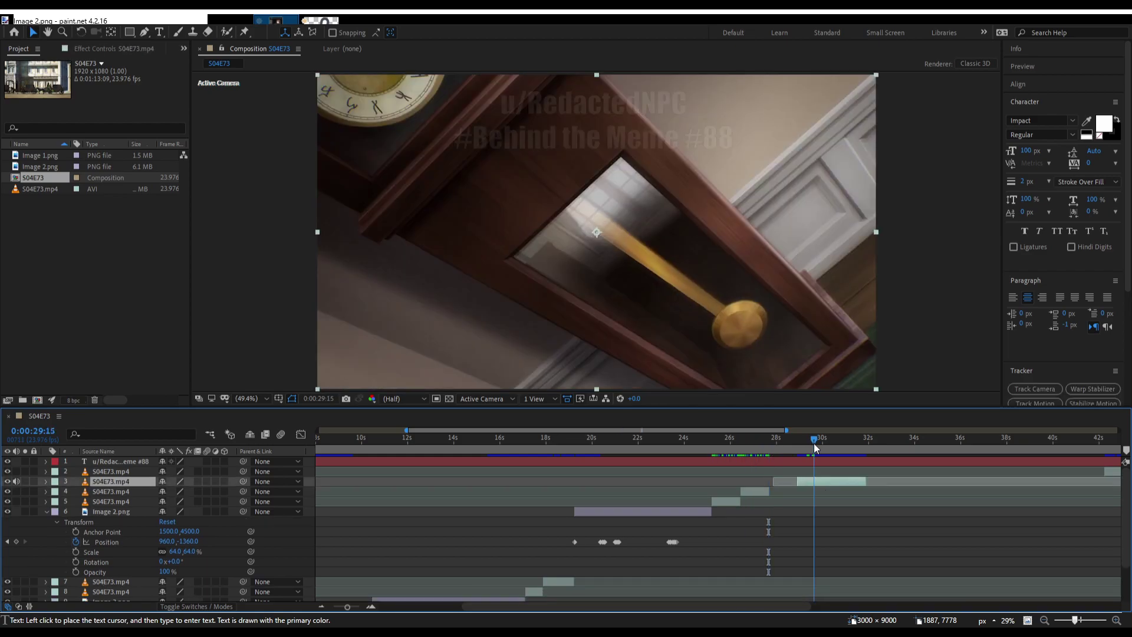
pyautogui.moveTo(810, 482); pyautogui.dragTo(787, 445)
# Select the layer 2 clip, then preview the composition from 0:00:24:18.
pyautogui.hscroll(5, 714, 482)
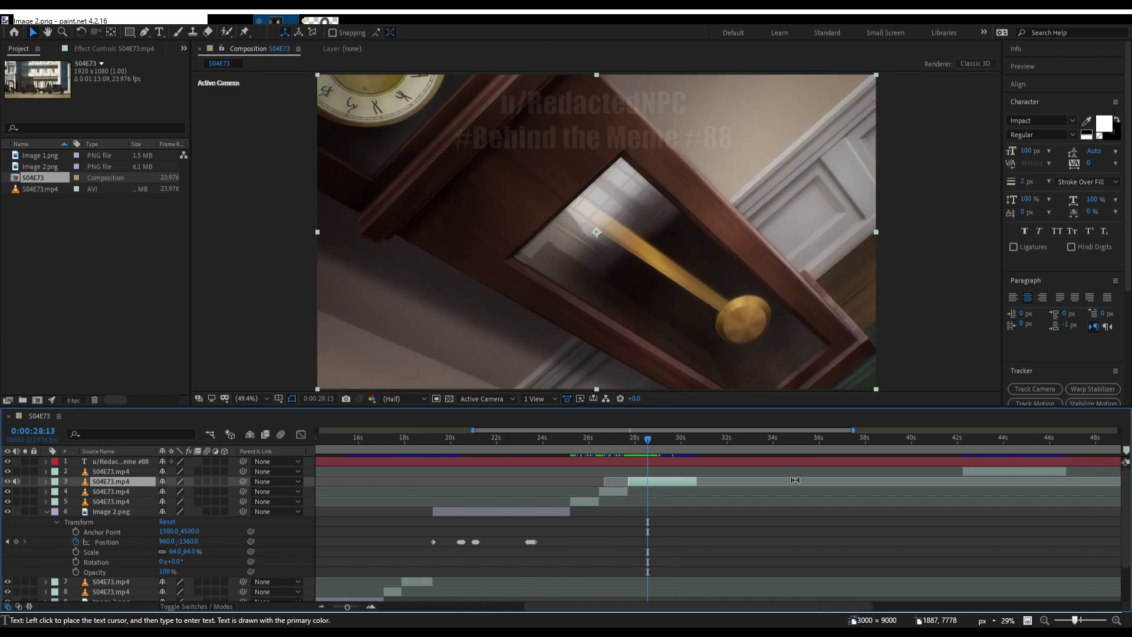
pyautogui.hscroll(2, 714, 482)
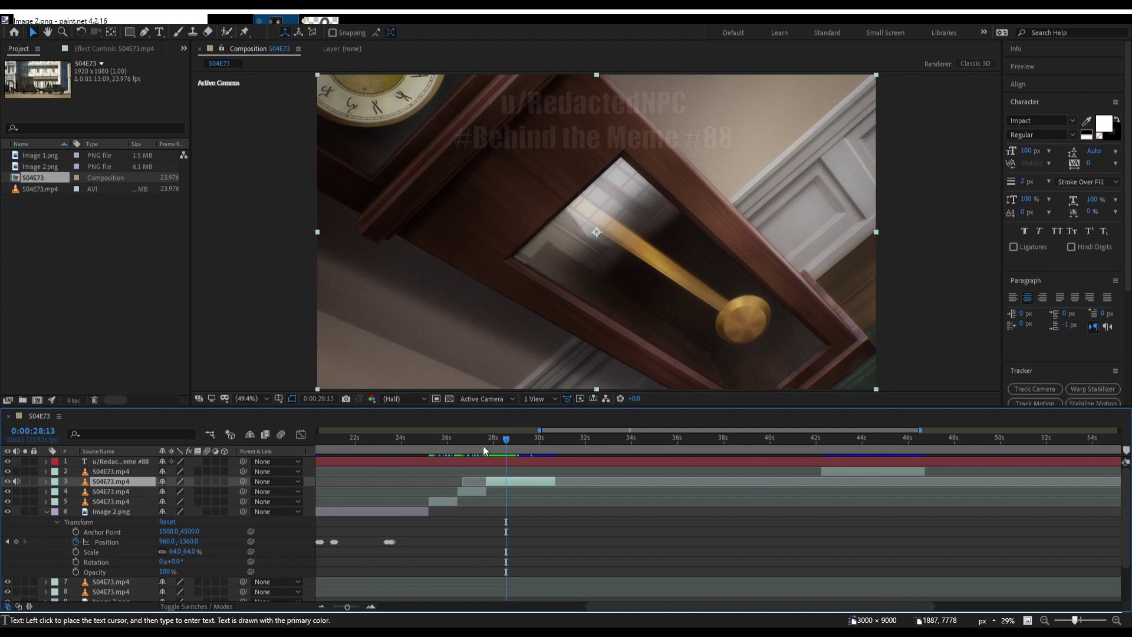
pyautogui.click(858, 473)
pyautogui.hscroll(-5, 858, 473)
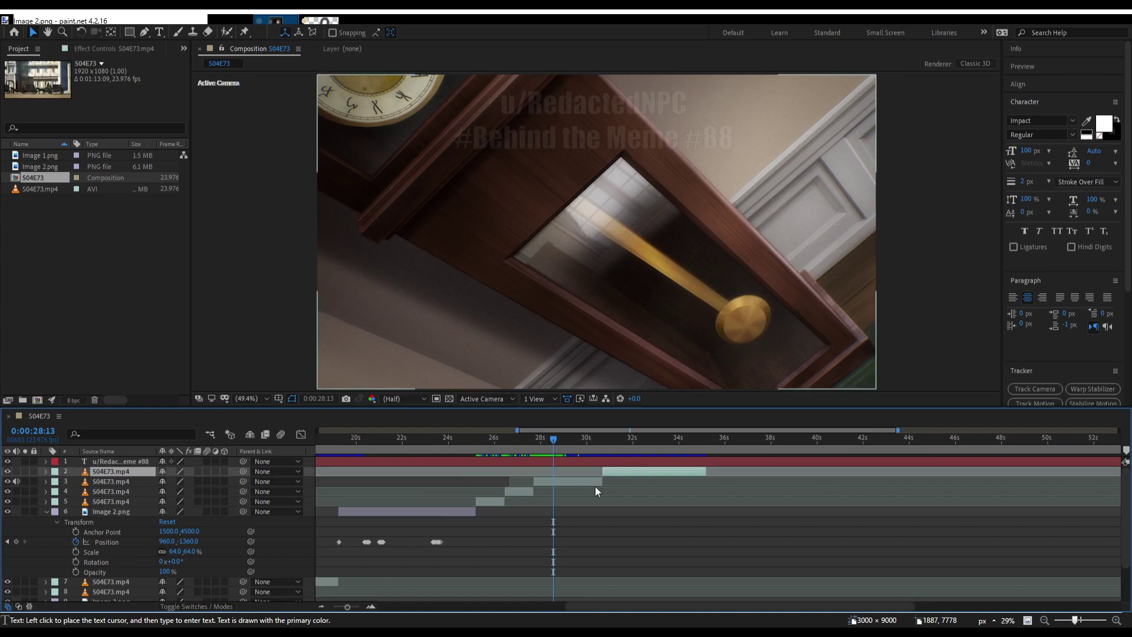
pyautogui.moveTo(606, 444); pyautogui.dragTo(536, 445)
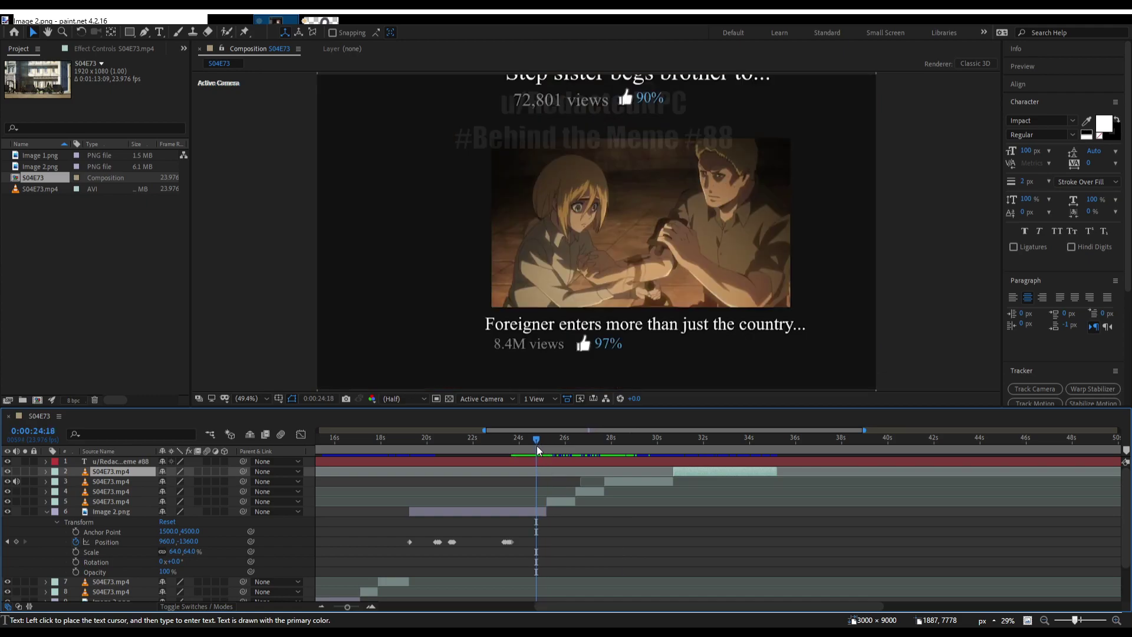
pyautogui.press('space')
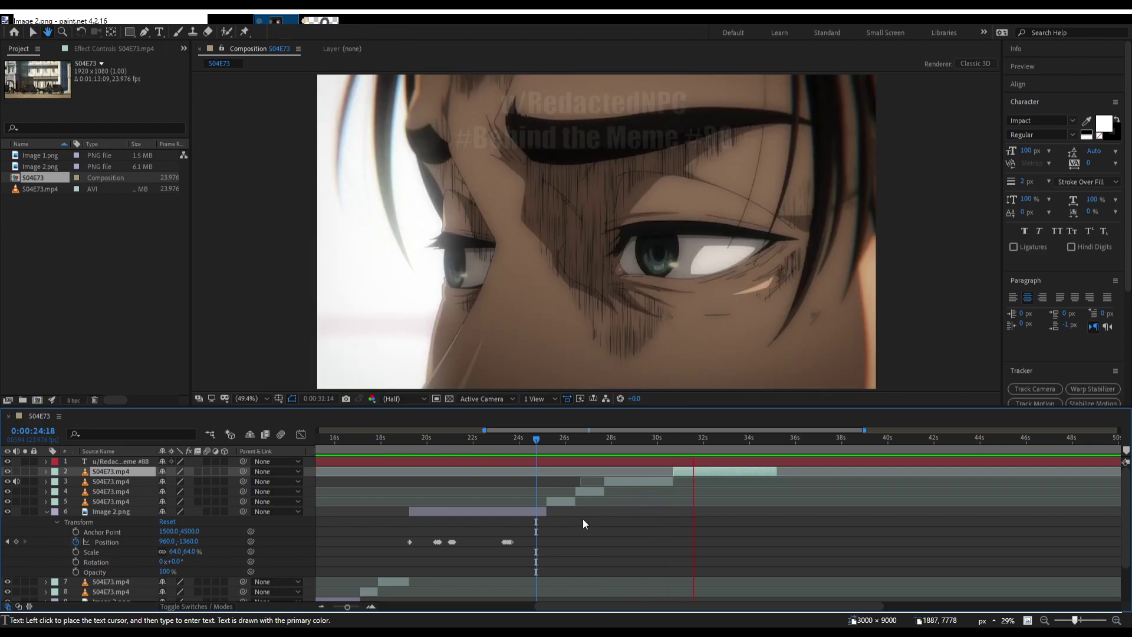
pyautogui.press('space')
# Duplicate the layer 3 clip to about 29.5–32.5 s, shift layer 2 later, and go to 0:00:30:13.
pyautogui.click(625, 481)
pyautogui.hotkey('ctrl', 'd')
pyautogui.moveTo(649, 483); pyautogui.dragTo(795, 472)
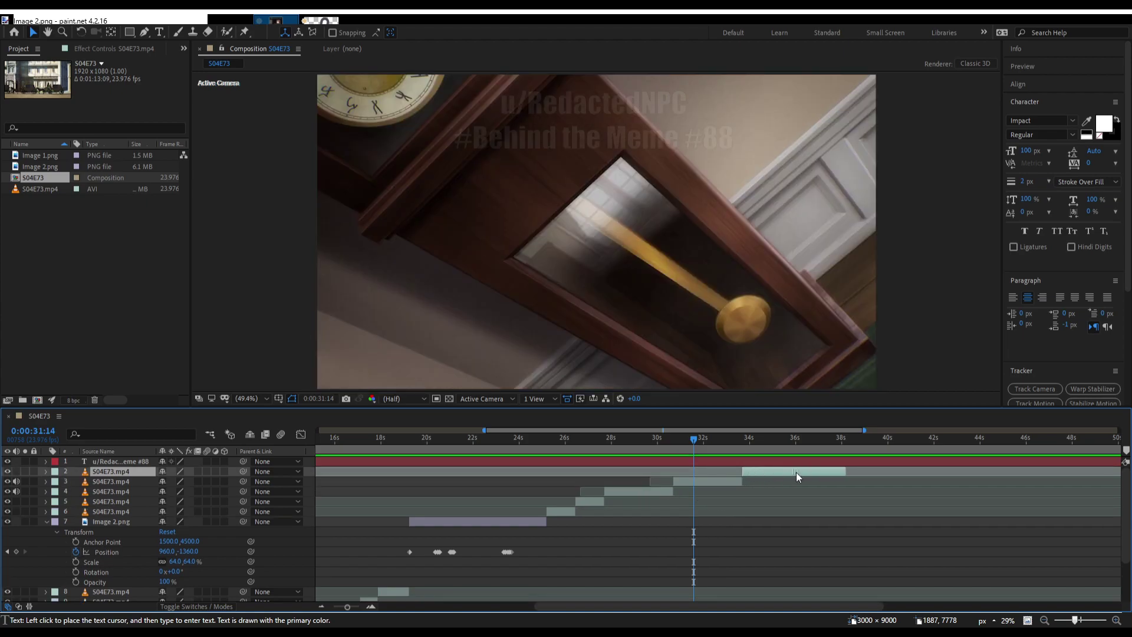
pyautogui.moveTo(702, 436); pyautogui.dragTo(559, 444)
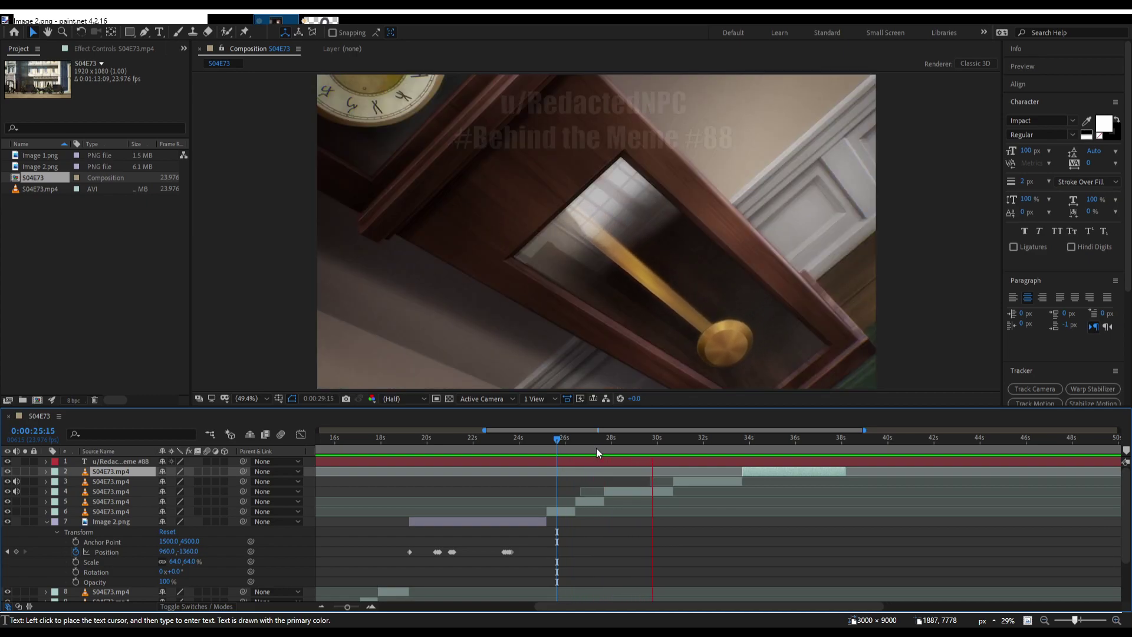
pyautogui.moveTo(689, 442)
pyautogui.mouseDown()
pyautogui.moveTo(691, 451)
pyautogui.moveTo(670, 440)
pyautogui.mouseUp()
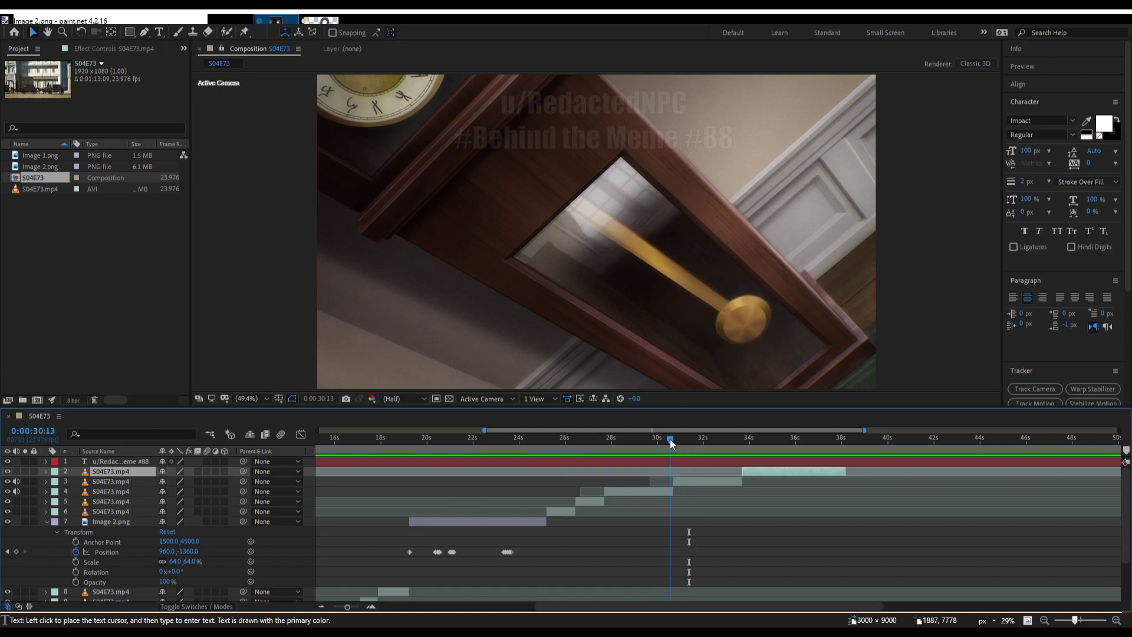
# Step frame by frame through the pendulum shot to 0:00:31:13.
pyautogui.scroll(4, 704, 497)
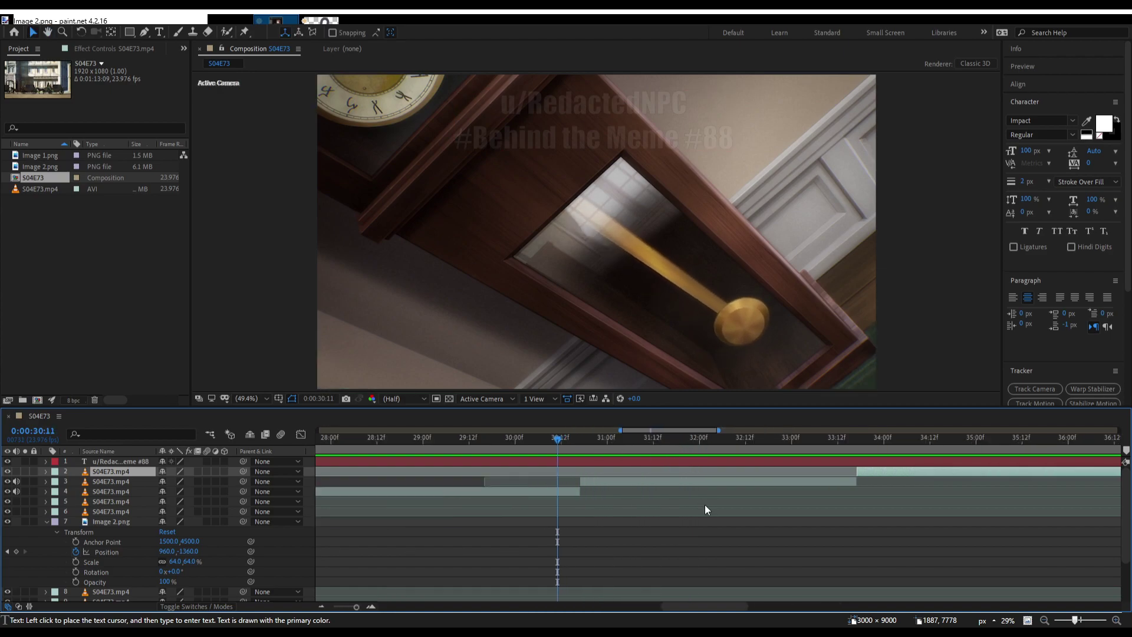
pyautogui.press('pagedown')
pyautogui.press('pagedown')
pyautogui.press('pagedown')
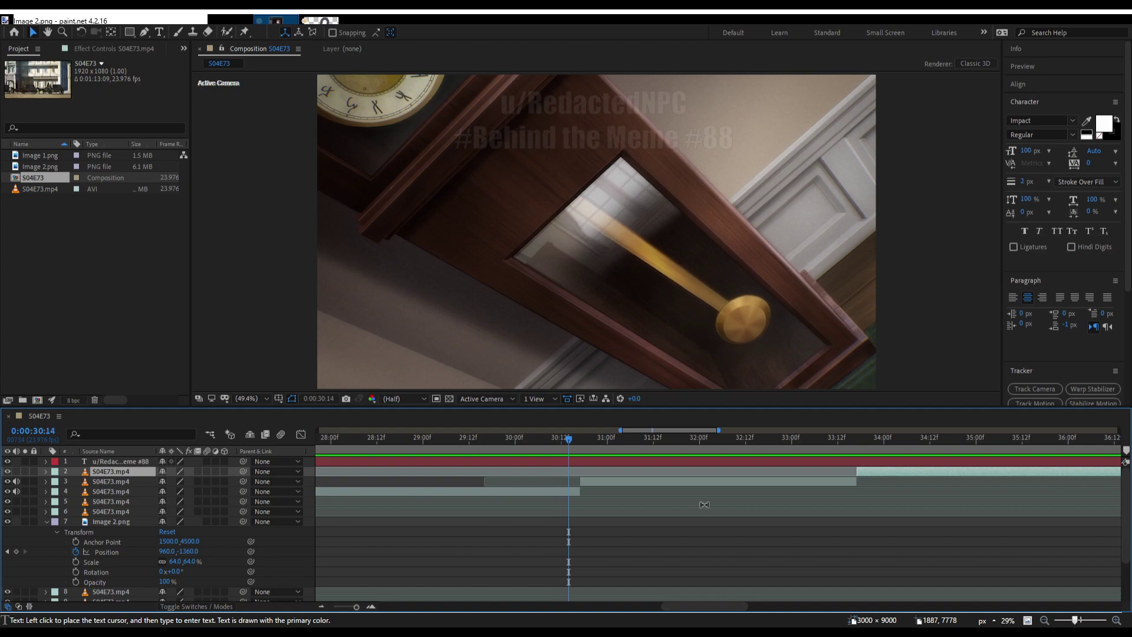
pyautogui.press('pagedown')
pyautogui.press('pagedown')
pyautogui.press('pagedown')
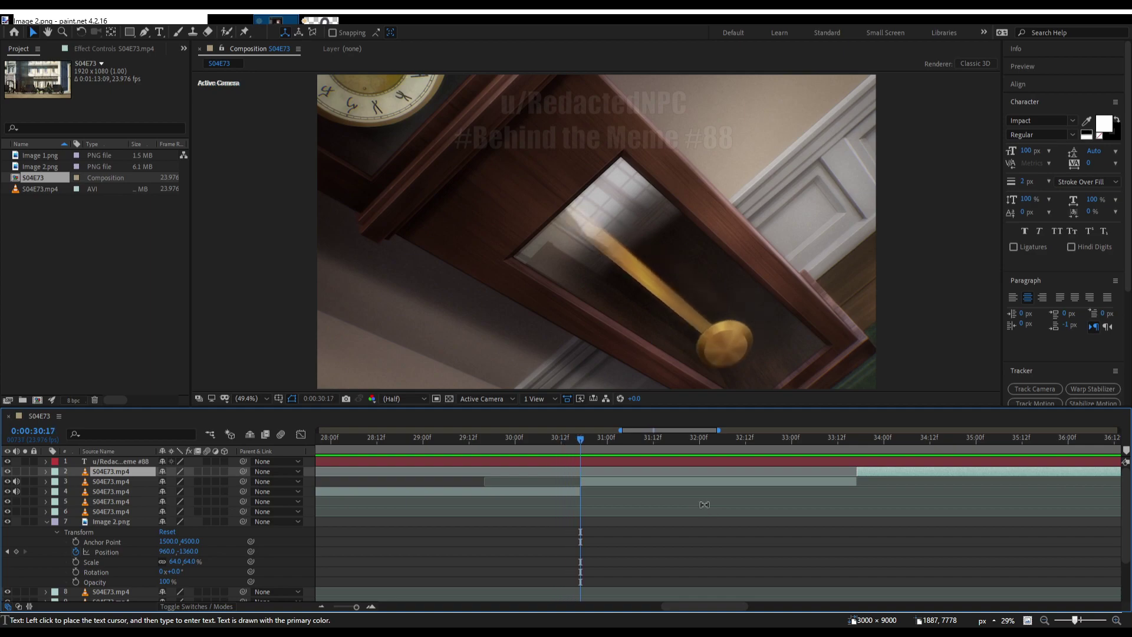
pyautogui.press('pagedown')
pyautogui.press('pagedown')
pyautogui.press('pagedown')
pyautogui.press('pagedown')
pyautogui.press('pagedown')
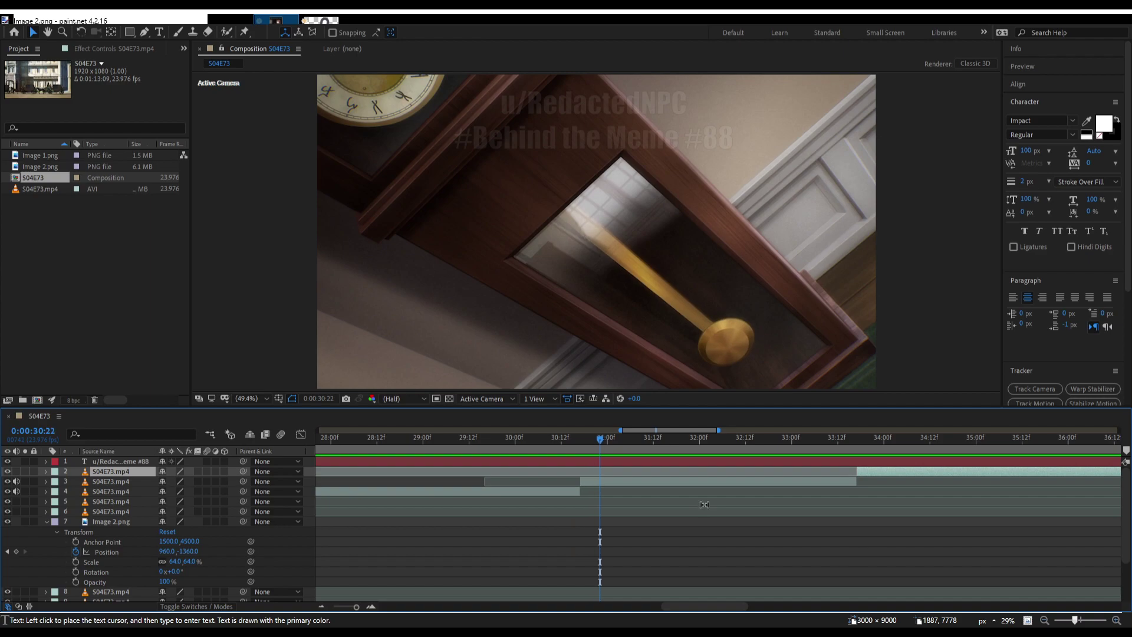
pyautogui.moveTo(602, 439); pyautogui.dragTo(666, 446)
# Slide the pendulum clock clip to meet layer 4's end, then nudge it slightly earlier.
pyautogui.click(663, 482)
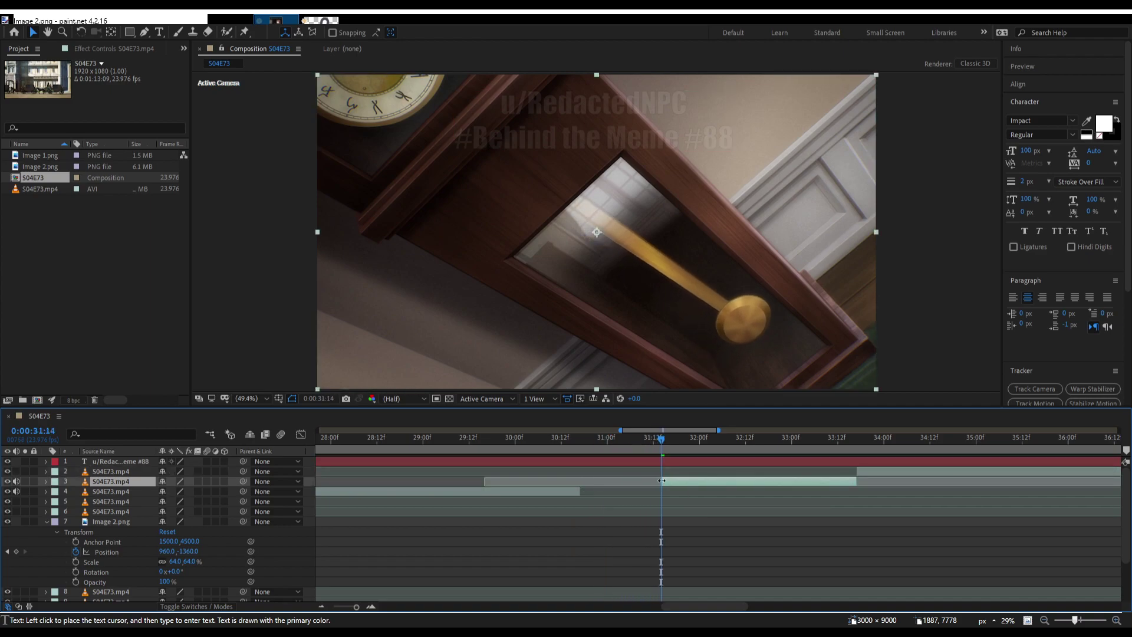
pyautogui.moveTo(663, 485); pyautogui.dragTo(580, 450)
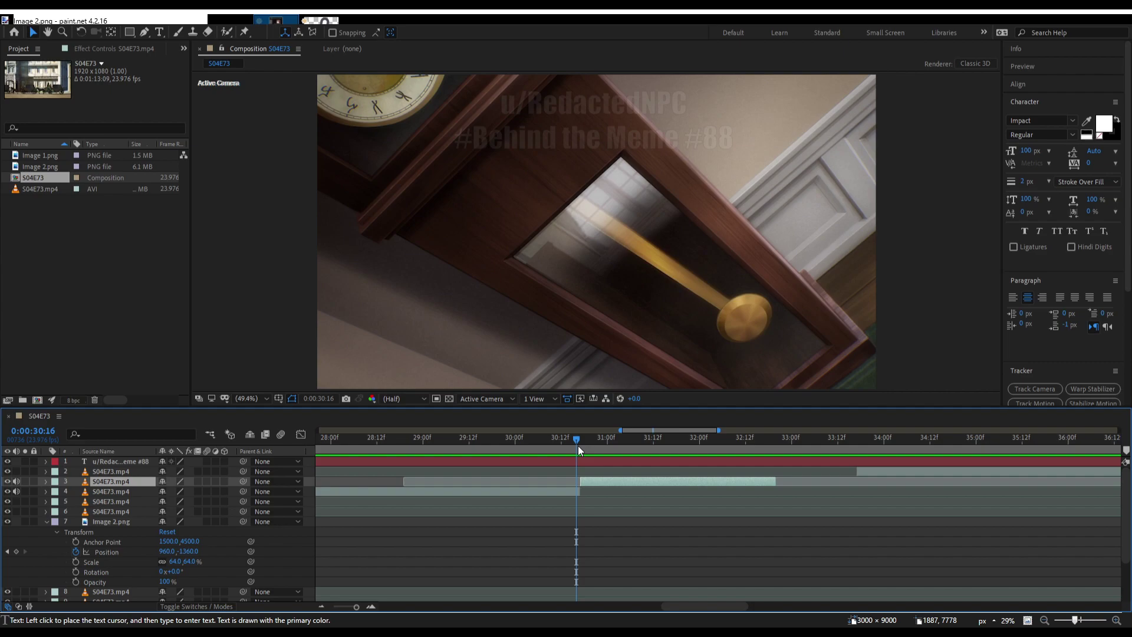
pyautogui.press('pagedown')
pyautogui.press('pagedown')
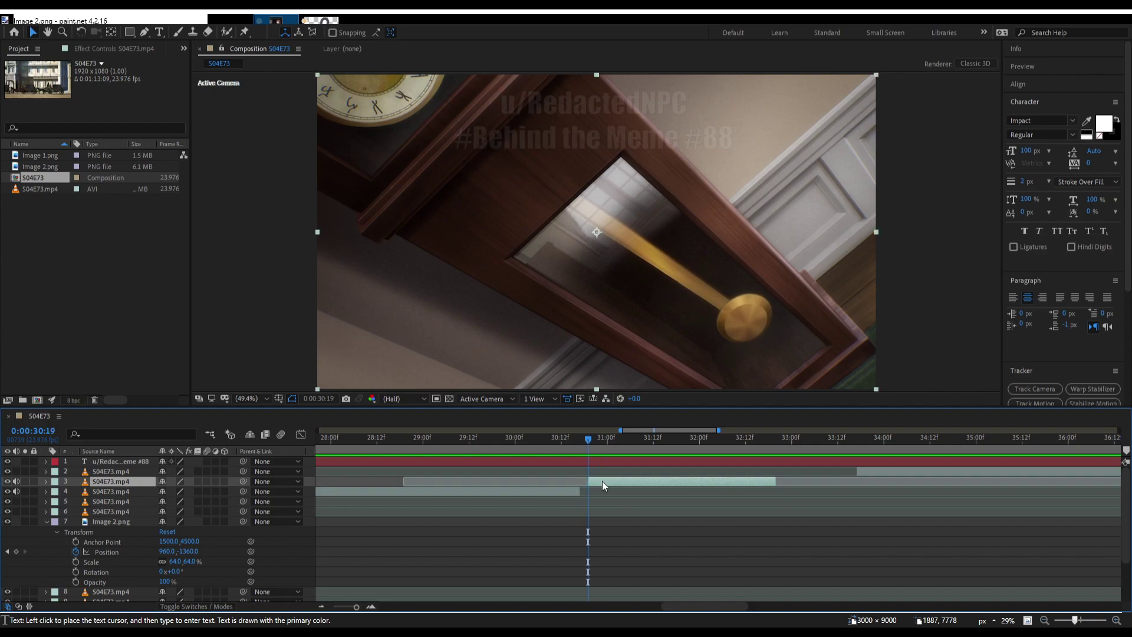
pyautogui.moveTo(602, 481); pyautogui.dragTo(559, 452)
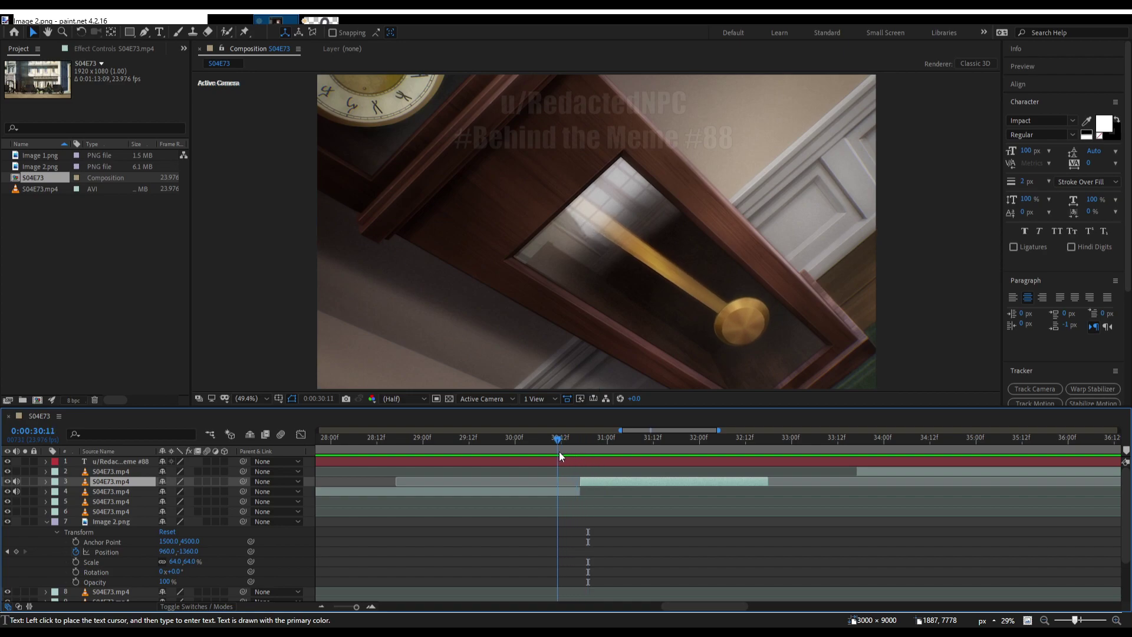
# Preview the cut, show the full composition length, and return to 0:00:25:13.
pyautogui.press('space')
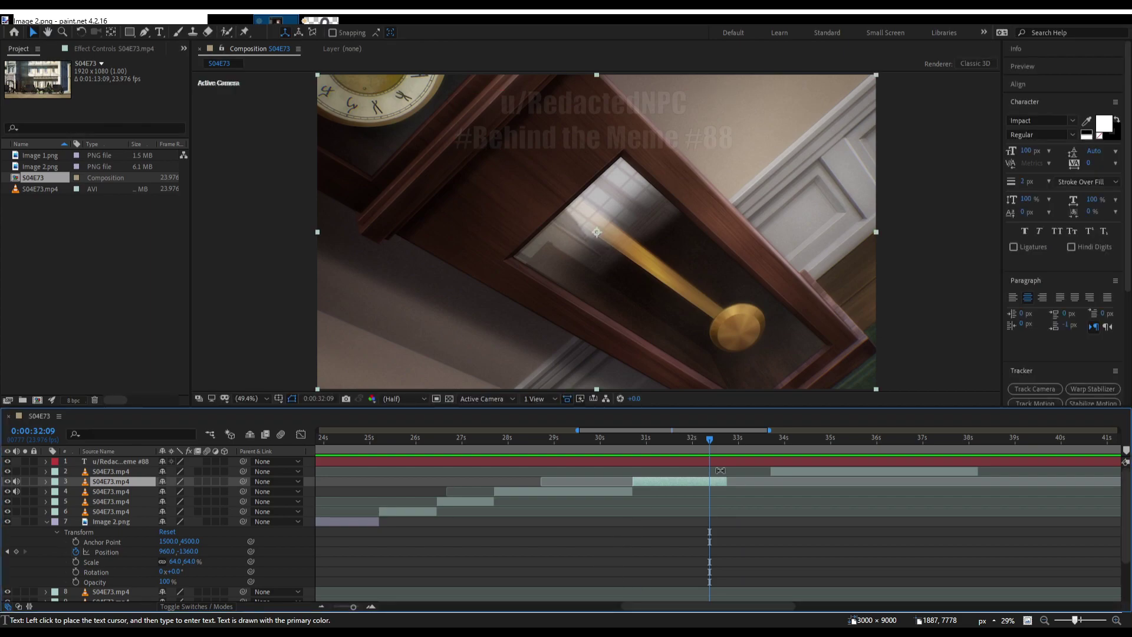
pyautogui.press(';')
pyautogui.moveTo(666, 443); pyautogui.dragTo(596, 450)
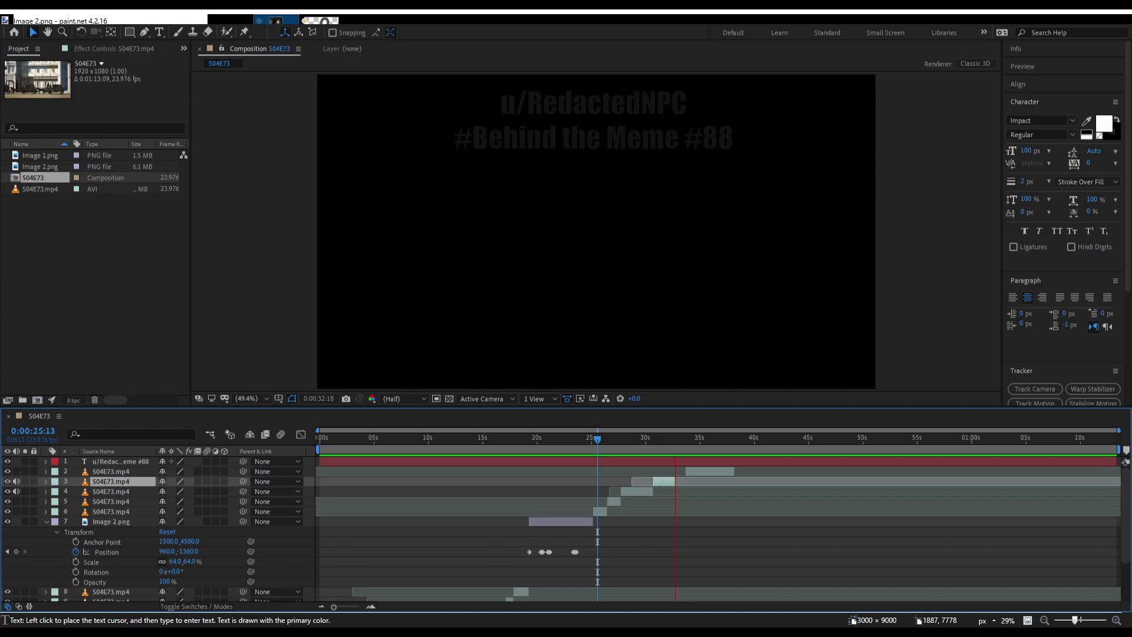
# Stop the preview and inspect the layer 2 and layer 5 clips while zooming the timeline.
pyautogui.press('space')
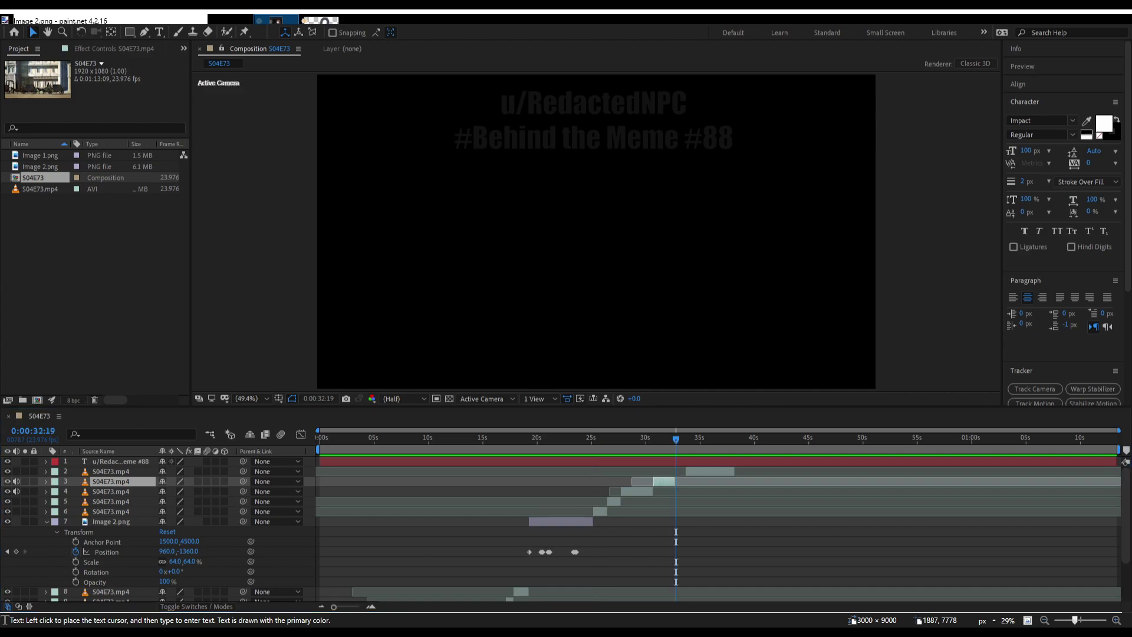
pyautogui.click(692, 470)
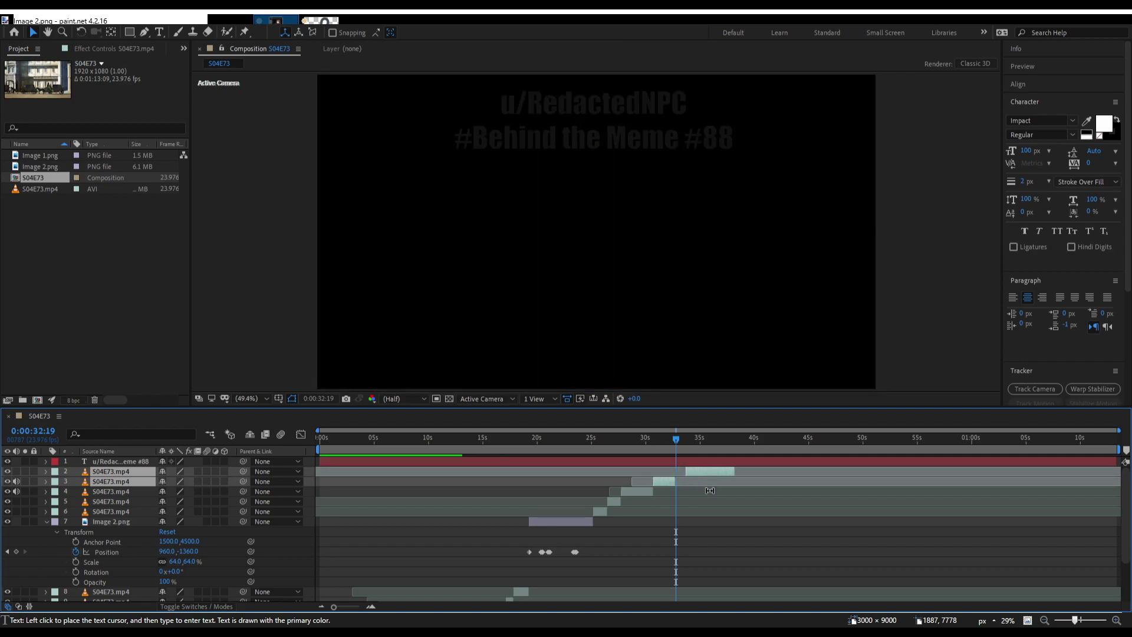
pyautogui.click(716, 503)
pyautogui.click(706, 475)
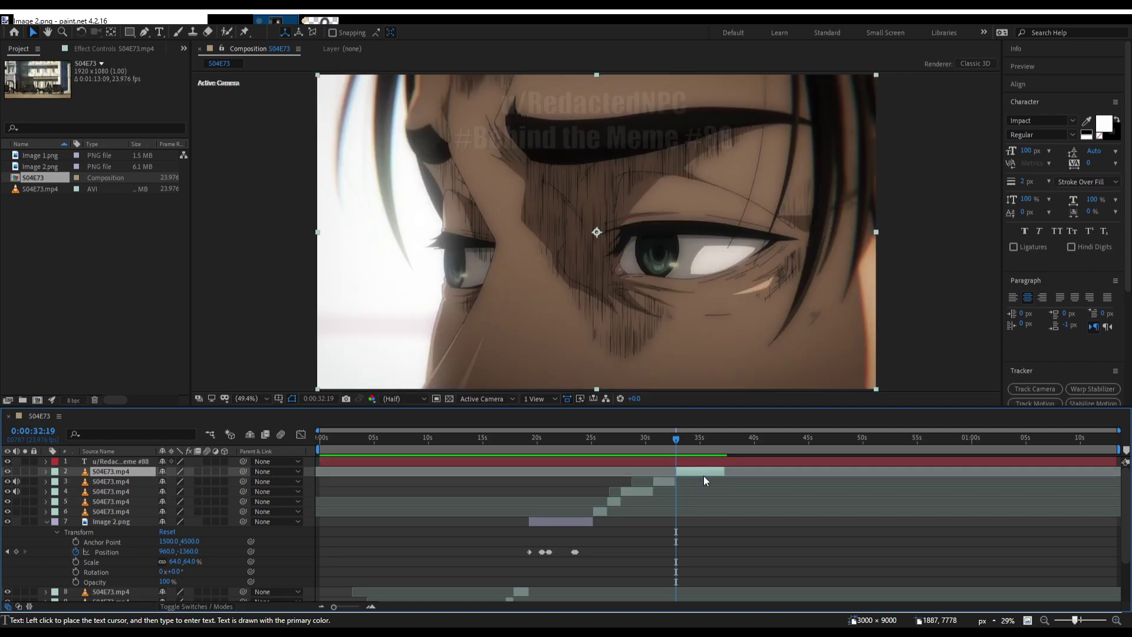
pyautogui.press('=')
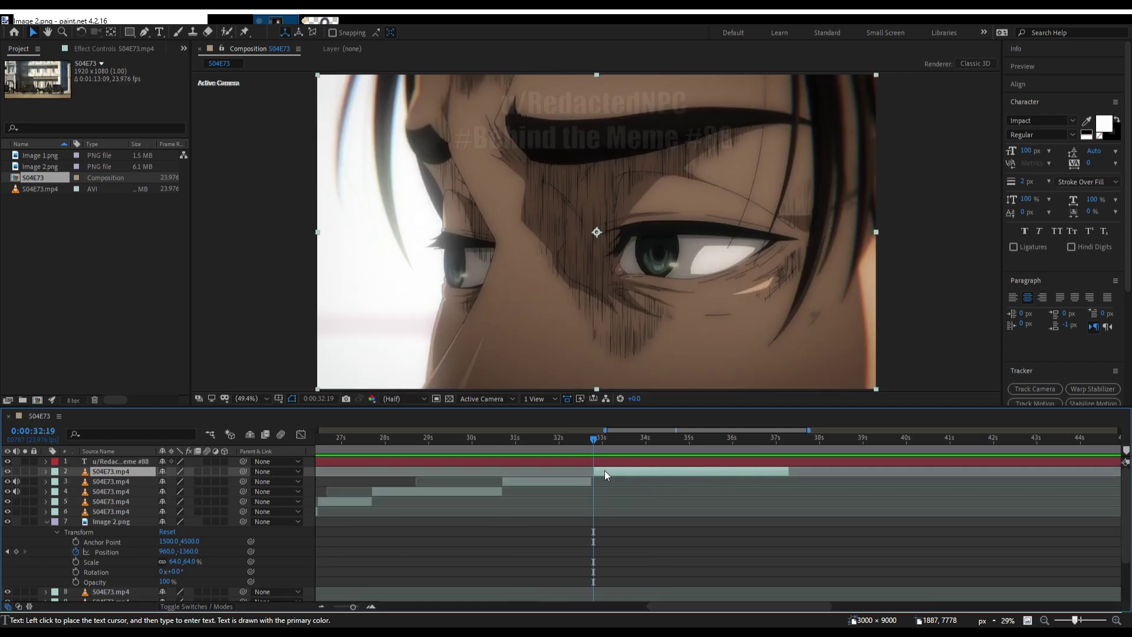
pyautogui.press('=')
pyautogui.press('=')
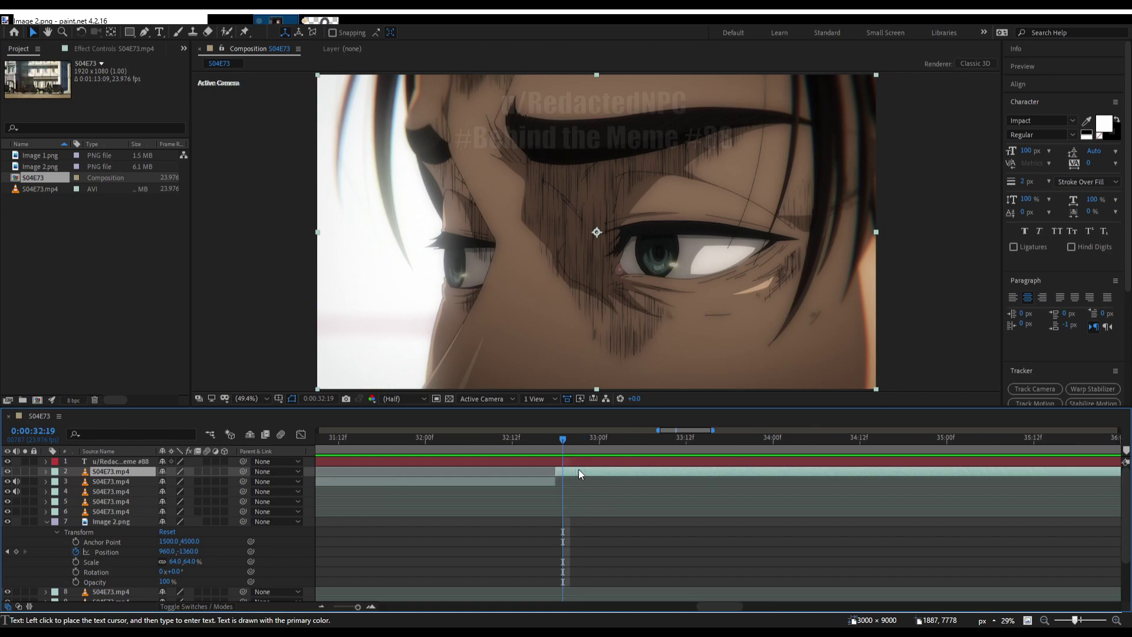
pyautogui.press('-')
pyautogui.press('-')
pyautogui.press('-')
pyautogui.press('-')
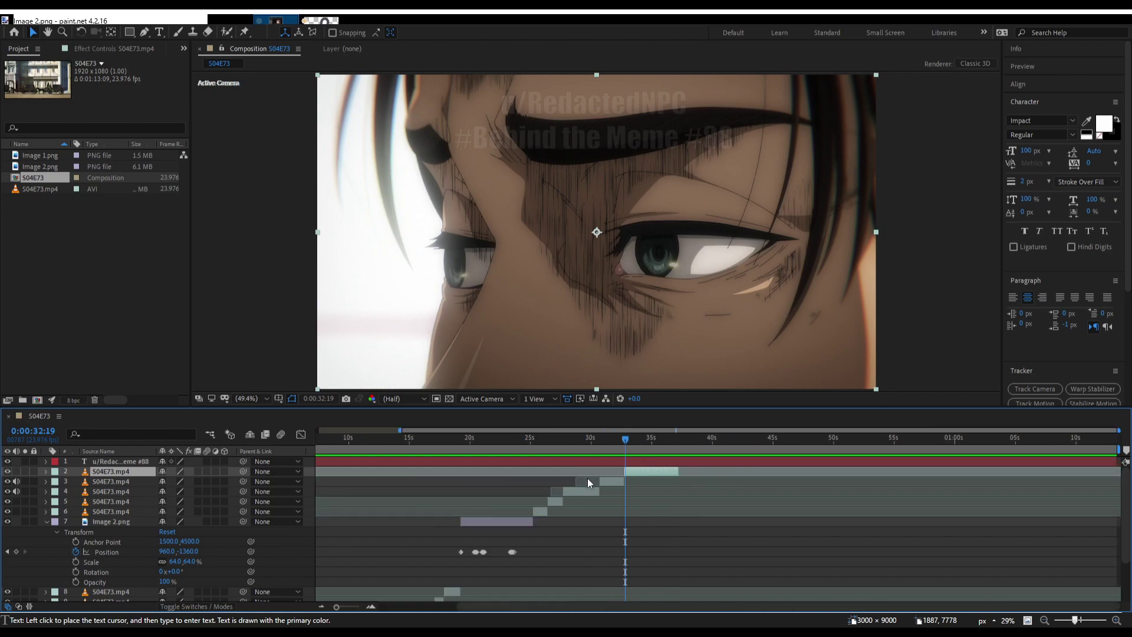
pyautogui.press('-')
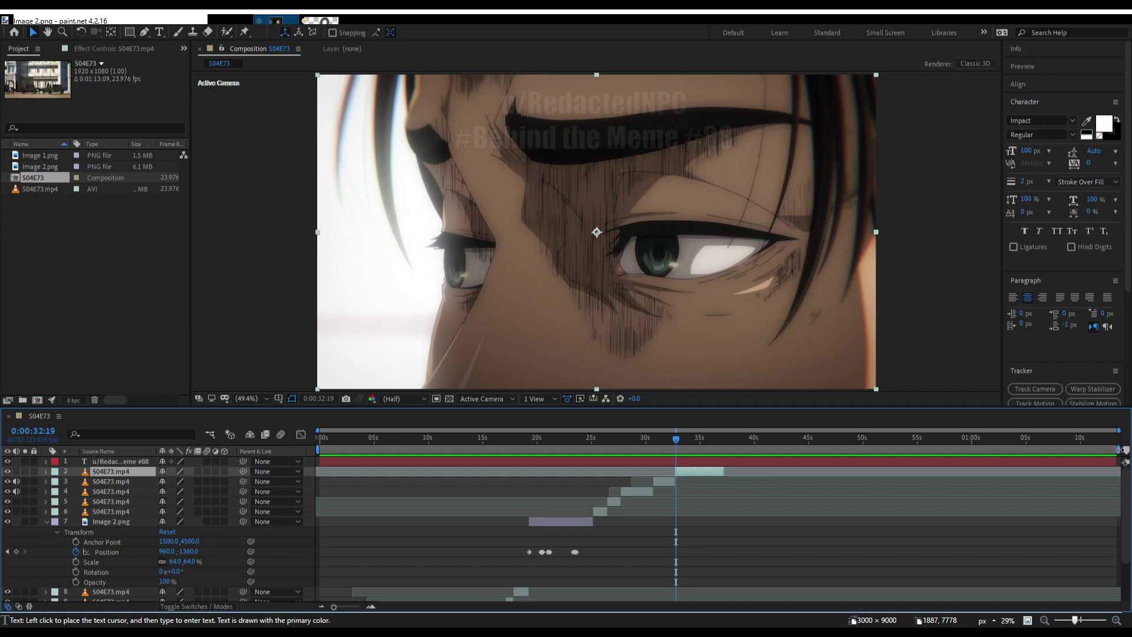
# End the work area at about 35 seconds and fit the timeline to it.
pyautogui.moveTo(1118, 449); pyautogui.dragTo(725, 449)
pyautogui.click(1062, 461)
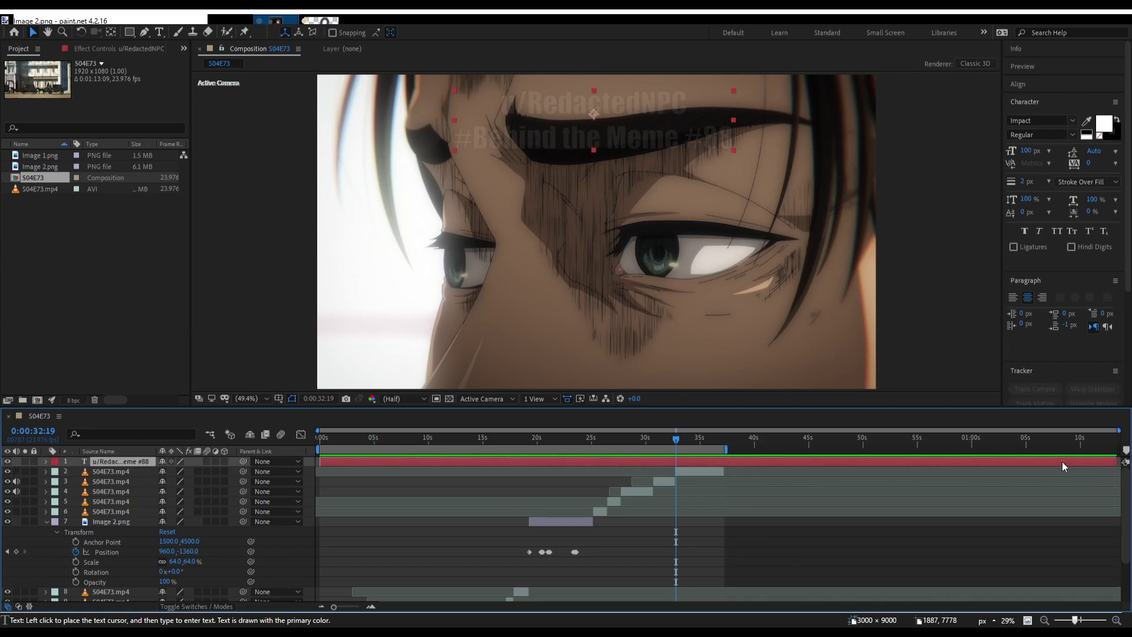
pyautogui.doubleClick(720, 456)
# Collapse Image 2.png's Transform properties and return to the composition start.
pyautogui.scroll(-3, 802, 489)
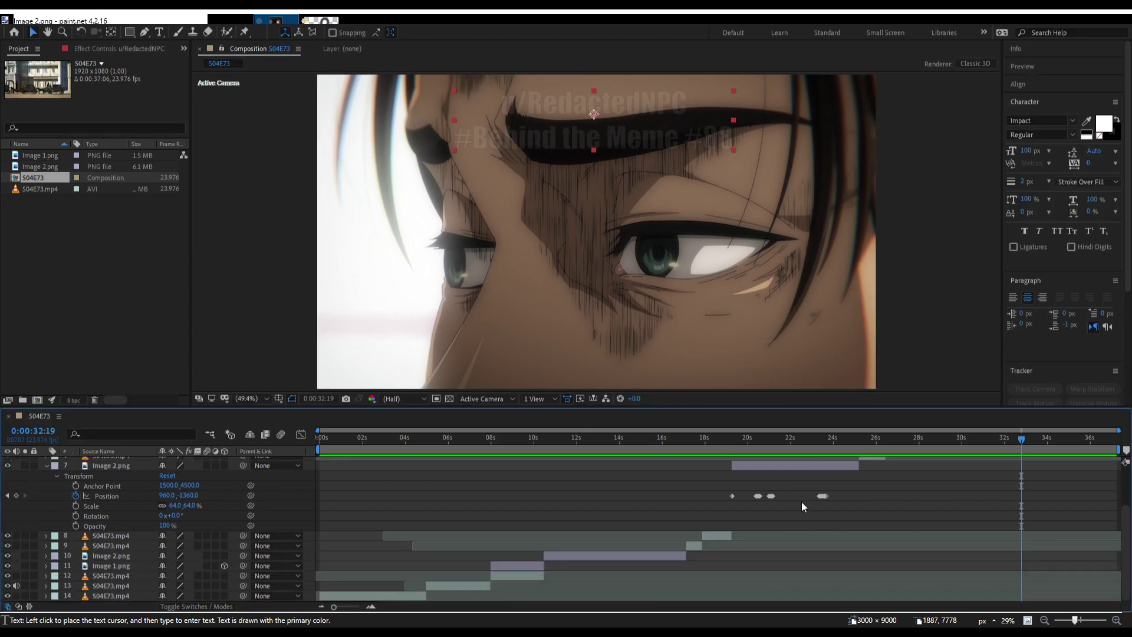
pyautogui.click(780, 468)
pyautogui.scroll(3, 405, 523)
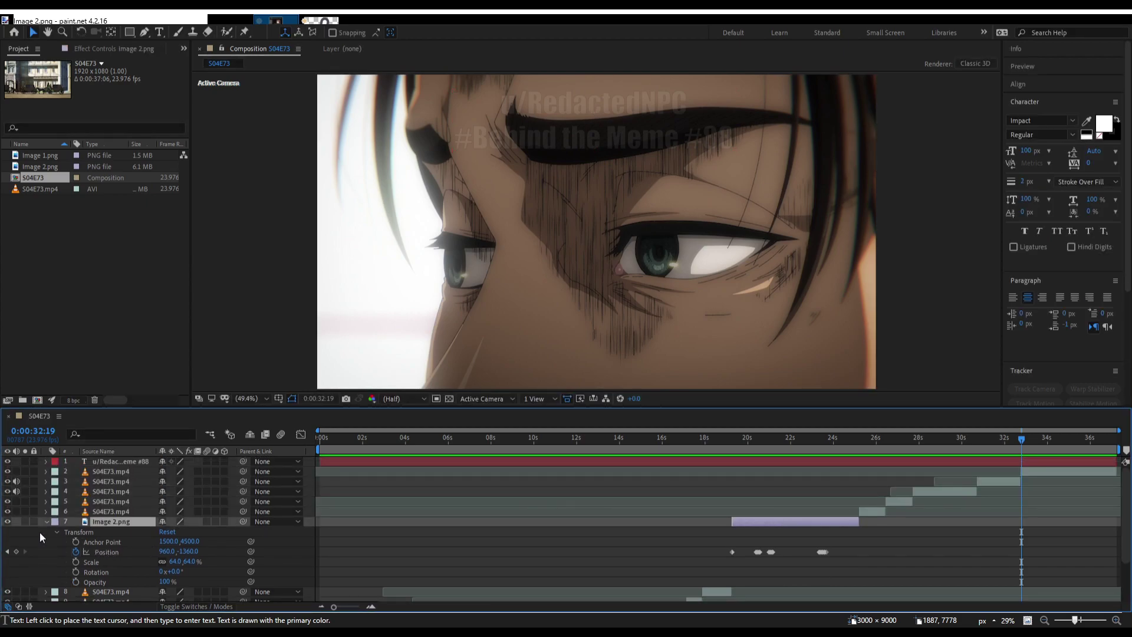
pyautogui.click(48, 522)
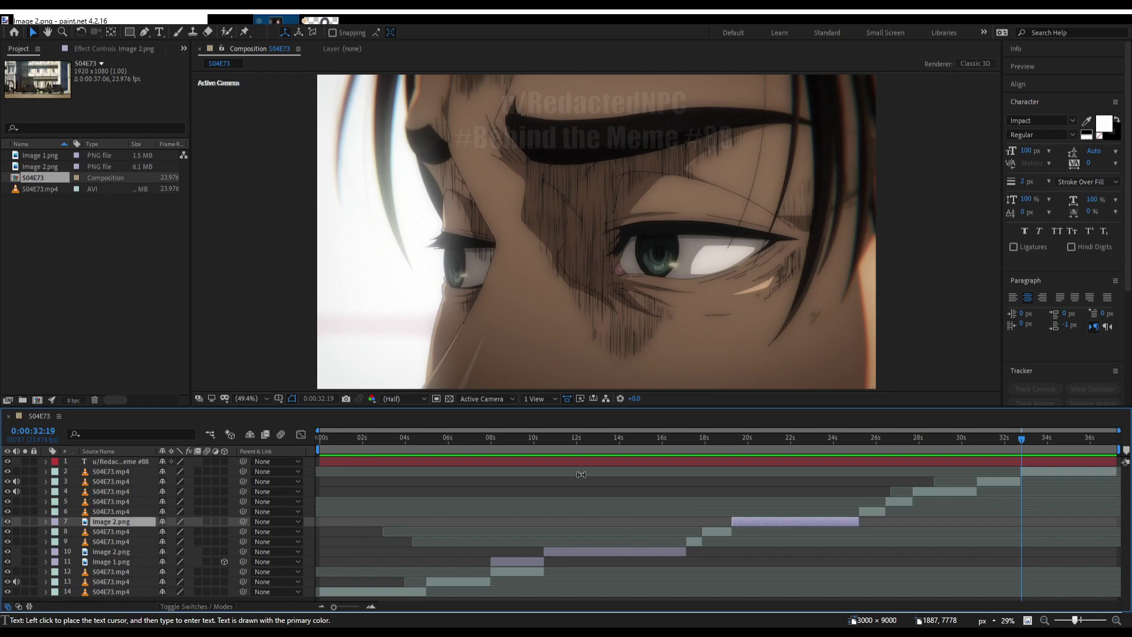
pyautogui.moveTo(528, 444); pyautogui.dragTo(180, 457)
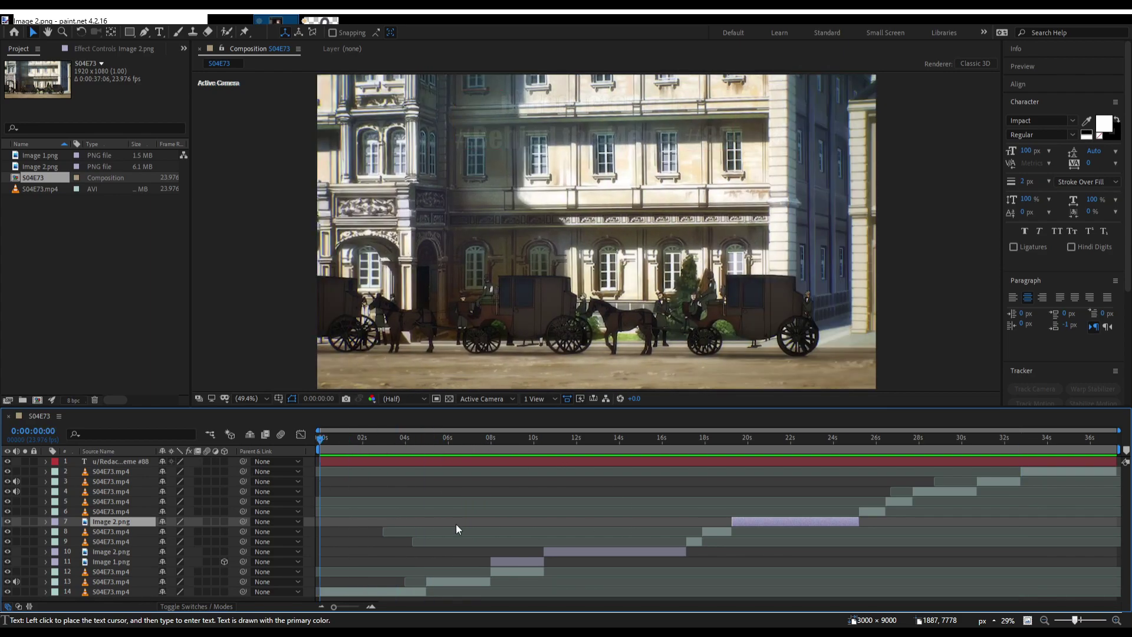
# Preview to about 11 seconds, then trim layers 11 and 12 to end earlier.
pyautogui.press('space')
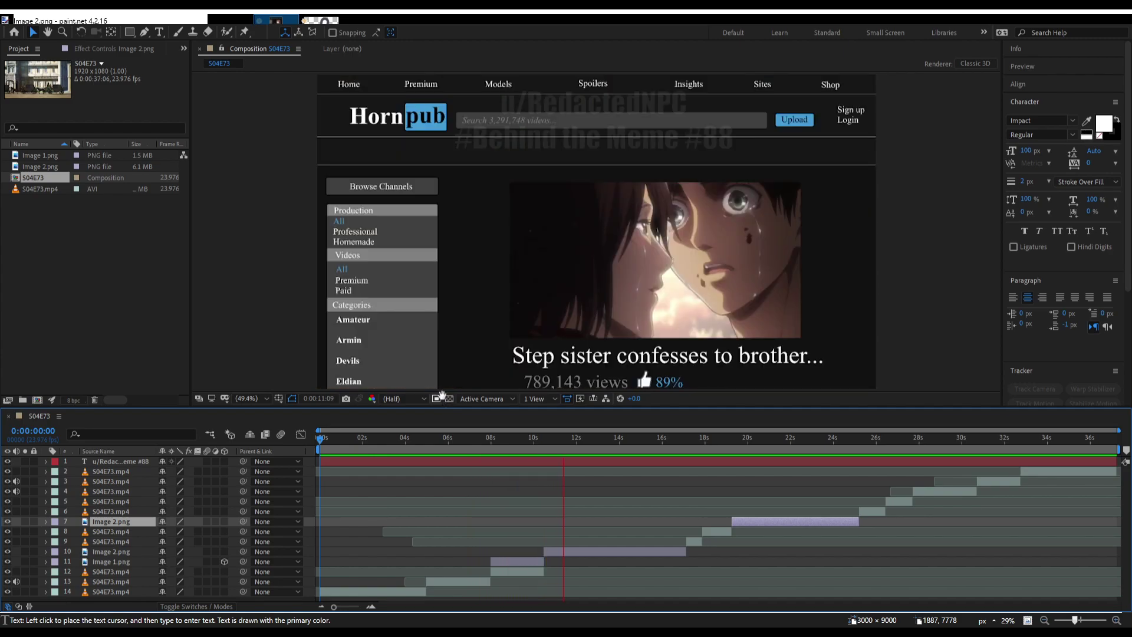
pyautogui.press('space')
pyautogui.click(536, 576)
pyautogui.click(535, 571)
pyautogui.keyDown('ctrl'); pyautogui.click(535, 564); pyautogui.keyUp('ctrl')
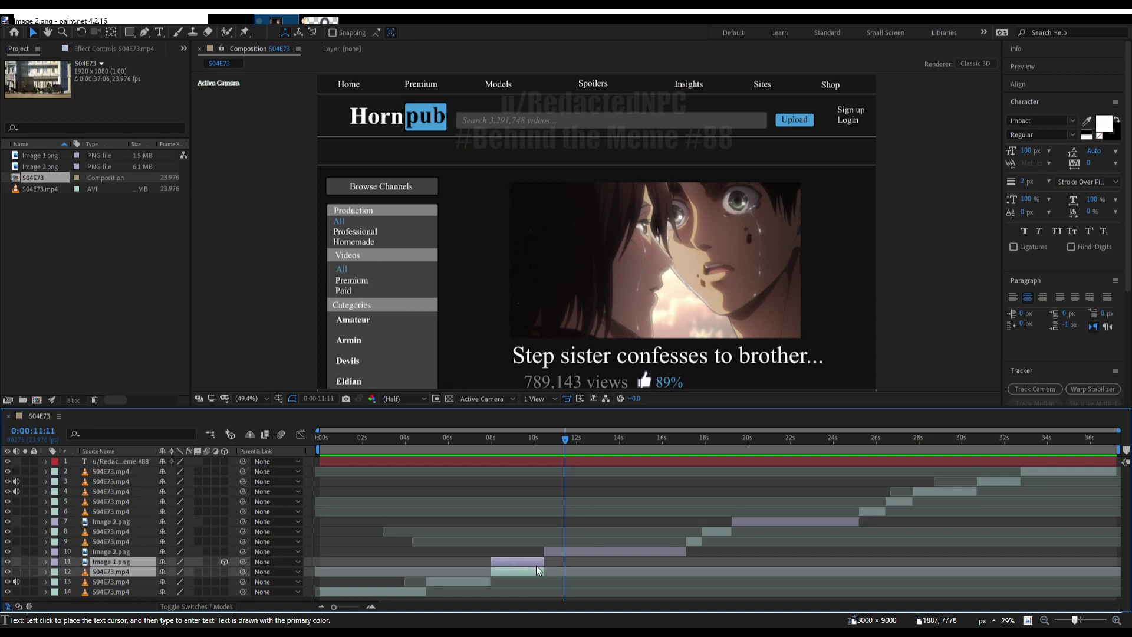
pyautogui.moveTo(543, 572)
pyautogui.mouseDown()
pyautogui.moveTo(524, 572)
pyautogui.moveTo(532, 566)
pyautogui.mouseUp()
# Shift layers 2–10 slightly earlier and preview from 5 seconds 12 frames.
pyautogui.click(566, 553)
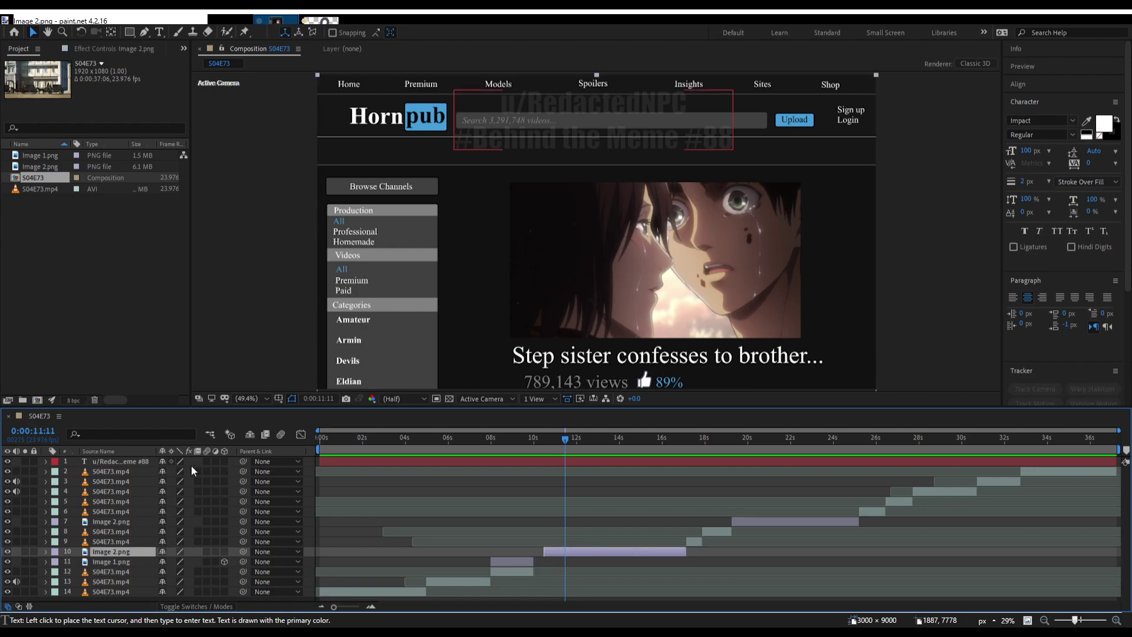
pyautogui.keyDown('shift'); pyautogui.click(129, 472); pyautogui.keyUp('shift')
pyautogui.moveTo(587, 550); pyautogui.dragTo(571, 550)
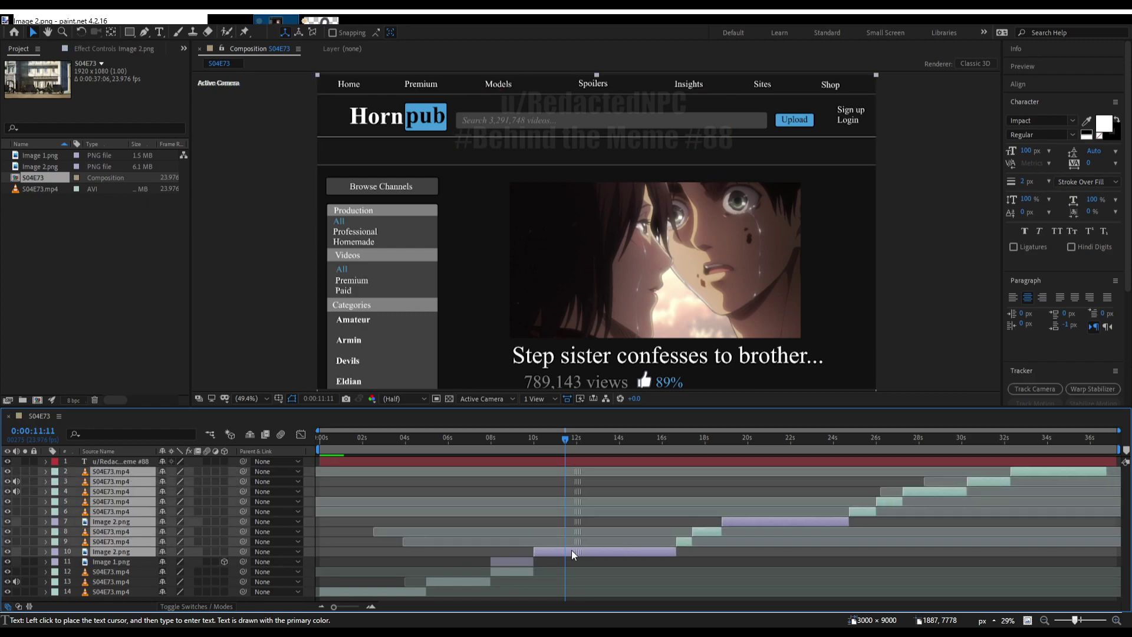
pyautogui.click(459, 581)
pyautogui.click(463, 441)
pyautogui.click(438, 439)
pyautogui.press('space')
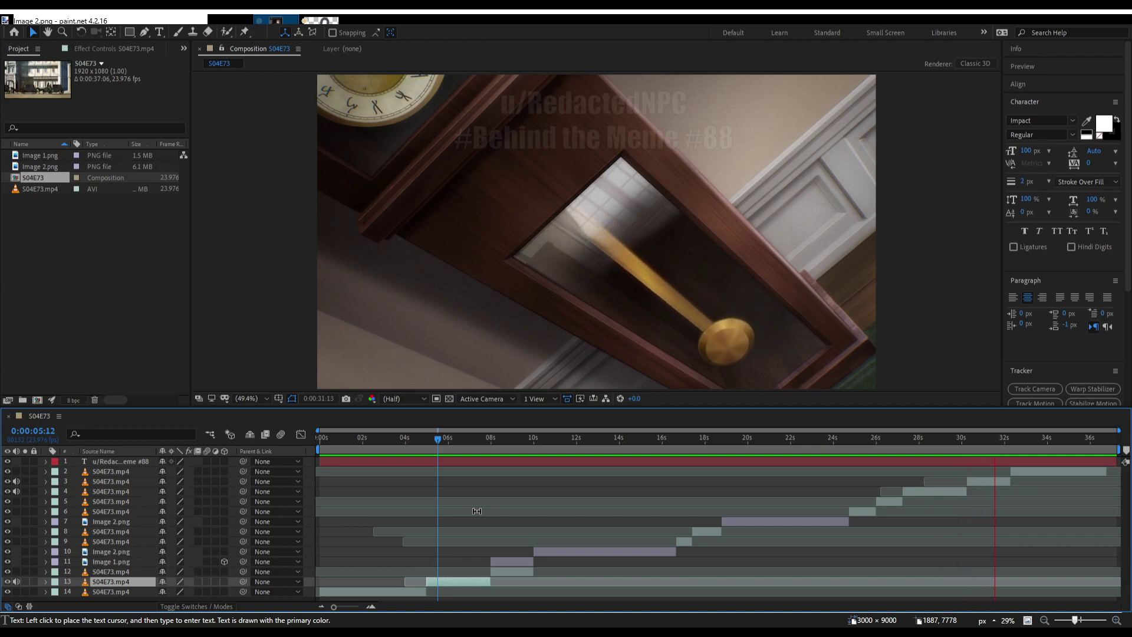
# Stop at 32:23, zoom in on the ending, and move layer 3 a few frames earlier.
pyautogui.press('space')
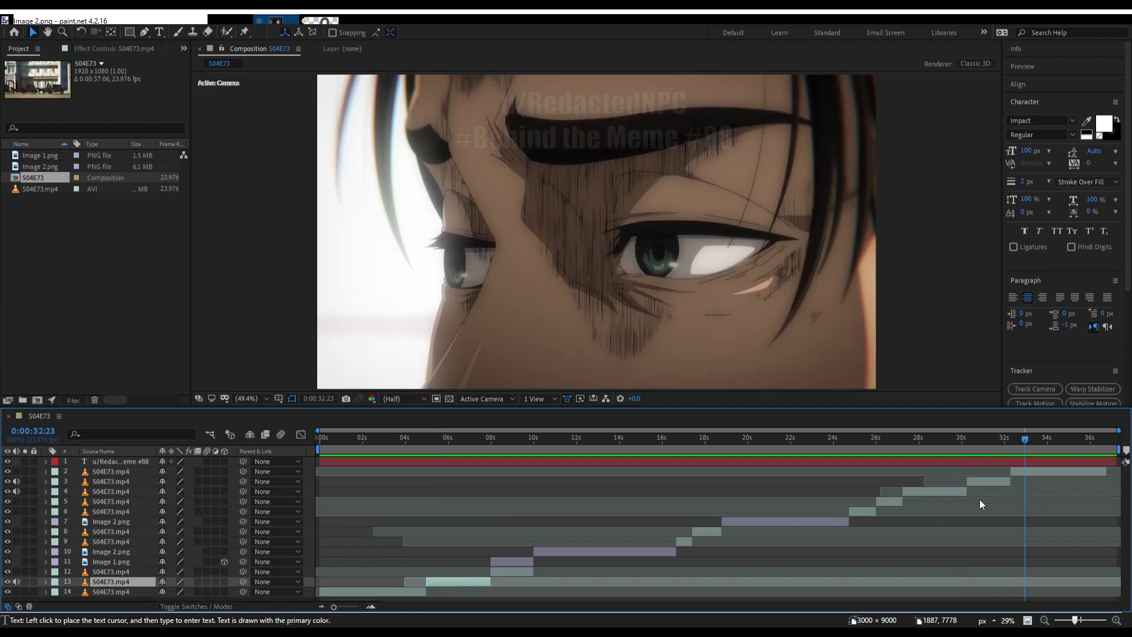
pyautogui.press('=')
pyautogui.press('=')
pyautogui.moveTo(954, 480); pyautogui.dragTo(949, 481)
pyautogui.click(925, 492)
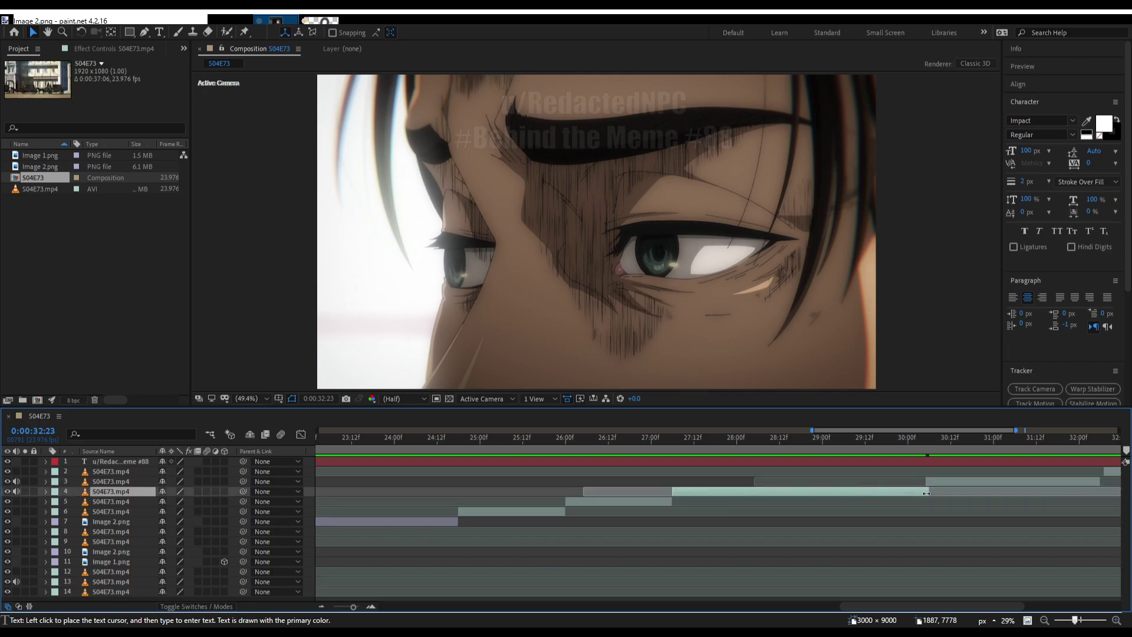
pyautogui.hscroll(2, 1002, 480)
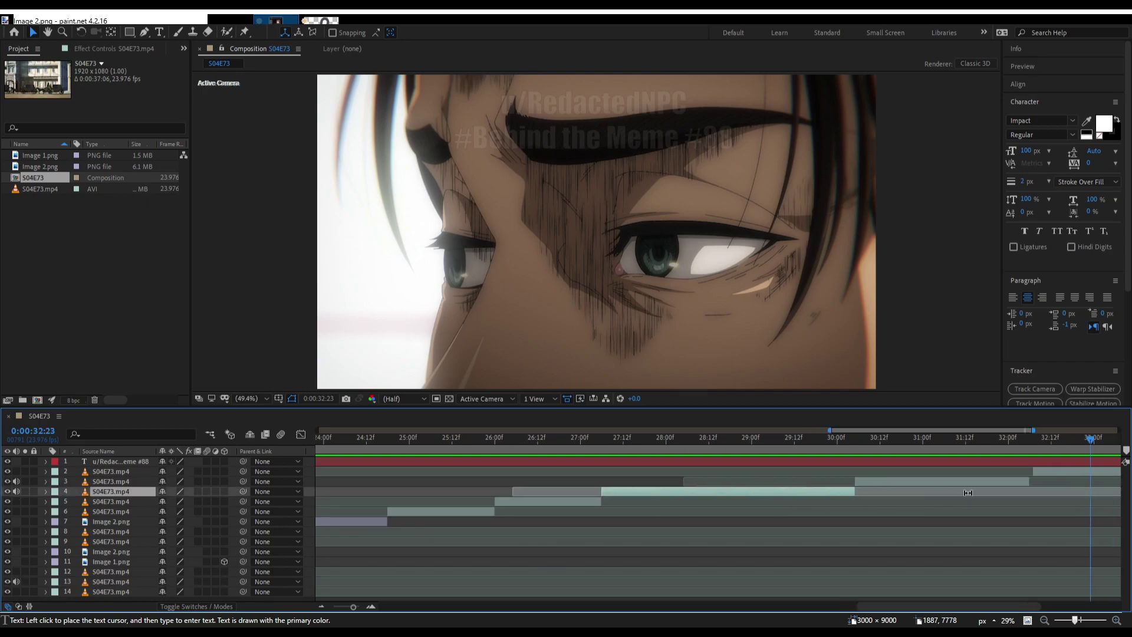
pyautogui.click(1081, 472)
# Preview the ending from 26 seconds 22 frames, then return the playhead to the start.
pyautogui.click(573, 441)
pyautogui.press('space')
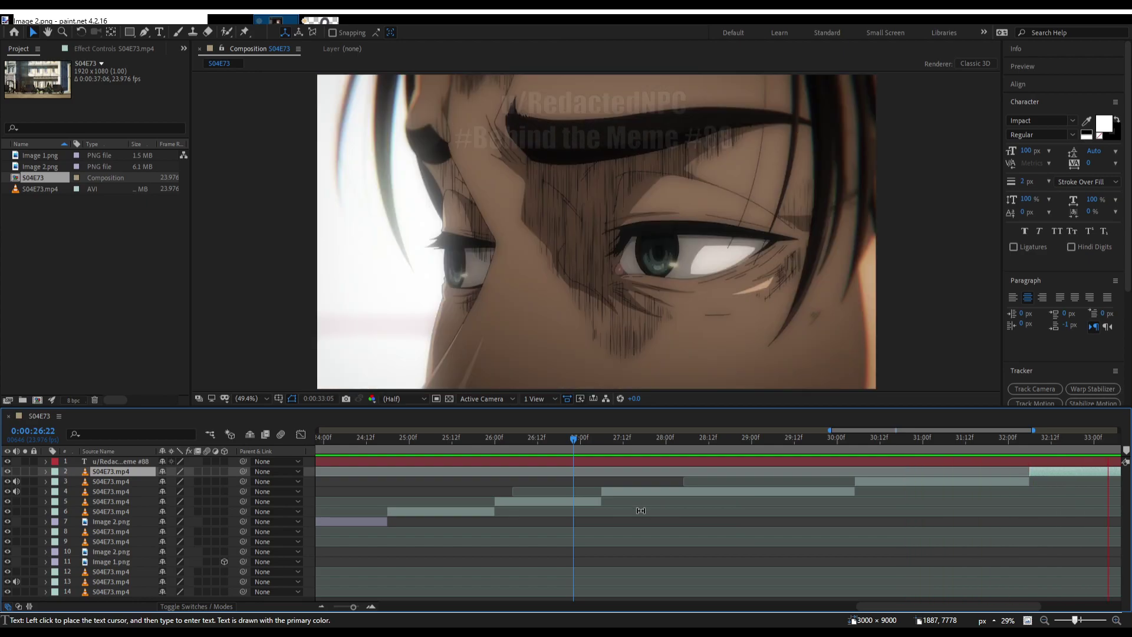
pyautogui.press('space')
pyautogui.scroll(-5, 742, 509)
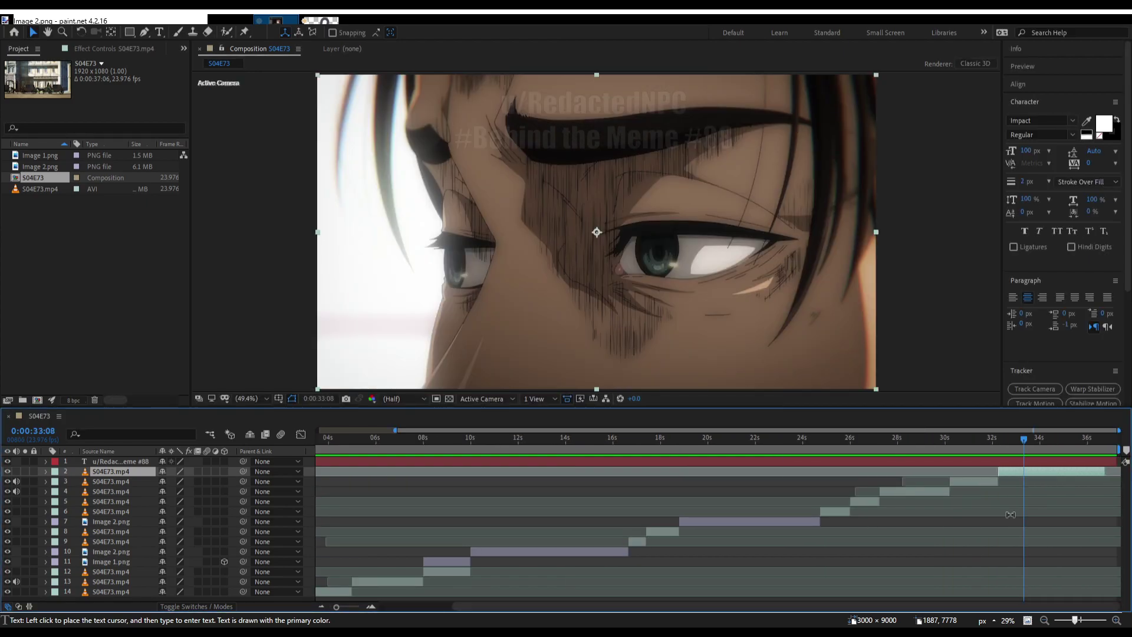
pyautogui.moveTo(962, 449); pyautogui.dragTo(288, 489)
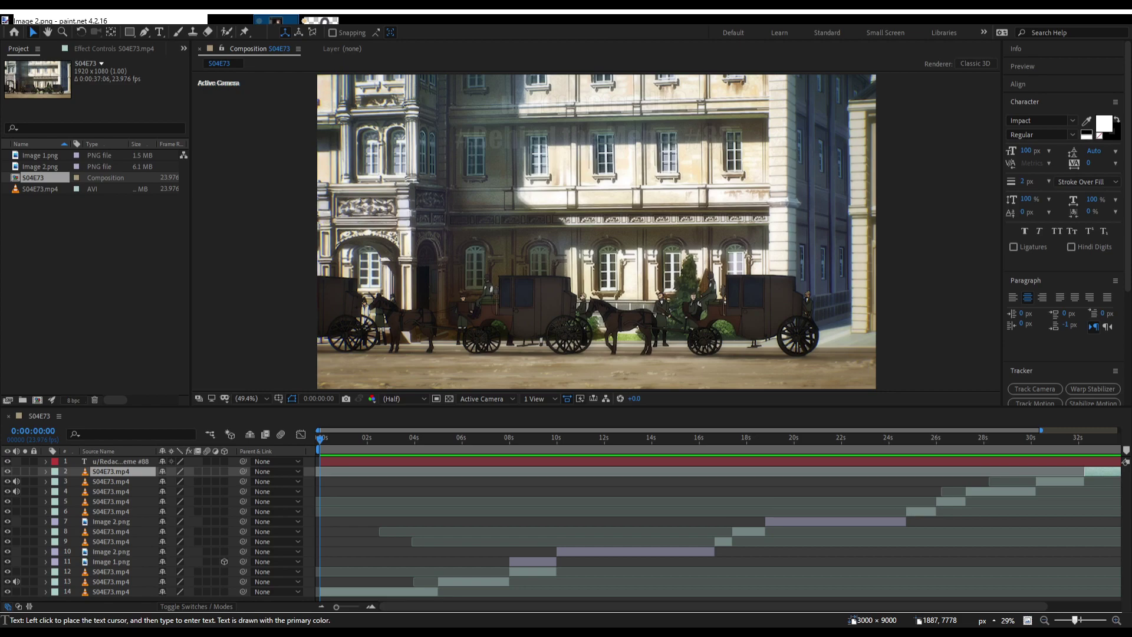
# Switch paint.net from the untitled image to the Title Card.png image.
pyautogui.click(319, 20)
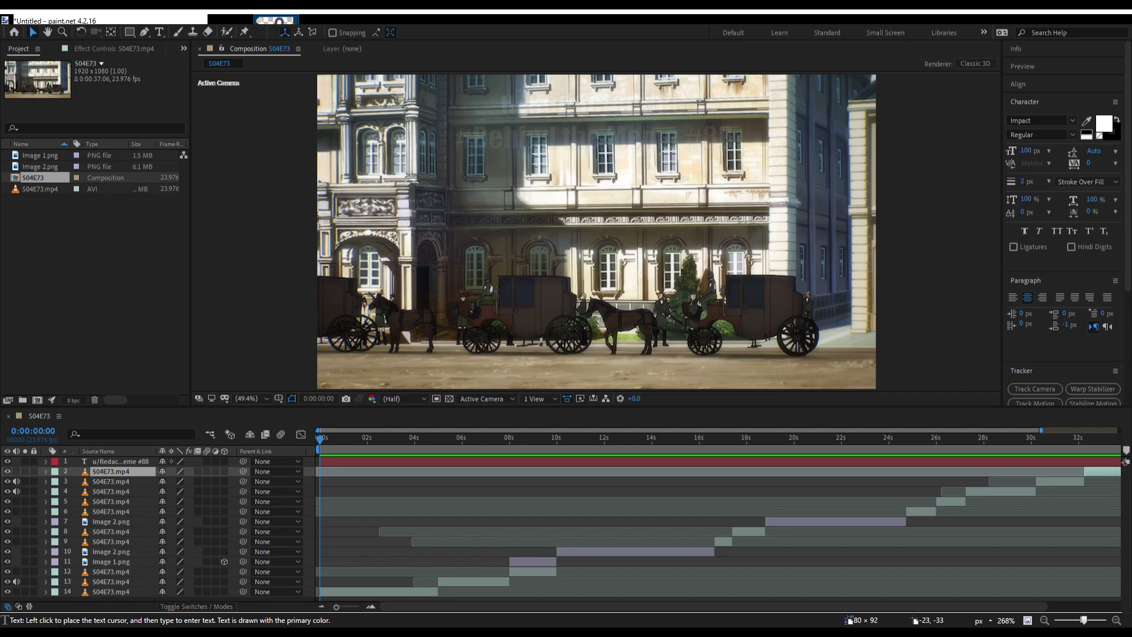
pyautogui.hotkey('ctrl', 'shift', 'Tab')
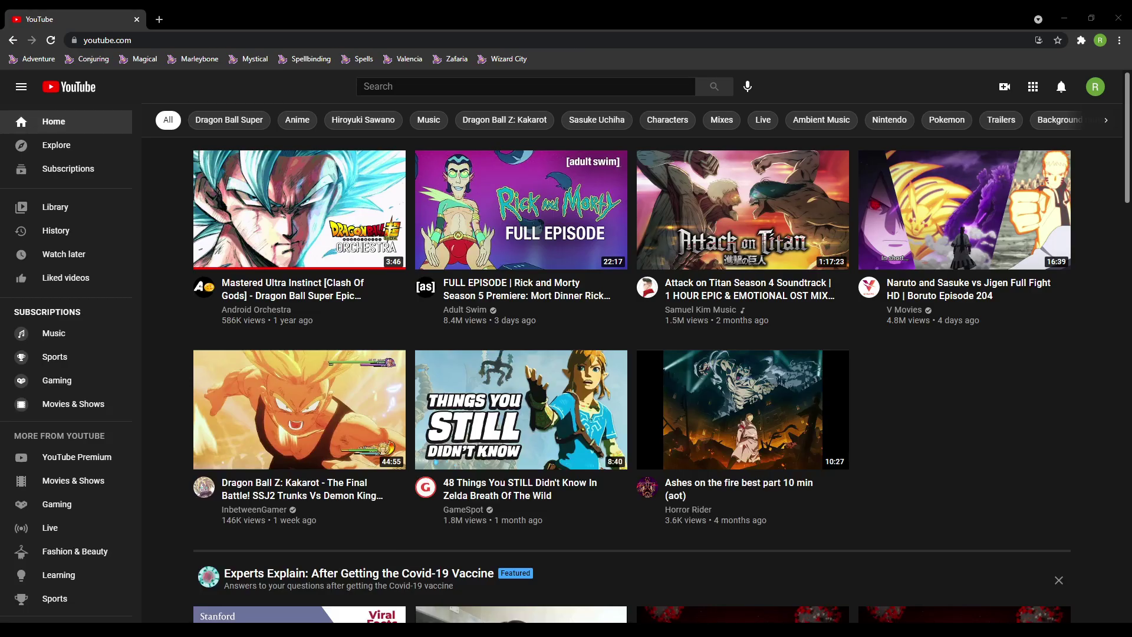
# Search YouTube for 'marketplace sound effects'.
pyautogui.press('/')
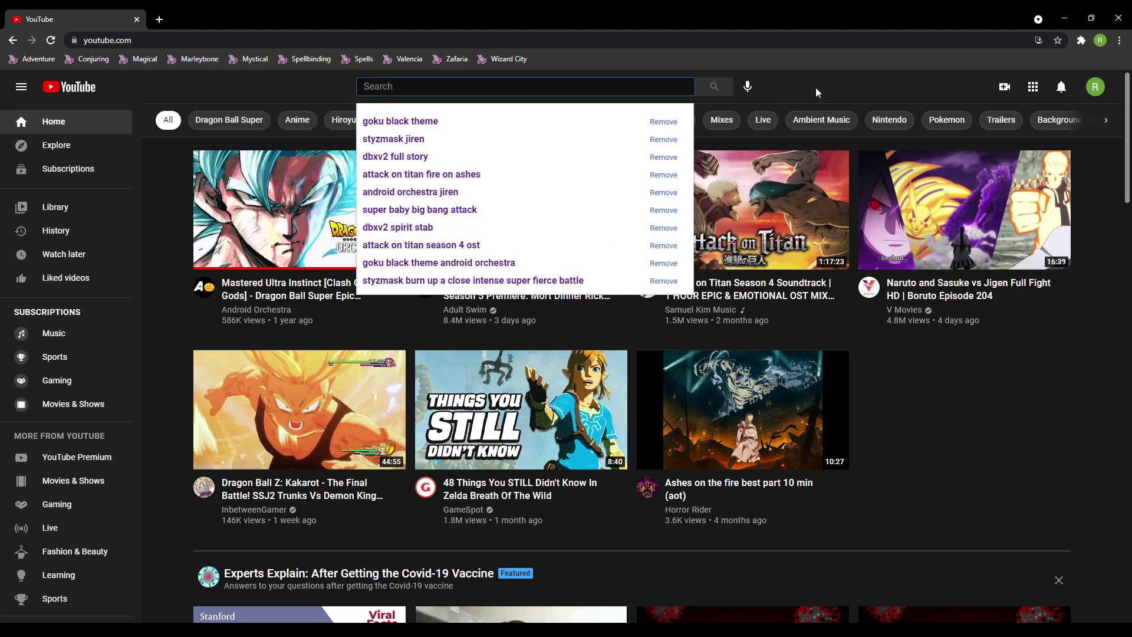
pyautogui.click(833, 86)
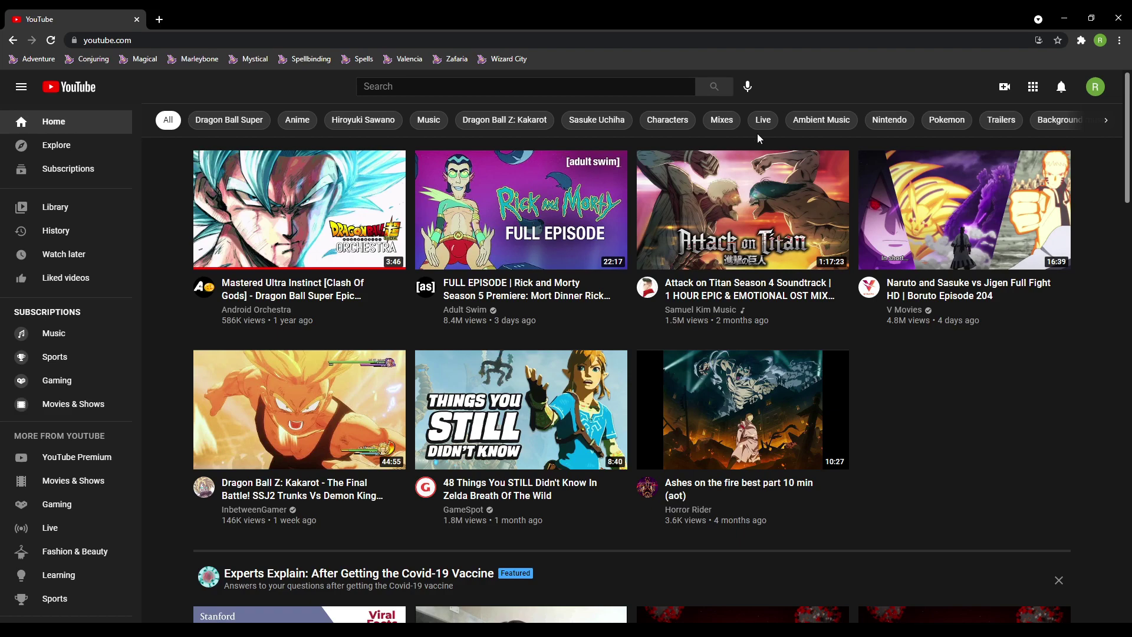
pyautogui.click(536, 81)
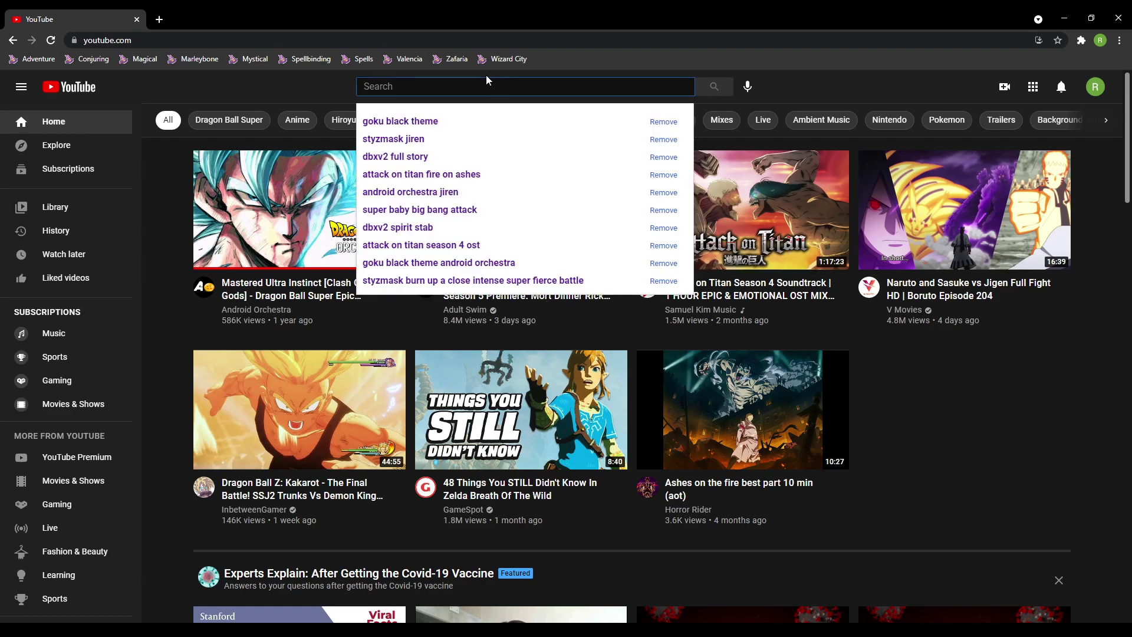
pyautogui.write('marketplace sounds')
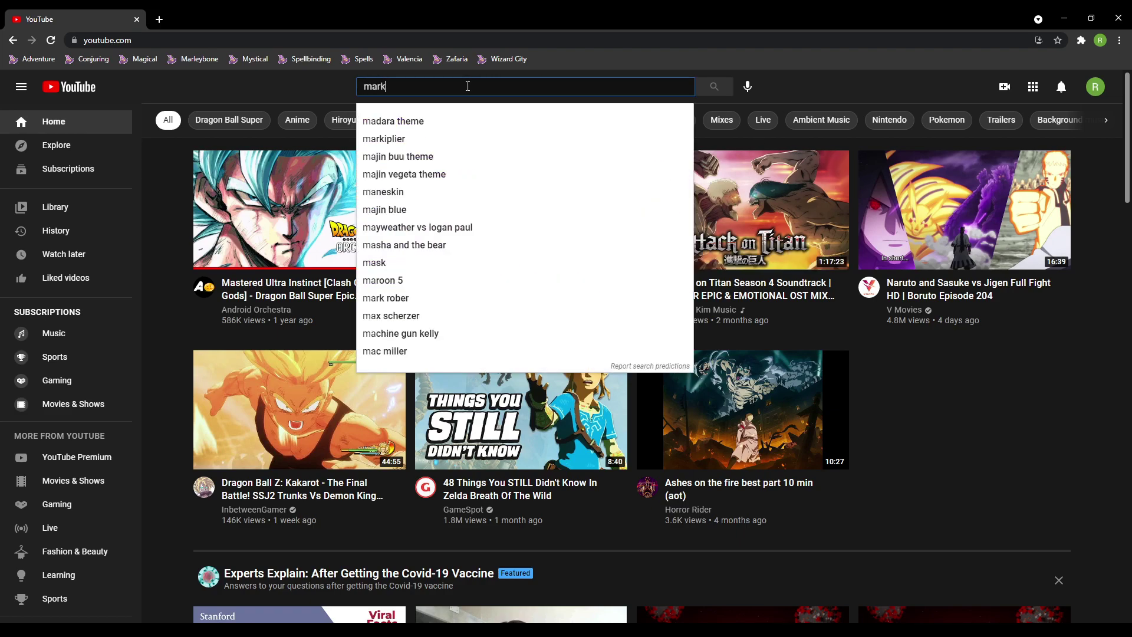
pyautogui.press('BackSpace')
pyautogui.press('BackSpace')
pyautogui.press('BackSpace')
pyautogui.press('BackSpace')
pyautogui.press('BackSpace')
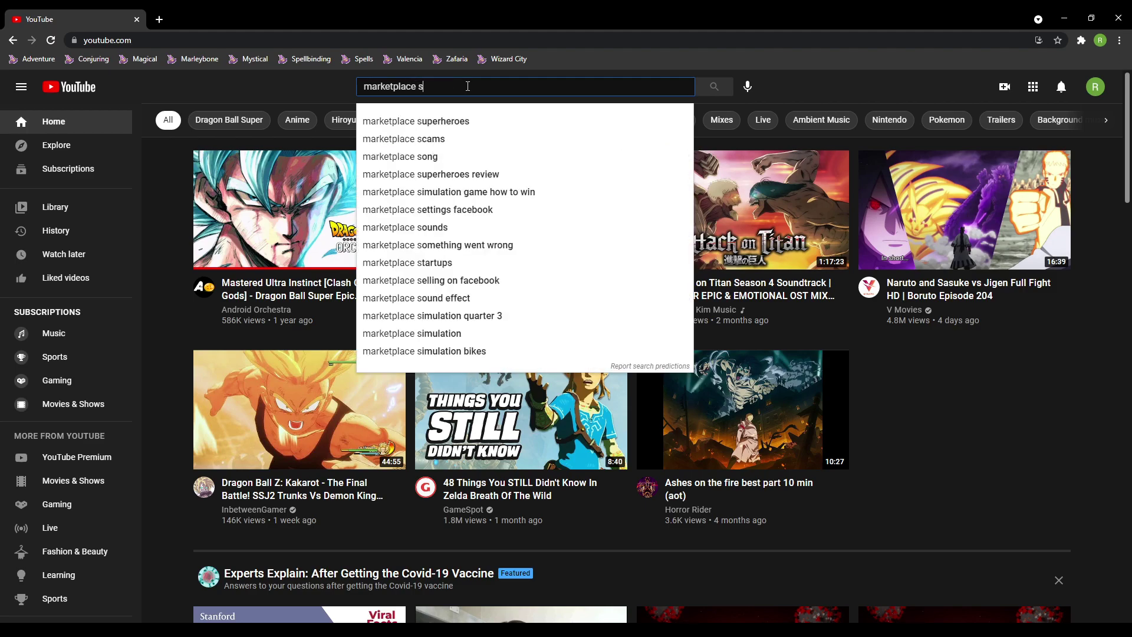
pyautogui.write('ound effects')
pyautogui.press('Return')
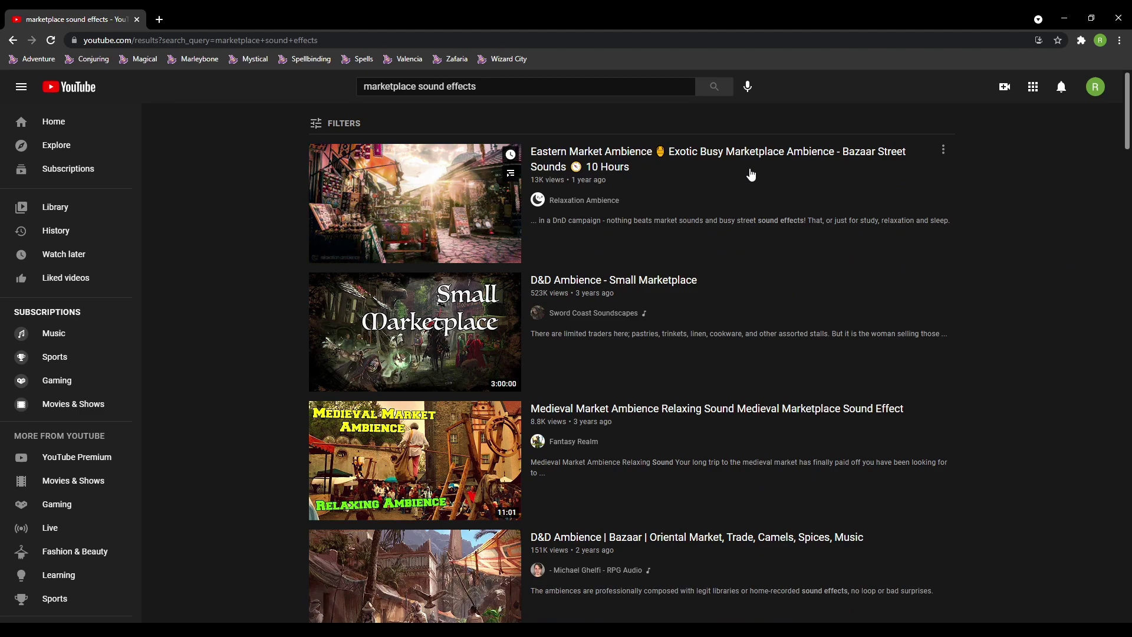
# Open and pause the Eastern Market Ambience video, then return to the results.
pyautogui.click(750, 174)
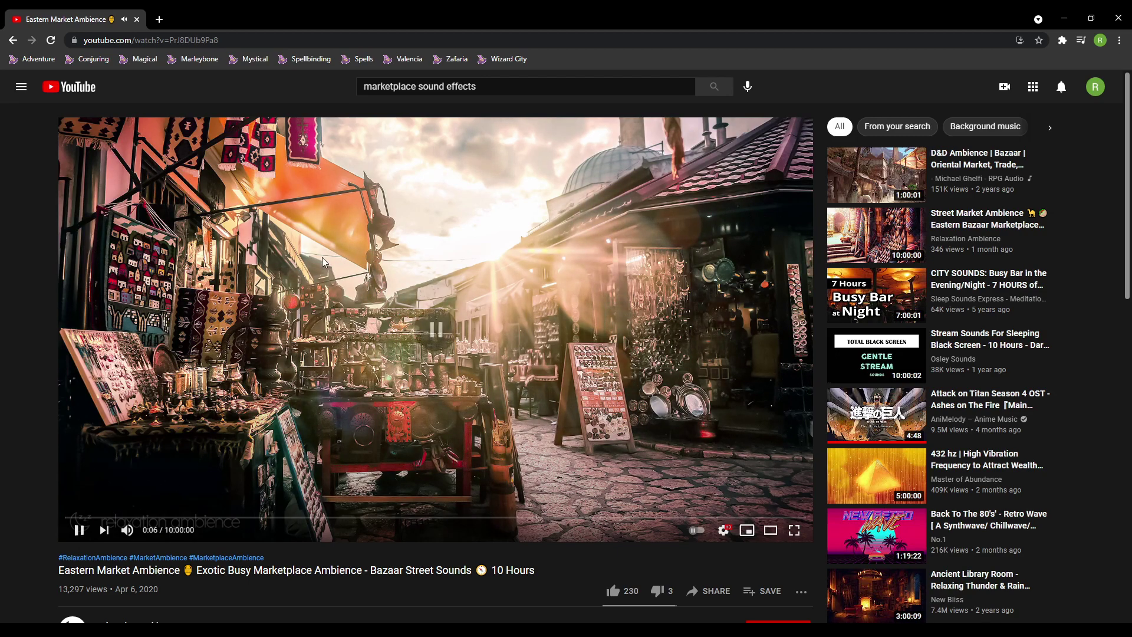
pyautogui.click(263, 259)
pyautogui.scroll(-5, 262, 261)
pyautogui.scroll(5, 263, 261)
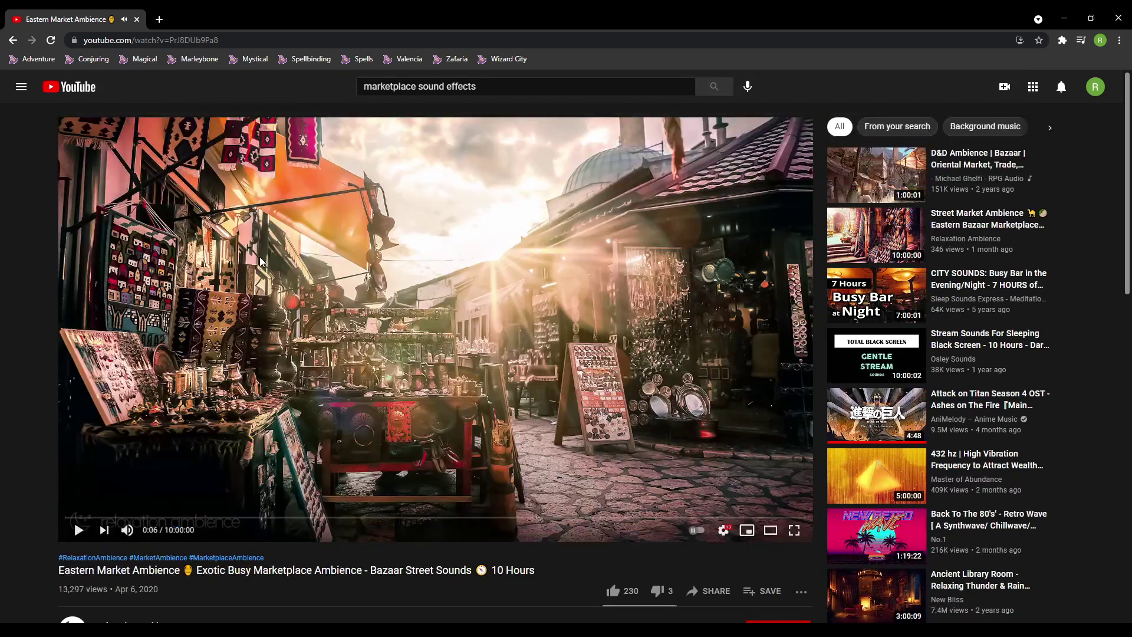
pyautogui.hotkey('alt', 'Left')
pyautogui.scroll(-1, 234, 252)
pyautogui.scroll(-2, 234, 256)
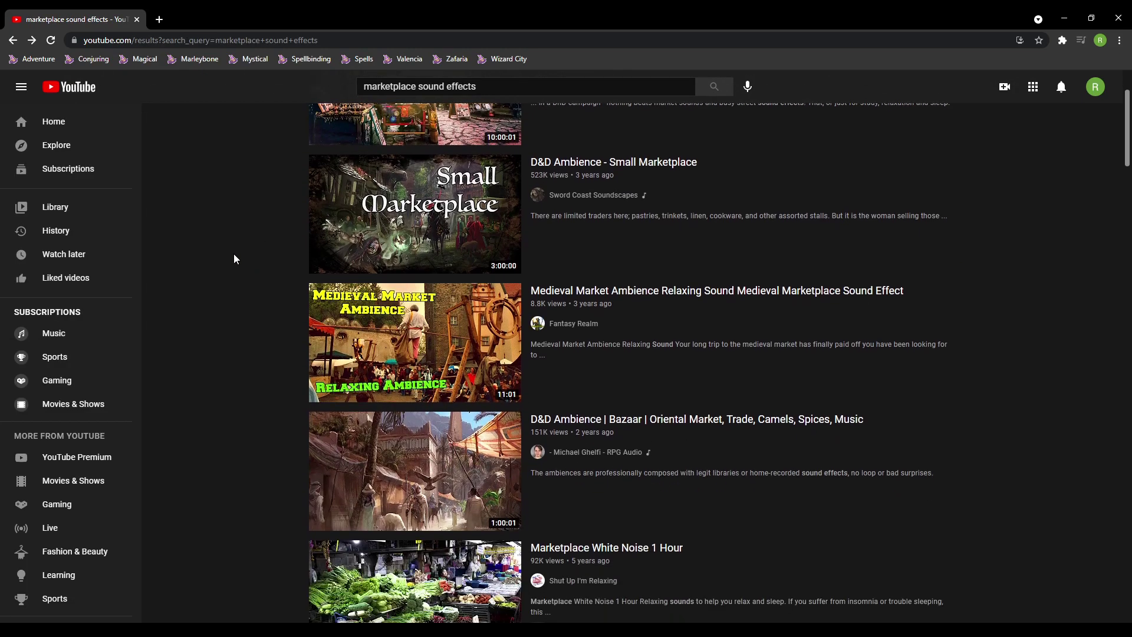
# Open and pause the Medieval Market Ambience video and copy its web address.
pyautogui.click(760, 303)
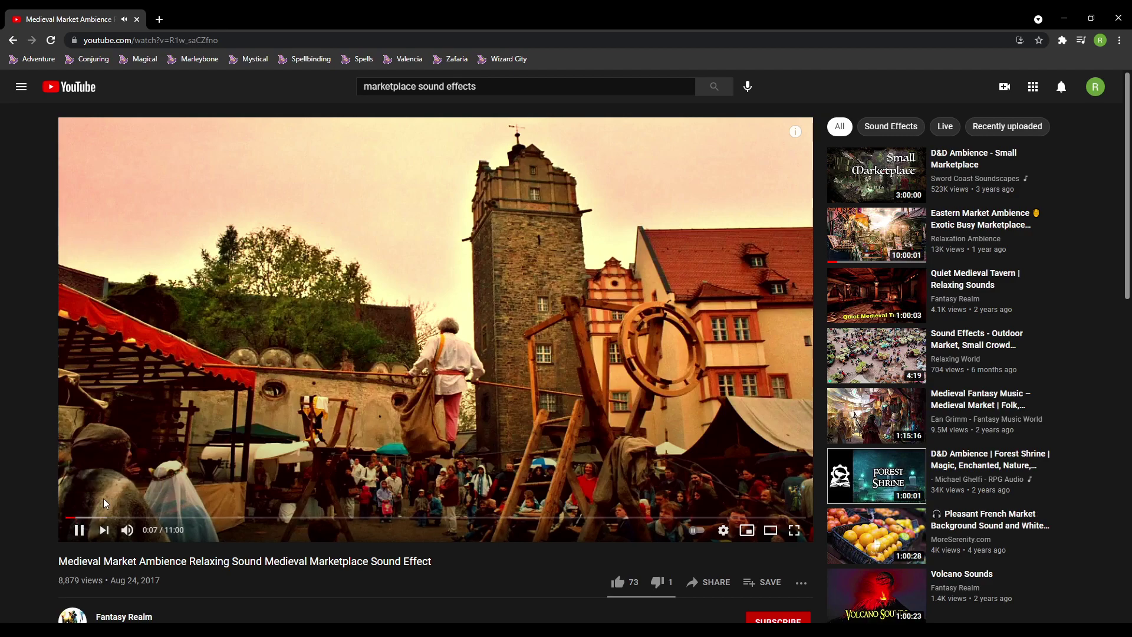
pyautogui.click(184, 394)
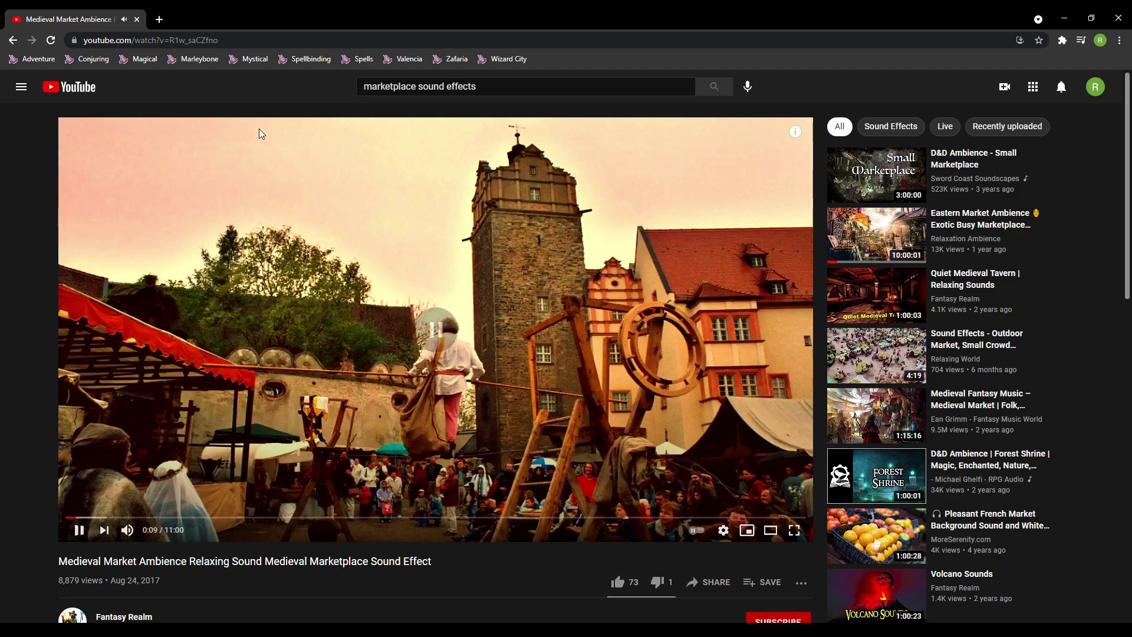
pyautogui.click(256, 38)
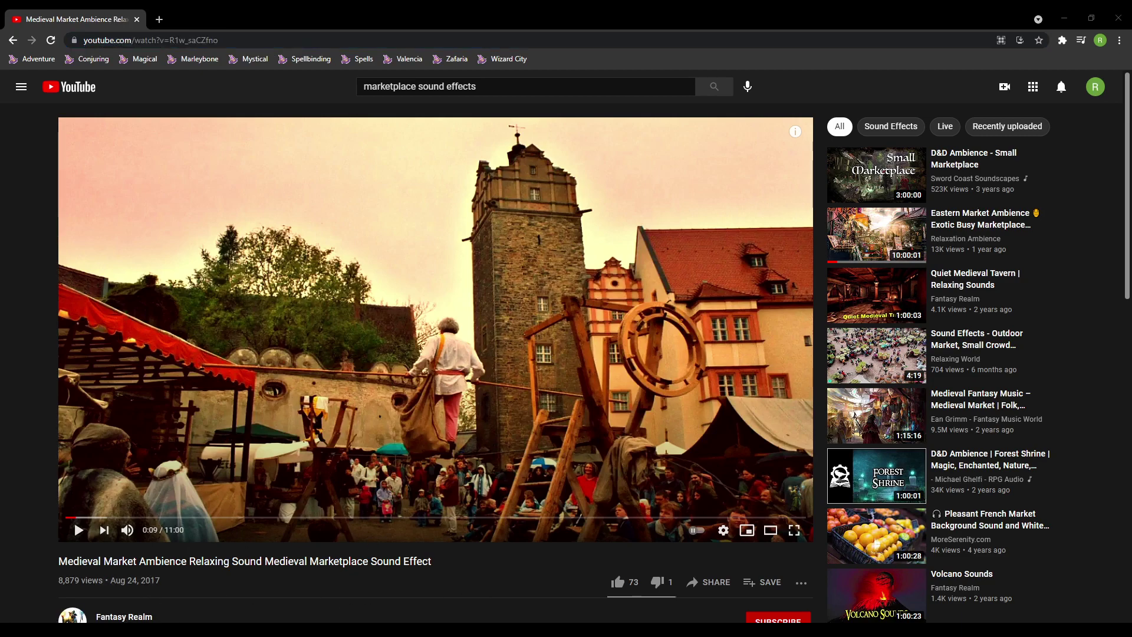
pyautogui.hotkey('alt', 'Tab')
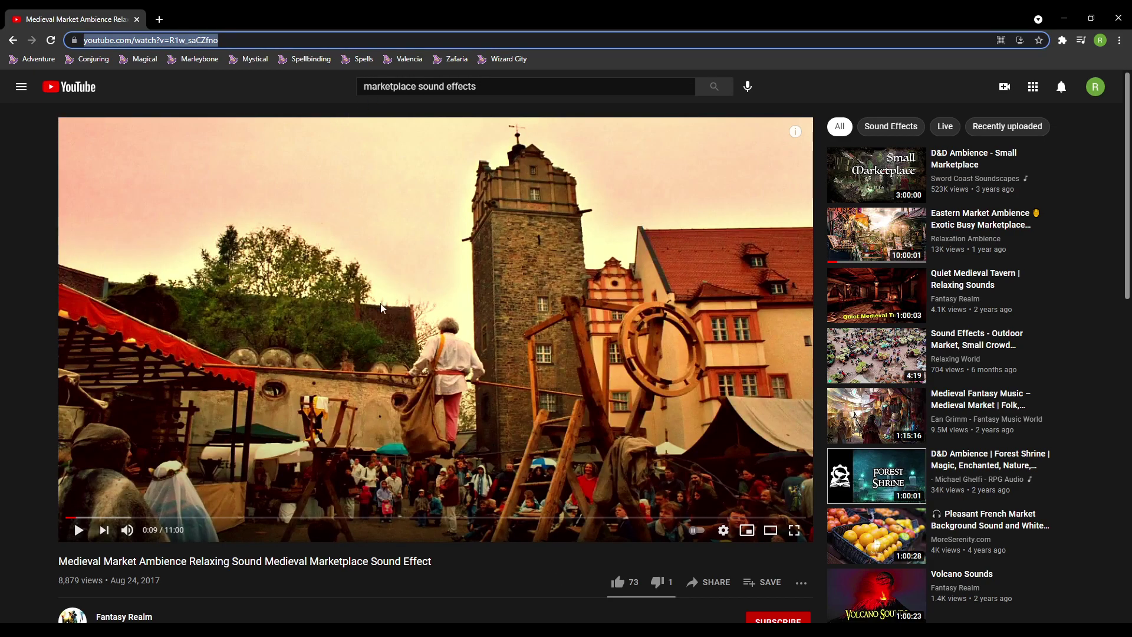
# Search YouTube for 'horses walking cobblestone sound effect'.
pyautogui.click(422, 83)
pyautogui.hotkey('ctrl', 'a')
pyautogui.write('horses')
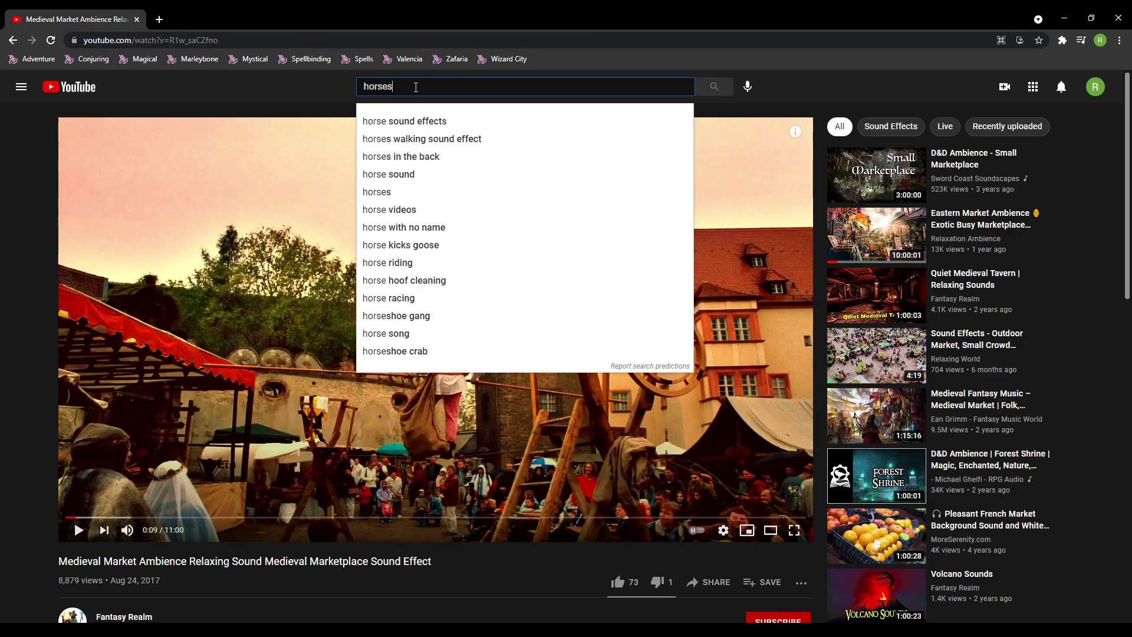
pyautogui.write(' walking sound effect')
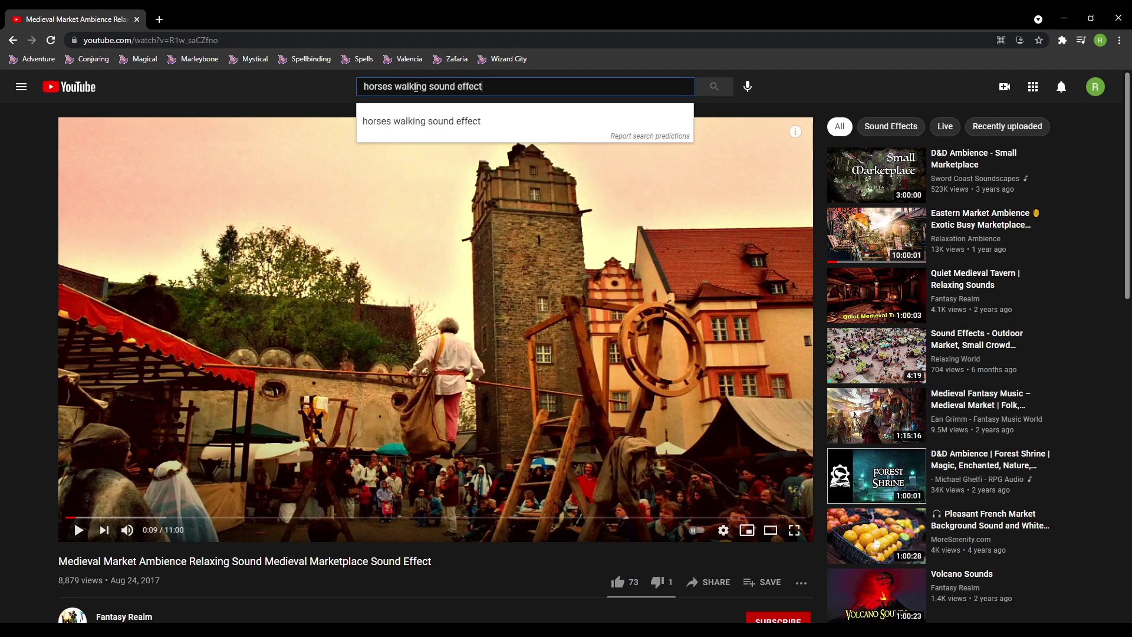
pyautogui.press('Return')
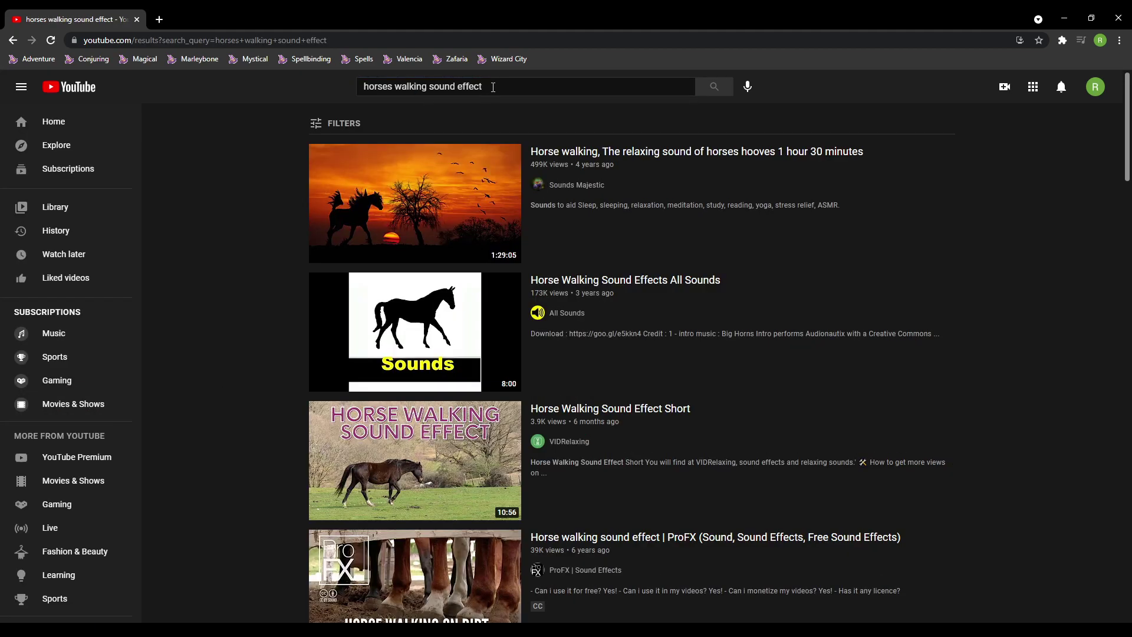
pyautogui.scroll(-4, 576, 196)
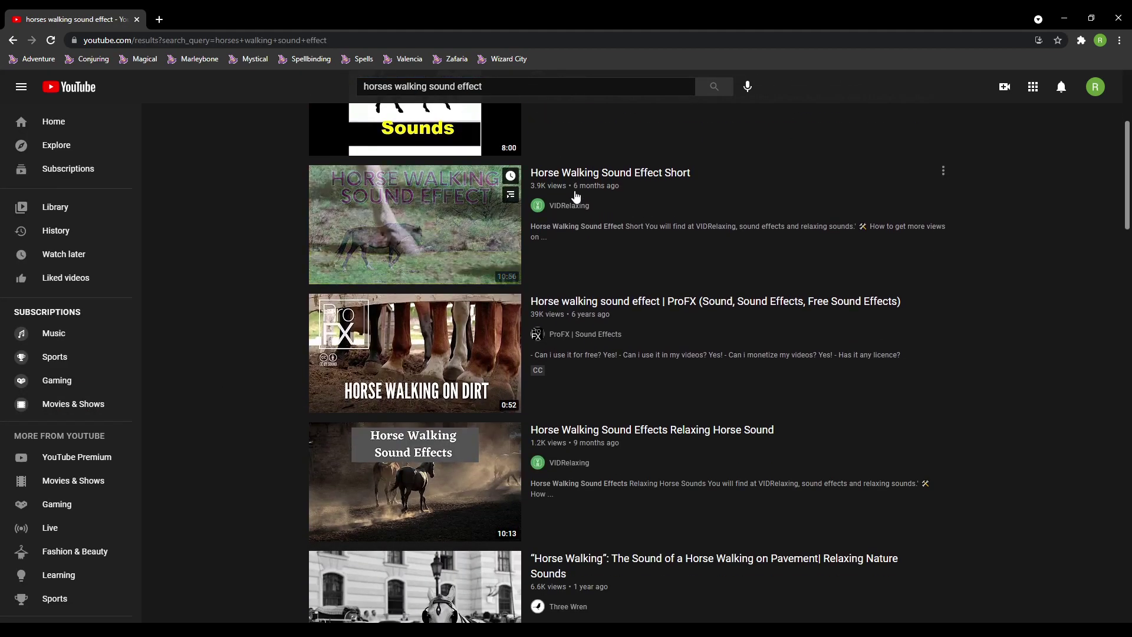
pyautogui.scroll(4, 576, 196)
pyautogui.click(429, 86)
pyautogui.write('co ')
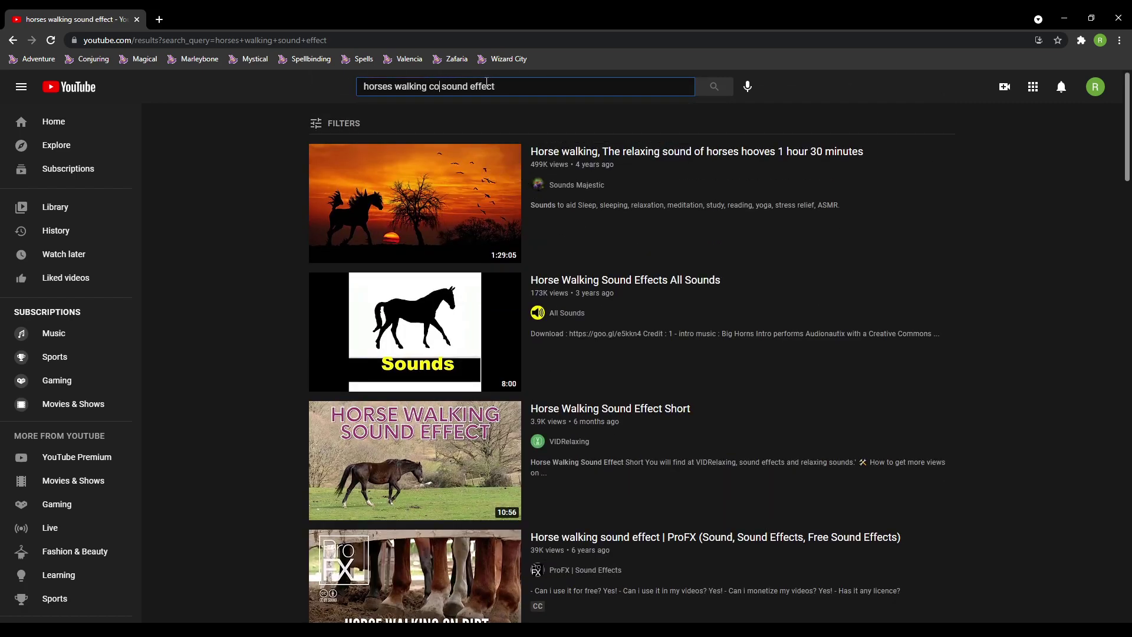
pyautogui.write('bblestone')
pyautogui.press('Return')
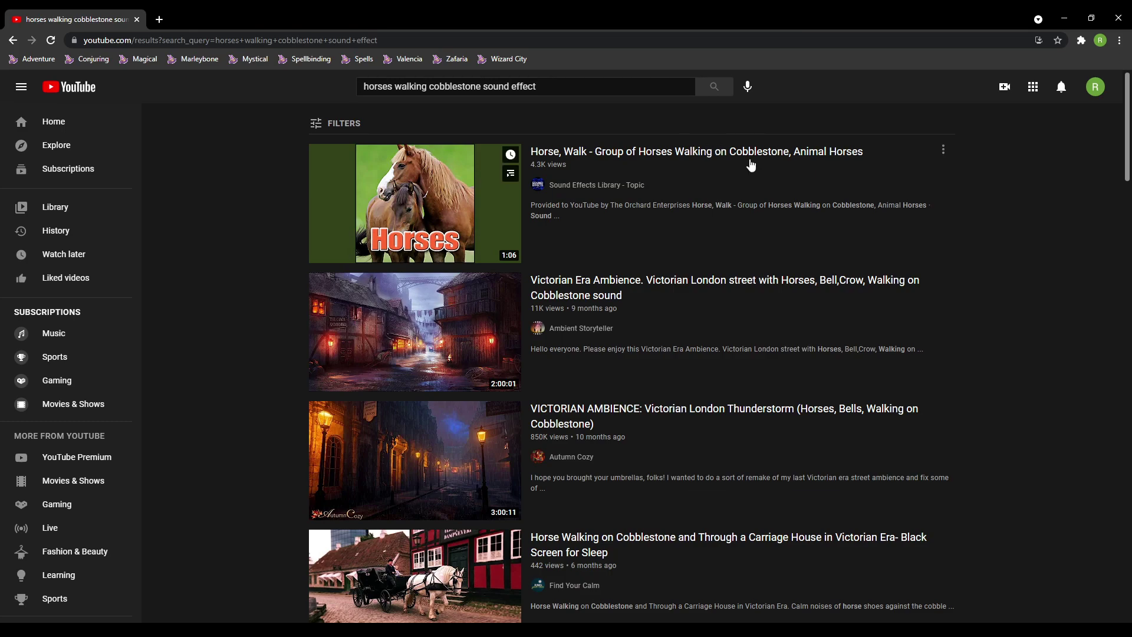
# Sample the Victorian Era Ambience, Horse Walk cobblestone, and Horse Walks On Cobble videos.
pyautogui.click(746, 304)
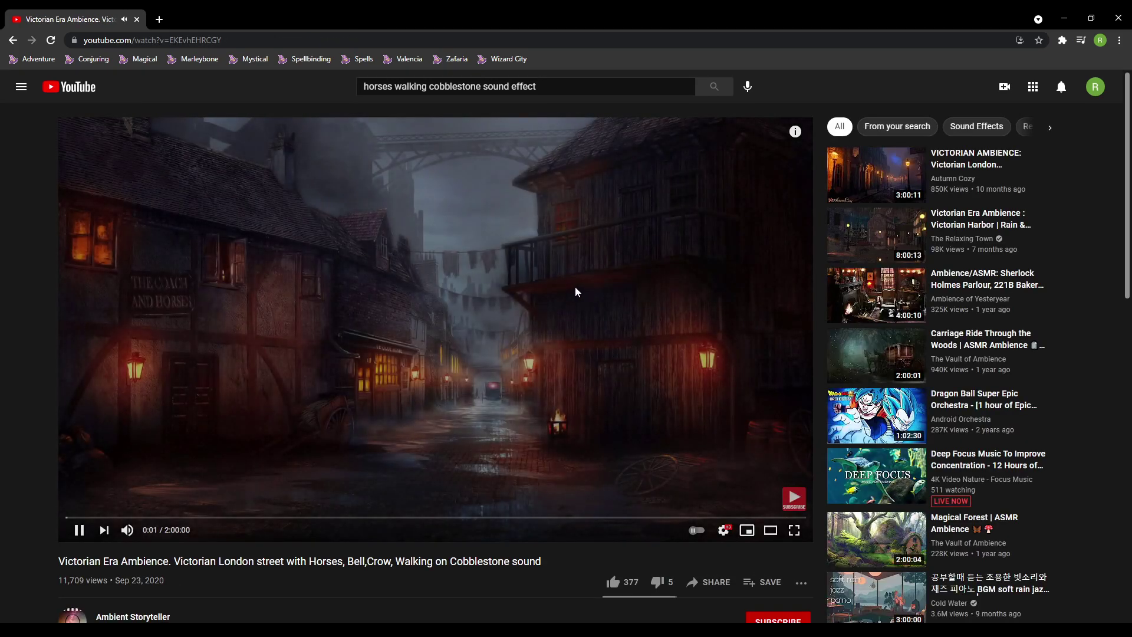
pyautogui.hotkey('alt', 'Left')
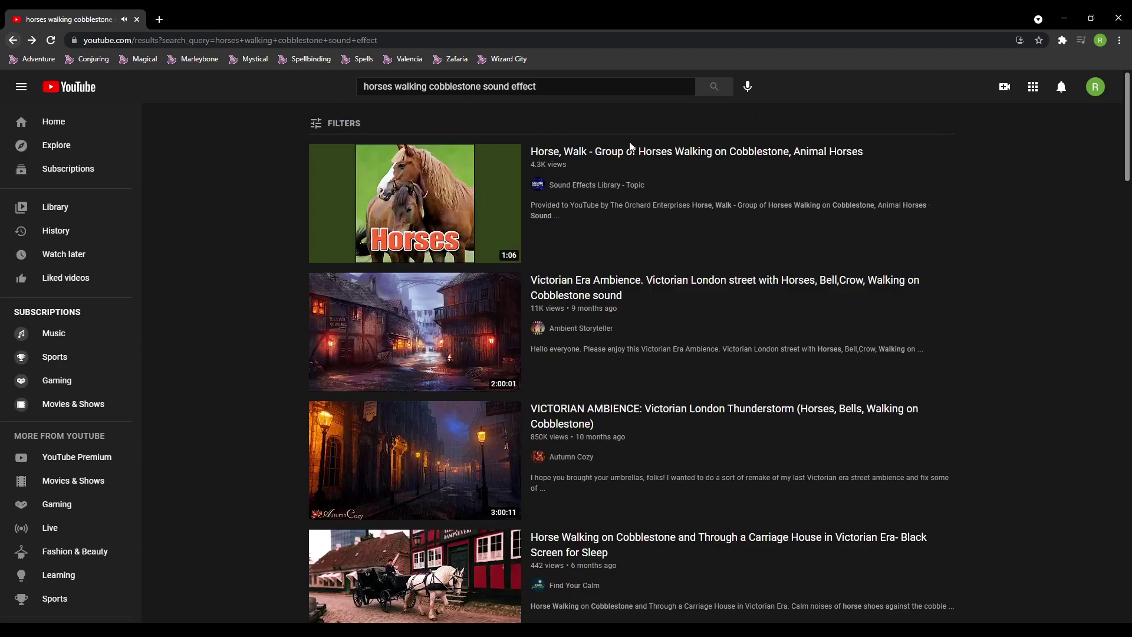
pyautogui.click(633, 151)
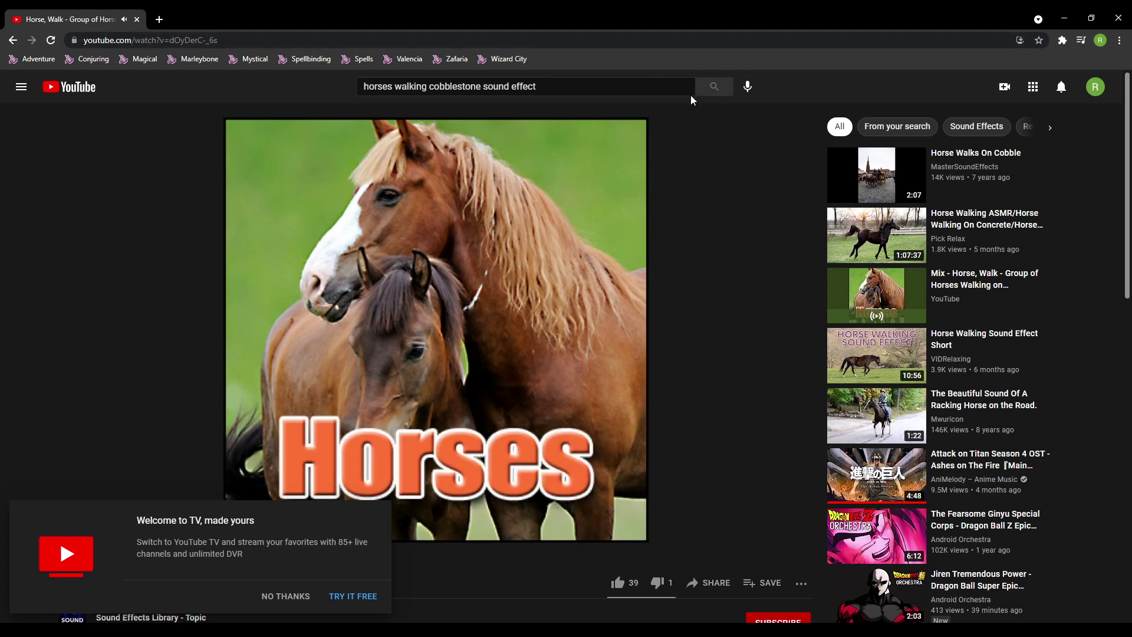
pyautogui.click(1011, 149)
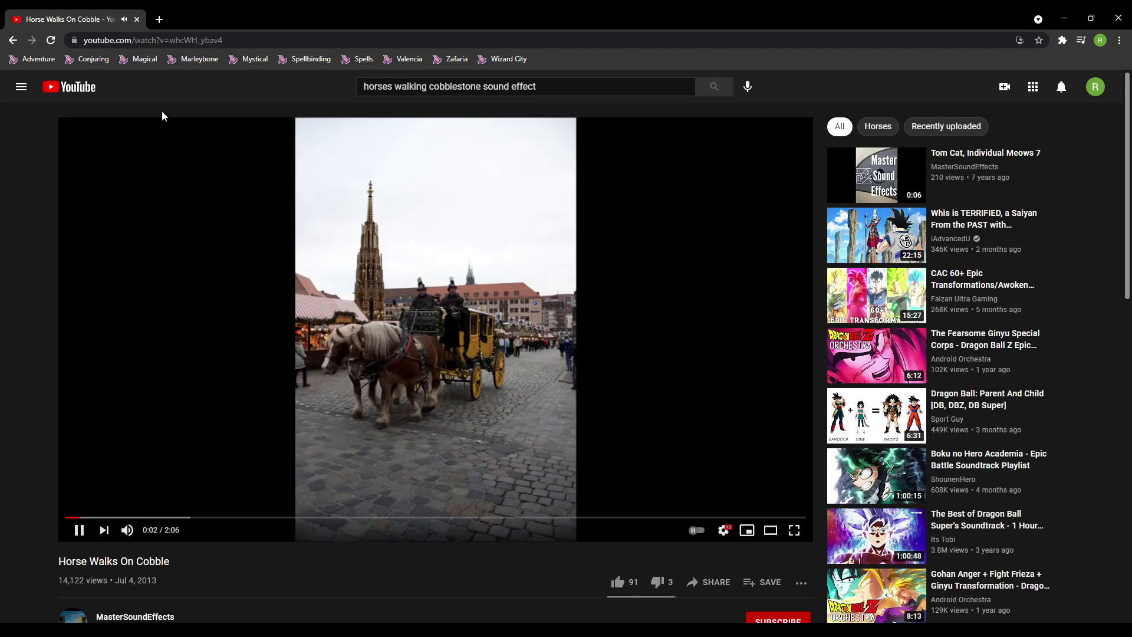
# Return to the previous horses video, select its web address, and toggle playback.
pyautogui.click(7, 40)
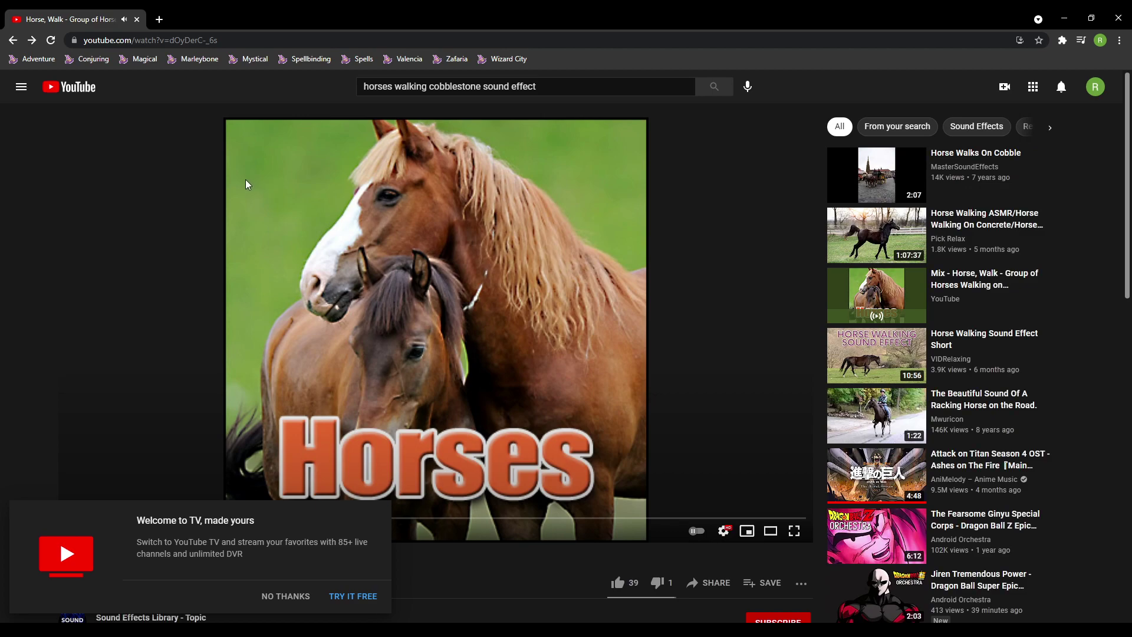
pyautogui.click(197, 37)
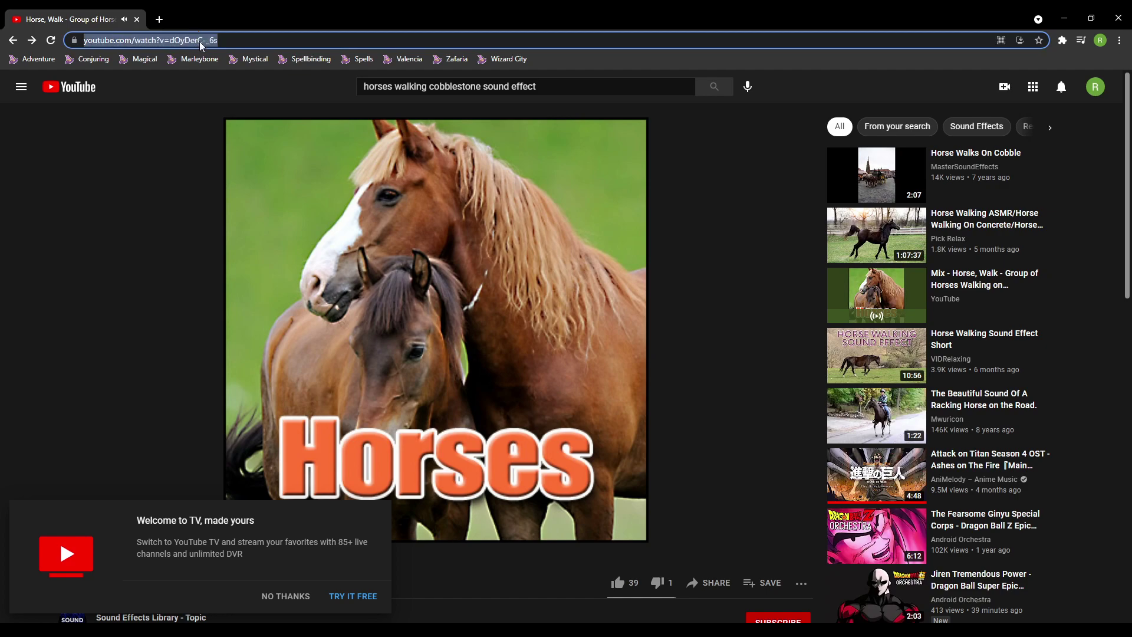
pyautogui.click(435, 330)
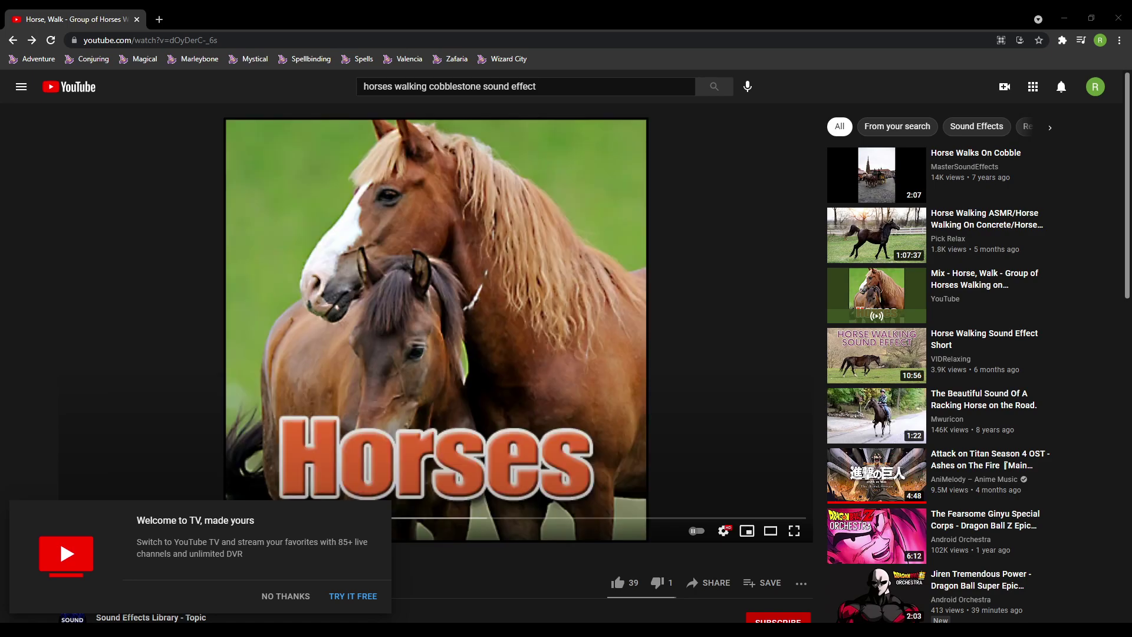
pyautogui.scroll(-3, 308, 252)
pyautogui.scroll(3, 308, 252)
# Open the Carriage House cobblestone video from the results and pause it near 1:32.
pyautogui.hotkey('alt', 'Left')
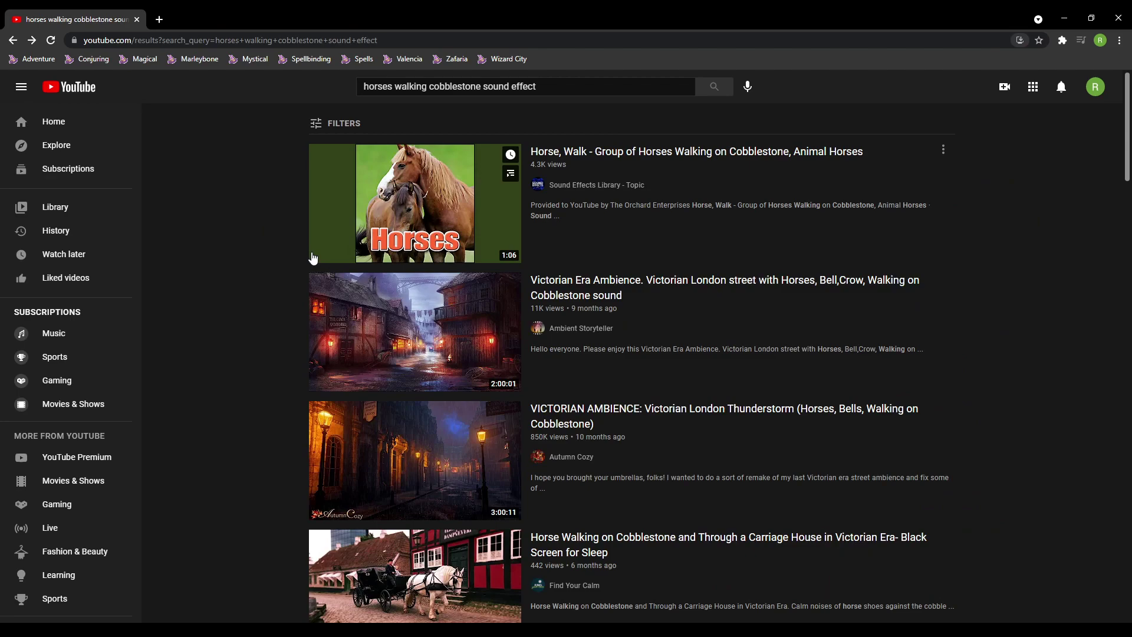
pyautogui.scroll(-2, 695, 406)
pyautogui.click(687, 442)
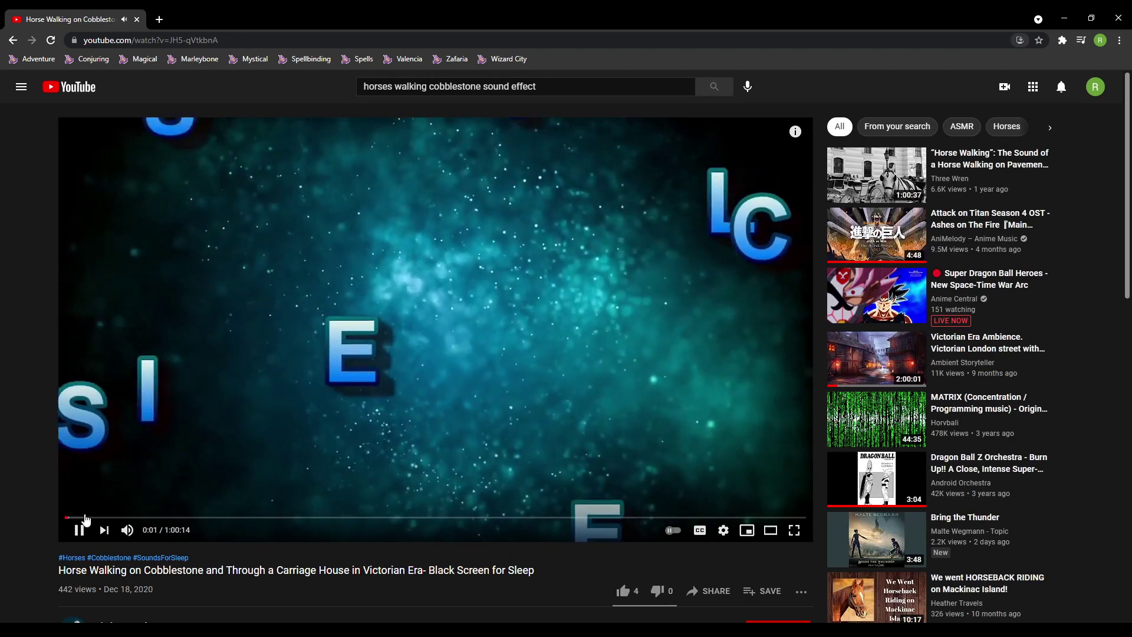
pyautogui.click(85, 517)
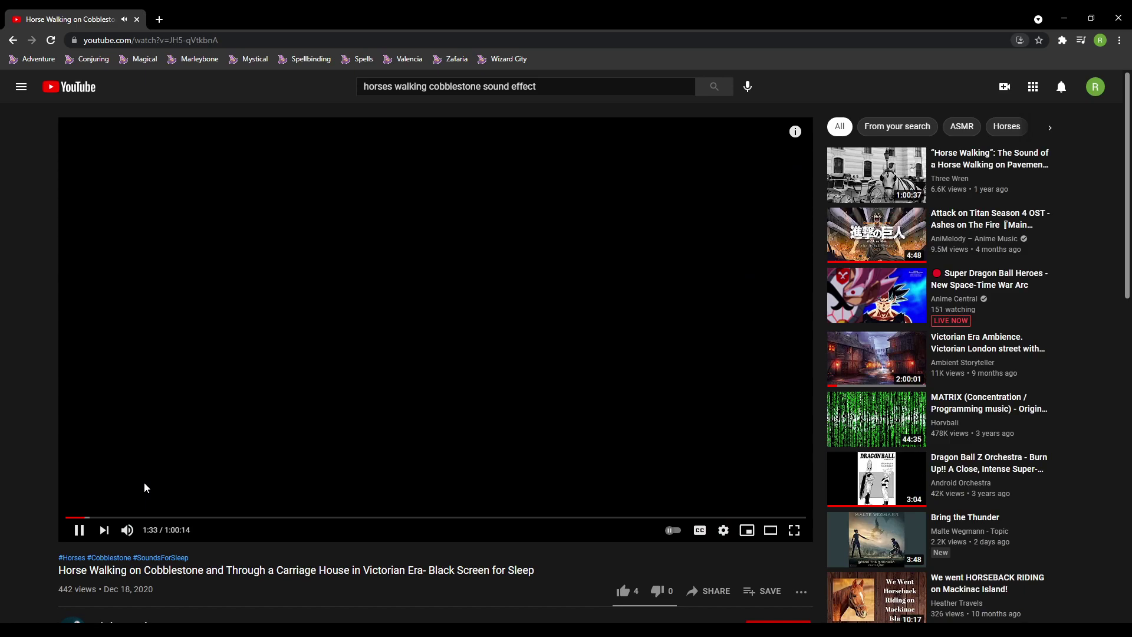
pyautogui.click(208, 323)
# Search 'mouse wheel sound effect', pause the first result at 0:05, and like it.
pyautogui.moveTo(481, 86); pyautogui.dragTo(372, 85)
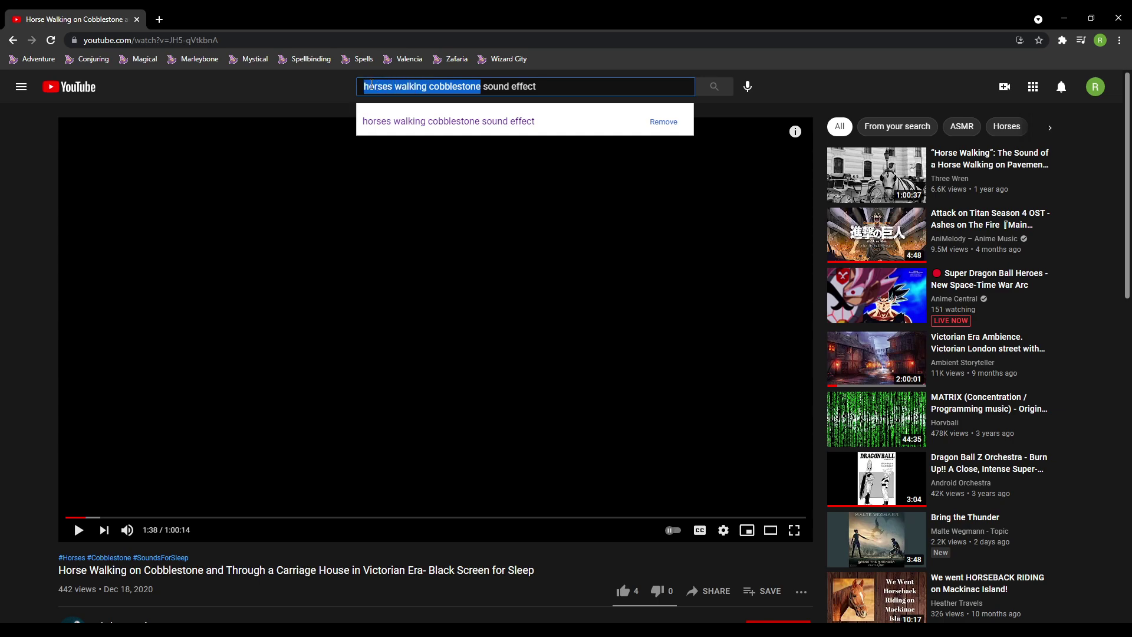
pyautogui.write('mouse wheel')
pyautogui.press('Return')
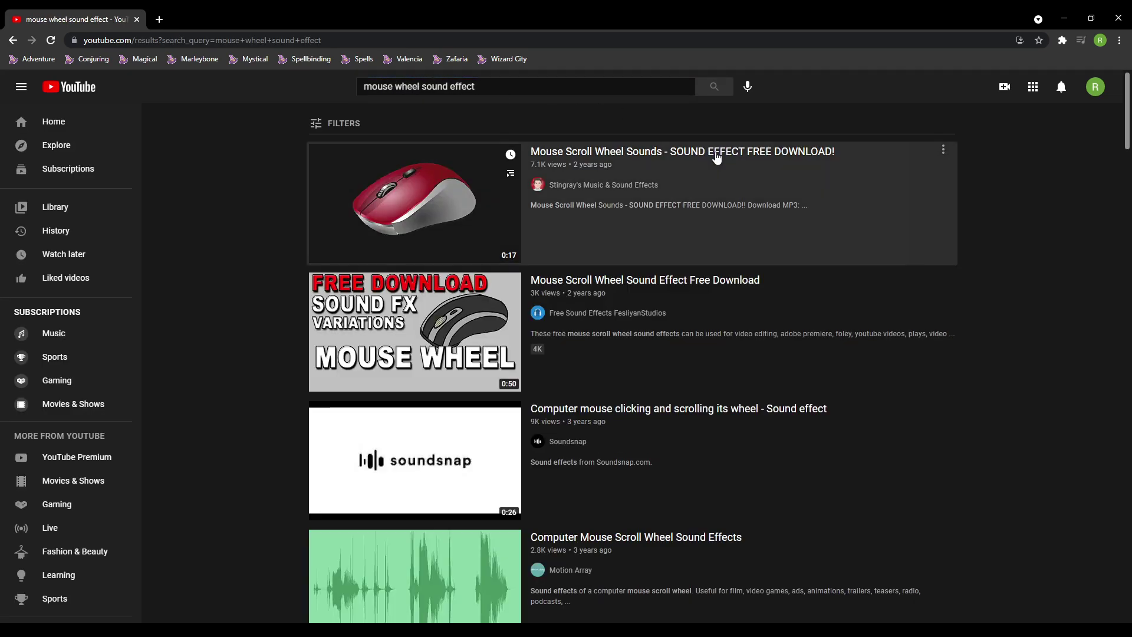
pyautogui.click(711, 152)
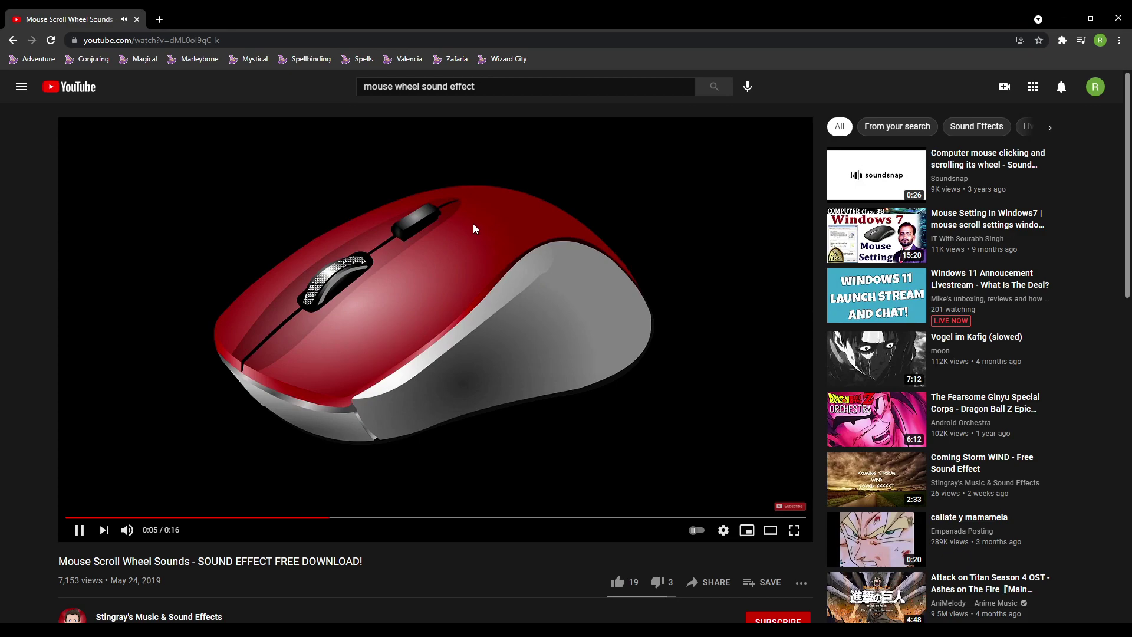
pyautogui.click(471, 323)
pyautogui.hotkey('ctrl', 'l')
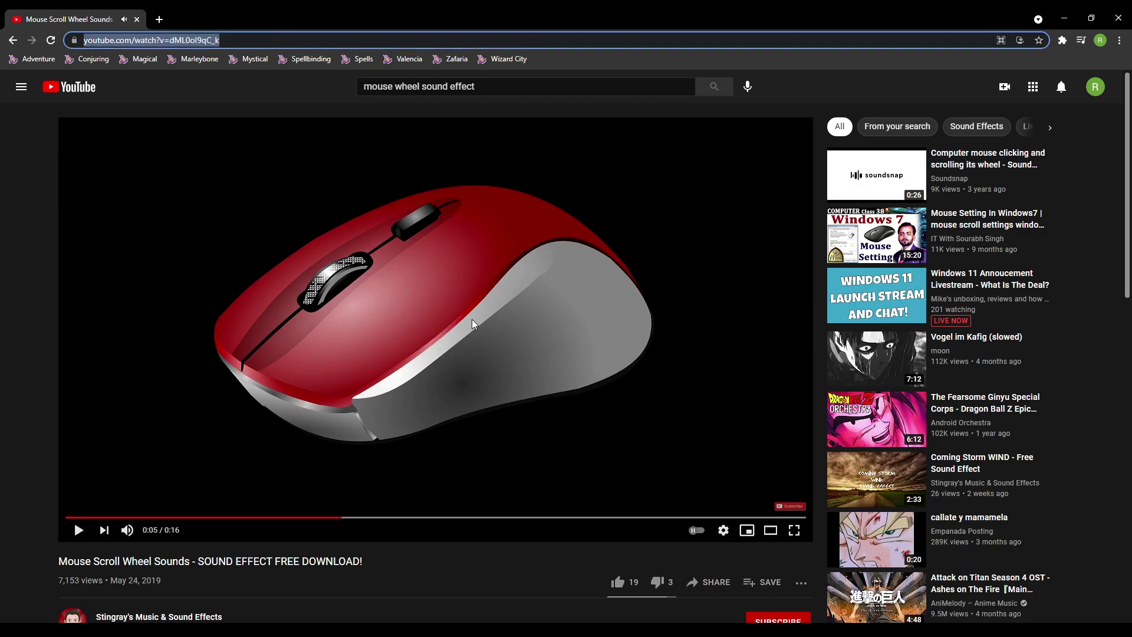
pyautogui.click(618, 582)
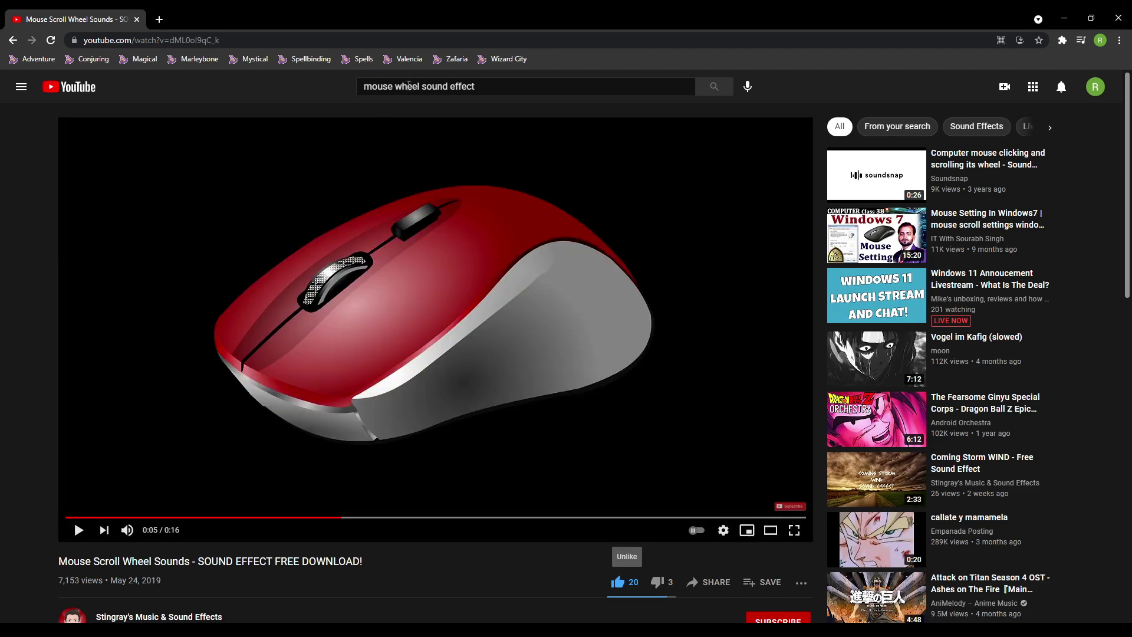
# Search 'mouse clicking sound effect', open 'Mouse click sound effect free copyright', and select its address.
pyautogui.doubleClick(408, 86)
pyautogui.write('cli')
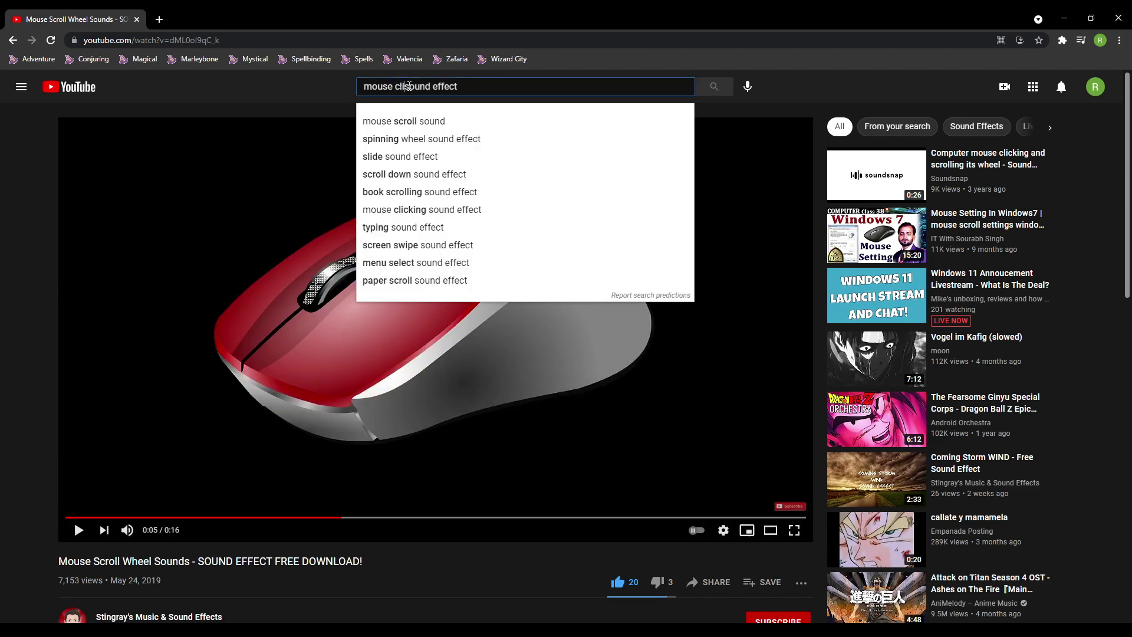
pyautogui.write('cking')
pyautogui.press('Return')
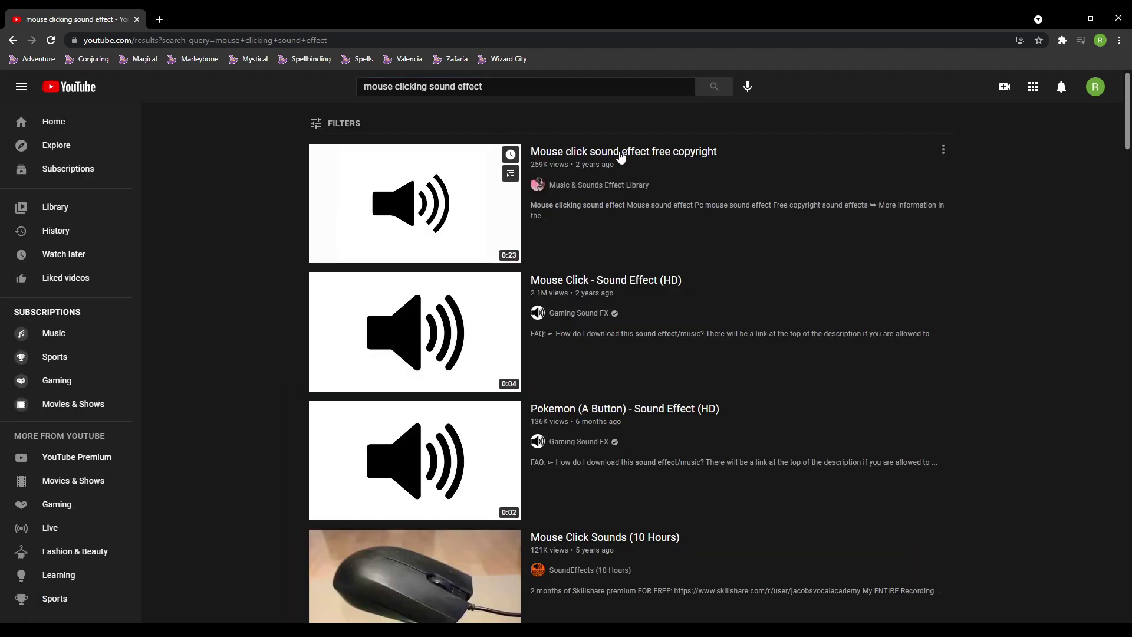
pyautogui.click(648, 158)
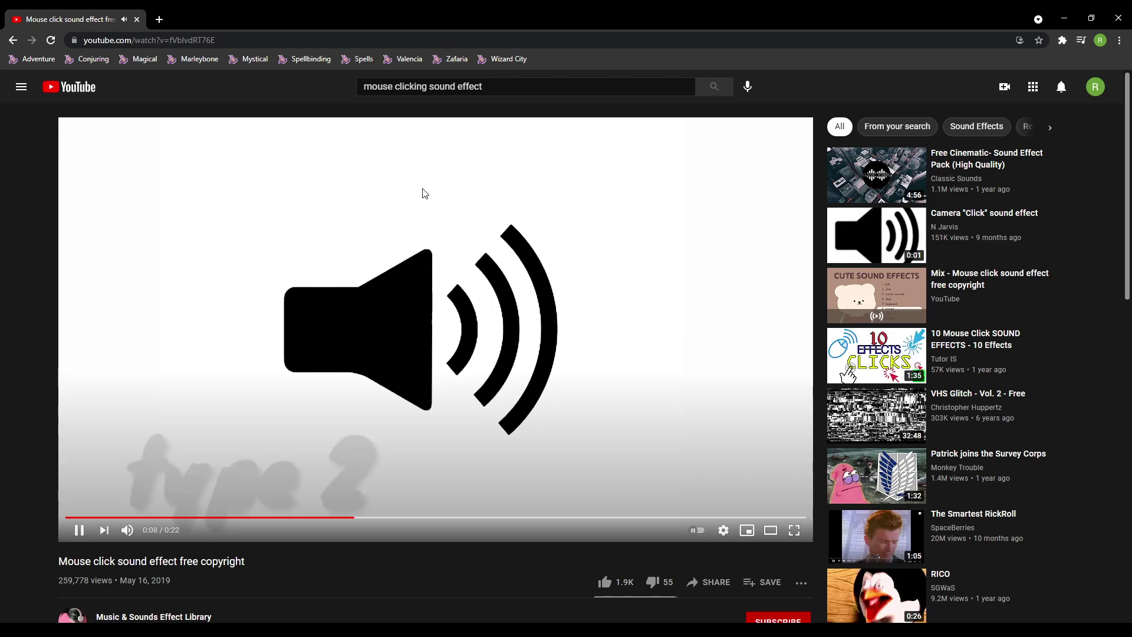
pyautogui.click(270, 37)
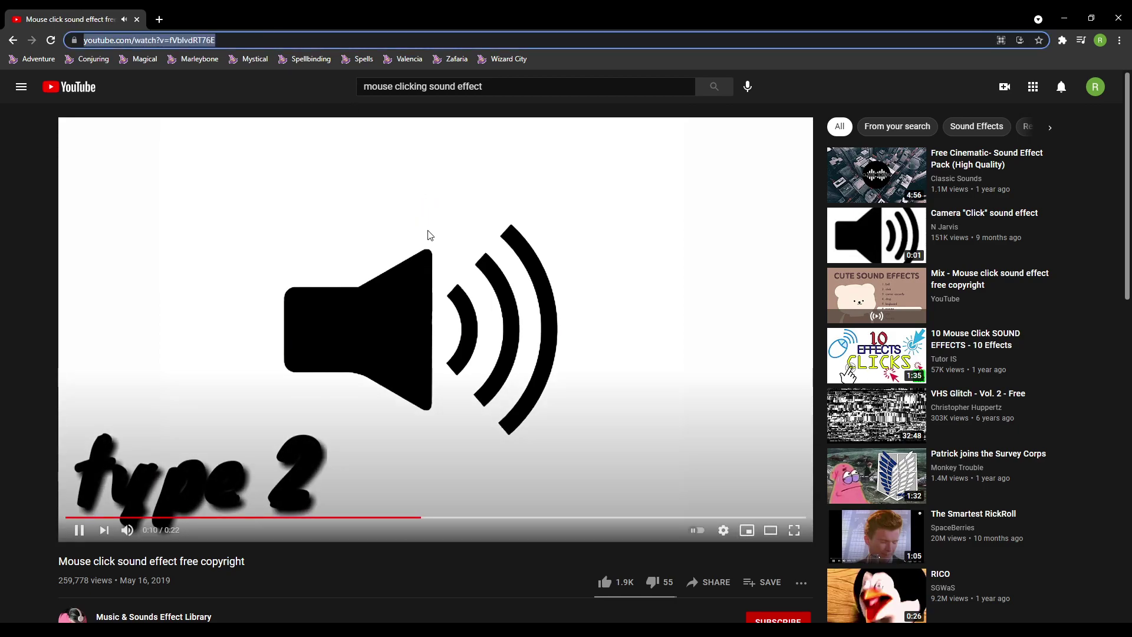
# Pause the Mouse click sound effect video.
pyautogui.click(350, 264)
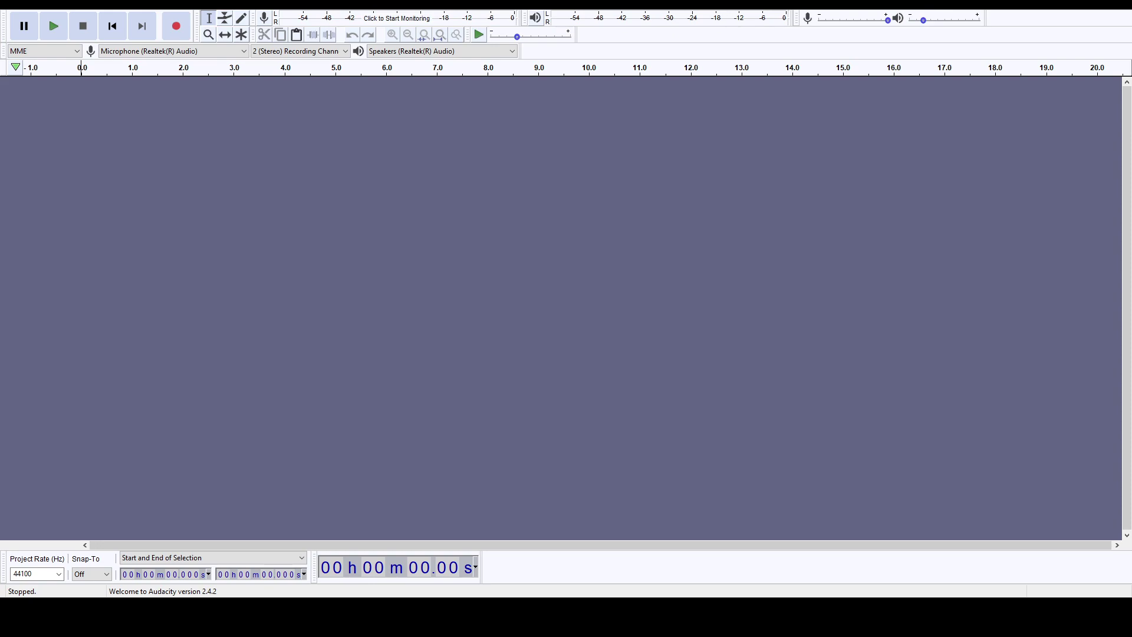
# Make a quick test recording, then switch the recording device to the Antlion USB microphone.
pyautogui.click(177, 26)
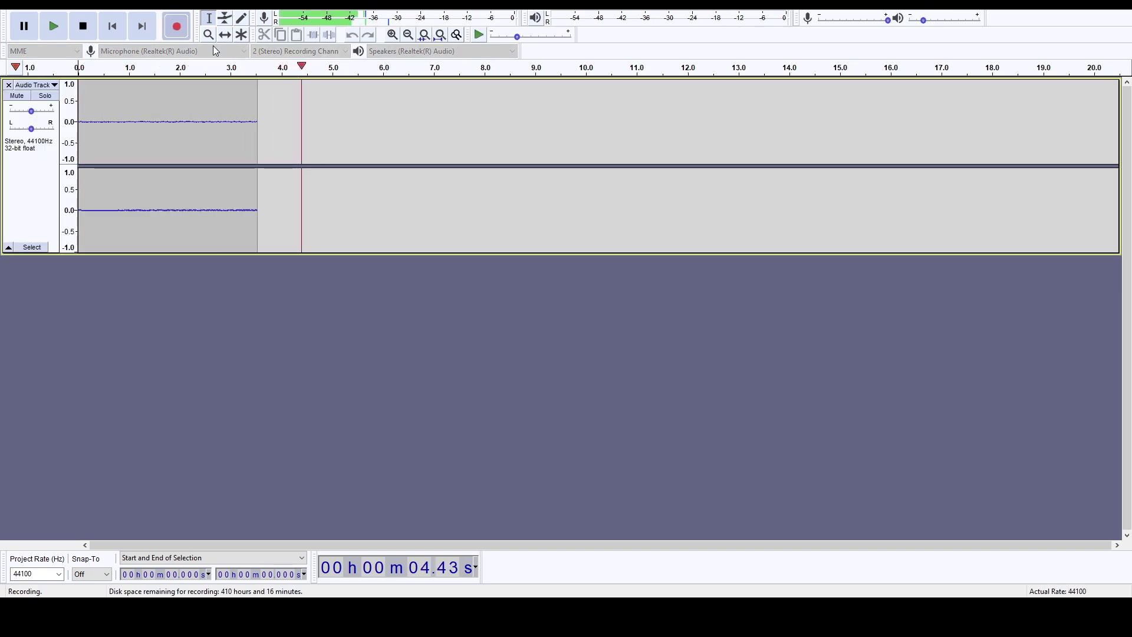
pyautogui.click(83, 26)
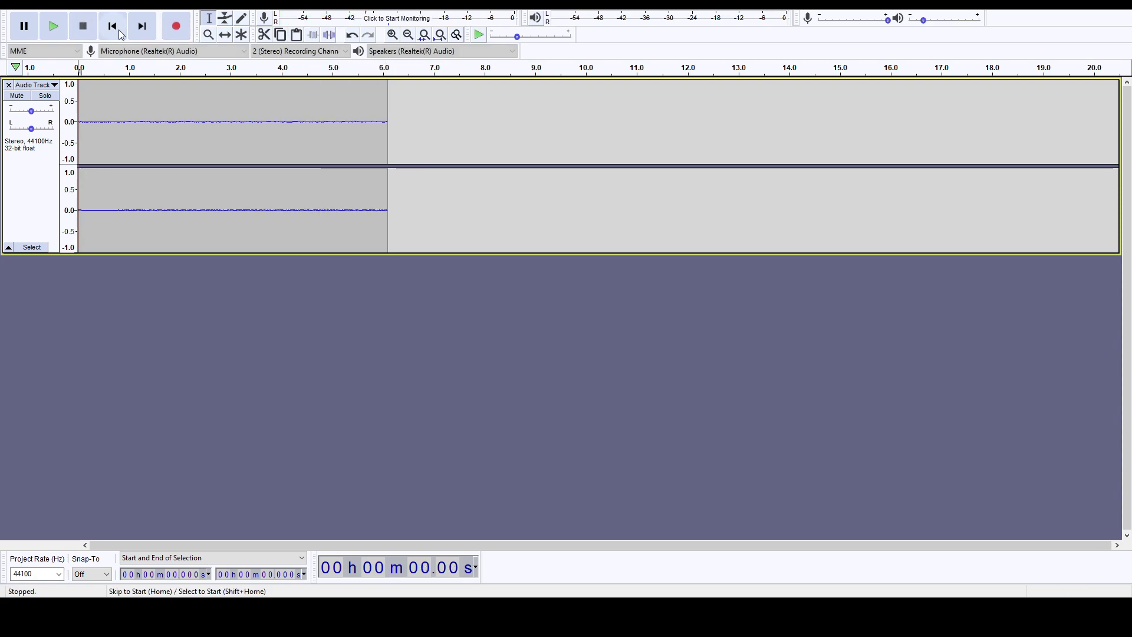
pyautogui.press('Down')
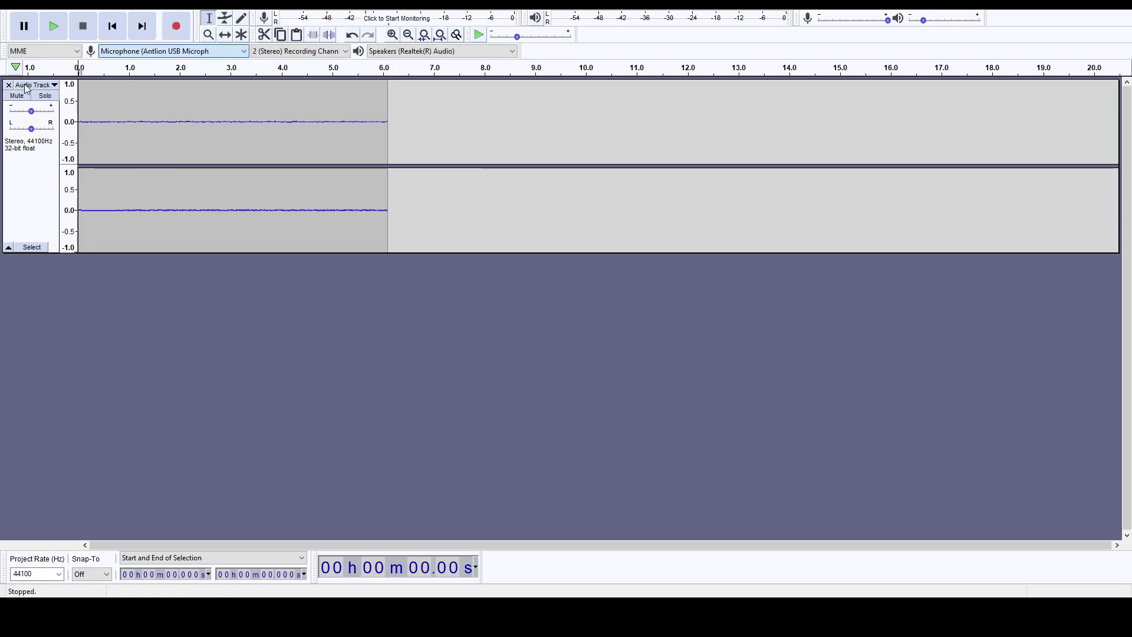
pyautogui.click(8, 85)
# Record a short test with the USB mic, play it back, and close its track.
pyautogui.click(176, 26)
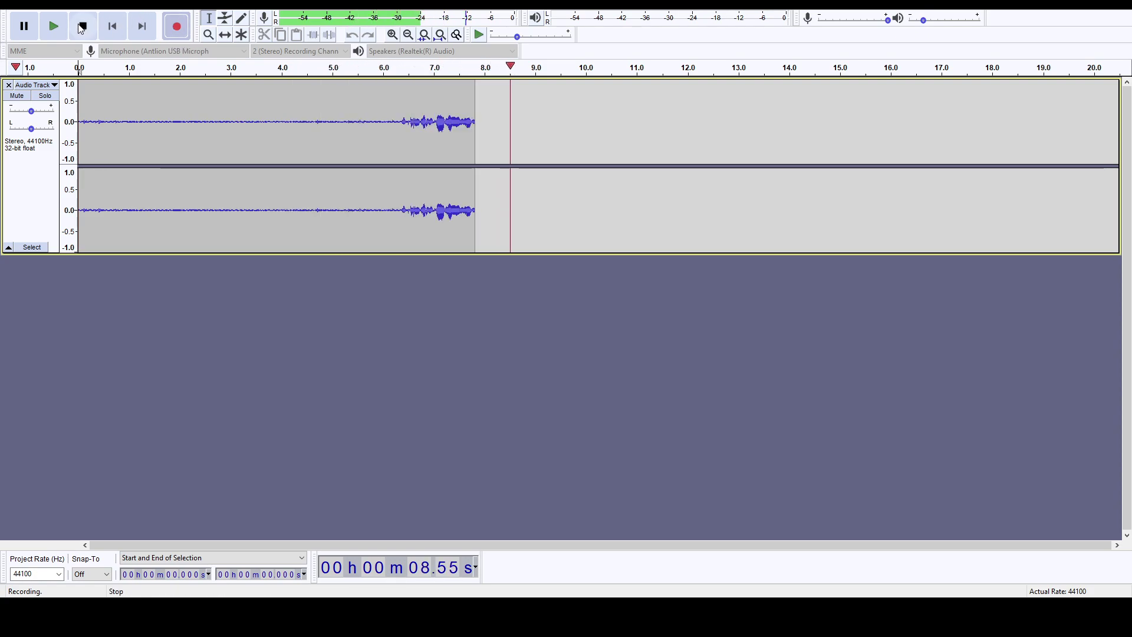
pyautogui.press('space')
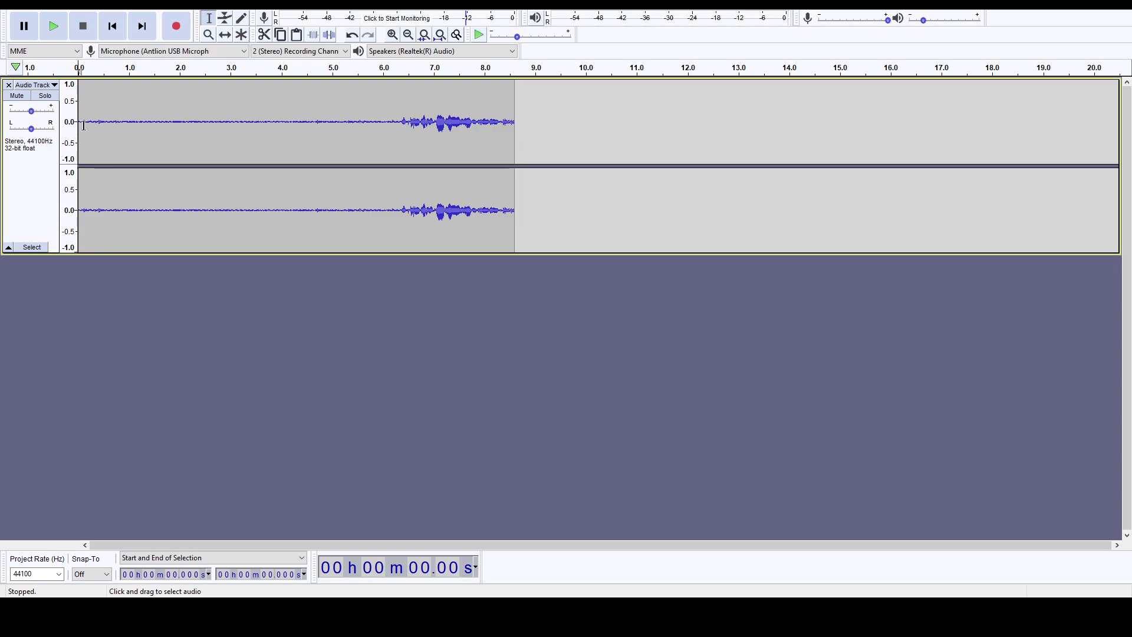
pyautogui.press('space')
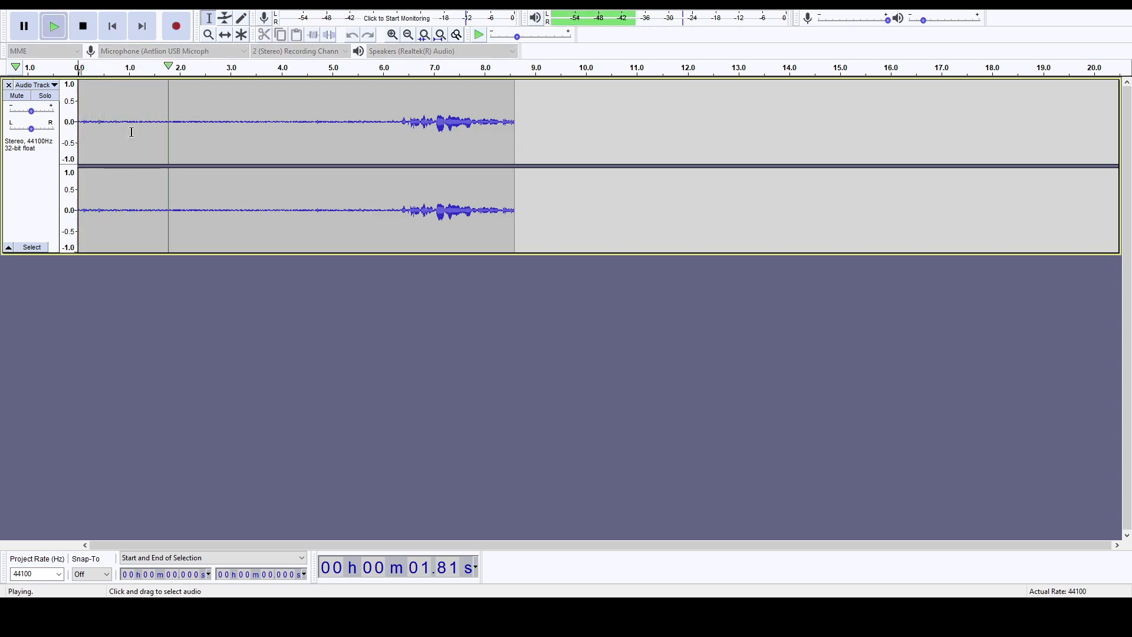
pyautogui.click(113, 26)
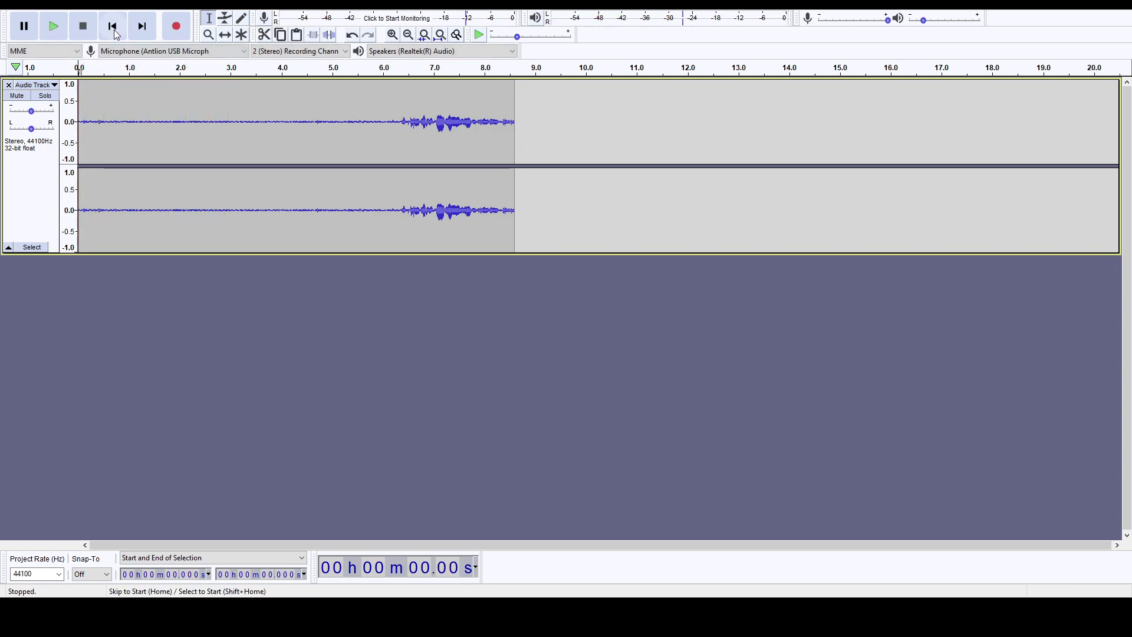
pyautogui.click(9, 84)
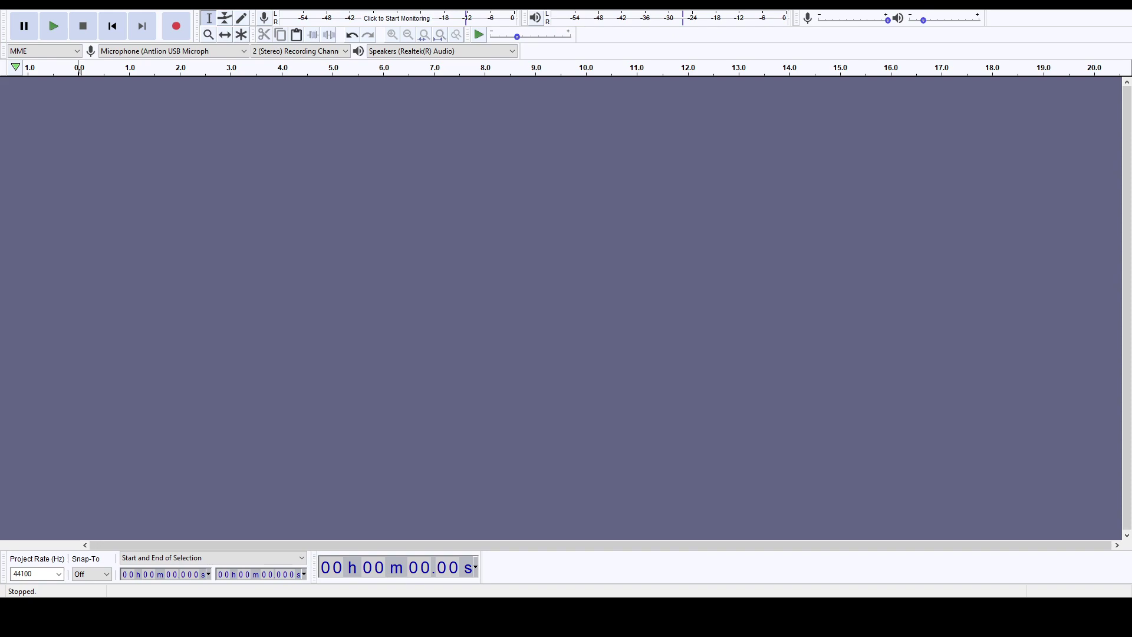
# Restore the long recording with Ctrl+Z and play part of it back around 10.9 s.
pyautogui.hotkey('ctrl', 'z')
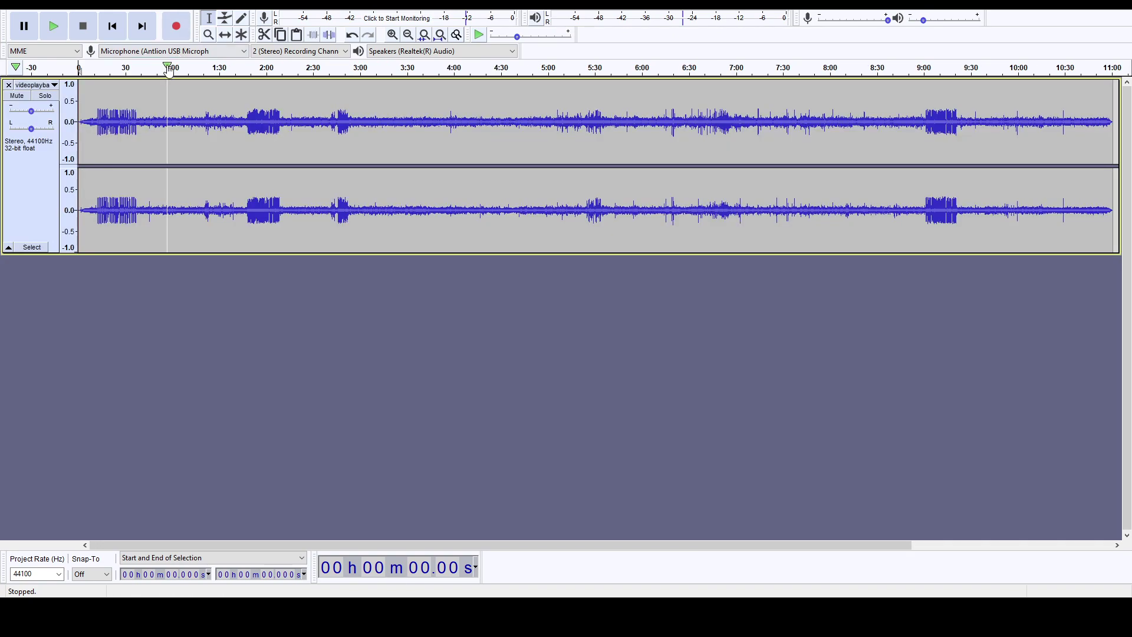
pyautogui.press('space')
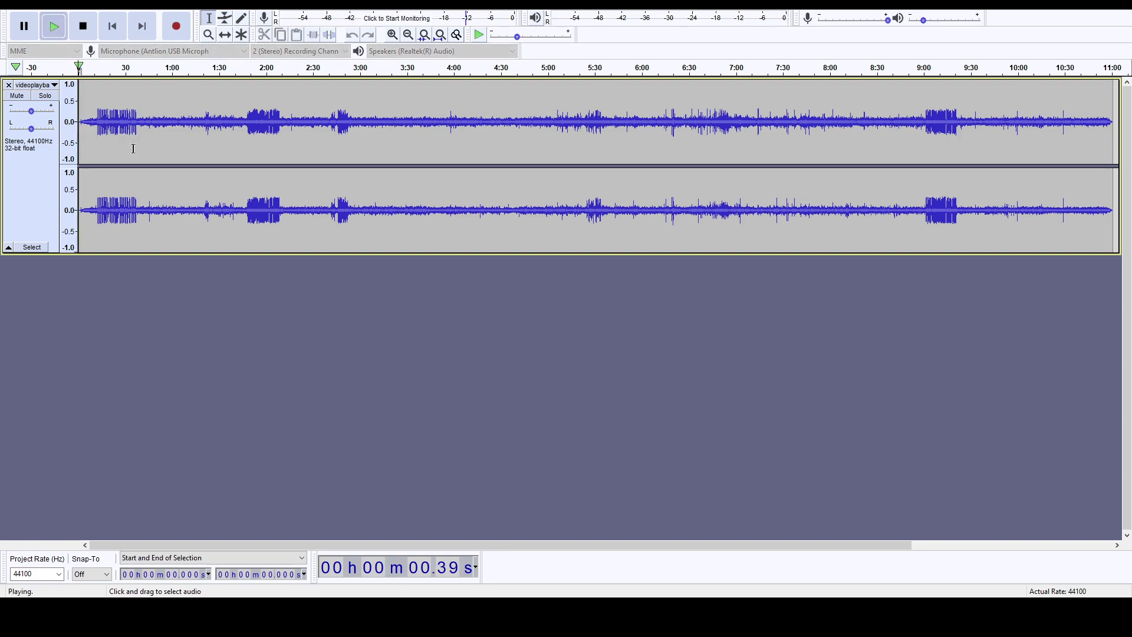
pyautogui.click(96, 126)
pyautogui.press('space')
pyautogui.press('space')
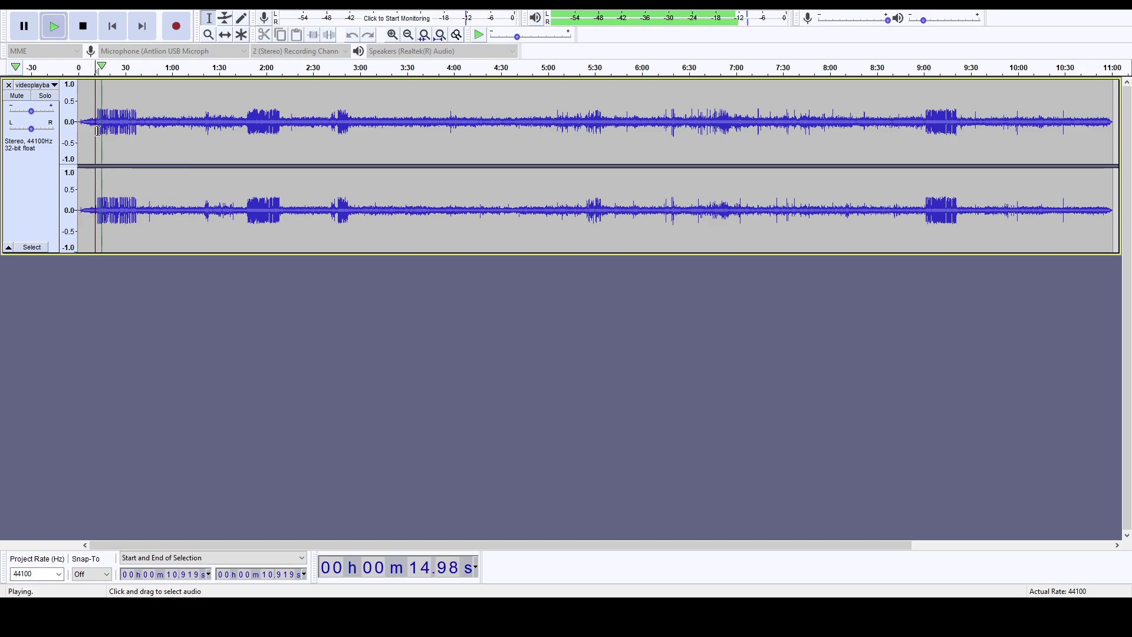
pyautogui.press('space')
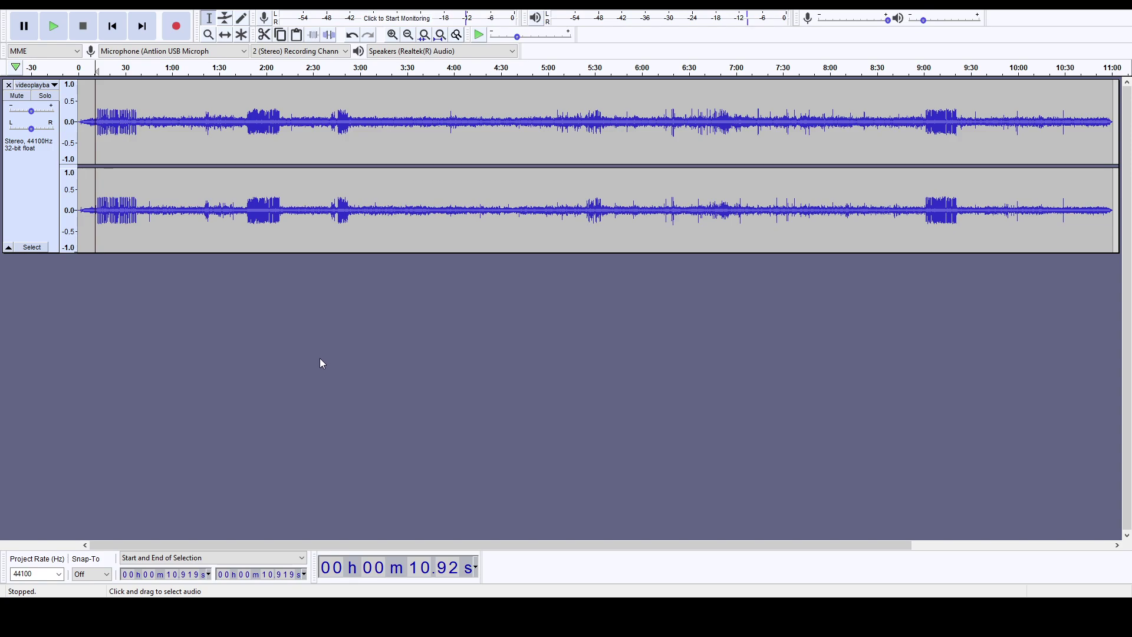
# Remove the long track, bring it back briefly to replay, then undo it out of the project.
pyautogui.click(9, 85)
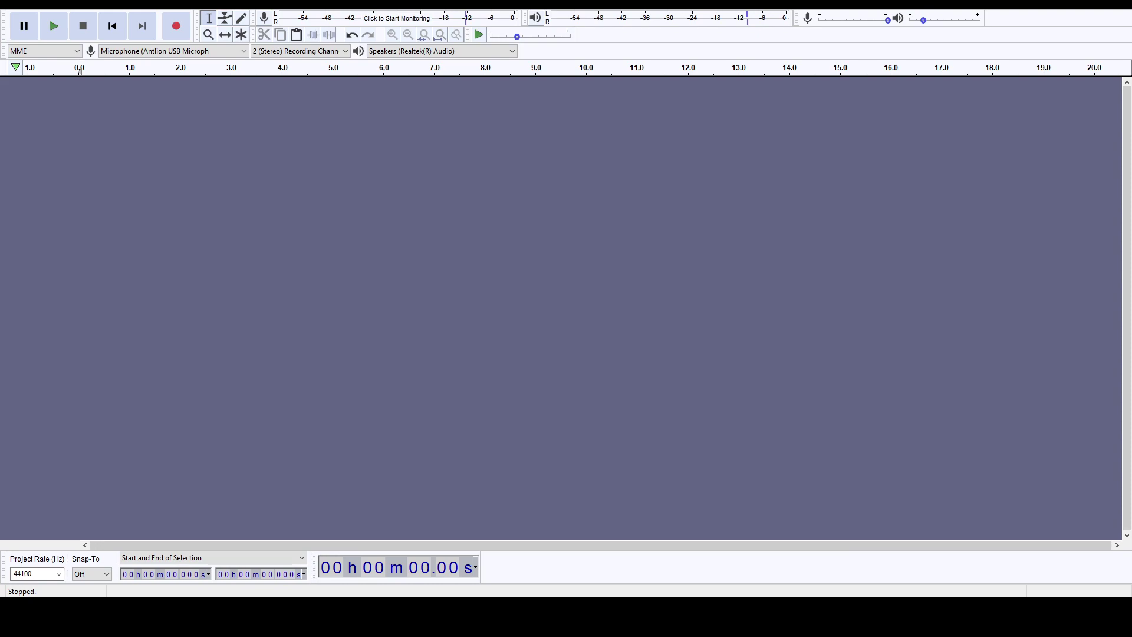
pyautogui.hotkey('ctrl', 'z')
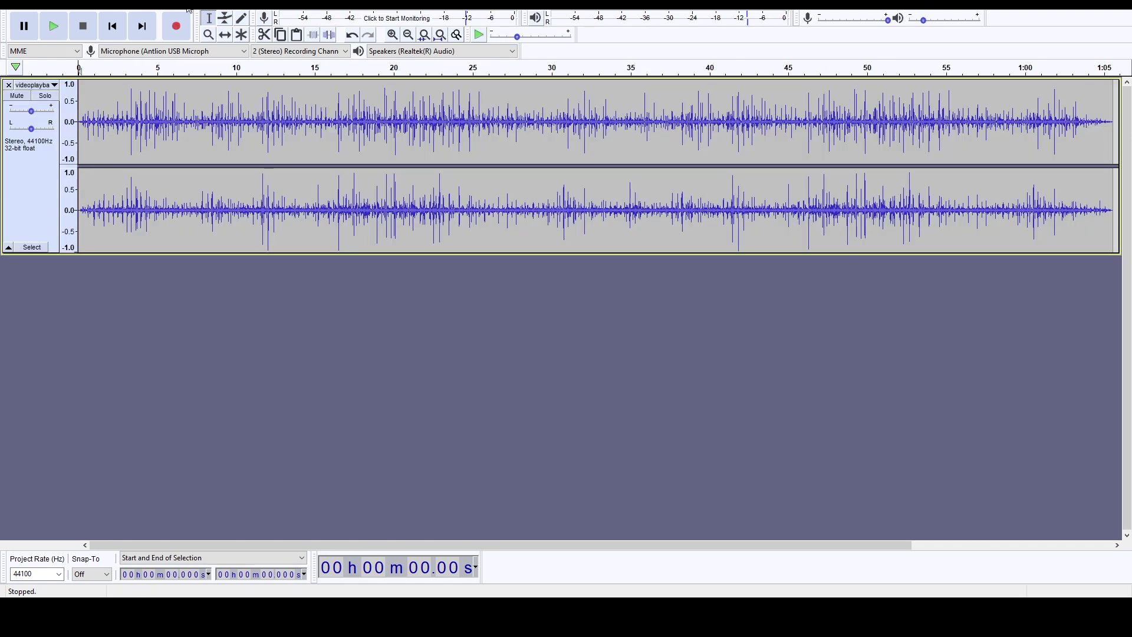
pyautogui.press('space')
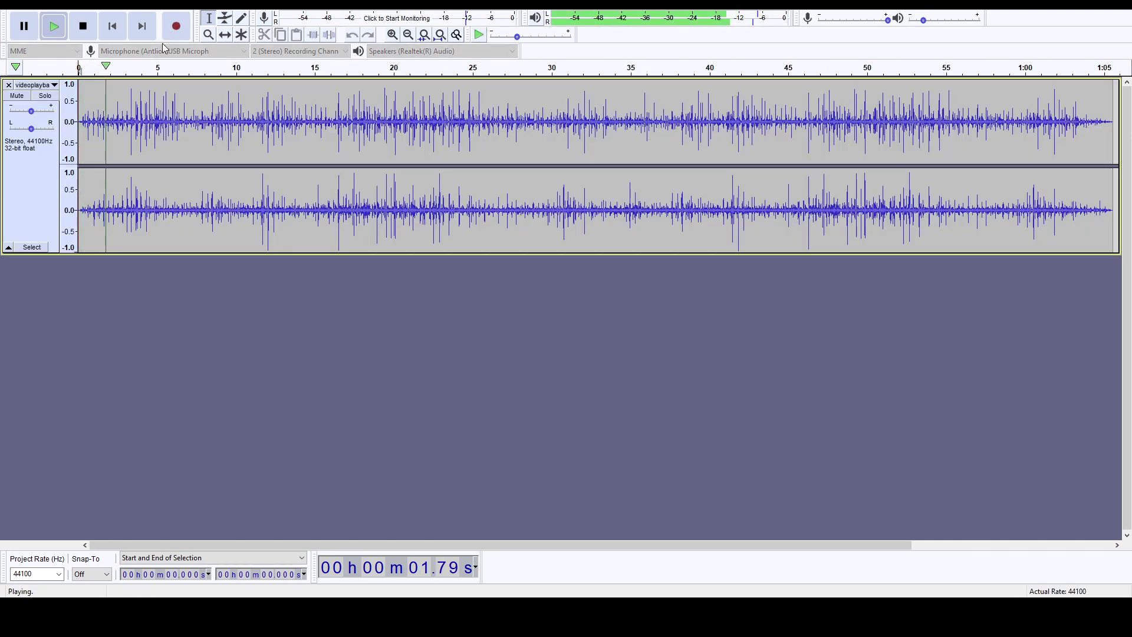
pyautogui.press('space')
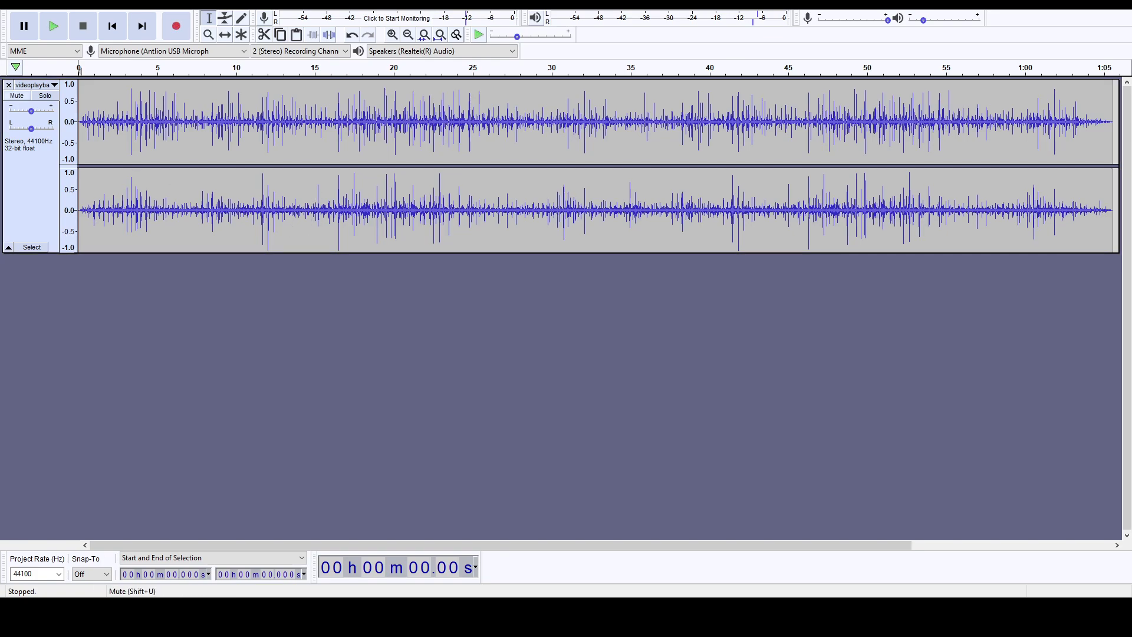
pyautogui.hotkey('ctrl', 'z')
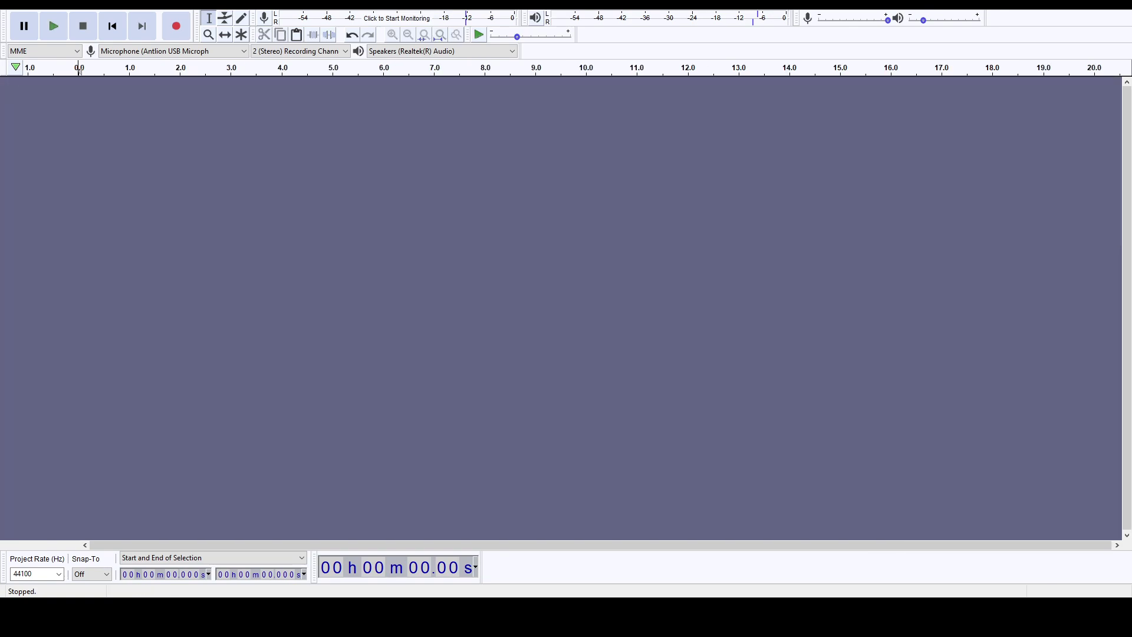
# Restore the quiet 15-second clip with Ctrl+Y, play it through, then remove it with Ctrl+Z.
pyautogui.hotkey('ctrl', 'y')
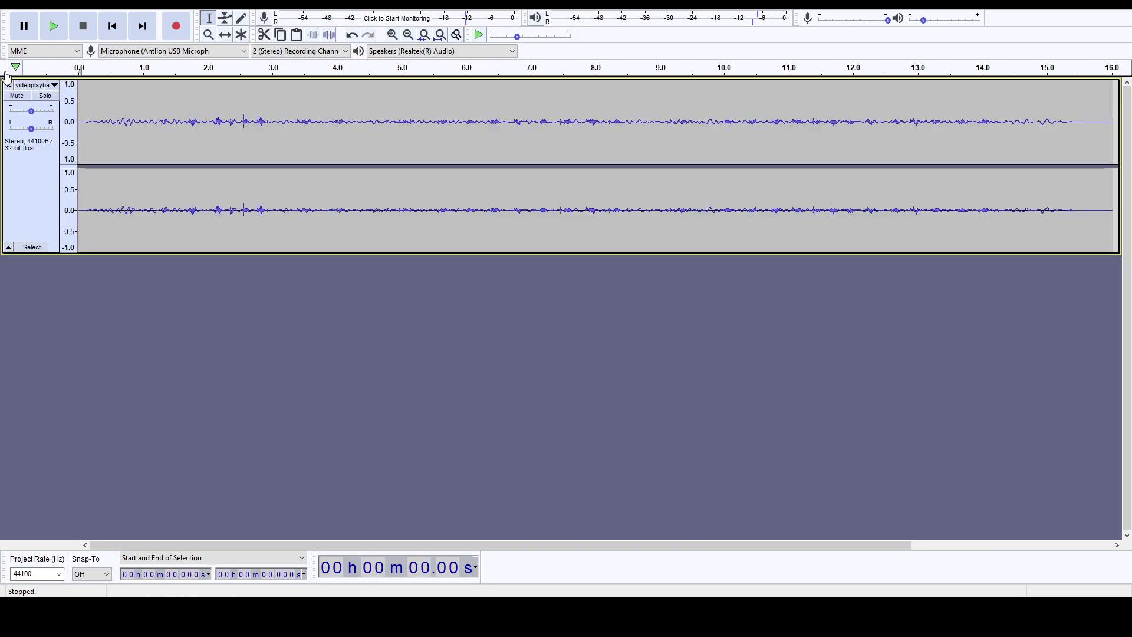
pyautogui.press('space')
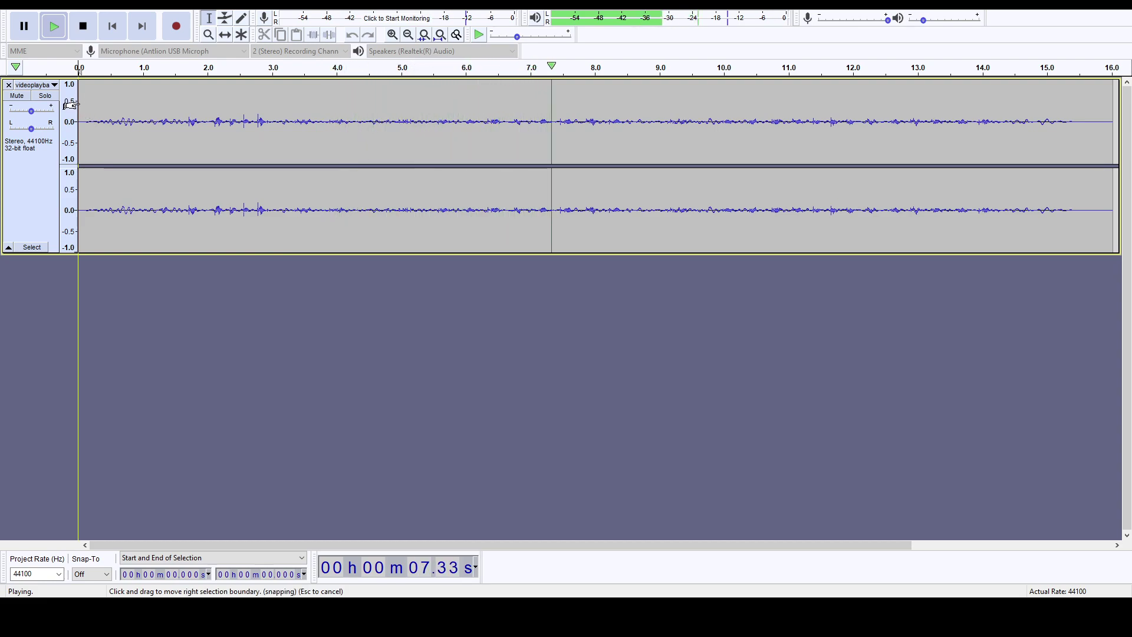
pyautogui.press('space')
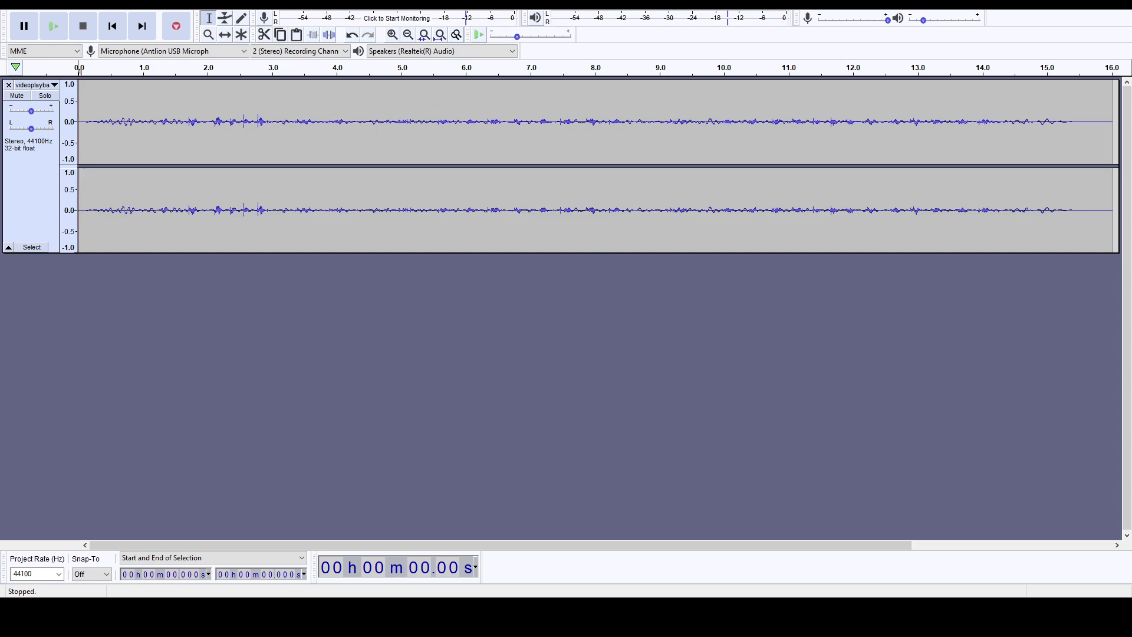
pyautogui.hotkey('ctrl', 'z')
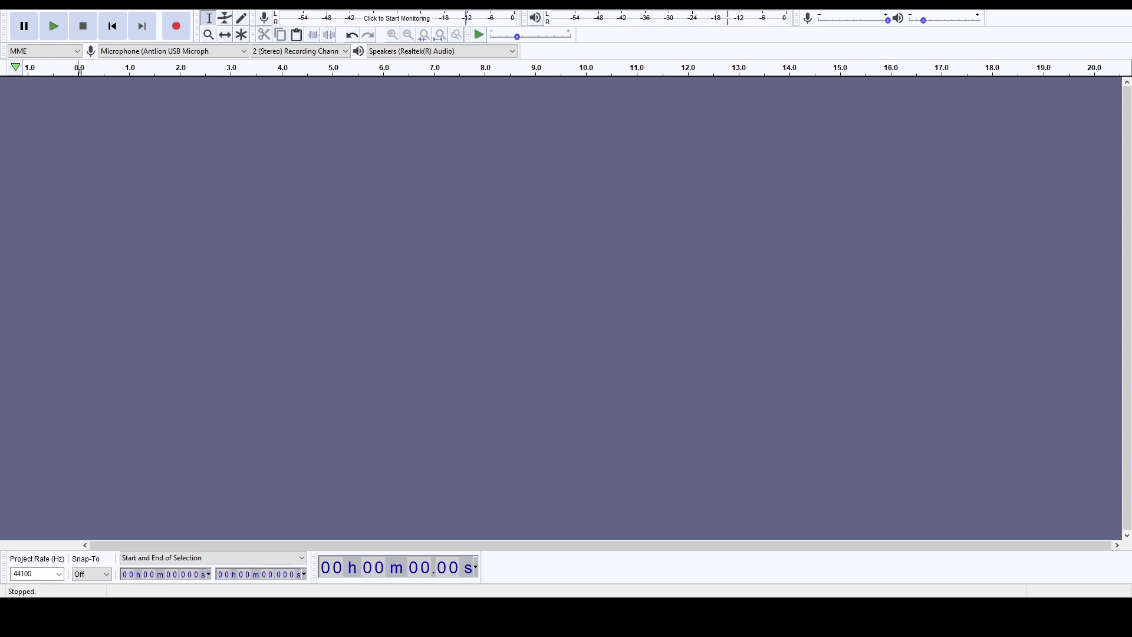
# Bring back the click-sound recording and play it, zooming out and in to review the clicks.
pyautogui.hotkey('ctrl', 'y')
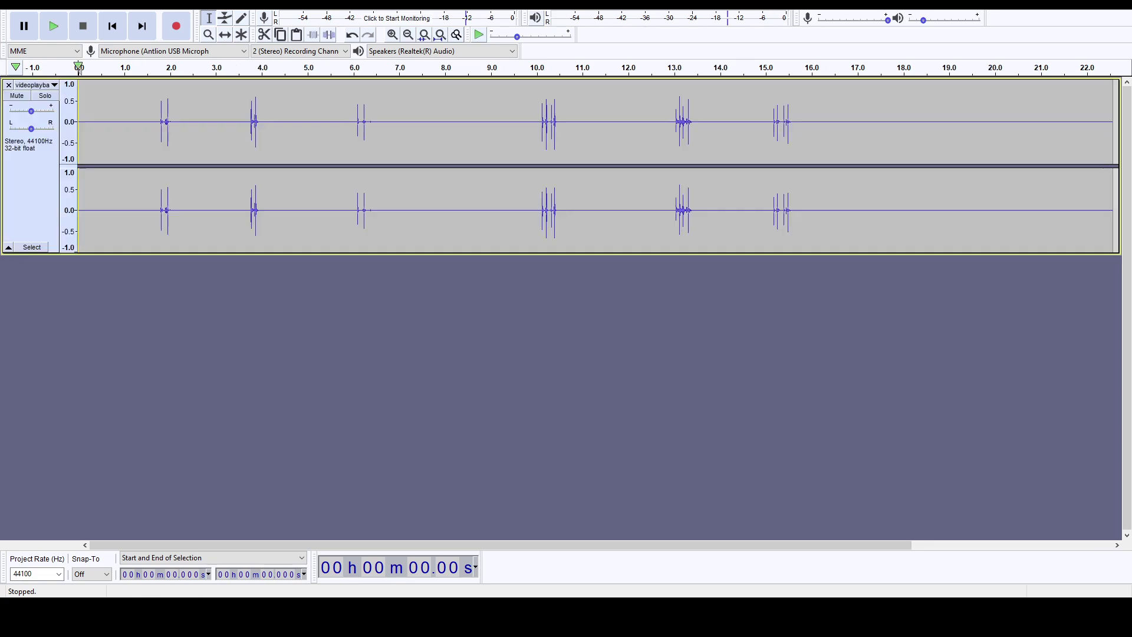
pyautogui.press('space')
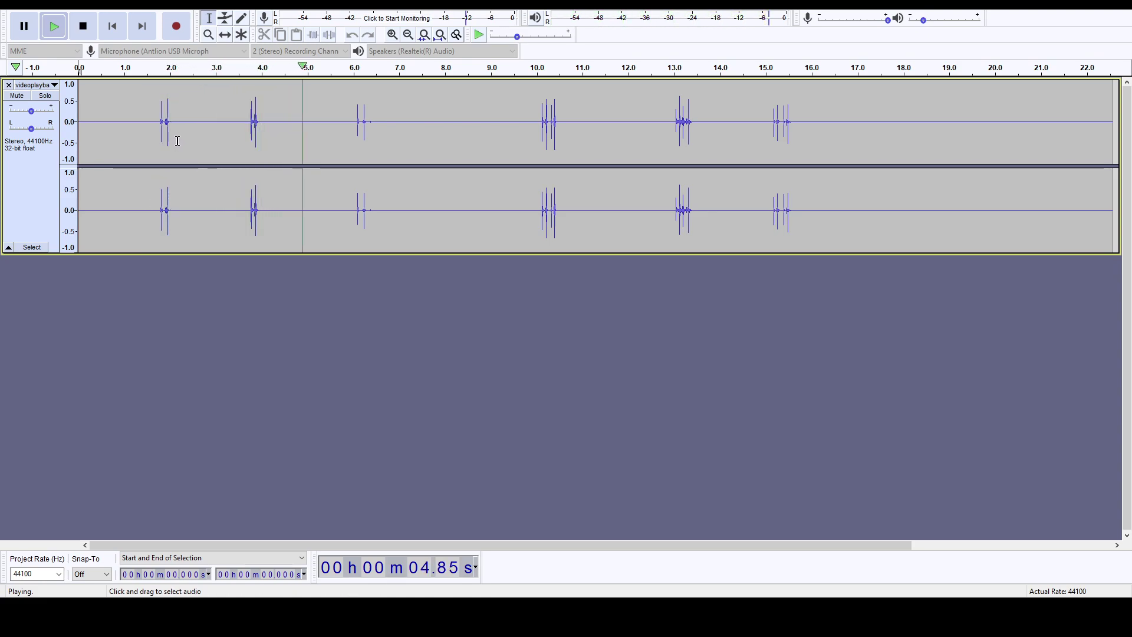
pyautogui.hotkey('ctrl', '3')
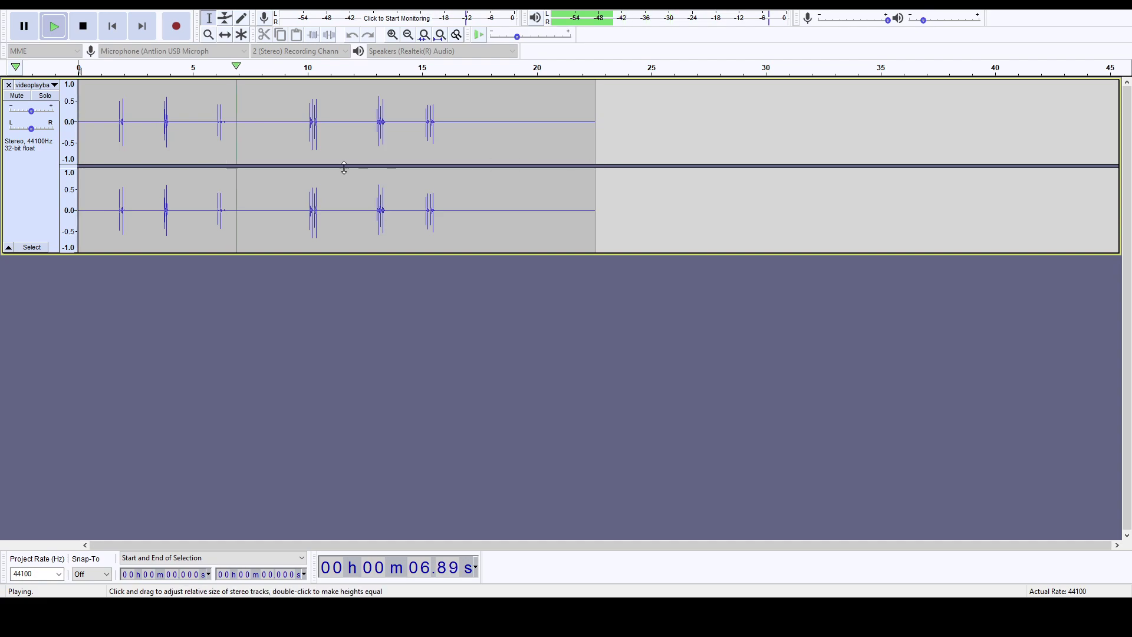
pyautogui.hotkey('ctrl', '1')
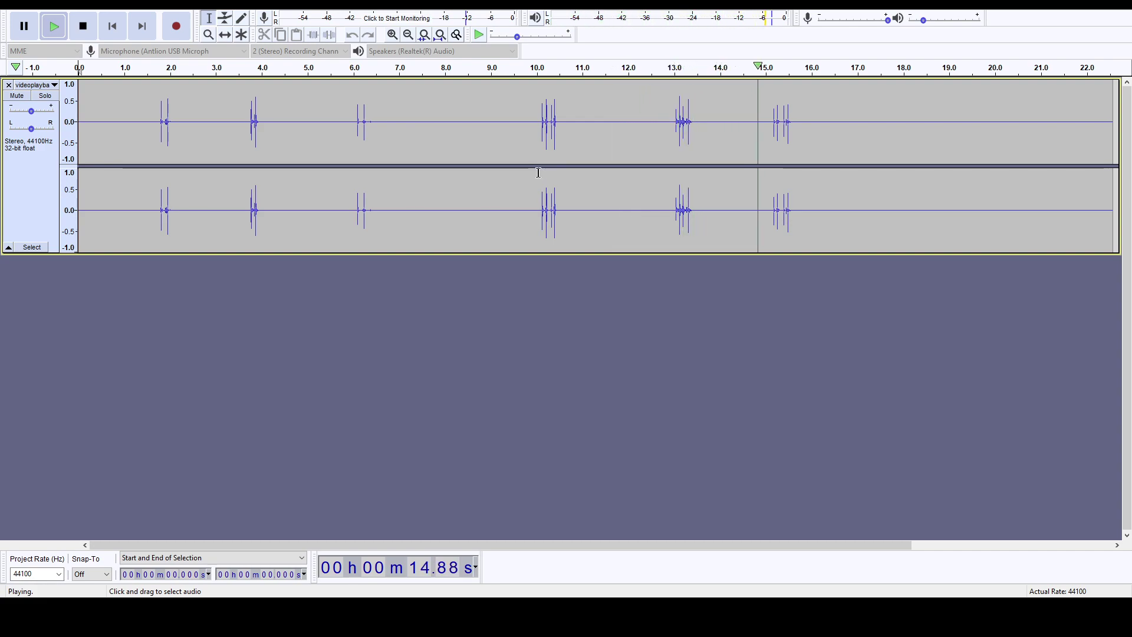
pyautogui.press('space')
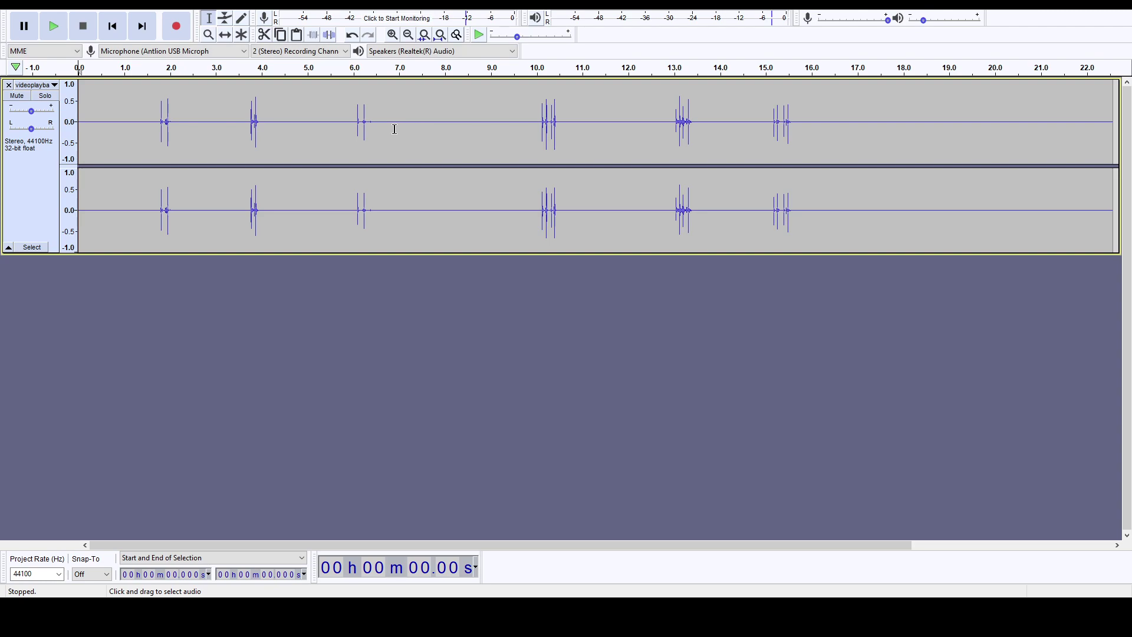
# Delete everything after 6.713 s, keeping only the first three clicks.
pyautogui.click(386, 126)
pyautogui.hotkey('shift', 'End')
pyautogui.press('Delete')
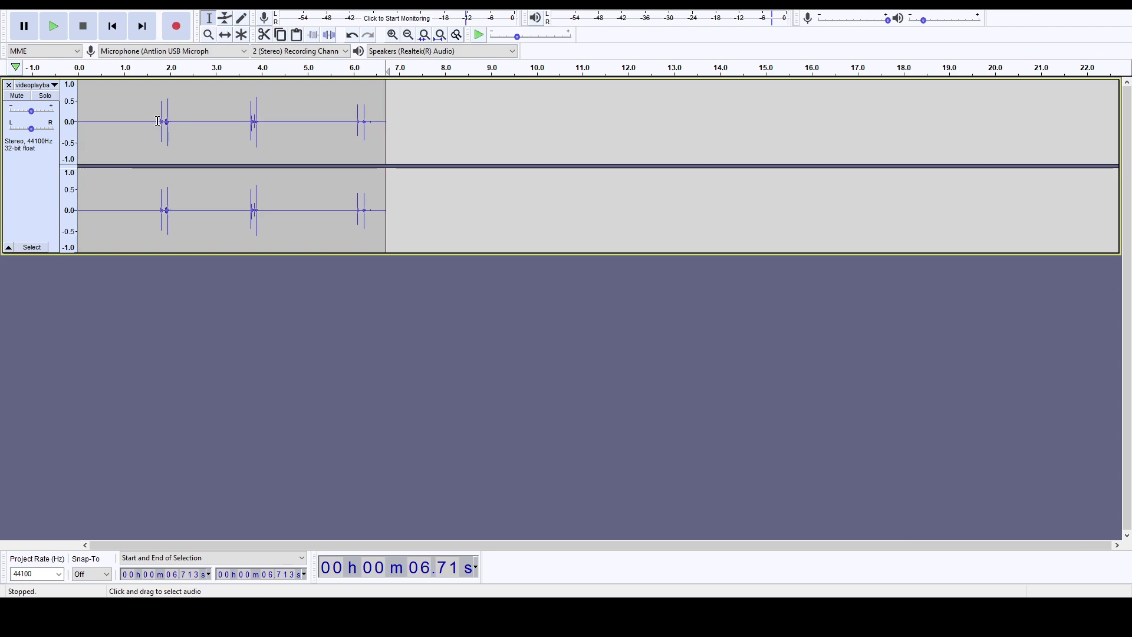
# Select and play the first two clicks, 1.736–2.019 s and 3.704–3.948 s.
pyautogui.moveTo(159, 122); pyautogui.dragTo(170, 121)
pyautogui.press('space')
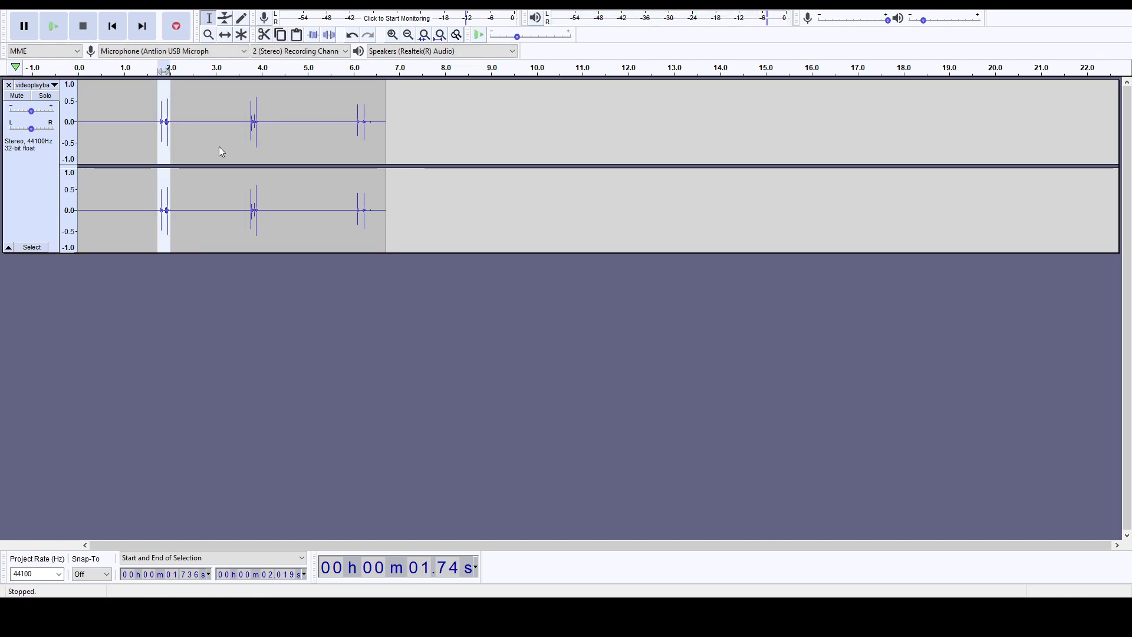
pyautogui.press('shift')
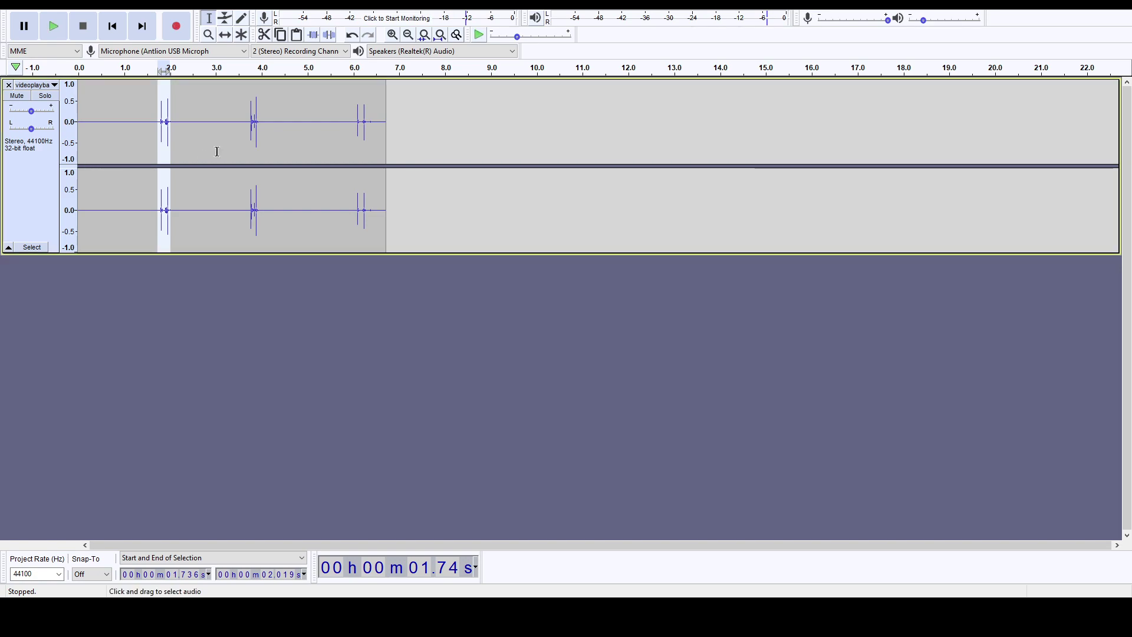
pyautogui.click(250, 121)
pyautogui.moveTo(250, 121); pyautogui.dragTo(258, 123)
pyautogui.press('space')
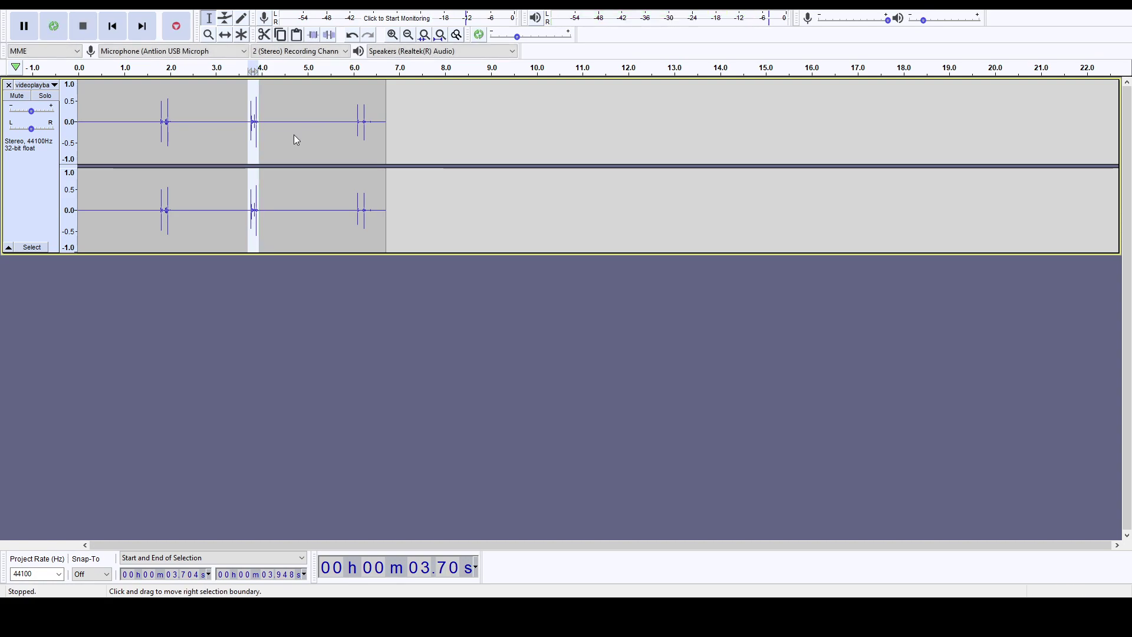
# Play the third click, about 6.0–6.366 s, then remove the audio track.
pyautogui.press('shift')
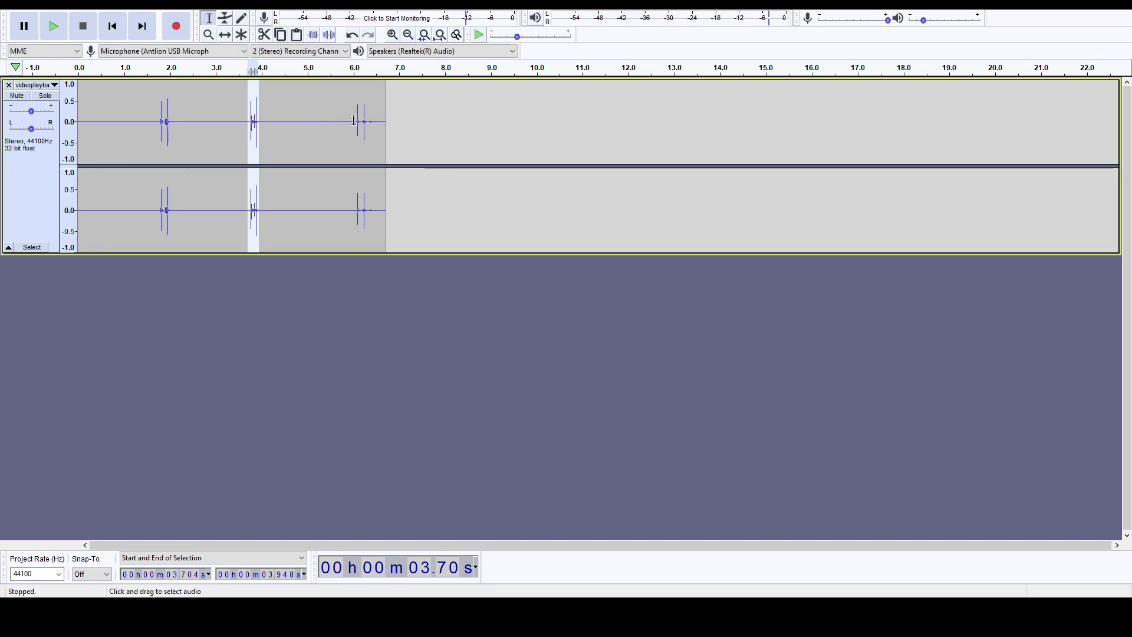
pyautogui.moveTo(356, 121); pyautogui.dragTo(369, 120)
pyautogui.keyDown('shift'); pyautogui.click(371, 121); pyautogui.keyUp('shift')
pyautogui.press('space')
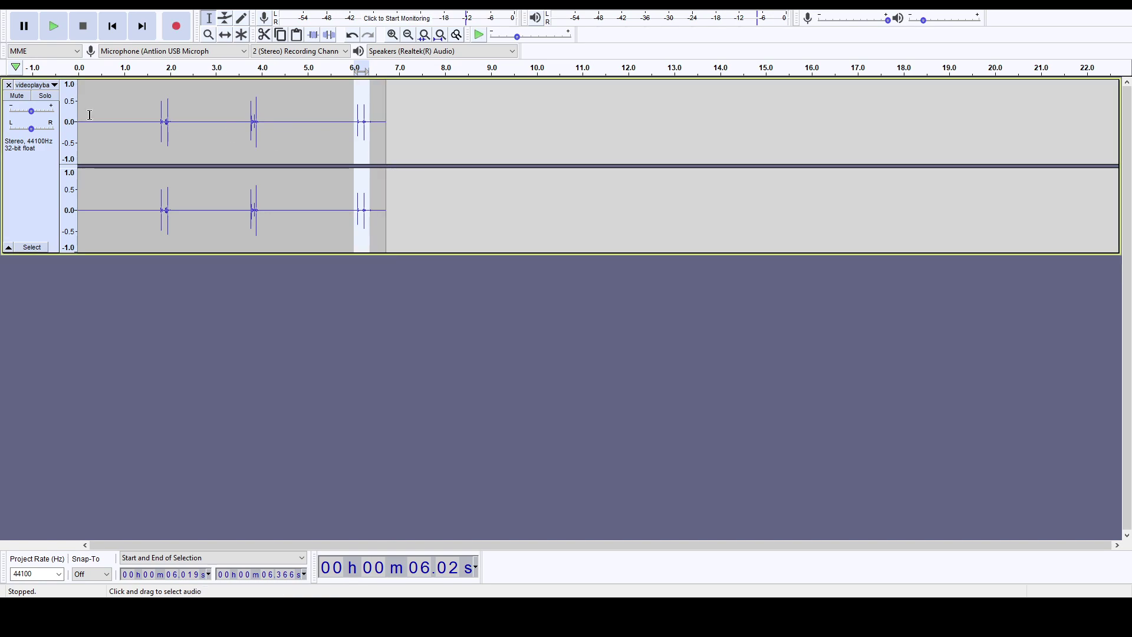
pyautogui.click(8, 85)
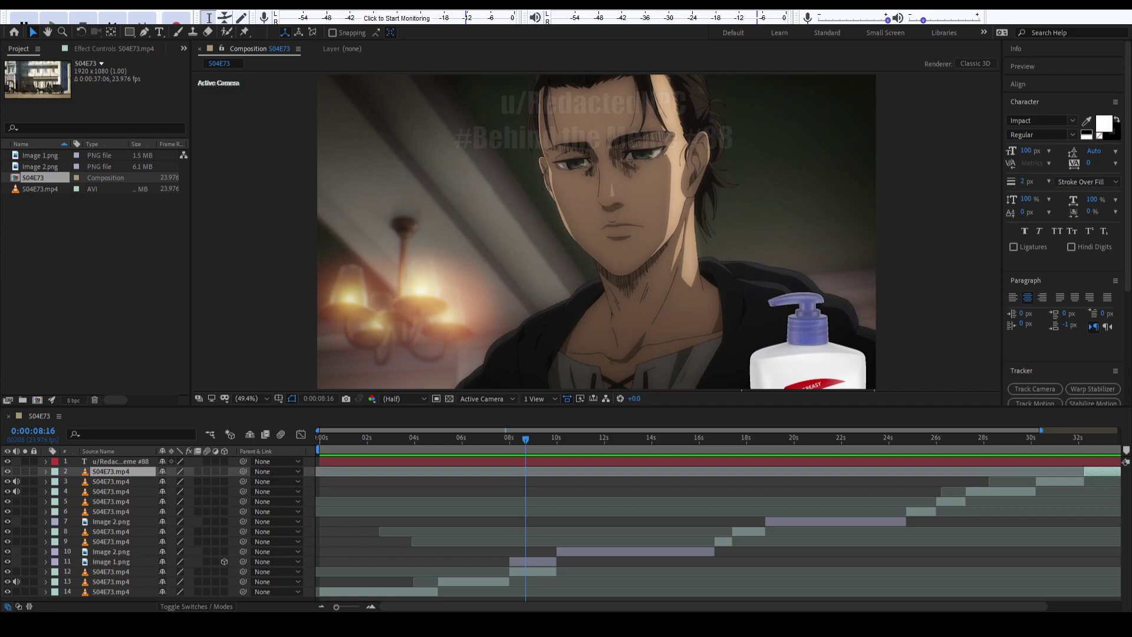
# Add the horses-walking MP3 as a new audio layer, nudge its start, and preview from 0:00.
pyautogui.moveTo(79, 271); pyautogui.dragTo(86, 265)
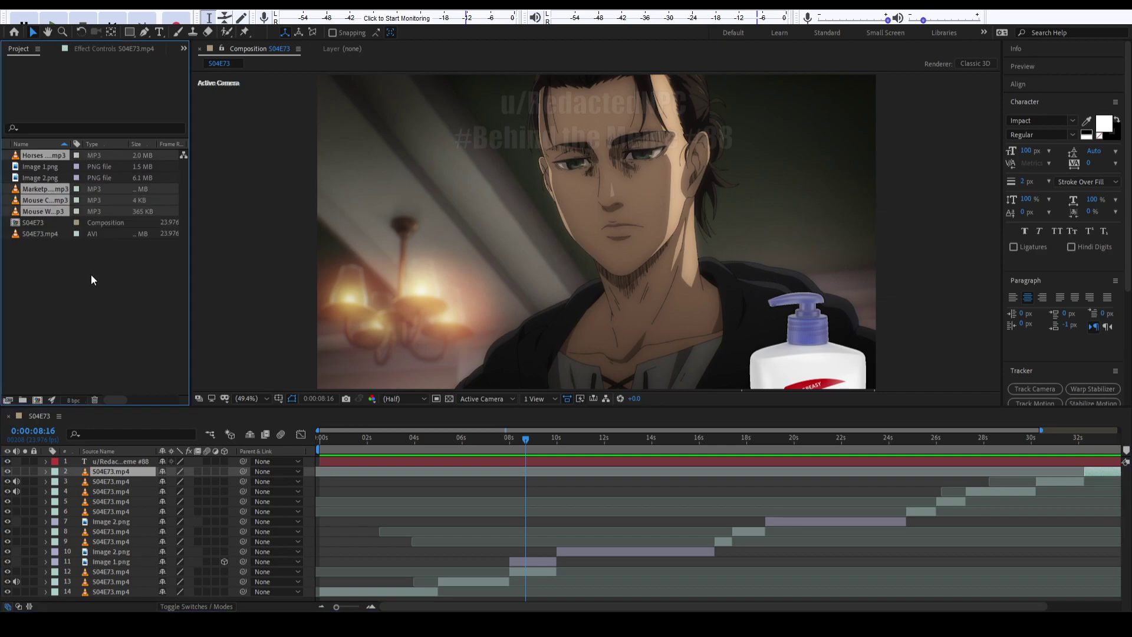
pyautogui.click(71, 281)
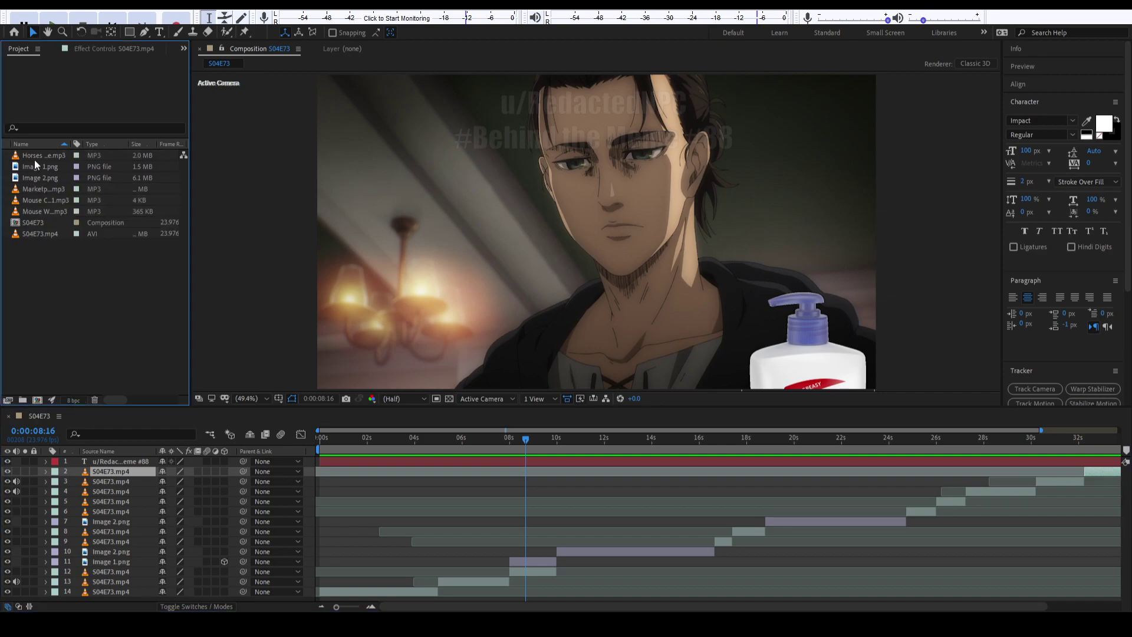
pyautogui.moveTo(436, 446)
pyautogui.mouseDown()
pyautogui.moveTo(409, 444)
pyautogui.moveTo(437, 450)
pyautogui.mouseUp()
pyautogui.press('pagedown')
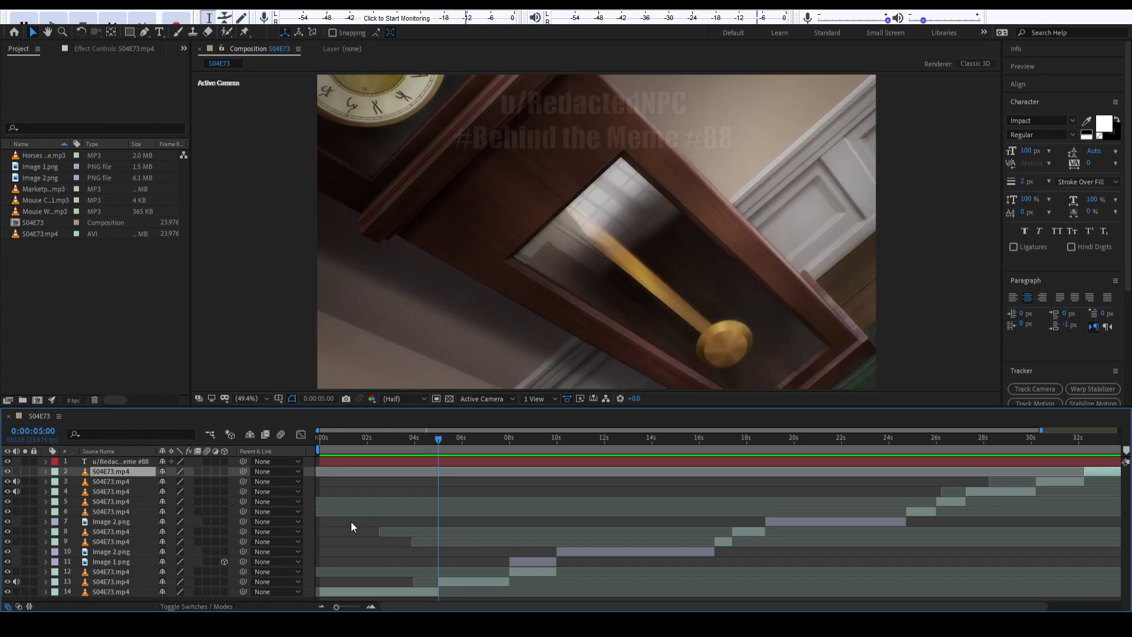
pyautogui.moveTo(37, 157); pyautogui.dragTo(317, 596)
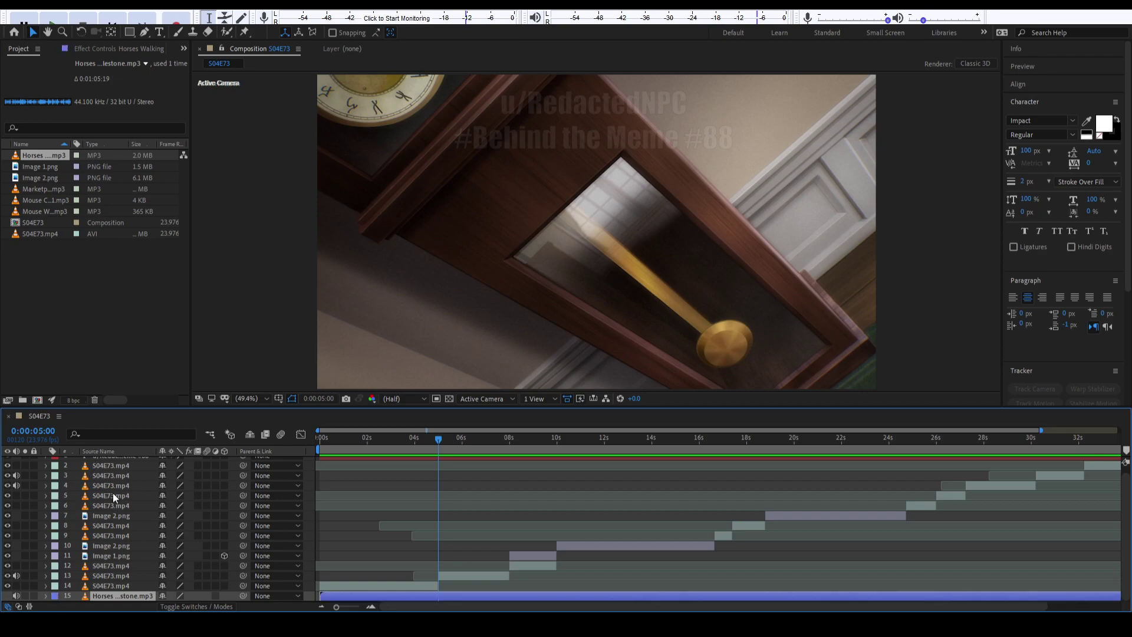
pyautogui.moveTo(319, 597); pyautogui.dragTo(329, 596)
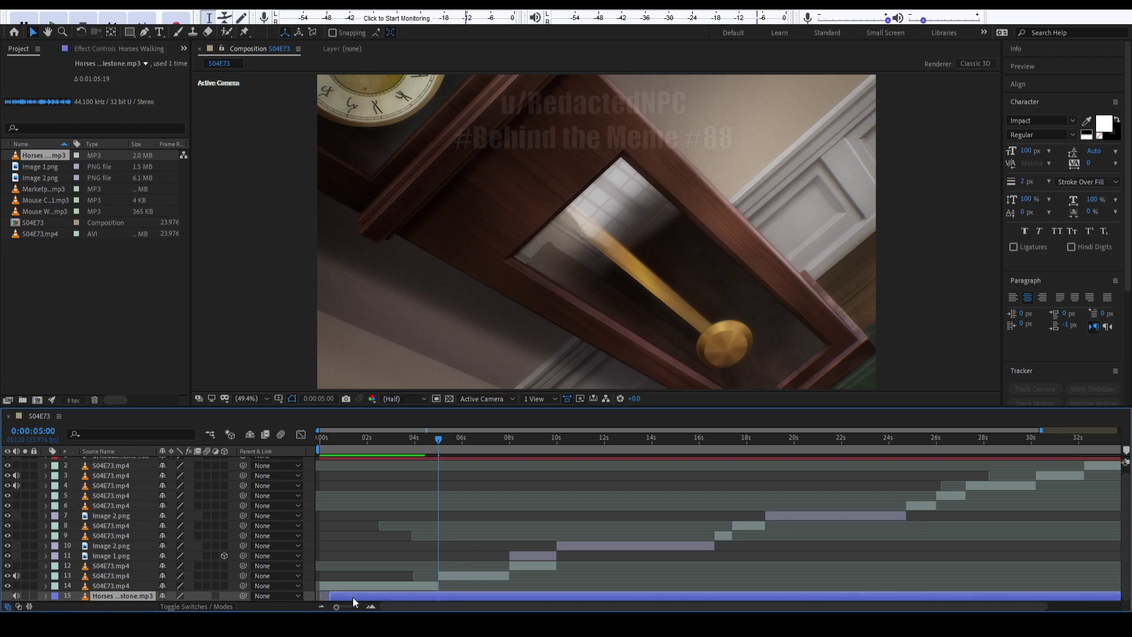
pyautogui.moveTo(343, 442); pyautogui.dragTo(274, 453)
pyautogui.press('space')
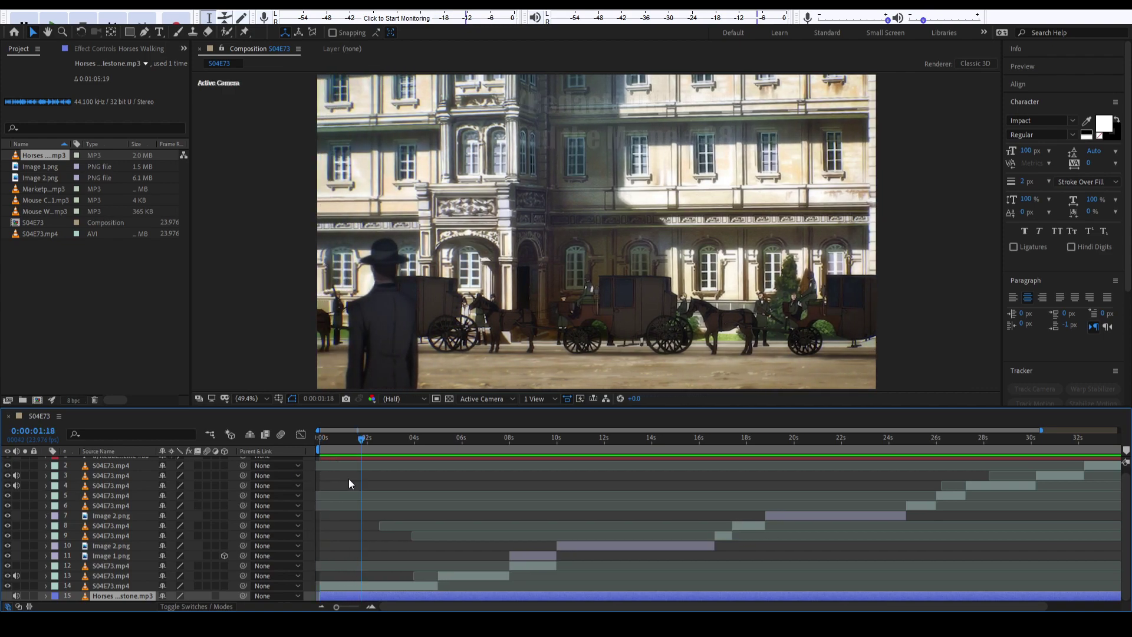
# Stop the preview, delete the horses sound from the project, and select Marketplace.mp3.
pyautogui.click(384, 461)
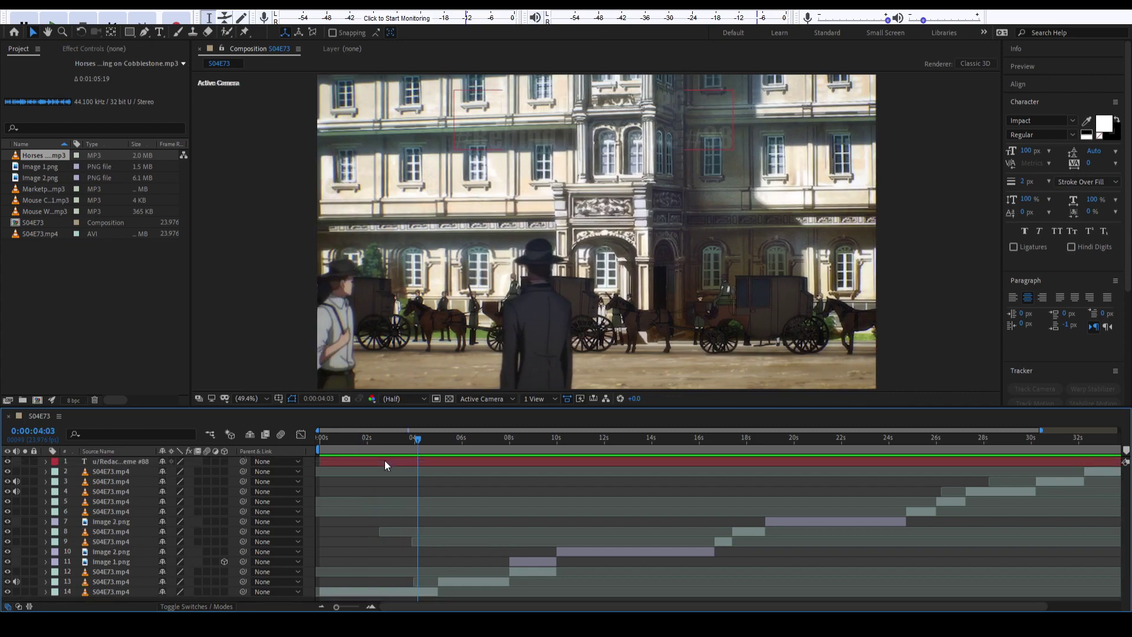
pyautogui.click(49, 156)
pyautogui.press('Delete')
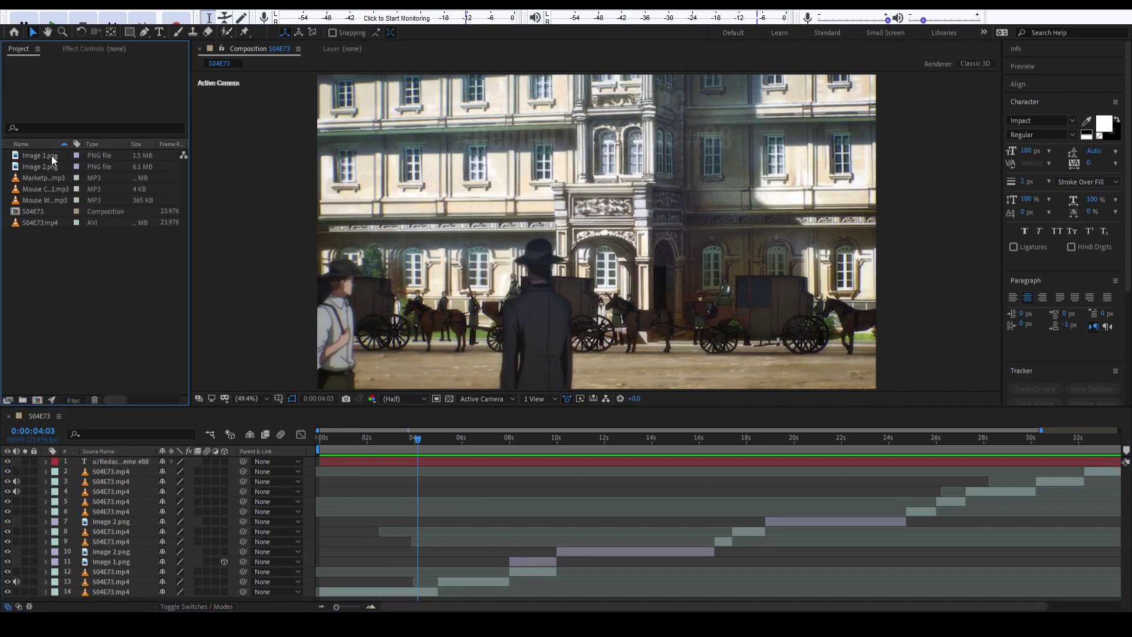
pyautogui.click(47, 221)
pyautogui.click(44, 188)
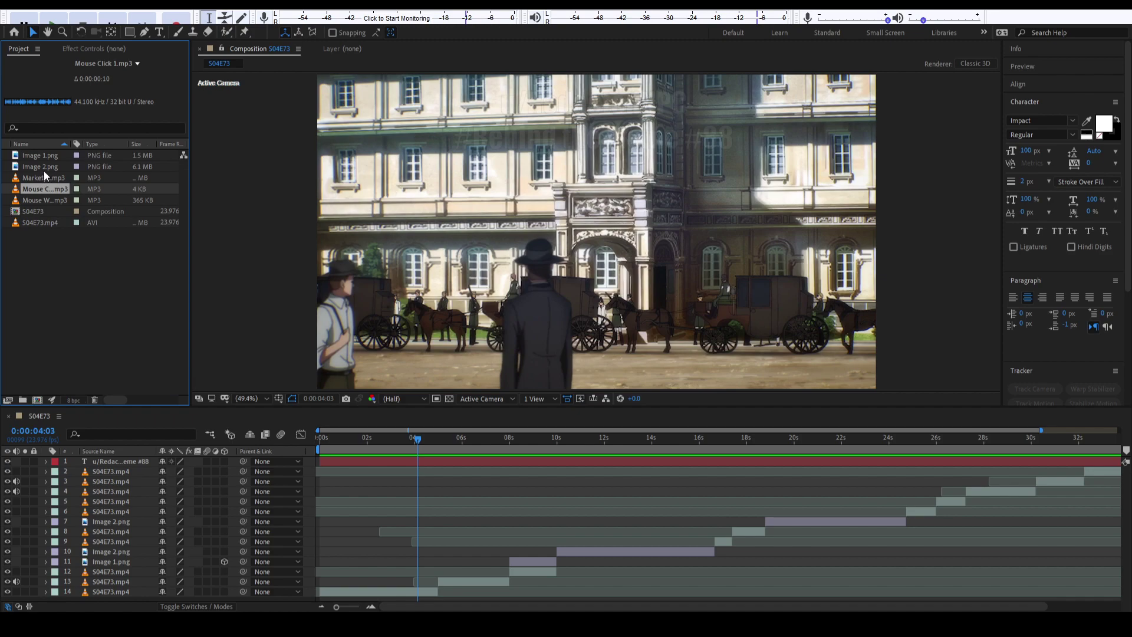
pyautogui.click(45, 178)
# Add Marketplace.mp3 to the timeline, try shifting its start about 0.5 s, and preview from the start.
pyautogui.moveTo(57, 179); pyautogui.dragTo(321, 600)
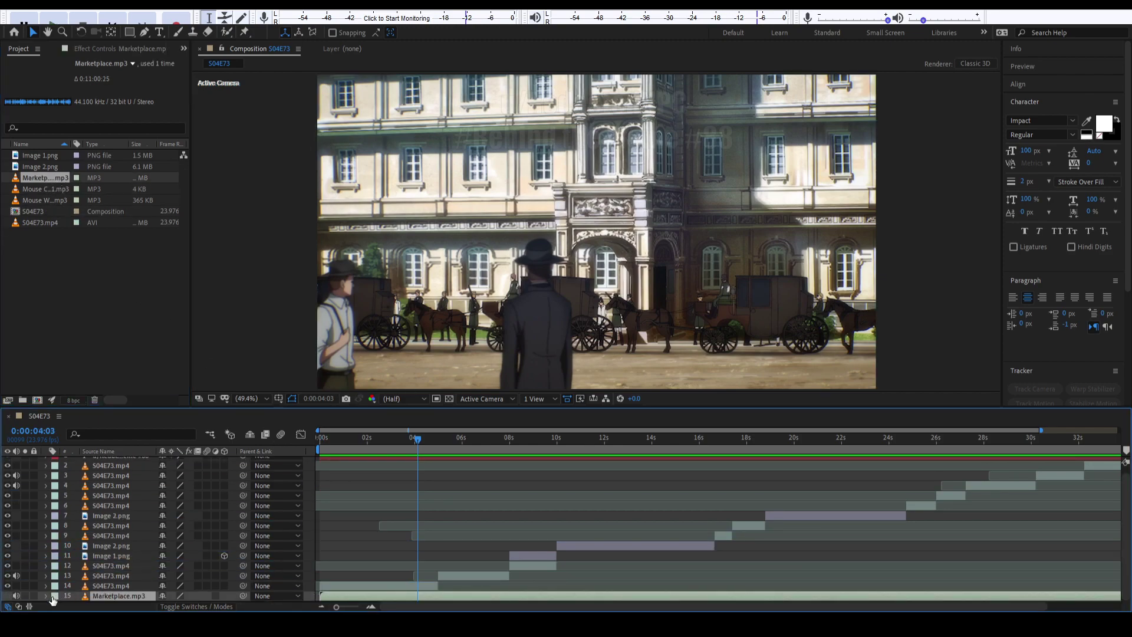
pyautogui.moveTo(321, 596)
pyautogui.mouseDown()
pyautogui.moveTo(352, 597)
pyautogui.moveTo(328, 597)
pyautogui.mouseUp()
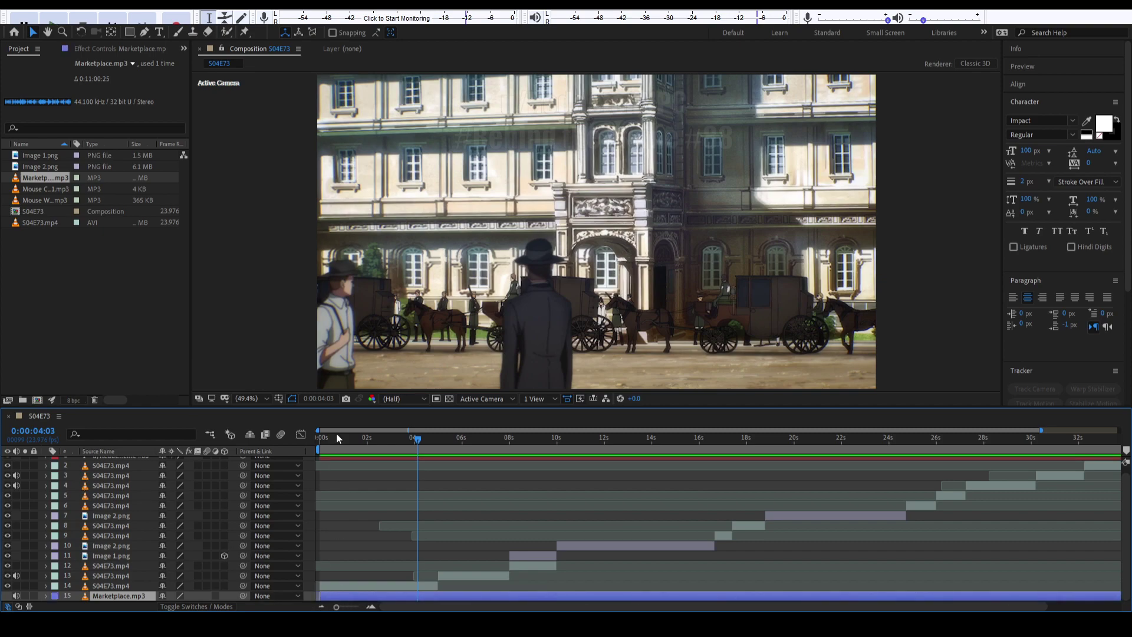
pyautogui.click(322, 437)
pyautogui.press('space')
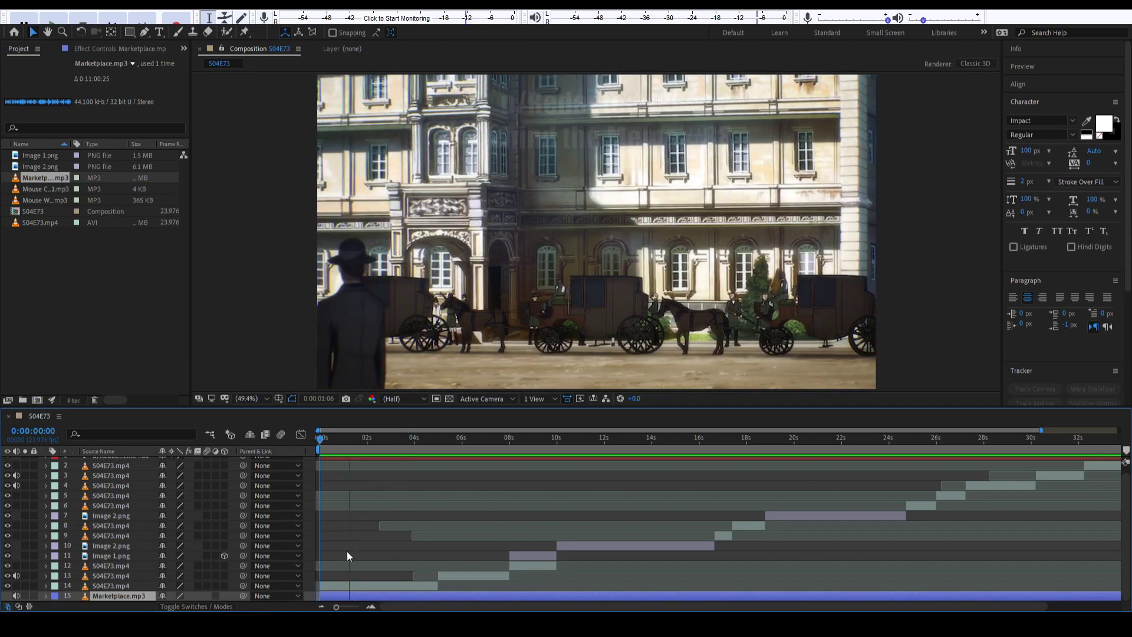
pyautogui.press('space')
pyautogui.moveTo(318, 596); pyautogui.dragTo(344, 596)
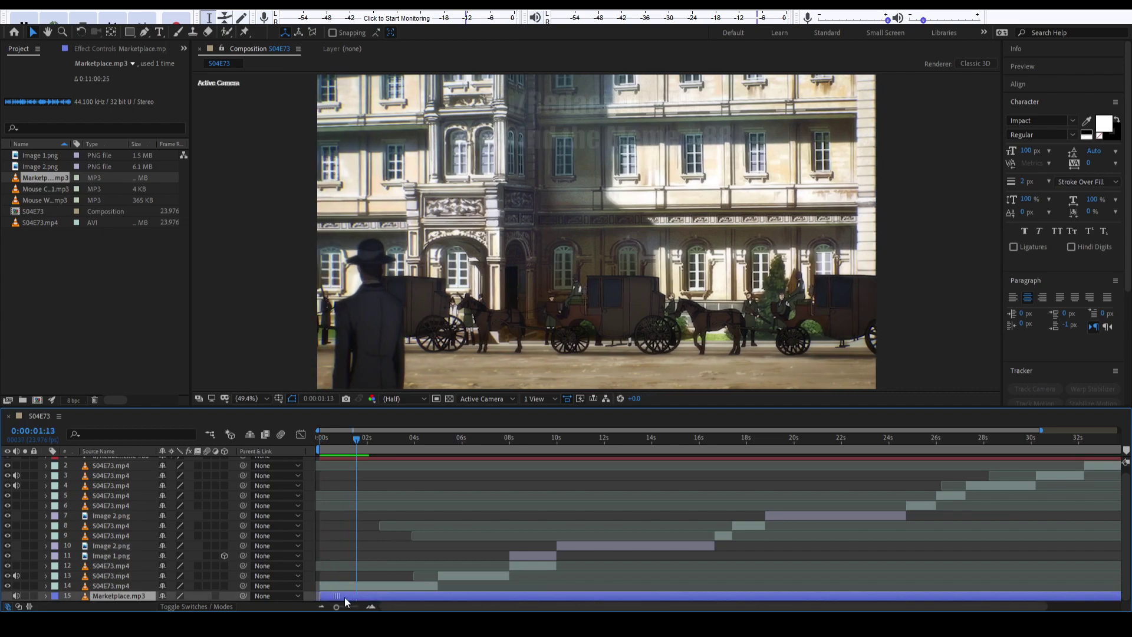
pyautogui.press('Home')
pyautogui.press('space')
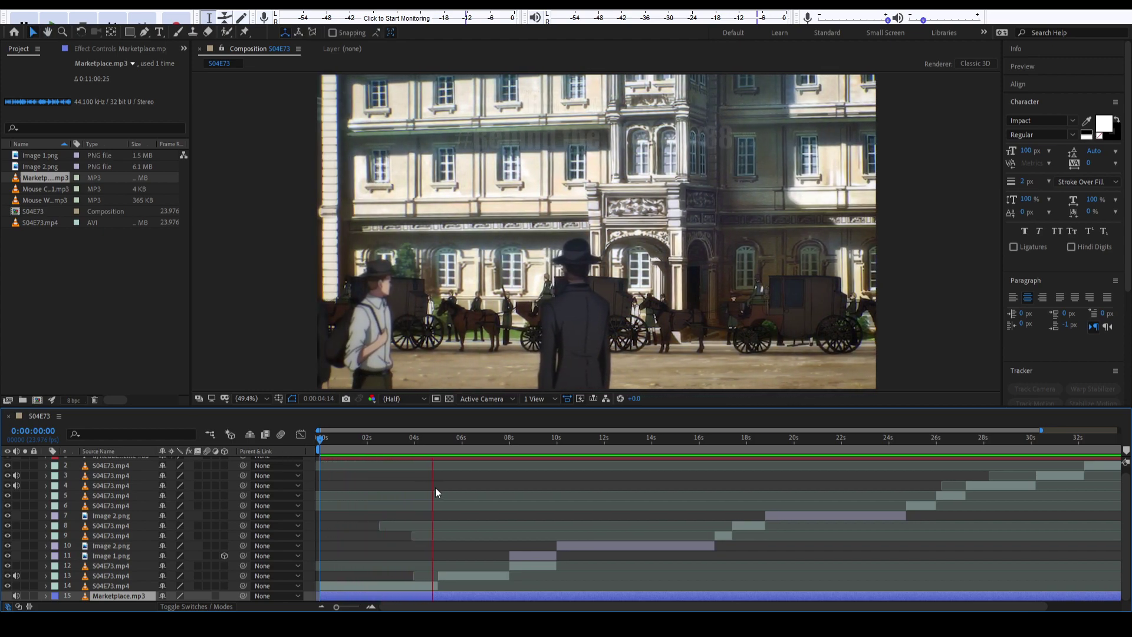
pyautogui.press('space')
# Split Marketplace.mp3 at 0:00:05:00 and delete the piece after five seconds.
pyautogui.press('pagedown')
pyautogui.hotkey('ctrl', 'shift', 'd')
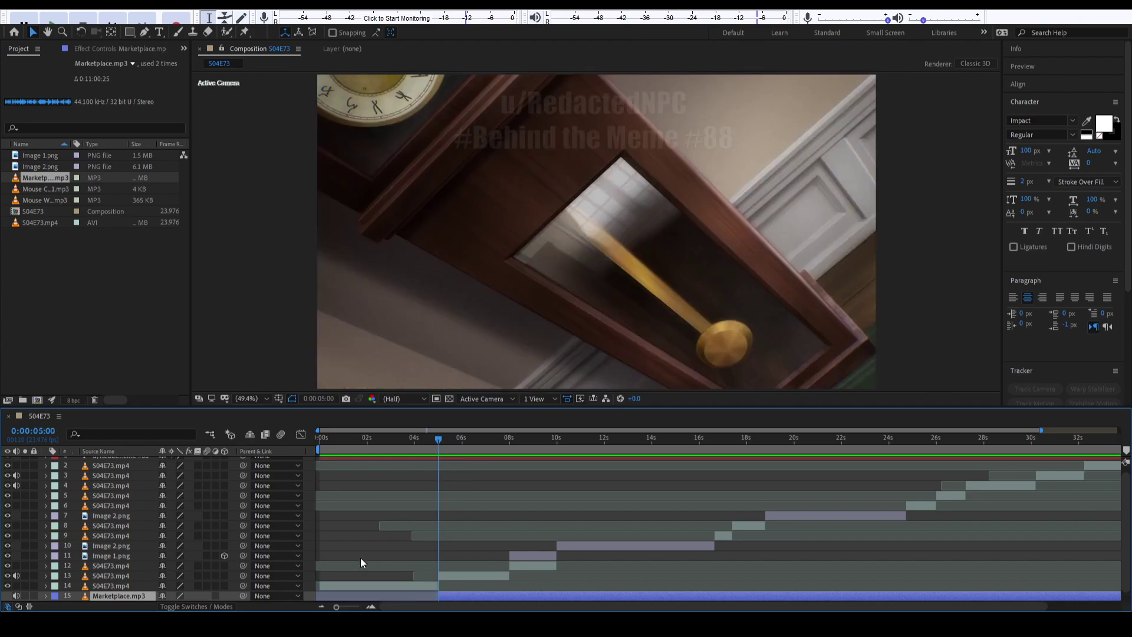
pyautogui.moveTo(115, 596); pyautogui.dragTo(115, 583)
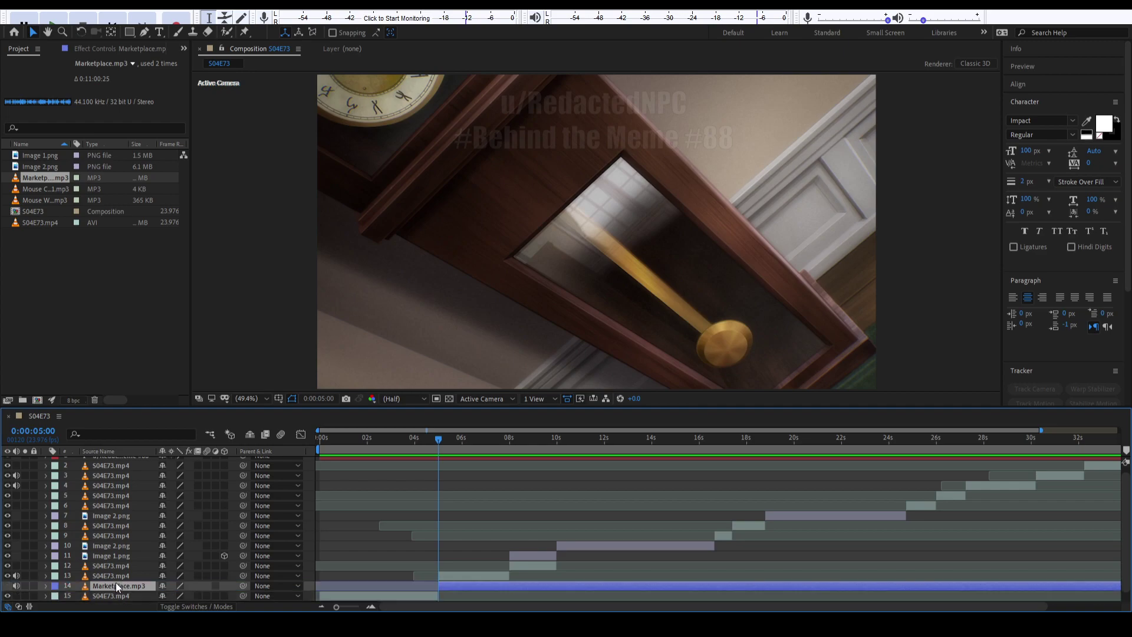
pyautogui.press('Delete')
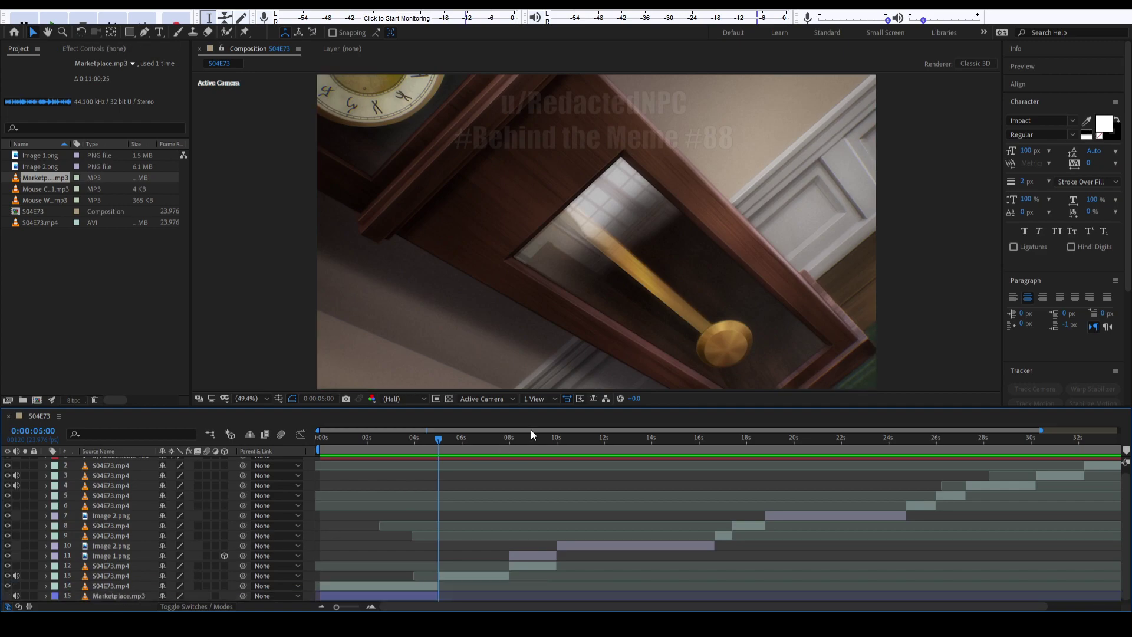
# Preview the composition from the start, stopping on the character shot at 0:00:08:12.
pyautogui.press('Home')
pyautogui.press('space')
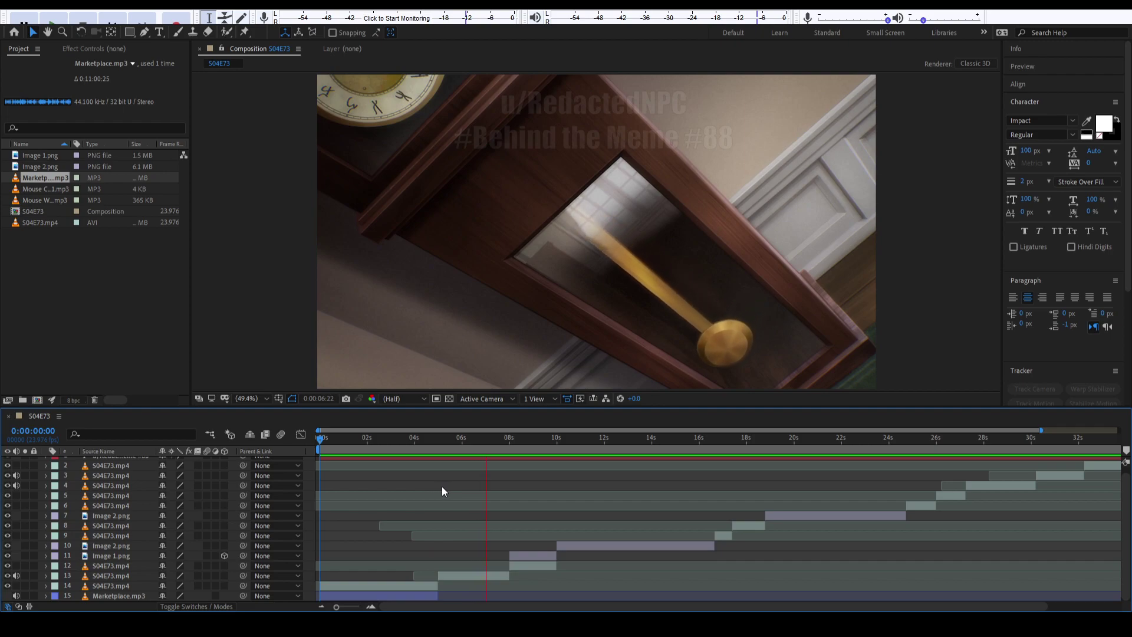
pyautogui.press('space')
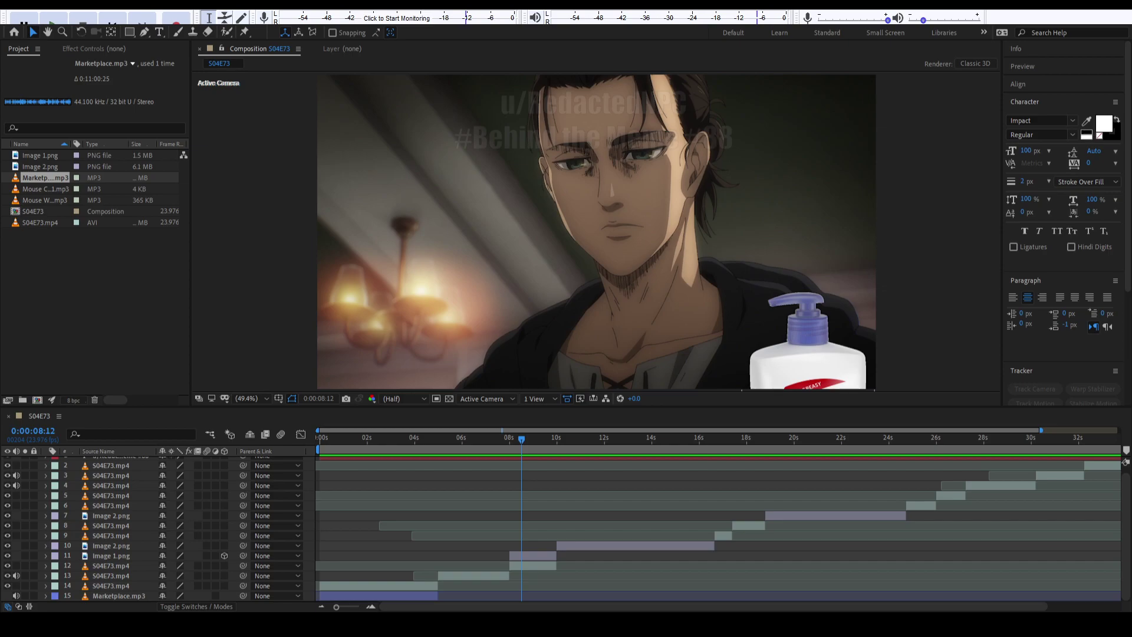
# Duplicate the layer 13 S04E73.mp4 clip, move it a few seconds later, and label it blue.
pyautogui.click(480, 575)
pyautogui.hotkey('ctrl', 'd')
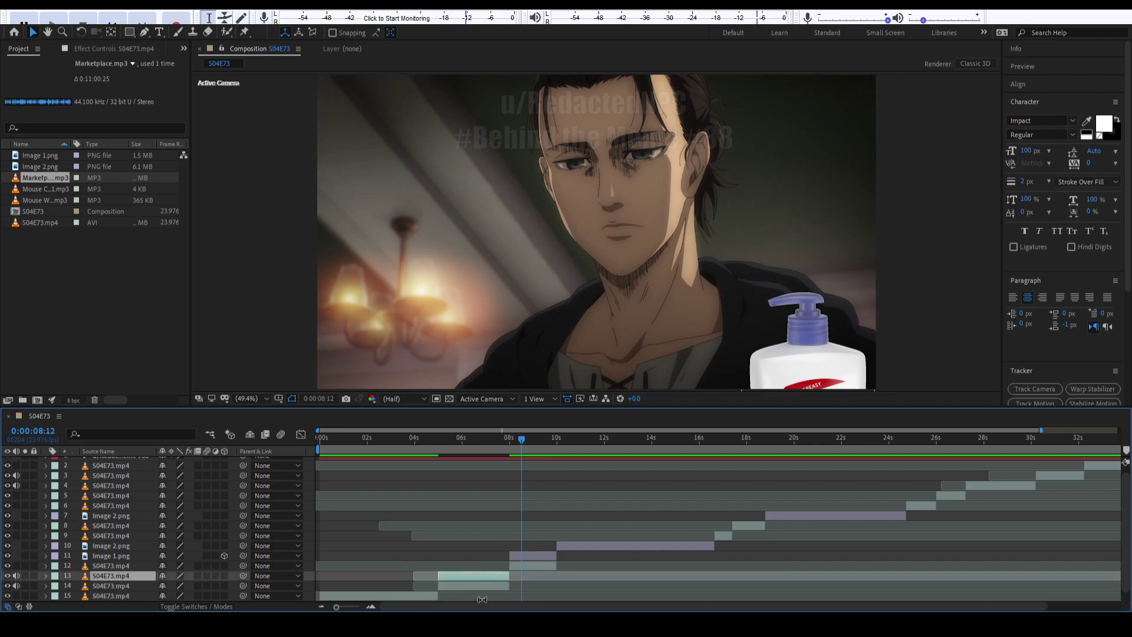
pyautogui.moveTo(482, 581); pyautogui.dragTo(547, 581)
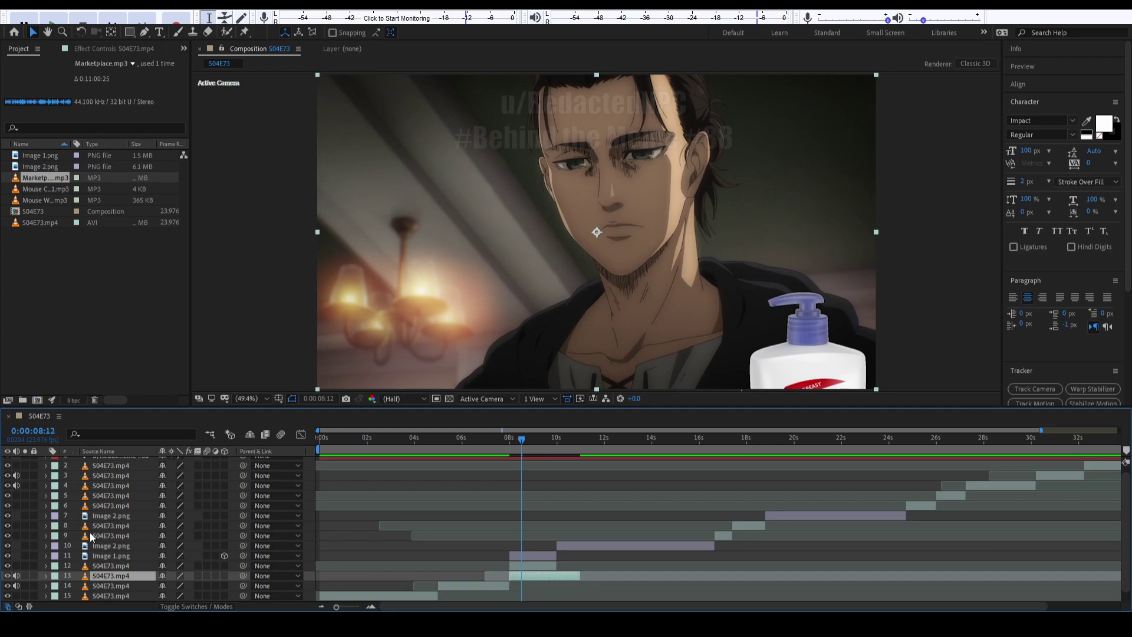
pyautogui.hotkey('ctrl', 'z')
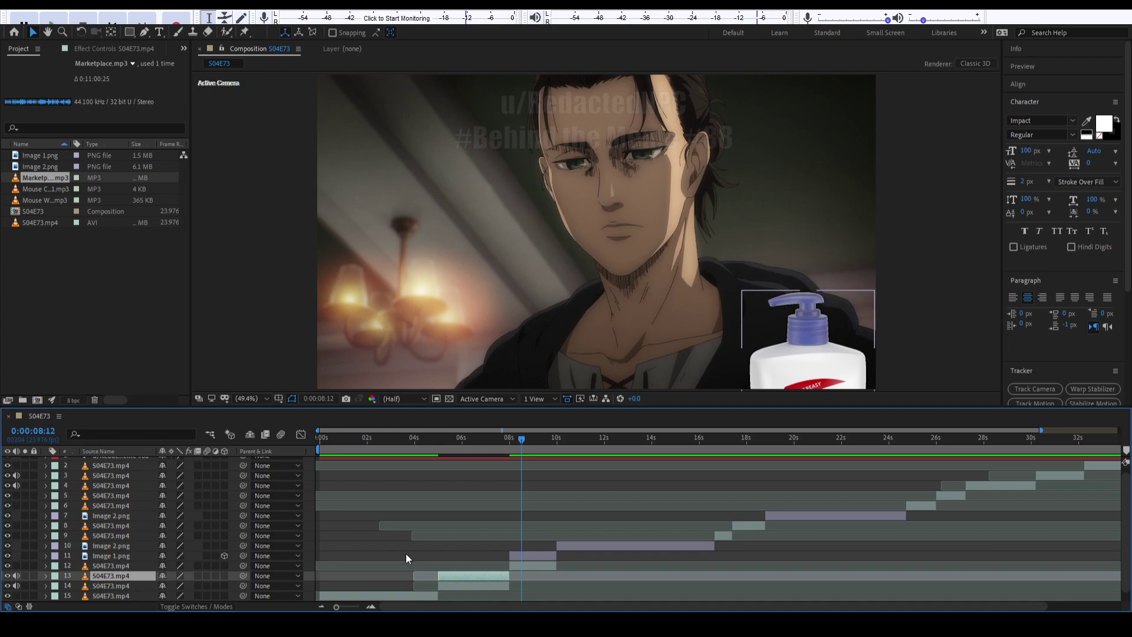
pyautogui.moveTo(472, 578); pyautogui.dragTo(544, 589)
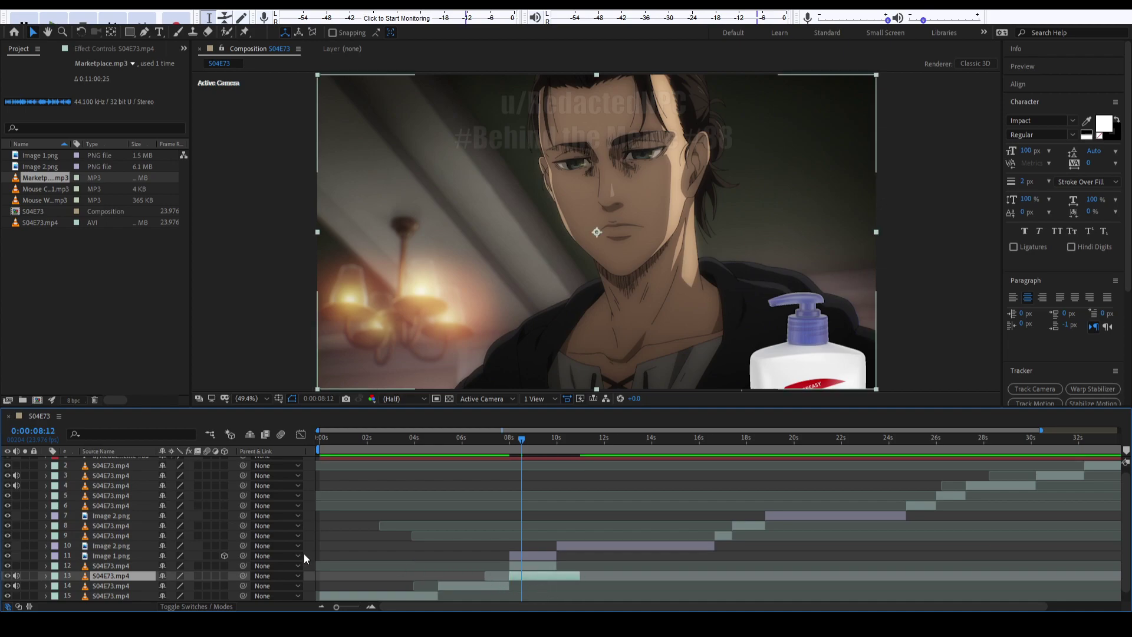
pyautogui.click(57, 578)
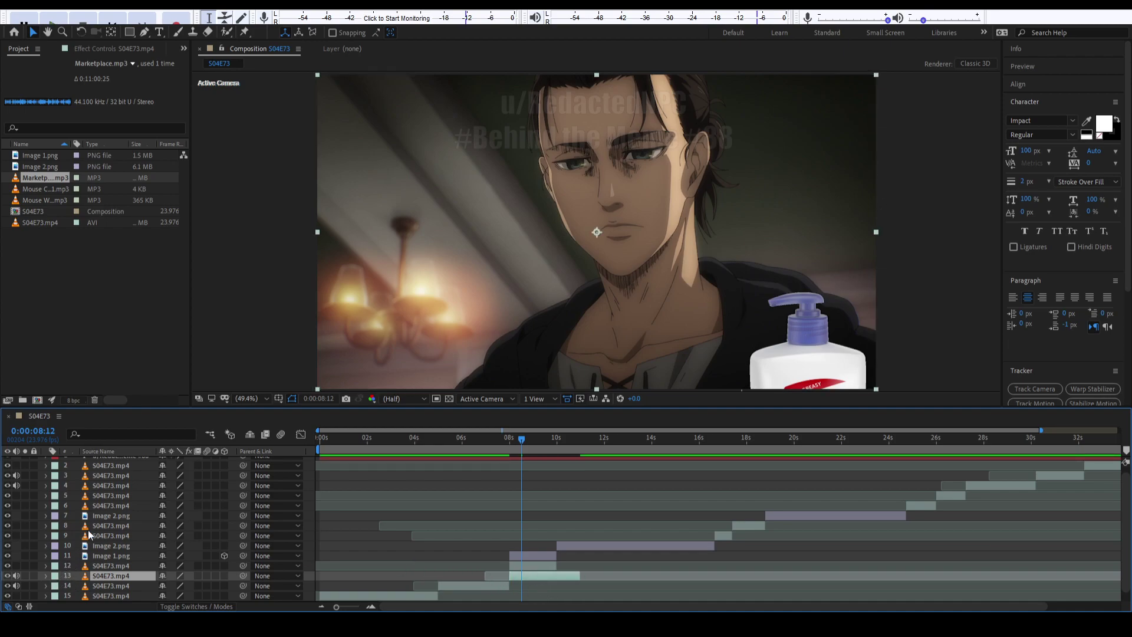
pyautogui.click(98, 472)
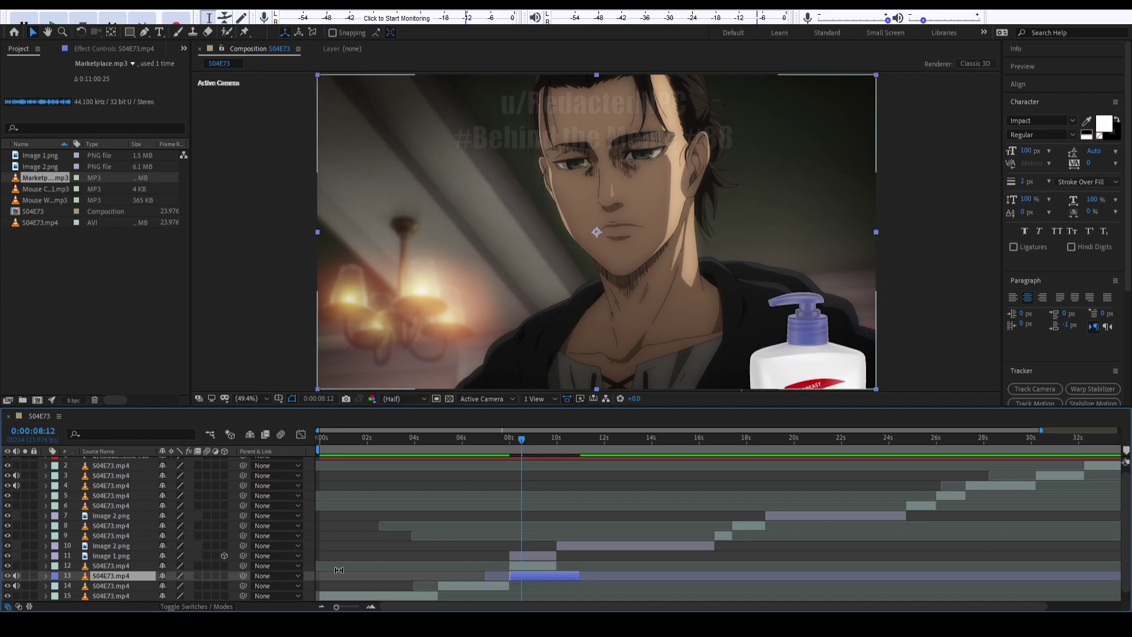
# Make two more copies, placing them at layer 11 and sliding each later in time.
pyautogui.hotkey('ctrl', 'd')
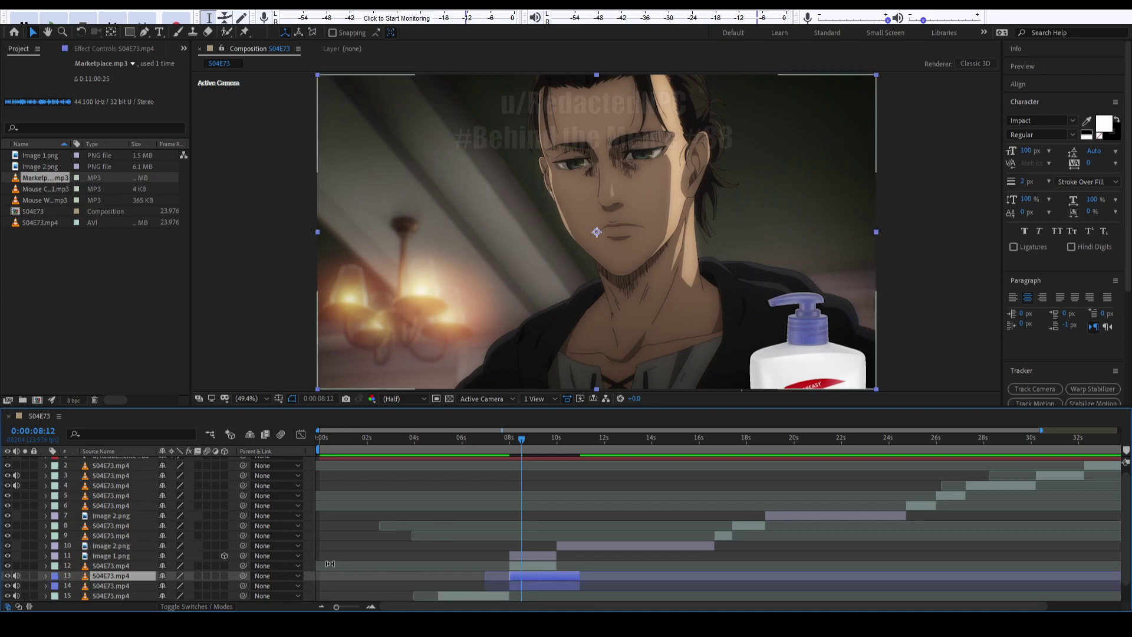
pyautogui.moveTo(111, 575); pyautogui.dragTo(116, 555)
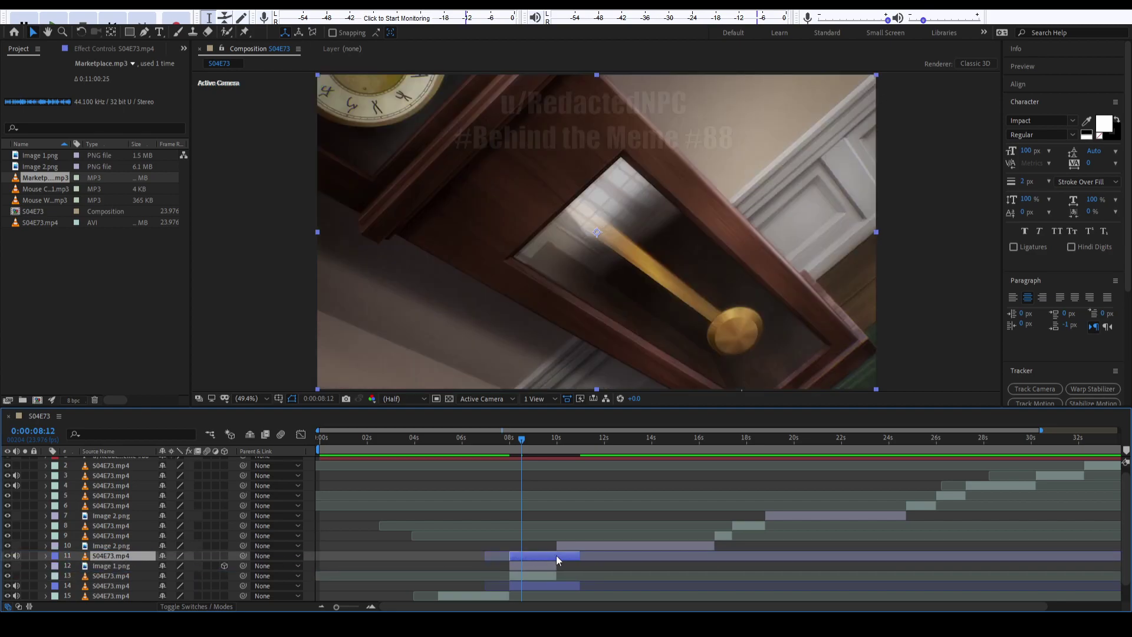
pyautogui.moveTo(554, 556)
pyautogui.mouseDown()
pyautogui.moveTo(637, 556)
pyautogui.moveTo(542, 559)
pyautogui.mouseUp()
pyautogui.hotkey('ctrl', 'd')
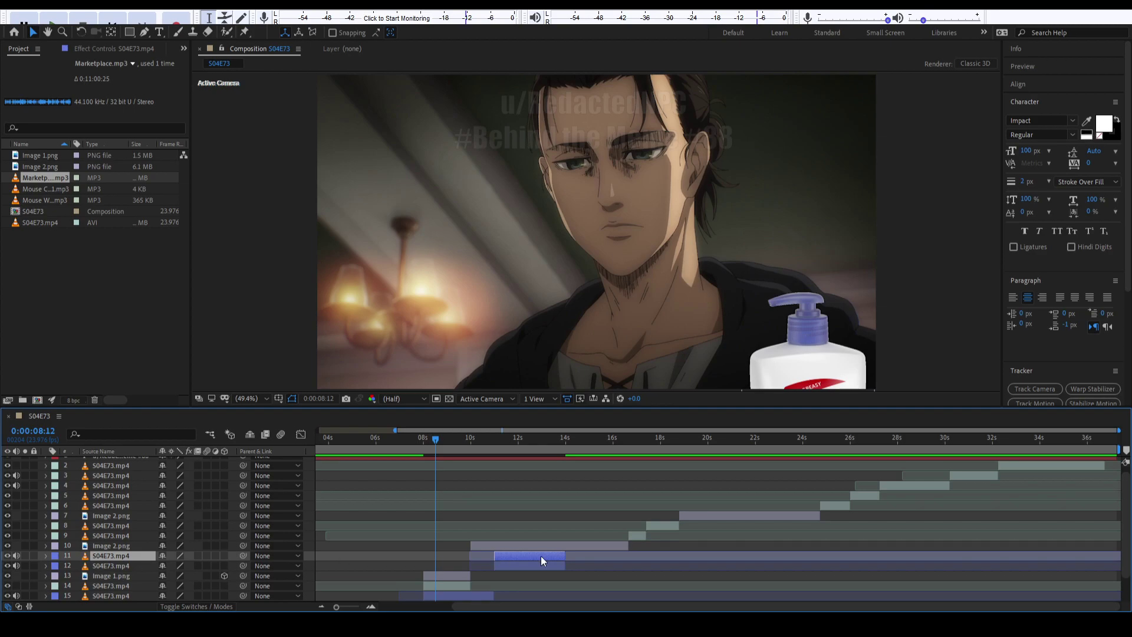
pyautogui.moveTo(540, 555)
pyautogui.mouseDown()
pyautogui.moveTo(614, 557)
pyautogui.moveTo(547, 561)
pyautogui.mouseUp()
pyautogui.scroll(3, 594, 555)
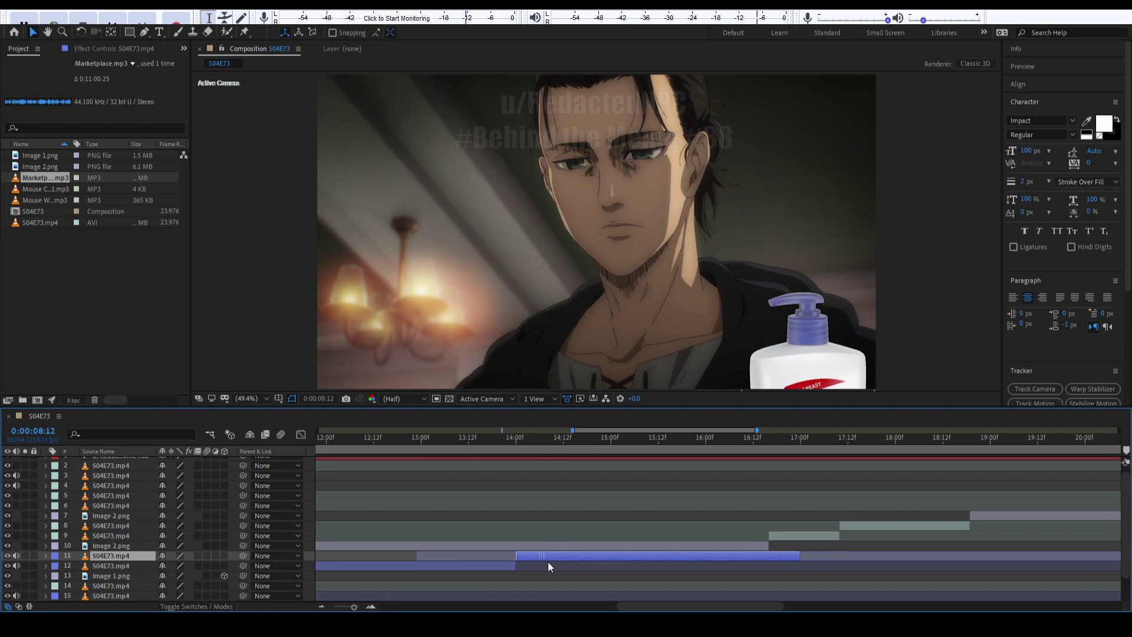
pyautogui.scroll(-5, 548, 561)
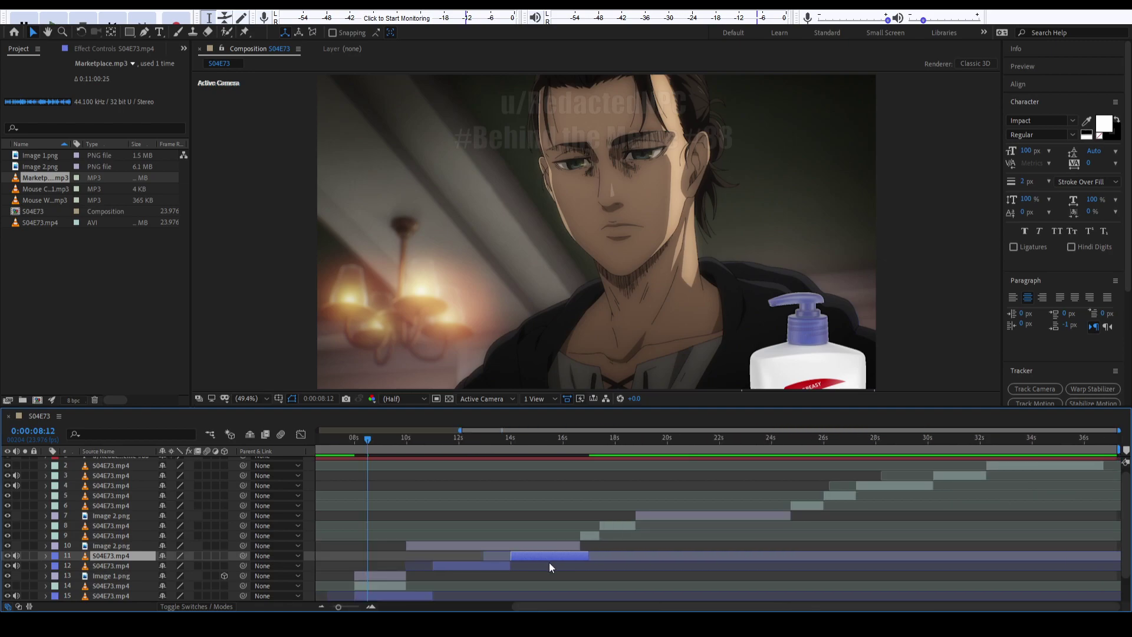
pyautogui.hscroll(-3, 497, 565)
# Duplicate layers 13–15 as a group and slide the three copies later along the timeline.
pyautogui.keyDown('shift'); pyautogui.click(501, 566); pyautogui.keyUp('shift')
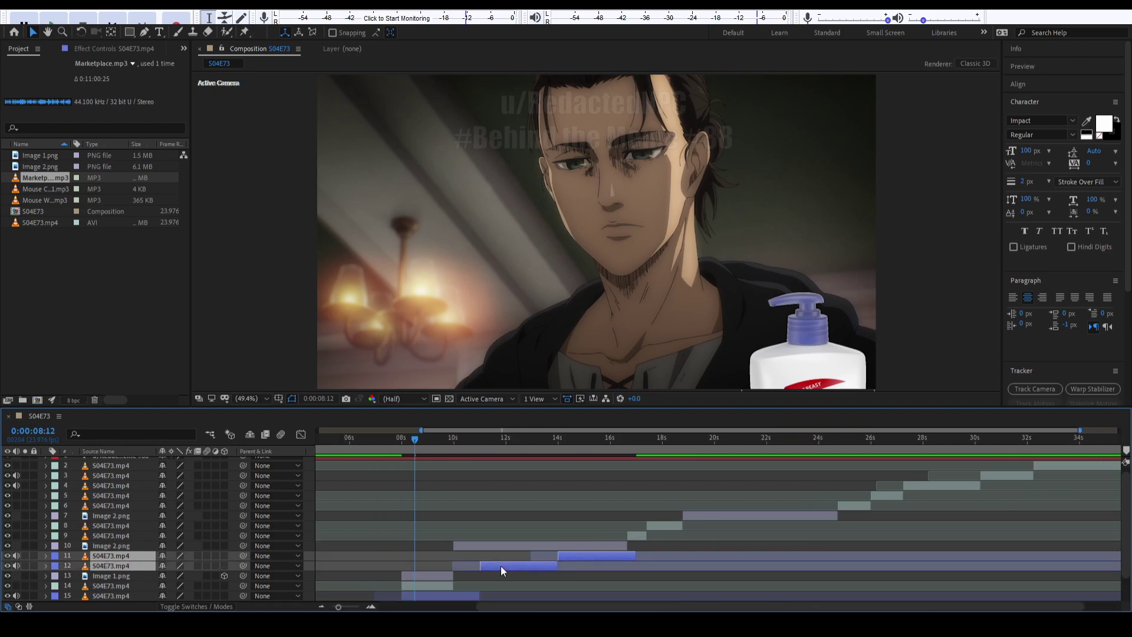
pyautogui.scroll(-2, 500, 565)
pyautogui.moveTo(114, 538); pyautogui.dragTo(148, 565)
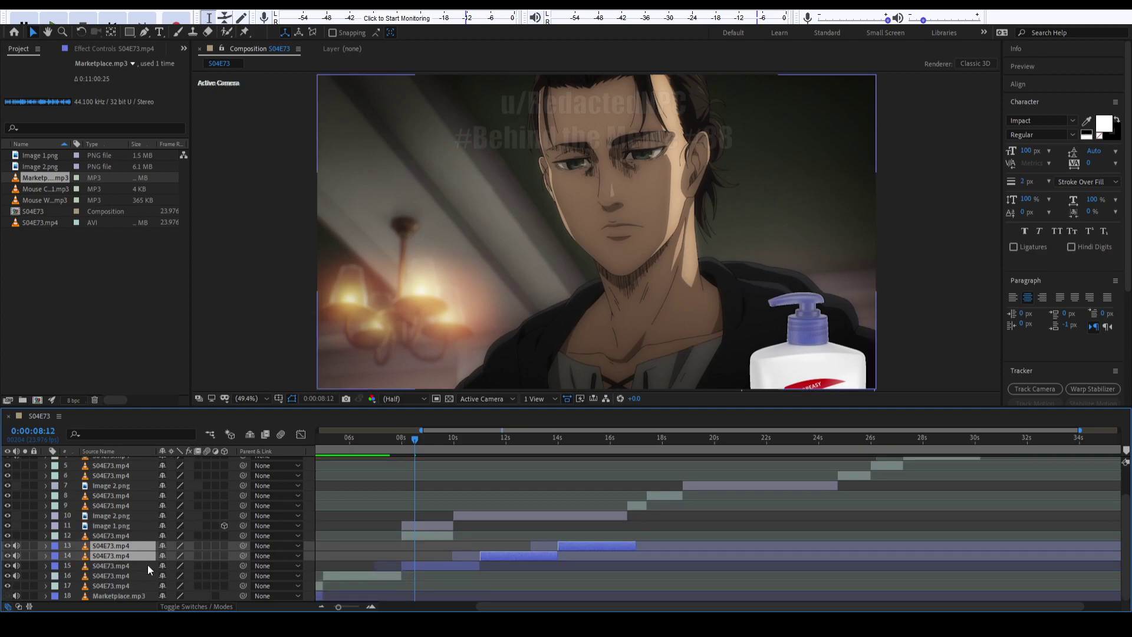
pyautogui.click(663, 577)
pyautogui.click(593, 549)
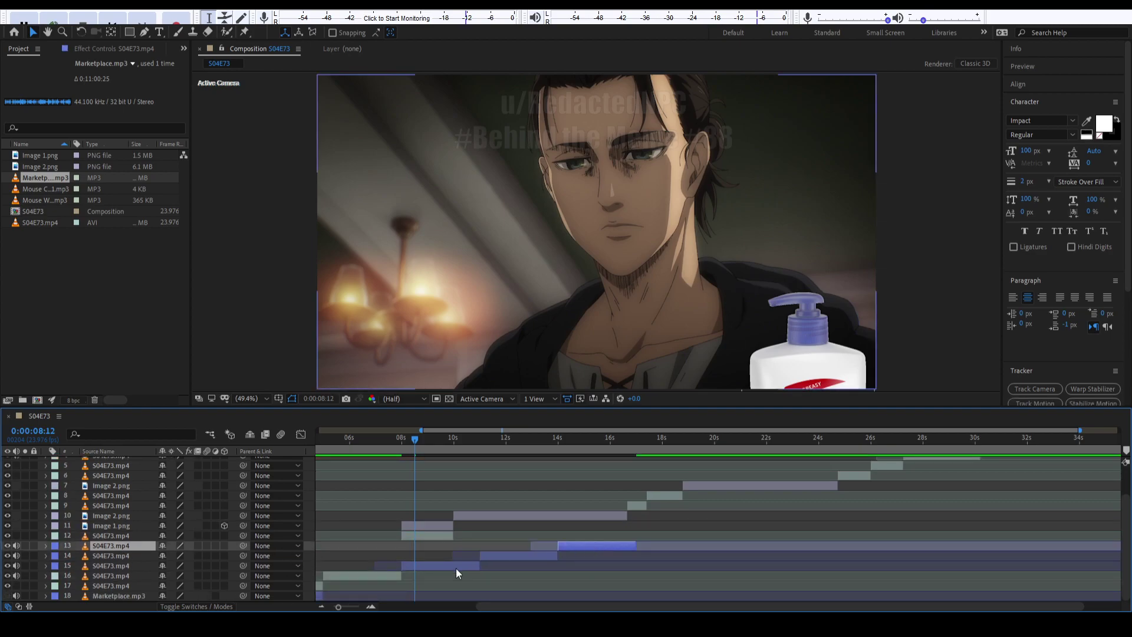
pyautogui.keyDown('shift'); pyautogui.click(454, 568); pyautogui.keyUp('shift')
pyautogui.hotkey('ctrl', 'd')
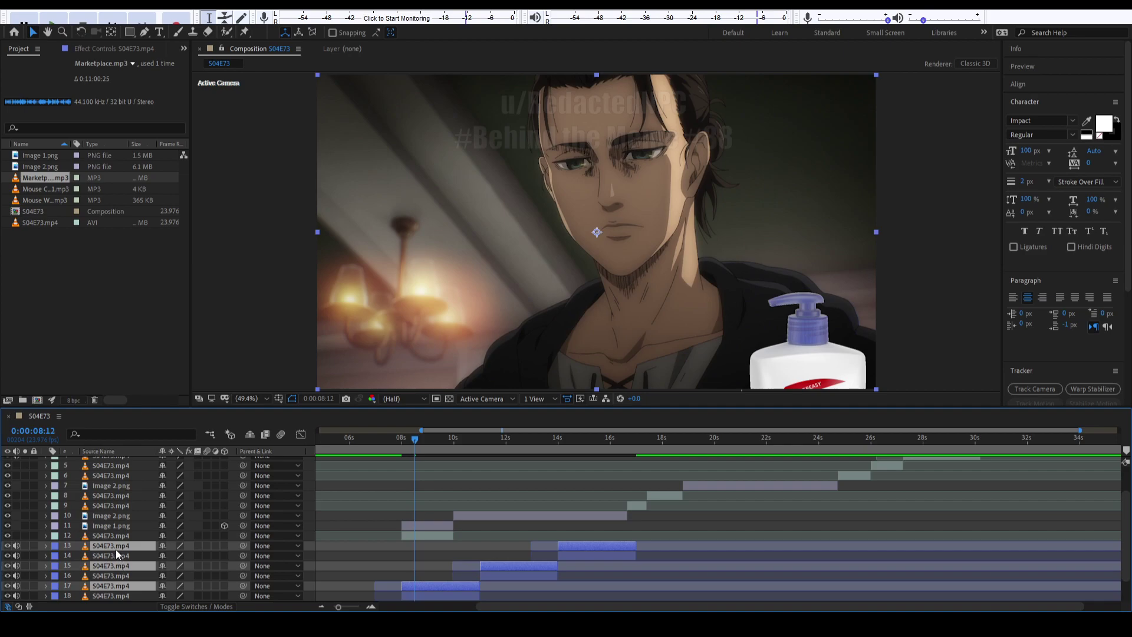
pyautogui.moveTo(115, 549); pyautogui.dragTo(112, 551)
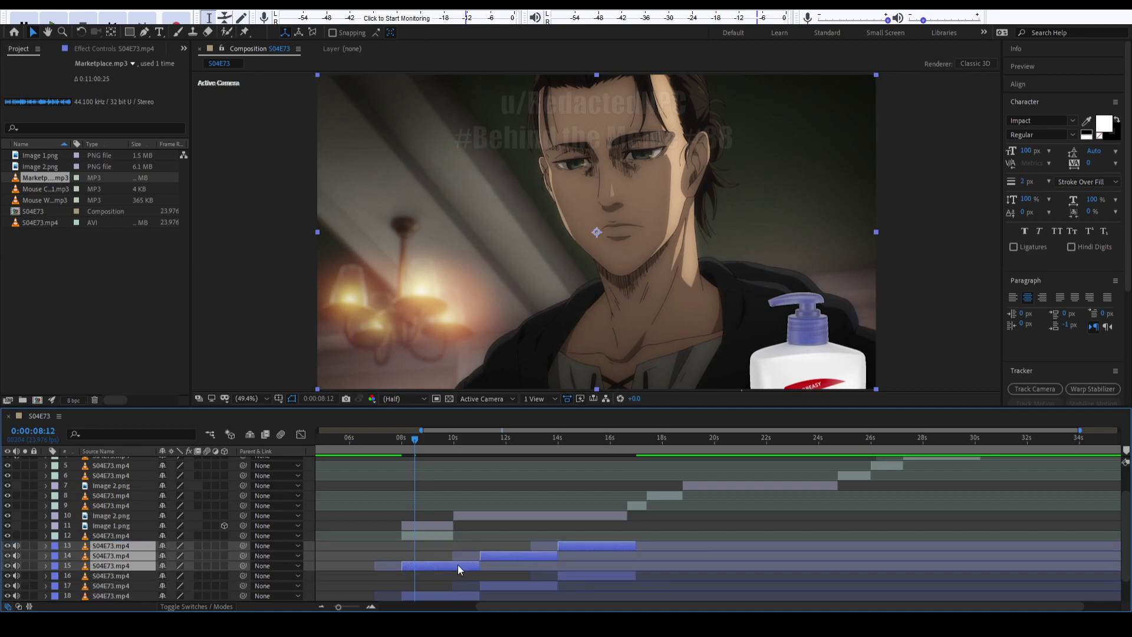
pyautogui.moveTo(457, 565); pyautogui.dragTo(691, 568)
pyautogui.hscroll(1, 691, 568)
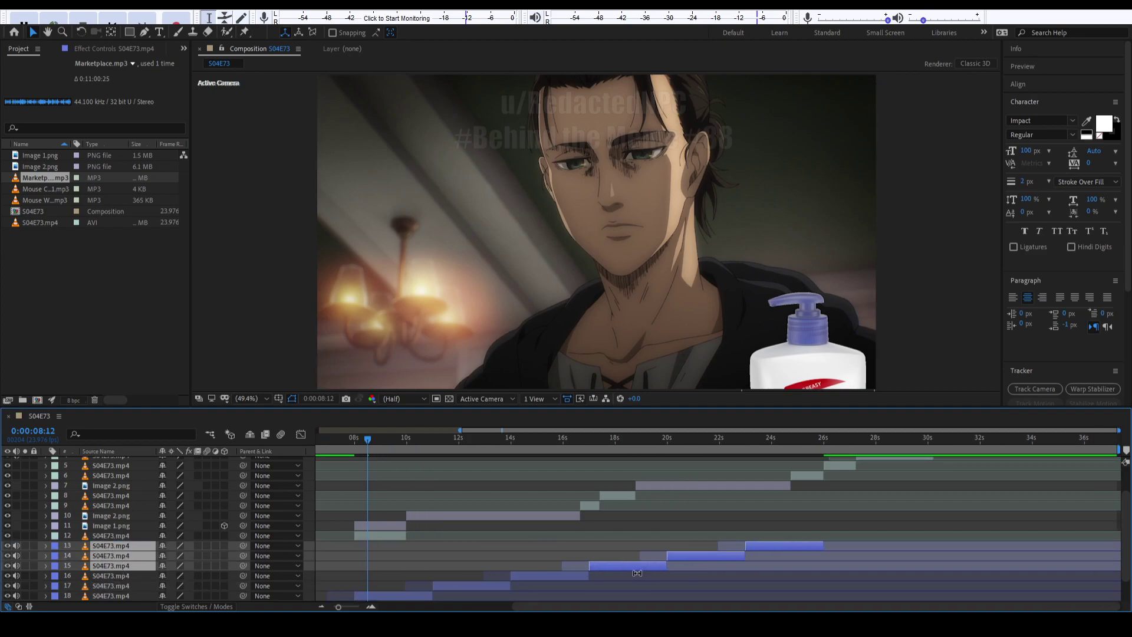
# Duplicate the group and layer 13 again, staggering copies later, then preview from 0:00:07:17.
pyautogui.hotkey('ctrl', 'd')
pyautogui.moveTo(121, 547)
pyautogui.mouseDown()
pyautogui.moveTo(127, 534)
pyautogui.moveTo(118, 539)
pyautogui.mouseUp()
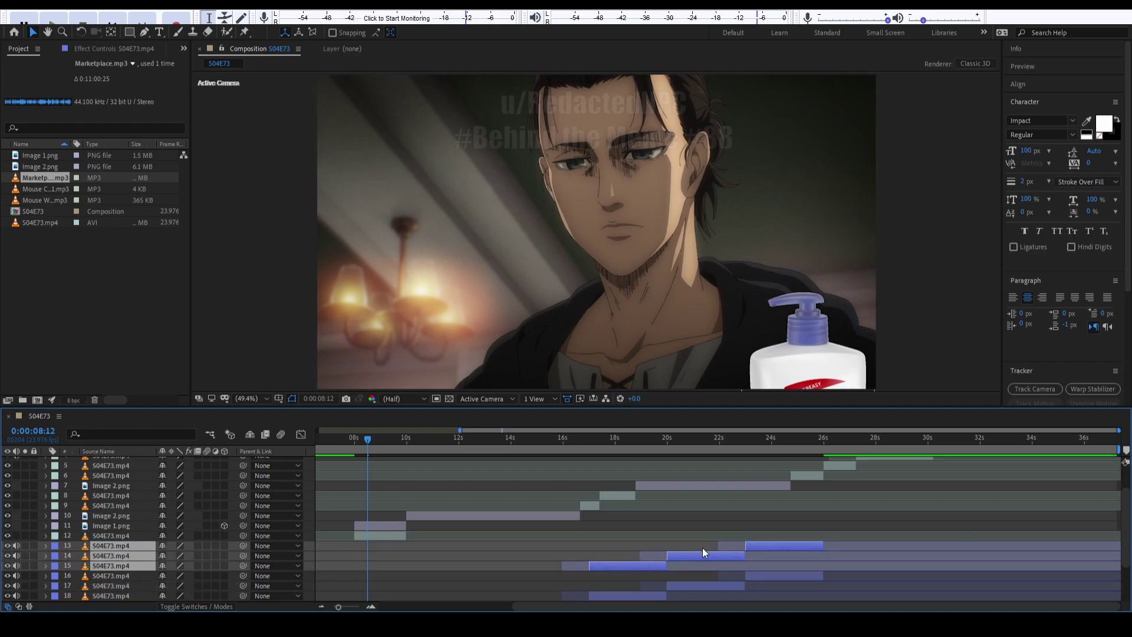
pyautogui.moveTo(630, 564); pyautogui.dragTo(868, 569)
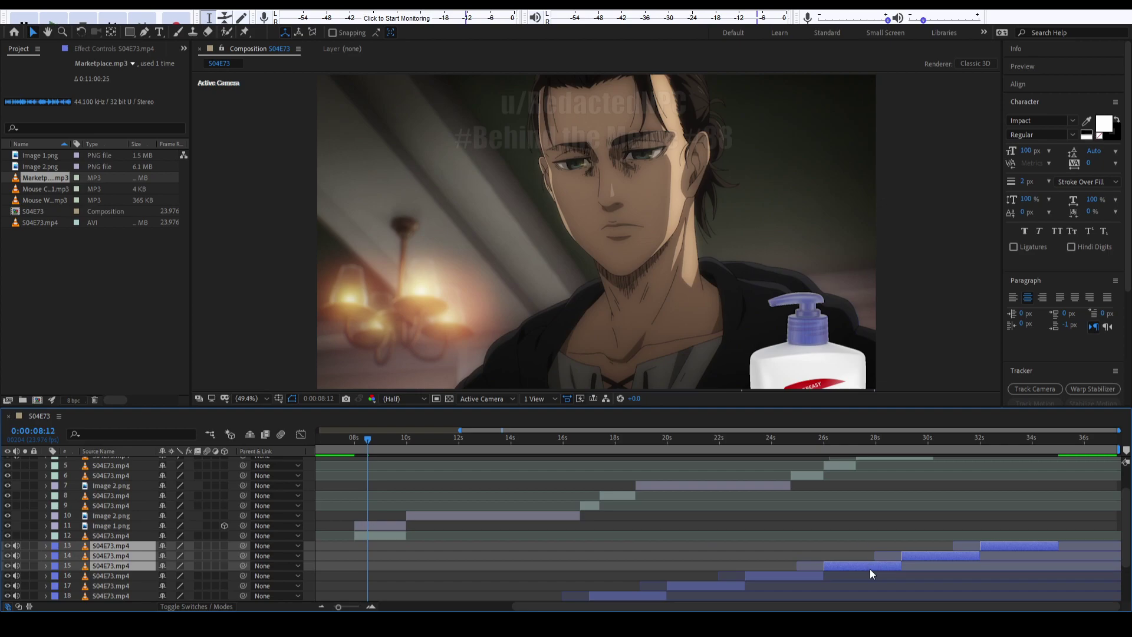
pyautogui.click(1009, 546)
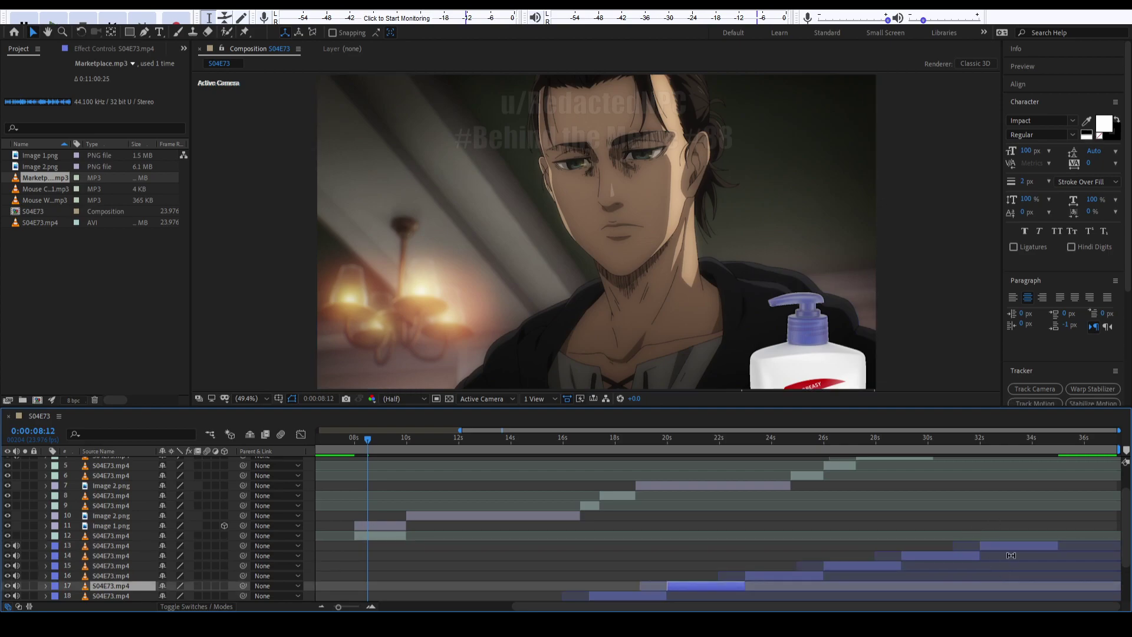
pyautogui.hotkey('ctrl', 'd')
pyautogui.moveTo(1009, 546); pyautogui.dragTo(1076, 550)
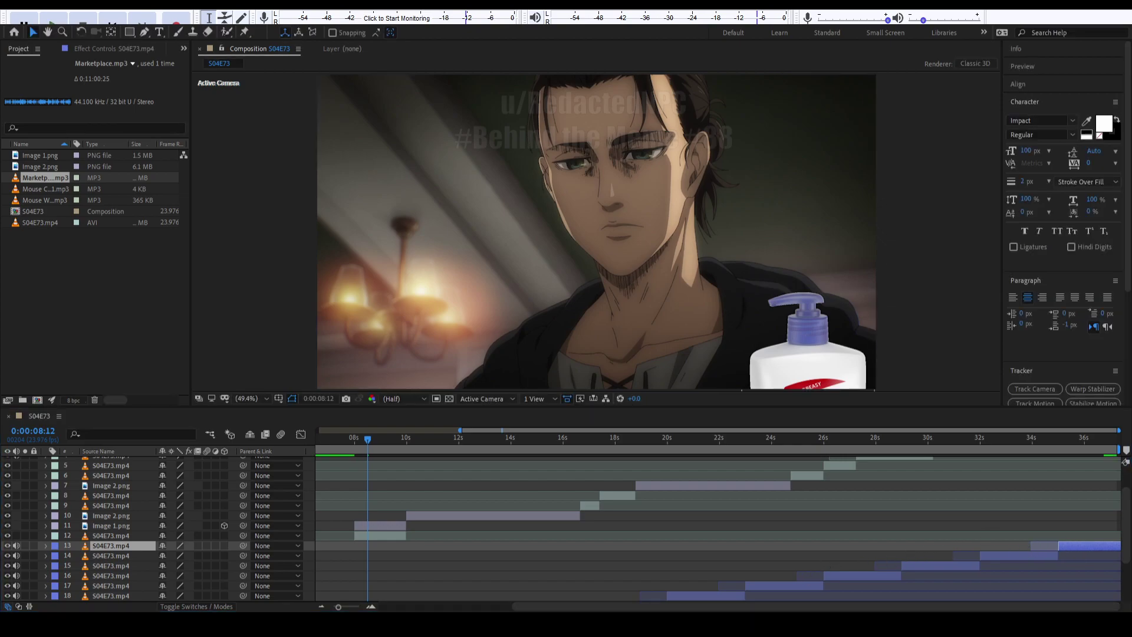
pyautogui.moveTo(380, 442); pyautogui.dragTo(346, 443)
pyautogui.press('space')
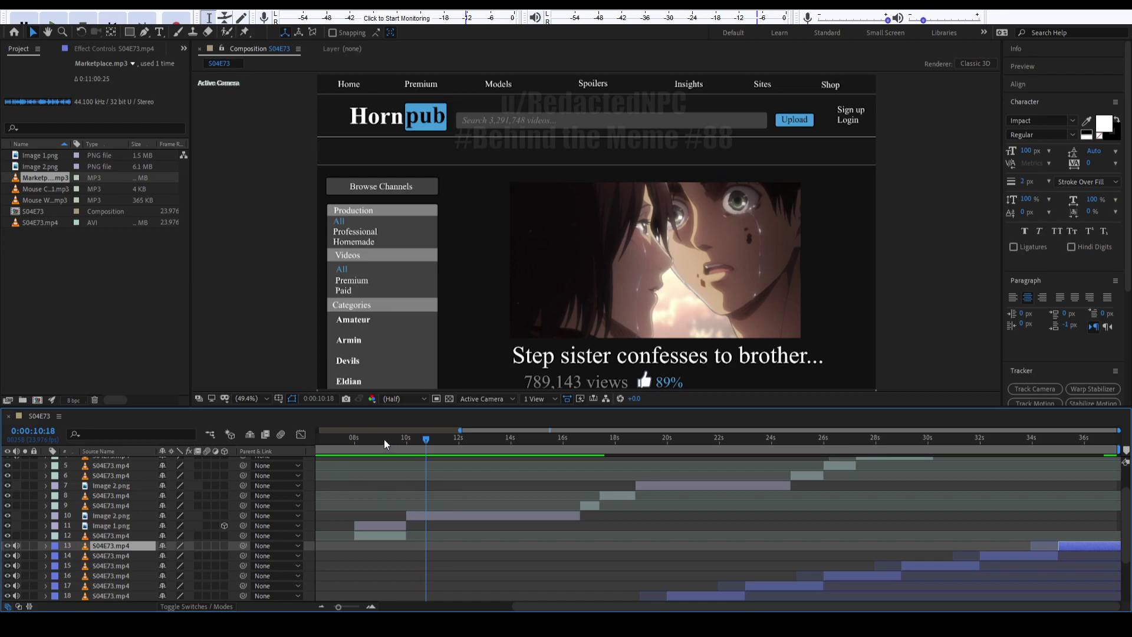
# Scrub the staggered clips from 0:00:08:12, settle on 0:00:08:00, then return to Audacity.
pyautogui.click(367, 440)
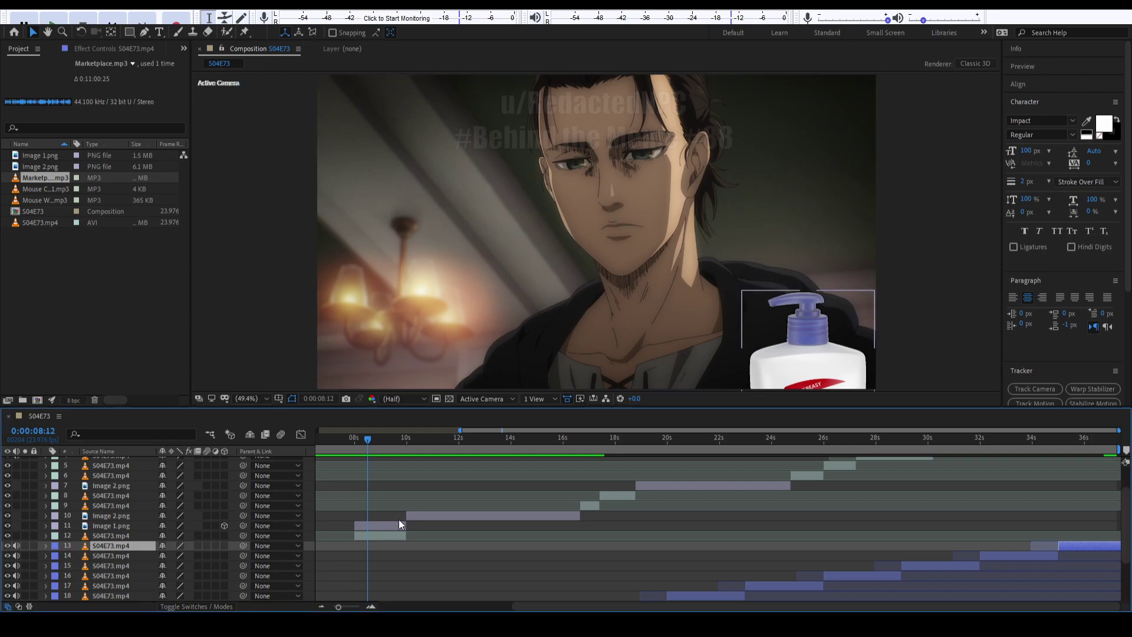
pyautogui.moveTo(370, 440)
pyautogui.mouseDown()
pyautogui.moveTo(678, 449)
pyautogui.moveTo(353, 454)
pyautogui.mouseUp()
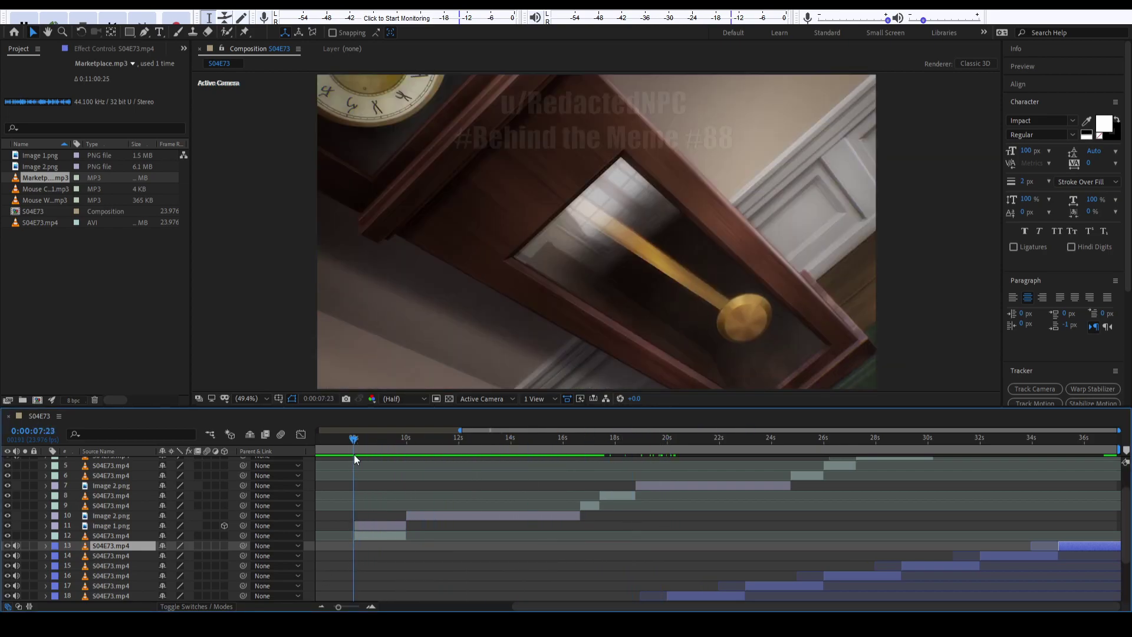
pyautogui.press('pagedown')
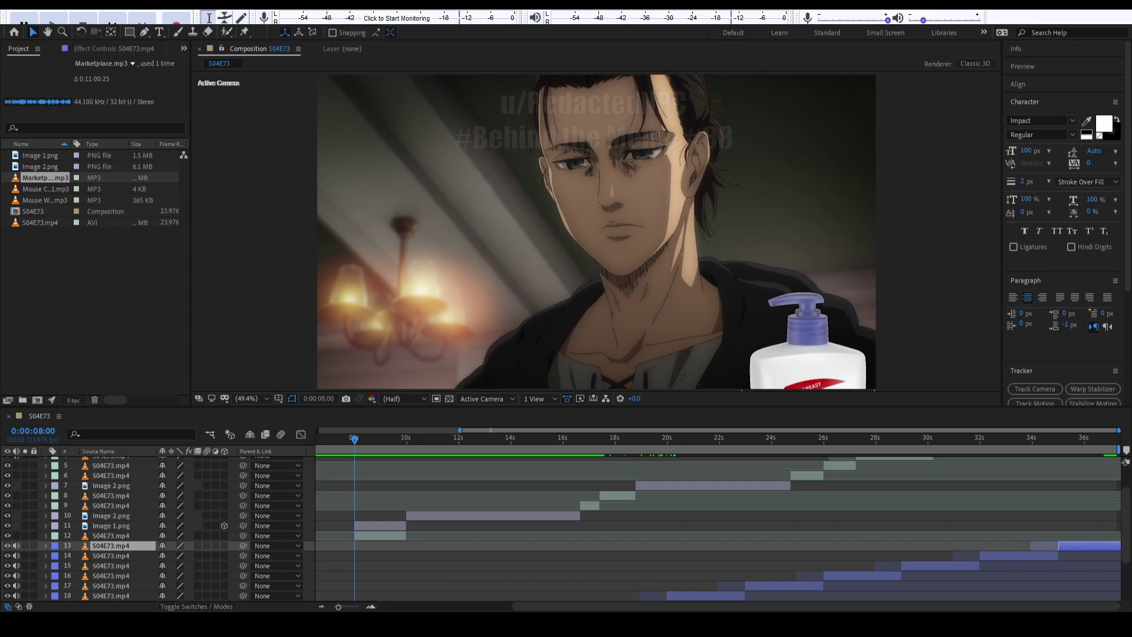
pyautogui.hotkey('alt', 'Tab')
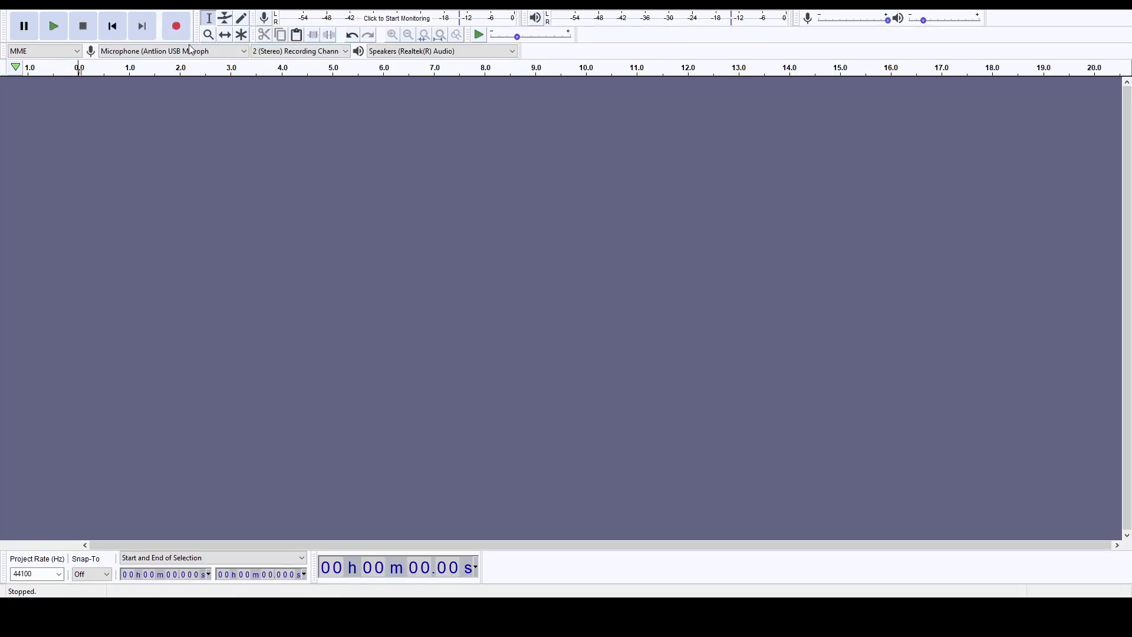
# Add a new mono track, play back the old test audio, then remove that old track.
pyautogui.hotkey('ctrl', 'shift', 'n')
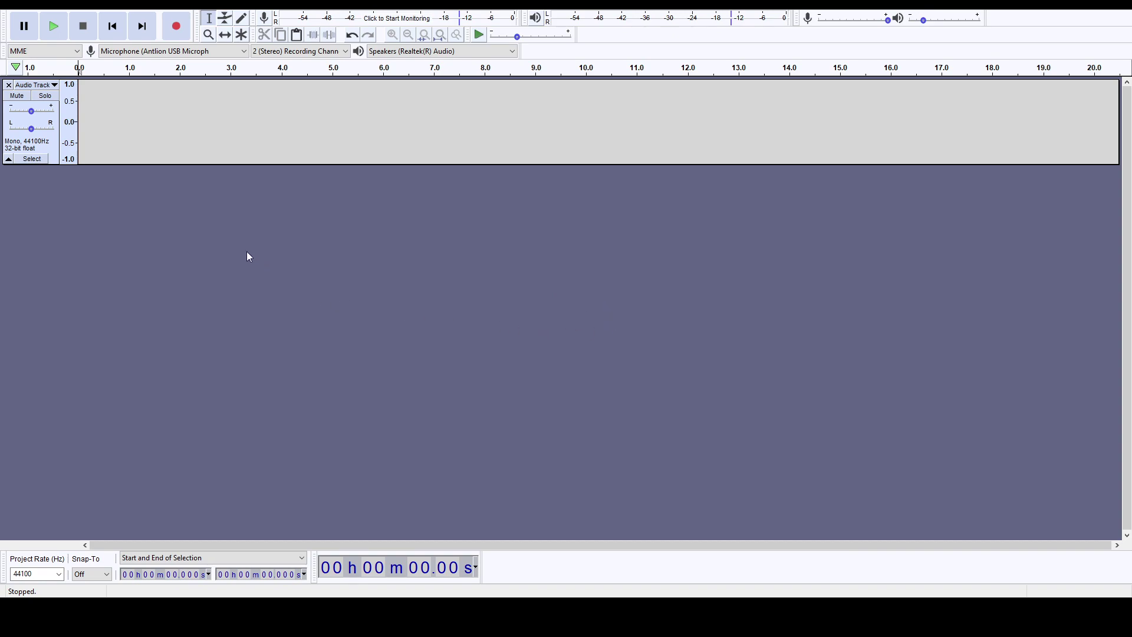
pyautogui.press('space')
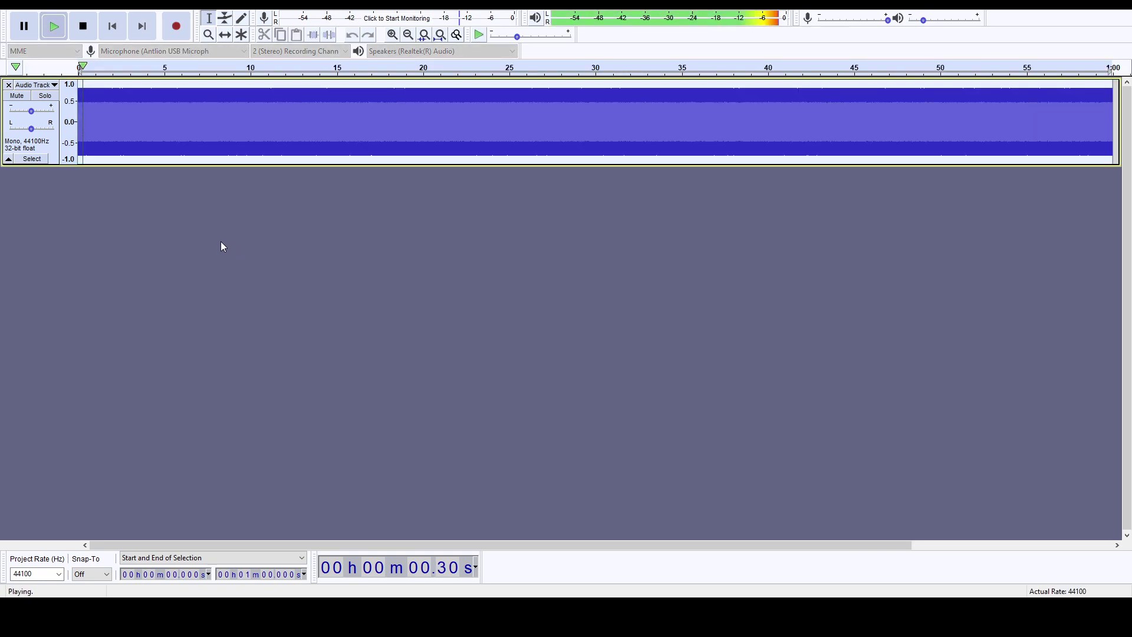
pyautogui.press('space')
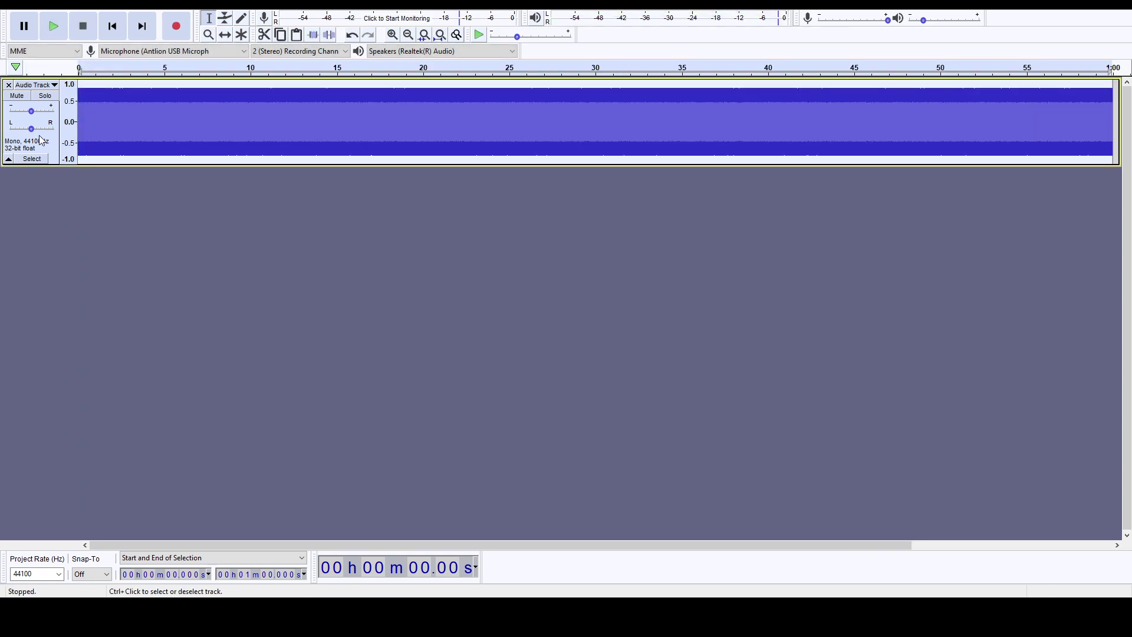
pyautogui.click(8, 86)
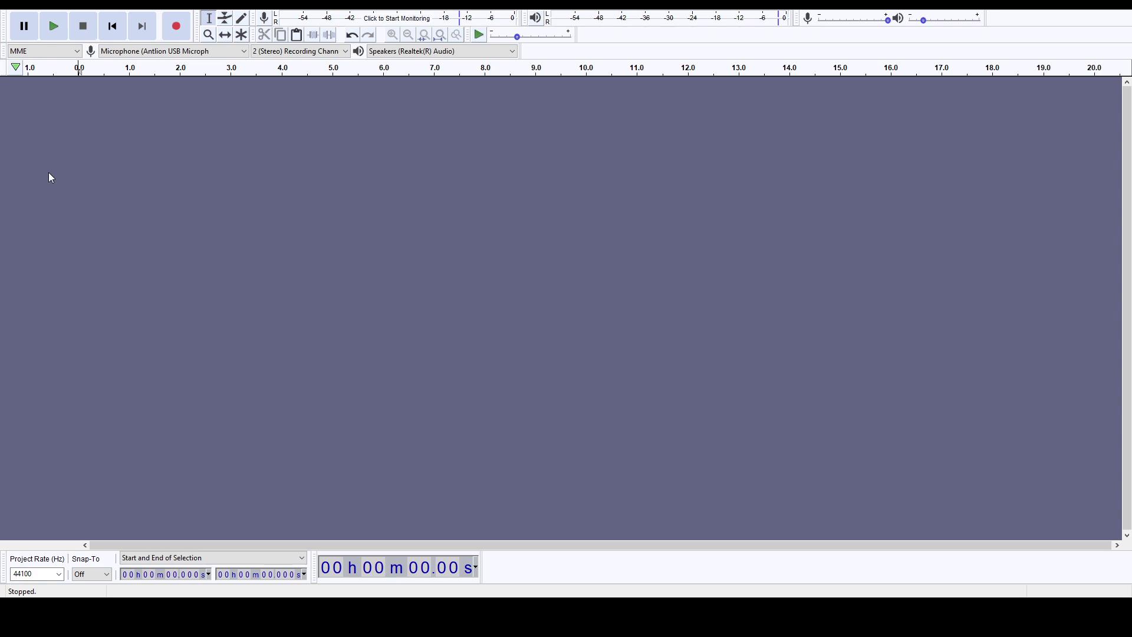
# Start a voice recording, undo the false-start take, and begin a fresh stereo recording.
pyautogui.click(175, 32)
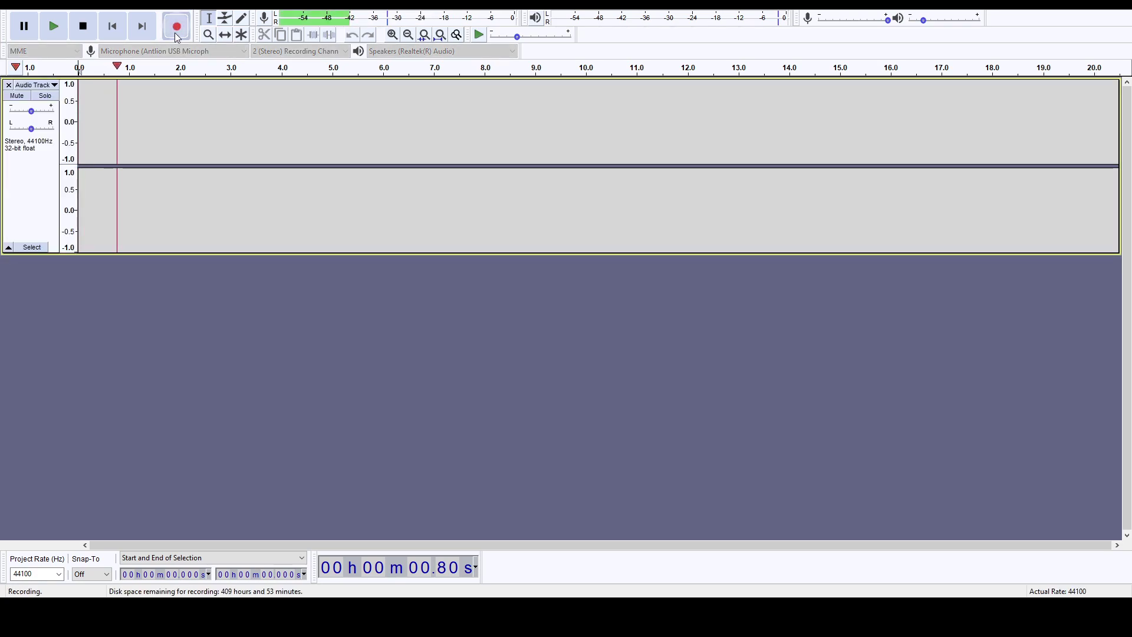
pyautogui.press('p')
pyautogui.press('p')
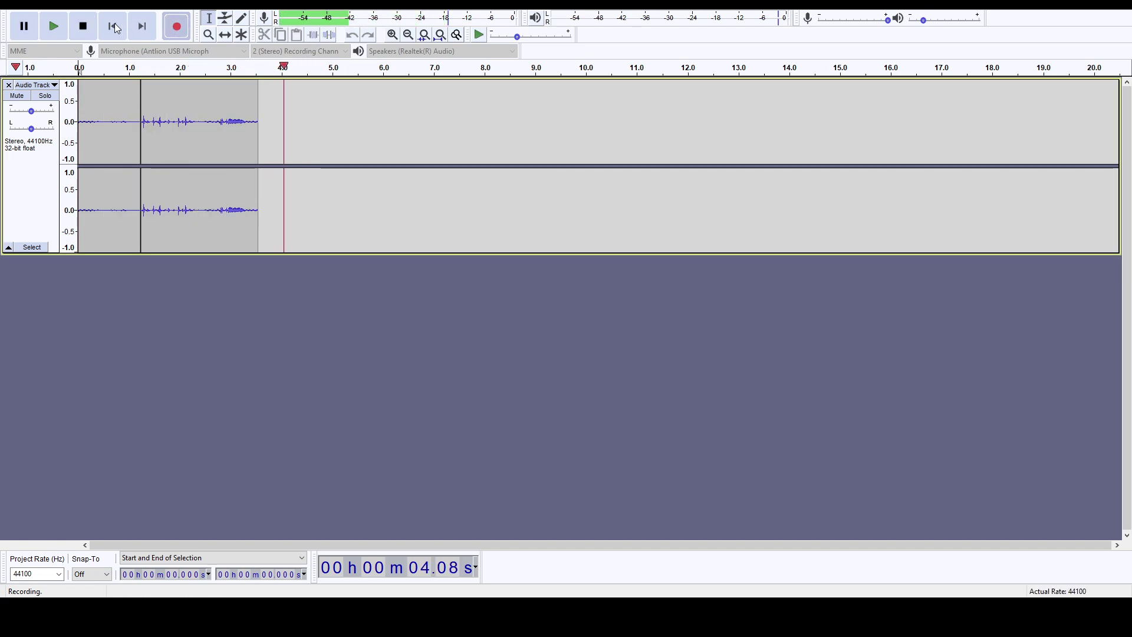
pyautogui.click(84, 26)
pyautogui.hotkey('ctrl', 'z')
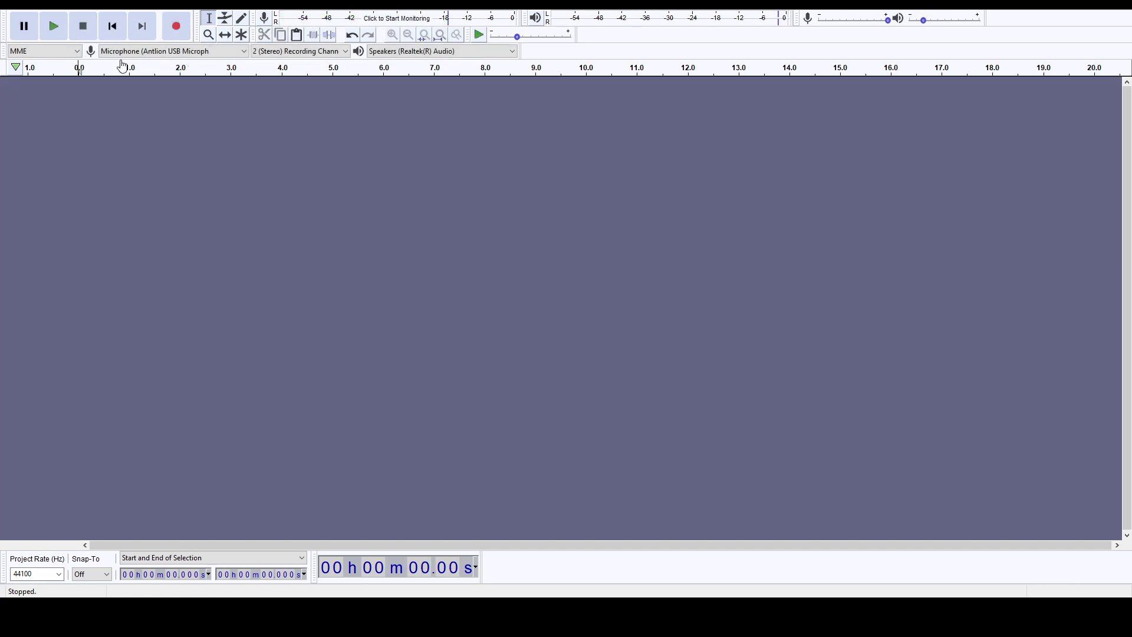
pyautogui.click(176, 28)
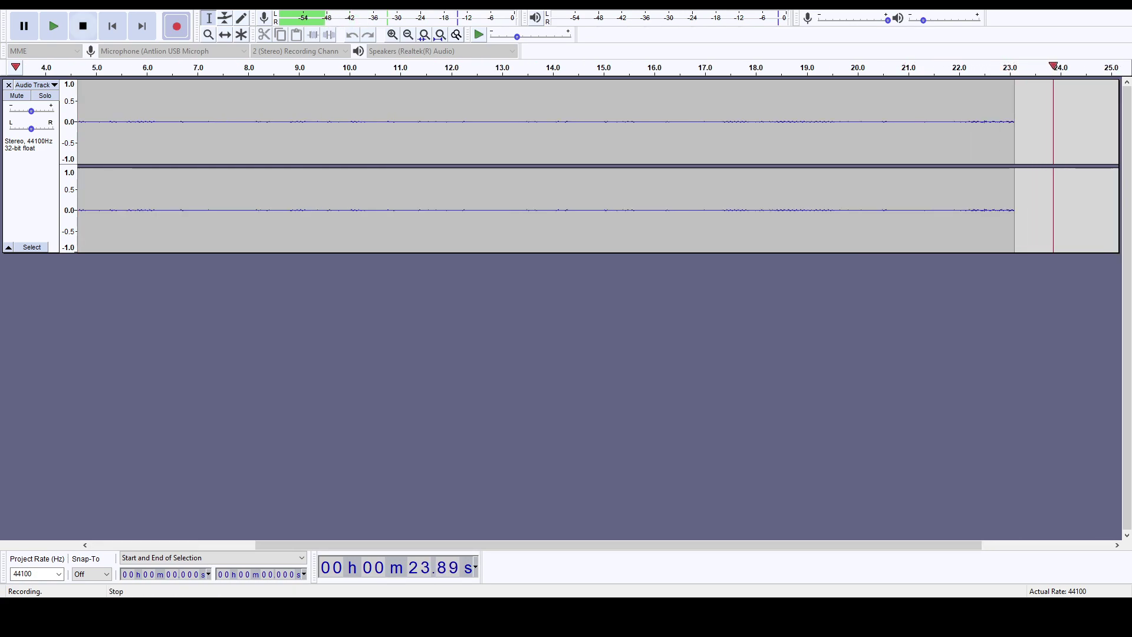
# Stop recording, cut the trailing audio from 21.73 to 24.63 s, and raise the gain to +5 dB.
pyautogui.click(83, 26)
pyautogui.moveTo(1090, 141); pyautogui.dragTo(944, 154)
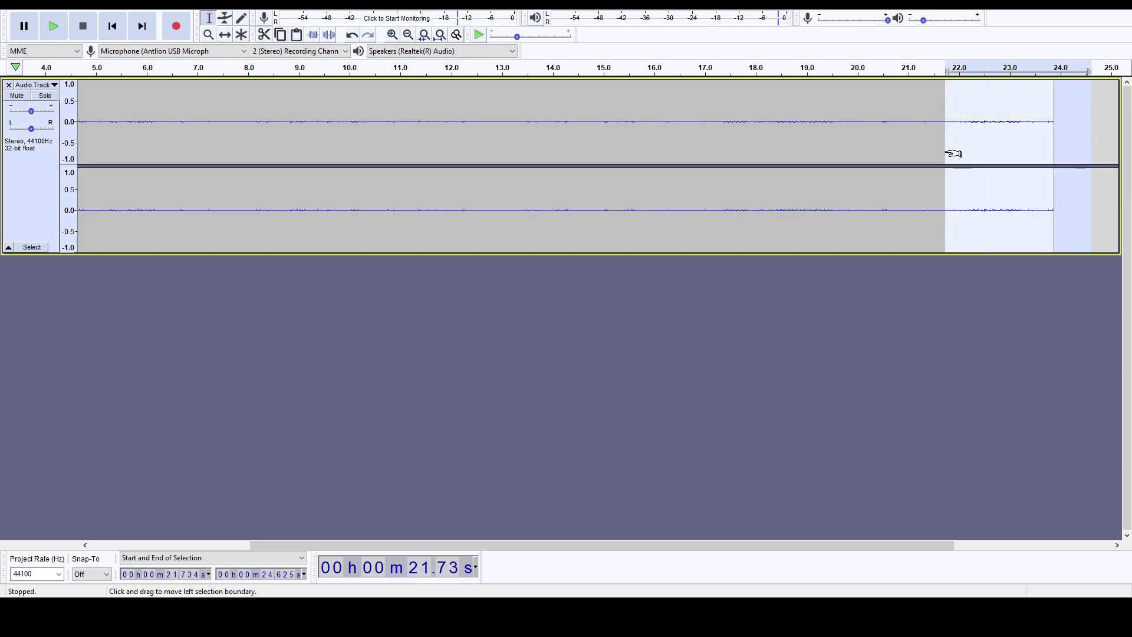
pyautogui.click(949, 154)
pyautogui.press('Home')
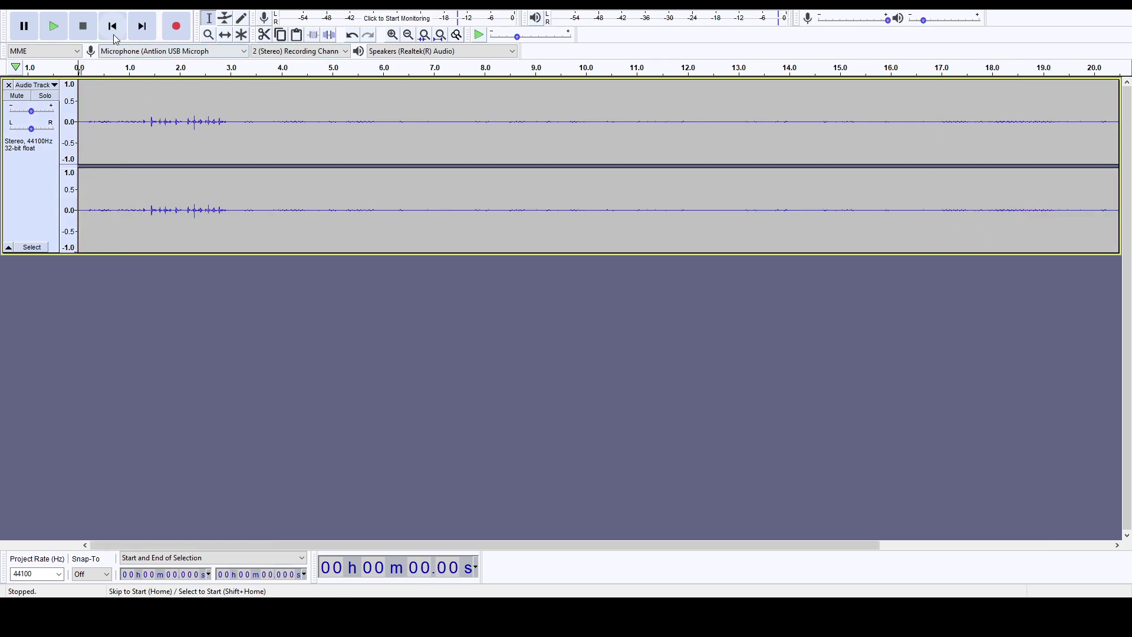
pyautogui.moveTo(33, 112); pyautogui.dragTo(38, 112)
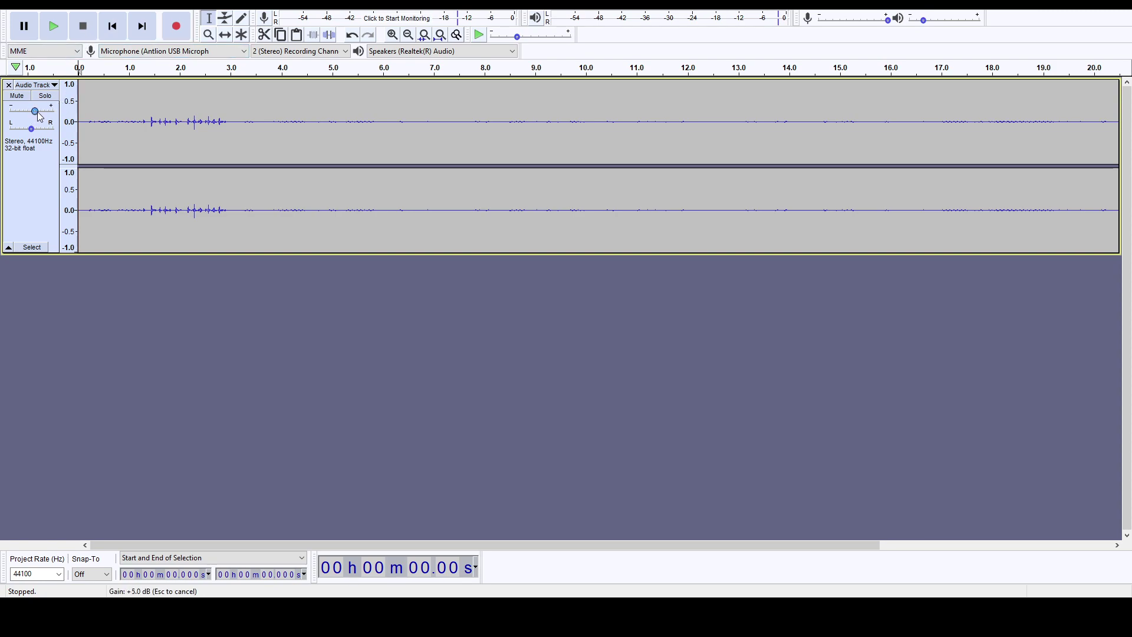
# Delete the leading 1.37 seconds of silence, play back the trimmed take, and select the whole recording.
pyautogui.press('space')
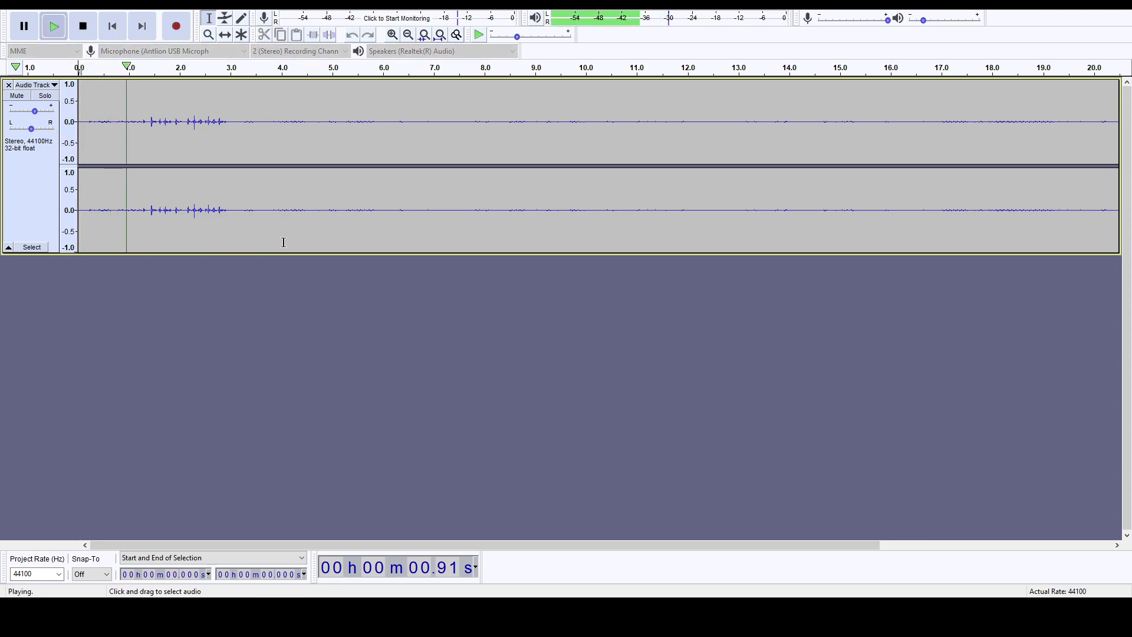
pyautogui.click(83, 26)
pyautogui.click(148, 106)
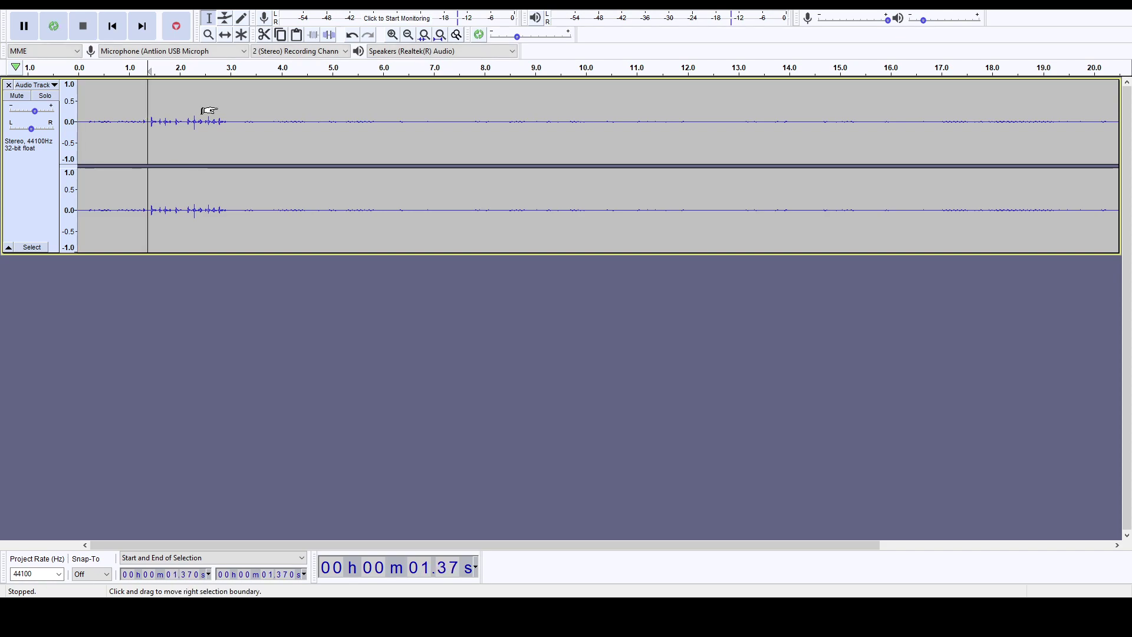
pyautogui.hotkey('shift', 'Home')
pyautogui.press('Delete')
pyautogui.press('space')
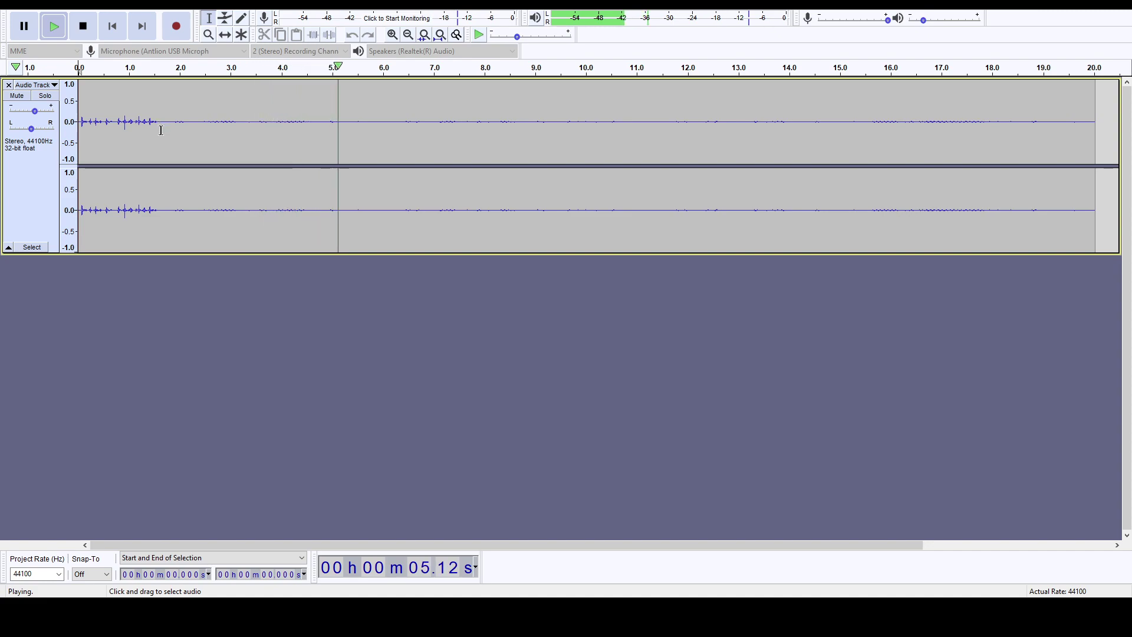
pyautogui.press('space')
pyautogui.click(44, 174)
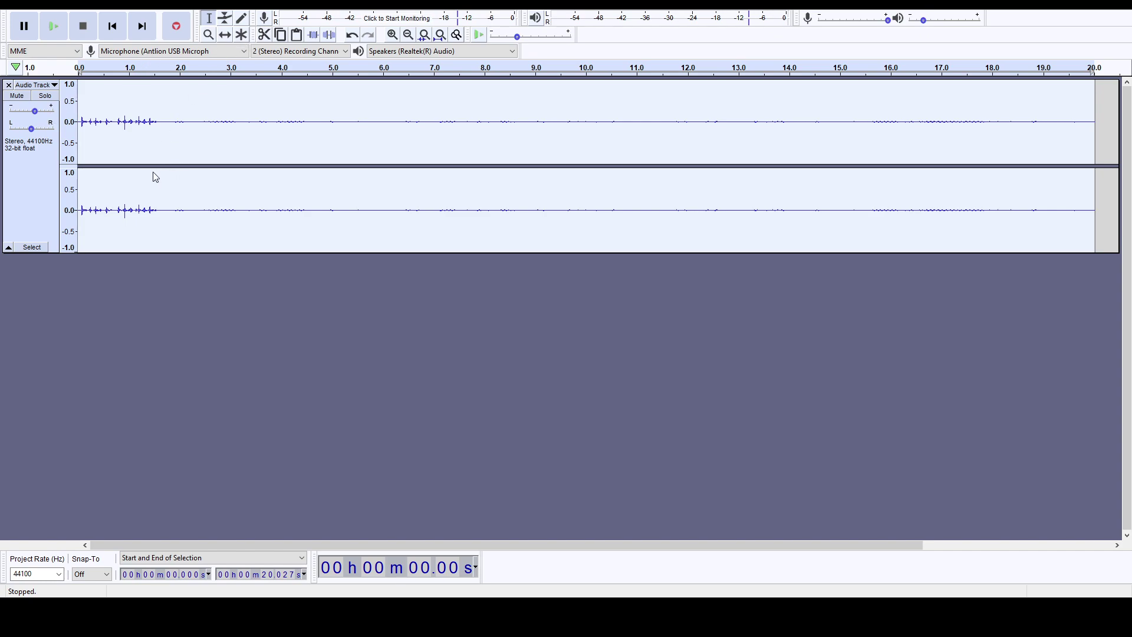
pyautogui.click(218, 219)
# In After Effects, slide the Audio 1.mp3 layer to start at 8 seconds and preview it.
pyautogui.hotkey('alt', 'Tab')
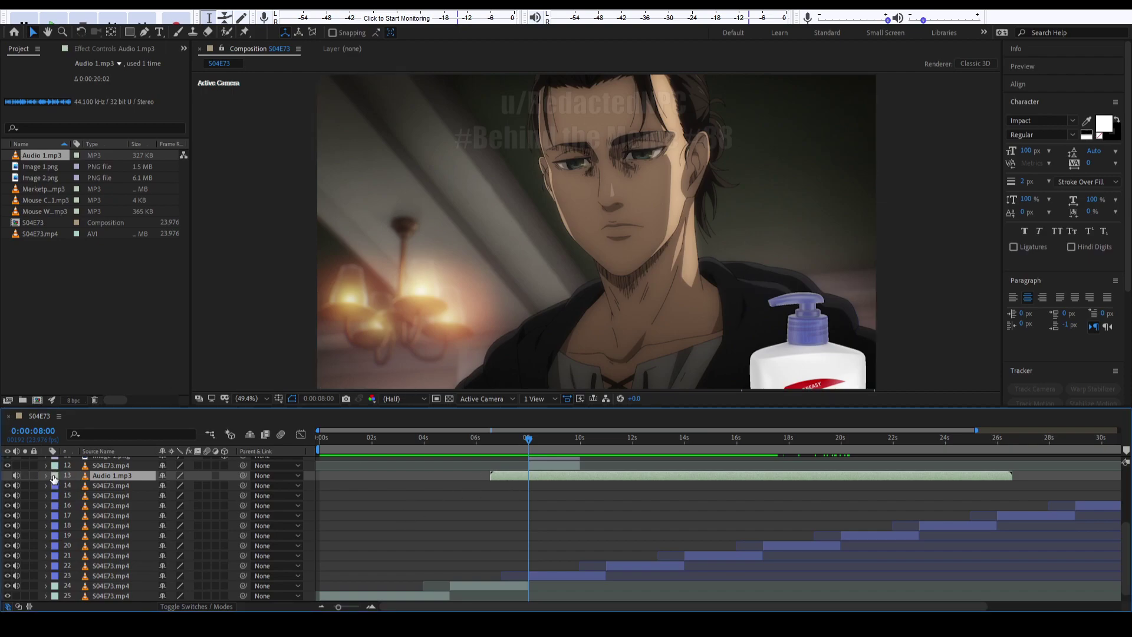
pyautogui.click(561, 474)
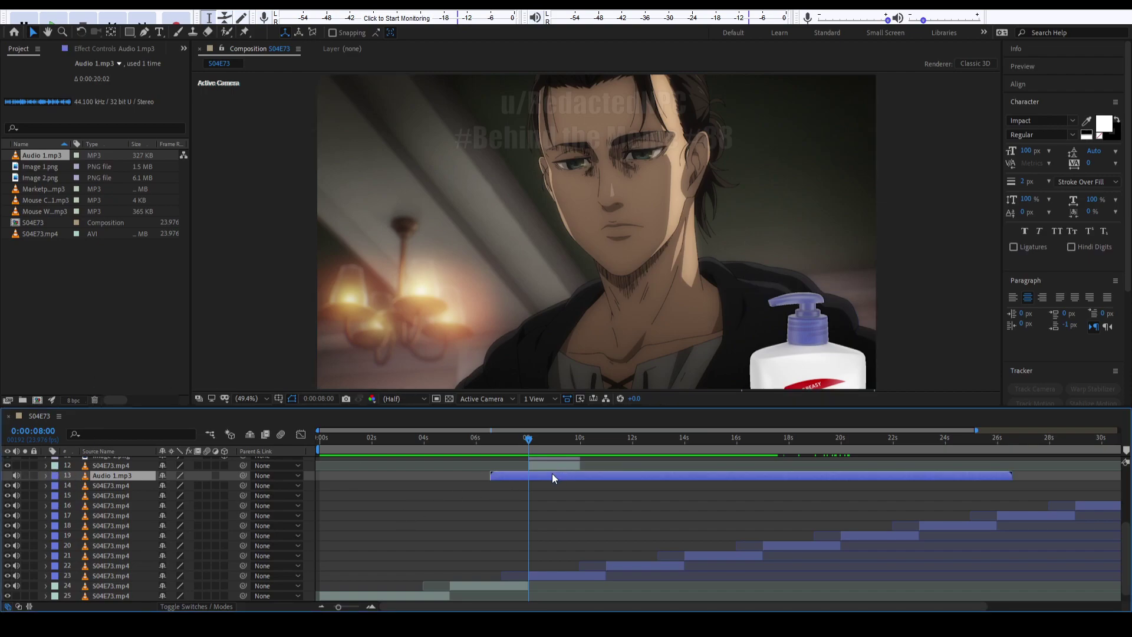
pyautogui.moveTo(552, 472); pyautogui.dragTo(586, 475)
pyautogui.moveTo(533, 441); pyautogui.dragTo(470, 439)
pyautogui.press('space')
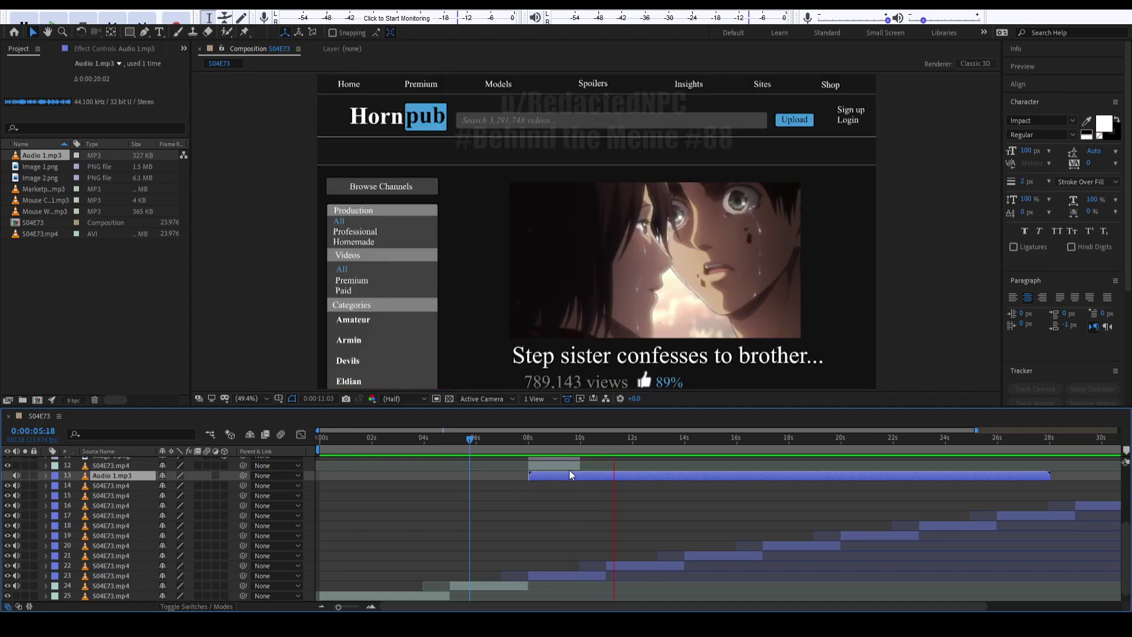
pyautogui.press('space')
pyautogui.press('space')
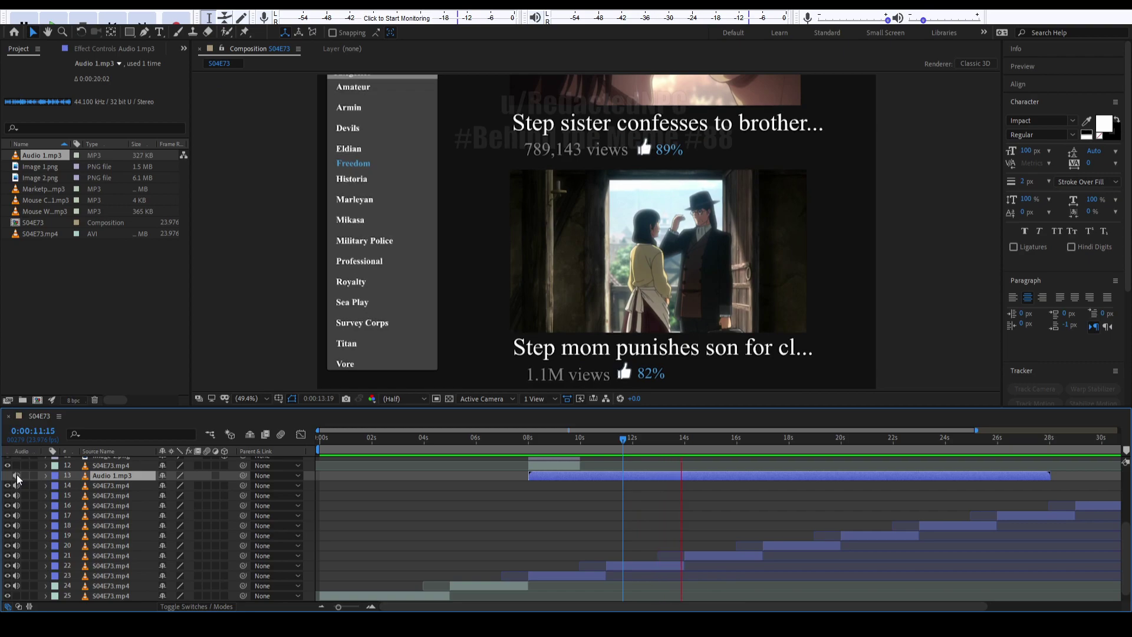
# Trim Audio 1.mp3 to end at 10 seconds with Alt+], then return to the 8-second mark.
pyautogui.press('space')
pyautogui.click(582, 446)
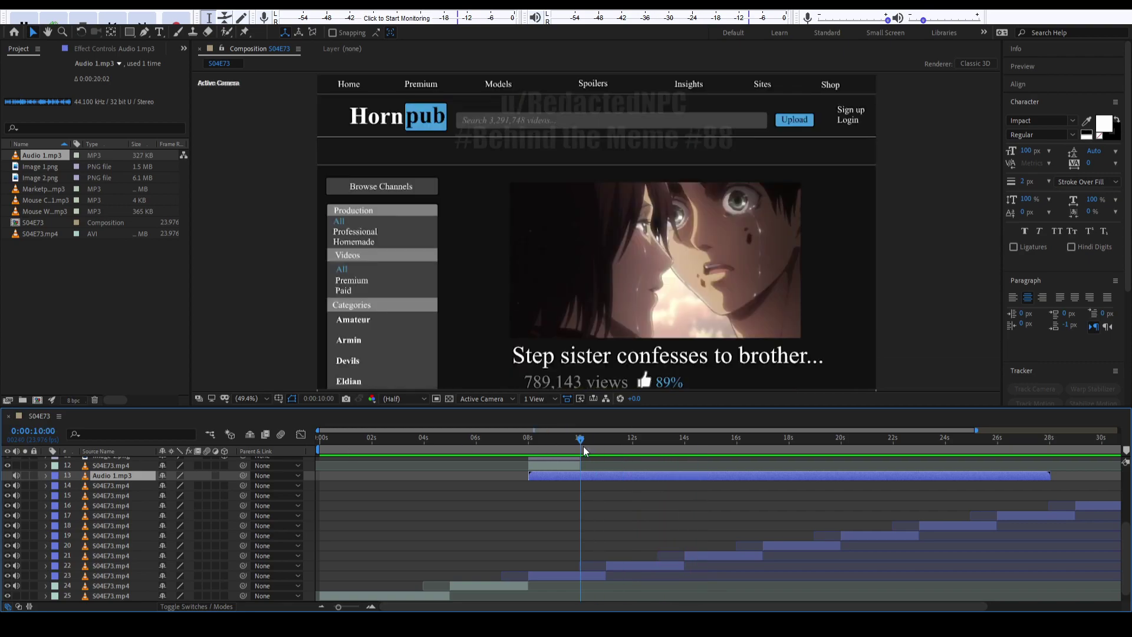
pyautogui.hotkey('alt', ']')
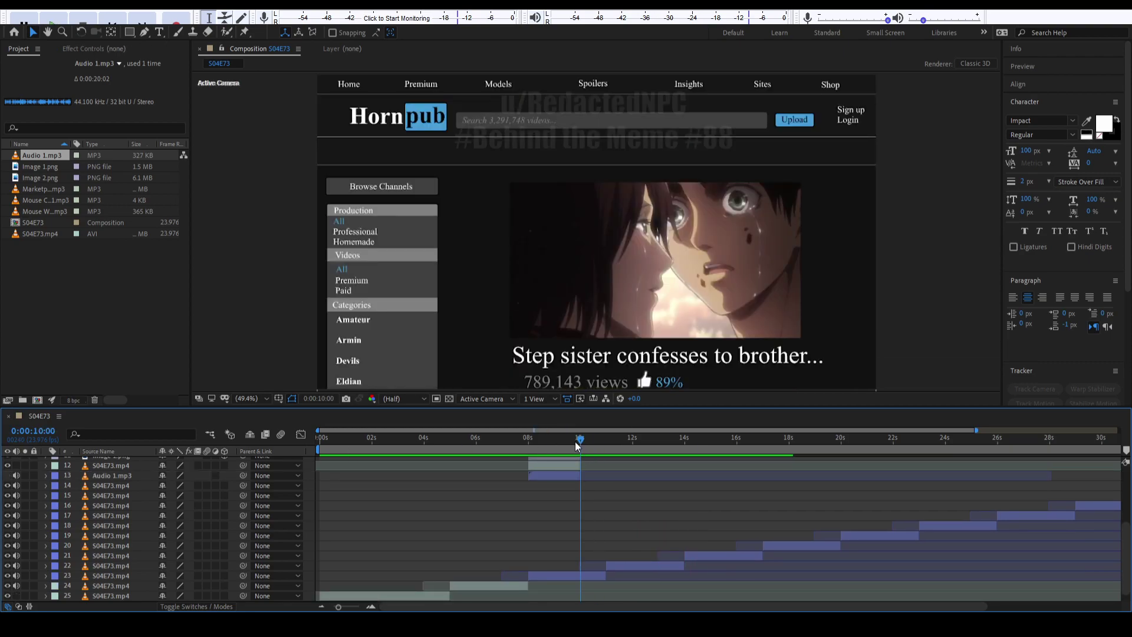
pyautogui.moveTo(575, 441); pyautogui.dragTo(528, 444)
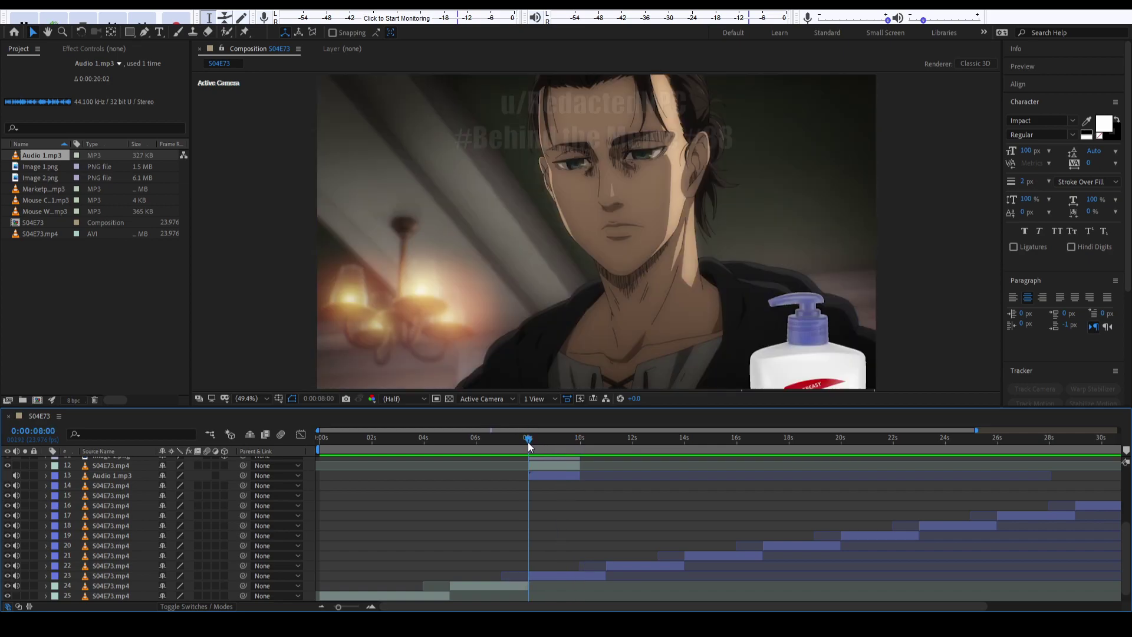
pyautogui.click(543, 475)
# Set the Audio 1.mp3 layer's Audio Levels to -3 dB.
pyautogui.click(46, 475)
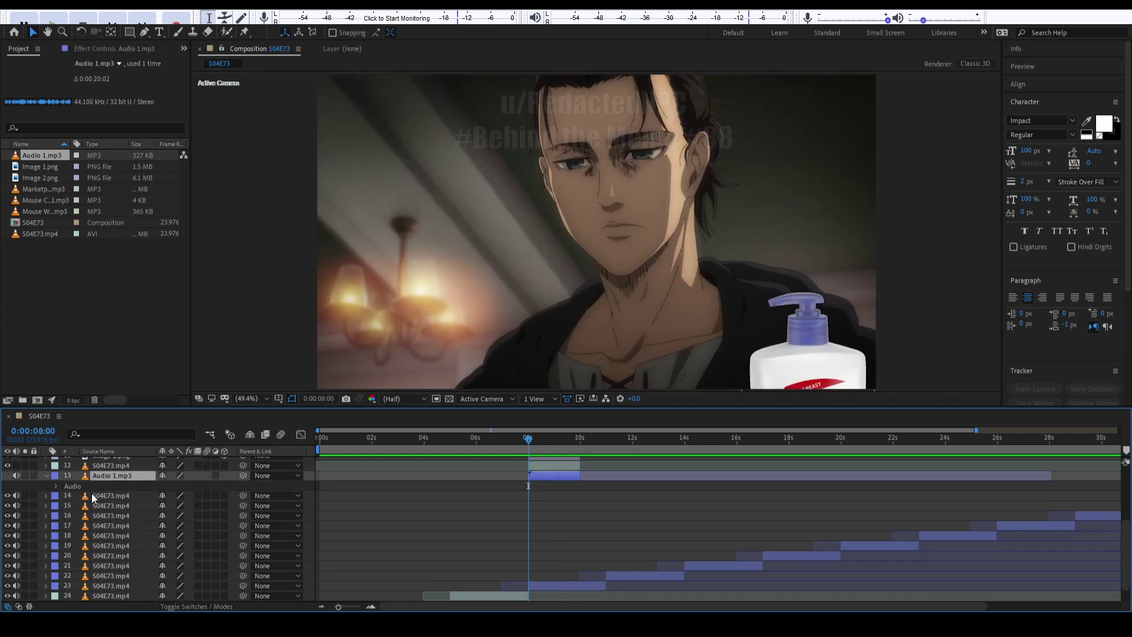
pyautogui.click(56, 486)
pyautogui.click(169, 495)
pyautogui.write('-3')
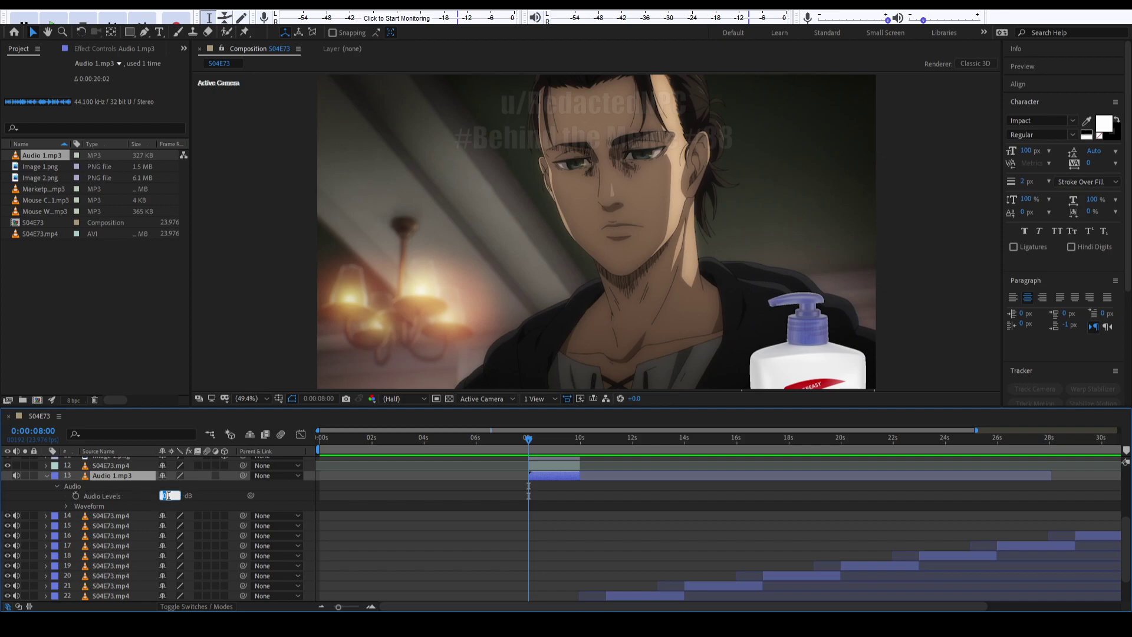
pyautogui.press('Return')
# Preview the composition from 6:22, scrubbing through to 13:01 and back to 11:02.
pyautogui.click(499, 439)
pyautogui.press('space')
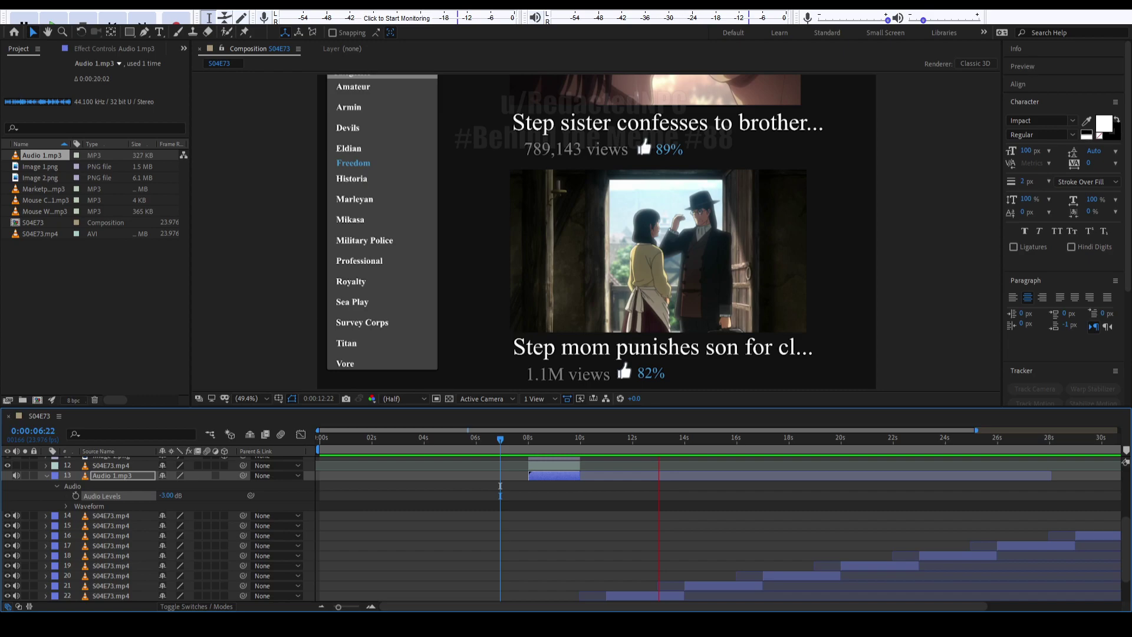
pyautogui.moveTo(500, 485); pyautogui.dragTo(660, 485)
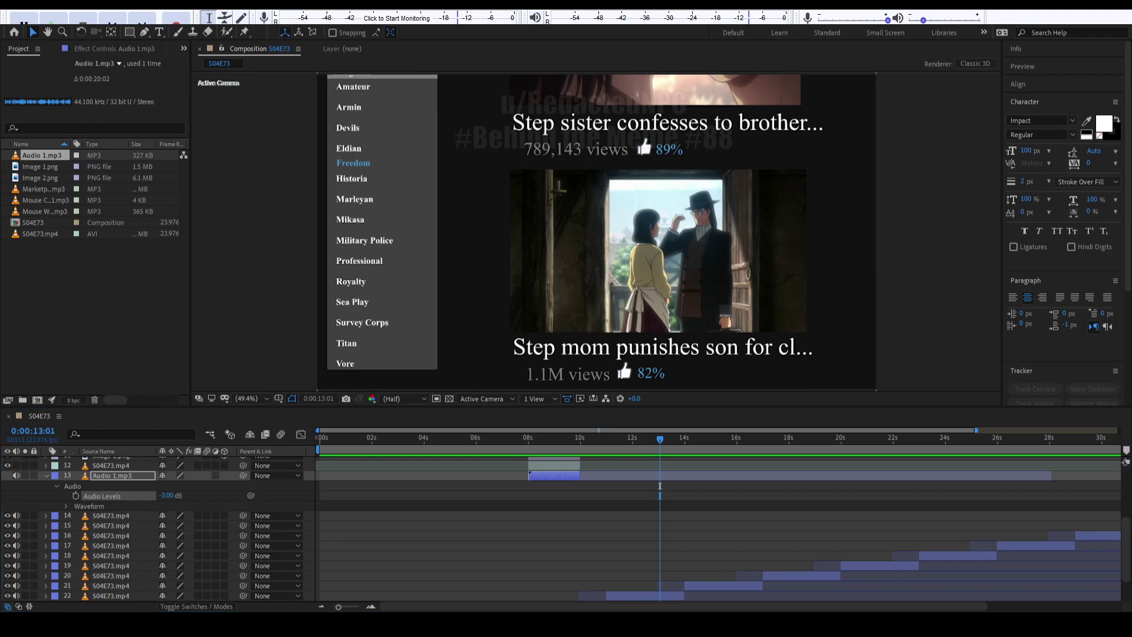
pyautogui.moveTo(660, 485); pyautogui.dragTo(609, 485)
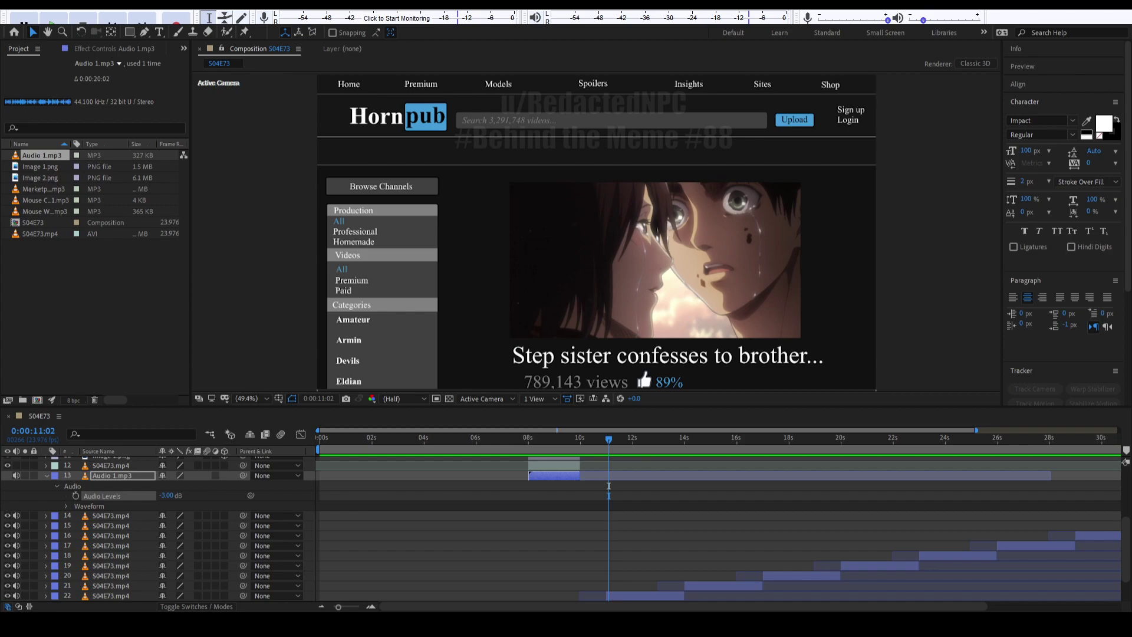
# Reload the shorter re-exported voice recording, preview it from 7:15, and collapse the audio layer.
pyautogui.click(413, 480)
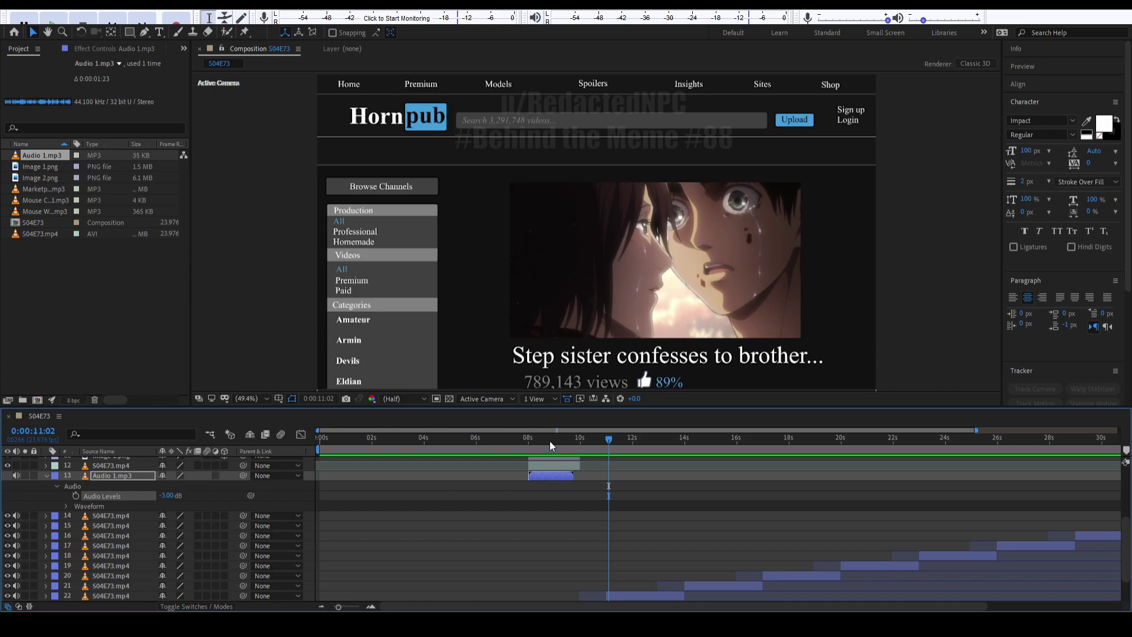
pyautogui.moveTo(566, 447); pyautogui.dragTo(518, 439)
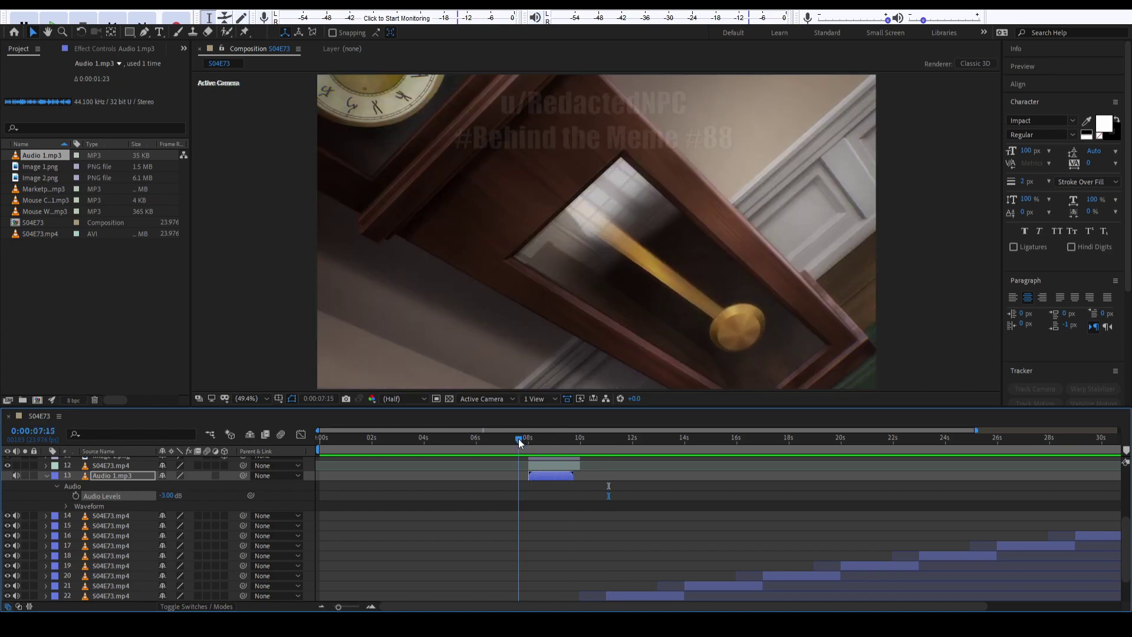
pyautogui.press('space')
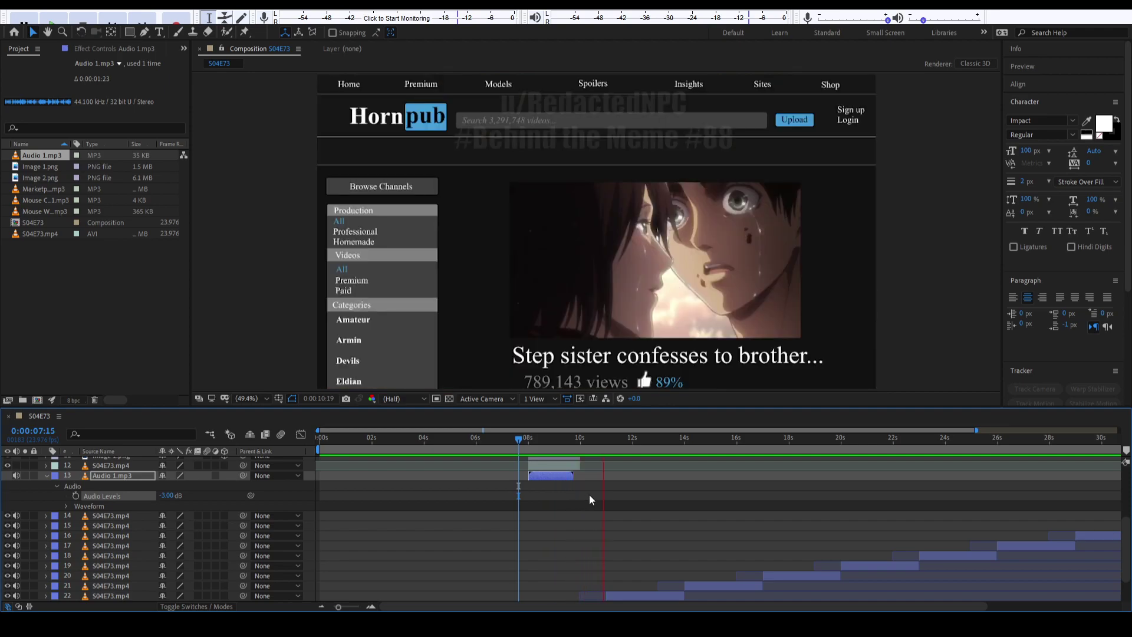
pyautogui.press('space')
pyautogui.press('l')
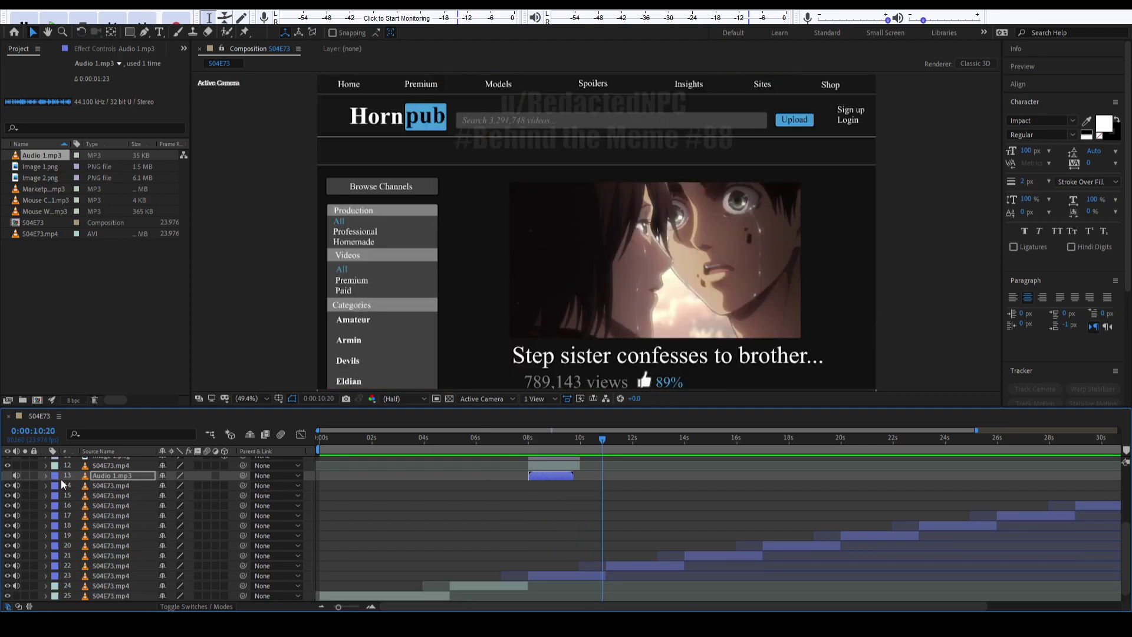
pyautogui.scroll(5, 629, 521)
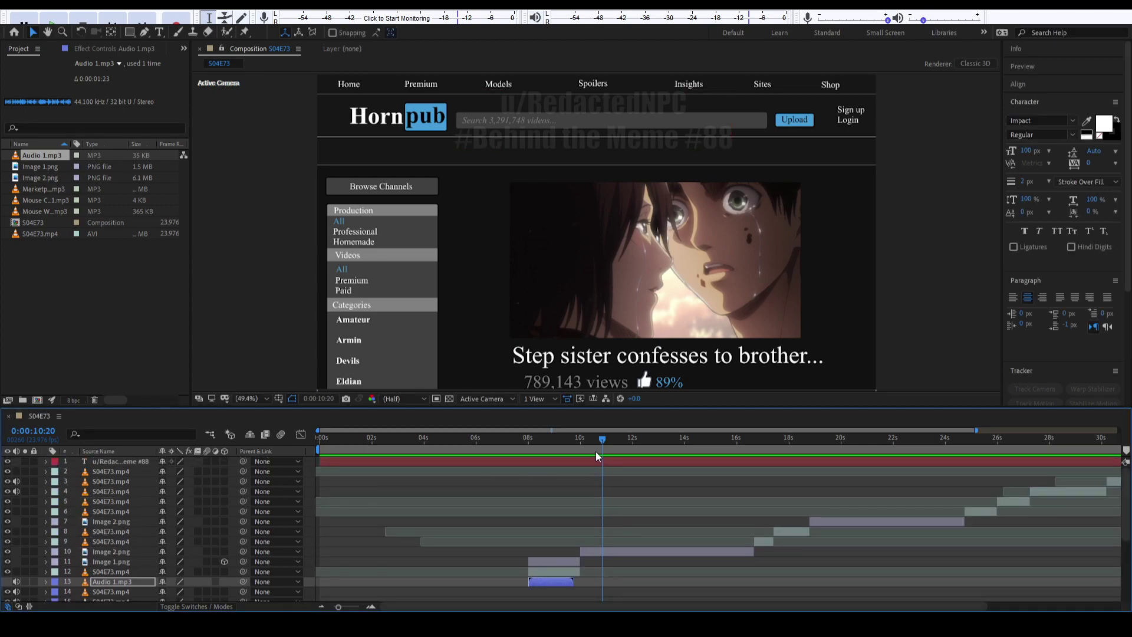
pyautogui.click(588, 552)
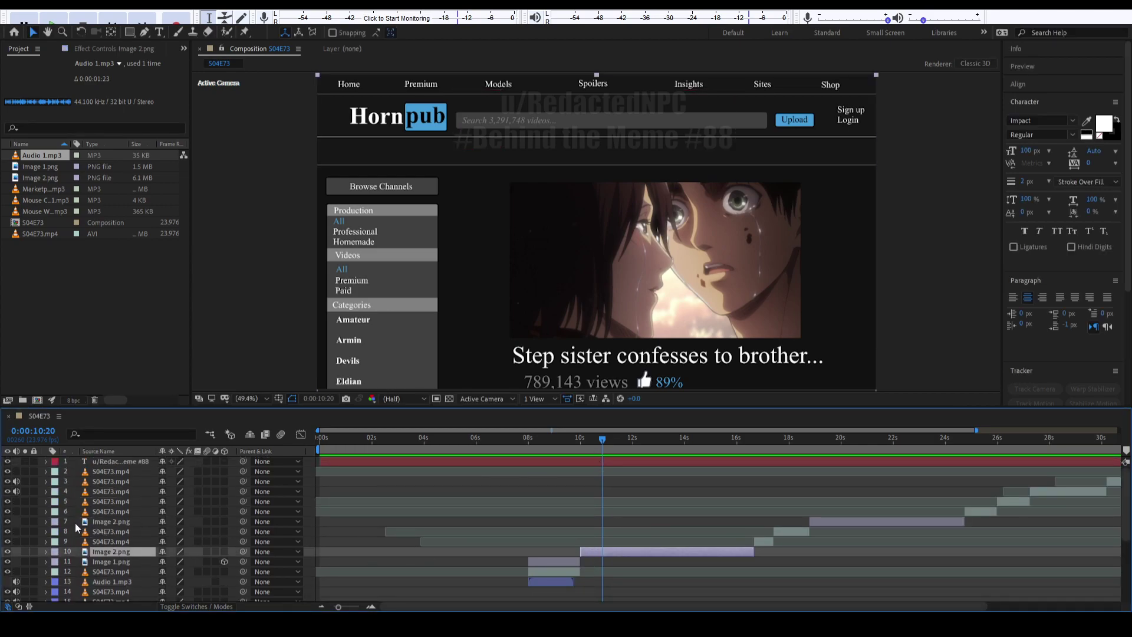
# Reveal Image 2.png's position keyframes and add Mouse Wheel Scrolling.mp3 to the S04E73 timeline.
pyautogui.click(51, 551)
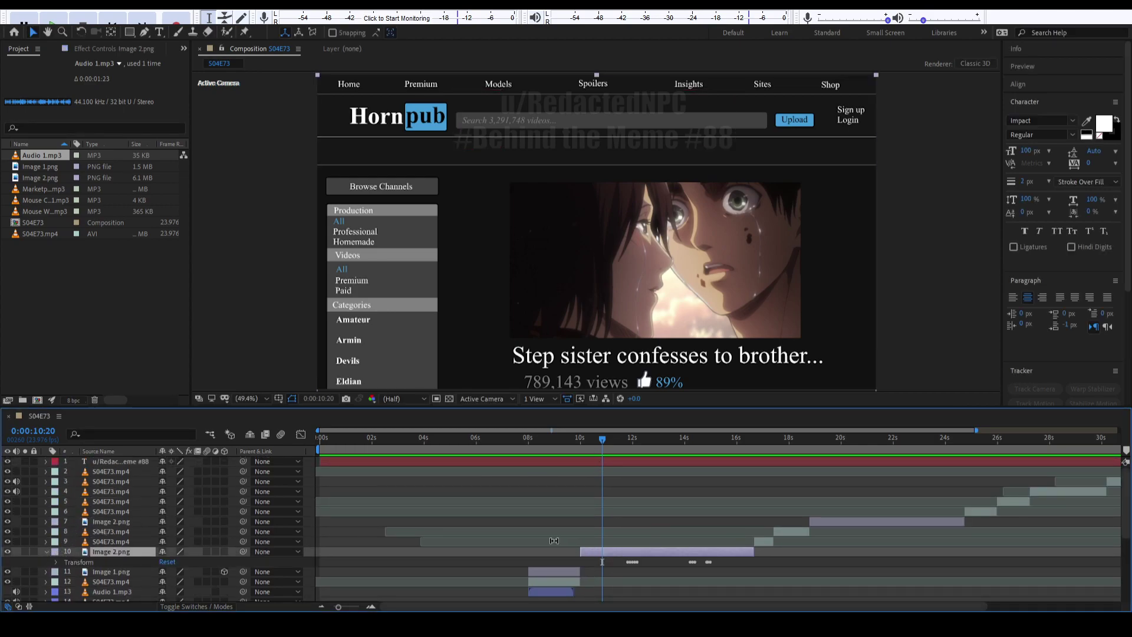
pyautogui.click(56, 562)
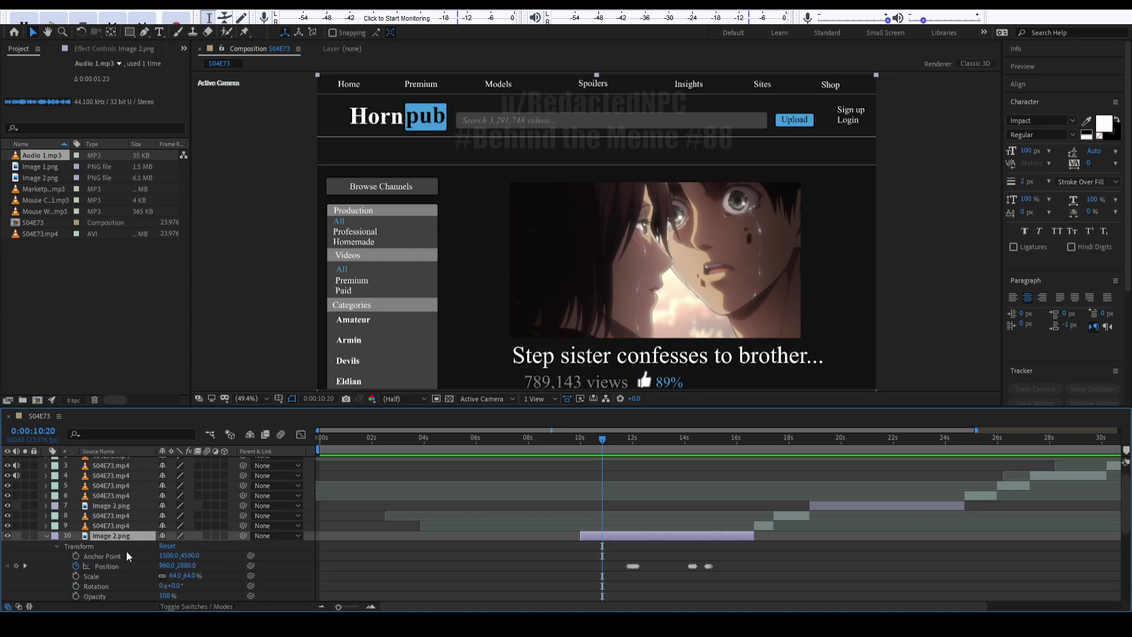
pyautogui.click(49, 202)
pyautogui.moveTo(44, 210); pyautogui.dragTo(612, 533)
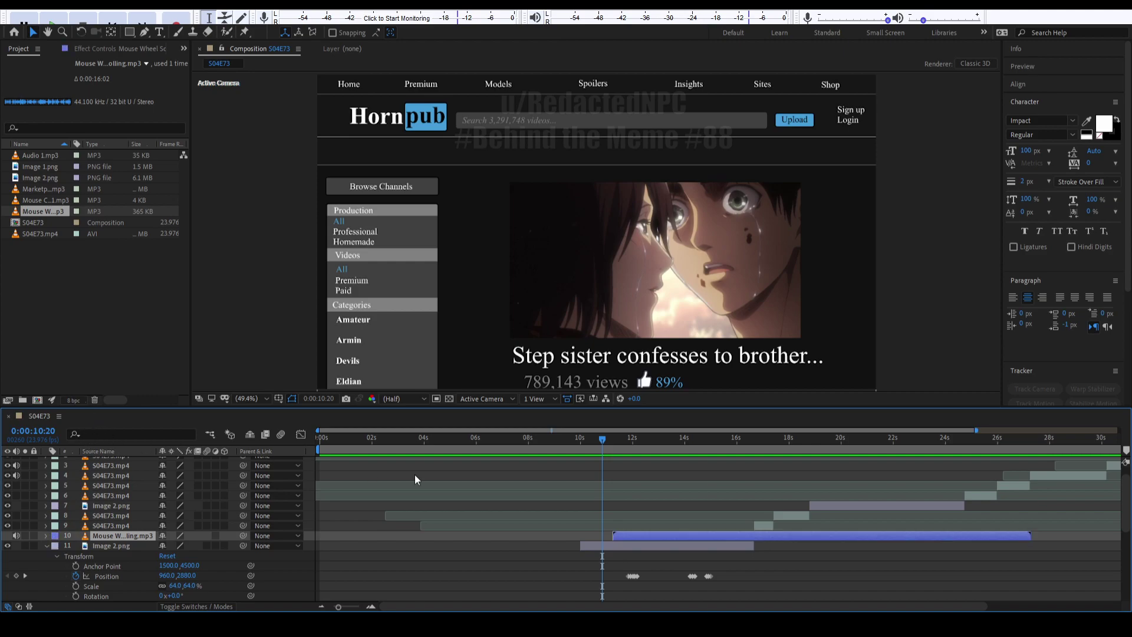
# Move the scroll sound to start near 9:03 and preview it from 9:03 and 10:03.
pyautogui.keyDown('alt'); pyautogui.scroll(5, 624, 540); pyautogui.keyUp('alt')
pyautogui.moveTo(563, 535); pyautogui.dragTo(372, 535)
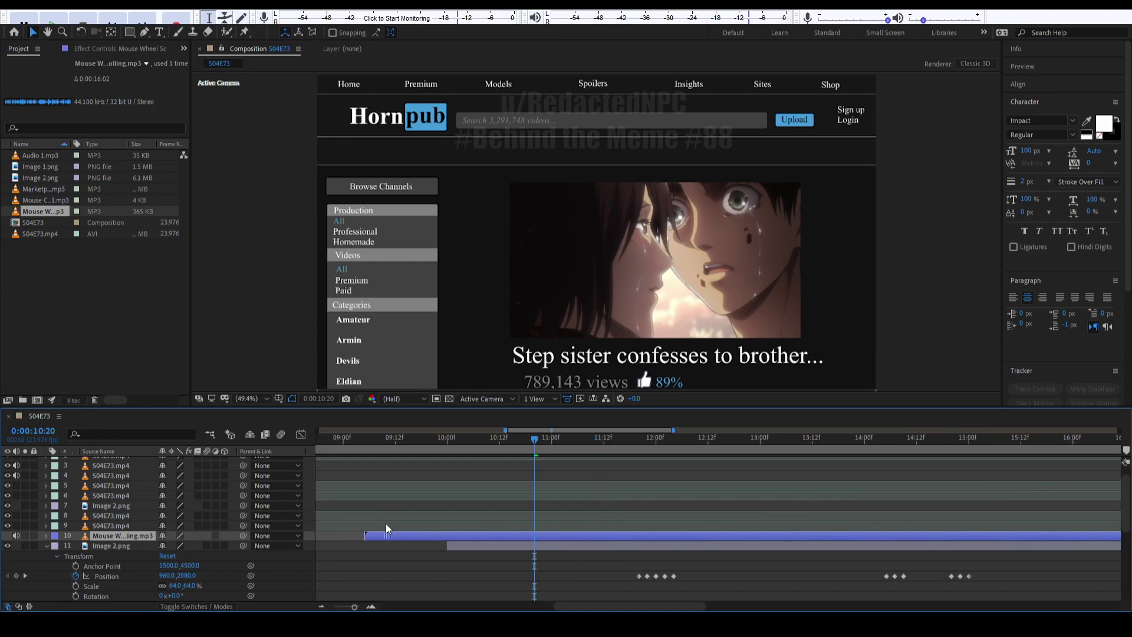
pyautogui.moveTo(412, 440); pyautogui.dragTo(358, 440)
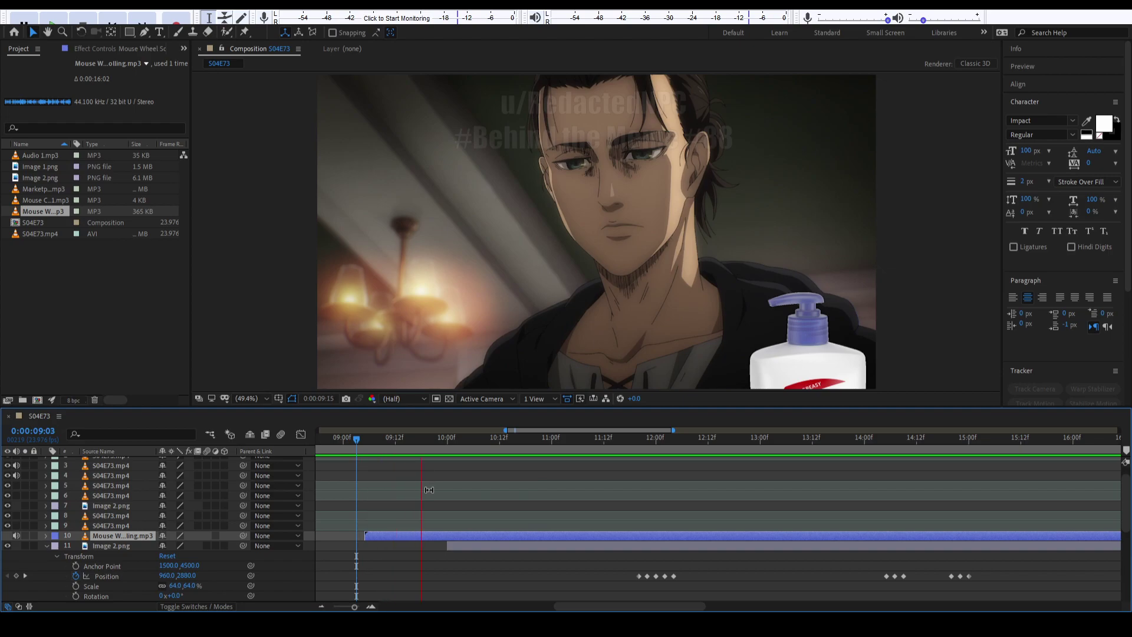
pyautogui.press('space')
pyautogui.moveTo(536, 444); pyautogui.dragTo(460, 452)
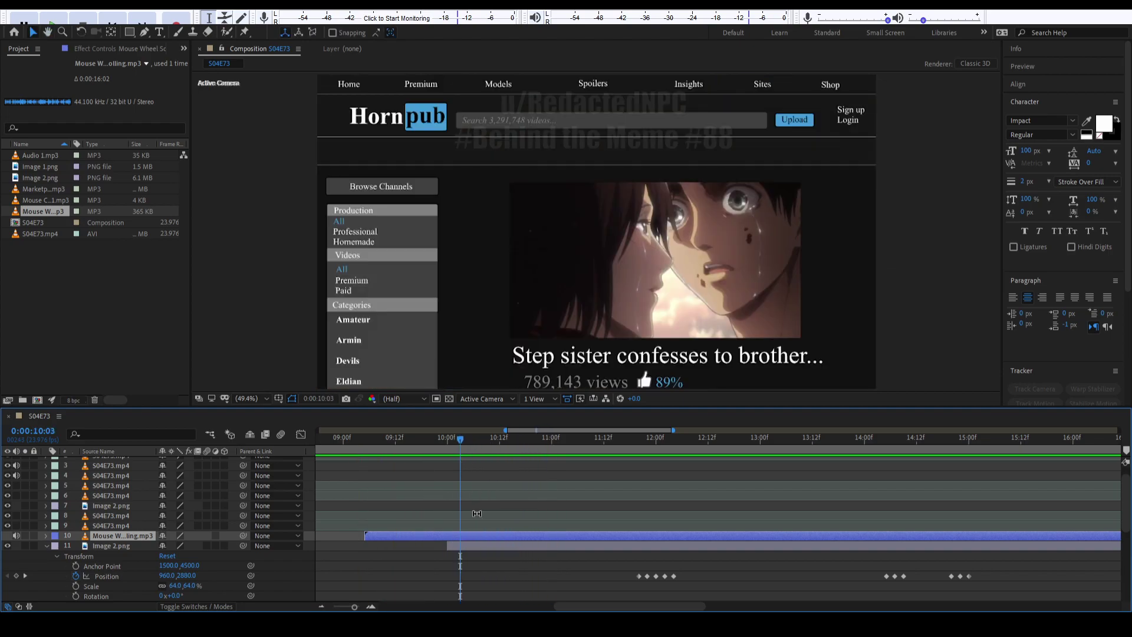
pyautogui.press('space')
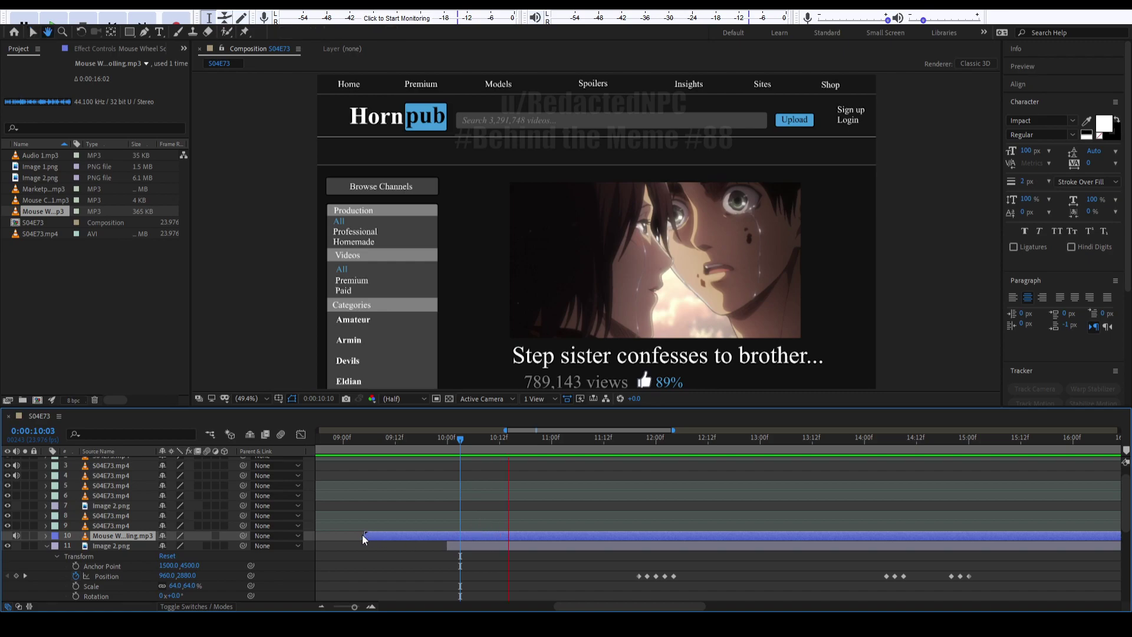
# Trim the scroll sound's in-point to about 10:12 and preview the timing from 10:01.
pyautogui.moveTo(366, 535); pyautogui.dragTo(479, 536)
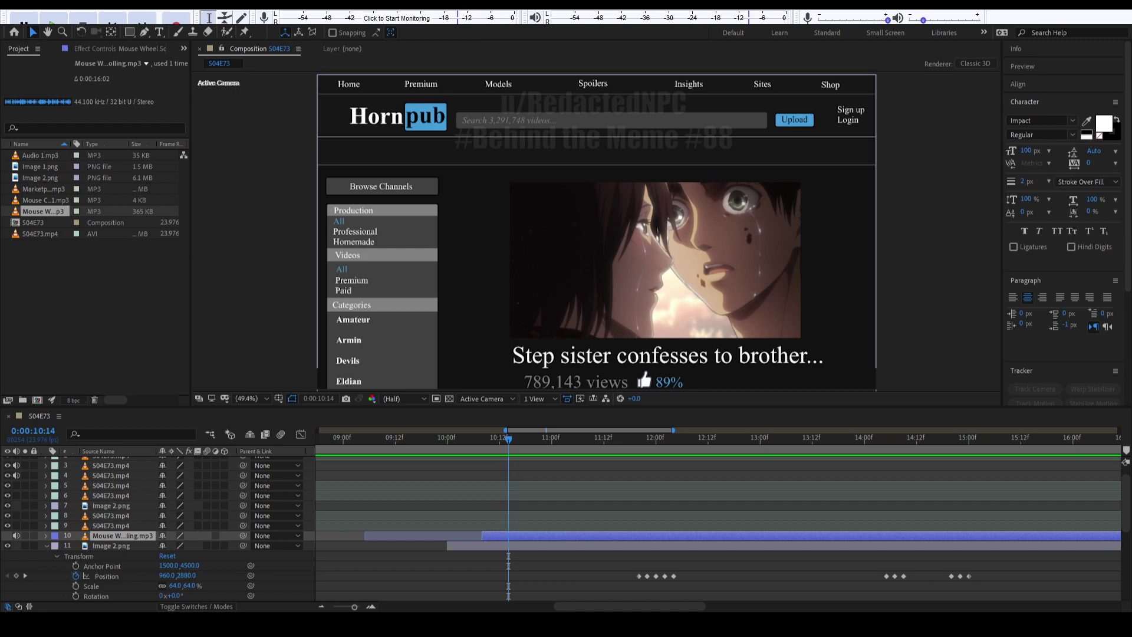
pyautogui.click(509, 538)
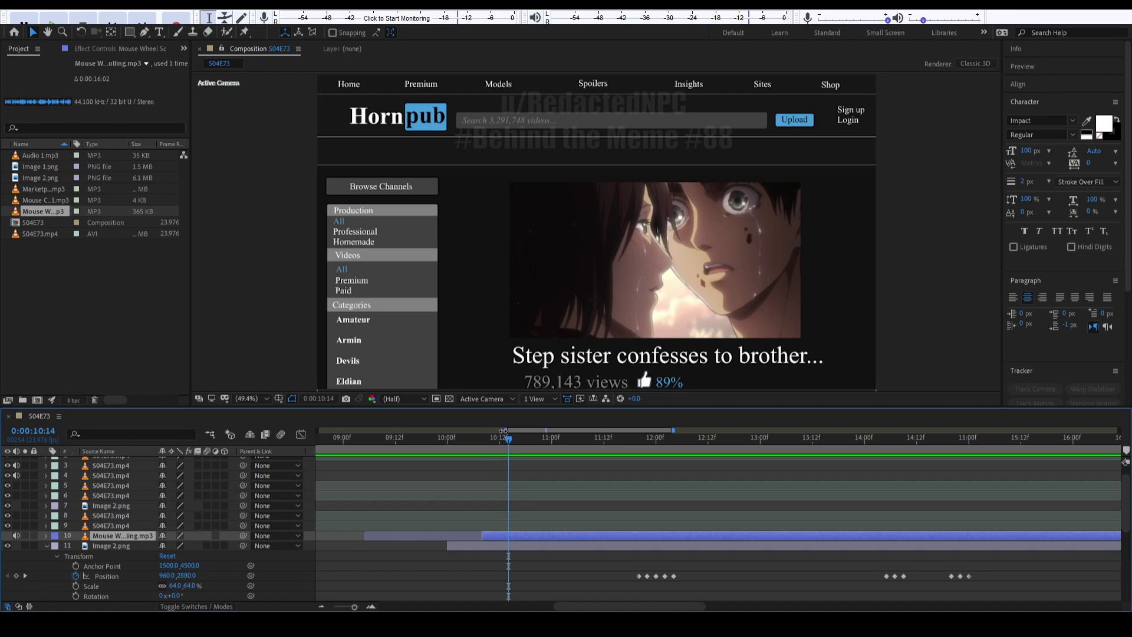
pyautogui.moveTo(503, 436); pyautogui.dragTo(452, 442)
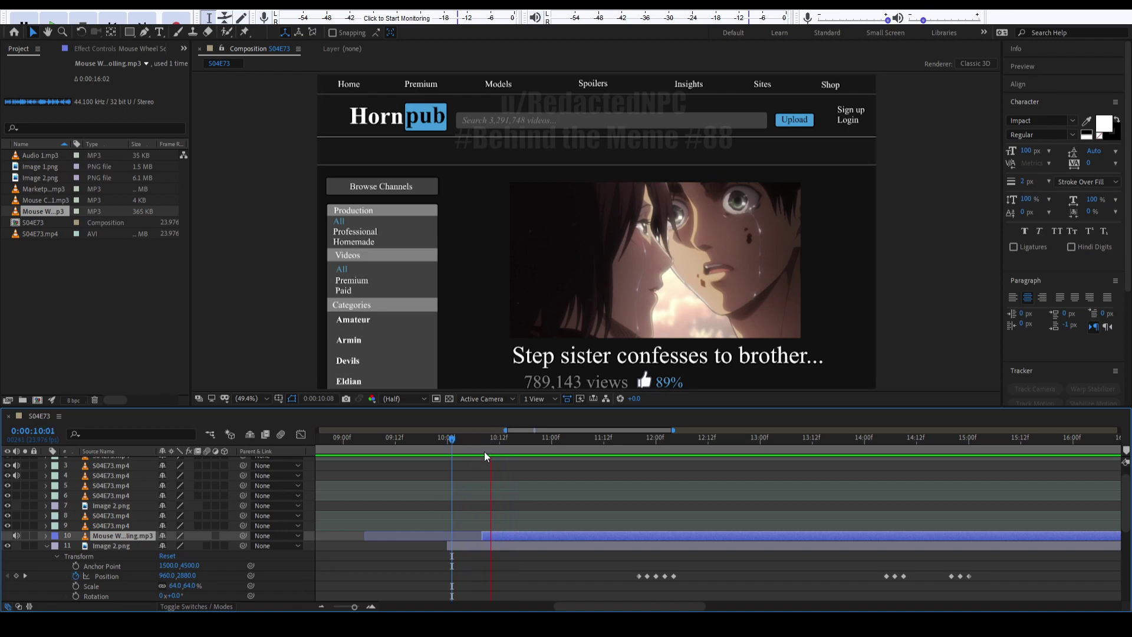
pyautogui.press('space')
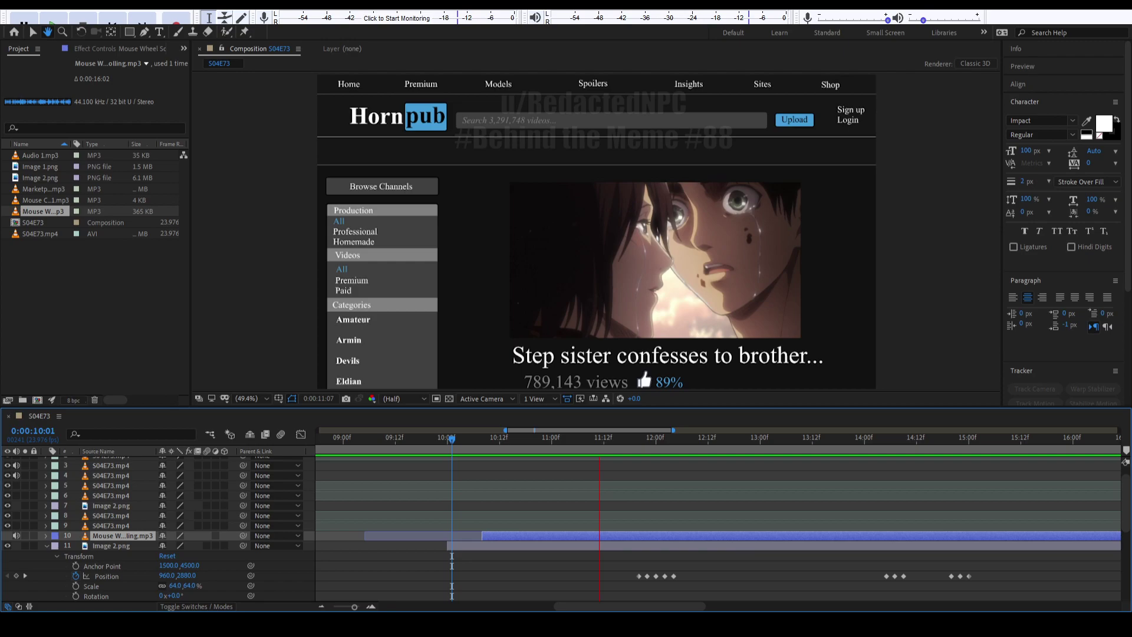
pyautogui.scroll(-1, 707, 531)
pyautogui.click(347, 438)
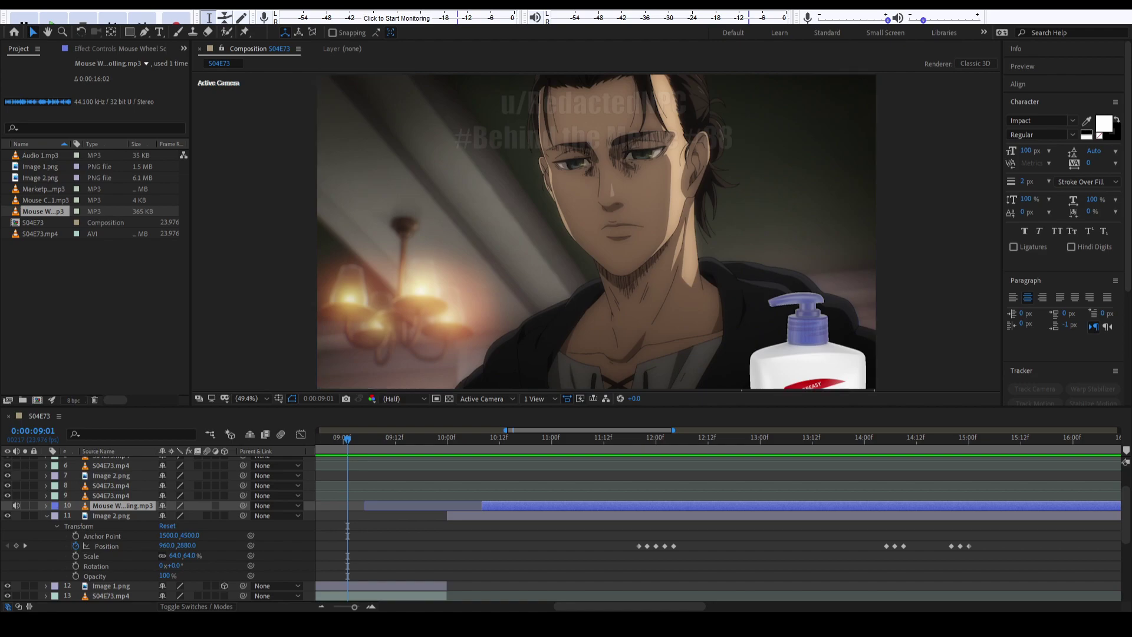
# Review the scroll sound against the page scroll, previewing from 10:07 and again near 10 seconds.
pyautogui.click(498, 505)
pyautogui.click(478, 442)
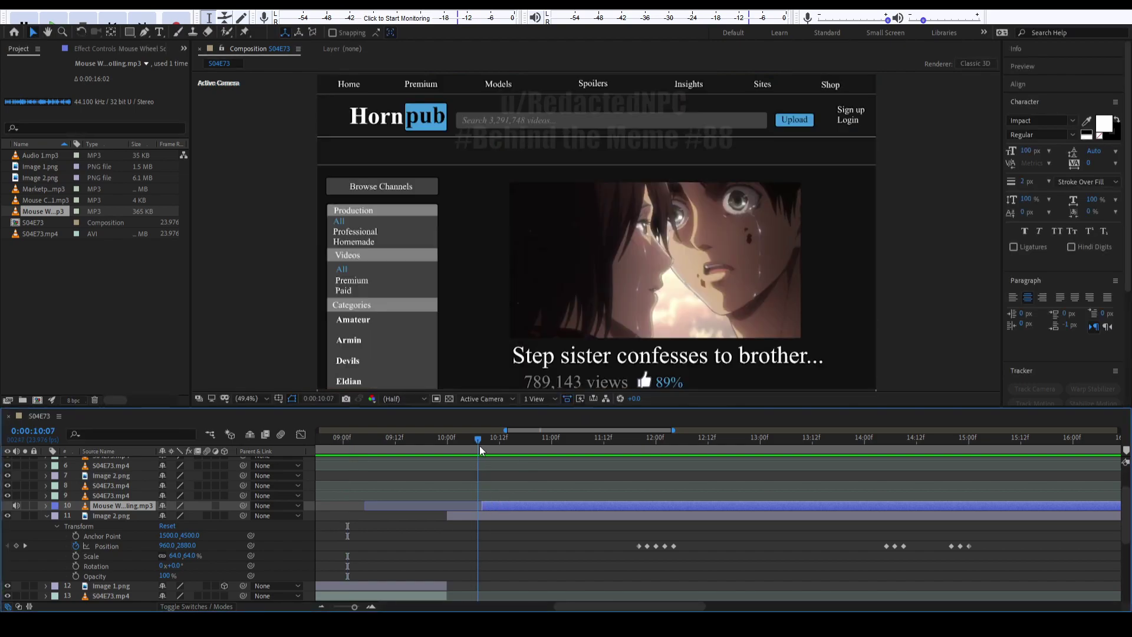
pyautogui.press('space')
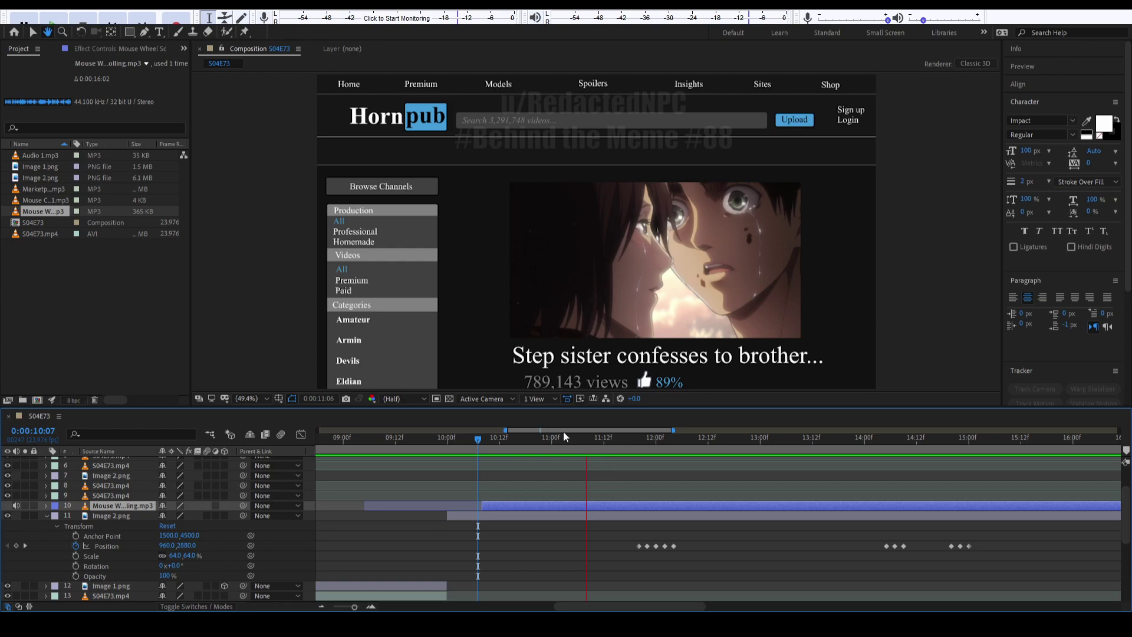
pyautogui.press('space')
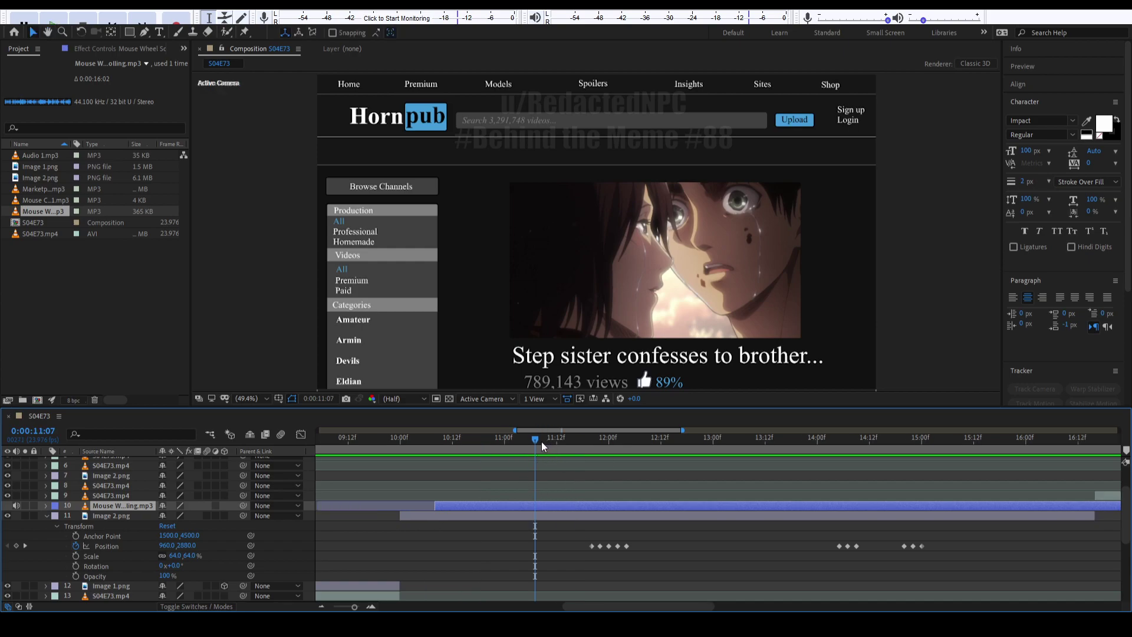
pyautogui.scroll(-4, 805, 509)
pyautogui.click(803, 500)
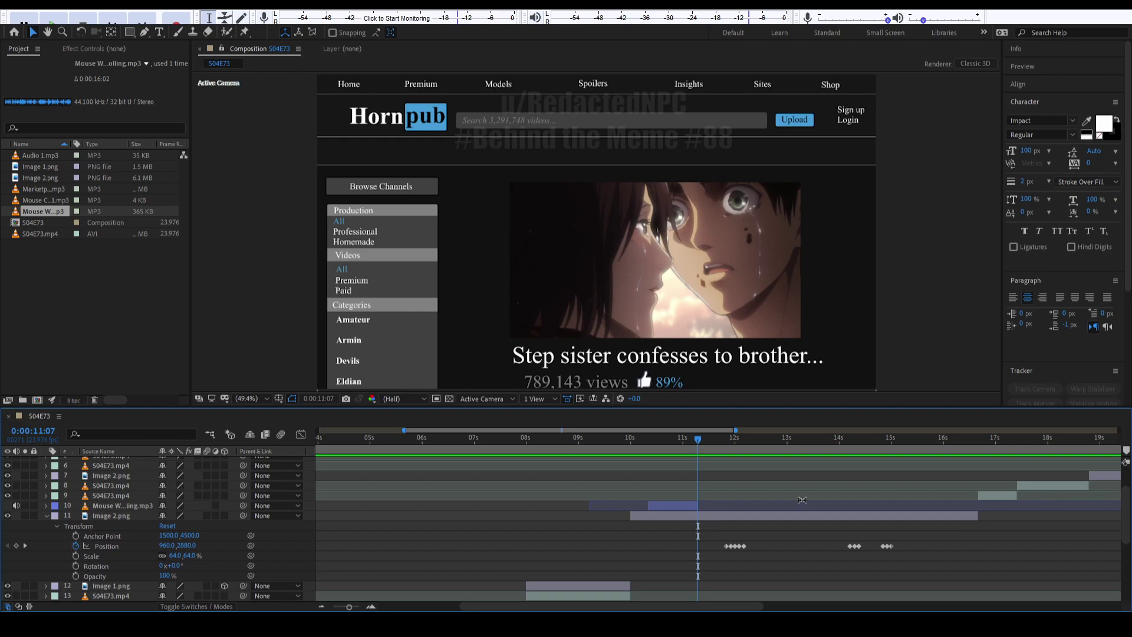
pyautogui.scroll(4, 782, 503)
pyautogui.moveTo(518, 438); pyautogui.dragTo(383, 439)
pyautogui.press('space')
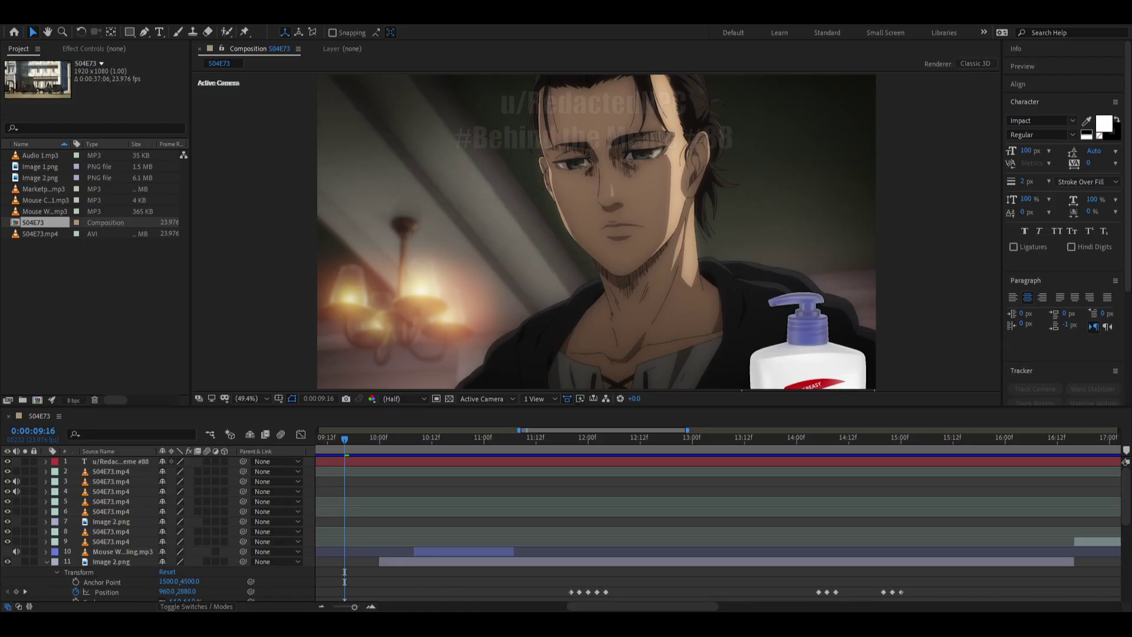
# Shift the scroll sound about a second later, preview from 11:12, and shorten its end.
pyautogui.scroll(-3, 435, 553)
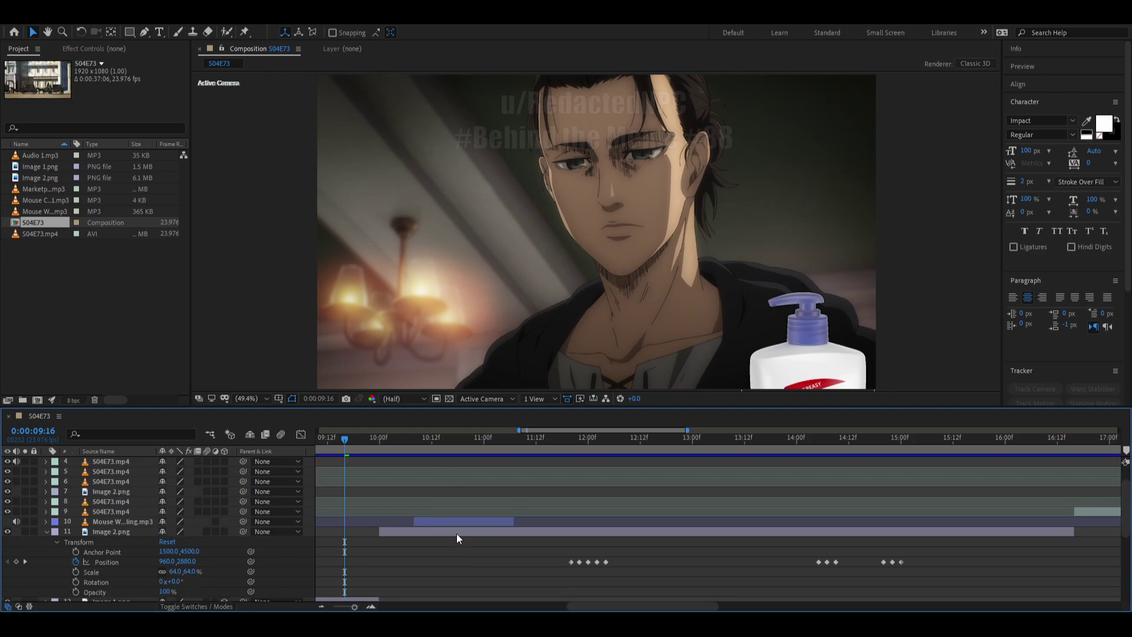
pyautogui.moveTo(457, 521); pyautogui.dragTo(596, 525)
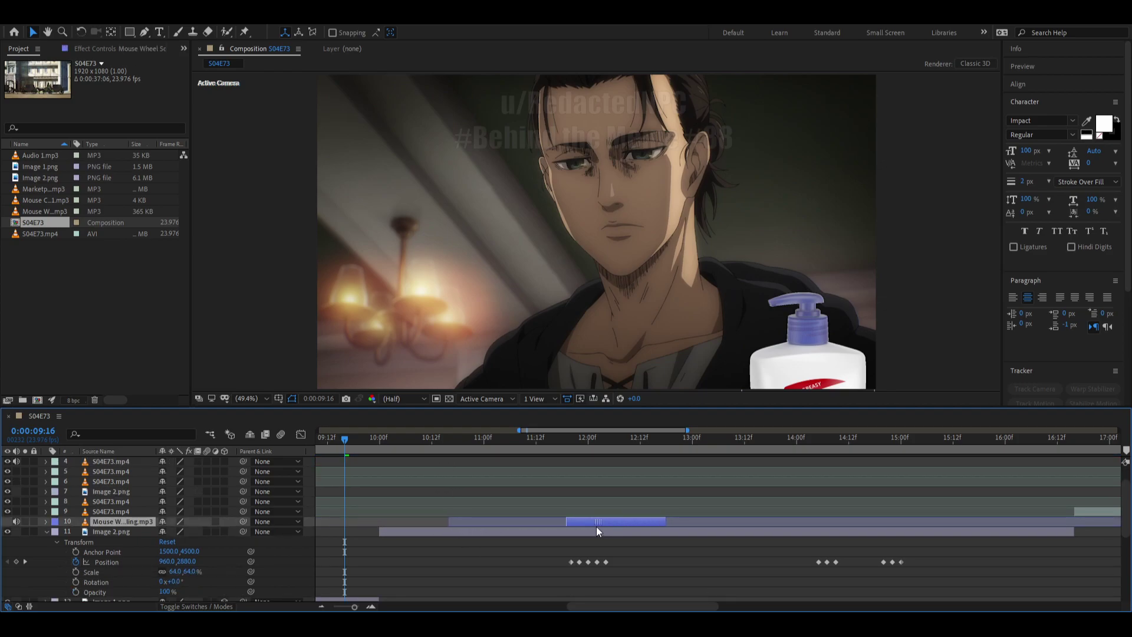
pyautogui.moveTo(522, 451); pyautogui.dragTo(536, 452)
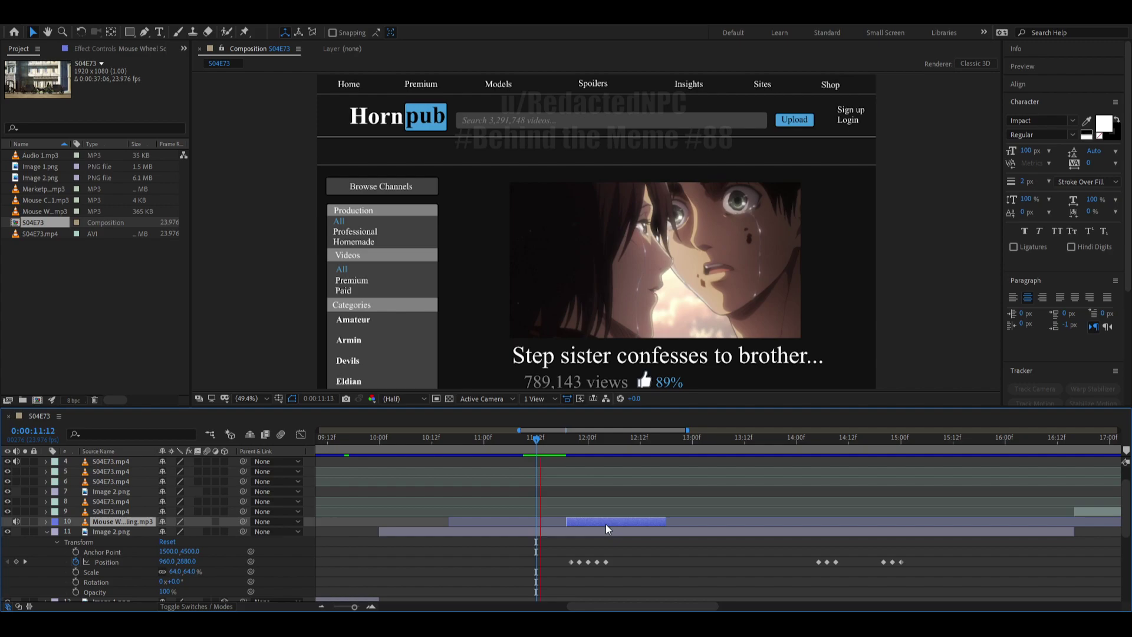
pyautogui.press('space')
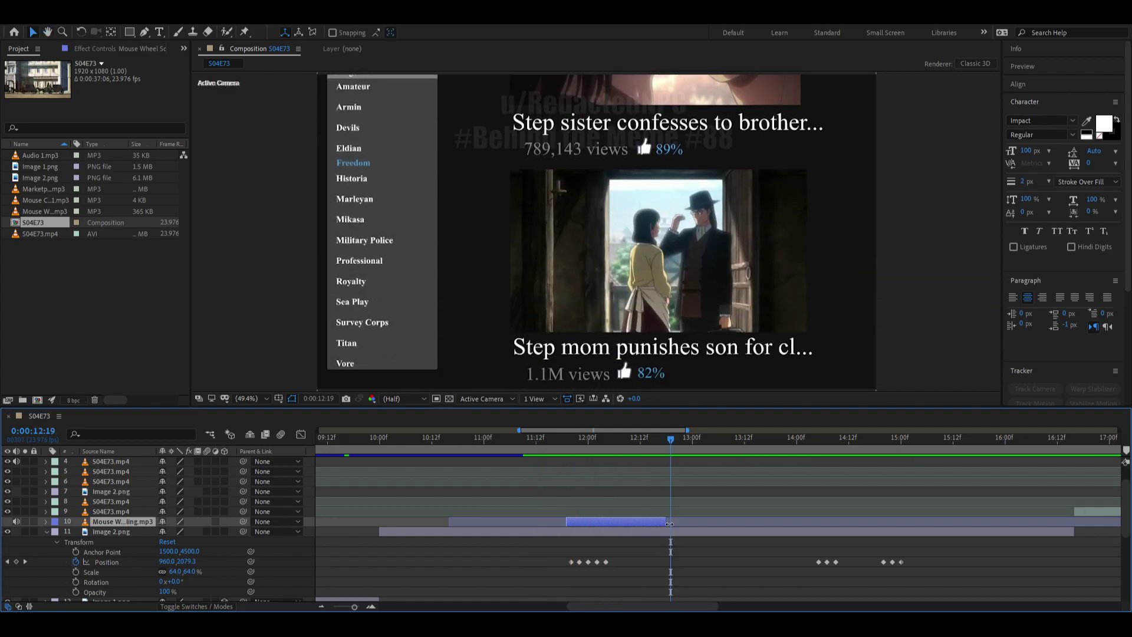
pyautogui.moveTo(669, 523); pyautogui.dragTo(626, 524)
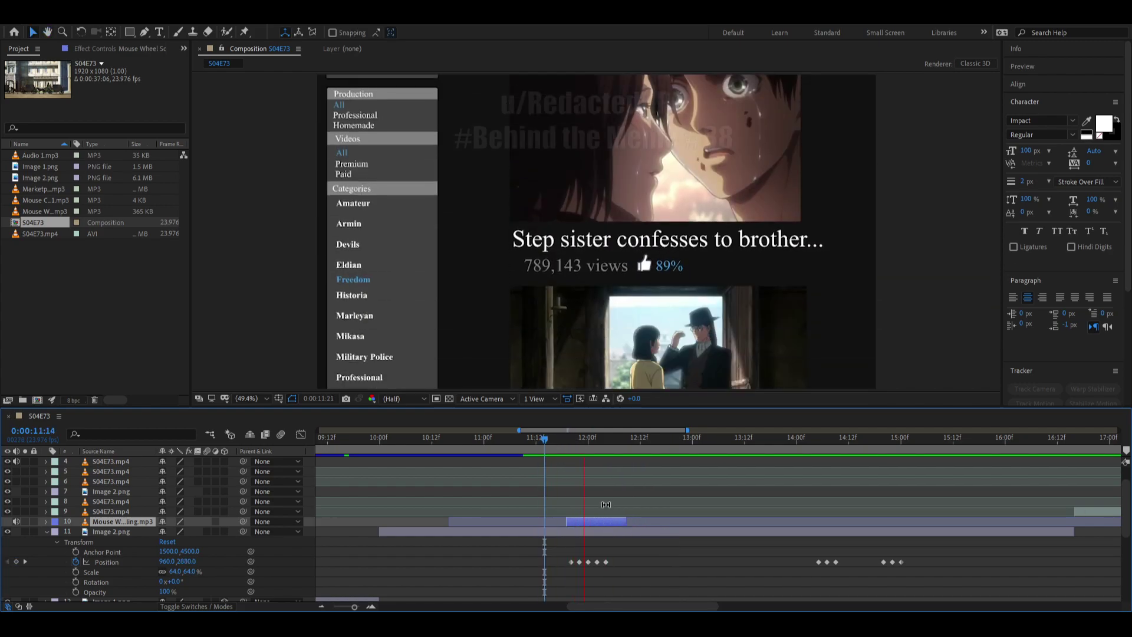
pyautogui.press('space')
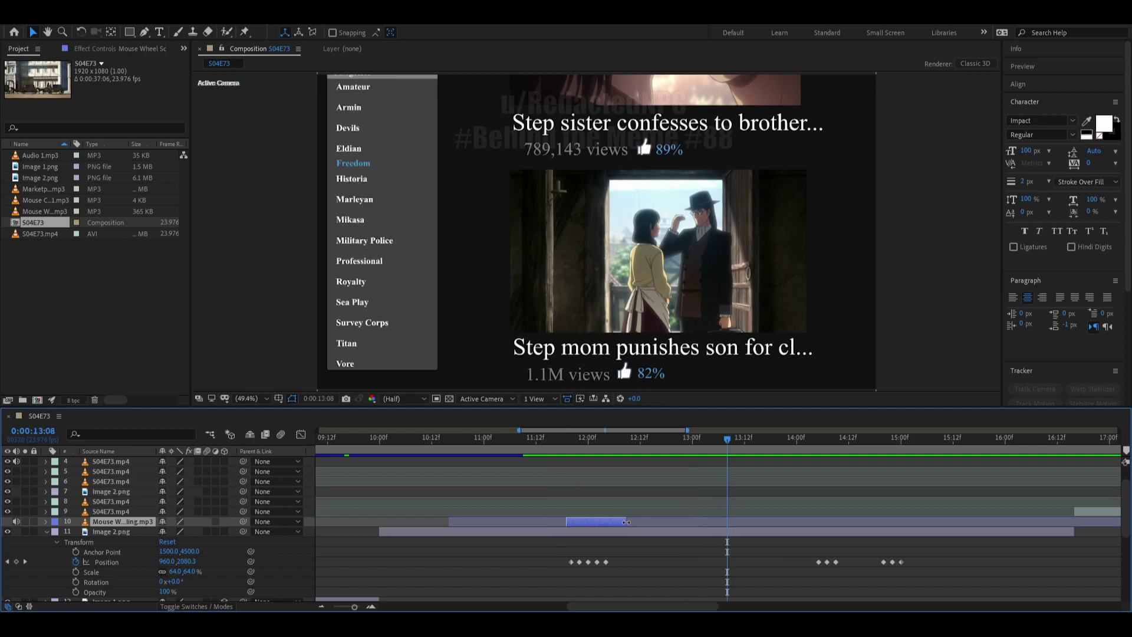
pyautogui.moveTo(626, 521); pyautogui.dragTo(619, 522)
pyautogui.hscroll(3, 624, 520)
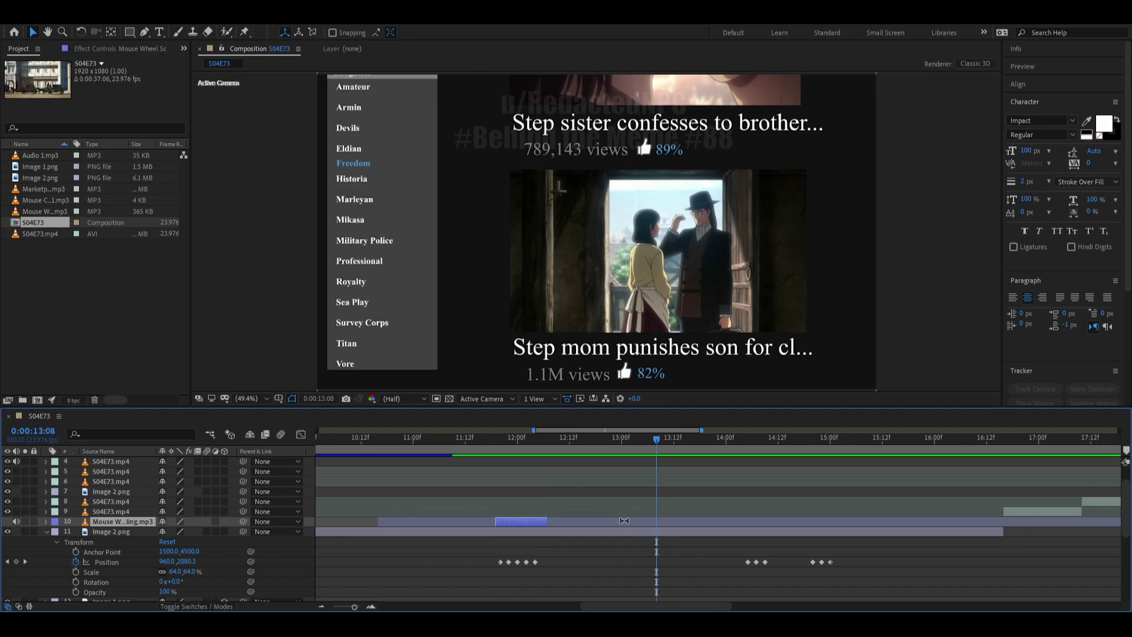
# Duplicate the scroll sound onto the next page scroll and cut its end at 13:08.
pyautogui.hotkey('ctrl', 'd')
pyautogui.moveTo(527, 521); pyautogui.dragTo(844, 524)
pyautogui.moveTo(564, 440); pyautogui.dragTo(365, 438)
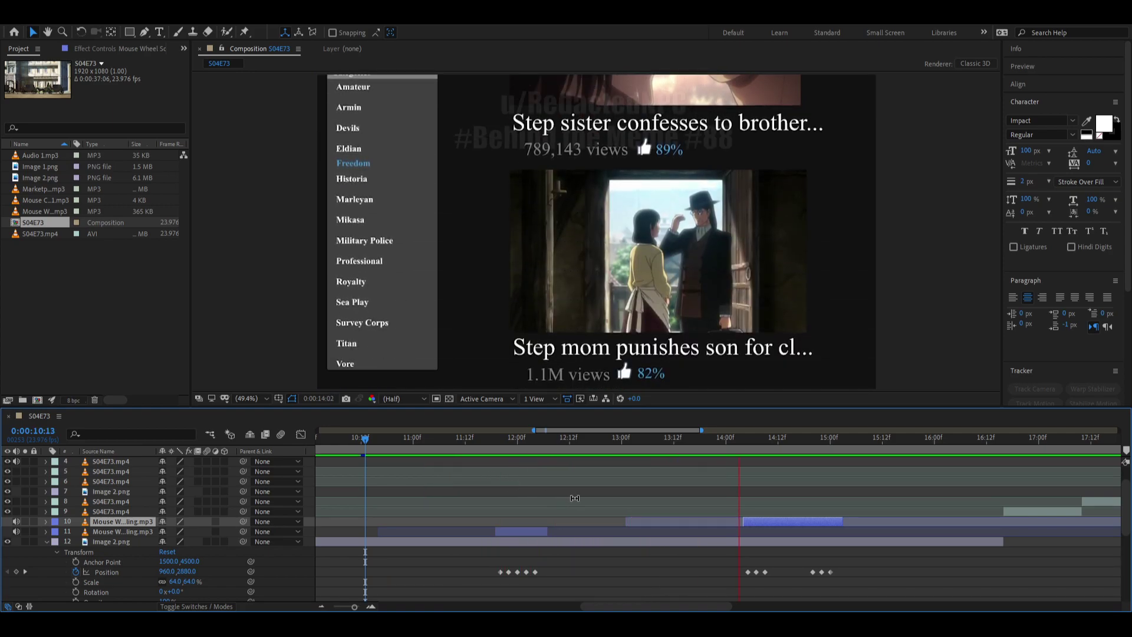
pyautogui.press('space')
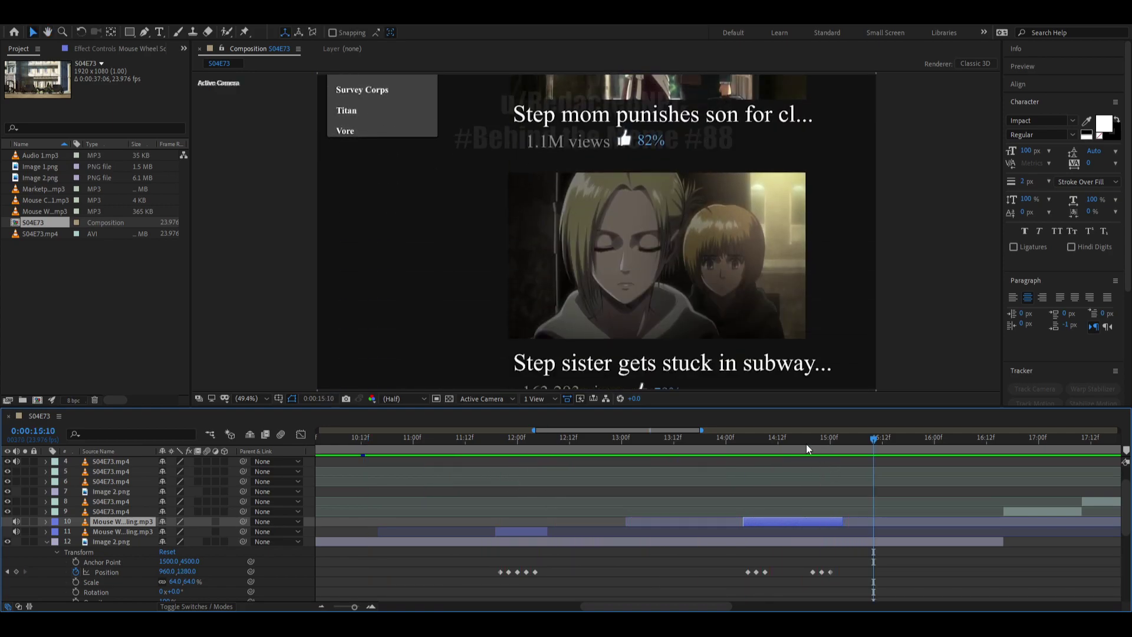
pyautogui.click(792, 443)
pyautogui.hotkey('alt', ']')
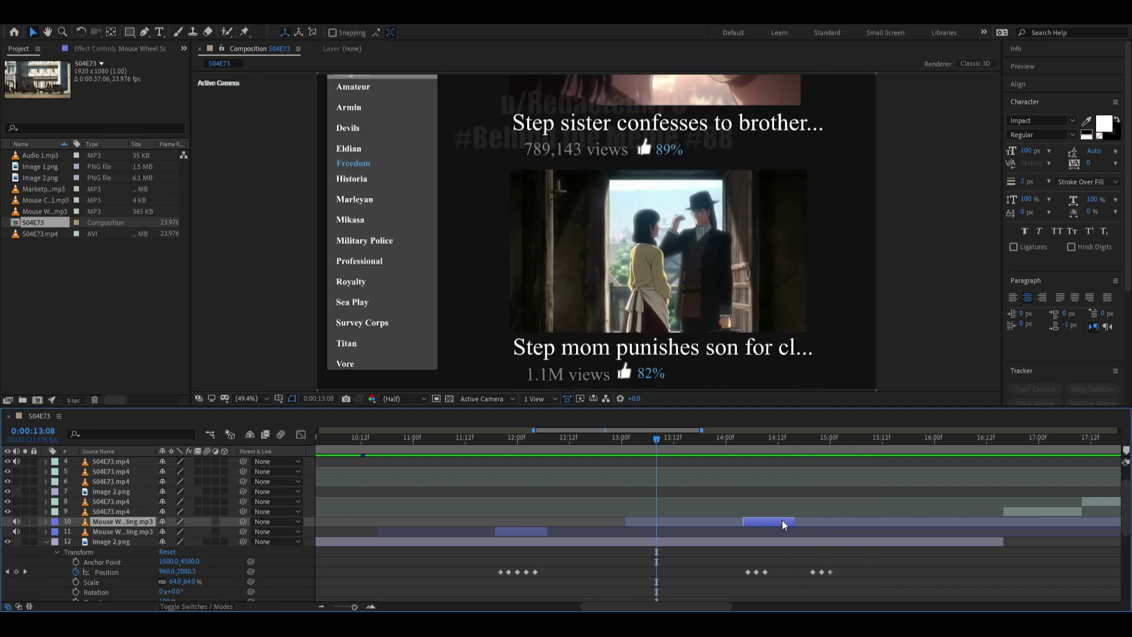
# Duplicate the sound again, placing the third copy at the third page scroll with trimmed ends.
pyautogui.hotkey('ctrl', 'd')
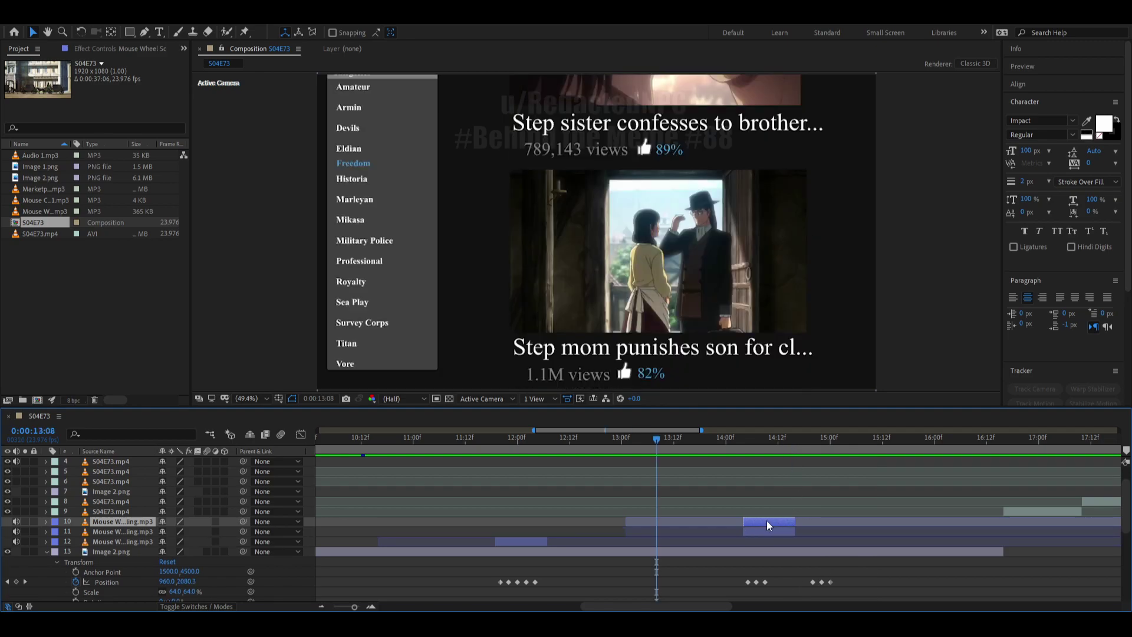
pyautogui.moveTo(742, 520); pyautogui.dragTo(850, 521)
pyautogui.moveTo(760, 521); pyautogui.dragTo(811, 525)
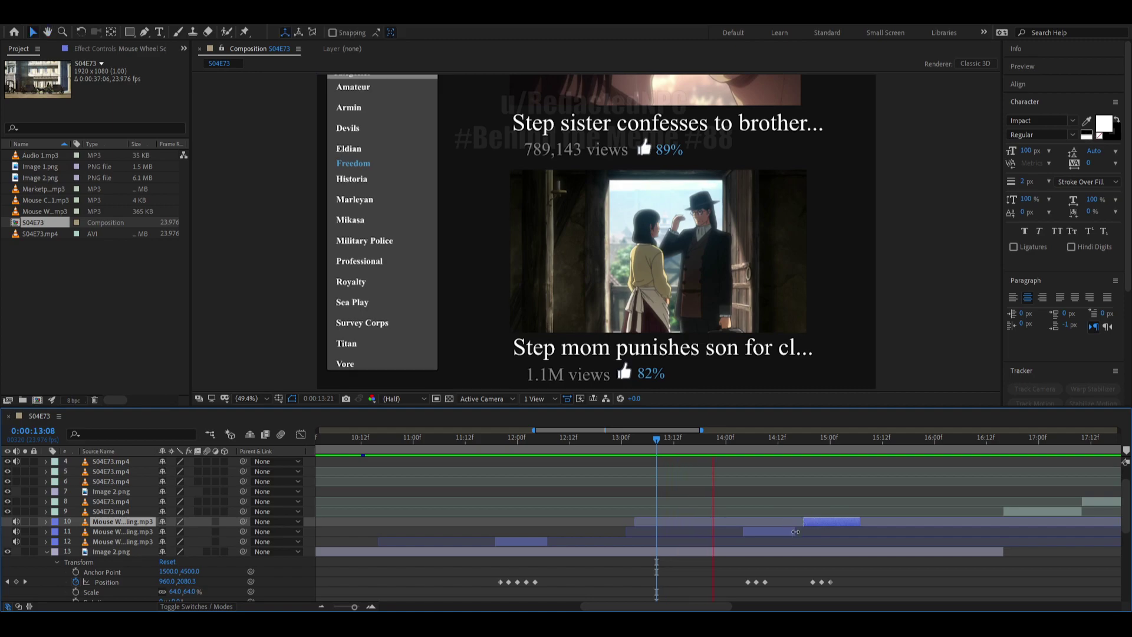
pyautogui.press('space')
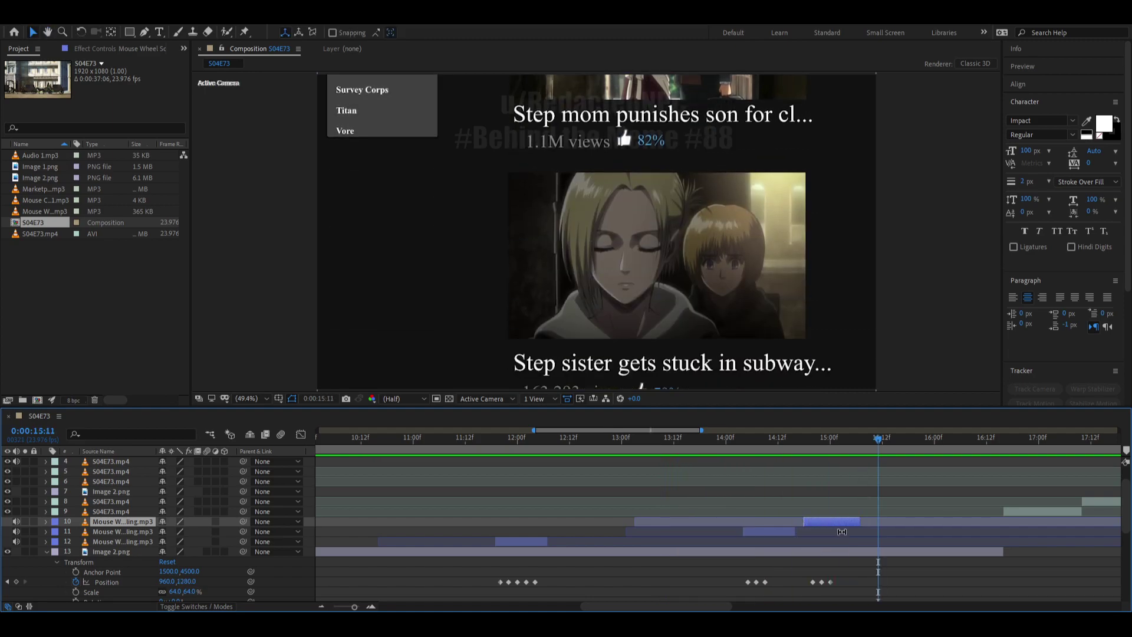
pyautogui.moveTo(860, 525); pyautogui.dragTo(847, 525)
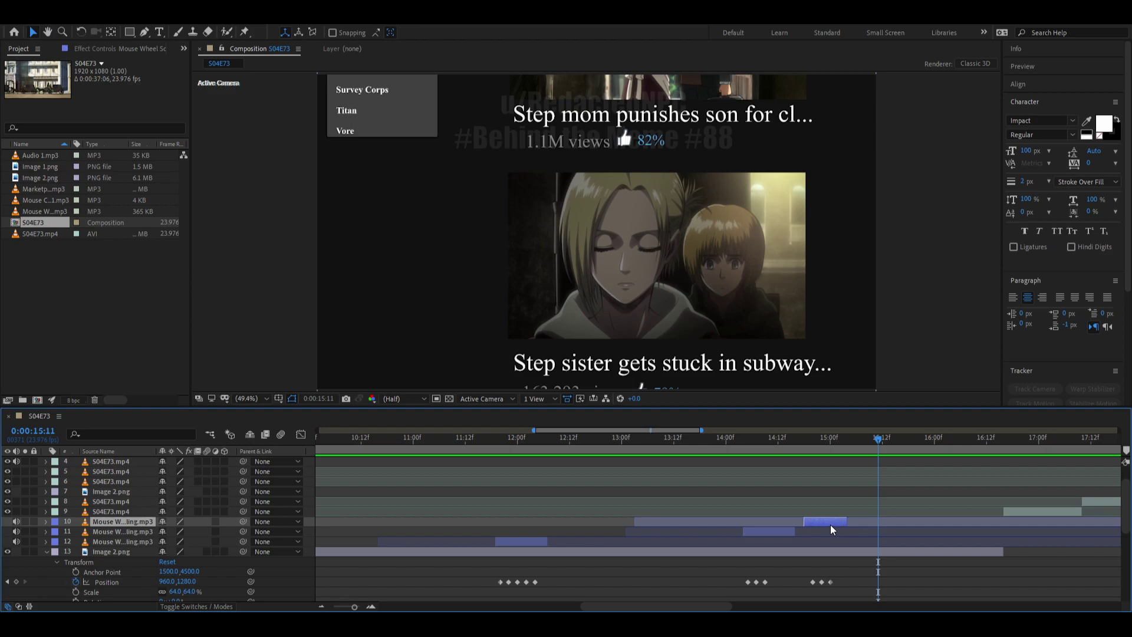
# Snap the mouse-wheel sound's start to the 14:20 Position keyframe and preview from 13:21.
pyautogui.click(801, 448)
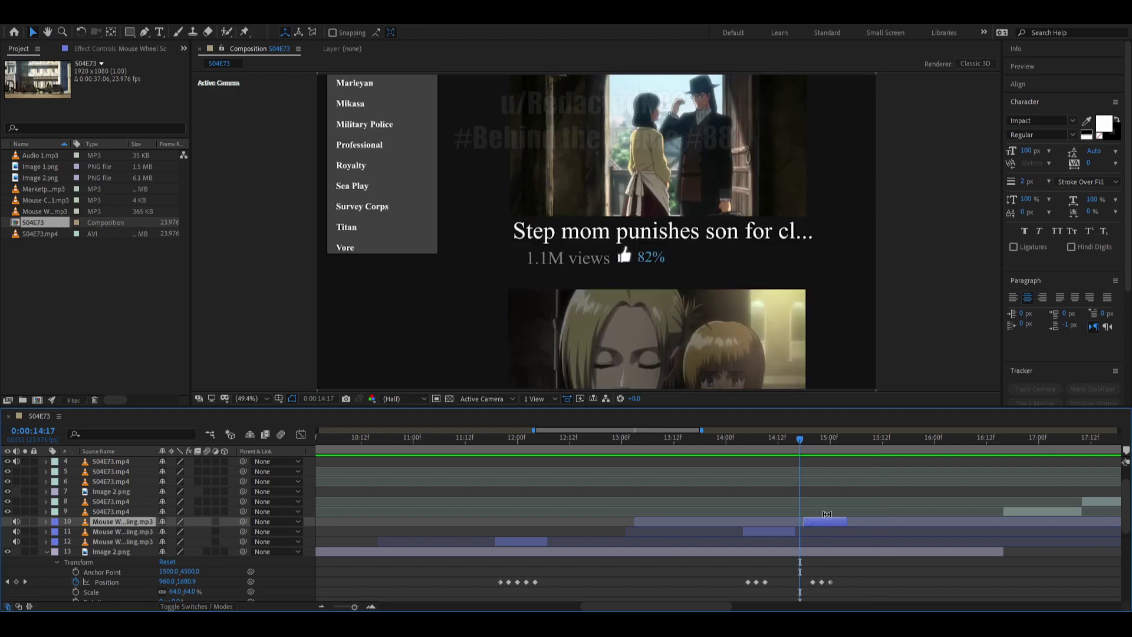
pyautogui.press('pagedown')
pyautogui.press('pagedown')
pyautogui.press('pagedown')
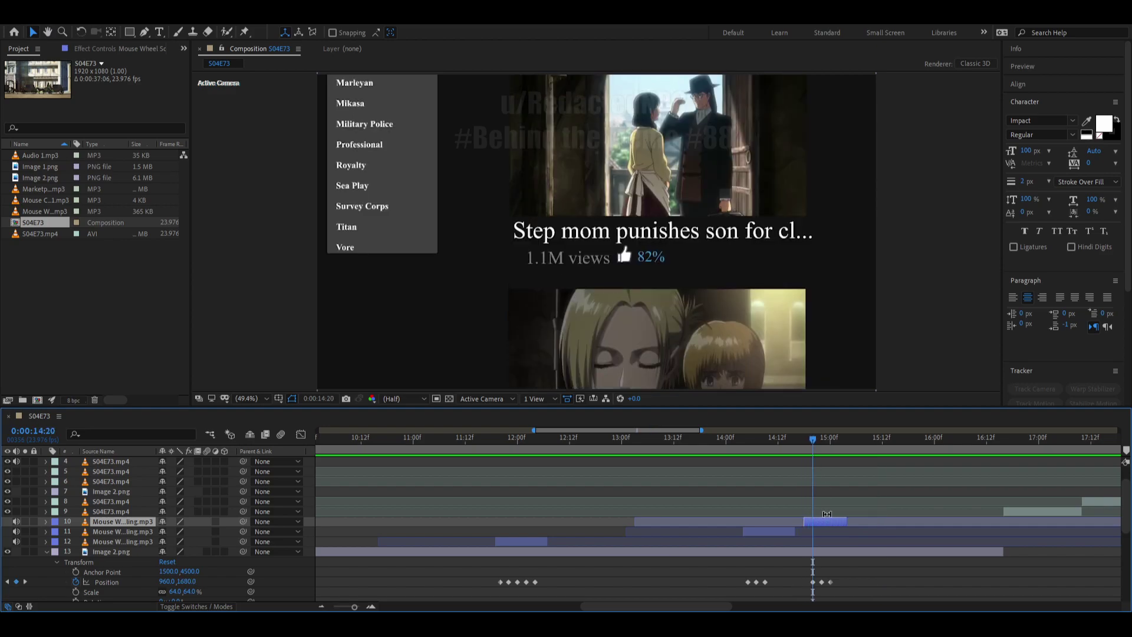
pyautogui.moveTo(827, 514); pyautogui.dragTo(829, 519)
pyautogui.moveTo(725, 439); pyautogui.dragTo(713, 439)
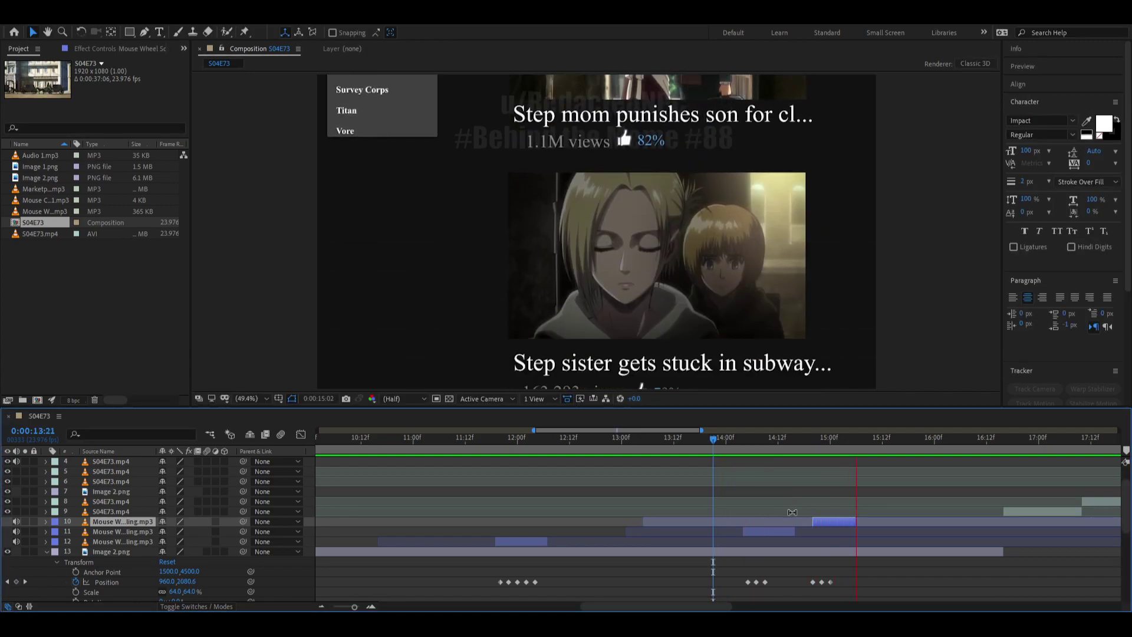
pyautogui.press('space')
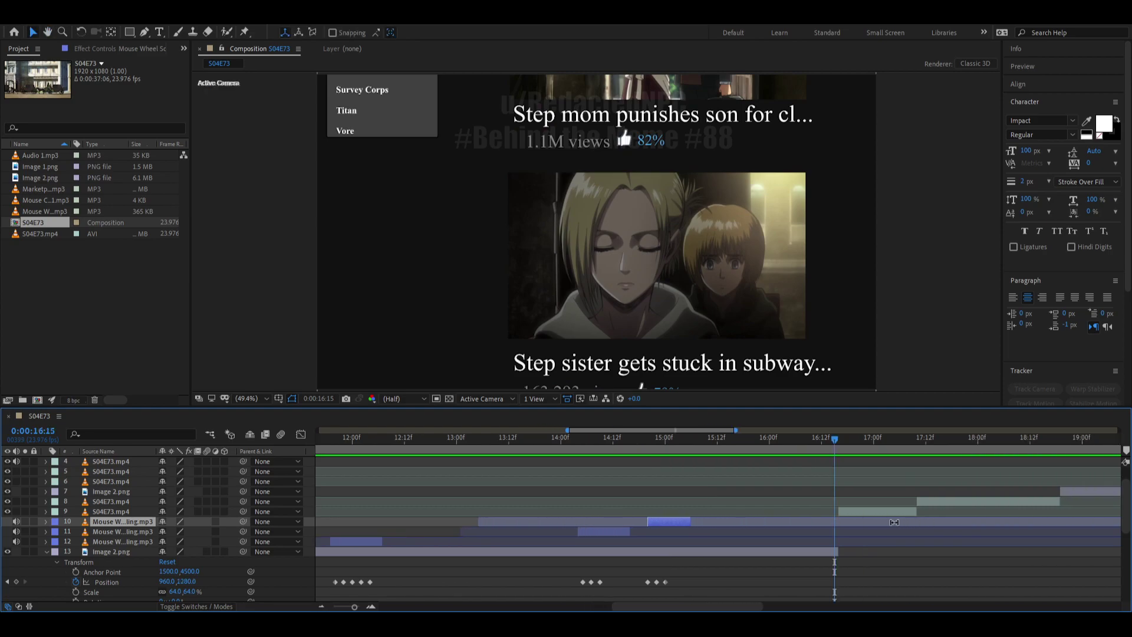
# Duplicate the mouse-wheel sound, start it at 17:01, extend it to 18:22, then slide it earlier.
pyautogui.click(729, 517)
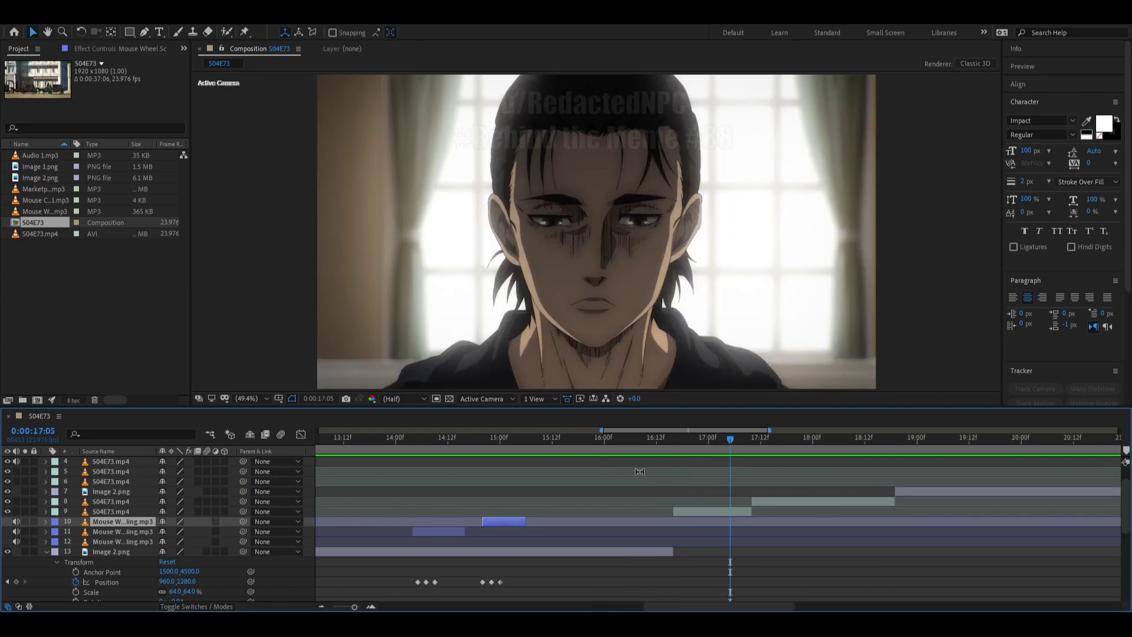
pyautogui.hscroll(2, 695, 505)
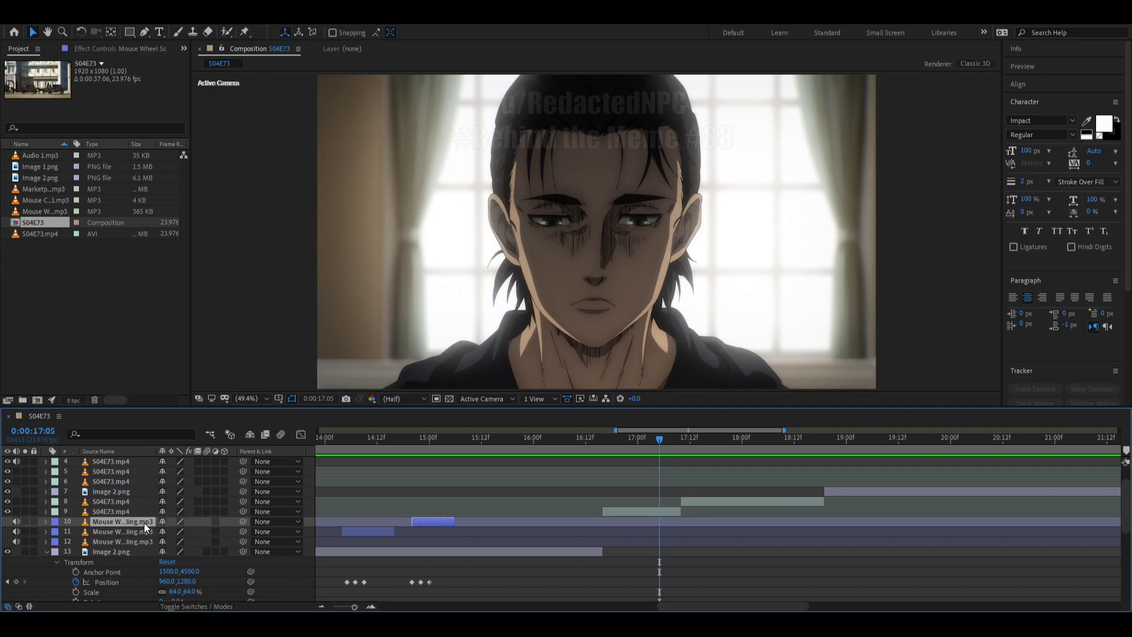
pyautogui.hotkey('ctrl', 'd')
pyautogui.moveTo(119, 521)
pyautogui.mouseDown()
pyautogui.moveTo(123, 500)
pyautogui.moveTo(122, 514)
pyautogui.mouseUp()
pyautogui.hscroll(-3, 841, 484)
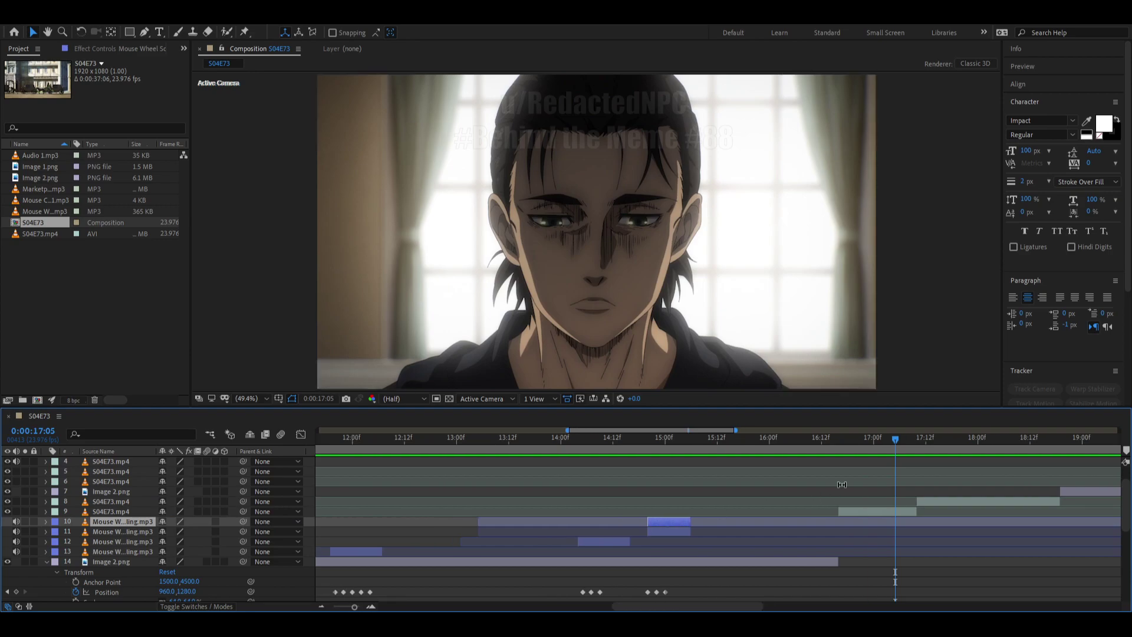
pyautogui.moveTo(864, 442); pyautogui.dragTo(878, 443)
pyautogui.press('[')
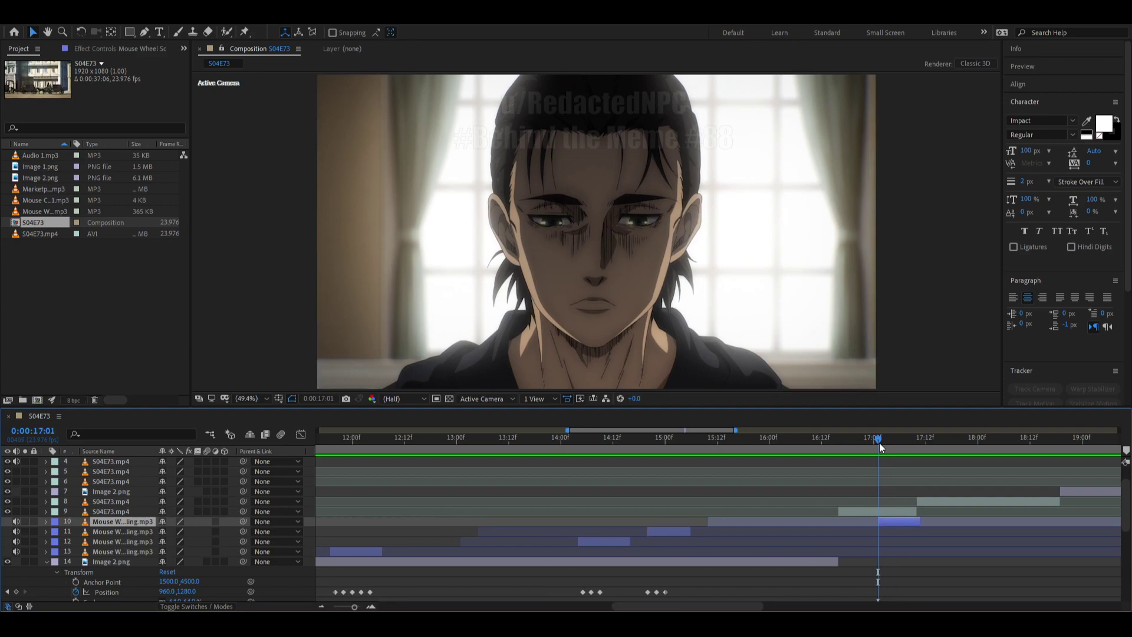
pyautogui.moveTo(919, 522); pyautogui.dragTo(946, 522)
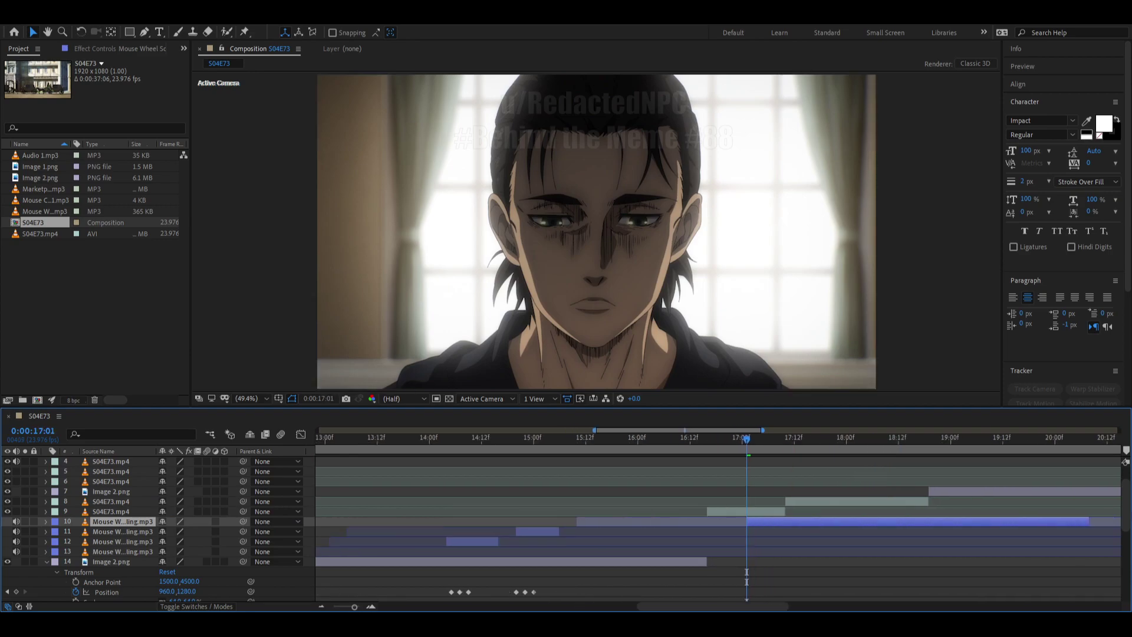
pyautogui.moveTo(766, 522)
pyautogui.mouseDown()
pyautogui.moveTo(621, 522)
pyautogui.moveTo(745, 522)
pyautogui.mouseUp()
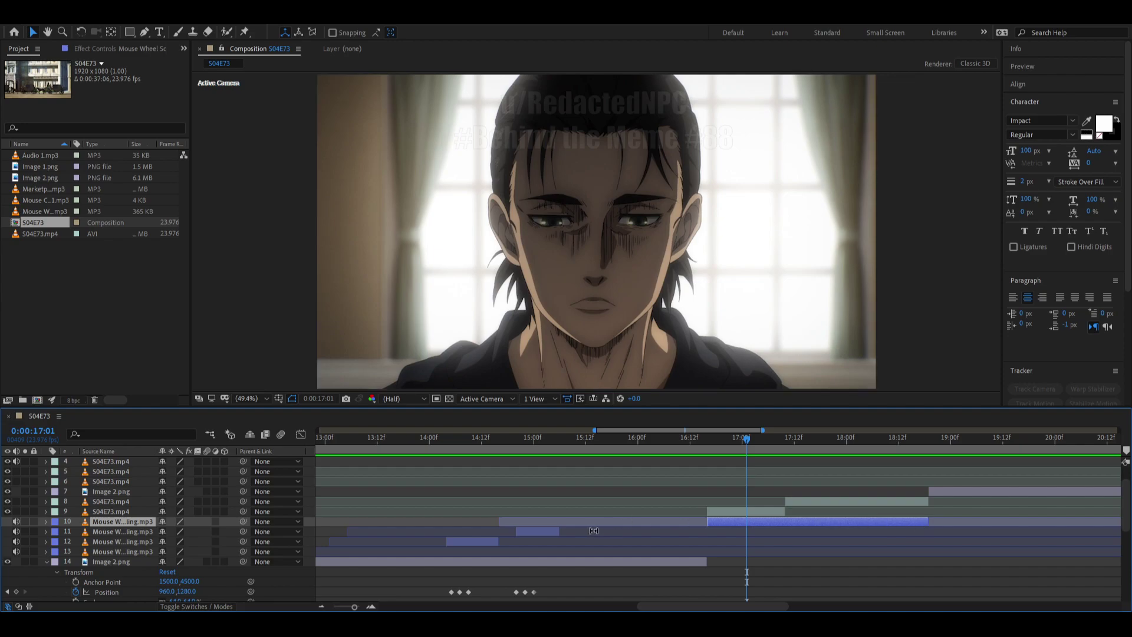
# Move the three mouse-wheel sound layers (11–13) below Image 2.png and collapse its transform properties.
pyautogui.hscroll(-3, 625, 532)
pyautogui.click(687, 538)
pyautogui.click(680, 532)
pyautogui.hscroll(-3, 612, 538)
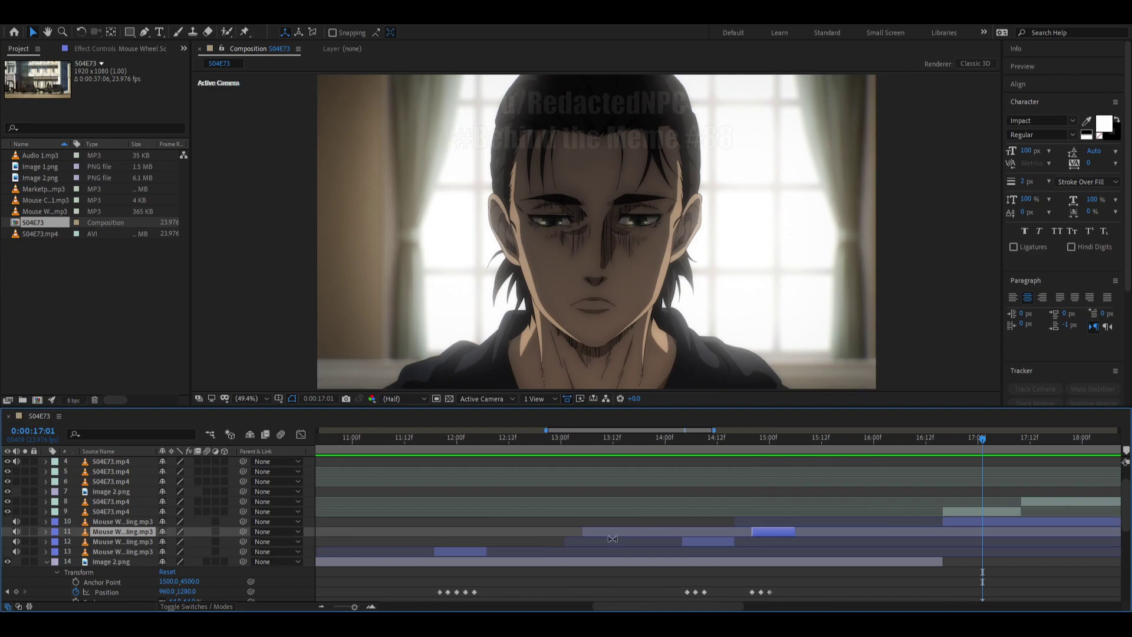
pyautogui.keyDown('shift'); pyautogui.click(472, 553); pyautogui.keyUp('shift')
pyautogui.moveTo(130, 547); pyautogui.dragTo(126, 568)
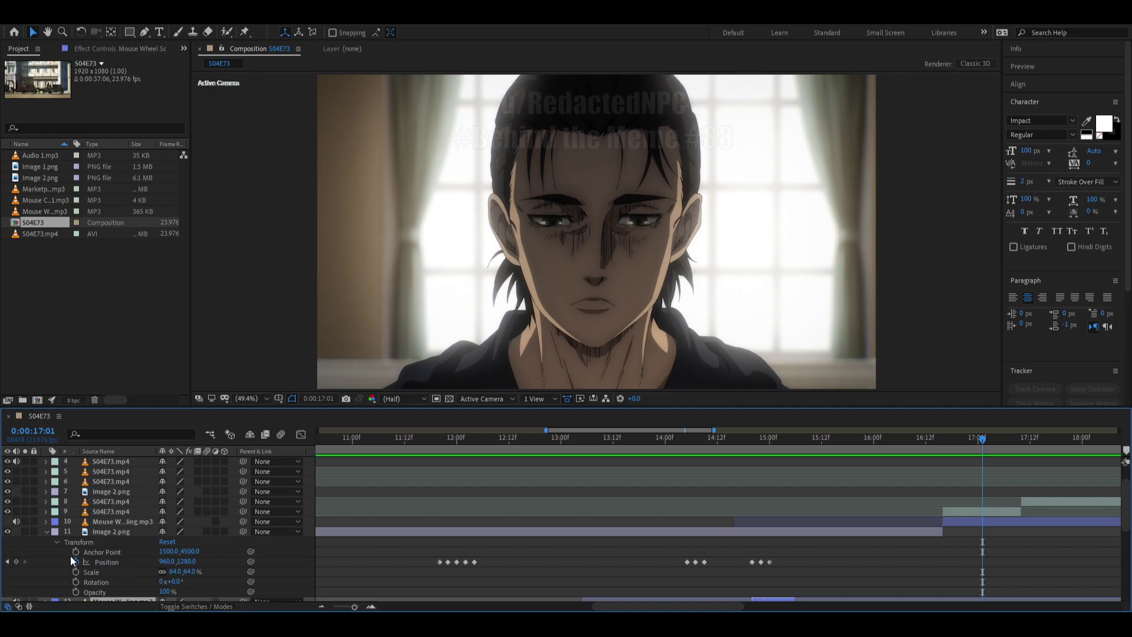
pyautogui.click(47, 532)
# Preview the edit from 16:13 with the S04E73.mp4 clip on layer 8 selected.
pyautogui.click(833, 501)
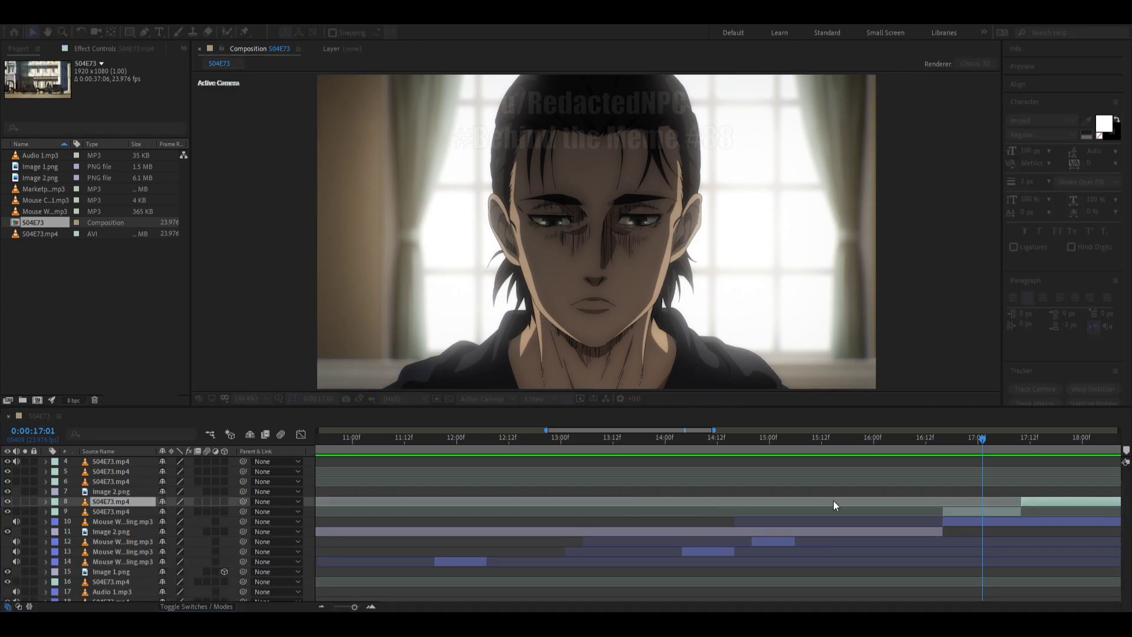
pyautogui.hscroll(5, 836, 502)
pyautogui.hscroll(3, 838, 503)
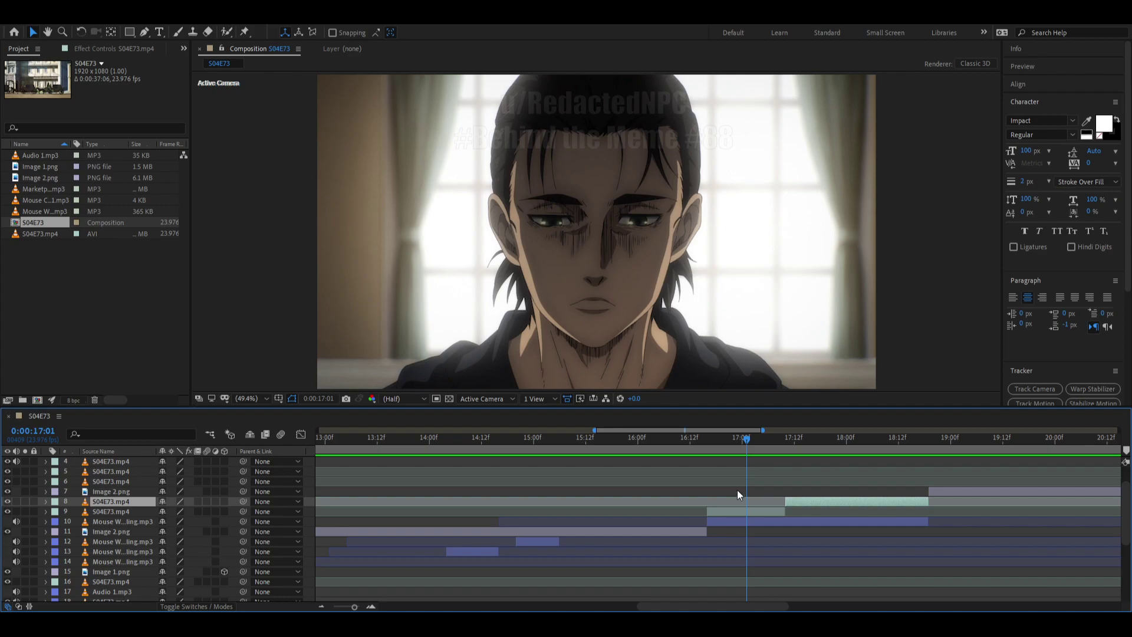
pyautogui.scroll(-3, 751, 458)
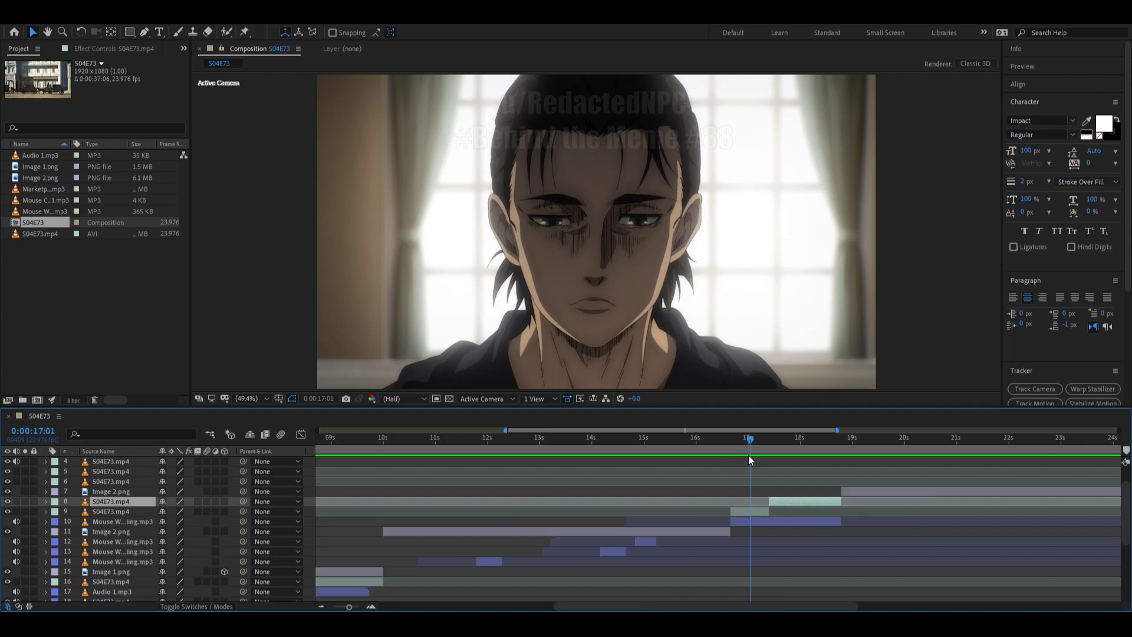
pyautogui.moveTo(752, 445); pyautogui.dragTo(722, 450)
pyautogui.press('space')
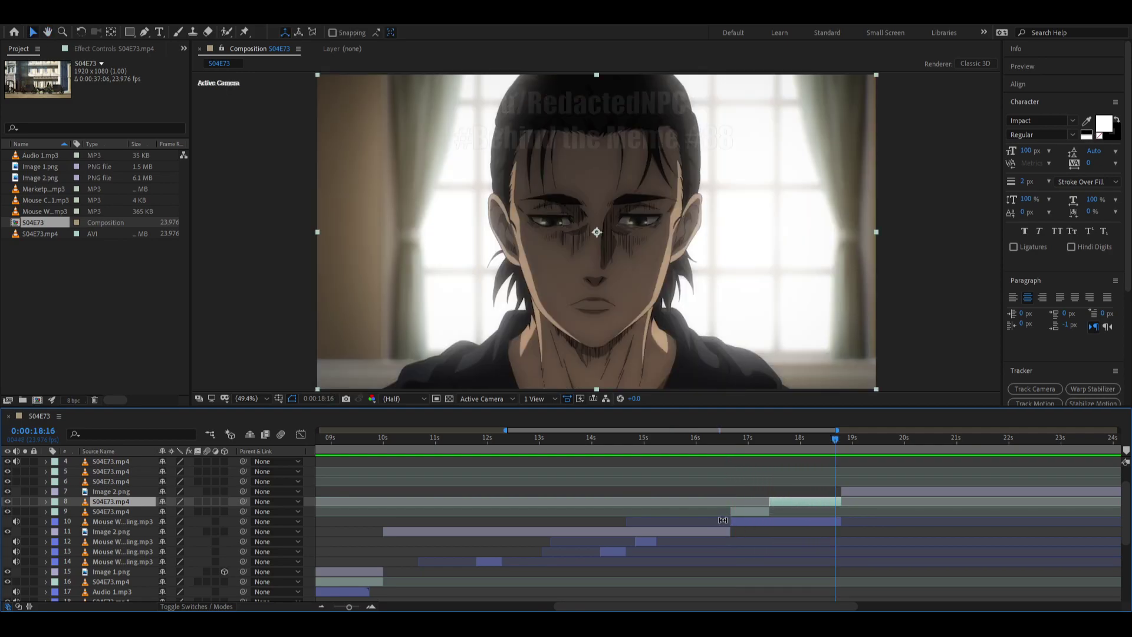
# Trim and reposition the layer 10 sound clip, then preview it from 16:12.
pyautogui.moveTo(731, 523); pyautogui.dragTo(837, 521)
pyautogui.click(722, 447)
pyautogui.press('space')
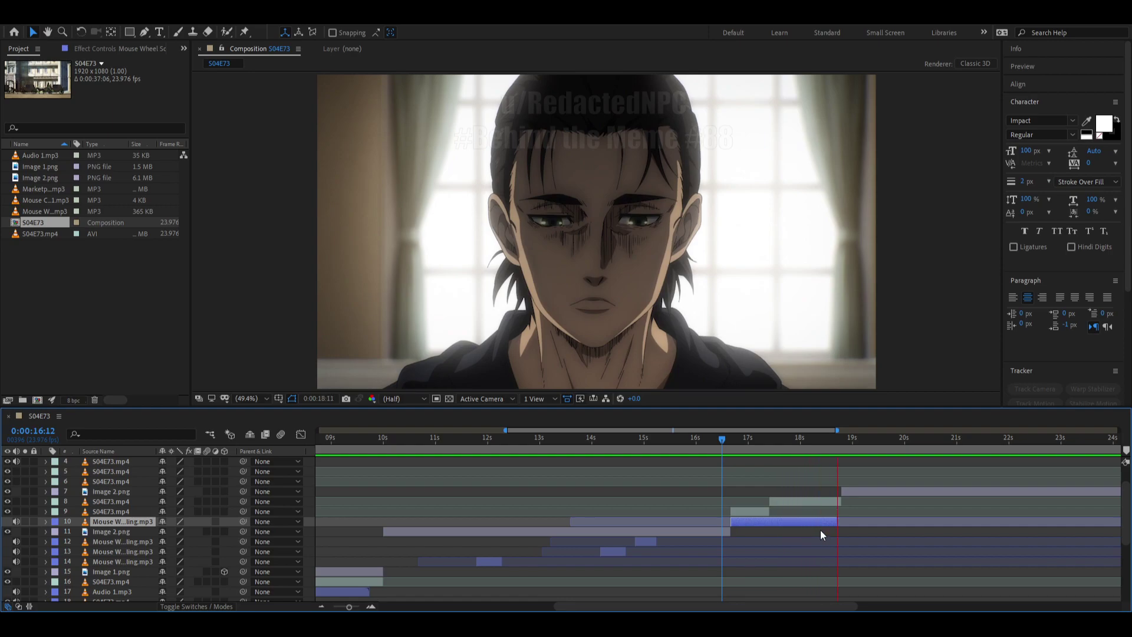
pyautogui.press('space')
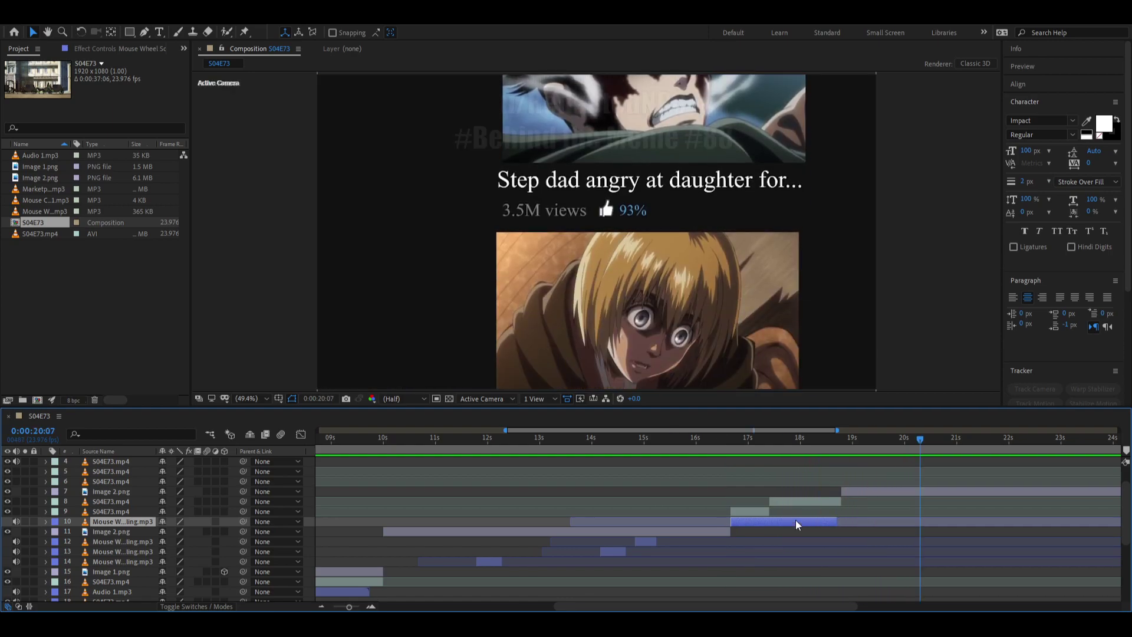
# Reveal Image 2.png's Position keyframes and start a mouse-wheel sound copy at the 19:22 keyframe.
pyautogui.moveTo(910, 446); pyautogui.dragTo(889, 446)
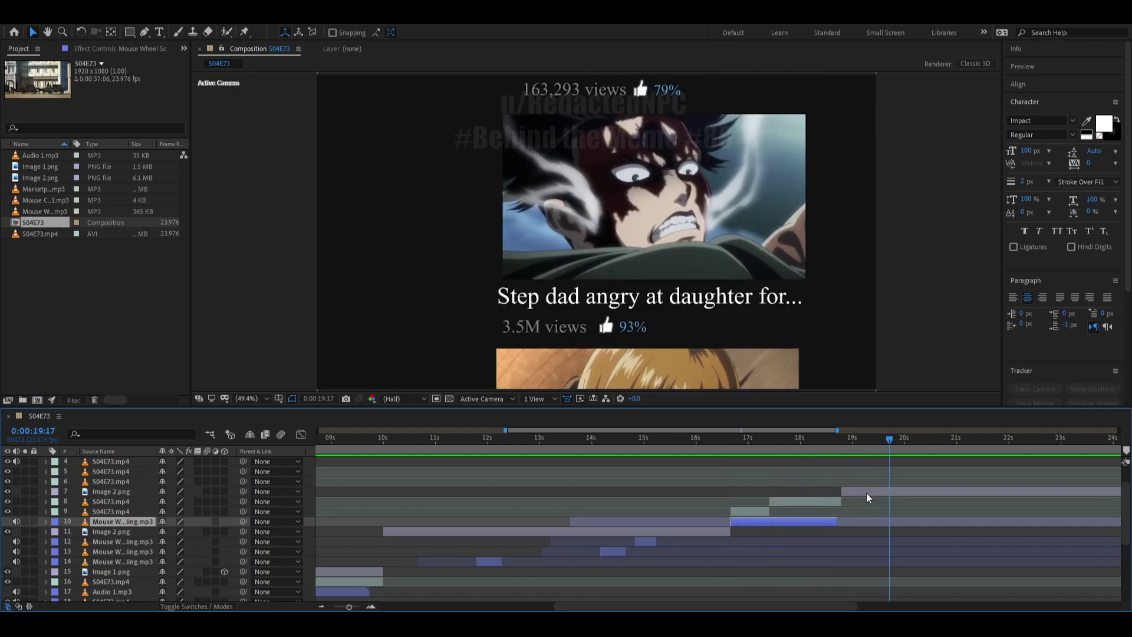
pyautogui.click(868, 493)
pyautogui.click(46, 492)
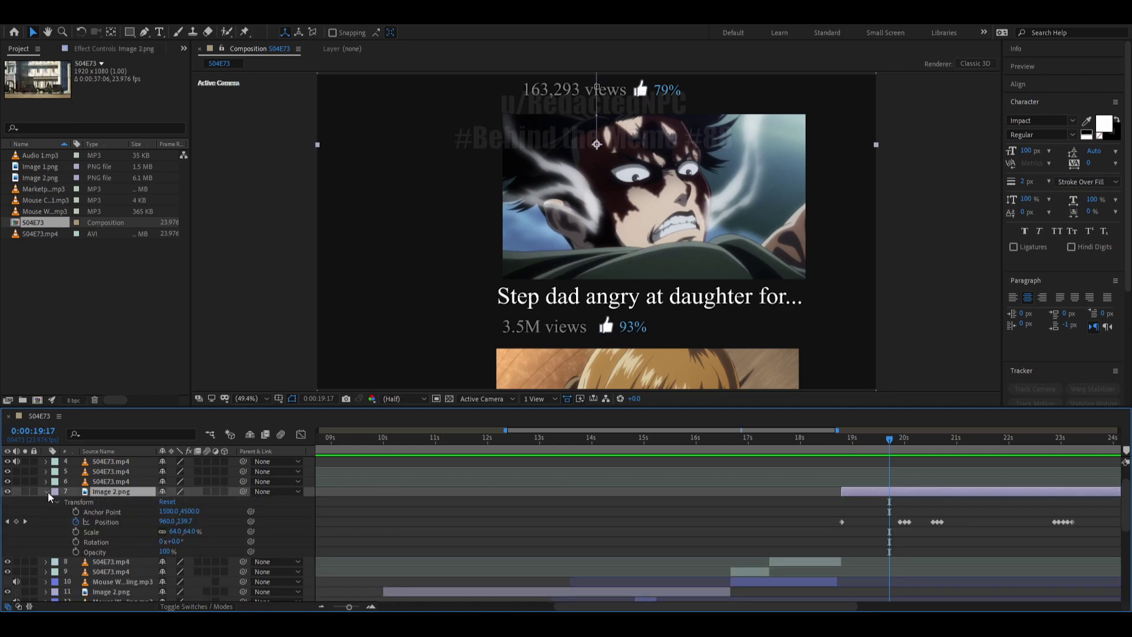
pyautogui.scroll(-3, 734, 504)
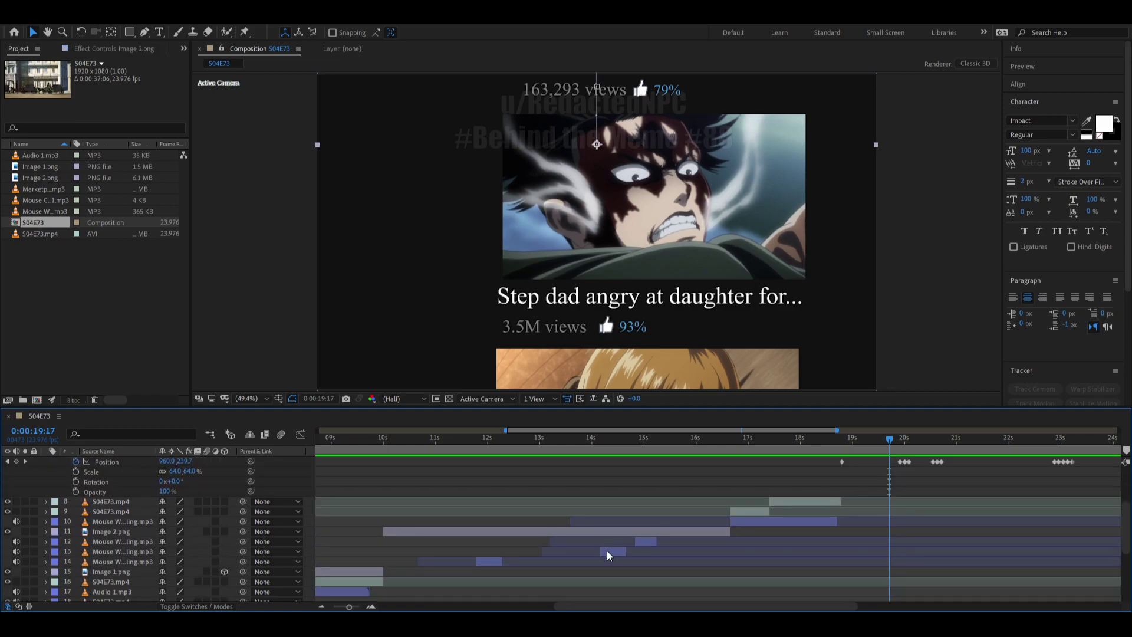
pyautogui.click(606, 550)
pyautogui.hotkey('ctrl', 'd')
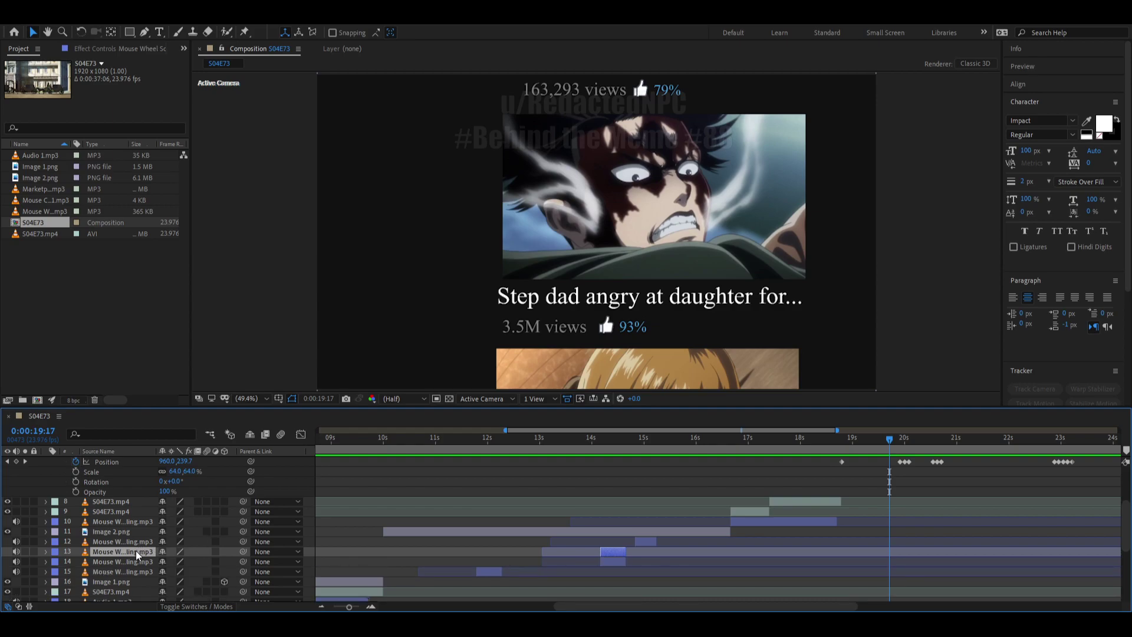
pyautogui.moveTo(136, 551); pyautogui.dragTo(147, 481)
pyautogui.scroll(2, 737, 520)
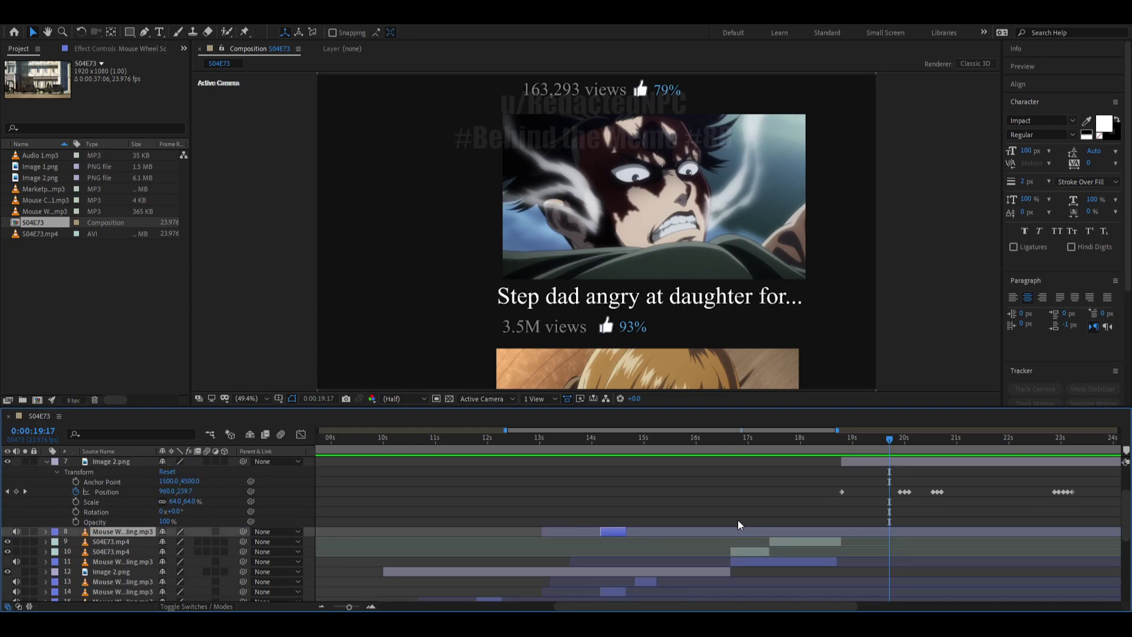
pyautogui.hscroll(3, 695, 529)
pyautogui.press('k')
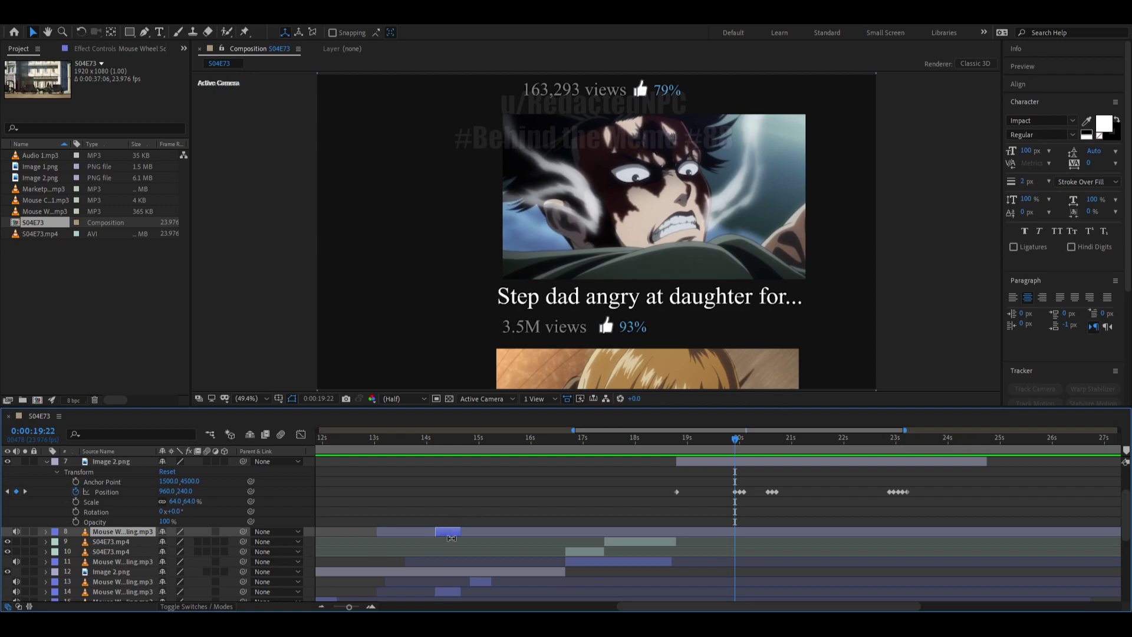
pyautogui.press('[')
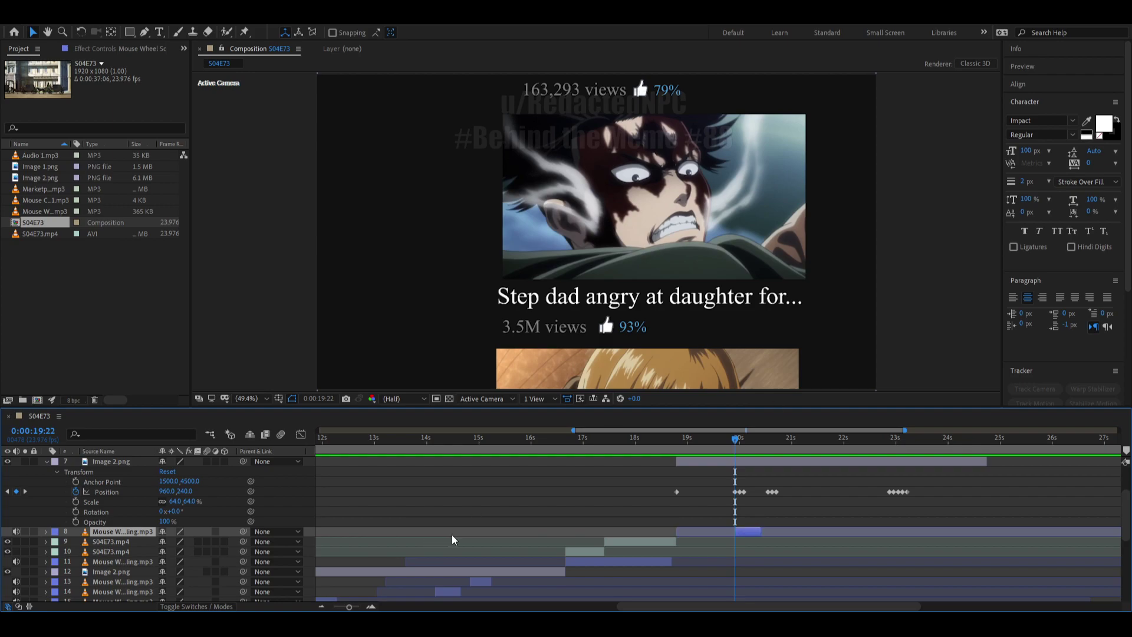
# Add another mouse-wheel sound copy at layer 8 starting at 20:13.
pyautogui.click(480, 583)
pyautogui.hotkey('ctrl', 'd')
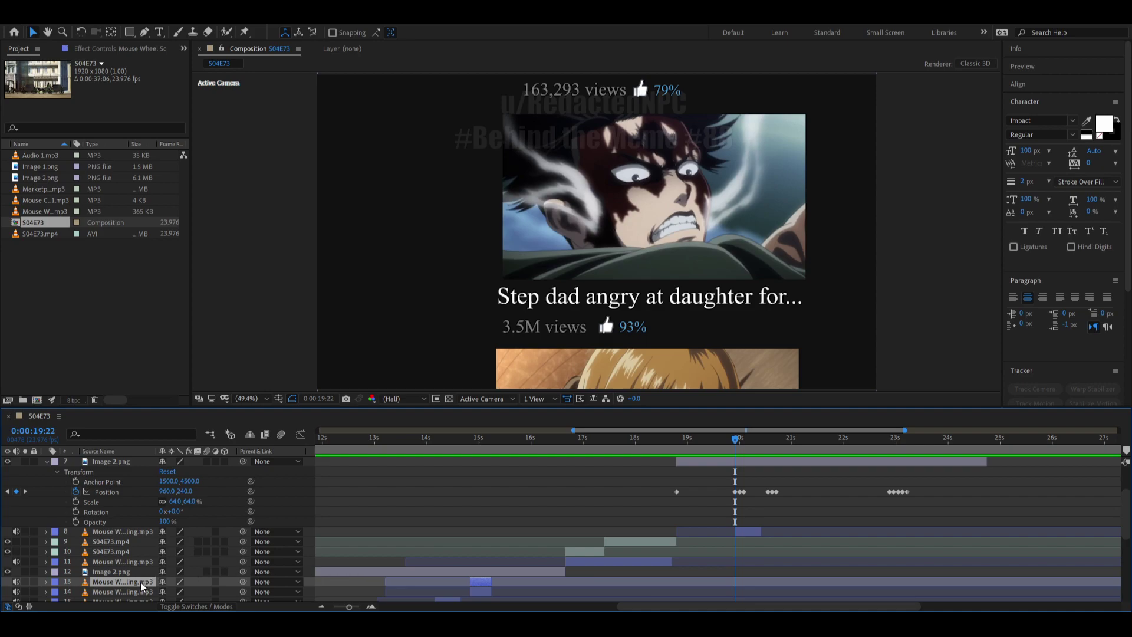
pyautogui.moveTo(140, 582); pyautogui.dragTo(140, 526)
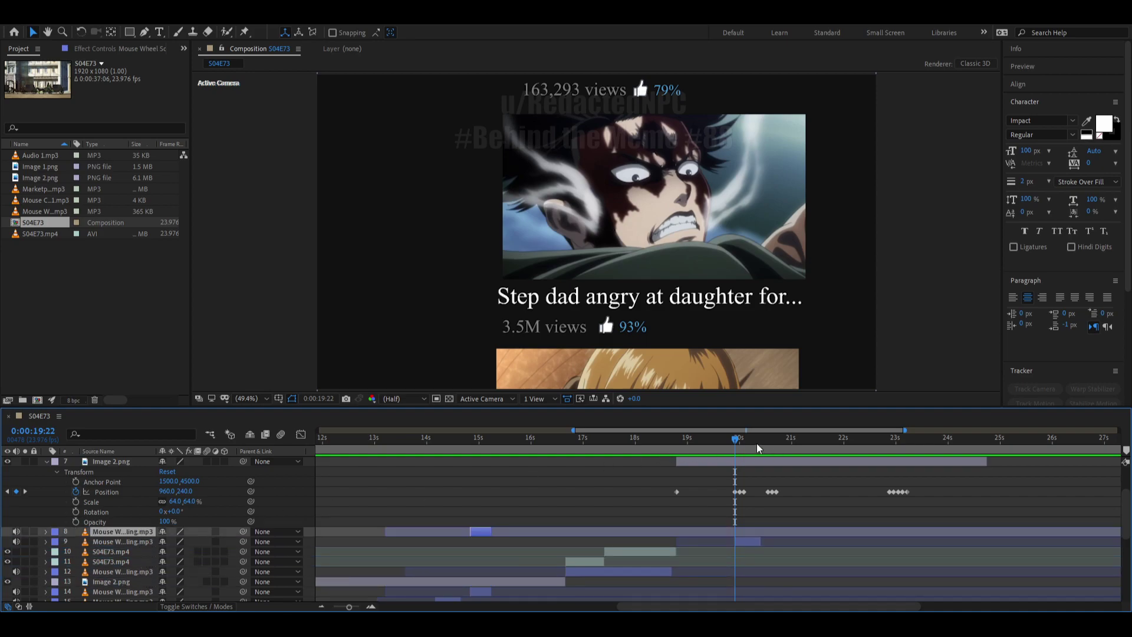
pyautogui.moveTo(758, 448); pyautogui.dragTo(767, 450)
pyautogui.press('[')
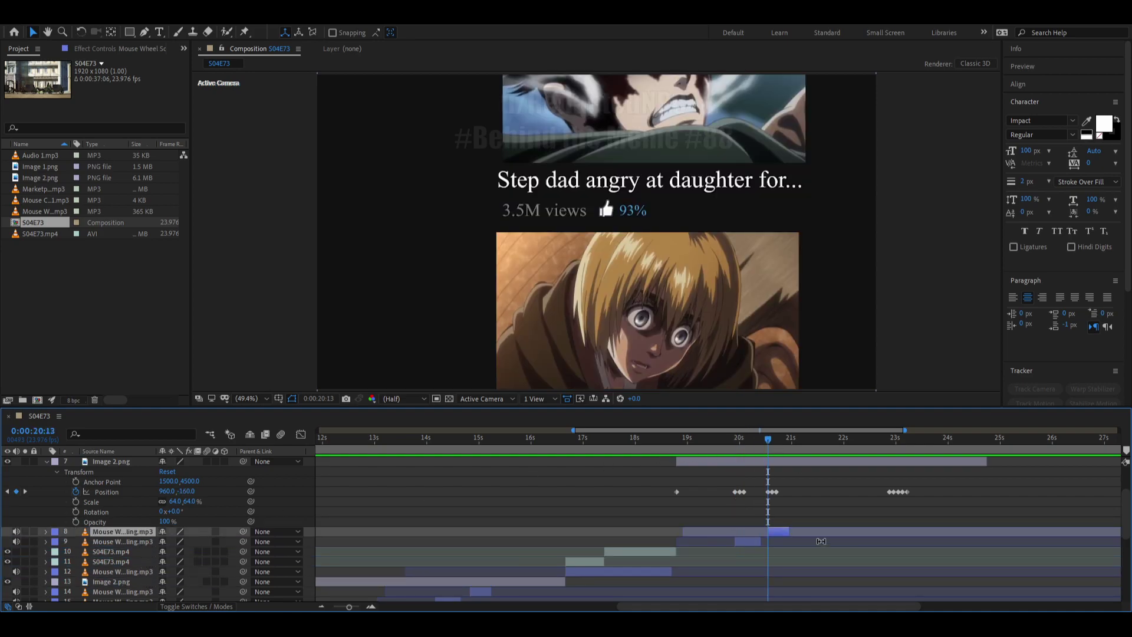
# Add a third mouse-wheel sound copy at layer 8 starting at 22:21.
pyautogui.hscroll(5, 785, 521)
pyautogui.moveTo(702, 440); pyautogui.dragTo(725, 448)
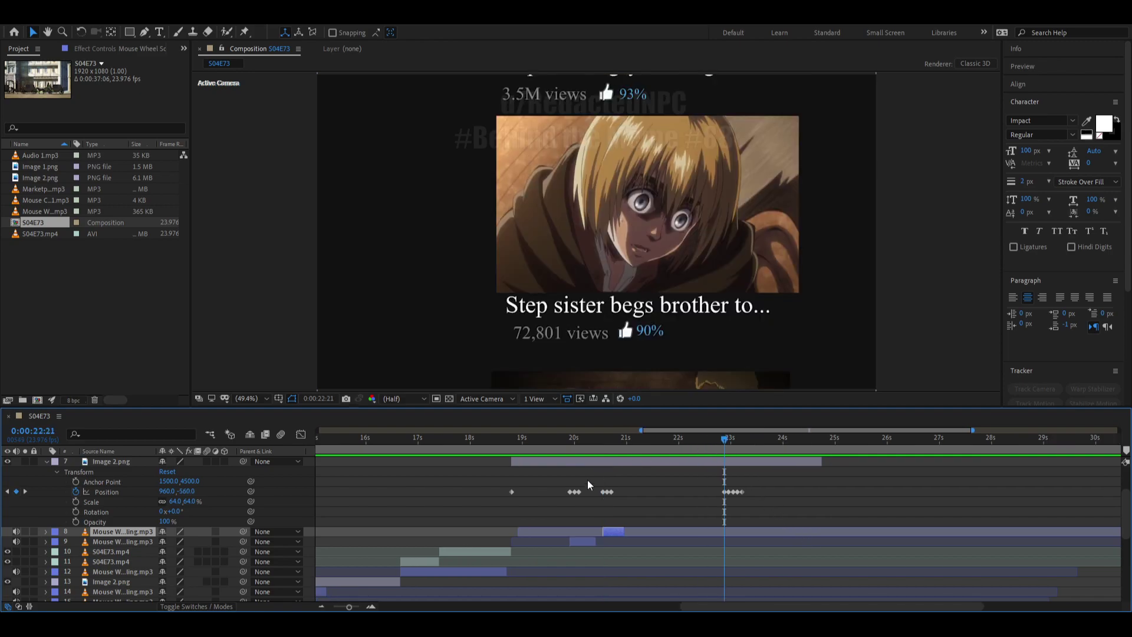
pyautogui.click(463, 574)
pyautogui.hotkey('ctrl', 'd')
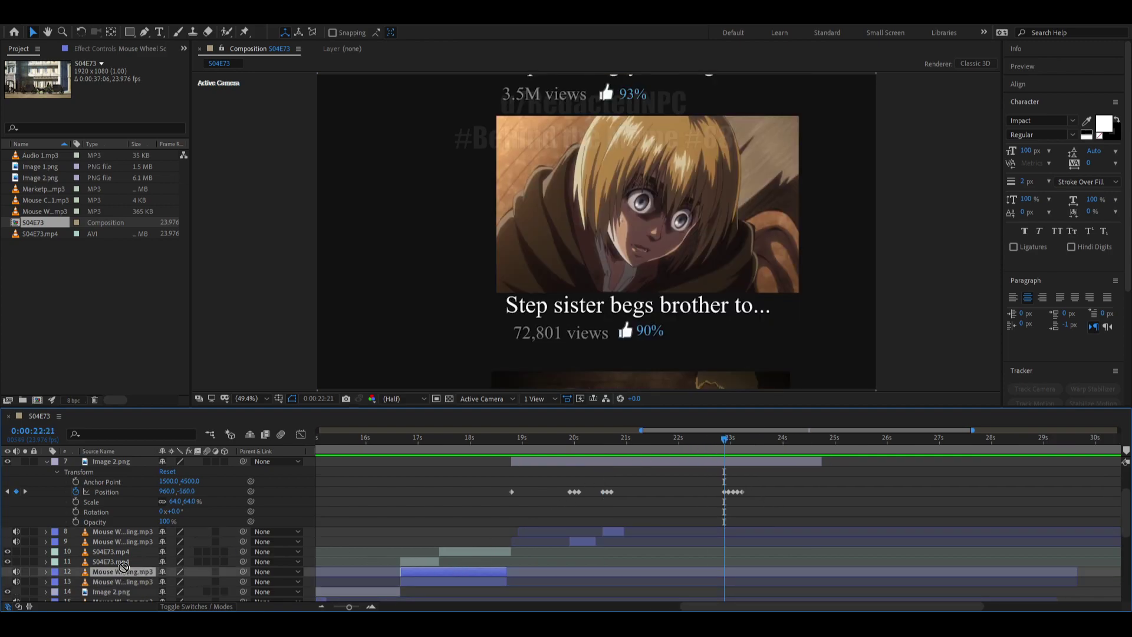
pyautogui.moveTo(124, 572); pyautogui.dragTo(130, 528)
pyautogui.press('[')
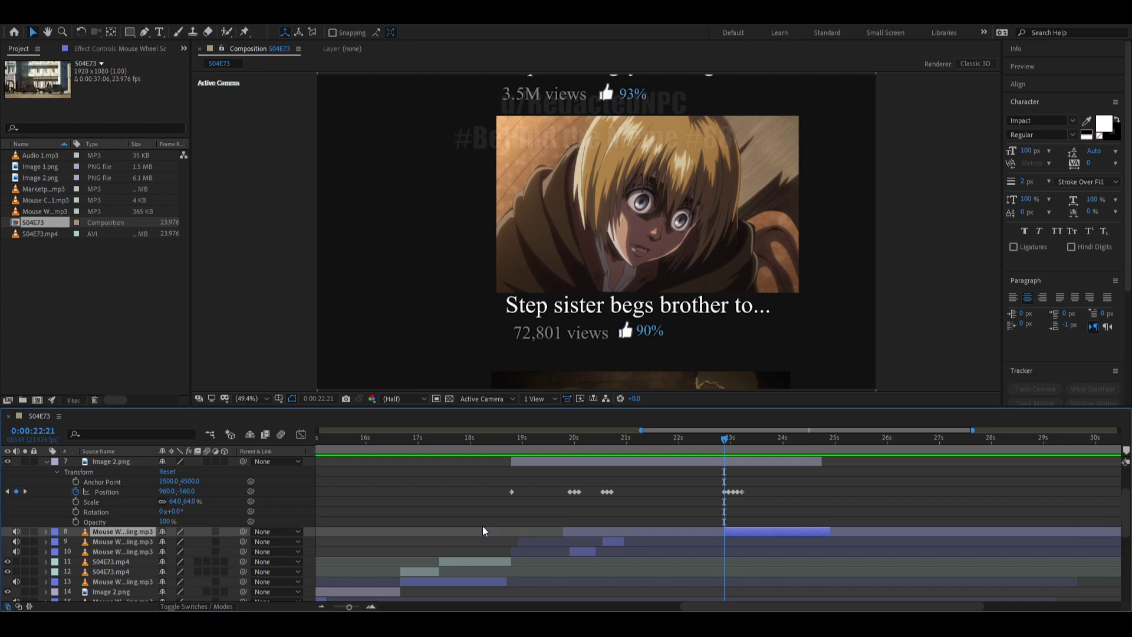
# Shift layer 8's scroll sound slightly later and preview it from 23:12.
pyautogui.press('space')
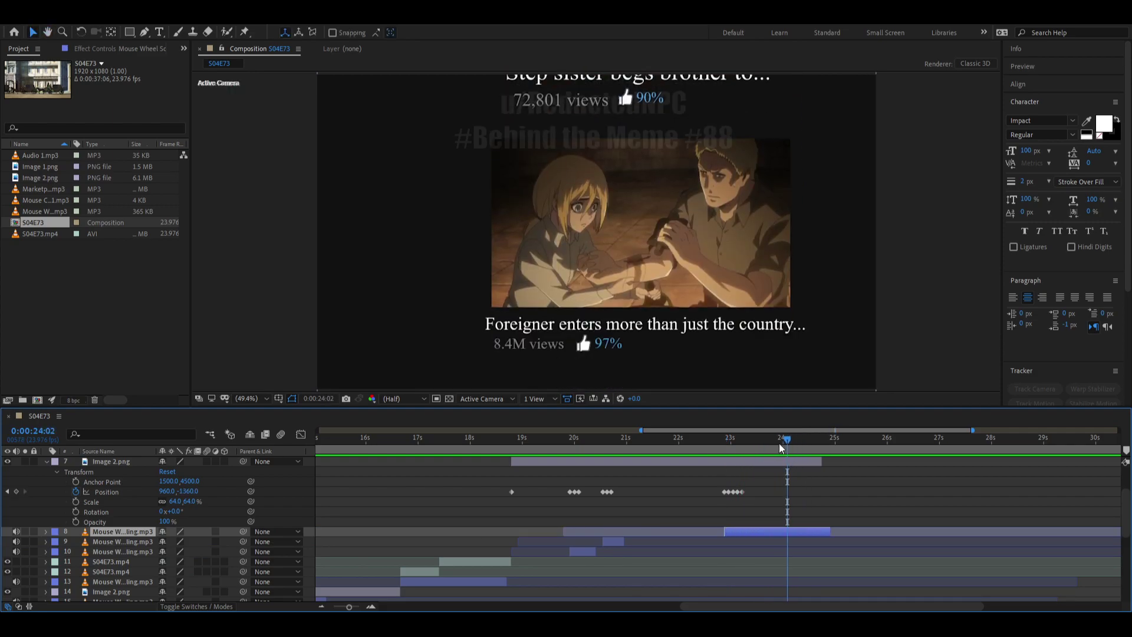
pyautogui.moveTo(725, 531); pyautogui.dragTo(738, 531)
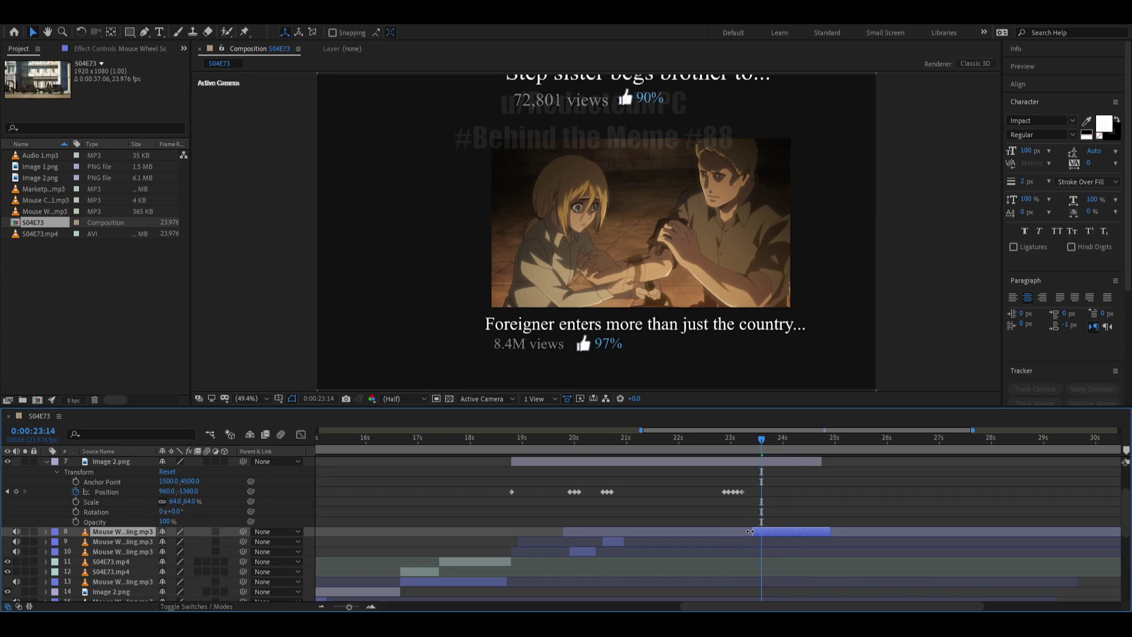
pyautogui.hotkey('ctrl', 'z')
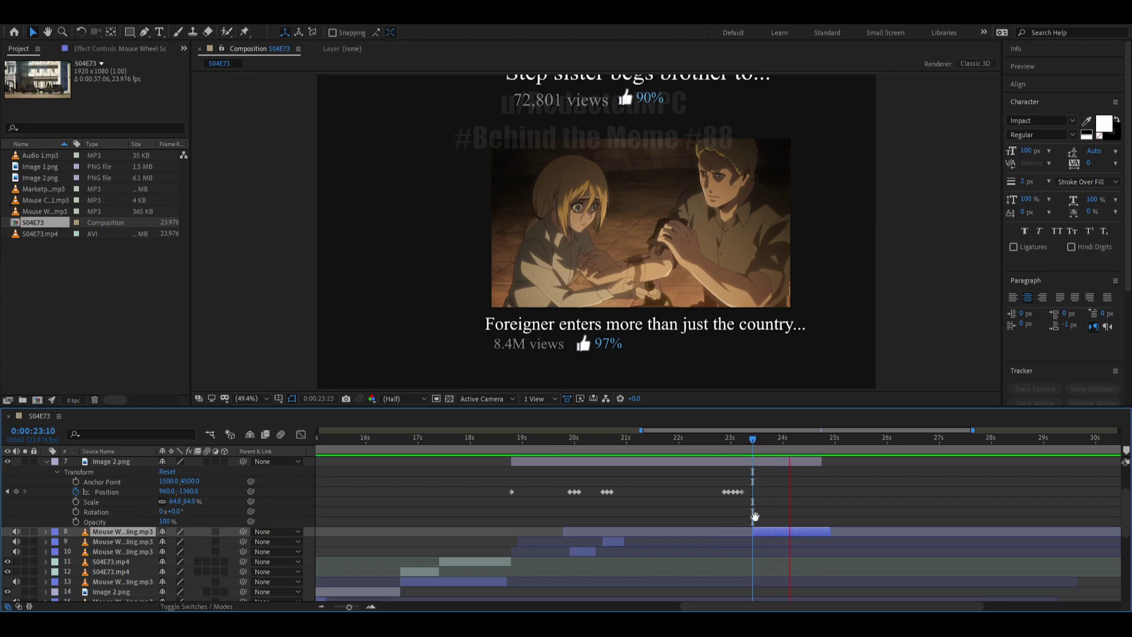
pyautogui.moveTo(752, 531); pyautogui.dragTo(759, 531)
pyautogui.click(758, 447)
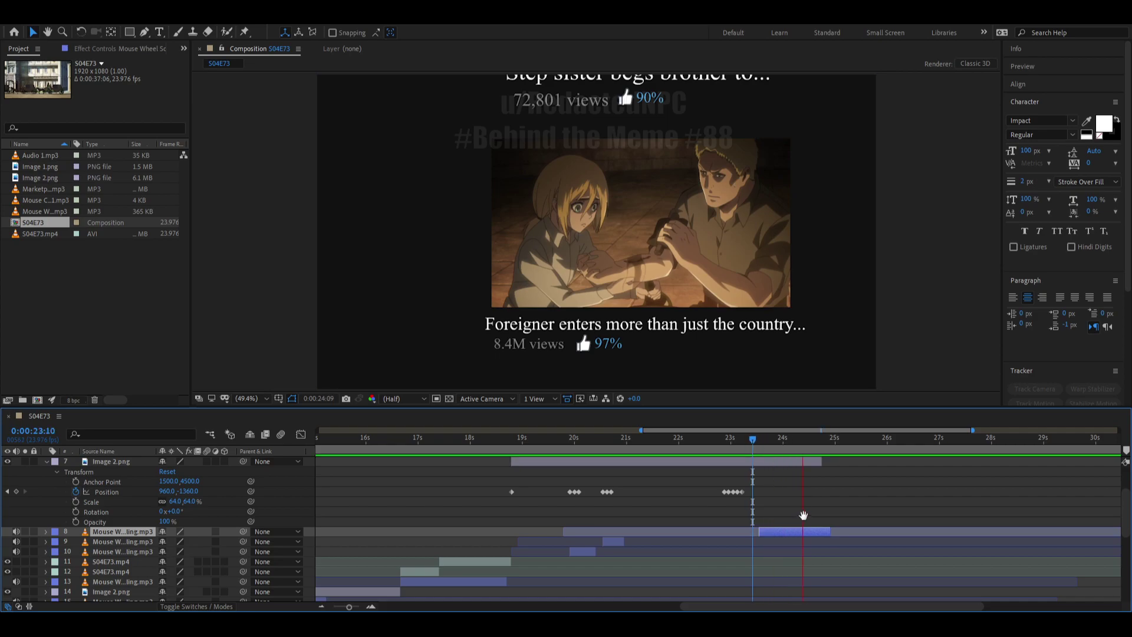
pyautogui.press('space')
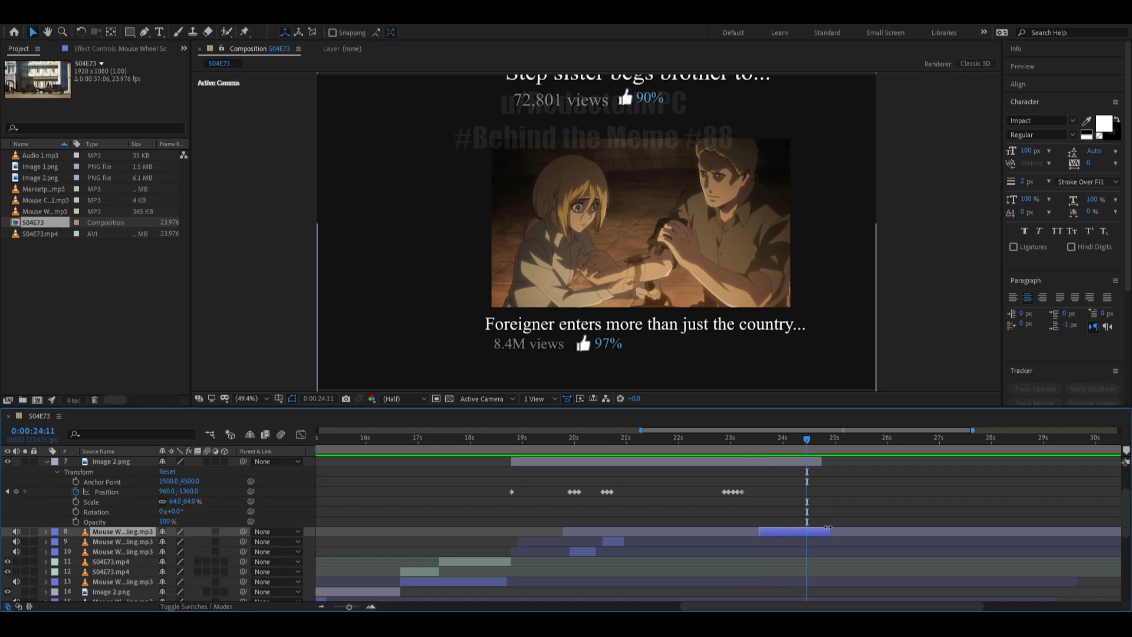
# Shorten the end of layer 8's scroll sound and review playback from 22:21 and 18:10.
pyautogui.moveTo(828, 528); pyautogui.dragTo(737, 533)
pyautogui.click(723, 452)
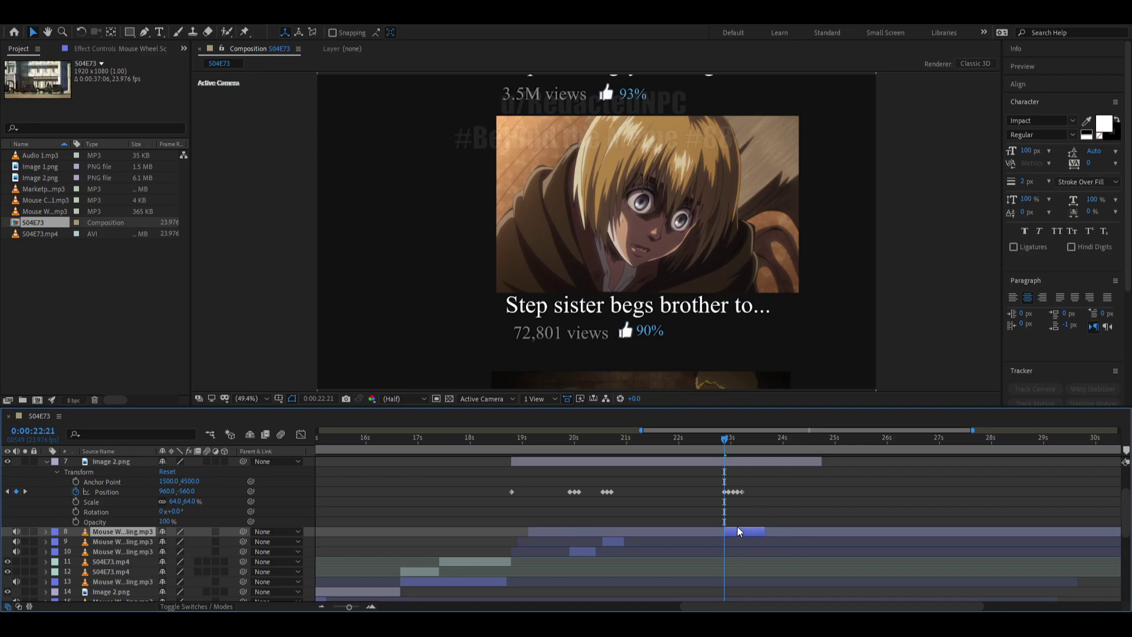
pyautogui.press('space')
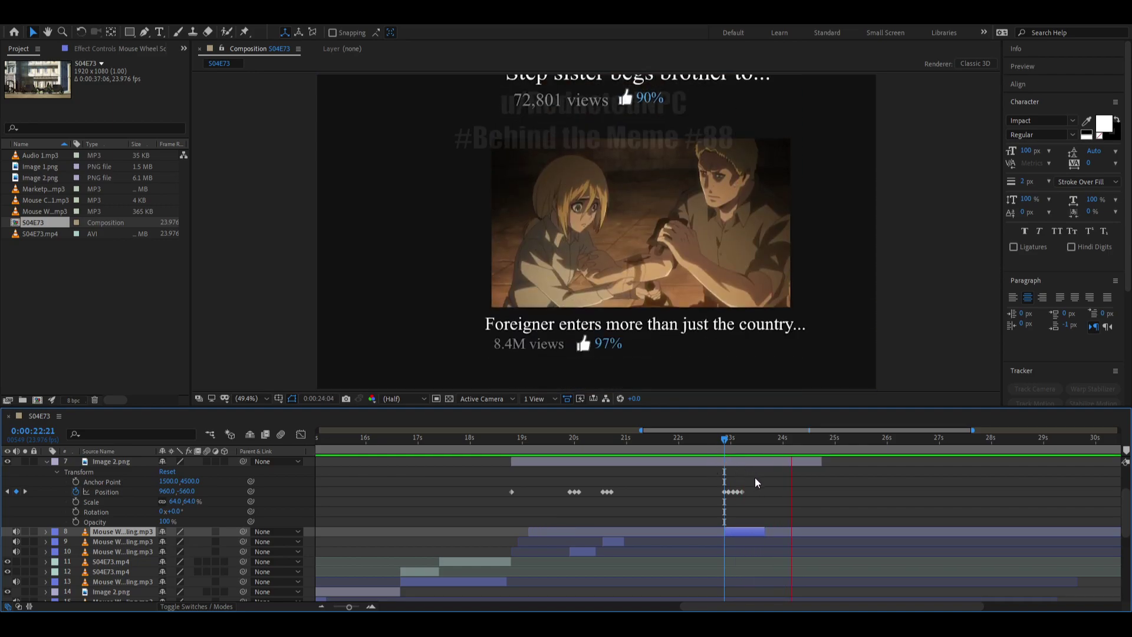
pyautogui.moveTo(765, 532); pyautogui.dragTo(754, 532)
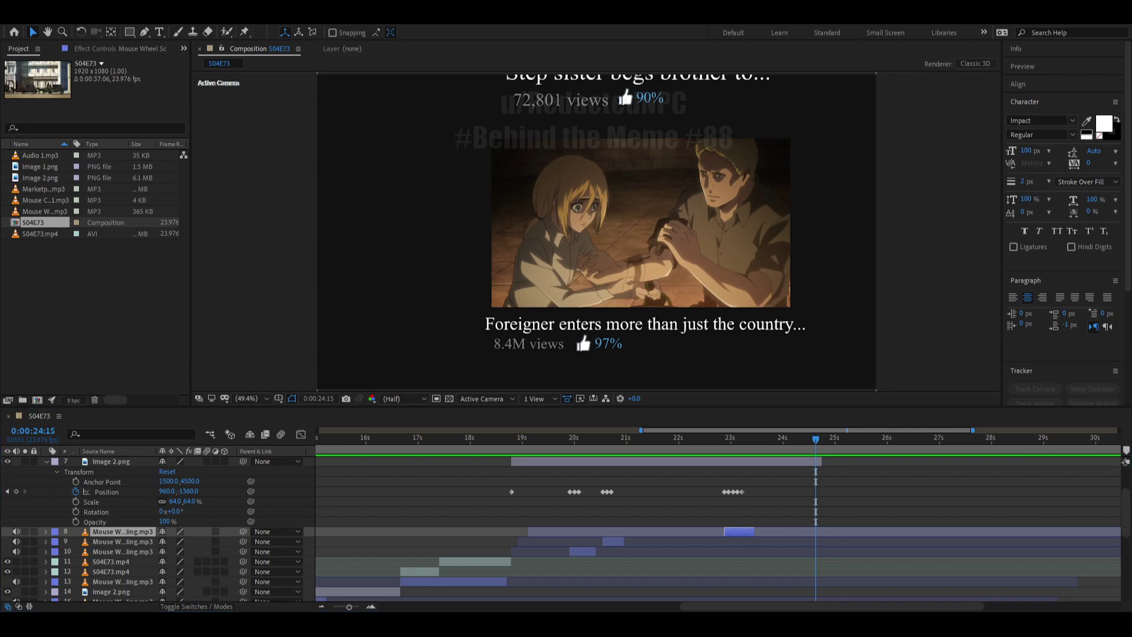
pyautogui.moveTo(510, 438); pyautogui.dragTo(492, 437)
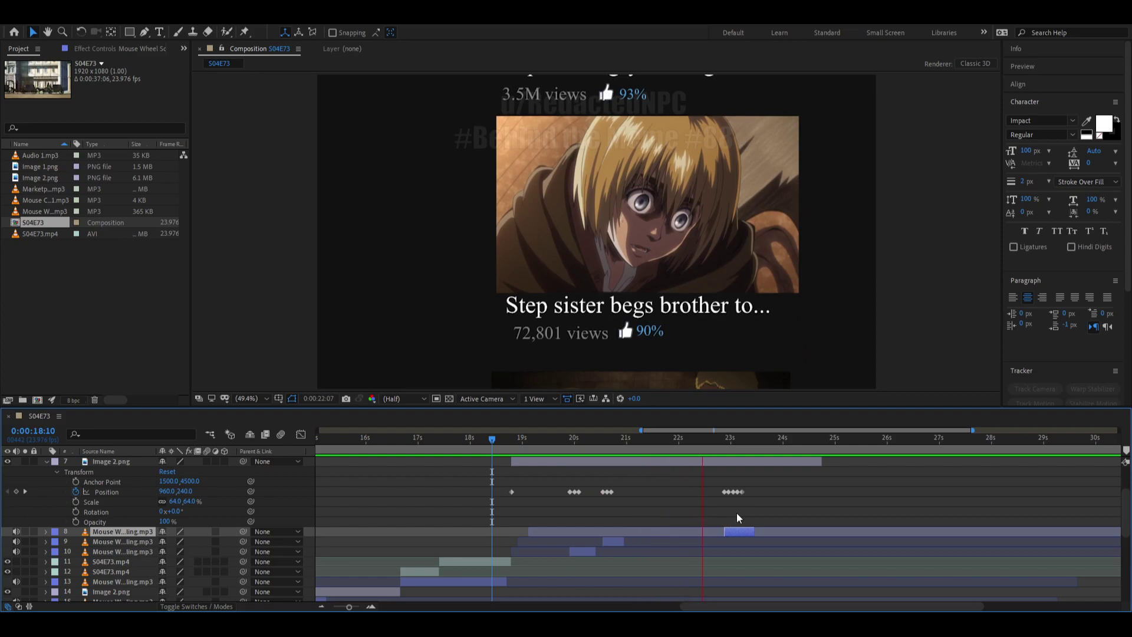
pyautogui.scroll(3, 815, 516)
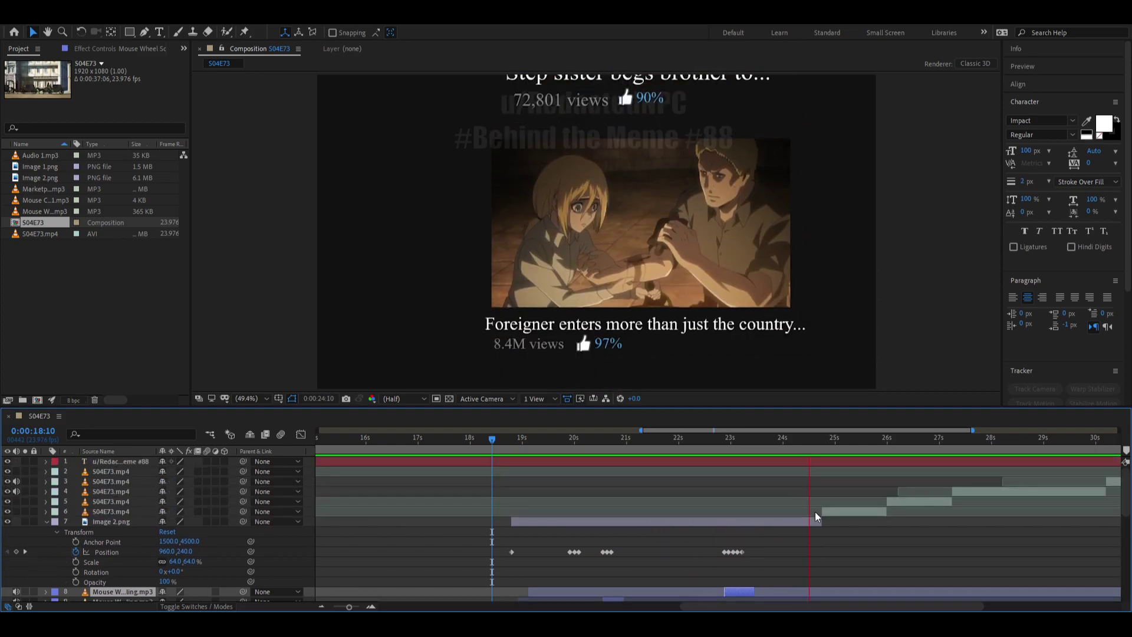
pyautogui.press('space')
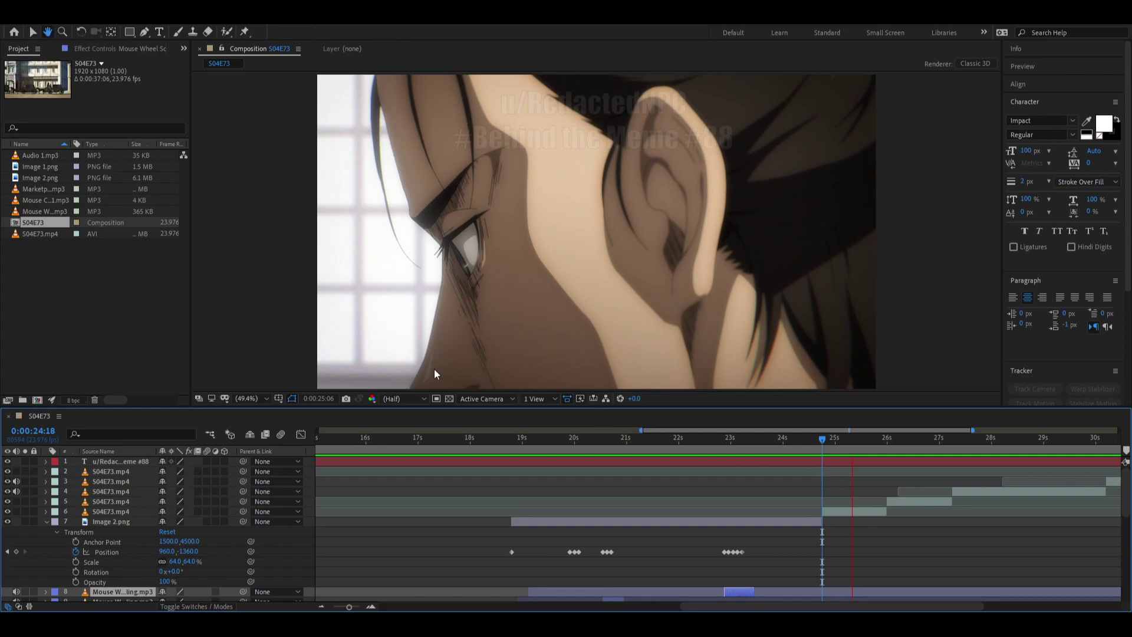
# Add Mouse Click 1.mp3 to the composition and move to the pendulum shot at 0:00:05:09.
pyautogui.click(42, 200)
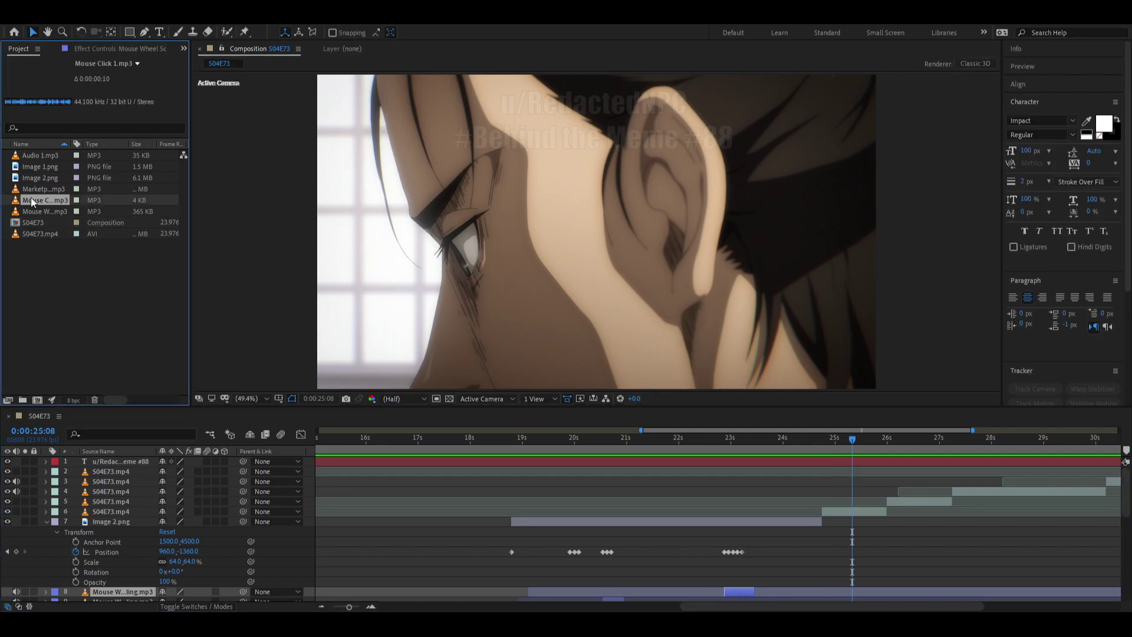
pyautogui.moveTo(32, 202); pyautogui.dragTo(854, 523)
pyautogui.scroll(-6, 354, 528)
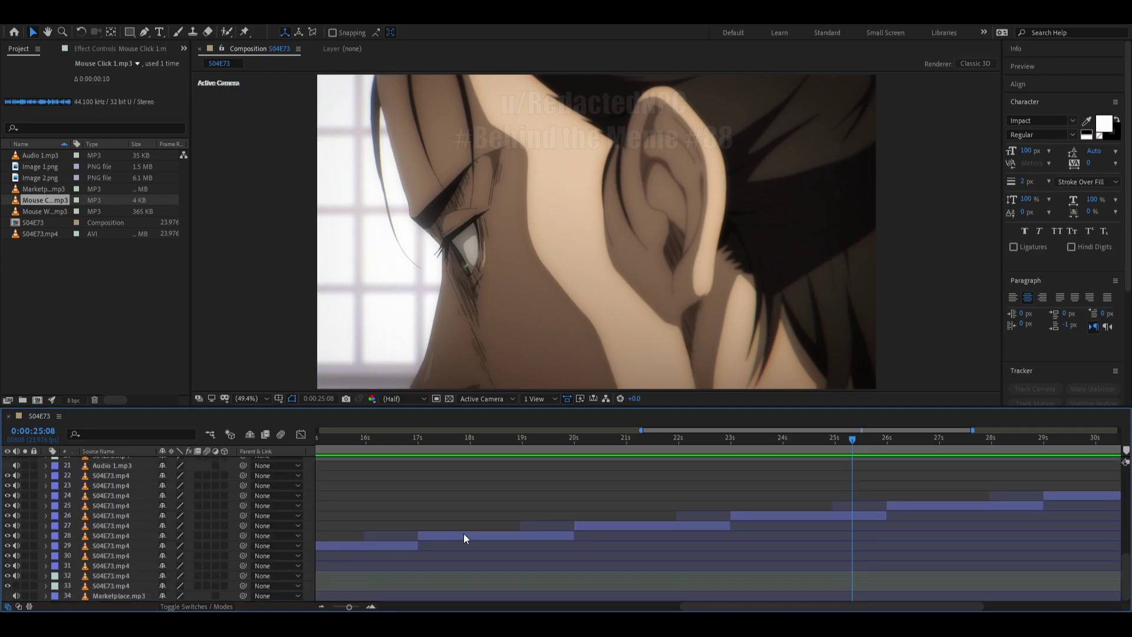
pyautogui.hscroll(-10, 466, 529)
pyautogui.click(488, 443)
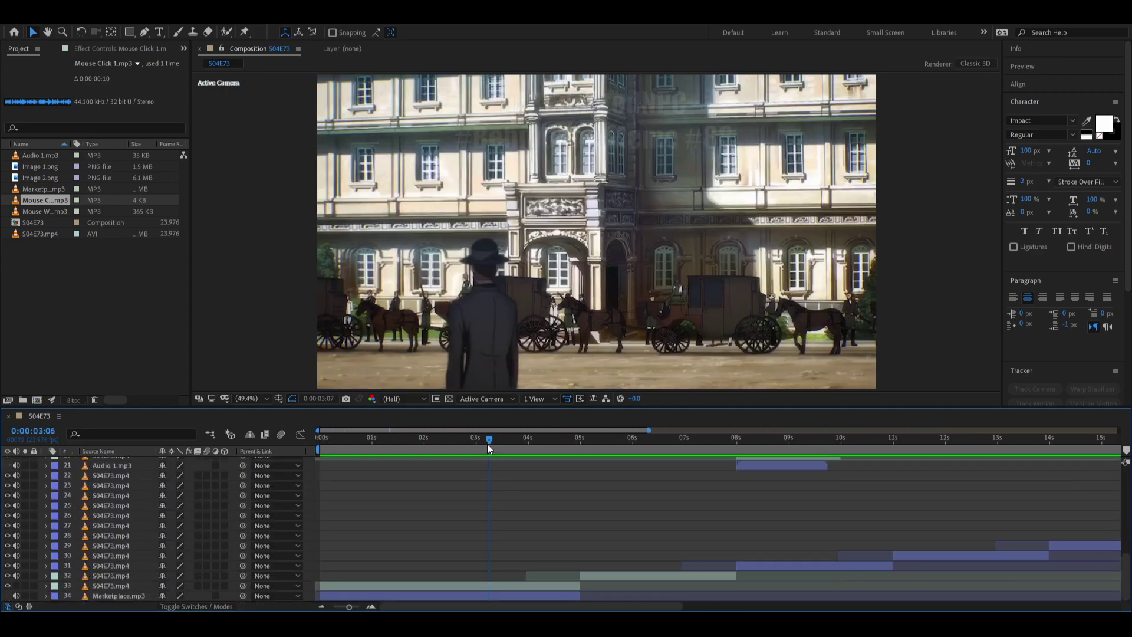
pyautogui.moveTo(488, 444); pyautogui.dragTo(598, 448)
# Set layer 32 (S04E73.mp4) Audio Levels to +10 dB and preview from 0:00:04:17.
pyautogui.click(617, 577)
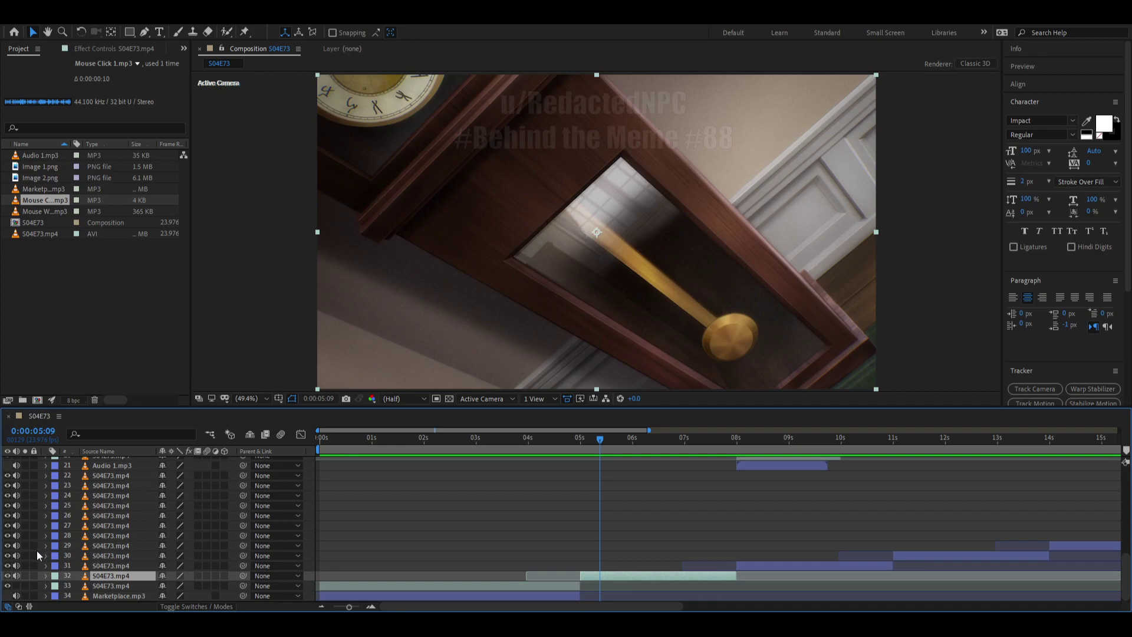
pyautogui.click(45, 576)
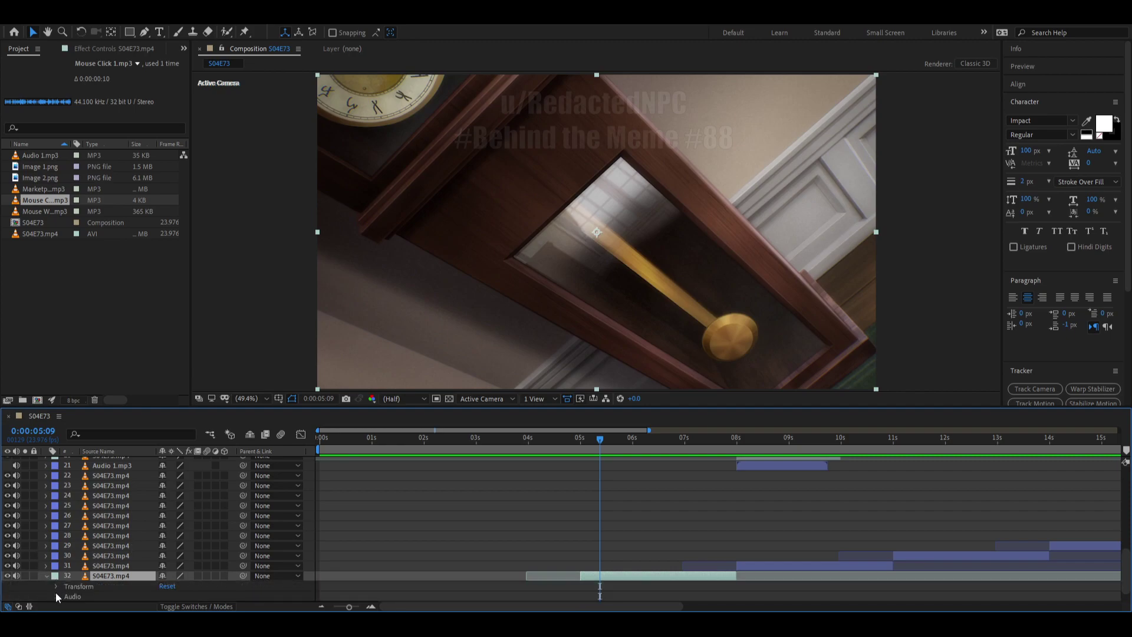
pyautogui.click(56, 596)
pyautogui.scroll(-2, 88, 583)
pyautogui.click(169, 565)
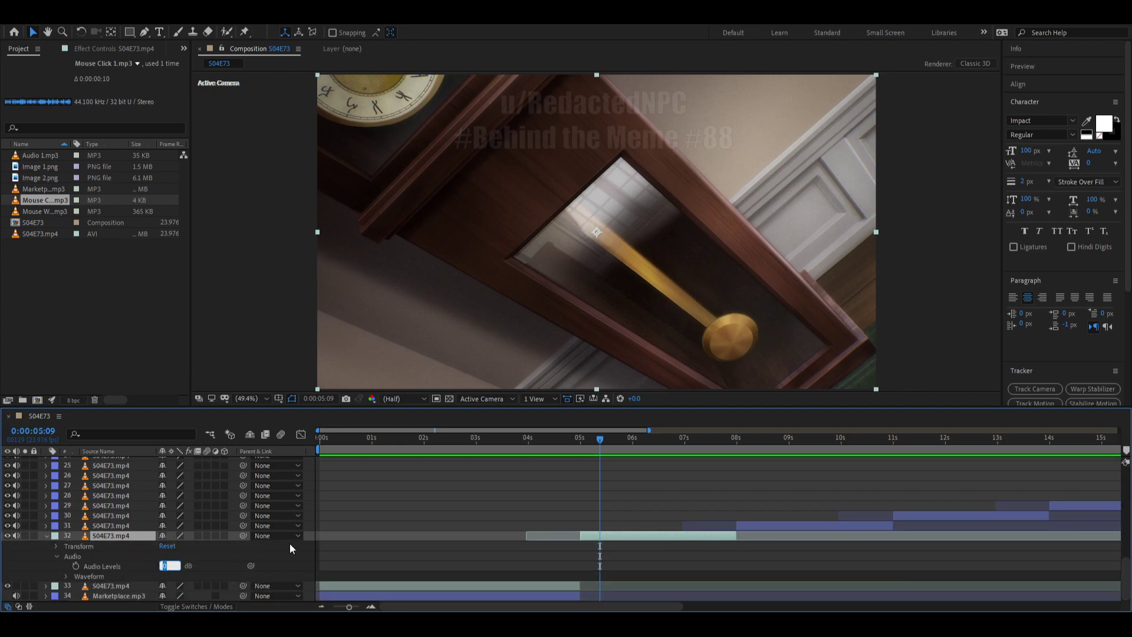
pyautogui.write('10')
pyautogui.press('Return')
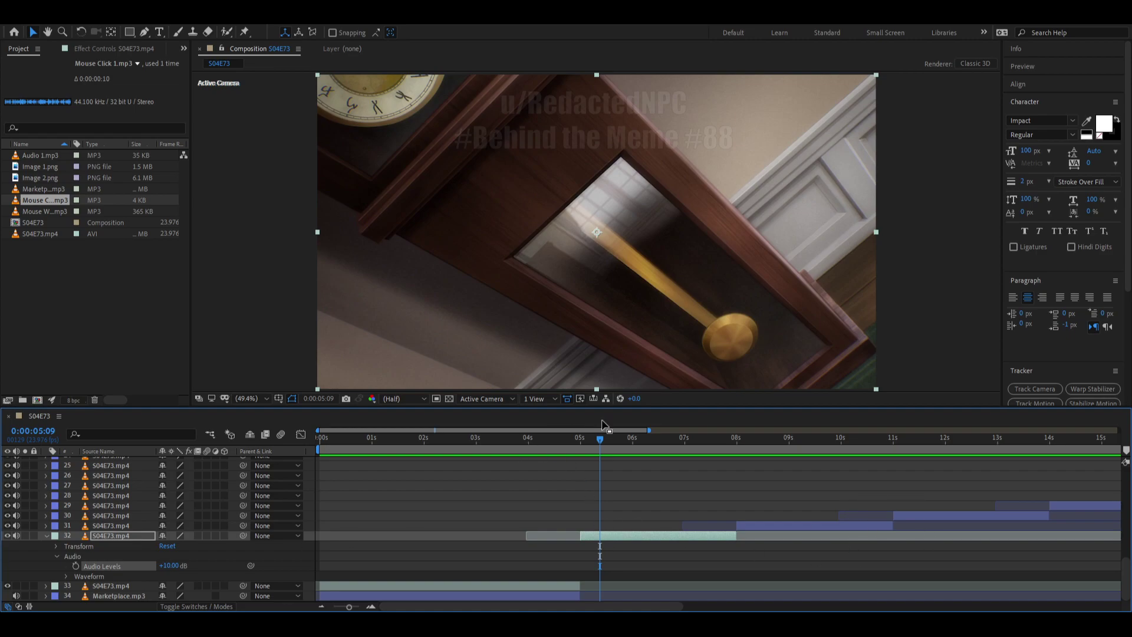
pyautogui.moveTo(595, 440); pyautogui.dragTo(564, 439)
pyautogui.press('space')
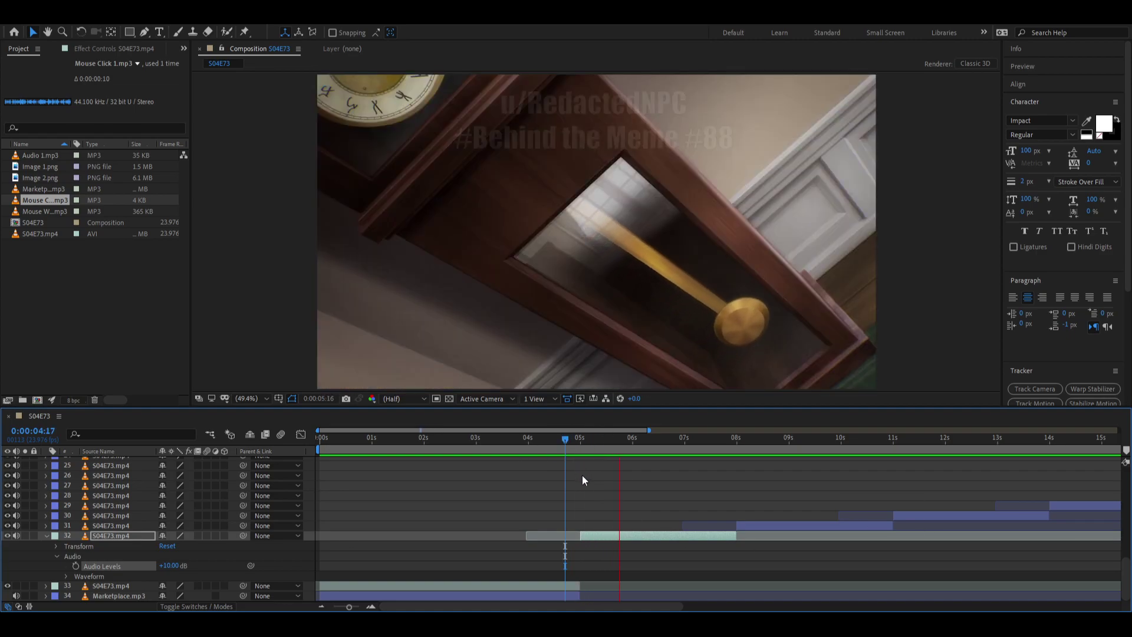
# Set Audio Levels of layers 22 through 31 to +5 dB together.
pyautogui.click(770, 525)
pyautogui.scroll(3, 115, 512)
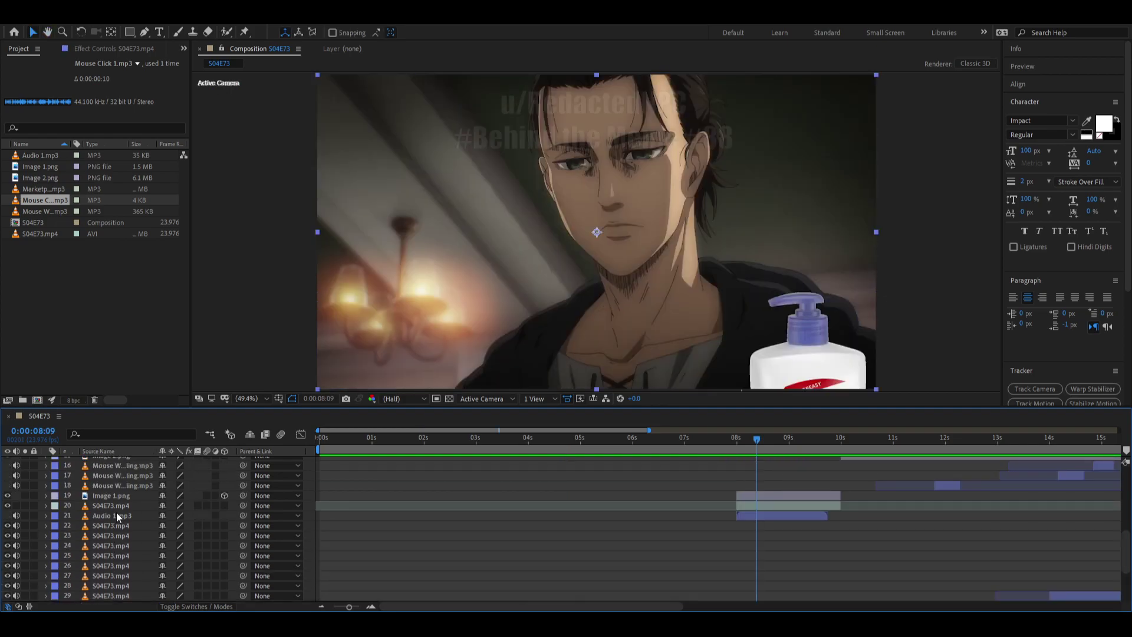
pyautogui.keyDown('shift'); pyautogui.click(111, 525); pyautogui.keyUp('shift')
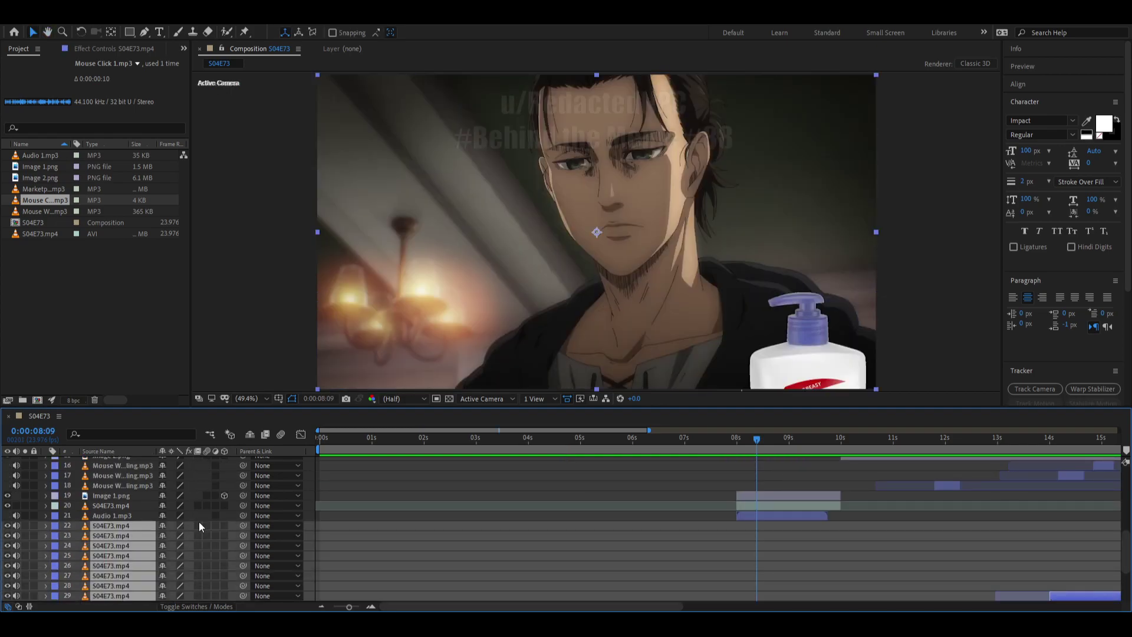
pyautogui.scroll(-3, 200, 521)
pyautogui.click(45, 525)
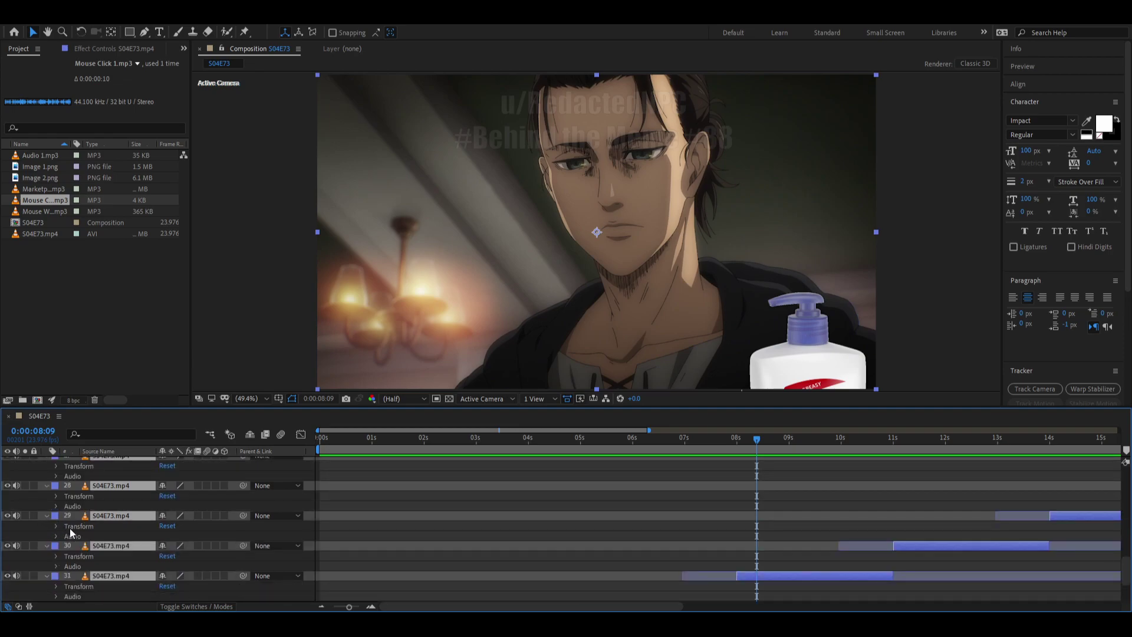
pyautogui.click(55, 537)
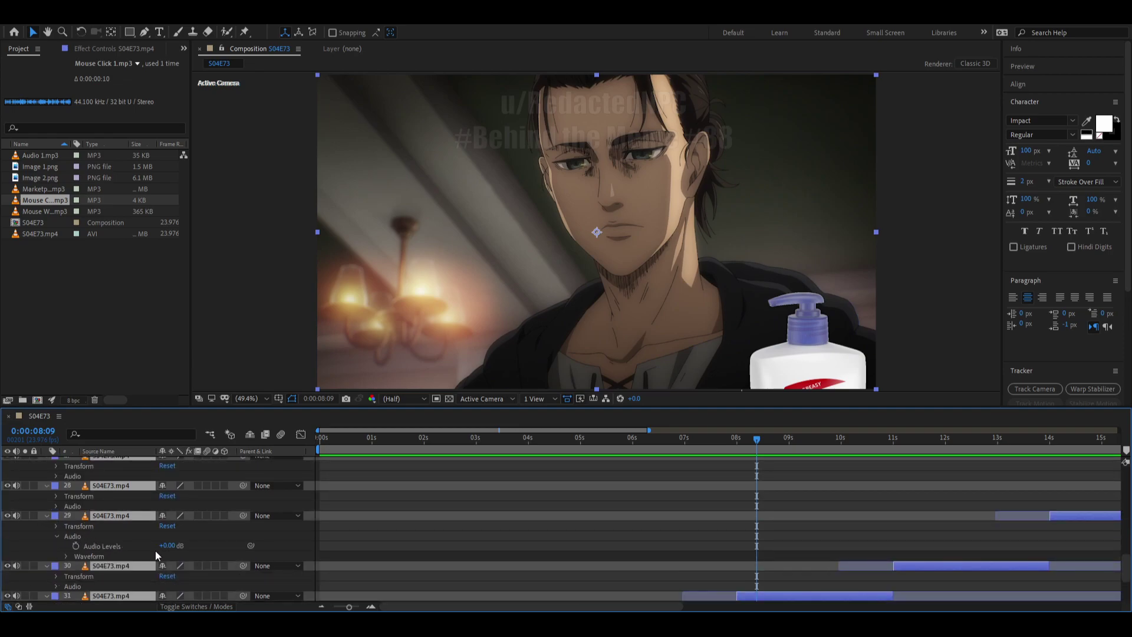
pyautogui.write('5')
pyautogui.press('Return')
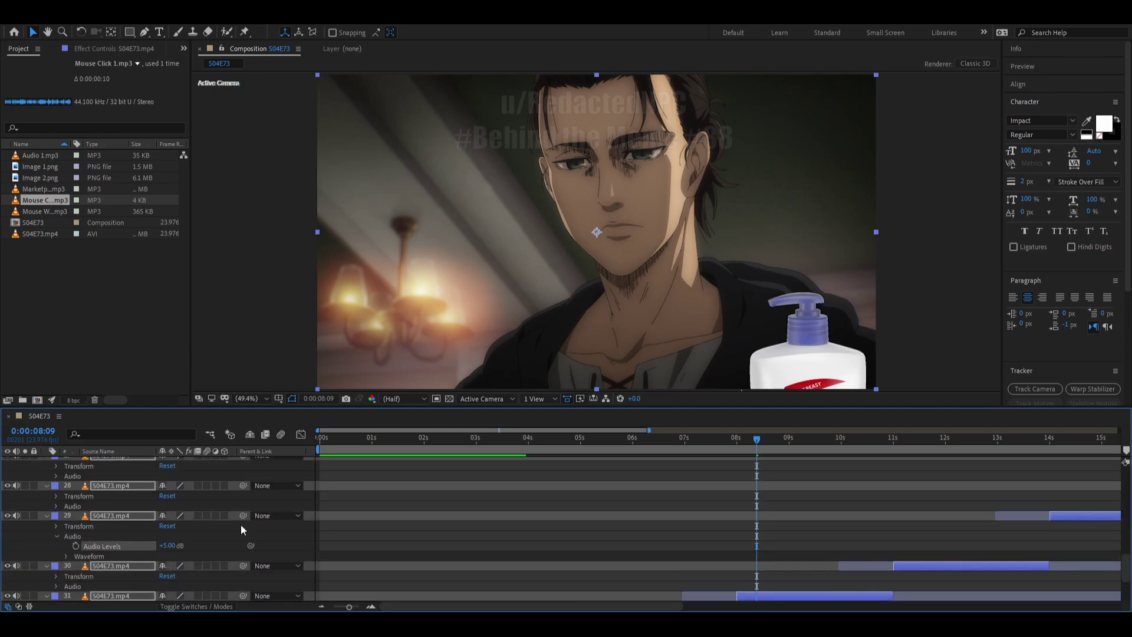
pyautogui.click(47, 514)
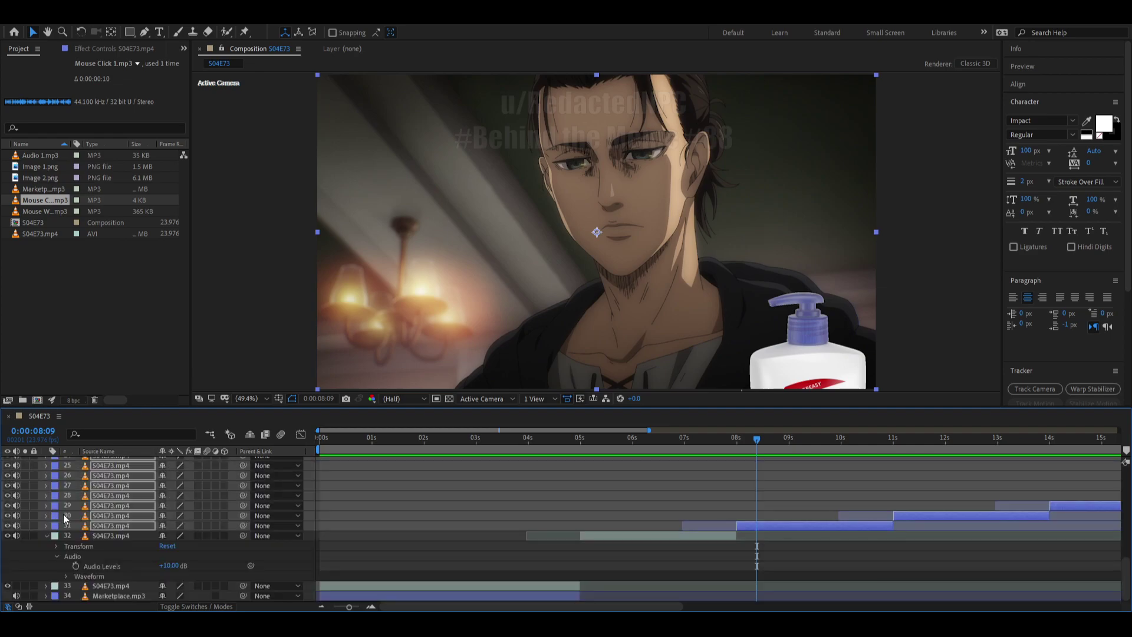
pyautogui.click(783, 554)
# Preview the louder audio, then create a new composition from Mouse Click 1.mp3.
pyautogui.click(715, 441)
pyautogui.press('space')
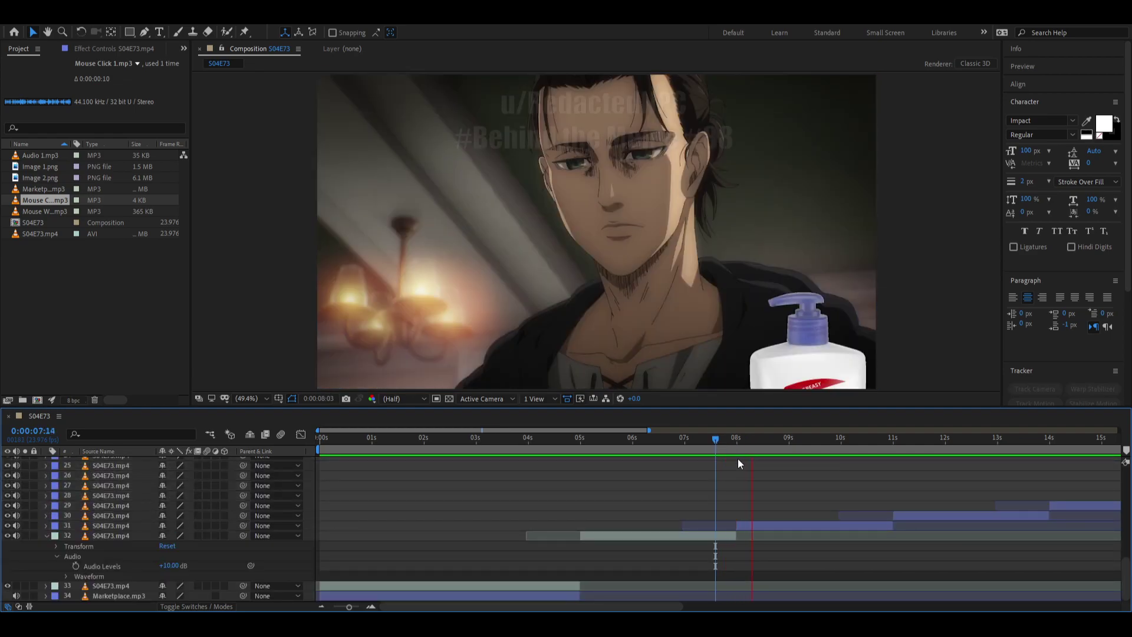
pyautogui.click(541, 439)
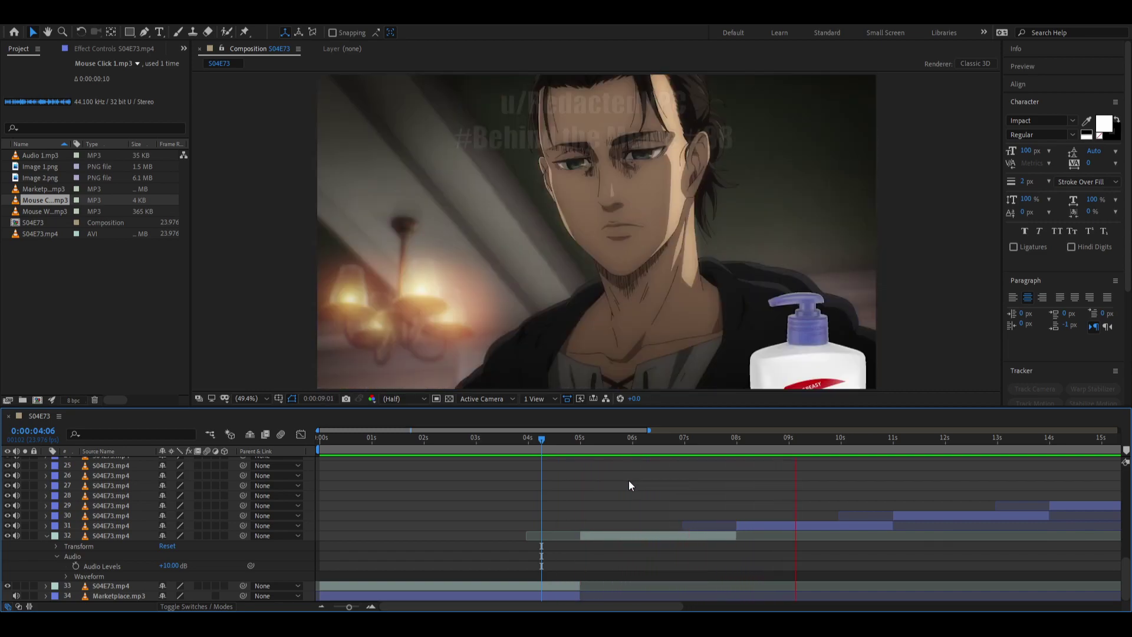
pyautogui.press('space')
pyautogui.hscroll(3, 686, 511)
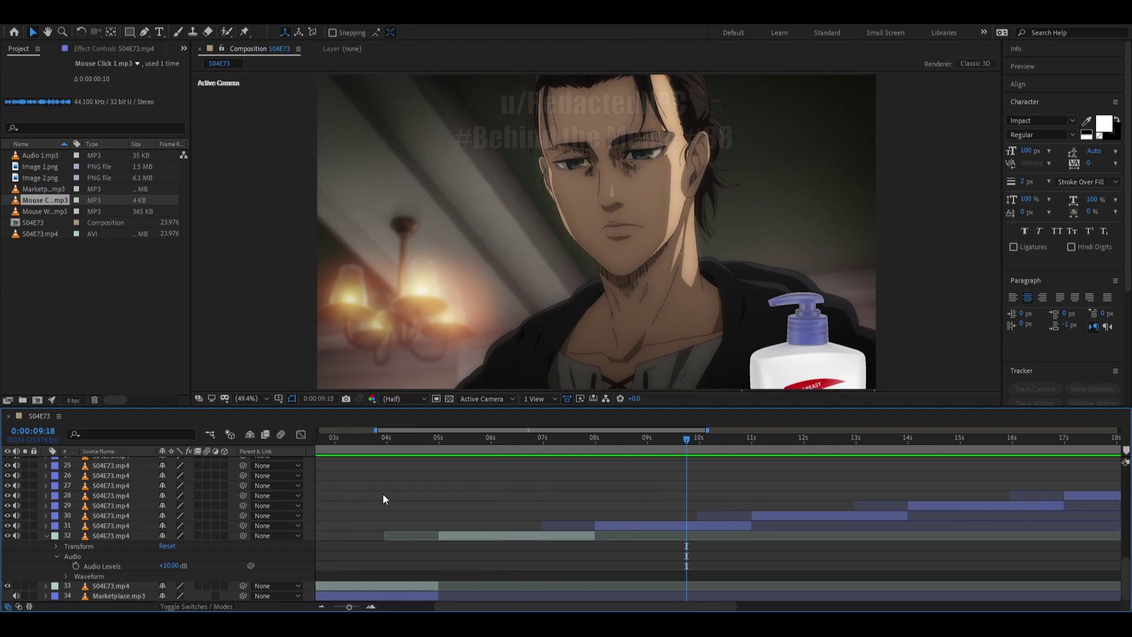
pyautogui.click(475, 536)
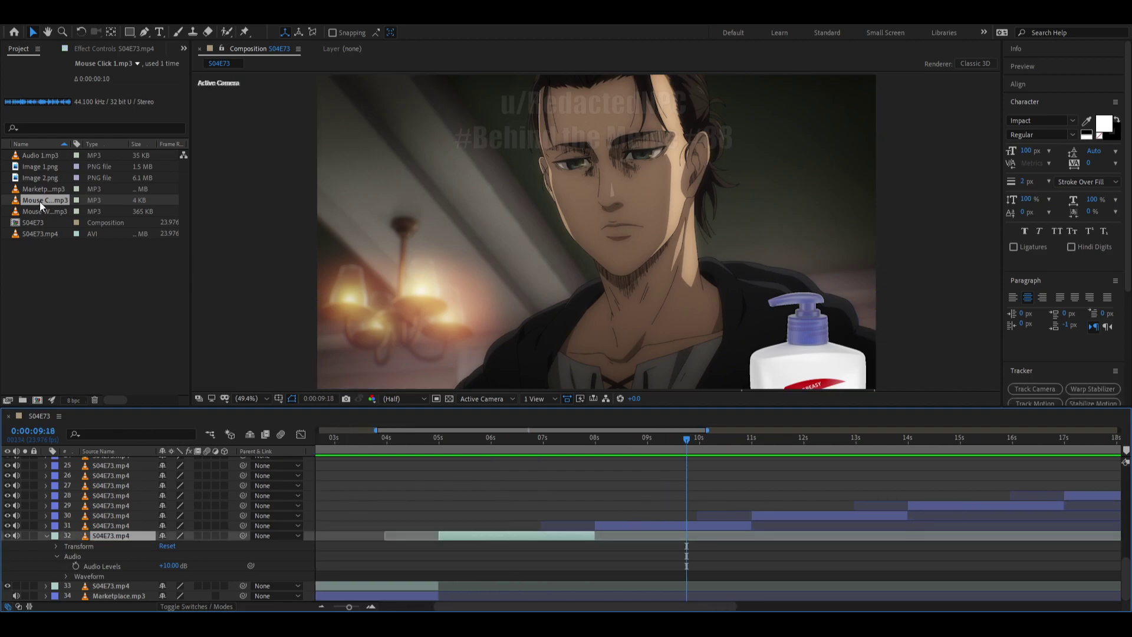
pyautogui.moveTo(40, 201); pyautogui.dragTo(35, 398)
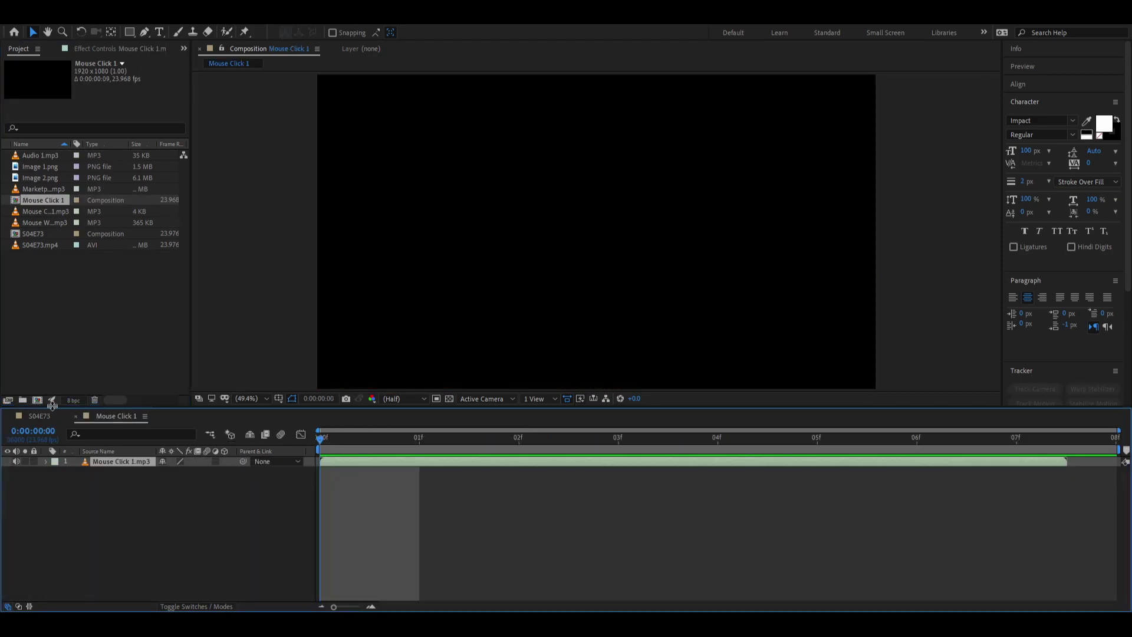
# Replace the Mouse Click 1 layer with S04E73.mp4, trim the comp to 0:00:03:01, hide its video.
pyautogui.hotkey('ctrl', 'alt', '/')
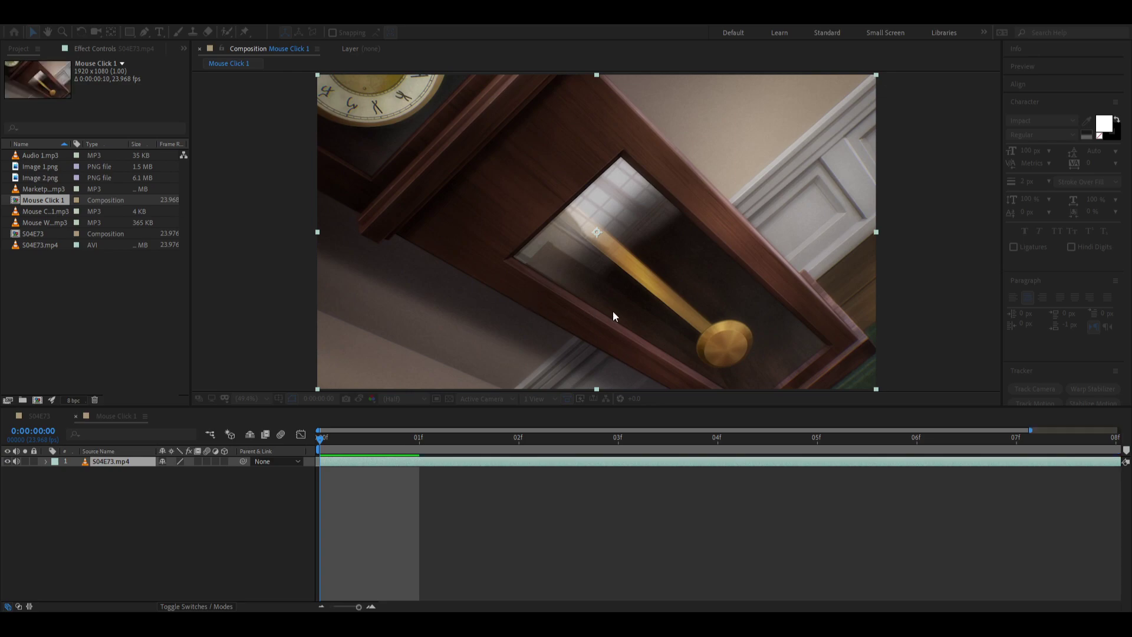
pyautogui.press('Return')
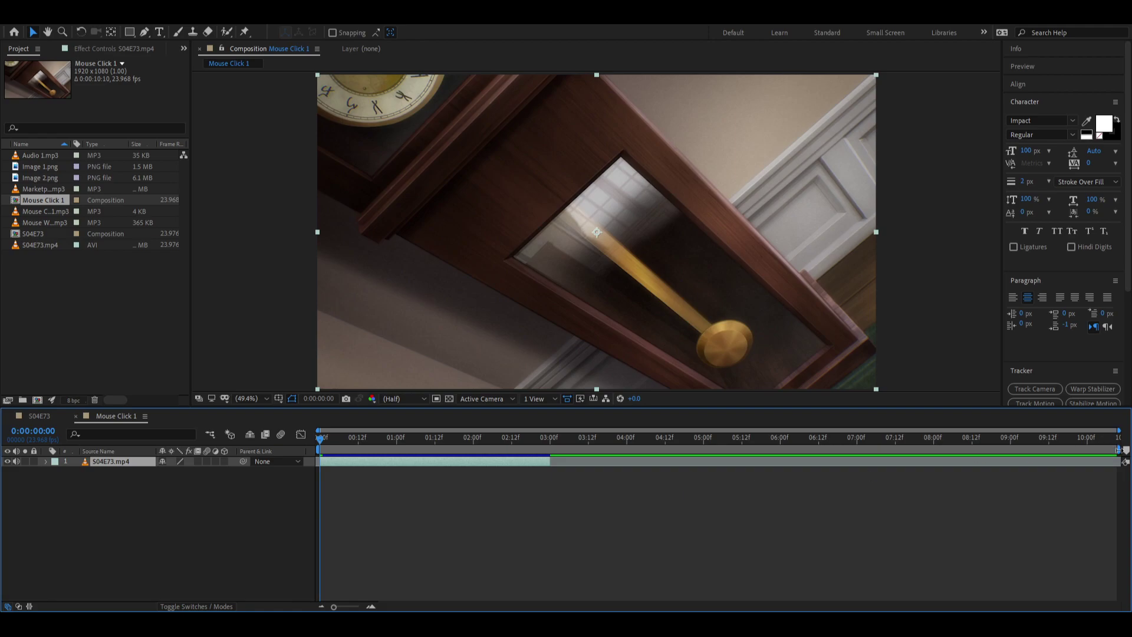
pyautogui.moveTo(1118, 449); pyautogui.dragTo(550, 449)
pyautogui.hotkey('ctrl', 'shift', 'x')
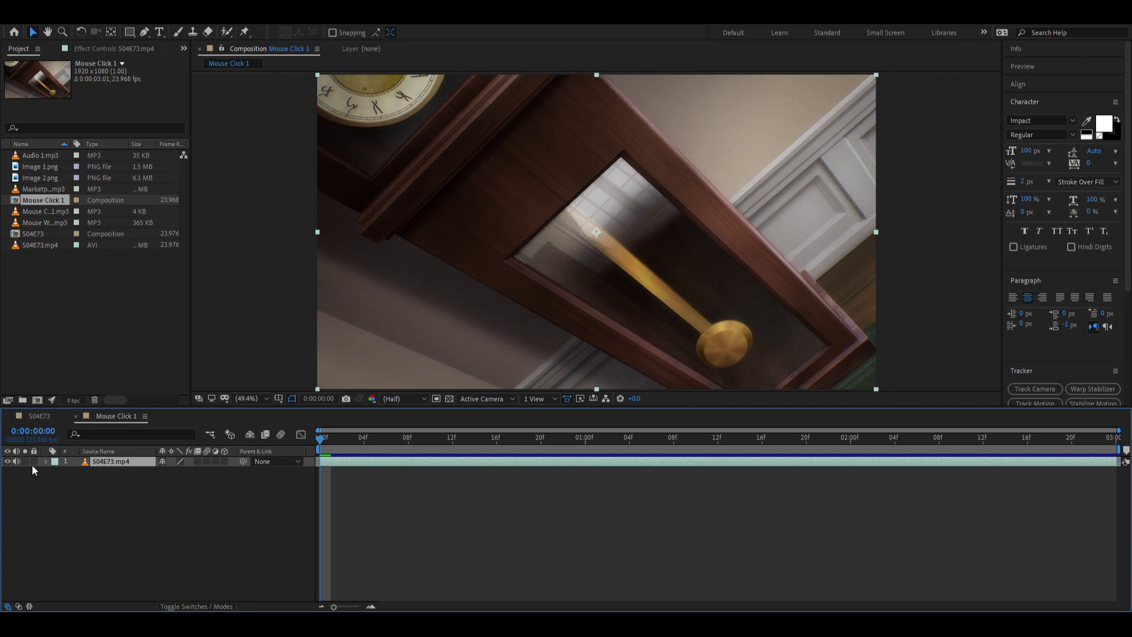
pyautogui.click(8, 461)
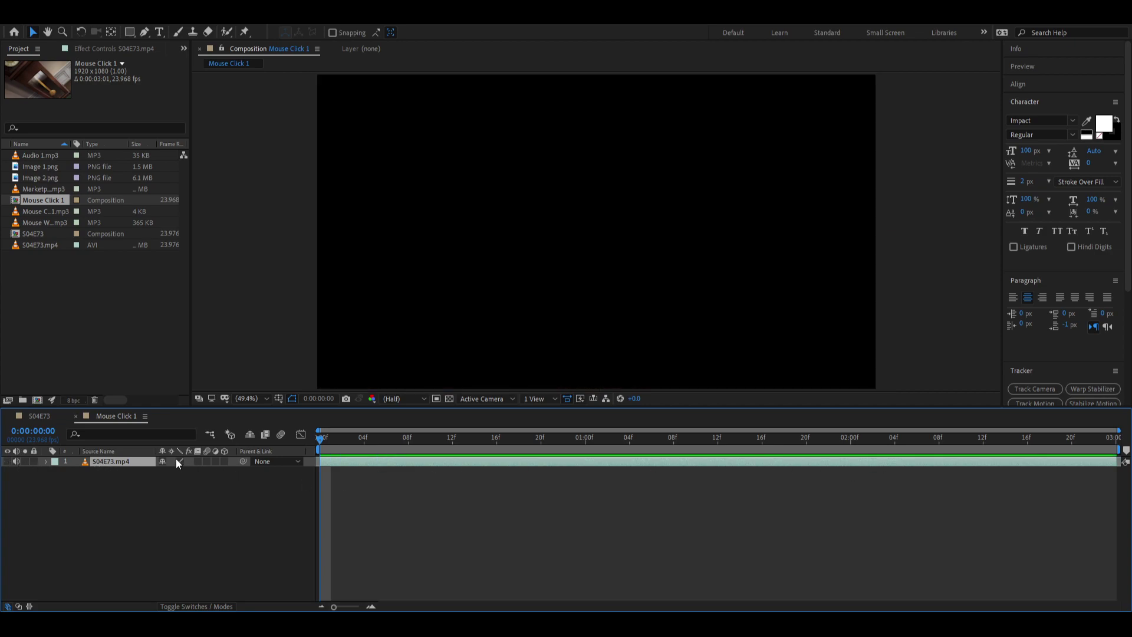
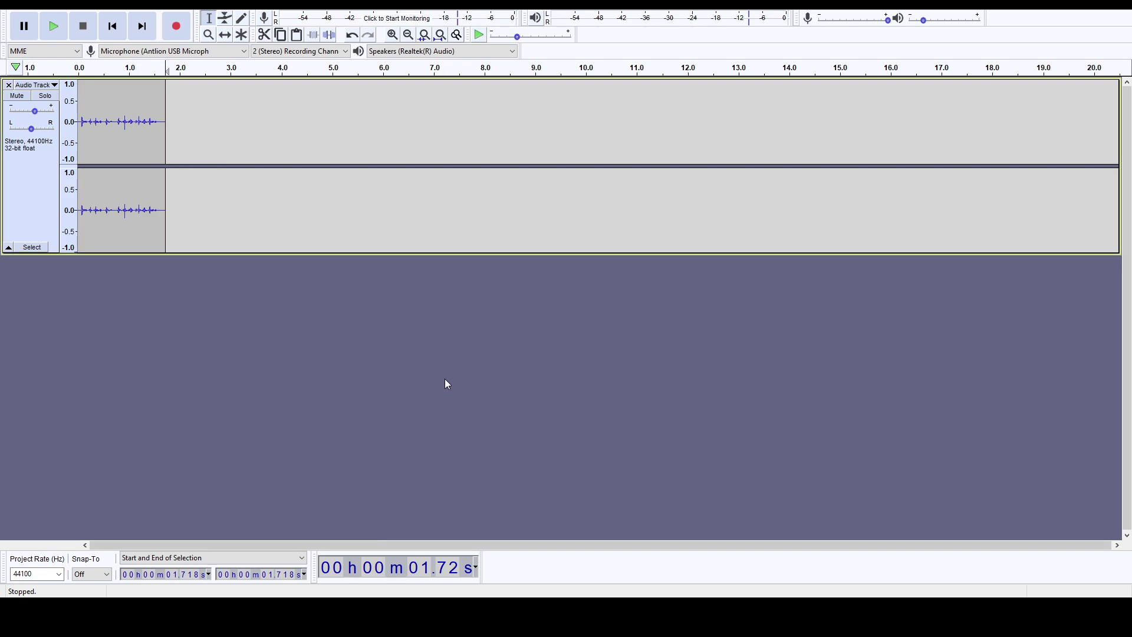
# Replace the old short track with the 3-second Audio 2 clip and listen to it.
pyautogui.click(8, 86)
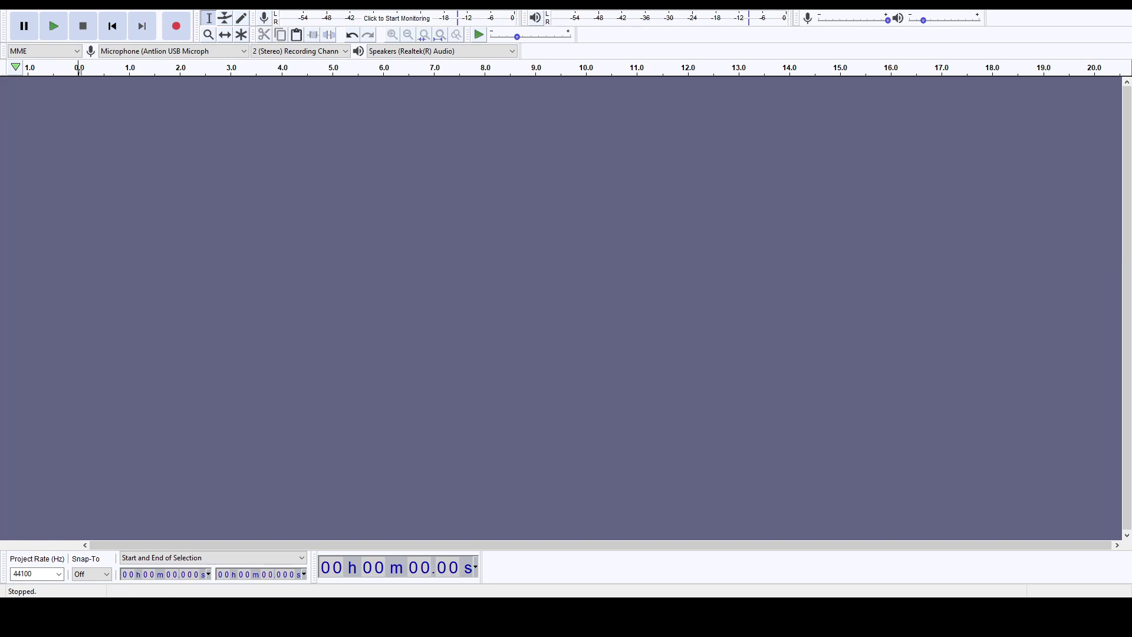
pyautogui.hotkey('ctrl', 'z')
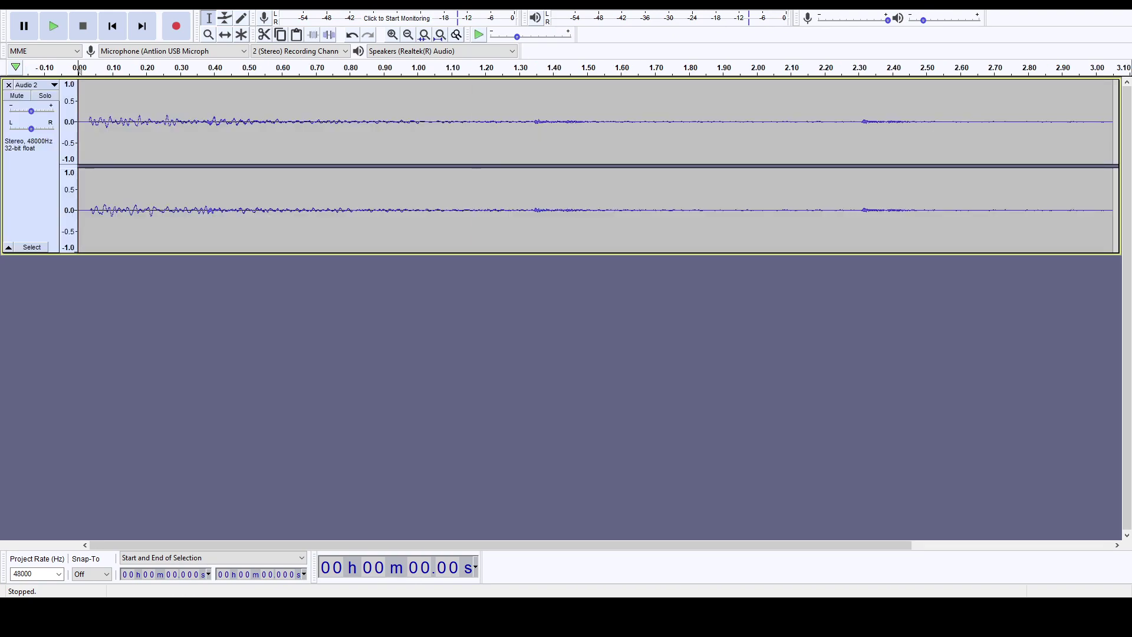
pyautogui.press('space')
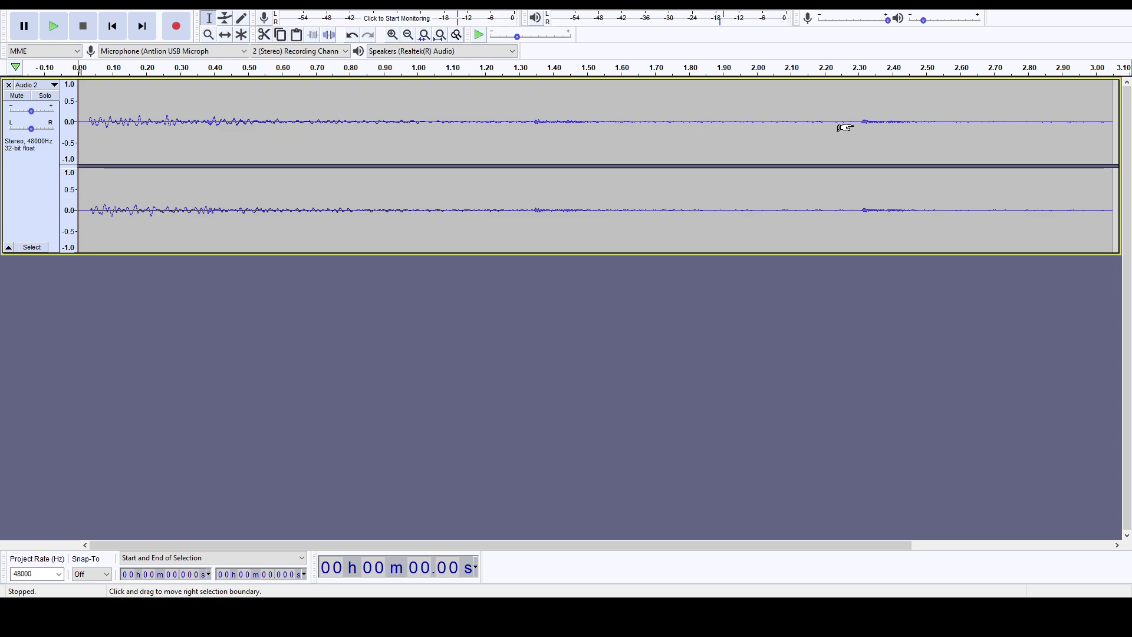
# Play the whole Audio 2 track, zoom out, and duplicate it onto a second track.
pyautogui.click(23, 196)
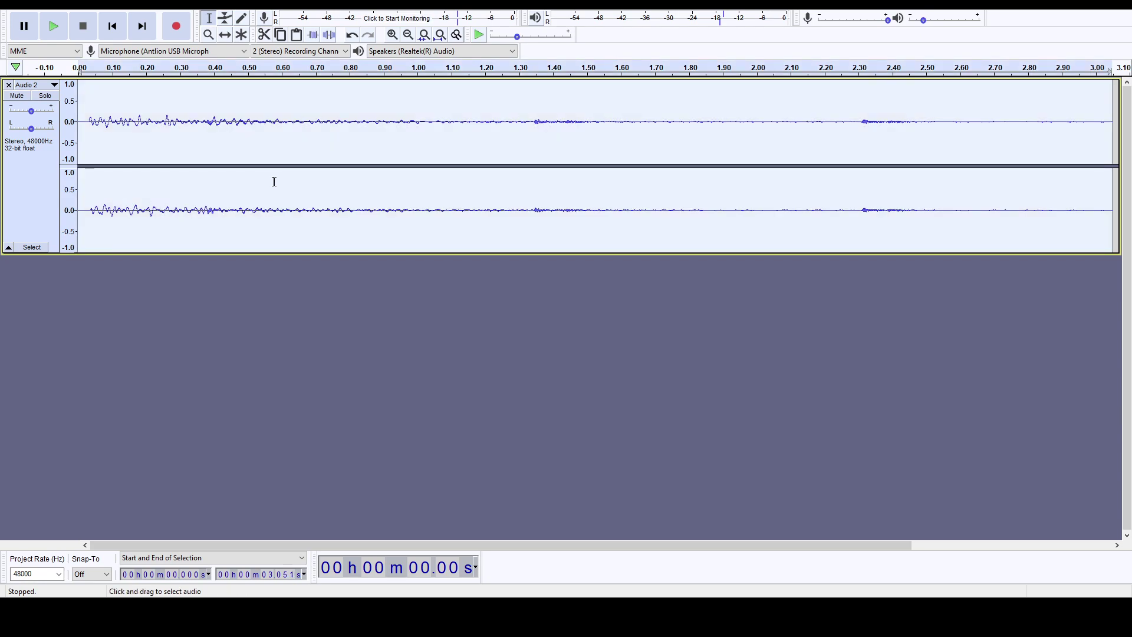
pyautogui.press('space')
pyautogui.hotkey('ctrl', '3')
pyautogui.hotkey('ctrl', '3')
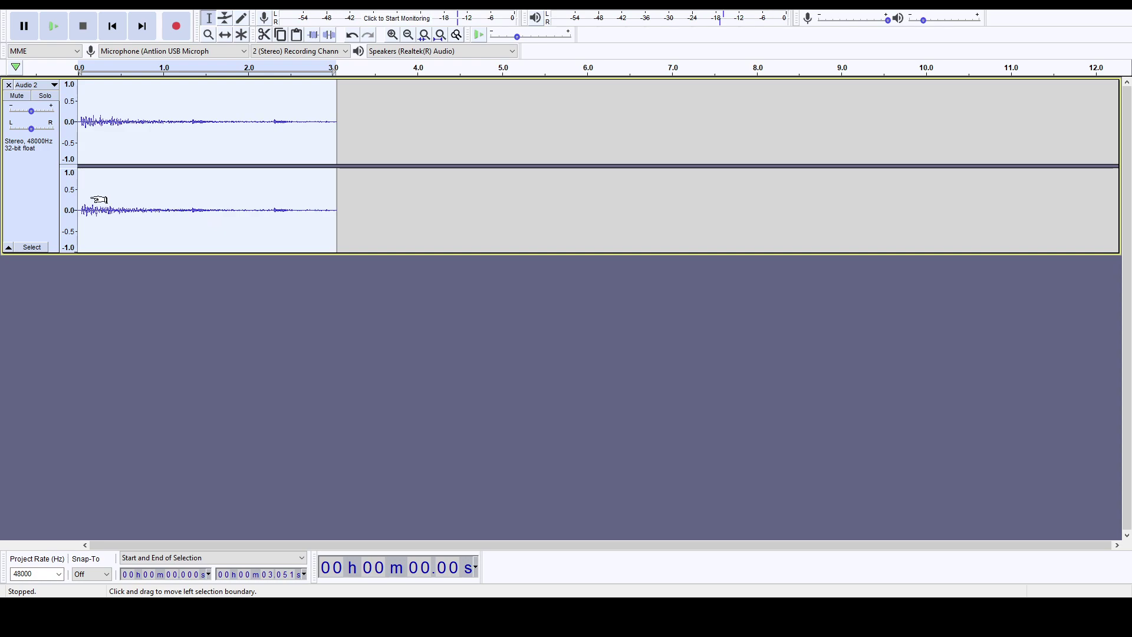
pyautogui.hotkey('ctrl', 'd')
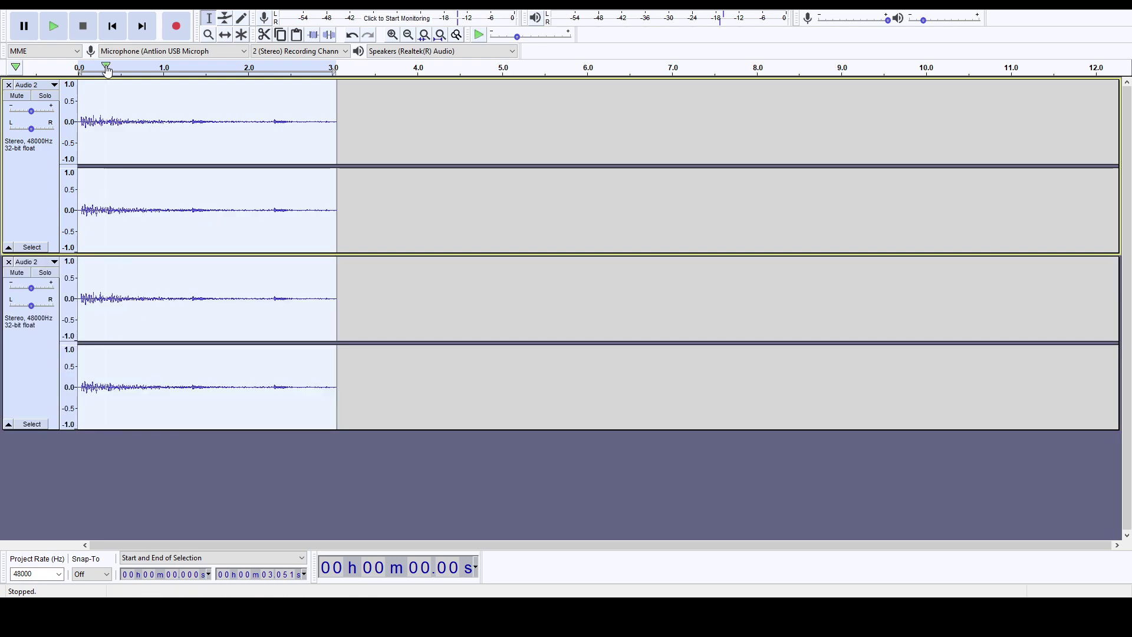
# Shift both clips to about 0.6 s, move the lower clip to 3.05 s, and audition.
pyautogui.click(225, 34)
pyautogui.moveTo(144, 313); pyautogui.dragTo(179, 358)
pyautogui.click(33, 358)
pyautogui.moveTo(194, 299); pyautogui.dragTo(421, 307)
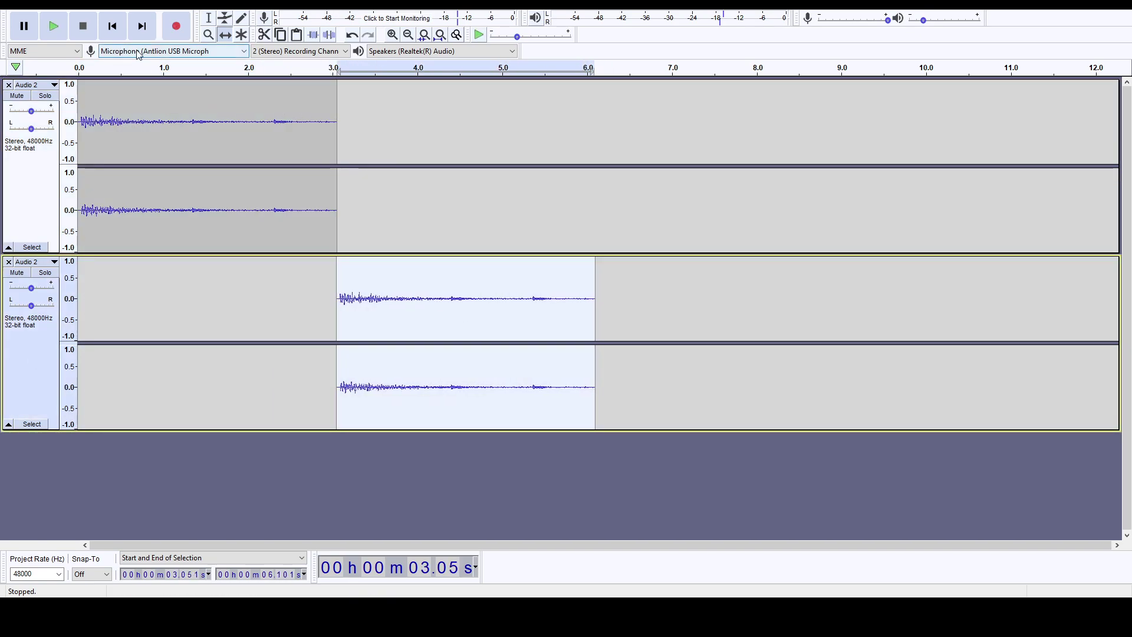
pyautogui.press('Home')
pyautogui.press('space')
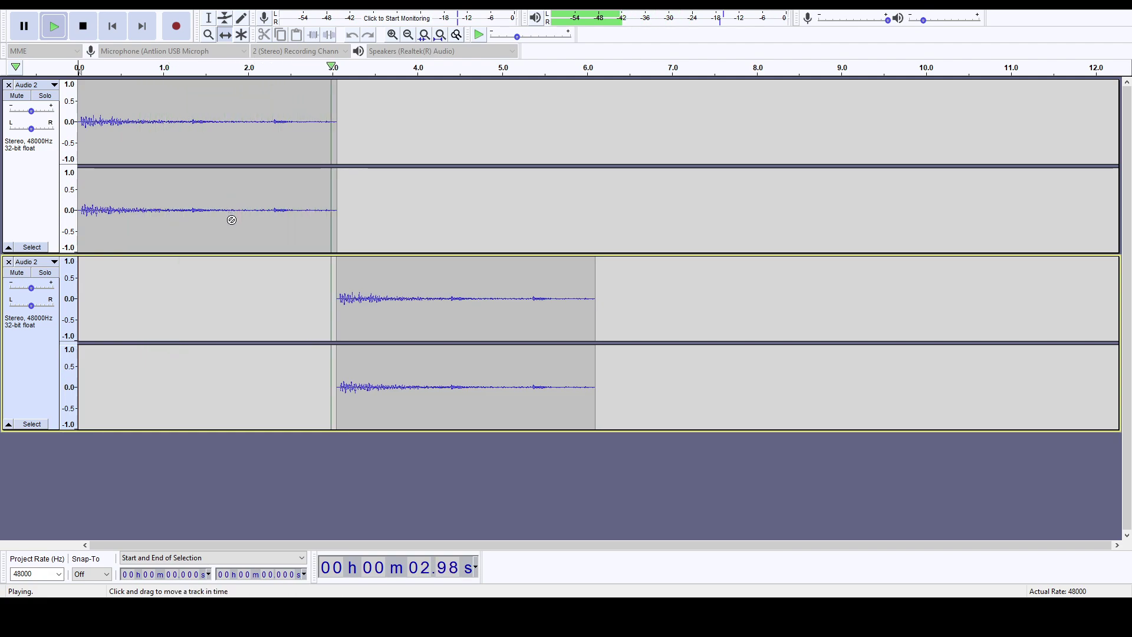
pyautogui.press('space')
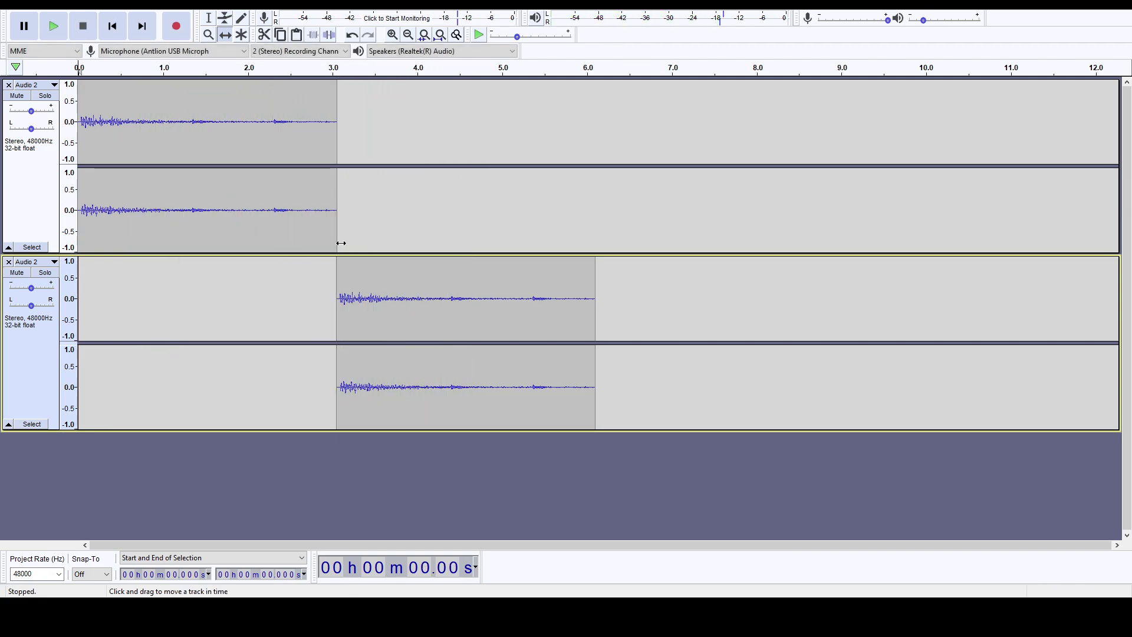
pyautogui.press('space')
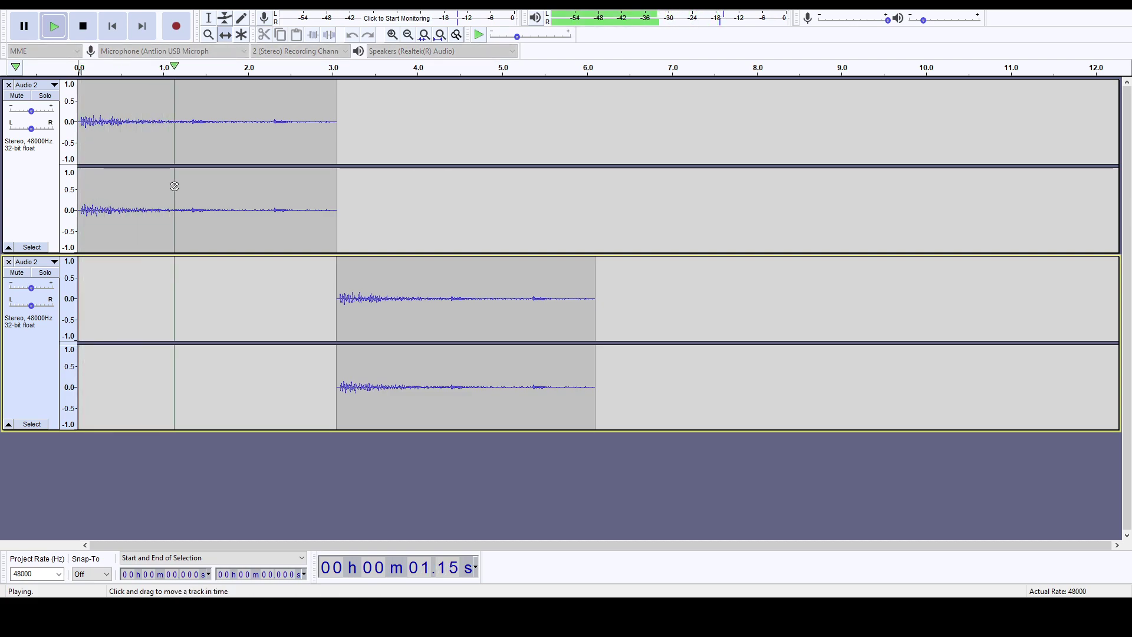
pyautogui.press('space')
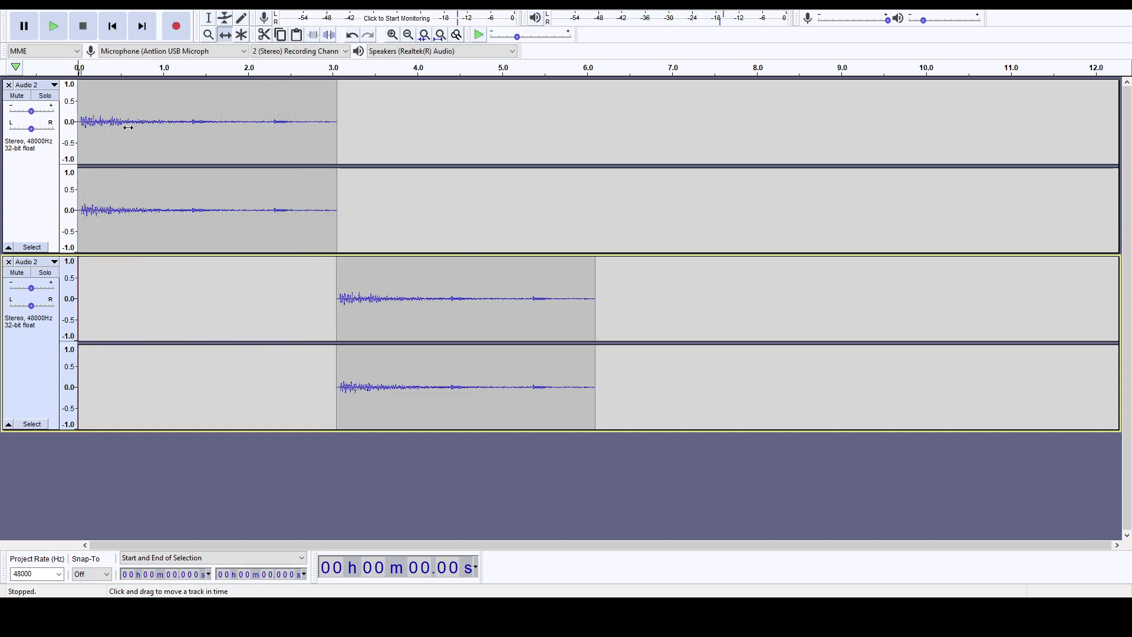
# Remove the duplicate track, then copy about 1.34–3.05 s and paste it at 3.19 s.
pyautogui.click(215, 22)
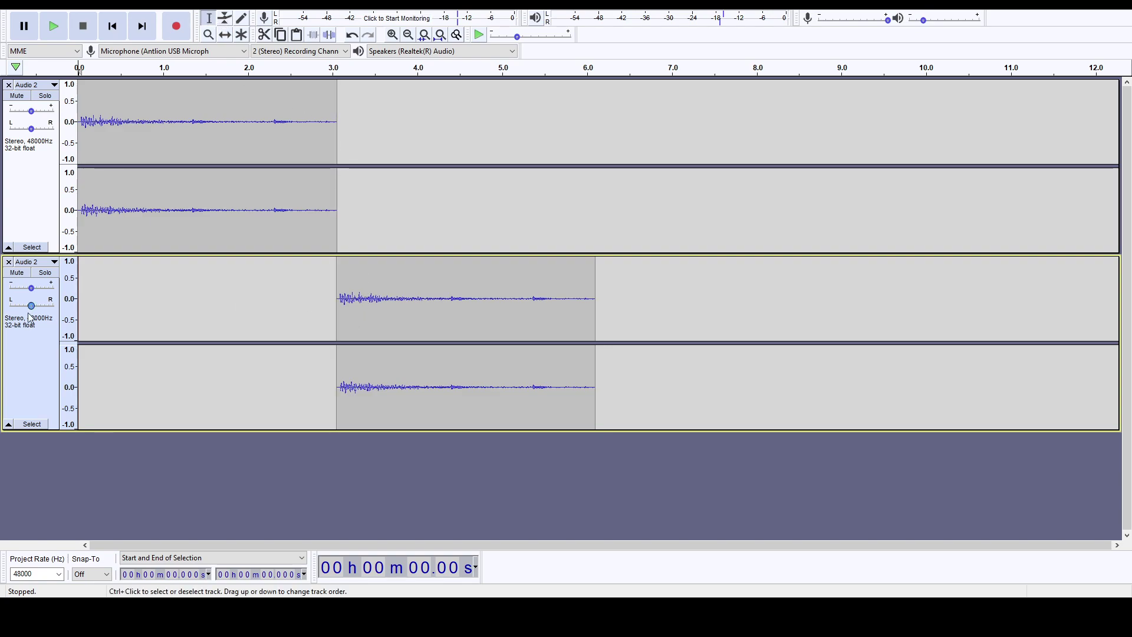
pyautogui.click(10, 262)
pyautogui.moveTo(338, 163); pyautogui.dragTo(190, 164)
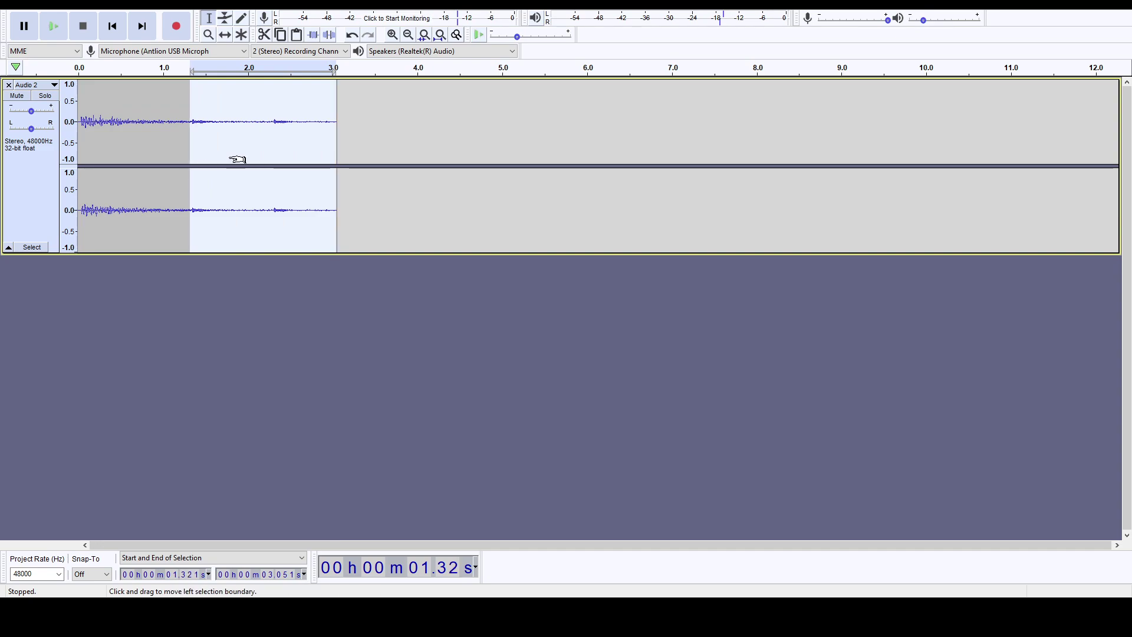
pyautogui.hotkey('ctrl', 'c')
pyautogui.click(350, 114)
pyautogui.hotkey('ctrl', 'v')
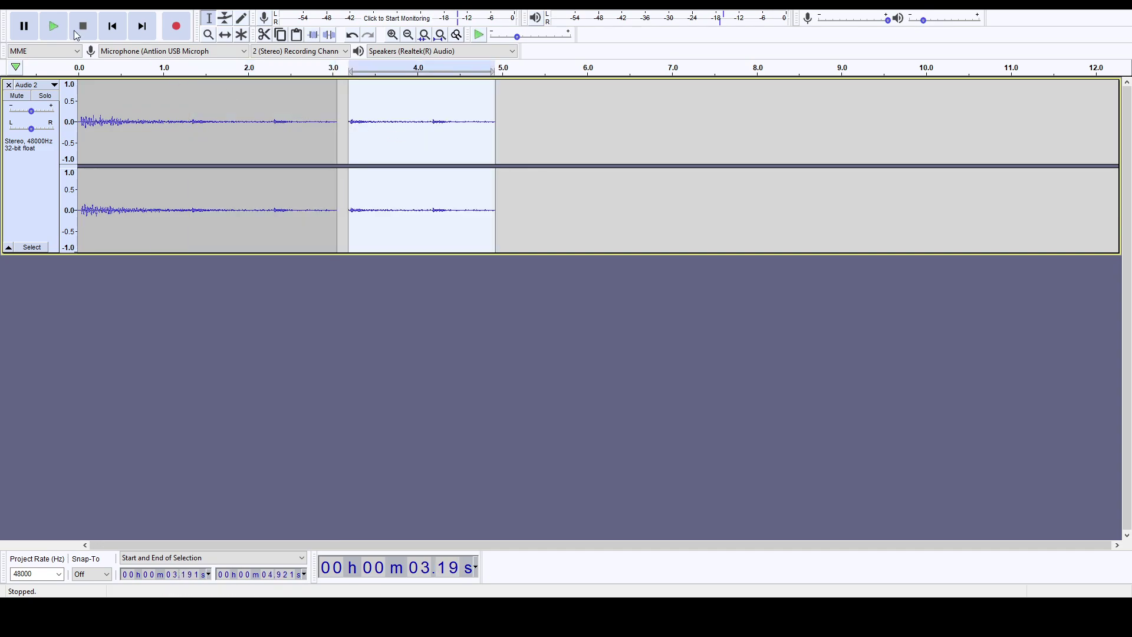
# Slide the pasted clip to 3.051 s, audition it from about 1 s, then delete it.
pyautogui.click(225, 35)
pyautogui.moveTo(403, 140); pyautogui.dragTo(391, 139)
pyautogui.click(208, 18)
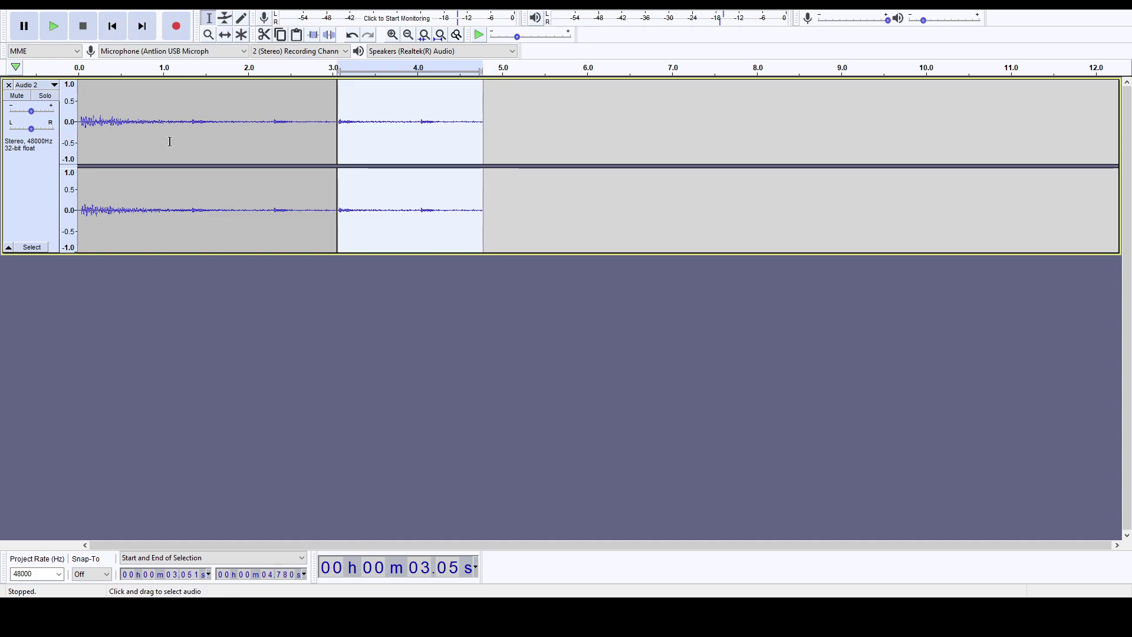
pyautogui.click(165, 141)
pyautogui.press('space')
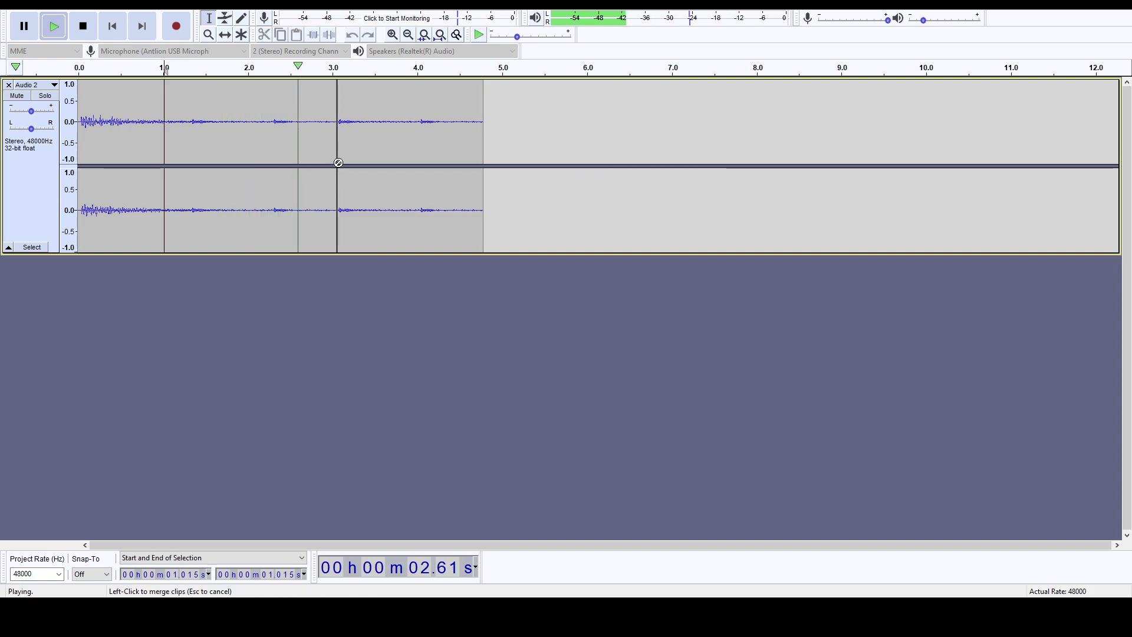
pyautogui.press('space')
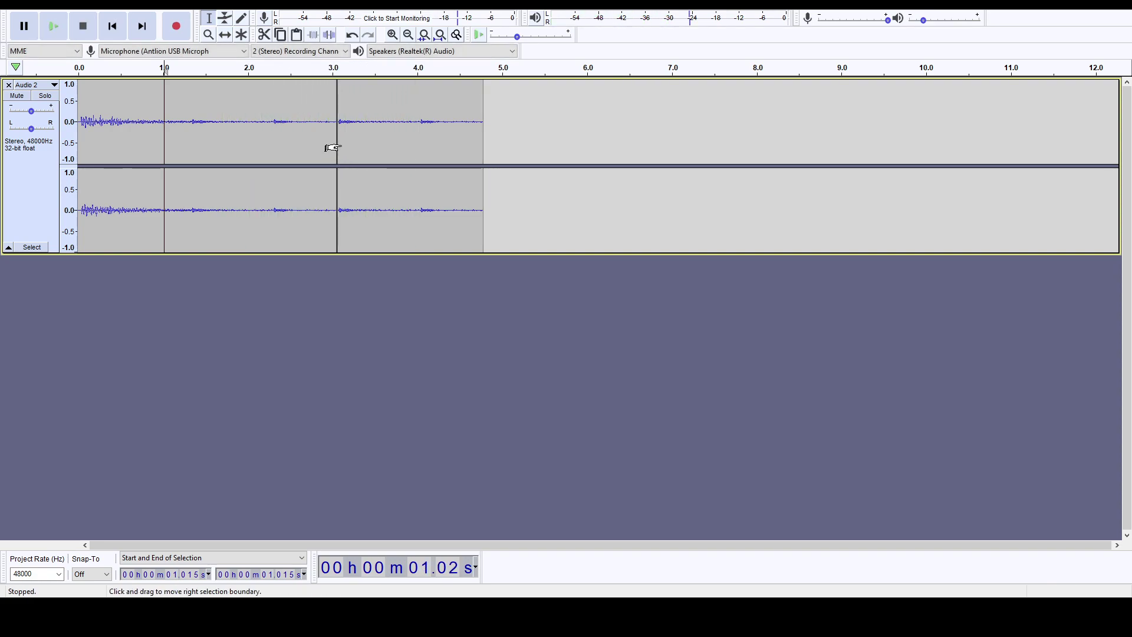
pyautogui.click(348, 144)
pyautogui.hotkey('shift', 'End')
pyautogui.press('Delete')
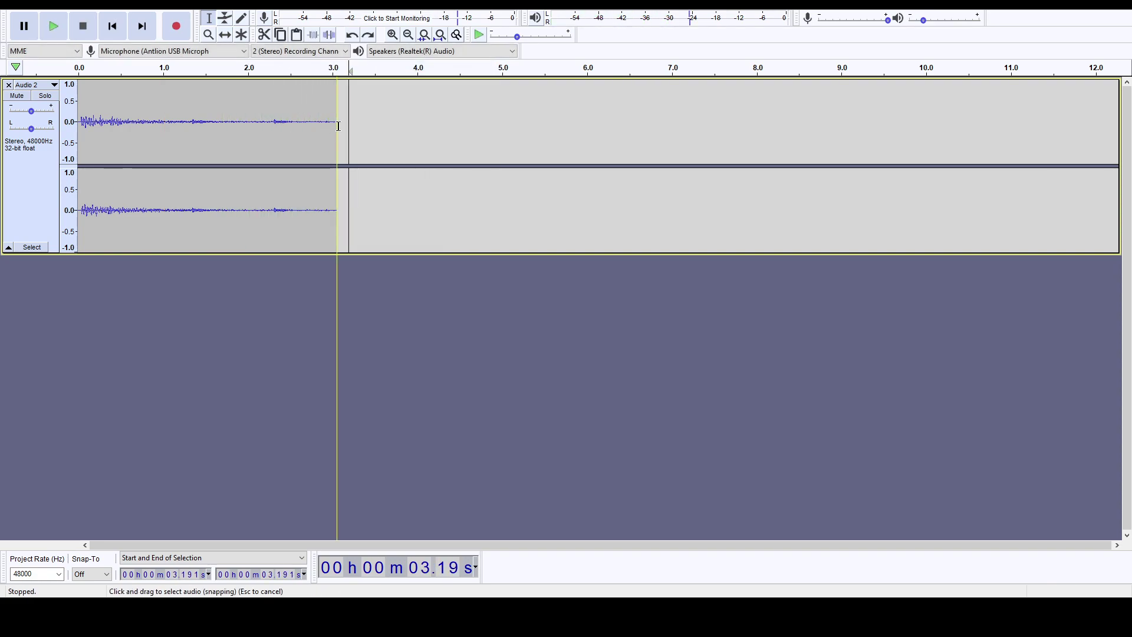
# Select the 0.932–3.051 s range and paste it after the first clip's end.
pyautogui.click(157, 136)
pyautogui.press('space')
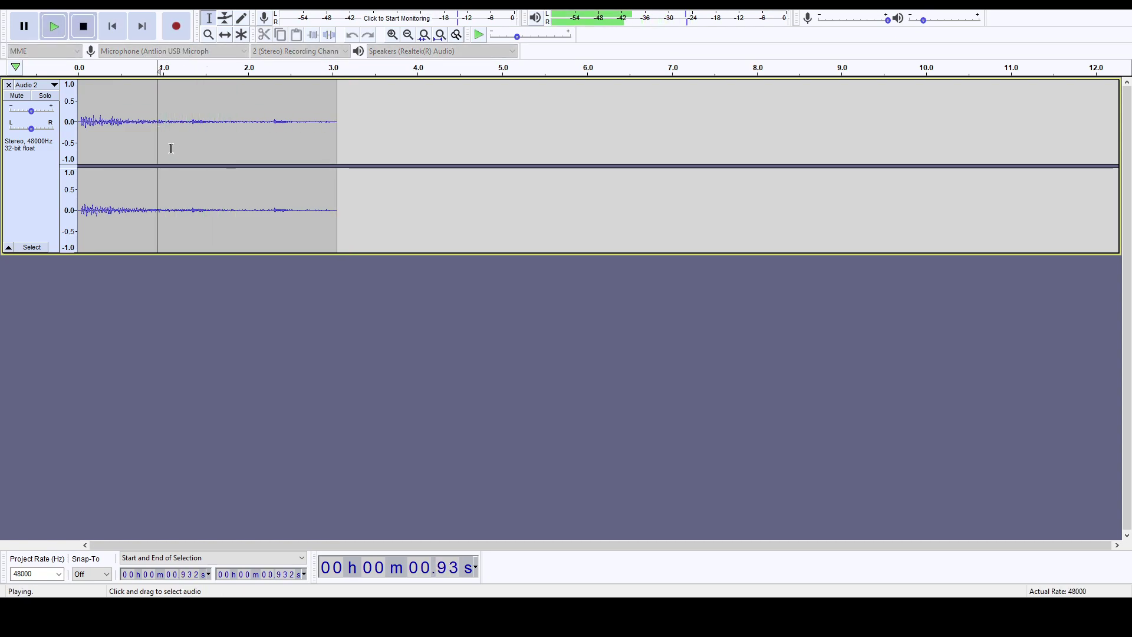
pyautogui.press('space')
pyautogui.moveTo(142, 131); pyautogui.dragTo(336, 126)
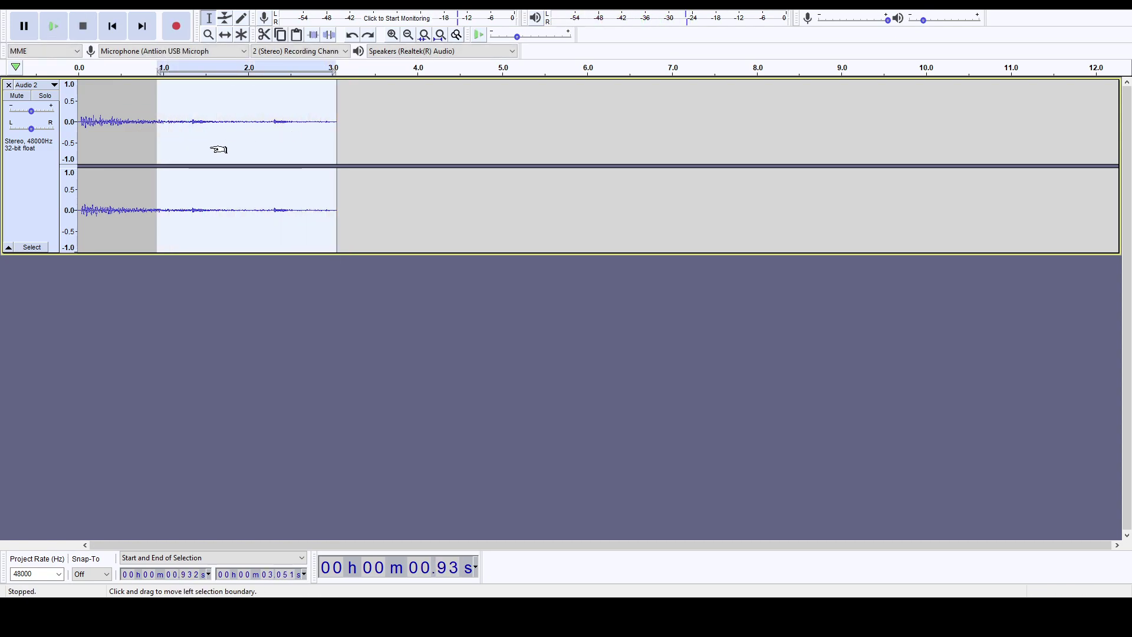
pyautogui.click(342, 127)
pyautogui.hotkey('ctrl', 'v')
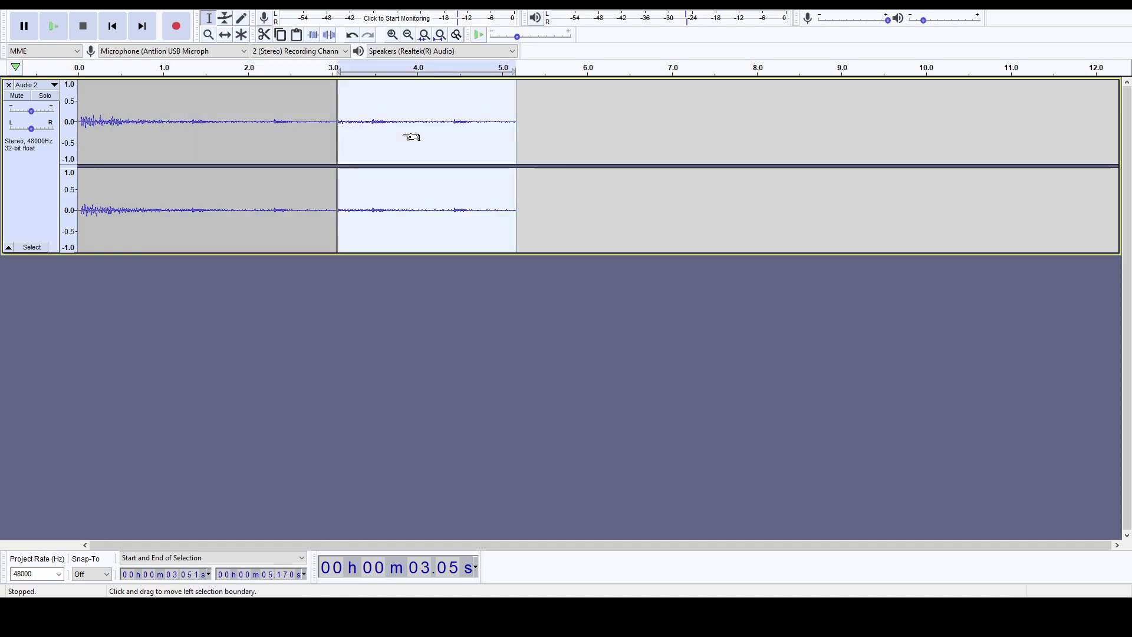
# Audition that paste, undo it, and paste the 2.12 s clip into a new track instead.
pyautogui.press('Home')
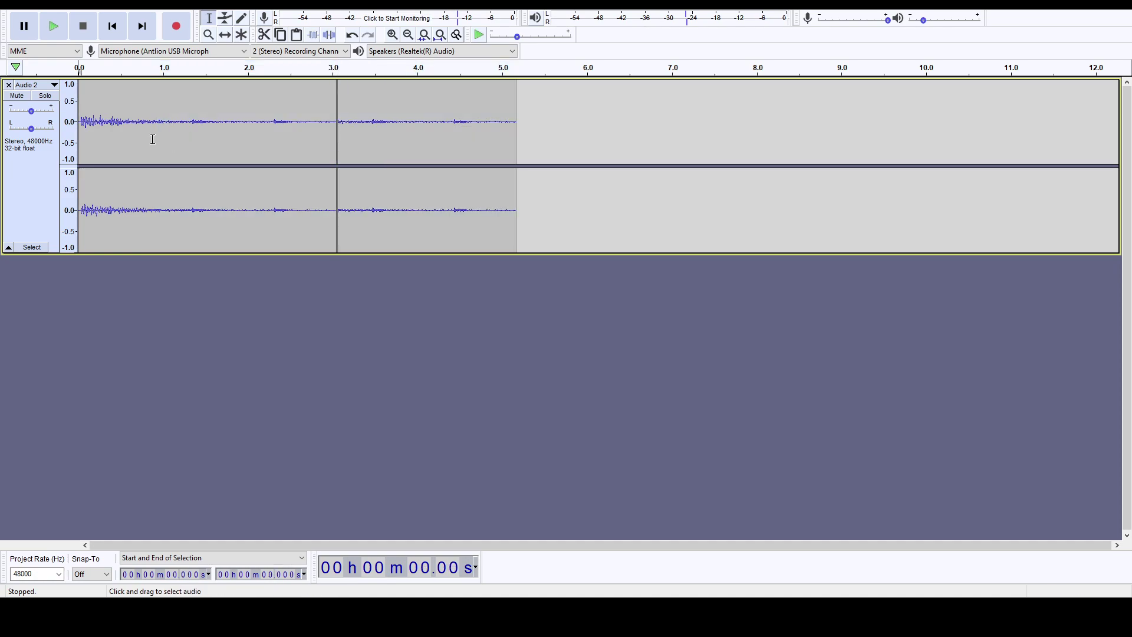
pyautogui.press('space')
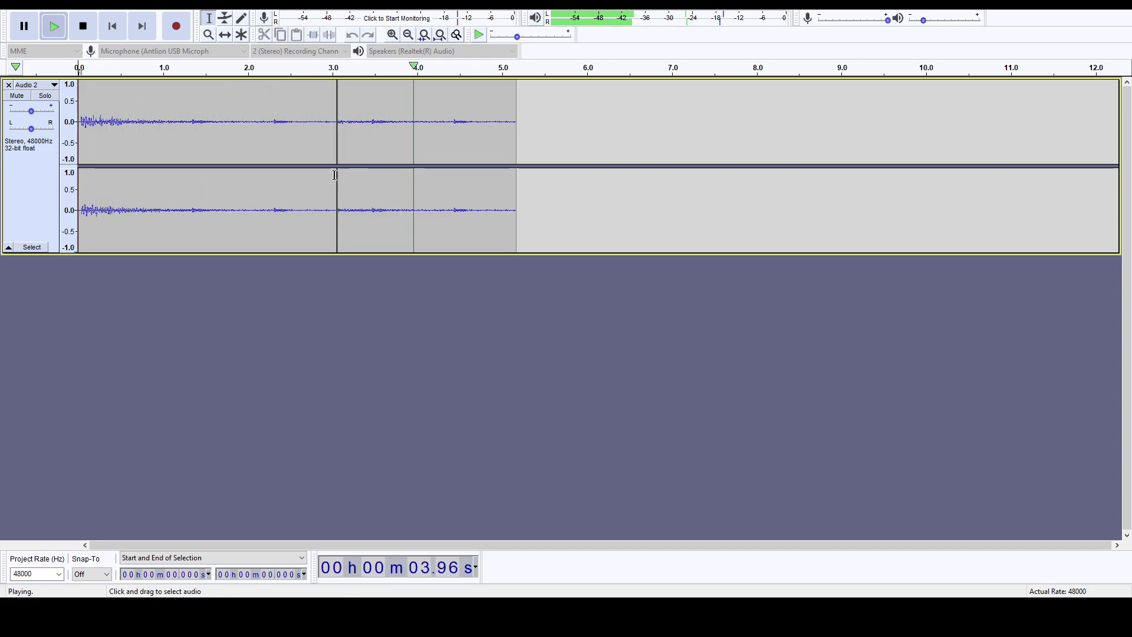
pyautogui.press('space')
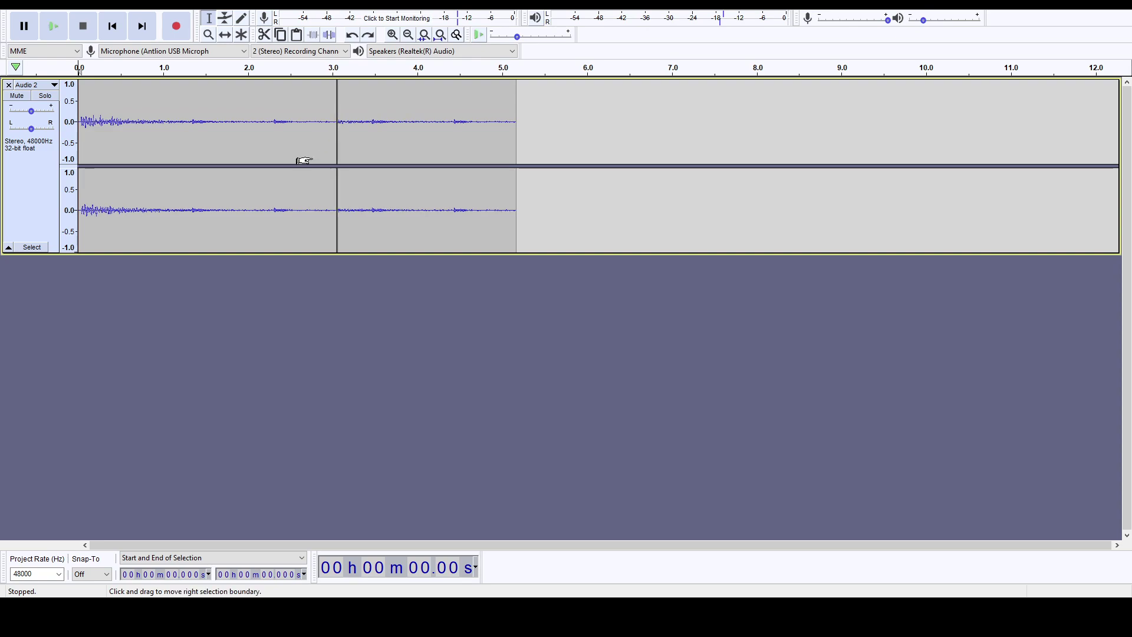
pyautogui.hotkey('ctrl', 'z')
pyautogui.click(40, 299)
pyautogui.hotkey('ctrl', 'v')
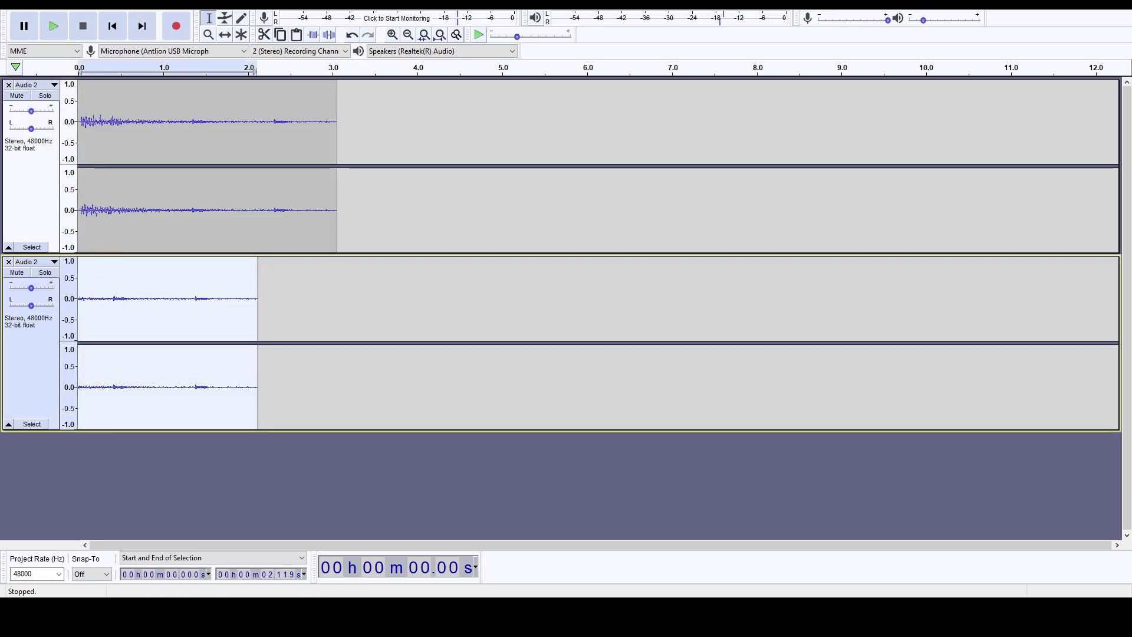
# Move the lower clip to about 2.79 s and trim a short range from its start.
pyautogui.click(224, 34)
pyautogui.moveTo(112, 304); pyautogui.dragTo(347, 306)
pyautogui.press('F1')
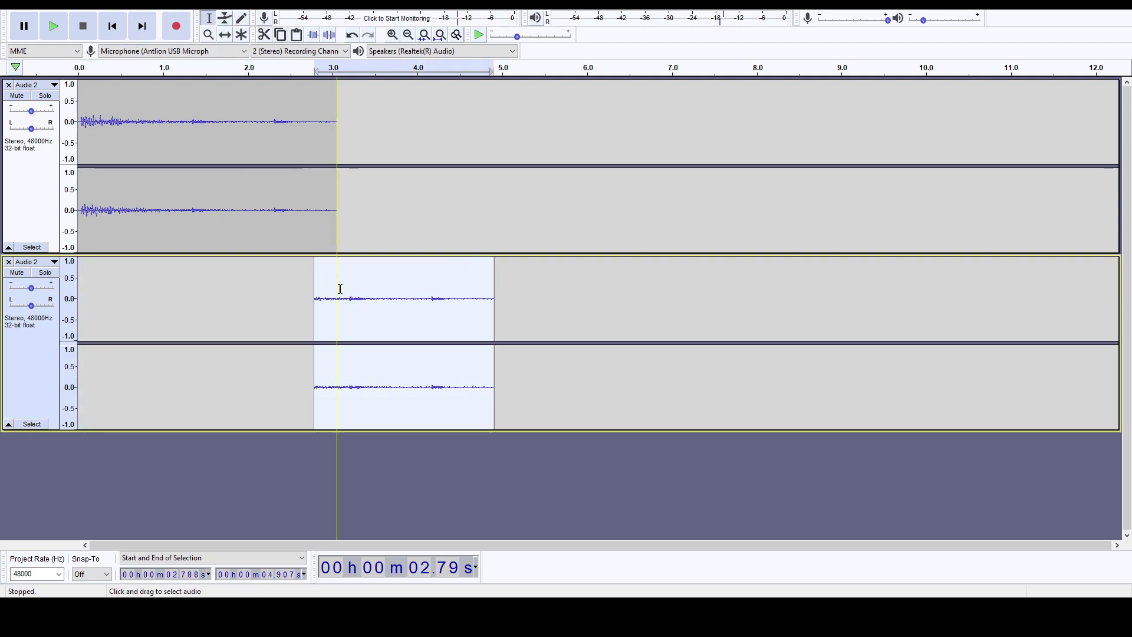
pyautogui.click(260, 307)
pyautogui.moveTo(314, 313); pyautogui.dragTo(336, 307)
pyautogui.press('Delete')
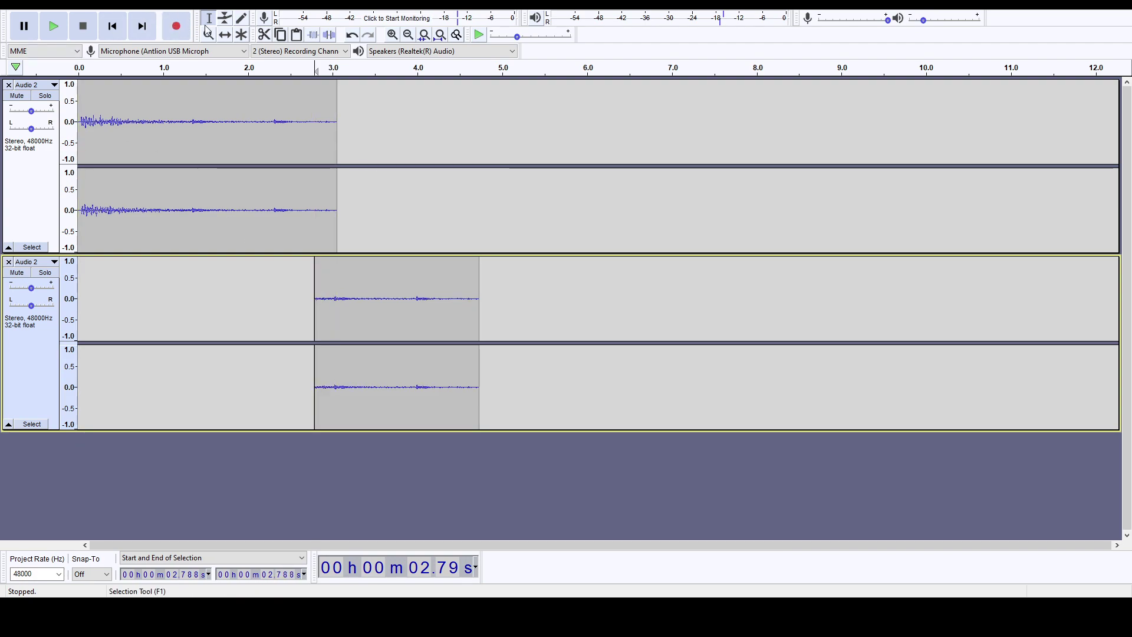
# Butt the lower clip against the upper clip's end and play both tracks from the start.
pyautogui.click(225, 35)
pyautogui.moveTo(342, 300); pyautogui.dragTo(364, 300)
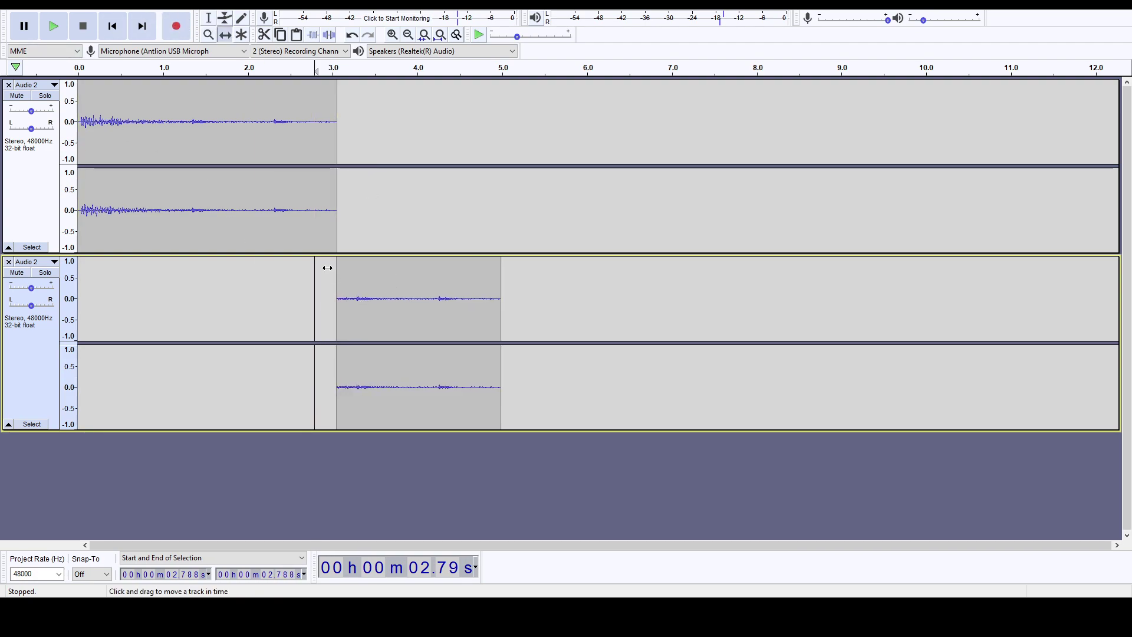
pyautogui.click(209, 17)
pyautogui.press('Home')
pyautogui.press('space')
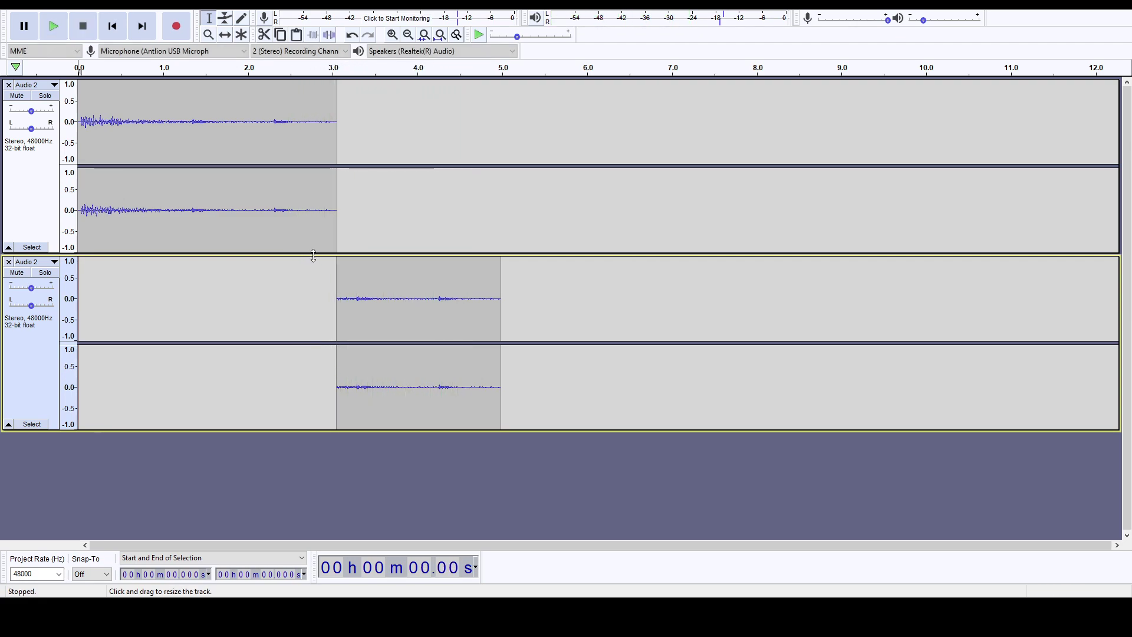
pyautogui.press('space')
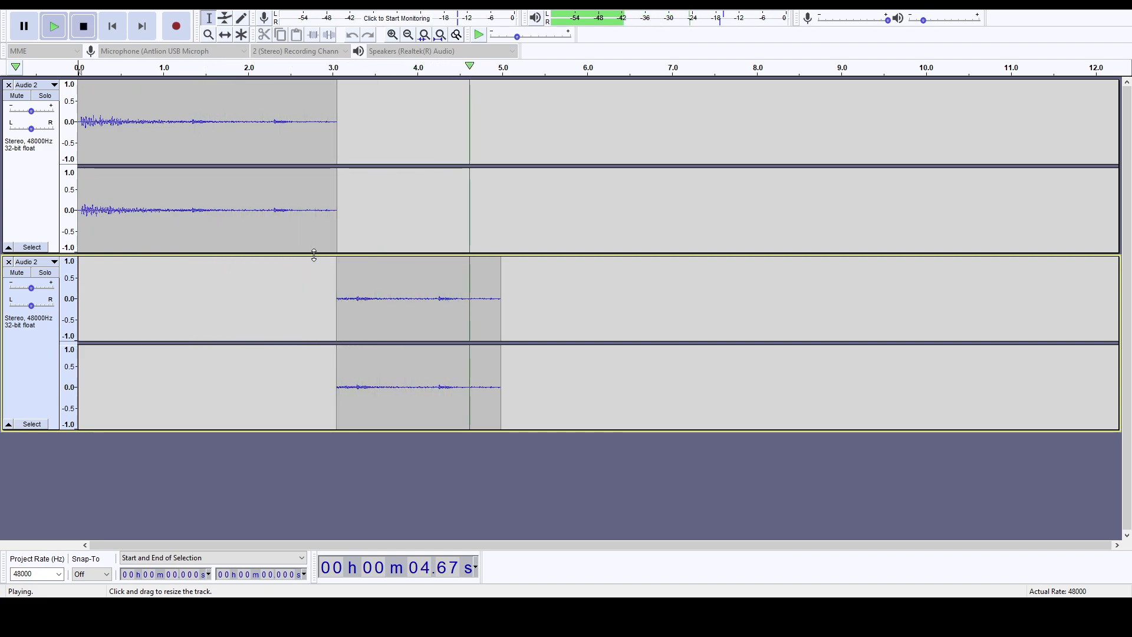
# Duplicate the second track's clip onto a new track and undo an attempted move.
pyautogui.hotkey('alt', '.')
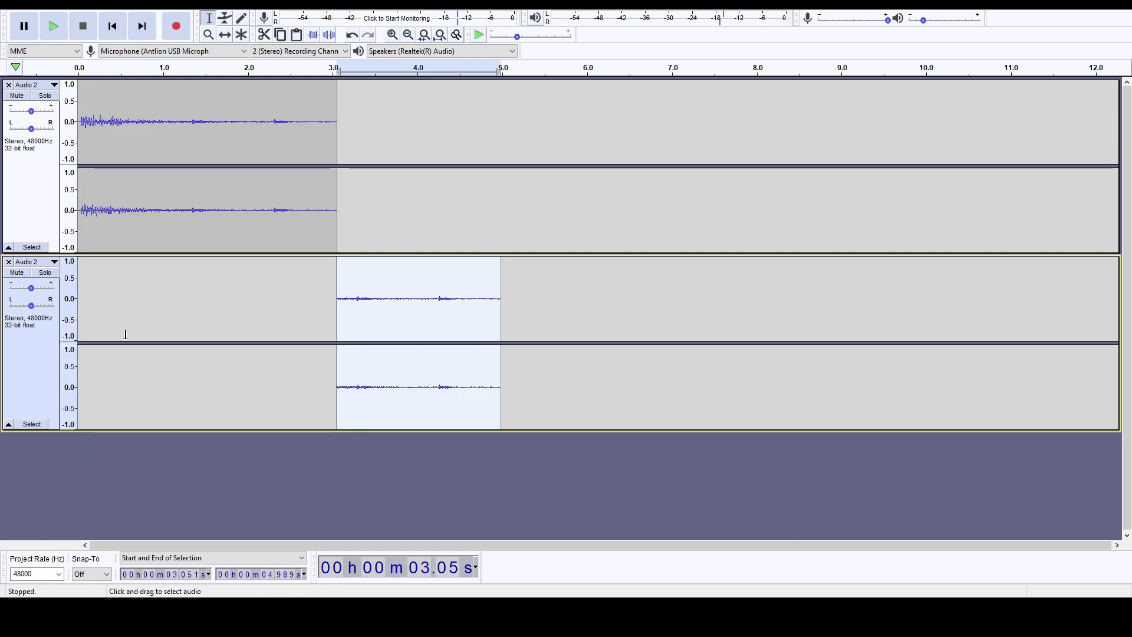
pyautogui.hotkey('ctrl', 'd')
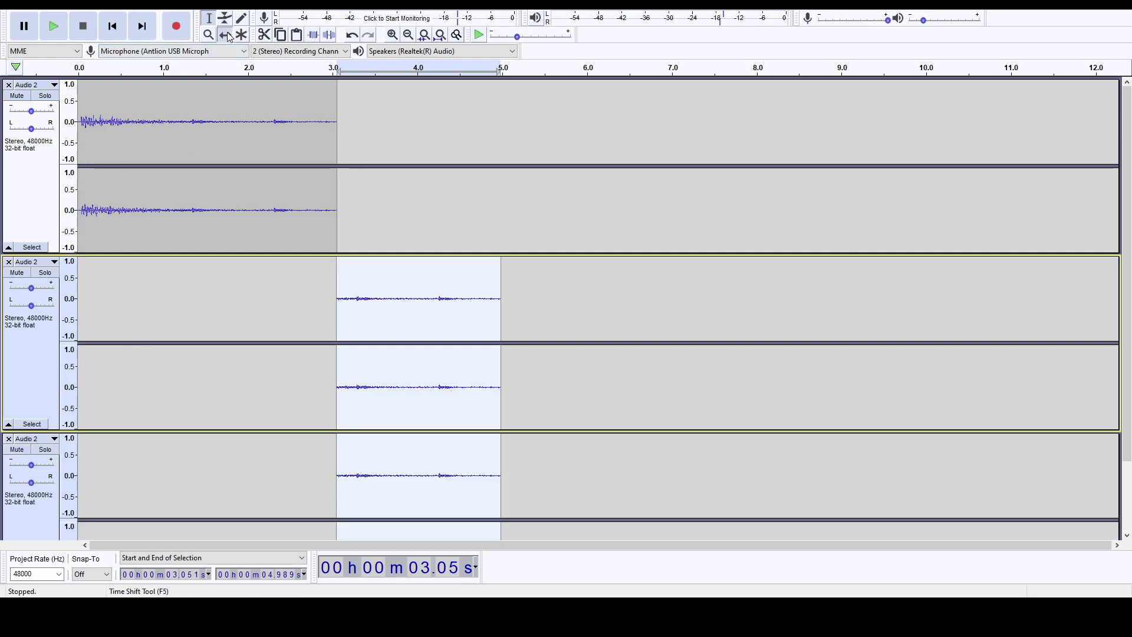
pyautogui.click(227, 36)
pyautogui.moveTo(382, 464); pyautogui.dragTo(498, 467)
pyautogui.hotkey('ctrl', 'z')
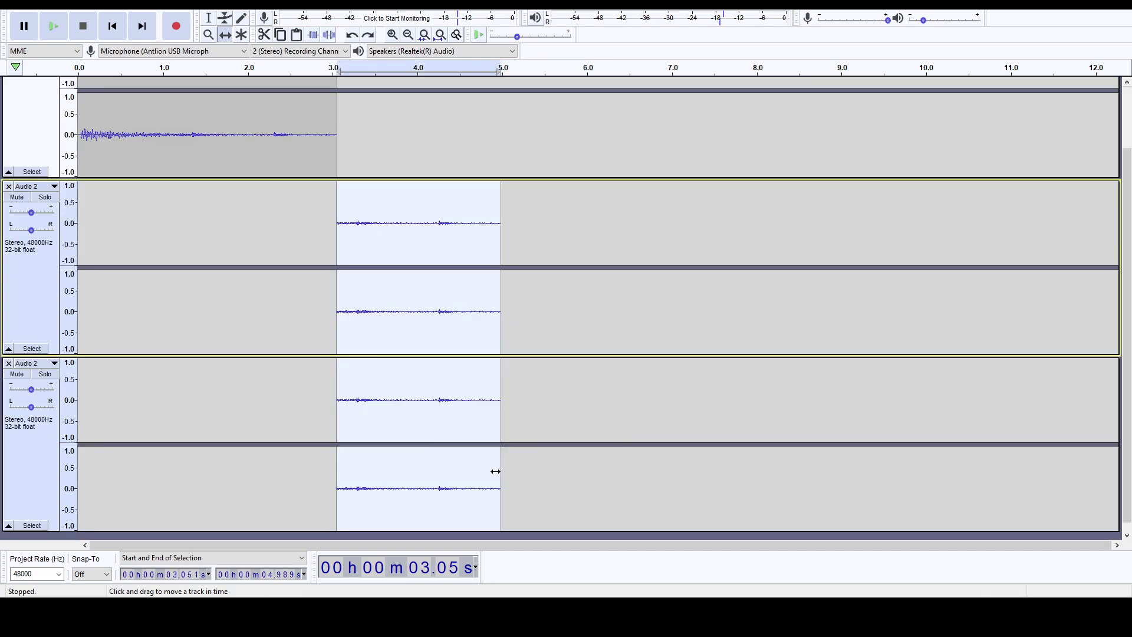
# Try moving the bottom clip to 4.99 s and pasting a new track, undoing each attempt.
pyautogui.click(416, 399)
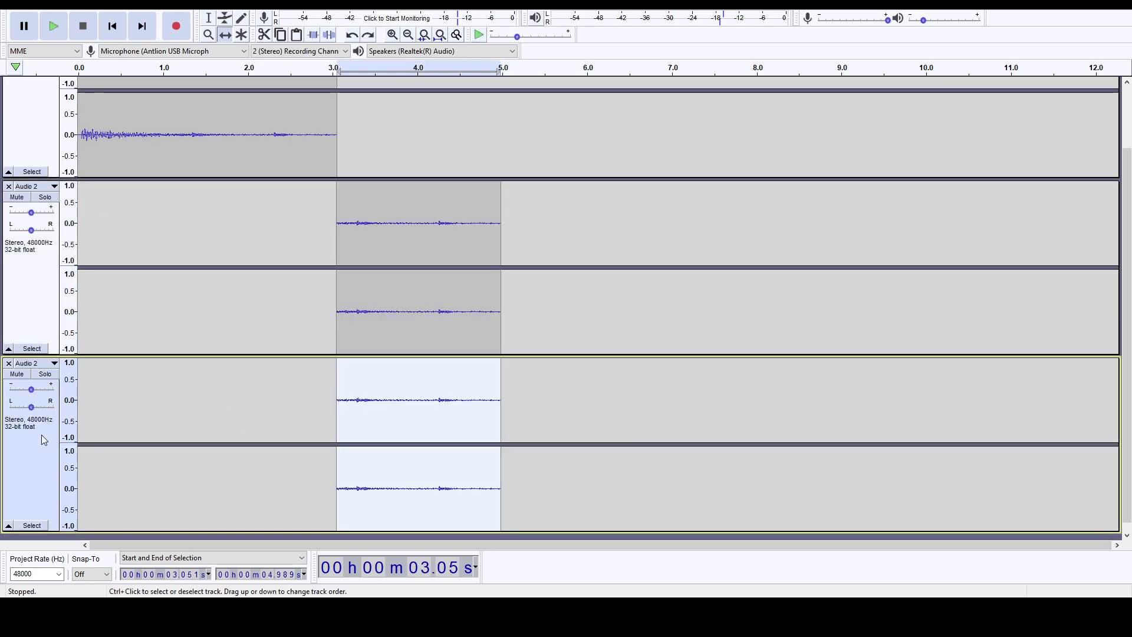
pyautogui.moveTo(416, 399); pyautogui.dragTo(578, 405)
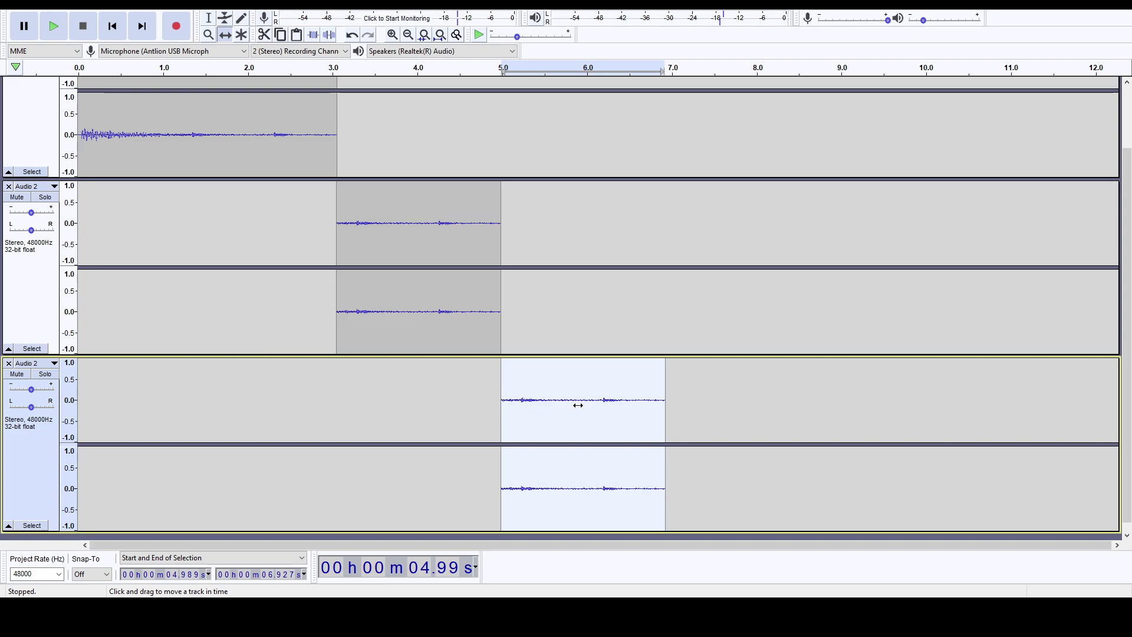
pyautogui.press('Delete')
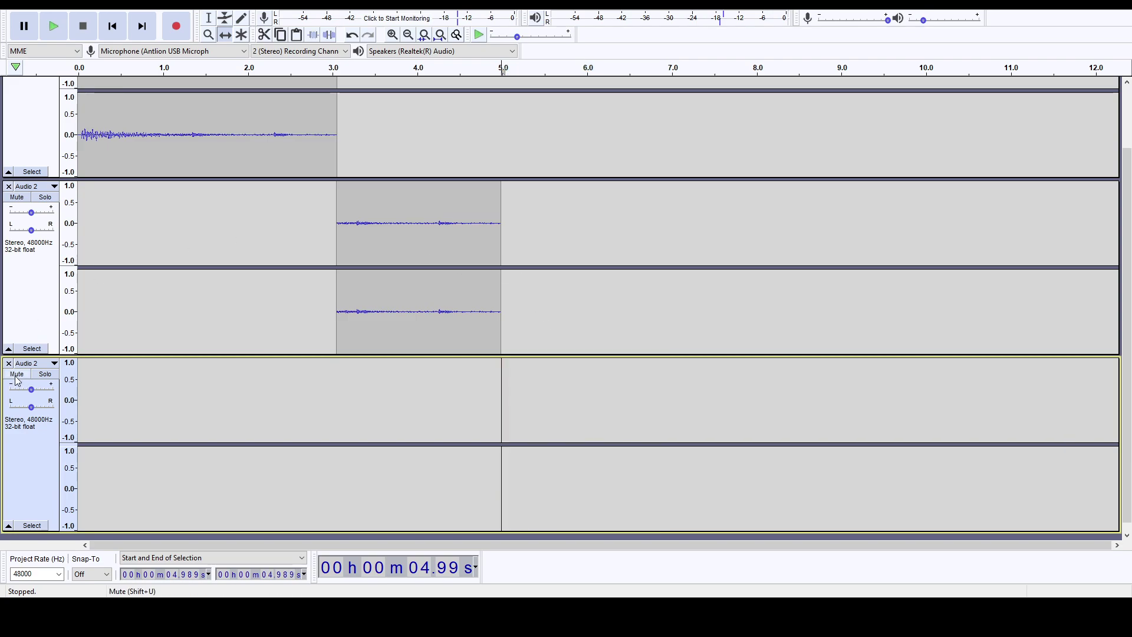
pyautogui.hotkey('ctrl', 'z')
pyautogui.hotkey('ctrl', 'v')
pyautogui.hotkey('ctrl', 'z')
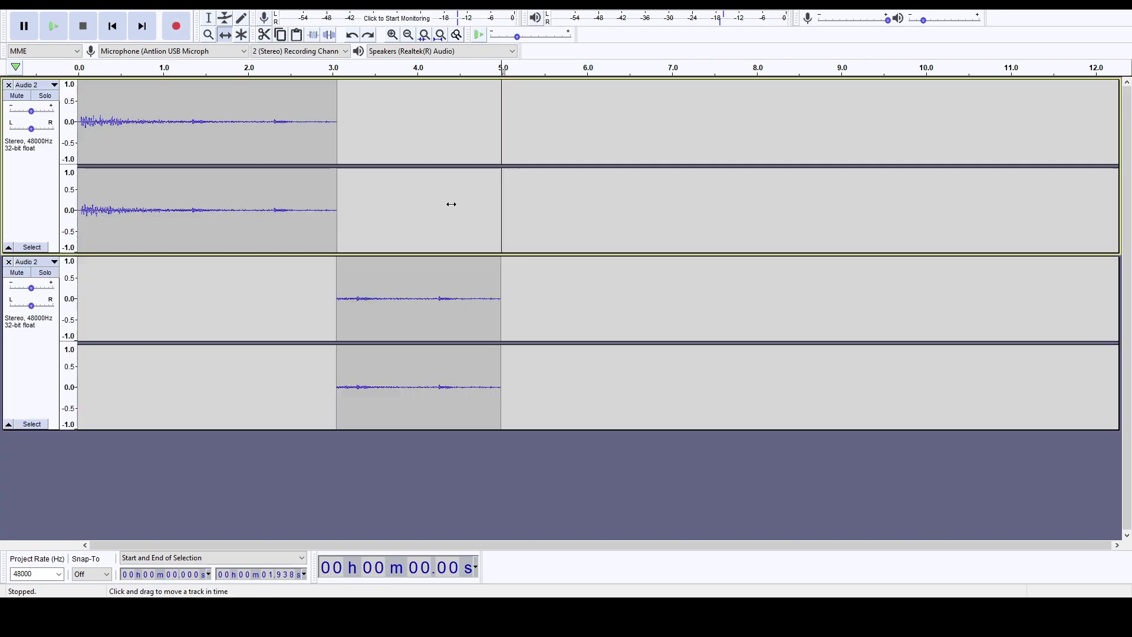
# Try pasting the copied clip at 4.99 s, then undo it.
pyautogui.press('F1')
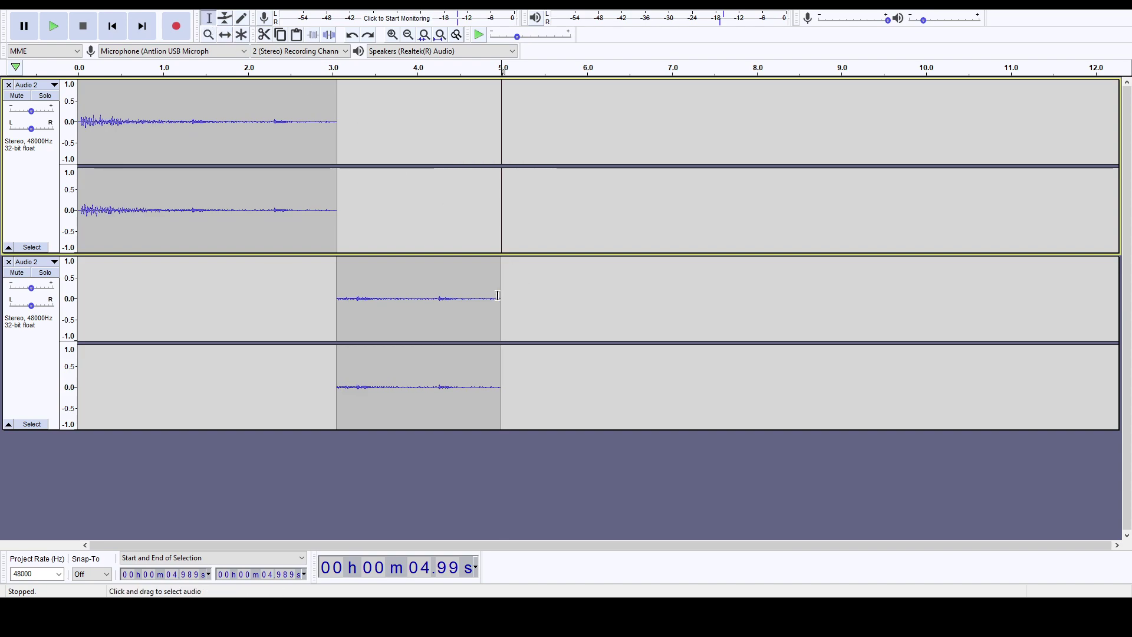
pyautogui.click(500, 294)
pyautogui.hotkey('ctrl', 'v')
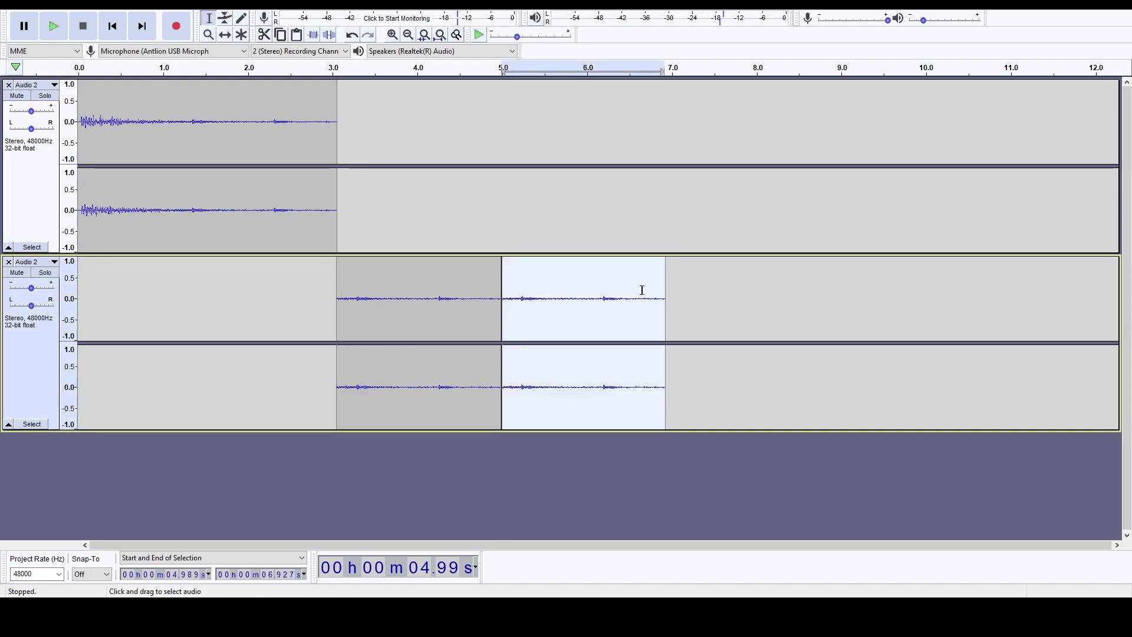
pyautogui.hotkey('ctrl', 'z')
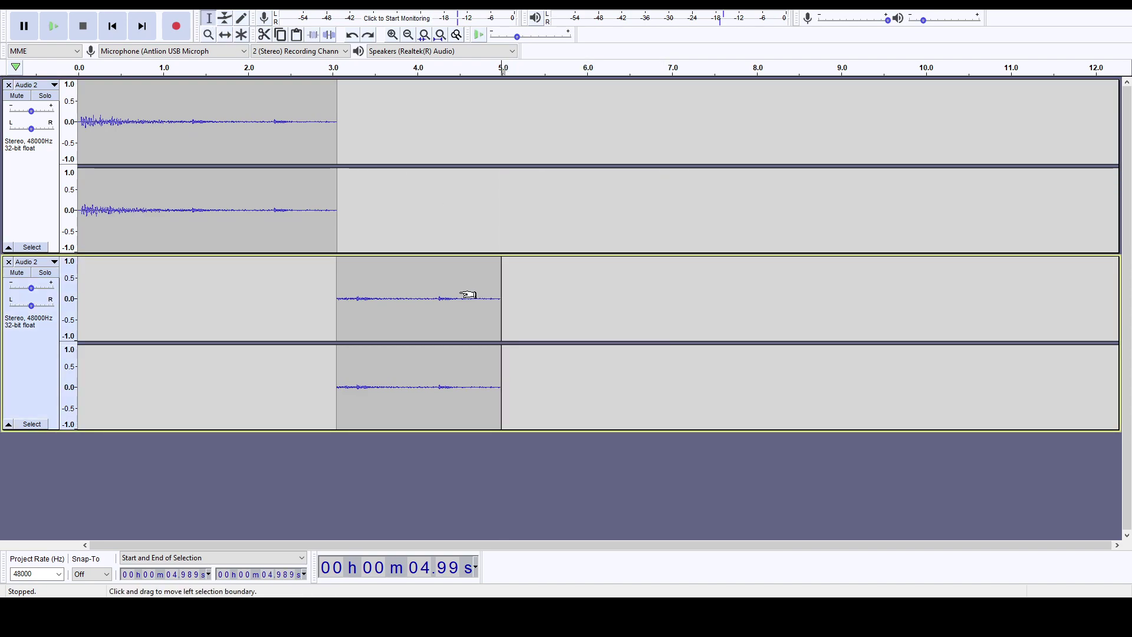
# Close the second track and paste the clip on the first track at 3.05 s and 4.99 s.
pyautogui.click(359, 289)
pyautogui.click(8, 261)
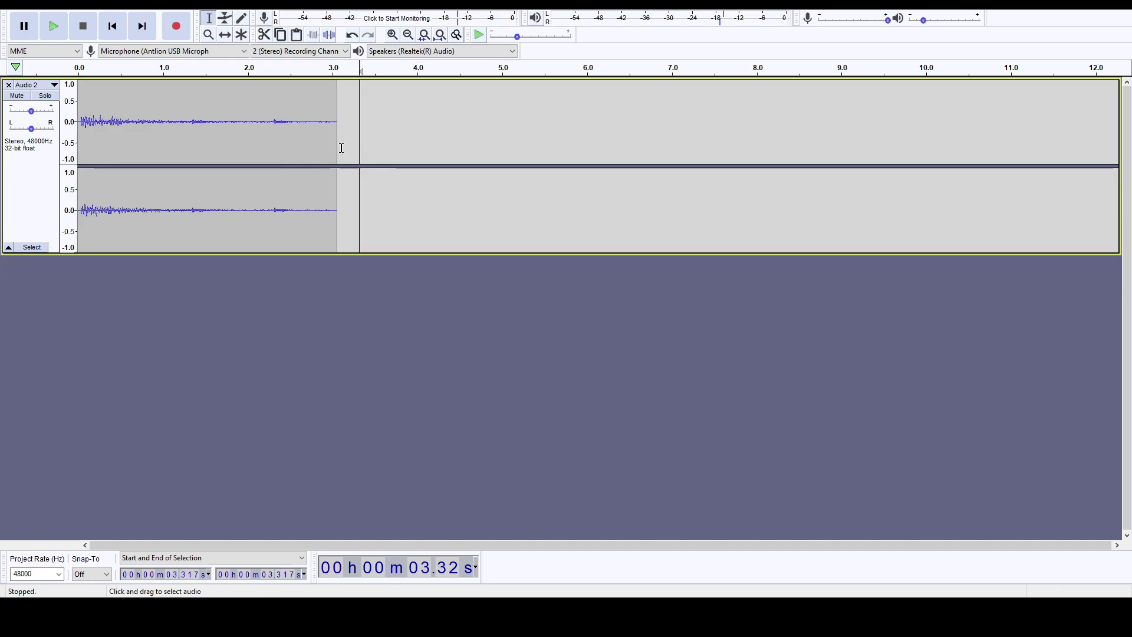
pyautogui.click(336, 137)
pyautogui.hotkey('ctrl', 'v')
pyautogui.press('Home')
pyautogui.press('space')
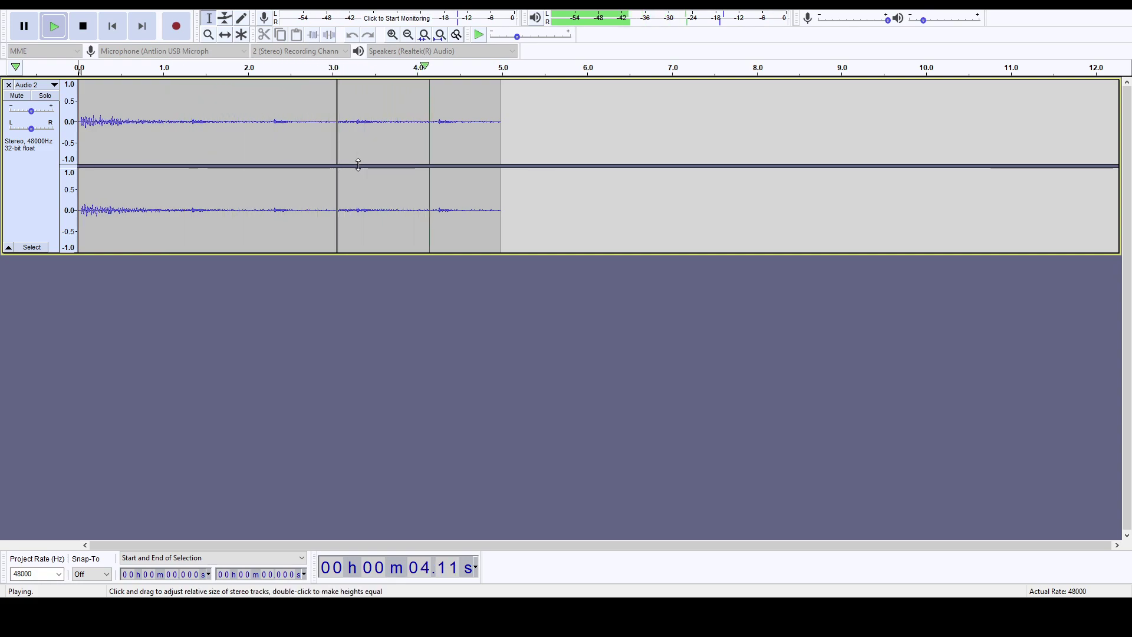
pyautogui.click(501, 134)
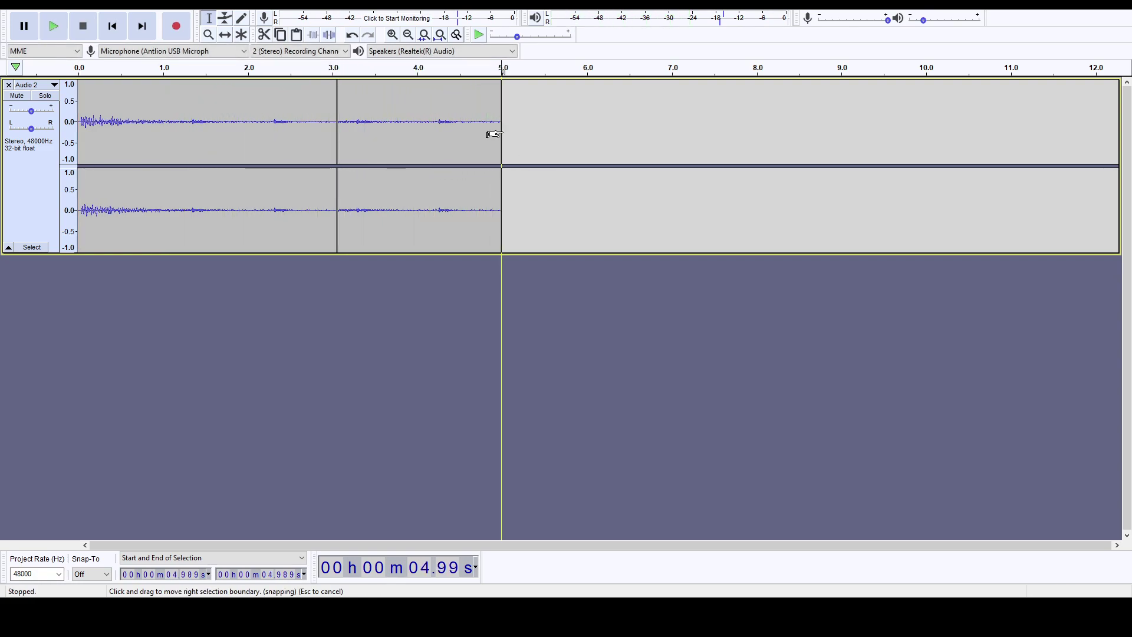
pyautogui.hotkey('ctrl', 'v')
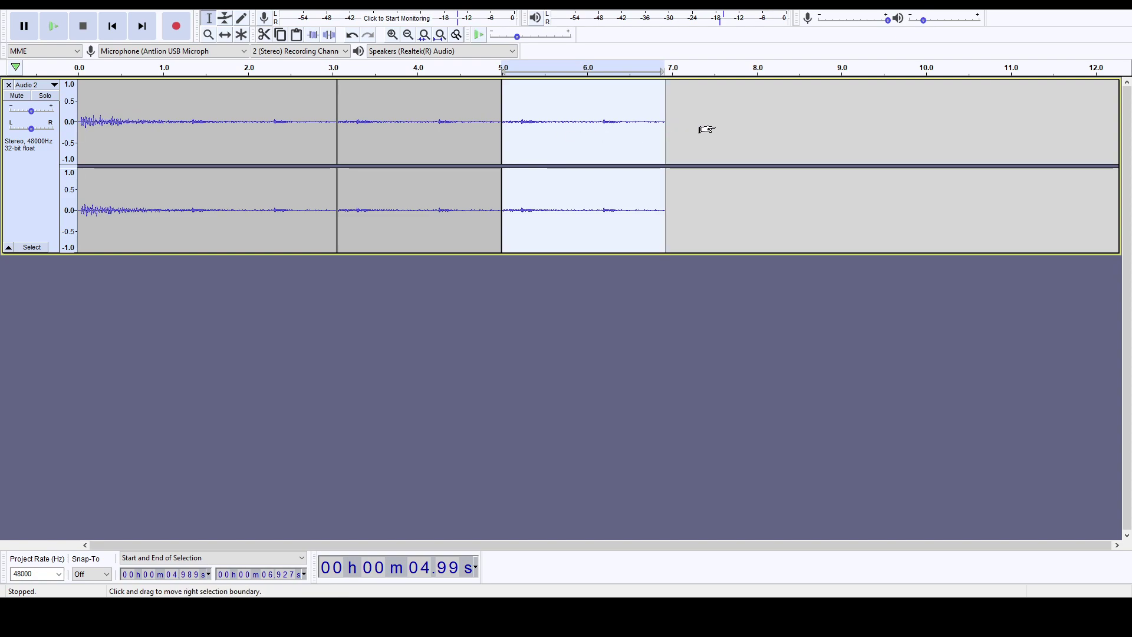
# Paste another copy at 6.93 s and join the clips at 4.99 s and 3.05 s.
pyautogui.hotkey('ctrl', 'd')
pyautogui.hotkey('ctrl', 'z')
pyautogui.click(668, 125)
pyautogui.click(665, 126)
pyautogui.hotkey('ctrl', 'v')
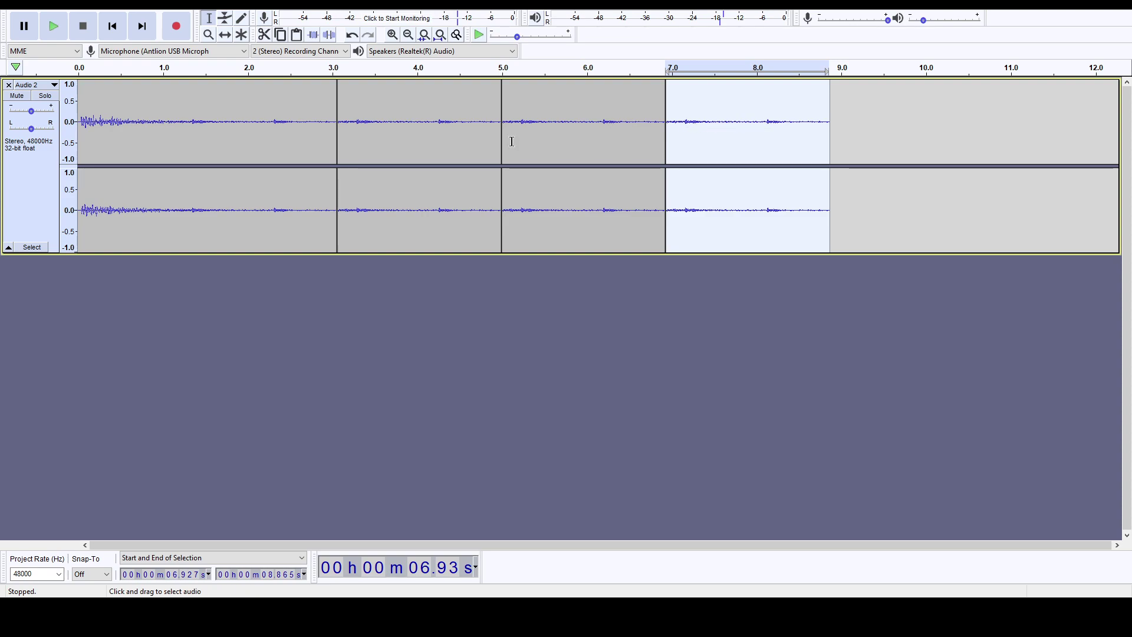
pyautogui.click(502, 141)
pyautogui.click(337, 153)
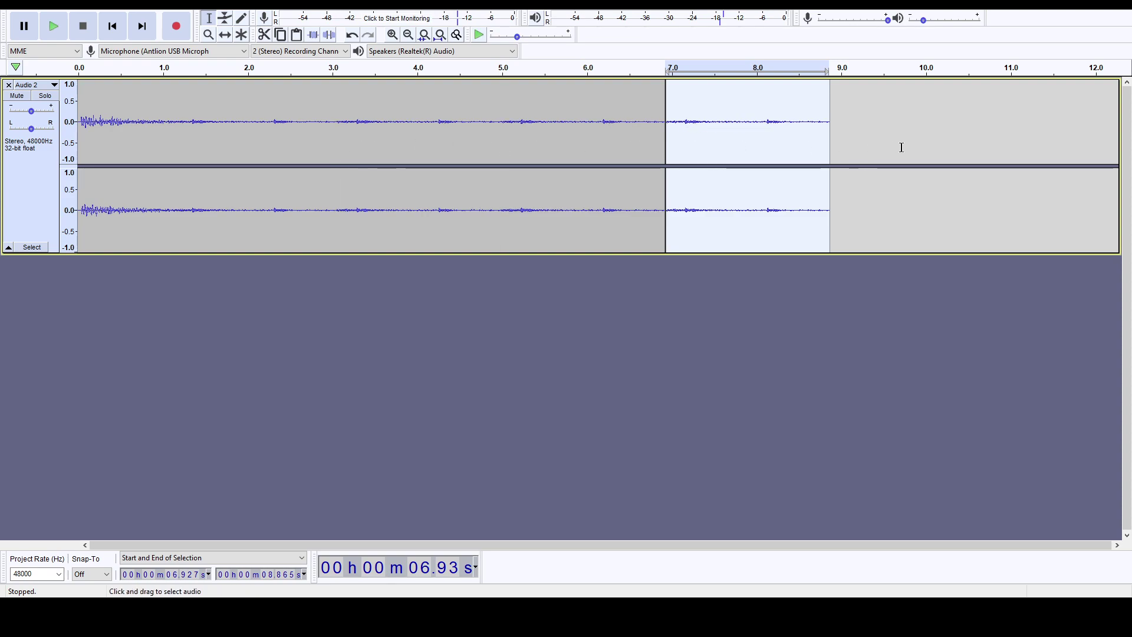
pyautogui.click(871, 133)
# Paste copies end to end from 8.87 s onward, zoomed out to see the timeline.
pyautogui.click(830, 137)
pyautogui.hotkey('ctrl', 'v')
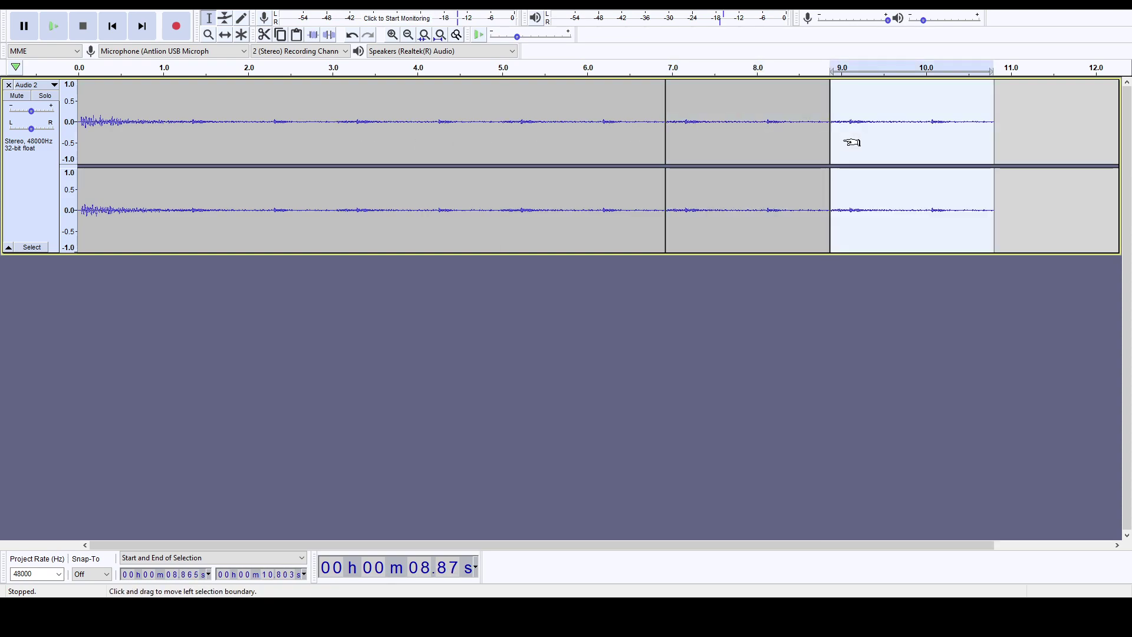
pyautogui.hotkey('ctrl', '3')
pyautogui.hotkey('ctrl', '3')
pyautogui.click(357, 120)
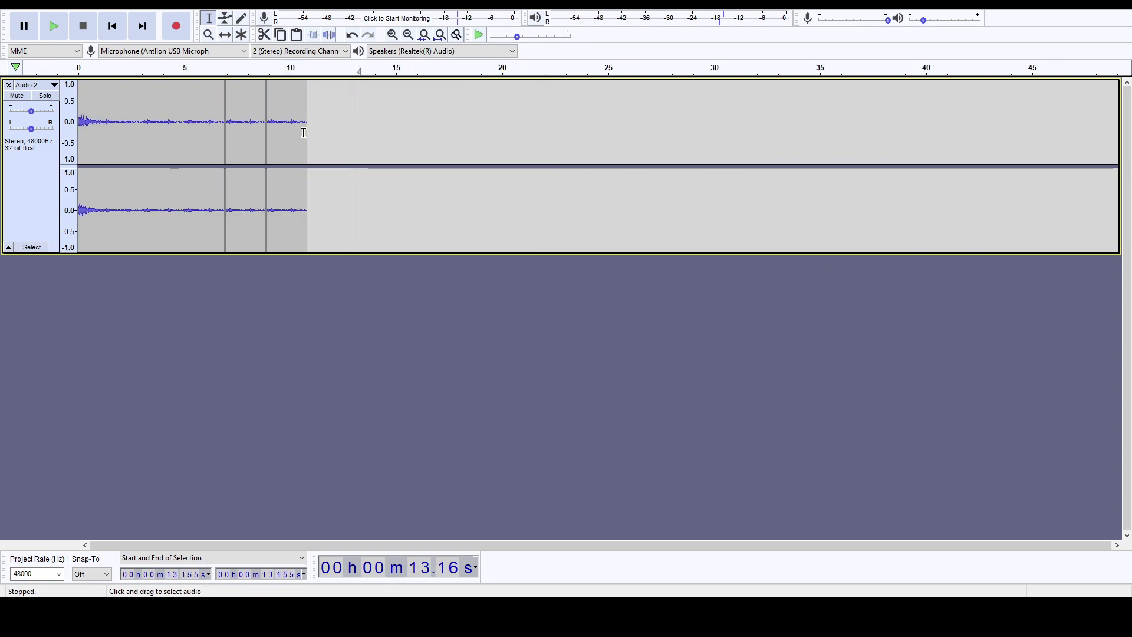
pyautogui.click(305, 132)
pyautogui.hotkey('ctrl', 'v')
pyautogui.click(380, 134)
pyautogui.click(348, 134)
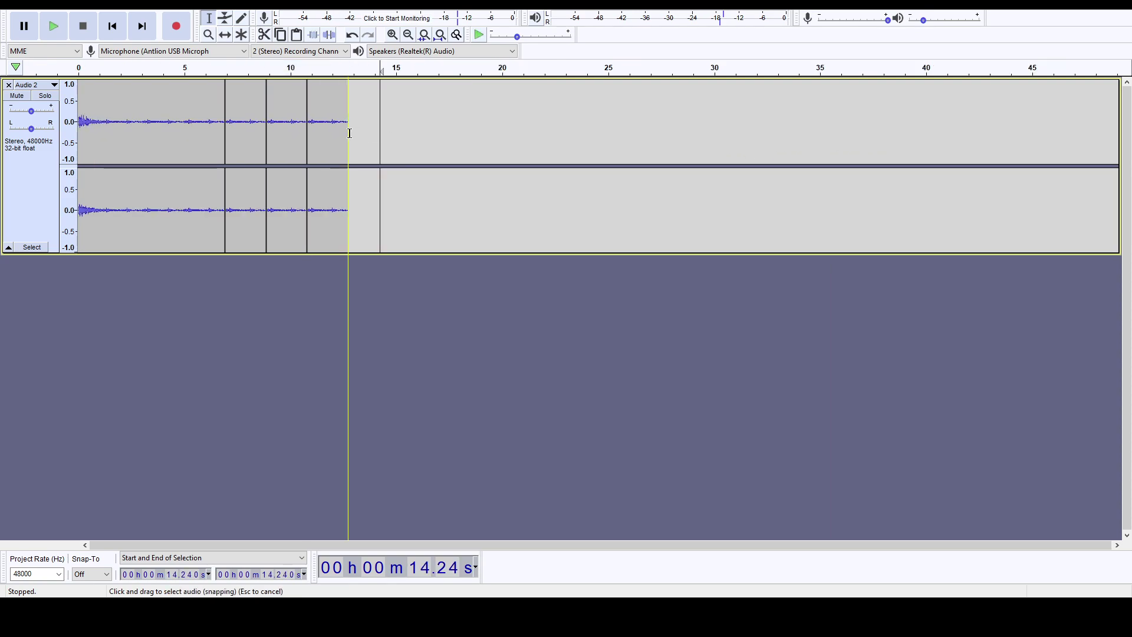
pyautogui.hotkey('ctrl', 'v')
pyautogui.click(389, 134)
pyautogui.click(389, 134)
pyautogui.hotkey('ctrl', 'v')
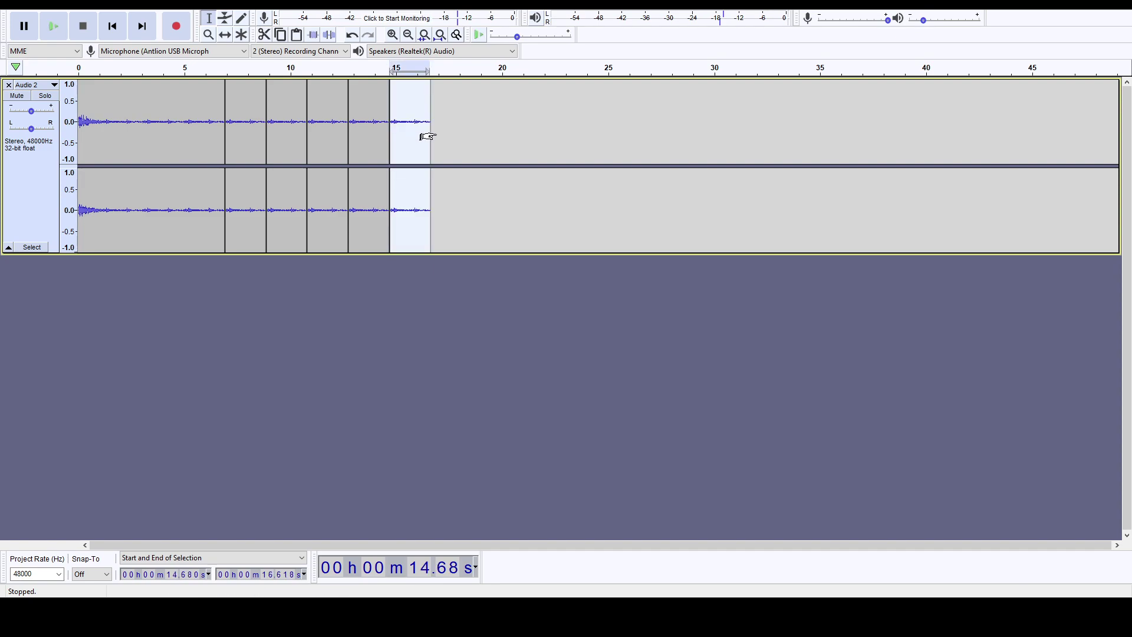
pyautogui.click(422, 134)
pyautogui.click(430, 134)
pyautogui.hotkey('ctrl', 'v')
pyautogui.click(510, 132)
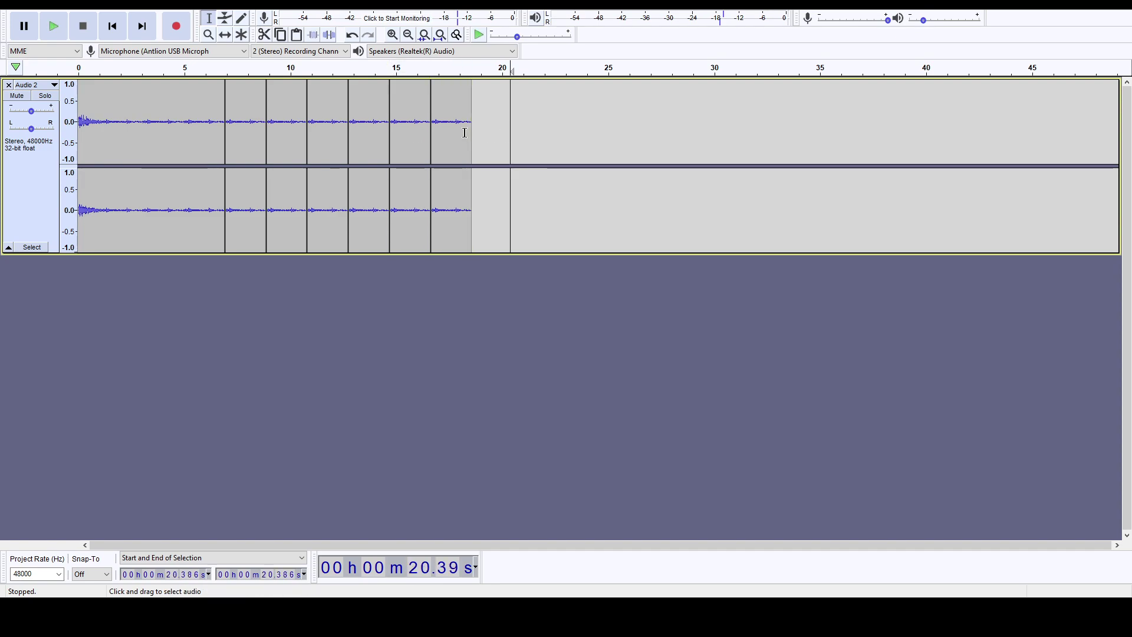
pyautogui.click(465, 130)
pyautogui.click(471, 131)
pyautogui.hotkey('ctrl', 'v')
pyautogui.click(536, 131)
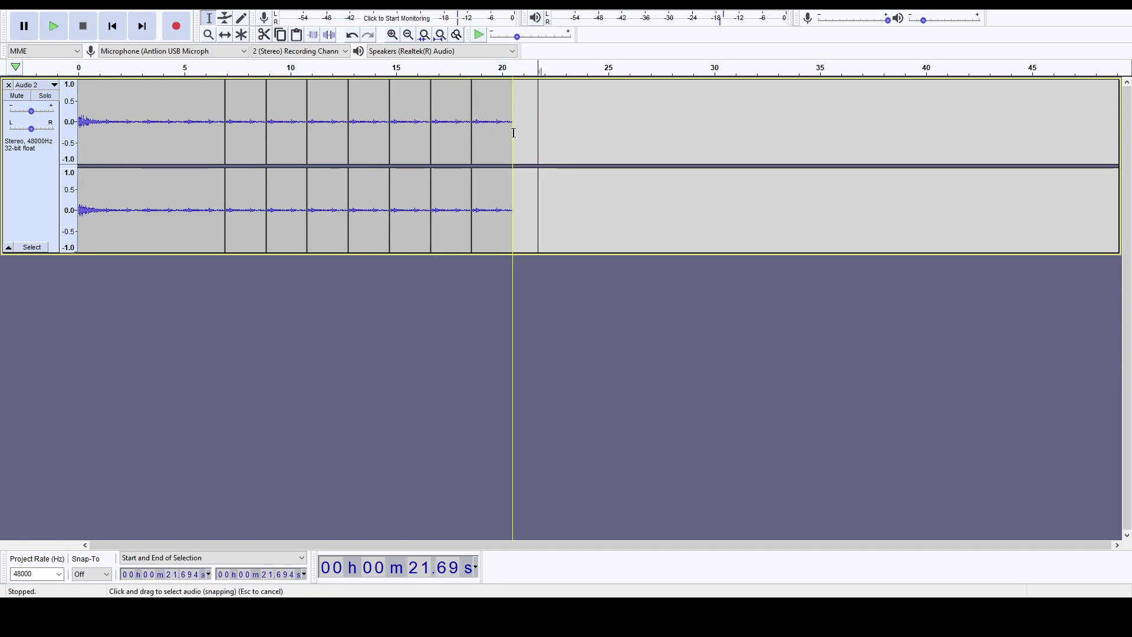
pyautogui.click(513, 127)
pyautogui.hotkey('ctrl', 'v')
pyautogui.click(560, 133)
pyautogui.click(553, 136)
pyautogui.hotkey('ctrl', 'v')
# Keep pasting copies past 34.06 s until the track reaches about 39.8 s.
pyautogui.click(613, 136)
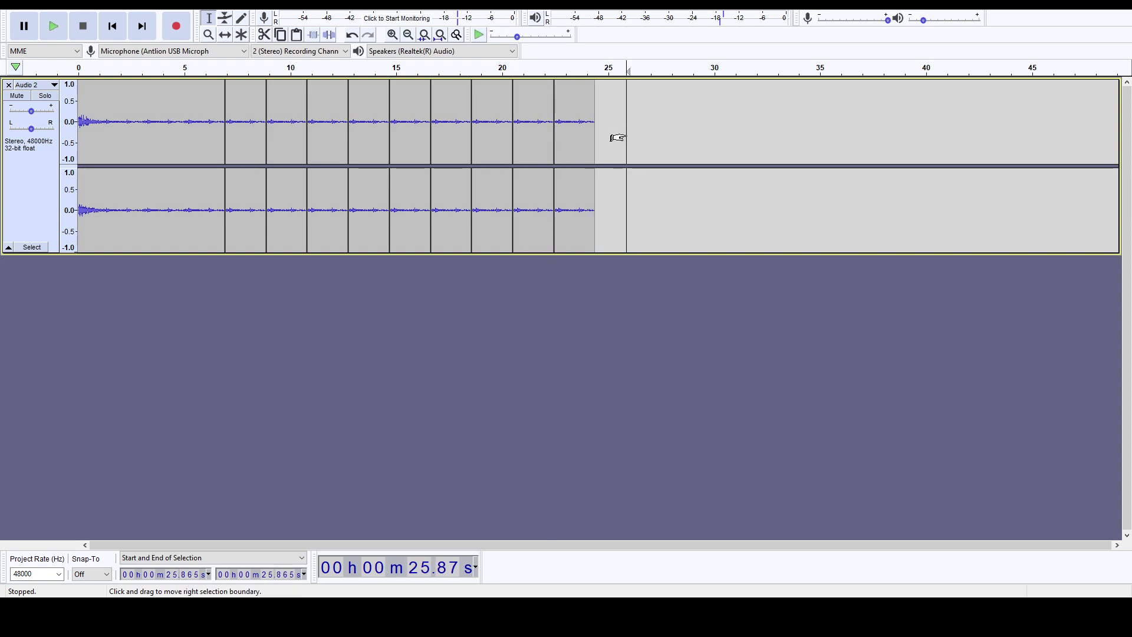
pyautogui.click(597, 135)
pyautogui.hotkey('ctrl', 'v')
pyautogui.click(689, 135)
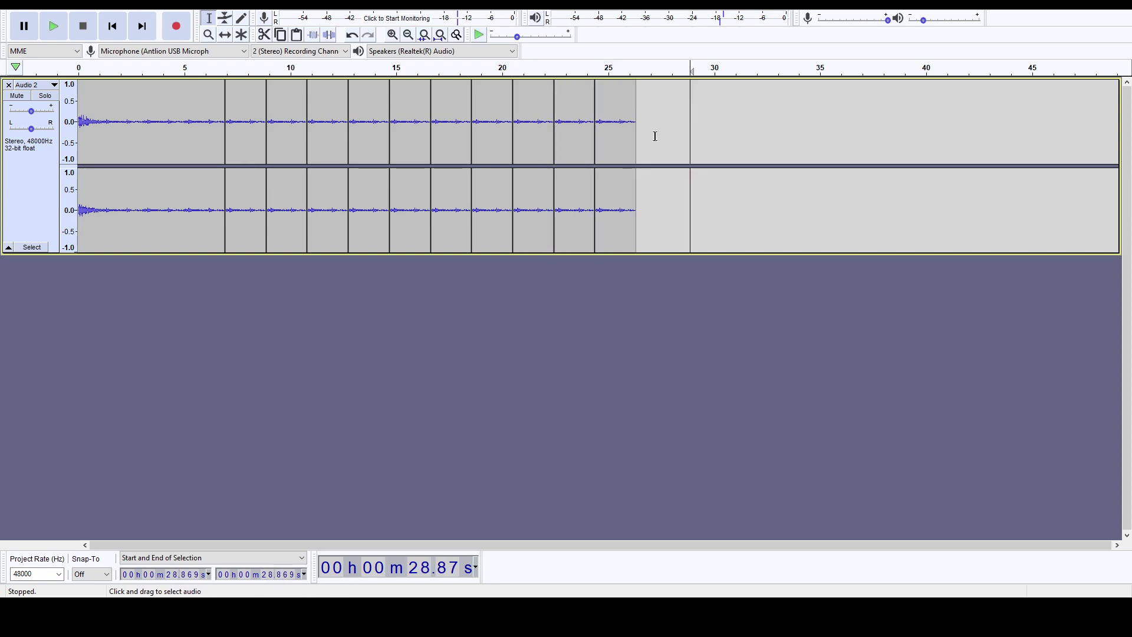
pyautogui.click(635, 136)
pyautogui.hotkey('ctrl', 'v')
pyautogui.click(729, 141)
pyautogui.click(677, 136)
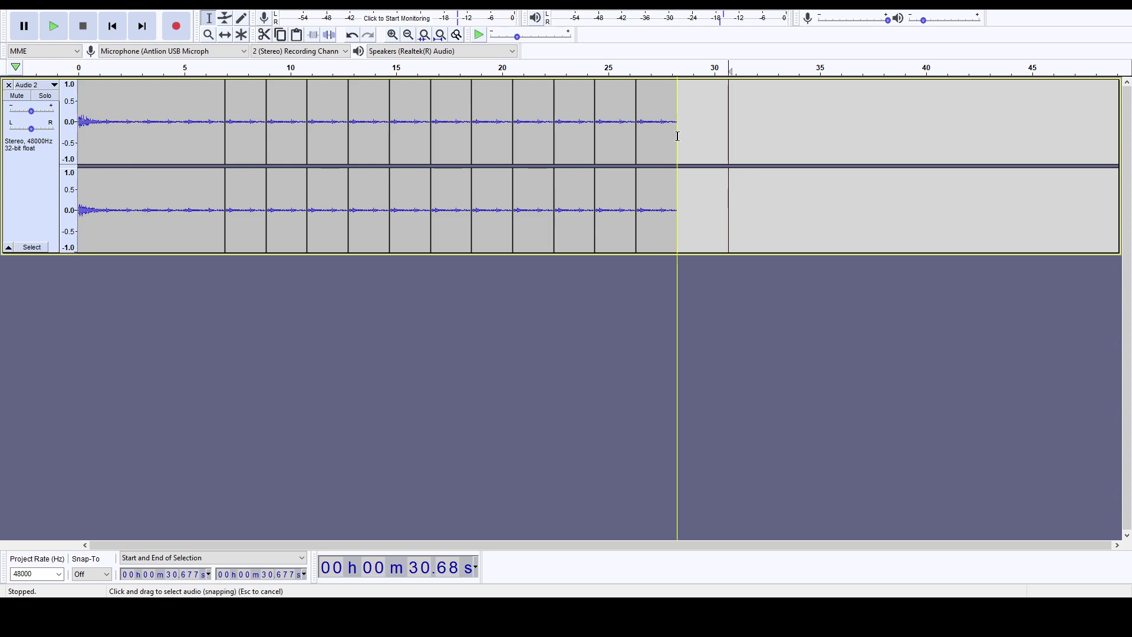
pyautogui.hotkey('ctrl', 'v')
pyautogui.click(769, 136)
pyautogui.click(711, 138)
pyautogui.click(718, 138)
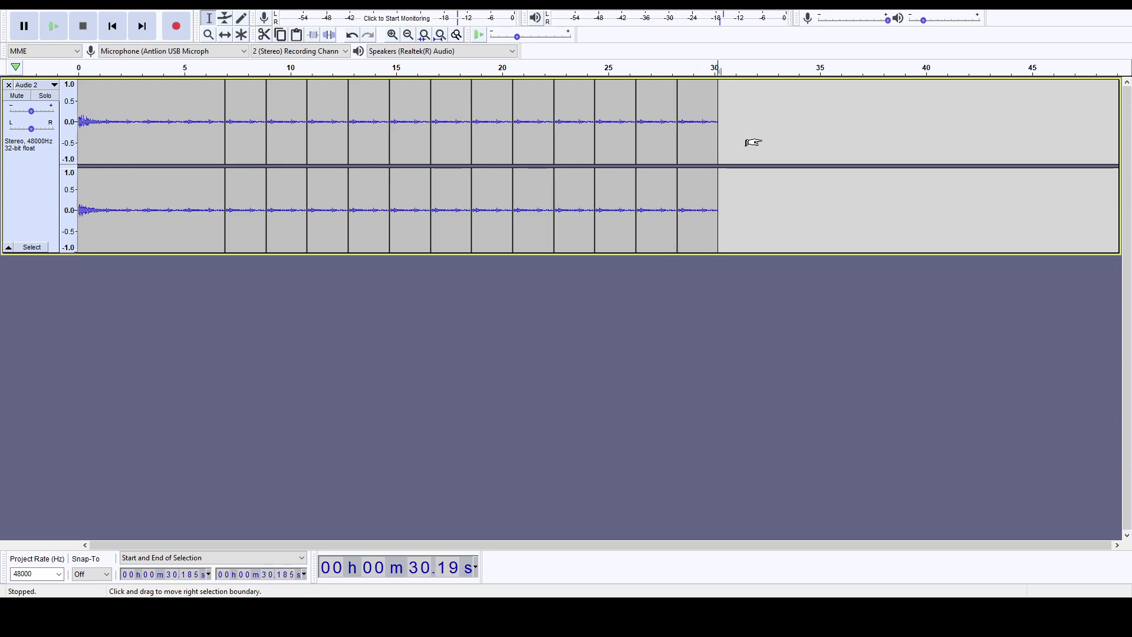
pyautogui.hotkey('ctrl', 'v')
pyautogui.click(831, 139)
pyautogui.click(760, 139)
pyautogui.hotkey('ctrl', 'v')
pyautogui.click(852, 139)
pyautogui.click(798, 138)
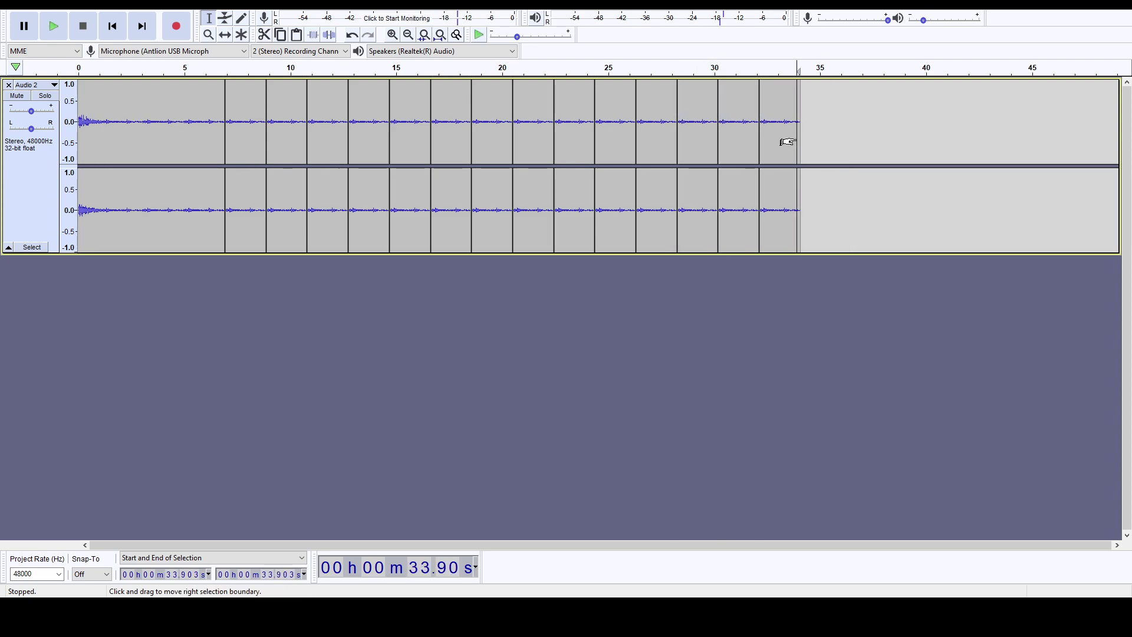
pyautogui.click(806, 138)
pyautogui.click(799, 138)
pyautogui.hotkey('ctrl', 'v')
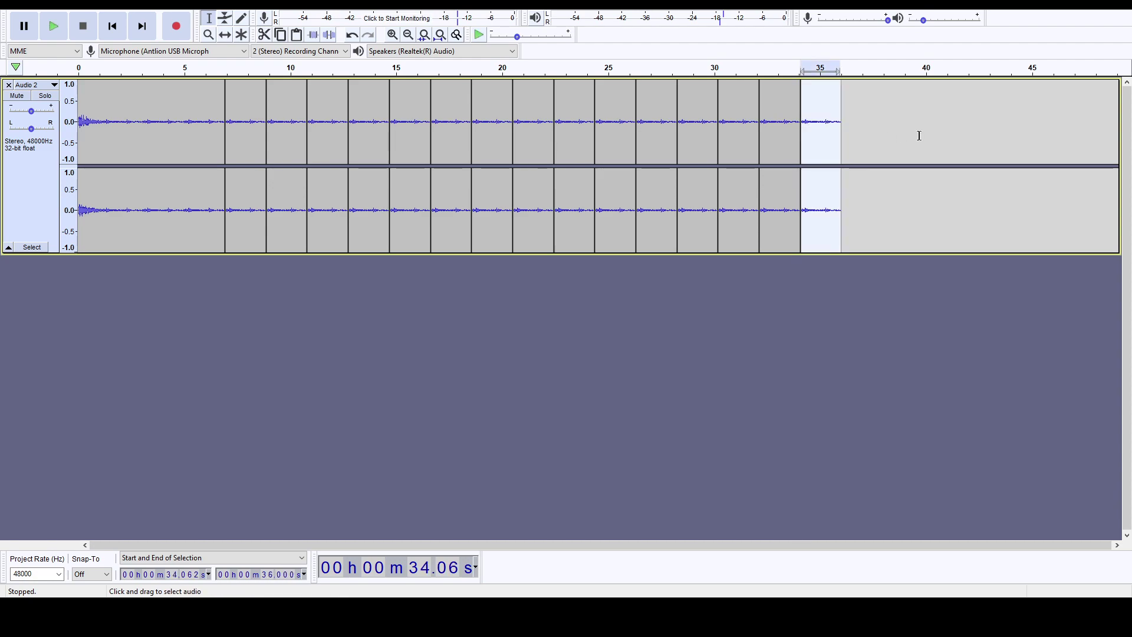
pyautogui.click(836, 138)
pyautogui.click(843, 139)
pyautogui.hotkey('ctrl', 'v')
pyautogui.click(979, 138)
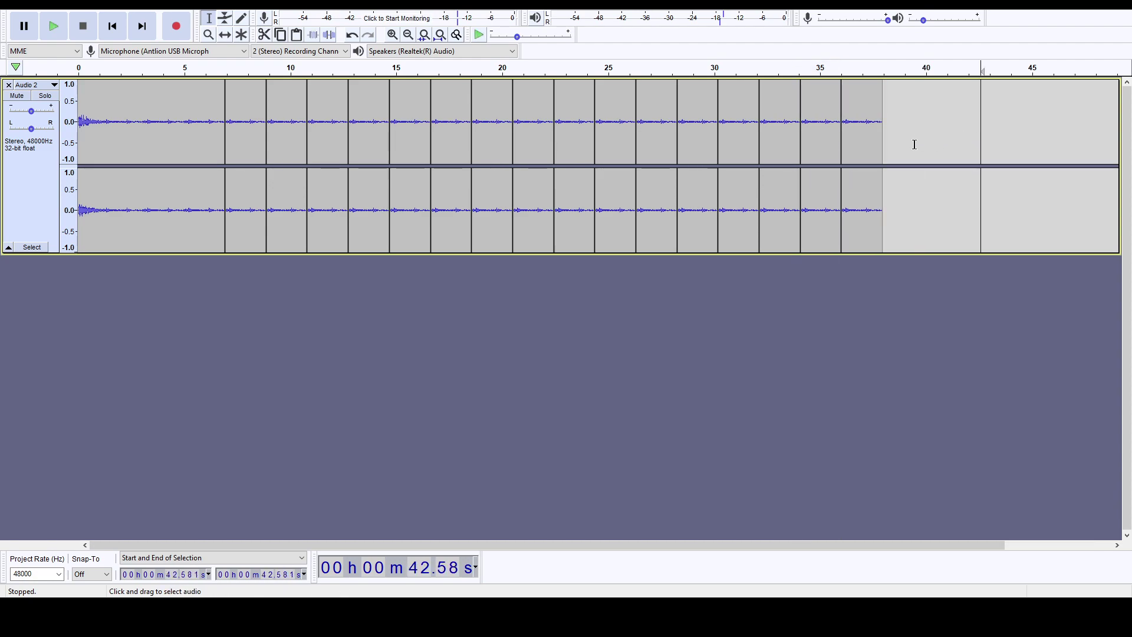
pyautogui.click(883, 148)
pyautogui.hotkey('ctrl', 'v')
pyautogui.click(958, 130)
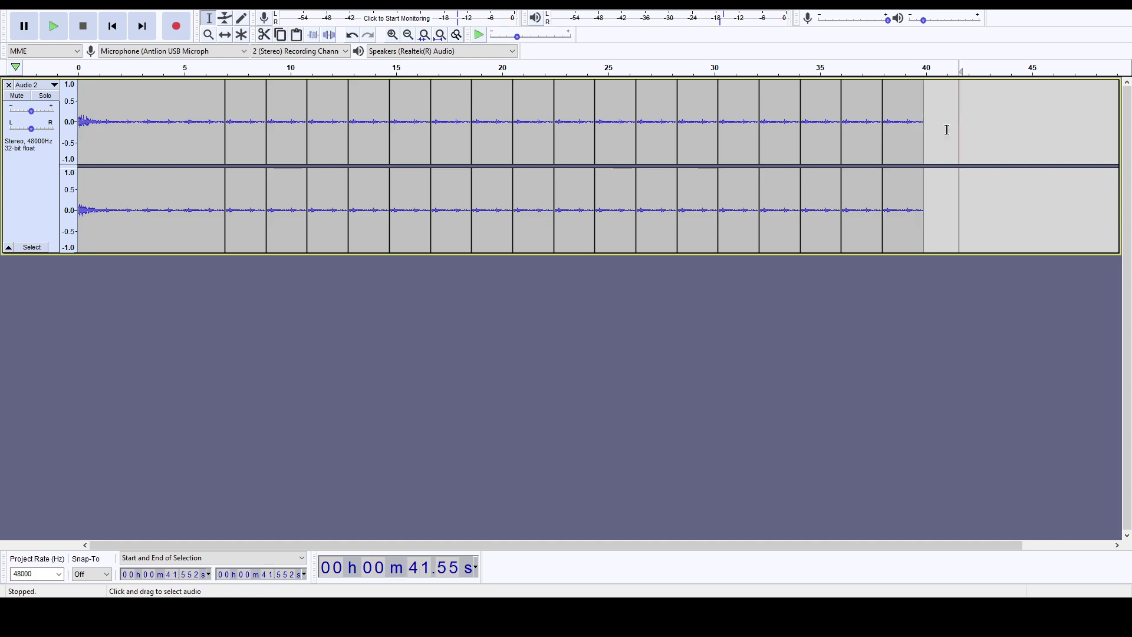
# Join the Audio 2 clip boundaries from 7 s through 24.2 s into one long clip.
pyautogui.click(227, 144)
pyautogui.click(266, 148)
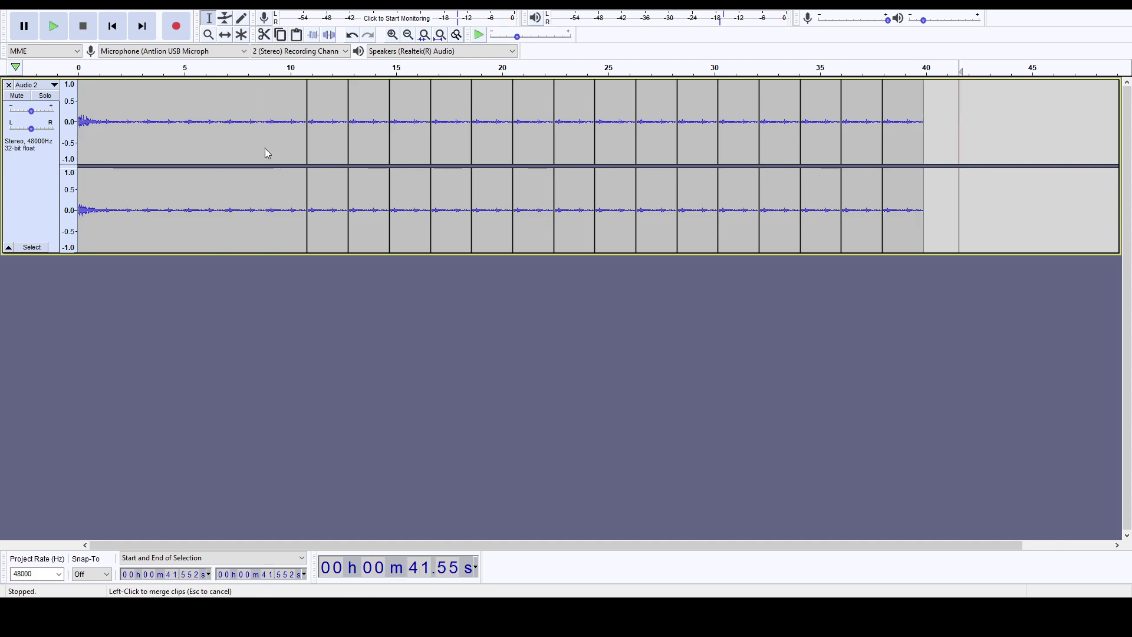
pyautogui.click(307, 145)
pyautogui.click(347, 140)
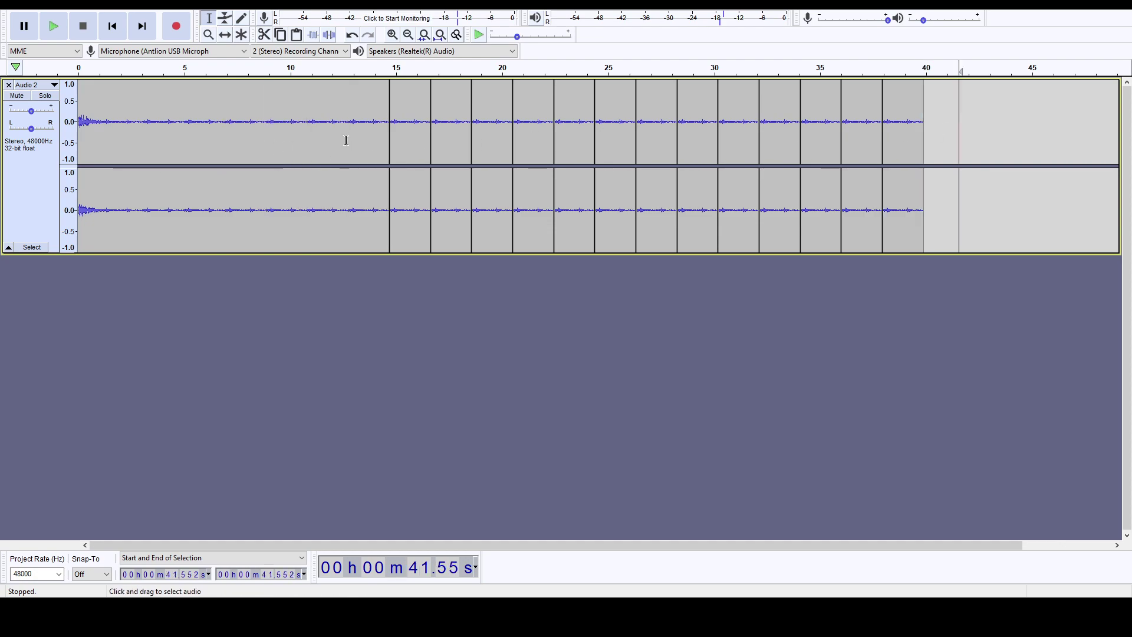
pyautogui.click(390, 142)
pyautogui.click(435, 141)
pyautogui.click(431, 145)
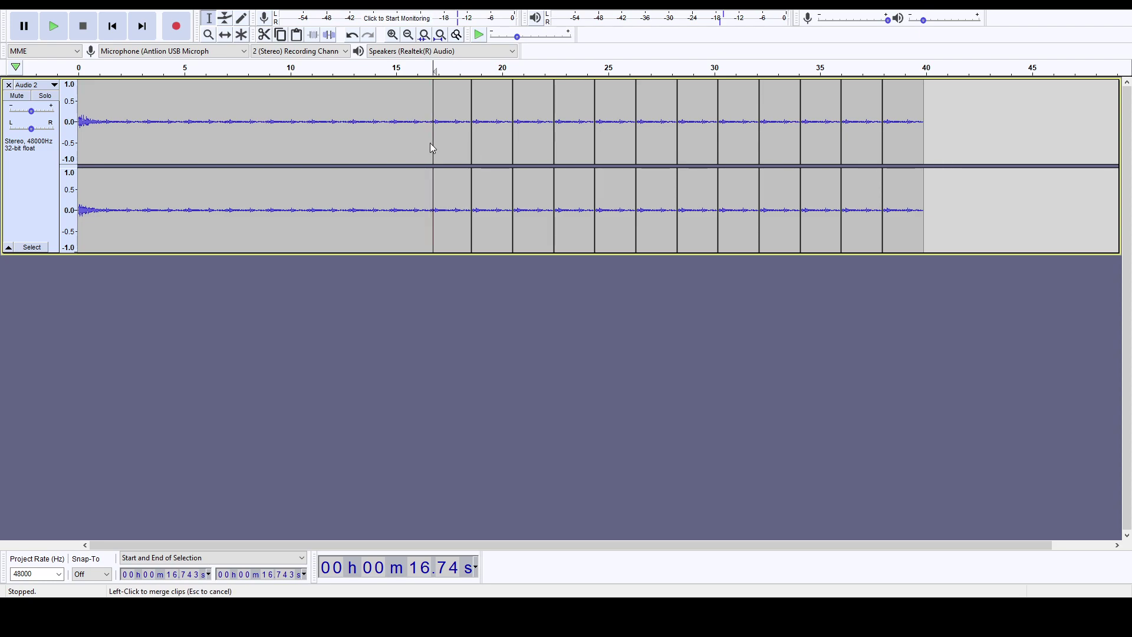
pyautogui.click(472, 140)
pyautogui.click(512, 140)
pyautogui.click(555, 141)
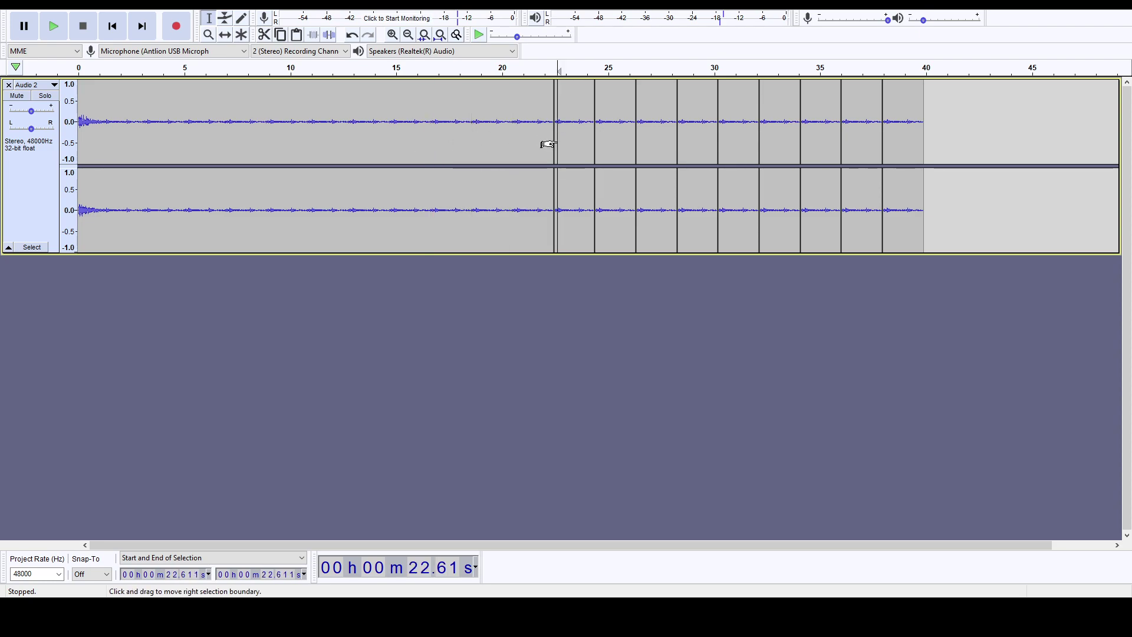
pyautogui.click(595, 141)
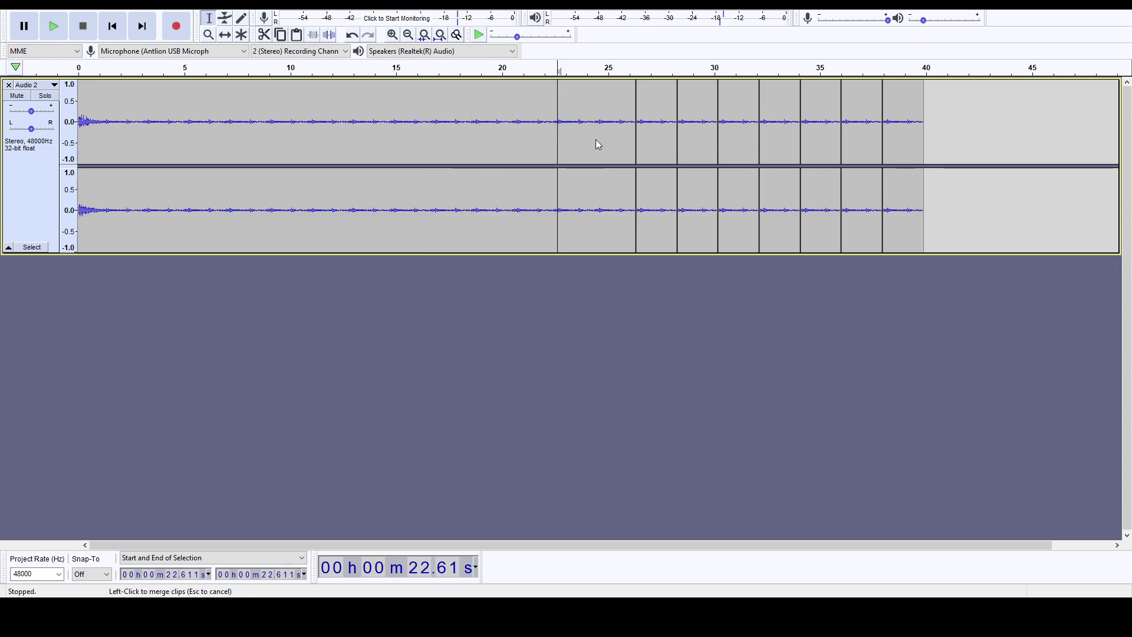
# Join the remaining boundaries from 26.3 s to about 38 s, ending near 39.8 s.
pyautogui.click(639, 139)
pyautogui.click(637, 142)
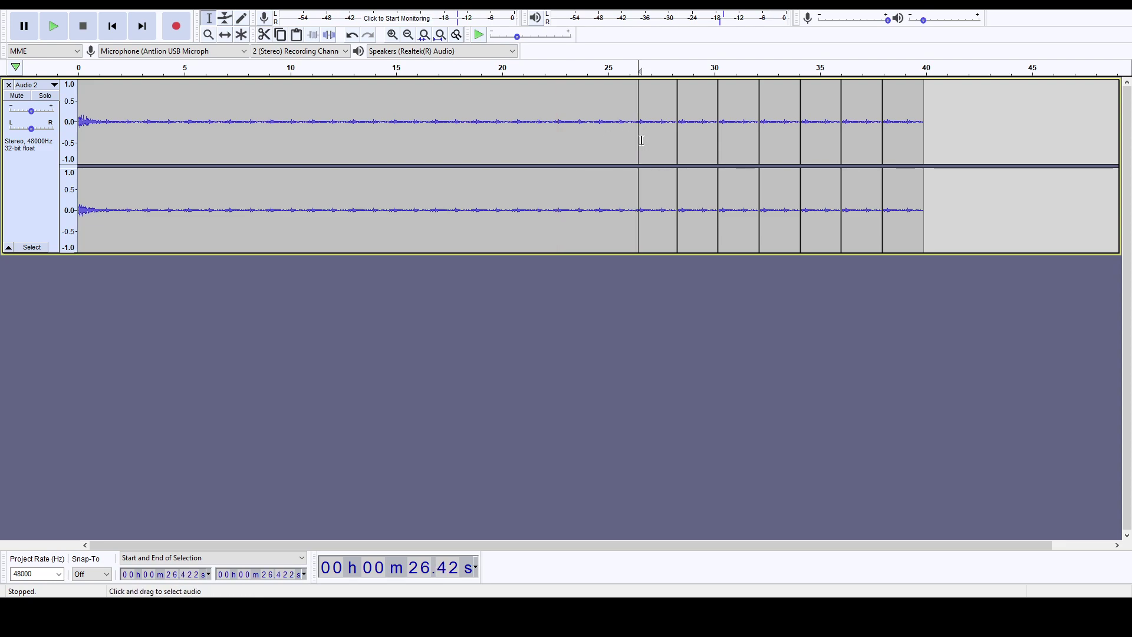
pyautogui.click(677, 142)
pyautogui.click(718, 142)
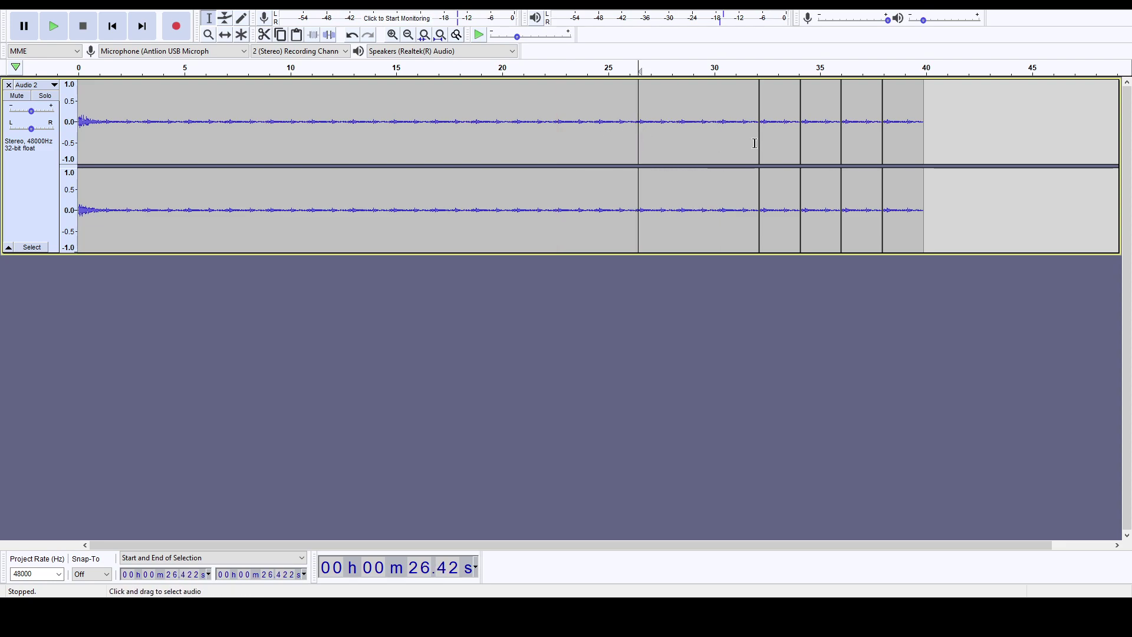
pyautogui.click(759, 144)
pyautogui.click(801, 143)
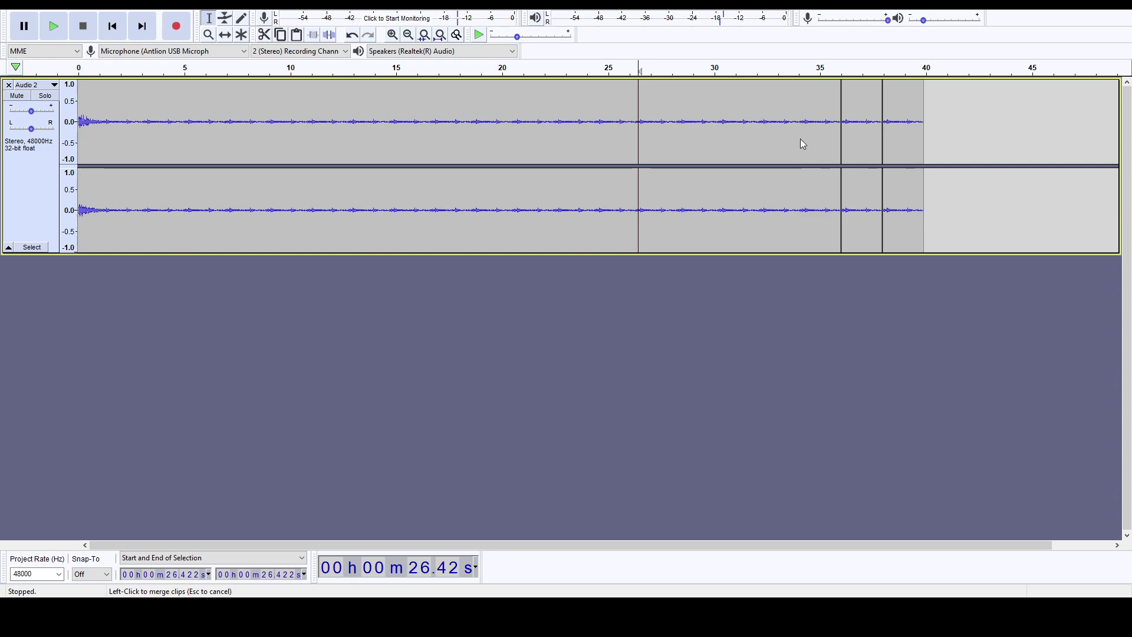
pyautogui.click(841, 144)
pyautogui.click(880, 139)
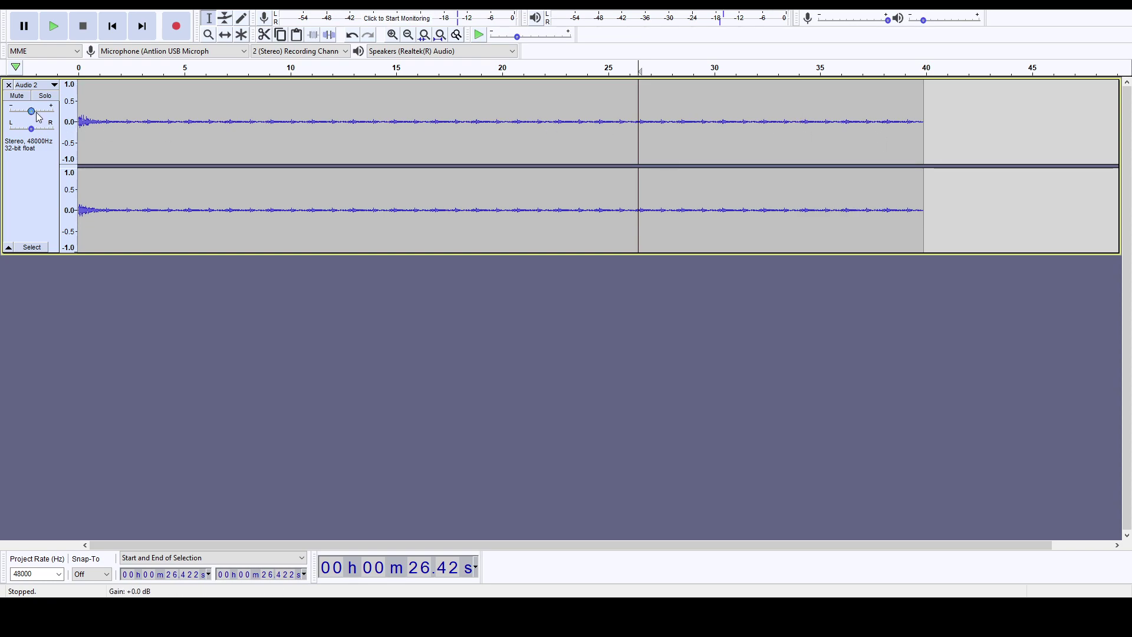
# Pan the Audio 2 track fully left and play it back from the beginning.
pyautogui.moveTo(31, 129); pyautogui.dragTo(24, 133)
pyautogui.press('Home')
pyautogui.press('space')
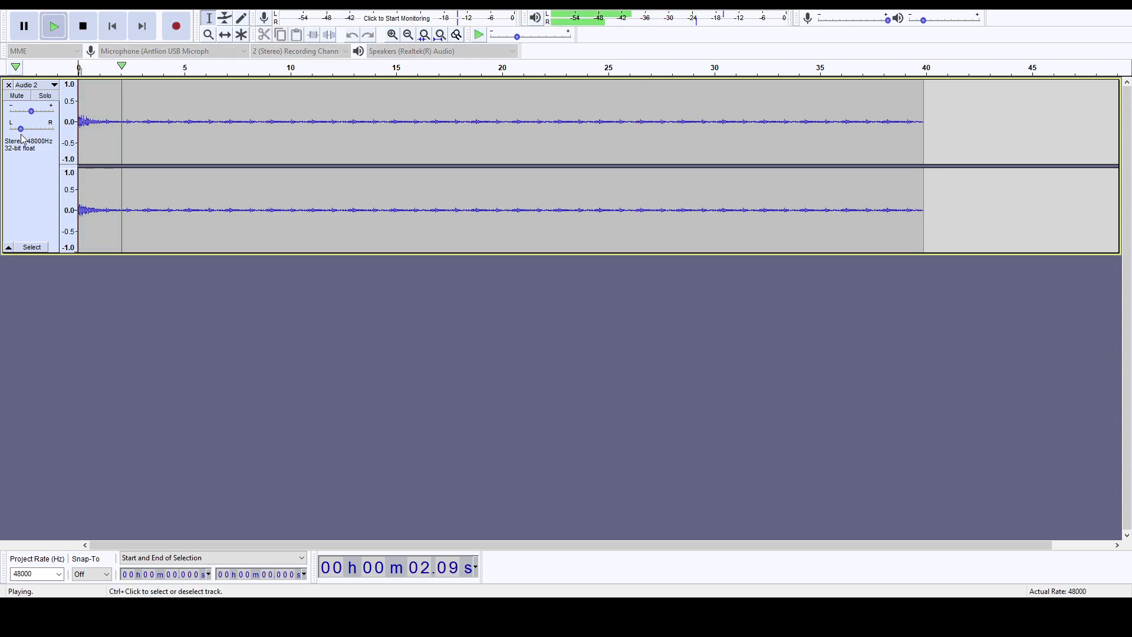
pyautogui.press('Home')
pyautogui.press('space')
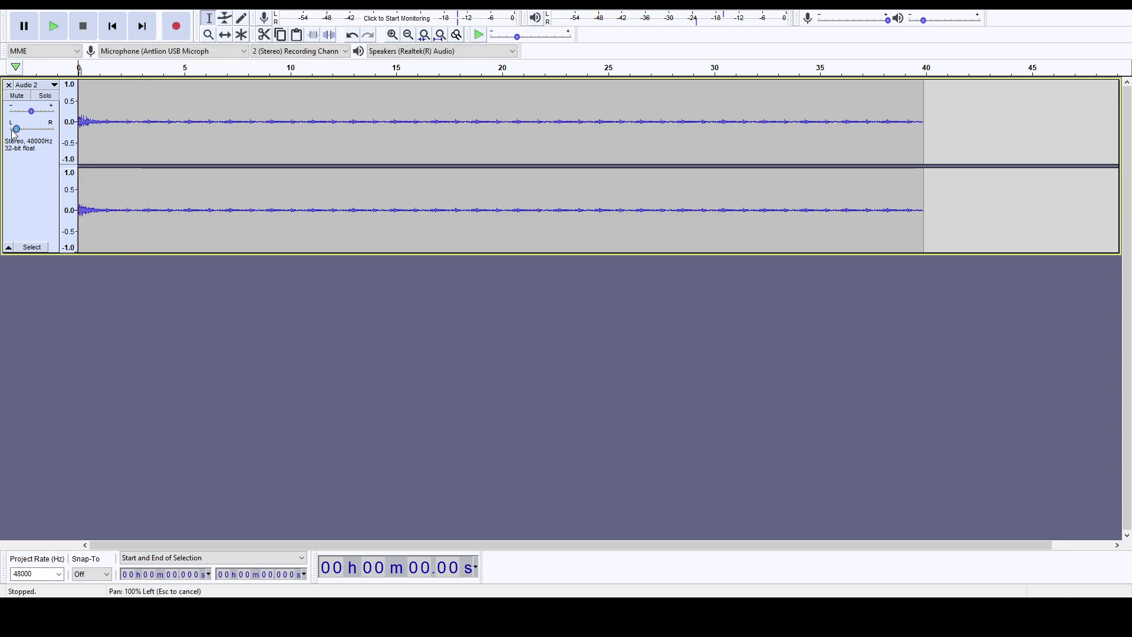
pyautogui.moveTo(24, 133); pyautogui.dragTo(10, 129)
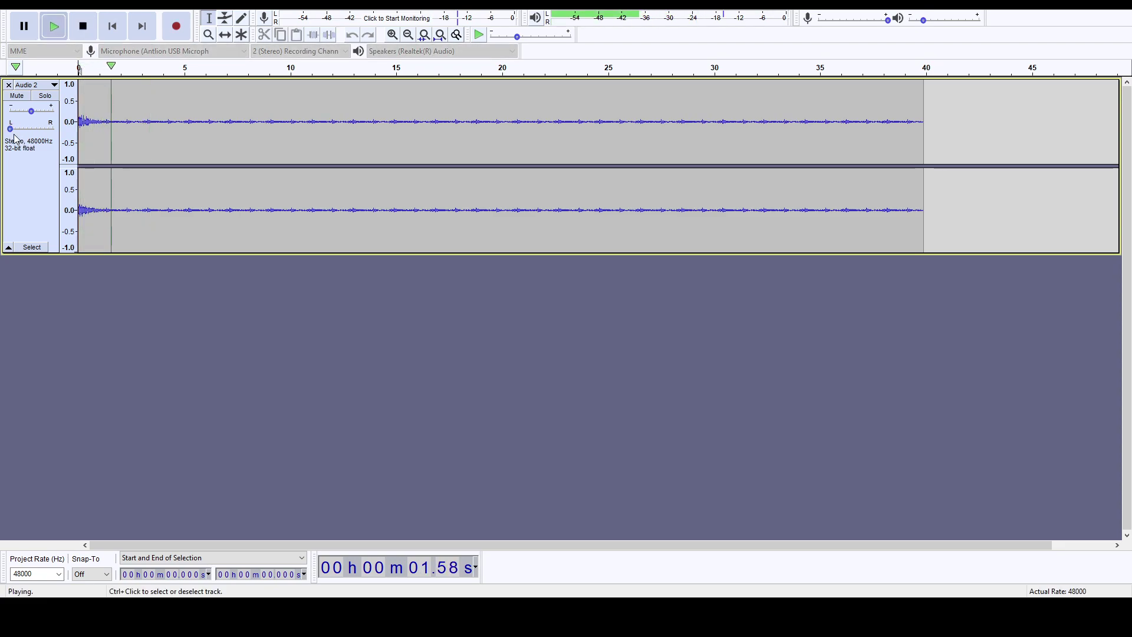
pyautogui.press('space')
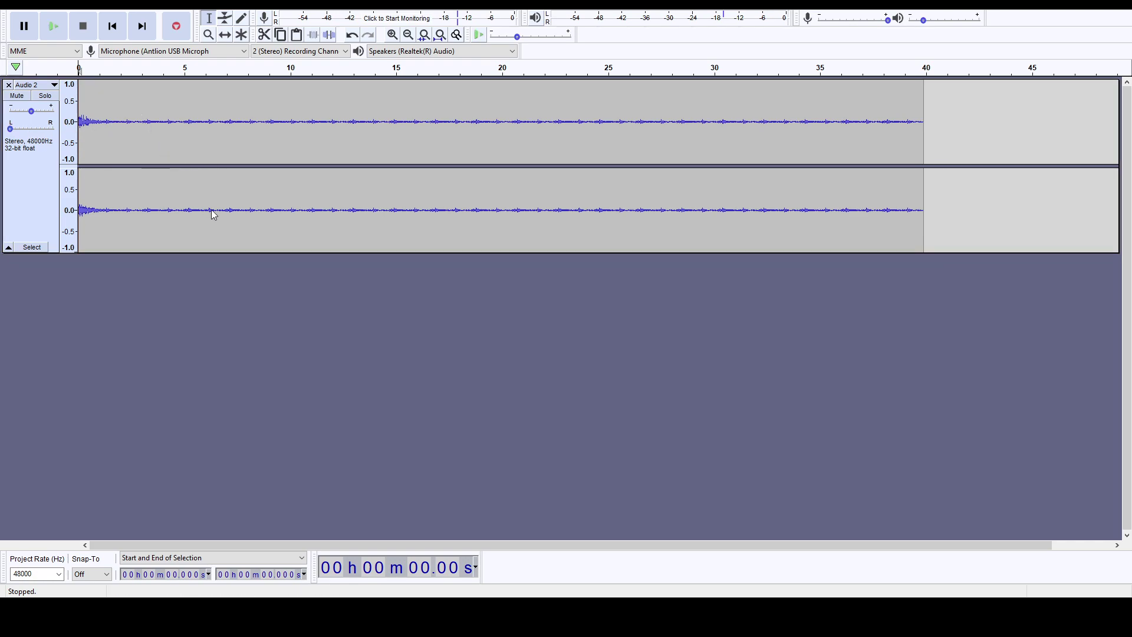
pyautogui.click(339, 481)
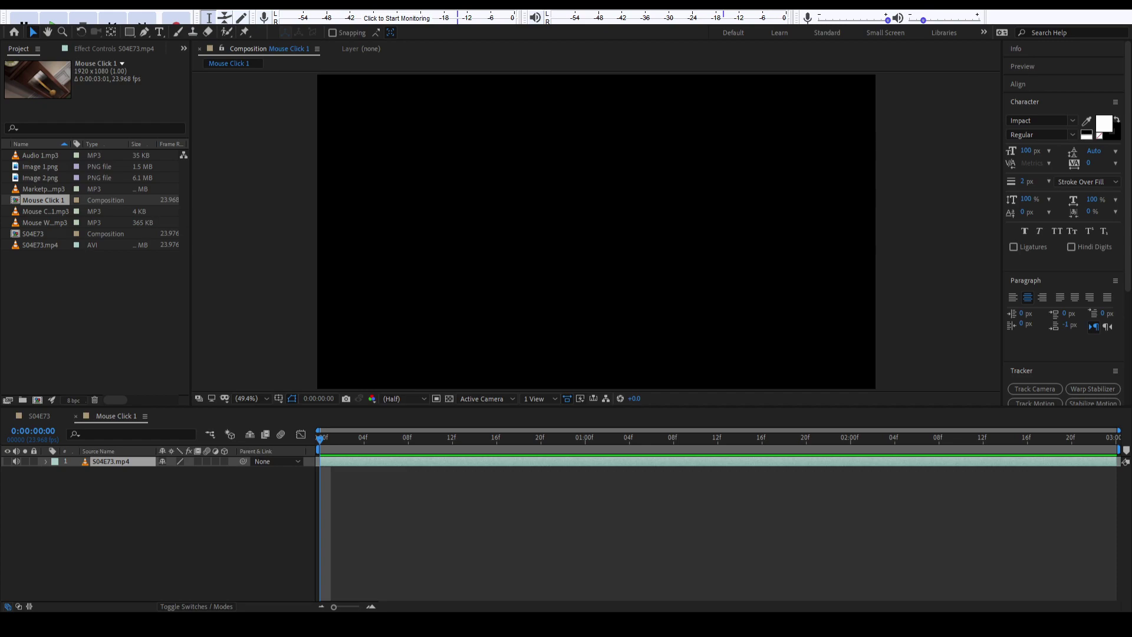
# Import Audio 2.mp3 into the Project panel and drag it toward the timeline.
pyautogui.click(74, 287)
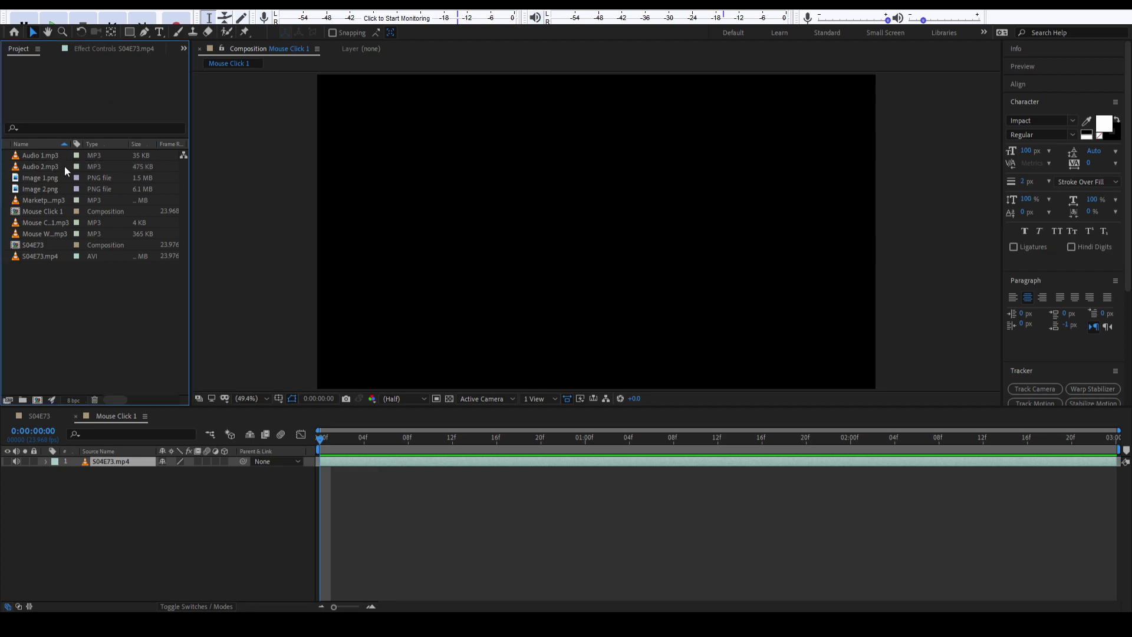
pyautogui.moveTo(65, 166); pyautogui.dragTo(95, 337)
# In S04E73, delete the S04E73.mp4 layers 22–31 and add Audio 2.mp3 to the composition.
pyautogui.click(75, 415)
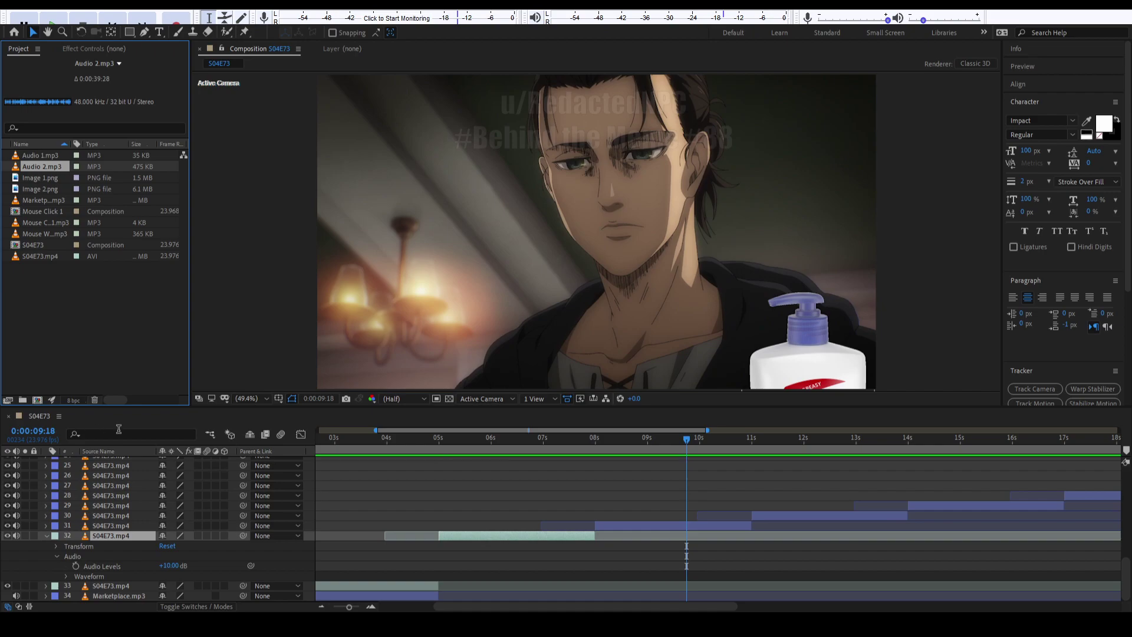
pyautogui.click(129, 525)
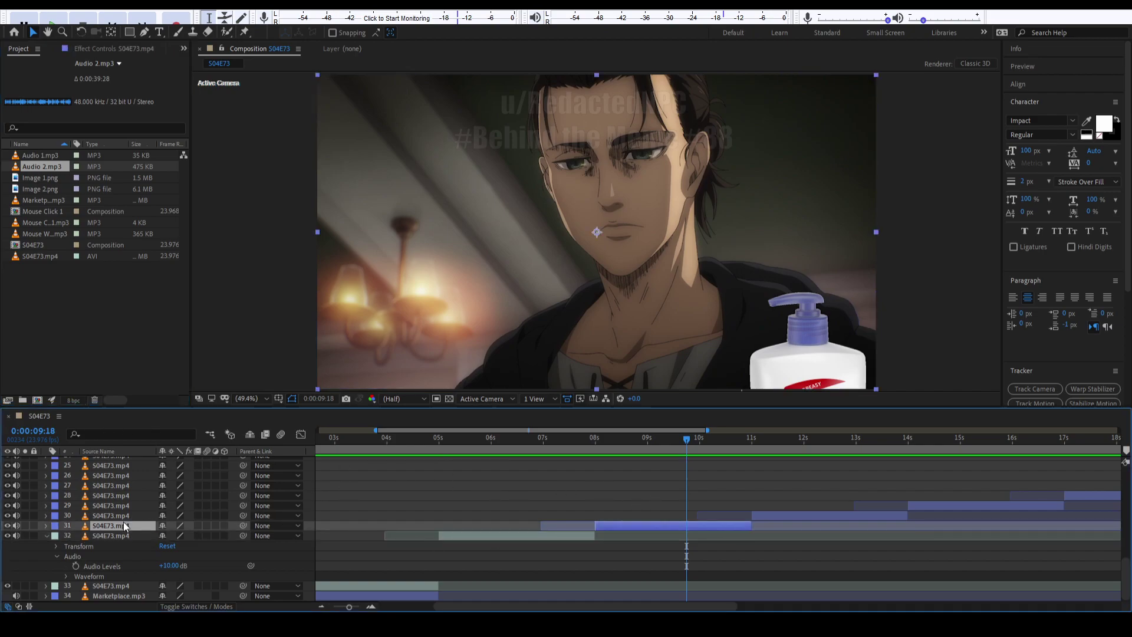
pyautogui.scroll(2, 126, 518)
pyautogui.keyDown('shift'); pyautogui.click(115, 495); pyautogui.keyUp('shift')
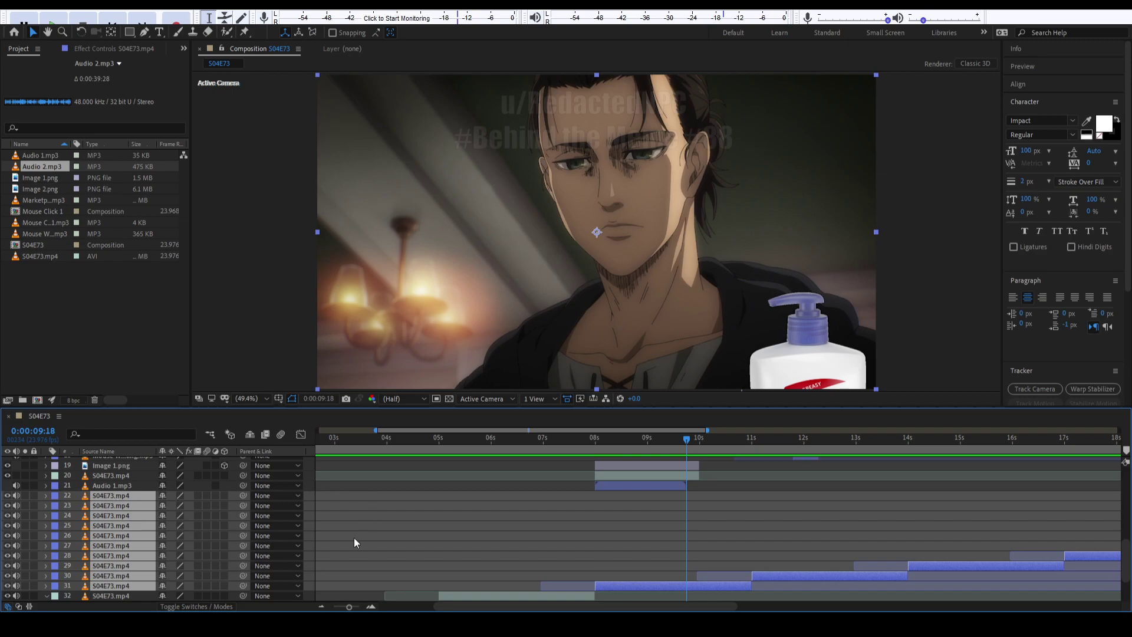
pyautogui.press('Delete')
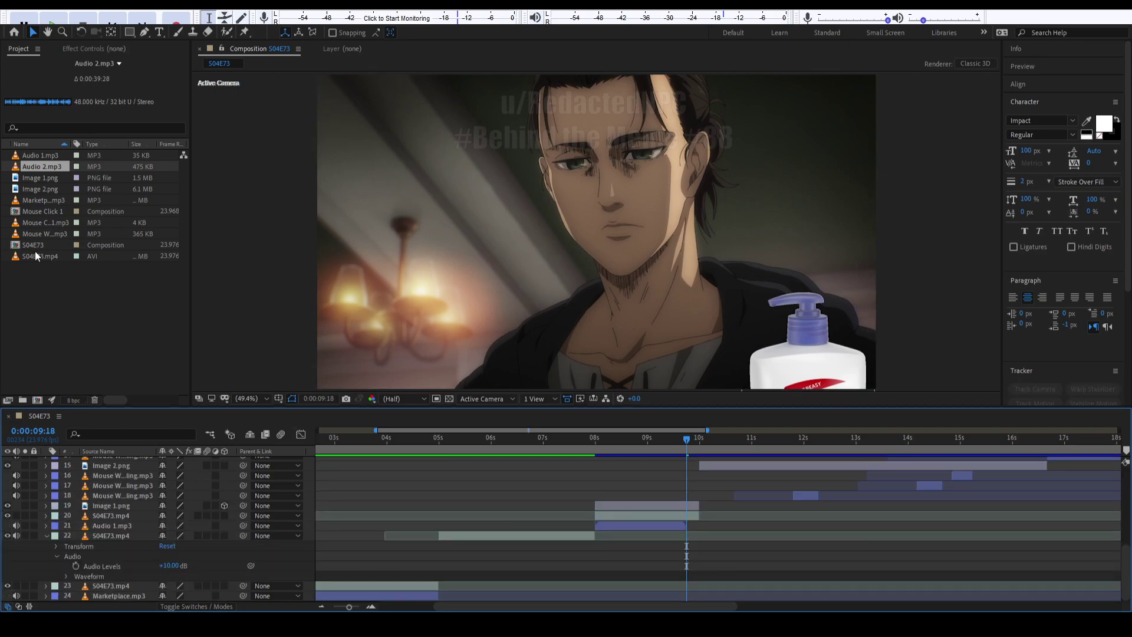
pyautogui.moveTo(41, 168); pyautogui.dragTo(239, 319)
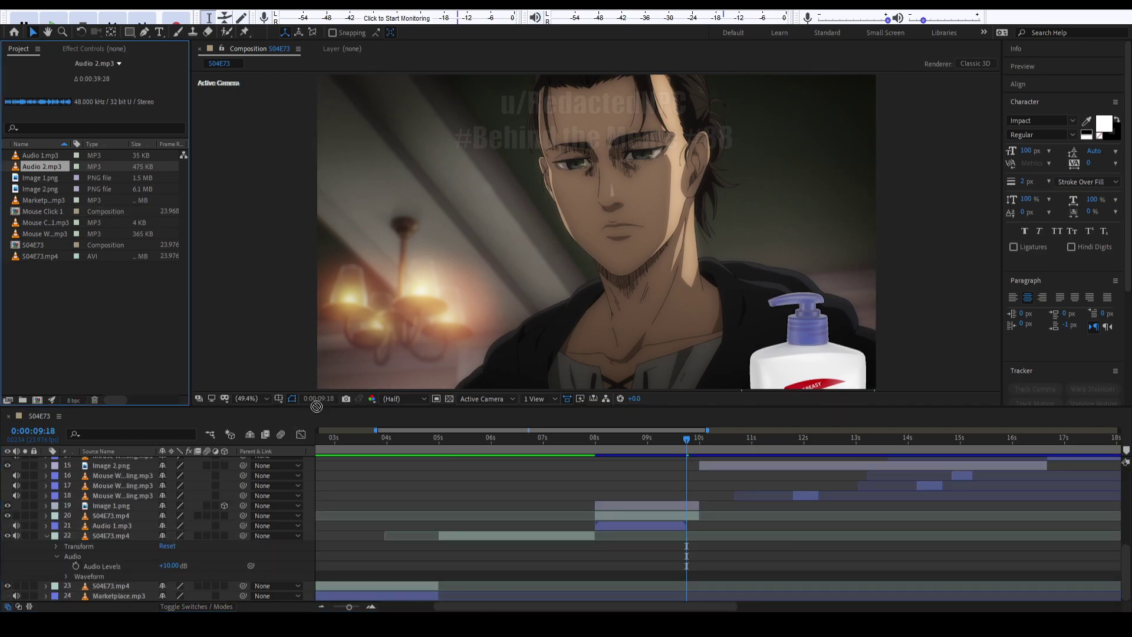
pyautogui.scroll(2, 165, 471)
# Preview from about 7:20, remove the S04E73.mp4 copies again and re-place Audio 2.mp3.
pyautogui.click(635, 559)
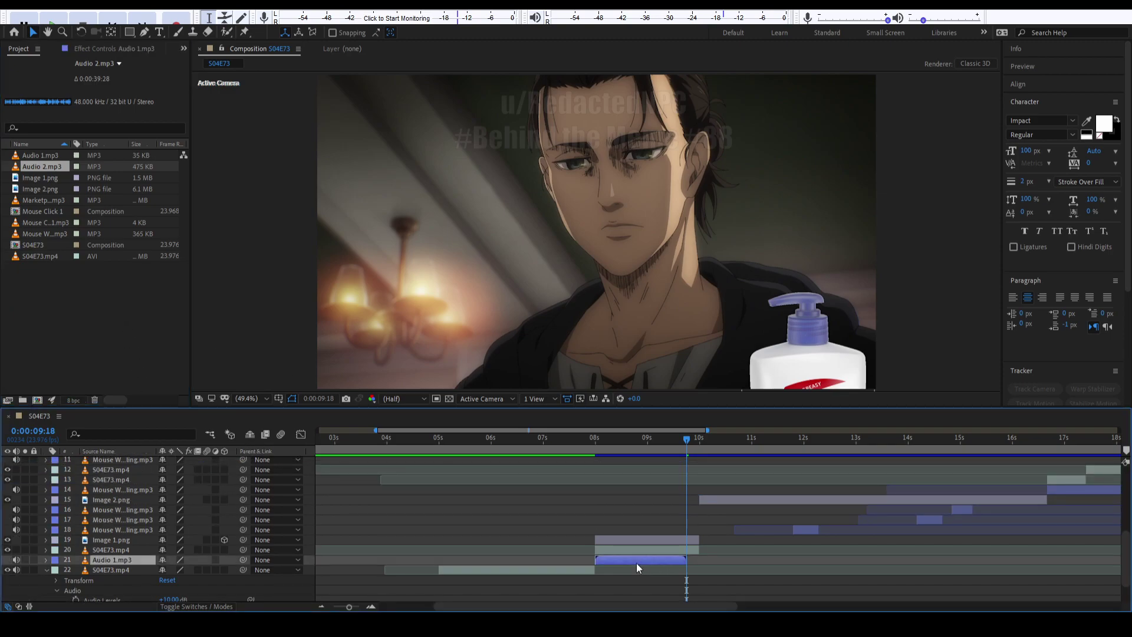
pyautogui.moveTo(607, 449); pyautogui.dragTo(587, 449)
pyautogui.press('space')
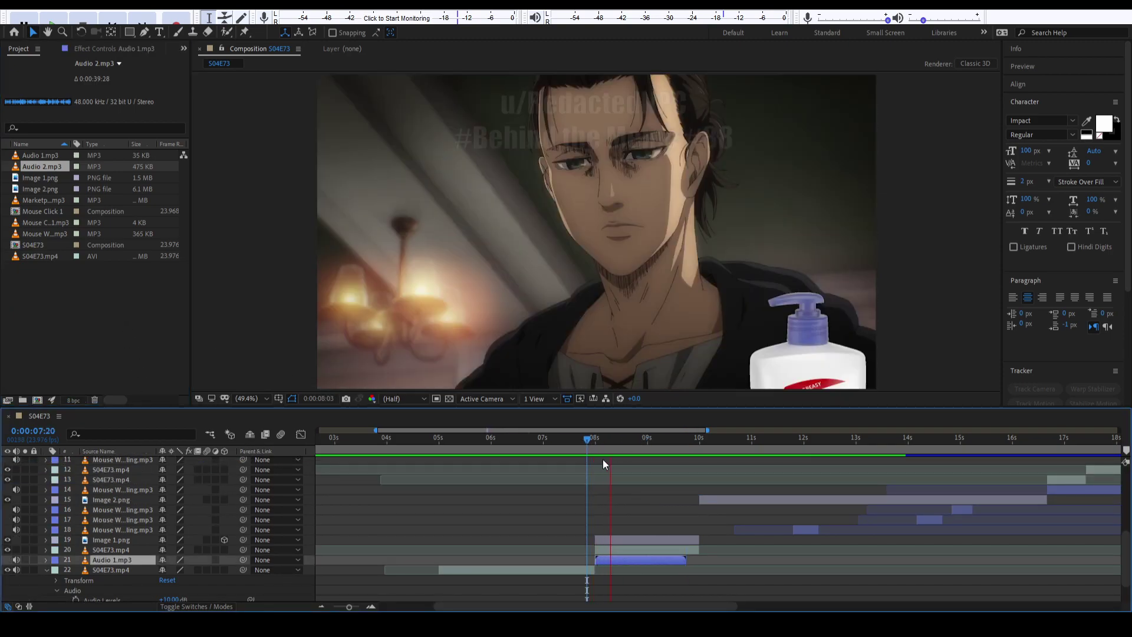
pyautogui.press('space')
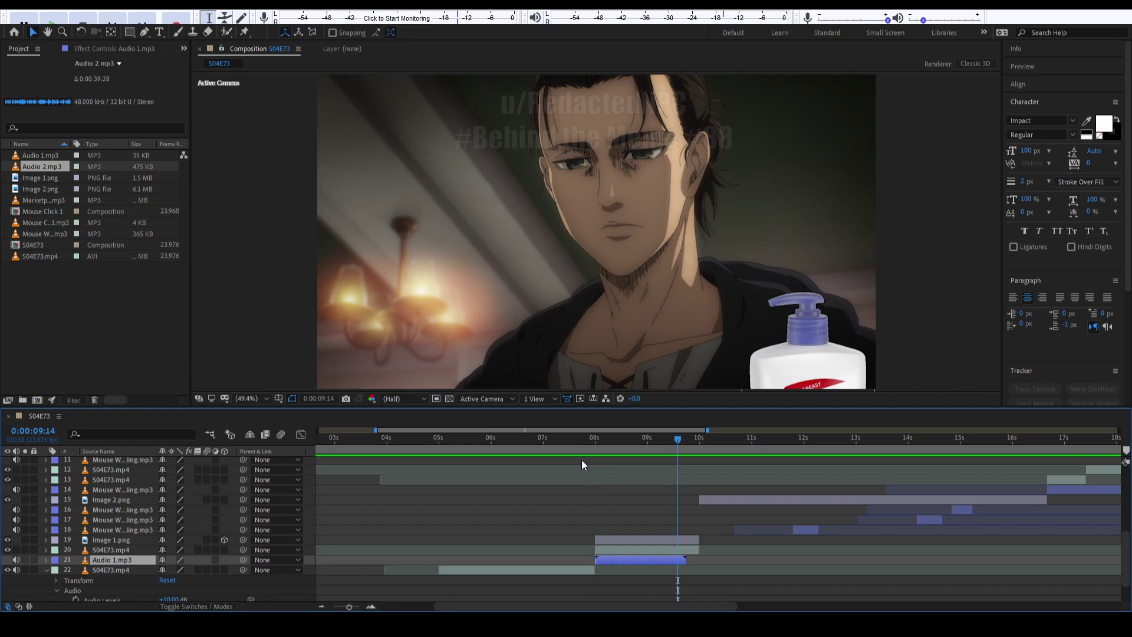
pyautogui.hotkey('ctrl', 'v')
pyautogui.scroll(-2, 323, 532)
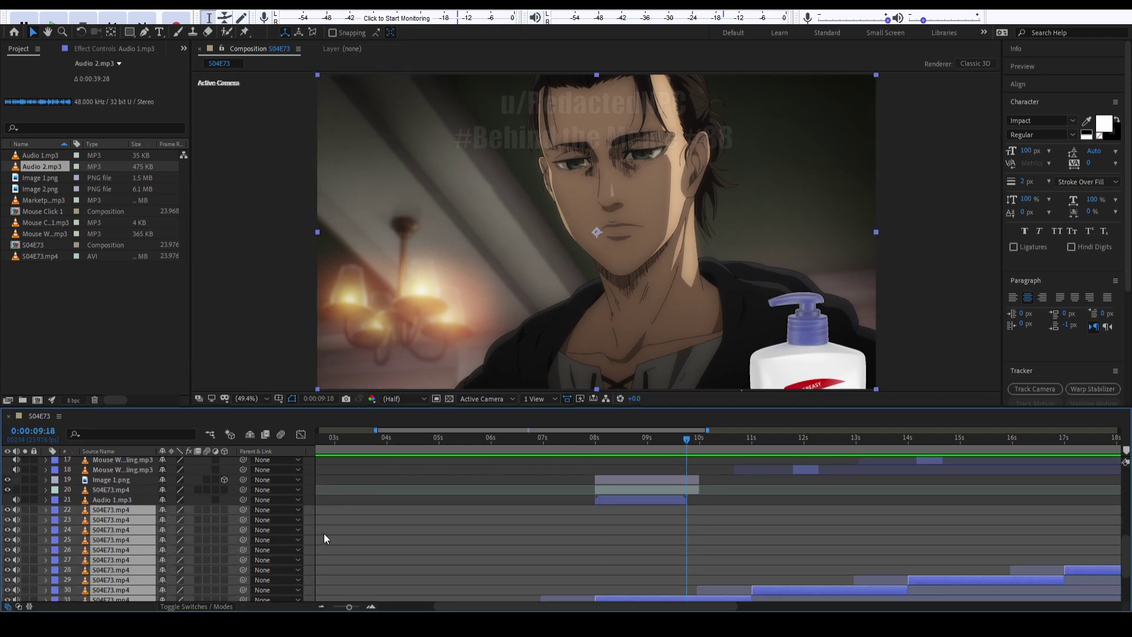
pyautogui.press('Delete')
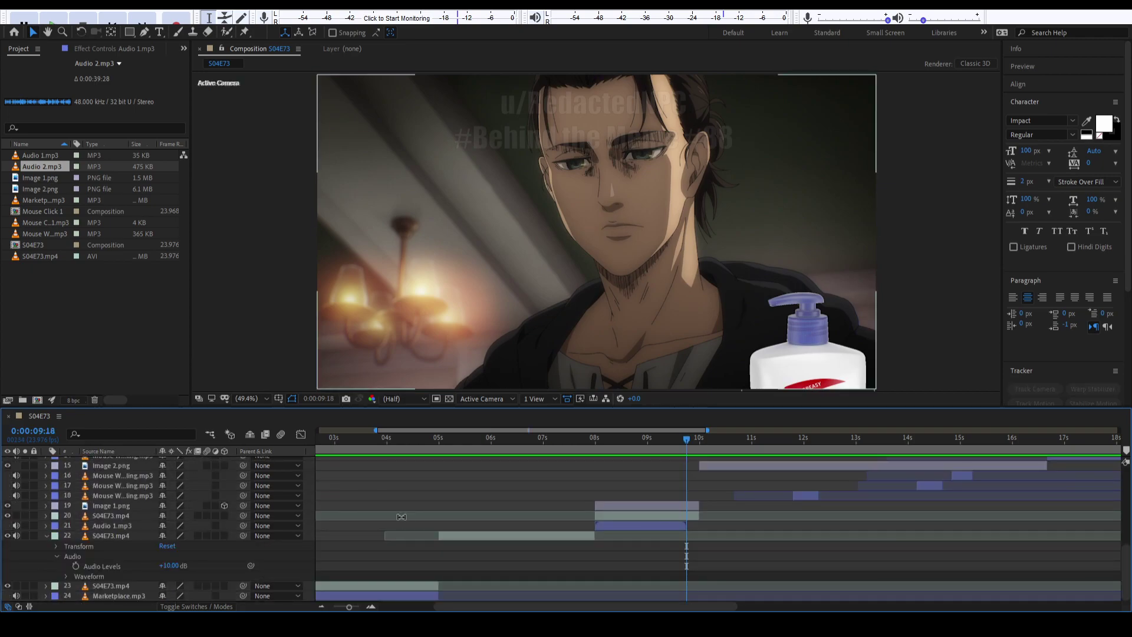
pyautogui.moveTo(36, 168); pyautogui.dragTo(588, 528)
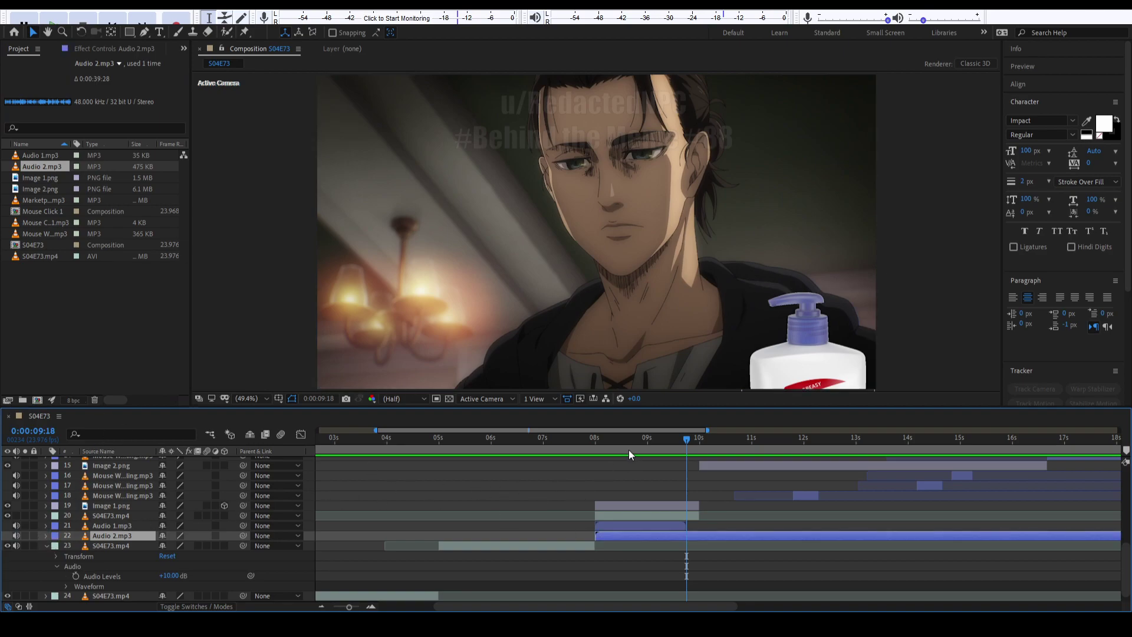
pyautogui.moveTo(628, 449); pyautogui.dragTo(376, 449)
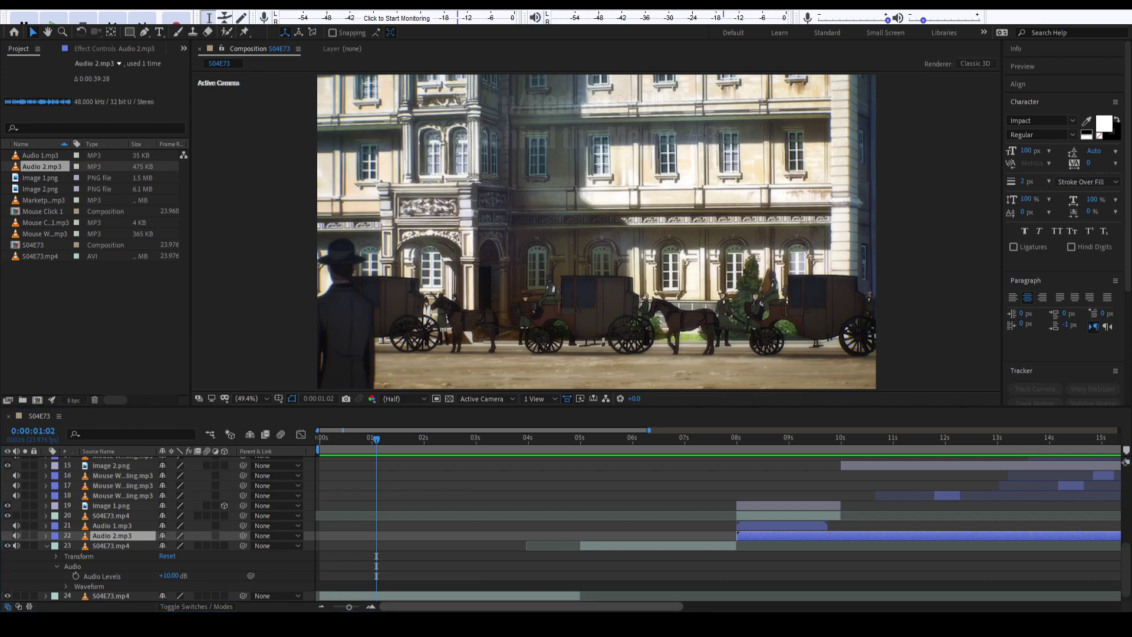
# Raise S04E73.mp4 audio to +15 dB and Audio 2.mp3 to +10 dB, then preview.
pyautogui.moveTo(168, 575); pyautogui.dragTo(179, 577)
pyautogui.click(106, 536)
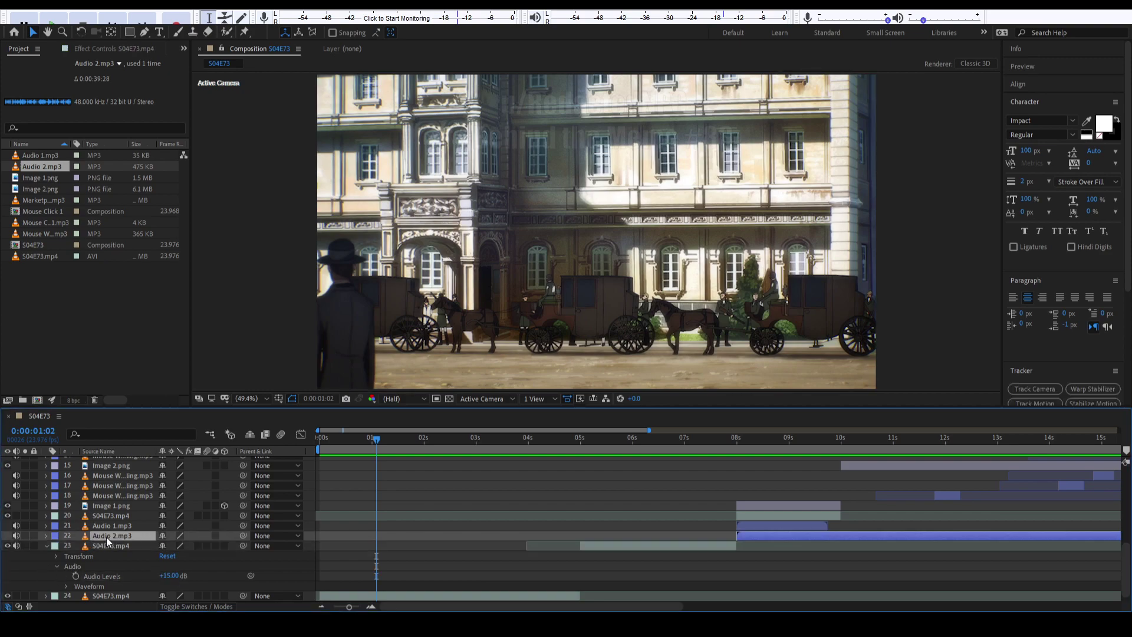
pyautogui.click(47, 534)
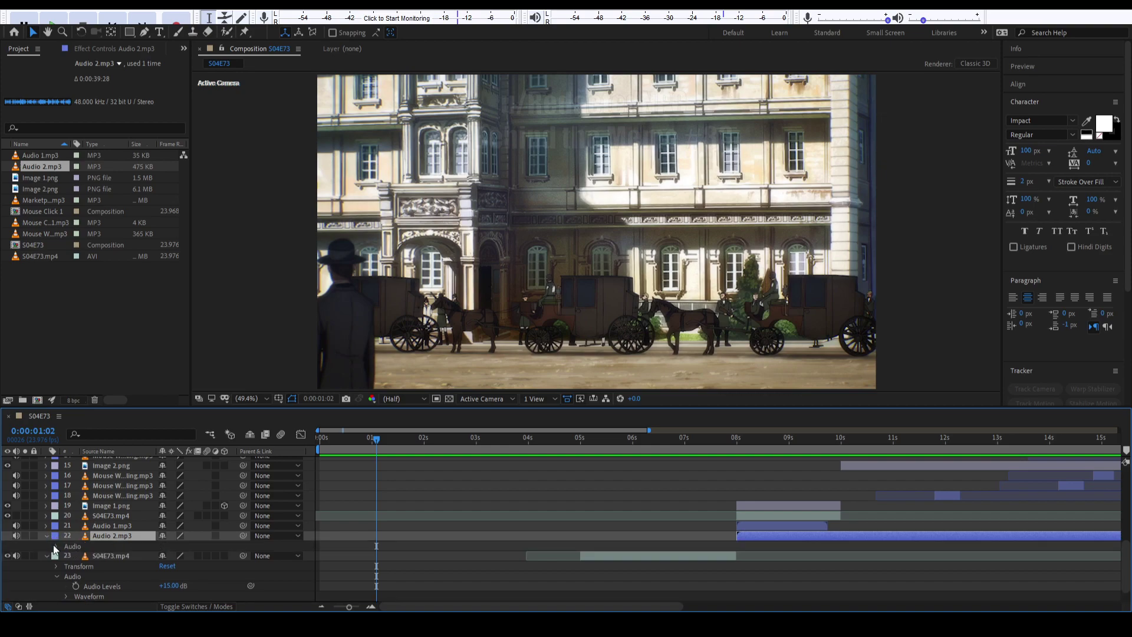
pyautogui.click(170, 555)
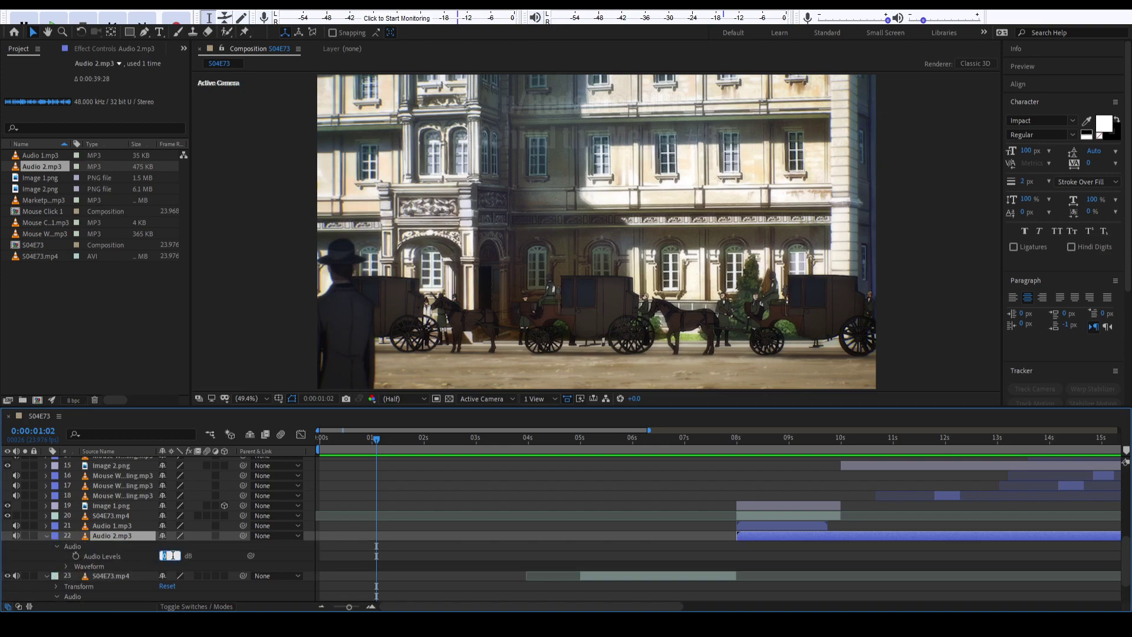
pyautogui.write('10')
pyautogui.click(52, 552)
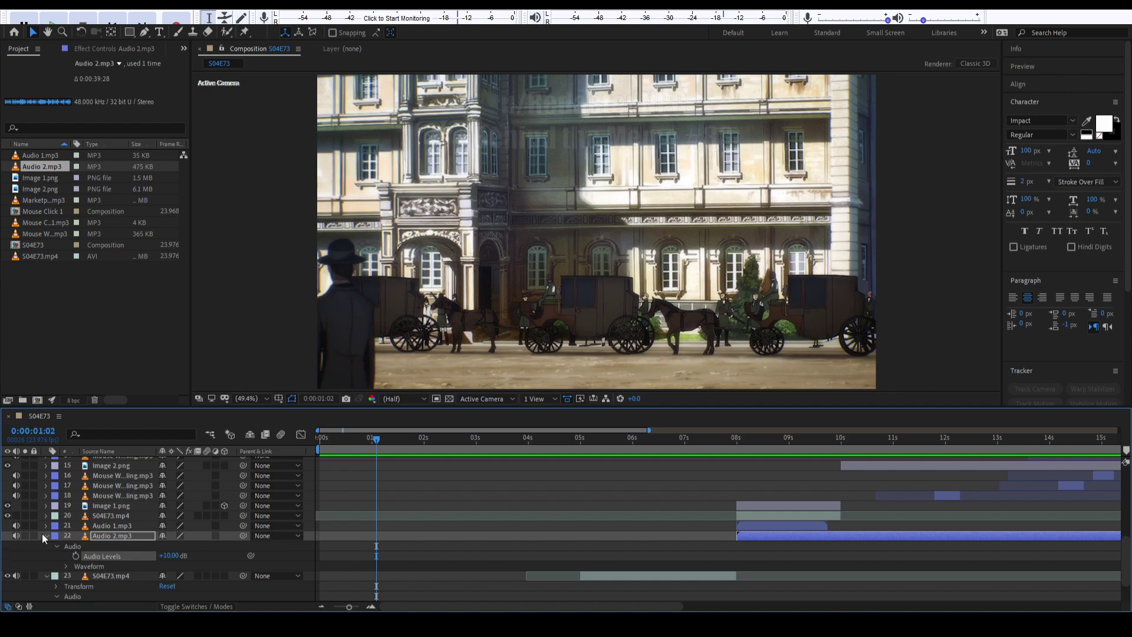
pyautogui.click(44, 535)
pyautogui.click(46, 545)
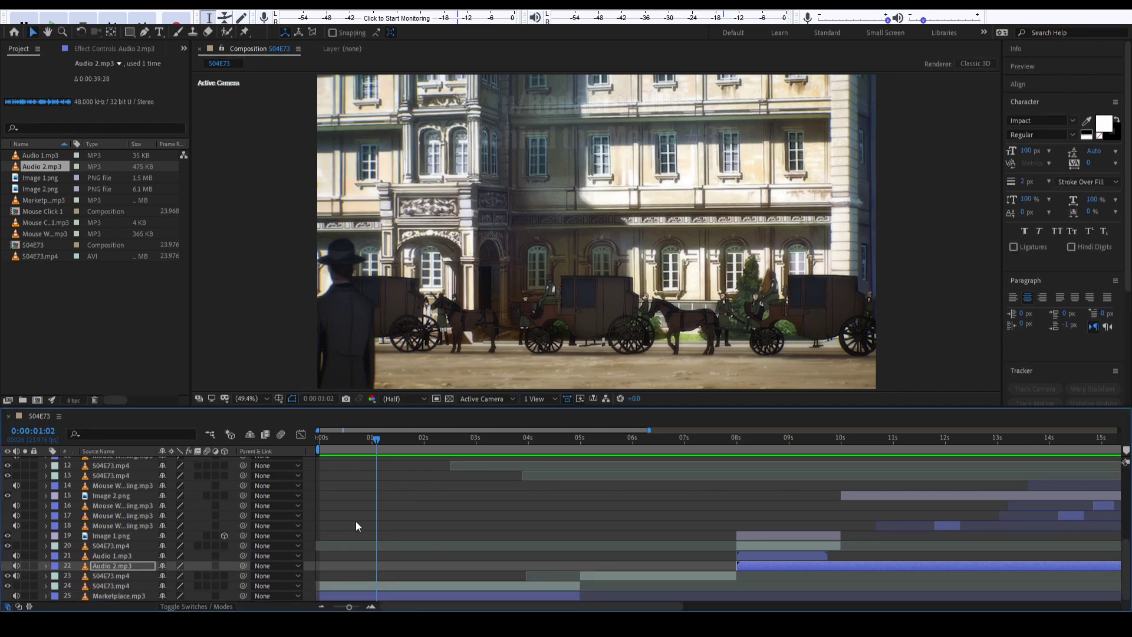
pyautogui.press('space')
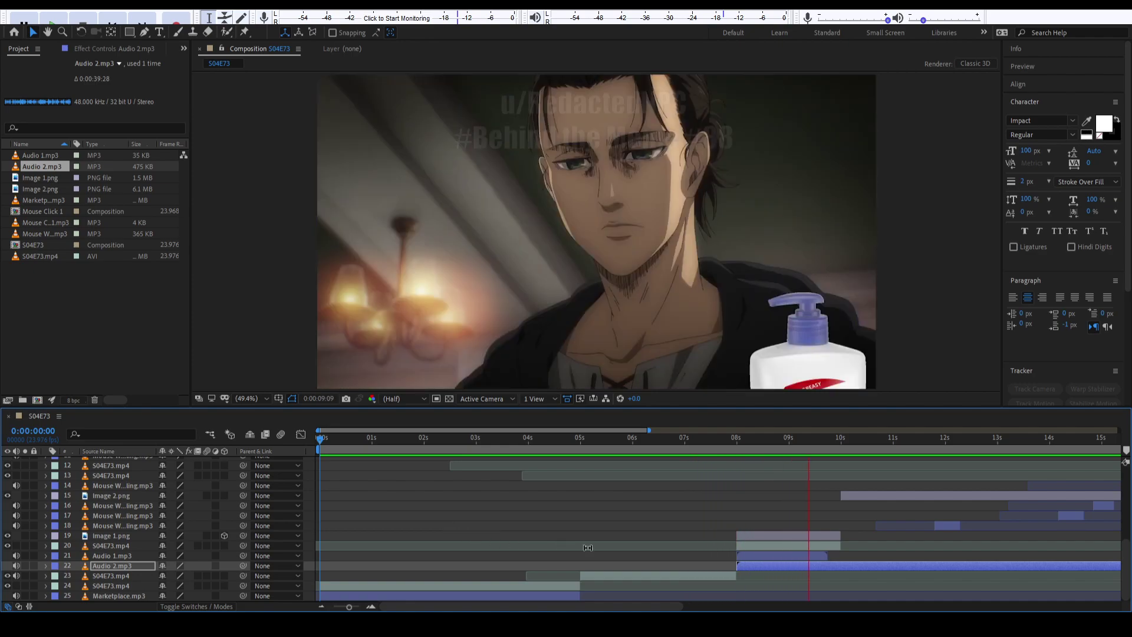
# Shift Audio 2.mp3's start slightly later around the 8-second cut, previewing the cut.
pyautogui.press('space')
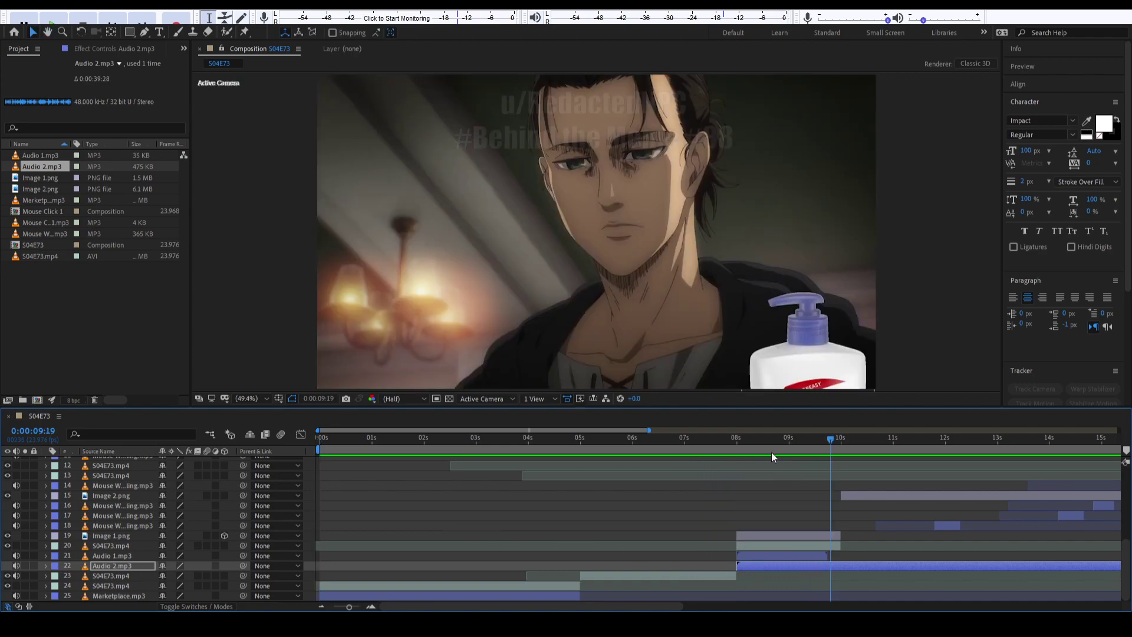
pyautogui.click(726, 442)
pyautogui.press('space')
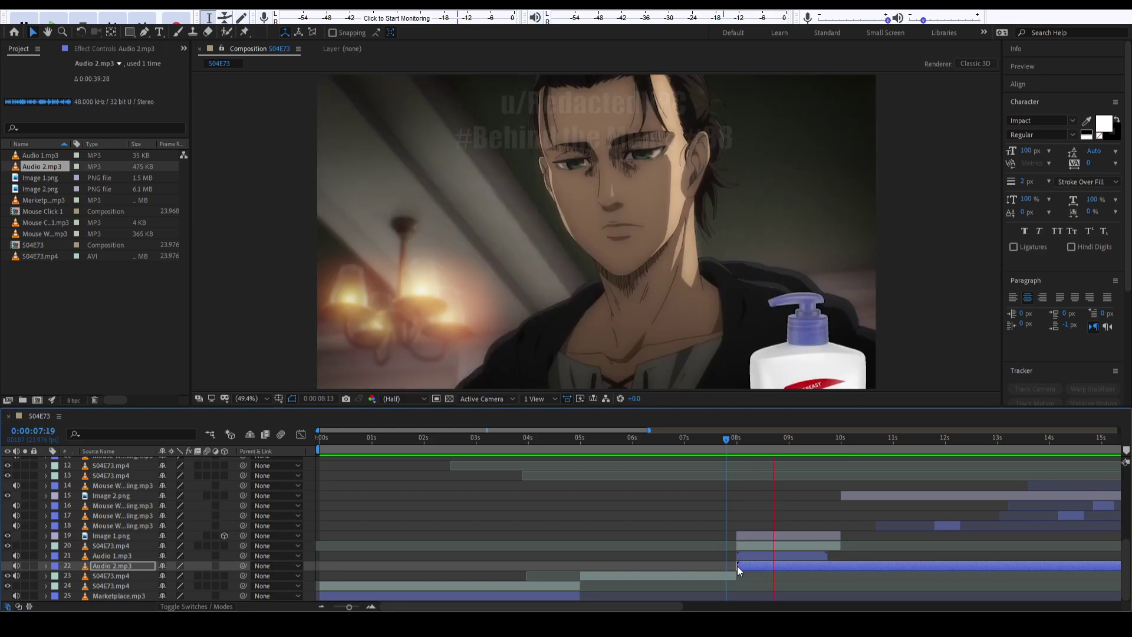
pyautogui.moveTo(737, 567)
pyautogui.mouseDown()
pyautogui.moveTo(772, 568)
pyautogui.moveTo(758, 564)
pyautogui.mouseUp()
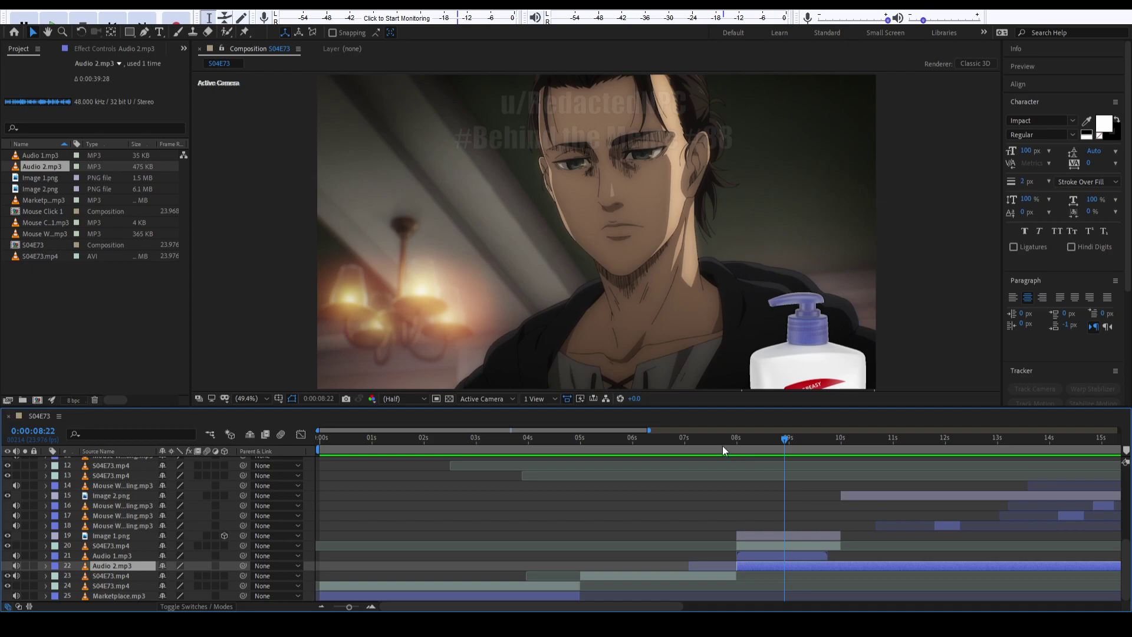
pyautogui.click(693, 445)
pyautogui.press('space')
pyautogui.moveTo(737, 567); pyautogui.dragTo(756, 567)
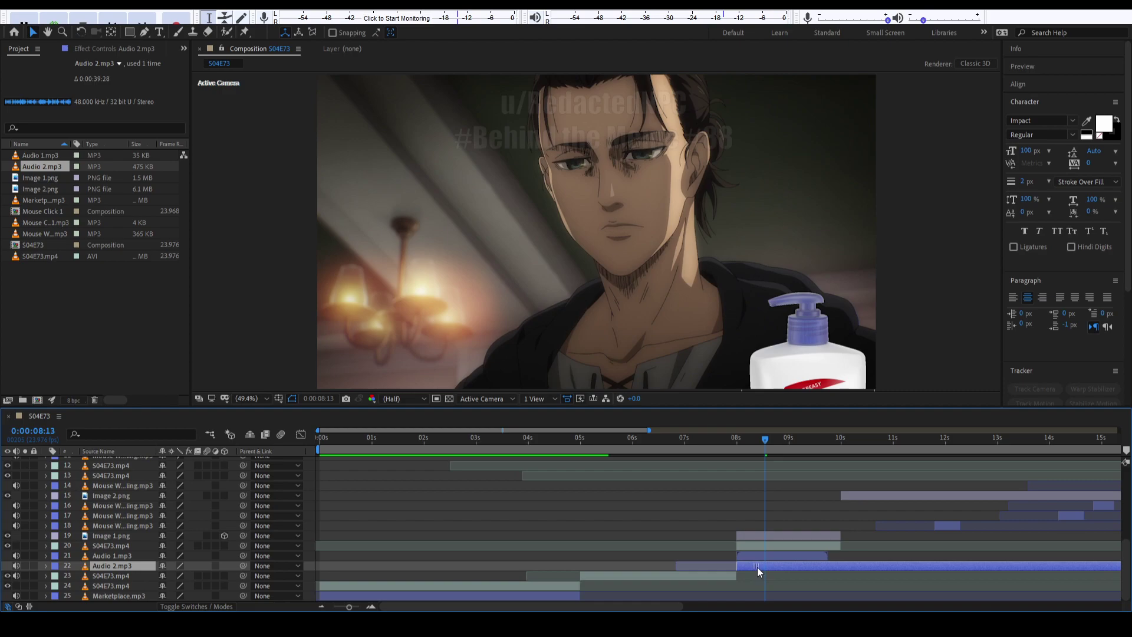
# Lower Audio 2.mp3's Audio Levels to +5 dB and move the playhead back to about 6 s.
pyautogui.click(46, 565)
pyautogui.click(166, 586)
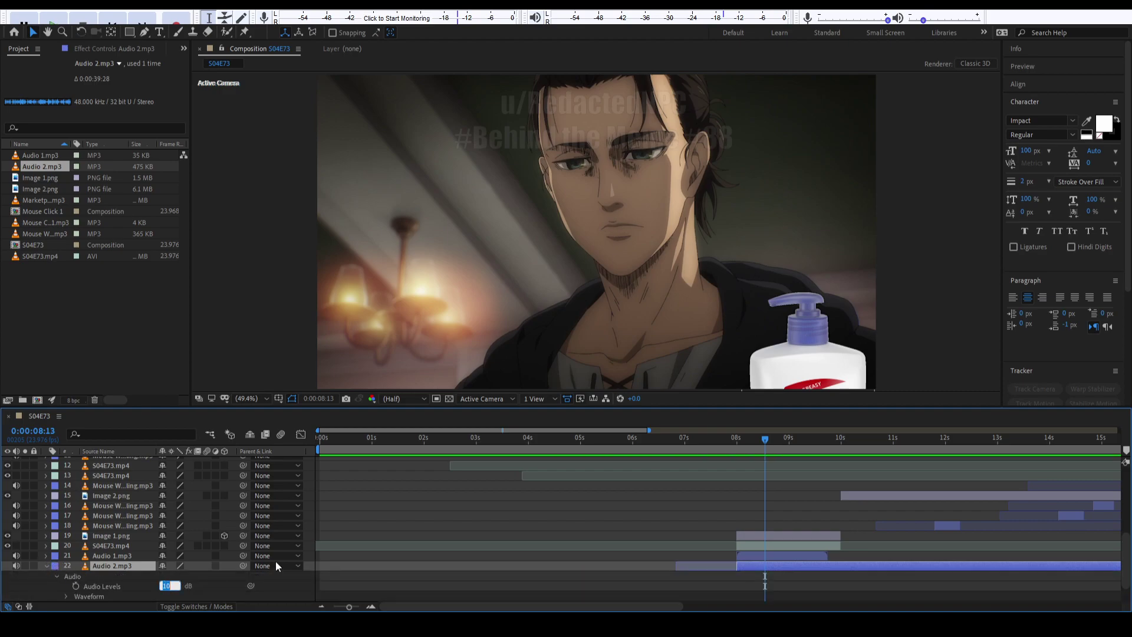
pyautogui.write('5')
pyautogui.press('Return')
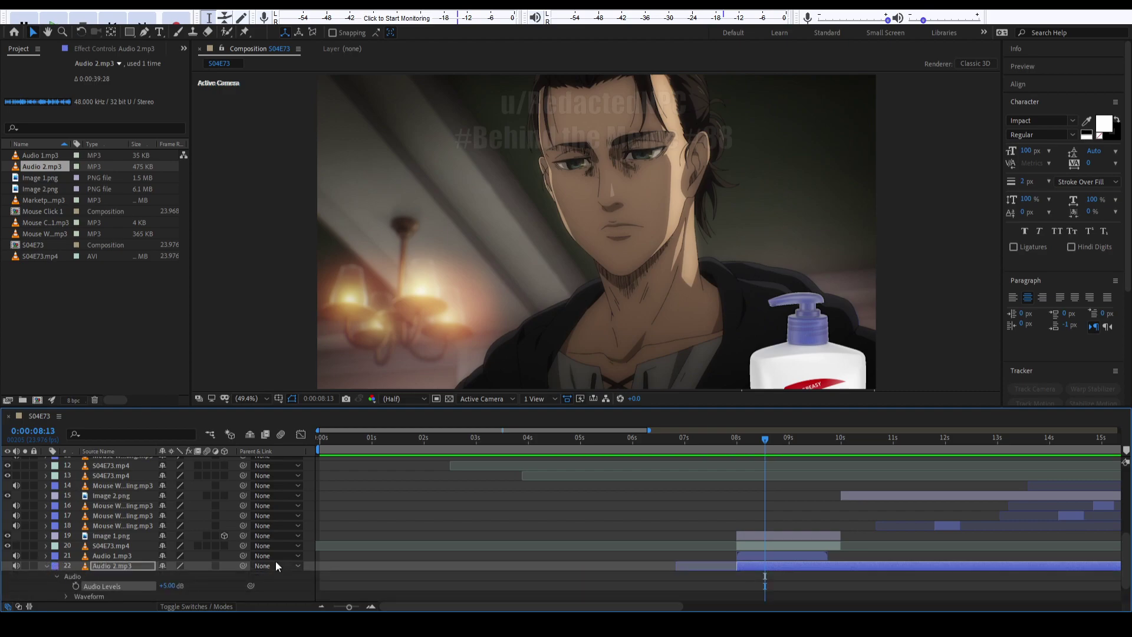
pyautogui.scroll(-1, 783, 489)
pyautogui.moveTo(745, 444); pyautogui.dragTo(683, 445)
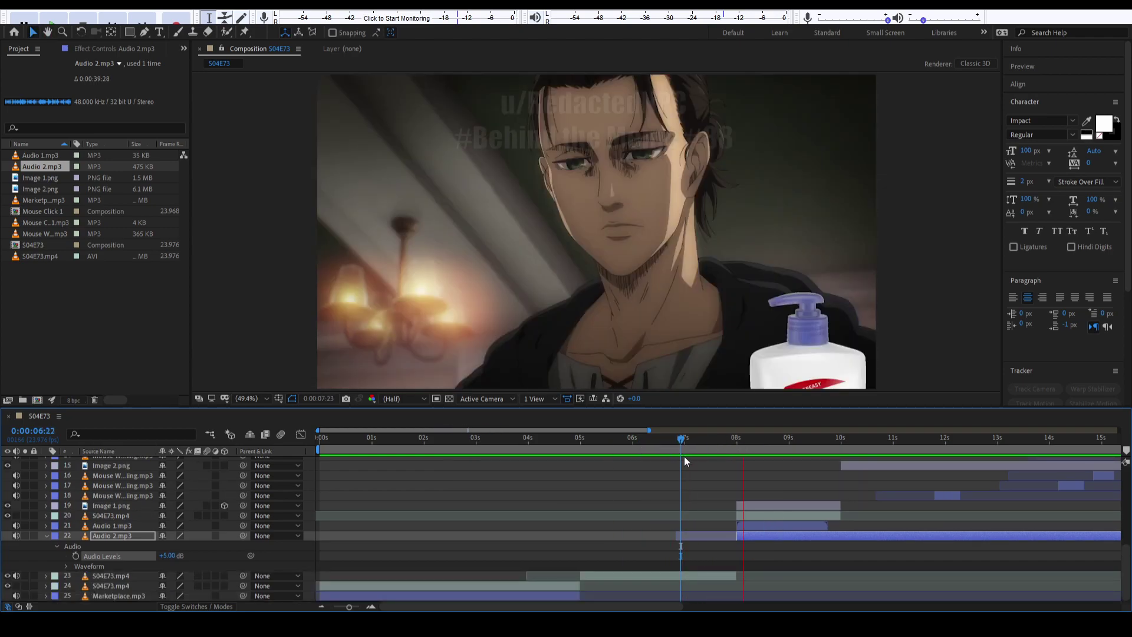
pyautogui.click(736, 535)
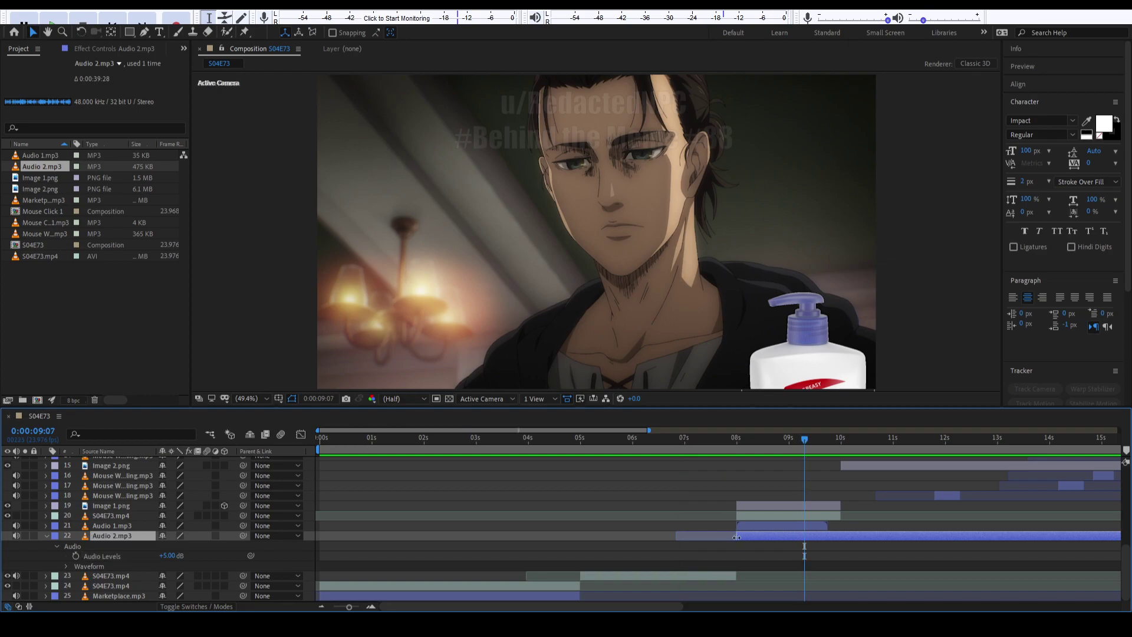
pyautogui.click(671, 444)
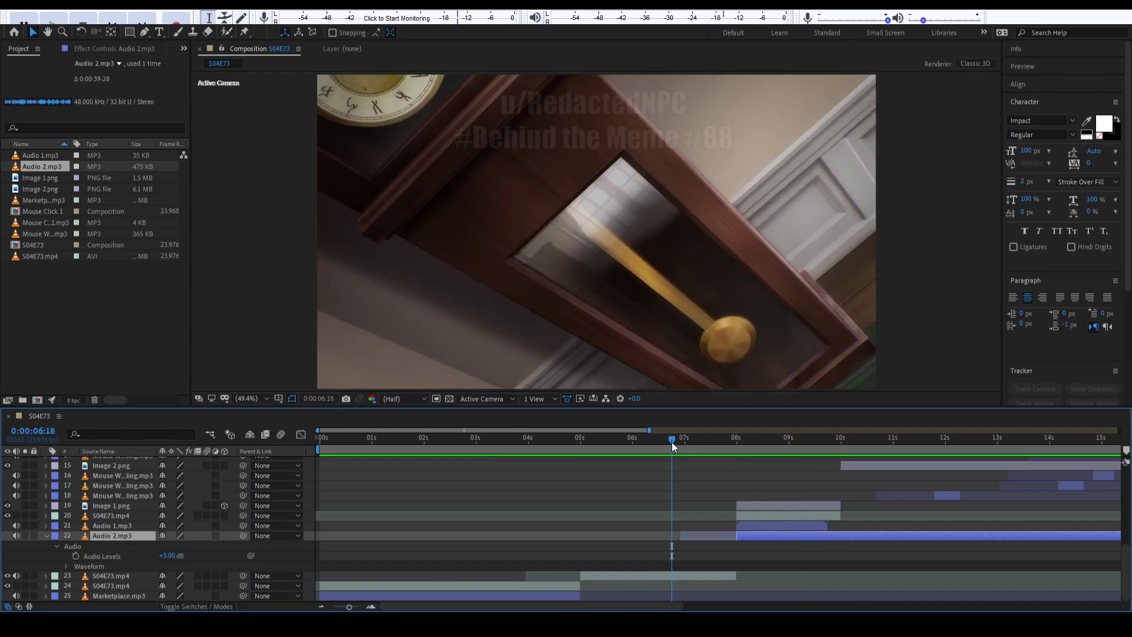
pyautogui.press('space')
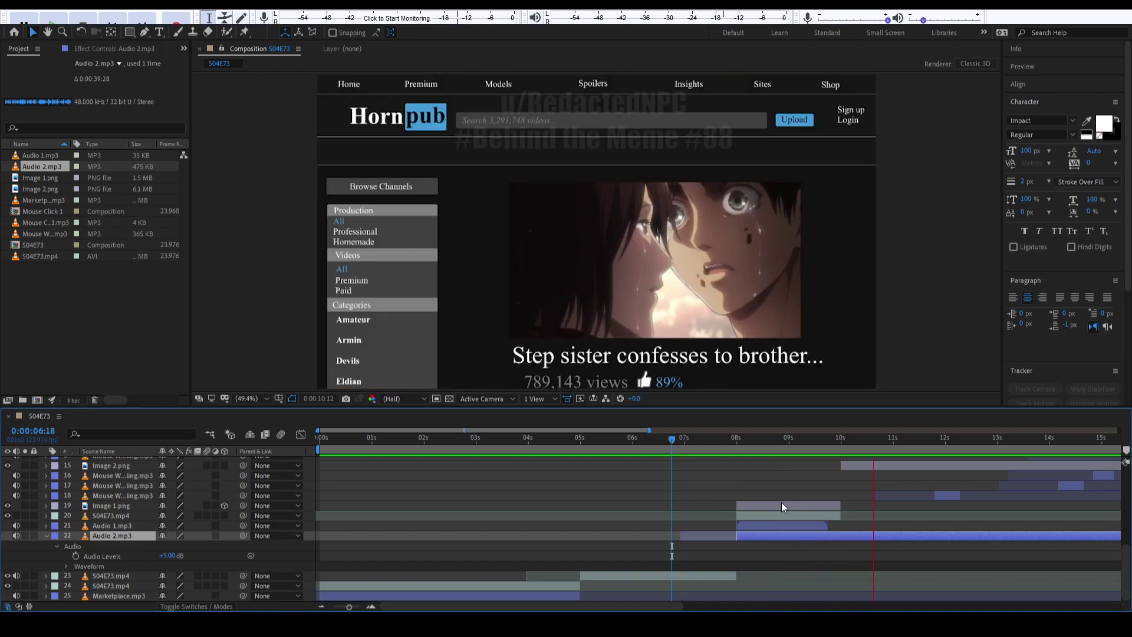
pyautogui.hscroll(3, 780, 502)
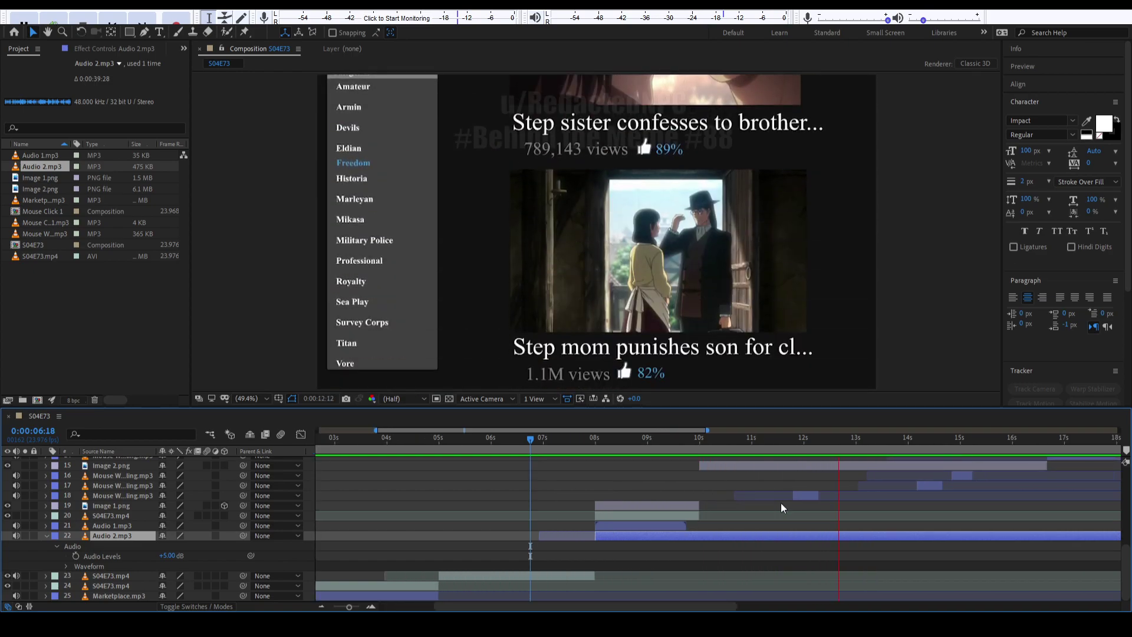
pyautogui.hscroll(2, 787, 501)
pyautogui.scroll(3, 789, 501)
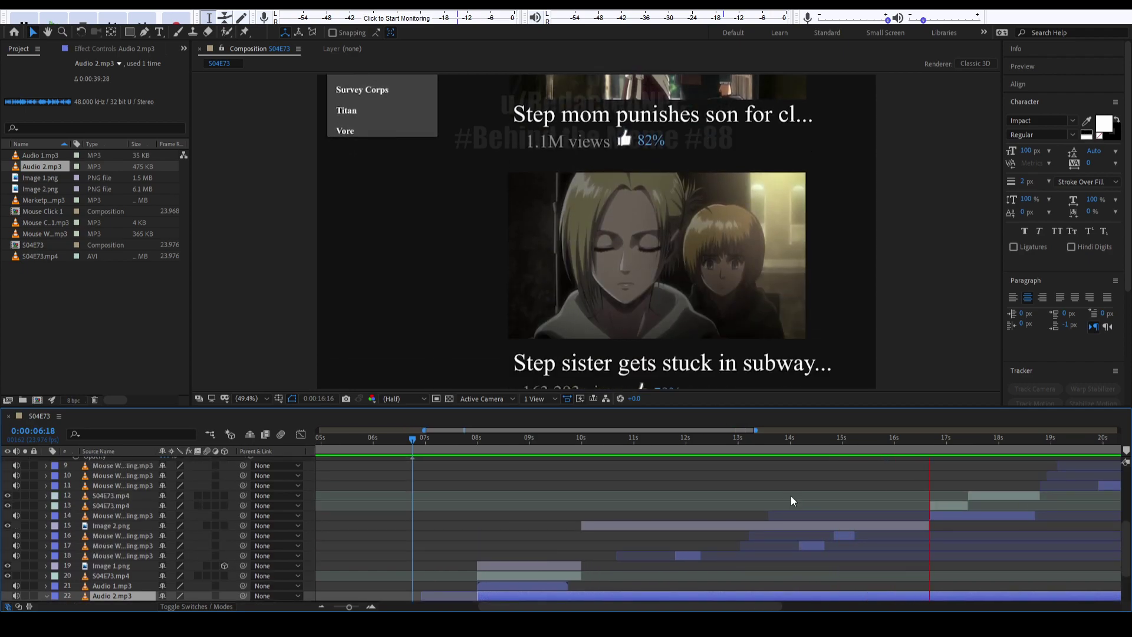
pyautogui.press('space')
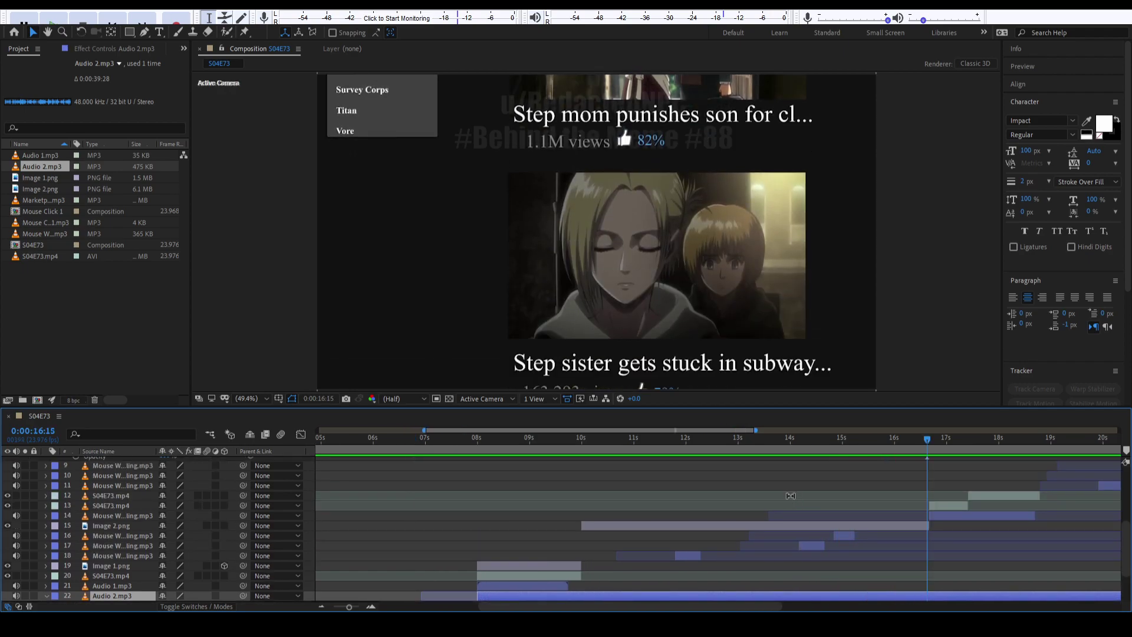
pyautogui.press('space')
pyautogui.hscroll(3, 790, 495)
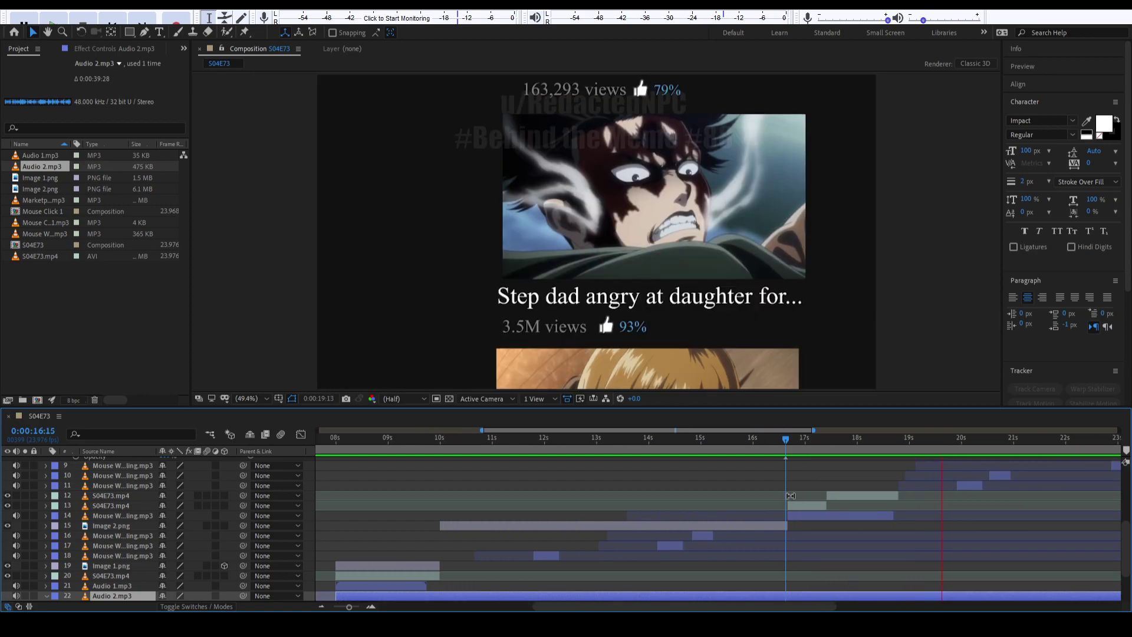
pyautogui.press('space')
pyautogui.click(756, 446)
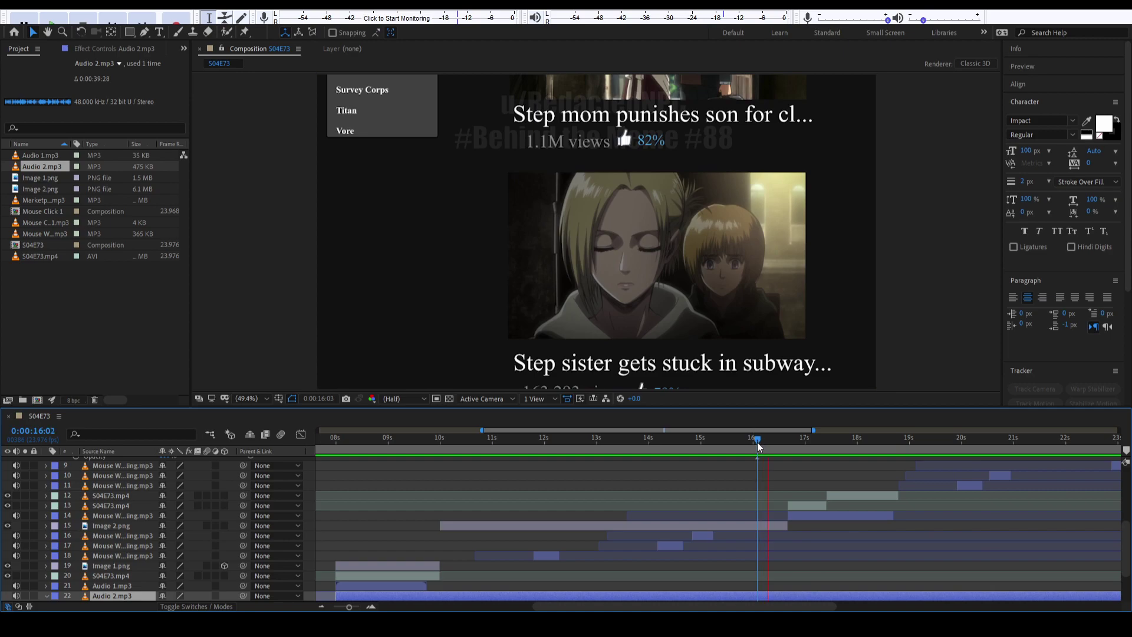
pyautogui.press('space')
pyautogui.hscroll(4, 790, 496)
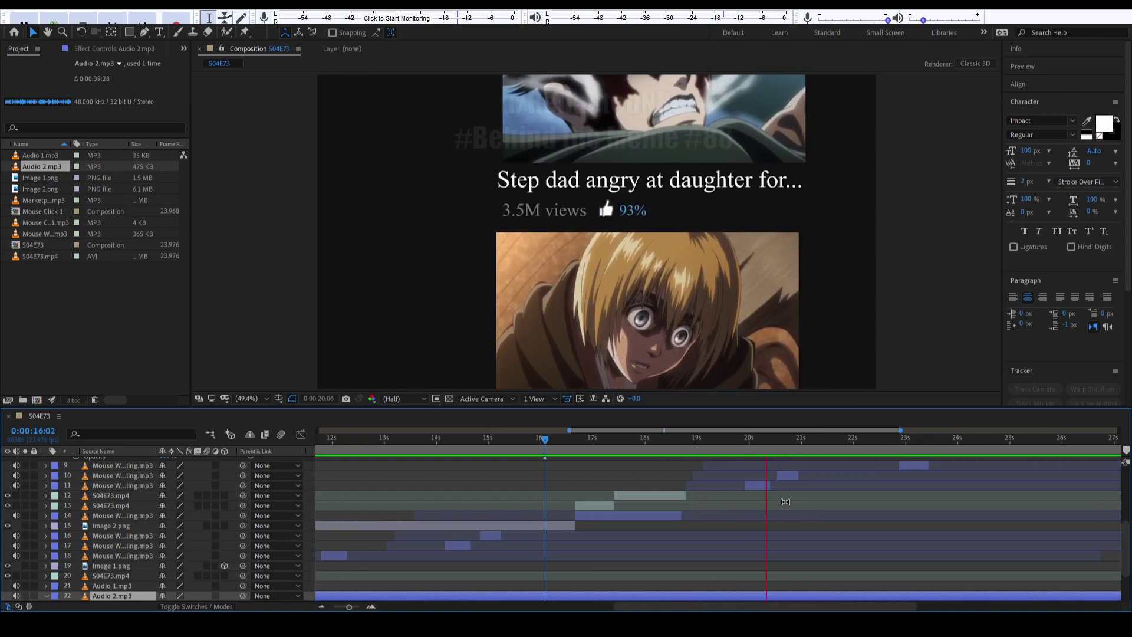
pyautogui.hscroll(4, 783, 499)
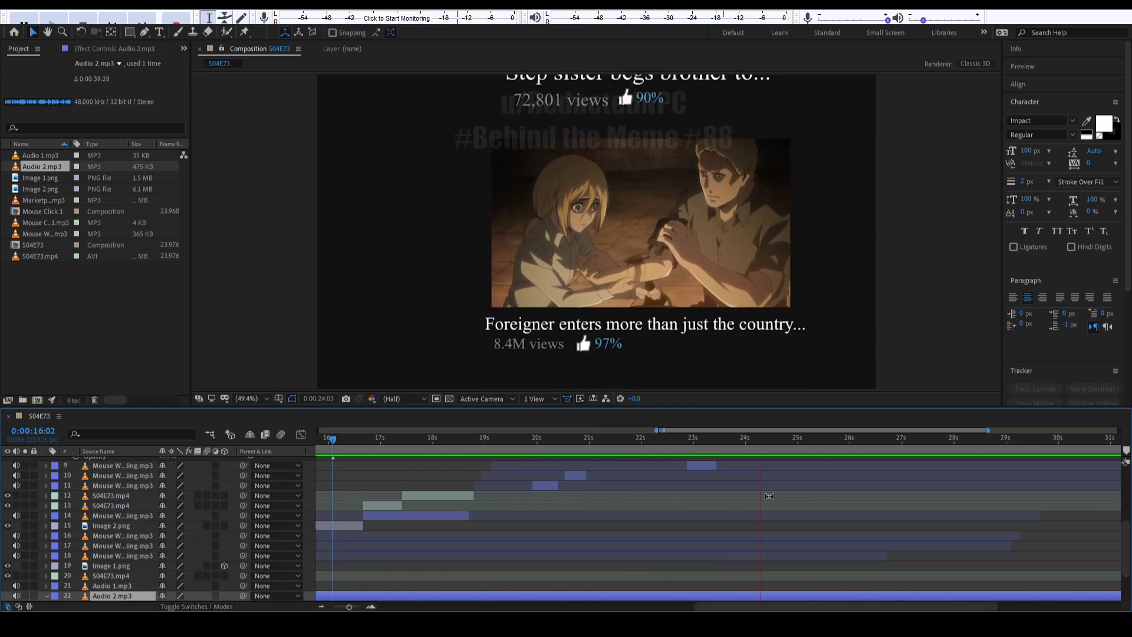
pyautogui.scroll(2, 770, 496)
pyautogui.press('space')
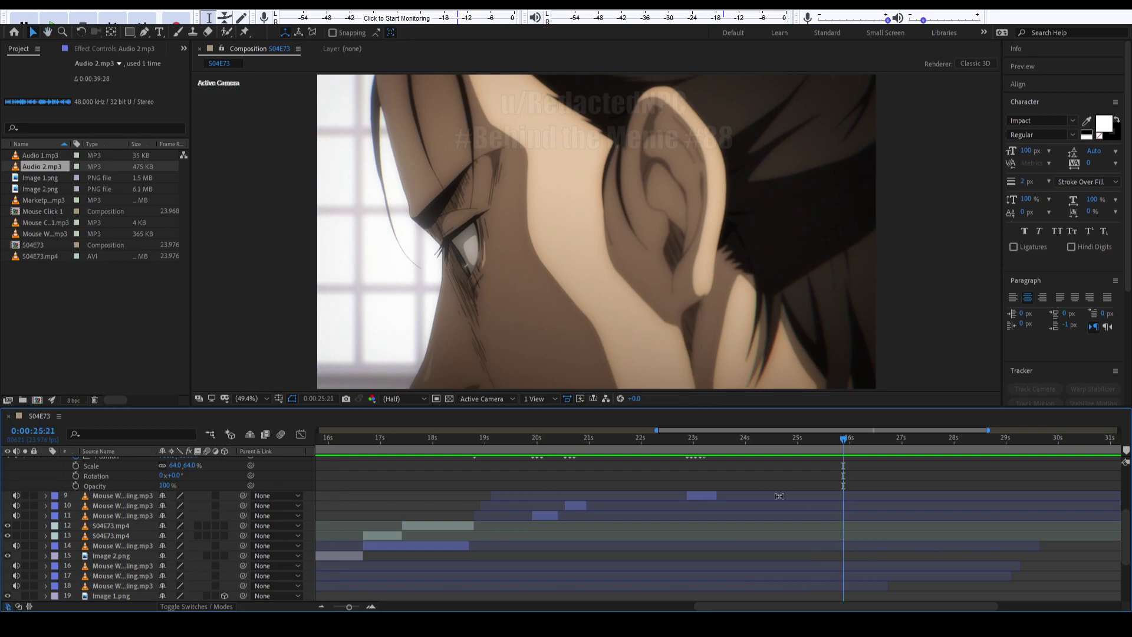
pyautogui.moveTo(780, 438); pyautogui.dragTo(419, 459)
pyautogui.hscroll(-3, 544, 486)
pyautogui.moveTo(590, 444); pyautogui.dragTo(778, 448)
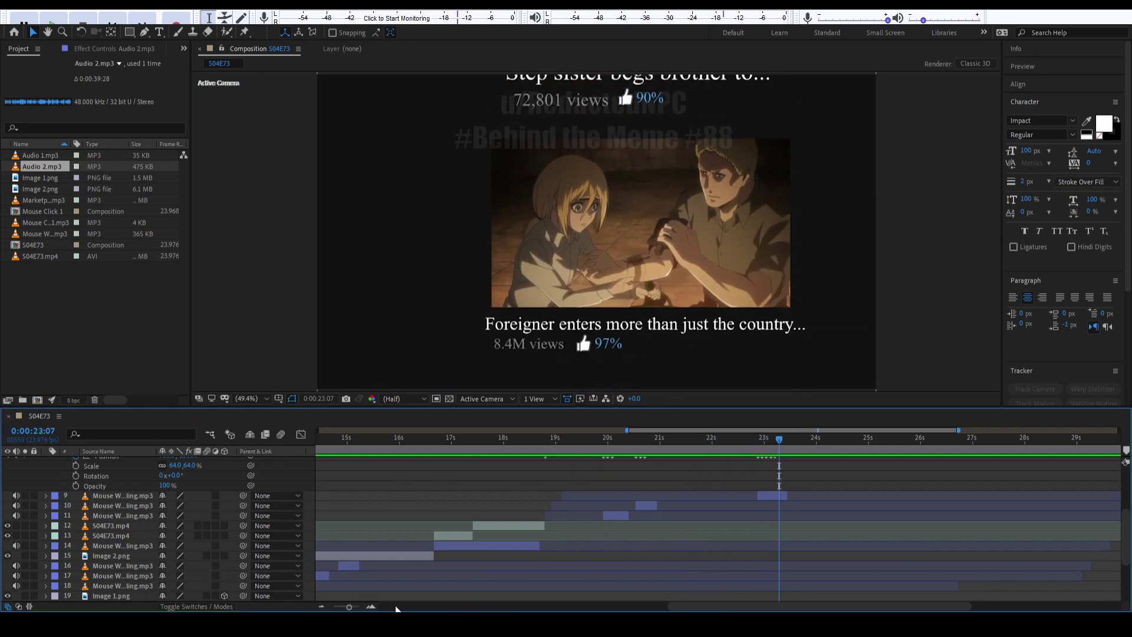
pyautogui.moveTo(823, 439); pyautogui.dragTo(855, 447)
pyautogui.scroll(5, 865, 492)
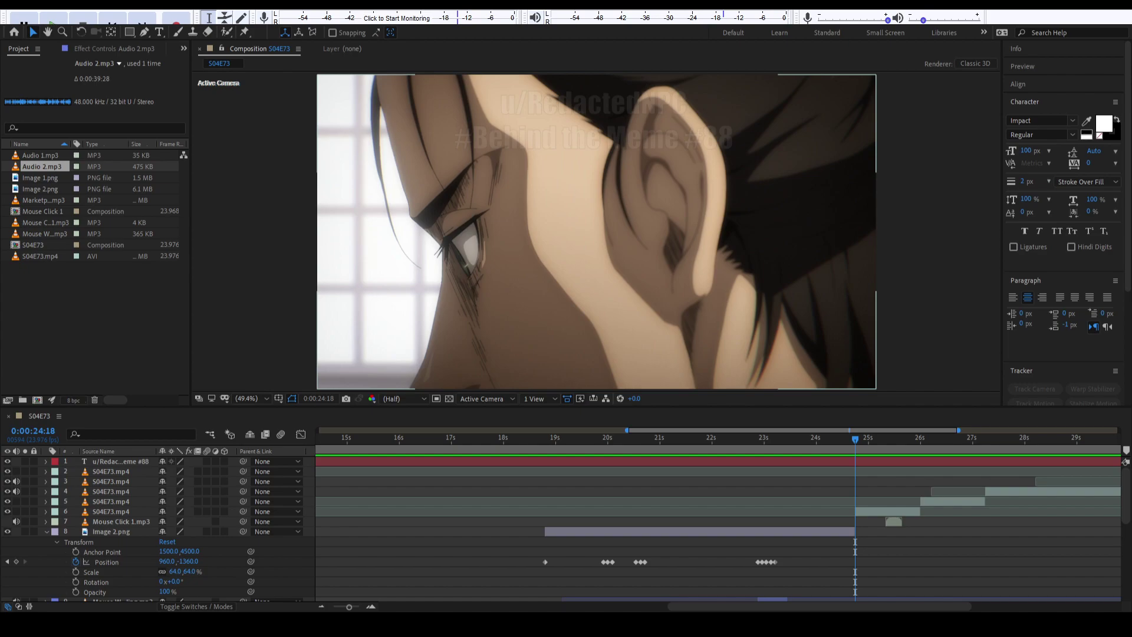
pyautogui.click(90, 591)
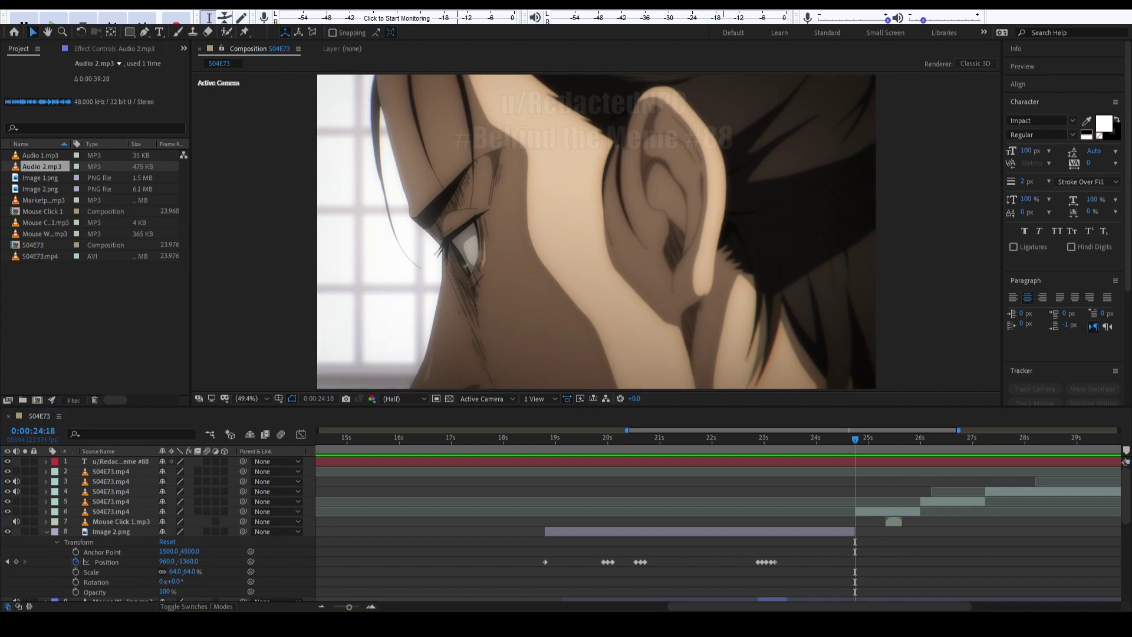
pyautogui.click(101, 308)
pyautogui.scroll(-3, 671, 544)
pyautogui.scroll(-3, 670, 544)
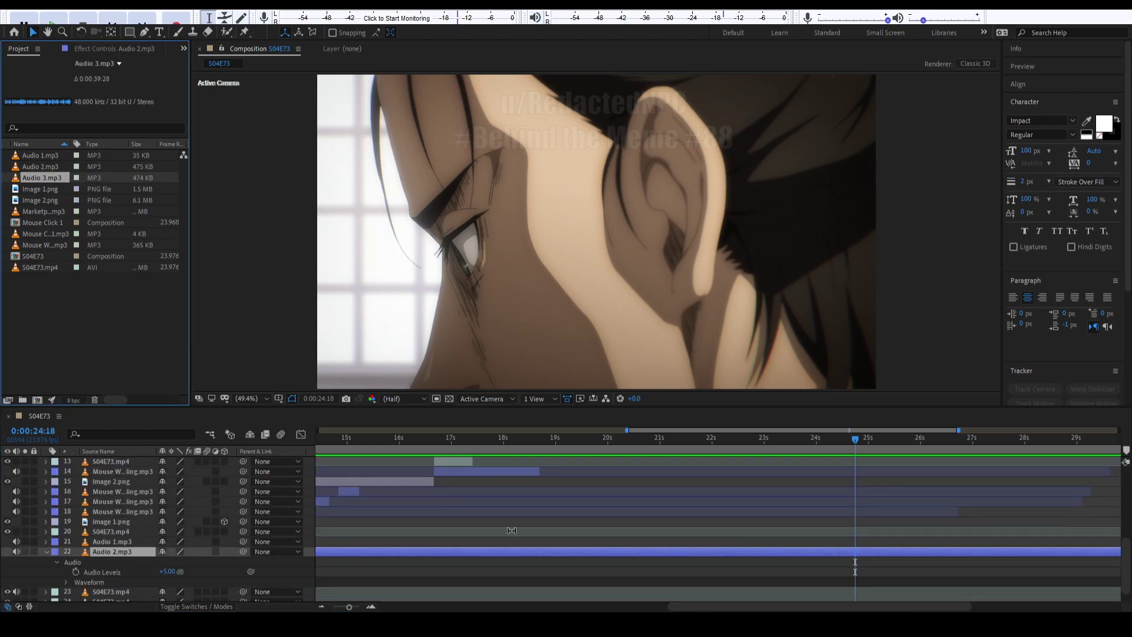
pyautogui.hscroll(-5, 507, 511)
pyautogui.keyDown('shift'); pyautogui.click(530, 443); pyautogui.keyUp('shift')
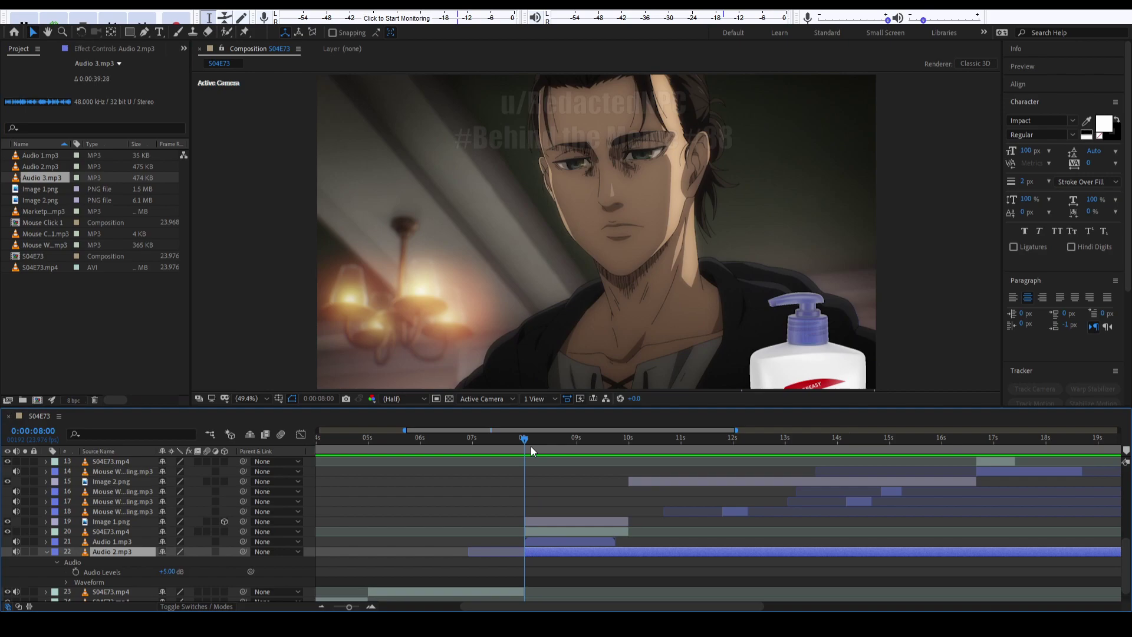
pyautogui.moveTo(153, 300); pyautogui.dragTo(519, 543)
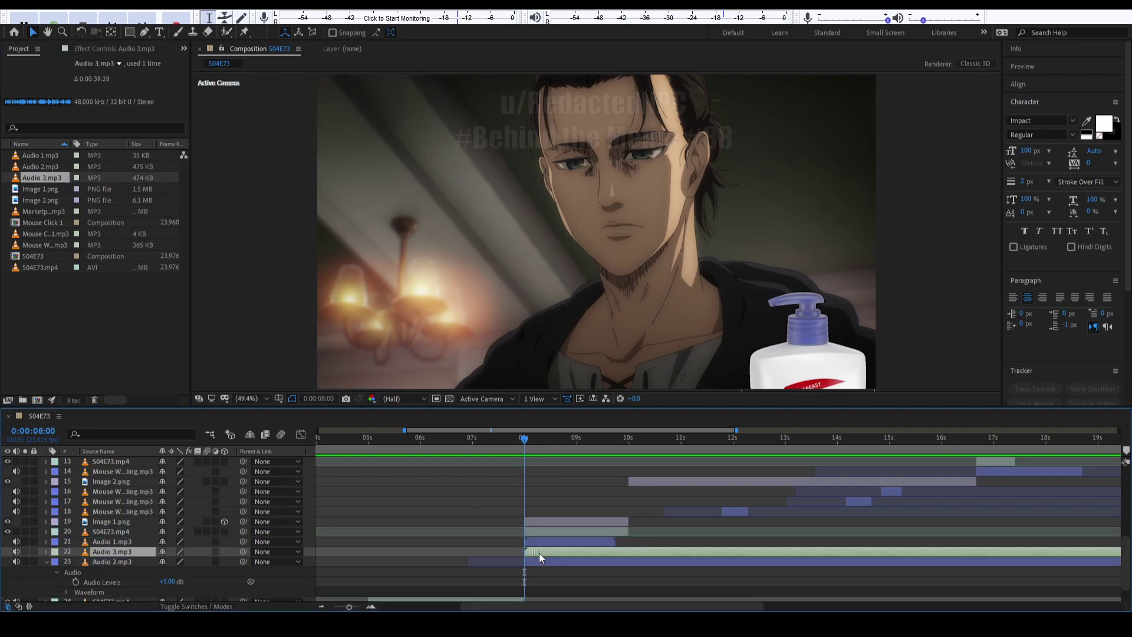
pyautogui.click(501, 559)
pyautogui.click(103, 552)
pyautogui.click(47, 562)
pyautogui.hscroll(5, 621, 528)
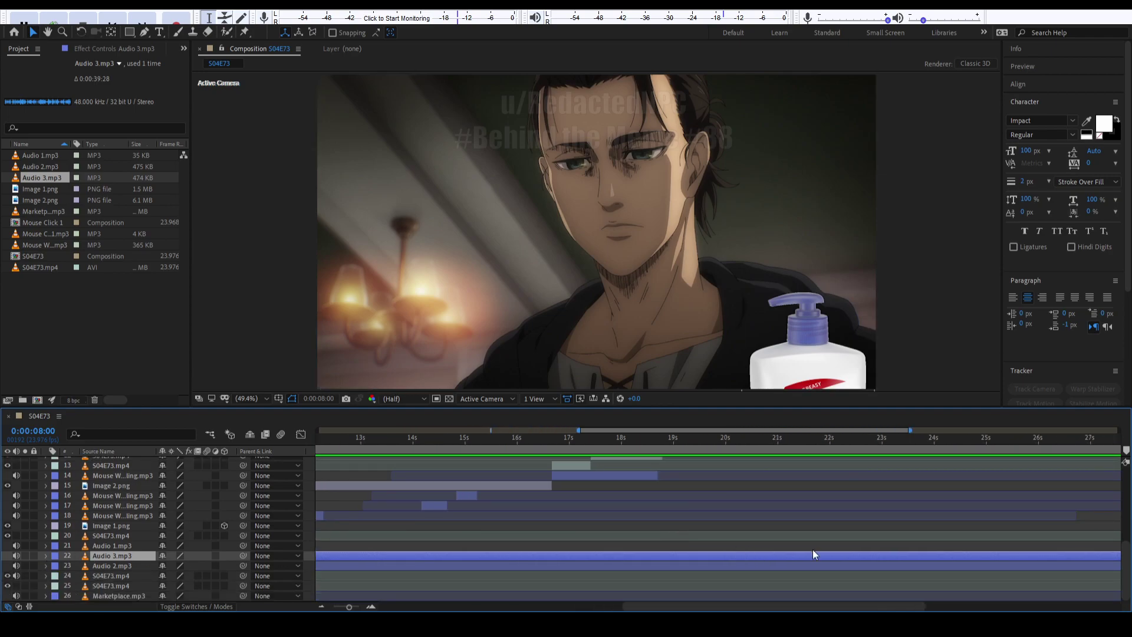
pyautogui.scroll(3, 812, 554)
pyautogui.hscroll(4, 825, 548)
pyautogui.scroll(3, 837, 542)
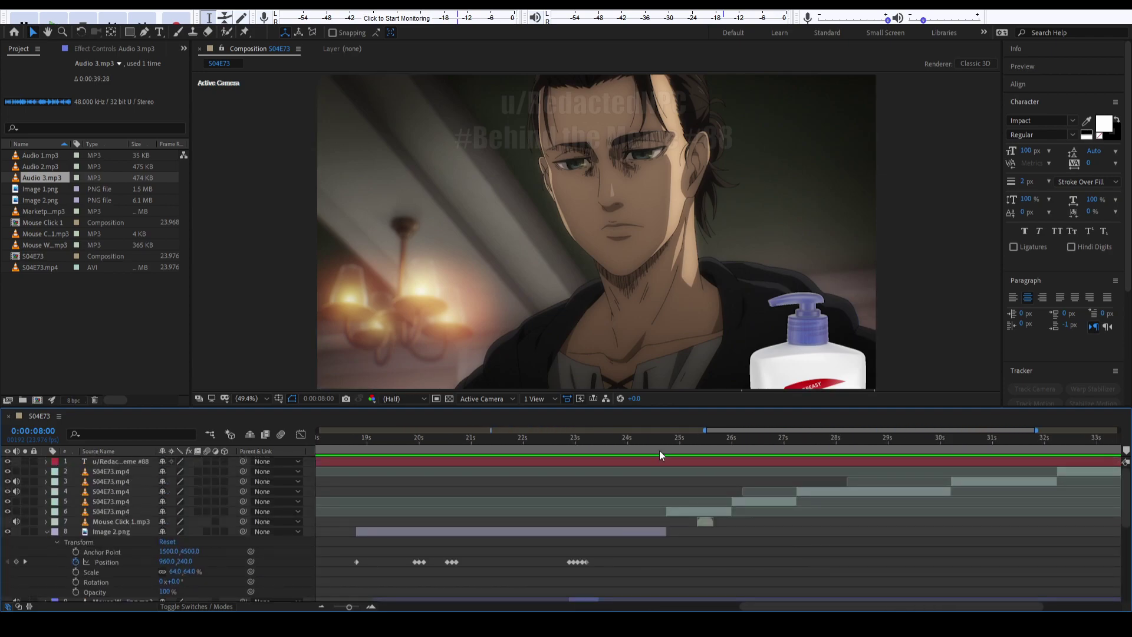
# Split Audio 3.mp3 and Audio 2.mp3 at 24:18 and delete the earlier Audio 3 piece.
pyautogui.click(666, 446)
pyautogui.scroll(-6, 675, 530)
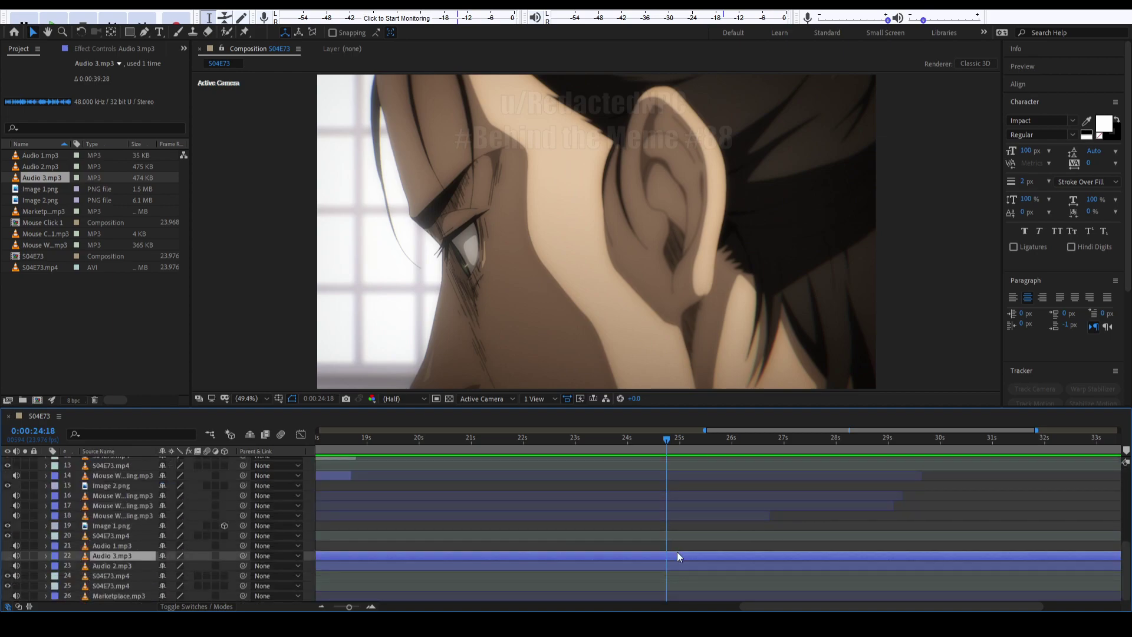
pyautogui.hotkey('ctrl', 'shift', 'd')
pyautogui.click(679, 577)
pyautogui.hotkey('ctrl', 'shift', 'd')
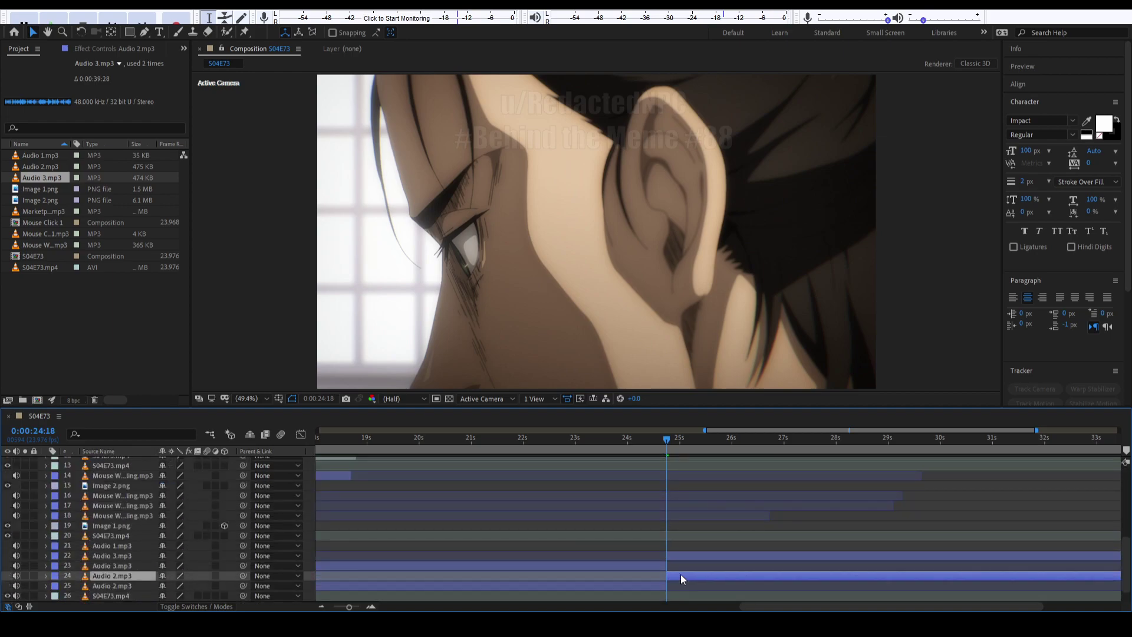
pyautogui.click(657, 566)
pyautogui.press('Delete')
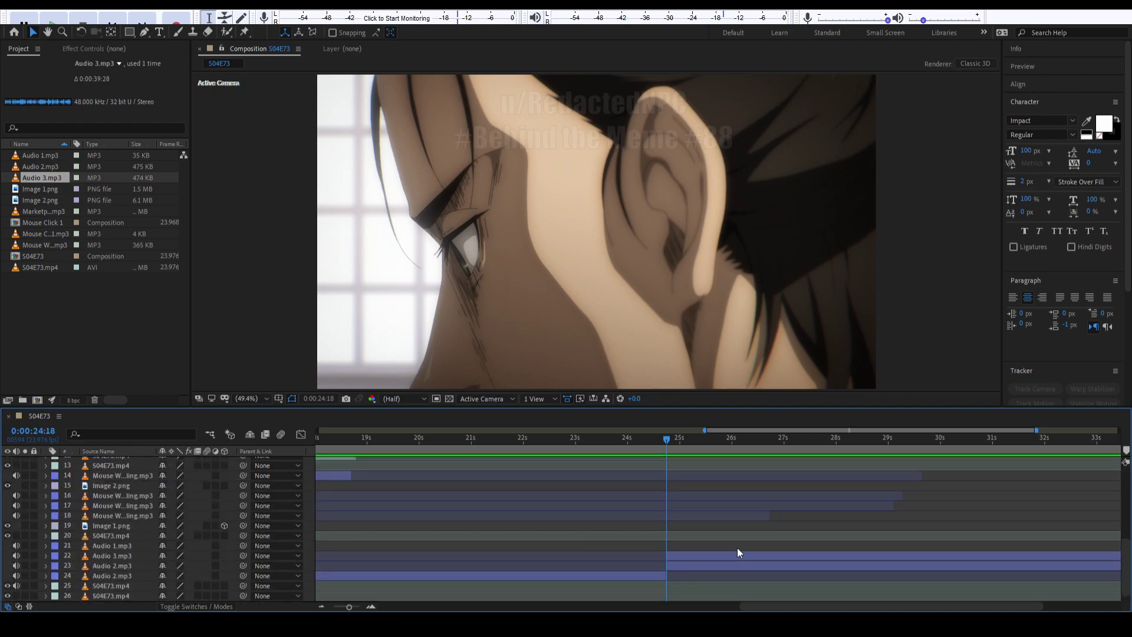
# Split both Audio 2 and Audio 3 layers again at 27:06.
pyautogui.click(701, 568)
pyautogui.scroll(6, 701, 566)
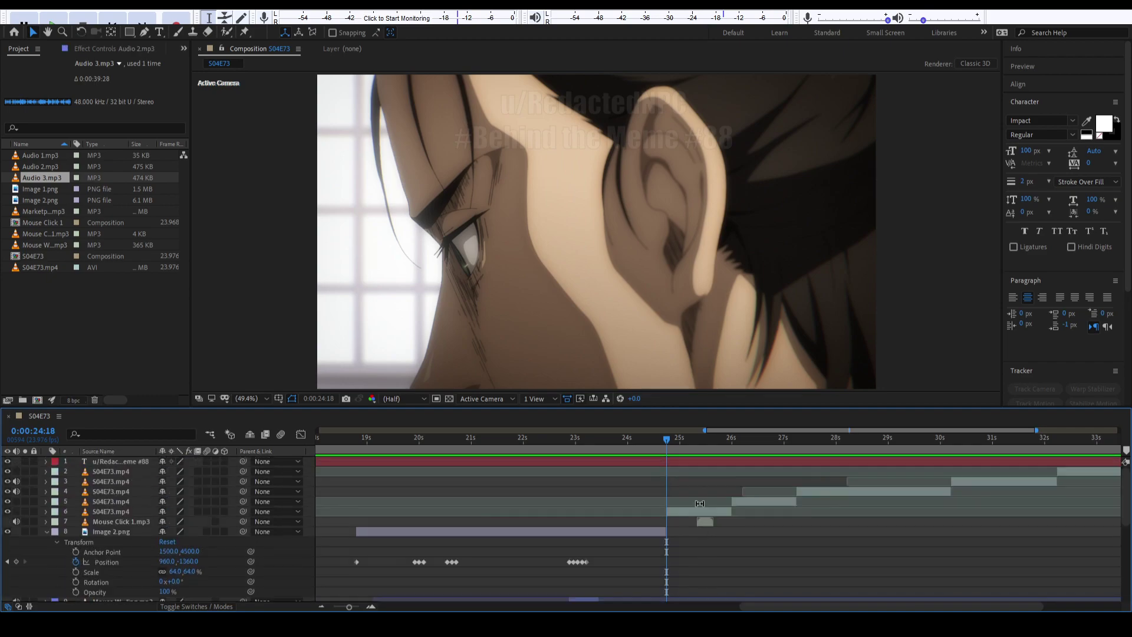
pyautogui.moveTo(713, 439); pyautogui.dragTo(797, 441)
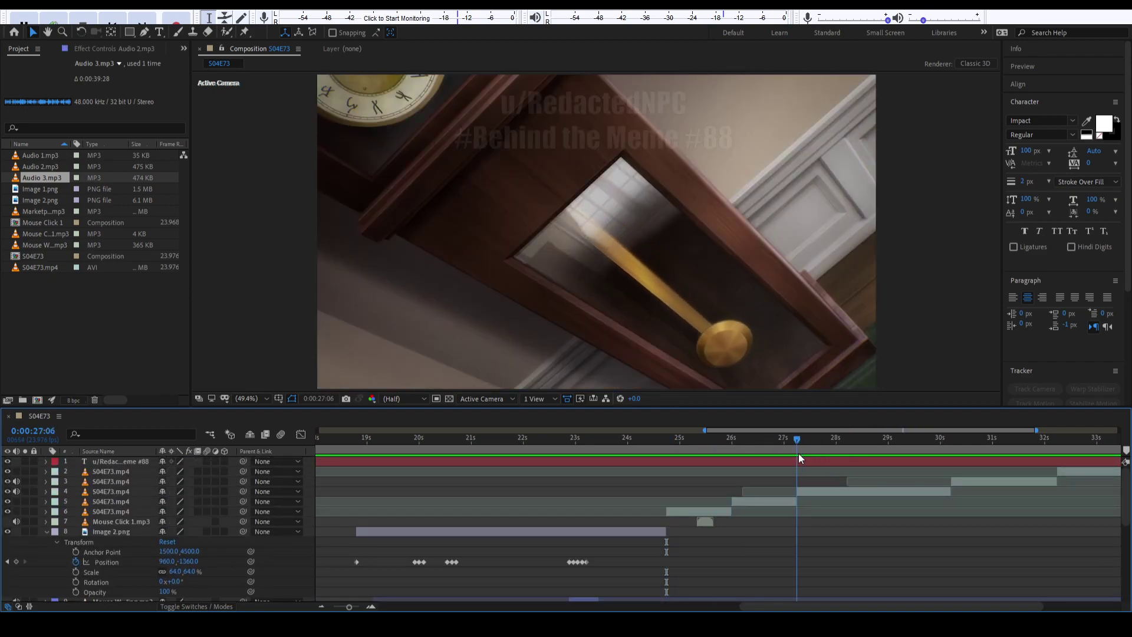
pyautogui.scroll(-2, 806, 513)
pyautogui.scroll(-6, 806, 512)
pyautogui.keyDown('ctrl'); pyautogui.click(806, 547); pyautogui.keyUp('ctrl')
pyautogui.hotkey('ctrl', 'shift', 'd')
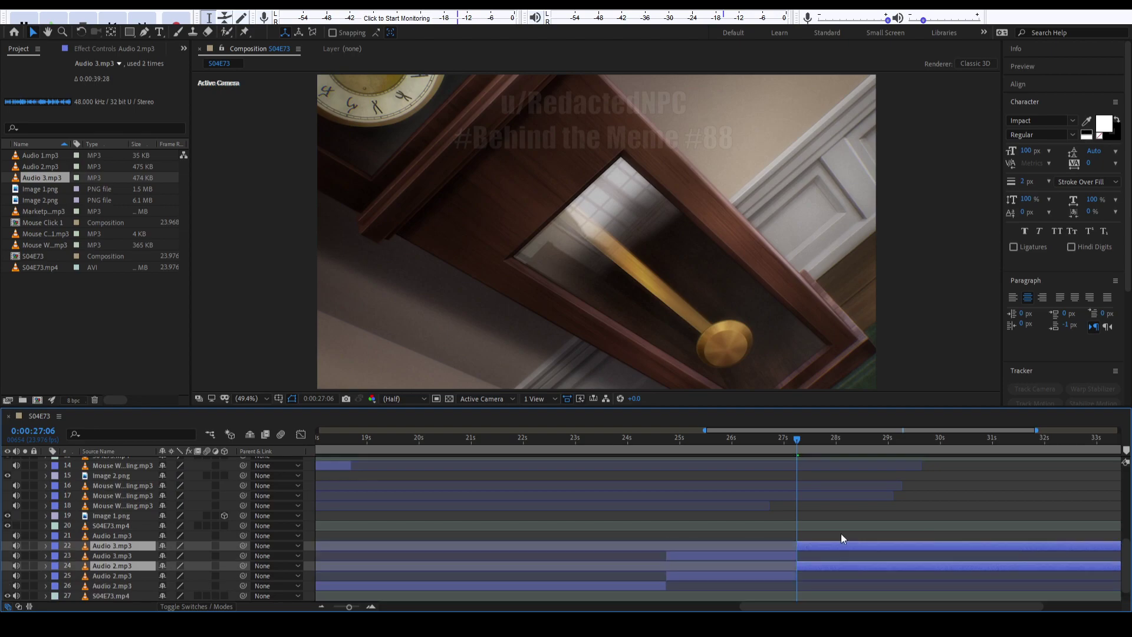
# Delete the middle Audio 2 piece and the Audio 2 piece starting at 27:06.
pyautogui.click(832, 566)
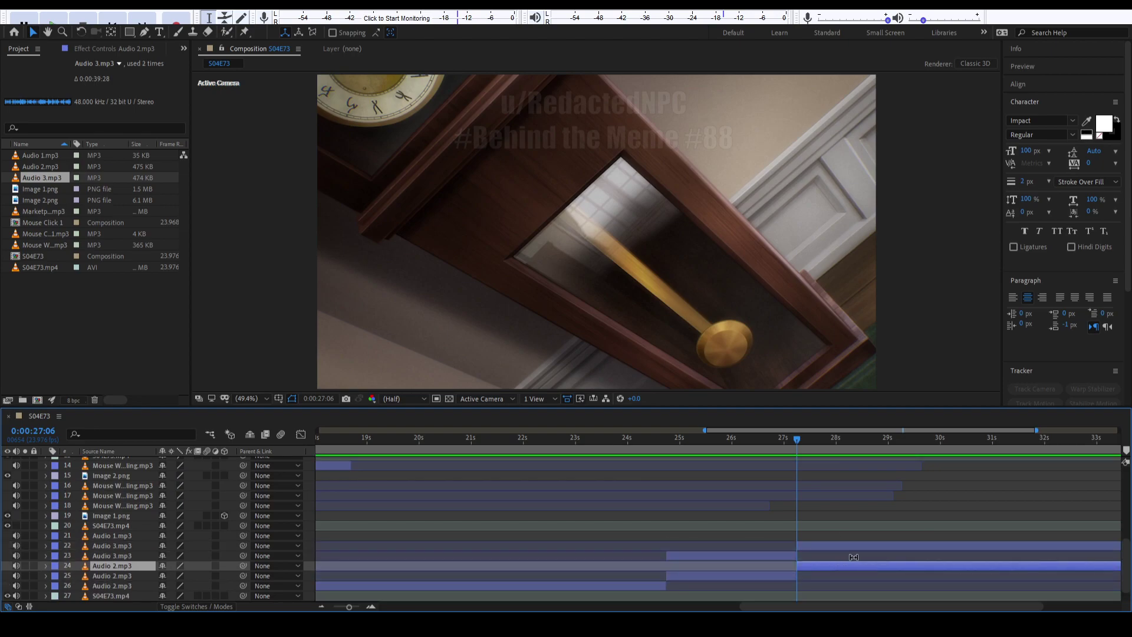
pyautogui.hscroll(5, 853, 557)
pyautogui.click(562, 576)
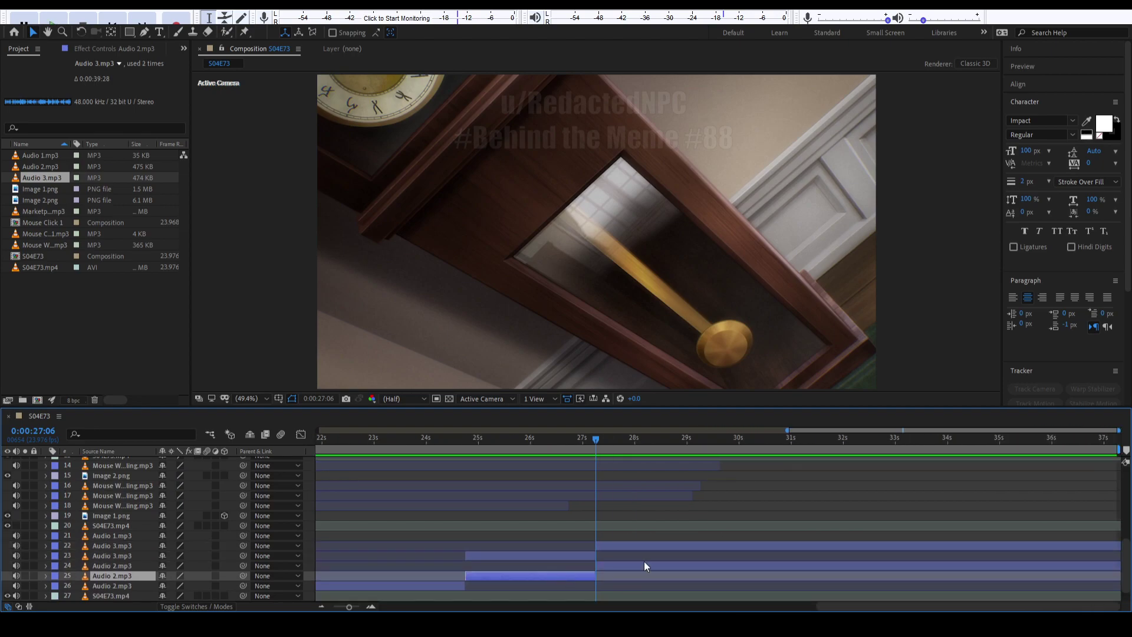
pyautogui.press('Delete')
pyautogui.scroll(6, 643, 561)
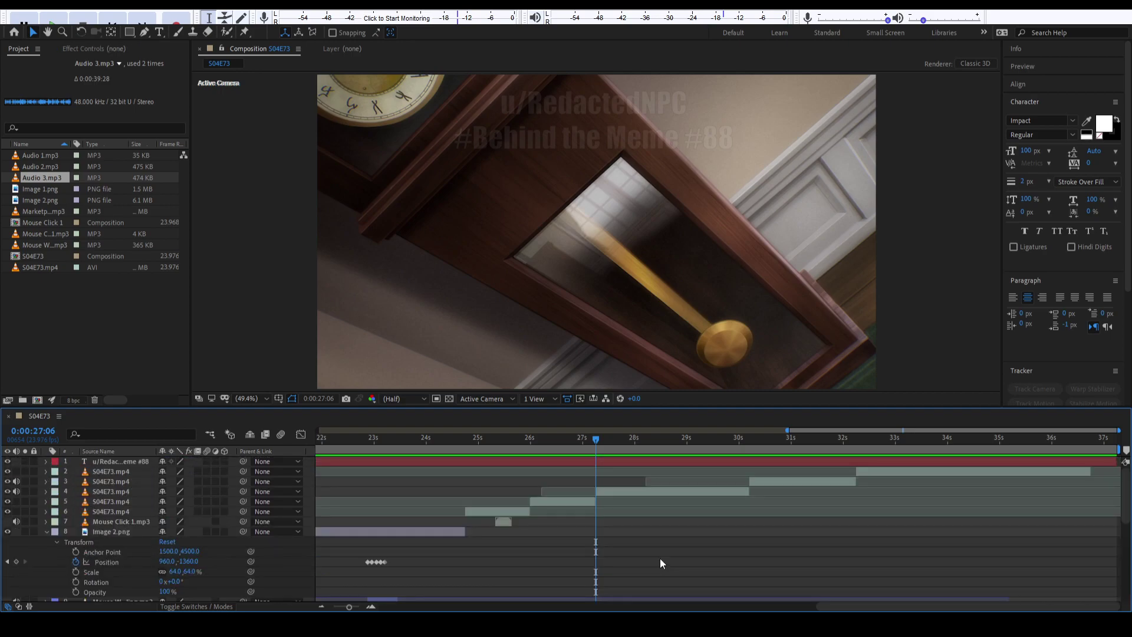
pyautogui.moveTo(646, 440); pyautogui.dragTo(857, 444)
pyautogui.scroll(-6, 855, 521)
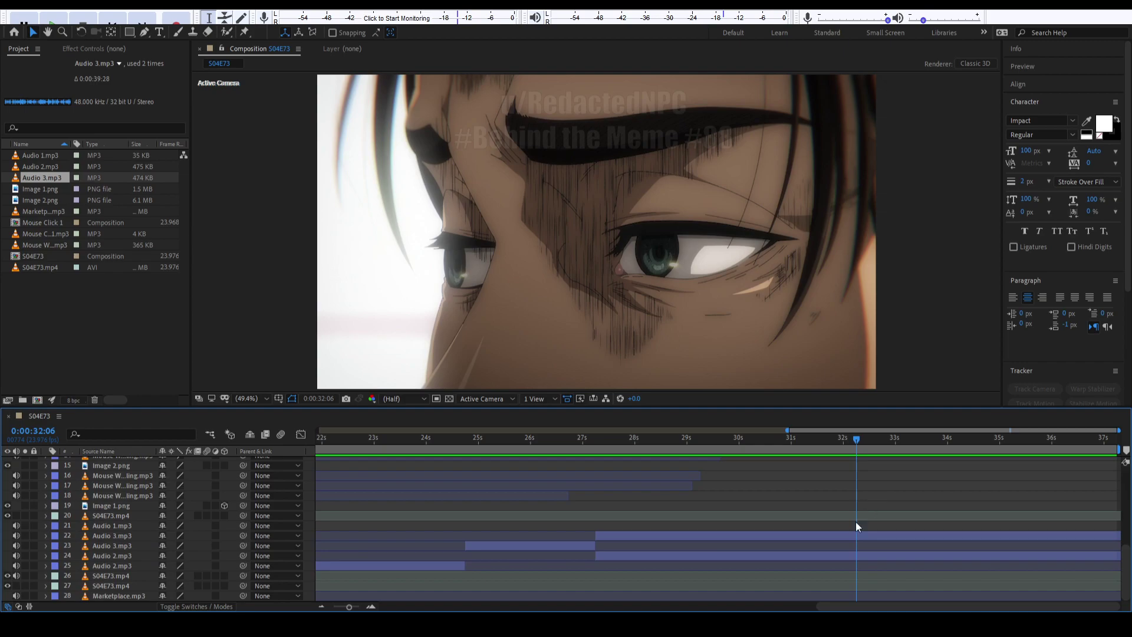
pyautogui.click(839, 555)
pyautogui.press('Delete')
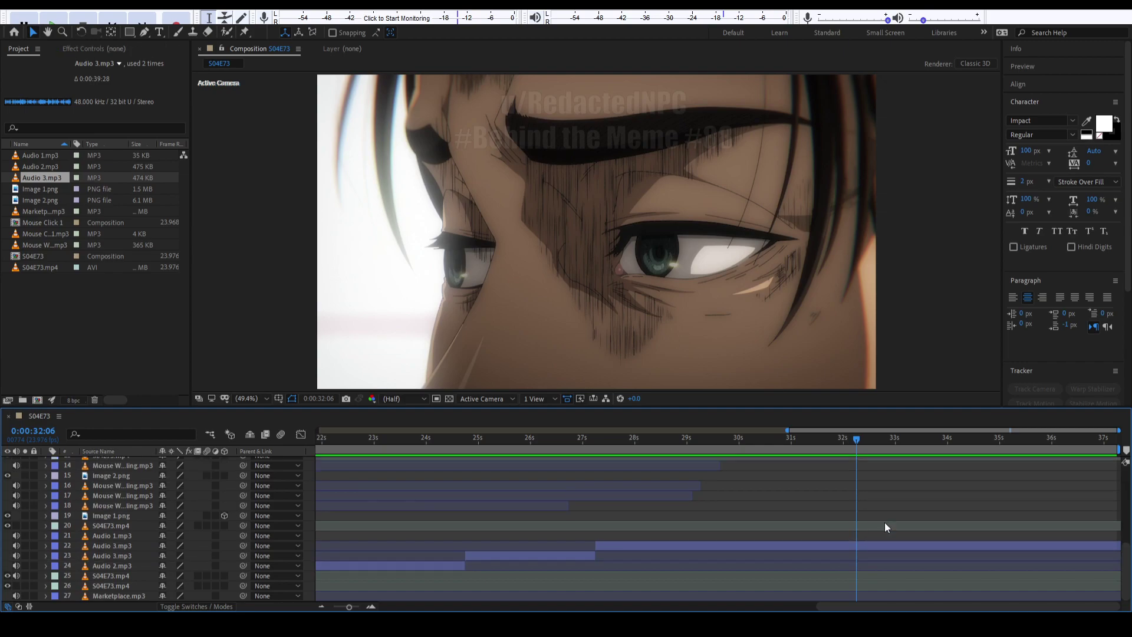
# Trim the later Audio 3.mp3 piece to start at 32:06 and check S04E73.mp4's Audio Levels.
pyautogui.moveTo(597, 545); pyautogui.dragTo(854, 545)
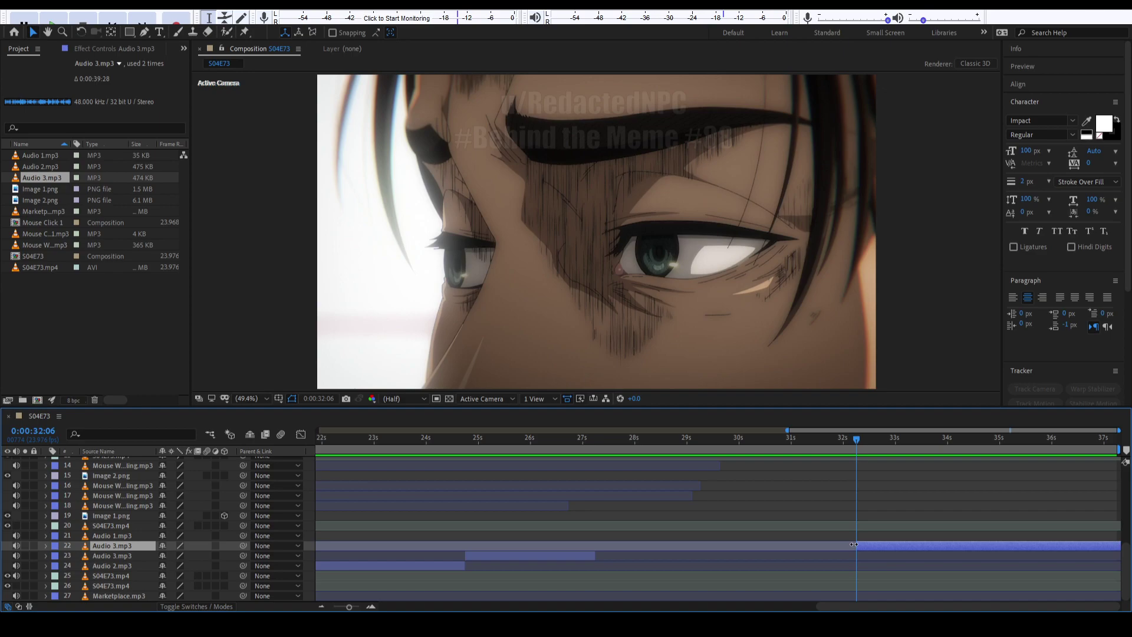
pyautogui.click(46, 576)
pyautogui.click(97, 586)
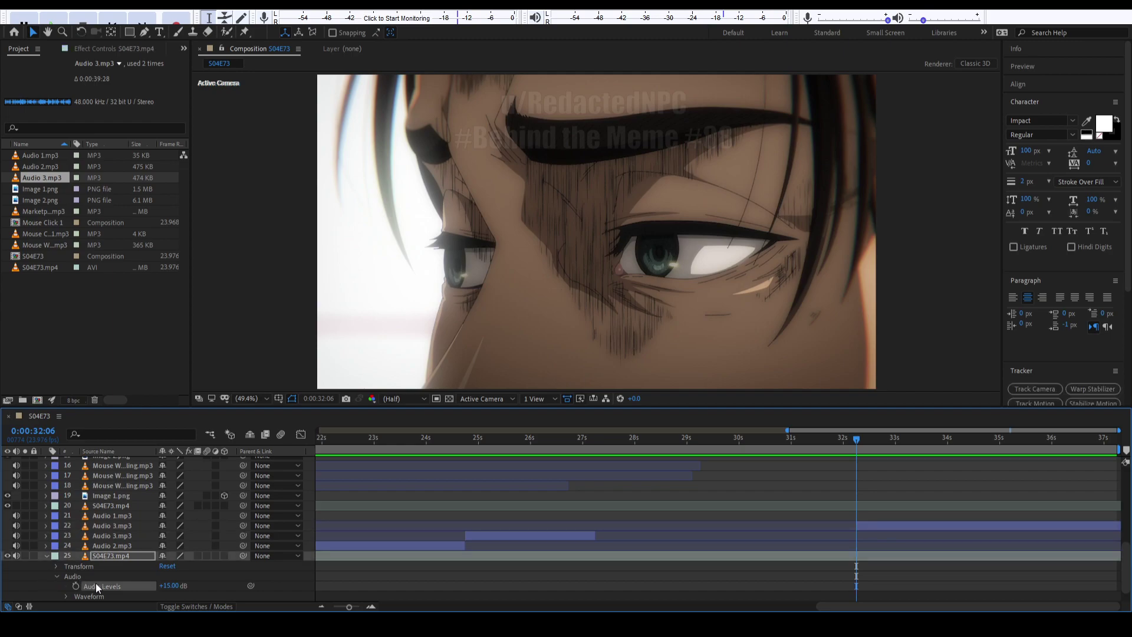
pyautogui.click(45, 555)
pyautogui.scroll(10, 829, 518)
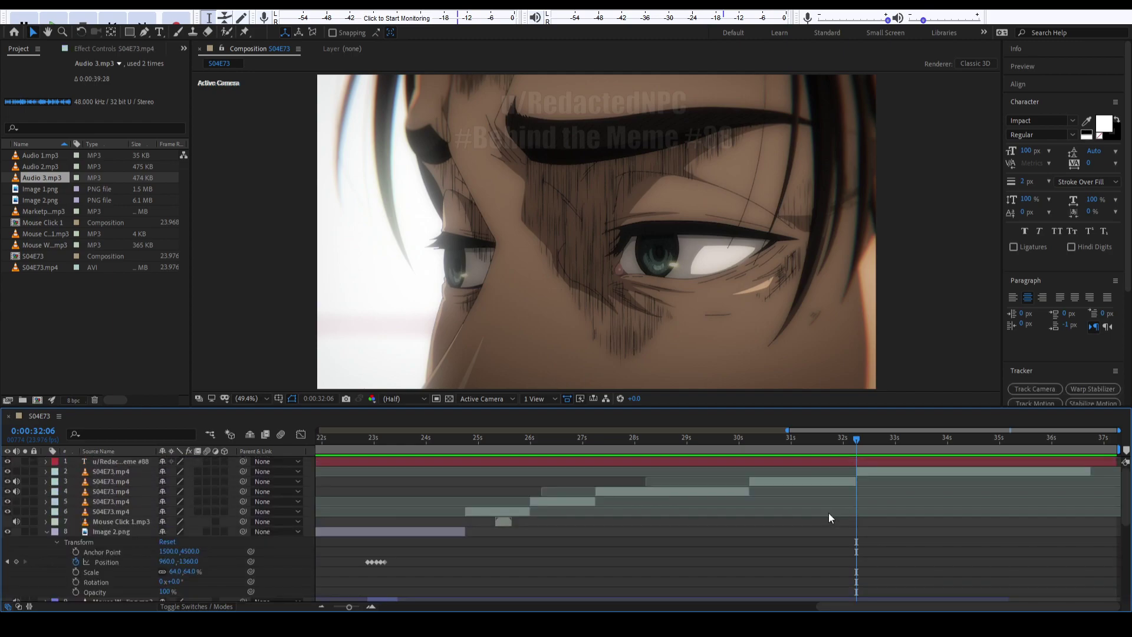
# Delete the Audio 3.mp3 layer near 32:06, then undo the deletion.
pyautogui.click(869, 472)
pyautogui.click(838, 482)
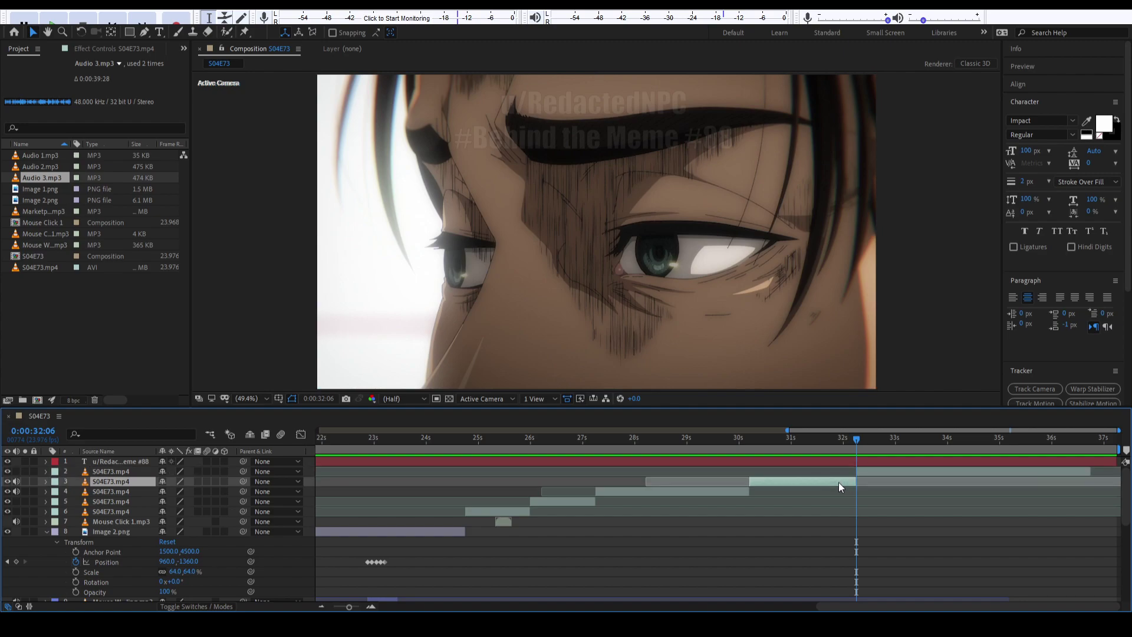
pyautogui.click(811, 444)
pyautogui.moveTo(808, 446); pyautogui.dragTo(791, 446)
pyautogui.scroll(-6, 838, 522)
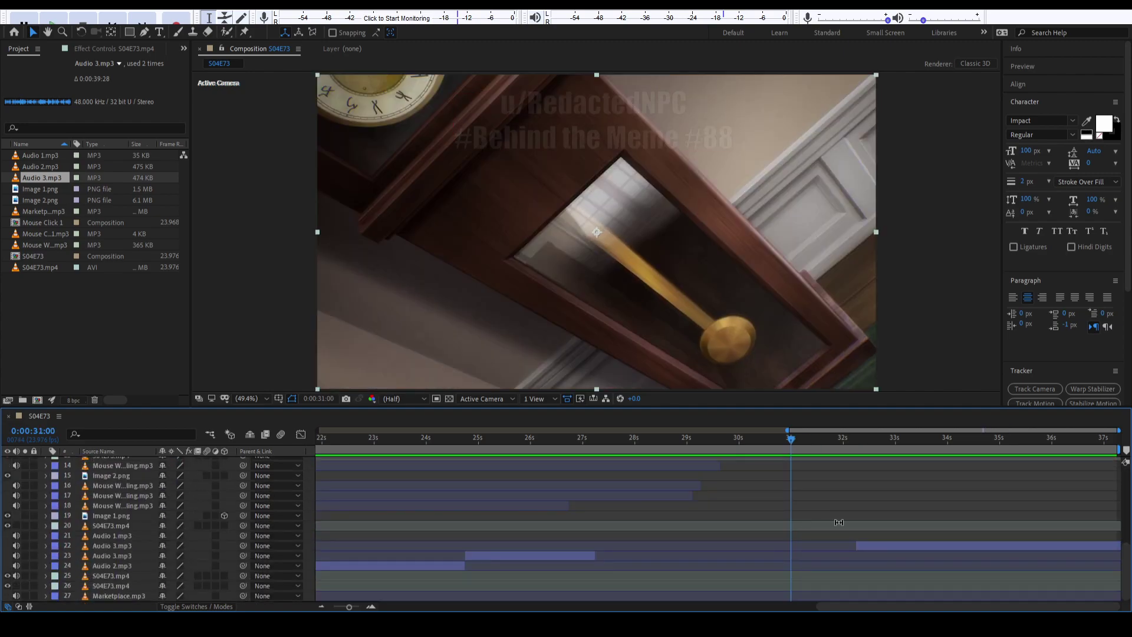
pyautogui.click(892, 546)
pyautogui.scroll(4, 737, 539)
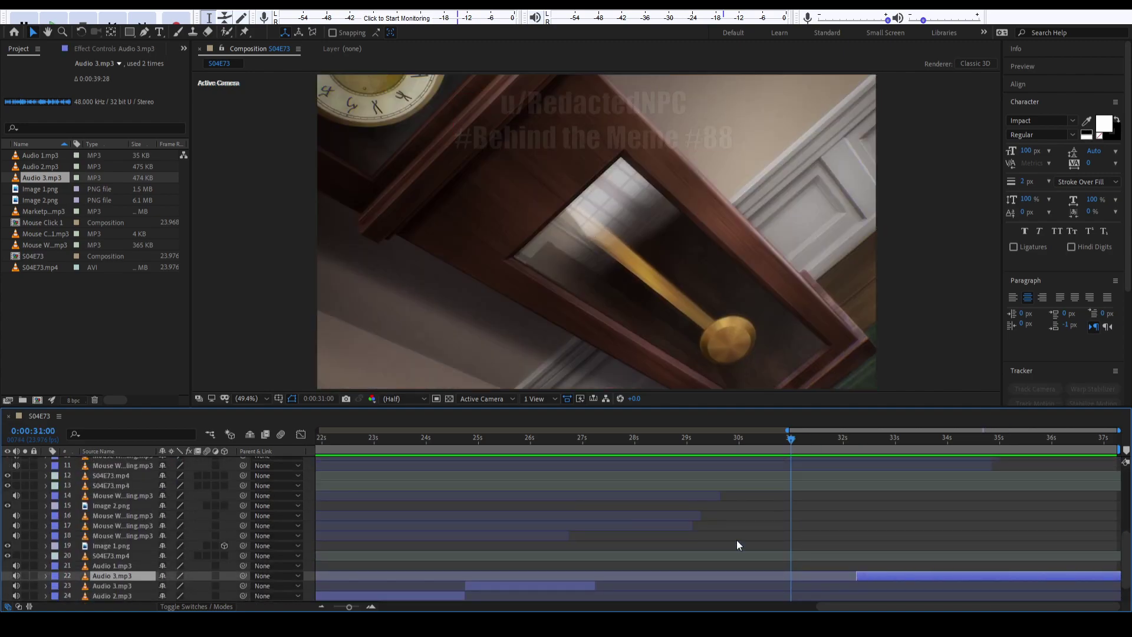
pyautogui.scroll(-4, 765, 539)
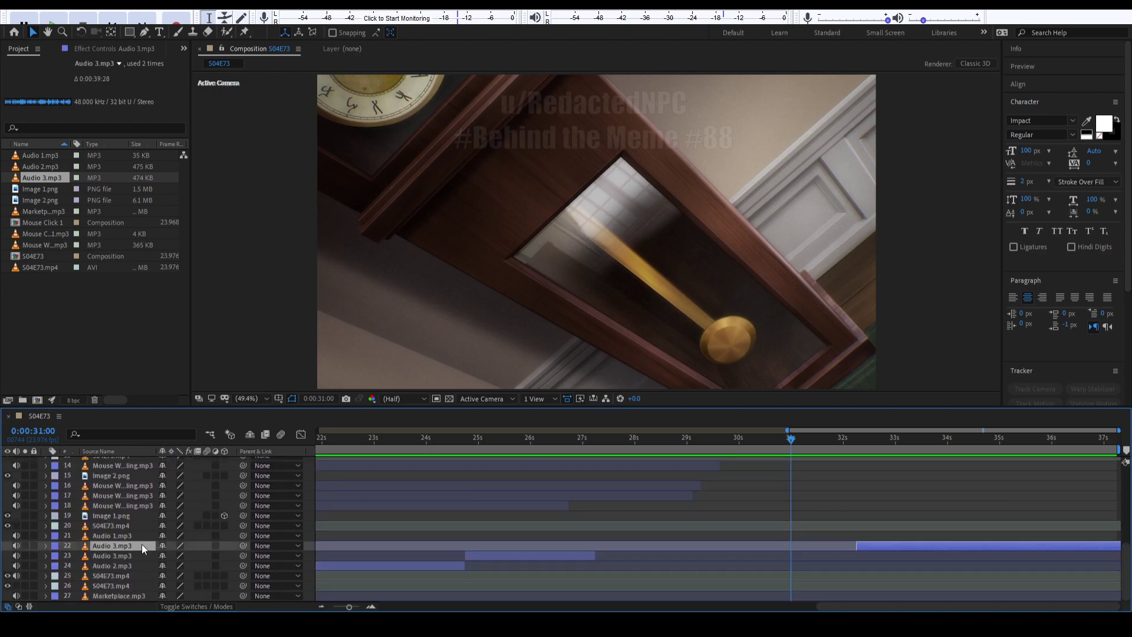
pyautogui.scroll(7, 816, 507)
pyautogui.press('Delete')
pyautogui.moveTo(844, 447); pyautogui.dragTo(856, 447)
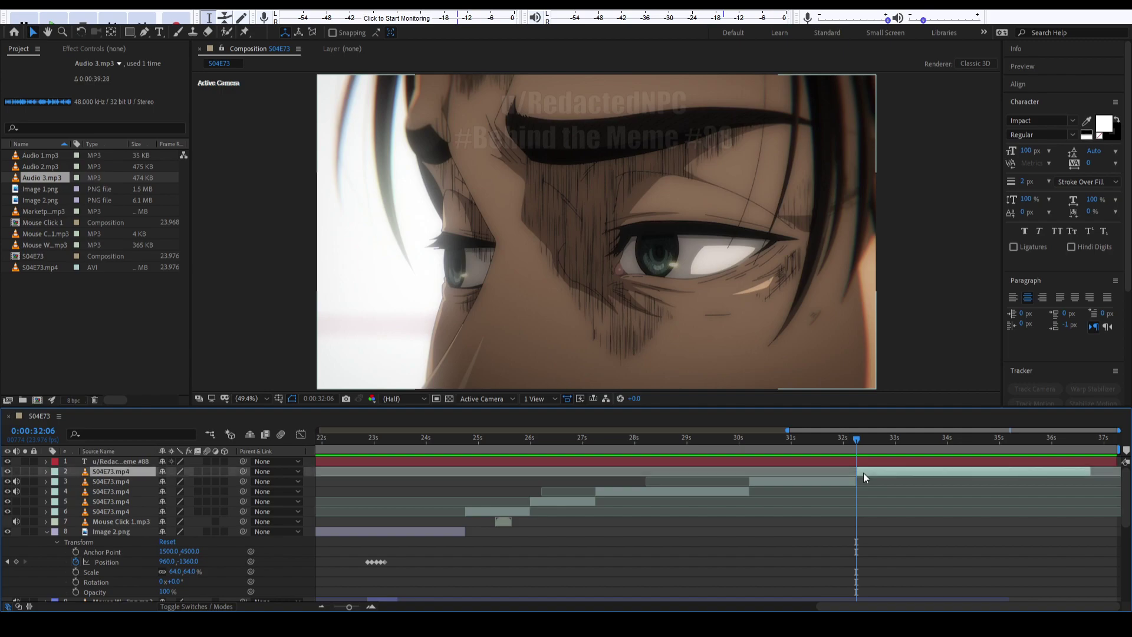
pyautogui.hotkey('ctrl', 'z')
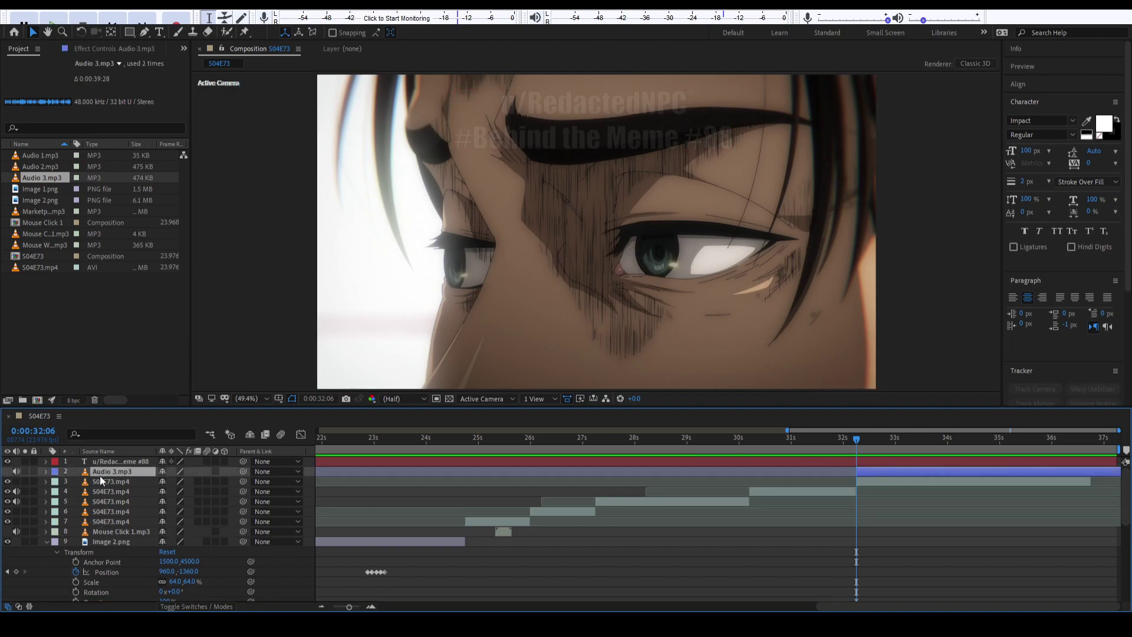
# Move Audio 3.mp3 below S04E73.mp4, delete Audio 3 layer 23, and paste the piece at row 7.
pyautogui.moveTo(100, 476); pyautogui.dragTo(99, 487)
pyautogui.scroll(-5, 796, 500)
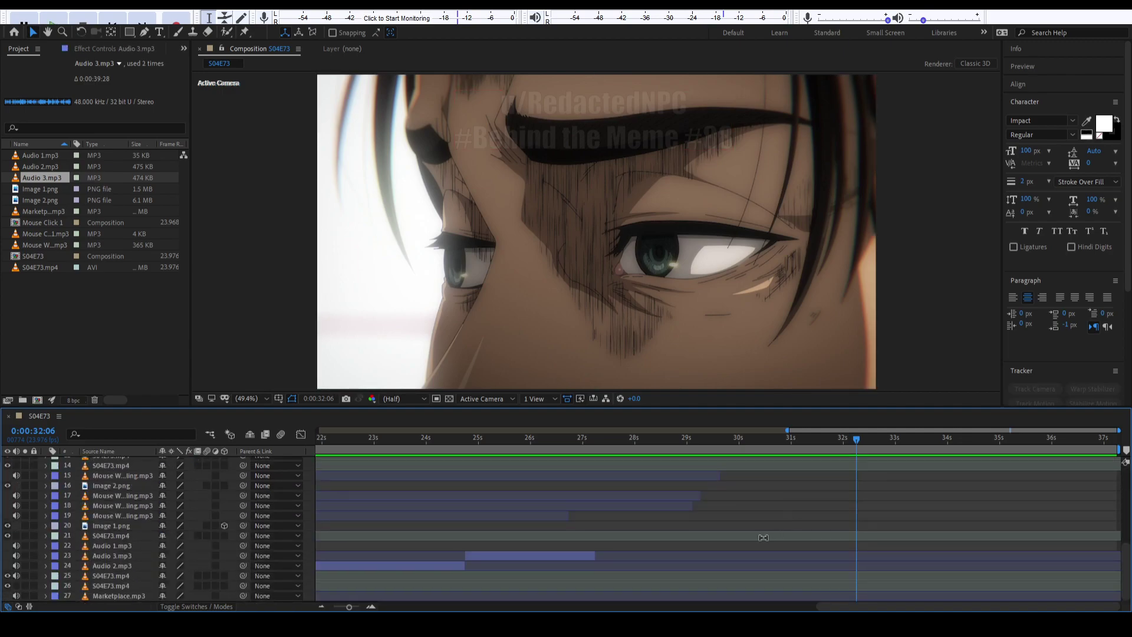
pyautogui.moveTo(775, 448); pyautogui.dragTo(552, 451)
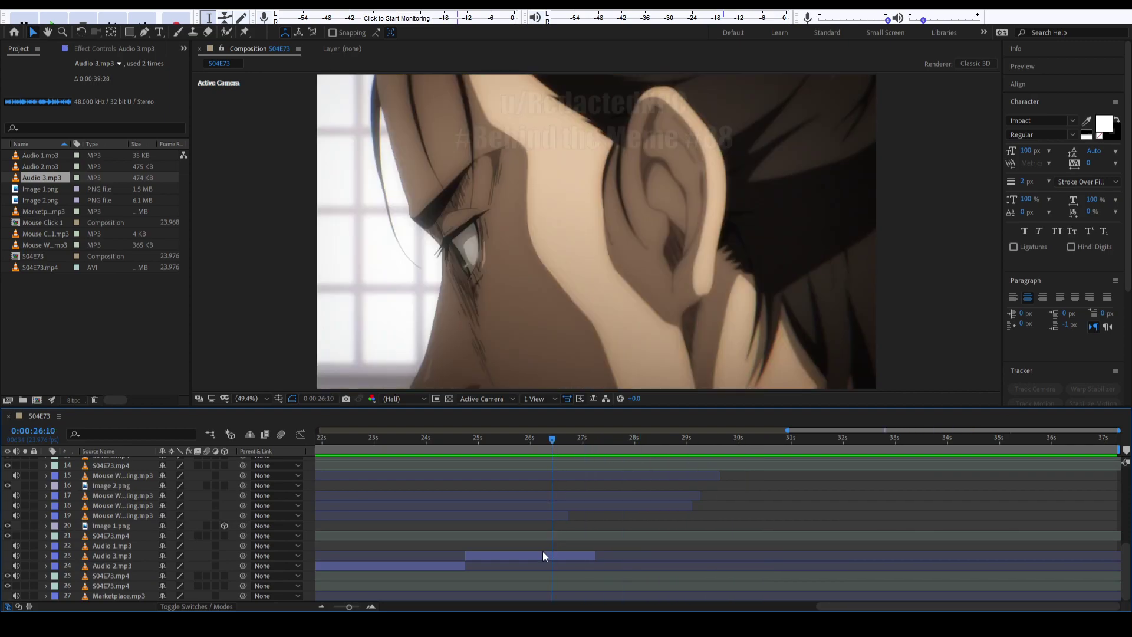
pyautogui.click(543, 553)
pyautogui.press('Delete')
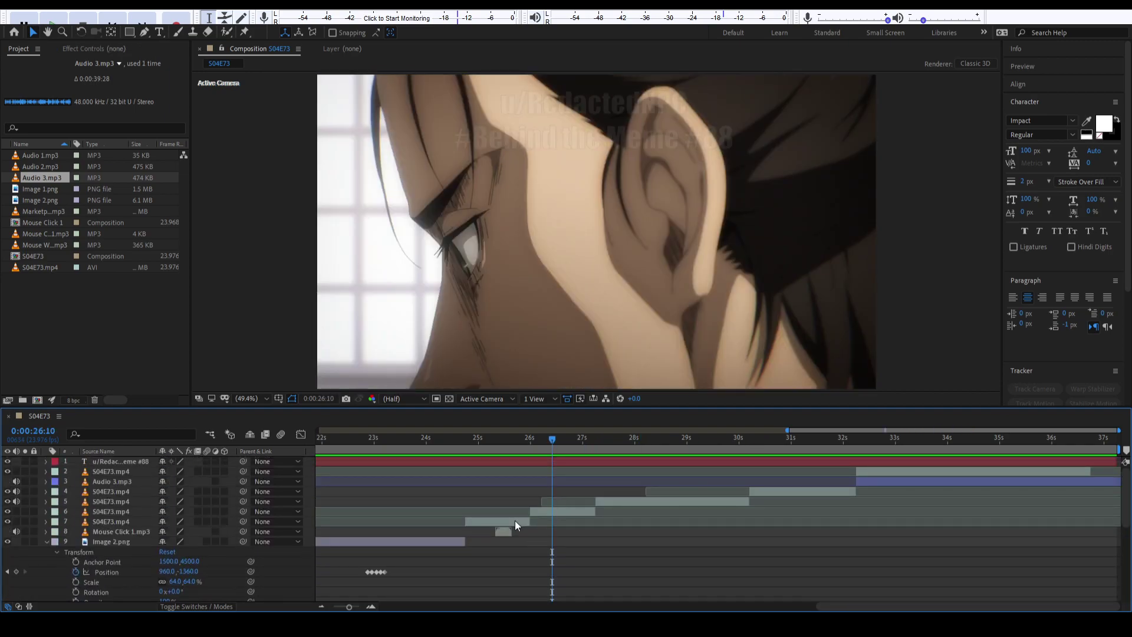
pyautogui.click(514, 521)
pyautogui.hotkey('ctrl', 'v')
pyautogui.scroll(-6, 521, 522)
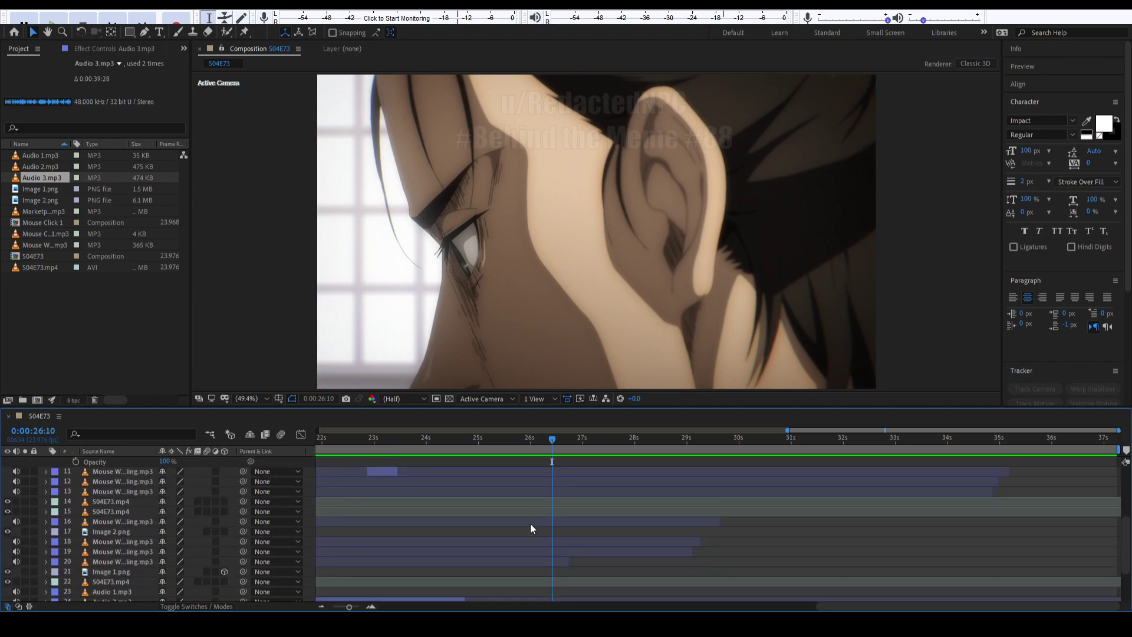
# Check Audio 2.mp3 around 25:01, then return the playhead to 0:00:00:00.
pyautogui.click(480, 447)
pyautogui.moveTo(480, 446); pyautogui.dragTo(465, 443)
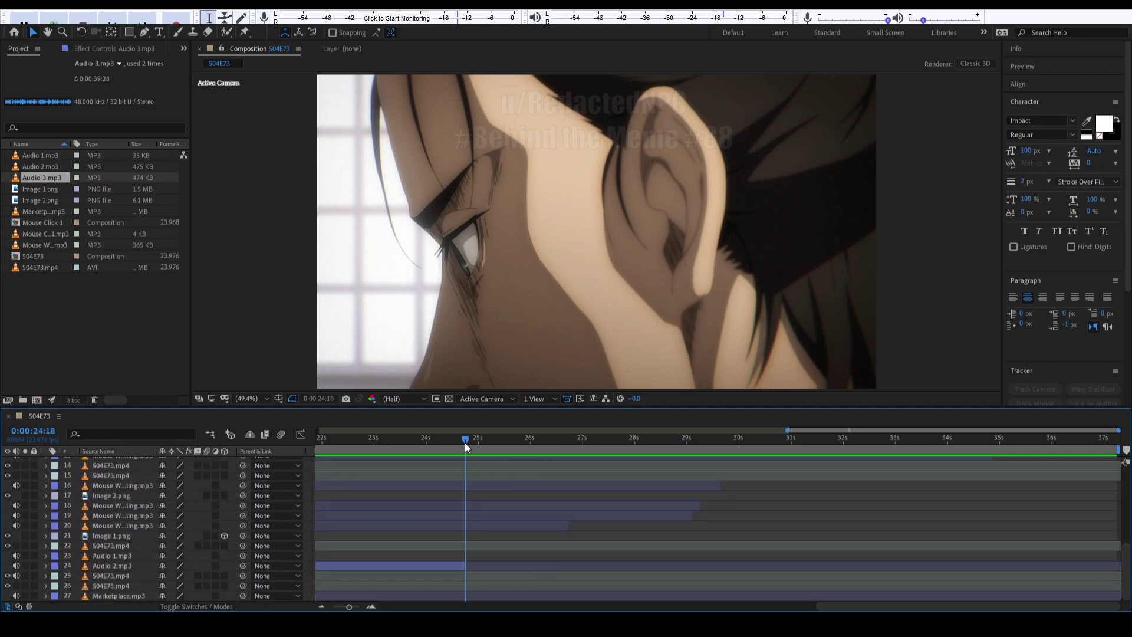
pyautogui.scroll(5, 503, 521)
pyautogui.hscroll(-5, 503, 521)
pyautogui.scroll(-6, 566, 522)
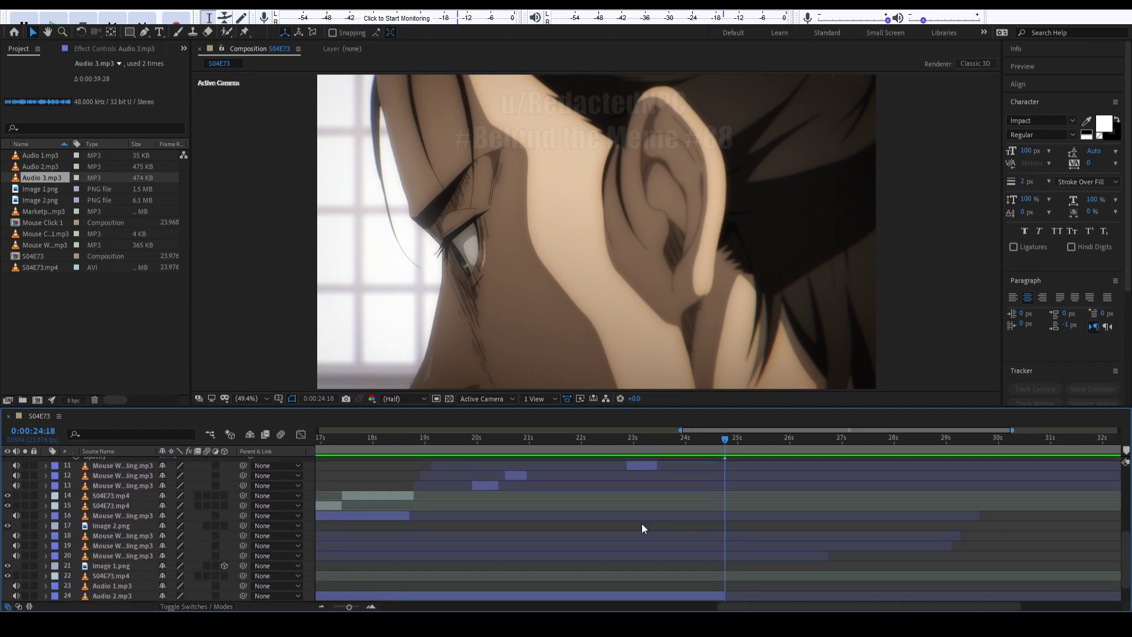
pyautogui.click(613, 564)
pyautogui.hscroll(-5, 616, 554)
pyautogui.hscroll(-10, 619, 543)
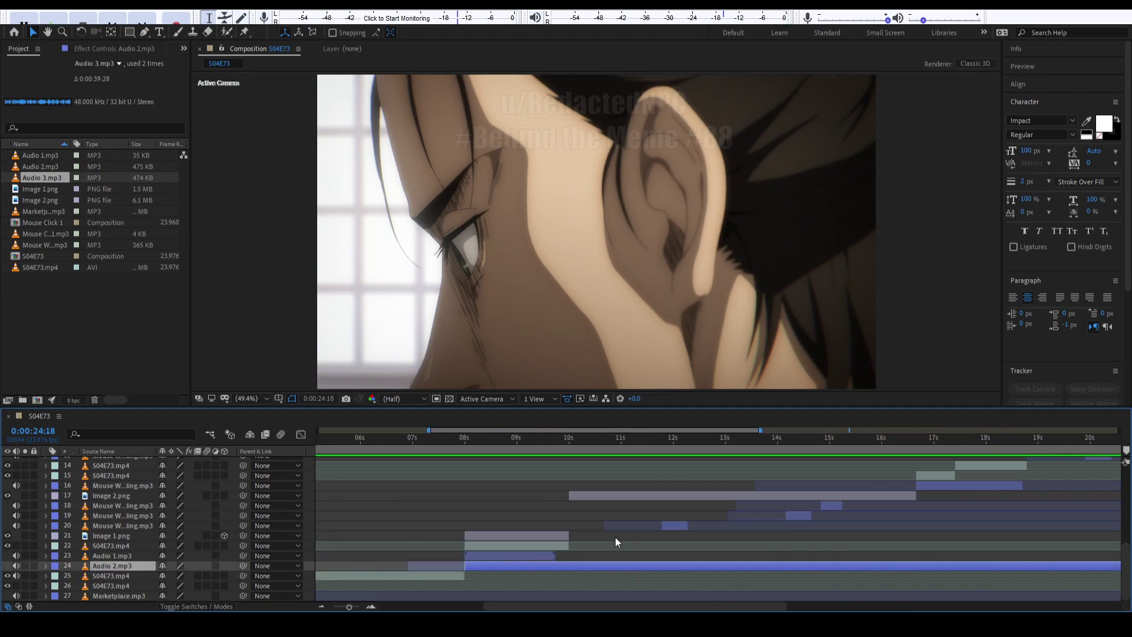
pyautogui.press('Home')
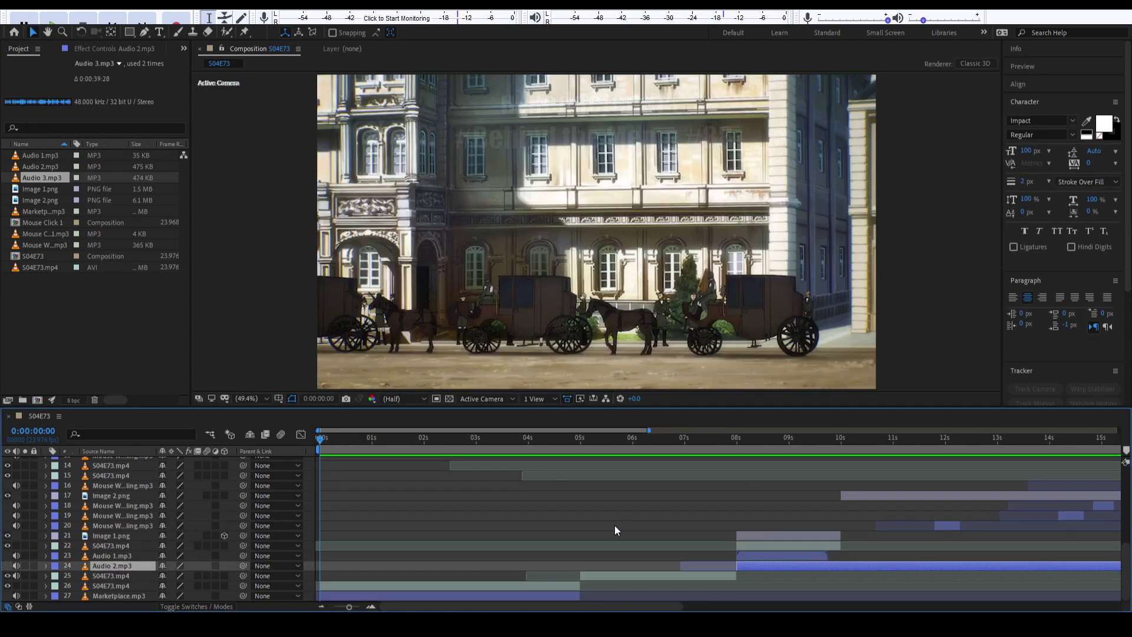
# Set layer 1's Transform Opacity to 12%, deselect it, and start the preview.
pyautogui.scroll(5, 175, 521)
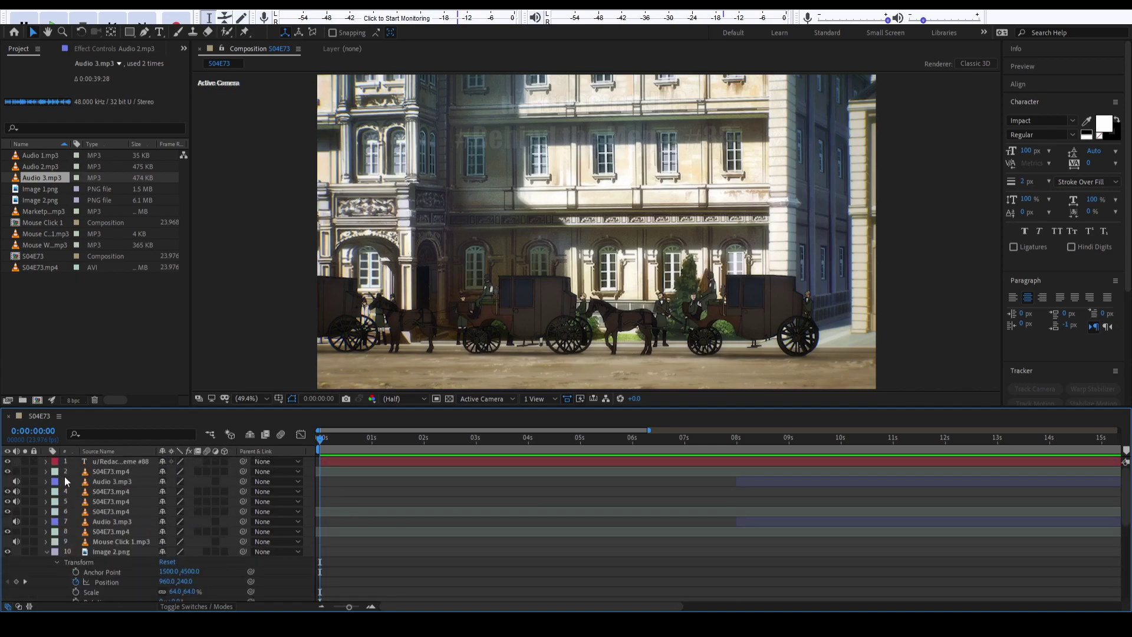
pyautogui.click(47, 462)
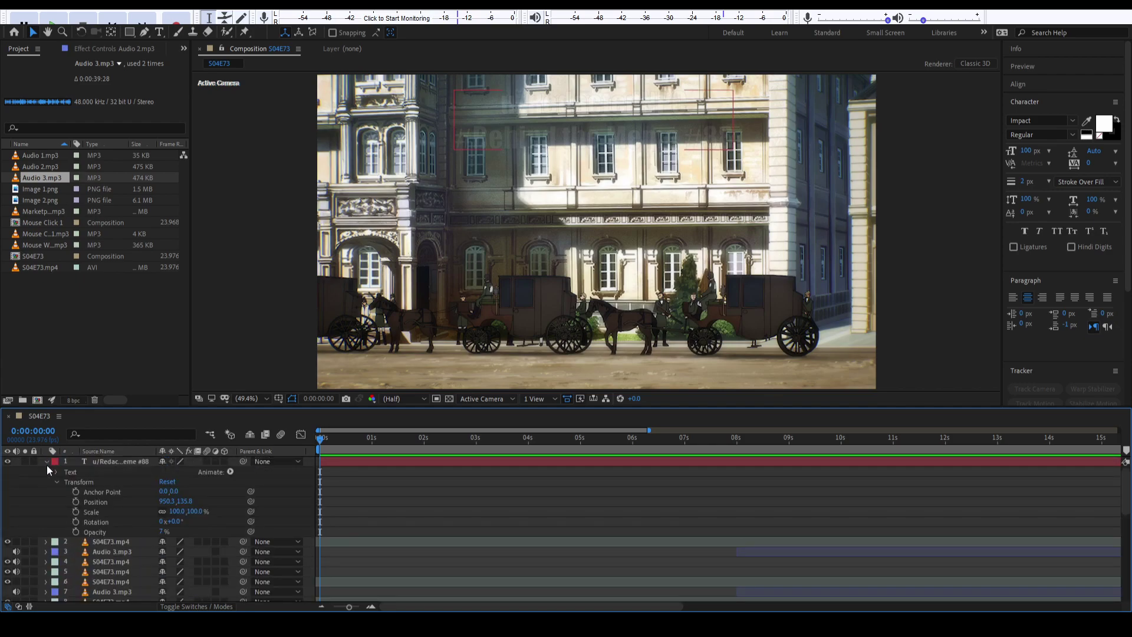
pyautogui.click(165, 530)
pyautogui.write('12')
pyautogui.press('Return')
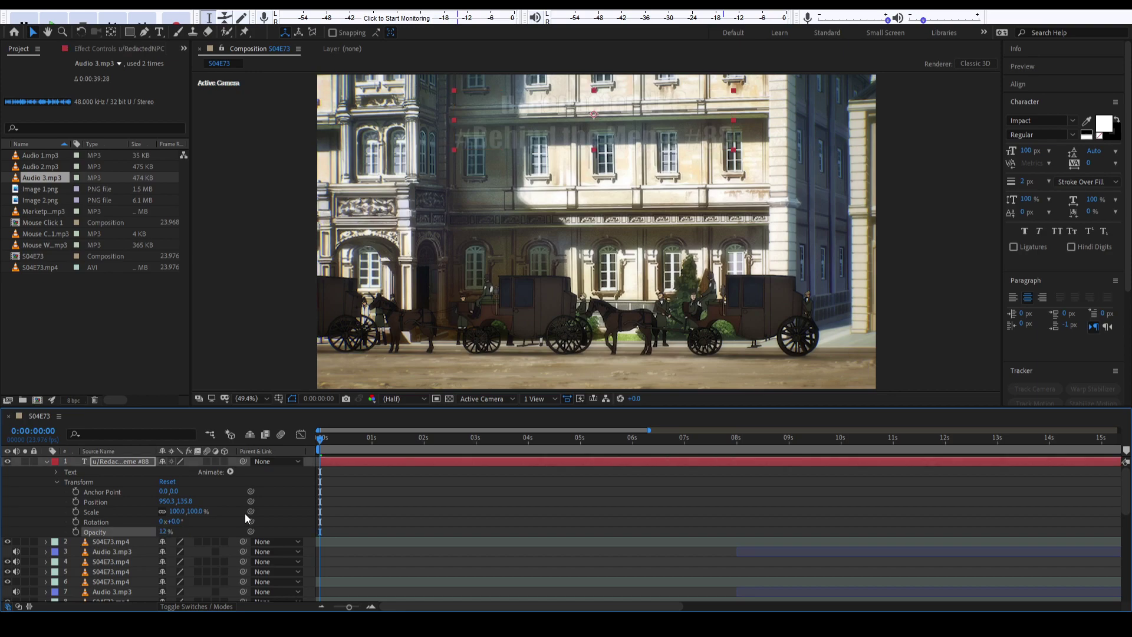
pyautogui.click(452, 534)
pyautogui.press('space')
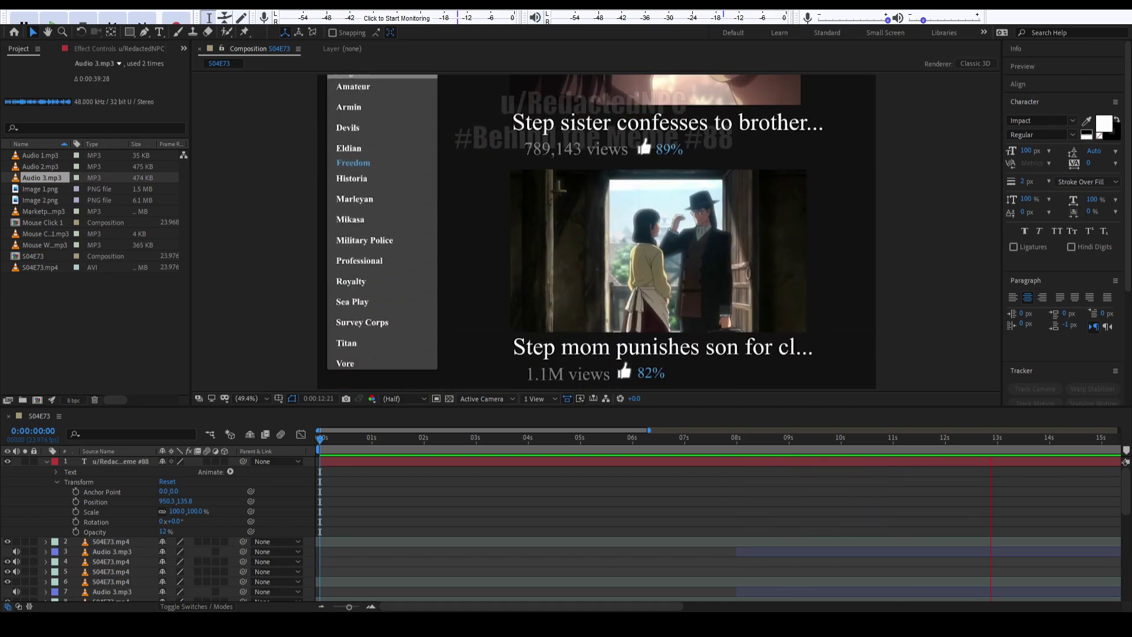
# Stop the preview and split Audio 2.mp3 at the 10-second mark.
pyautogui.click(794, 498)
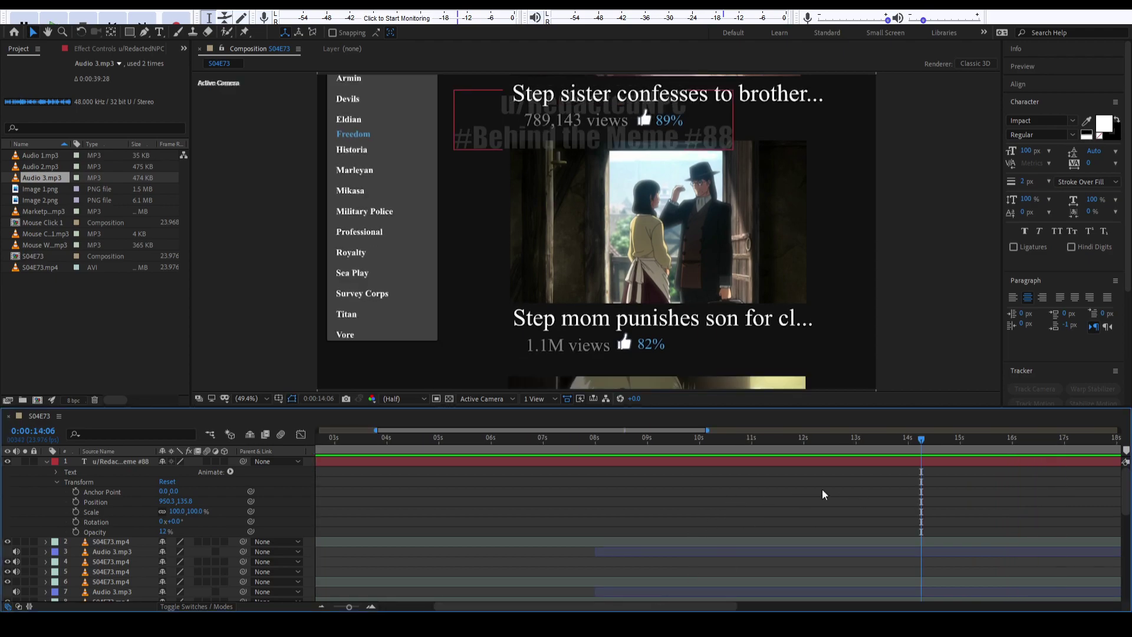
pyautogui.moveTo(854, 447); pyautogui.dragTo(699, 458)
pyautogui.hotkey('ctrl', 'z')
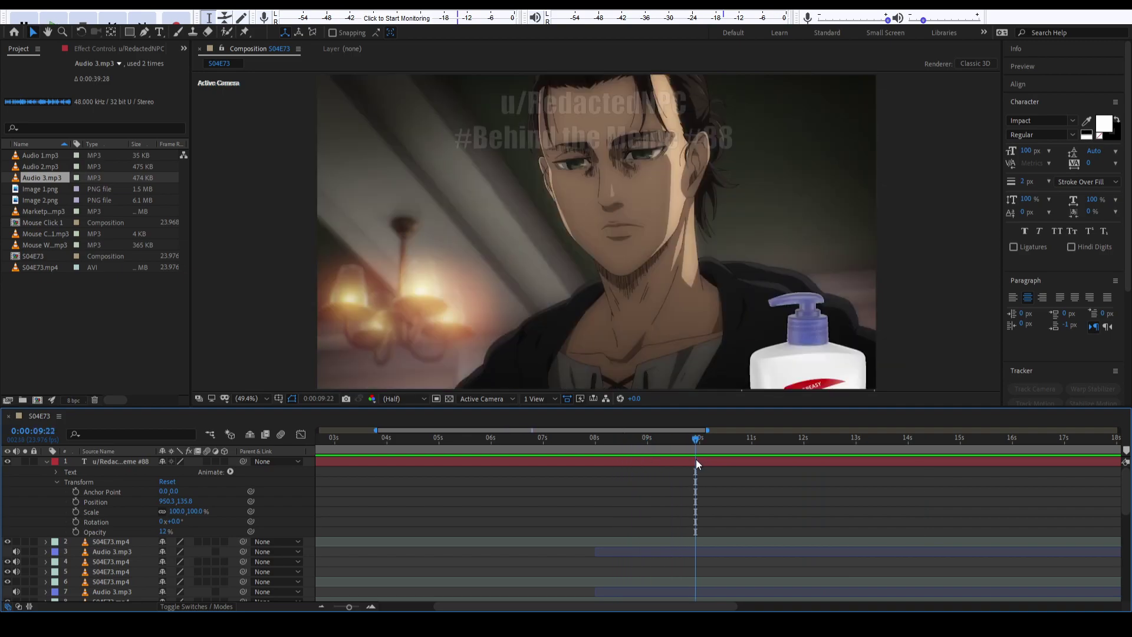
pyautogui.scroll(-8, 707, 472)
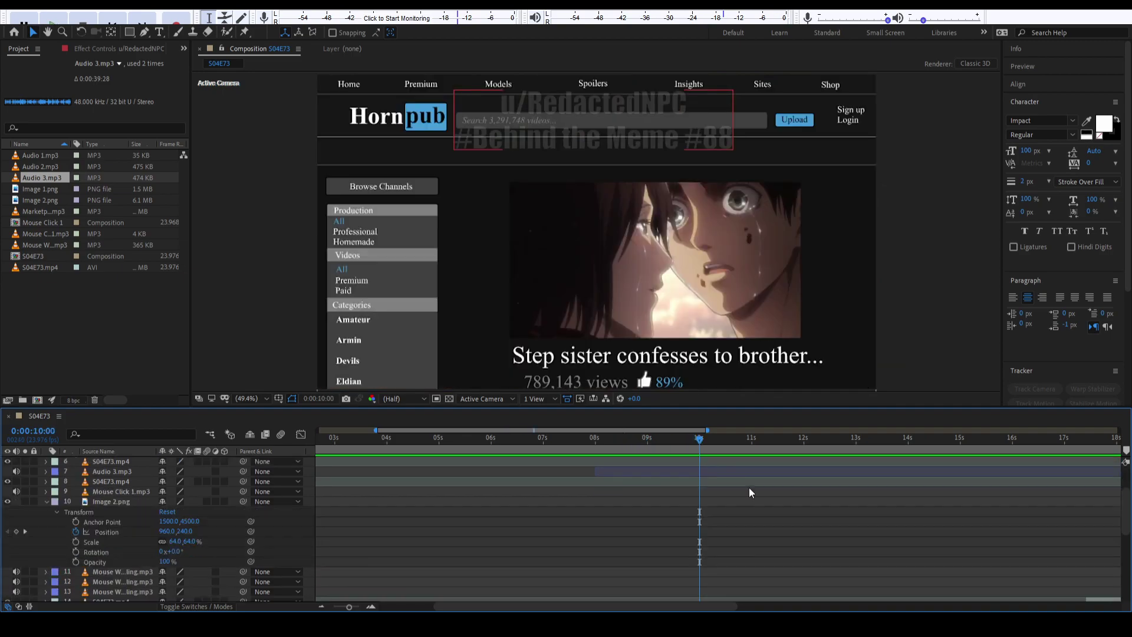
pyautogui.click(714, 565)
pyautogui.hotkey('ctrl', 'shift', 'd')
# Delete Audio 2.mp3's 10s–16:16 piece and move the 16:16 piece above Image 2.png.
pyautogui.hscroll(3, 729, 547)
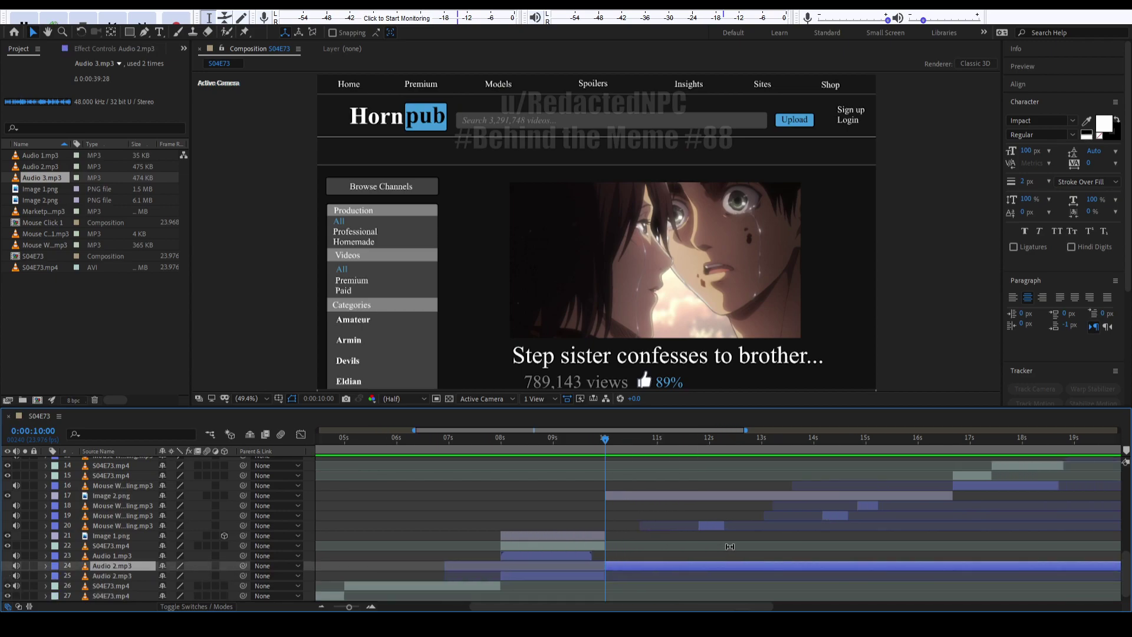
pyautogui.scroll(3, 560, 454)
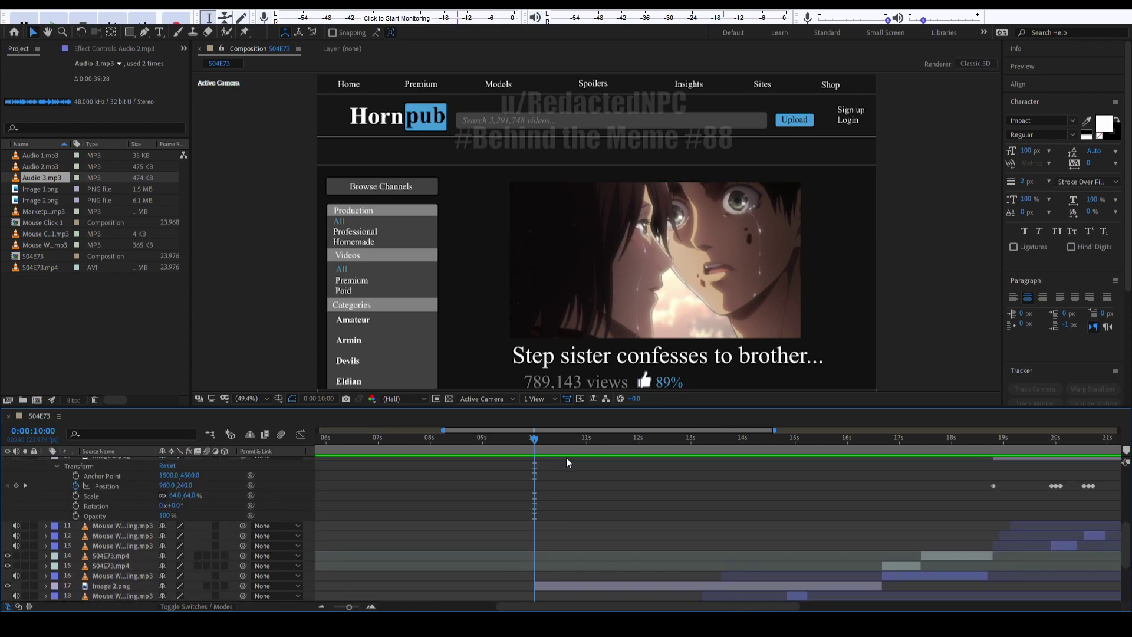
pyautogui.moveTo(594, 441); pyautogui.dragTo(886, 451)
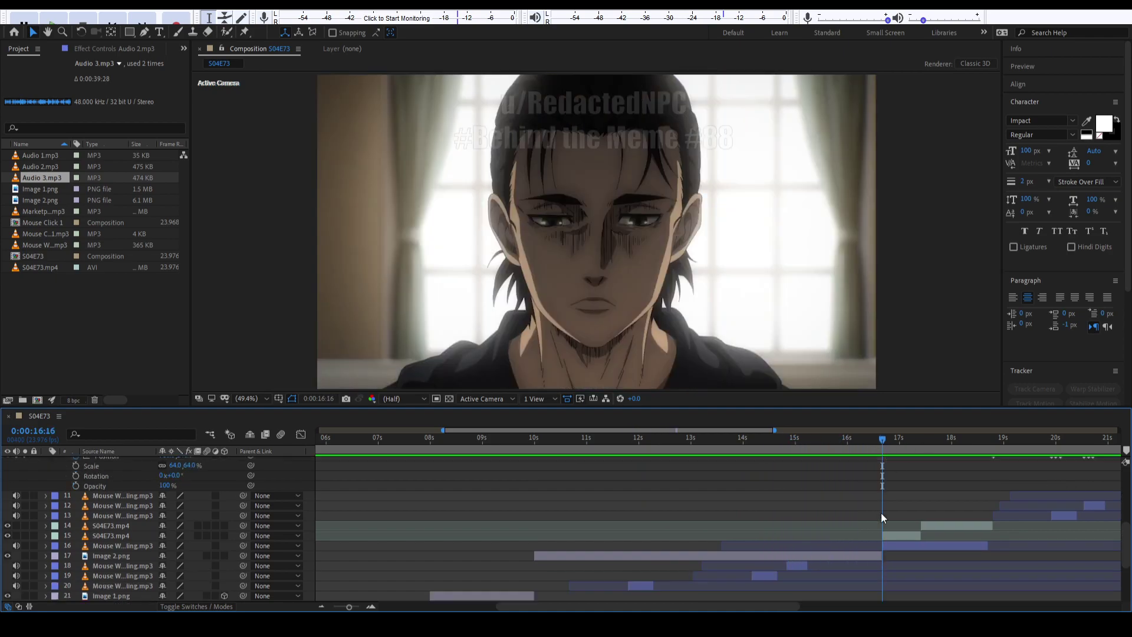
pyautogui.scroll(-5, 884, 471)
pyautogui.click(822, 567)
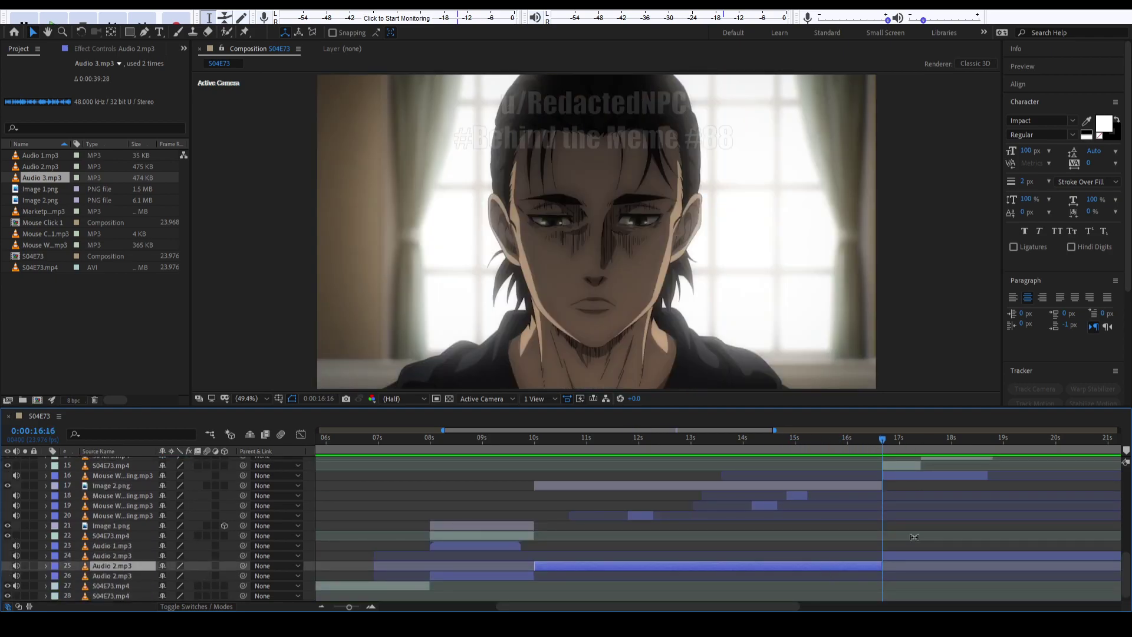
pyautogui.press('Delete')
pyautogui.hscroll(3, 840, 529)
pyautogui.click(800, 558)
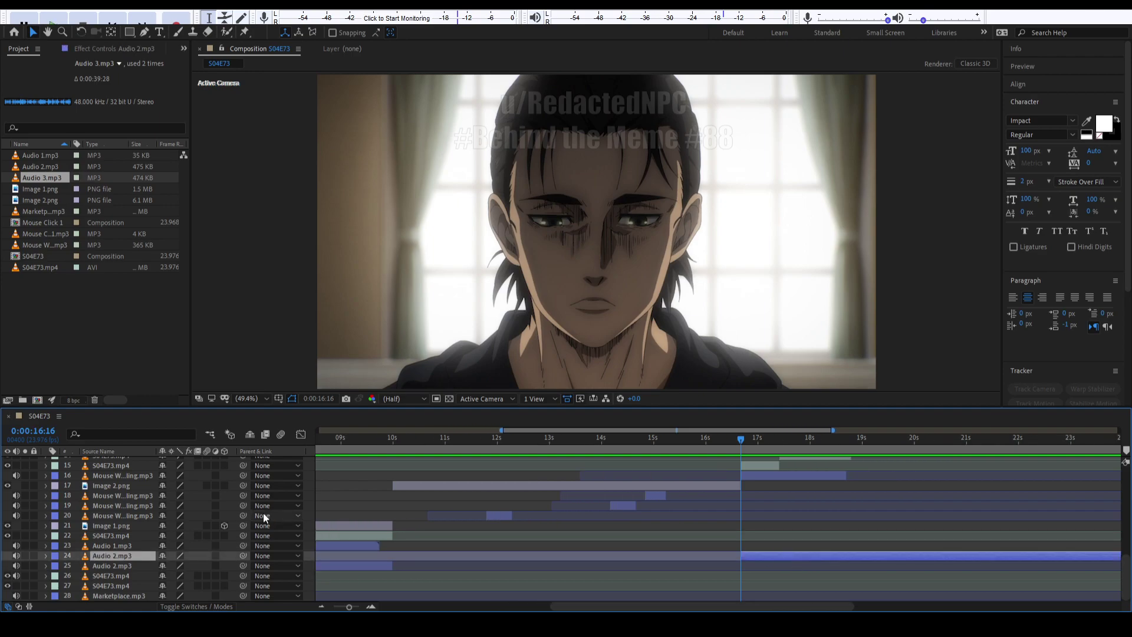
pyautogui.moveTo(122, 554); pyautogui.dragTo(143, 482)
# Split the remaining Audio 2.mp3 piece at 18:19.
pyautogui.scroll(3, 638, 498)
pyautogui.hscroll(4, 637, 499)
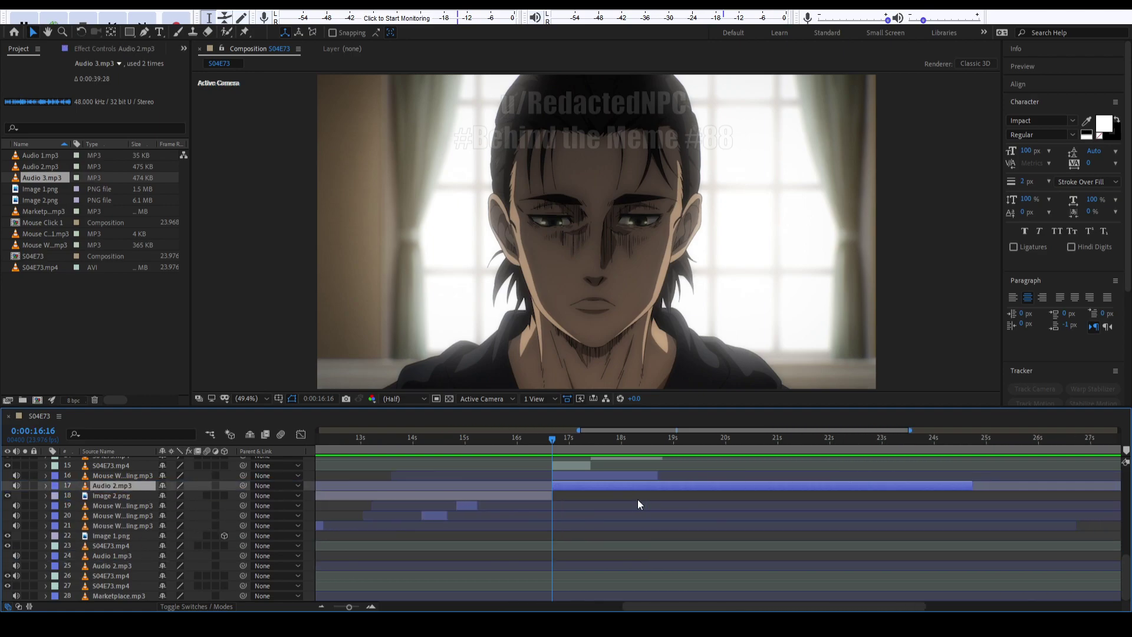
pyautogui.moveTo(601, 440); pyautogui.dragTo(664, 439)
pyautogui.press('pageup')
pyautogui.press('pageup')
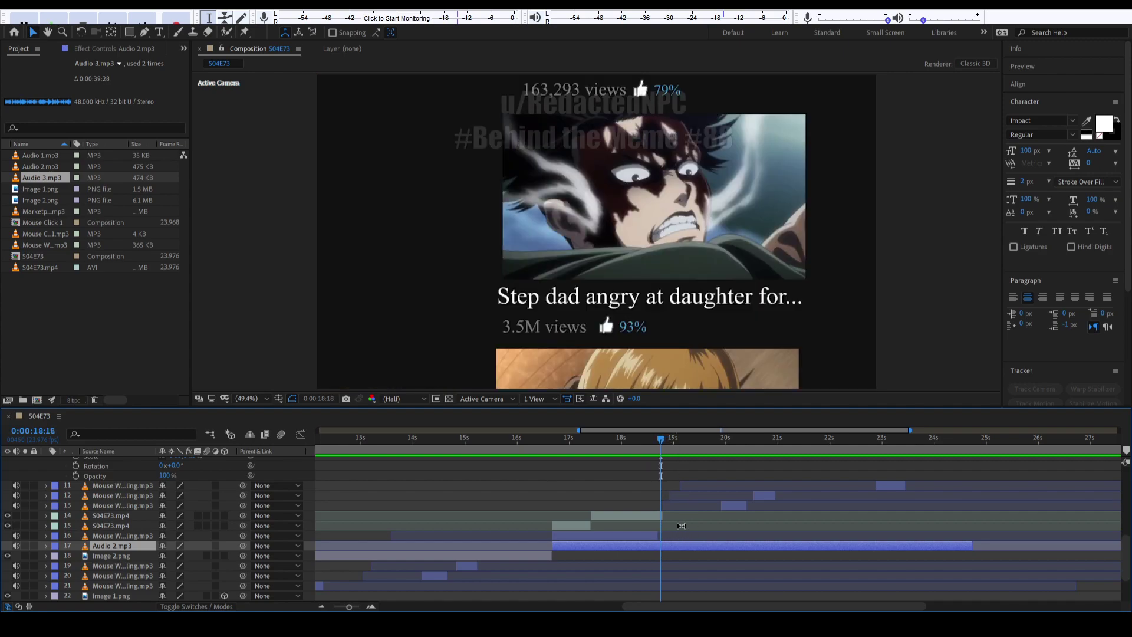
pyautogui.press('pagedown')
pyautogui.hotkey('ctrl', 'shift', 'd')
pyautogui.hotkey('ctrl', 'z')
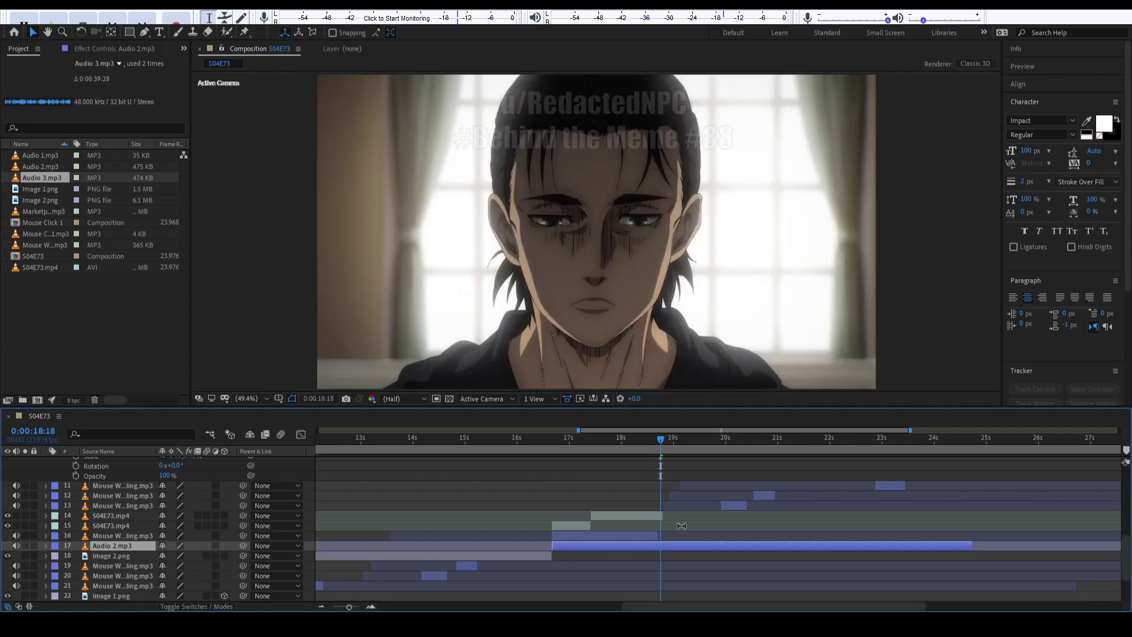
pyautogui.press('pagedown')
pyautogui.hotkey('ctrl', 'shift', 'd')
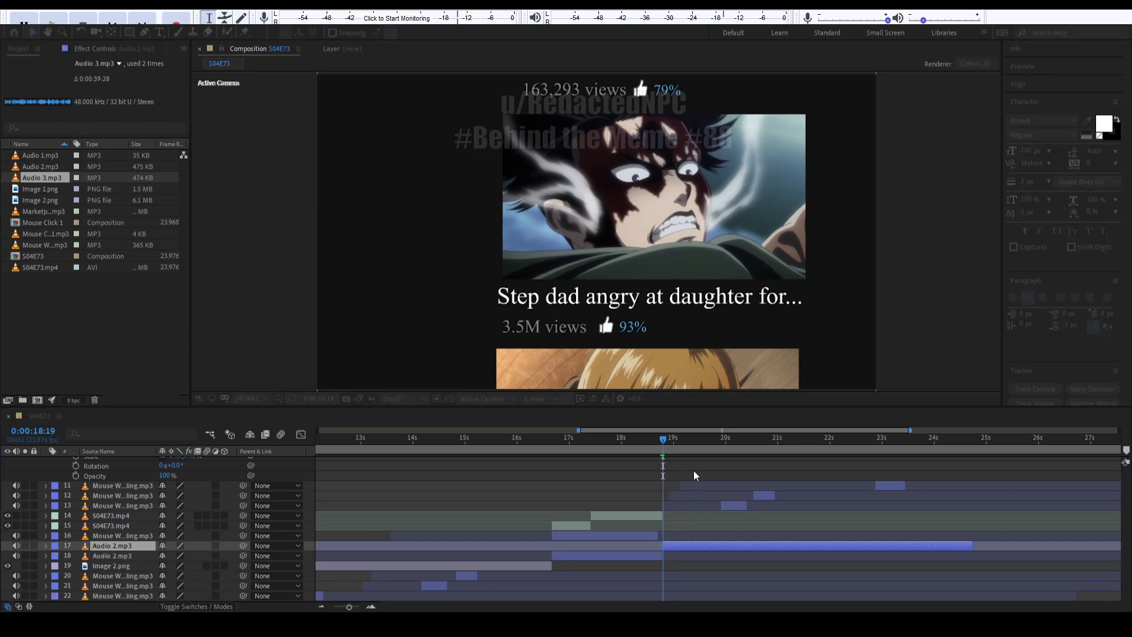
# Collapse Image 2.png's Transform properties and play the composition preview from 0:00.
pyautogui.moveTo(663, 439); pyautogui.dragTo(975, 452)
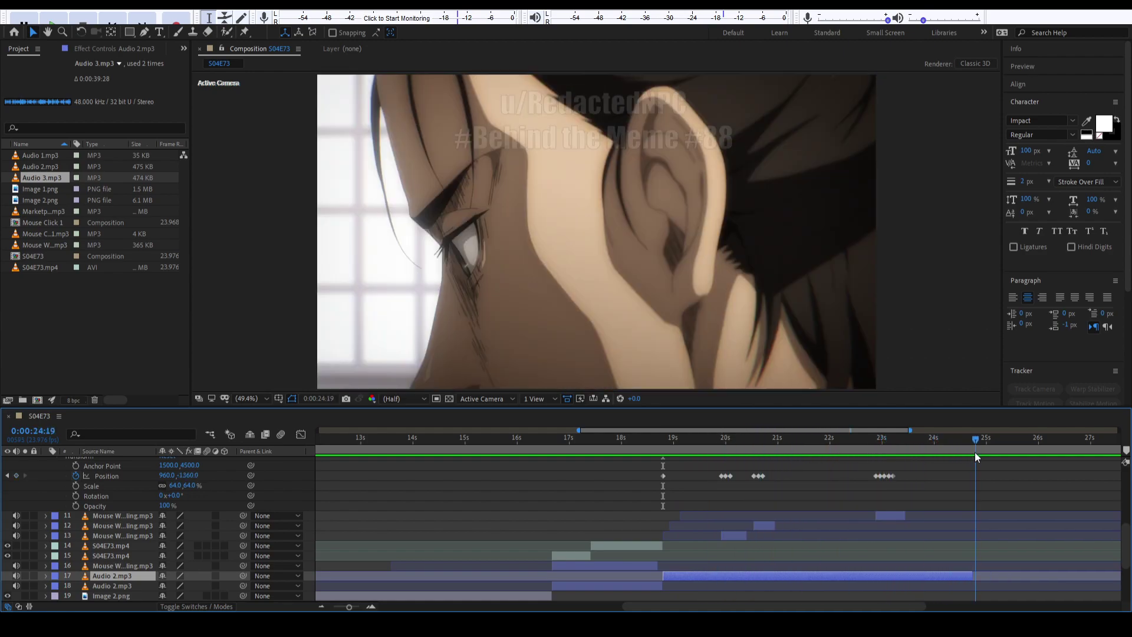
pyautogui.click(935, 539)
pyautogui.scroll(5, 73, 570)
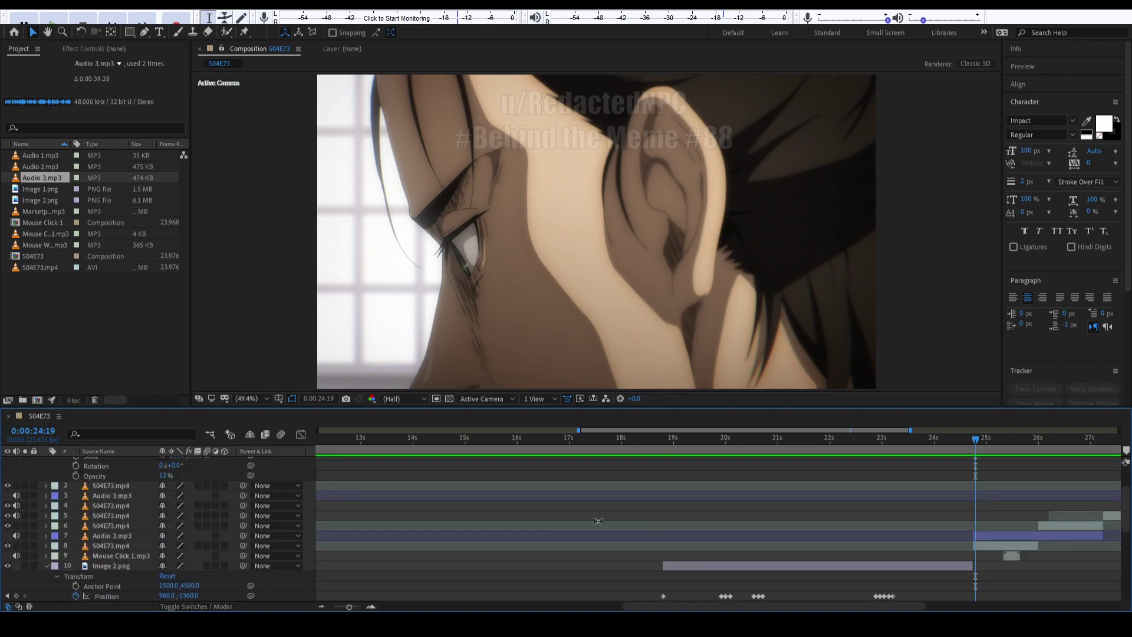
pyautogui.click(43, 566)
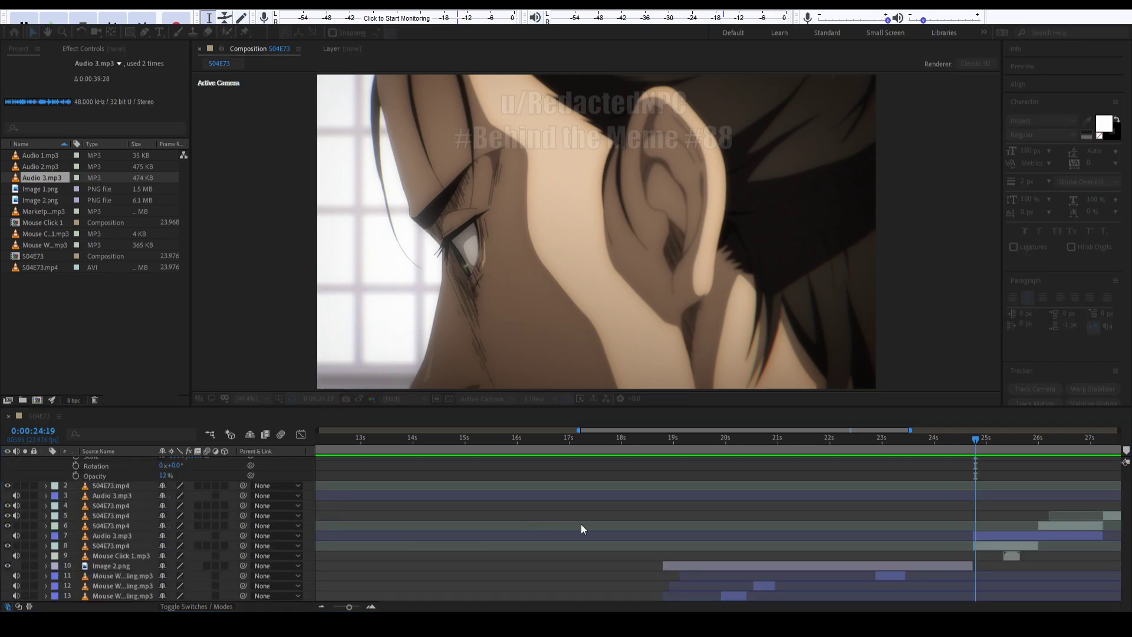
pyautogui.moveTo(834, 442); pyautogui.dragTo(901, 441)
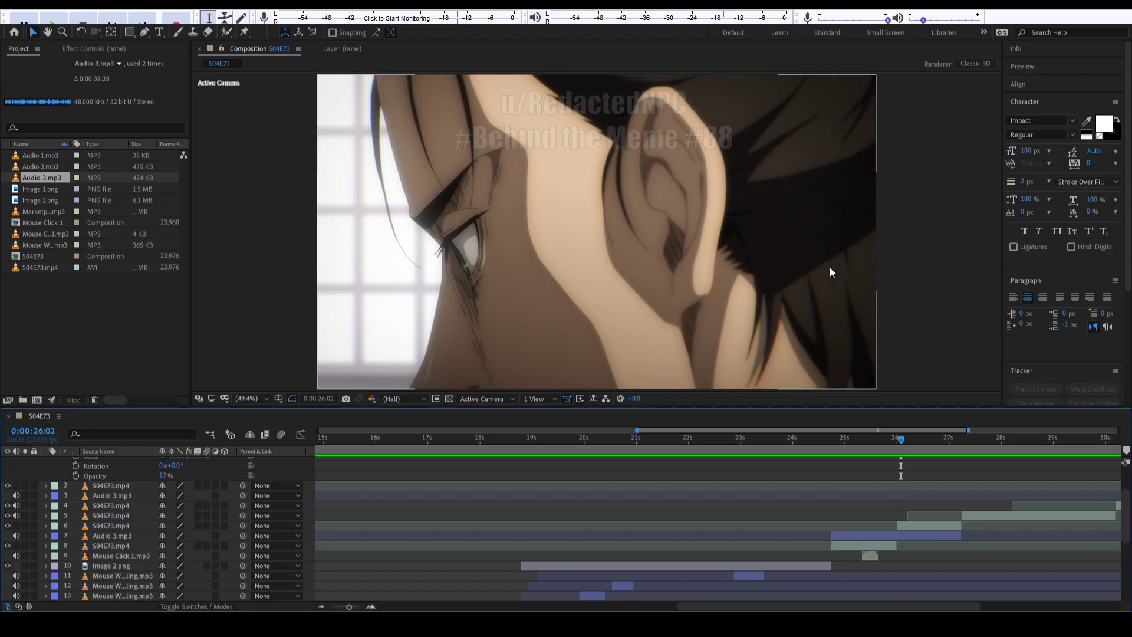
pyautogui.press('Home')
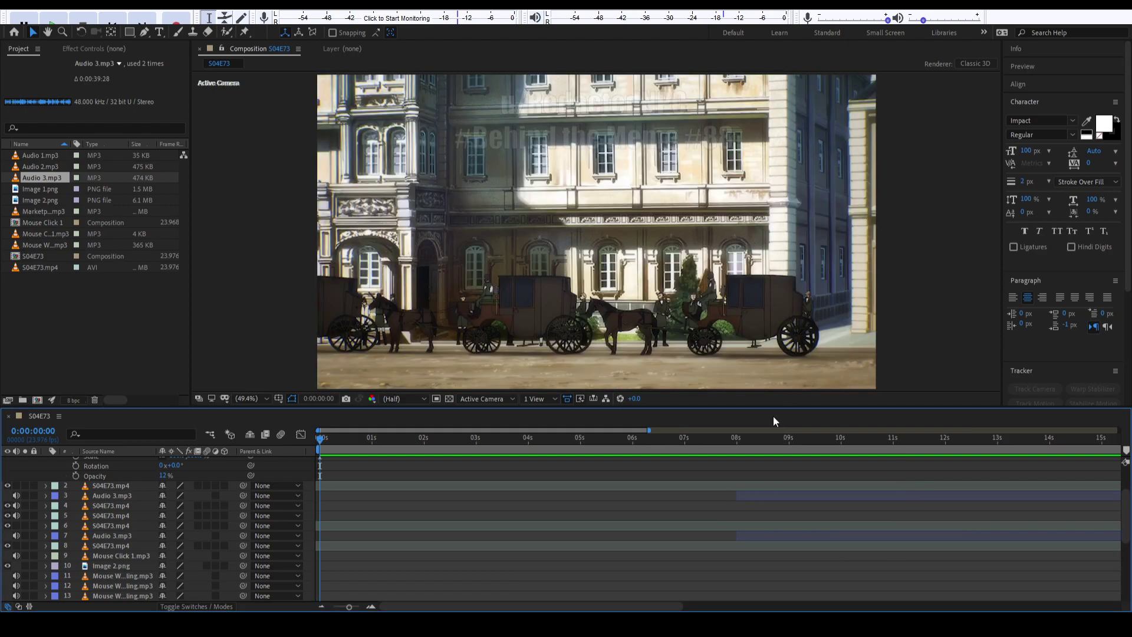
pyautogui.press('space')
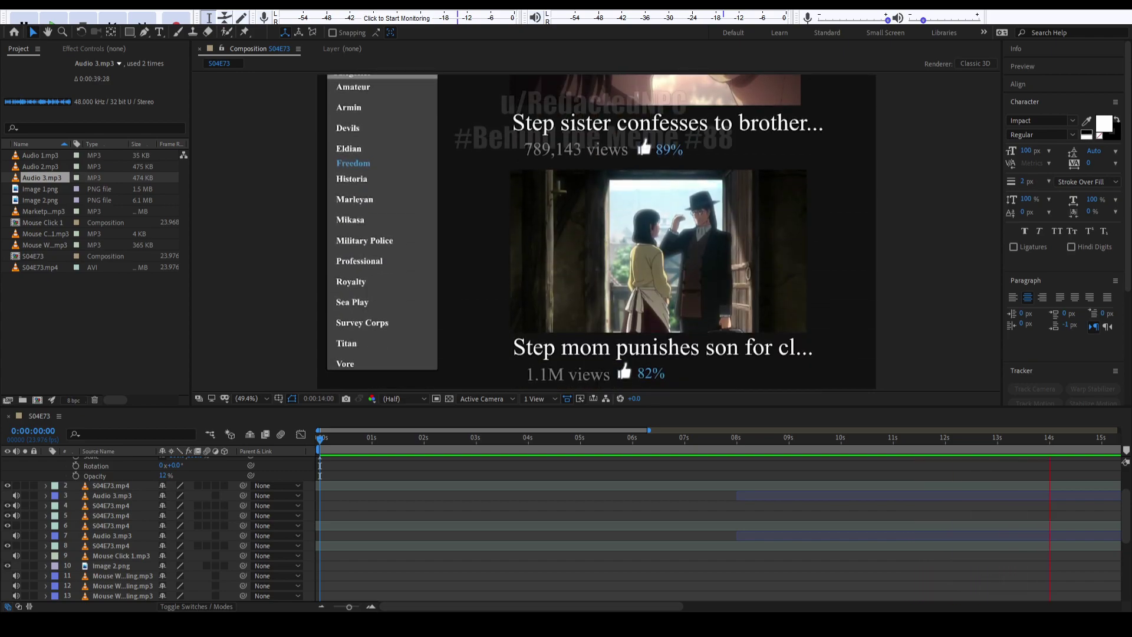
# Stop playback and undo the 18:19 split and the Audio 2.mp3 layer move.
pyautogui.scroll(-3, 812, 518)
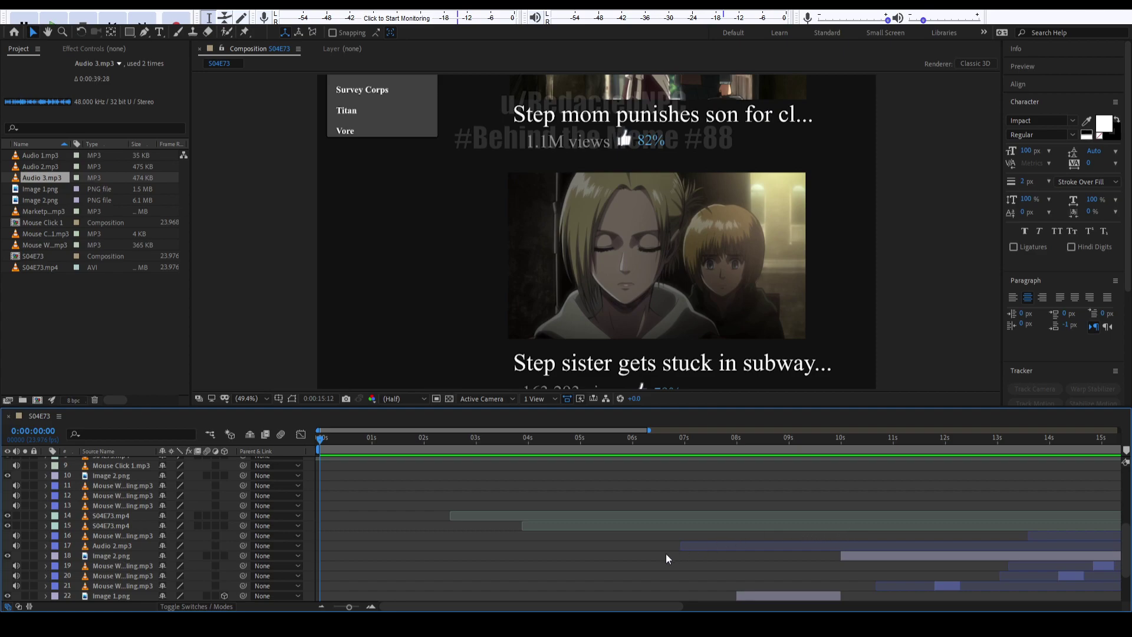
pyautogui.scroll(-2, 659, 551)
pyautogui.press('space')
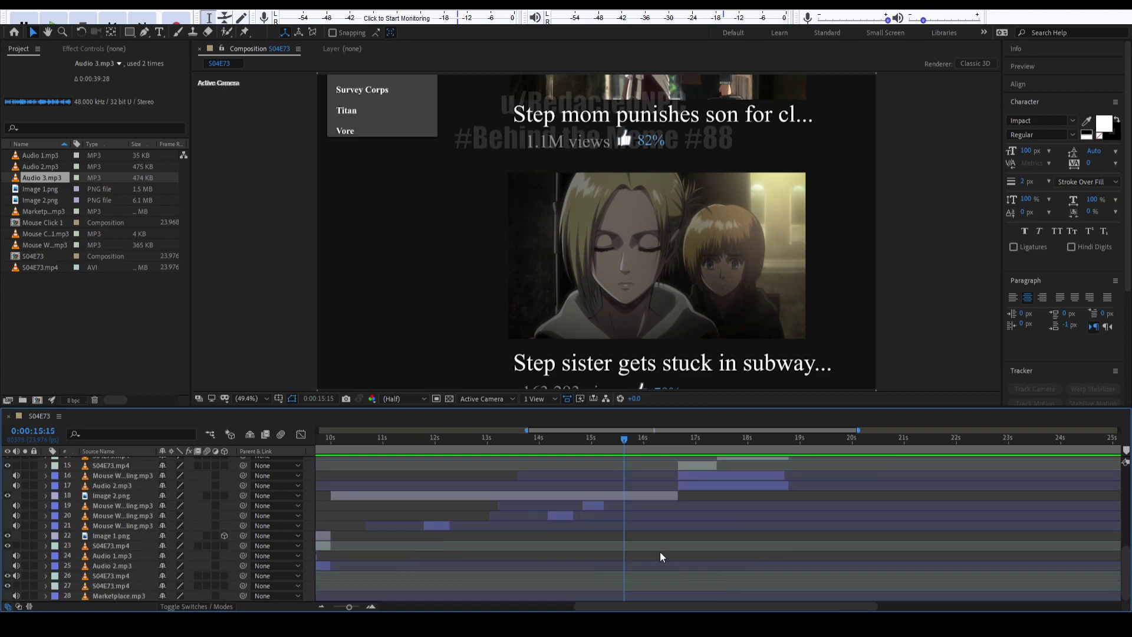
pyautogui.hscroll(-3, 601, 481)
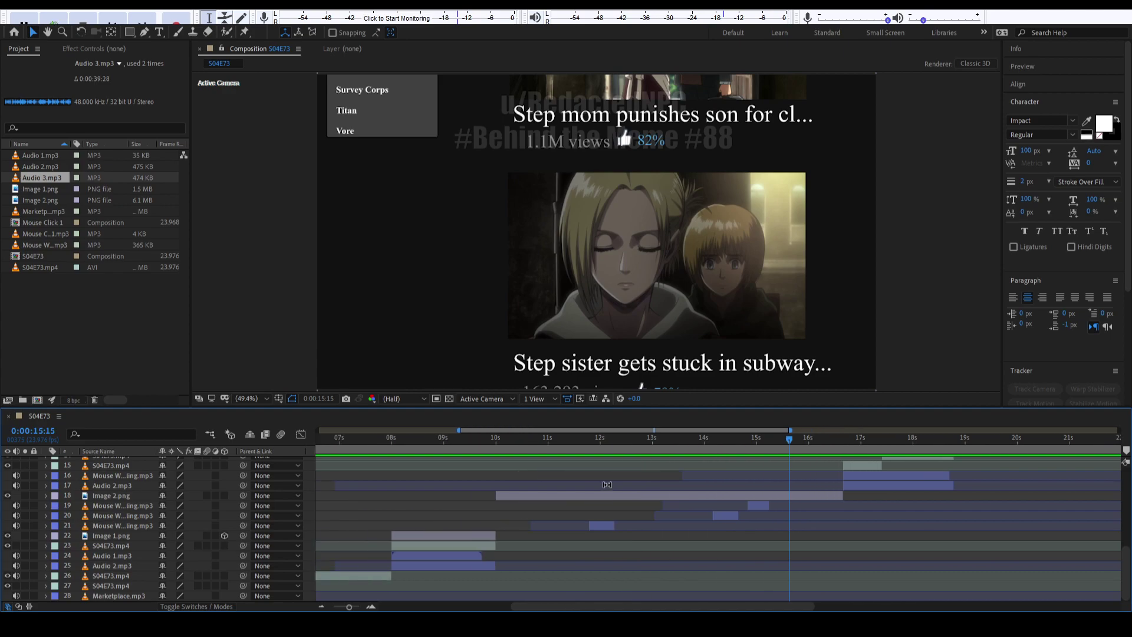
pyautogui.moveTo(587, 437); pyautogui.dragTo(503, 450)
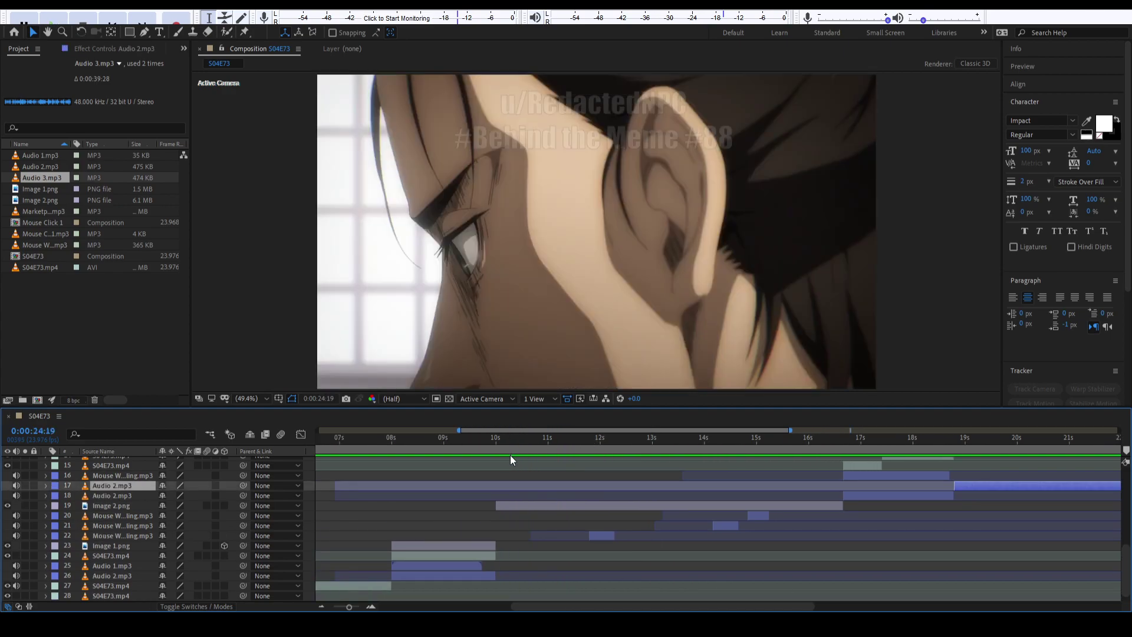
pyautogui.hotkey('ctrl', 'z')
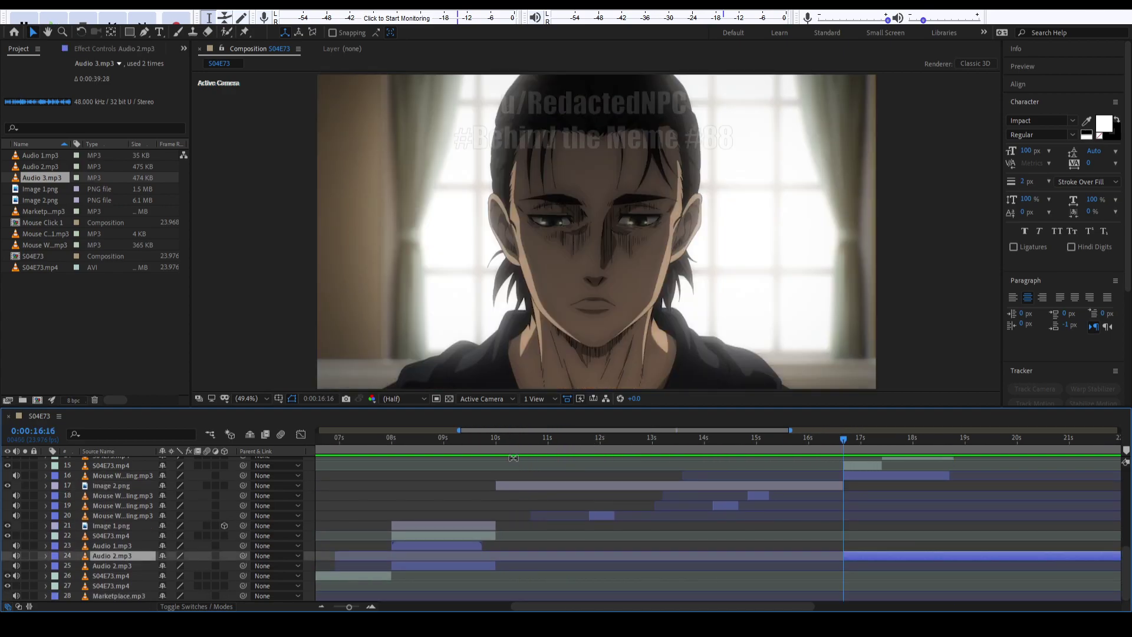
pyautogui.hotkey('ctrl', 'z')
# Place Audio 4.mp3 from the Project panel into the S04E73 timeline starting at 10 seconds.
pyautogui.moveTo(551, 445); pyautogui.dragTo(499, 450)
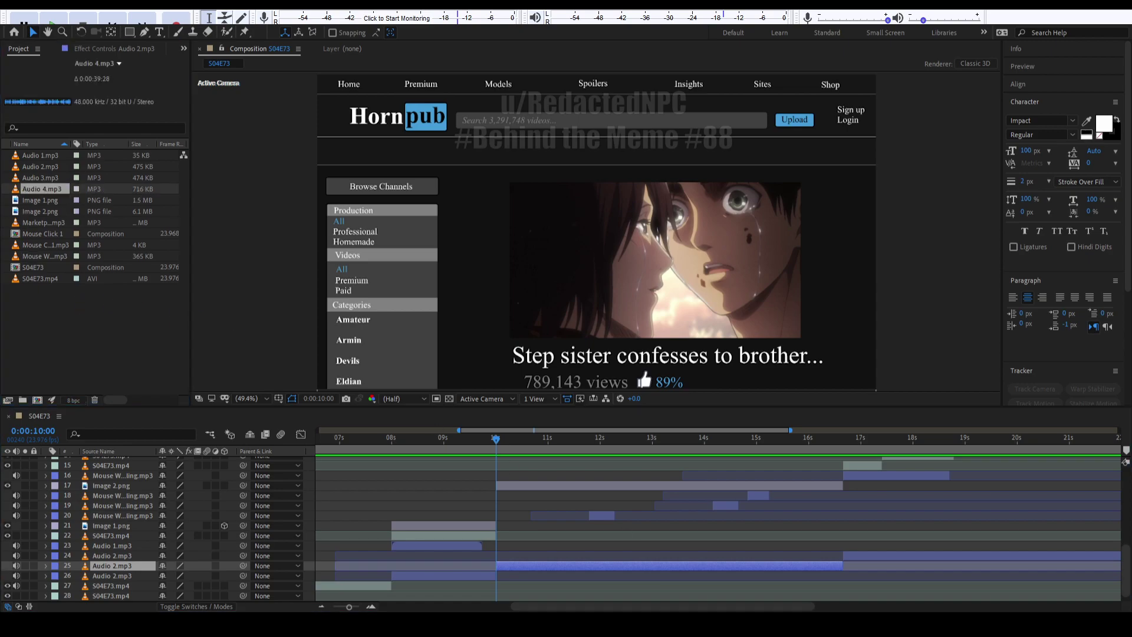
pyautogui.moveTo(41, 189); pyautogui.dragTo(495, 569)
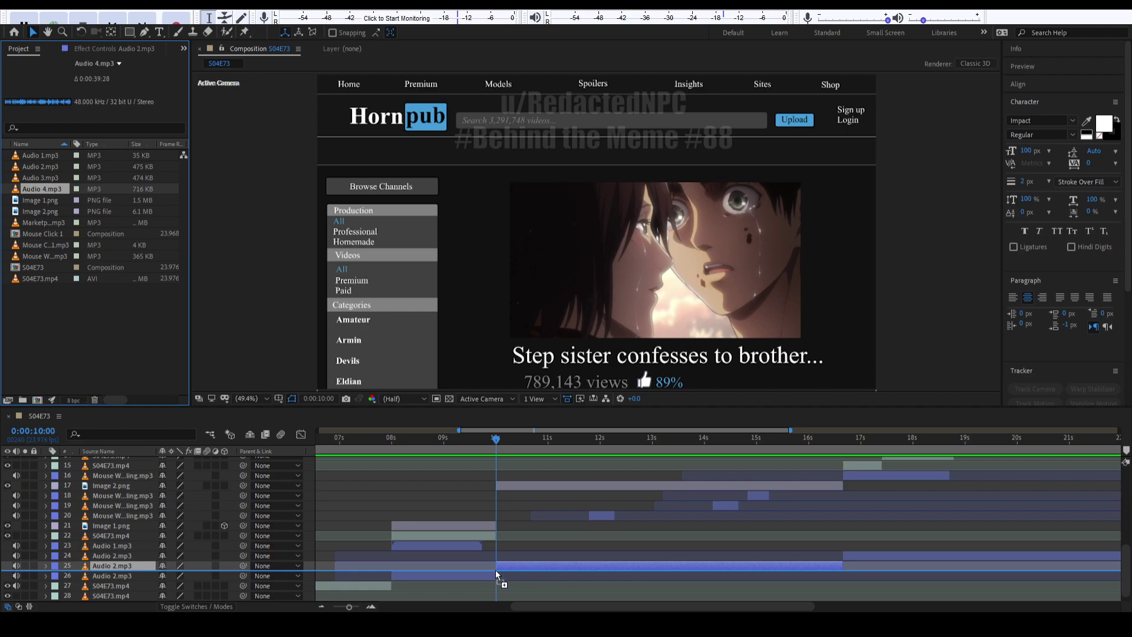
pyautogui.moveTo(495, 569); pyautogui.dragTo(496, 570)
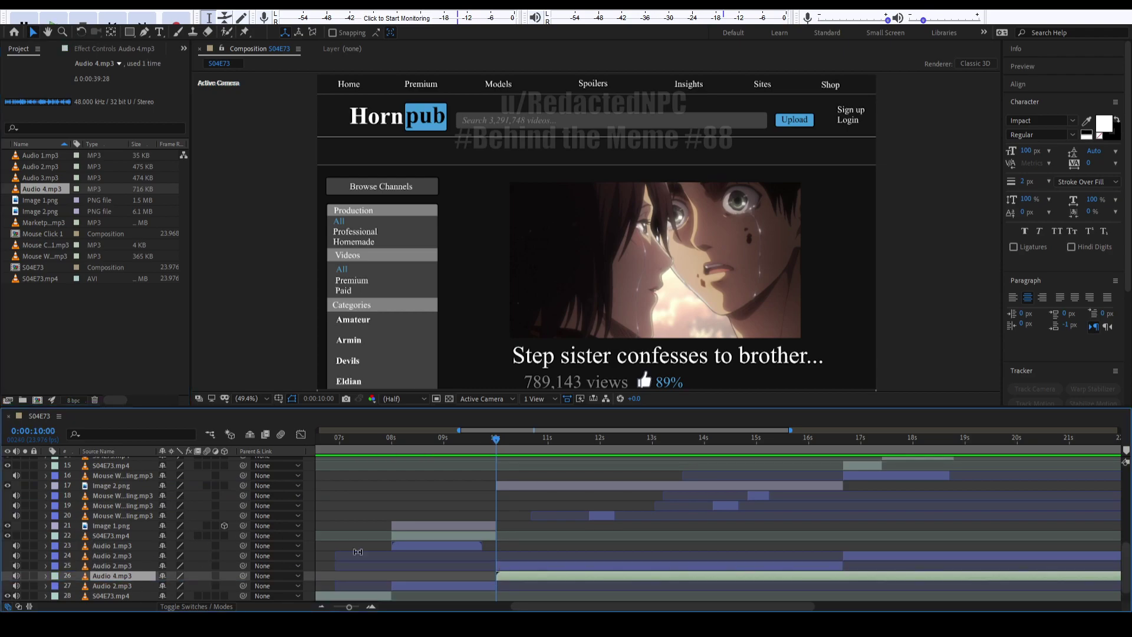
pyautogui.click(46, 566)
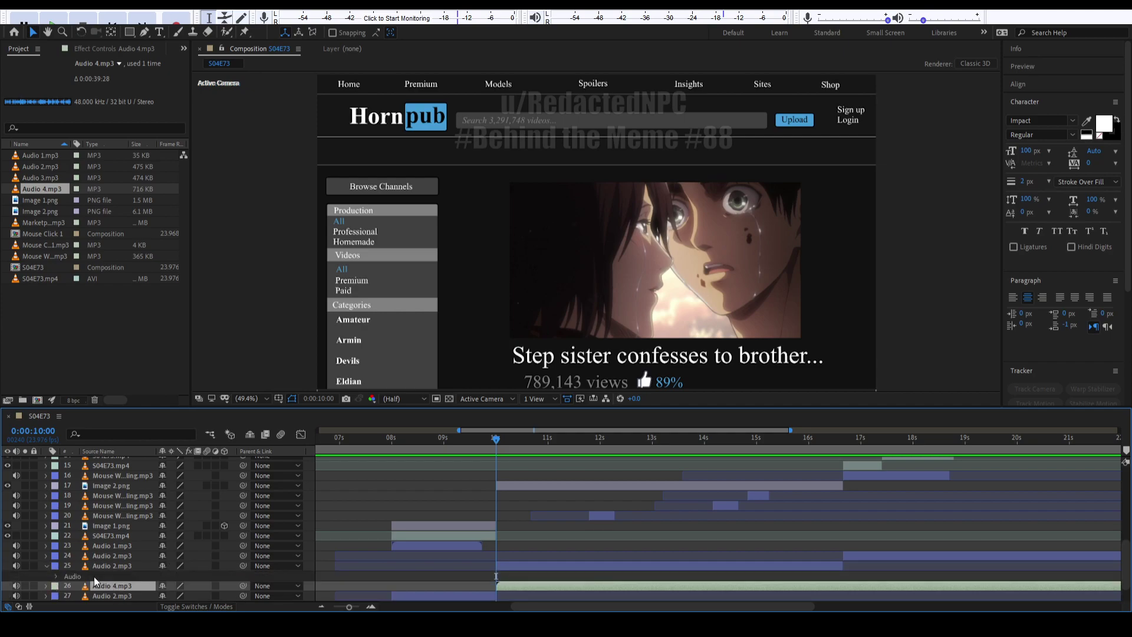
pyautogui.click(68, 575)
pyautogui.click(114, 589)
pyautogui.press('Return')
pyautogui.click(46, 566)
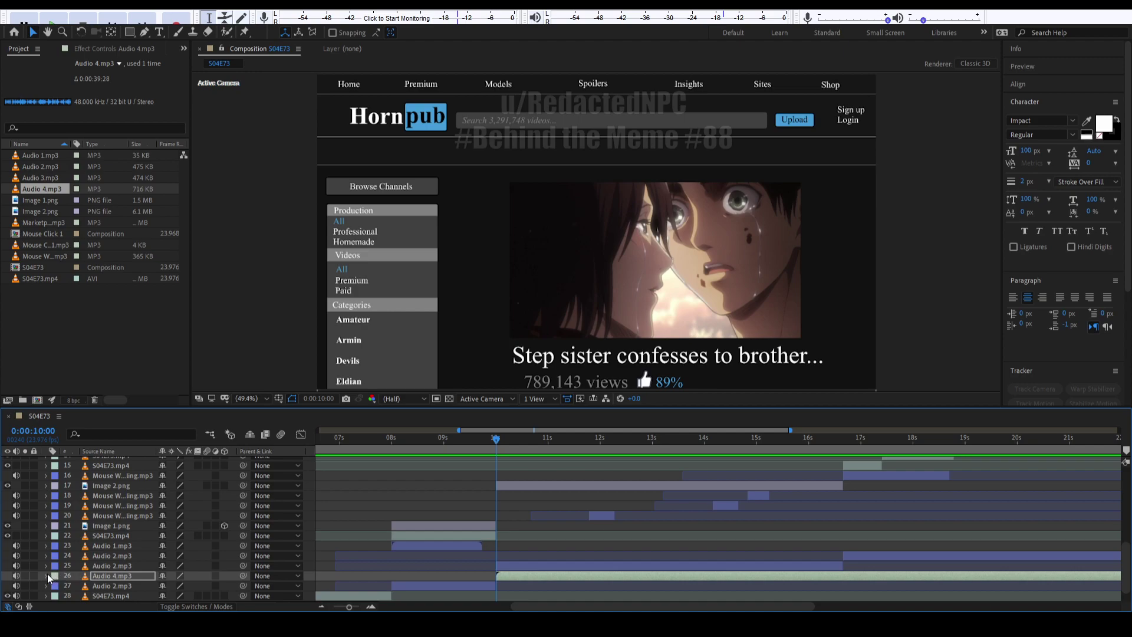
pyautogui.press('Return')
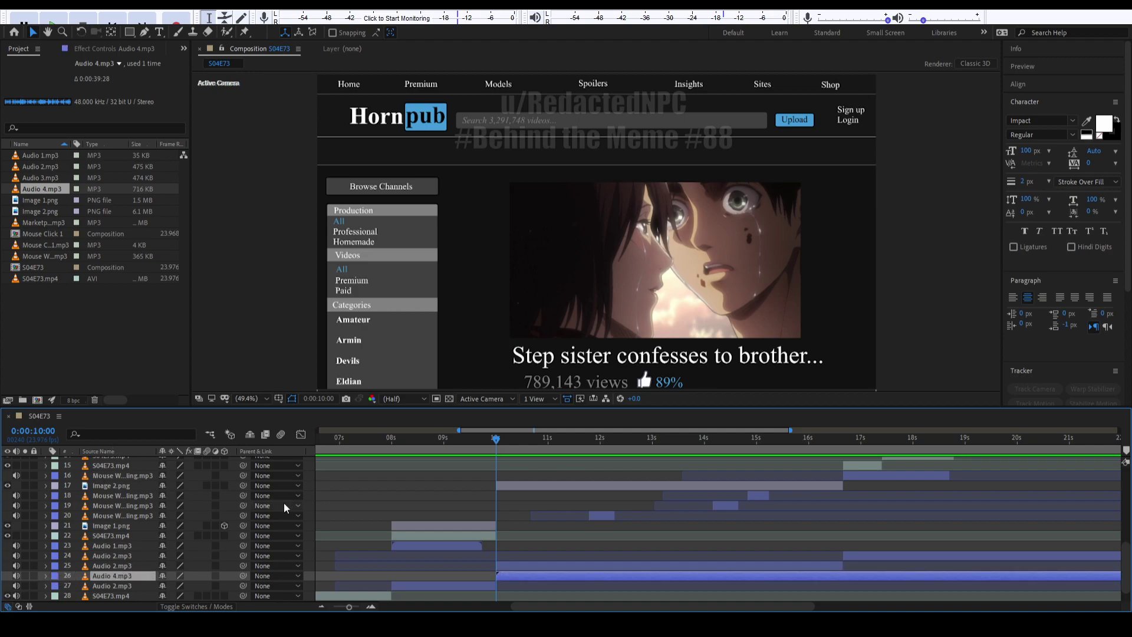
pyautogui.click(507, 566)
pyautogui.moveTo(825, 450); pyautogui.dragTo(830, 446)
pyautogui.press('pagedown')
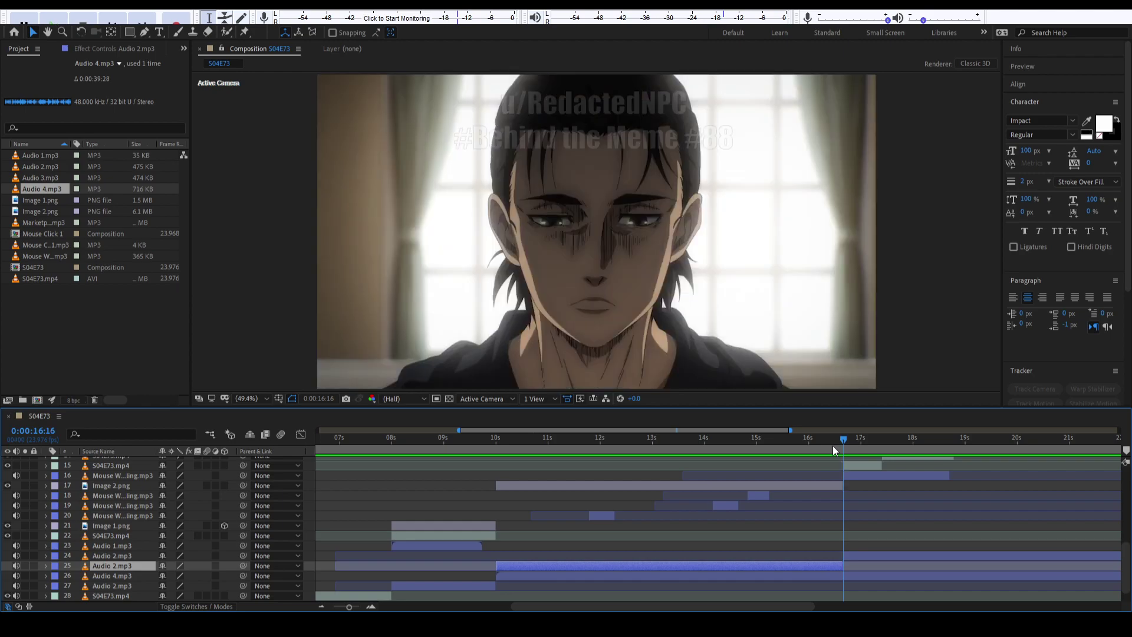
pyautogui.click(843, 575)
pyautogui.hotkey('ctrl', 'shift', 'd')
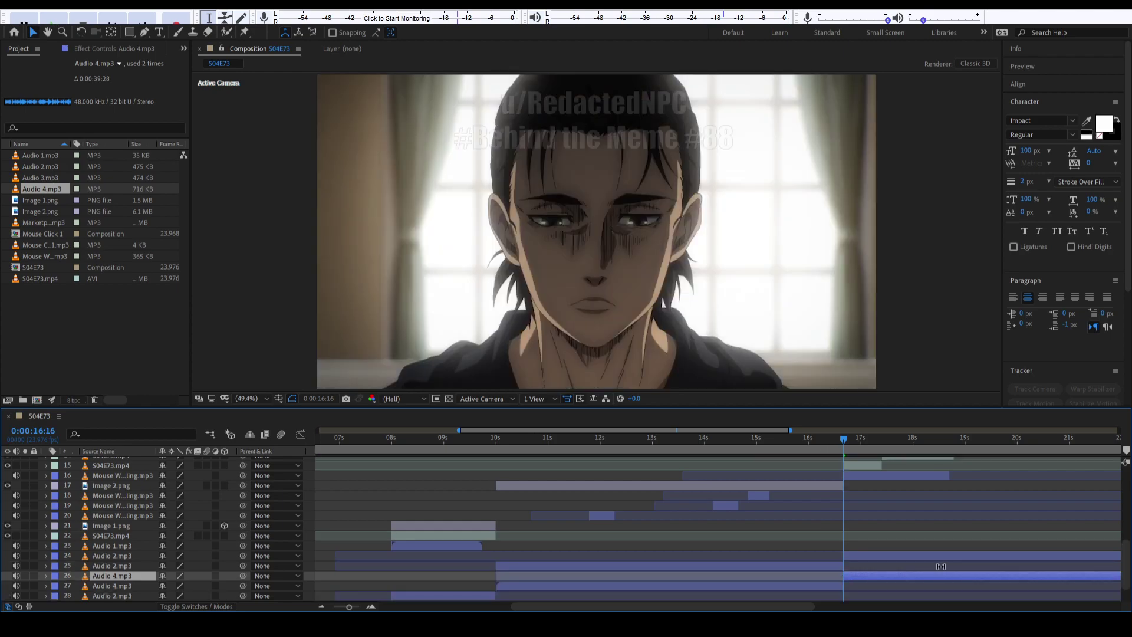
pyautogui.click(823, 567)
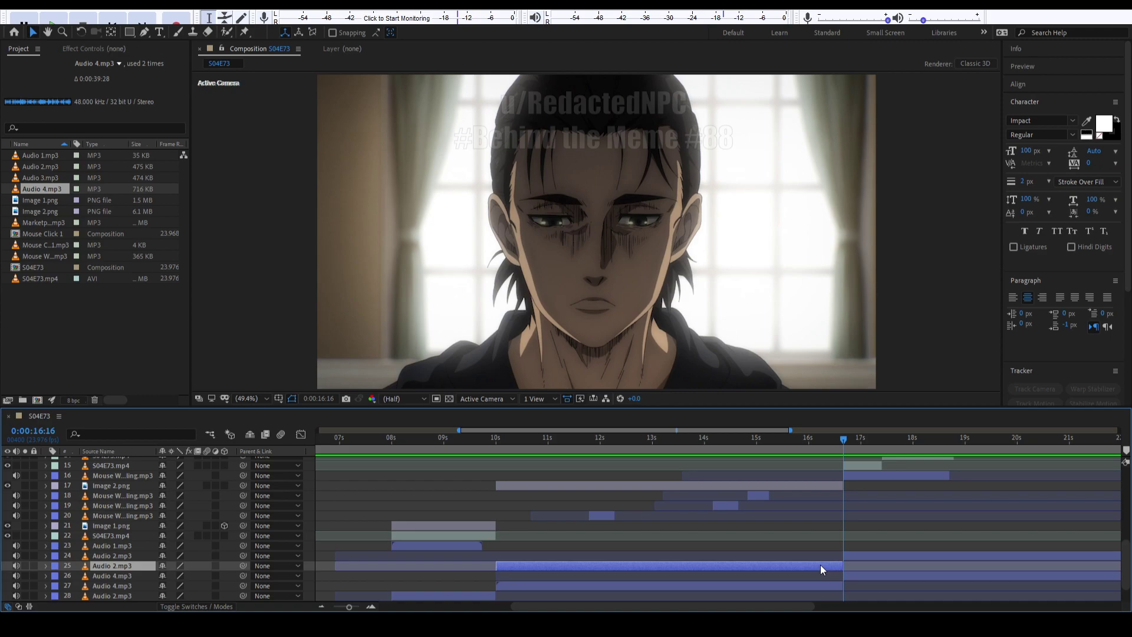
pyautogui.press('Delete')
pyautogui.moveTo(551, 441); pyautogui.dragTo(452, 441)
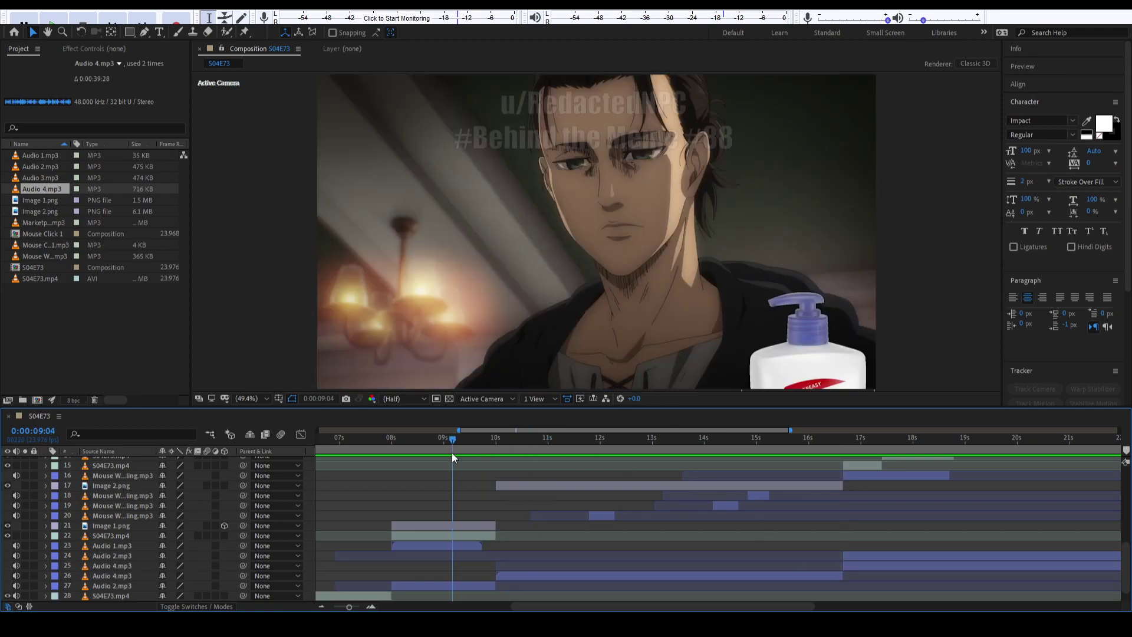
pyautogui.press('space')
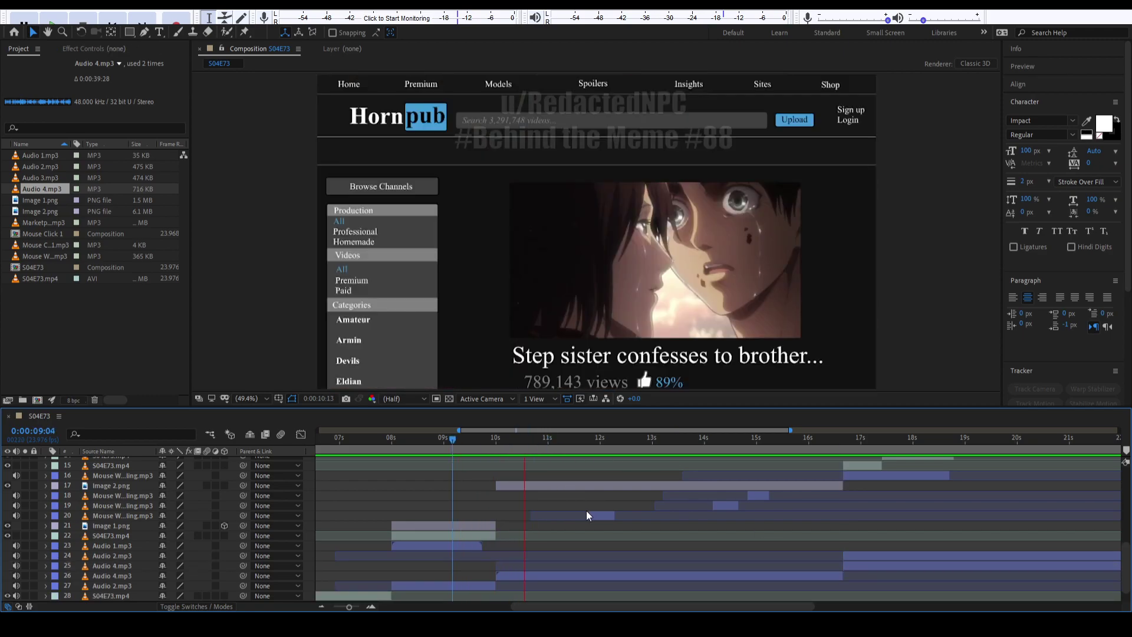
pyautogui.press('space')
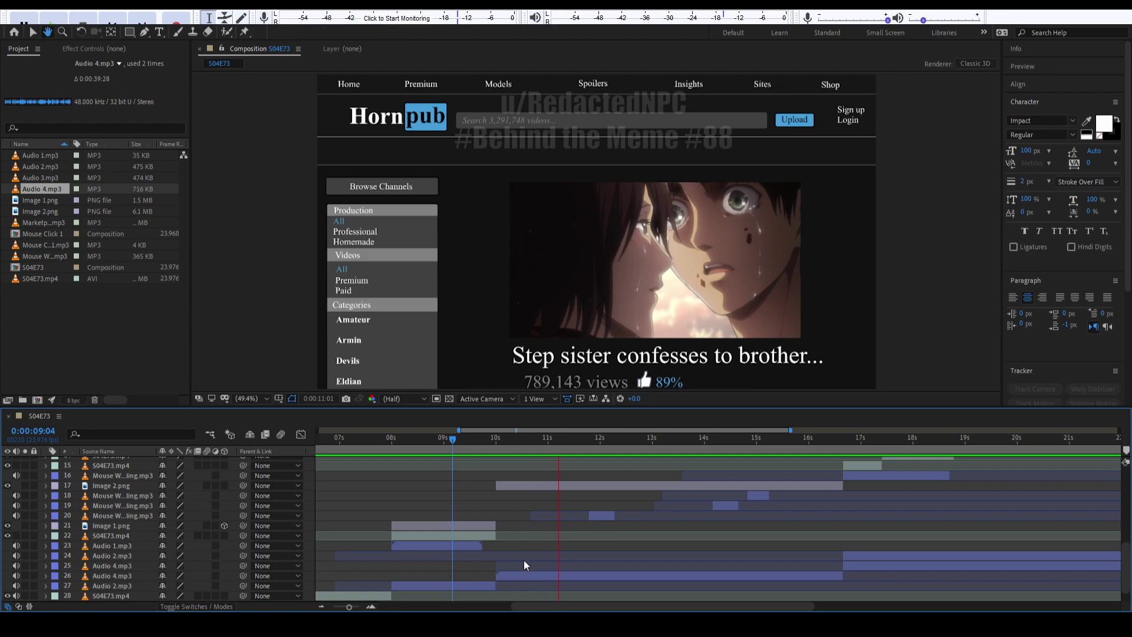
pyautogui.hotkey('ctrl', 'z')
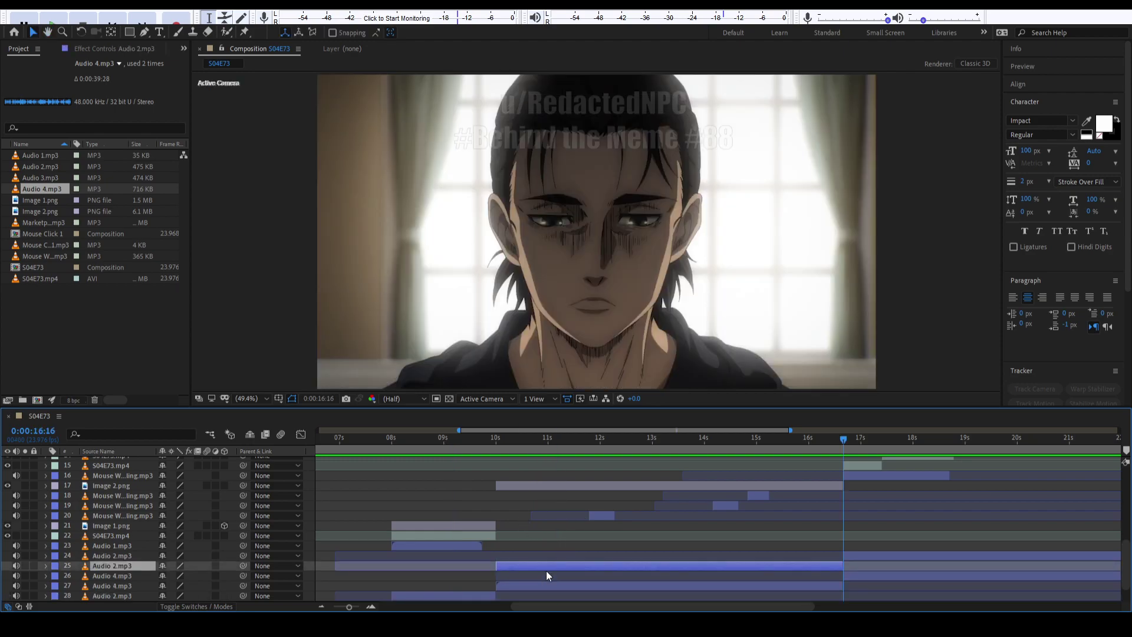
pyautogui.scroll(-1, 537, 587)
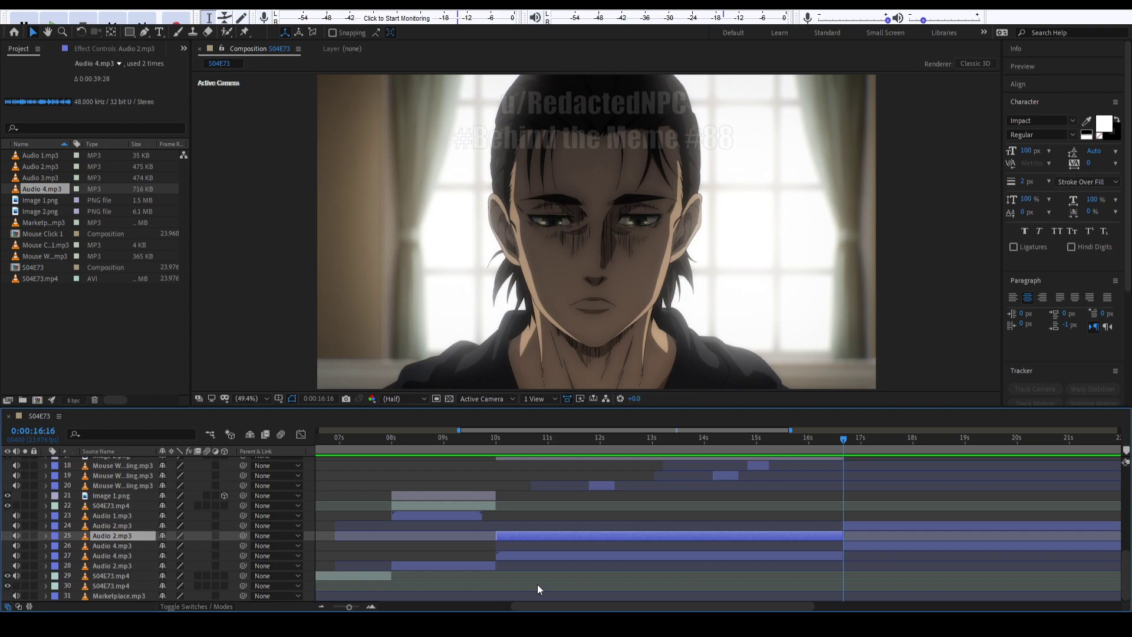
pyautogui.click(526, 555)
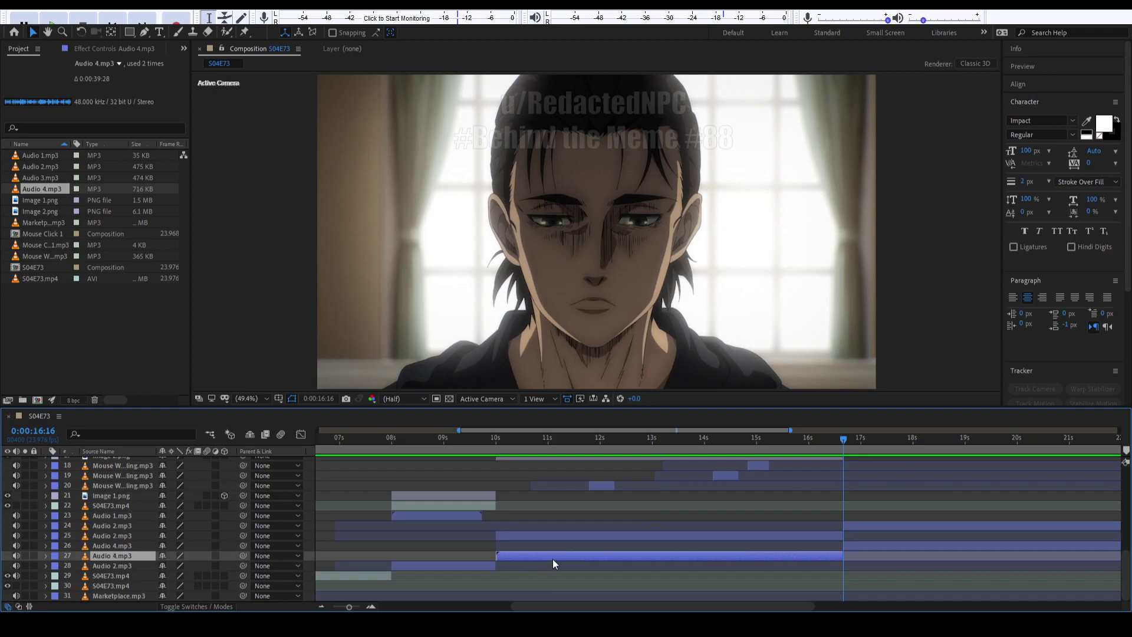
pyautogui.press('Delete')
# Make Audio 4.mp3 start exactly at 10:00.
pyautogui.hscroll(-1, 540, 557)
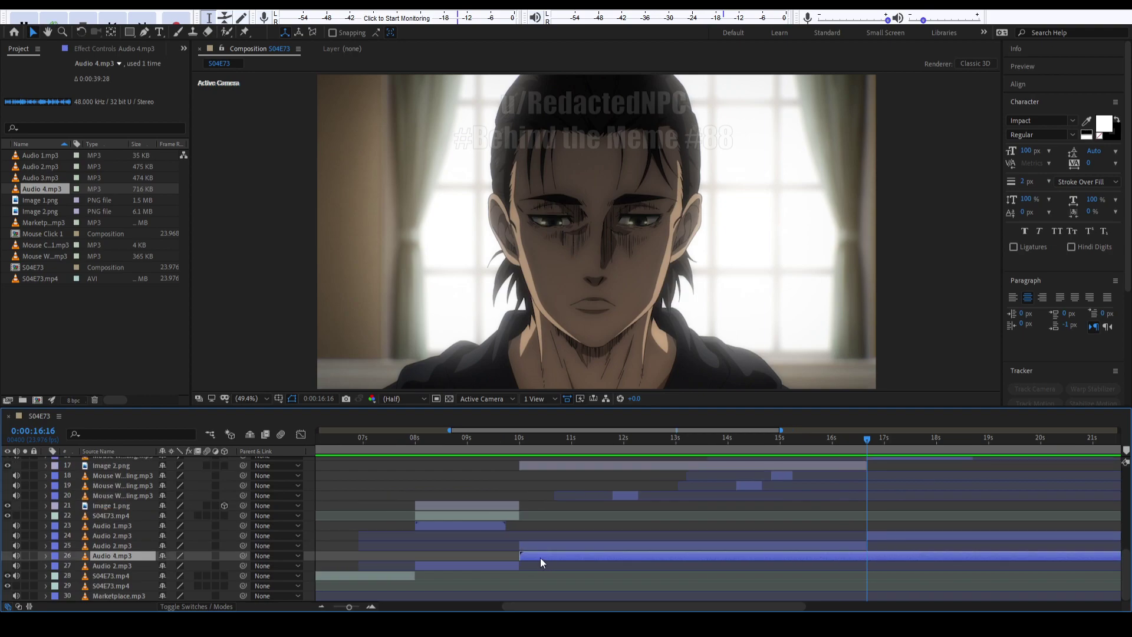
pyautogui.moveTo(540, 557); pyautogui.dragTo(493, 557)
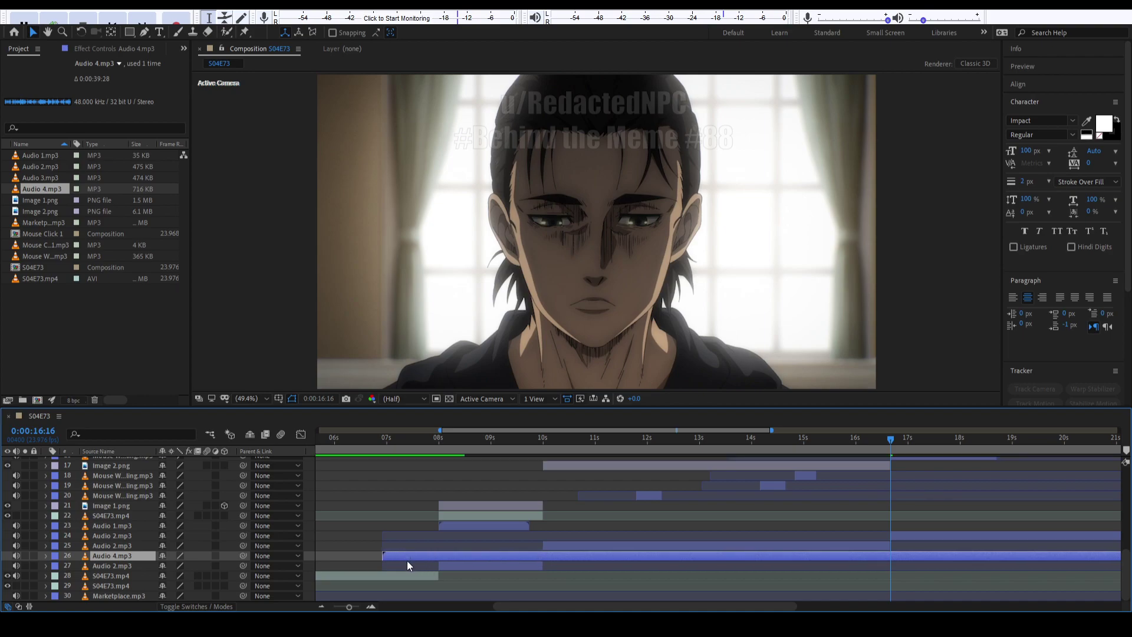
pyautogui.scroll(6, 407, 561)
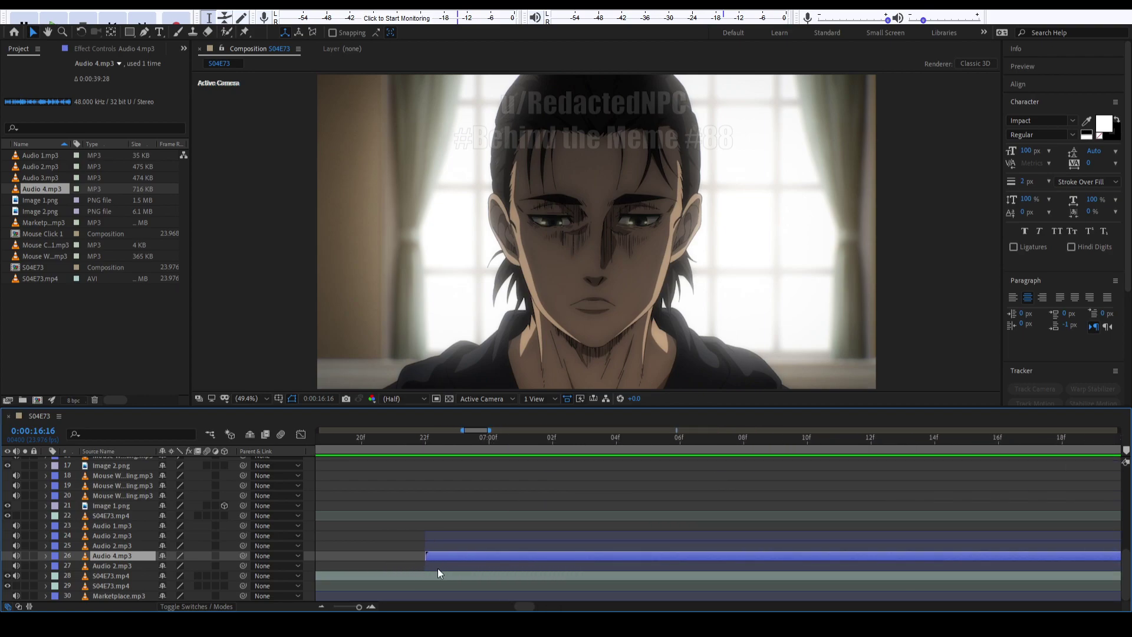
pyautogui.scroll(-5, 398, 568)
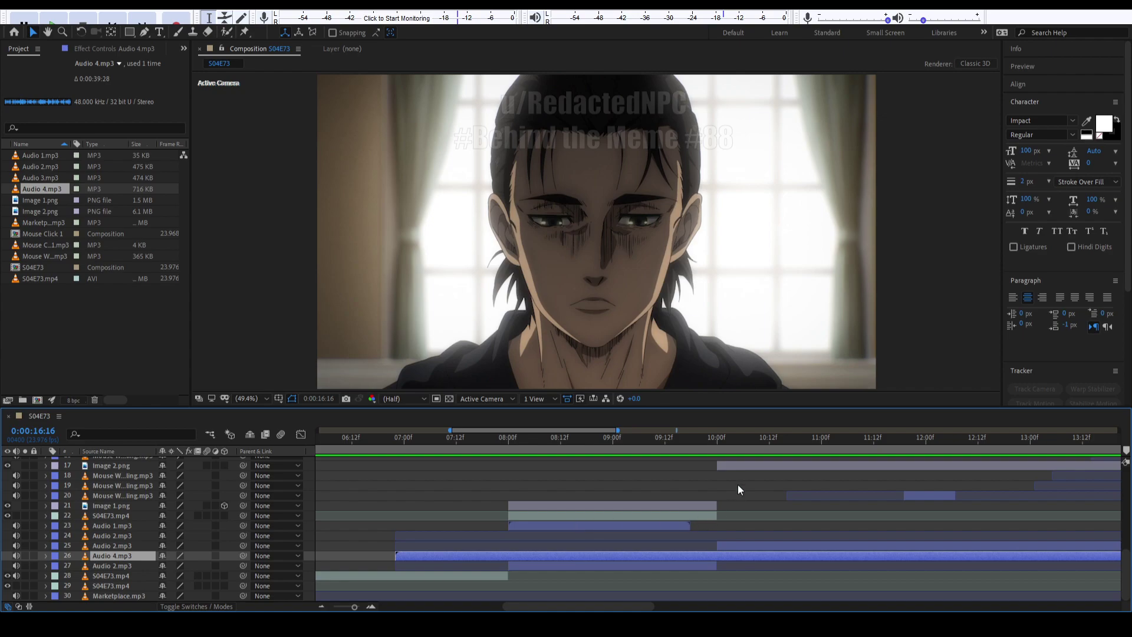
pyautogui.click(713, 448)
pyautogui.press('pagedown')
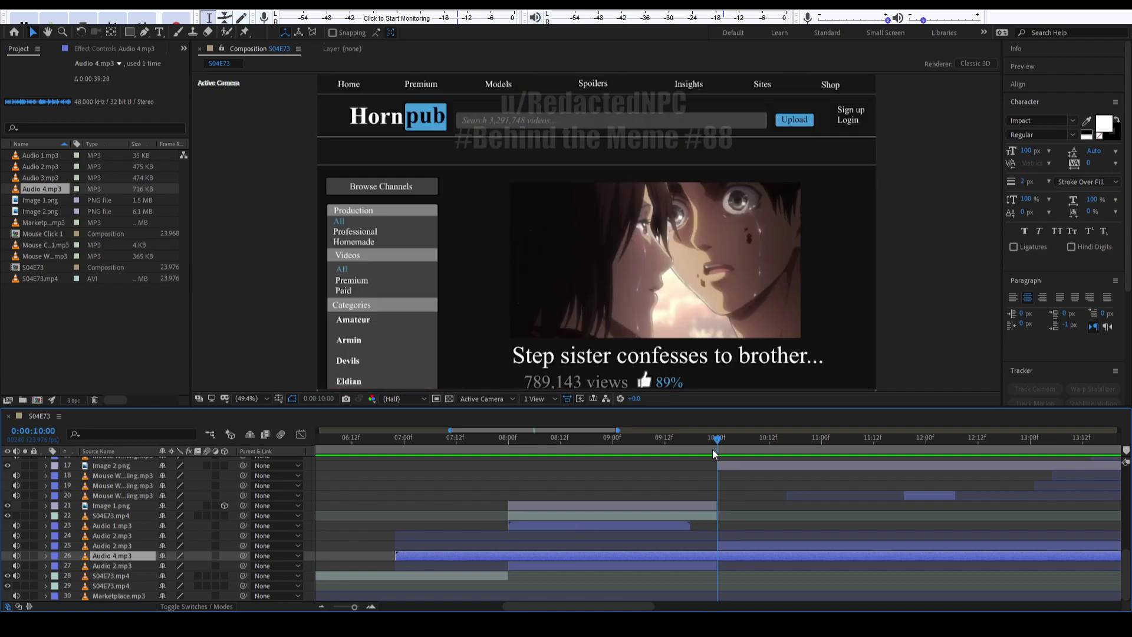
pyautogui.hotkey('alt', '[')
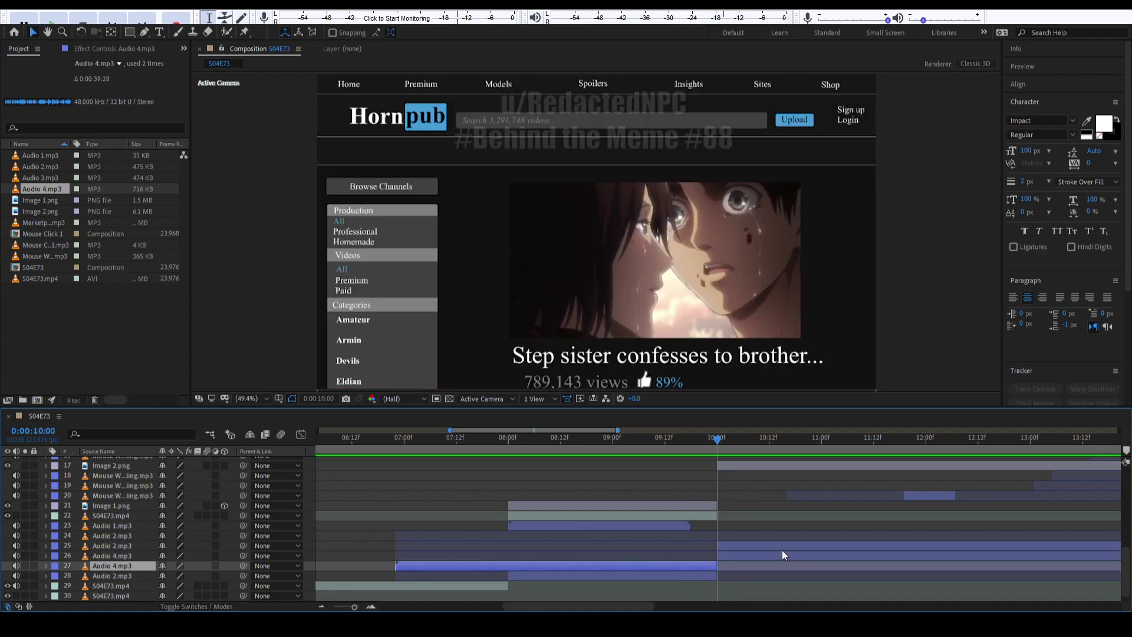
# Split Audio 4.mp3 at 16:16.
pyautogui.hscroll(3, 758, 546)
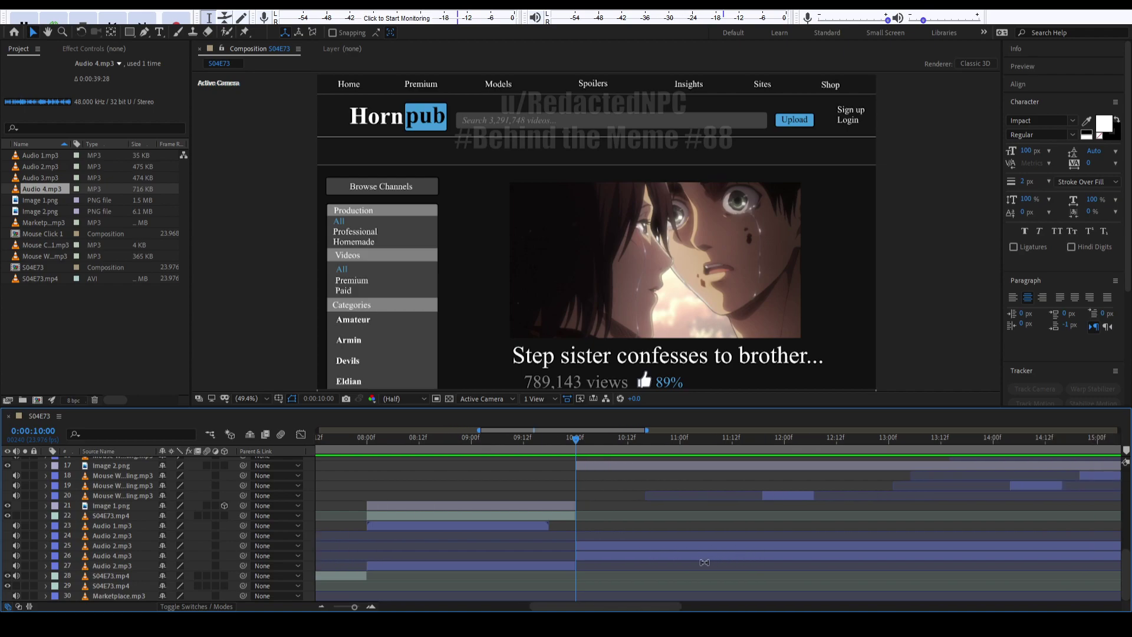
pyautogui.click(672, 548)
pyautogui.hscroll(2, 738, 556)
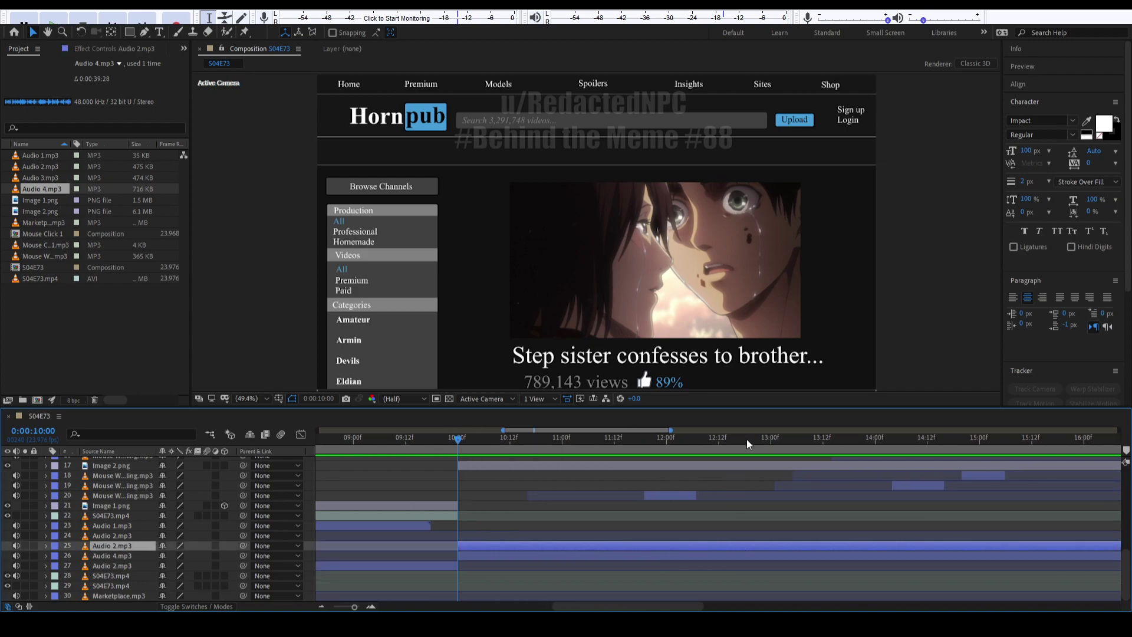
pyautogui.moveTo(746, 440); pyautogui.dragTo(1005, 433)
pyautogui.scroll(-3, 965, 499)
pyautogui.click(918, 442)
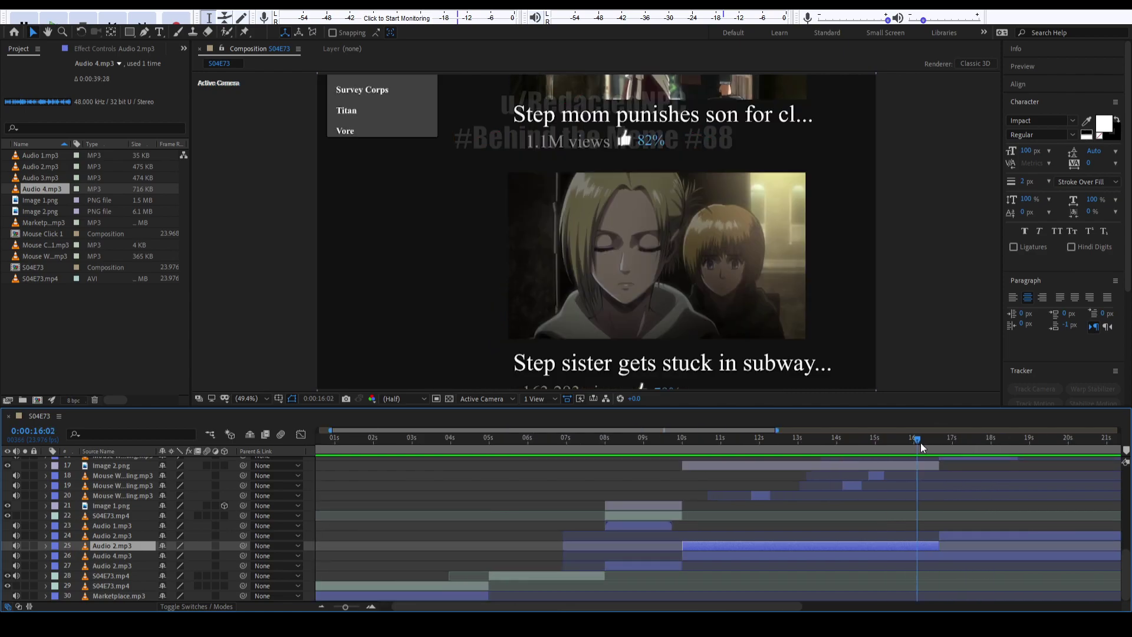
pyautogui.moveTo(920, 443); pyautogui.dragTo(938, 444)
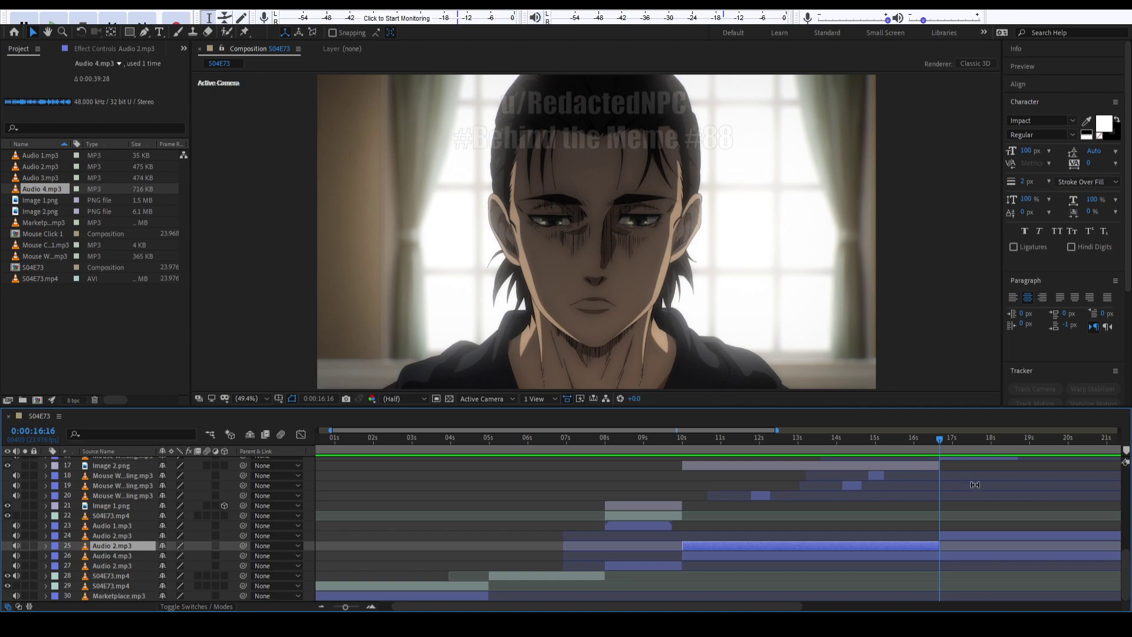
pyautogui.click(866, 556)
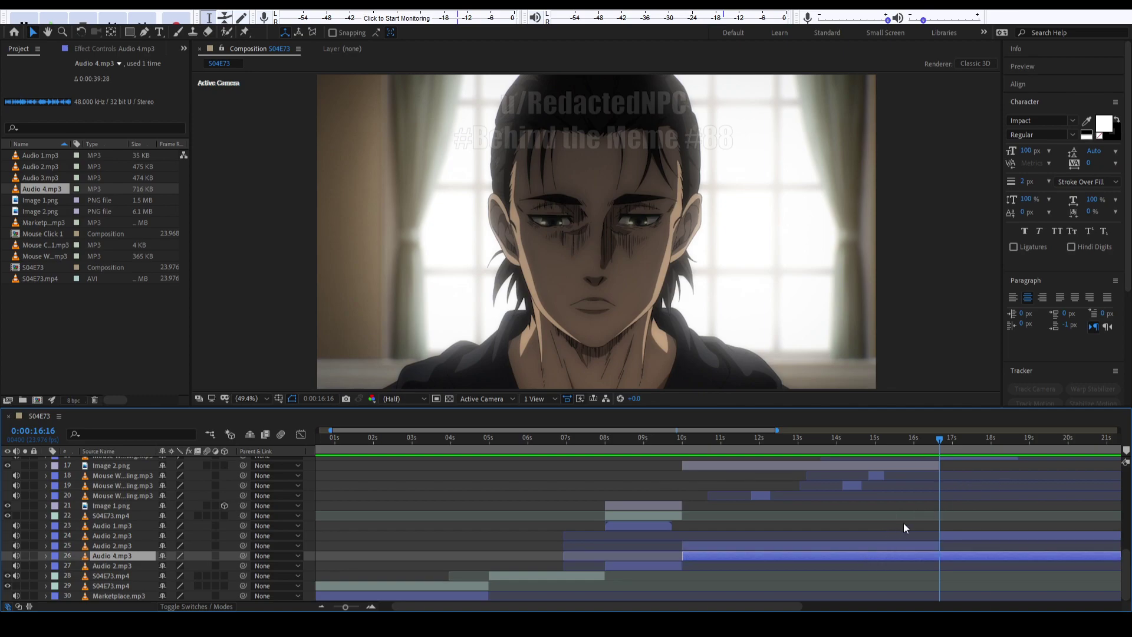
pyautogui.hotkey('ctrl', 'shift', 'd')
# Delete the Audio 2.mp3 clip ending at 16:16 and preview from 9:10.
pyautogui.click(912, 546)
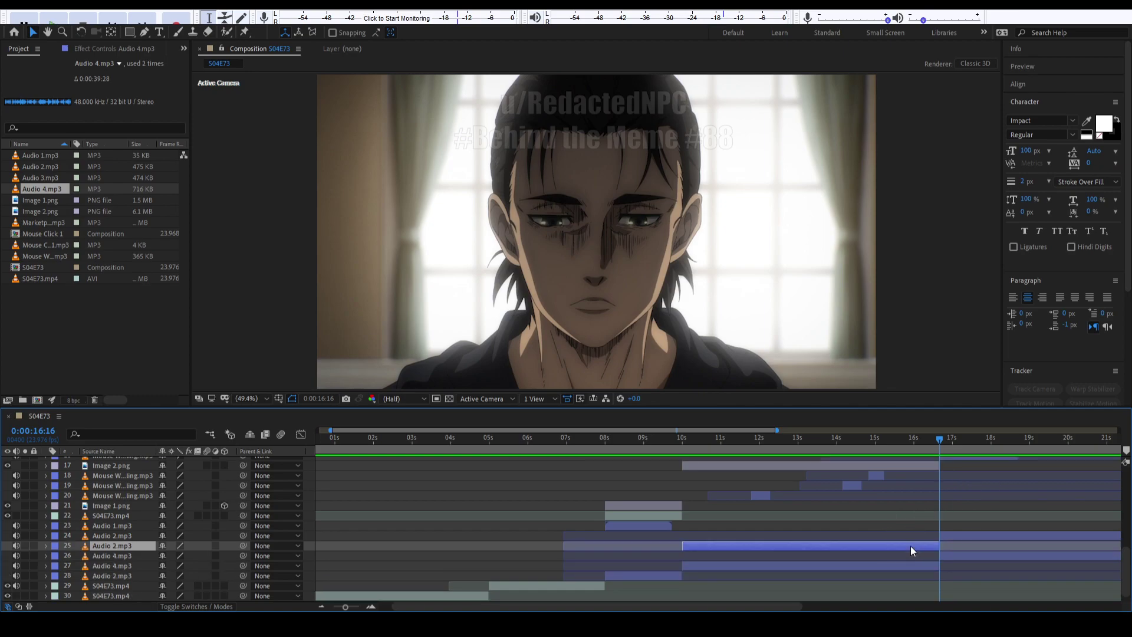
pyautogui.press('Delete')
pyautogui.moveTo(642, 430); pyautogui.dragTo(588, 454)
pyautogui.press('space')
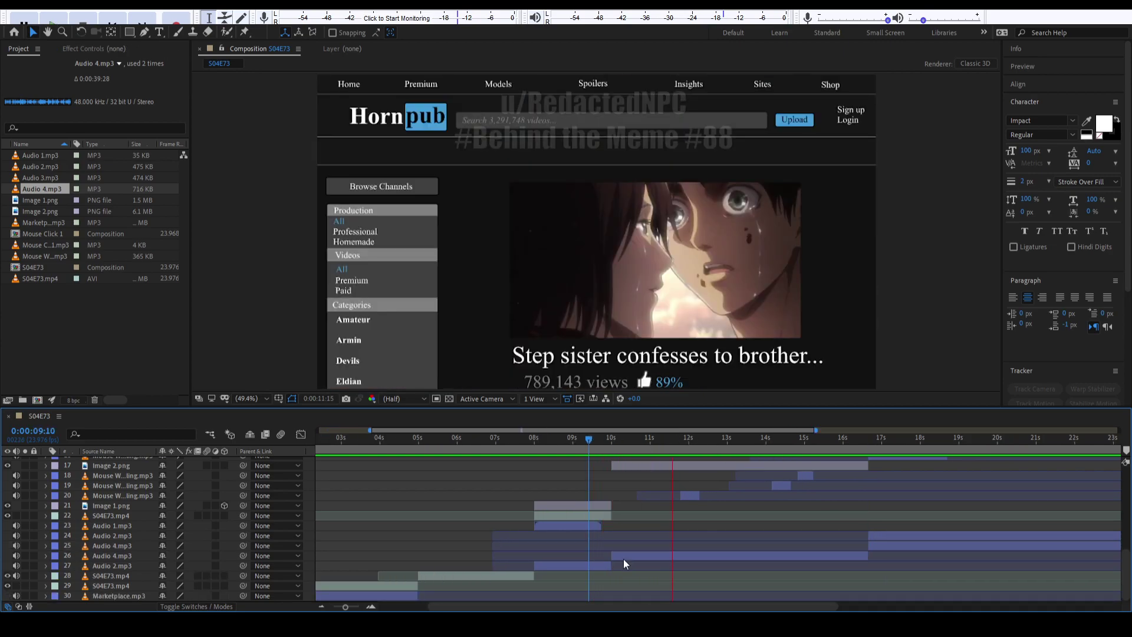
# Set layer 26 Audio 4.mp3's Audio Levels to -5 dB and preview from 9:15.
pyautogui.click(620, 555)
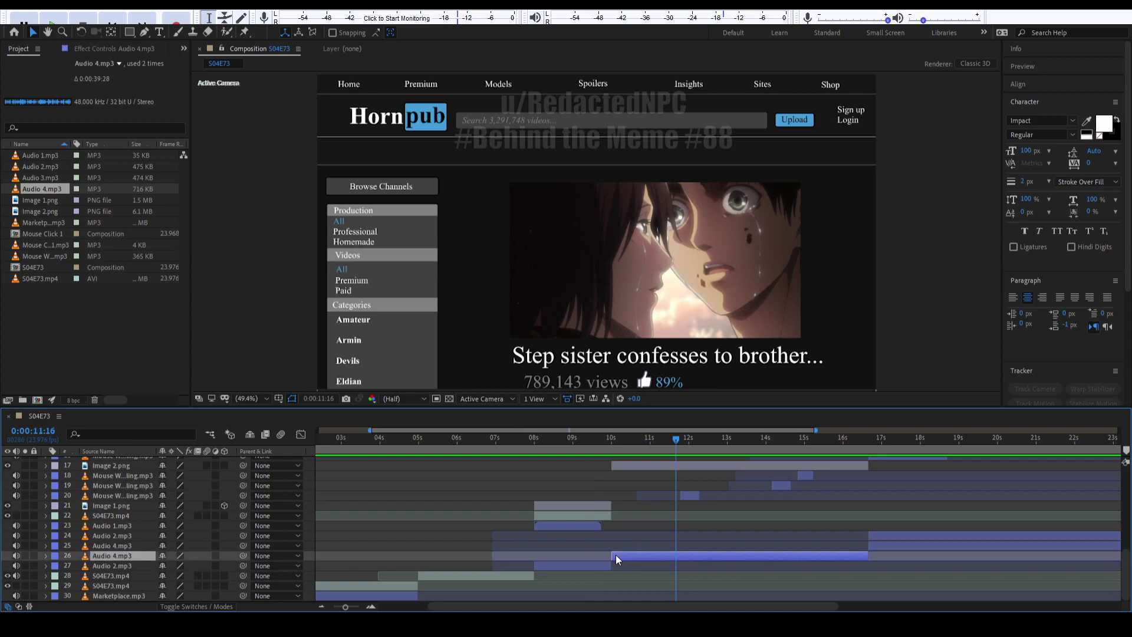
pyautogui.click(45, 555)
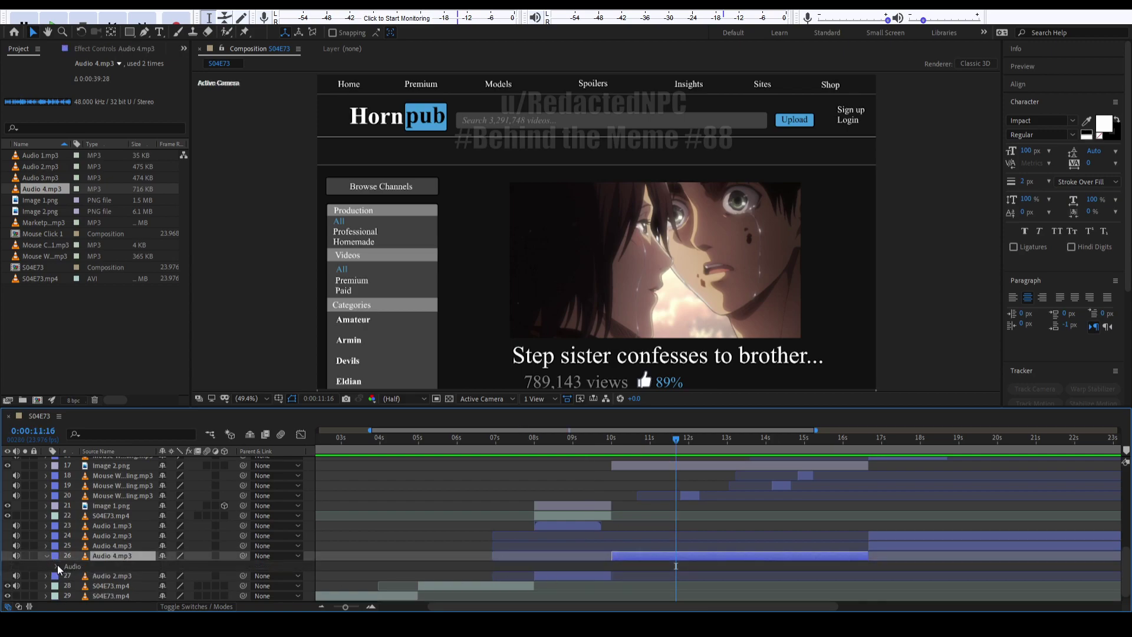
pyautogui.click(56, 565)
pyautogui.click(170, 575)
pyautogui.write('5')
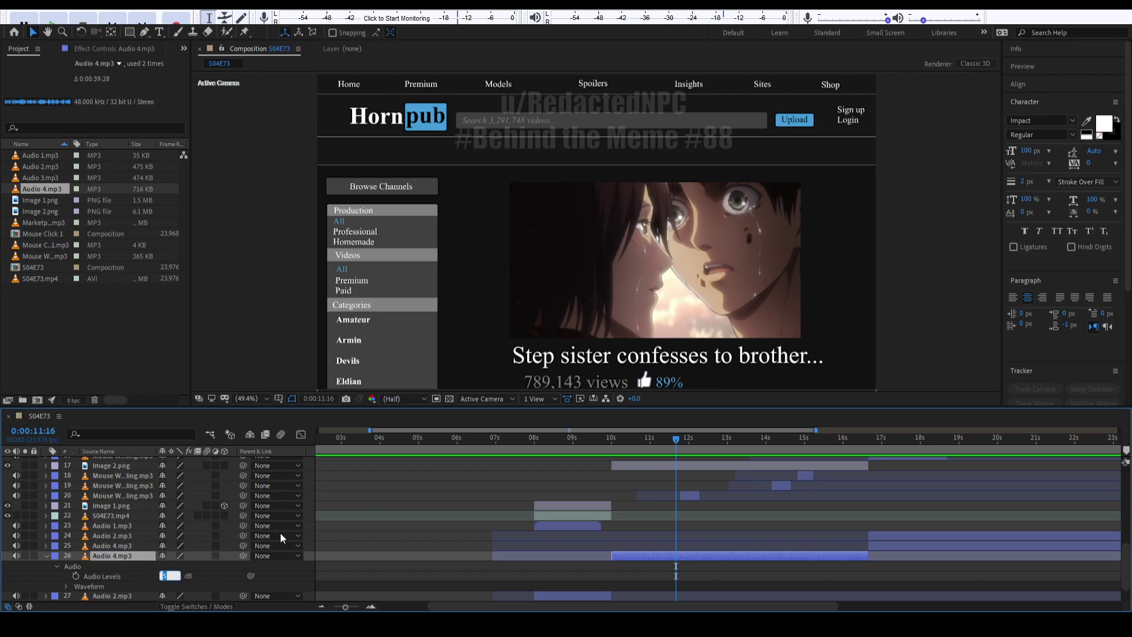
pyautogui.press('Return')
pyautogui.click(597, 438)
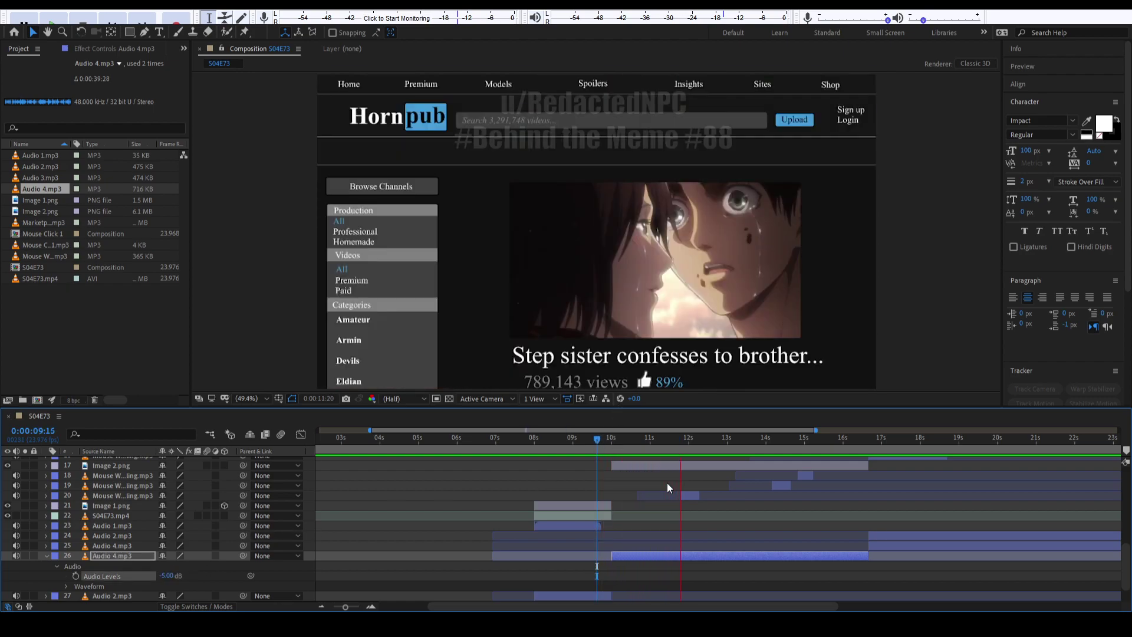
pyautogui.hscroll(5, 671, 481)
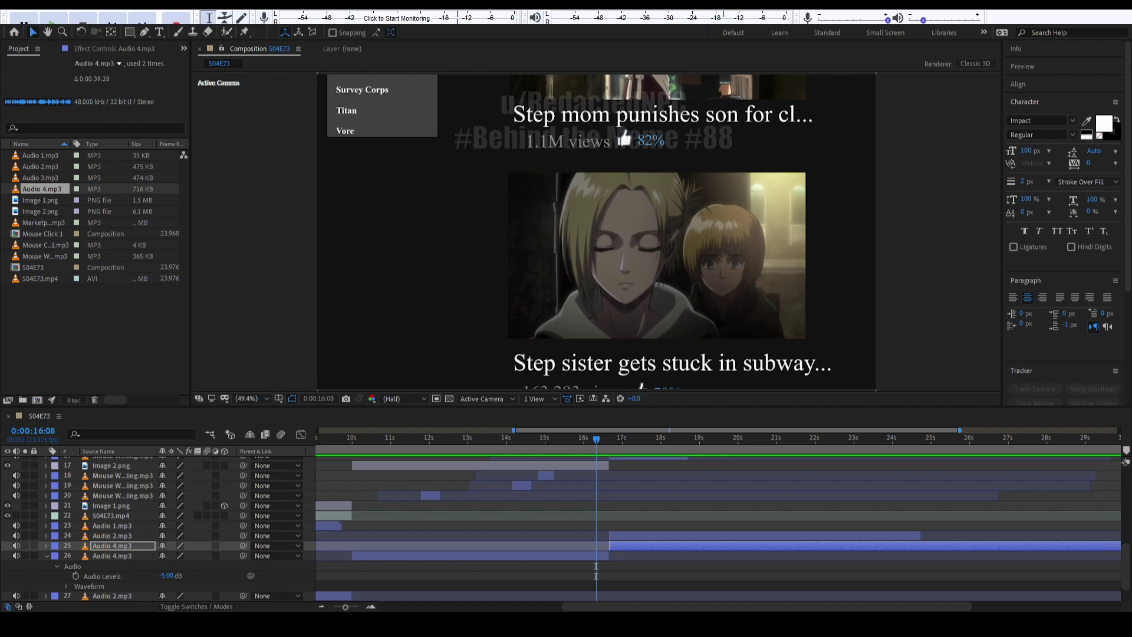
# Collapse the lower Audio 4.mp3 layer and check the upper layer's volume level.
pyautogui.click(596, 443)
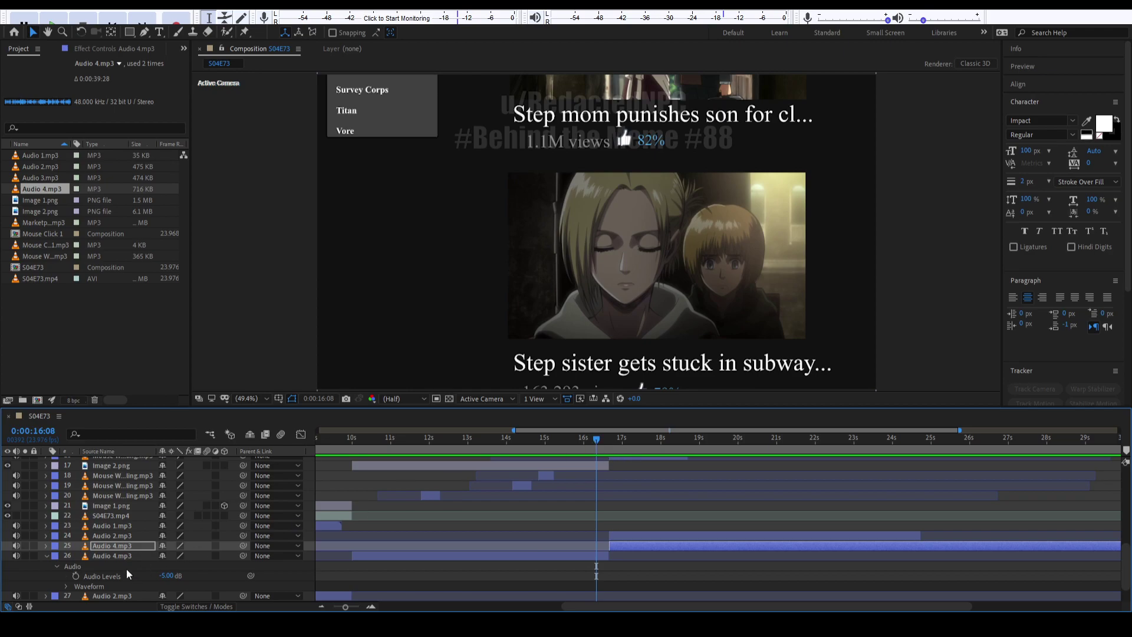
pyautogui.click(45, 555)
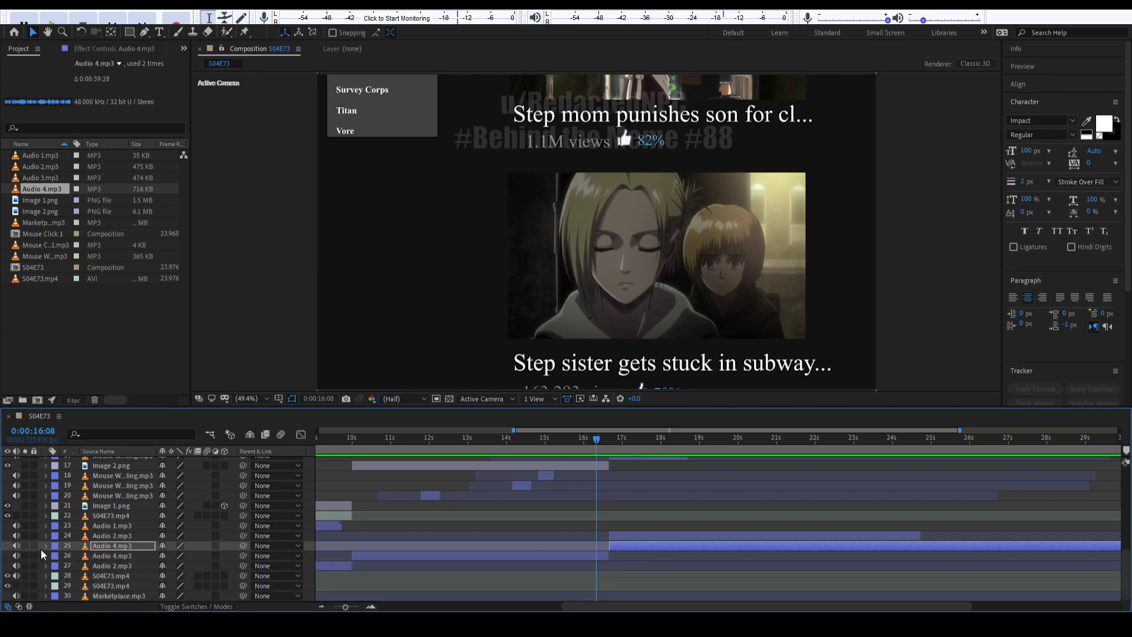
pyautogui.click(41, 547)
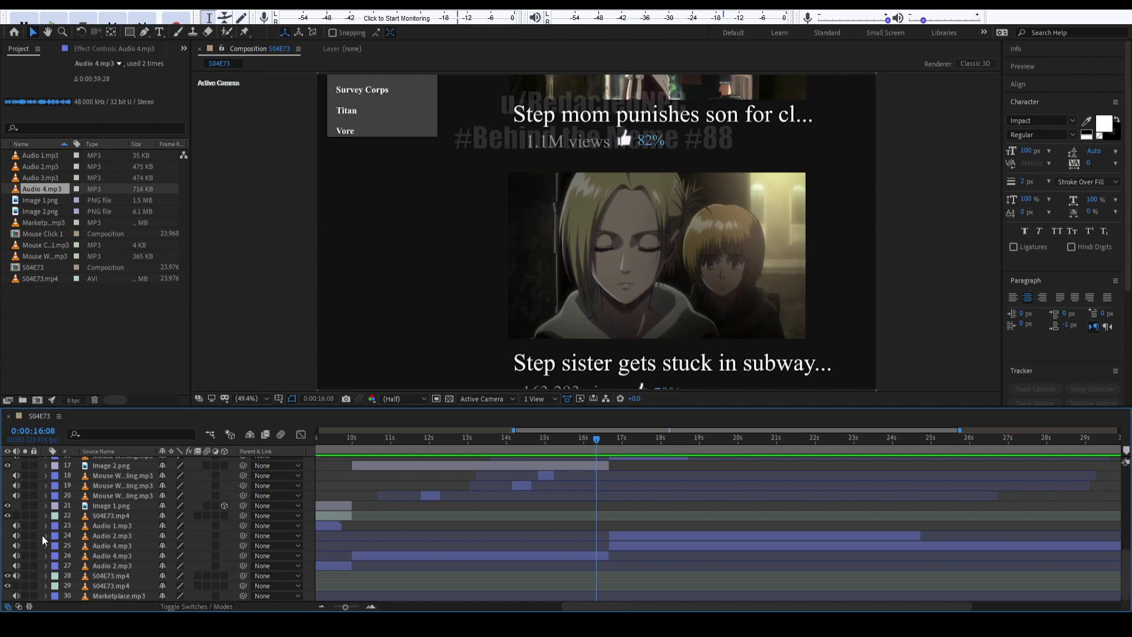
pyautogui.click(69, 546)
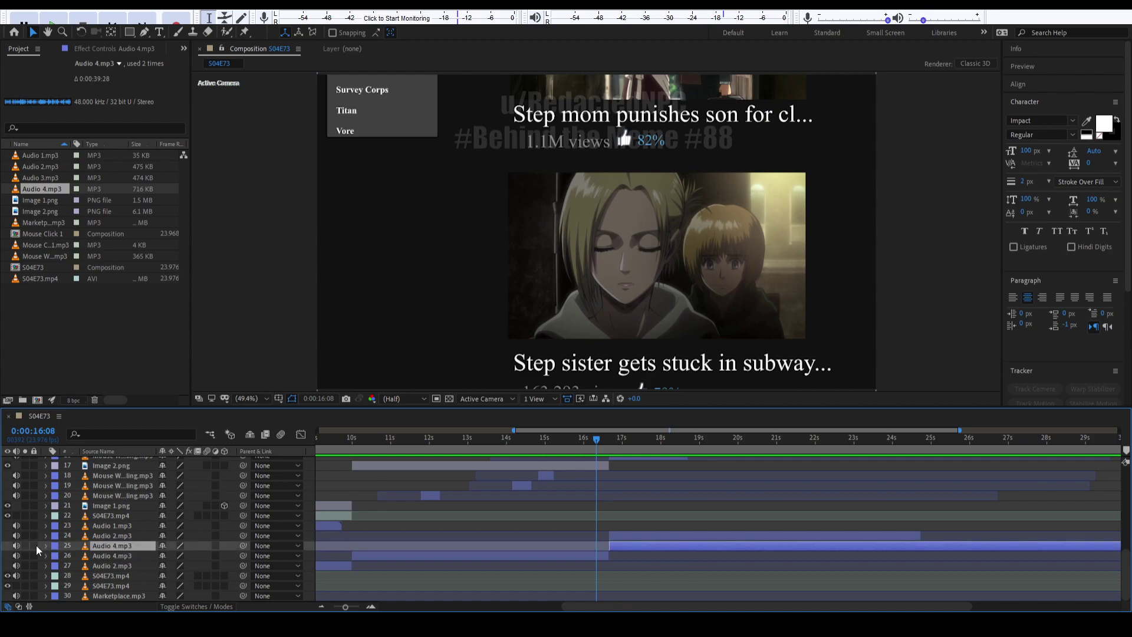
pyautogui.click(45, 546)
pyautogui.click(57, 556)
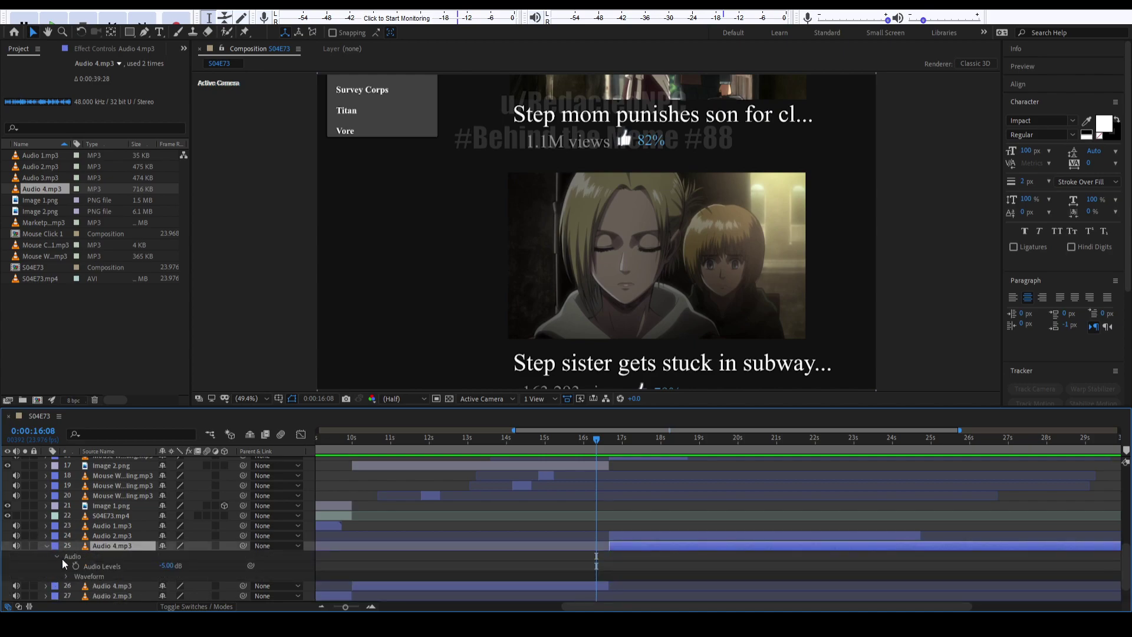
pyautogui.click(47, 547)
# Split Audio 2.mp3 at 0:00:18:19 and delete its later piece.
pyautogui.moveTo(597, 443); pyautogui.dragTo(700, 444)
pyautogui.scroll(3, 699, 459)
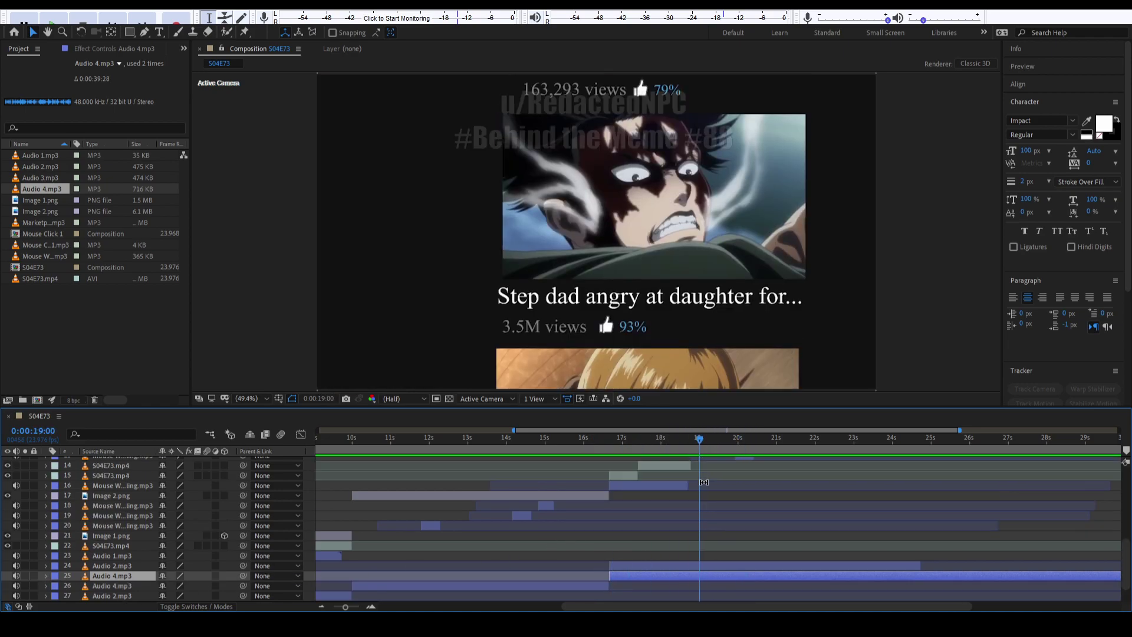
pyautogui.scroll(-6, 697, 478)
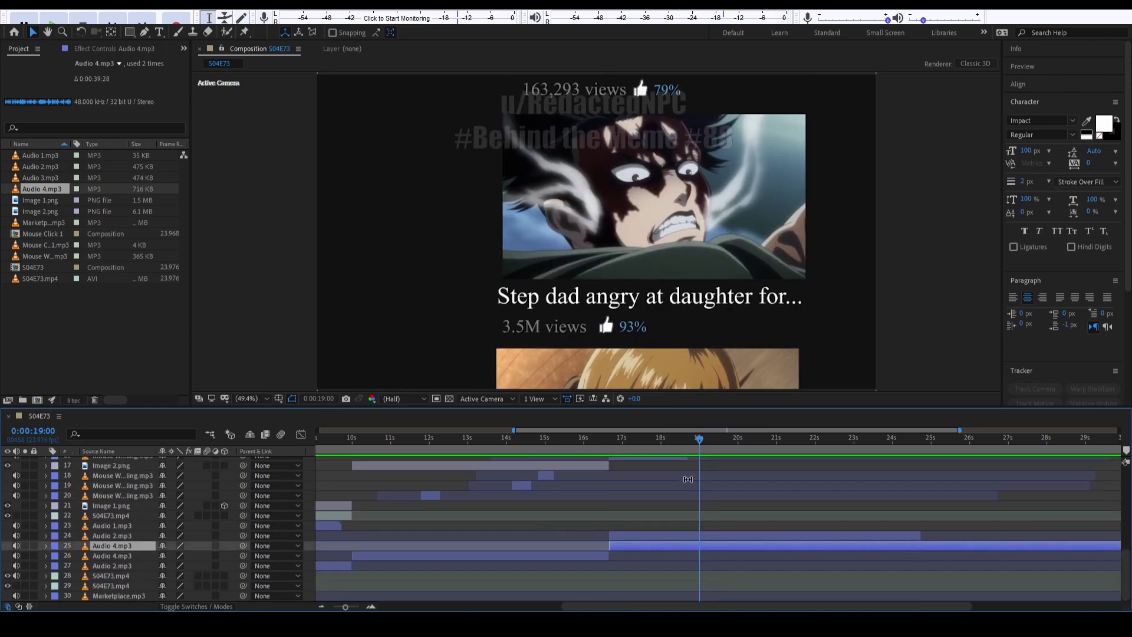
pyautogui.click(639, 535)
pyautogui.scroll(3, 530, 539)
pyautogui.scroll(2, 494, 541)
pyautogui.moveTo(129, 599); pyautogui.dragTo(172, 519)
pyautogui.scroll(-4, 671, 553)
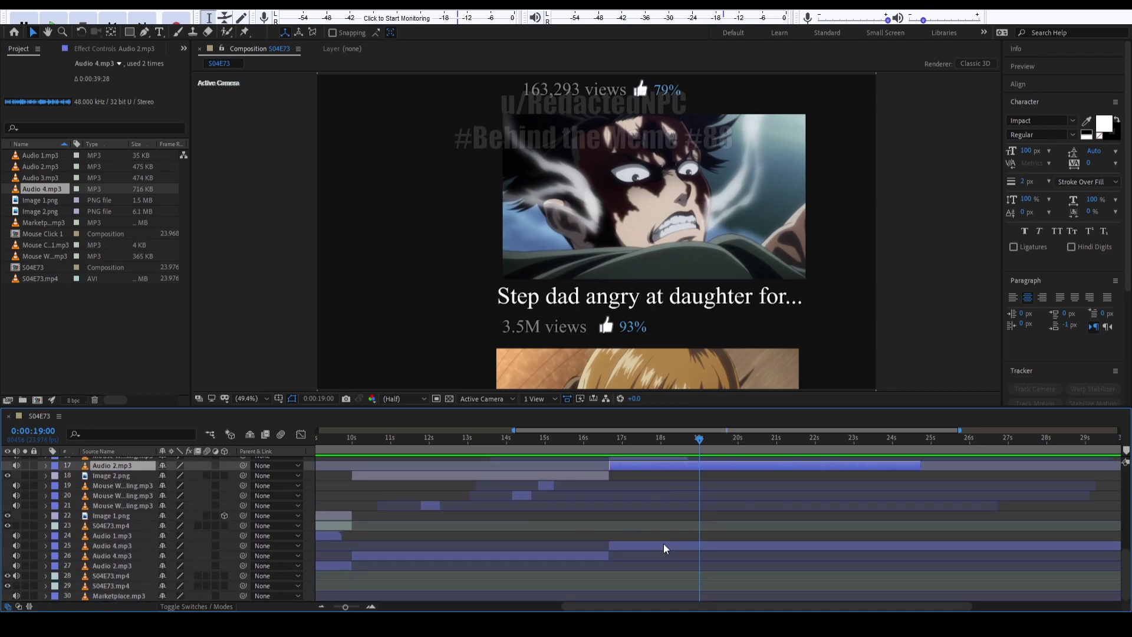
pyautogui.scroll(4, 663, 544)
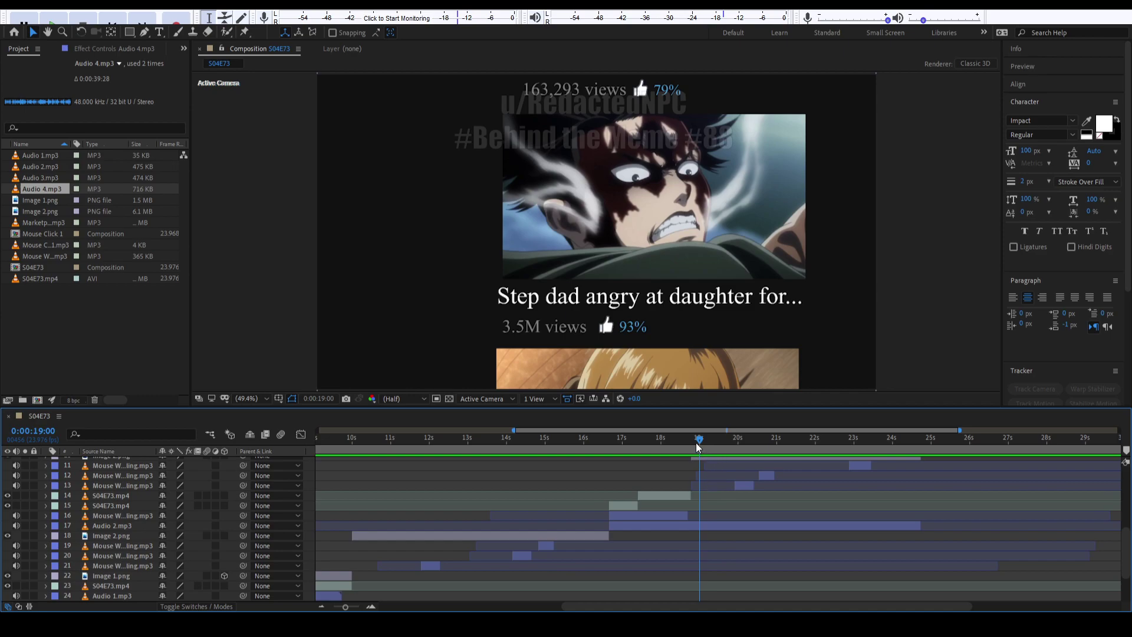
pyautogui.click(691, 441)
pyautogui.click(707, 525)
pyautogui.hotkey('ctrl', 'shift', 'd')
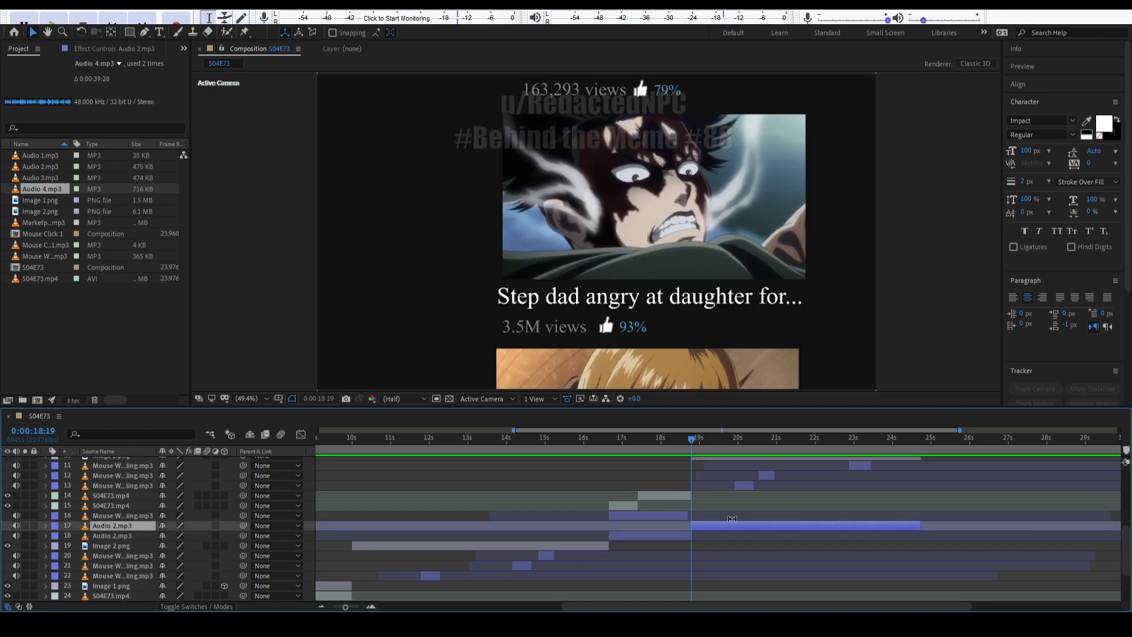
pyautogui.press('Delete')
# Start Audio 4.mp3 at 18:19, raise it in the stack, and split it at 24:17.
pyautogui.scroll(-3, 730, 519)
pyautogui.click(695, 546)
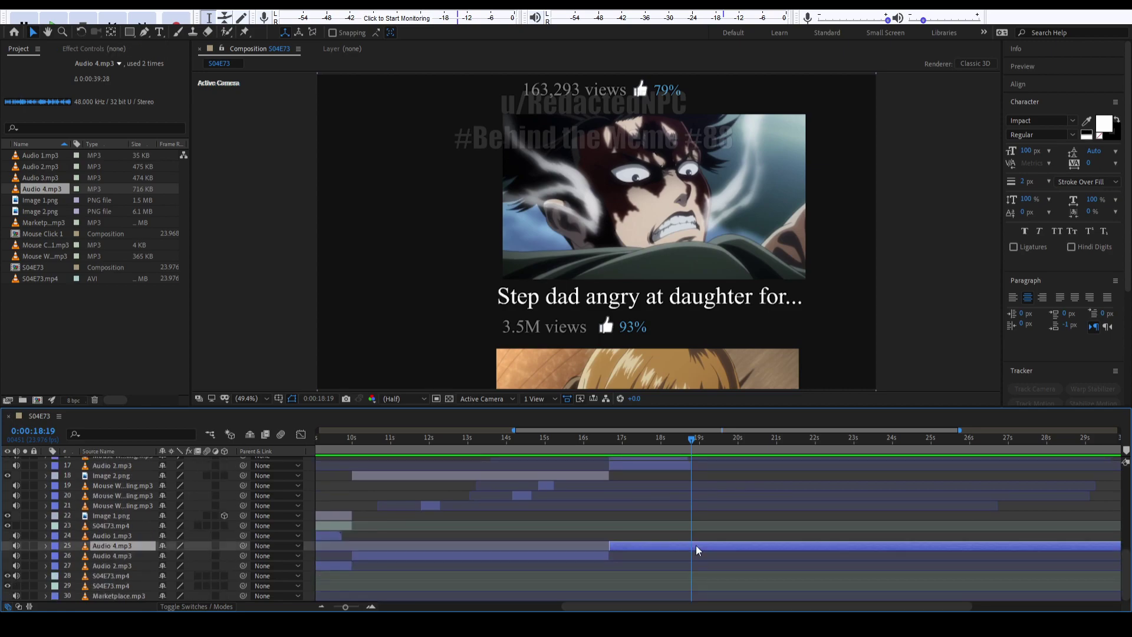
pyautogui.moveTo(614, 546); pyautogui.dragTo(688, 545)
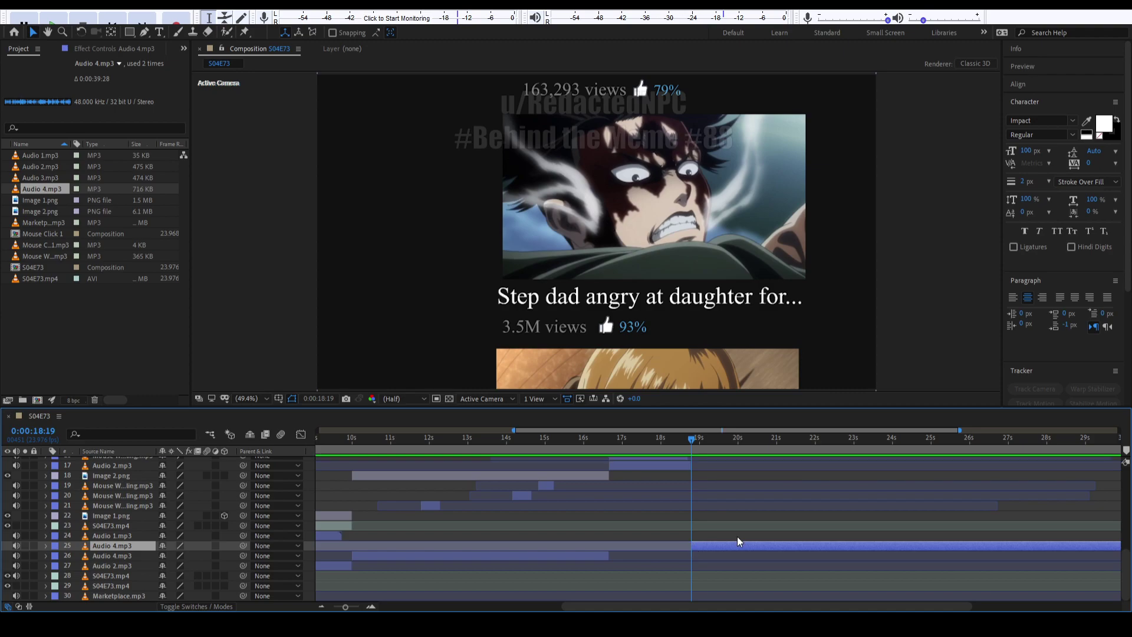
pyautogui.moveTo(134, 548); pyautogui.dragTo(164, 482)
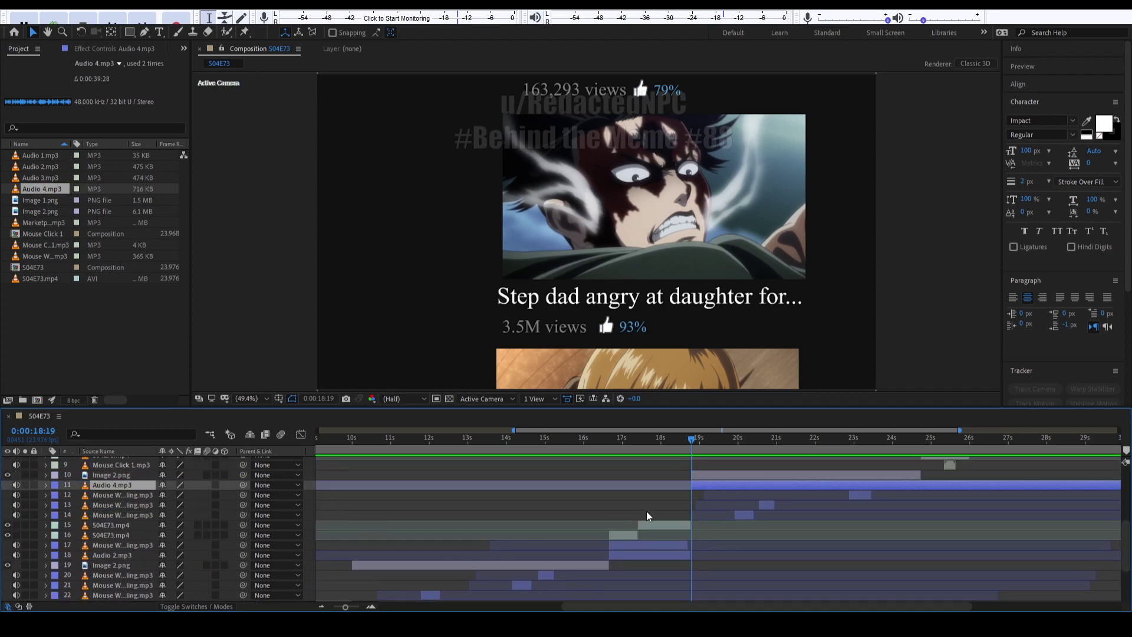
pyautogui.hscroll(3, 648, 517)
pyautogui.scroll(1, 614, 494)
pyautogui.moveTo(531, 451); pyautogui.dragTo(731, 444)
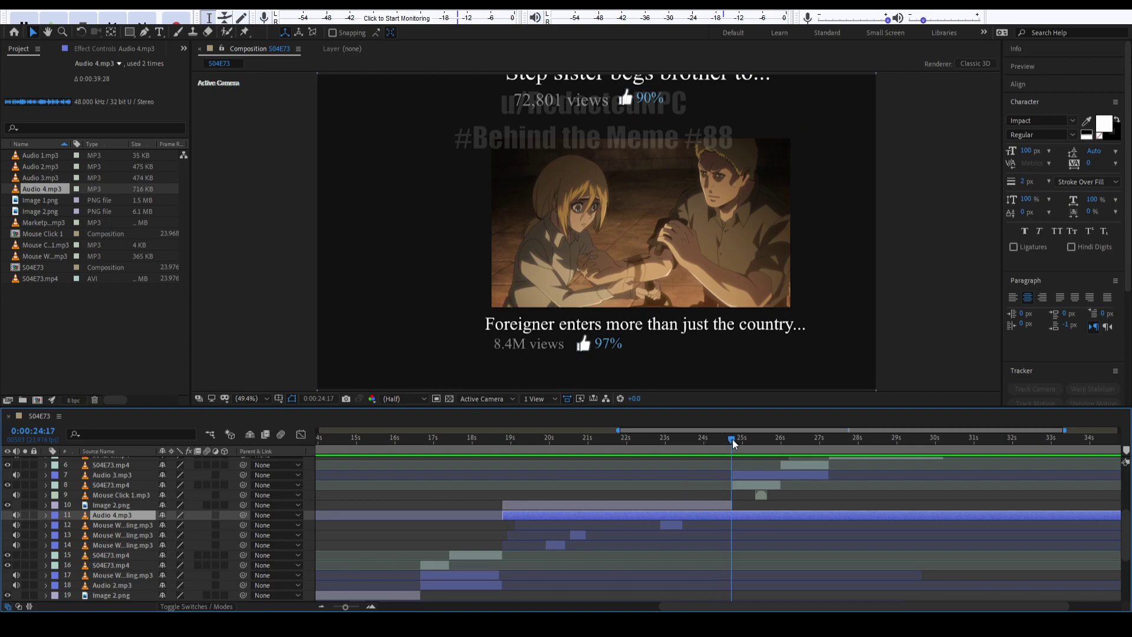
pyautogui.hotkey('ctrl', 'shift', 'd')
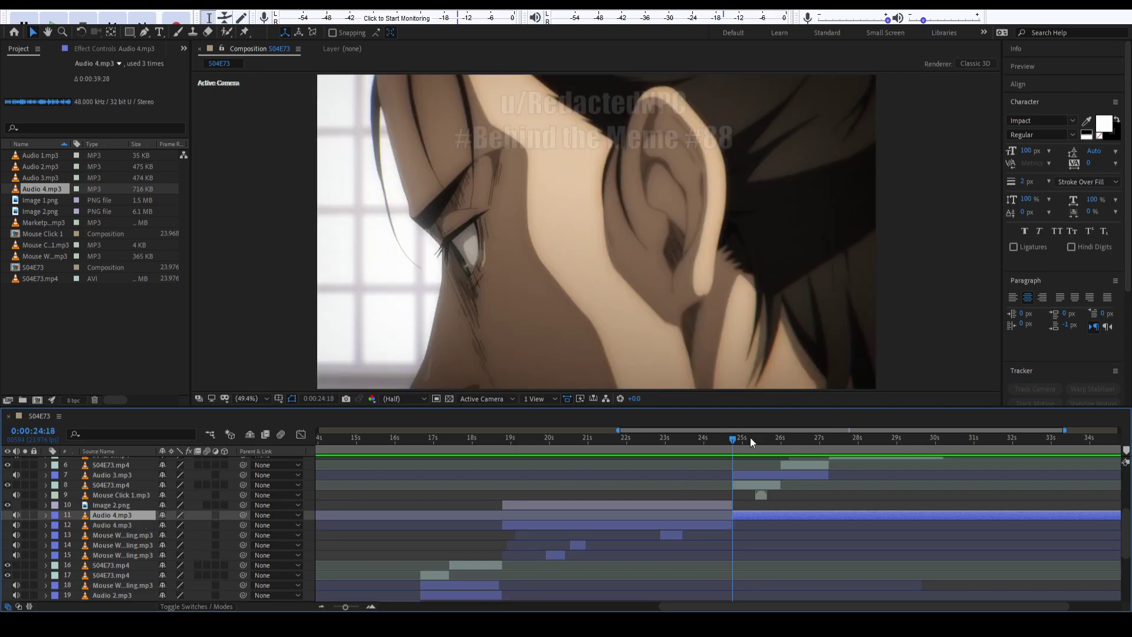
# Delete Audio 4.mp3's piece after 24:17 and preview the composition from the start.
pyautogui.press('Delete')
pyautogui.moveTo(753, 440); pyautogui.dragTo(860, 438)
pyautogui.press('Home')
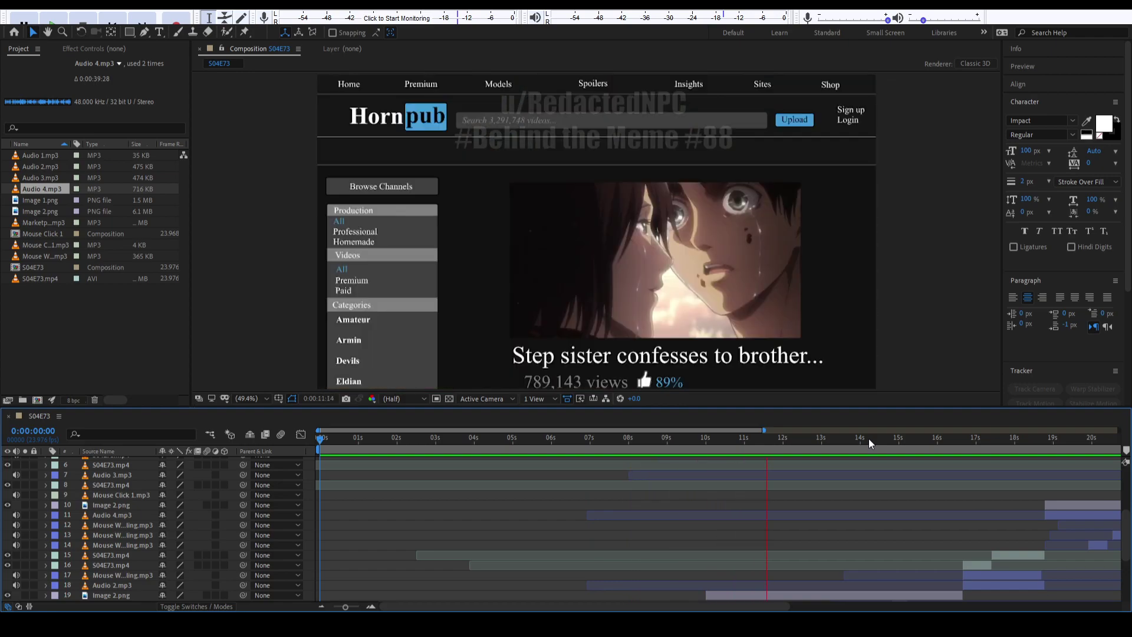
pyautogui.press('space')
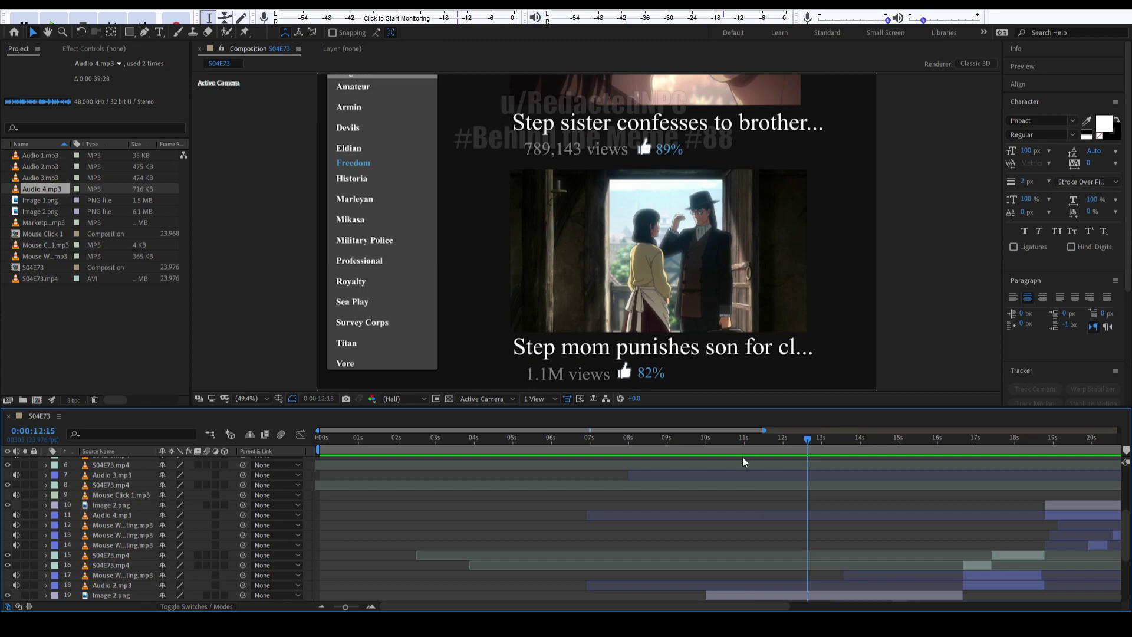
# Replay the preview from about 7, 4 and 9 seconds to recheck the cuts.
pyautogui.moveTo(678, 439); pyautogui.dragTo(607, 440)
pyautogui.press('space')
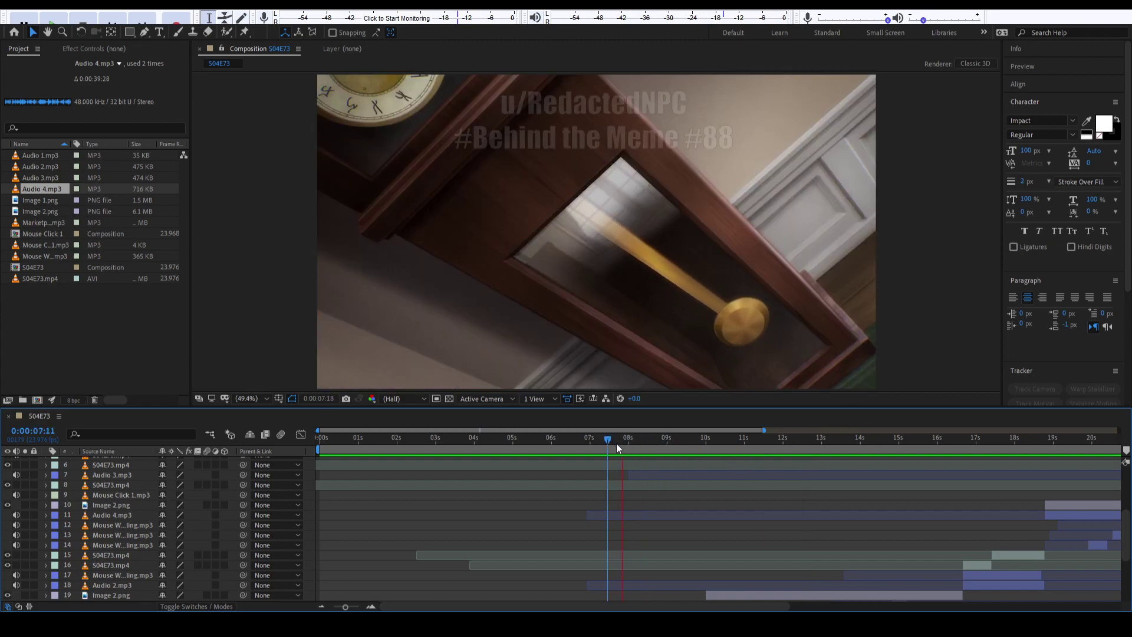
pyautogui.click(510, 439)
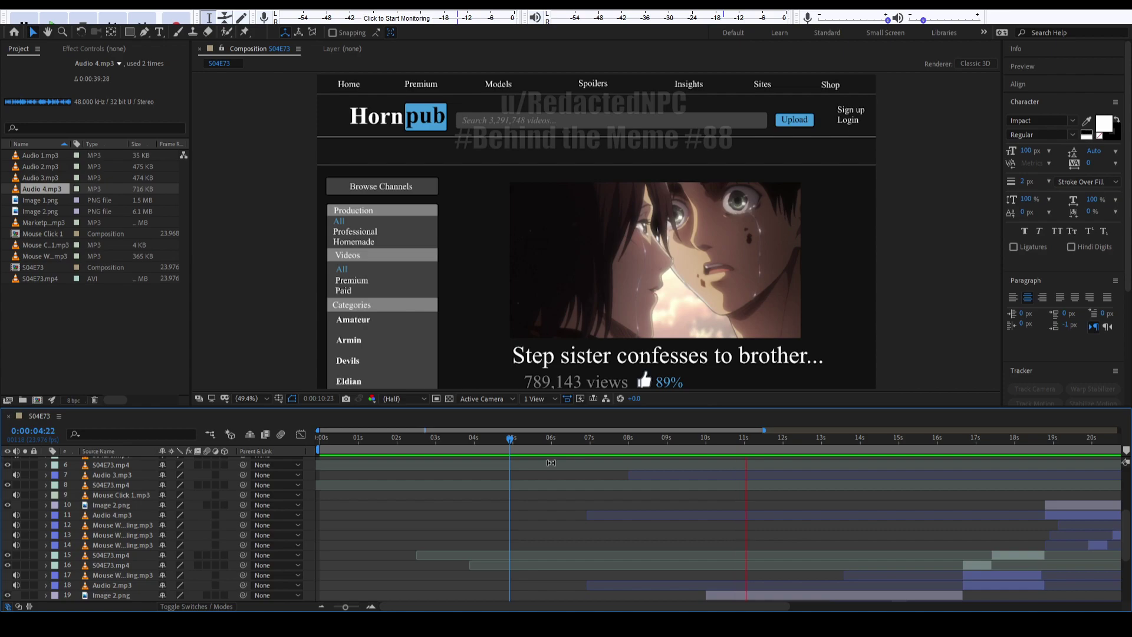
pyautogui.hscroll(5, 720, 522)
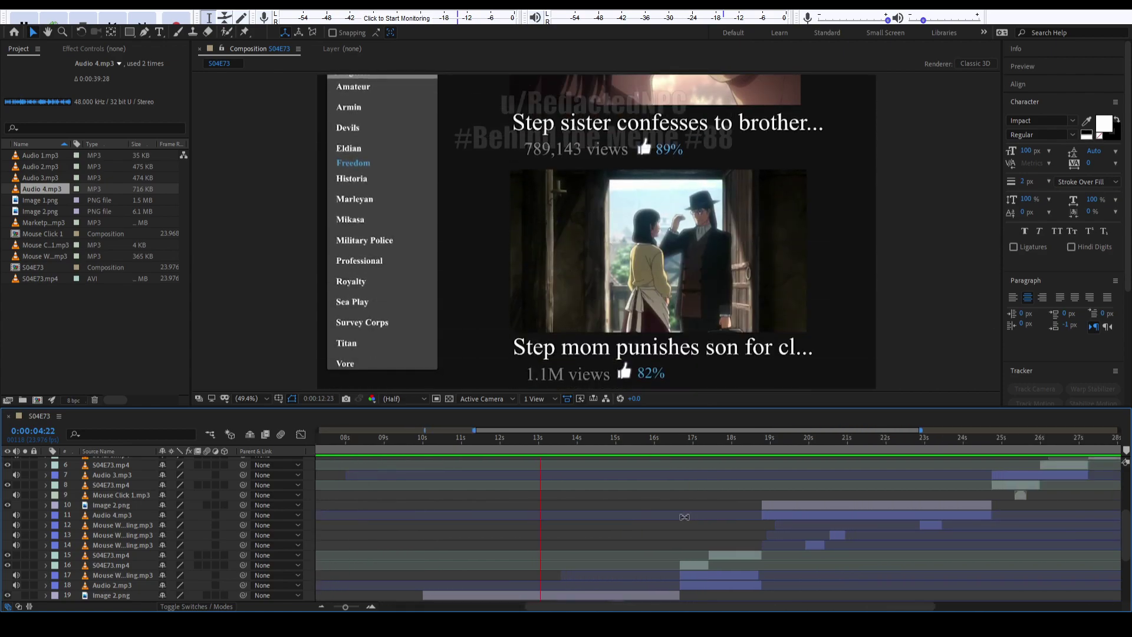
pyautogui.scroll(-5, 684, 516)
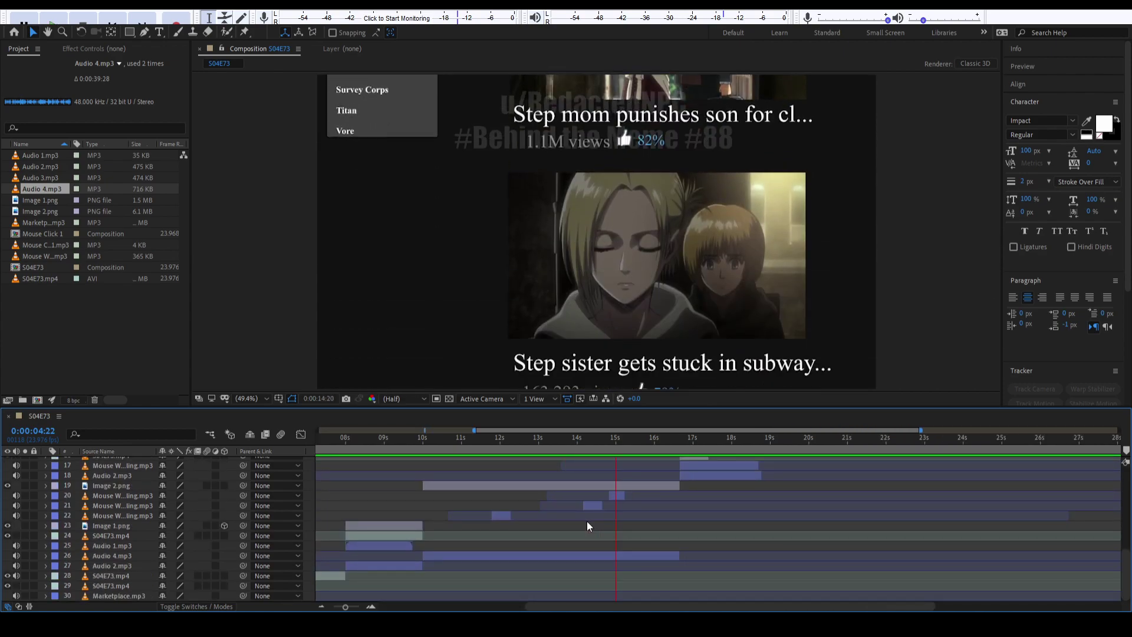
pyautogui.moveTo(481, 441); pyautogui.dragTo(429, 445)
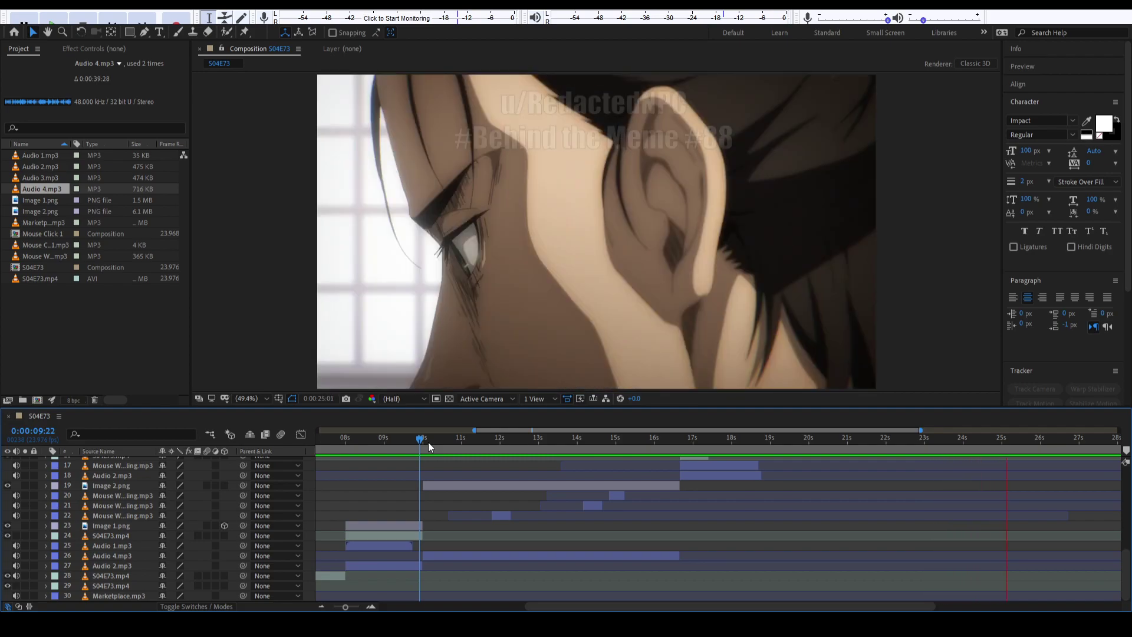
pyautogui.press('space')
pyautogui.scroll(4, 649, 477)
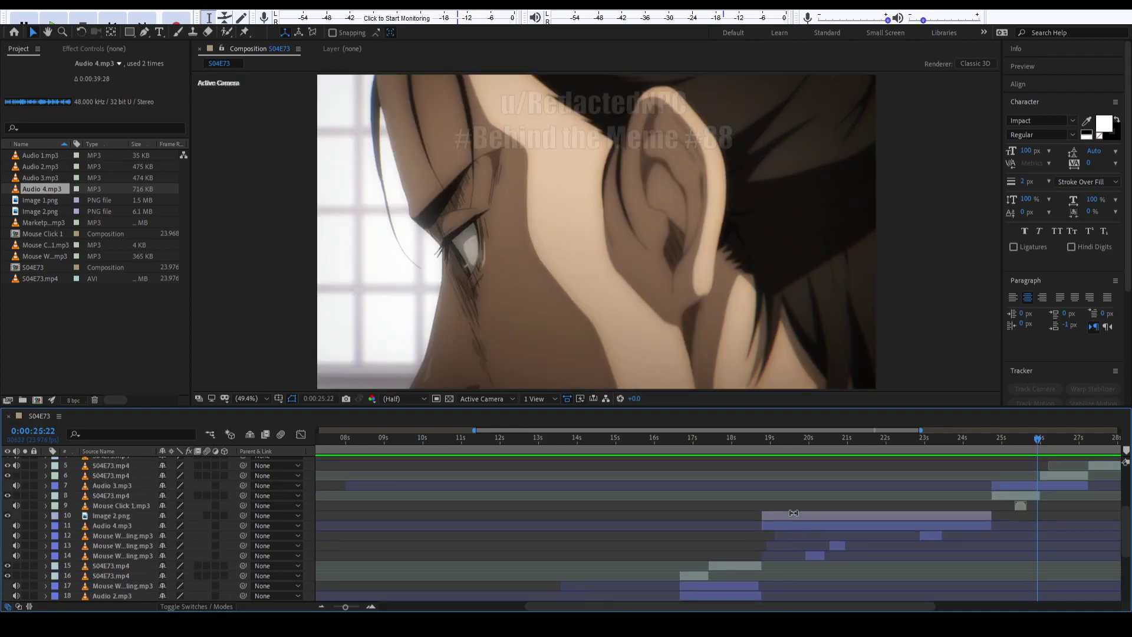
pyautogui.hscroll(2, 794, 514)
# Preview from 19:07 and nudge the Audio 3.mp3 clip's timing slightly.
pyautogui.moveTo(813, 439); pyautogui.dragTo(592, 442)
pyautogui.press('space')
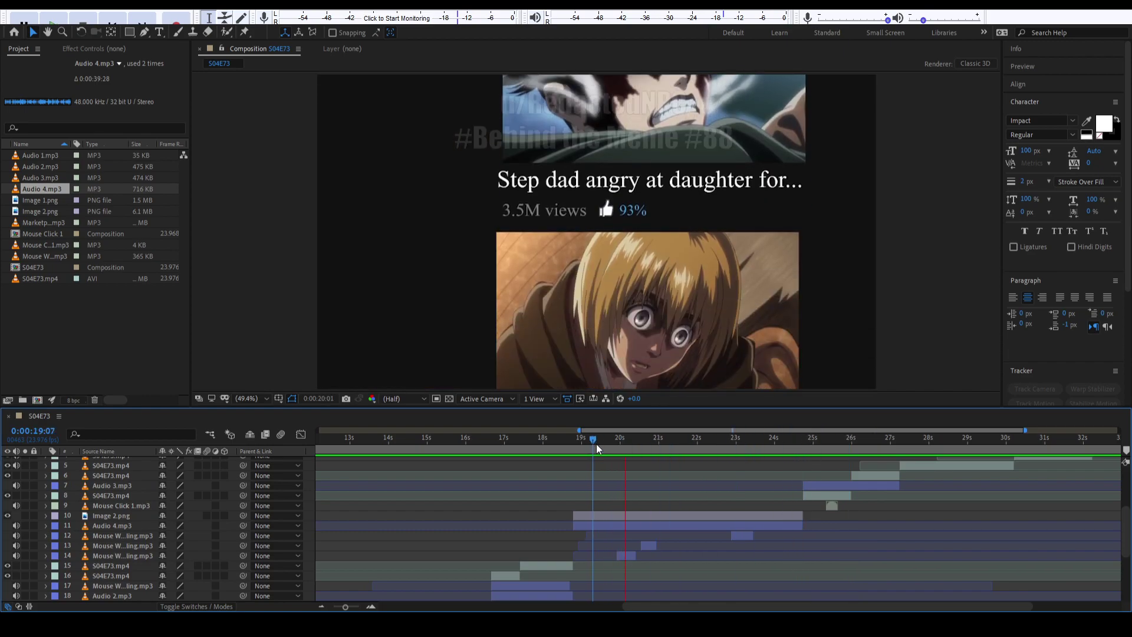
pyautogui.click(818, 486)
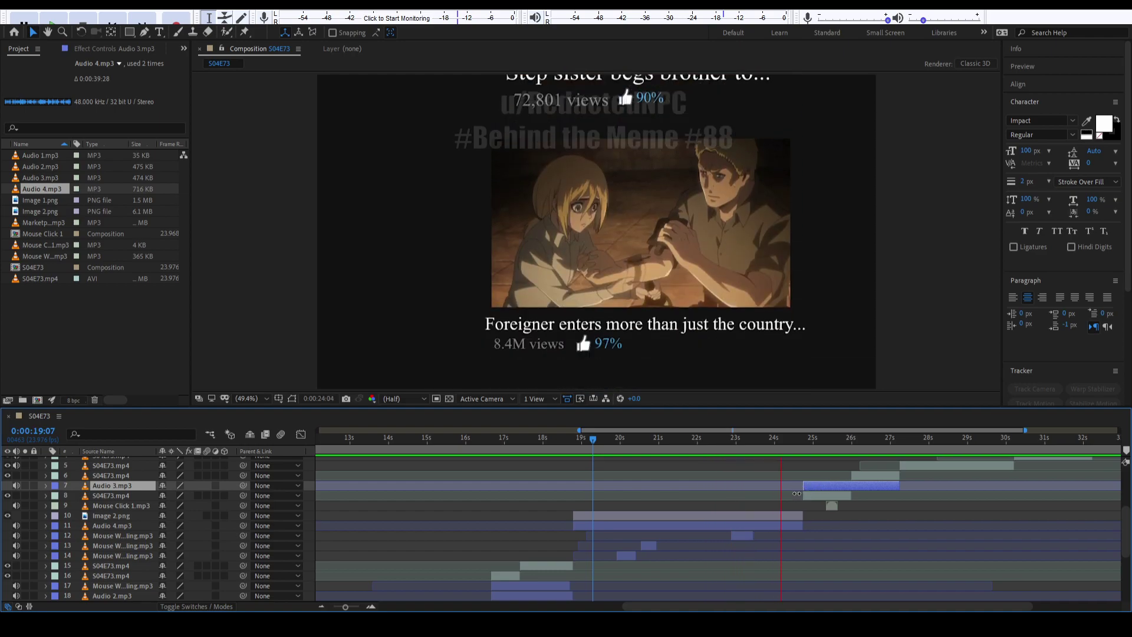
pyautogui.press('space')
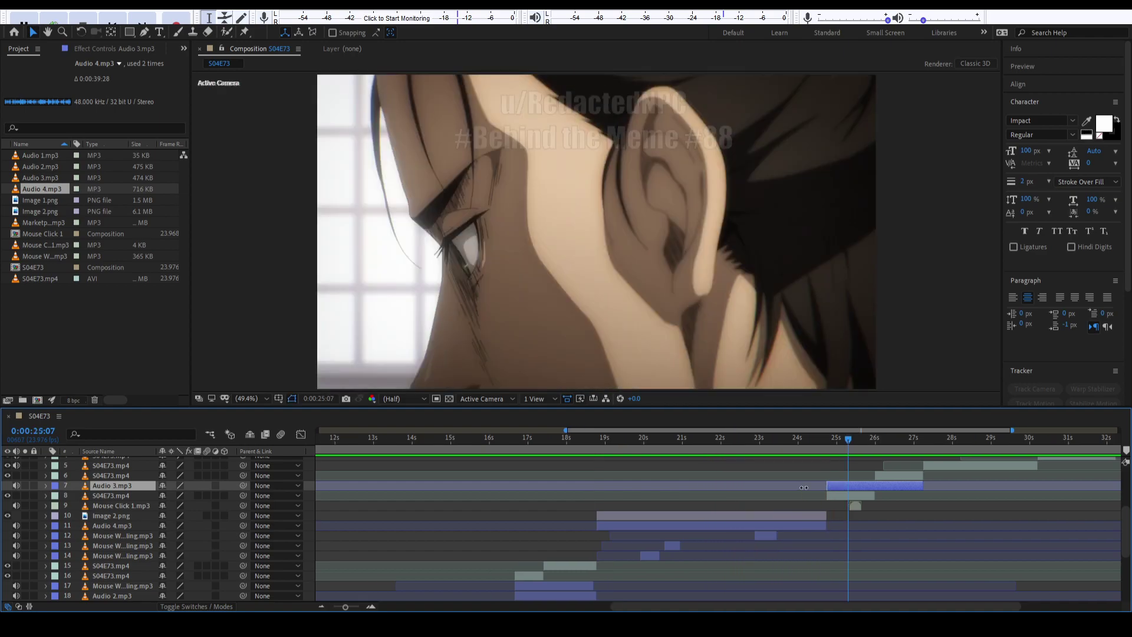
pyautogui.press('-')
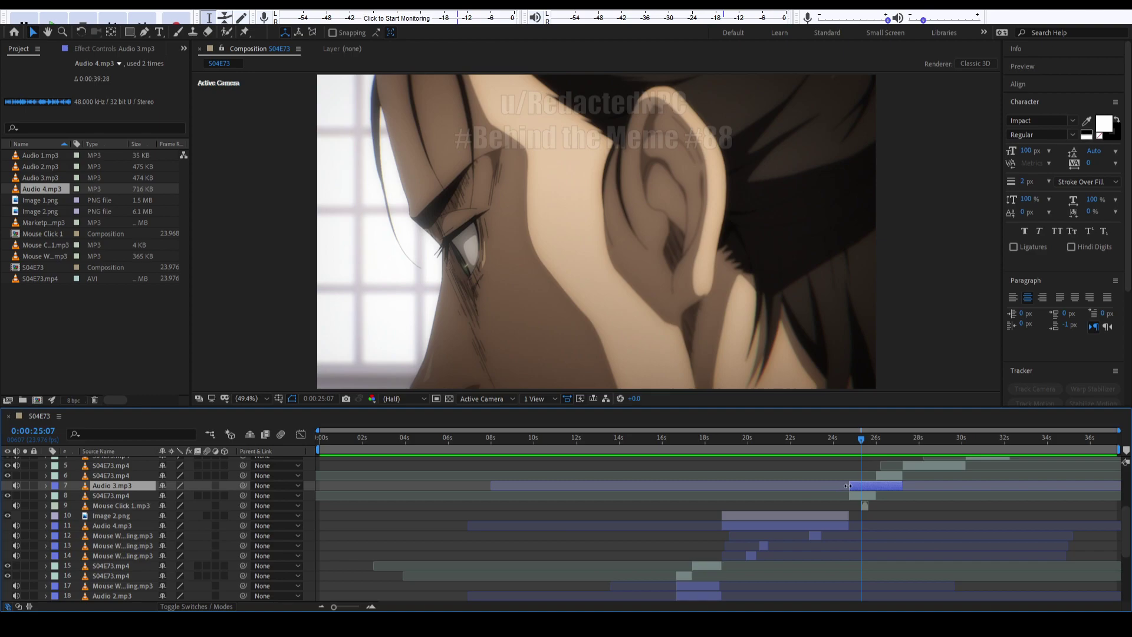
pyautogui.moveTo(859, 486); pyautogui.dragTo(837, 486)
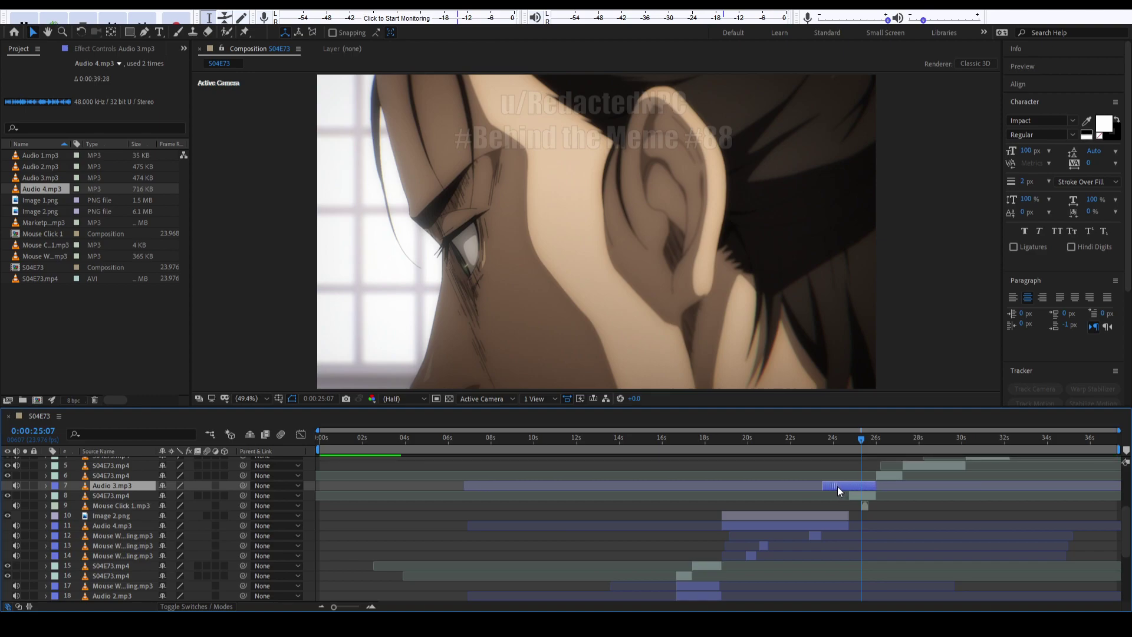
pyautogui.scroll(3, 462, 494)
pyautogui.scroll(5, 462, 494)
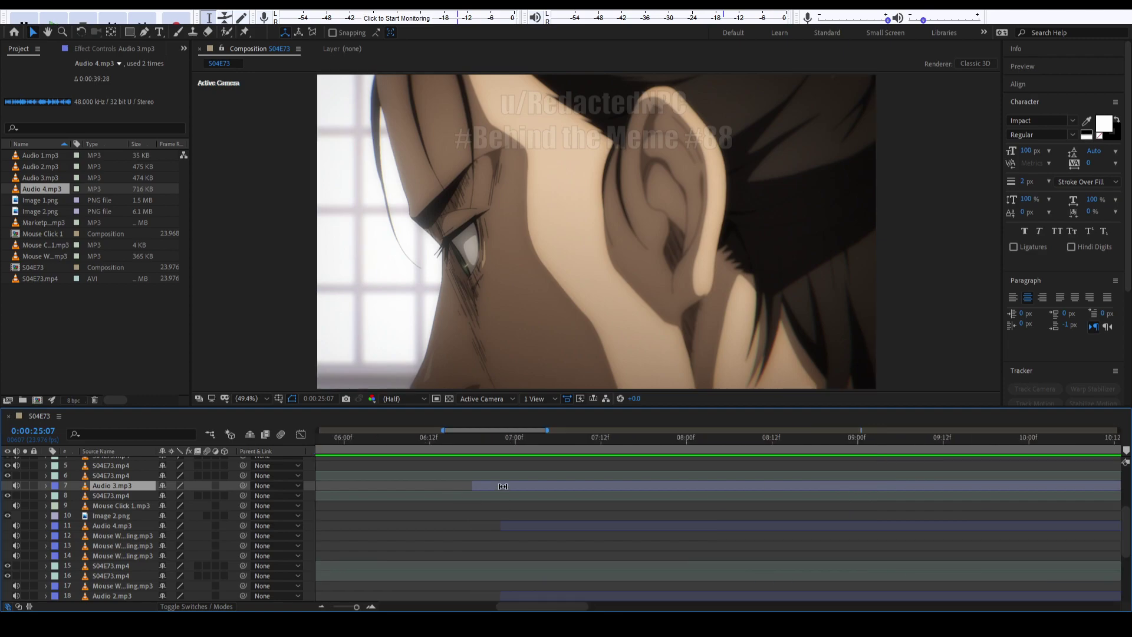
pyautogui.moveTo(506, 485); pyautogui.dragTo(535, 486)
# Move Audio 3.mp3 below Mouse Click 1.mp3 in the layer stack.
pyautogui.hscroll(5, 721, 508)
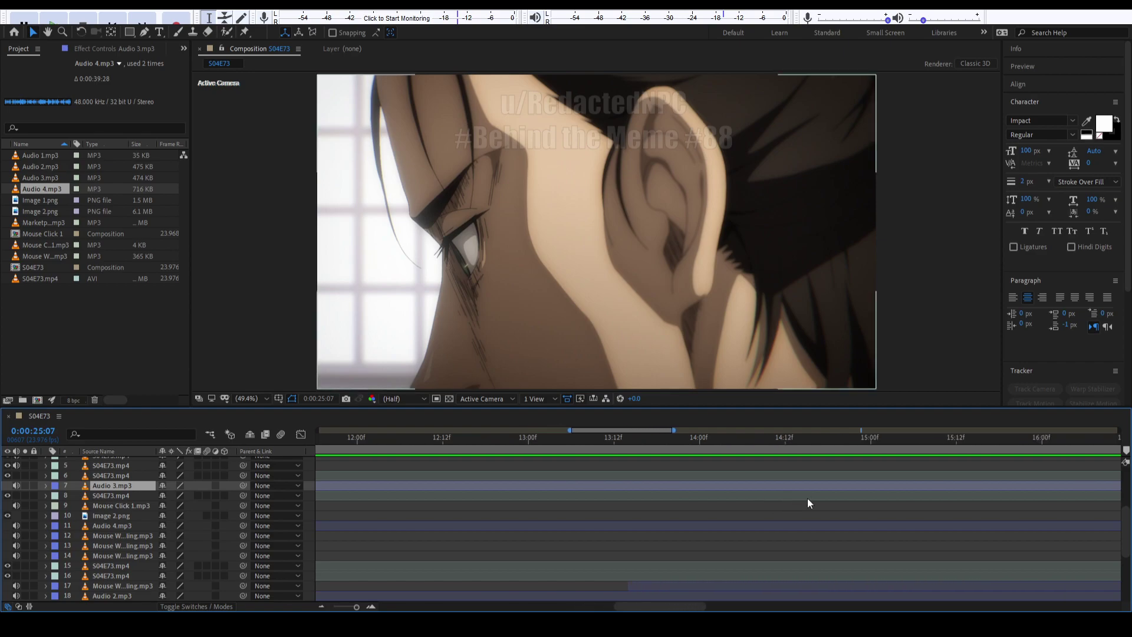
pyautogui.scroll(-10, 807, 497)
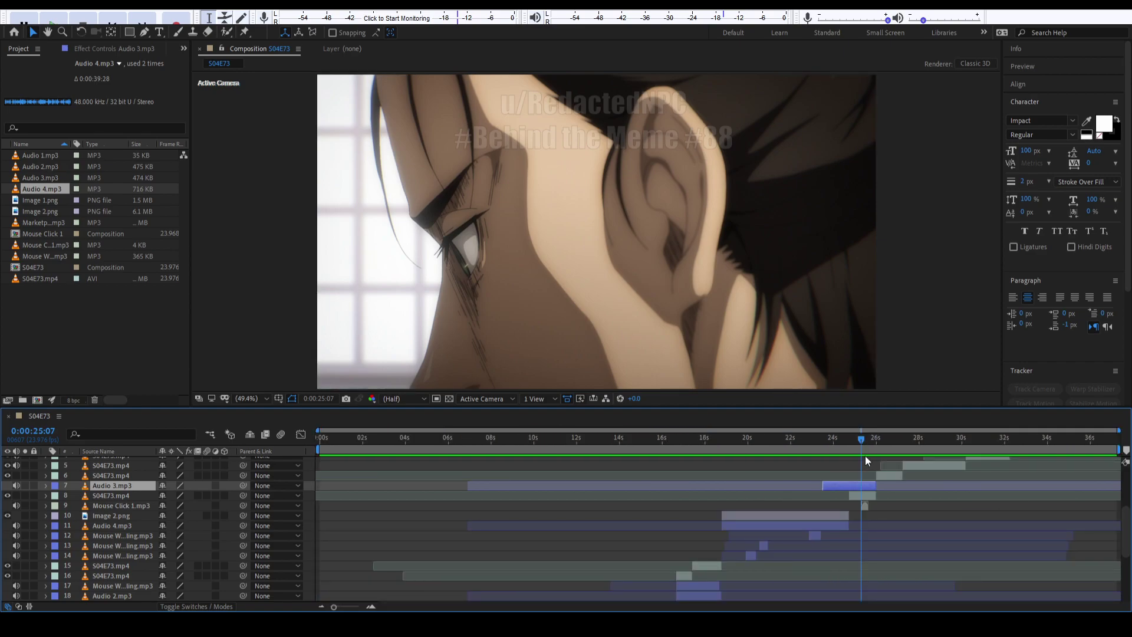
pyautogui.scroll(5, 872, 502)
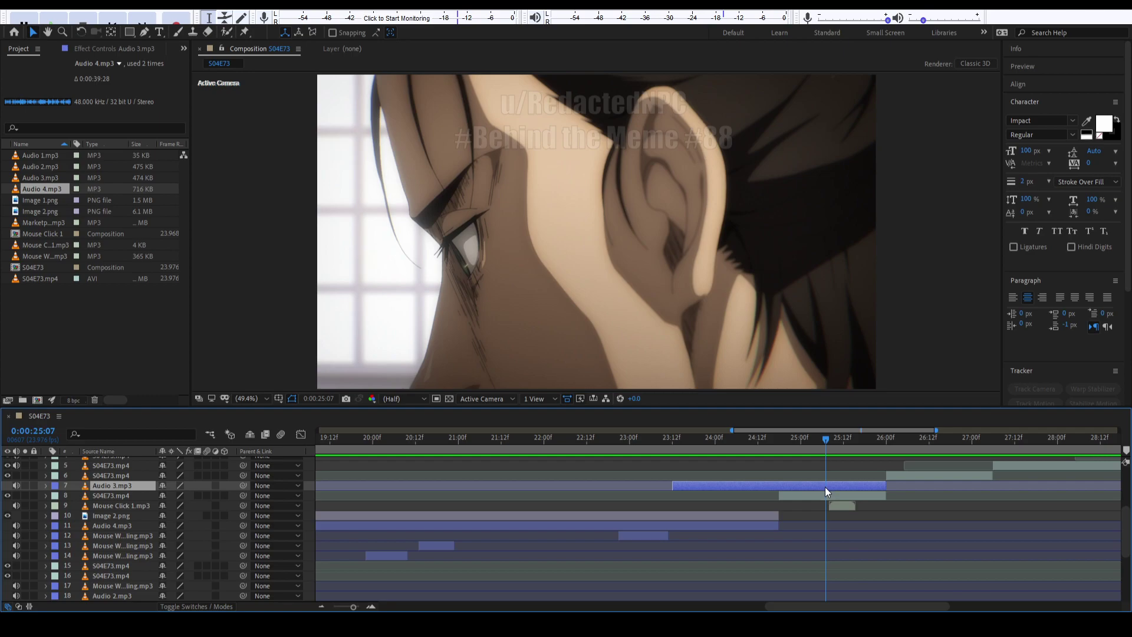
pyautogui.hscroll(2, 873, 488)
pyautogui.scroll(1, 813, 506)
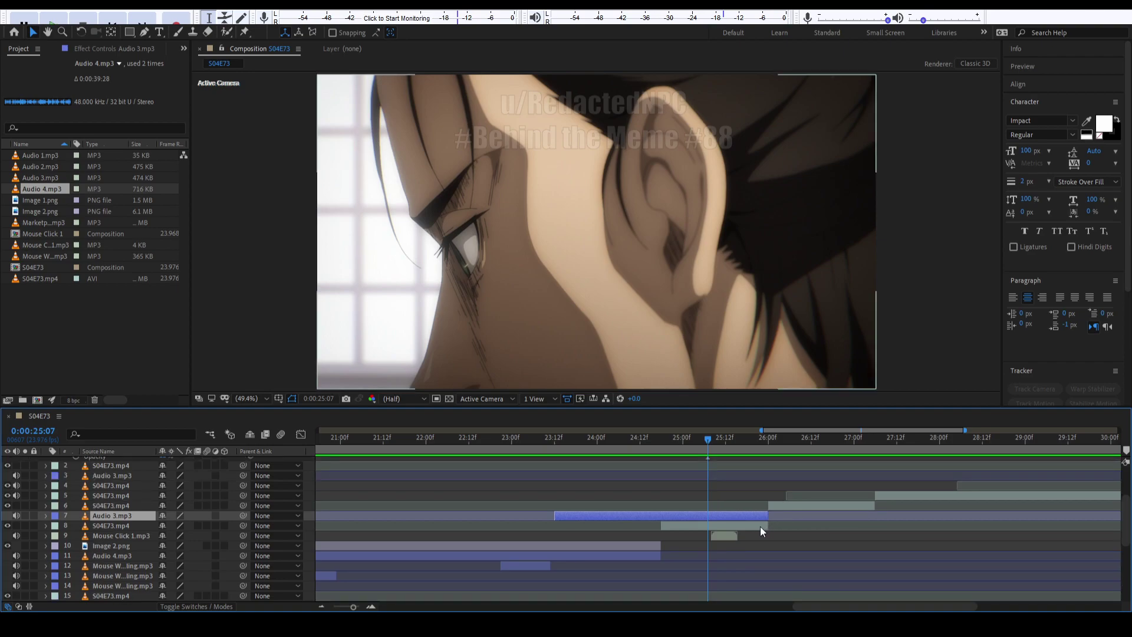
pyautogui.moveTo(117, 515); pyautogui.dragTo(119, 538)
pyautogui.click(723, 526)
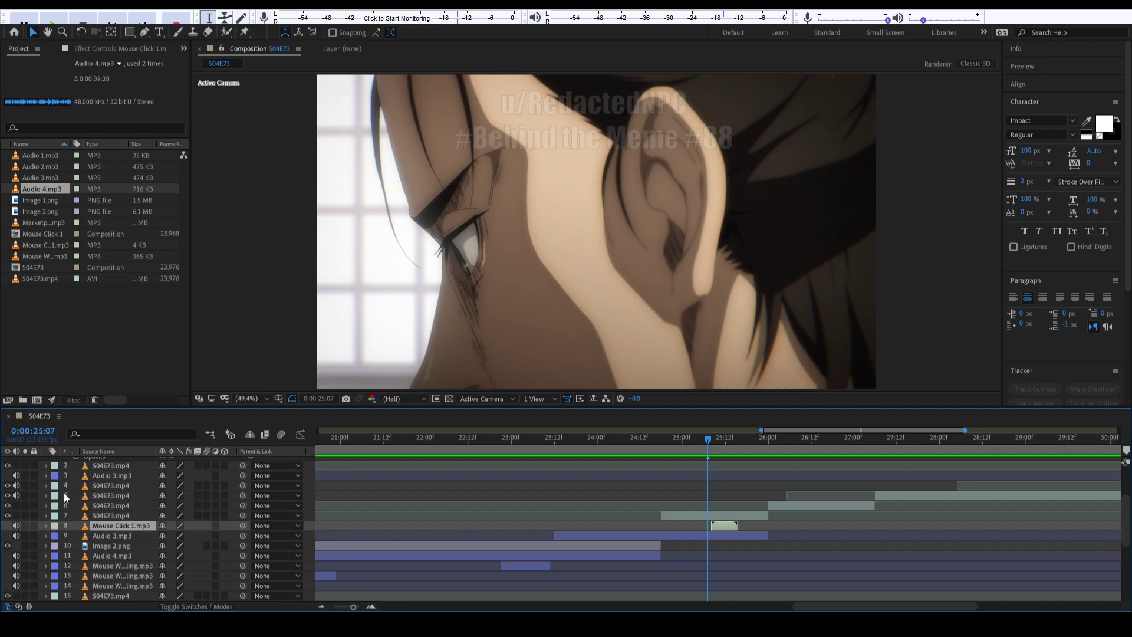
pyautogui.click(661, 536)
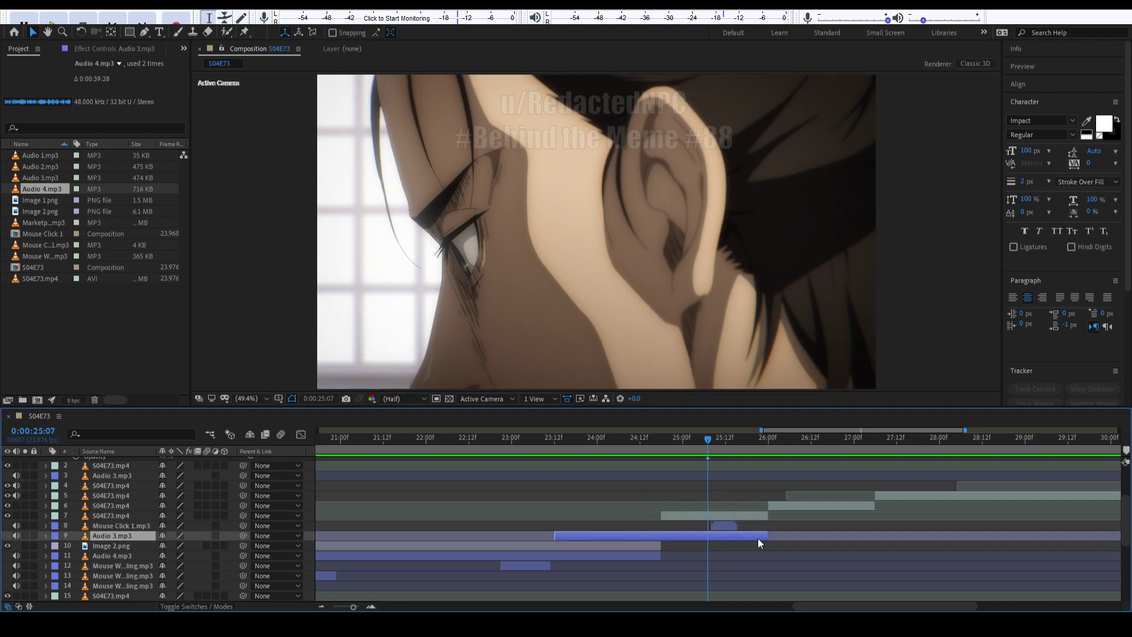
# Trim Audio 3.mp3 to end at 27:07 with a later in-point, then preview from 17:15.
pyautogui.moveTo(767, 536); pyautogui.dragTo(910, 536)
pyautogui.moveTo(859, 445)
pyautogui.mouseDown()
pyautogui.moveTo(968, 447)
pyautogui.moveTo(875, 459)
pyautogui.mouseUp()
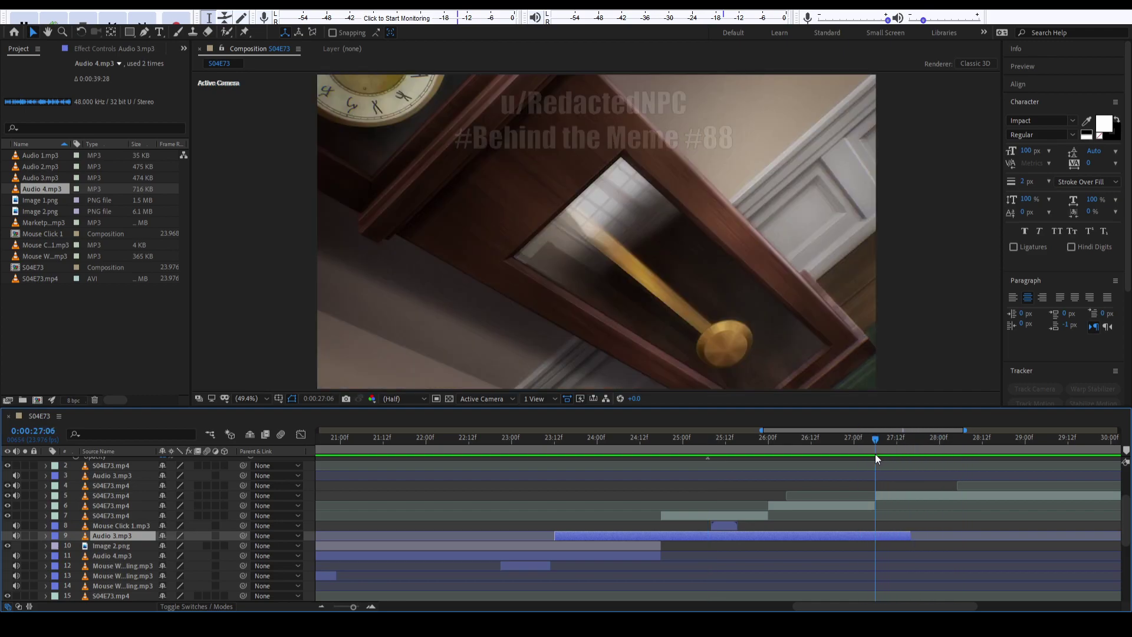
pyautogui.moveTo(909, 534); pyautogui.dragTo(882, 539)
pyautogui.moveTo(555, 534); pyautogui.dragTo(659, 534)
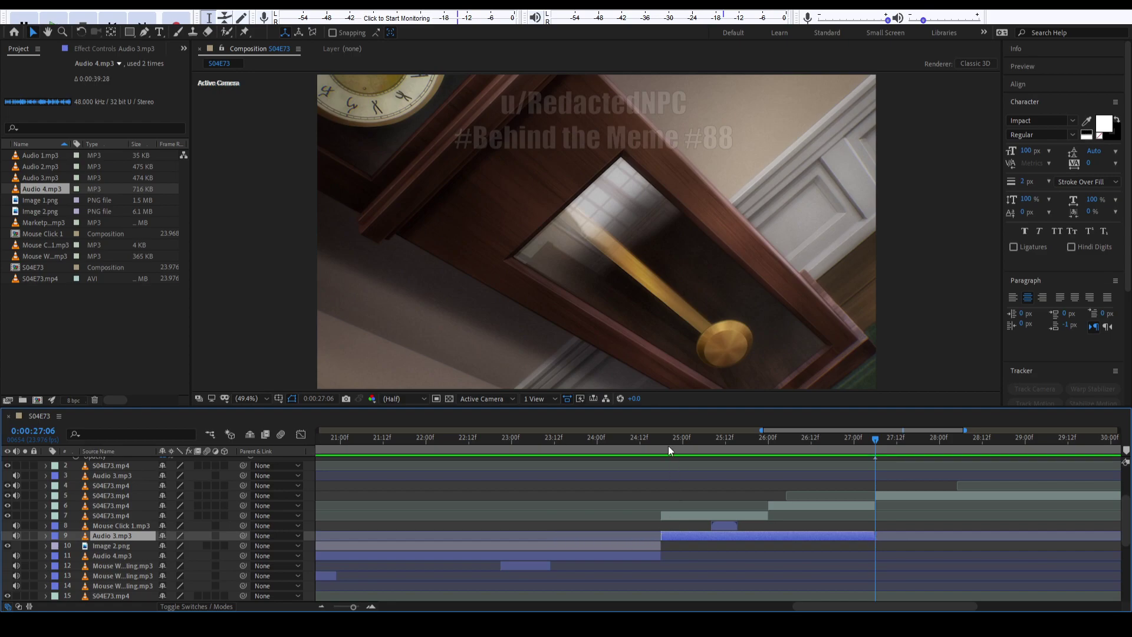
pyautogui.press('-')
pyautogui.press('-')
pyautogui.press('-')
pyautogui.click(697, 444)
pyautogui.press('space')
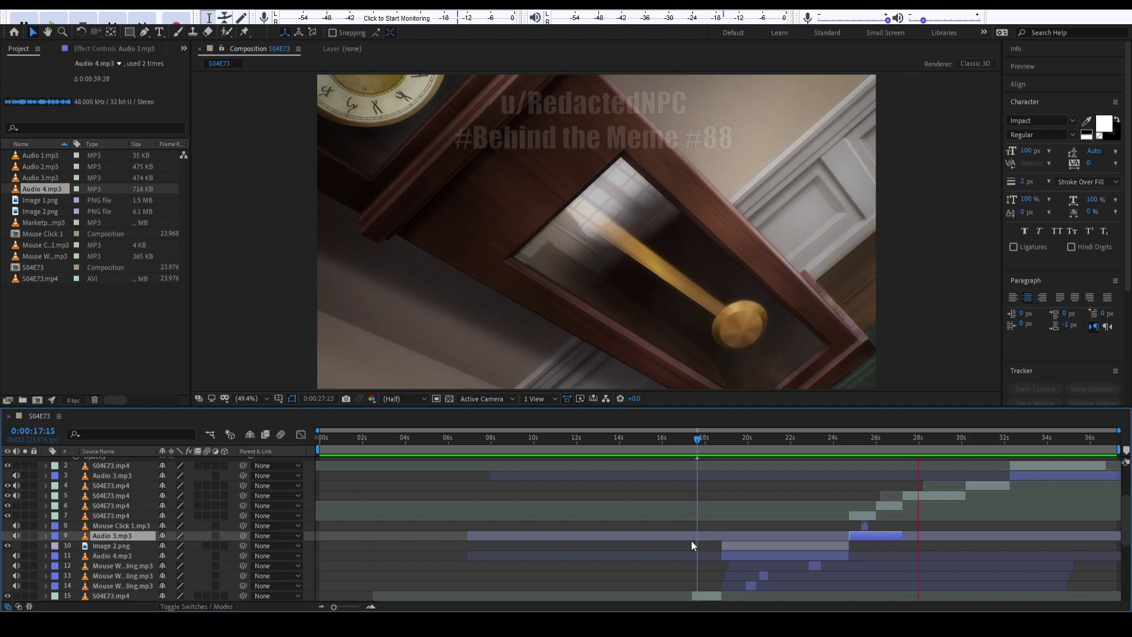
# Expand layer 4's Audio properties to show its Audio Levels at +15.00 dB.
pyautogui.click(944, 494)
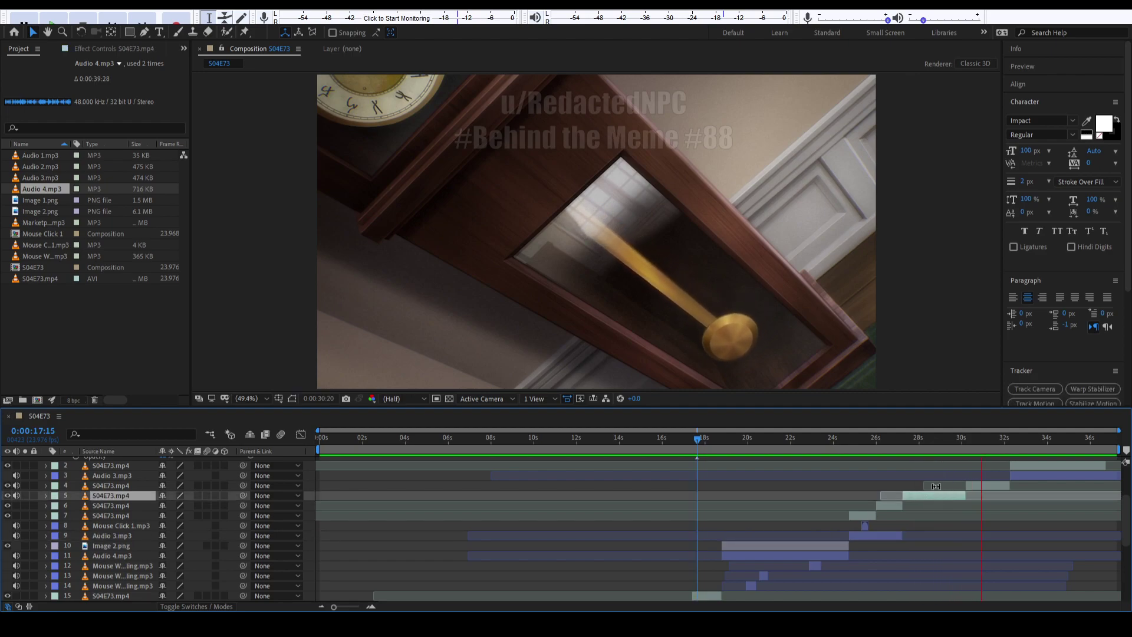
pyautogui.click(975, 487)
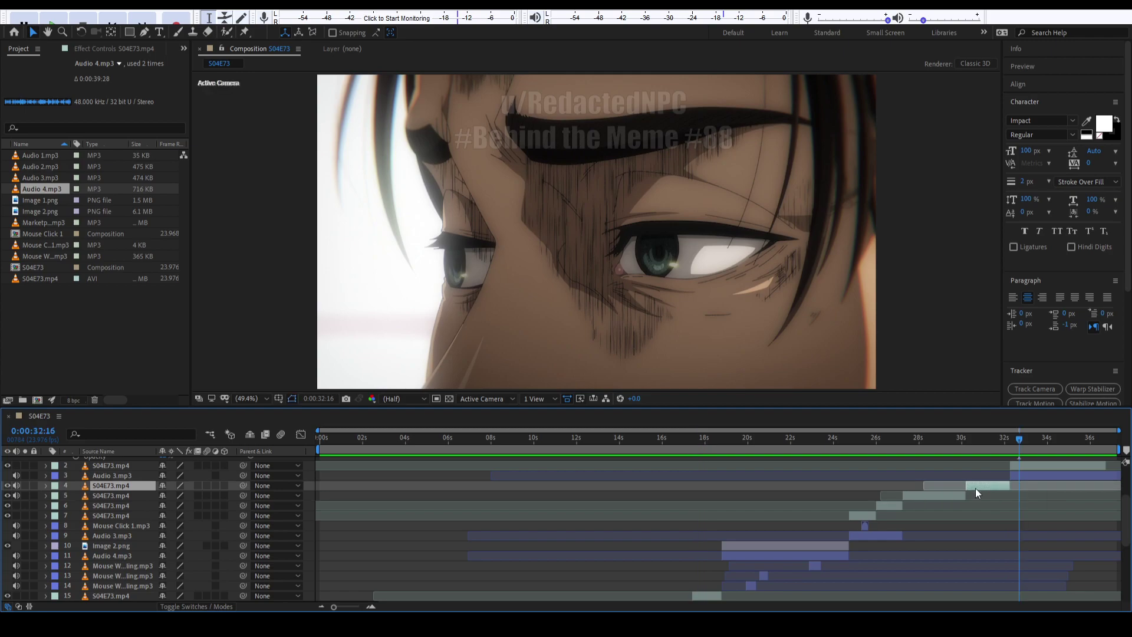
pyautogui.click(45, 485)
pyautogui.click(56, 505)
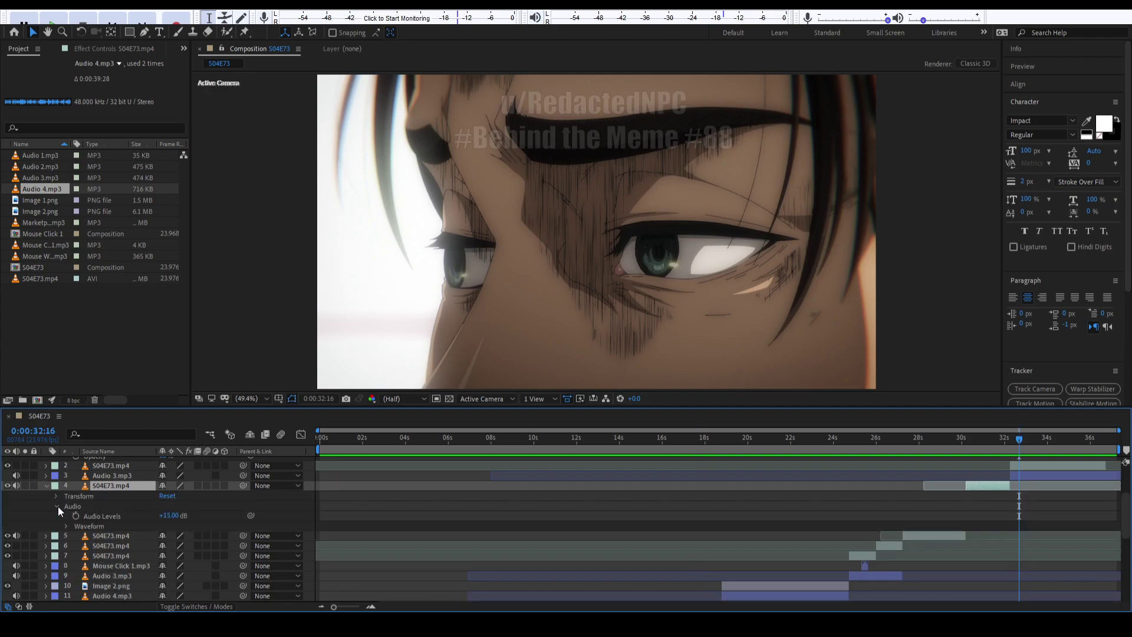
pyautogui.click(121, 514)
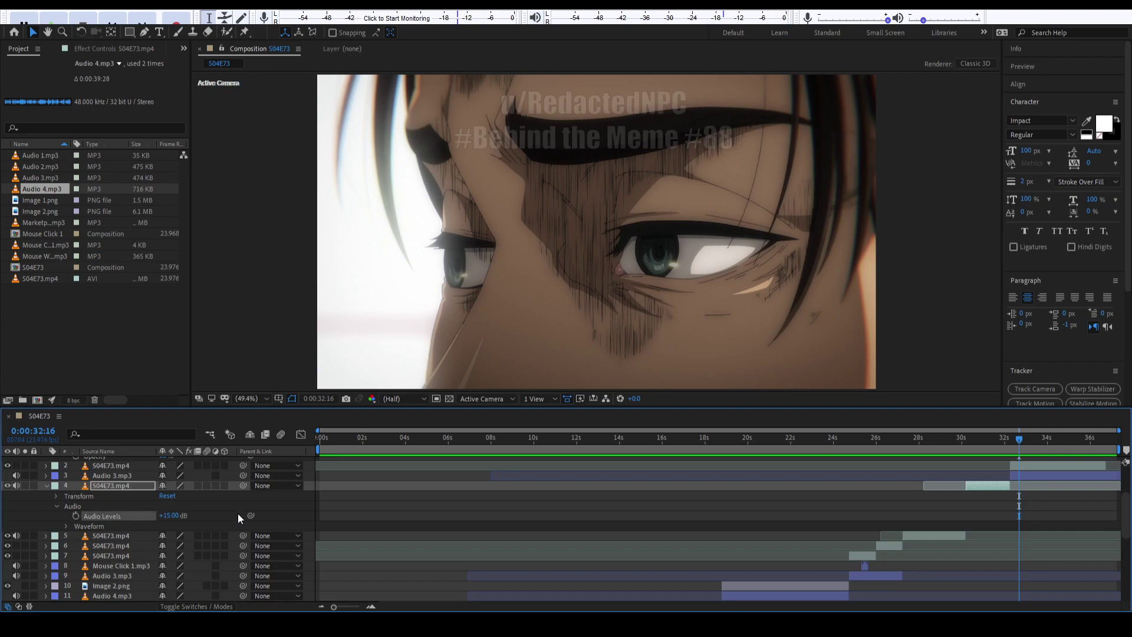
# Move the time to 0:00:26:04, preview through to the comp's end, and select Audio 3.mp3.
pyautogui.click(926, 533)
pyautogui.moveTo(914, 448); pyautogui.dragTo(878, 450)
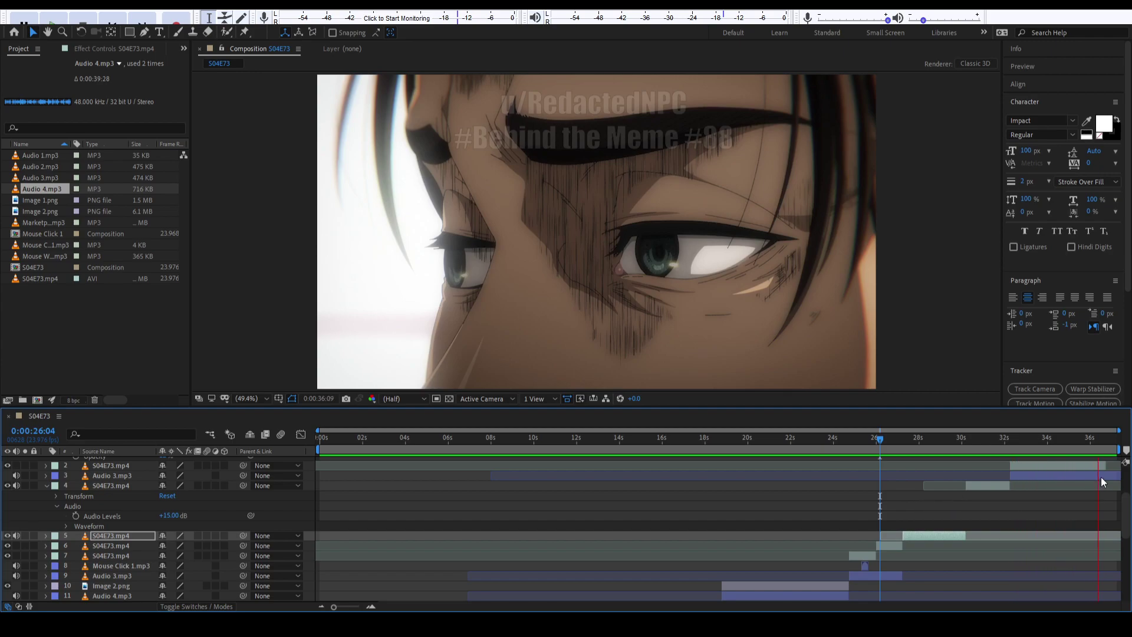
pyautogui.click(1105, 441)
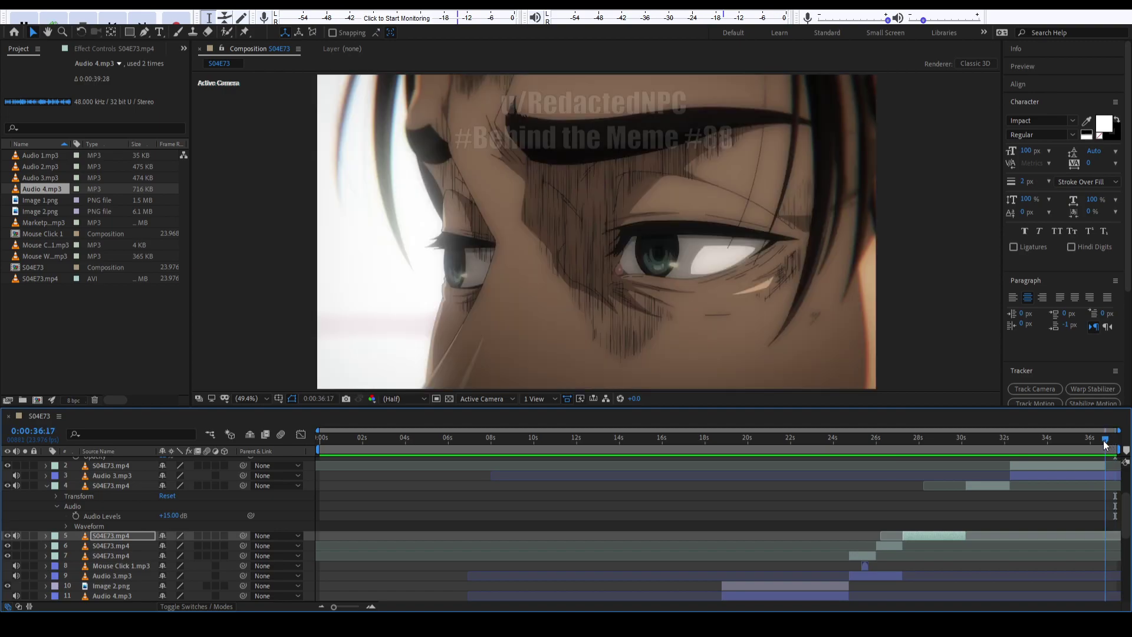
pyautogui.click(1049, 474)
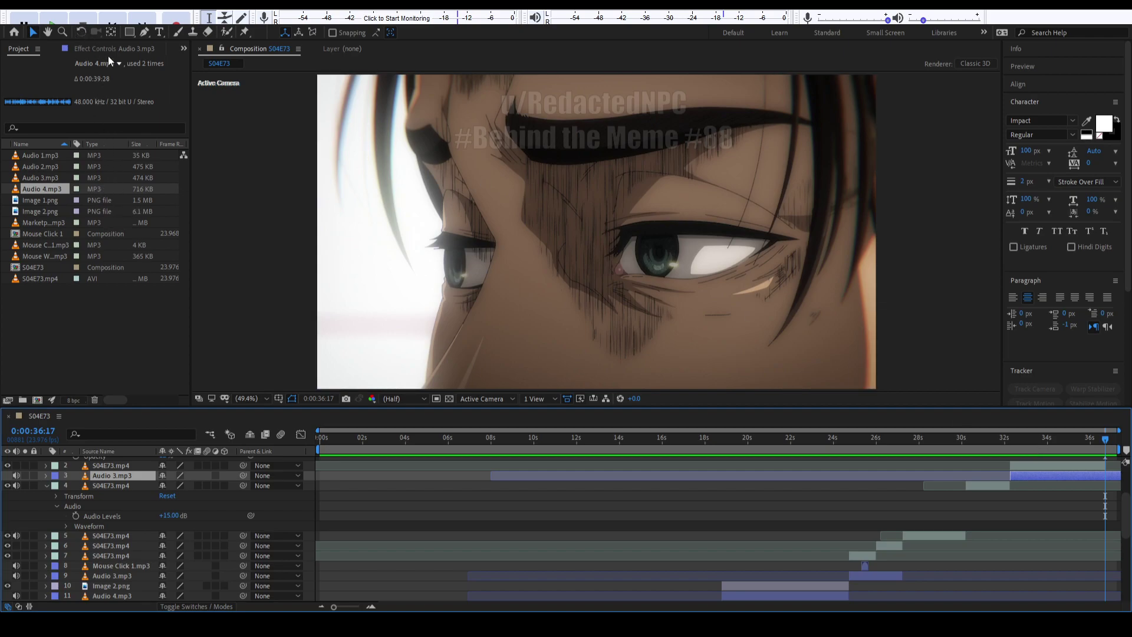
# Step to the scene change, then scrub back through the composition to about 20 seconds.
pyautogui.moveTo(108, 55); pyautogui.dragTo(698, 305)
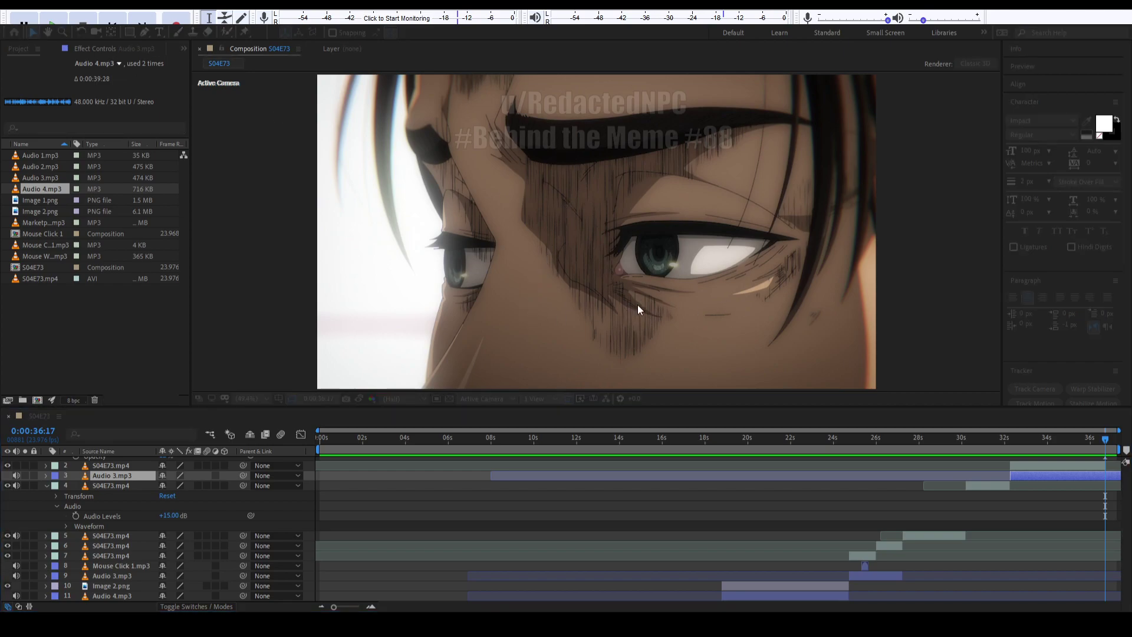
pyautogui.moveTo(638, 305); pyautogui.dragTo(637, 304)
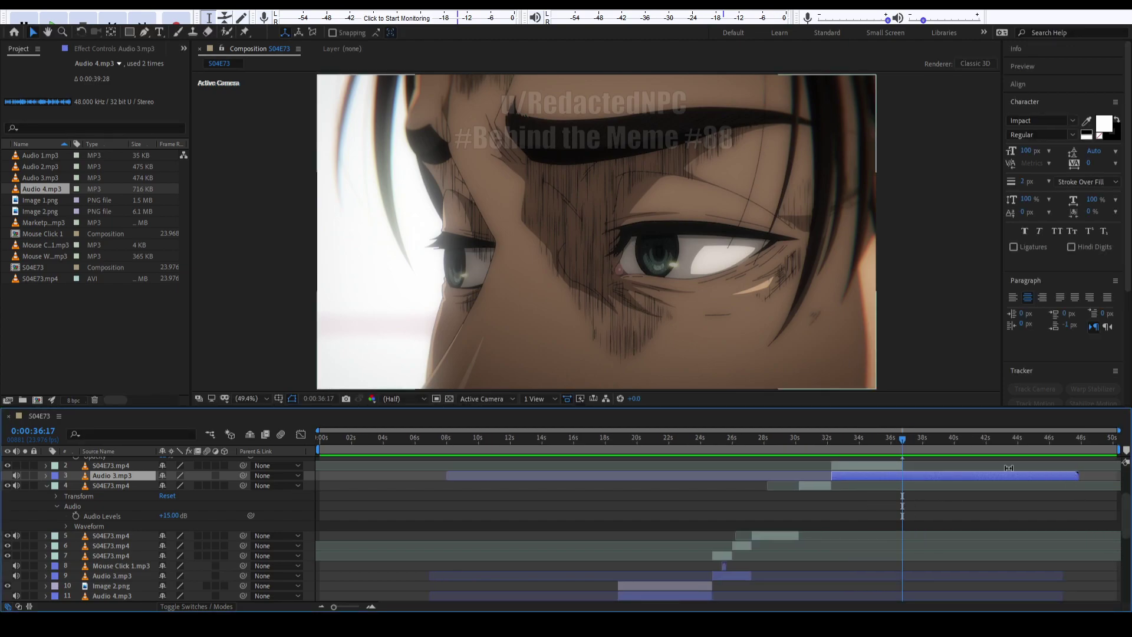
pyautogui.moveTo(906, 440); pyautogui.dragTo(908, 445)
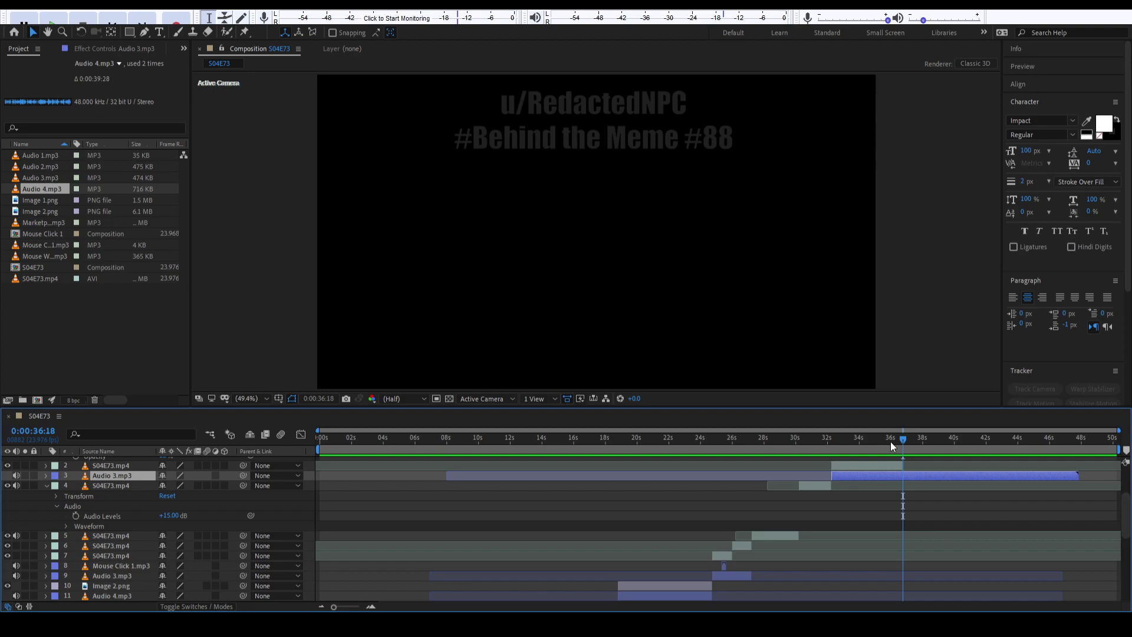
pyautogui.moveTo(893, 440); pyautogui.dragTo(711, 471)
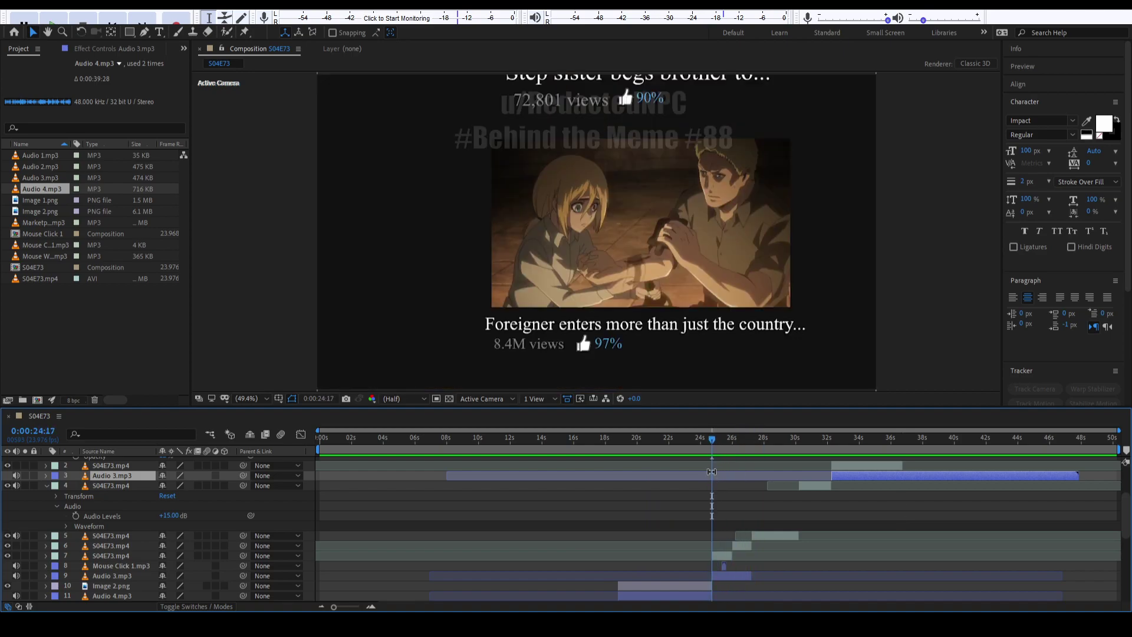
# Zoom the timeline around 24 s and check the cut frame by frame at 0:00:24:18.
pyautogui.scroll(-2, 732, 507)
pyautogui.press('pagedown')
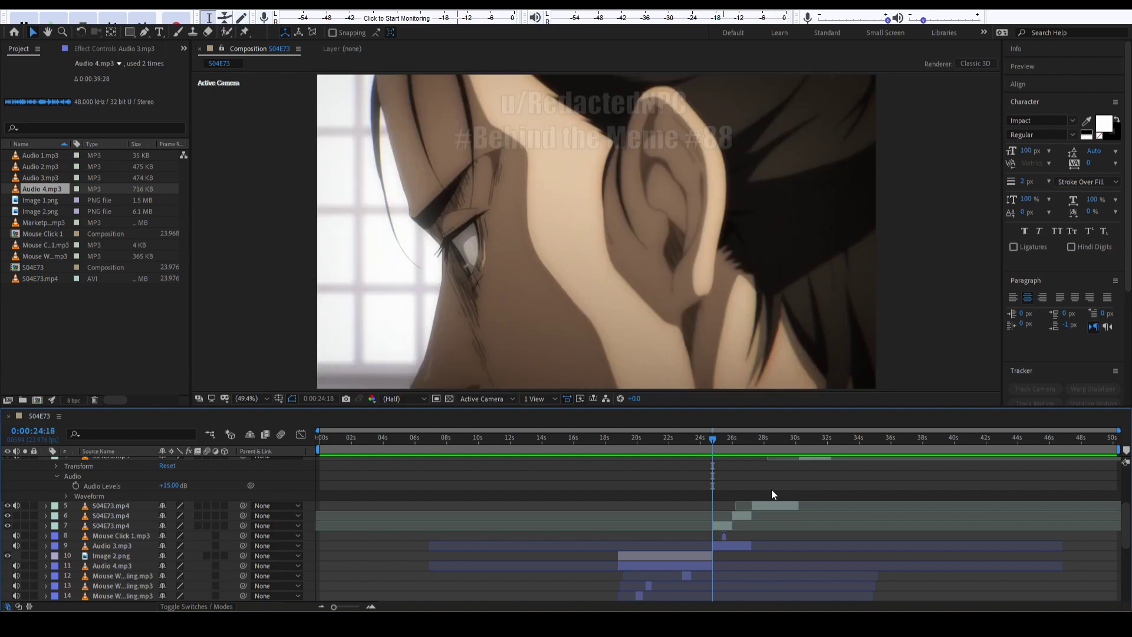
pyautogui.scroll(5, 755, 501)
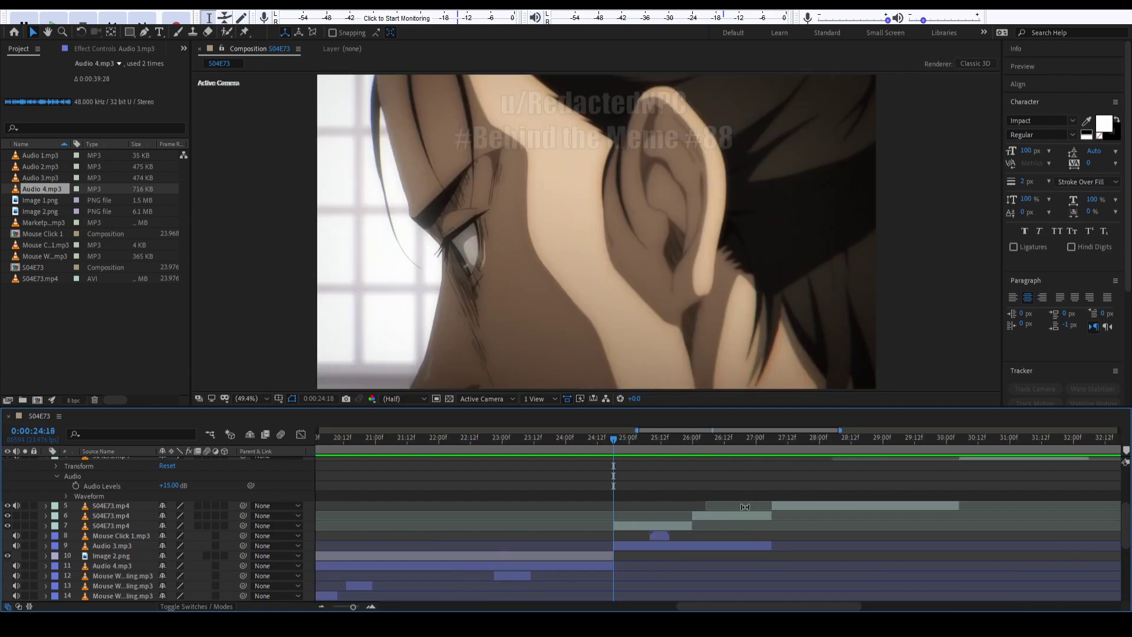
pyautogui.scroll(2, 606, 465)
pyautogui.moveTo(614, 441)
pyautogui.mouseDown()
pyautogui.moveTo(692, 443)
pyautogui.moveTo(620, 458)
pyautogui.mouseUp()
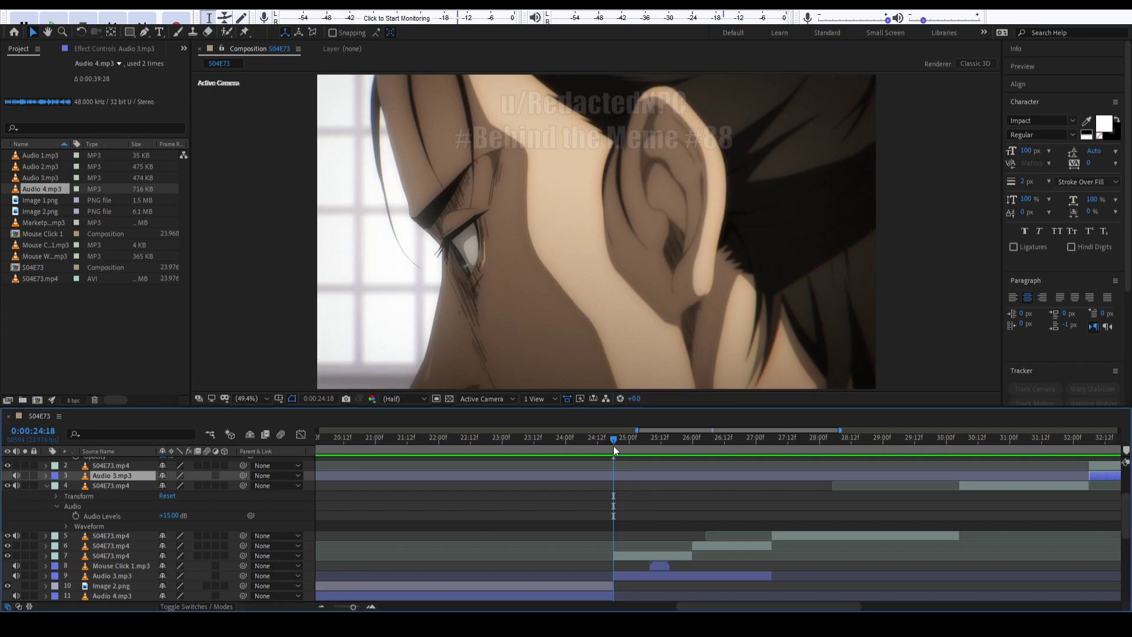
pyautogui.moveTo(613, 446); pyautogui.dragTo(613, 447)
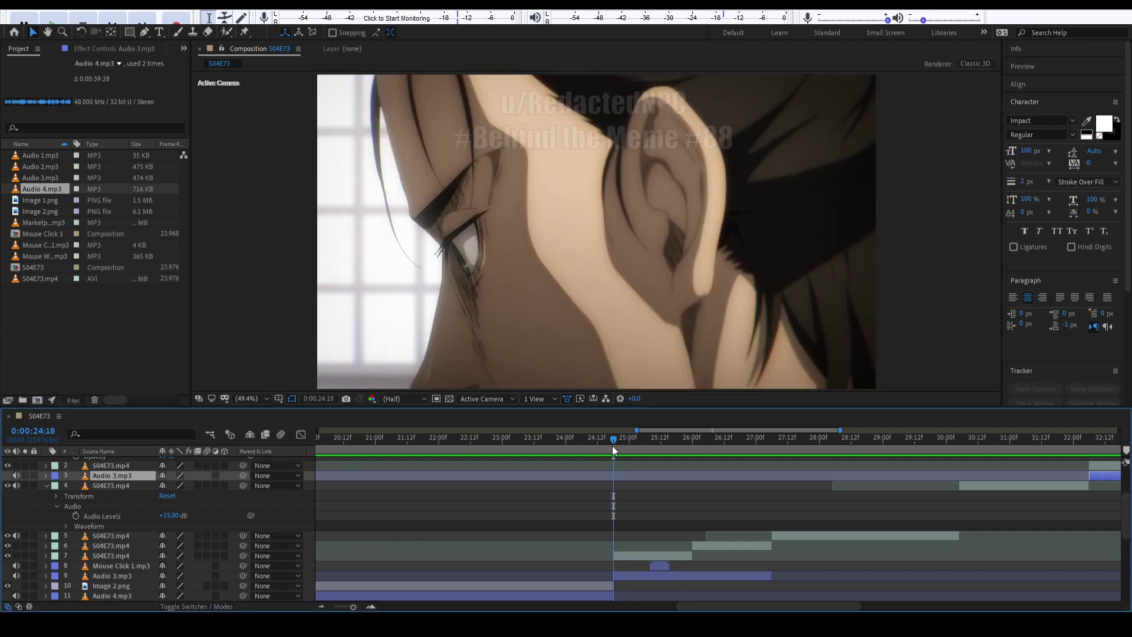
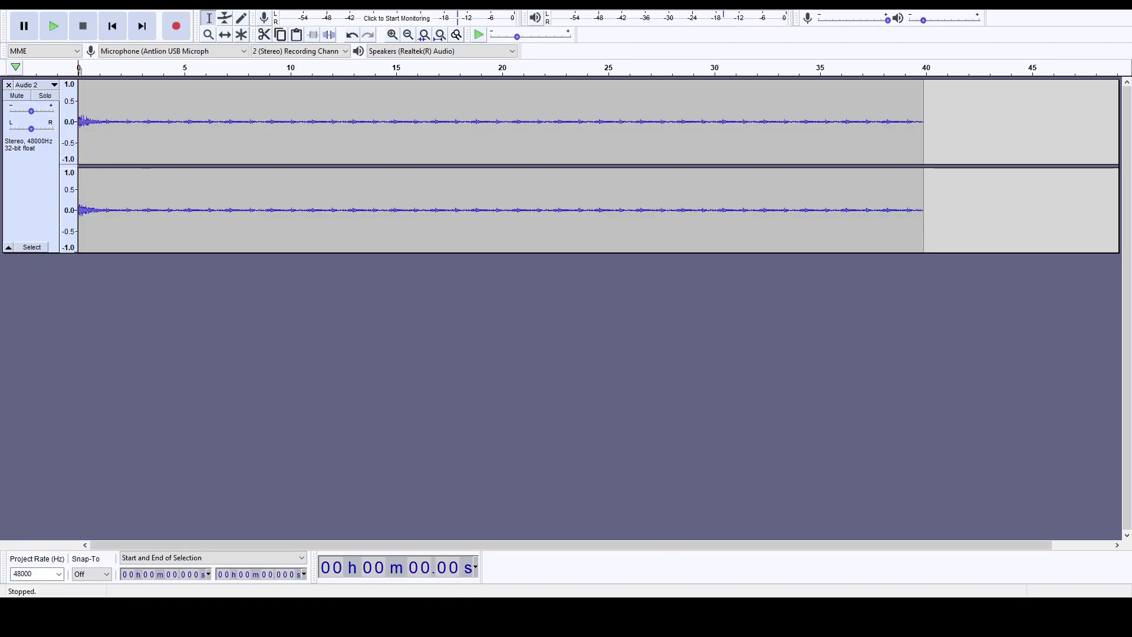
# Select the Audio 2 track in Audacity before bringing in the Season 2 episode audio.
pyautogui.click(418, 348)
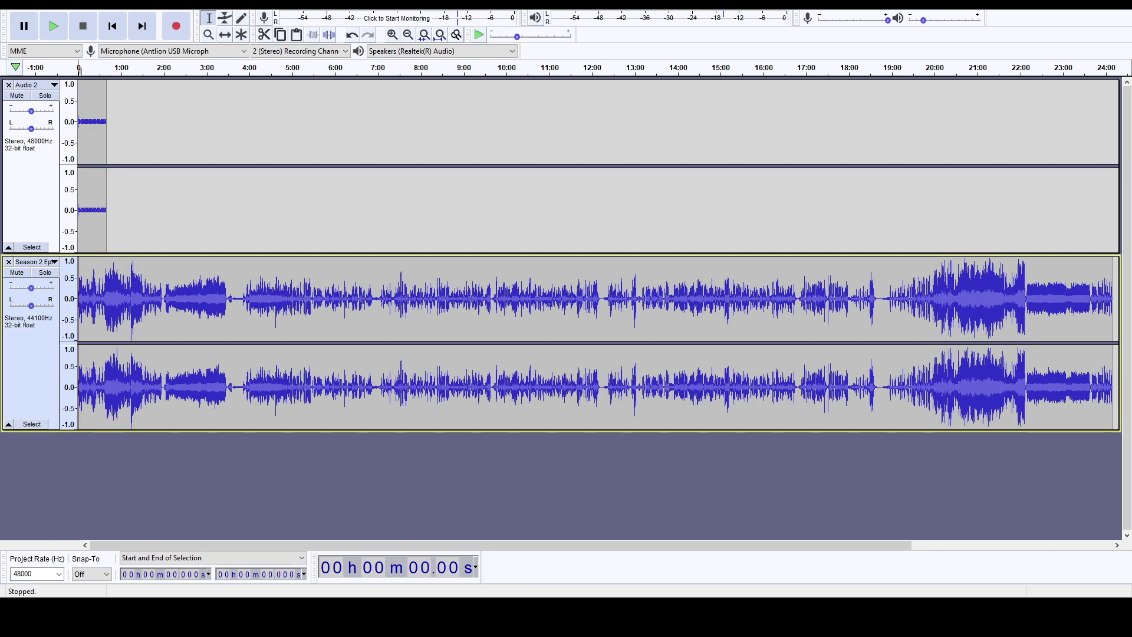
pyautogui.press('shift')
pyautogui.press('shift')
# Close the leftover Audio 2 track and set the episode's edit point at 7:47, zoomed in.
pyautogui.click(5, 88)
pyautogui.click(406, 109)
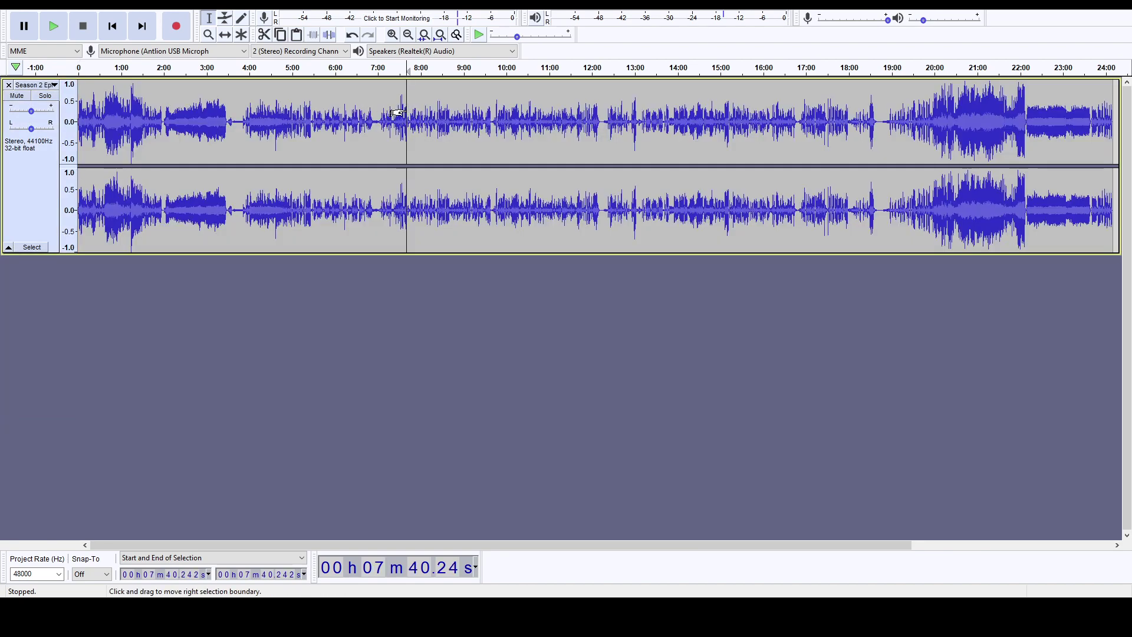
pyautogui.scroll(2, 410, 111)
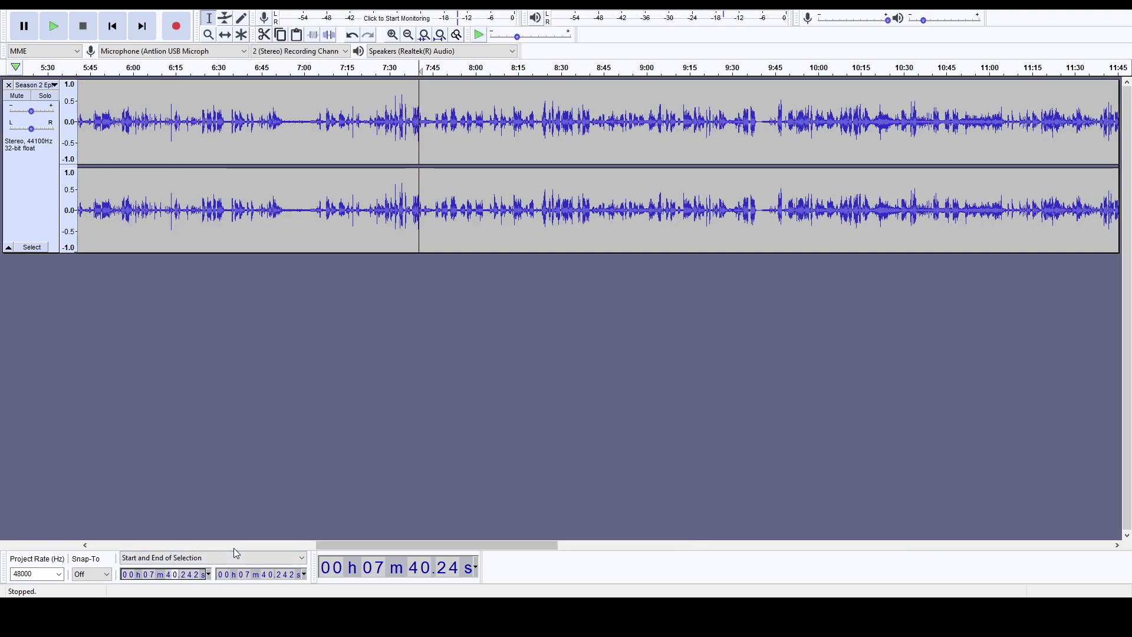
pyautogui.write('7.000')
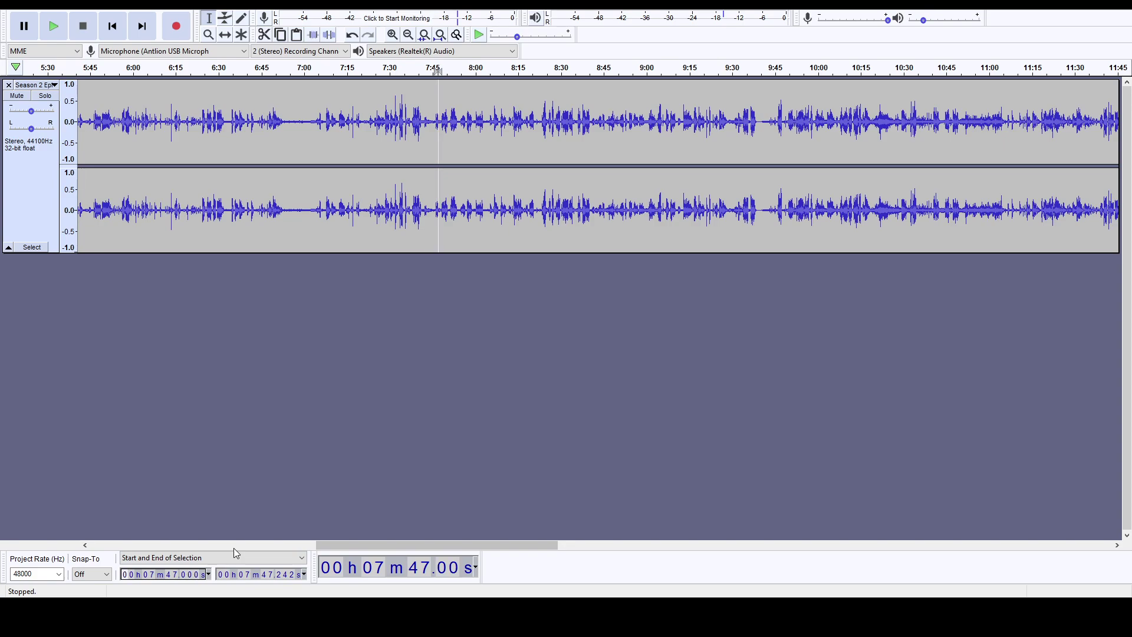
pyautogui.press('Return')
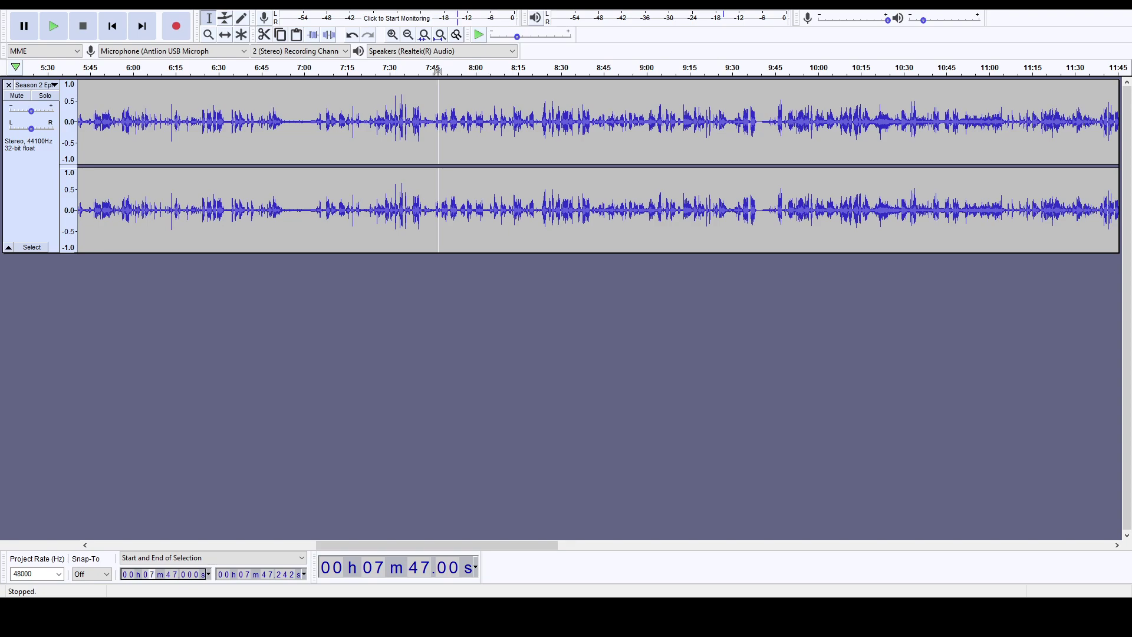
pyautogui.hotkey('ctrl', '1')
pyautogui.hotkey('ctrl', '1')
pyautogui.hotkey('ctrl', '1')
pyautogui.hotkey('ctrl', '1')
pyautogui.hotkey('ctrl', '1')
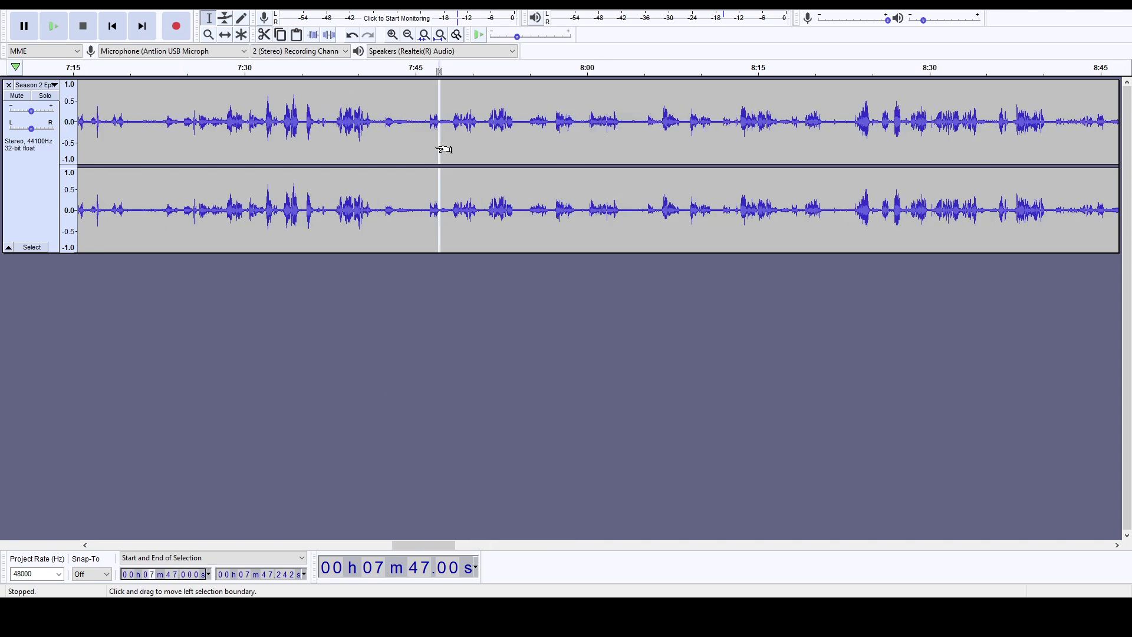
# Extend the selection back to 0:00 and delete the opening 7 minutes 47 seconds.
pyautogui.moveTo(455, 141); pyautogui.dragTo(90, 184)
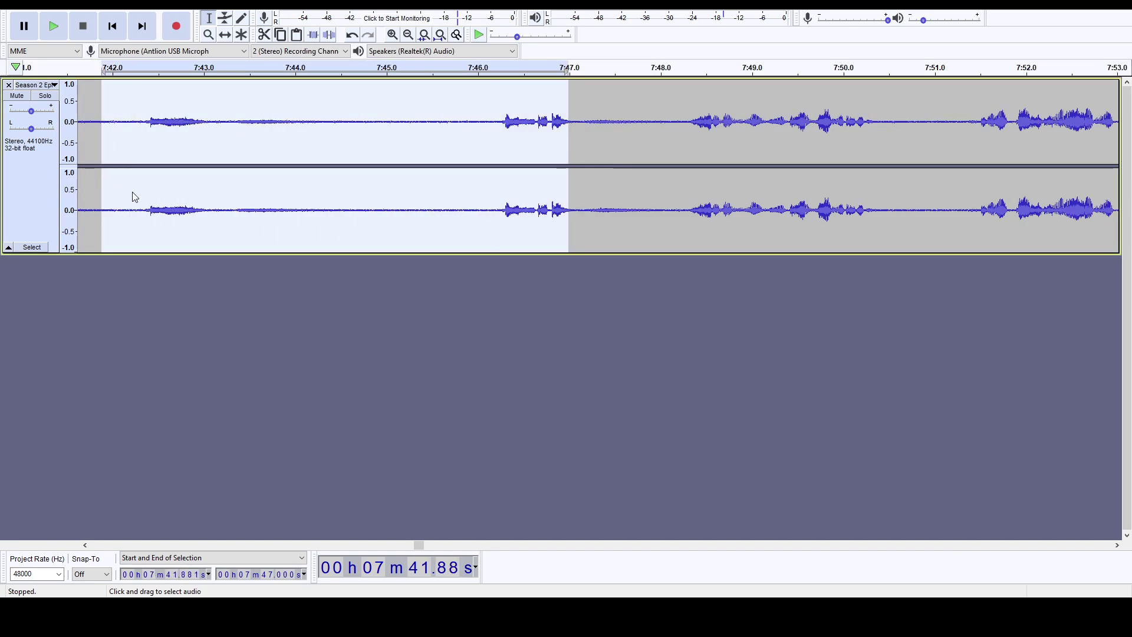
pyautogui.keyDown('ctrl'); pyautogui.scroll(-2, 288, 288); pyautogui.keyUp('ctrl')
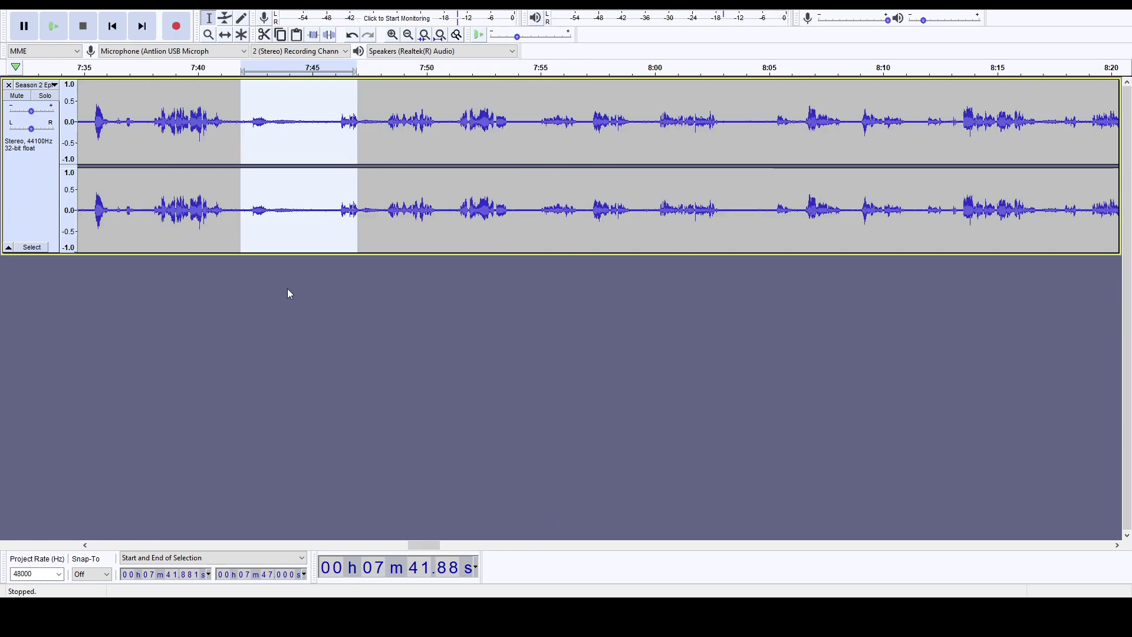
pyautogui.moveTo(242, 174); pyautogui.dragTo(26, 180)
pyautogui.keyDown('ctrl'); pyautogui.scroll(-2, 259, 242); pyautogui.keyUp('ctrl')
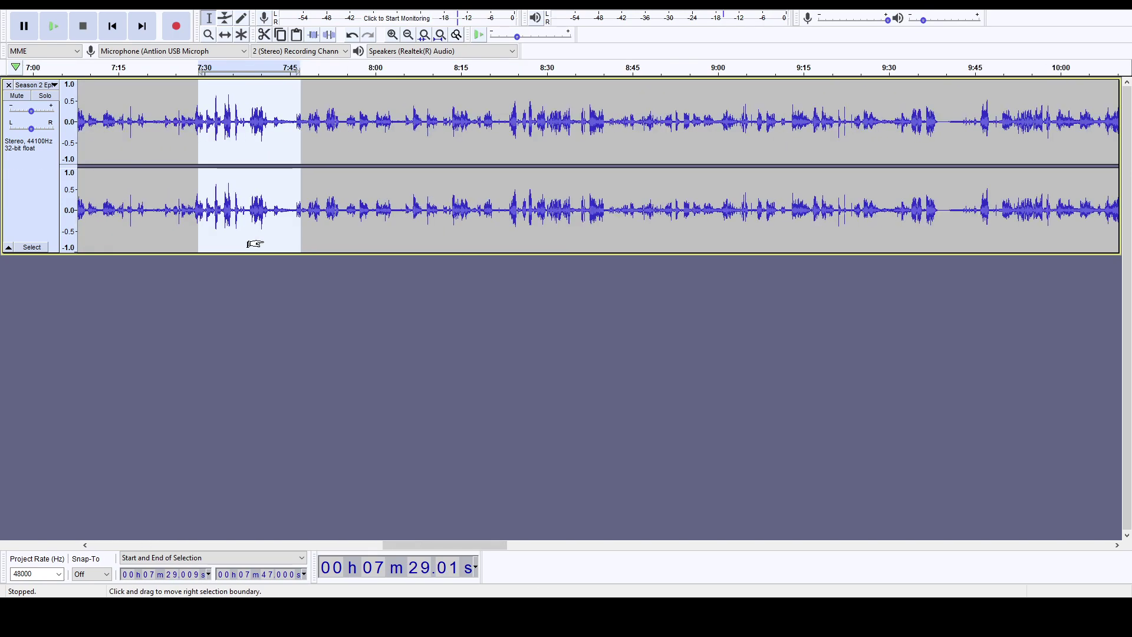
pyautogui.hscroll(-10, 271, 240)
pyautogui.keyDown('ctrl'); pyautogui.scroll(-3, 328, 232); pyautogui.keyUp('ctrl')
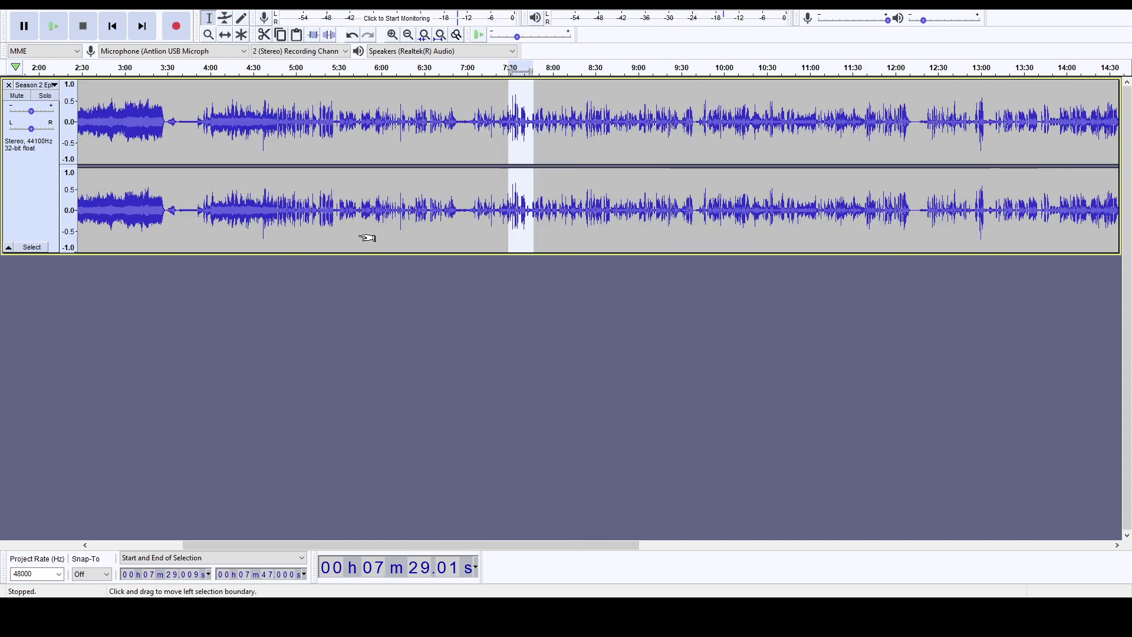
pyautogui.hscroll(3, 366, 236)
pyautogui.moveTo(407, 176); pyautogui.dragTo(24, 176)
pyautogui.press('Delete')
pyautogui.press('space')
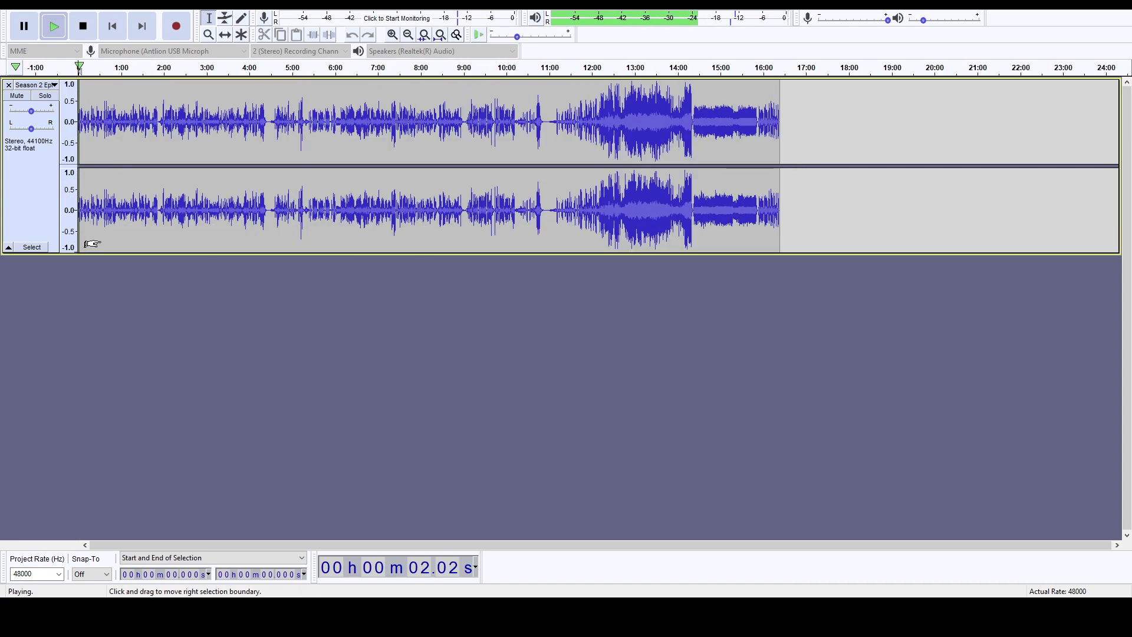
# Preview the episode audio from the start to find a cut point past 12.3 seconds.
pyautogui.keyDown('ctrl'); pyautogui.scroll(5, 91, 315); pyautogui.keyUp('ctrl')
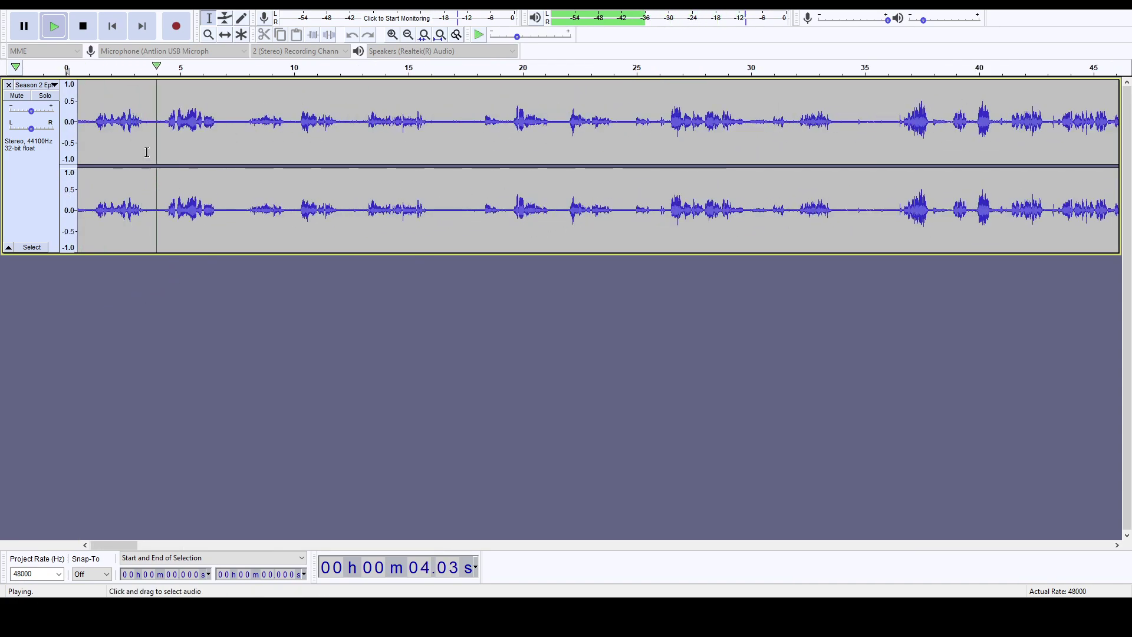
pyautogui.click(89, 127)
pyautogui.press('space')
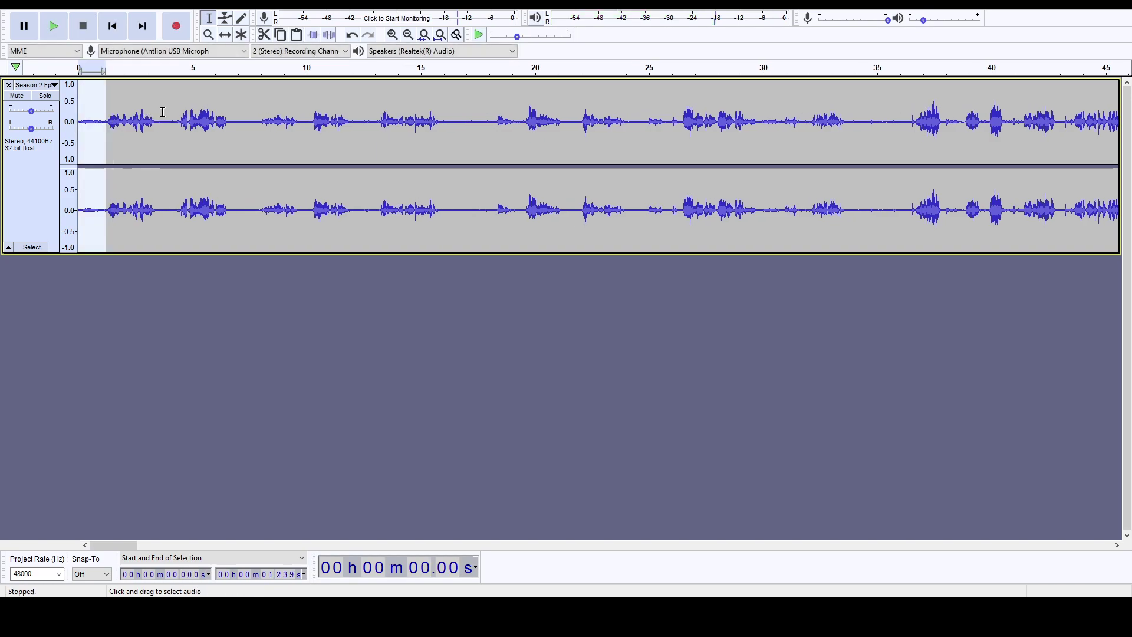
pyautogui.hotkey('ctrl', 'z')
pyautogui.press('space')
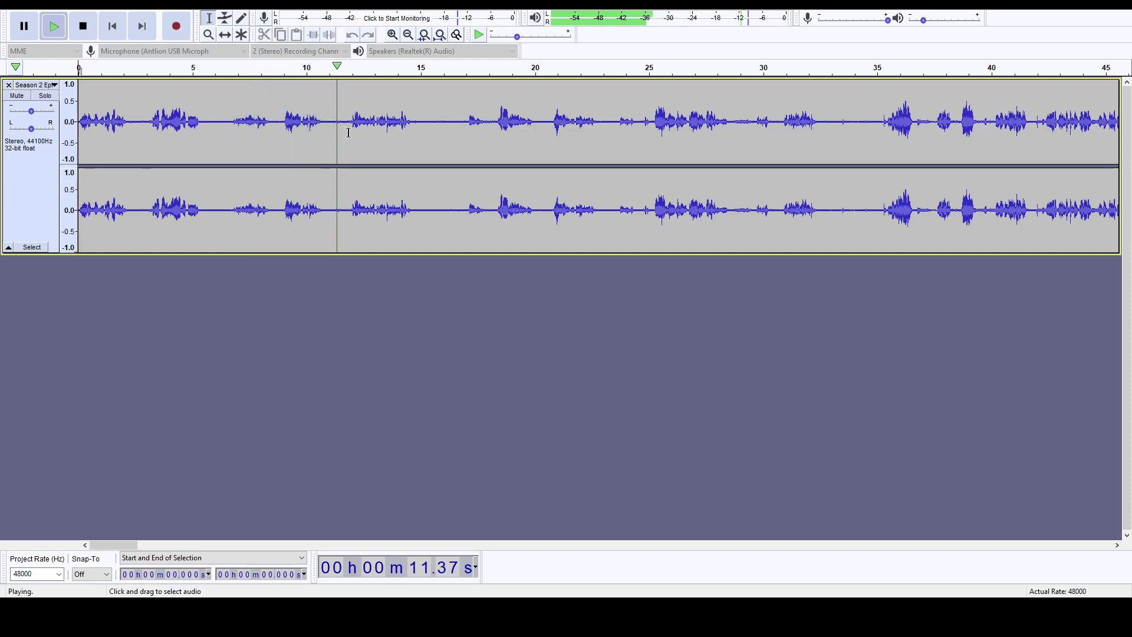
pyautogui.press('space')
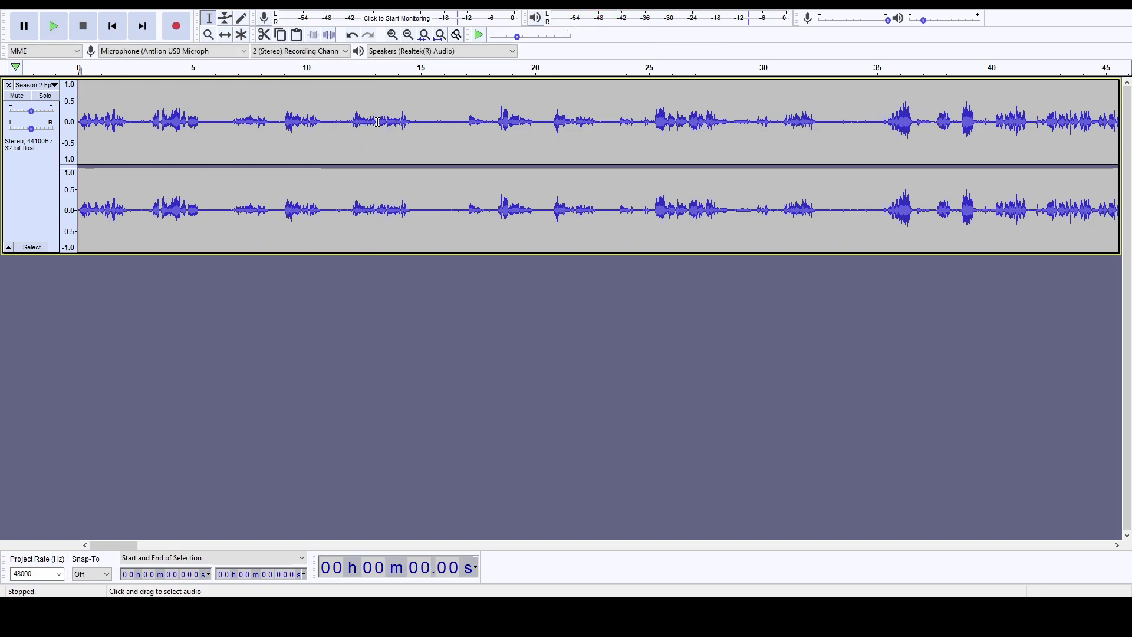
pyautogui.click(359, 122)
pyautogui.press('space')
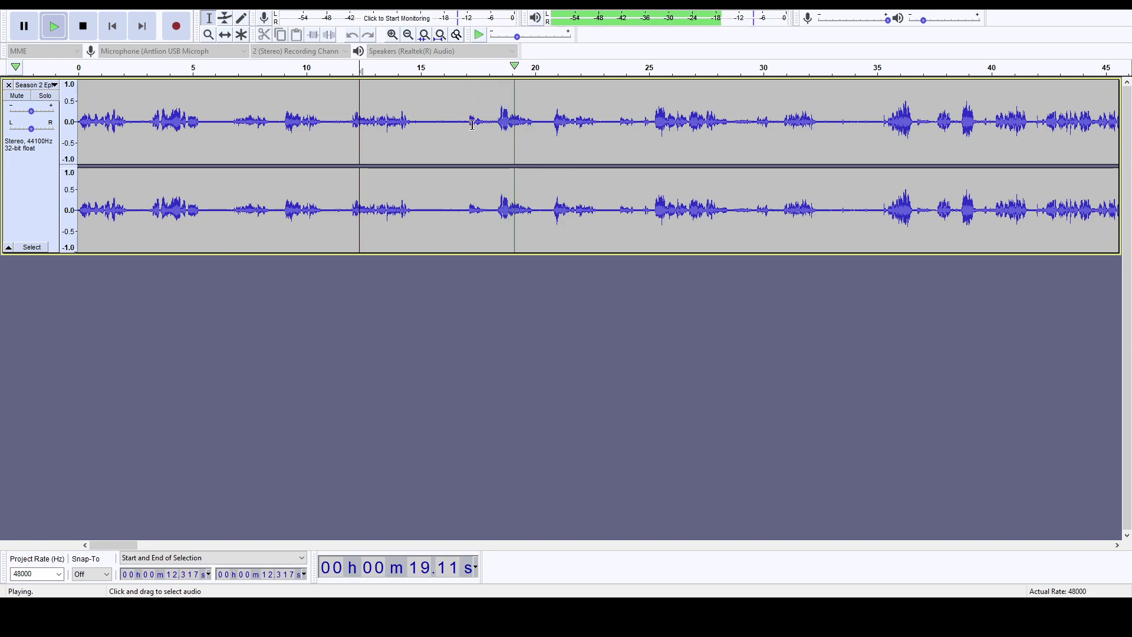
pyautogui.press('space')
# Delete everything after 14.74 seconds, keeping only the first 14.7 seconds.
pyautogui.click(415, 123)
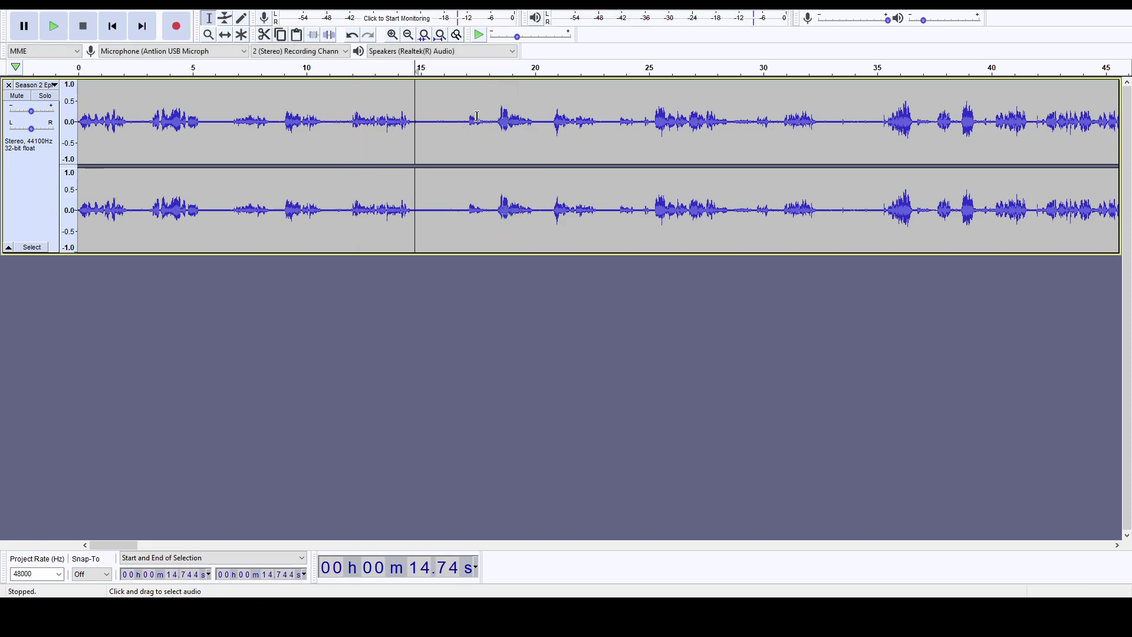
pyautogui.hotkey('shift', 'End')
pyautogui.press('Delete')
pyautogui.press('Home')
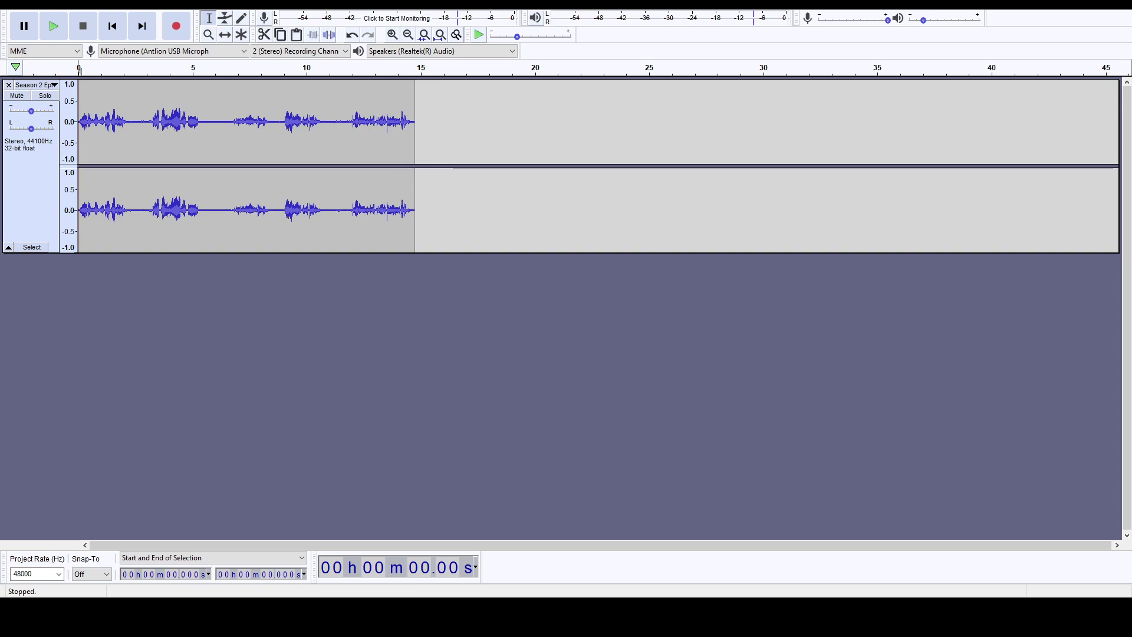
# Close the trimmed Season 2 episode track.
pyautogui.click(9, 85)
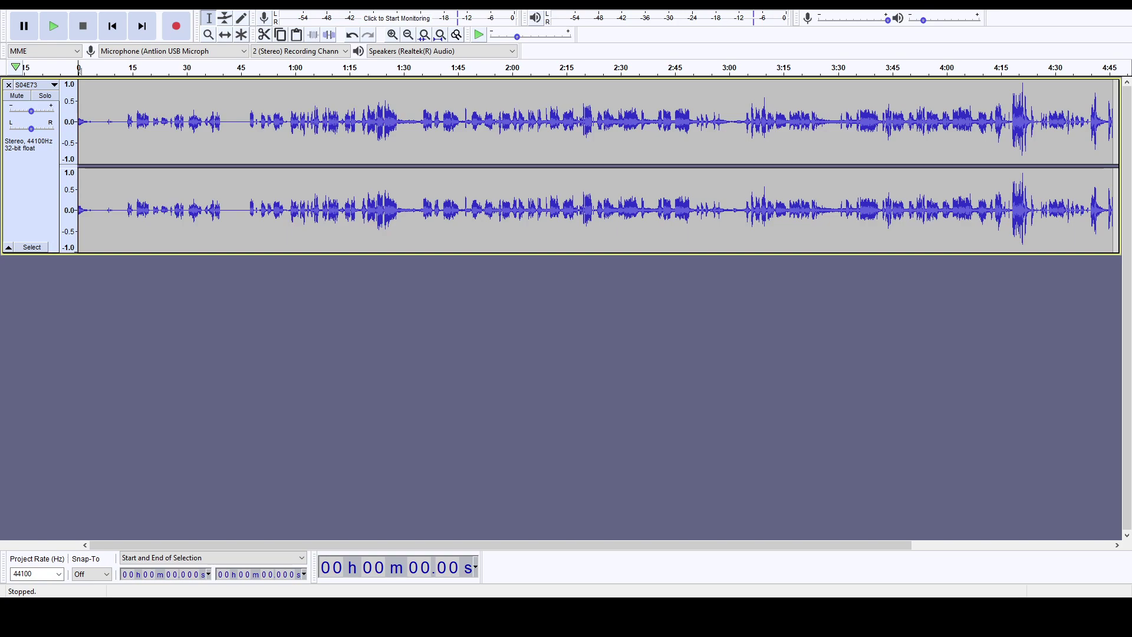
# Play and zoom into the S04E73 audio to locate edit points near 2.4 and 13.7 seconds.
pyautogui.press('space')
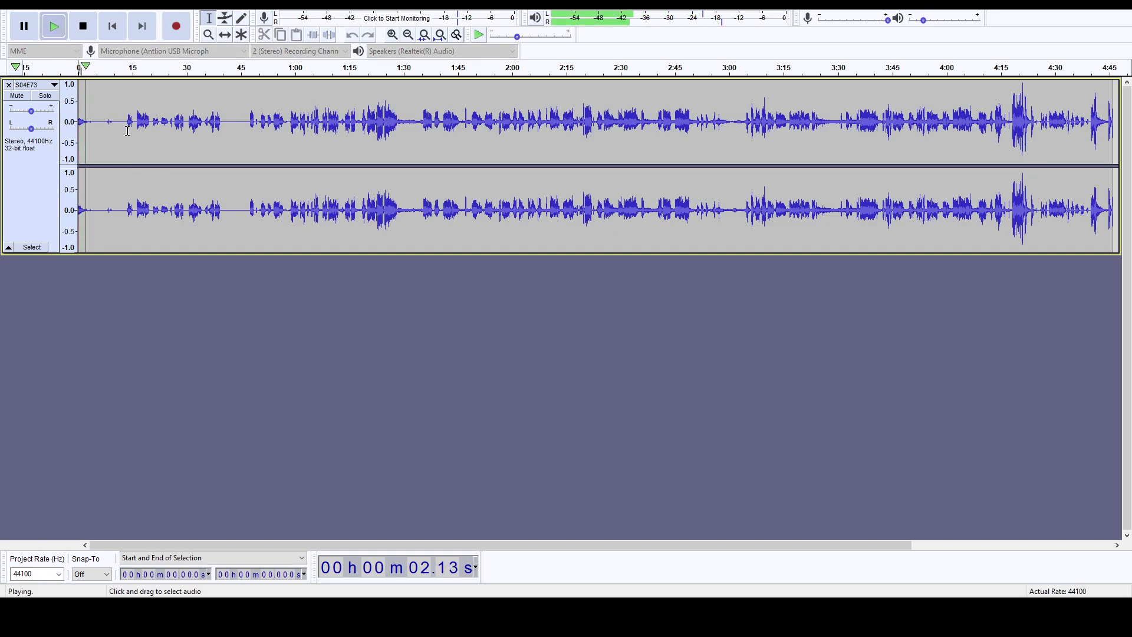
pyautogui.click(128, 124)
pyautogui.press('space')
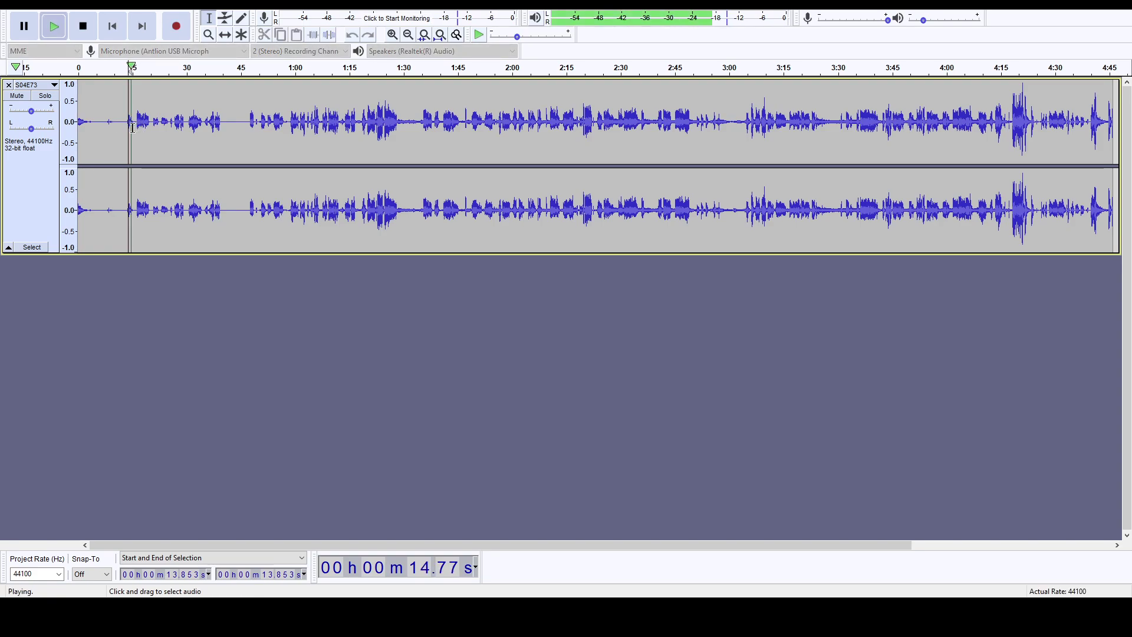
pyautogui.press('space')
pyautogui.hotkey('ctrl', '1')
pyautogui.hotkey('ctrl', '1')
pyautogui.hotkey('ctrl', '1')
pyautogui.click(145, 135)
pyautogui.press('space')
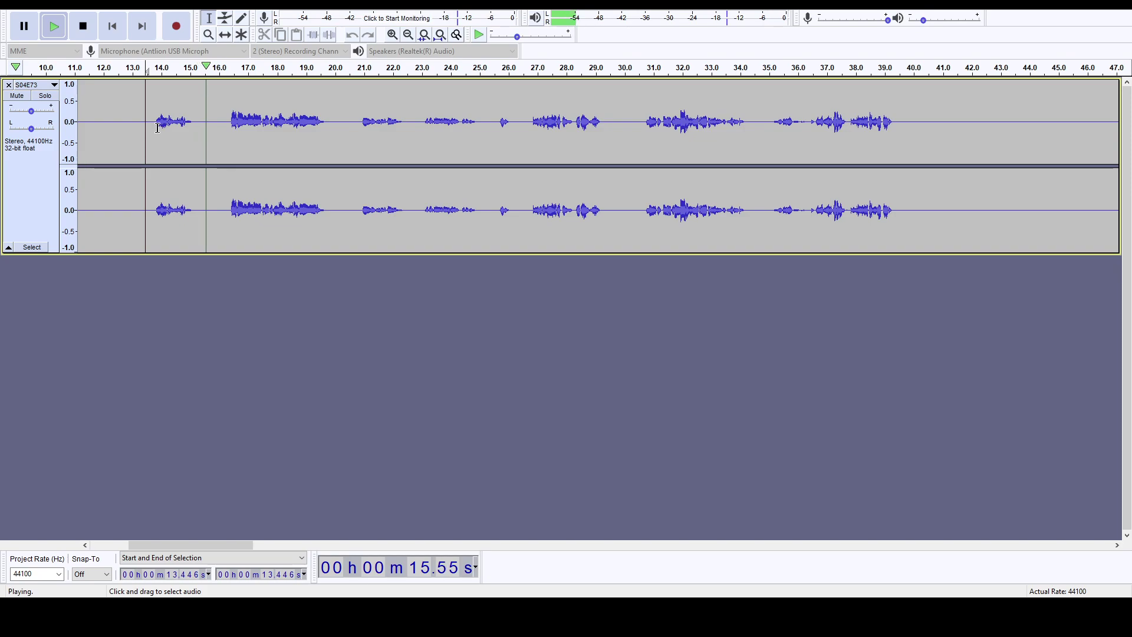
pyautogui.press('space')
pyautogui.click(153, 123)
pyautogui.press('Home')
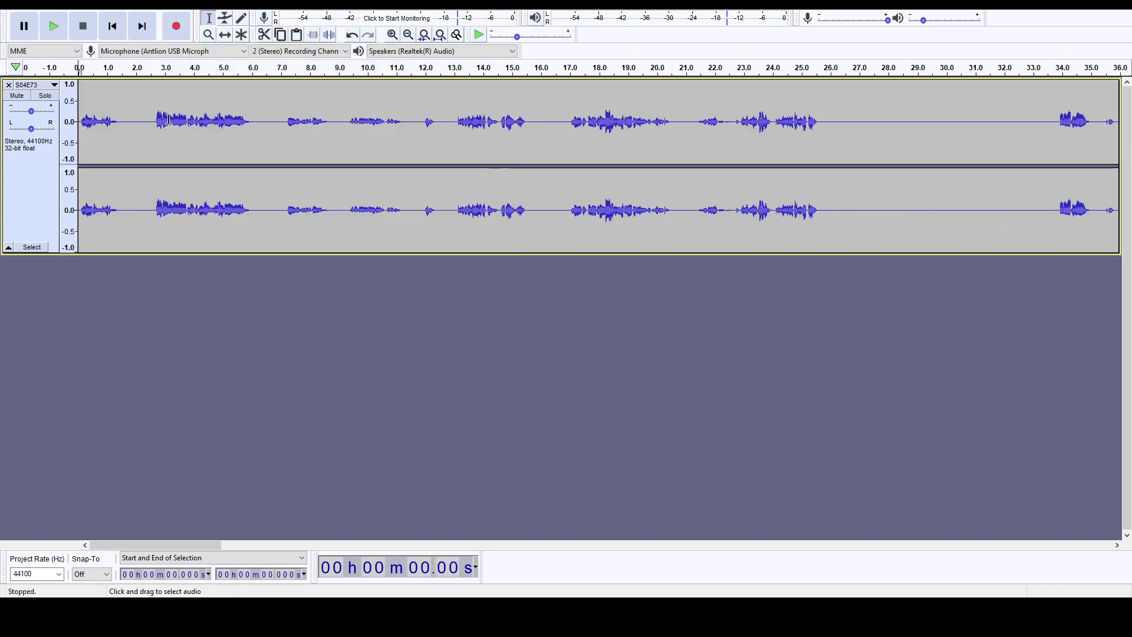
pyautogui.click(147, 127)
pyautogui.press('space')
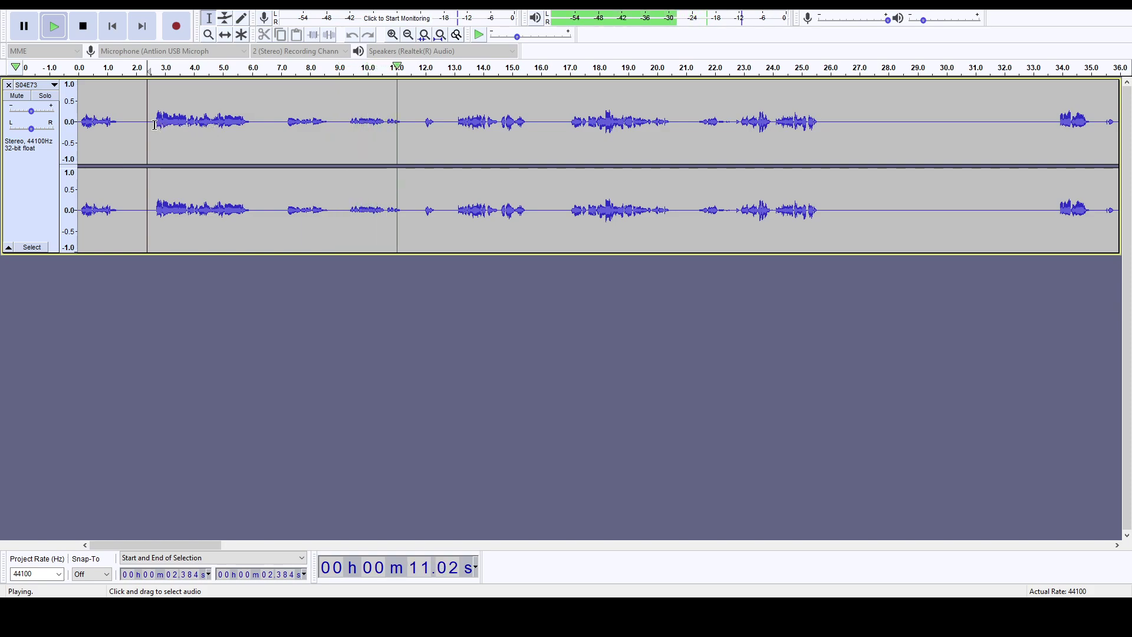
# Cut the 2.65–8.68 second stretch and play the result through to about 27.8 seconds.
pyautogui.moveTo(155, 133); pyautogui.dragTo(329, 135)
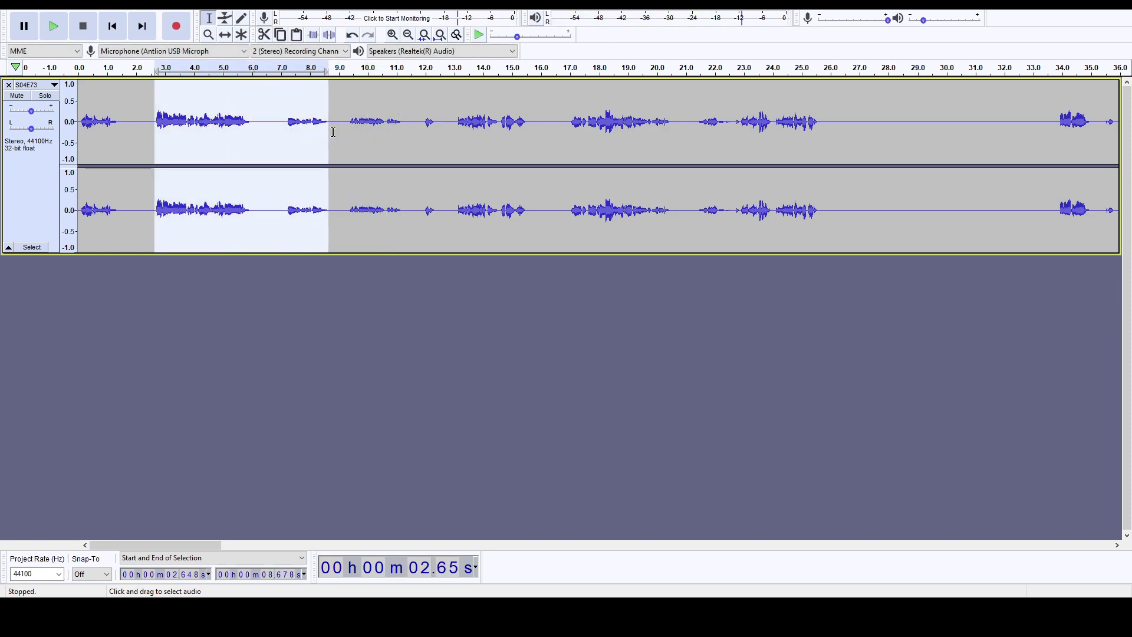
pyautogui.press('Delete')
pyautogui.press('space')
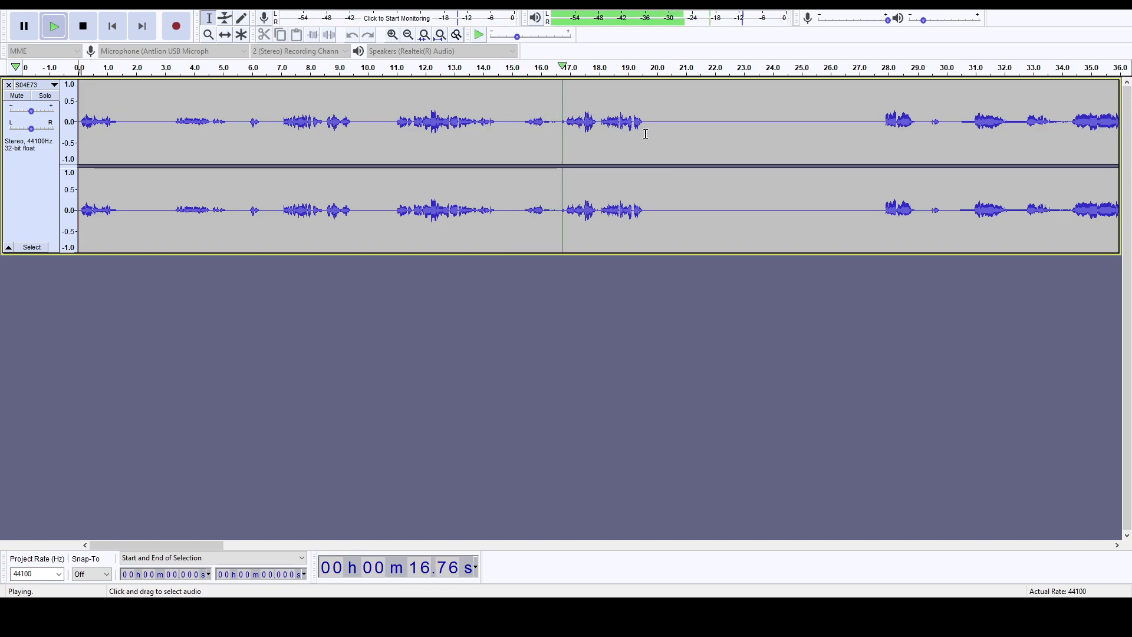
pyautogui.click(882, 133)
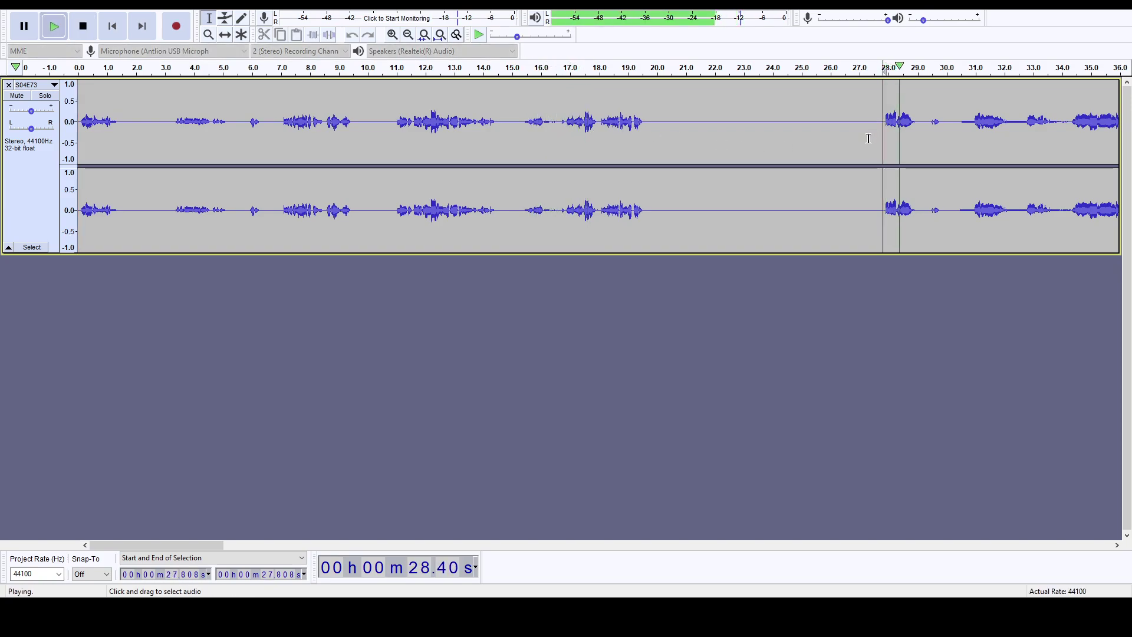
pyautogui.press('space')
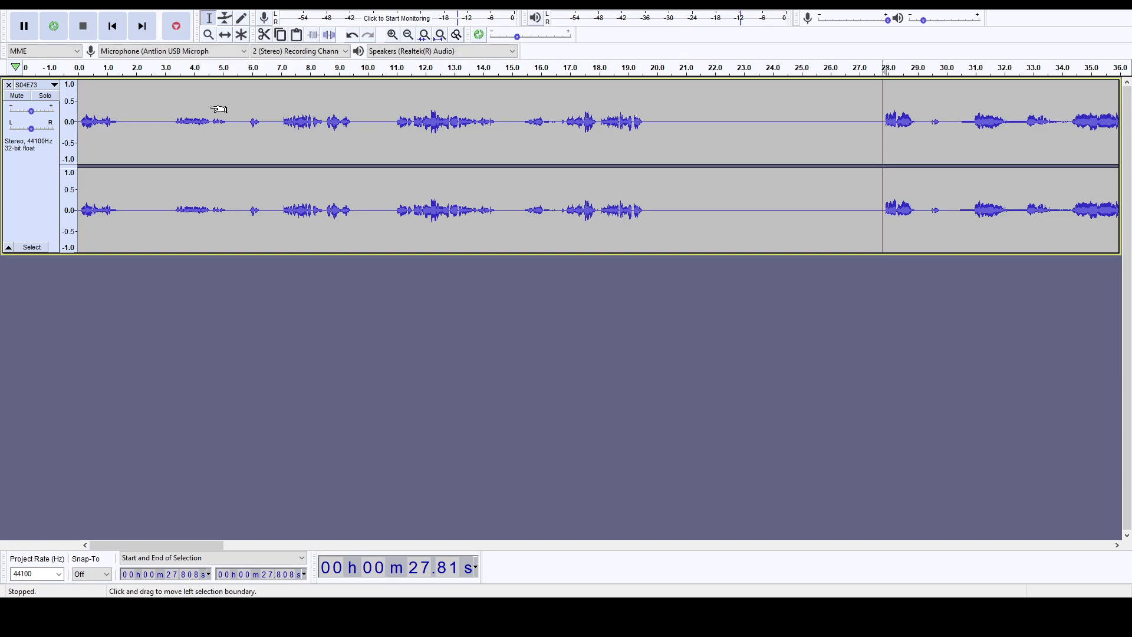
# Try deleting 1.73–27.81 seconds, preview it, then undo that cut.
pyautogui.keyDown('shift'); pyautogui.click(131, 121); pyautogui.keyUp('shift')
pyautogui.press('Delete')
pyautogui.press('space')
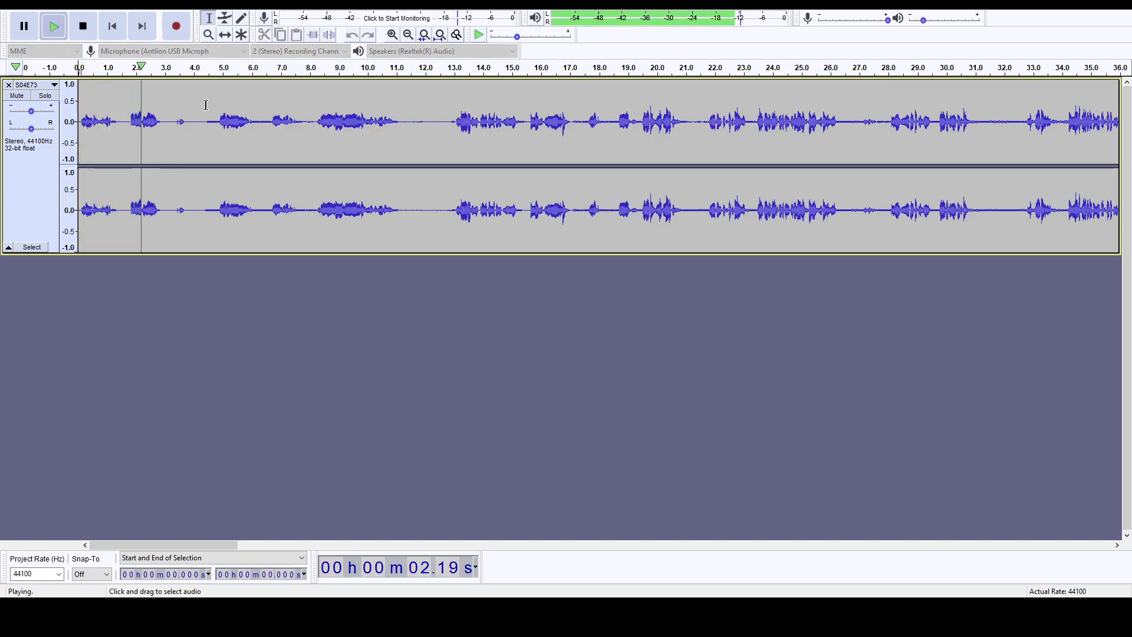
pyautogui.press('space')
pyautogui.hotkey('ctrl', 'z')
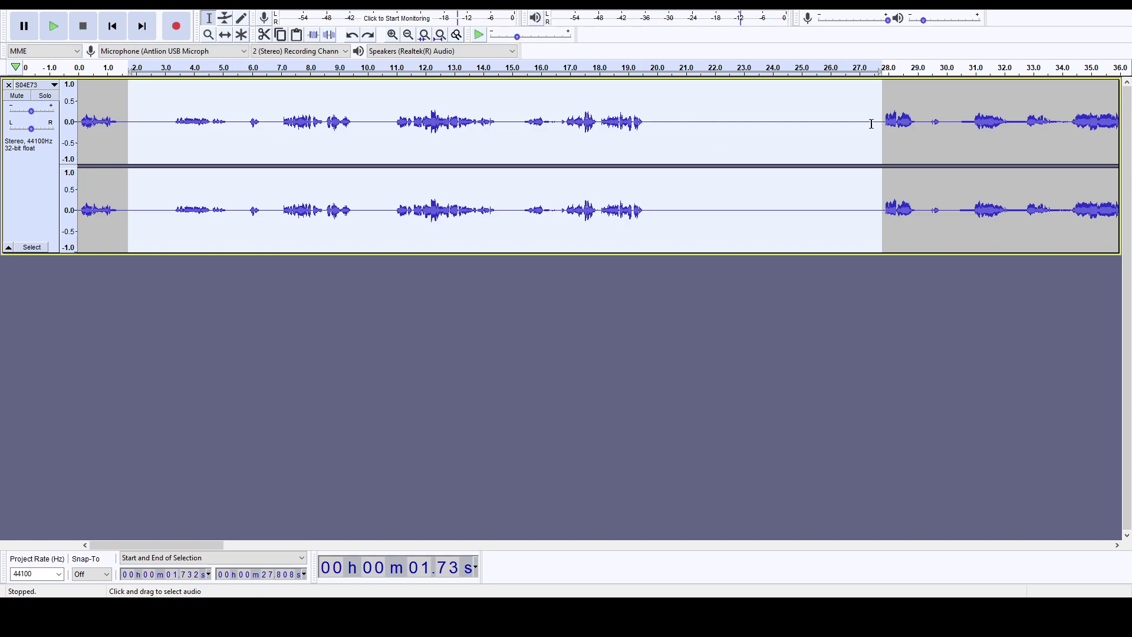
# Select the audio from about 1.7 s to 24.4 s and delete it.
pyautogui.click(829, 123)
pyautogui.click(784, 136)
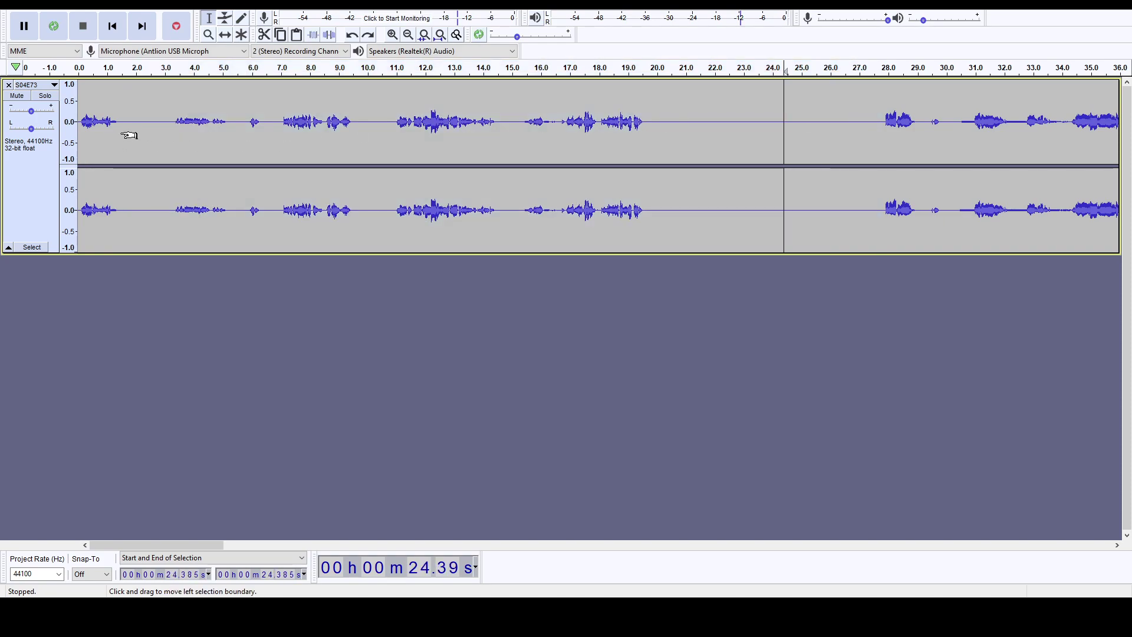
pyautogui.keyDown('shift'); pyautogui.click(122, 135); pyautogui.keyUp('shift')
pyautogui.press('Delete')
# Replay the clip and delete the pause between about 2.5 and 4.5 seconds.
pyautogui.press('Home')
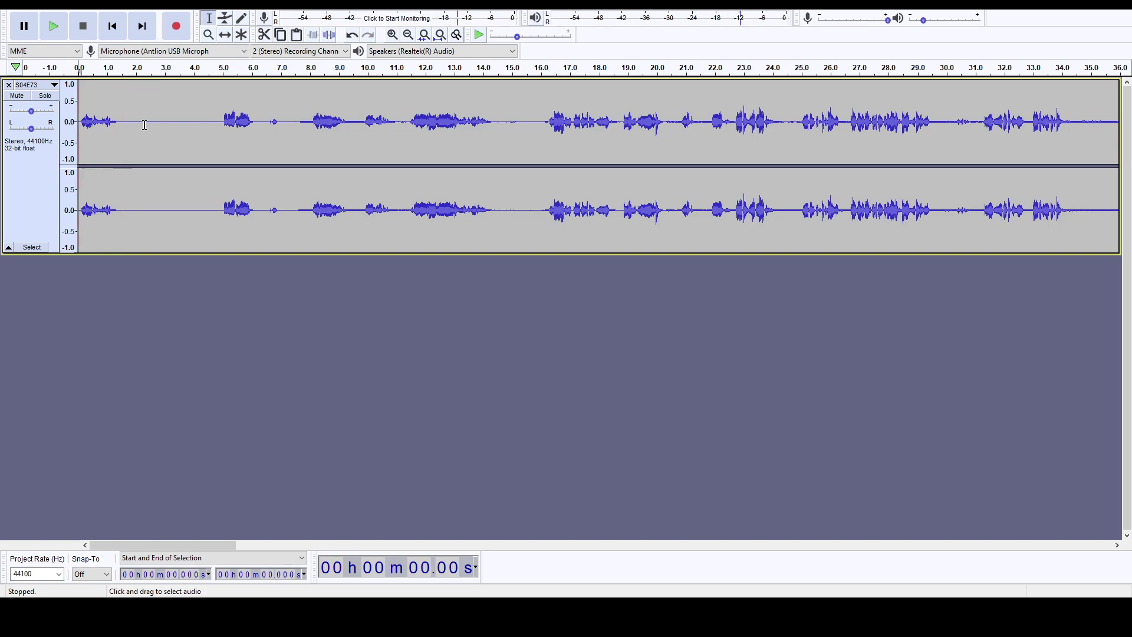
pyautogui.press('space')
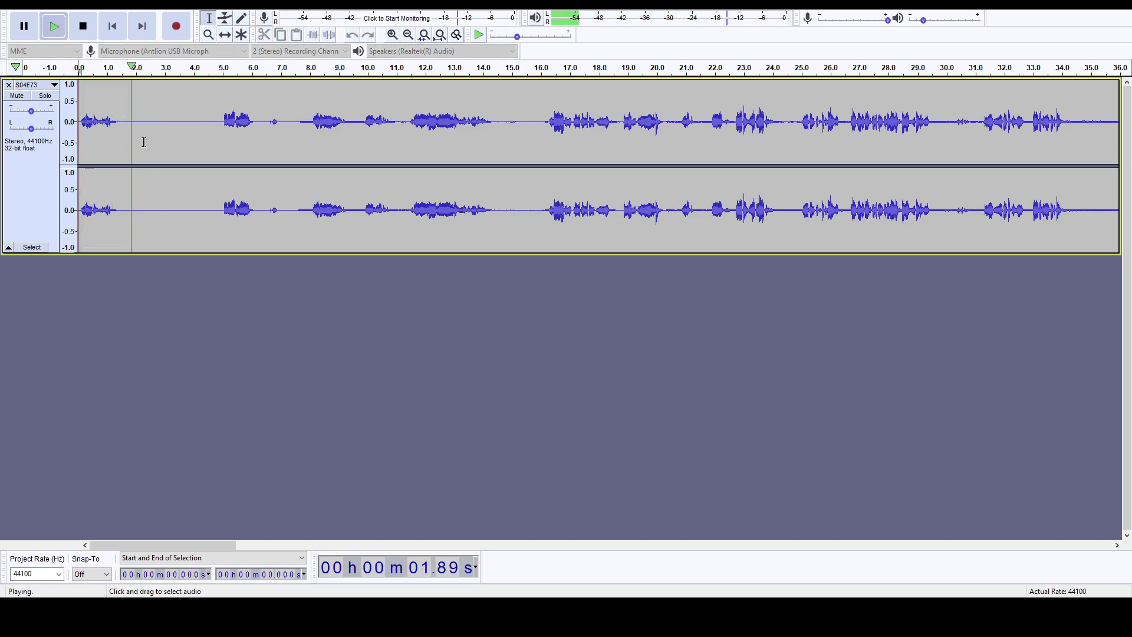
pyautogui.press('space')
pyautogui.moveTo(208, 121); pyautogui.dragTo(139, 117)
pyautogui.press('Delete')
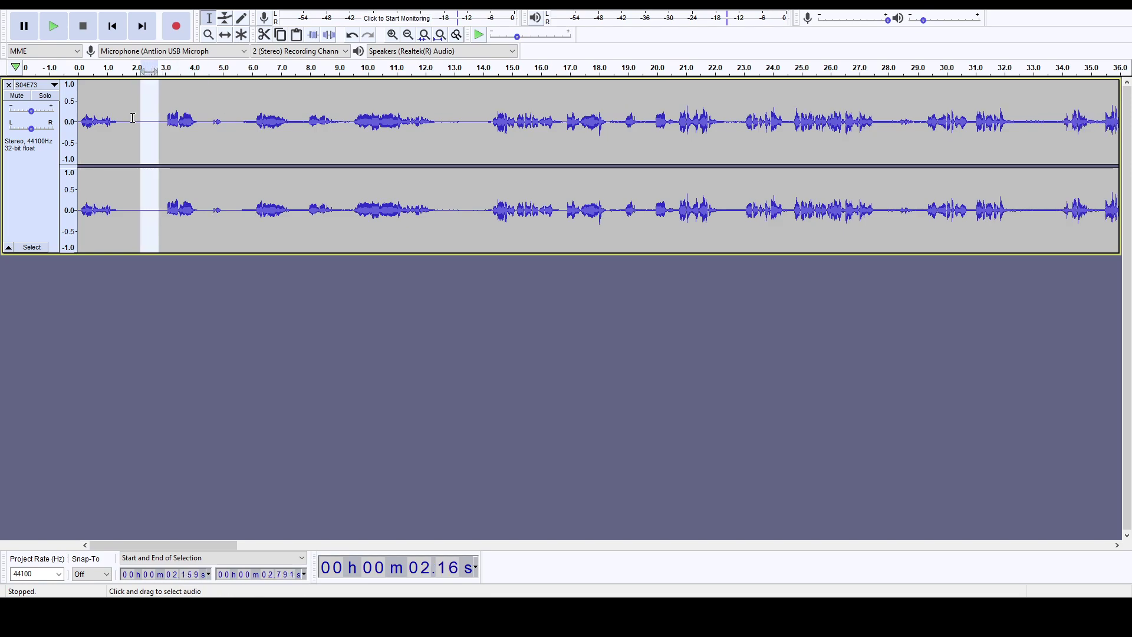
pyautogui.press('Delete')
# Replay and remove the audio between 2.4 and 5.0 seconds.
pyautogui.press('Home')
pyautogui.press('space')
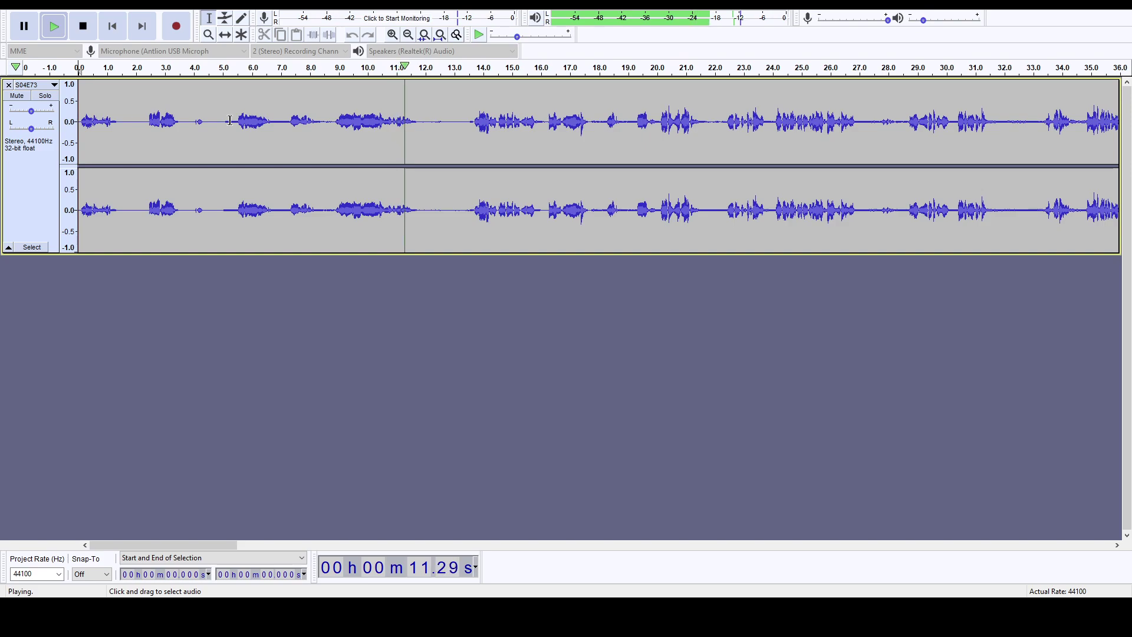
pyautogui.press('space')
pyautogui.moveTo(223, 121); pyautogui.dragTo(147, 122)
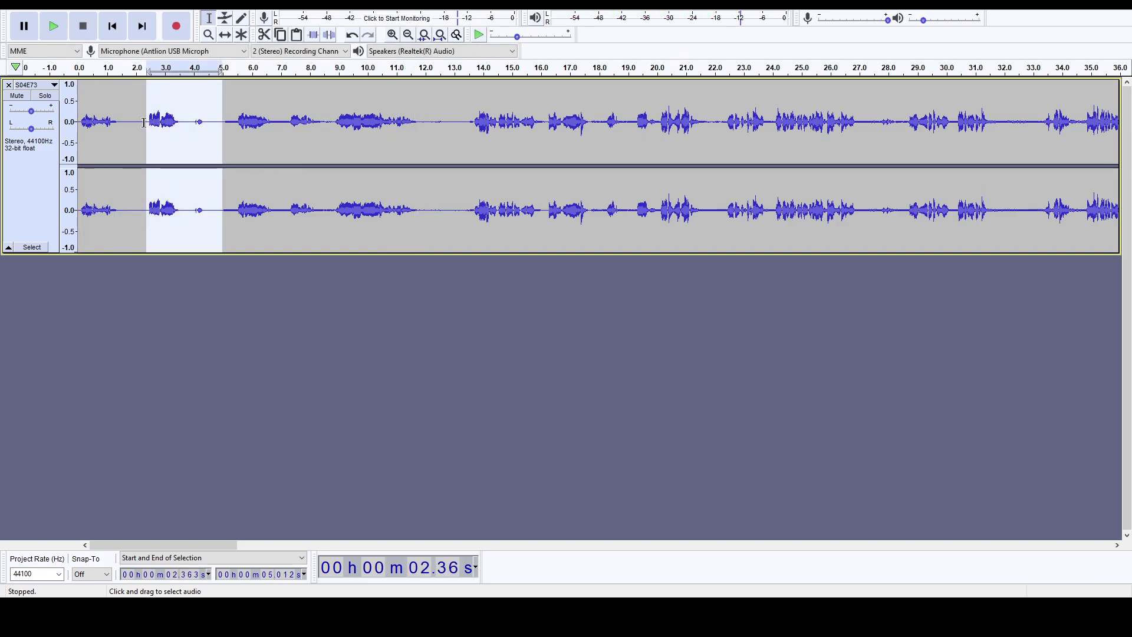
pyautogui.press('Delete')
# Cut the 2.5–6.25 second gap and the short leftover silence from 2.2 to 2.5 seconds.
pyautogui.press('Home')
pyautogui.press('space')
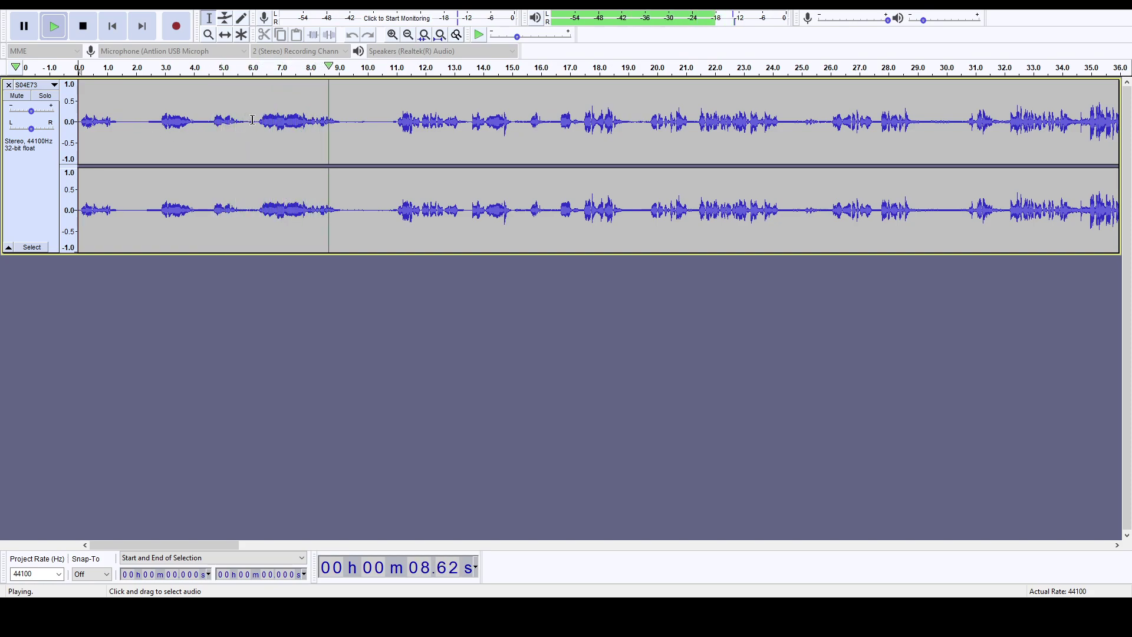
pyautogui.press('space')
pyautogui.moveTo(260, 119); pyautogui.dragTo(151, 125)
pyautogui.press('Delete')
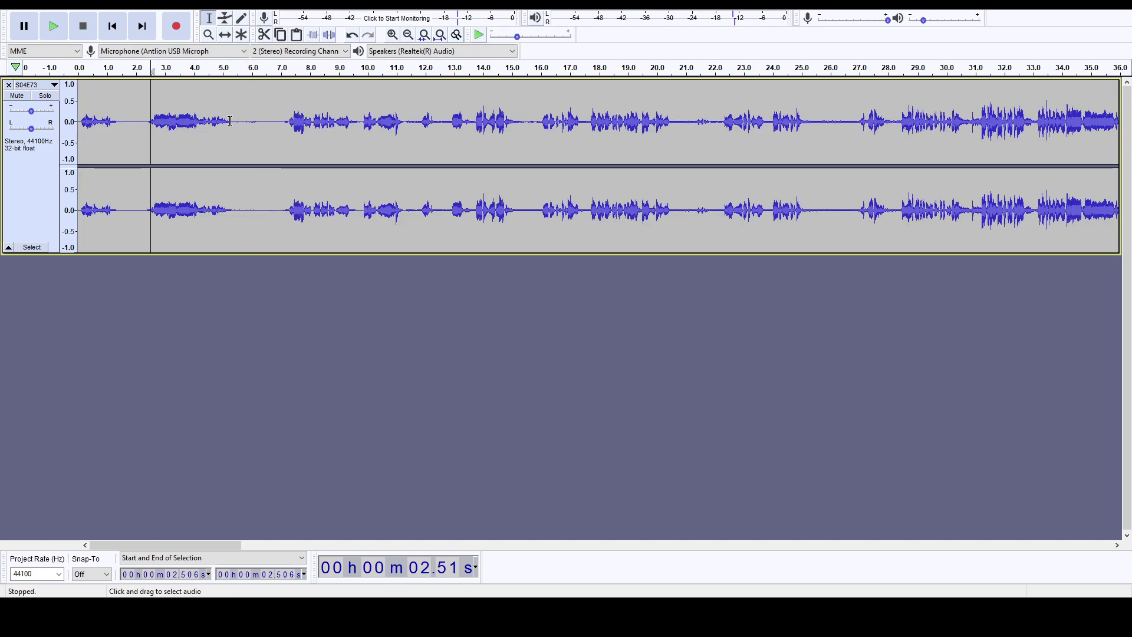
pyautogui.moveTo(150, 125); pyautogui.dragTo(144, 125)
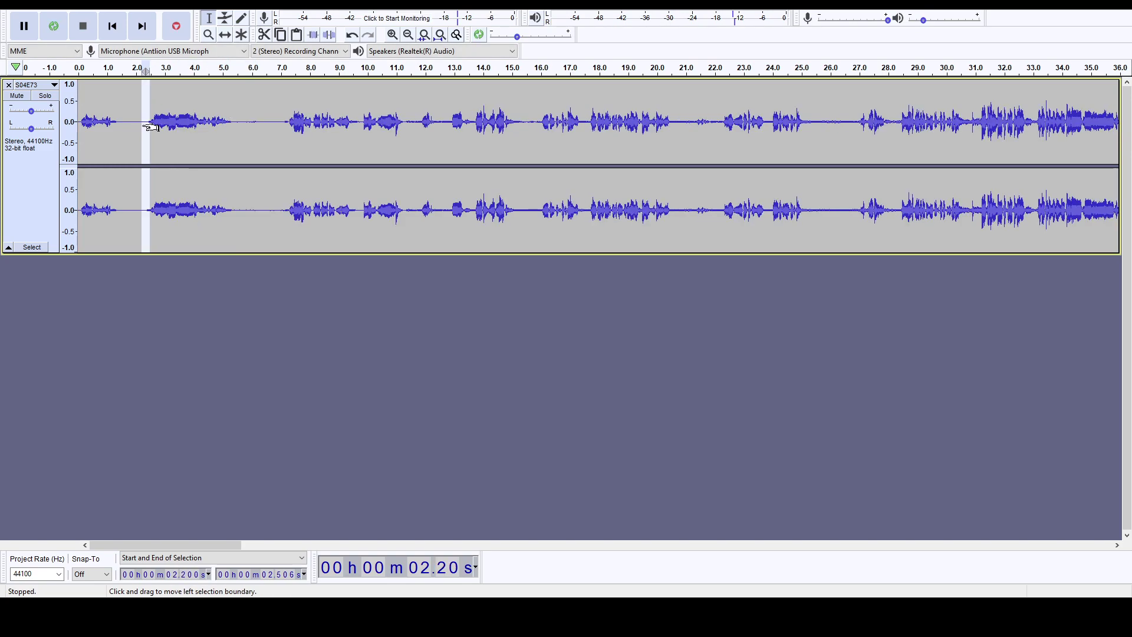
pyautogui.press('Delete')
# Replay the clip and delete everything after 5.1 seconds.
pyautogui.press('Home')
pyautogui.press('space')
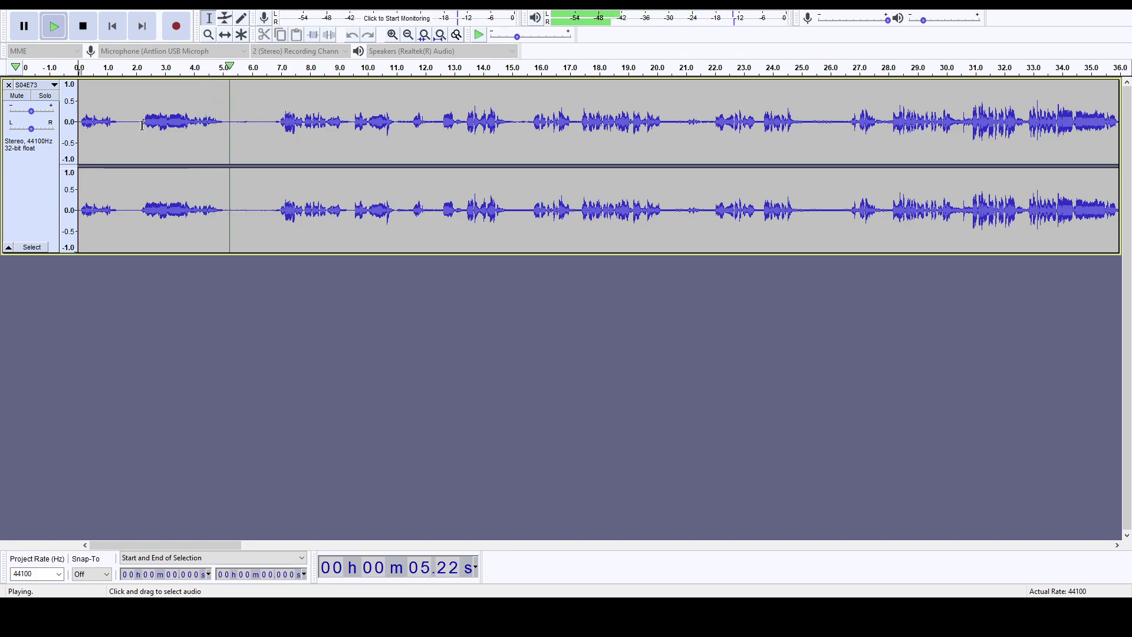
pyautogui.press('space')
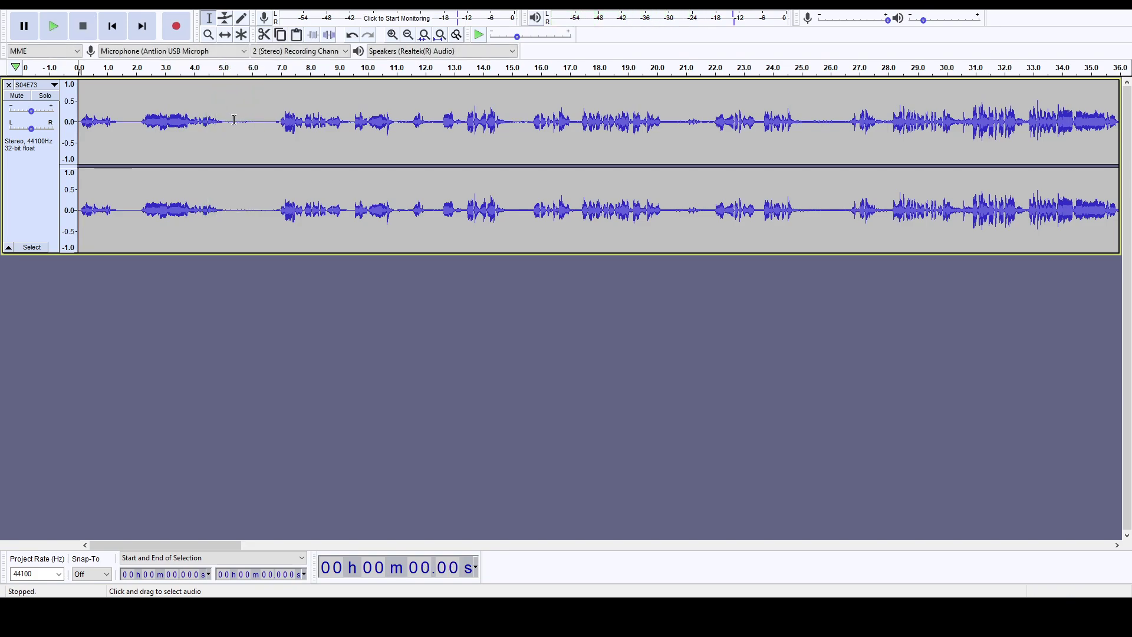
pyautogui.click(226, 123)
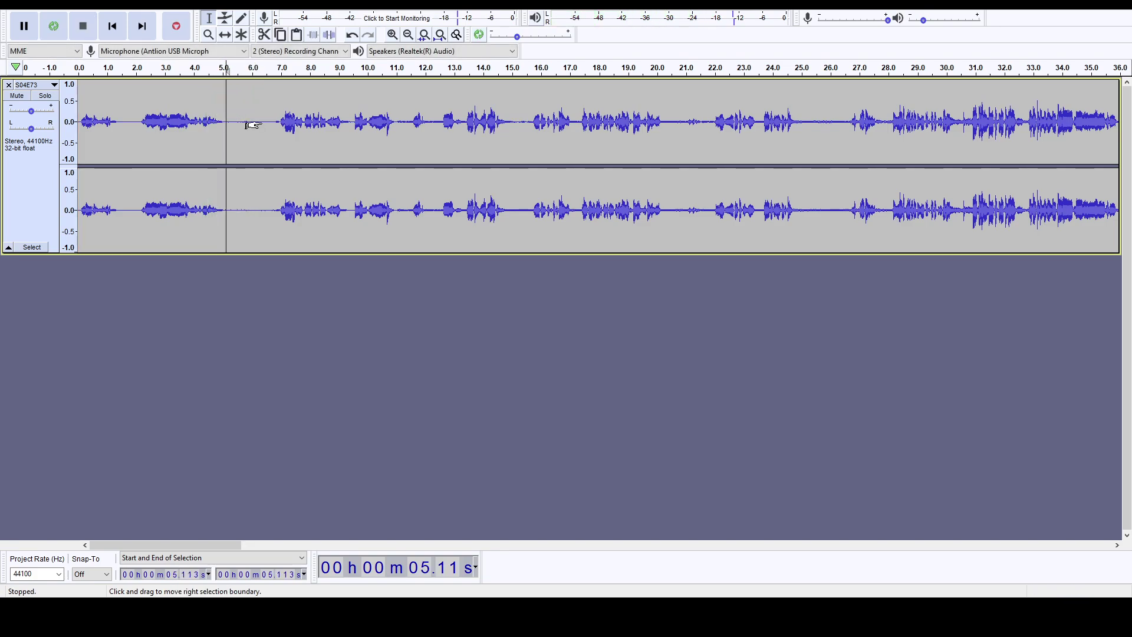
pyautogui.hotkey('shift', 'End')
pyautogui.press('Delete')
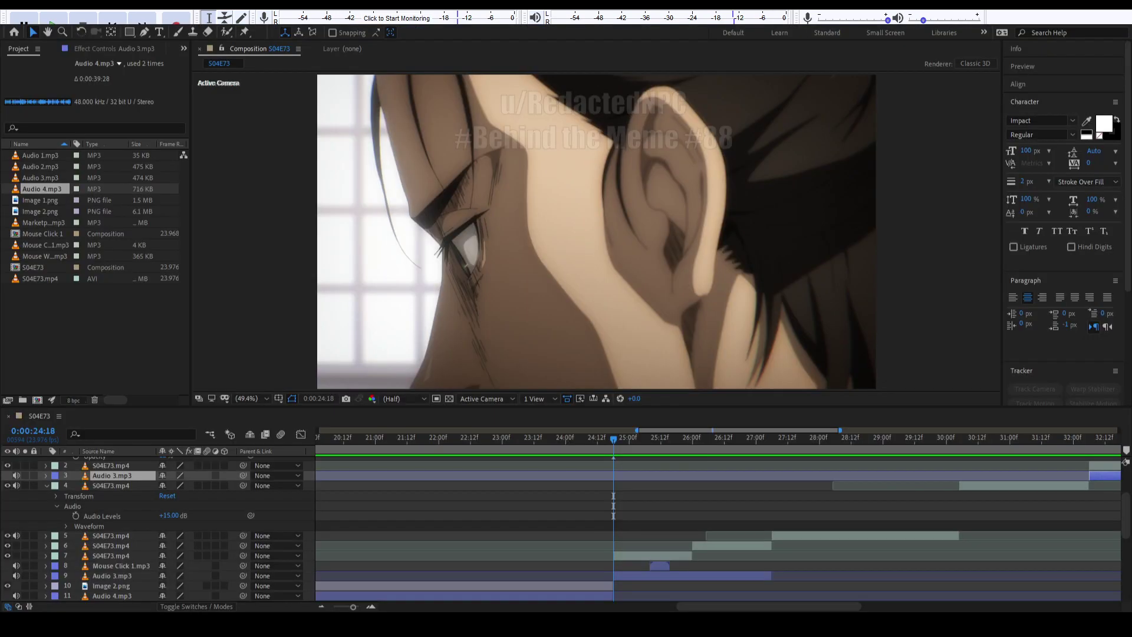
# Collapse layer 4 and shift Mouse Click 1.mp3 slightly earlier, previewing from 0:00:24:05.
pyautogui.click(451, 513)
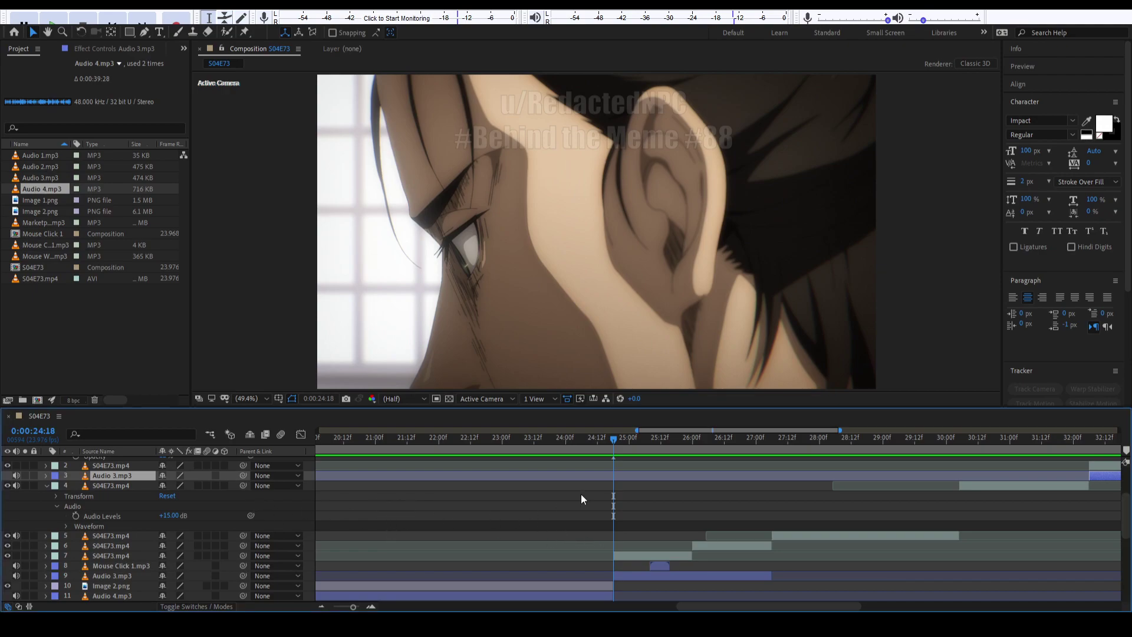
pyautogui.moveTo(599, 450); pyautogui.dragTo(613, 455)
pyautogui.press('space')
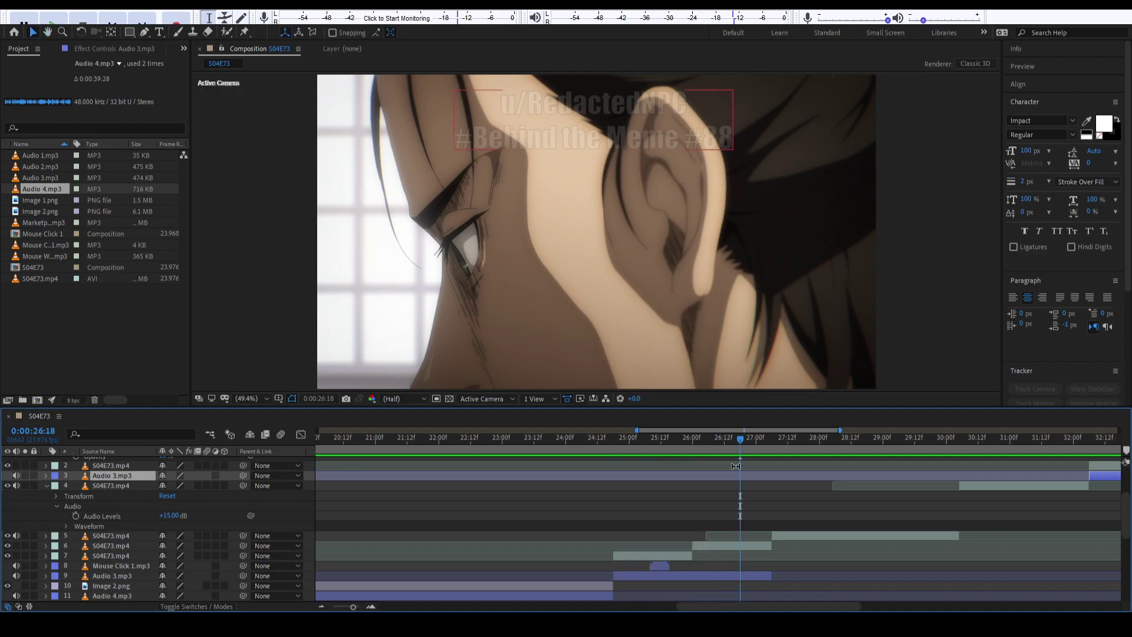
pyautogui.click(47, 487)
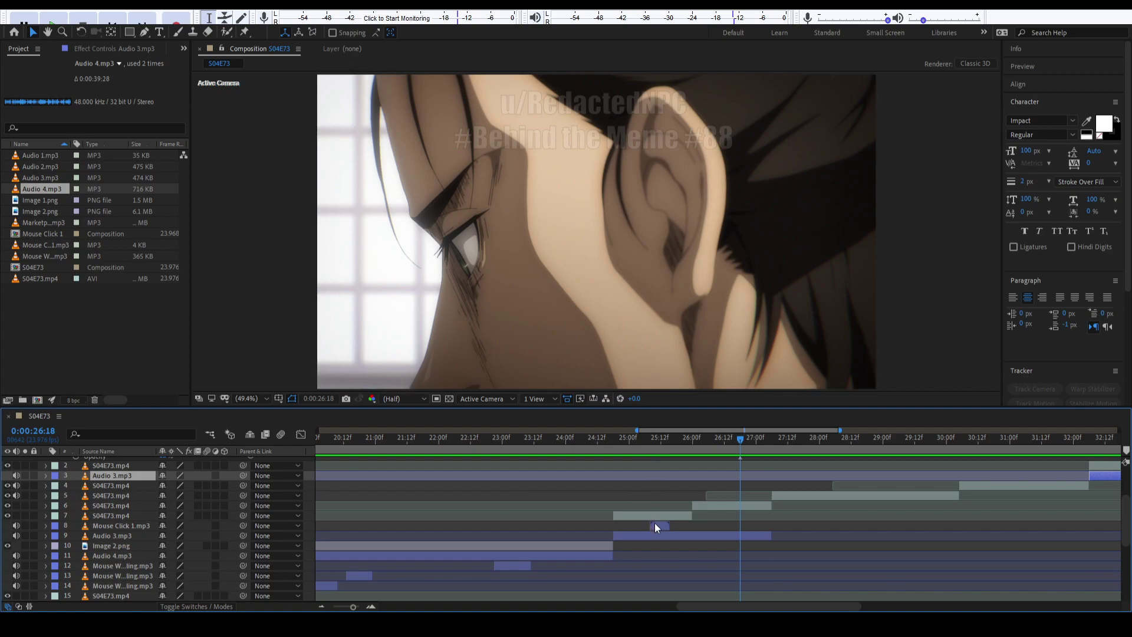
pyautogui.moveTo(654, 522); pyautogui.dragTo(628, 527)
pyautogui.click(579, 455)
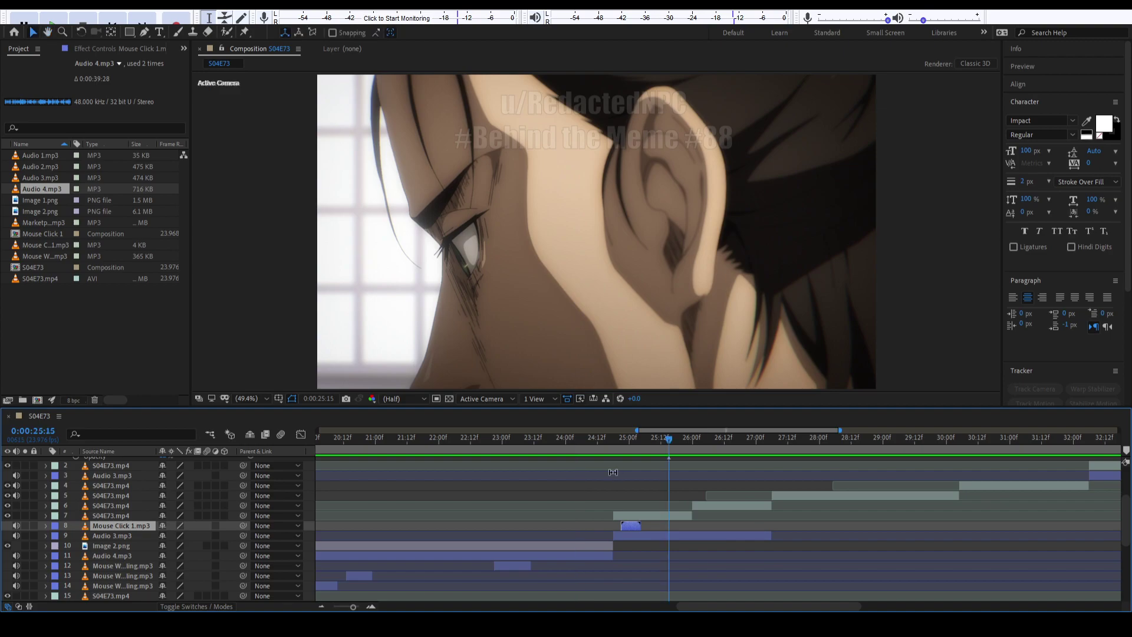
pyautogui.press('space')
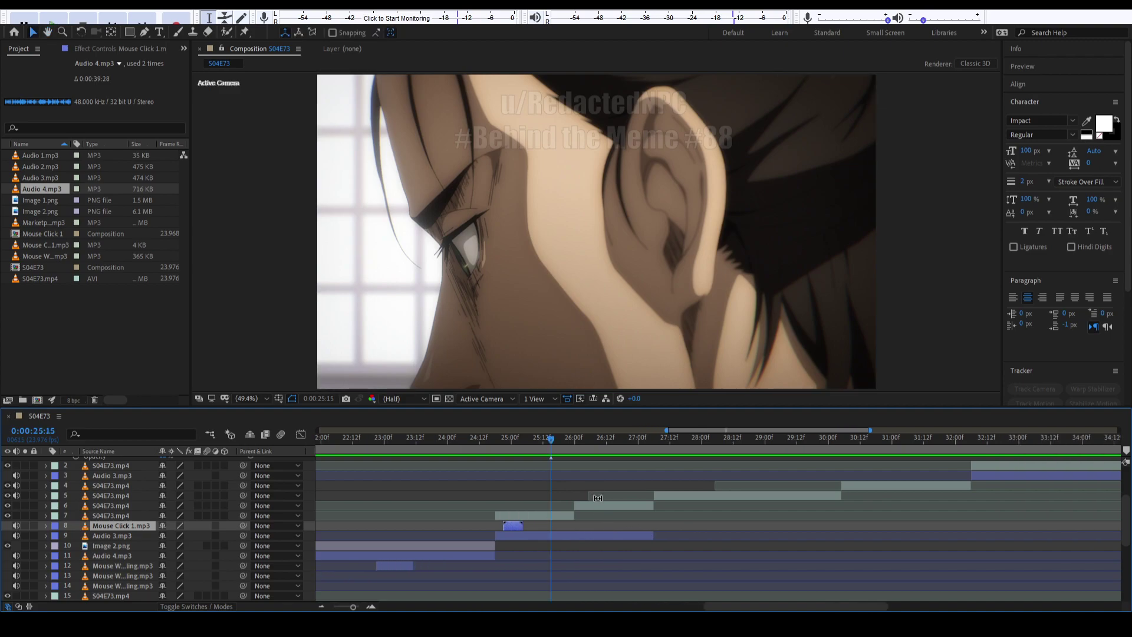
# Clear the selection in the Project panel's file list.
pyautogui.scroll(1, 592, 504)
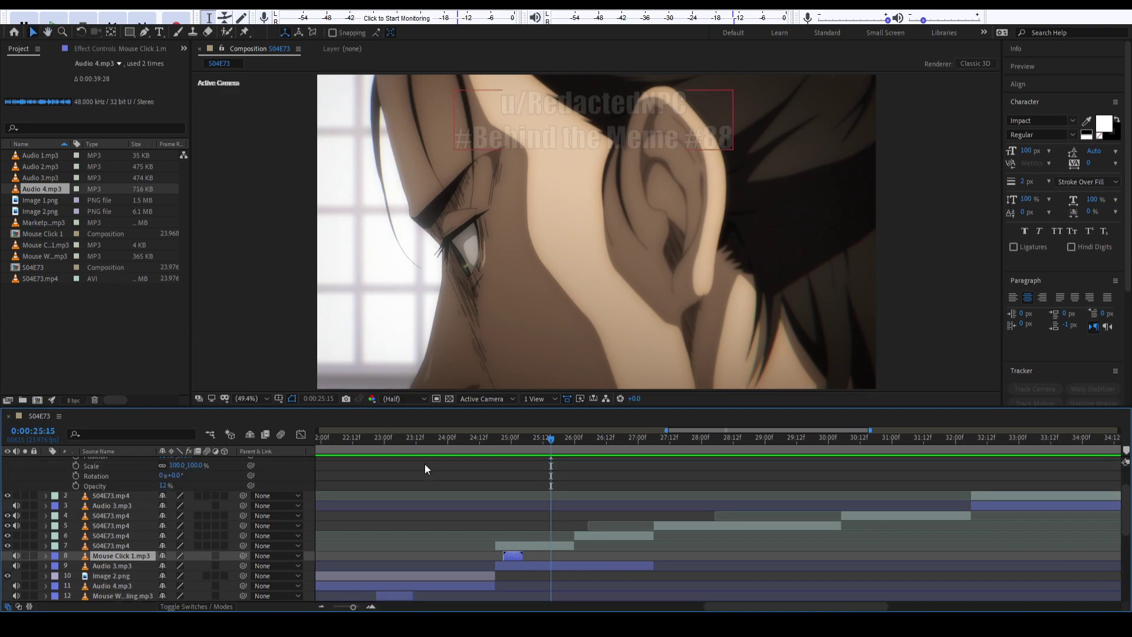
pyautogui.scroll(-2, 424, 465)
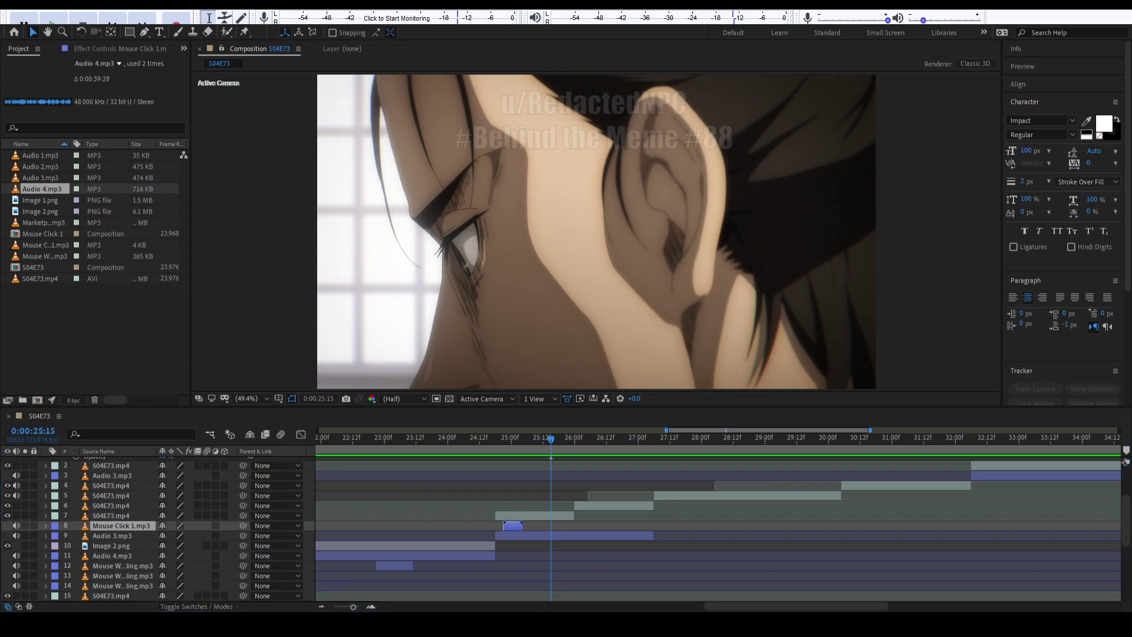
pyautogui.click(52, 327)
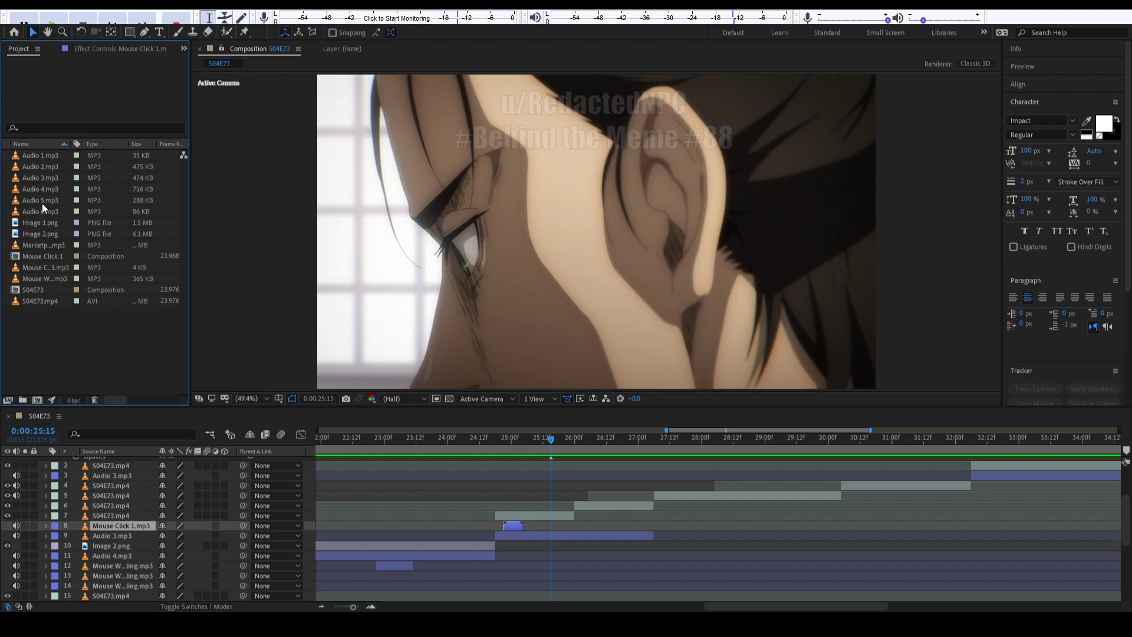
# Add Audio 5.mp3 to the S04E73 composition and preview from 24:05.
pyautogui.moveTo(40, 202); pyautogui.dragTo(546, 518)
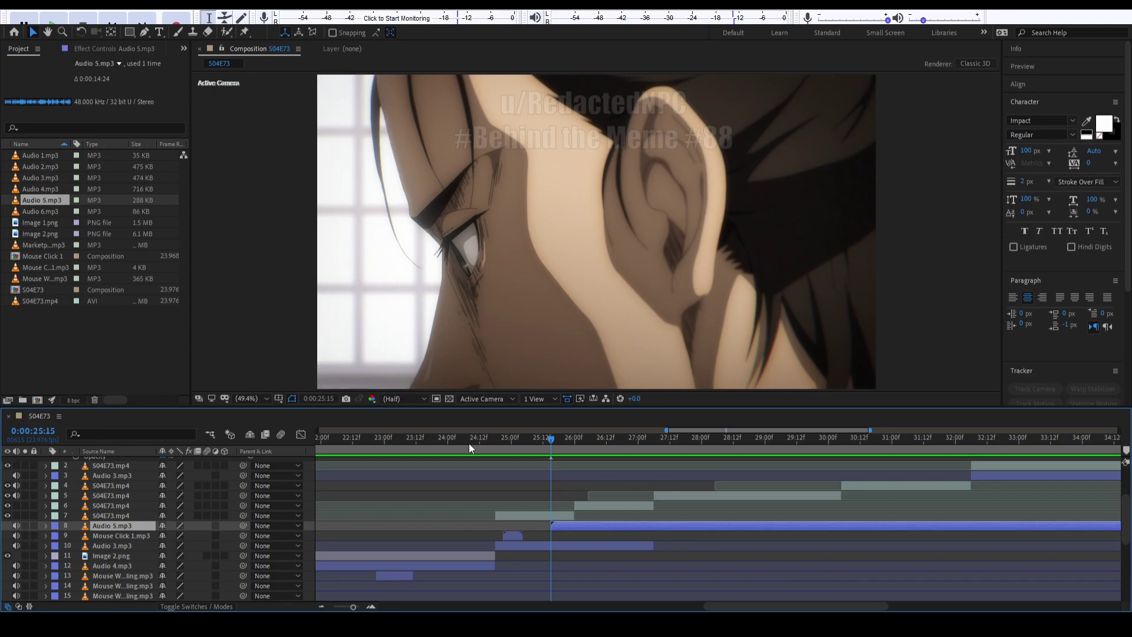
pyautogui.moveTo(532, 447); pyautogui.dragTo(461, 451)
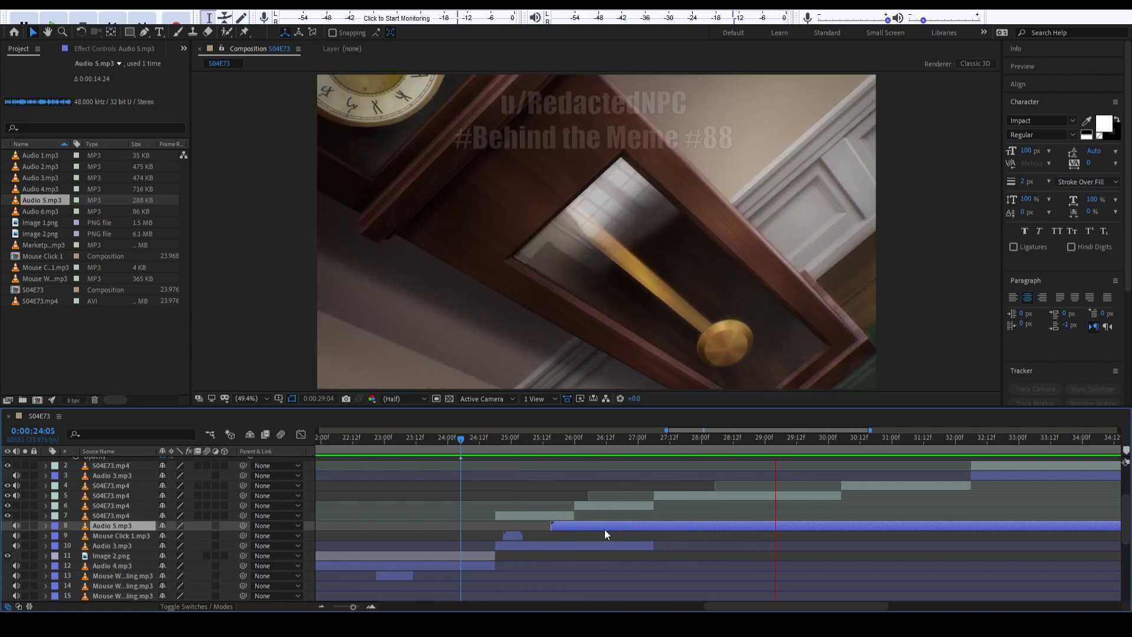
pyautogui.press('space')
pyautogui.click(592, 529)
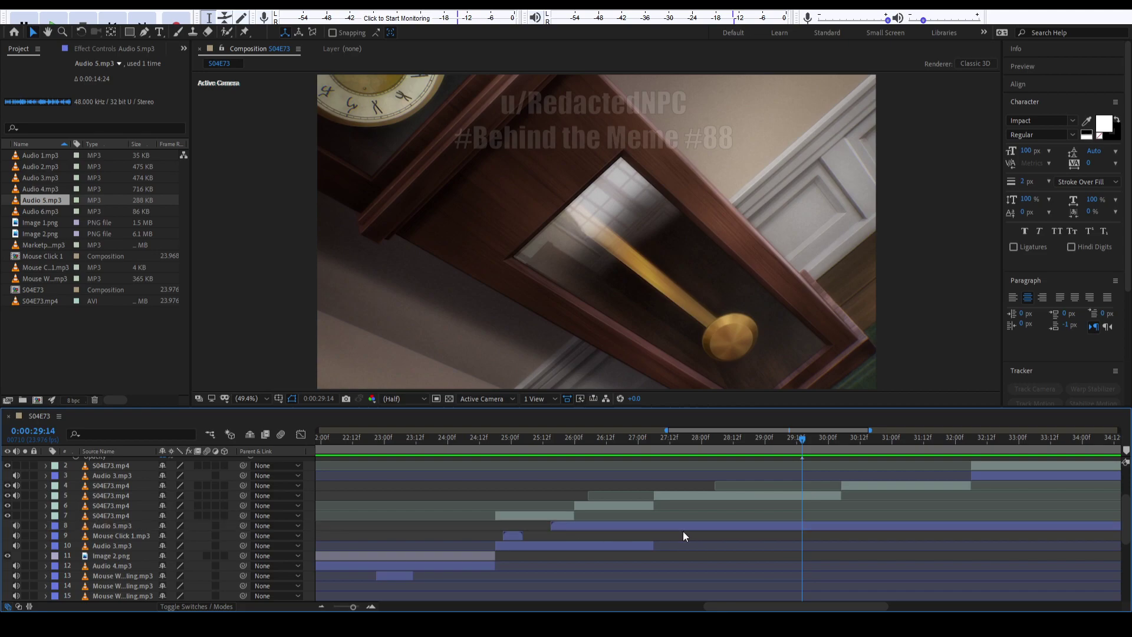
# Start Audio 5.mp3 later, nudge Mouse Click 1.mp3 later, move Audio 5.mp3 to layer 6, and preview.
pyautogui.moveTo(646, 526); pyautogui.dragTo(747, 524)
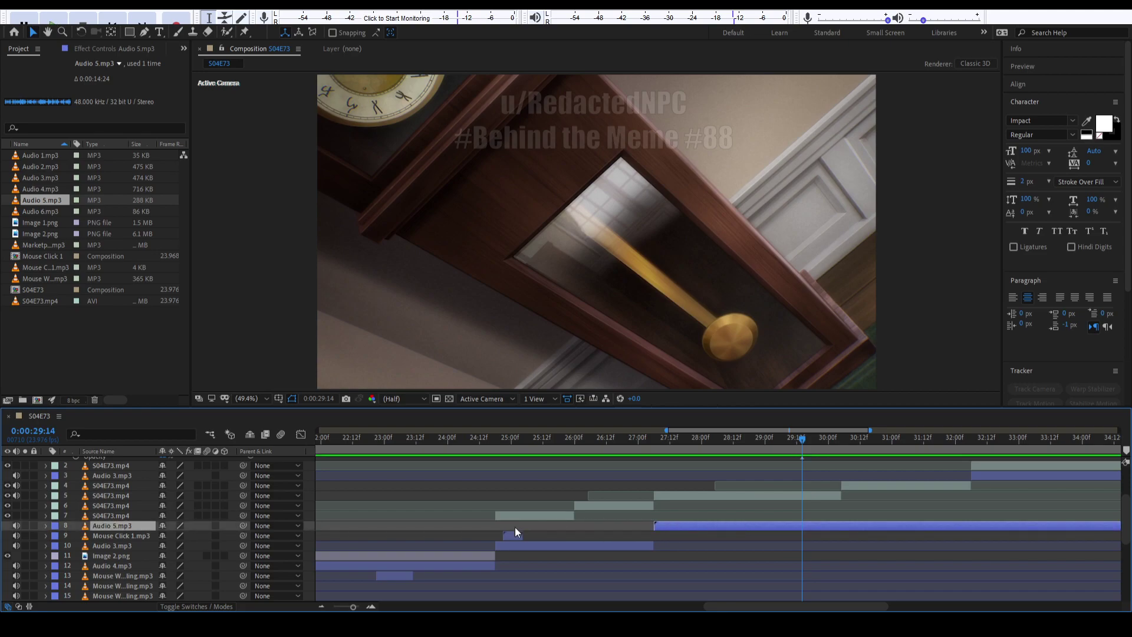
pyautogui.moveTo(515, 535); pyautogui.dragTo(539, 535)
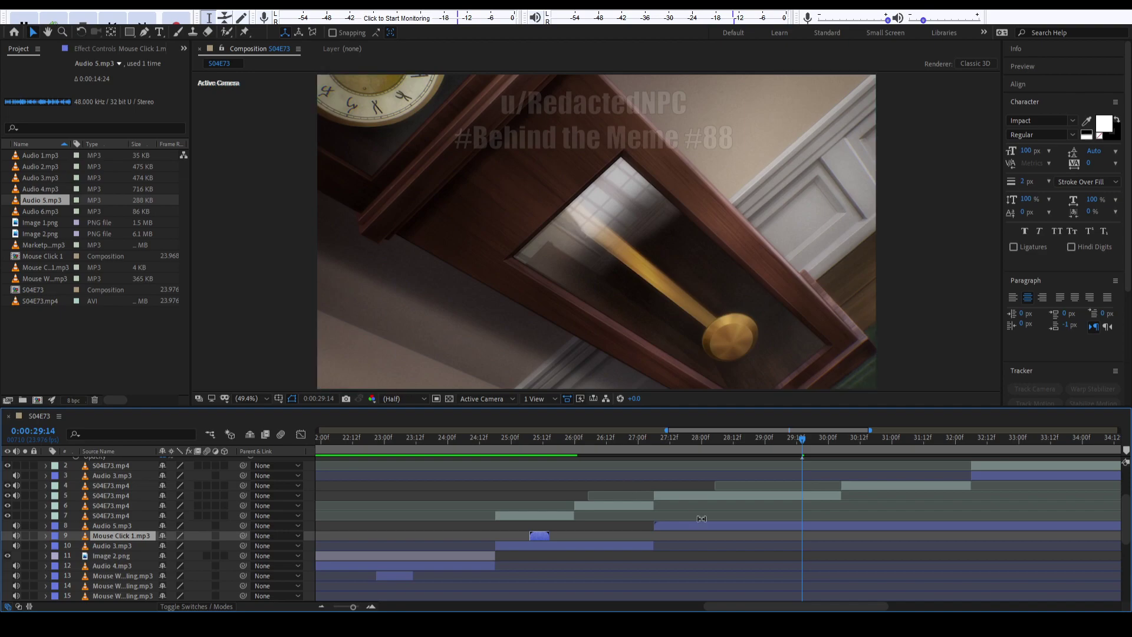
pyautogui.hscroll(5, 542, 531)
pyautogui.click(548, 528)
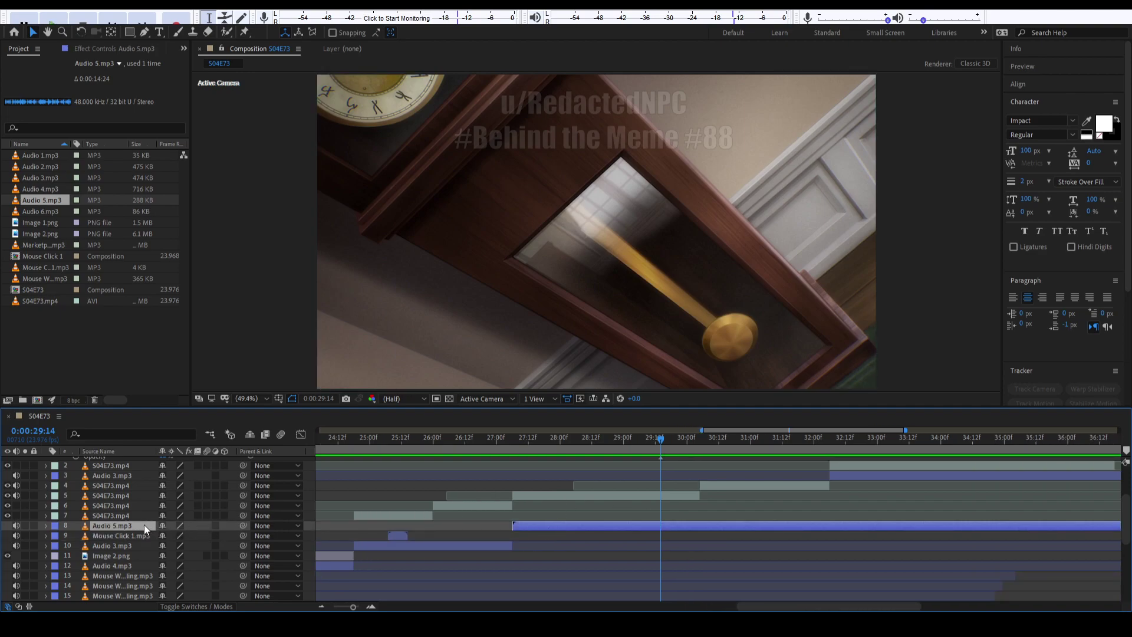
pyautogui.moveTo(144, 525); pyautogui.dragTo(177, 505)
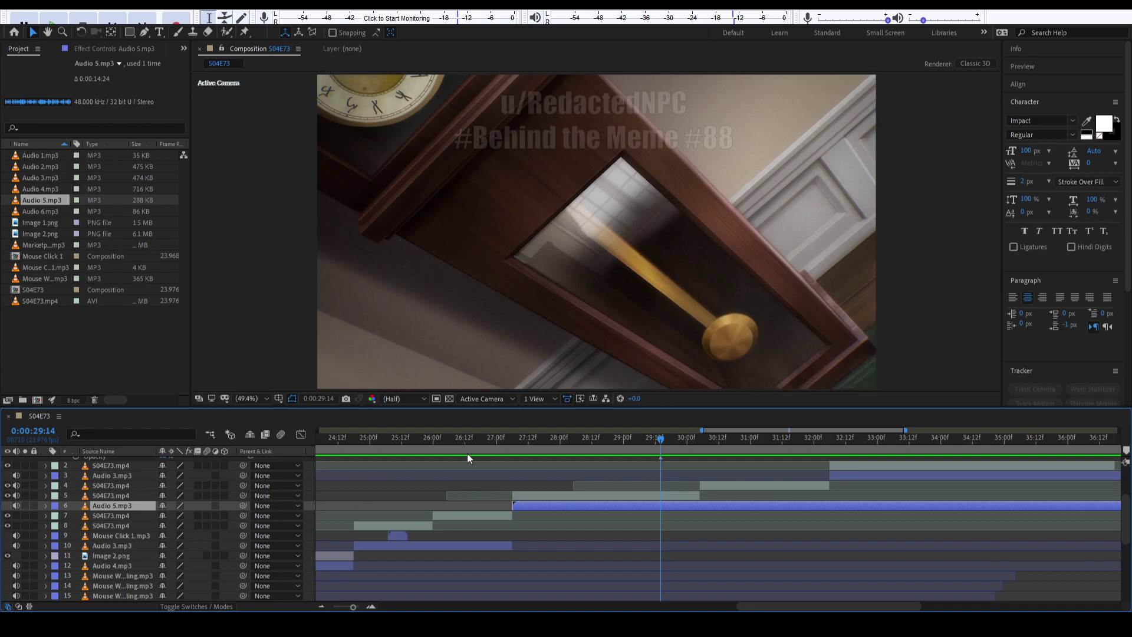
pyautogui.moveTo(362, 441); pyautogui.dragTo(344, 443)
pyautogui.press('space')
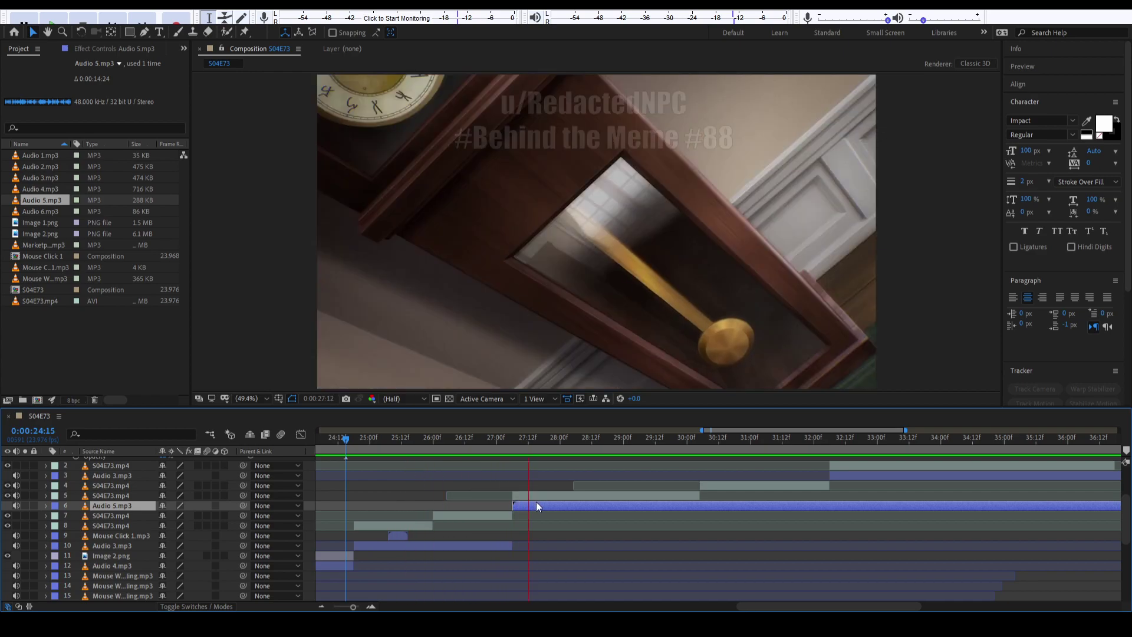
pyautogui.press('space')
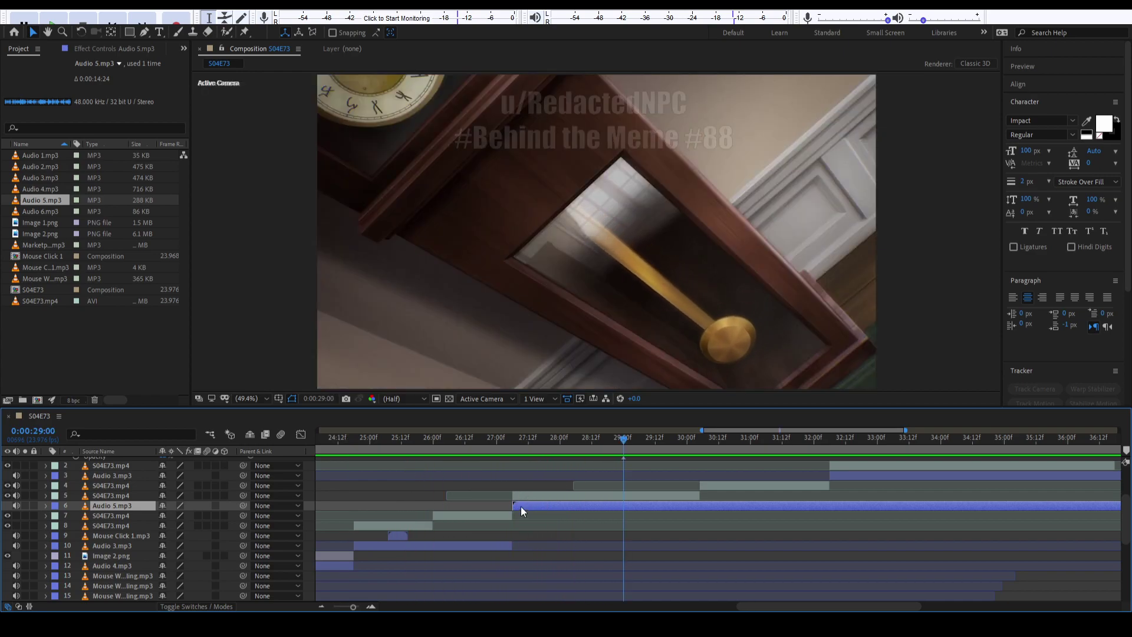
# Move Audio 5.mp3 slightly earlier and one row down, reviewing from about 26:01.
pyautogui.moveTo(521, 507); pyautogui.dragTo(506, 506)
pyautogui.moveTo(122, 507); pyautogui.dragTo(129, 519)
pyautogui.moveTo(452, 451); pyautogui.dragTo(380, 437)
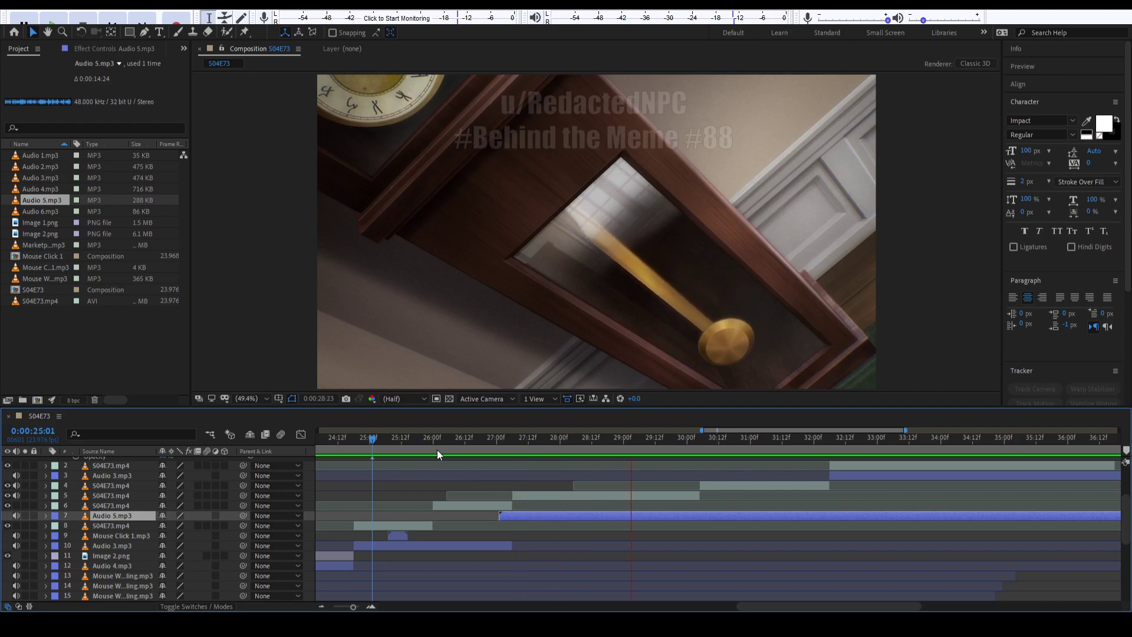
pyautogui.press('space')
pyautogui.scroll(-2, 436, 450)
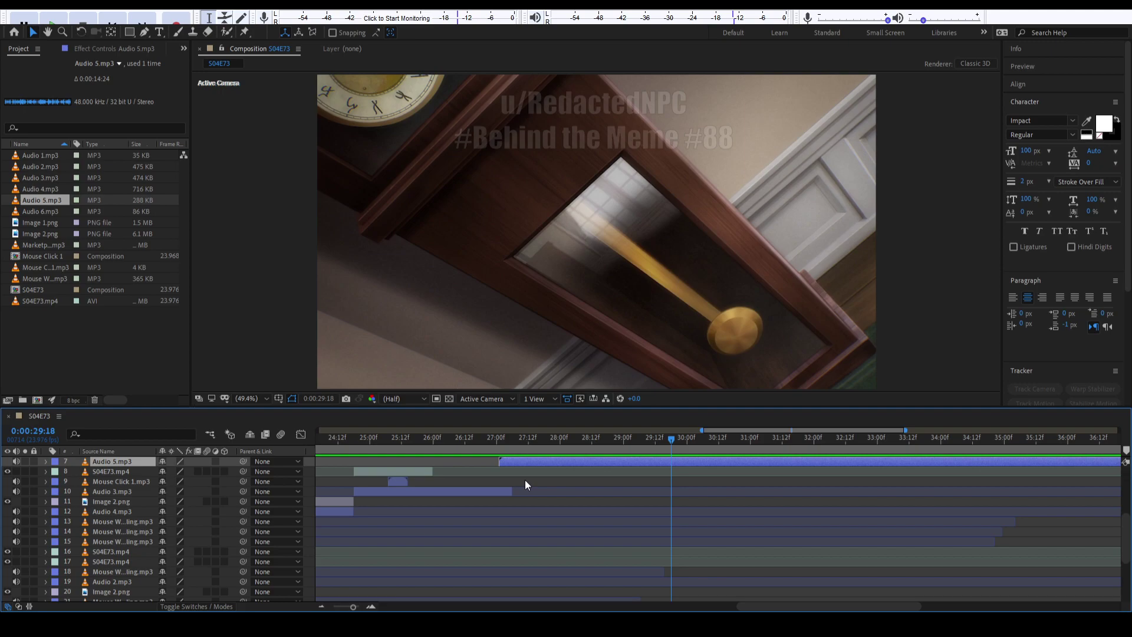
pyautogui.click(623, 437)
pyautogui.scroll(3, 547, 482)
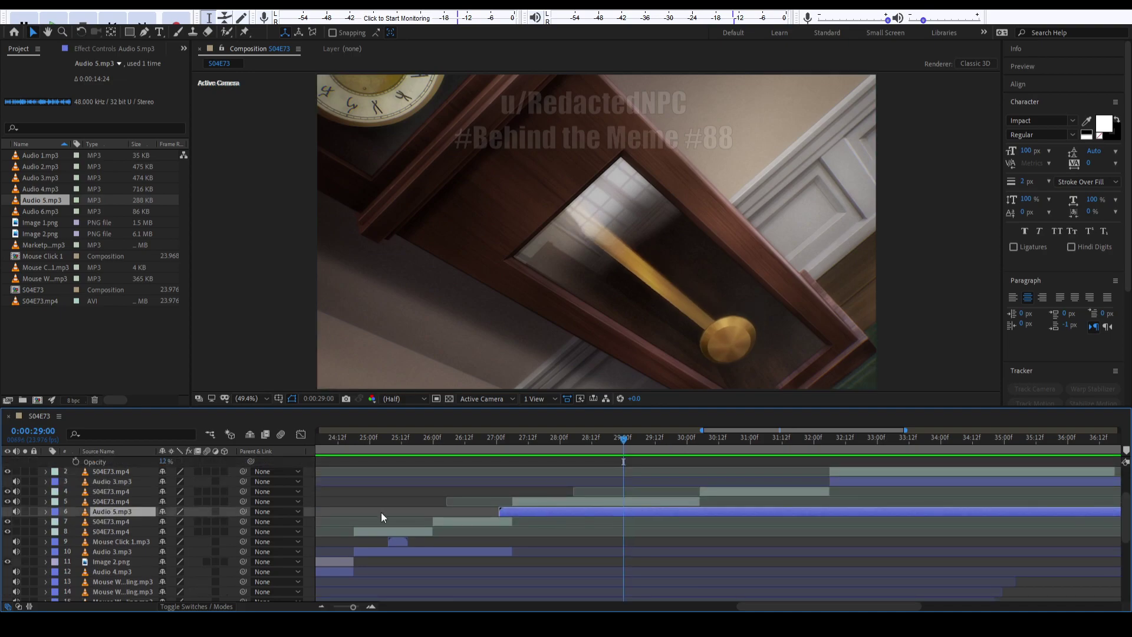
# Place Audio 5.mp3 below the S04E73.mp4 clip and scrub 24:05–26:15 to check timing.
pyautogui.moveTo(143, 508); pyautogui.dragTo(140, 525)
pyautogui.hscroll(-2, 580, 466)
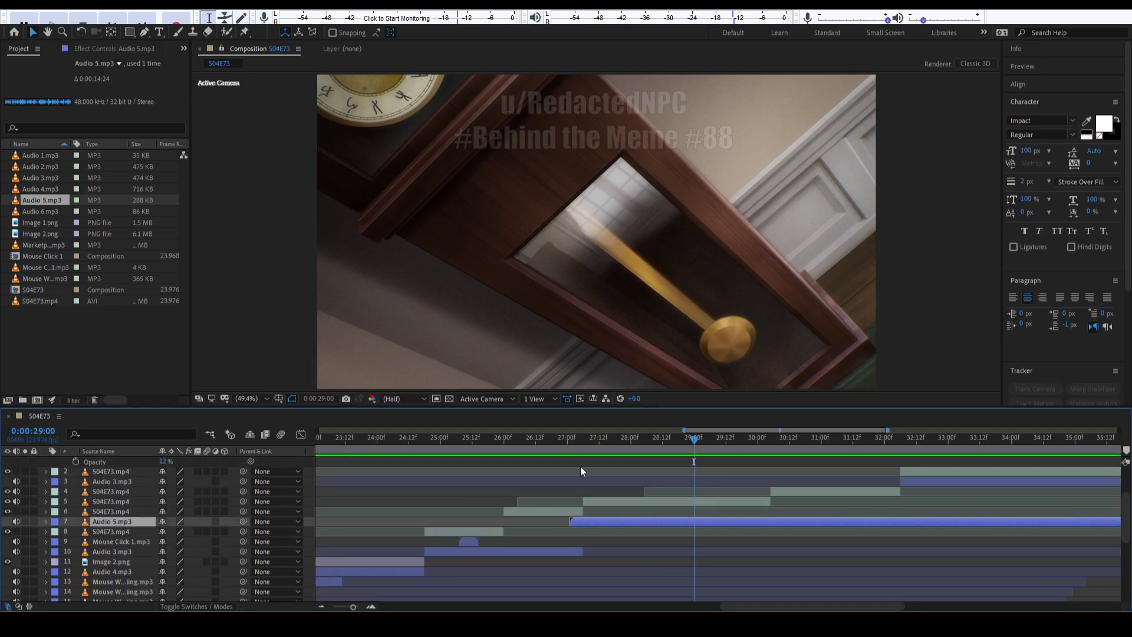
pyautogui.click(454, 439)
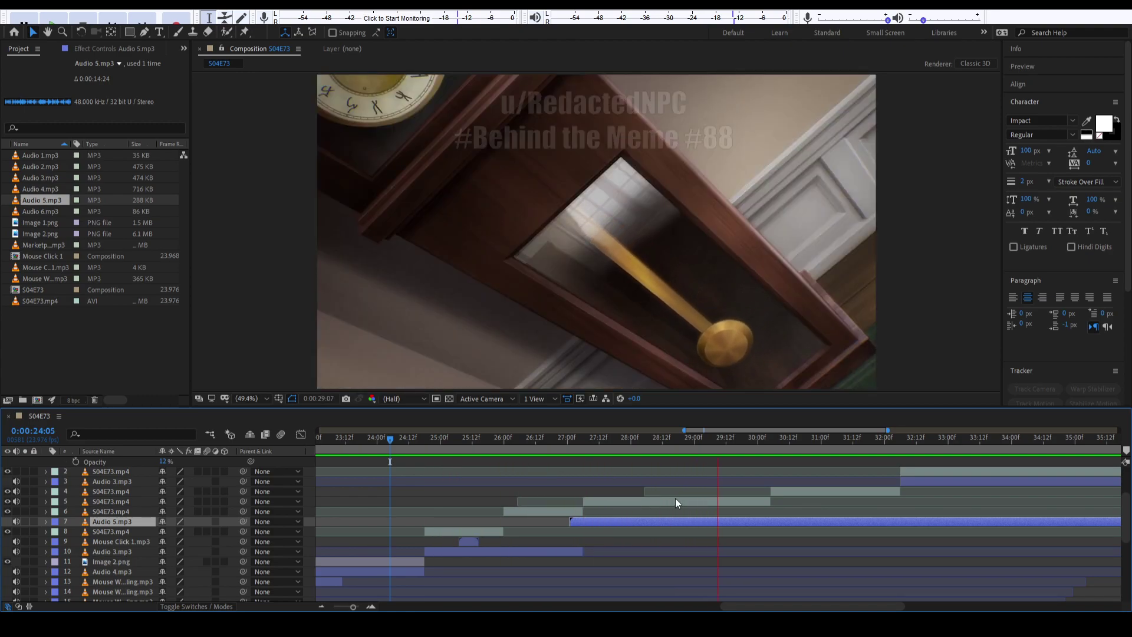
pyautogui.moveTo(663, 437); pyautogui.dragTo(571, 446)
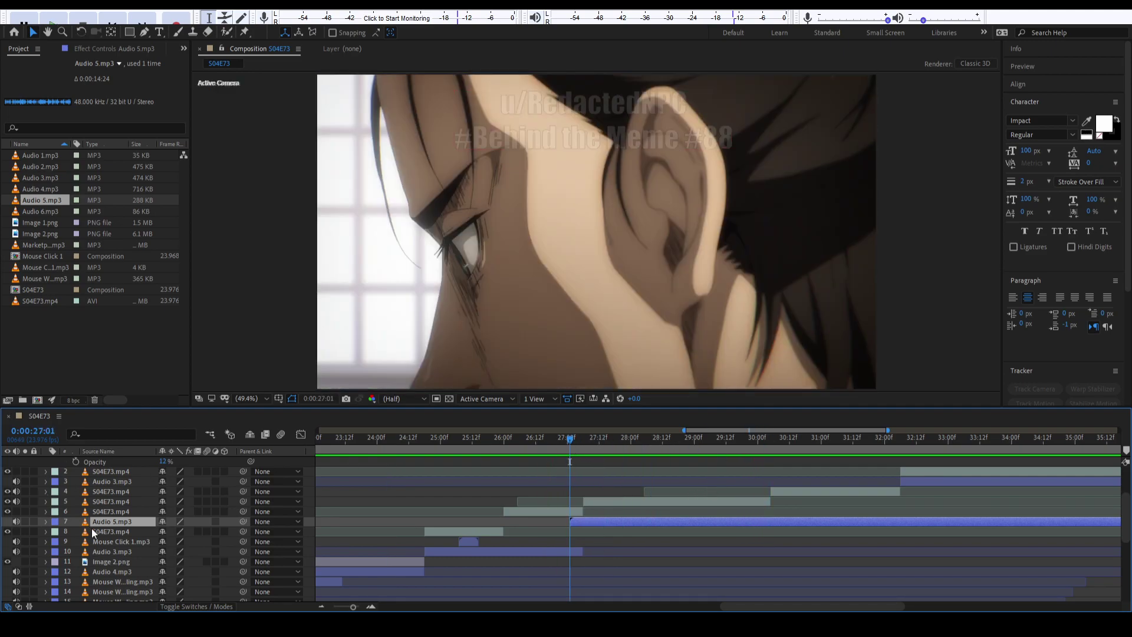
pyautogui.hotkey('ctrl', 't')
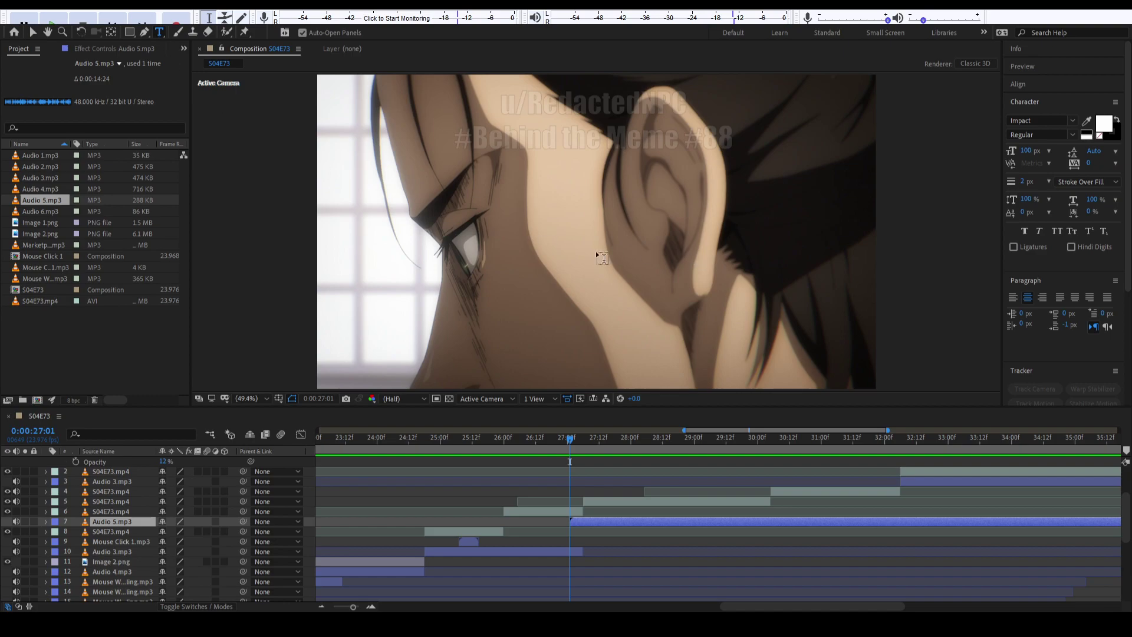
# Add the caption 'We finally amde it, step sis.' near the bottom as layer 5, starting at 27:01.
pyautogui.click(1099, 125)
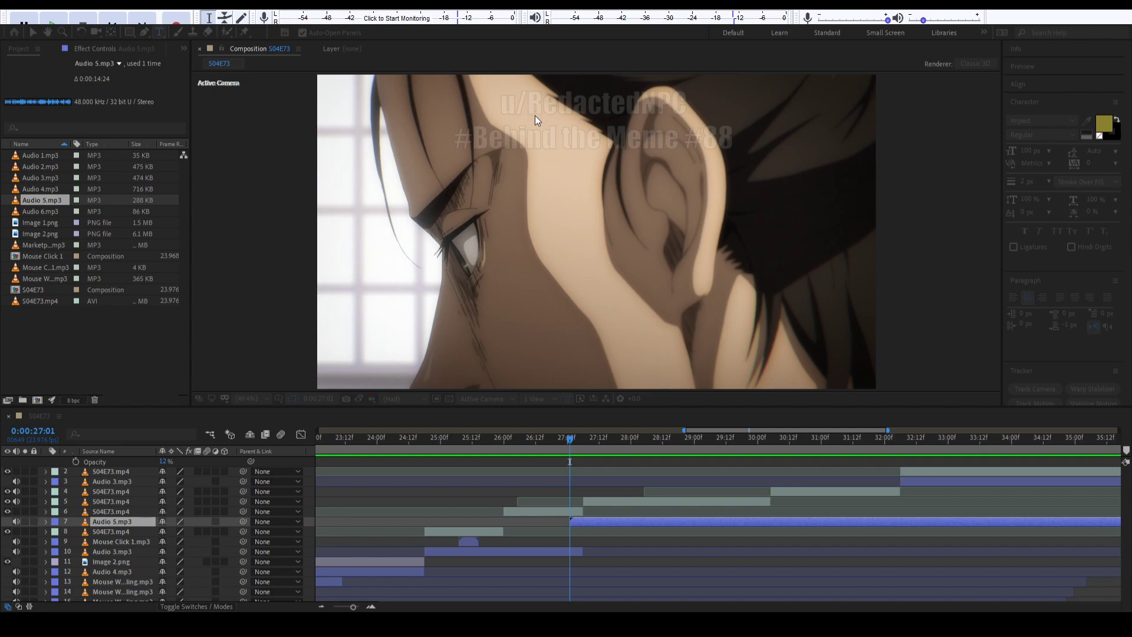
pyautogui.click(527, 246)
pyautogui.click(475, 351)
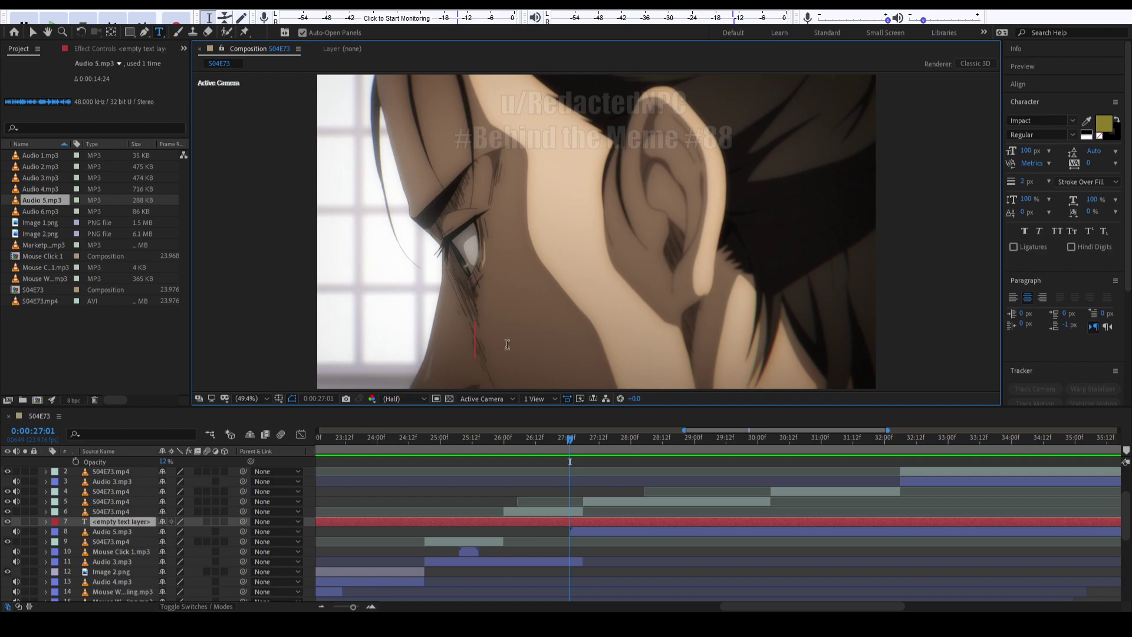
pyautogui.write('Hey, step sis')
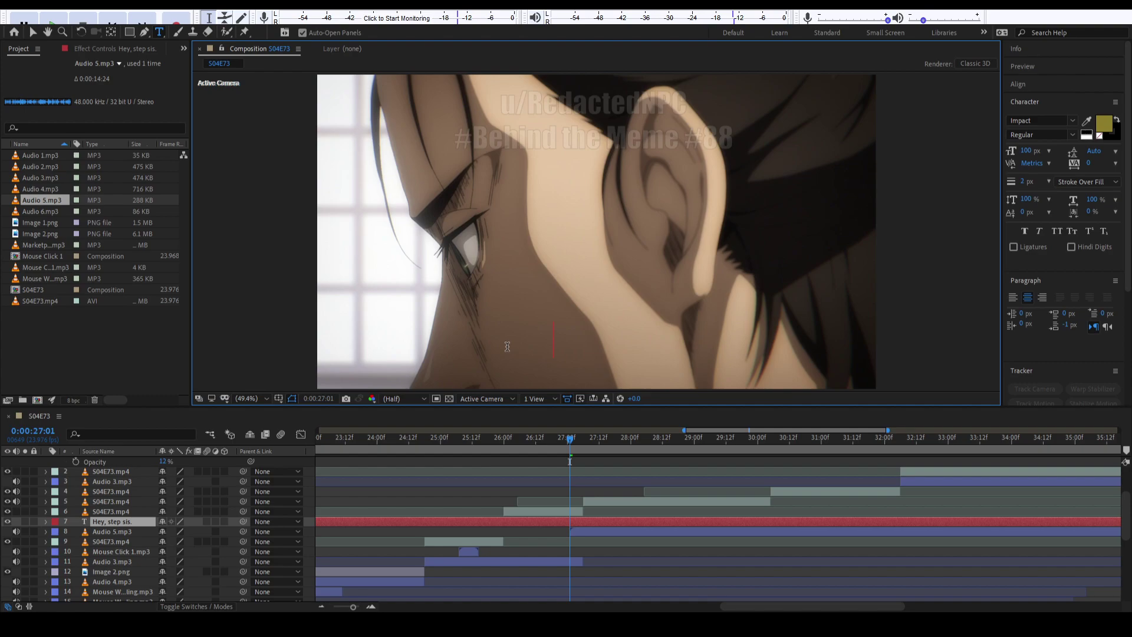
pyautogui.write('.')
pyautogui.press('BackSpace')
pyautogui.press('BackSpace')
pyautogui.press('BackSpace')
pyautogui.press('BackSpace')
pyautogui.press('BackSpace')
pyautogui.press('BackSpace')
pyautogui.press('BackSpace')
pyautogui.press('BackSpace')
pyautogui.press('BackSpace')
pyautogui.press('BackSpace')
pyautogui.press('BackSpace')
pyautogui.press('BackSpace')
pyautogui.press('BackSpace')
pyautogui.press('BackSpace')
pyautogui.write('We finally amde it, step sis.')
pyautogui.moveTo(112, 527); pyautogui.dragTo(115, 500)
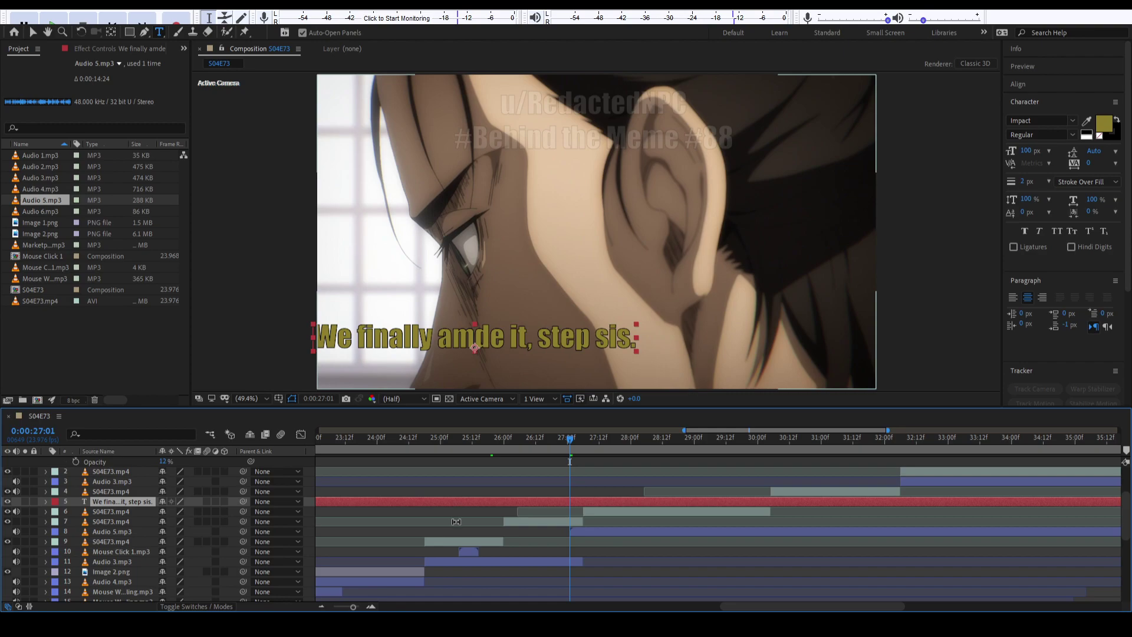
pyautogui.hotkey('alt', '[')
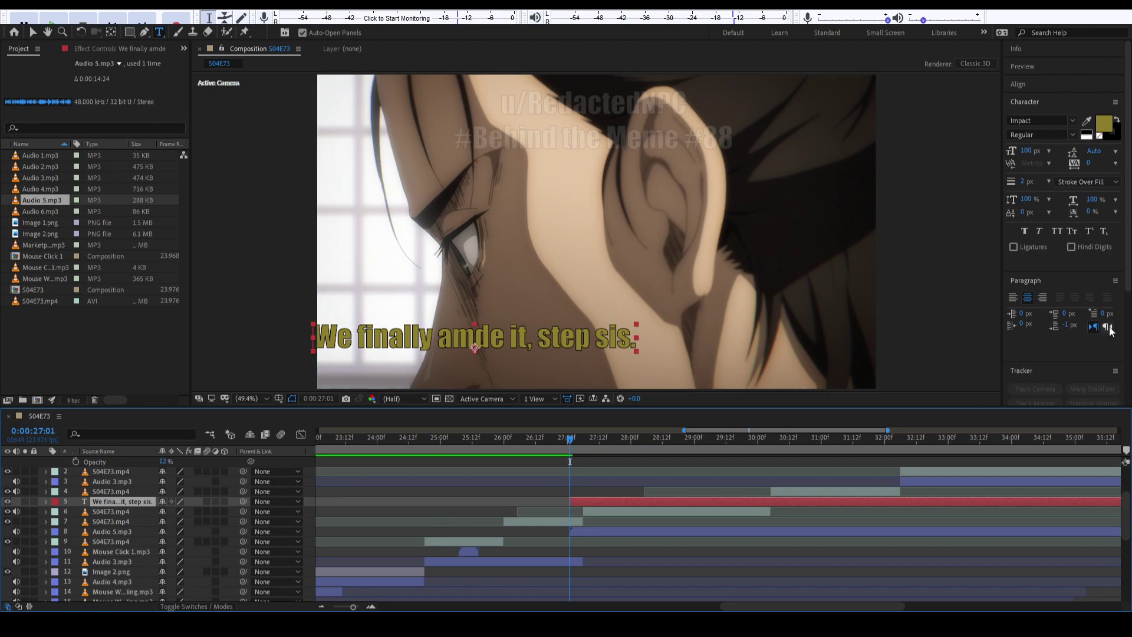
# Tint the caption khaki and correct 'amde' to 'made'.
pyautogui.click(1103, 123)
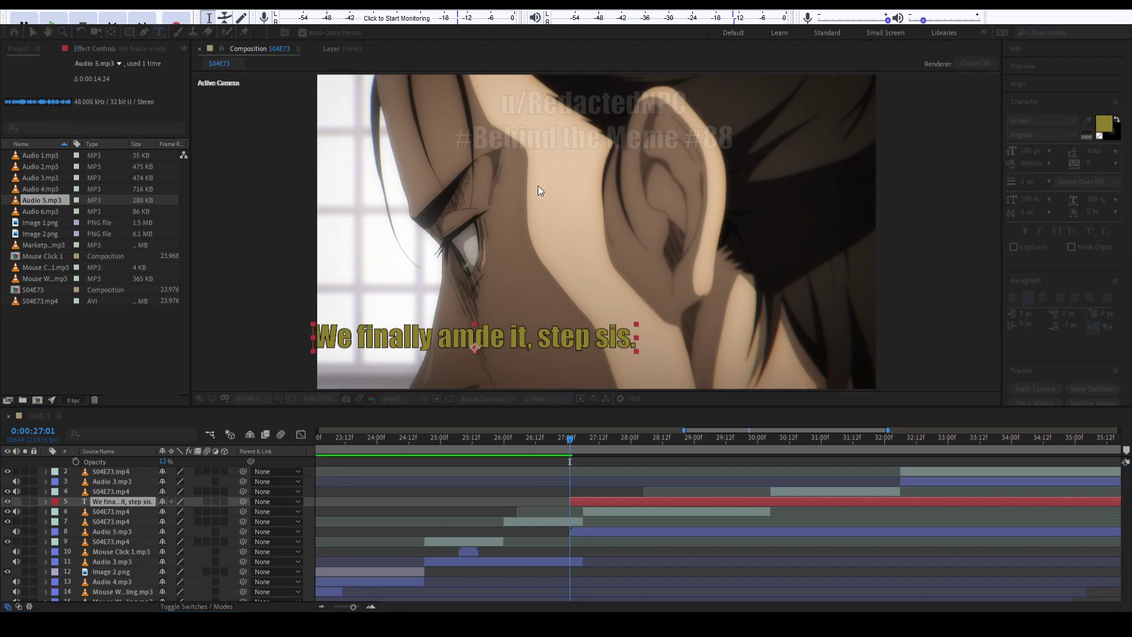
pyautogui.click(323, 169)
pyautogui.click(453, 337)
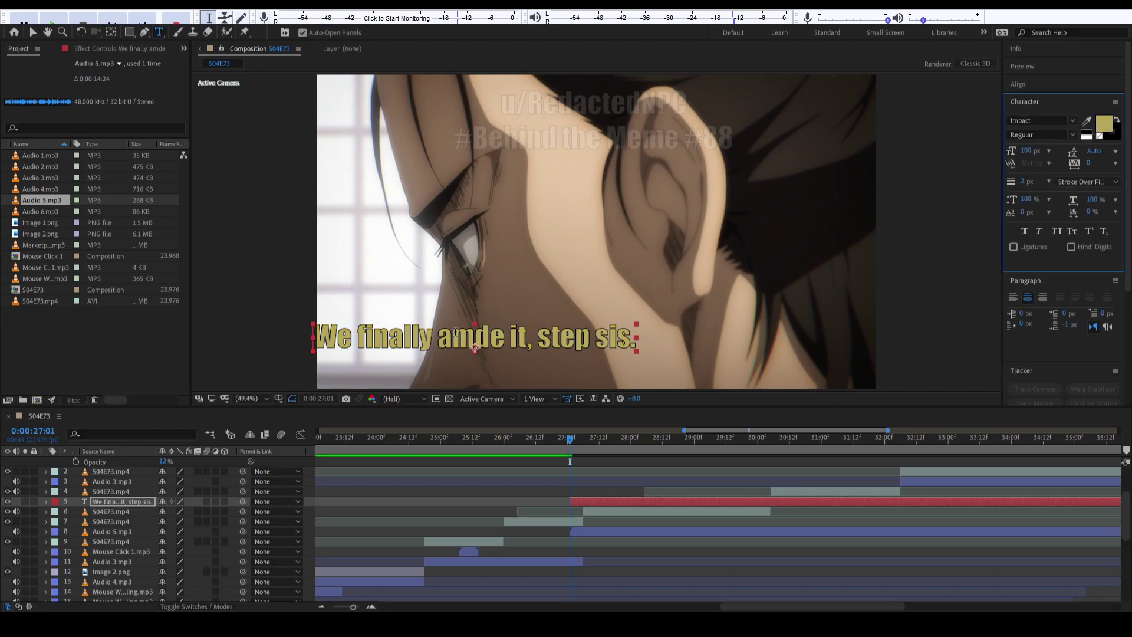
pyautogui.press('BackSpace')
pyautogui.press('Right')
pyautogui.write('a')
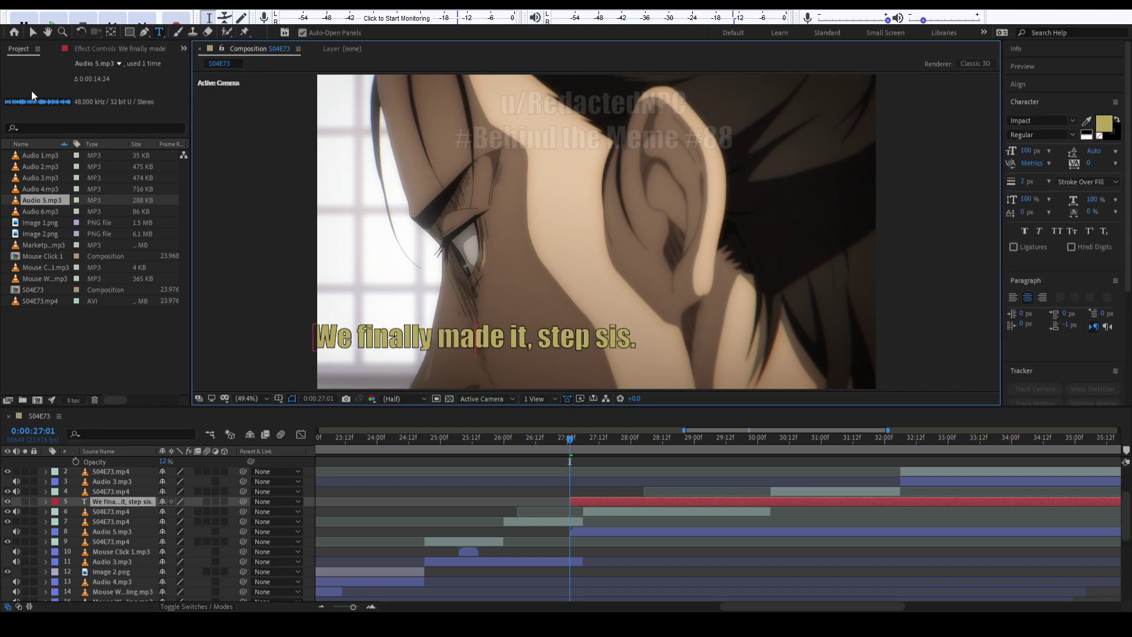
# Centre the caption horizontally, nudge it down, and preview its timing from 24:12.
pyautogui.click(33, 32)
pyautogui.click(1028, 84)
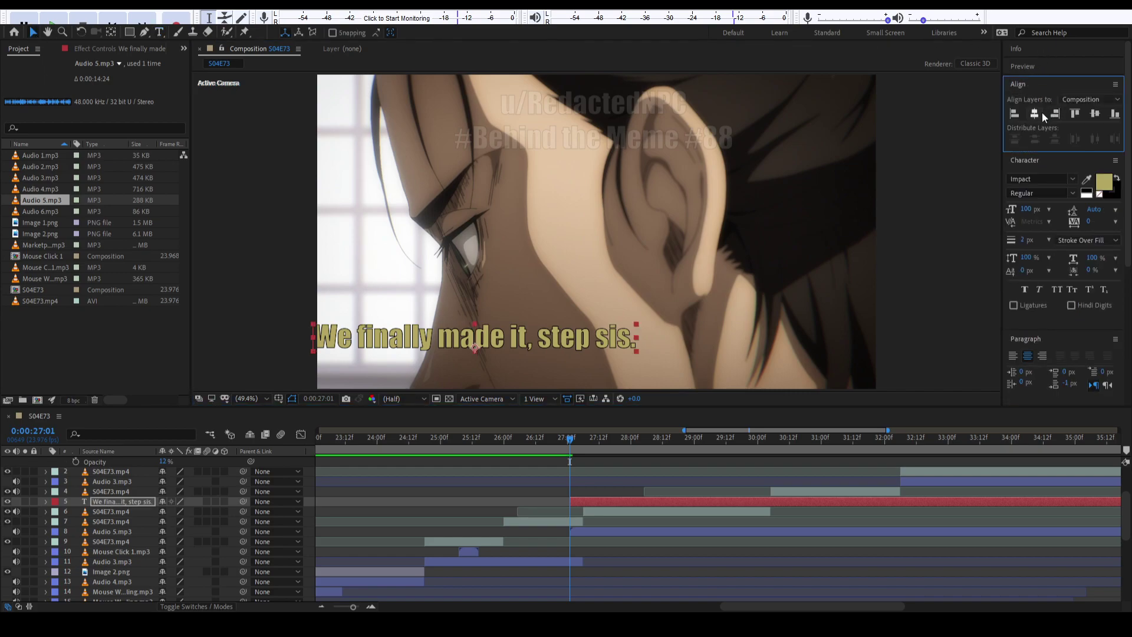
pyautogui.click(1034, 113)
pyautogui.hotkey('shift', 'Down')
pyautogui.hotkey('shift', 'Down')
pyautogui.hotkey('shift', 'Down')
pyautogui.hotkey('shift', 'Down')
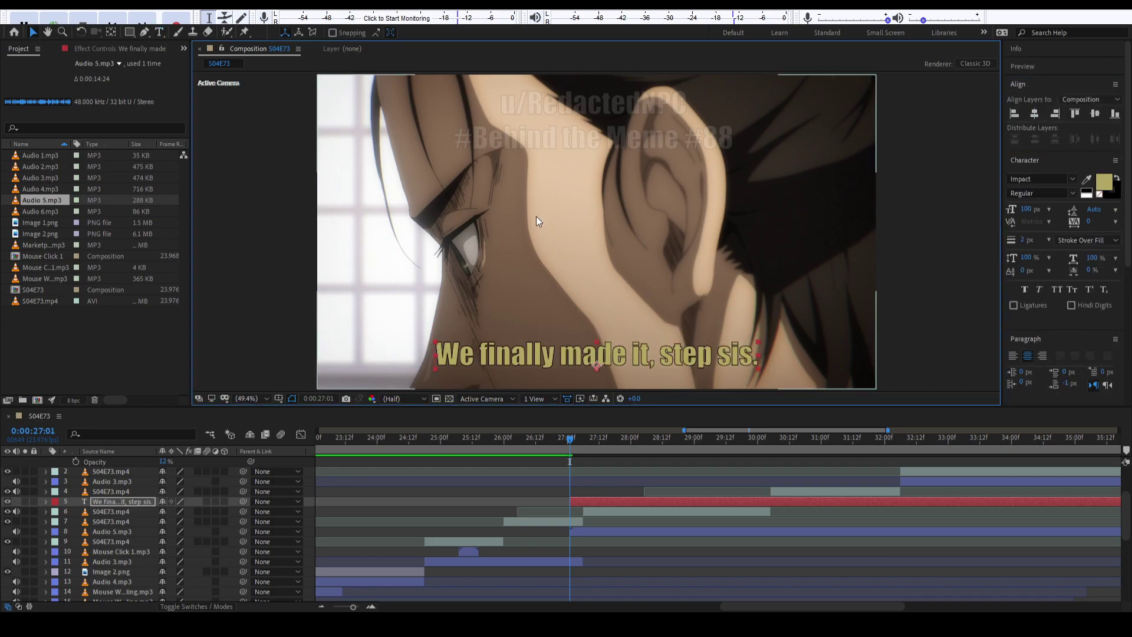
pyautogui.click(1045, 218)
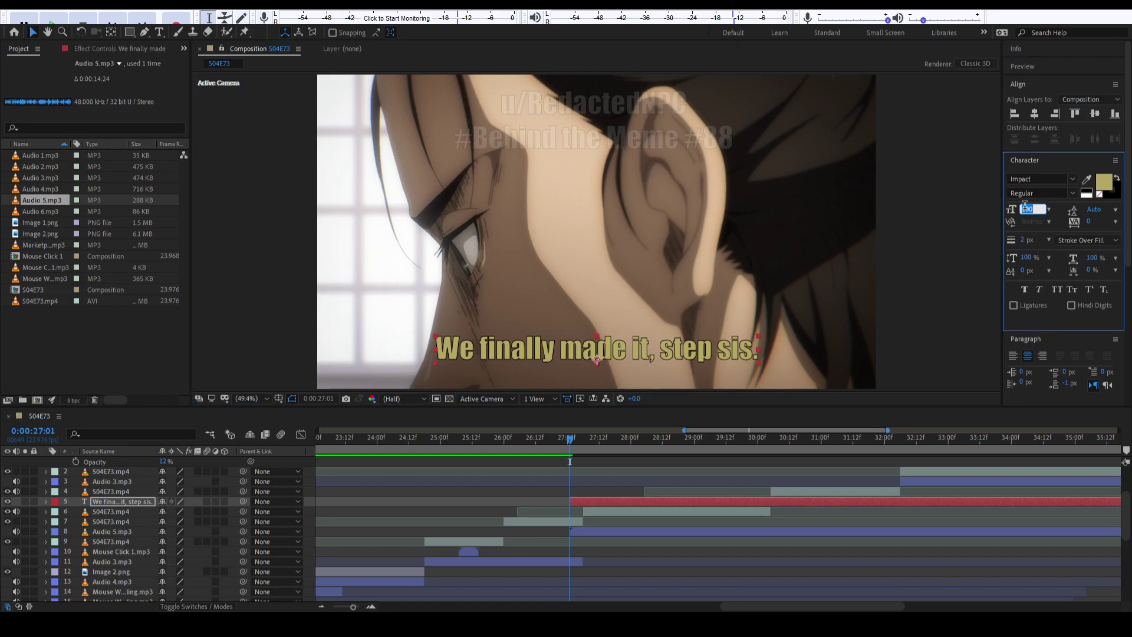
pyautogui.click(604, 502)
pyautogui.moveTo(543, 440); pyautogui.dragTo(413, 440)
pyautogui.press('space')
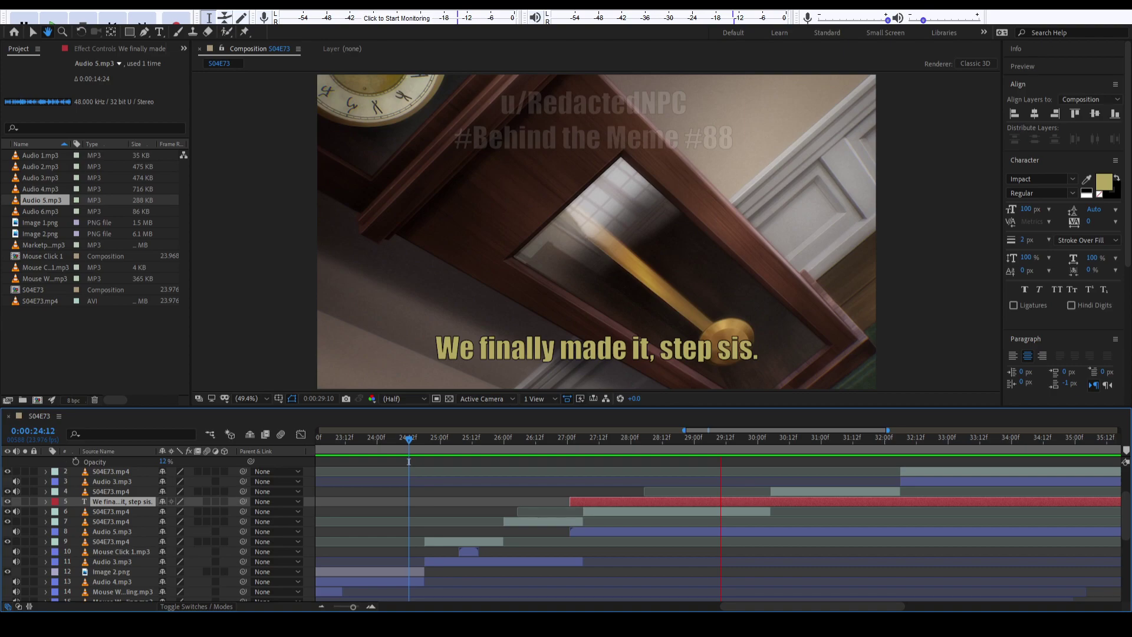
# Split the caption layer at 29:10 and move the second piece above S04E73.mp4.
pyautogui.press('v')
pyautogui.hotkey('ctrl', 'shift', 'd')
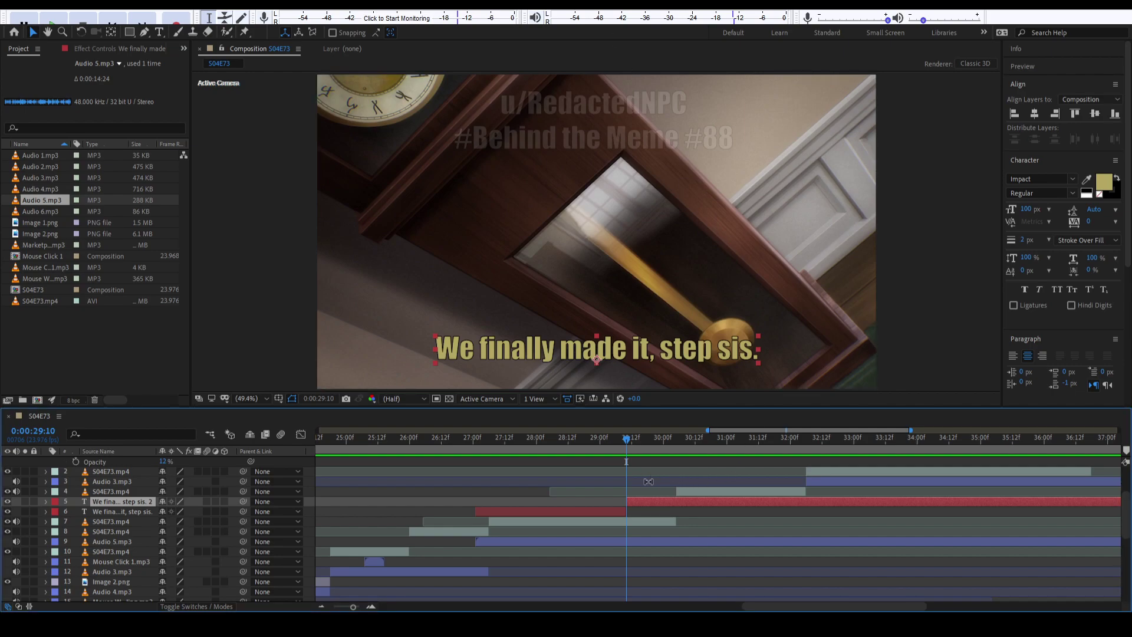
pyautogui.moveTo(653, 502); pyautogui.dragTo(716, 501)
pyautogui.moveTo(613, 444); pyautogui.dragTo(448, 444)
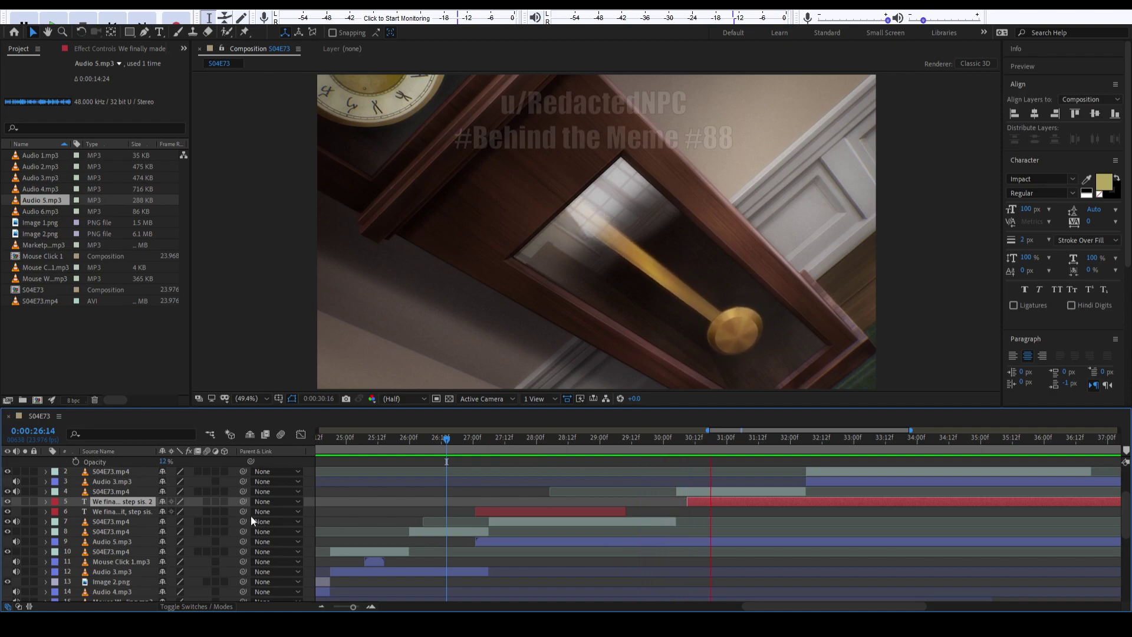
pyautogui.click(136, 490)
pyautogui.moveTo(133, 502); pyautogui.dragTo(132, 489)
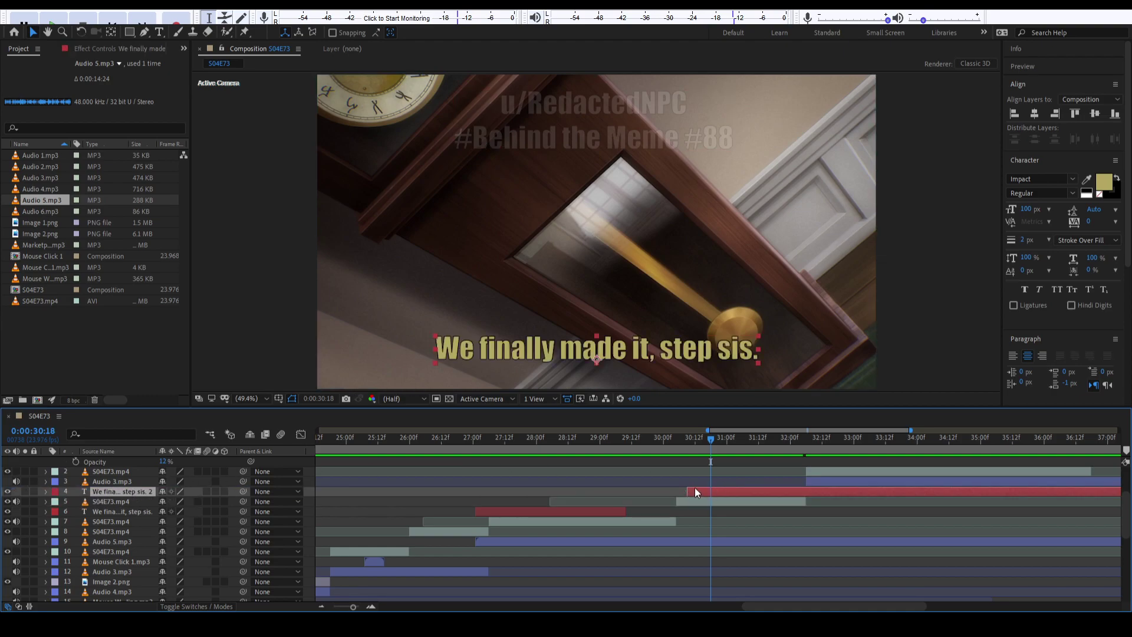
# Start the second caption piece at 30:01, review it, and briefly check Audacity.
pyautogui.moveTo(695, 489); pyautogui.dragTo(673, 490)
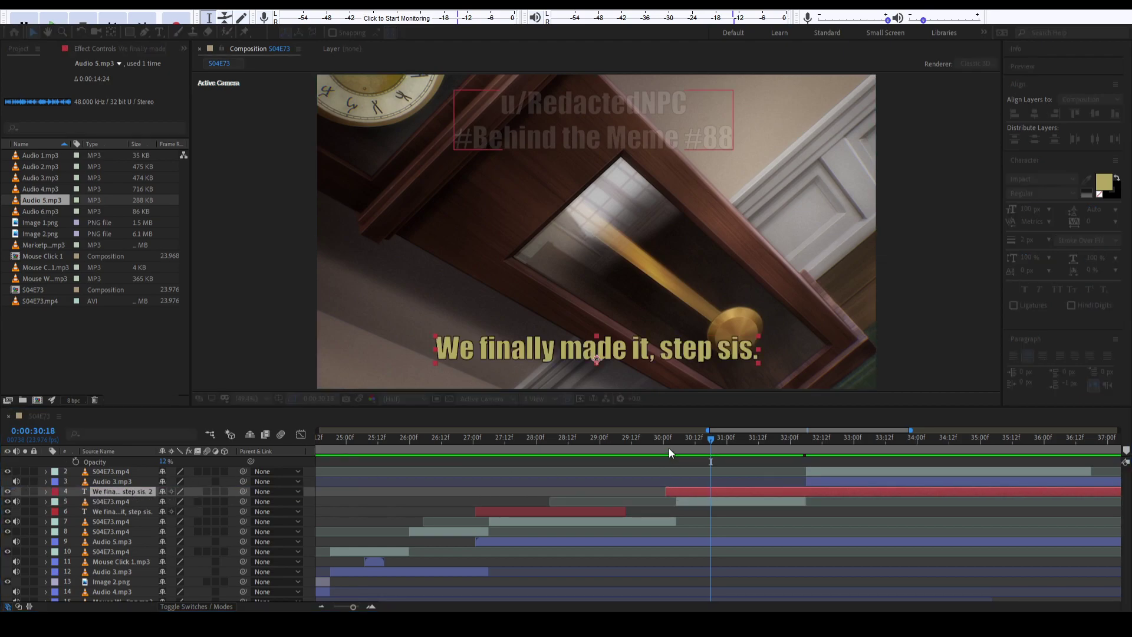
pyautogui.click(664, 445)
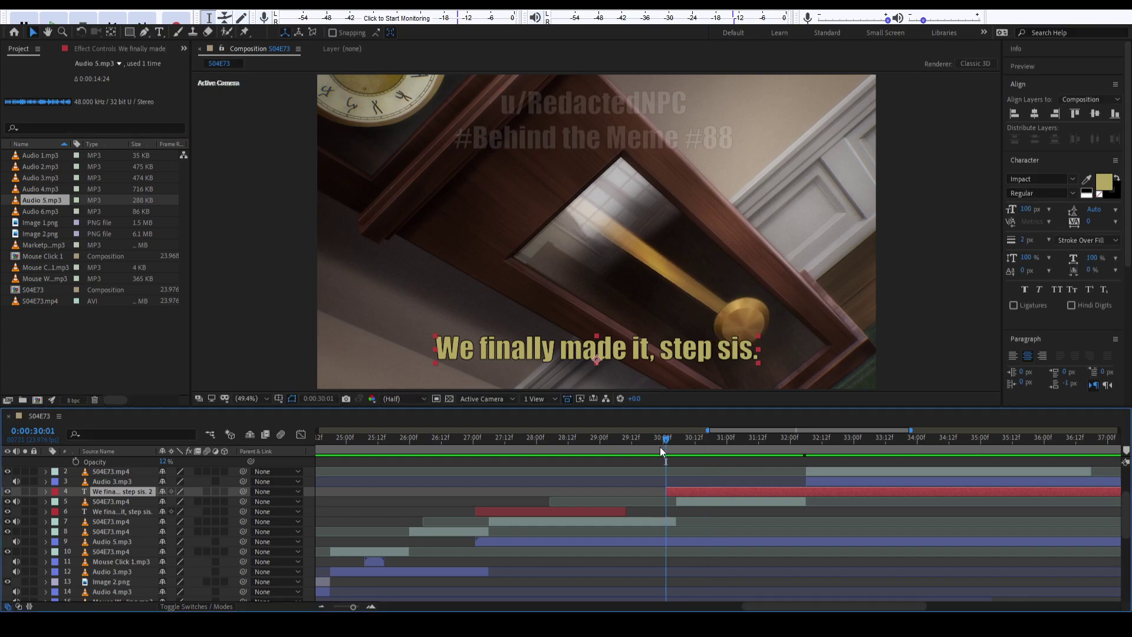
pyautogui.doubleClick(547, 351)
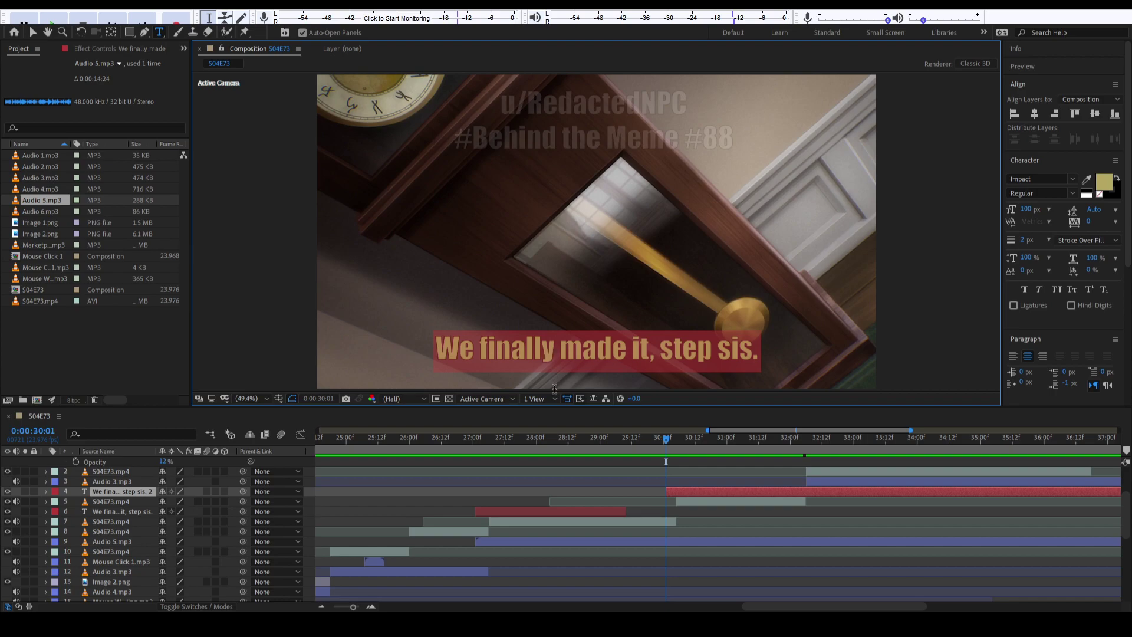
pyautogui.moveTo(542, 437); pyautogui.dragTo(650, 450)
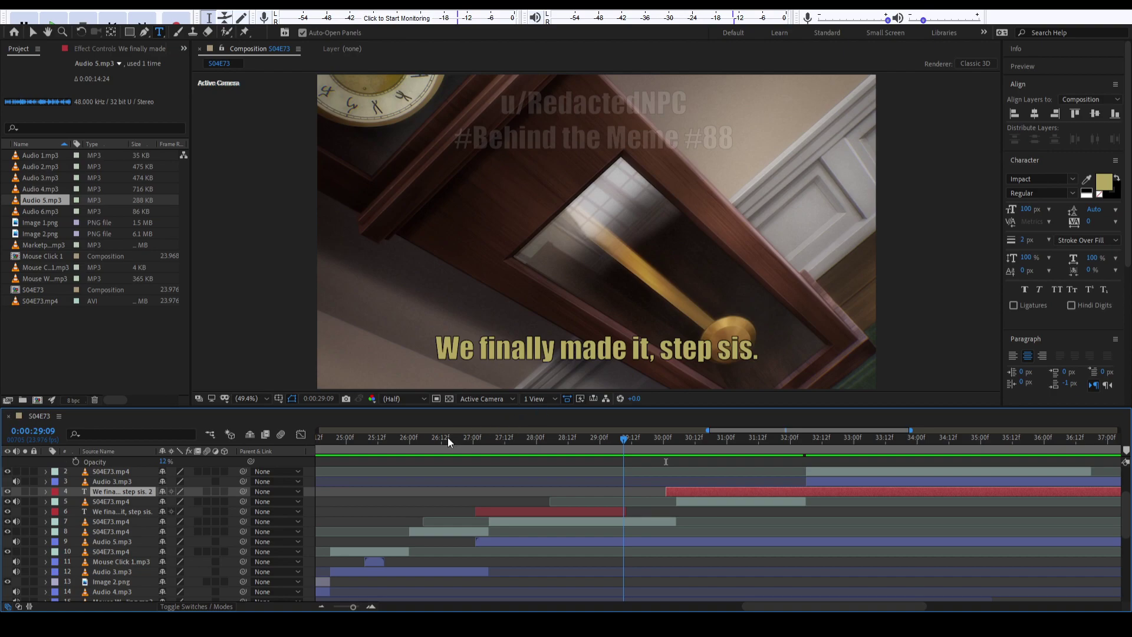
pyautogui.hotkey('alt', 'Tab')
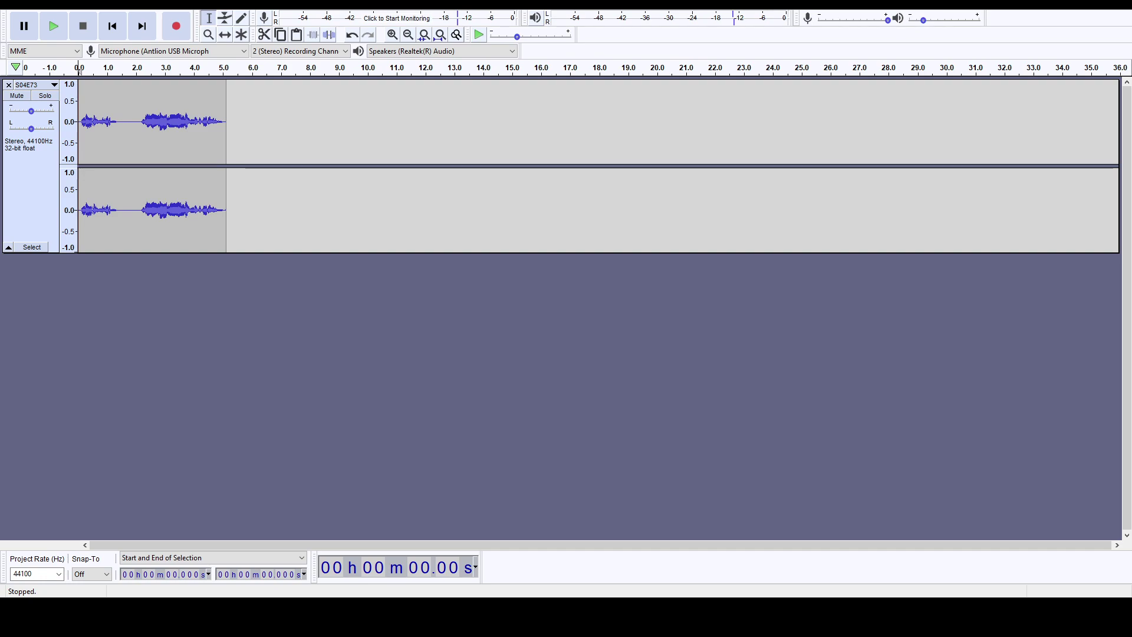
pyautogui.hotkey('alt', 'Tab')
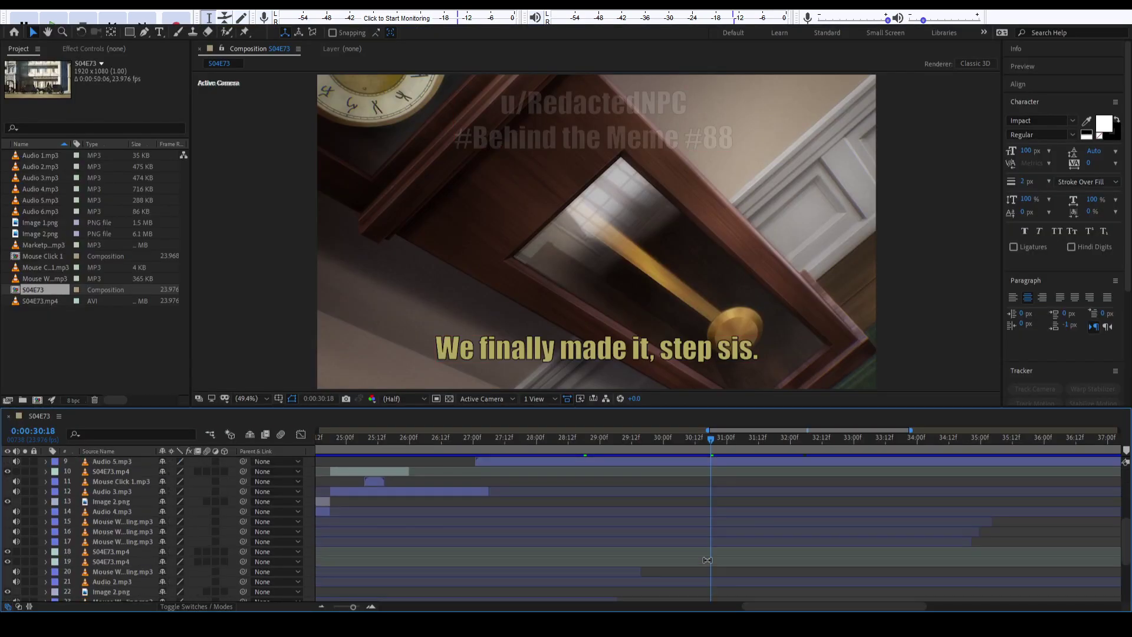
# Remove 'step sis' from the first caption at 28:05, leaving 'We finally made it.'.
pyautogui.scroll(-3, 707, 531)
pyautogui.scroll(3, 707, 530)
pyautogui.click(702, 562)
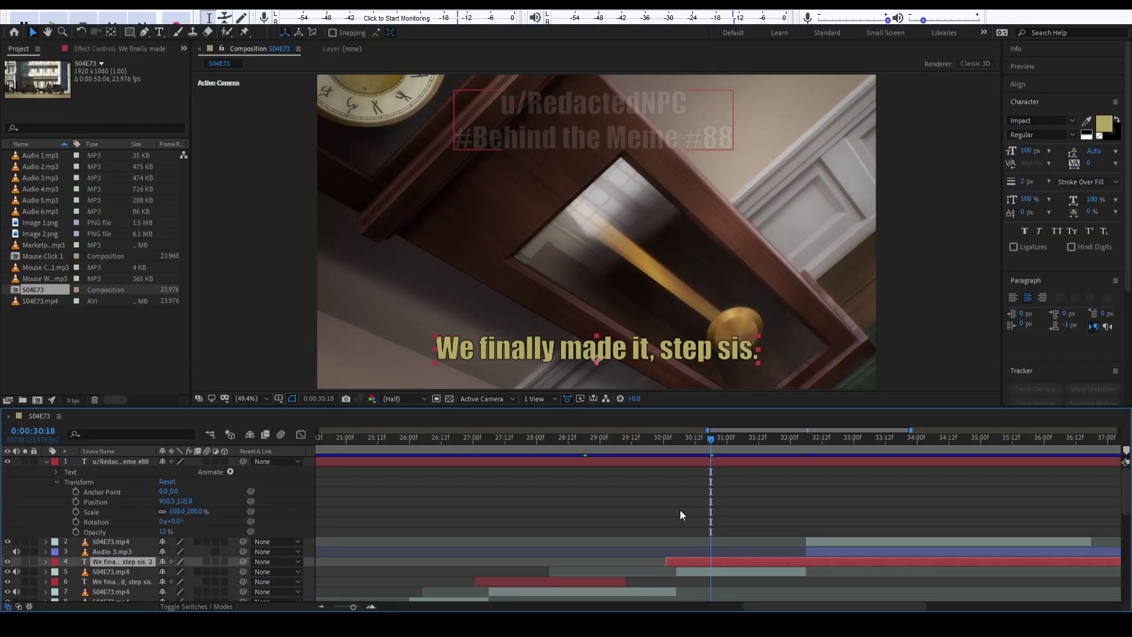
pyautogui.click(550, 441)
pyautogui.click(593, 582)
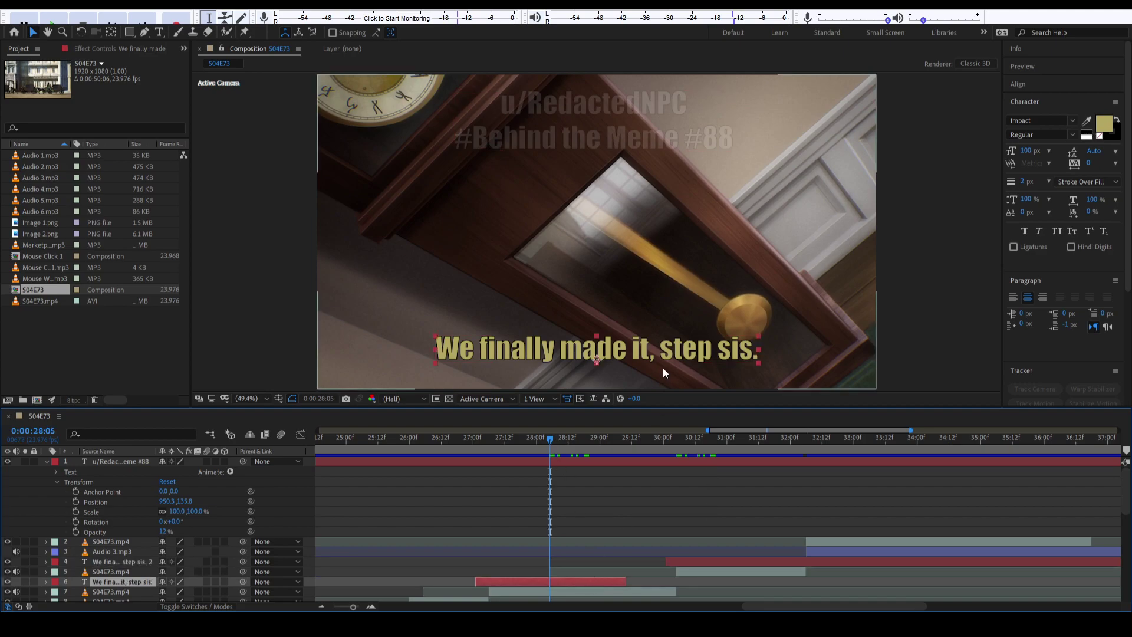
pyautogui.doubleClick(651, 353)
pyautogui.click(651, 352)
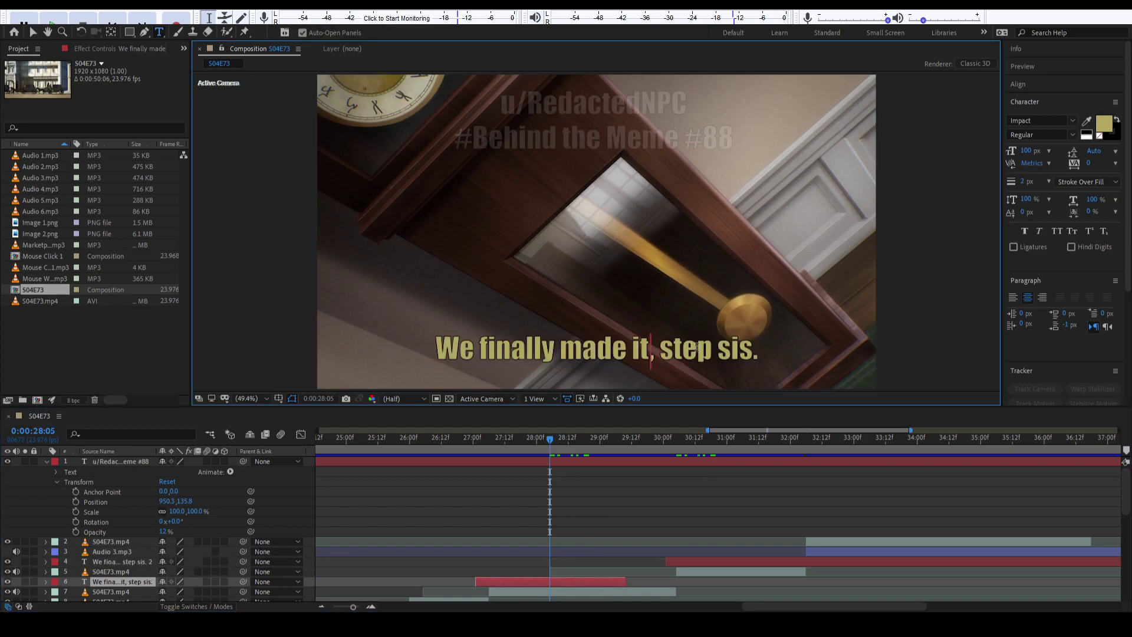
pyautogui.hotkey('shift', 'End')
pyautogui.press('BackSpace')
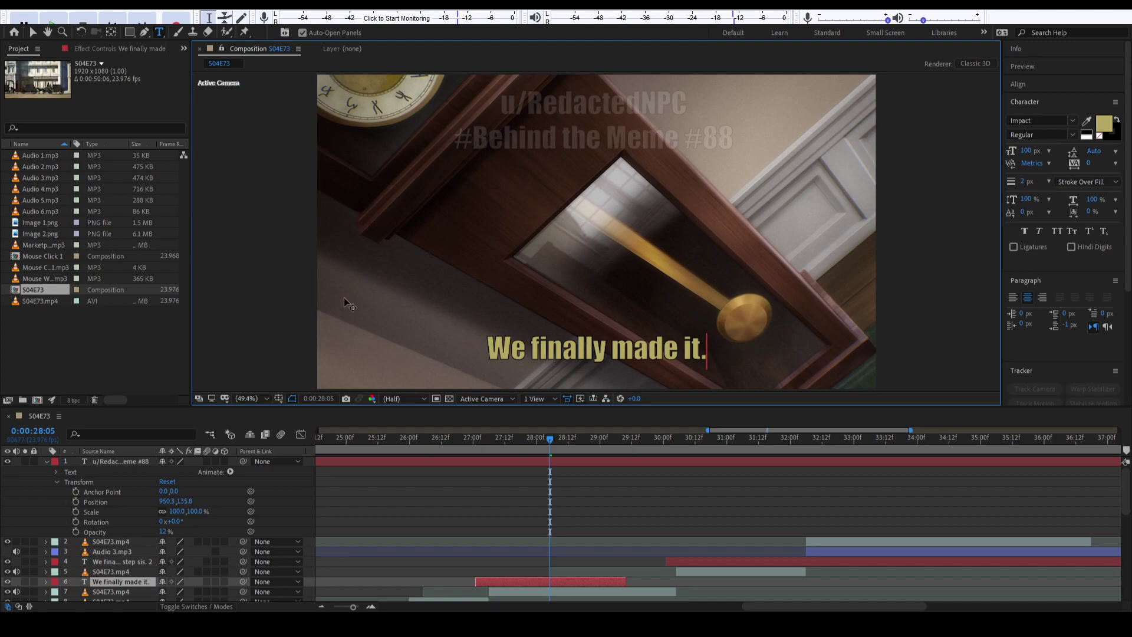
# Try 'We can start our lives over in this' in the second caption, then clear it.
pyautogui.moveTo(667, 452)
pyautogui.mouseDown()
pyautogui.moveTo(653, 449)
pyautogui.moveTo(664, 449)
pyautogui.mouseUp()
pyautogui.click(677, 563)
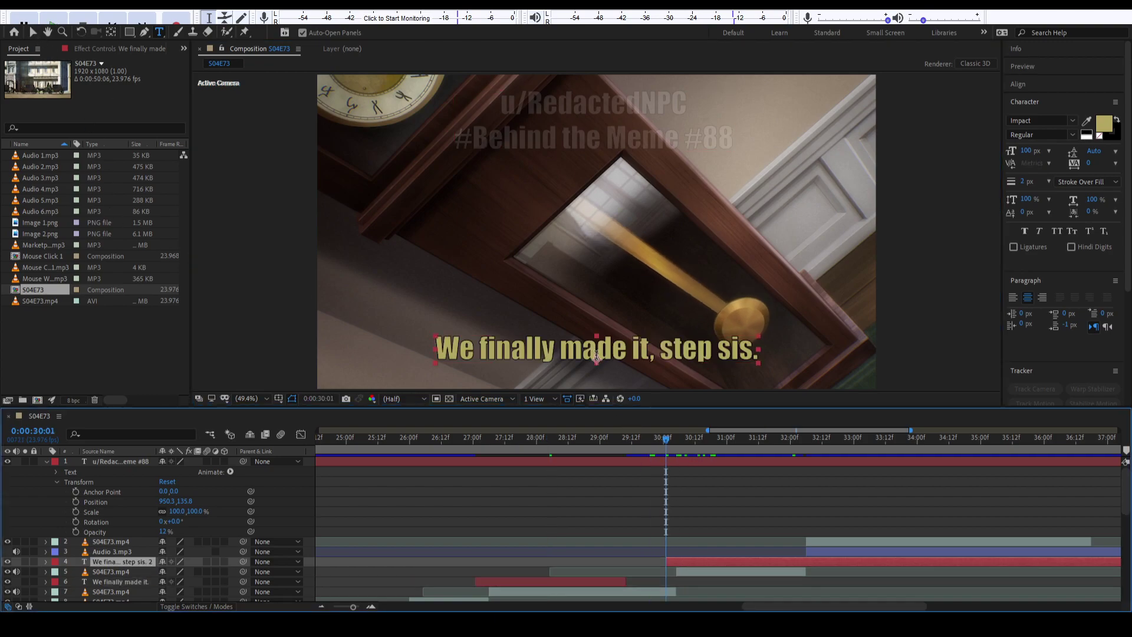
pyautogui.doubleClick(643, 353)
pyautogui.write('We can s')
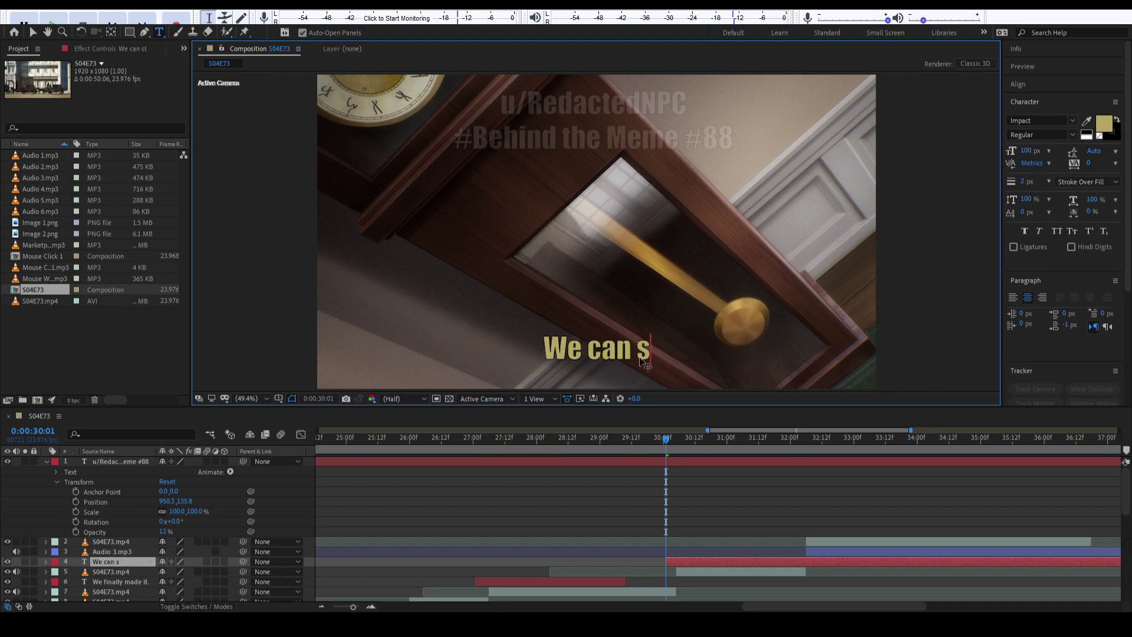
pyautogui.write('tart our lives over in this')
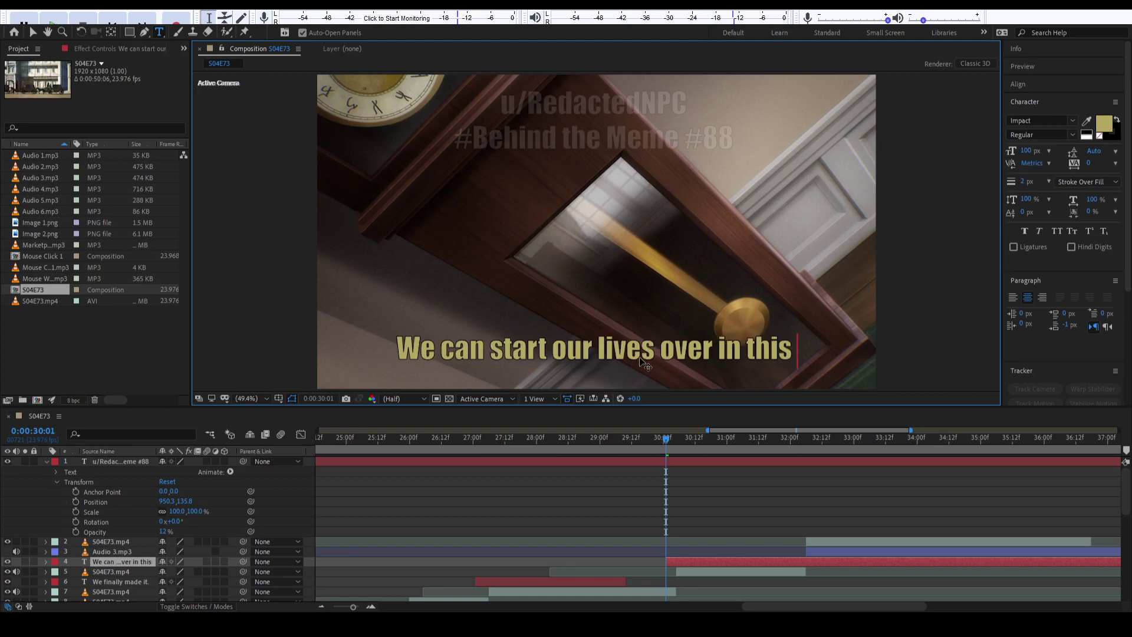
pyautogui.hotkey('ctrl', 'a')
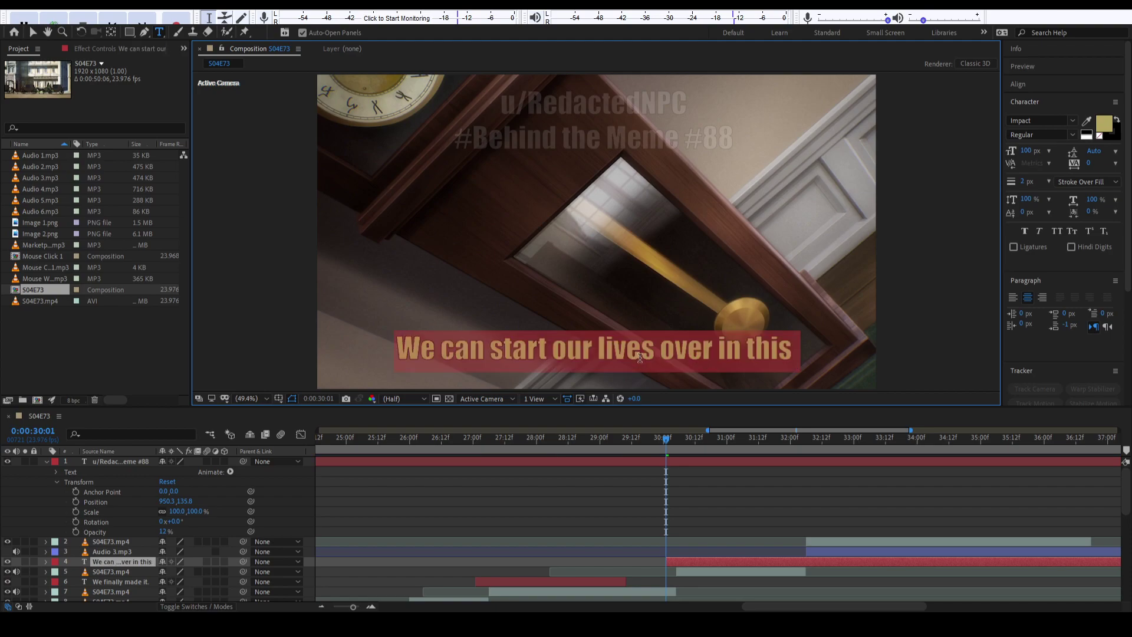
pyautogui.press('BackSpace')
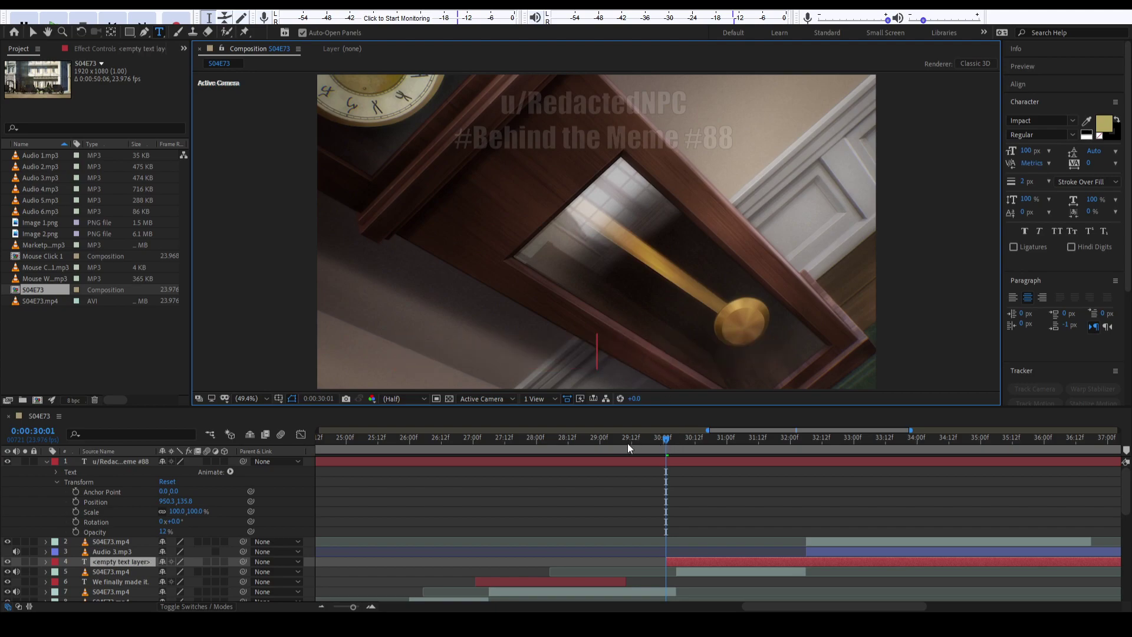
pyautogui.write('d')
pyautogui.moveTo(613, 444); pyautogui.dragTo(591, 443)
pyautogui.click(563, 351)
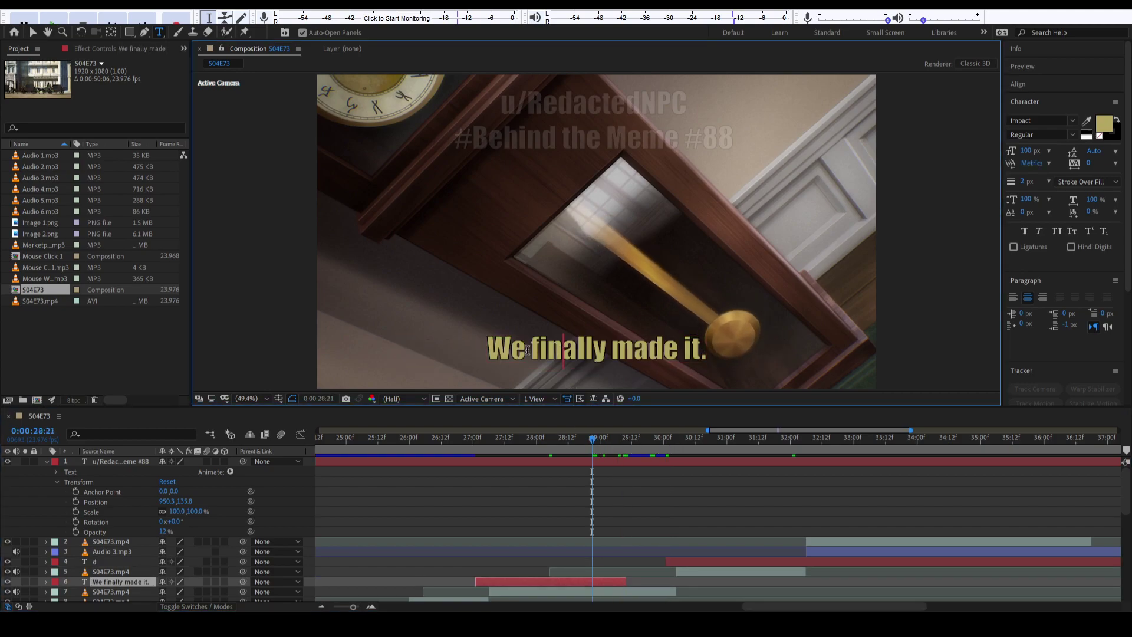
# Retype the second caption as 'My father got us into this country after' and preview from 30:00.
pyautogui.click(673, 444)
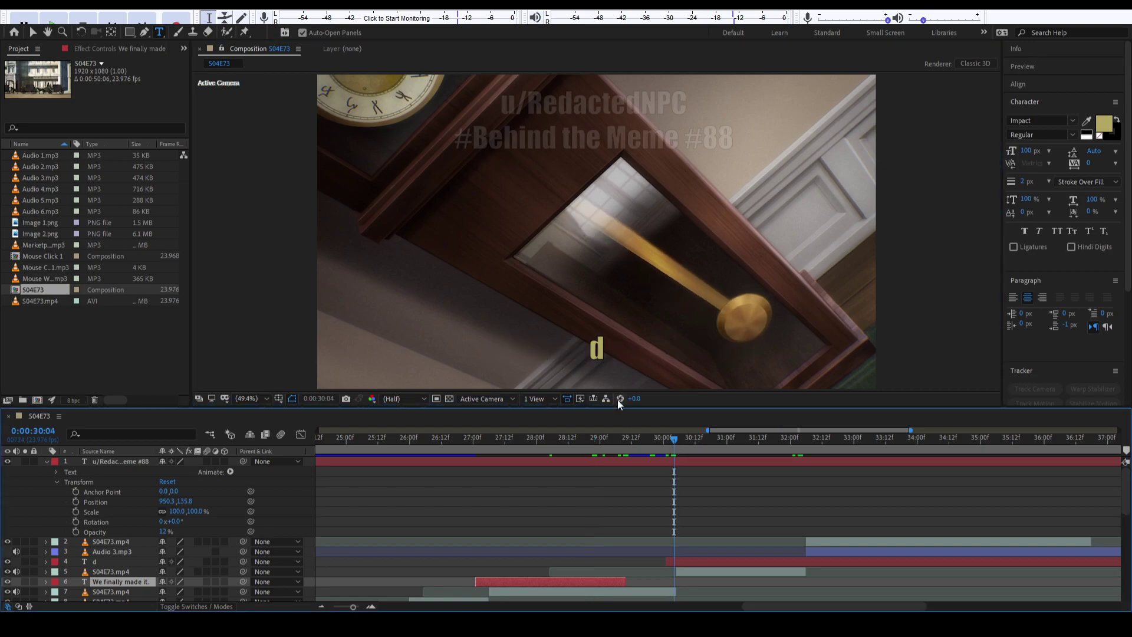
pyautogui.doubleClick(592, 351)
pyautogui.press('BackSpace')
pyautogui.write('M')
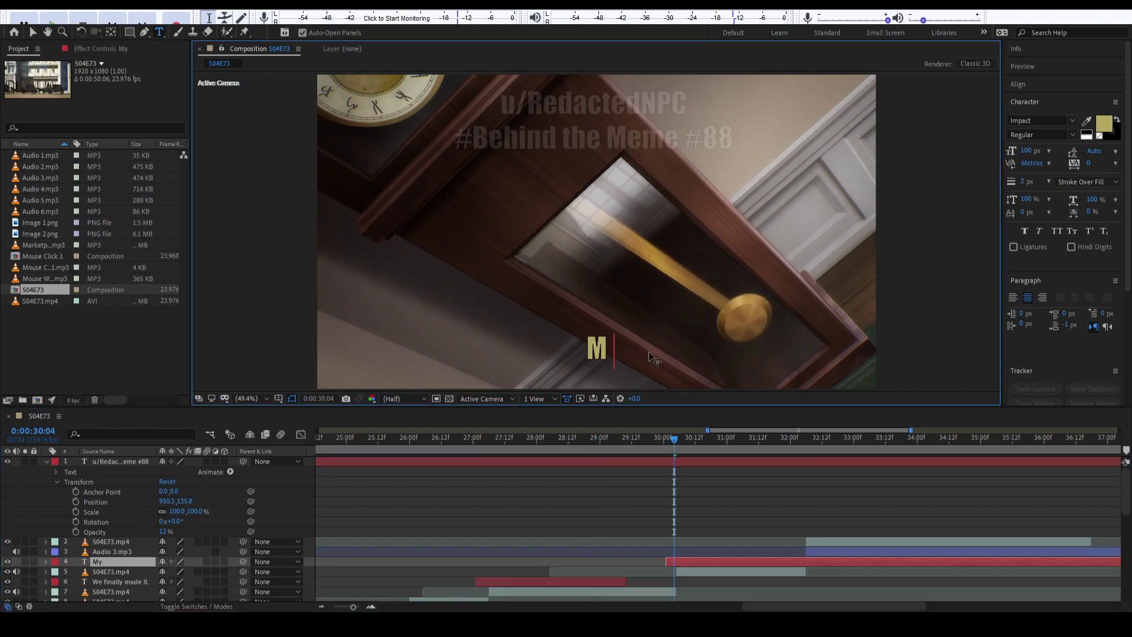
pyautogui.write('y father is')
pyautogui.press('BackSpace')
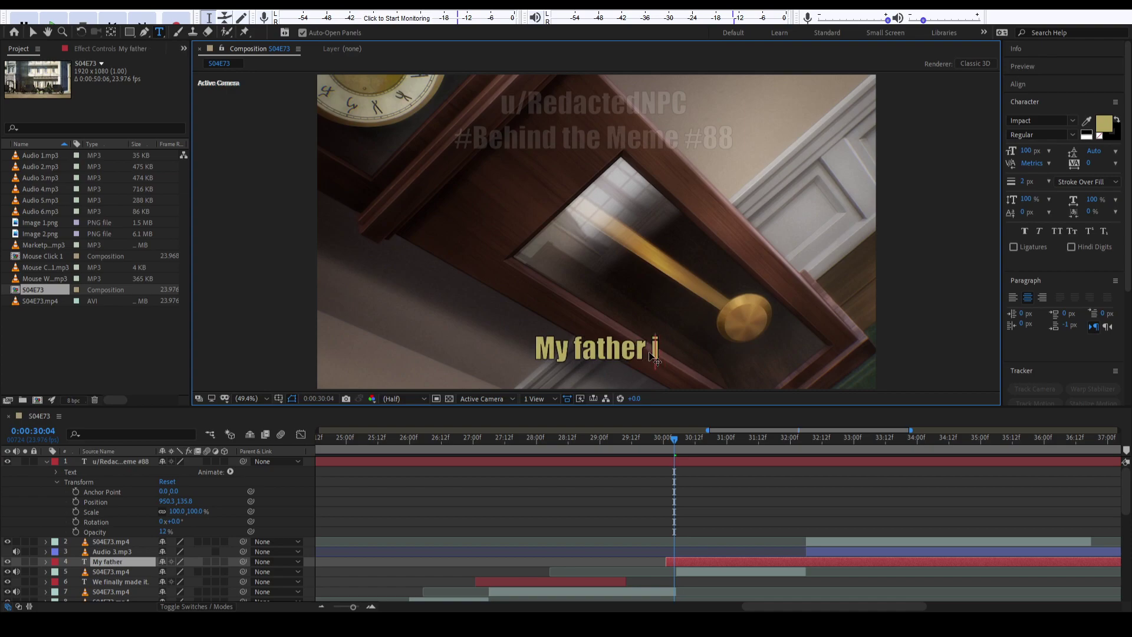
pyautogui.press('BackSpace')
pyautogui.write('got us into this')
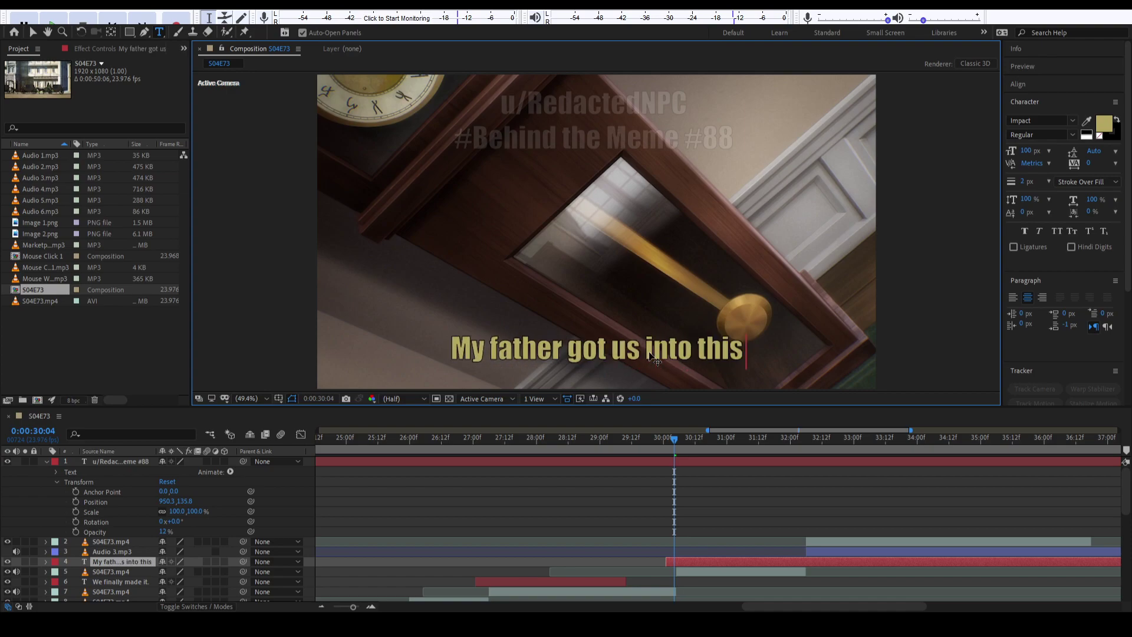
pyautogui.write(' country')
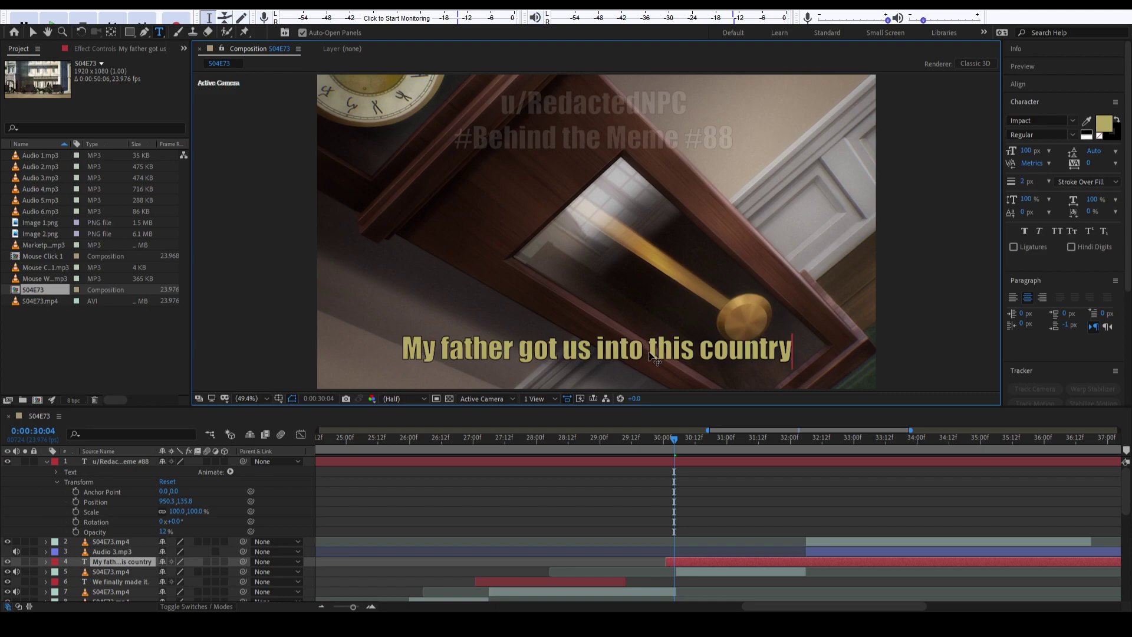
pyautogui.write(' after')
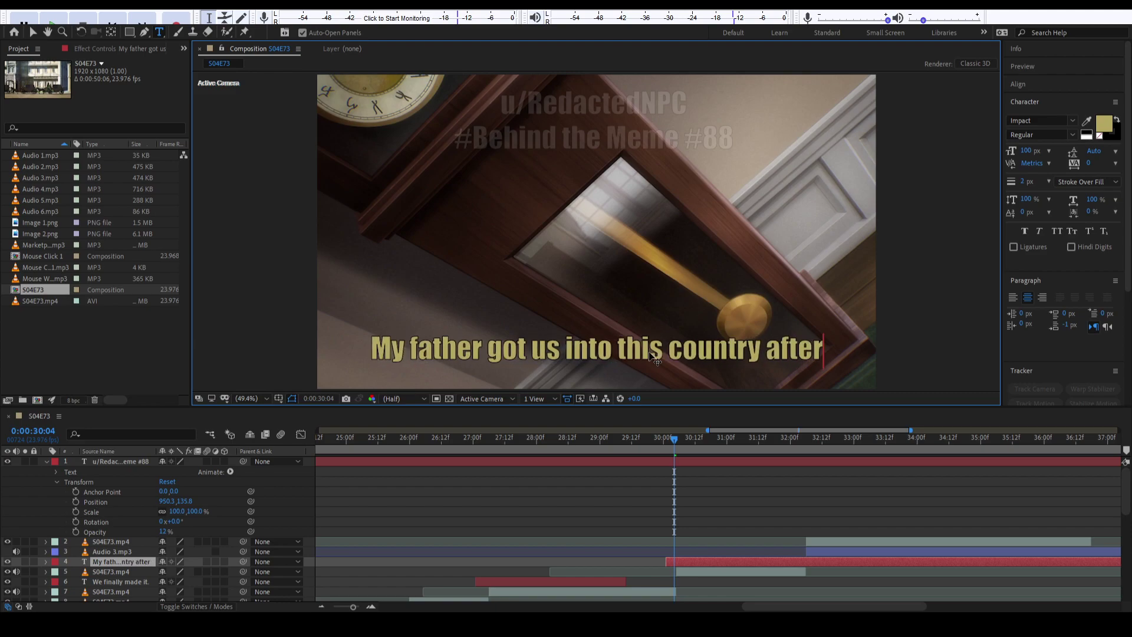
pyautogui.click(723, 535)
pyautogui.click(664, 440)
pyautogui.press('space')
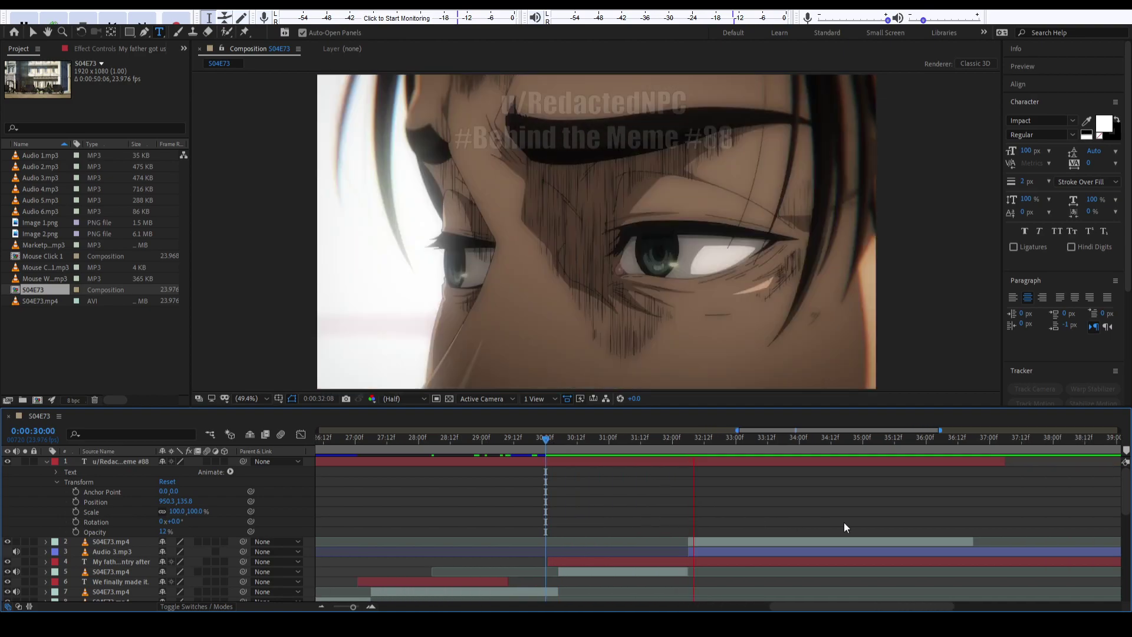
# Replace the first caption with 'My father & I moved to a new country.'.
pyautogui.moveTo(548, 453); pyautogui.dragTo(400, 466)
pyautogui.click(574, 340)
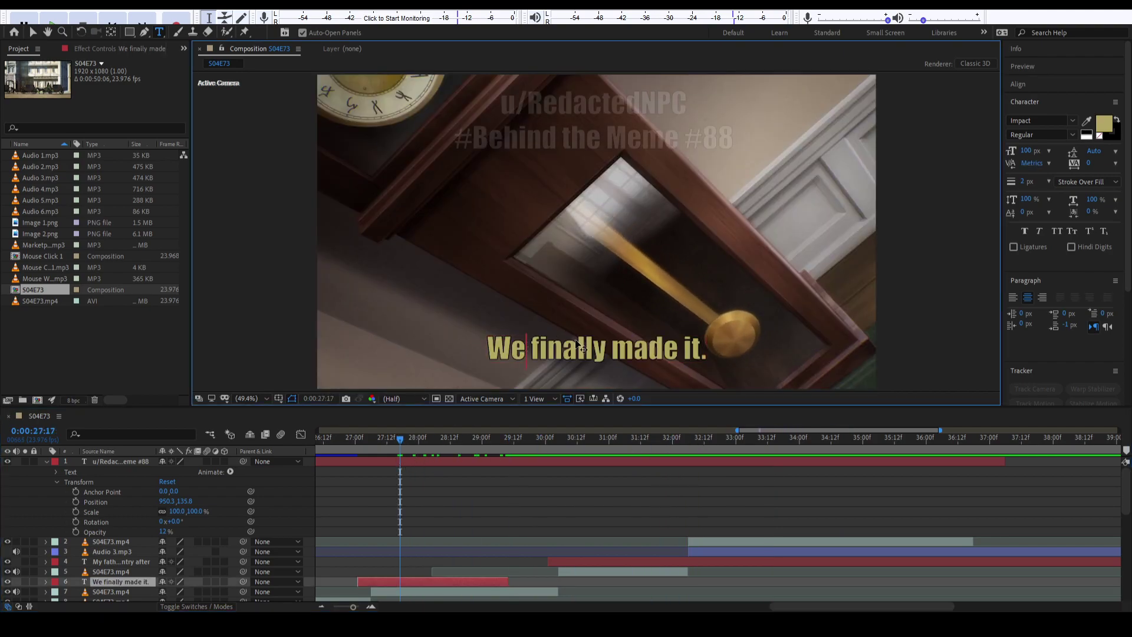
pyautogui.hotkey('ctrl', 'a')
pyautogui.write('My father and')
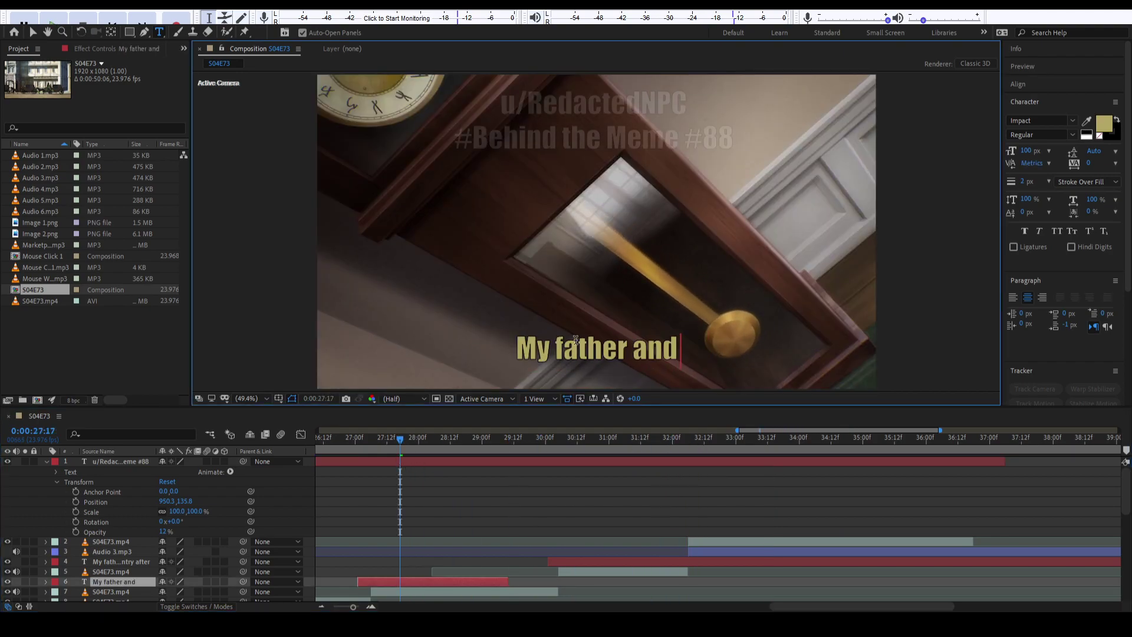
pyautogui.press('BackSpace')
pyautogui.press('BackSpace')
pyautogui.press('BackSpace')
pyautogui.press('BackSpace')
pyautogui.write('& I m')
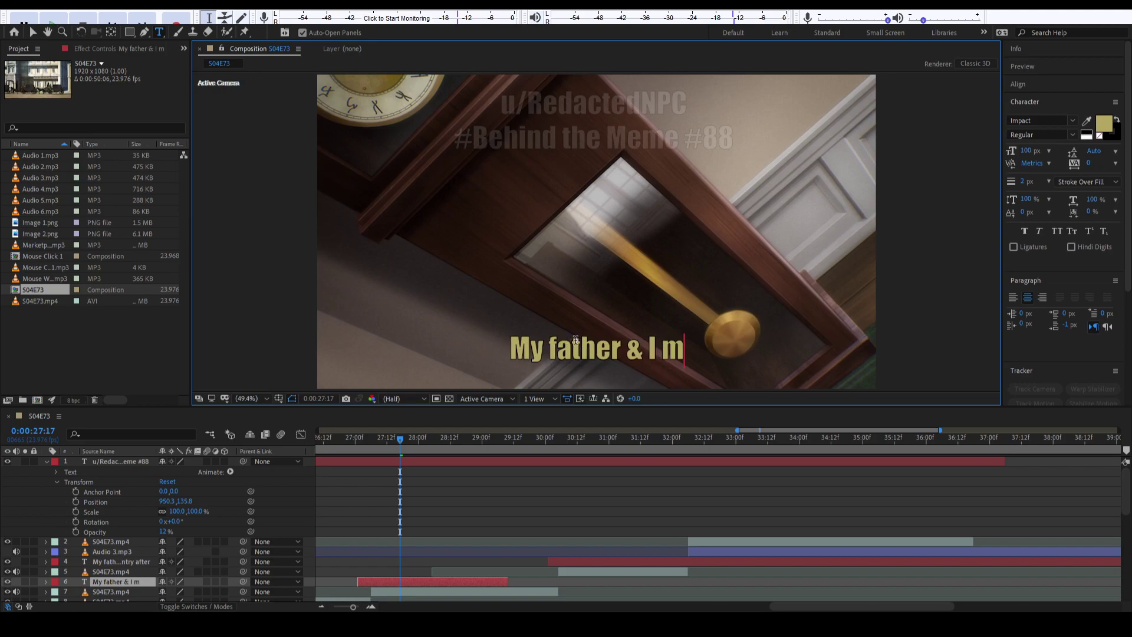
pyautogui.write('oved to a new country.')
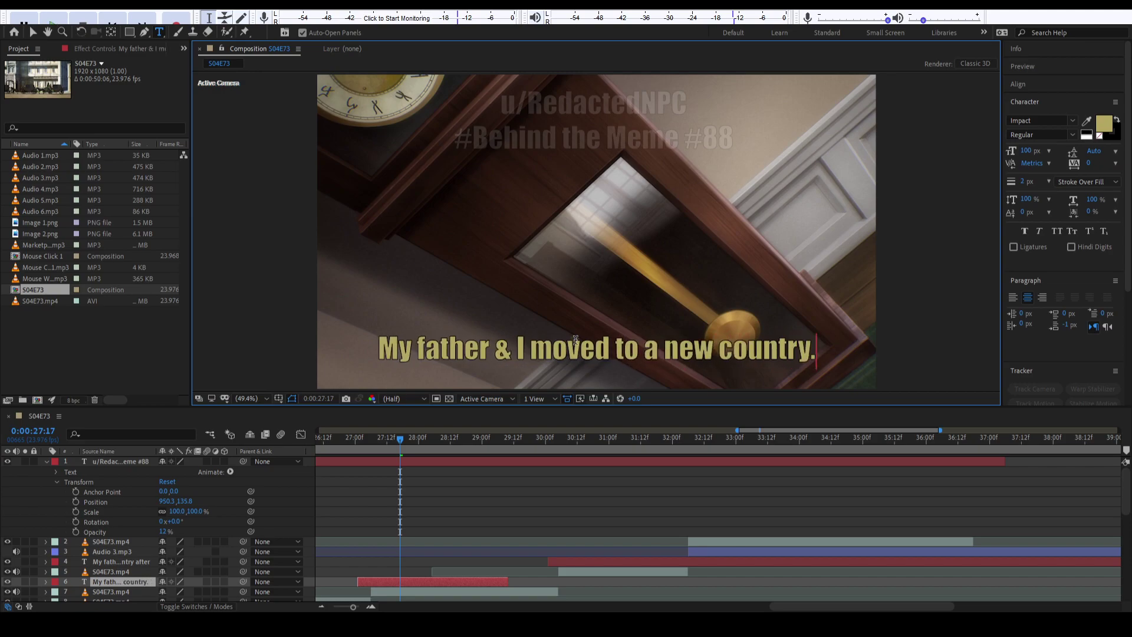
# Change the second caption at 30:01 to 'I'm about to meet my new family.' and review.
pyautogui.click(543, 439)
pyautogui.moveTo(543, 442); pyautogui.dragTo(548, 443)
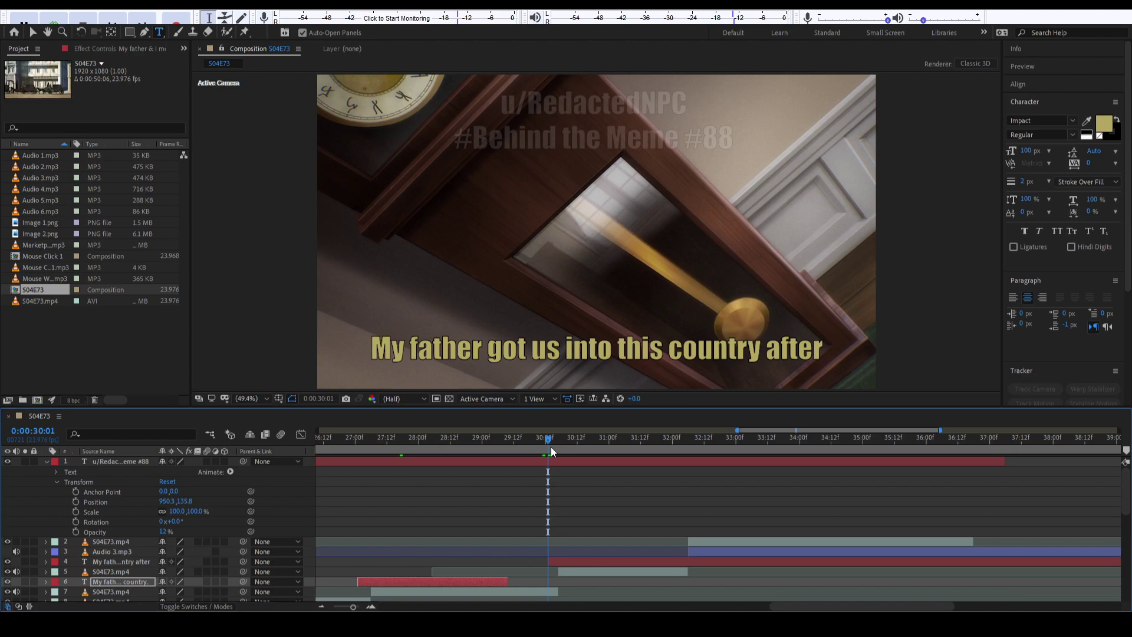
pyautogui.click(574, 561)
pyautogui.hotkey('ctrl', 'a')
pyautogui.write("I'm ab")
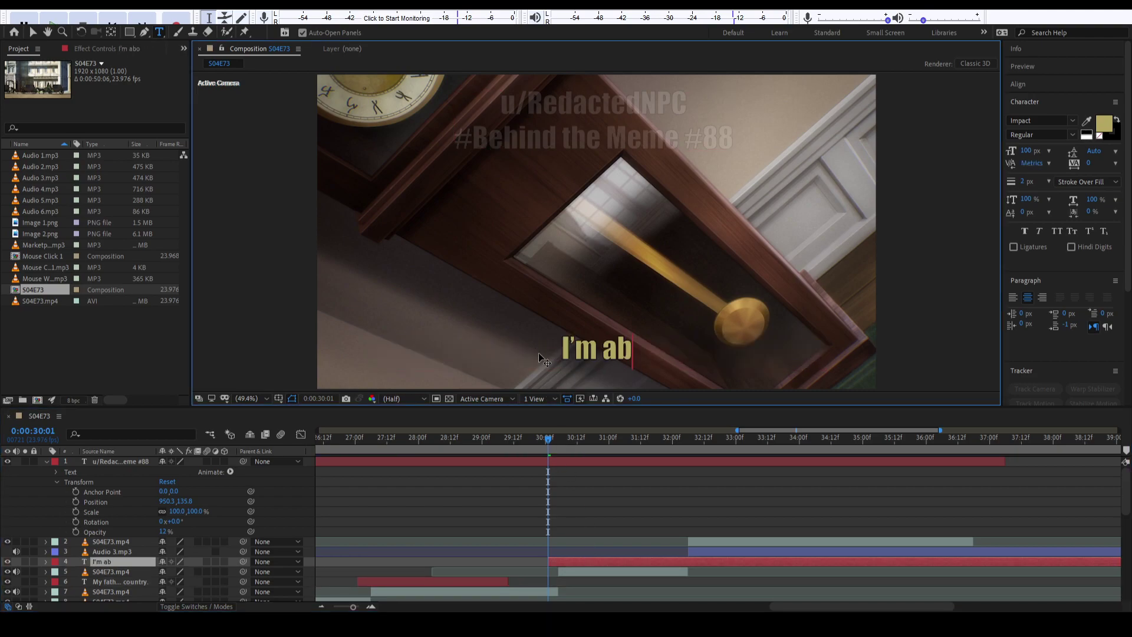
pyautogui.write('out to meet my step sister')
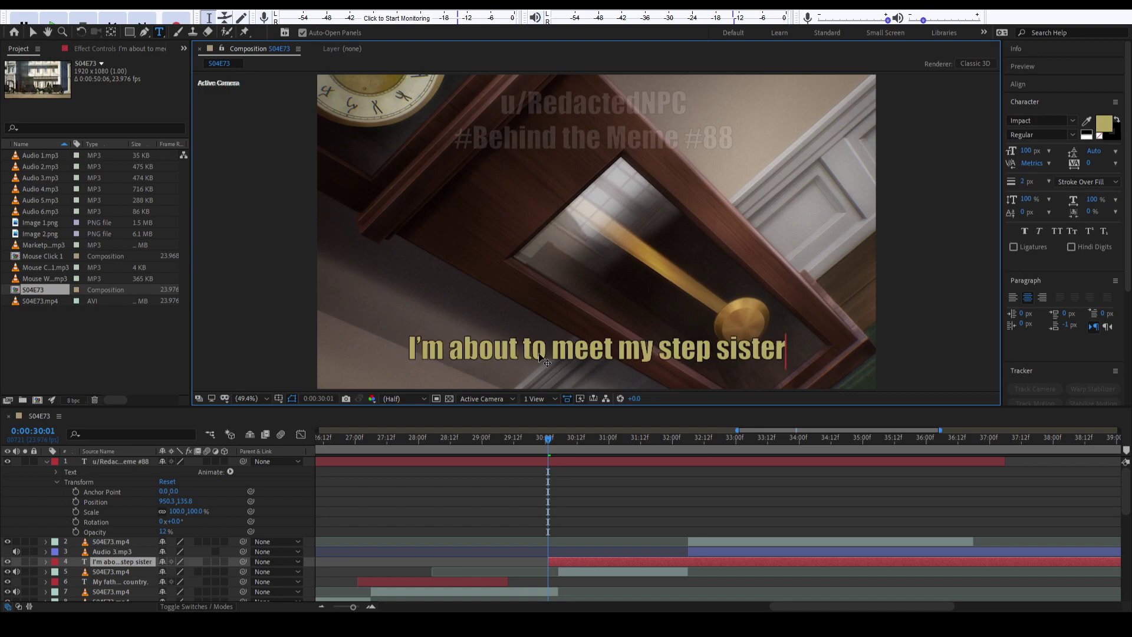
pyautogui.press('BackSpace')
pyautogui.press('BackSpace')
pyautogui.press('BackSpace')
pyautogui.press('BackSpace')
pyautogui.press('BackSpace')
pyautogui.press('BackSpace')
pyautogui.press('BackSpace')
pyautogui.press('BackSpace')
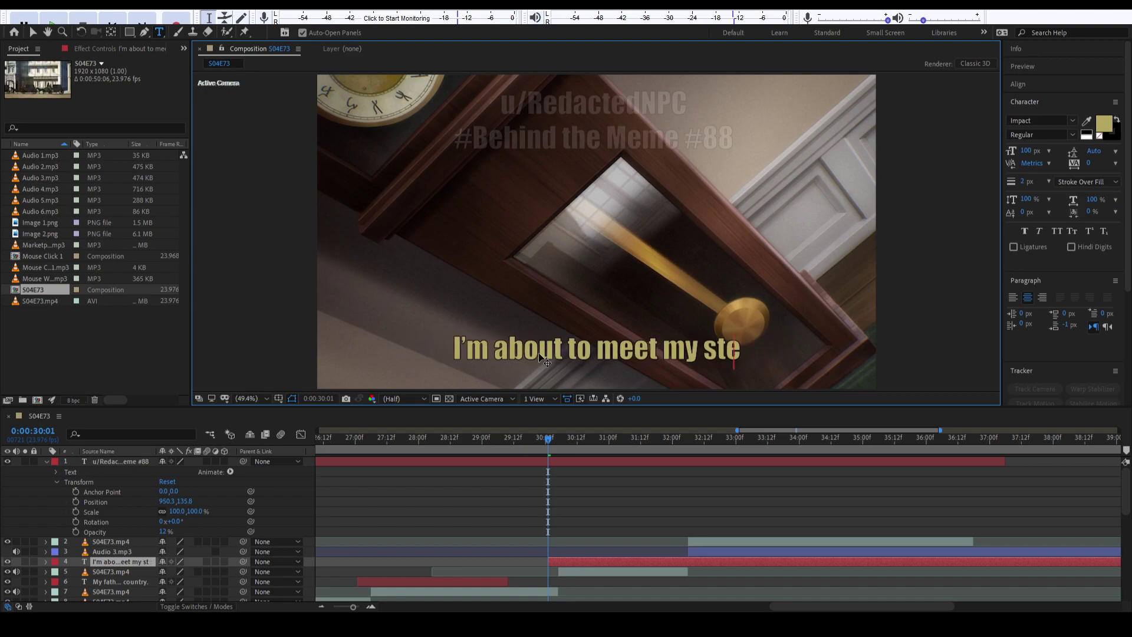
pyautogui.press('BackSpace')
pyautogui.press('BackSpace')
pyautogui.press('BackSpace')
pyautogui.write('new family.')
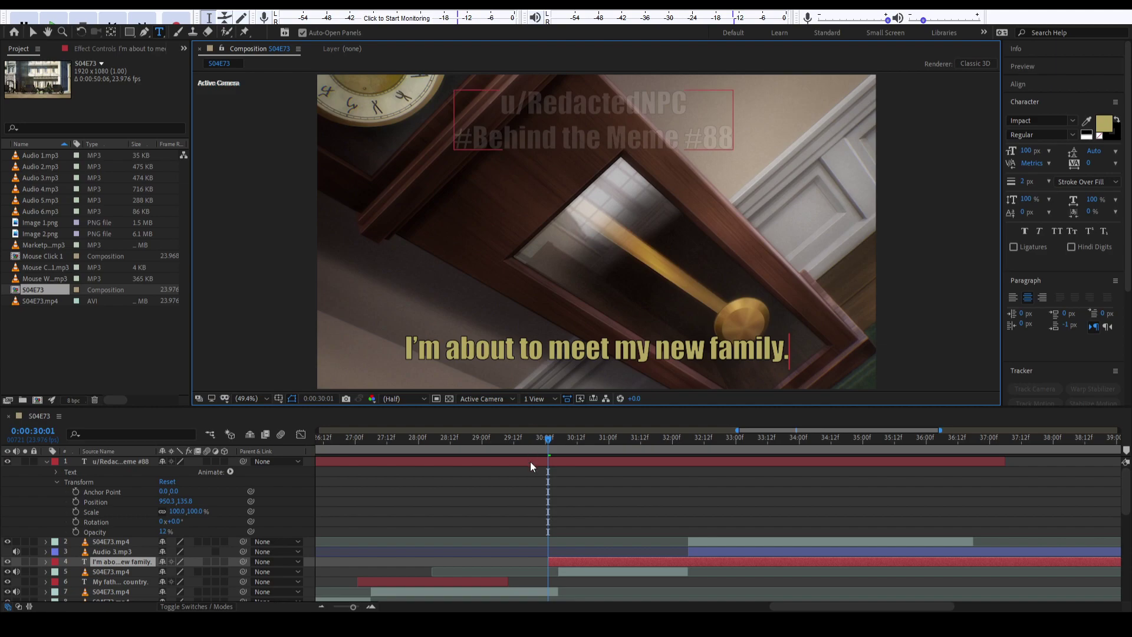
pyautogui.click(628, 486)
pyautogui.moveTo(493, 439); pyautogui.dragTo(348, 451)
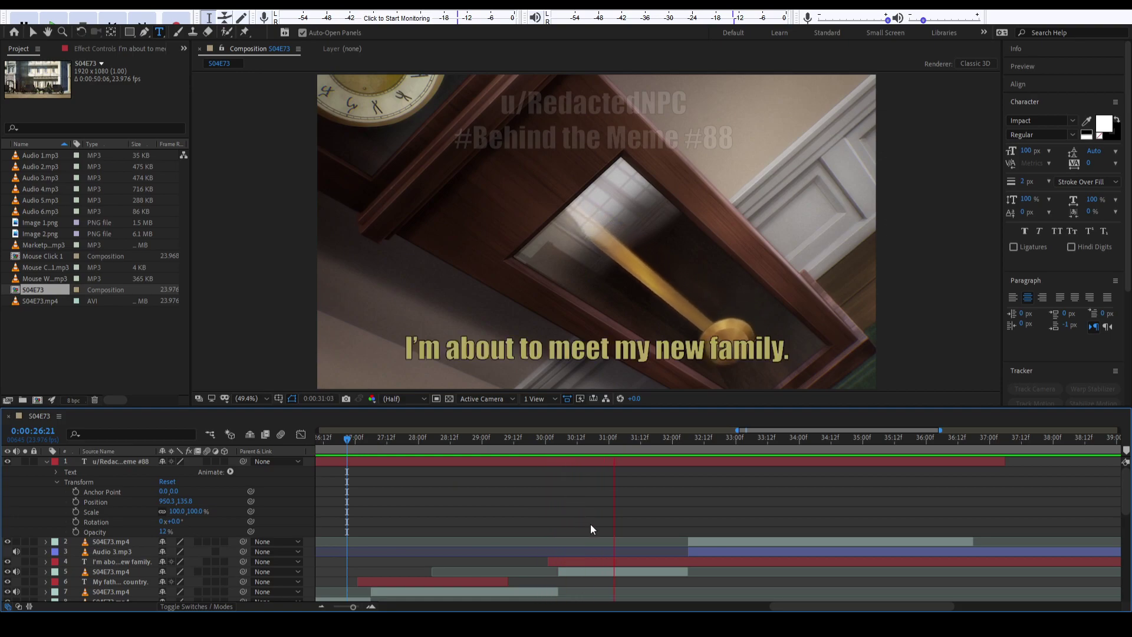
pyautogui.press('space')
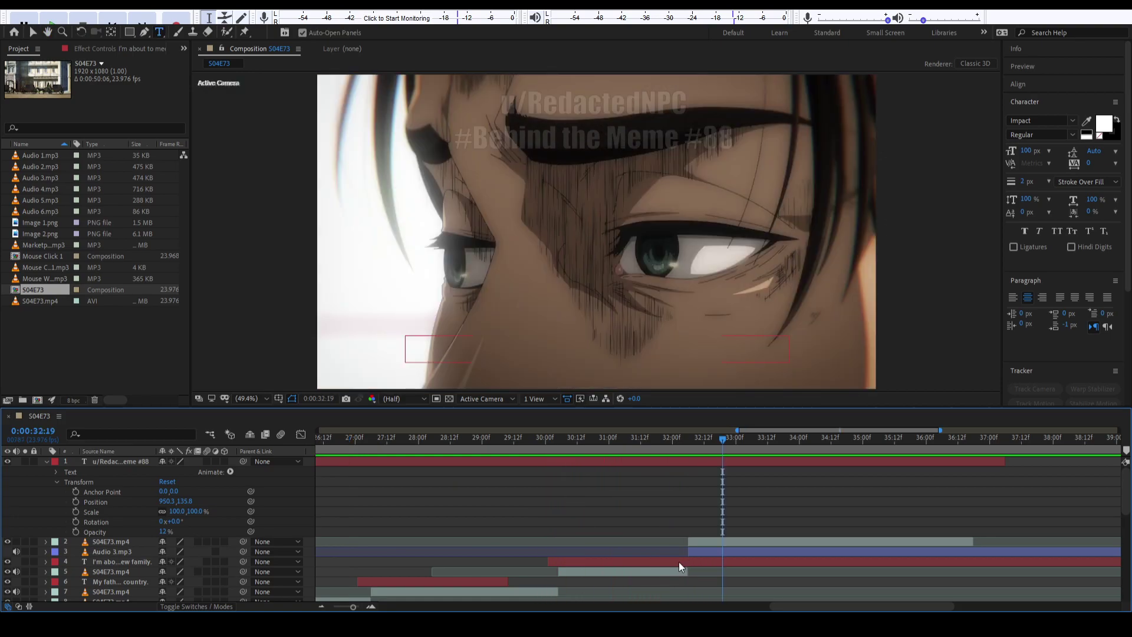
pyautogui.click(679, 562)
pyautogui.moveTo(126, 562); pyautogui.dragTo(126, 539)
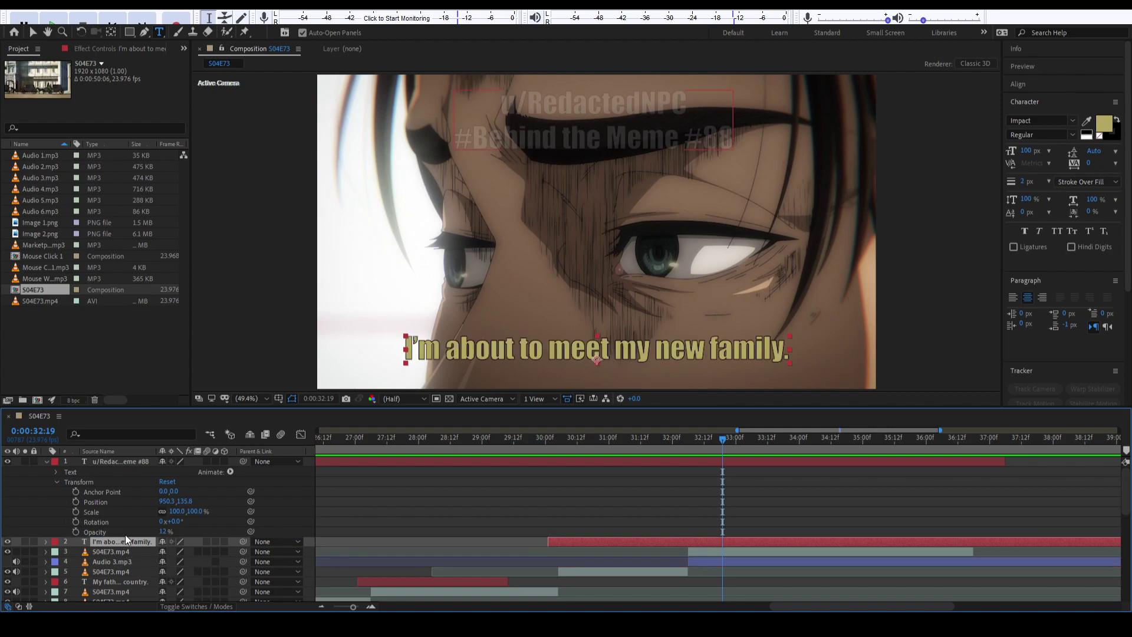
pyautogui.click(693, 442)
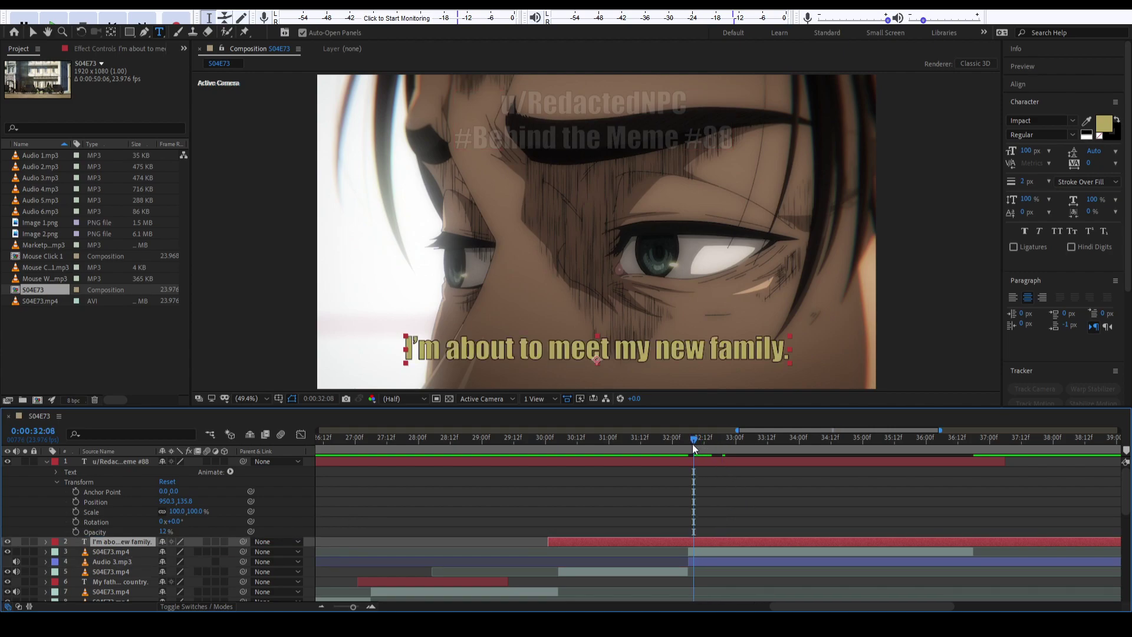
pyautogui.moveTo(692, 443); pyautogui.dragTo(701, 444)
pyautogui.hotkey('ctrl', 'shift', 'd')
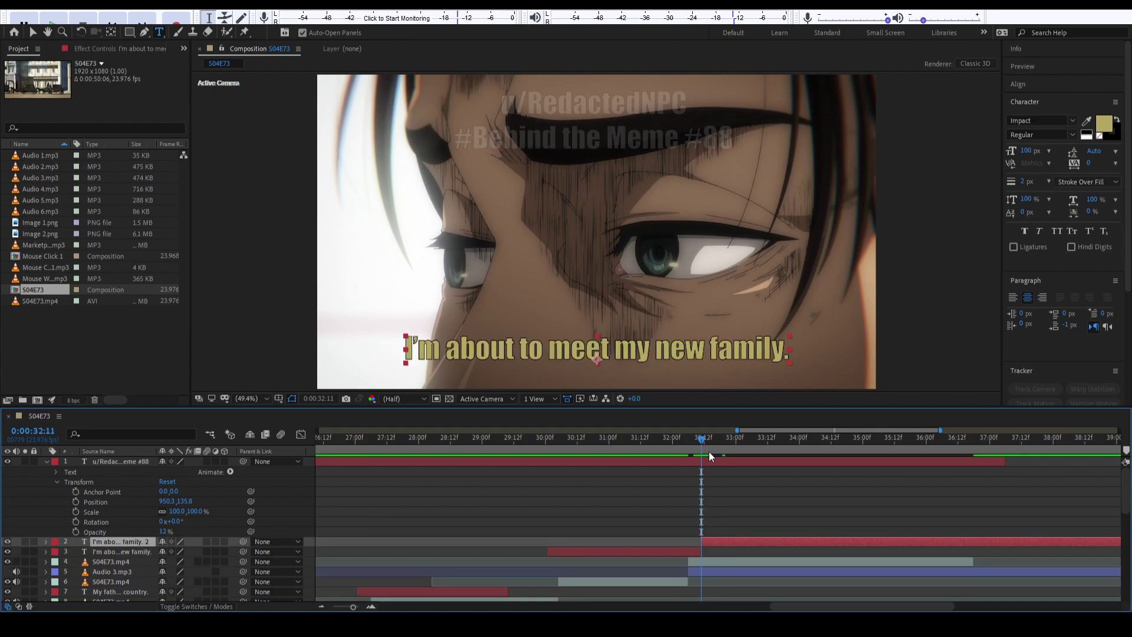
pyautogui.hscroll(3, 702, 495)
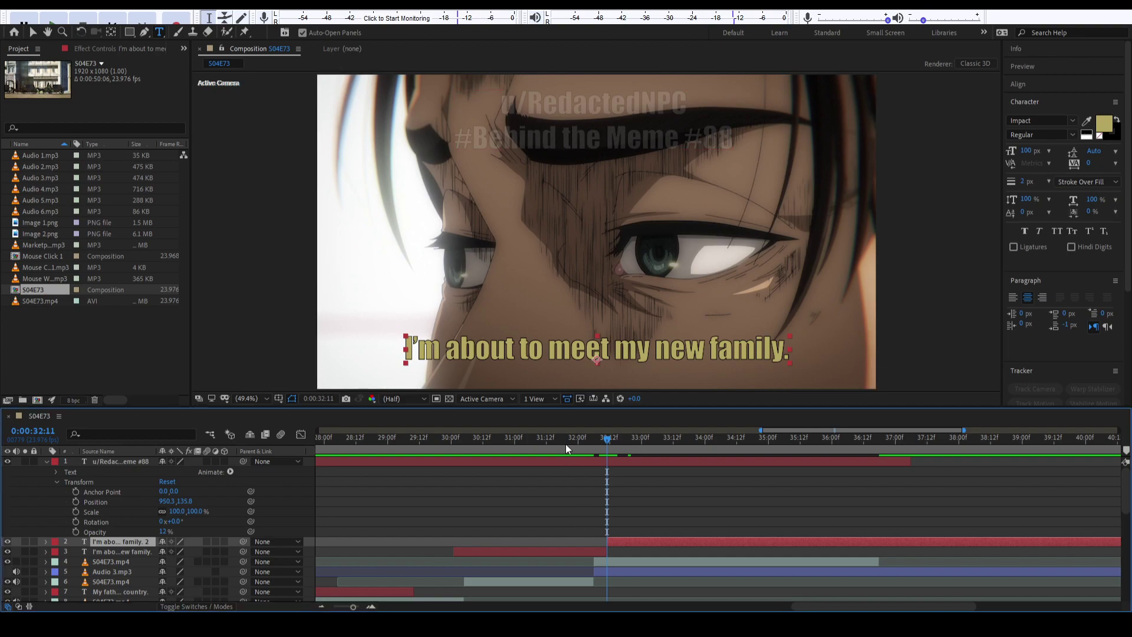
pyautogui.moveTo(561, 444); pyautogui.dragTo(366, 444)
pyautogui.hscroll(-5, 464, 489)
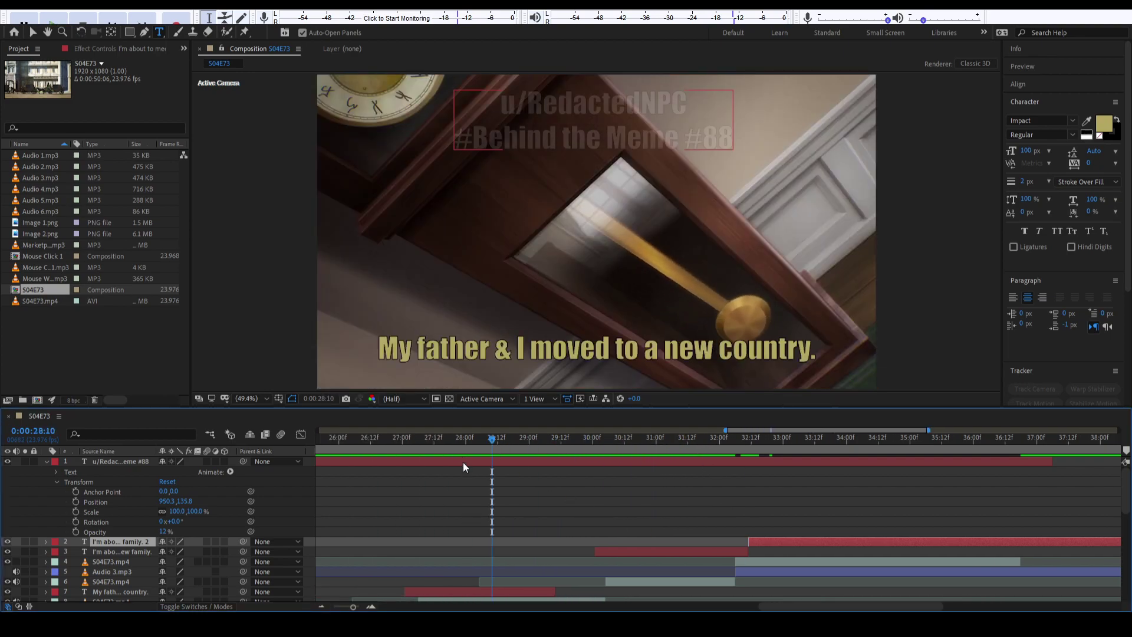
pyautogui.click(396, 441)
pyautogui.press('space')
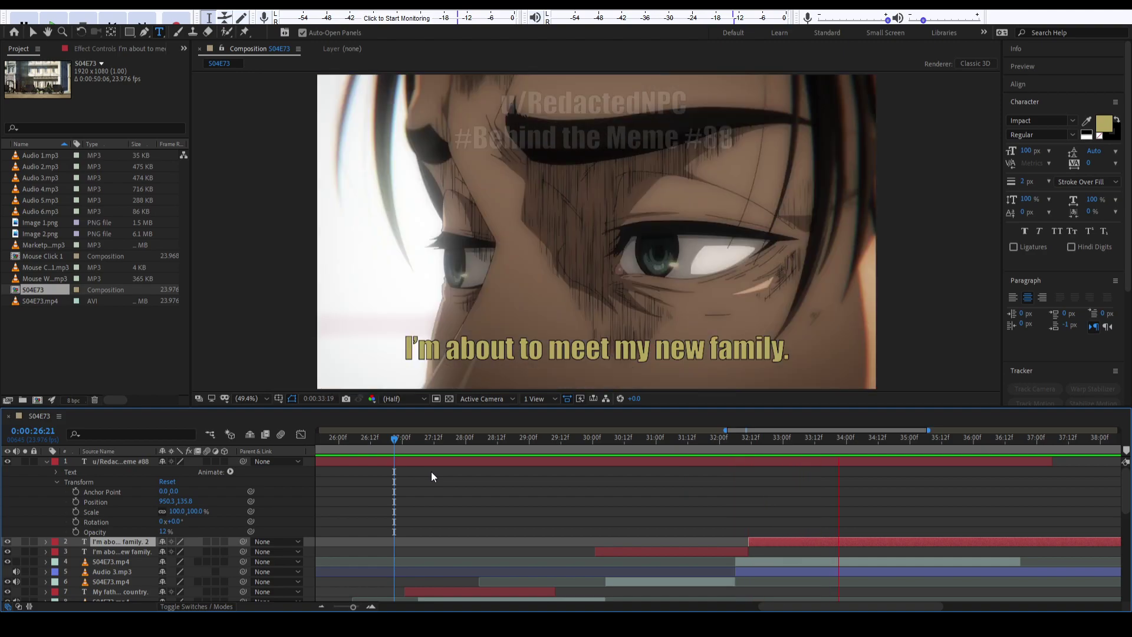
pyautogui.press('space')
pyautogui.press('space')
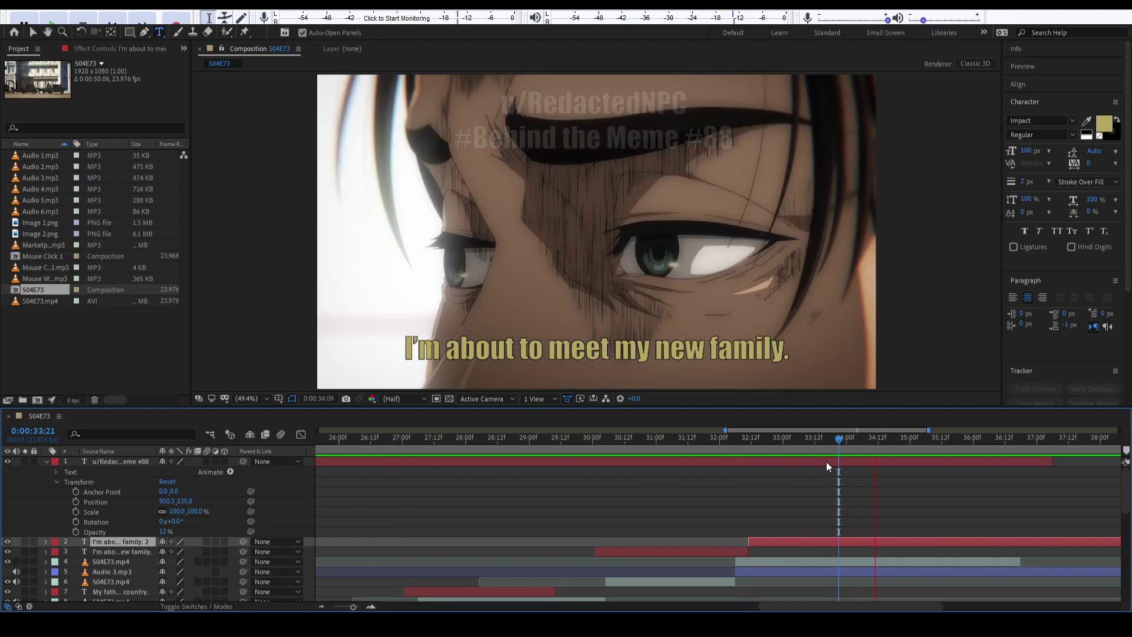
pyautogui.press('space')
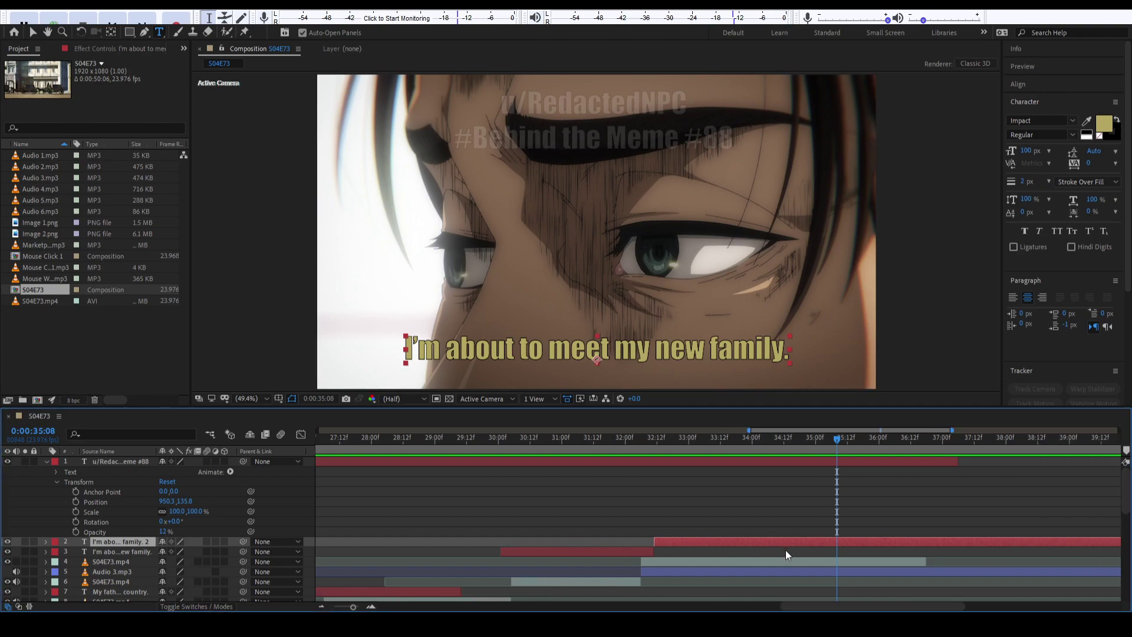
# Move Audio 5.mp3 up the layer stack to row 9.
pyautogui.scroll(-3, 785, 550)
pyautogui.hscroll(3, 750, 551)
pyautogui.click(707, 514)
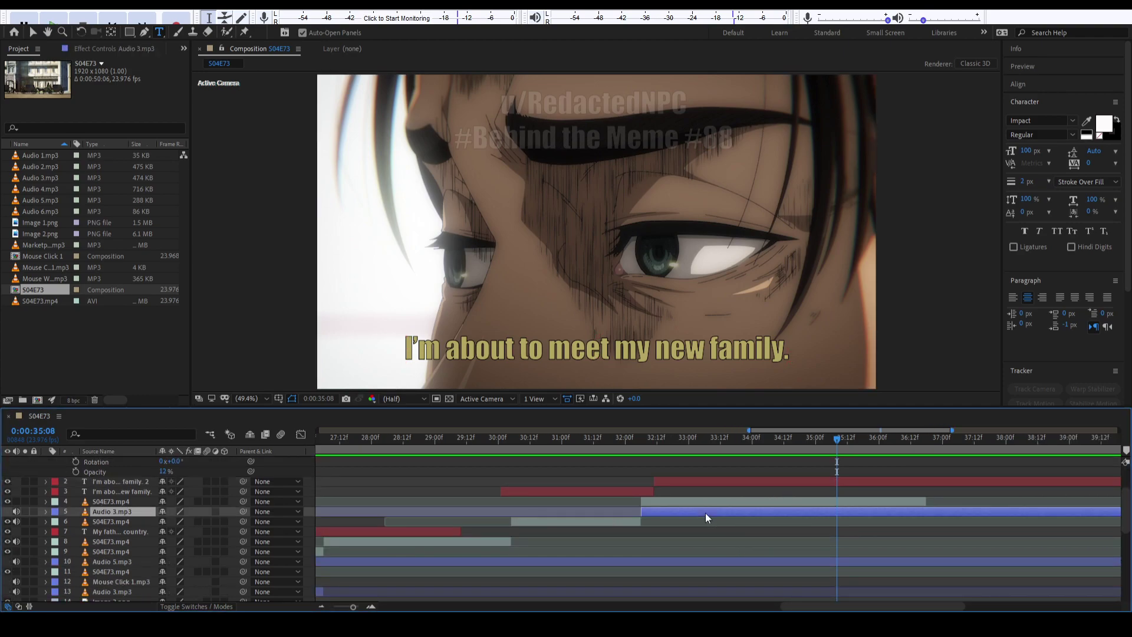
pyautogui.hscroll(-3, 486, 530)
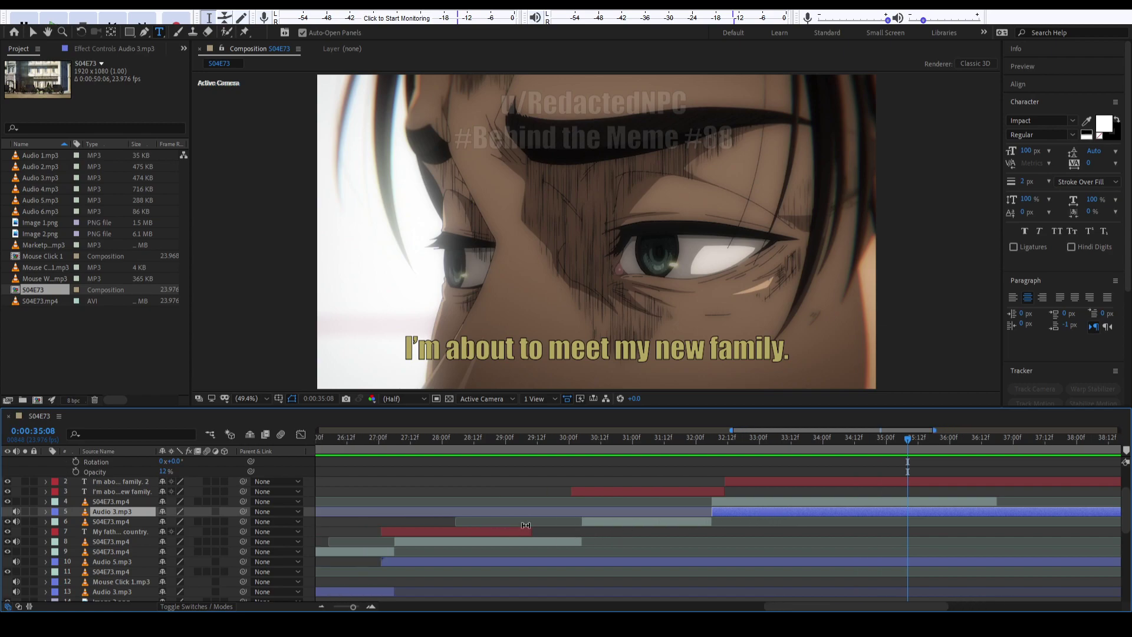
pyautogui.scroll(3, 530, 524)
pyautogui.scroll(-6, 760, 530)
pyautogui.click(684, 502)
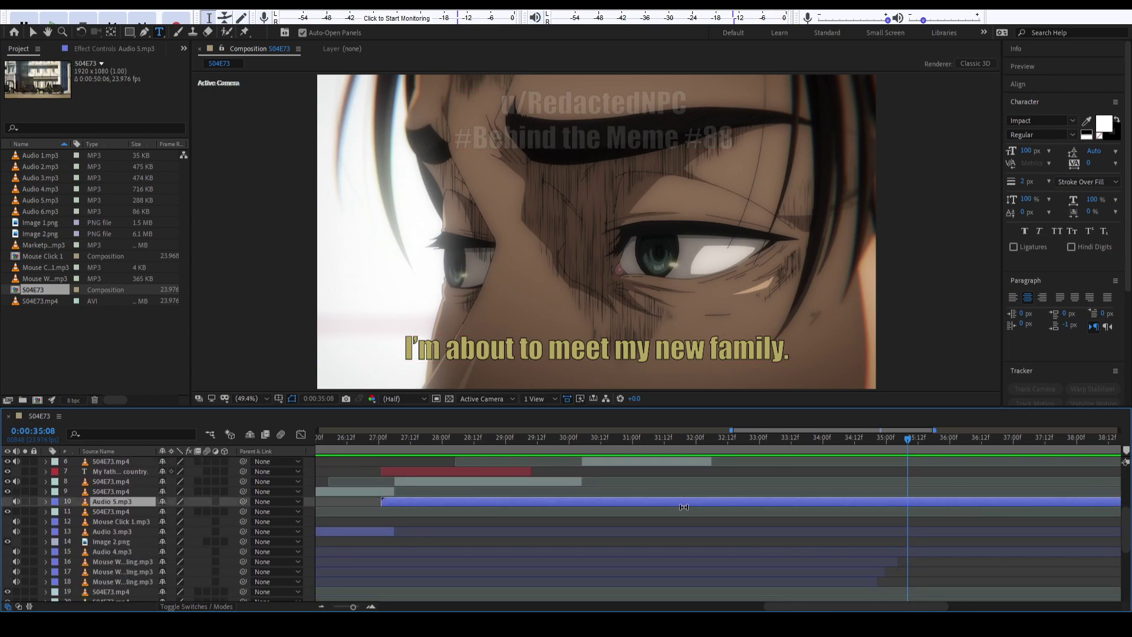
pyautogui.scroll(3, 476, 520)
pyautogui.moveTo(131, 560)
pyautogui.mouseDown()
pyautogui.moveTo(132, 496)
pyautogui.moveTo(111, 555)
pyautogui.mouseUp()
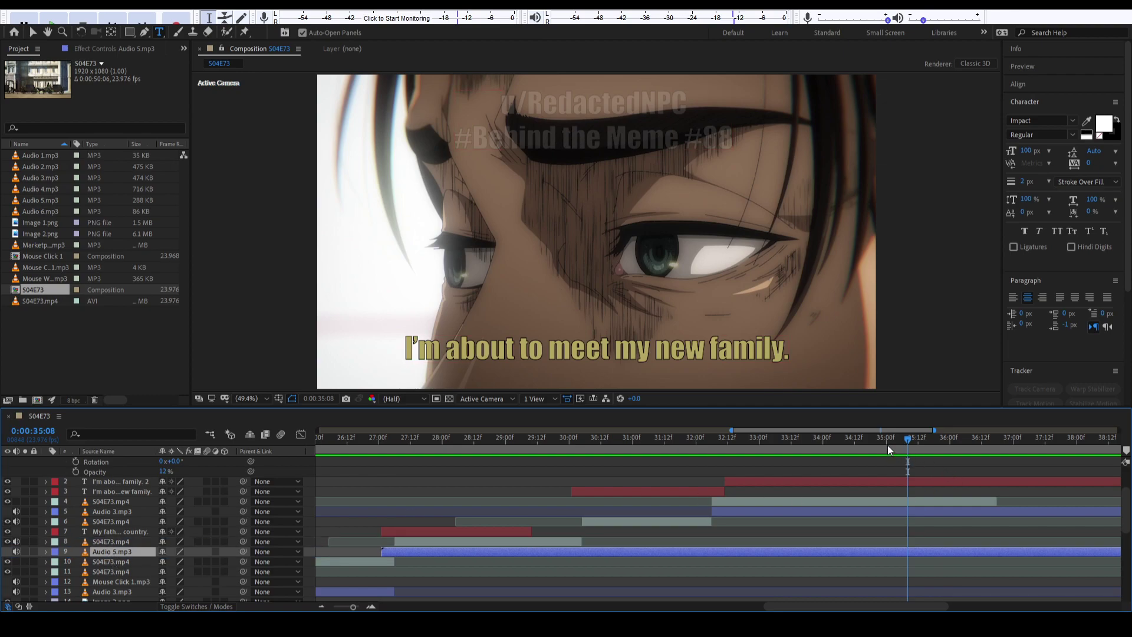
pyautogui.moveTo(824, 445); pyautogui.dragTo(570, 446)
# Lengthen the first family caption to 0:00:32:13 and preview the handoff to the duplicate.
pyautogui.press('space')
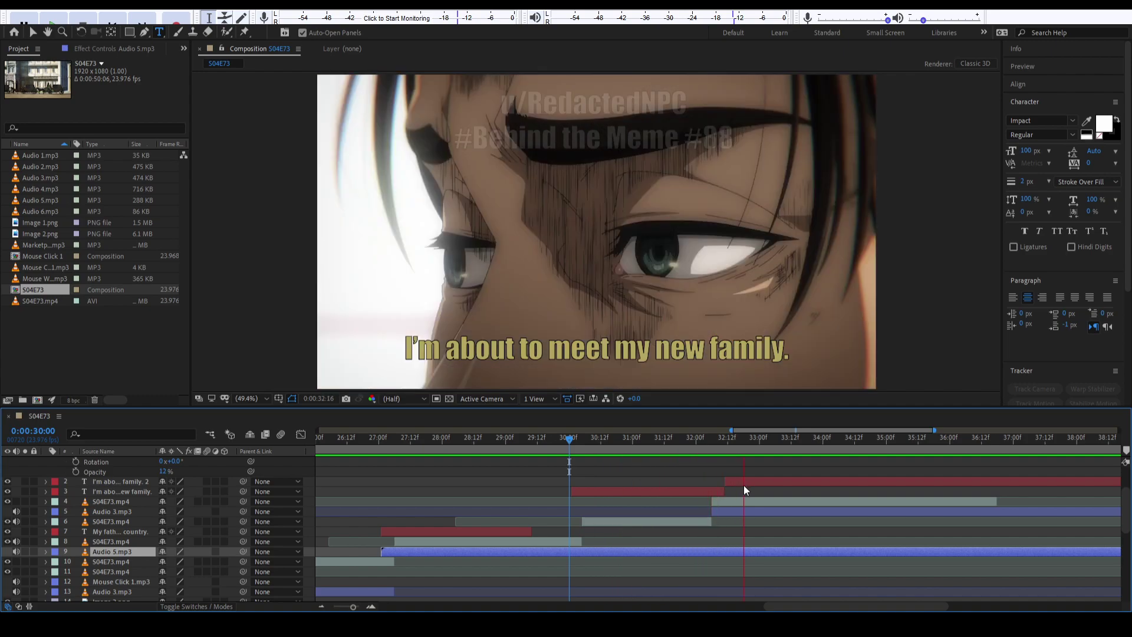
pyautogui.moveTo(739, 442); pyautogui.dragTo(729, 442)
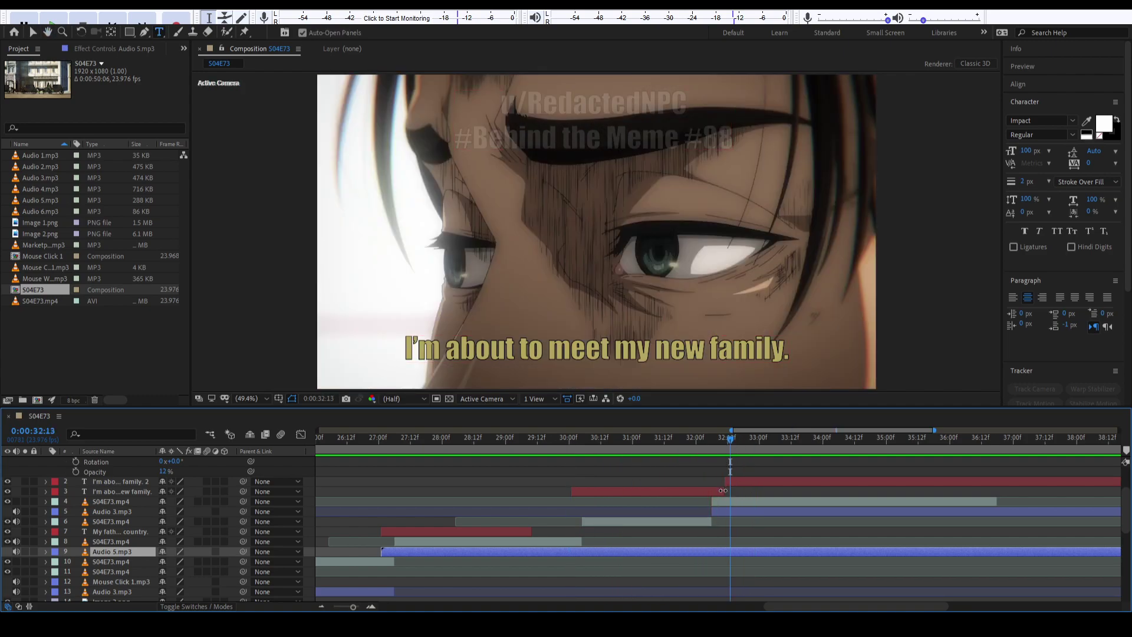
pyautogui.moveTo(723, 490); pyautogui.dragTo(904, 477)
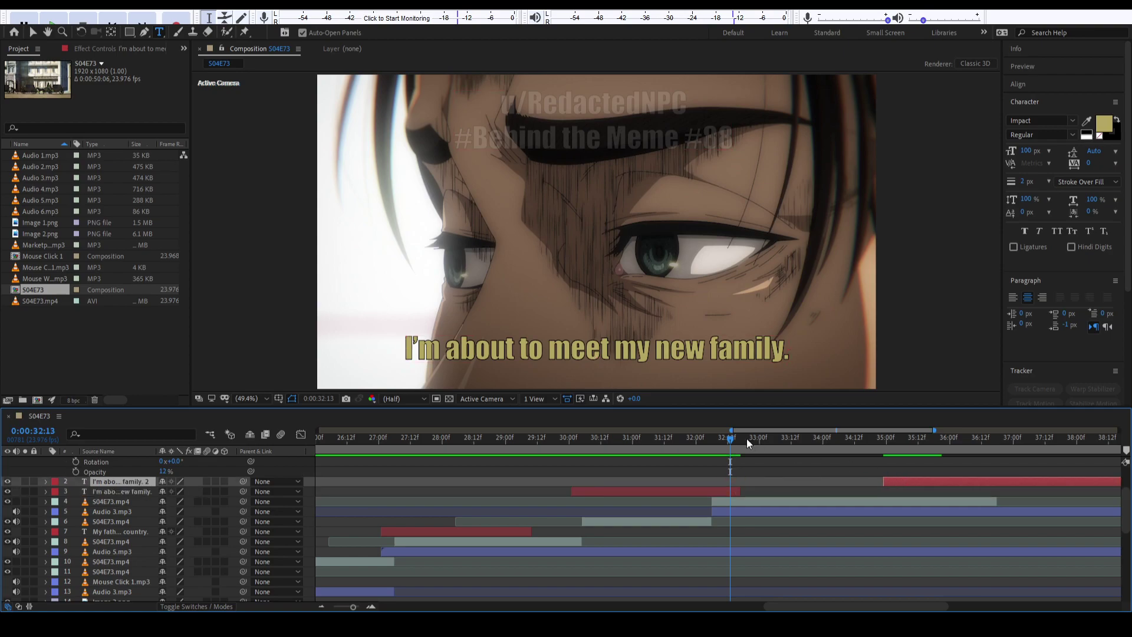
pyautogui.press('space')
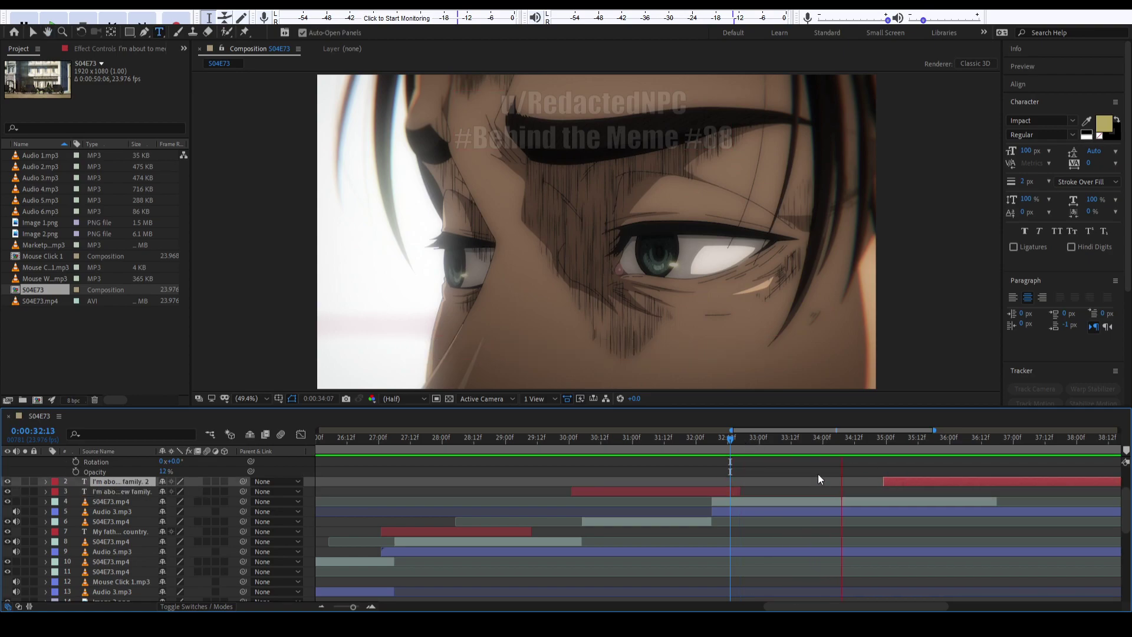
pyautogui.click(837, 443)
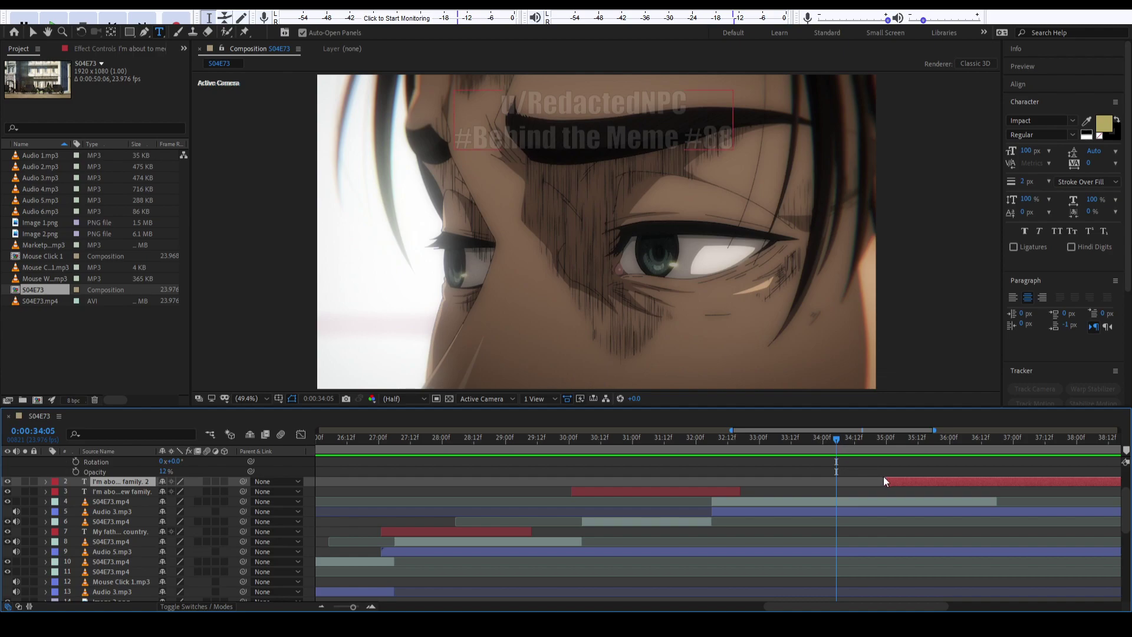
# Slide the duplicate caption earlier to start around 0:00:34:05.
pyautogui.moveTo(888, 481); pyautogui.dragTo(838, 481)
pyautogui.press('k')
pyautogui.press('space')
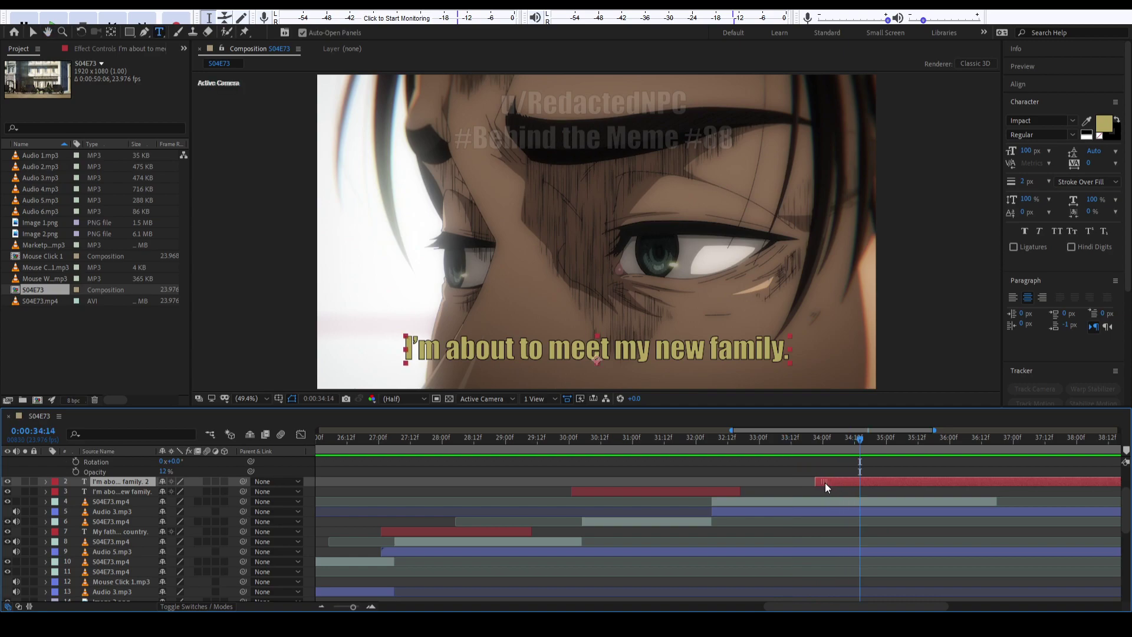
pyautogui.moveTo(829, 482); pyautogui.dragTo(820, 482)
pyautogui.click(581, 350)
# Retype the duplicate caption as 'Oh, there's my new step mom.'.
pyautogui.hotkey('ctrl', 'a')
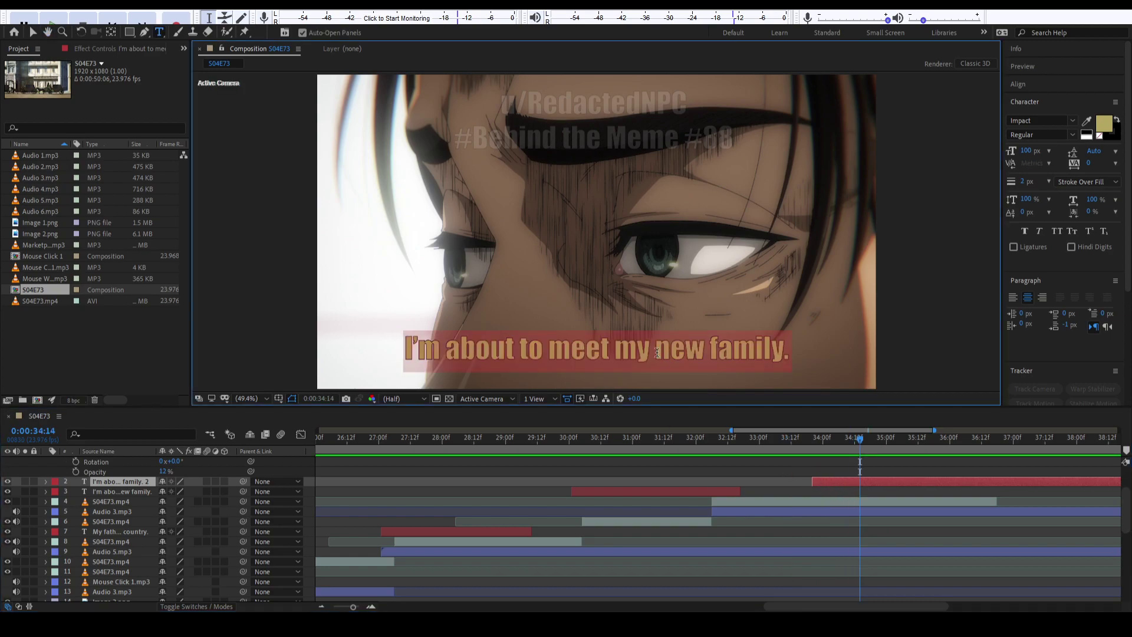
pyautogui.write("Oh, there's m")
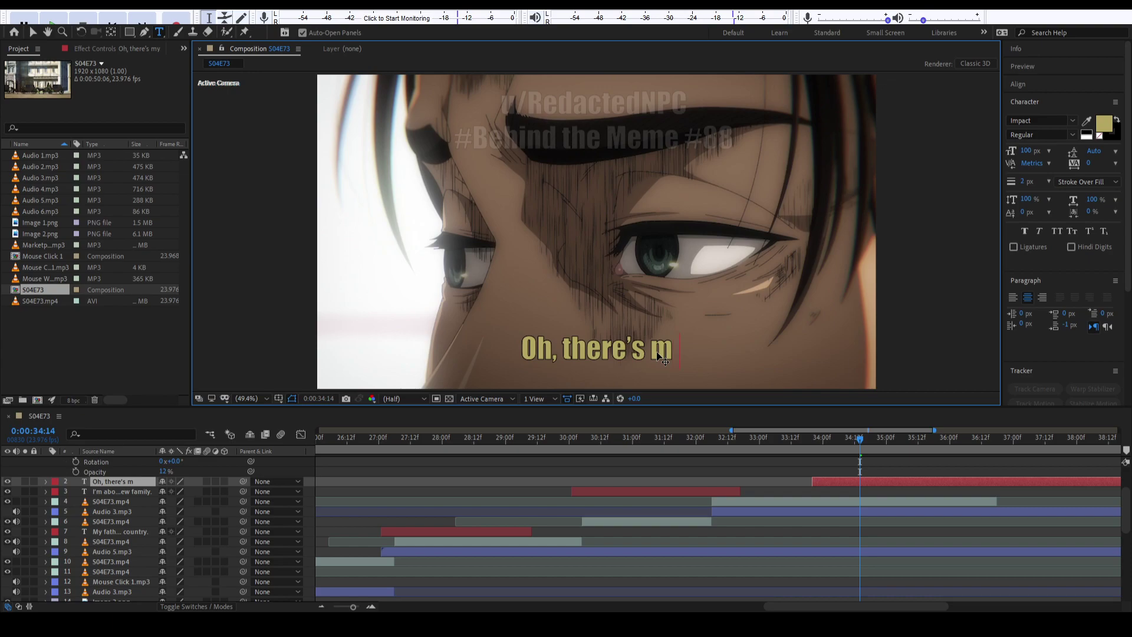
pyautogui.write('y step')
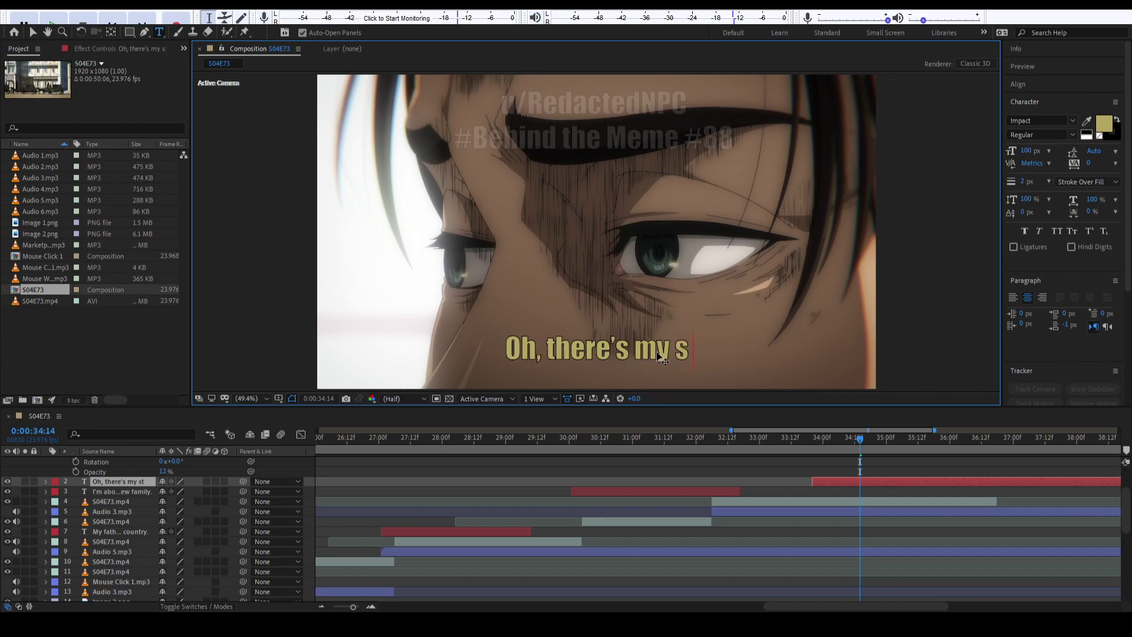
pyautogui.press('BackSpace')
pyautogui.press('BackSpace')
pyautogui.press('BackSpace')
pyautogui.press('BackSpace')
pyautogui.write('new step mom.')
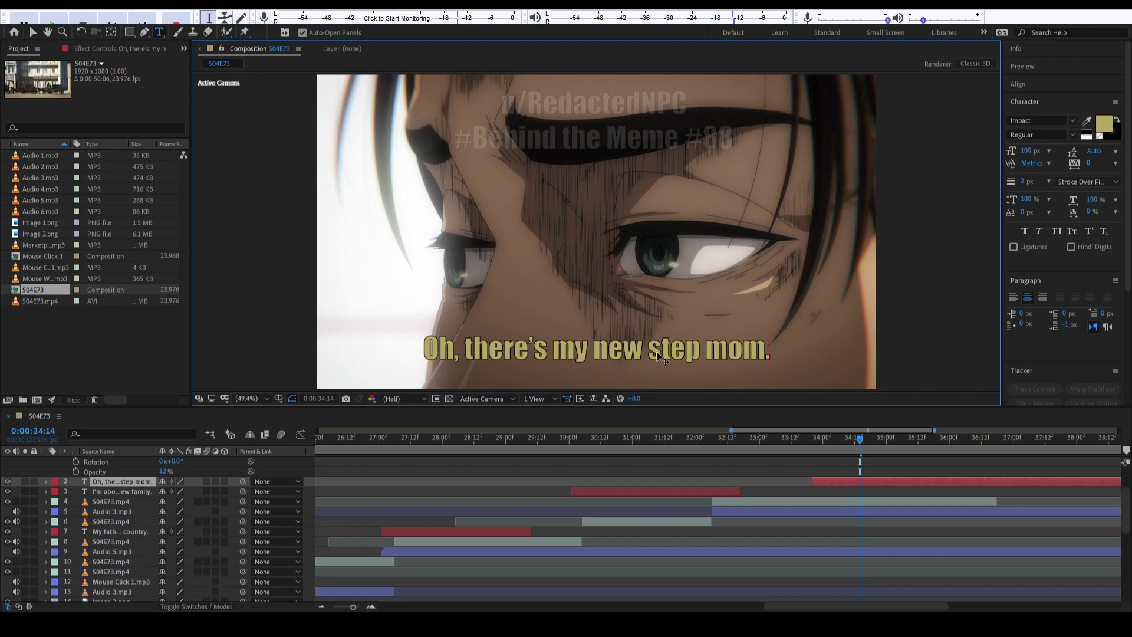
pyautogui.click(782, 475)
# Select the top header text layer and Audio 6.mp3 in the Project panel.
pyautogui.hscroll(3, 791, 478)
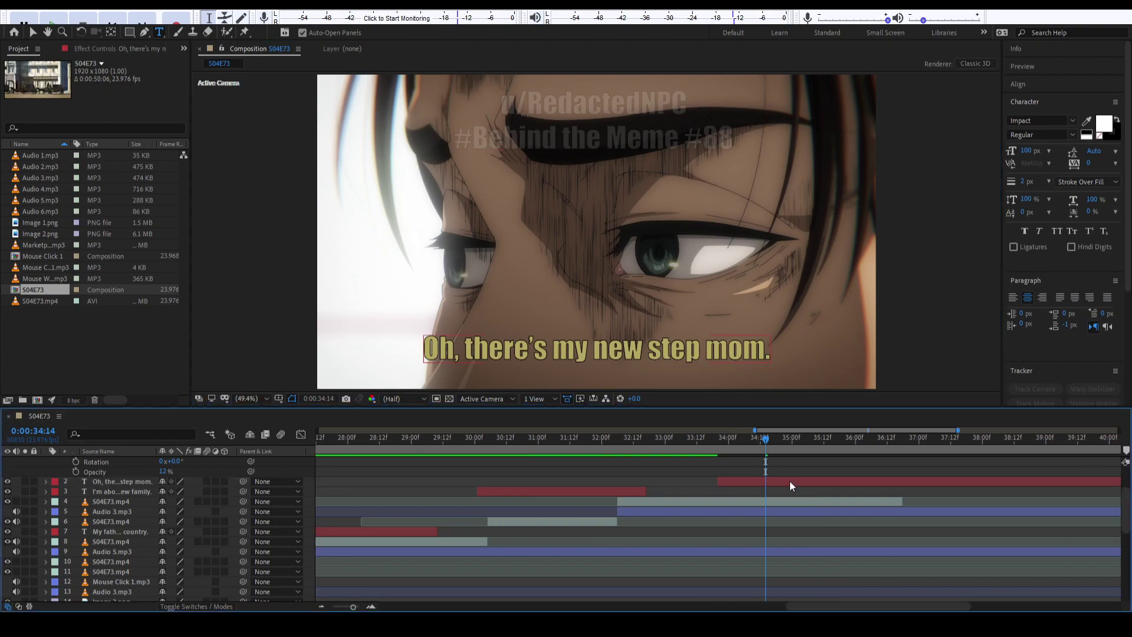
pyautogui.hotkey('ctrl', 'Up')
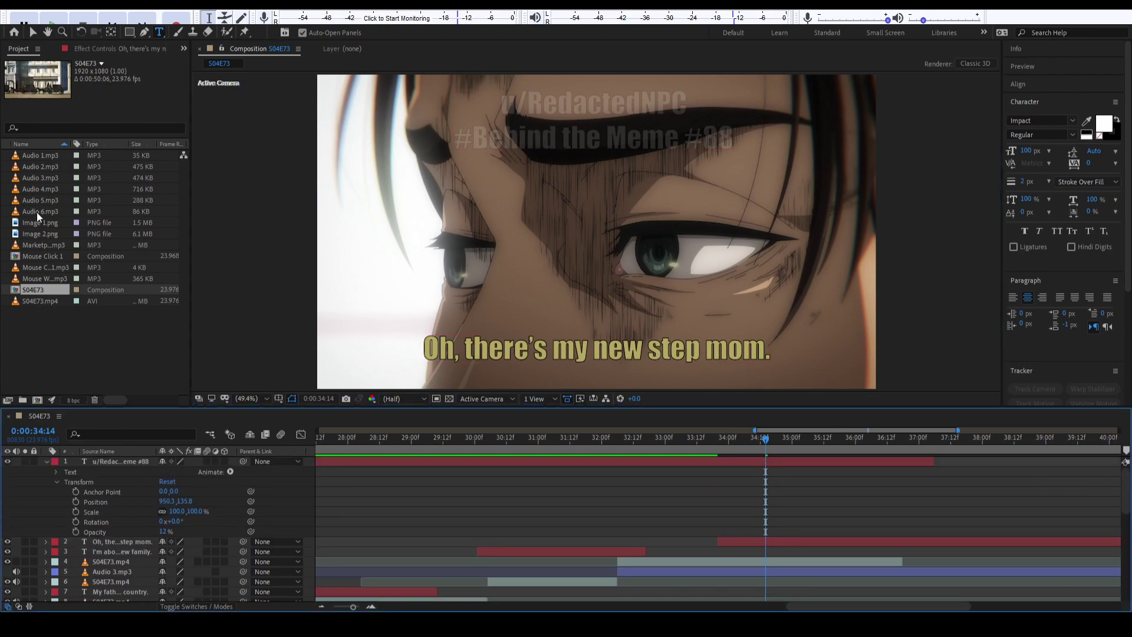
pyautogui.click(36, 211)
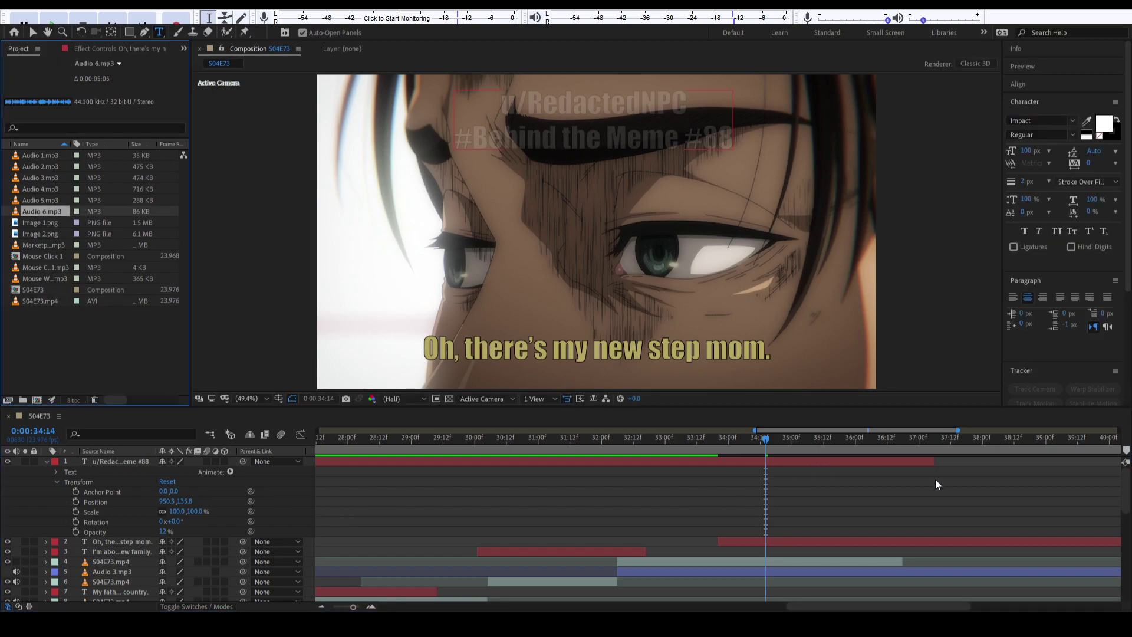
# Extend the header text layer to the end of the composition.
pyautogui.scroll(-6, 934, 479)
pyautogui.moveTo(910, 464); pyautogui.dragTo(1120, 464)
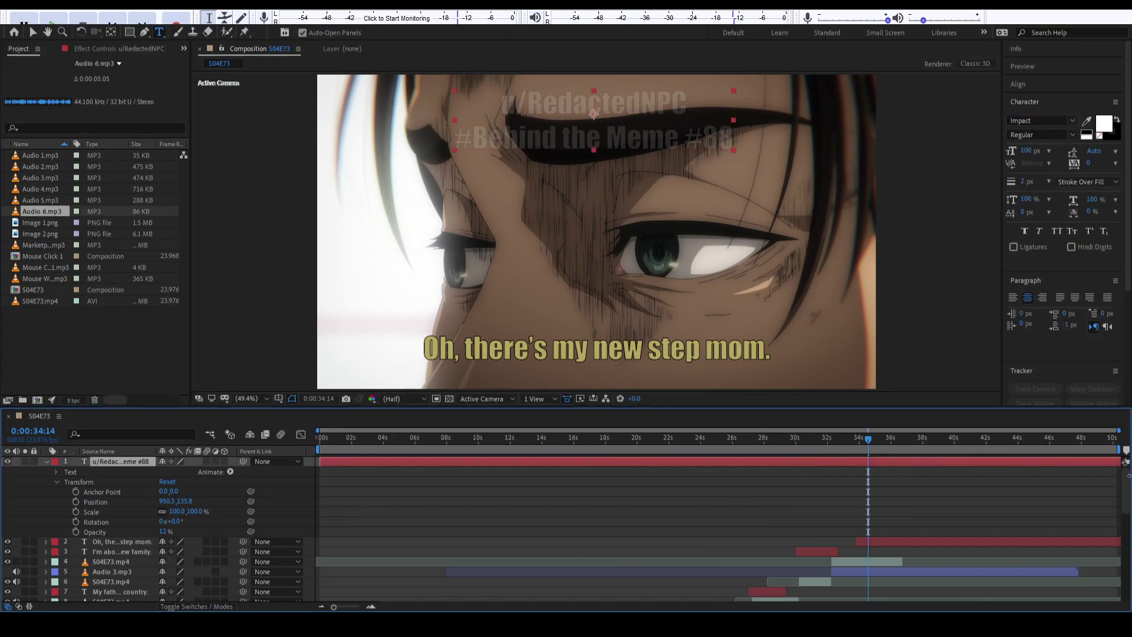
pyautogui.scroll(6, 882, 543)
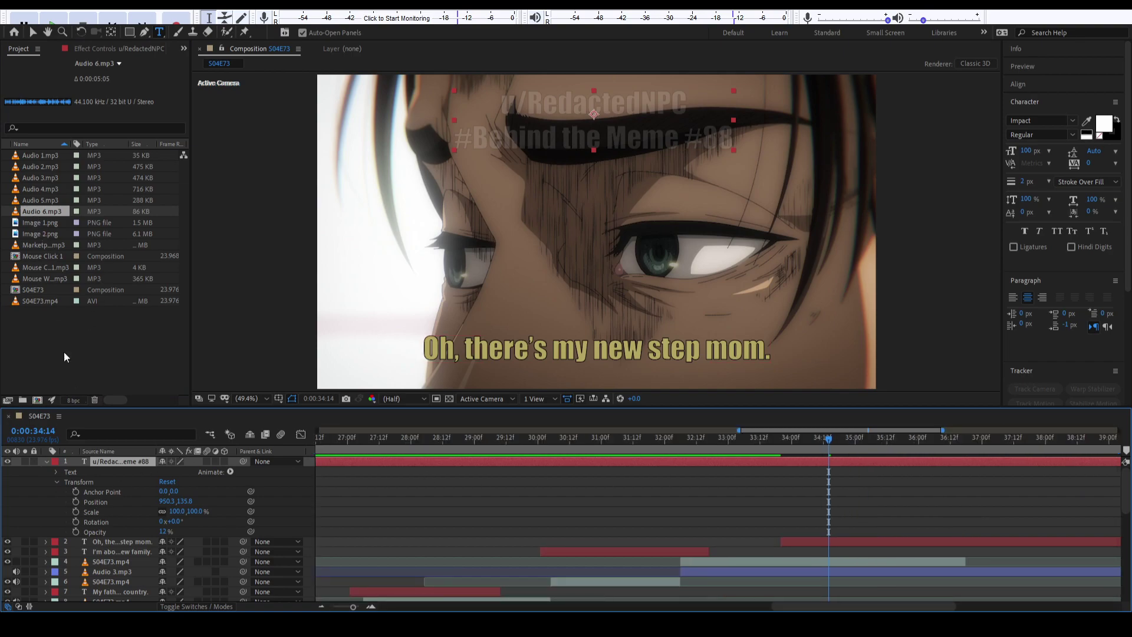
pyautogui.click(45, 460)
# Add Audio 6.mp3 below layer 4 and start it near 0:00:34:12.
pyautogui.moveTo(37, 214); pyautogui.dragTo(830, 499)
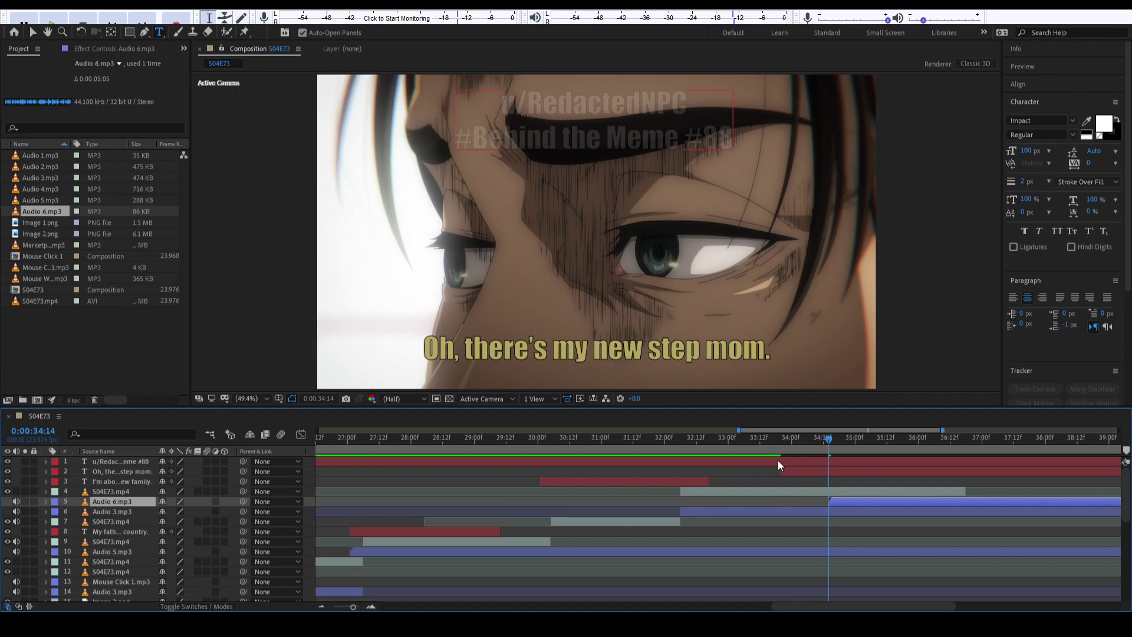
pyautogui.moveTo(713, 441); pyautogui.dragTo(635, 456)
pyautogui.press('space')
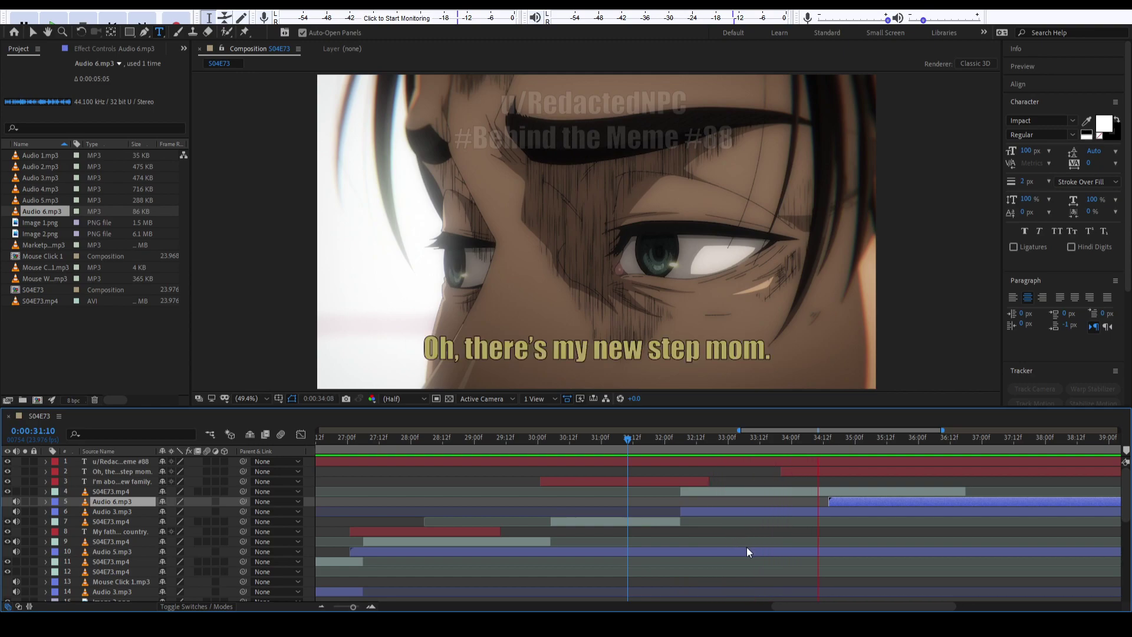
pyautogui.press('space')
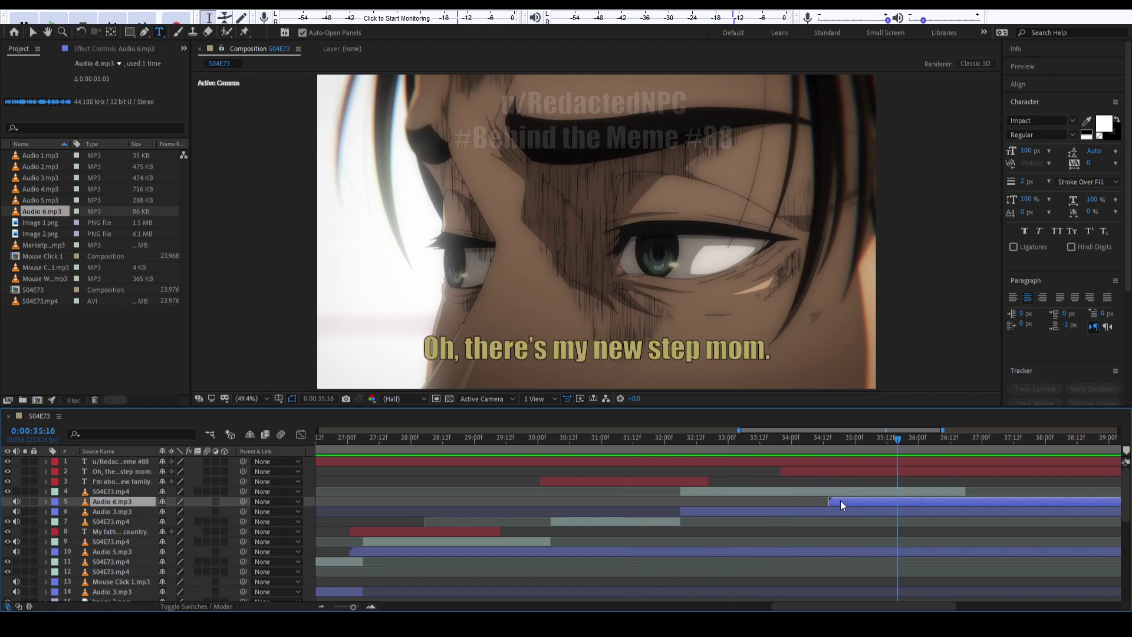
pyautogui.moveTo(840, 499); pyautogui.dragTo(823, 498)
pyautogui.moveTo(815, 444); pyautogui.dragTo(810, 444)
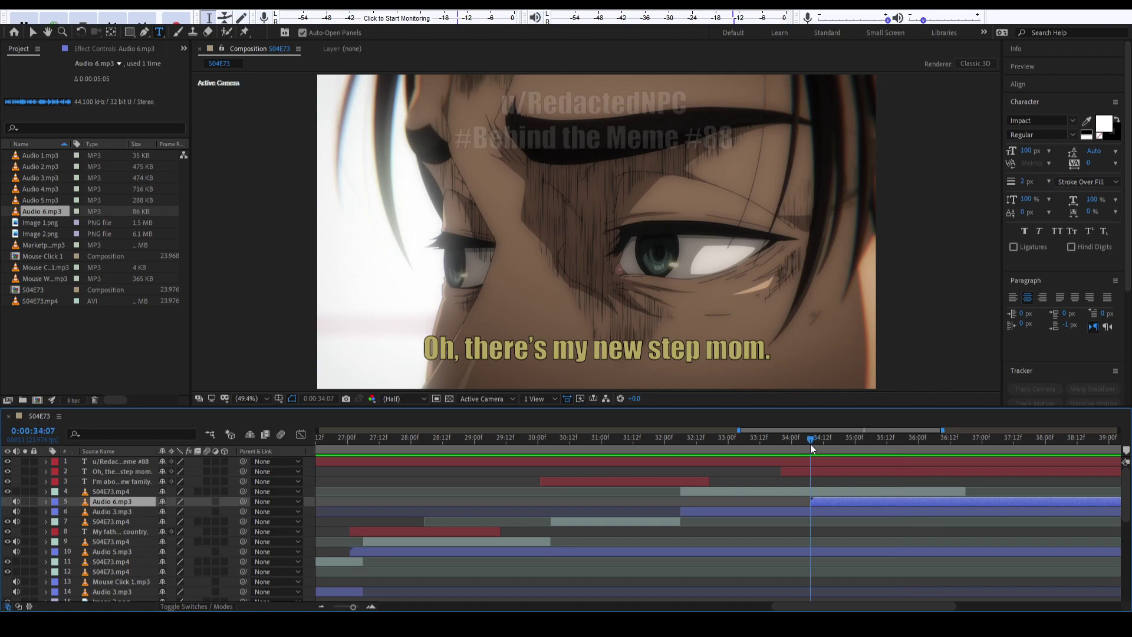
# Split Audio 5.mp3 at 32:14 and end the 'new family' caption there.
pyautogui.click(799, 551)
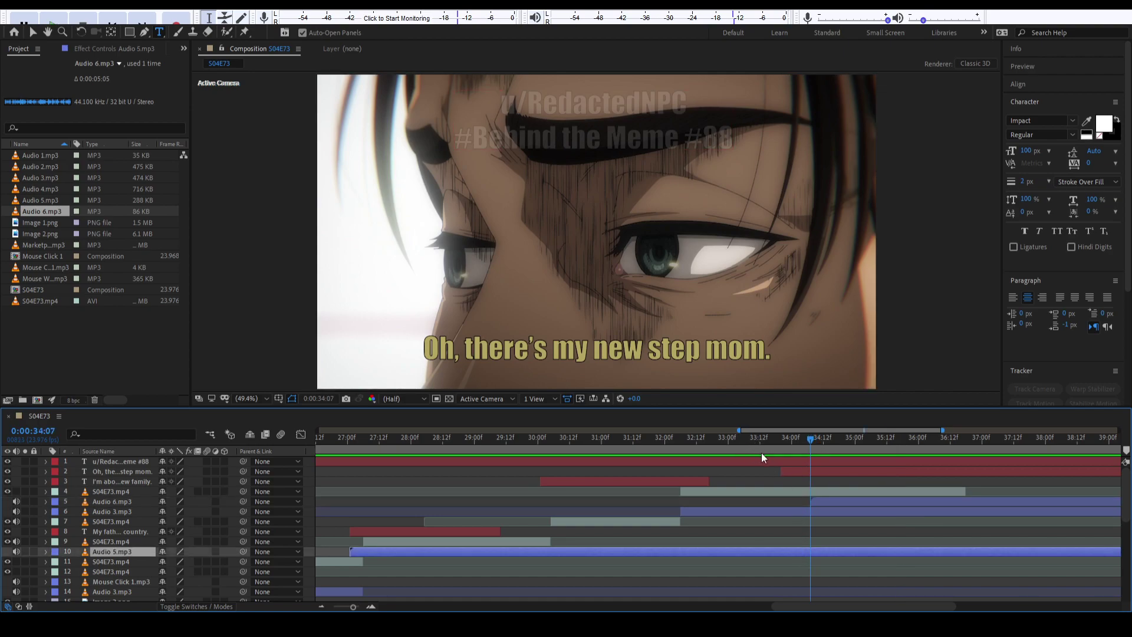
pyautogui.moveTo(806, 443); pyautogui.dragTo(604, 442)
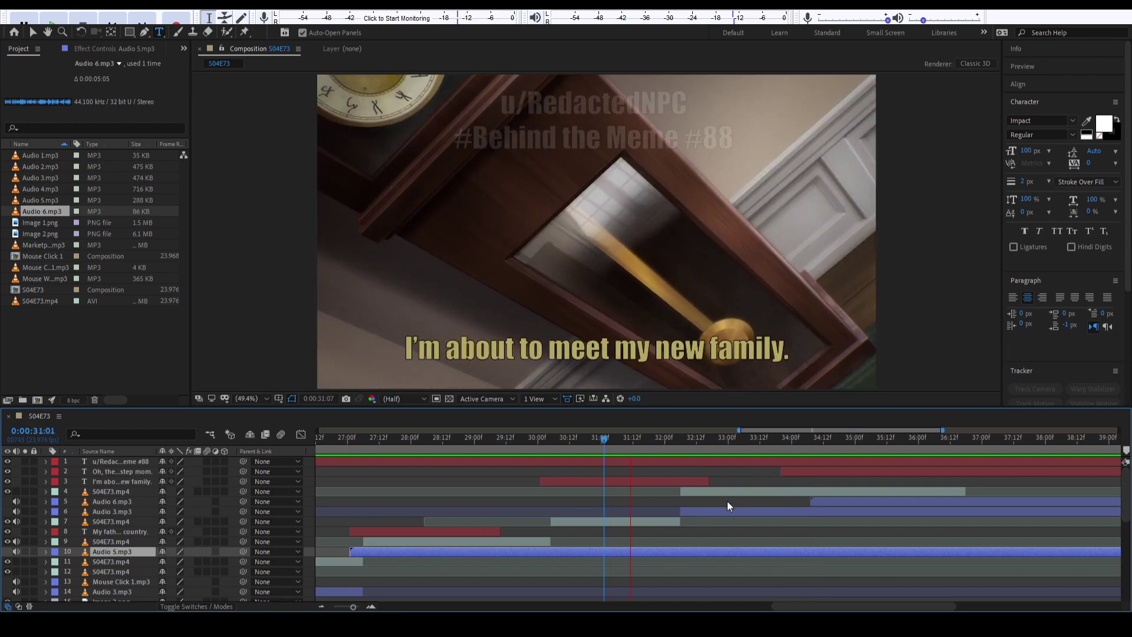
pyautogui.click(702, 439)
pyautogui.hotkey('ctrl', 'shift', 'd')
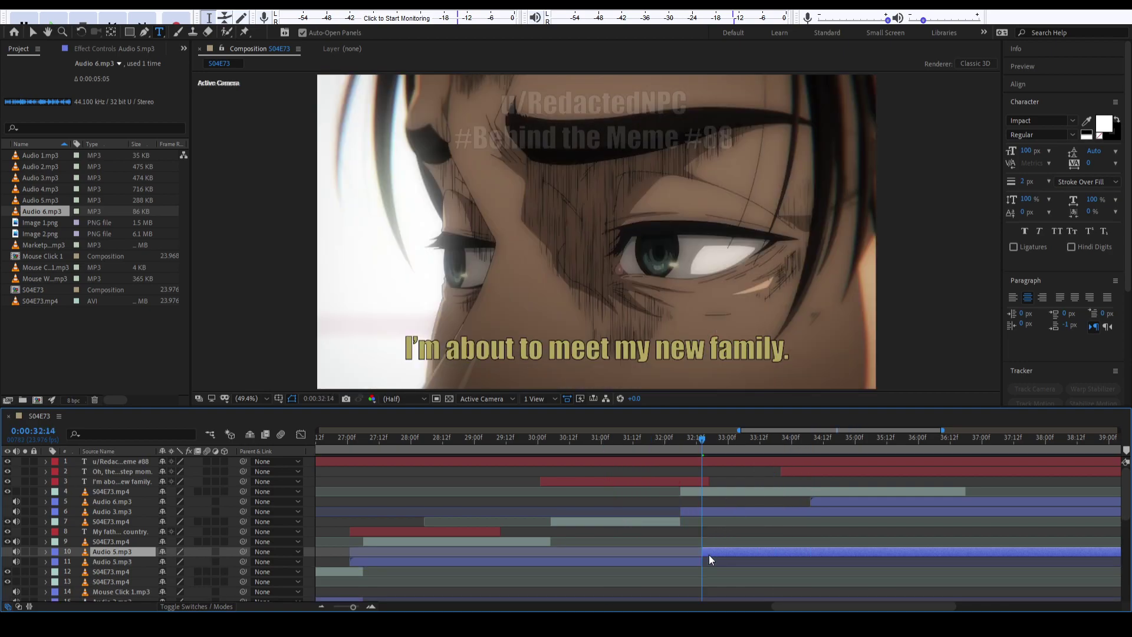
pyautogui.moveTo(708, 476); pyautogui.dragTo(702, 478)
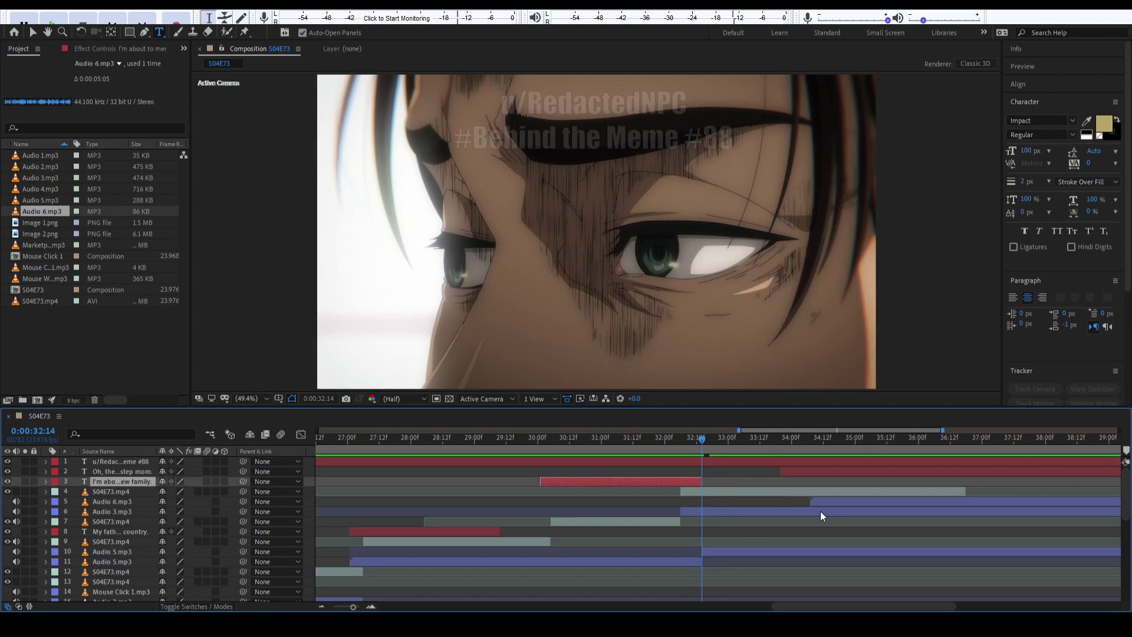
pyautogui.moveTo(831, 499)
pyautogui.mouseDown()
pyautogui.moveTo(783, 501)
pyautogui.moveTo(828, 500)
pyautogui.mouseUp()
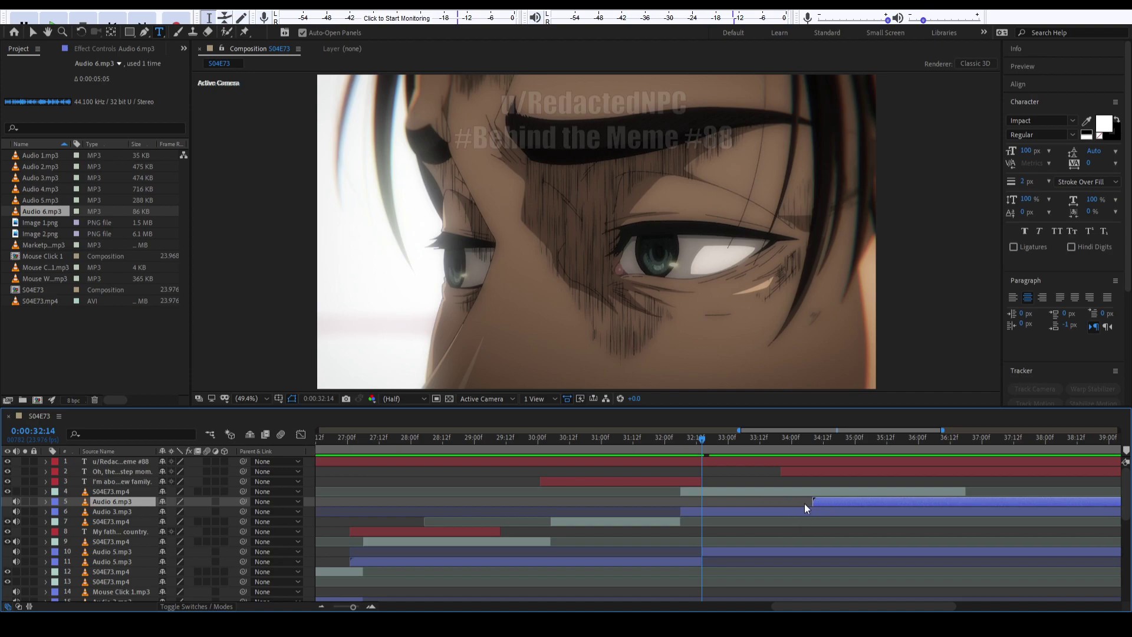
# Place the second Audio 5.mp3 part beneath Audio 6.mp3, slide it later, and retime Audio 6.mp3.
pyautogui.hscroll(2, 766, 531)
pyautogui.click(679, 552)
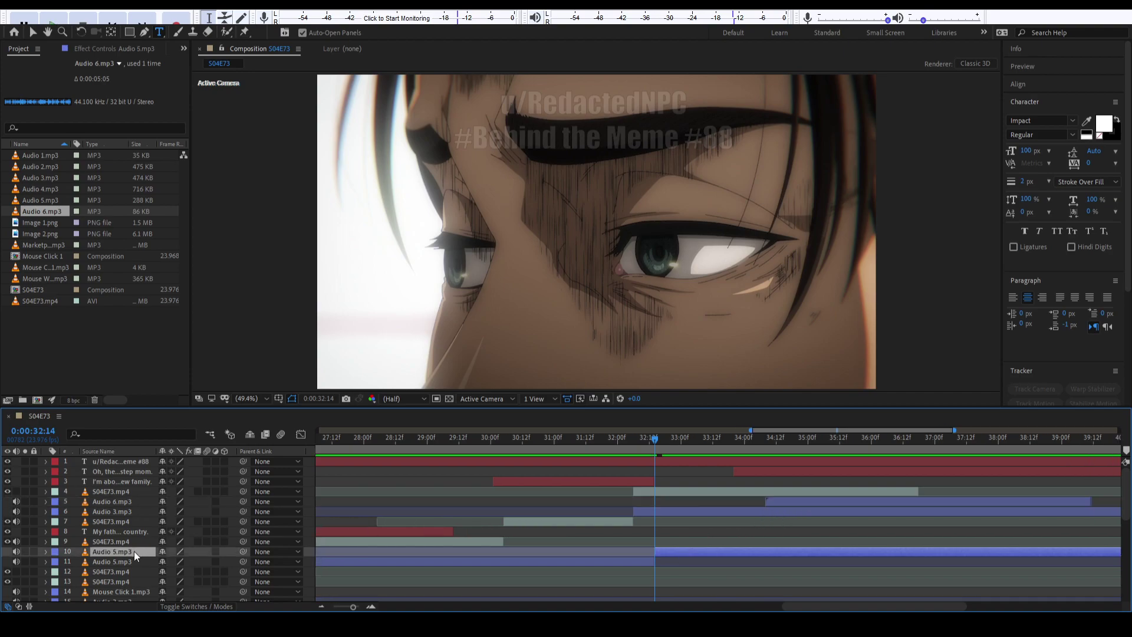
pyautogui.moveTo(142, 552); pyautogui.dragTo(157, 511)
pyautogui.hscroll(5, 555, 508)
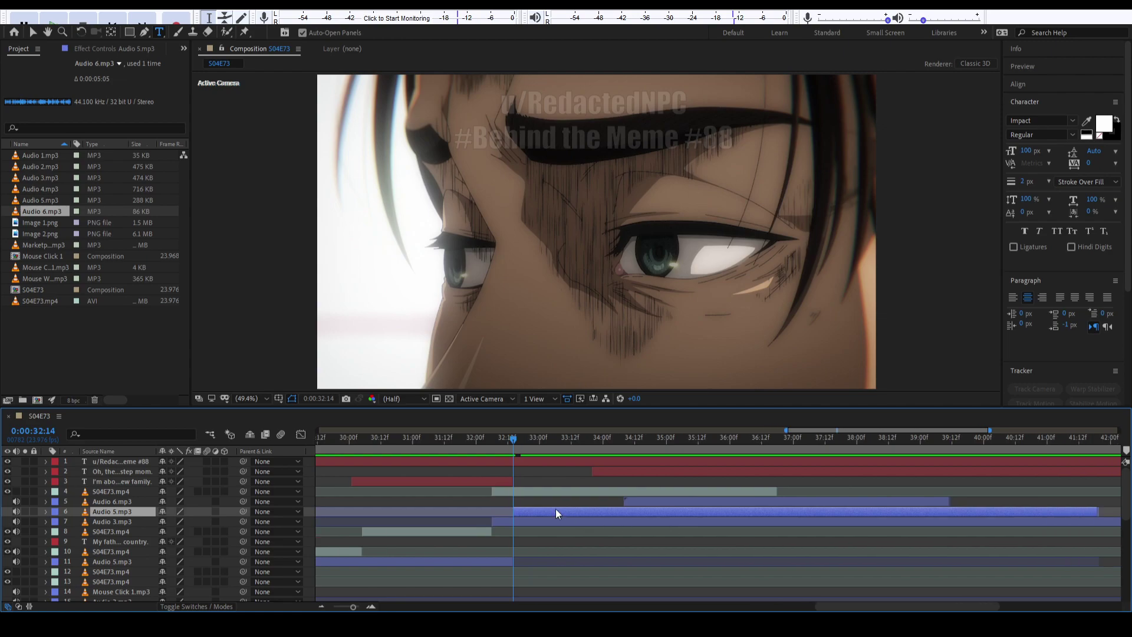
pyautogui.moveTo(555, 510); pyautogui.dragTo(991, 512)
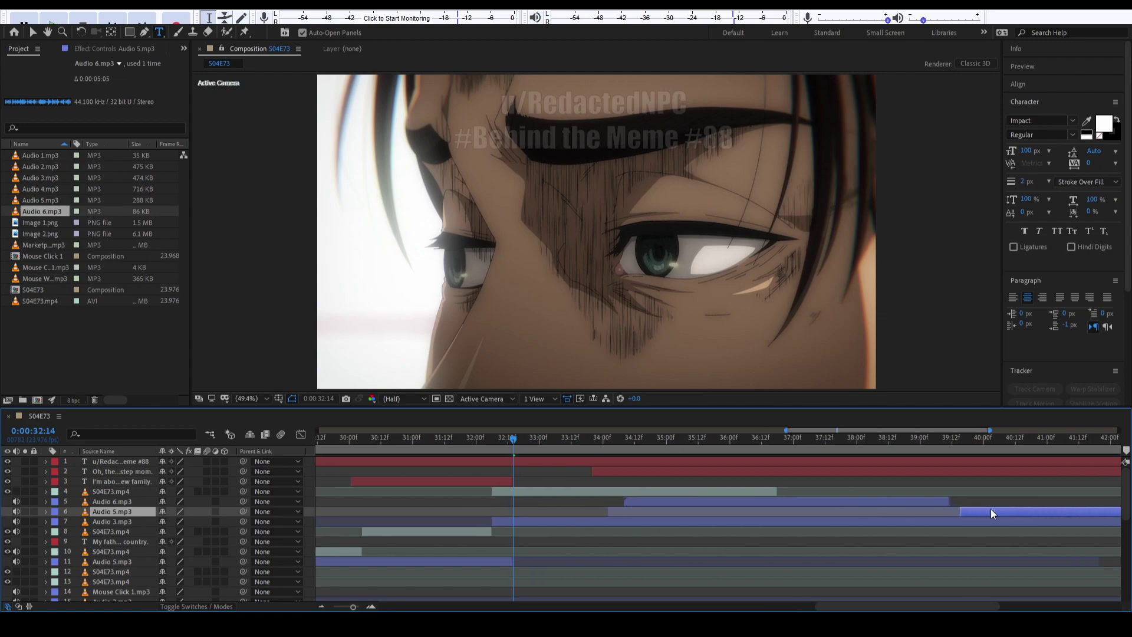
pyautogui.click(546, 525)
pyautogui.moveTo(504, 441); pyautogui.dragTo(434, 442)
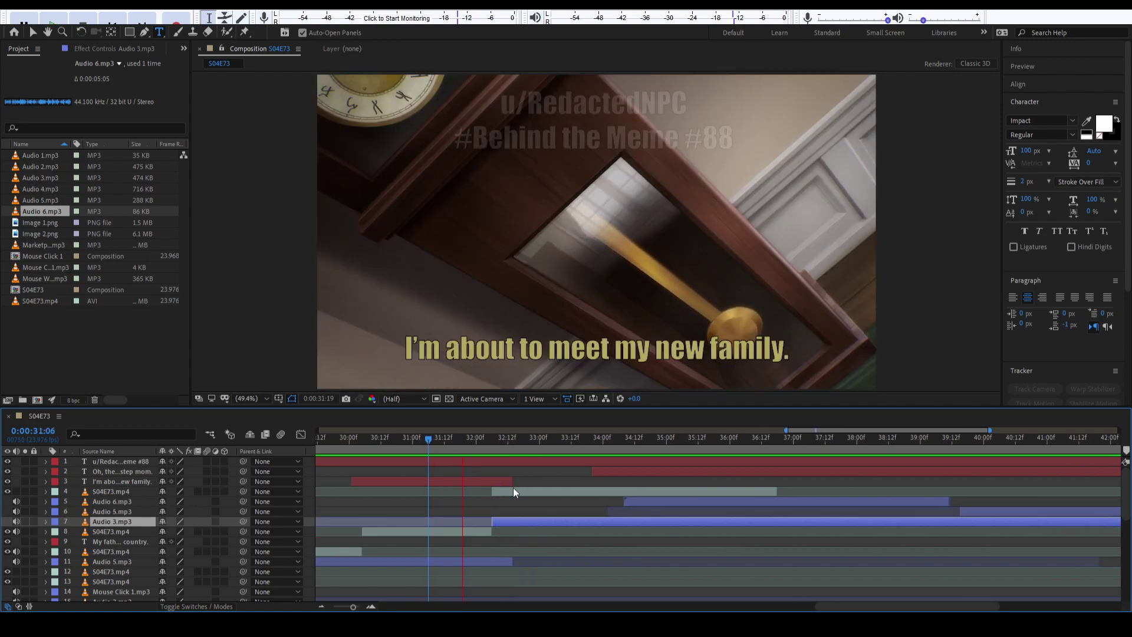
pyautogui.press('space')
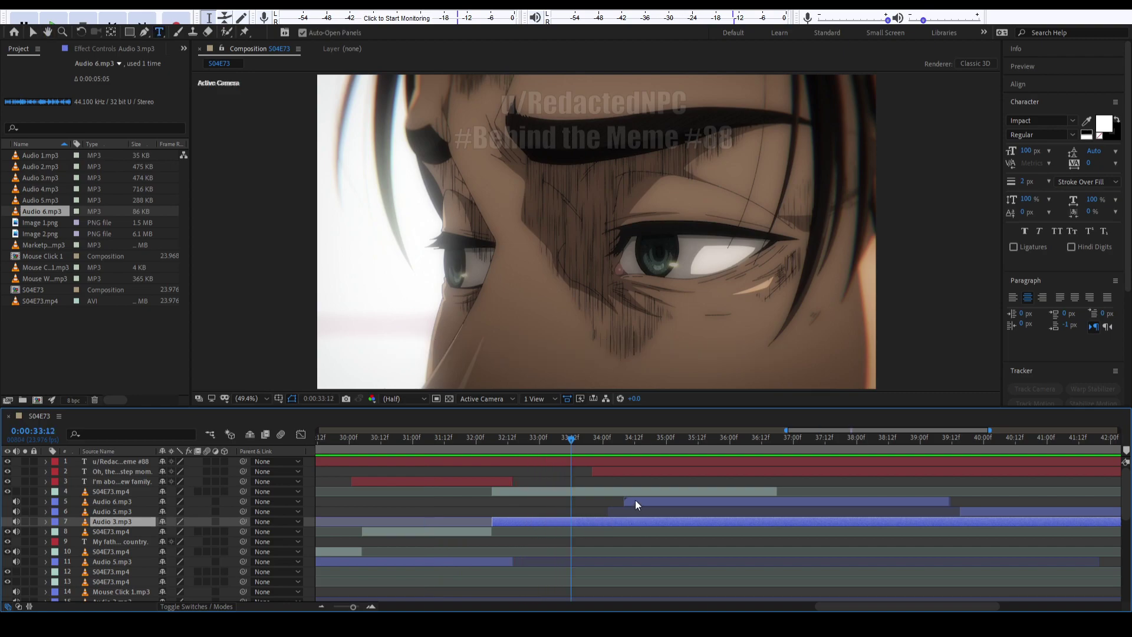
pyautogui.moveTo(632, 500); pyautogui.dragTo(586, 498)
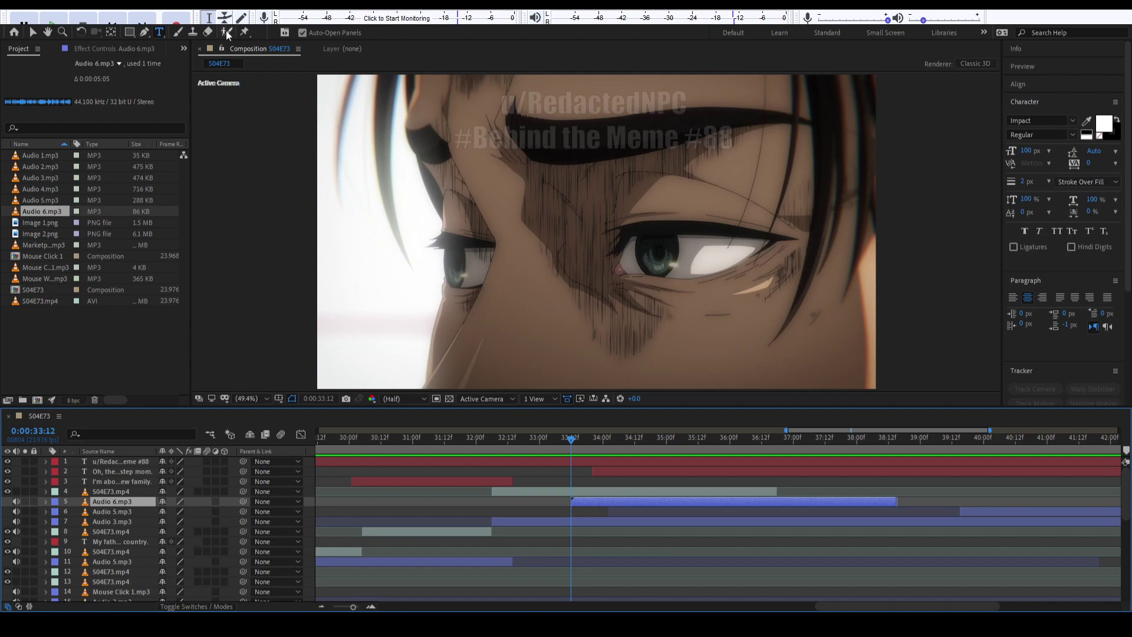
# Add a 'Forget it.' caption near the top, starting at the current time, centred horizontally.
pyautogui.click(160, 32)
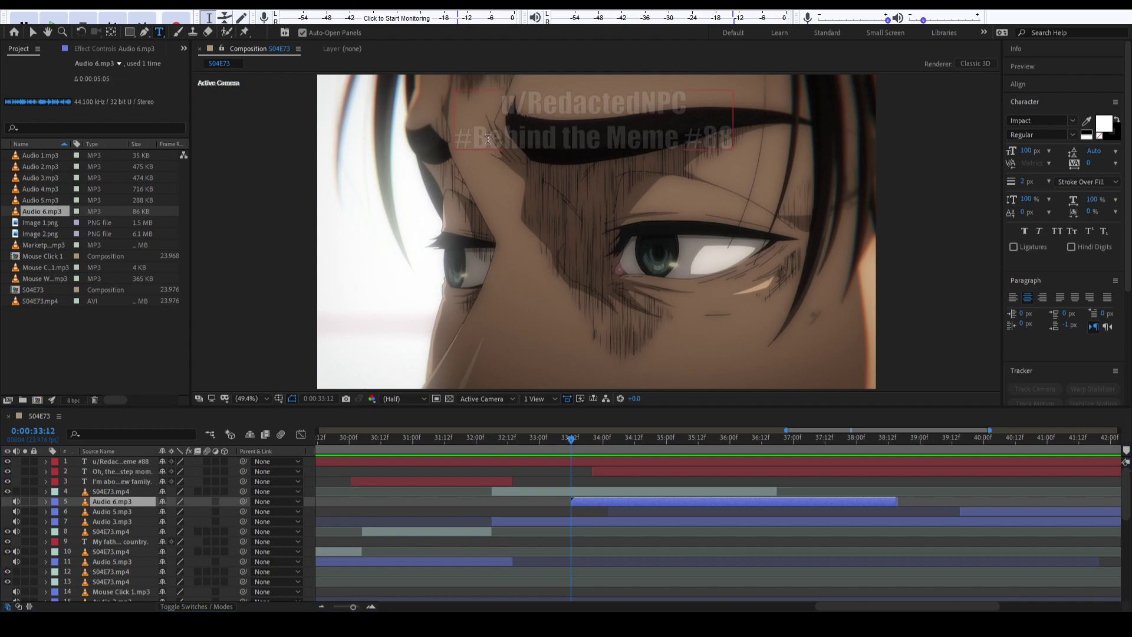
pyautogui.click(413, 130)
pyautogui.write('Forget it.')
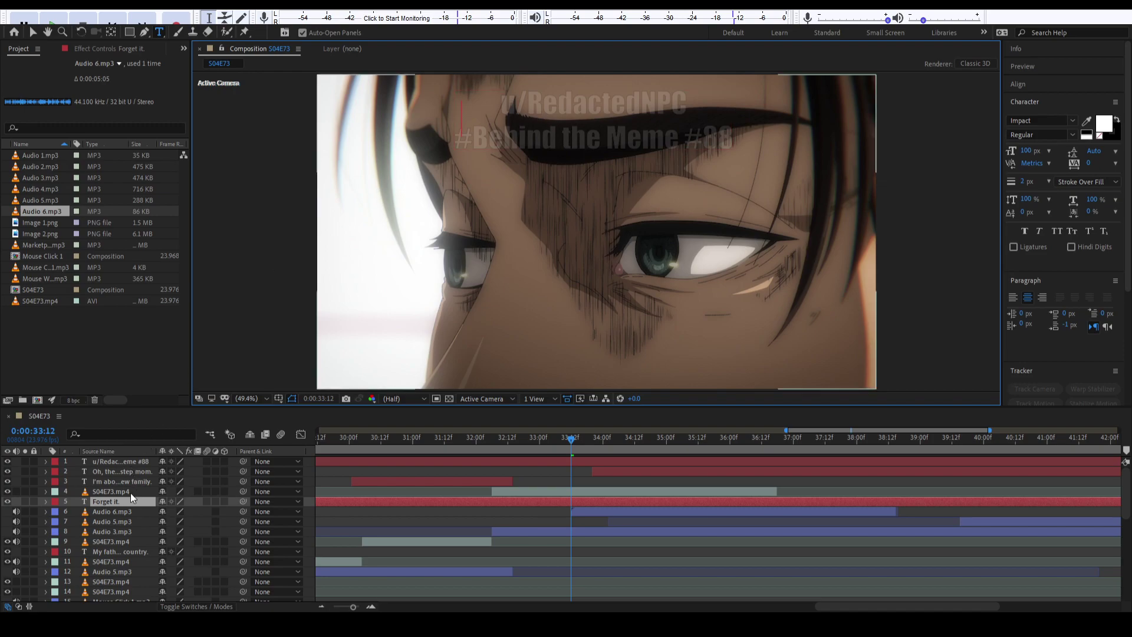
pyautogui.moveTo(127, 500); pyautogui.dragTo(123, 487)
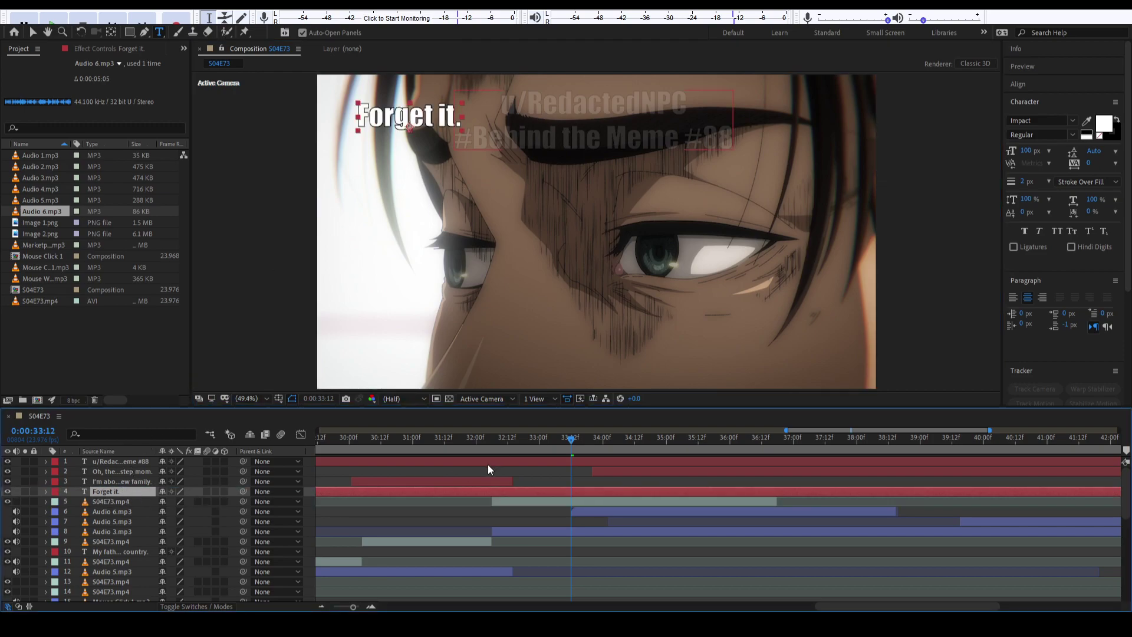
pyautogui.hotkey('alt', '[')
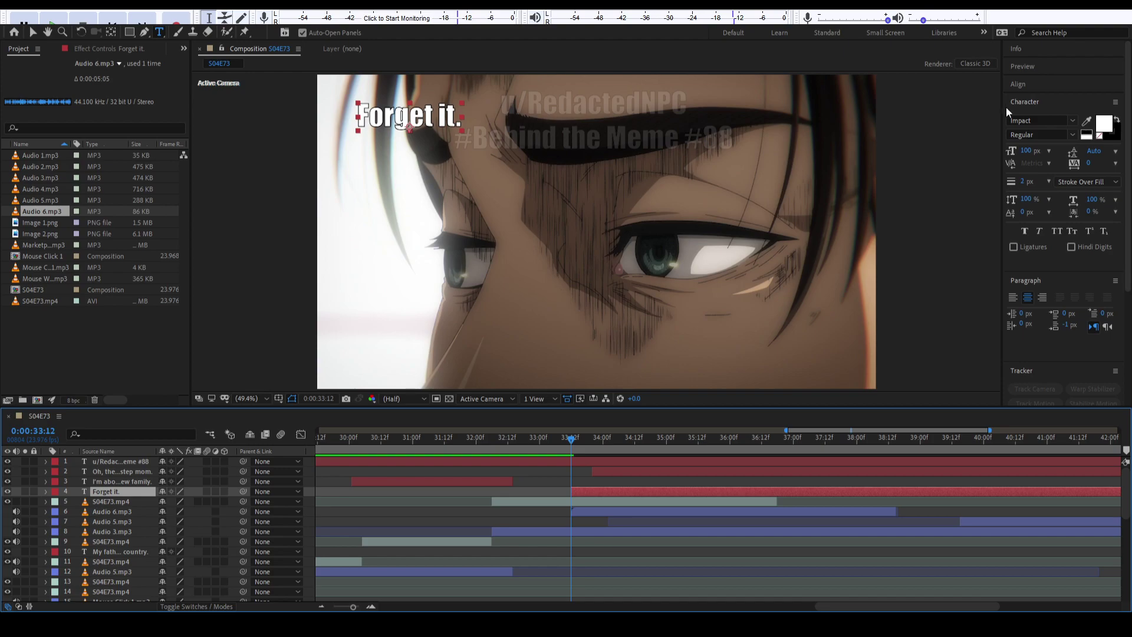
pyautogui.click(1029, 82)
pyautogui.click(1035, 113)
pyautogui.click(1030, 87)
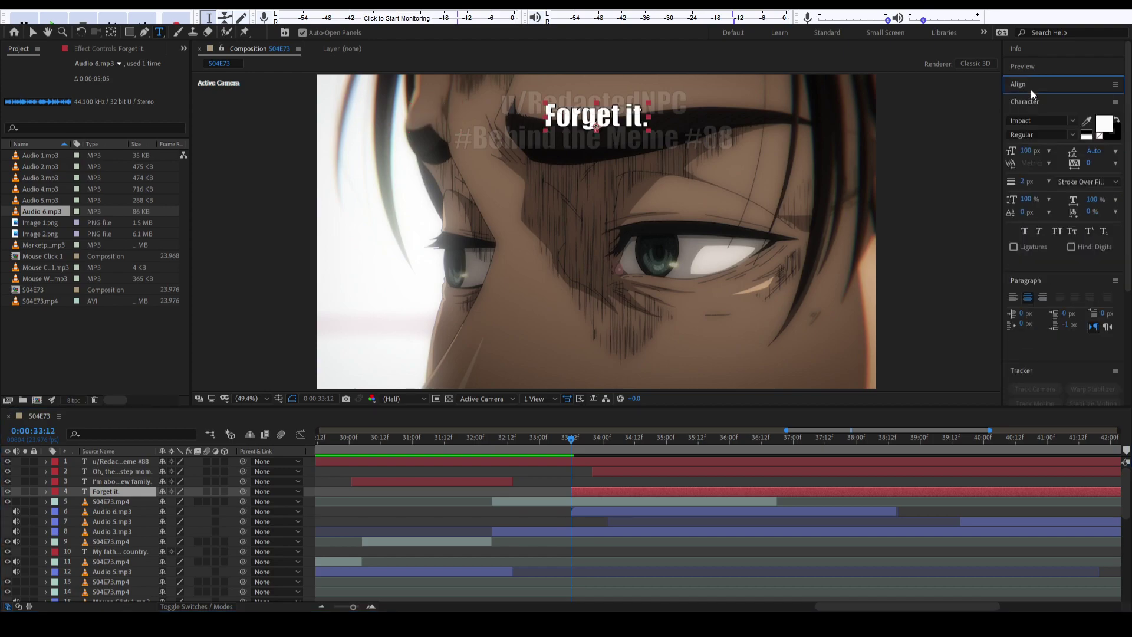
# Hide the faded watermark text layer.
pyautogui.click(505, 463)
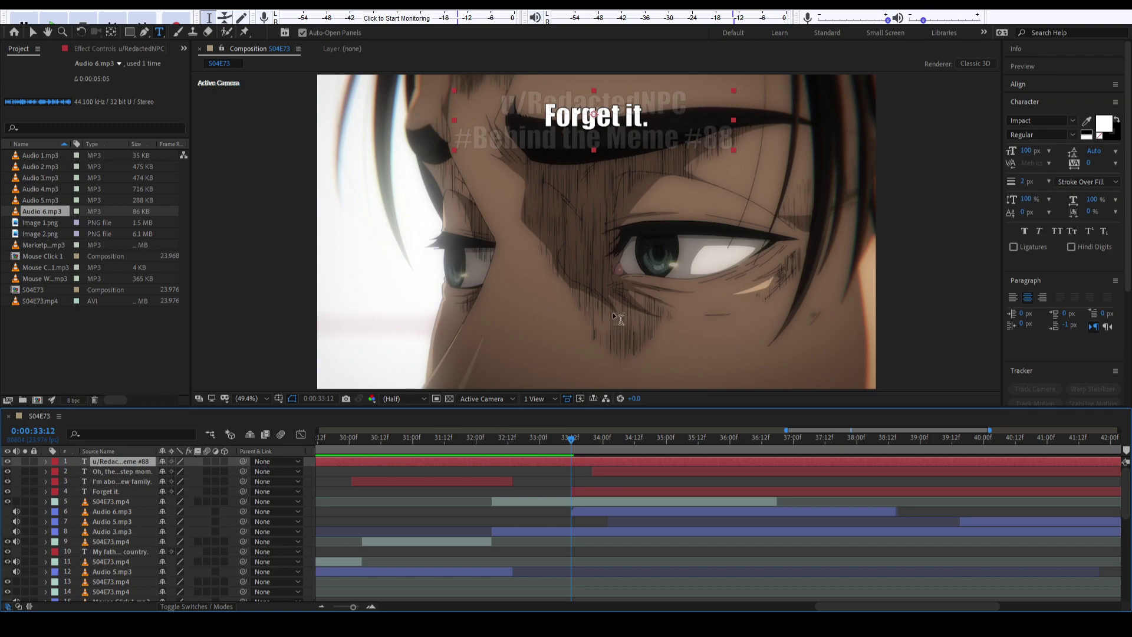
pyautogui.click(7, 461)
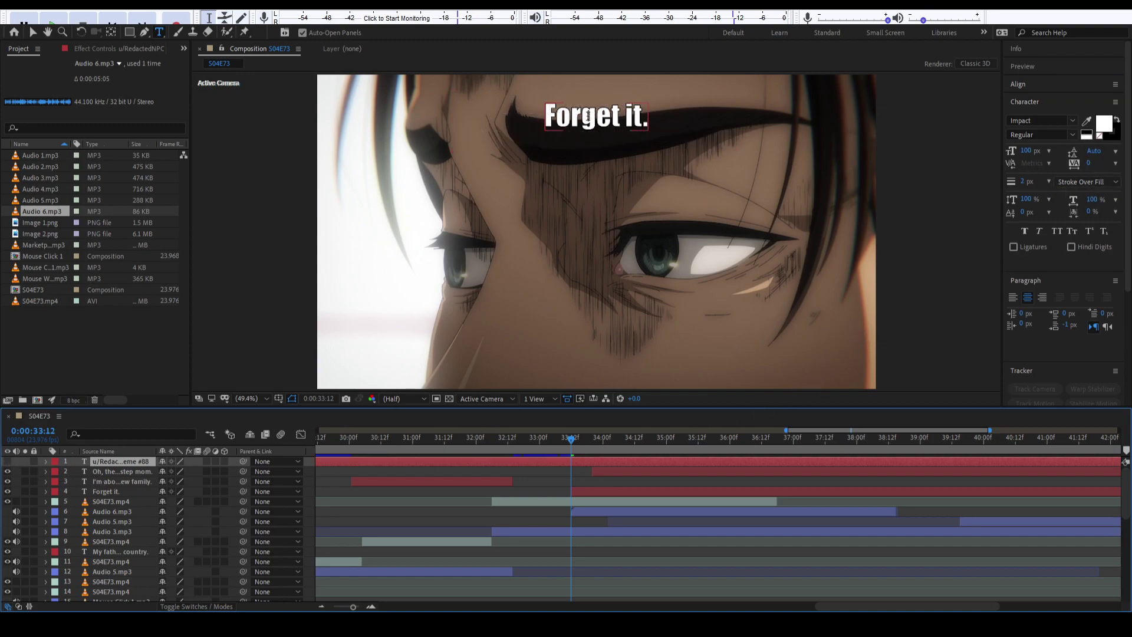
pyautogui.click(33, 32)
# Split the 'Forget it.' caption at 35:01 and start the copy at 35:23.
pyautogui.click(607, 119)
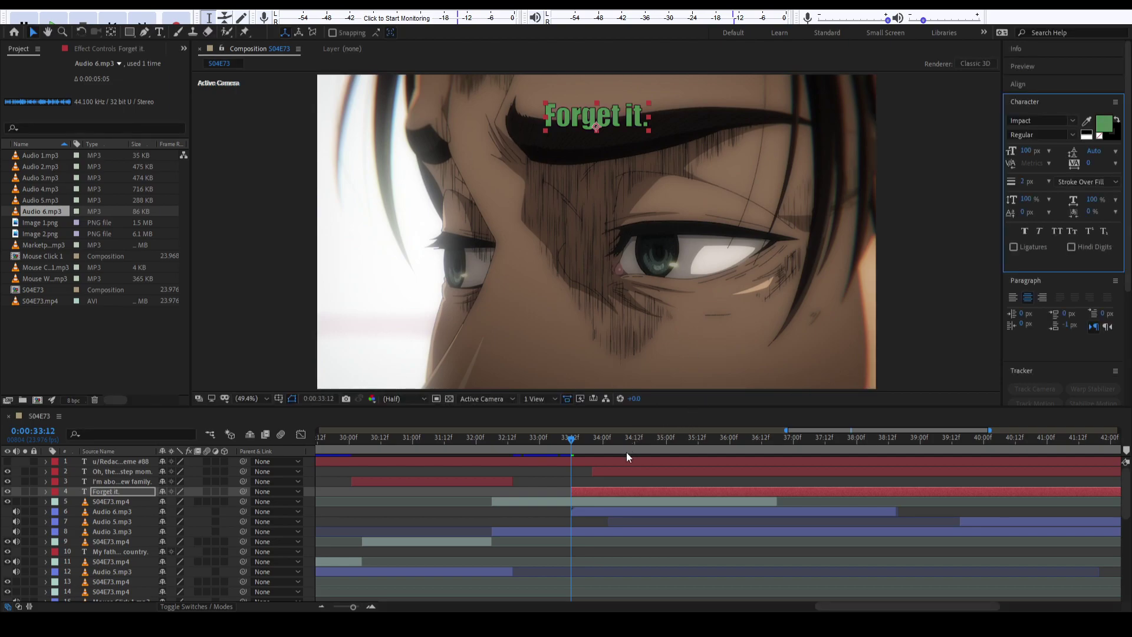
pyautogui.moveTo(569, 440); pyautogui.dragTo(552, 439)
pyautogui.press('space')
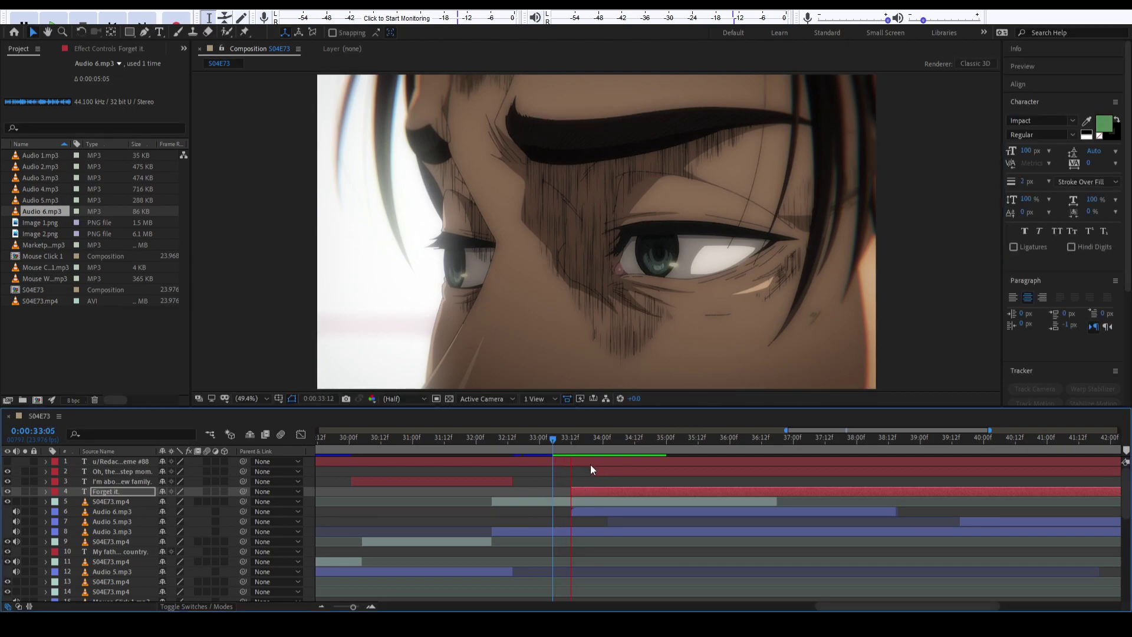
pyautogui.press('space')
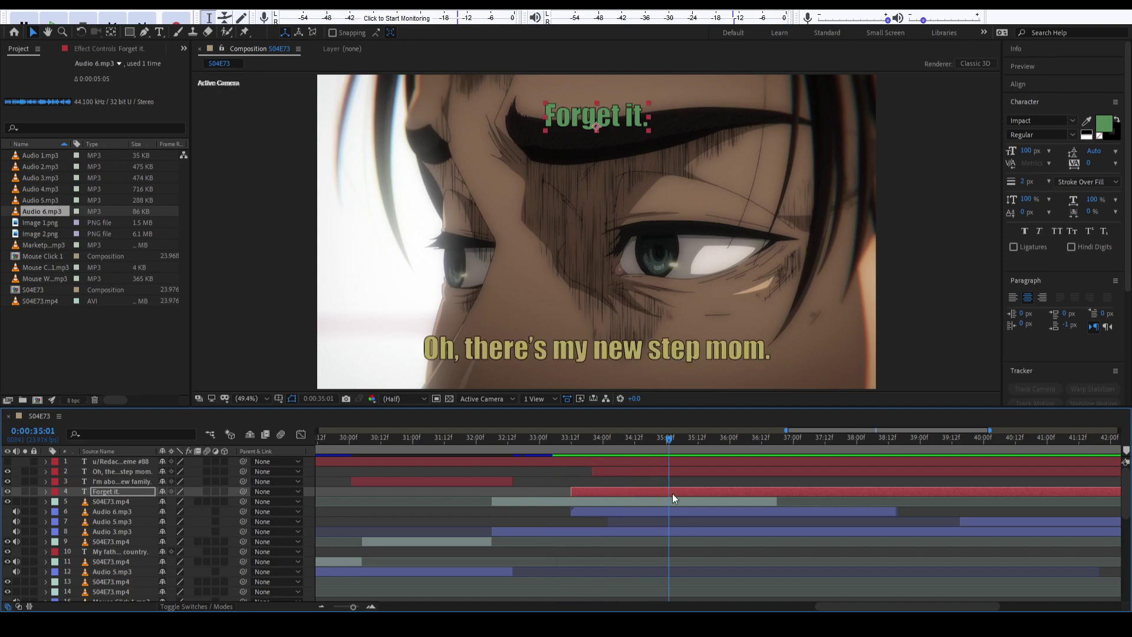
pyautogui.hotkey('ctrl', 'shift', 'd')
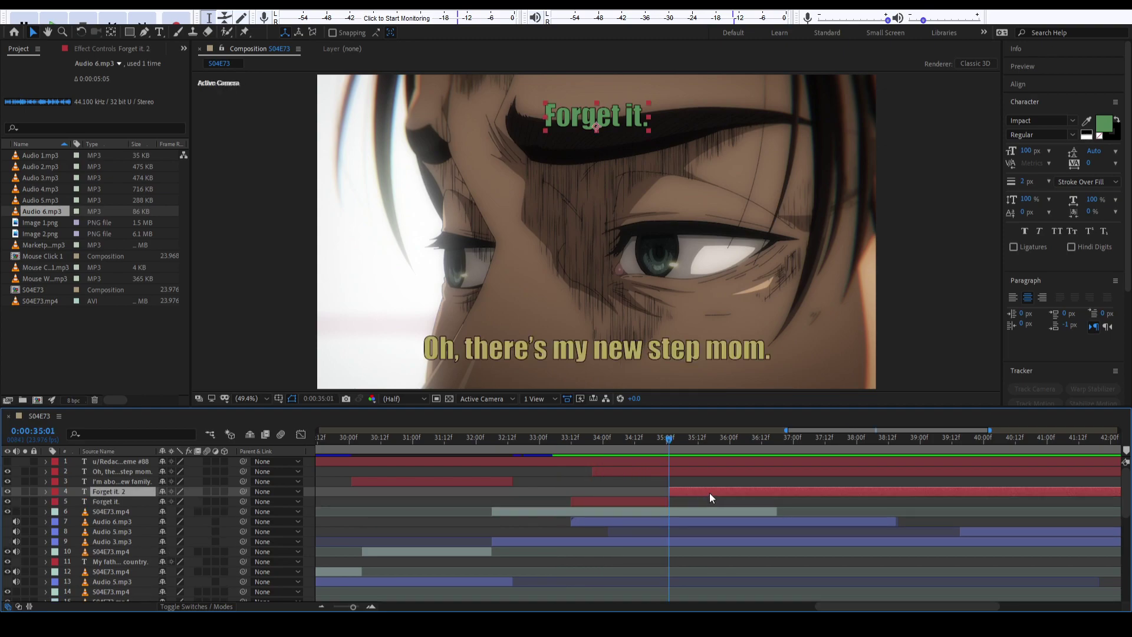
pyautogui.moveTo(709, 493); pyautogui.dragTo(829, 490)
pyautogui.hscroll(5, 781, 505)
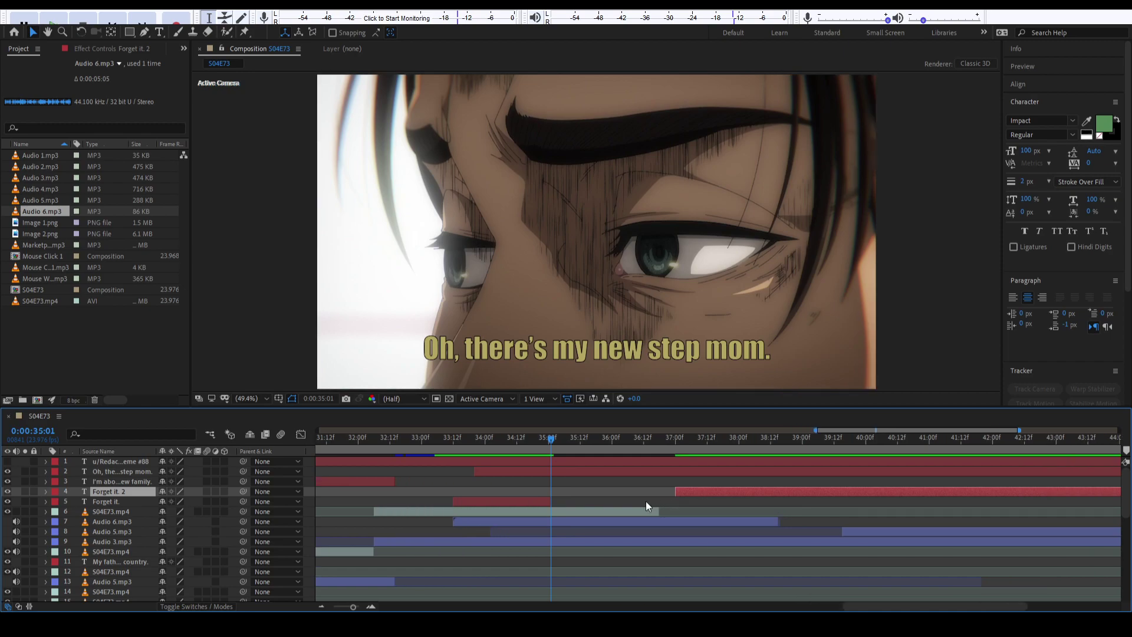
pyautogui.press('space')
pyautogui.press('space')
pyautogui.moveTo(680, 493); pyautogui.dragTo(610, 494)
# Retype the copy as 'I'm not in the mood anymore.'.
pyautogui.doubleClick(586, 118)
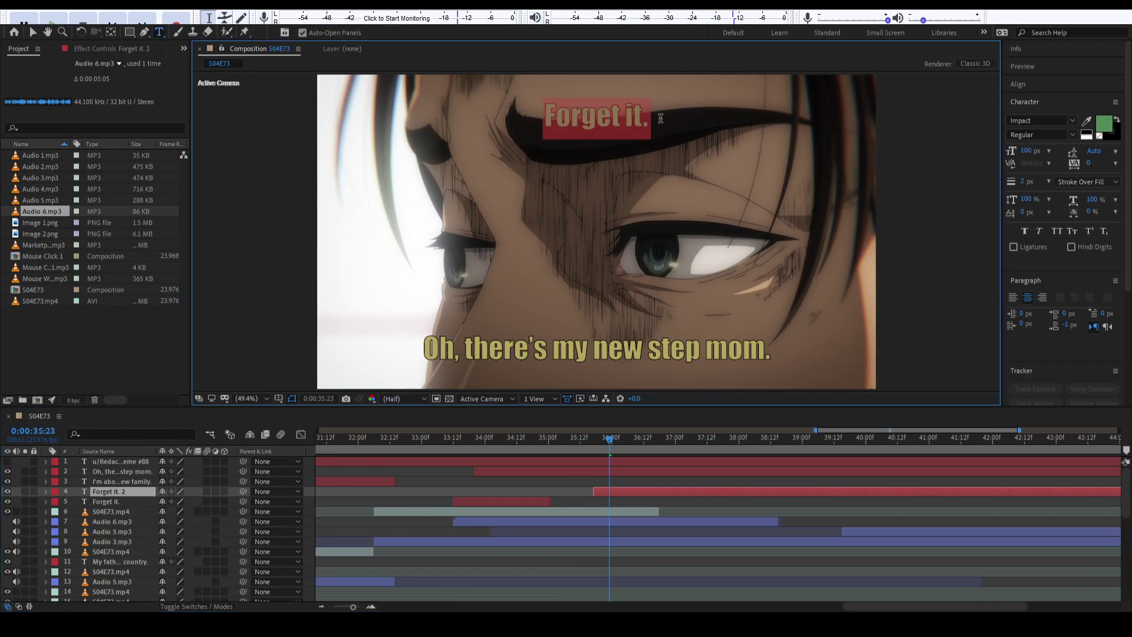
pyautogui.press('BackSpace')
pyautogui.write("I'm not in the mood any")
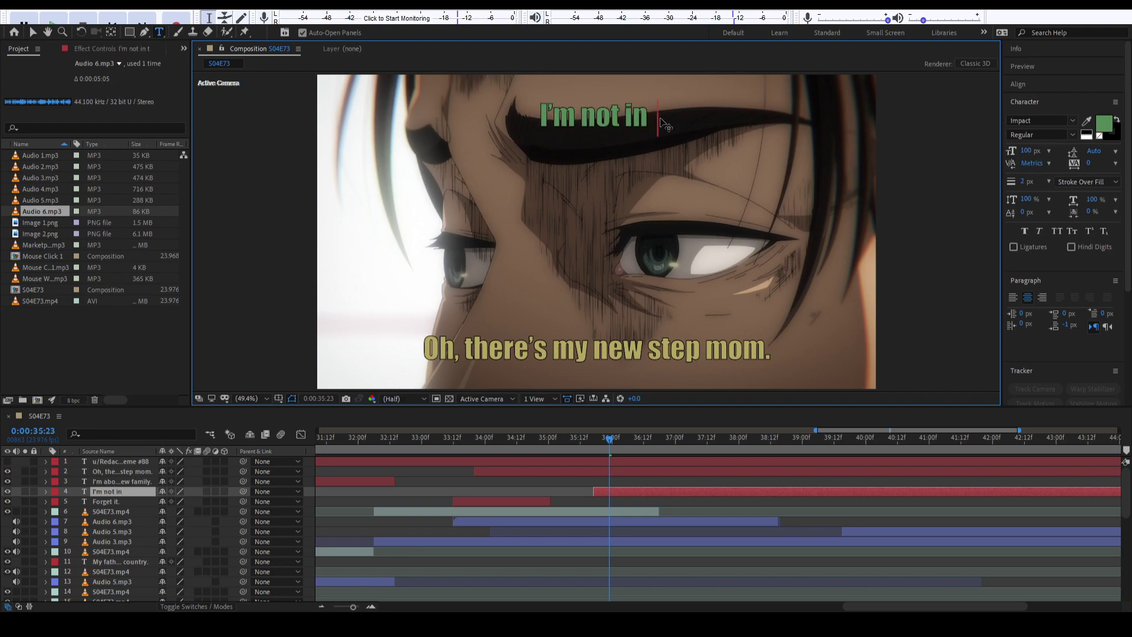
pyautogui.write('omre.')
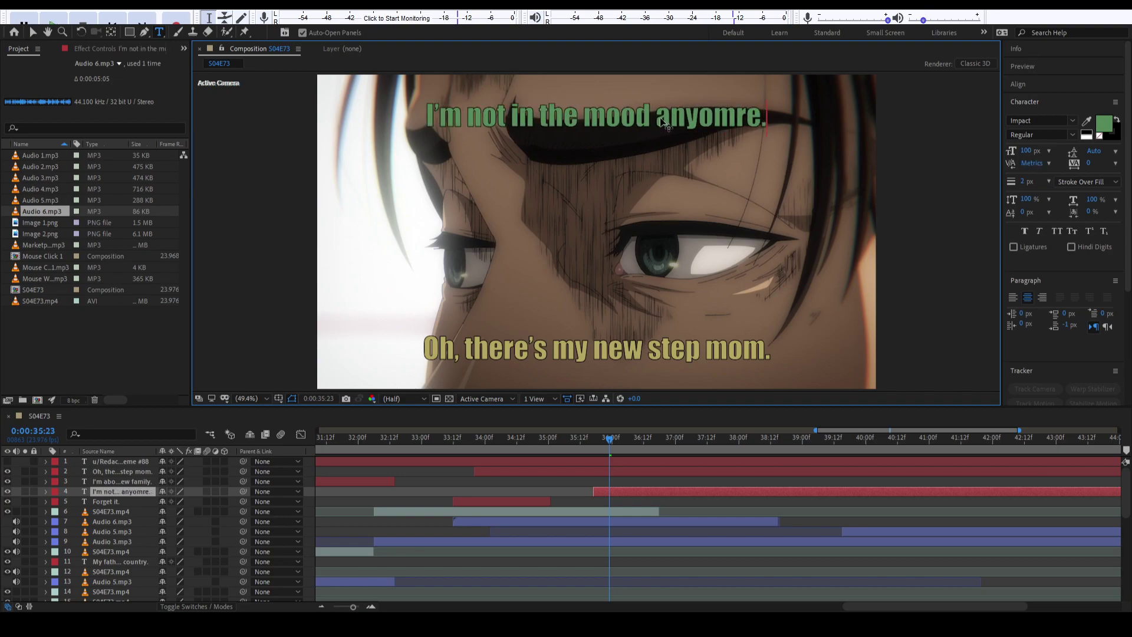
pyautogui.press('BackSpace')
pyautogui.press('BackSpace')
pyautogui.press('BackSpace')
pyautogui.press('BackSpace')
pyautogui.press('BackSpace')
pyautogui.write('more.')
# Move the step-mom caption to row 4 and start it and Audio 5.mp3 at 35:07.
pyautogui.moveTo(600, 444); pyautogui.dragTo(567, 446)
pyautogui.click(563, 511)
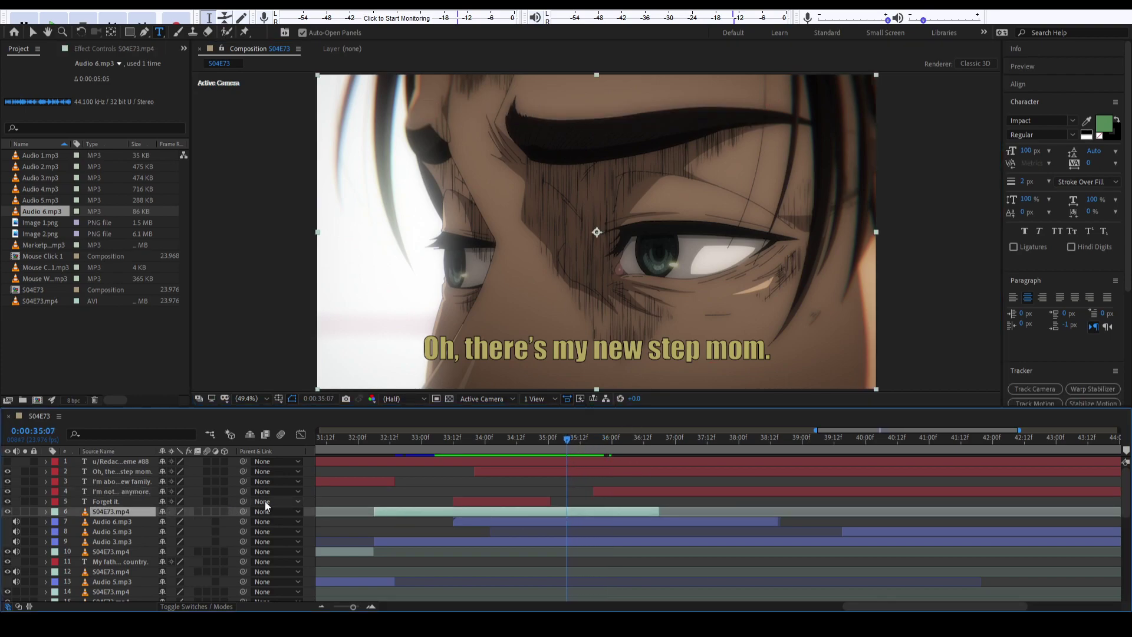
pyautogui.click(608, 495)
pyautogui.click(554, 474)
pyautogui.moveTo(128, 475); pyautogui.dragTo(126, 494)
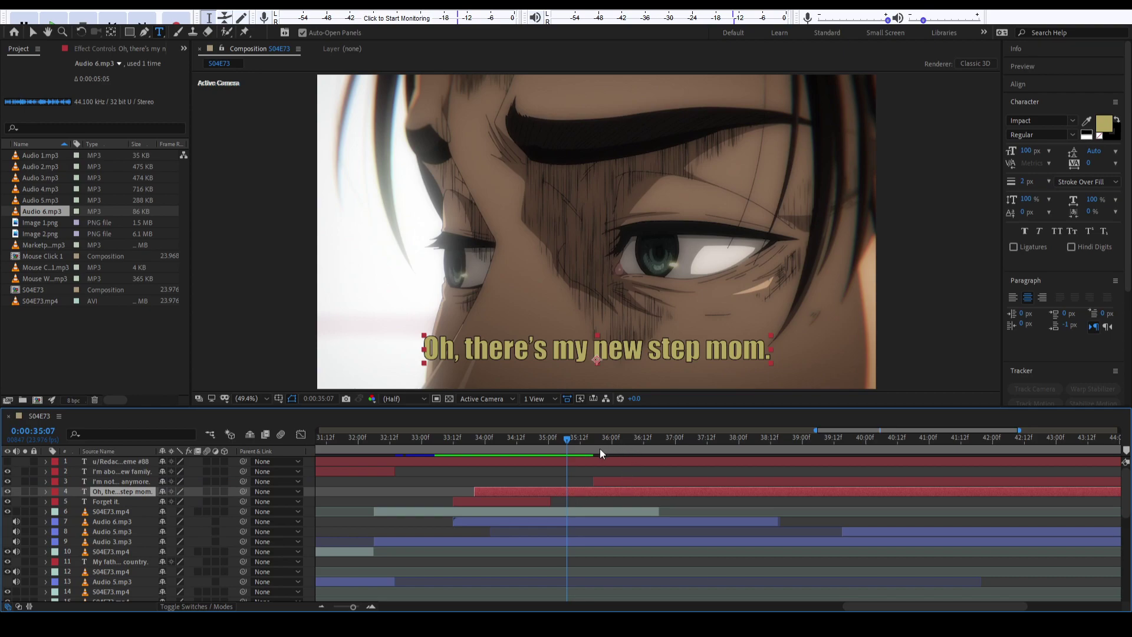
pyautogui.hotkey('alt', '[')
pyautogui.moveTo(859, 529); pyautogui.dragTo(580, 532)
pyautogui.click(577, 488)
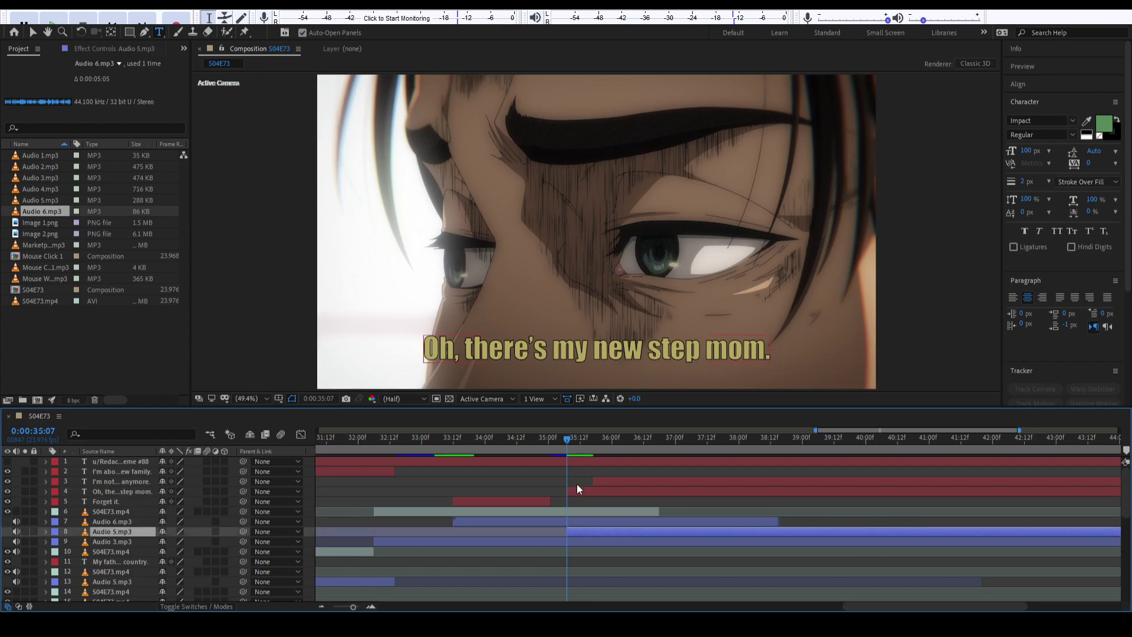
pyautogui.press('space')
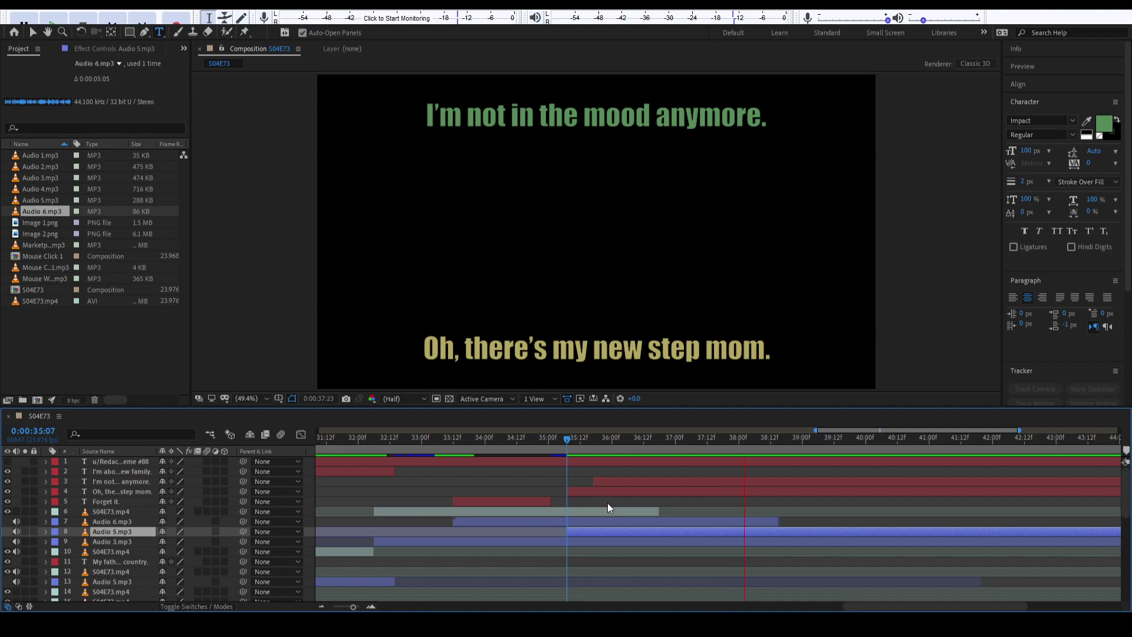
pyautogui.press('space')
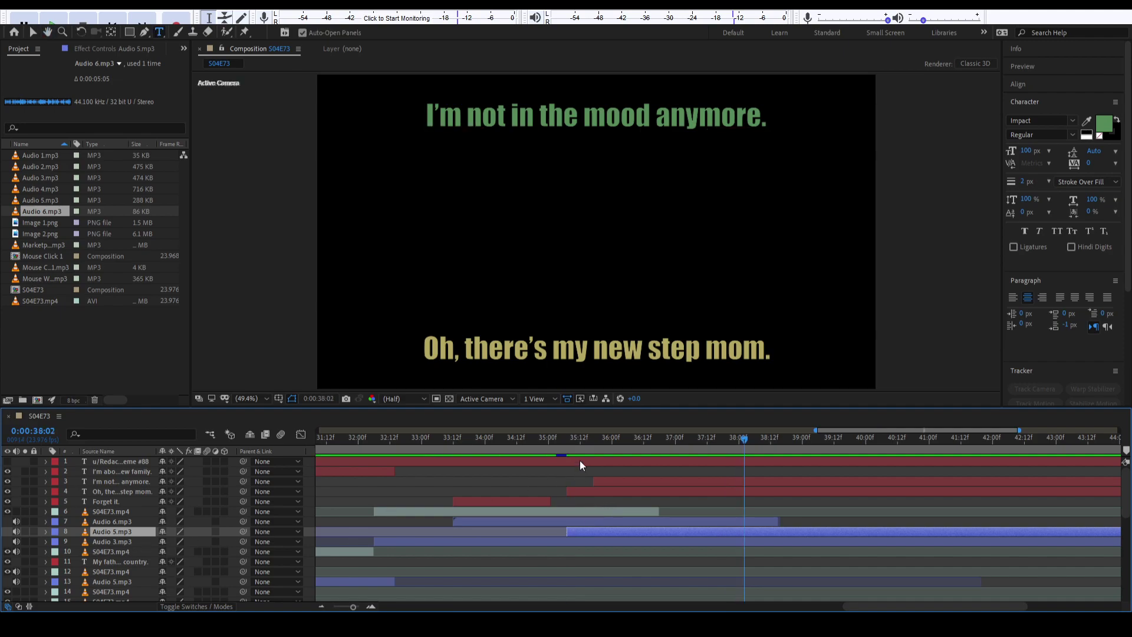
# Delete the Audio 5.mp3 and step-mom caption layers, then preview from 30:16.
pyautogui.click(549, 459)
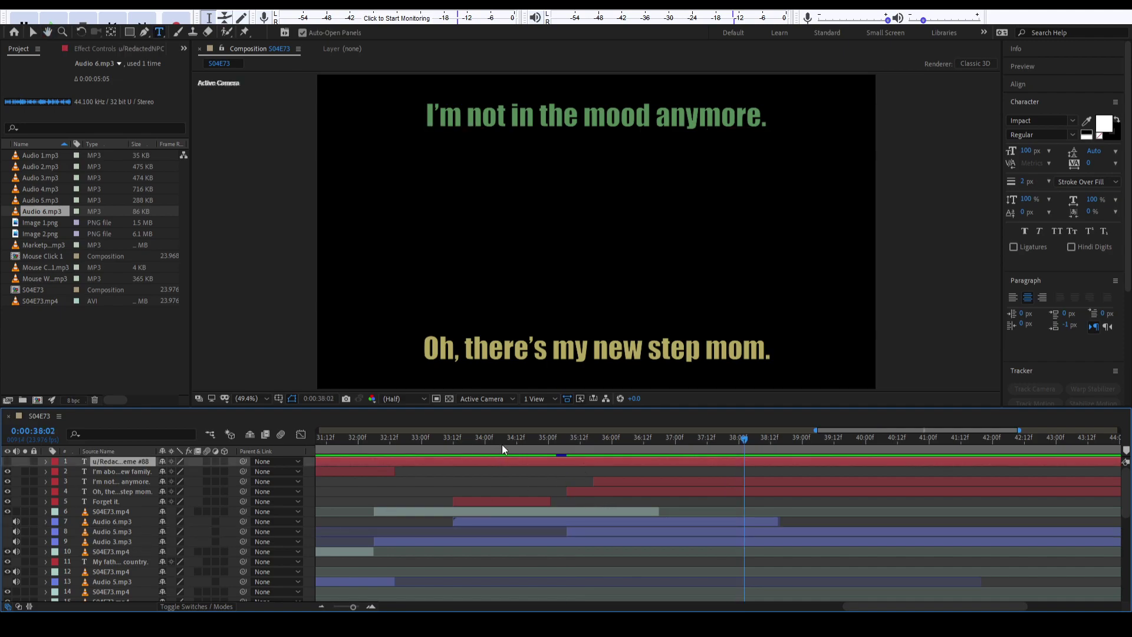
pyautogui.click(498, 438)
pyautogui.moveTo(495, 437); pyautogui.dragTo(367, 451)
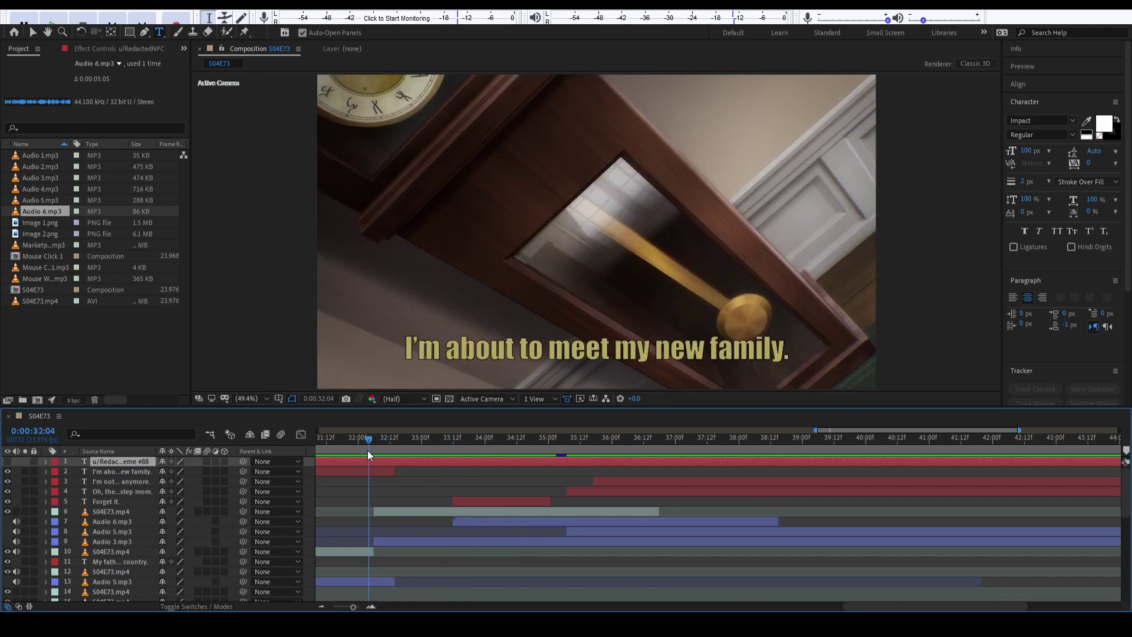
pyautogui.hscroll(-3, 491, 534)
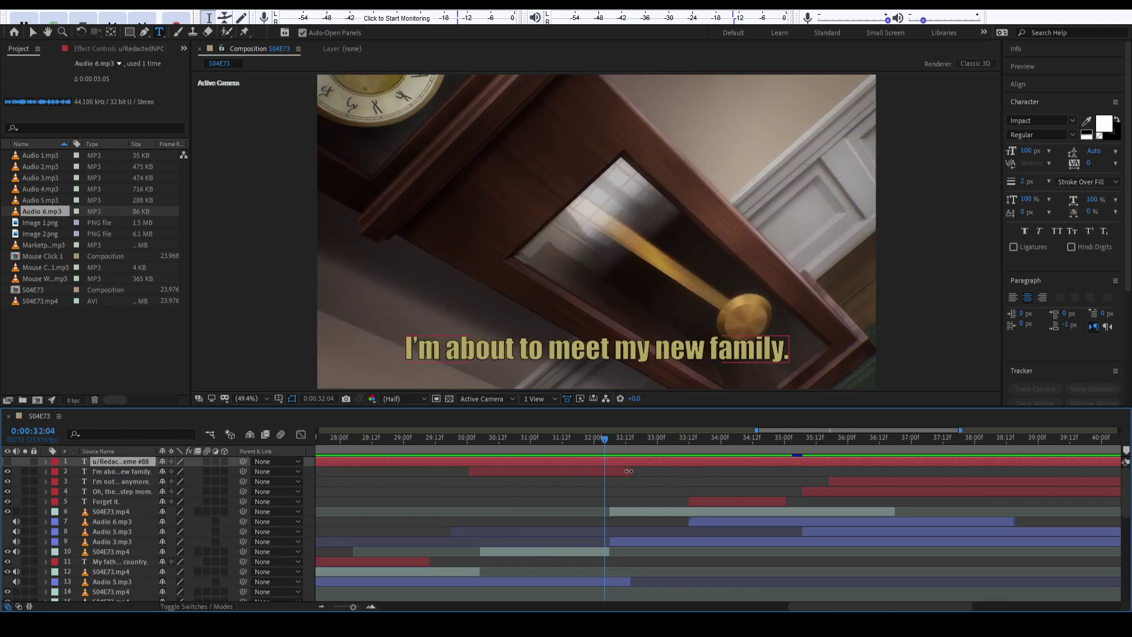
pyautogui.click(504, 448)
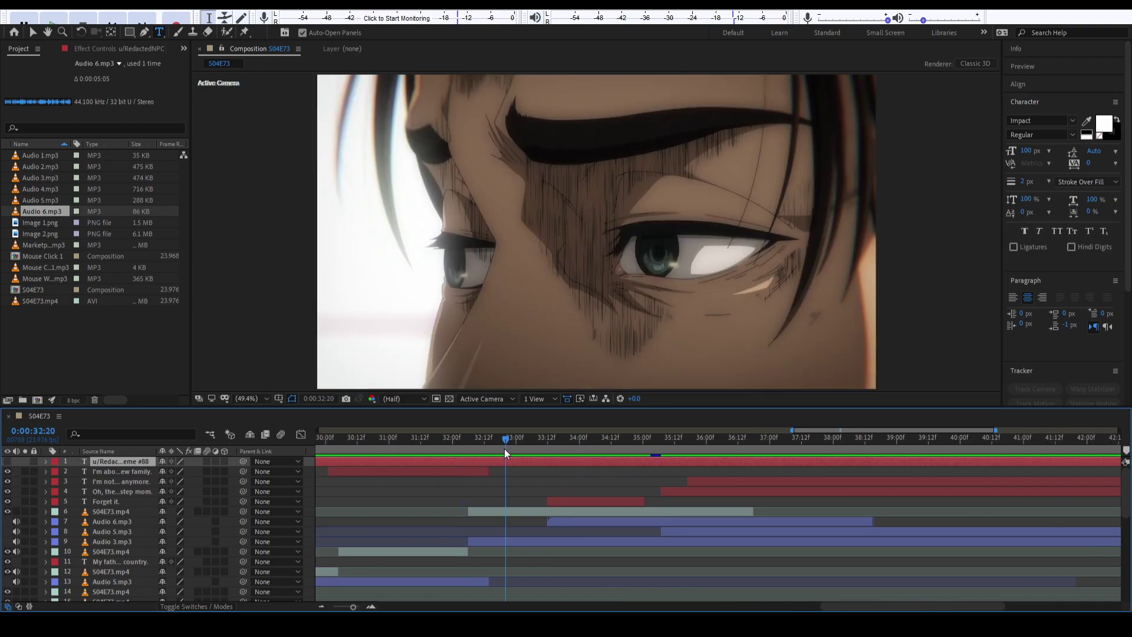
pyautogui.click(670, 534)
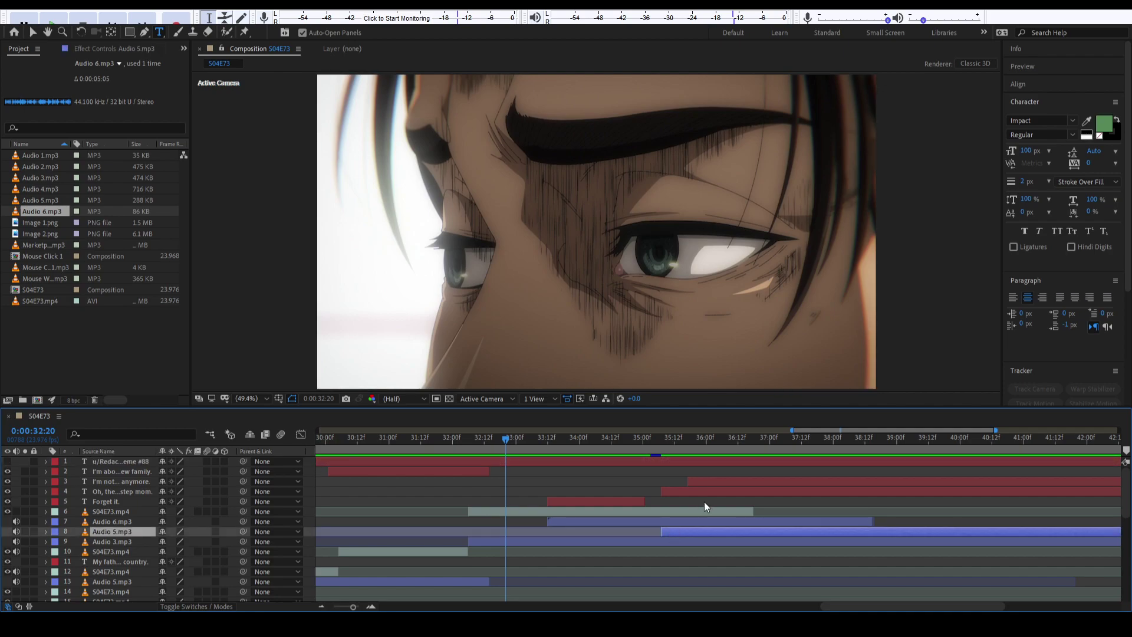
pyautogui.press('Delete')
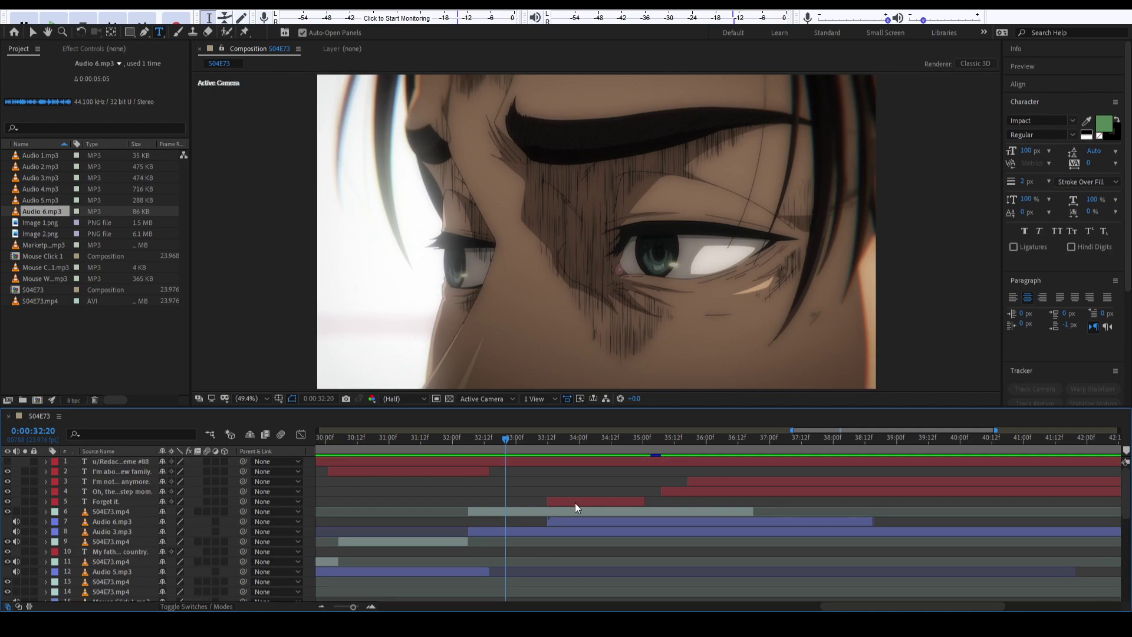
pyautogui.click(682, 492)
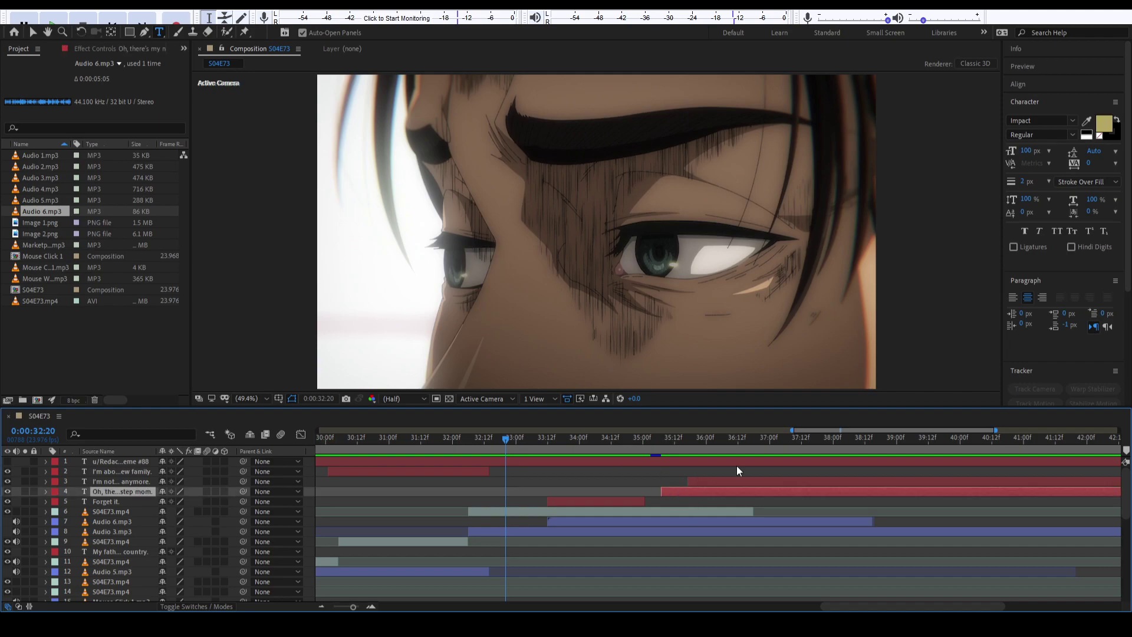
pyautogui.press('Delete')
pyautogui.moveTo(504, 451); pyautogui.dragTo(370, 445)
pyautogui.hscroll(-5, 518, 499)
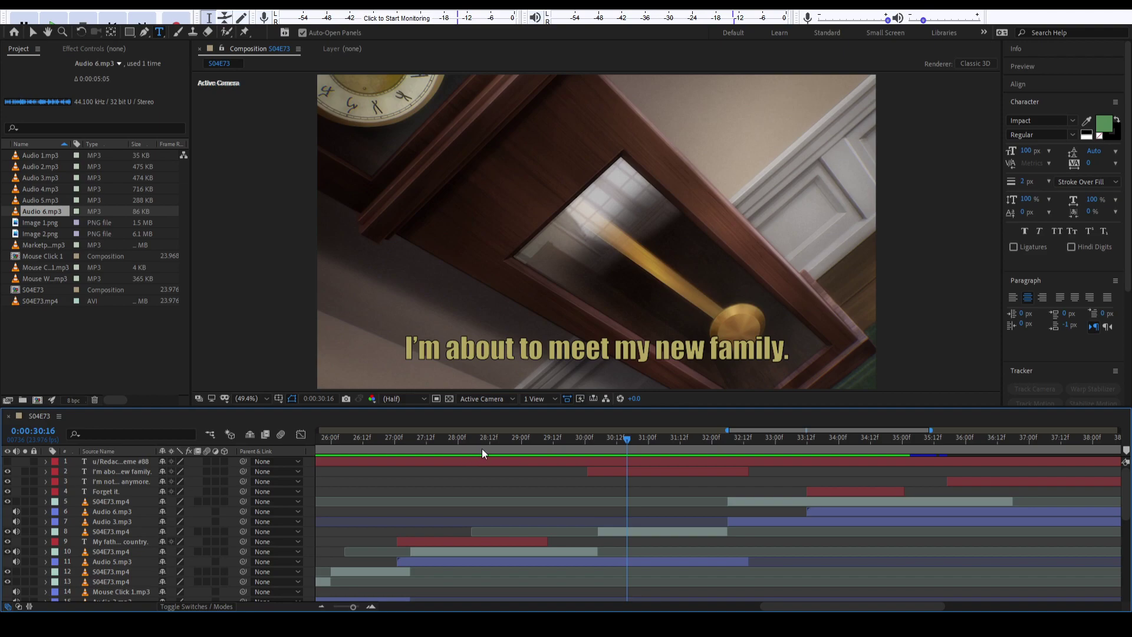
pyautogui.press('space')
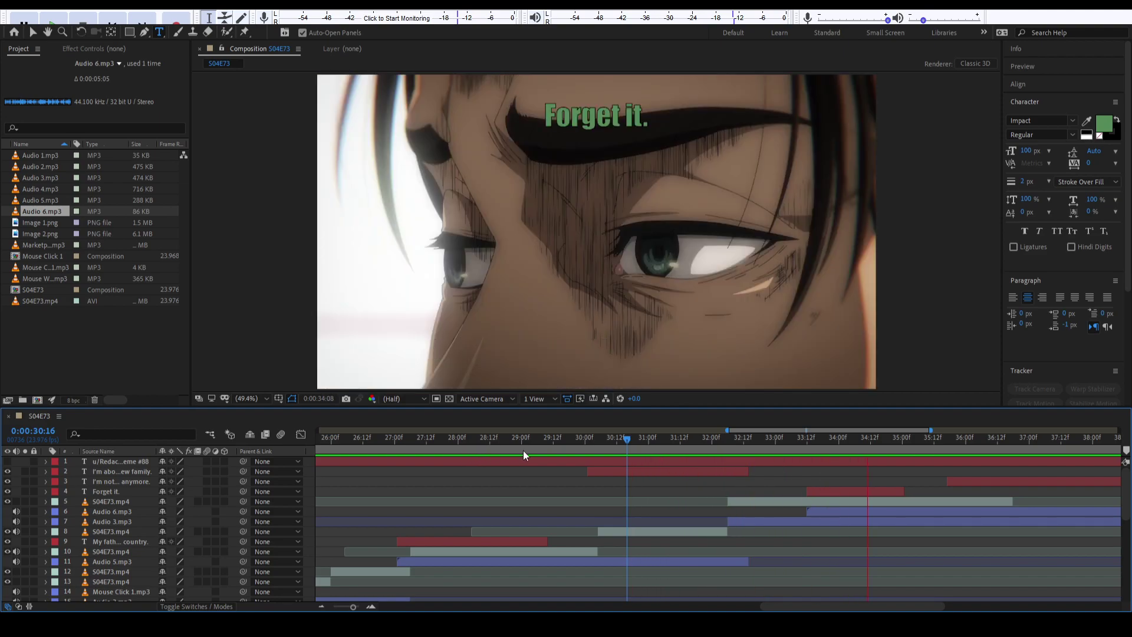
pyautogui.press('space')
# Restore both deleted layers and duplicate the S04E73.mp4 clip twice, shifting the copies later.
pyautogui.hotkey('ctrl', 'v')
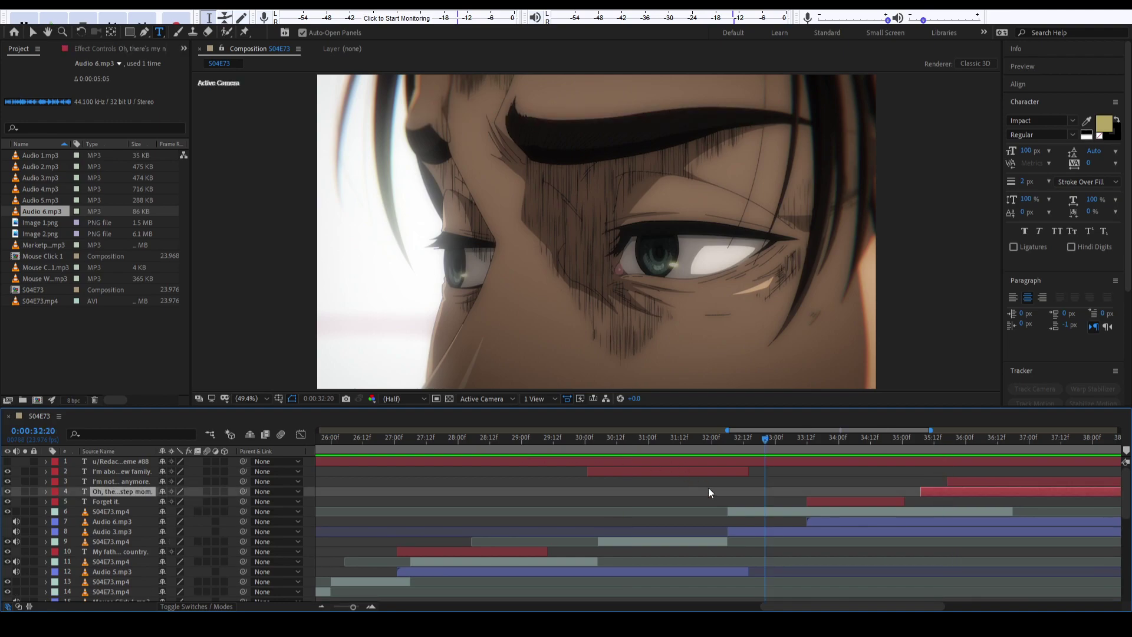
pyautogui.hotkey('ctrl', 'v')
pyautogui.hscroll(3, 805, 515)
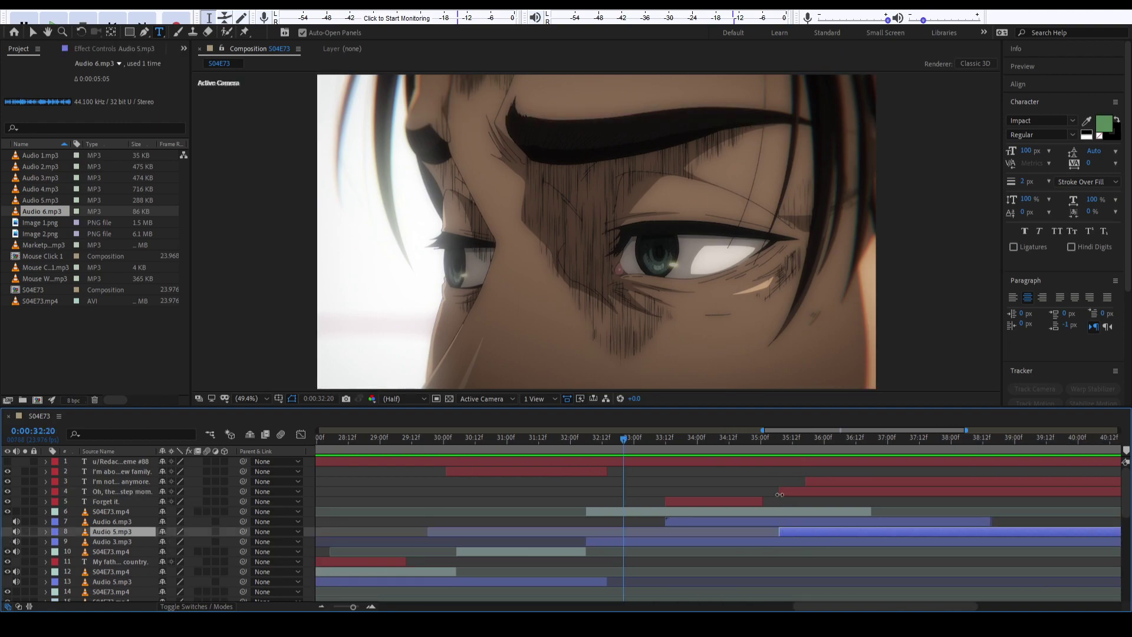
pyautogui.click(806, 511)
pyautogui.hotkey('ctrl', 'd')
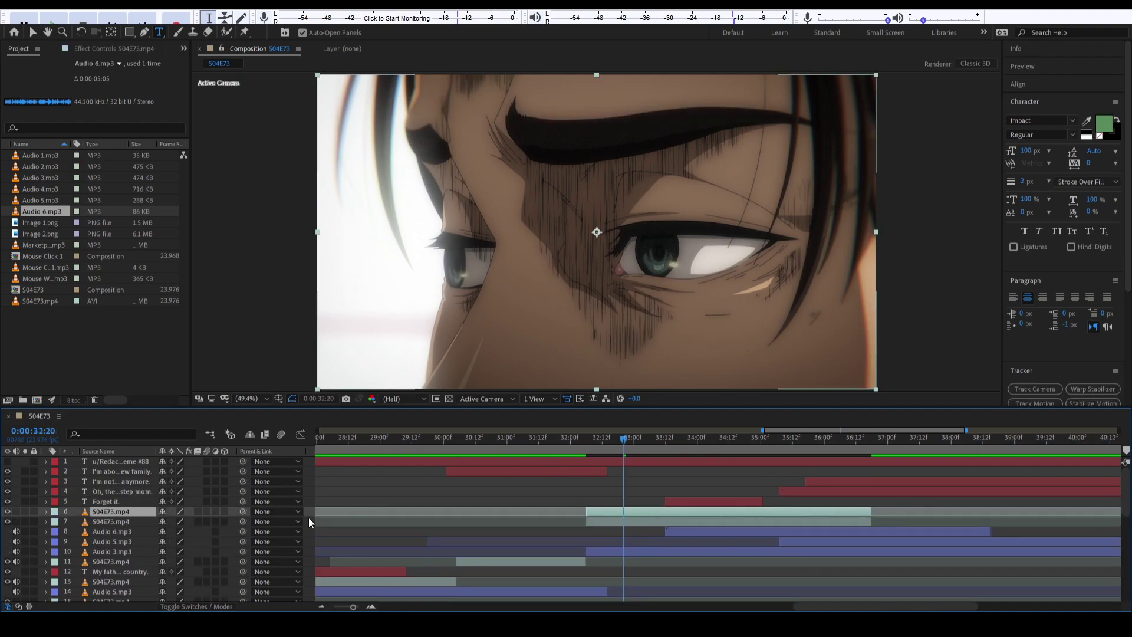
pyautogui.moveTo(785, 511); pyautogui.dragTo(1026, 508)
pyautogui.hscroll(4, 749, 511)
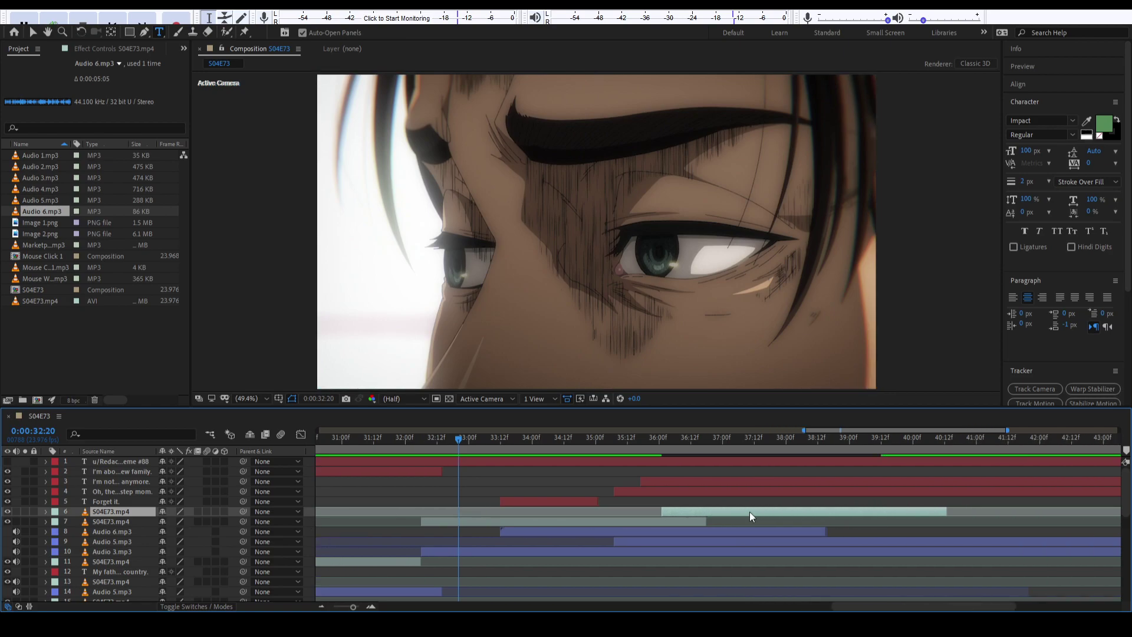
pyautogui.moveTo(710, 508); pyautogui.dragTo(758, 511)
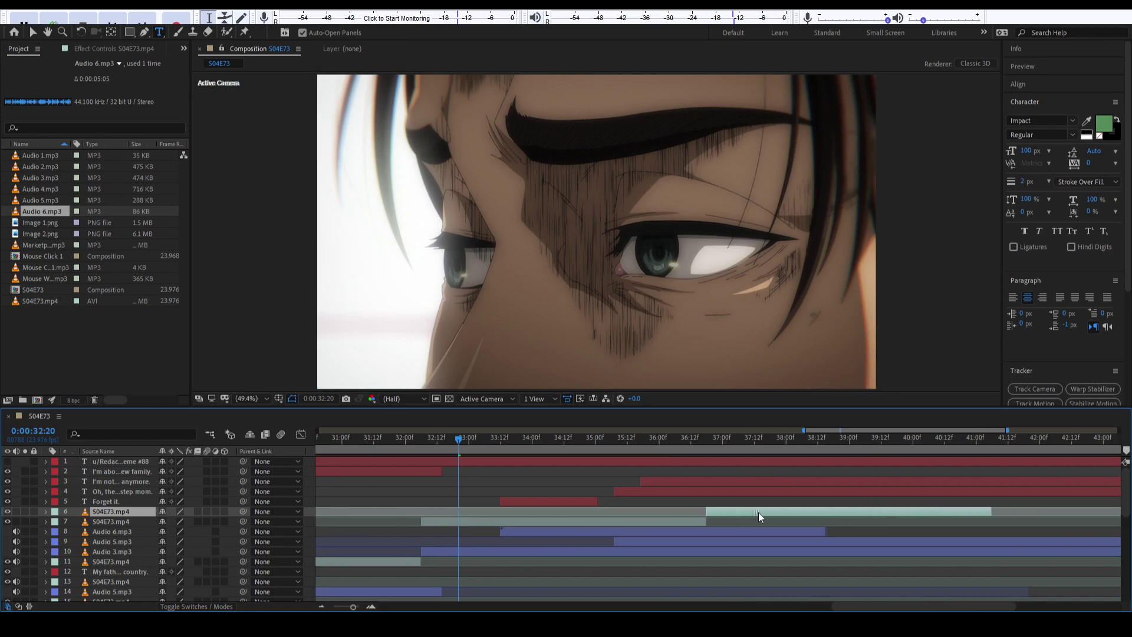
pyautogui.click(680, 491)
pyautogui.click(728, 511)
pyautogui.hotkey('ctrl', 'd')
pyautogui.hscroll(4, 727, 512)
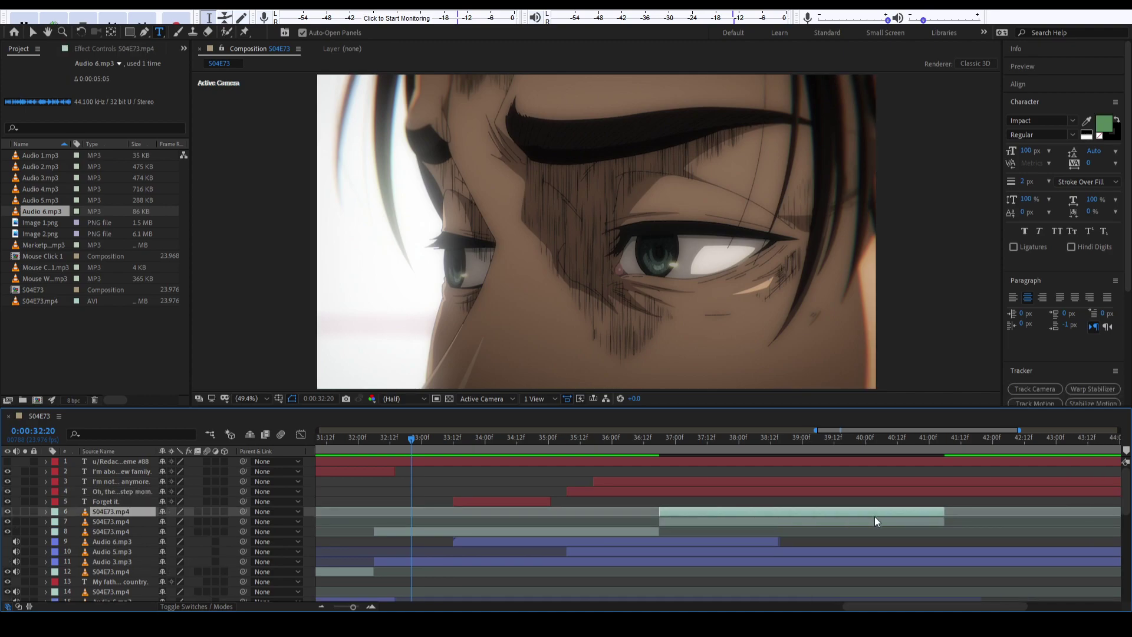
pyautogui.moveTo(772, 517); pyautogui.dragTo(1071, 516)
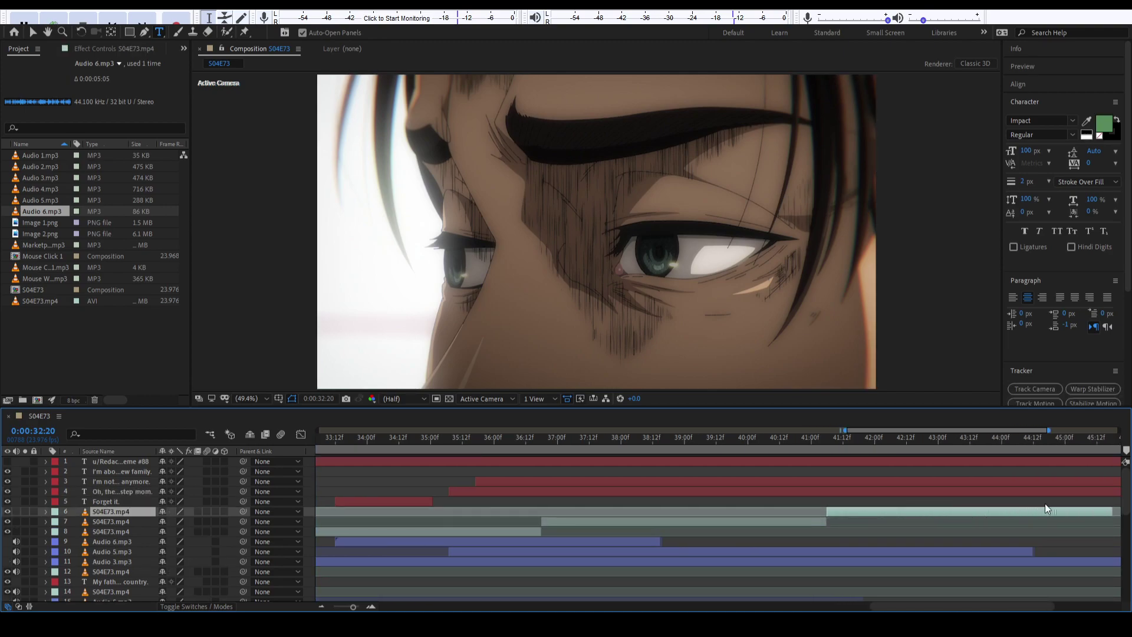
# Raise Audio 5.mp3 in the stack, slide it two seconds later, and push later captions right.
pyautogui.click(507, 553)
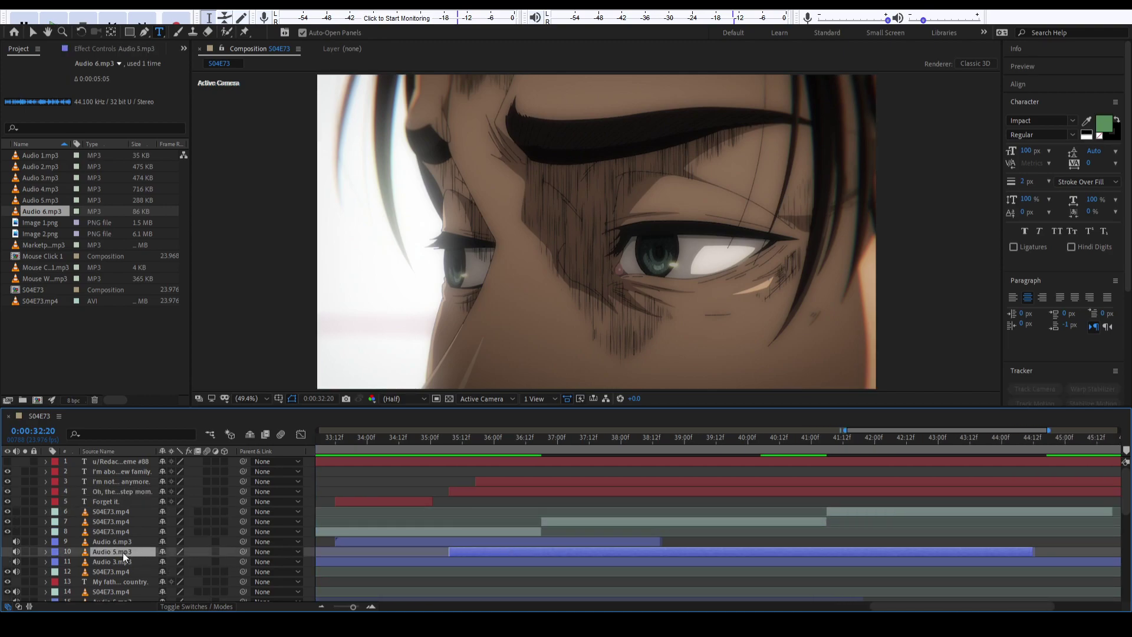
pyautogui.moveTo(127, 553); pyautogui.dragTo(137, 527)
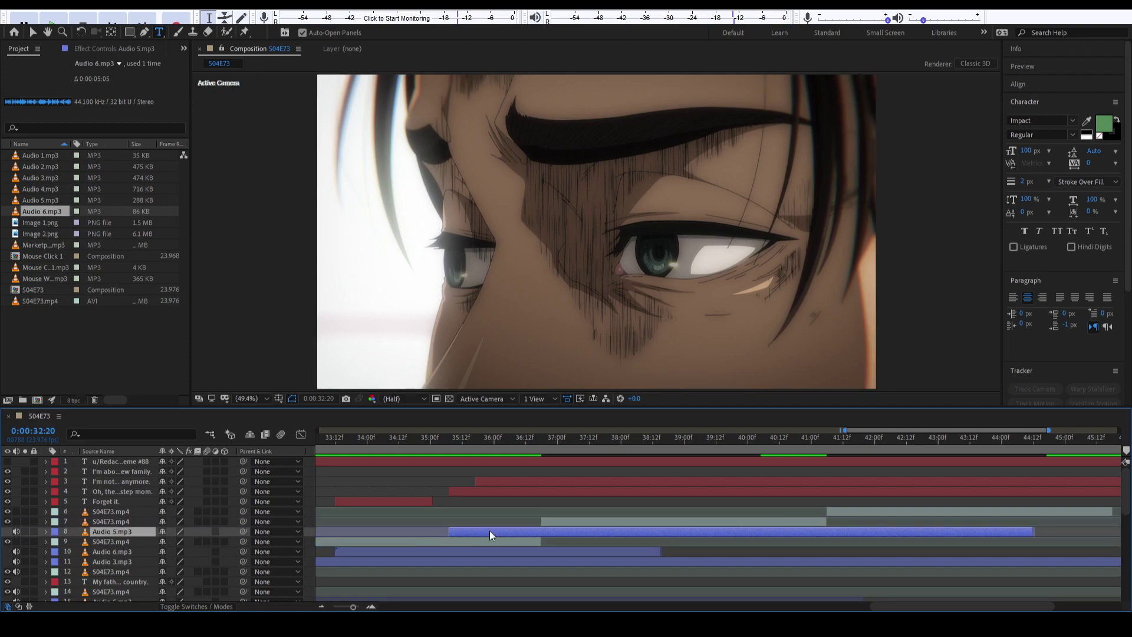
pyautogui.moveTo(489, 534); pyautogui.dragTo(609, 533)
pyautogui.moveTo(472, 459); pyautogui.dragTo(1103, 485)
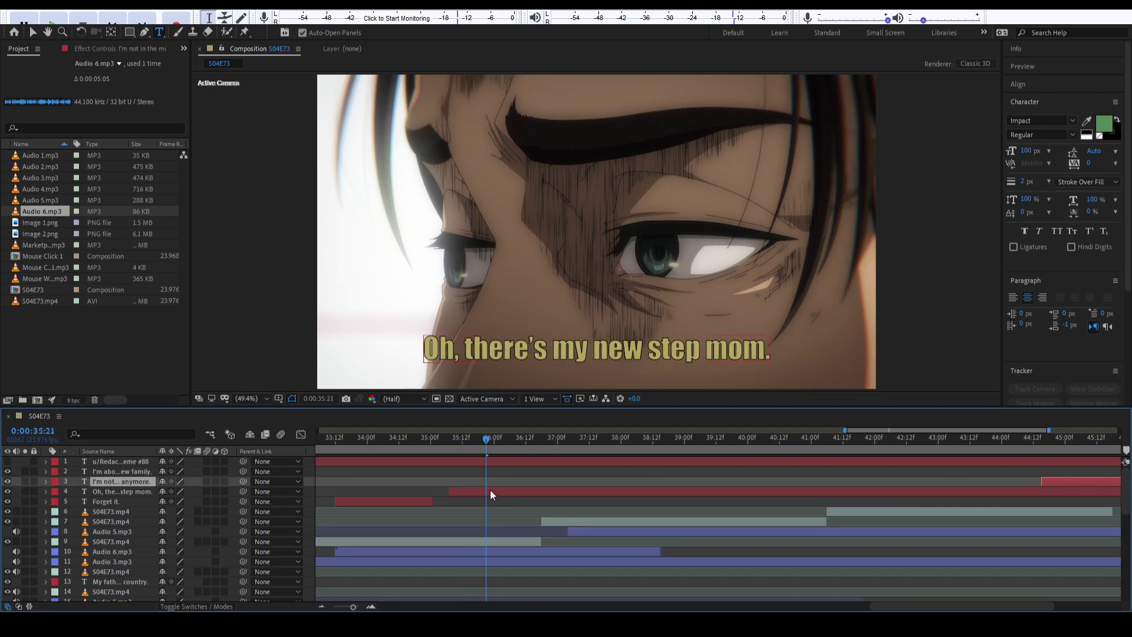
pyautogui.moveTo(525, 491); pyautogui.dragTo(966, 491)
pyautogui.moveTo(486, 451); pyautogui.dragTo(318, 452)
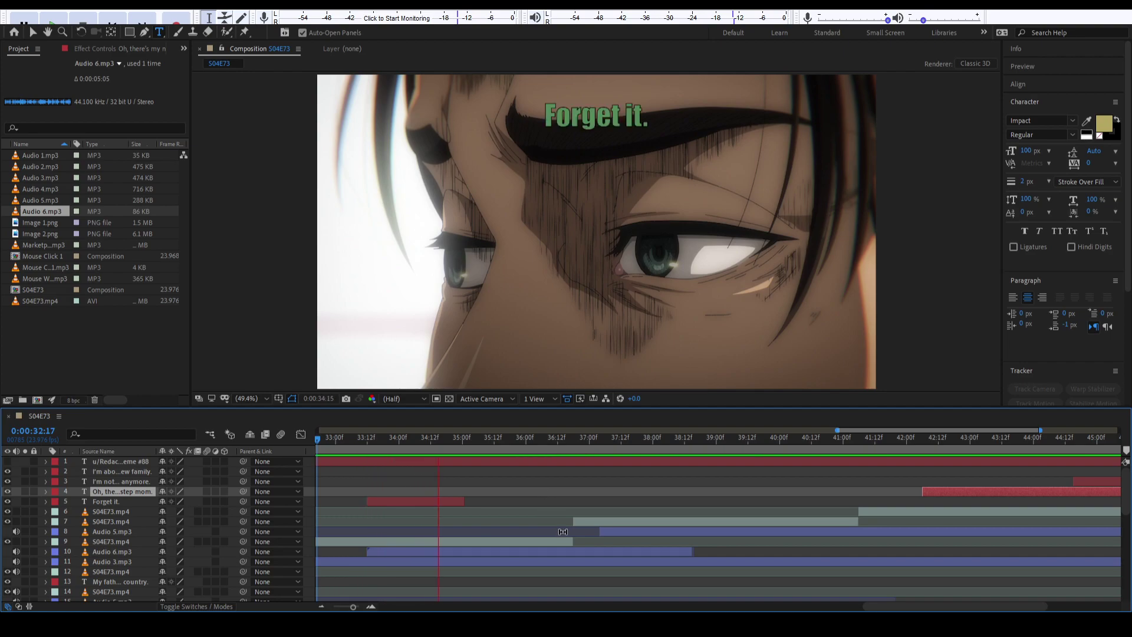
pyautogui.press('space')
# Start Audio 5.mp3 and the step-mom caption at 34:21, with Audio 5.mp3 below the clip.
pyautogui.click(455, 444)
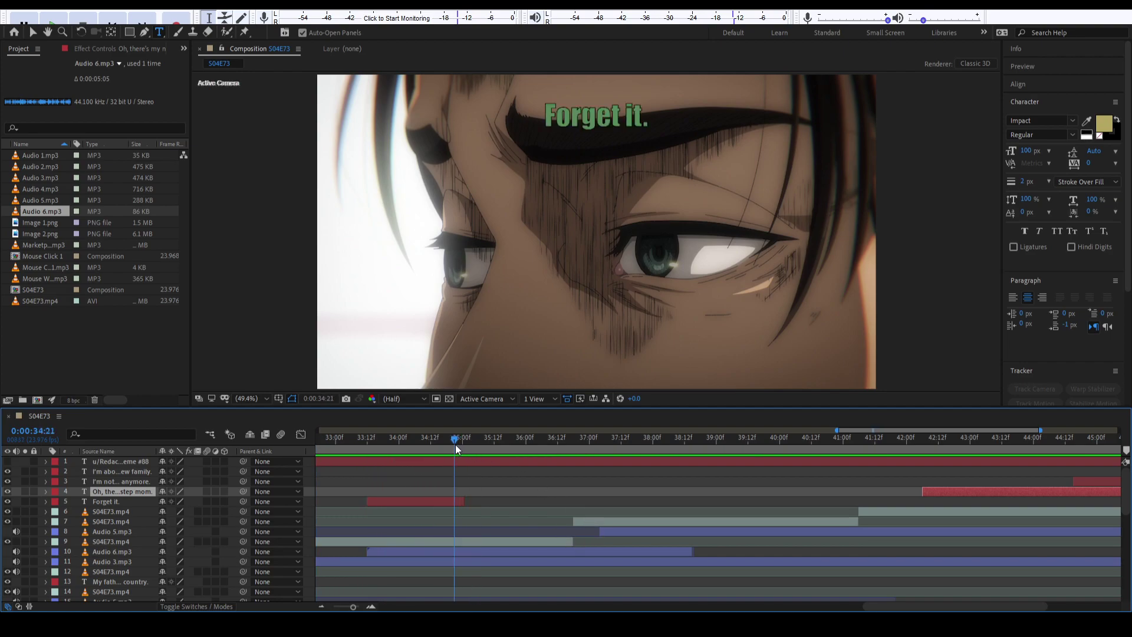
pyautogui.click(638, 533)
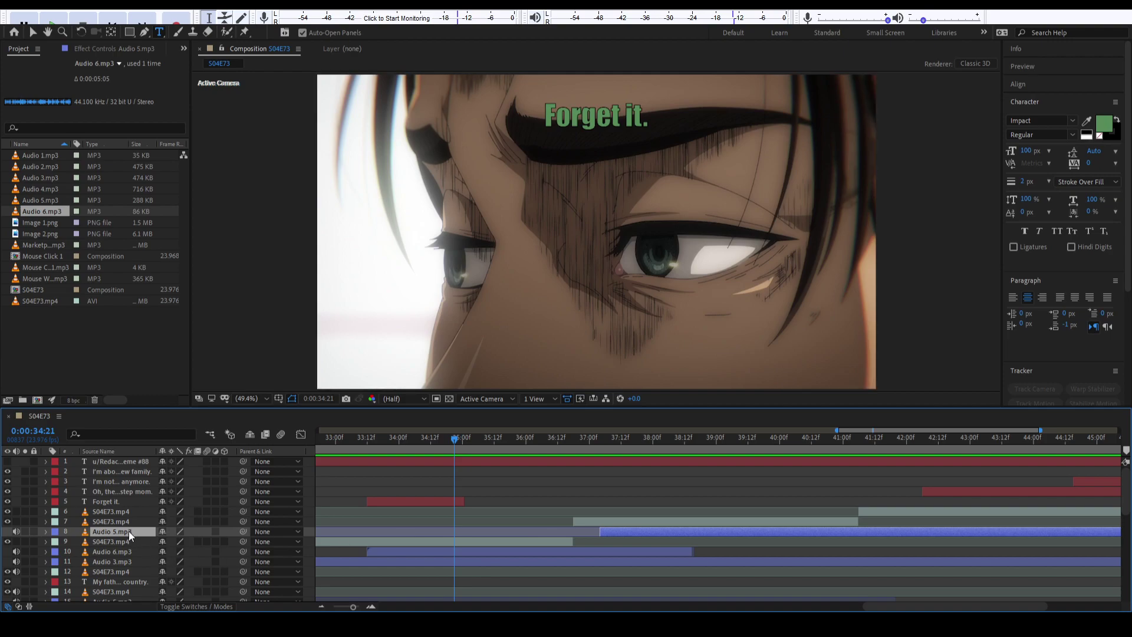
pyautogui.moveTo(129, 531); pyautogui.dragTo(133, 548)
pyautogui.moveTo(628, 547); pyautogui.dragTo(487, 544)
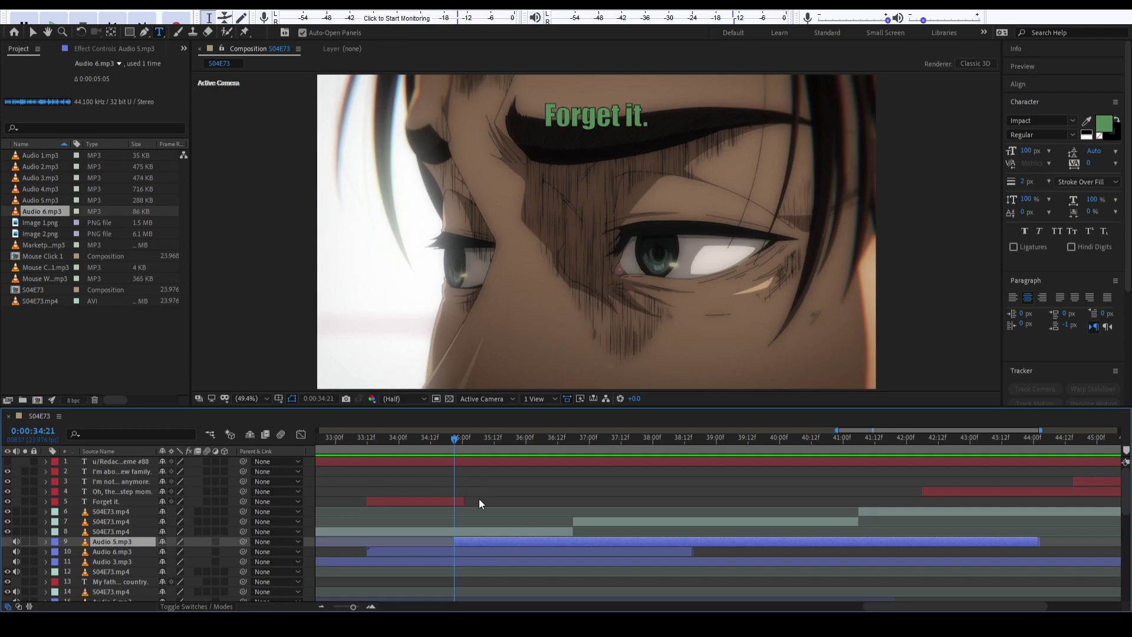
pyautogui.click(122, 490)
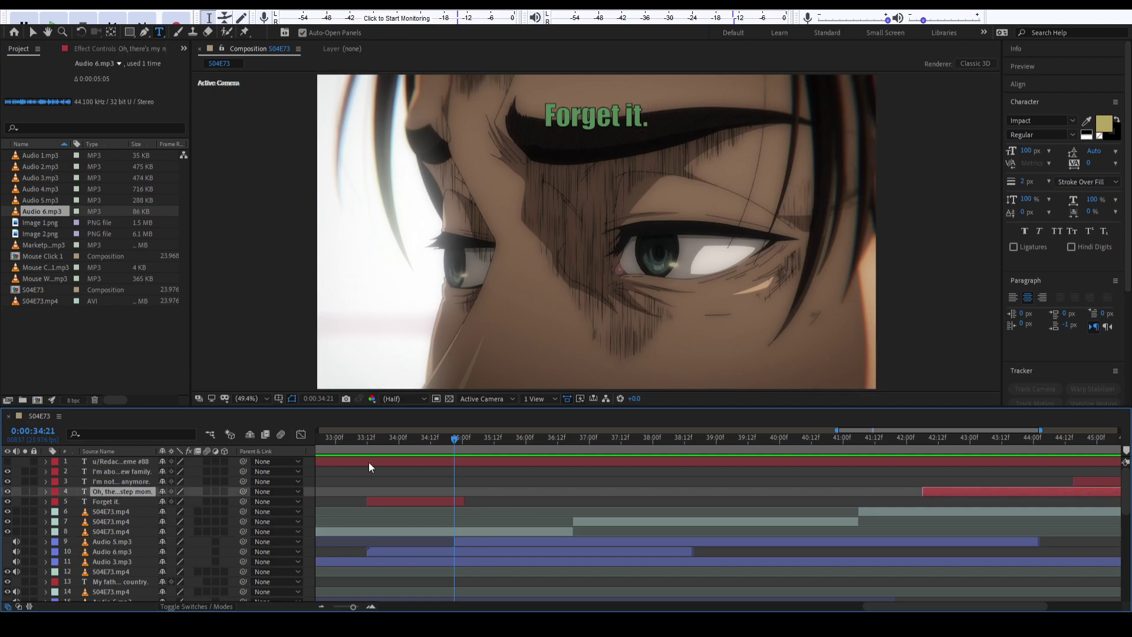
pyautogui.press('[')
pyautogui.moveTo(135, 490); pyautogui.dragTo(178, 526)
# Move the 'Forget it.' caption down to layer 7 and preview from 33:19.
pyautogui.hscroll(-3, 649, 524)
pyautogui.moveTo(559, 446); pyautogui.dragTo(426, 443)
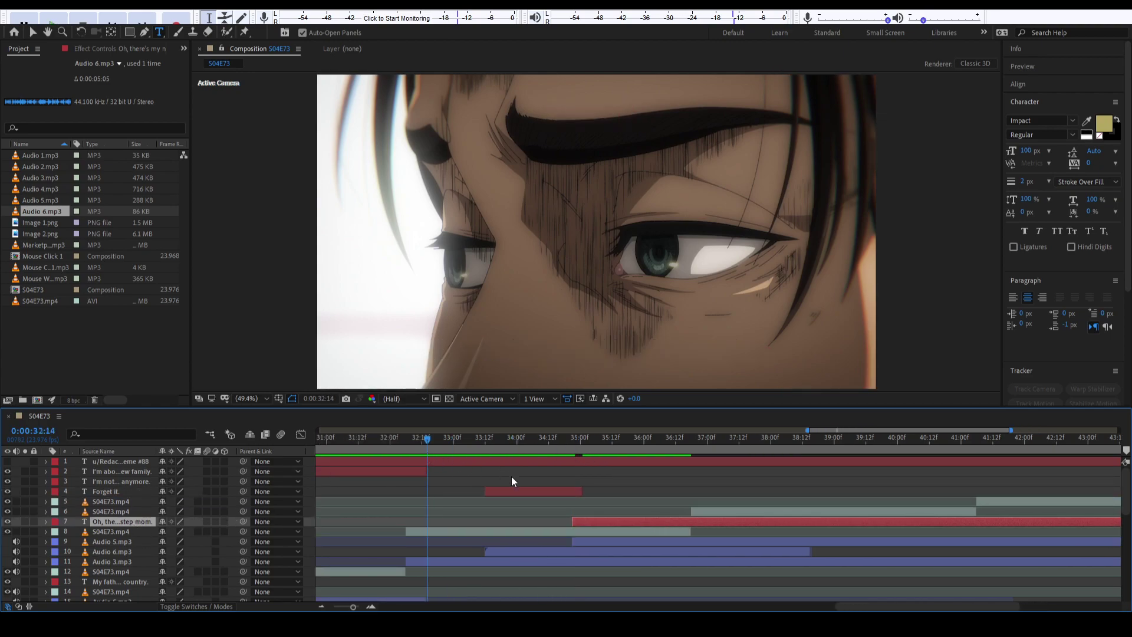
pyautogui.click(508, 491)
pyautogui.moveTo(110, 497); pyautogui.dragTo(119, 524)
pyautogui.press('space')
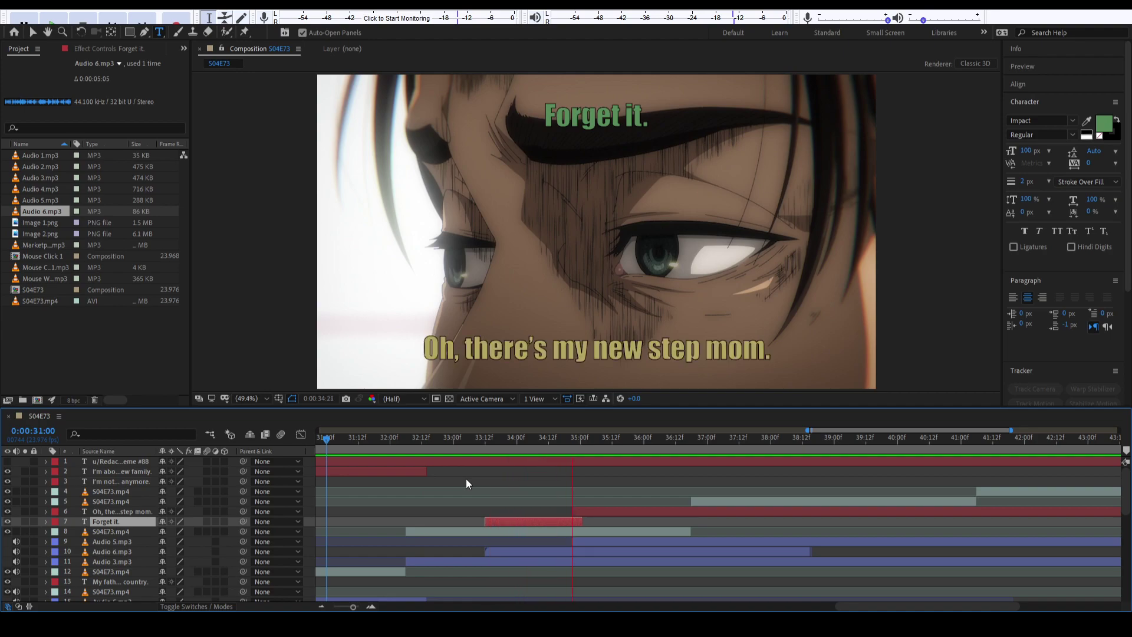
pyautogui.press('space')
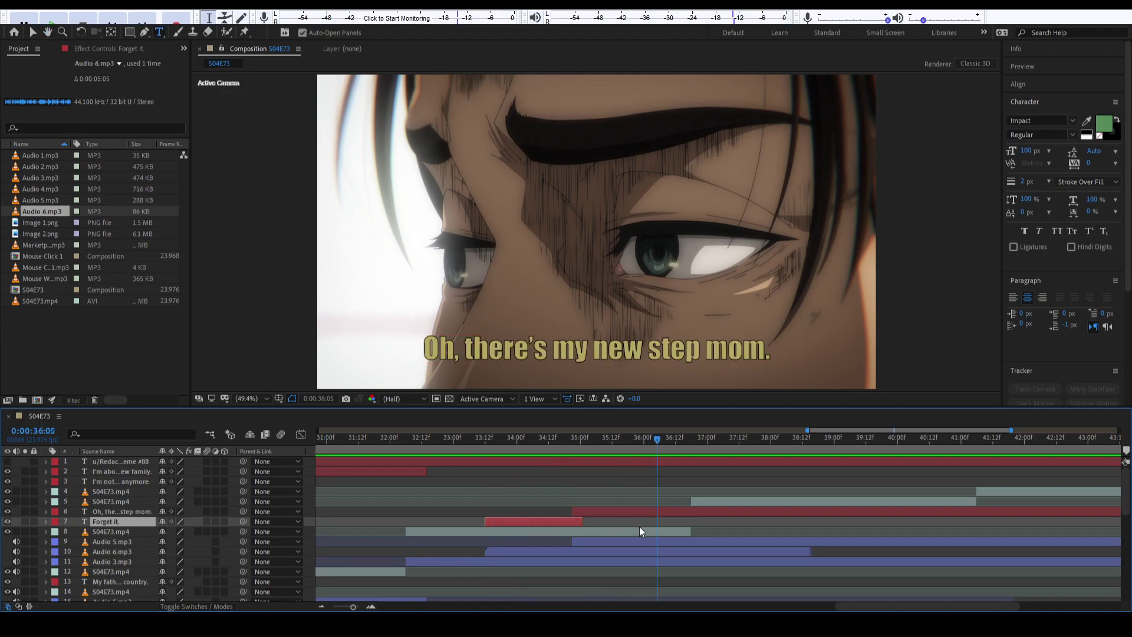
pyautogui.click(609, 546)
pyautogui.press('space')
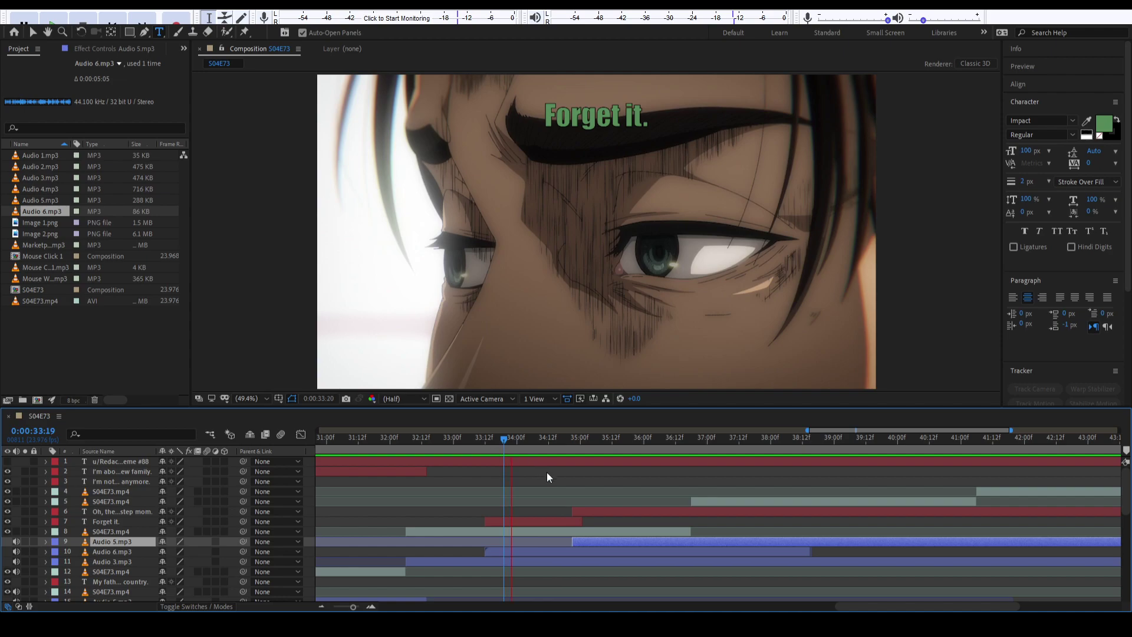
# Split Audio 6.mp3, shift its second half later, and place Audio 5.mp3 below it.
pyautogui.click(577, 554)
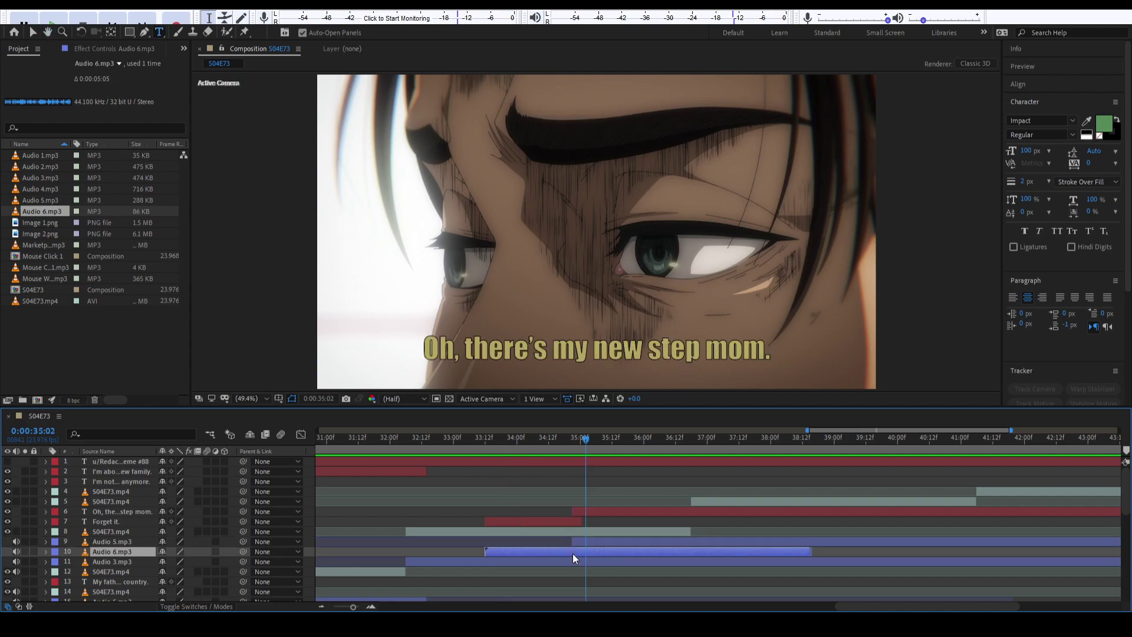
pyautogui.hotkey('ctrl', 'shift', 'd')
pyautogui.moveTo(601, 556); pyautogui.dragTo(967, 553)
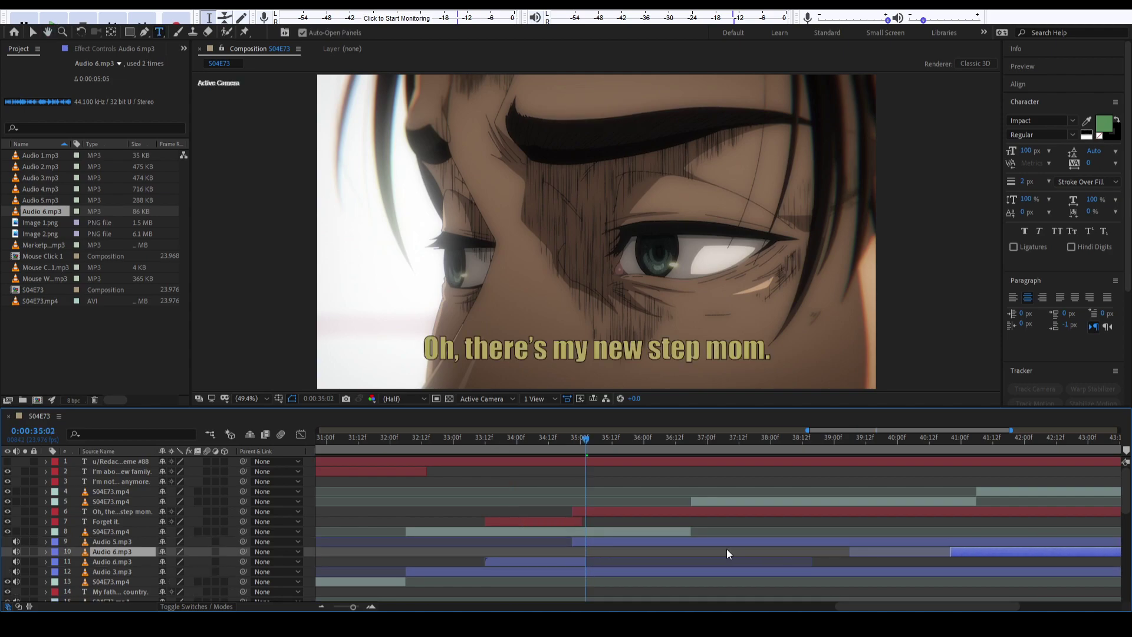
pyautogui.click(613, 542)
pyautogui.moveTo(123, 542); pyautogui.dragTo(123, 560)
# Split Audio 5.mp3 at 36:18 and delete its tail.
pyautogui.moveTo(584, 446); pyautogui.dragTo(455, 446)
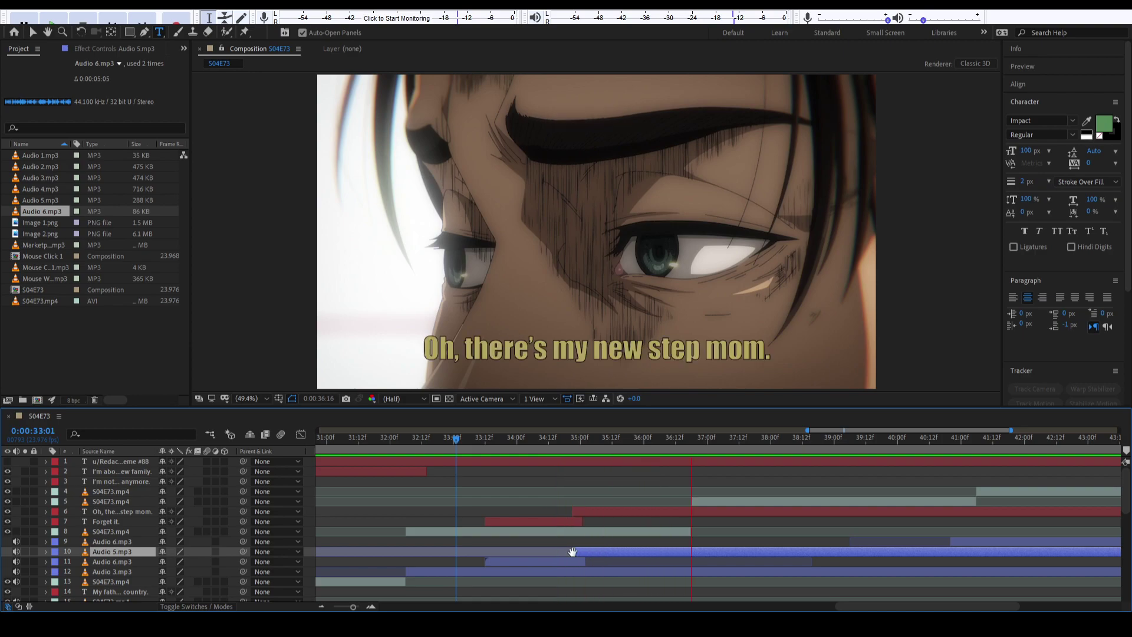
pyautogui.press('space')
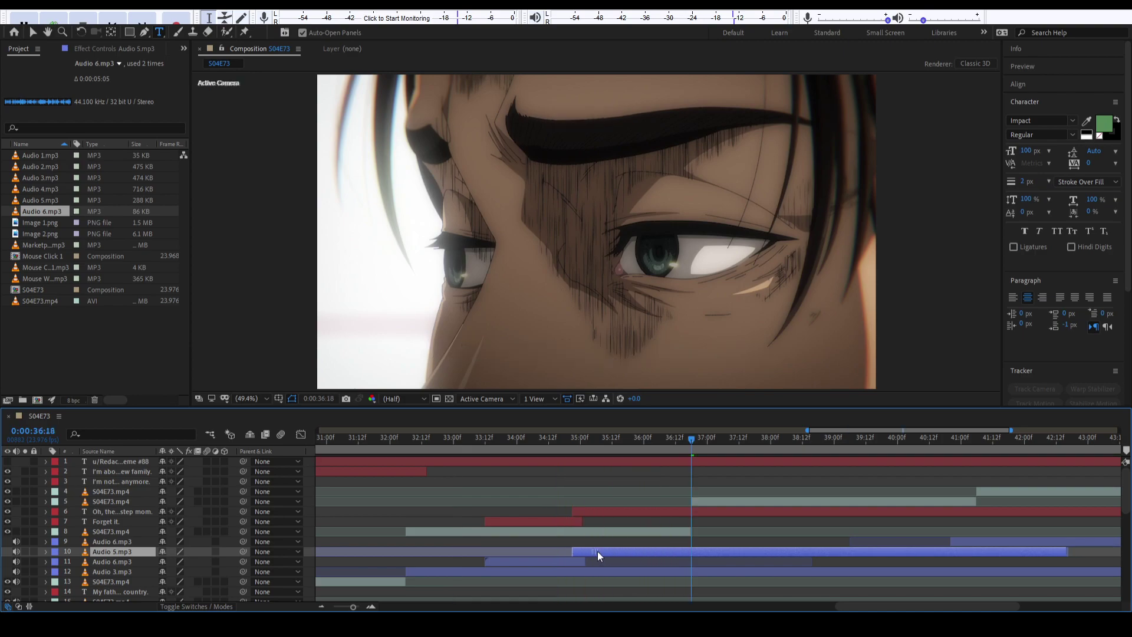
pyautogui.press('space')
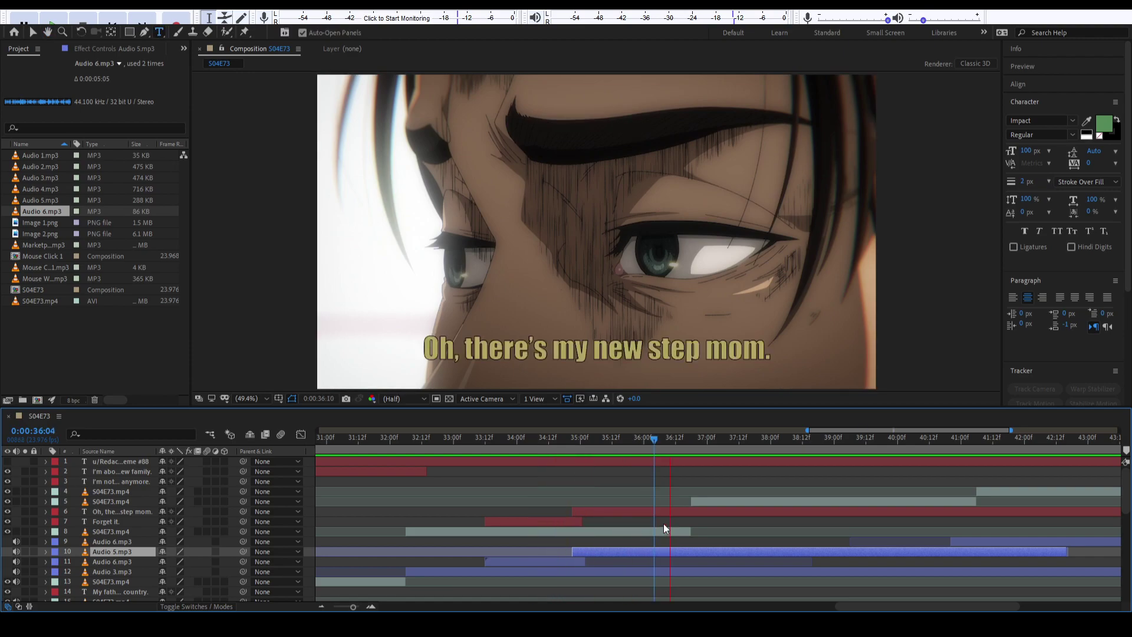
pyautogui.press('space')
pyautogui.hotkey('ctrl', 'shift', 'd')
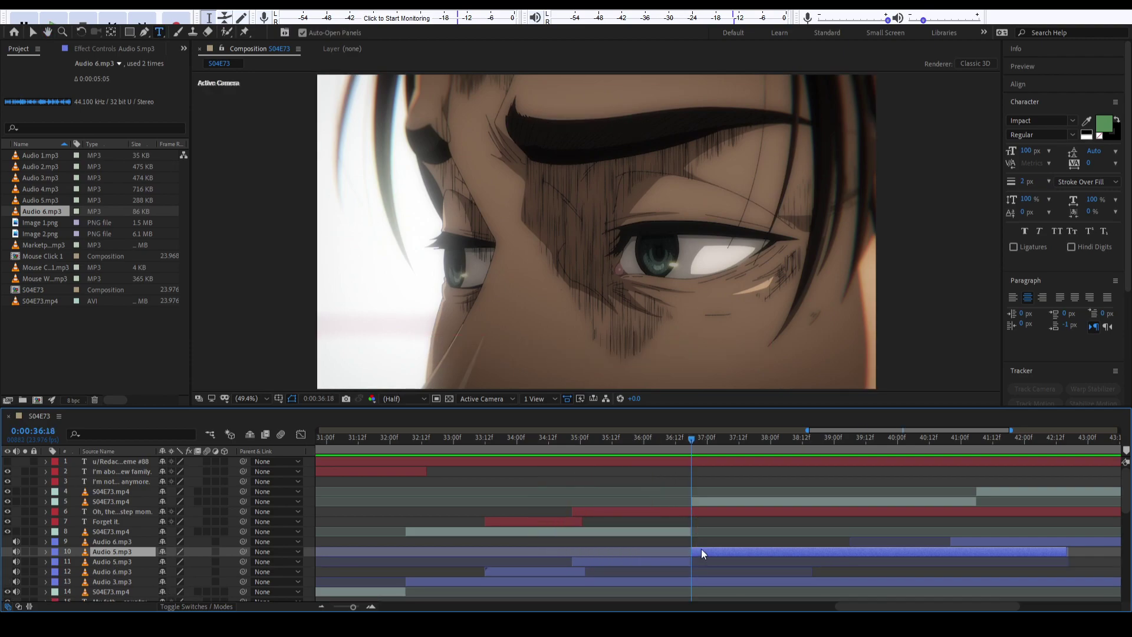
pyautogui.press('Delete')
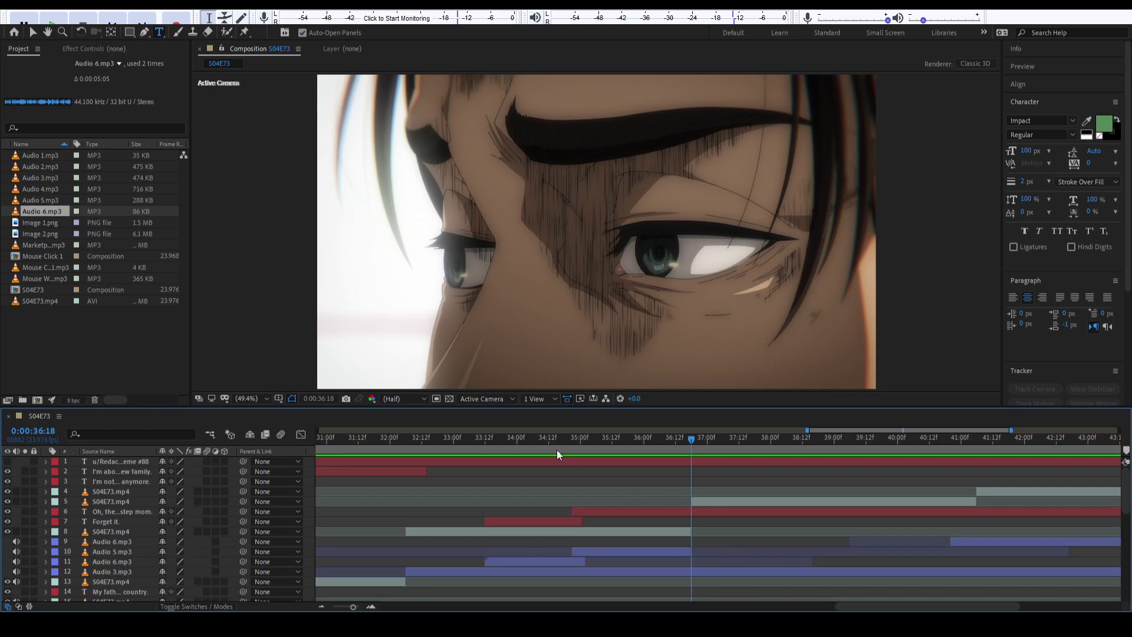
# End the step-mom caption's out point at 36:18.
pyautogui.click(517, 453)
pyautogui.press('space')
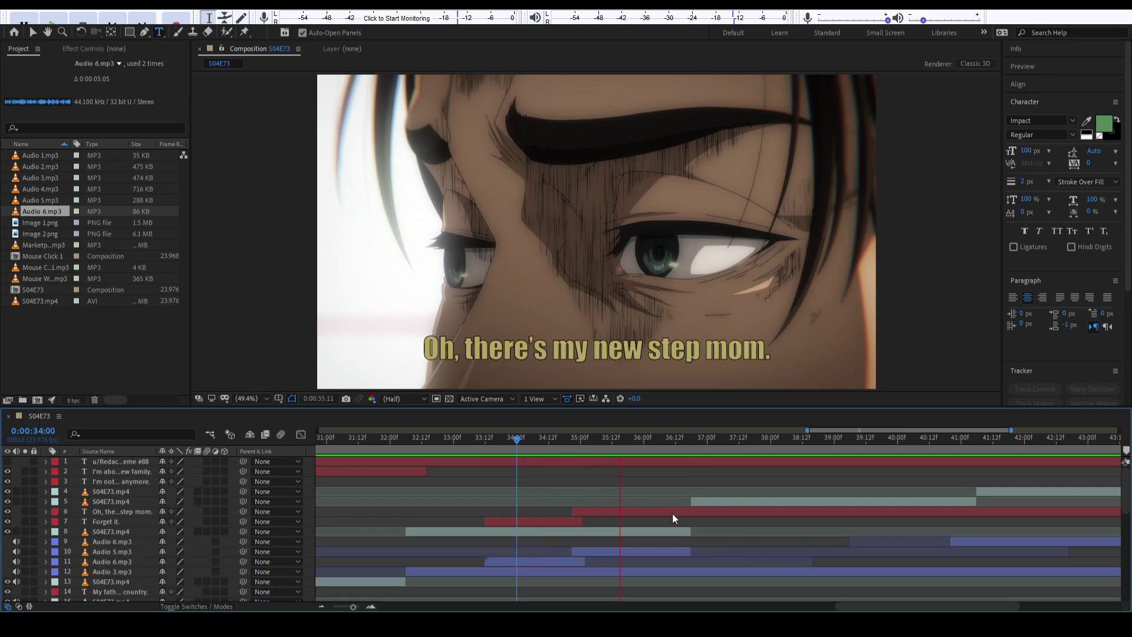
pyautogui.press('space')
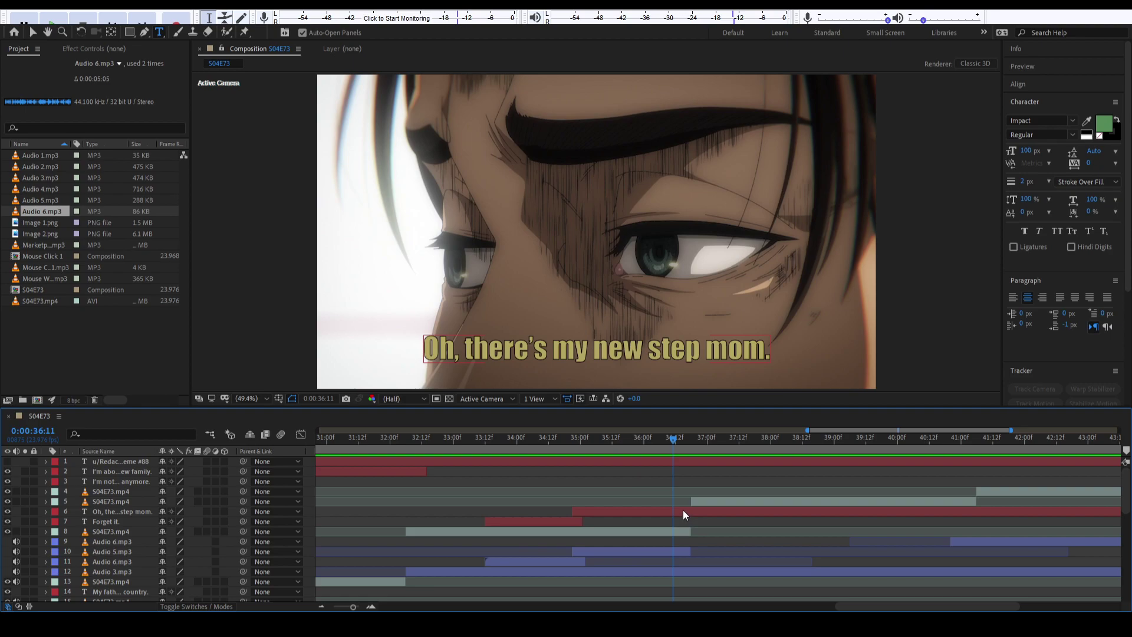
pyautogui.press('space')
pyautogui.press('space')
pyautogui.click(691, 513)
pyautogui.click(696, 442)
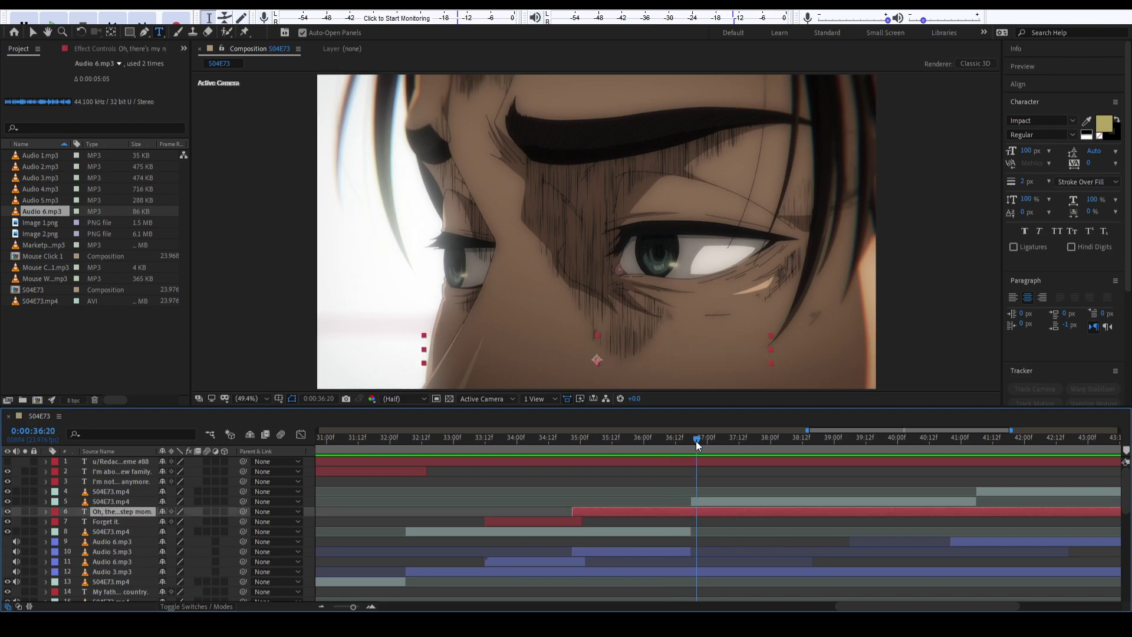
pyautogui.press('pageup')
pyautogui.press('pageup')
pyautogui.hotkey('alt', ']')
pyautogui.press('F2')
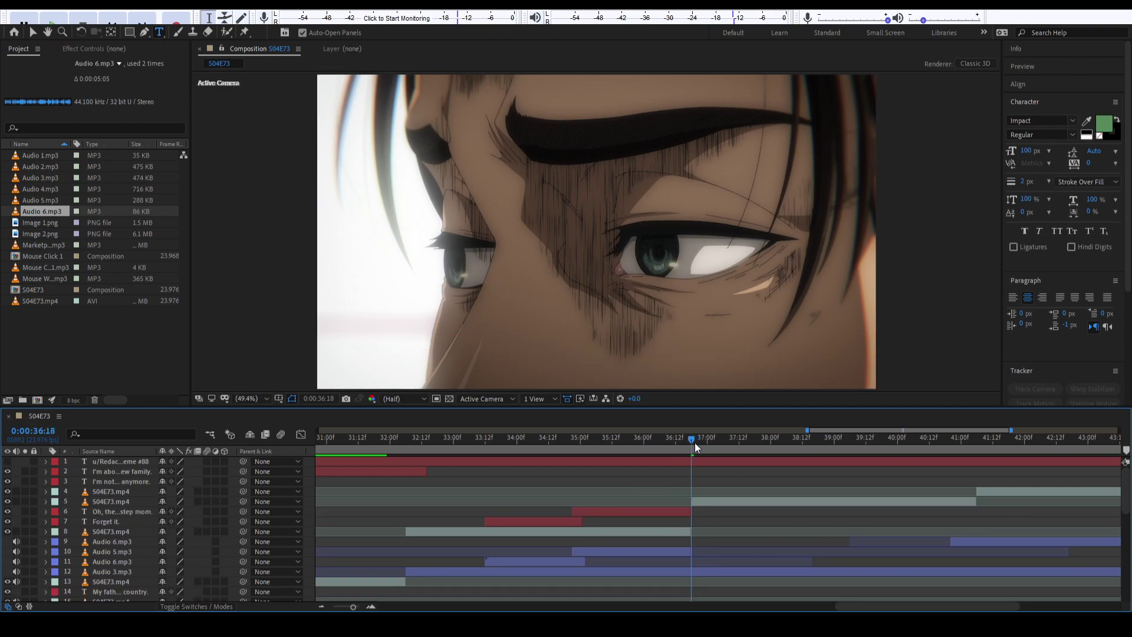
# Move Audio 6.mp3 up to layer 6 and slide it earlier to start around 0:00:37.
pyautogui.hscroll(2, 773, 523)
pyautogui.click(861, 542)
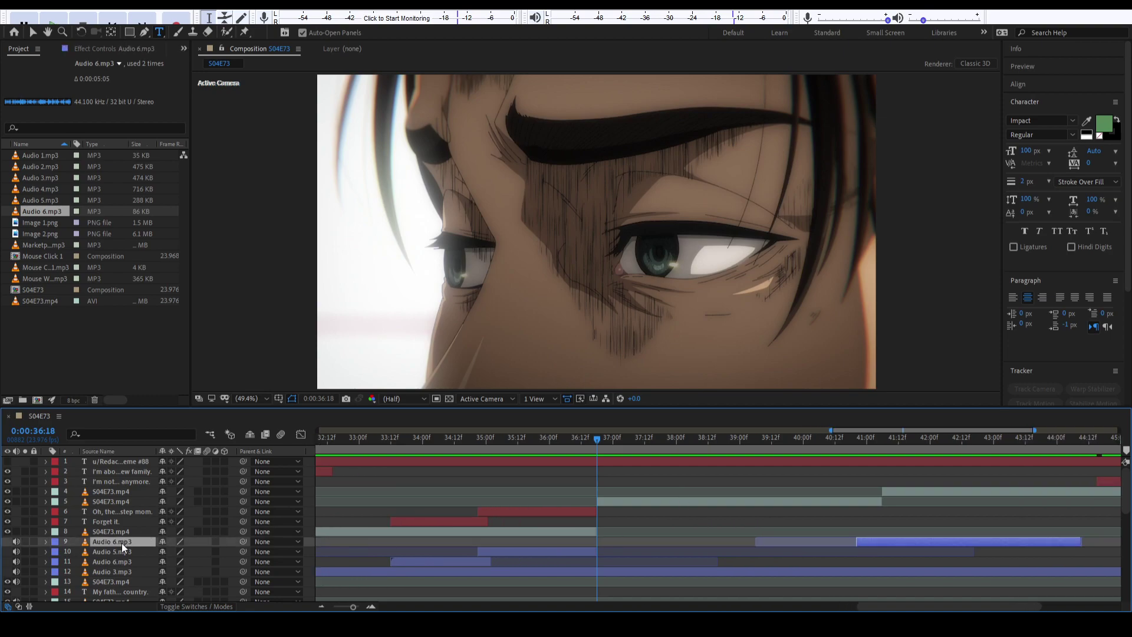
pyautogui.moveTo(121, 543); pyautogui.dragTo(131, 507)
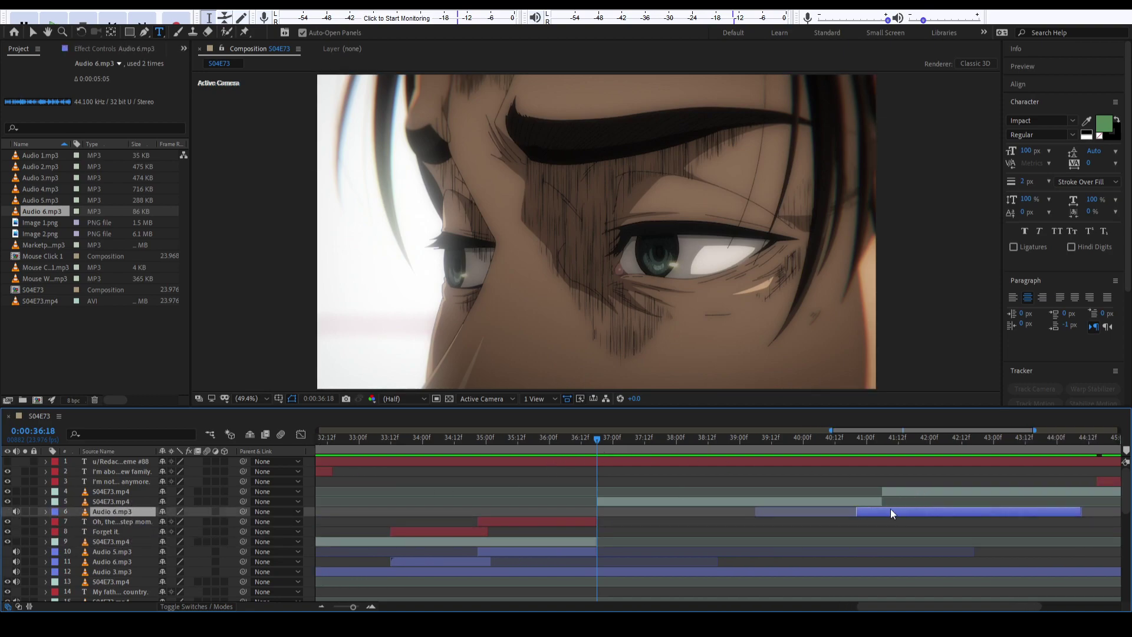
pyautogui.moveTo(891, 513); pyautogui.dragTo(679, 511)
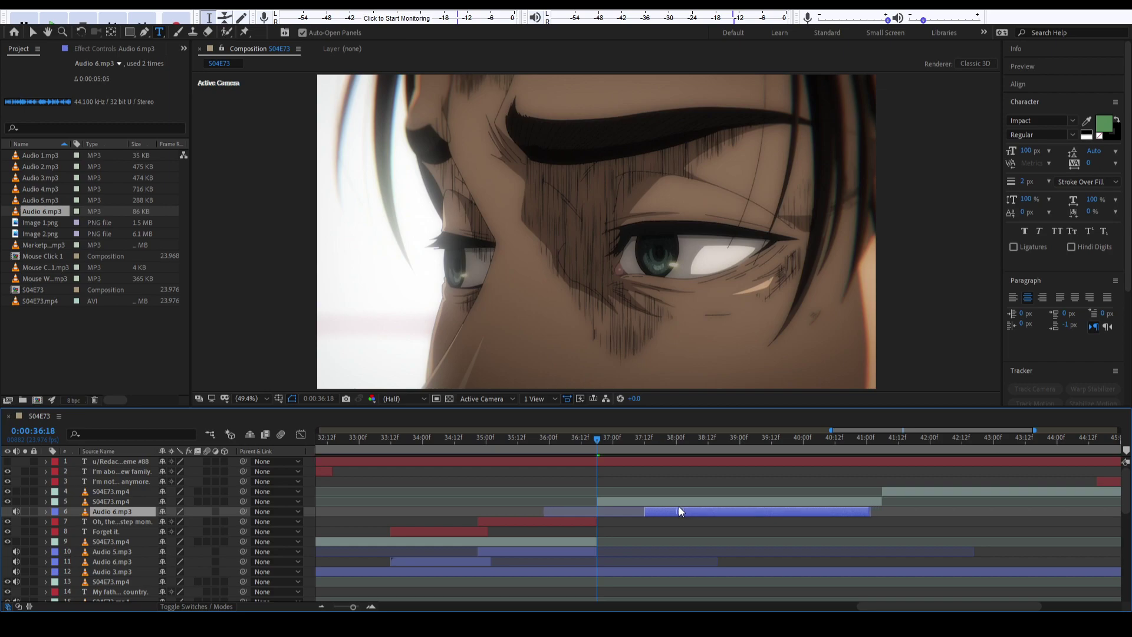
pyautogui.click(620, 582)
pyautogui.hscroll(2, 640, 503)
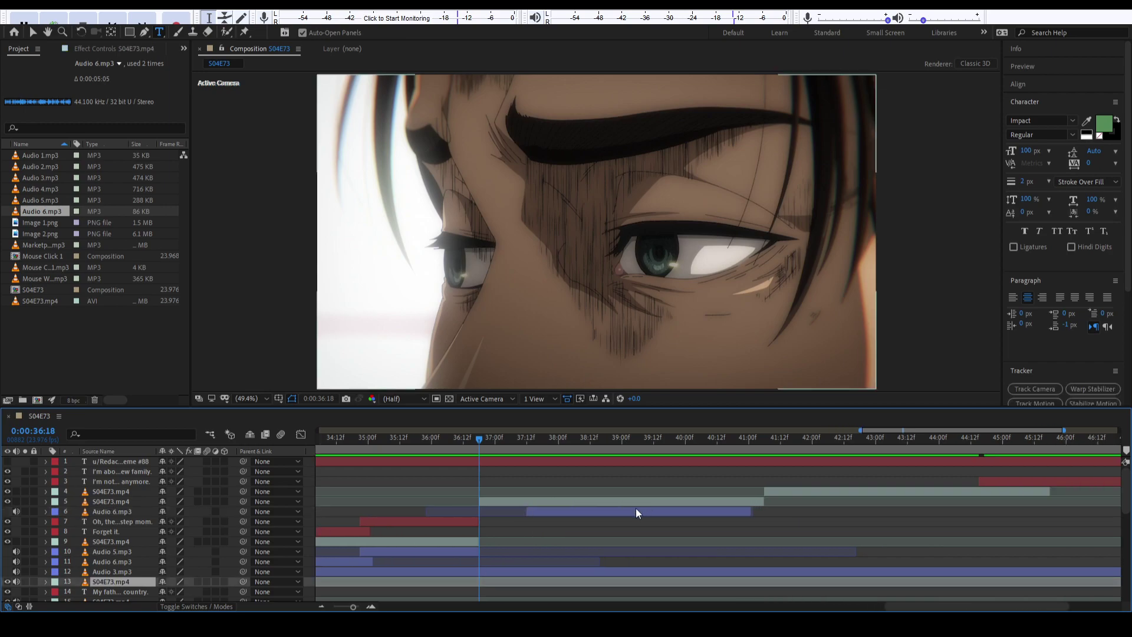
pyautogui.hscroll(1, 622, 481)
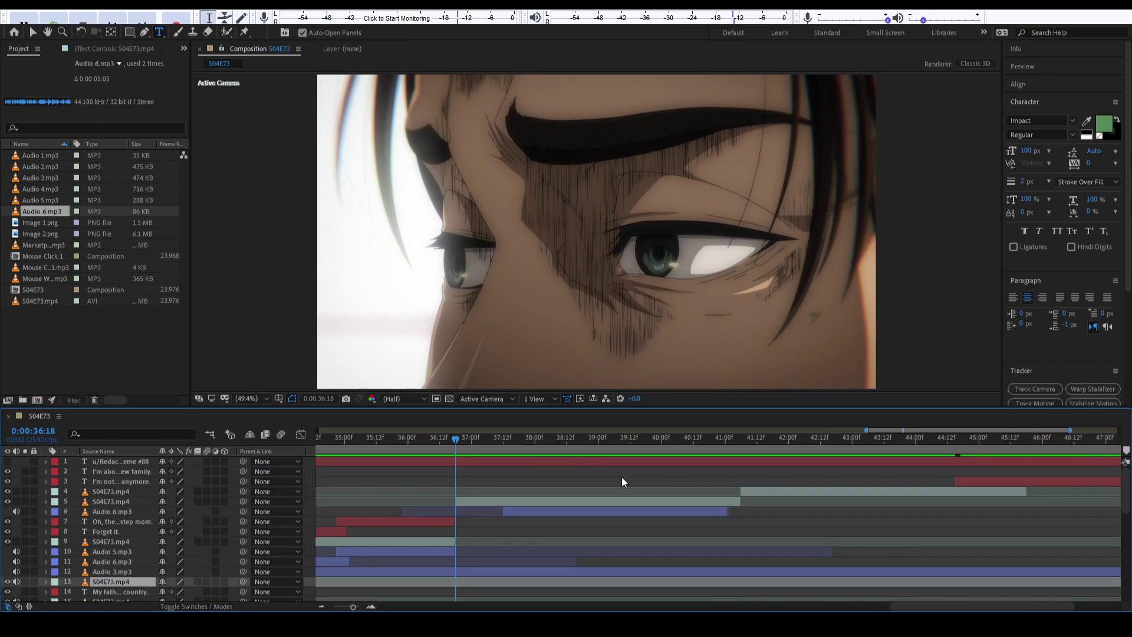
pyautogui.scroll(-2, 601, 489)
# Start the 'I'm not in the mood anymore.' caption earlier and preview from 36:12.
pyautogui.moveTo(968, 479); pyautogui.dragTo(832, 485)
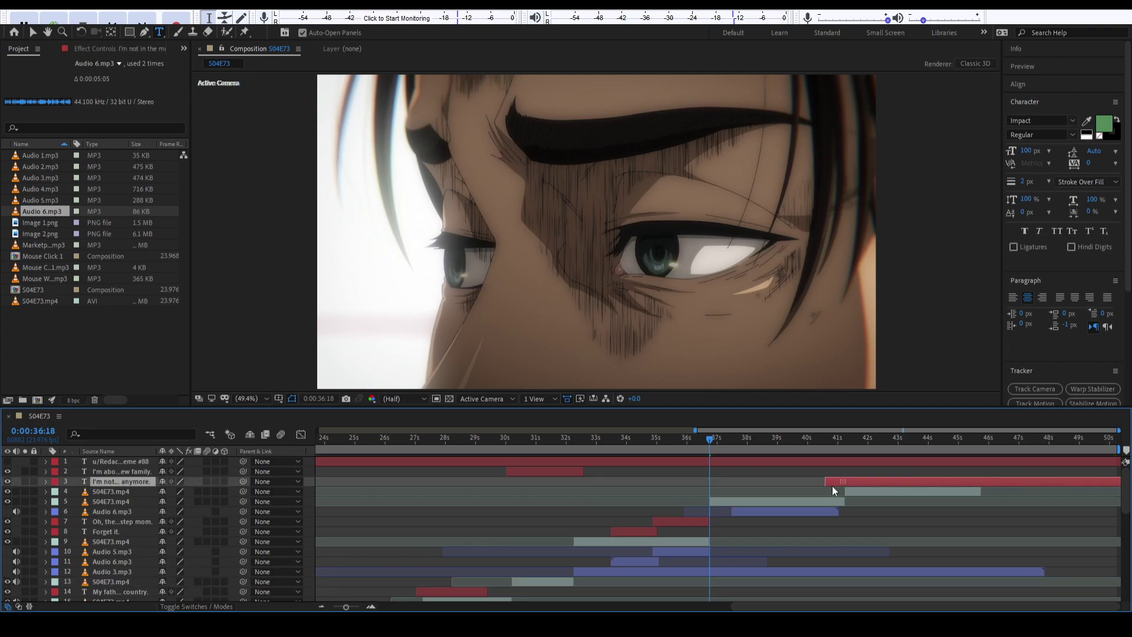
pyautogui.moveTo(655, 443); pyautogui.dragTo(644, 443)
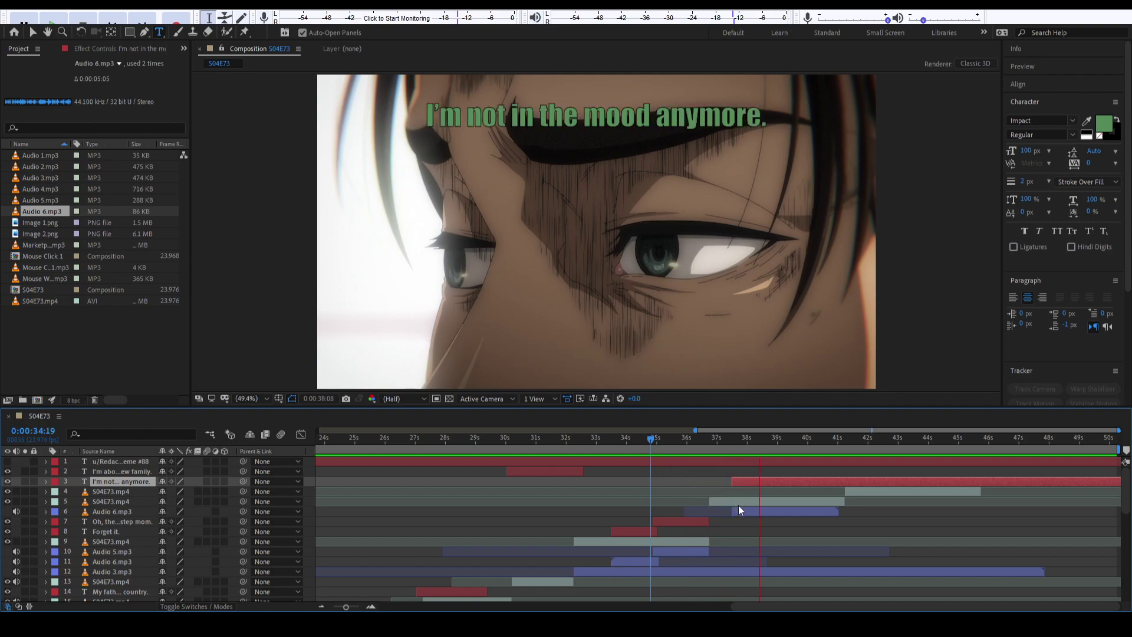
pyautogui.press('space')
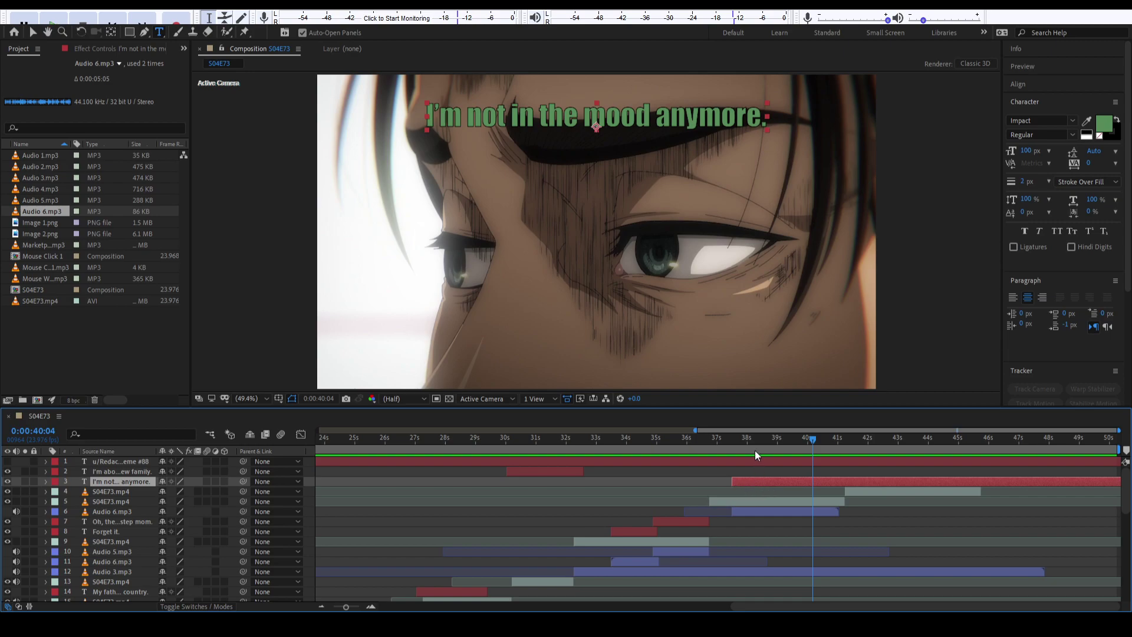
pyautogui.moveTo(750, 442); pyautogui.dragTo(702, 446)
pyautogui.press('space')
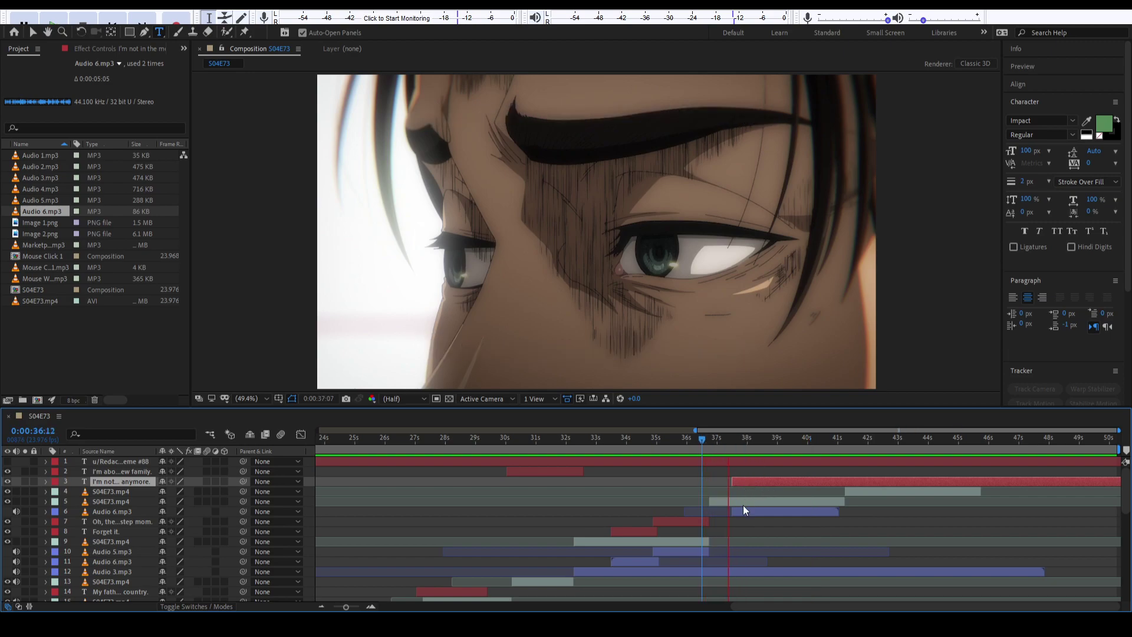
pyautogui.press('space')
# Trim Audio 6.mp3's start later and nudge it slightly earlier, previewing from 34:16.
pyautogui.moveTo(731, 511); pyautogui.dragTo(751, 512)
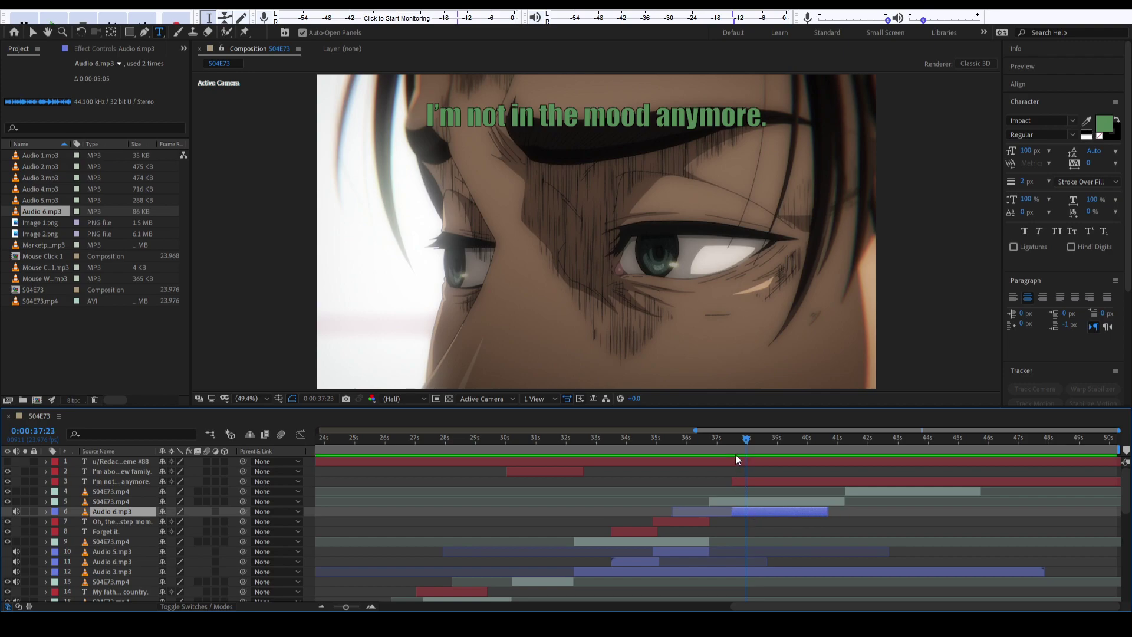
pyautogui.moveTo(735, 454); pyautogui.dragTo(645, 447)
pyautogui.press('space')
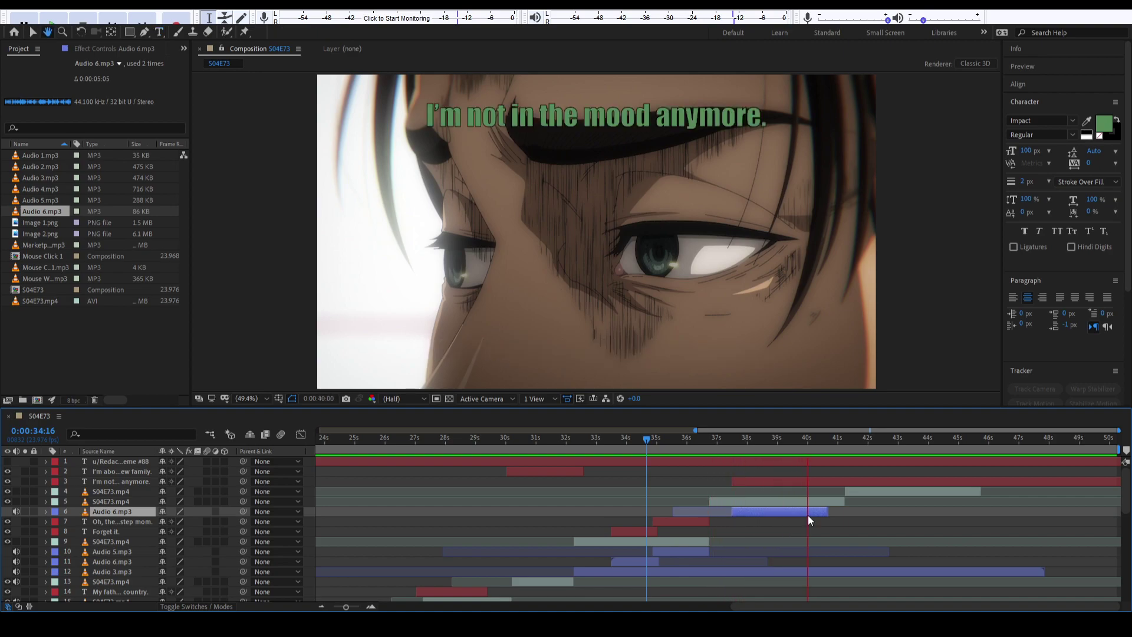
pyautogui.press('space')
pyautogui.press('space')
pyautogui.moveTo(803, 446); pyautogui.dragTo(620, 443)
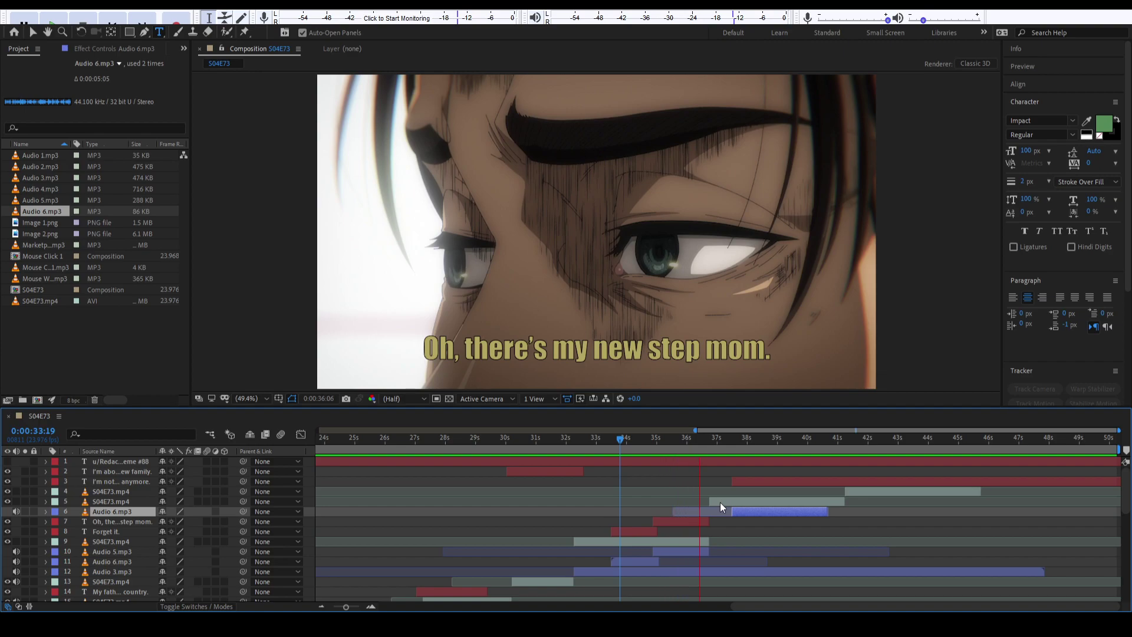
pyautogui.press('space')
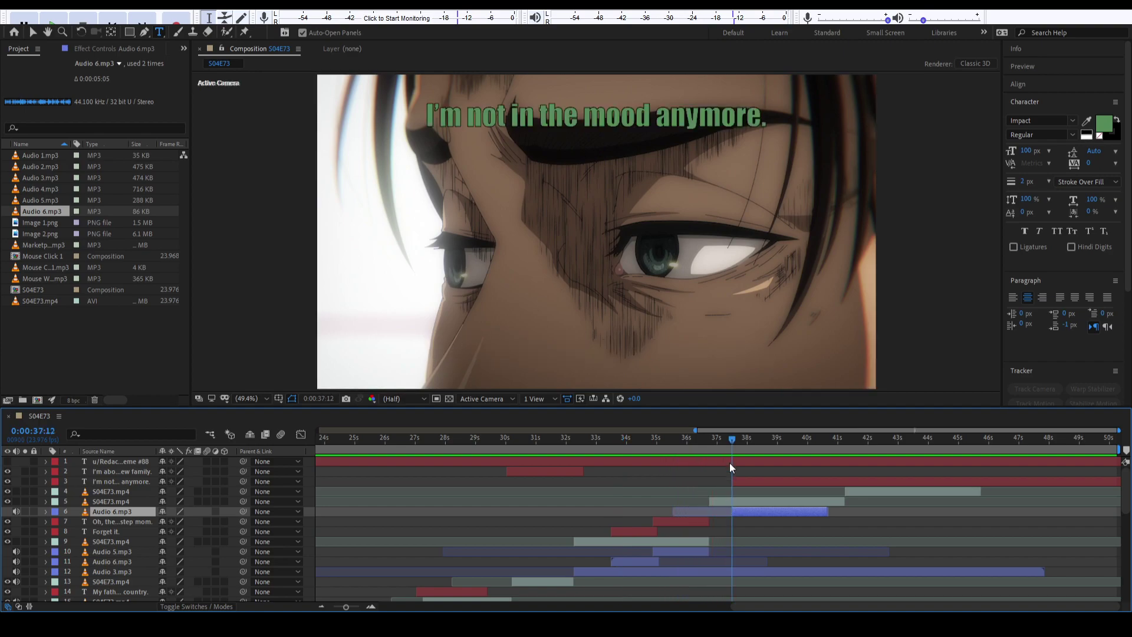
# Delete the S04E73.mp4 layer 5 and move Audio 6.mp3 up to layer 4.
pyautogui.moveTo(732, 444); pyautogui.dragTo(719, 443)
pyautogui.click(727, 501)
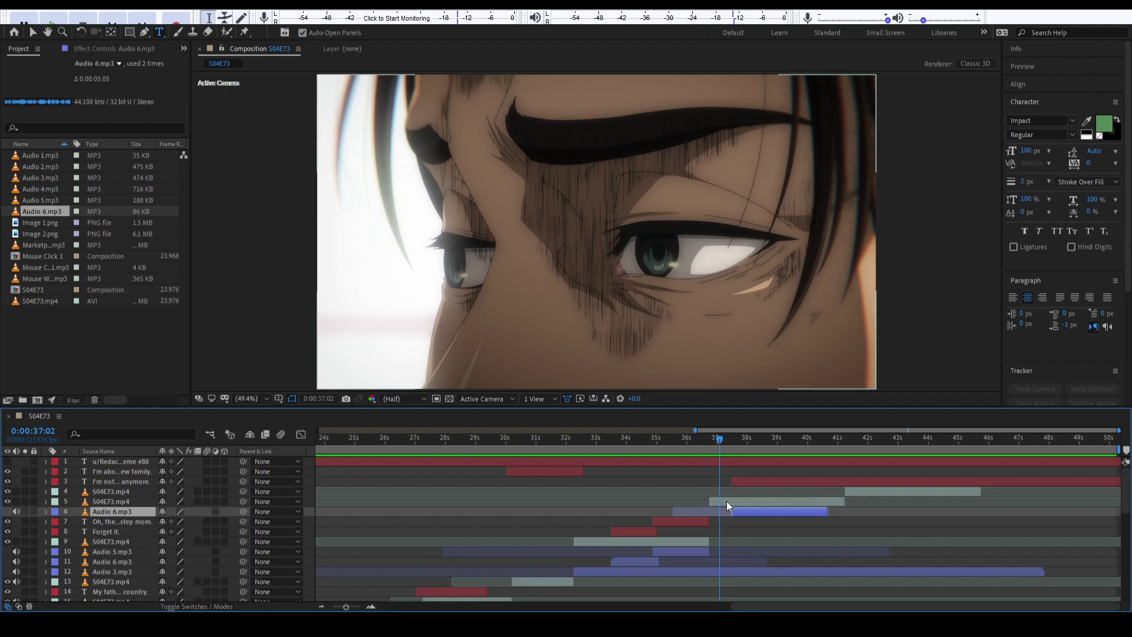
pyautogui.press('Delete')
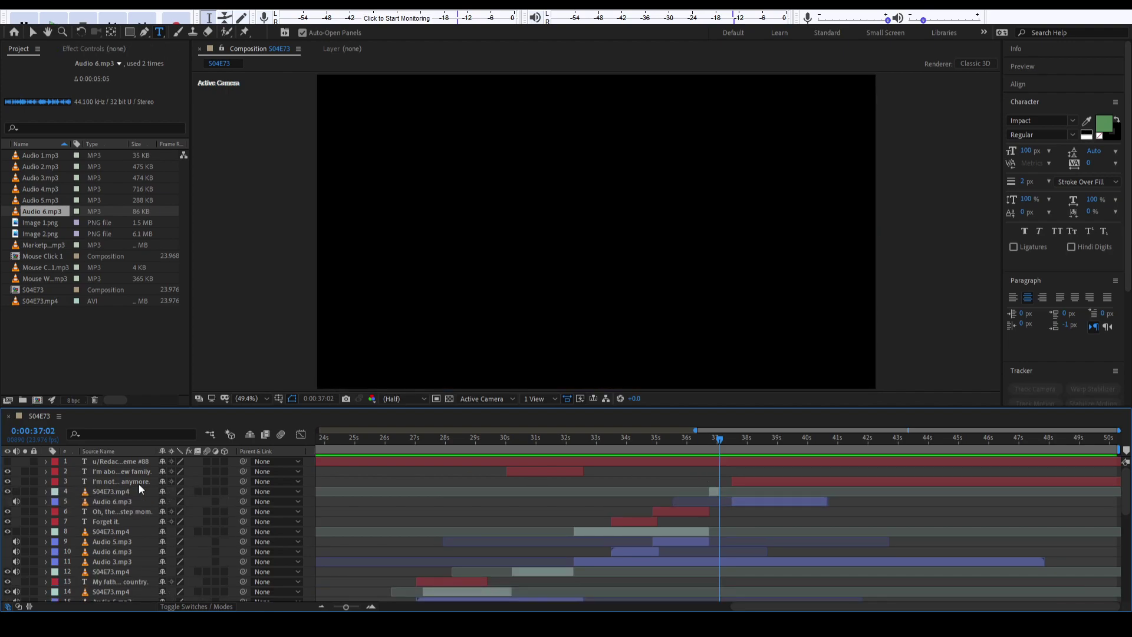
pyautogui.click(738, 502)
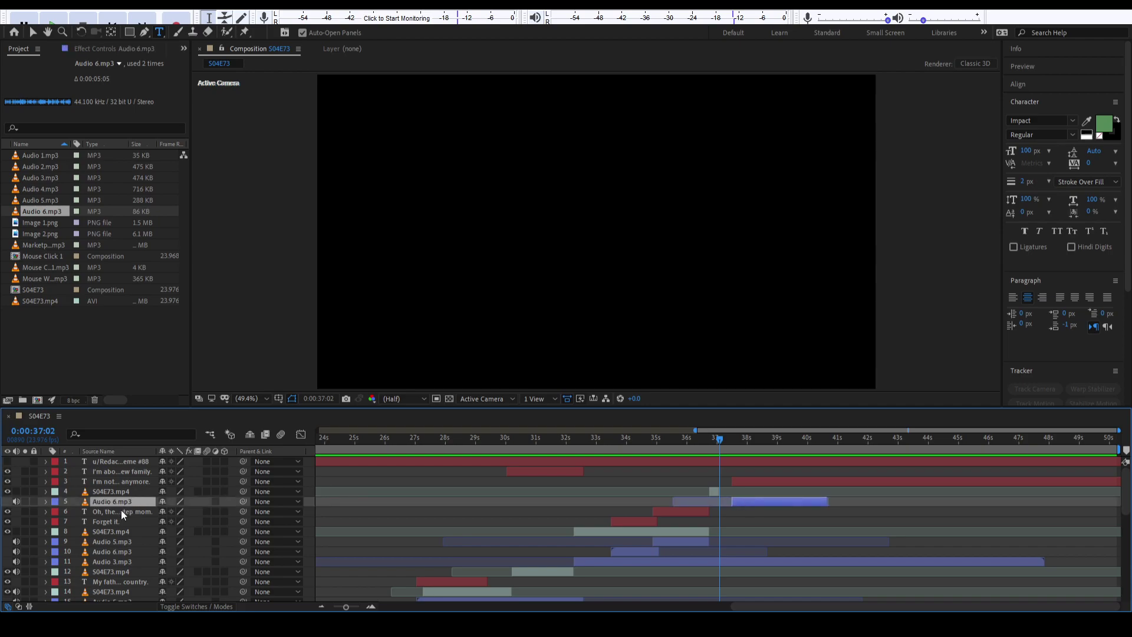
pyautogui.moveTo(119, 503); pyautogui.dragTo(118, 490)
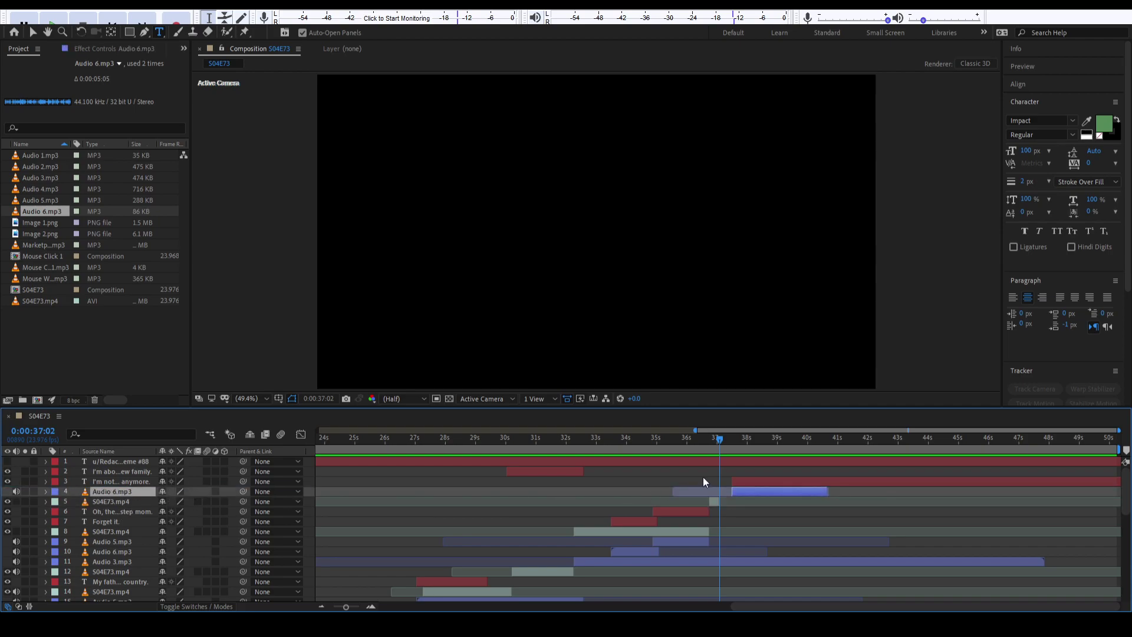
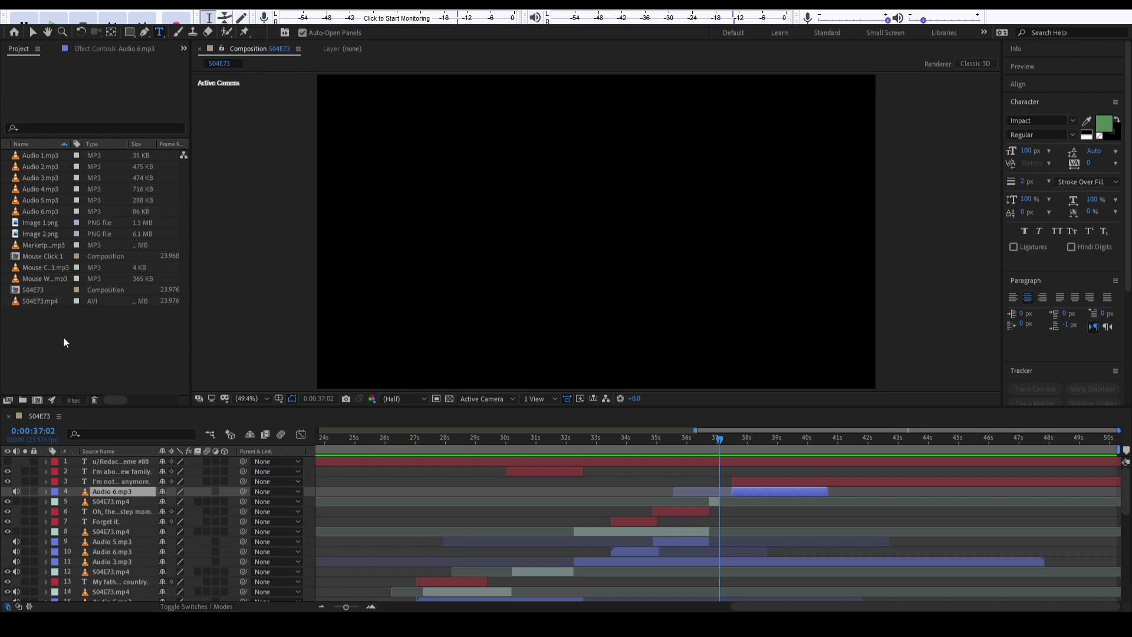
# Add Title Card.png to the S04E73 timeline and reveal its Transform properties.
pyautogui.moveTo(64, 342)
pyautogui.mouseDown()
pyautogui.moveTo(48, 314)
pyautogui.moveTo(585, 435)
pyautogui.moveTo(708, 475)
pyautogui.moveTo(705, 490)
pyautogui.moveTo(719, 490)
pyautogui.mouseUp()
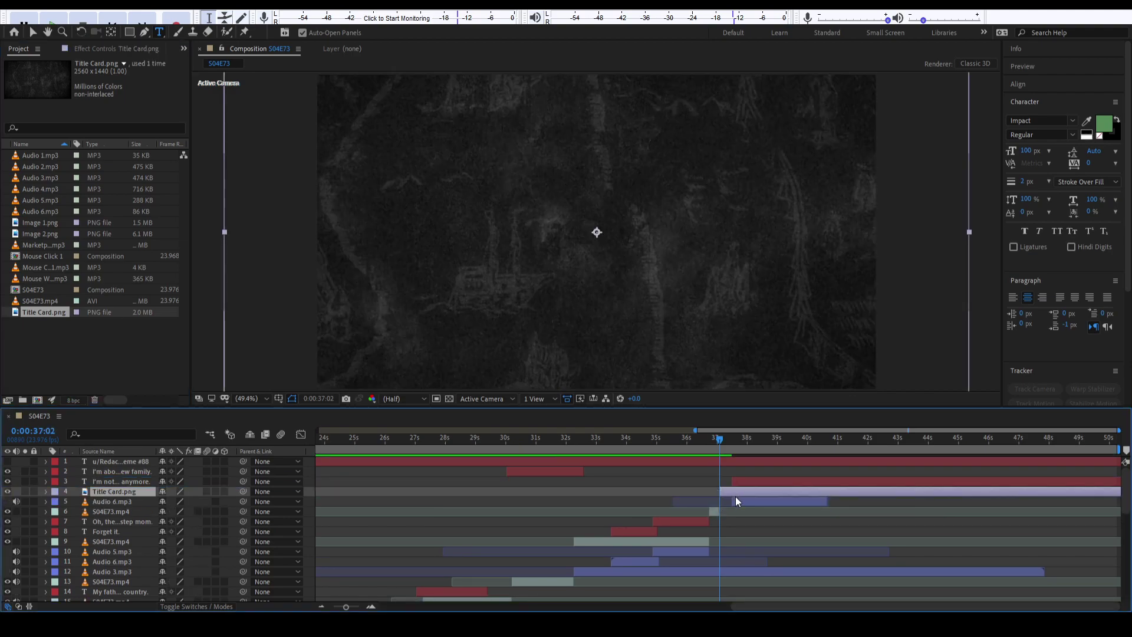
pyautogui.click(48, 491)
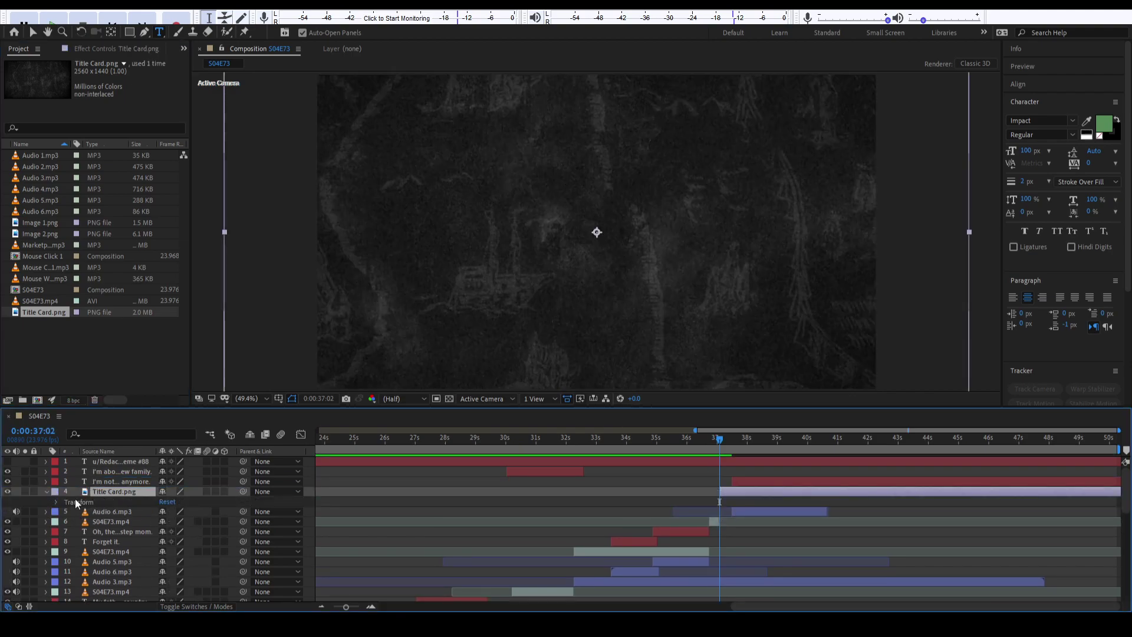
pyautogui.click(57, 502)
# Scale the Title Card layer to 80% and turn on Position keyframing.
pyautogui.click(175, 531)
pyautogui.write('70')
pyautogui.press('Tab')
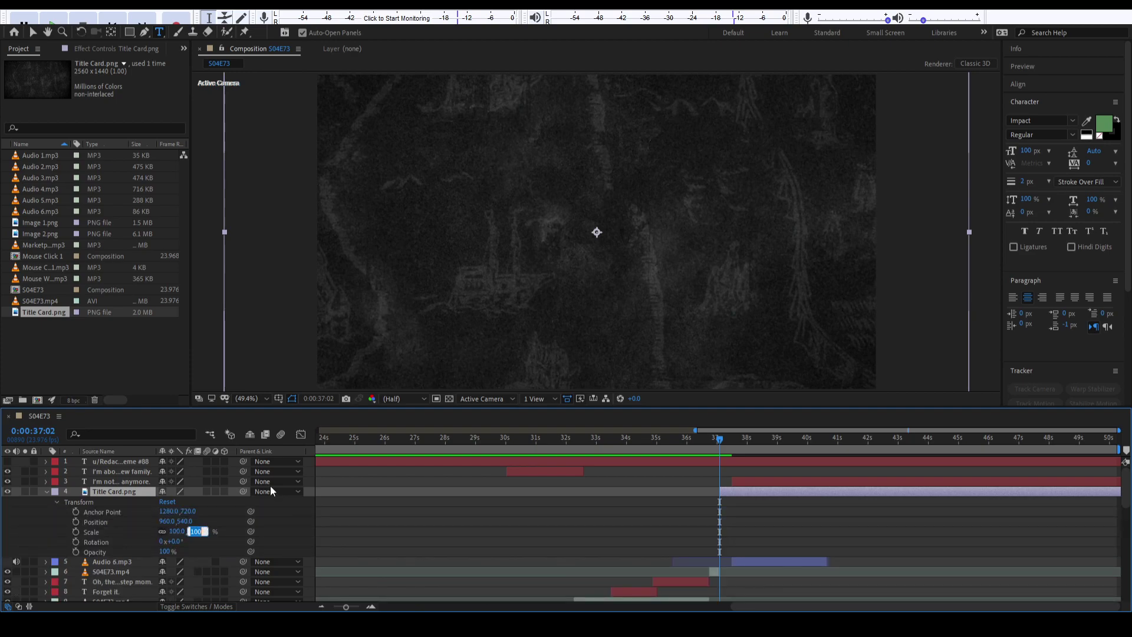
pyautogui.press('Up')
pyautogui.press('Up')
pyautogui.press('Up')
pyautogui.press('Up')
pyautogui.press('Up')
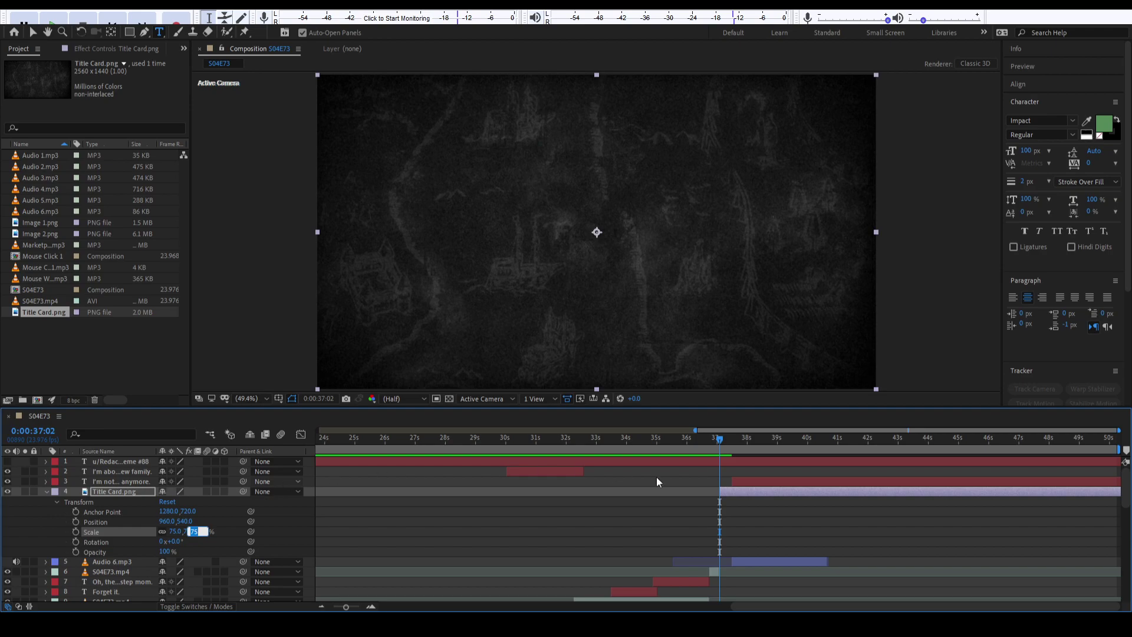
pyautogui.click(680, 504)
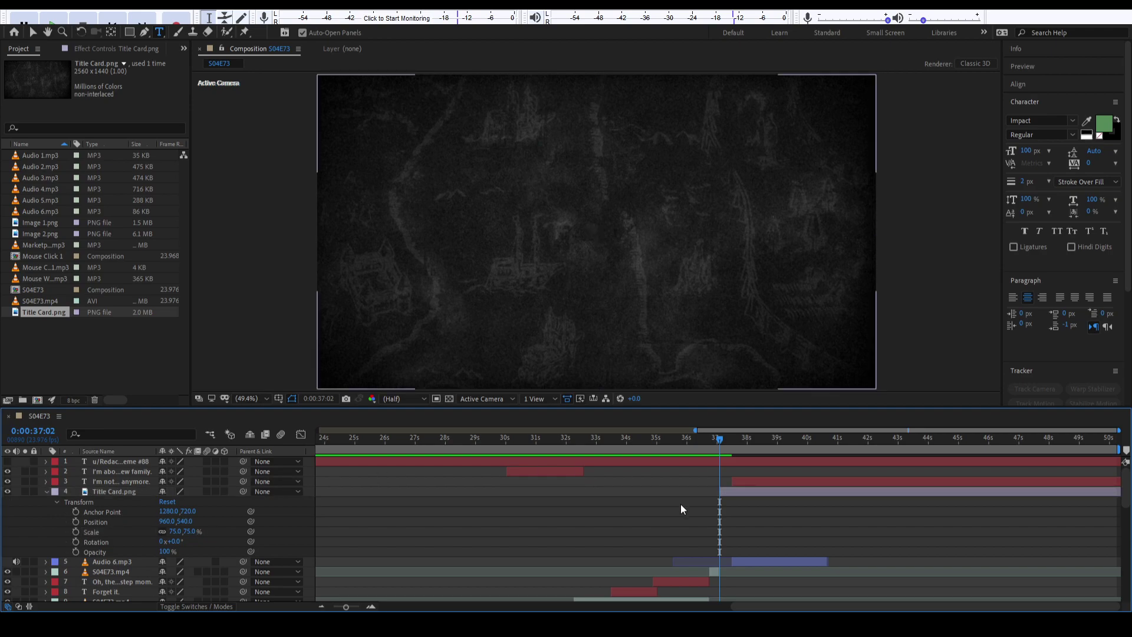
pyautogui.click(190, 531)
pyautogui.press('Up')
pyautogui.press('Up')
pyautogui.press('Up')
pyautogui.press('Up')
pyautogui.press('Up')
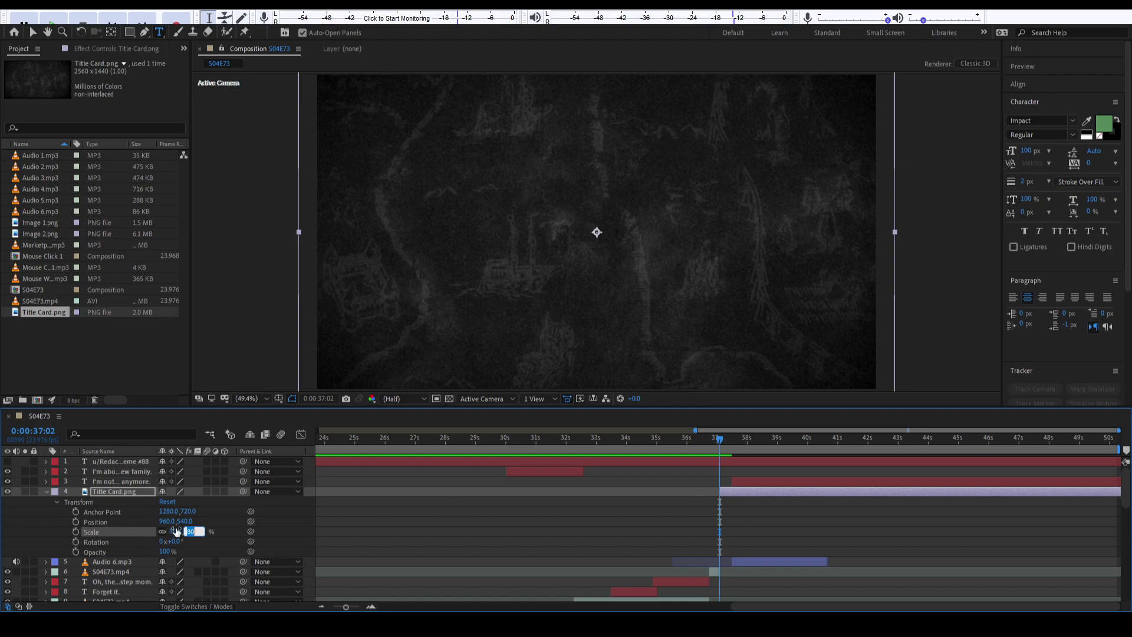
pyautogui.click(76, 523)
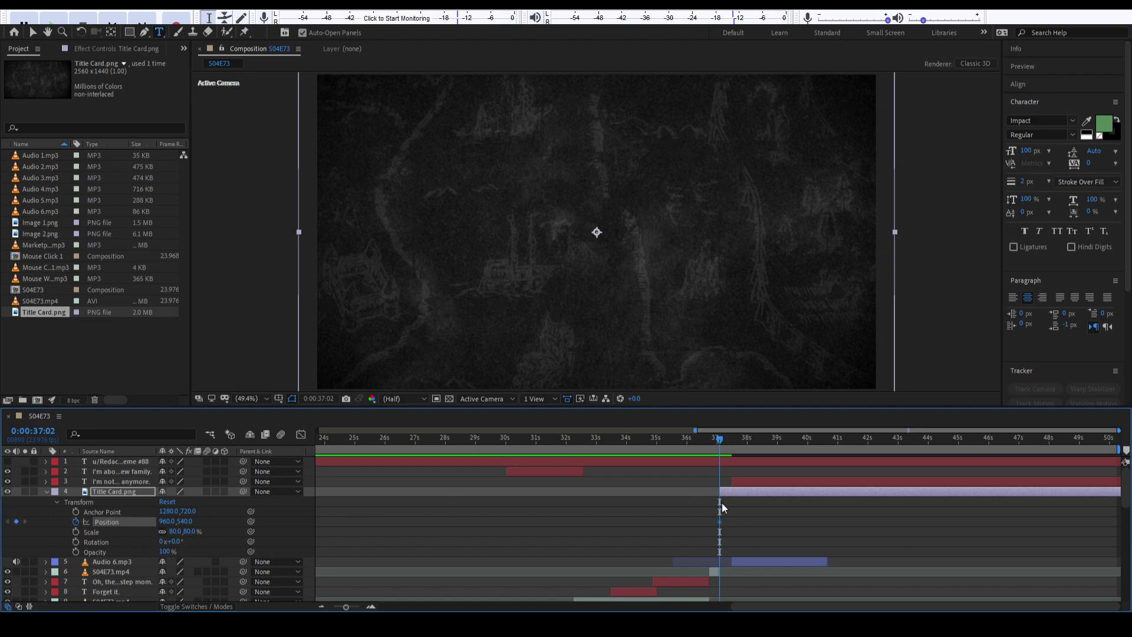
# Key a first run of small frame-by-frame Position nudges on the Title Card after 0:00:37:02.
pyautogui.press('pagedown')
pyautogui.press('Right')
pyautogui.press('Right')
pyautogui.press('Up')
pyautogui.press('Up')
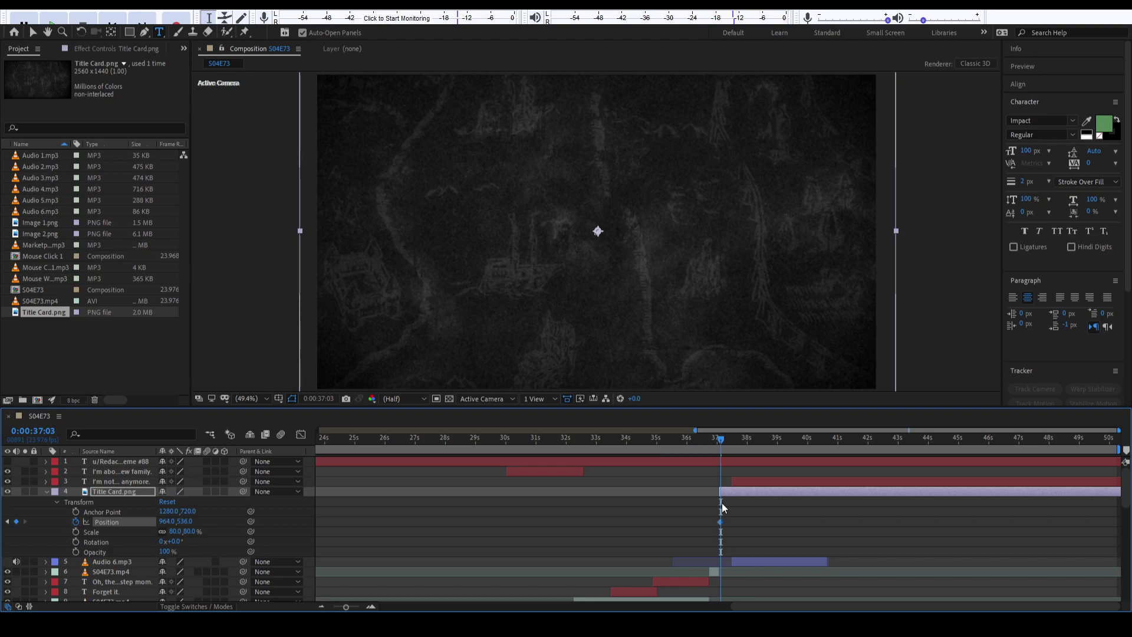
pyautogui.press('pagedown')
pyautogui.press('Left')
pyautogui.press('Left')
pyautogui.press('Left')
pyautogui.press('Left')
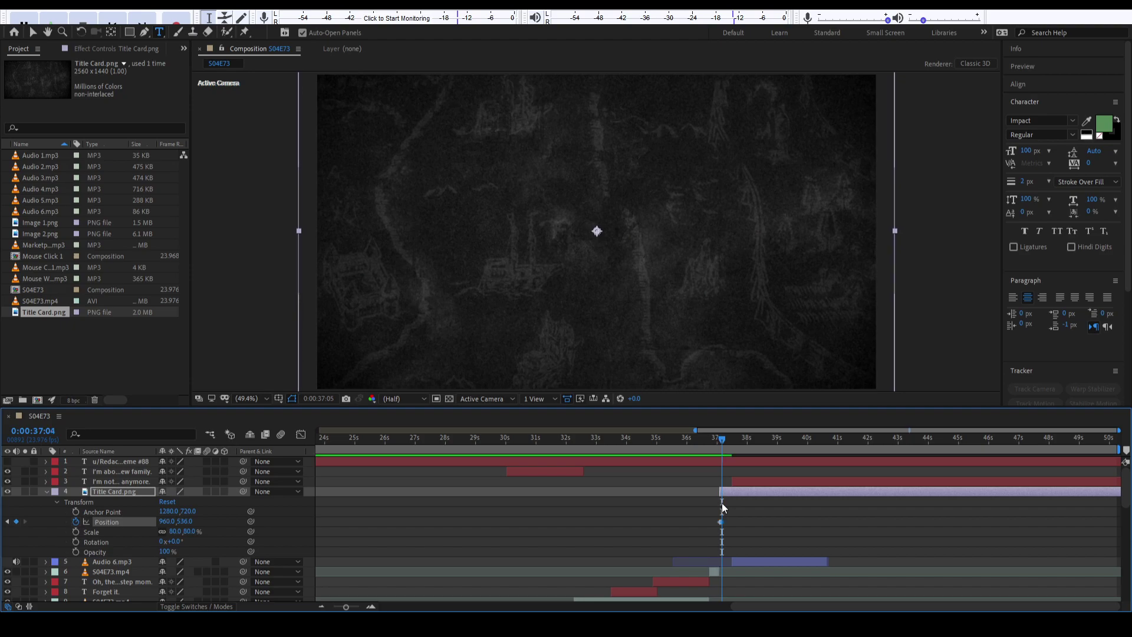
pyautogui.hotkey('shift', 'Left')
pyautogui.hotkey('shift', 'Left')
pyautogui.press('pagedown')
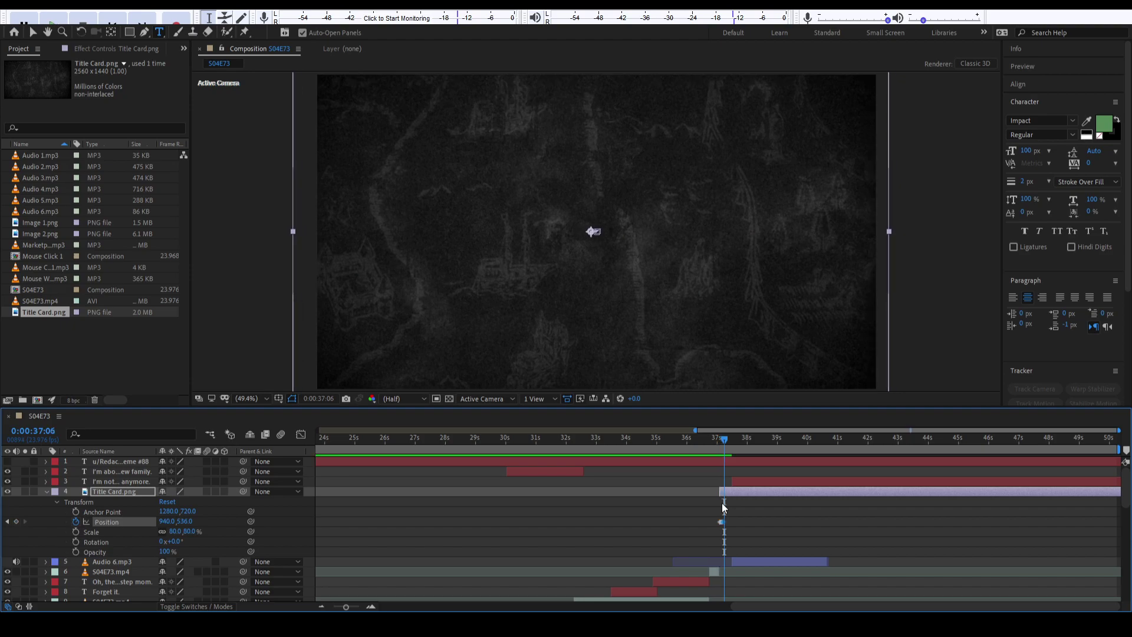
pyautogui.press('Down')
pyautogui.press('Down')
pyautogui.press('Down')
pyautogui.press('Down')
pyautogui.press('Down')
pyautogui.press('Down')
pyautogui.press('Right')
pyautogui.press('Right')
pyautogui.press('pagedown')
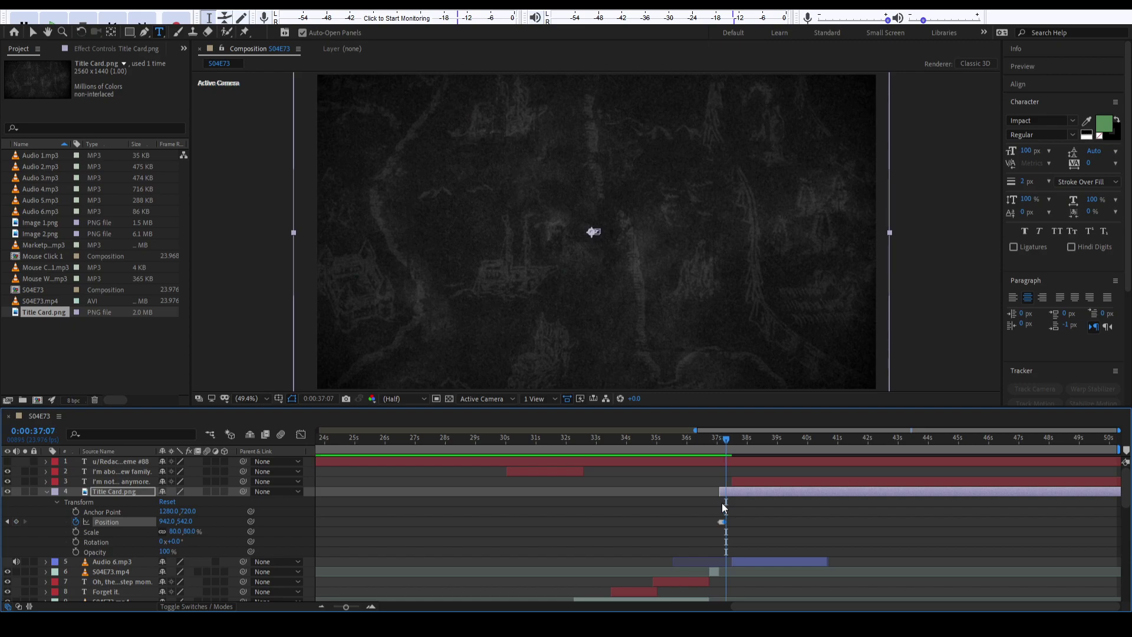
pyautogui.hotkey('shift', 'Down')
pyautogui.hotkey('shift', 'Down')
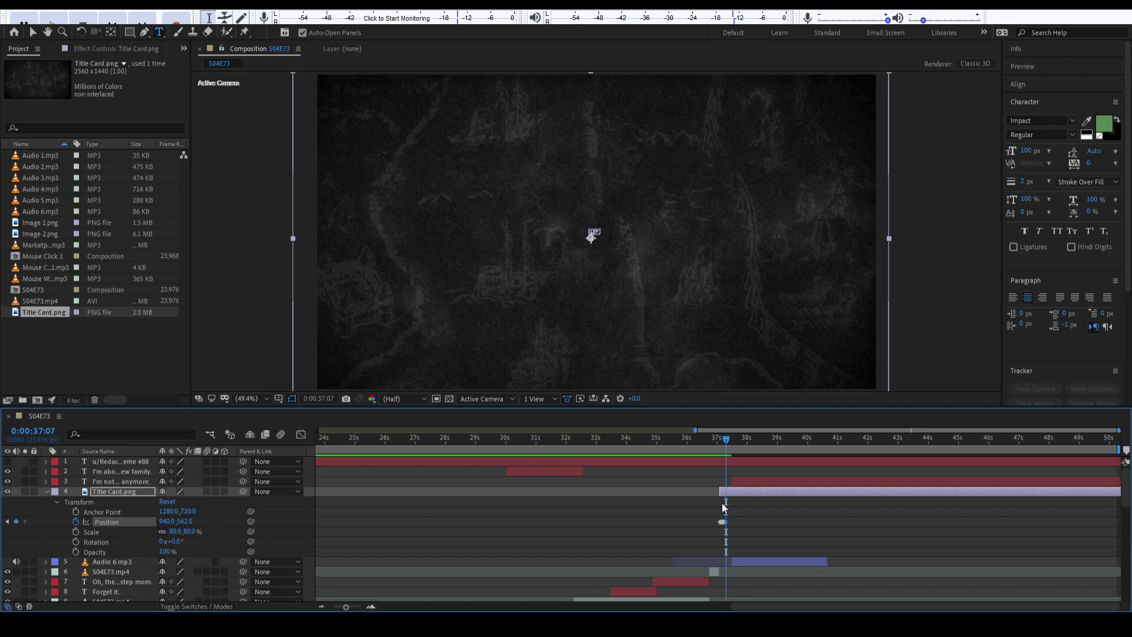
pyautogui.press('pagedown')
pyautogui.hotkey('shift', 'Right')
pyautogui.hotkey('shift', 'Right')
pyautogui.hotkey('shift', 'Right')
pyautogui.hotkey('shift', 'Right')
pyautogui.press('Left')
pyautogui.press('Left')
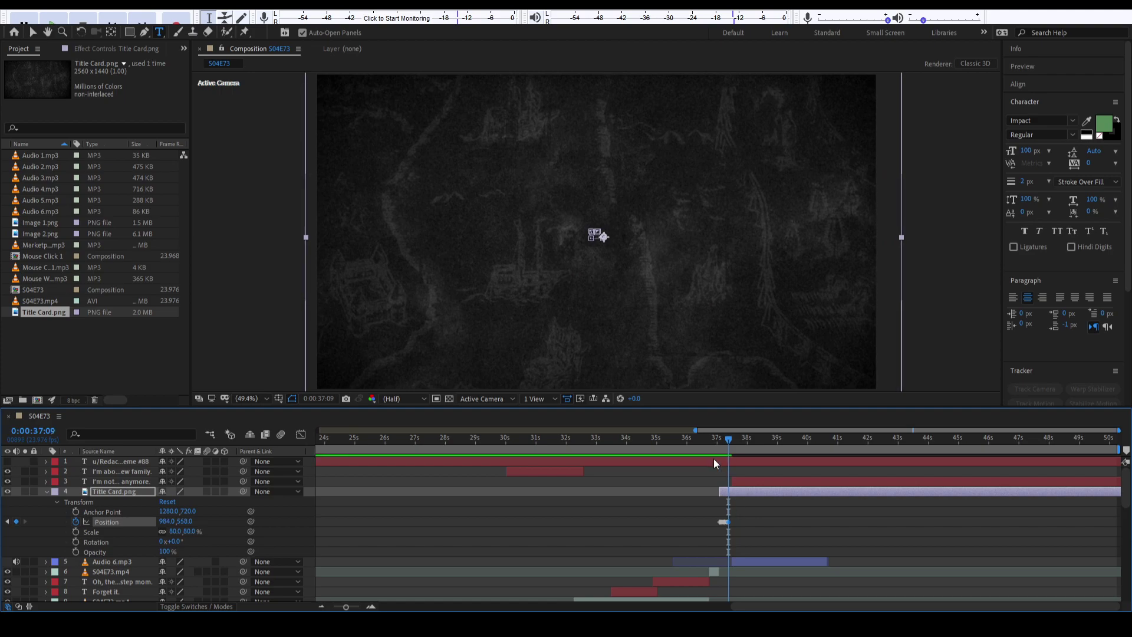
# Preview the shake from 0:00:36:21, then delete those Position keyframes.
pyautogui.click(713, 436)
pyautogui.press('space')
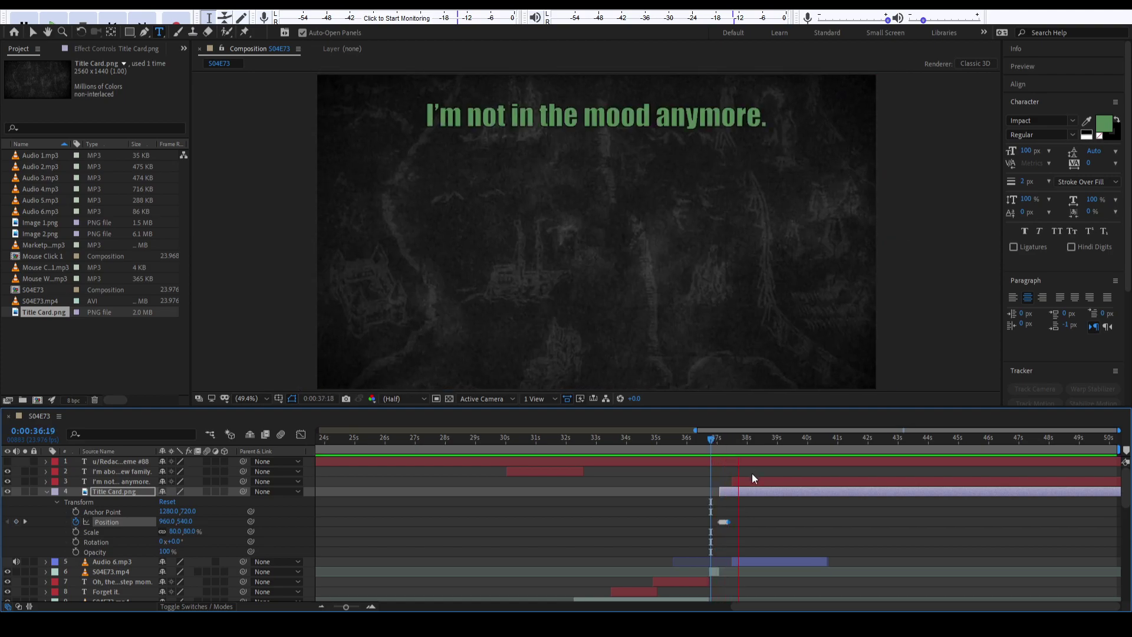
pyautogui.press('space')
pyautogui.click(717, 442)
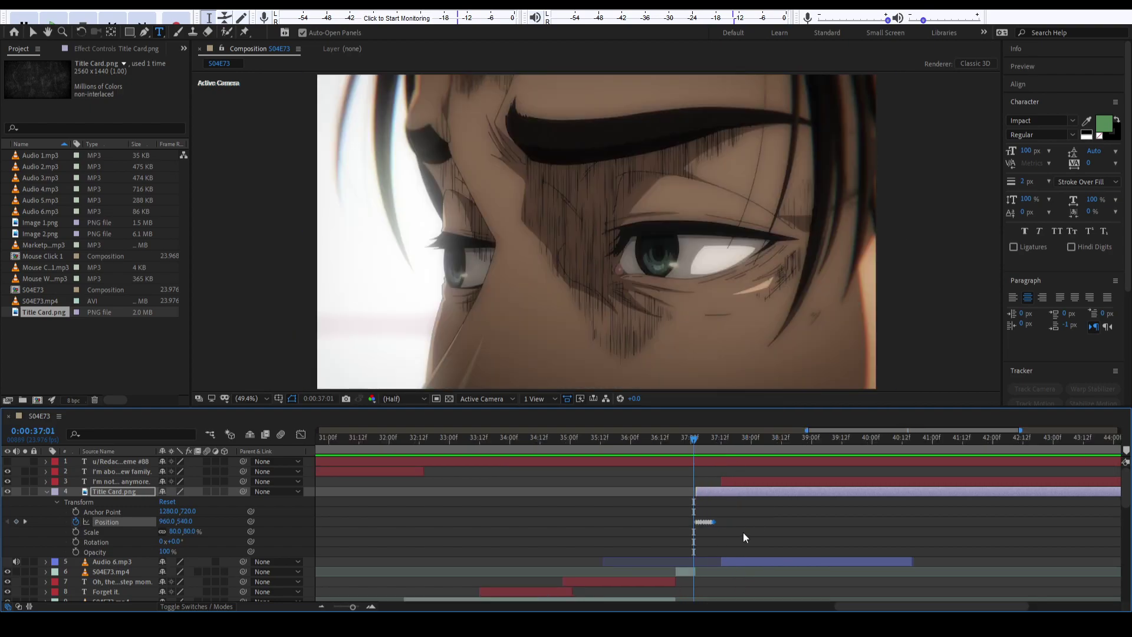
pyautogui.scroll(3, 743, 532)
pyautogui.moveTo(660, 526); pyautogui.dragTo(651, 528)
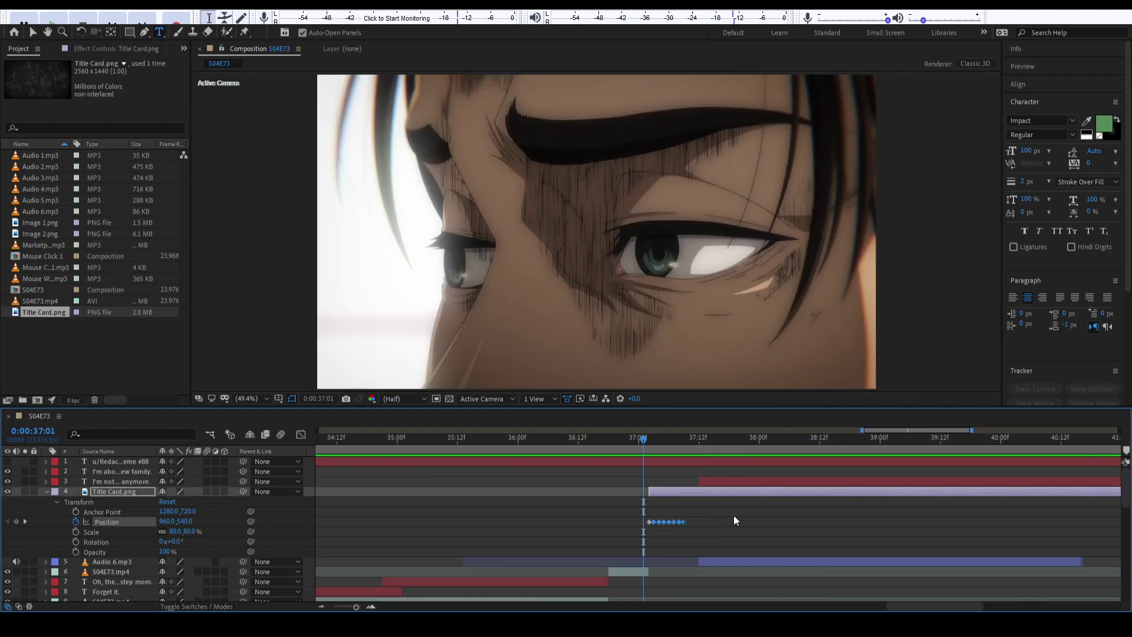
pyautogui.press('Delete')
# Re-key the jitter, offsetting Position a pixel or two around 960,540 each frame.
pyautogui.press('pagedown')
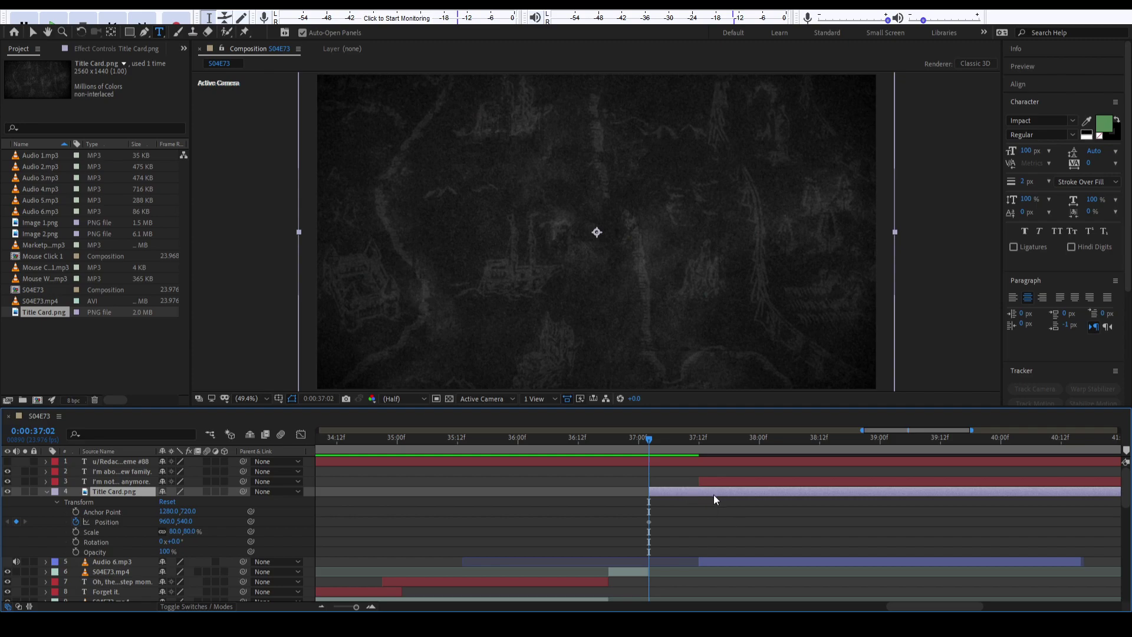
pyautogui.press('pagedown')
pyautogui.press('Left')
pyautogui.press('Left')
pyautogui.press('Up')
pyautogui.press('Up')
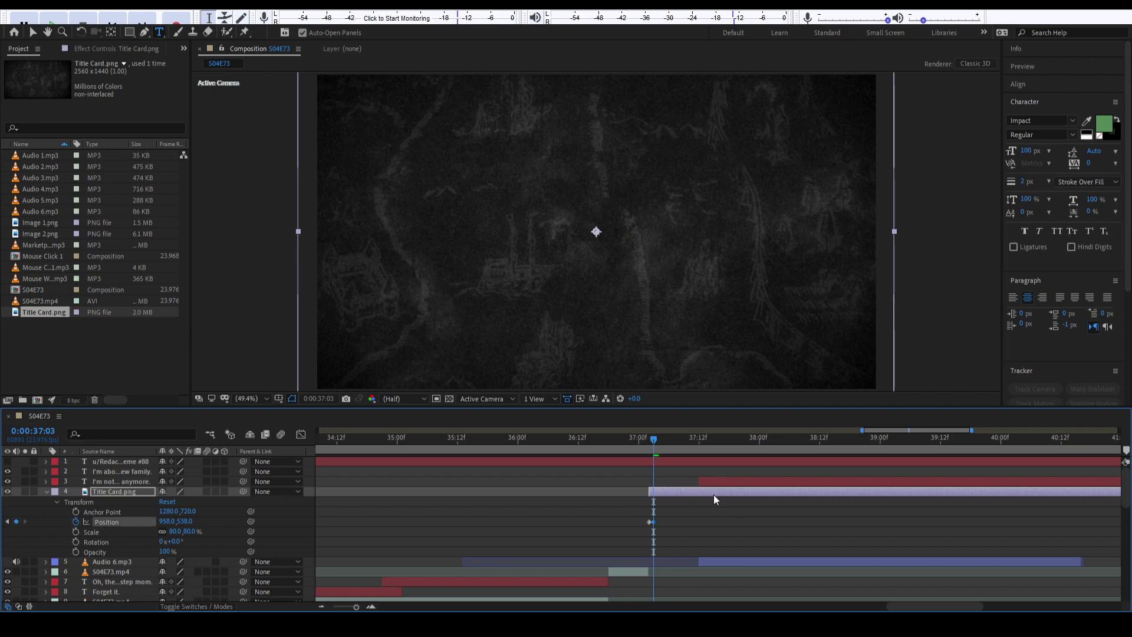
pyautogui.press('pagedown')
pyautogui.press('pagedown')
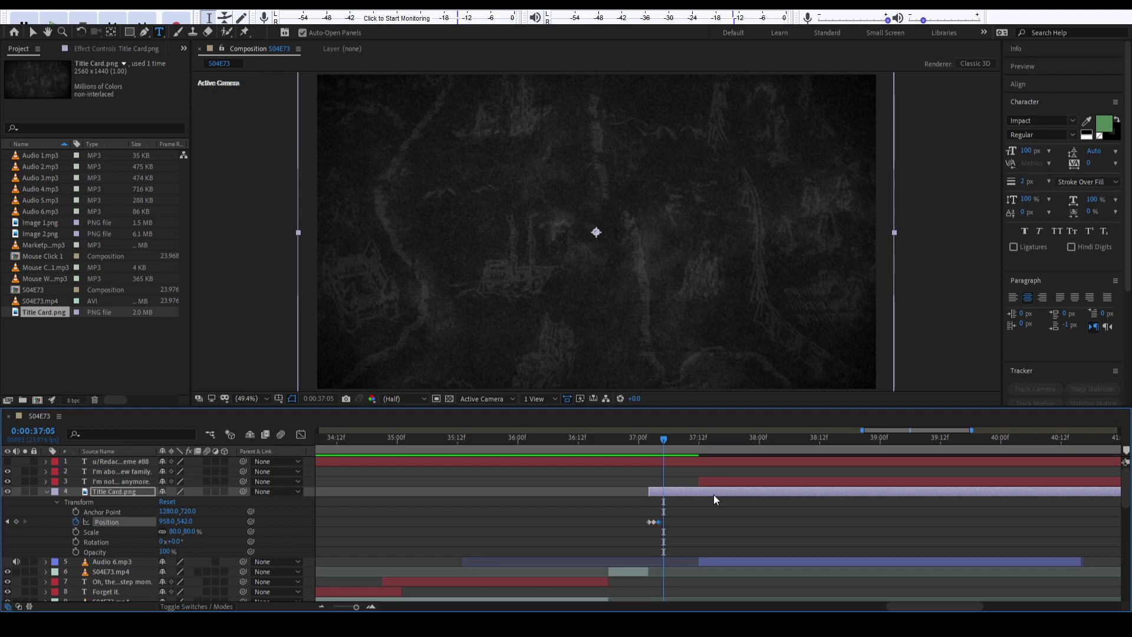
pyautogui.press('Right')
pyautogui.press('Right')
pyautogui.press('Down')
pyautogui.press('Down')
pyautogui.press('Down')
pyautogui.press('Down')
pyautogui.press('pagedown')
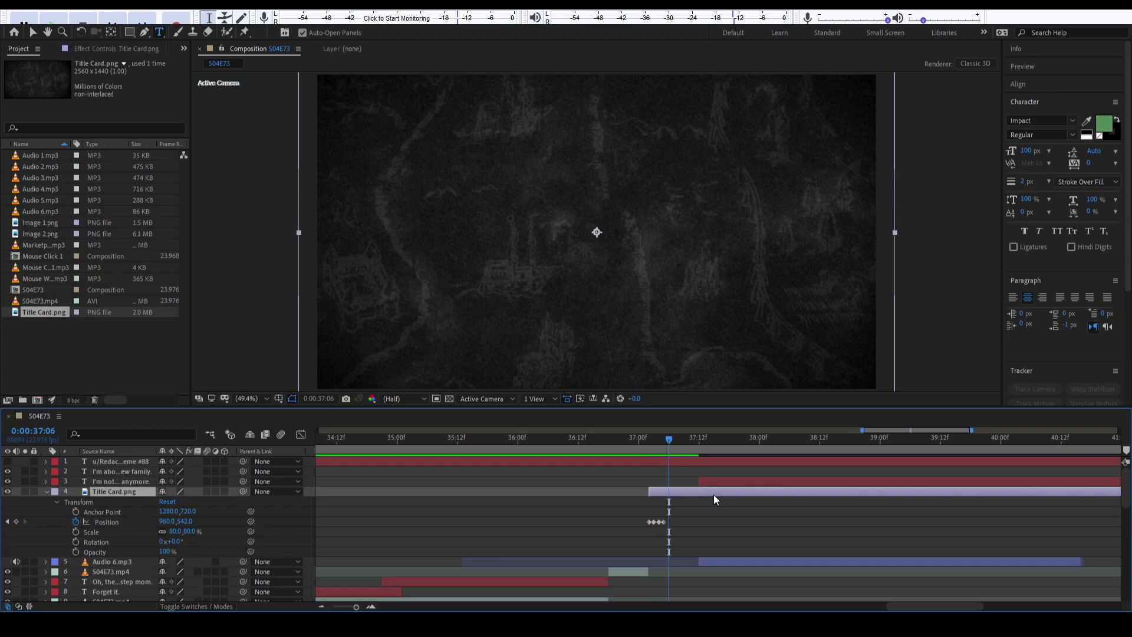
pyautogui.press('Left')
pyautogui.press('Left')
pyautogui.press('Left')
pyautogui.press('Left')
pyautogui.press('pagedown')
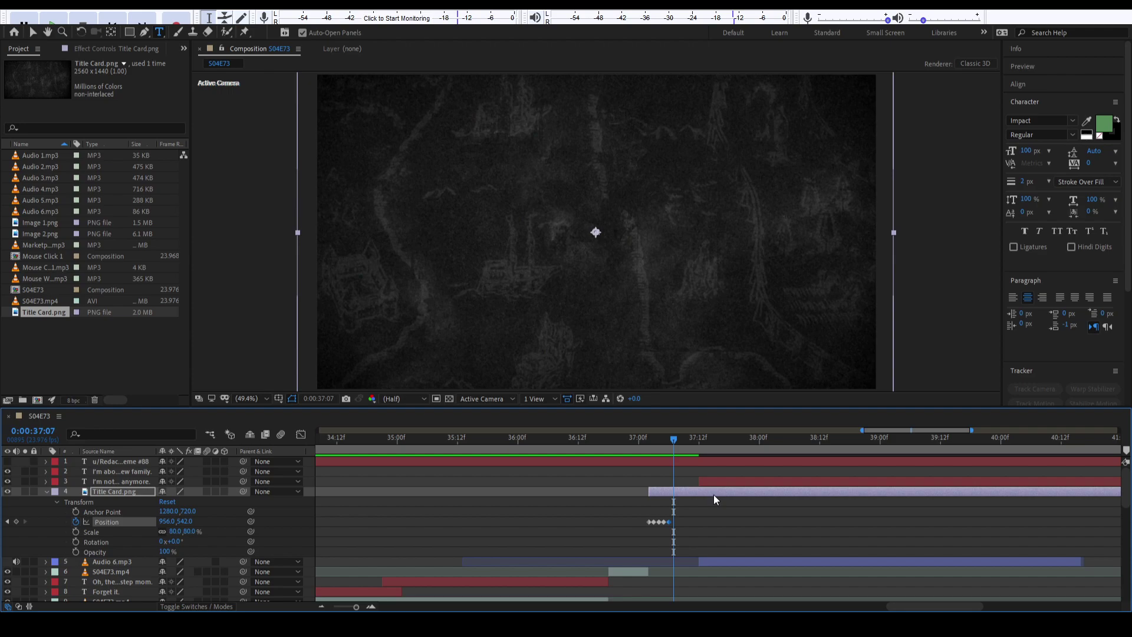
pyautogui.press('Up')
pyautogui.press('Up')
pyautogui.press('Up')
pyautogui.press('Up')
pyautogui.press('pagedown')
pyautogui.press('Right')
pyautogui.press('Right')
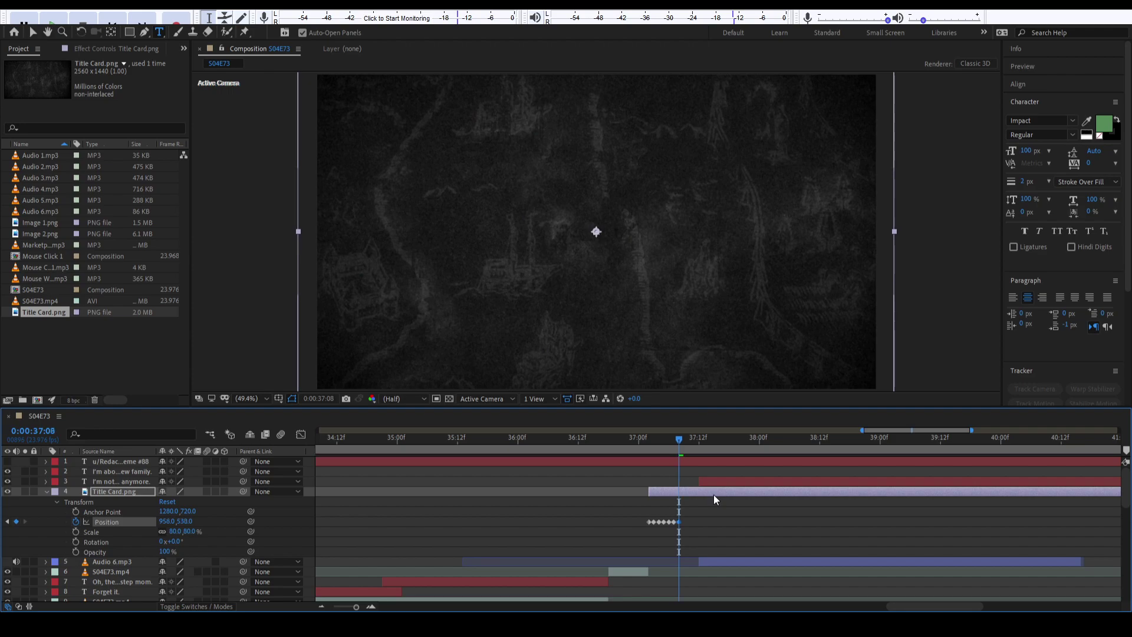
pyautogui.press('pagedown')
pyautogui.press('Right')
pyautogui.press('Right')
pyautogui.press('Right')
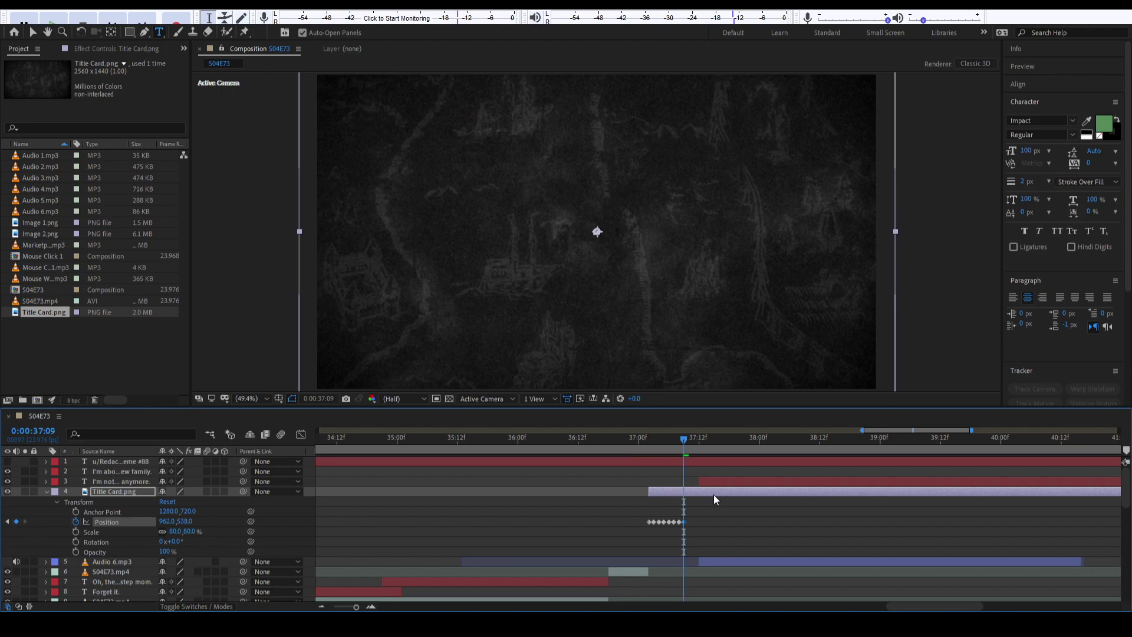
pyautogui.press('pagedown')
pyautogui.press('Right')
pyautogui.press('Right')
pyautogui.press('Right')
pyautogui.press('Down')
pyautogui.press('Down')
pyautogui.press('pagedown')
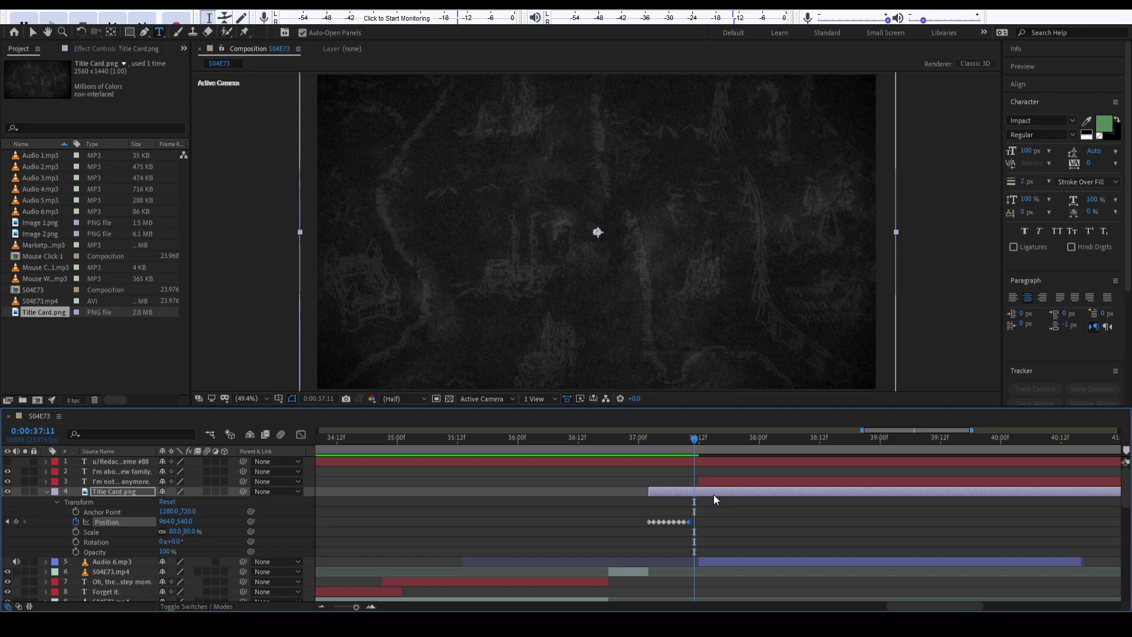
pyautogui.press('Left')
pyautogui.press('Left')
pyautogui.press('pagedown')
# Continue the jitter keyframes through about 0:00:37:22, then move the time back to about 36:22.
pyautogui.press('Left')
pyautogui.press('Left')
pyautogui.press('Up')
pyautogui.press('Up')
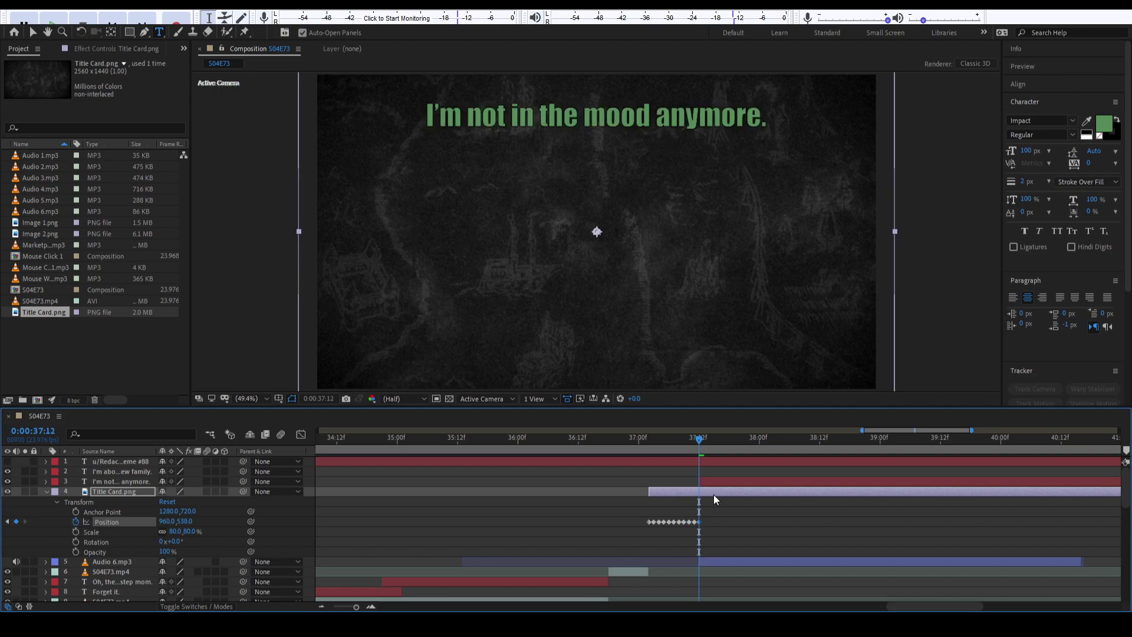
pyautogui.press('pagedown')
pyautogui.press('Left')
pyautogui.press('Left')
pyautogui.press('Down')
pyautogui.press('Down')
pyautogui.press('Down')
pyautogui.press('Down')
pyautogui.press('Down')
pyautogui.press('Down')
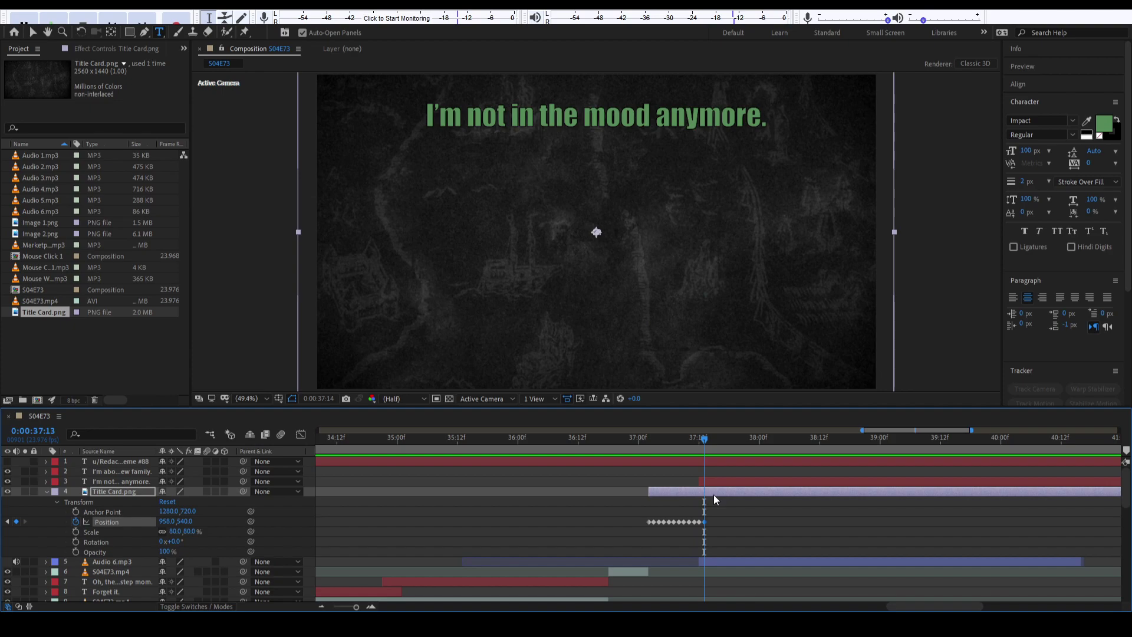
pyautogui.press('pagedown')
pyautogui.press('pagedown')
pyautogui.press('Right')
pyautogui.press('Right')
pyautogui.press('Up')
pyautogui.press('Up')
pyautogui.press('pagedown')
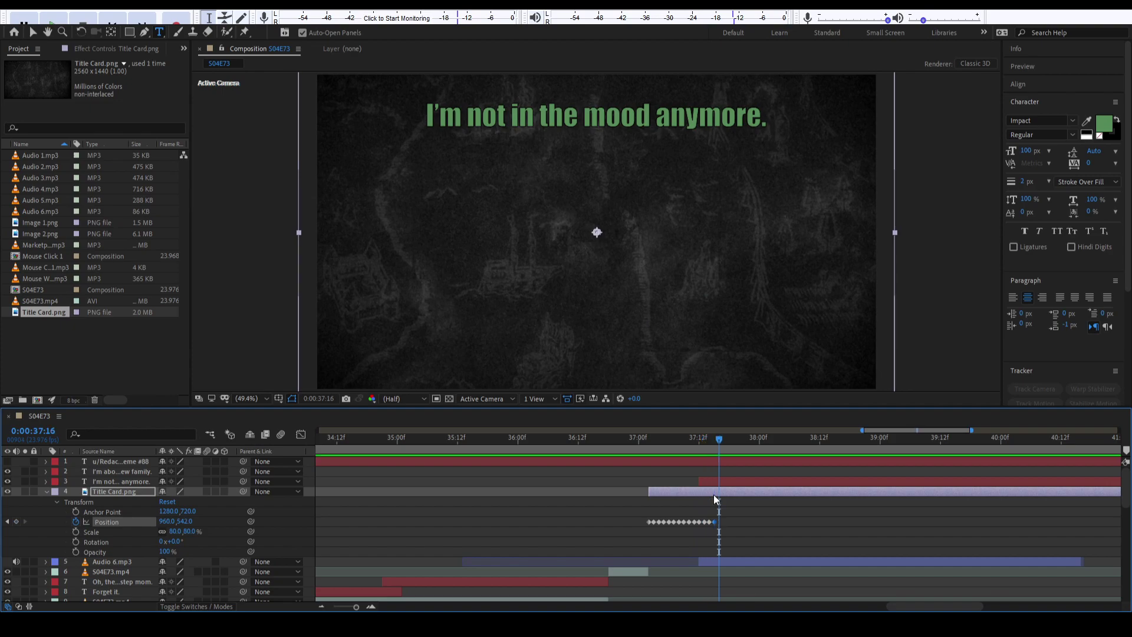
pyautogui.press('Left')
pyautogui.press('Left')
pyautogui.press('Left')
pyautogui.press('Left')
pyautogui.press('Up')
pyautogui.press('Up')
pyautogui.press('pagedown')
pyautogui.press('pagedown')
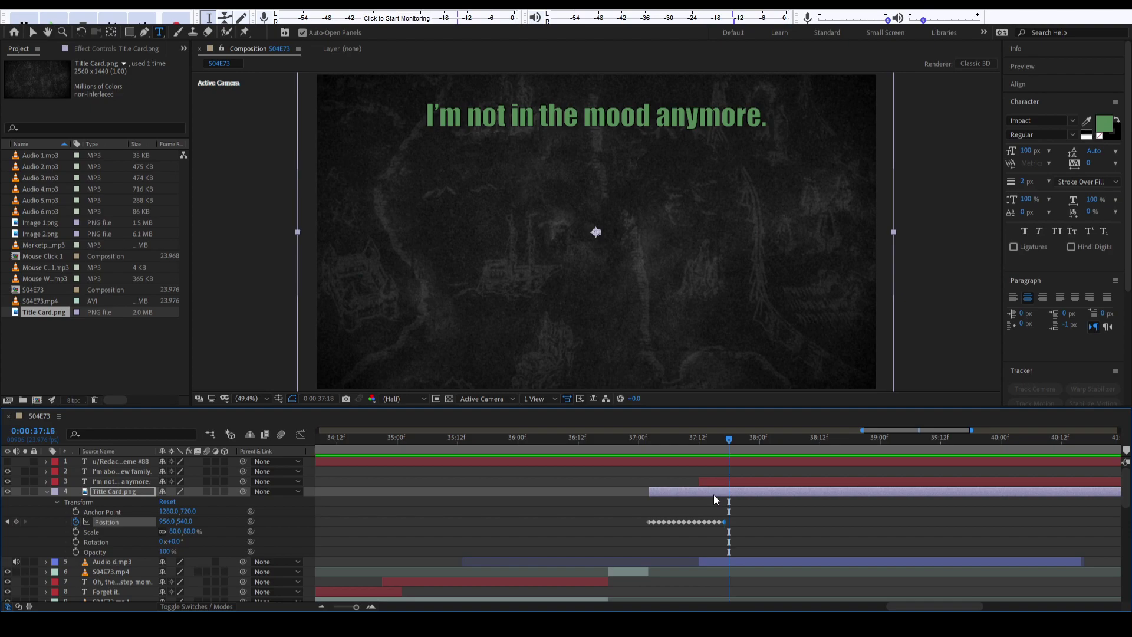
pyautogui.press('Right')
pyautogui.press('Right')
pyautogui.press('Right')
pyautogui.press('Right')
pyautogui.press('Up')
pyautogui.press('Up')
pyautogui.press('pagedown')
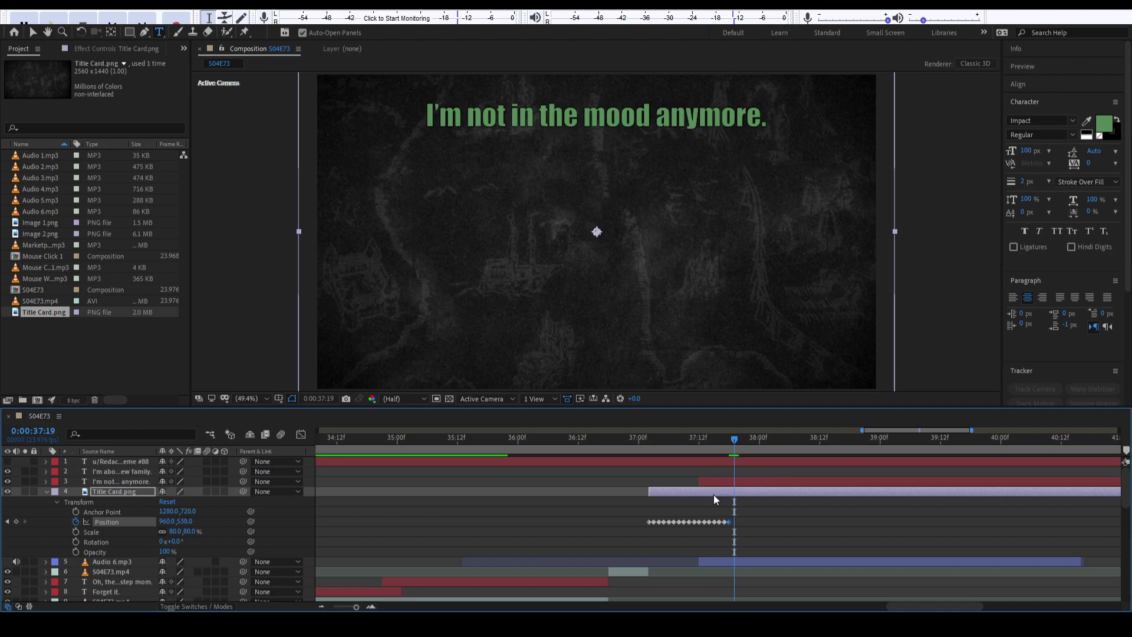
pyautogui.press('Down')
pyautogui.press('Down')
pyautogui.press('pagedown')
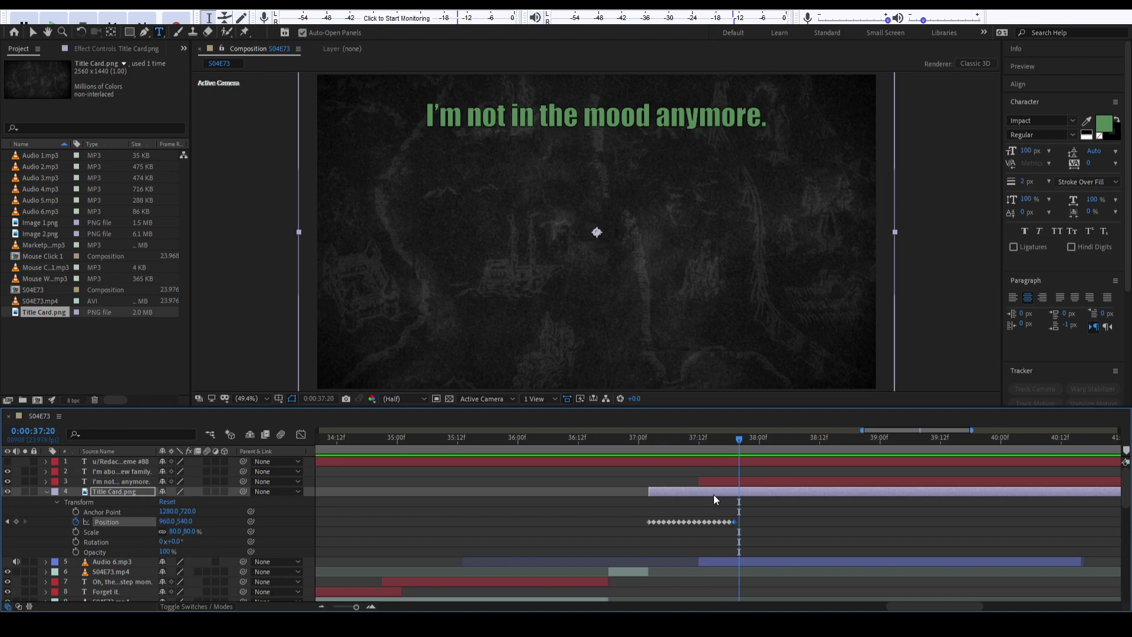
pyautogui.press('Down')
pyautogui.press('Down')
pyautogui.press('pagedown')
pyautogui.press('Right')
pyautogui.press('Right')
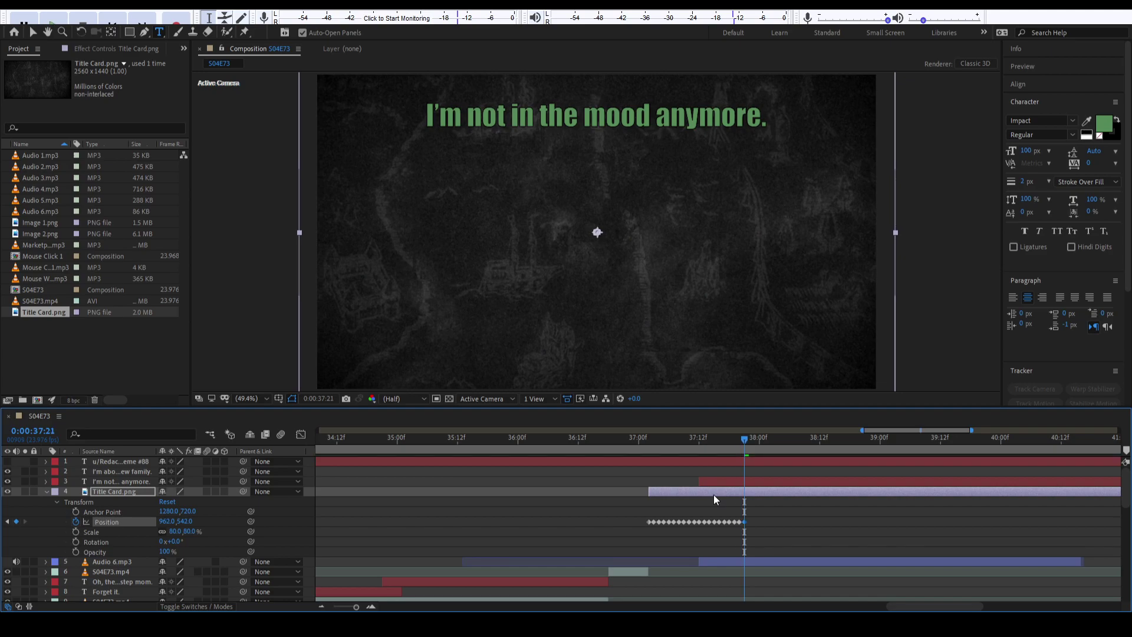
pyautogui.press('Down')
pyautogui.press('Down')
pyautogui.press('pagedown')
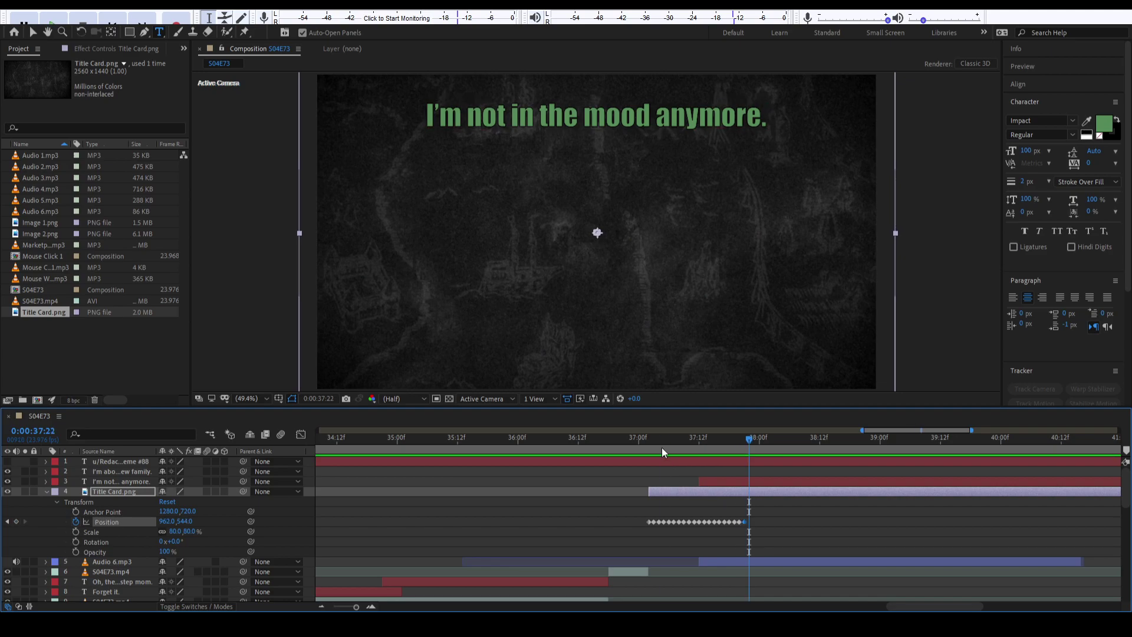
pyautogui.click(629, 447)
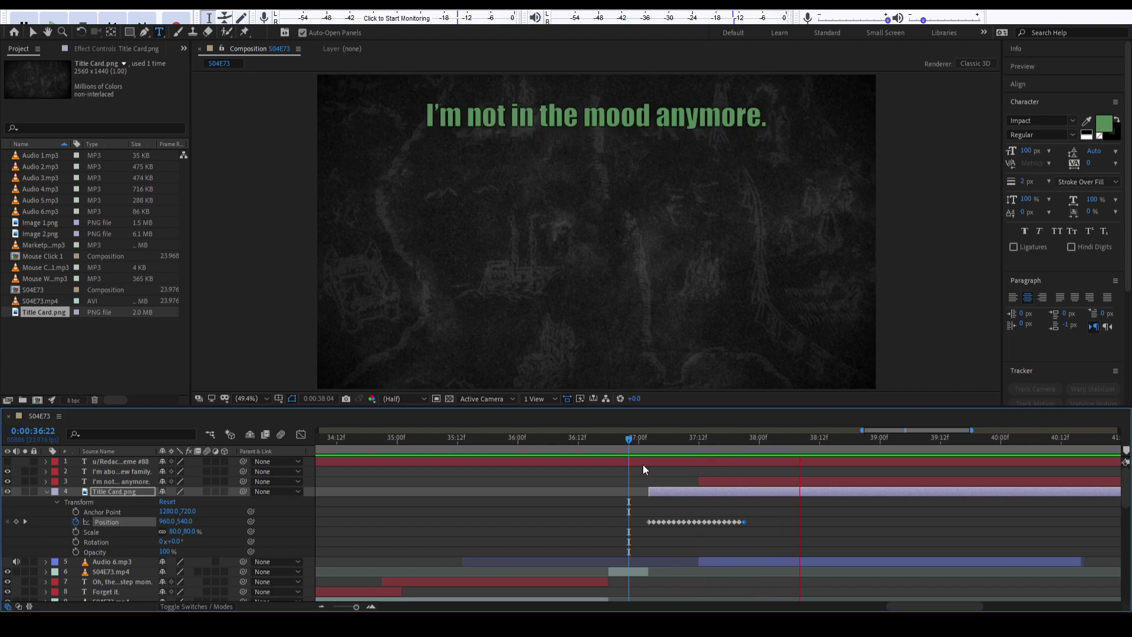
# Remove all of the Title Card's Position keyframes.
pyautogui.click(814, 447)
pyautogui.moveTo(780, 508); pyautogui.dragTo(625, 528)
pyautogui.press('Delete')
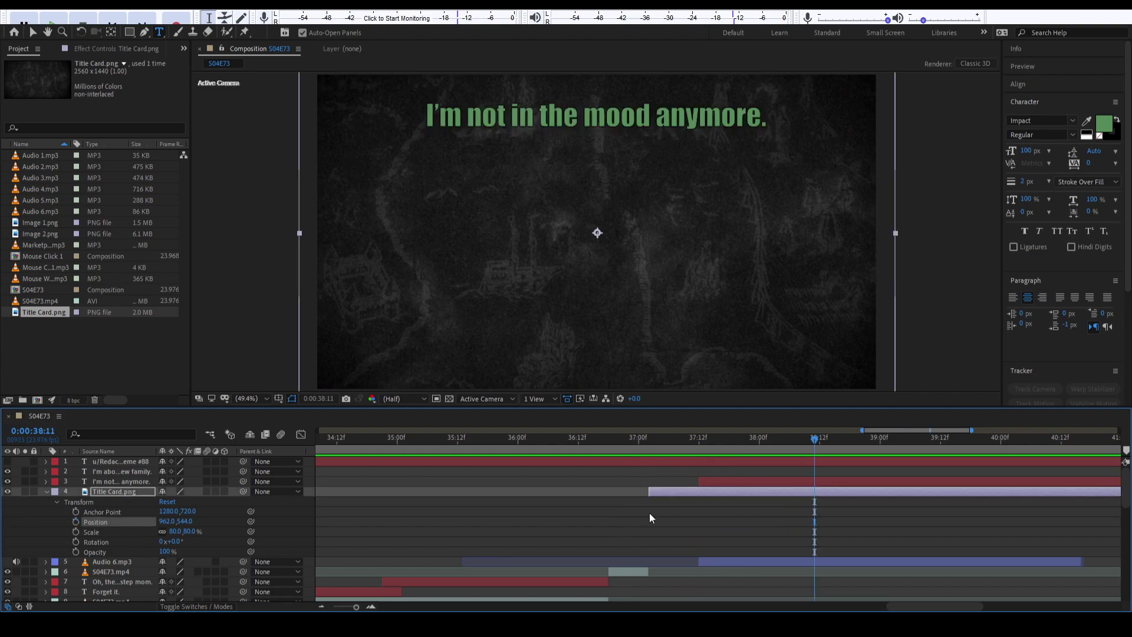
pyautogui.click(649, 438)
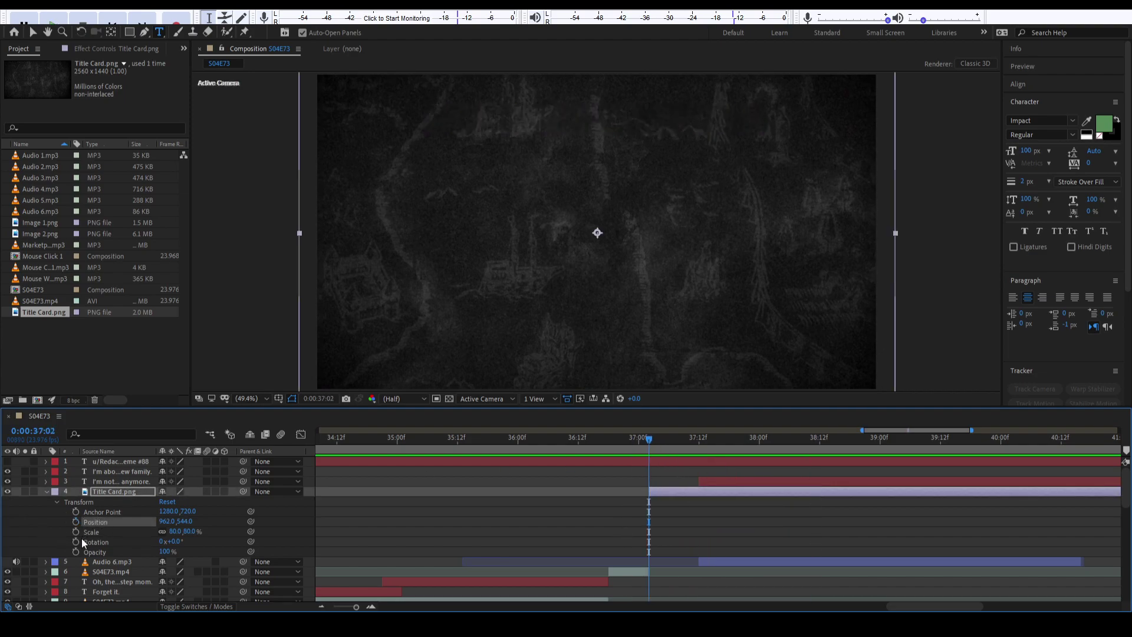
# Set the Title Card scale to 75%.
pyautogui.click(181, 532)
pyautogui.write('75')
pyautogui.press('Tab')
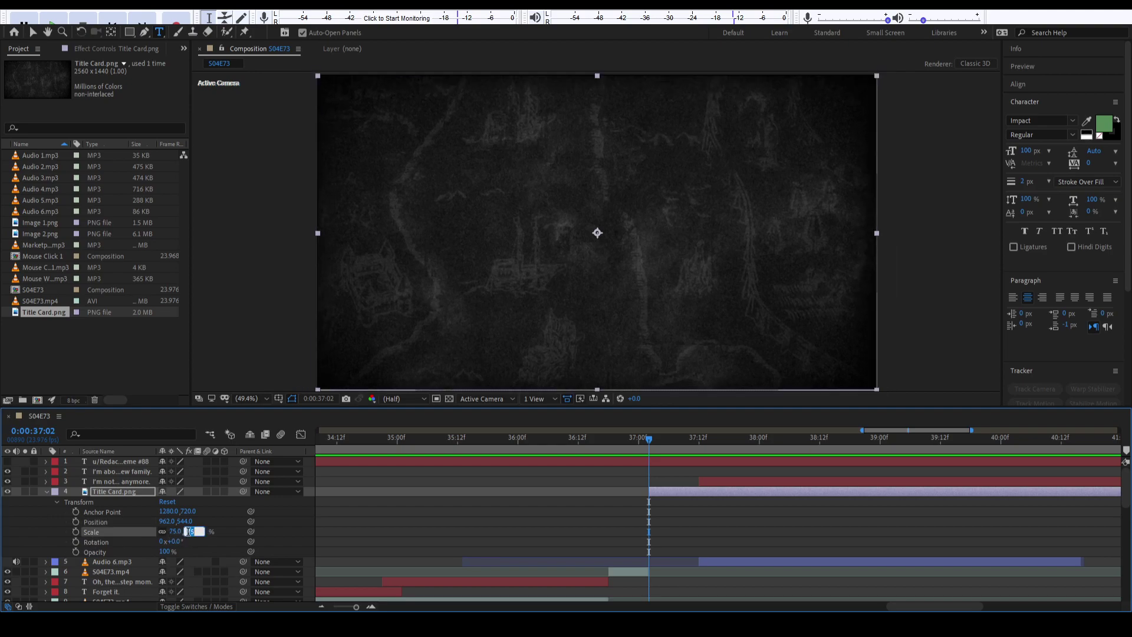
pyautogui.click(551, 515)
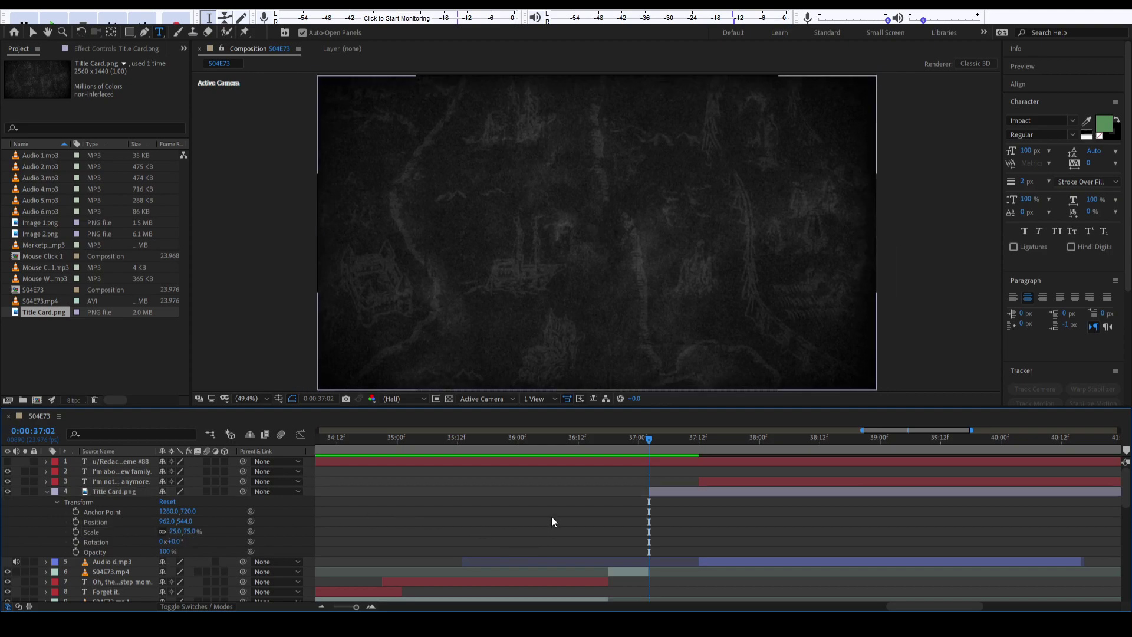
pyautogui.click(663, 490)
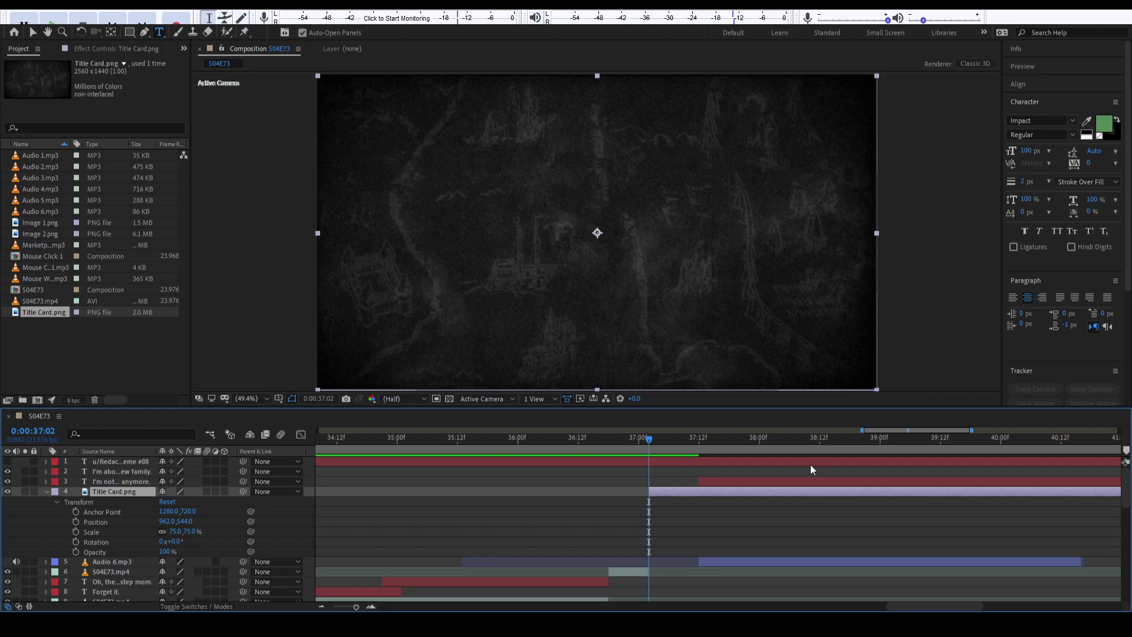
# Drag the 'I'm about to meet my new family.' layer down to position 12.
pyautogui.click(725, 481)
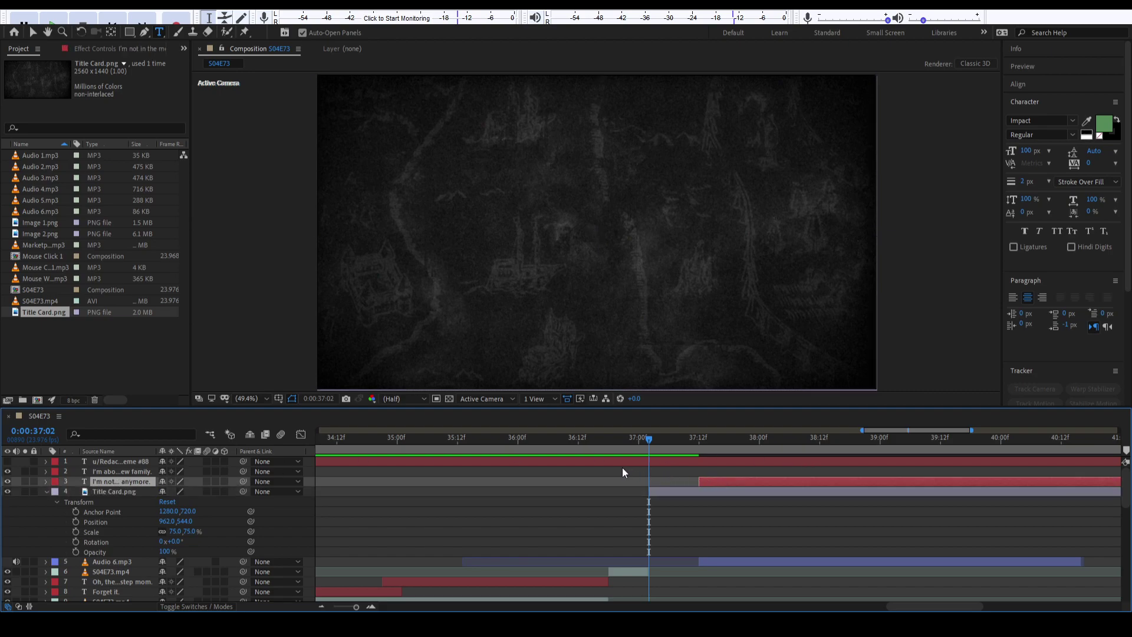
pyautogui.click(682, 468)
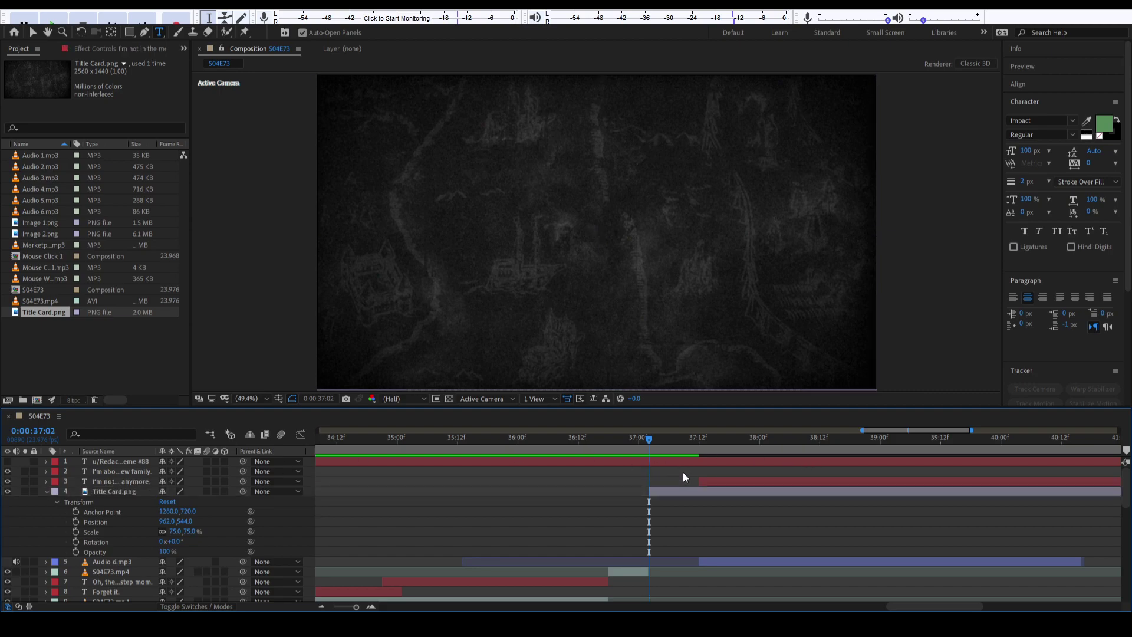
pyautogui.click(124, 472)
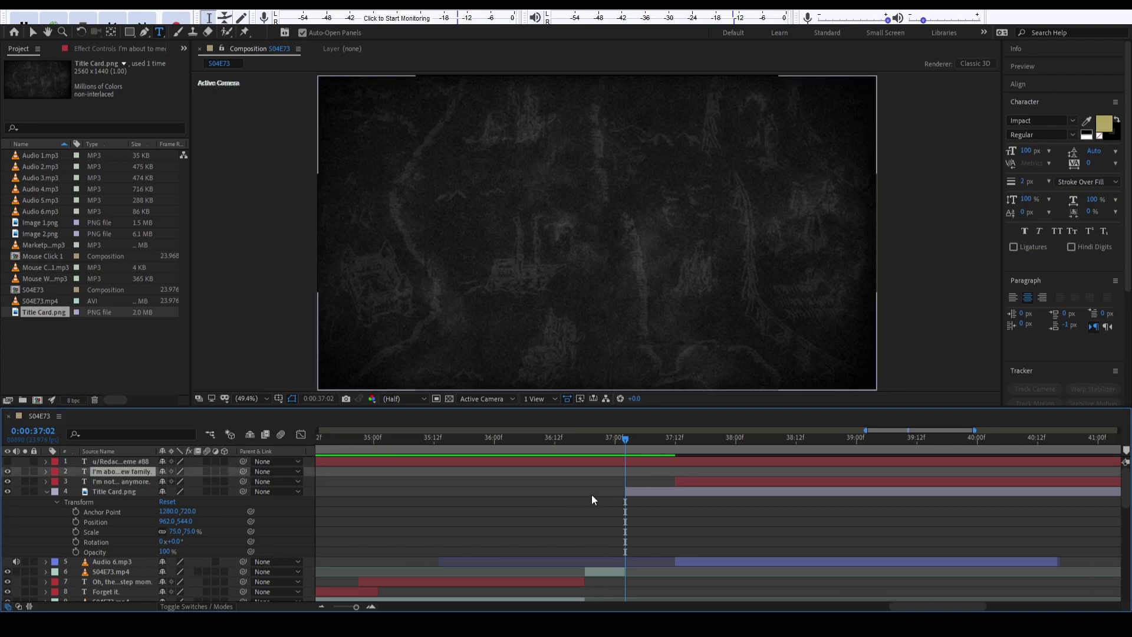
pyautogui.hscroll(-10, 592, 494)
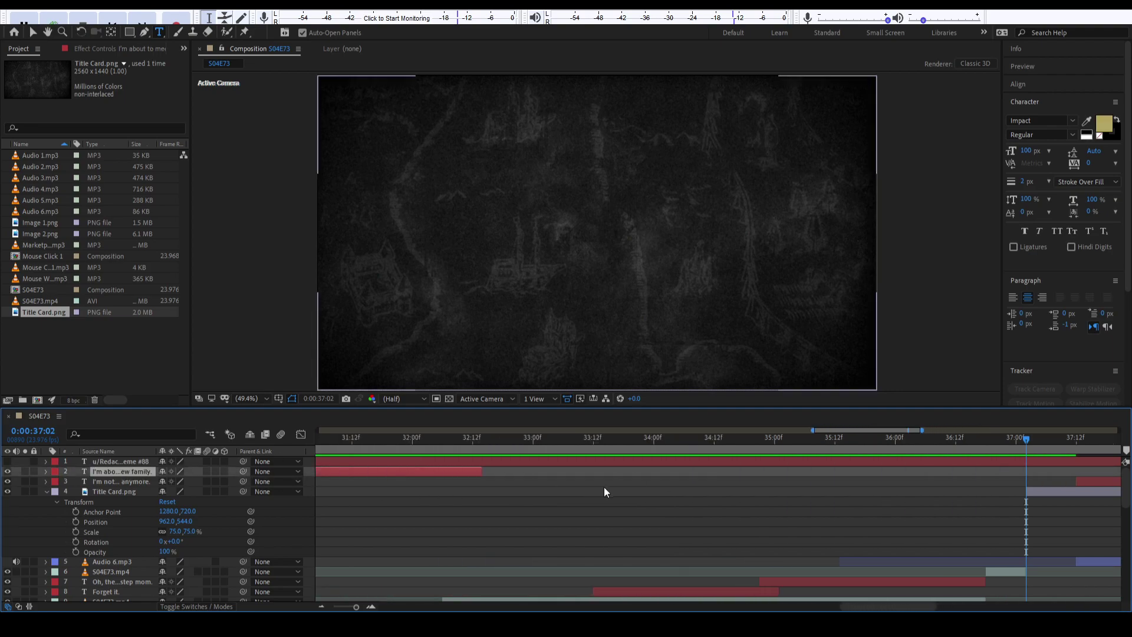
pyautogui.hscroll(-3, 607, 487)
pyautogui.moveTo(568, 439); pyautogui.dragTo(482, 447)
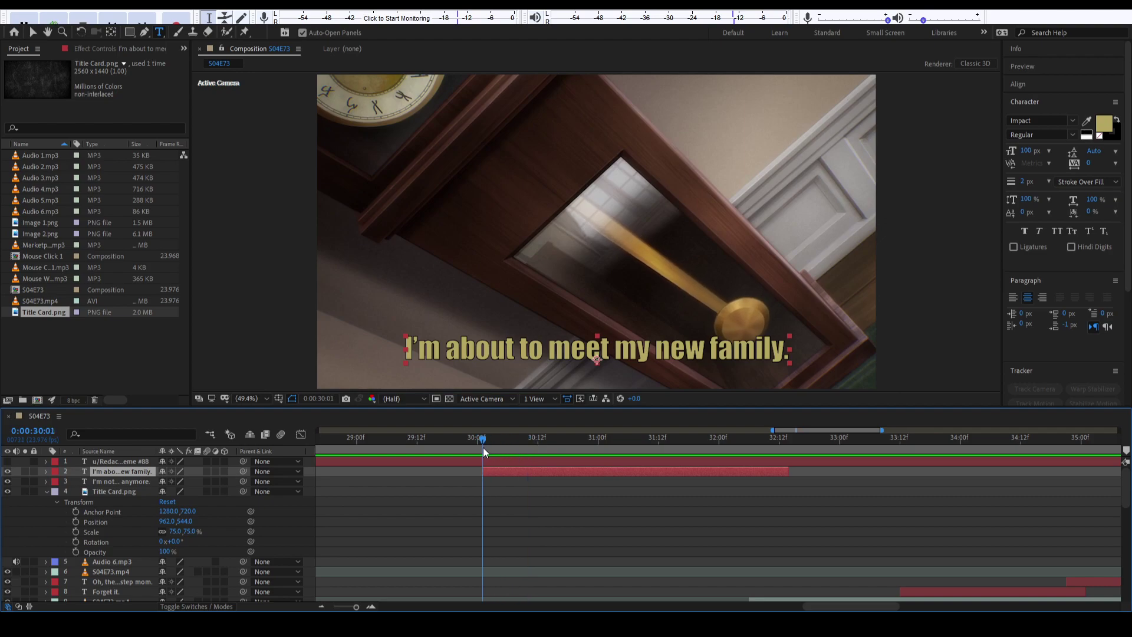
pyautogui.click(46, 492)
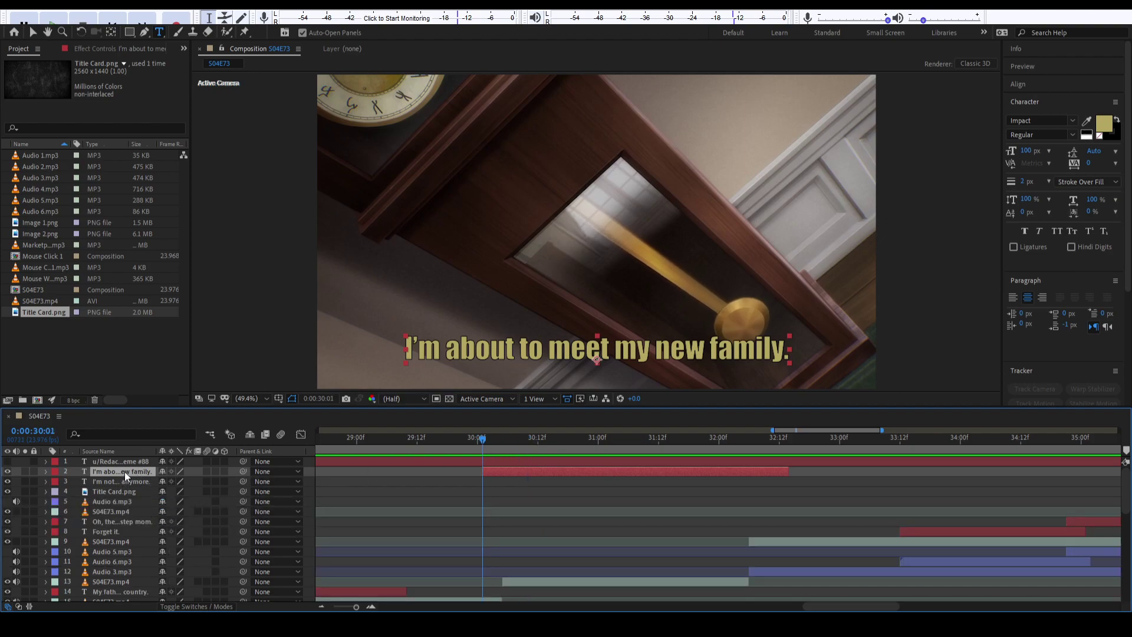
pyautogui.moveTo(125, 471); pyautogui.dragTo(119, 573)
pyautogui.hscroll(4, 595, 540)
pyautogui.hscroll(4, 595, 540)
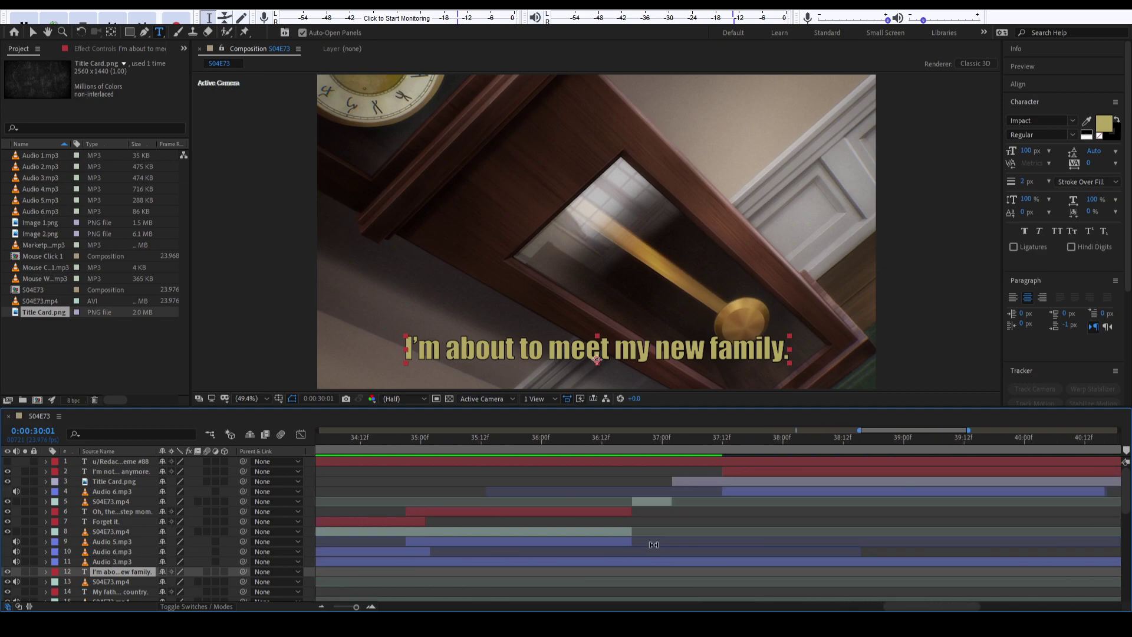
# Create a white '#88' text layer near the top of the frame at 37:02.
pyautogui.moveTo(708, 450); pyautogui.dragTo(673, 449)
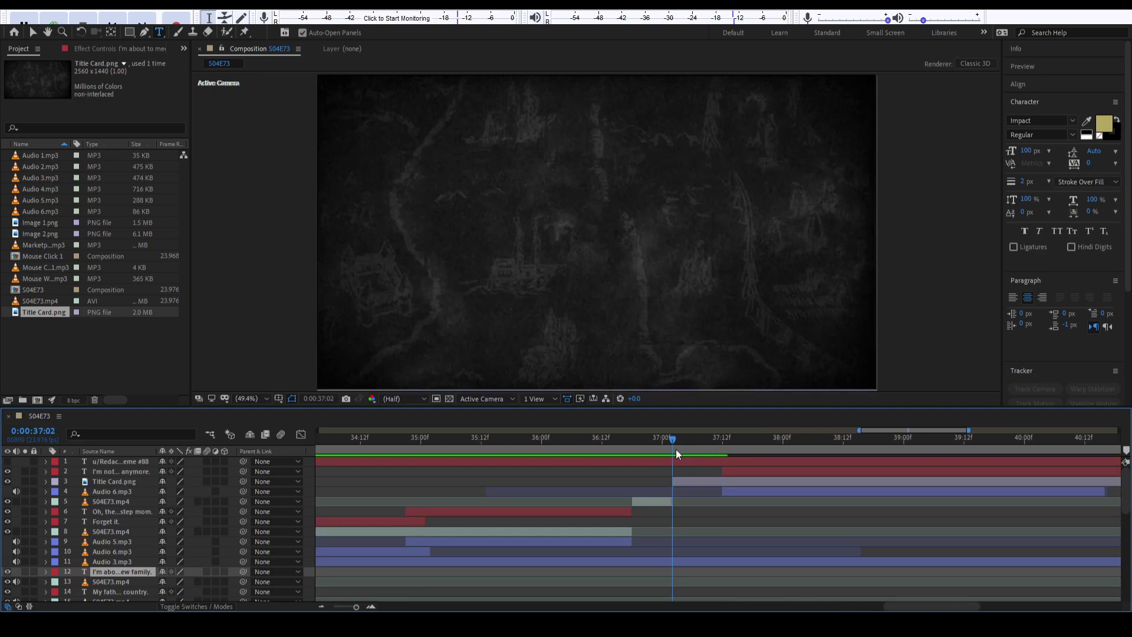
pyautogui.click(682, 482)
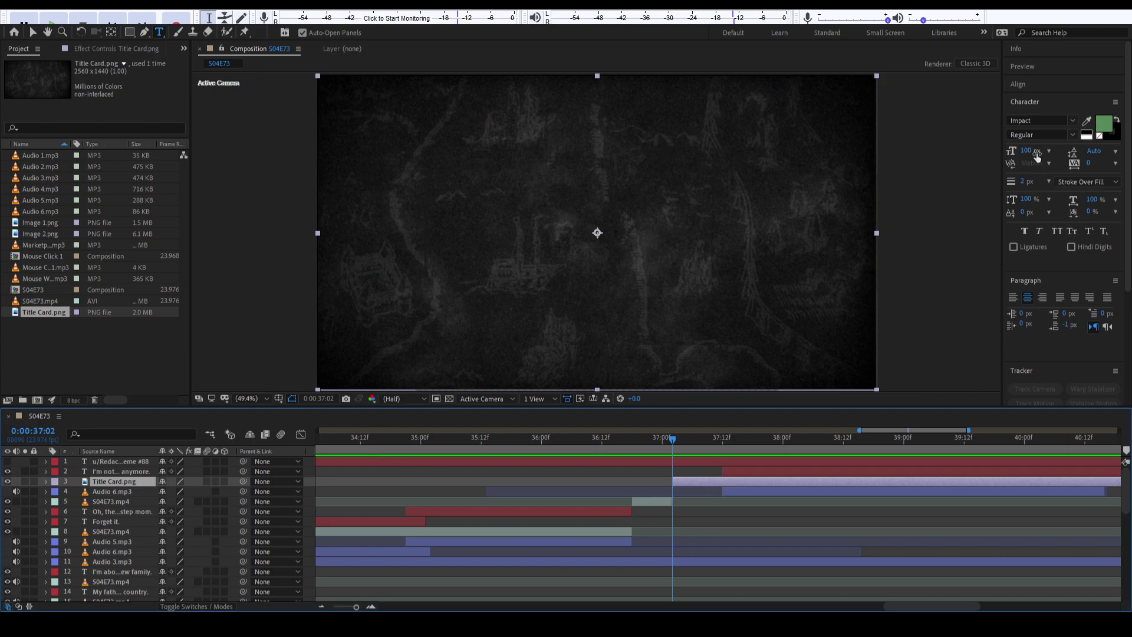
pyautogui.click(1102, 125)
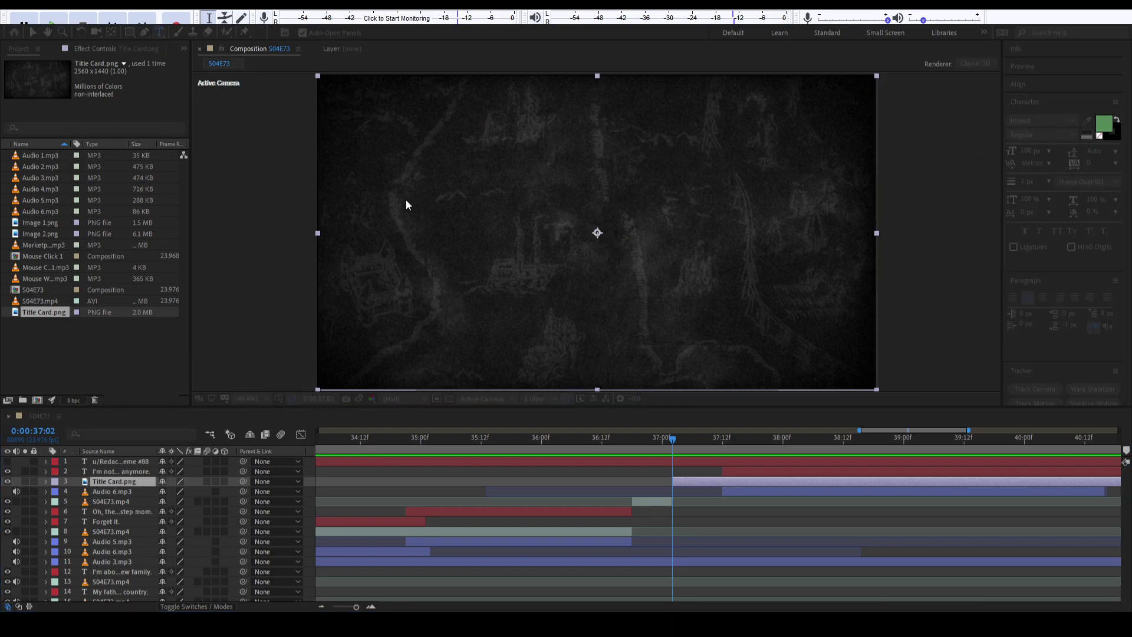
pyautogui.press('Return')
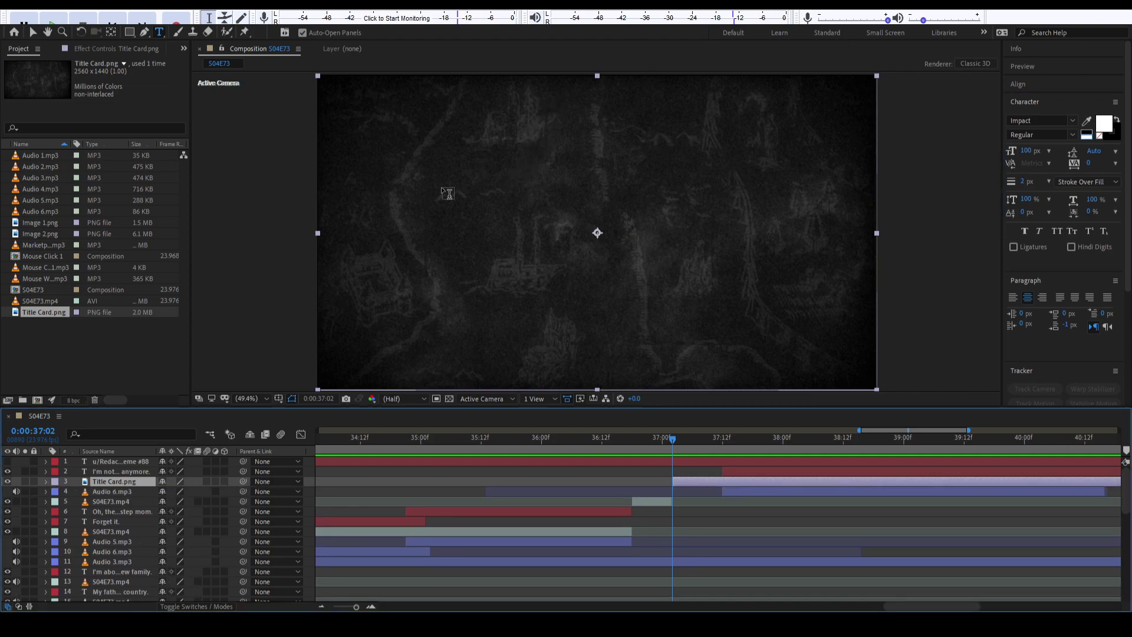
pyautogui.click(519, 129)
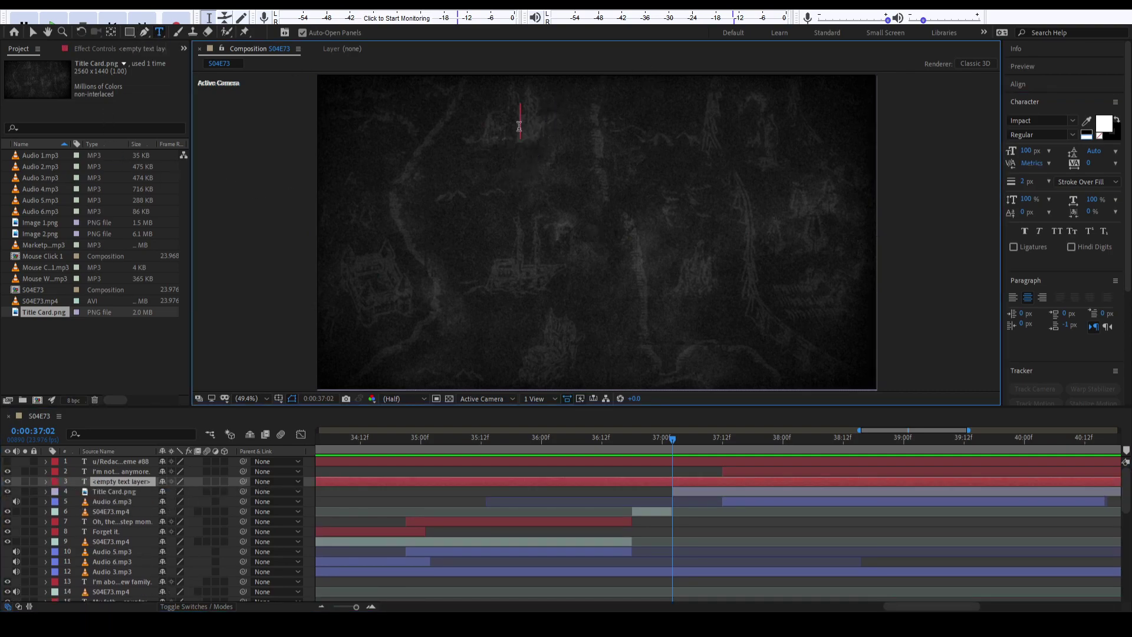
pyautogui.write('#')
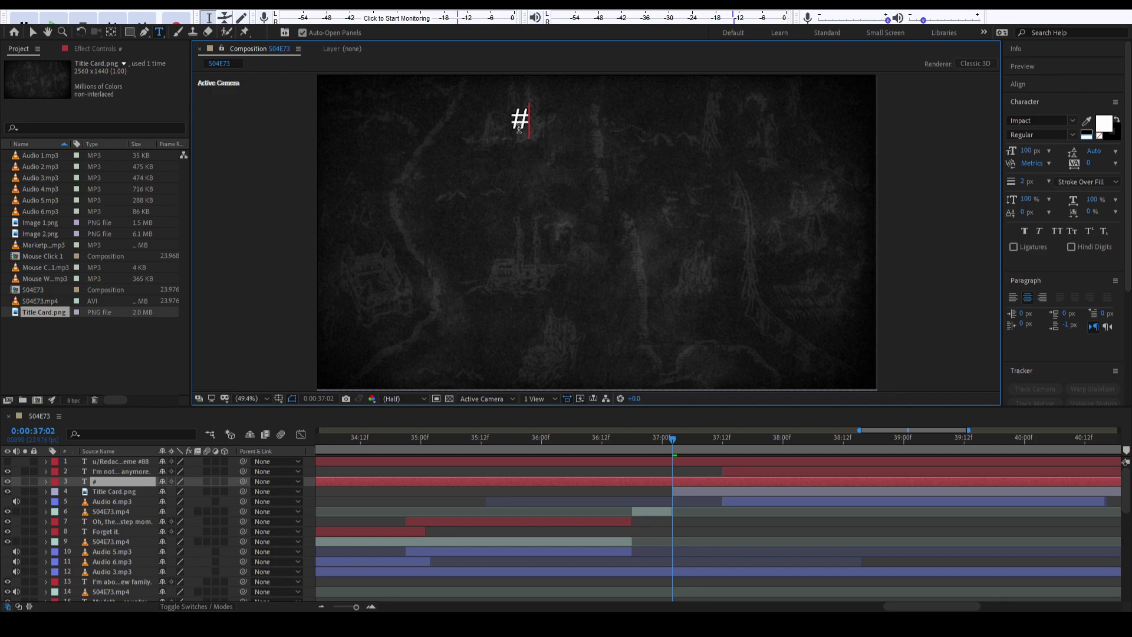
pyautogui.write('88')
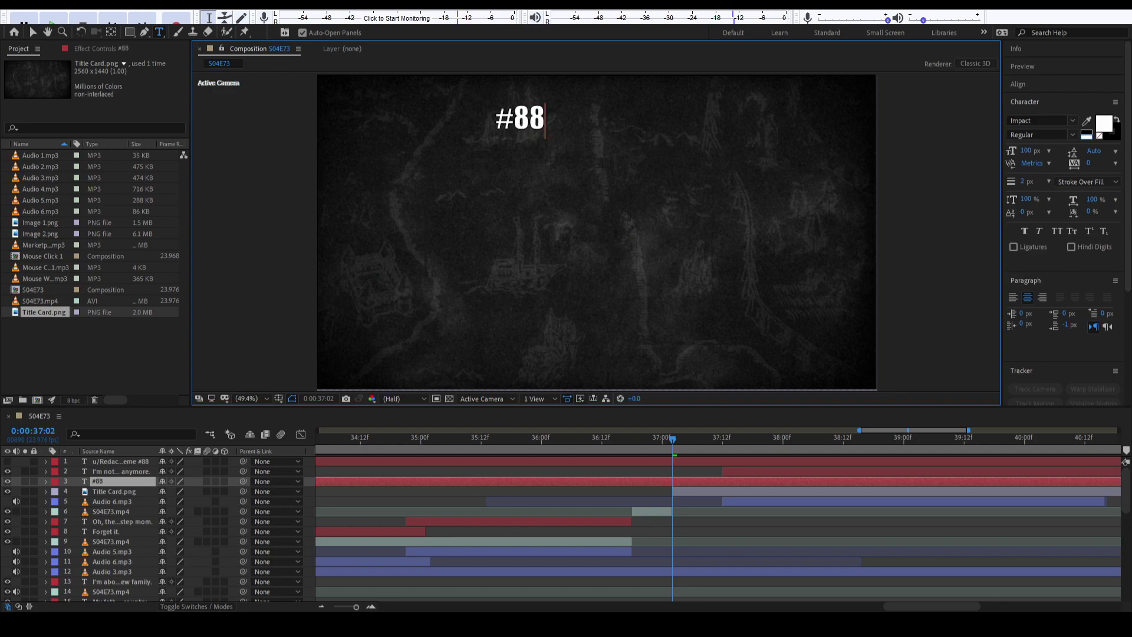
pyautogui.click(33, 32)
# Centre #88 horizontally and give it a 7 px stroke and 200 px size.
pyautogui.click(1031, 84)
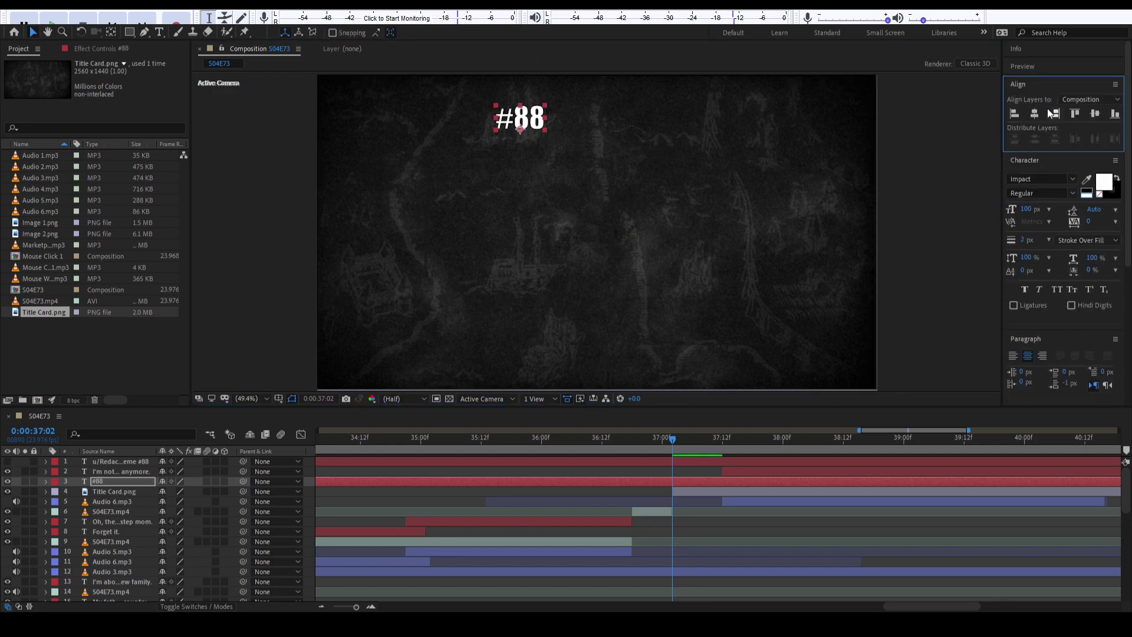
pyautogui.click(1034, 113)
pyautogui.click(1018, 84)
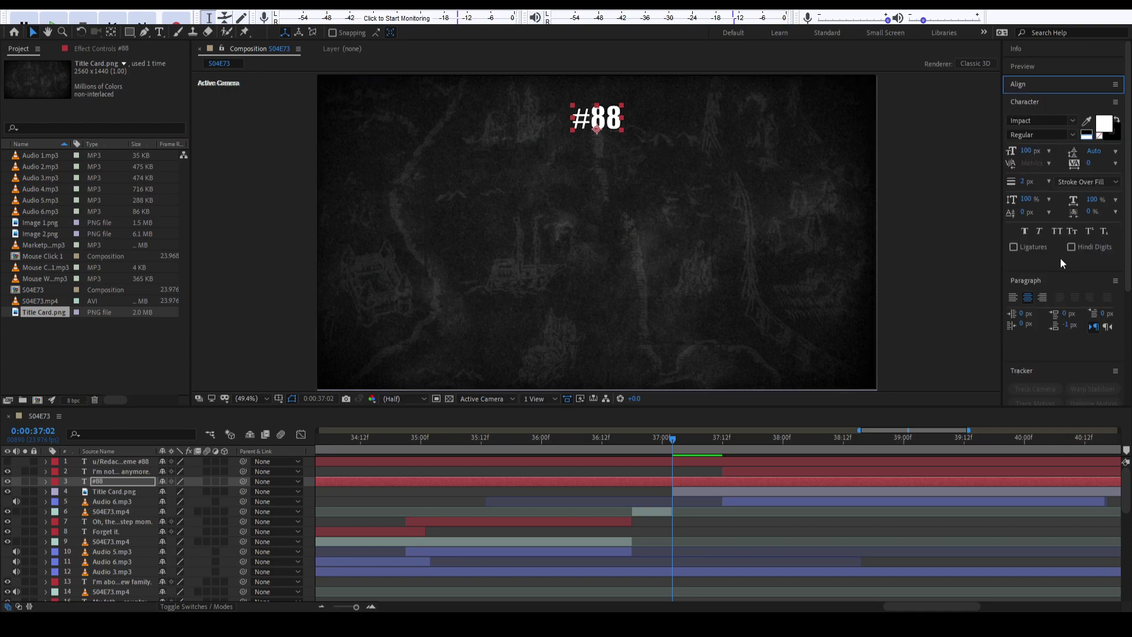
pyautogui.click(1027, 182)
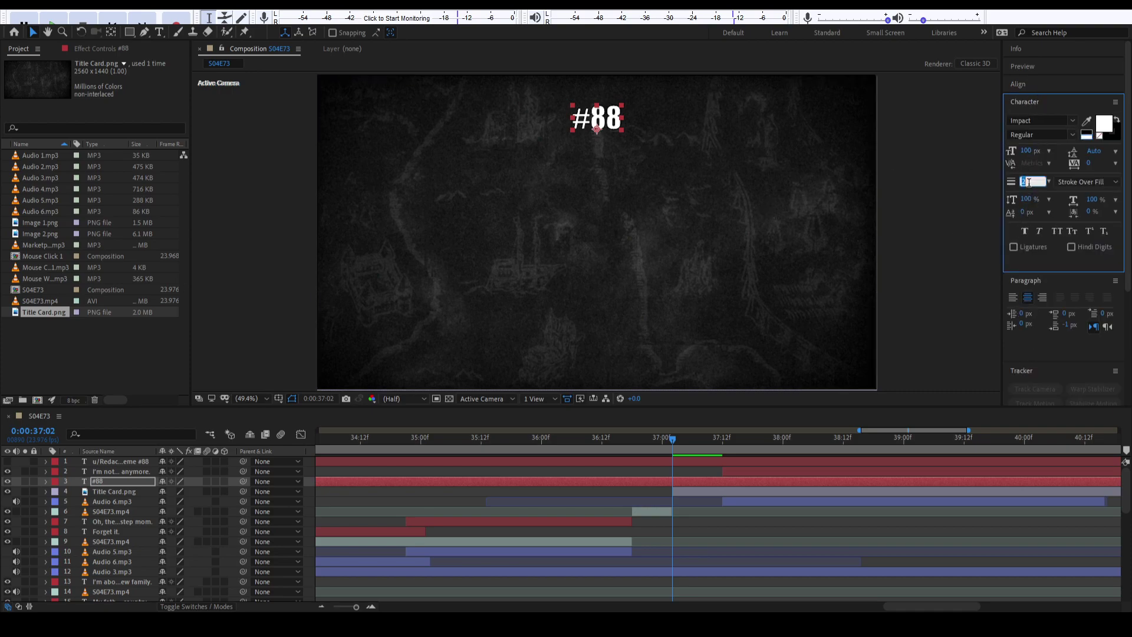
pyautogui.press('Up')
pyautogui.press('Up')
pyautogui.press('Up')
pyautogui.press('Up')
pyautogui.press('Up')
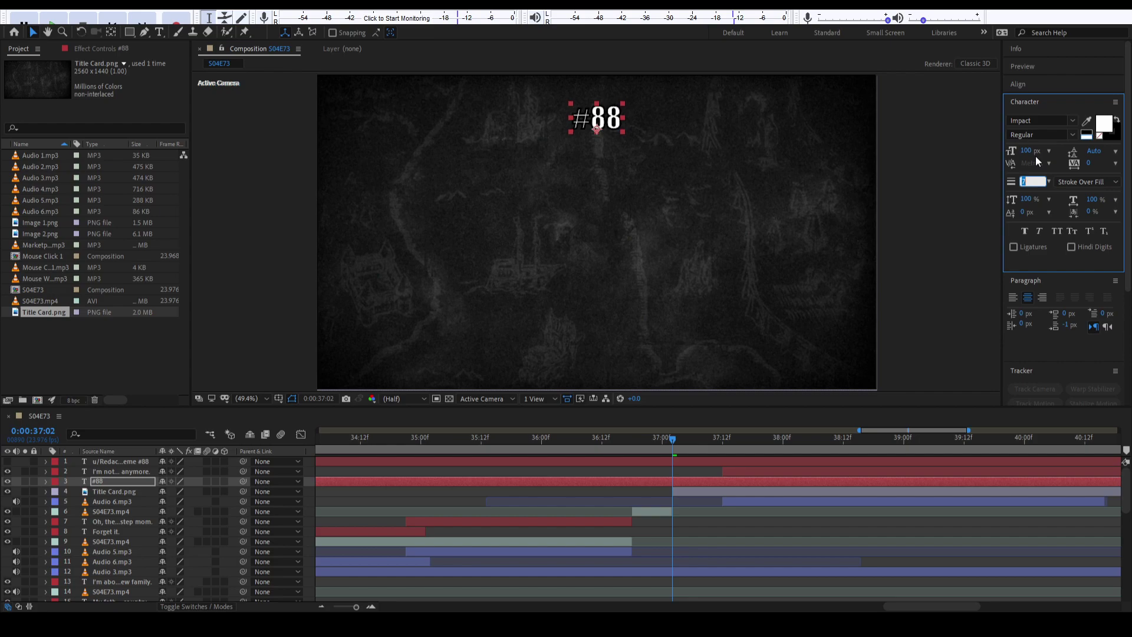
pyautogui.click(1031, 155)
pyautogui.write('200')
pyautogui.press('Return')
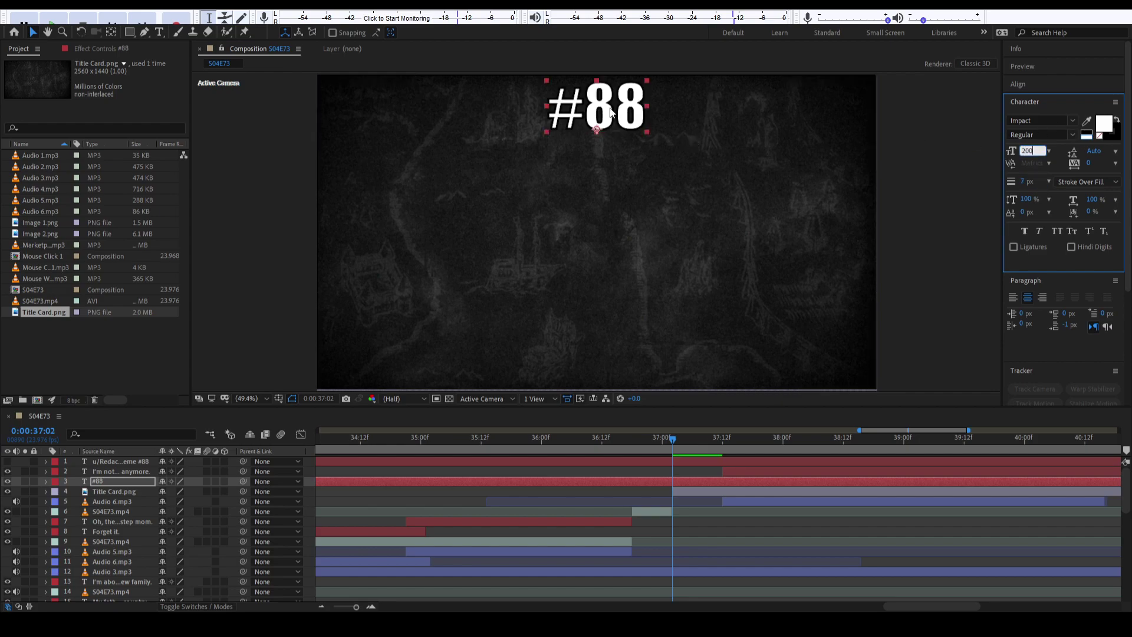
# Lower #88 slightly and trim its In point to 37:02.
pyautogui.moveTo(609, 109); pyautogui.dragTo(588, 143)
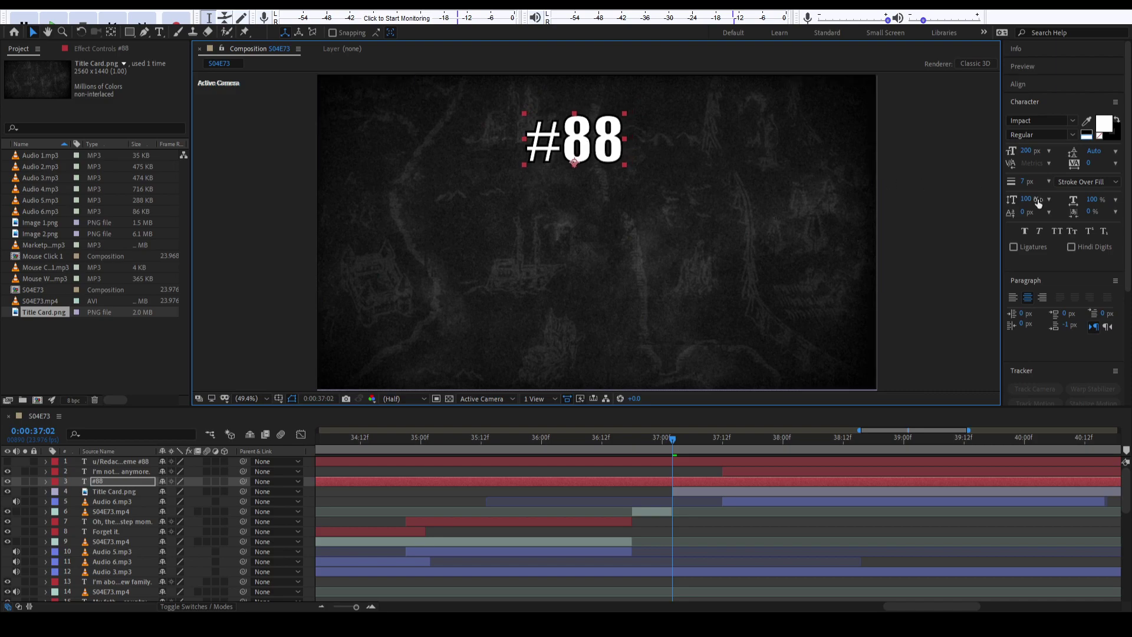
pyautogui.click(668, 482)
pyautogui.hotkey('alt', '[')
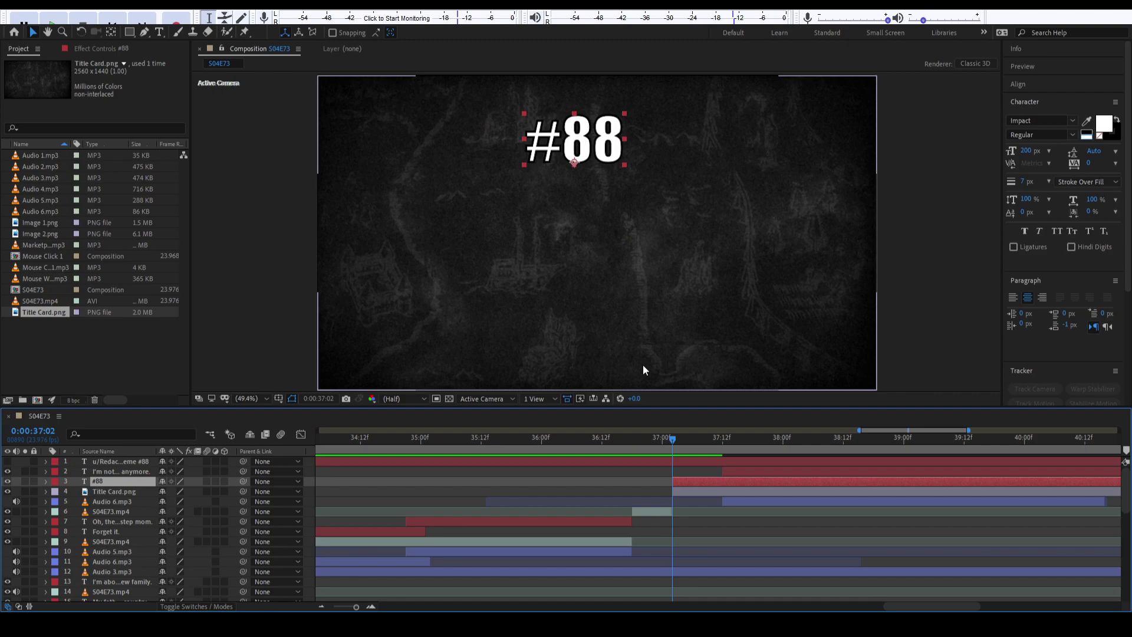
# Duplicate #88 below the original and retype the copy as 'I Never Asked For This'.
pyautogui.hotkey('ctrl', 'd')
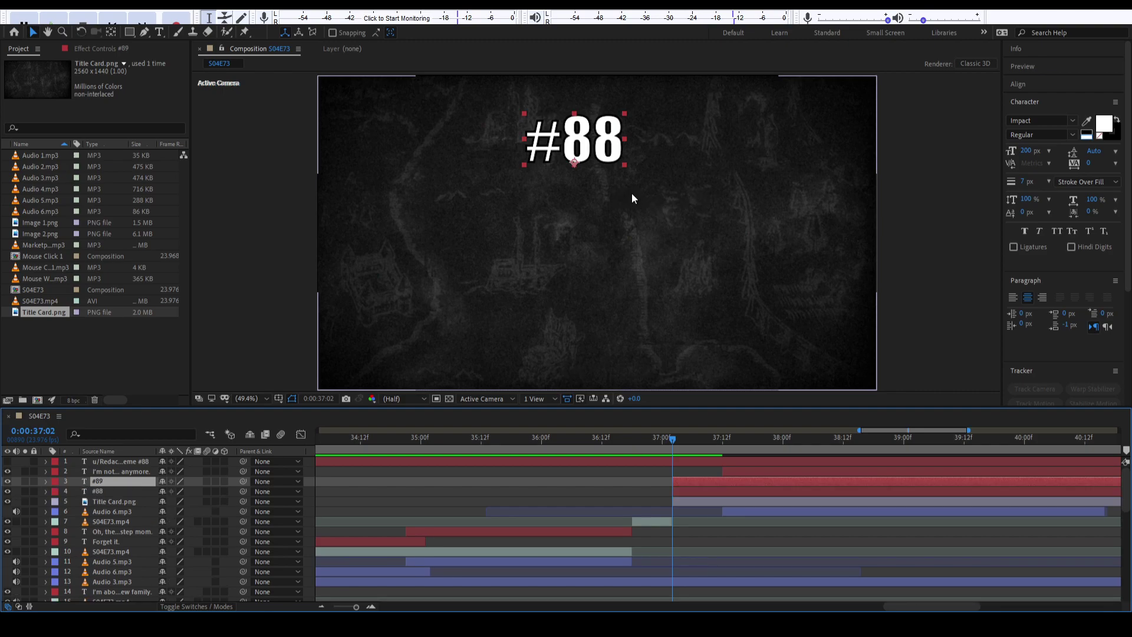
pyautogui.hotkey('shift', 'Down')
pyautogui.hotkey('shift', 'Down')
pyautogui.hotkey('shift', 'Down')
pyautogui.hotkey('shift', 'Down')
pyautogui.hotkey('shift', 'Down')
pyautogui.hotkey('shift', 'Down')
pyautogui.hotkey('shift', 'Down')
pyautogui.hotkey('shift', 'Down')
pyautogui.hotkey('shift', 'Down')
pyautogui.hotkey('shift', 'Down')
pyautogui.hotkey('shift', 'Down')
pyautogui.hotkey('shift', 'Down')
pyautogui.hotkey('shift', 'Down')
pyautogui.hotkey('shift', 'Down')
pyautogui.hotkey('shift', 'Down')
pyautogui.hotkey('shift', 'Down')
pyautogui.hotkey('shift', 'Down')
pyautogui.hotkey('shift', 'Down')
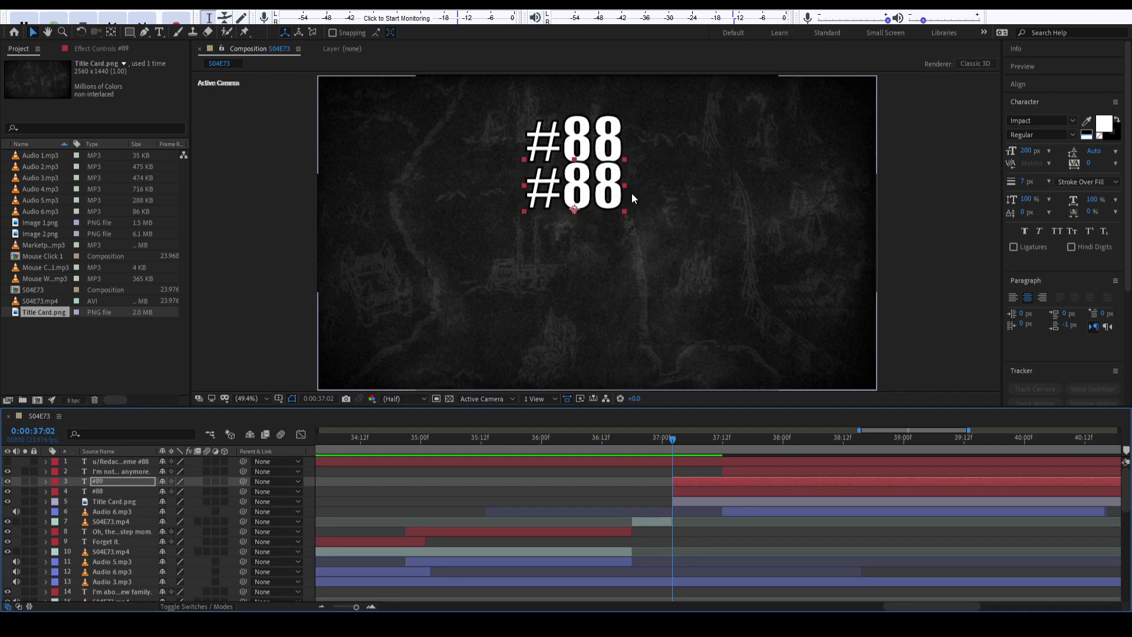
pyautogui.doubleClick(593, 200)
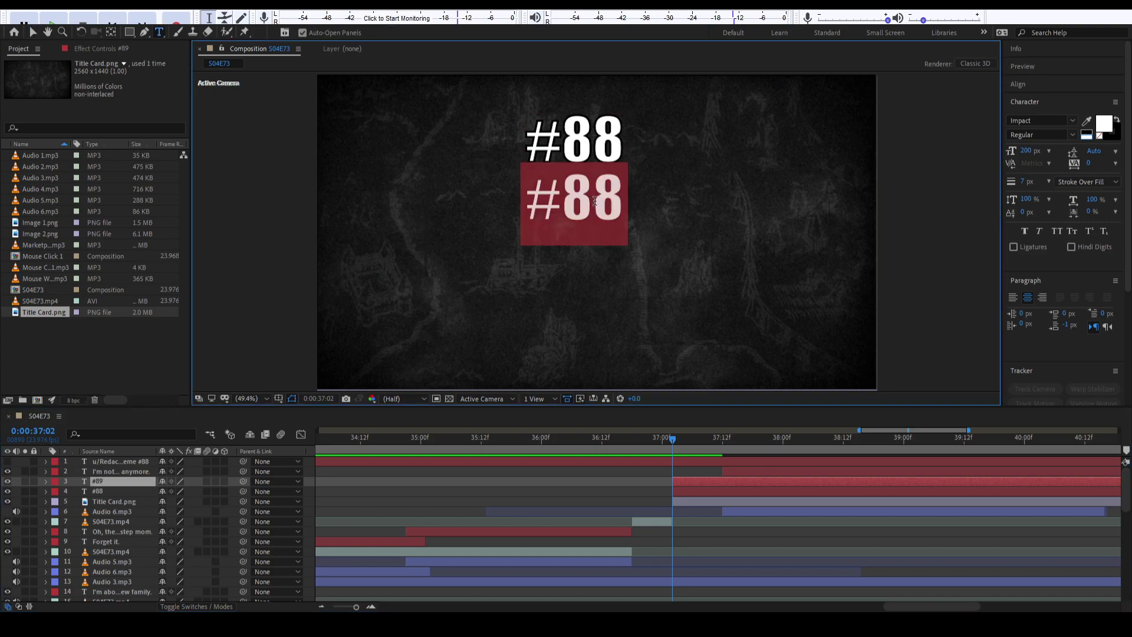
pyautogui.write("This Isn't What")
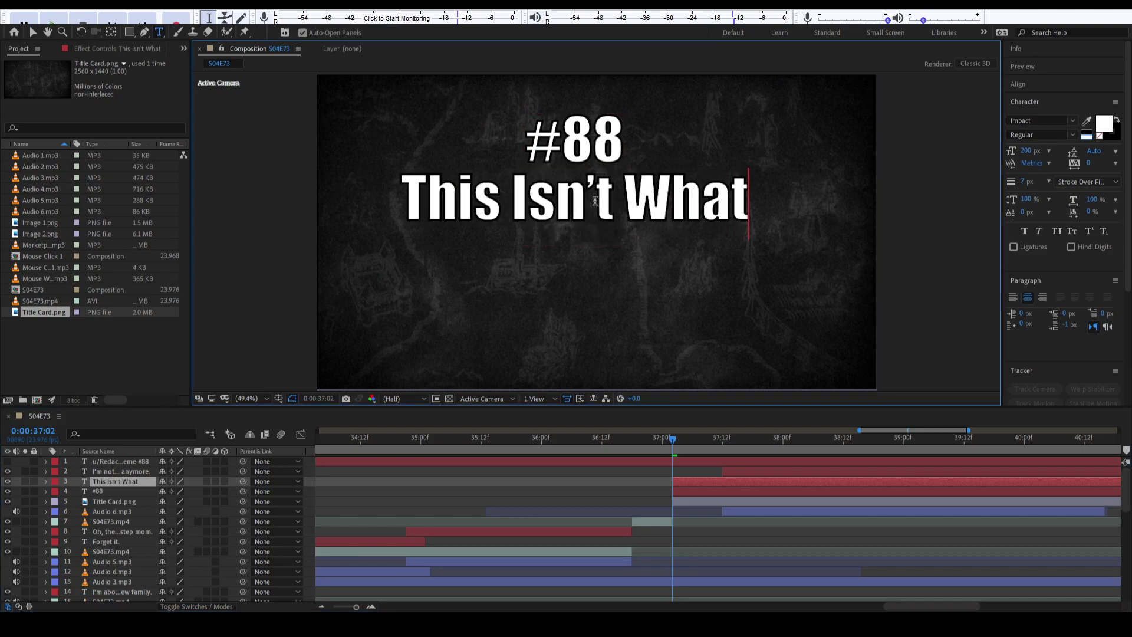
pyautogui.write(' I Wanted.')
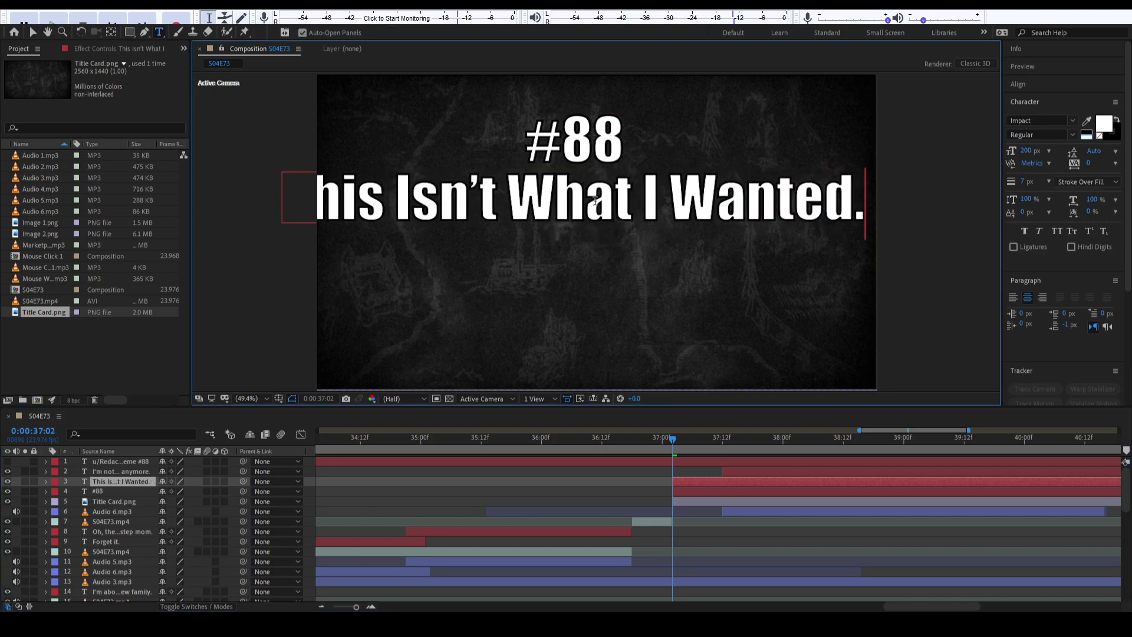
pyautogui.press('BackSpace')
pyautogui.hotkey('ctrl', 'a')
pyautogui.write('I')
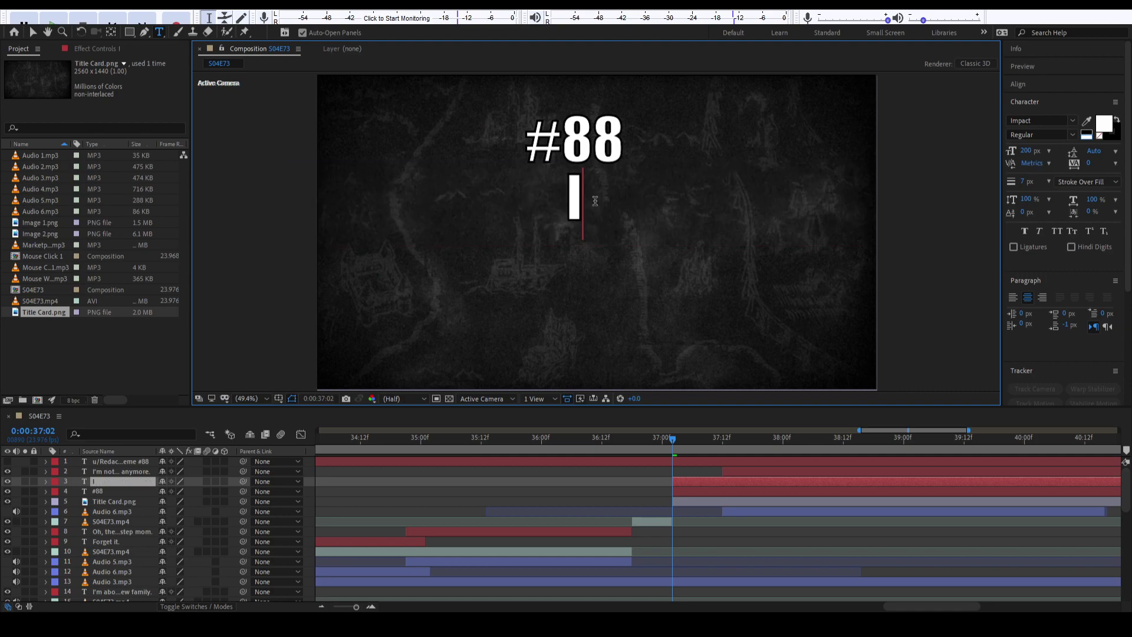
pyautogui.write(' never')
pyautogui.press('BackSpace')
pyautogui.press('BackSpace')
pyautogui.press('BackSpace')
pyautogui.press('BackSpace')
pyautogui.press('BackSpace')
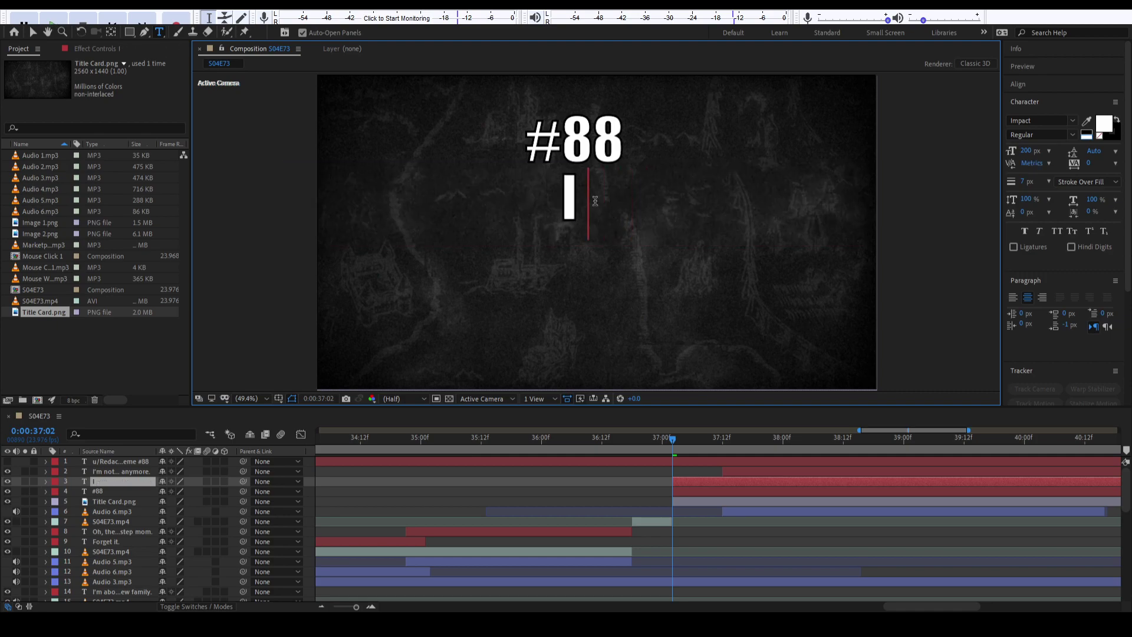
pyautogui.write('Never Asked')
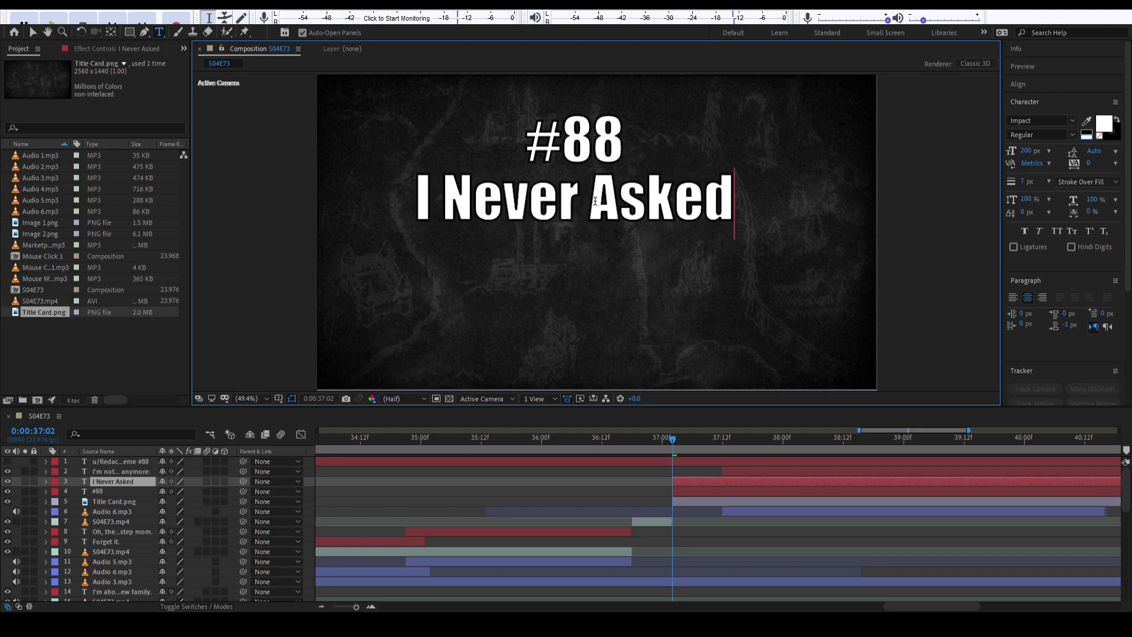
pyautogui.write(' For This')
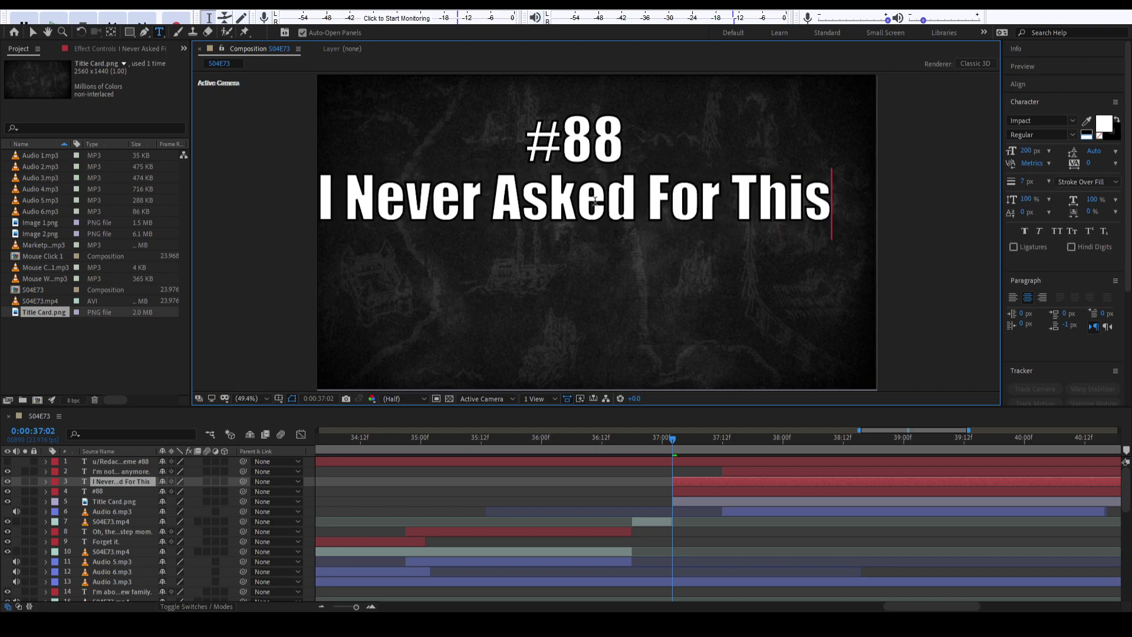
# Break the title onto two lines before 'For' and nudge it slightly lower.
pyautogui.click(650, 200)
pyautogui.press('Return')
pyautogui.click(33, 32)
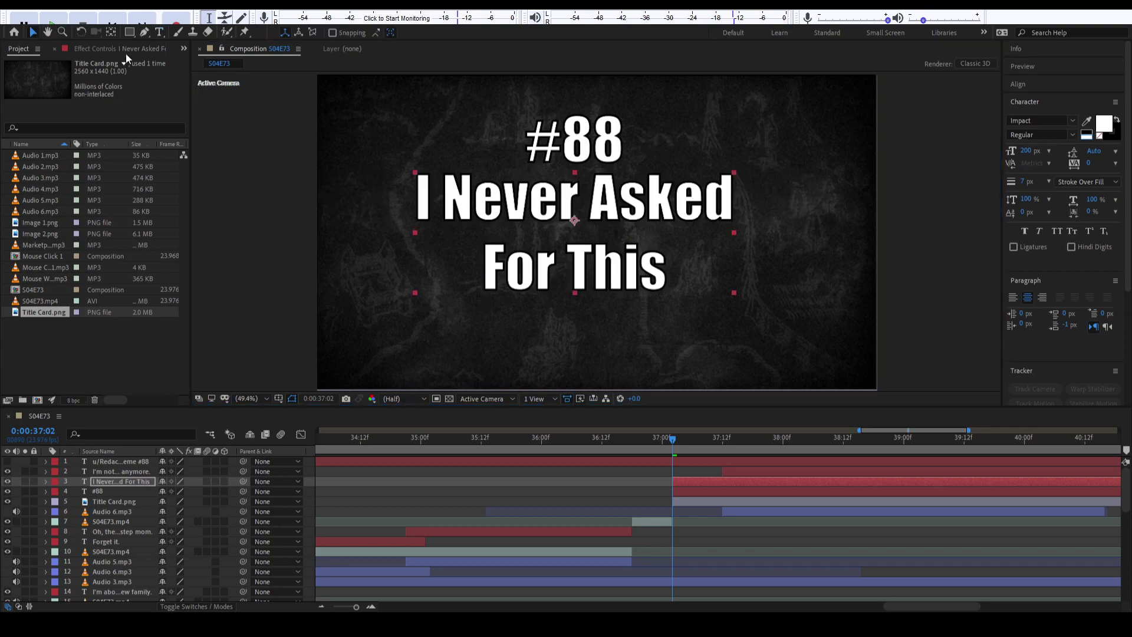
pyautogui.hotkey('shift', 'Down')
pyautogui.hotkey('shift', 'Down')
pyautogui.hotkey('shift', 'Down')
pyautogui.hotkey('shift', 'Down')
pyautogui.hotkey('shift', 'Down')
pyautogui.hotkey('shift', 'Down')
pyautogui.hotkey('shift', 'Down')
pyautogui.hotkey('shift', 'Down')
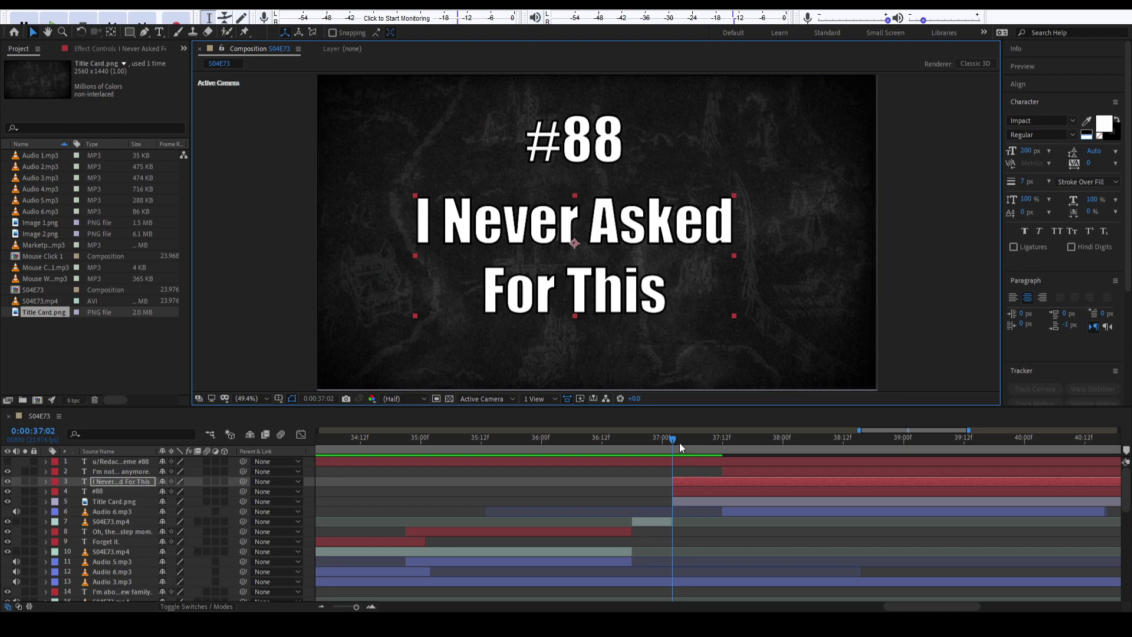
# At 37:12, horizontally centre the 'I Never Asked For This' title and the '#88' layer.
pyautogui.moveTo(679, 444); pyautogui.dragTo(723, 448)
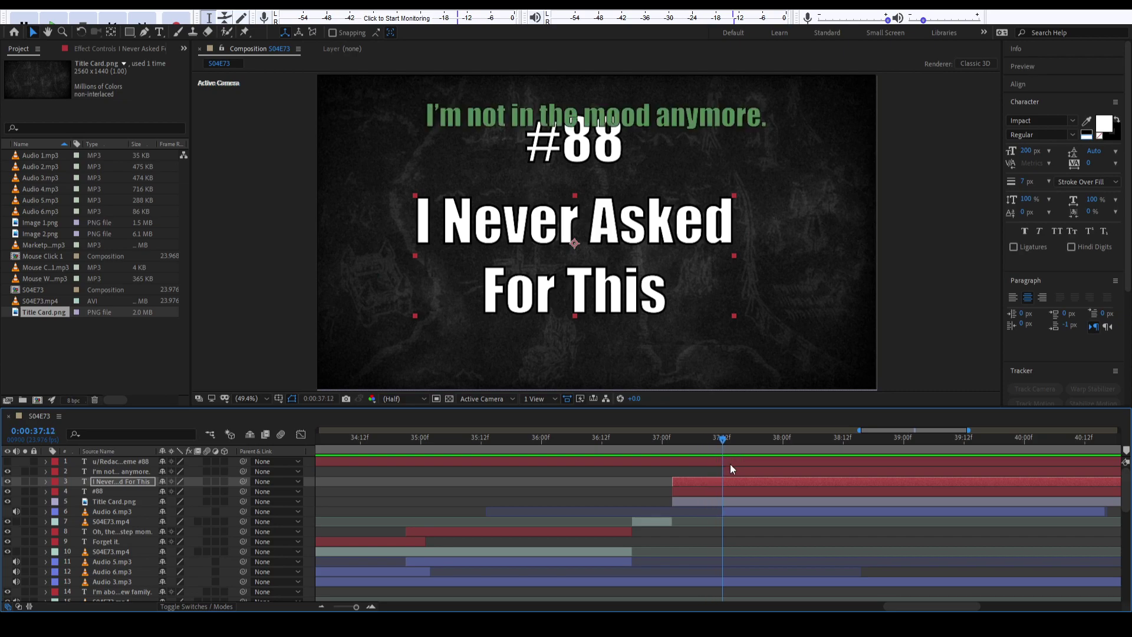
pyautogui.click(1022, 86)
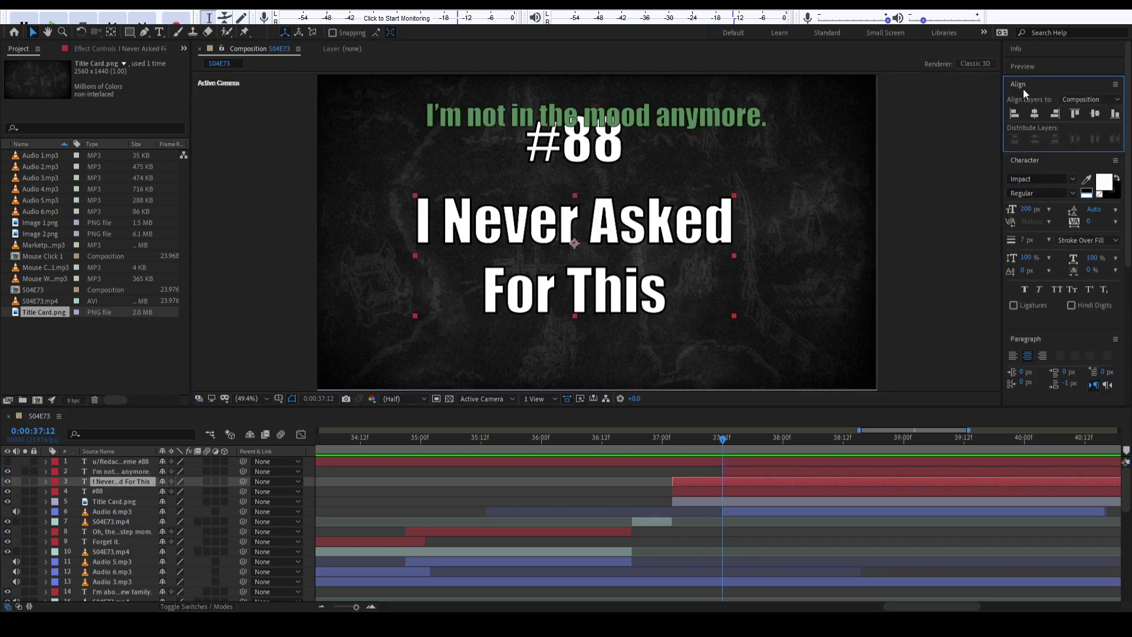
pyautogui.click(1034, 118)
pyautogui.click(743, 489)
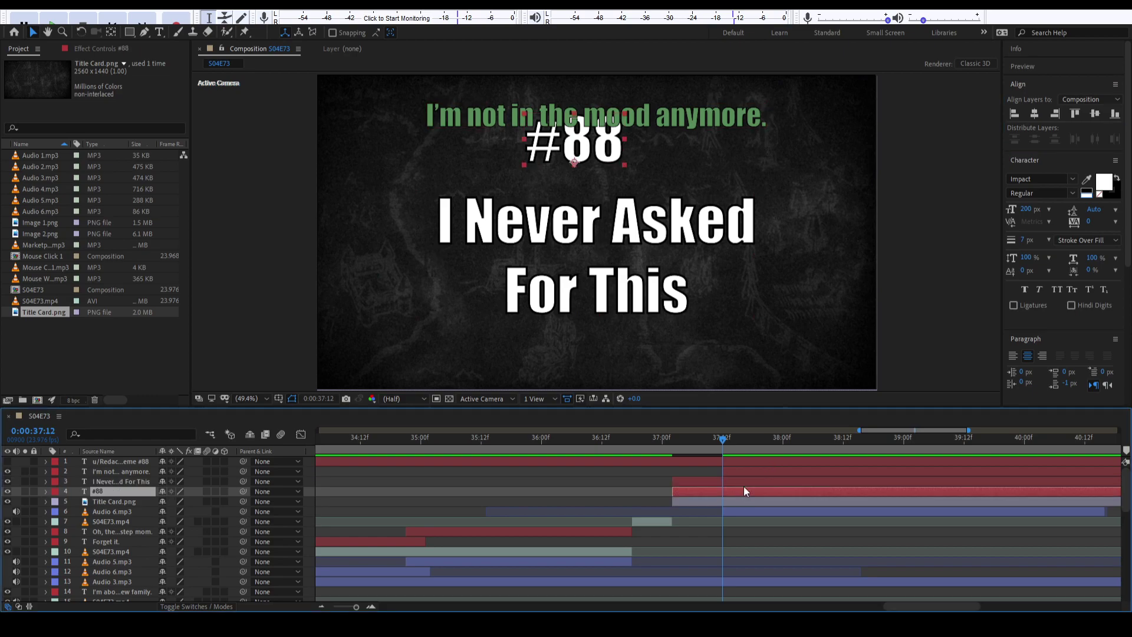
pyautogui.click(1034, 115)
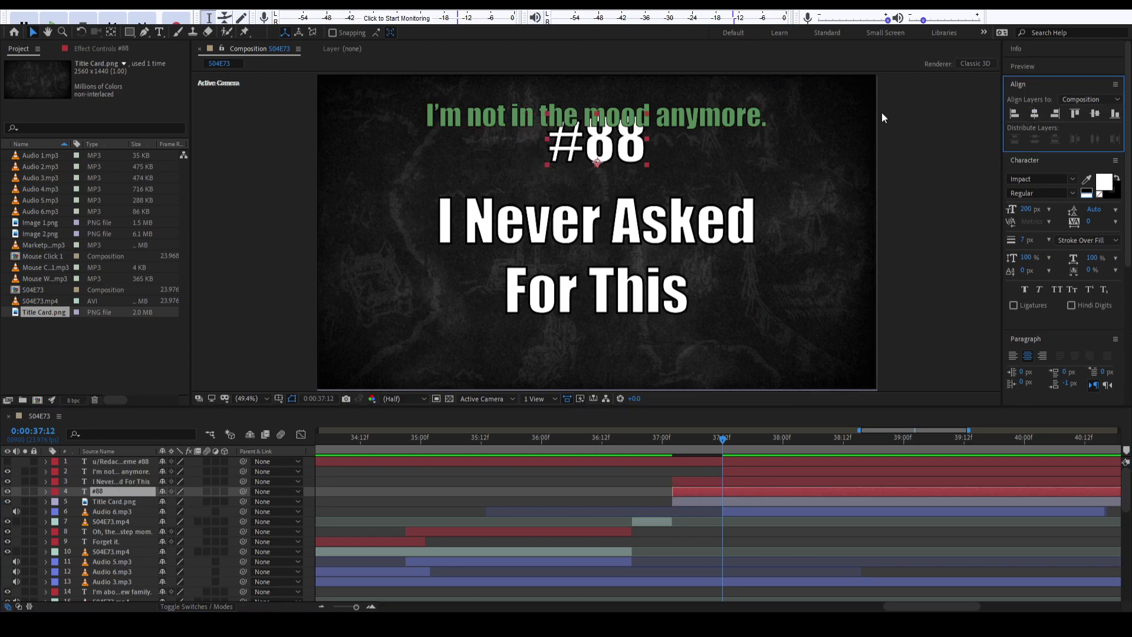
# Nudge the 'I'm not in the mood anymore.' subtitle down to the bottom of the frame.
pyautogui.click(713, 119)
pyautogui.hotkey('shift', 'Down')
pyautogui.hotkey('shift', 'Down')
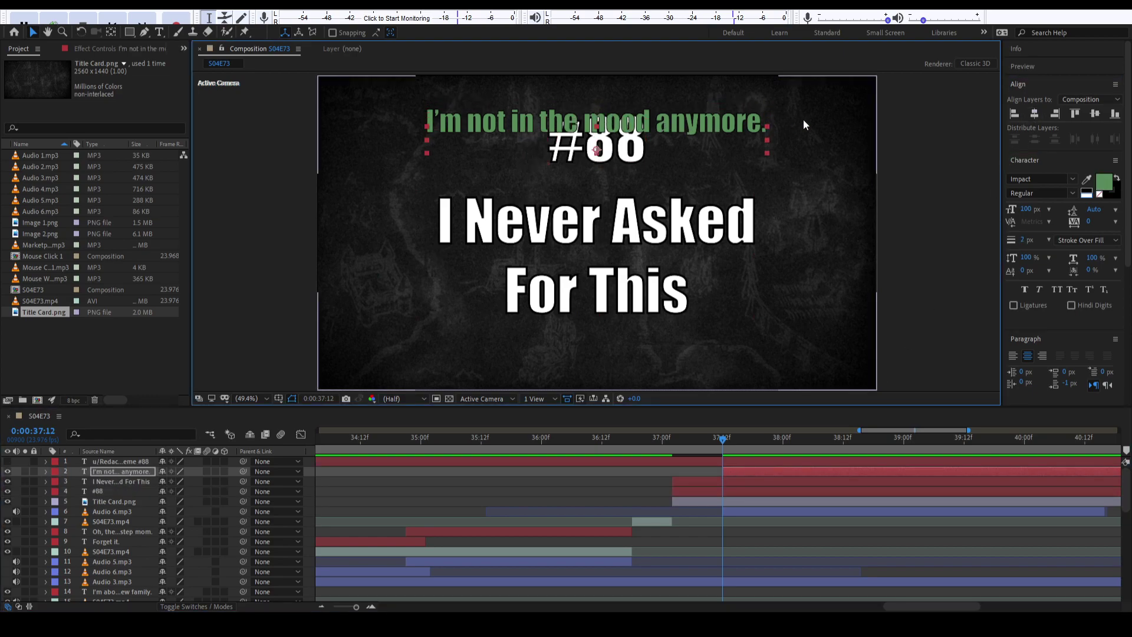
pyautogui.hotkey('shift', 'Down')
pyautogui.hotkey('shift', 'Down')
pyautogui.hotkey('shift', 'Down')
pyautogui.hotkey('shift', 'Down')
pyautogui.hotkey('shift', 'Down')
pyautogui.hotkey('shift', 'Down')
pyautogui.hotkey('shift', 'Down')
pyautogui.hotkey('shift', 'Down')
pyautogui.hotkey('shift', 'Down')
pyautogui.hotkey('shift', 'Down')
pyautogui.hotkey('shift', 'Down')
pyautogui.hotkey('shift', 'Down')
pyautogui.hotkey('shift', 'Down')
pyautogui.hotkey('shift', 'Down')
pyautogui.hotkey('shift', 'Down')
pyautogui.hotkey('shift', 'Down')
pyautogui.hotkey('shift', 'Down')
pyautogui.hotkey('shift', 'Down')
pyautogui.hotkey('shift', 'Down')
pyautogui.hotkey('shift', 'Down')
# Re-centre #88, the title and the mood subtitle horizontally, then shift #88 slightly left.
pyautogui.click(625, 142)
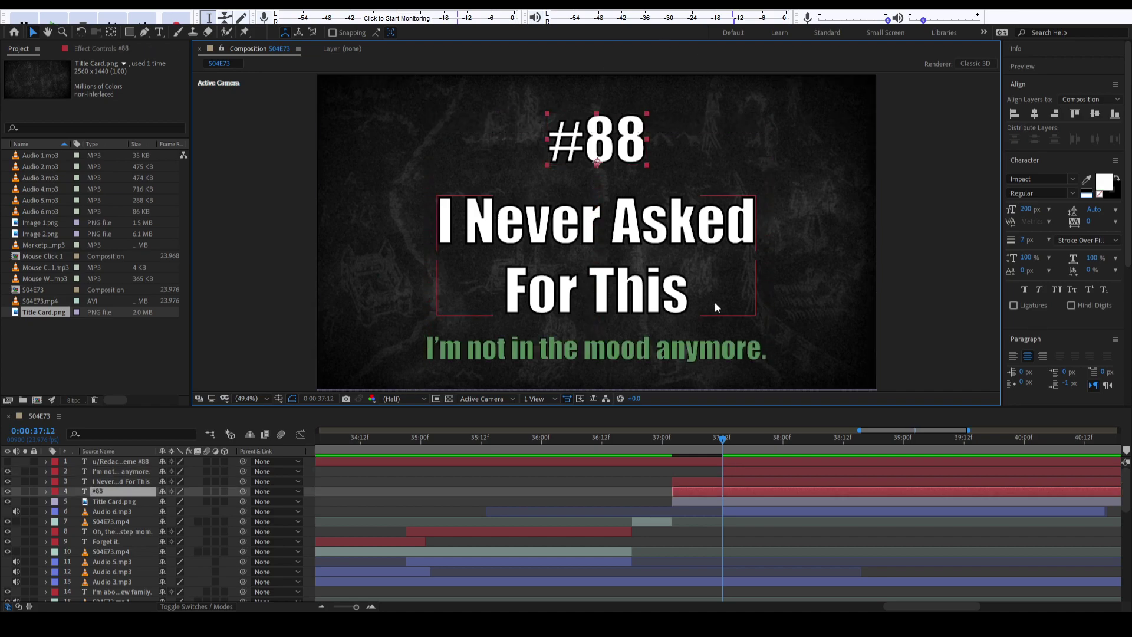
pyautogui.click(786, 536)
pyautogui.click(719, 491)
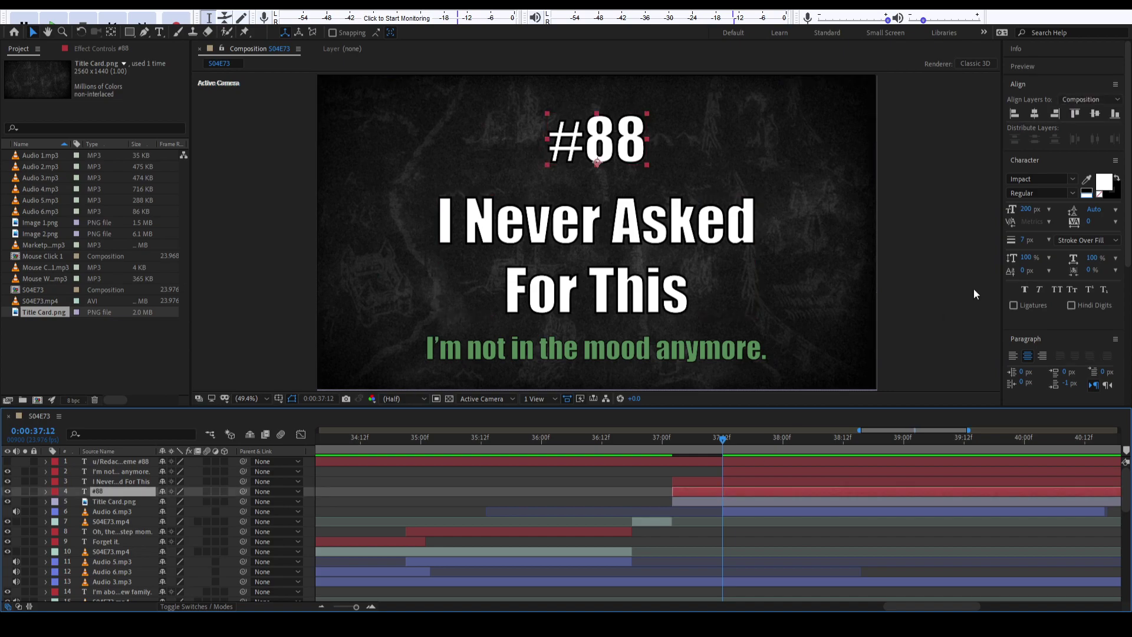
pyautogui.click(1036, 115)
pyautogui.click(768, 480)
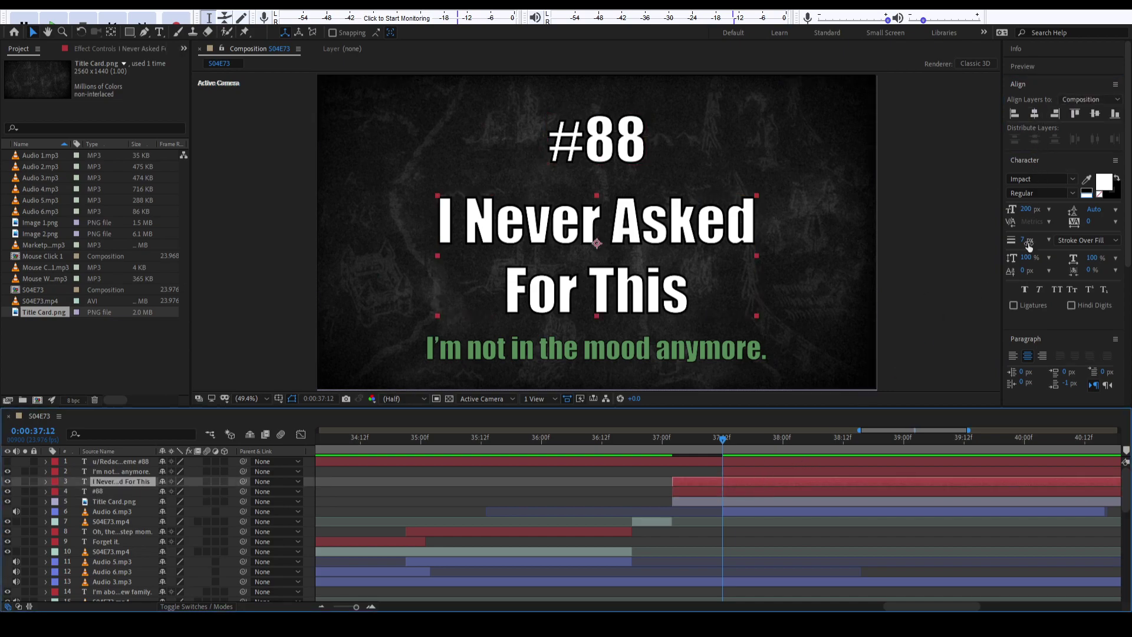
pyautogui.click(1002, 127)
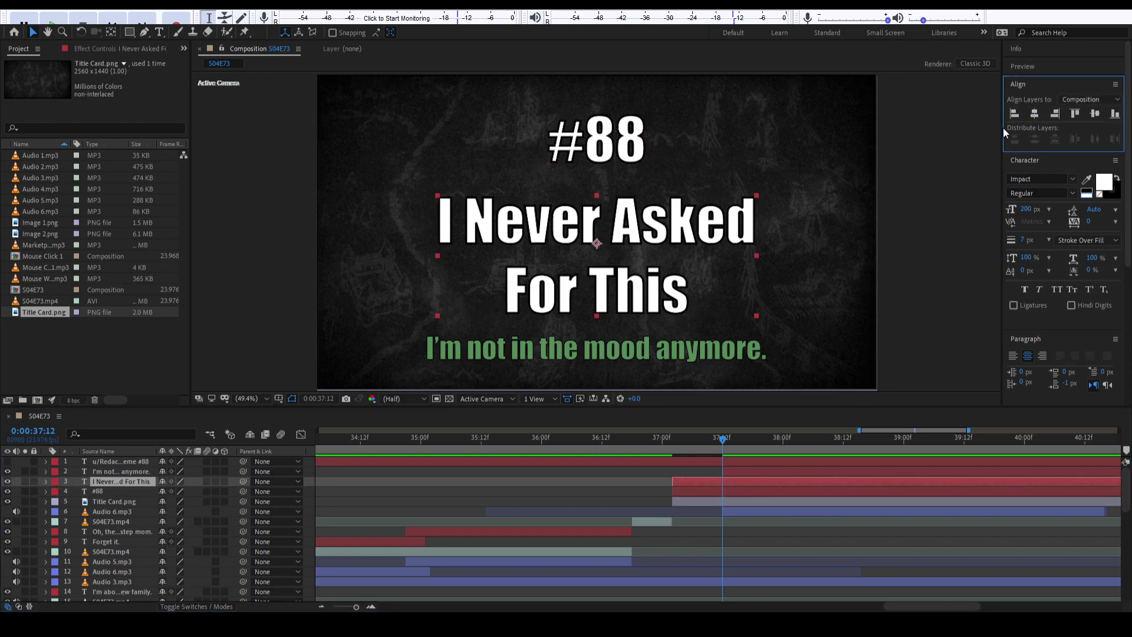
pyautogui.click(740, 471)
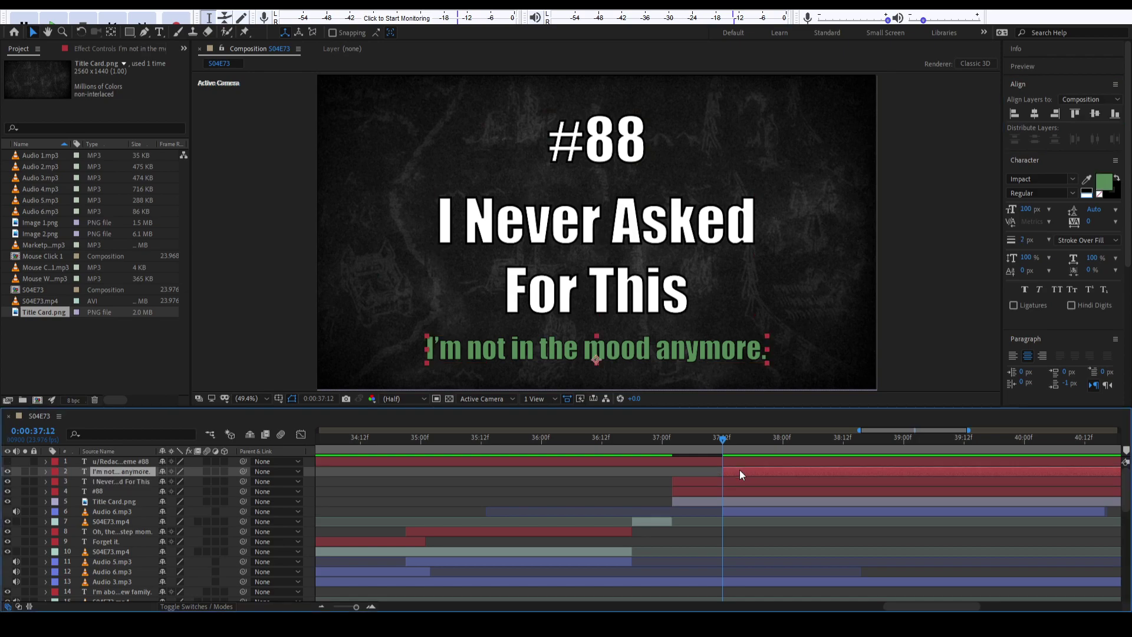
pyautogui.click(1034, 116)
pyautogui.click(607, 131)
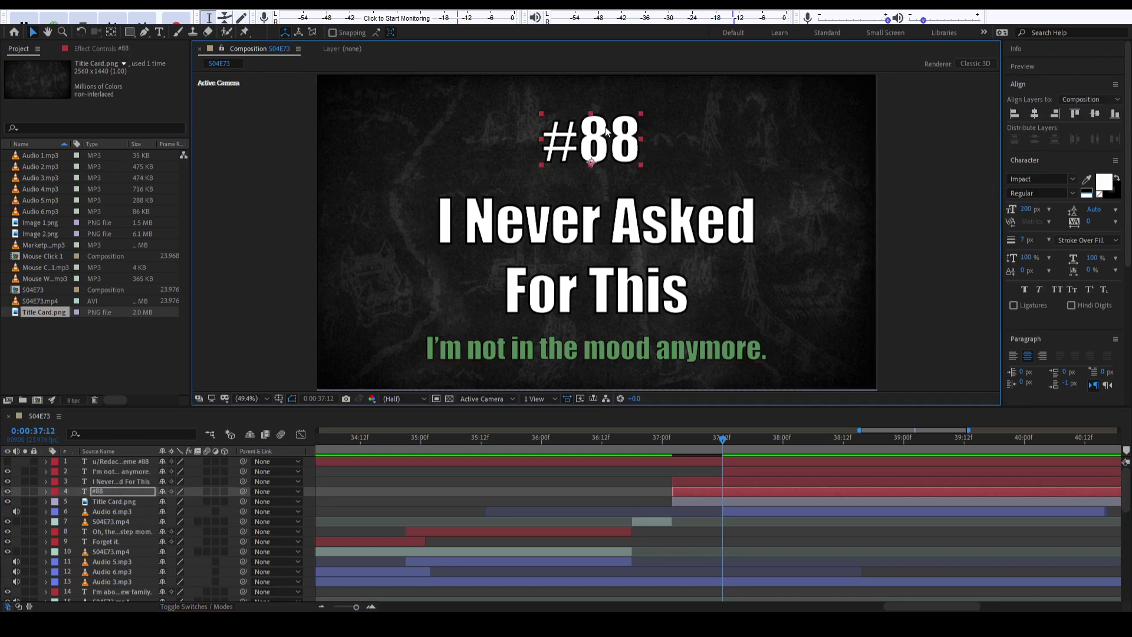
pyautogui.hotkey('shift', 'Left')
pyautogui.hotkey('shift', 'Left')
pyautogui.hotkey('shift', 'Left')
pyautogui.hotkey('shift', 'Left')
pyautogui.hotkey('shift', 'Left')
pyautogui.hotkey('shift', 'Left')
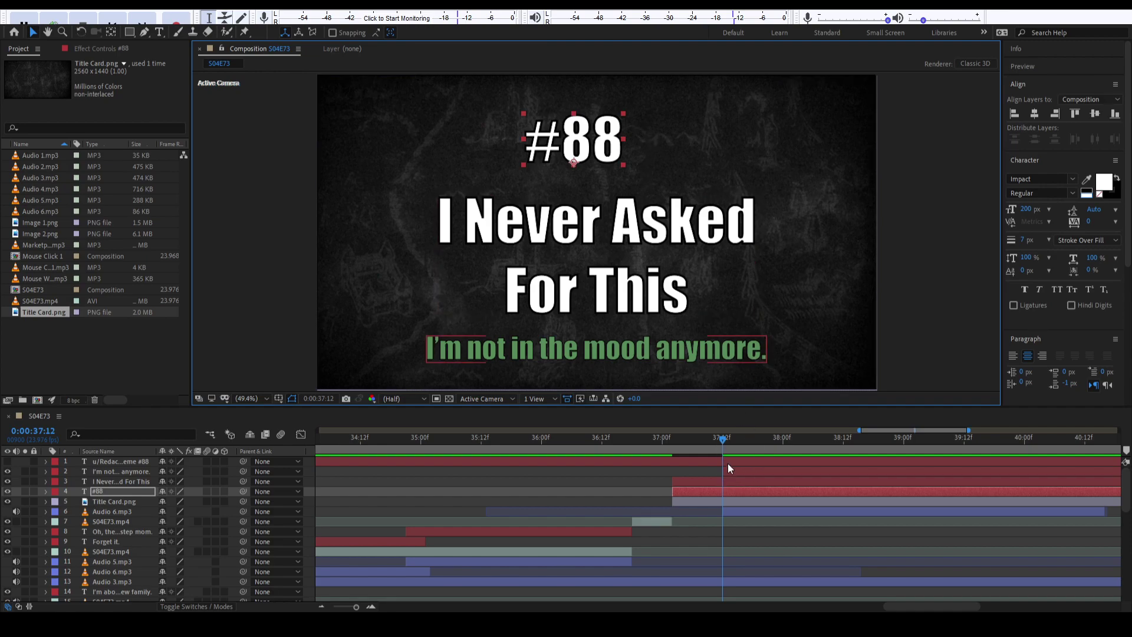
pyautogui.moveTo(717, 441); pyautogui.dragTo(476, 455)
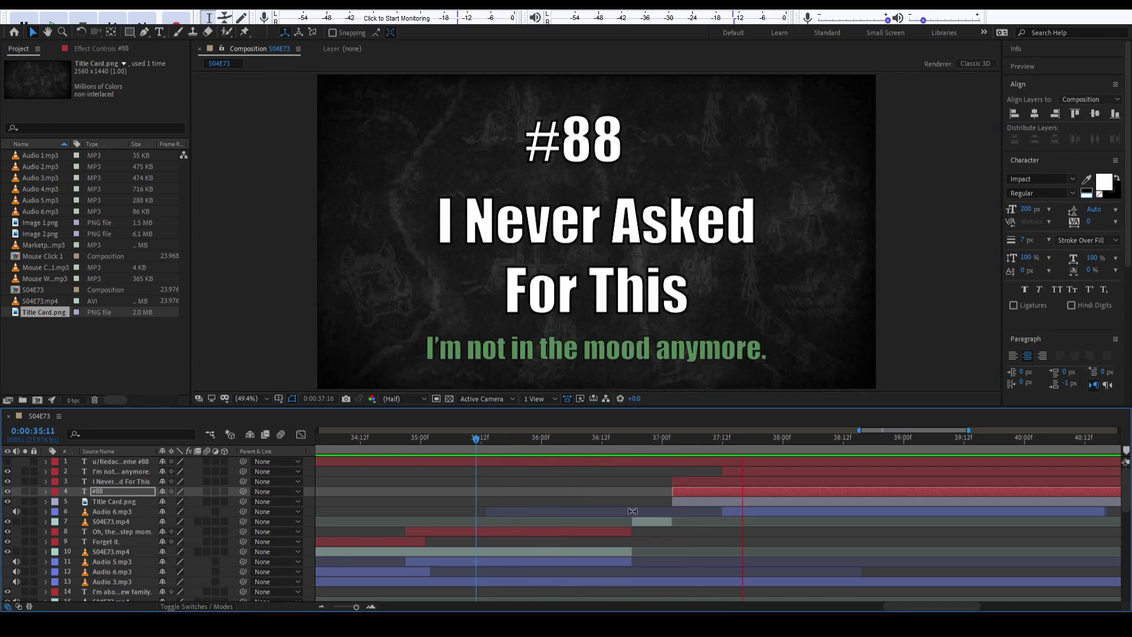
pyautogui.click(741, 515)
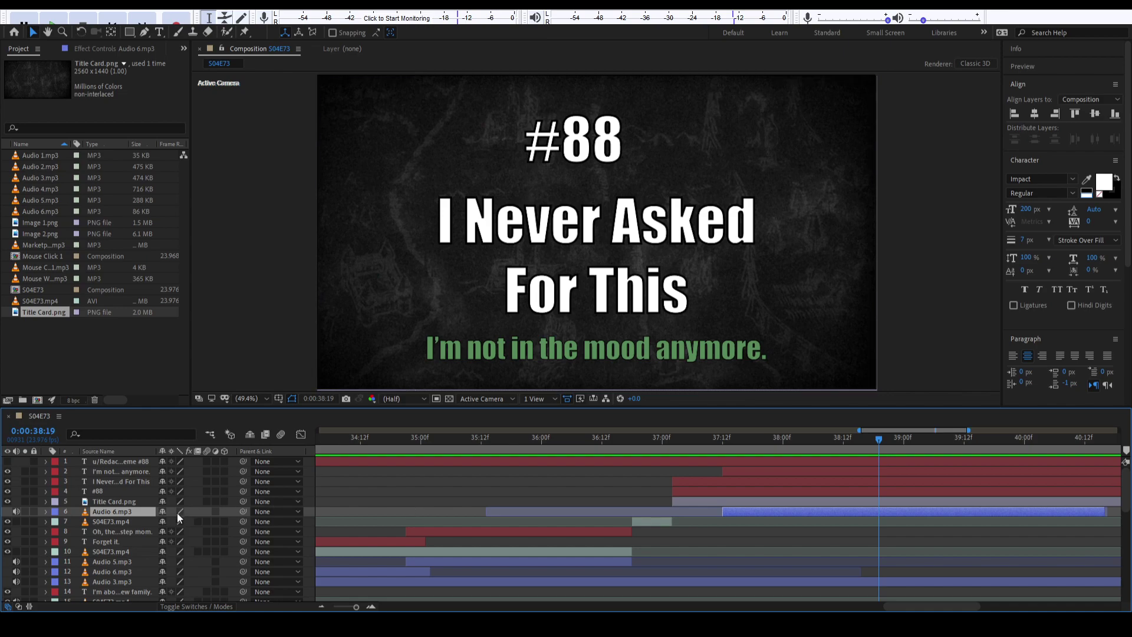
pyautogui.hscroll(5, 589, 507)
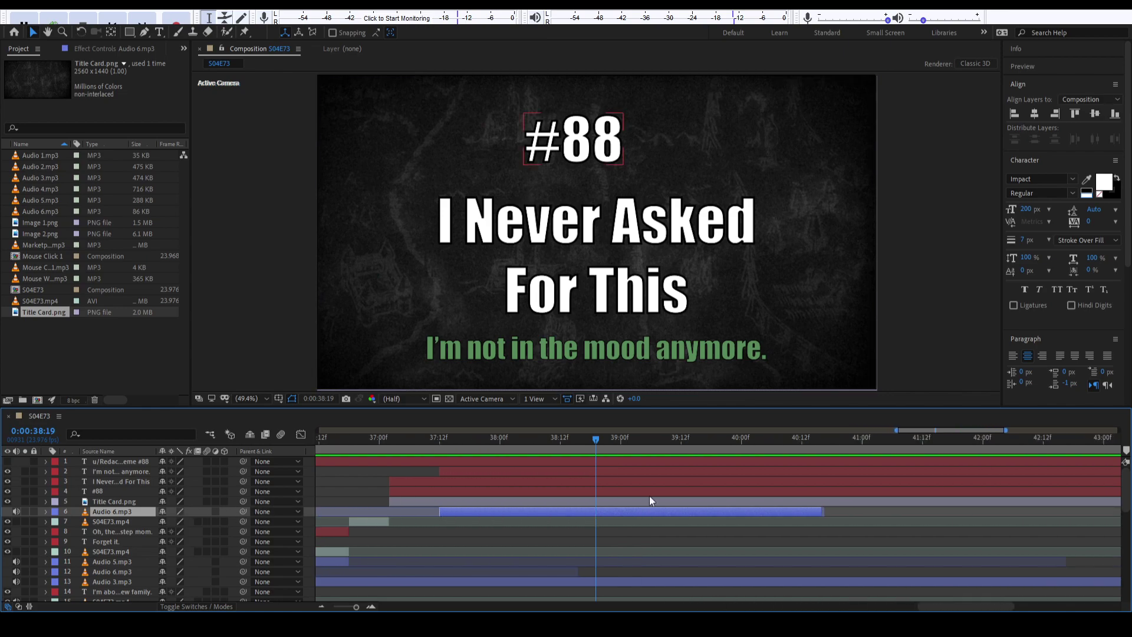
pyautogui.press('space')
pyautogui.press('space')
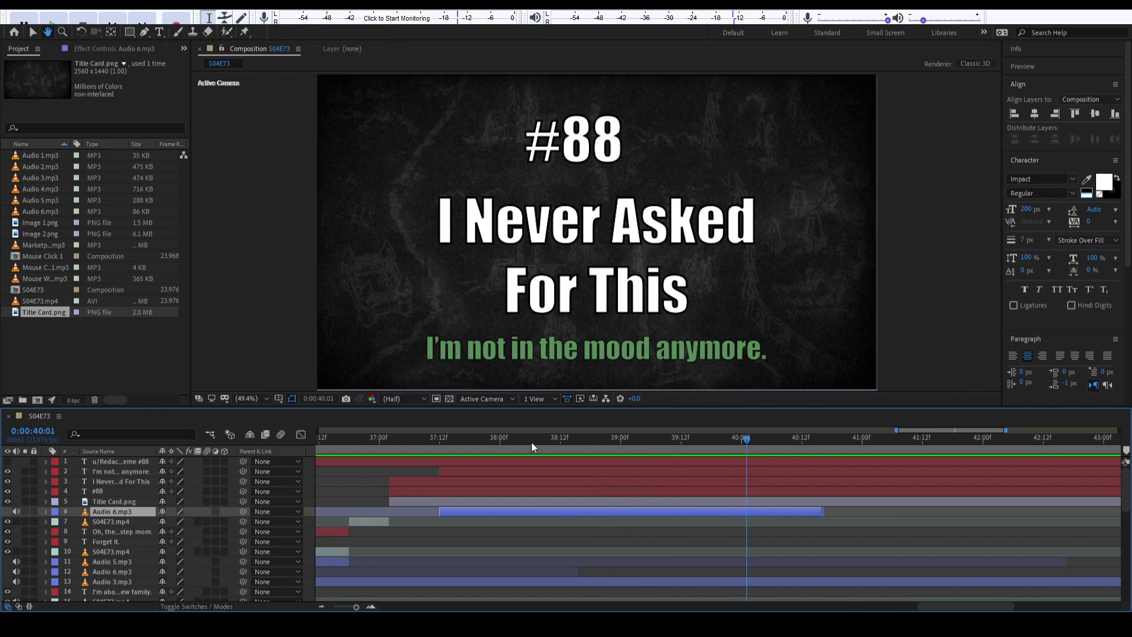
pyautogui.click(376, 450)
pyautogui.moveTo(376, 451); pyautogui.dragTo(392, 451)
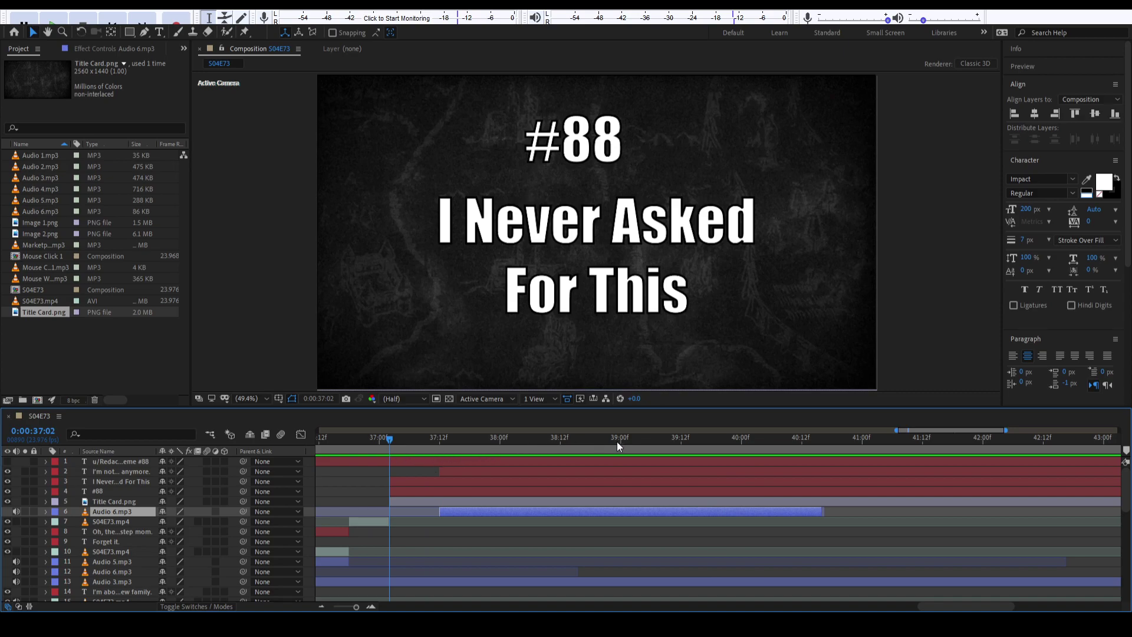
pyautogui.click(745, 439)
pyautogui.press('pagedown')
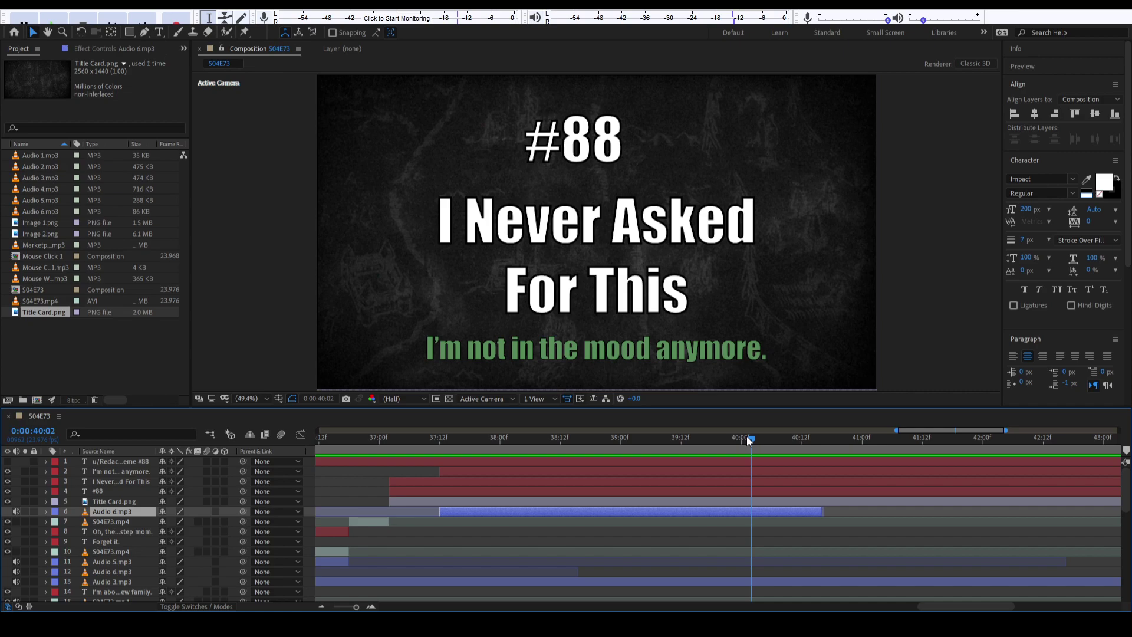
pyautogui.press('pagedown')
pyautogui.click(769, 501)
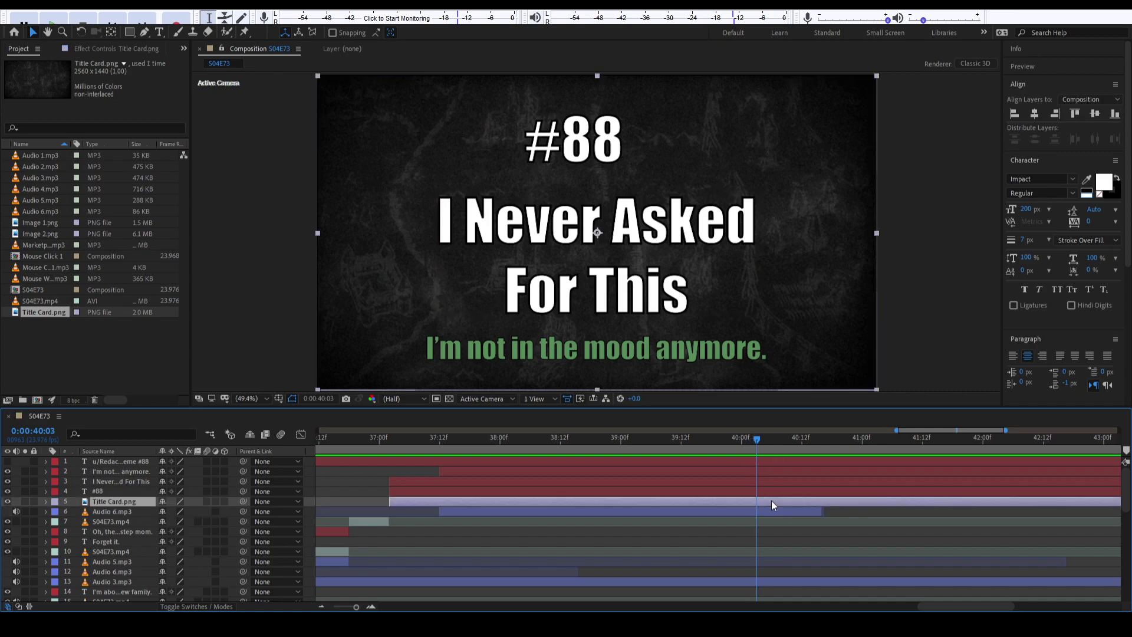
pyautogui.click(760, 490)
# Split both title layers at 40:03 and delete the #89 layer.
pyautogui.keyDown('ctrl'); pyautogui.click(759, 482); pyautogui.keyUp('ctrl')
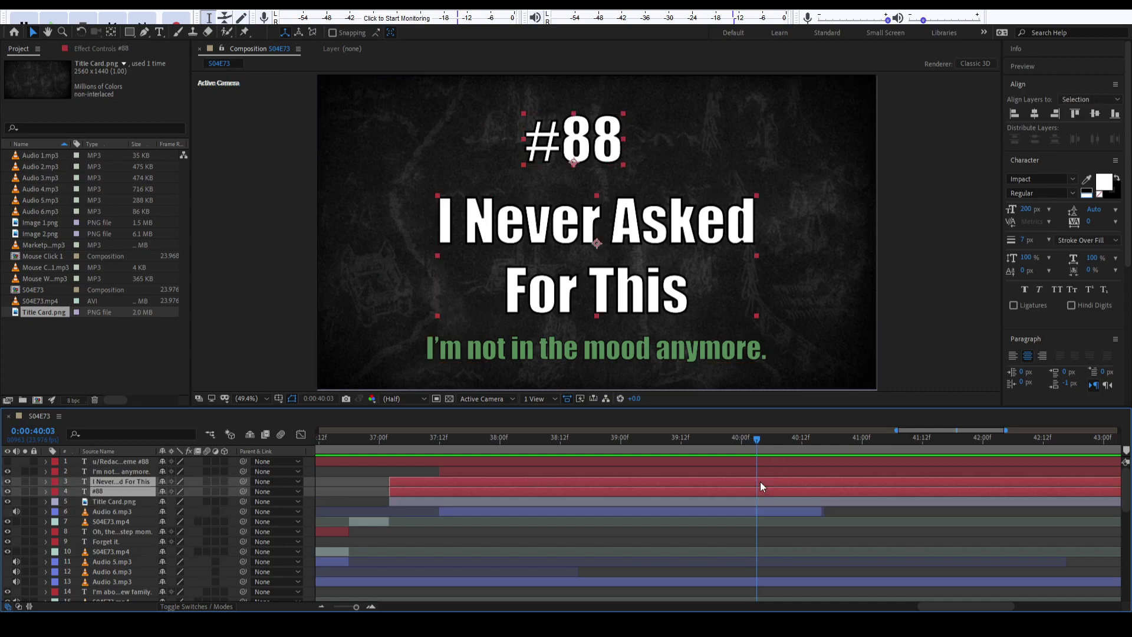
pyautogui.hotkey('ctrl', 'shift', 'd')
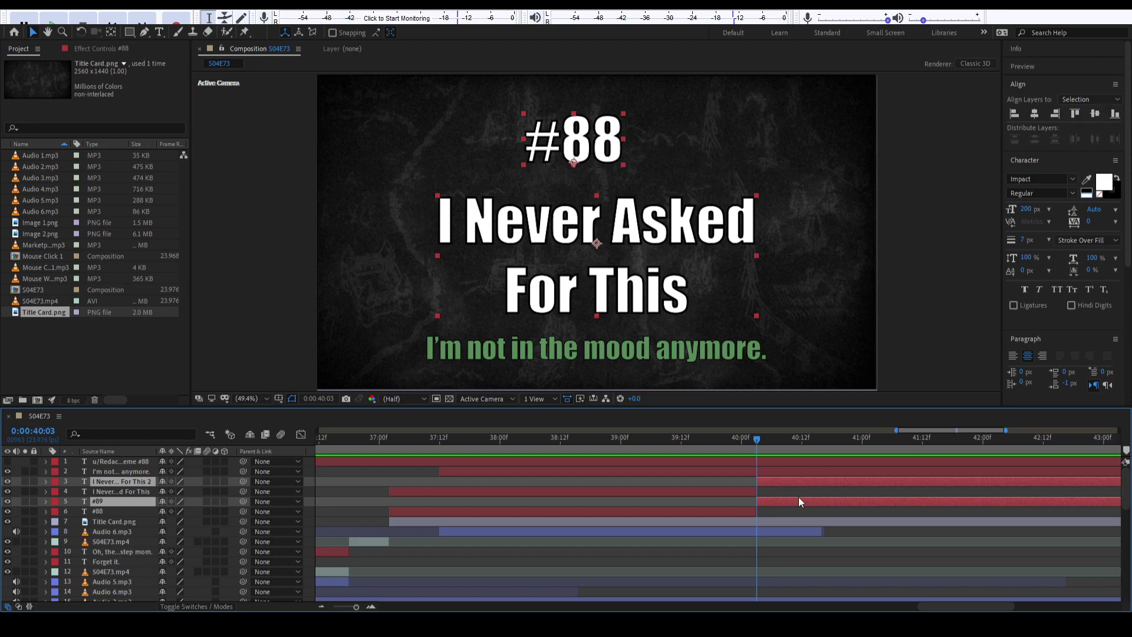
pyautogui.click(819, 512)
pyautogui.click(800, 499)
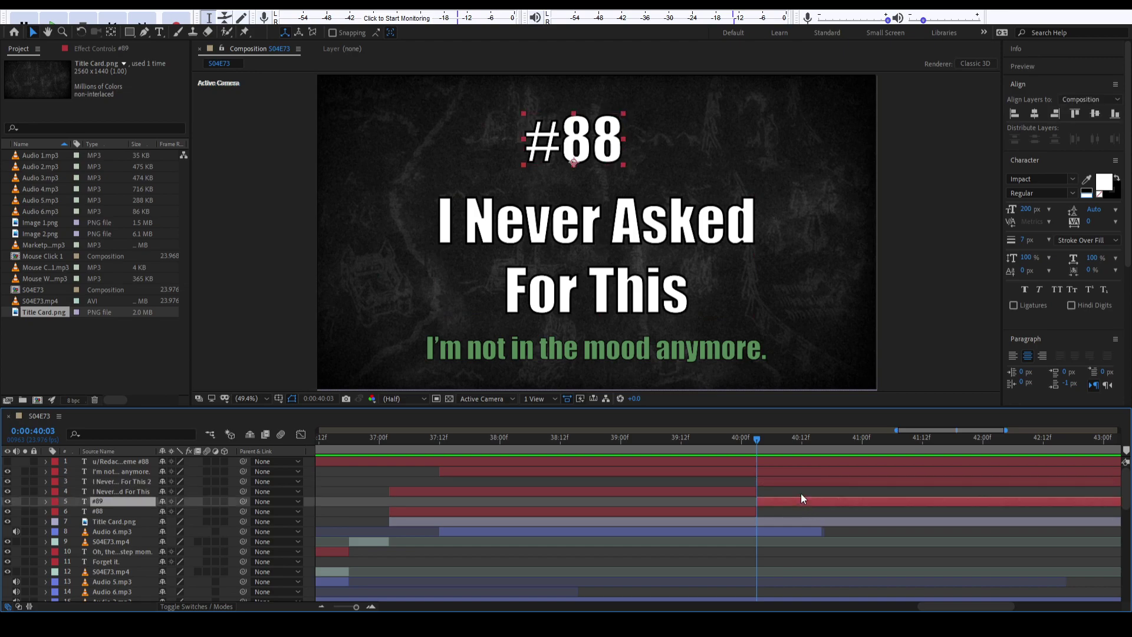
pyautogui.press('Delete')
# Give the second title copy a 2 px stroke and move it higher in the frame.
pyautogui.click(791, 482)
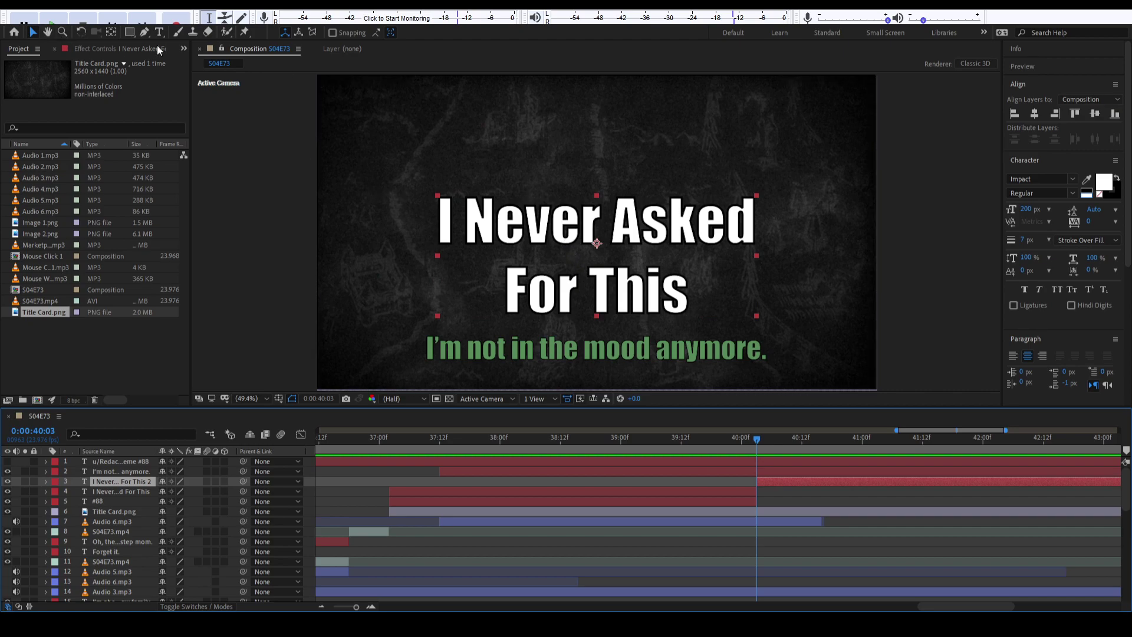
pyautogui.moveTo(1020, 239); pyautogui.dragTo(1083, 236)
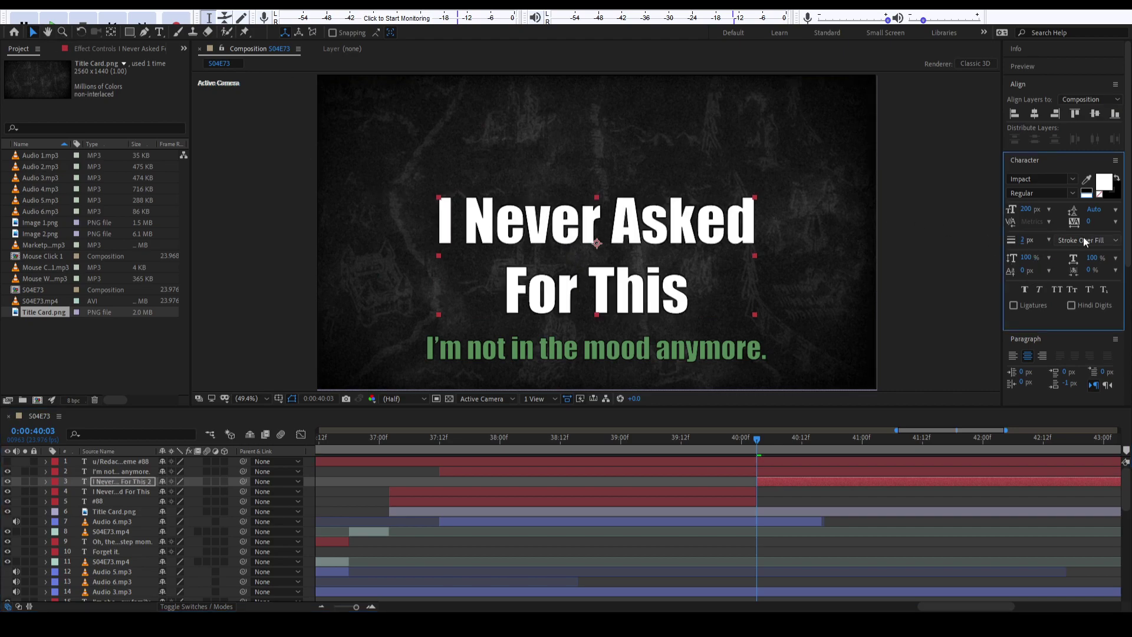
pyautogui.moveTo(561, 237); pyautogui.dragTo(553, 157)
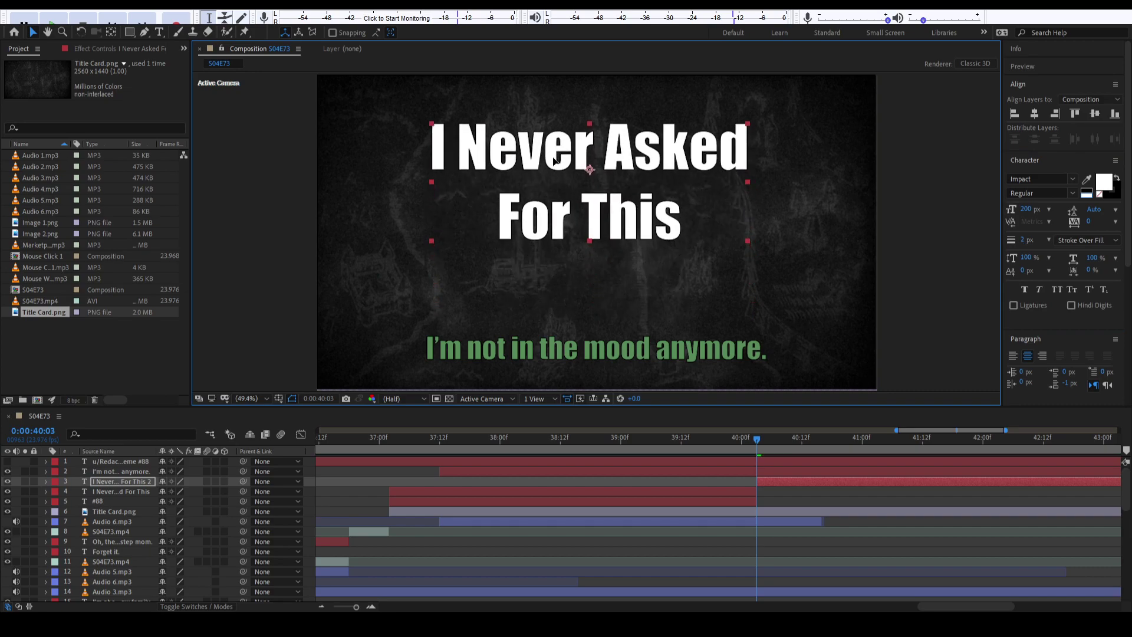
# Change its text to 'Anime', raise it near the top, and centre it horizontally.
pyautogui.doubleClick(553, 157)
pyautogui.write('Anime')
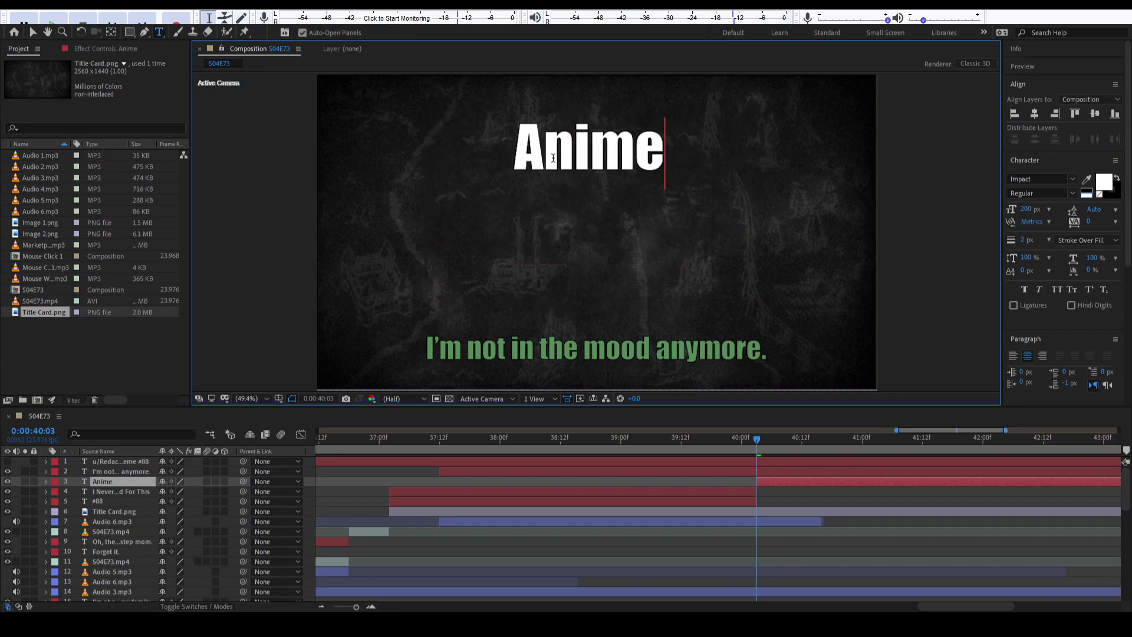
pyautogui.press('Return')
pyautogui.write('Atta')
pyautogui.press('BackSpace')
pyautogui.press('BackSpace')
pyautogui.press('BackSpace')
pyautogui.press('BackSpace')
pyautogui.press('BackSpace')
pyautogui.click(32, 32)
pyautogui.moveTo(584, 148); pyautogui.dragTo(583, 118)
pyautogui.click(1034, 113)
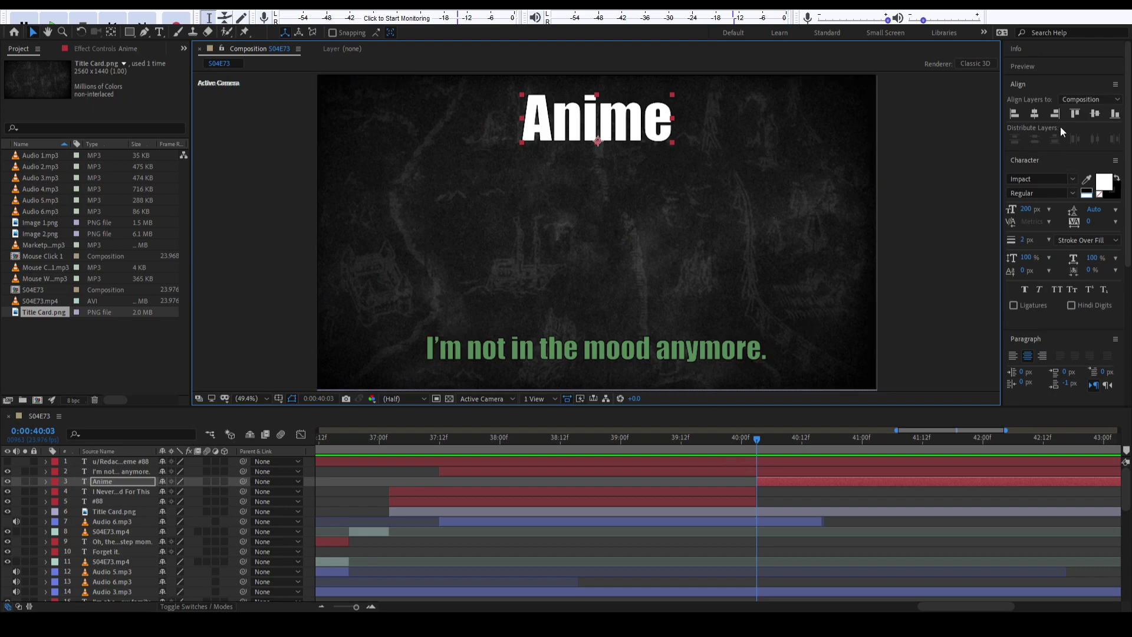
# Trim the green mood subtitle's out point to 0:00:40:16, then return the playhead to 40:03.
pyautogui.moveTo(788, 449); pyautogui.dragTo(823, 455)
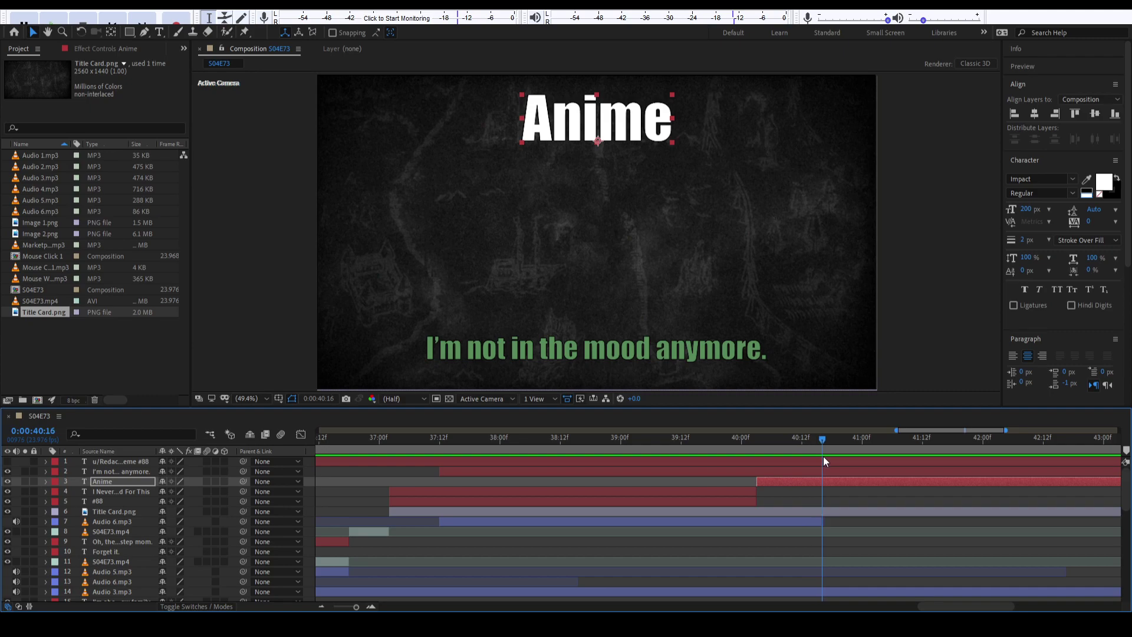
pyautogui.click(867, 471)
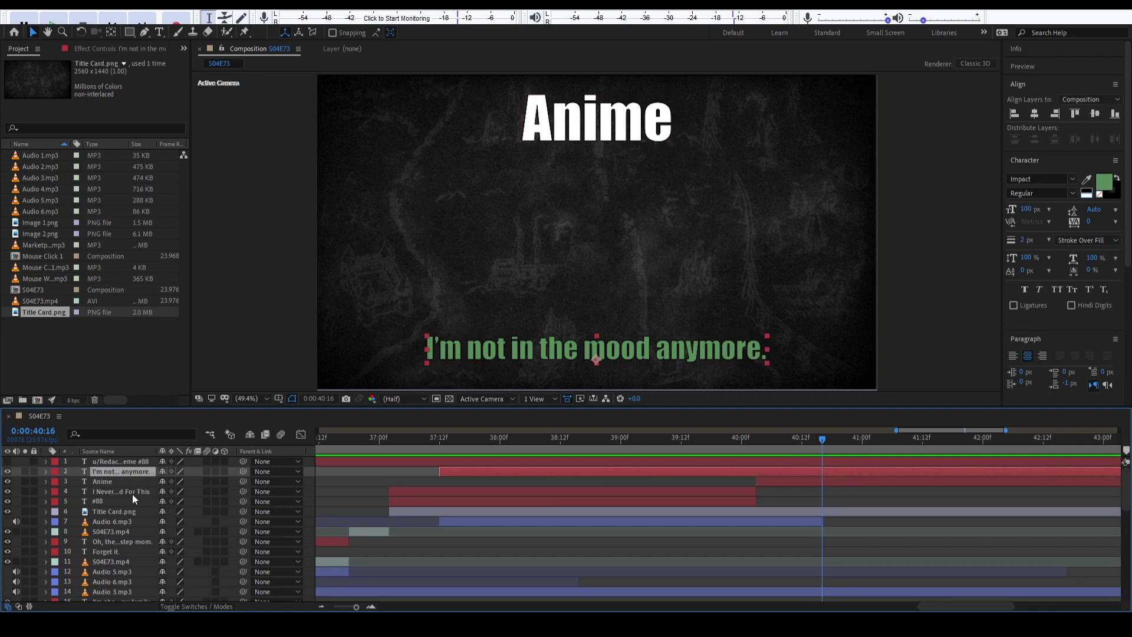
pyautogui.click(718, 490)
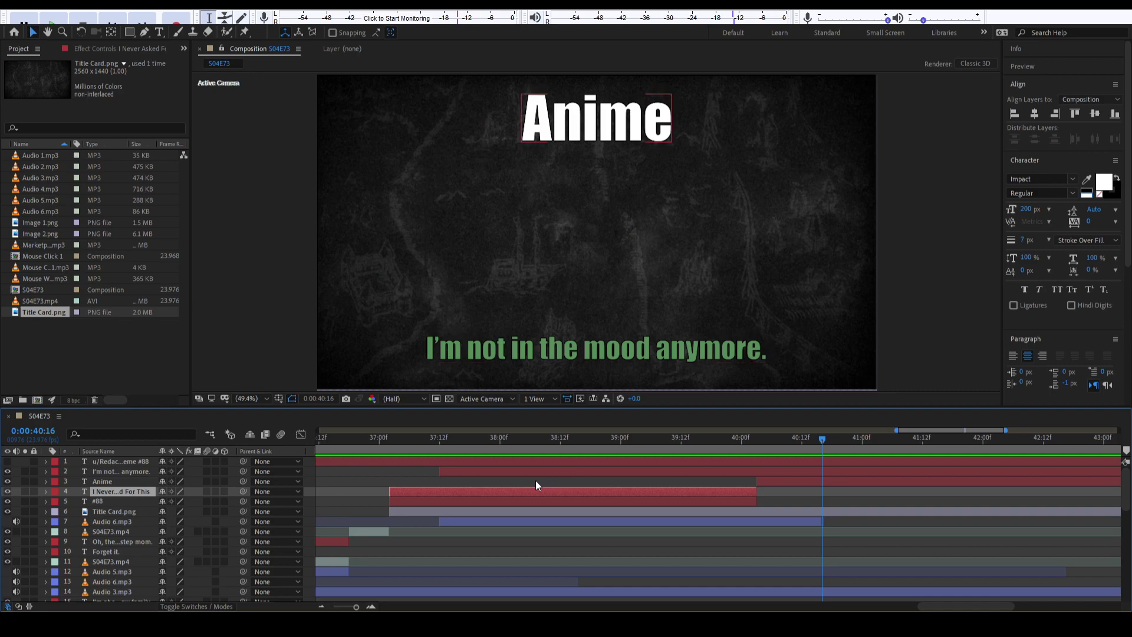
pyautogui.click(123, 471)
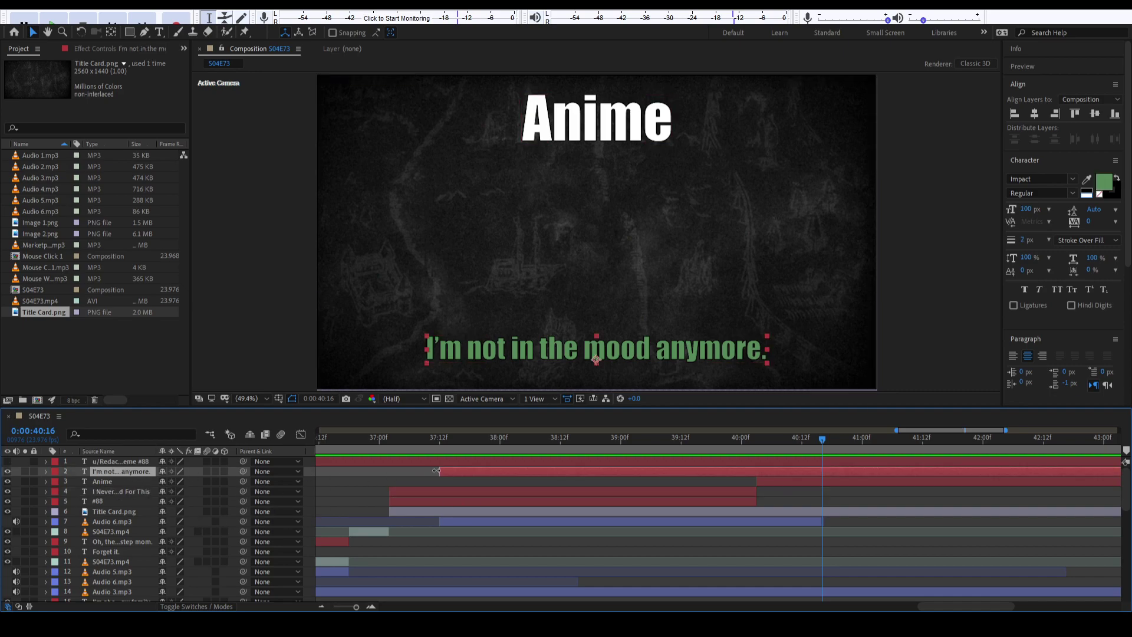
pyautogui.hotkey('alt', ']')
pyautogui.press('F2')
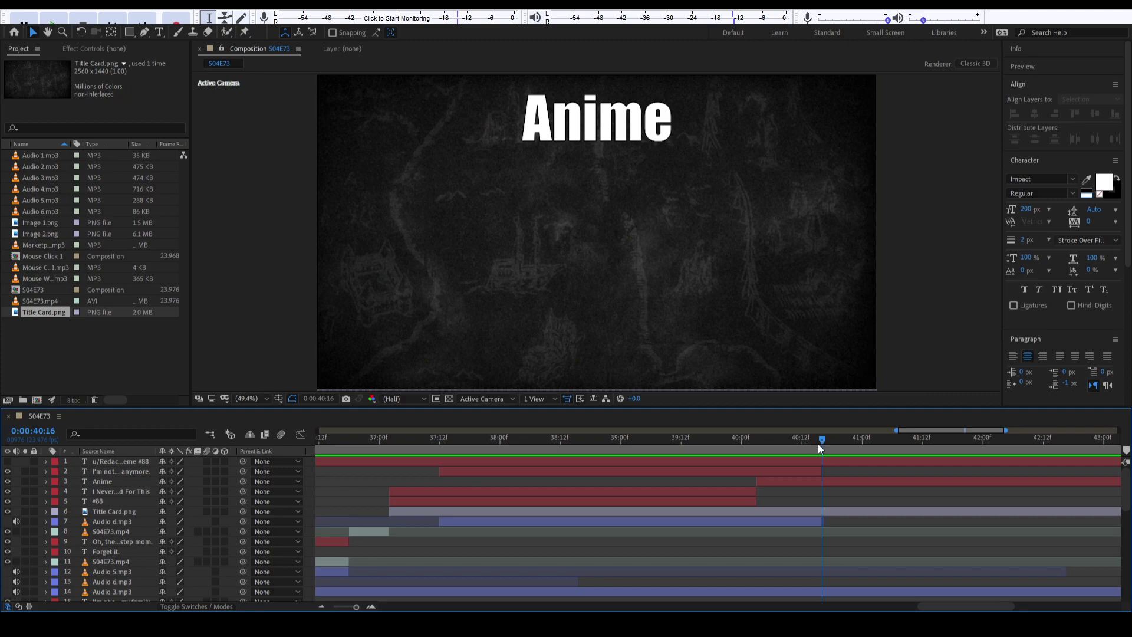
pyautogui.click(825, 480)
pyautogui.moveTo(798, 444); pyautogui.dragTo(756, 445)
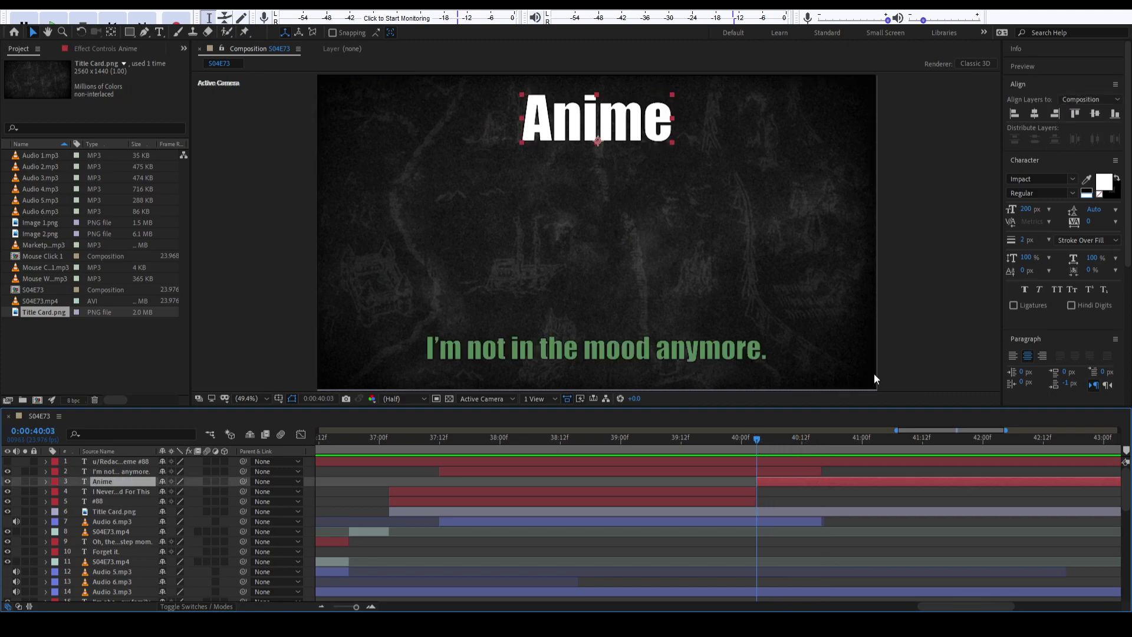
# Duplicate the Anime layer, nudge the copy down, and set its font size to 100 px.
pyautogui.hotkey('ctrl', 'd')
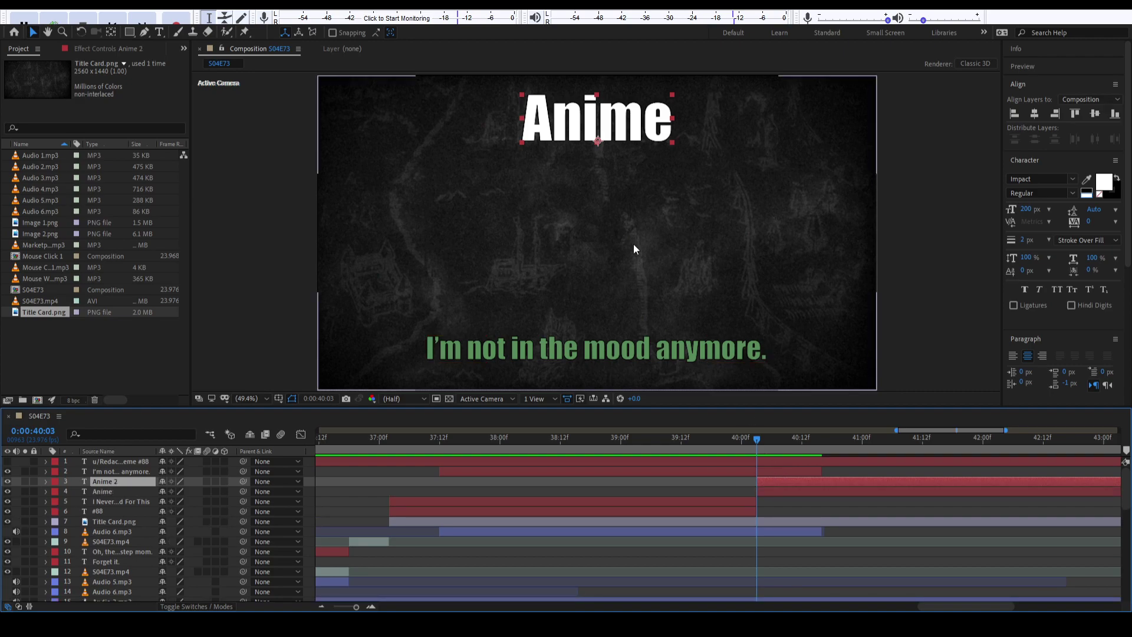
pyautogui.hotkey('shift', 'Down')
pyautogui.hotkey('shift', 'Down')
pyautogui.hotkey('shift', 'Down')
pyautogui.hotkey('shift', 'Down')
pyautogui.hotkey('shift', 'Down')
pyautogui.hotkey('shift', 'Down')
pyautogui.hotkey('shift', 'Down')
pyautogui.hotkey('shift', 'Down')
pyautogui.hotkey('shift', 'Down')
pyautogui.hotkey('shift', 'Down')
pyautogui.hotkey('shift', 'Down')
pyautogui.hotkey('shift', 'Down')
pyautogui.hotkey('shift', 'Down')
pyautogui.hotkey('shift', 'Down')
pyautogui.hotkey('shift', 'Down')
pyautogui.hotkey('shift', 'Down')
pyautogui.hotkey('shift', 'Down')
pyautogui.hotkey('shift', 'Down')
pyautogui.hotkey('shift', 'Down')
pyautogui.hotkey('shift', 'Down')
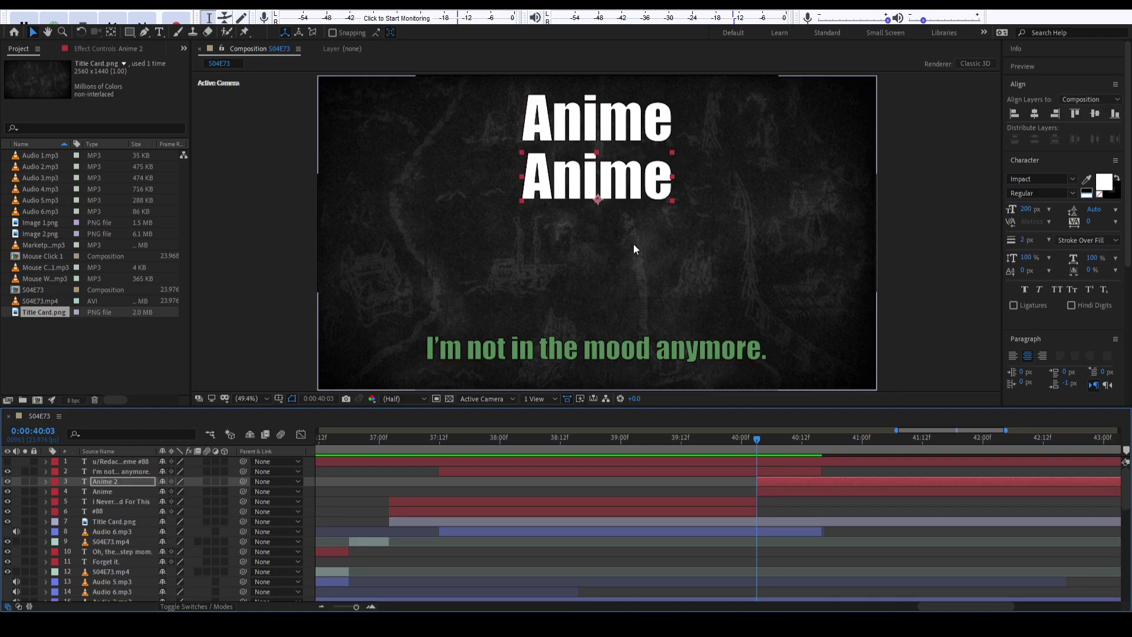
pyautogui.click(1032, 208)
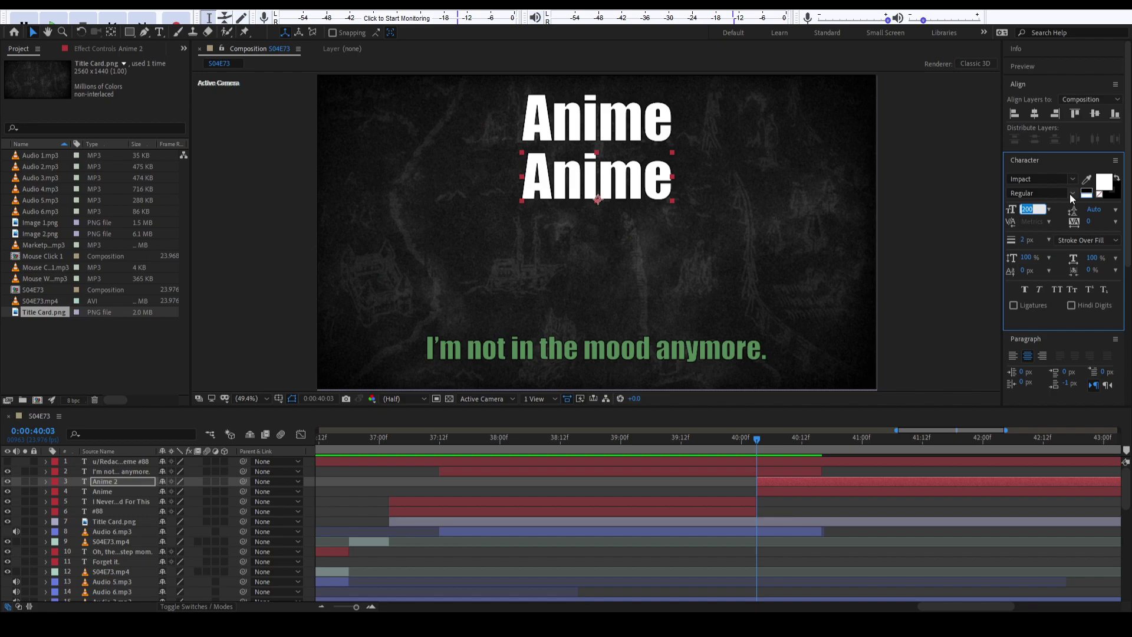
pyautogui.write('100')
pyautogui.press('Return')
pyautogui.click(608, 190)
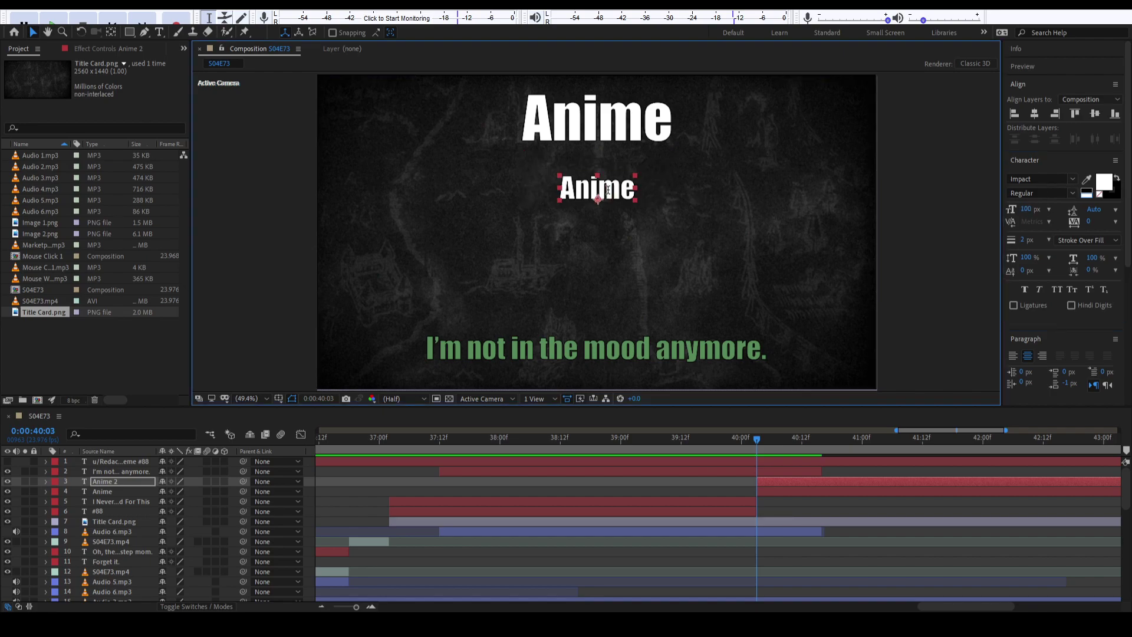
# Retype the copy as 'Attack on Titan S04E73' and place it toward the left beneath Anime.
pyautogui.doubleClick(608, 189)
pyautogui.write('Attack on Ti')
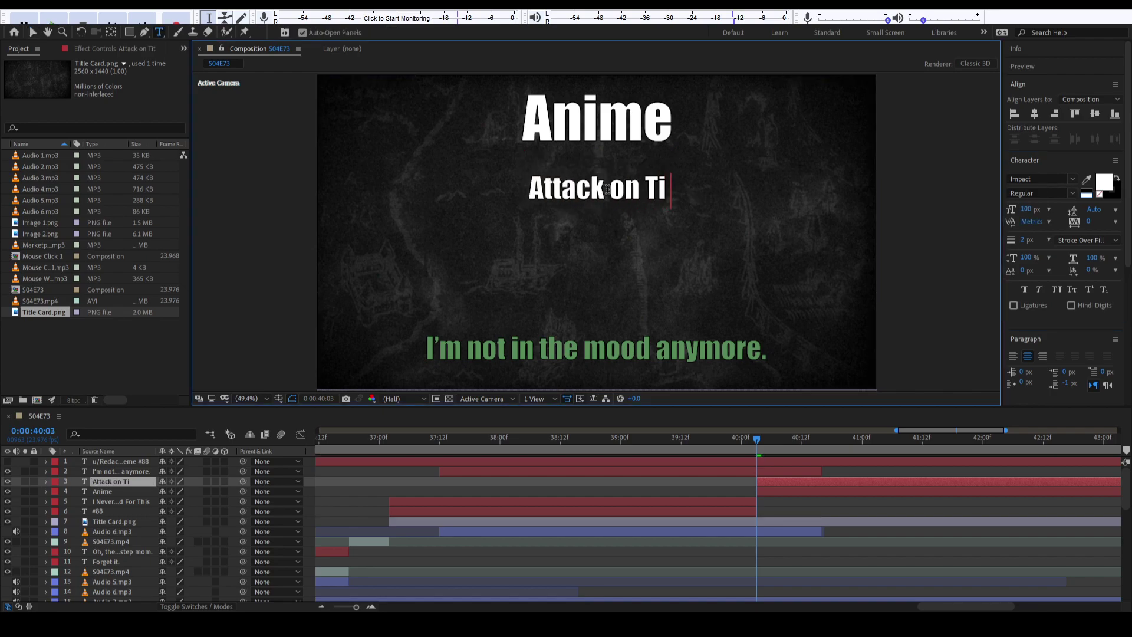
pyautogui.write('tan S04E')
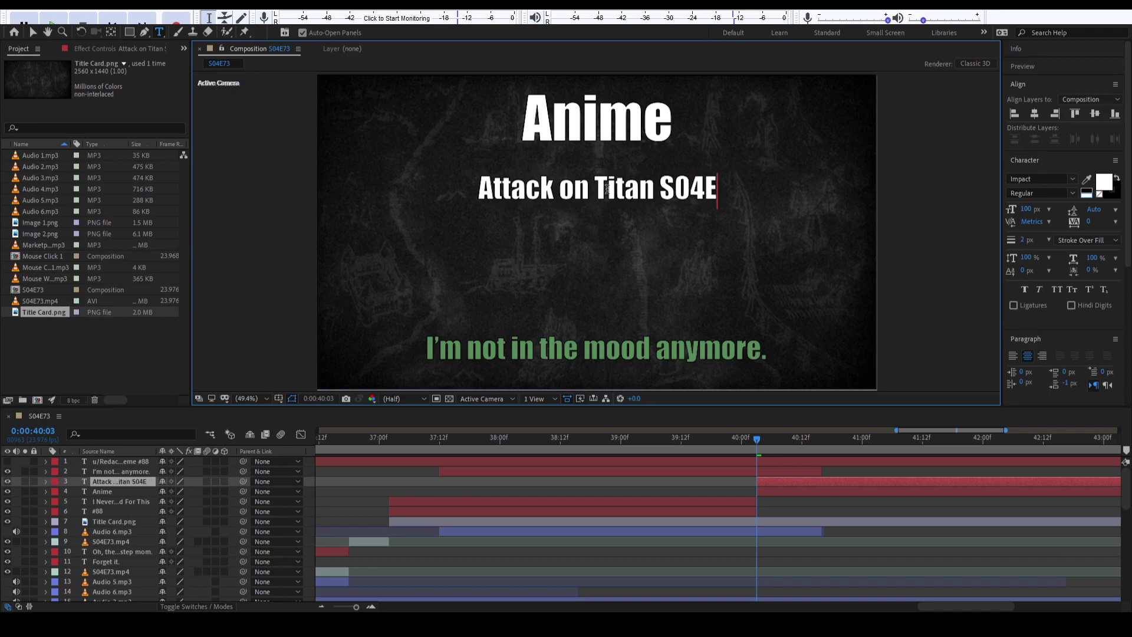
pyautogui.write('73')
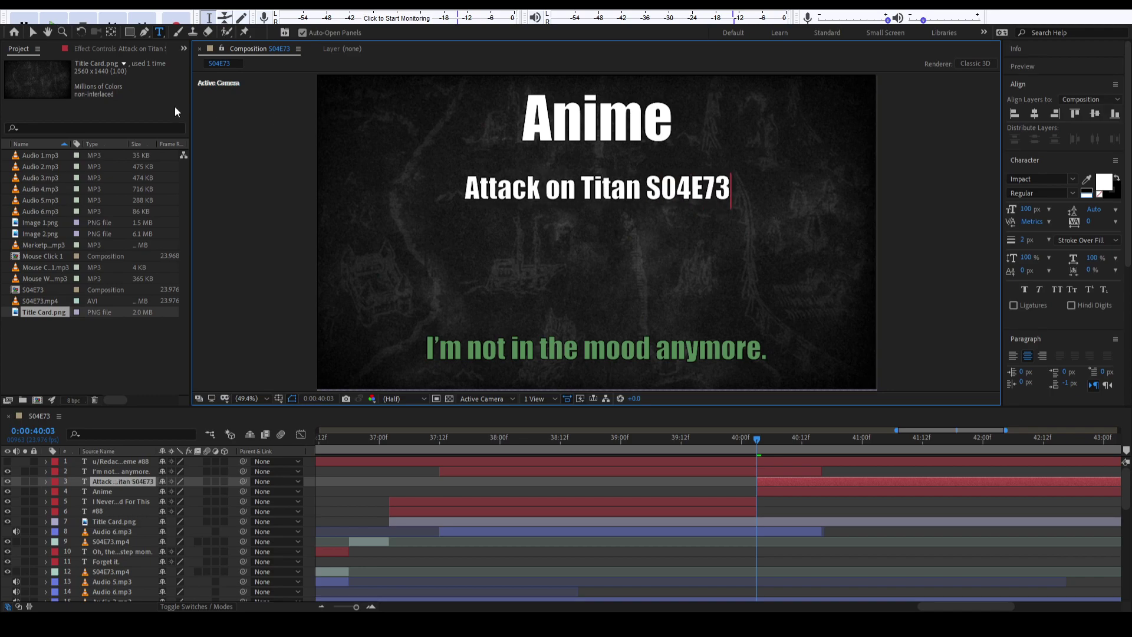
pyautogui.click(33, 32)
pyautogui.moveTo(535, 188); pyautogui.dragTo(411, 176)
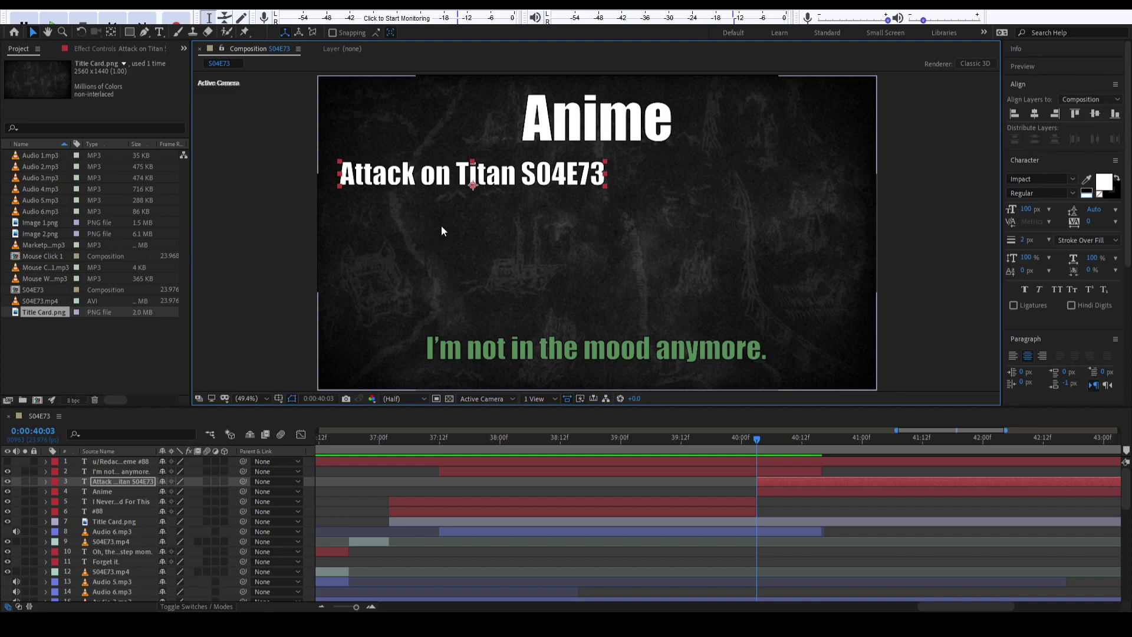
pyautogui.moveTo(513, 168); pyautogui.dragTo(513, 180)
pyautogui.hotkey('shift', 'Up')
pyautogui.hotkey('shift', 'Up')
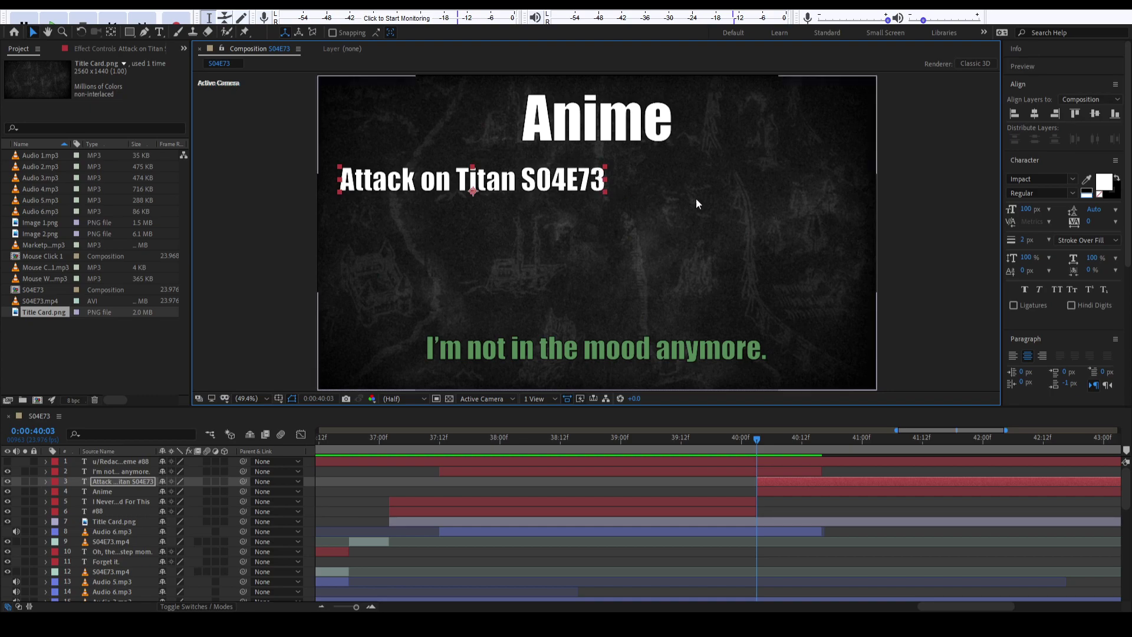
# Deselect the layer and move the current time to 0:00:43:04.
pyautogui.click(869, 509)
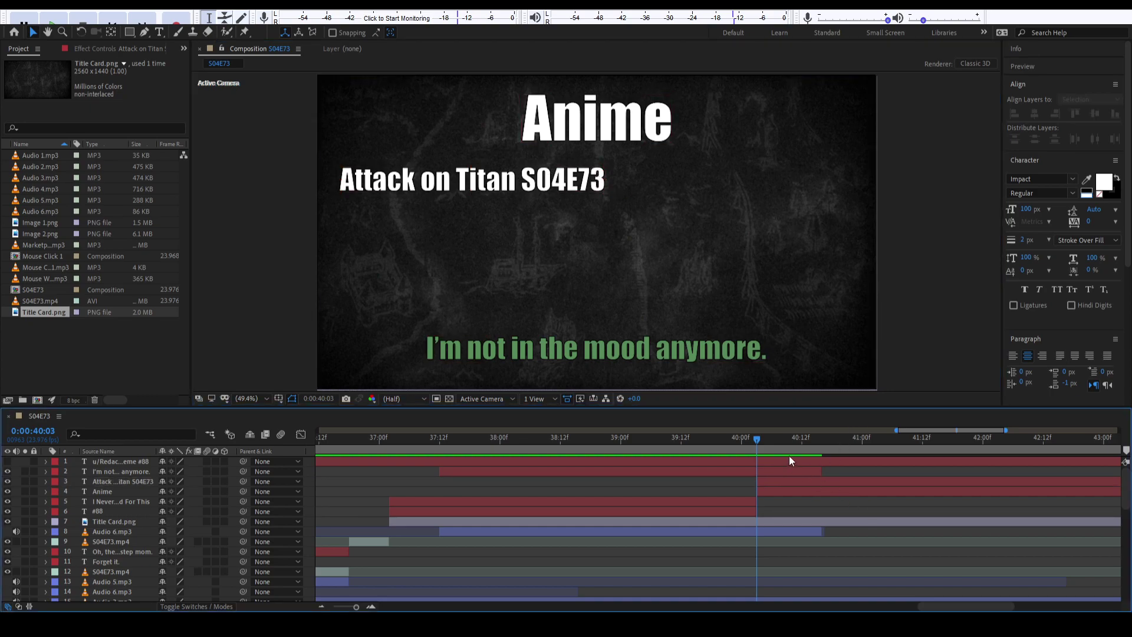
pyautogui.moveTo(758, 444); pyautogui.dragTo(999, 443)
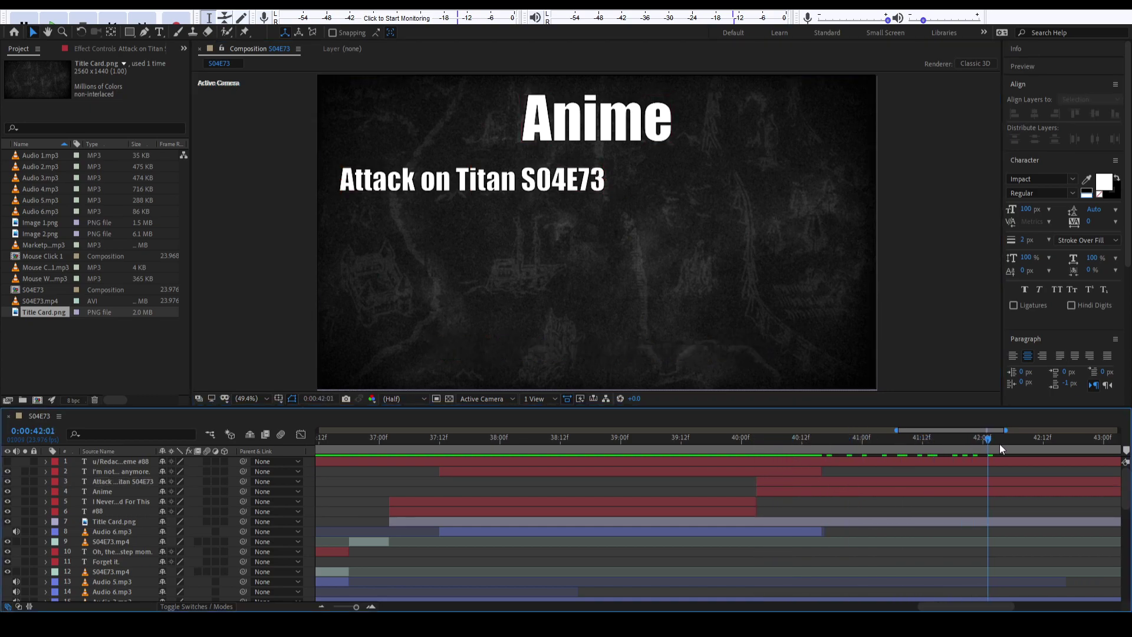
pyautogui.hscroll(2, 964, 490)
pyautogui.moveTo(904, 439); pyautogui.dragTo(916, 443)
pyautogui.press('pagedown')
pyautogui.press('pagedown')
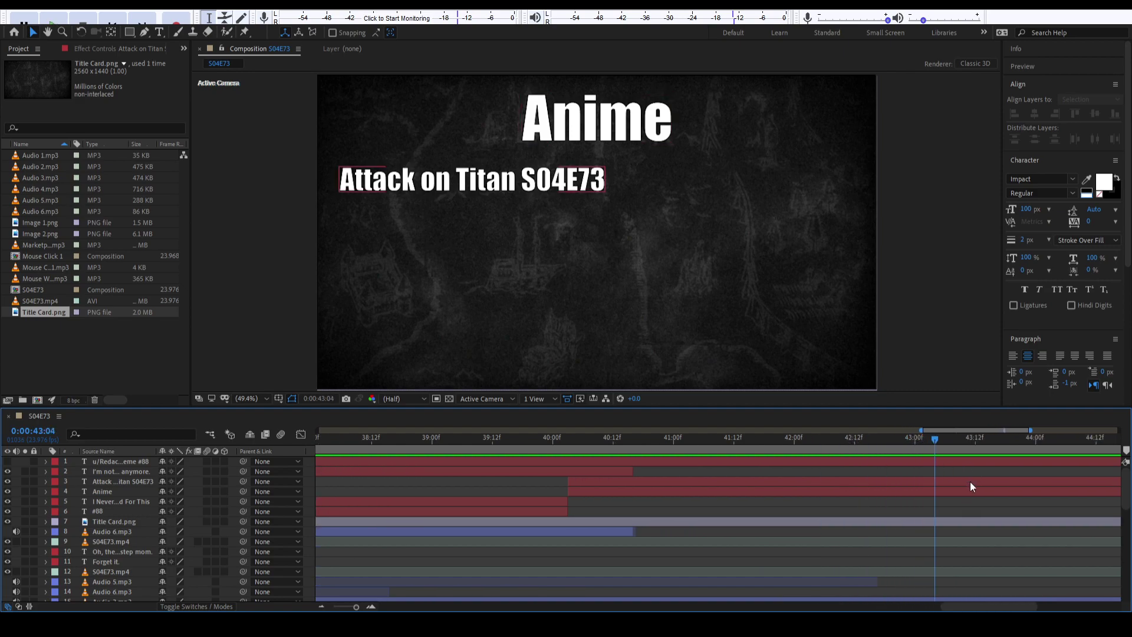
# Split the Anime, Attack on Titan and watermark layers at 43:04 and delete their later parts.
pyautogui.click(954, 491)
pyautogui.keyDown('shift'); pyautogui.click(945, 483); pyautogui.keyUp('shift')
pyautogui.hotkey('ctrl', 'shift', 'd')
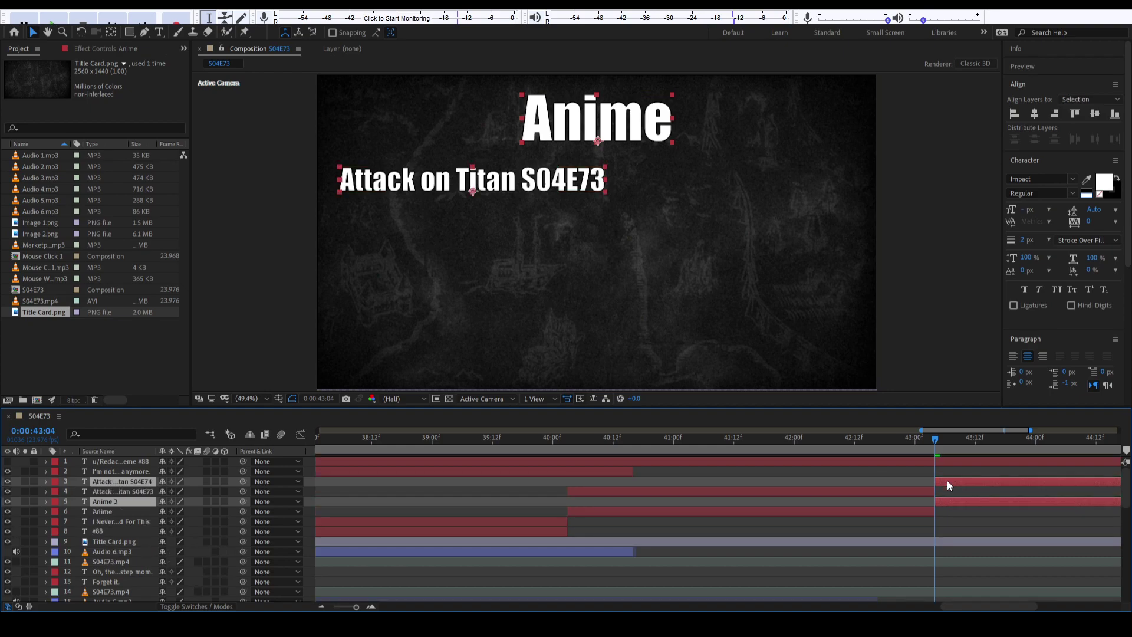
pyautogui.press('Delete')
pyautogui.click(948, 461)
pyautogui.hotkey('ctrl', 'shift', 'd')
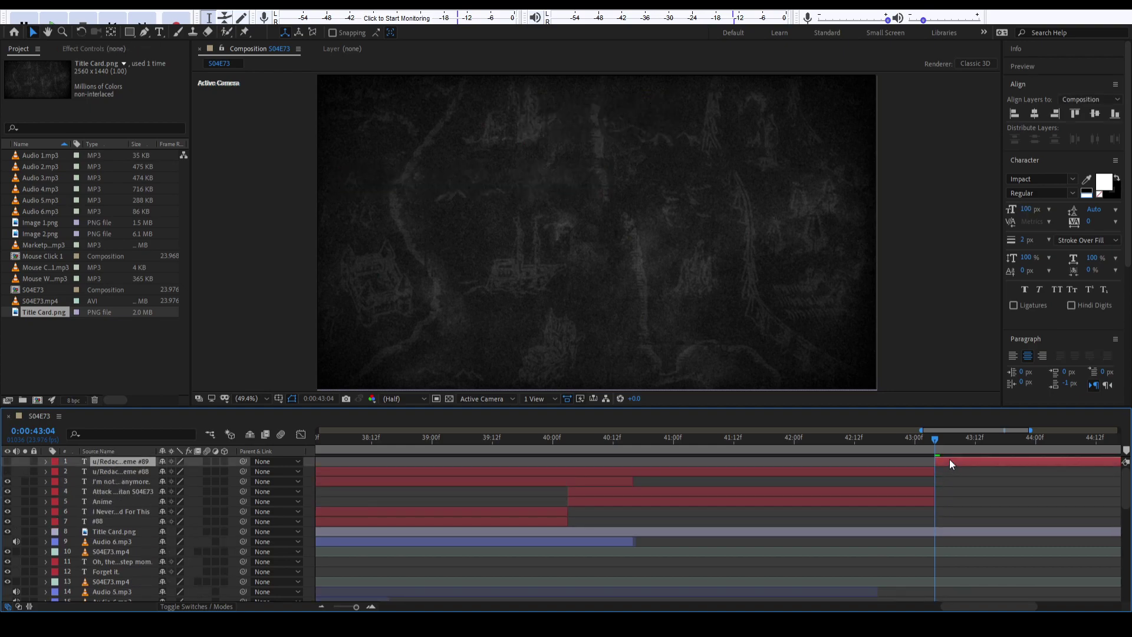
pyautogui.press('Delete')
# Cut Title Card.png at 43:04 too, then undo the same cut on Audio 3.mp3.
pyautogui.click(951, 519)
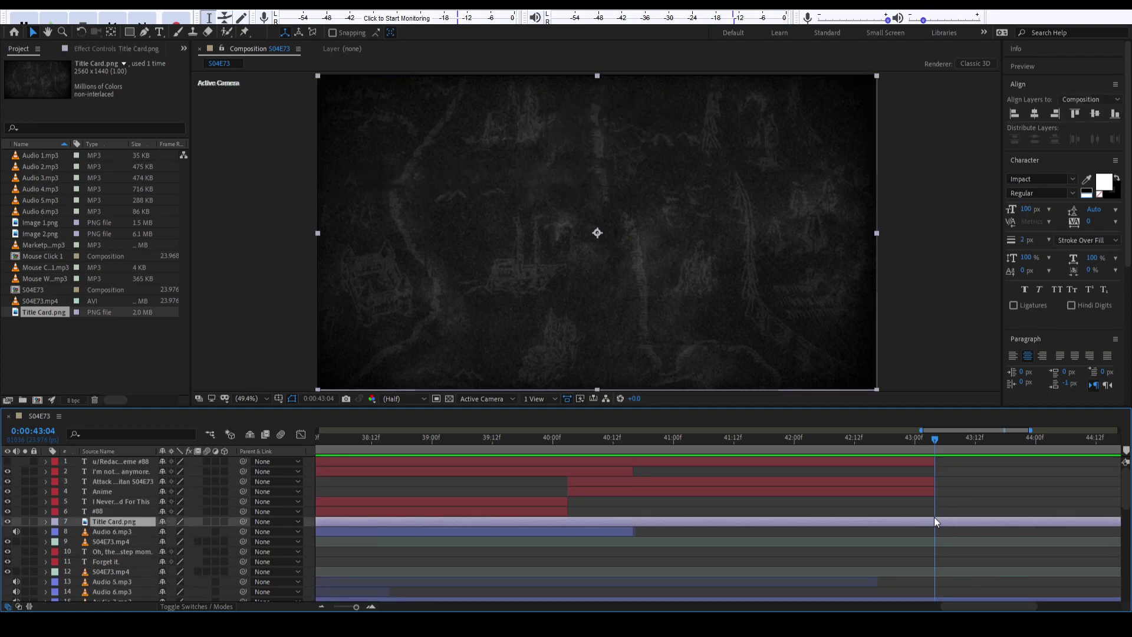
pyautogui.hotkey('ctrl', 'shift', 'd')
pyautogui.press('Delete')
pyautogui.scroll(-3, 943, 524)
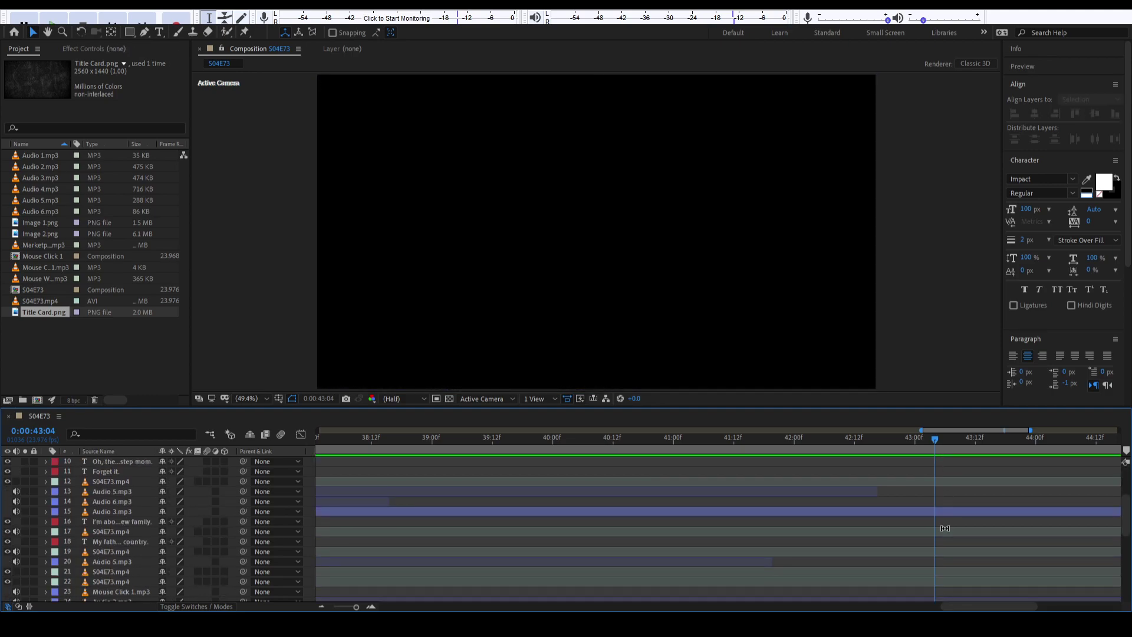
pyautogui.click(940, 511)
pyautogui.hotkey('ctrl', 'shift', 'd')
pyautogui.press('Delete')
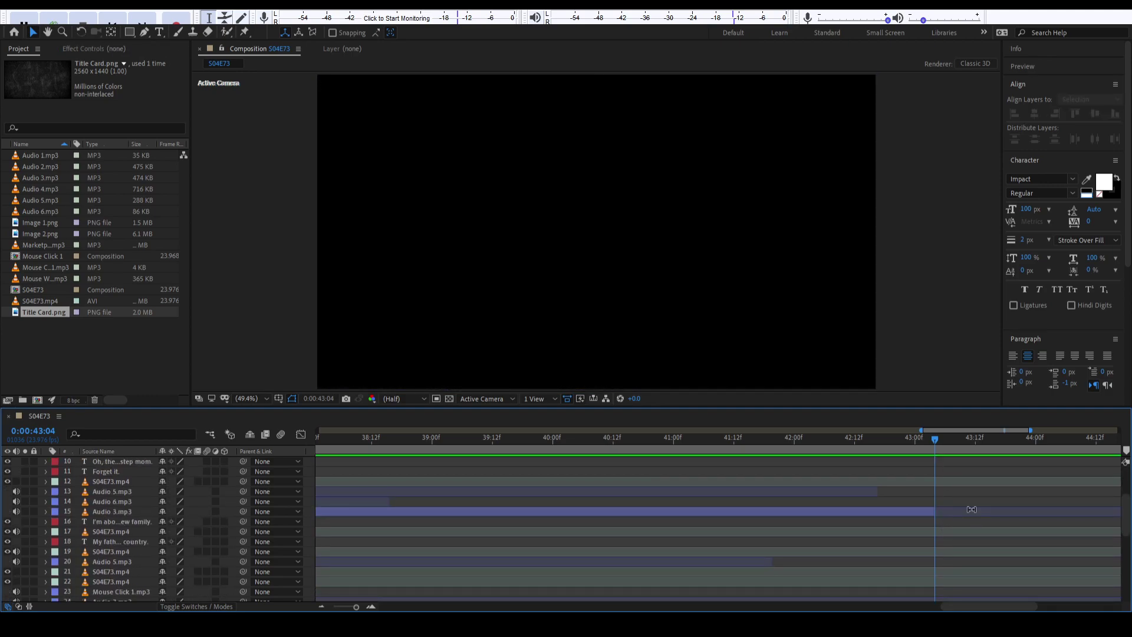
pyautogui.hotkey('ctrl', 'z')
pyautogui.hotkey('ctrl', 'z')
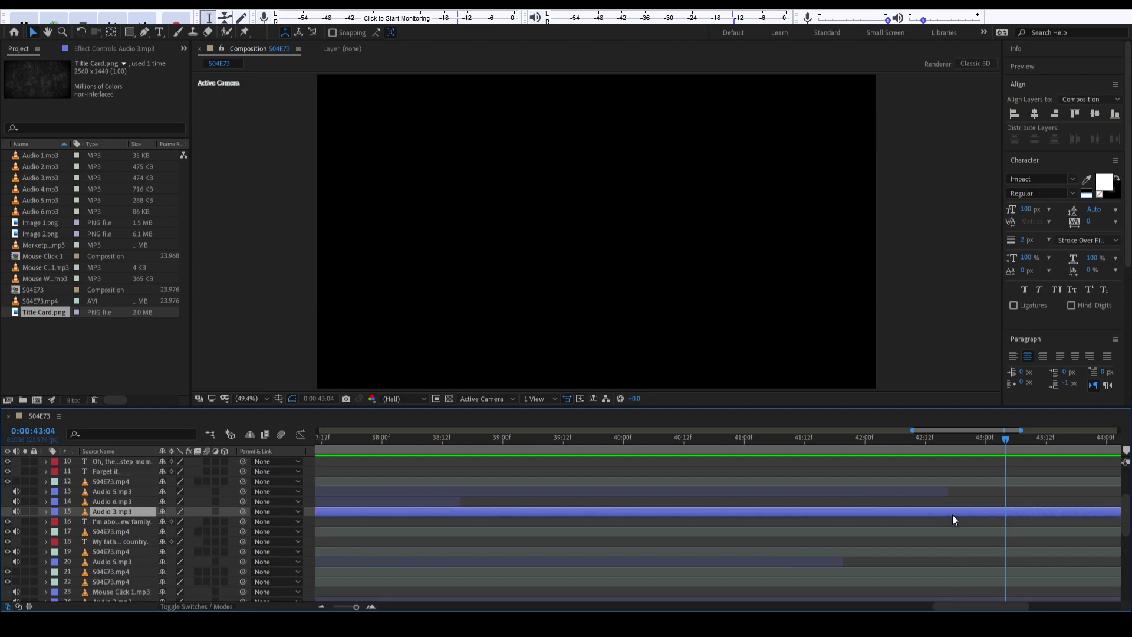
pyautogui.hscroll(-5, 952, 514)
pyautogui.scroll(3, 795, 518)
# At 0:00:37:02, add Audio 4.mp3 from the Project panel to the composition.
pyautogui.click(459, 447)
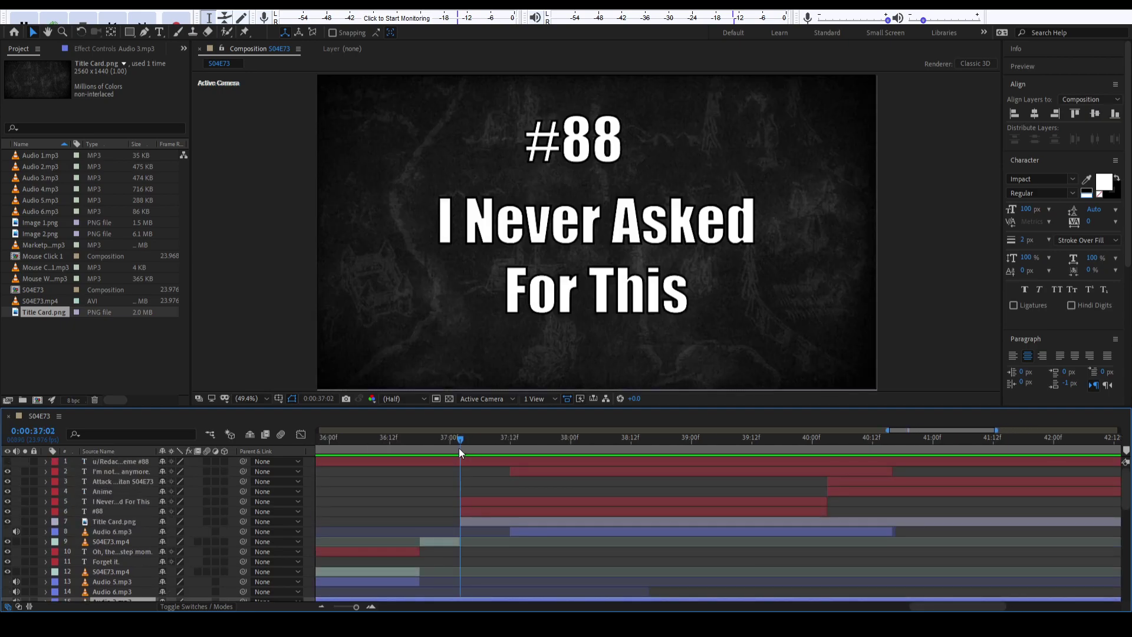
pyautogui.scroll(-2, 483, 539)
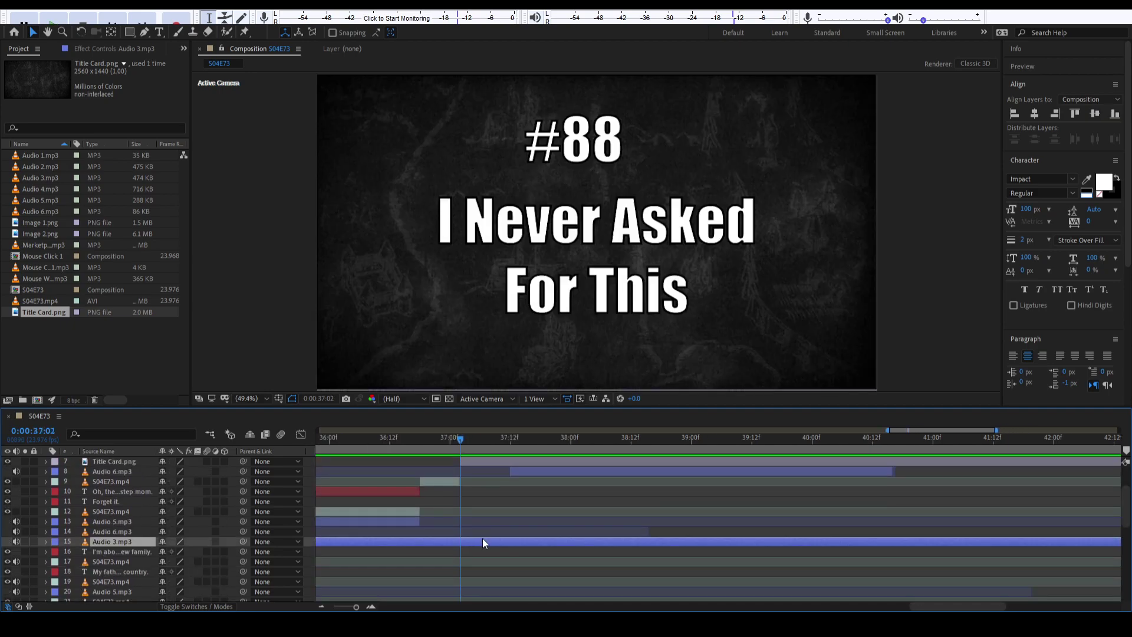
pyautogui.click(524, 472)
pyautogui.click(398, 542)
pyautogui.click(31, 189)
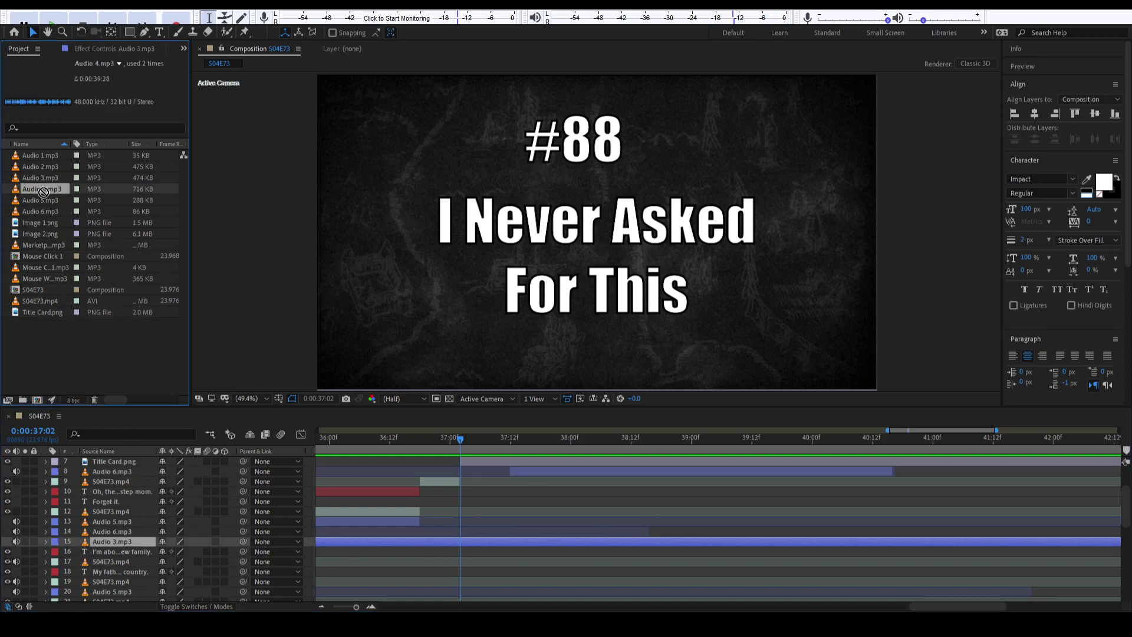
pyautogui.moveTo(169, 433); pyautogui.dragTo(351, 539)
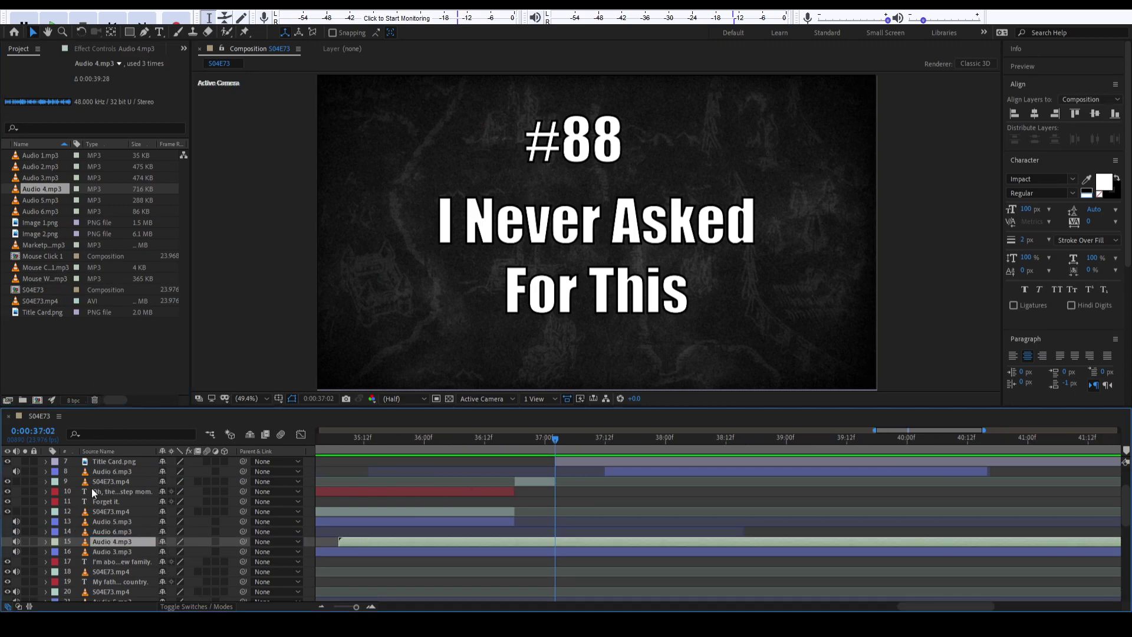
# Slide Audio 4.mp3 earlier and trim its end to line up with the Audio 3 layer.
pyautogui.scroll(-3, 451, 536)
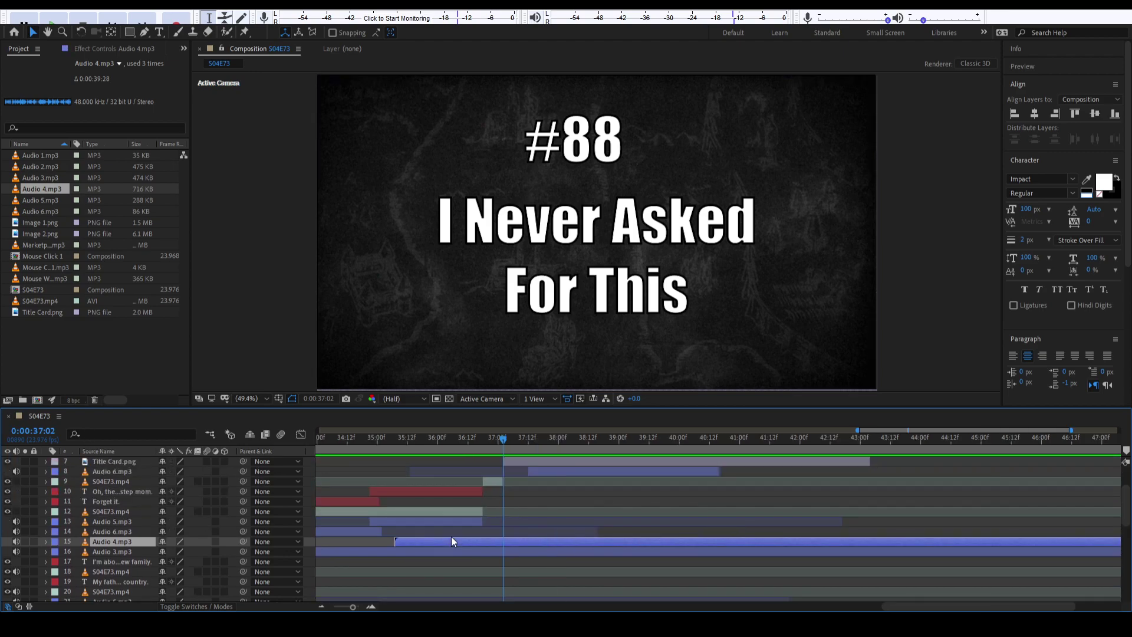
pyautogui.scroll(-4, 450, 538)
pyautogui.moveTo(1041, 539); pyautogui.dragTo(568, 550)
pyautogui.moveTo(928, 547)
pyautogui.mouseDown()
pyautogui.moveTo(579, 558)
pyautogui.moveTo(939, 540)
pyautogui.mouseUp()
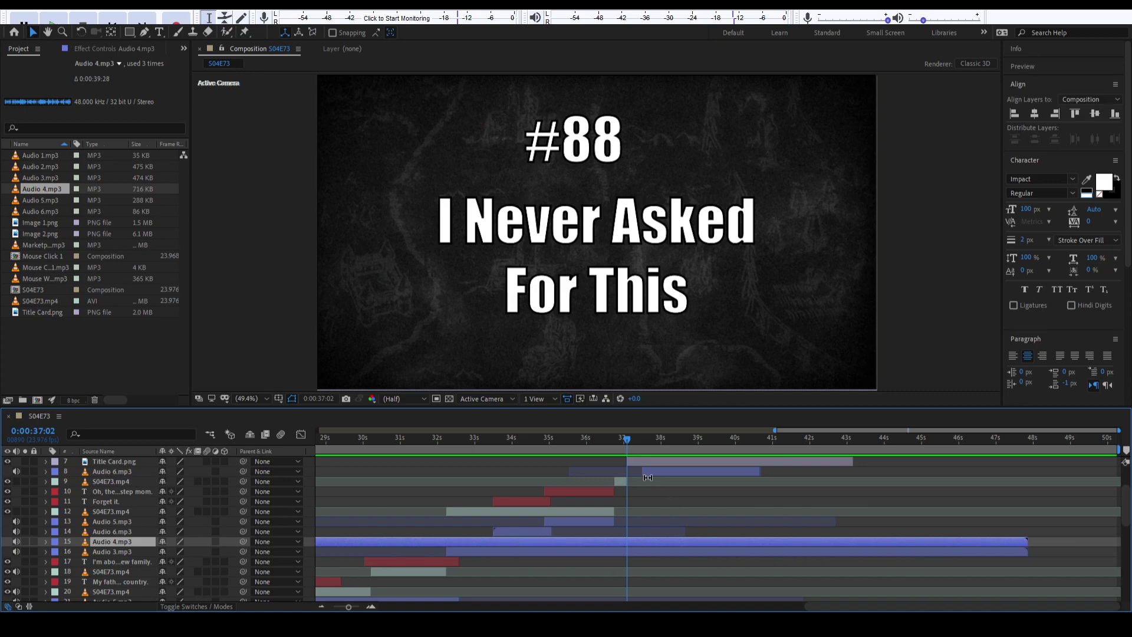
# Split the audio layers at the playhead and delete the unwanted pieces, keeping Audio 3.mp3.
pyautogui.hotkey('ctrl', 'shift', 'd')
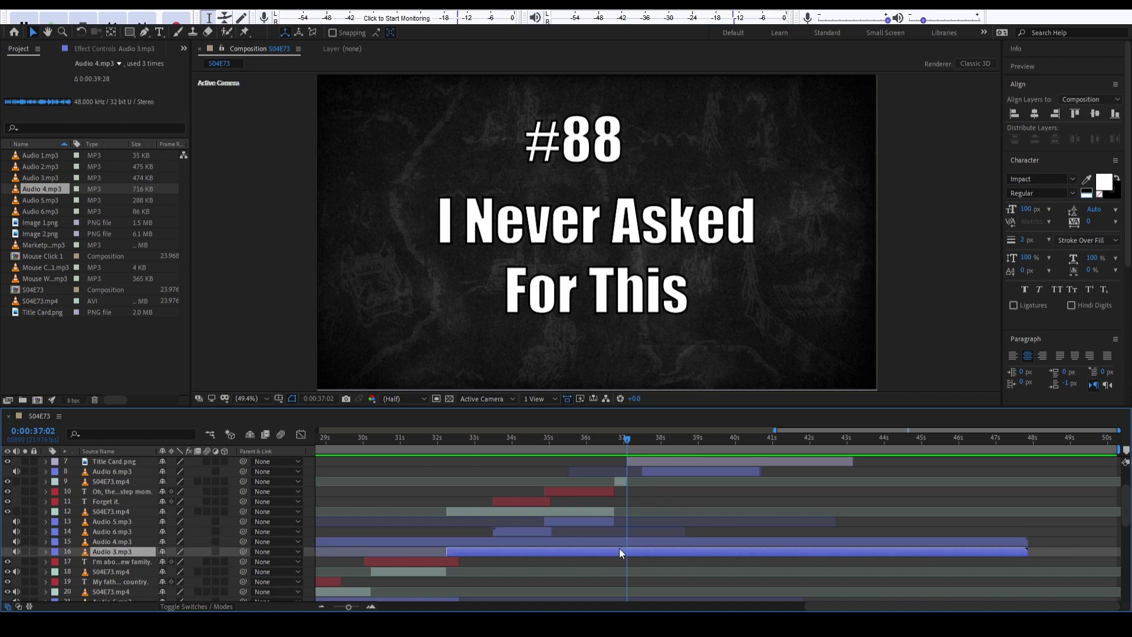
pyautogui.click(613, 572)
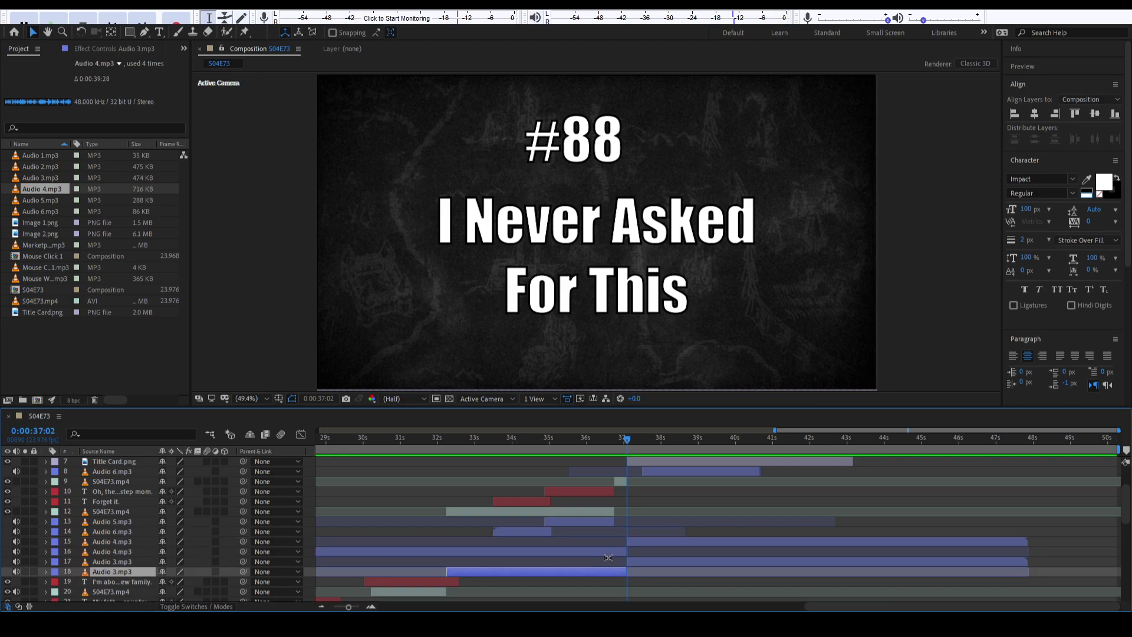
pyautogui.keyDown('shift'); pyautogui.click(612, 561); pyautogui.keyUp('shift')
pyautogui.keyDown('shift'); pyautogui.click(610, 551); pyautogui.keyUp('shift')
pyautogui.keyDown('ctrl'); pyautogui.click(621, 558); pyautogui.keyUp('ctrl')
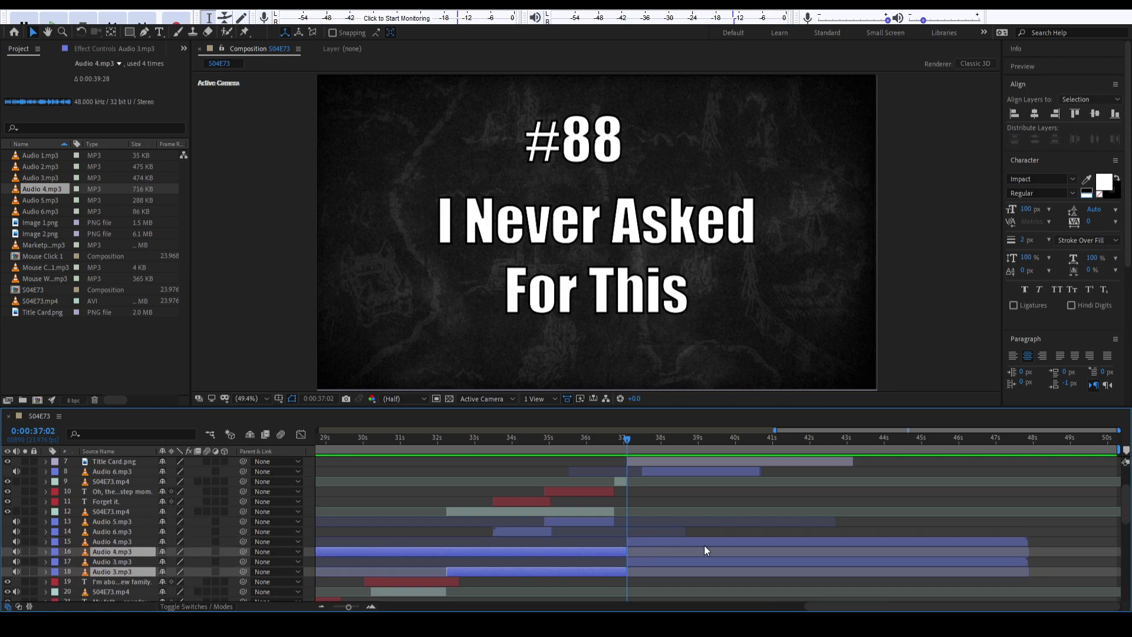
pyautogui.press('Delete')
# Preview the music changeover from about 32s, undo three edits, and preview it again.
pyautogui.click(442, 441)
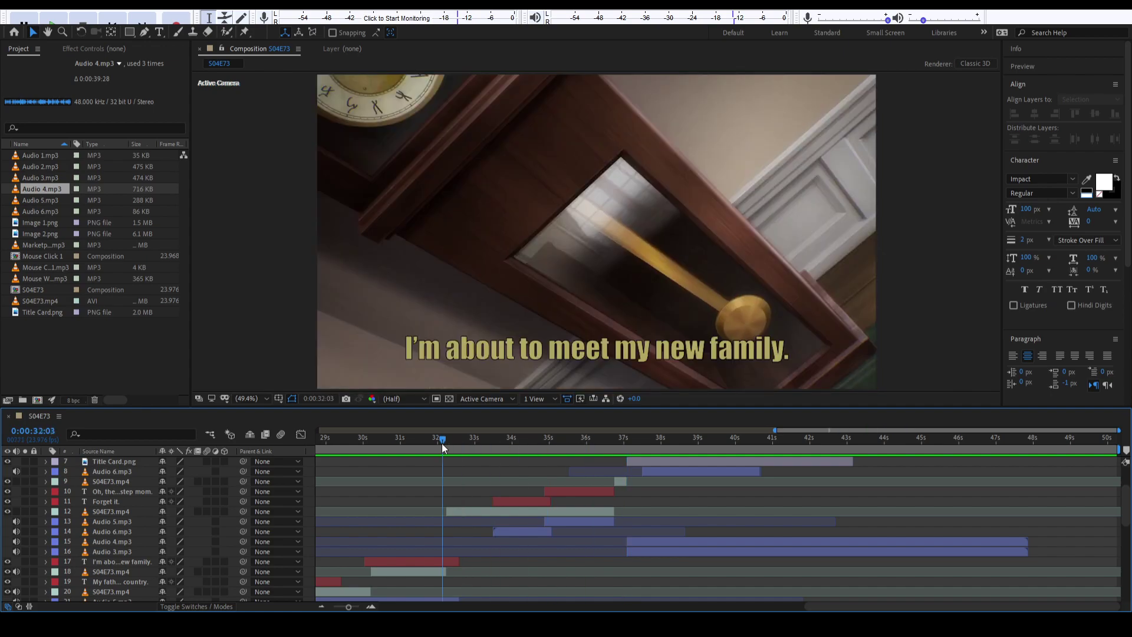
pyautogui.press('space')
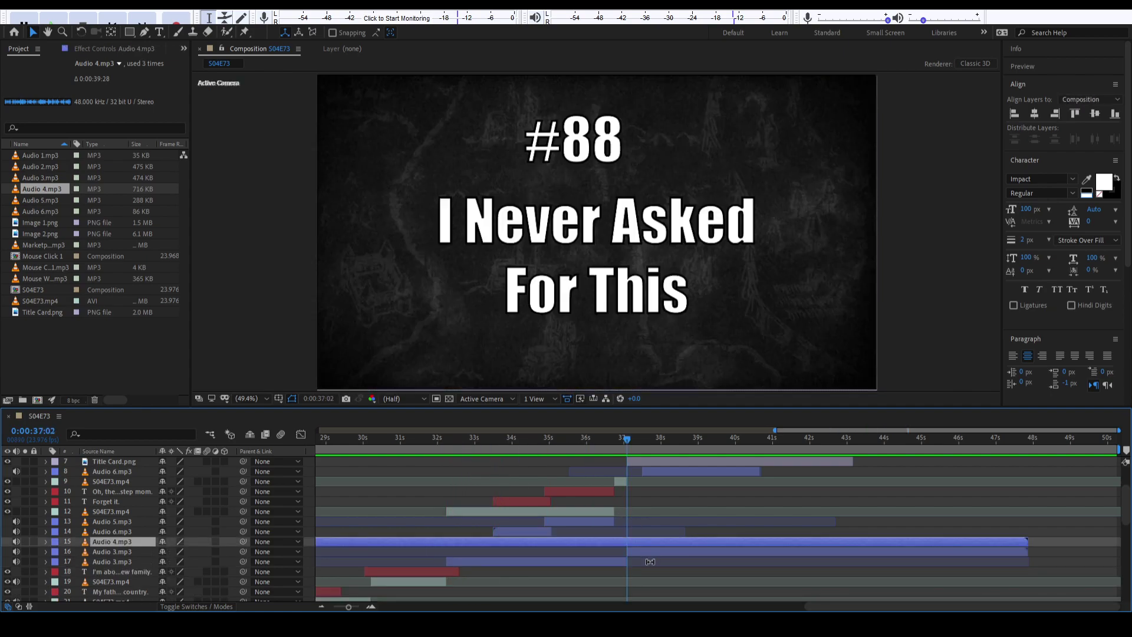
pyautogui.hotkey('ctrl', 'z')
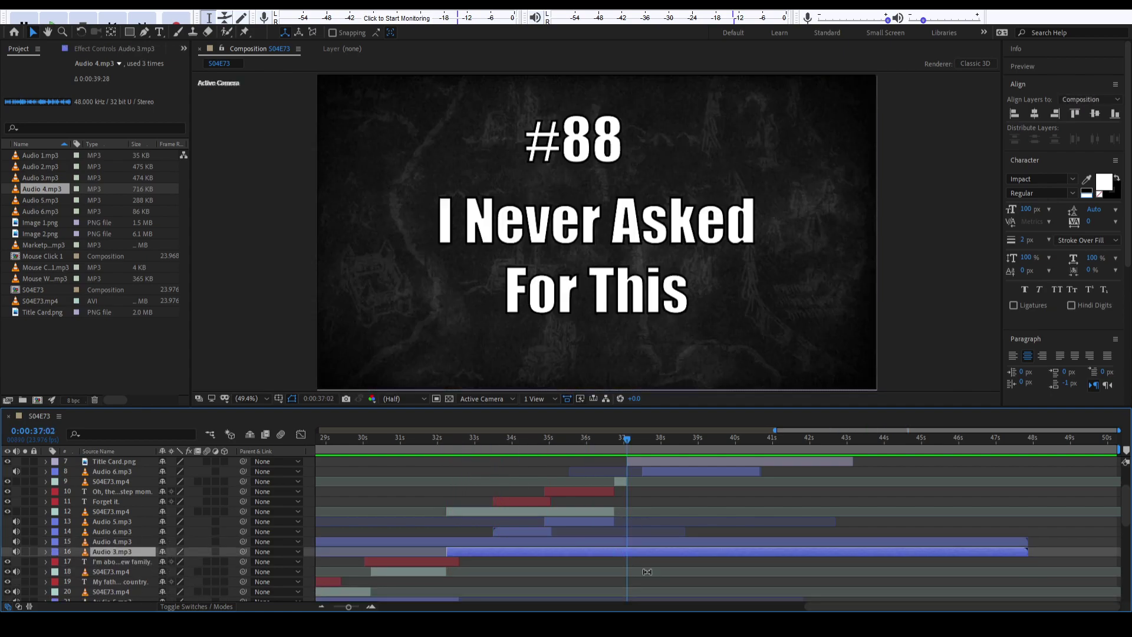
pyautogui.hotkey('ctrl', 'z')
pyautogui.hotkey('ctrl', 'z')
pyautogui.hotkey('ctrl', 'z')
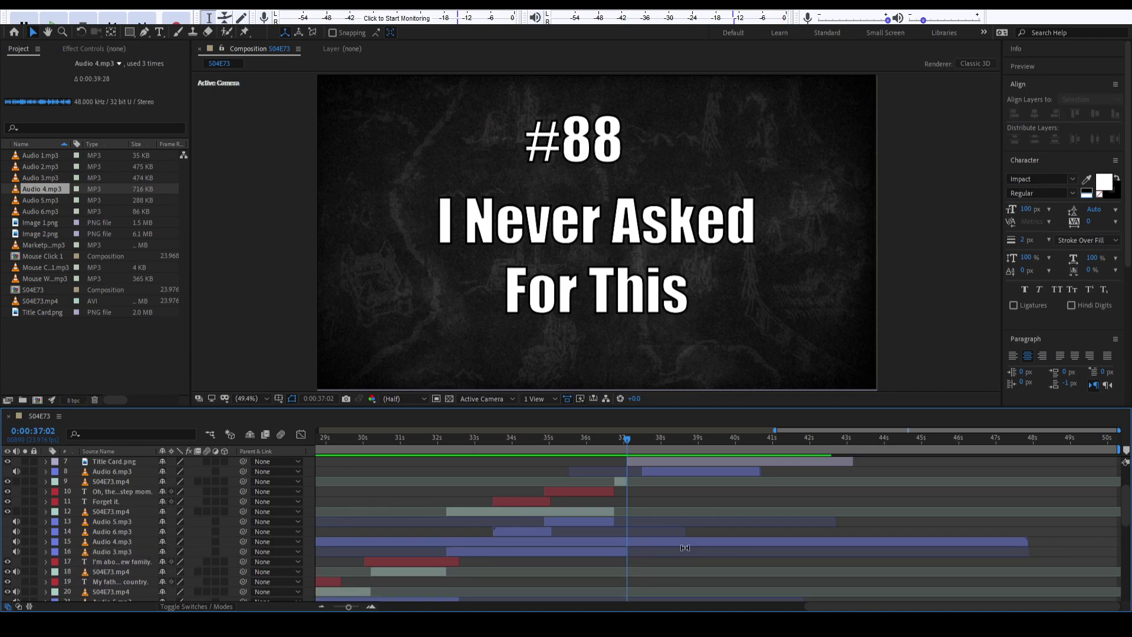
pyautogui.hotkey('ctrl', 'z')
pyautogui.hotkey('ctrl', 'z')
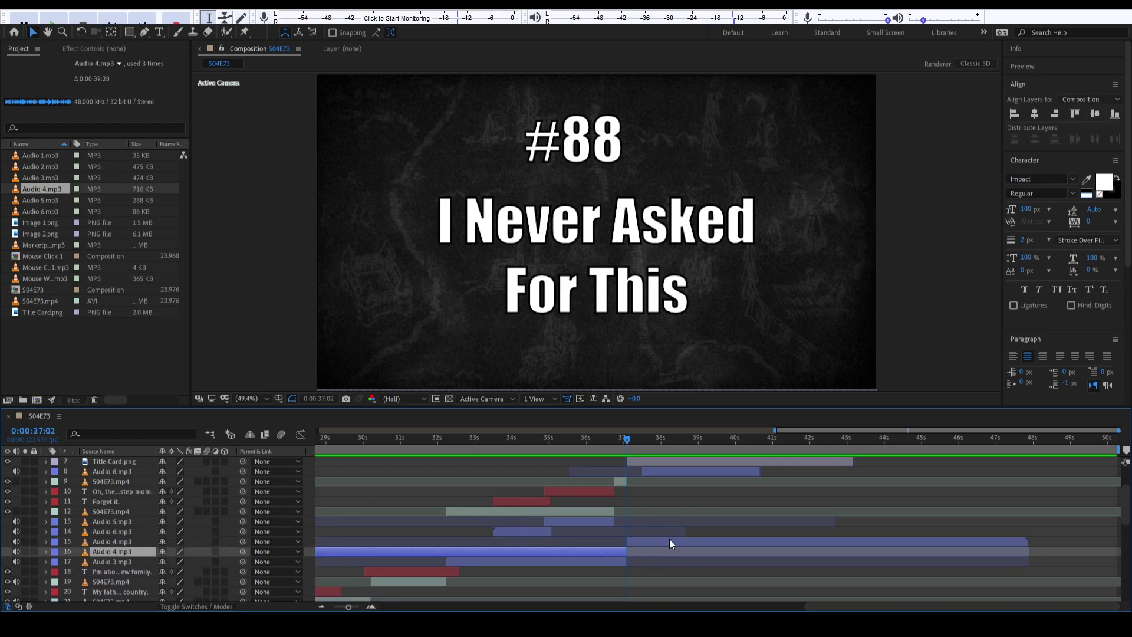
pyautogui.click(472, 439)
pyautogui.press('space')
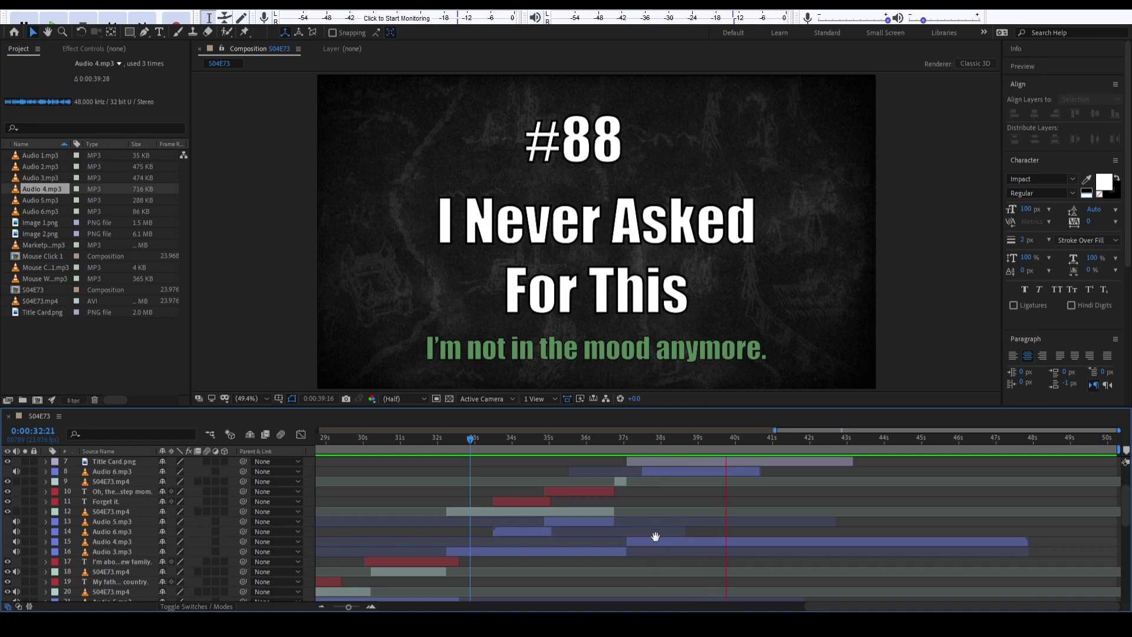
pyautogui.press('space')
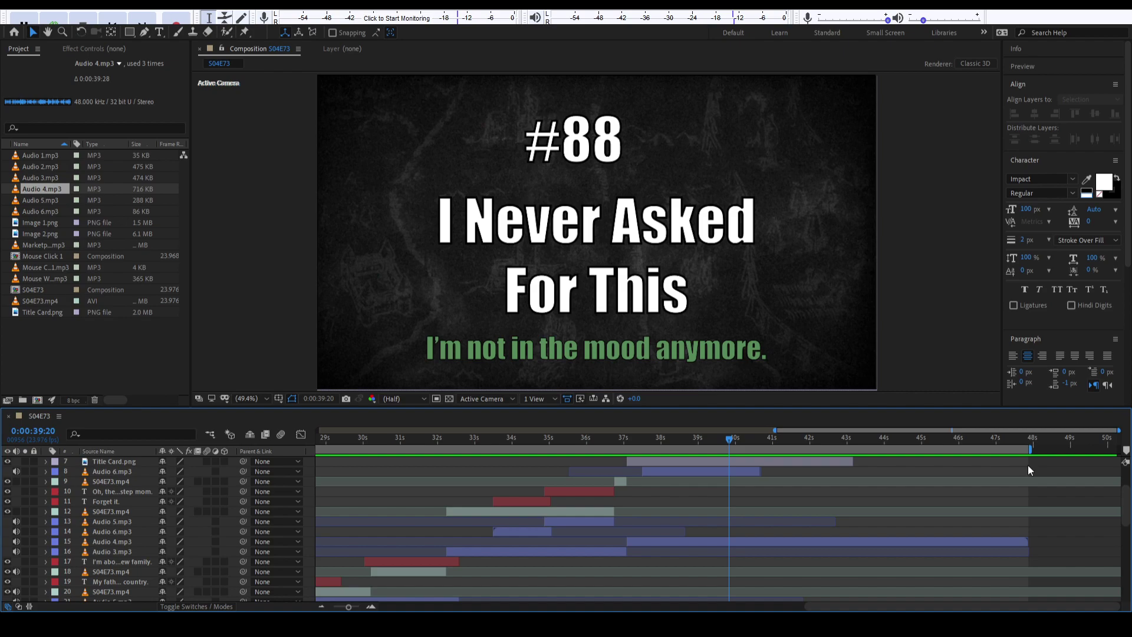
pyautogui.scroll(1, 557, 493)
pyautogui.scroll(2, 531, 495)
# At the composition start, set the watermark text layer's Transform Opacity to 100.
pyautogui.click(531, 463)
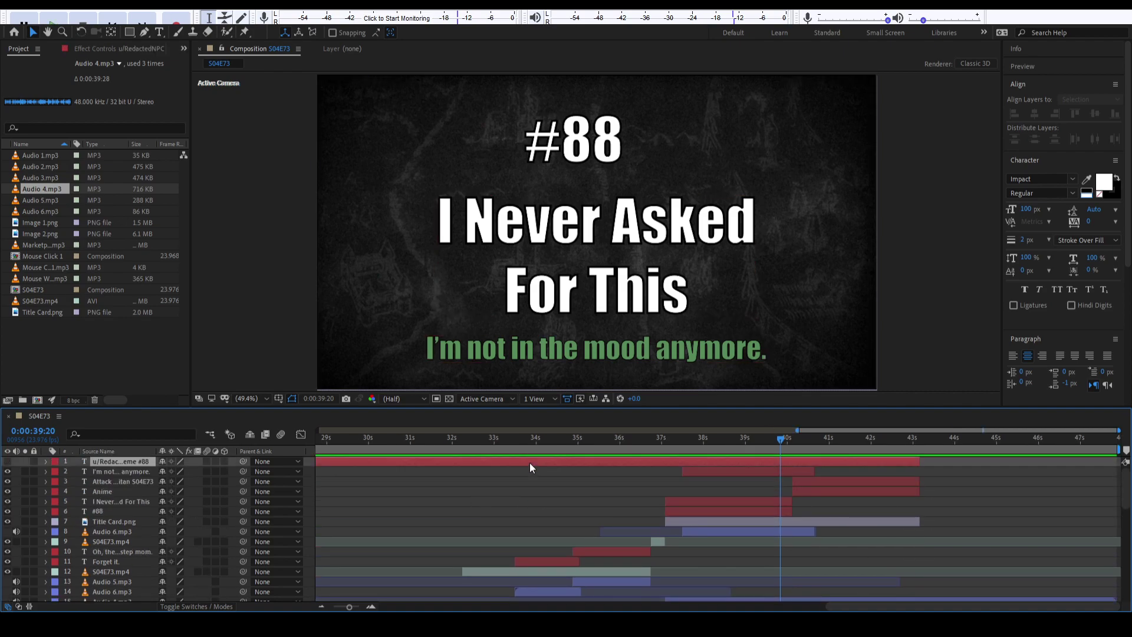
pyautogui.press('Home')
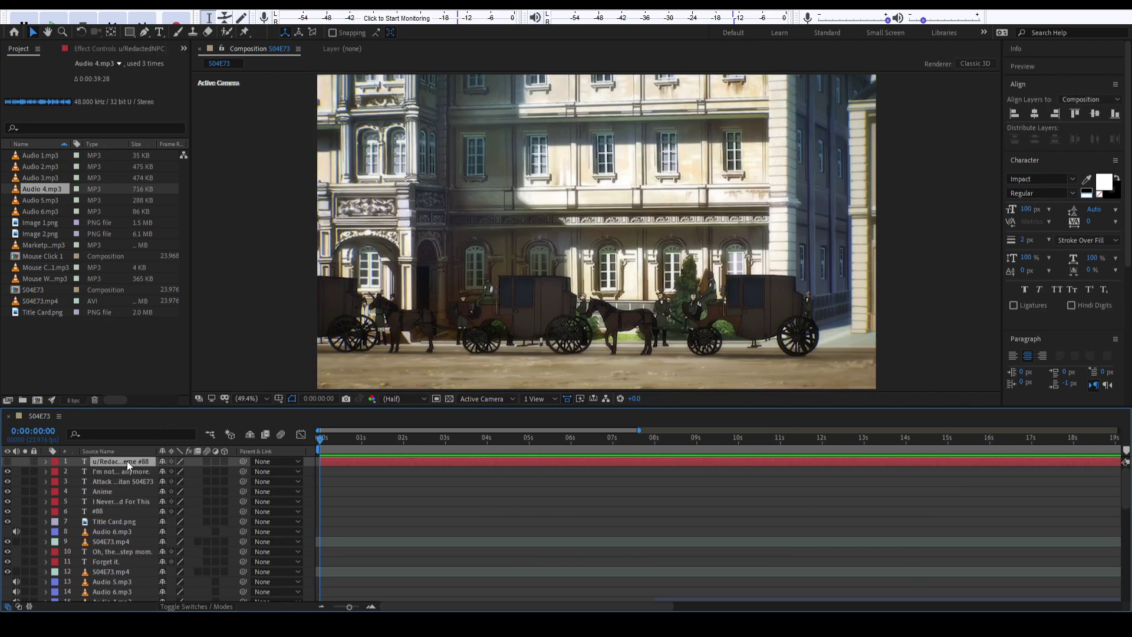
pyautogui.doubleClick(116, 463)
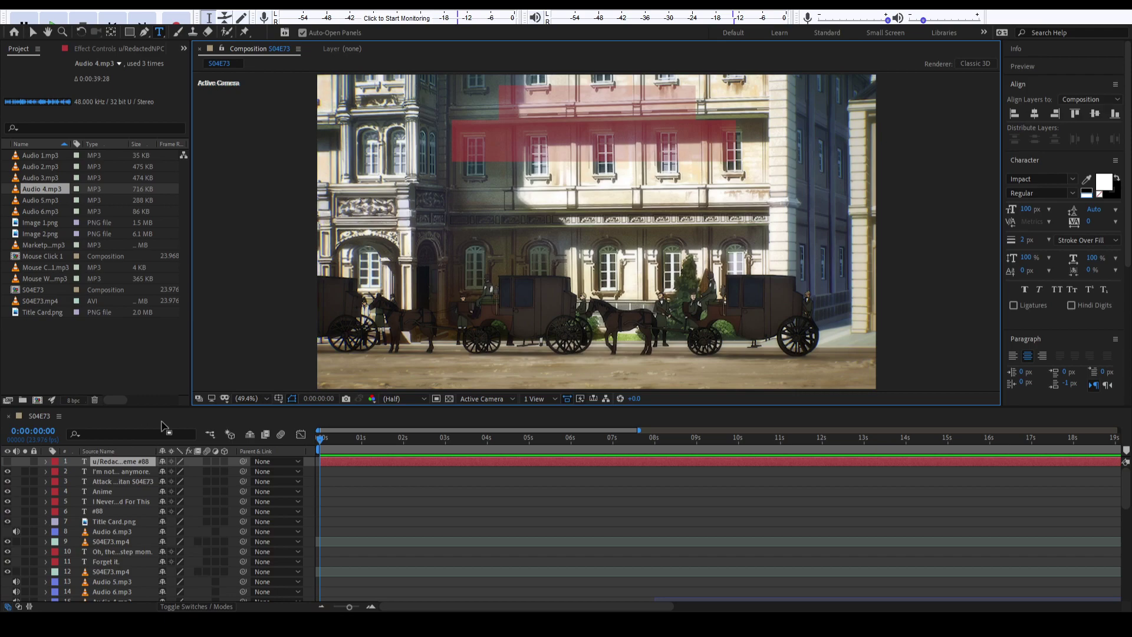
pyautogui.click(56, 466)
pyautogui.click(46, 462)
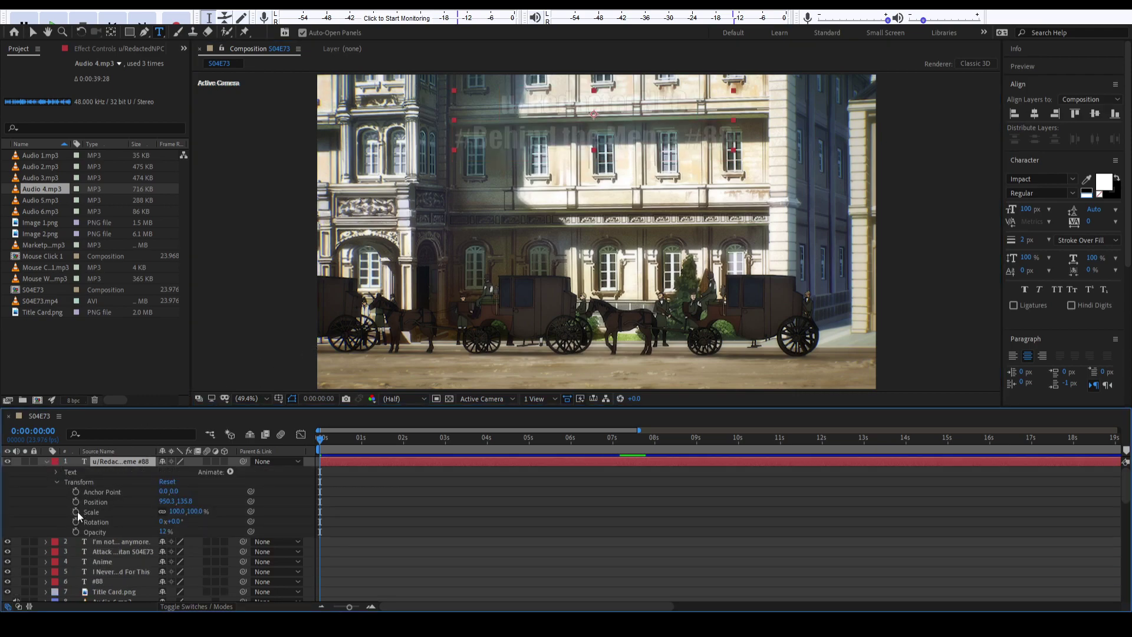
pyautogui.write('100')
pyautogui.press('Return')
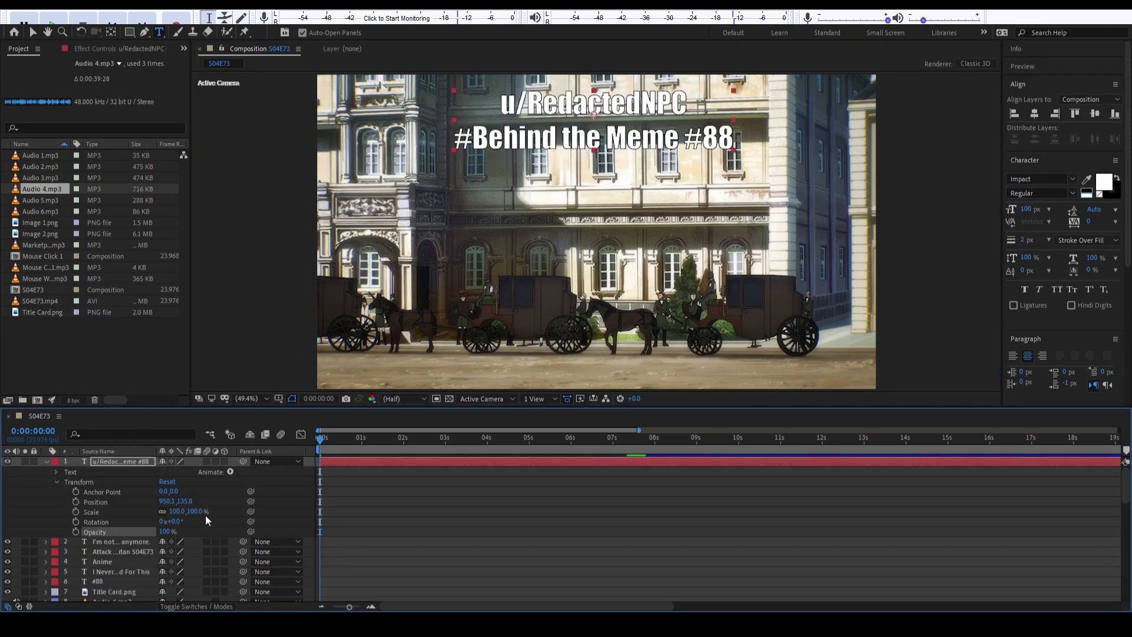
pyautogui.click(466, 493)
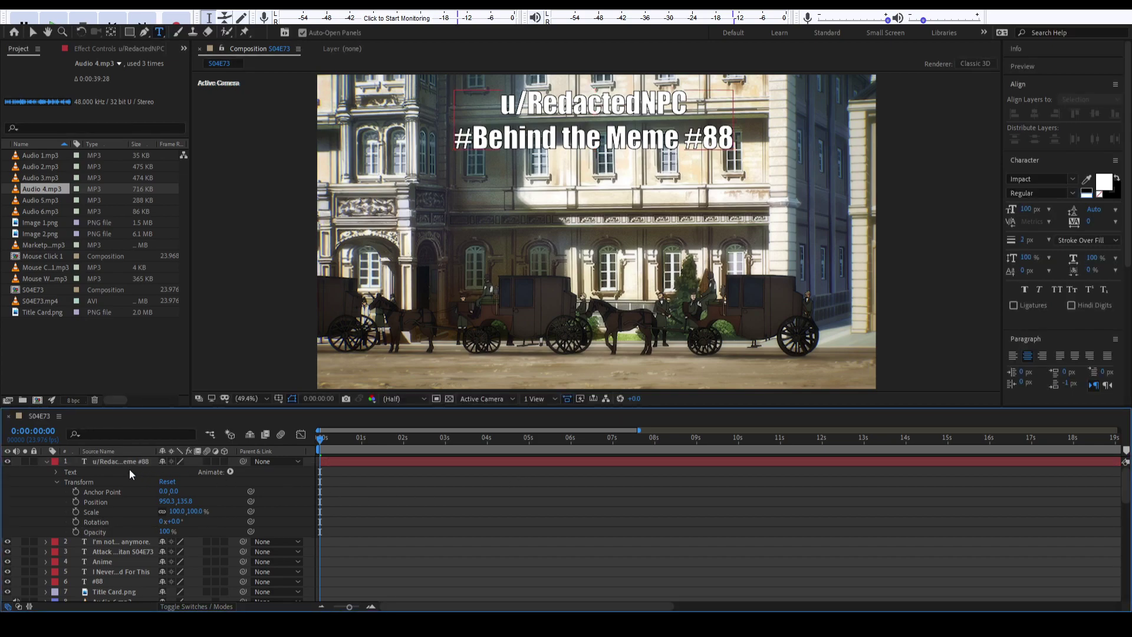
pyautogui.click(47, 463)
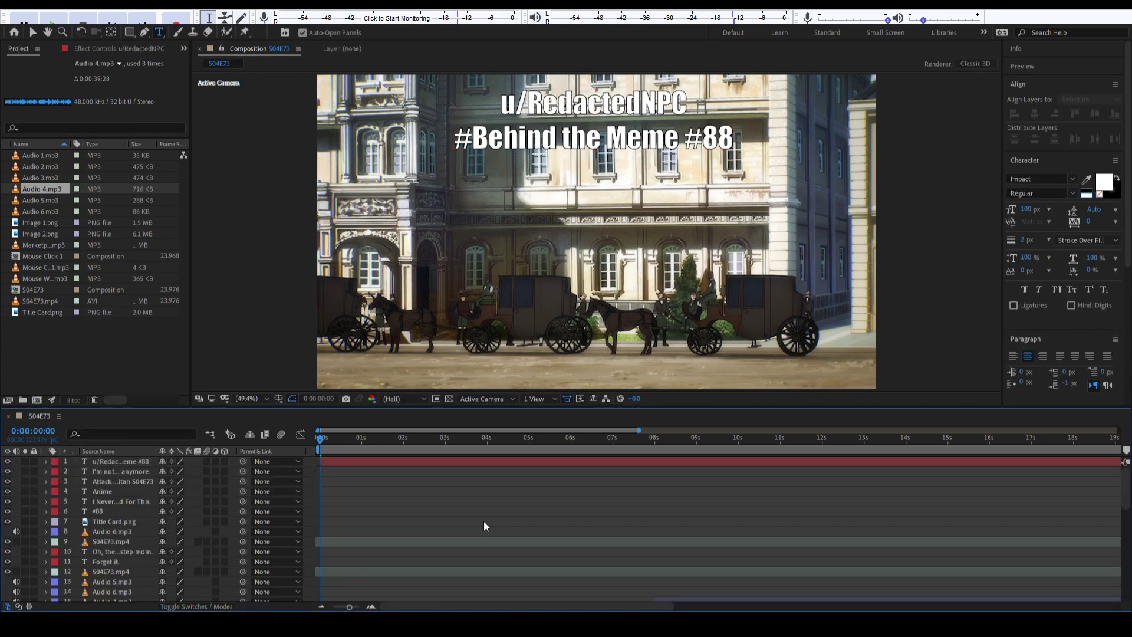
pyautogui.press('space')
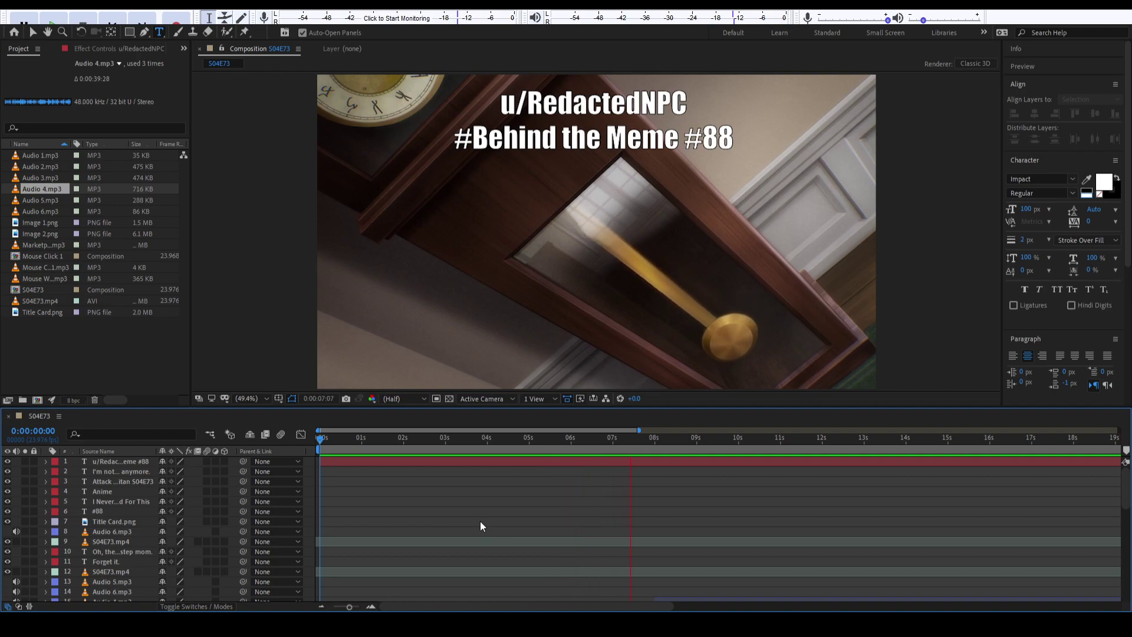
pyautogui.press('space')
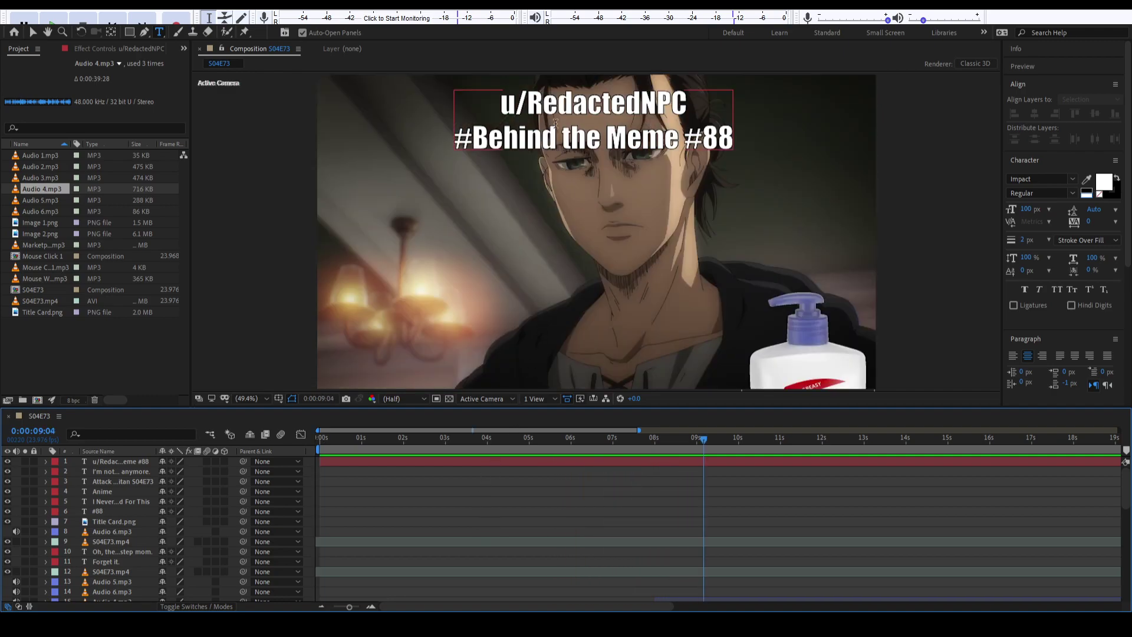
pyautogui.press('space')
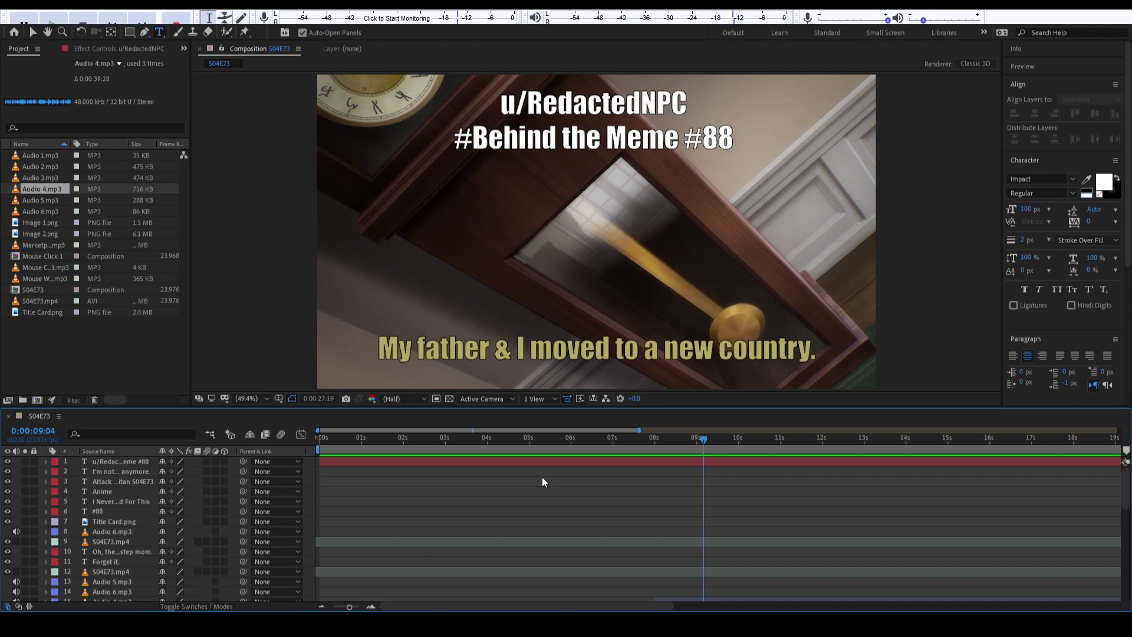
pyautogui.moveTo(720, 437); pyautogui.dragTo(476, 447)
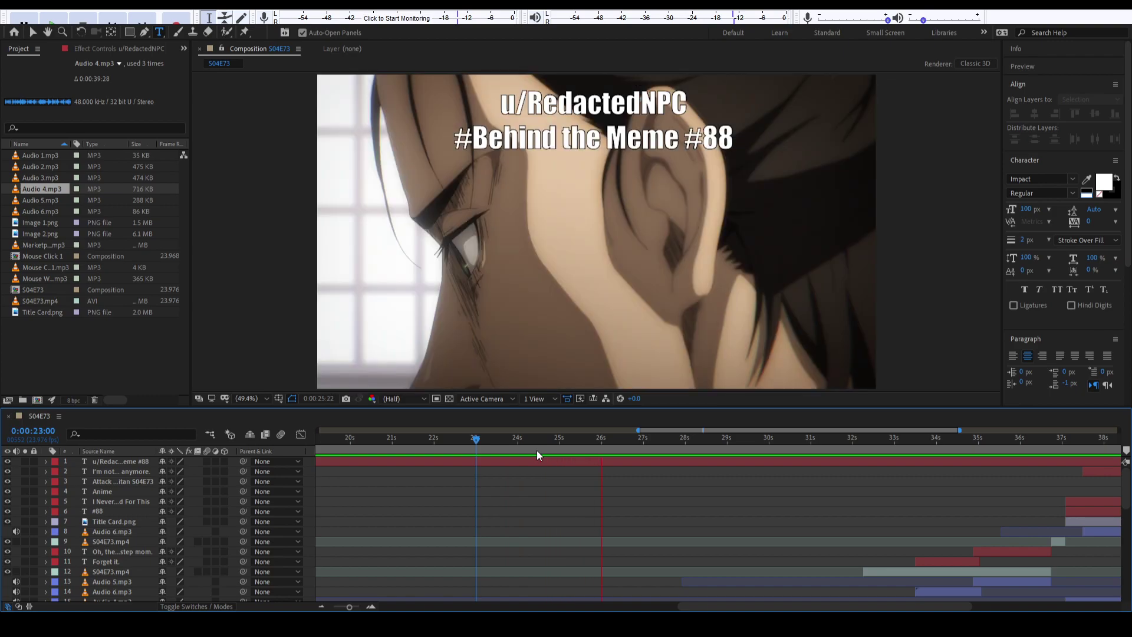
# Set the Mouse Click 1.mp3 layer's Audio Levels to -5 dB and move to about 24s.
pyautogui.press('space')
pyautogui.scroll(-4, 635, 536)
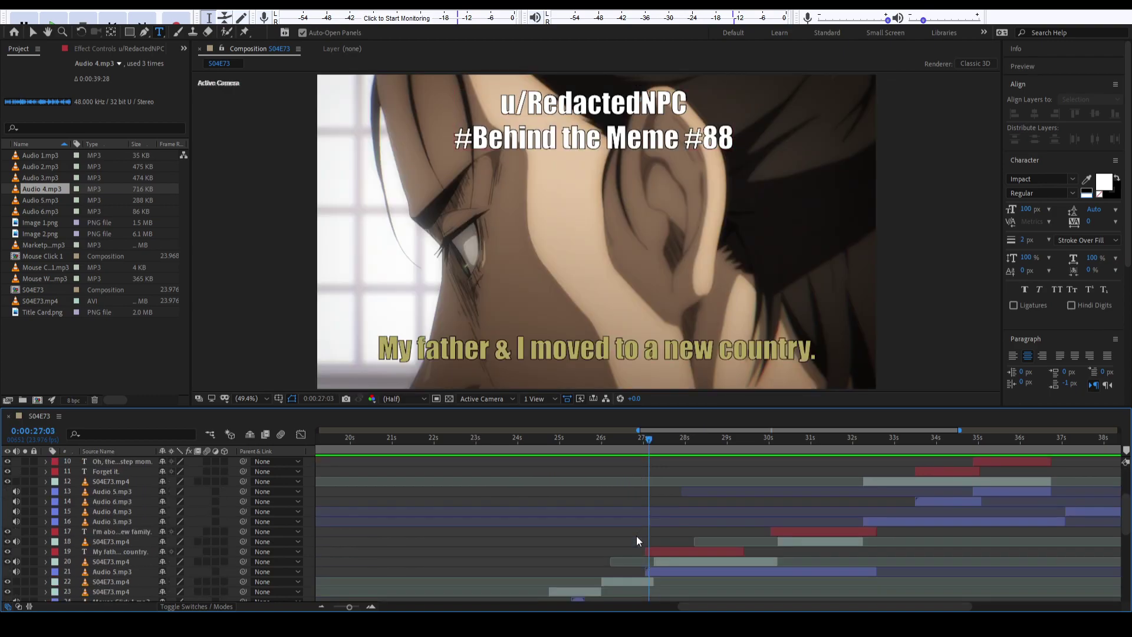
pyautogui.click(564, 572)
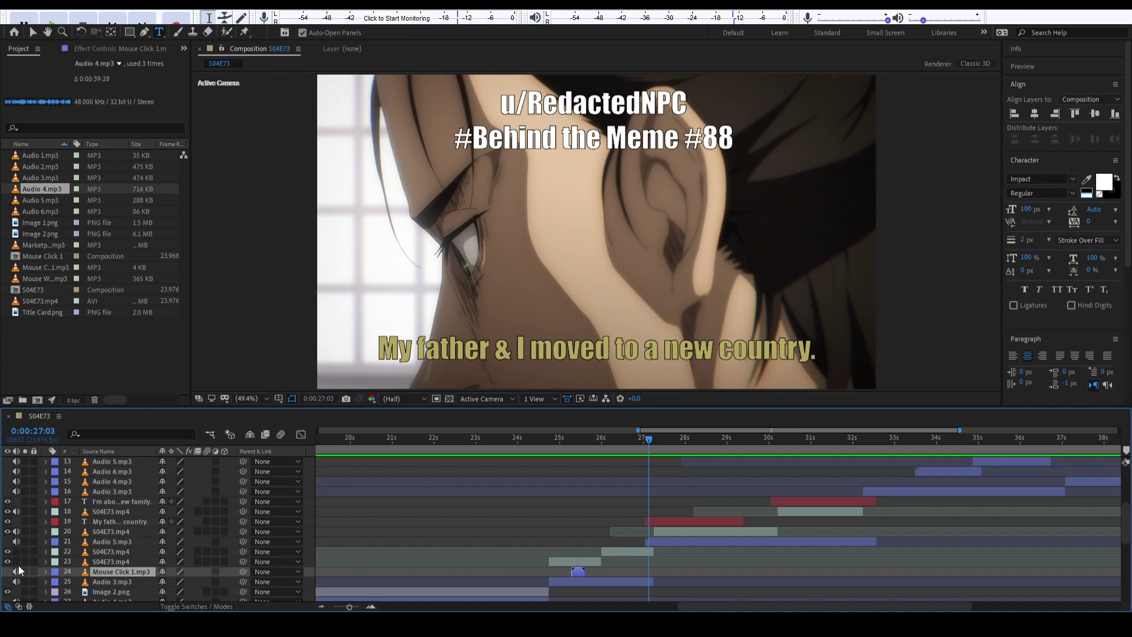
pyautogui.click(47, 572)
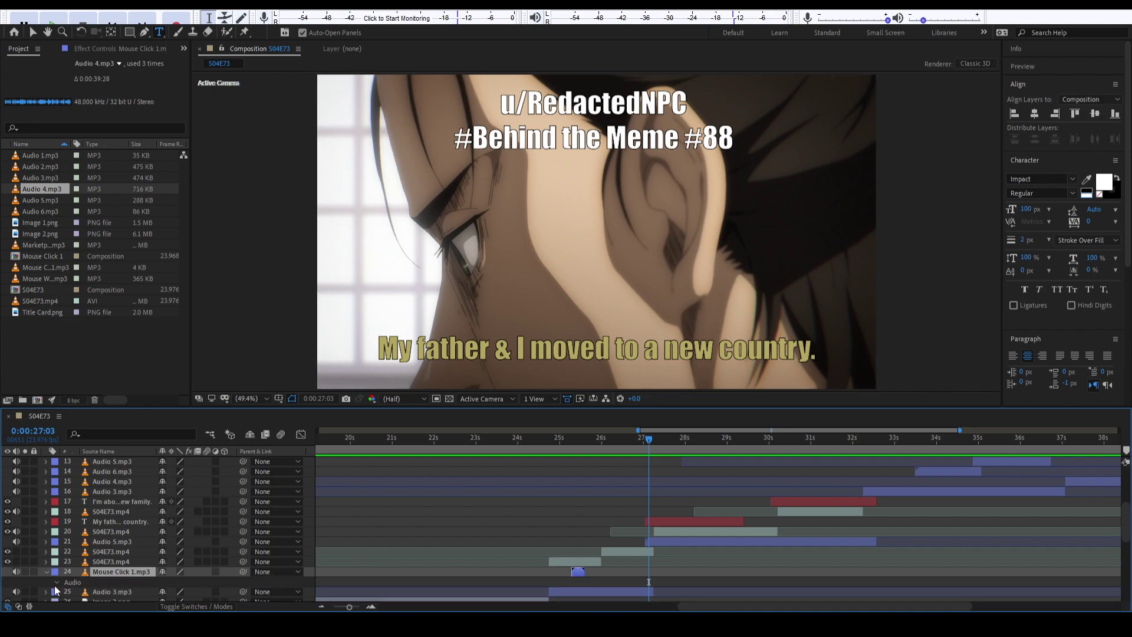
pyautogui.scroll(-1, 142, 590)
pyautogui.click(168, 586)
pyautogui.write('-5')
pyautogui.press('Return')
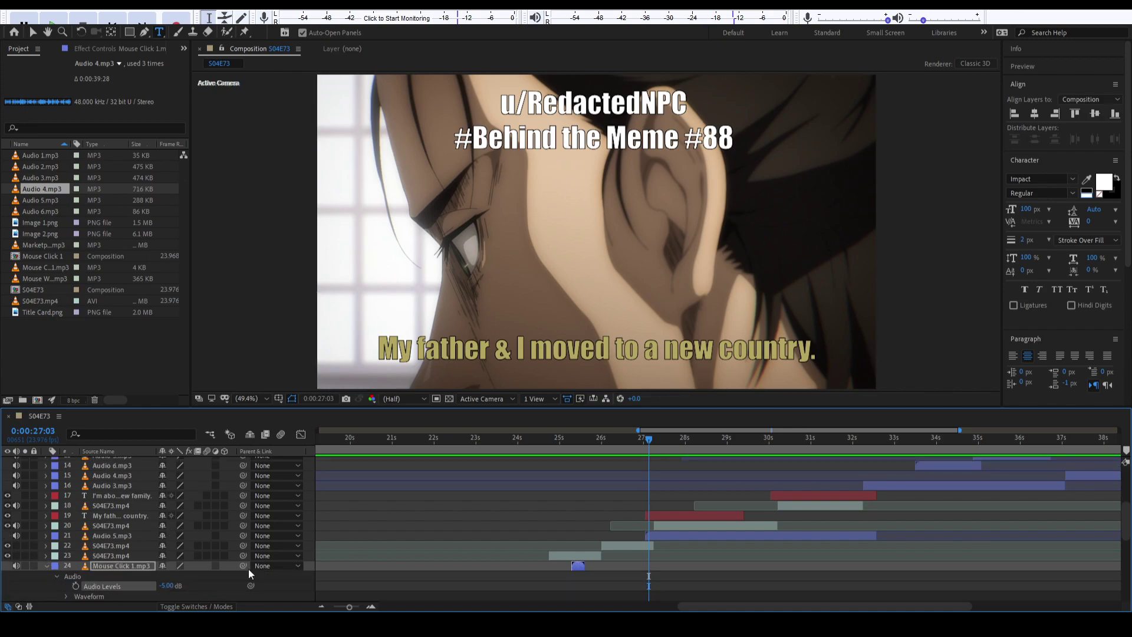
pyautogui.click(524, 440)
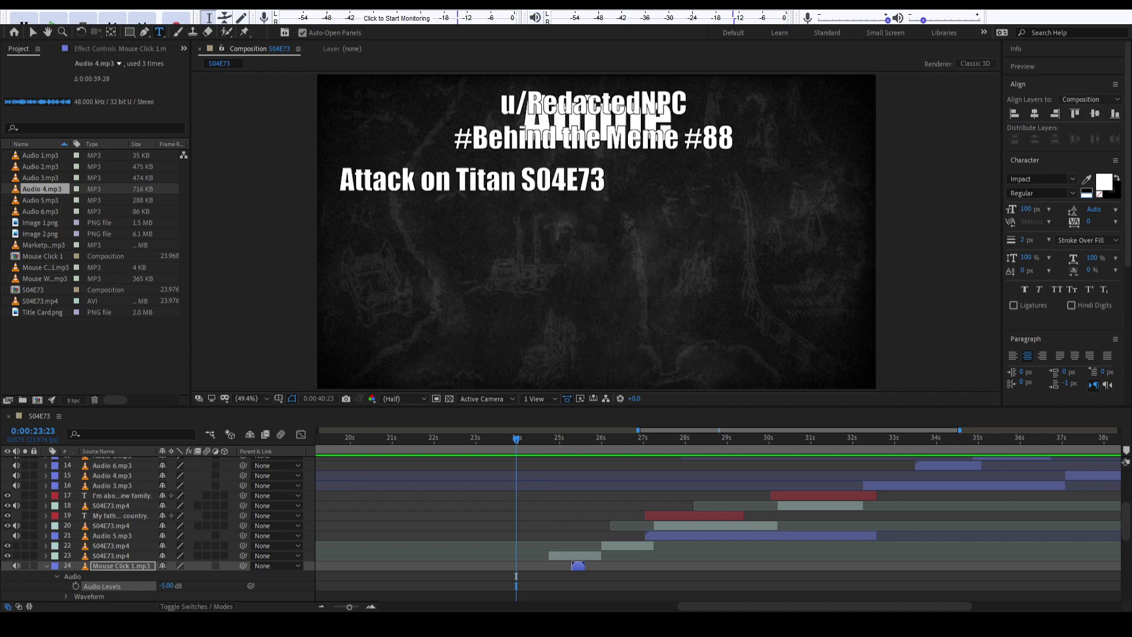
# Stop playback, narrow the timeline to about 29–43s, select the #88 layer, and return to 37s.
pyautogui.scroll(5, 808, 544)
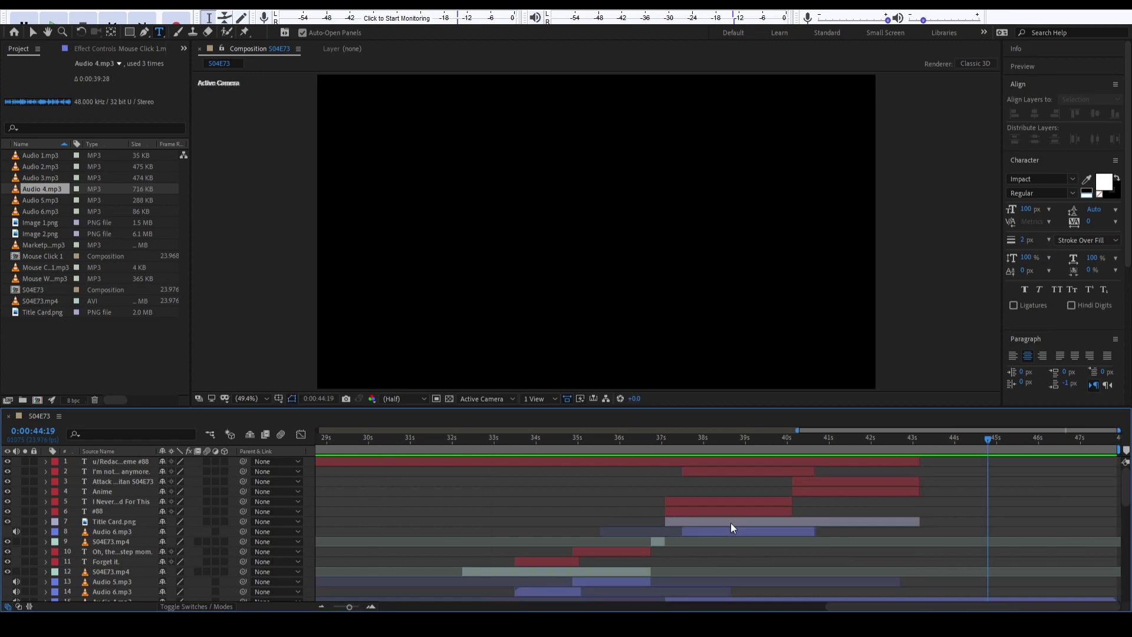
pyautogui.press('space')
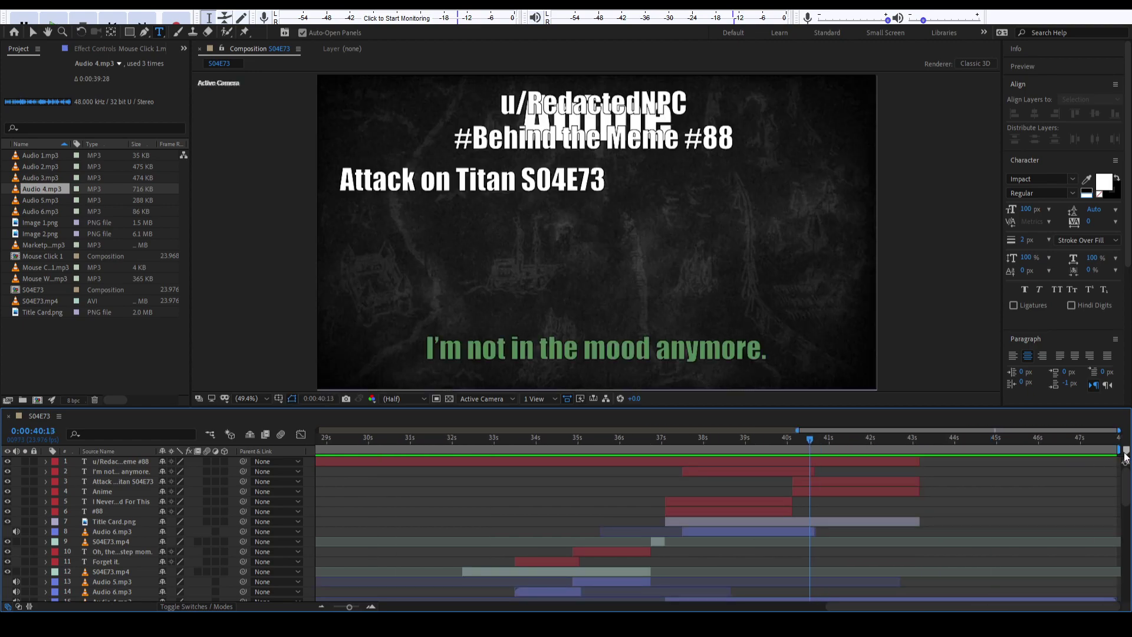
pyautogui.moveTo(1118, 450)
pyautogui.mouseDown()
pyautogui.moveTo(920, 451)
pyautogui.moveTo(934, 437)
pyautogui.moveTo(794, 446)
pyautogui.mouseUp()
pyautogui.hotkey('ctrl', 'shift', 'x')
pyautogui.click(783, 501)
pyautogui.click(792, 511)
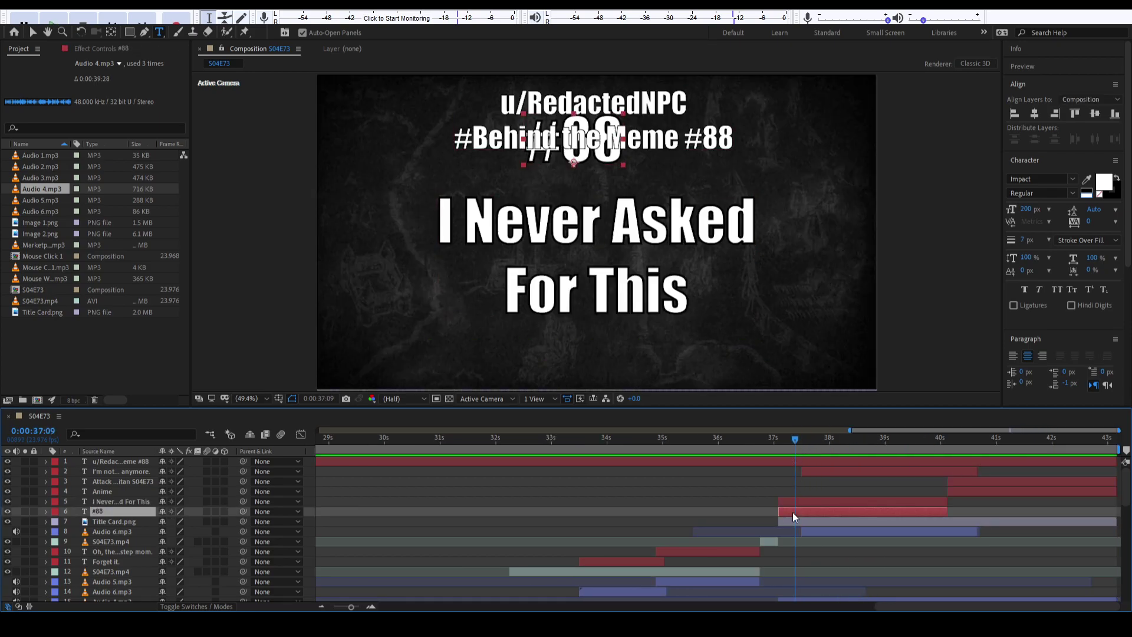
pyautogui.moveTo(779, 439); pyautogui.dragTo(778, 441)
# Keyframe #88's scale from 100% at 37:02 up to 110% at 40:03.
pyautogui.click(43, 511)
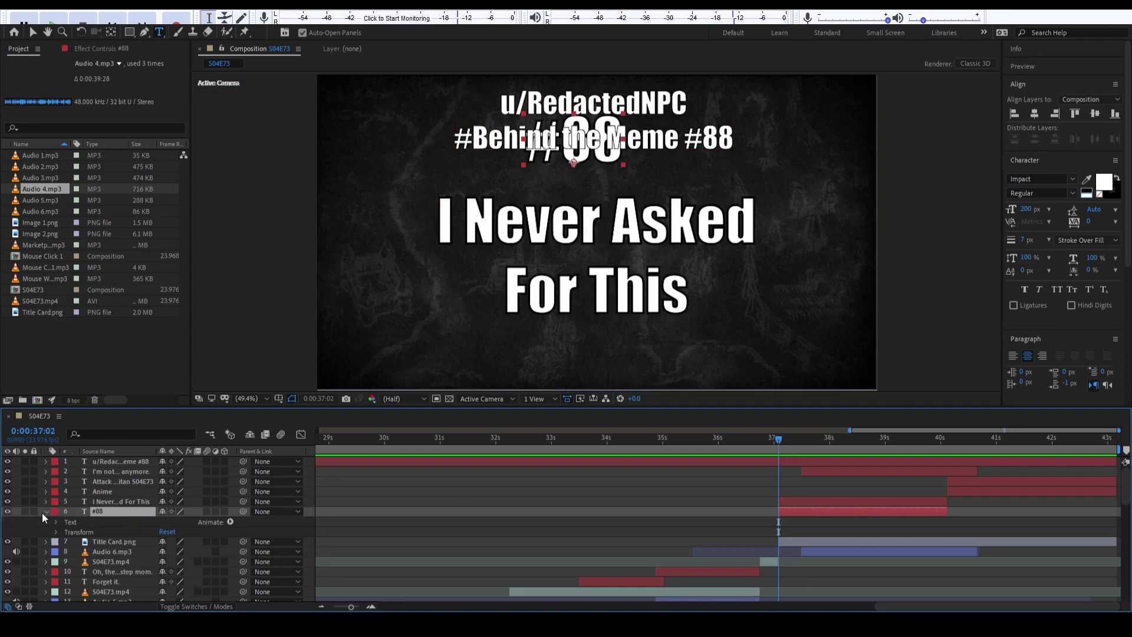
pyautogui.click(56, 531)
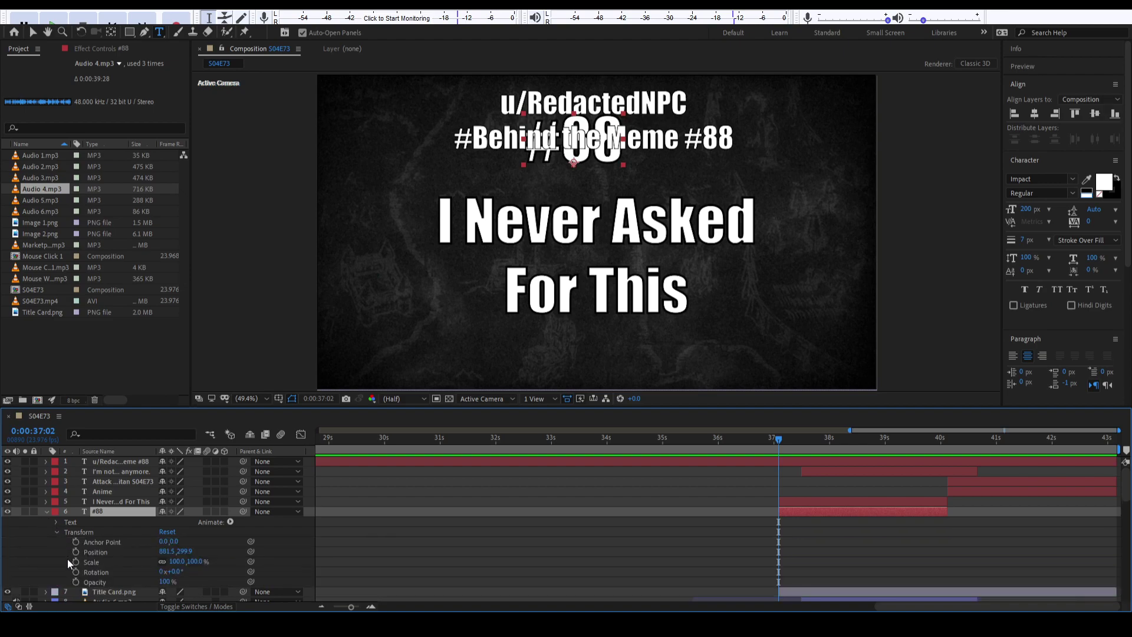
pyautogui.click(75, 560)
pyautogui.click(195, 561)
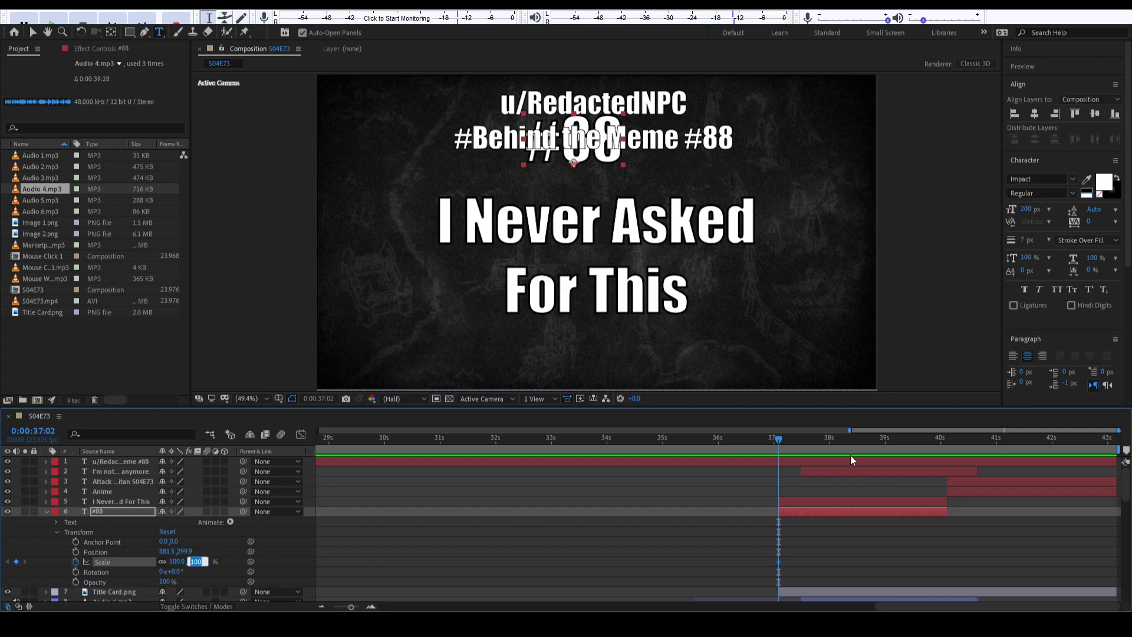
pyautogui.moveTo(868, 445); pyautogui.dragTo(947, 445)
pyautogui.moveTo(199, 561); pyautogui.dragTo(204, 561)
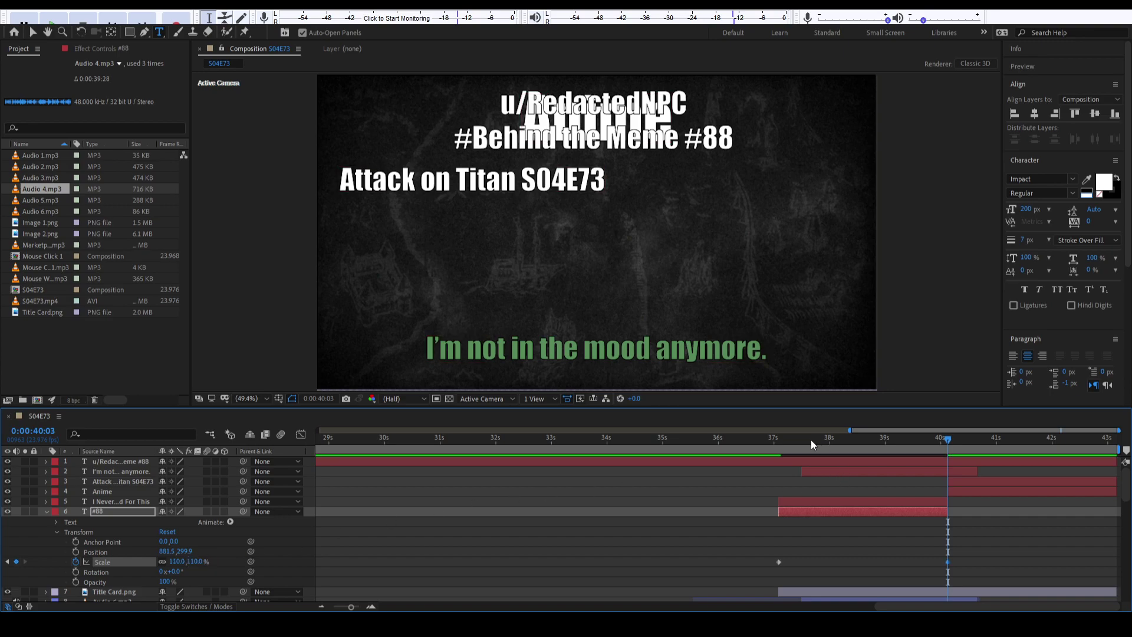
# Keyframe the title's scale from 100% down to 90% and hide the Behind the Meme header.
pyautogui.moveTo(779, 445); pyautogui.dragTo(776, 446)
pyautogui.press('pagedown')
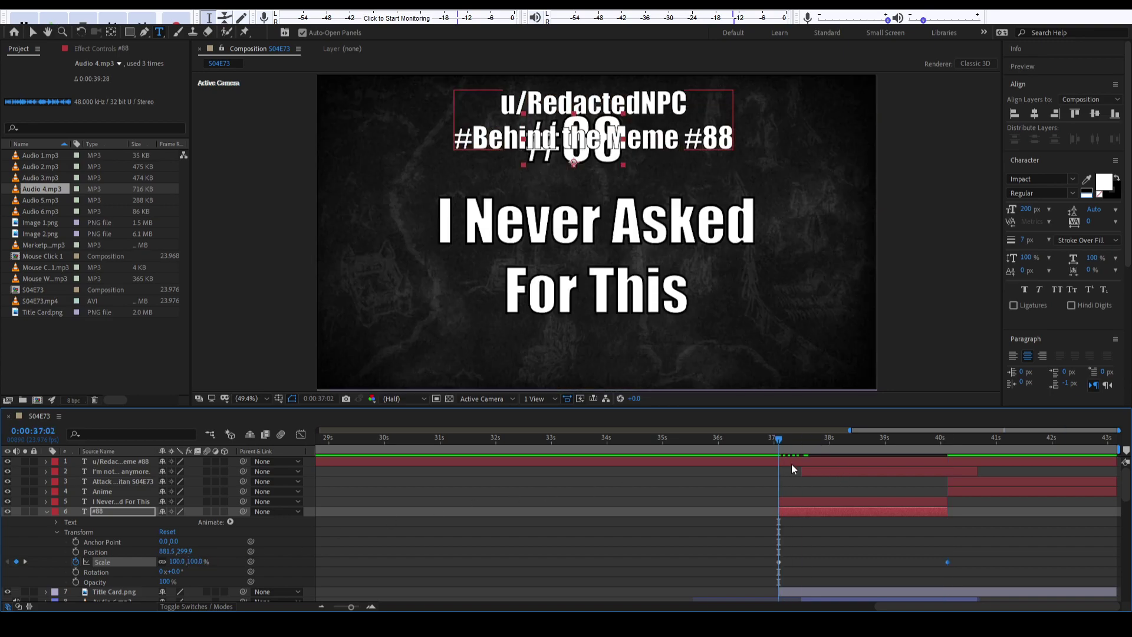
pyautogui.click(784, 504)
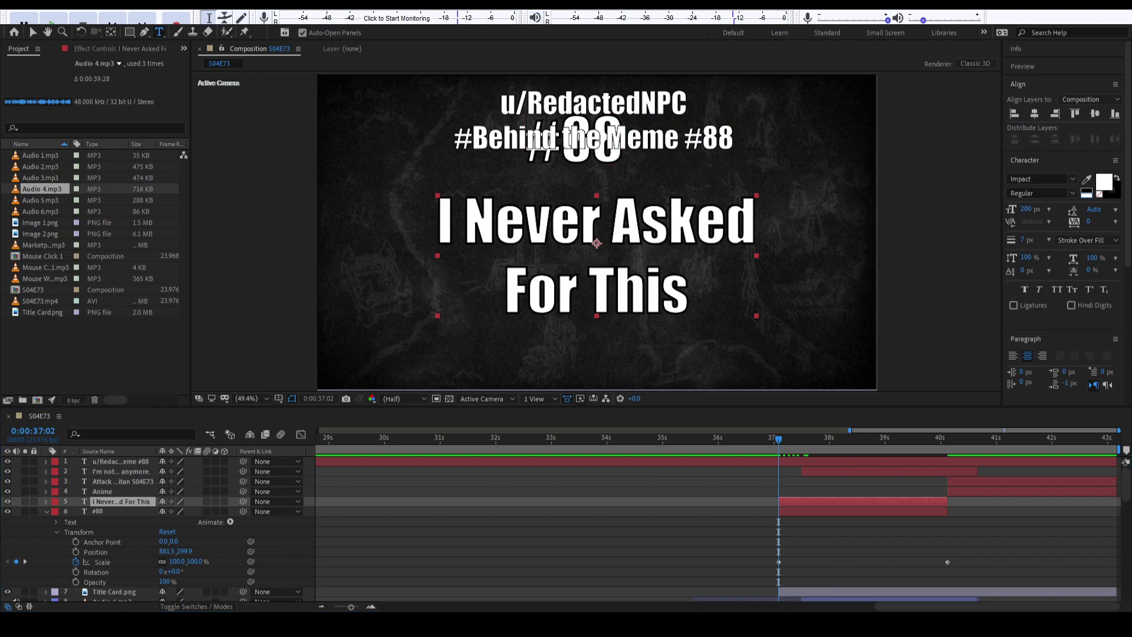
pyautogui.click(46, 501)
pyautogui.click(57, 522)
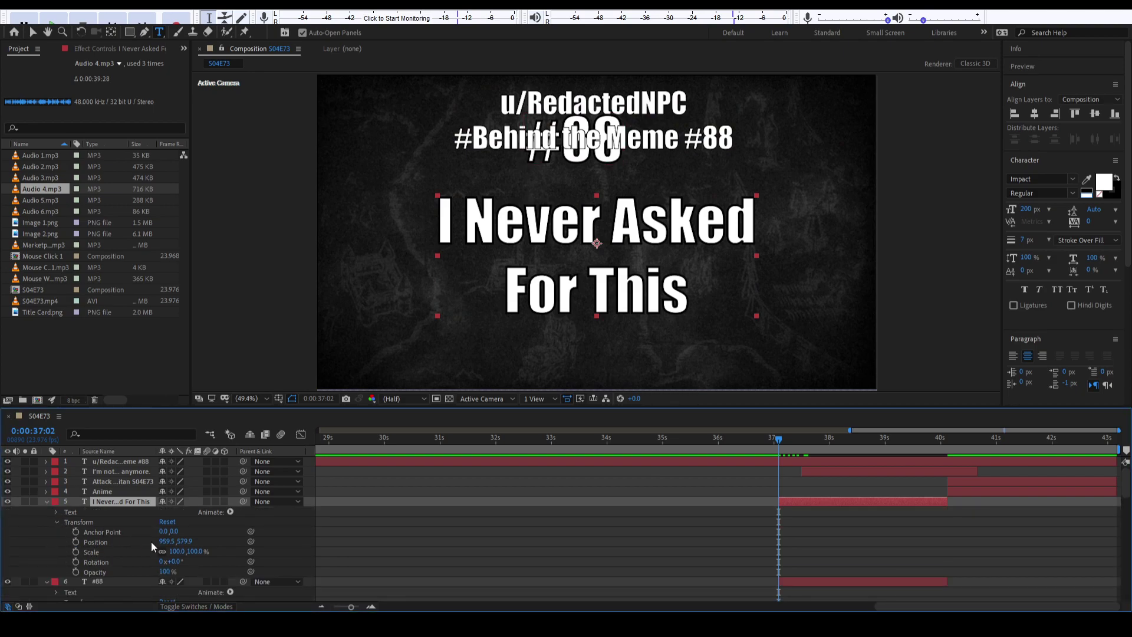
pyautogui.click(76, 552)
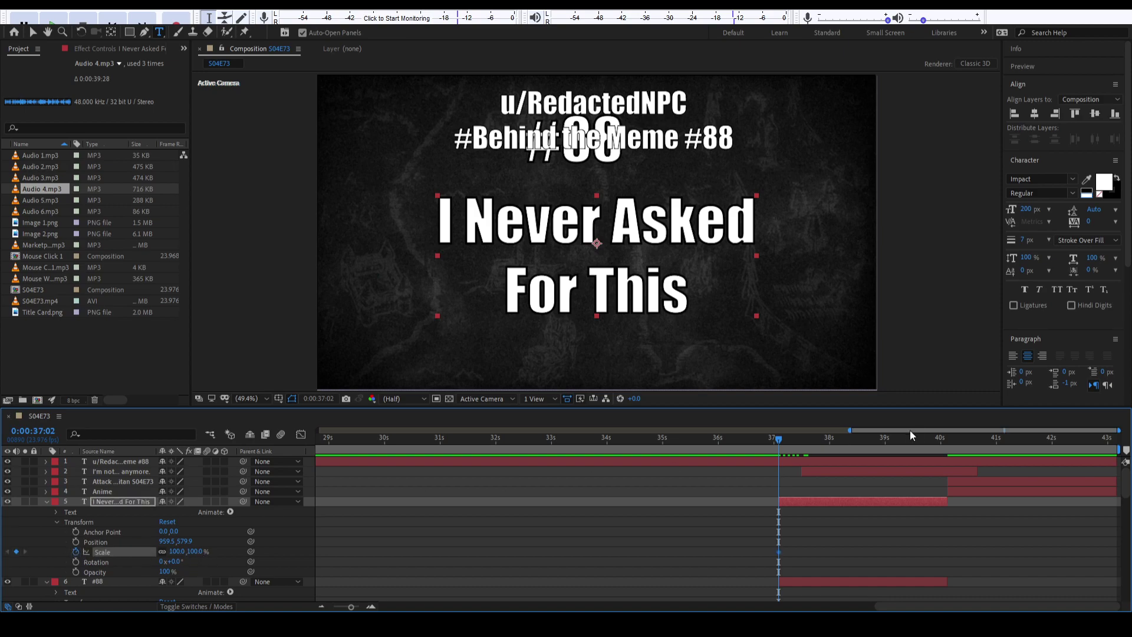
pyautogui.moveTo(917, 439); pyautogui.dragTo(946, 441)
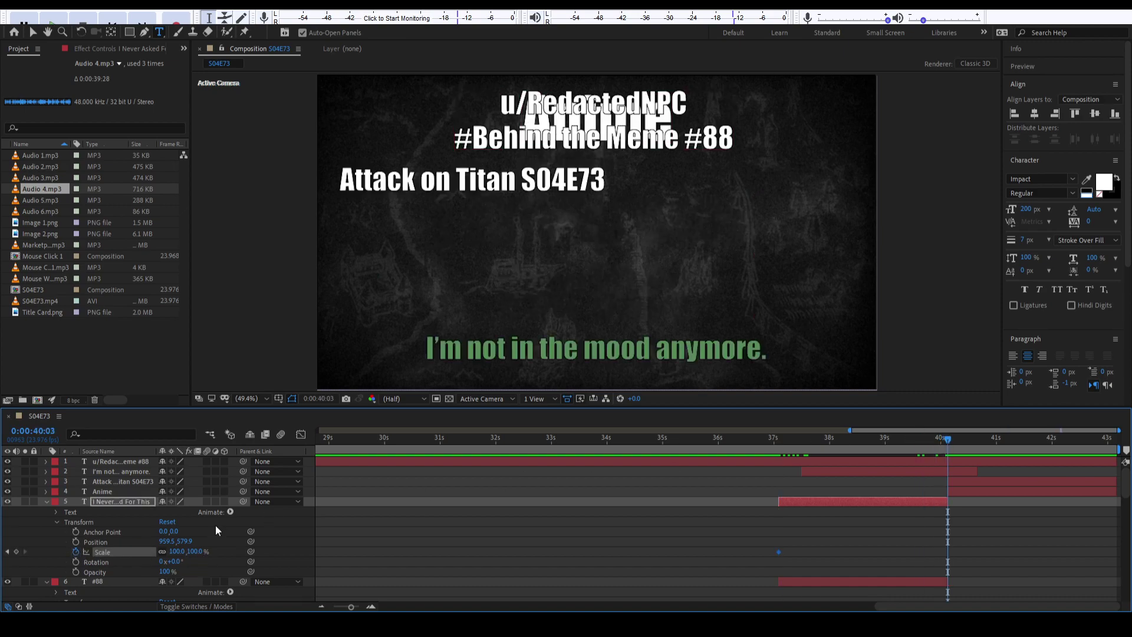
pyautogui.click(195, 551)
pyautogui.write('90')
pyautogui.press('Return')
pyautogui.click(762, 461)
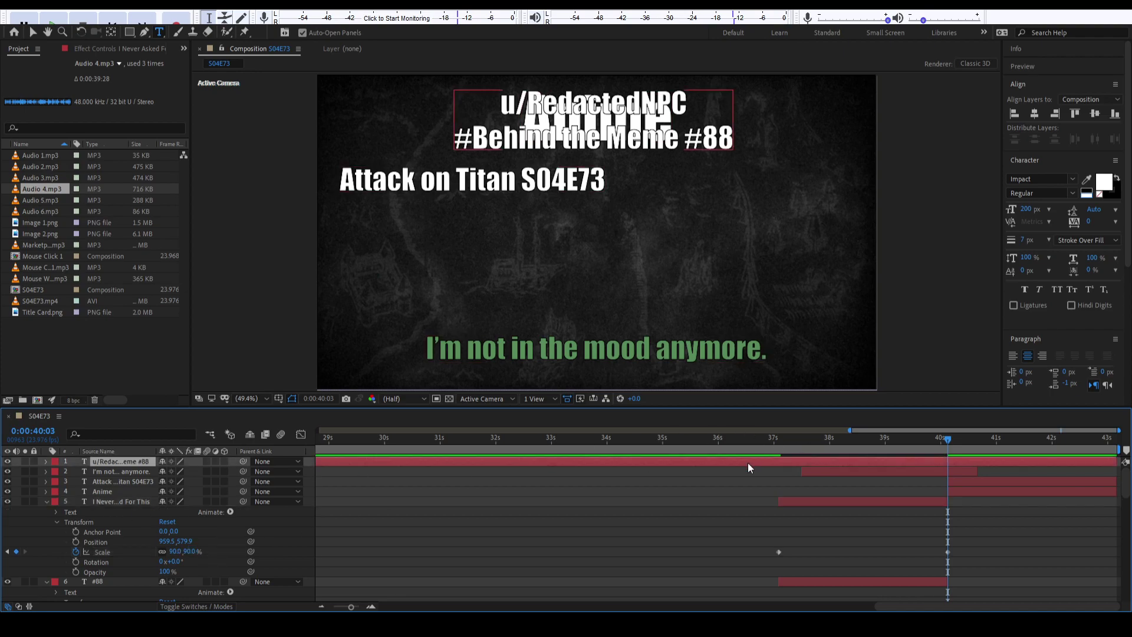
pyautogui.click(8, 462)
# Collapse both layers' properties and duplicate #88 into a #89 copy.
pyautogui.press('j')
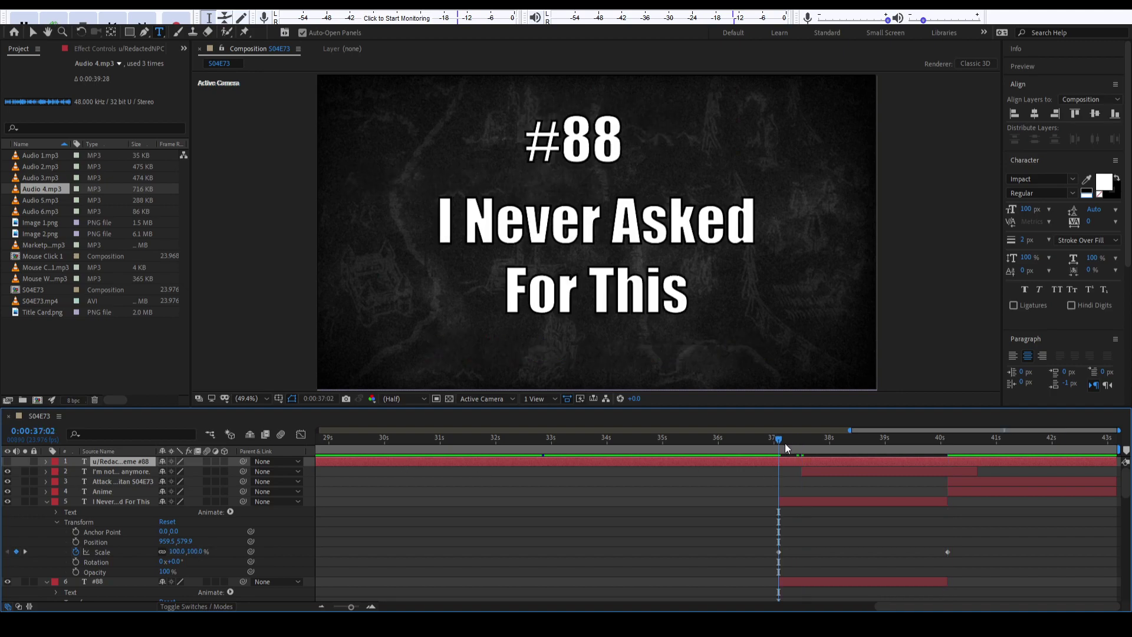
pyautogui.click(800, 502)
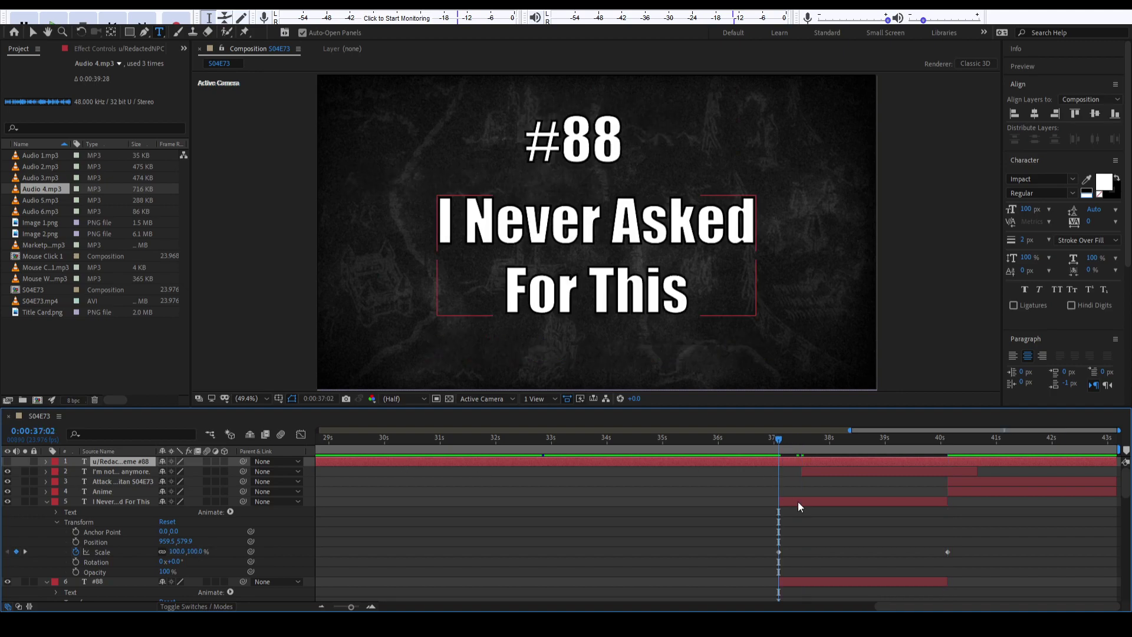
pyautogui.click(47, 581)
pyautogui.click(47, 502)
pyautogui.click(820, 512)
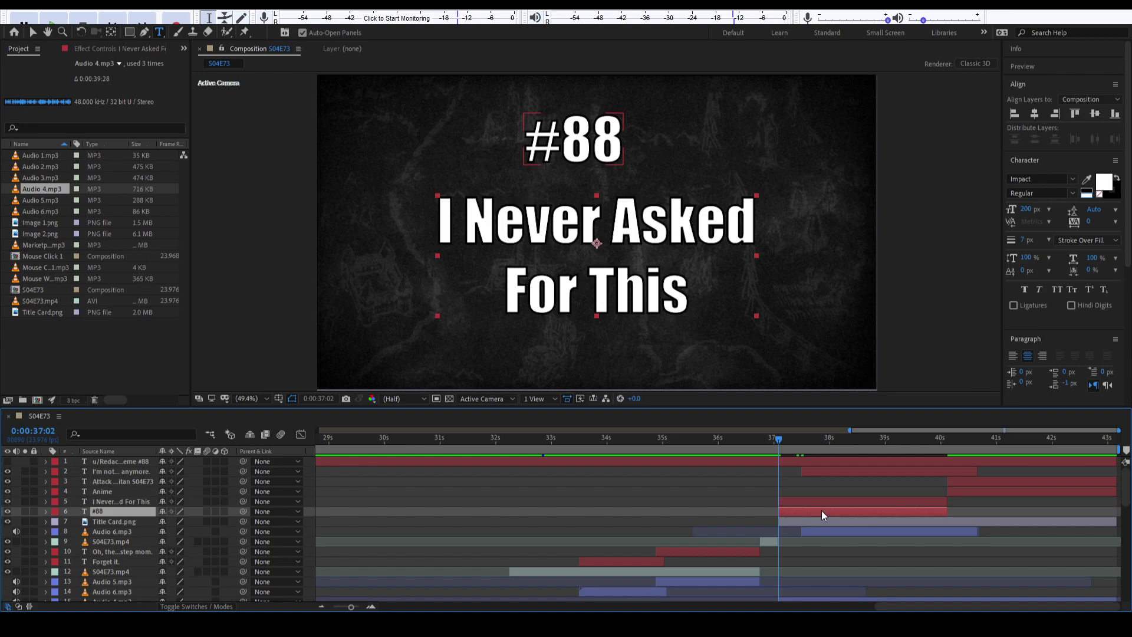
pyautogui.hotkey('ctrl', 'd')
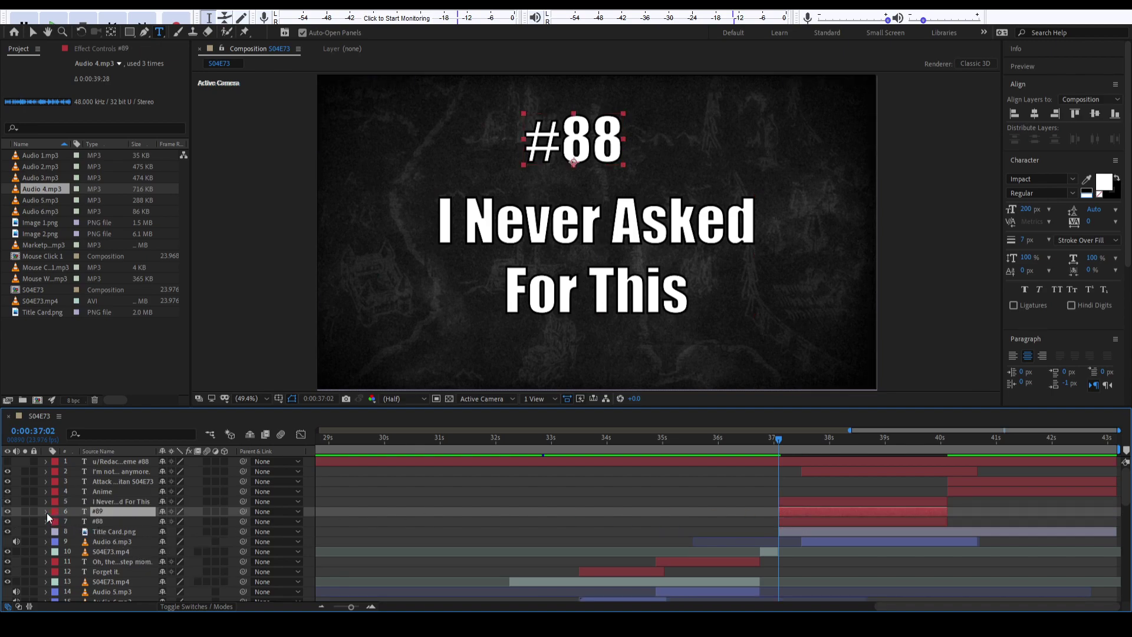
# Duplicate the I Never Asked For This title layer with Ctrl+D.
pyautogui.click(46, 511)
pyautogui.click(111, 502)
pyautogui.hotkey('ctrl', 'd')
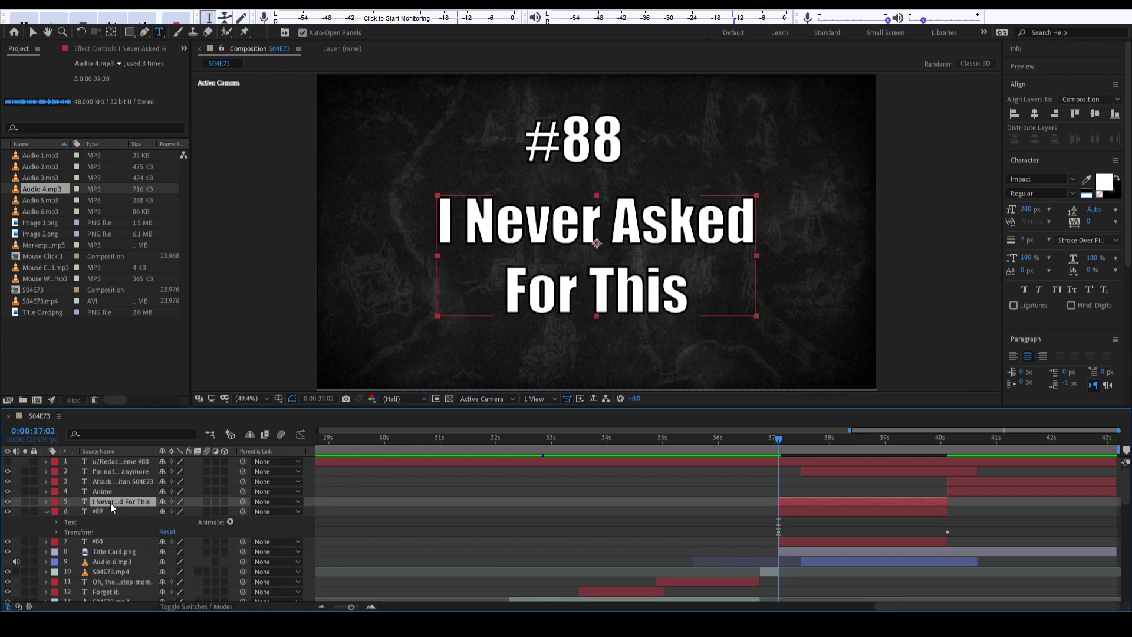
pyautogui.click(101, 521)
# Color the digits 88 in the #89 copy green in the Character panel.
pyautogui.click(57, 541)
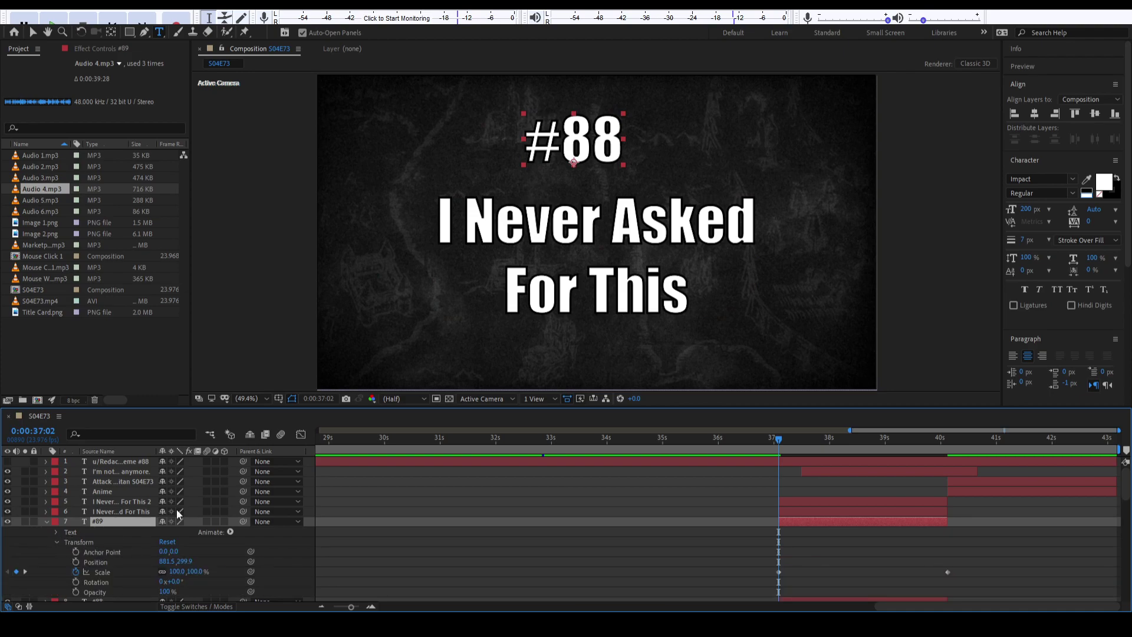
pyautogui.click(563, 138)
pyautogui.keyDown('shift'); pyautogui.click(636, 138); pyautogui.keyUp('shift')
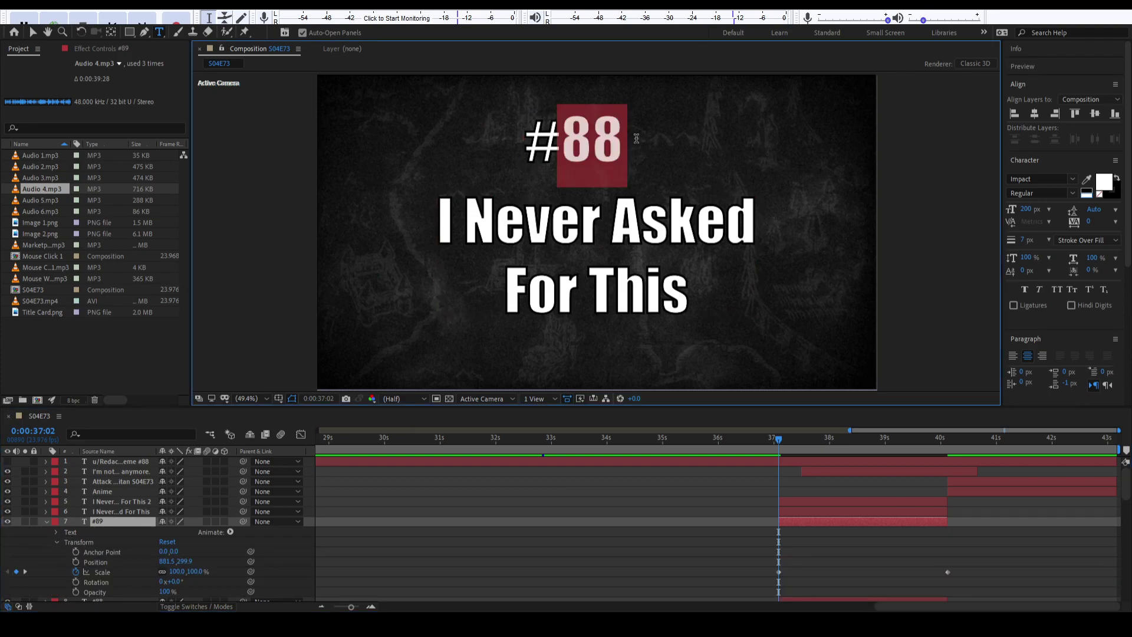
pyautogui.click(914, 474)
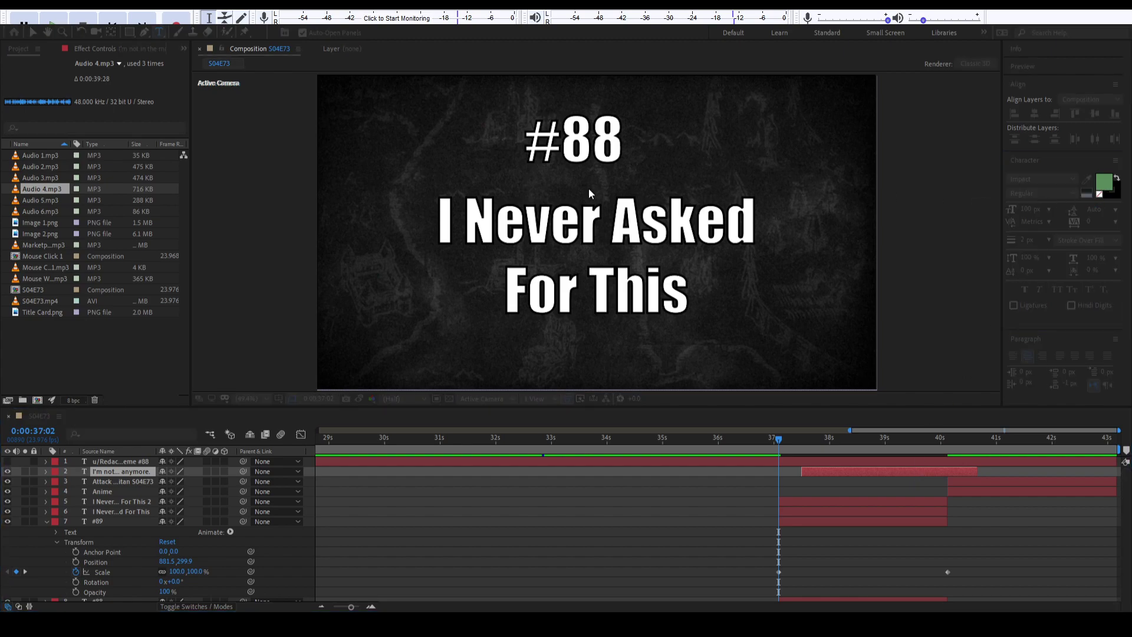
pyautogui.click(786, 521)
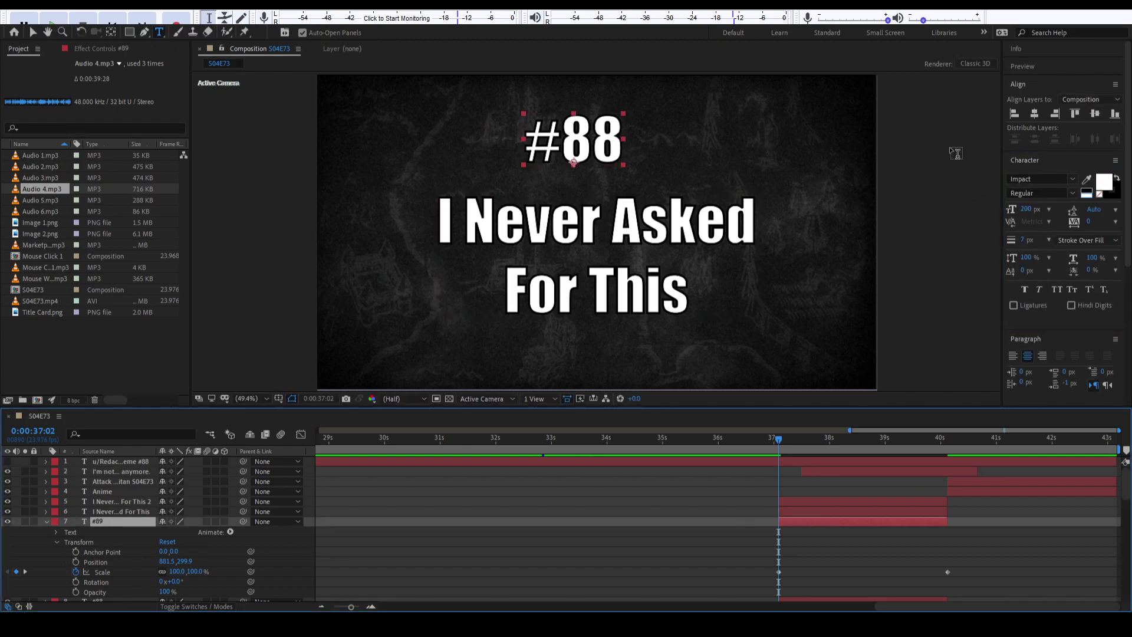
pyautogui.click(955, 153)
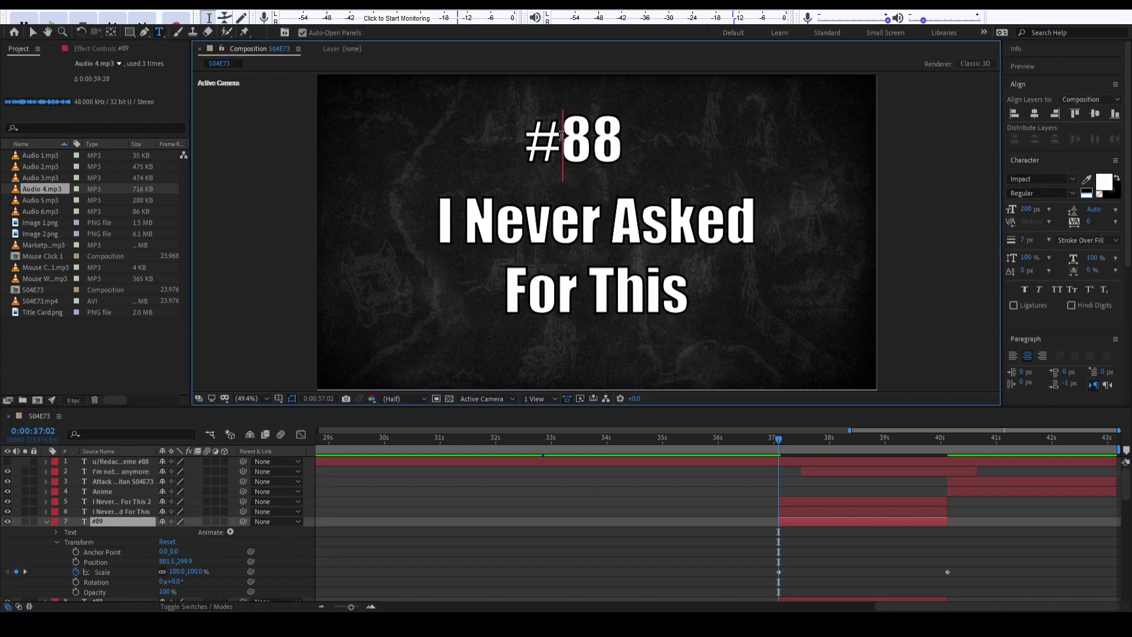
pyautogui.click(1079, 192)
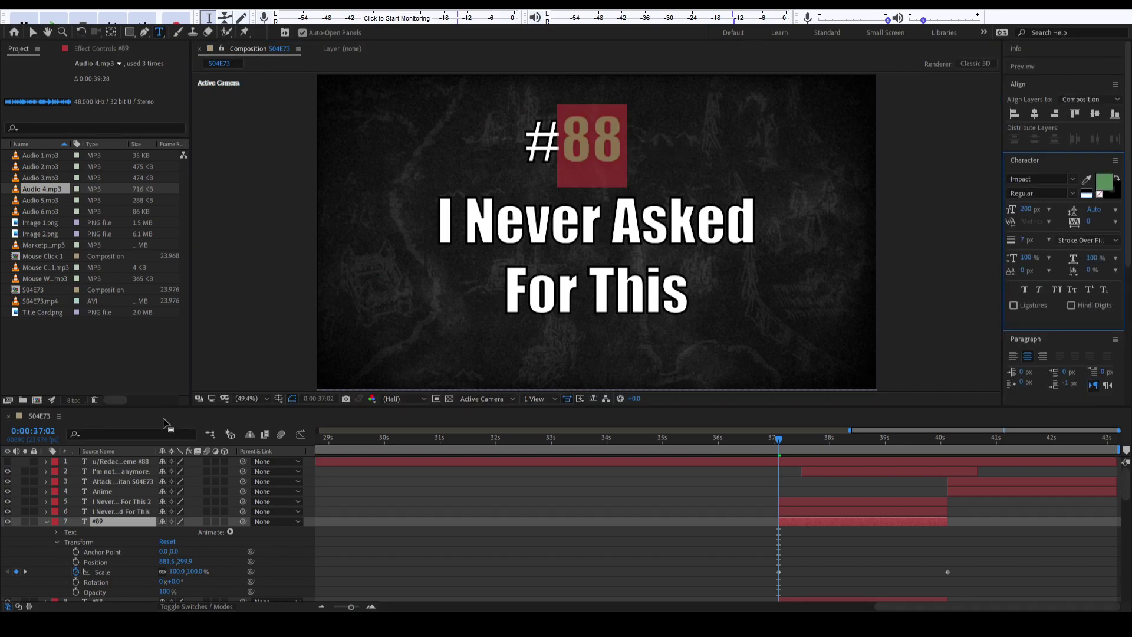
# Eyedrop that green onto the words Never Asked in the title copy.
pyautogui.click(784, 503)
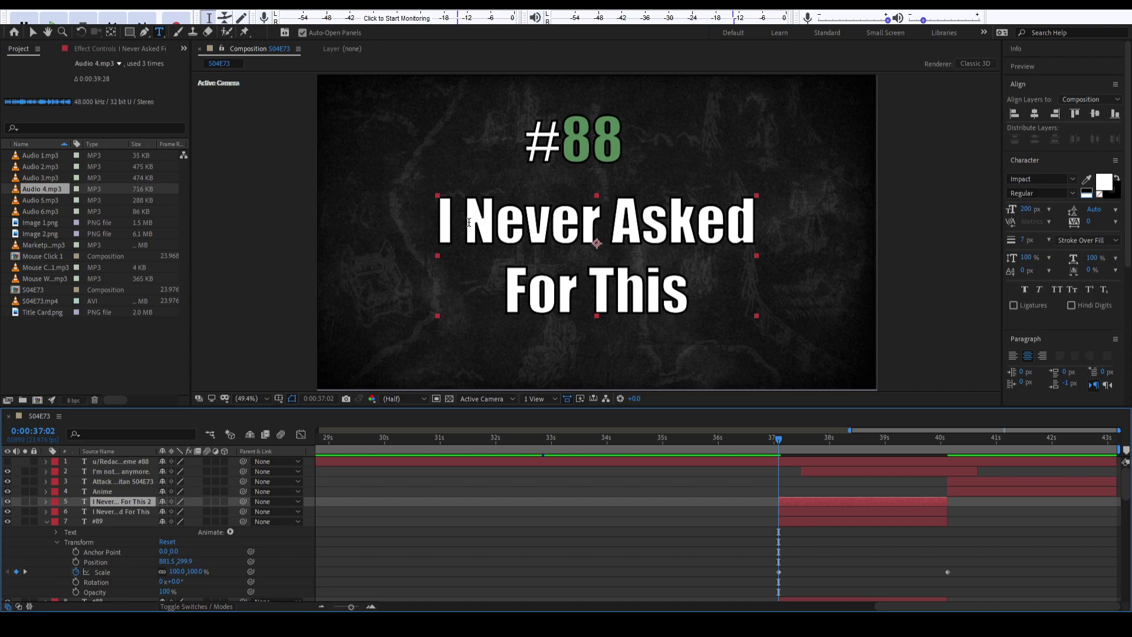
pyautogui.click(467, 222)
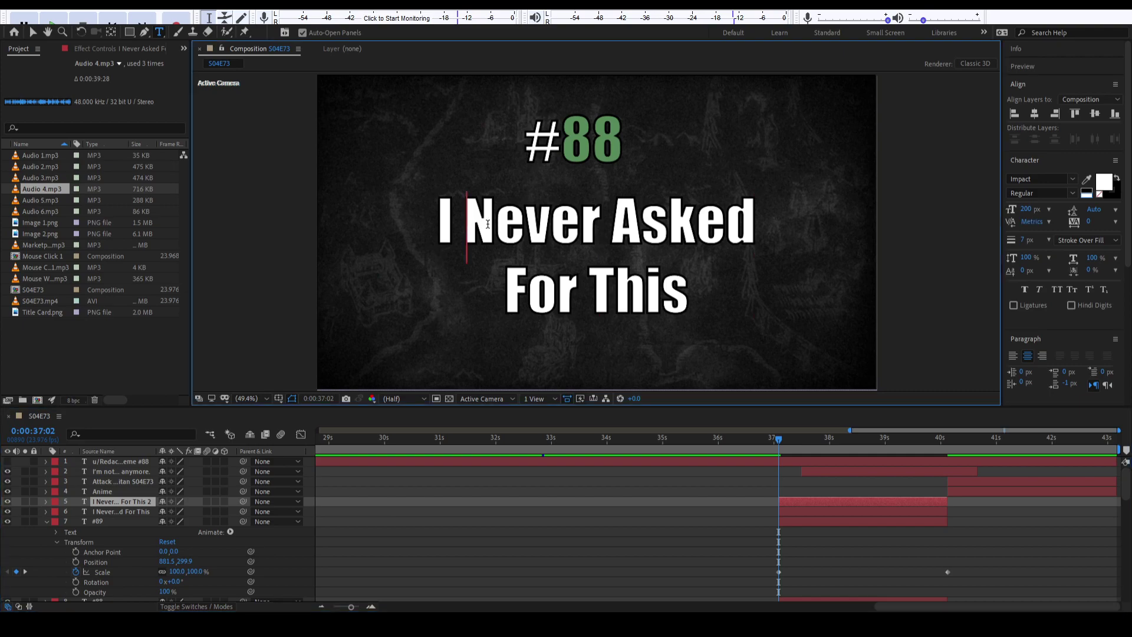
pyautogui.hotkey('shift', 'End')
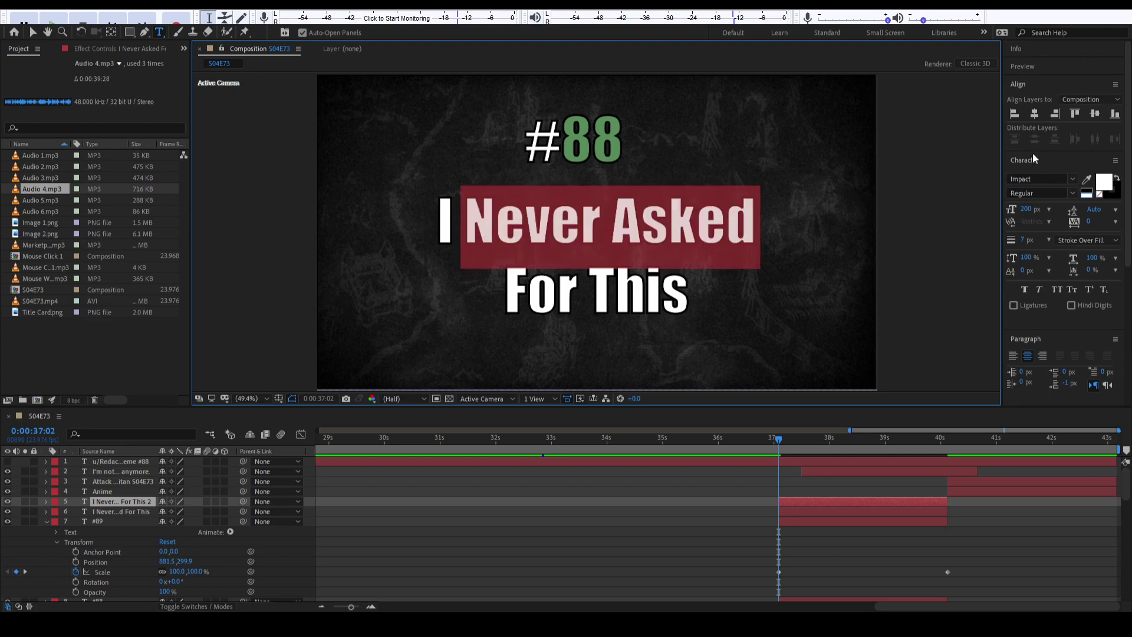
pyautogui.click(1087, 178)
pyautogui.click(591, 140)
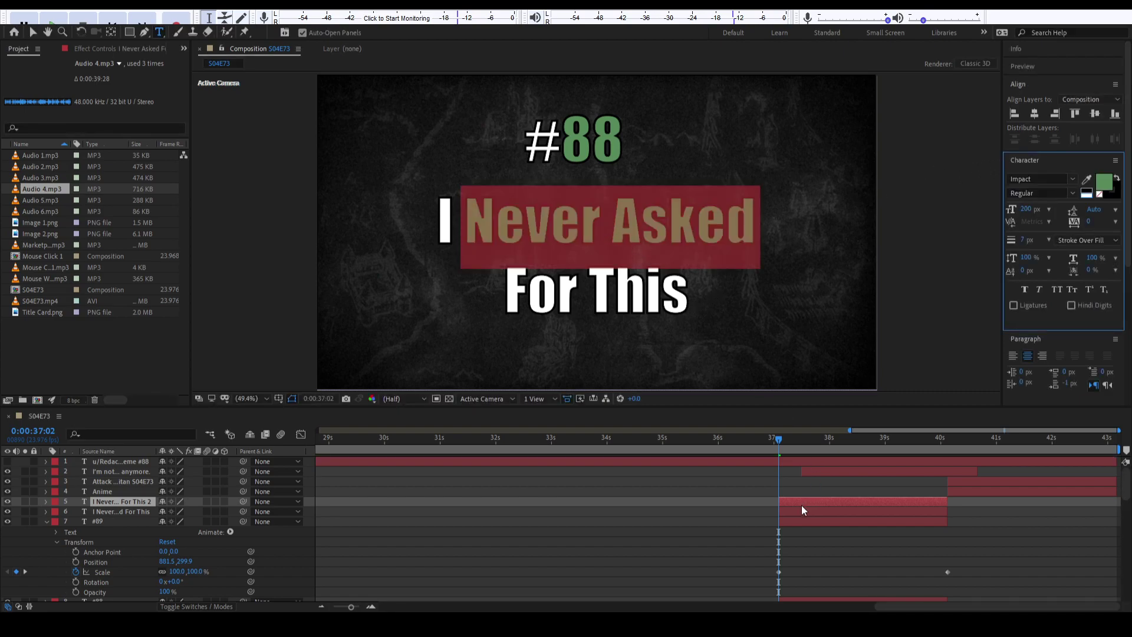
pyautogui.click(95, 521)
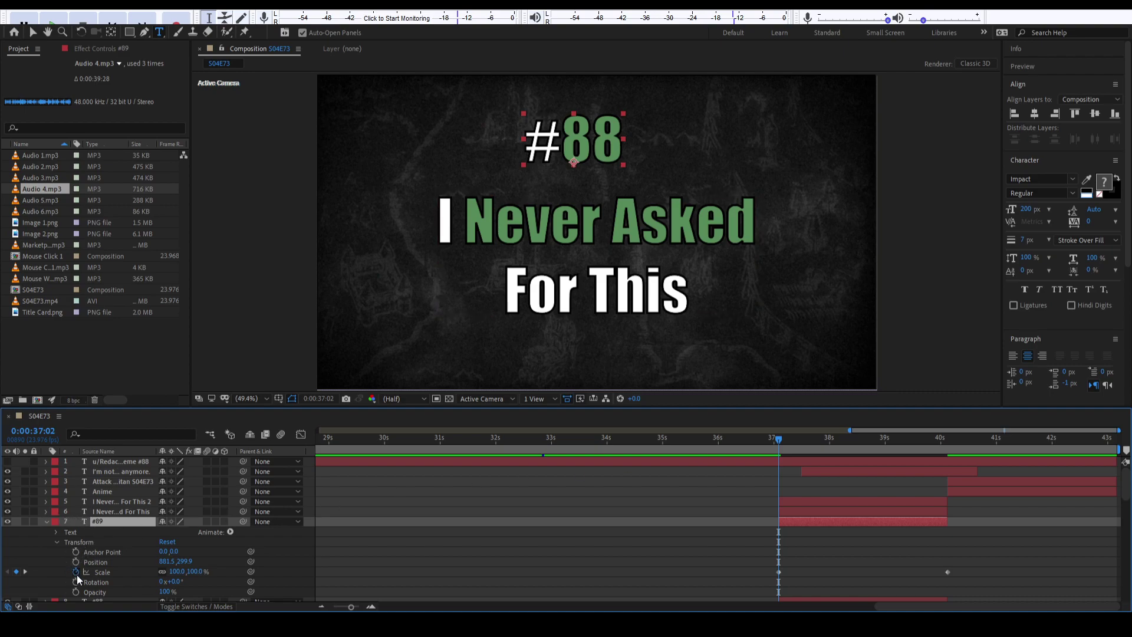
# Add a 0% opacity keyframe on #89 and shift its scale keyframe slightly later.
pyautogui.click(76, 591)
pyautogui.click(168, 591)
pyautogui.write('0')
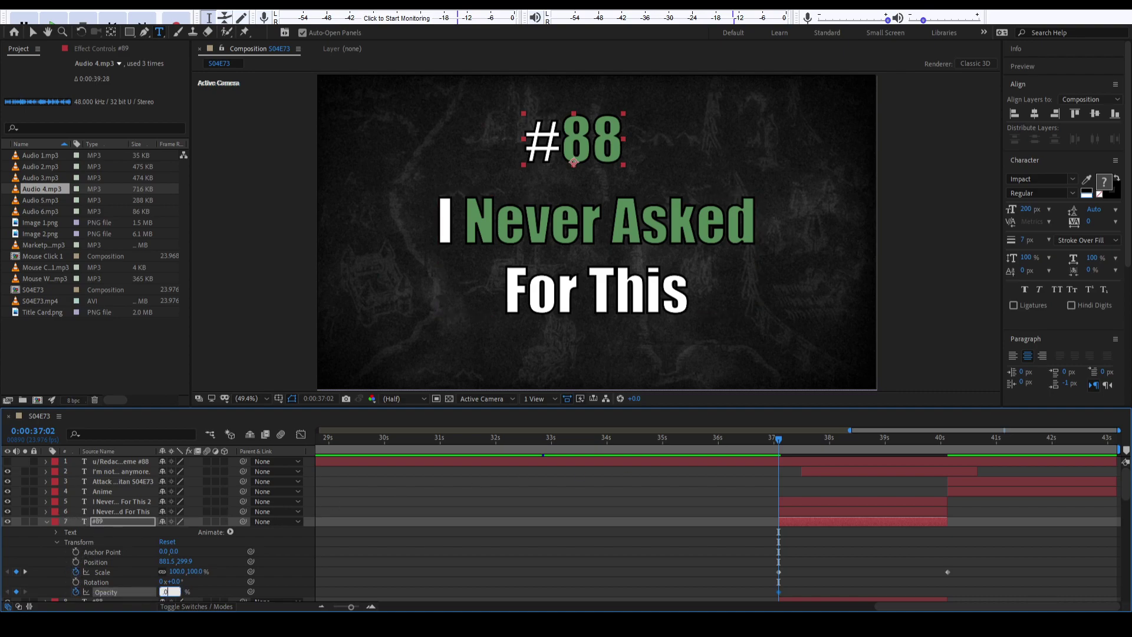
pyautogui.press('Return')
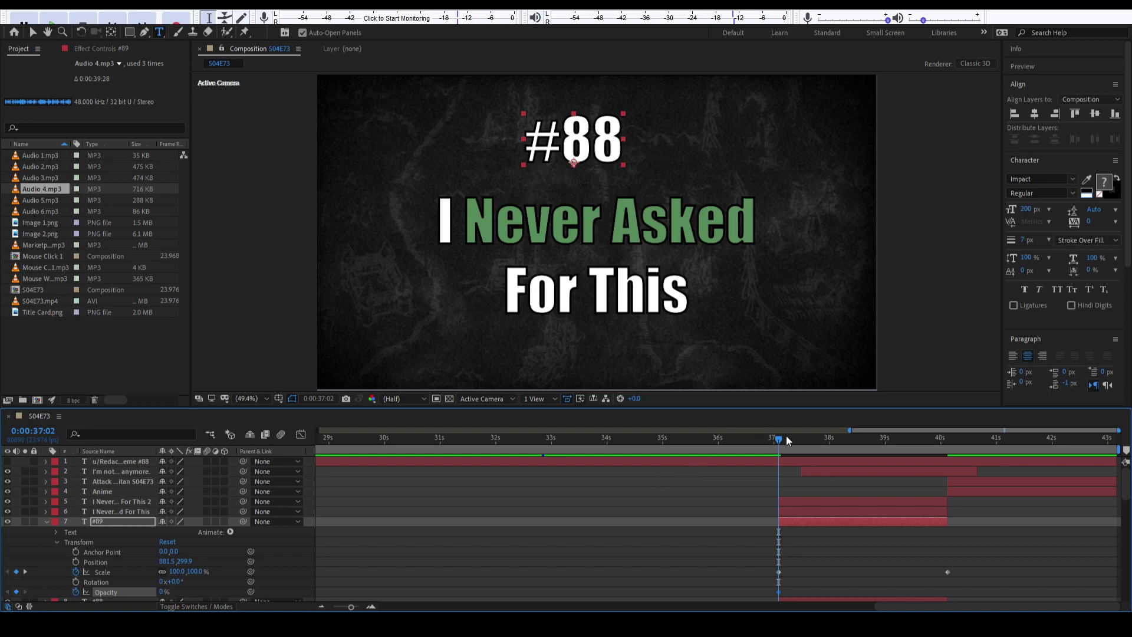
pyautogui.press('space')
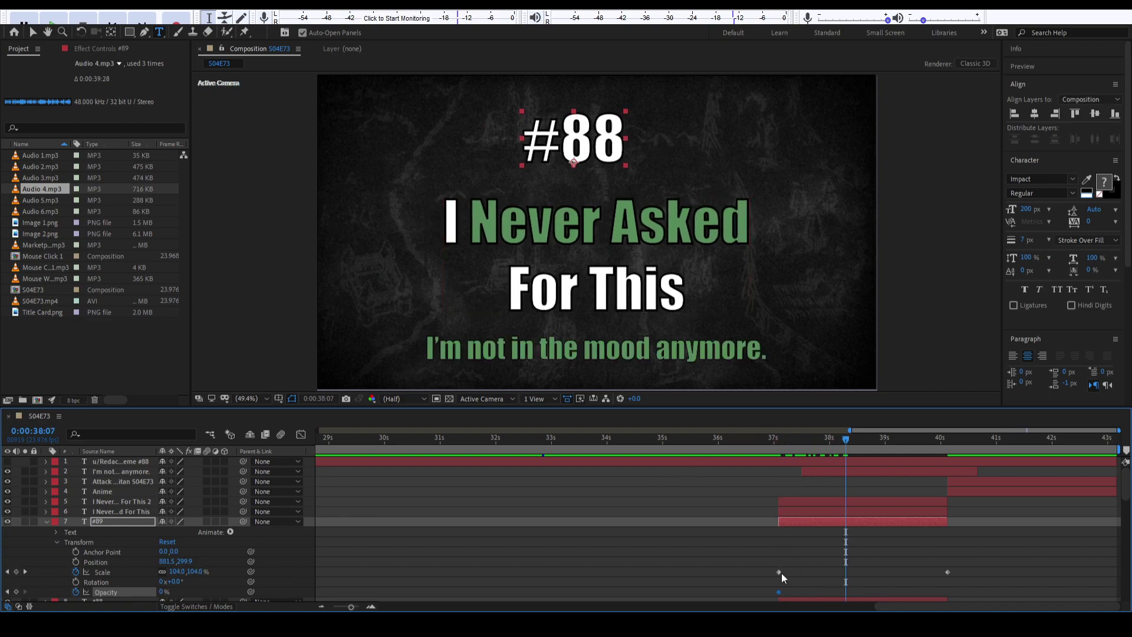
pyautogui.moveTo(779, 571); pyautogui.dragTo(802, 573)
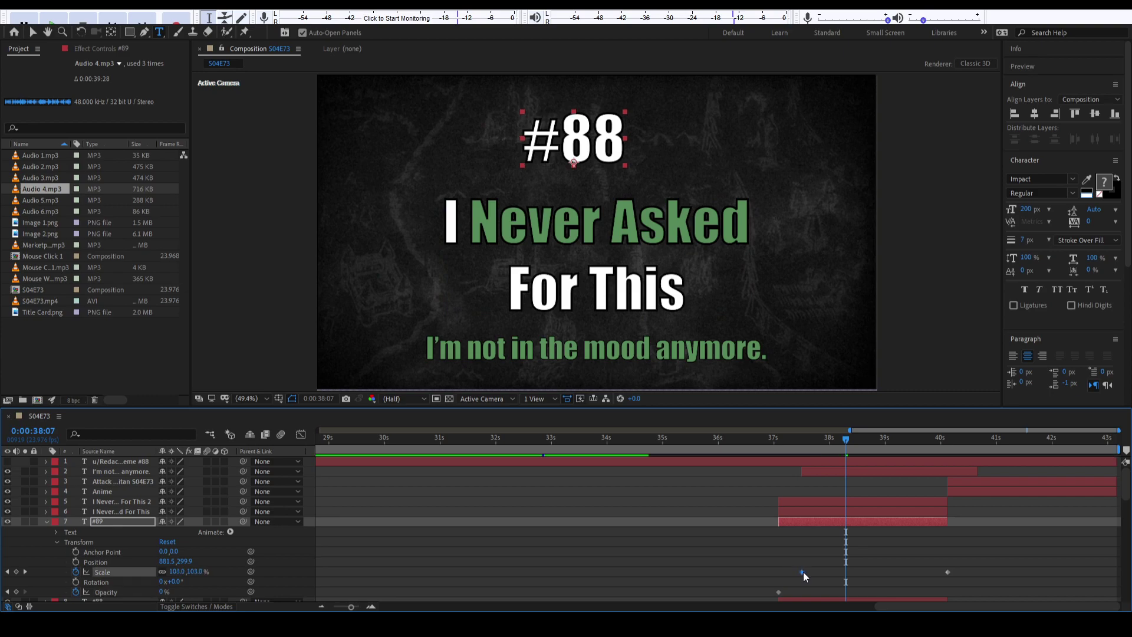
pyautogui.moveTo(850, 449); pyautogui.dragTo(873, 447)
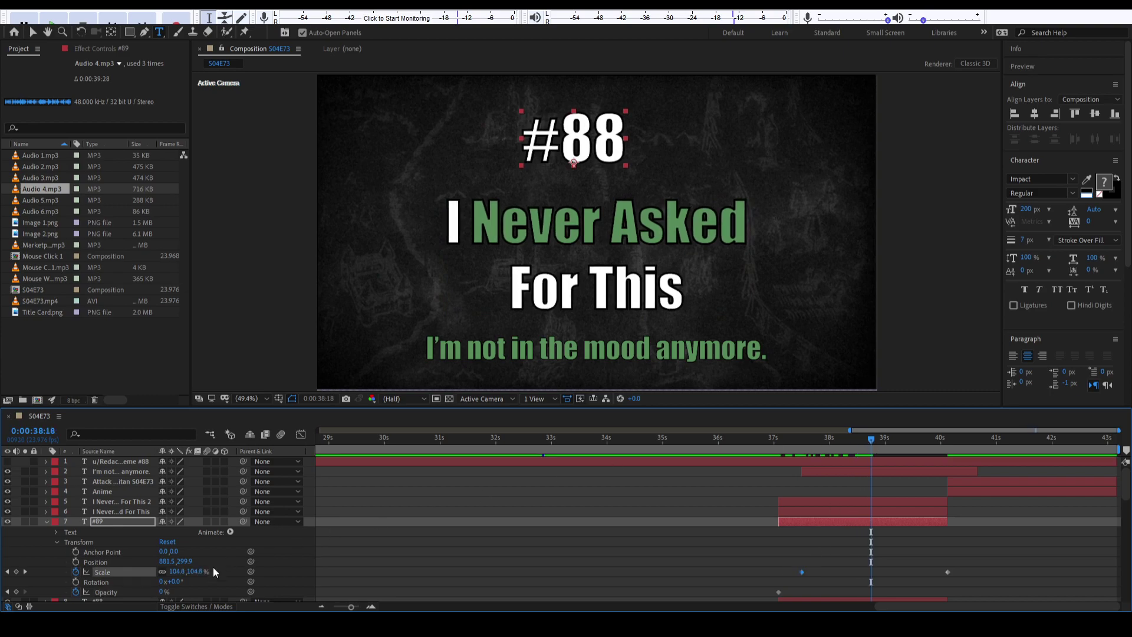
# Add a 100% opacity keyframe around 38:18 and preview the green 88 fade-in.
pyautogui.click(164, 591)
pyautogui.write('100')
pyautogui.press('Return')
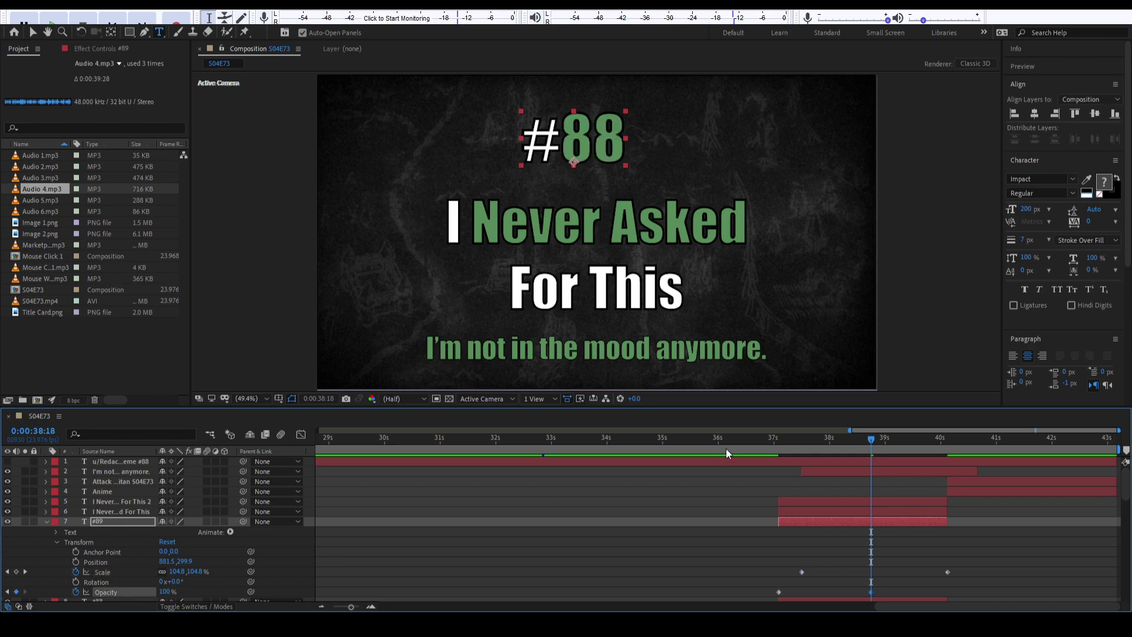
pyautogui.moveTo(870, 439); pyautogui.dragTo(773, 481)
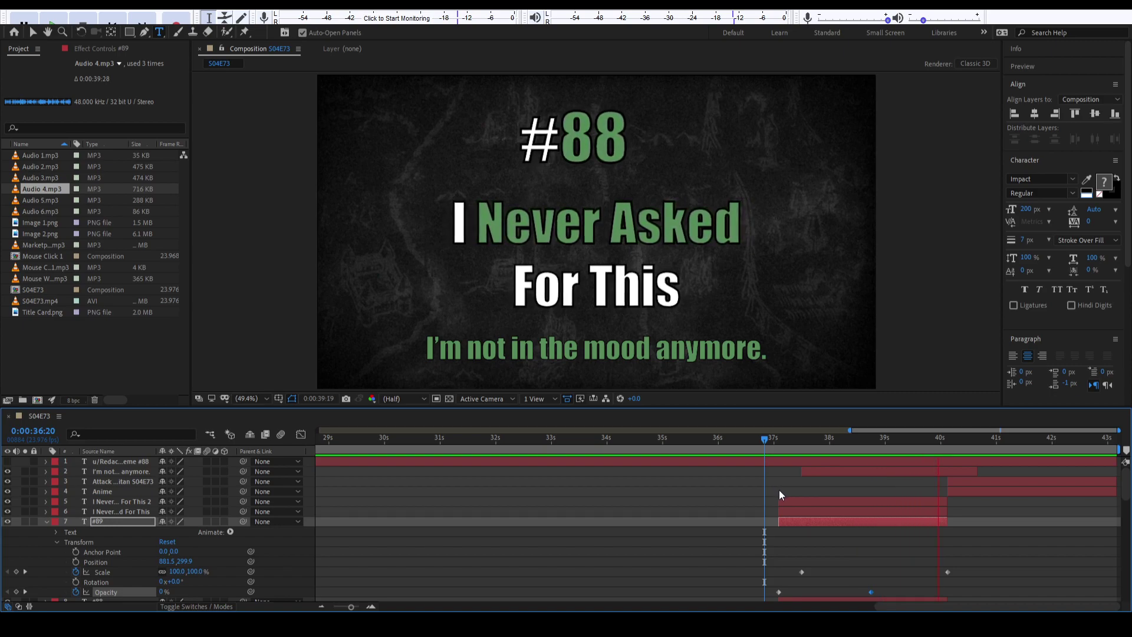
pyautogui.press('space')
pyautogui.moveTo(881, 454); pyautogui.dragTo(817, 469)
pyautogui.press('j')
pyautogui.press('j')
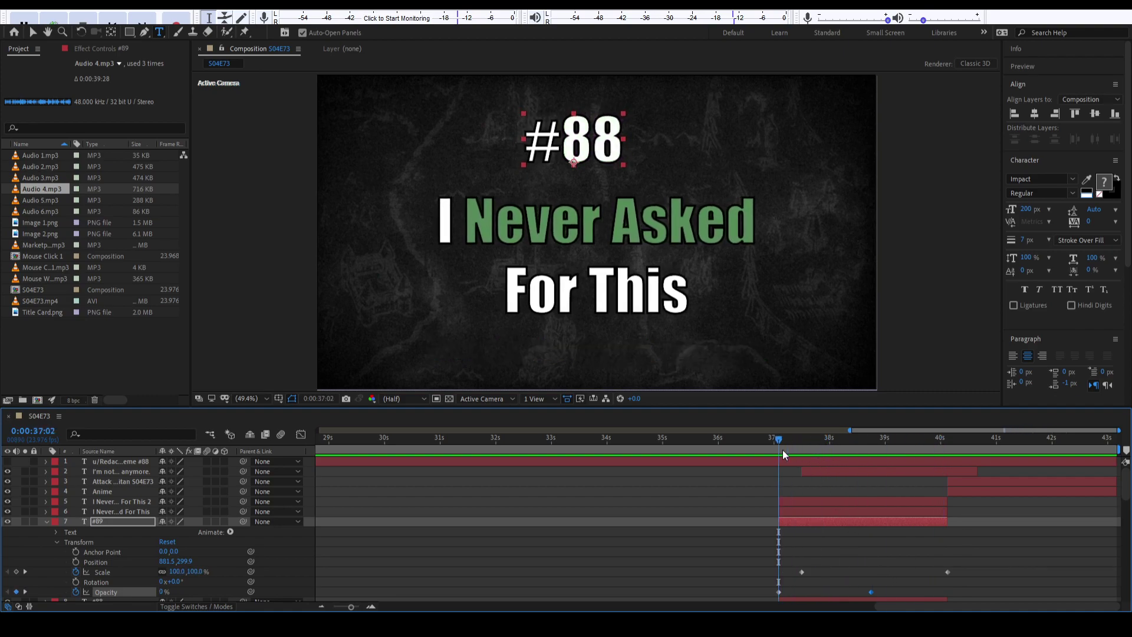
pyautogui.click(109, 511)
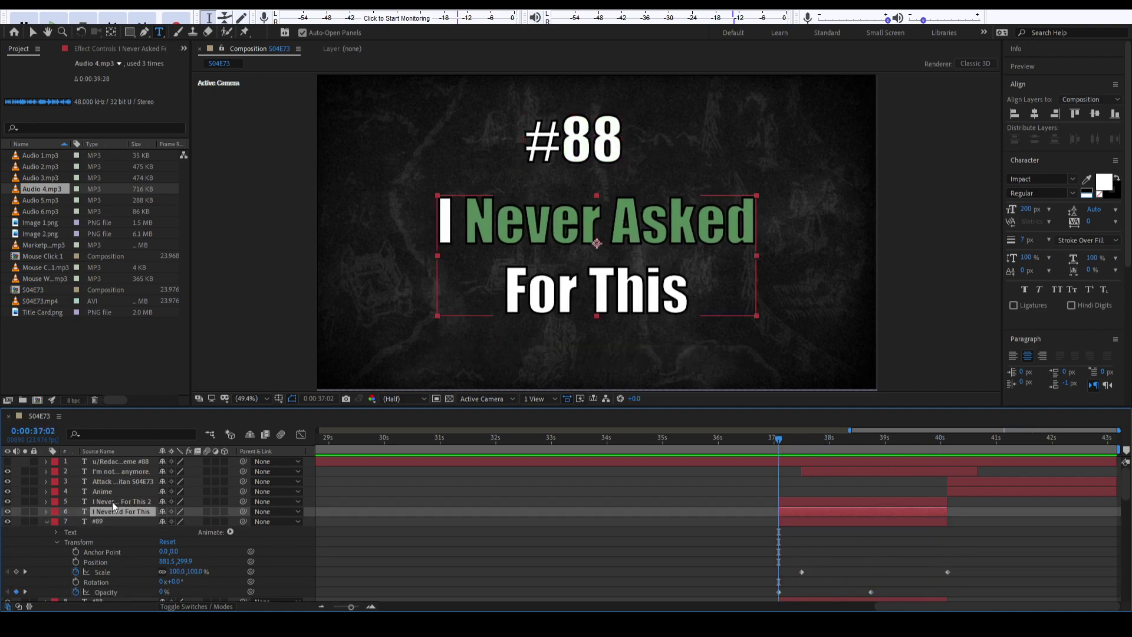
pyautogui.click(112, 501)
pyautogui.click(47, 521)
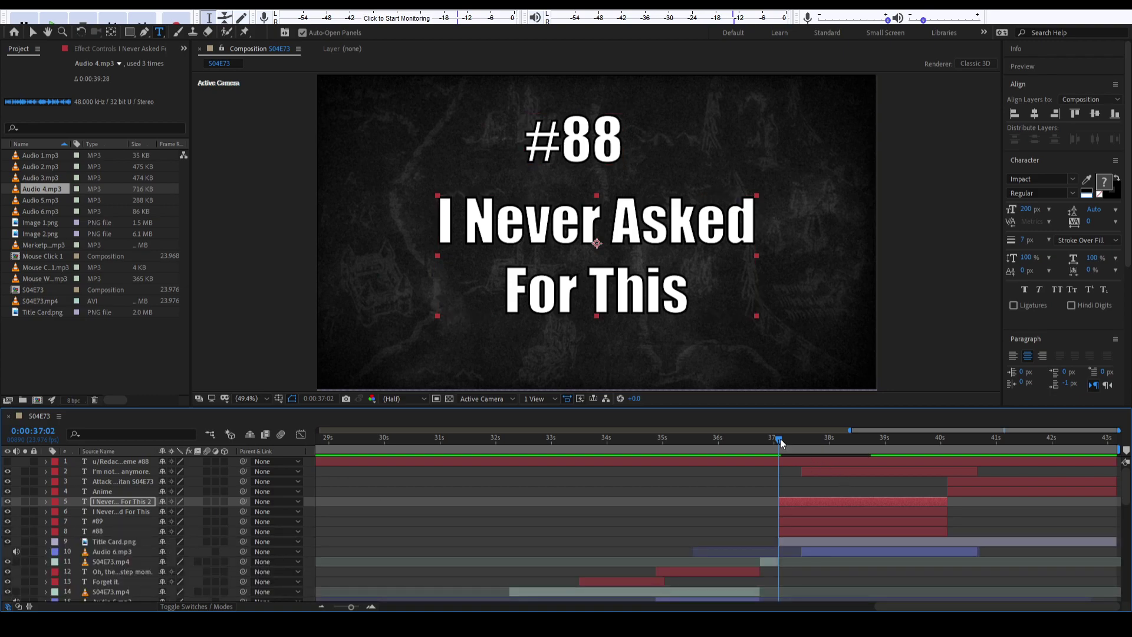
# Make the watermark layer visible and drag it lower in the frame.
pyautogui.moveTo(779, 441); pyautogui.dragTo(727, 440)
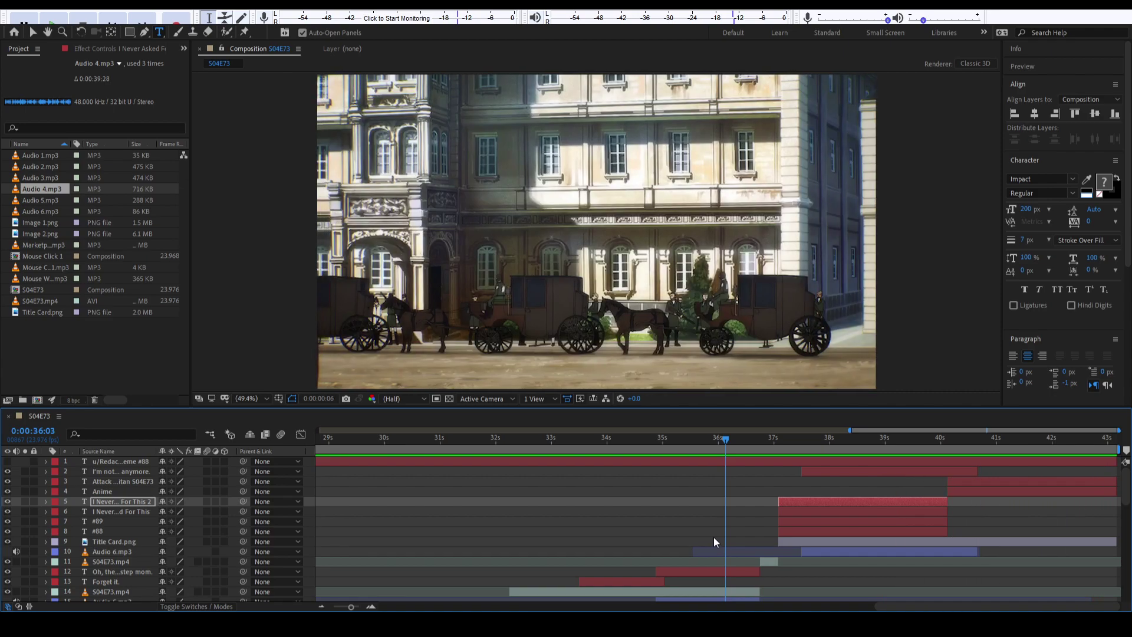
pyautogui.press('space')
pyautogui.press('Home')
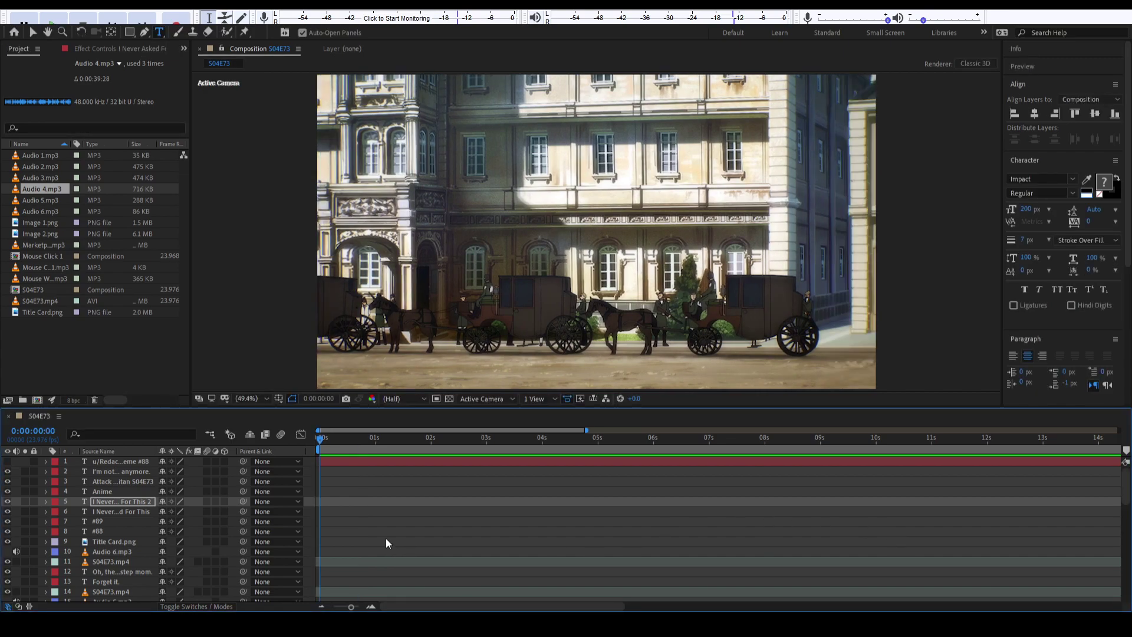
pyautogui.click(115, 464)
pyautogui.click(7, 461)
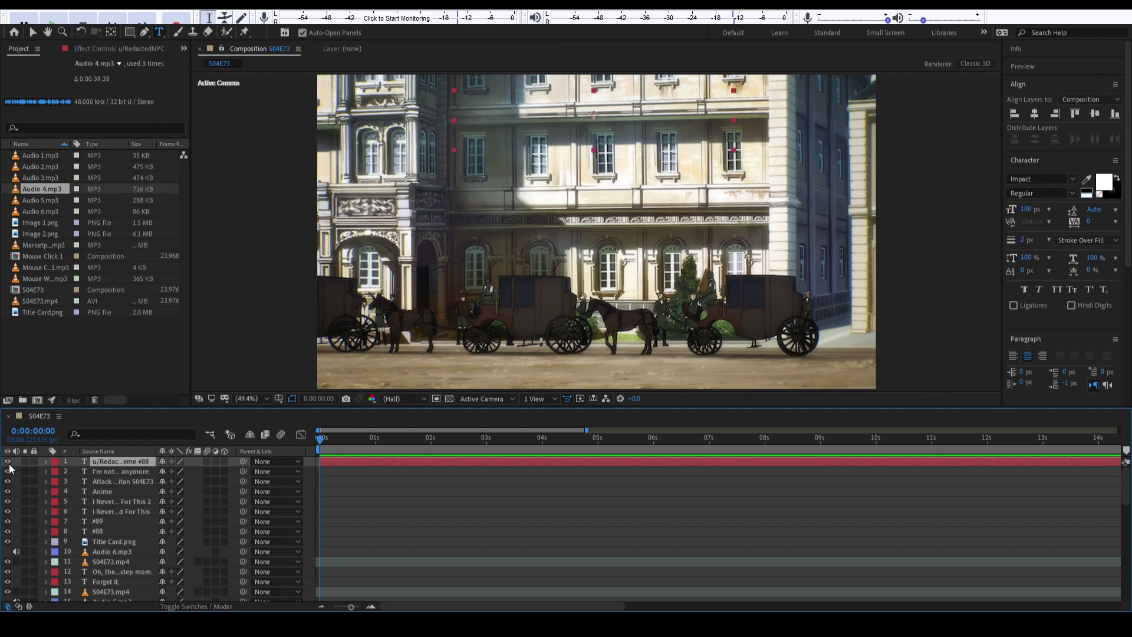
pyautogui.click(32, 32)
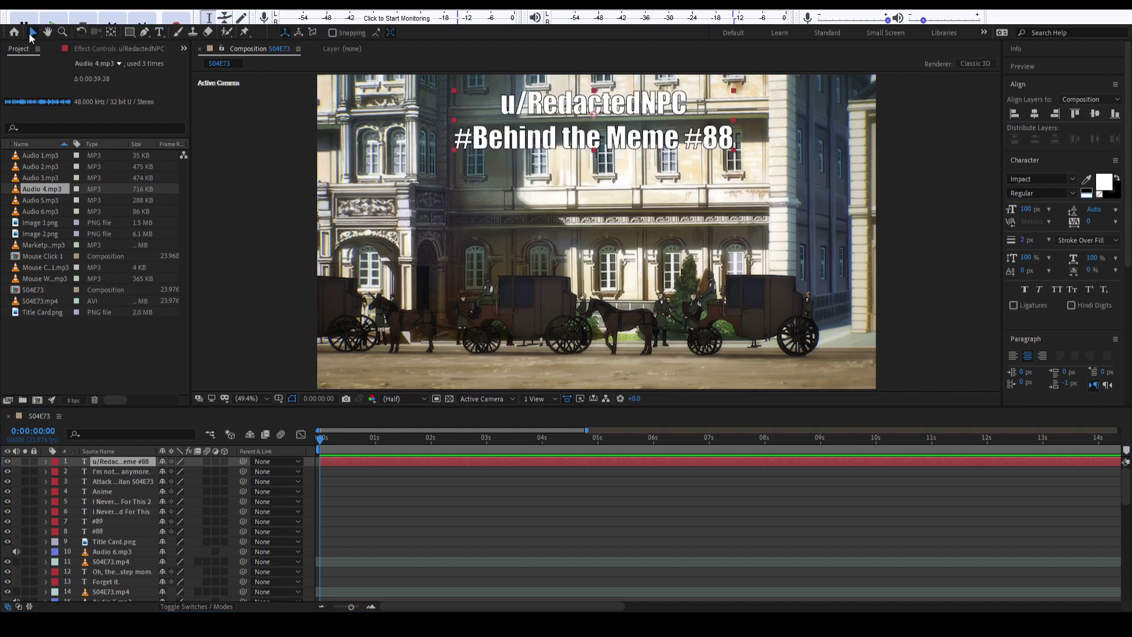
pyautogui.moveTo(516, 136); pyautogui.dragTo(514, 308)
# Delete 'Behind the Meme #' from the watermark and nudge it down toward the subtitles.
pyautogui.doubleClick(464, 298)
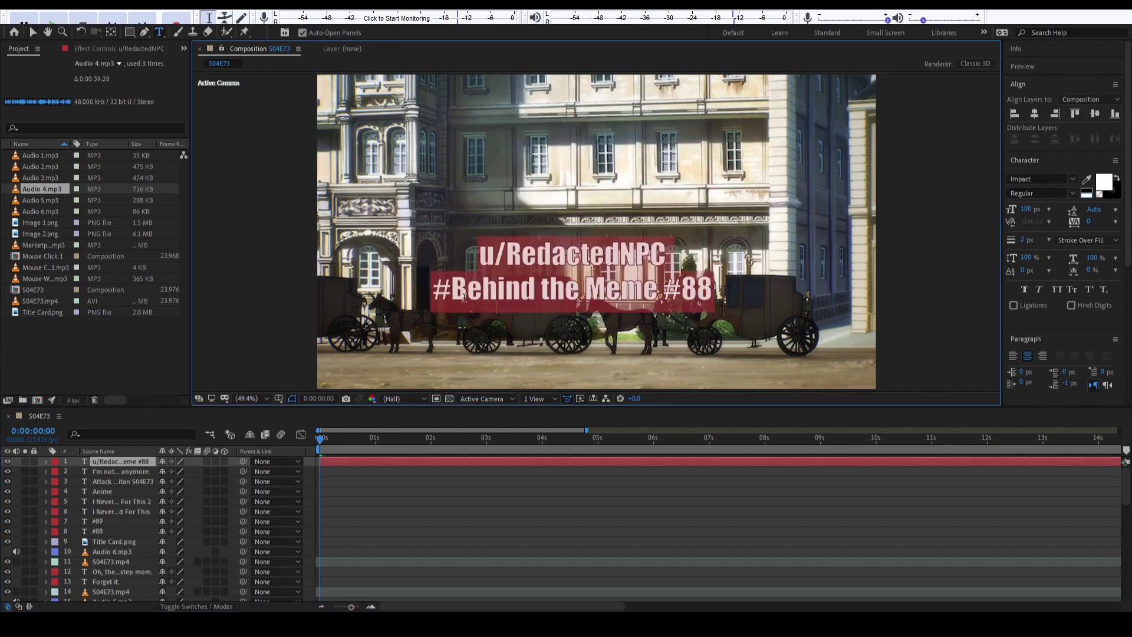
pyautogui.click(458, 292)
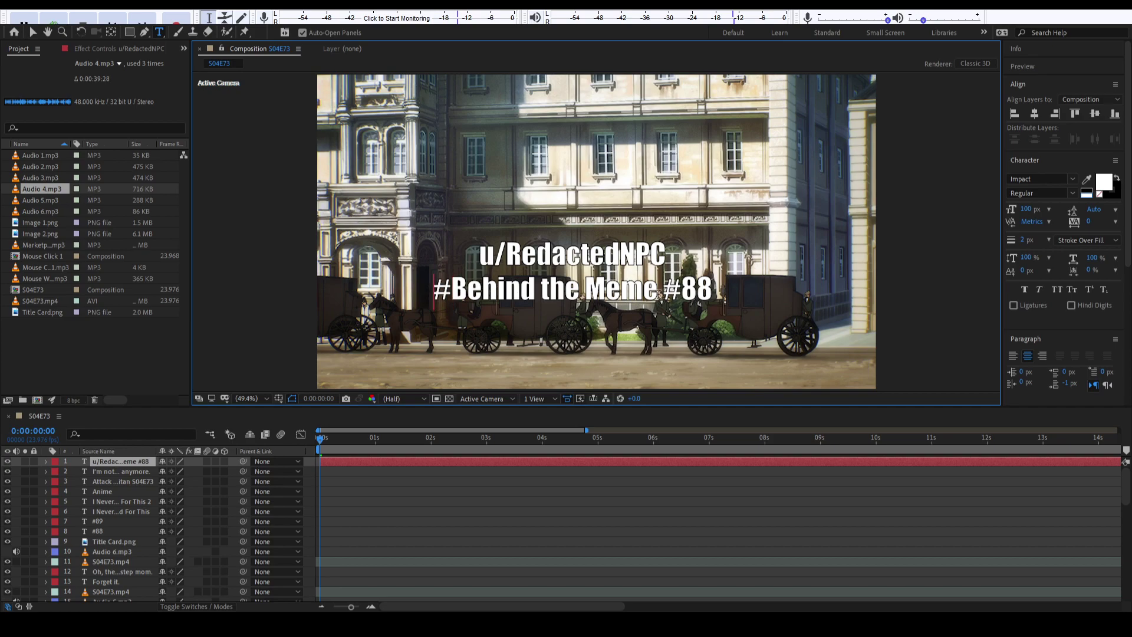
pyautogui.keyDown('shift'); pyautogui.click(672, 293); pyautogui.keyUp('shift')
pyautogui.press('BackSpace')
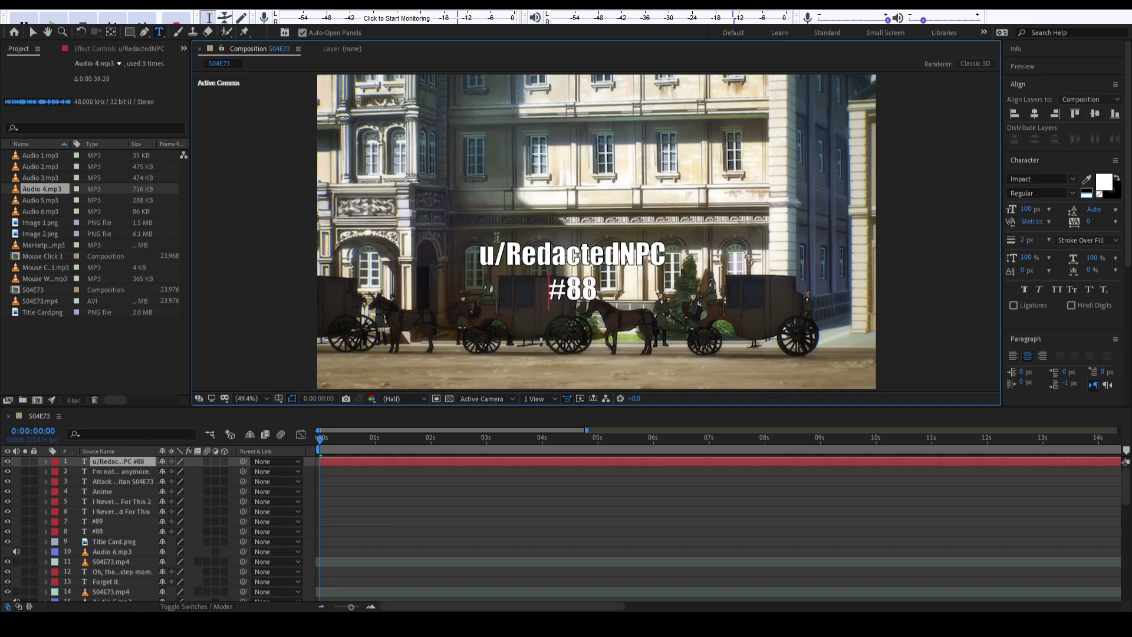
pyautogui.click(33, 32)
pyautogui.moveTo(576, 263); pyautogui.dragTo(590, 310)
pyautogui.click(1061, 439)
pyautogui.scroll(-5, 839, 521)
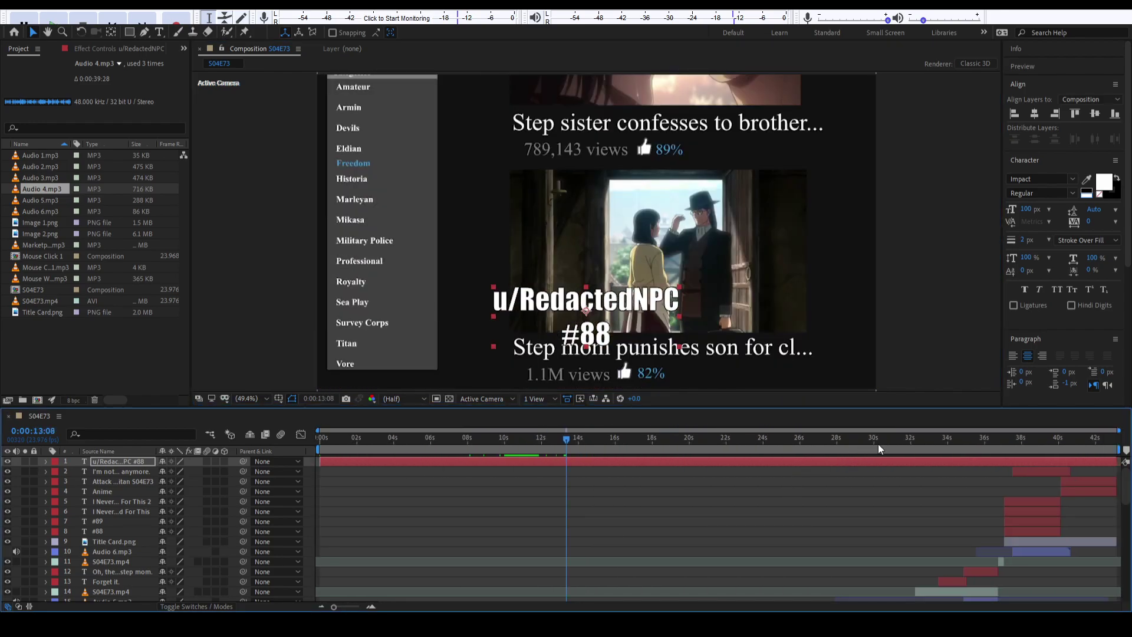
pyautogui.moveTo(878, 448); pyautogui.dragTo(988, 448)
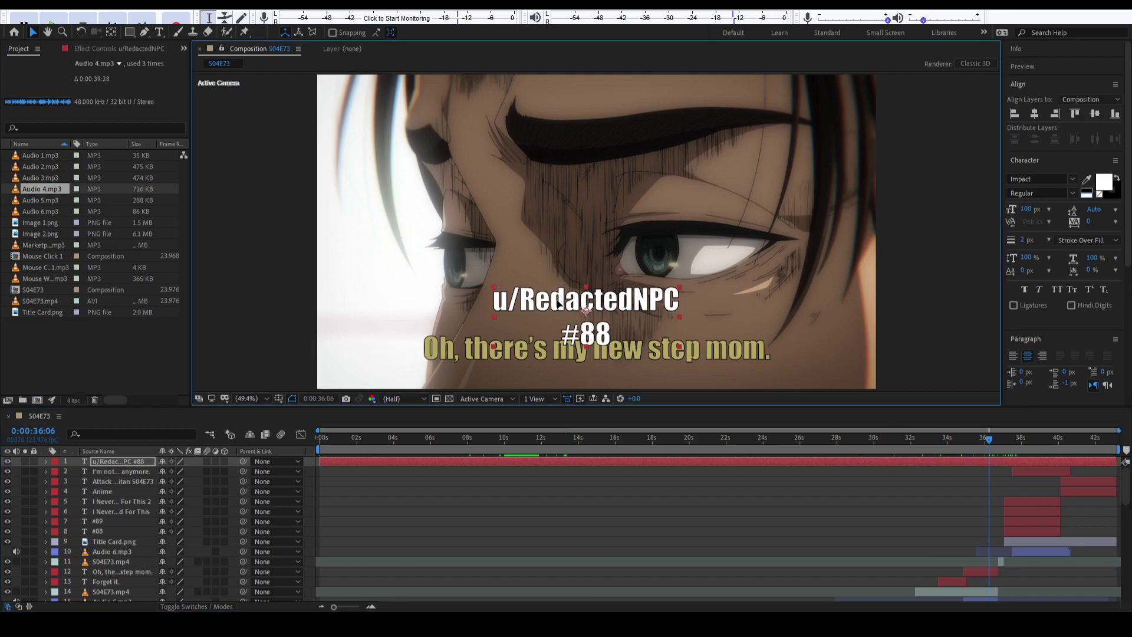
pyautogui.moveTo(558, 302); pyautogui.dragTo(561, 334)
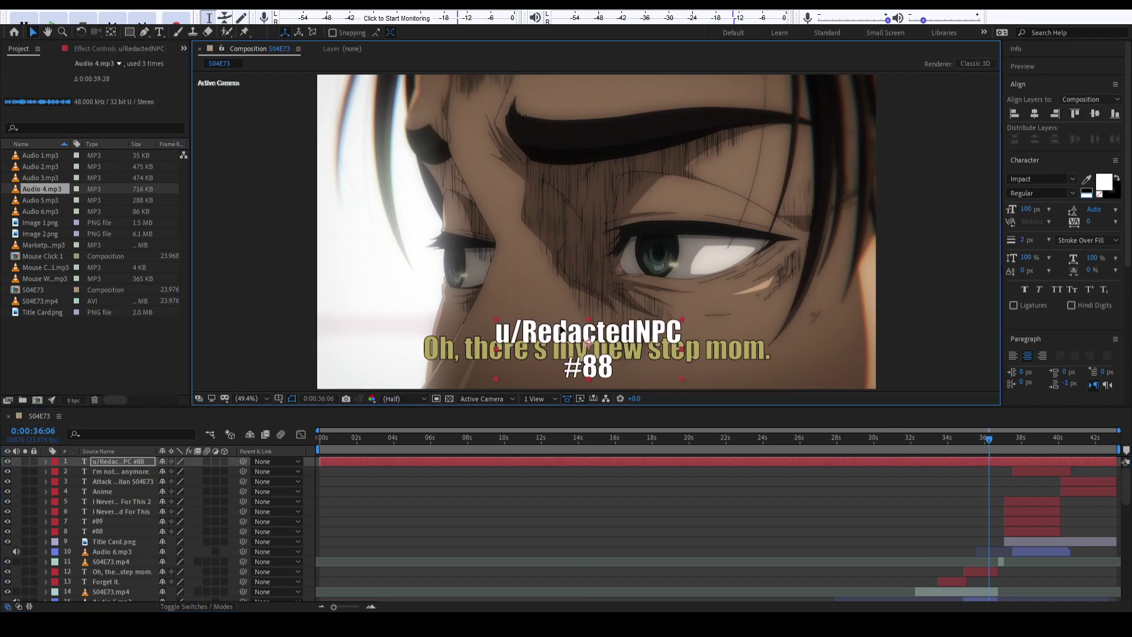
# Set the watermark layer's opacity to 3%.
pyautogui.click(46, 461)
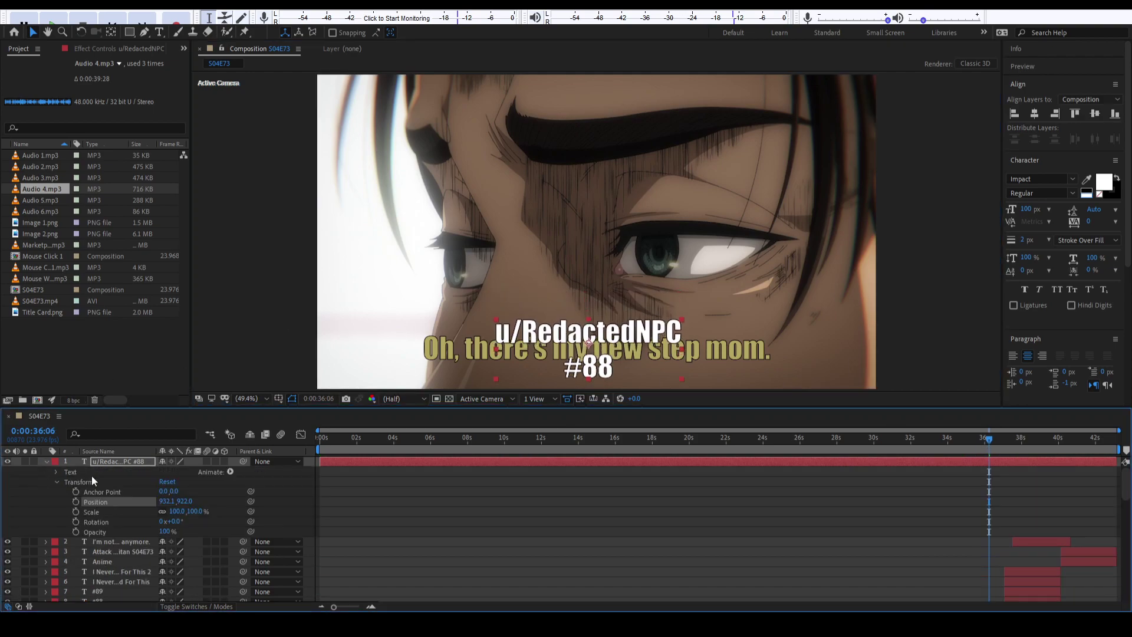
pyautogui.click(165, 532)
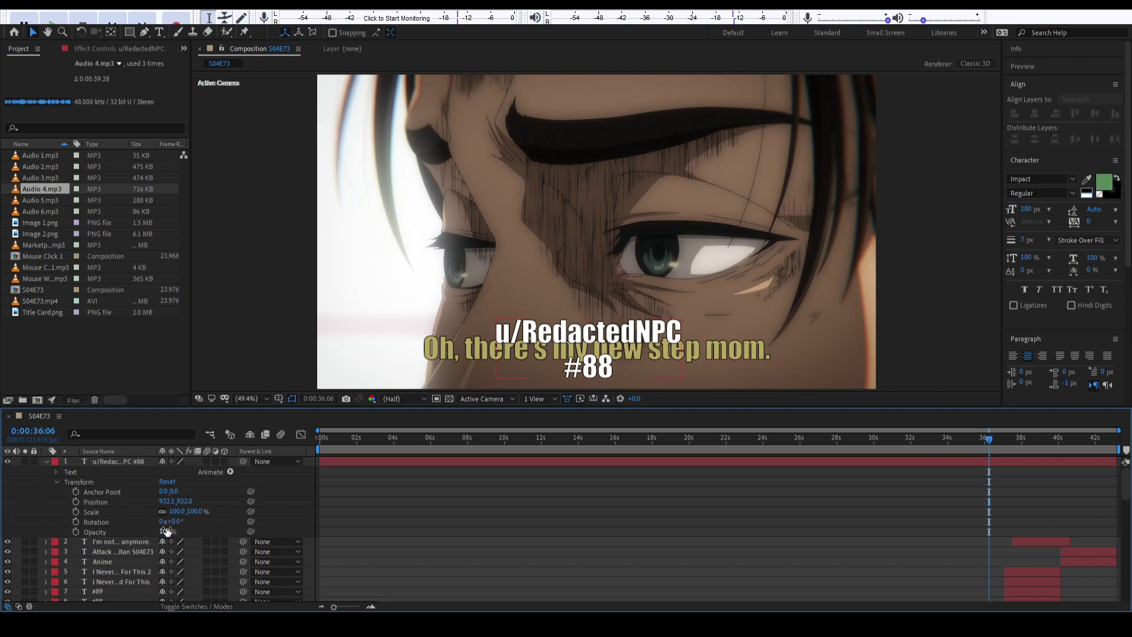
pyautogui.write('3')
pyautogui.press('Return')
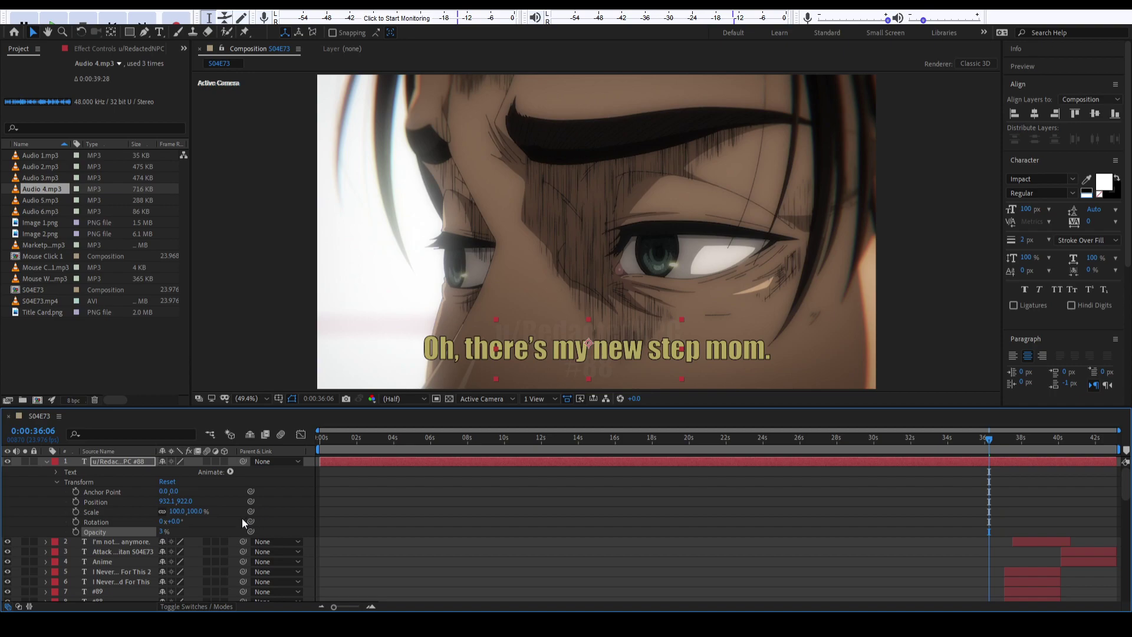
pyautogui.moveTo(934, 445); pyautogui.dragTo(1052, 452)
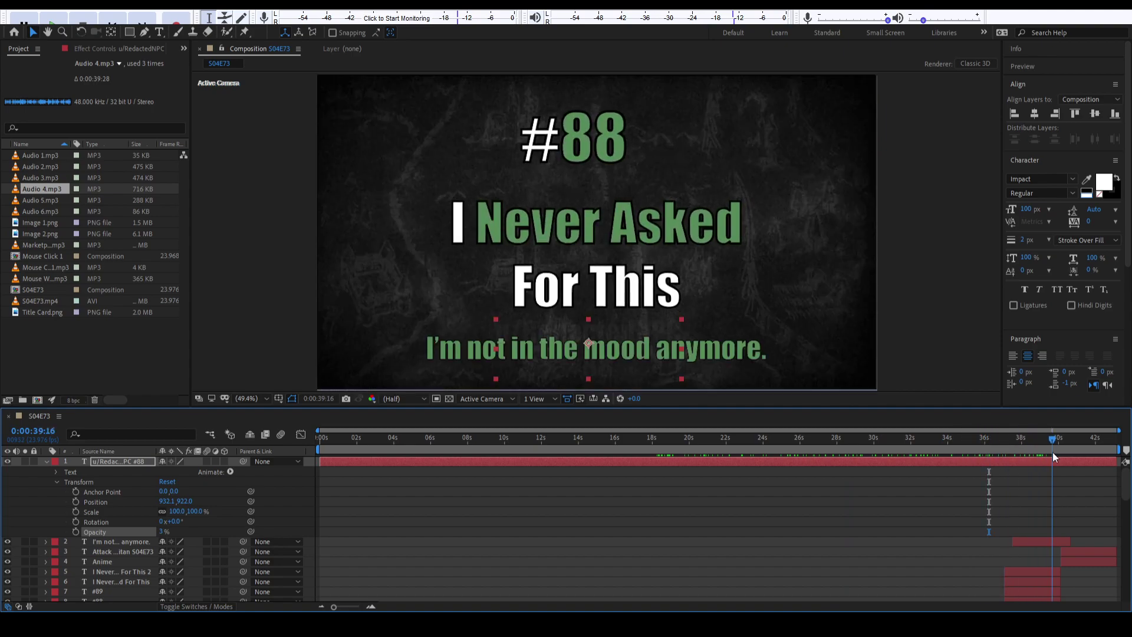
# Reduce the watermark's font size to 80 px and review it across the clip.
pyautogui.click(1025, 211)
pyautogui.write('80')
pyautogui.press('Return')
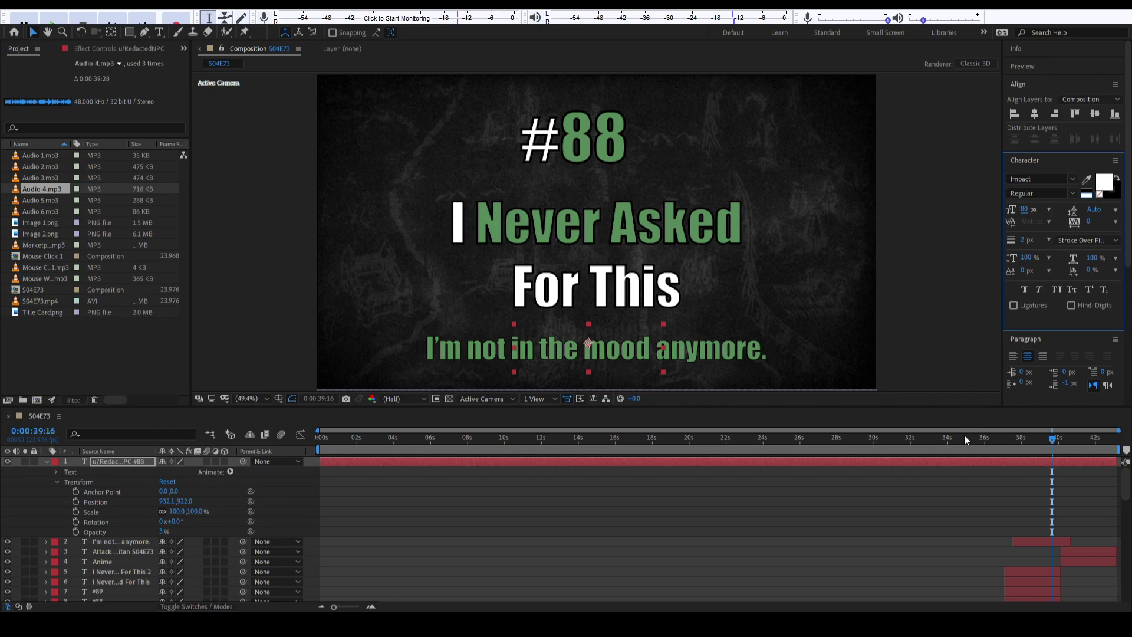
pyautogui.moveTo(963, 434); pyautogui.dragTo(503, 456)
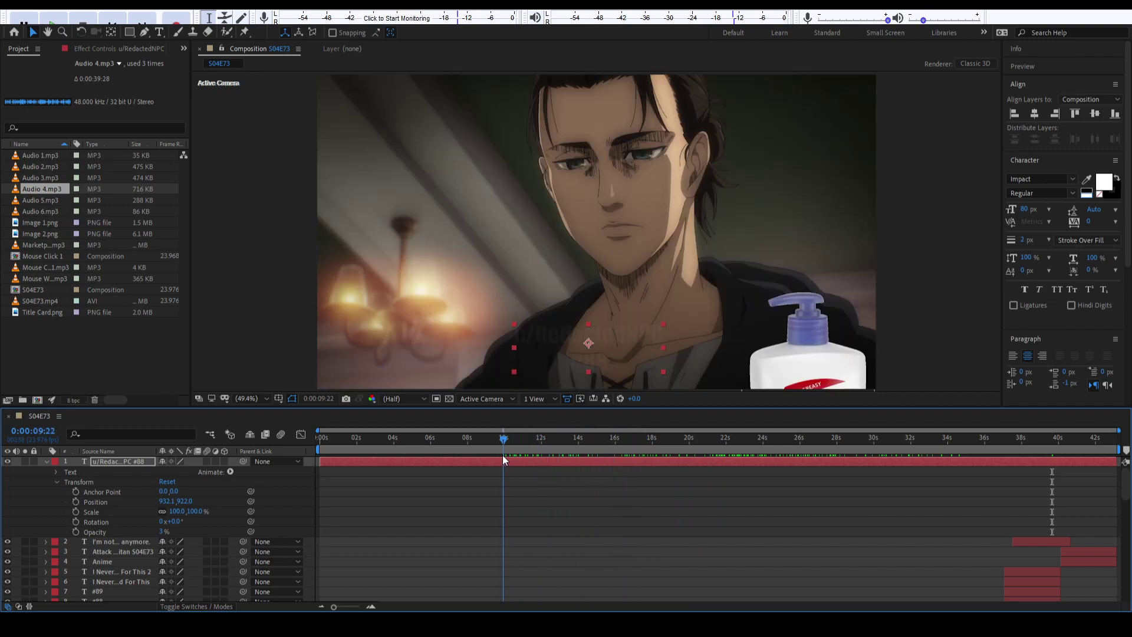
pyautogui.click(320, 454)
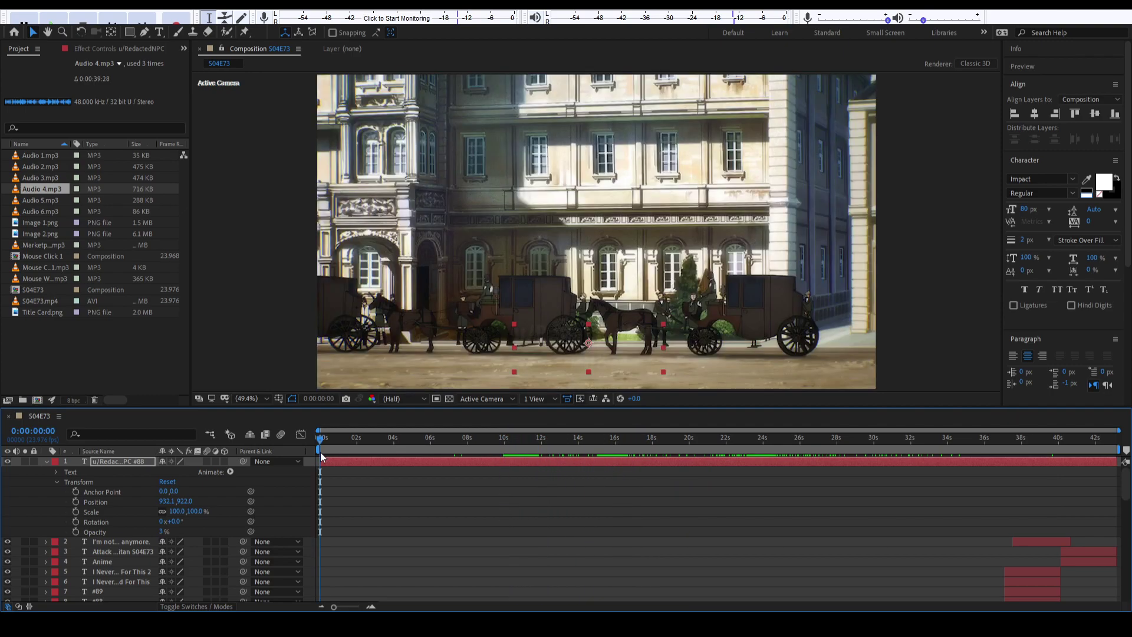
pyautogui.click(45, 462)
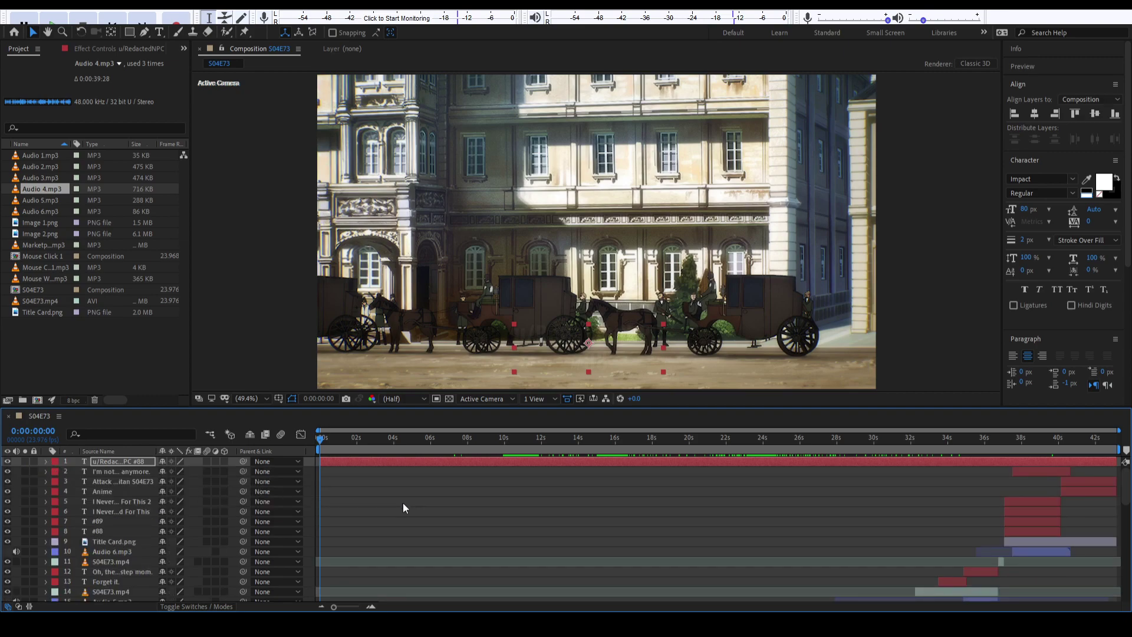